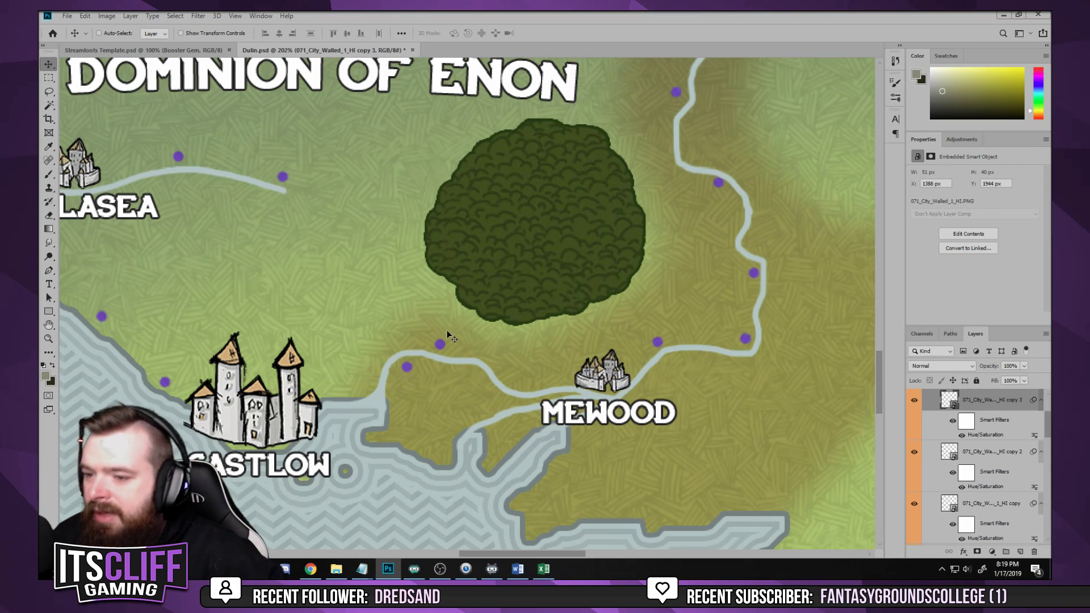
{"action": "scroll", "coordinate": [448, 336], "scroll_direction": "down", "scroll_amount": 6}
{"action": "scroll", "coordinate": [339, 345], "scroll_direction": "up", "scroll_amount": 4}
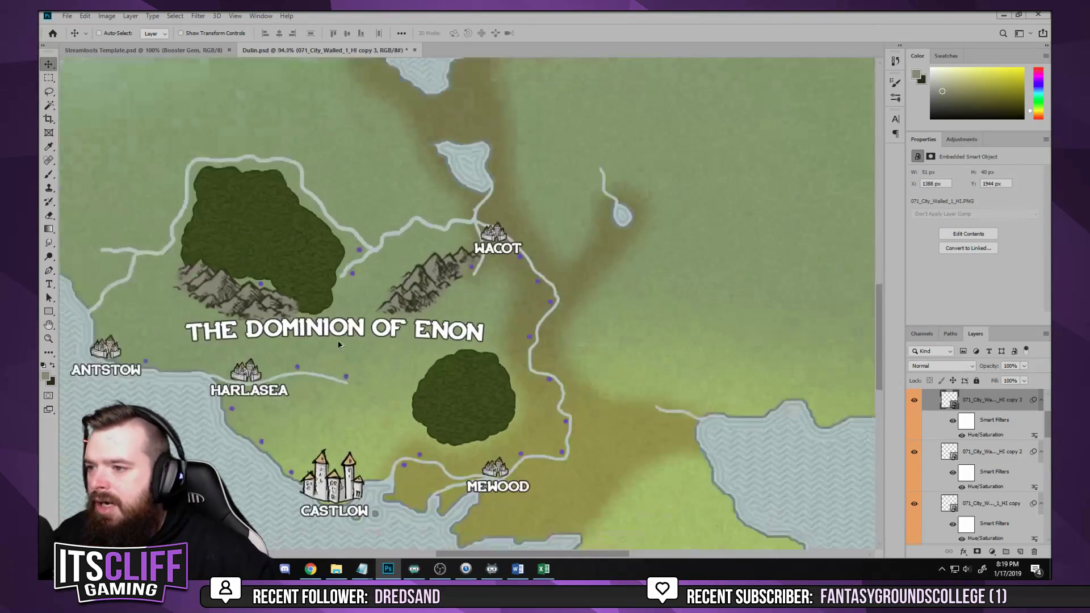
{"action": "scroll", "coordinate": [339, 345], "scroll_direction": "up", "scroll_amount": 1}
{"action": "scroll", "coordinate": [284, 363], "scroll_direction": "down", "scroll_amount": 4}
{"action": "scroll", "coordinate": [180, 395], "scroll_direction": "up", "scroll_amount": 5}
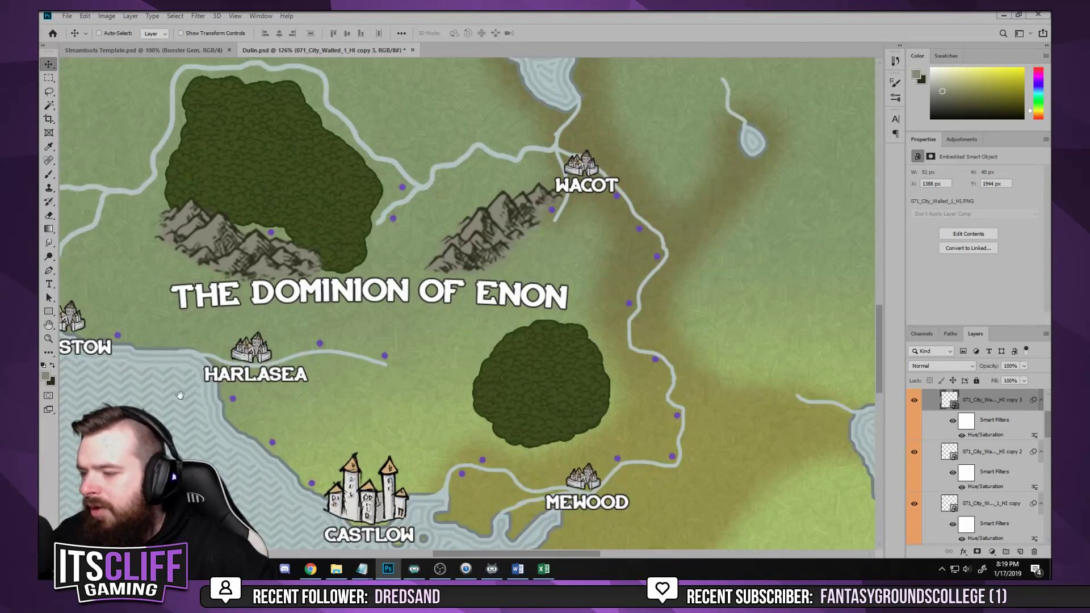
{"action": "left_click_drag", "start_coordinate": [180, 395], "coordinate": [310, 391]}
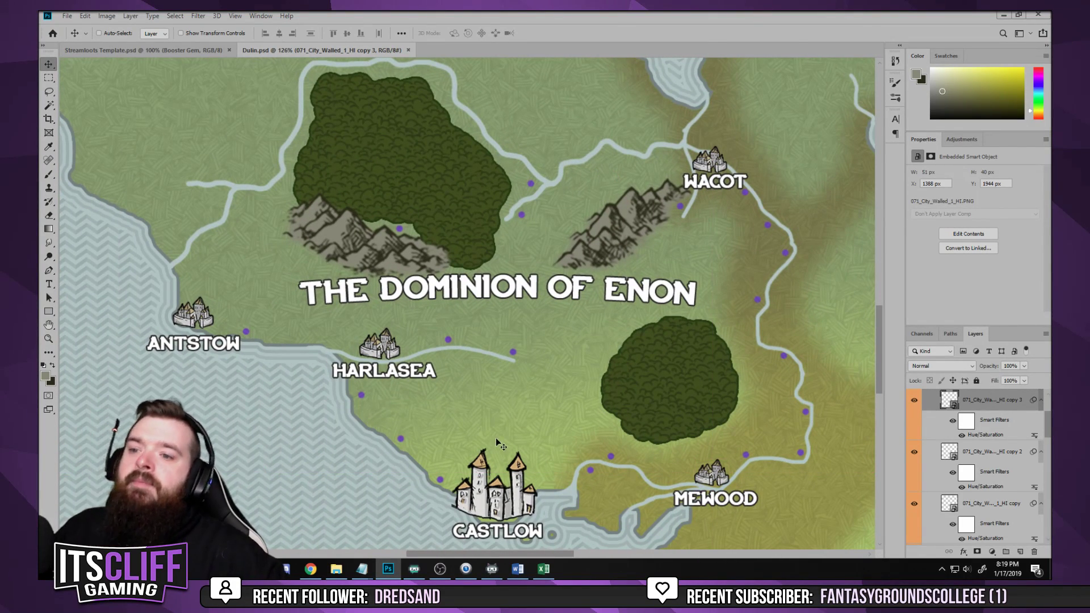
Minimize the open Photoshop and Excel windows and launch Fantasy Grounds from the desktop
{"action": "left_click", "coordinate": [1003, 16]}
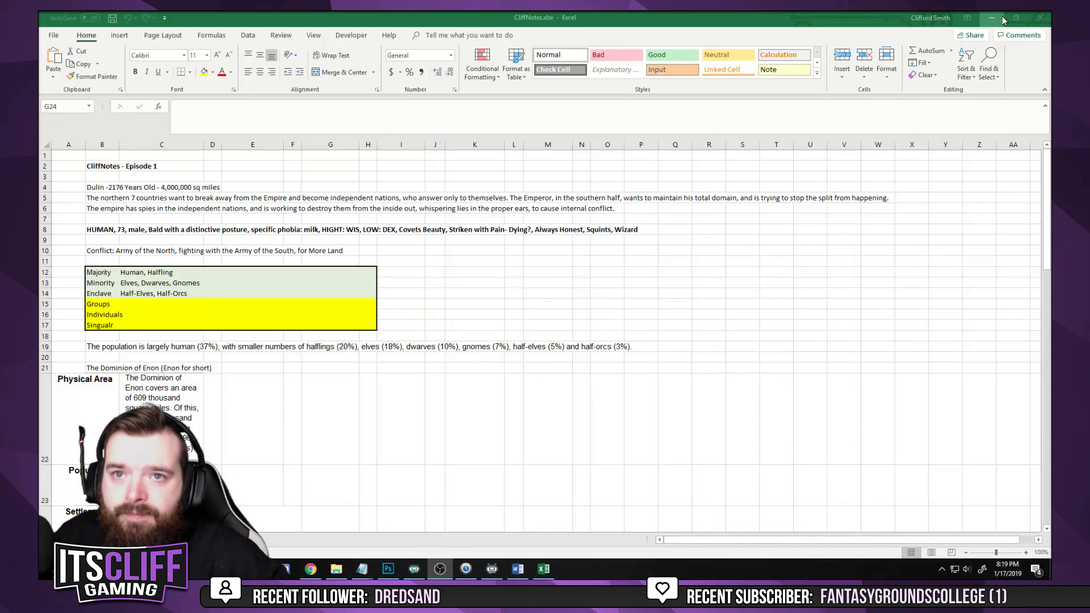
{"action": "left_click", "coordinate": [1001, 17]}
{"action": "left_click", "coordinate": [999, 17]}
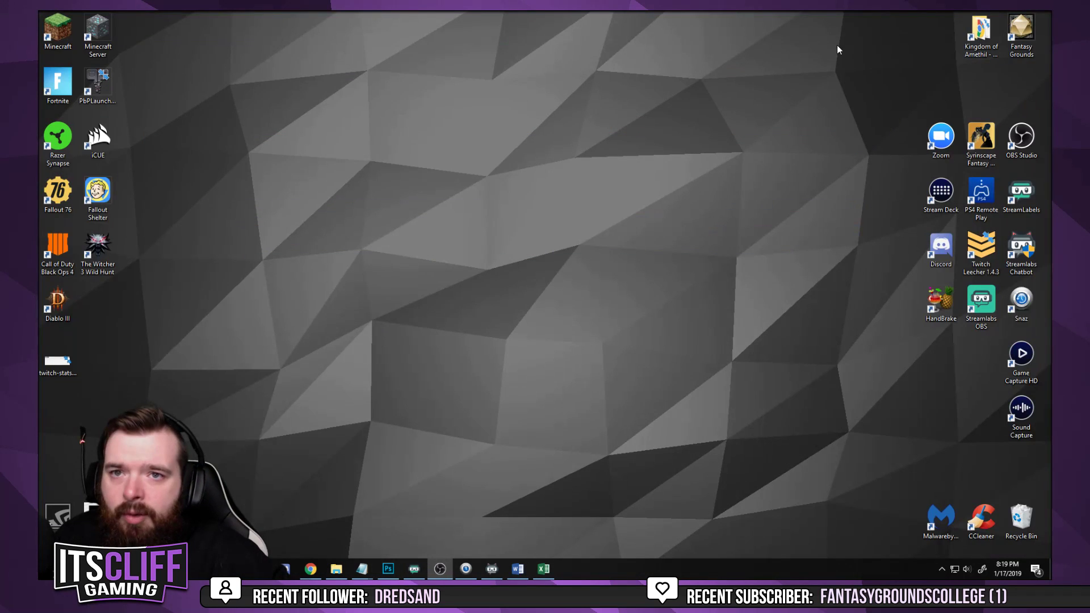
{"action": "double_click", "coordinate": [1020, 26]}
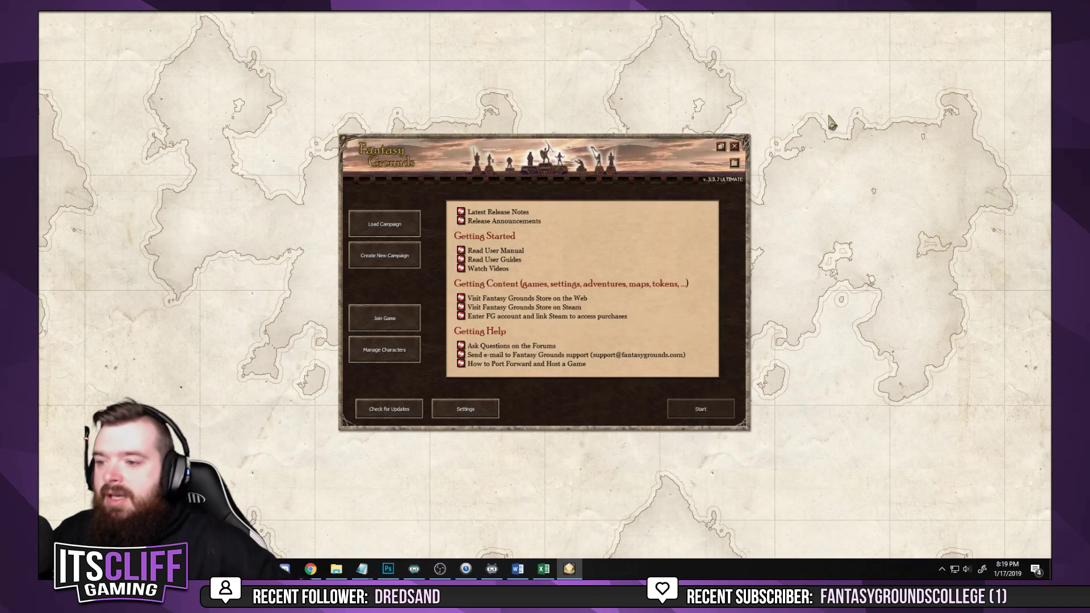
Load the Kingdom of Amethil campaign and start it
{"action": "left_click", "coordinate": [396, 226]}
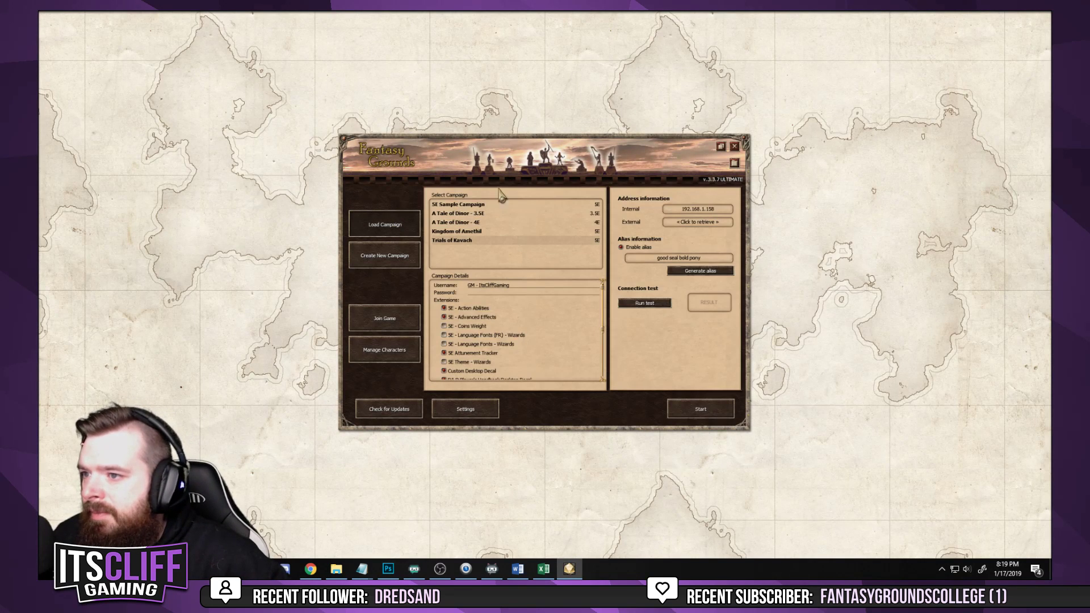
{"action": "left_click", "coordinate": [481, 233]}
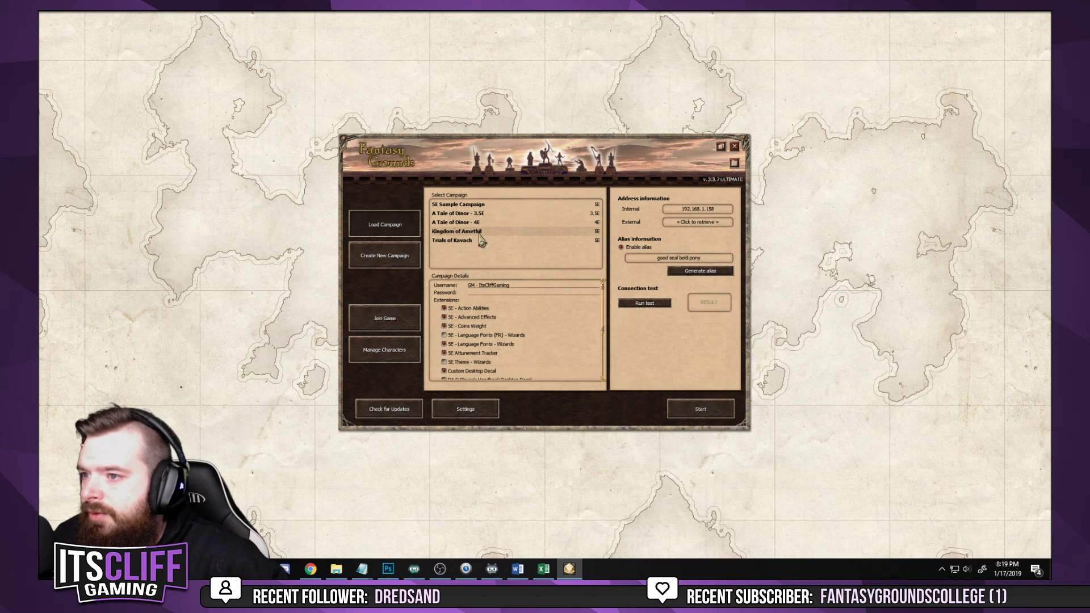
{"action": "left_click", "coordinate": [703, 415]}
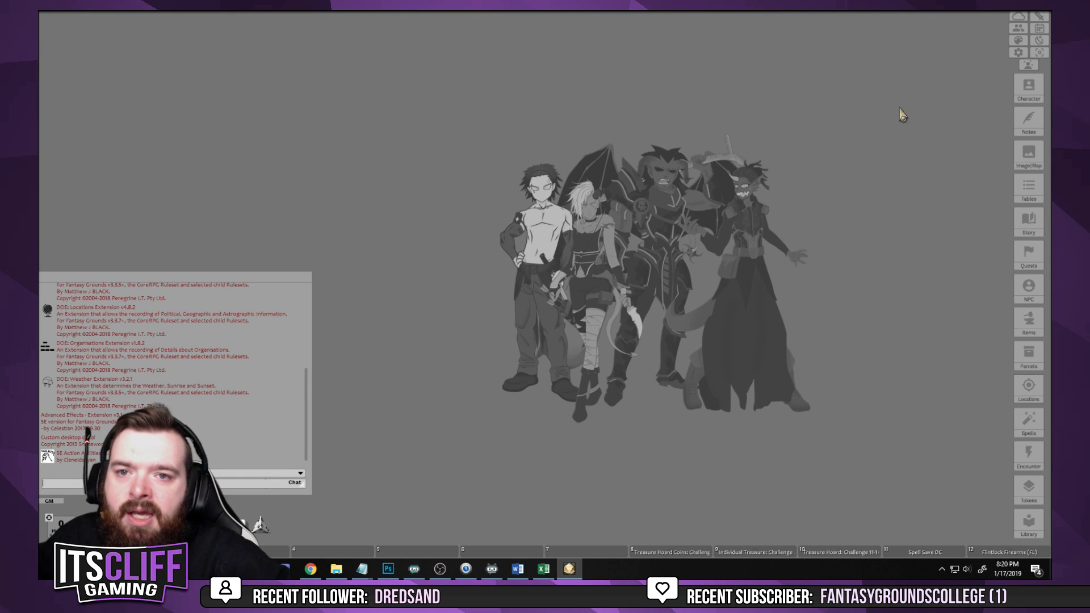
Open the campaign's list of tables and create a new blank table, placing its window below the list
{"action": "left_click", "coordinate": [1041, 193]}
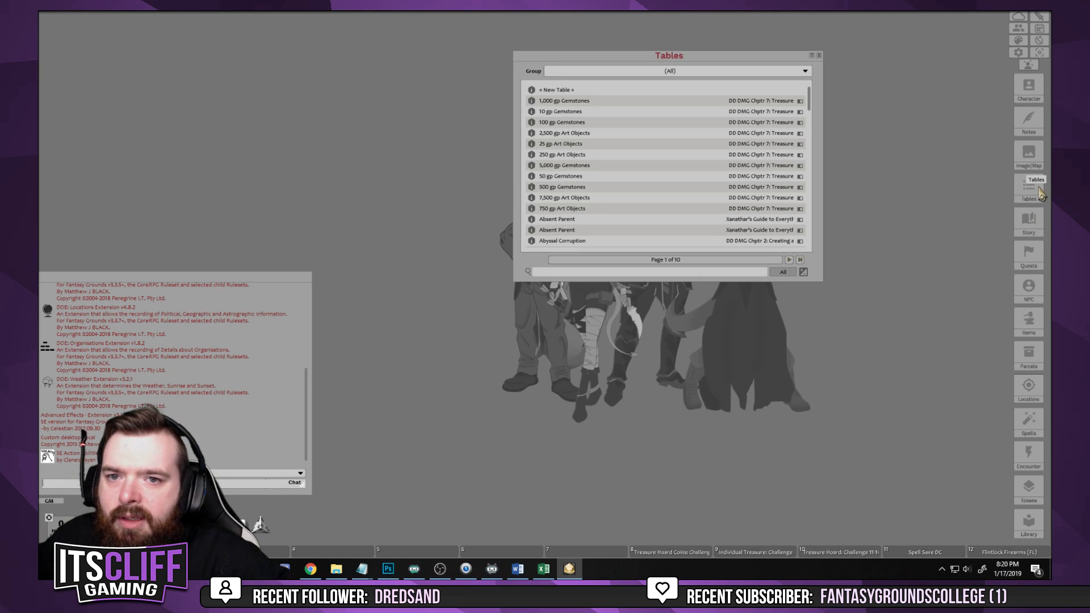
{"action": "scroll", "coordinate": [606, 157], "scroll_direction": "down", "scroll_amount": 2}
{"action": "scroll", "coordinate": [606, 159], "scroll_direction": "up", "scroll_amount": 2}
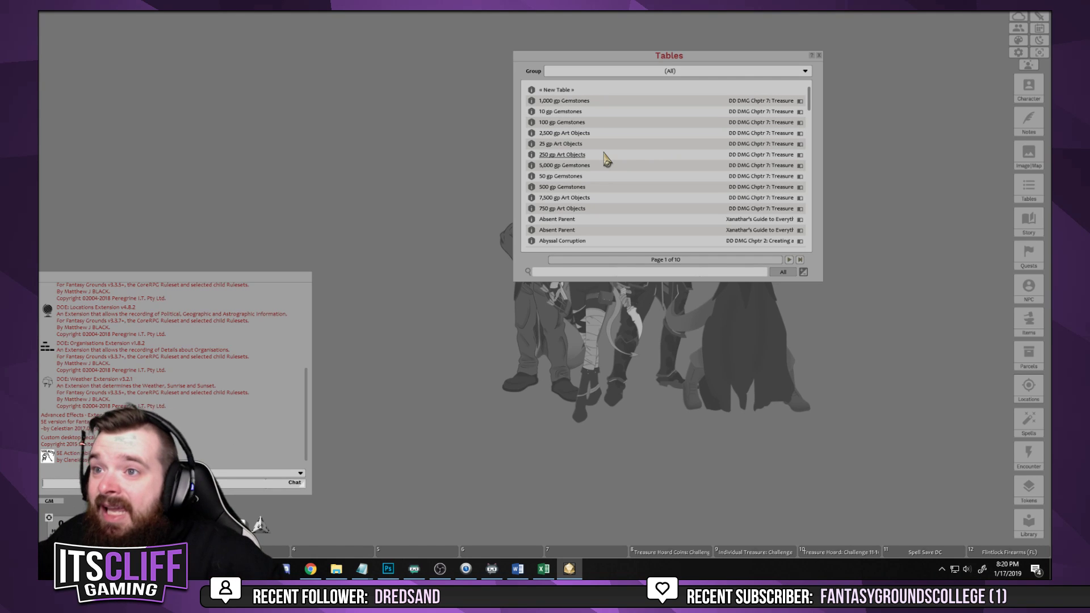
{"action": "left_click", "coordinate": [803, 273]}
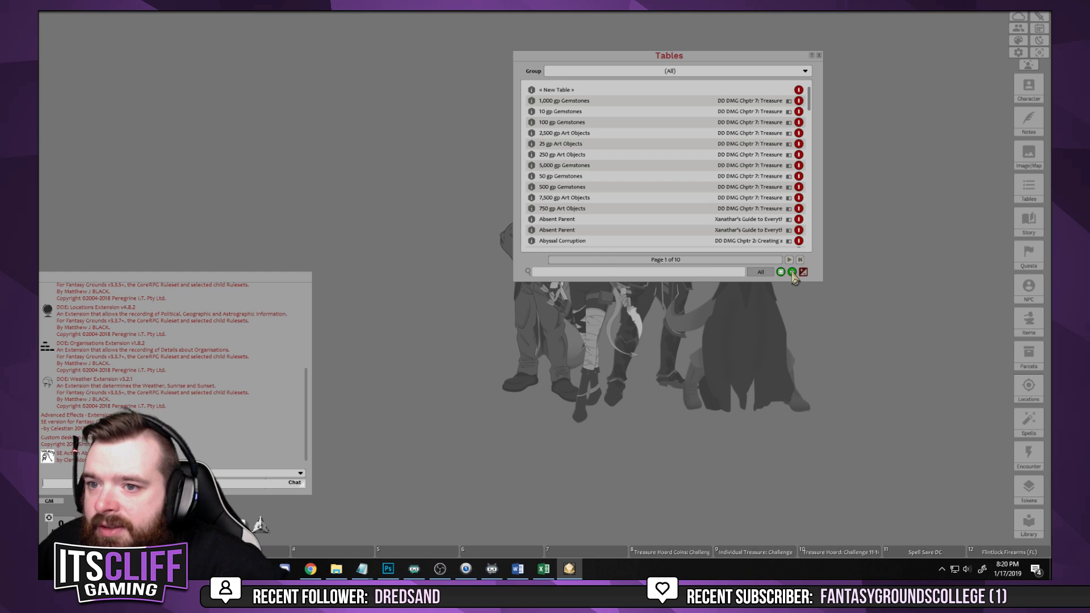
{"action": "left_click", "coordinate": [792, 272]}
{"action": "left_click_drag", "start_coordinate": [475, 329], "coordinate": [528, 443]}
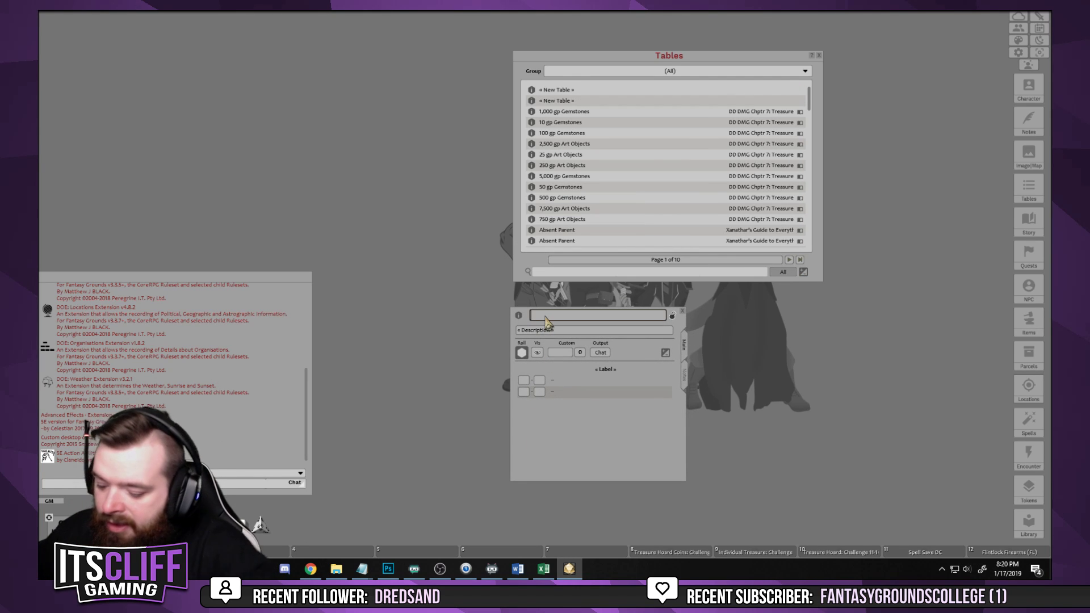
Name the new table "Advancement Table"
{"action": "type", "text": "Advanceme"}
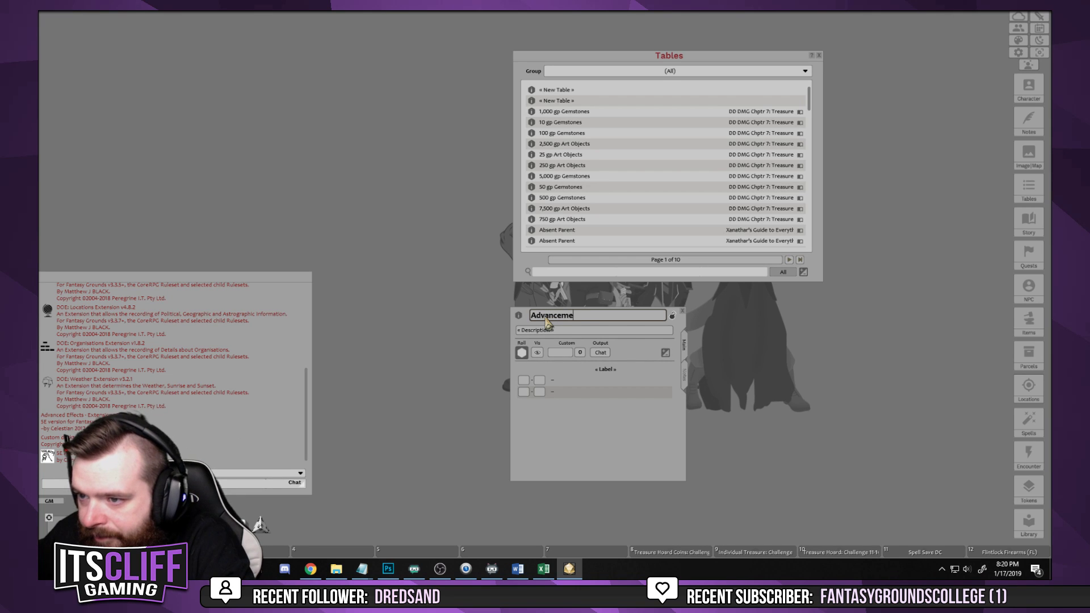
{"action": "type", "text": "nt TAbl"}
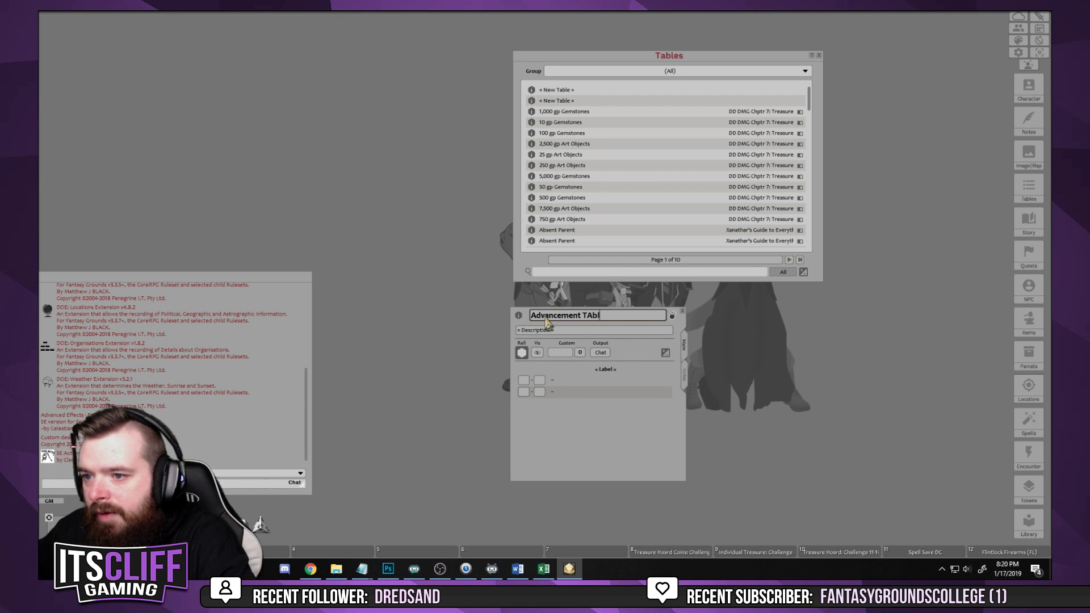
{"action": "key", "text": "BackSpace"}
{"action": "key", "text": "BackSpace"}
{"action": "key", "text": "BackSpace"}
{"action": "type", "text": "able"}
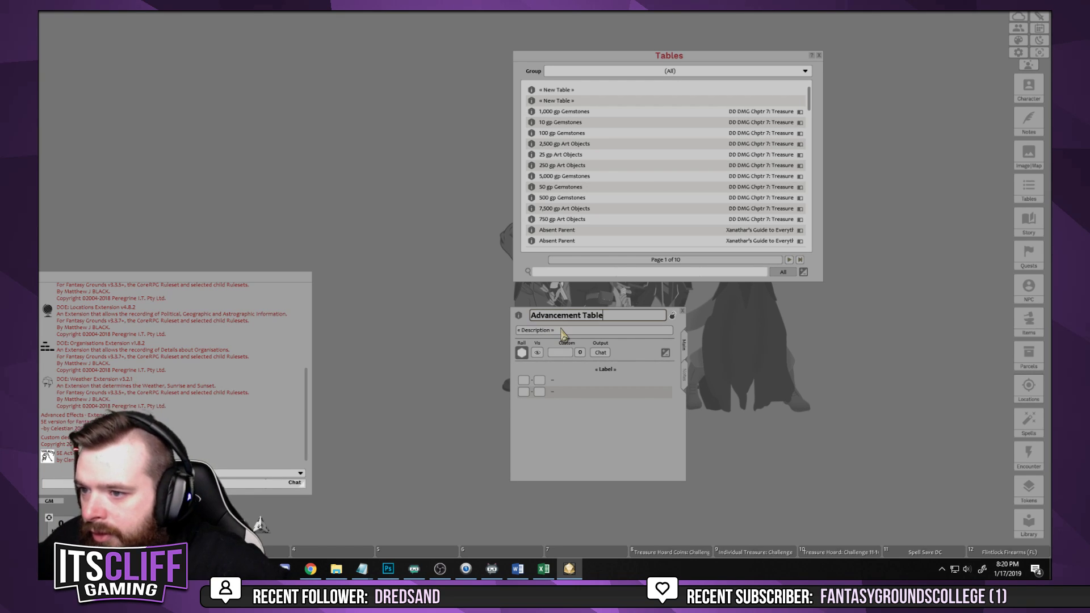
Enter the table description "Show how each faction is advancing towards their goals."
{"action": "left_click", "coordinate": [562, 331]}
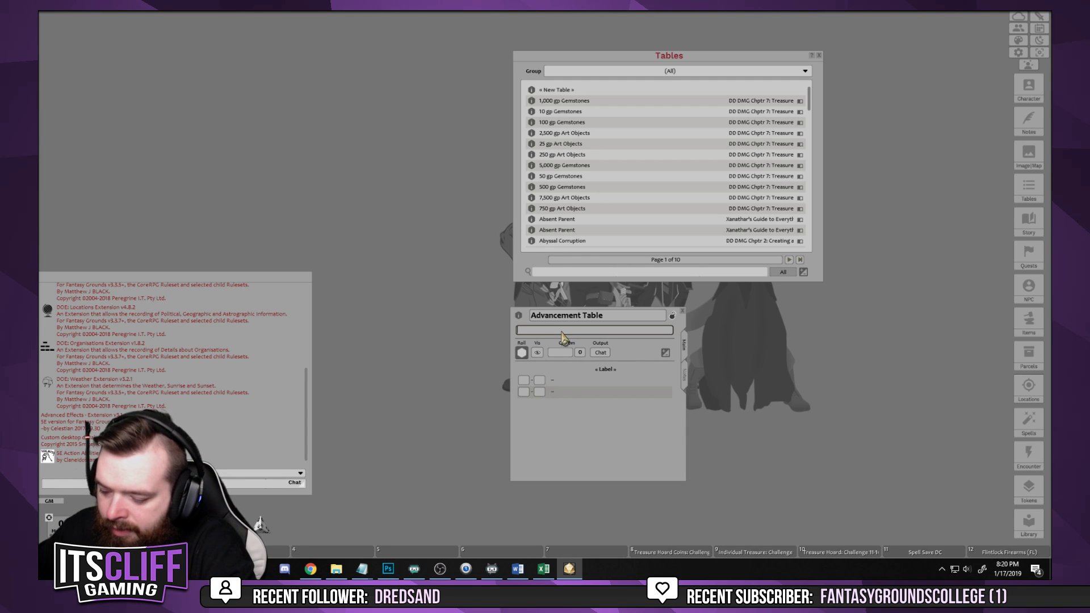
{"action": "type", "text": "S"}
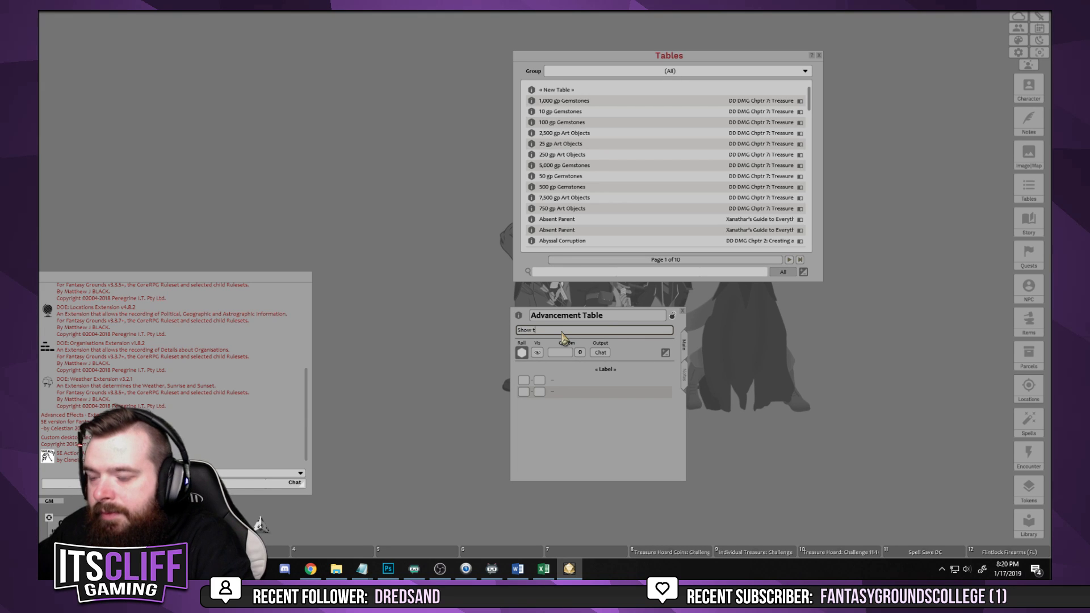
{"action": "type", "text": "how how each faction is advancing towards their goa"}
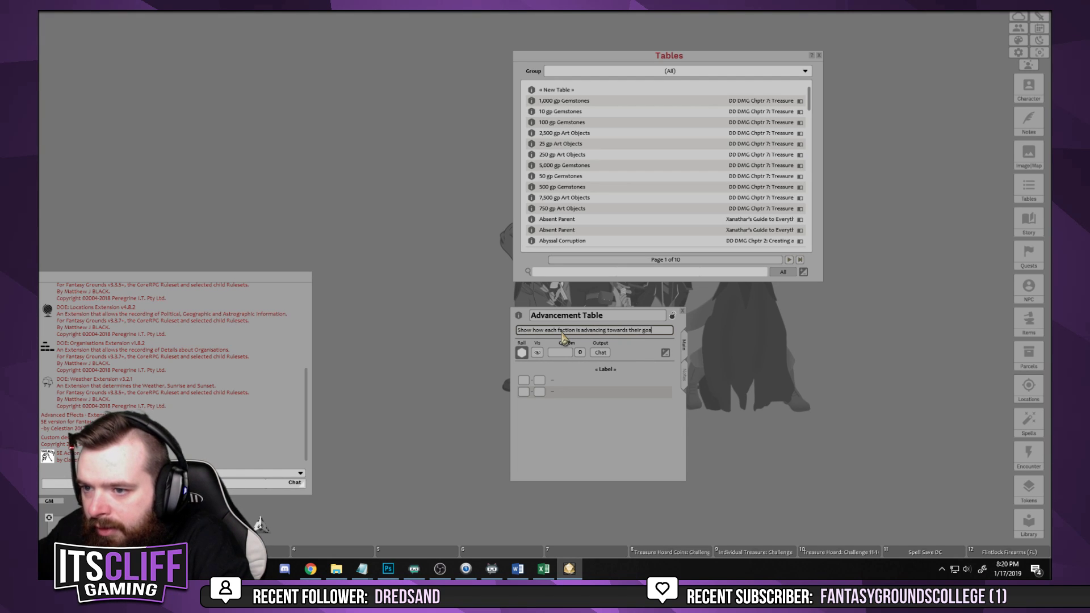
{"action": "type", "text": "."}
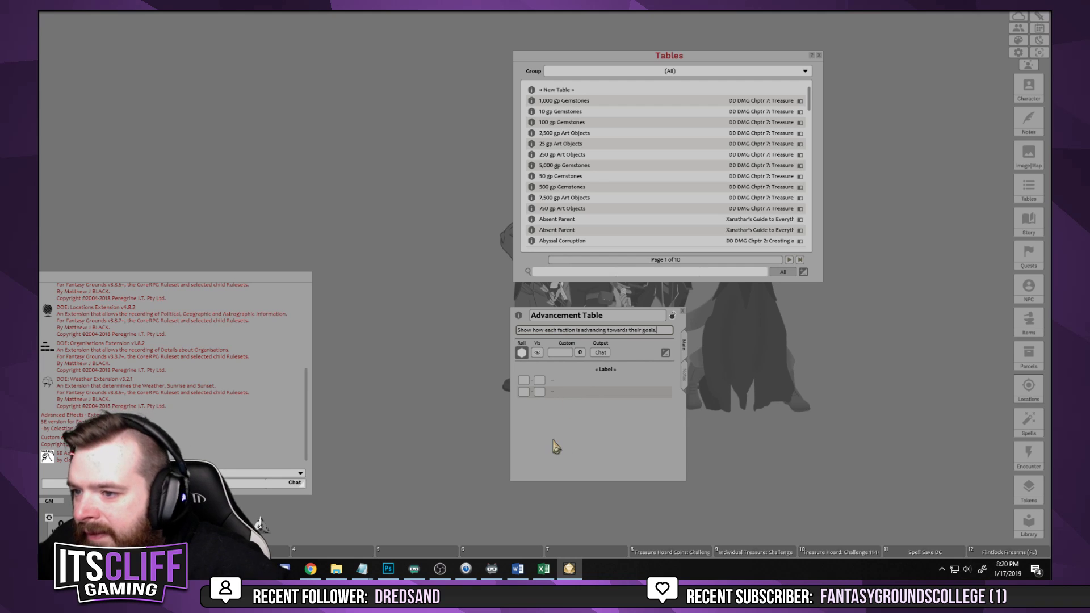
Turn on editing for the Advancement Table's rows and add rows until there are eleven
{"action": "left_click", "coordinate": [666, 353]}
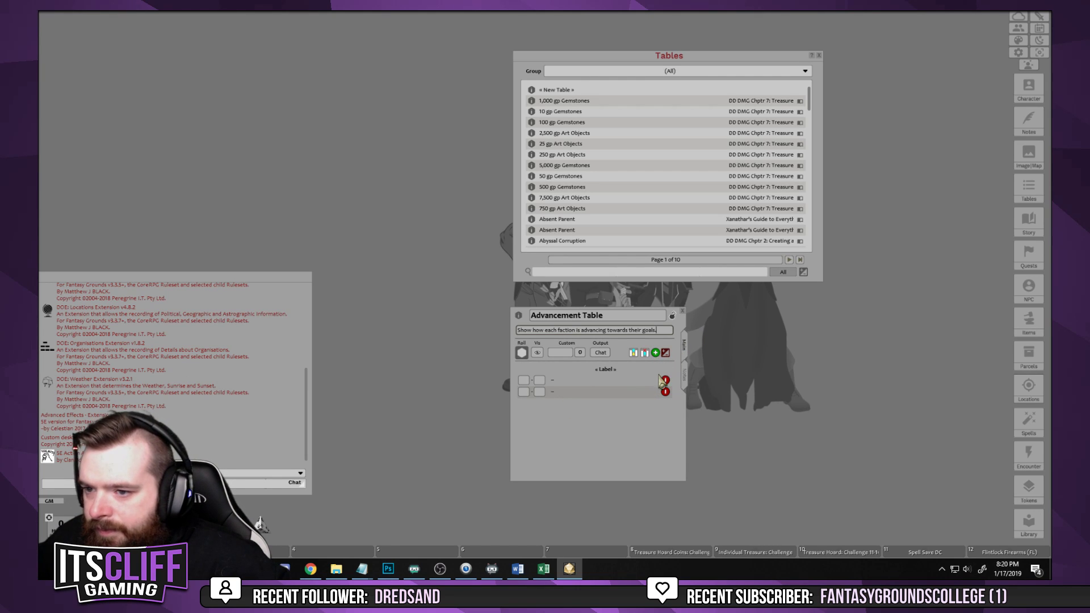
{"action": "left_click", "coordinate": [655, 354]}
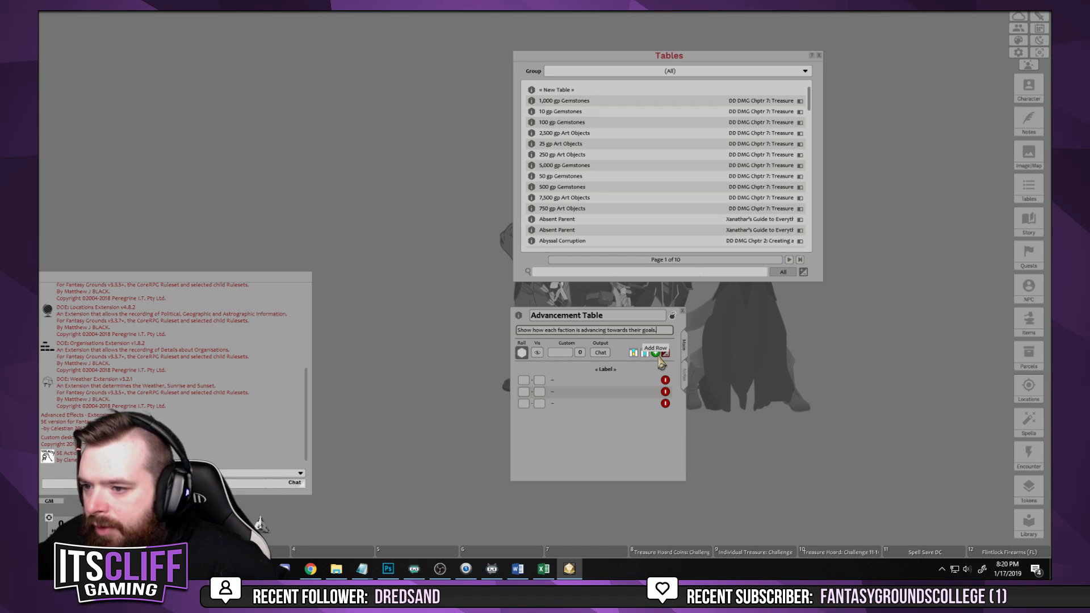
{"action": "left_click", "coordinate": [656, 353]}
{"action": "left_click", "coordinate": [656, 353]}
{"action": "left_click", "coordinate": [656, 353]}
{"action": "left_click", "coordinate": [656, 354]}
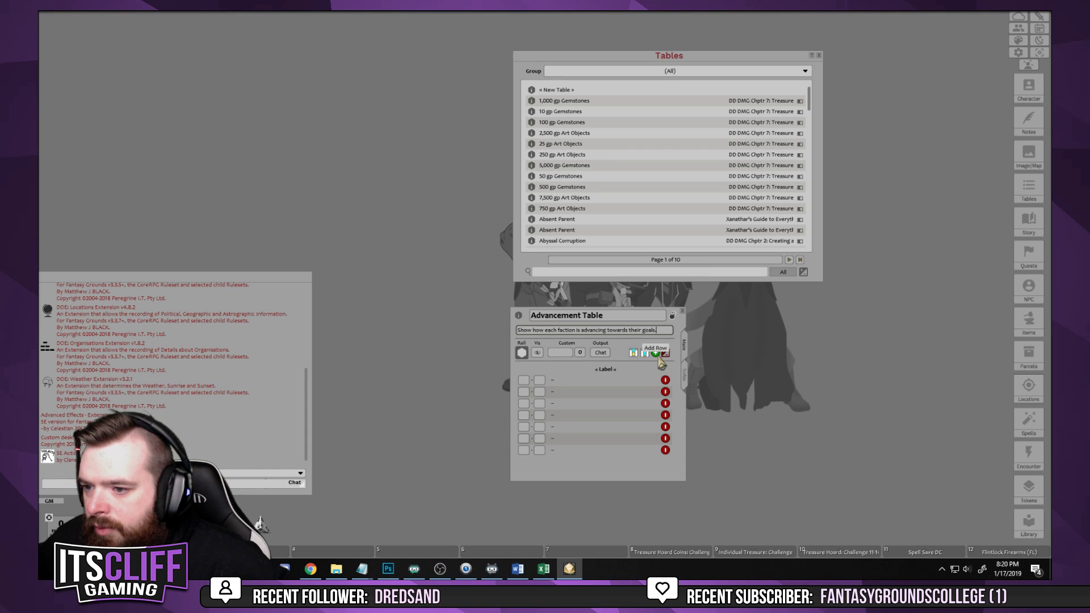
{"action": "left_click", "coordinate": [655, 353]}
{"action": "left_click", "coordinate": [656, 353]}
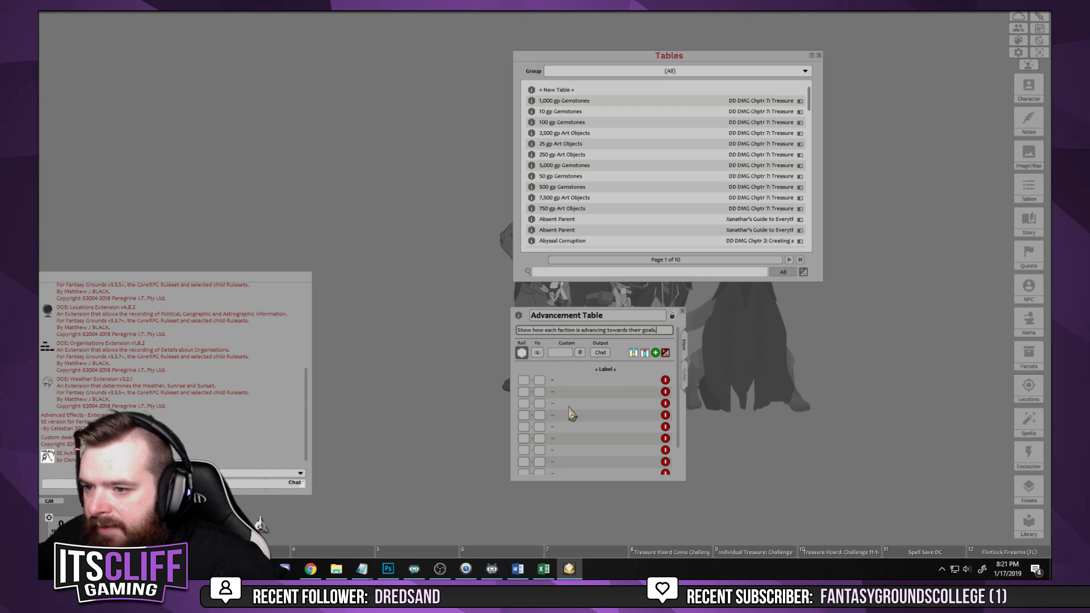
Fill the results of the first five rows with -5, -4, -3, -2 and -1 in order
{"action": "scroll", "coordinate": [569, 414], "scroll_direction": "down", "scroll_amount": 1}
{"action": "scroll", "coordinate": [580, 440], "scroll_direction": "up", "scroll_amount": 1}
{"action": "scroll", "coordinate": [582, 442], "scroll_direction": "down", "scroll_amount": 1}
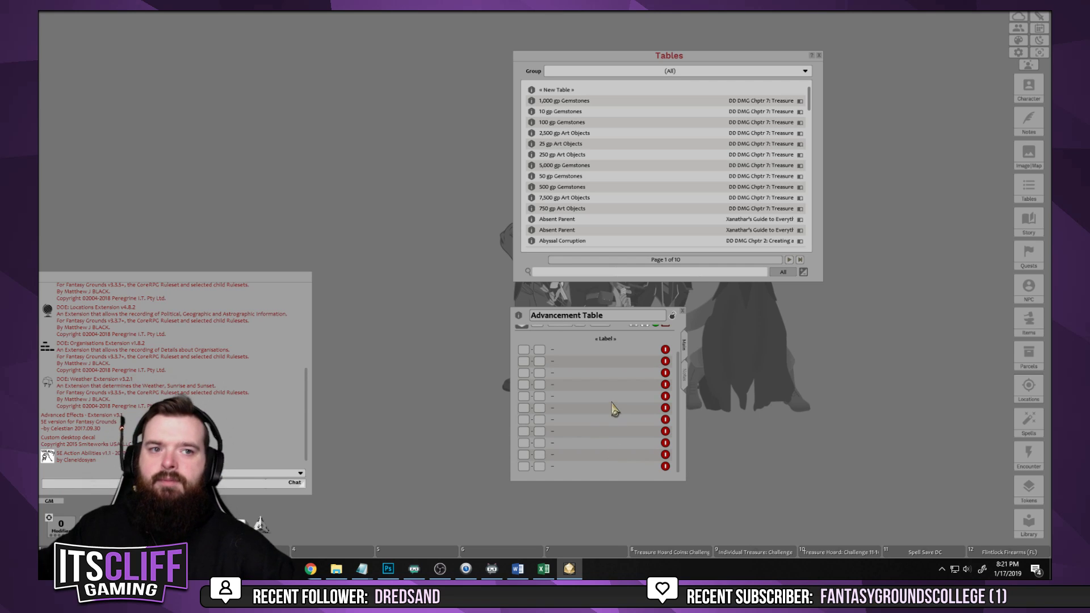
{"action": "left_click", "coordinate": [576, 351]}
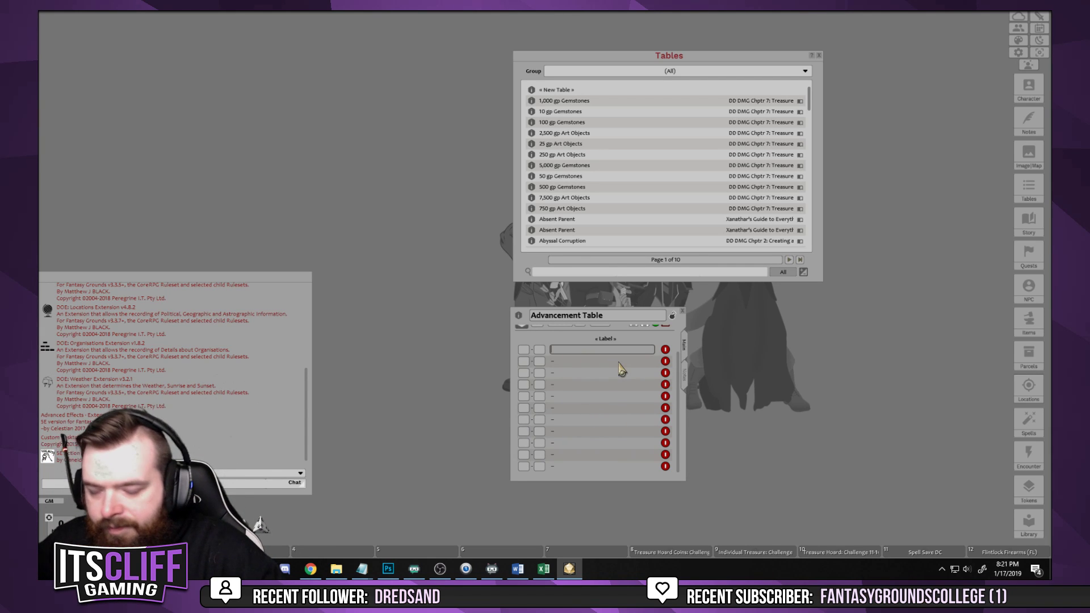
{"action": "left_click", "coordinate": [619, 362]}
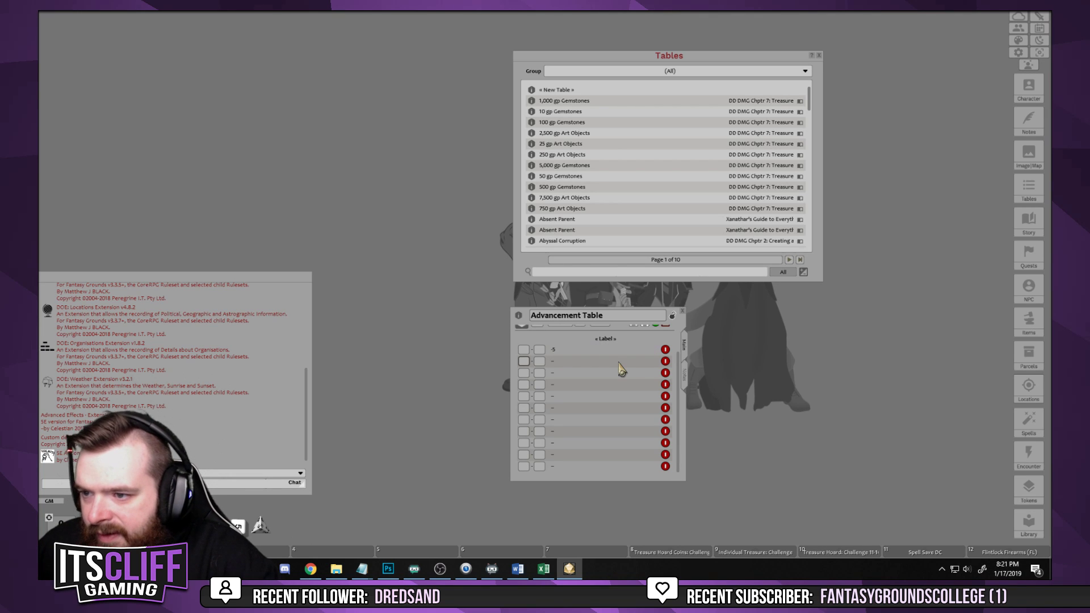
{"action": "type", "text": "-4"}
{"action": "key", "text": "Tab"}
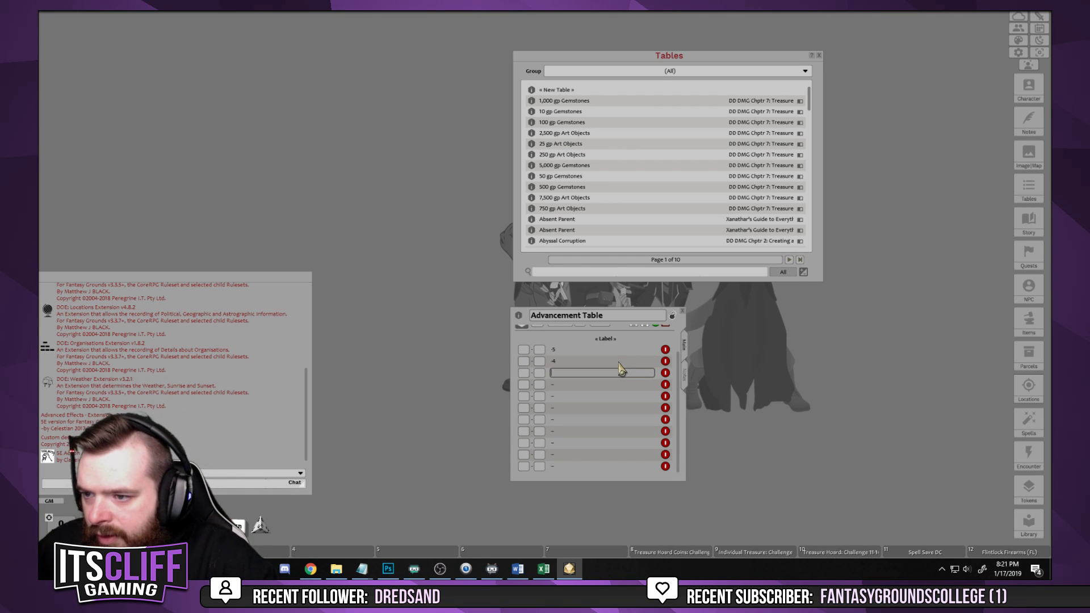
{"action": "type", "text": "-3"}
{"action": "key", "text": "Tab"}
{"action": "key", "text": "Tab"}
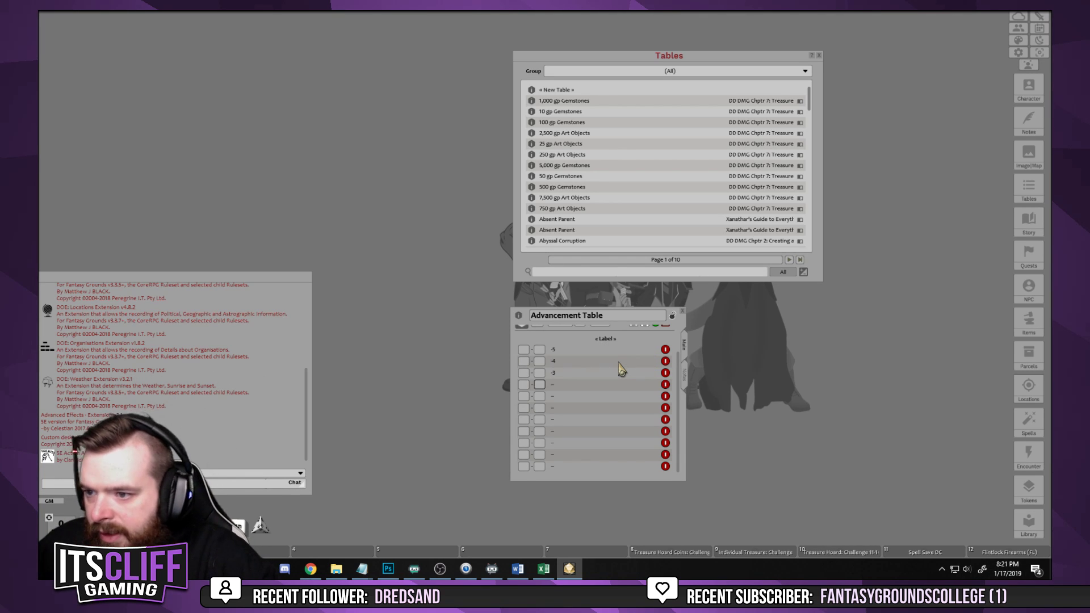
{"action": "key", "text": "Tab"}
{"action": "type", "text": "-2"}
{"action": "key", "text": "Tab"}
{"action": "key", "text": "Tab"}
{"action": "key", "text": "Tab"}
{"action": "type", "text": "-1"}
{"action": "key", "text": "Tab"}
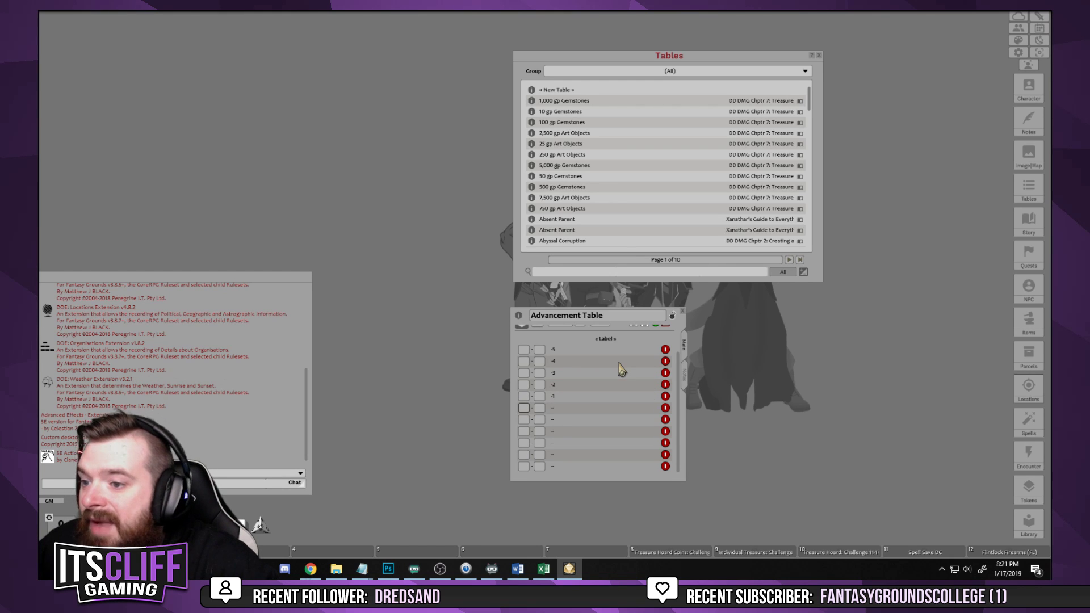
Fill the results of the remaining six rows with 0 through 5 in order, and lengthen the table window to show all rows
{"action": "key", "text": "Tab"}
{"action": "key", "text": "Tab"}
{"action": "type", "text": "0"}
{"action": "key", "text": "Tab"}
{"action": "key", "text": "Tab"}
{"action": "key", "text": "Tab"}
{"action": "type", "text": "1"}
{"action": "key", "text": "Tab"}
{"action": "key", "text": "Tab"}
{"action": "key", "text": "Tab"}
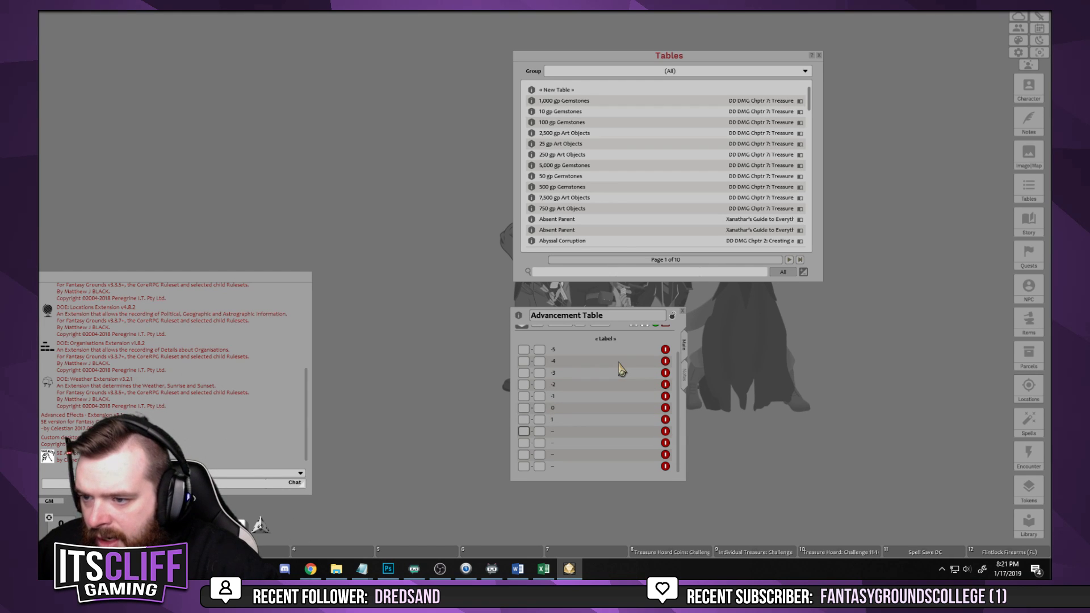
{"action": "type", "text": "2"}
{"action": "key", "text": "Tab"}
{"action": "key", "text": "Tab"}
{"action": "key", "text": "Tab"}
{"action": "type", "text": "3"}
{"action": "key", "text": "Tab"}
{"action": "key", "text": "Tab"}
{"action": "key", "text": "Tab"}
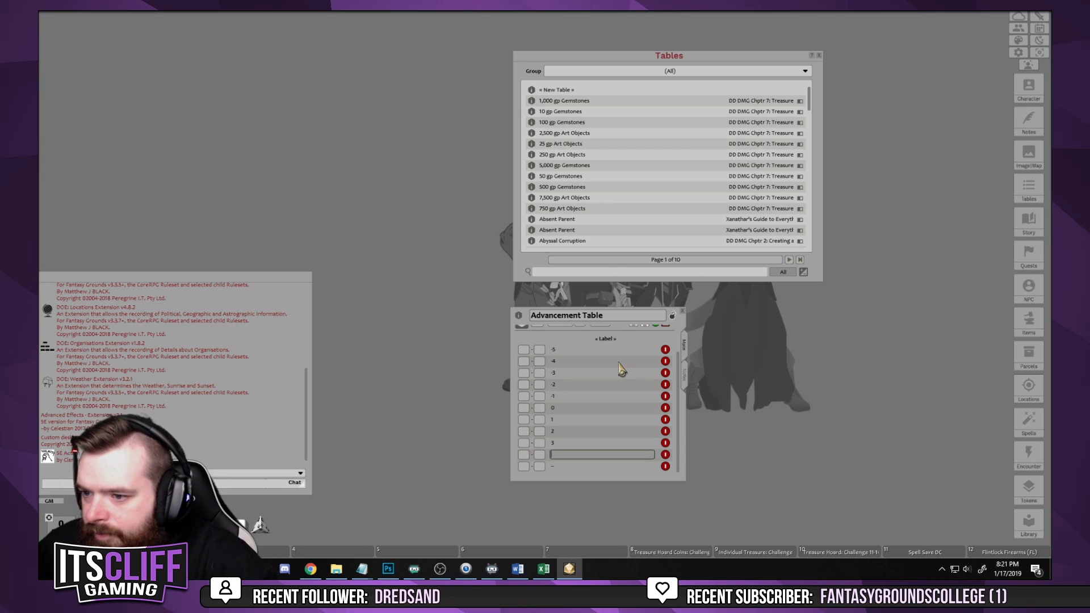
{"action": "type", "text": "4"}
{"action": "key", "text": "Tab"}
{"action": "key", "text": "Tab"}
{"action": "key", "text": "Tab"}
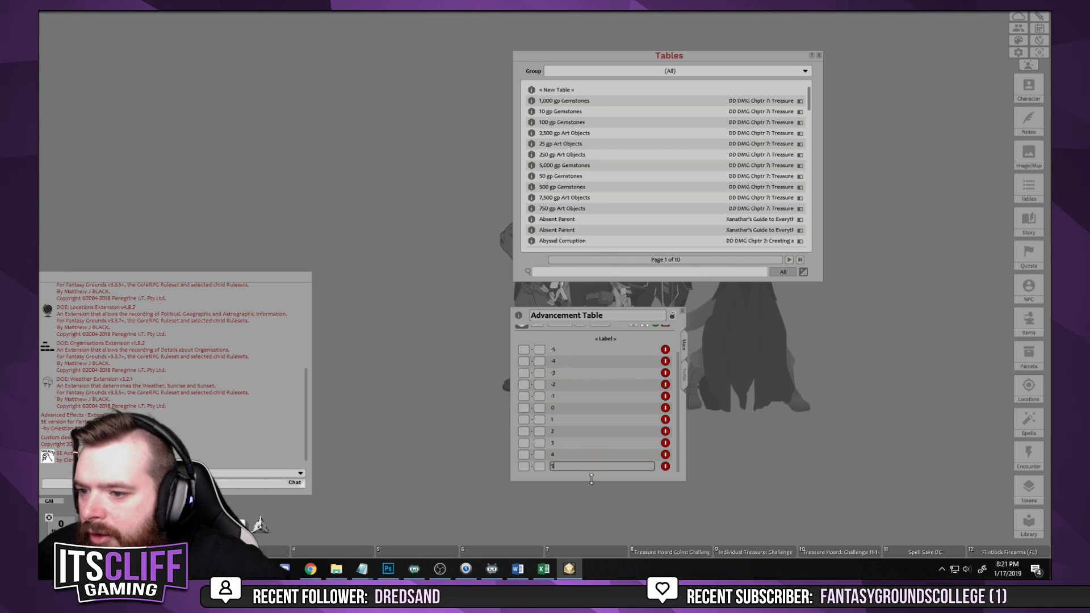
{"action": "left_click_drag", "start_coordinate": [592, 480], "coordinate": [591, 515]}
{"action": "type", "text": "5"}
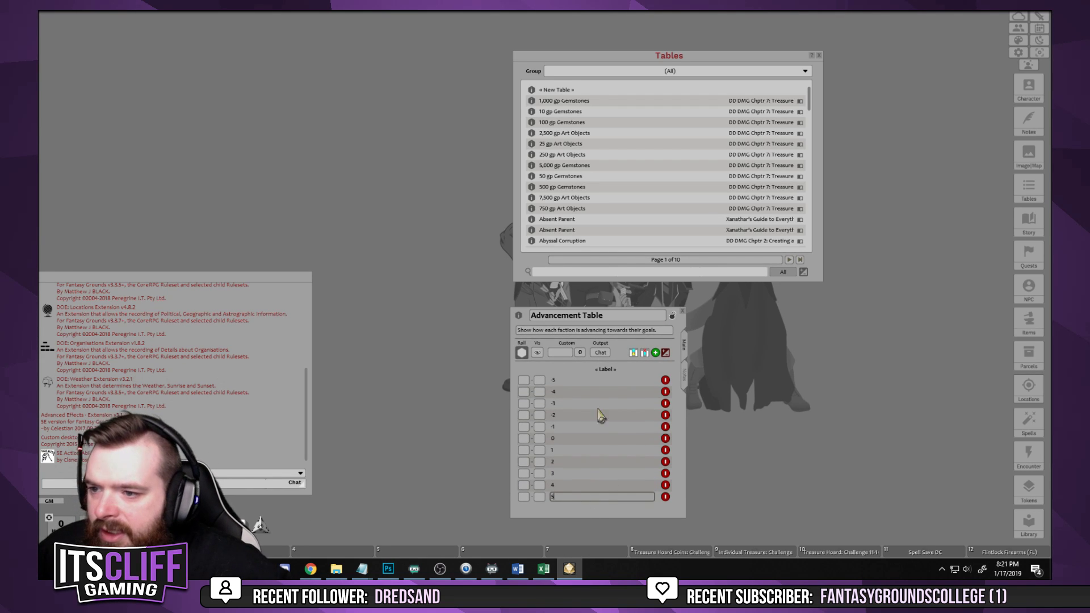
Set the upper roll values of the first four Advancement Table rows, results -5 to -2, to 1, 2, 3 and 4
{"action": "left_click", "coordinate": [586, 380]}
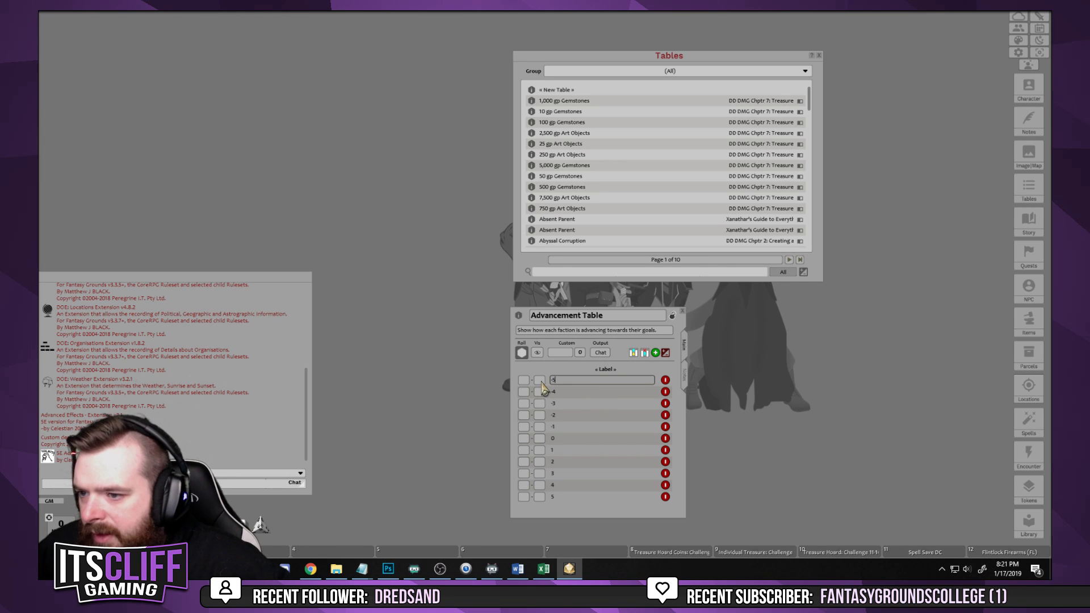
{"action": "key", "text": "Return"}
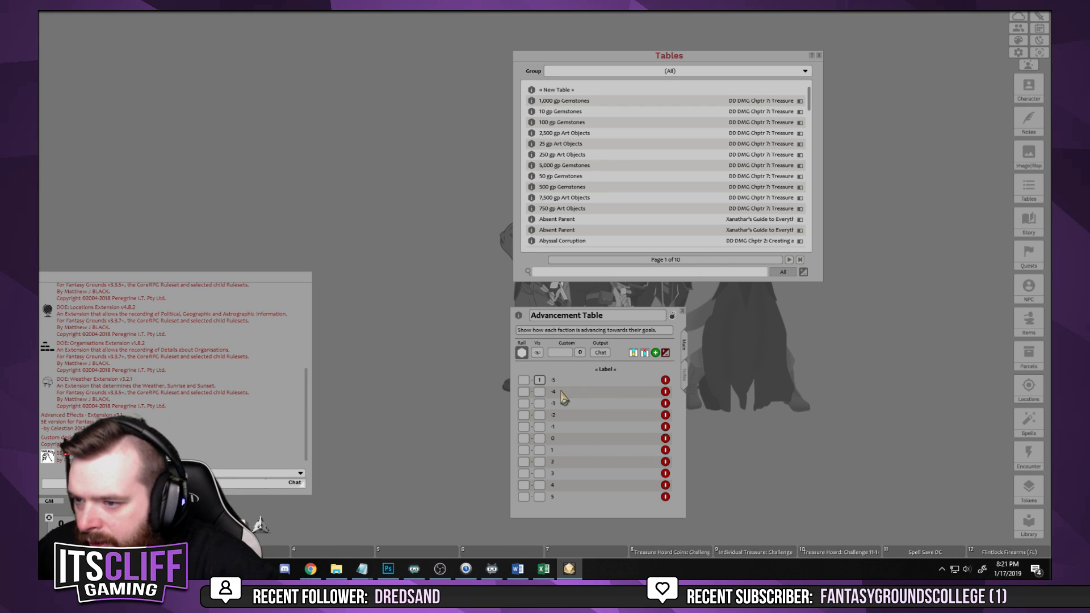
{"action": "key", "text": "Tab"}
{"action": "key", "text": "Tab"}
{"action": "type", "text": "2"}
{"action": "key", "text": "Tab"}
{"action": "key", "text": "Tab"}
{"action": "key", "text": "Tab"}
{"action": "key", "text": "Tab"}
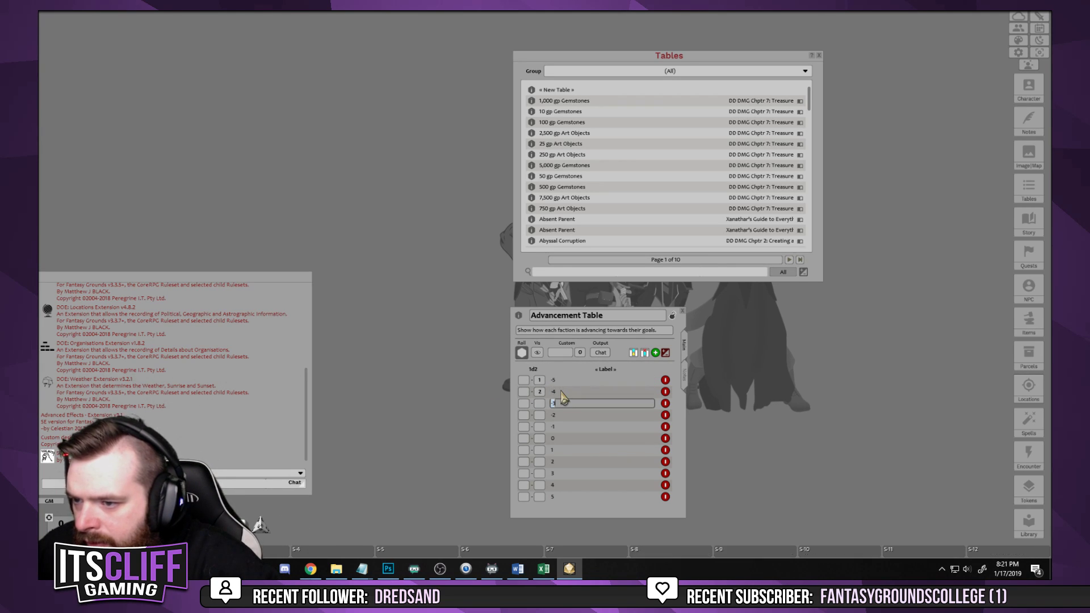
{"action": "key", "text": "shift+Tab"}
{"action": "type", "text": "3"}
{"action": "key", "text": "Tab"}
{"action": "key", "text": "Tab"}
{"action": "key", "text": "Tab"}
{"action": "type", "text": "4"}
{"action": "key", "text": "Tab"}
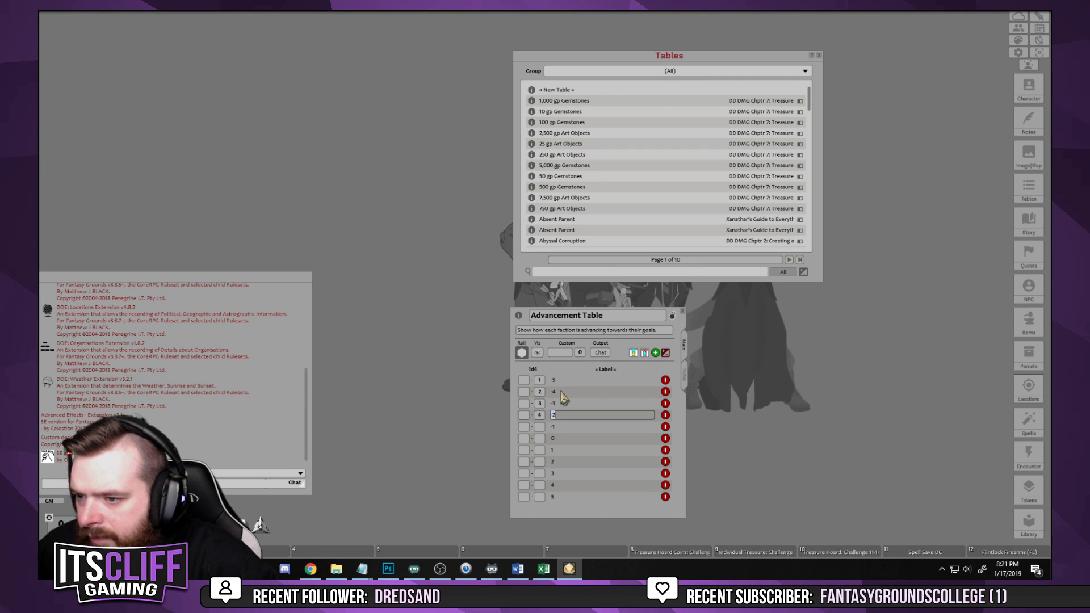
Set the upper roll values of the rows with results -1, 0 and 1 to 5, 6 and 7
{"action": "key", "text": "Tab"}
{"action": "key", "text": "Tab"}
{"action": "key", "text": "shift+Tab"}
{"action": "type", "text": "5"}
{"action": "key", "text": "Tab"}
{"action": "key", "text": "Tab"}
{"action": "key", "text": "shift+Tab"}
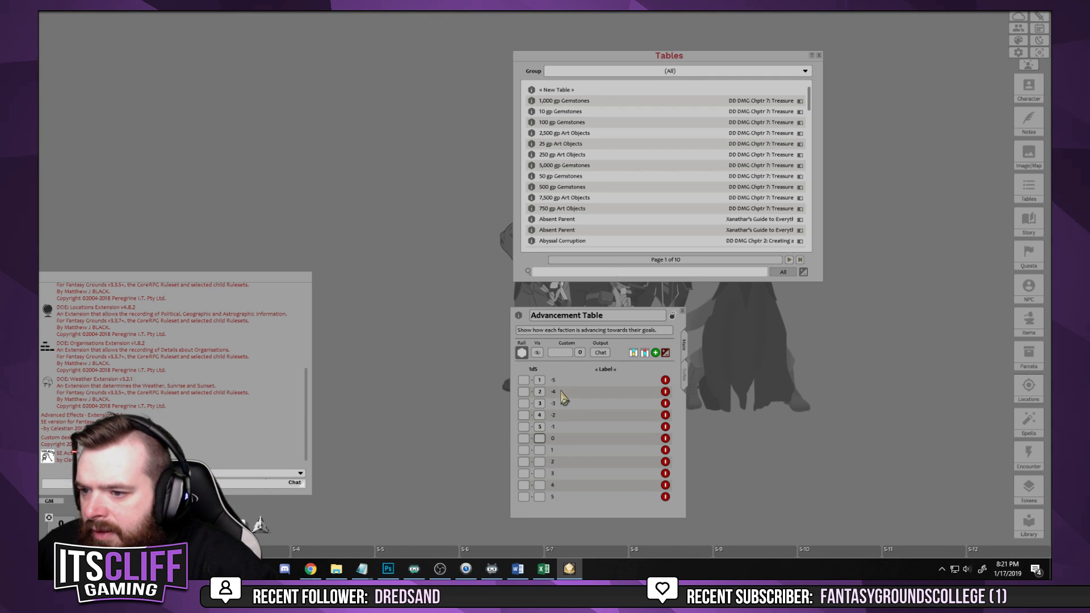
{"action": "type", "text": "6"}
{"action": "key", "text": "Tab"}
{"action": "key", "text": "Tab"}
{"action": "key", "text": "Tab"}
{"action": "key", "text": "shift+Tab"}
{"action": "type", "text": "7"}
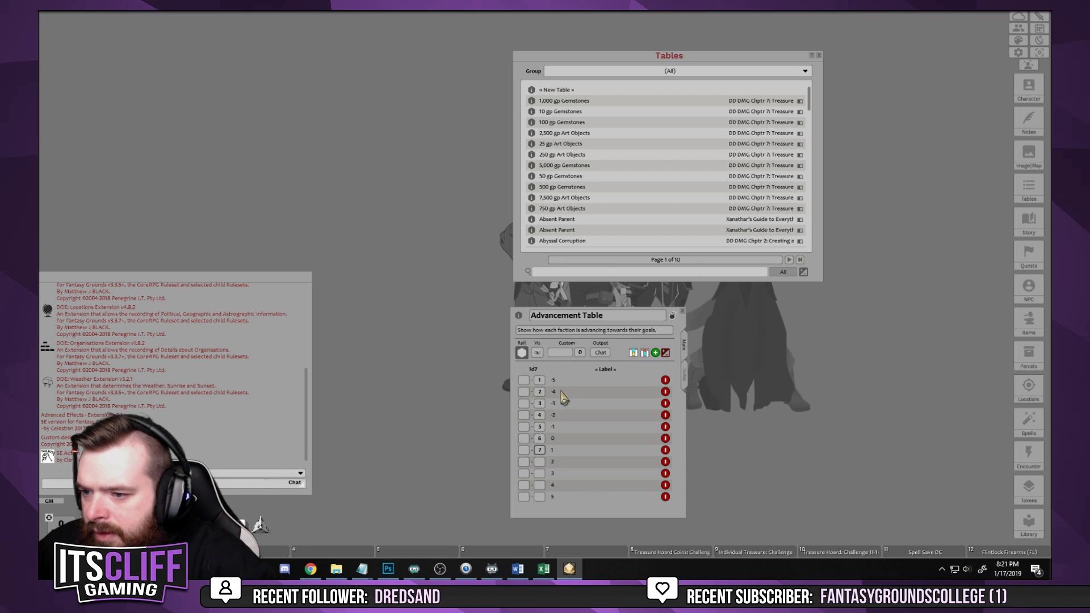
Set the upper roll values of the last four rows, results 2 to 5, to 8, 9, 10 and 11
{"action": "key", "text": "Tab"}
{"action": "key", "text": "Tab"}
{"action": "key", "text": "Tab"}
{"action": "type", "text": "8"}
{"action": "key", "text": "Tab"}
{"action": "key", "text": "Tab"}
{"action": "key", "text": "Tab"}
{"action": "type", "text": "9"}
{"action": "key", "text": "Tab"}
{"action": "key", "text": "Tab"}
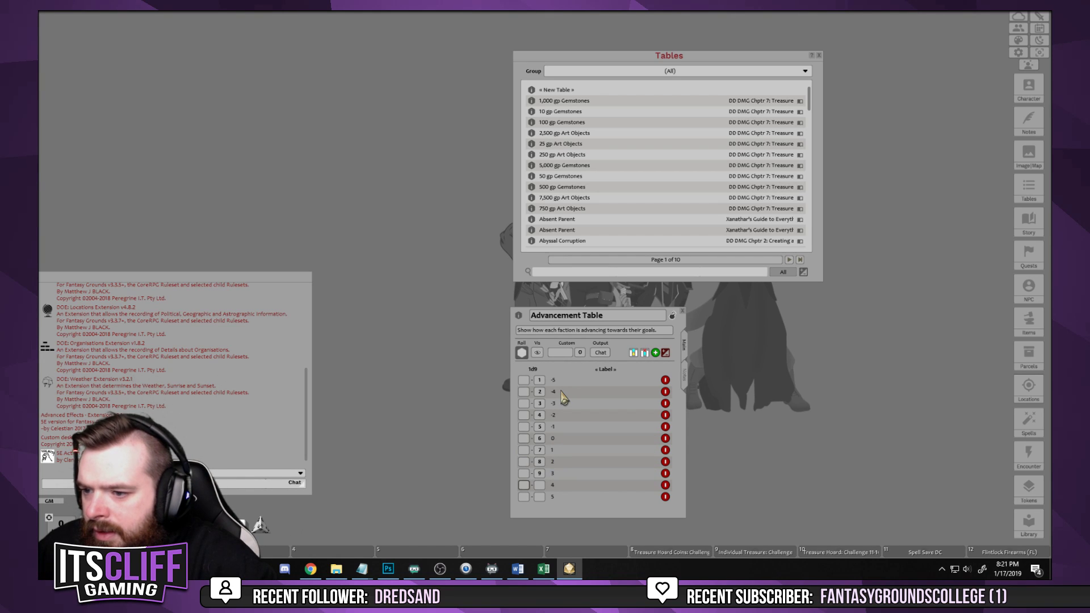
{"action": "key", "text": "Tab"}
{"action": "type", "text": "10"}
{"action": "key", "text": "Tab"}
{"action": "key", "text": "Tab"}
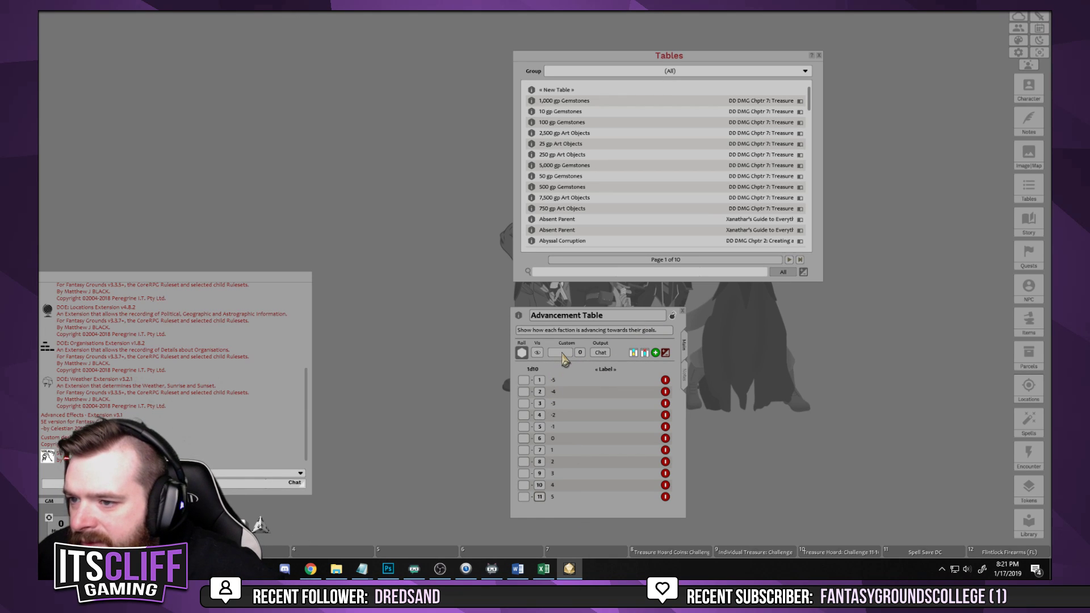
{"action": "left_click", "coordinate": [539, 485]}
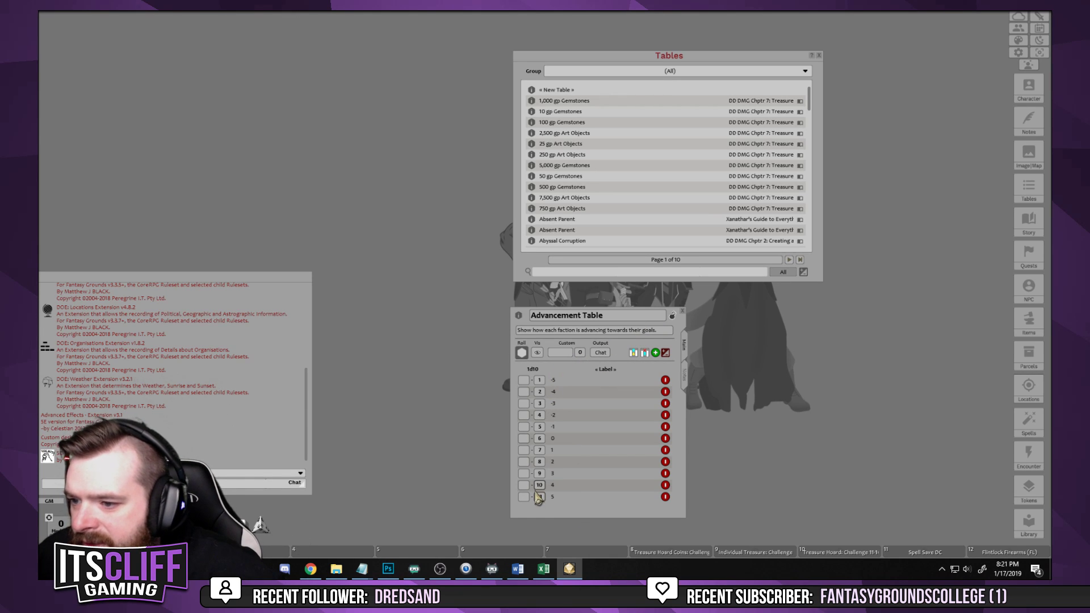
{"action": "left_click", "coordinate": [587, 380]}
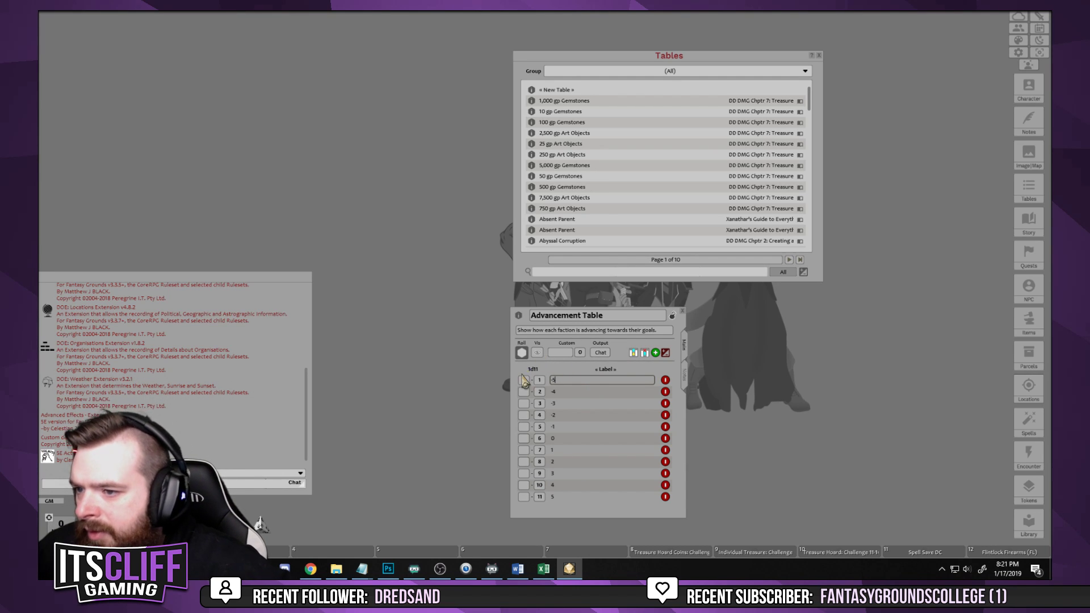
Roll on the Advancement Table three times to test which results it sends to chat
{"action": "left_click", "coordinate": [521, 353]}
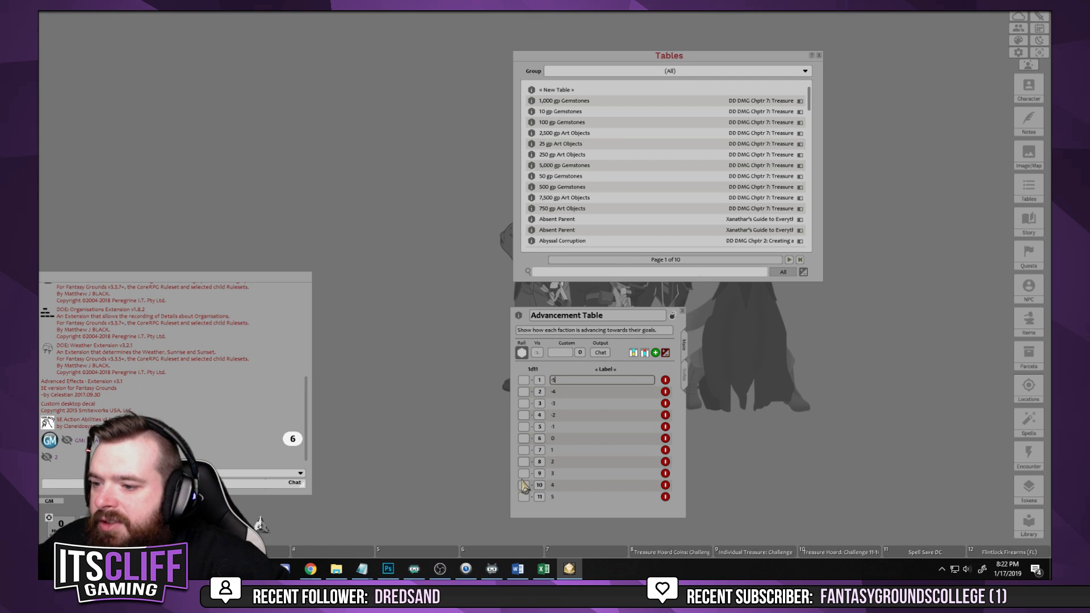
{"action": "left_click", "coordinate": [522, 353]}
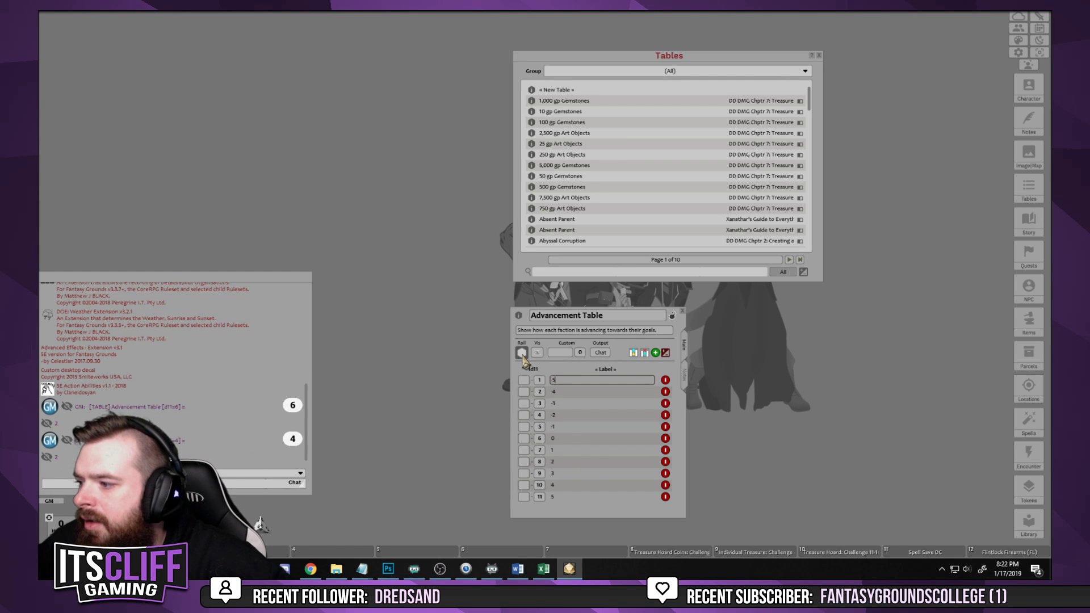
{"action": "left_click", "coordinate": [522, 353]}
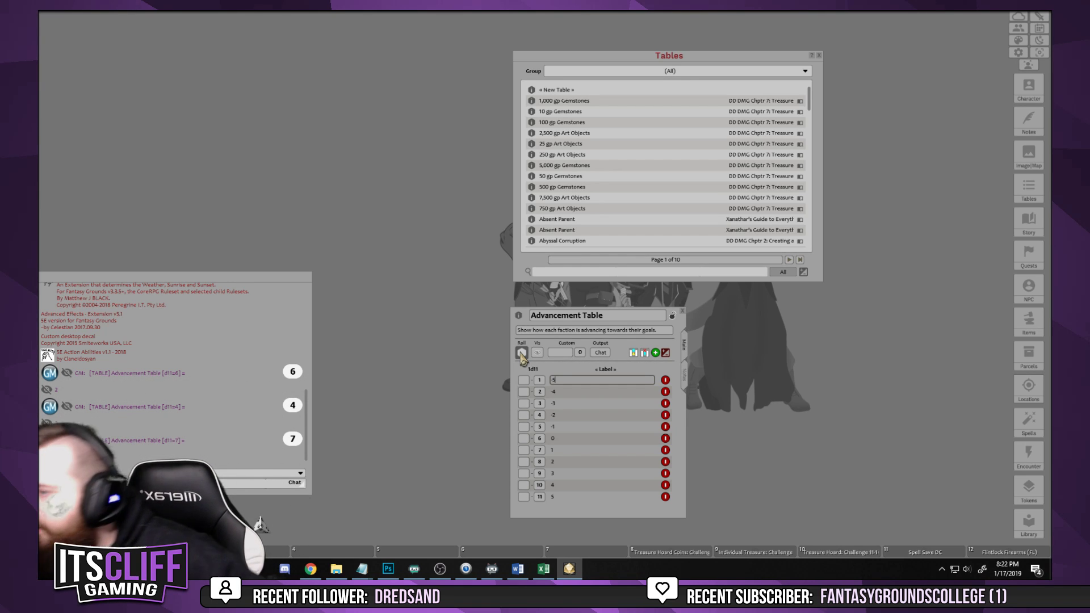
Set the lower roll values of the rows with results -5 to 0 to 1 through 6, matching their upper values
{"action": "left_click", "coordinate": [531, 386]}
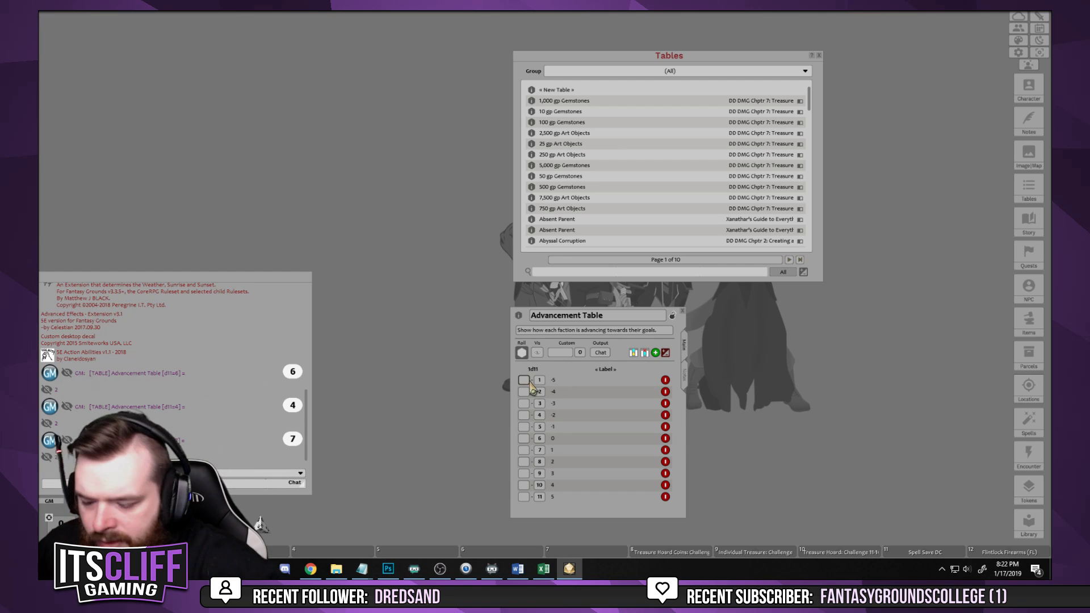
{"action": "key", "text": "Tab"}
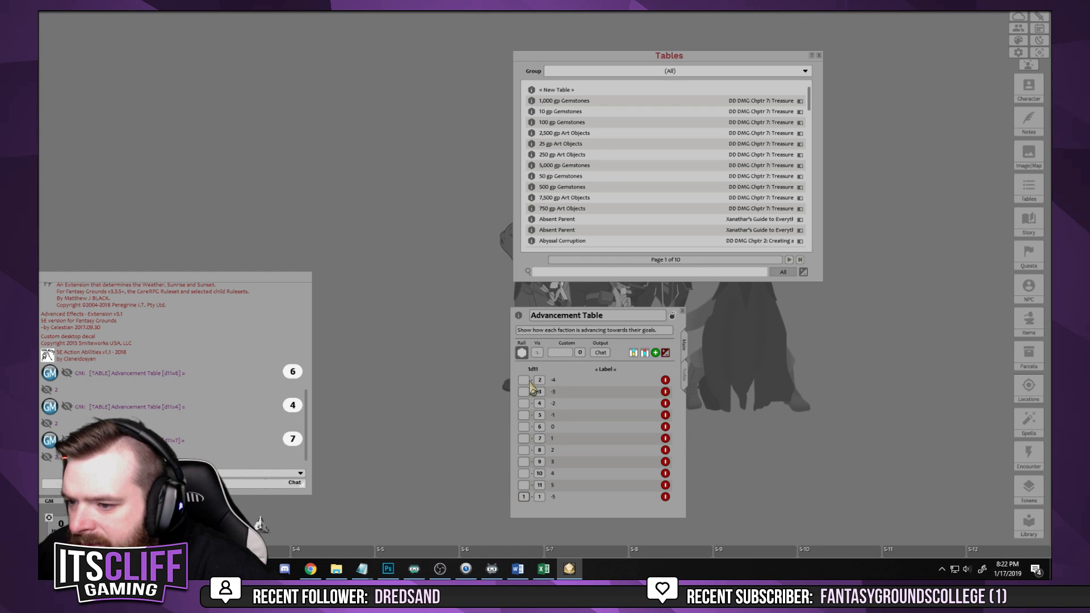
{"action": "key", "text": "shift+Tab"}
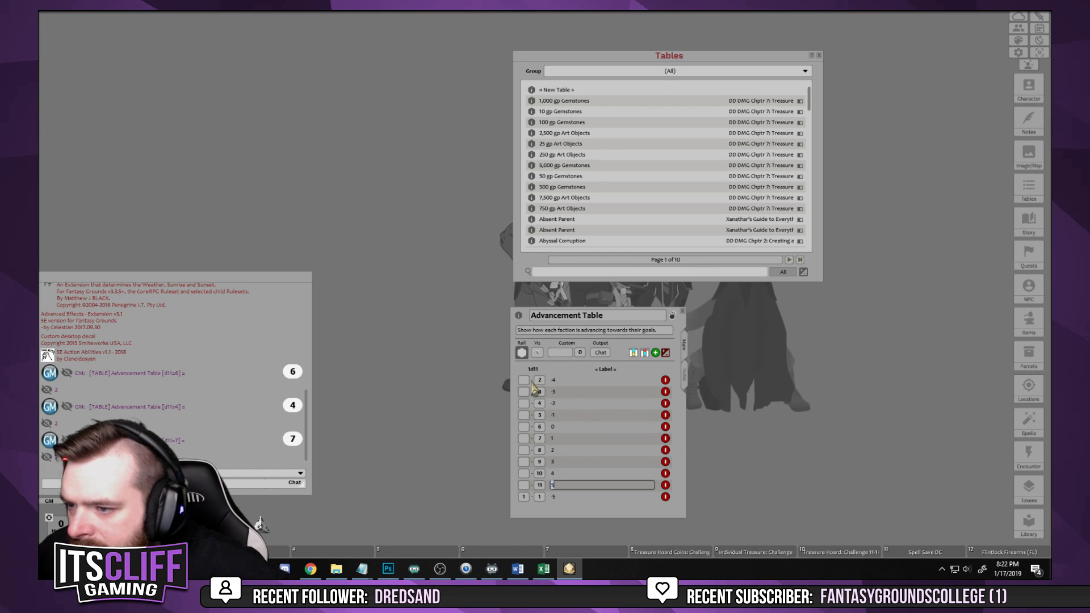
{"action": "left_click", "coordinate": [523, 380]}
{"action": "type", "text": "2"}
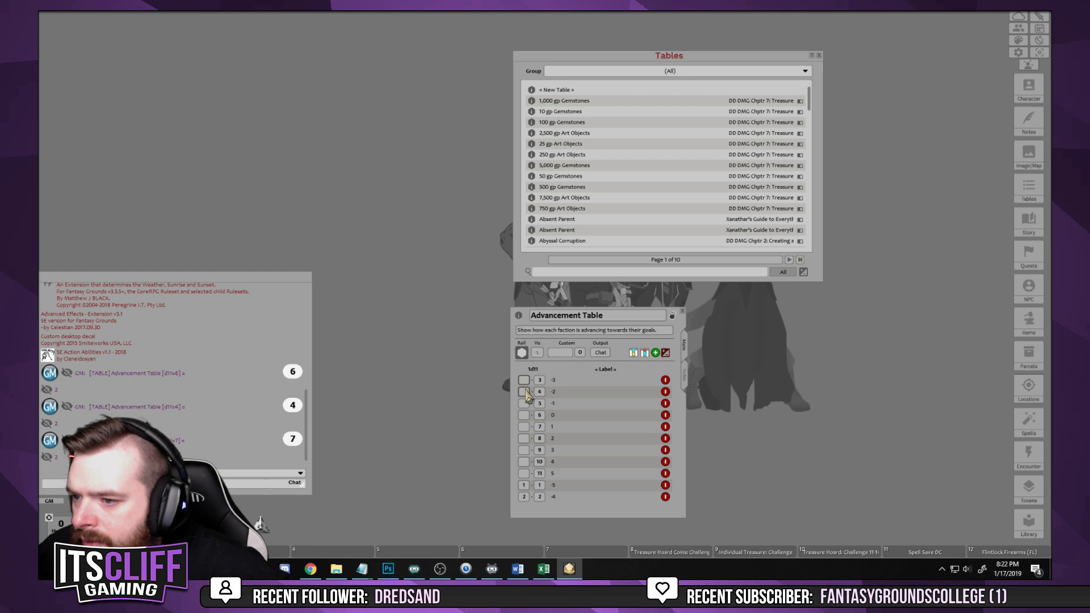
{"action": "left_click", "coordinate": [523, 392]}
{"action": "type", "text": "3"}
{"action": "key", "text": "Tab"}
{"action": "left_click", "coordinate": [524, 392]}
{"action": "type", "text": "6"}
{"action": "left_click", "coordinate": [523, 380]}
{"action": "type", "text": "5"}
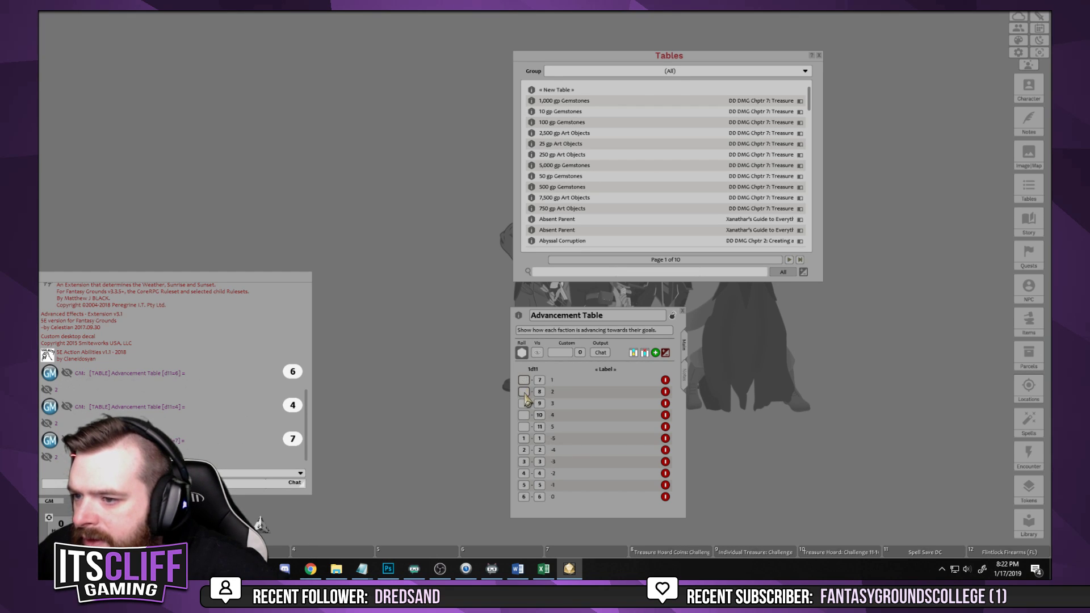
Set the lower roll values of the rows with results 1 to 5 to 7 through 11, matching their upper values
{"action": "left_click", "coordinate": [524, 380]}
{"action": "type", "text": "7"}
{"action": "left_click", "coordinate": [524, 392]}
{"action": "type", "text": "8"}
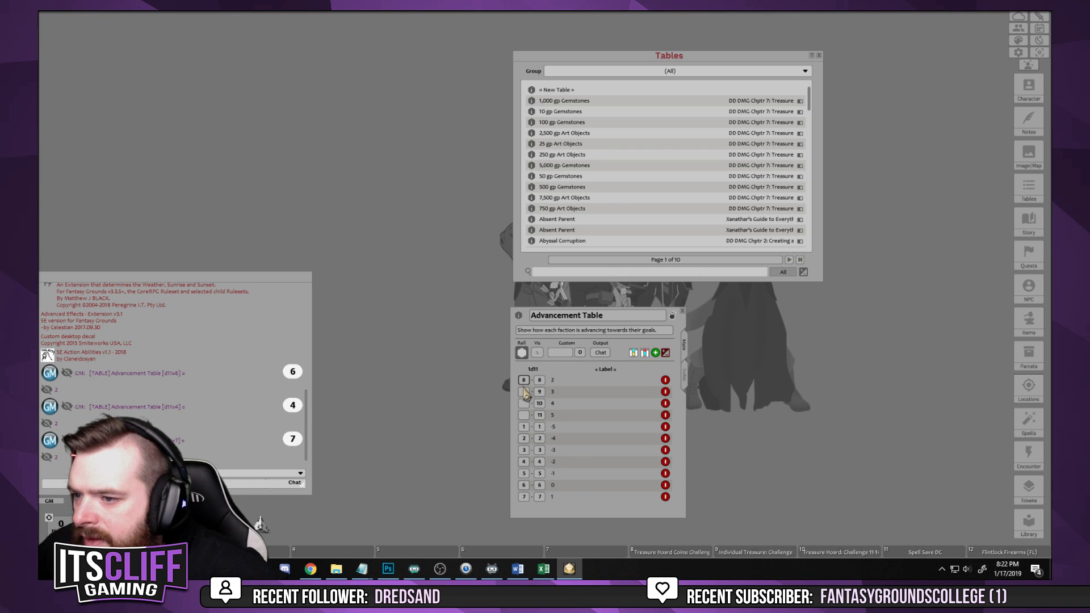
{"action": "left_click", "coordinate": [523, 380]}
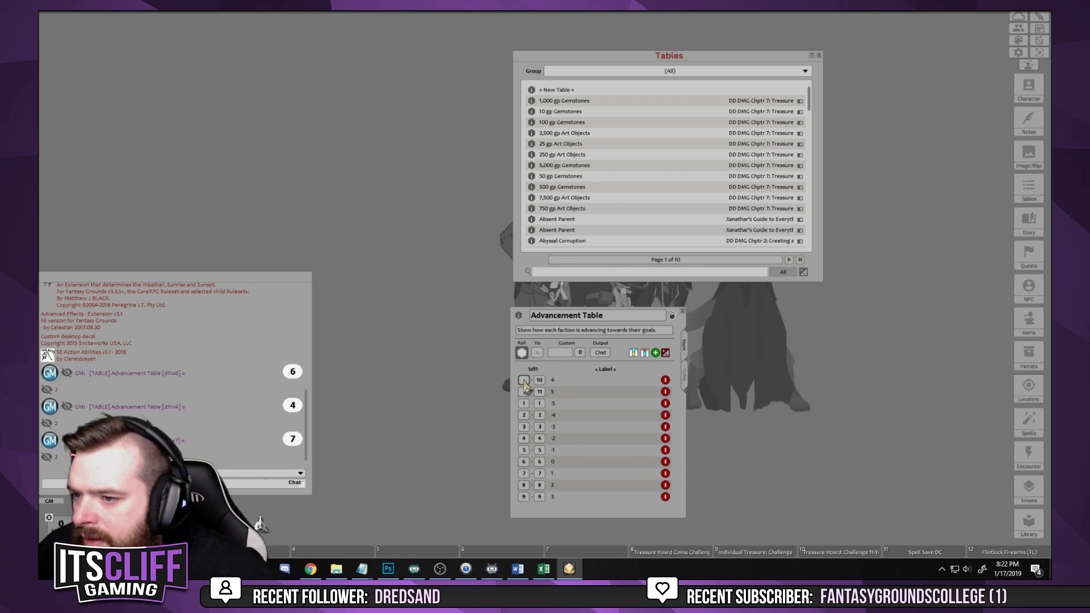
{"action": "type", "text": "9"}
{"action": "left_click", "coordinate": [523, 380]}
{"action": "type", "text": "10"}
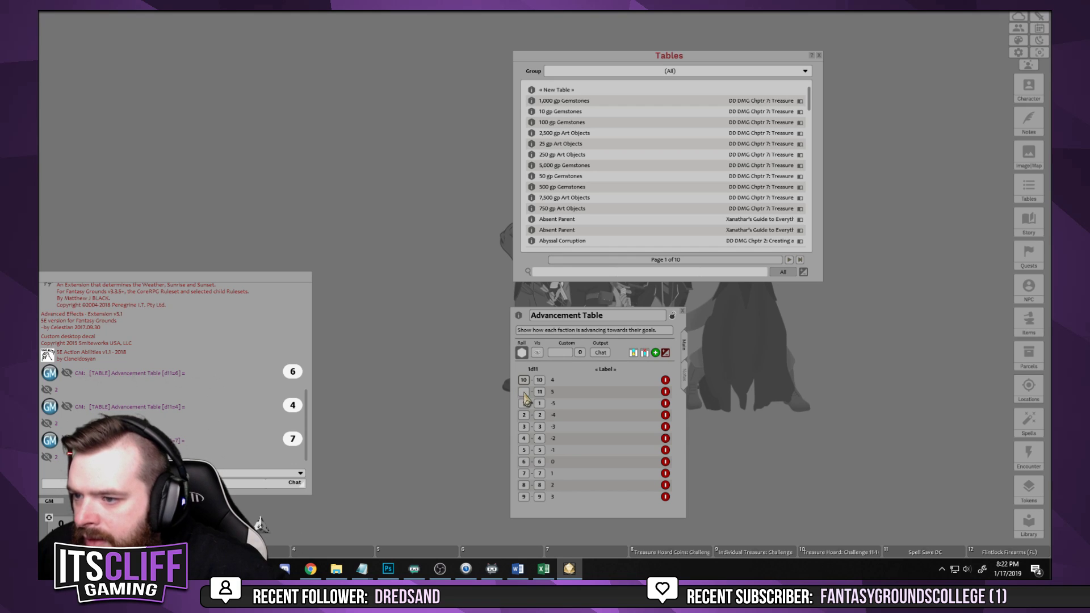
{"action": "left_click", "coordinate": [635, 381]}
{"action": "type", "text": "11"}
{"action": "left_click", "coordinate": [596, 404]}
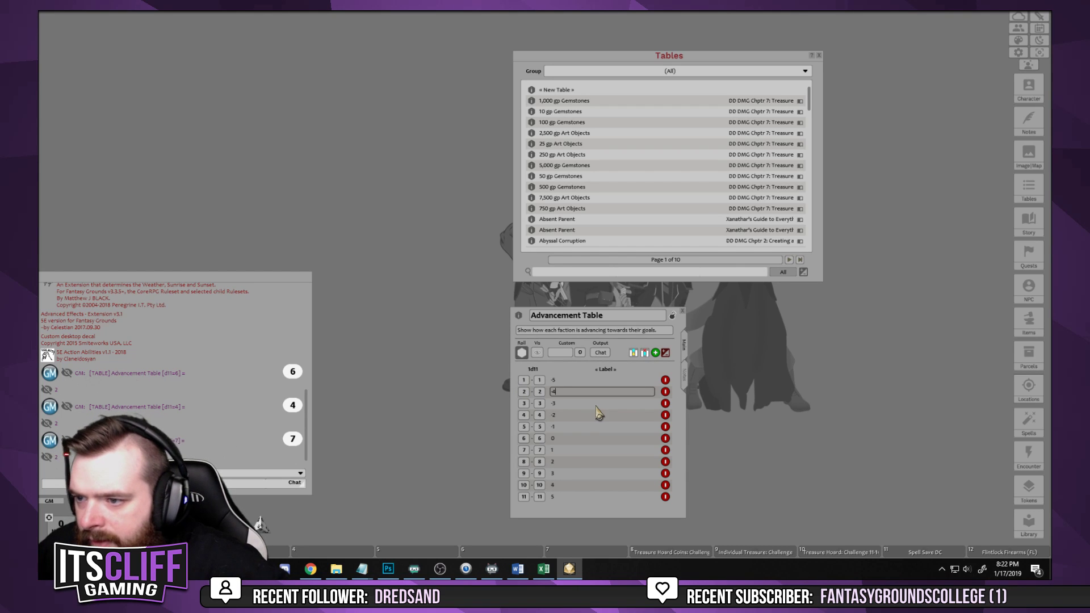
Roll on the Advancement Table repeatedly to check how its results are distributed with the full roll ranges
{"action": "left_click", "coordinate": [521, 353]}
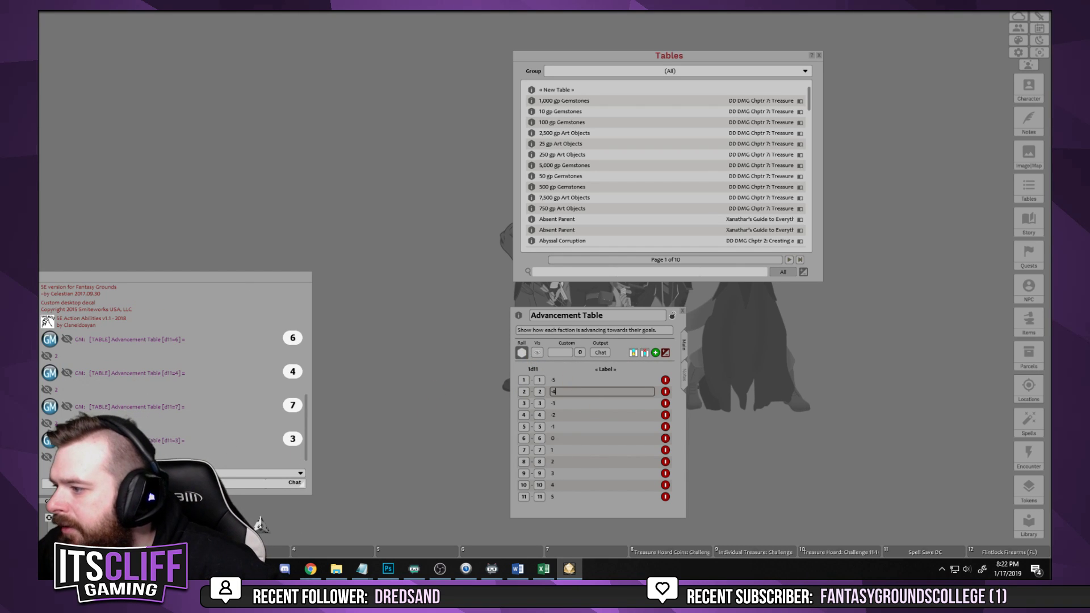
{"action": "left_click", "coordinate": [522, 352]}
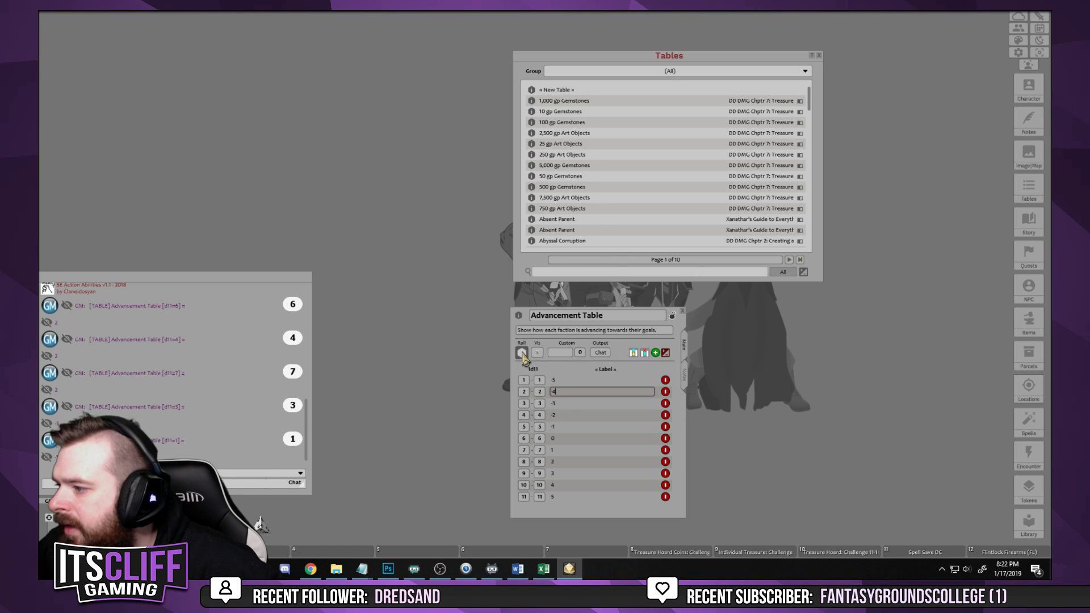
{"action": "left_click", "coordinate": [522, 353]}
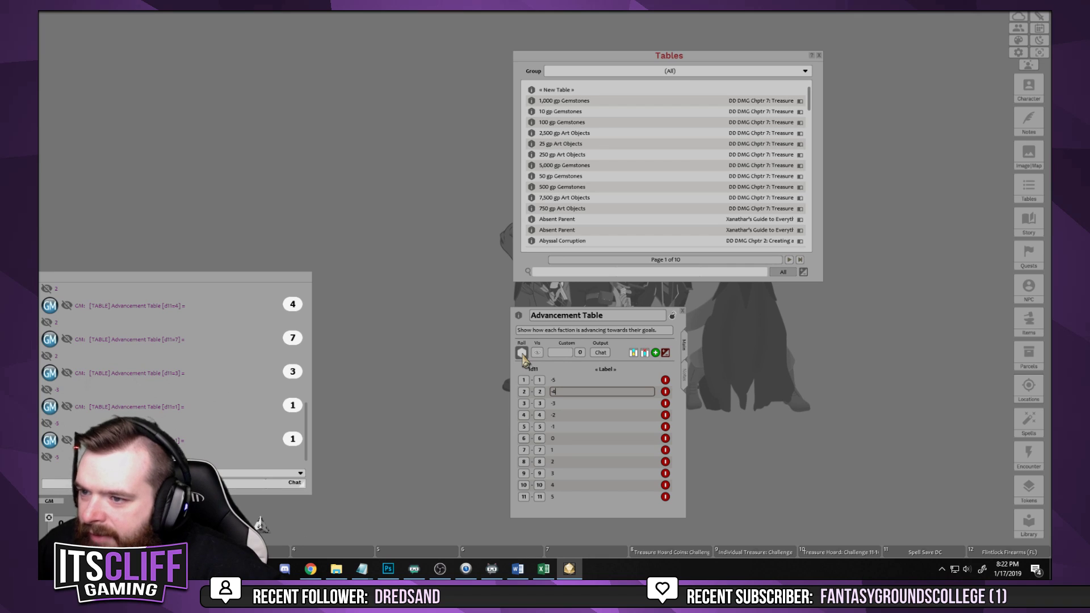
{"action": "left_click", "coordinate": [522, 353]}
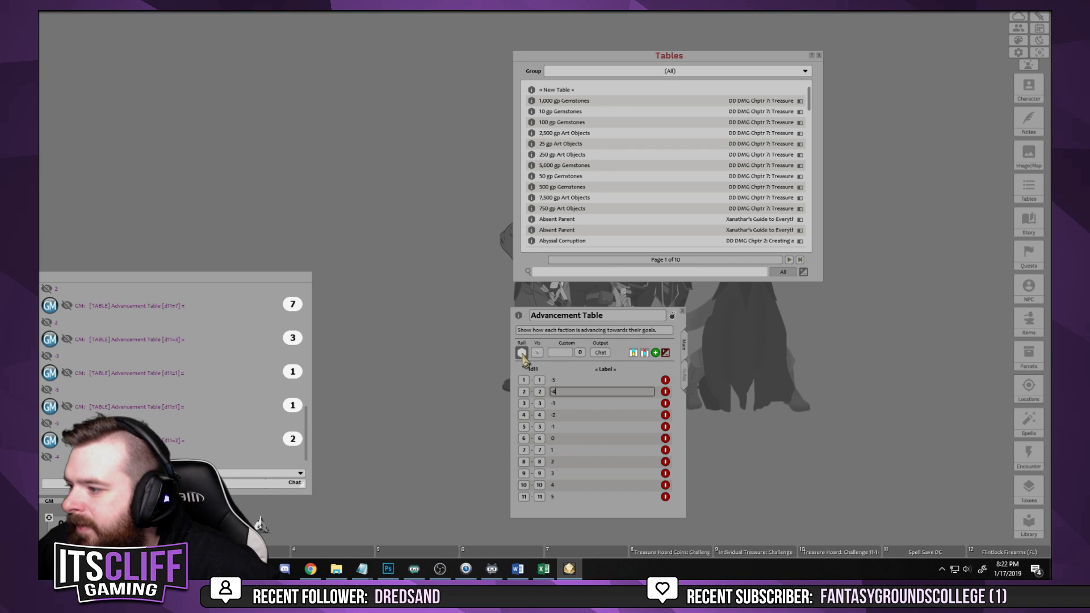
{"action": "left_click", "coordinate": [522, 353]}
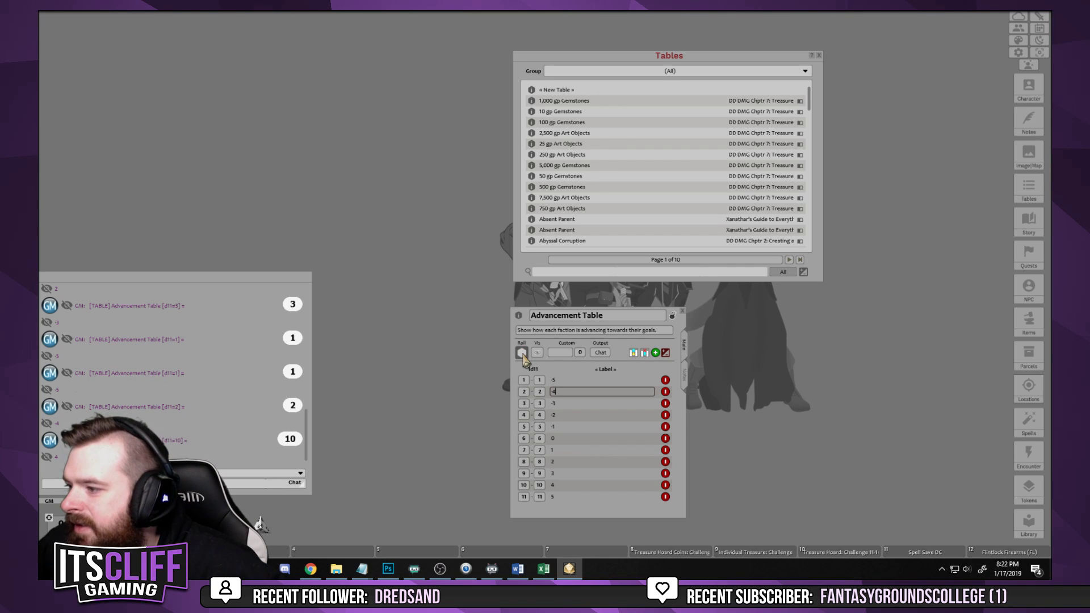
{"action": "left_click", "coordinate": [522, 353]}
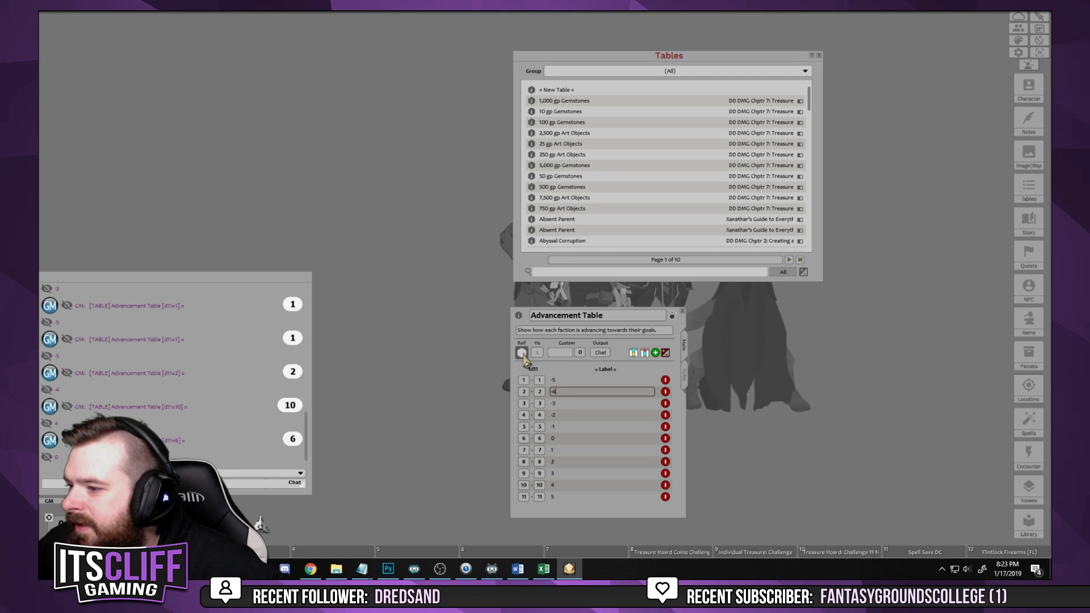
{"action": "left_click", "coordinate": [522, 353]}
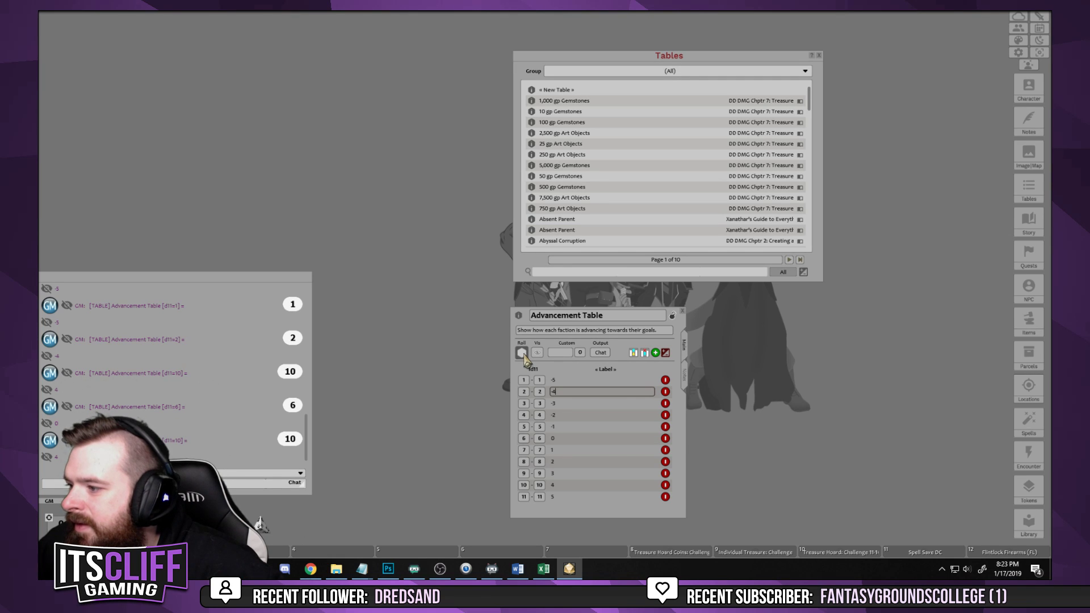
{"action": "left_click", "coordinate": [521, 353]}
{"action": "left_click", "coordinate": [522, 353]}
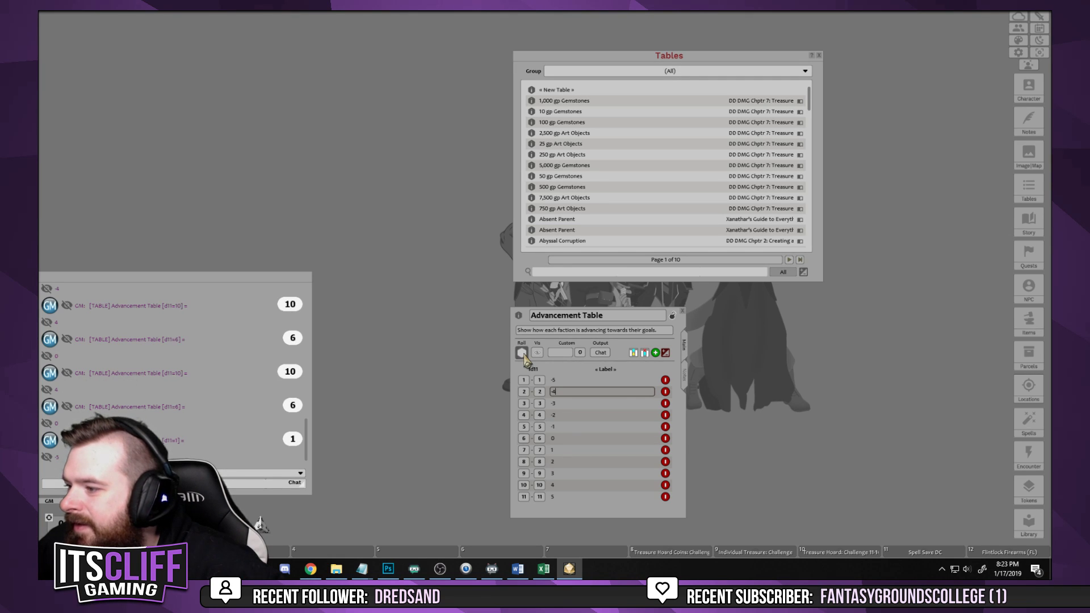
{"action": "left_click", "coordinate": [522, 354]}
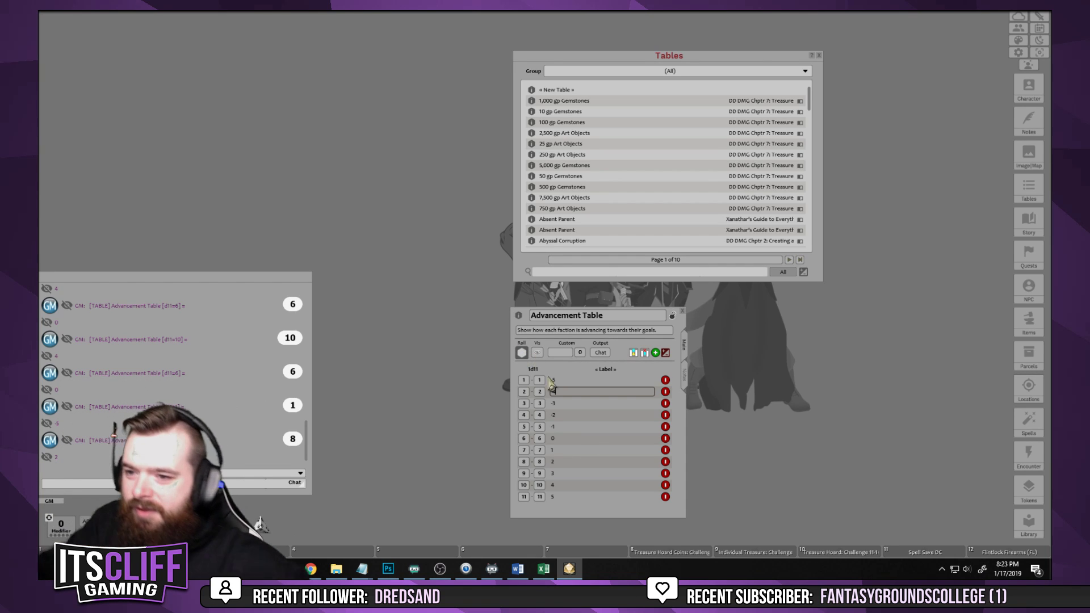
Delete all eleven rows from the Advancement Table and add one new blank row
{"action": "left_click", "coordinate": [665, 381]}
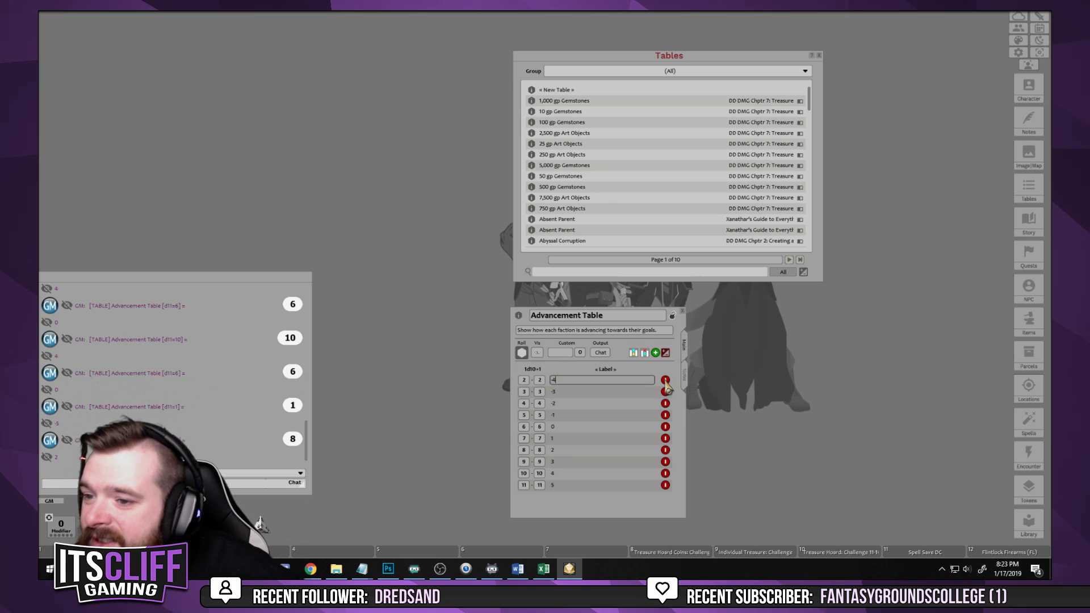
{"action": "left_click", "coordinate": [665, 381]}
{"action": "left_click", "coordinate": [665, 380]}
{"action": "left_click", "coordinate": [665, 381]}
{"action": "left_click", "coordinate": [665, 380]}
{"action": "left_click", "coordinate": [666, 380]}
{"action": "left_click", "coordinate": [665, 381]}
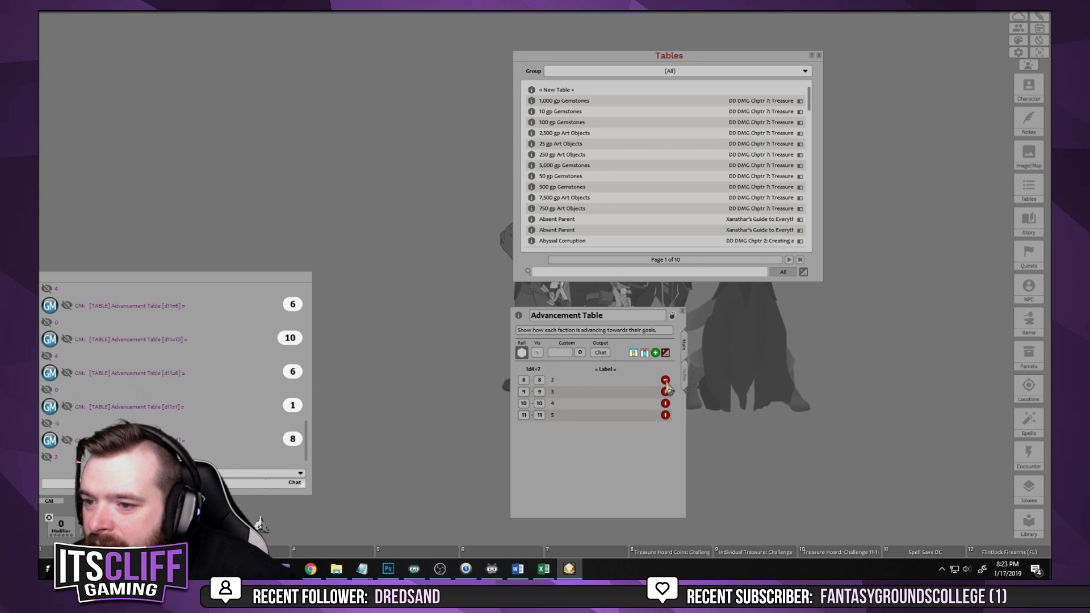
{"action": "left_click", "coordinate": [665, 381]}
{"action": "left_click", "coordinate": [666, 380]}
{"action": "left_click", "coordinate": [666, 381]}
{"action": "left_click", "coordinate": [665, 380]}
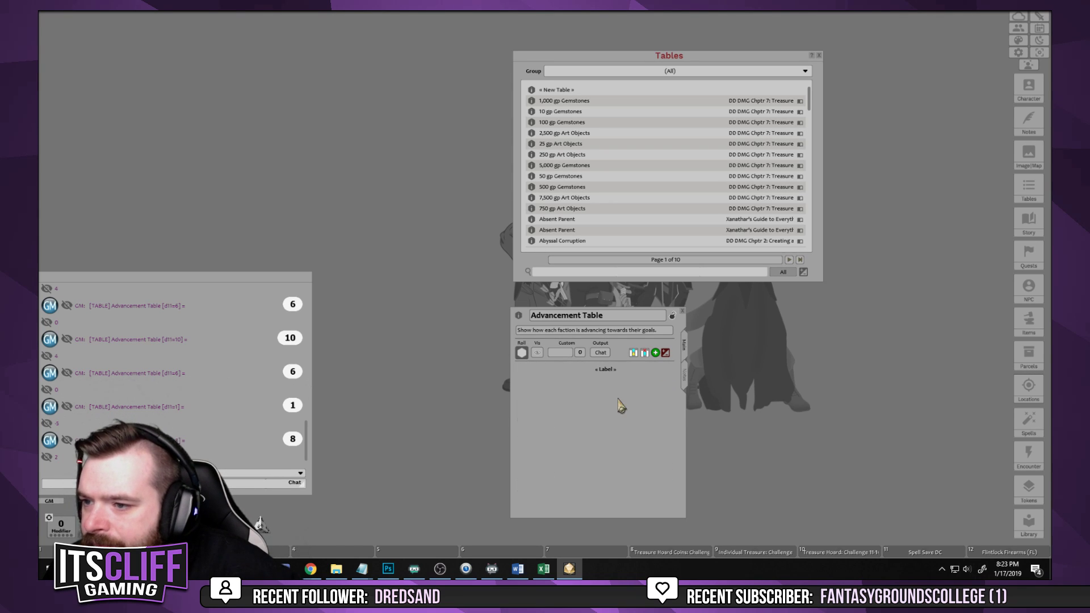
{"action": "left_click", "coordinate": [656, 353]}
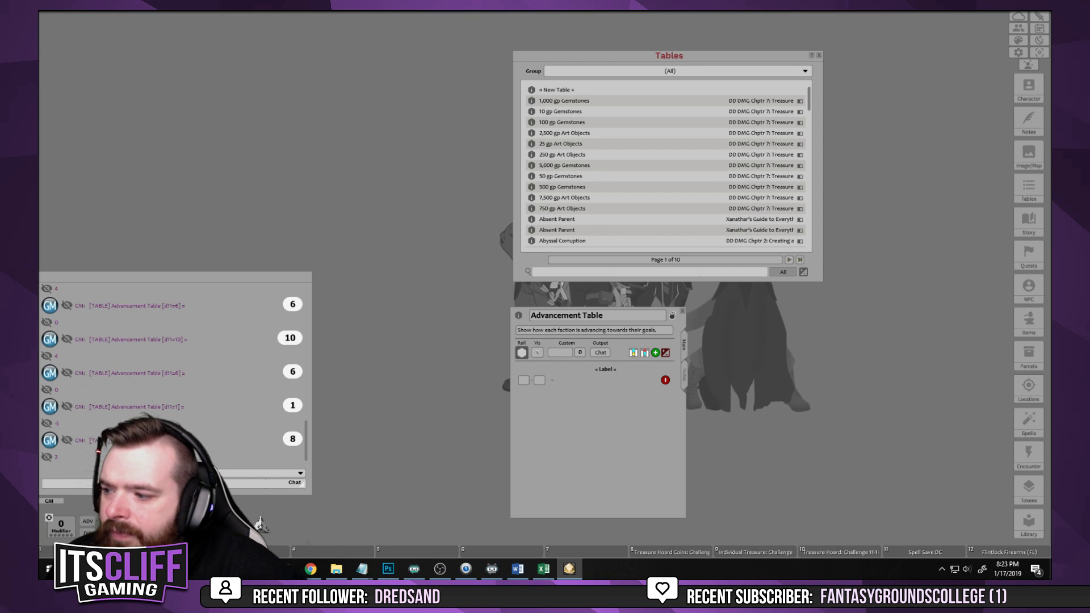
Add two more blank rows to the Advancement Table
{"action": "left_click_drag", "start_coordinate": [560, 354], "coordinate": [522, 353]}
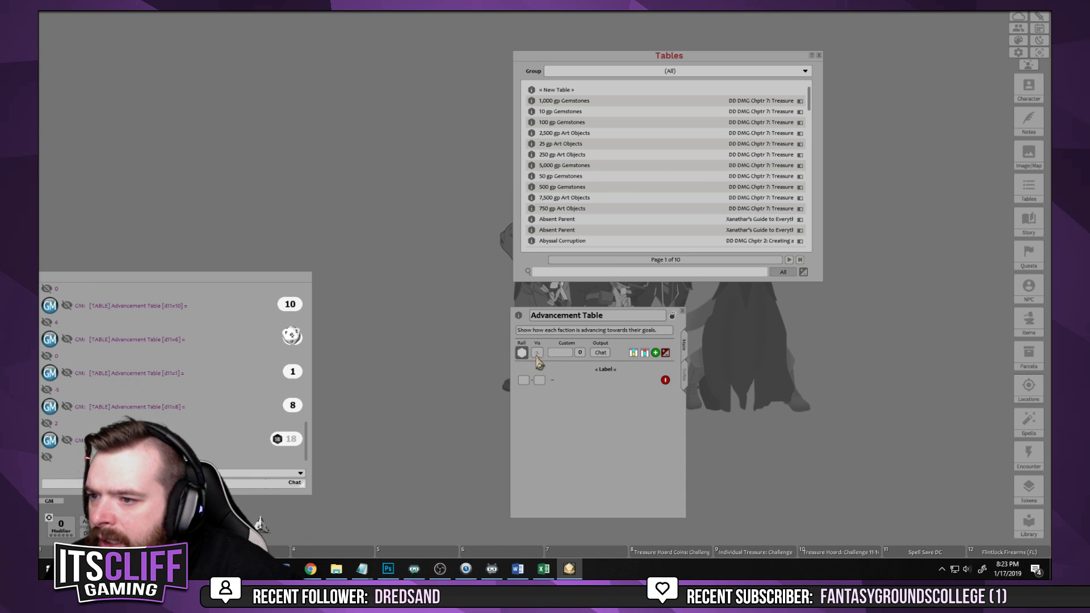
{"action": "left_click", "coordinate": [655, 353]}
{"action": "left_click", "coordinate": [656, 354]}
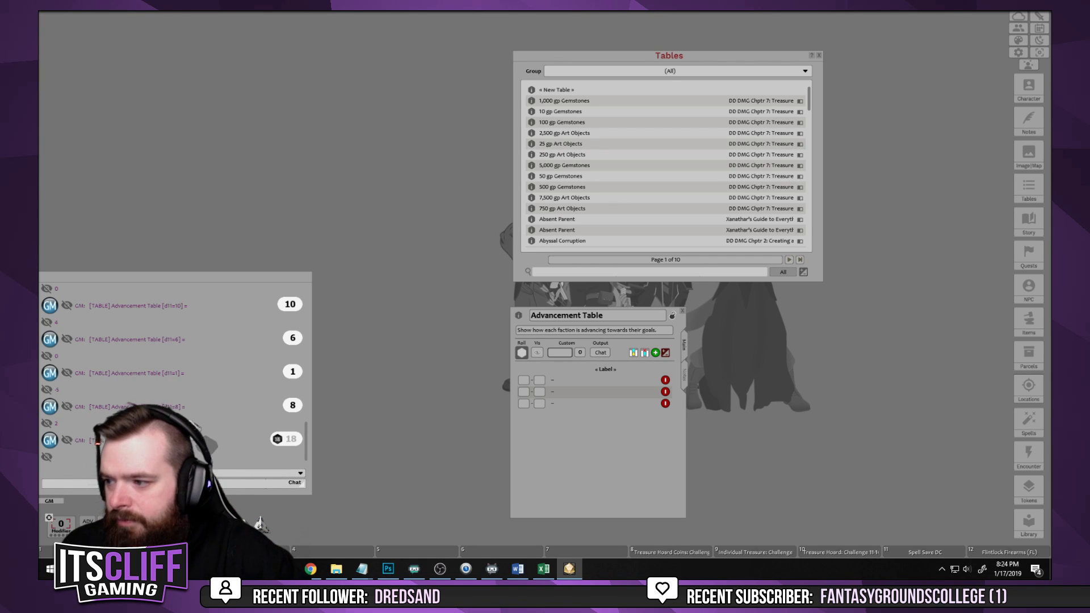
{"action": "left_click", "coordinate": [254, 503]}
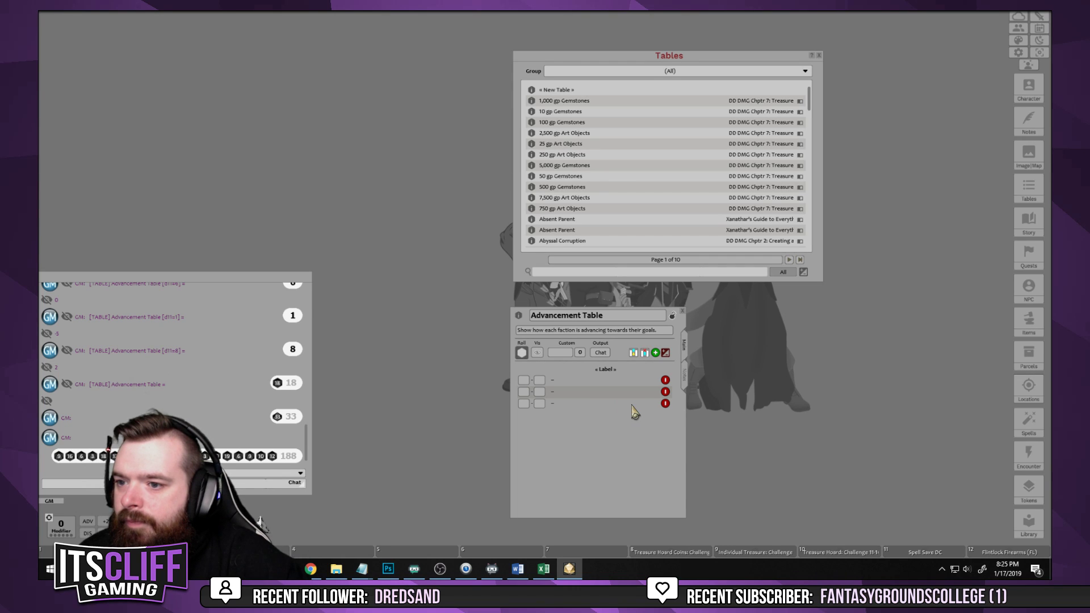
Give one blank row of the Advancement Table the roll range 1 to 10 and the result "Lose [1d100] Advancement"
{"action": "left_click", "coordinate": [622, 381]}
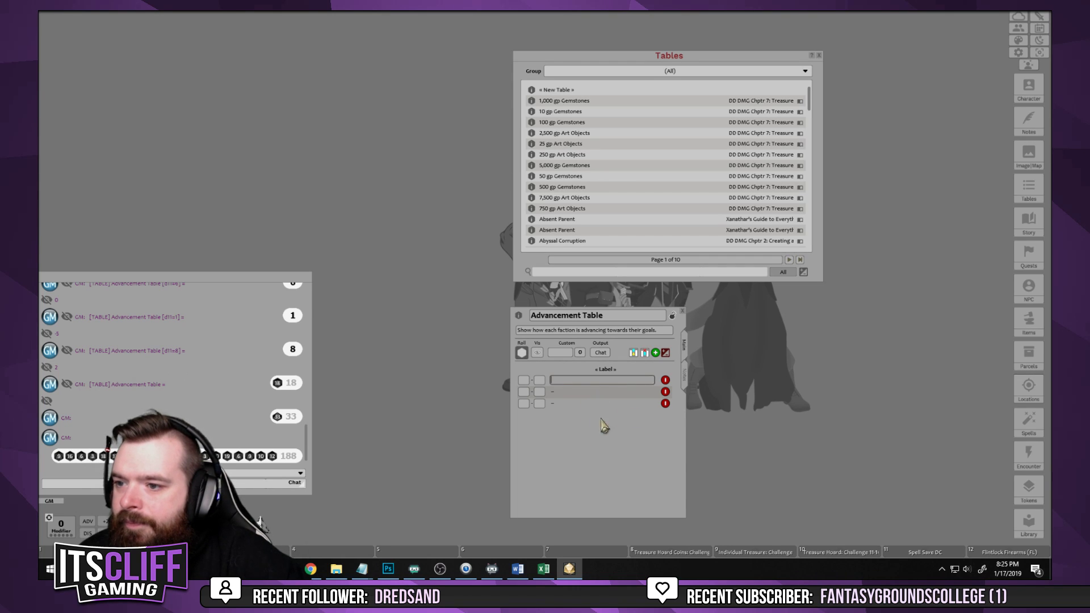
{"action": "left_click", "coordinate": [523, 382]}
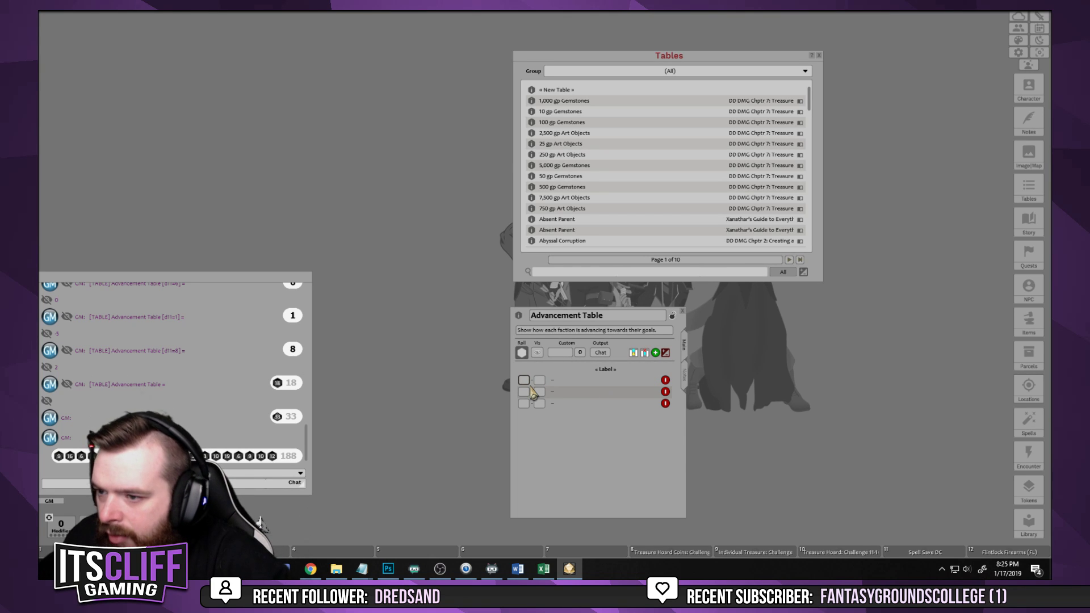
{"action": "type", "text": "1"}
{"action": "key", "text": "Tab"}
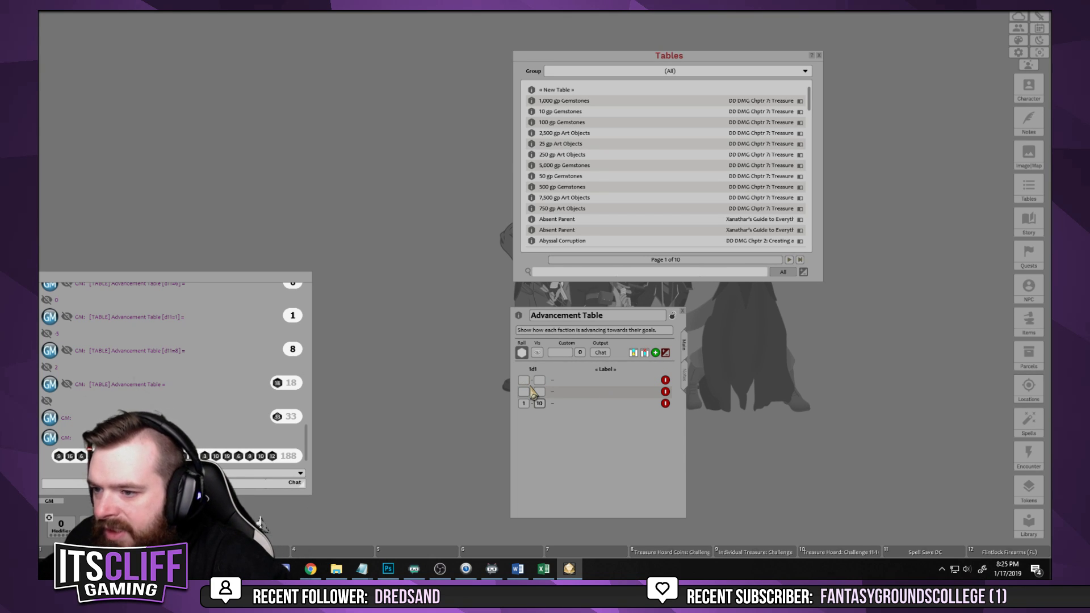
{"action": "type", "text": "10"}
{"action": "left_click", "coordinate": [575, 381]}
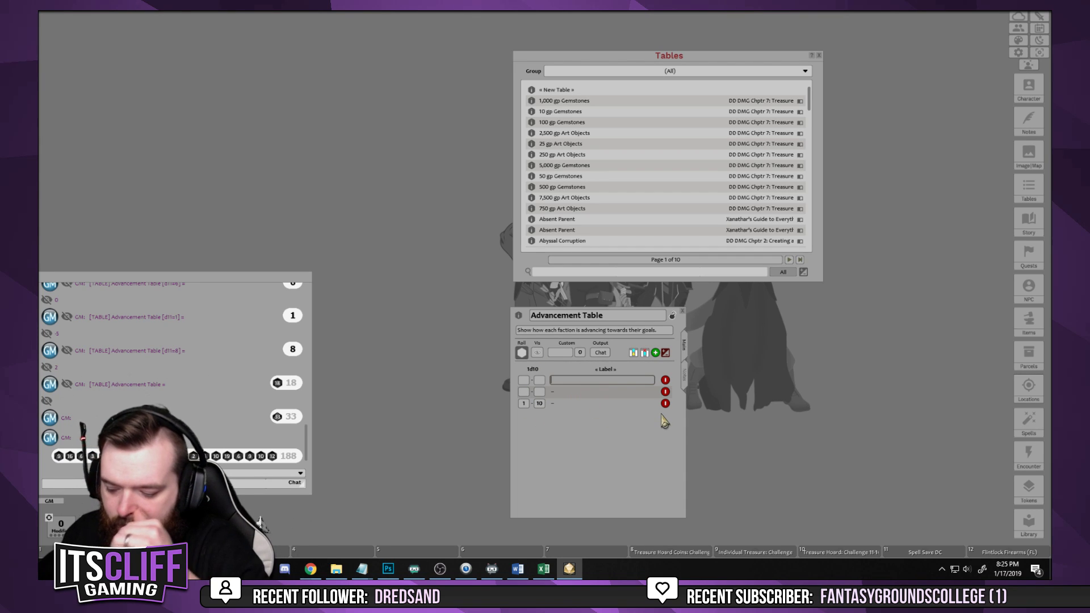
{"action": "type", "text": "Lose"}
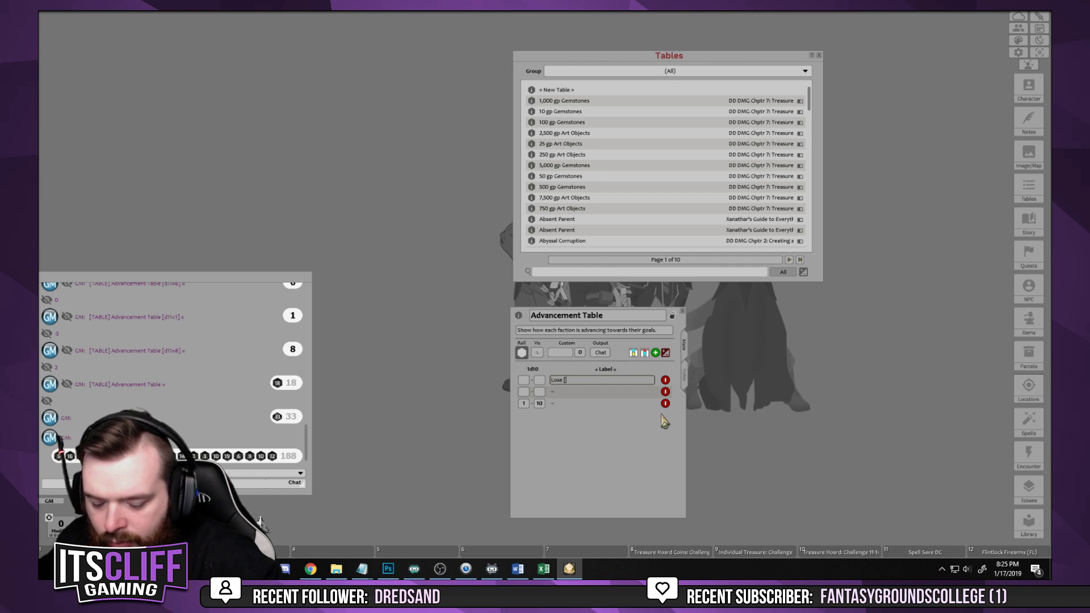
{"action": "type", "text": " [1d100"}
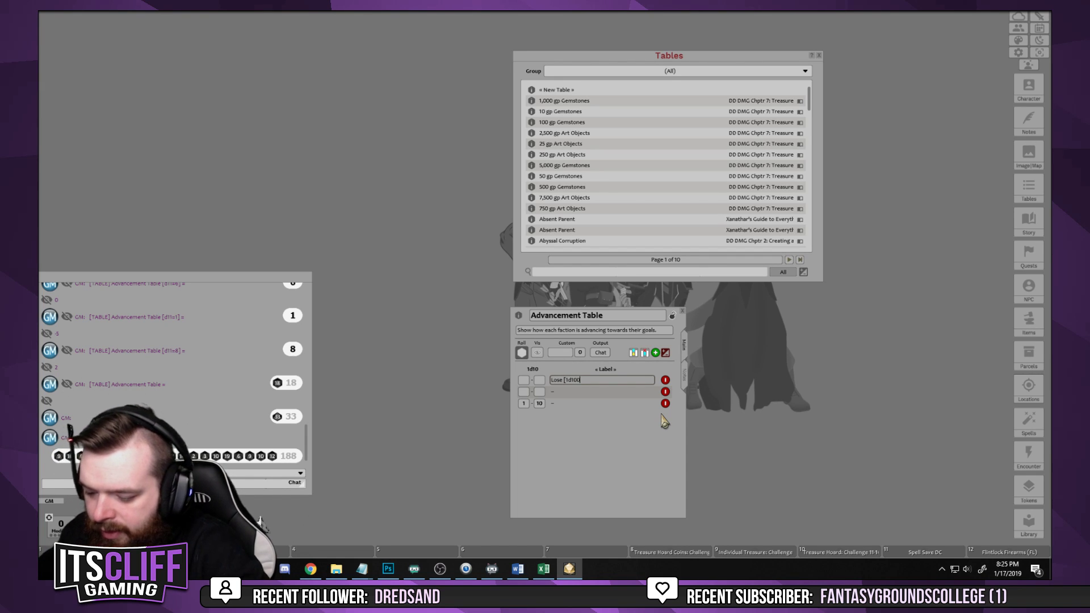
{"action": "type", "text": "] A"}
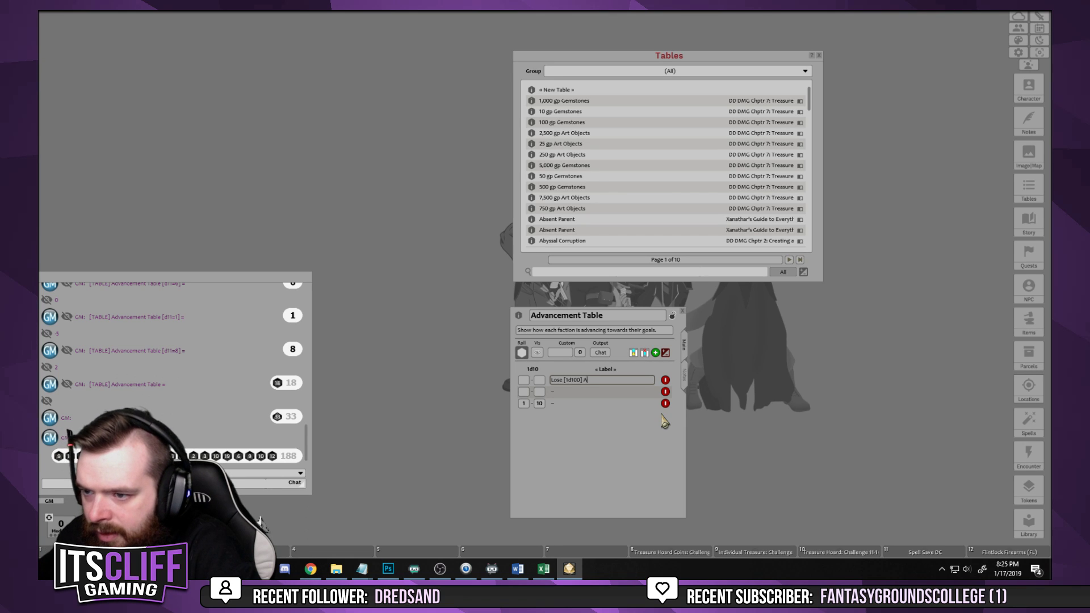
{"action": "type", "text": "dvancement"}
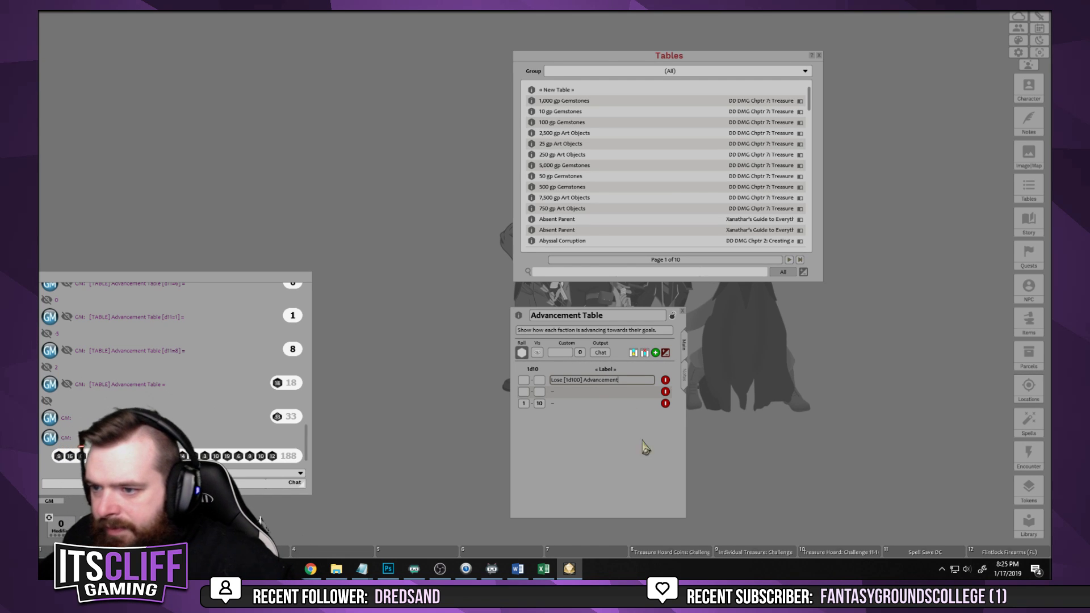
Give a second row the roll range 11 to 90 and the result "Gain [1d100] Advancement"
{"action": "left_click", "coordinate": [549, 393]}
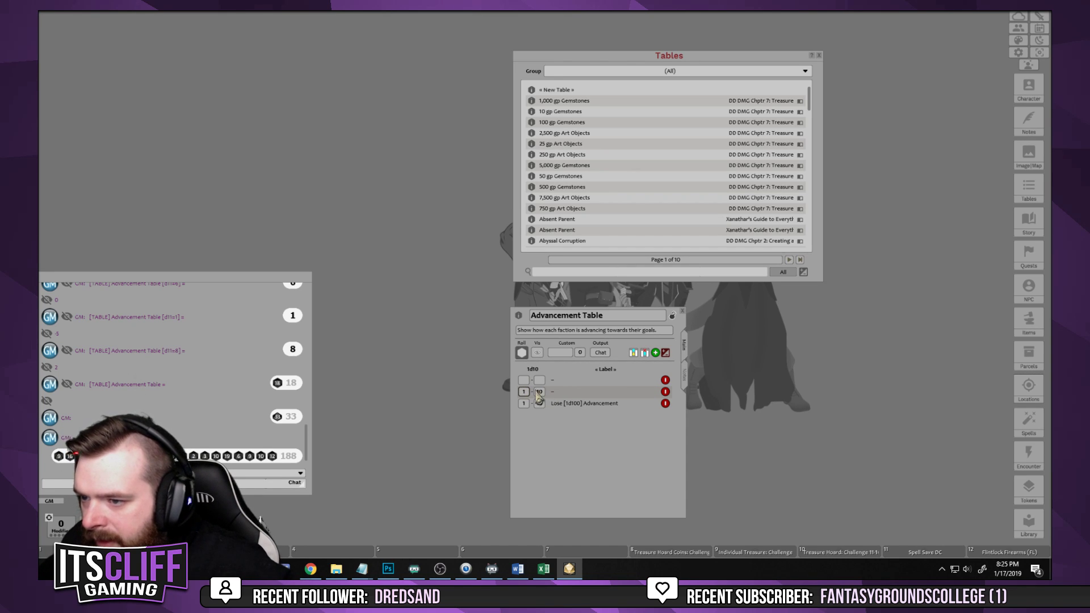
{"action": "left_click", "coordinate": [571, 400]}
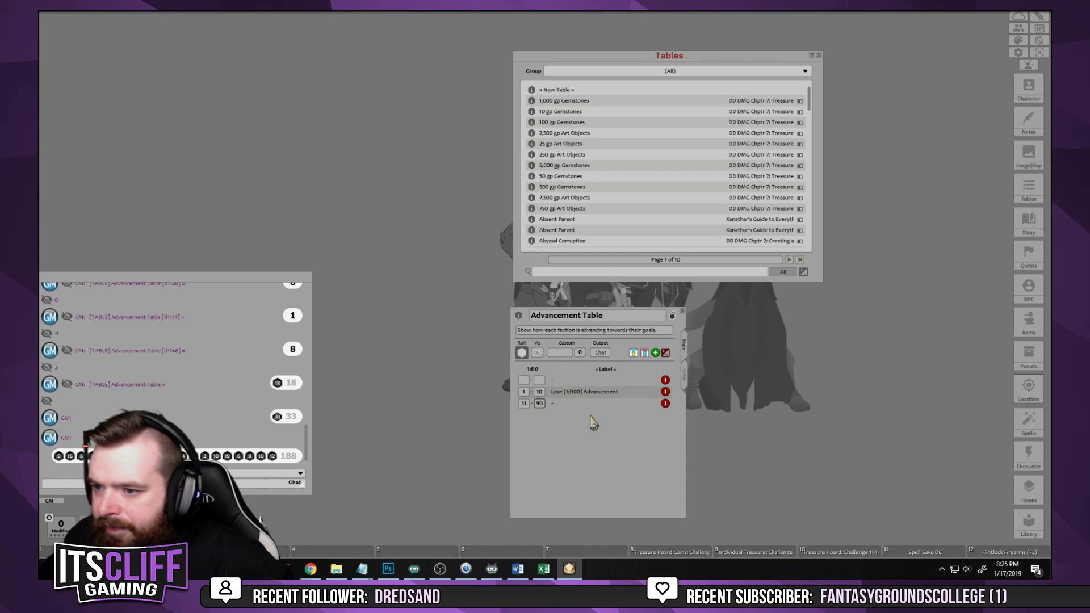
{"action": "key", "text": "Tab"}
{"action": "type", "text": "G"}
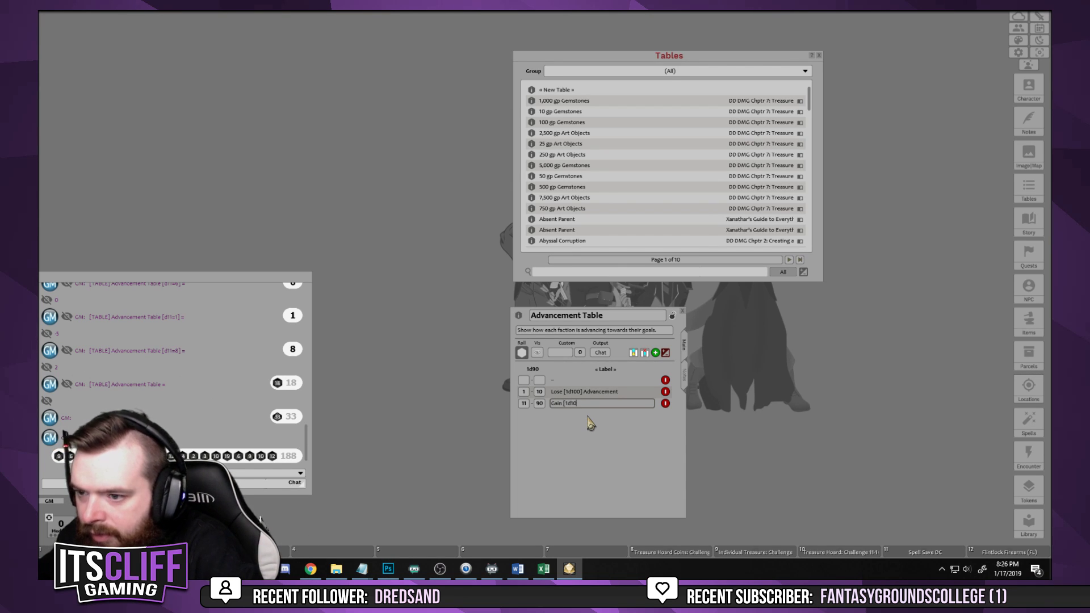
{"action": "type", "text": "ain [1d100] Advancement"}
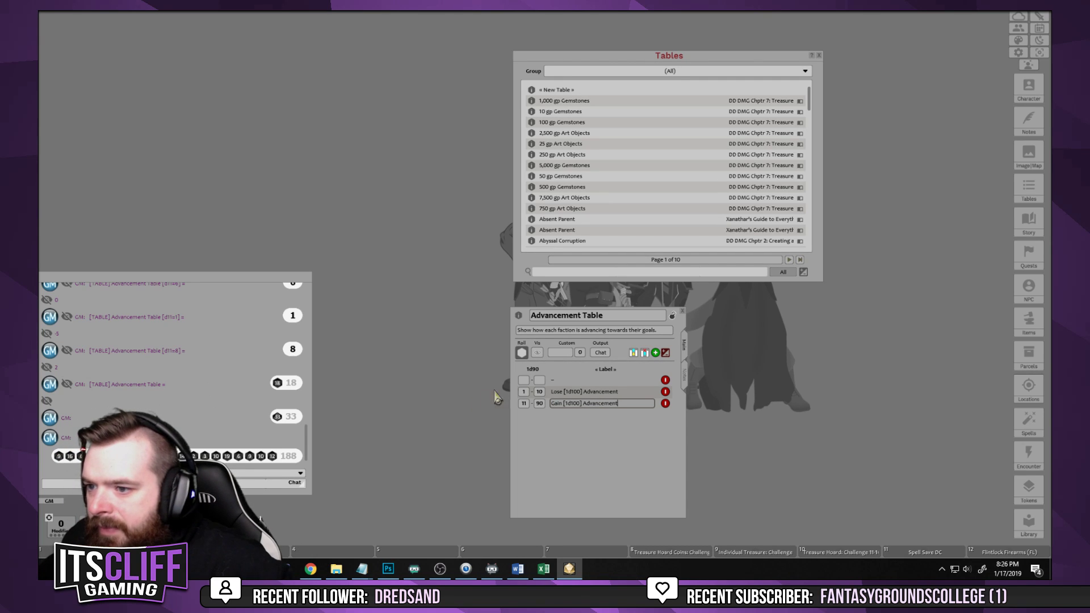
Give the remaining blank row the roll range 1 to 100 and the result "Gain [2d100] Advancement"
{"action": "left_click", "coordinate": [525, 380]}
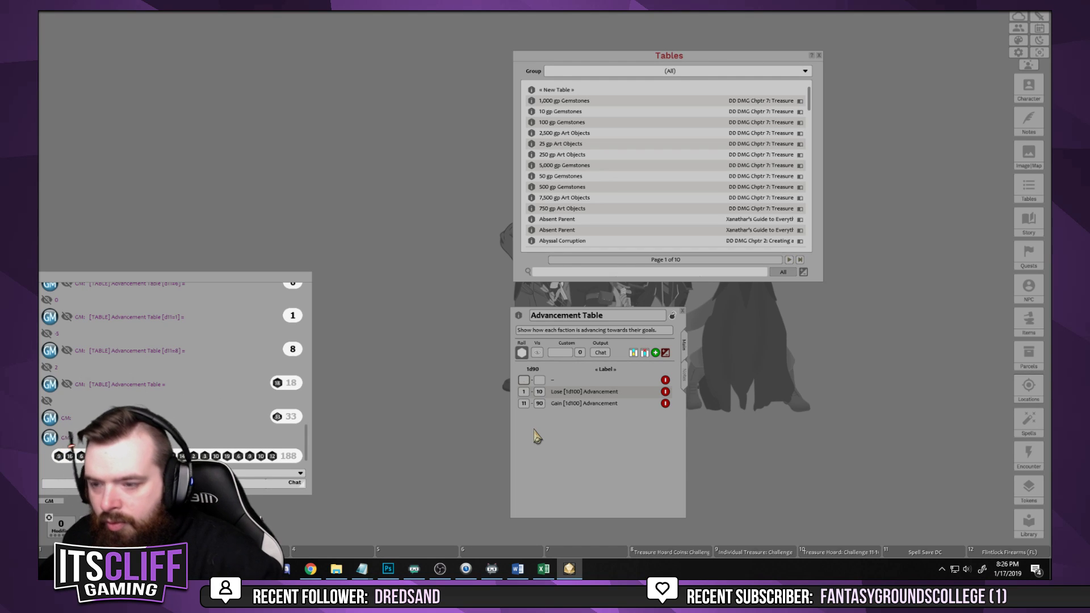
{"action": "key", "text": "Tab"}
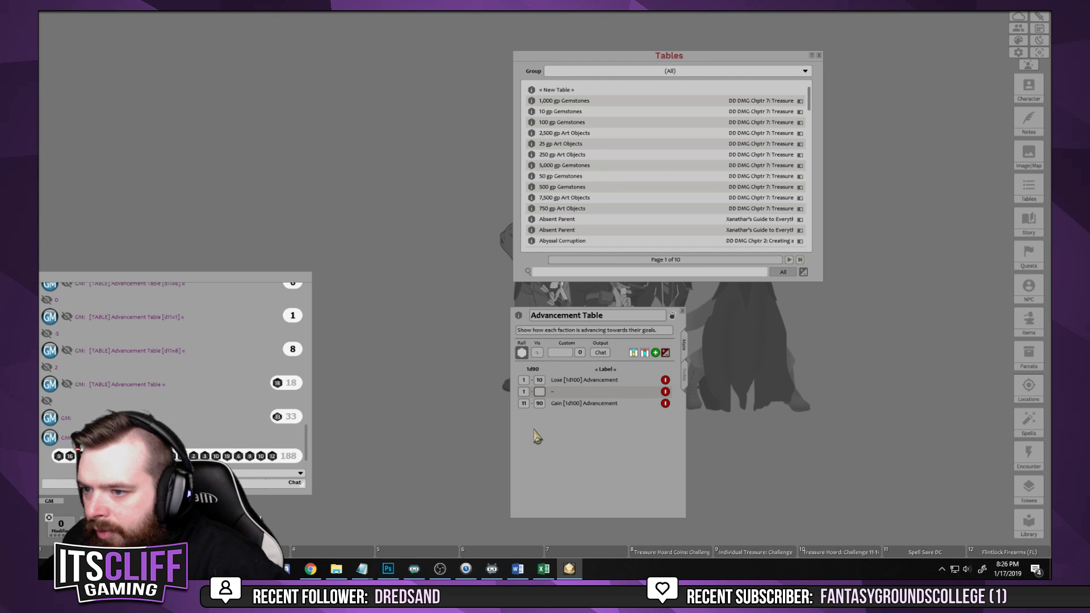
{"action": "left_click", "coordinate": [585, 392]}
{"action": "type", "text": "Gain [2d1"}
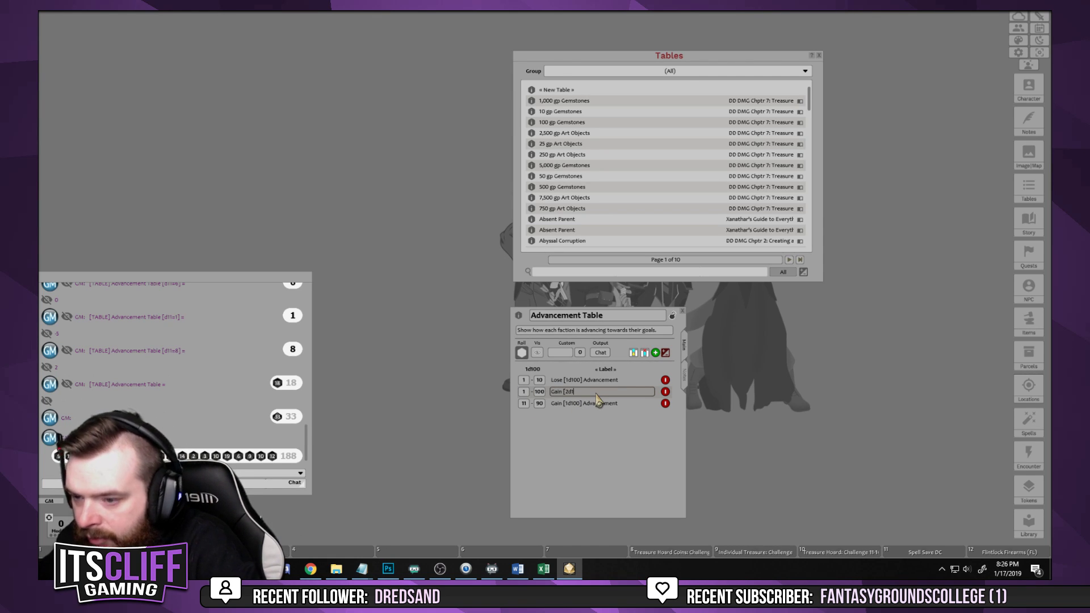
{"action": "type", "text": "00] Advancement"}
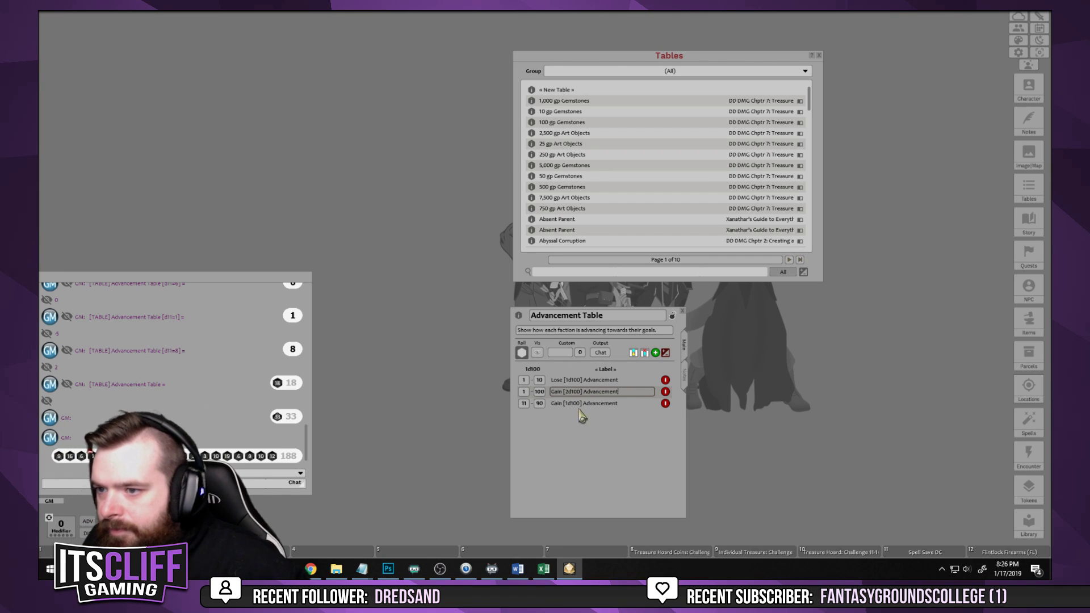
Roll once on the Advancement Table to test its output and check the three result texts
{"action": "left_click", "coordinate": [521, 353]}
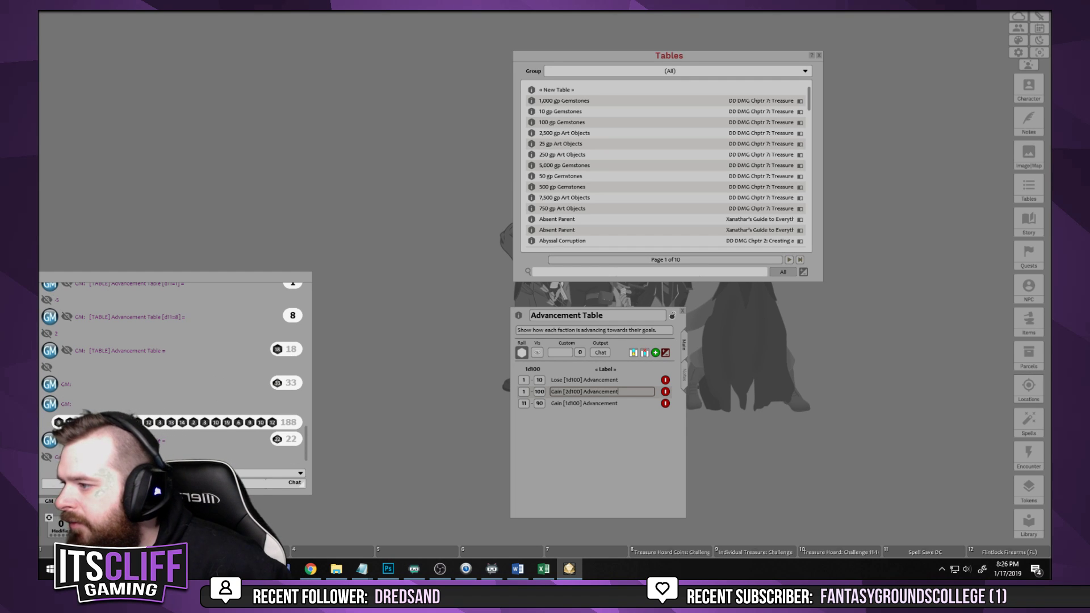
{"action": "left_click", "coordinate": [631, 381]}
{"action": "left_click", "coordinate": [631, 393]}
{"action": "left_click", "coordinate": [628, 404]}
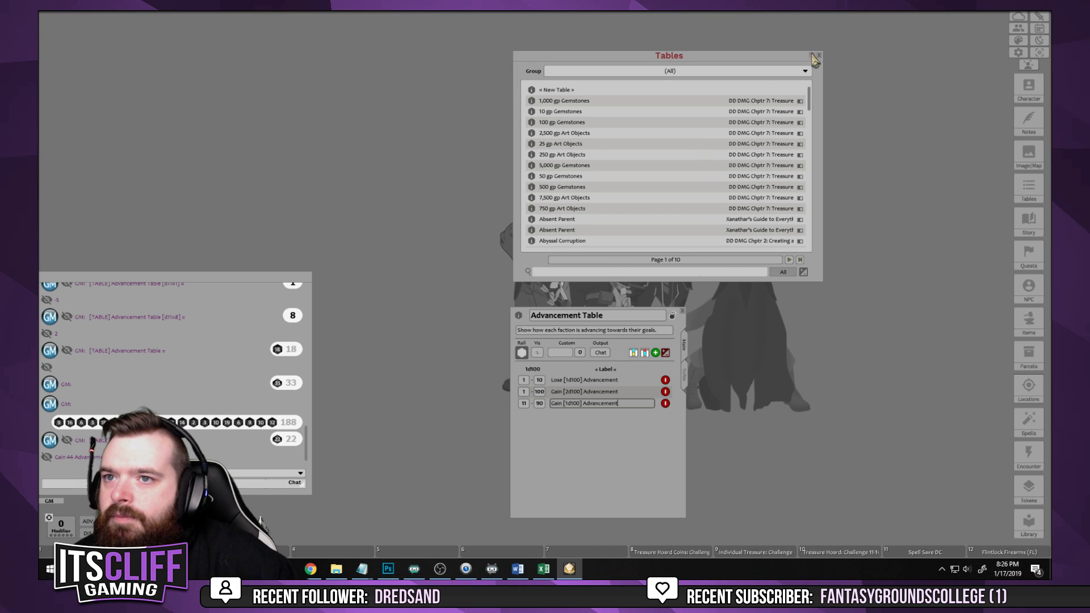
Move the Advancement Table window clear of the Tables list and create a new table named "Faction Table"
{"action": "left_click_drag", "start_coordinate": [590, 452], "coordinate": [388, 205]}
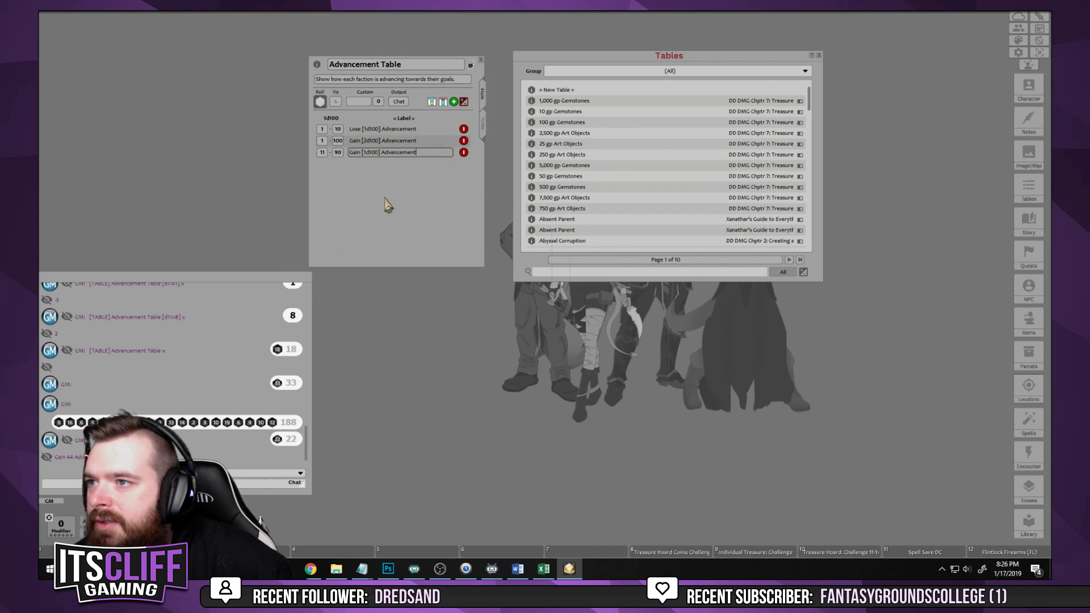
{"action": "left_click", "coordinate": [804, 272]}
{"action": "left_click", "coordinate": [792, 272]}
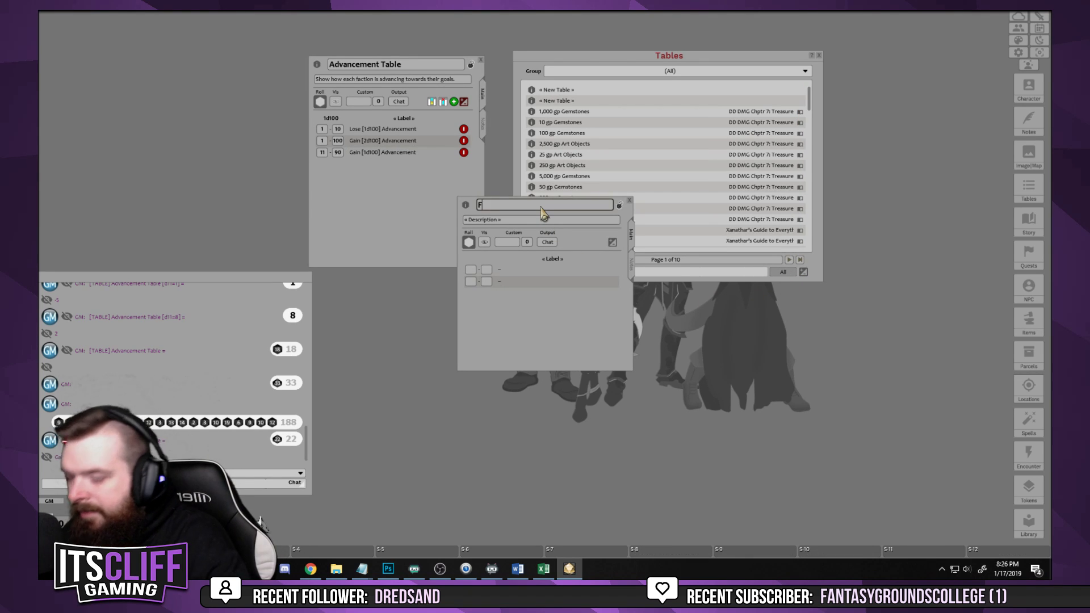
{"action": "type", "text": "Faction Table"}
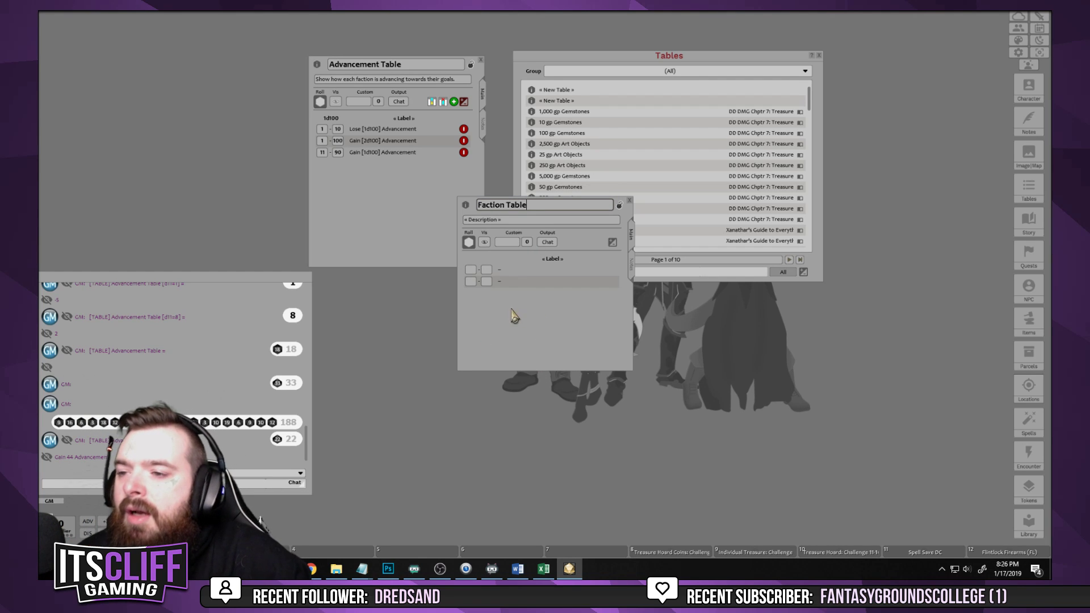
{"action": "left_click_drag", "start_coordinate": [514, 313], "coordinate": [547, 339]}
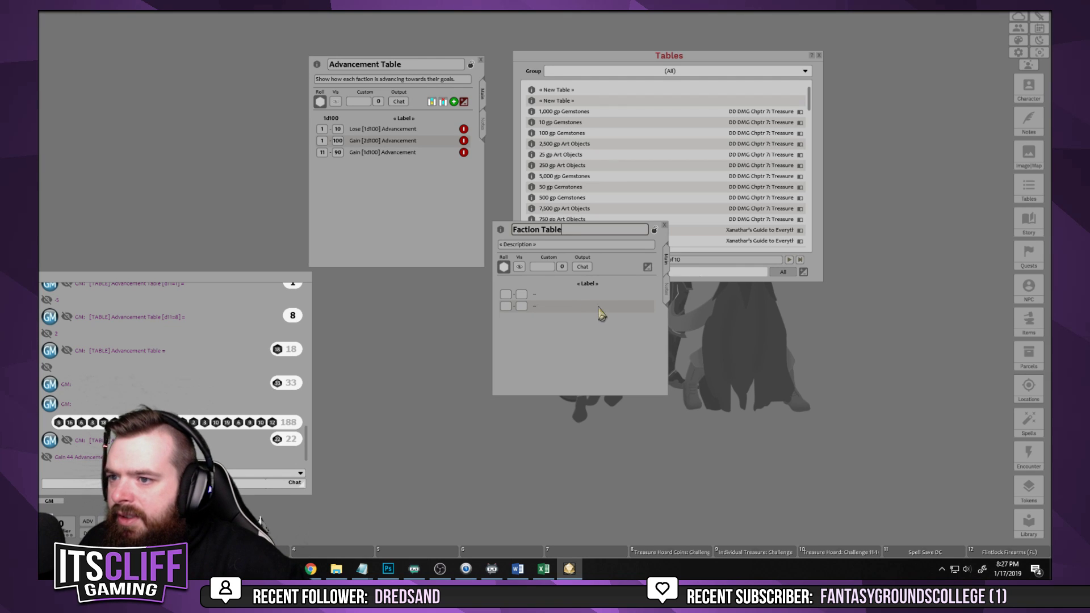
Reduce the Faction Table to one blank row and expand it to nine columns, widening its window to fit
{"action": "left_click", "coordinate": [647, 268]}
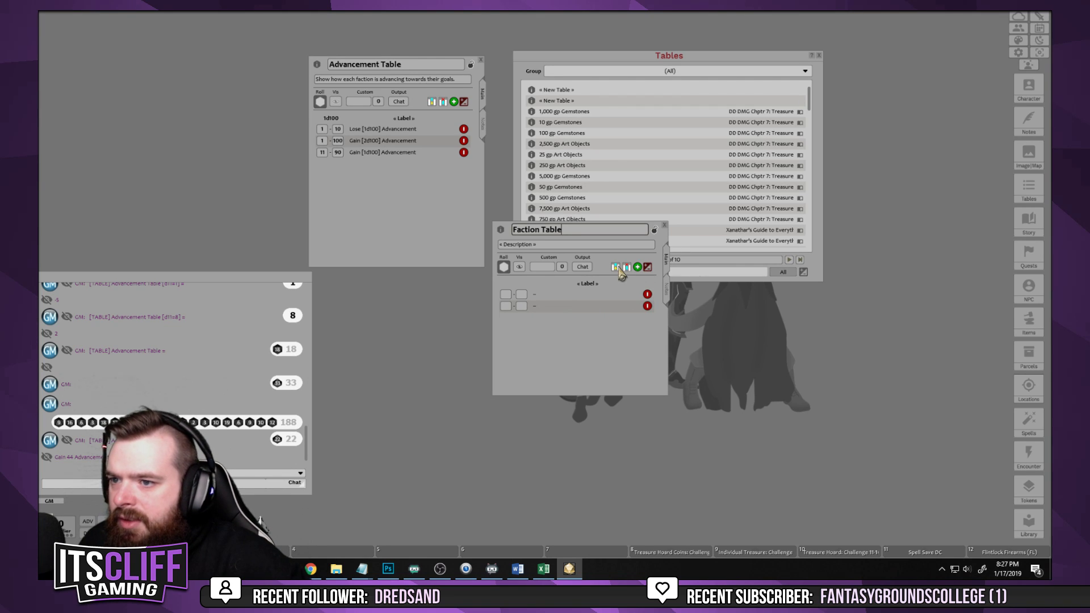
{"action": "left_click", "coordinate": [647, 306]}
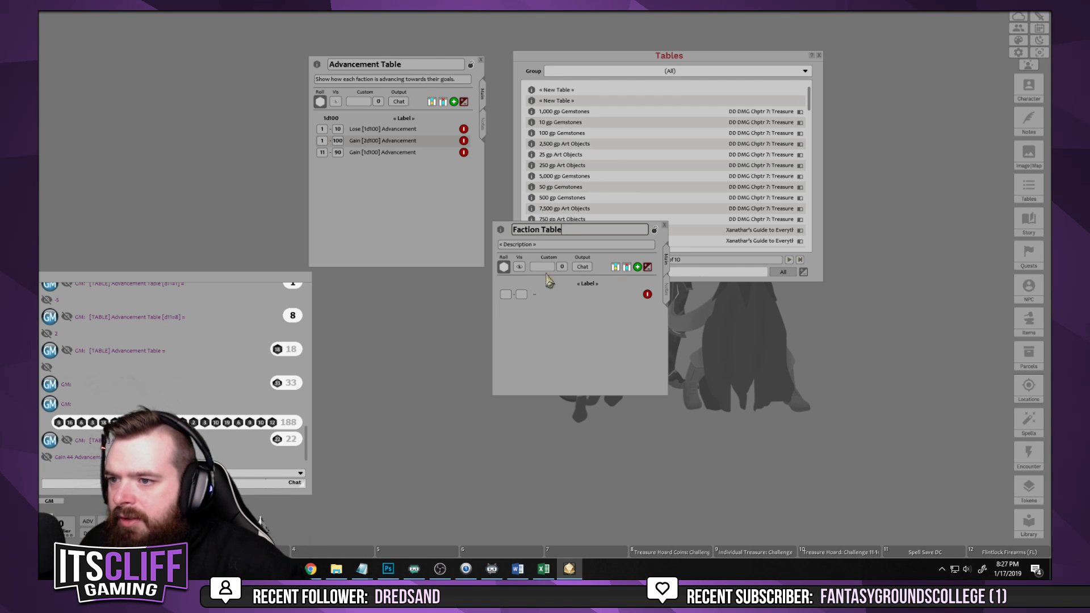
{"action": "left_click", "coordinate": [617, 267]}
{"action": "left_click", "coordinate": [616, 267]}
{"action": "left_click", "coordinate": [616, 268]}
{"action": "left_click", "coordinate": [616, 267]}
{"action": "left_click", "coordinate": [616, 267]}
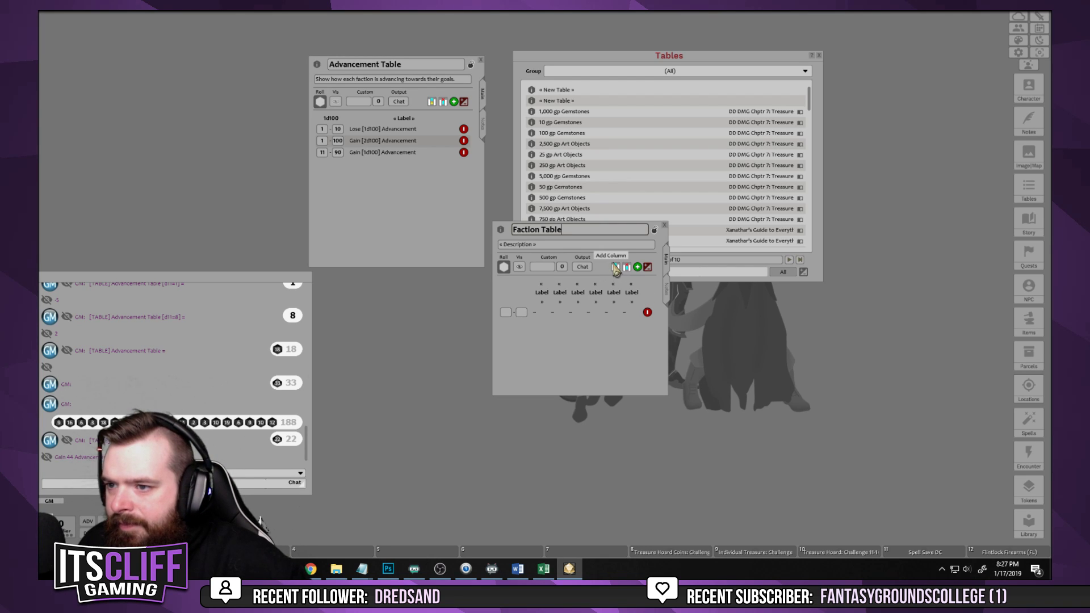
{"action": "left_click", "coordinate": [616, 268]}
{"action": "left_click", "coordinate": [617, 268]}
{"action": "left_click_drag", "start_coordinate": [667, 375], "coordinate": [688, 446]}
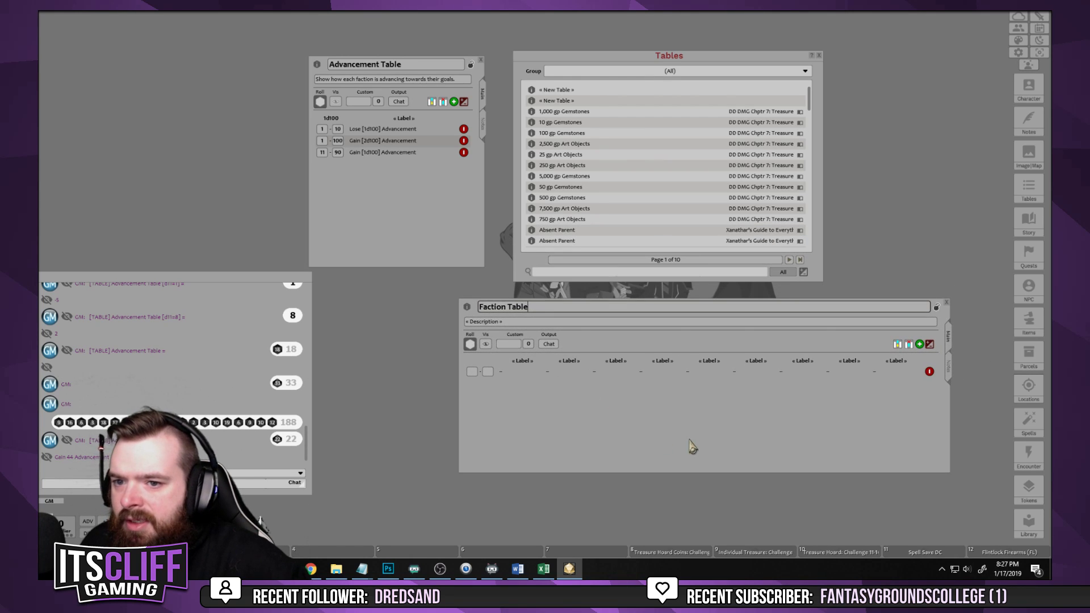
Label the Faction Table's first column "Orcus" and link the Advancement Table into that column's cell
{"action": "left_click", "coordinate": [523, 362]}
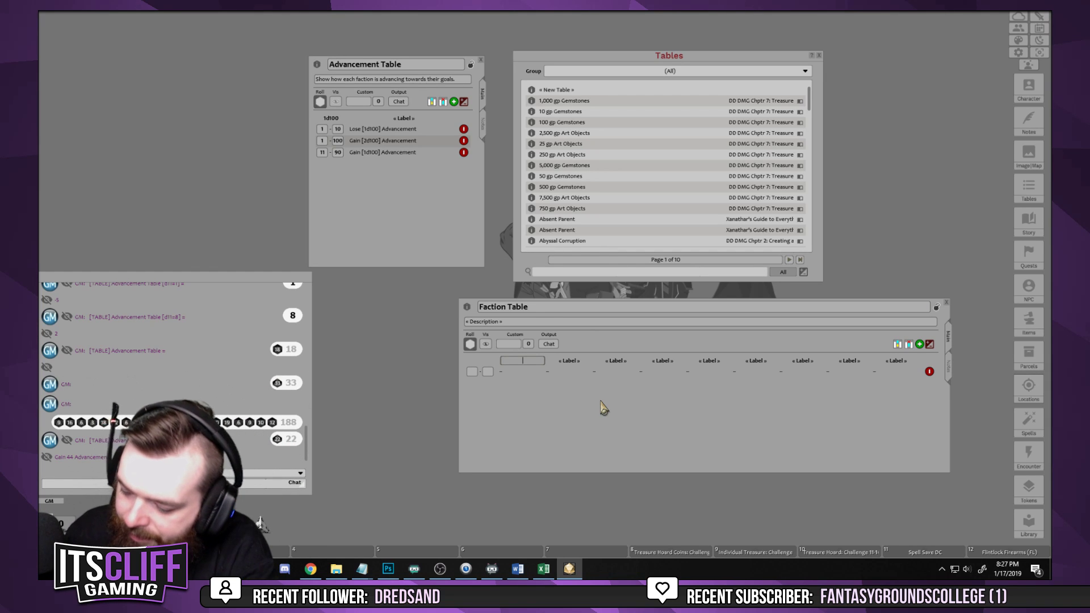
{"action": "key", "text": "shift"}
{"action": "type", "text": "Orcus"}
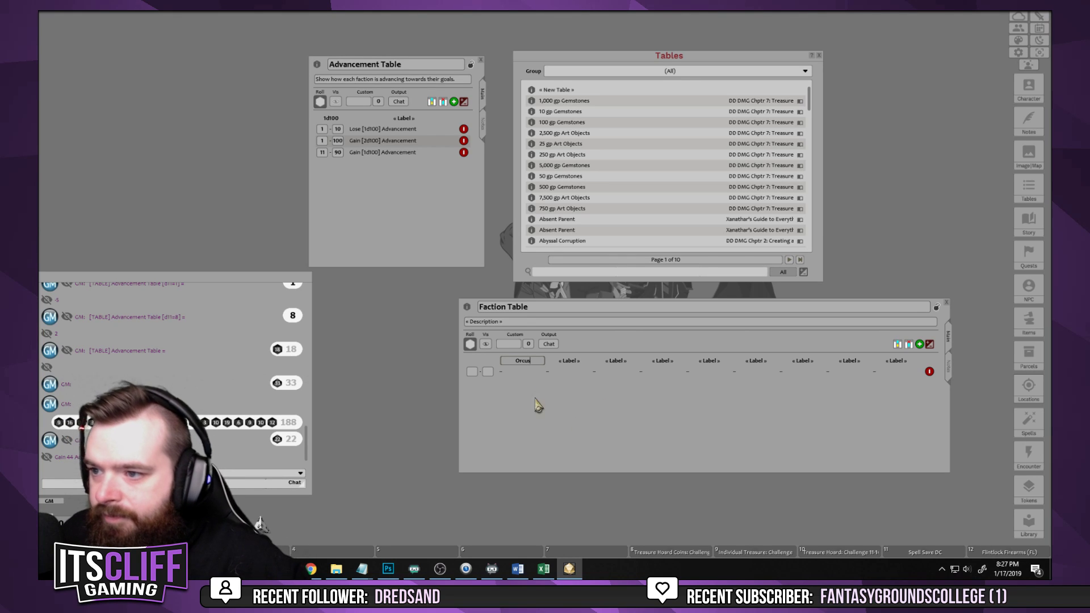
{"action": "left_click_drag", "start_coordinate": [317, 64], "coordinate": [511, 375]}
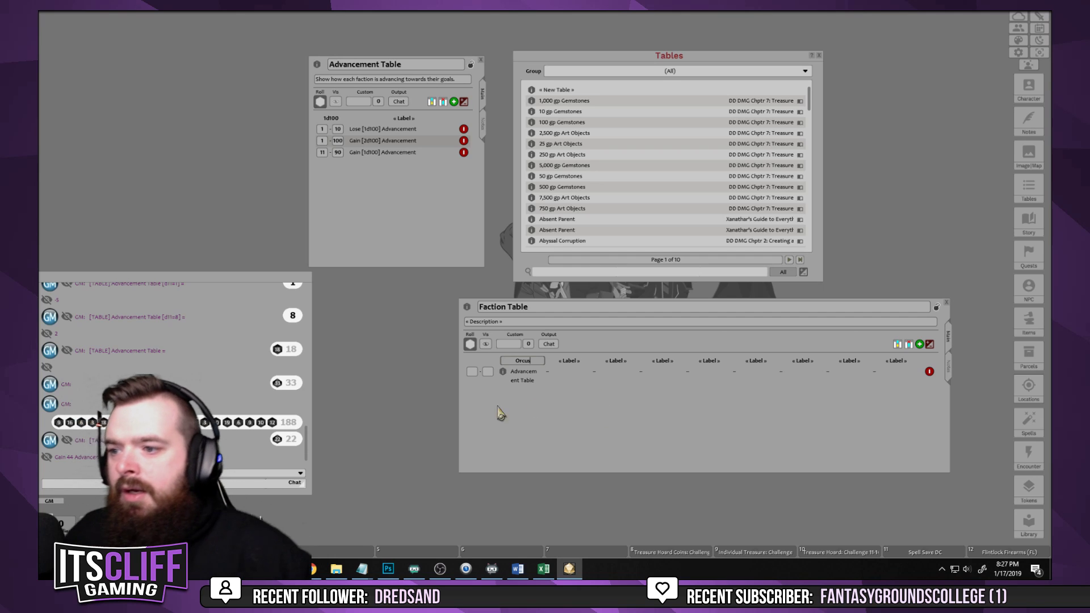
Widen the Faction Table window further and set its row's roll range to 1 to 20
{"action": "left_click_drag", "start_coordinate": [507, 414], "coordinate": [390, 435]}
{"action": "left_click_drag", "start_coordinate": [833, 455], "coordinate": [929, 468]}
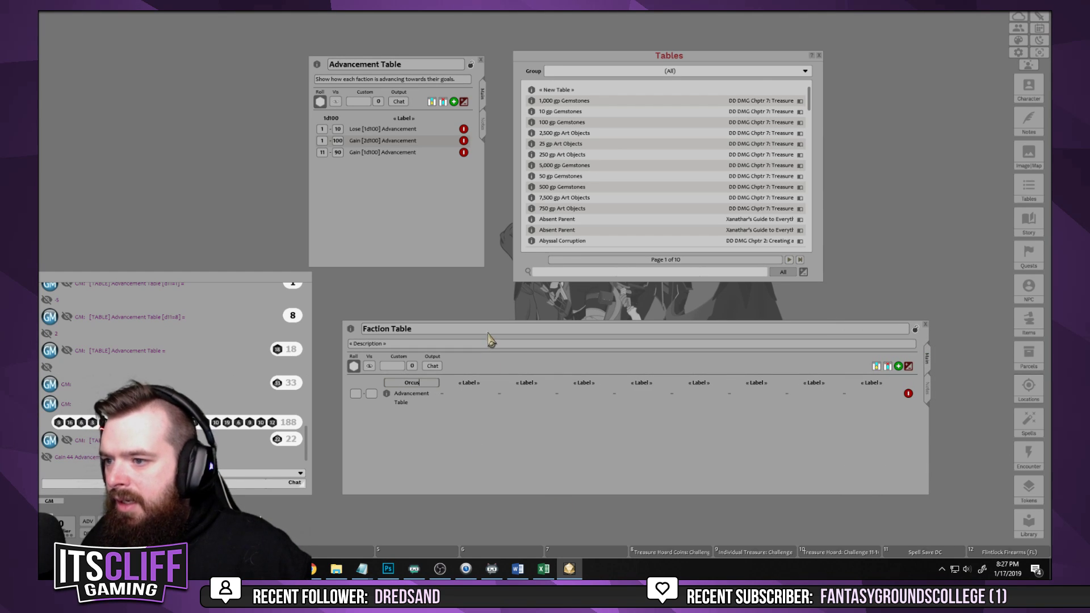
{"action": "left_click", "coordinate": [359, 397]}
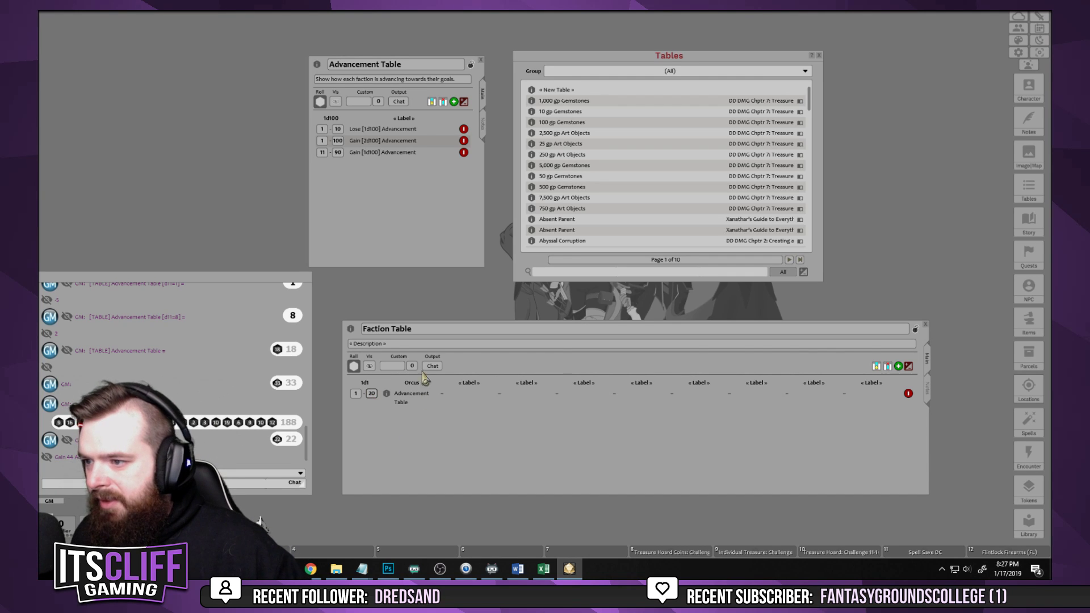
{"action": "left_click", "coordinate": [441, 331]}
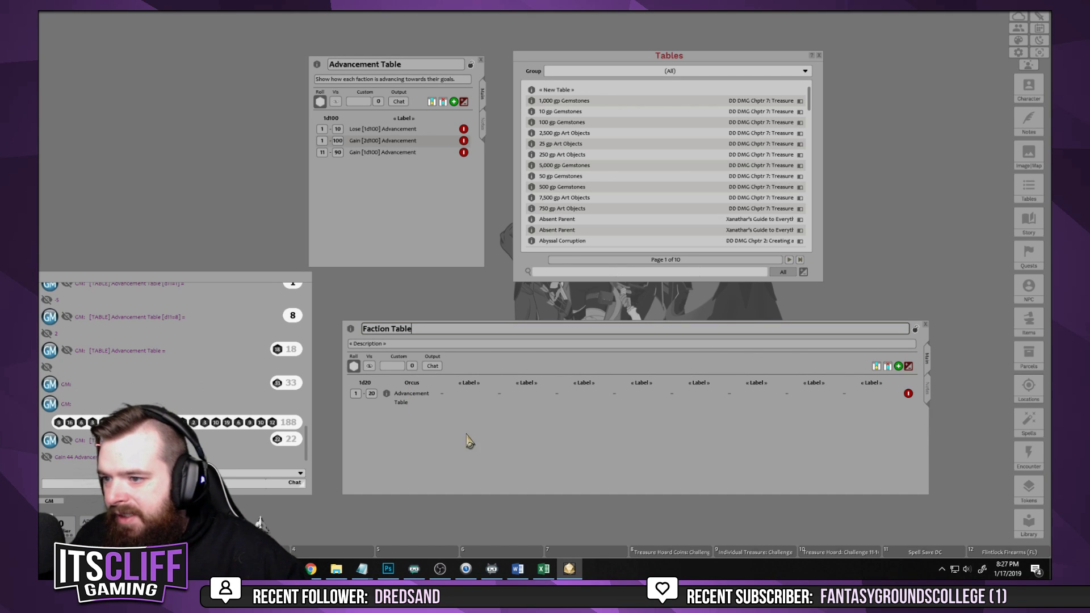
Label the Faction Table's second column "Durien" and link the Advancement Table into that column's cell
{"action": "left_click", "coordinate": [474, 384]}
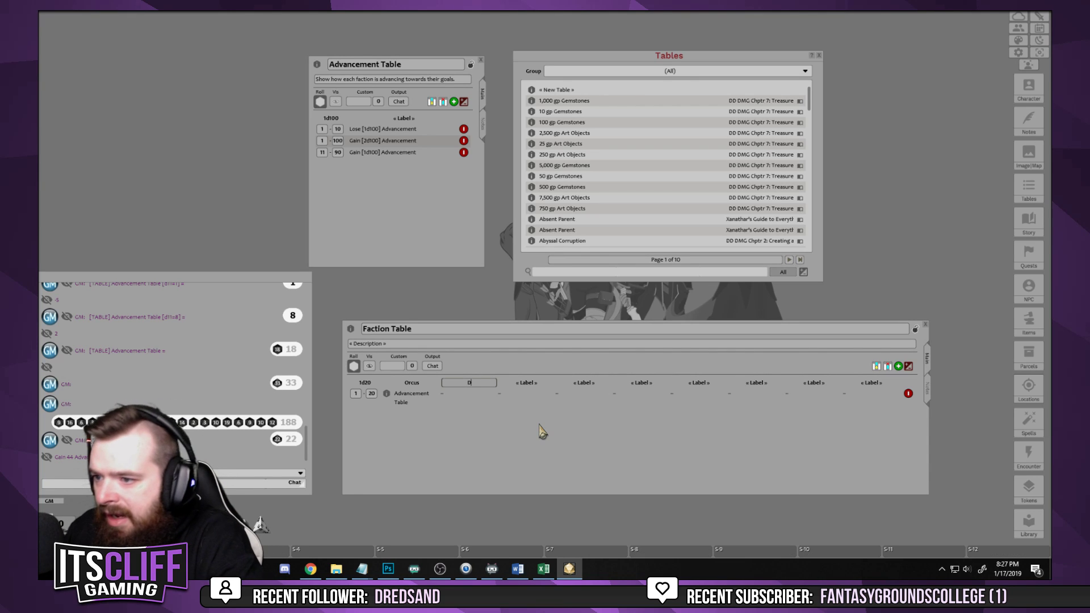
{"action": "type", "text": "D"}
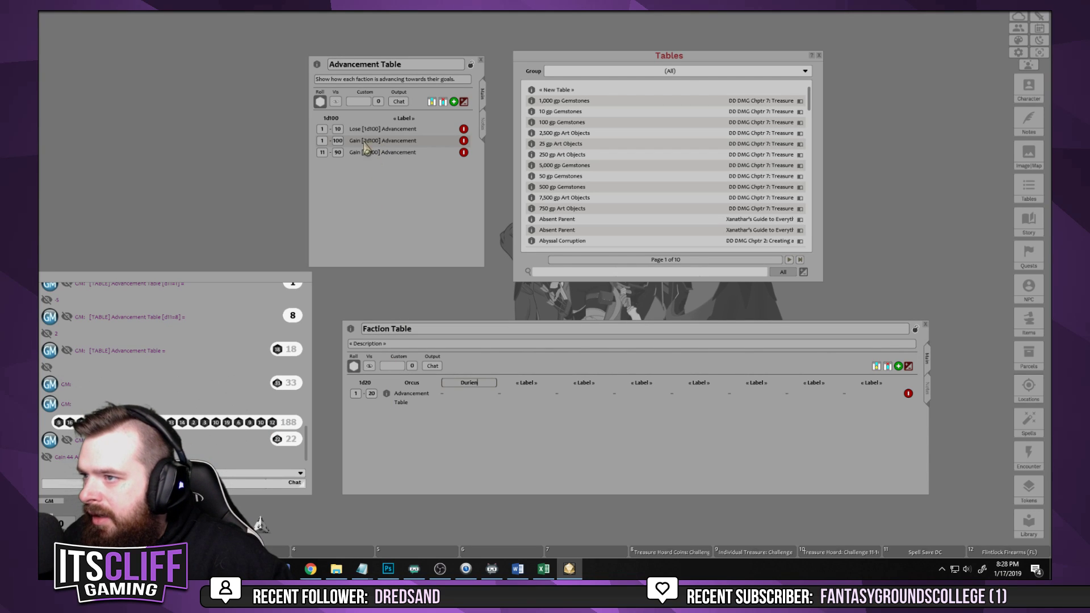
{"action": "left_click_drag", "start_coordinate": [483, 402], "coordinate": [477, 398]}
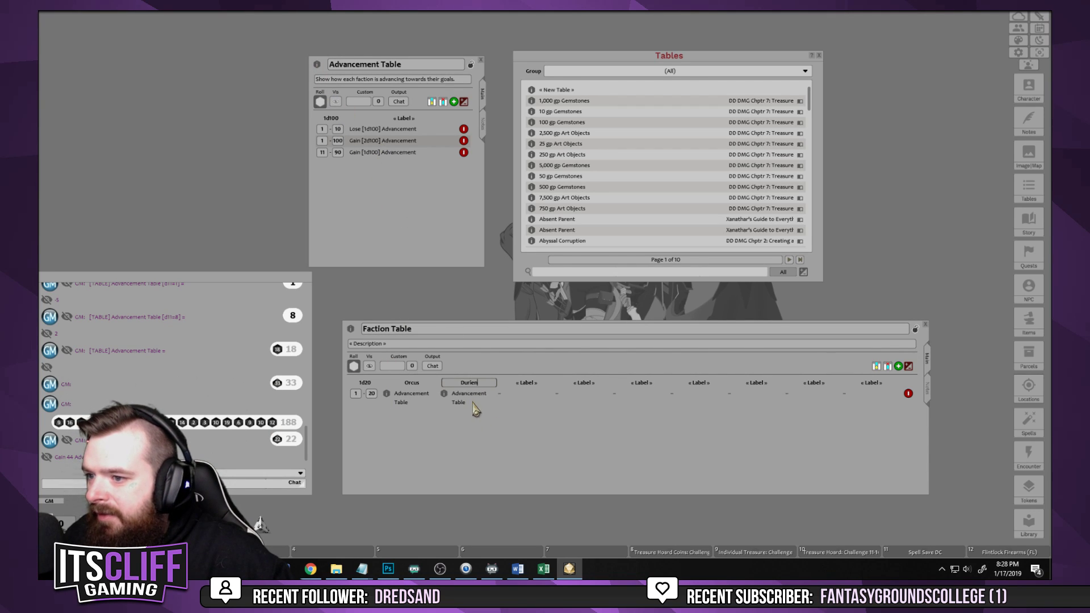
{"action": "left_click", "coordinate": [528, 384]}
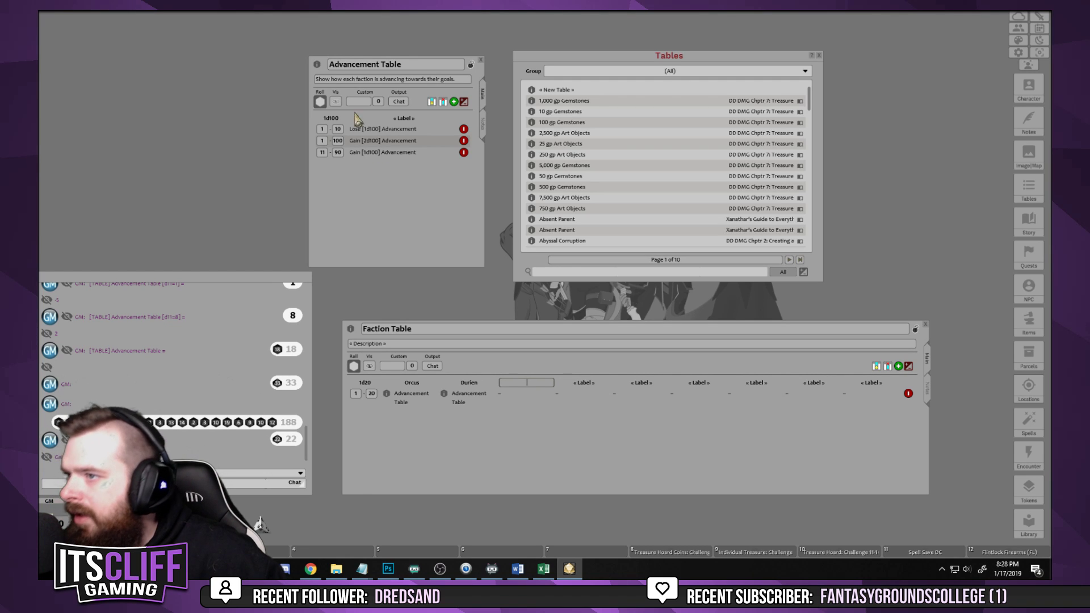
Reword the Advancement Table's three results so they begin with "Loses" or "Gains" instead of "Lose" or "Gain"
{"action": "left_click", "coordinate": [361, 130]}
{"action": "type", "text": "s"}
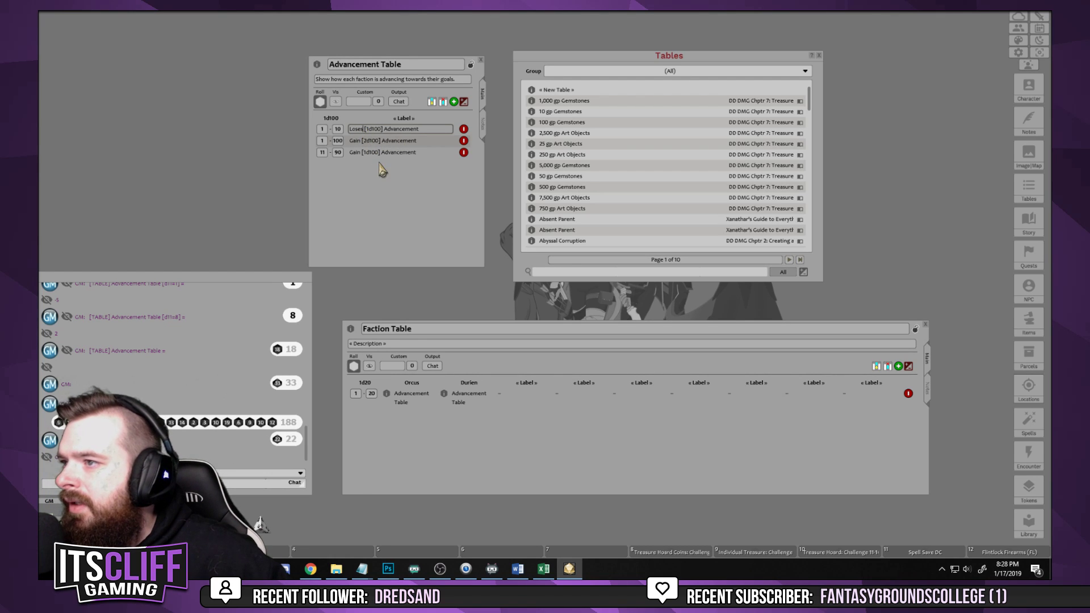
{"action": "left_click", "coordinate": [362, 142]}
{"action": "type", "text": "s"}
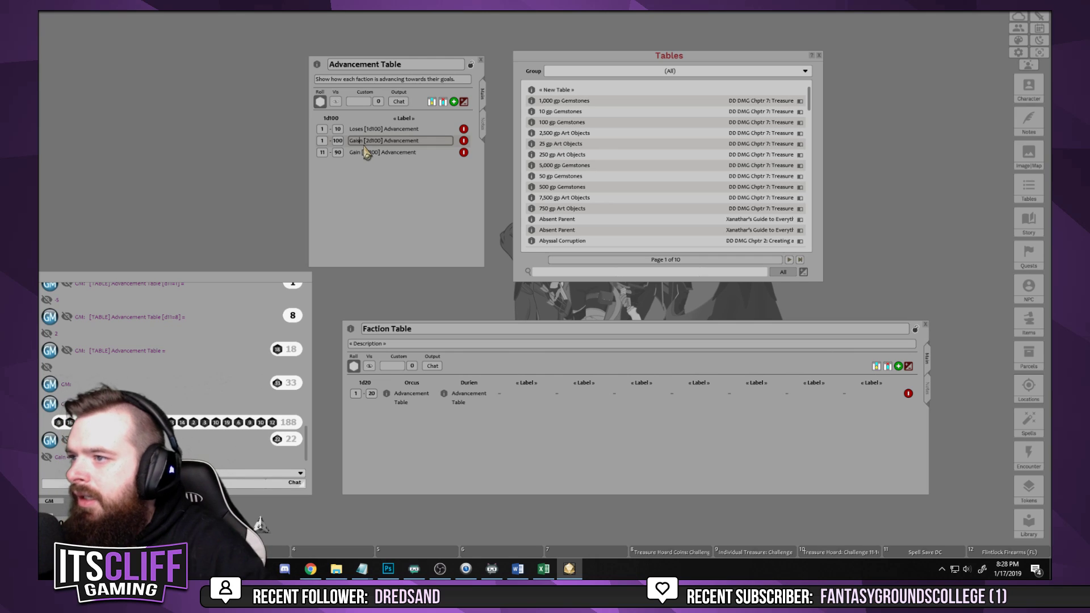
{"action": "key", "text": "BackSpace"}
{"action": "type", "text": "s"}
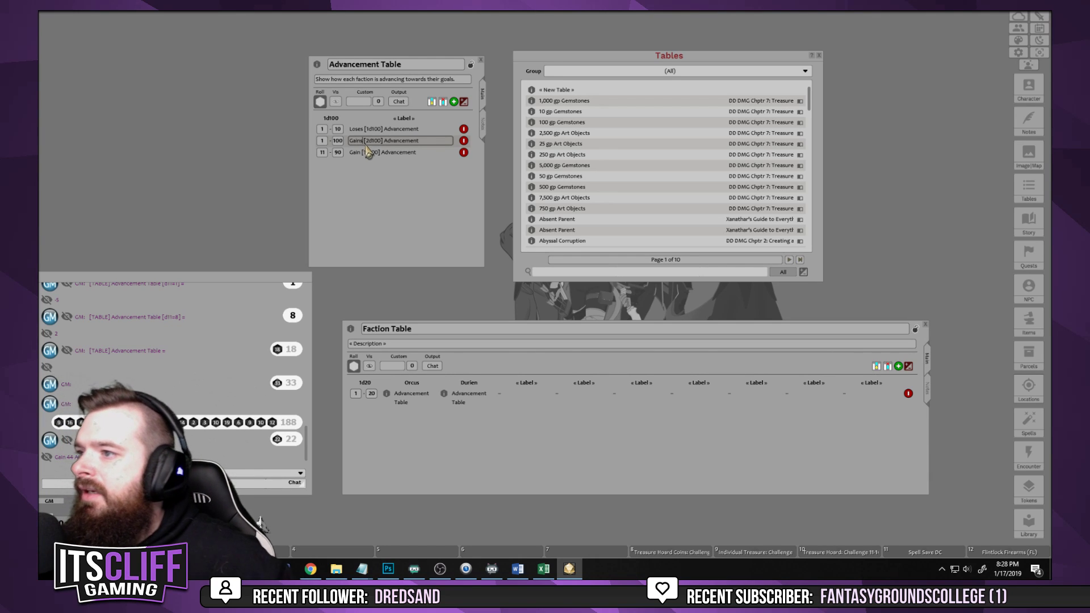
{"action": "left_click", "coordinate": [360, 153]}
{"action": "type", "text": "s"}
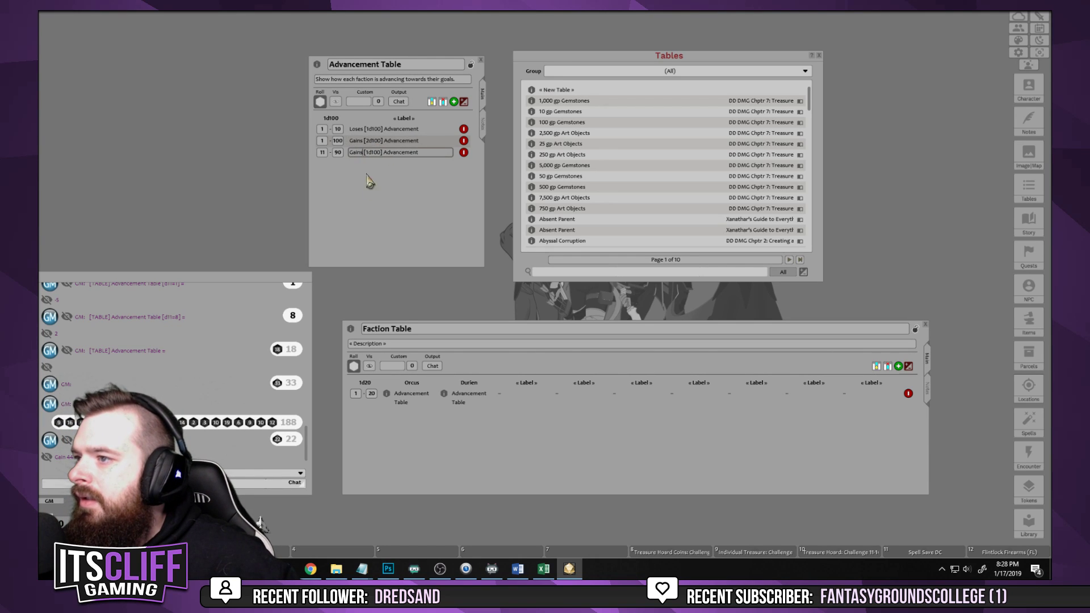
Remove the link from the Orcus cell, replace its text with "Orcus" and link the Advancement Table to it again
{"action": "left_click", "coordinate": [424, 396]}
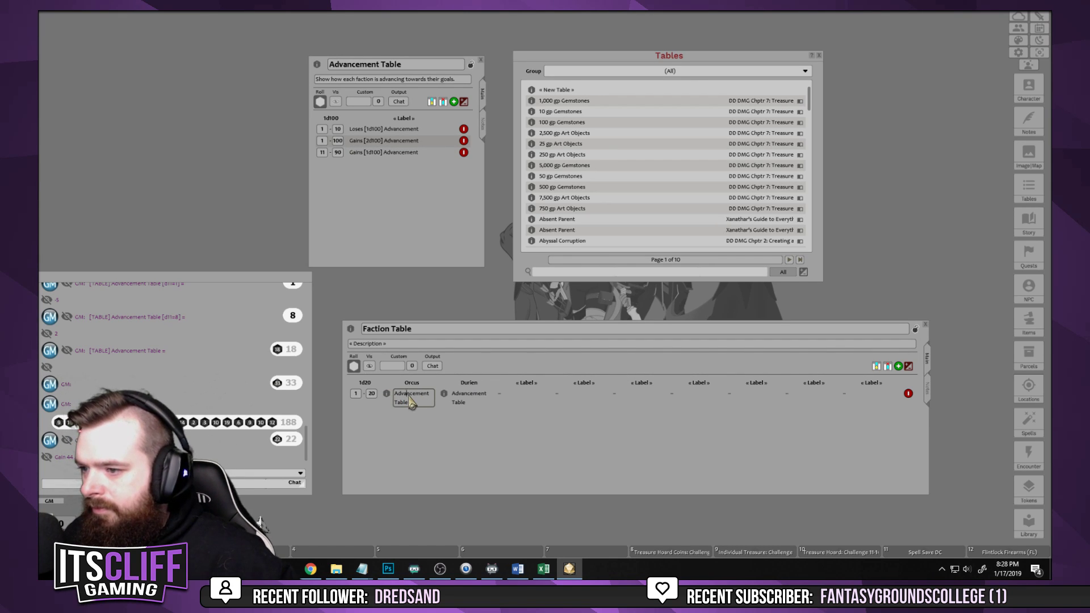
{"action": "right_click", "coordinate": [409, 395]}
{"action": "left_click", "coordinate": [381, 374]}
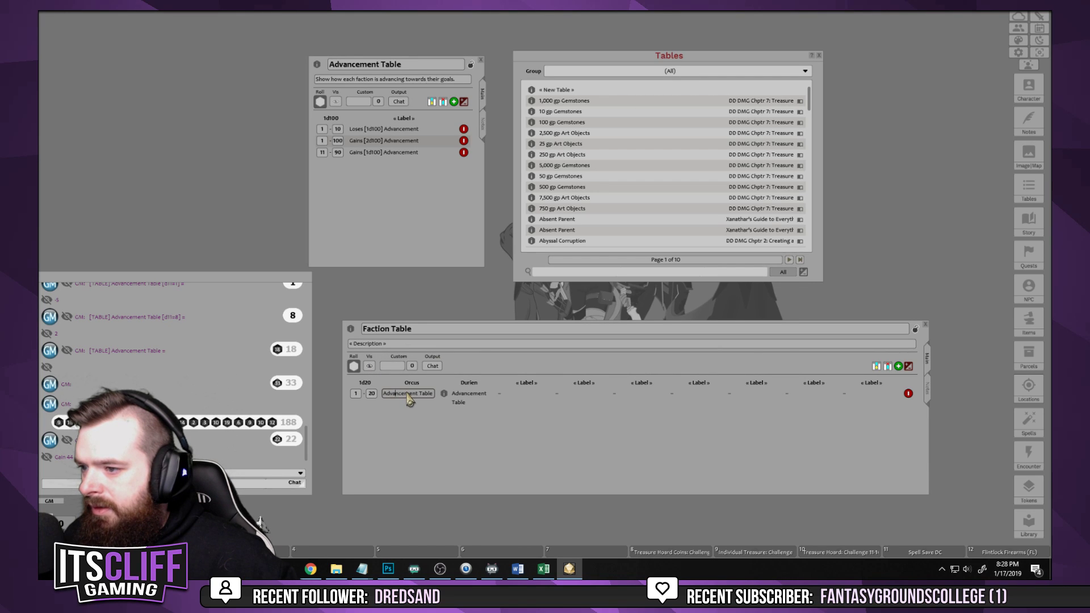
{"action": "double_click", "coordinate": [408, 395]}
{"action": "type", "text": "Du"}
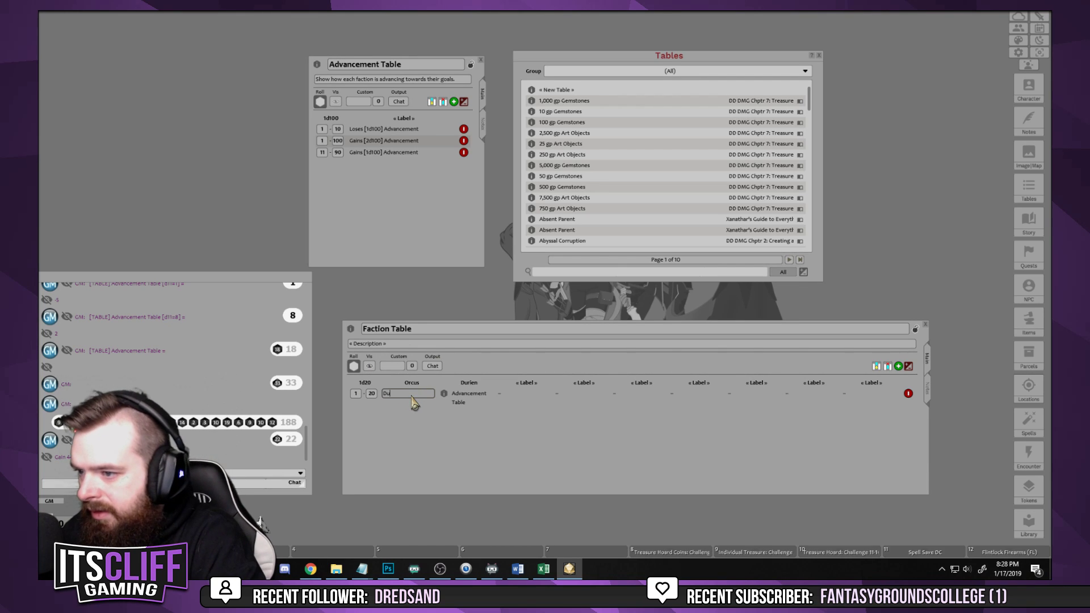
{"action": "key", "text": "BackSpace"}
{"action": "type", "text": "Orcus"}
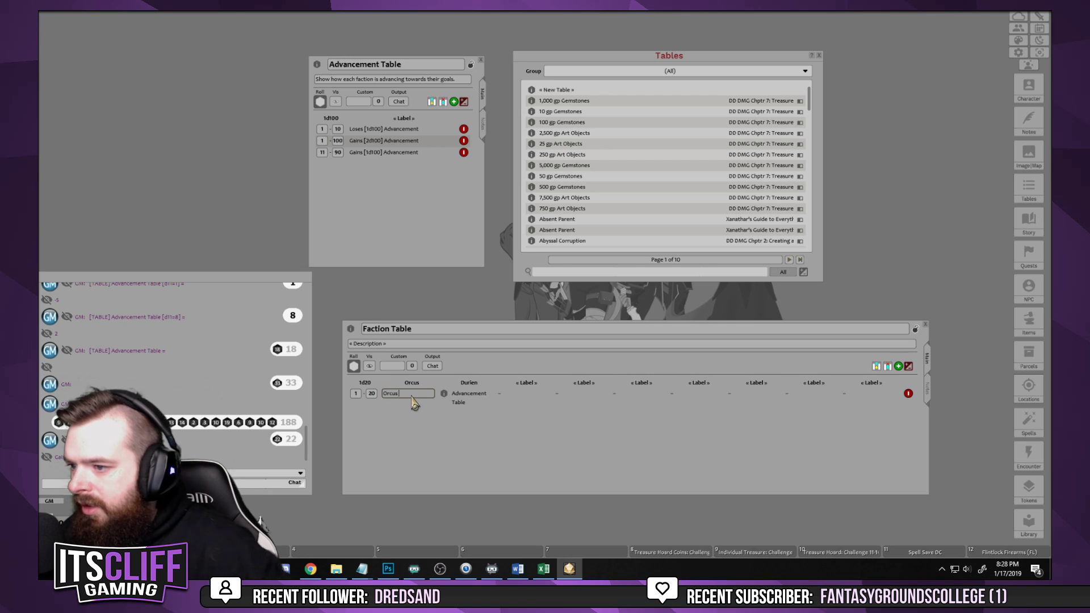
{"action": "left_click_drag", "start_coordinate": [317, 64], "coordinate": [416, 401]}
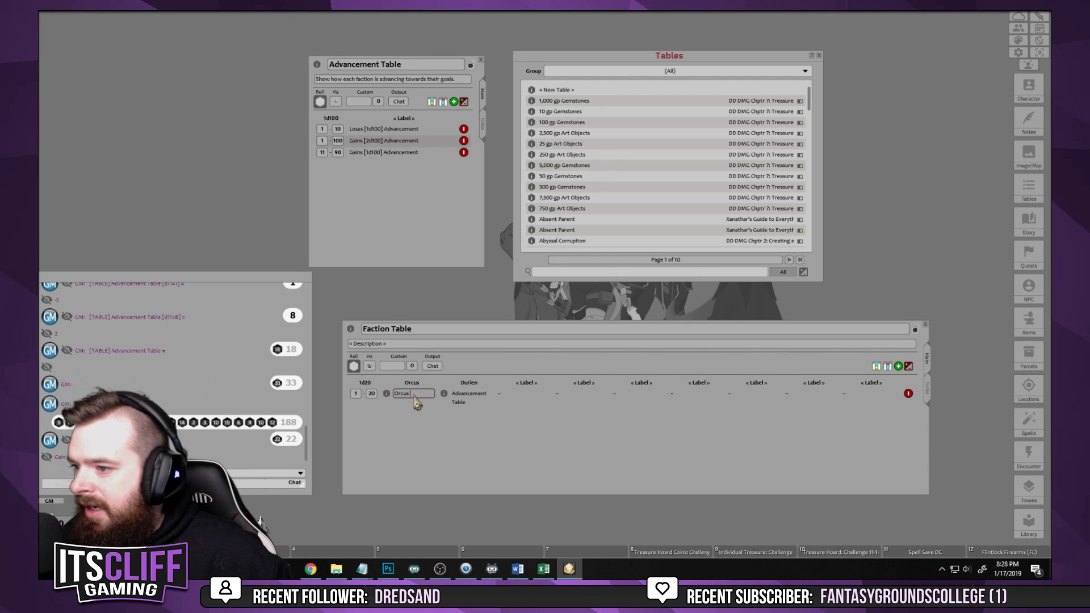
Roll the Faction Table and review the faction results in the chat
{"action": "left_click", "coordinate": [355, 367]}
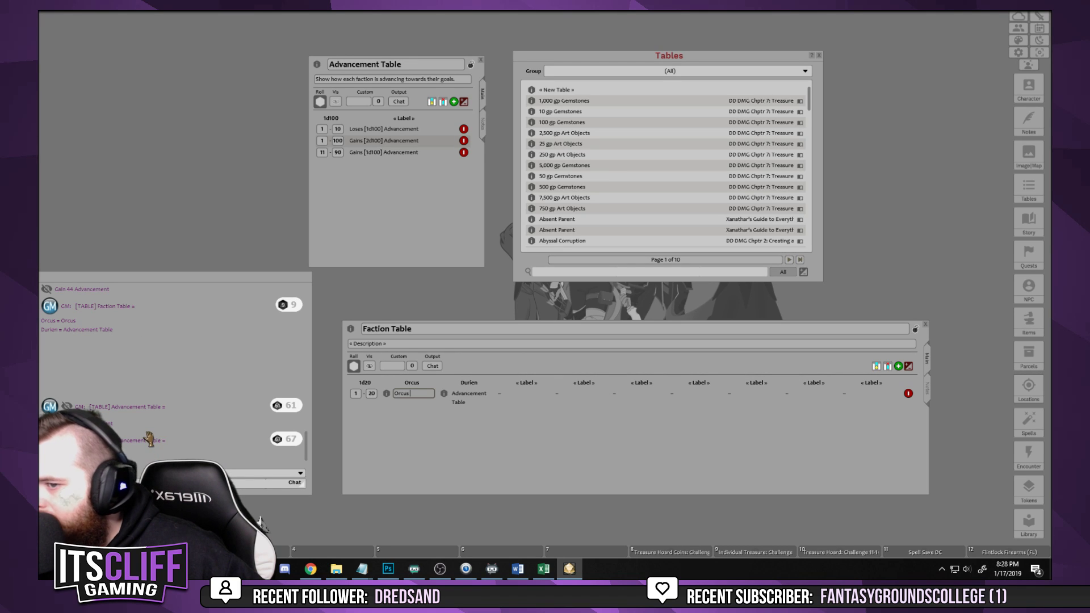
{"action": "scroll", "coordinate": [178, 431], "scroll_direction": "up", "scroll_amount": 5}
{"action": "scroll", "coordinate": [183, 437], "scroll_direction": "down", "scroll_amount": 5}
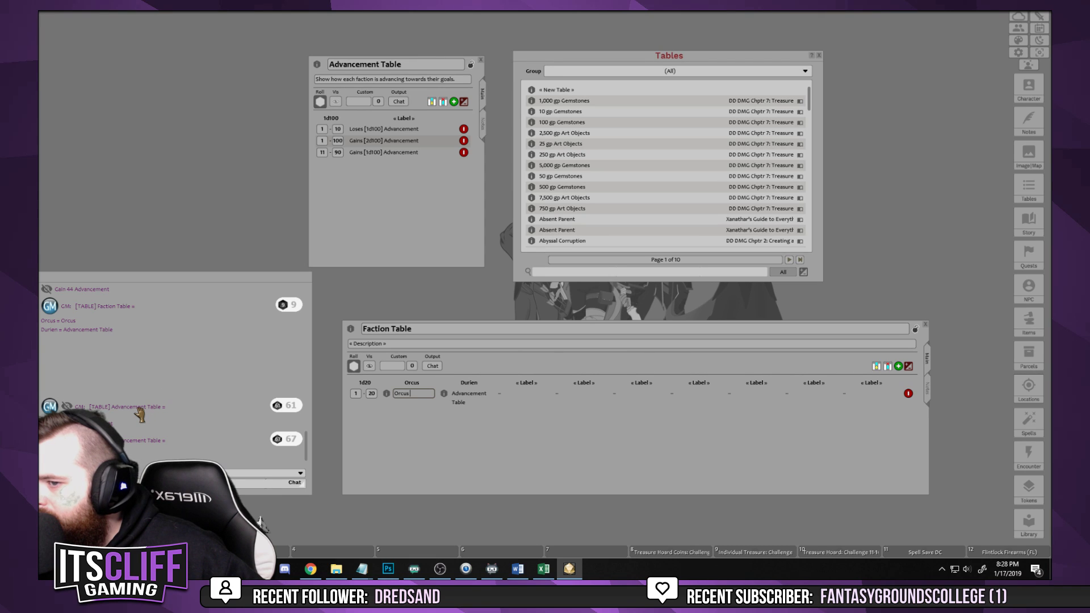
Clear the link and text from the Orcus cell, link the Advancement Table there again, and test-roll the Faction Table
{"action": "right_click", "coordinate": [411, 379]}
{"action": "left_click", "coordinate": [413, 398]}
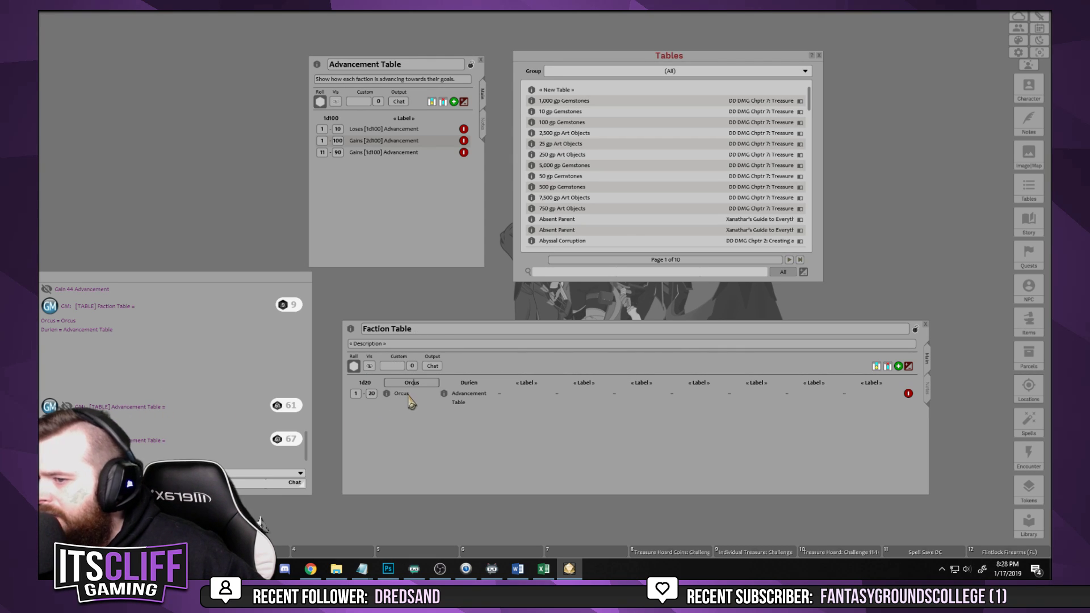
{"action": "right_click", "coordinate": [409, 391]}
{"action": "left_click", "coordinate": [406, 401]}
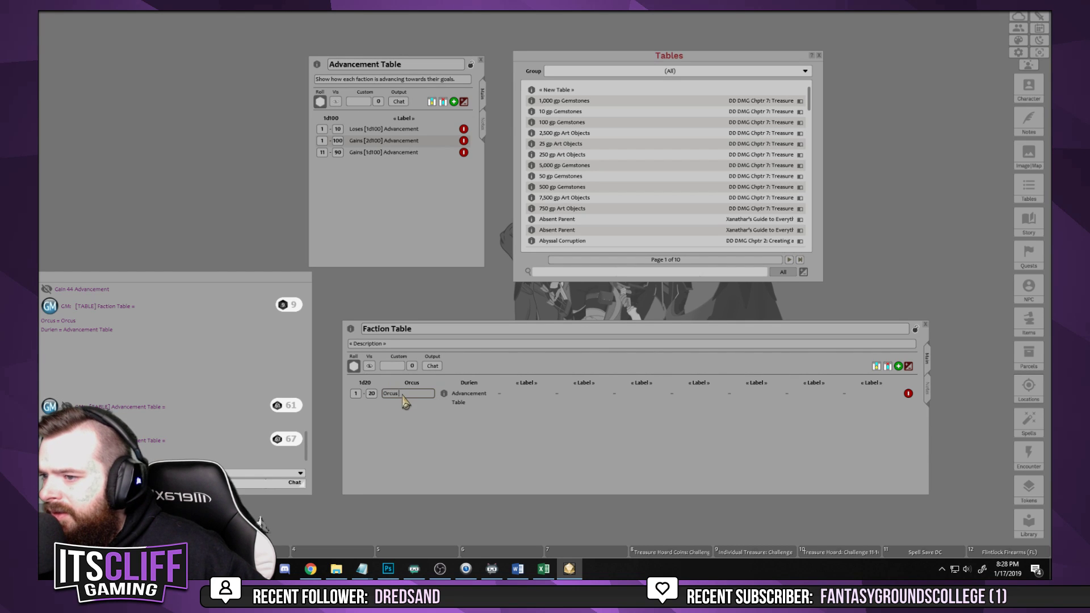
{"action": "right_click", "coordinate": [401, 393]}
{"action": "left_click", "coordinate": [368, 392]}
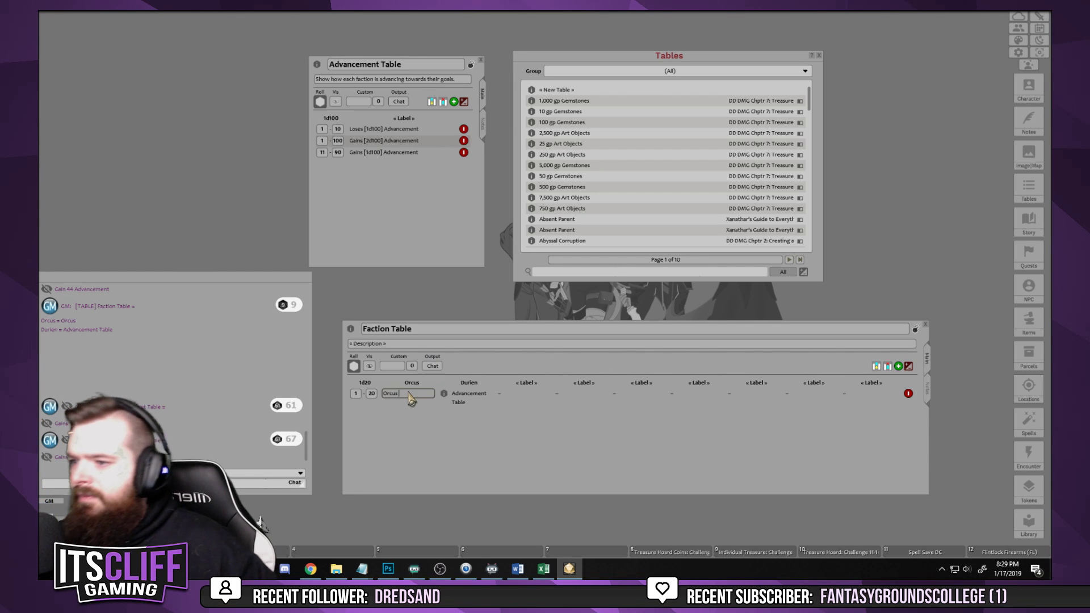
{"action": "key", "text": "BackSpace"}
{"action": "key", "text": "BackSpace"}
{"action": "key", "text": "BackSpace"}
{"action": "key", "text": "BackSpace"}
{"action": "key", "text": "BackSpace"}
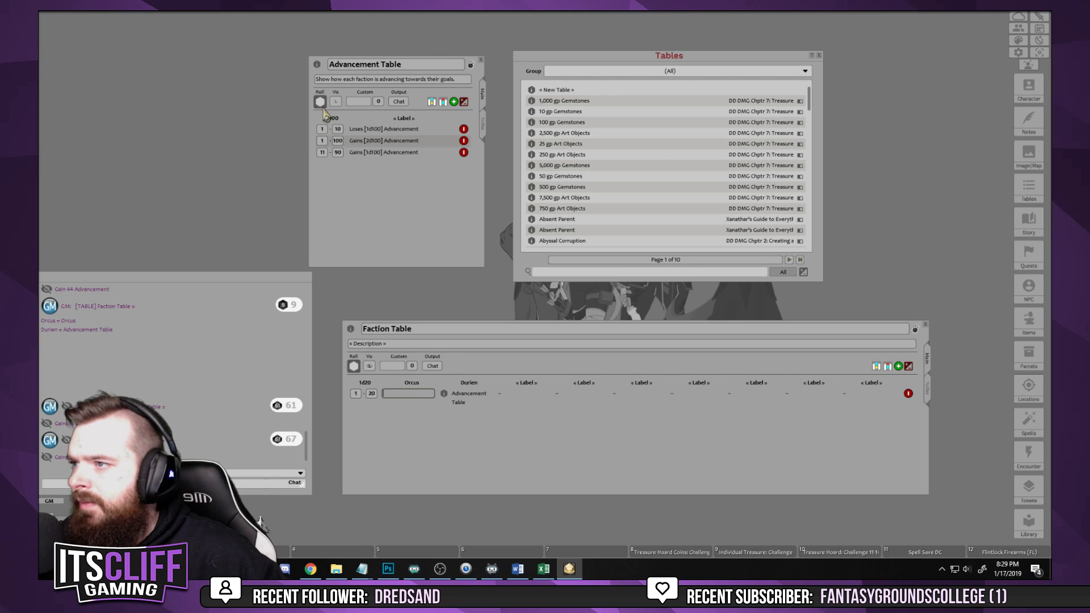
{"action": "left_click_drag", "start_coordinate": [444, 394], "coordinate": [415, 397]}
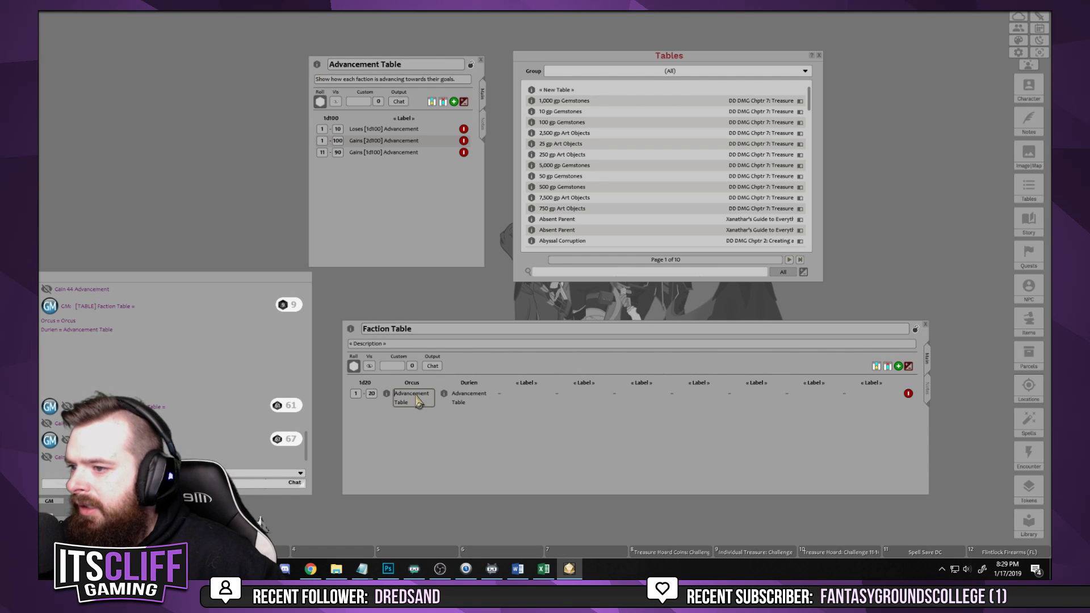
{"action": "left_click", "coordinate": [354, 366]}
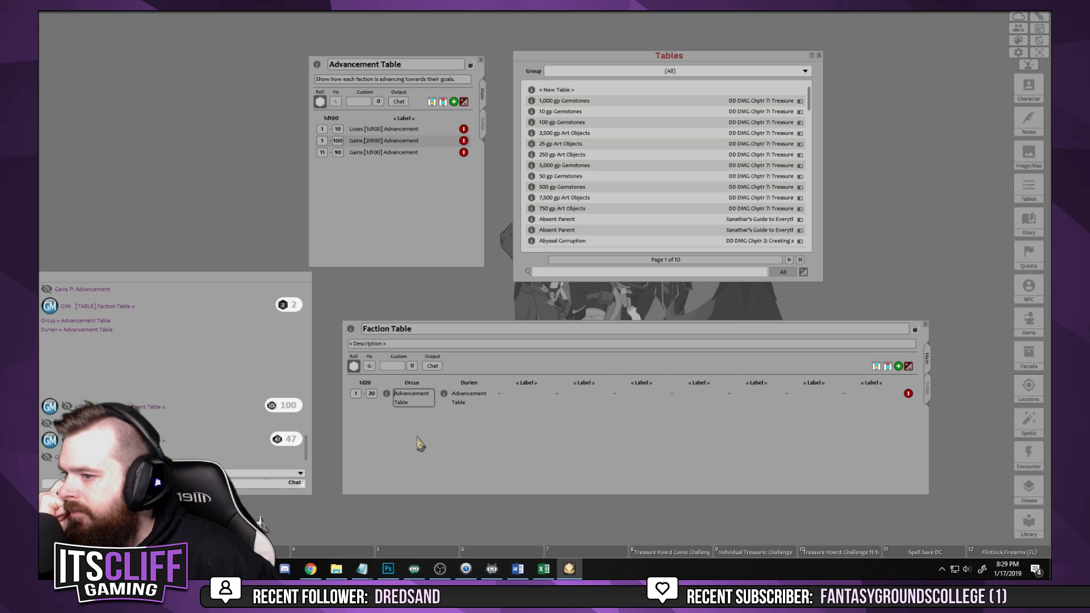
Set the Advancement Table ranges to 2–10 for Loses [1d100] and 91–99 for Gains [2d100]
{"action": "left_click", "coordinate": [339, 142]}
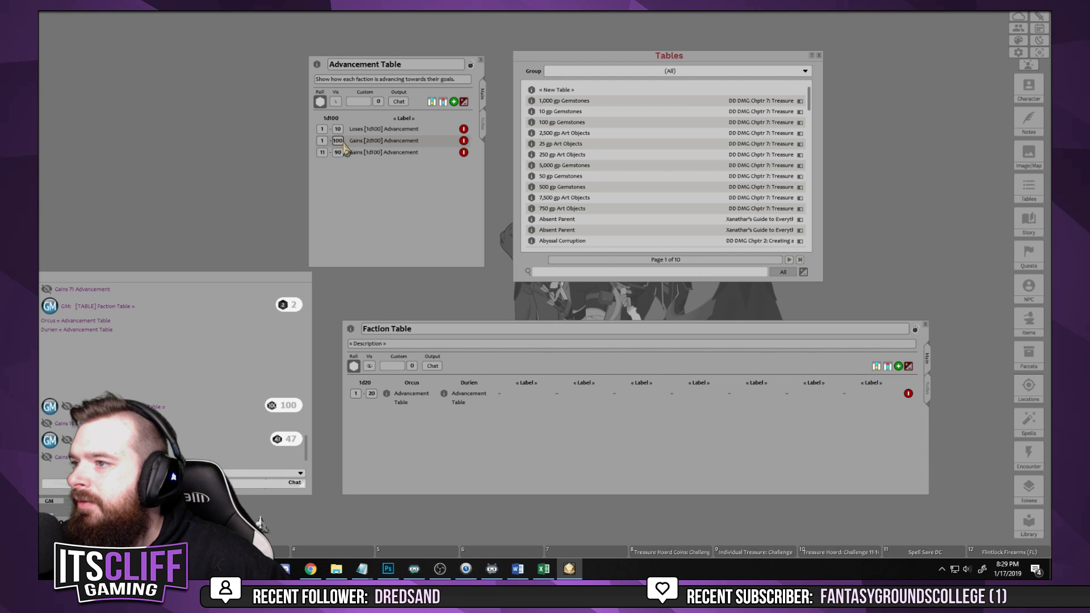
{"action": "key", "text": "BackSpace"}
{"action": "key", "text": "BackSpace"}
{"action": "key", "text": "BackSpace"}
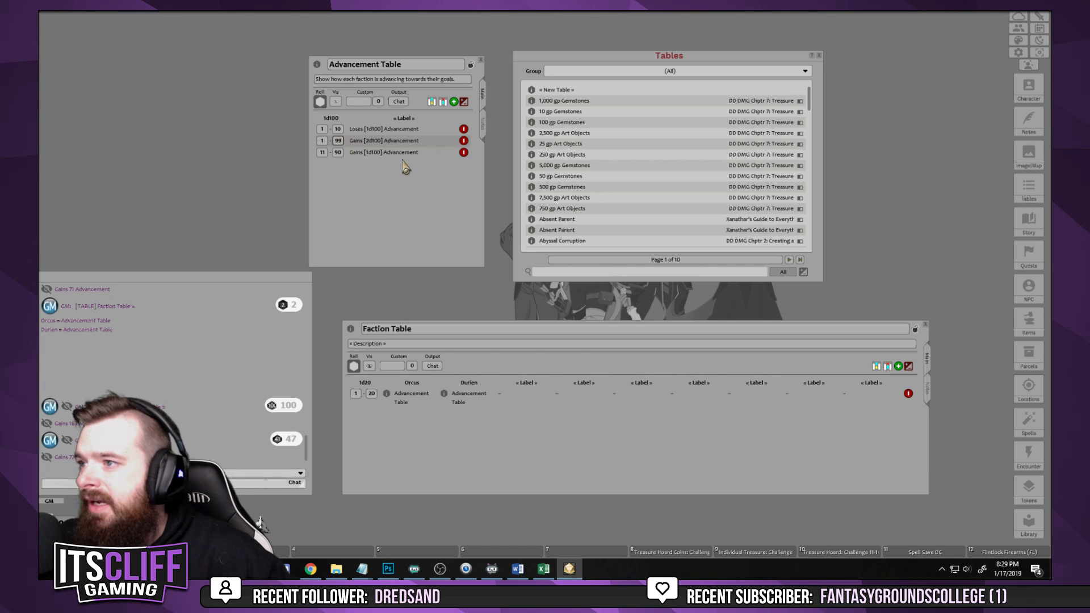
{"action": "left_click", "coordinate": [338, 152]}
{"action": "key", "text": "Tab"}
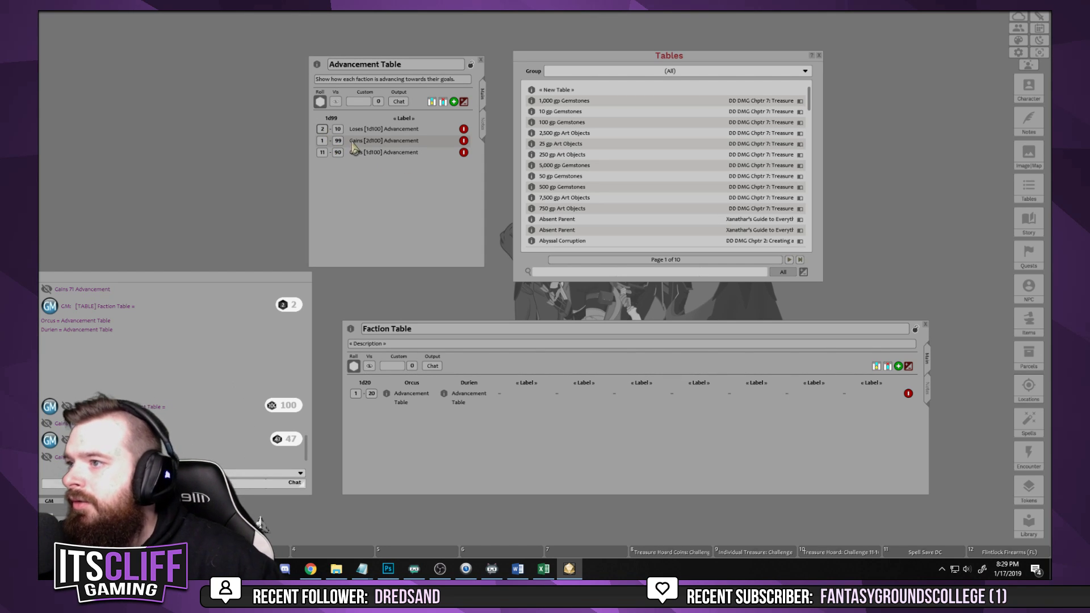
{"action": "left_click", "coordinate": [322, 140]}
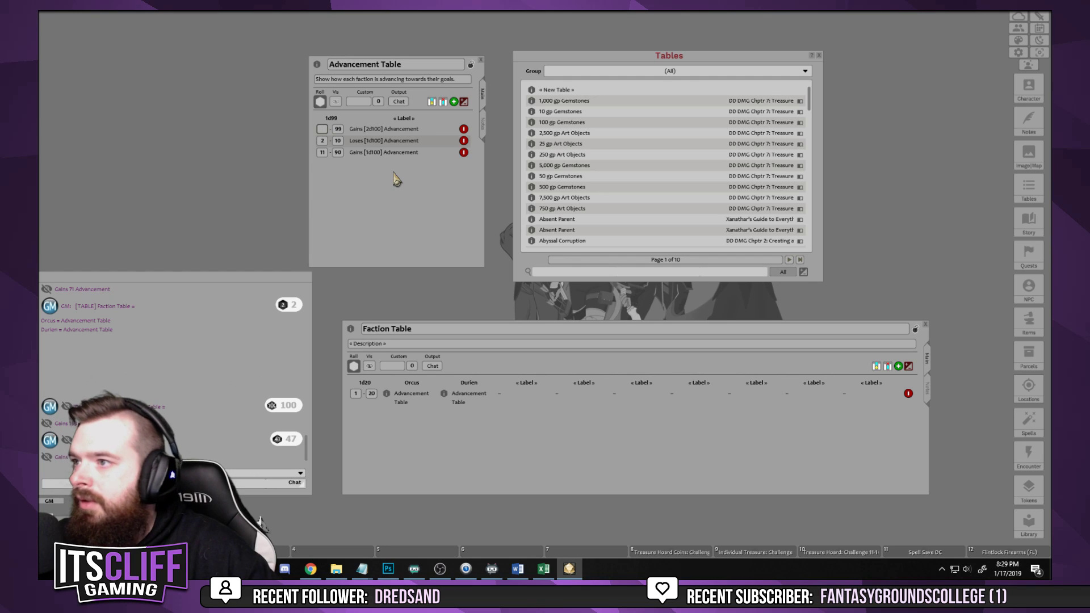
{"action": "left_click", "coordinate": [386, 141]}
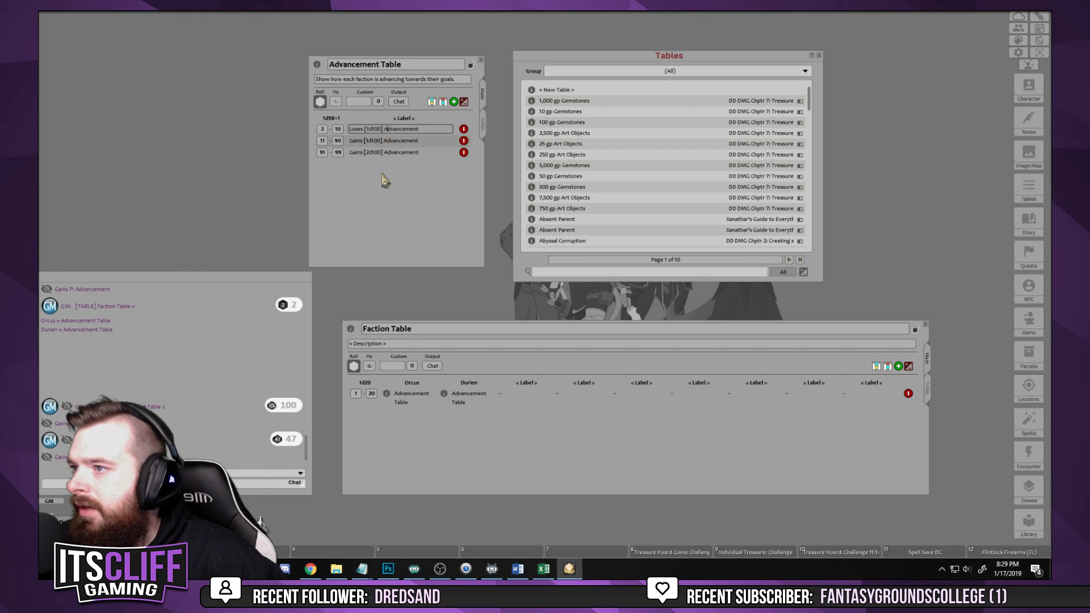
Add two blank rows to the Advancement Table and set one row's roll range to 1 to 1
{"action": "left_click", "coordinate": [454, 102]}
{"action": "left_click", "coordinate": [454, 102]}
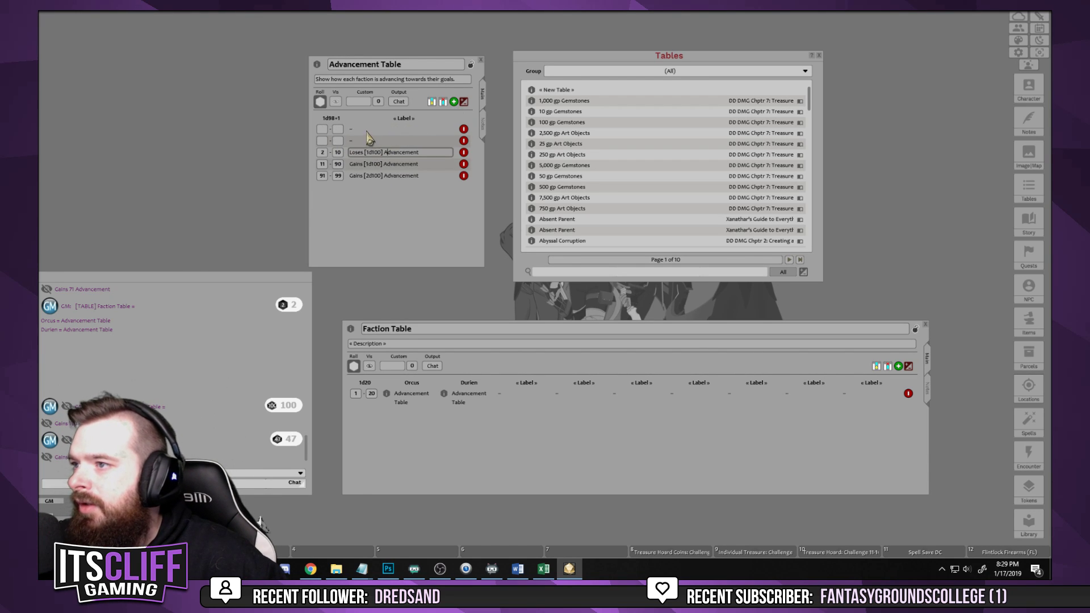
{"action": "left_click", "coordinate": [322, 129]}
{"action": "type", "text": "1"}
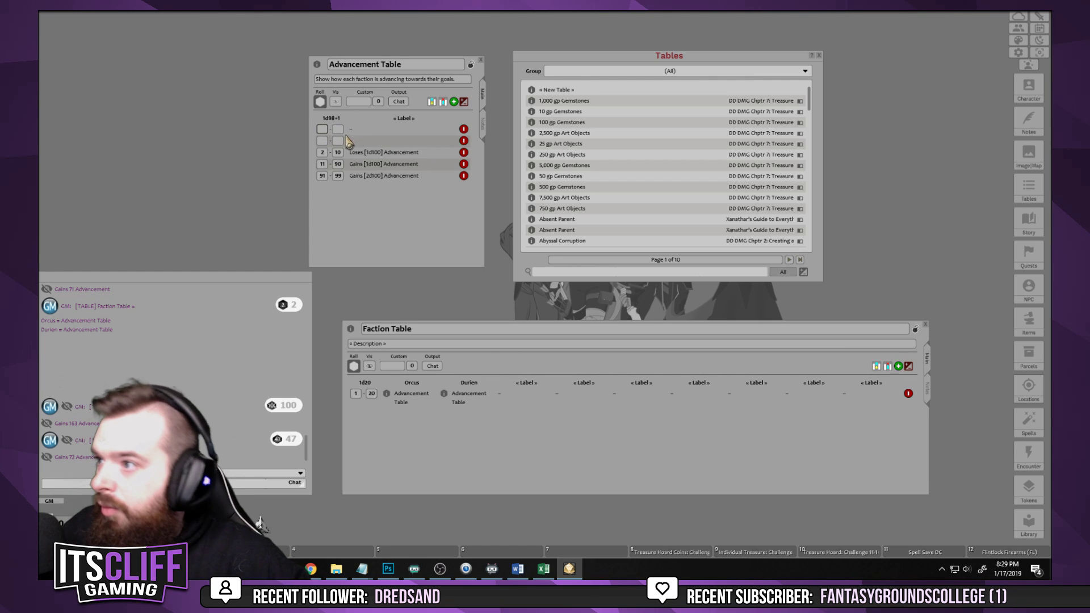
{"action": "left_click", "coordinate": [338, 129]}
{"action": "type", "text": "1"}
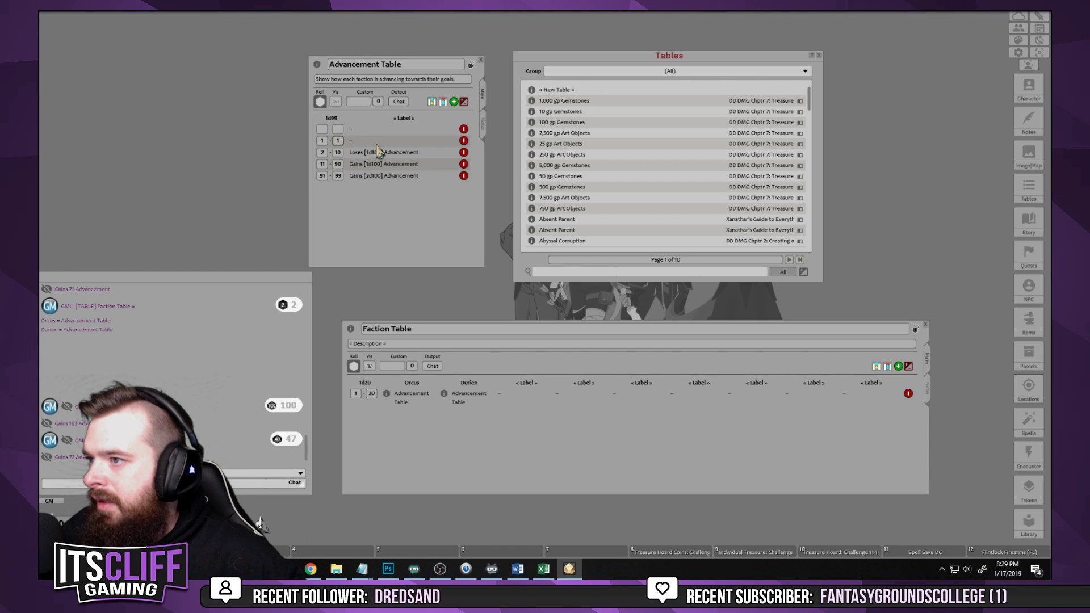
Enter "Loses [5d100] Advancement" as the Advancement Table's result for a roll of 1
{"action": "left_click", "coordinate": [394, 142]}
{"action": "type", "text": "L"}
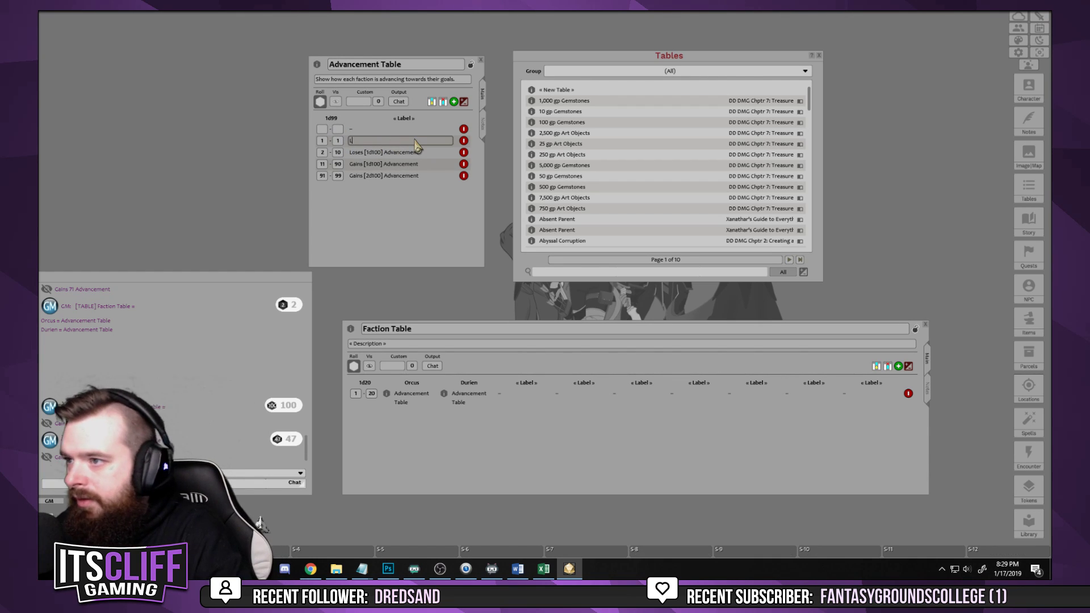
{"action": "type", "text": "oses"}
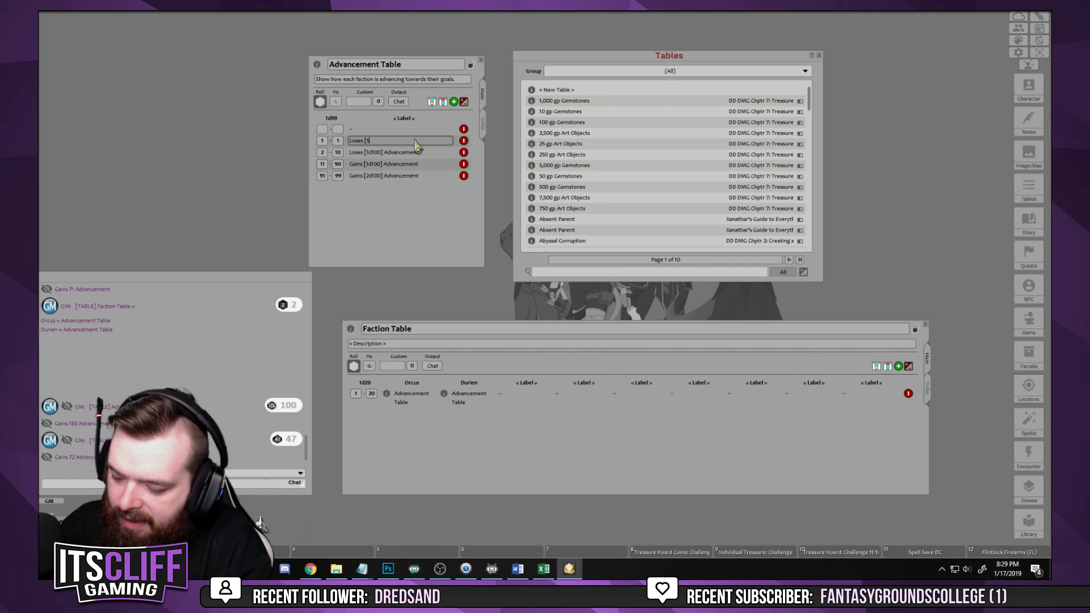
{"action": "type", "text": "[5d10"}
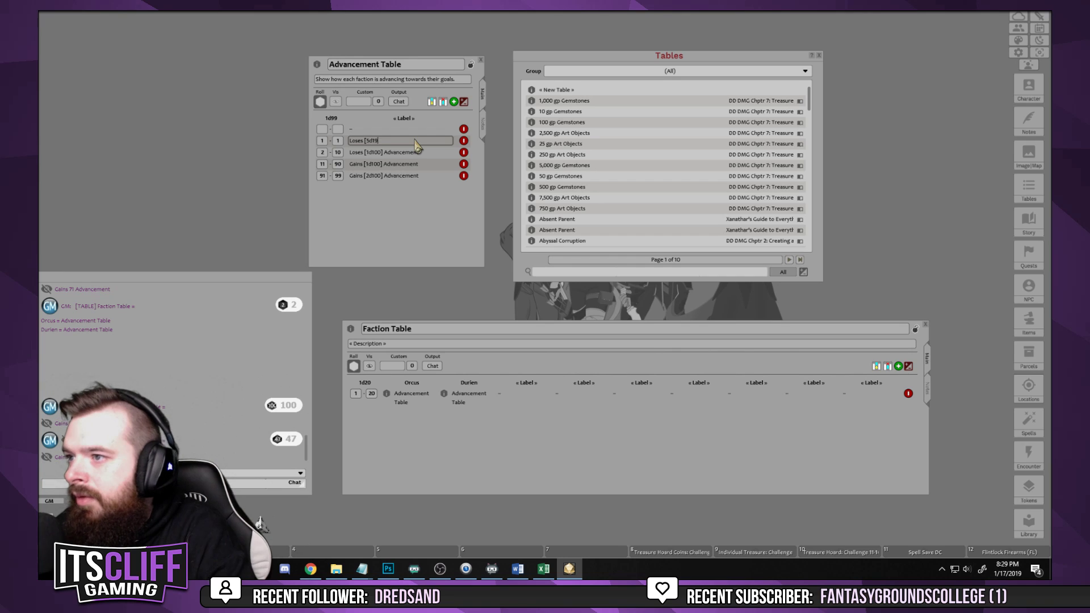
{"action": "type", "text": "0"}
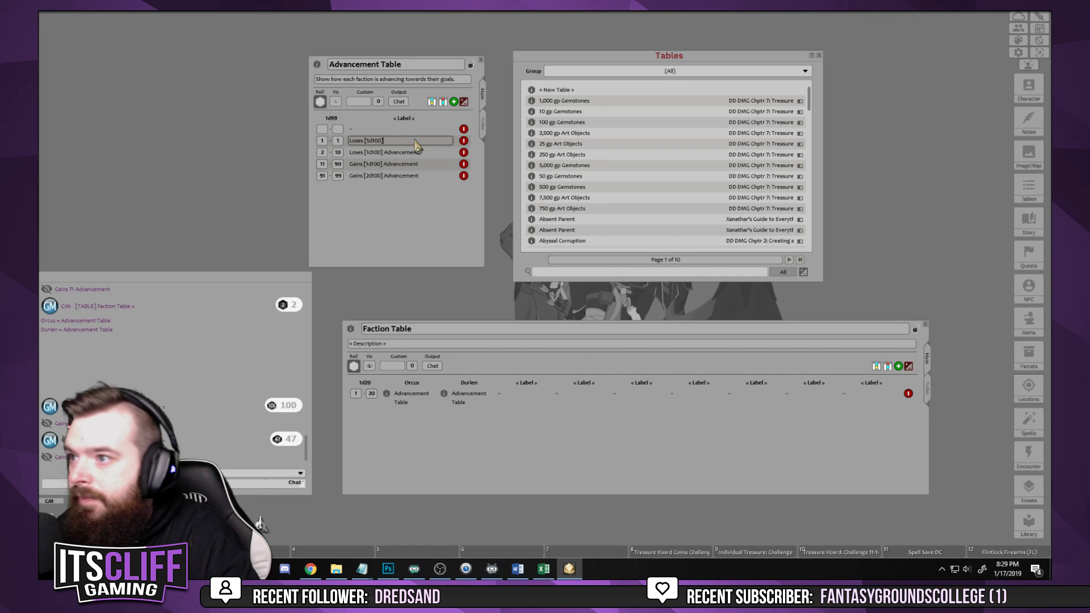
{"action": "type", "text": "] Adva"}
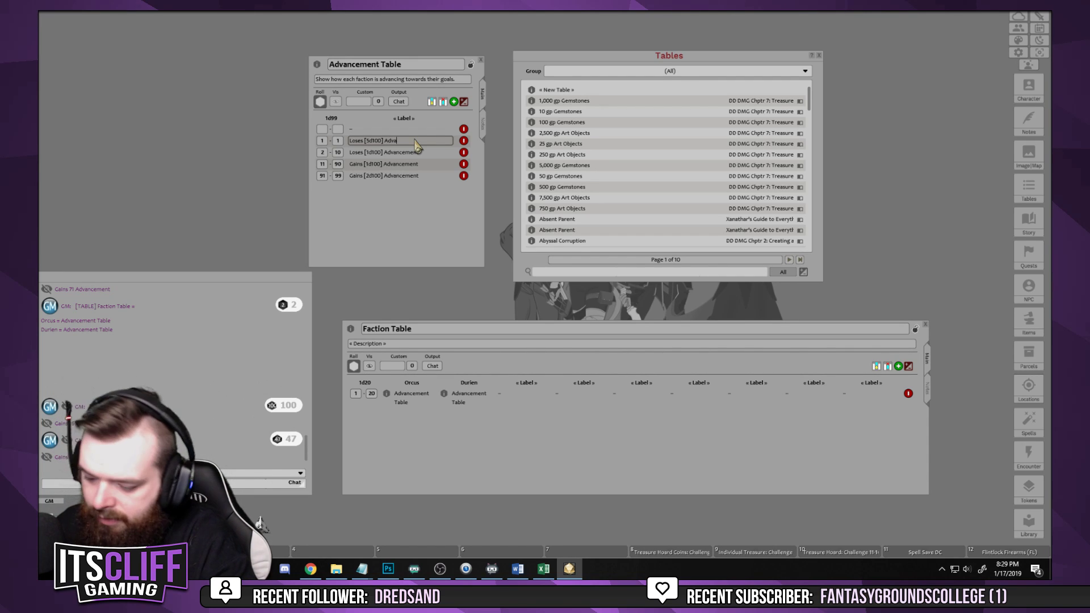
{"action": "type", "text": "ncement"}
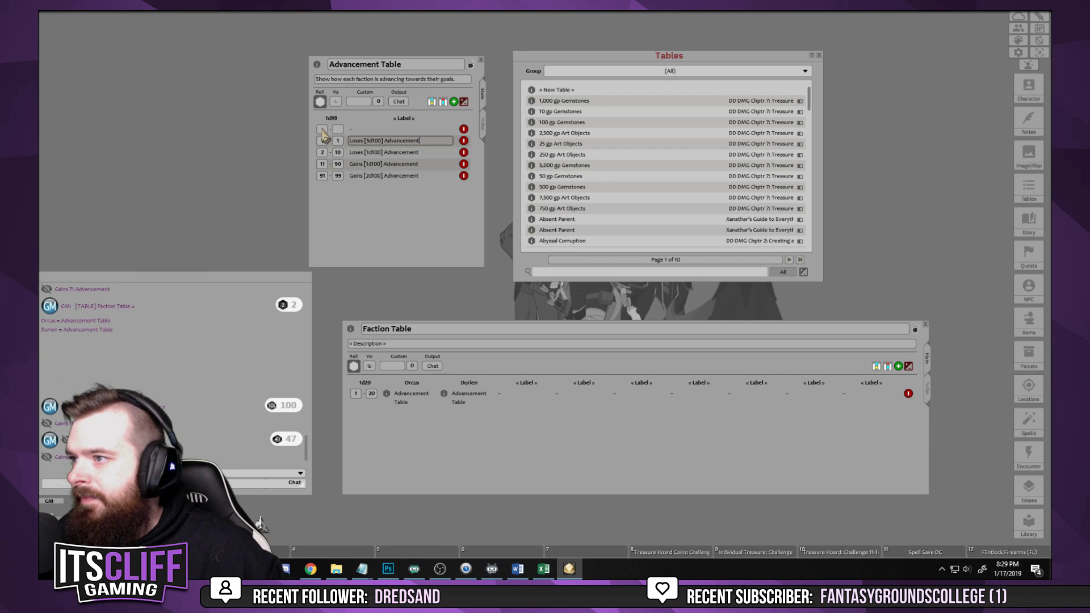
Set the Advancement Table's remaining blank row to the range 100 to 100 with the result "Gains [5d100] Advancement"
{"action": "left_click", "coordinate": [323, 136]}
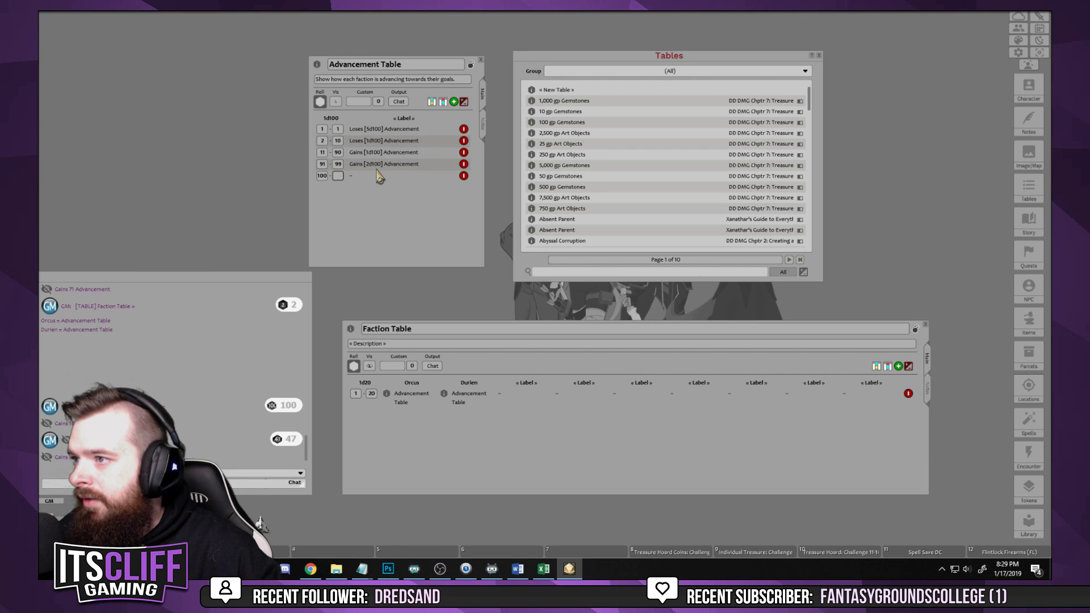
{"action": "left_click", "coordinate": [368, 178]}
{"action": "type", "text": "Gains [5d10"}
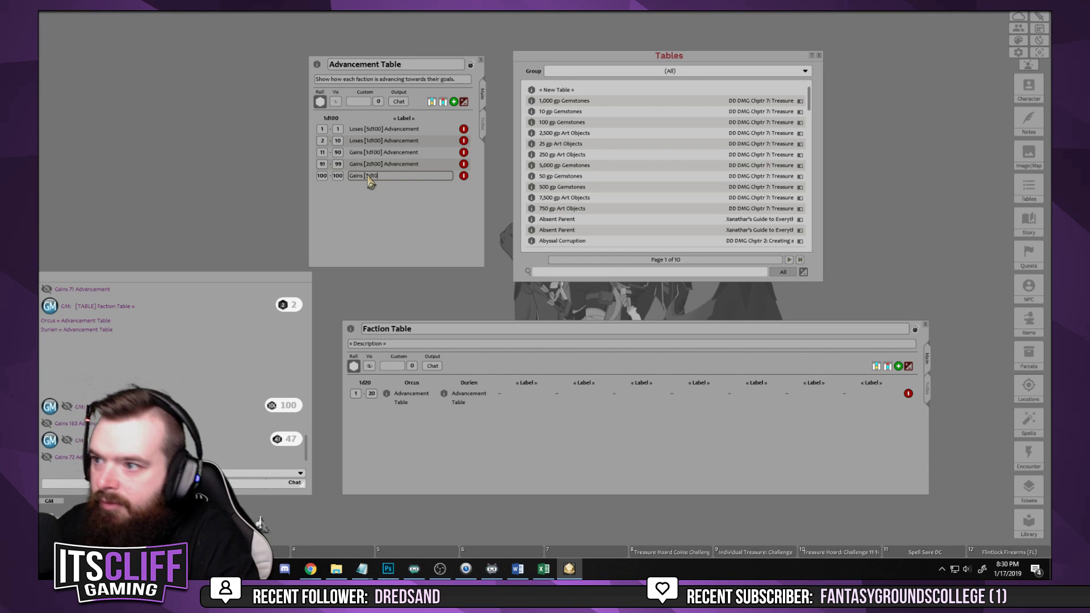
{"action": "type", "text": "0] Adva"}
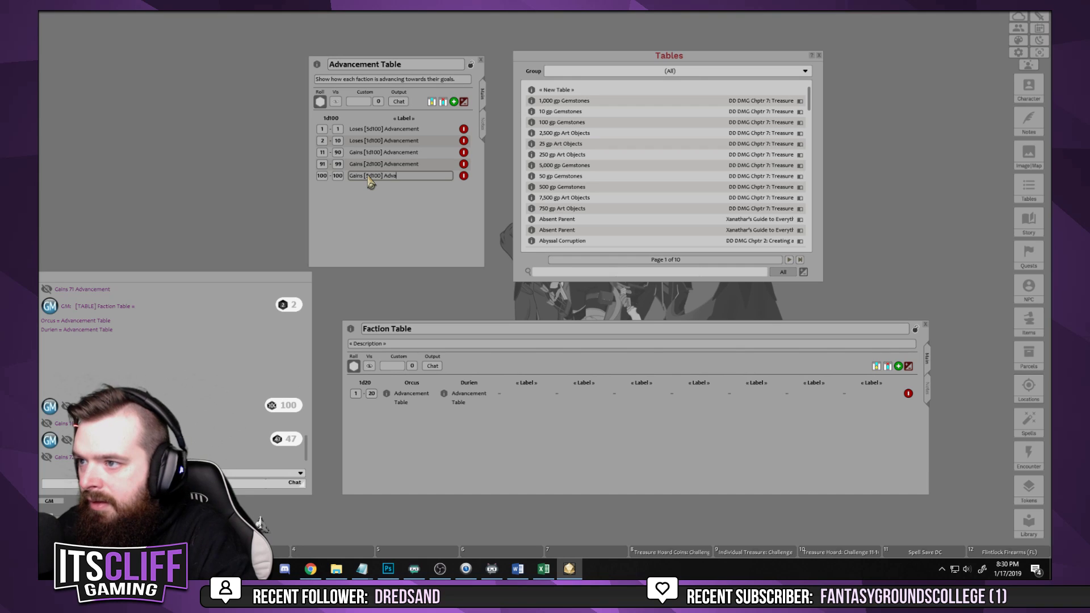
{"action": "type", "text": "ncement"}
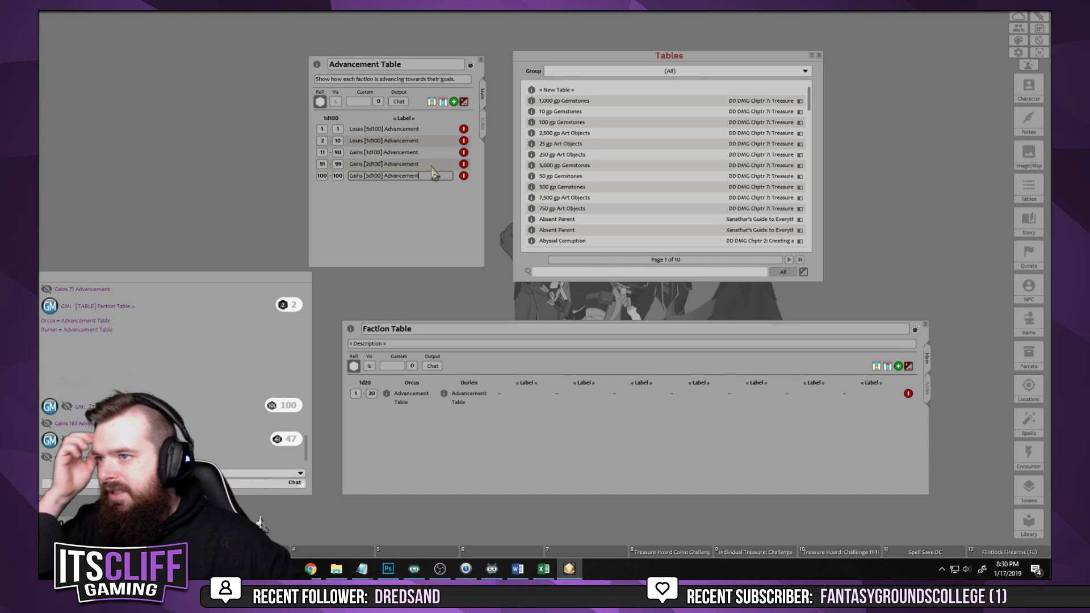
Test-roll the Faction Table, change its output to Story, and roll it again, closing the generated result
{"action": "left_click", "coordinate": [355, 367]}
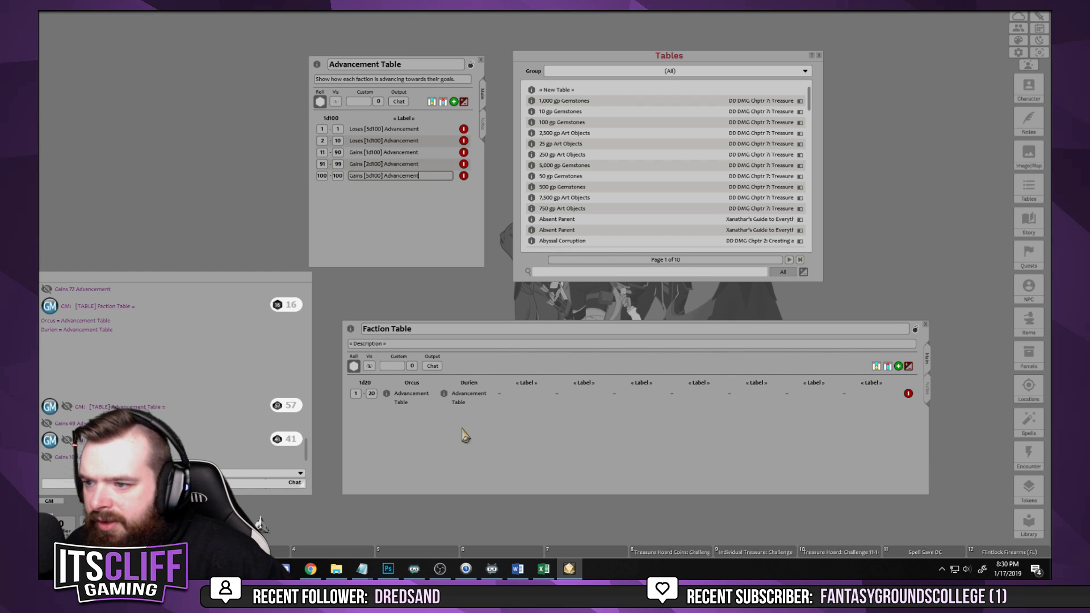
{"action": "left_click", "coordinate": [433, 367]}
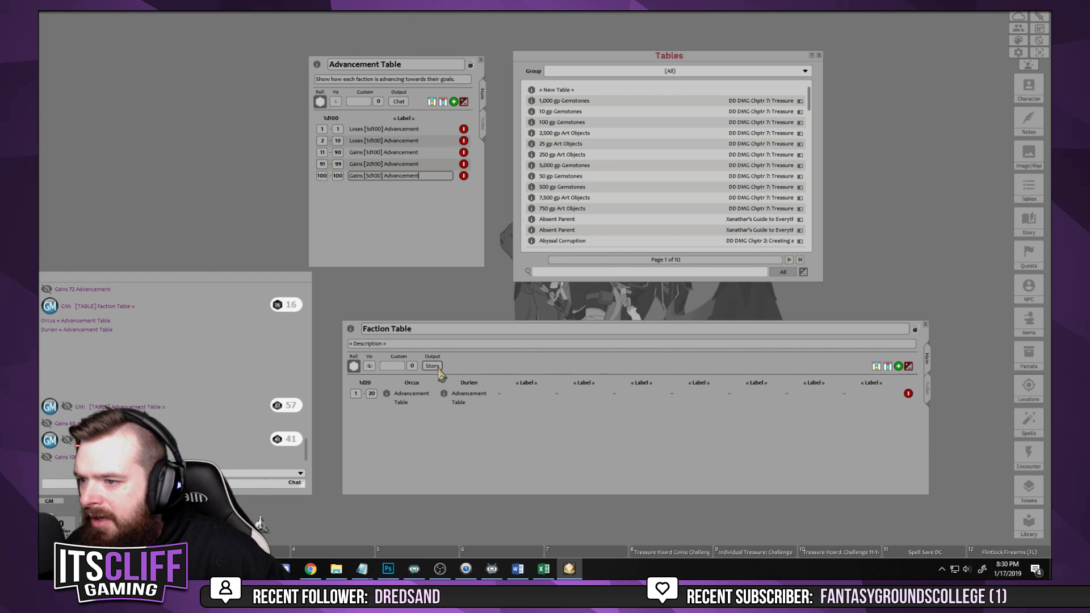
{"action": "left_click", "coordinate": [354, 366]}
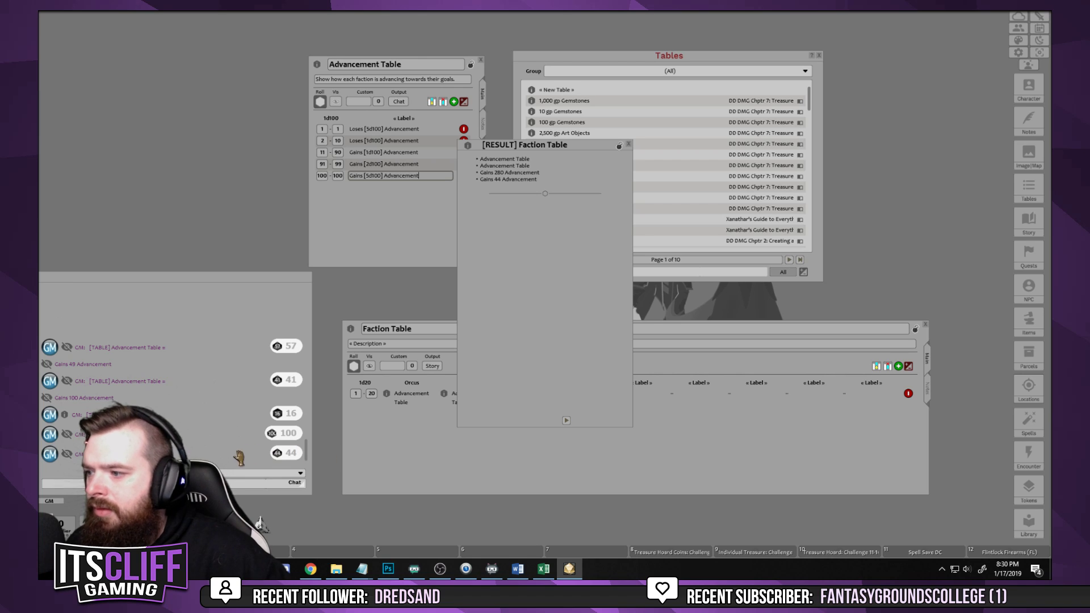
{"action": "left_click", "coordinate": [629, 146]}
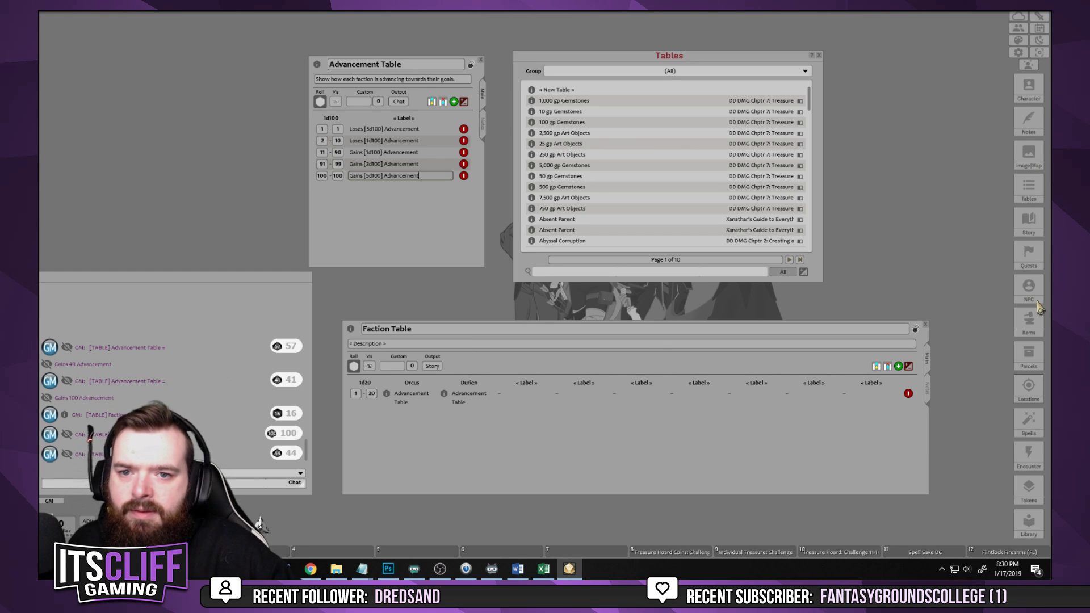
Delete the "[RESULT] Faction Table" entry from the campaign's story entries
{"action": "left_click", "coordinate": [1030, 223]}
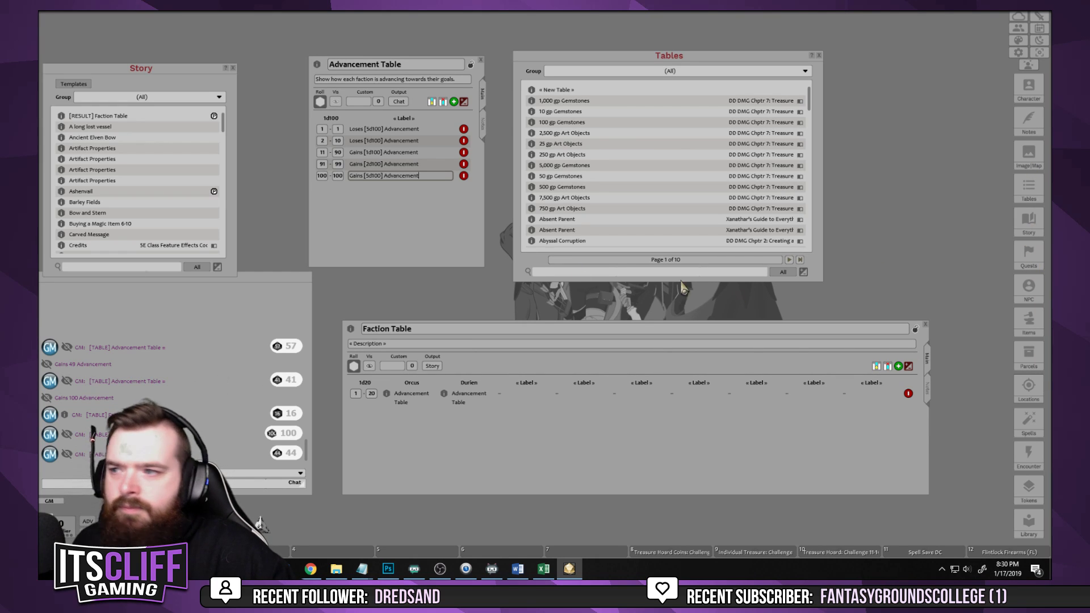
{"action": "left_click", "coordinate": [128, 271]}
{"action": "right_click", "coordinate": [118, 118]}
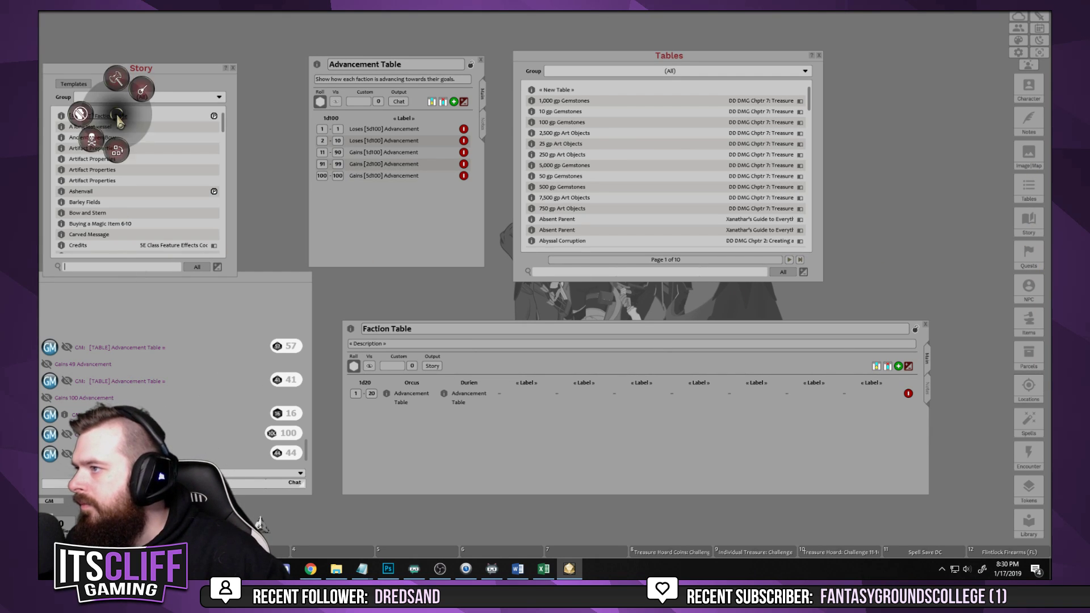
{"action": "left_click", "coordinate": [92, 142]}
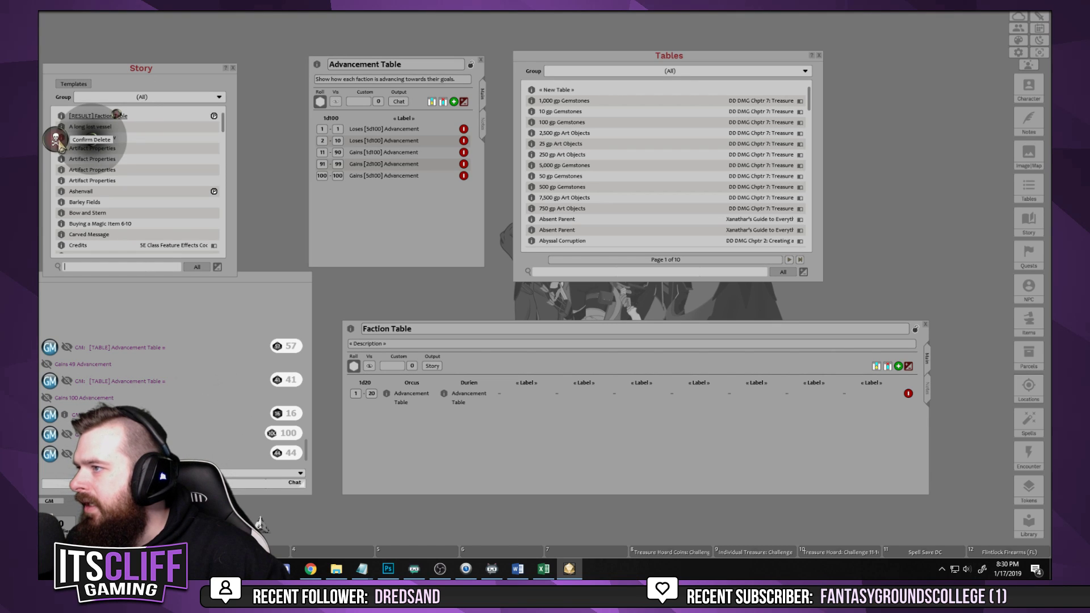
{"action": "left_click", "coordinate": [63, 145]}
Prefix the linked Advancement Table text in the Faction Table's two faction cells with "Orcus" and "Durien" respectively
{"action": "left_click", "coordinate": [418, 403]}
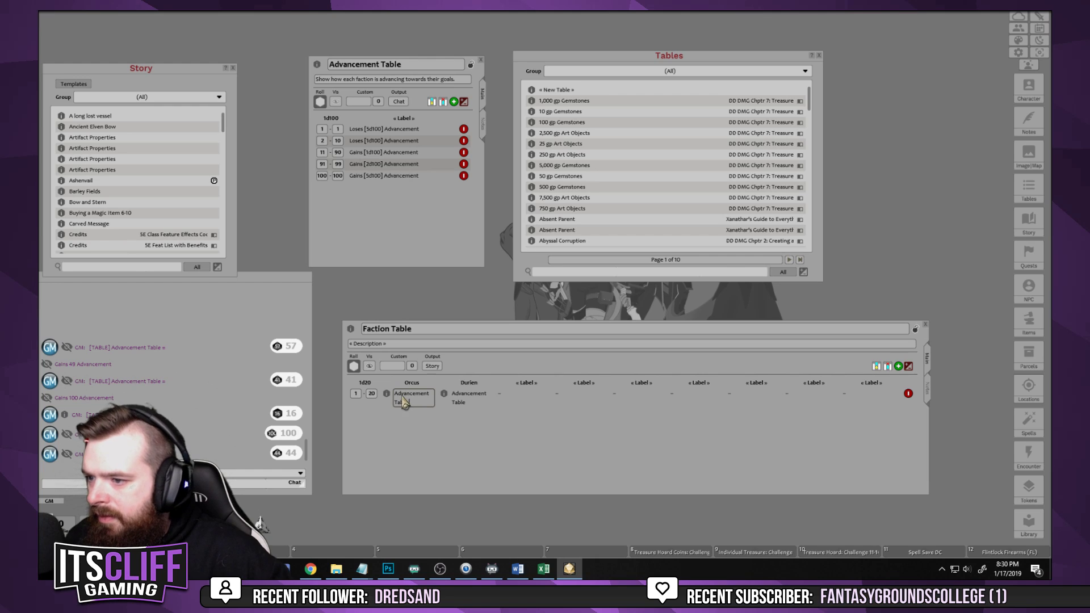
{"action": "left_click", "coordinate": [395, 395]}
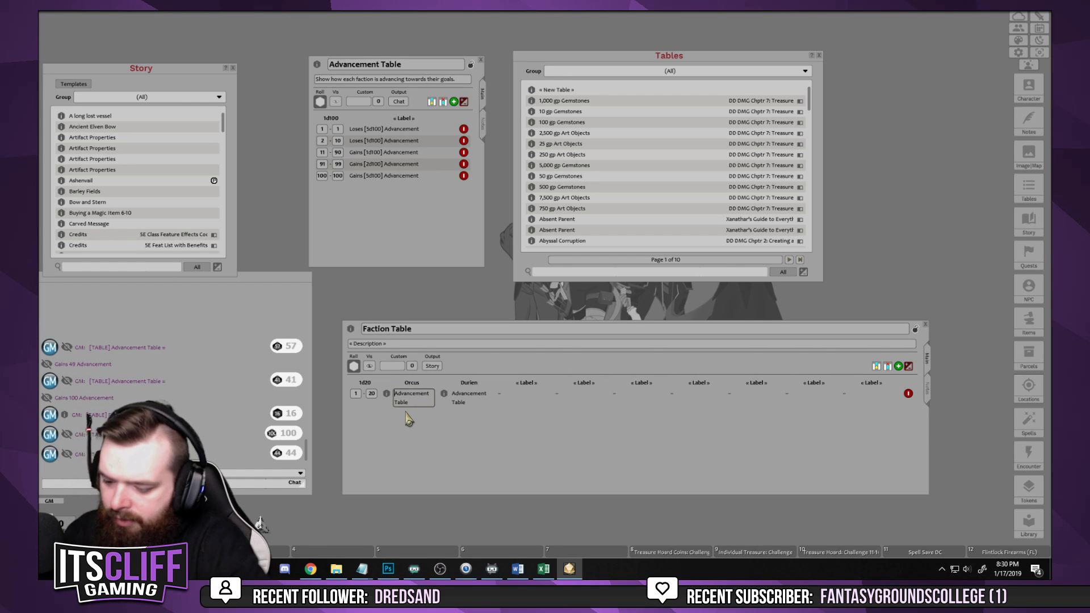
{"action": "type", "text": "Orcus"}
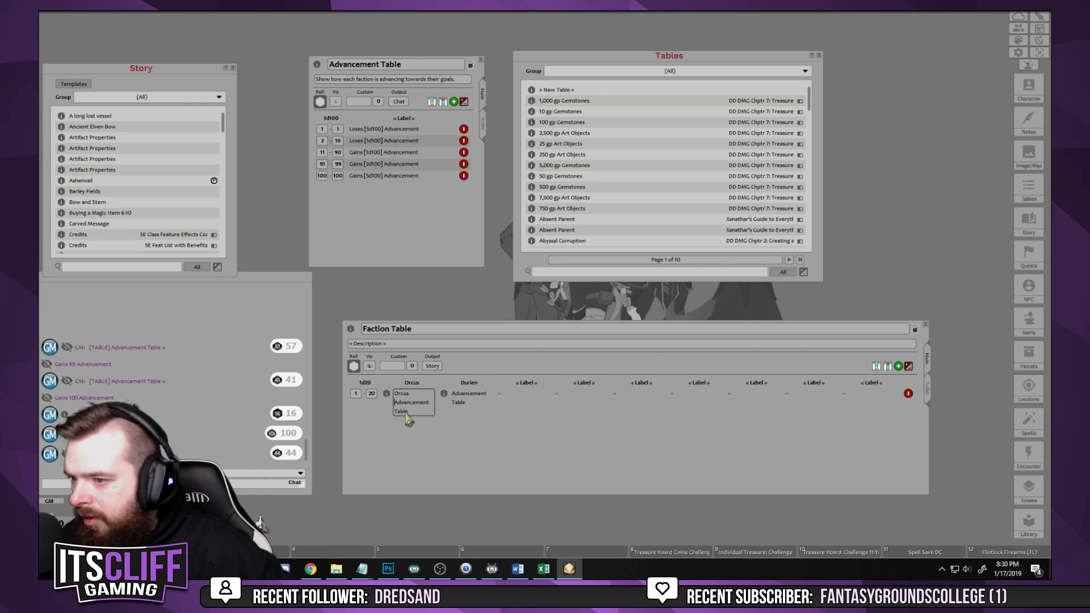
{"action": "left_click", "coordinate": [453, 394]}
{"action": "type", "text": "Durien"}
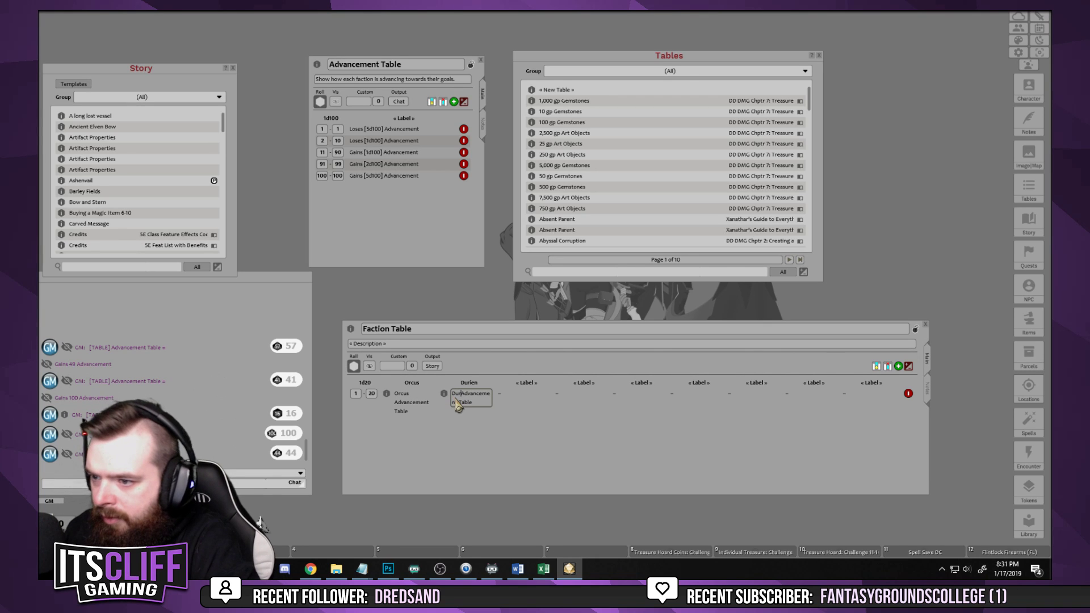
Test-roll the Faction Table into a story entry, close the result, and delete that entry from the story list
{"action": "left_click", "coordinate": [354, 366]}
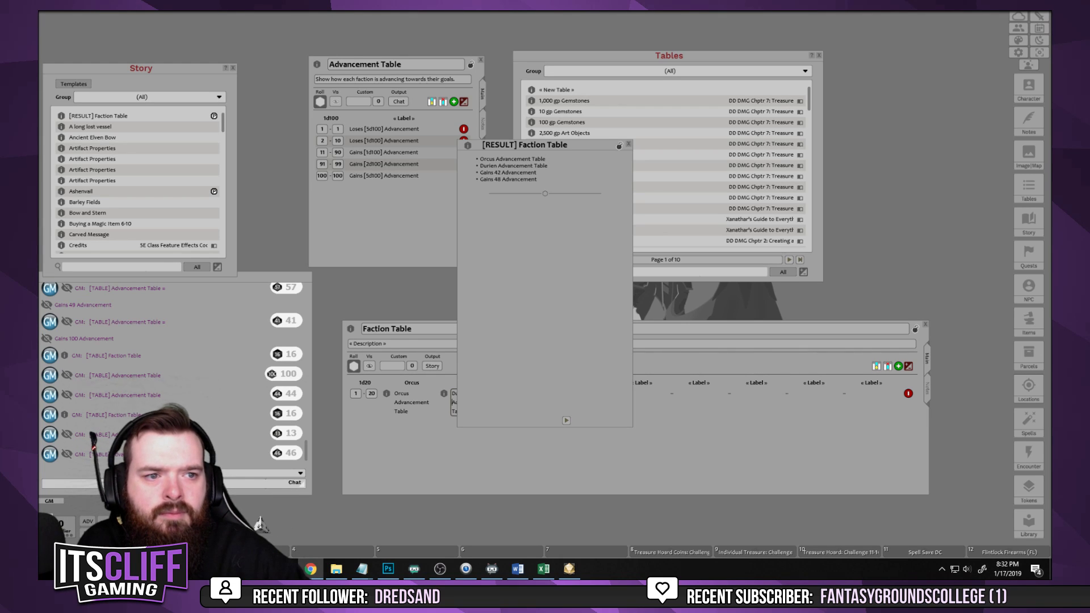
{"action": "left_click", "coordinate": [629, 145]}
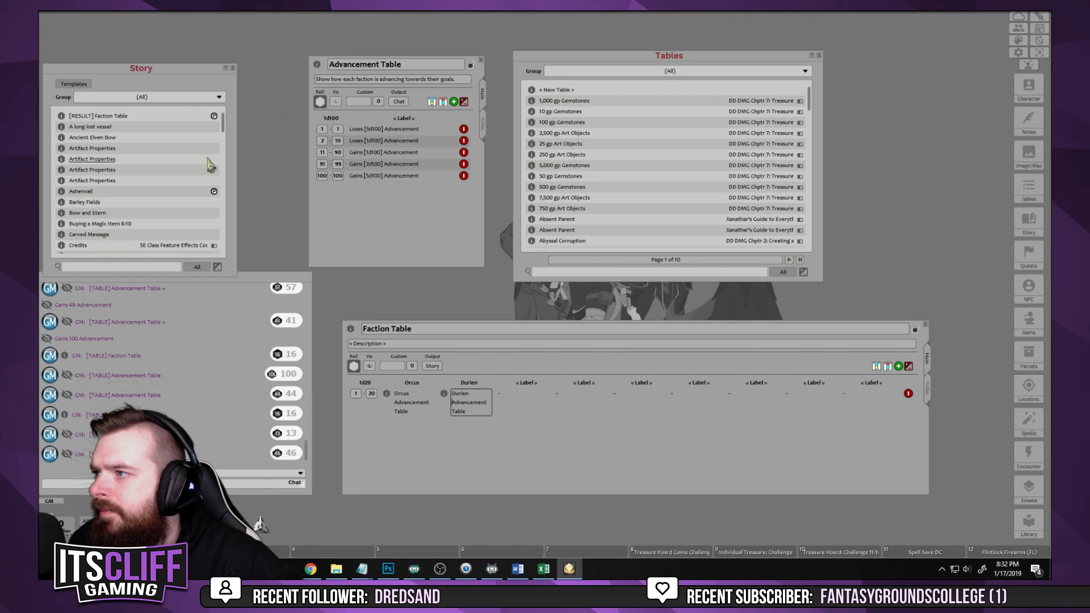
{"action": "left_click_drag", "start_coordinate": [165, 92], "coordinate": [183, 72]}
{"action": "right_click", "coordinate": [116, 97]}
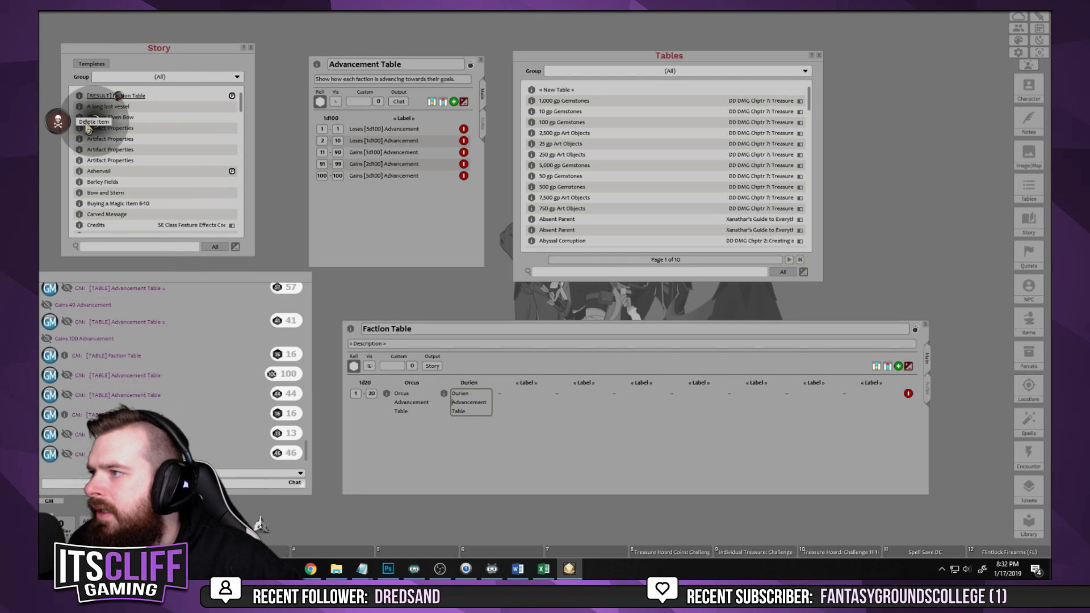
{"action": "left_click", "coordinate": [89, 130]}
{"action": "left_click", "coordinate": [89, 130]}
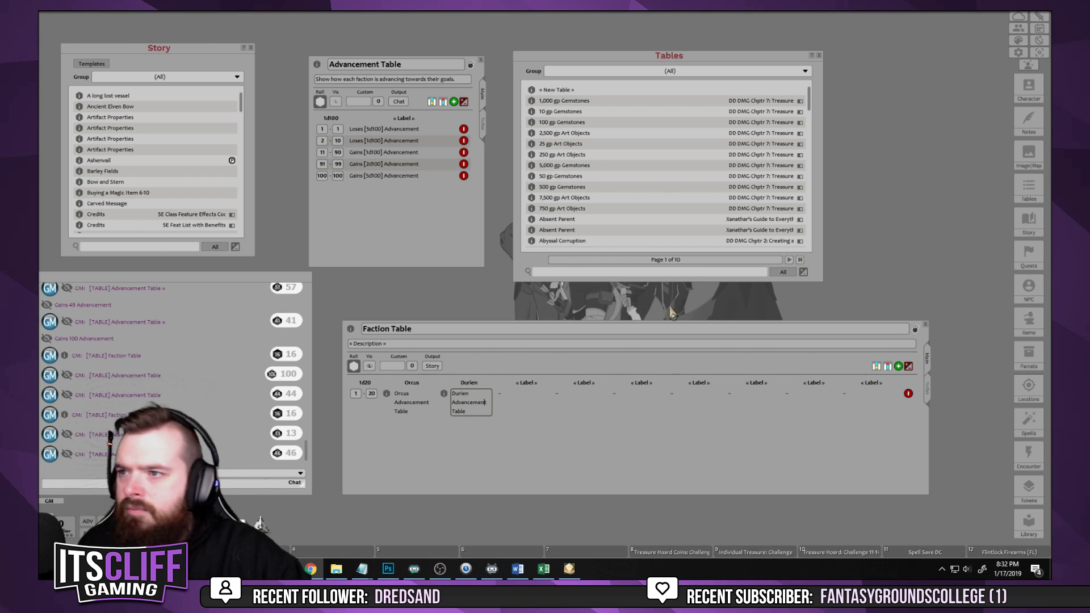
Add four blank rows to the Faction Table and set the filled row's roll range to 1 to 1
{"action": "left_click", "coordinate": [416, 413]}
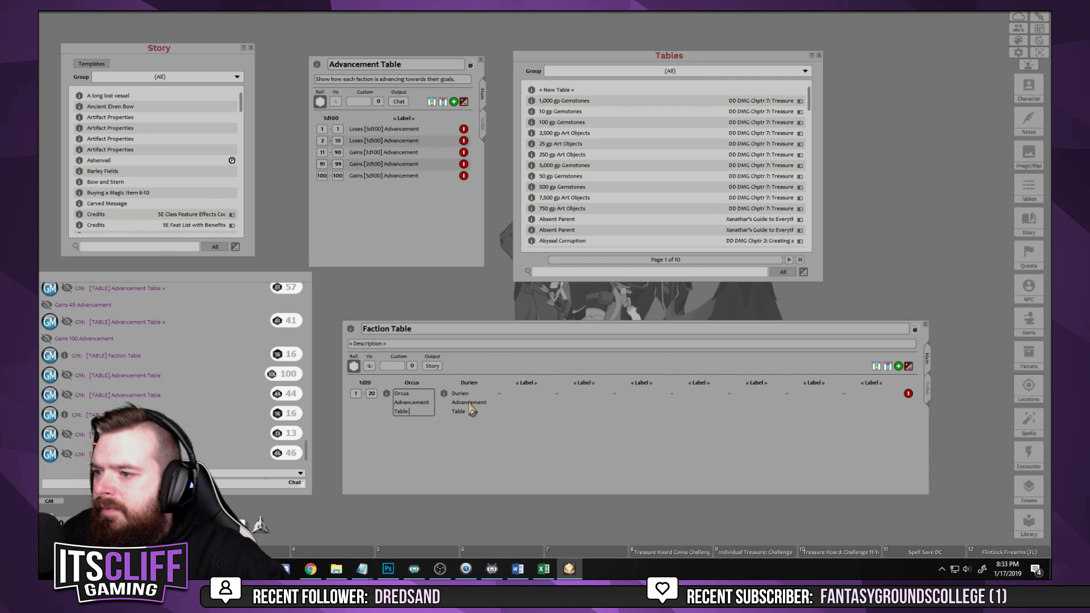
{"action": "left_click", "coordinate": [595, 274]}
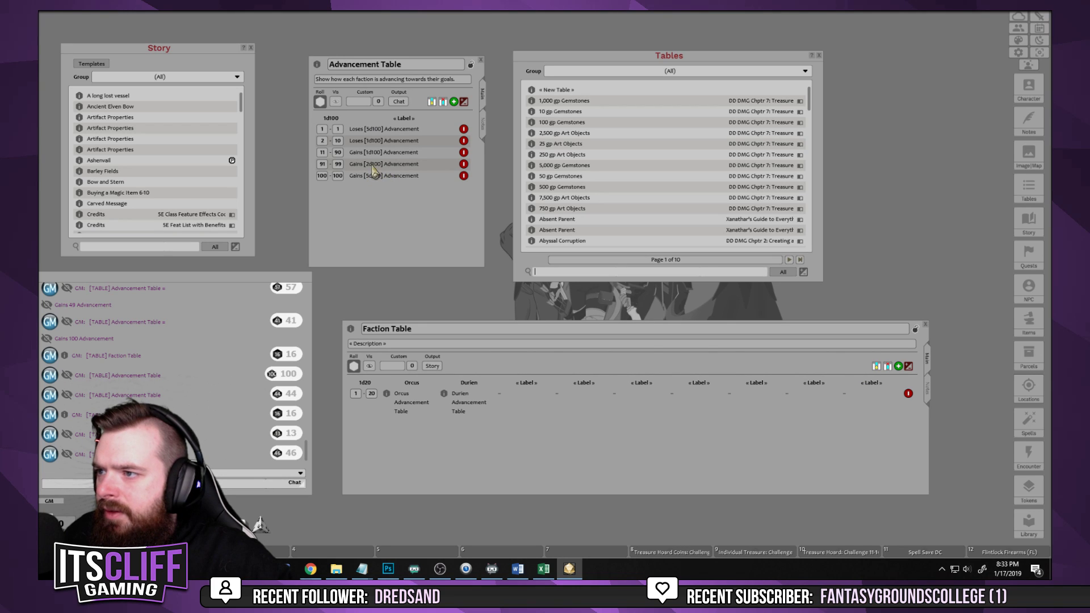
{"action": "left_click", "coordinate": [898, 366]}
{"action": "left_click", "coordinate": [898, 366]}
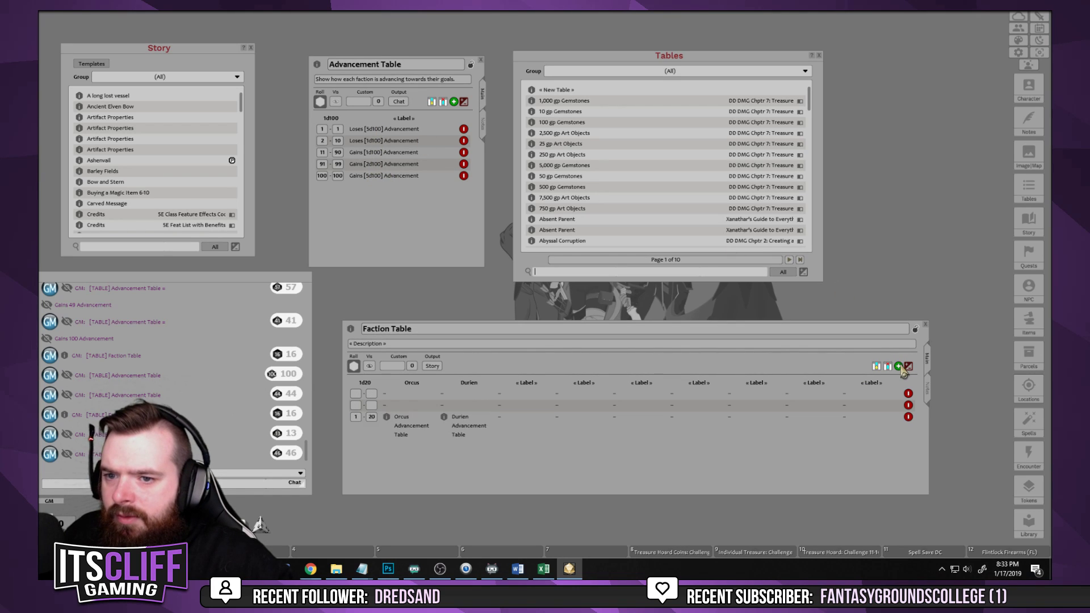
{"action": "left_click", "coordinate": [898, 366]}
{"action": "left_click", "coordinate": [900, 367]}
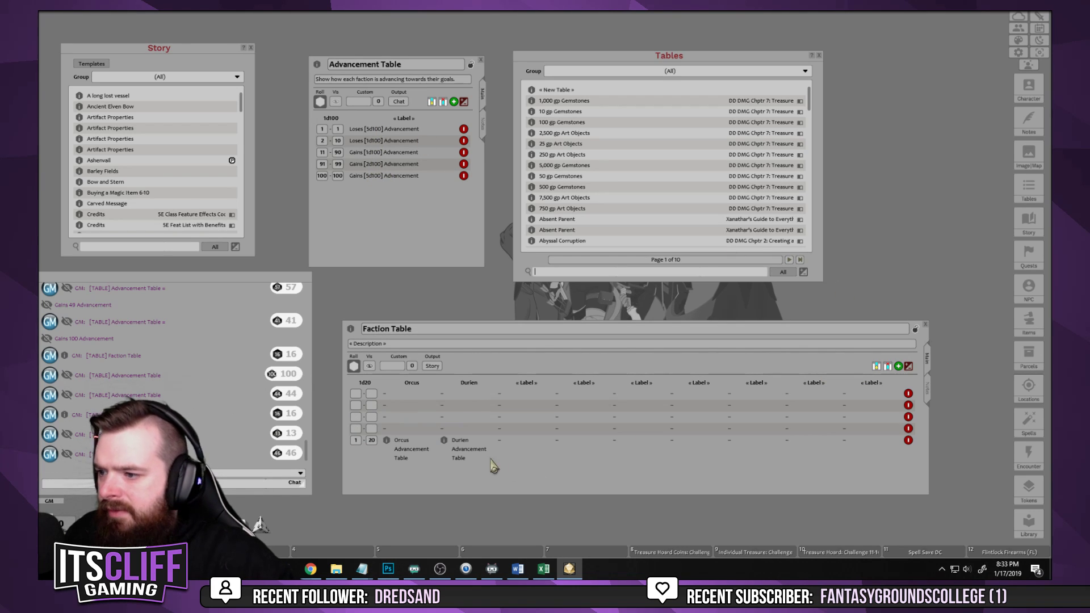
{"action": "left_click", "coordinate": [372, 440]}
{"action": "type", "text": "1"}
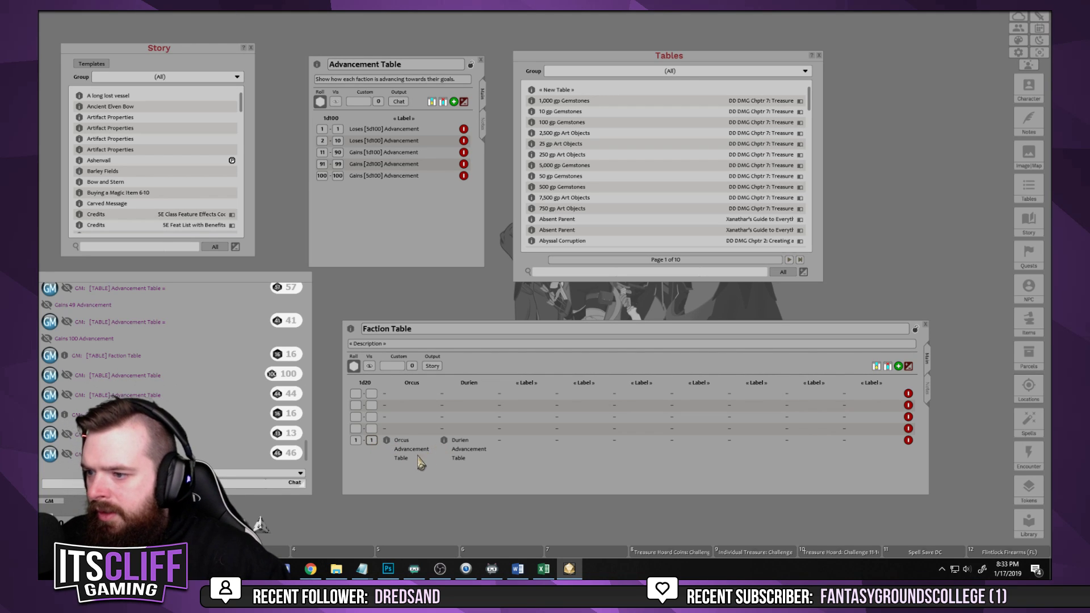
{"action": "key", "text": "Tab"}
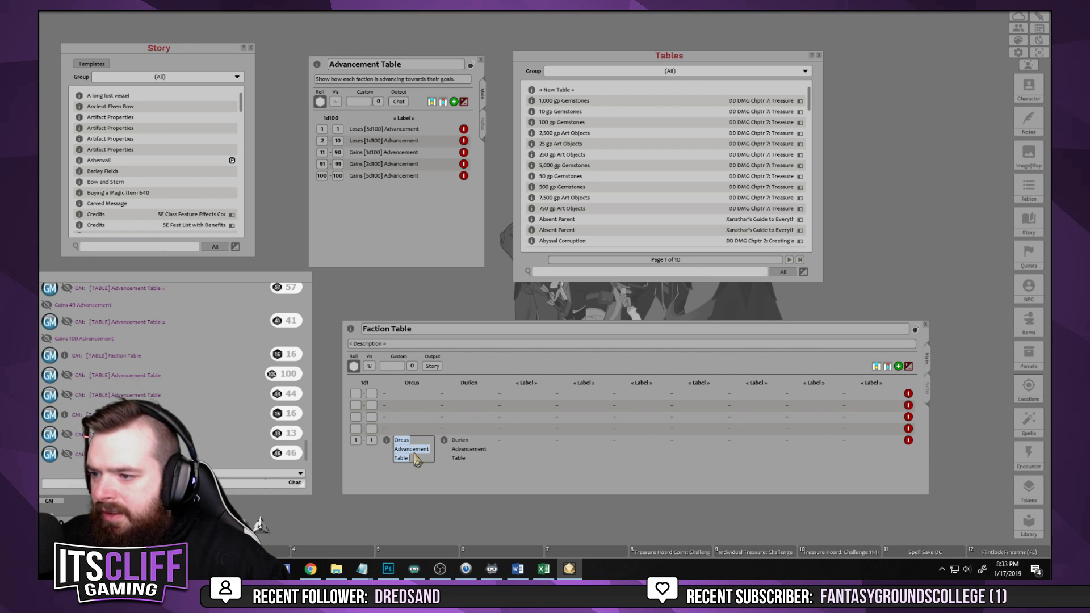
Clear the Advancement Table links and text from the Orcus and Durien cells of the Faction Table's 1 to 1 row
{"action": "right_click", "coordinate": [407, 446]}
{"action": "left_click", "coordinate": [382, 420]}
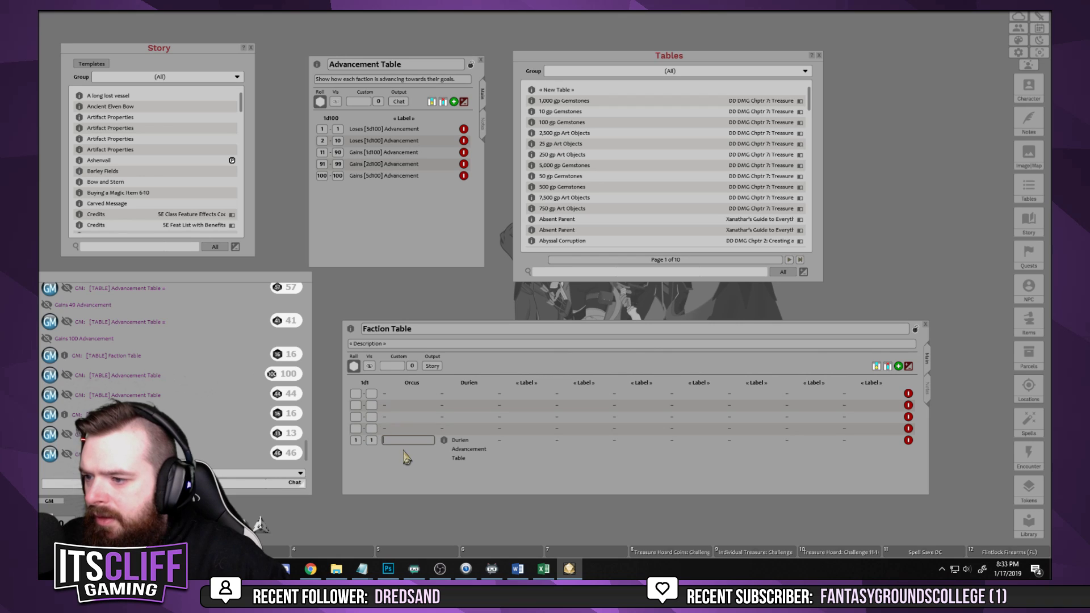
{"action": "right_click", "coordinate": [453, 442]}
{"action": "left_click", "coordinate": [427, 420]}
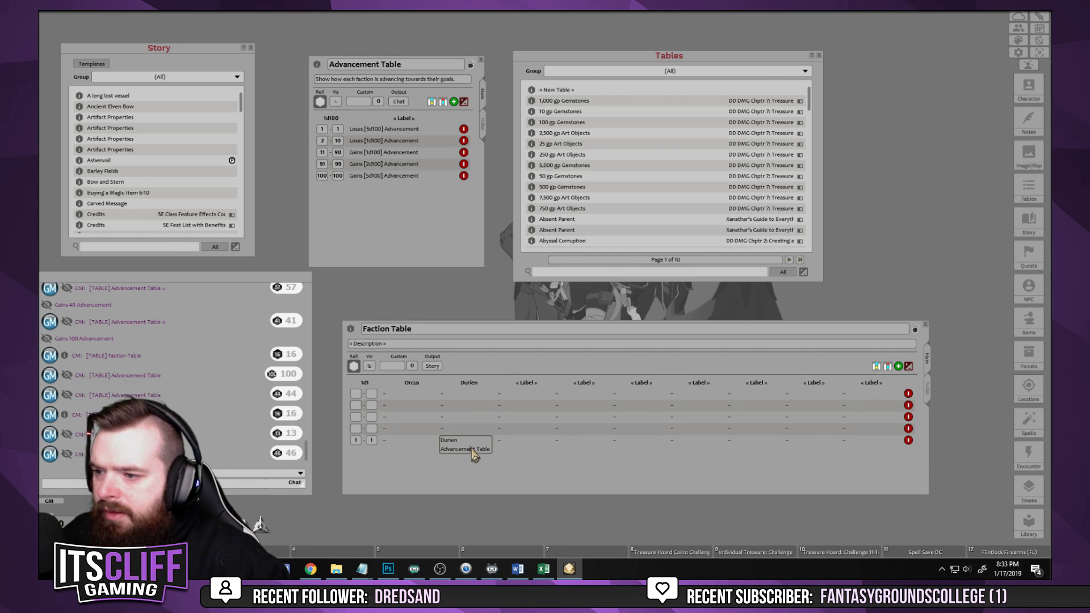
{"action": "key", "text": "ctrl+a"}
{"action": "key", "text": "Delete"}
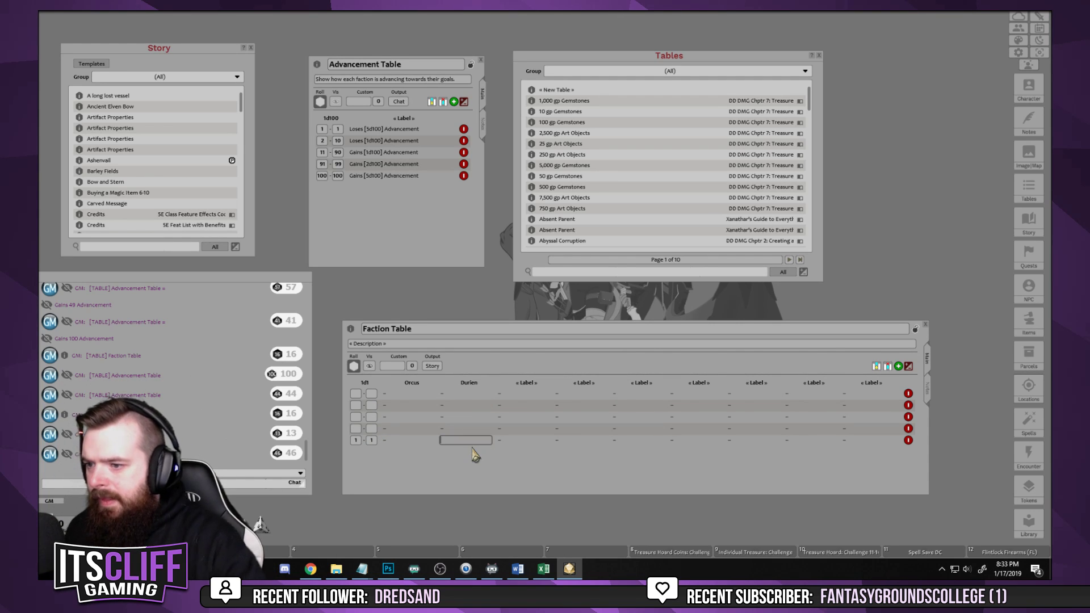
Enter "Orcus loses [5d100] Advancement" as the Orcus result for a roll of 1 in the Faction Table
{"action": "left_click", "coordinate": [414, 443]}
{"action": "type", "text": "Orcus loses ["}
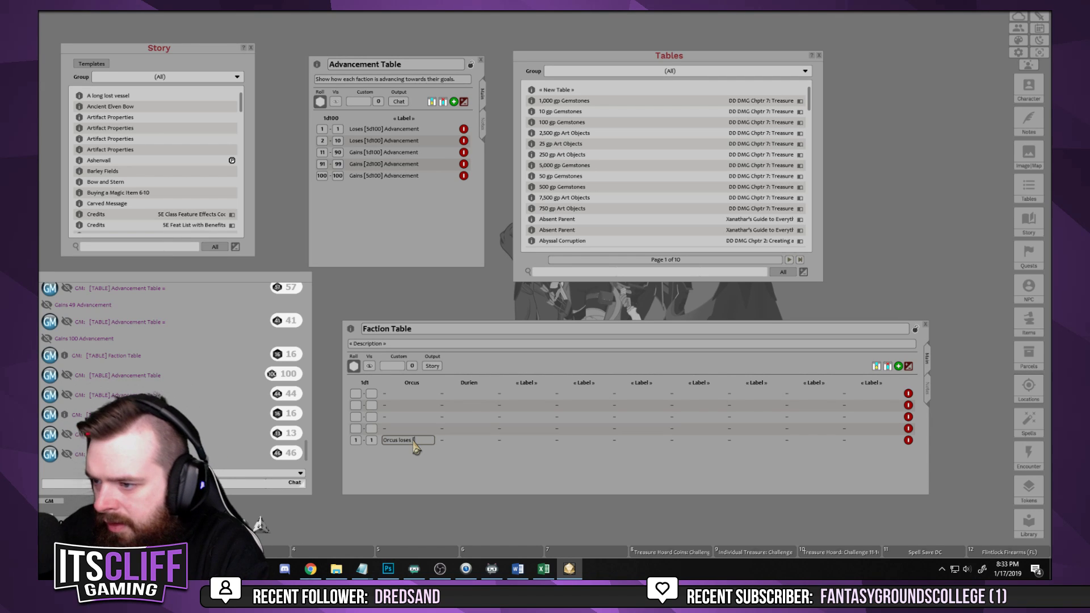
{"action": "type", "text": "5d100"}
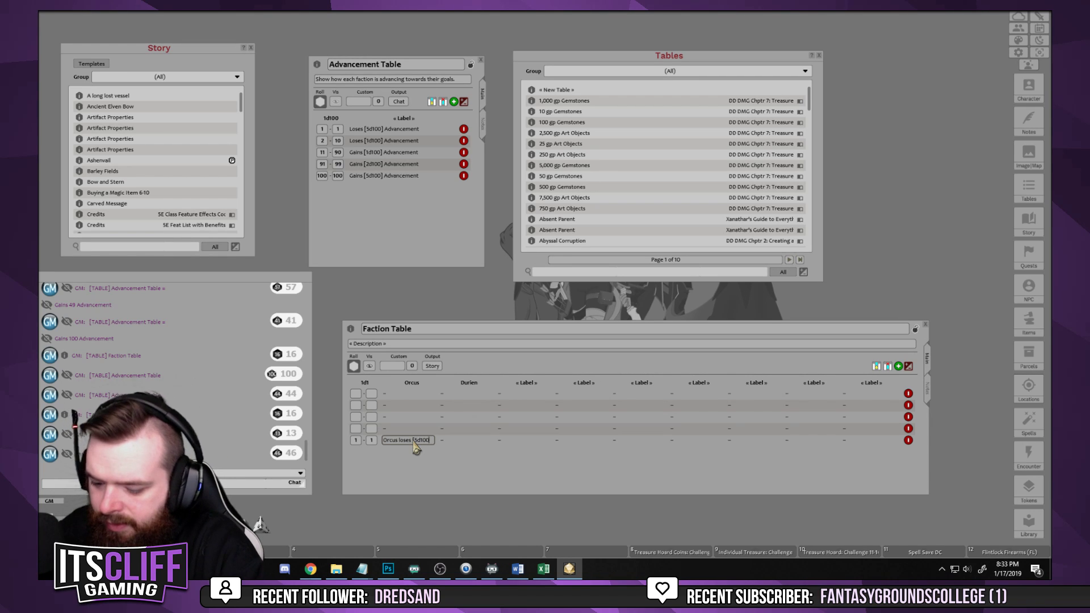
{"action": "type", "text": "] Advanceme"}
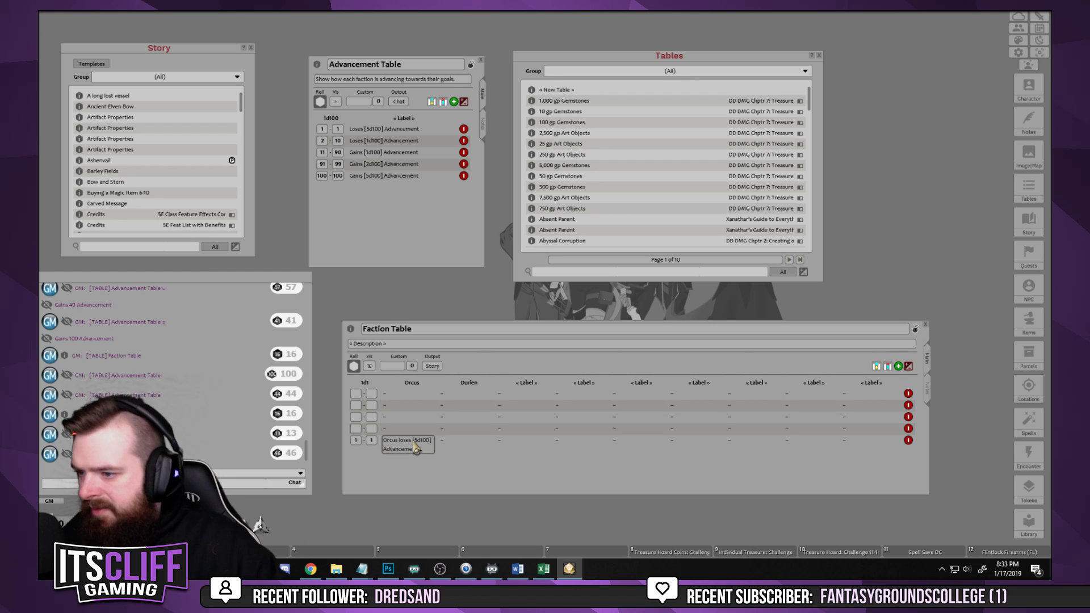
{"action": "type", "text": "nt"}
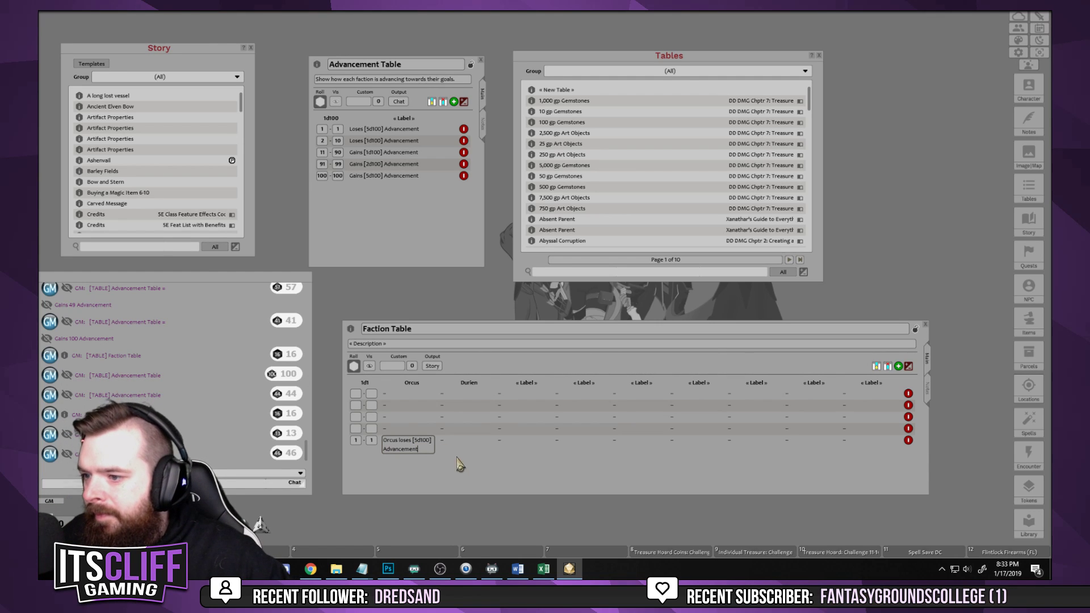
Enter "Durien loses [5d100] Advancement" as the Durien result for a roll of 1 in the Faction Table
{"action": "left_click", "coordinate": [461, 441]}
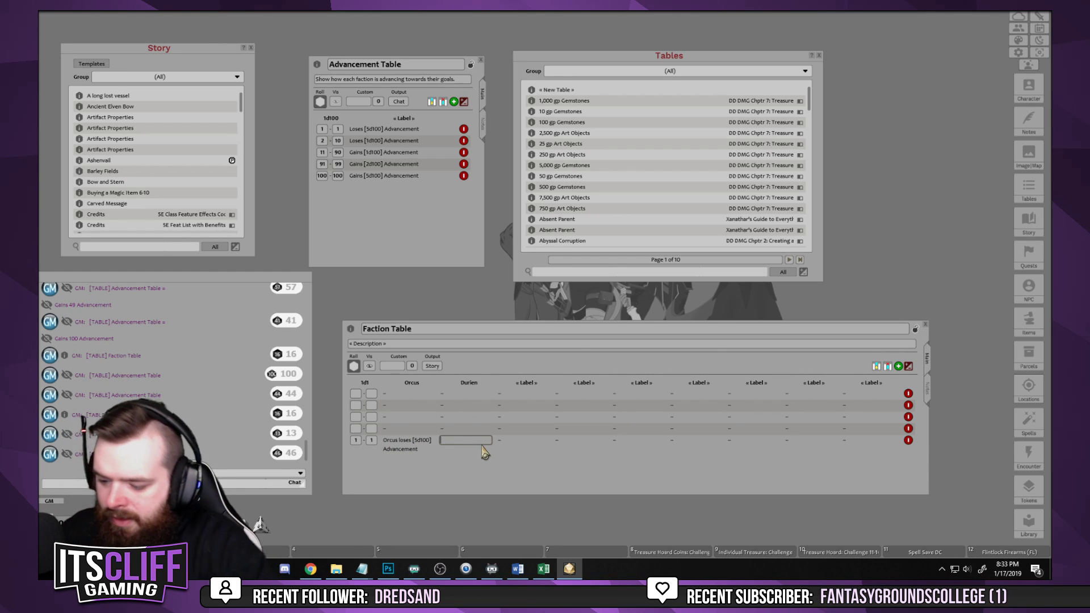
{"action": "type", "text": "Durien loses [5d10"}
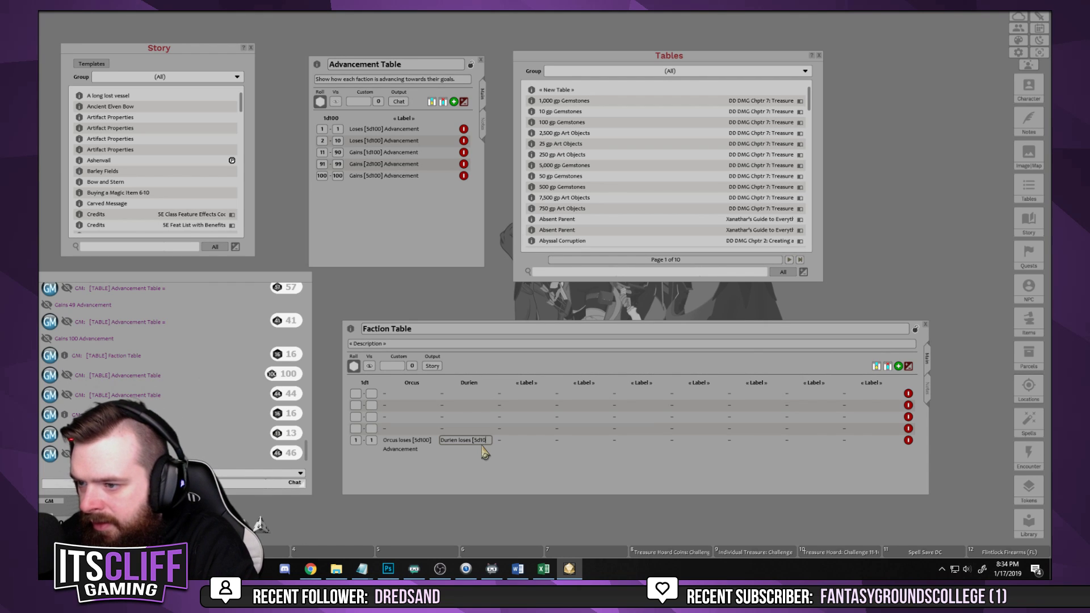
{"action": "type", "text": "Advancement"}
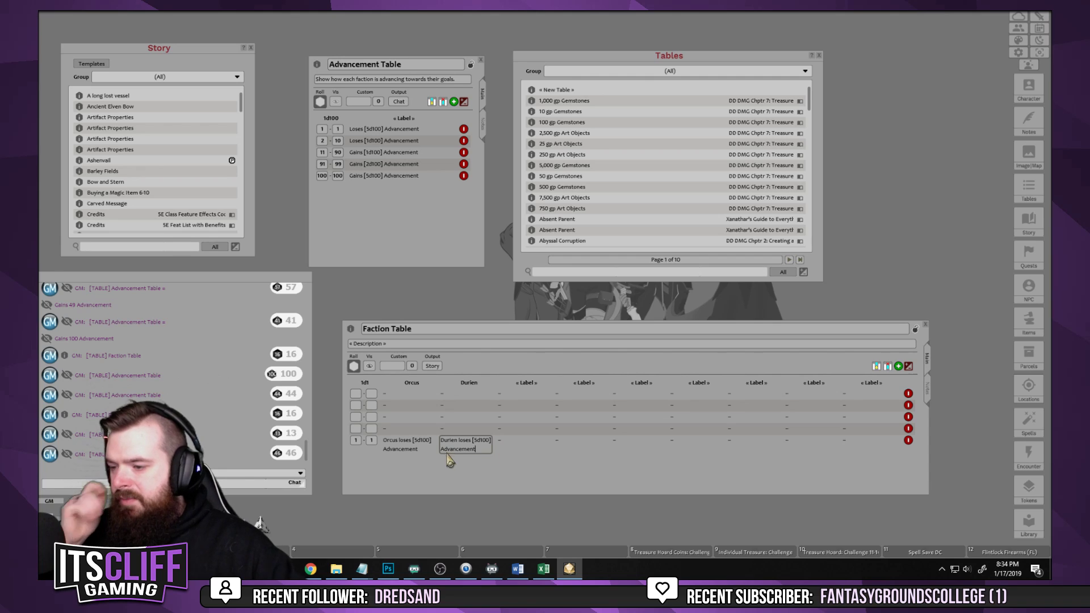
Copy the Orcus result "Orcus loses [5d100] Advancement" into the Orcus cells of the Faction Table's four blank rows
{"action": "left_click", "coordinate": [411, 441]}
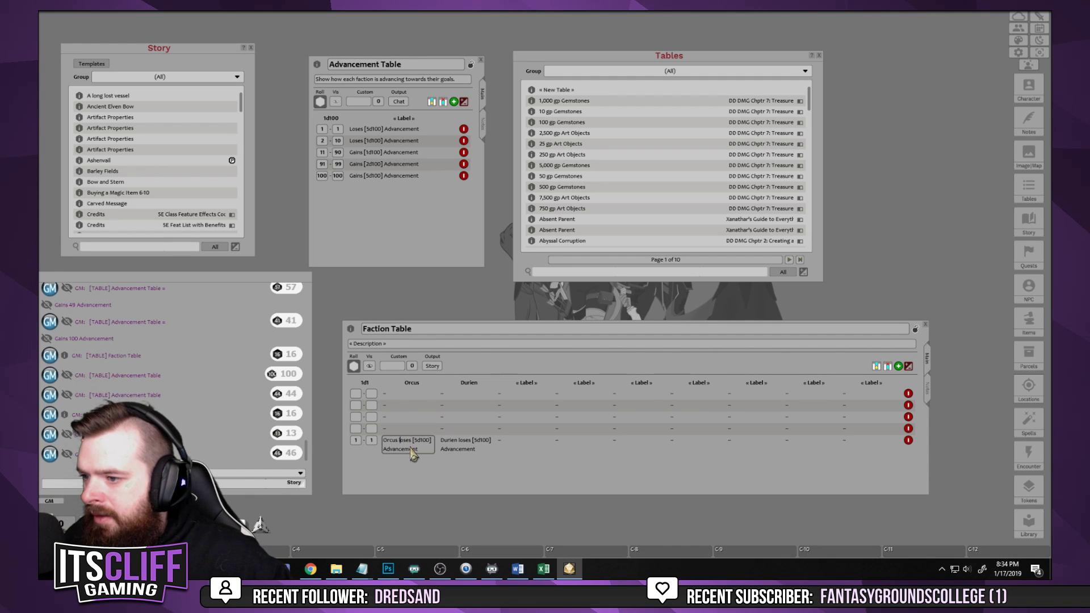
{"action": "key", "text": "ctrl+c"}
{"action": "left_click", "coordinate": [403, 394]}
{"action": "key", "text": "ctrl+v"}
{"action": "left_click", "coordinate": [403, 414]}
{"action": "key", "text": "ctrl+v"}
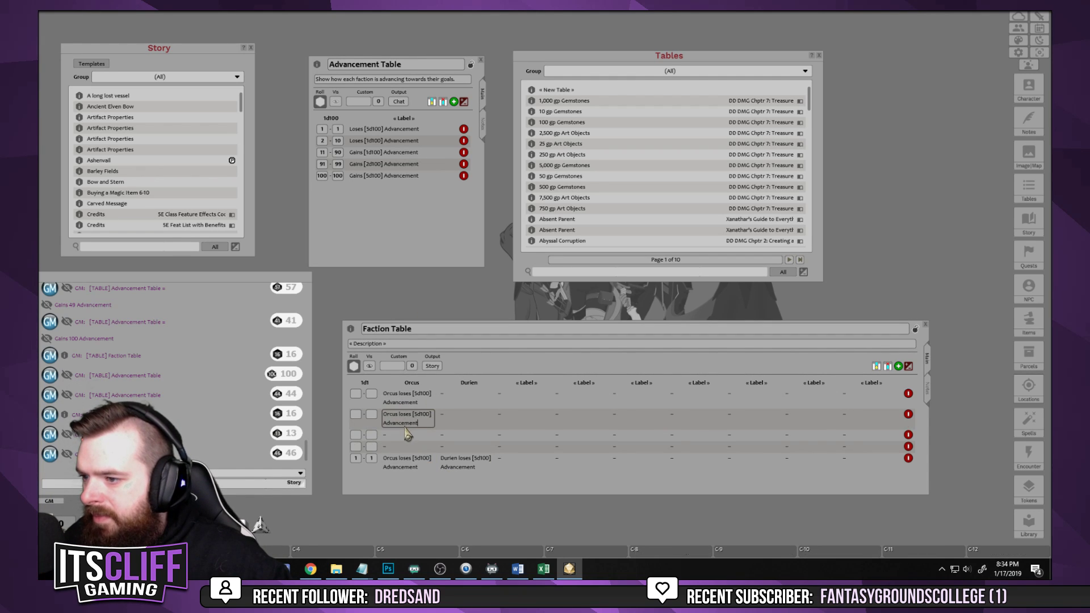
{"action": "left_click", "coordinate": [409, 435]}
{"action": "key", "text": "ctrl+v"}
{"action": "left_click", "coordinate": [409, 455]}
{"action": "key", "text": "ctrl+v"}
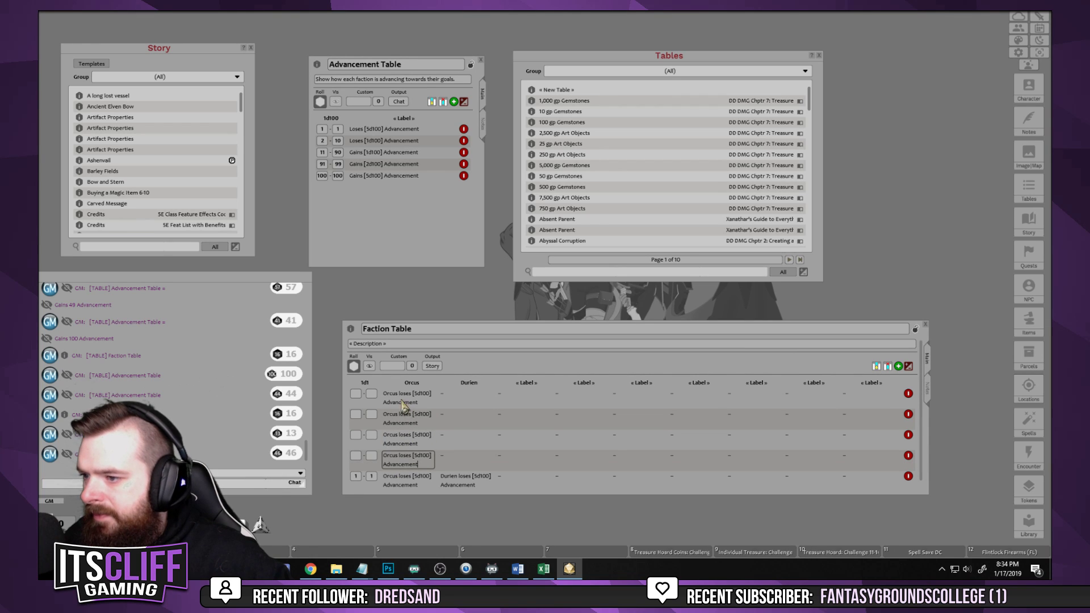
Give a row without a range the roll range 2 to 10 and the result "Orcus loses [1d100] Advancement"
{"action": "left_click", "coordinate": [356, 456]}
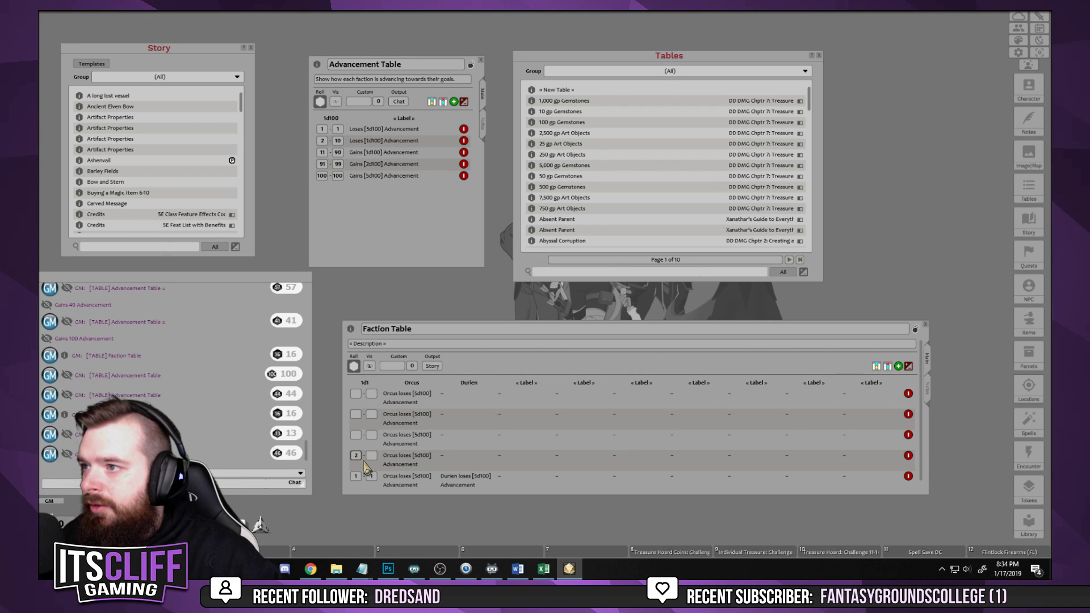
{"action": "type", "text": "2"}
{"action": "key", "text": "Tab"}
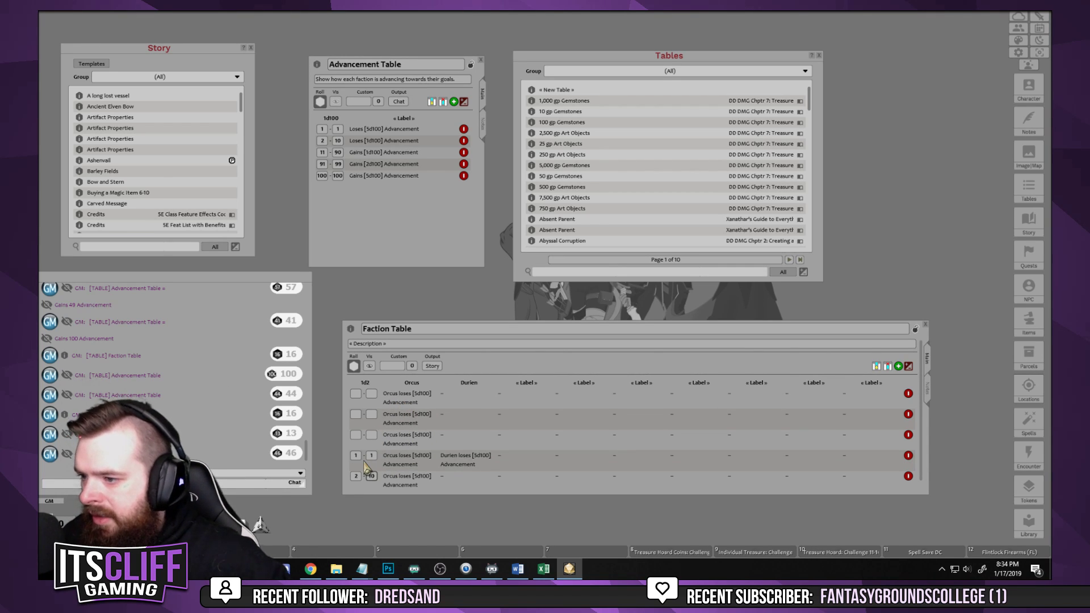
{"action": "left_click", "coordinate": [413, 484]}
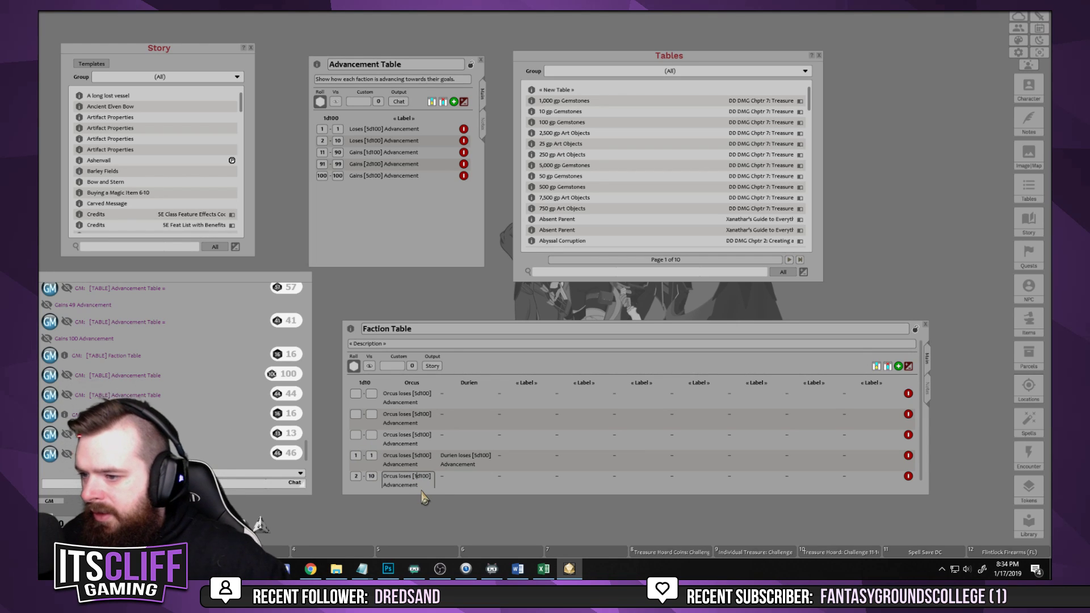
{"action": "key", "text": "BackSpace"}
{"action": "type", "text": "1"}
Set the roll range of another Faction Table row without a range to 11 to 90
{"action": "left_click", "coordinate": [358, 436]}
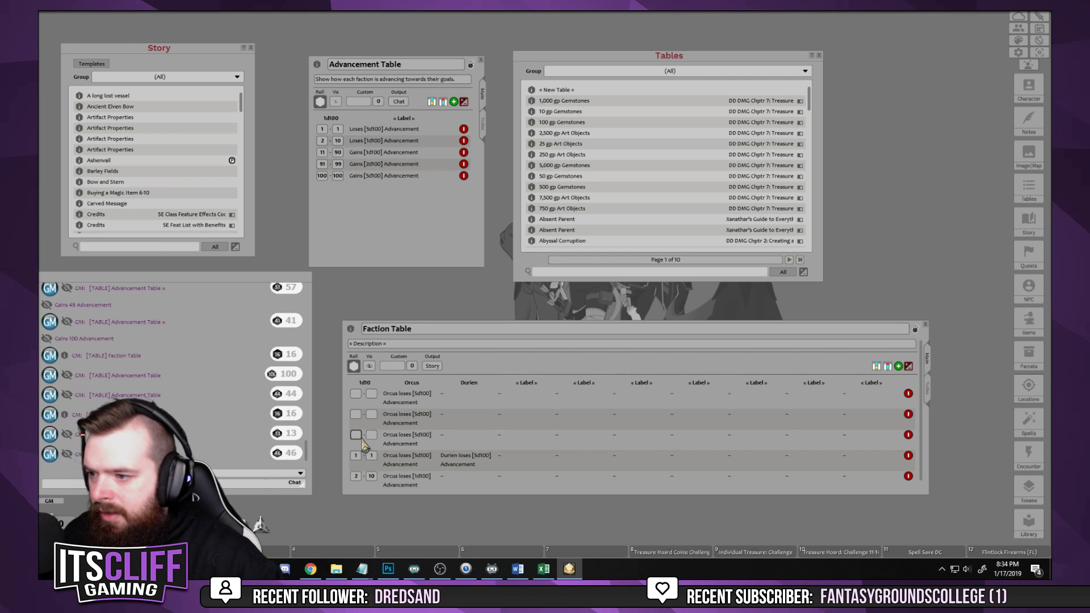
{"action": "type", "text": "11"}
{"action": "key", "text": "Tab"}
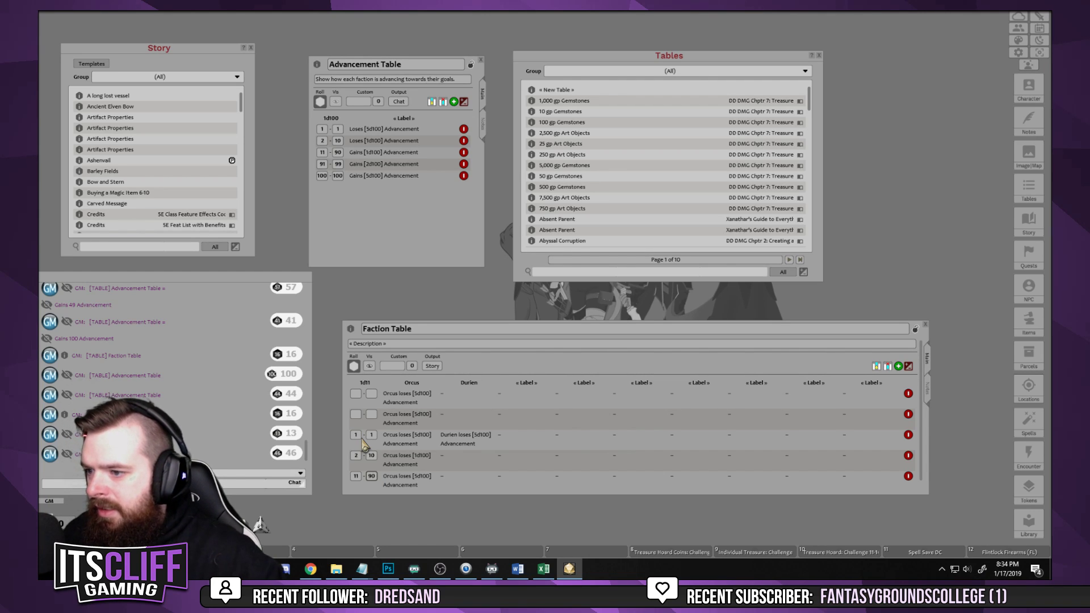
{"action": "type", "text": "90"}
Change the Orcus result of the 11 to 90 row to "Orcus gains [1d100] Advancement"
{"action": "left_click", "coordinate": [423, 479]}
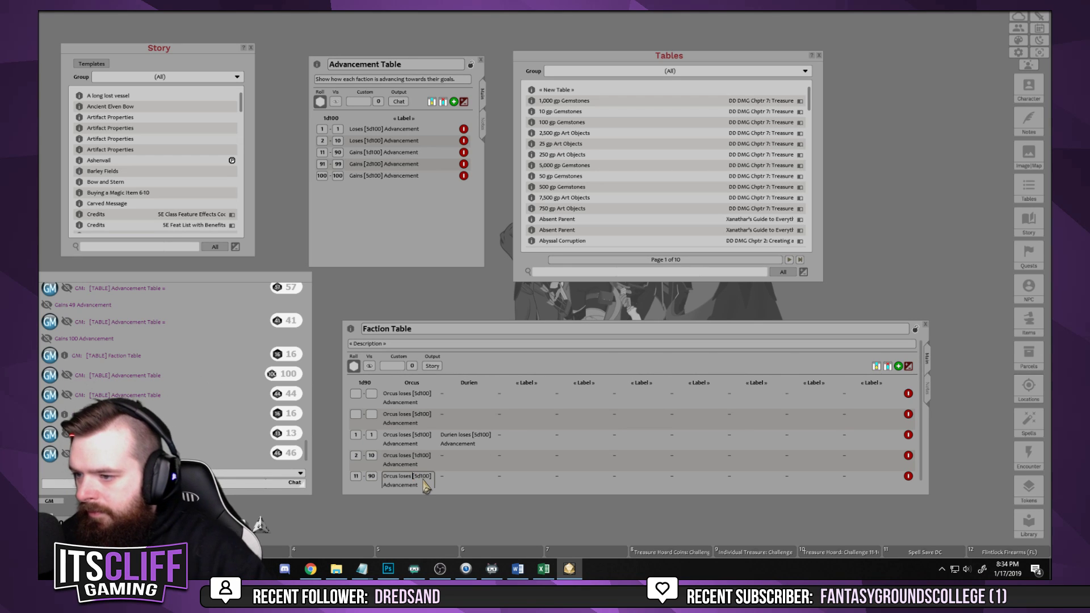
{"action": "key", "text": "BackSpace"}
{"action": "key", "text": "BackSpace"}
{"action": "key", "text": "BackSpace"}
{"action": "key", "text": "BackSpace"}
{"action": "key", "text": "BackSpace"}
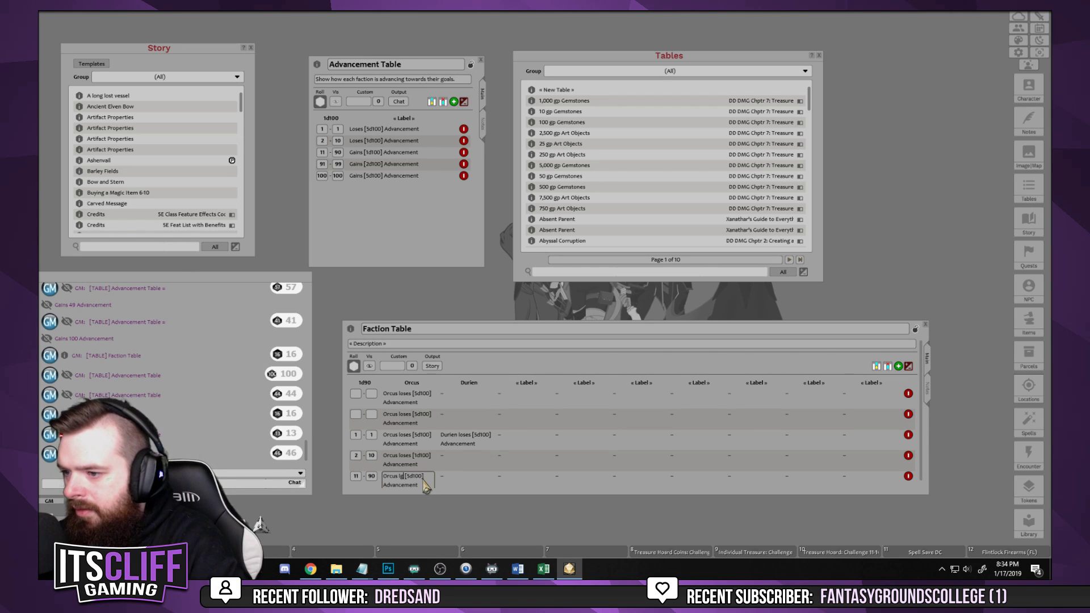
{"action": "type", "text": "gains"}
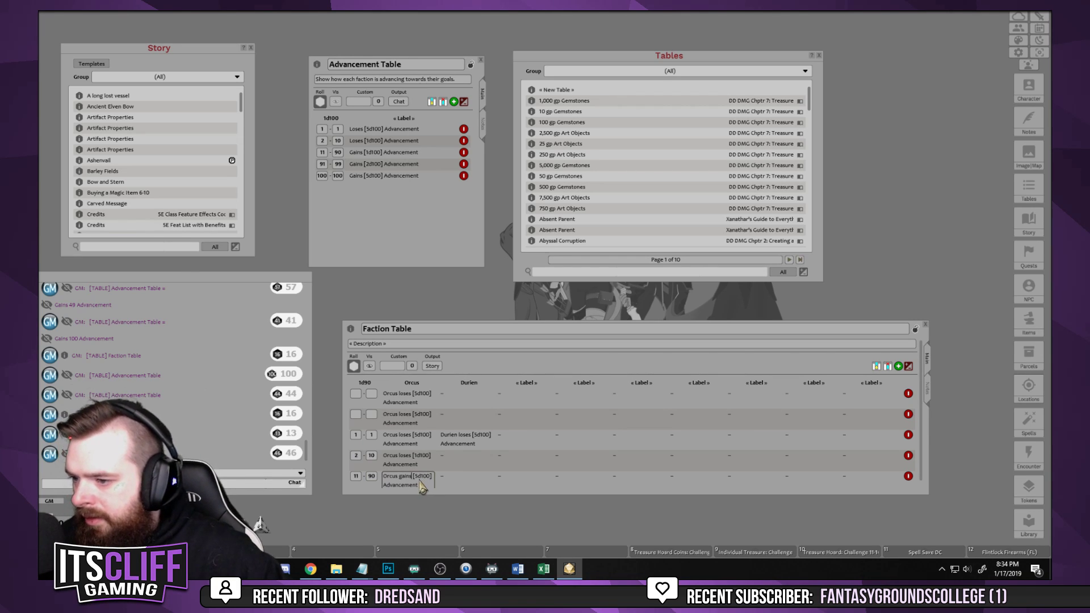
{"action": "key", "text": "Right"}
{"action": "key", "text": "Delete"}
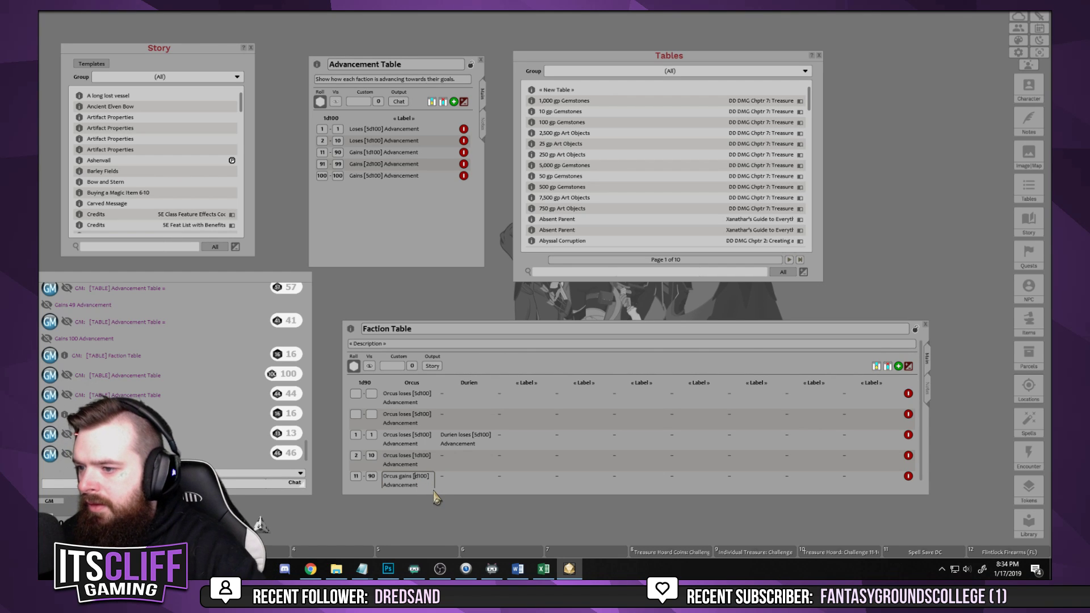
{"action": "type", "text": "1"}
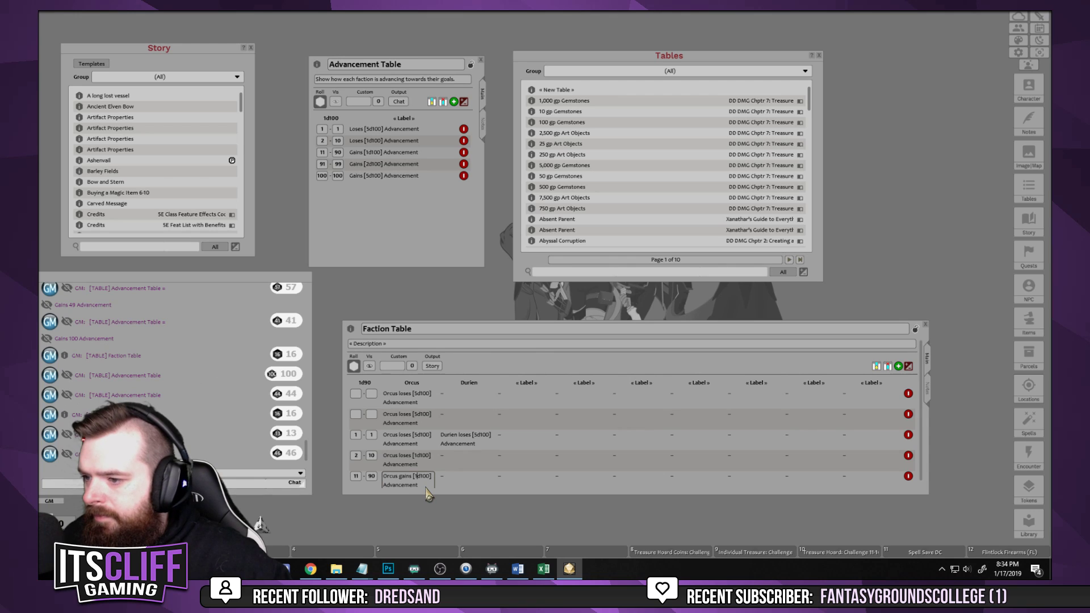
Give another row without a range the roll range 91 to 99 and the result "Orcus gains [2d100] Advancement"
{"action": "left_click", "coordinate": [370, 436]}
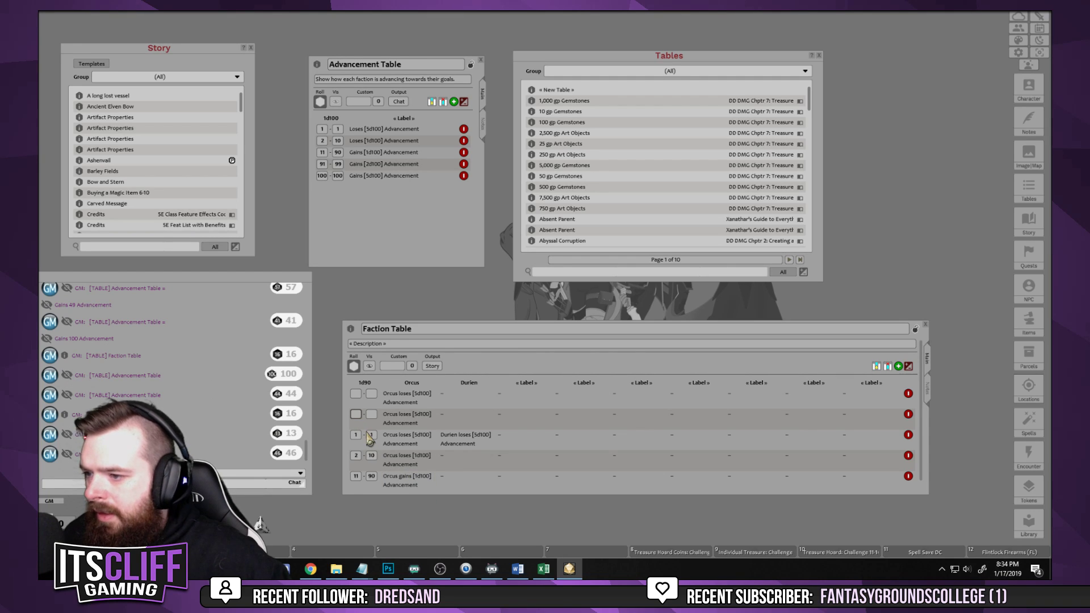
{"action": "type", "text": "1"}
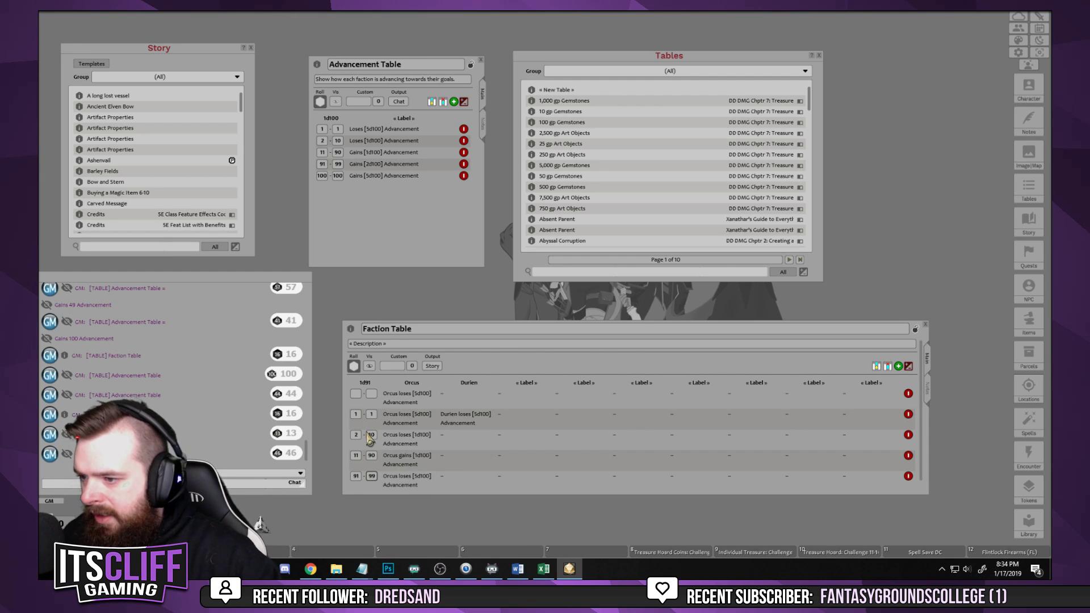
{"action": "left_click", "coordinate": [409, 477]}
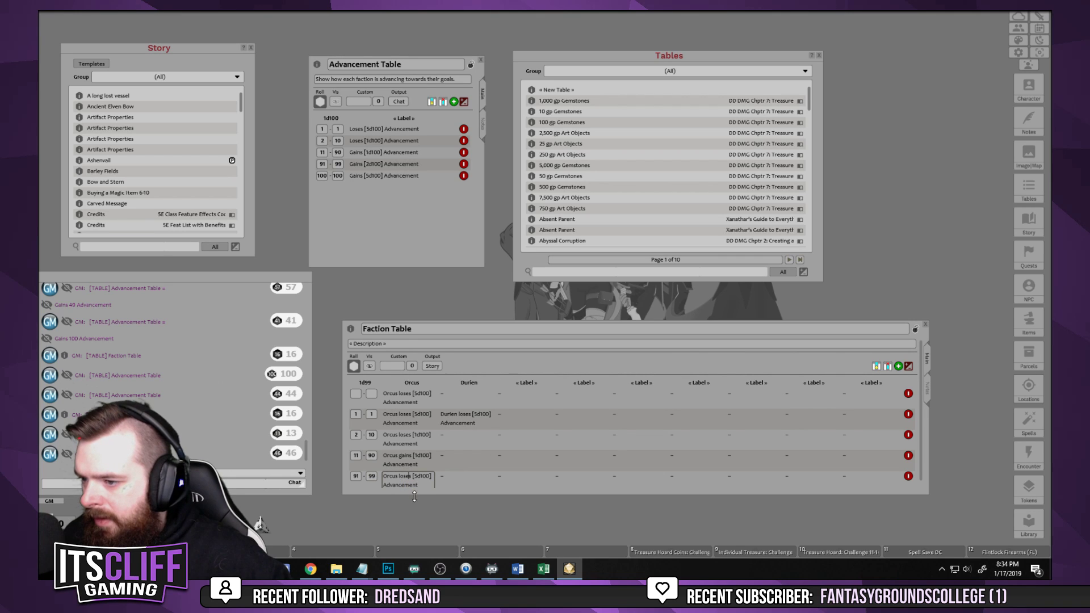
{"action": "key", "text": "BackSpace"}
{"action": "key", "text": "BackSpace"}
{"action": "key", "text": "BackSpace"}
{"action": "key", "text": "BackSpace"}
{"action": "key", "text": "BackSpace"}
{"action": "key", "text": "BackSpace"}
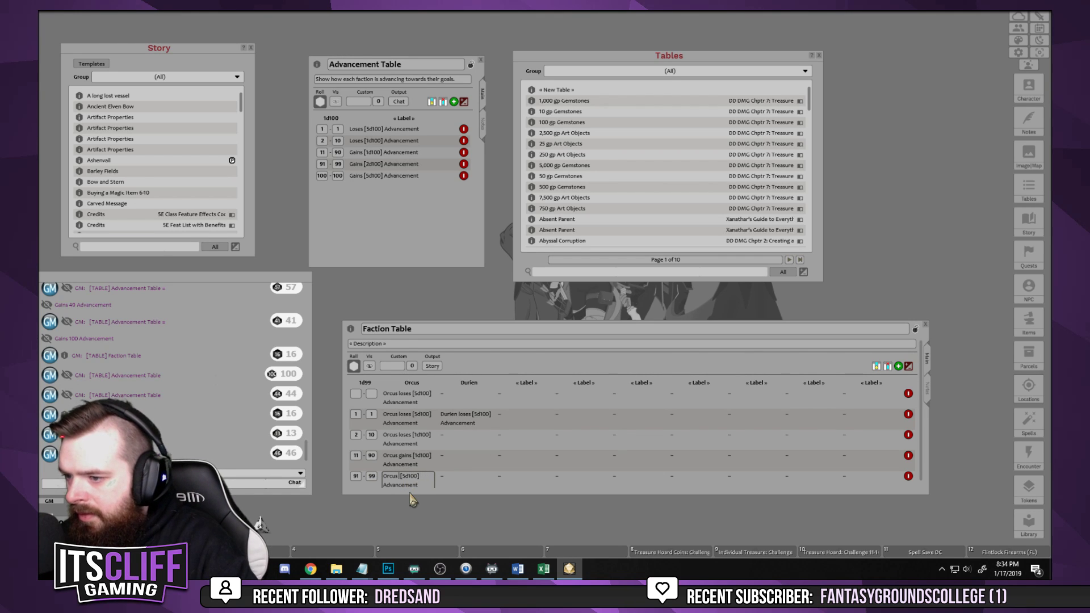
{"action": "type", "text": "gains"}
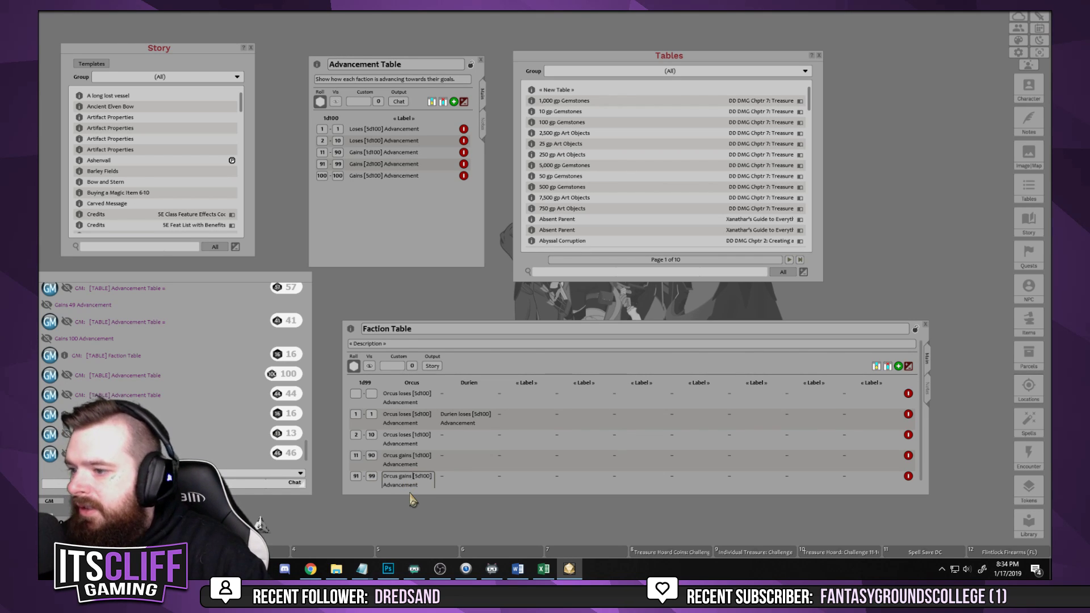
{"action": "key", "text": "BackSpace"}
{"action": "type", "text": "2"}
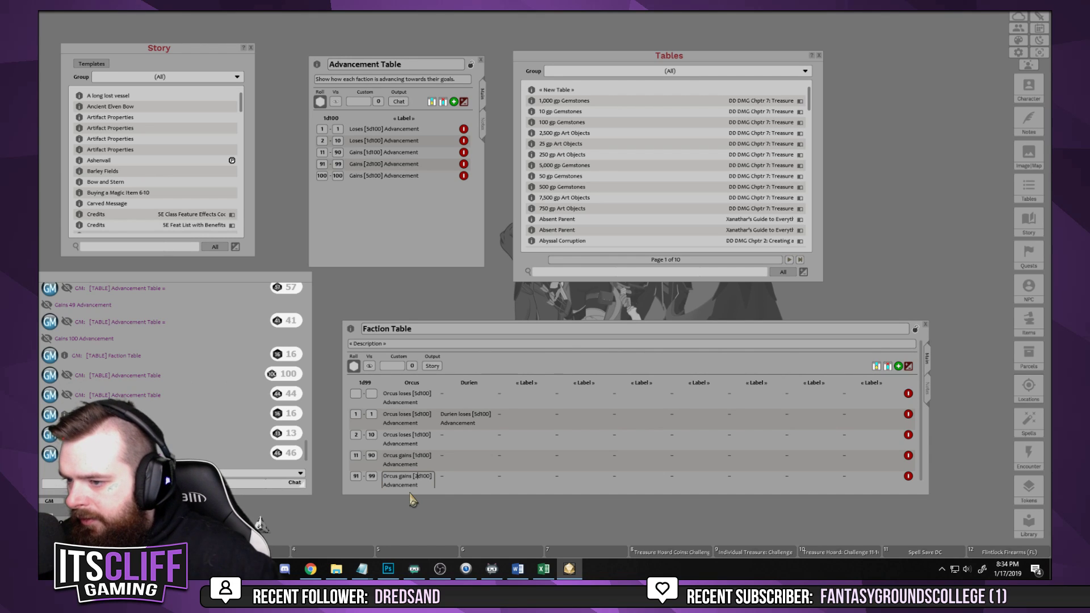
Give the last row without a range the roll range 100 to 100 and the result "Orcus gains [5d100] Advancement"
{"action": "left_click", "coordinate": [361, 396]}
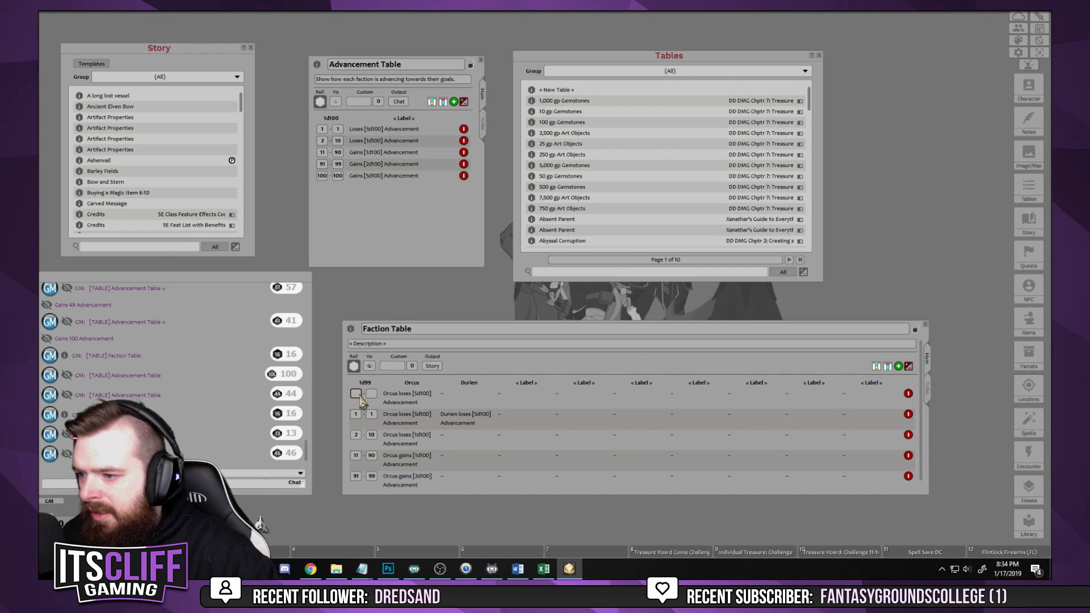
{"action": "type", "text": "100"}
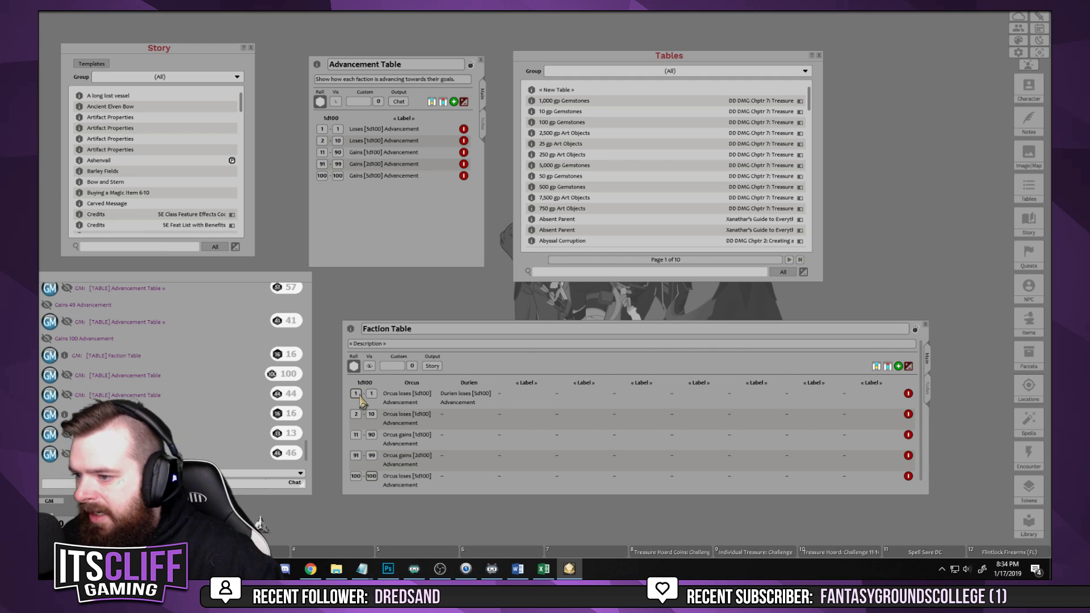
{"action": "left_click", "coordinate": [430, 478]}
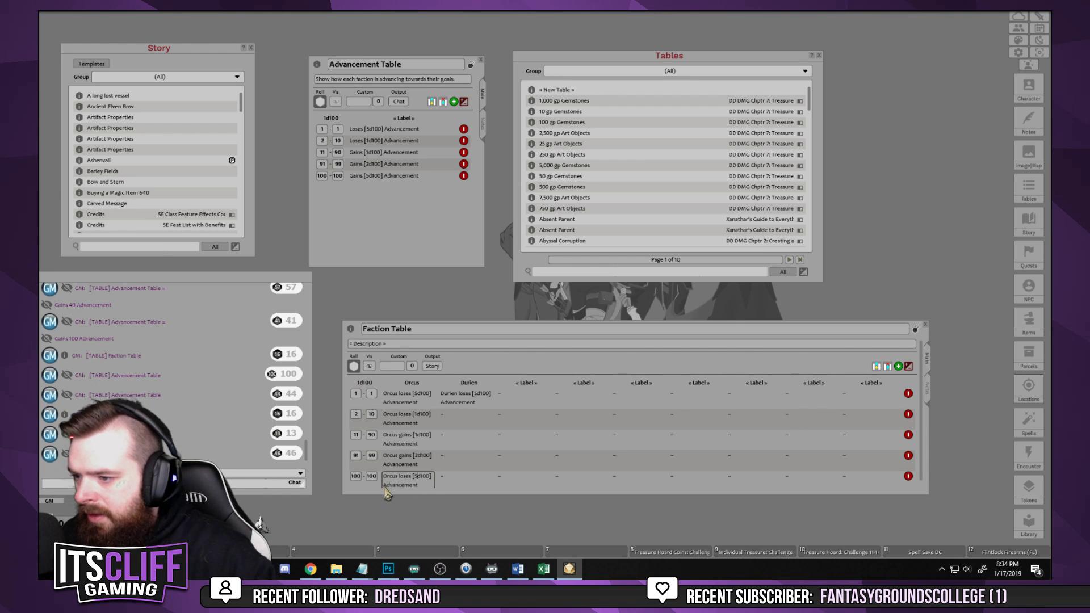
{"action": "left_click", "coordinate": [410, 476]}
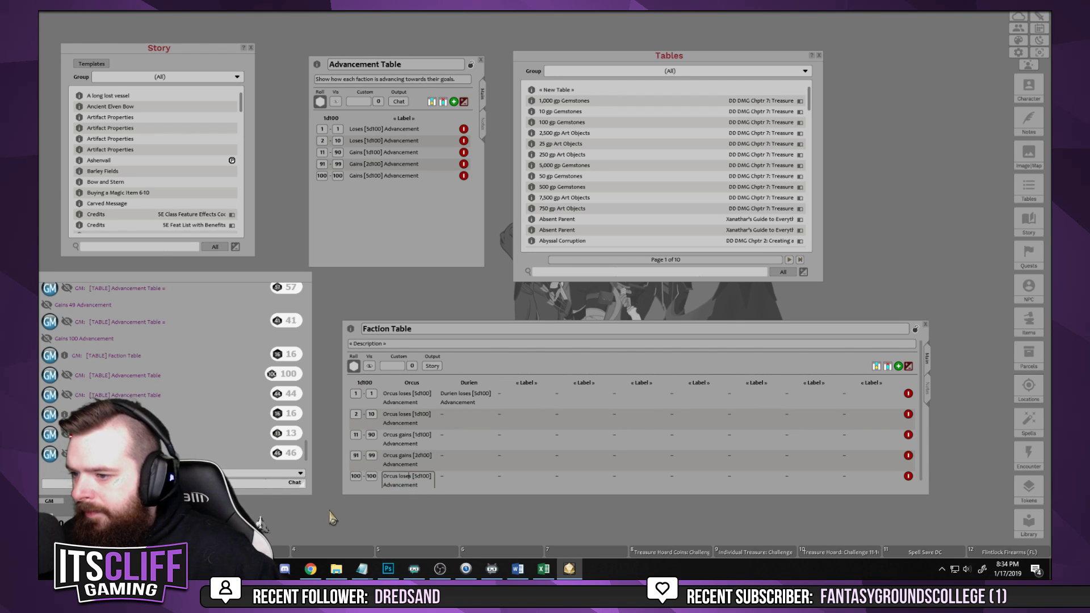
{"action": "key", "text": "BackSpace"}
{"action": "key", "text": "BackSpace"}
{"action": "key", "text": "BackSpace"}
{"action": "key", "text": "BackSpace"}
{"action": "key", "text": "BackSpace"}
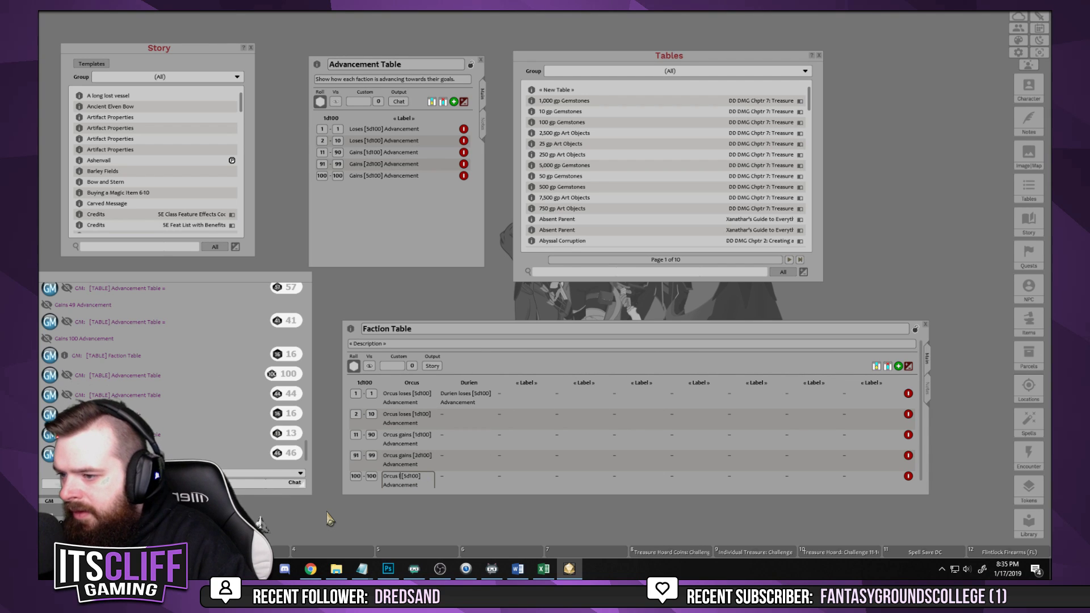
{"action": "type", "text": "gain"}
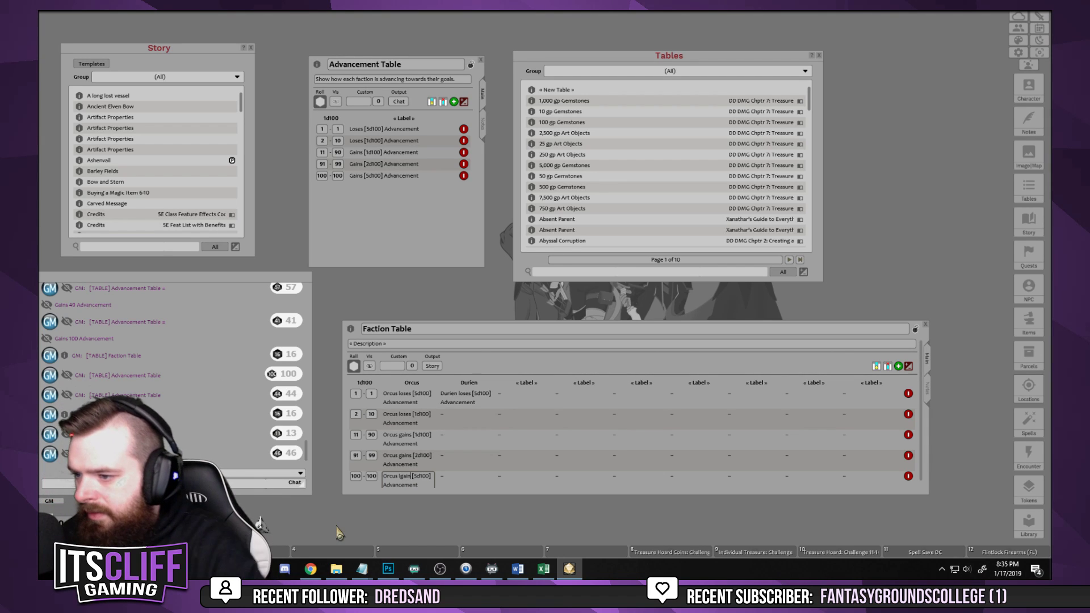
{"action": "key", "text": "BackSpace"}
{"action": "key", "text": "BackSpace"}
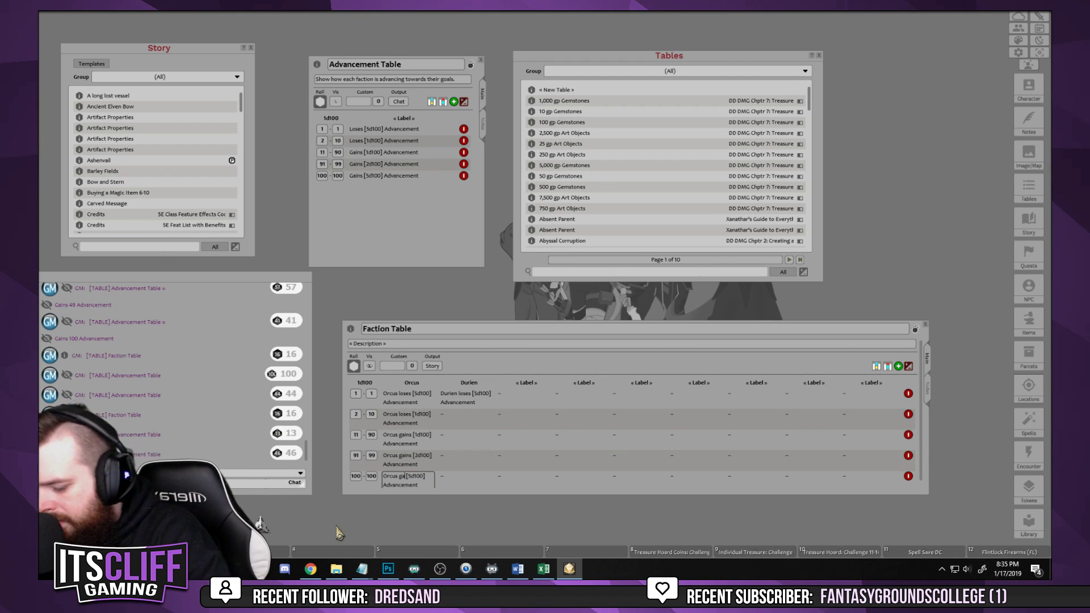
{"action": "type", "text": "ins"}
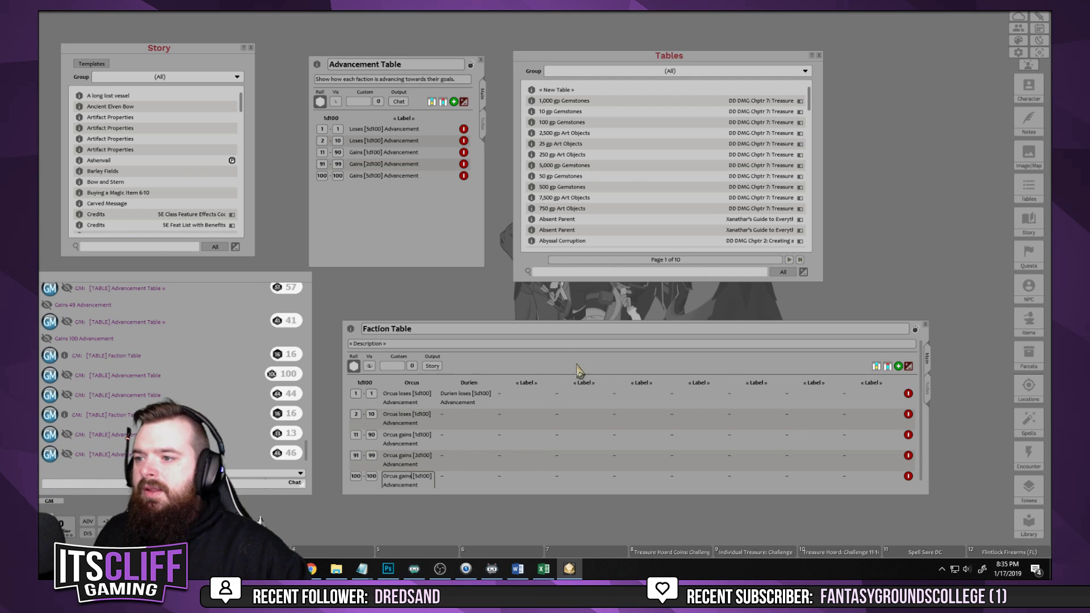
Test-roll the Faction Table and close the story entry it outputs
{"action": "left_click", "coordinate": [354, 366]}
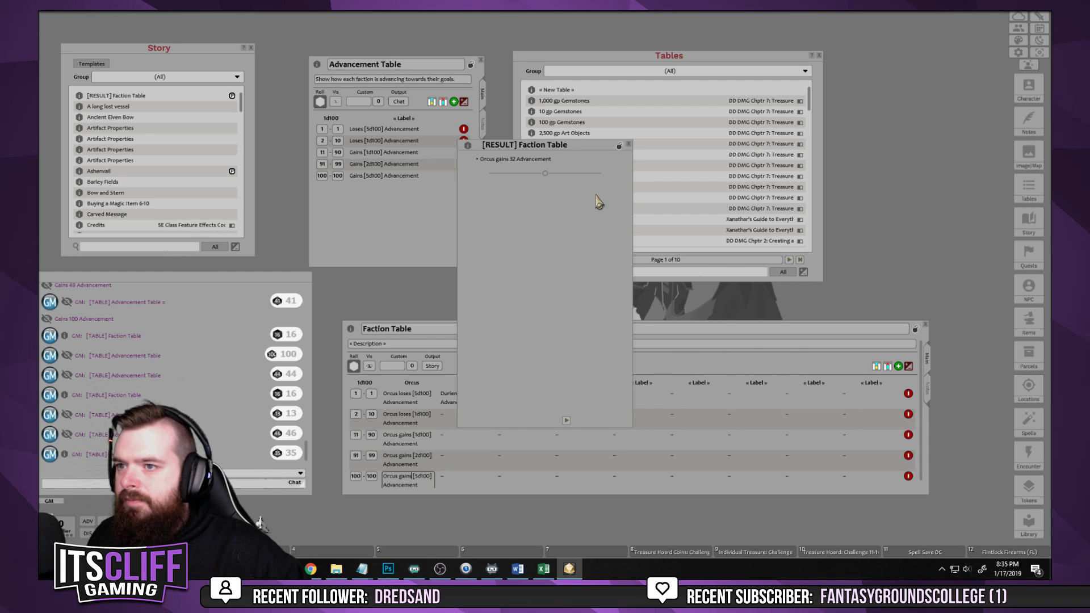
{"action": "left_click", "coordinate": [629, 144]}
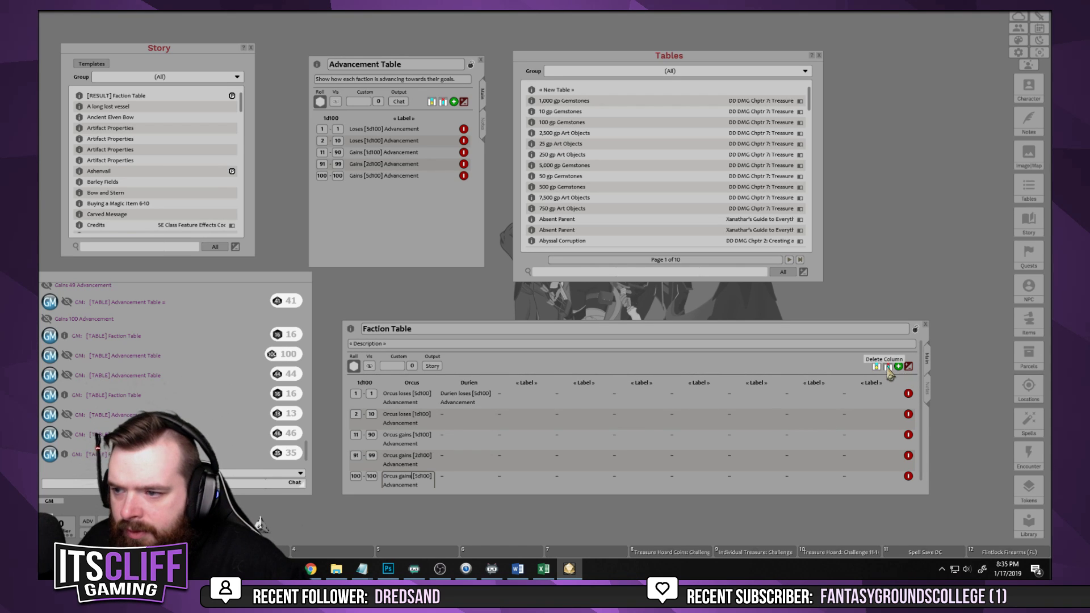
Delete the unlabelled columns from the Faction Table, keeping only the Orcus and Durien columns
{"action": "left_click", "coordinate": [888, 367]}
{"action": "left_click", "coordinate": [888, 367]}
{"action": "left_click", "coordinate": [888, 367]}
{"action": "left_click", "coordinate": [888, 366]}
{"action": "left_click", "coordinate": [888, 366]}
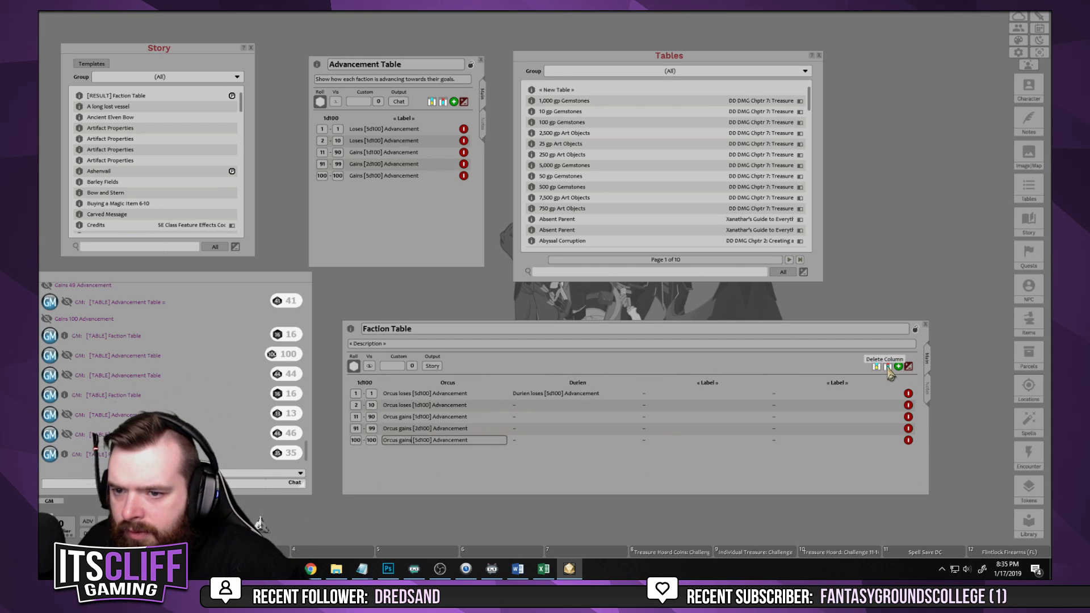
{"action": "left_click", "coordinate": [888, 367]}
{"action": "left_click", "coordinate": [888, 367]}
{"action": "left_click", "coordinate": [888, 366]}
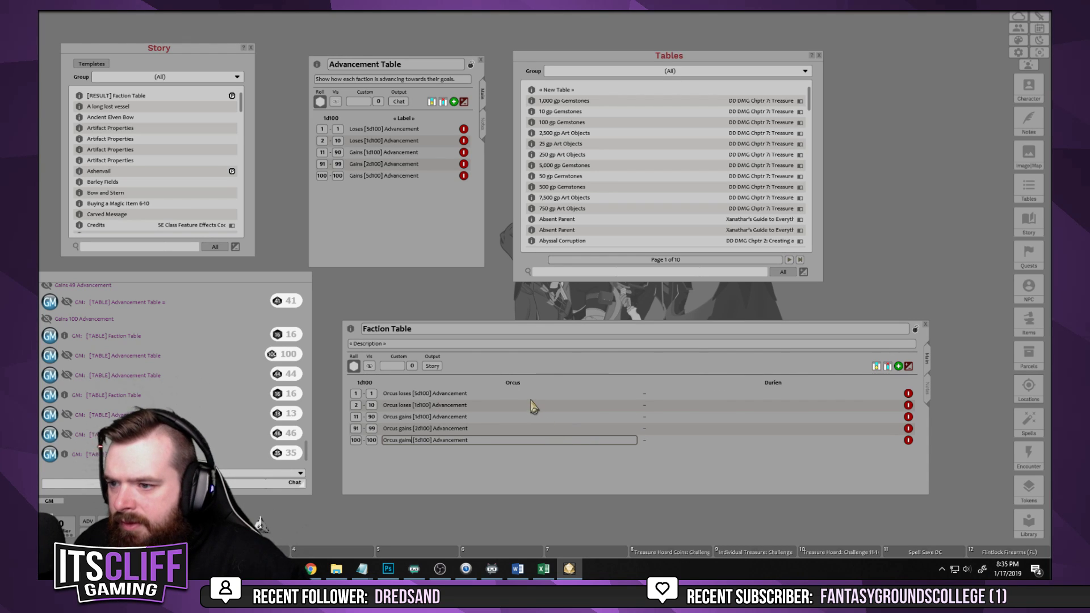
{"action": "left_click", "coordinate": [487, 441], "text": "shift"}
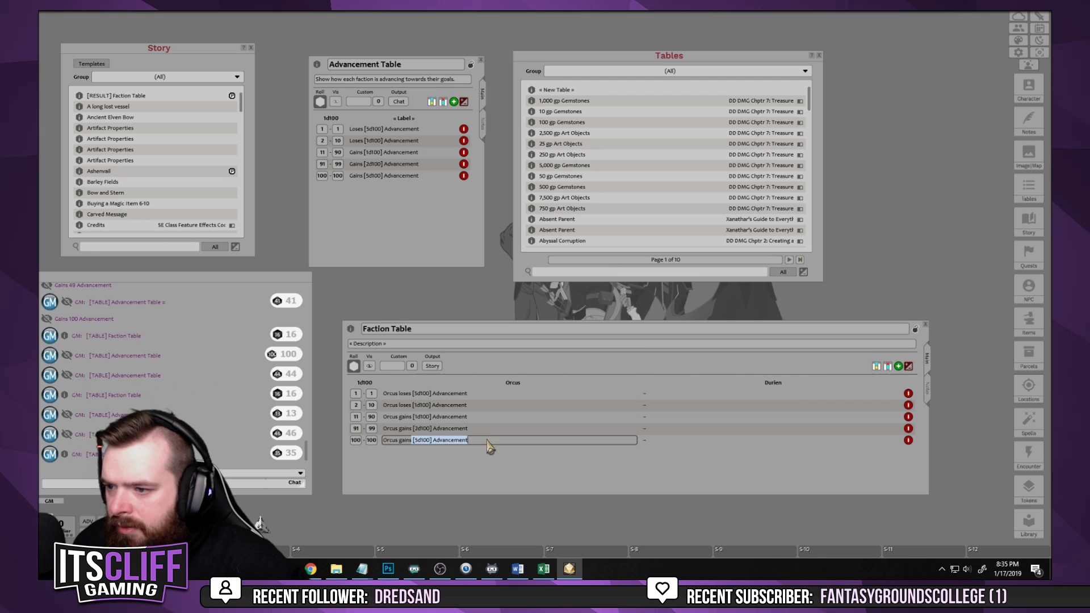
{"action": "left_click", "coordinate": [494, 395]}
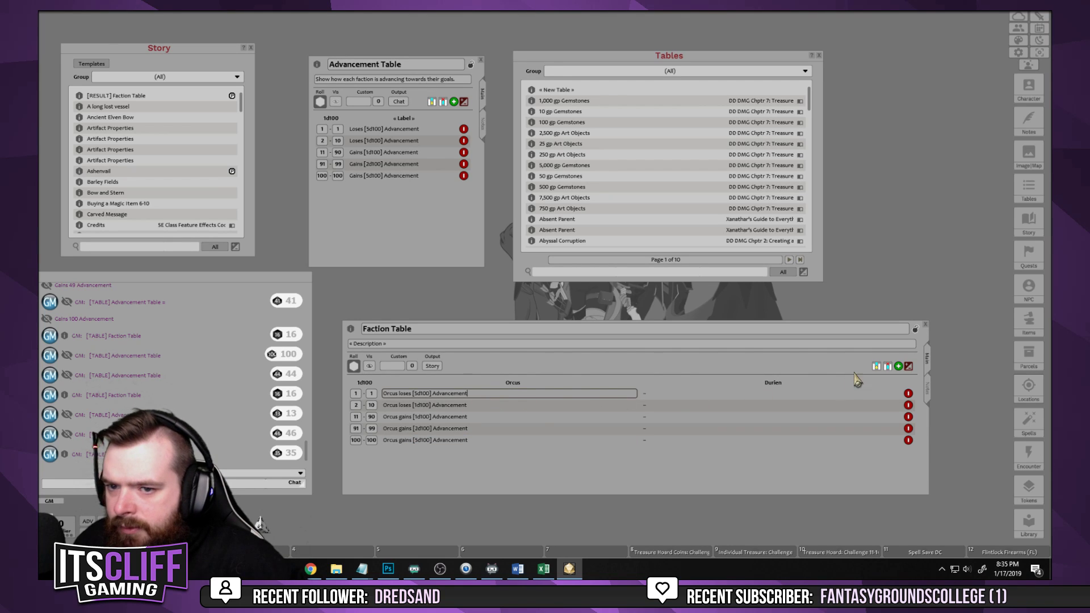
{"action": "right_click", "coordinate": [511, 384]}
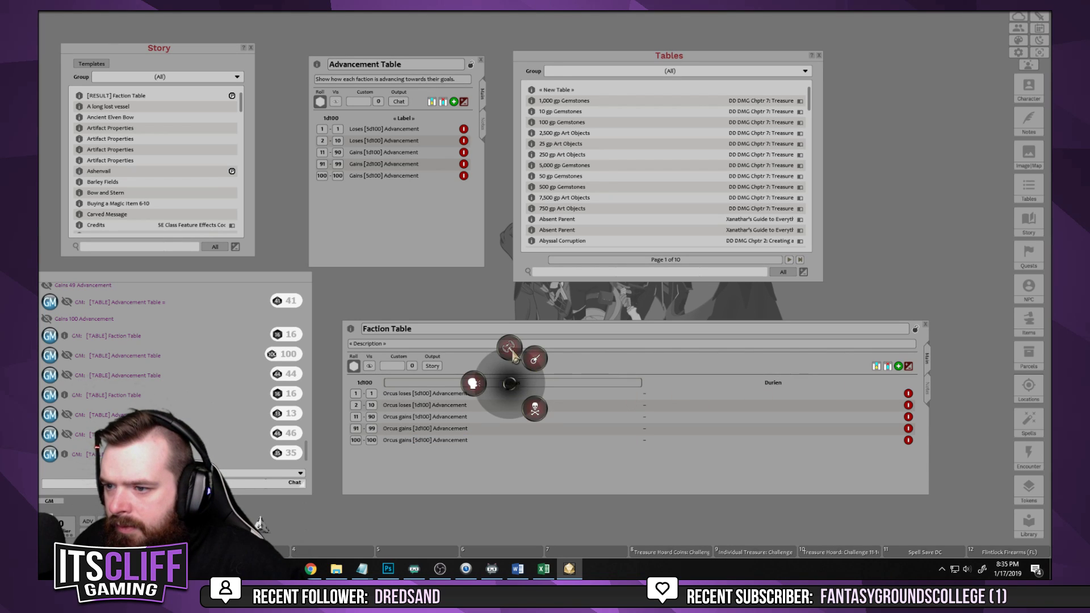
{"action": "left_click", "coordinate": [641, 378]}
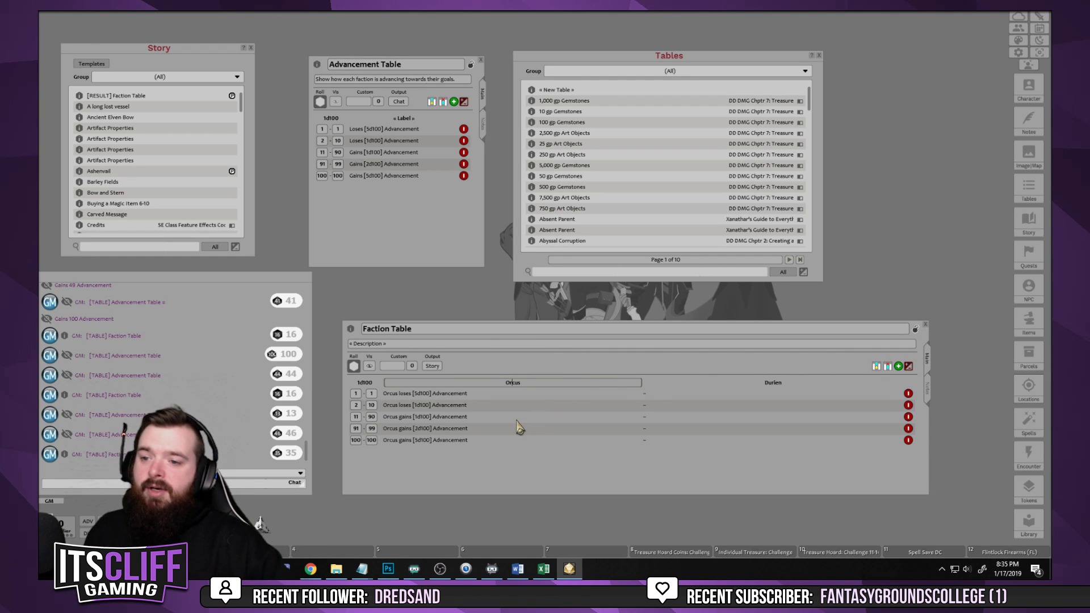
Copy the Orcus results for the roll ranges 1 to 1 and 2 to 10 into the Durien column
{"action": "left_click", "coordinate": [502, 395]}
{"action": "left_click", "coordinate": [701, 397]}
{"action": "type", "text": "Orcus loses [5d100] Advancement"}
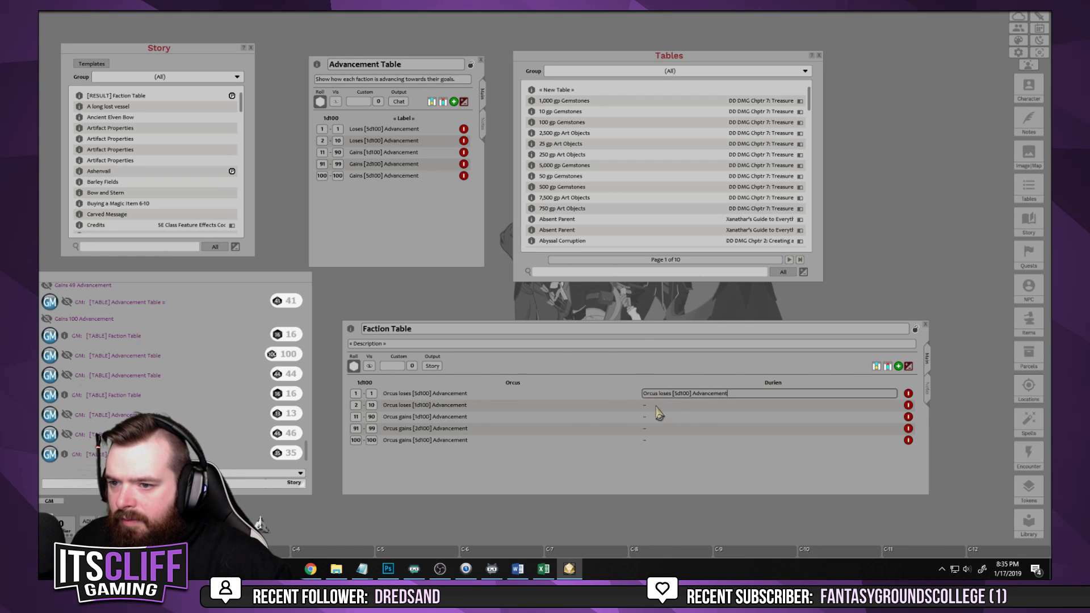
{"action": "left_click", "coordinate": [562, 406]}
{"action": "key", "text": "ctrl+a"}
{"action": "key", "text": "ctrl+c"}
{"action": "left_click", "coordinate": [646, 406]}
{"action": "key", "text": "ctrl+v"}
Copy the Orcus results for the roll ranges 11 to 90 and 91 to 99 into the Durien column
{"action": "left_click", "coordinate": [597, 418]}
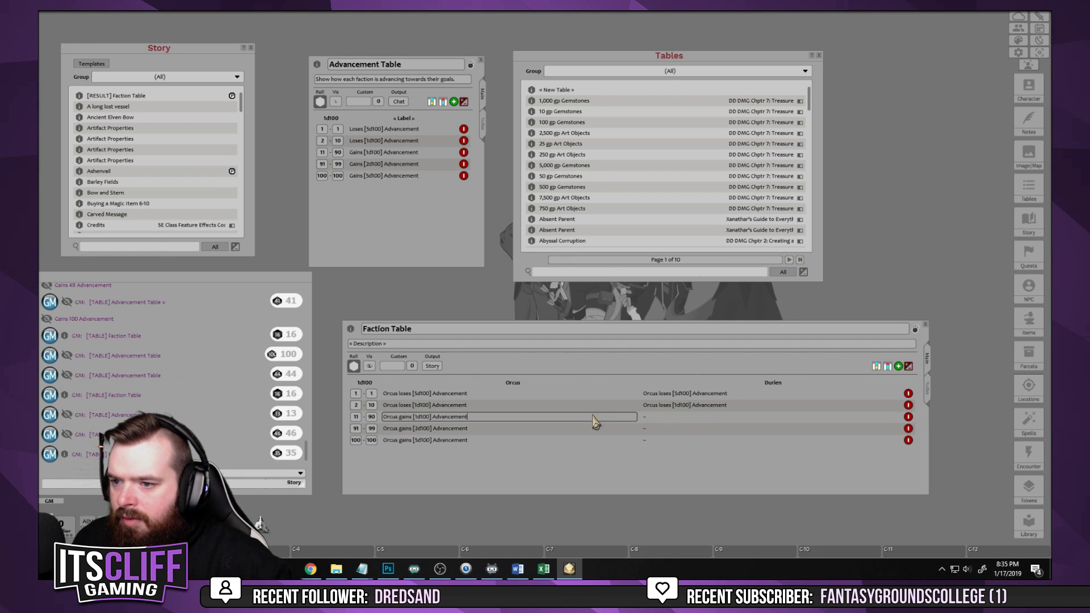
{"action": "key", "text": "ctrl+a"}
{"action": "key", "text": "ctrl+c"}
{"action": "left_click", "coordinate": [653, 418]}
{"action": "key", "text": "ctrl+v"}
{"action": "left_click", "coordinate": [602, 429]}
{"action": "key", "text": "ctrl+a"}
{"action": "key", "text": "ctrl+c"}
{"action": "left_click", "coordinate": [660, 430]}
{"action": "key", "text": "ctrl+v"}
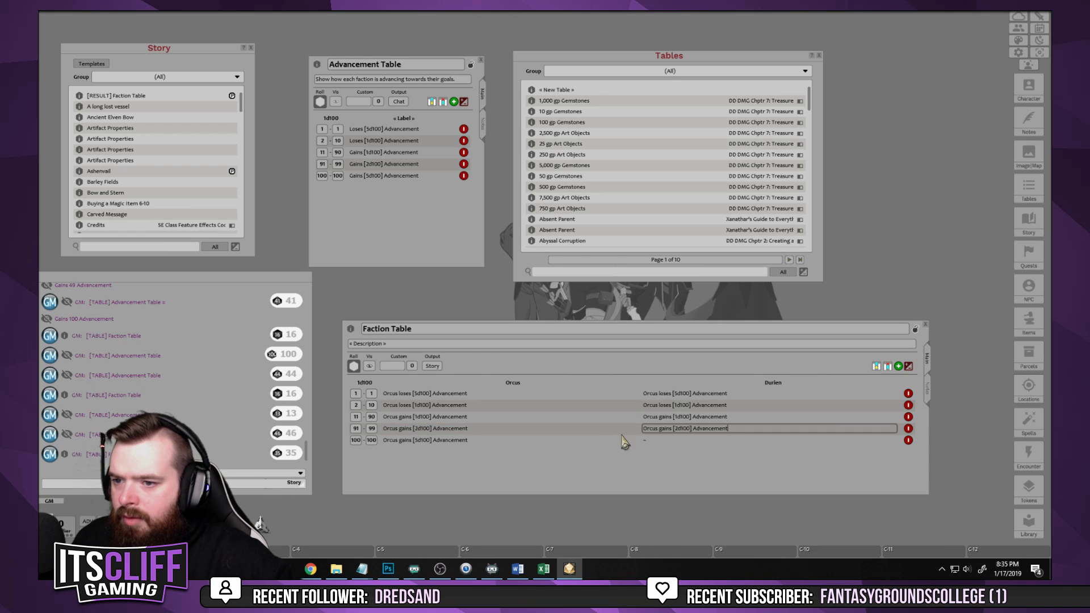
Copy the Orcus result for the roll range 100 to 100 into the Durien column
{"action": "left_click", "coordinate": [608, 441]}
{"action": "key", "text": "ctrl+a"}
{"action": "key", "text": "ctrl+c"}
{"action": "left_click", "coordinate": [694, 442]}
{"action": "key", "text": "ctrl+v"}
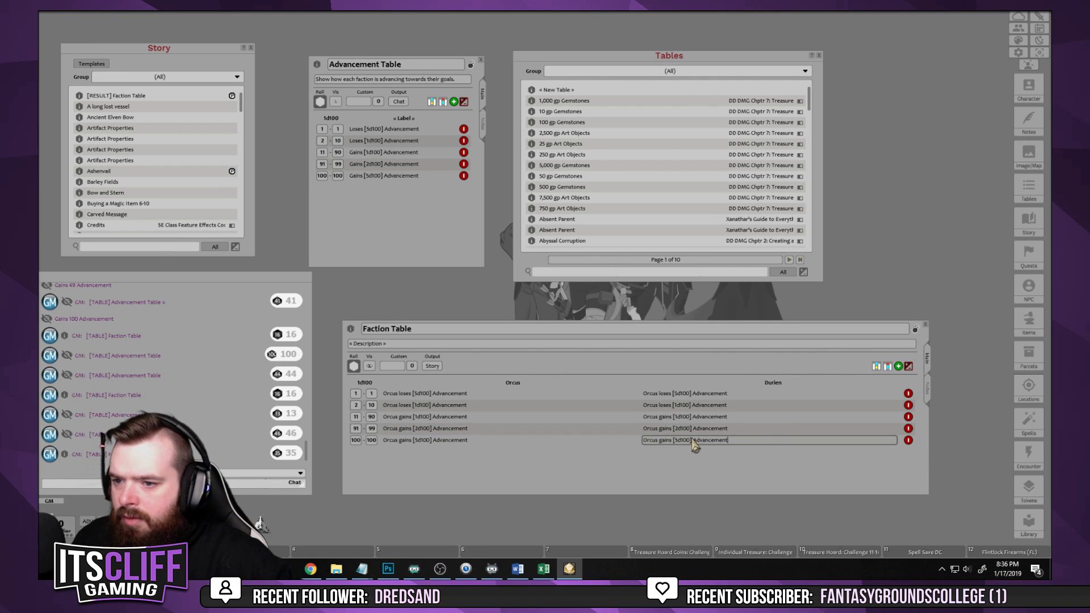
Replace "Orcus" with "Durien" in the Durien column's result for the roll range 1 to 1
{"action": "left_click", "coordinate": [652, 398]}
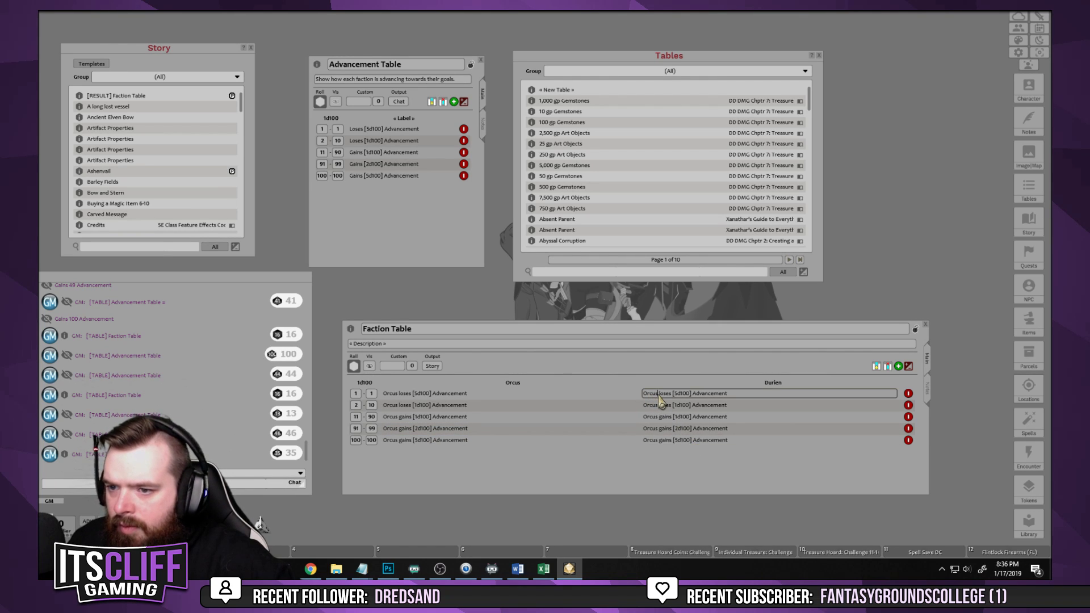
{"action": "key", "text": "BackSpace"}
{"action": "key", "text": "BackSpace"}
{"action": "key", "text": "BackSpace"}
{"action": "key", "text": "BackSpace"}
{"action": "key", "text": "BackSpace"}
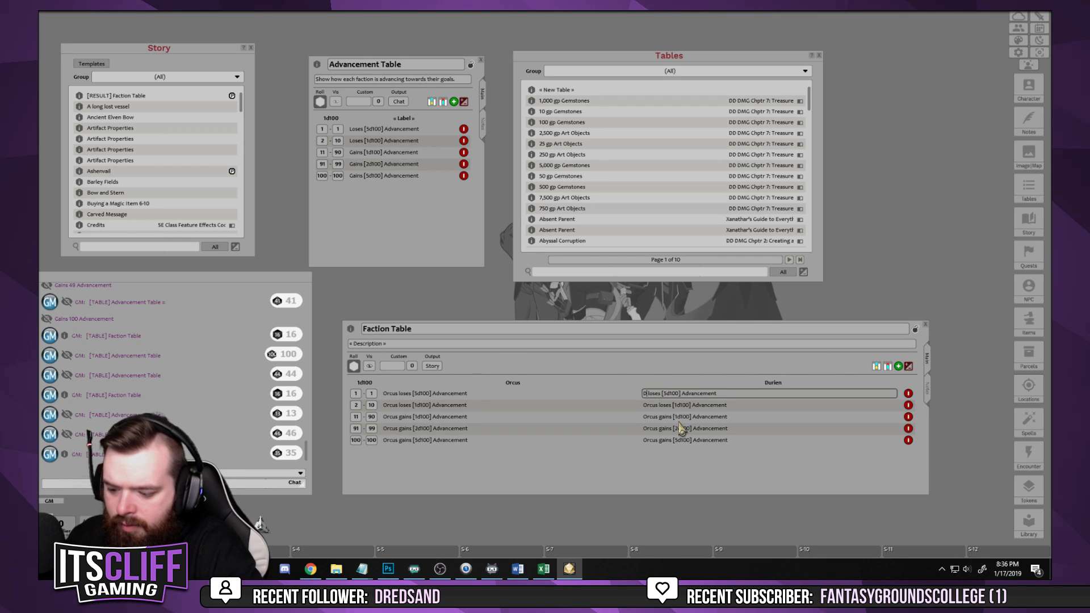
{"action": "type", "text": "Durien"}
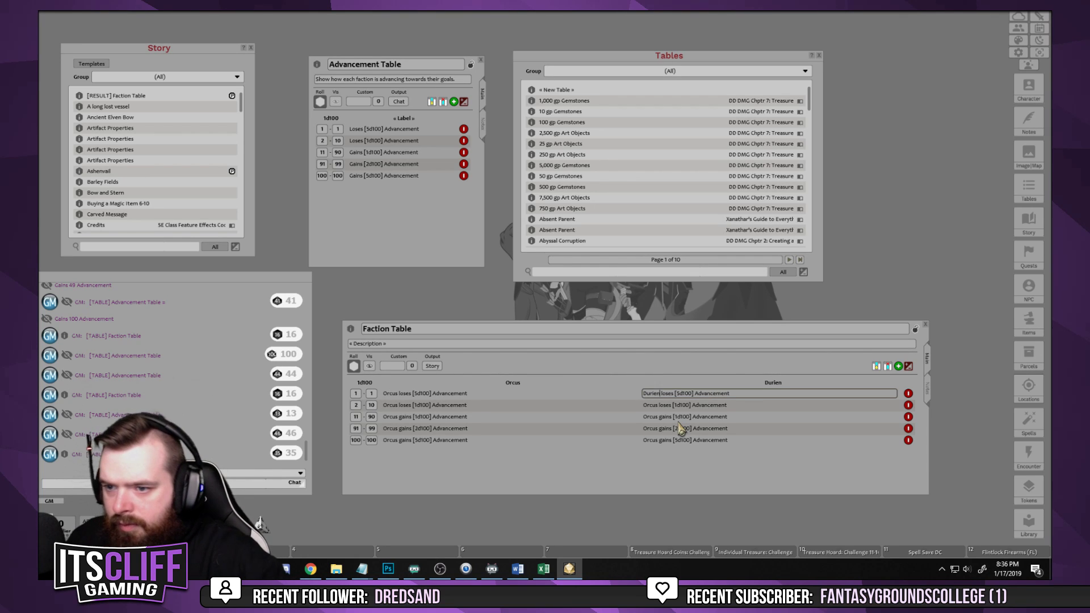
Reuse the name "Durien" to replace "Orcus" in the Durien column's results for the ranges 2 to 10 and 11 to 90
{"action": "key", "text": "shift+Home"}
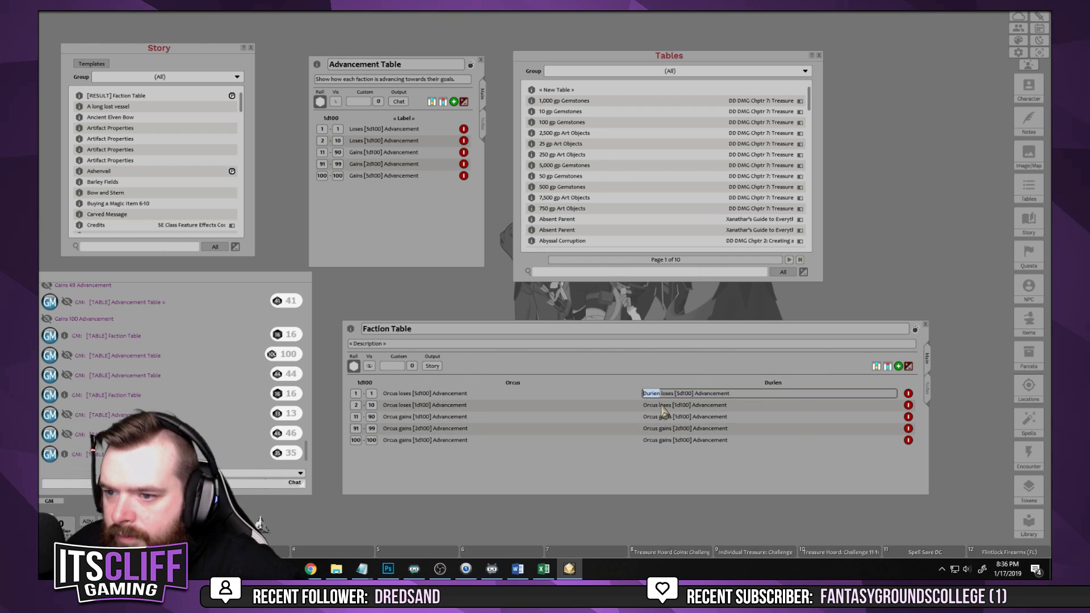
{"action": "left_click", "coordinate": [660, 406]}
{"action": "key", "text": "ctrl+shift+Left"}
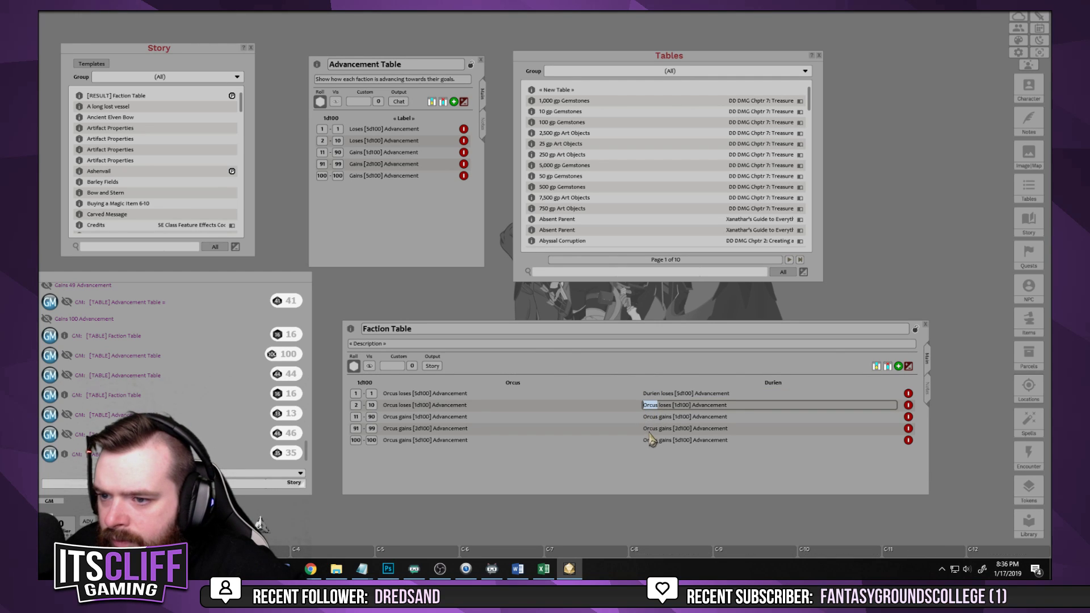
{"action": "key", "text": "ctrl+v"}
{"action": "left_click", "coordinate": [657, 418]}
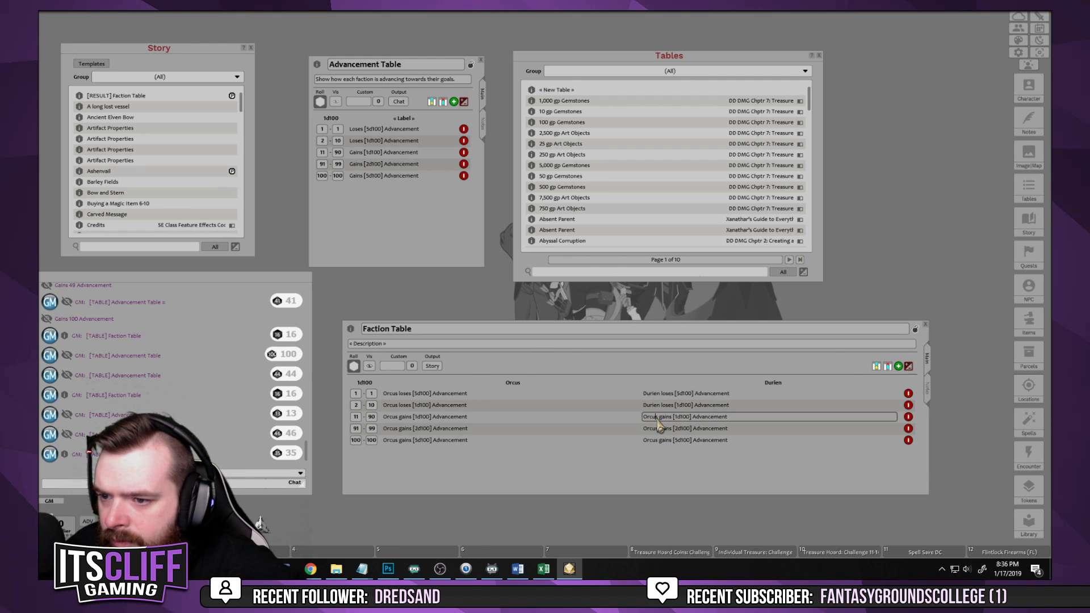
{"action": "key", "text": "ctrl+shift+Left"}
{"action": "key", "text": "ctrl+v"}
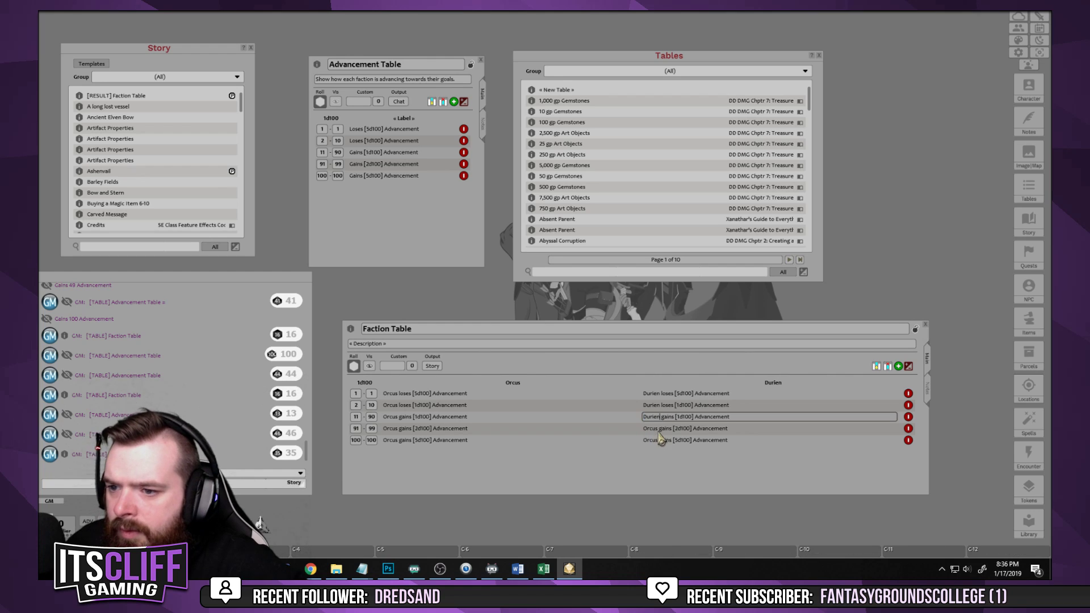
Replace "Orcus" with "Durien" in the Durien column's results for the ranges 91 to 99 and 100 to 100
{"action": "left_click", "coordinate": [659, 430]}
{"action": "key", "text": "ctrl+shift+Left"}
{"action": "key", "text": "ctrl+v"}
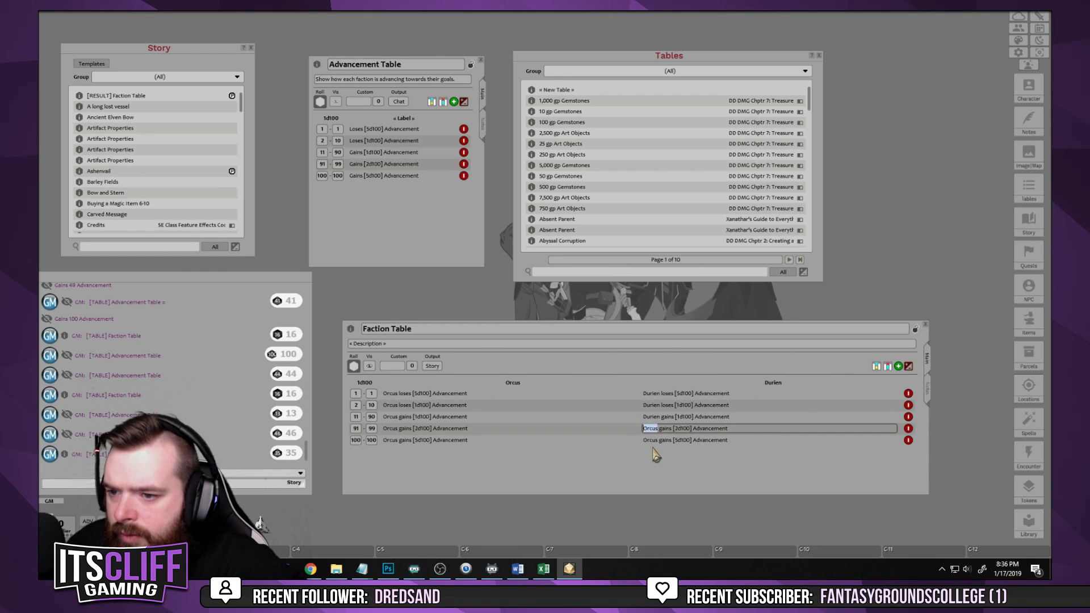
{"action": "left_click", "coordinate": [658, 443]}
{"action": "key", "text": "ctrl+shift+Left"}
{"action": "key", "text": "ctrl+v"}
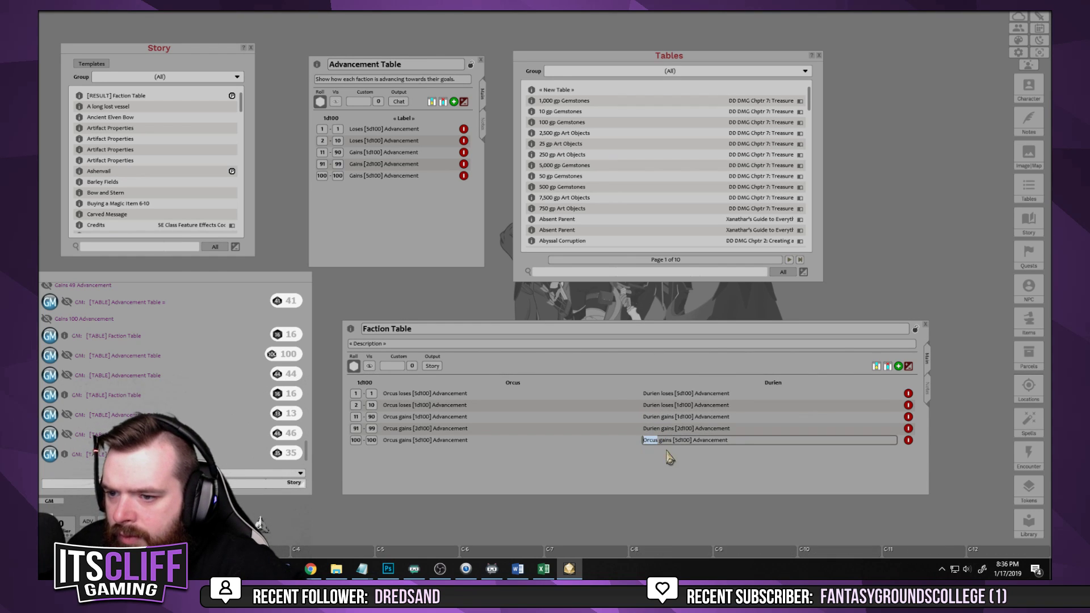
{"action": "key", "text": "Up"}
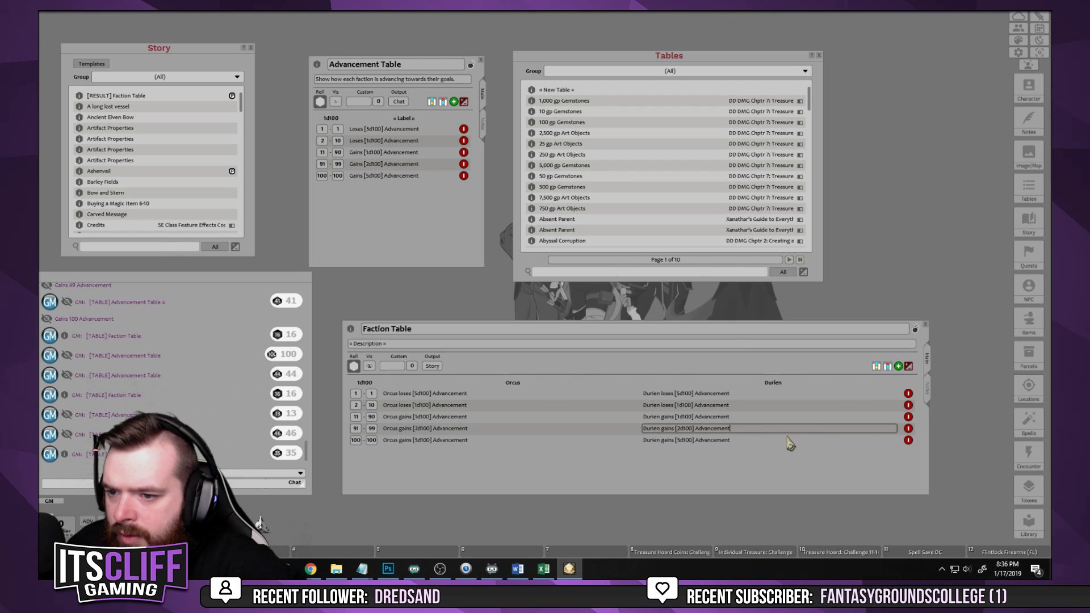
Test-roll the Faction Table with both faction columns filled and close the story entry it outputs
{"action": "left_click", "coordinate": [354, 367]}
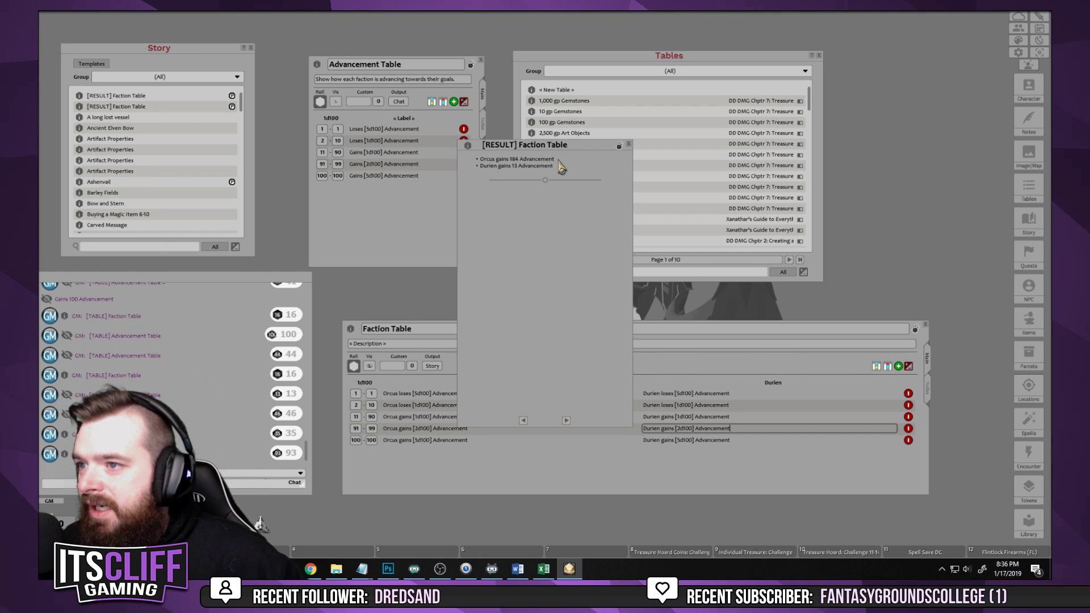
{"action": "left_click", "coordinate": [629, 145]}
Delete both "[RESULT] Faction Table" entries from the Story list
{"action": "right_click", "coordinate": [132, 95]}
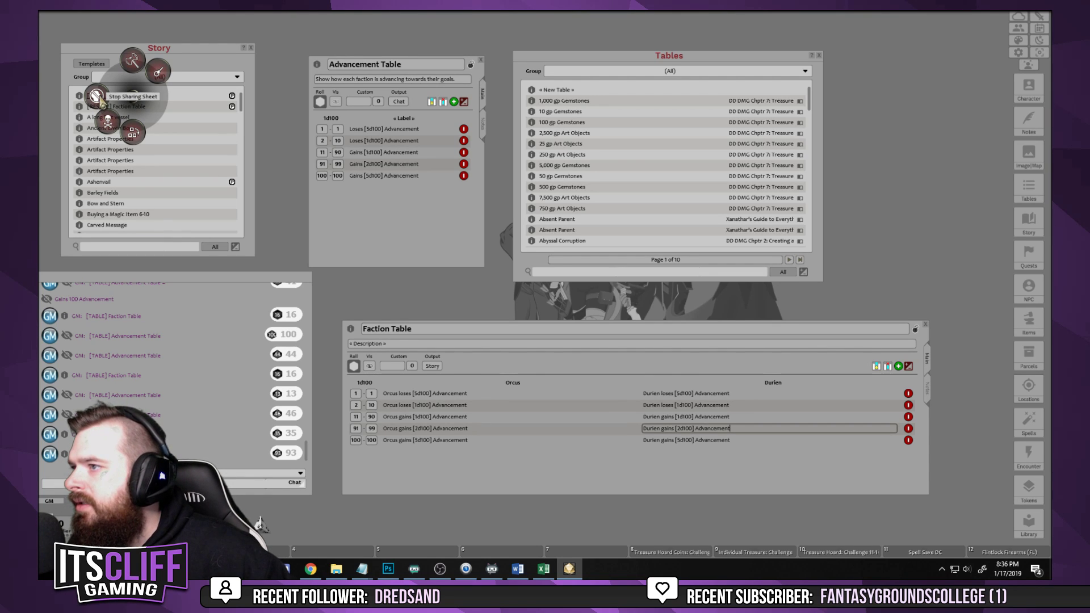
{"action": "left_click", "coordinate": [107, 121]}
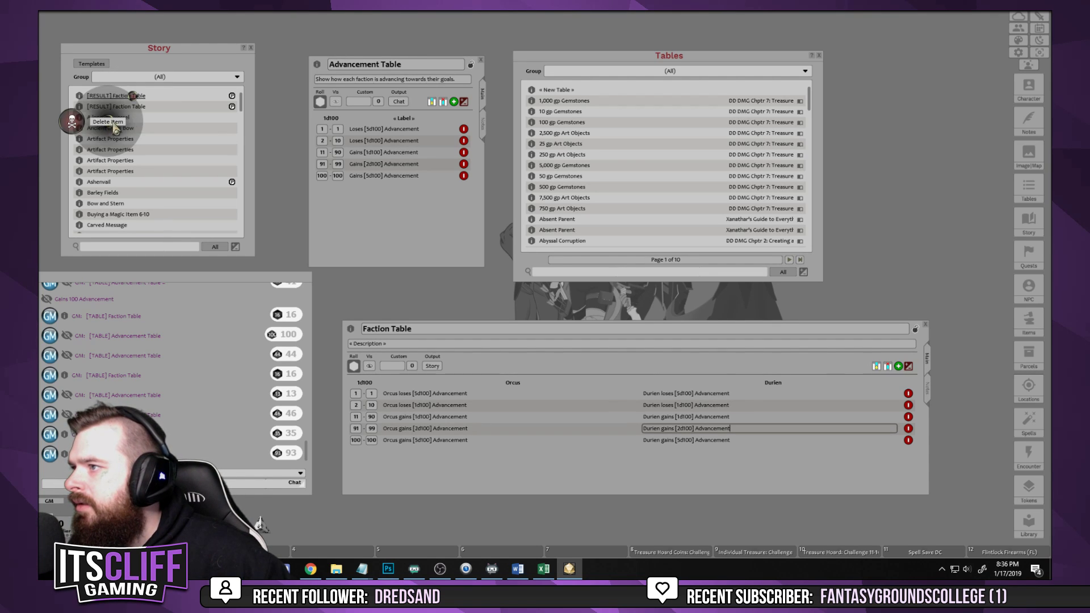
{"action": "left_click", "coordinate": [74, 124]}
{"action": "right_click", "coordinate": [128, 94]}
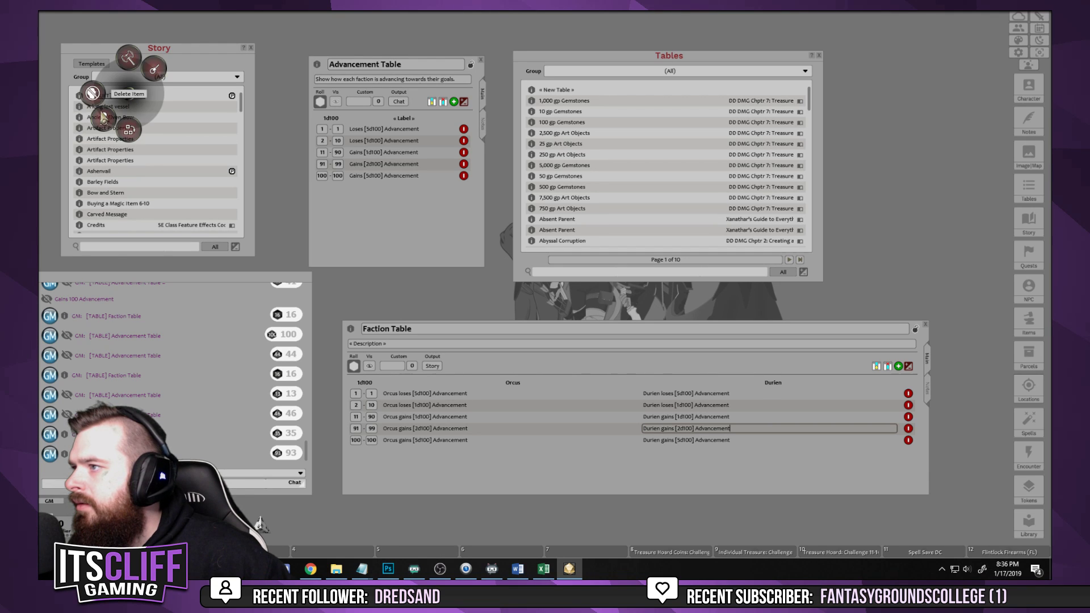
{"action": "left_click", "coordinate": [93, 93]}
{"action": "left_click", "coordinate": [69, 120]}
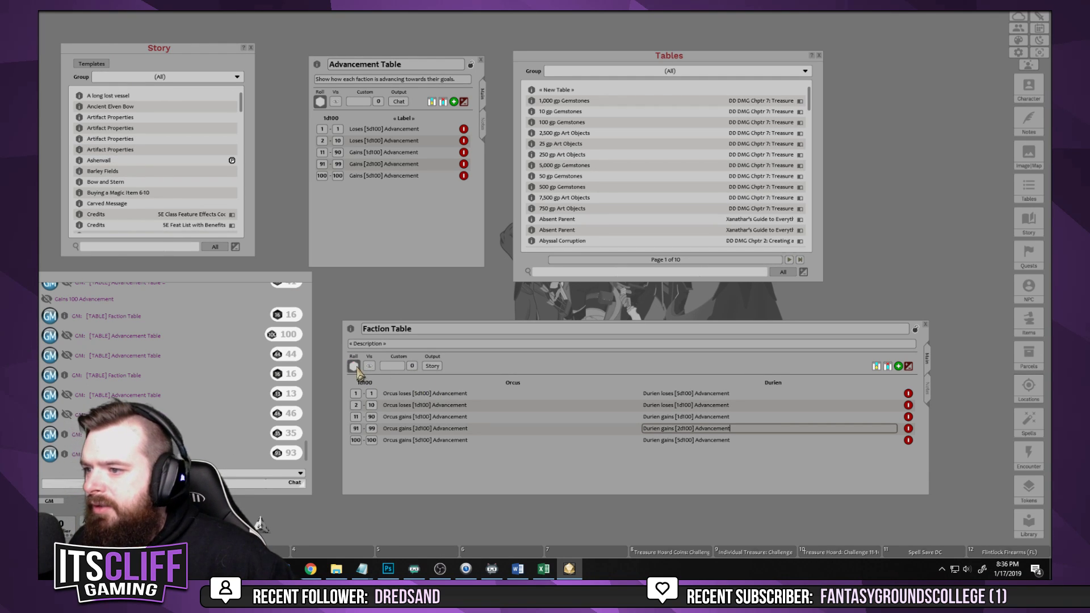
Test-roll the Faction Table once more and delete the story entry it outputs
{"action": "left_click", "coordinate": [356, 368]}
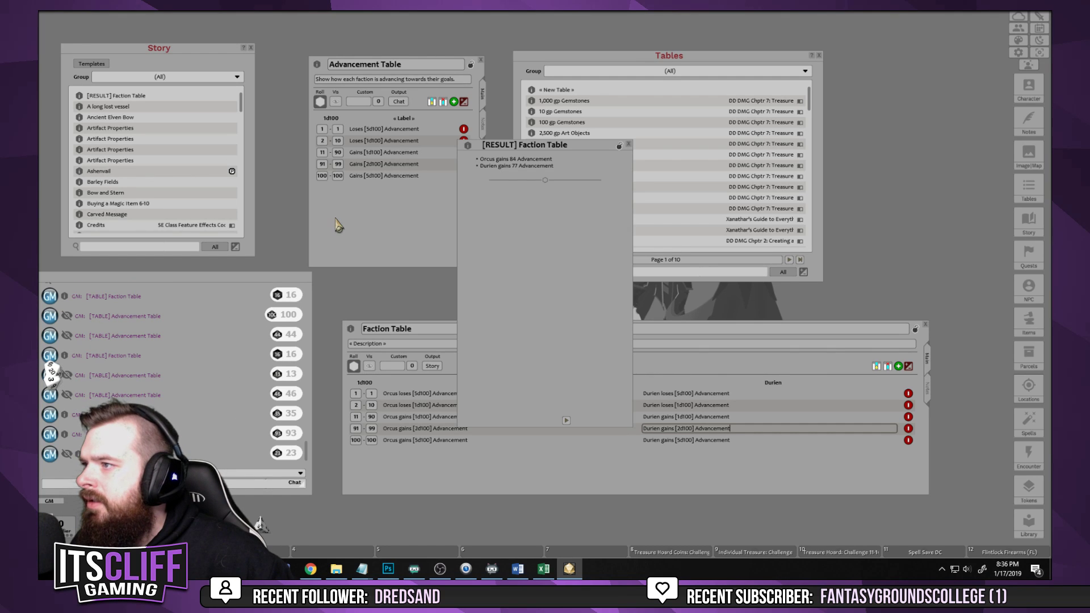
{"action": "left_click", "coordinate": [629, 144]}
{"action": "right_click", "coordinate": [122, 97]}
{"action": "left_click", "coordinate": [98, 124]}
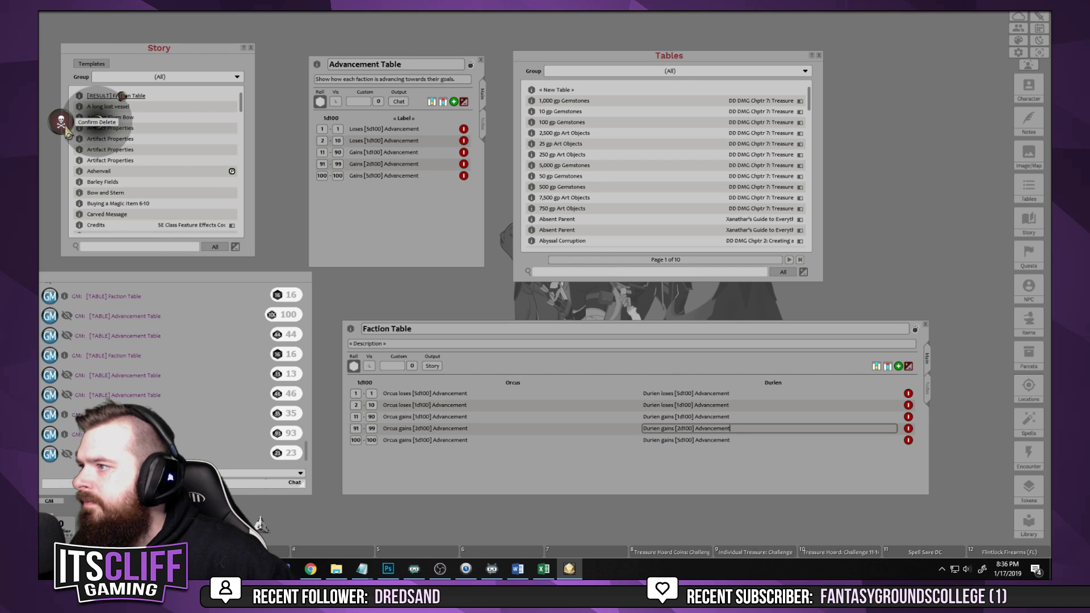
{"action": "left_click", "coordinate": [63, 125]}
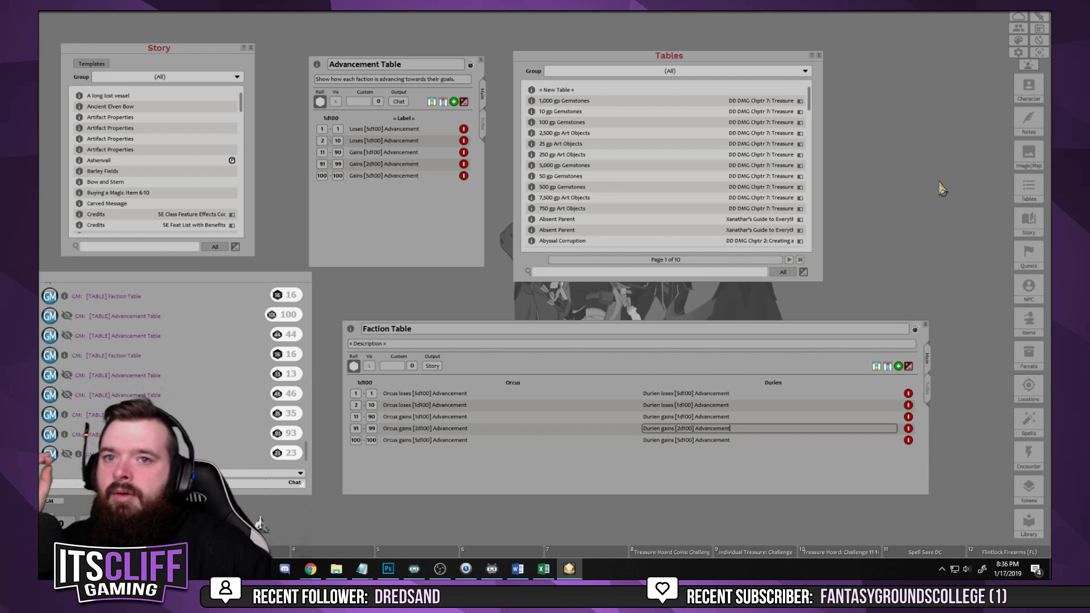
Open the character selection list and look through the available characters
{"action": "left_click", "coordinate": [1037, 86]}
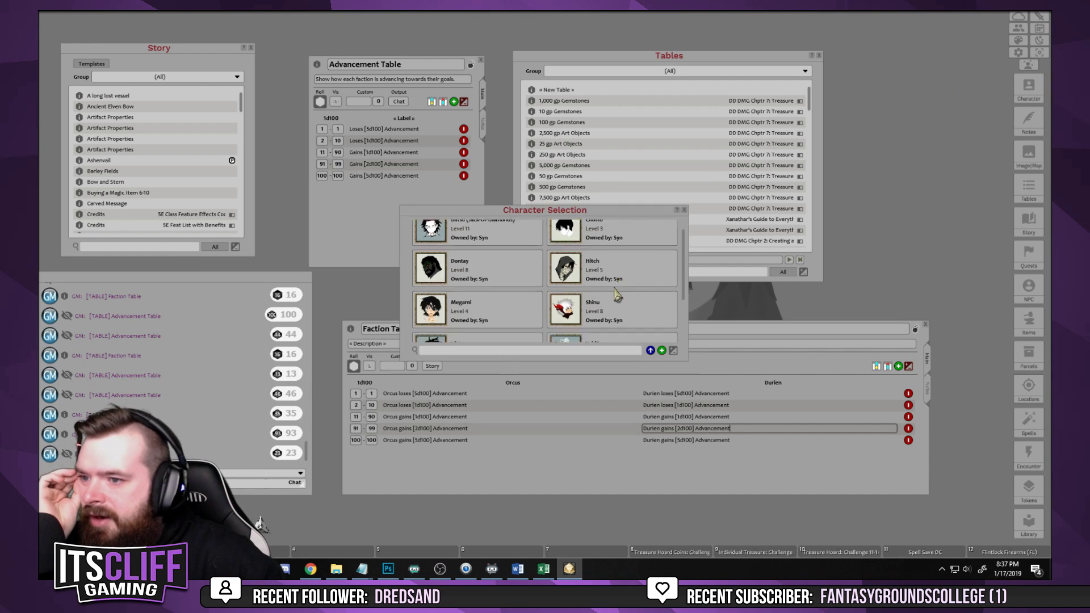
{"action": "scroll", "coordinate": [620, 287], "scroll_direction": "down", "scroll_amount": 3}
{"action": "scroll", "coordinate": [590, 322], "scroll_direction": "up", "scroll_amount": 2}
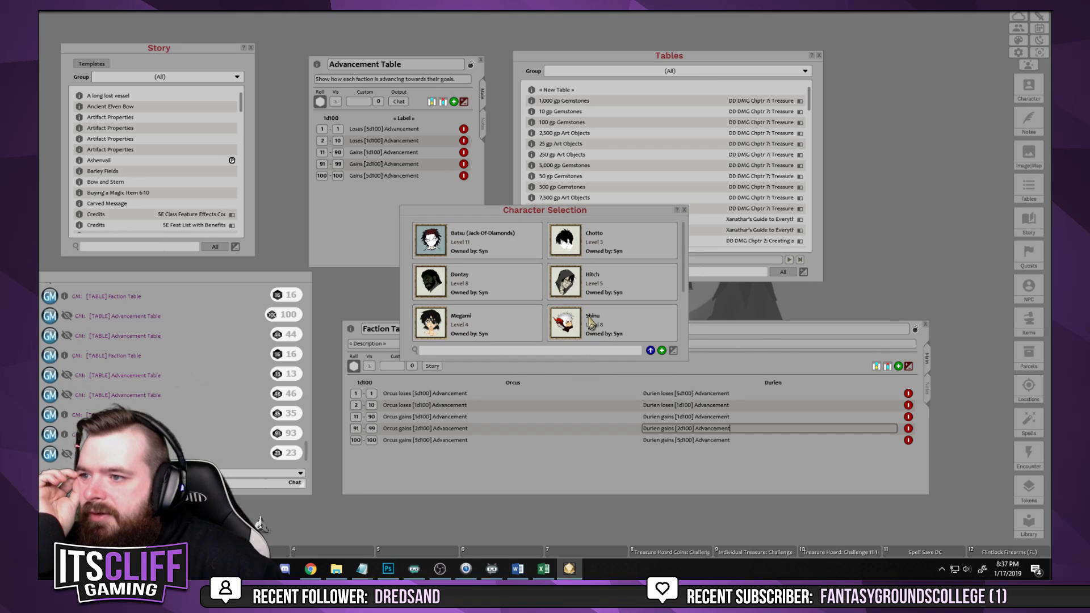
{"action": "scroll", "coordinate": [594, 322], "scroll_direction": "down", "scroll_amount": 3}
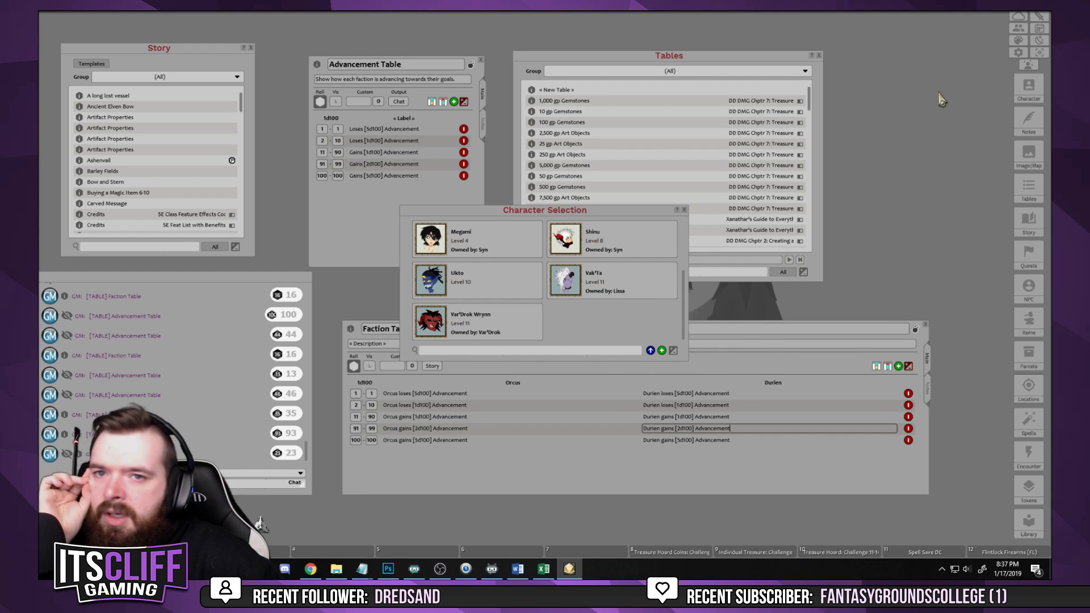
Review the Party Sheet's inventory, order and XP pages, and close the sheet
{"action": "left_click", "coordinate": [1022, 32]}
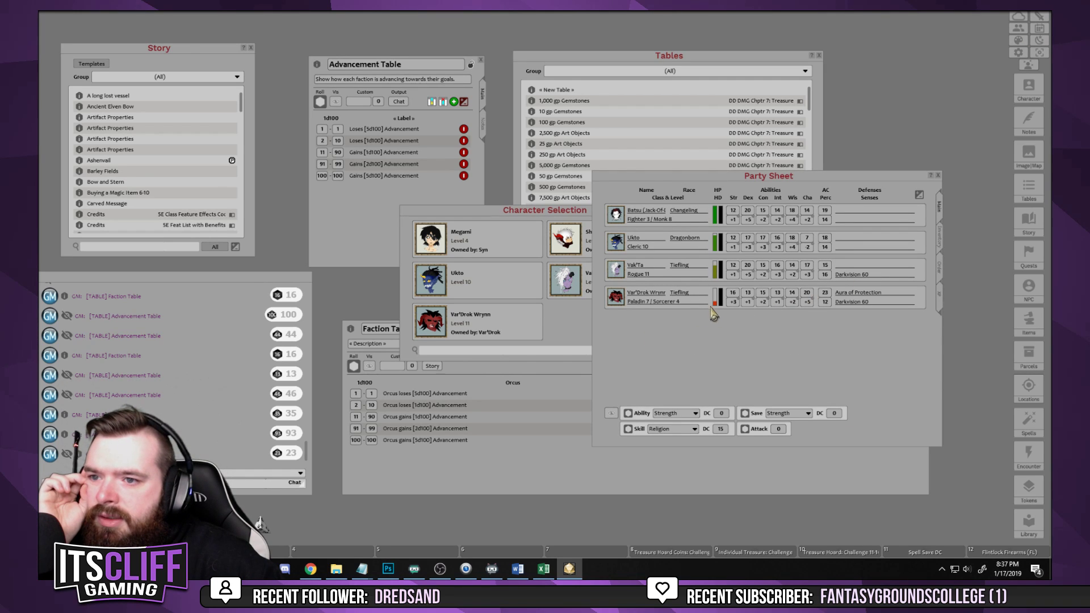
{"action": "left_click", "coordinate": [944, 244]}
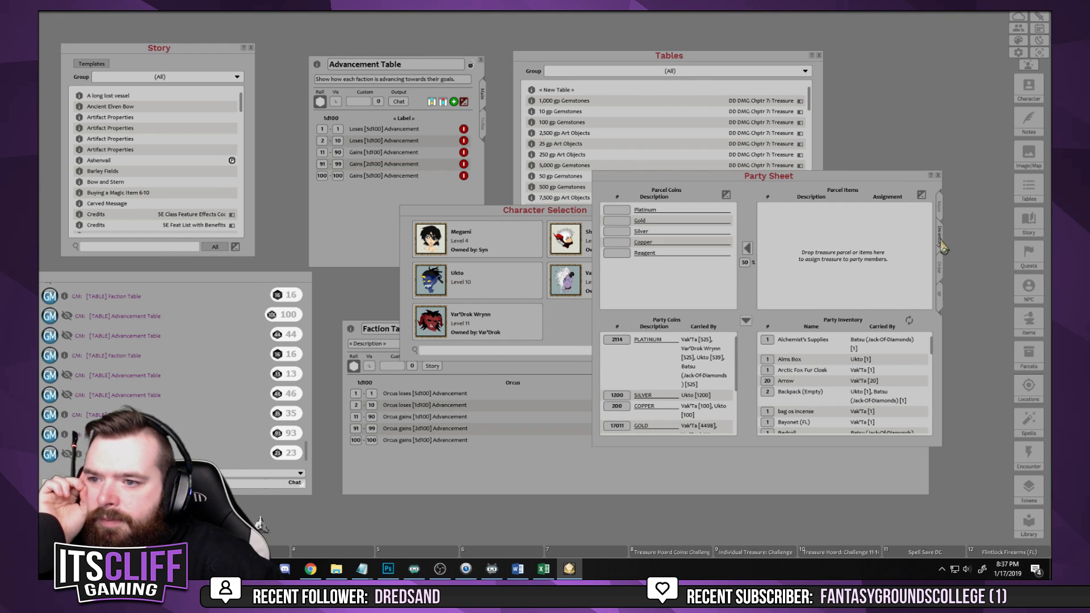
{"action": "left_click", "coordinate": [945, 267]}
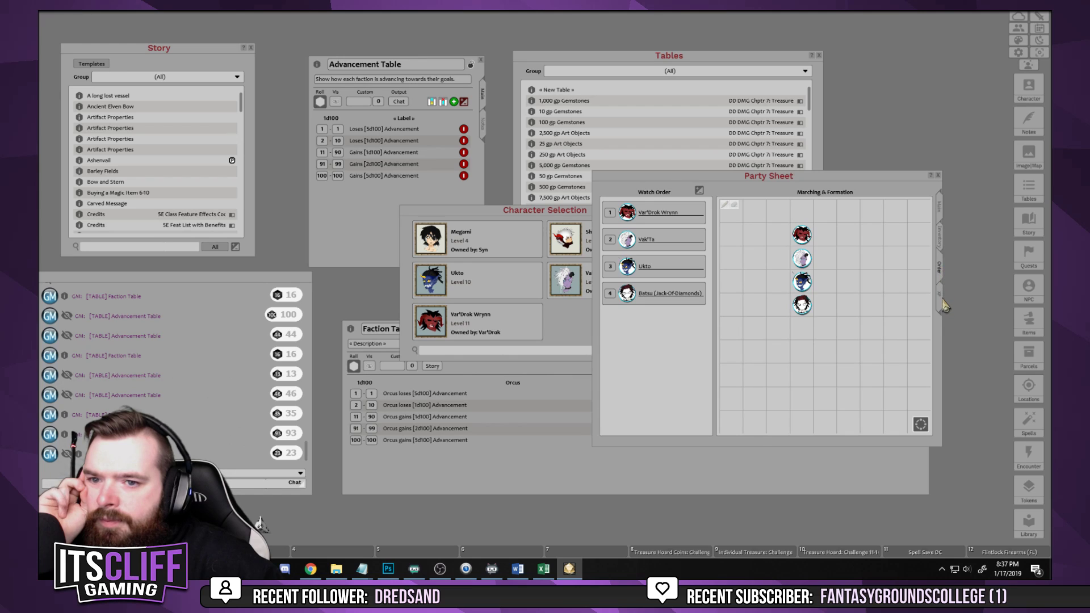
{"action": "left_click", "coordinate": [944, 303]}
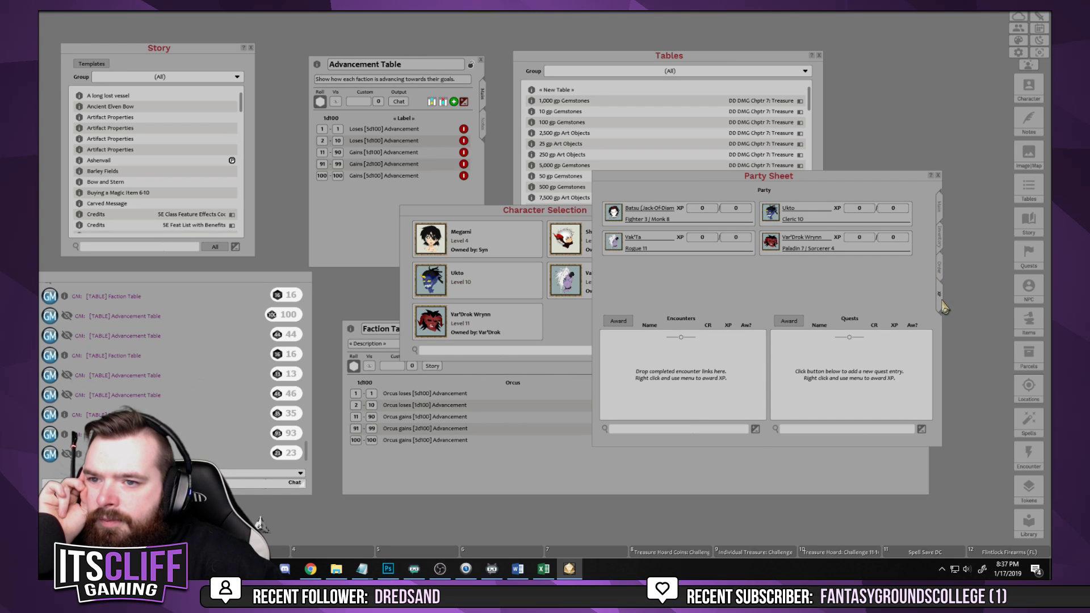
{"action": "left_click", "coordinate": [943, 209]}
{"action": "left_click", "coordinate": [938, 175]}
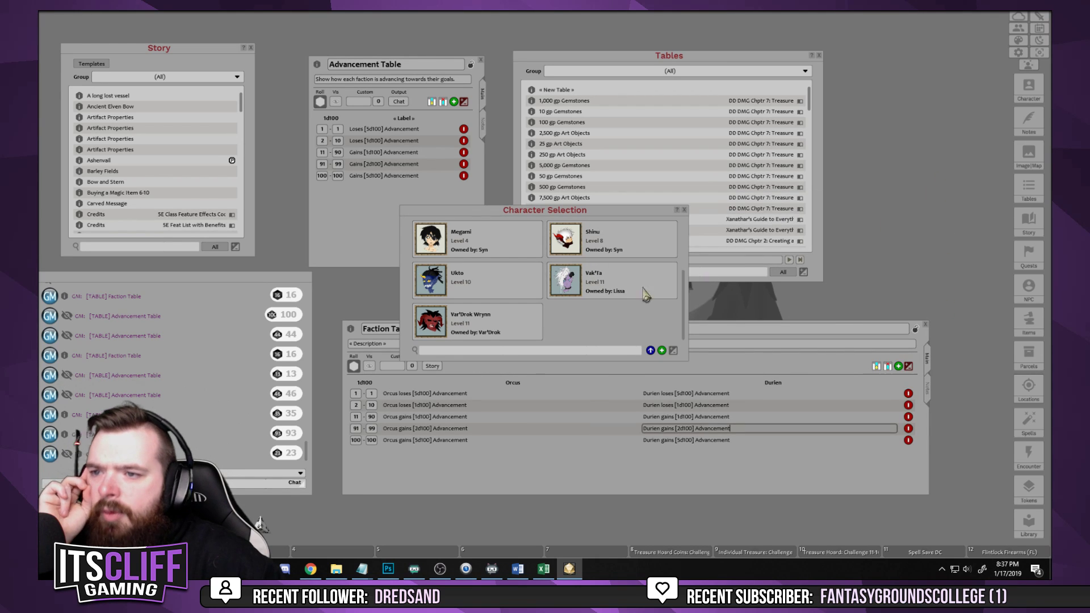
Move the Character Selection window clear of the Faction Table and list the available chat commands with "/?"
{"action": "left_click_drag", "start_coordinate": [645, 287], "coordinate": [687, 146]}
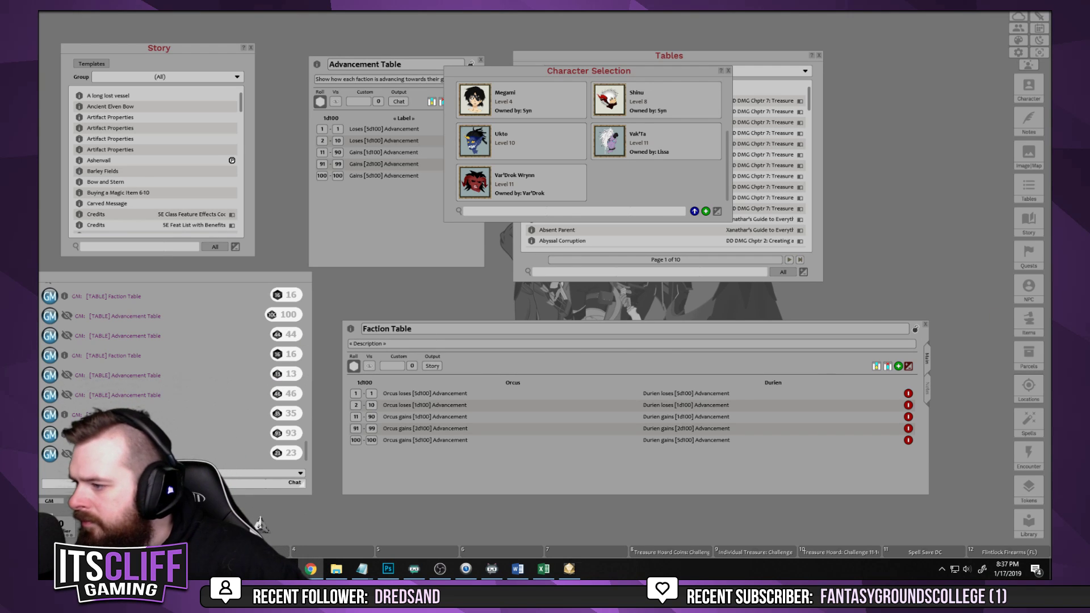
{"action": "left_click", "coordinate": [260, 521]}
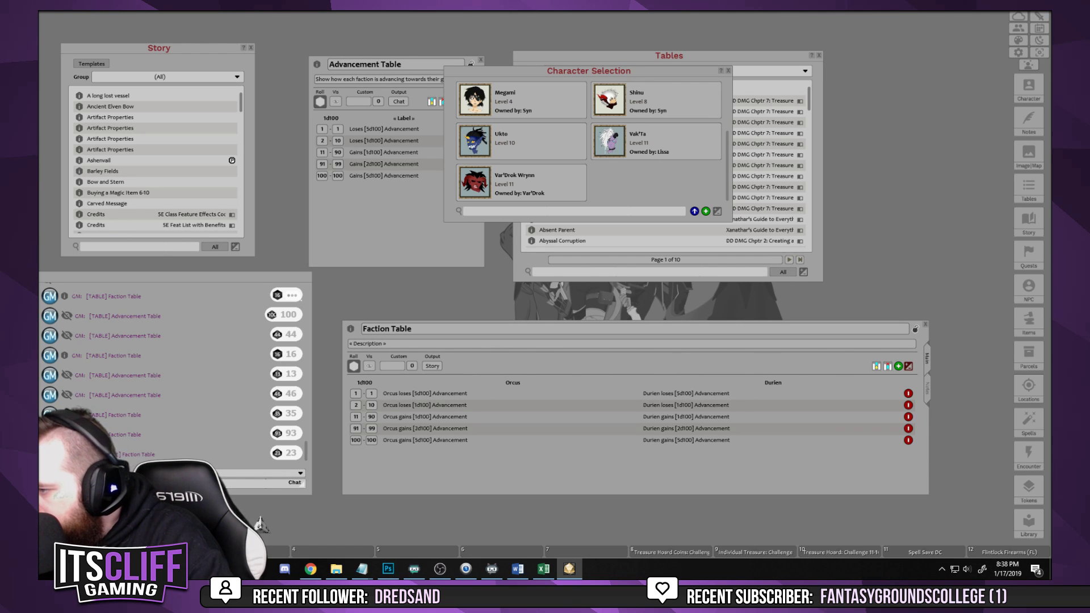
{"action": "type", "text": "/?"}
{"action": "key", "text": "Return"}
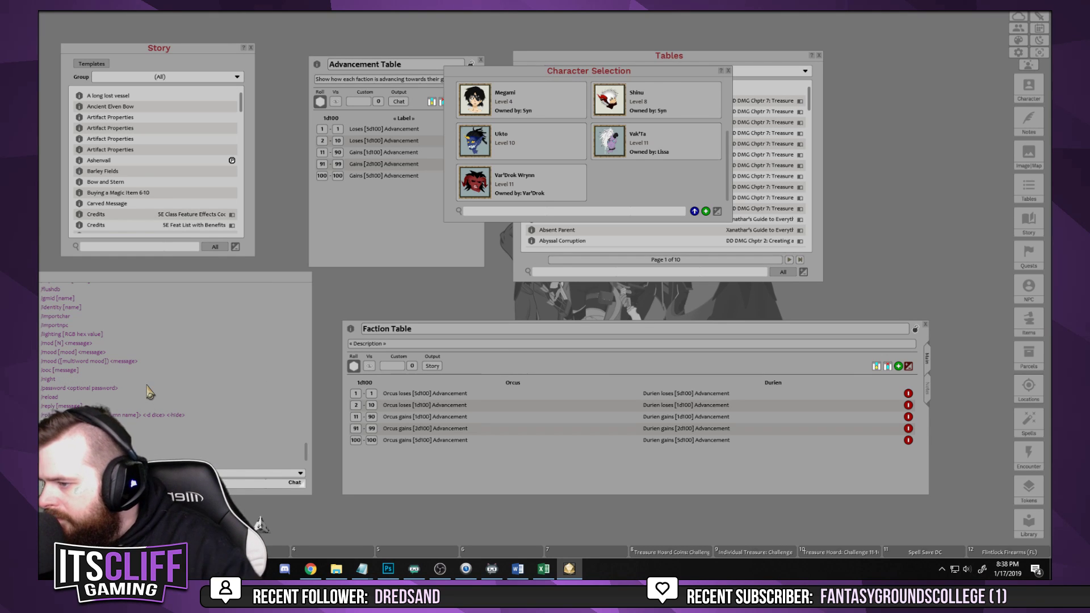
{"action": "scroll", "coordinate": [151, 394], "scroll_direction": "up", "scroll_amount": 3}
{"action": "scroll", "coordinate": [150, 394], "scroll_direction": "up", "scroll_amount": 3}
{"action": "scroll", "coordinate": [151, 393], "scroll_direction": "down", "scroll_amount": 6}
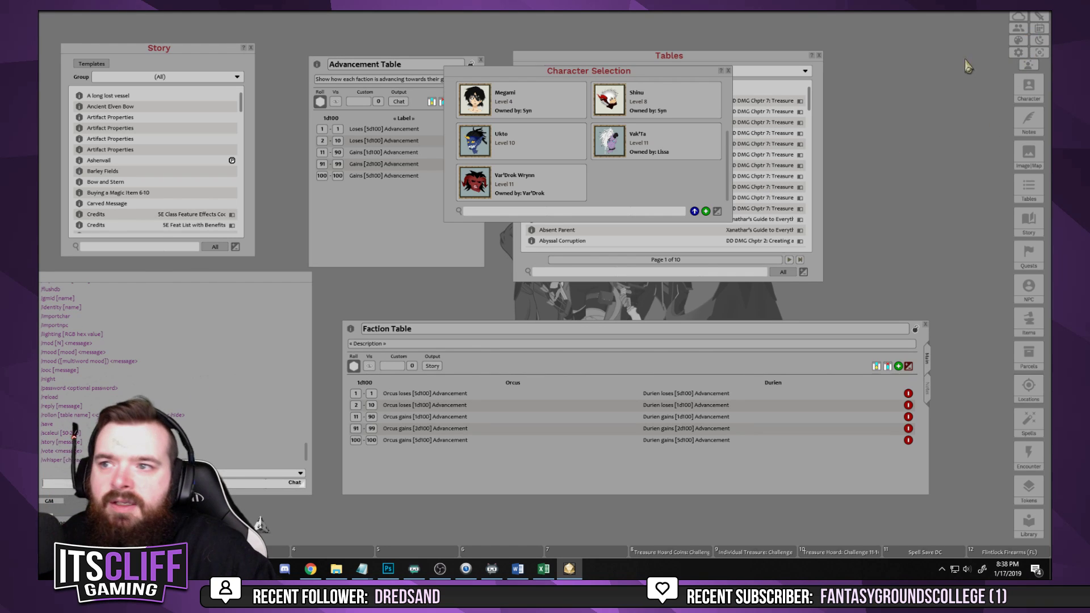
Look through the Party Sheet's main, inventory, order and XP pages once more and close it
{"action": "left_click", "coordinate": [1019, 30]}
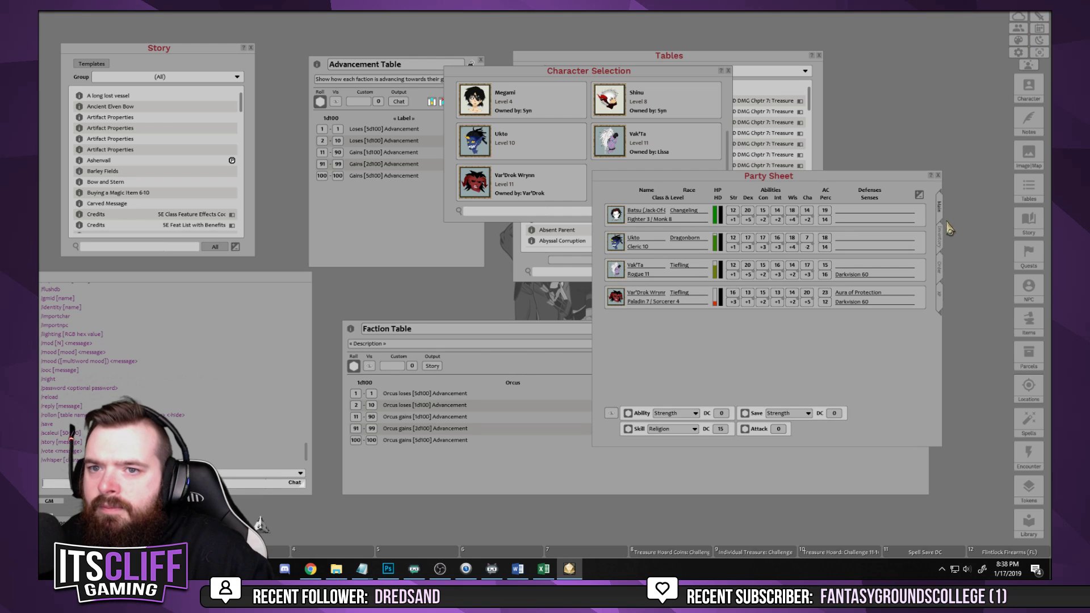
{"action": "left_click", "coordinate": [939, 241]}
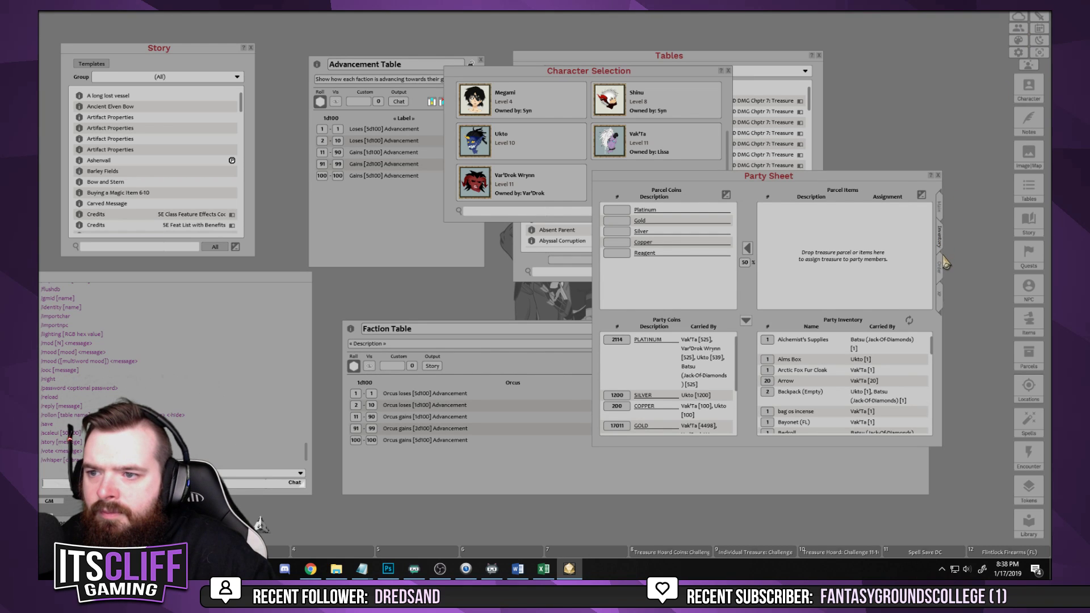
{"action": "left_click", "coordinate": [941, 264]}
{"action": "left_click", "coordinate": [940, 295]}
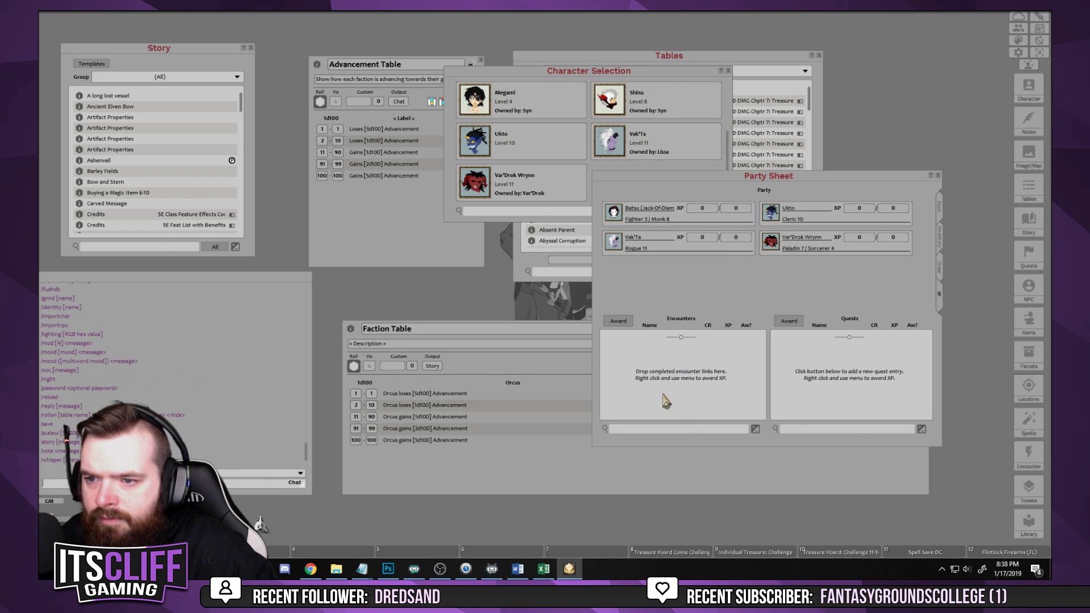
{"action": "left_click", "coordinate": [938, 176]}
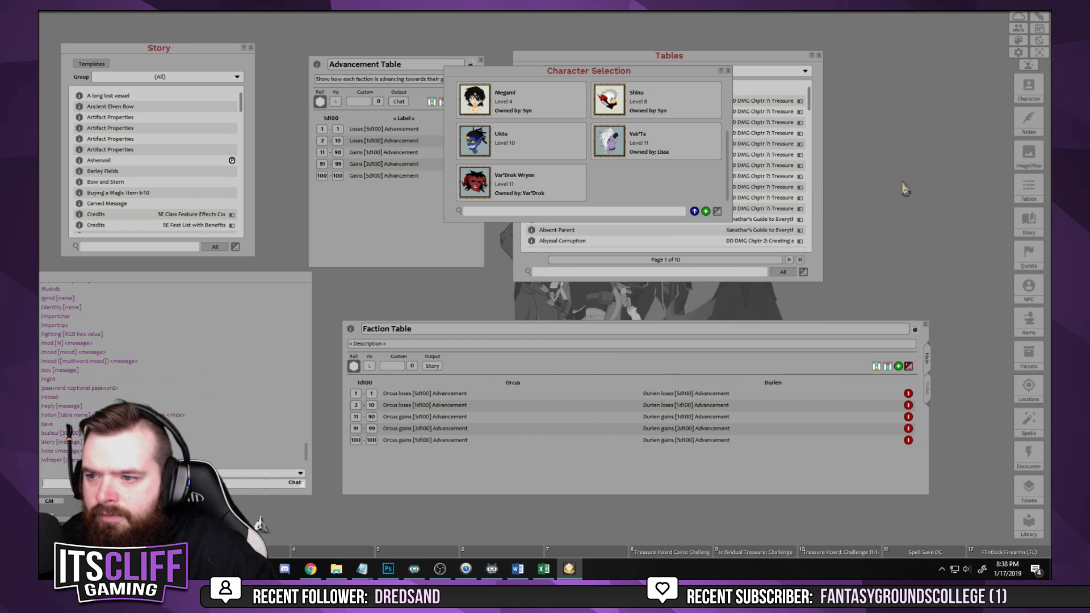
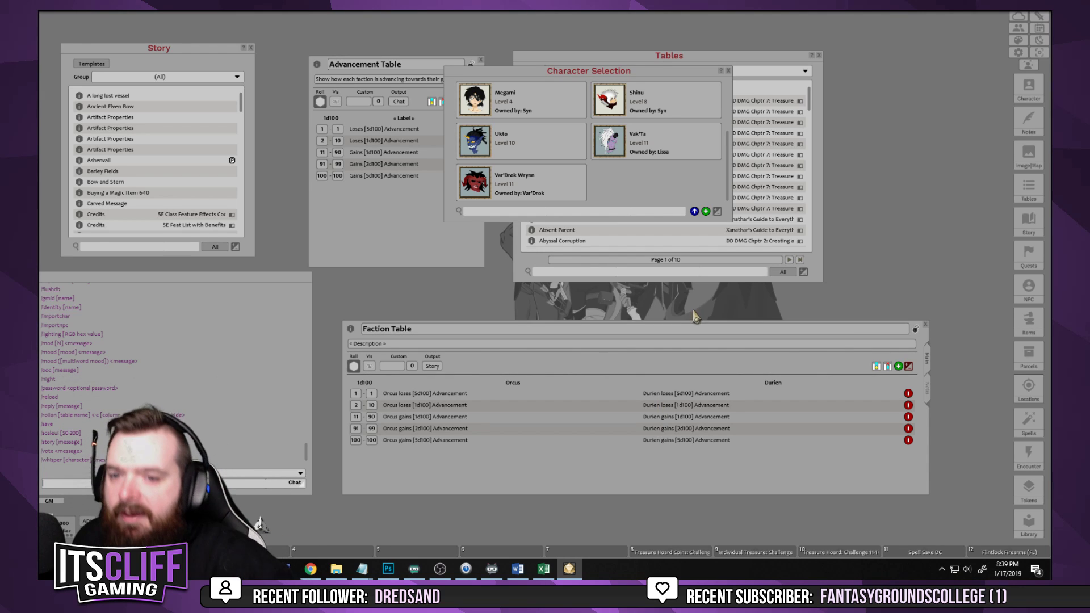
Check the Faction Table's notes page, return to its main page and move the table over the Character Selection window
{"action": "left_click", "coordinate": [929, 391]}
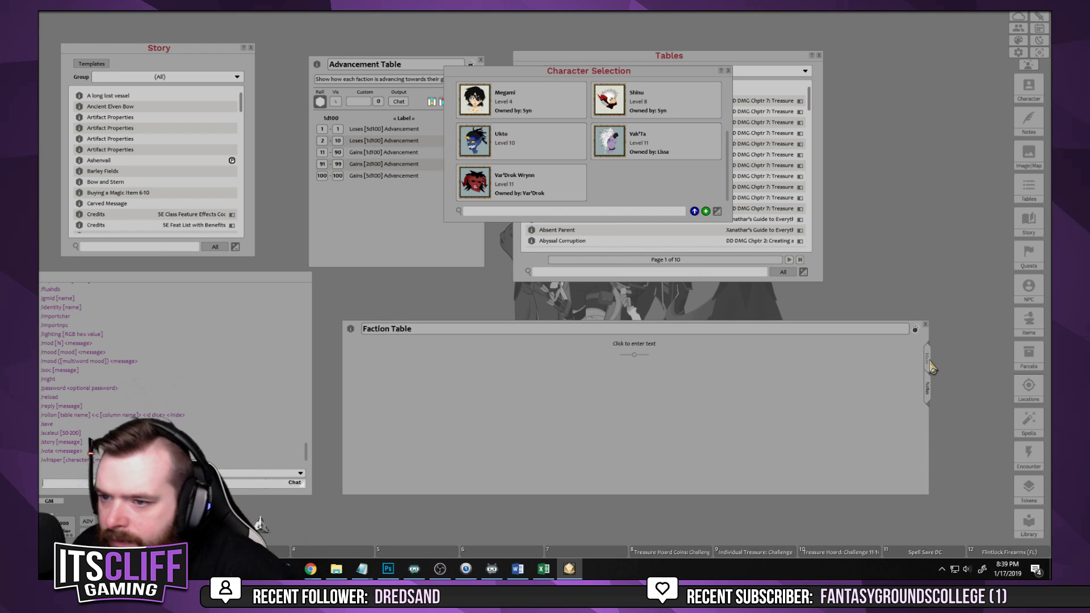
{"action": "left_click", "coordinate": [930, 361]}
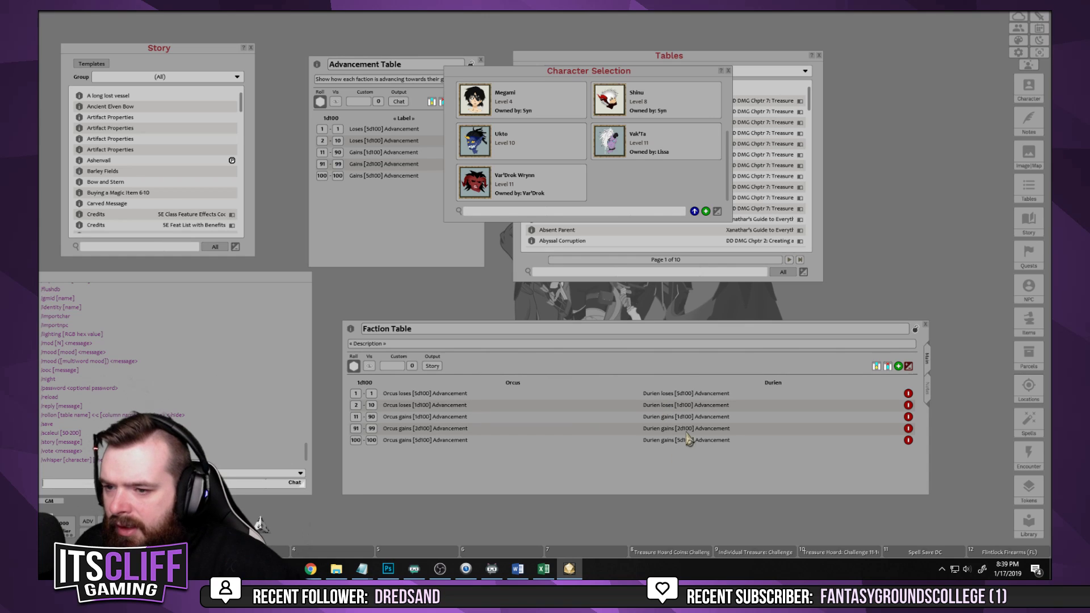
{"action": "left_click_drag", "start_coordinate": [588, 335], "coordinate": [607, 114]}
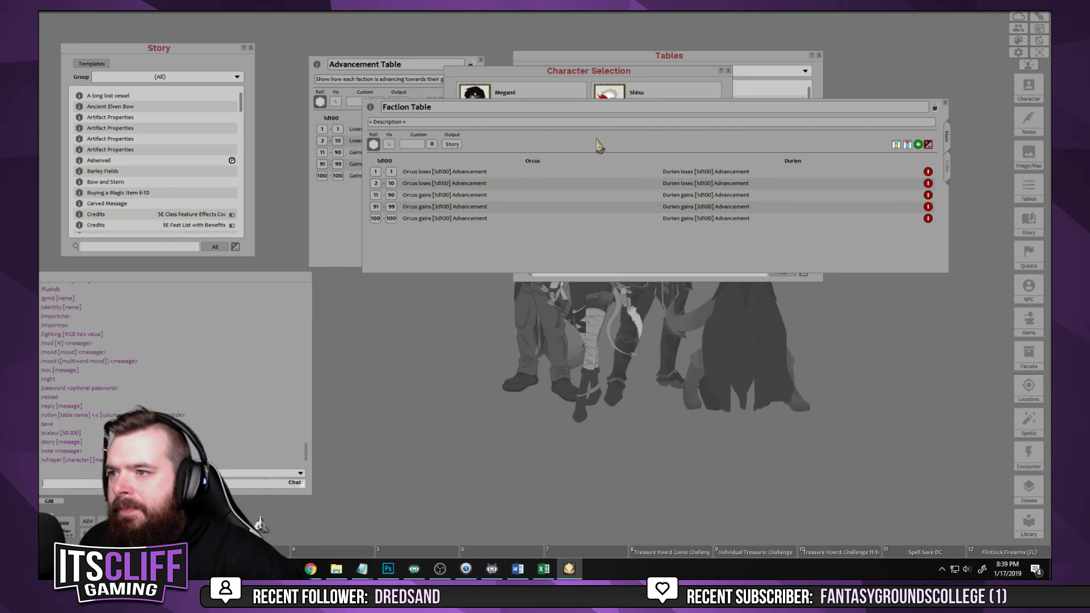
Roll the Faction Table, read and close the story result, and delete its entry from the Story list
{"action": "left_click", "coordinate": [373, 145]}
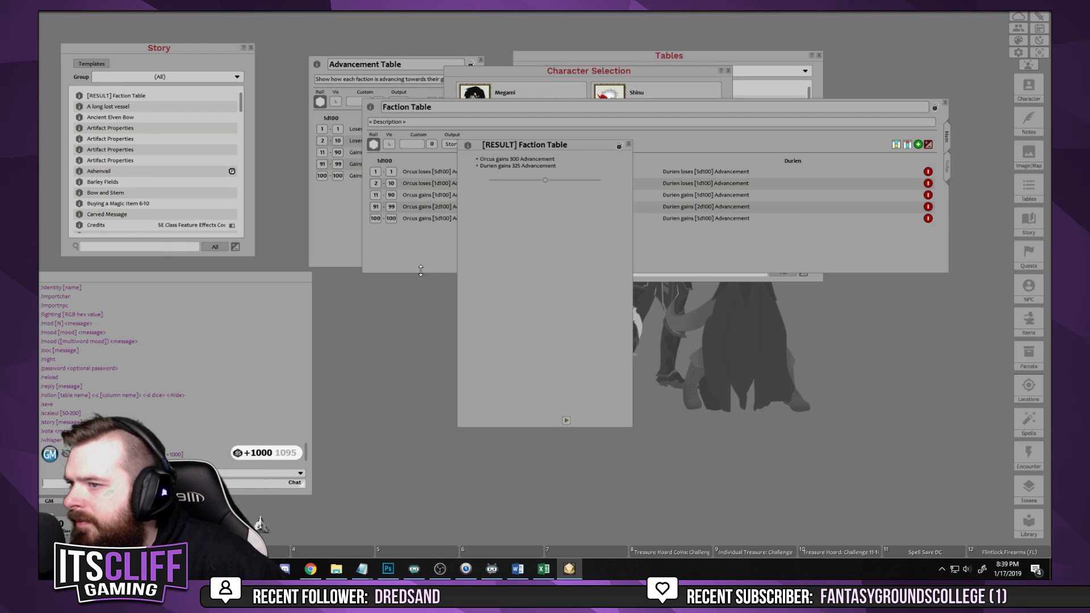
{"action": "left_click_drag", "start_coordinate": [514, 278], "coordinate": [518, 355]}
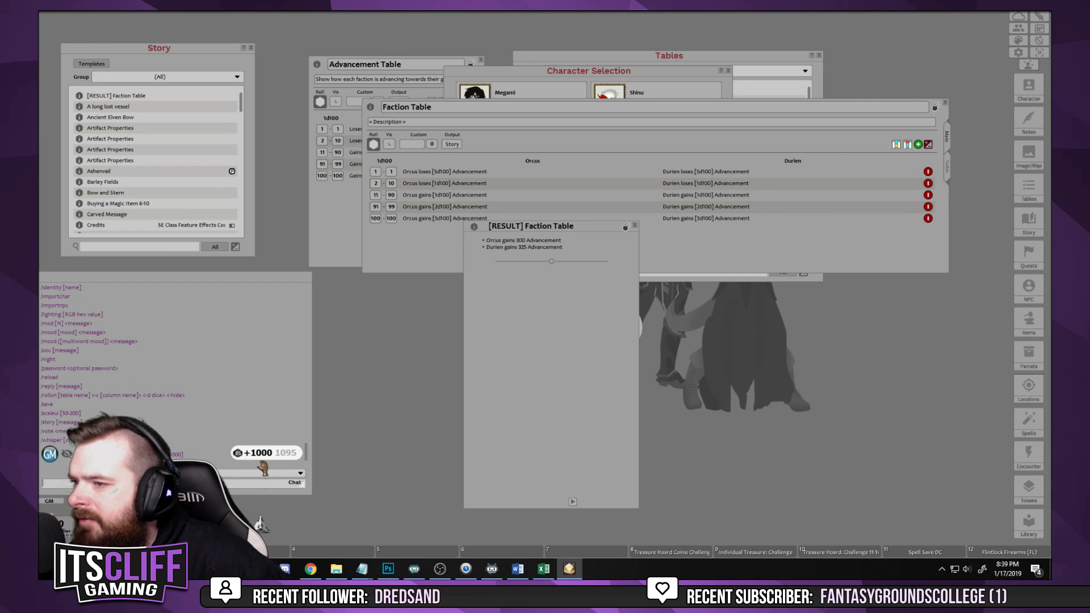
{"action": "left_click_drag", "start_coordinate": [498, 333], "coordinate": [406, 323]}
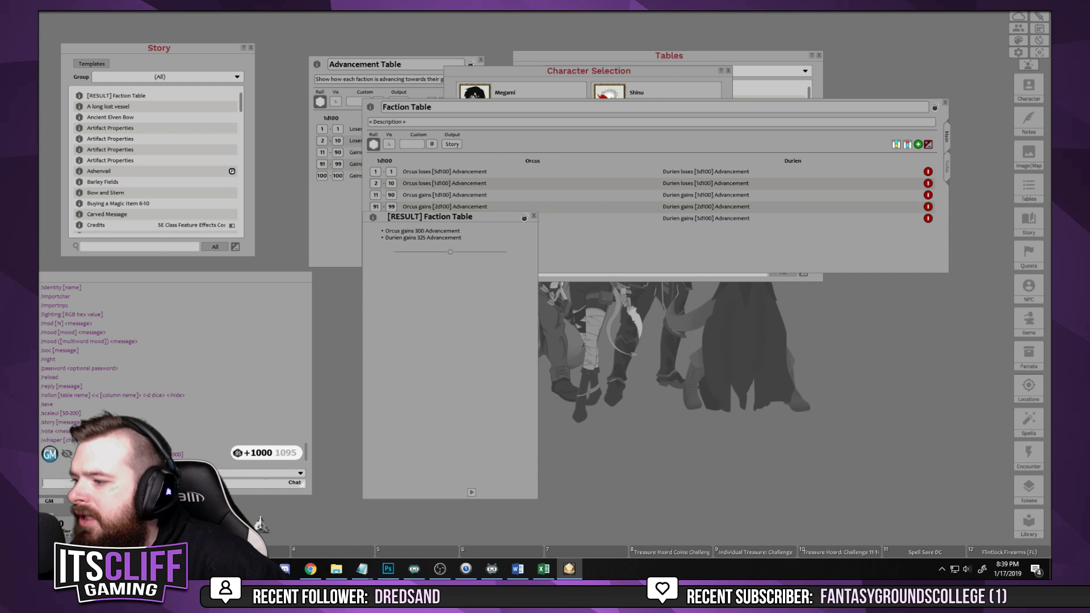
{"action": "left_click", "coordinate": [534, 217]}
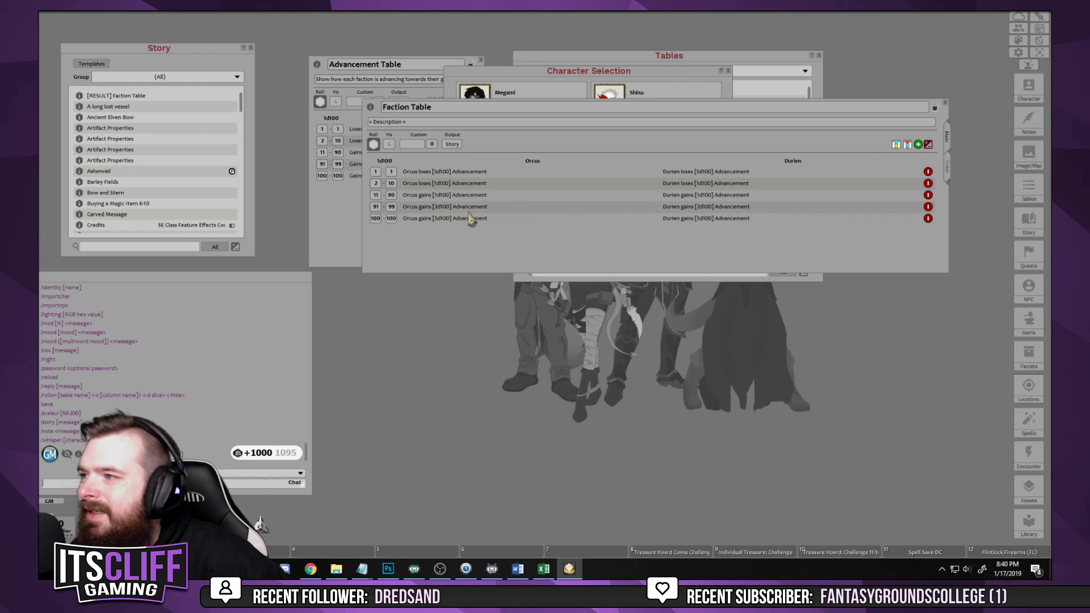
{"action": "right_click", "coordinate": [135, 95]}
{"action": "left_click", "coordinate": [111, 125]}
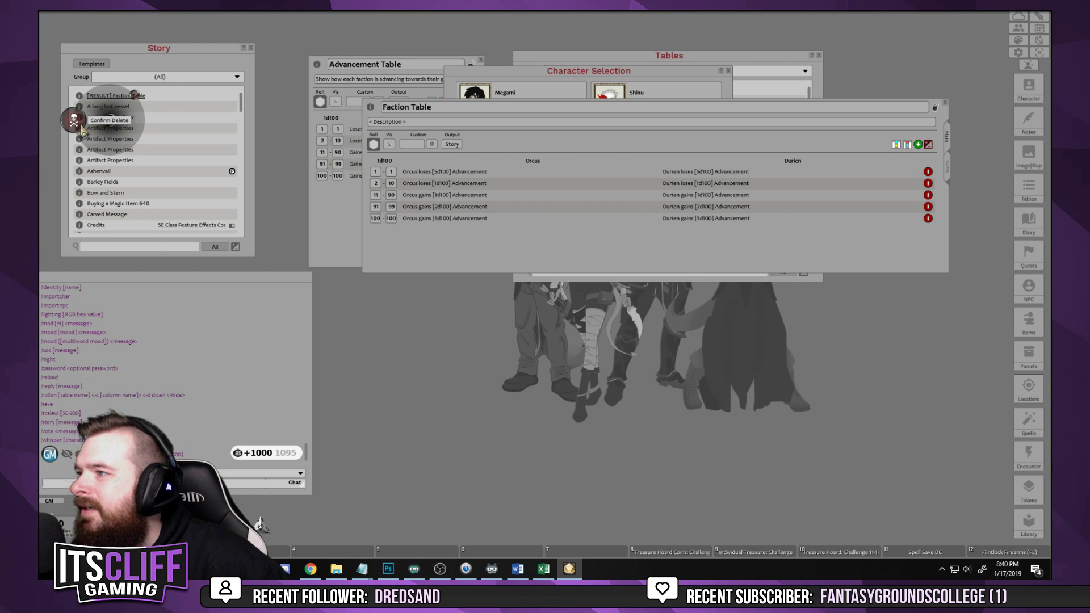
{"action": "left_click", "coordinate": [80, 125]}
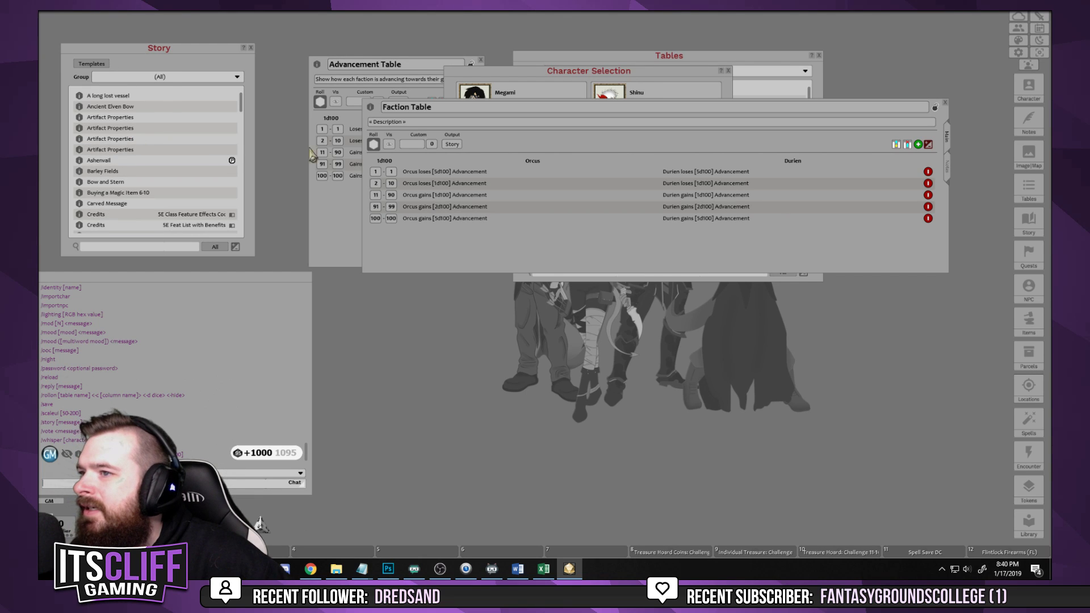
Repeat the Faction Table roll, close the new result and remove its entry from the Story list
{"action": "left_click", "coordinate": [374, 144]}
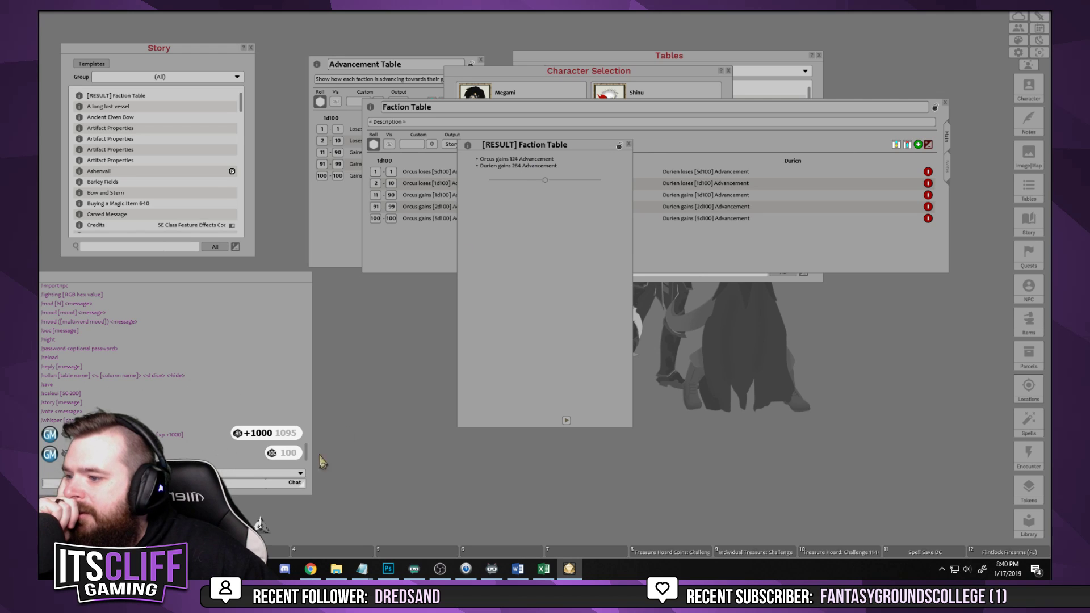
{"action": "left_click", "coordinate": [628, 144]}
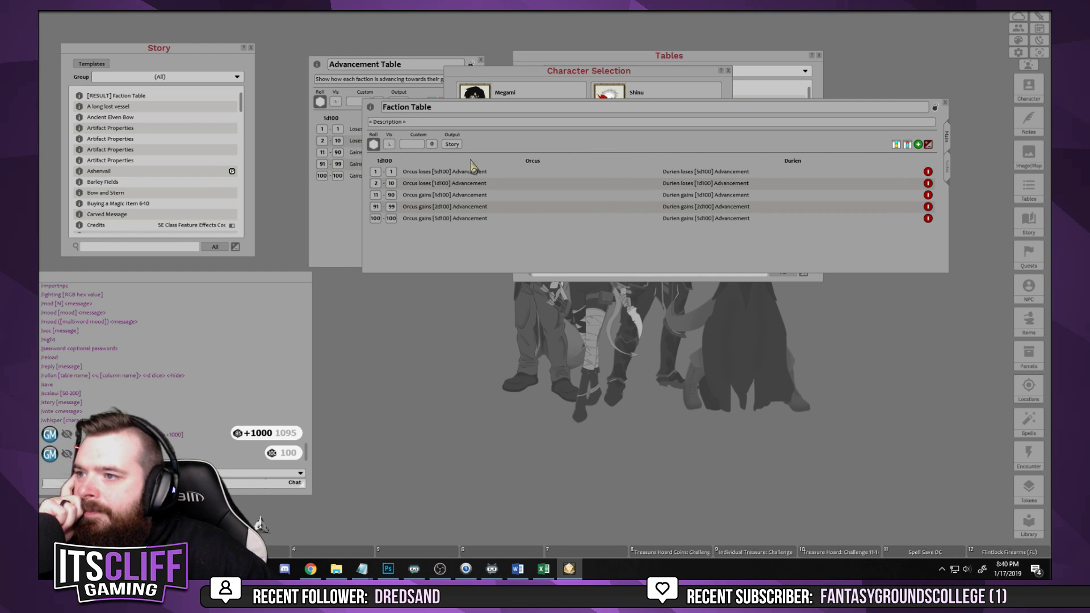
{"action": "right_click", "coordinate": [137, 95]}
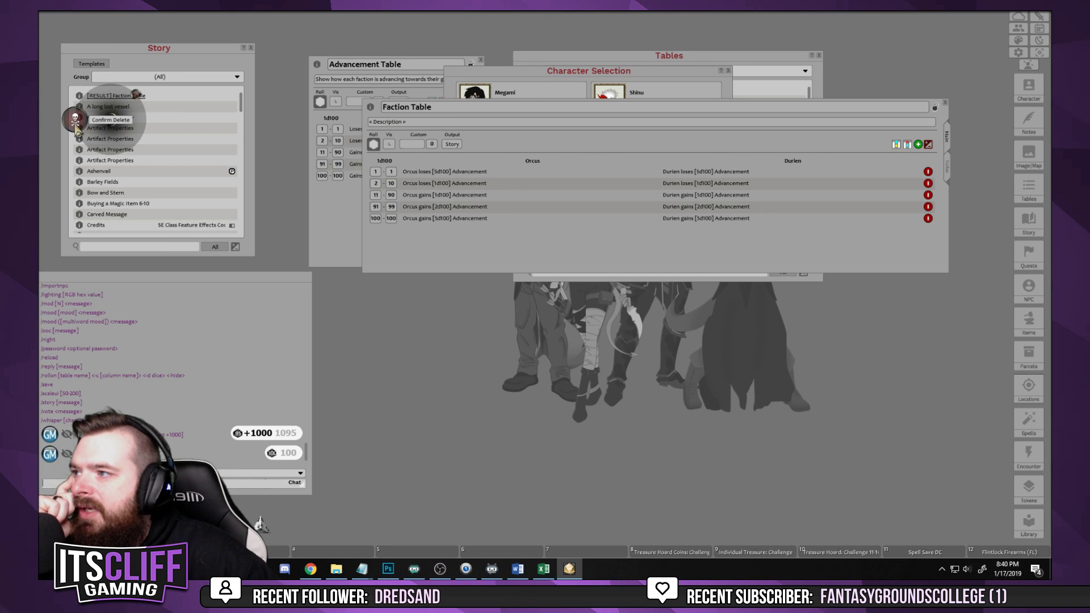
{"action": "left_click", "coordinate": [80, 129]}
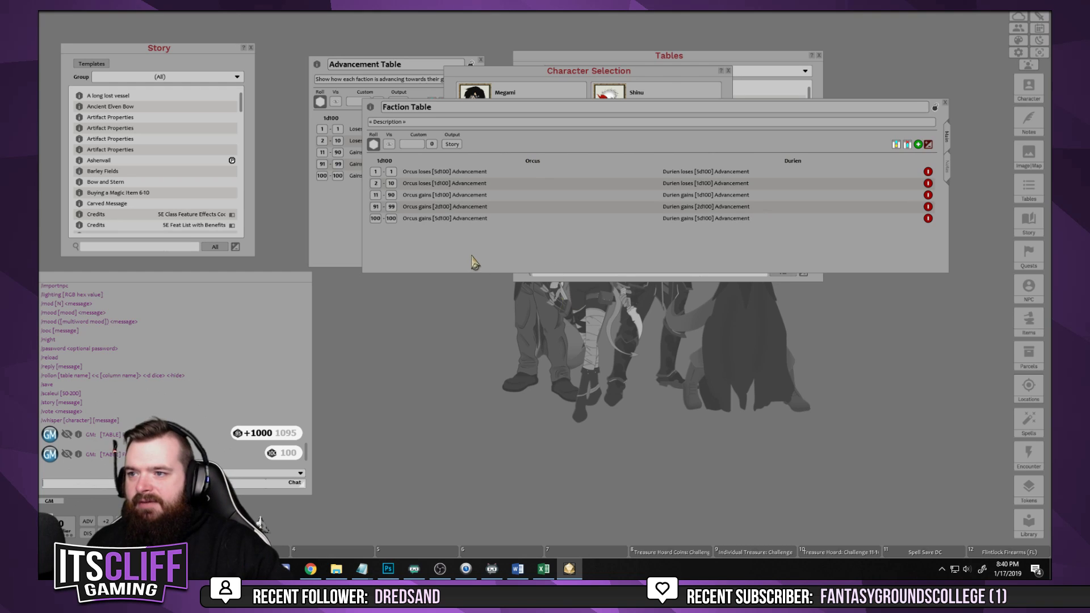
Strip the Faction Table down to its Orcus column and replace all its rows with one blank row
{"action": "left_click_drag", "start_coordinate": [472, 260], "coordinate": [514, 480]}
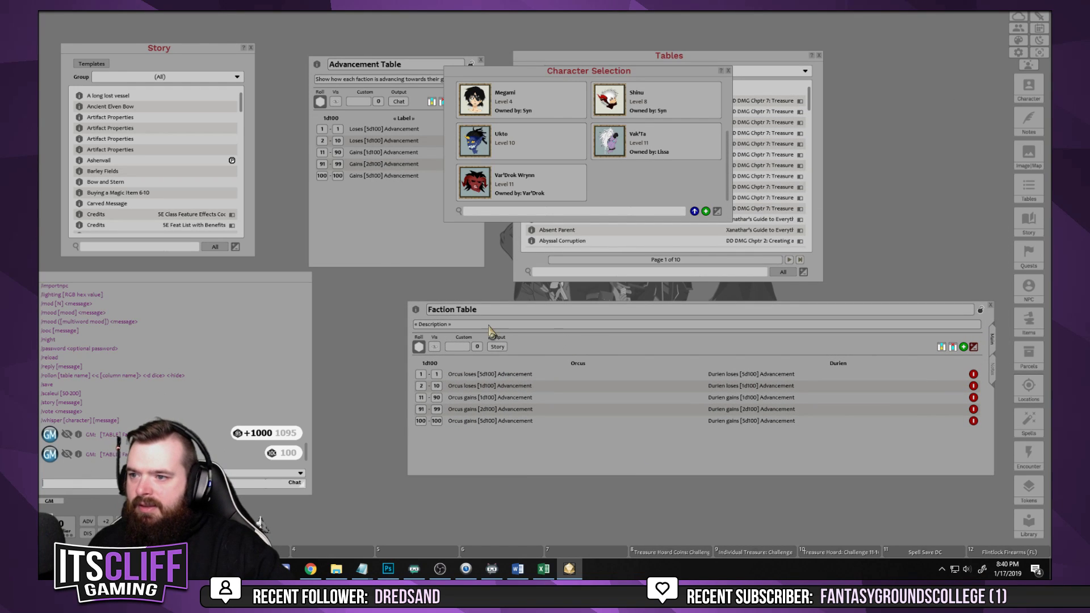
{"action": "left_click", "coordinate": [953, 348]}
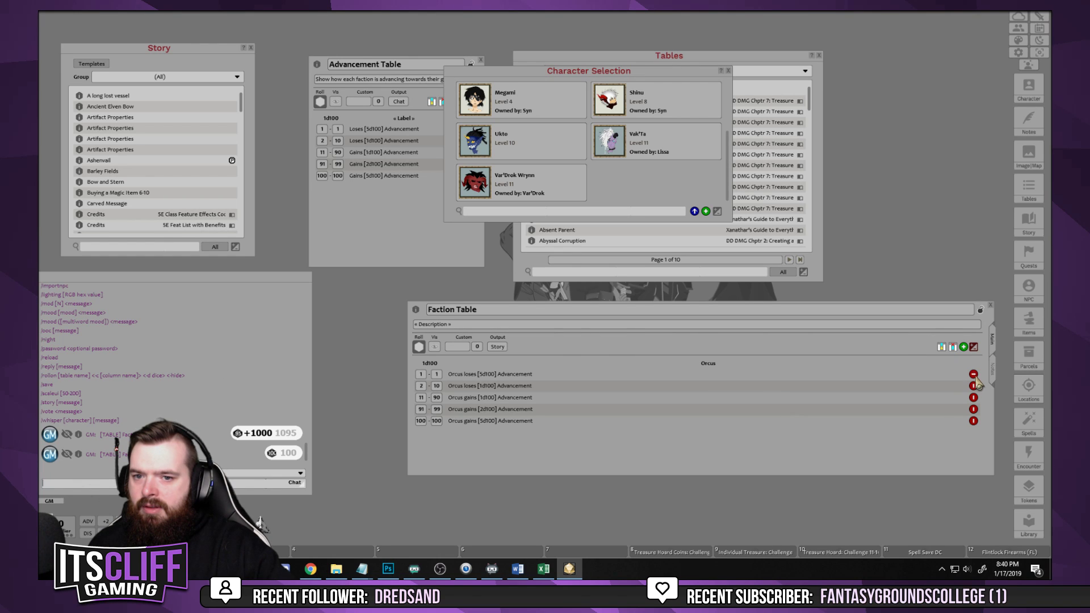
{"action": "left_click", "coordinate": [973, 374]}
{"action": "left_click", "coordinate": [973, 374]}
{"action": "left_click", "coordinate": [973, 386]}
{"action": "left_click", "coordinate": [973, 386]}
{"action": "left_click", "coordinate": [973, 374]}
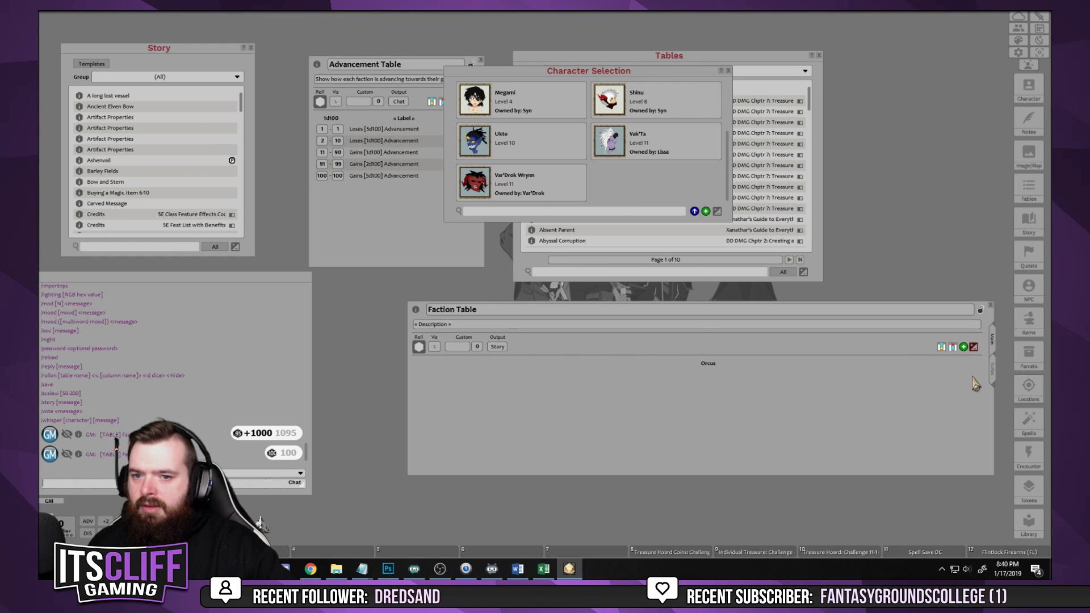
{"action": "left_click", "coordinate": [963, 347]}
Reword the two loss results in the Advancement Table, rows 1 and 2–10, to begin with "Orcus loses"
{"action": "left_click", "coordinate": [397, 244]}
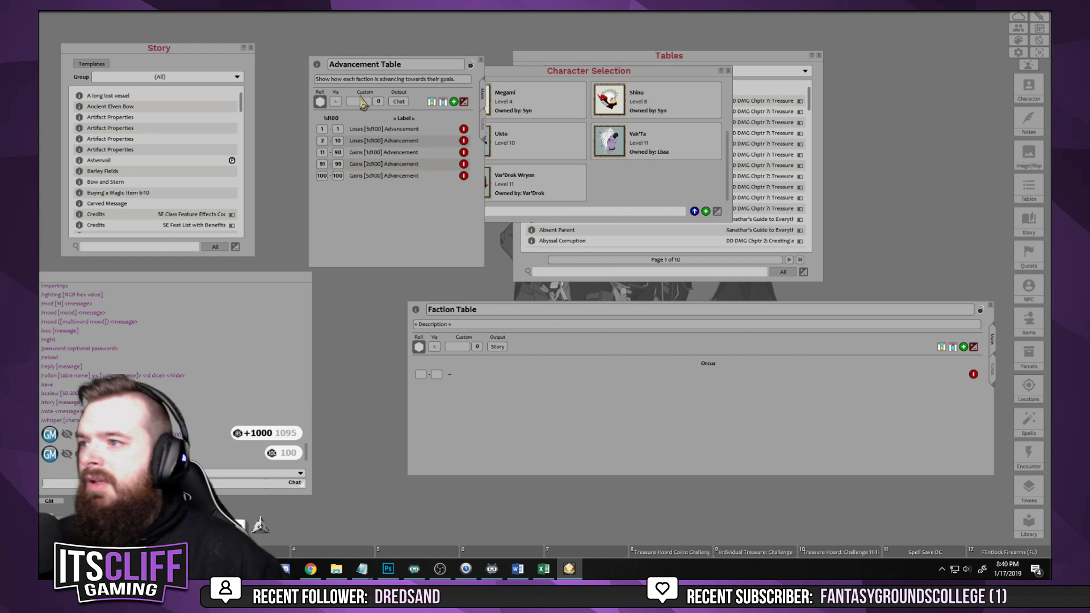
{"action": "left_click", "coordinate": [353, 131]}
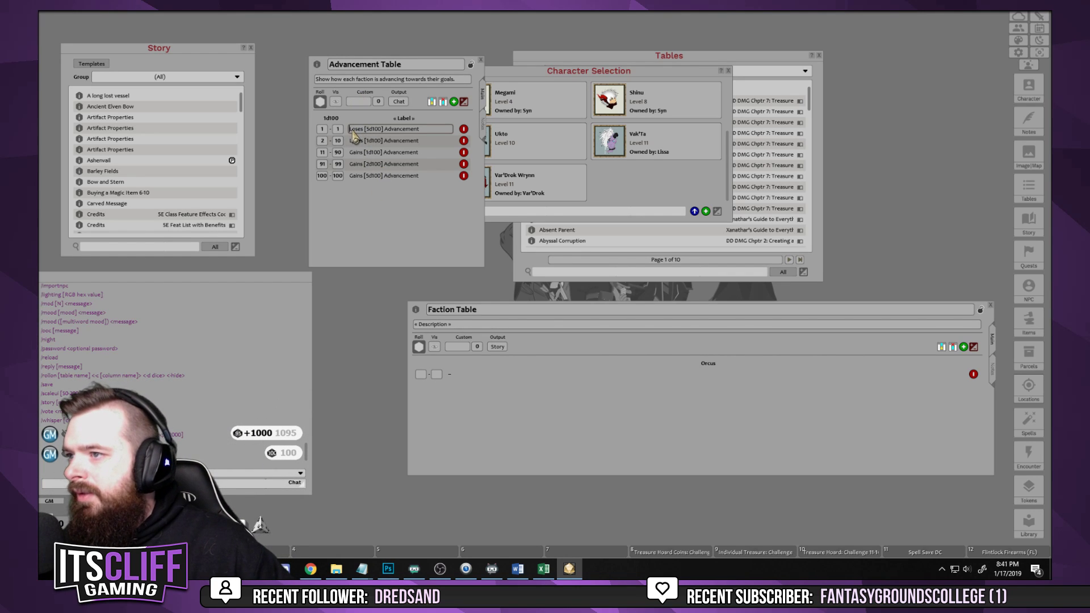
{"action": "key", "text": "BackSpace"}
{"action": "type", "text": "Orc"}
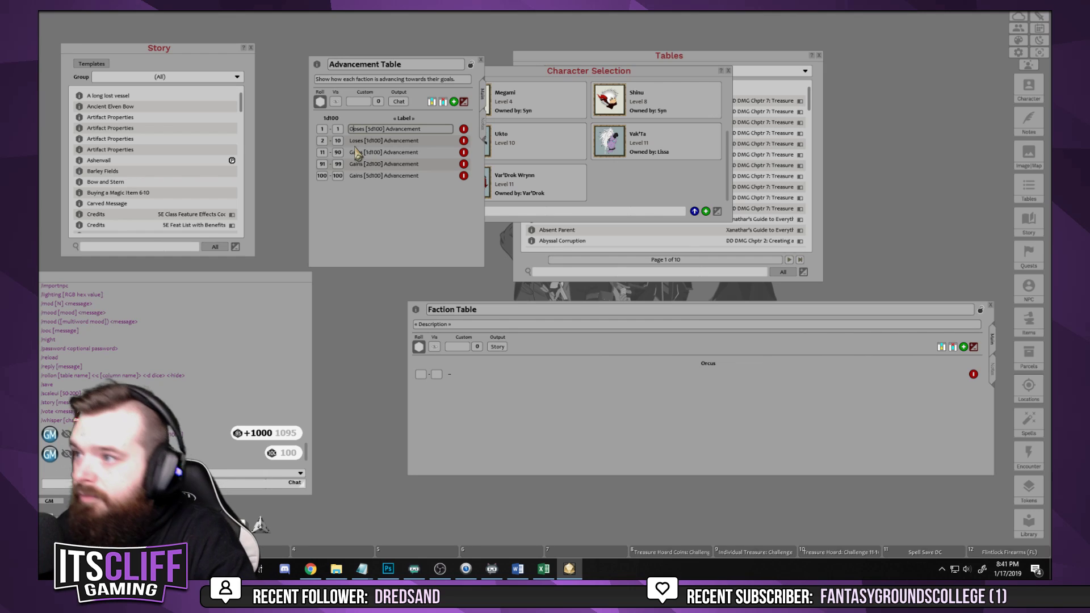
{"action": "type", "text": "us "}
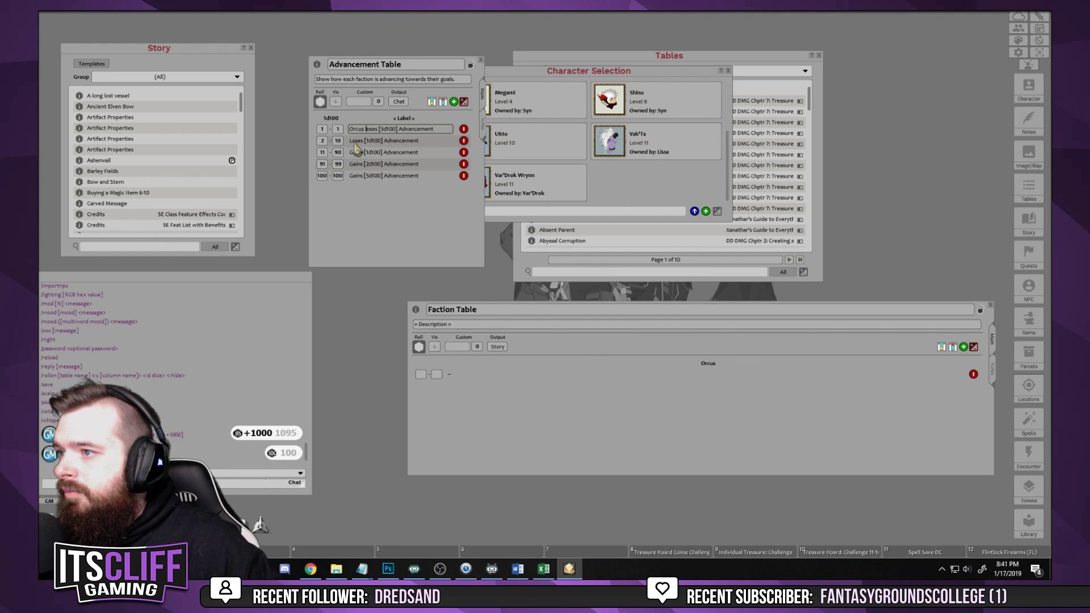
{"action": "type", "text": "l"}
{"action": "left_click", "coordinate": [352, 141]}
{"action": "key", "text": "Delete"}
{"action": "type", "text": "Or"}
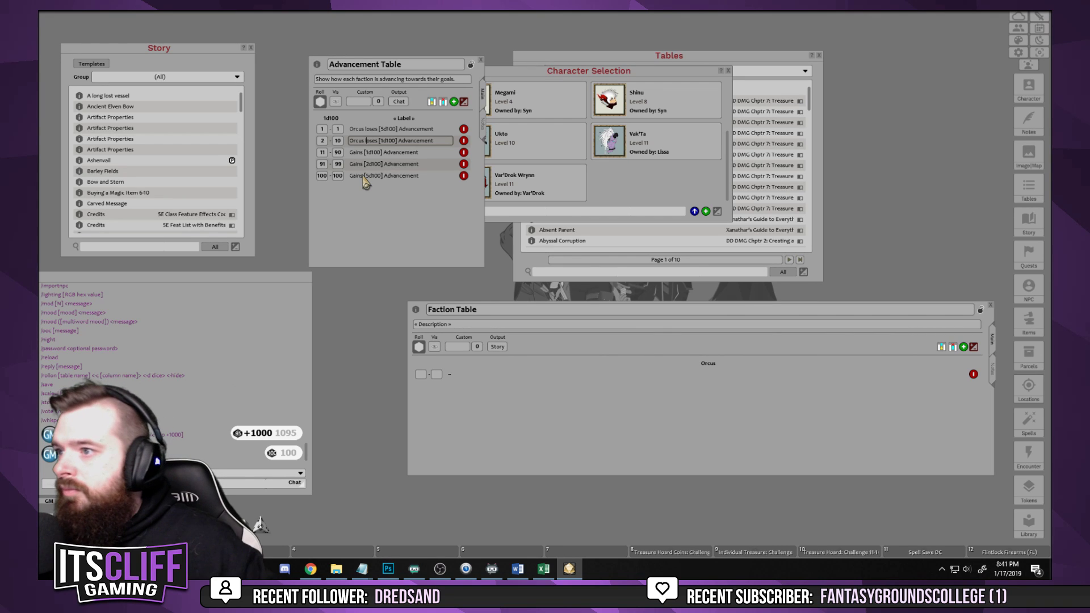
Reword the three gain results in the Advancement Table, rows 11–90, 91–99 and 100, to begin with "Orcus gains"
{"action": "left_click", "coordinate": [351, 152]}
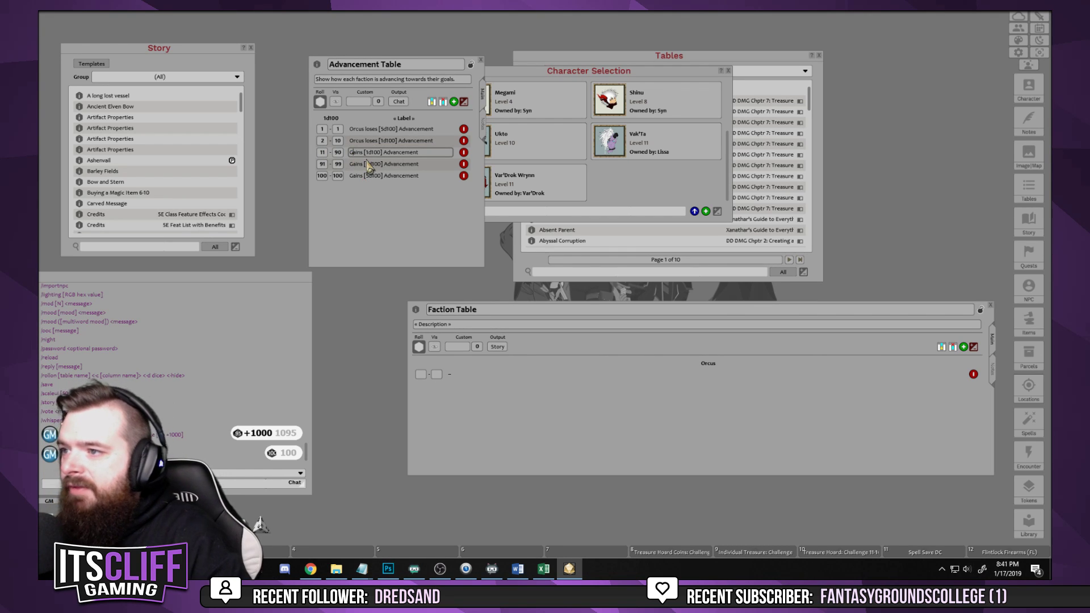
{"action": "key", "text": "Delete"}
{"action": "type", "text": "Orcus g"}
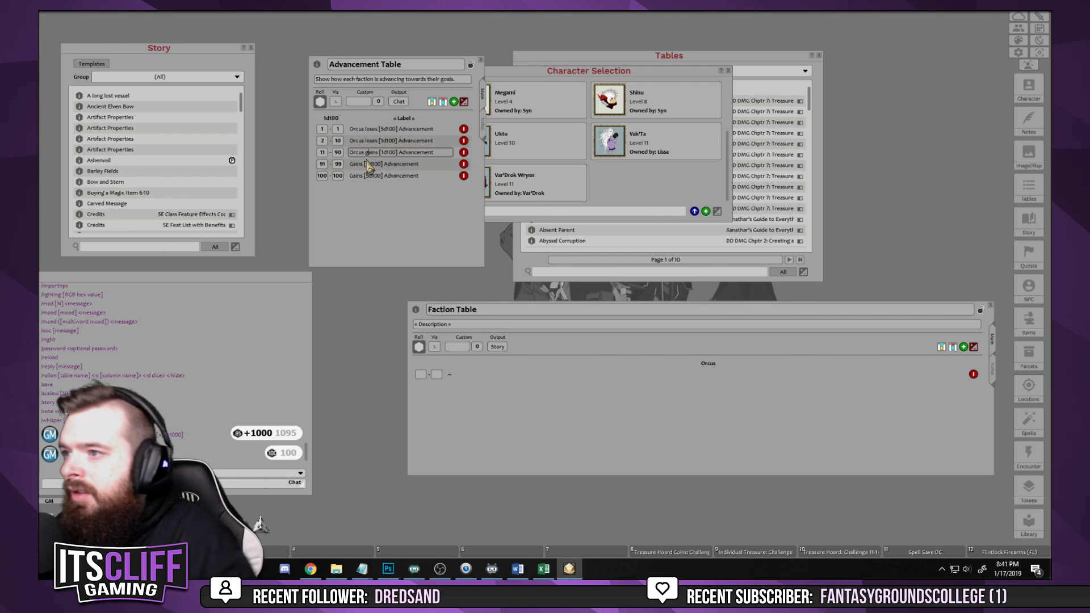
{"action": "left_click", "coordinate": [351, 164]}
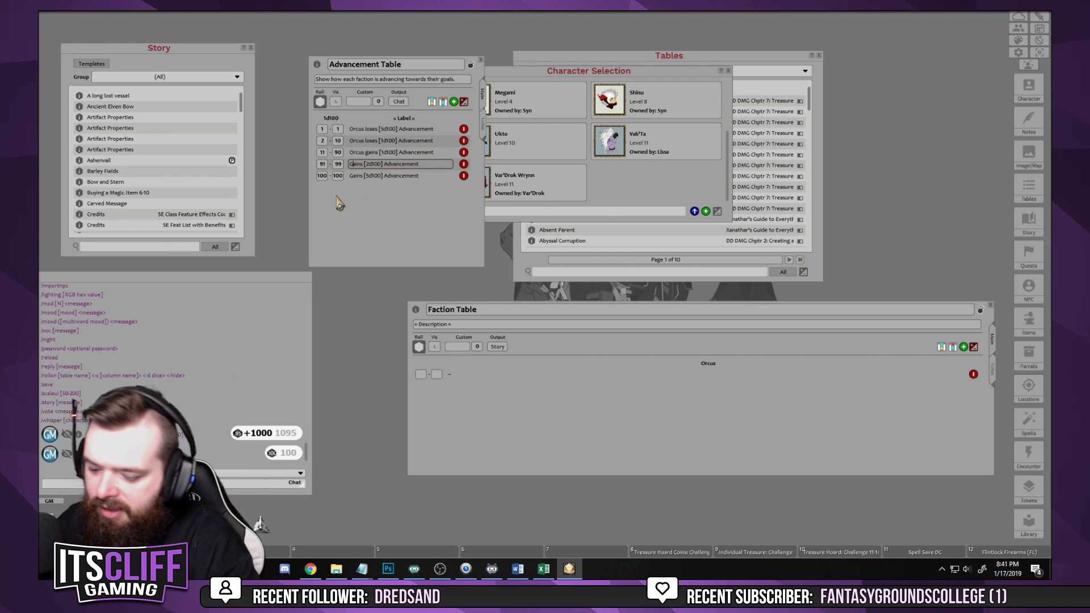
{"action": "key", "text": "Delete"}
{"action": "type", "text": "Orcus "}
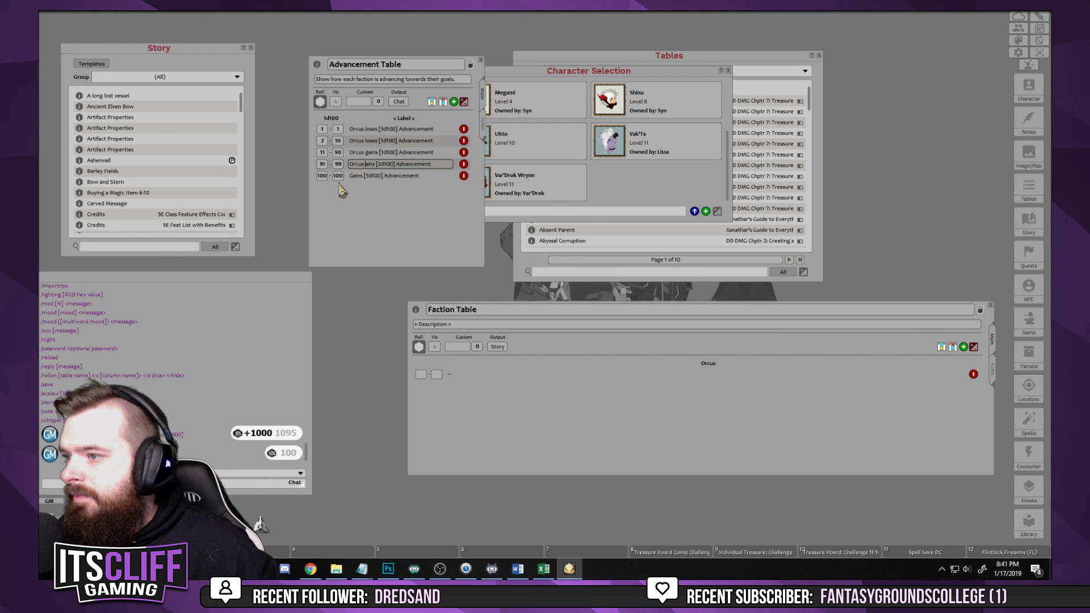
{"action": "type", "text": "g"}
{"action": "left_click", "coordinate": [350, 175]}
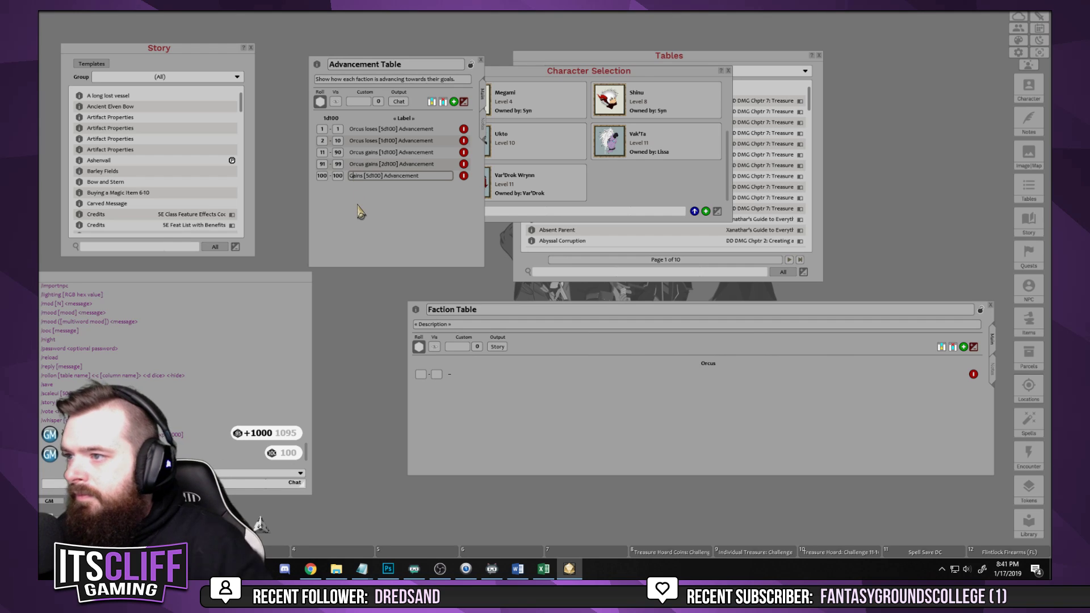
{"action": "key", "text": "Delete"}
{"action": "type", "text": "Orcus g"}
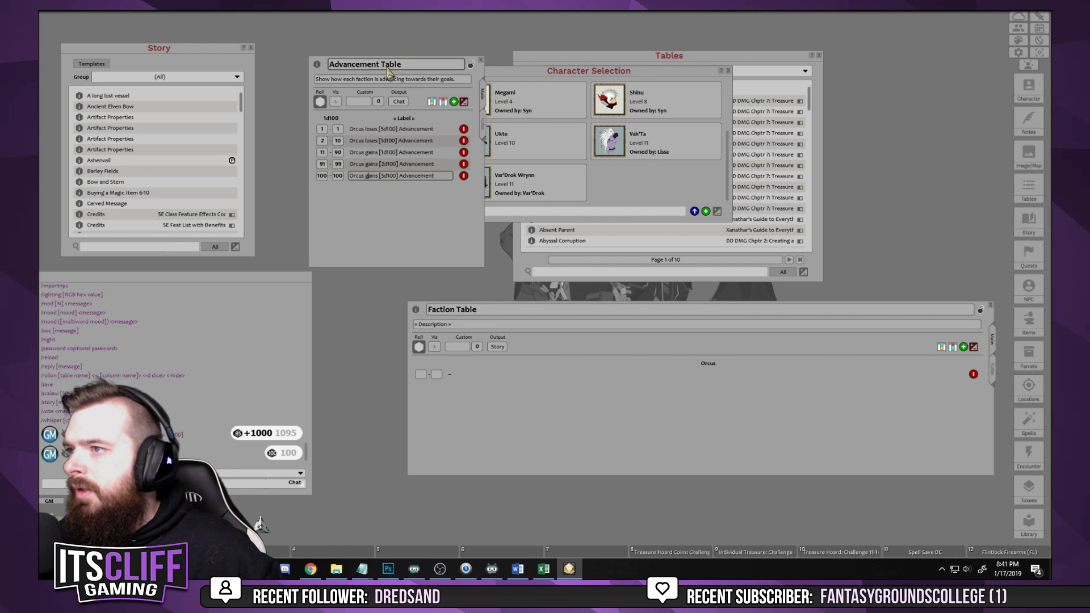
Rename the Advancement Table as "Advancement Table: Orcus" and lock it
{"action": "left_click_drag", "start_coordinate": [334, 66], "coordinate": [408, 67]}
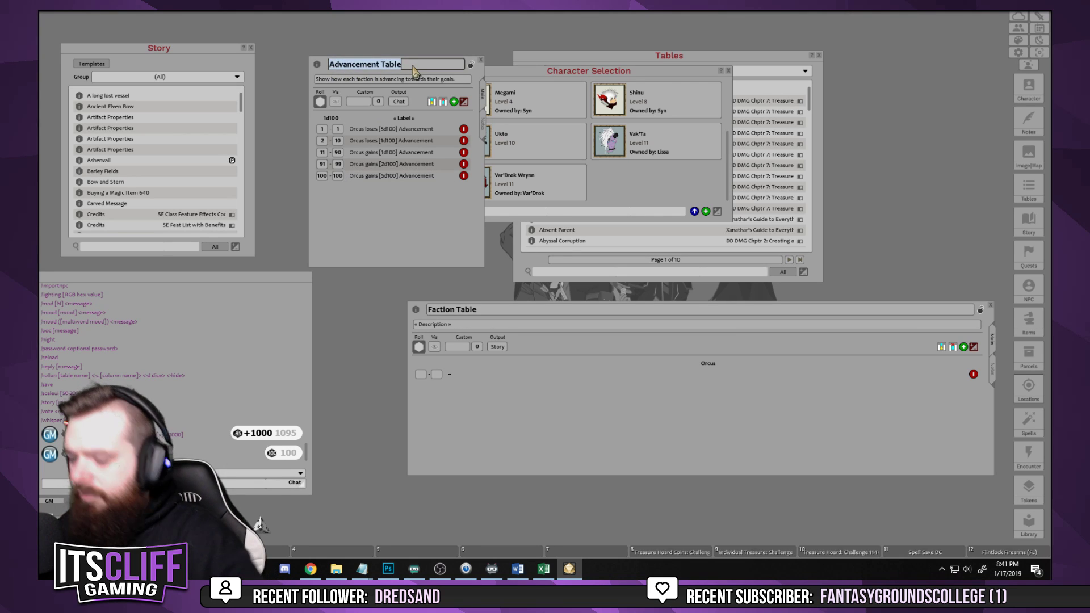
{"action": "type", "text": "Orcus A"}
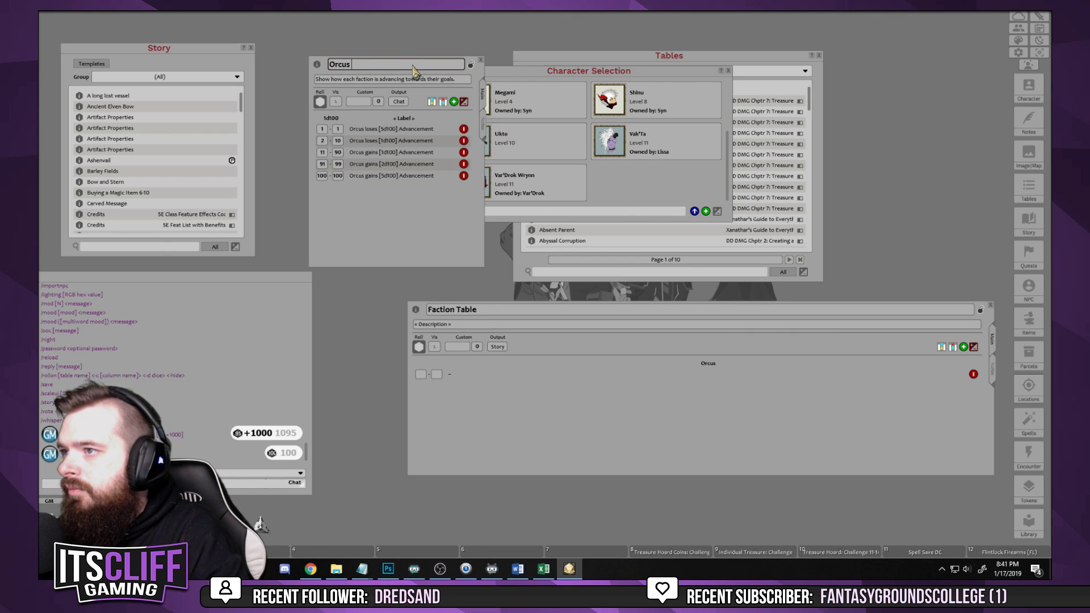
{"action": "key", "text": "BackSpace"}
{"action": "key", "text": "BackSpace"}
{"action": "key", "text": "BackSpace"}
{"action": "key", "text": "BackSpace"}
{"action": "key", "text": "BackSpace"}
{"action": "key", "text": "BackSpace"}
{"action": "type", "text": "Advancement Ta"}
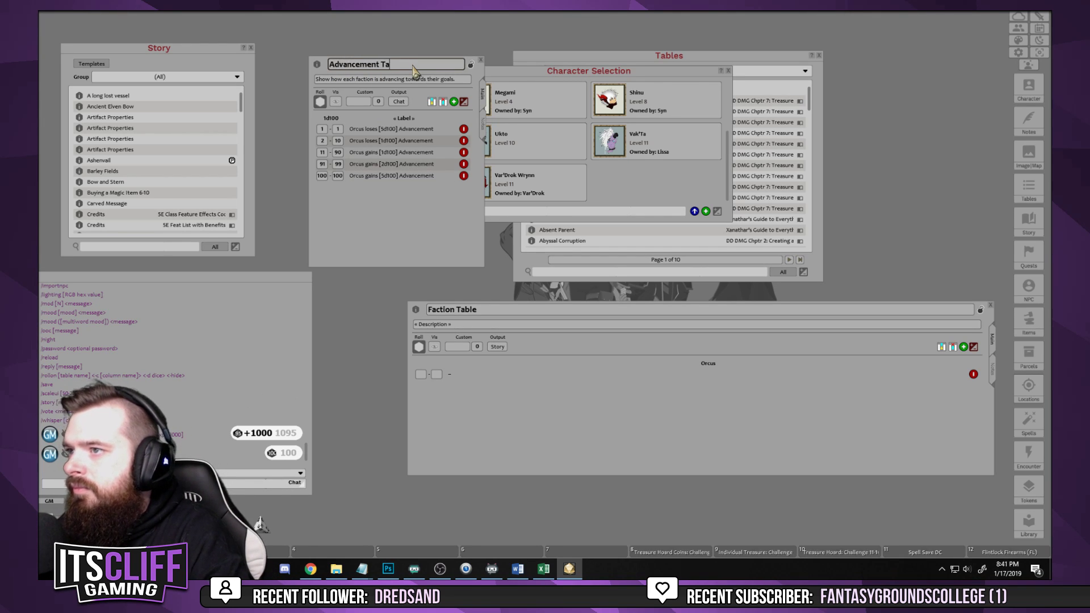
{"action": "type", "text": "ble: Orc"}
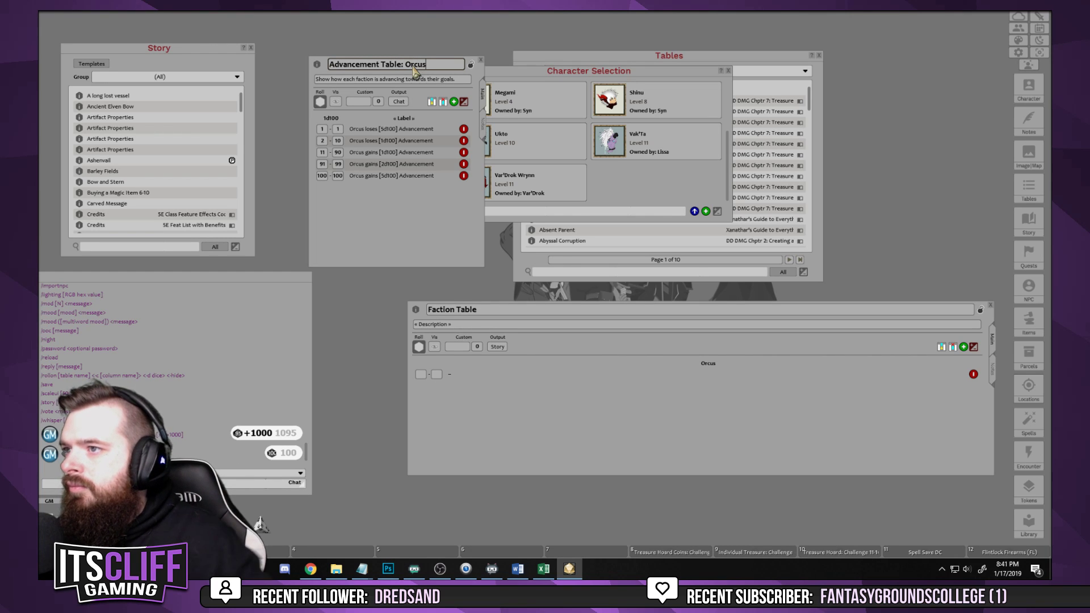
{"action": "type", "text": "us"}
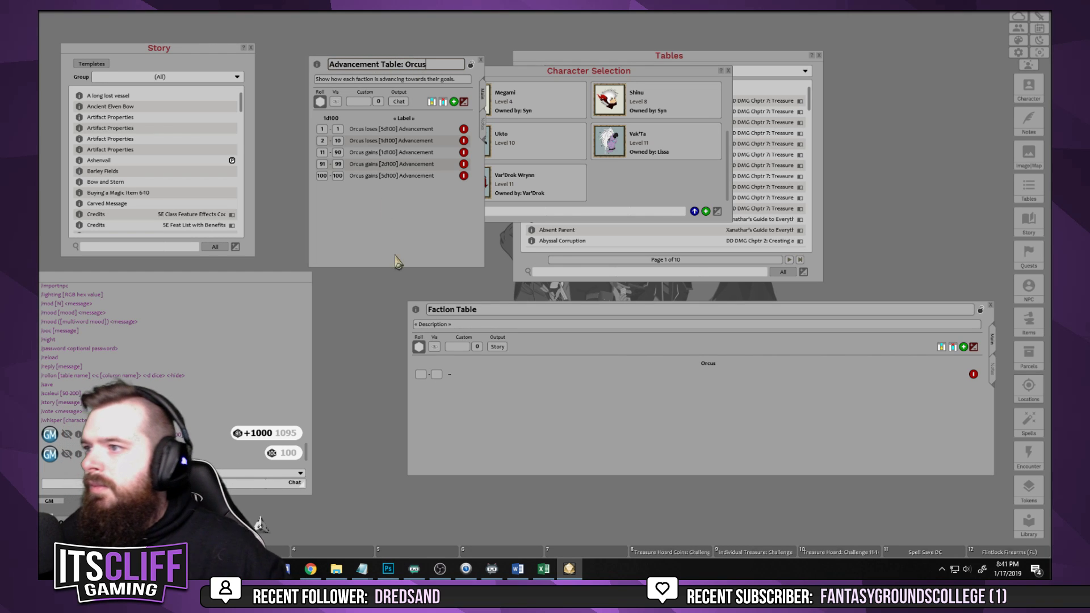
{"action": "left_click", "coordinate": [470, 64]}
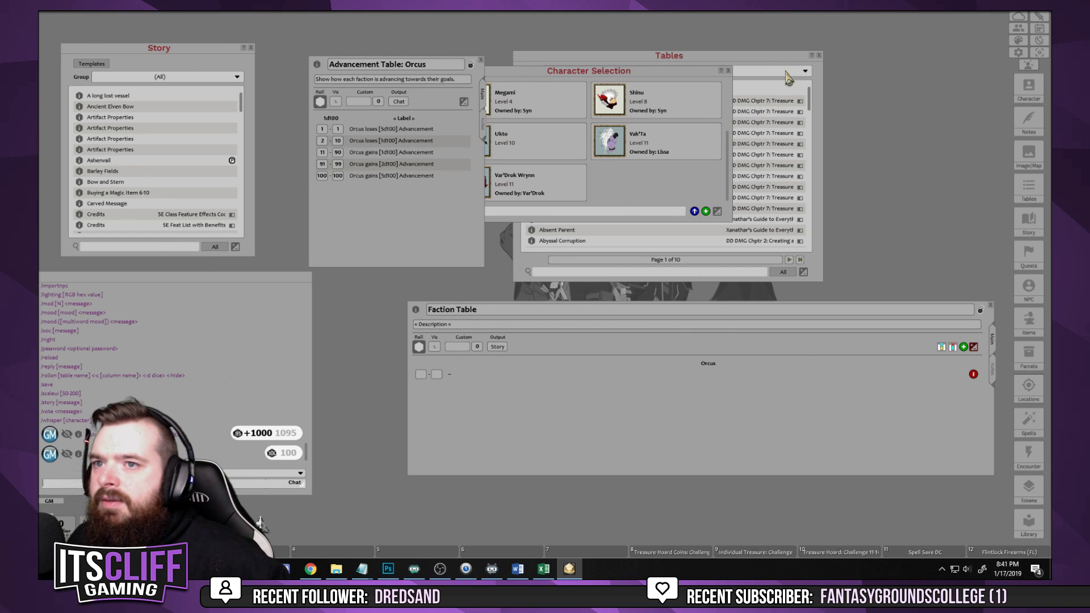
Clear space around the Tables list, filter it by "adva", and duplicate the Advancement Table: Orcus entry
{"action": "left_click_drag", "start_coordinate": [765, 57], "coordinate": [978, 36]}
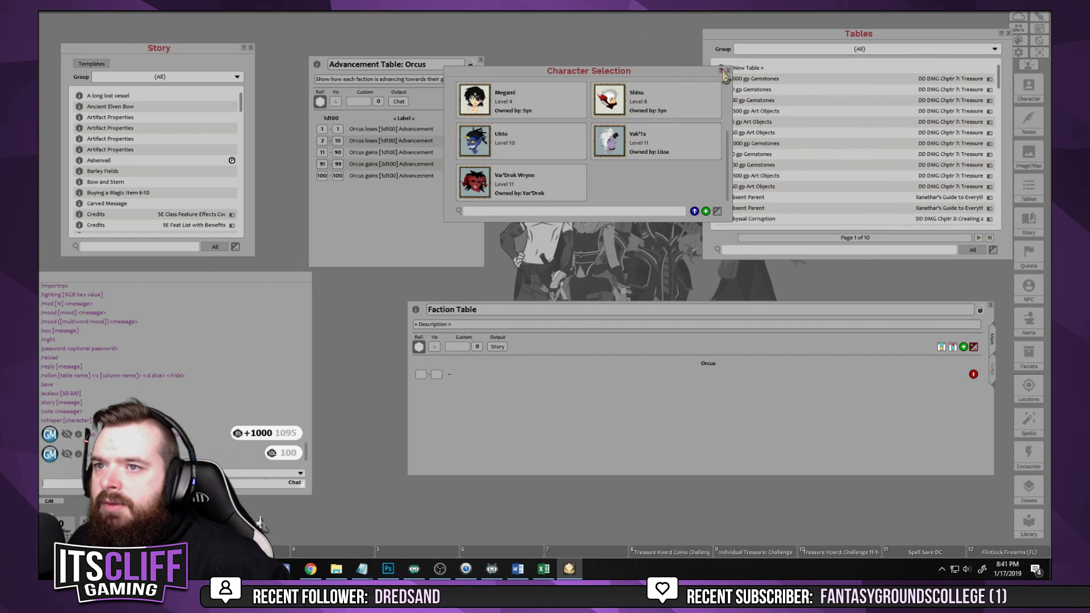
{"action": "left_click", "coordinate": [775, 251]}
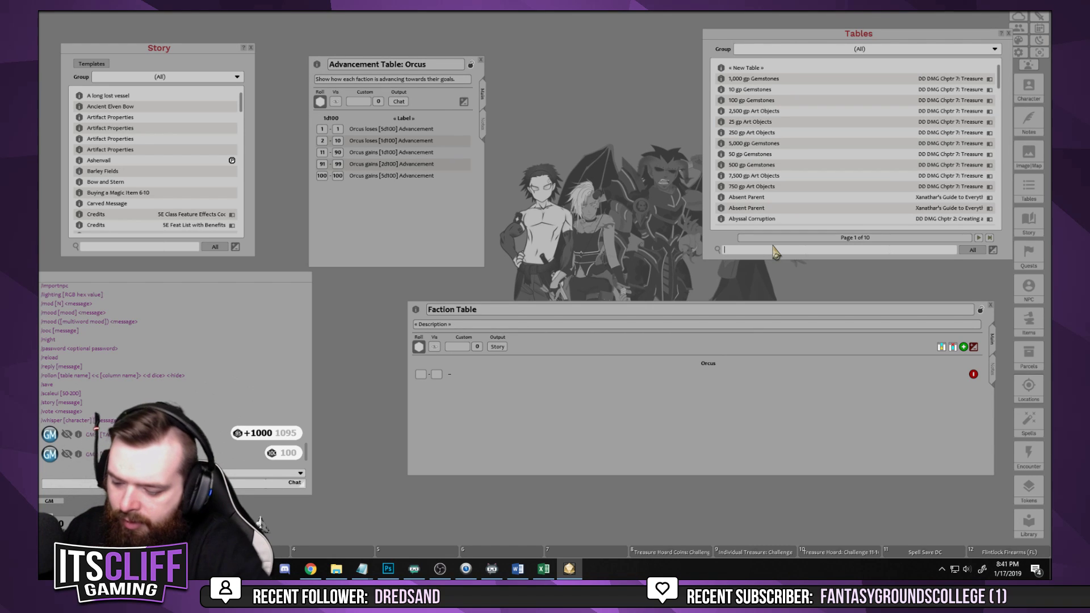
{"action": "type", "text": "adva"}
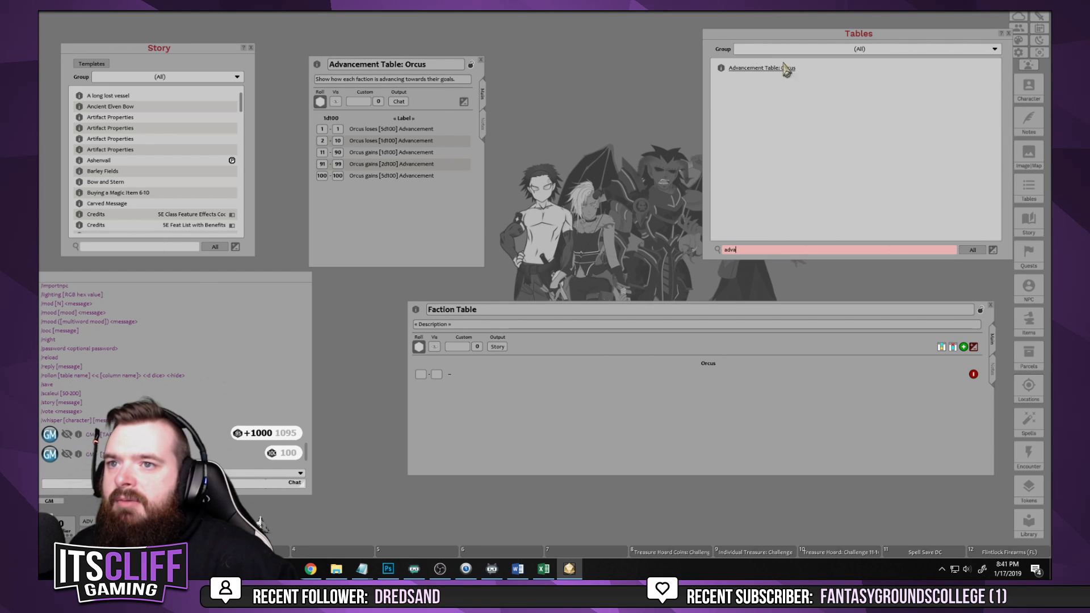
{"action": "left_click_drag", "start_coordinate": [749, 71], "coordinate": [813, 125]}
{"action": "left_click", "coordinate": [803, 82]}
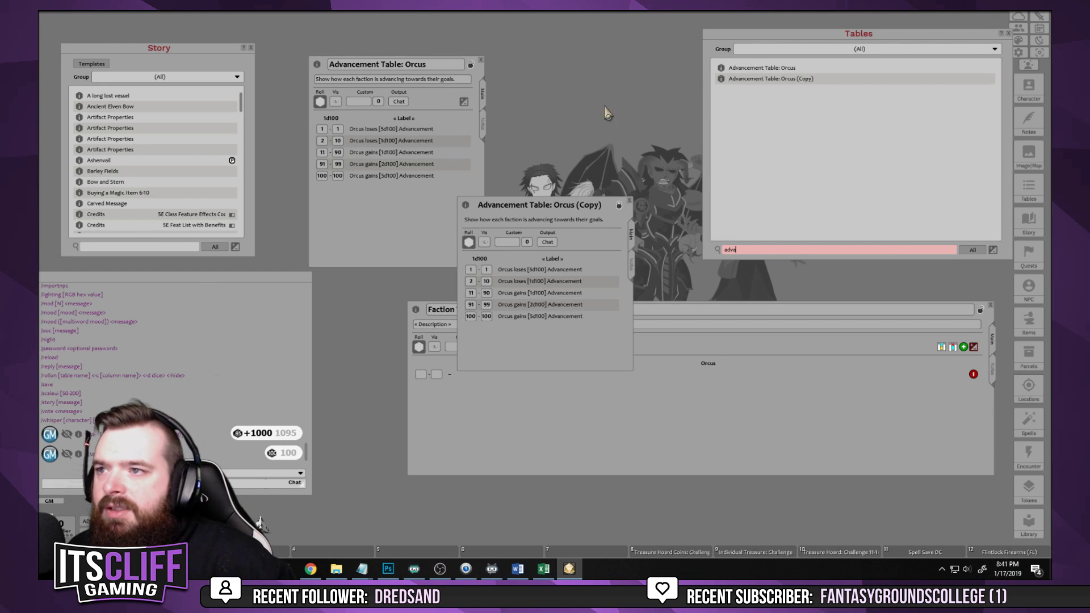
Place the copied table beside the original, unlock it and rename it "Advancement Table: Durien"
{"action": "left_click_drag", "start_coordinate": [604, 209], "coordinate": [630, 108]}
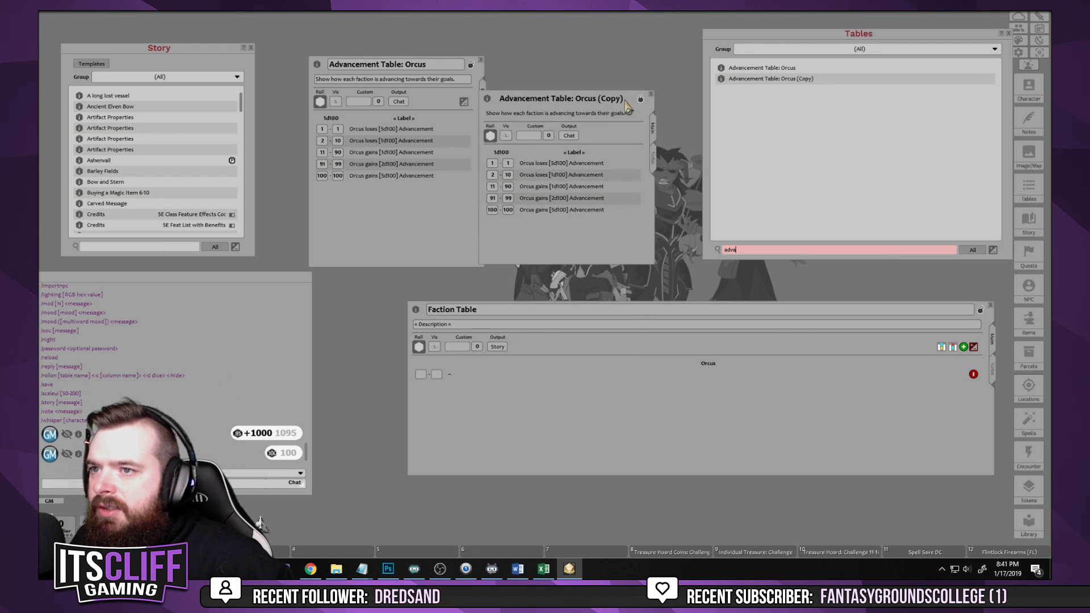
{"action": "left_click", "coordinate": [640, 98]}
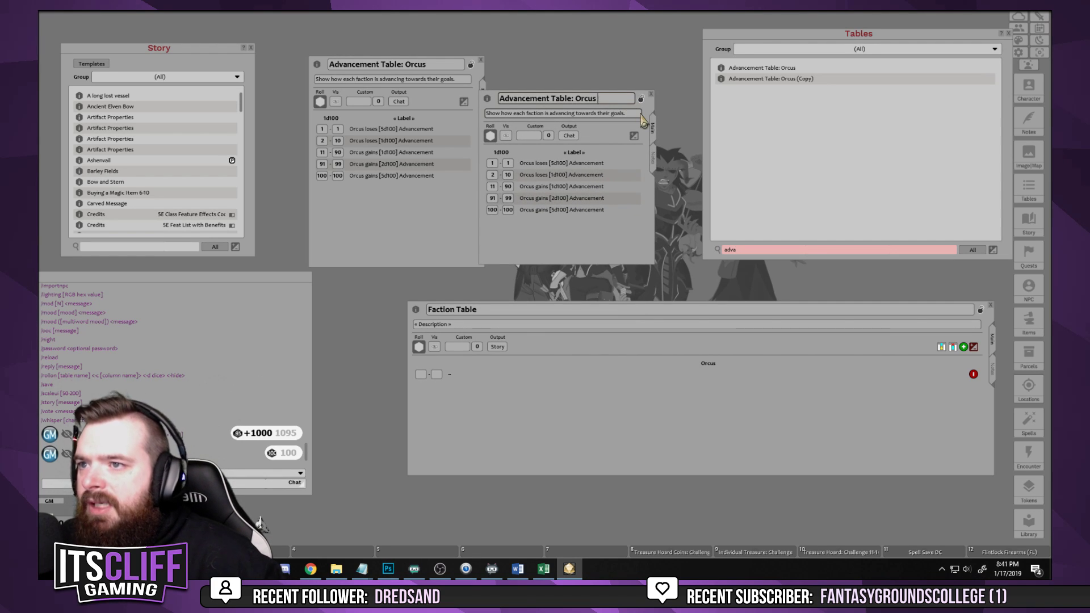
{"action": "type", "text": "Duri"}
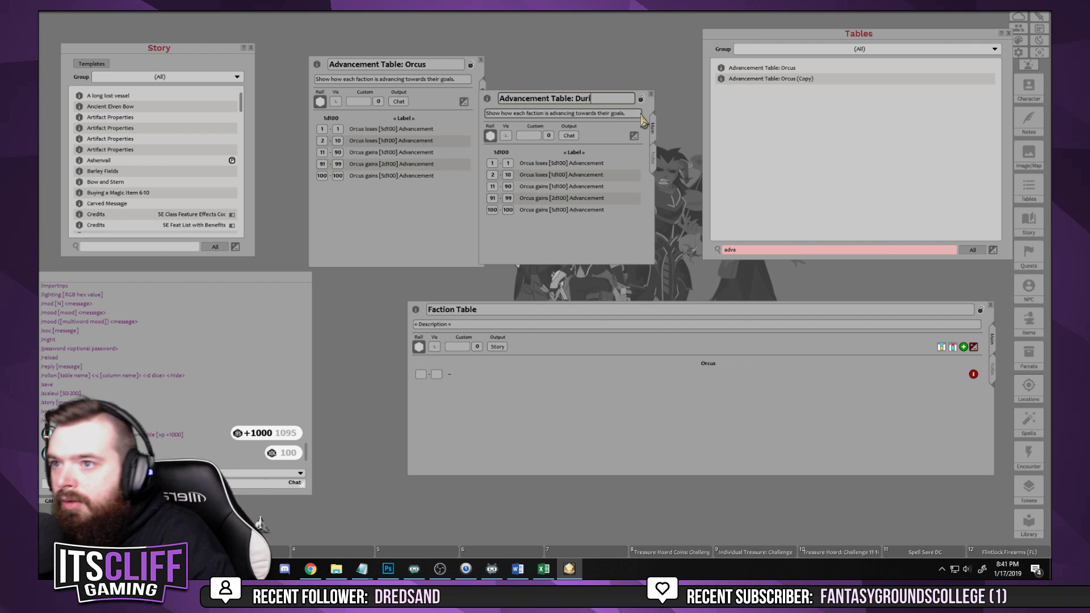
{"action": "type", "text": "en"}
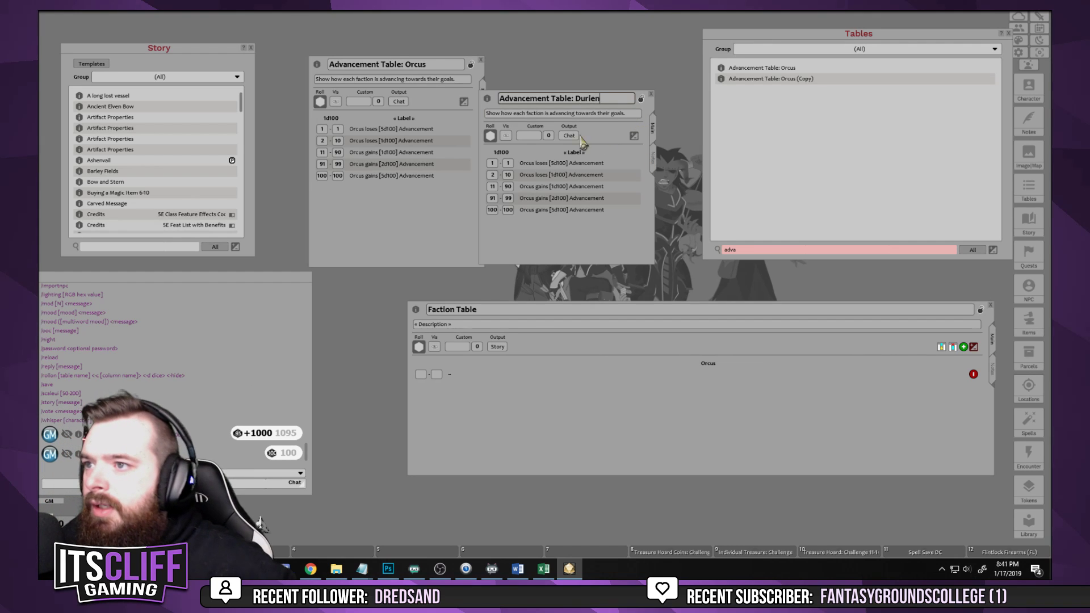
Reword the two loss results in the Durien table, rows 1 and 2–10, to begin with "Durien loses"
{"action": "left_click", "coordinate": [534, 165]}
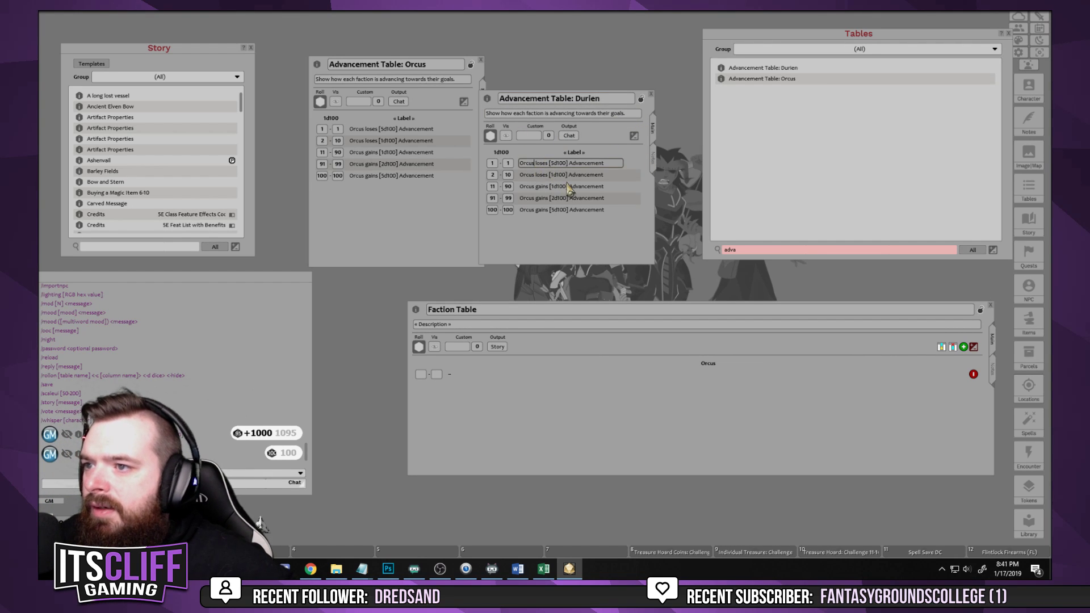
{"action": "type", "text": "Du"}
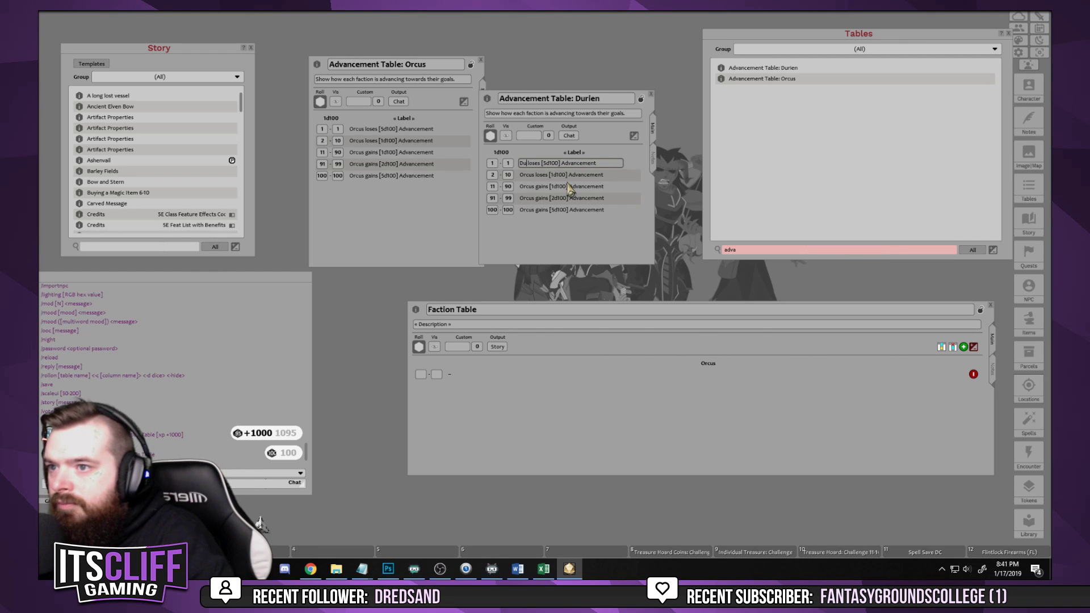
{"action": "type", "text": "rien"}
{"action": "left_click", "coordinate": [534, 176]}
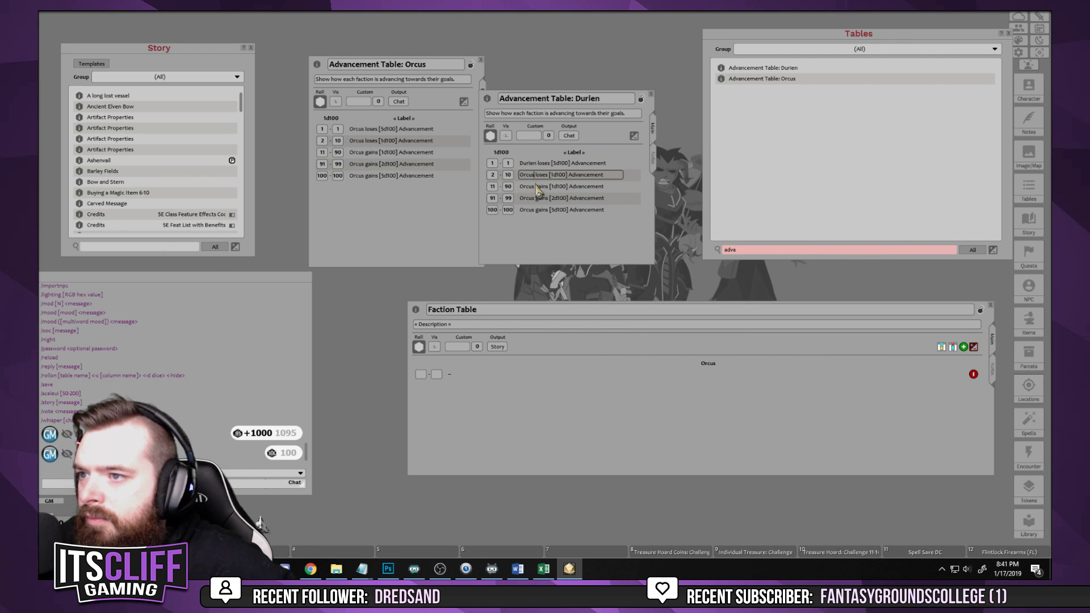
{"action": "key", "text": "Delete"}
{"action": "key", "text": "BackSpace"}
{"action": "key", "text": "BackSpace"}
{"action": "key", "text": "BackSpace"}
{"action": "key", "text": "BackSpace"}
{"action": "type", "text": "Dur"}
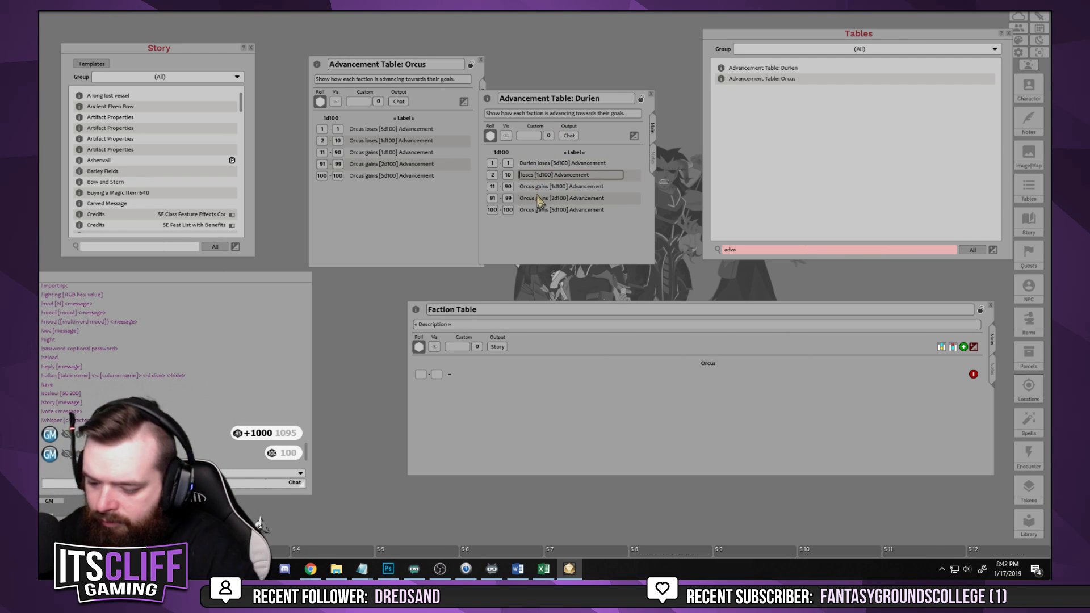
{"action": "type", "text": "ien"}
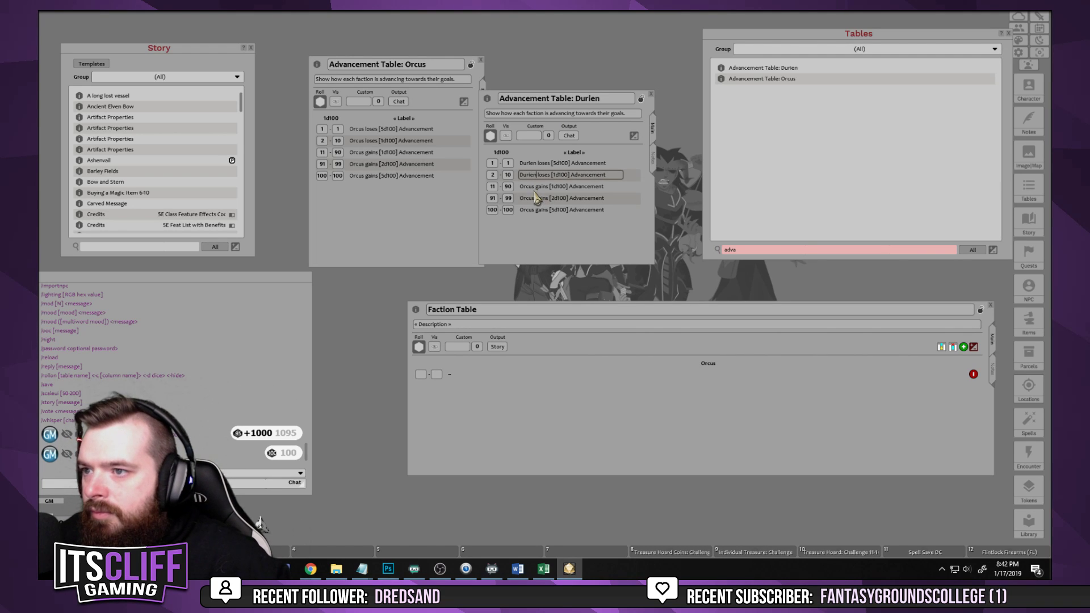
Reword the gain results in the Durien table, rows 11–90, 91–99 and 100, to begin with "Durien gains", and lock the table
{"action": "double_click", "coordinate": [528, 175]}
{"action": "key", "text": "ctrl+c"}
{"action": "double_click", "coordinate": [529, 187]}
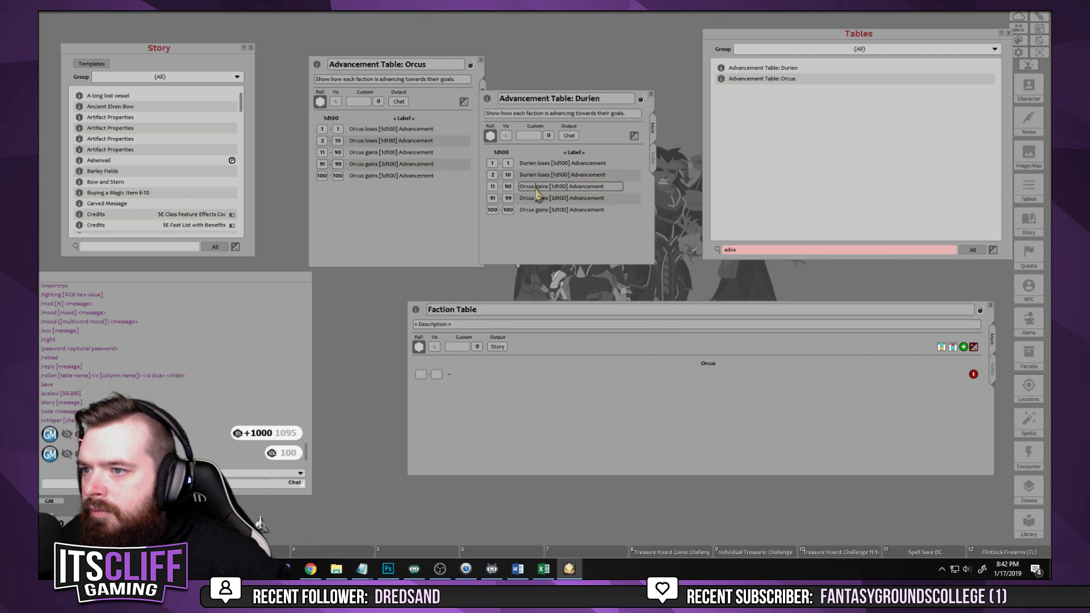
{"action": "key", "text": "ctrl+v"}
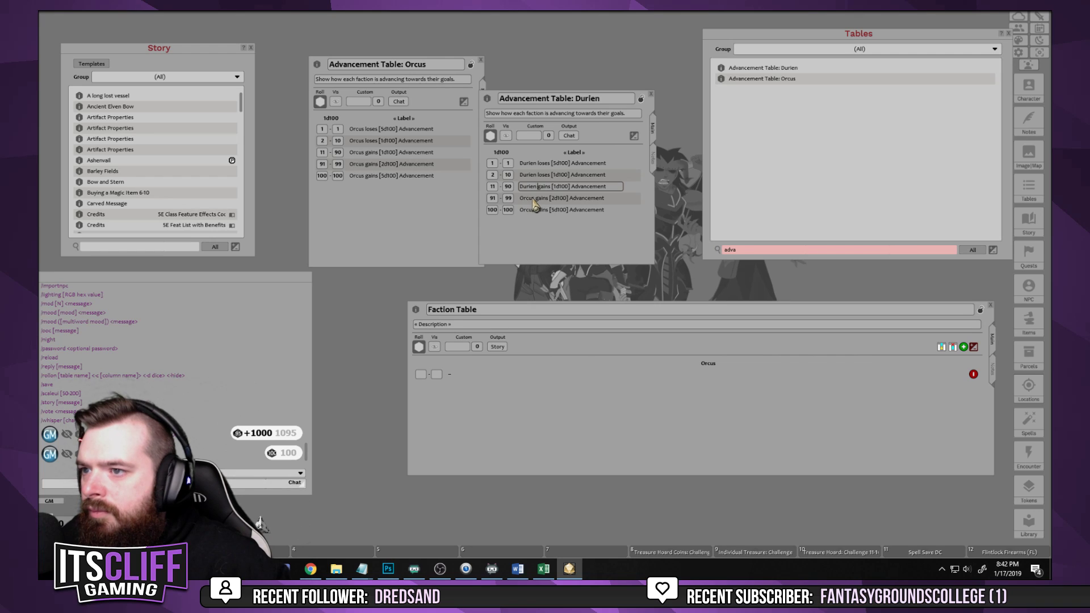
{"action": "left_click", "coordinate": [533, 198]}
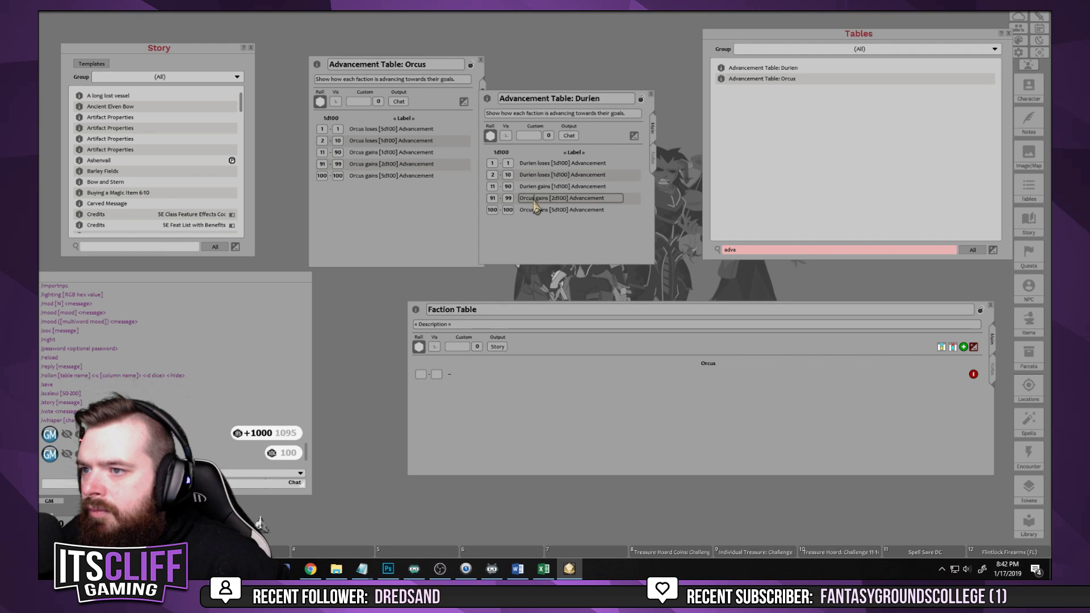
{"action": "double_click", "coordinate": [531, 198]}
{"action": "key", "text": "ctrl+v"}
{"action": "left_click", "coordinate": [535, 210]}
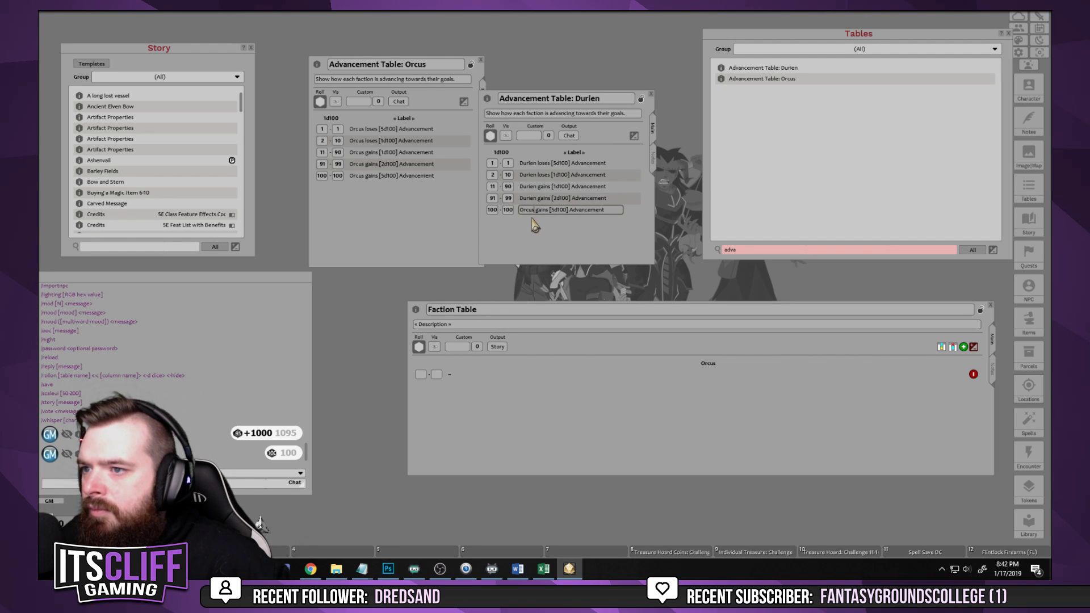
{"action": "double_click", "coordinate": [526, 211]}
{"action": "key", "text": "ctrl+v"}
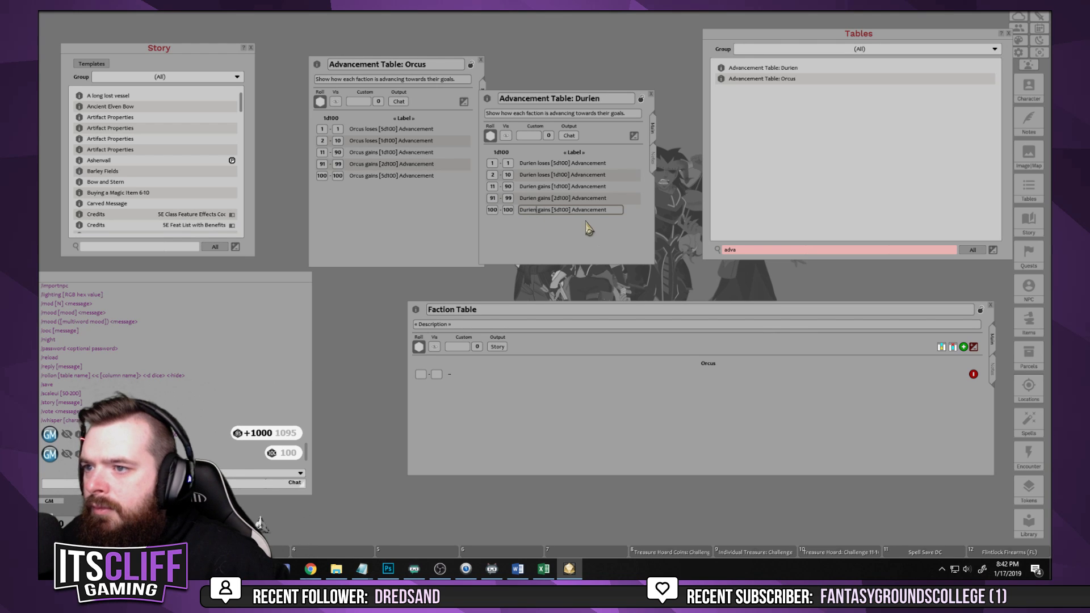
{"action": "left_click", "coordinate": [641, 99]}
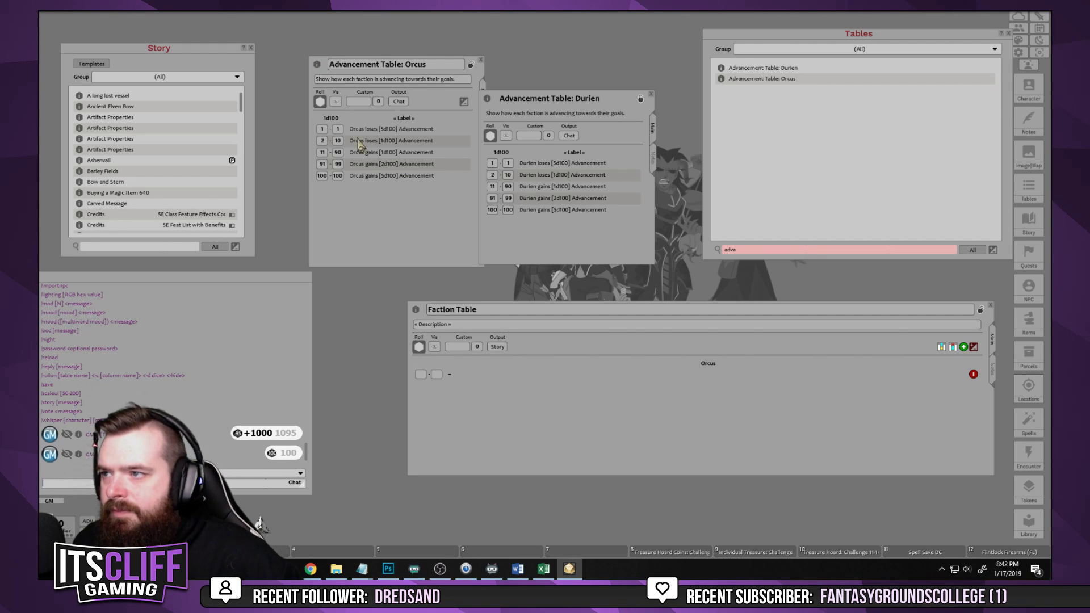
Add a Durien column to the Faction Table and link the Orcus and Durien Advancement Tables in their matching columns of the blank row
{"action": "left_click", "coordinate": [943, 347]}
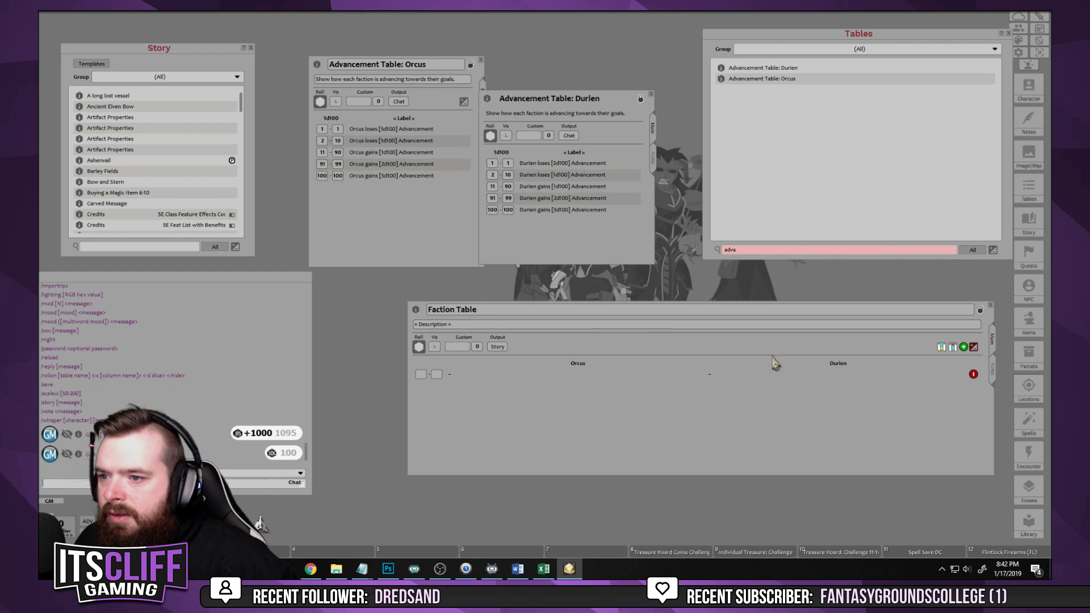
{"action": "left_click_drag", "start_coordinate": [317, 69], "coordinate": [582, 375]}
{"action": "left_click_drag", "start_coordinate": [491, 103], "coordinate": [858, 380]}
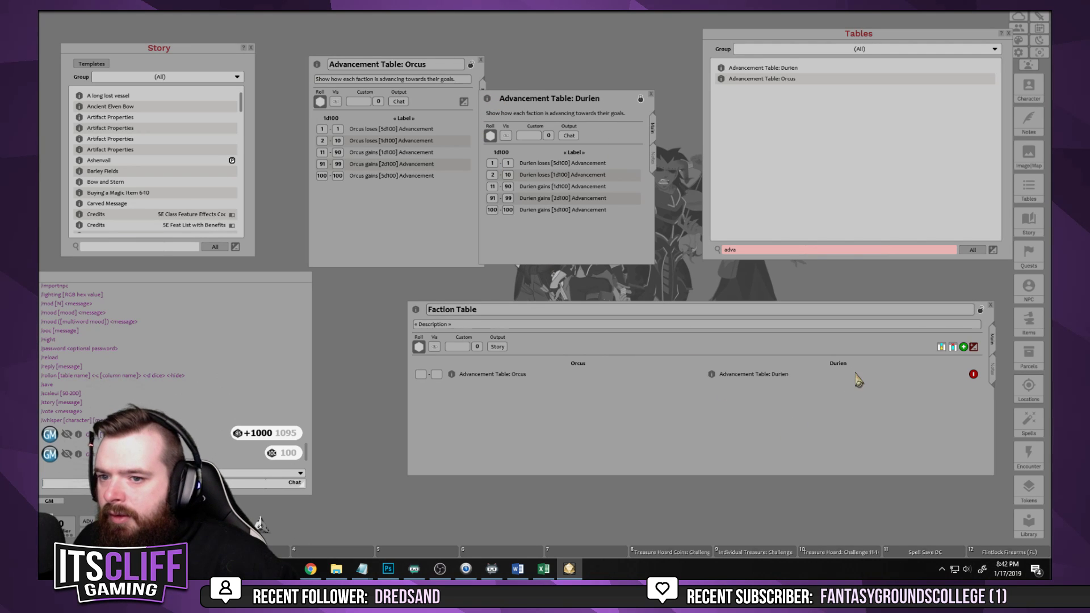
Test the Faction Table with a roll, close the result and delete its entry from the Story list
{"action": "left_click", "coordinate": [419, 347]}
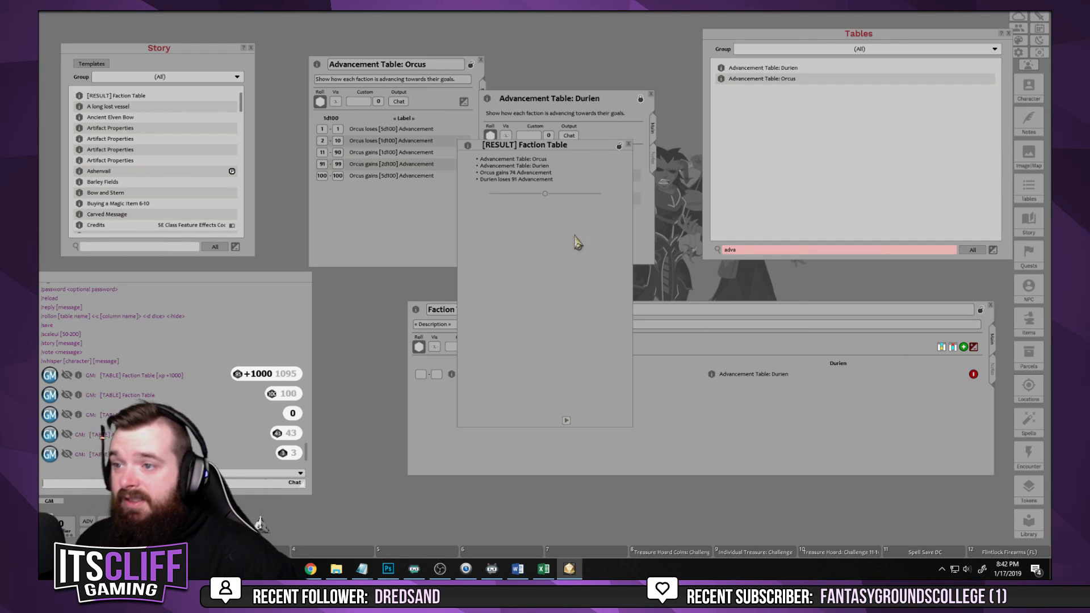
{"action": "left_click", "coordinate": [629, 144]}
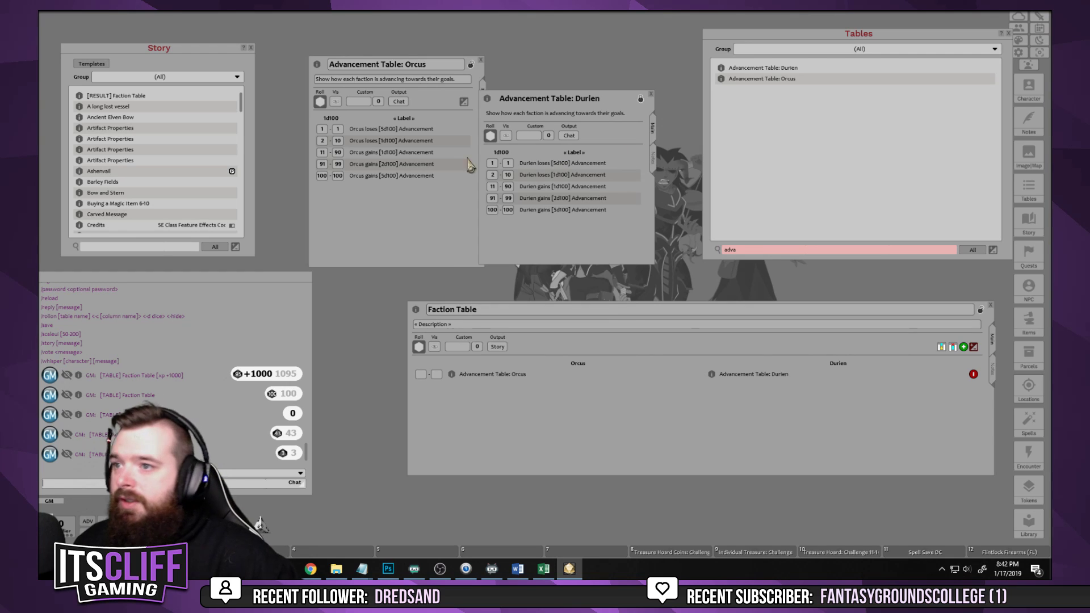
{"action": "right_click", "coordinate": [136, 95]}
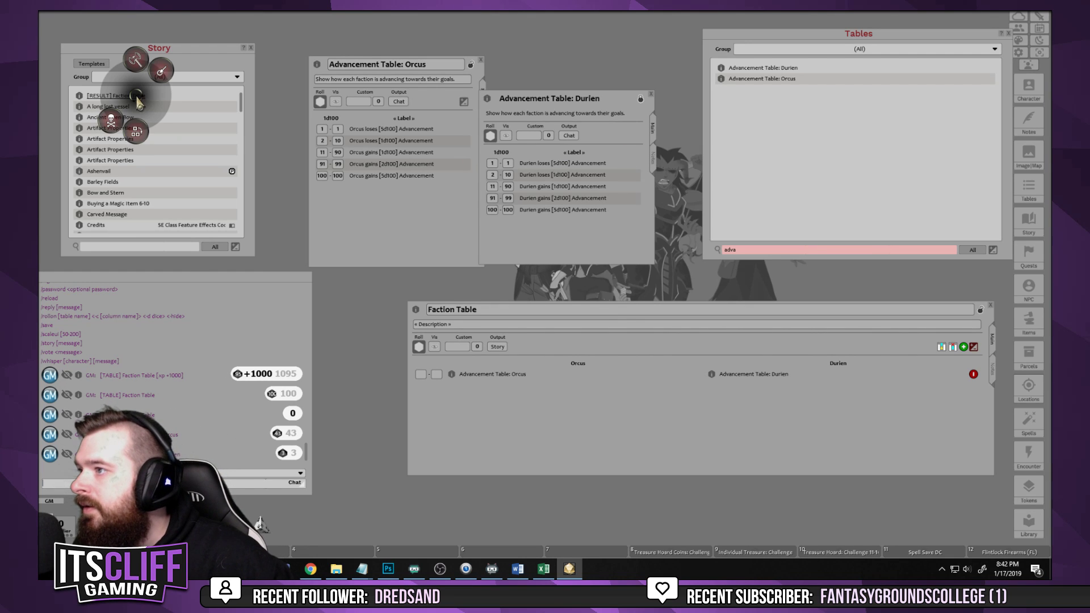
{"action": "left_click", "coordinate": [111, 121]}
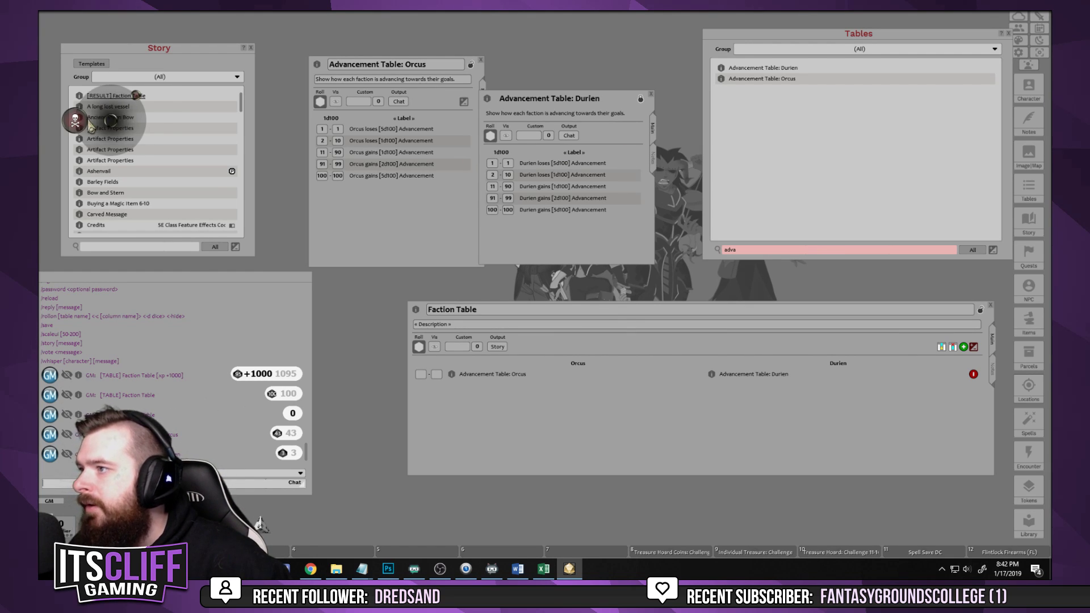
{"action": "left_click", "coordinate": [89, 127]}
Line up the Orcus and Durien tables side by side, roll the Faction Table again and close its result
{"action": "left_click_drag", "start_coordinate": [391, 224], "coordinate": [371, 214]}
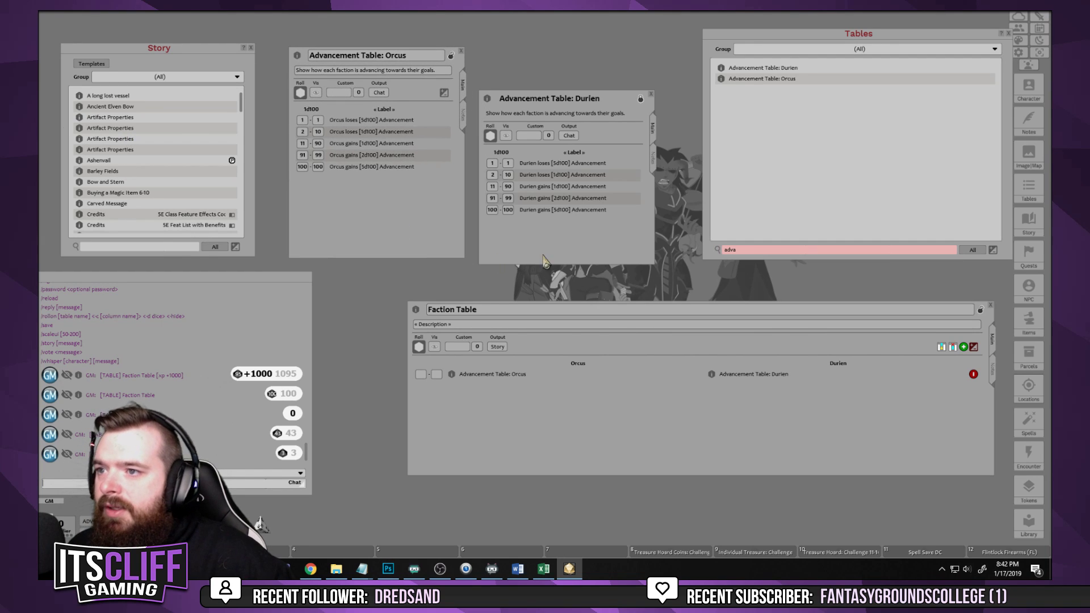
{"action": "left_click_drag", "start_coordinate": [536, 248], "coordinate": [531, 205]}
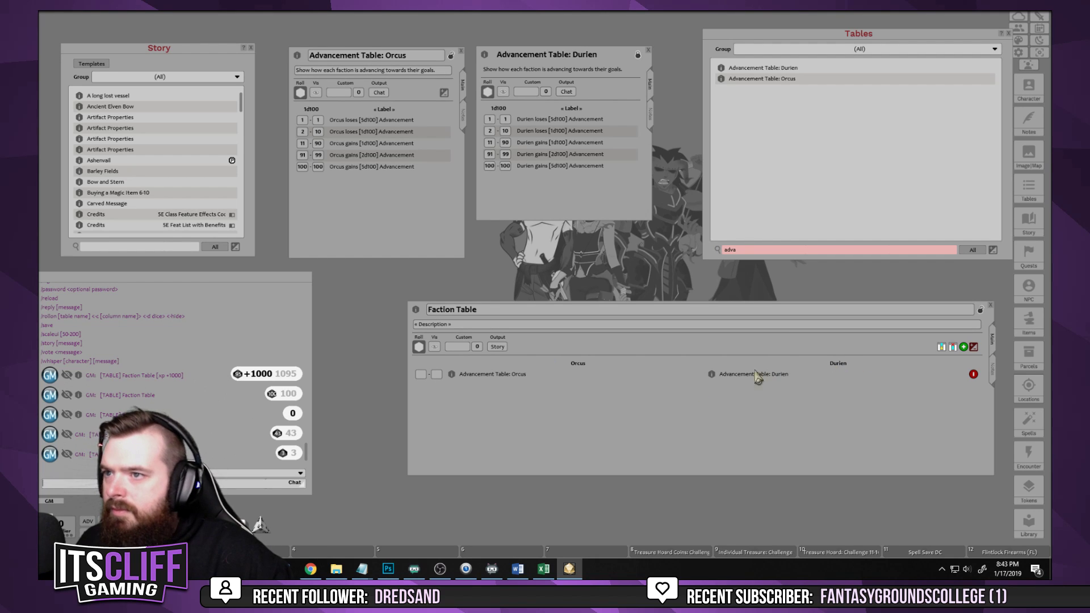
{"action": "left_click", "coordinate": [419, 347]}
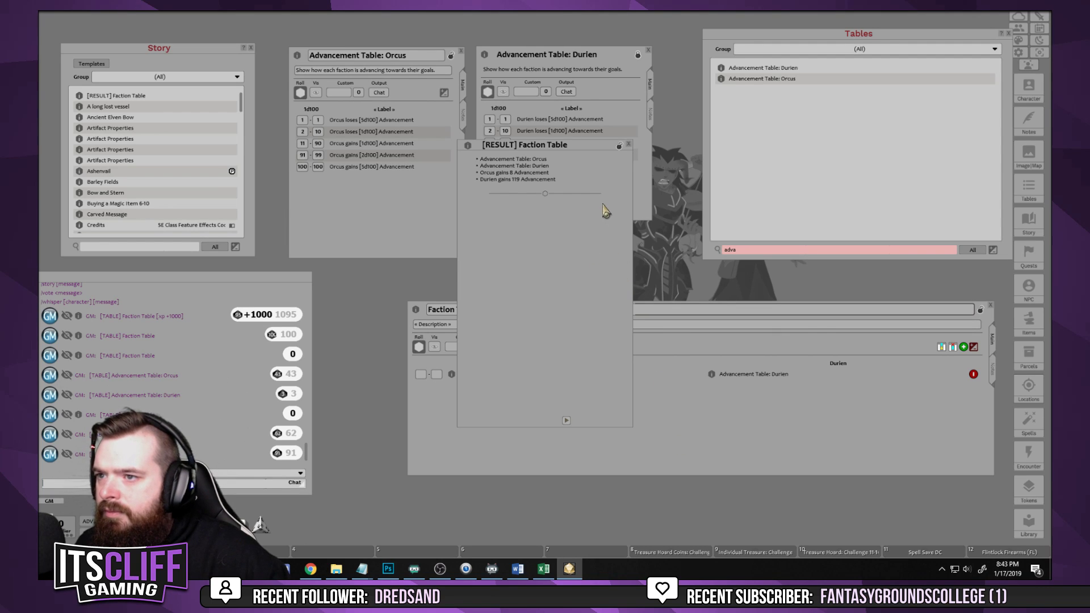
{"action": "left_click", "coordinate": [629, 145]}
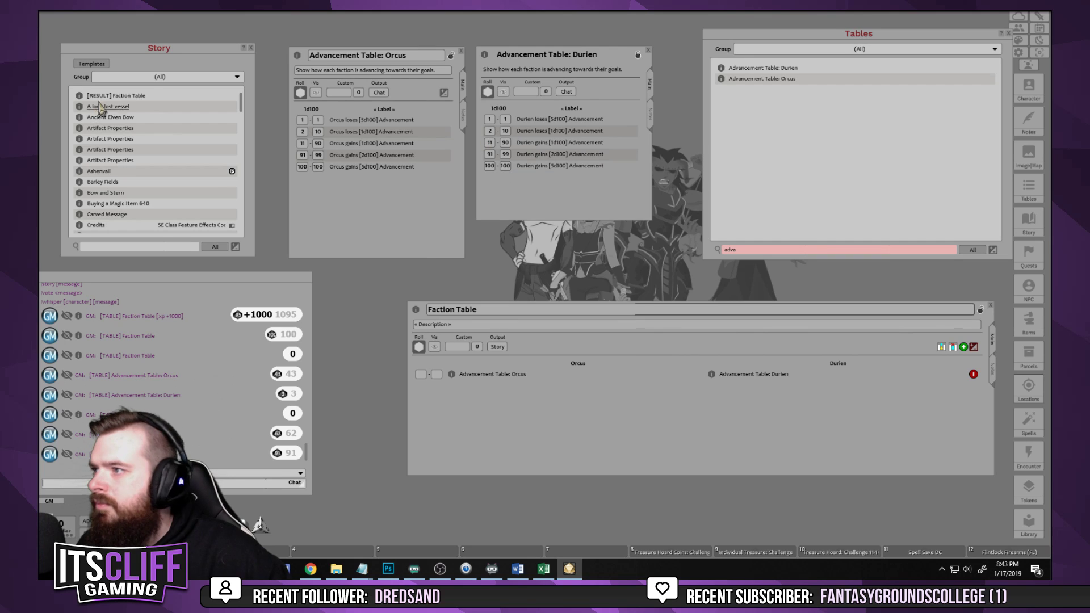
Delete the Faction Table result from the Story list
{"action": "right_click", "coordinate": [120, 95]}
{"action": "left_click", "coordinate": [94, 117]}
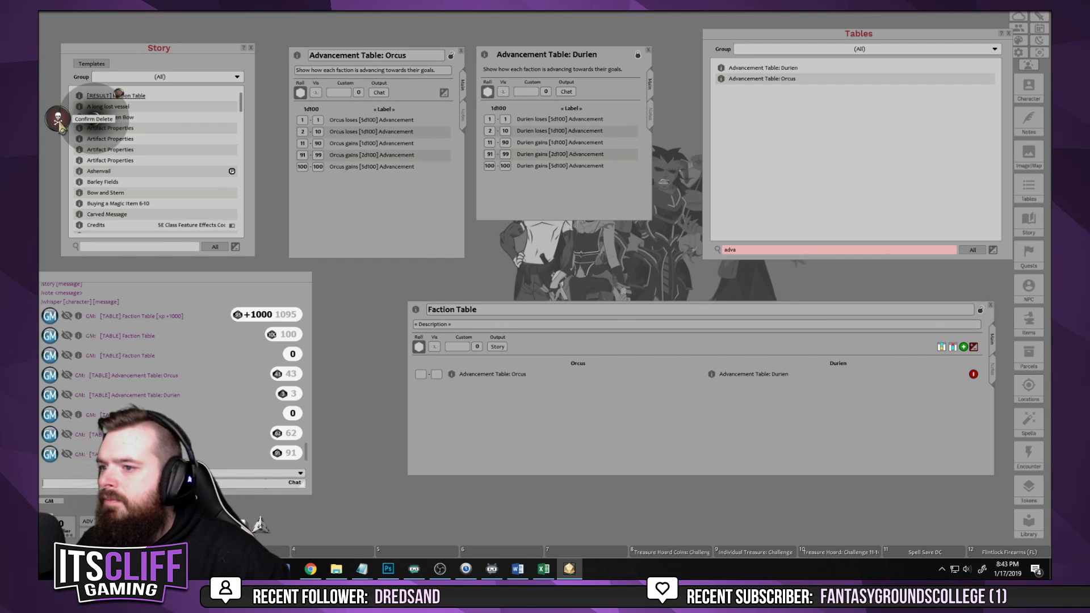
{"action": "left_click", "coordinate": [59, 122]}
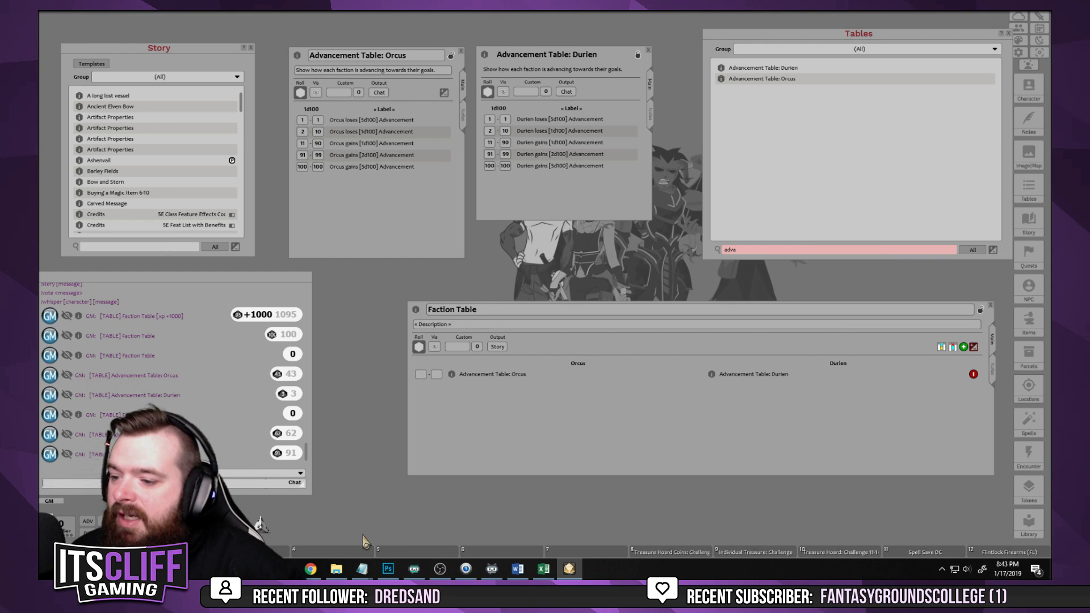
Switch to Excel and open the recent XP.xlsx workbook from the D&D documents folder
{"action": "left_click", "coordinate": [543, 568]}
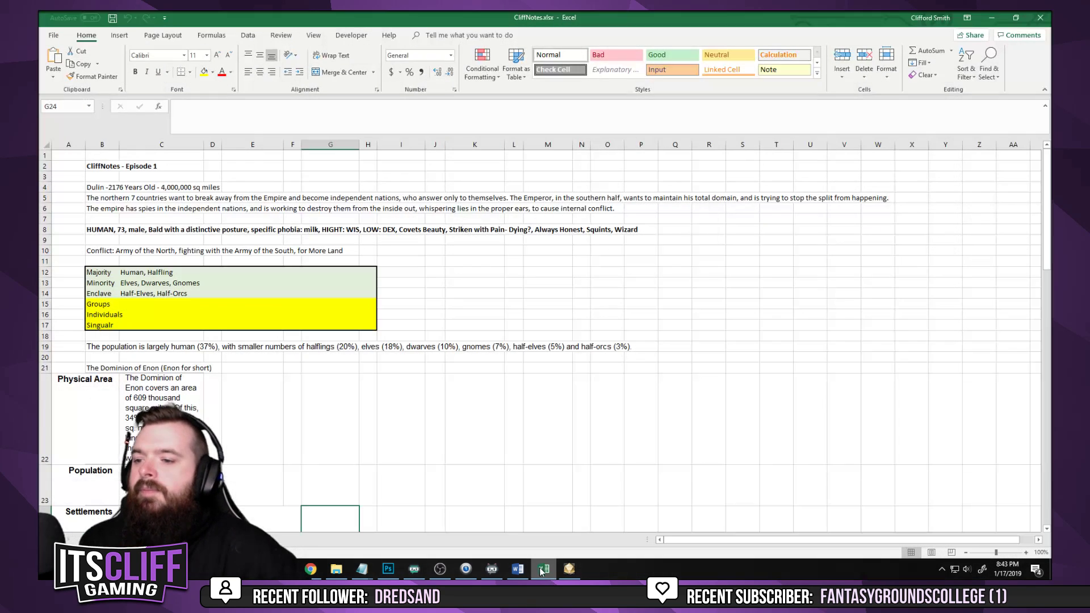
{"action": "left_click", "coordinate": [53, 35]}
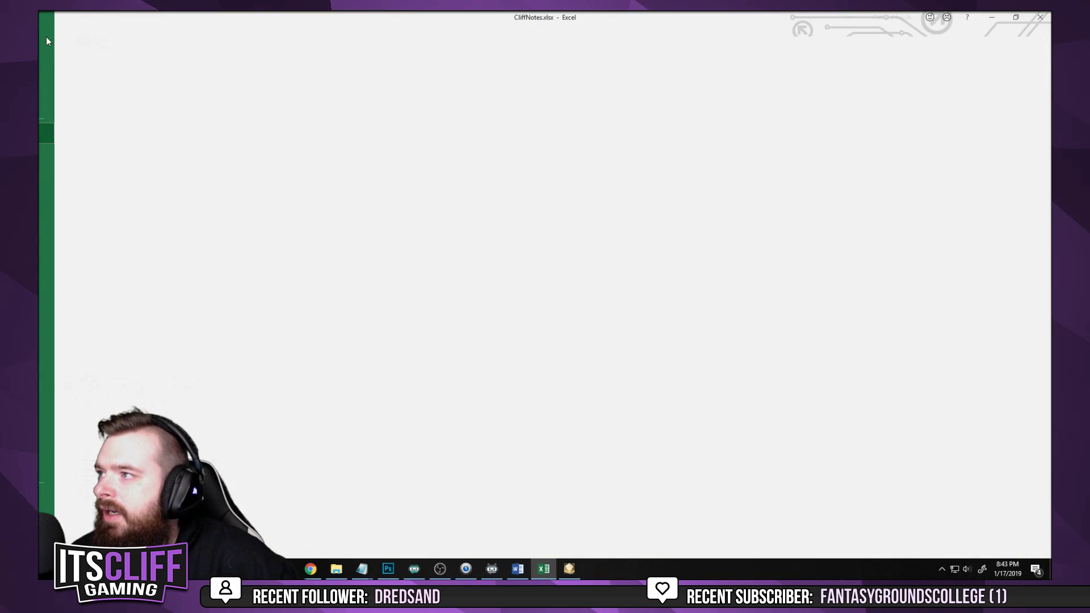
{"action": "left_click", "coordinate": [68, 105]}
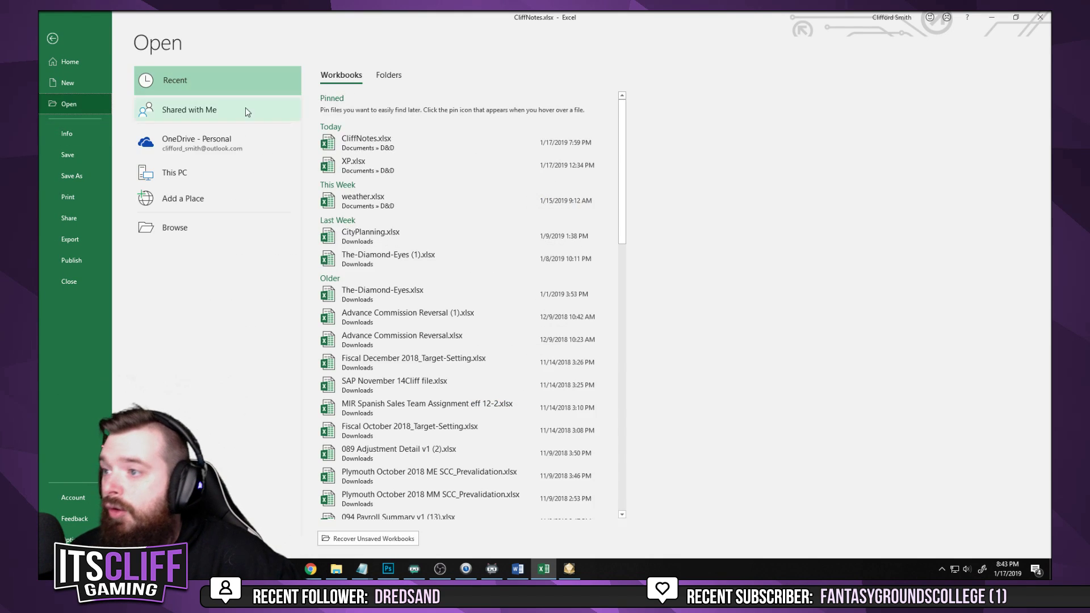
{"action": "left_click", "coordinate": [417, 143]}
{"action": "left_click", "coordinate": [53, 36]}
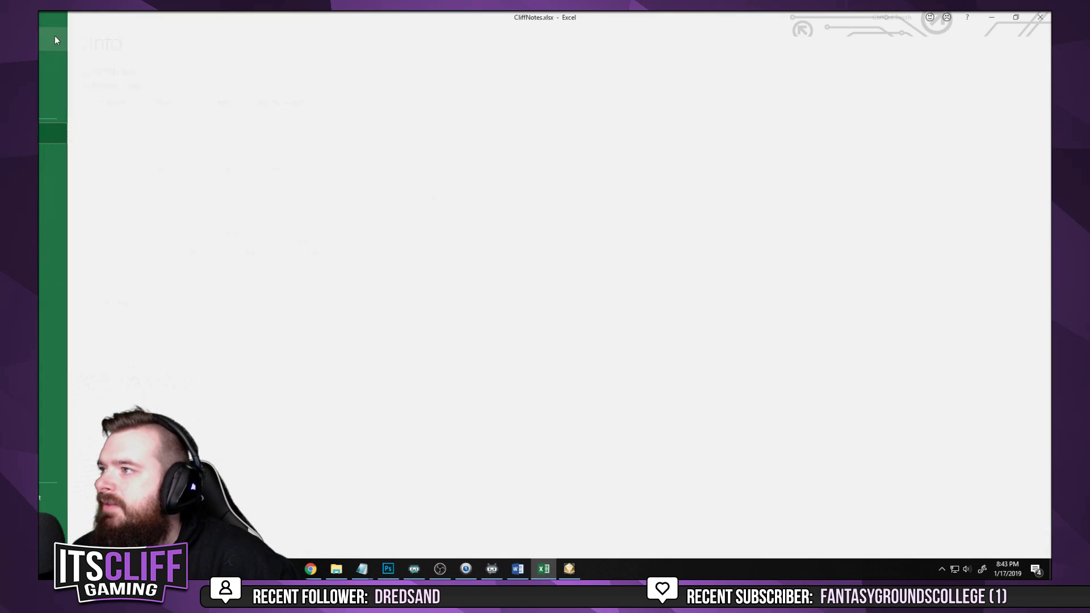
{"action": "left_click", "coordinate": [66, 106]}
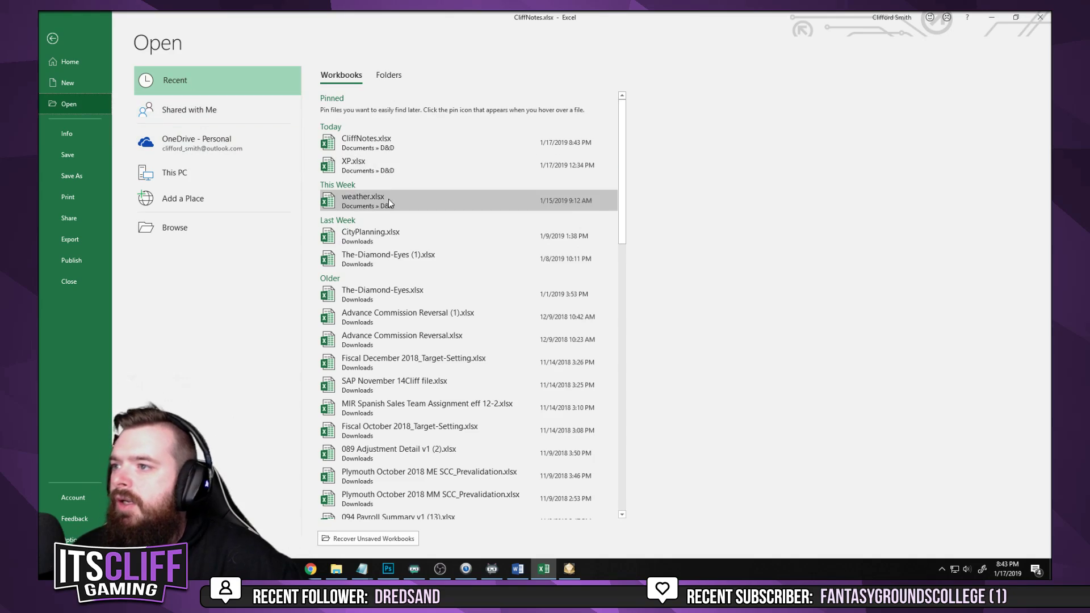
{"action": "left_click", "coordinate": [386, 163]}
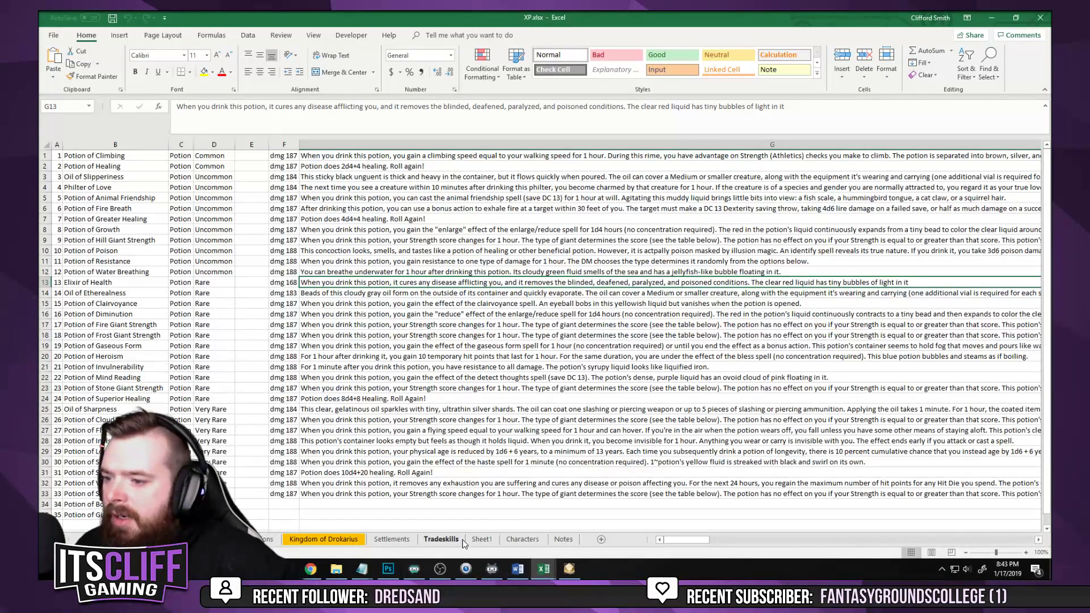
Look through the Notes, Characters, Sheet1 and Tradeskills sheets for the campaign's faction list
{"action": "left_click", "coordinate": [563, 539]}
{"action": "left_click", "coordinate": [522, 540]}
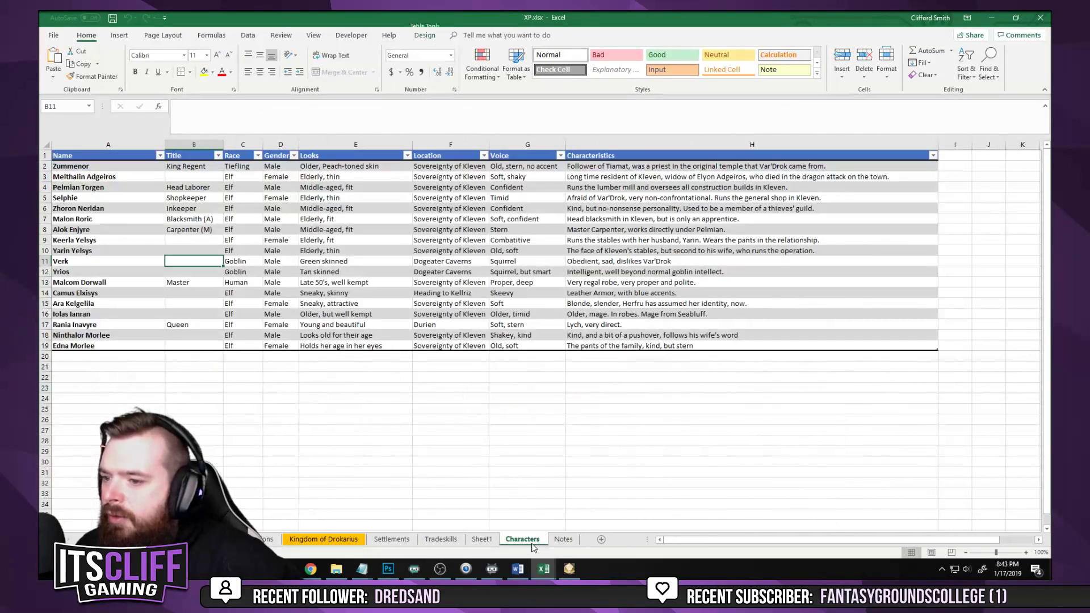
{"action": "left_click", "coordinate": [482, 540]}
{"action": "left_click", "coordinate": [285, 326]}
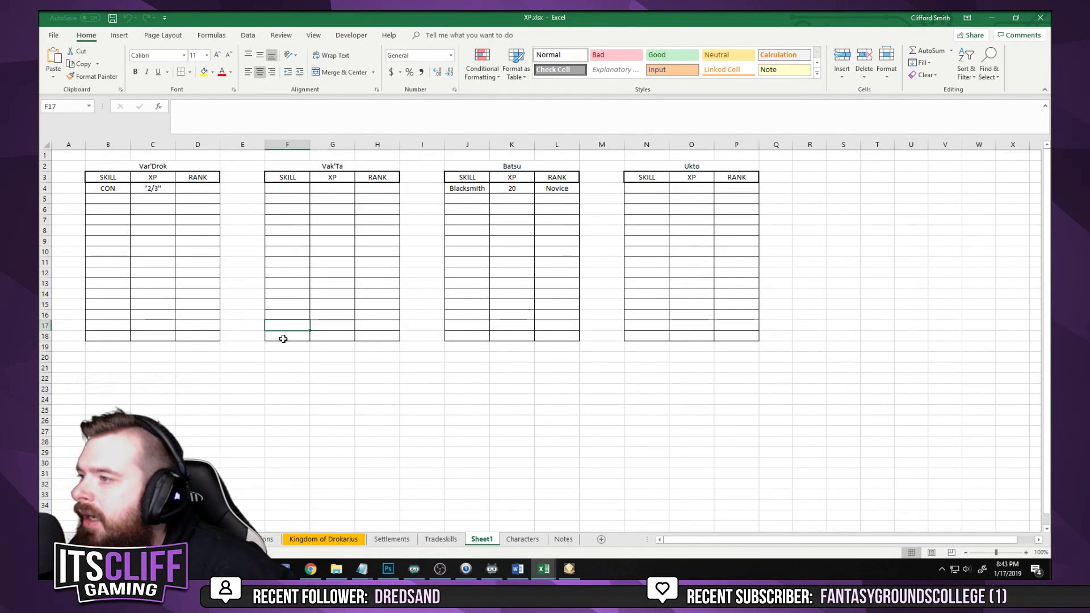
{"action": "left_click", "coordinate": [150, 190]}
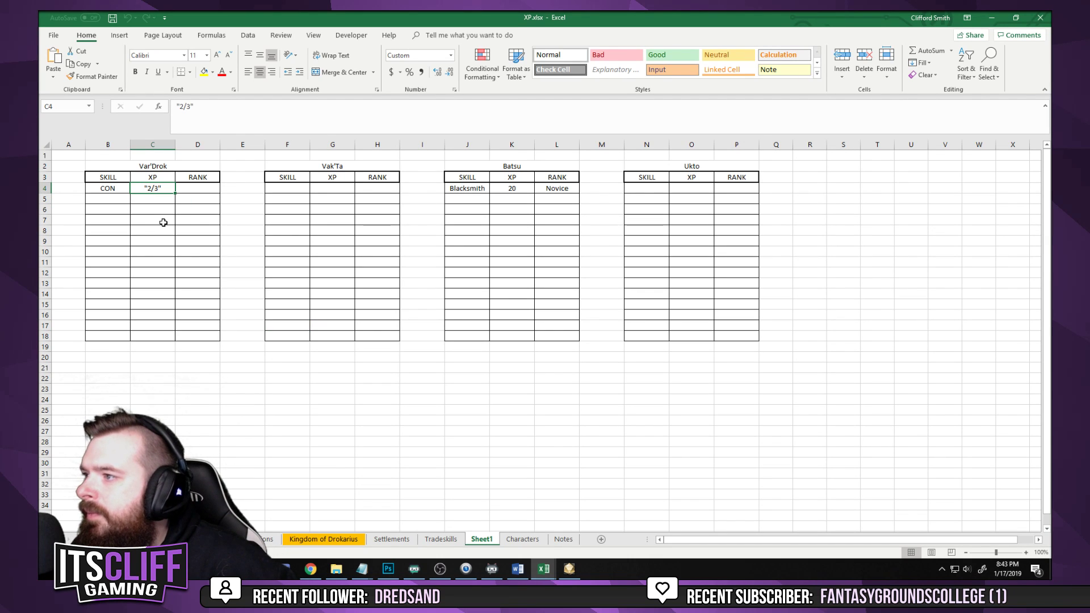
{"action": "right_click", "coordinate": [566, 539]}
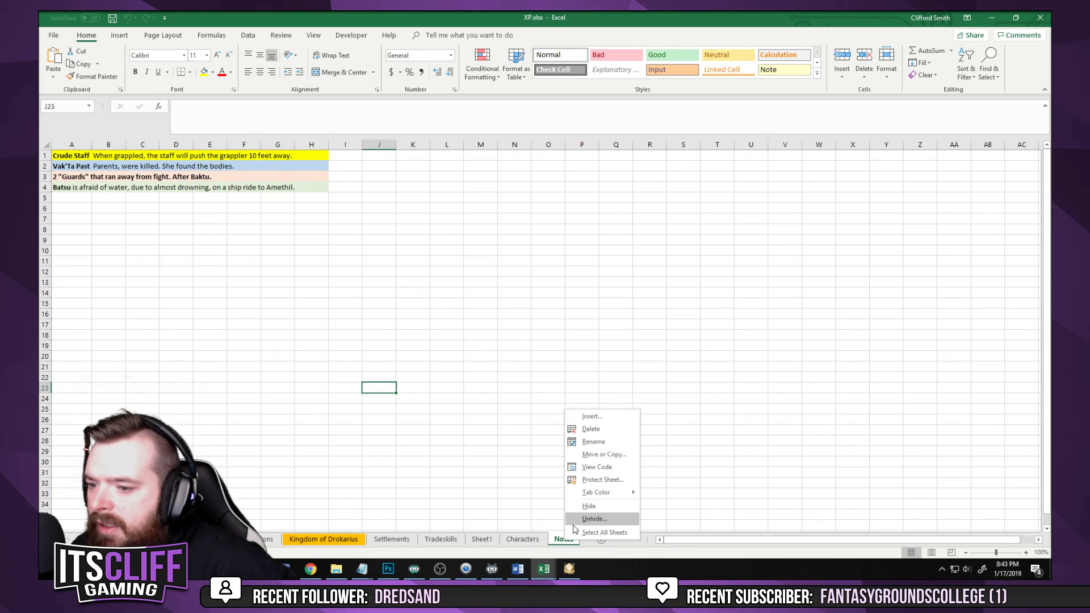
{"action": "key", "text": "Escape"}
{"action": "left_click", "coordinate": [482, 540]}
{"action": "left_click", "coordinate": [440, 540]}
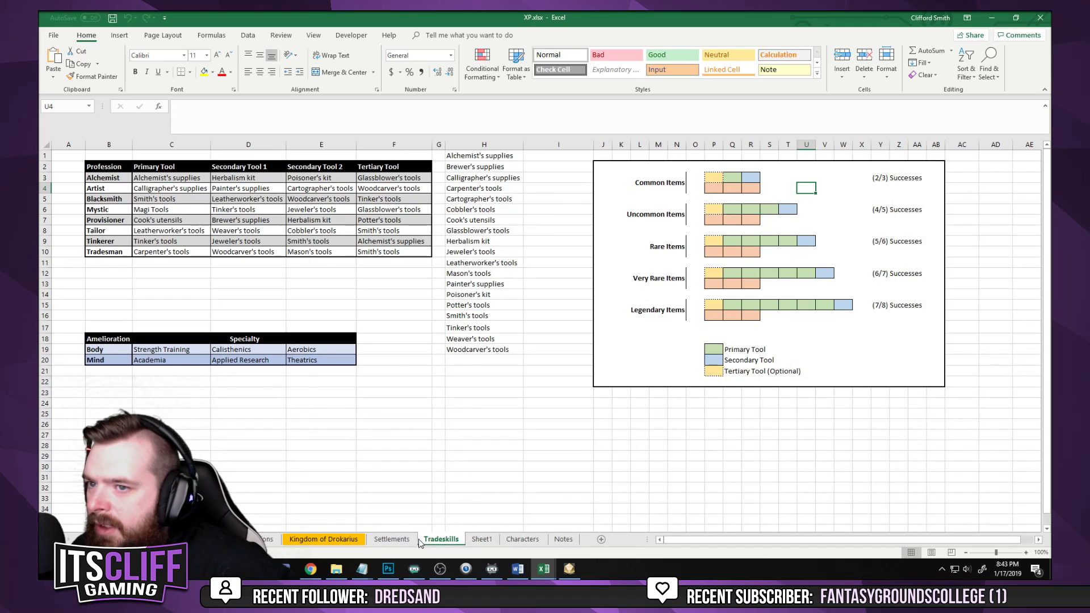
Review the workbook's list of hidden sheets and go to the Kingdom of Drokarius sheet
{"action": "right_click", "coordinate": [438, 539]}
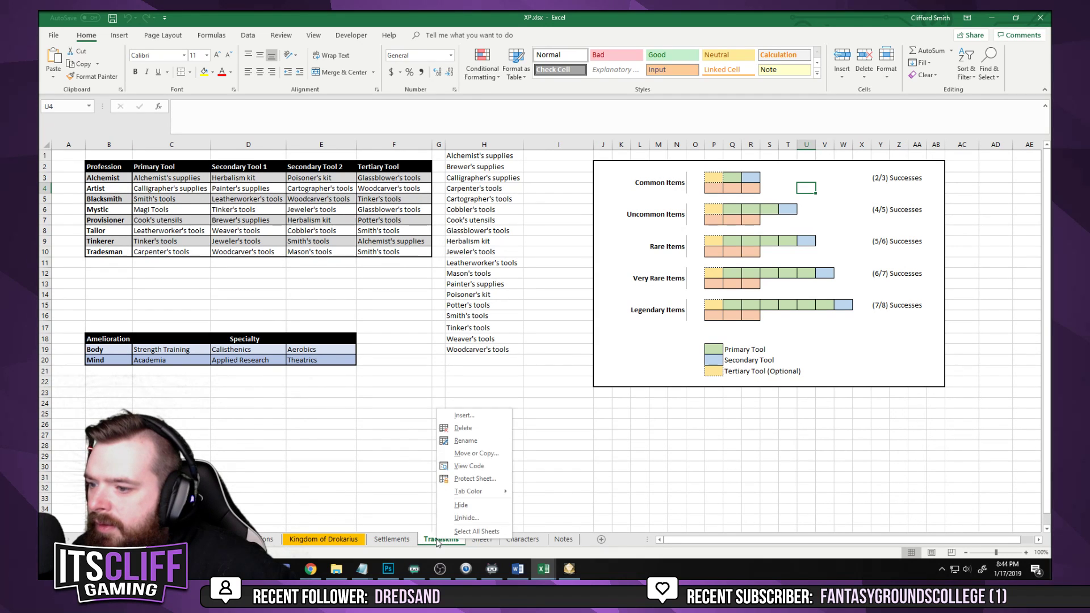
{"action": "left_click", "coordinate": [477, 518]}
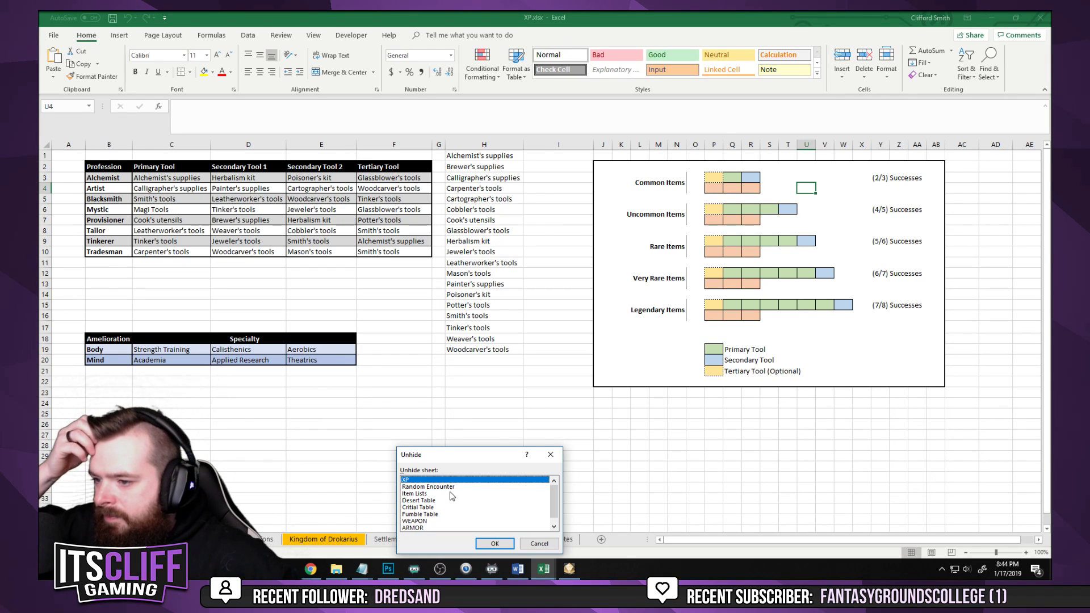
{"action": "scroll", "coordinate": [449, 495], "scroll_direction": "down", "scroll_amount": 1}
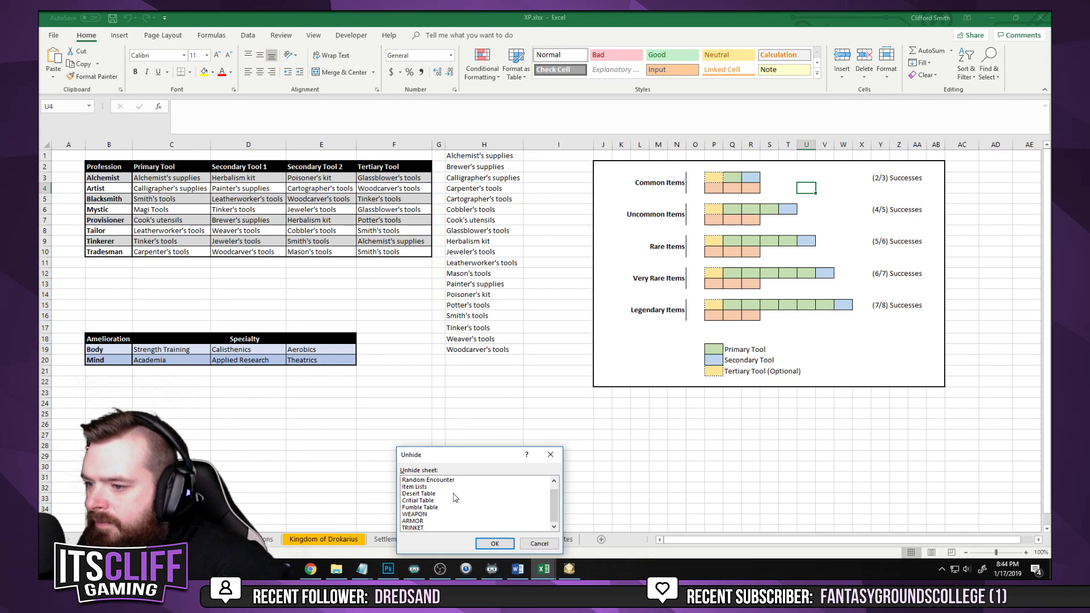
{"action": "scroll", "coordinate": [460, 514], "scroll_direction": "up", "scroll_amount": 1}
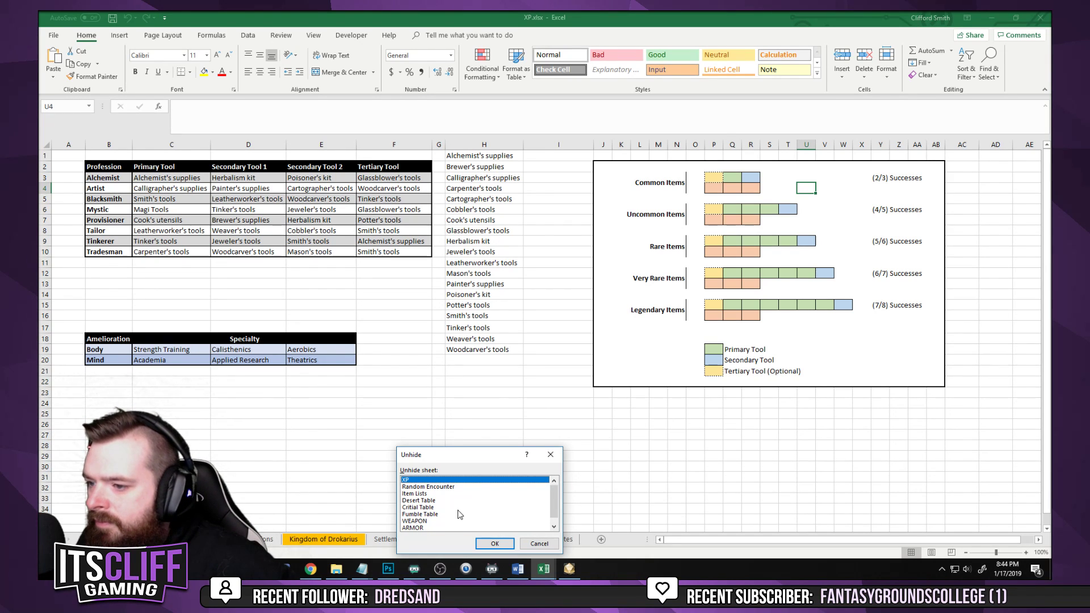
{"action": "left_click", "coordinate": [494, 543]}
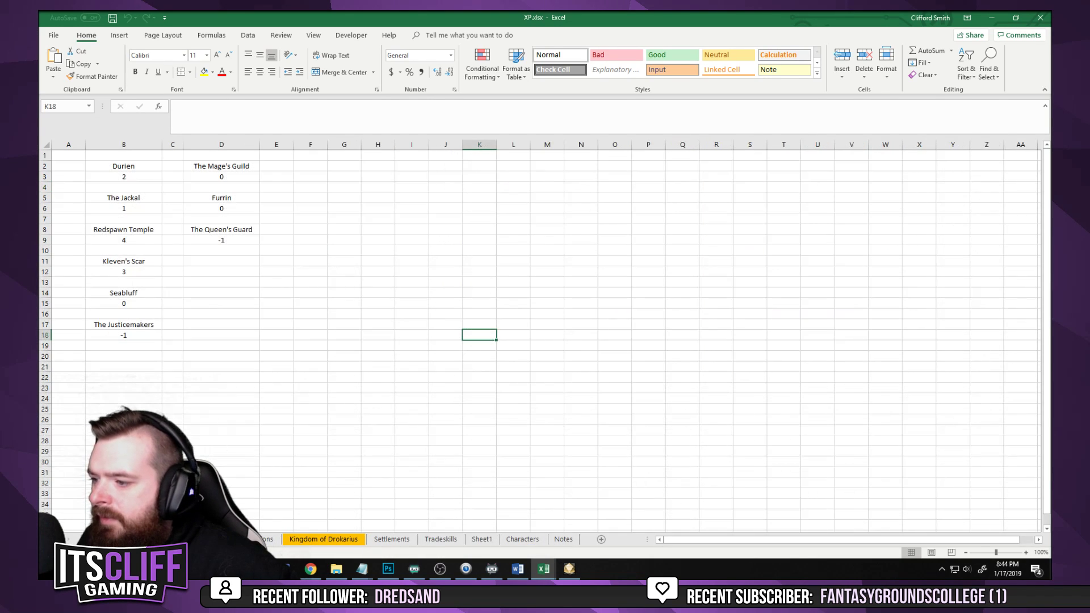
Go through the faction names on the Kingdom of Drokarius sheet, from Durien to The Justicemakers
{"action": "left_click", "coordinate": [262, 326]}
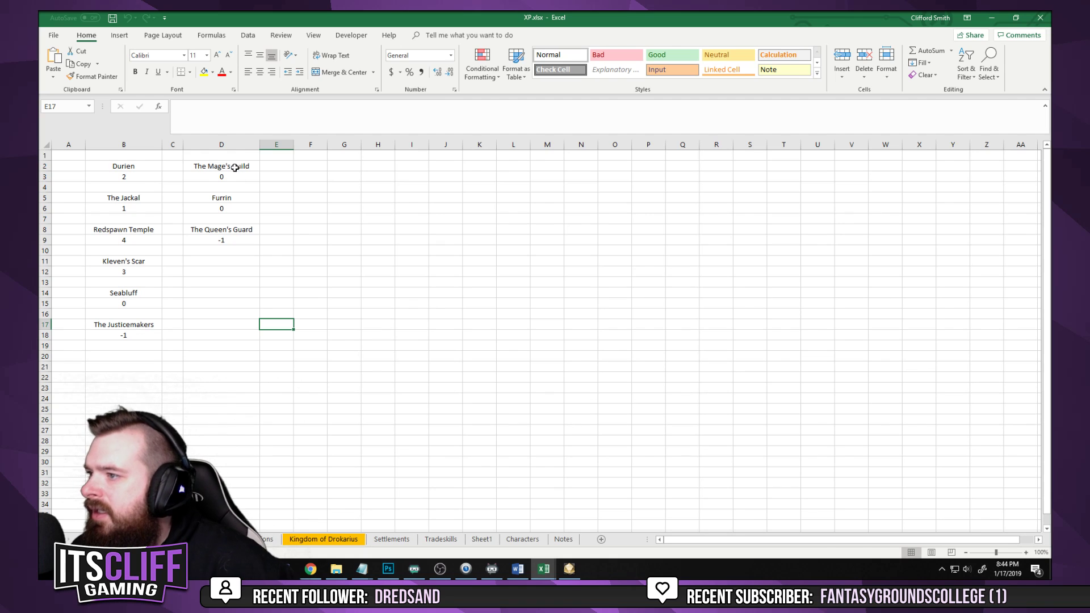
{"action": "left_click_drag", "start_coordinate": [235, 168], "coordinate": [113, 196]}
{"action": "left_click", "coordinate": [136, 177]}
{"action": "left_click", "coordinate": [131, 165]}
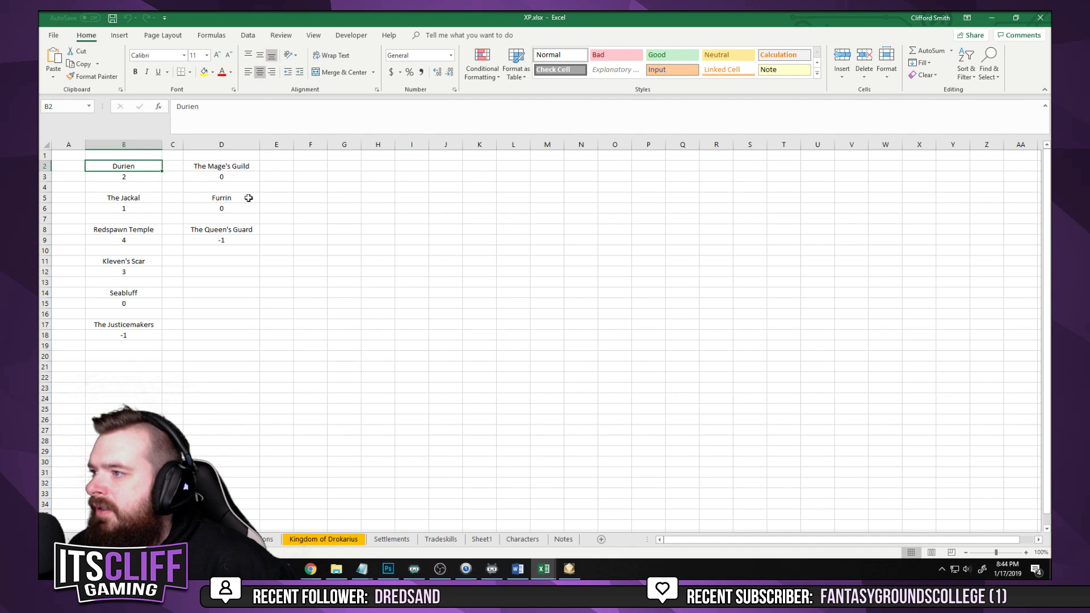
{"action": "left_click", "coordinate": [250, 167]}
{"action": "left_click", "coordinate": [250, 200]}
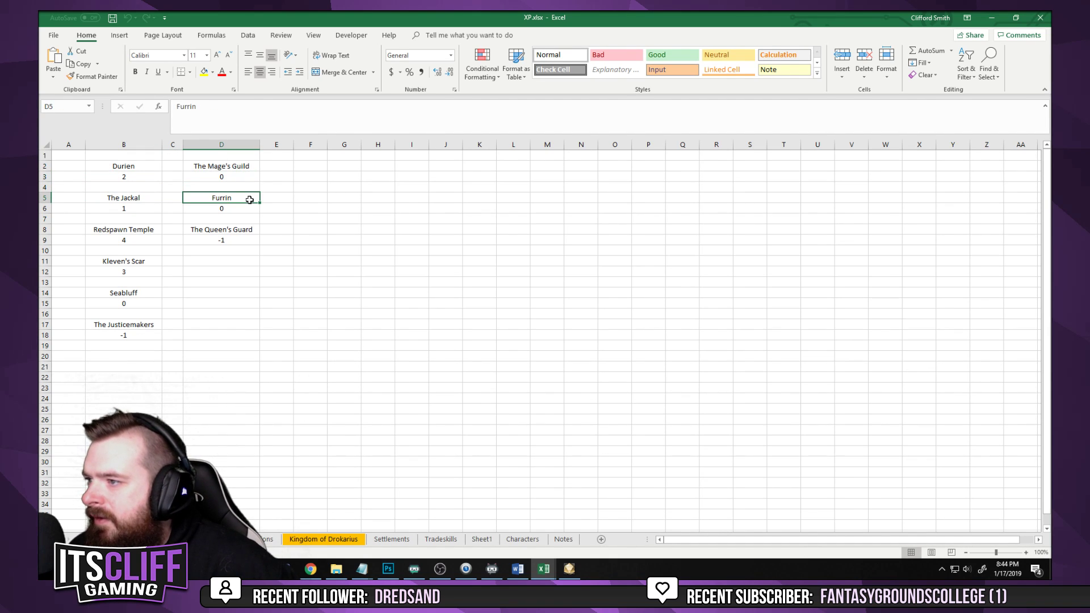
{"action": "left_click", "coordinate": [122, 195]}
{"action": "left_click", "coordinate": [139, 234]}
{"action": "left_click", "coordinate": [190, 230]}
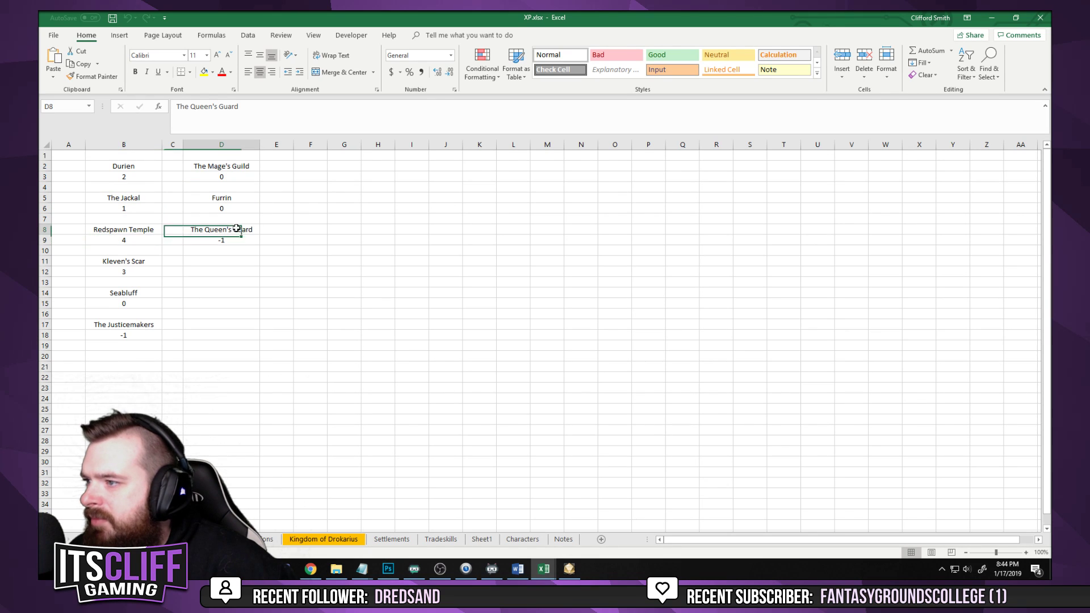
{"action": "left_click", "coordinate": [161, 263]}
{"action": "left_click", "coordinate": [159, 293]}
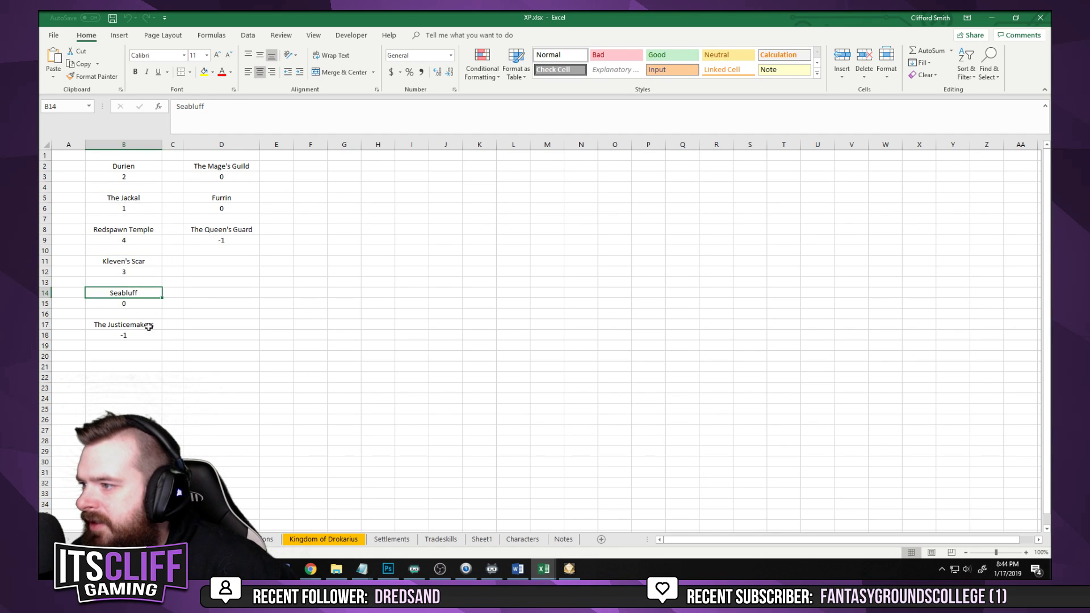
{"action": "left_click", "coordinate": [149, 326]}
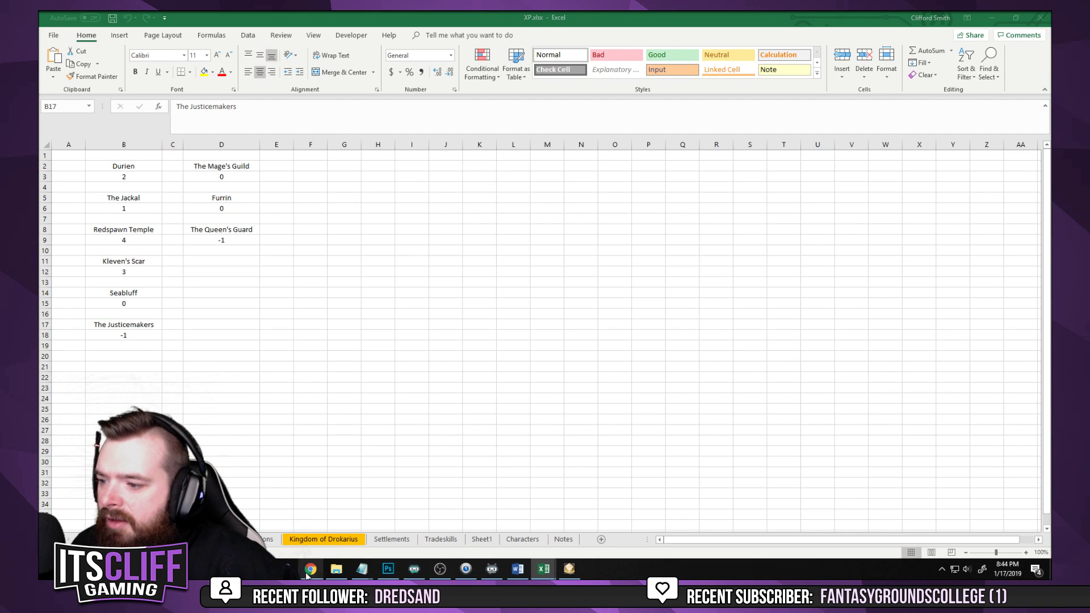
Switch back to Fantasy Grounds, duplicate the Orcus Advancement Table and rename the copy "Advancement Table: Jackal"
{"action": "left_click", "coordinate": [992, 21]}
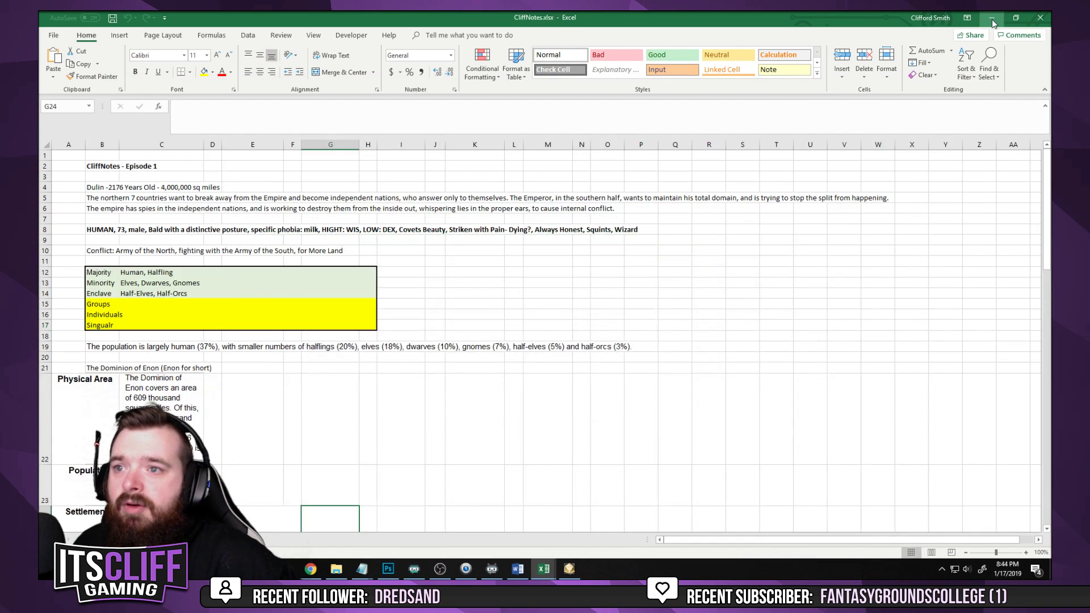
{"action": "left_click", "coordinate": [993, 21]}
{"action": "left_click_drag", "start_coordinate": [727, 82], "coordinate": [782, 148]}
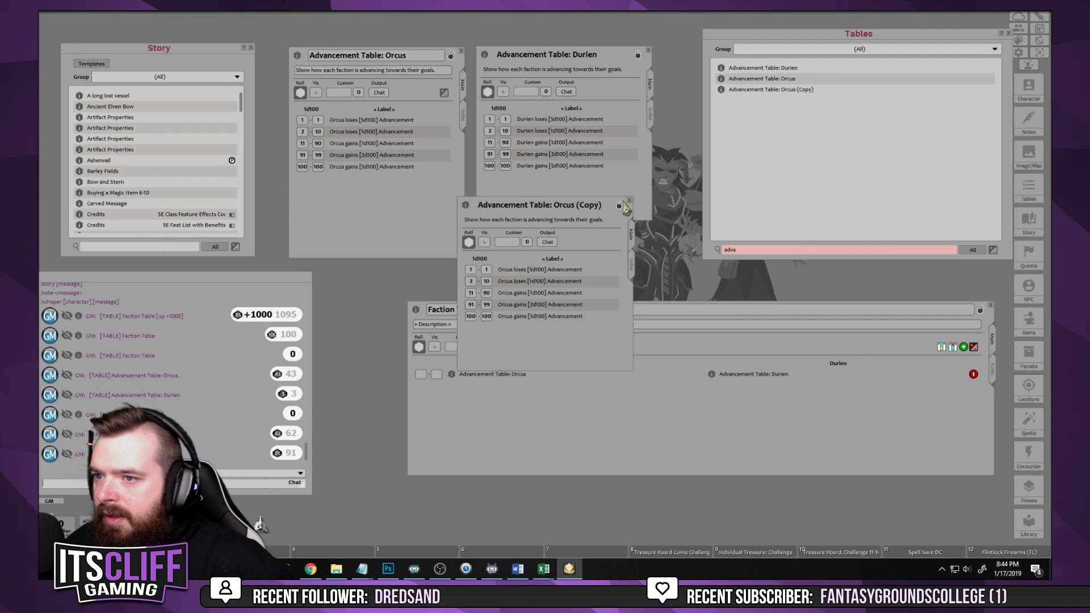
{"action": "left_click", "coordinate": [619, 205]}
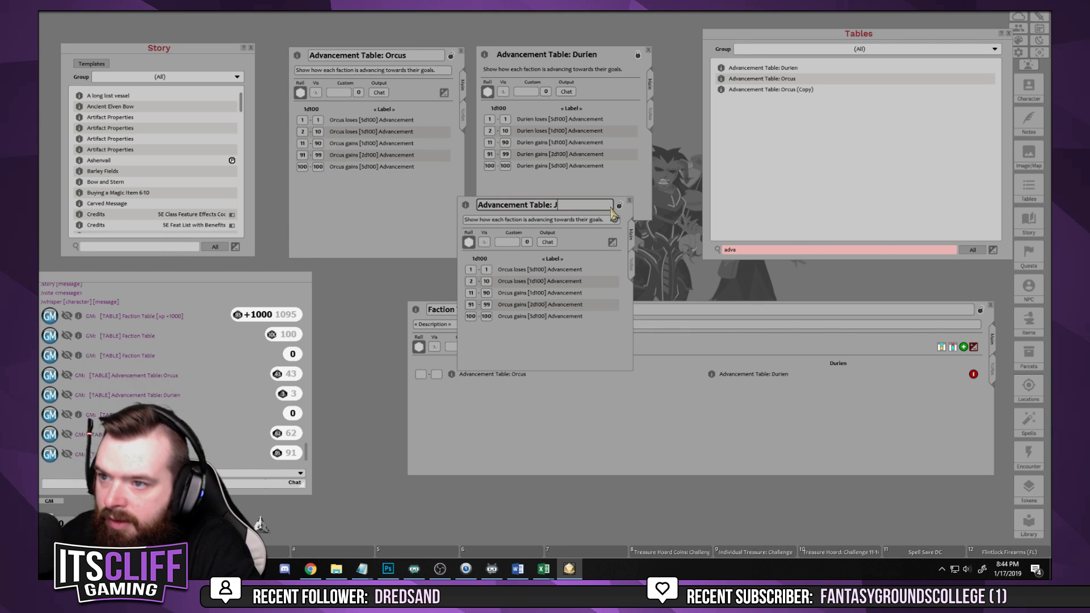
{"action": "double_click", "coordinate": [565, 206]}
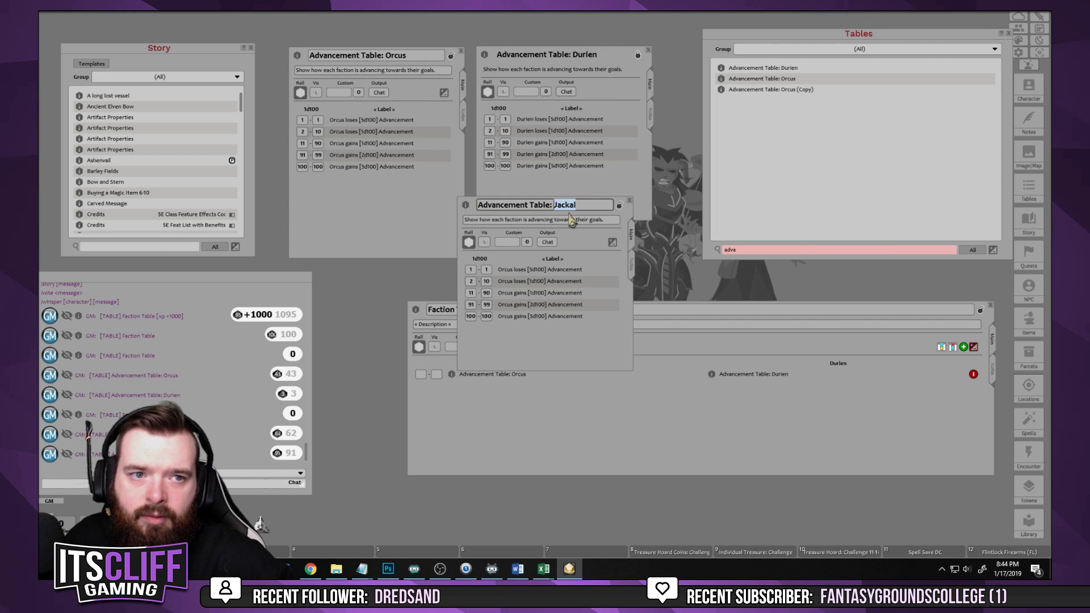
Reword the loss results in the Jackal table, rows 1 and 2–10, to begin with "Jackal loses"
{"action": "left_click", "coordinate": [514, 270]}
{"action": "key", "text": "BackSpace"}
{"action": "key", "text": "BackSpace"}
{"action": "key", "text": "BackSpace"}
{"action": "key", "text": "BackSpace"}
{"action": "key", "text": "BackSpace"}
{"action": "type", "text": "Jackal"}
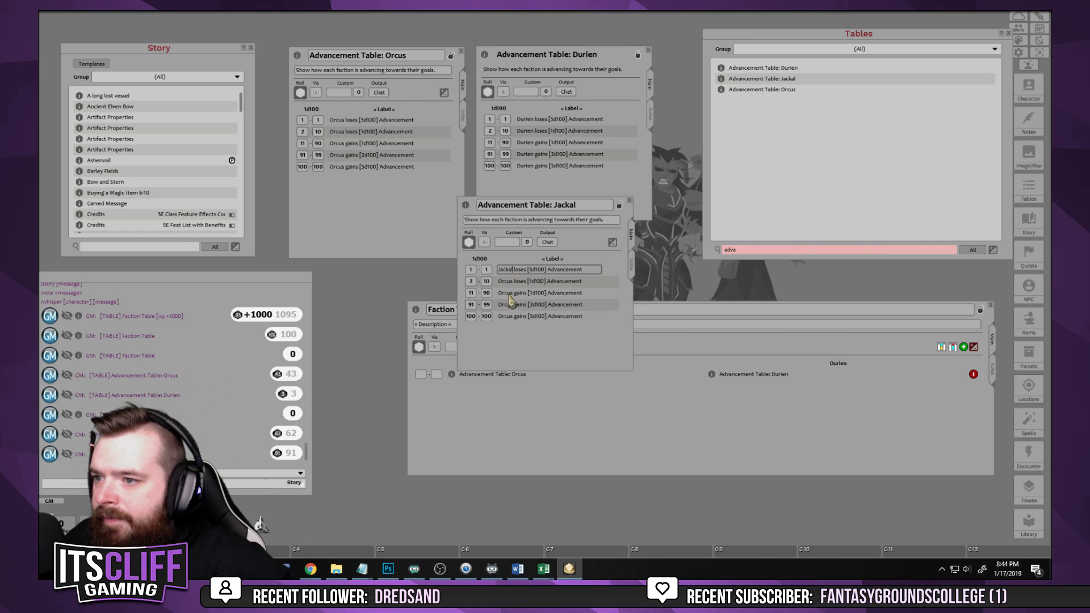
{"action": "left_click", "coordinate": [514, 283]}
{"action": "key", "text": "BackSpace"}
{"action": "key", "text": "BackSpace"}
{"action": "key", "text": "BackSpace"}
{"action": "key", "text": "BackSpace"}
{"action": "key", "text": "BackSpace"}
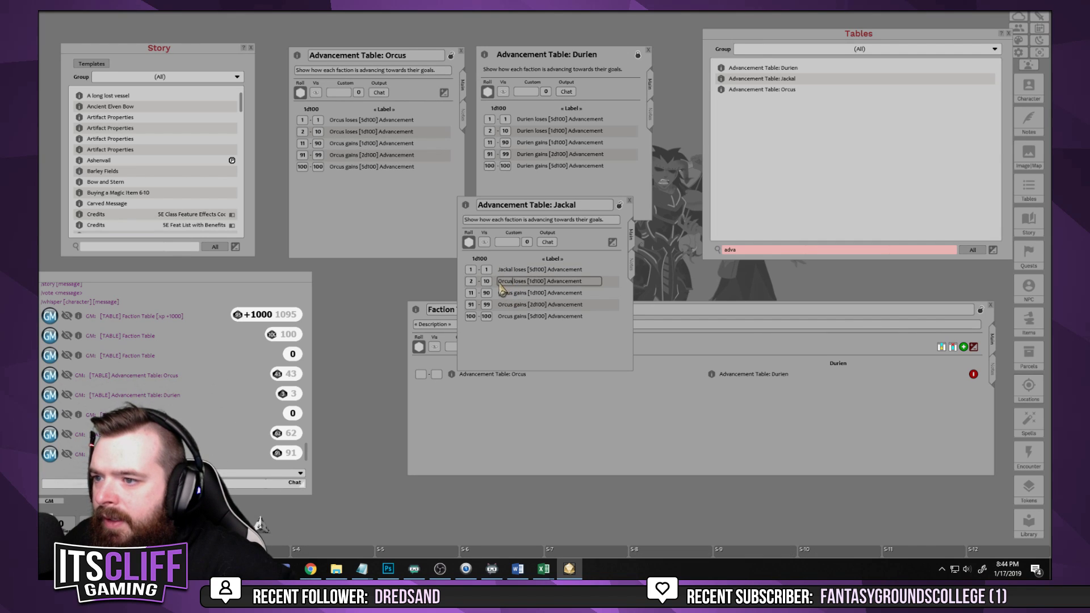
{"action": "type", "text": "Jackal"}
Reword the gain results in the Jackal table, rows 11–90, 91–99 and 100, to begin with "Jackal gains", and lock the table
{"action": "left_click", "coordinate": [513, 295]}
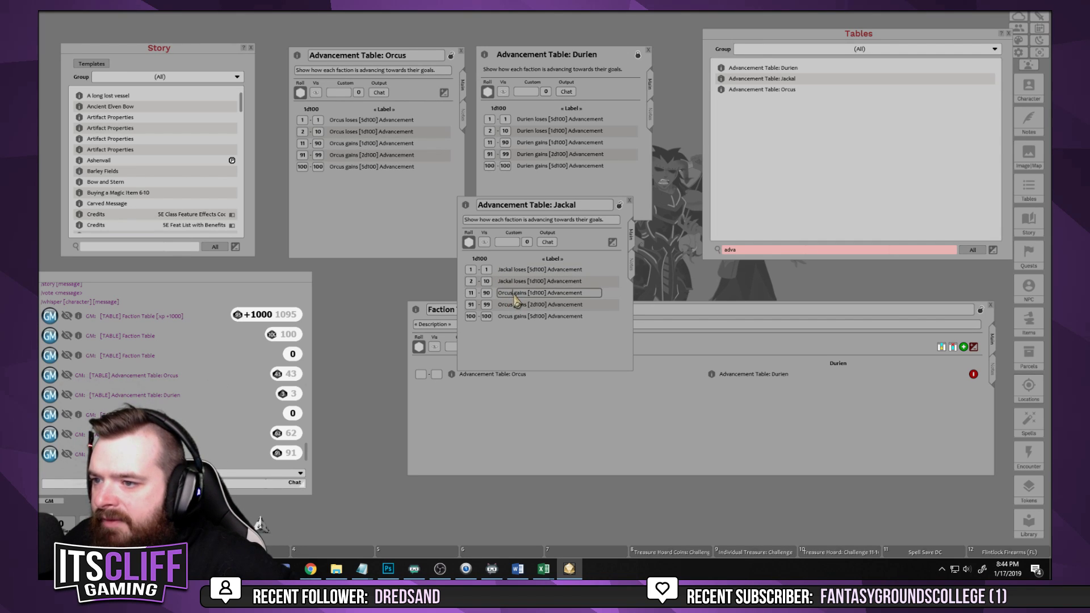
{"action": "left_click", "coordinate": [509, 295]}
{"action": "key", "text": "BackSpace"}
{"action": "key", "text": "BackSpace"}
{"action": "key", "text": "BackSpace"}
{"action": "key", "text": "BackSpace"}
{"action": "key", "text": "BackSpace"}
{"action": "type", "text": "Jackal"}
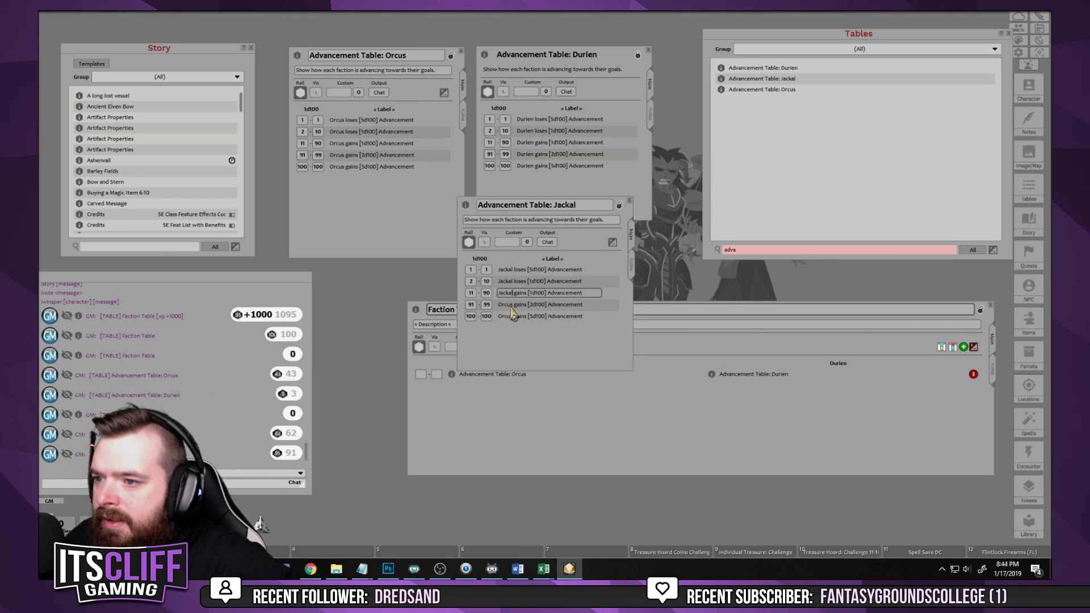
{"action": "left_click", "coordinate": [502, 306]}
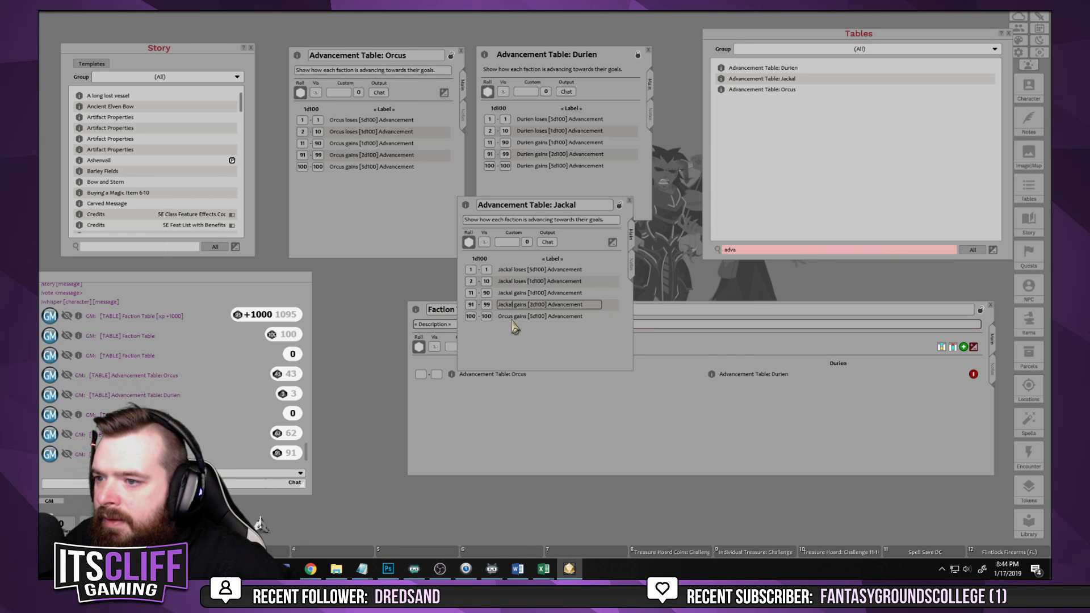
{"action": "key", "text": "BackSpace"}
{"action": "key", "text": "BackSpace"}
{"action": "key", "text": "BackSpace"}
{"action": "key", "text": "BackSpace"}
{"action": "key", "text": "BackSpace"}
{"action": "type", "text": "Jackal"}
{"action": "left_click", "coordinate": [503, 318]}
{"action": "key", "text": "BackSpace"}
{"action": "key", "text": "BackSpace"}
{"action": "key", "text": "BackSpace"}
{"action": "key", "text": "BackSpace"}
{"action": "key", "text": "BackSpace"}
{"action": "type", "text": "Jackal"}
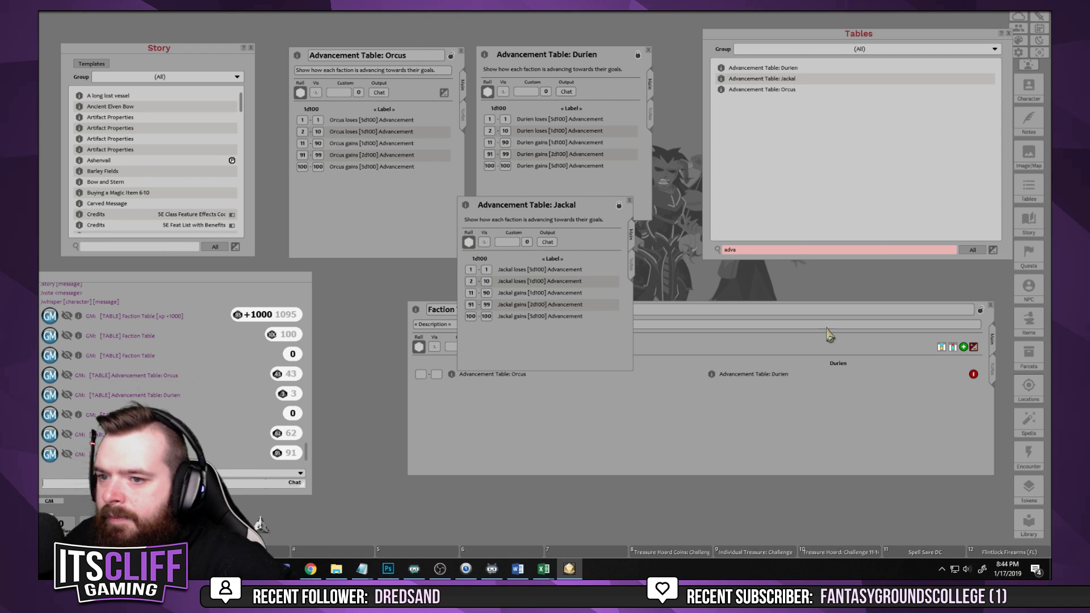
Add a third column named "Jackal" to the Faction Table, link Advancement Table: Jackal in its row, and close the Jackal table
{"action": "left_click", "coordinate": [941, 348]}
{"action": "left_click", "coordinate": [882, 364]}
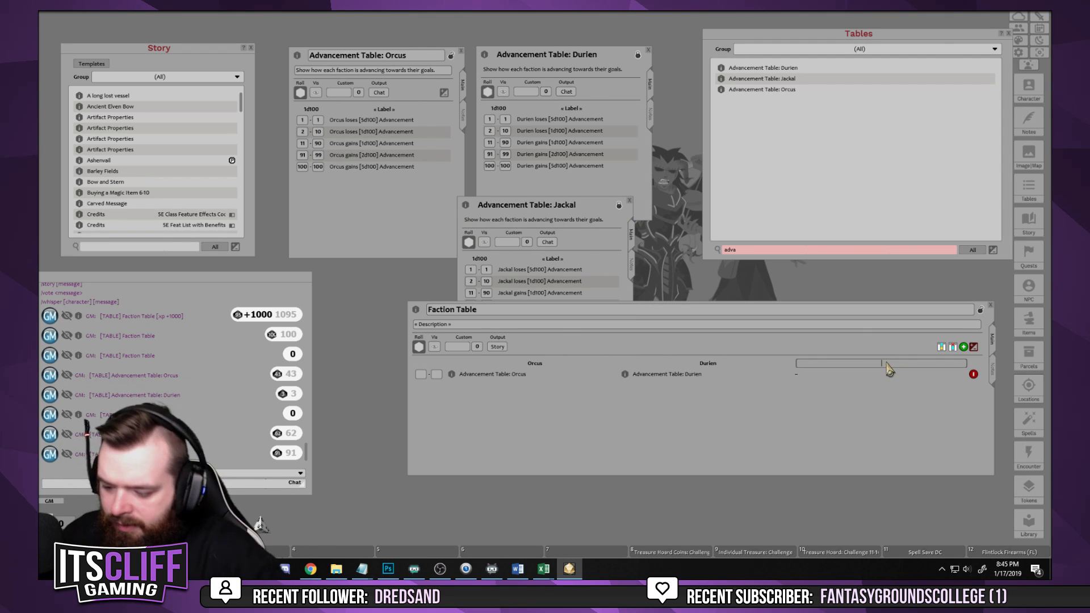
{"action": "type", "text": "Jackal"}
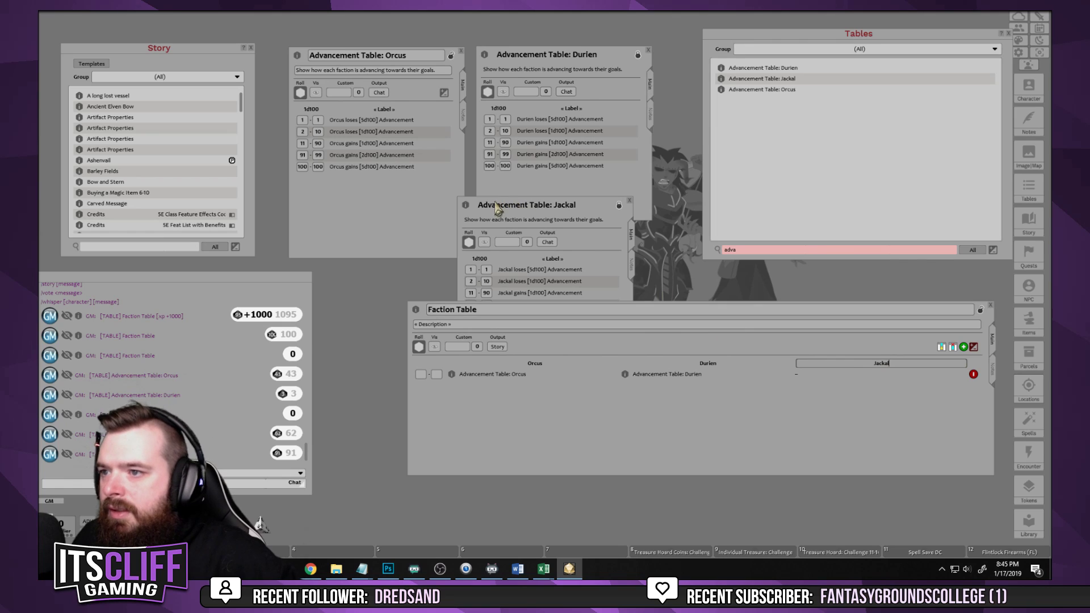
{"action": "left_click", "coordinate": [471, 205]}
{"action": "left_click_drag", "start_coordinate": [839, 377], "coordinate": [839, 376]}
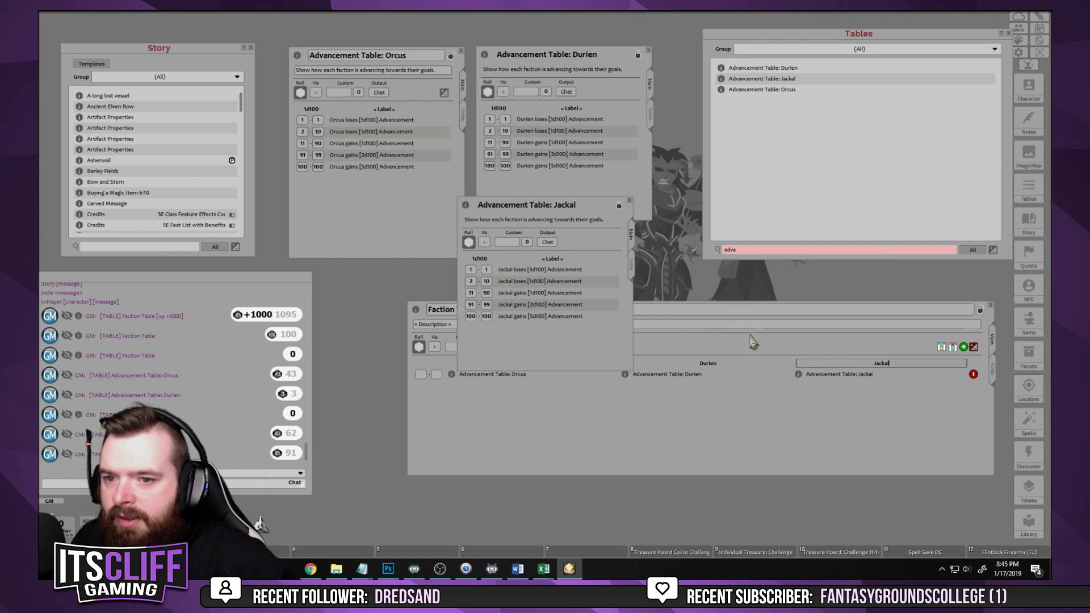
{"action": "left_click", "coordinate": [630, 200]}
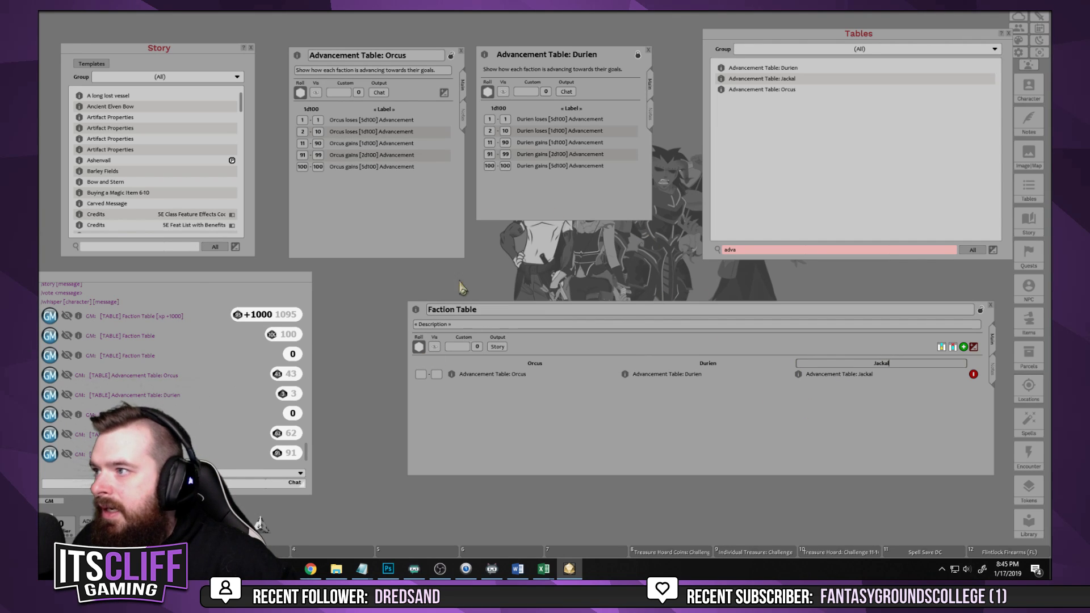
Roll the Faction Table to test its Story output, and delete the generated result entry from the Story list
{"action": "left_click", "coordinate": [419, 347]}
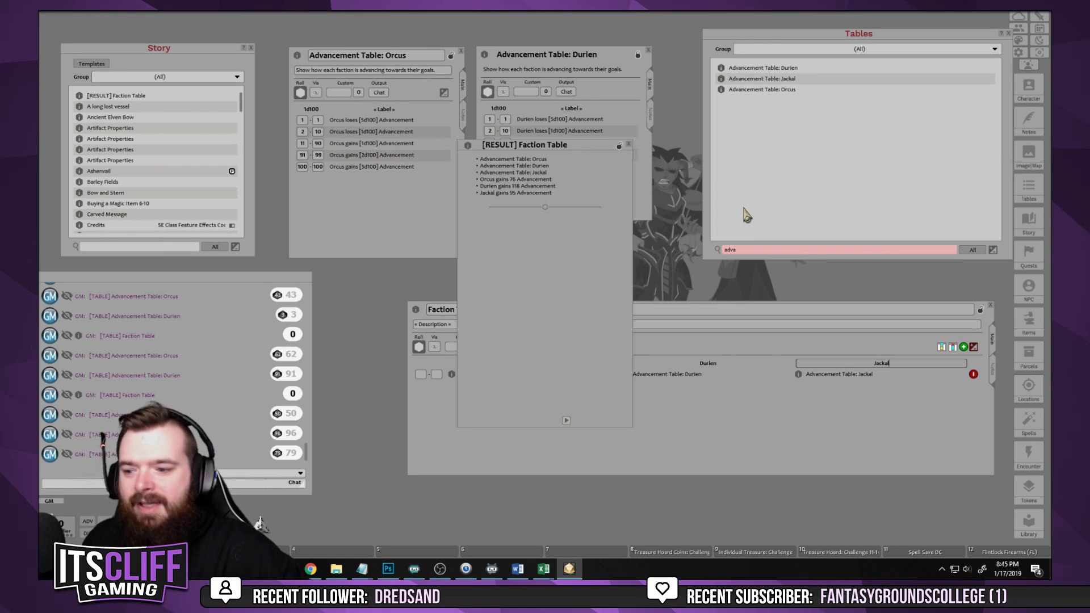
{"action": "left_click", "coordinate": [628, 145]}
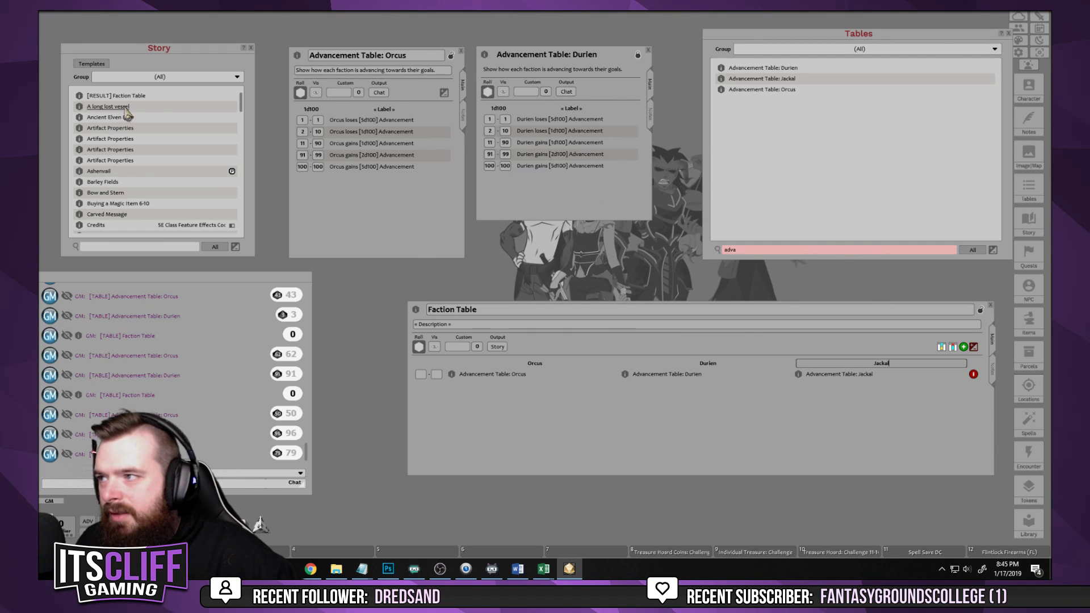
{"action": "right_click", "coordinate": [106, 121]}
{"action": "left_click", "coordinate": [76, 124]}
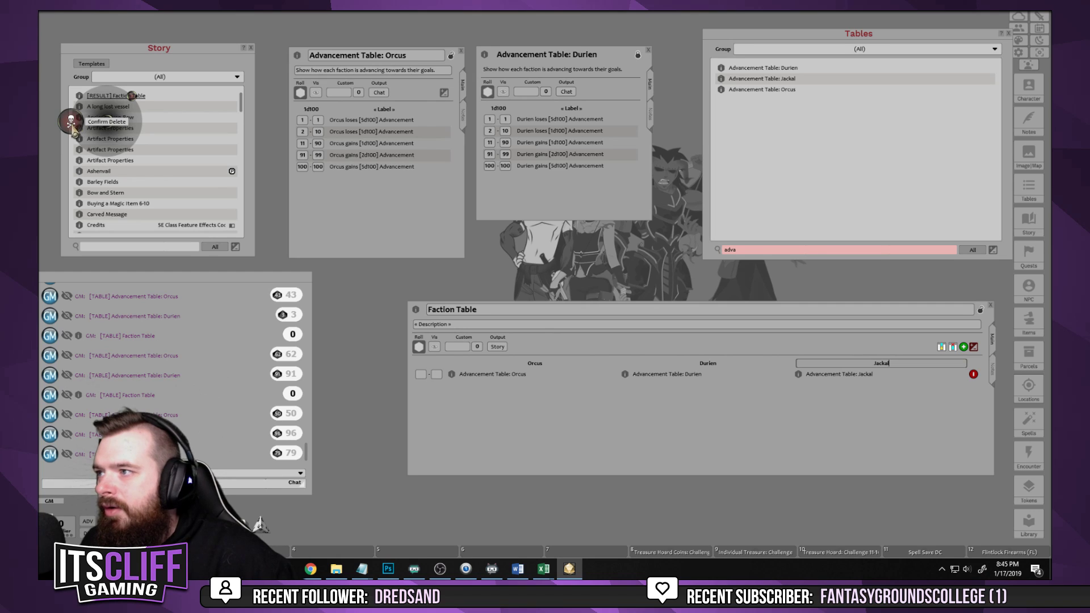
{"action": "left_click", "coordinate": [71, 121]}
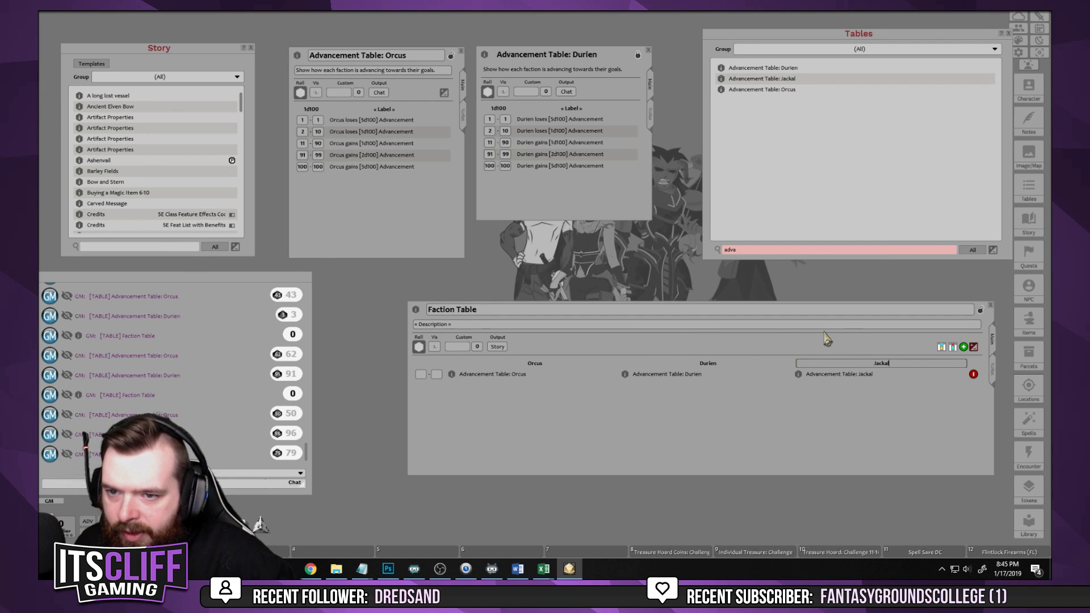
Confirm the Jackal column label in the Faction Table, lock the table and close it
{"action": "left_click", "coordinate": [695, 324]}
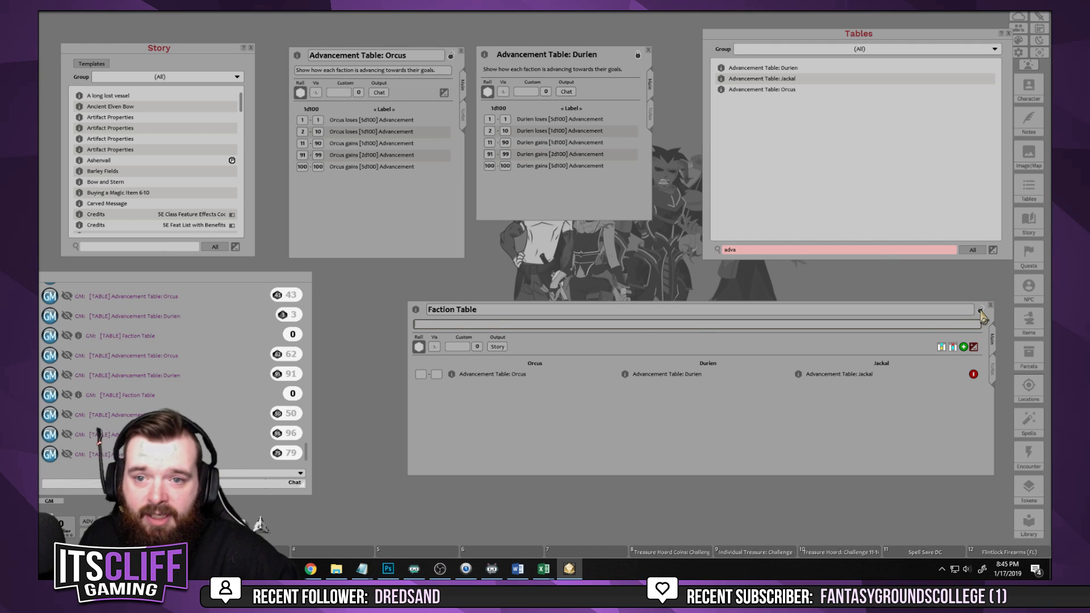
{"action": "left_click", "coordinate": [981, 309]}
{"action": "left_click", "coordinate": [991, 306]}
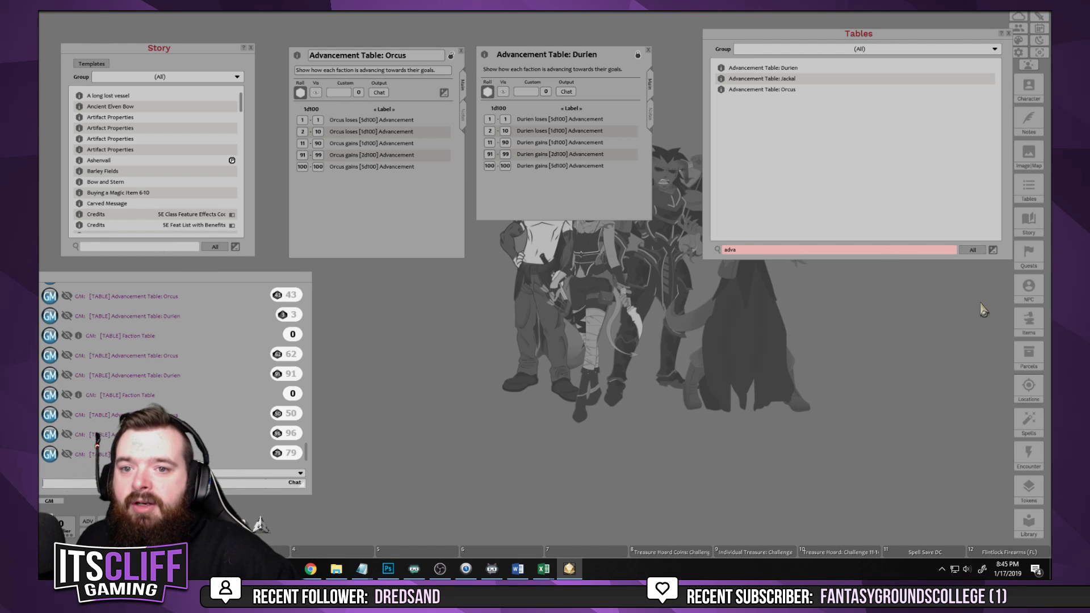
Lock the Orcus advancement table and close both advancement tables, the Tables list and the Story list
{"action": "left_click", "coordinate": [648, 50]}
{"action": "left_click", "coordinate": [451, 56]}
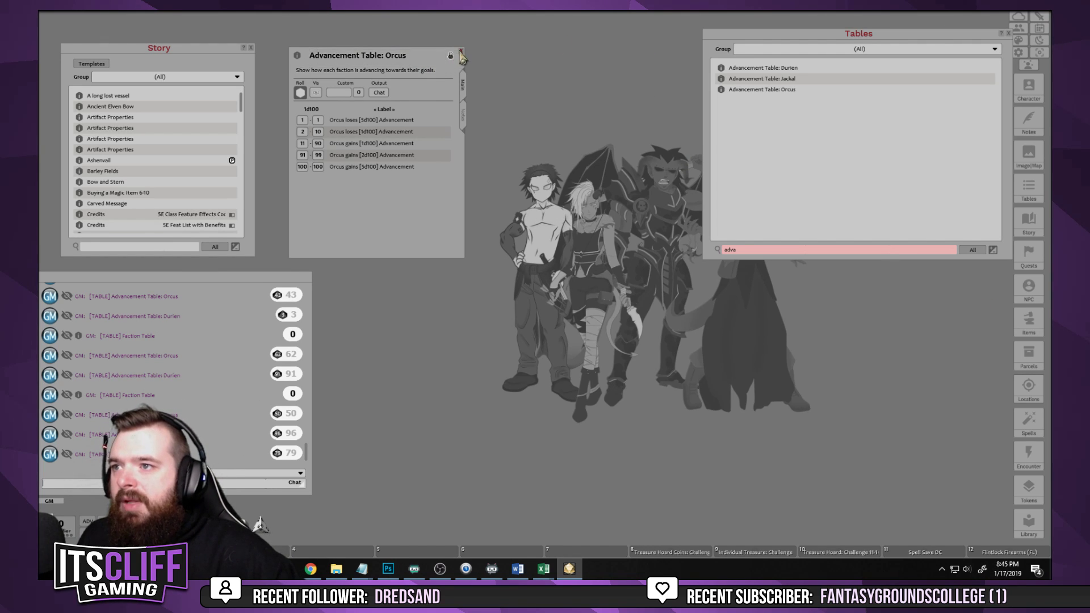
{"action": "left_click", "coordinate": [461, 50]}
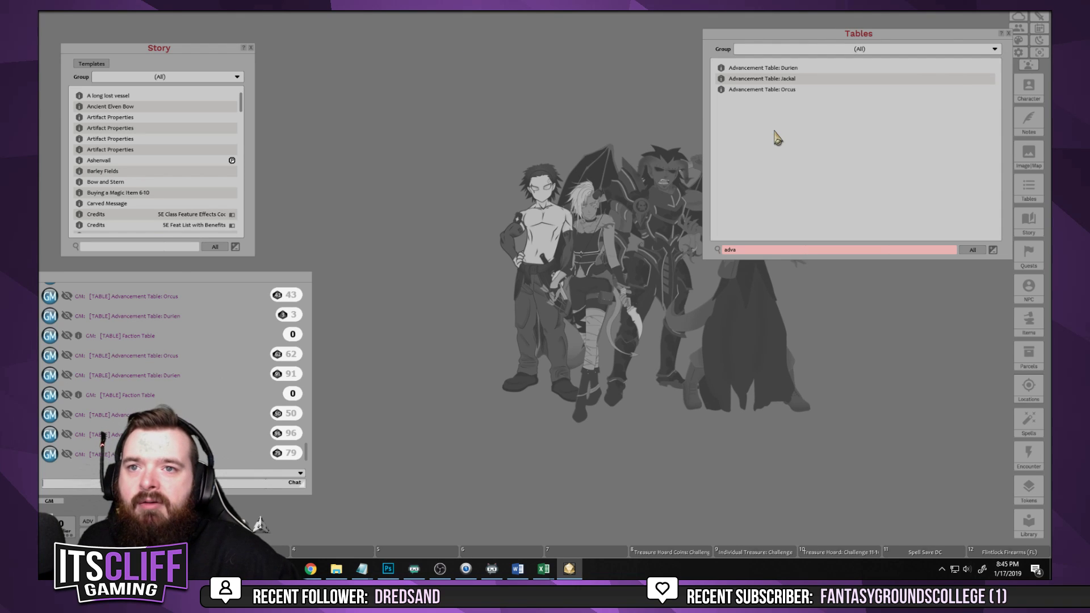
{"action": "left_click", "coordinate": [1009, 34]}
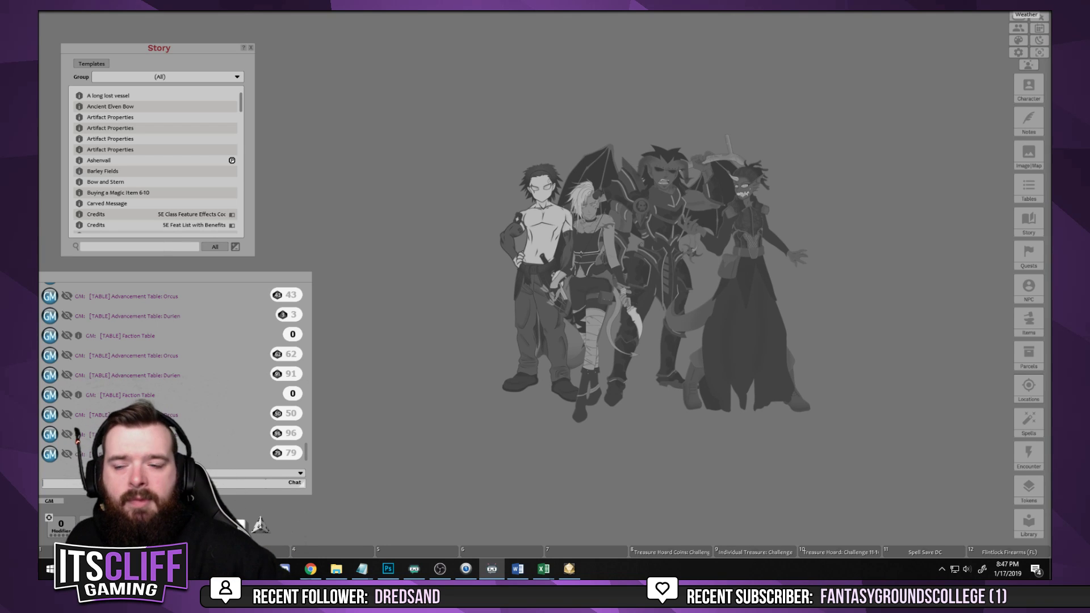
{"action": "left_click", "coordinate": [519, 356]}
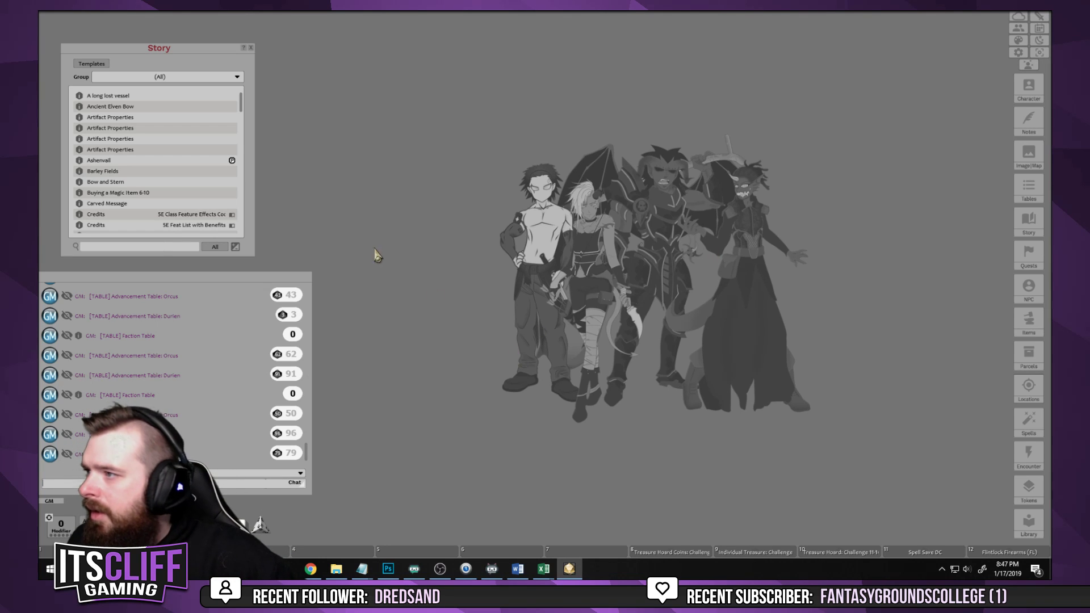
{"action": "left_click", "coordinate": [250, 49]}
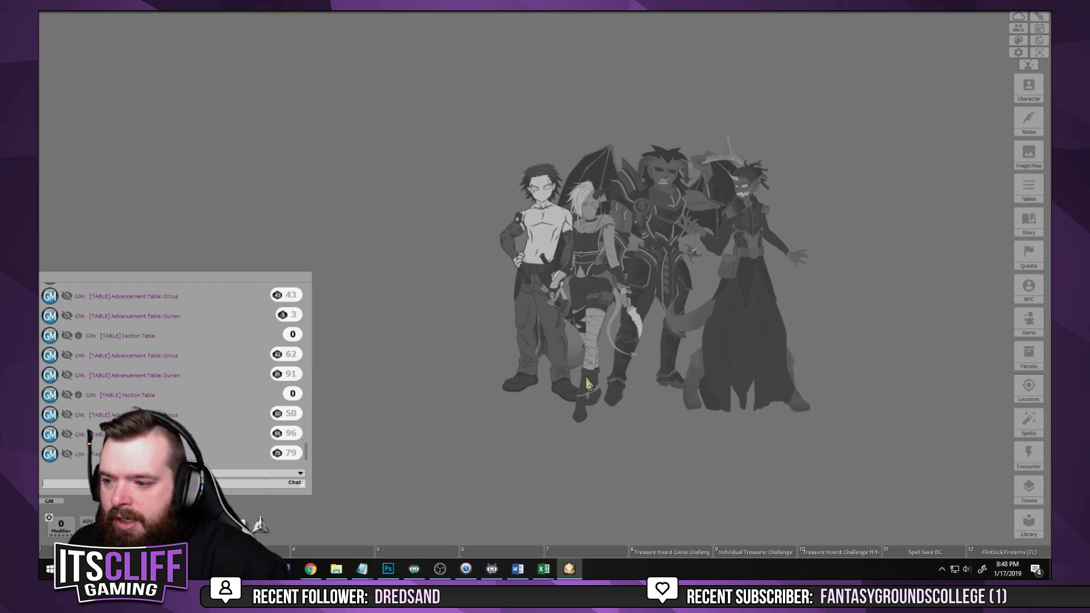
Close the unneeded background program and switch to the Dulin.psd map in Photoshop
{"action": "right_click", "coordinate": [465, 569]}
{"action": "left_click", "coordinate": [461, 547]}
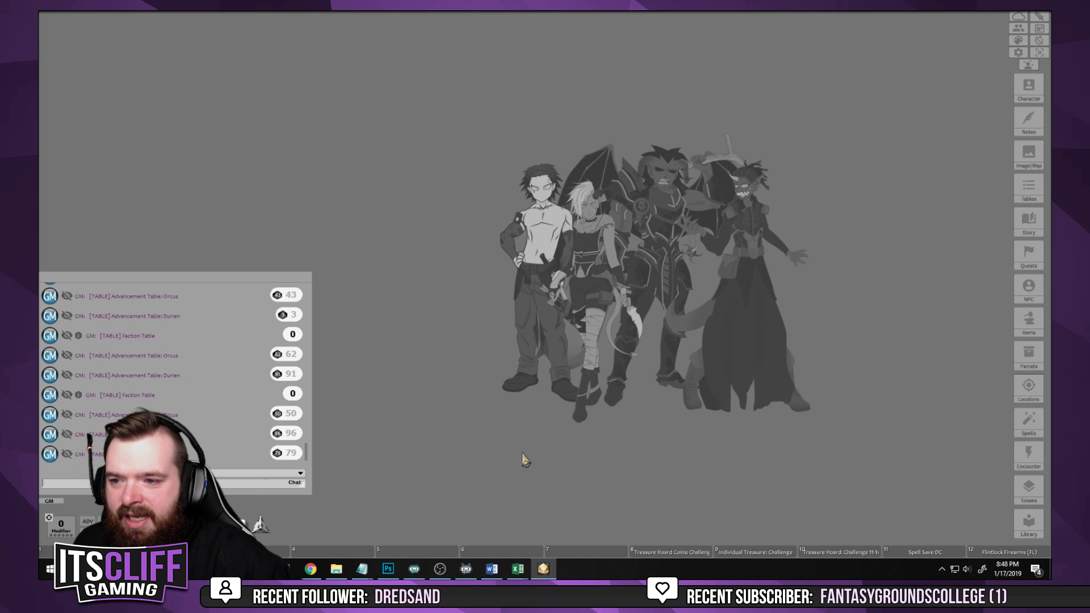
{"action": "left_click", "coordinate": [389, 571]}
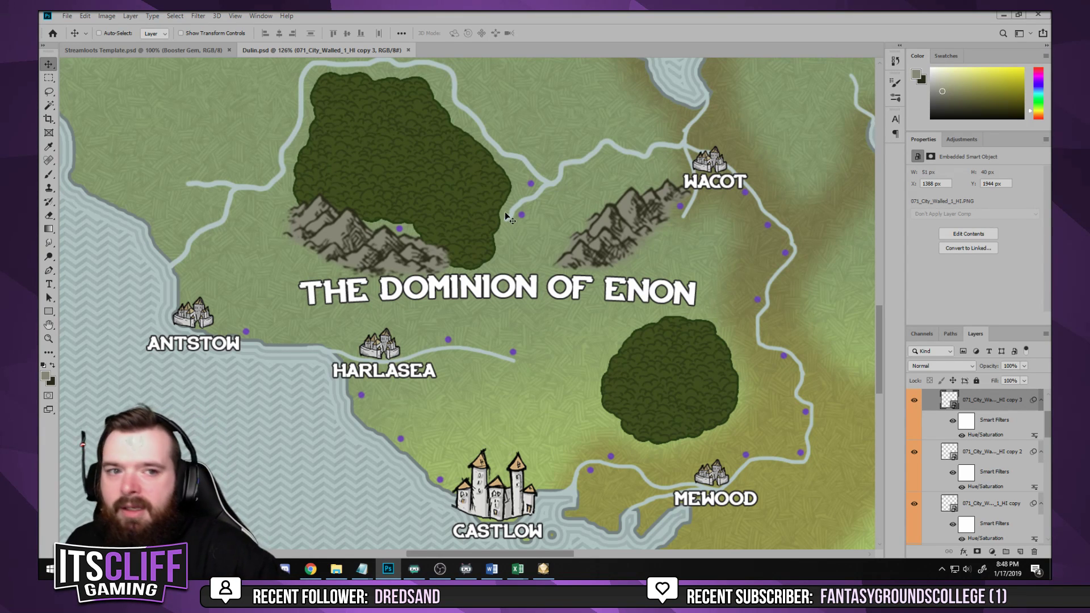
{"action": "left_click", "coordinate": [165, 51]}
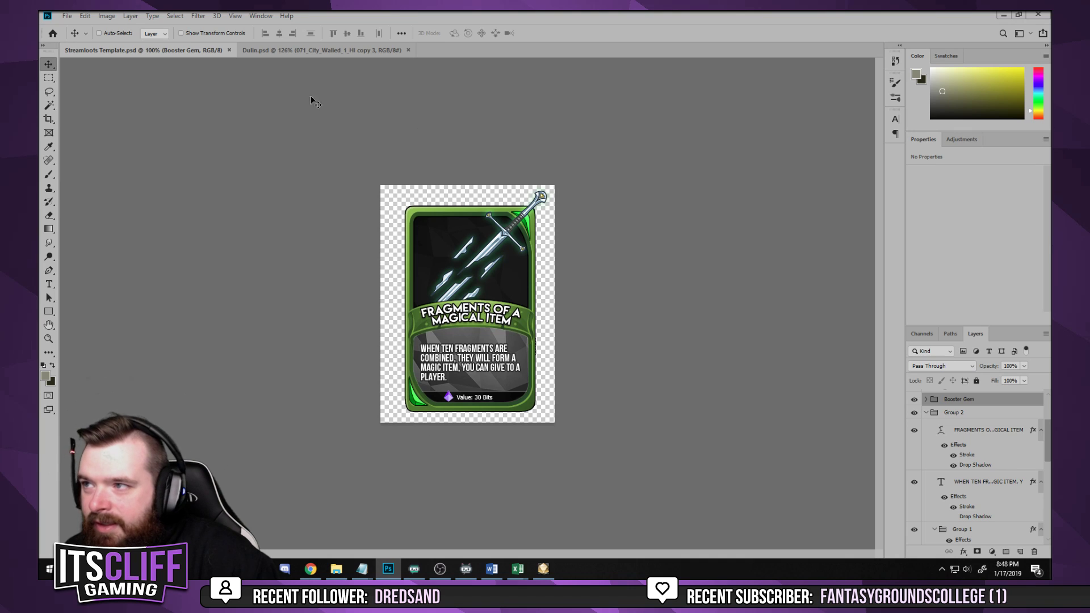
{"action": "left_click", "coordinate": [266, 51]}
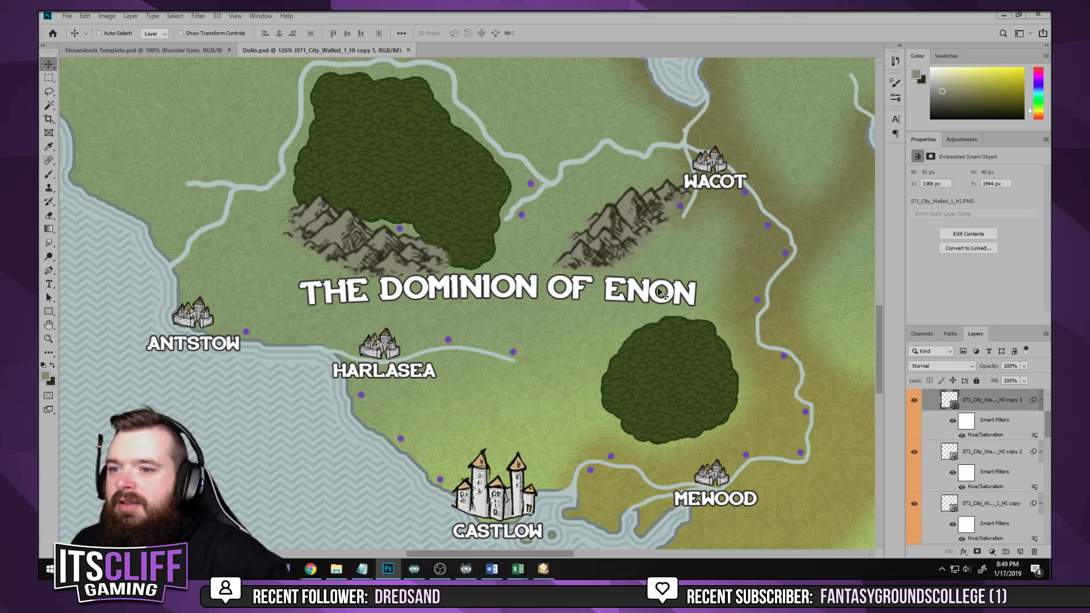
Examine the Dulin map's northern coastline, the Dominion of Enon and the coast south of Mewood
{"action": "right_click", "coordinate": [552, 316]}
{"action": "left_click", "coordinate": [514, 307]}
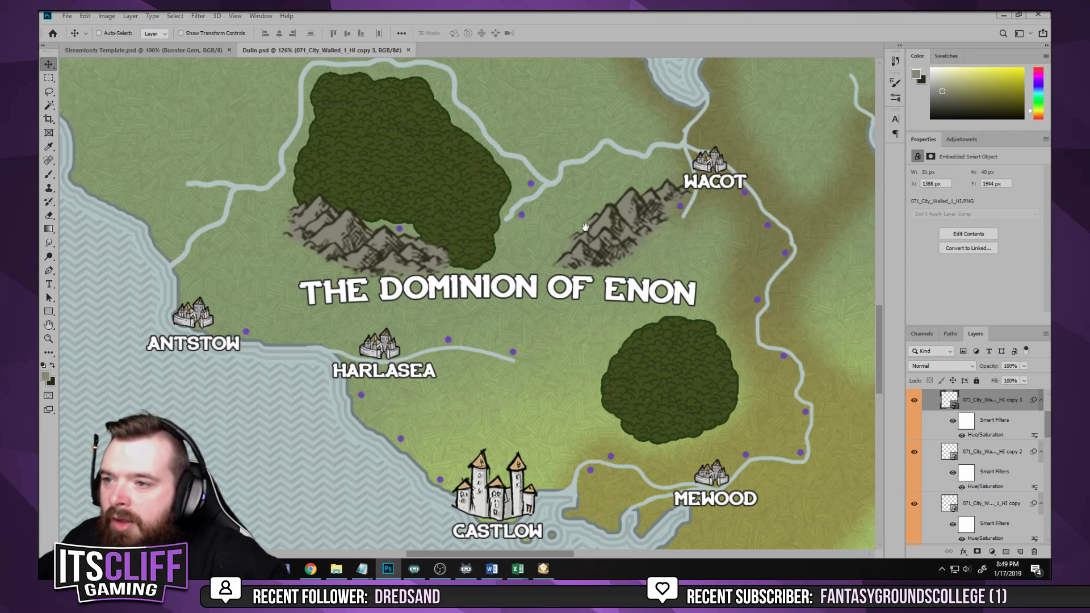
{"action": "scroll", "coordinate": [586, 227], "scroll_direction": "up", "scroll_amount": 10}
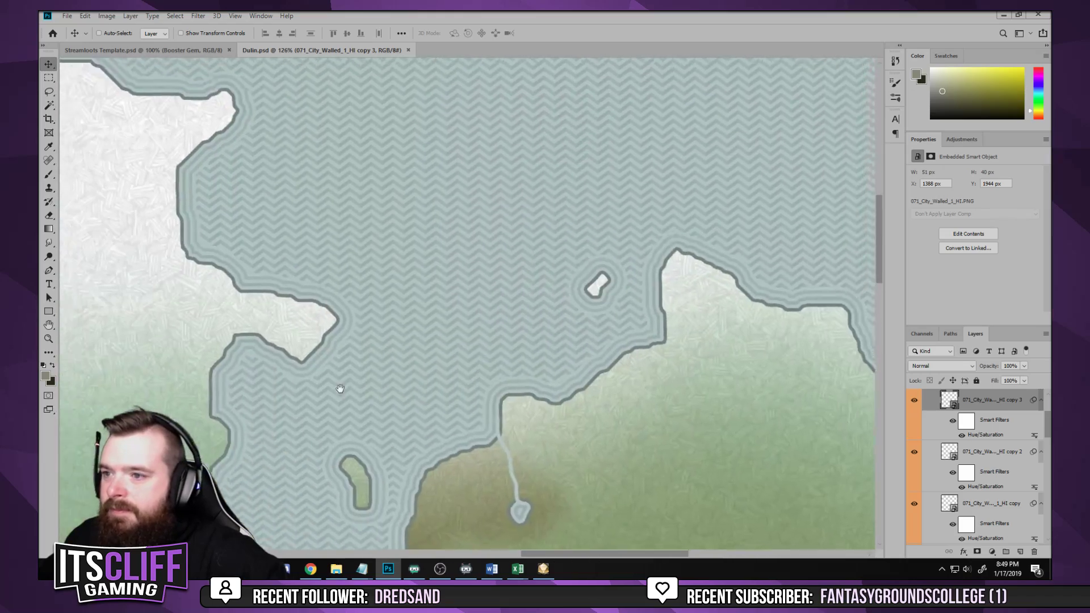
{"action": "left_click_drag", "start_coordinate": [340, 389], "coordinate": [621, 521]}
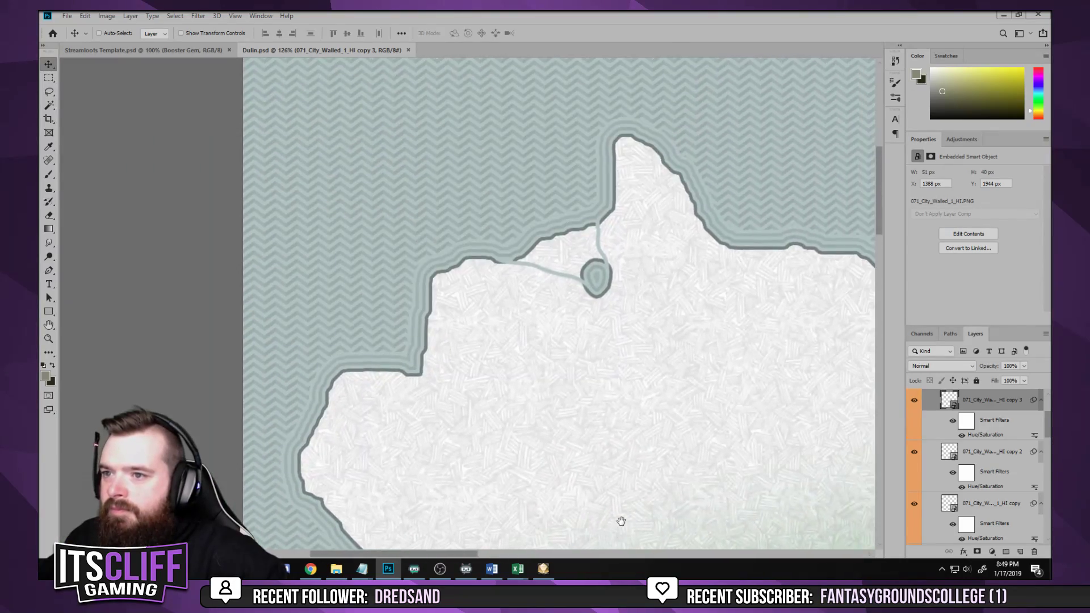
{"action": "scroll", "coordinate": [511, 382], "scroll_direction": "down", "scroll_amount": 6}
{"action": "left_click_drag", "start_coordinate": [511, 382], "coordinate": [244, 308]}
{"action": "left_click_drag", "start_coordinate": [429, 290], "coordinate": [623, 317]}
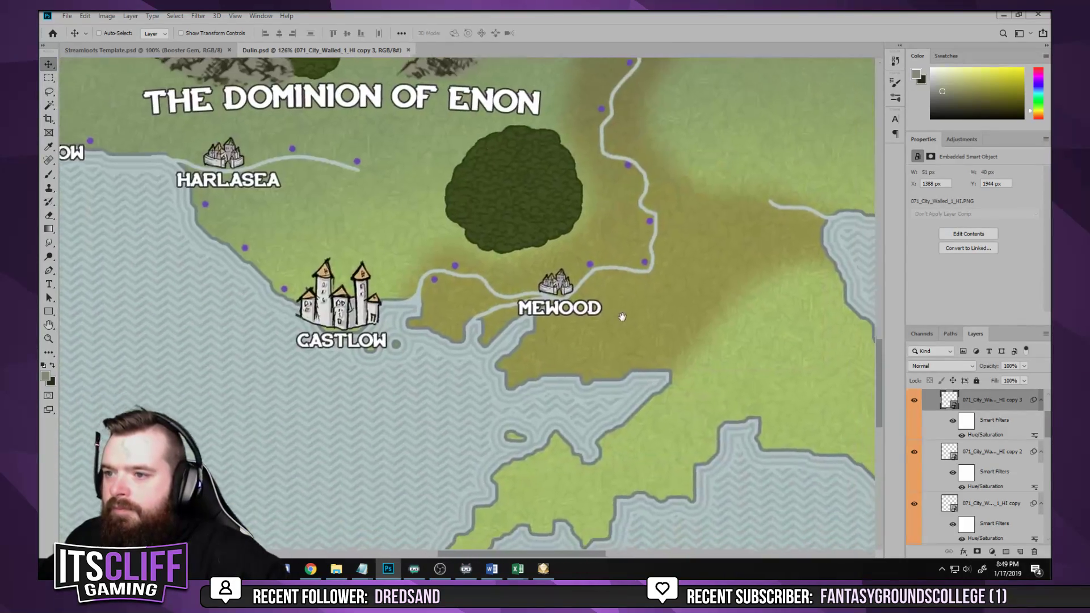
{"action": "scroll", "coordinate": [619, 315], "scroll_direction": "down", "scroll_amount": 4}
{"action": "scroll", "coordinate": [658, 295], "scroll_direction": "up", "scroll_amount": 2}
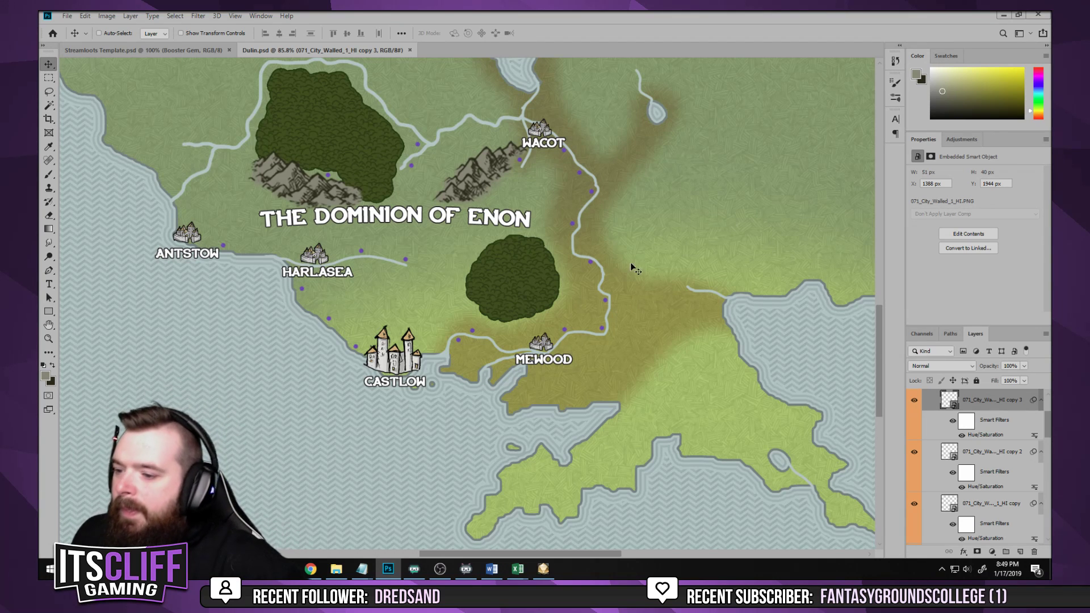
Switch to the XP.xlsx workbook in Excel and open the recent workbook weather.xlsx
{"action": "mouse_move", "coordinate": [517, 575]}
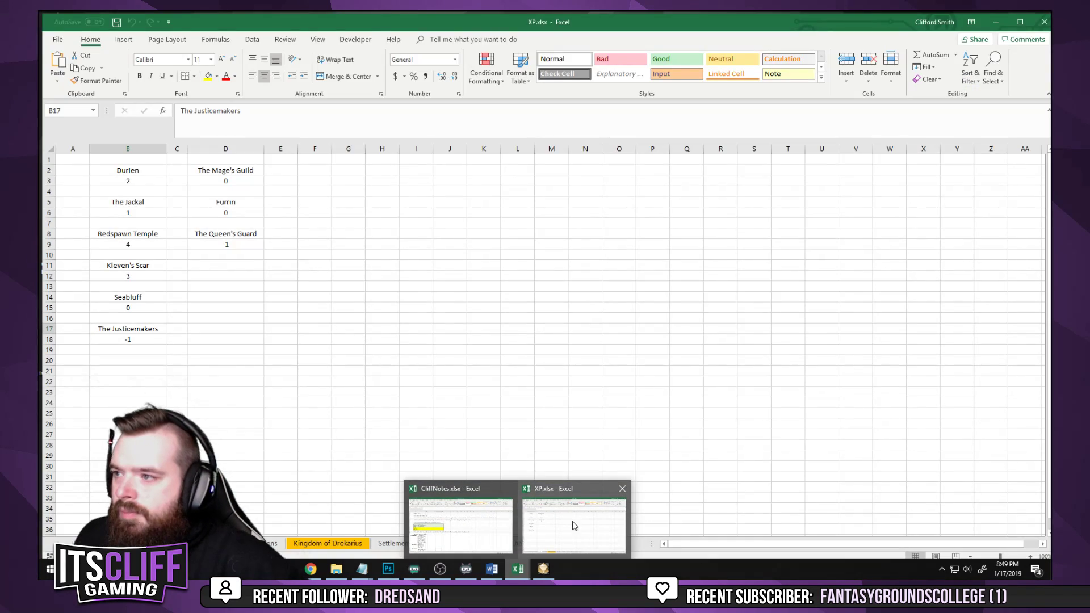
{"action": "mouse_move", "coordinate": [455, 526]}
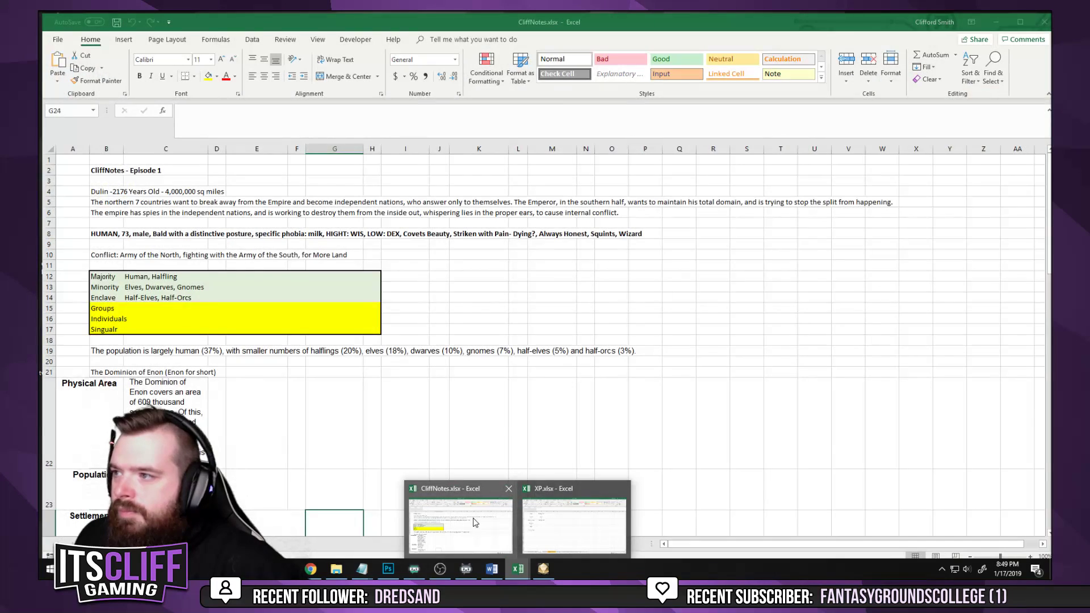
{"action": "mouse_move", "coordinate": [519, 518]}
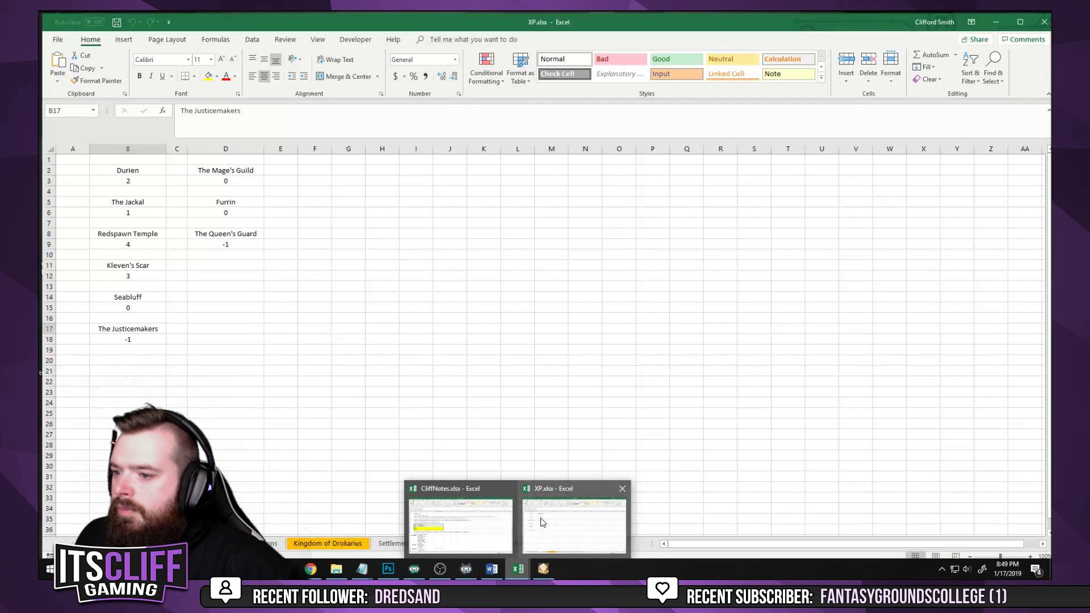
{"action": "left_click", "coordinate": [574, 525]}
{"action": "left_click", "coordinate": [50, 36]}
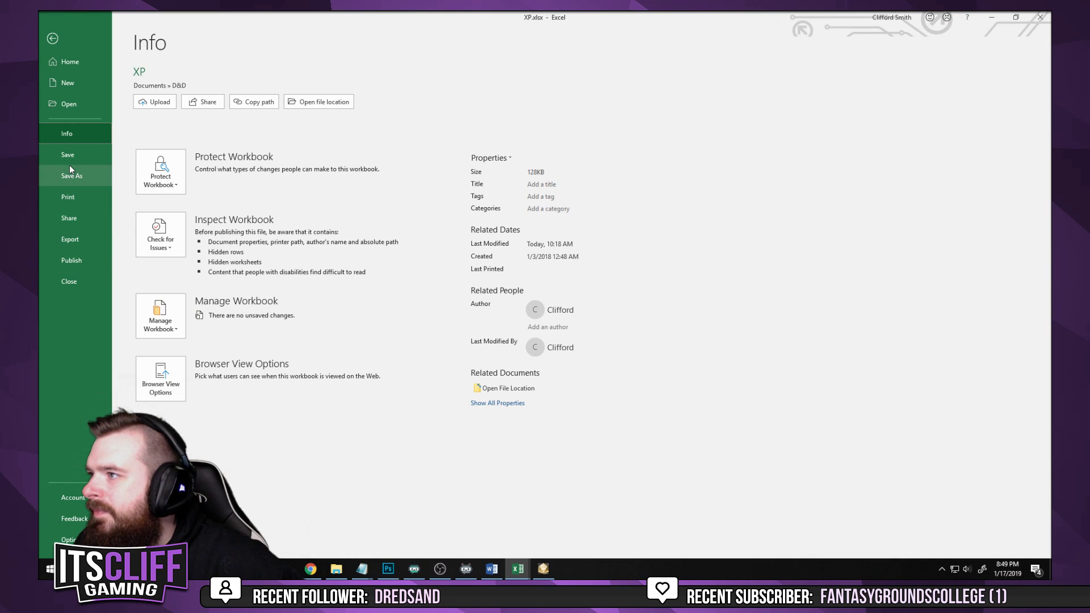
{"action": "left_click", "coordinate": [73, 102]}
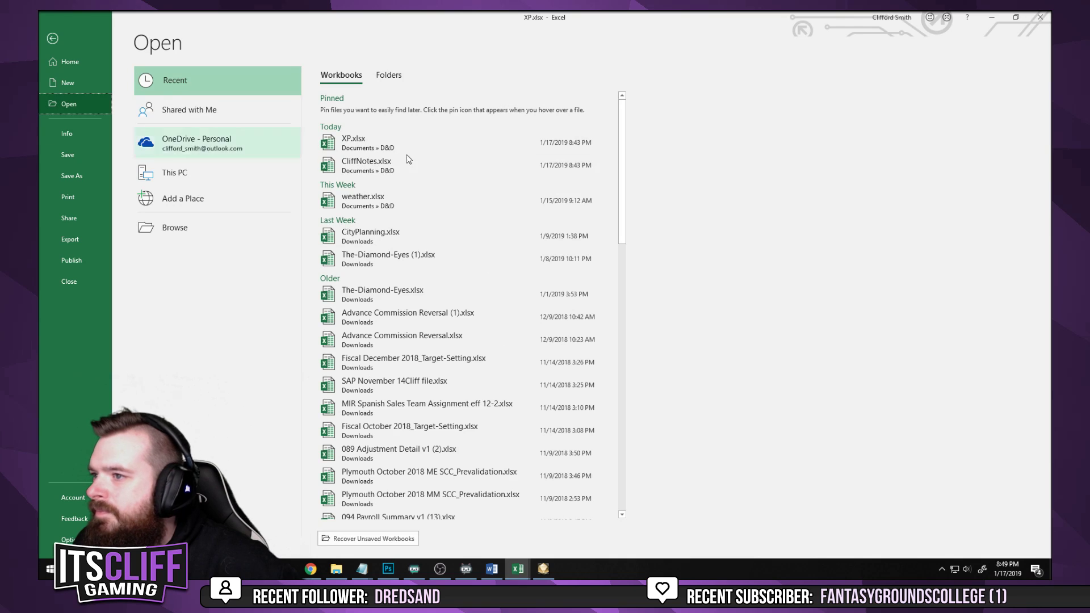
{"action": "left_click", "coordinate": [397, 200]}
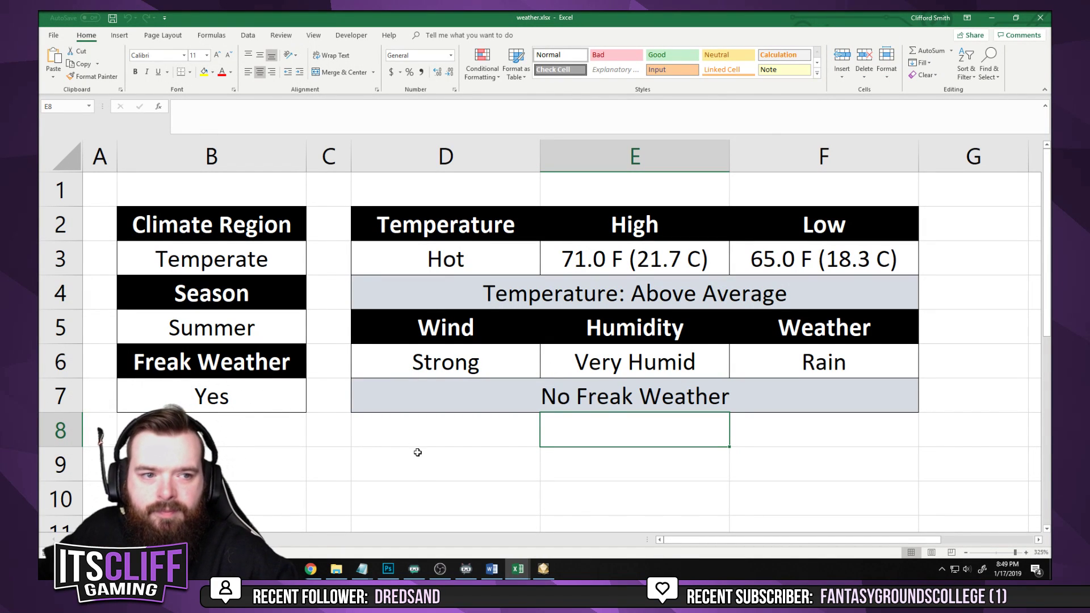
Recalculate the weather sheet repeatedly to generate new random weather for the Temperate region in Summer
{"action": "left_click", "coordinate": [634, 462]}
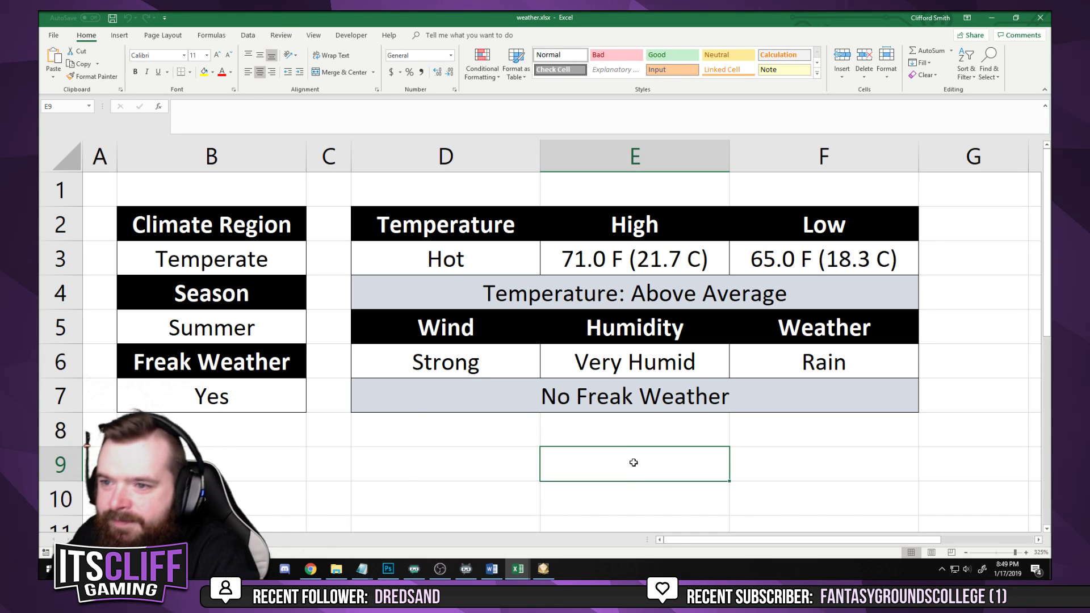
{"action": "key", "text": "F9"}
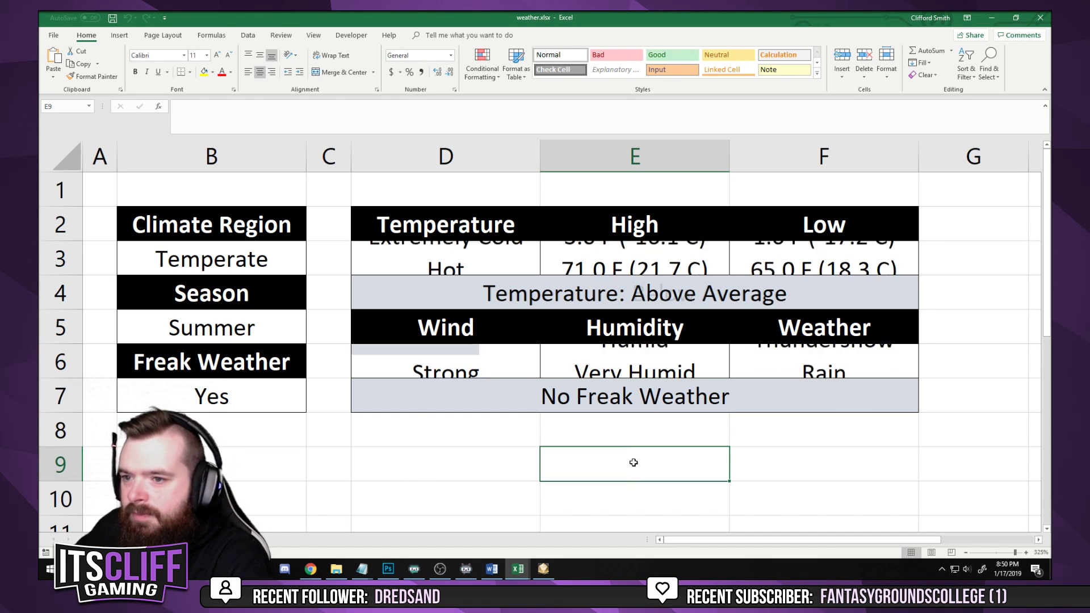
{"action": "key", "text": "F9"}
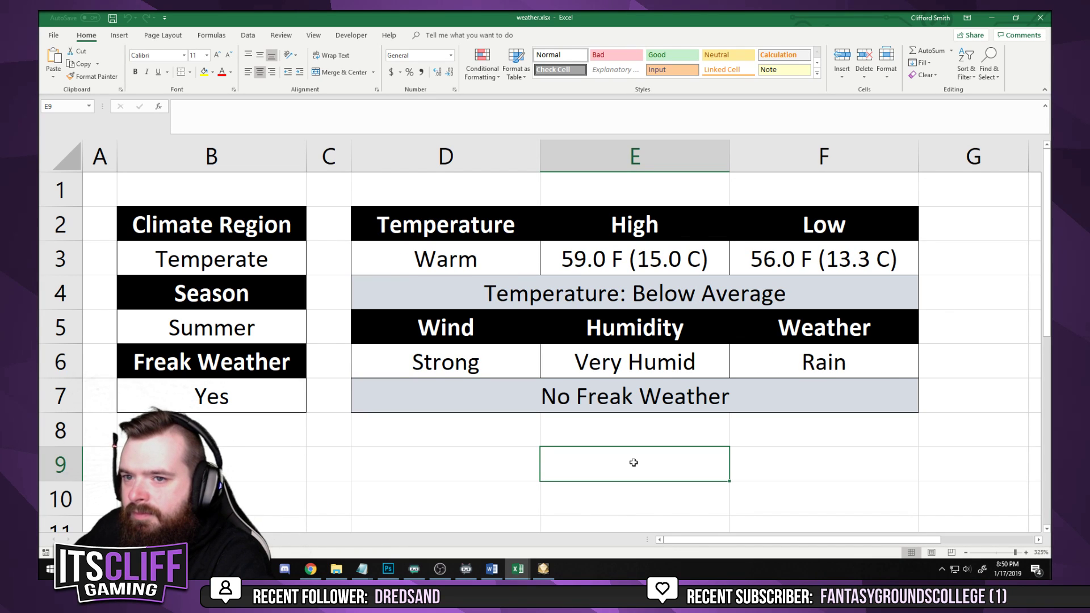
{"action": "key", "text": "F9"}
{"action": "key", "text": "F9"}
{"action": "key", "text": "F9"}
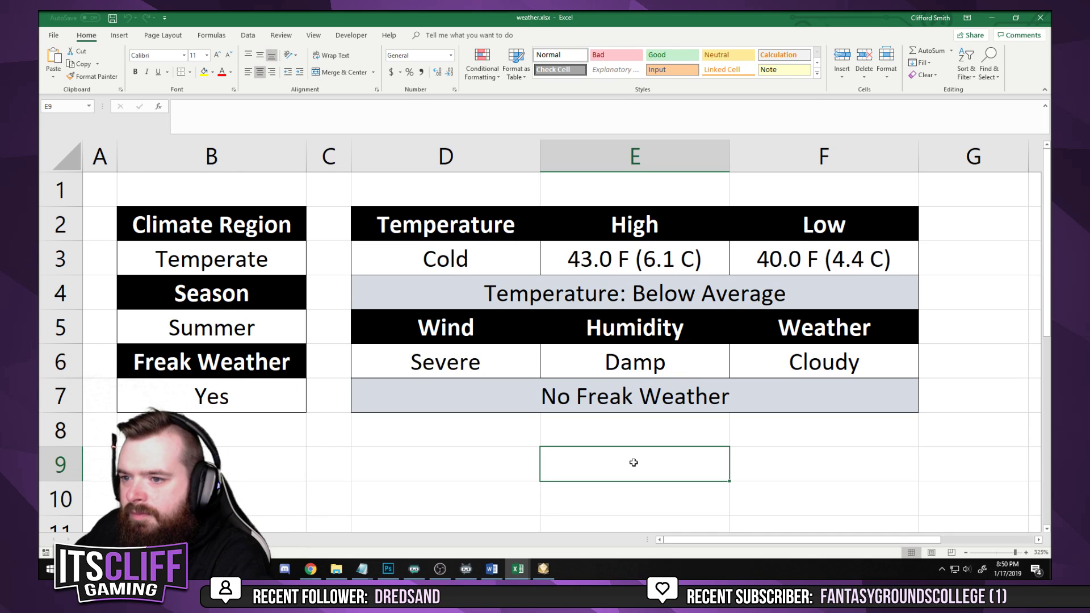
{"action": "key", "text": "F9"}
{"action": "key", "text": "F9"}
{"action": "key", "text": "F9"}
{"action": "key", "text": "F9"}
{"action": "key", "text": "F9"}
{"action": "key", "text": "F9"}
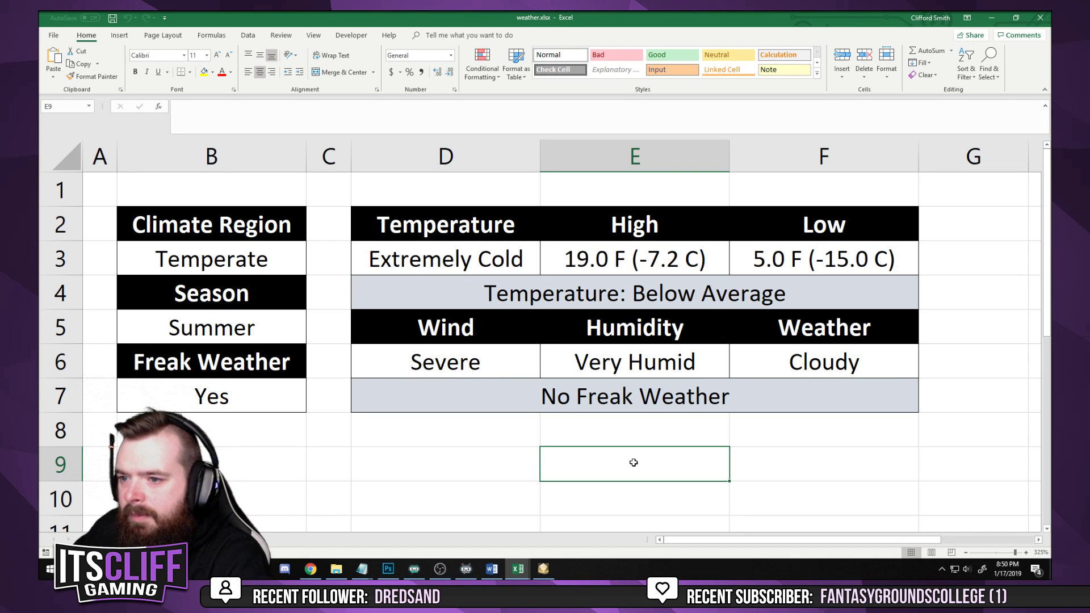
{"action": "key", "text": "F9"}
{"action": "key", "text": "F9"}
{"action": "key", "text": "F9"}
{"action": "key", "text": "F9"}
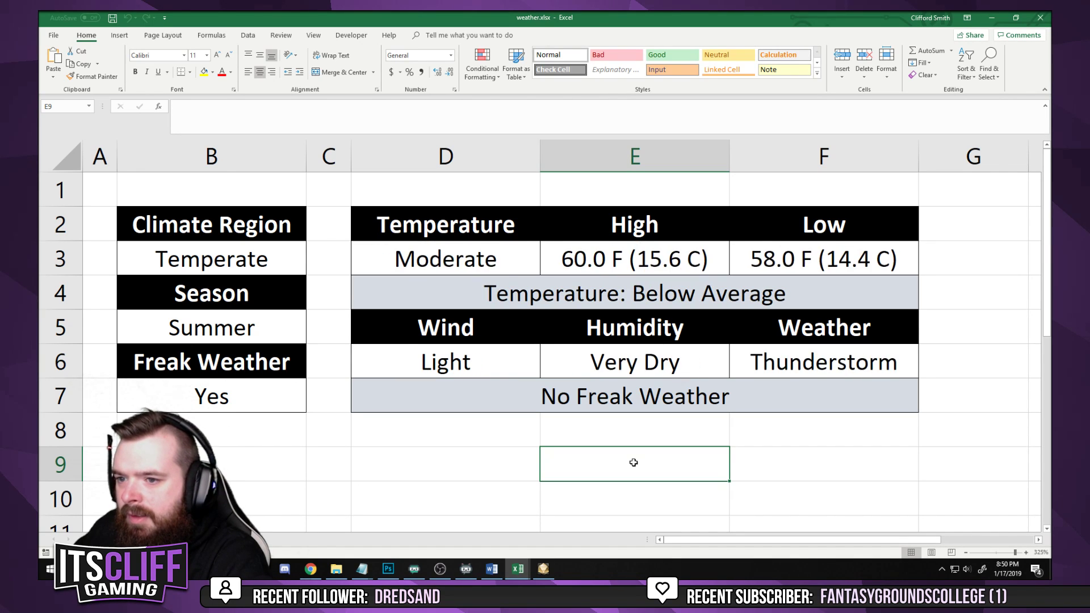
{"action": "key", "text": "F9"}
{"action": "key", "text": "F9"}
{"action": "key", "text": "F9"}
{"action": "key", "text": "F9"}
{"action": "key", "text": "F9"}
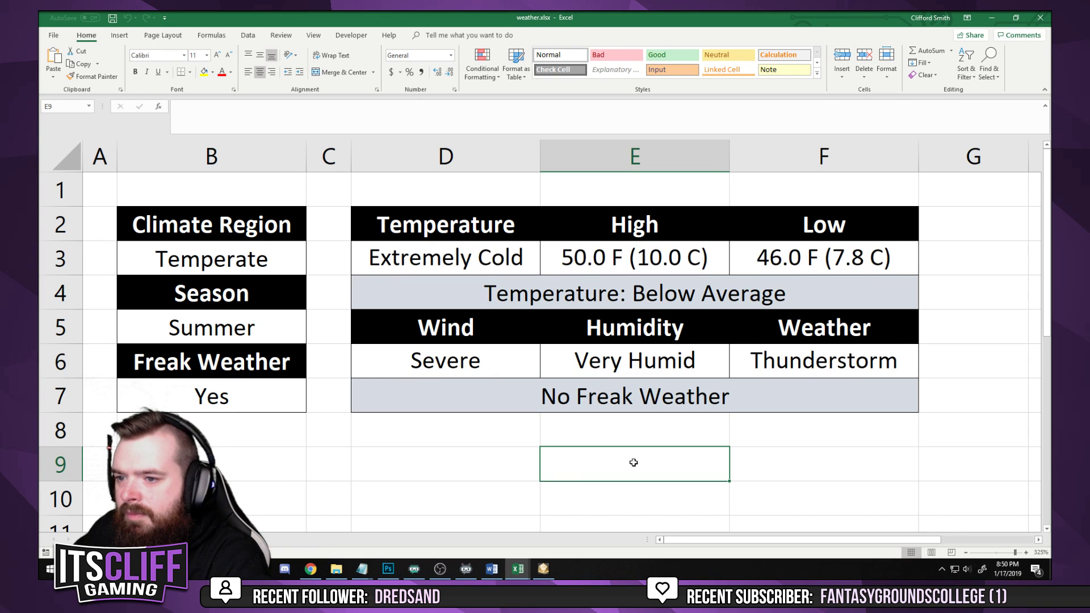
{"action": "key", "text": "F9"}
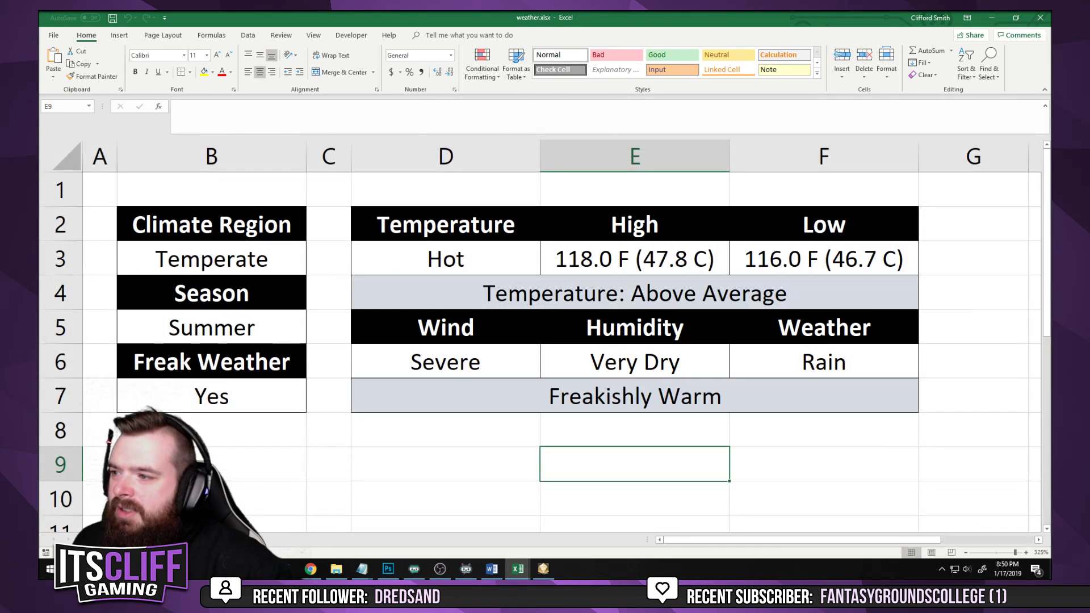
Close weather.xlsx and save its changes
{"action": "left_click", "coordinate": [343, 441]}
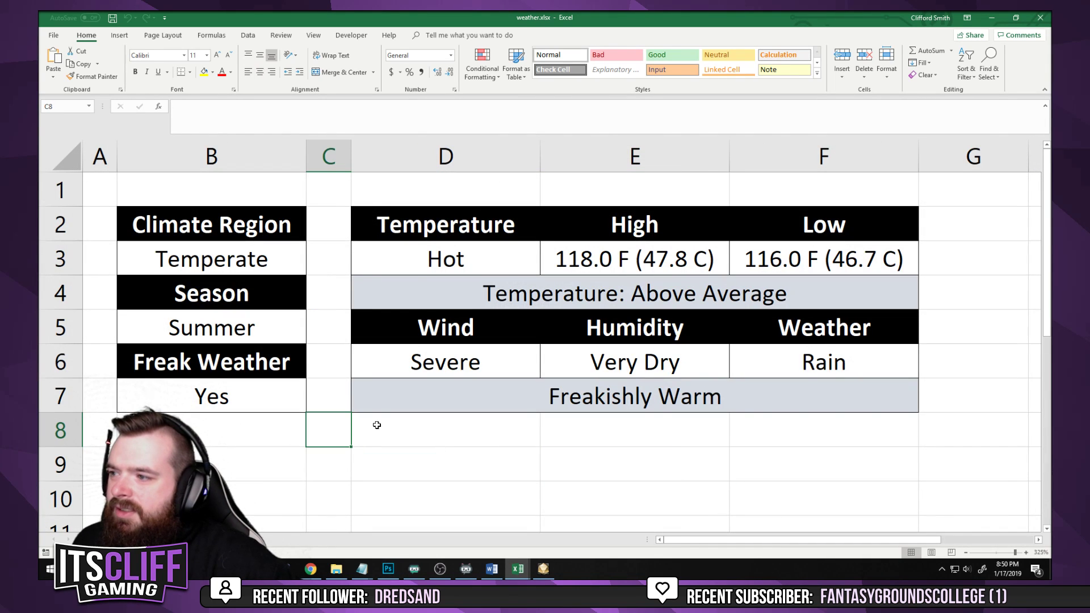
{"action": "left_click", "coordinate": [1043, 21]}
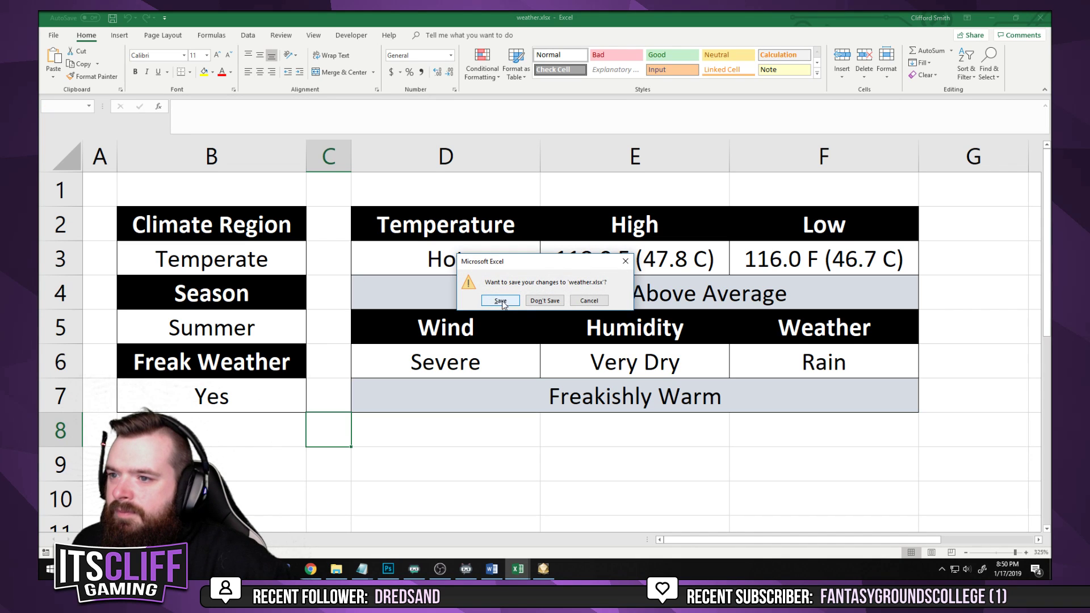
{"action": "left_click", "coordinate": [500, 301]}
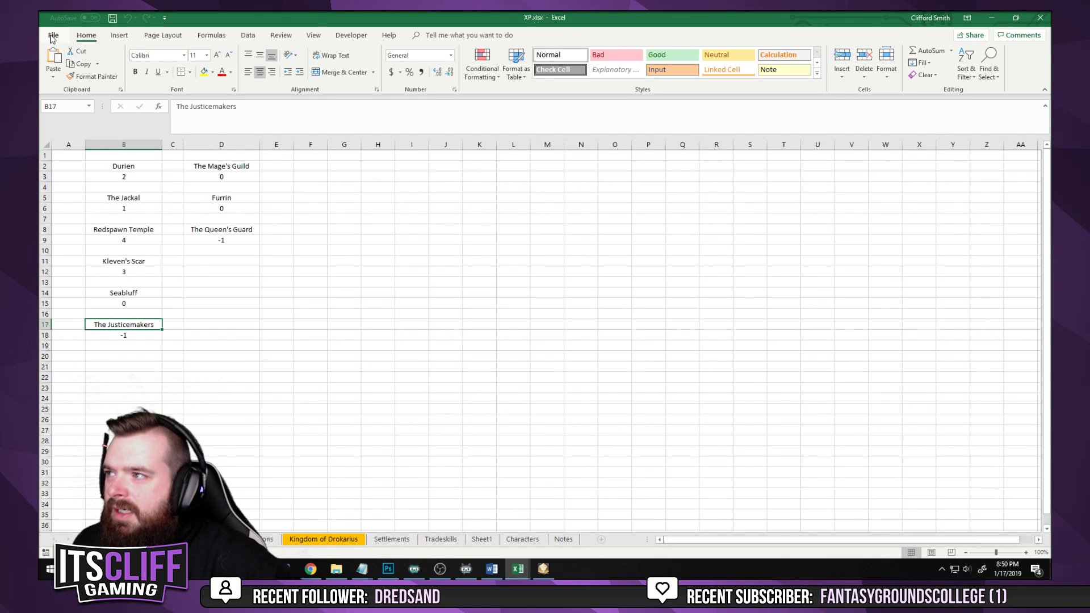
Create a new blank workbook
{"action": "left_click", "coordinate": [54, 35]}
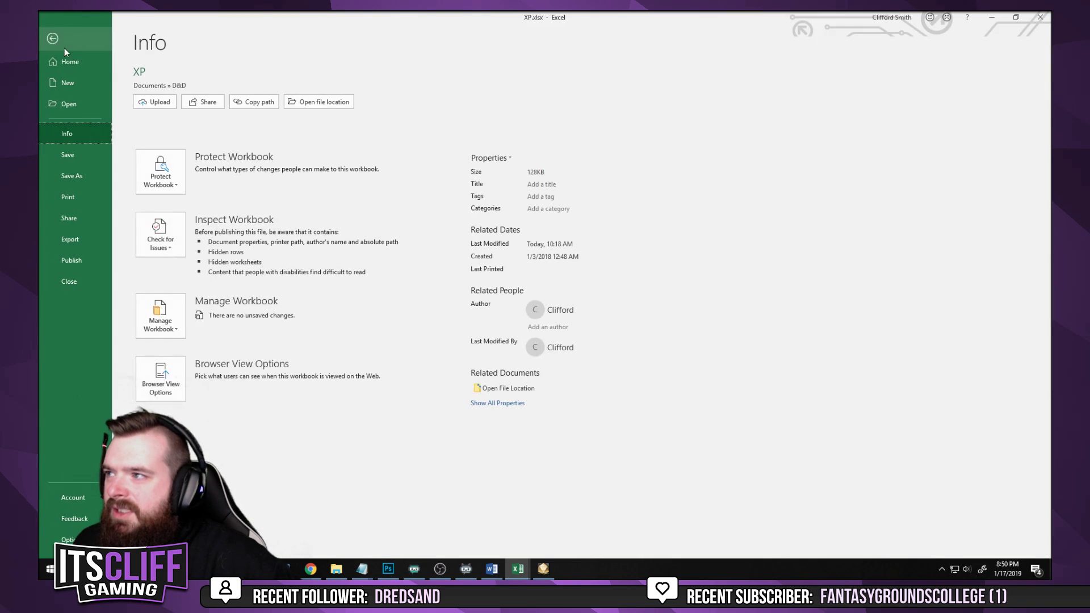
{"action": "left_click", "coordinate": [76, 87]}
{"action": "left_click", "coordinate": [170, 182]}
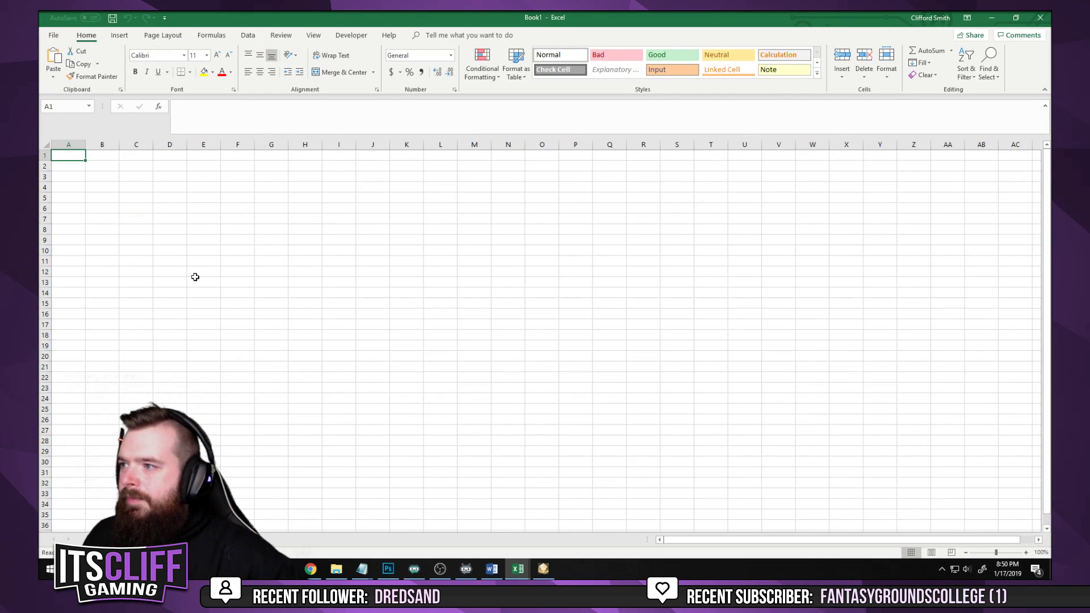
Enter the headings Factions in cell B2 and Progression in cell C2
{"action": "left_click", "coordinate": [97, 171]}
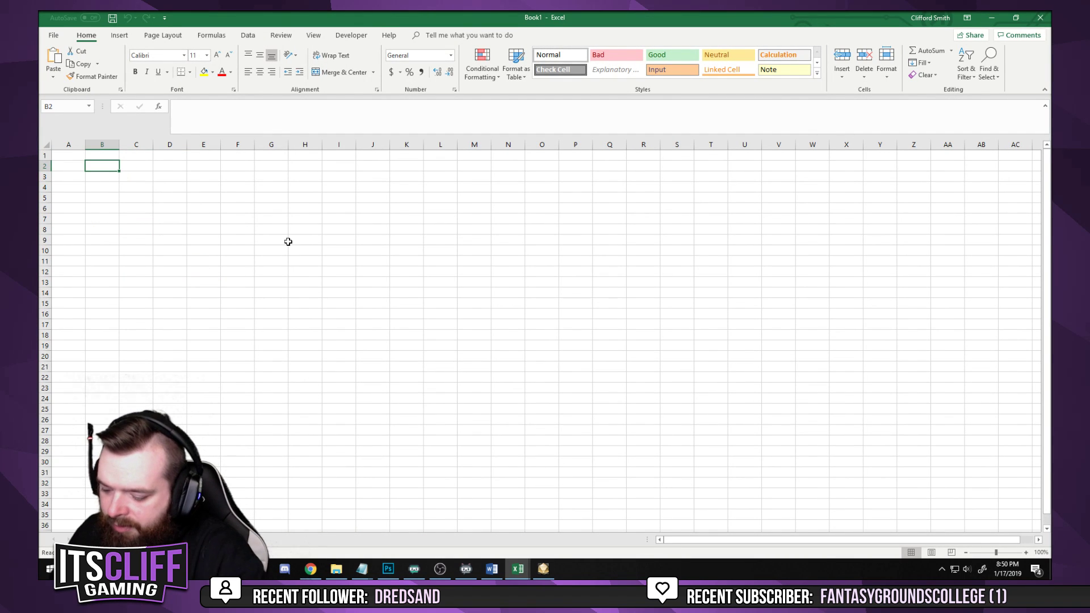
{"action": "type", "text": "Facti"}
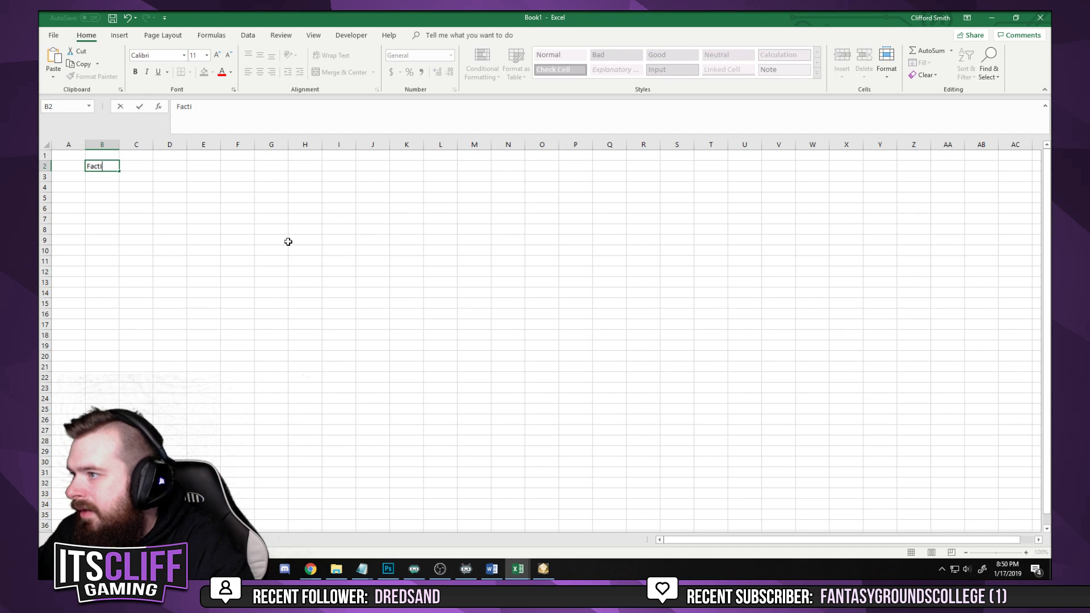
{"action": "type", "text": "ons"}
{"action": "key", "text": "Tab"}
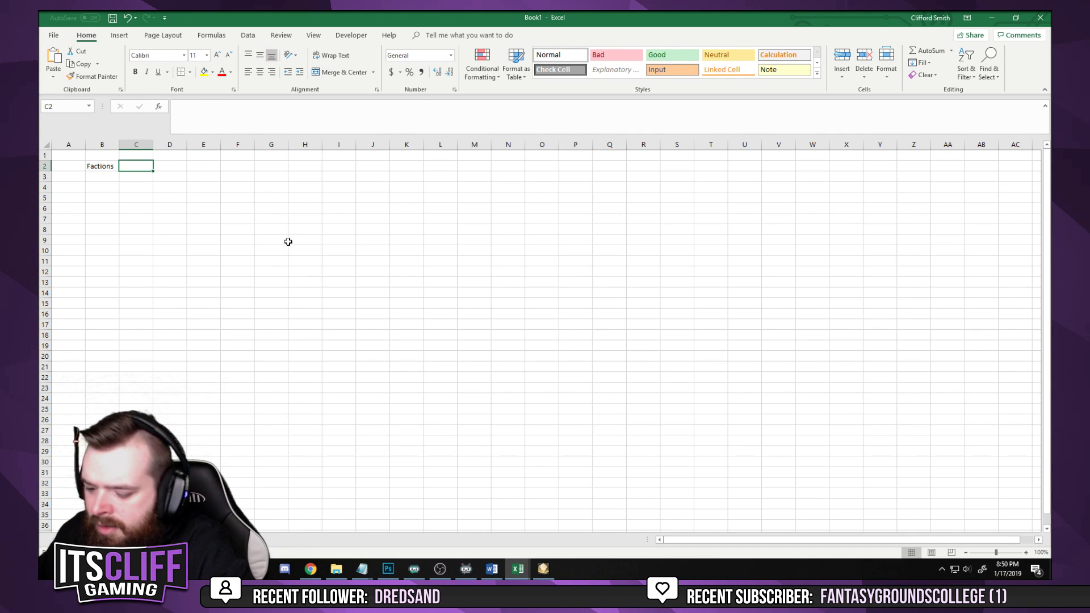
{"action": "type", "text": "P"}
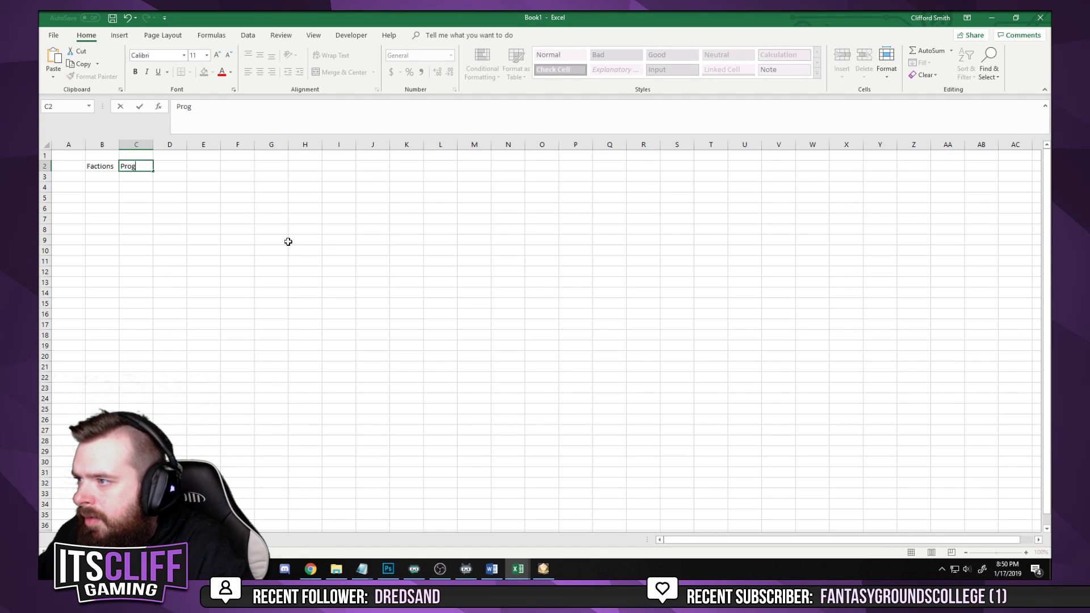
{"action": "type", "text": "rog"}
{"action": "key", "text": "BackSpace"}
{"action": "key", "text": "BackSpace"}
{"action": "key", "text": "BackSpace"}
{"action": "key", "text": "BackSpace"}
{"action": "type", "text": "Adv"}
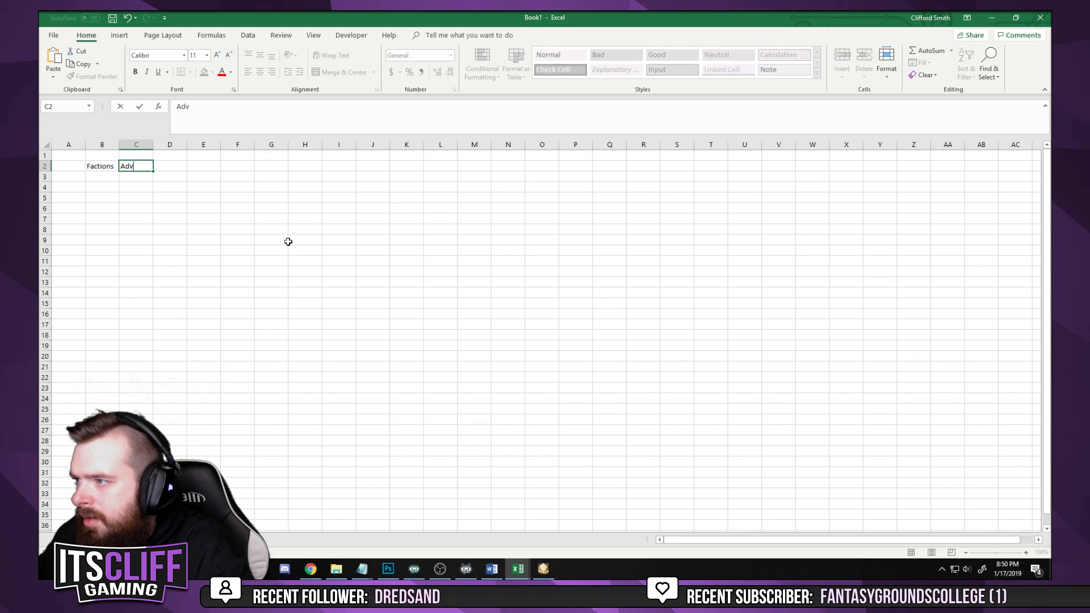
{"action": "type", "text": "fg"}
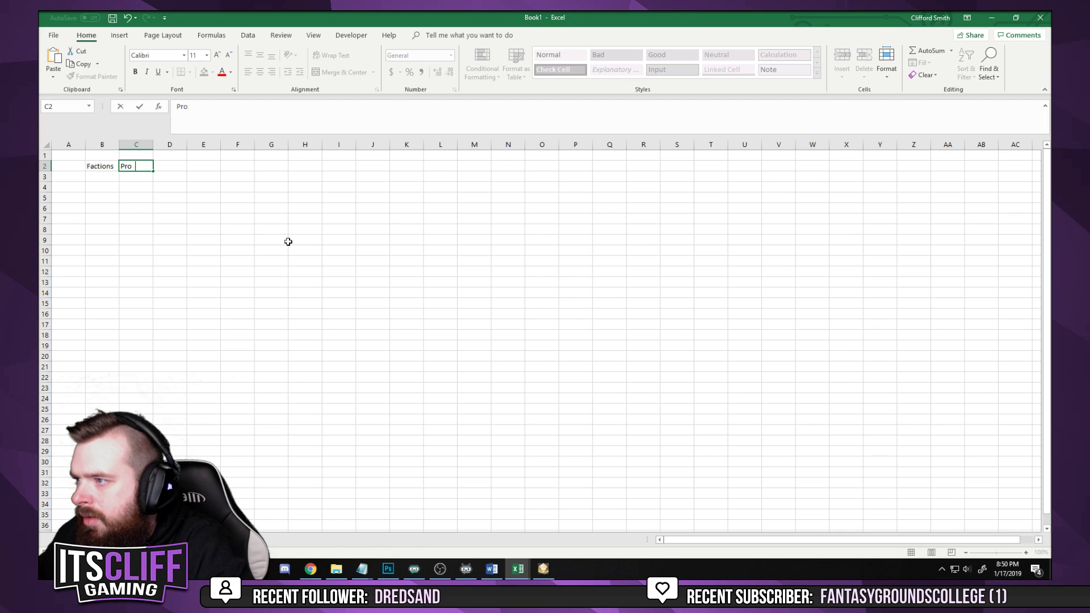
{"action": "type", "text": "ssion"}
{"action": "key", "text": "Tab"}
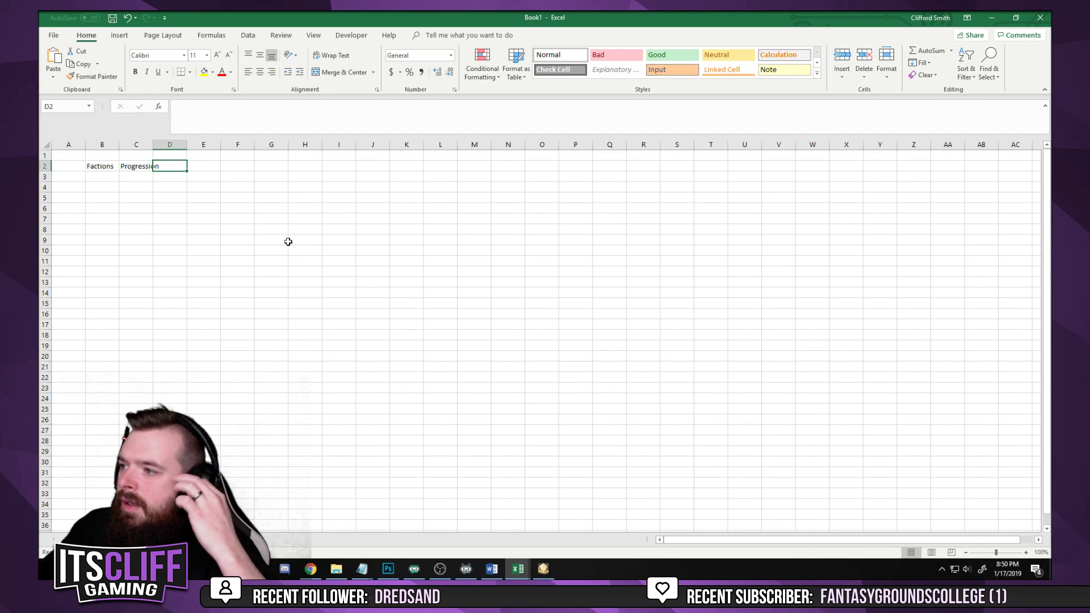
List the factions Orcus, Durien and The Jackal in cells B3 to B5 under the Factions heading
{"action": "left_click", "coordinate": [260, 209]}
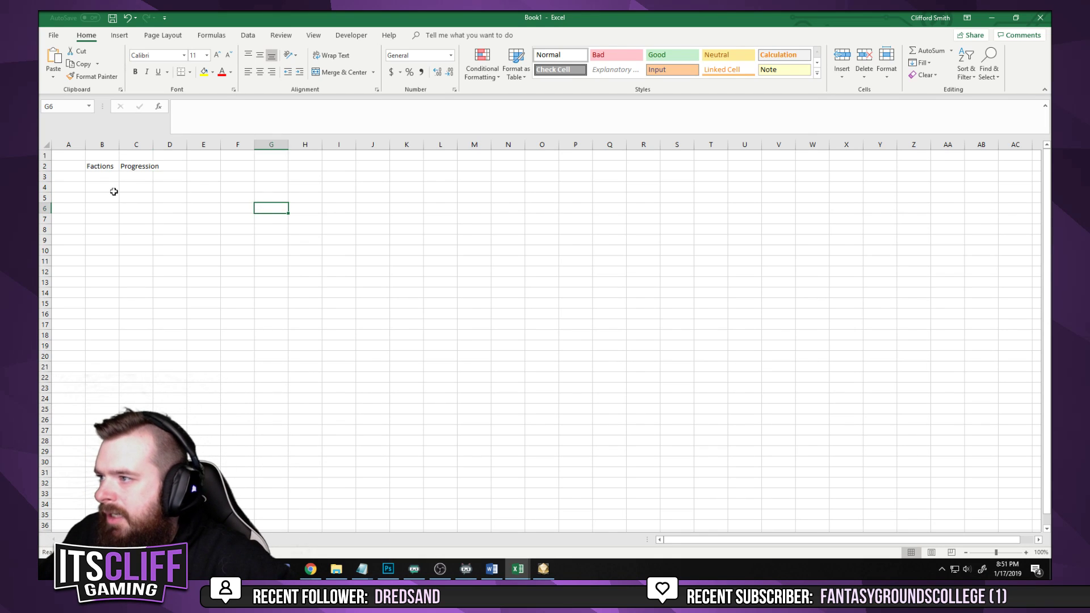
{"action": "left_click", "coordinate": [113, 192]}
{"action": "left_click", "coordinate": [103, 175]}
{"action": "type", "text": "Orc"}
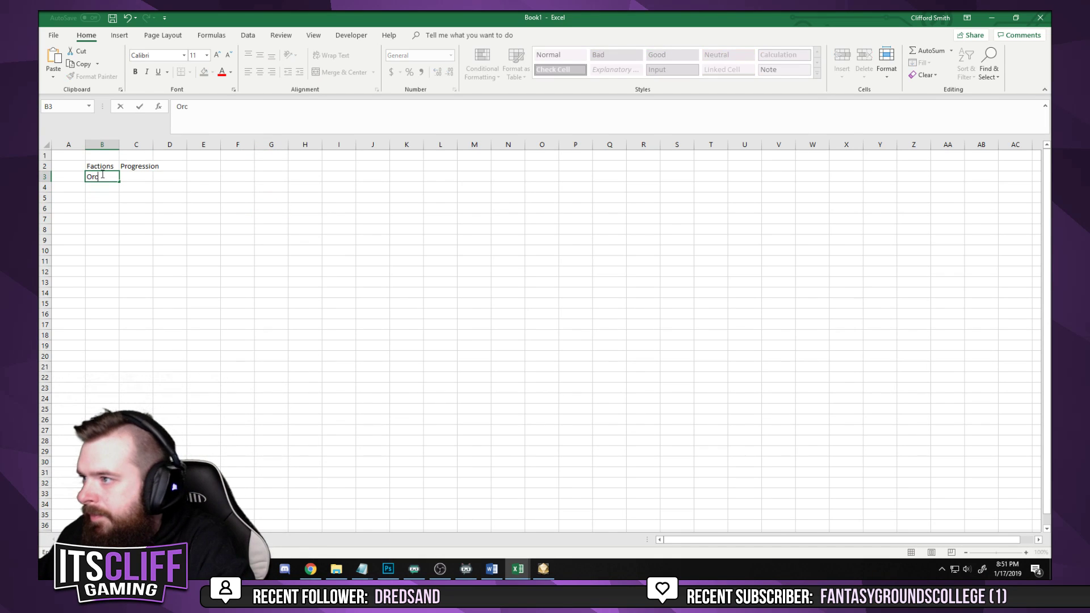
{"action": "type", "text": "s"}
{"action": "key", "text": "Return"}
{"action": "type", "text": "Durien"}
{"action": "key", "text": "Return"}
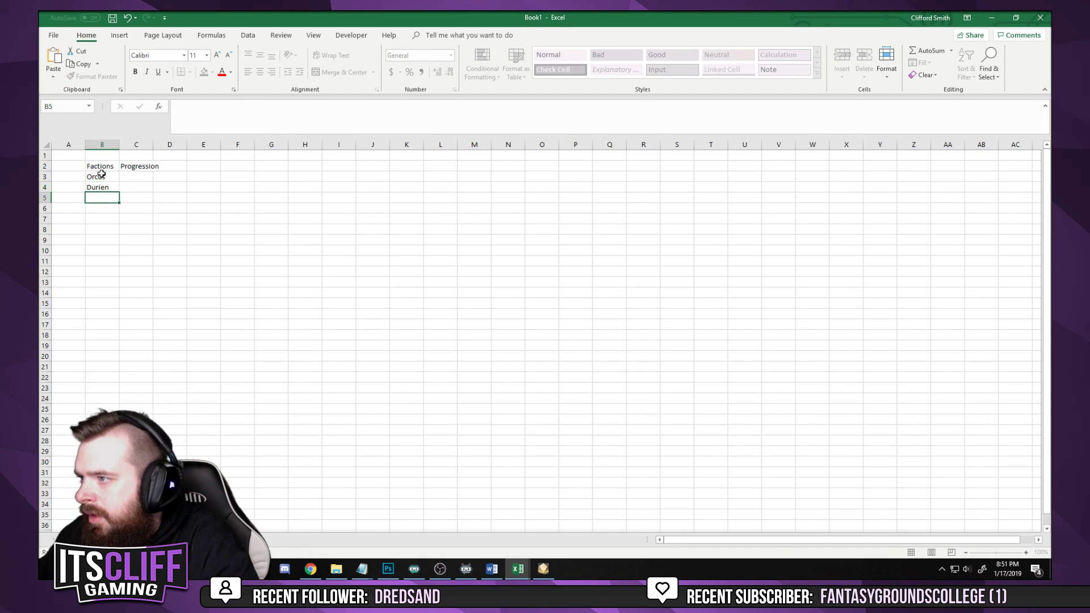
{"action": "type", "text": "The Jackal"}
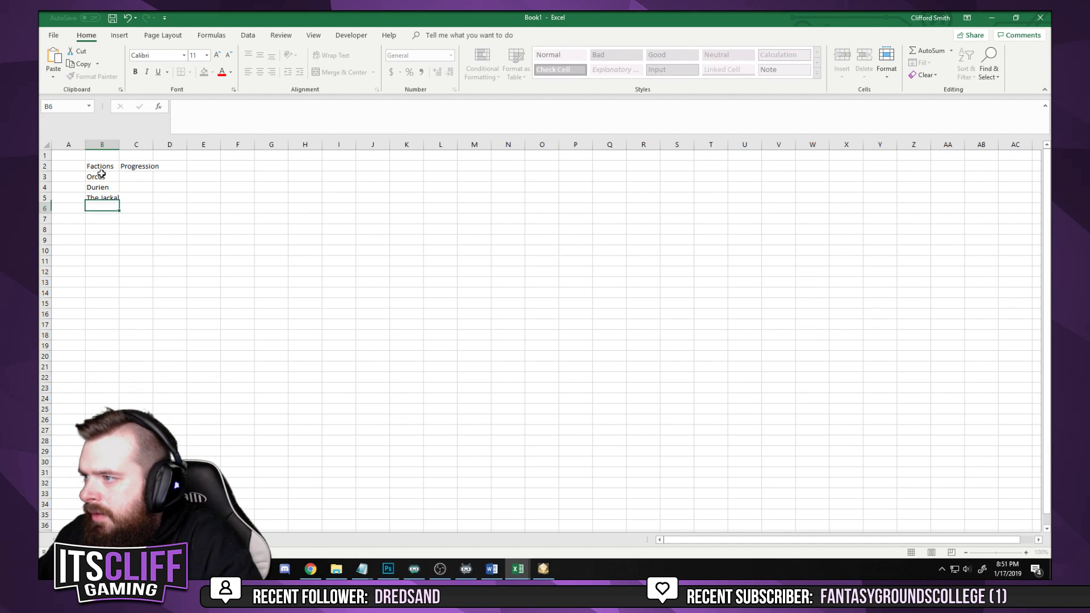
{"action": "key", "text": "Return"}
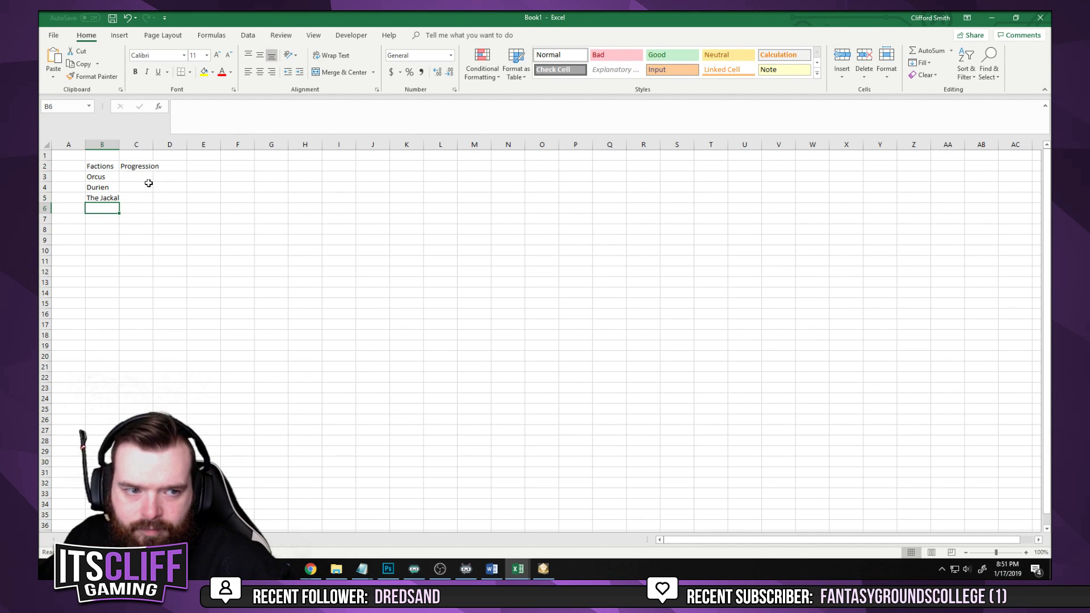
{"action": "left_click", "coordinate": [271, 260]}
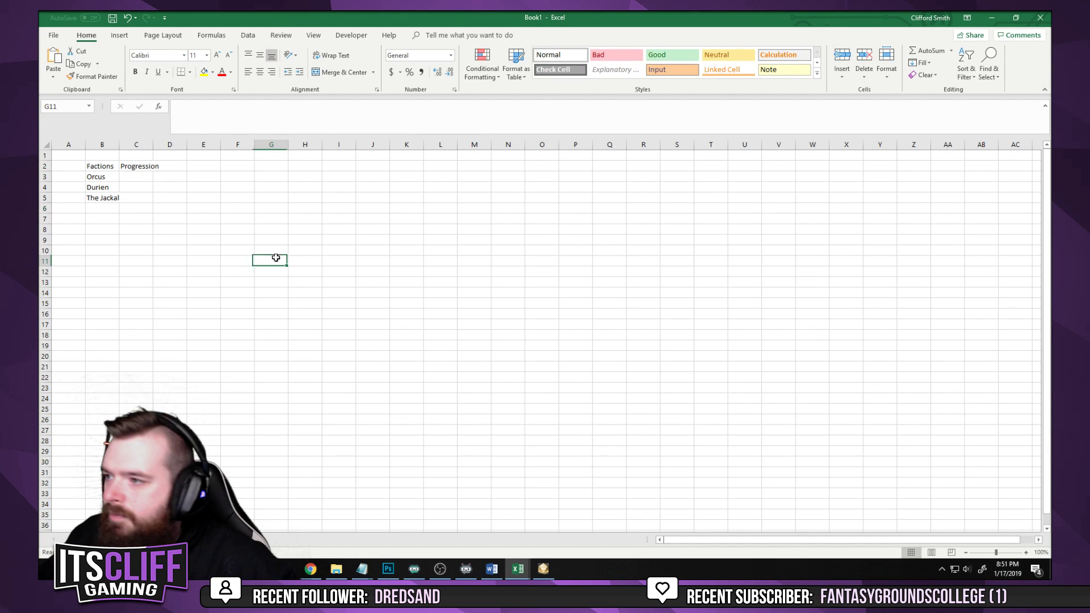
Set the font size of the whole sheet to 15 and fit the column widths to their contents
{"action": "left_click", "coordinate": [47, 145]}
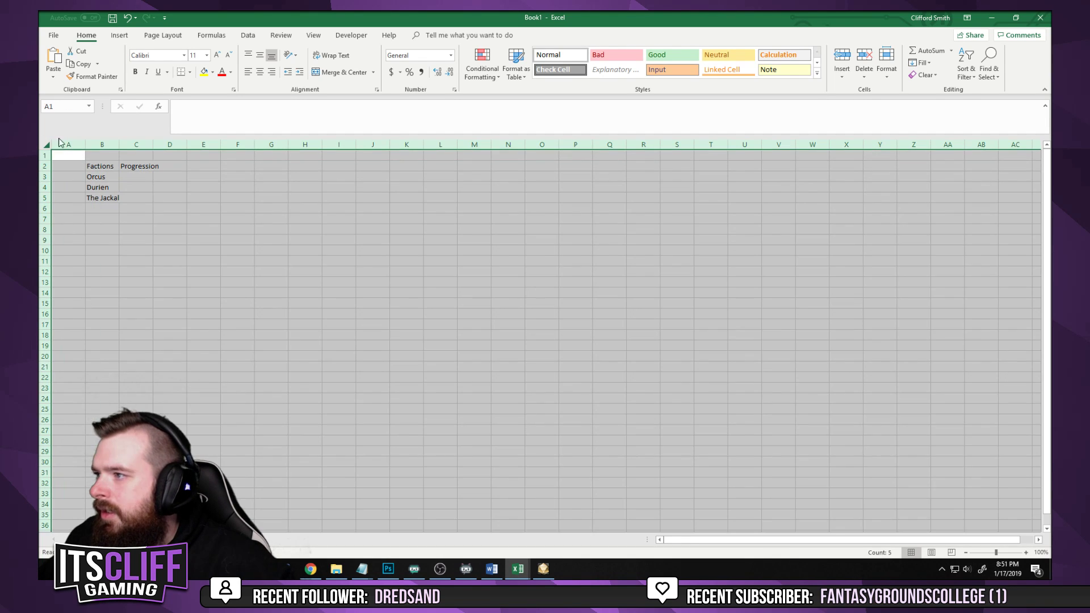
{"action": "left_click", "coordinate": [194, 55]}
{"action": "type", "text": "15"}
{"action": "key", "text": "Return"}
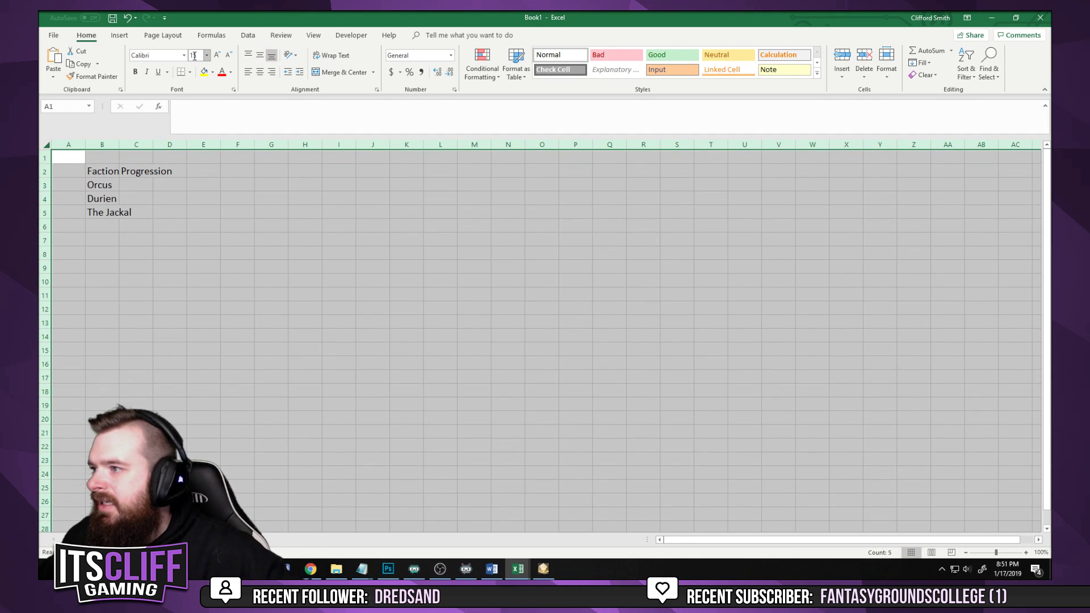
{"action": "double_click", "coordinate": [187, 146]}
{"action": "left_click", "coordinate": [340, 212]}
Enter a Progression value of 0 for each of the three factions in cells C3 to C5
{"action": "left_click", "coordinate": [175, 185]}
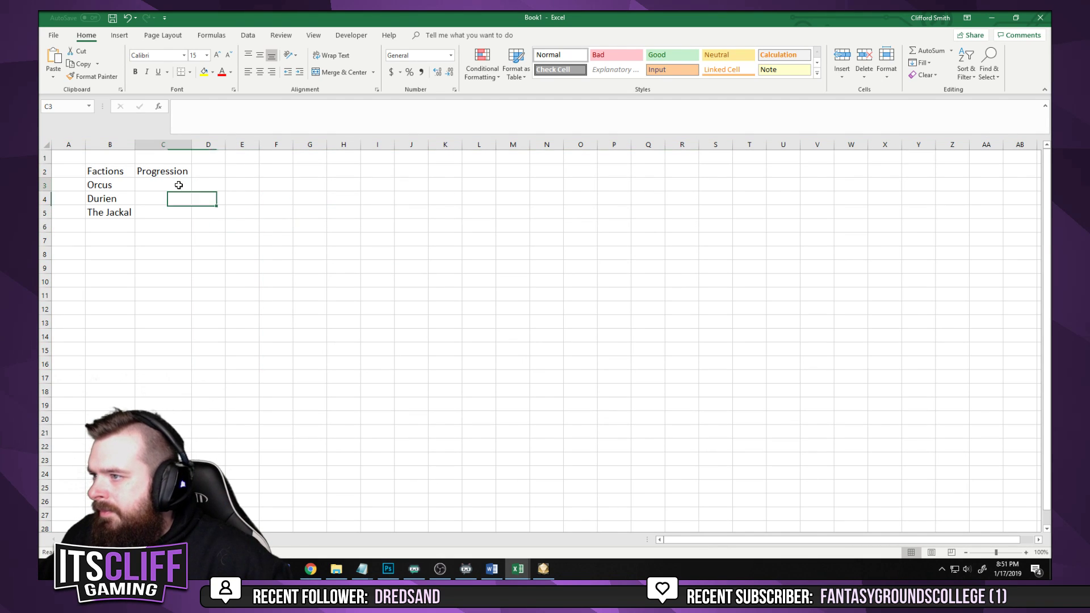
{"action": "type", "text": "0"}
{"action": "key", "text": "Return"}
{"action": "type", "text": "0"}
{"action": "key", "text": "Return"}
{"action": "type", "text": "0"}
{"action": "key", "text": "Return"}
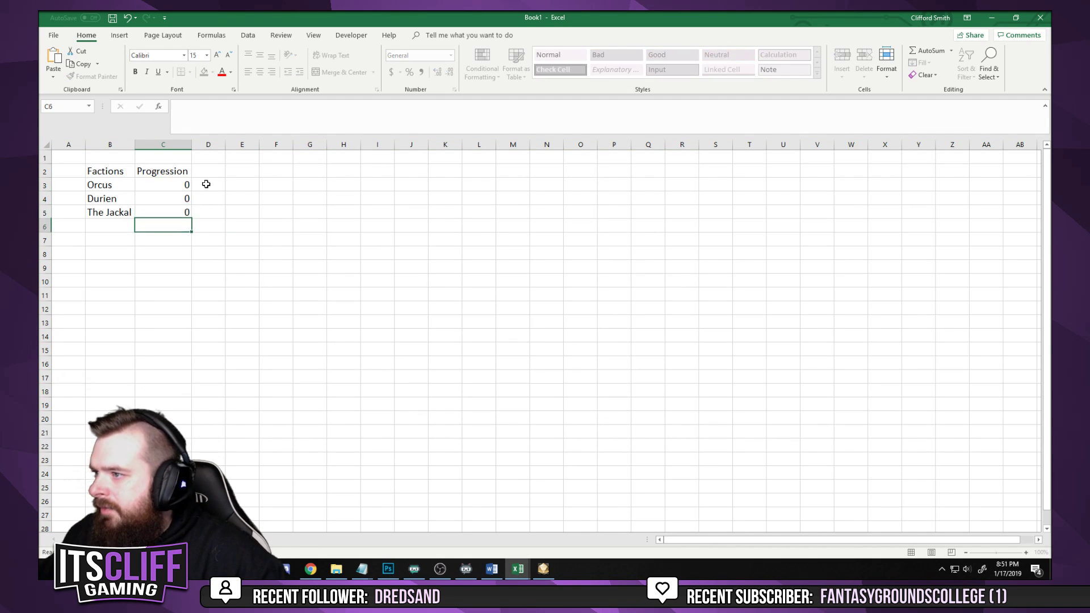
{"action": "left_click", "coordinate": [226, 336]}
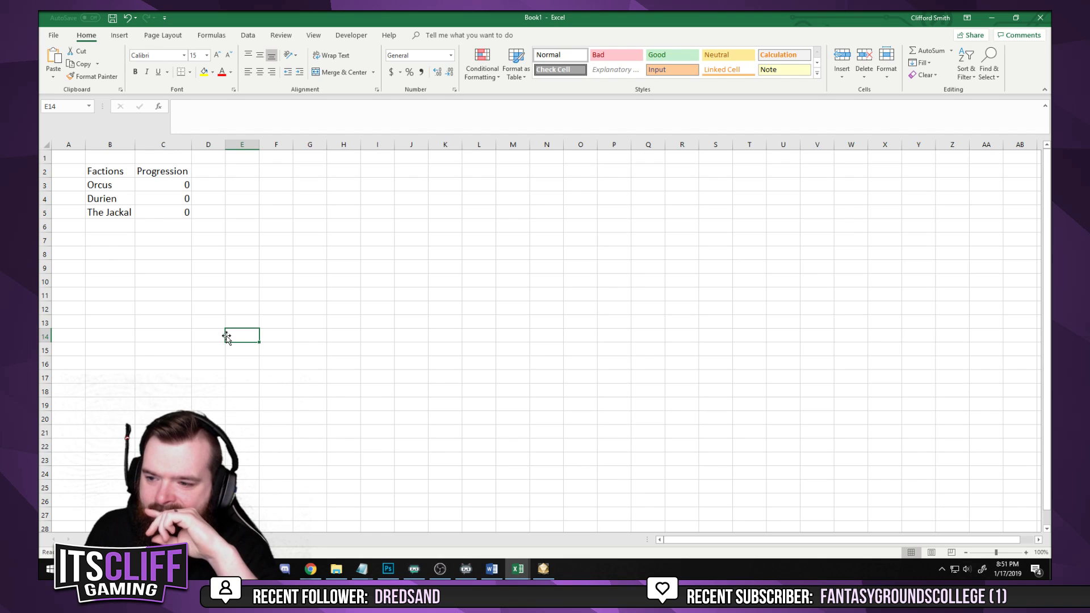
Add a new blank worksheet to the workbook
{"action": "key", "text": "shift+F11"}
{"action": "left_click", "coordinate": [366, 260]}
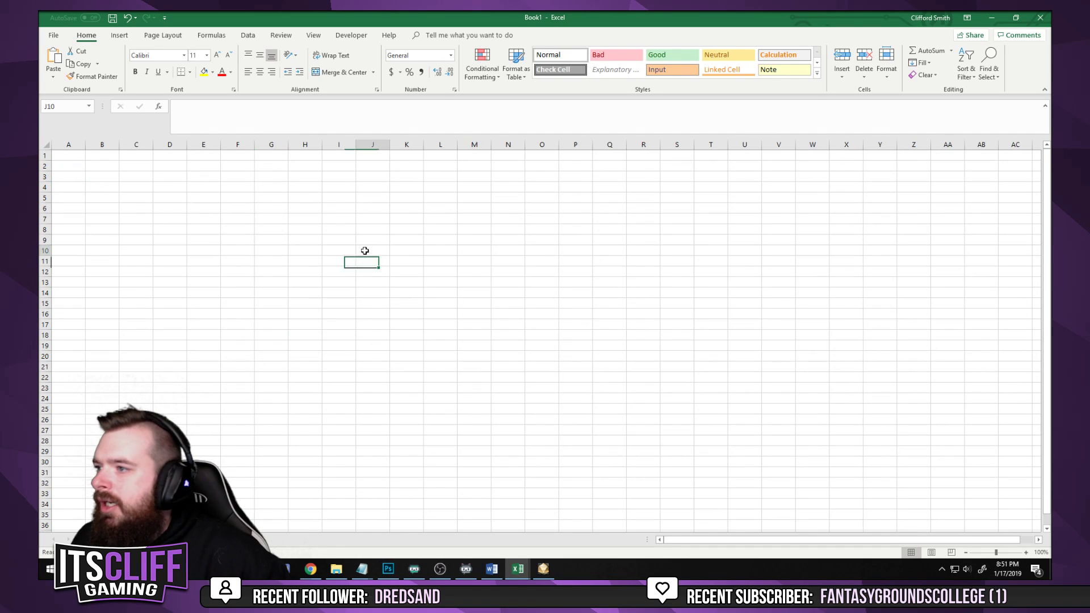
{"action": "left_click", "coordinate": [170, 209]}
Enter the number ranges 1 to 1, 2 to 10 and 11 to 90 across columns D and E in rows 4 to 6
{"action": "left_click", "coordinate": [174, 186]}
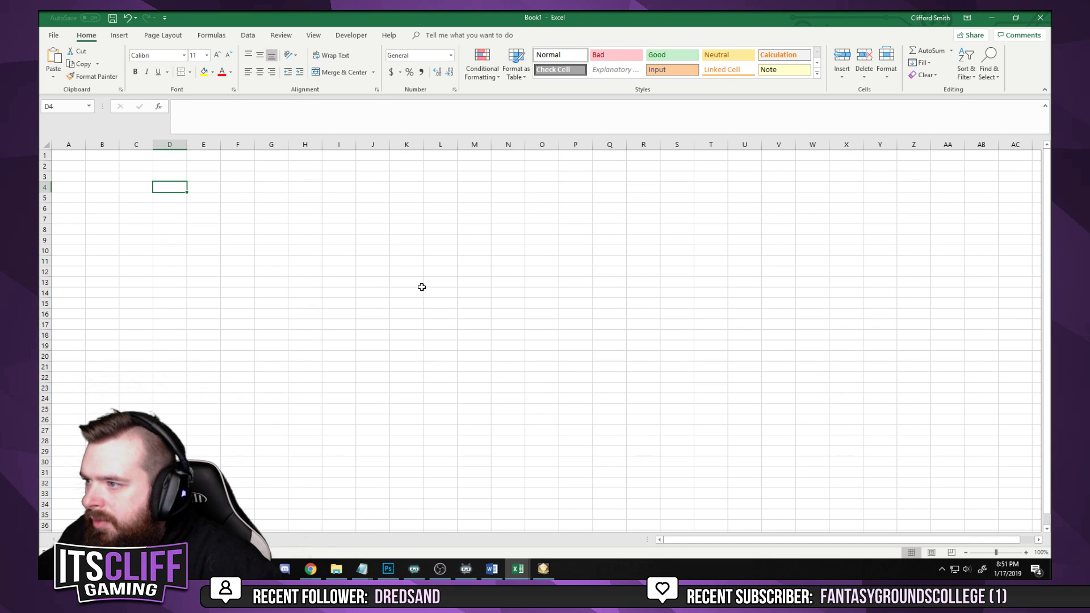
{"action": "type", "text": "1"}
{"action": "key", "text": "Tab"}
{"action": "type", "text": "1"}
{"action": "key", "text": "Return"}
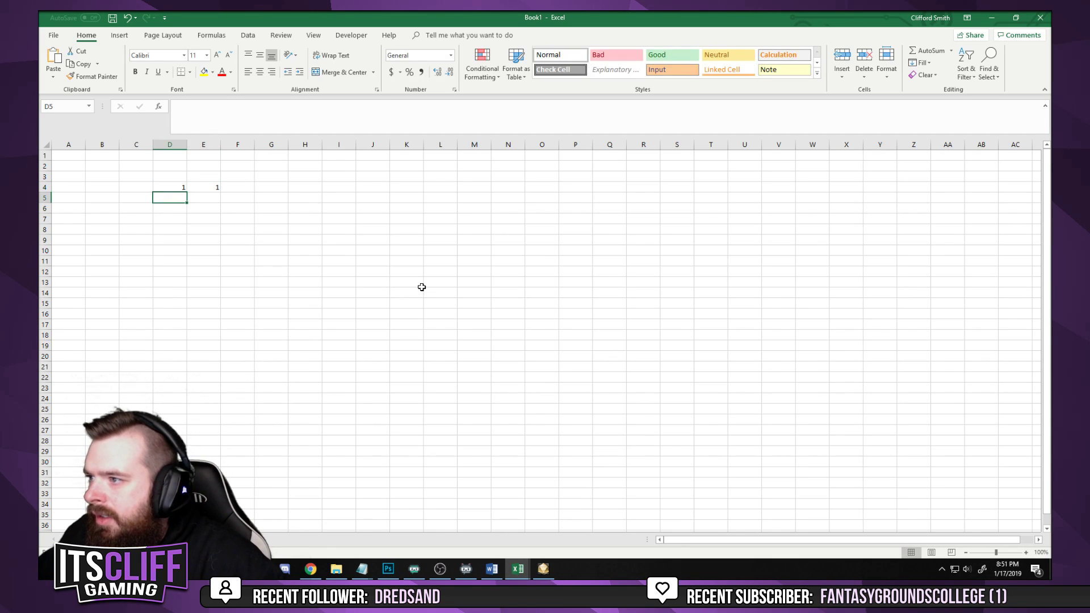
{"action": "type", "text": "2"}
{"action": "key", "text": "Tab"}
{"action": "type", "text": "10"}
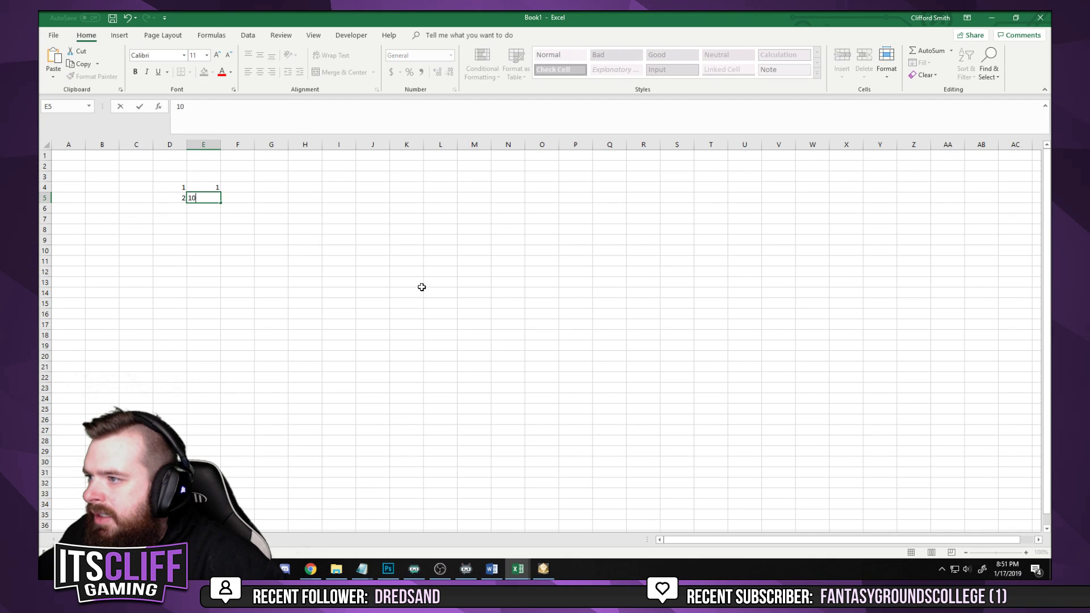
{"action": "key", "text": "Return"}
{"action": "type", "text": "11"}
{"action": "key", "text": "Tab"}
{"action": "type", "text": "90"}
{"action": "key", "text": "Return"}
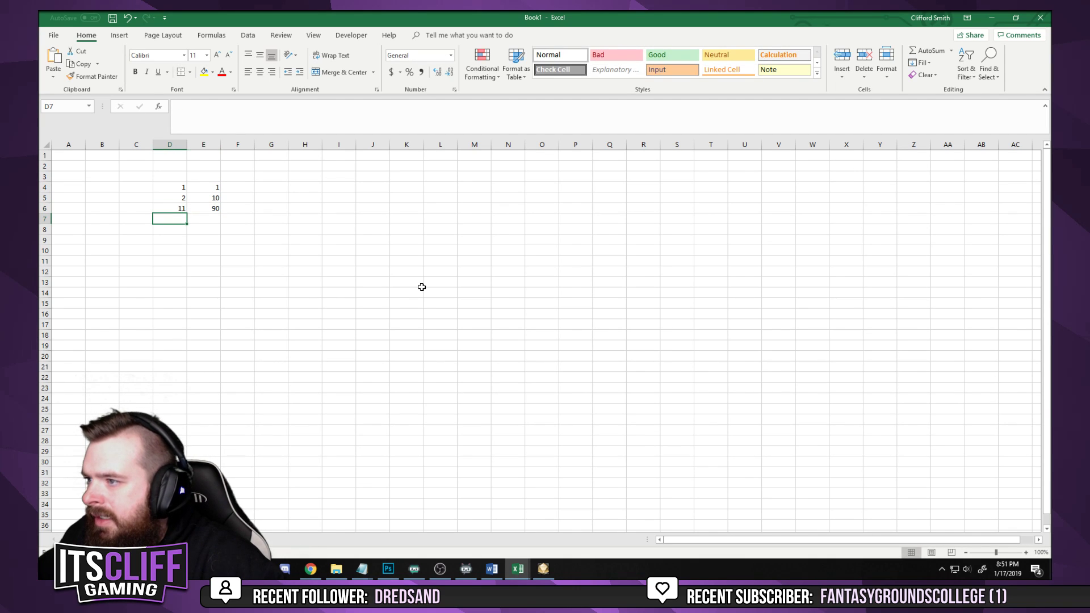
Add the ranges 91 to 99 and 100 to 100 across columns D and E in rows 7 and 8
{"action": "type", "text": "91"}
{"action": "key", "text": "Tab"}
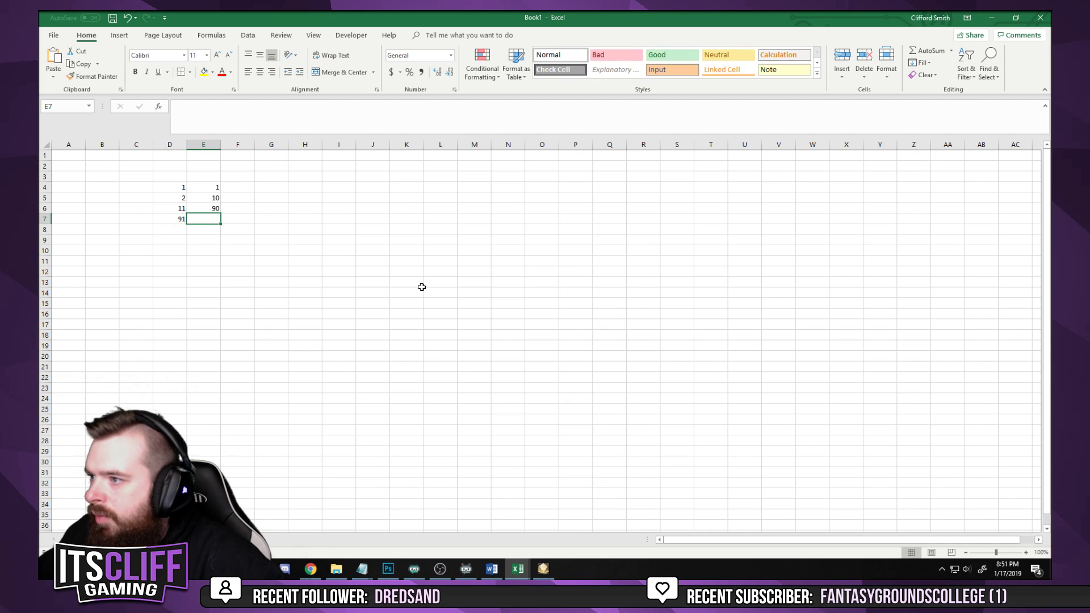
{"action": "type", "text": "99"}
{"action": "key", "text": "Return"}
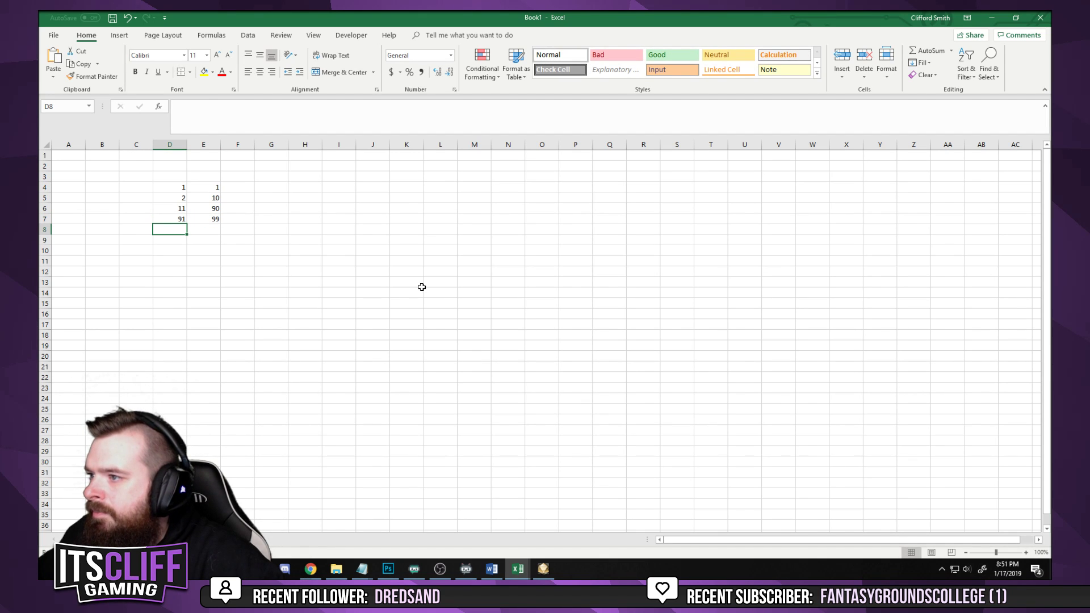
{"action": "type", "text": "100"}
{"action": "key", "text": "Tab"}
{"action": "type", "text": "100"}
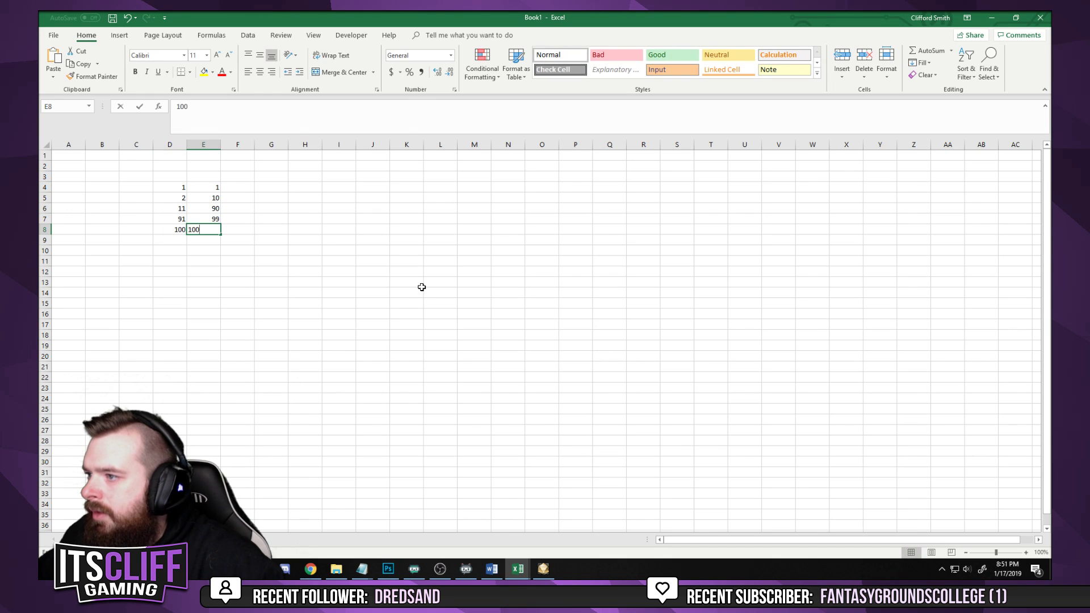
{"action": "key", "text": "Return"}
{"action": "left_click", "coordinate": [414, 306]}
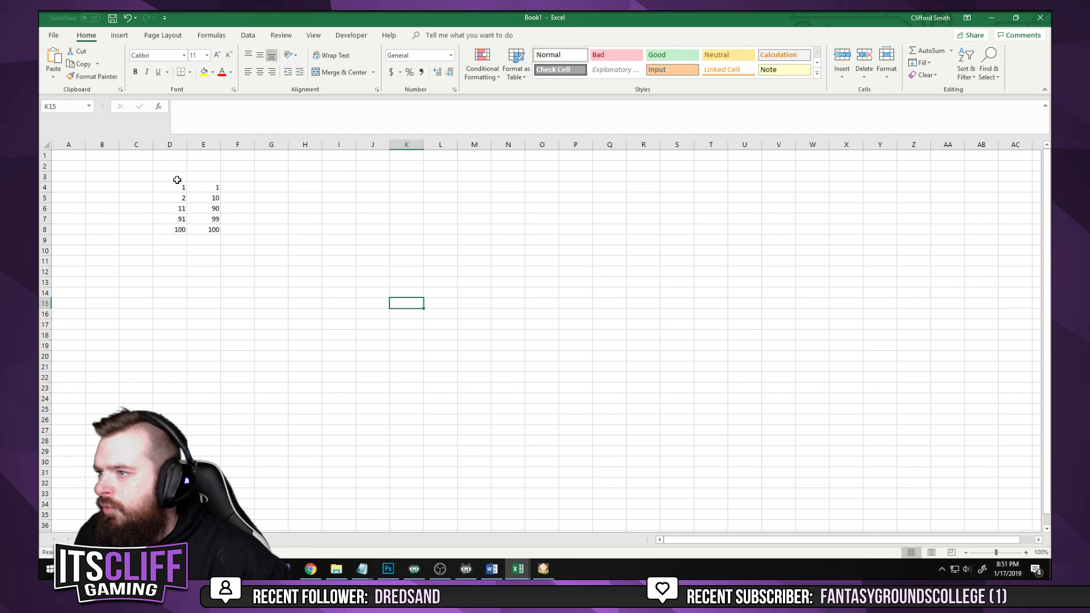
{"action": "left_click", "coordinate": [474, 251]}
Enter the formula =RANDBETWEEN(1,100) in cell F4 to produce a random roll beside the first number range
{"action": "left_click", "coordinate": [246, 187]}
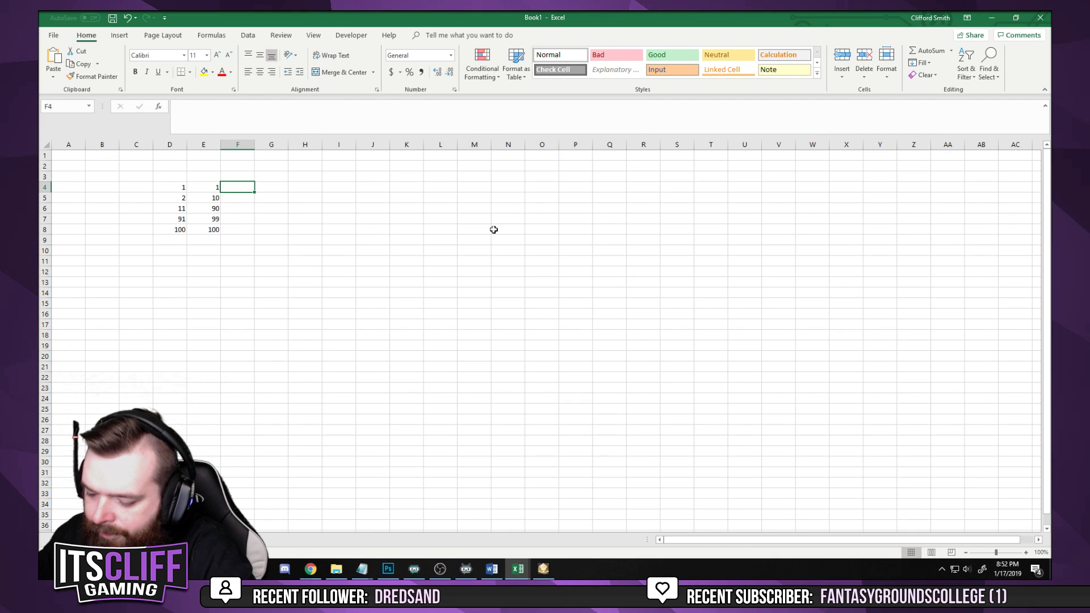
{"action": "type", "text": "-"}
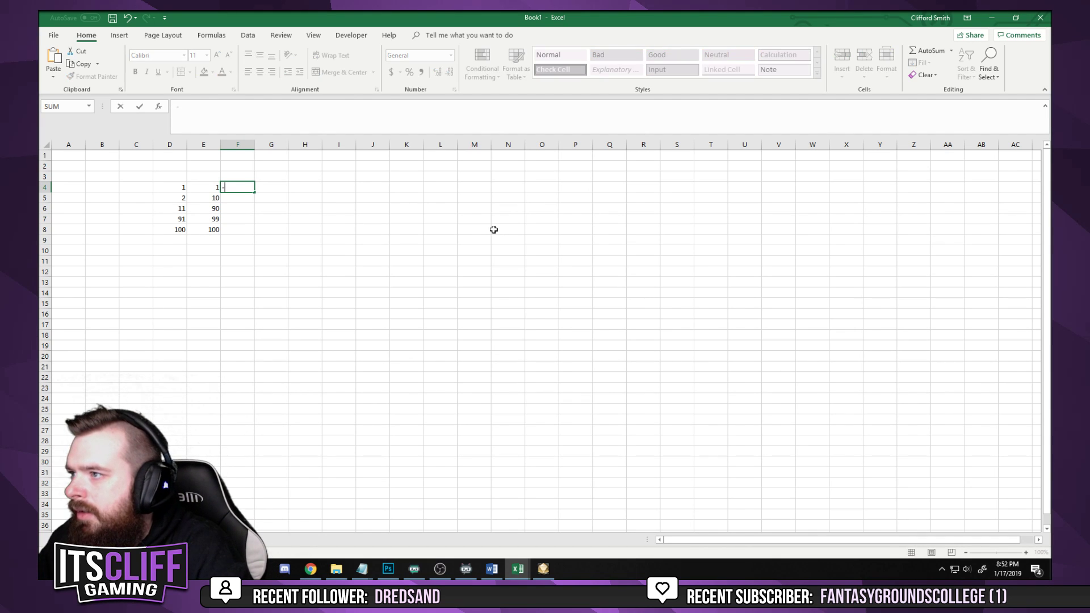
{"action": "type", "text": "="}
{"action": "key", "text": "BackSpace"}
{"action": "key", "text": "BackSpace"}
{"action": "type", "text": "="}
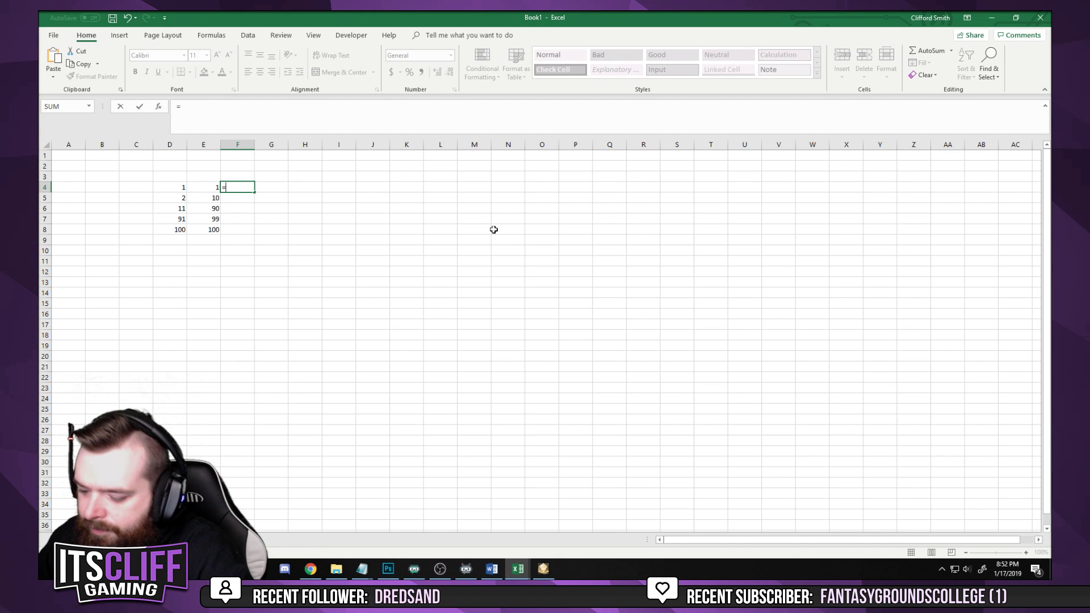
{"action": "type", "text": "randombetw"}
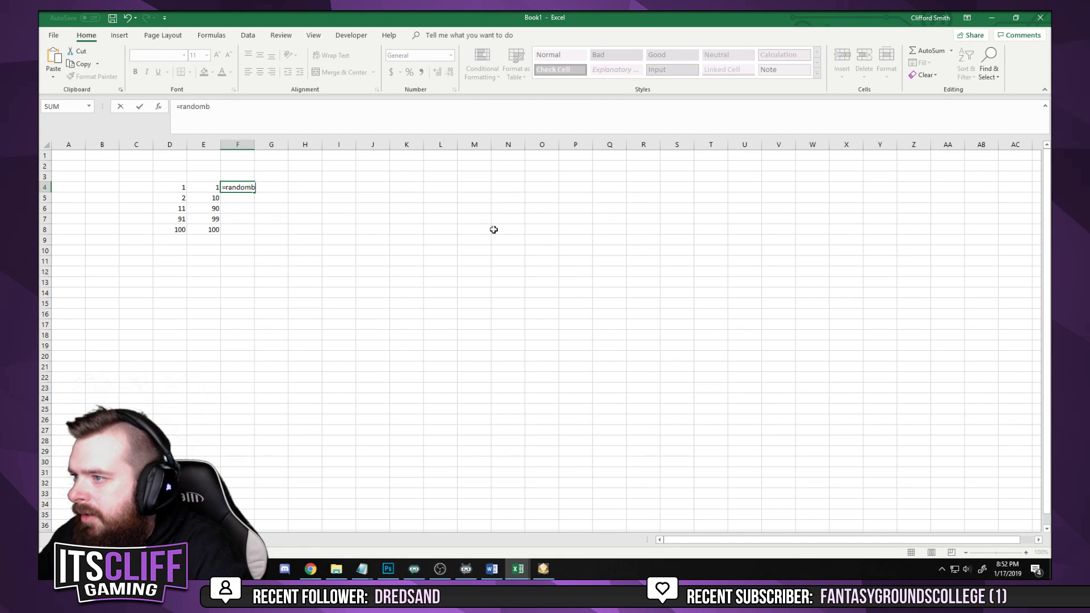
{"action": "key", "text": "BackSpace"}
{"action": "key", "text": "BackSpace"}
{"action": "key", "text": "BackSpace"}
{"action": "key", "text": "BackSpace"}
{"action": "key", "text": "BackSpace"}
{"action": "key", "text": "BackSpace"}
{"action": "key", "text": "BackSpace"}
{"action": "key", "text": "BackSpace"}
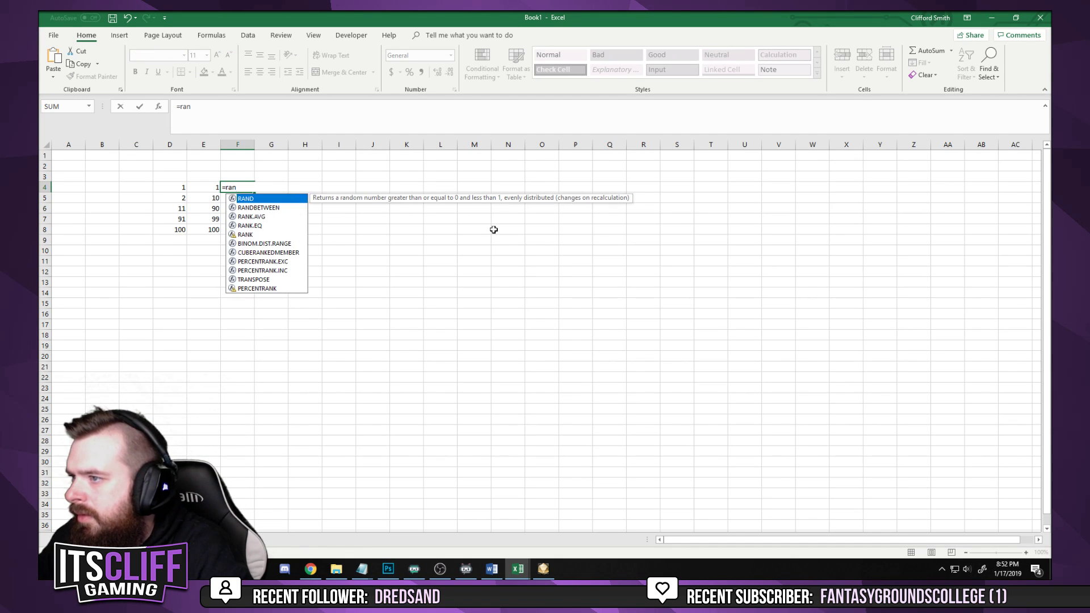
{"action": "key", "text": "Down"}
{"action": "key", "text": "Down"}
{"action": "key", "text": "Tab"}
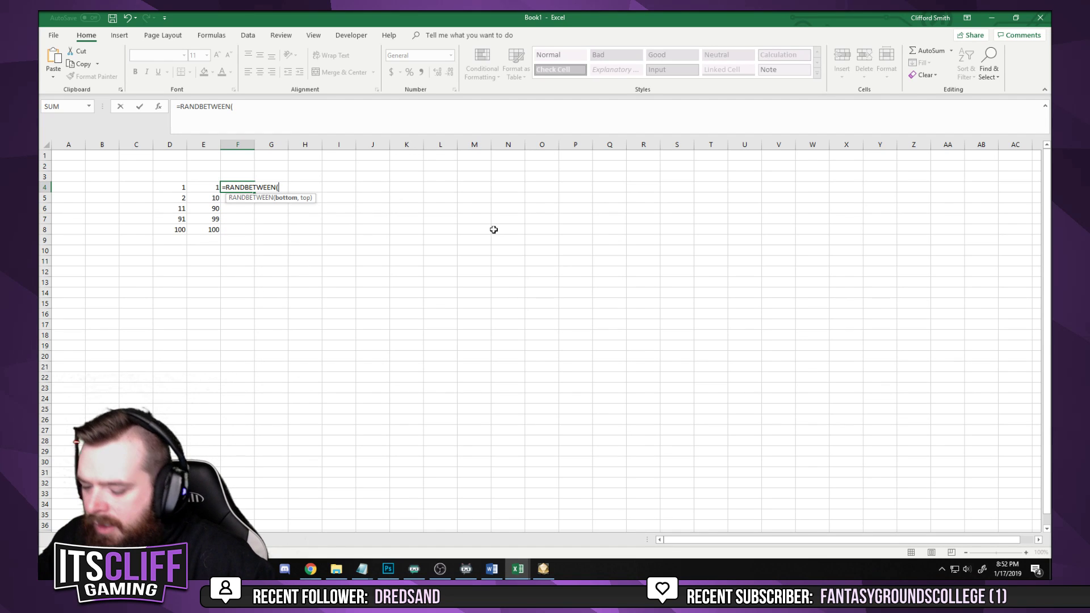
{"action": "type", "text": "1,"}
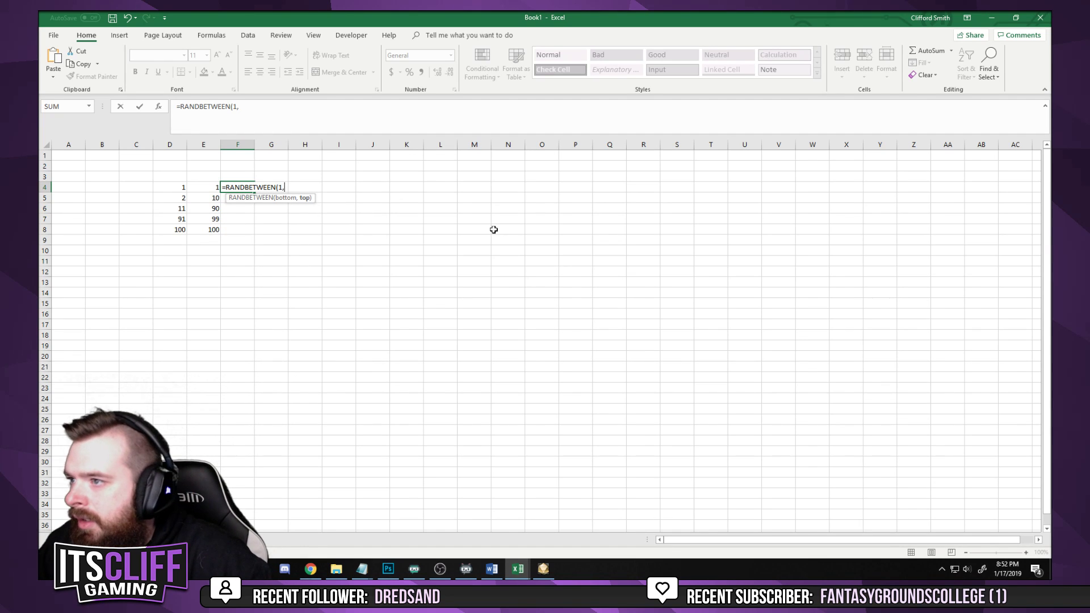
{"action": "type", "text": "100)"}
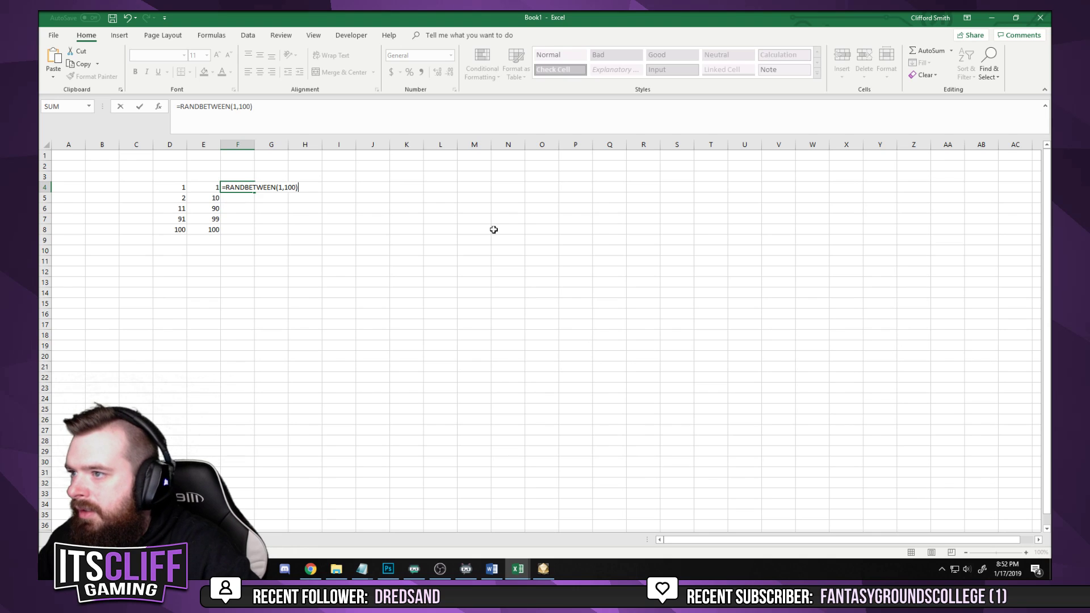
{"action": "key", "text": "Return"}
{"action": "key", "text": "Up"}
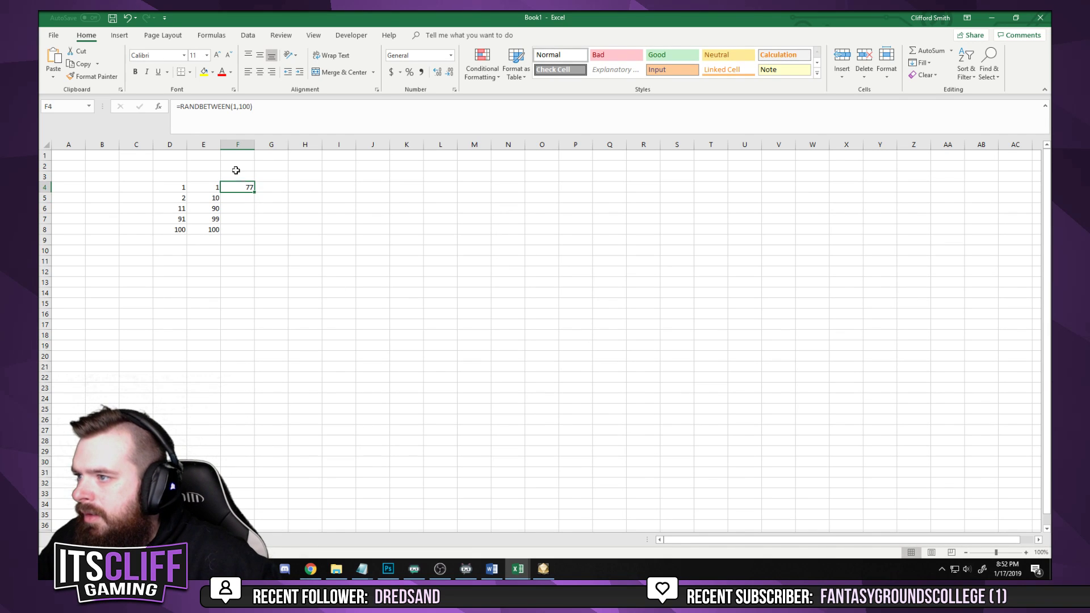
Try multiplying the random roll in F4 by -5, and restore the plain =RANDBETWEEN(1,100) formula
{"action": "left_click", "coordinate": [275, 112]}
{"action": "type", "text": "*"}
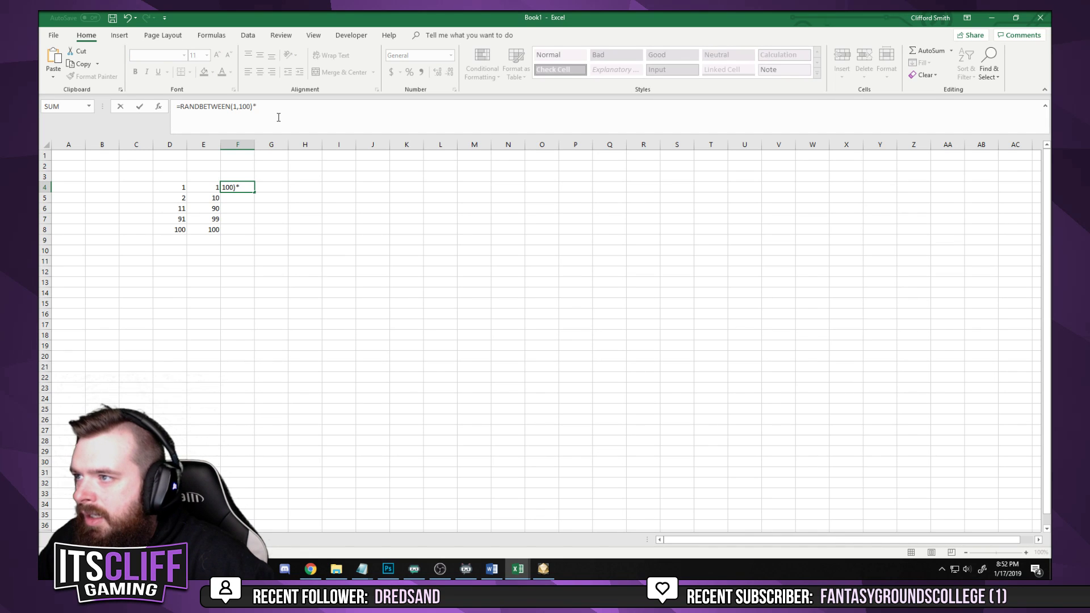
{"action": "key", "text": "Return"}
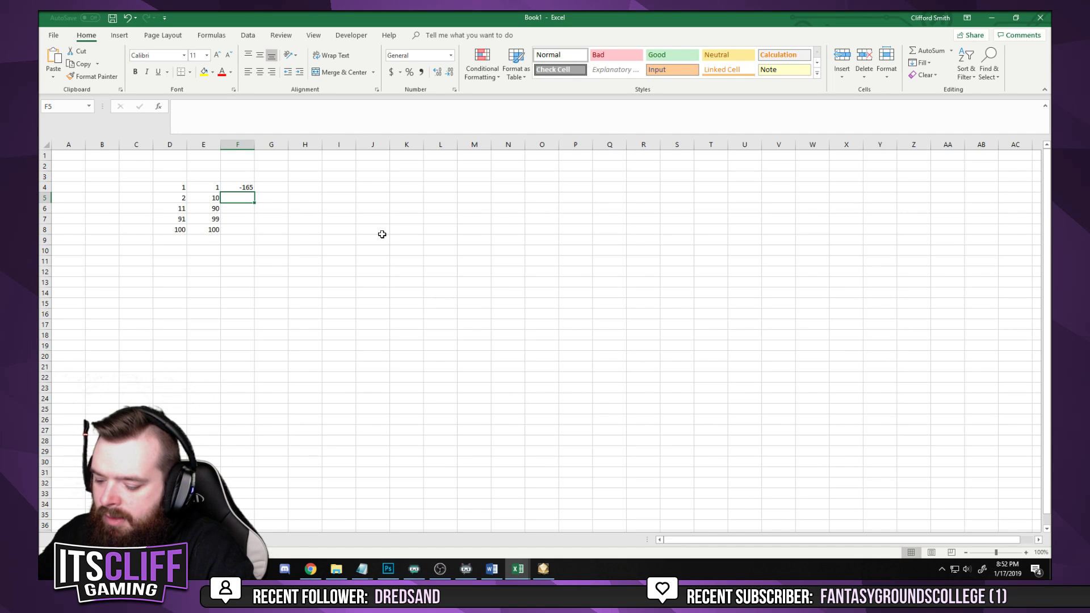
{"action": "type", "text": "=ran"}
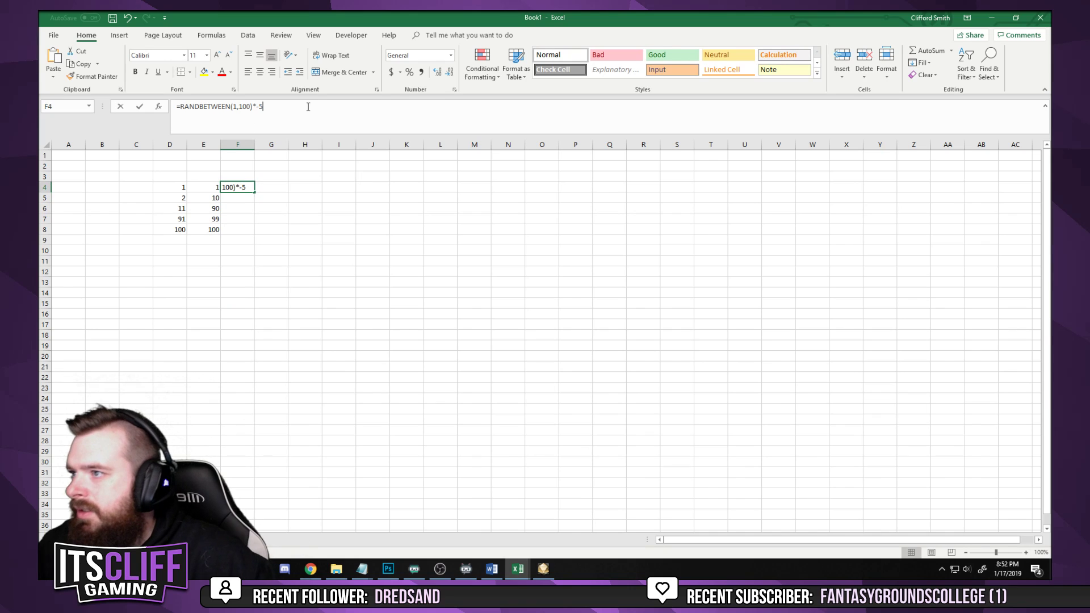
{"action": "left_click_drag", "start_coordinate": [254, 106], "coordinate": [263, 107]}
{"action": "key", "text": "BackSpace"}
{"action": "key", "text": "Return"}
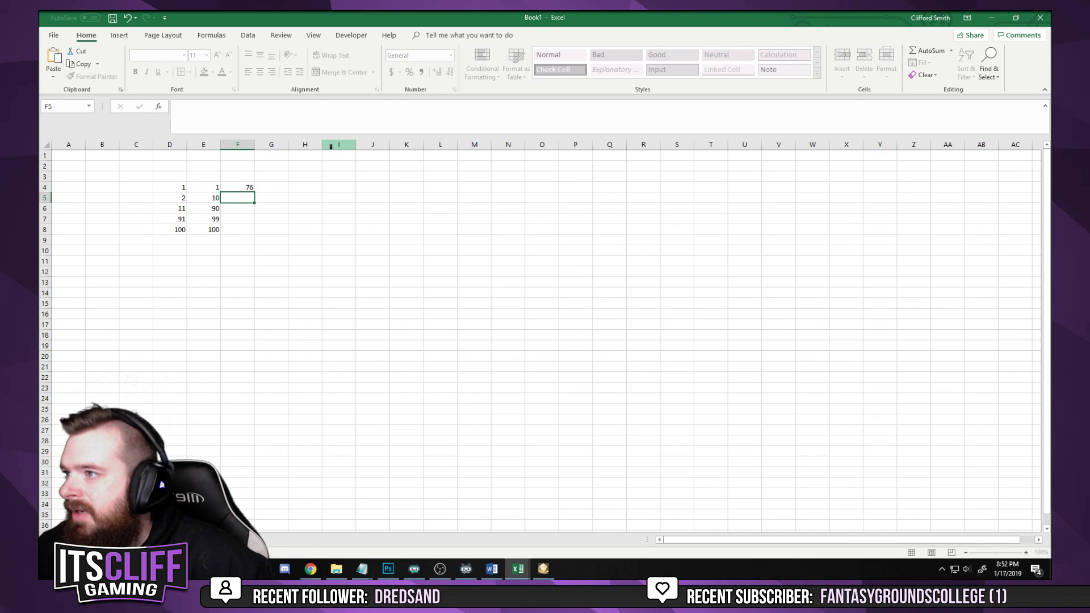
Fill the F4 roll formula down to F8 and enter the multipliers -5, -1, 1, 2 and 5 in G4 to G8
{"action": "left_click", "coordinate": [250, 188]}
{"action": "left_click_drag", "start_coordinate": [254, 192], "coordinate": [252, 237]}
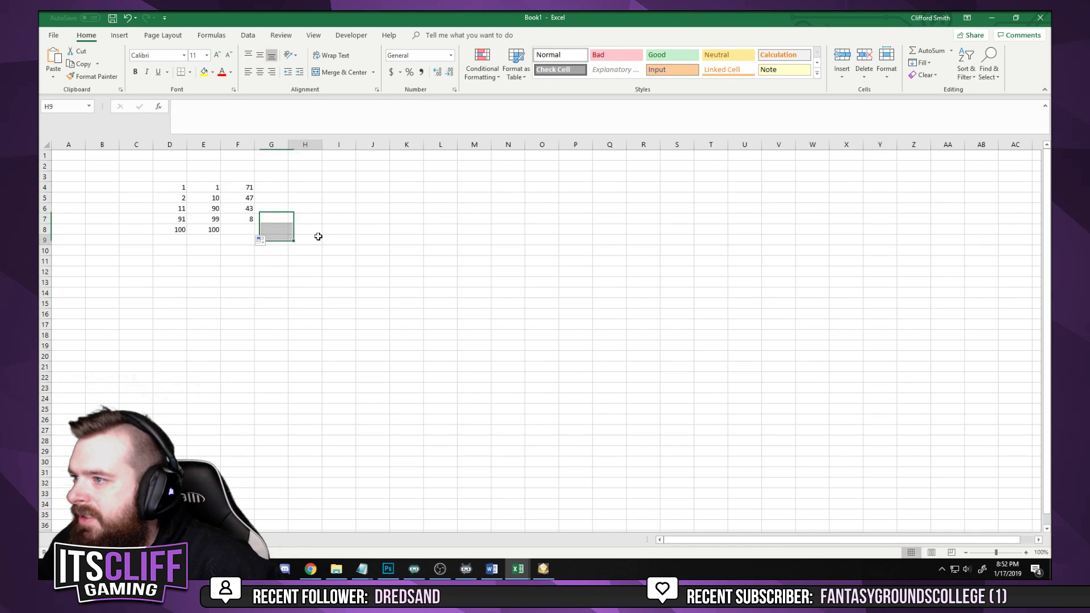
{"action": "left_click", "coordinate": [283, 187]}
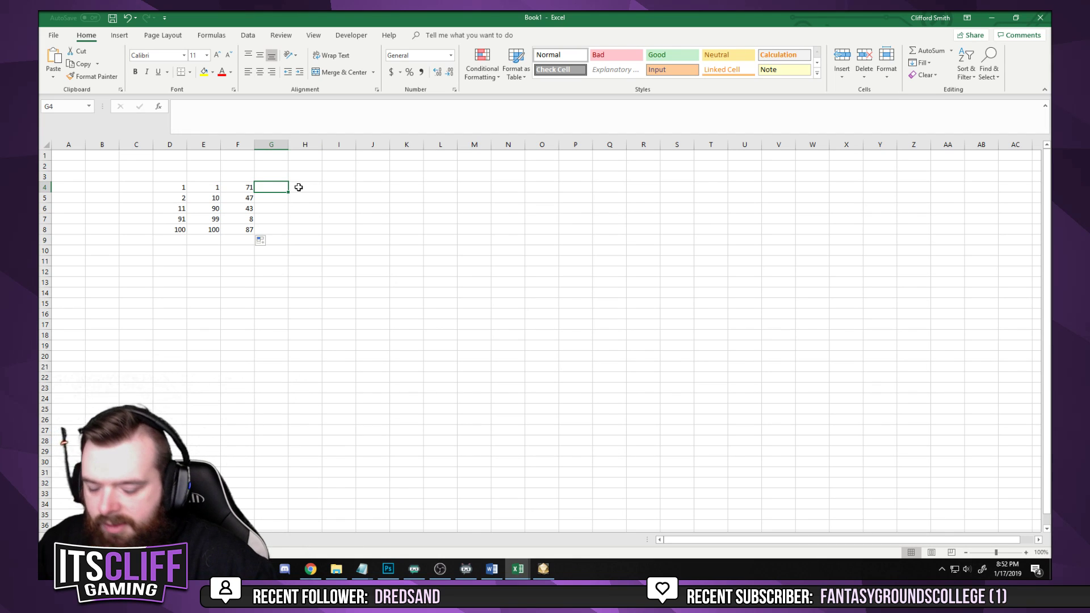
{"action": "type", "text": "-5"}
{"action": "key", "text": "Return"}
{"action": "type", "text": "-1"}
{"action": "key", "text": "Return"}
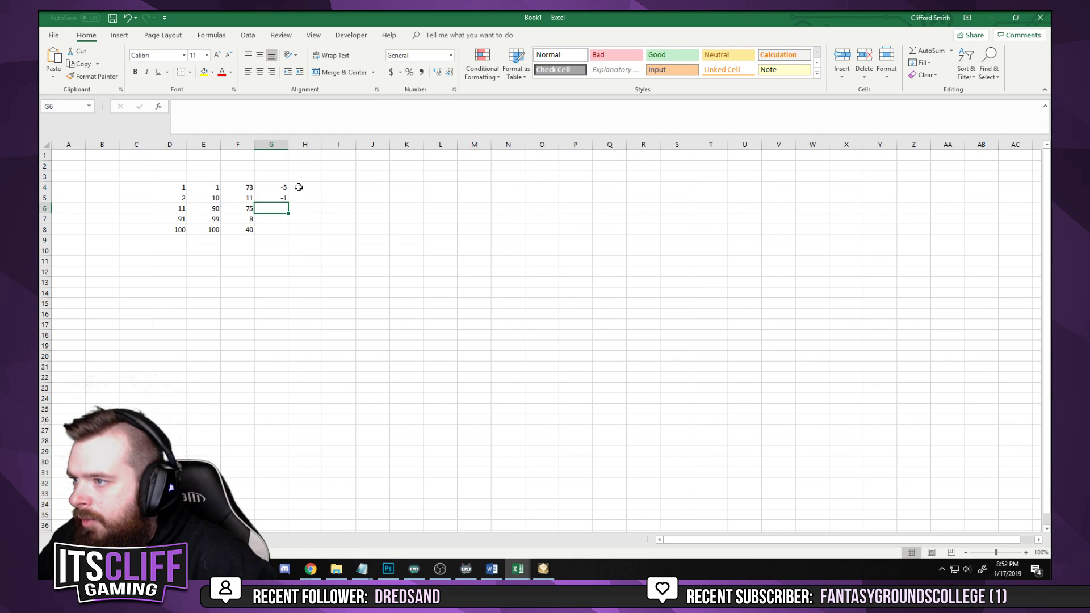
{"action": "type", "text": "1"}
{"action": "key", "text": "Return"}
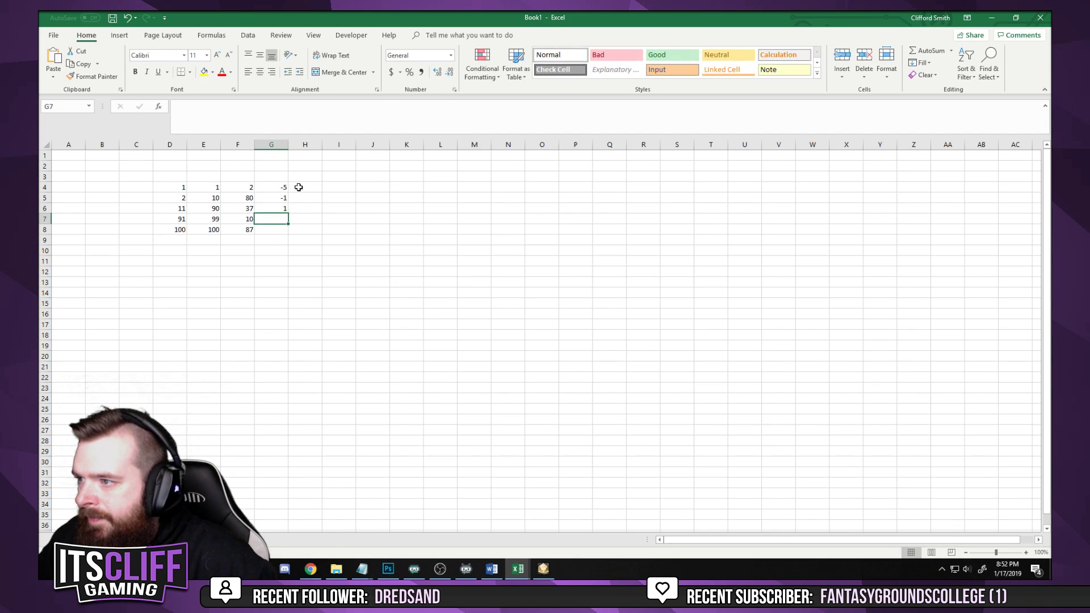
{"action": "type", "text": "2"}
{"action": "key", "text": "Return"}
{"action": "type", "text": "5"}
{"action": "key", "text": "Return"}
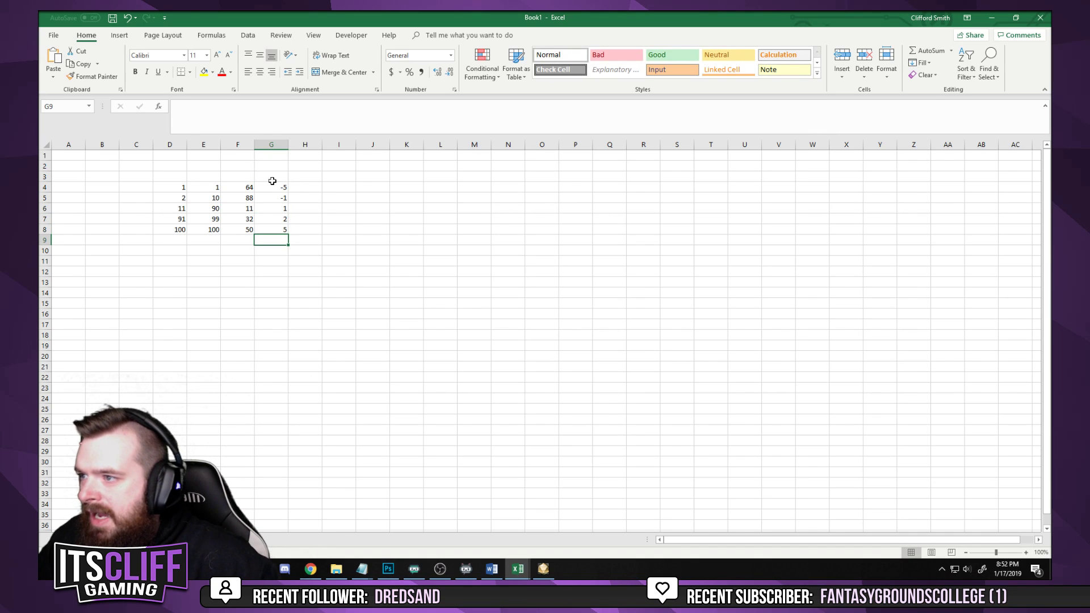
Enter =G4*F4 in cell H4 and fill the formula down to H8
{"action": "key", "text": "Right"}
{"action": "key", "text": "Right"}
{"action": "key", "text": "Right"}
{"action": "key", "text": "Right"}
{"action": "key", "text": "Right"}
{"action": "key", "text": "Right"}
{"action": "left_click", "coordinate": [316, 191]}
{"action": "type", "text": "="}
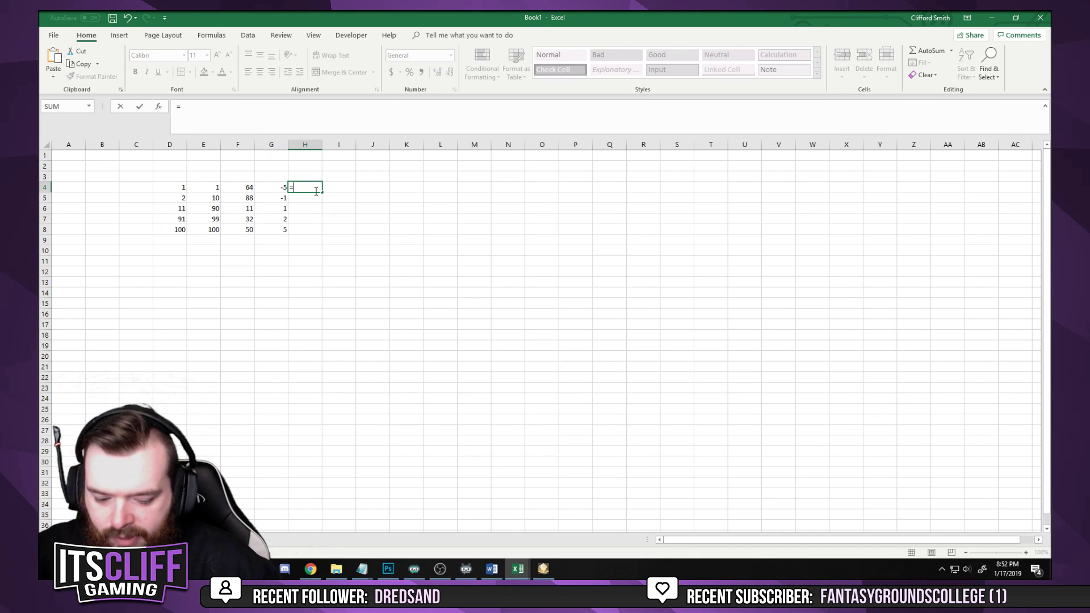
{"action": "left_click", "coordinate": [270, 186]}
{"action": "type", "text": "*"}
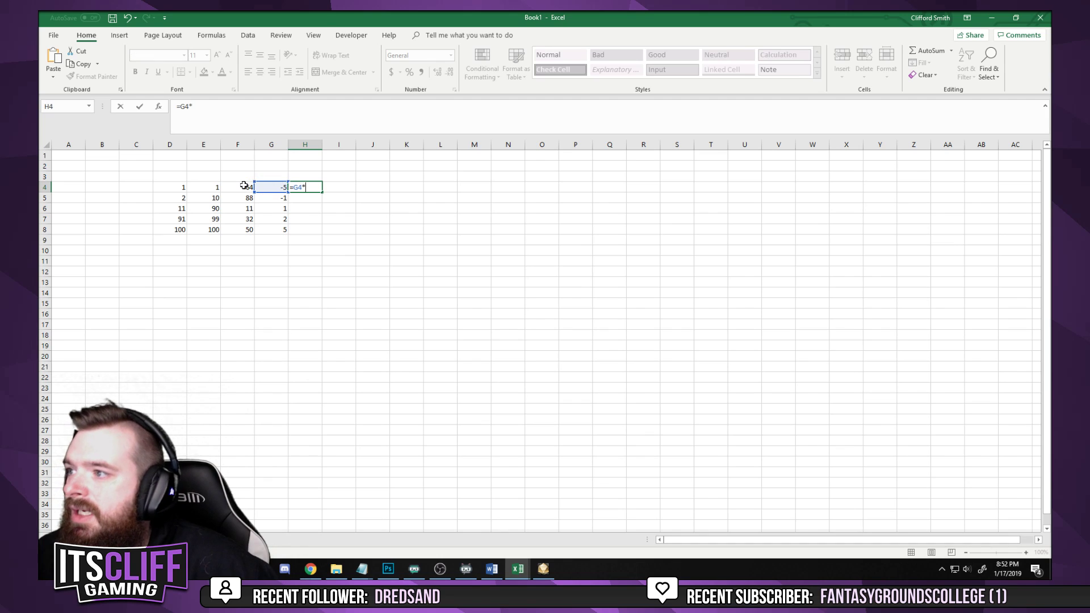
{"action": "left_click", "coordinate": [241, 186]}
{"action": "key", "text": "Return"}
{"action": "left_click", "coordinate": [301, 190]}
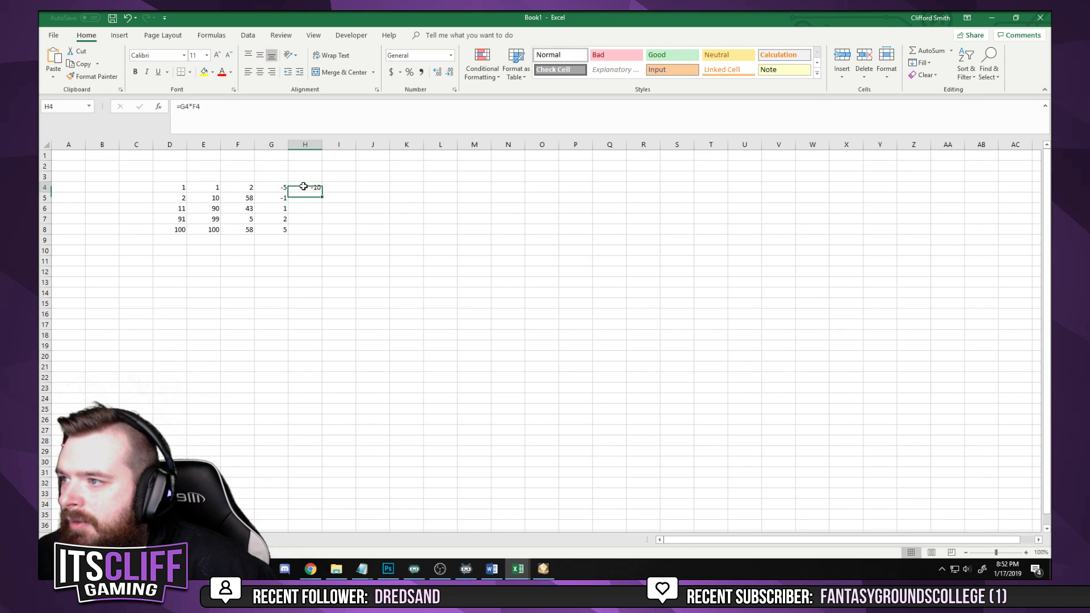
{"action": "double_click", "coordinate": [322, 193]}
{"action": "left_click", "coordinate": [339, 298]}
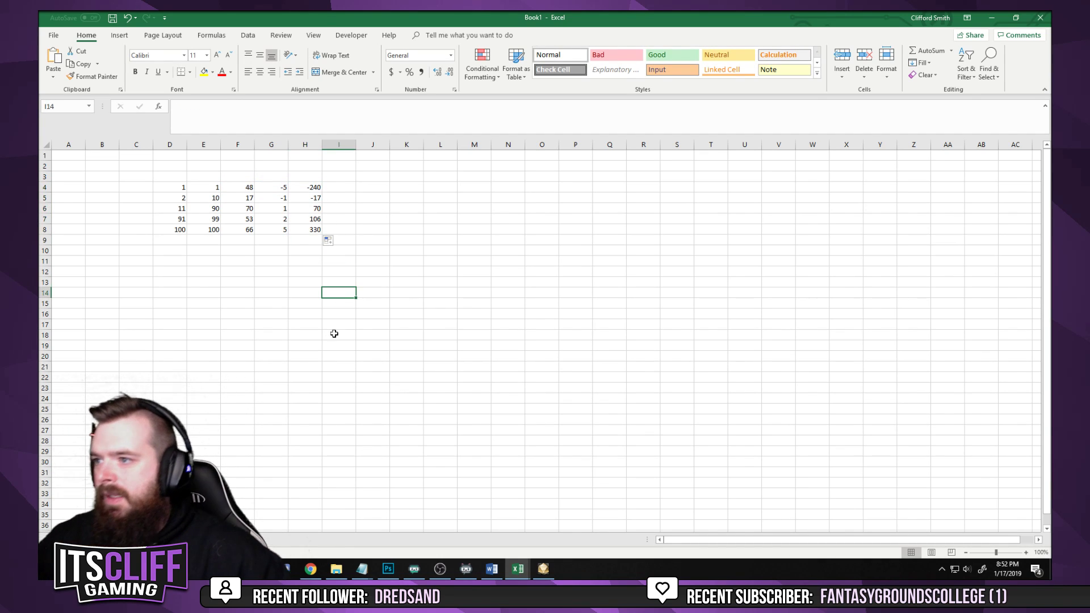
{"action": "left_click", "coordinate": [403, 300]}
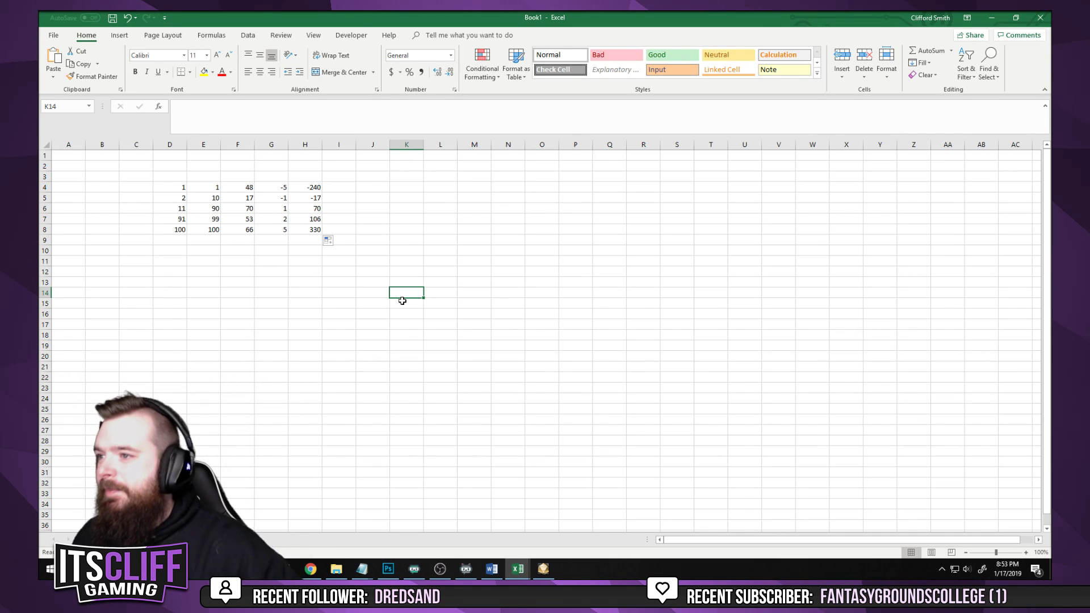
{"action": "left_click", "coordinate": [312, 304]}
{"action": "left_click", "coordinate": [409, 231]}
{"action": "left_click", "coordinate": [428, 187]}
{"action": "left_click", "coordinate": [341, 280]}
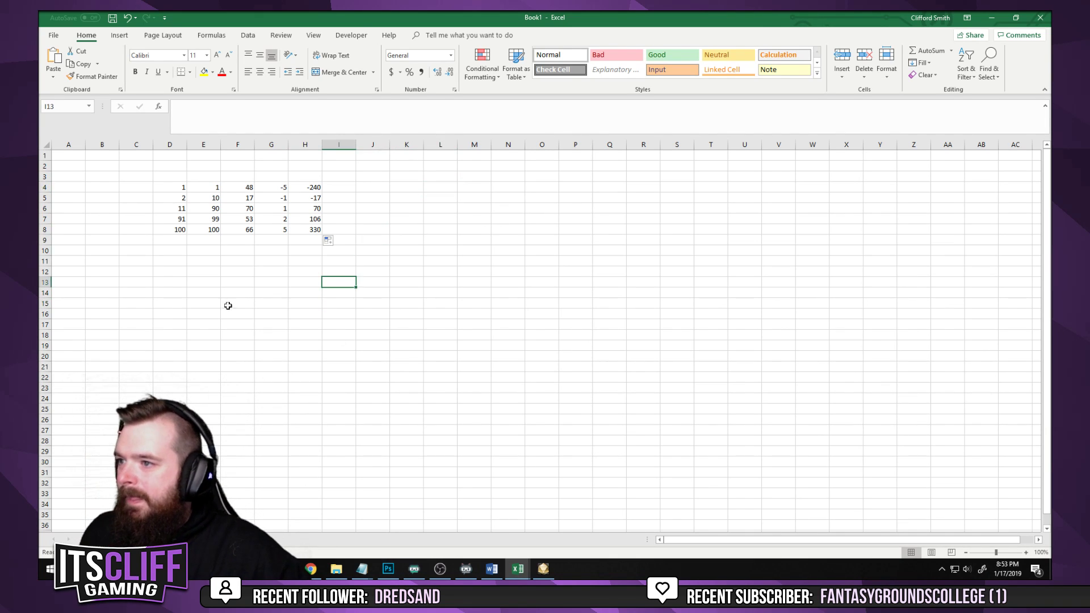
{"action": "left_click", "coordinate": [202, 305]}
{"action": "left_click", "coordinate": [179, 304]}
{"action": "left_click", "coordinate": [237, 398]}
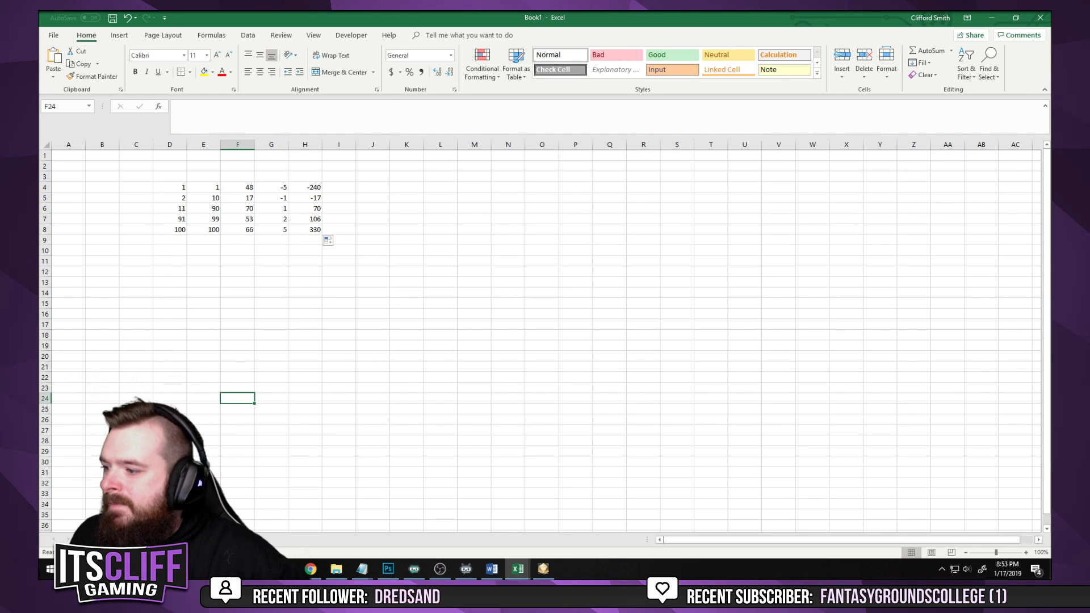
{"action": "left_click", "coordinate": [450, 271]}
{"action": "left_click", "coordinate": [470, 217]}
{"action": "left_click", "coordinate": [473, 187]}
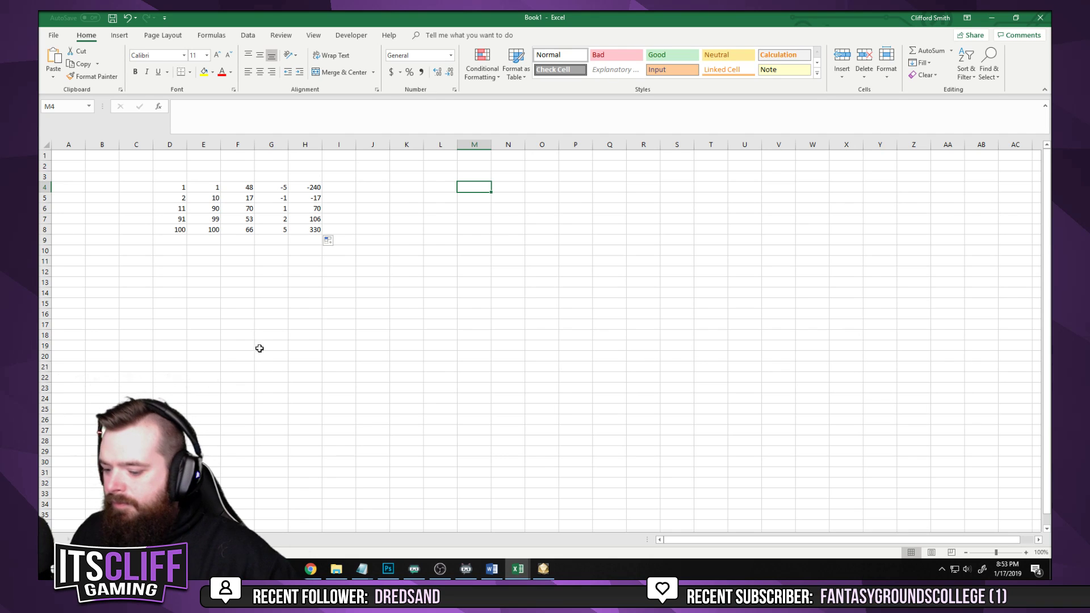
Return to the worksheet that lists the factions and their progression
{"action": "key", "text": "ctrl+Page_Down"}
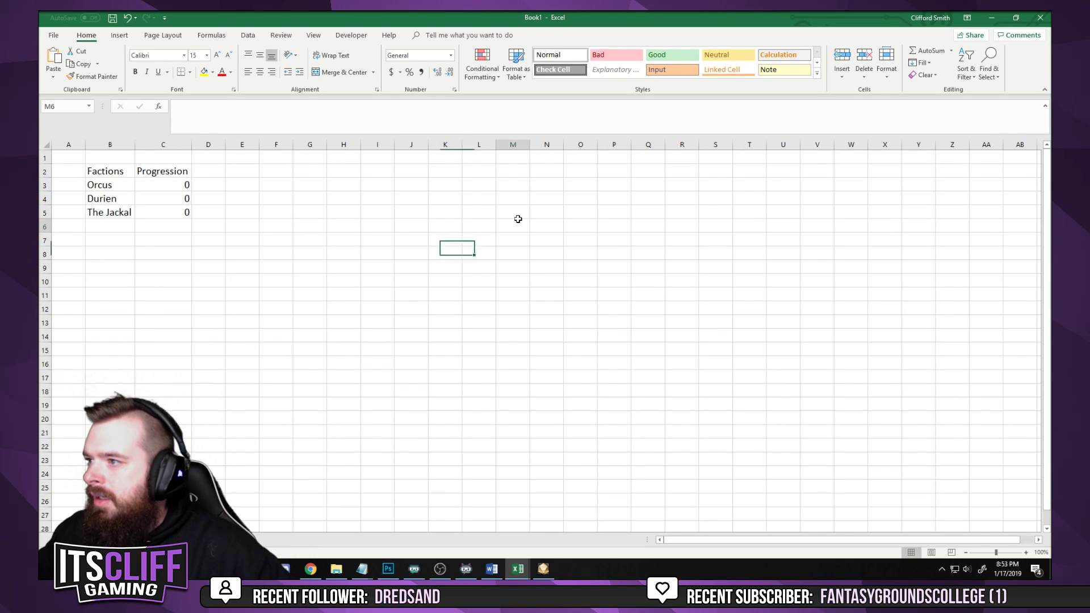
{"action": "left_click", "coordinate": [210, 192]}
{"action": "left_click", "coordinate": [112, 165]}
{"action": "left_click", "coordinate": [331, 243]}
{"action": "left_click", "coordinate": [239, 193]}
{"action": "left_click", "coordinate": [198, 166]}
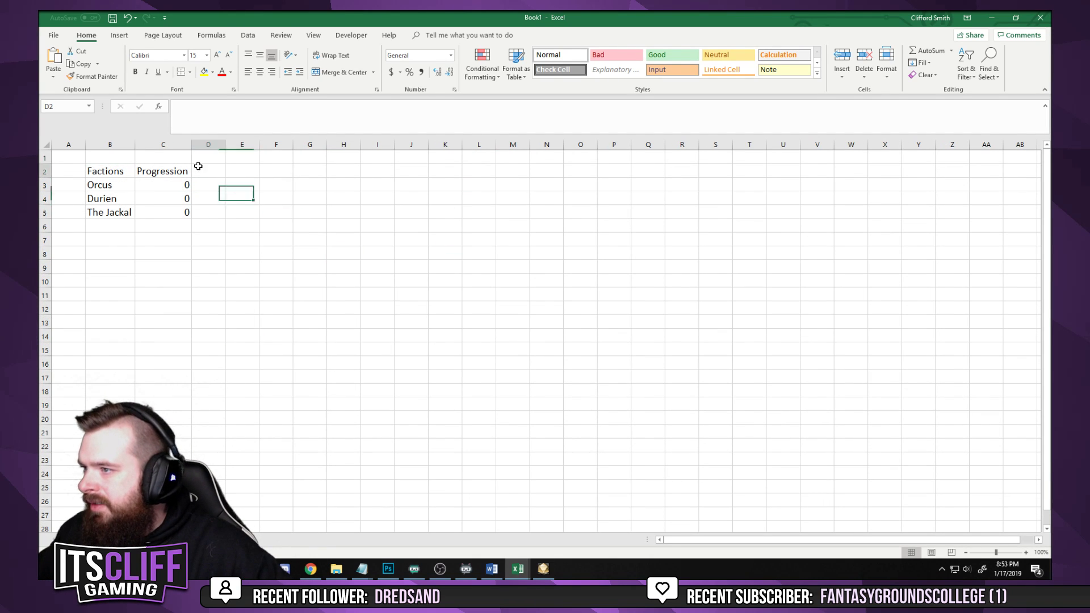
{"action": "left_click", "coordinate": [110, 171]}
{"action": "left_click", "coordinate": [163, 254]}
{"action": "left_click", "coordinate": [352, 240]}
{"action": "left_click", "coordinate": [365, 236]}
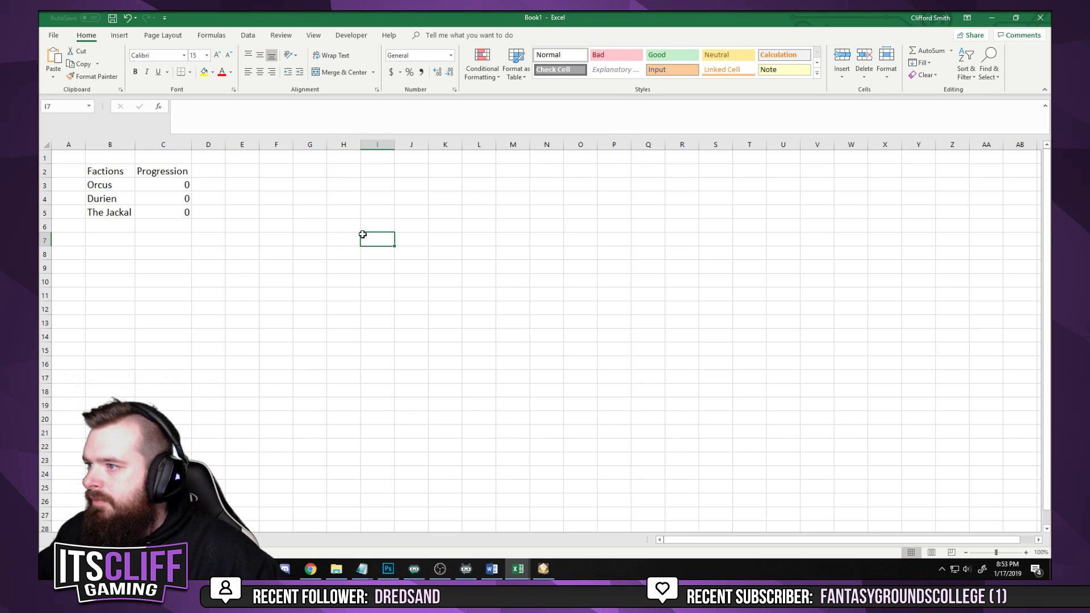
{"action": "left_click", "coordinate": [332, 173]}
{"action": "left_click", "coordinate": [268, 166]}
{"action": "left_click", "coordinate": [248, 174]}
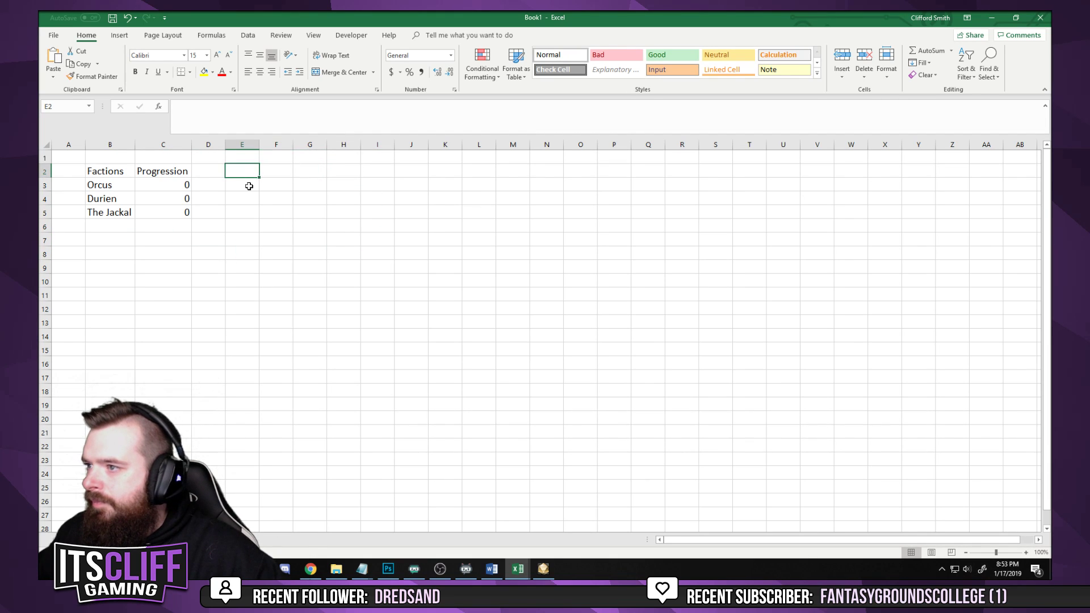
{"action": "left_click", "coordinate": [250, 187]}
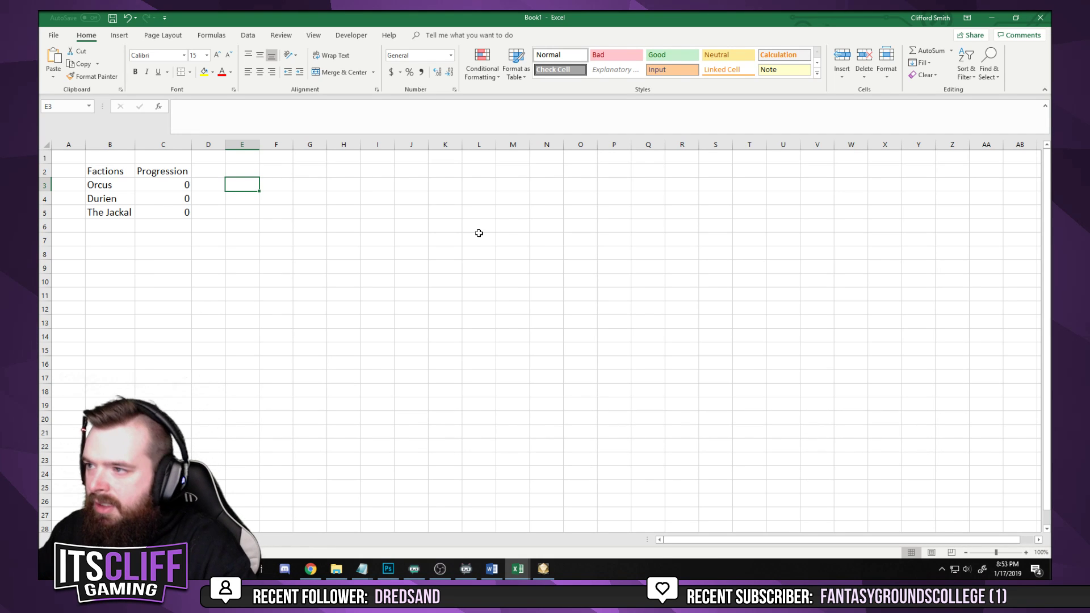
{"action": "type", "text": "="}
{"action": "left_click", "coordinate": [108, 190]}
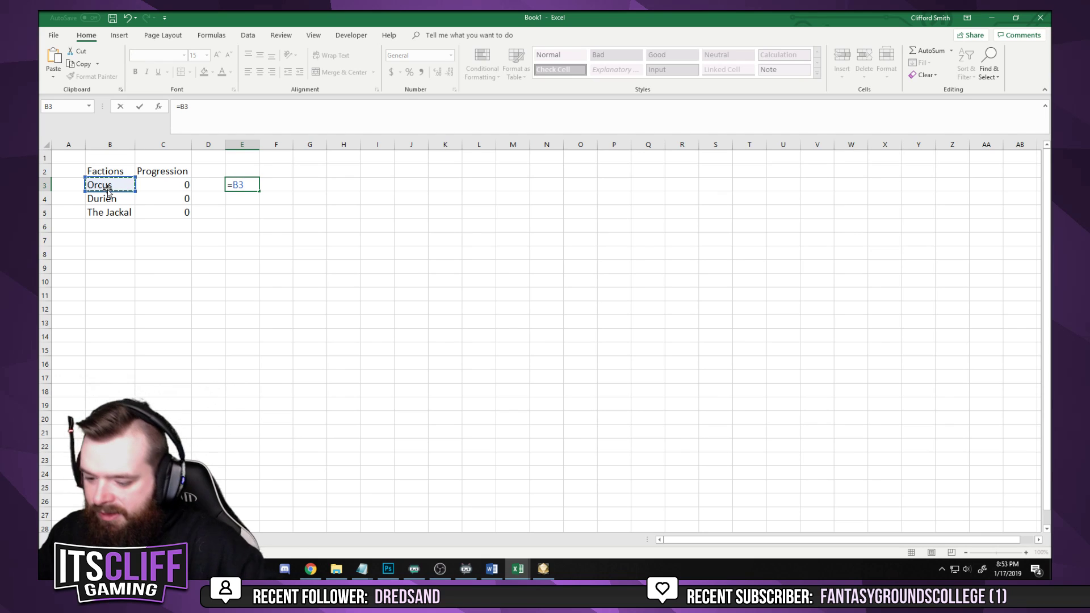
{"action": "type", "text": "&"}
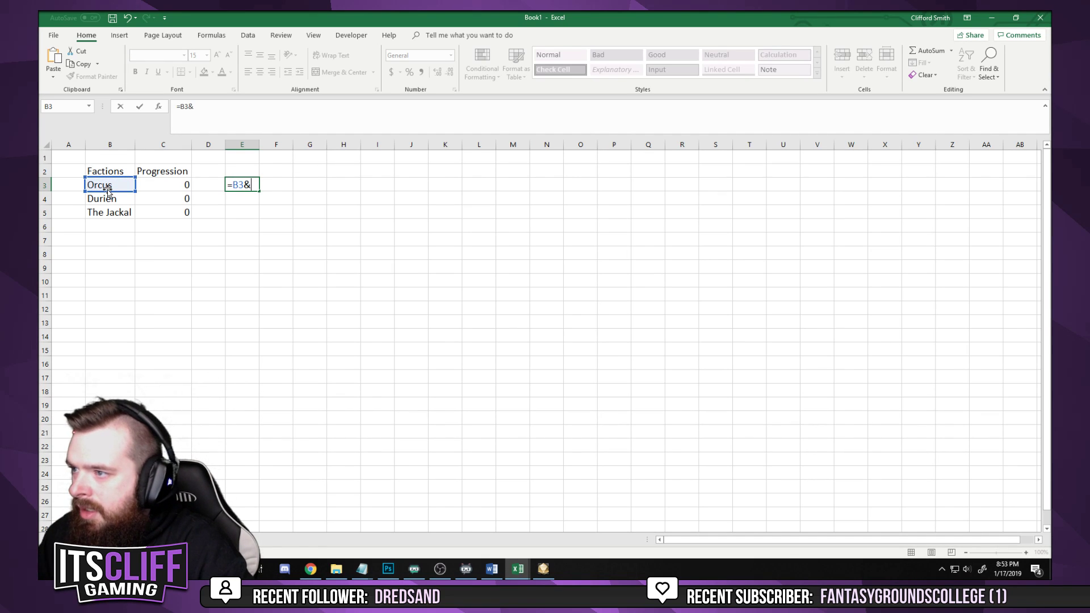
{"action": "type", "text": "\""}
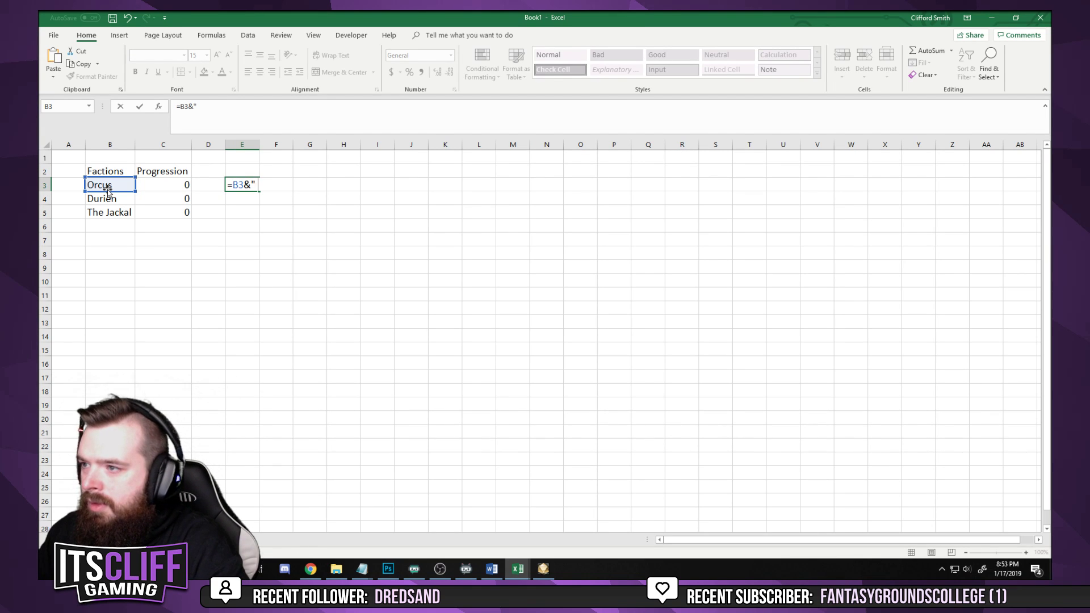
{"action": "type", "text": " lost "}
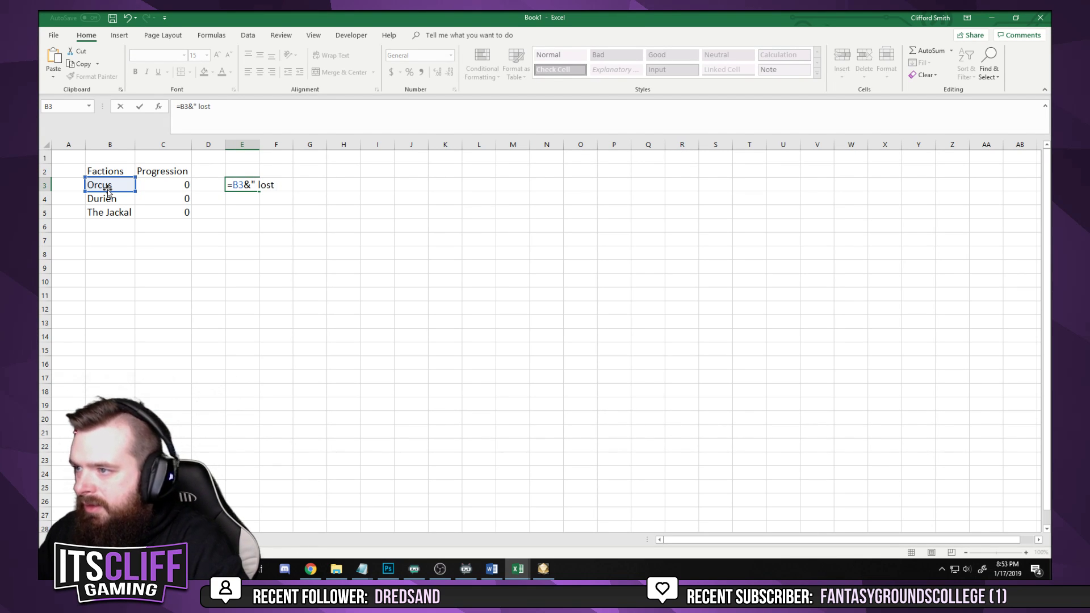
{"action": "type", "text": "\"&"}
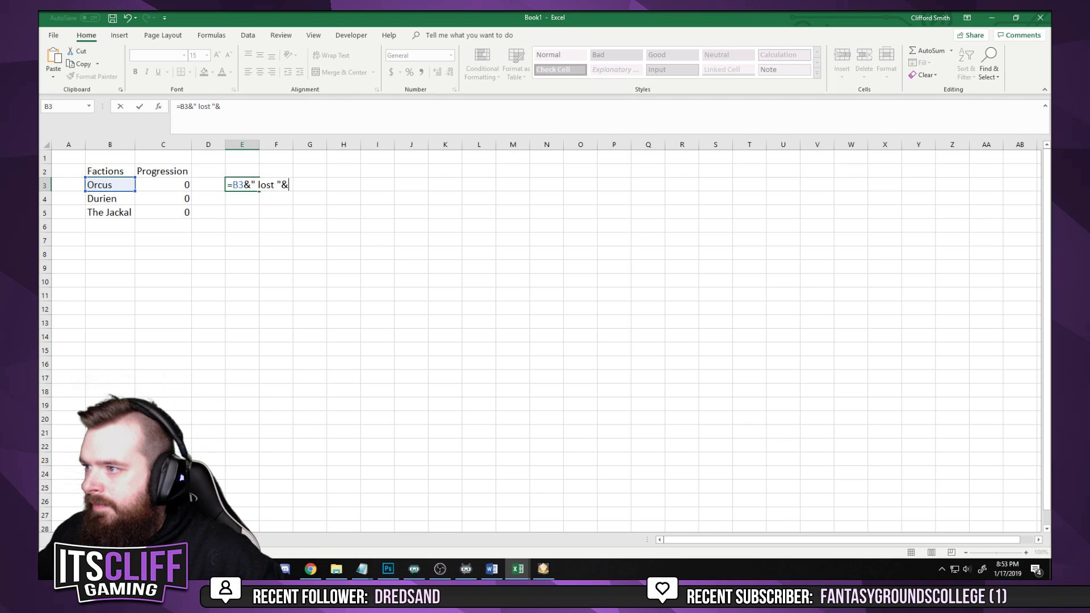
{"action": "key", "text": "Escape"}
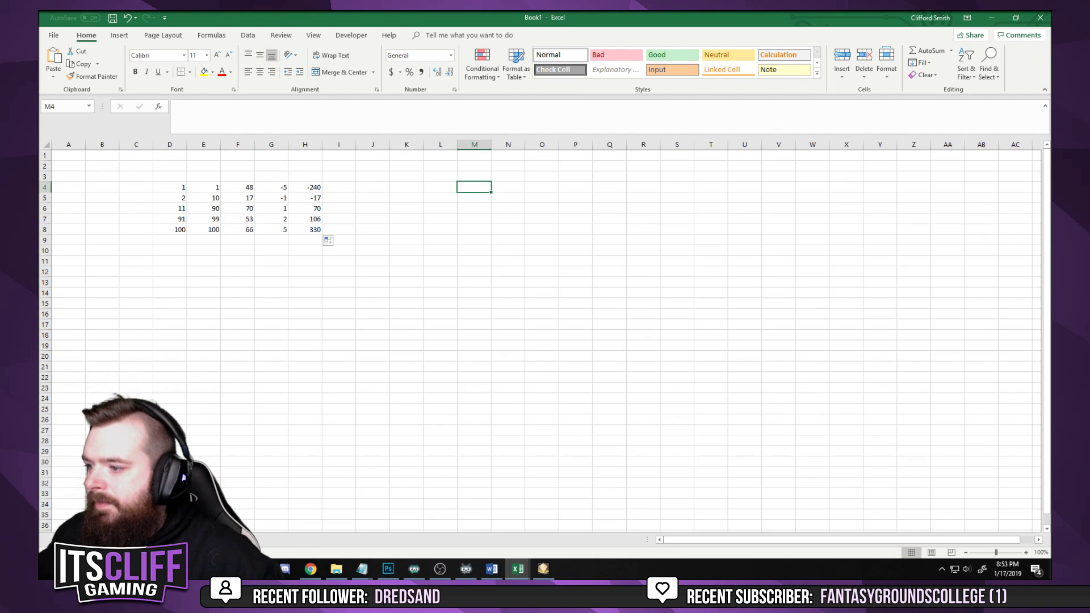
{"action": "left_click", "coordinate": [488, 335]}
{"action": "left_click", "coordinate": [588, 256]}
{"action": "left_click", "coordinate": [503, 216]}
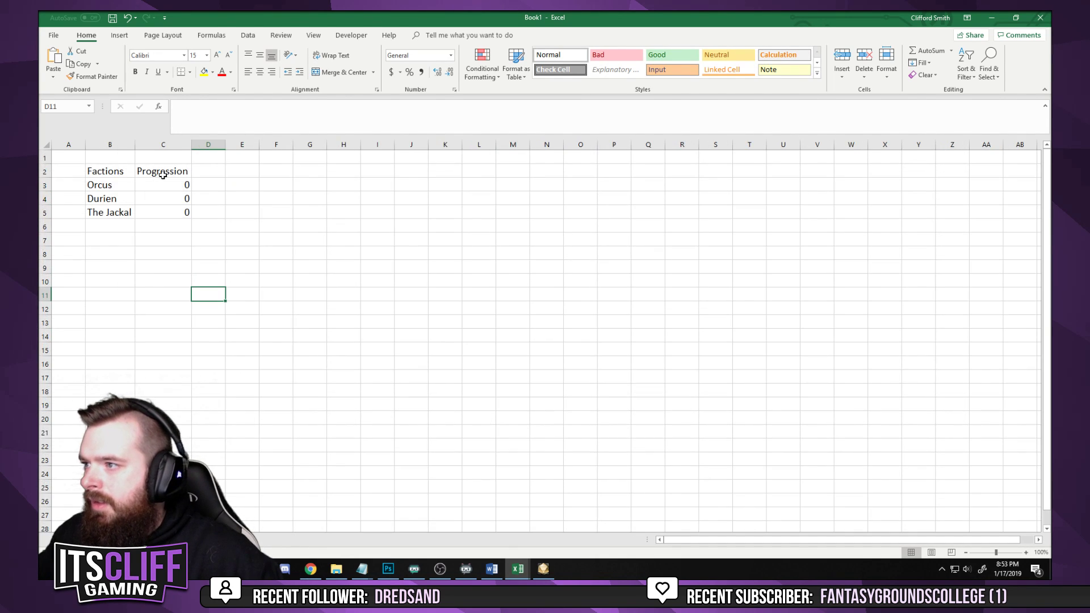
{"action": "left_click", "coordinate": [163, 171]}
{"action": "key", "text": "BackSpace"}
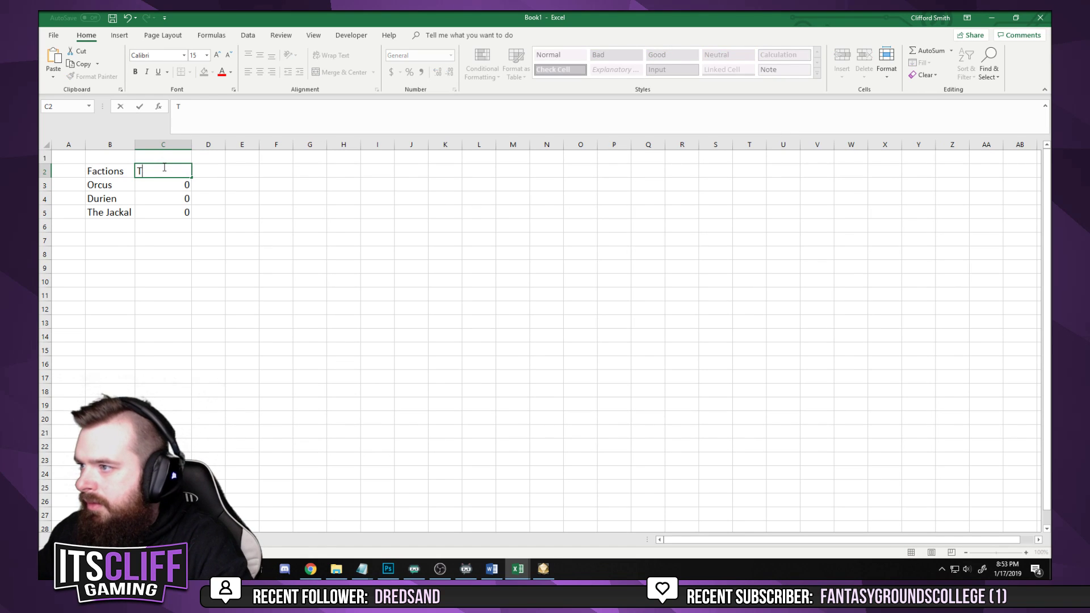
{"action": "key", "text": "Escape"}
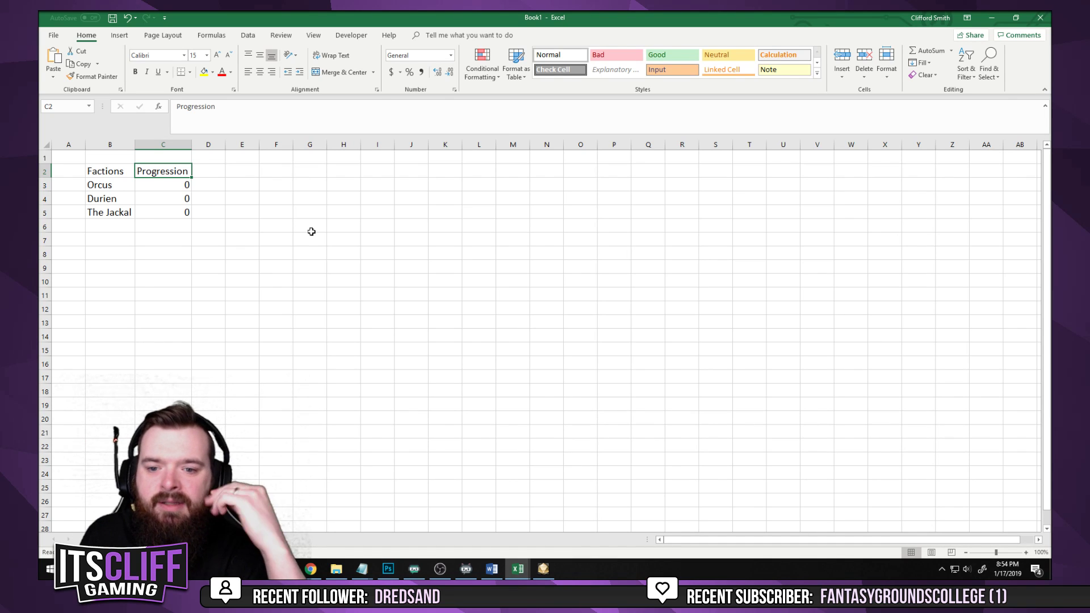
{"action": "left_click", "coordinate": [312, 232]}
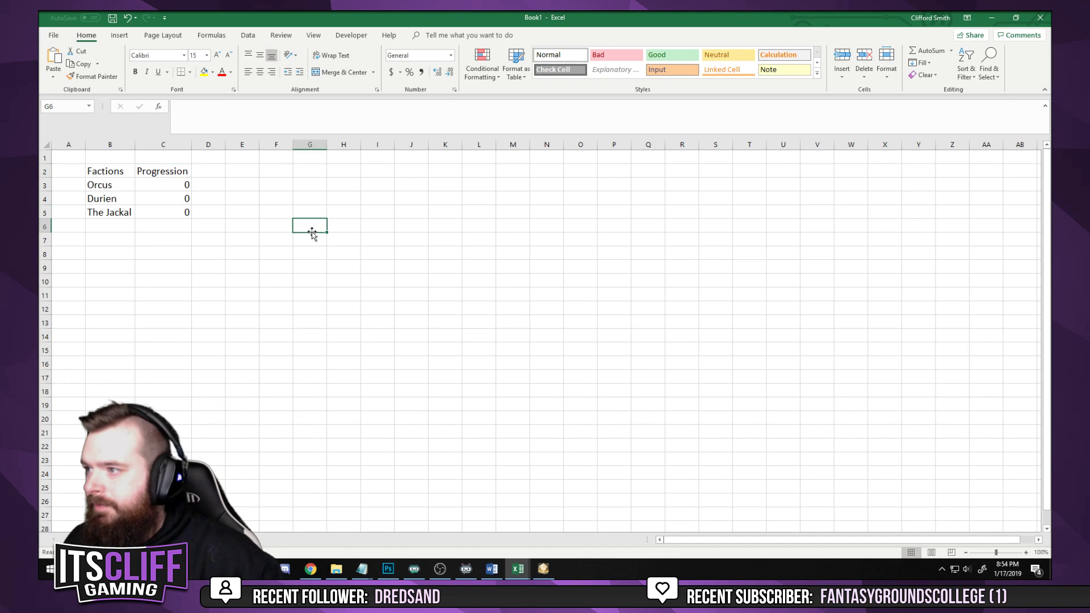
{"action": "left_click", "coordinate": [182, 280]}
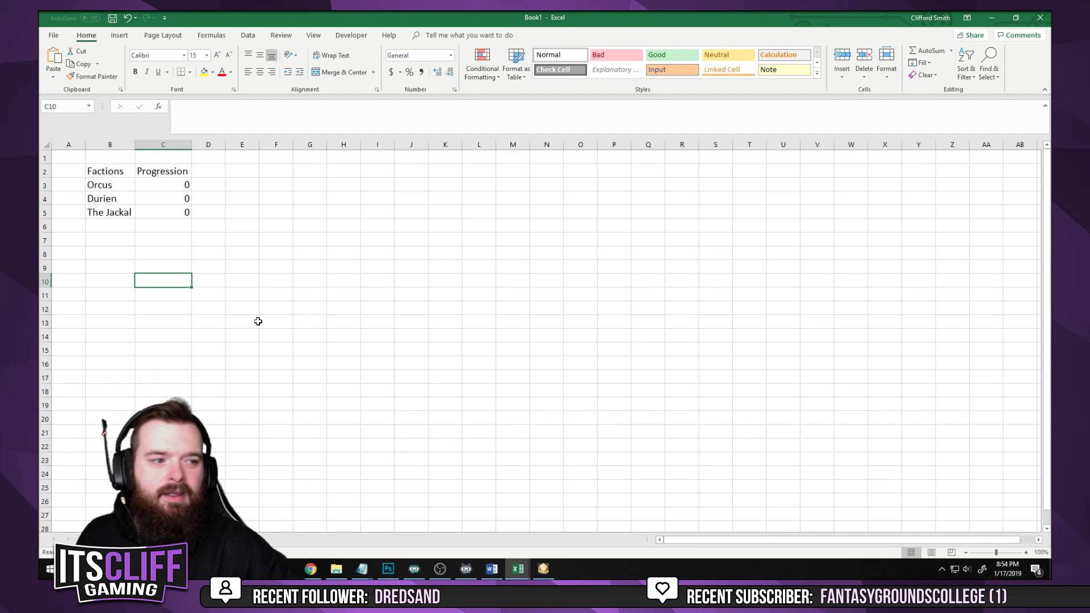
{"action": "left_click", "coordinate": [255, 269]}
{"action": "left_click", "coordinate": [281, 272]}
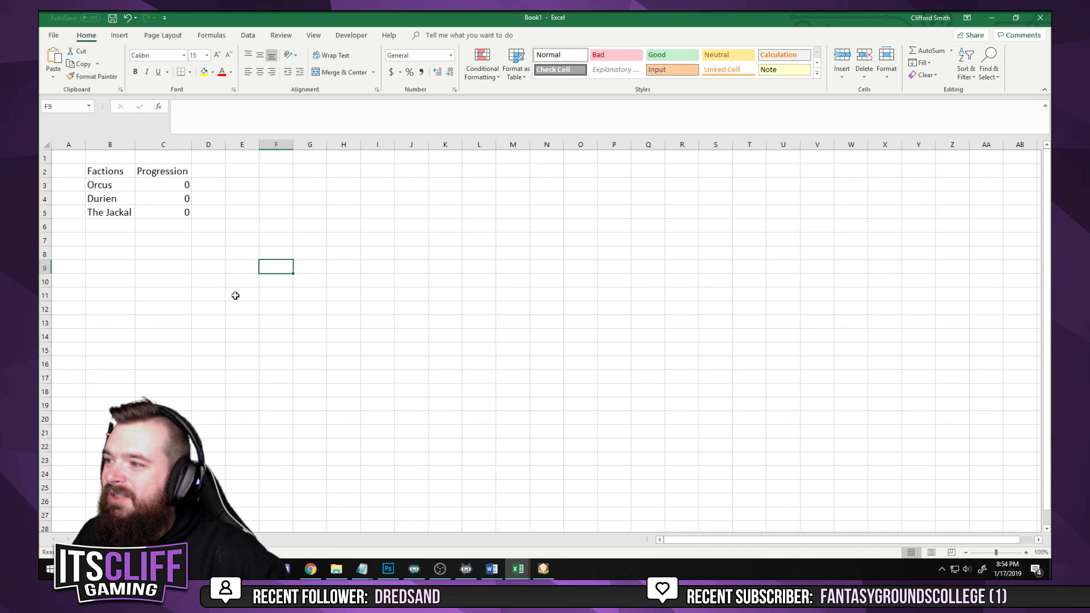
{"action": "left_click", "coordinate": [234, 295]}
{"action": "left_click", "coordinate": [321, 295]}
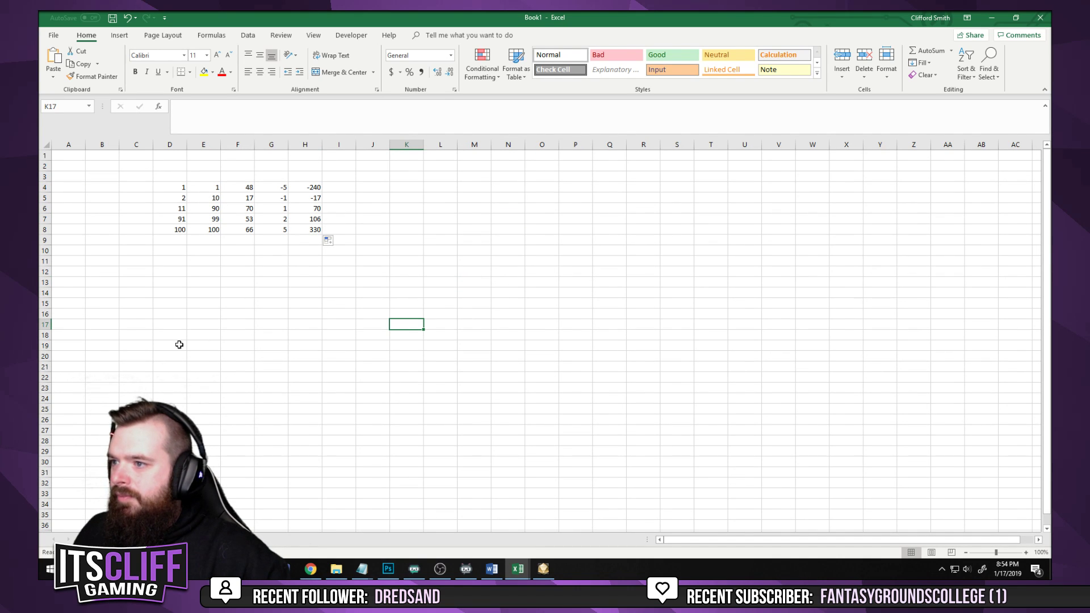
{"action": "left_click_drag", "start_coordinate": [576, 261], "coordinate": [585, 253]}
{"action": "left_click_drag", "start_coordinate": [338, 303], "coordinate": [341, 315]}
{"action": "left_click", "coordinate": [345, 343]}
Enter =VLOOKUP(RANDBETWEEN(1,100),D4:H8,5,1) in cell H12 of the number-range sheet to return a result from the table
{"action": "left_click", "coordinate": [306, 273]}
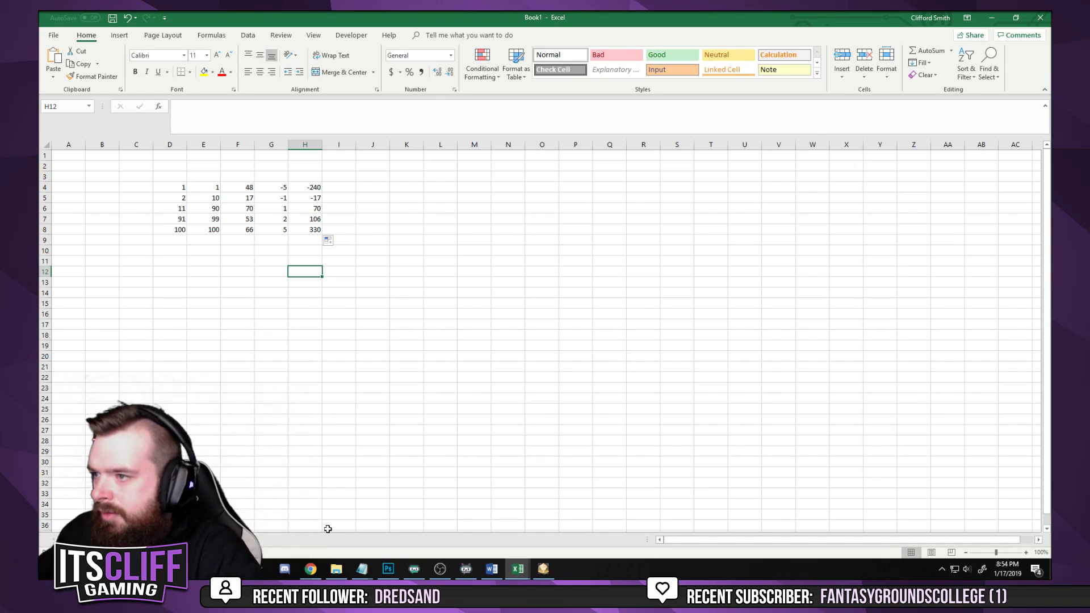
{"action": "type", "text": "="}
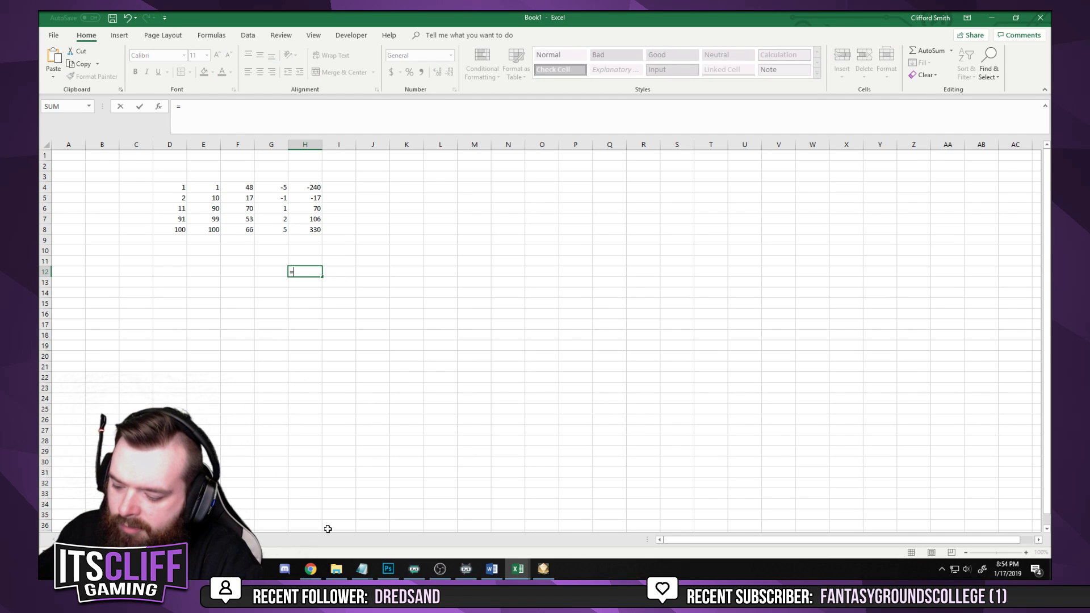
{"action": "type", "text": "vl"}
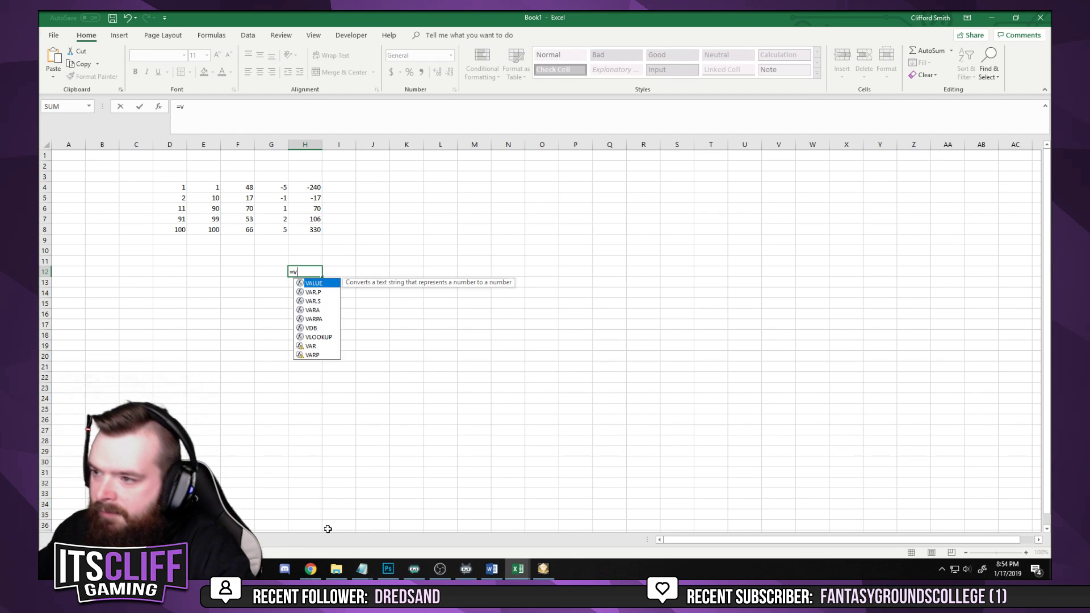
{"action": "key", "text": "Tab"}
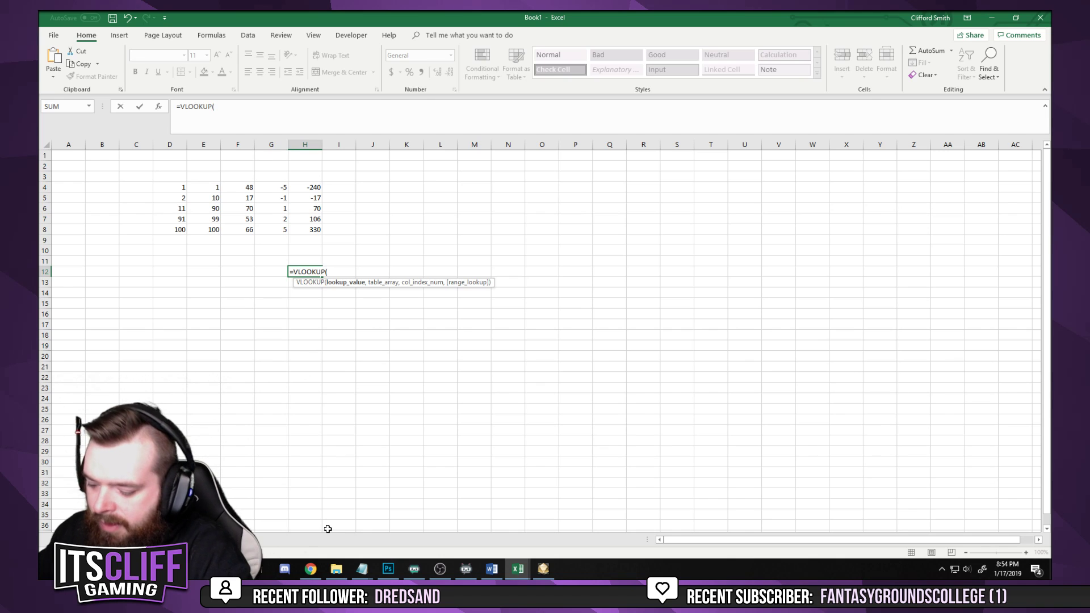
{"action": "type", "text": "rand"}
{"action": "key", "text": "Down"}
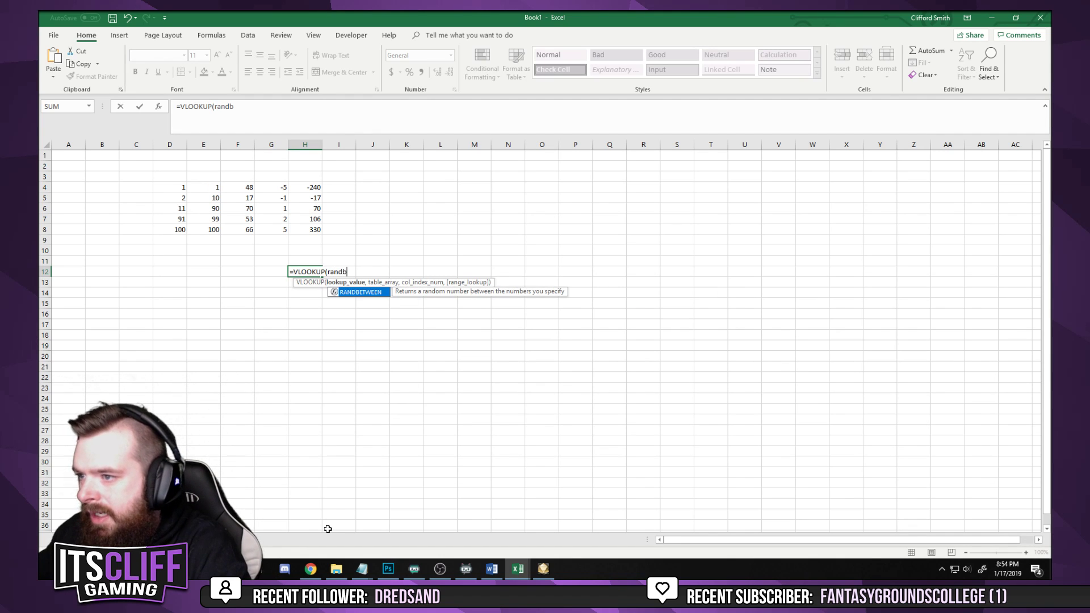
{"action": "key", "text": "Tab"}
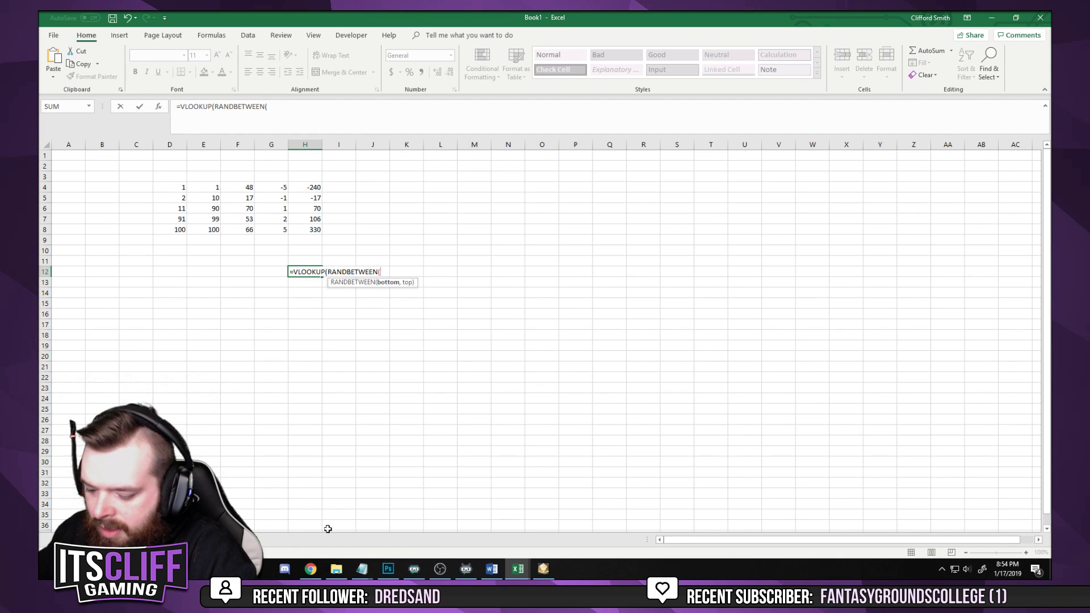
{"action": "type", "text": "1,1"}
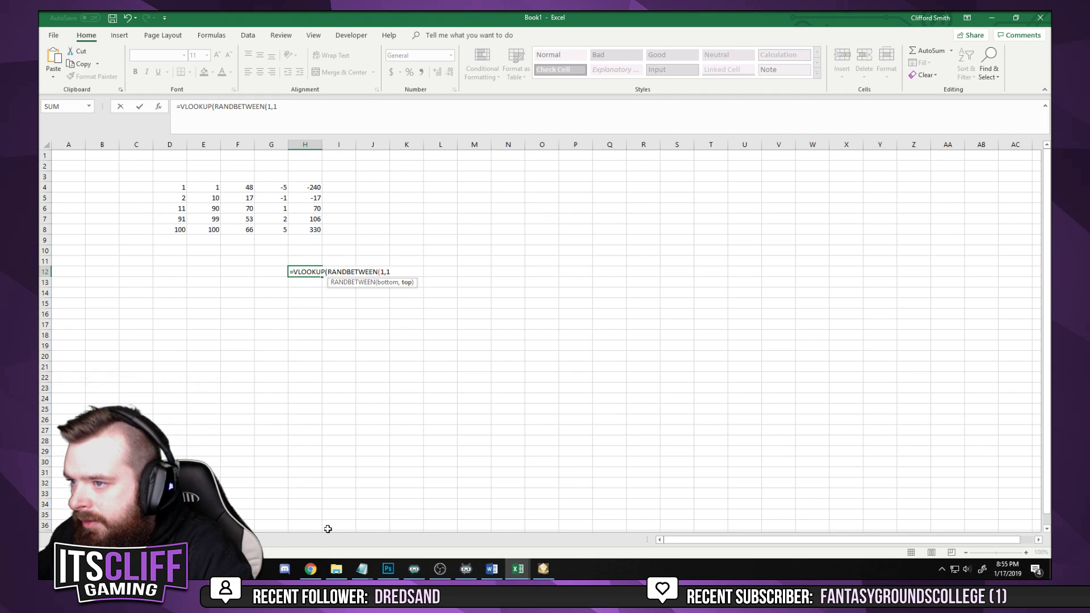
{"action": "type", "text": "00)"}
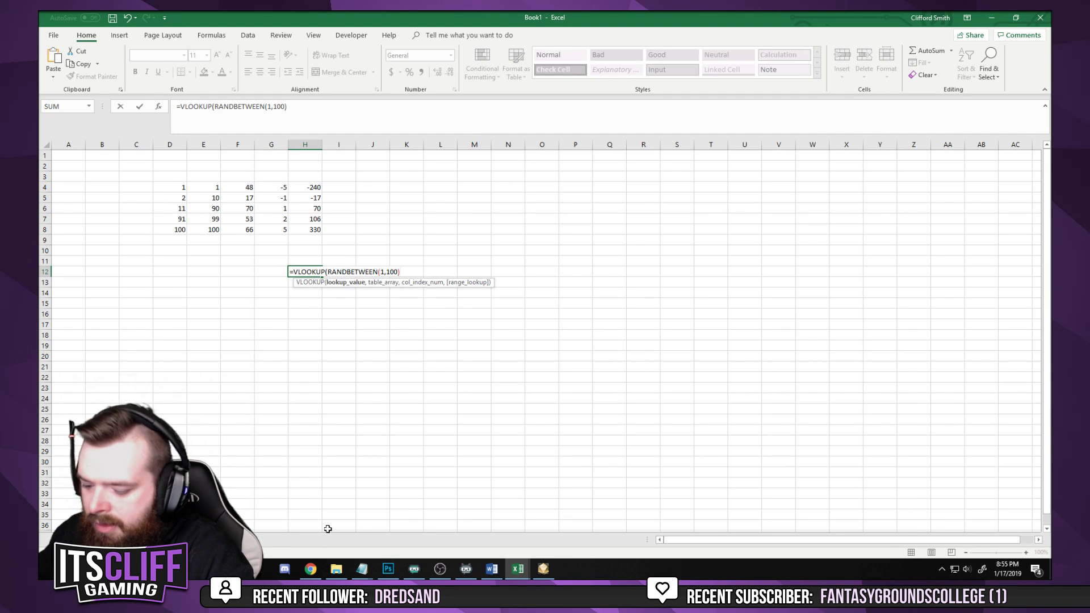
{"action": "type", "text": ","}
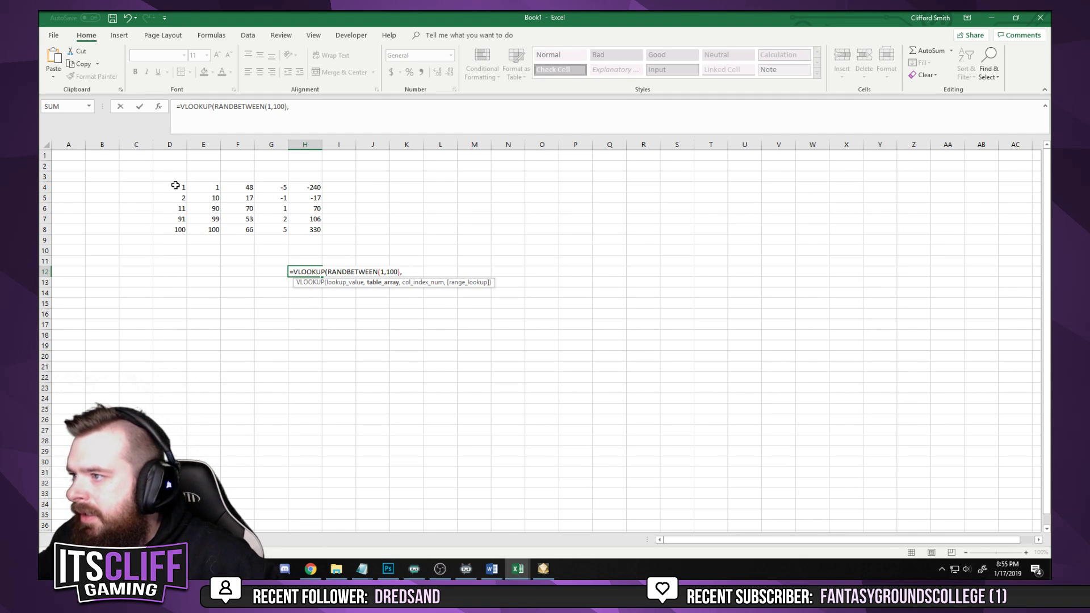
{"action": "left_click_drag", "start_coordinate": [176, 186], "coordinate": [306, 227]}
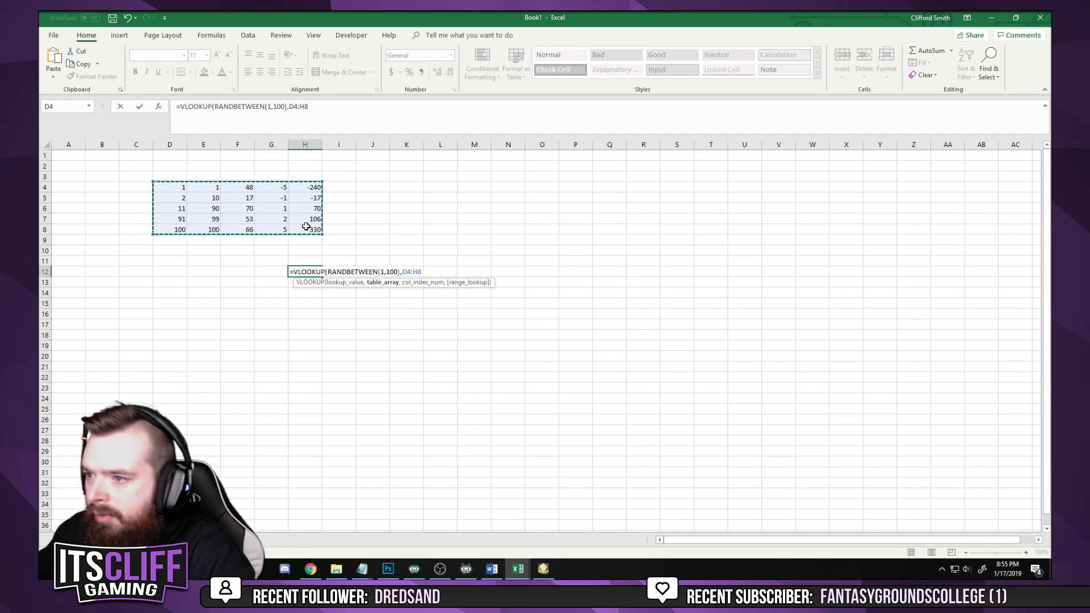
{"action": "type", "text": ",5,1"}
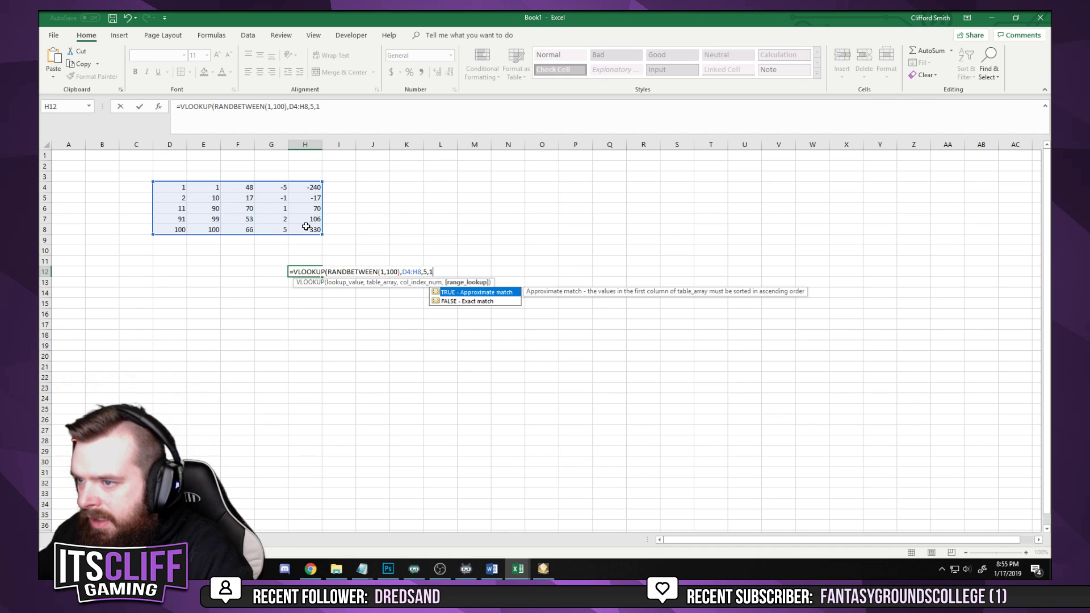
{"action": "type", "text": ")"}
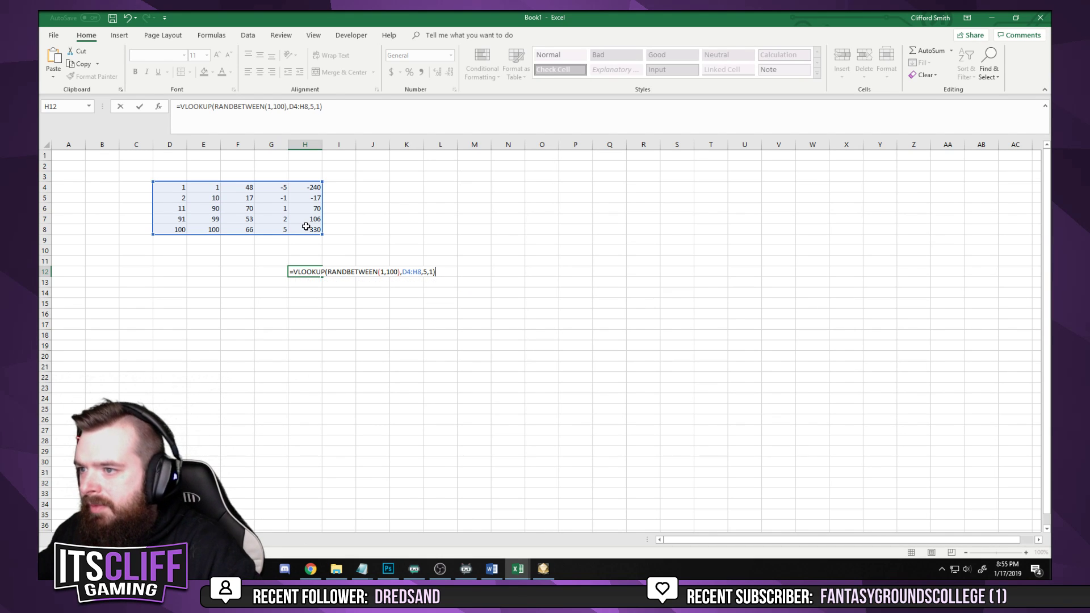
{"action": "key", "text": "Return"}
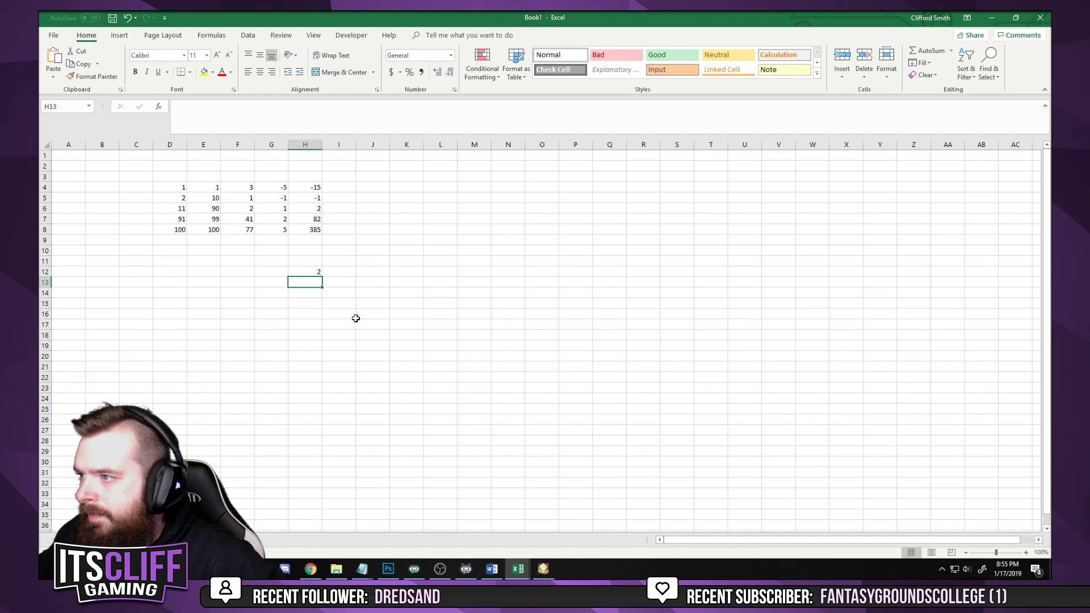
Inspect the lookup formula in H12 and the multiplication formula in H6
{"action": "left_click", "coordinate": [306, 270]}
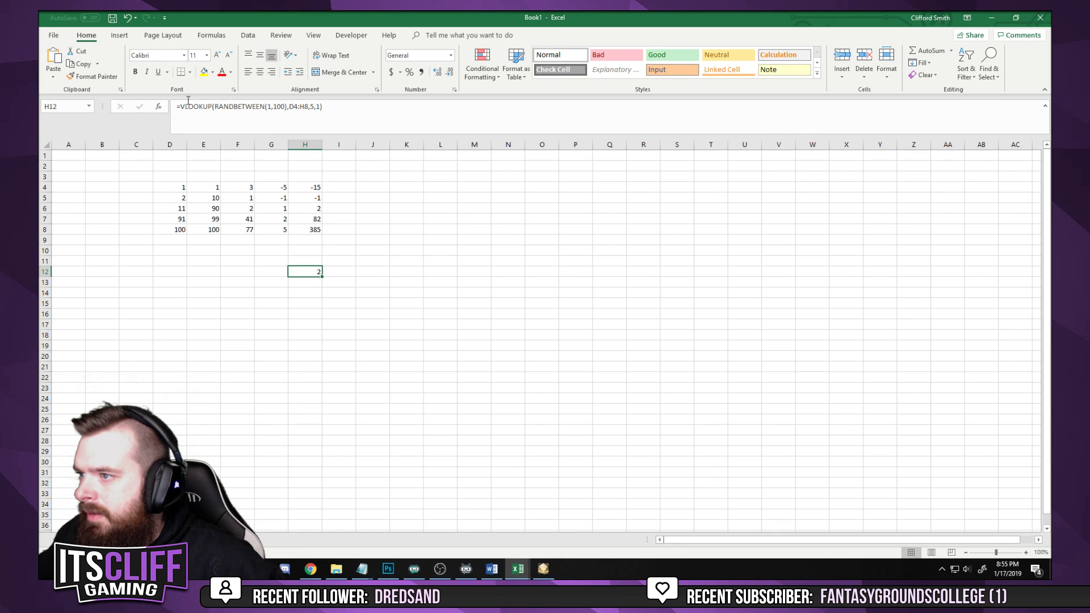
{"action": "left_click", "coordinate": [315, 209]}
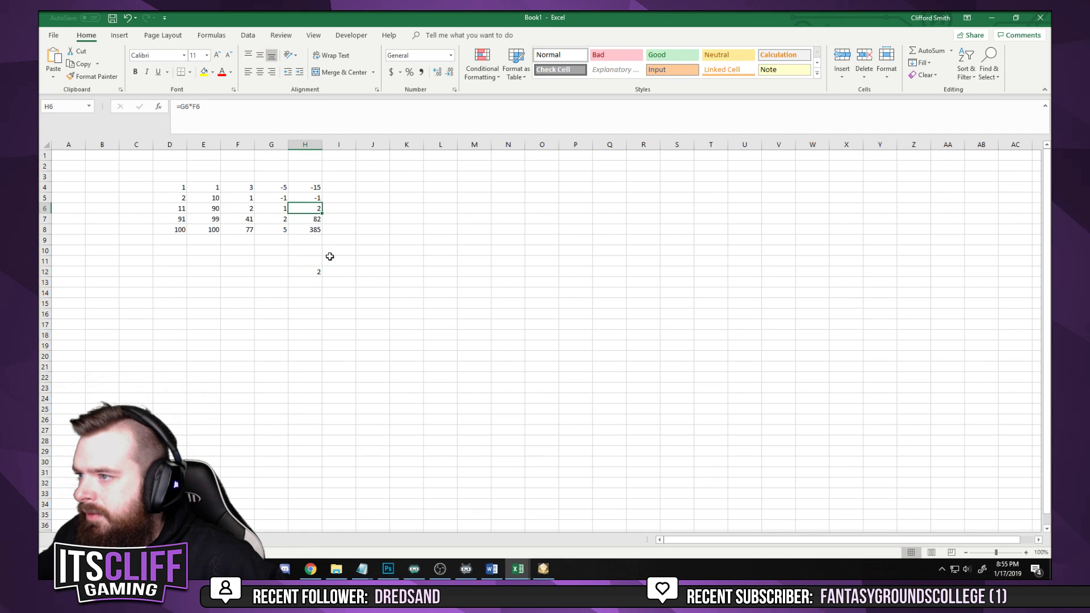
{"action": "left_click", "coordinate": [324, 314]}
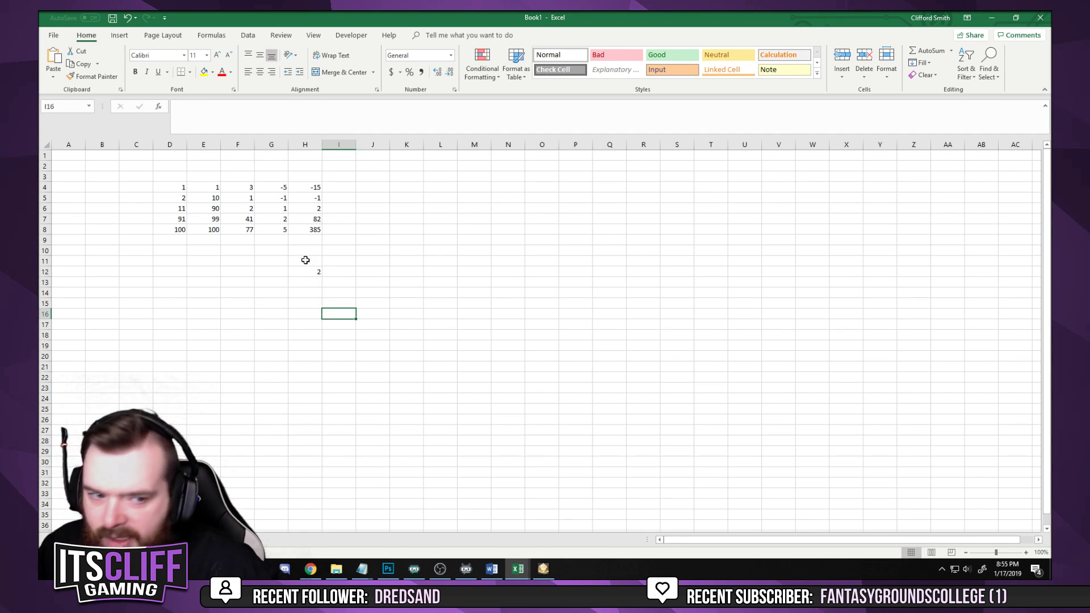
Recalculate the sheet repeatedly to reroll the random numbers and compare H12 with the results in H4 to H8
{"action": "key", "text": "F9"}
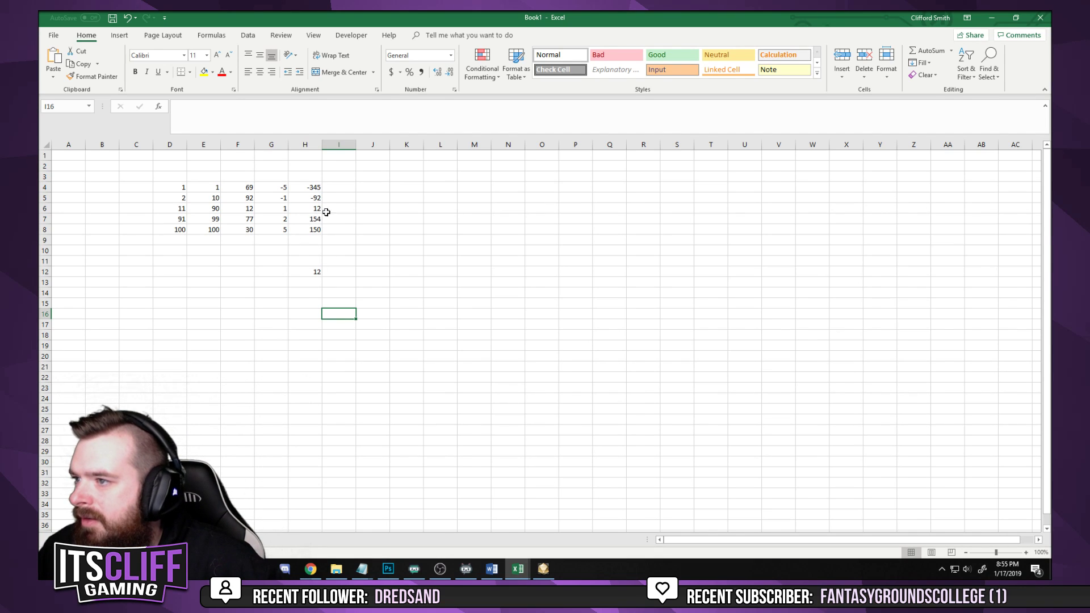
{"action": "key", "text": "F9"}
{"action": "key", "text": "F9"}
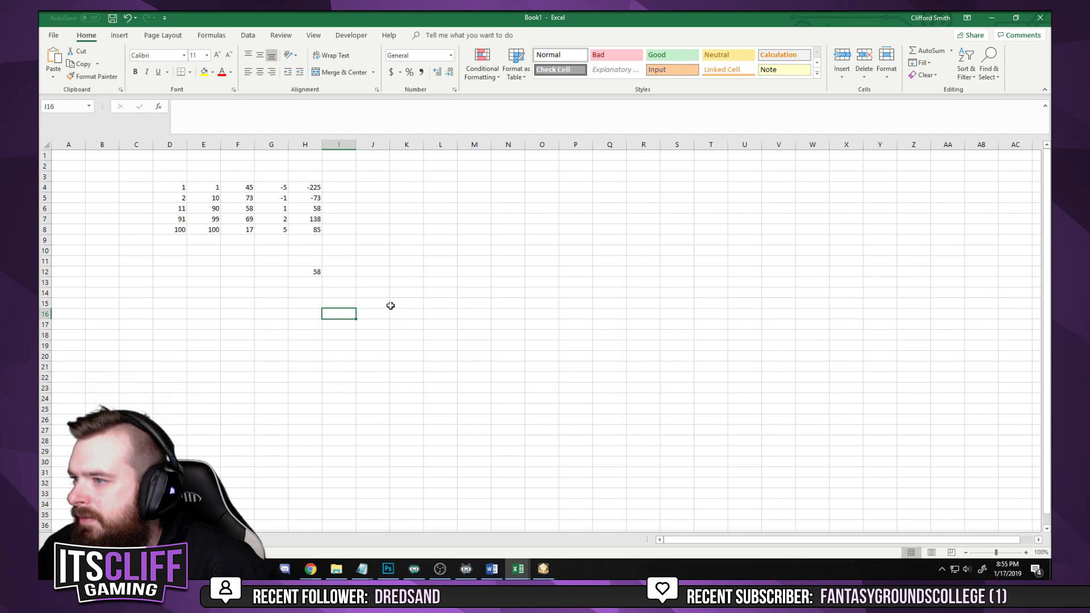
{"action": "key", "text": "F9"}
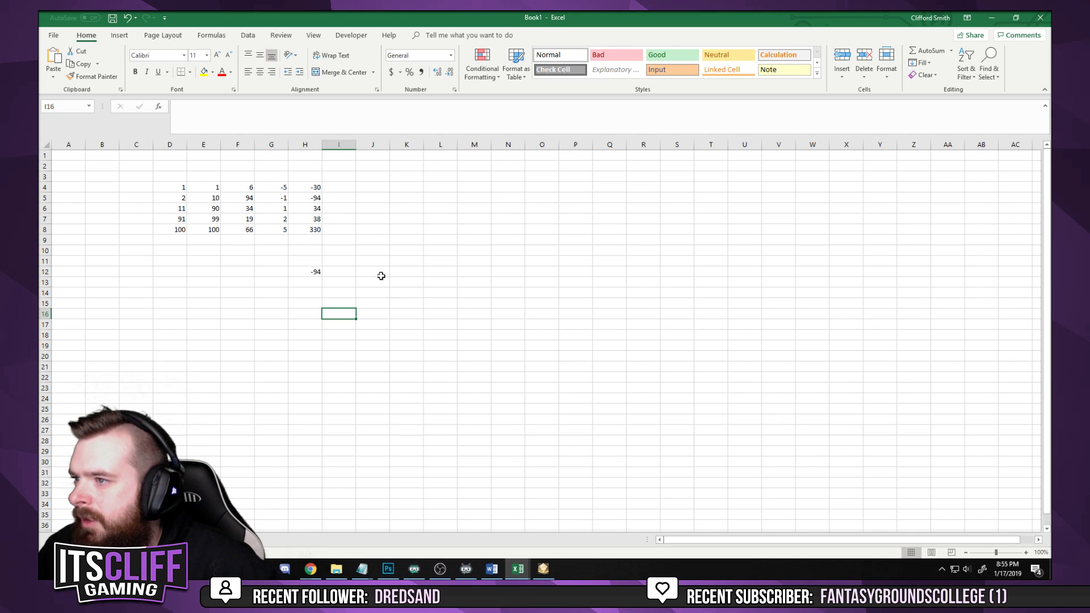
{"action": "key", "text": "F9"}
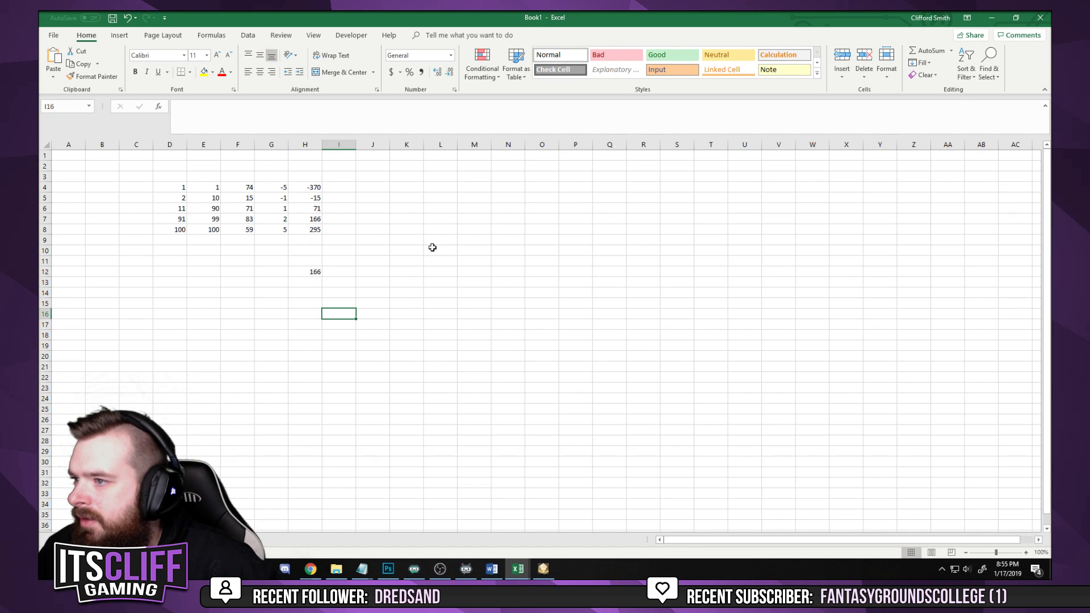
{"action": "key", "text": "F9"}
{"action": "key", "text": "F9"}
{"action": "key", "text": "F9"}
{"action": "key", "text": "F9"}
{"action": "key", "text": "F9"}
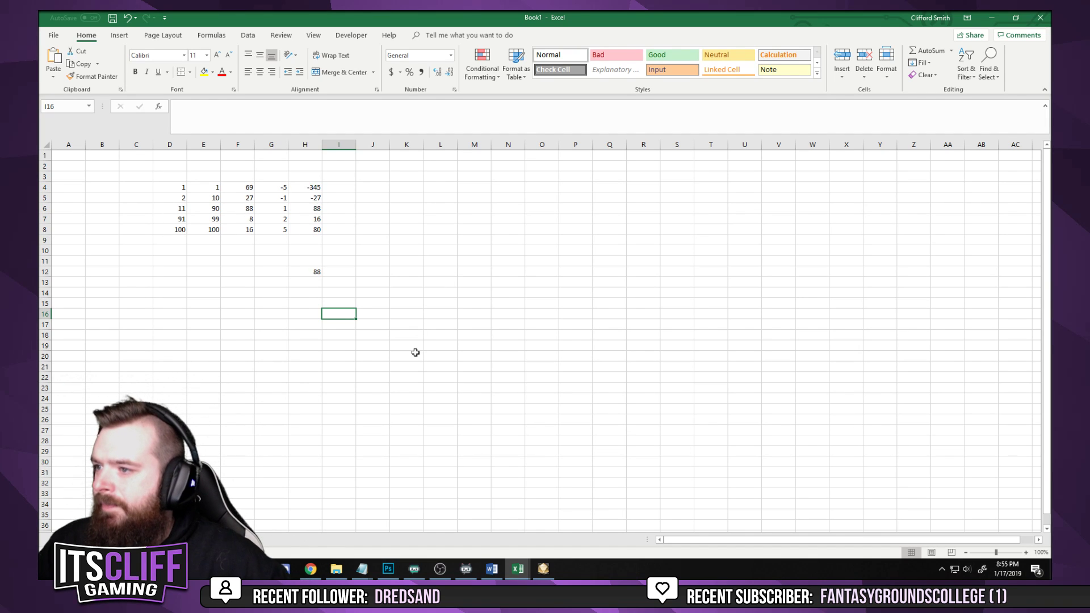
Reroll the random numbers a few more times and check H12 against the results table
{"action": "key", "text": "F9"}
{"action": "key", "text": "F9"}
{"action": "key", "text": "F9"}
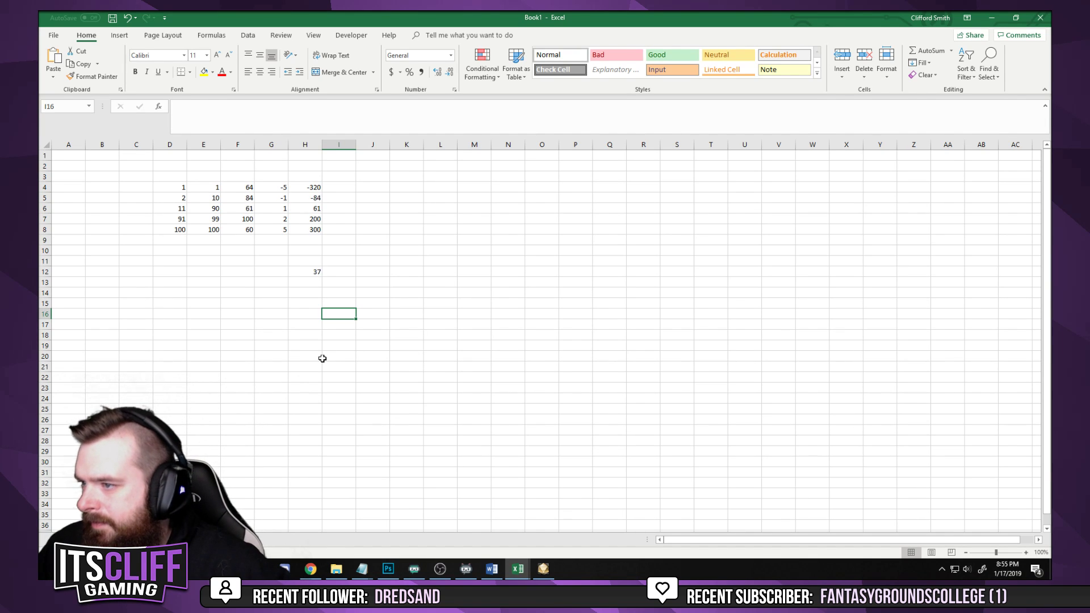
{"action": "left_click", "coordinate": [376, 347]}
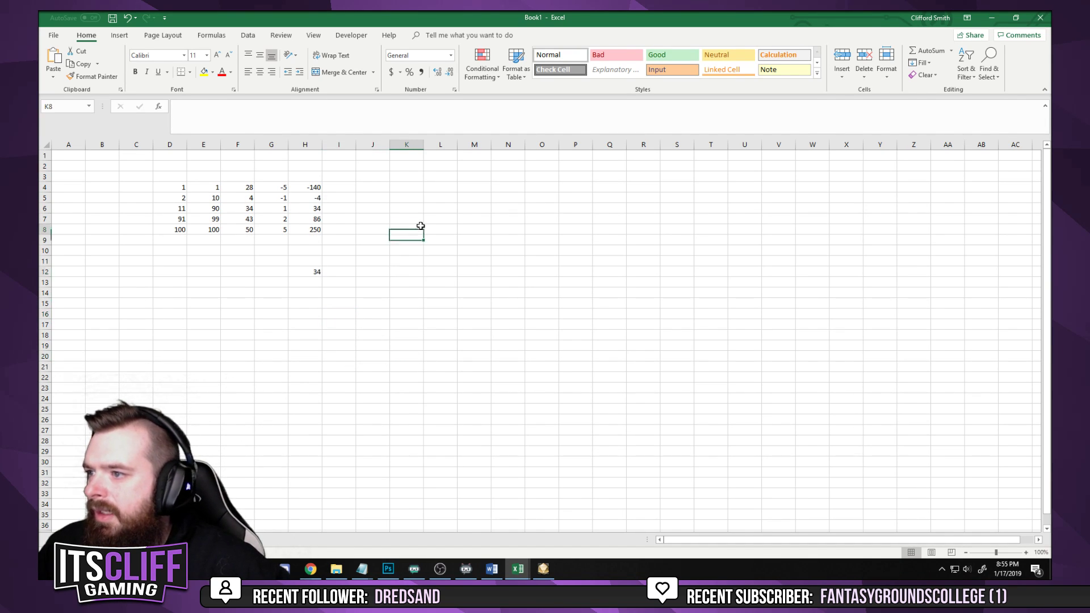
{"action": "left_click", "coordinate": [369, 401]}
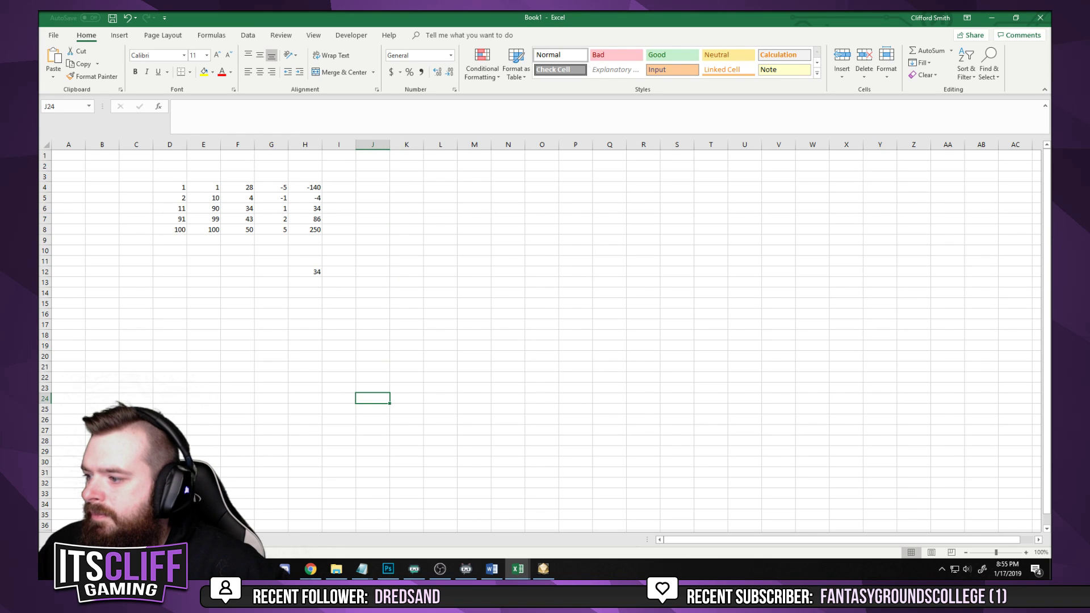
In F3 of the factions sheet, begin a formula joining B3, a space and an IF function: =B3&" "&IF(
{"action": "key", "text": "ctrl+Page_Down"}
{"action": "left_click", "coordinate": [414, 306]}
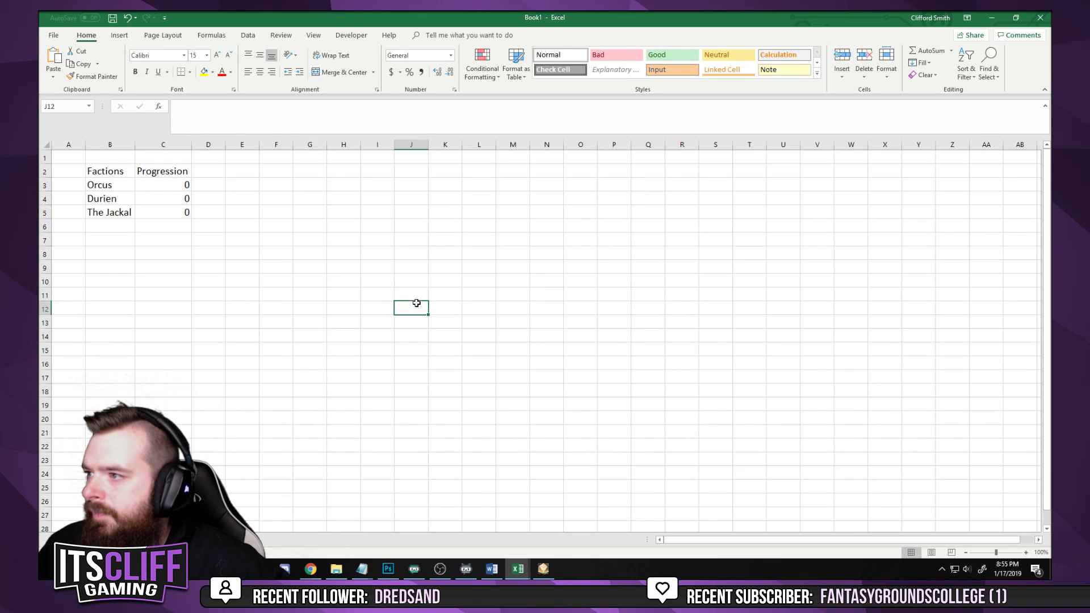
{"action": "left_click", "coordinate": [308, 216]}
{"action": "left_click", "coordinate": [297, 185]}
{"action": "left_click", "coordinate": [282, 186]}
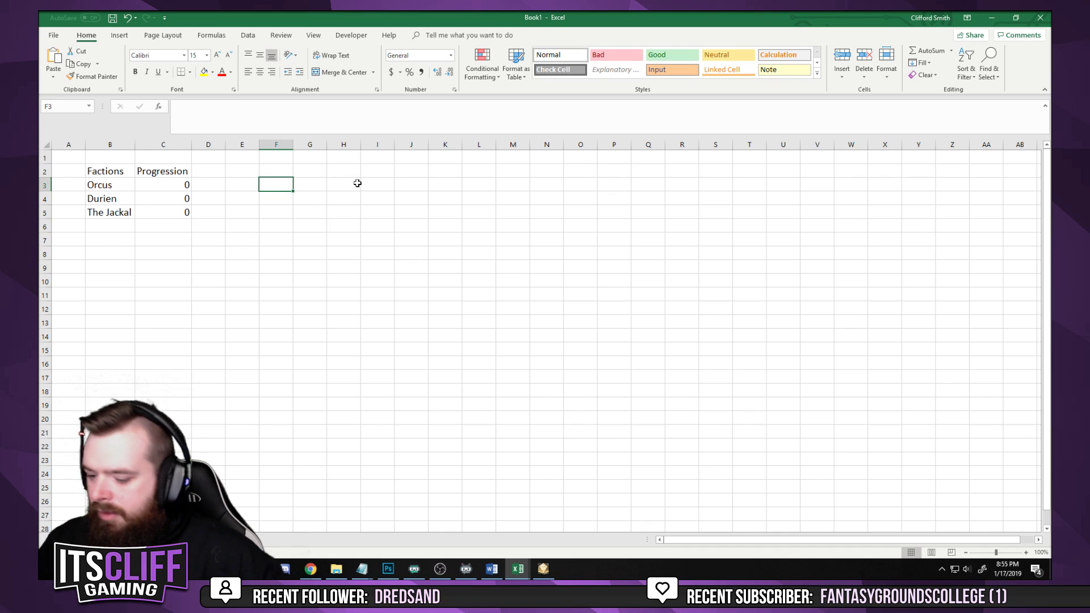
{"action": "type", "text": "="}
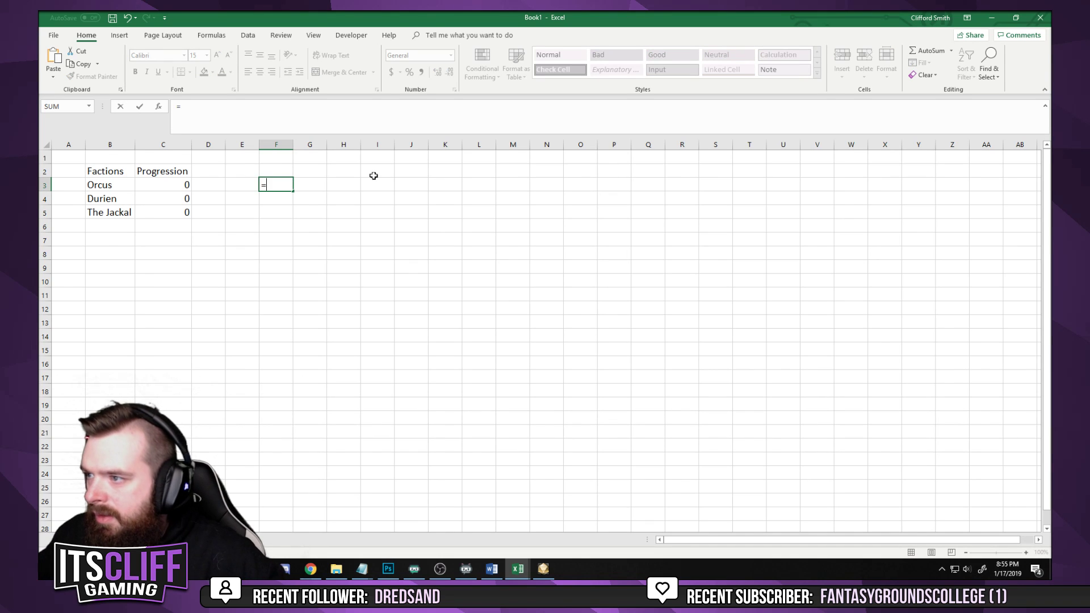
{"action": "left_click", "coordinate": [107, 187]}
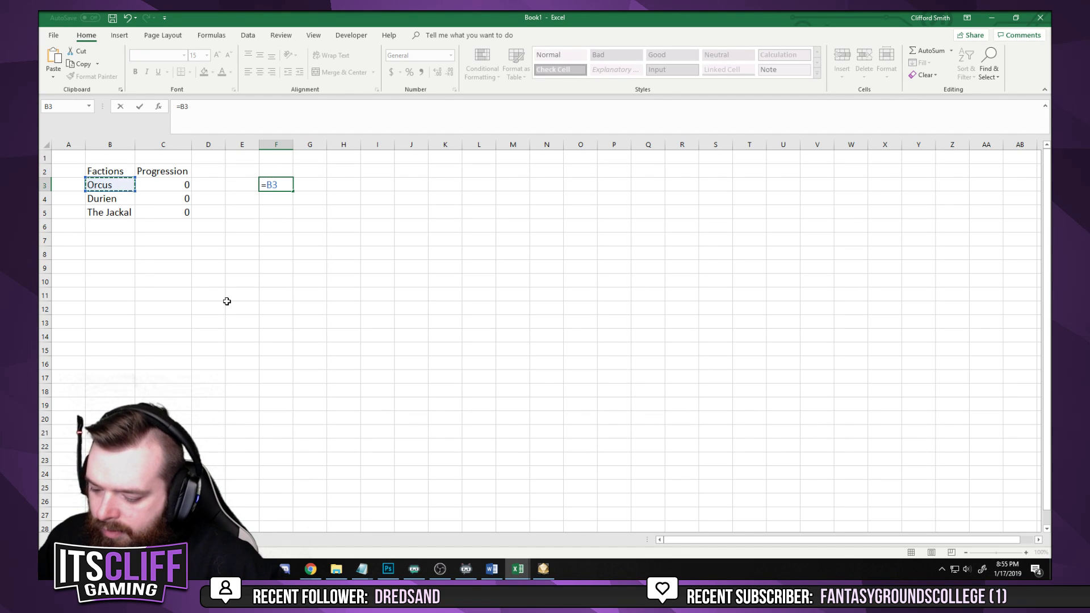
{"action": "type", "text": "&"}
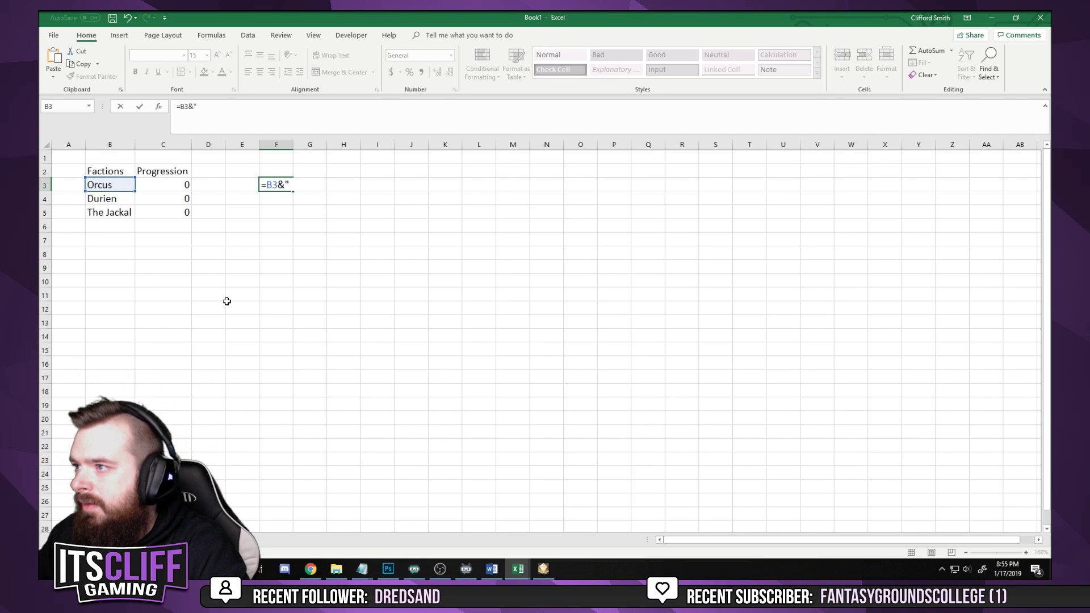
{"action": "type", "text": "\" \""}
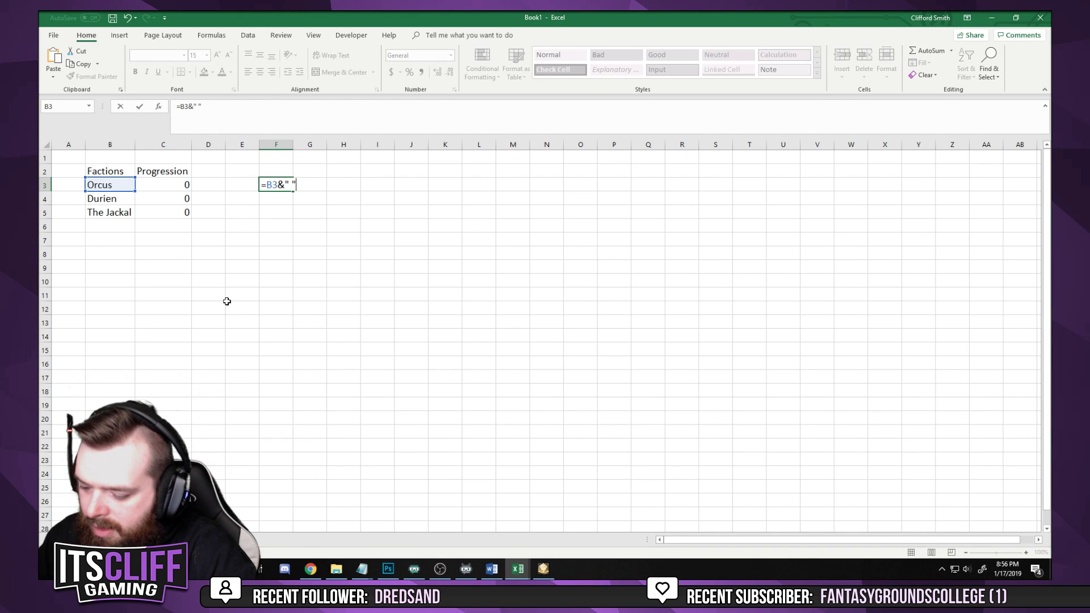
{"action": "type", "text": "&IF("}
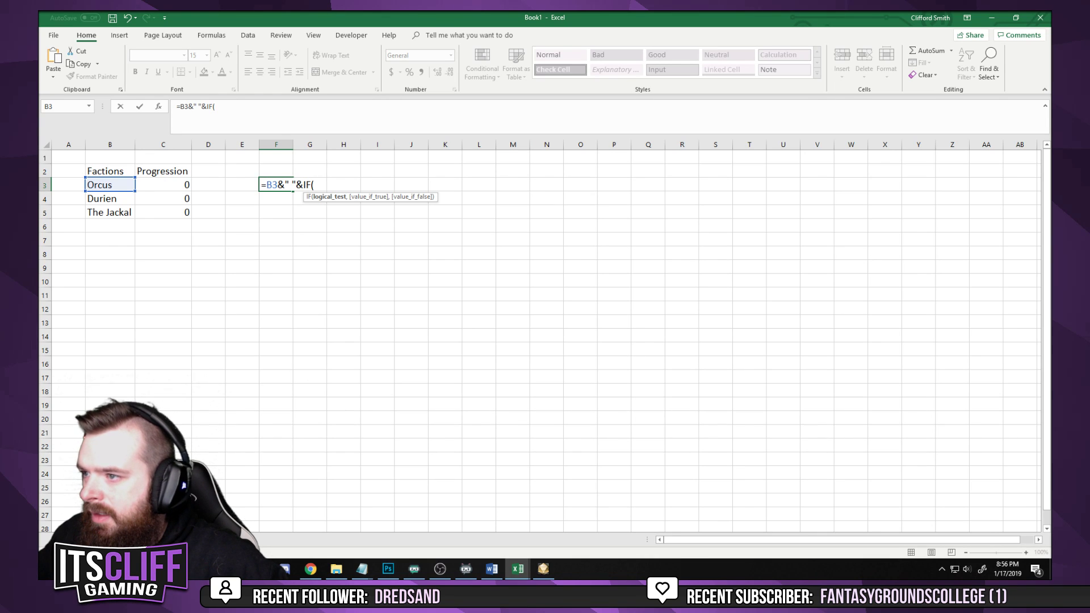
Make the IF test whether Sheet2!$H$12 is greater than 0, returning "gains" if true and "loses" if false
{"action": "key", "text": "ctrl+Page_Down"}
{"action": "left_click", "coordinate": [314, 274]}
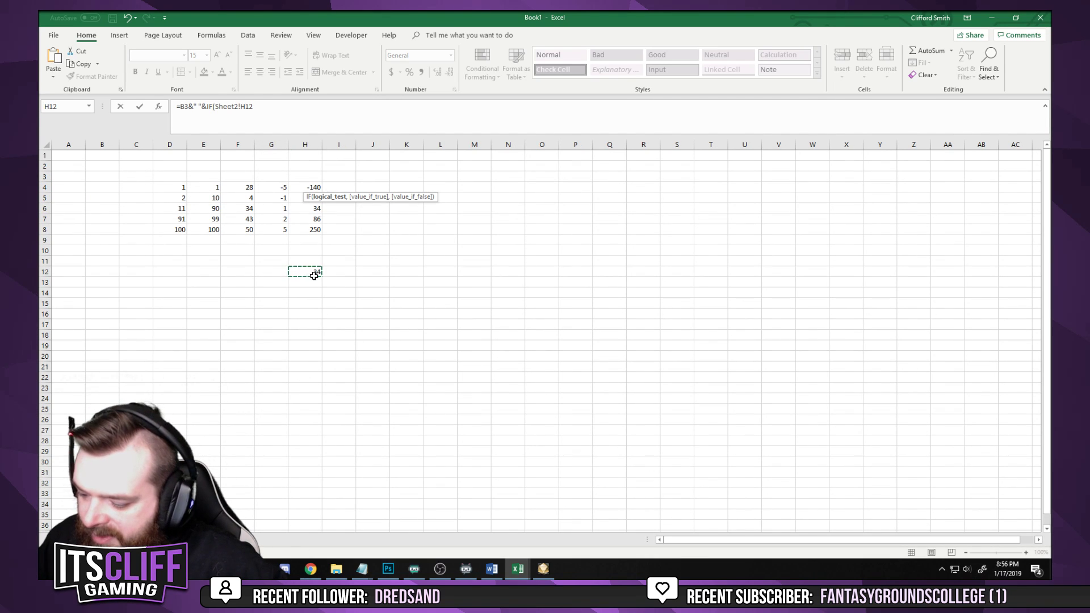
{"action": "key", "text": "F4"}
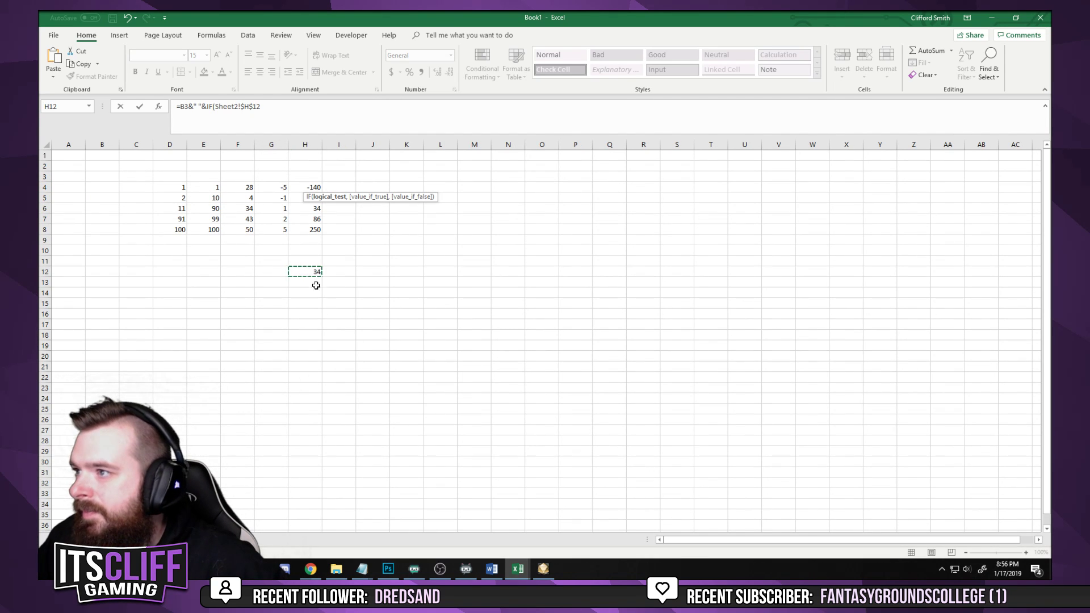
{"action": "left_click", "coordinate": [297, 115]}
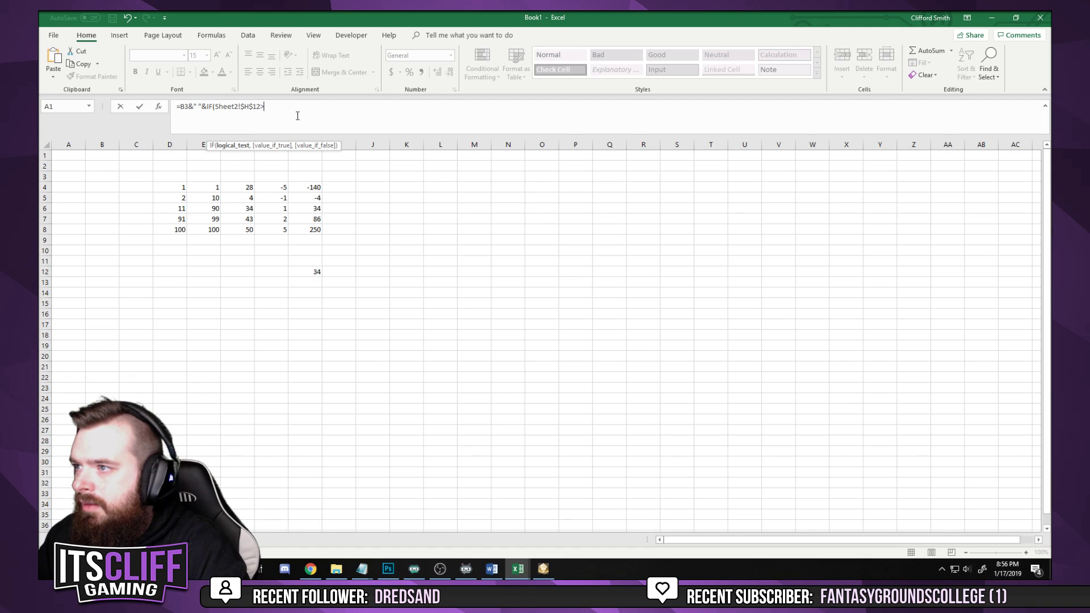
{"action": "type", "text": "0"}
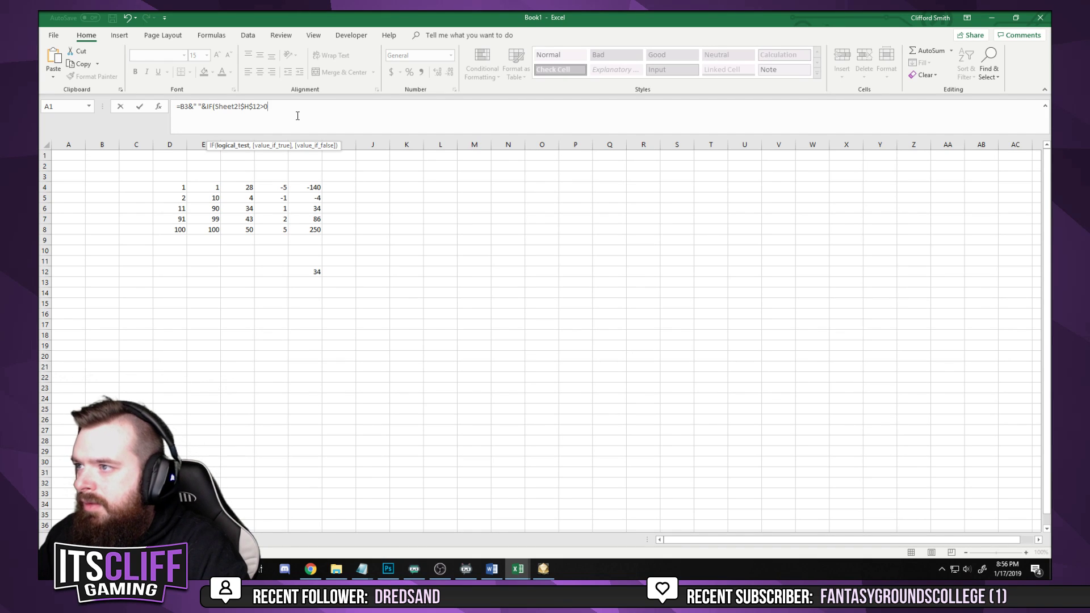
{"action": "type", "text": ","}
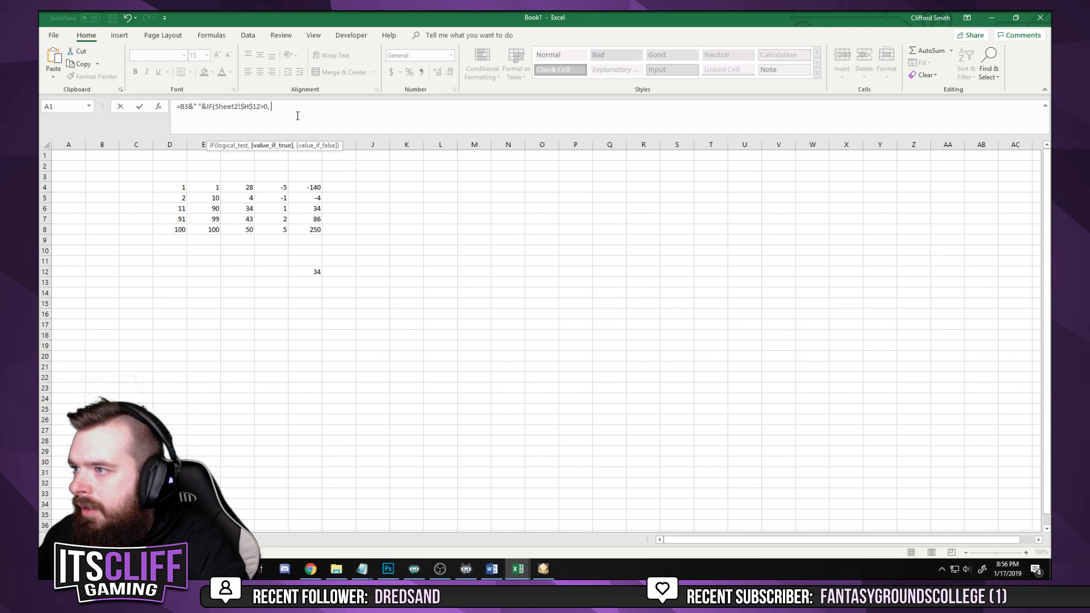
{"action": "type", "text": " \""}
{"action": "type", "text": "gains\""}
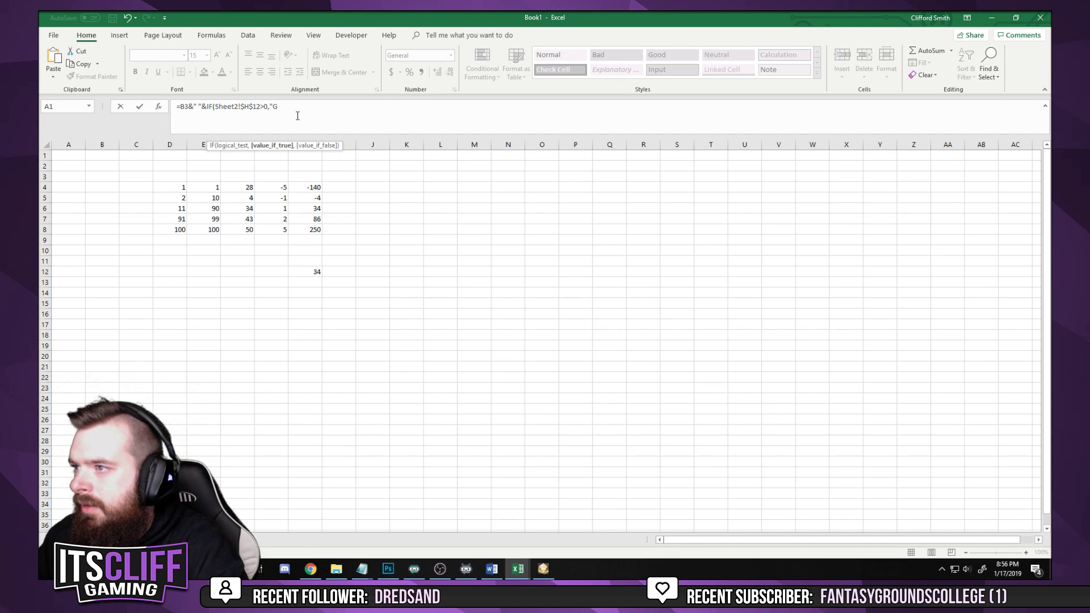
{"action": "type", "text": ",\"loses\""}
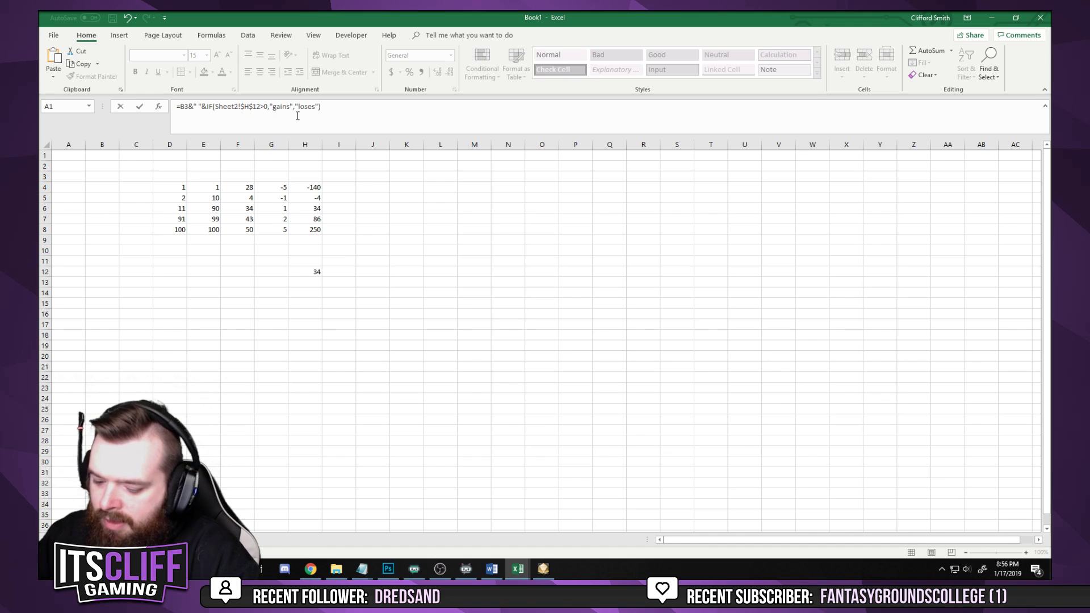
Append a space, the value of Sheet2!$H$12 and the text " points of advancement." to finish the formula
{"action": "type", "text": "&\" "}
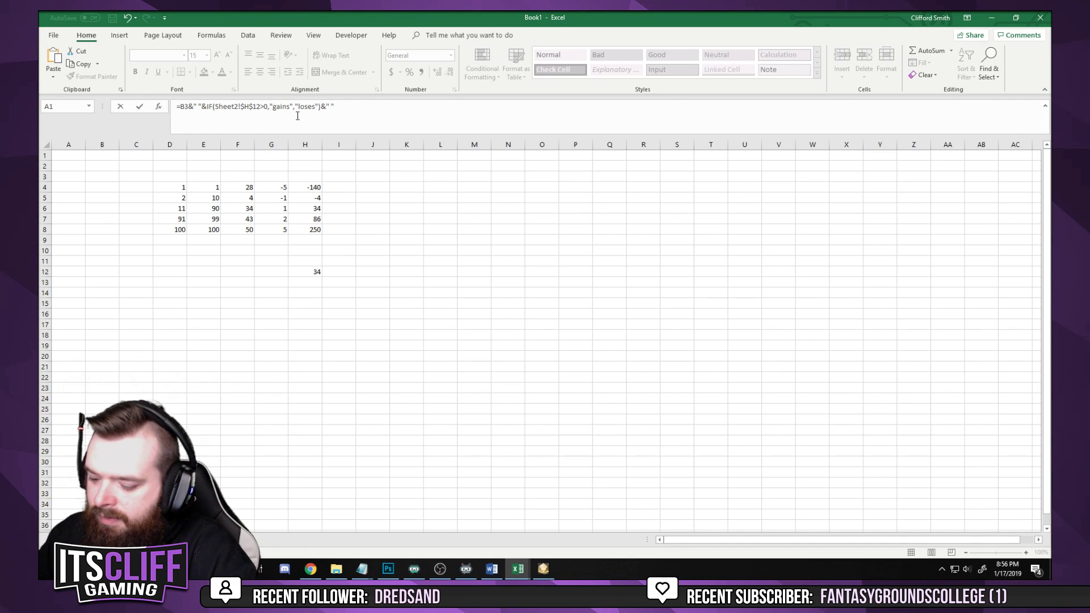
{"action": "type", "text": "\"&"}
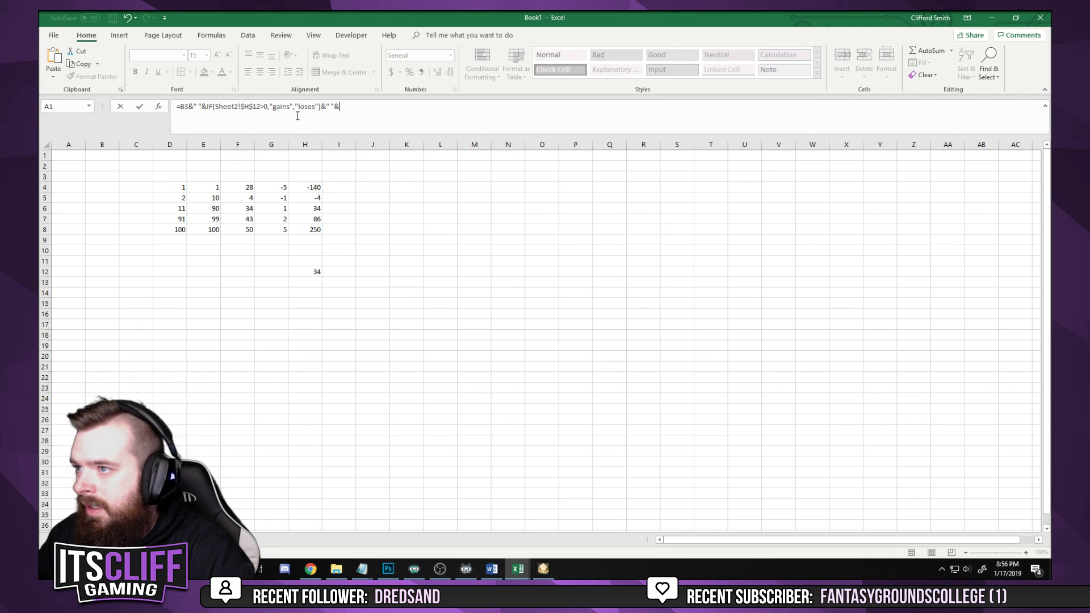
{"action": "left_click", "coordinate": [313, 273]}
{"action": "key", "text": "F4"}
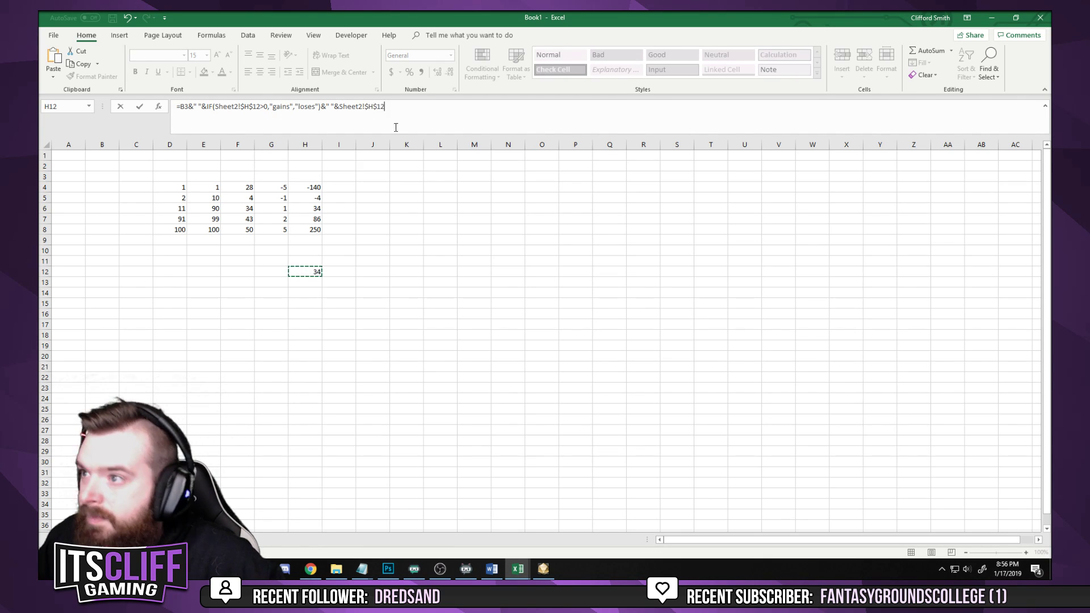
{"action": "left_click", "coordinate": [405, 116]}
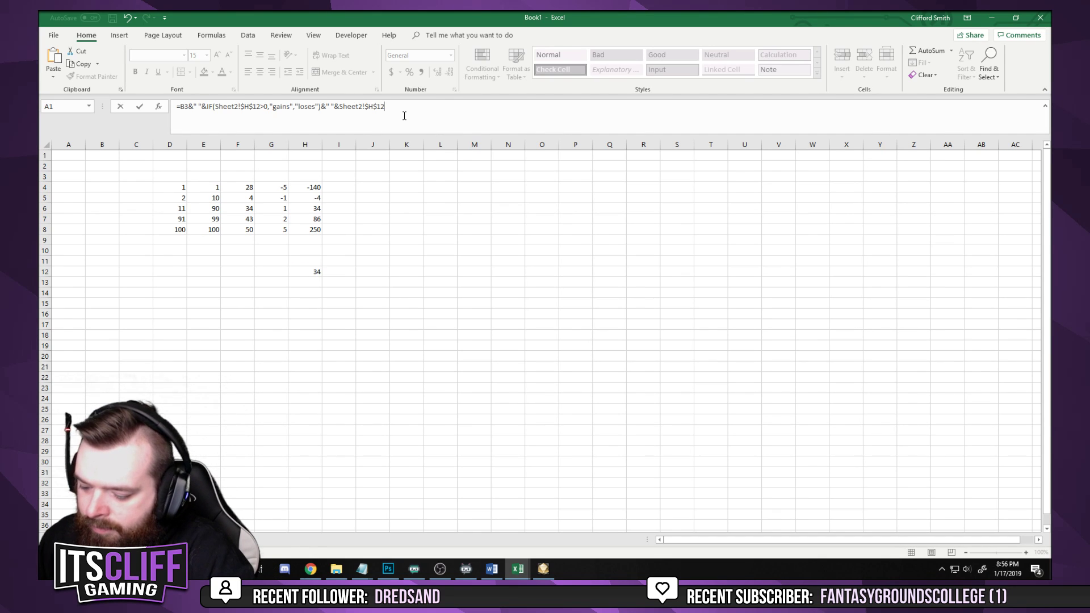
{"action": "type", "text": "&\" \"&Sheet2!$H$12&\""}
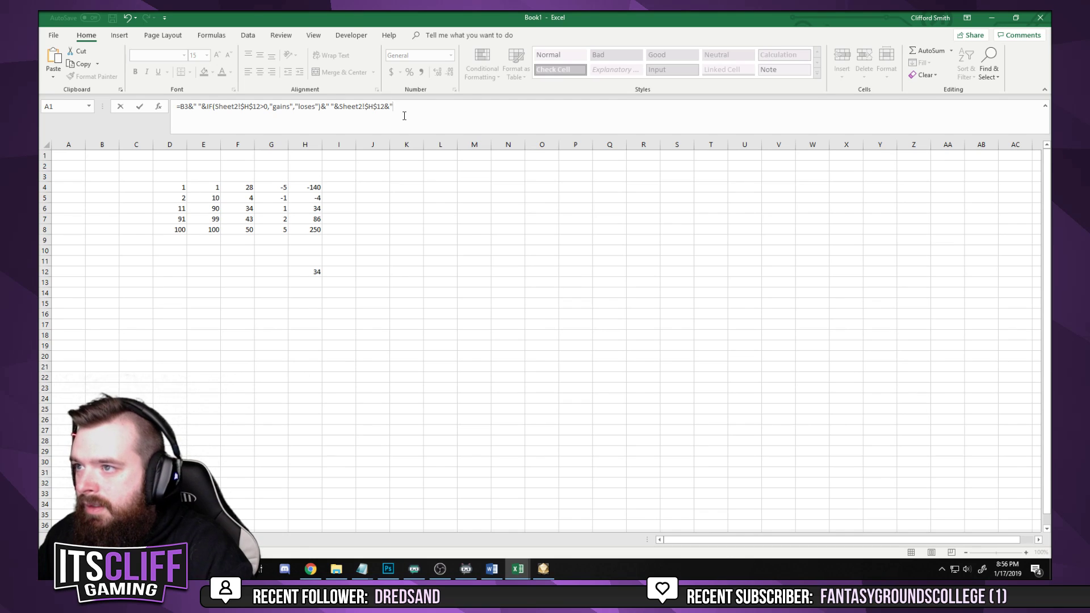
{"action": "type", "text": " points of advan"}
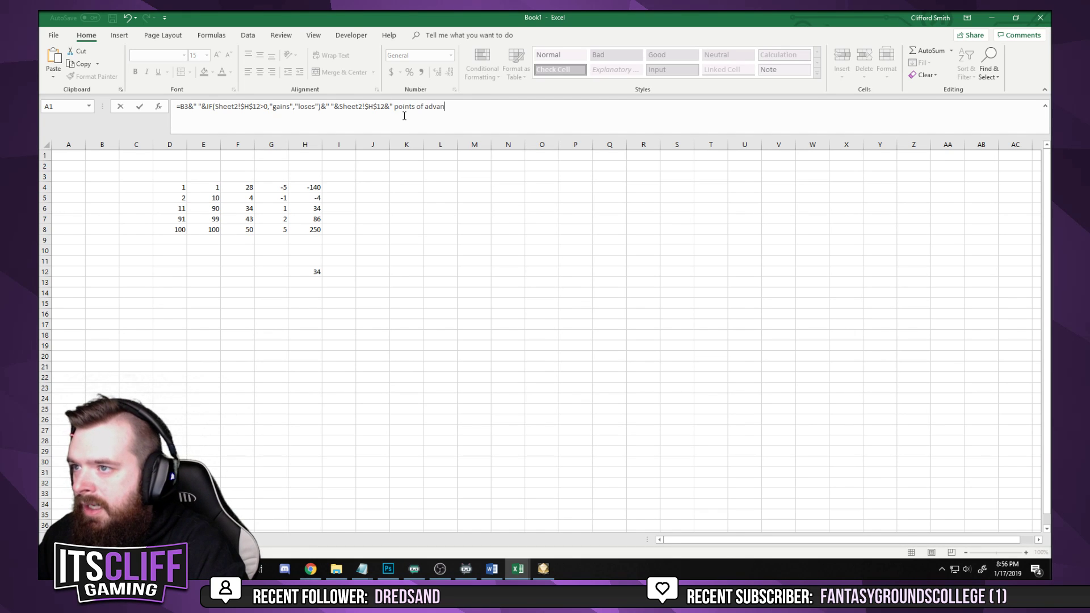
{"action": "type", "text": "cement\""}
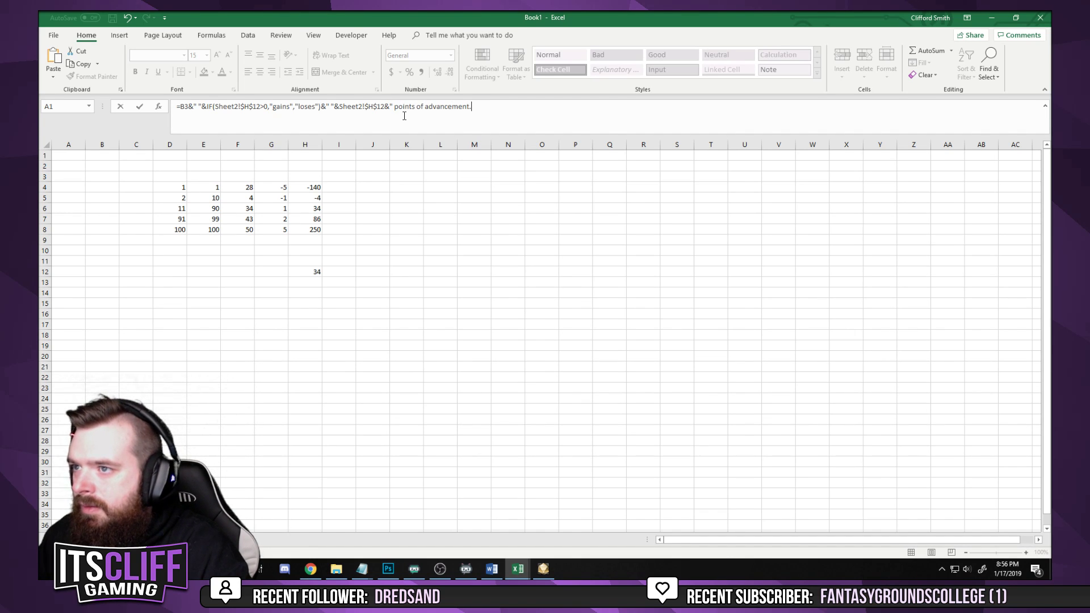
{"action": "key", "text": "Return"}
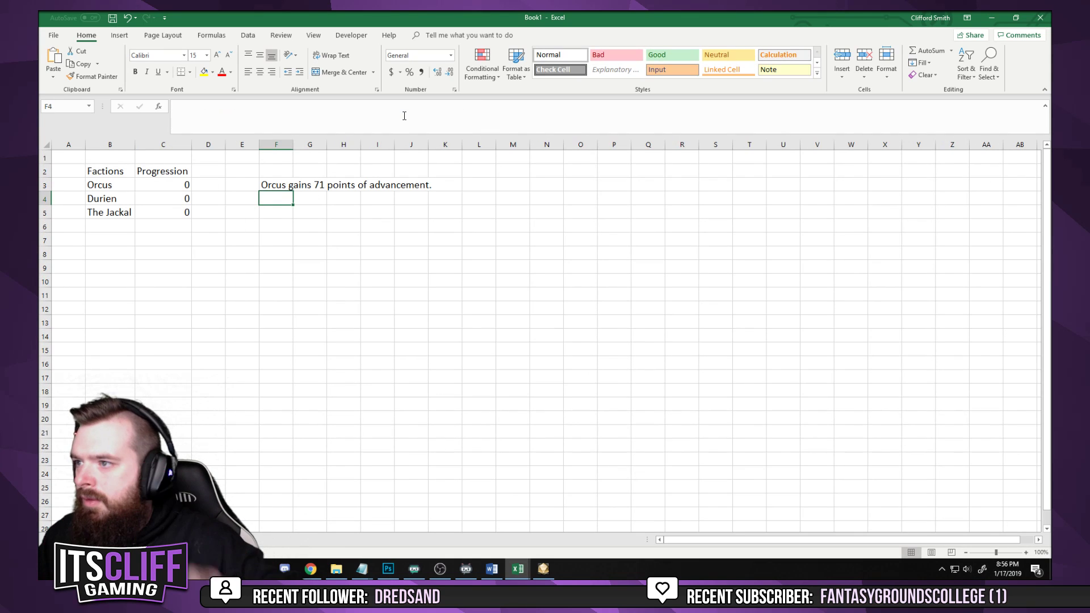
{"action": "left_click", "coordinate": [372, 280]}
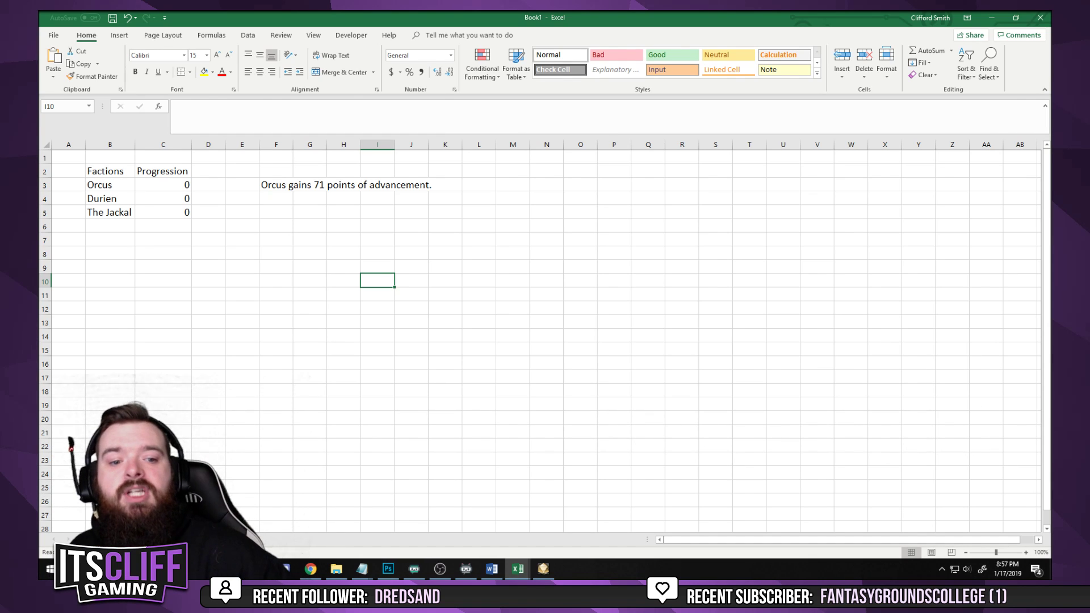
{"action": "key", "text": "alt+Tab"}
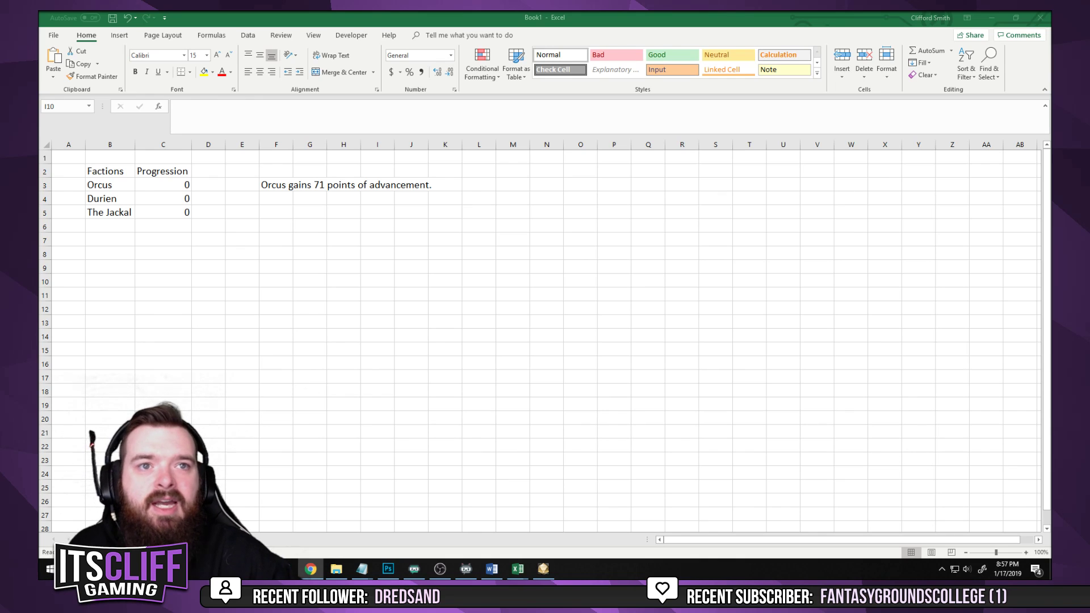
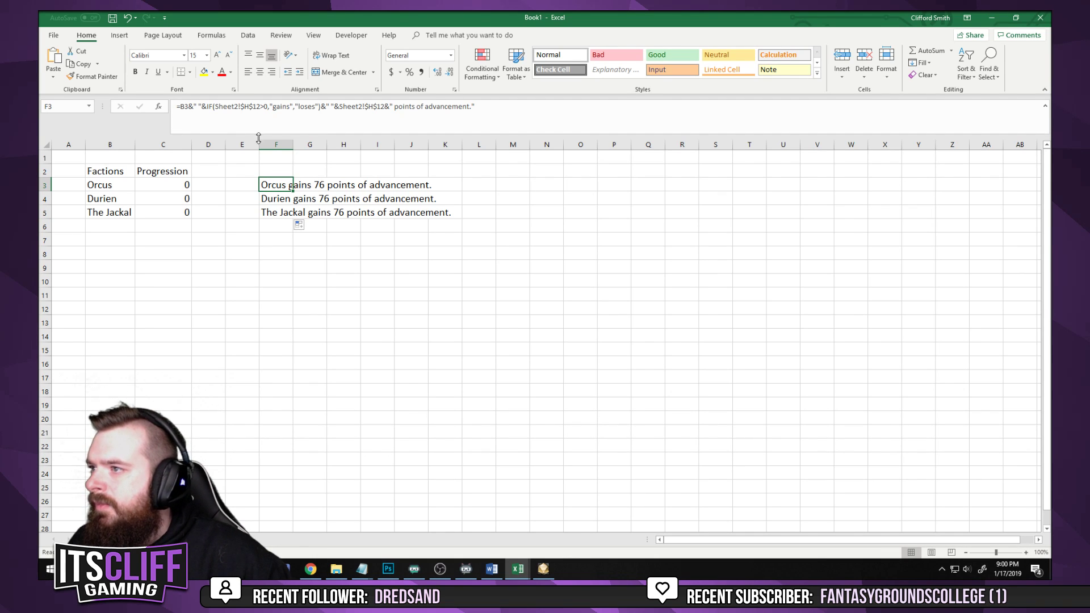
Change the B3 reference in F3's formula to the absolute reference $B$3 and return to F3
{"action": "double_click", "coordinate": [183, 106]}
{"action": "key", "text": "F4"}
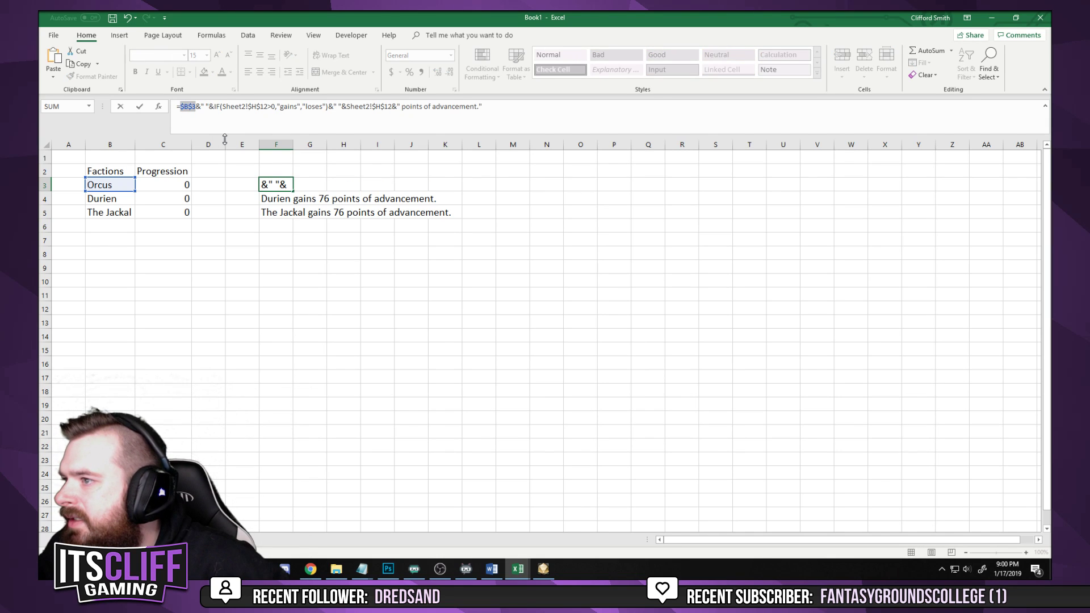
{"action": "key", "text": "F4"}
{"action": "key", "text": "F4"}
{"action": "key", "text": "F4"}
{"action": "key", "text": "Return"}
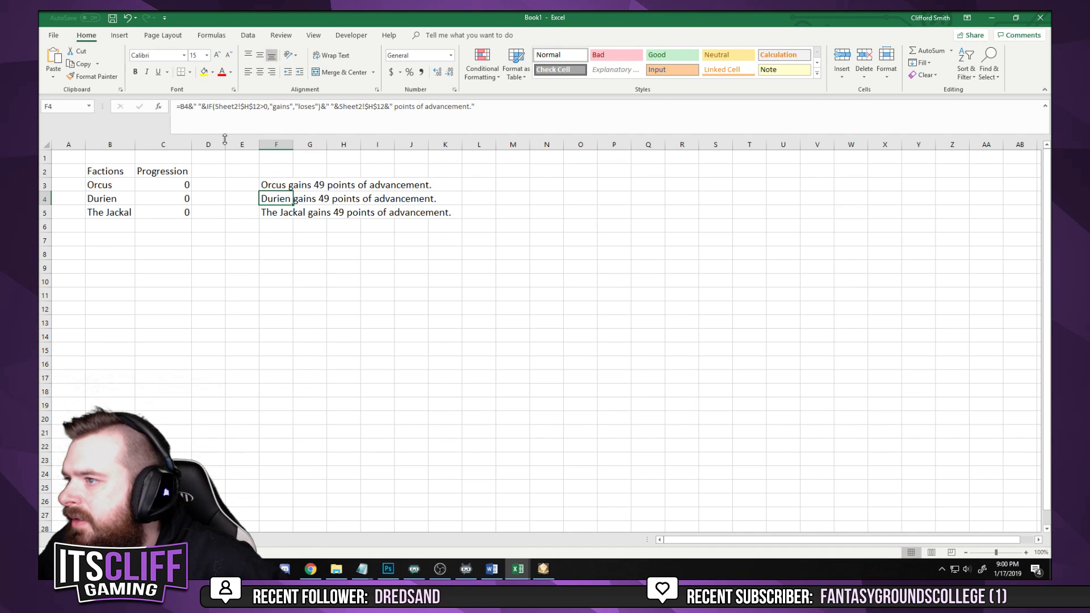
{"action": "left_click", "coordinate": [187, 107]}
{"action": "key", "text": "shift+Return"}
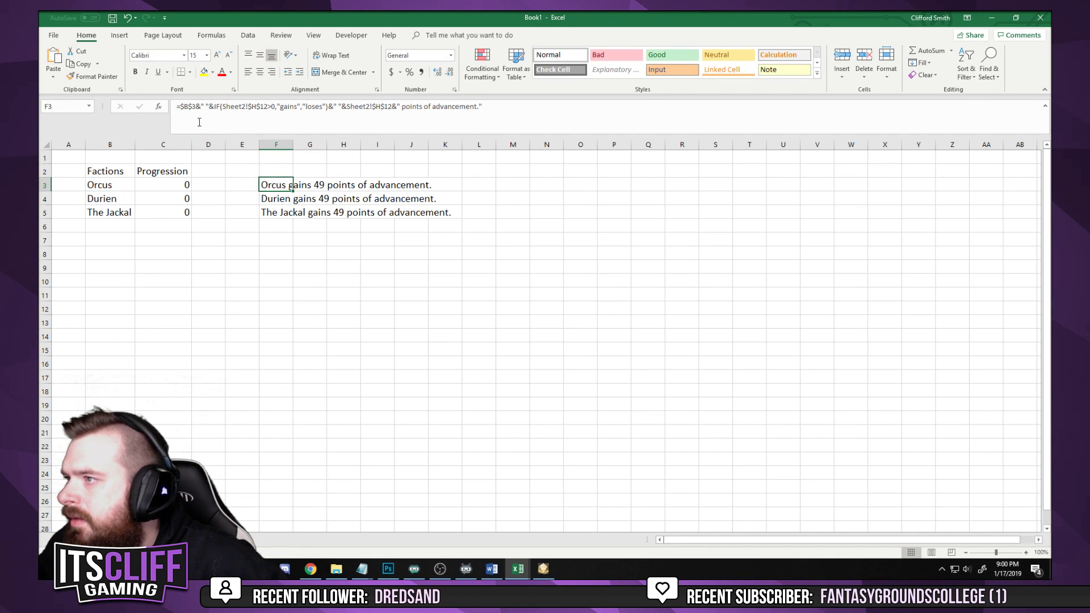
Cycle the faction reference in F3's formula through its relative and mixed forms, ending back at $B$3
{"action": "double_click", "coordinate": [184, 106]}
{"action": "key", "text": "F4"}
{"action": "key", "text": "F4"}
{"action": "key", "text": "F4"}
{"action": "key", "text": "F4"}
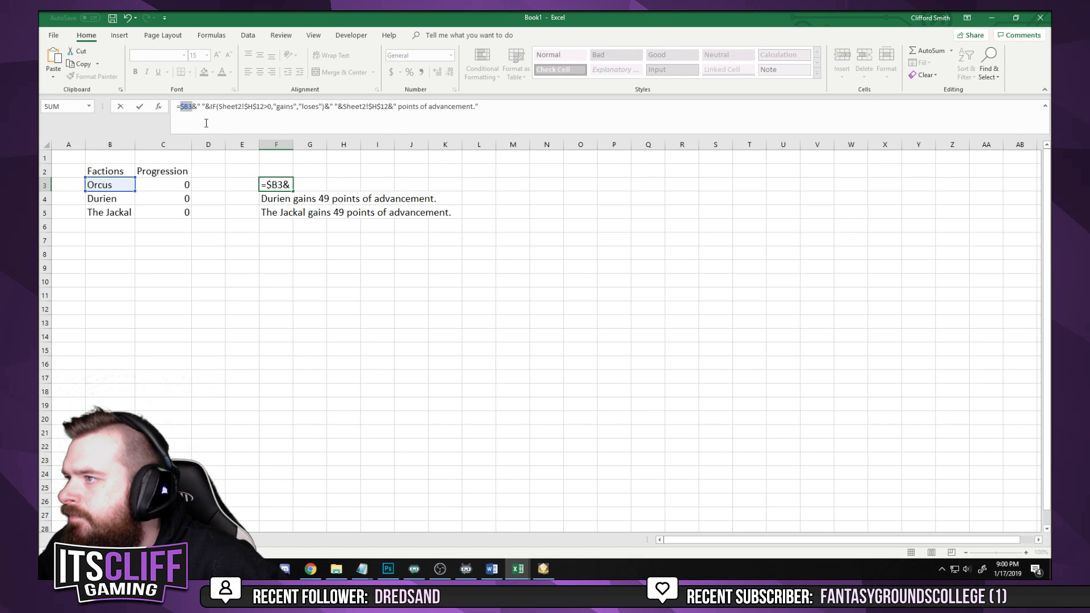
{"action": "key", "text": "ctrl+Return"}
Highlight the entire formula text in F3 for review, and leave the cell without editing it
{"action": "key", "text": "F2"}
{"action": "left_click_drag", "start_coordinate": [483, 106], "coordinate": [174, 106]}
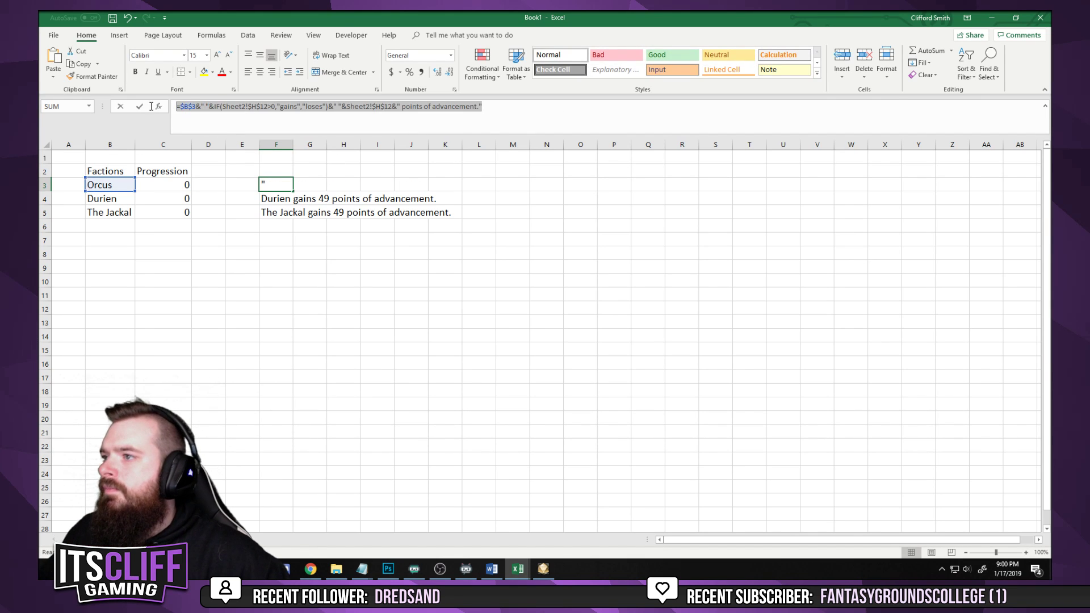
{"action": "key", "text": "Escape"}
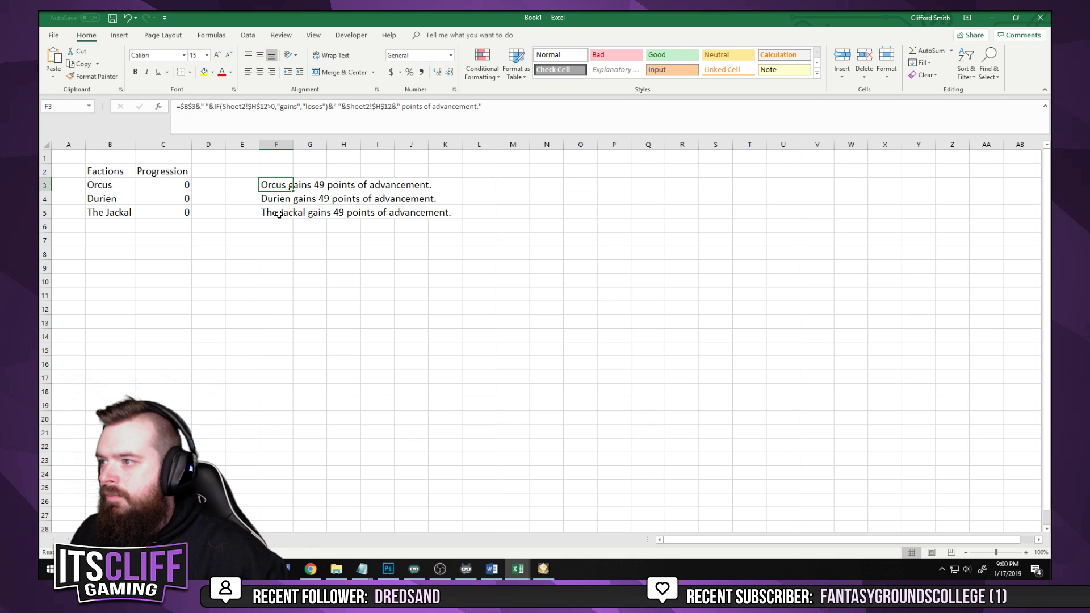
{"action": "left_click", "coordinate": [611, 173]}
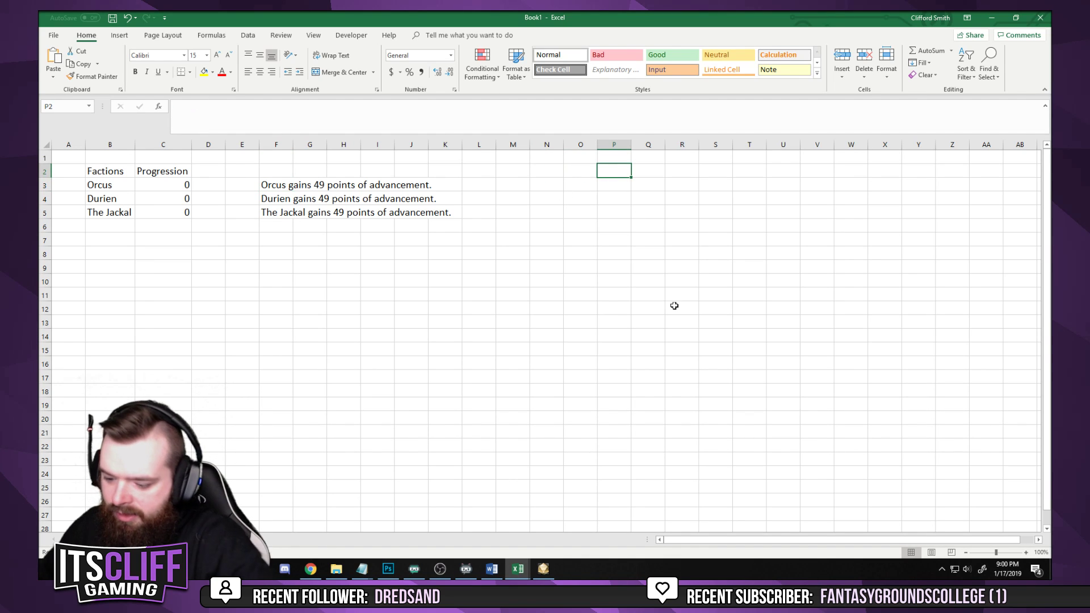
Enter the heading Progression in cell P2
{"action": "type", "text": "Proficie"}
{"action": "key", "text": "BackSpace"}
{"action": "key", "text": "BackSpace"}
{"action": "key", "text": "BackSpace"}
{"action": "key", "text": "BackSpace"}
{"action": "type", "text": "ression"}
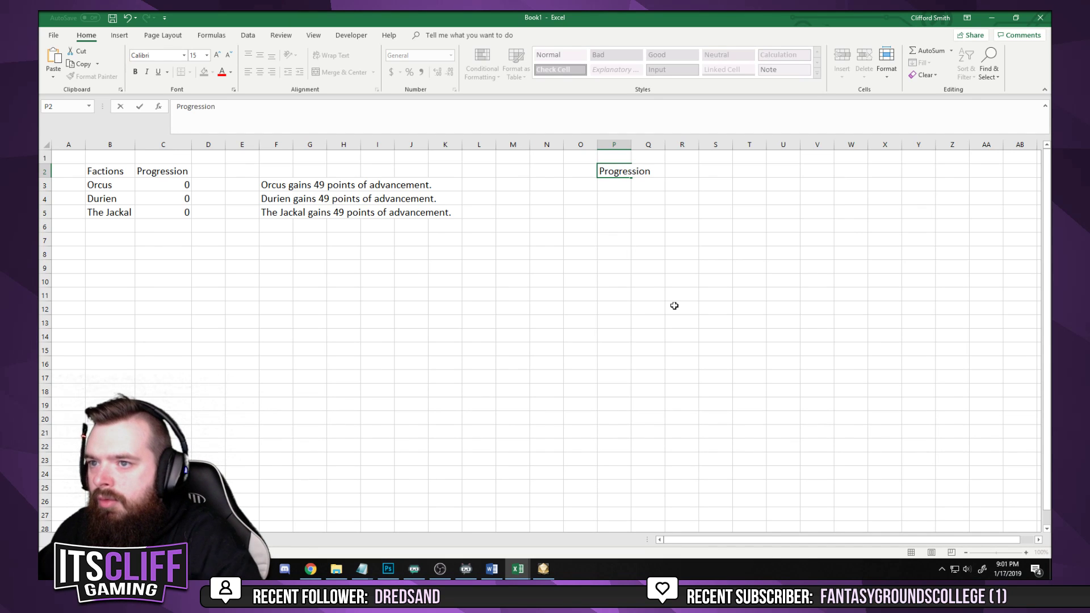
{"action": "key", "text": "Return"}
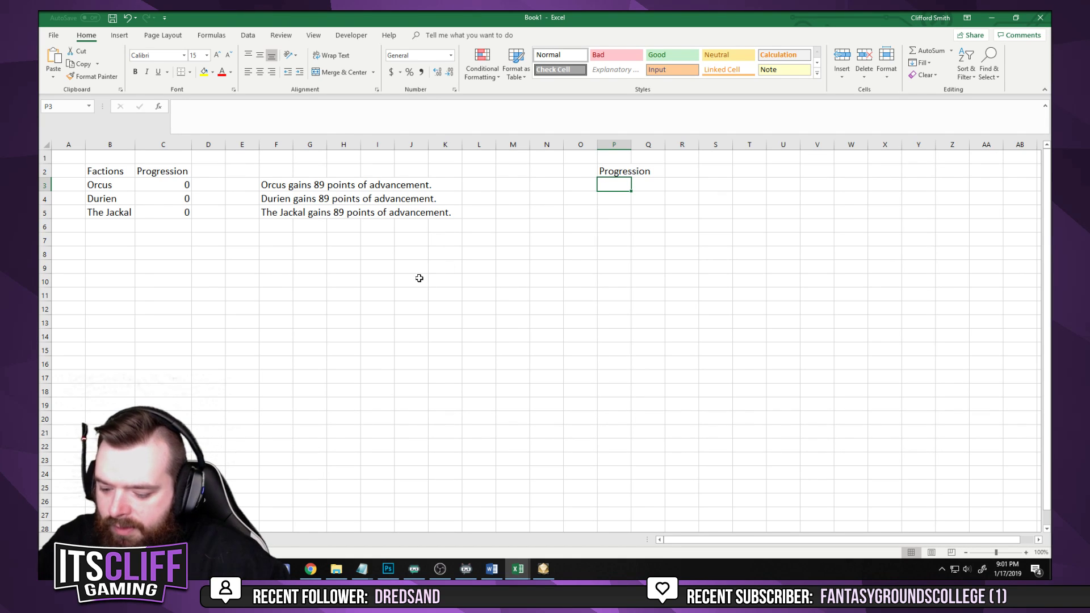
Enter the formula =C3+Sheet2!$H$12 in P3 to add the roll result to the first faction's progression
{"action": "type", "text": "="}
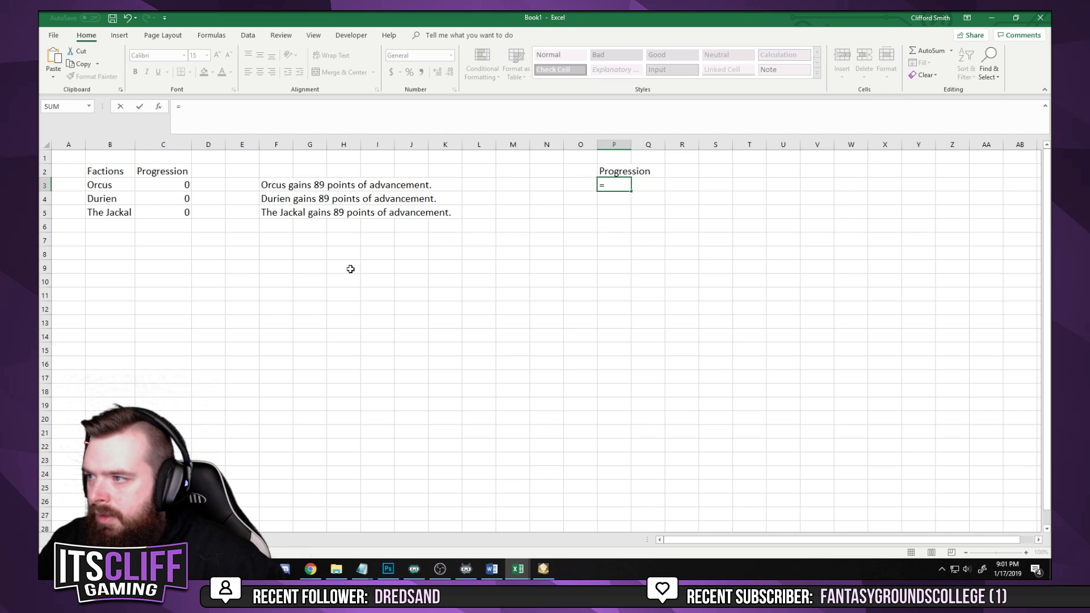
{"action": "left_click", "coordinate": [181, 188]}
{"action": "type", "text": "+"}
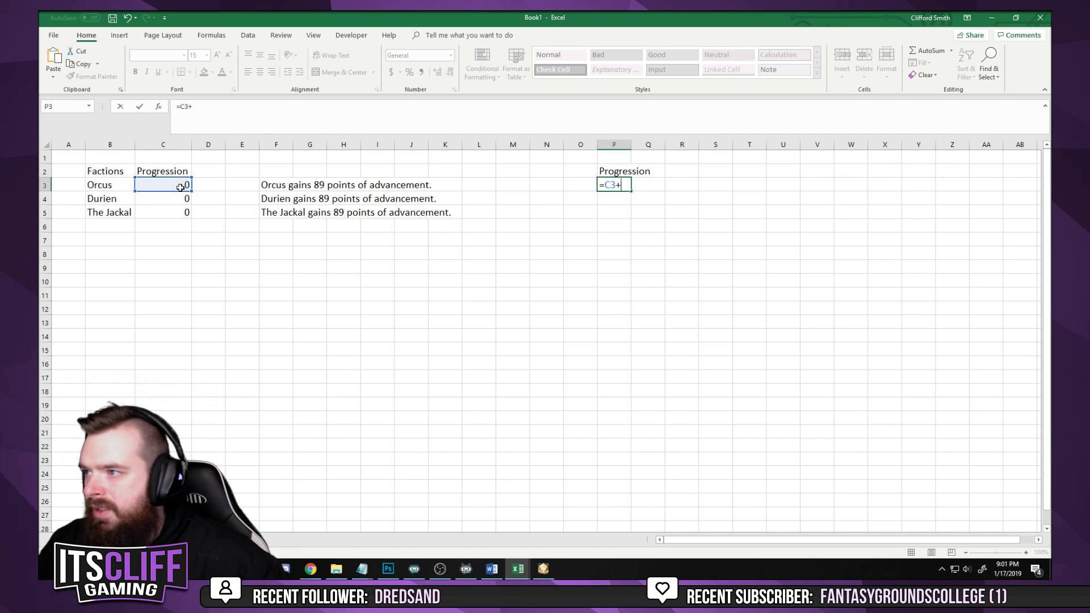
{"action": "left_click", "coordinate": [117, 540]}
{"action": "left_click", "coordinate": [316, 270]}
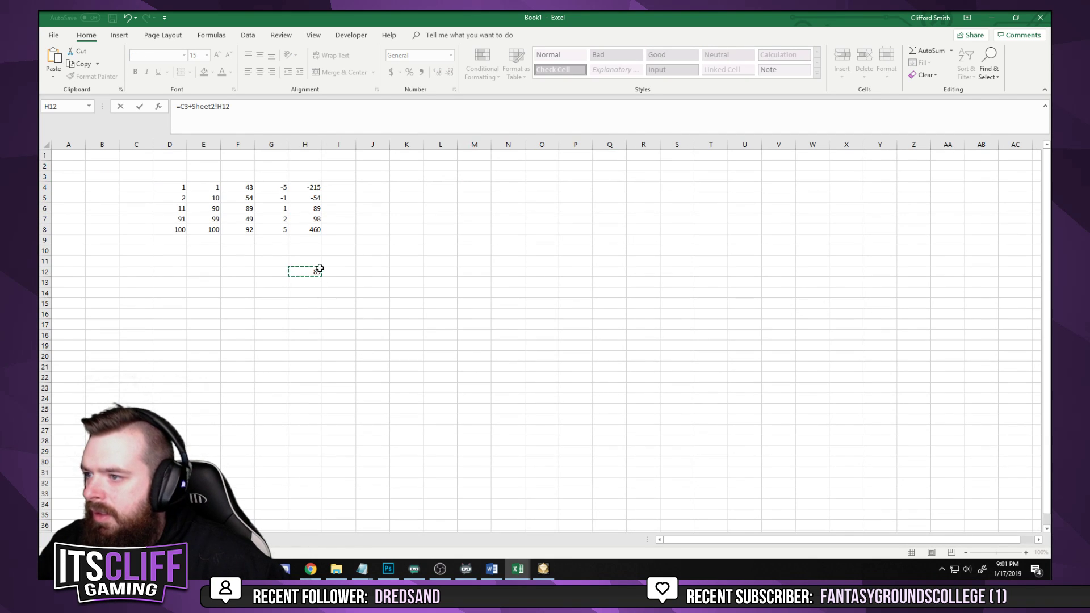
{"action": "key", "text": "Return"}
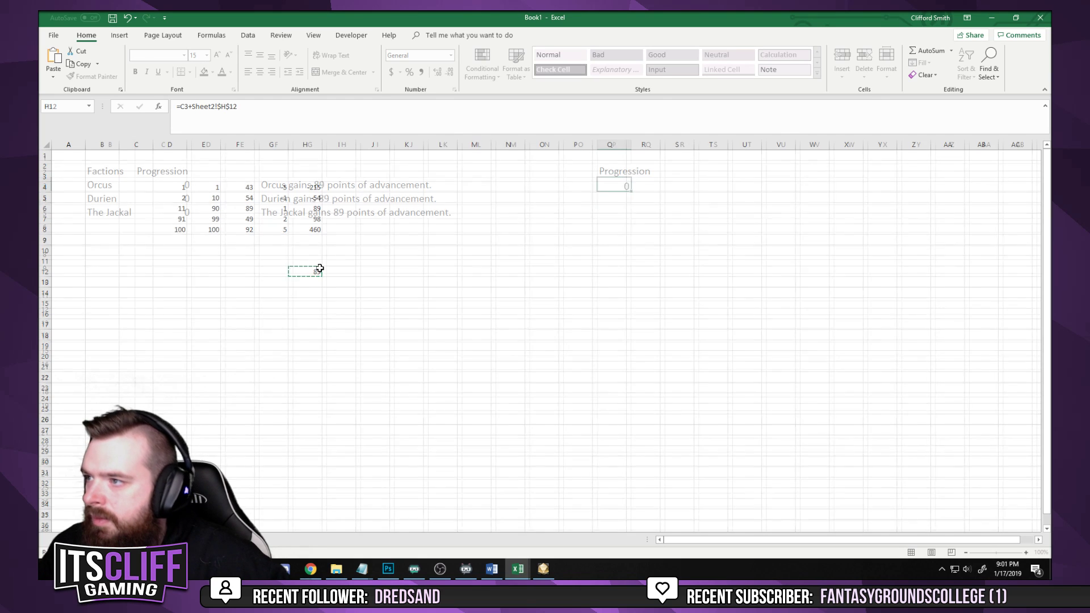
Fill the P3 formula down through P5 for the other two factions
{"action": "left_click", "coordinate": [612, 187]}
{"action": "left_click_drag", "start_coordinate": [633, 191], "coordinate": [625, 224]}
{"action": "left_click", "coordinate": [628, 323]}
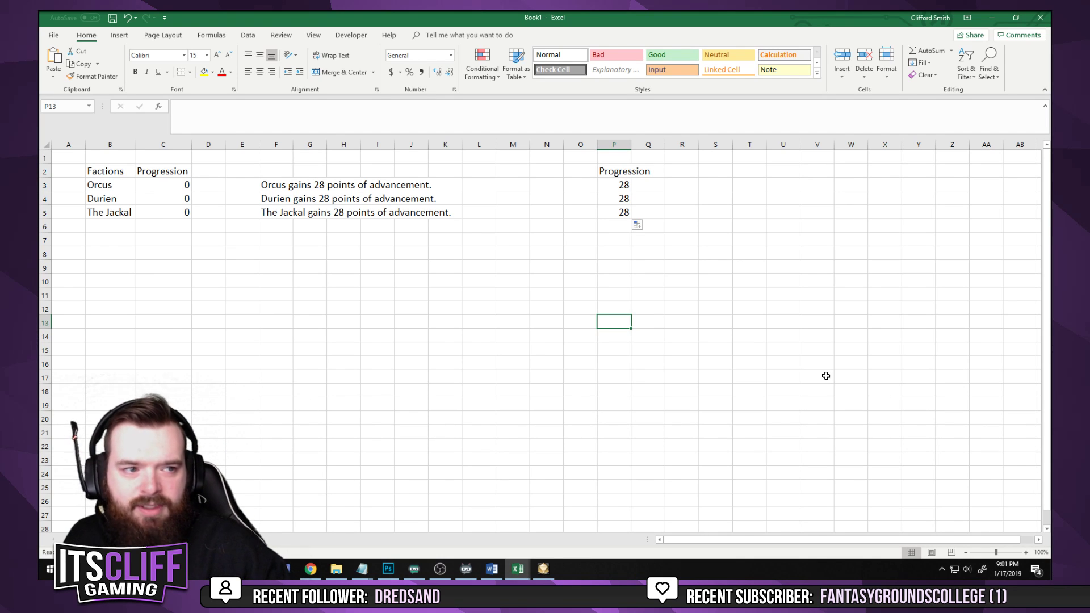
{"action": "left_click", "coordinate": [651, 335]}
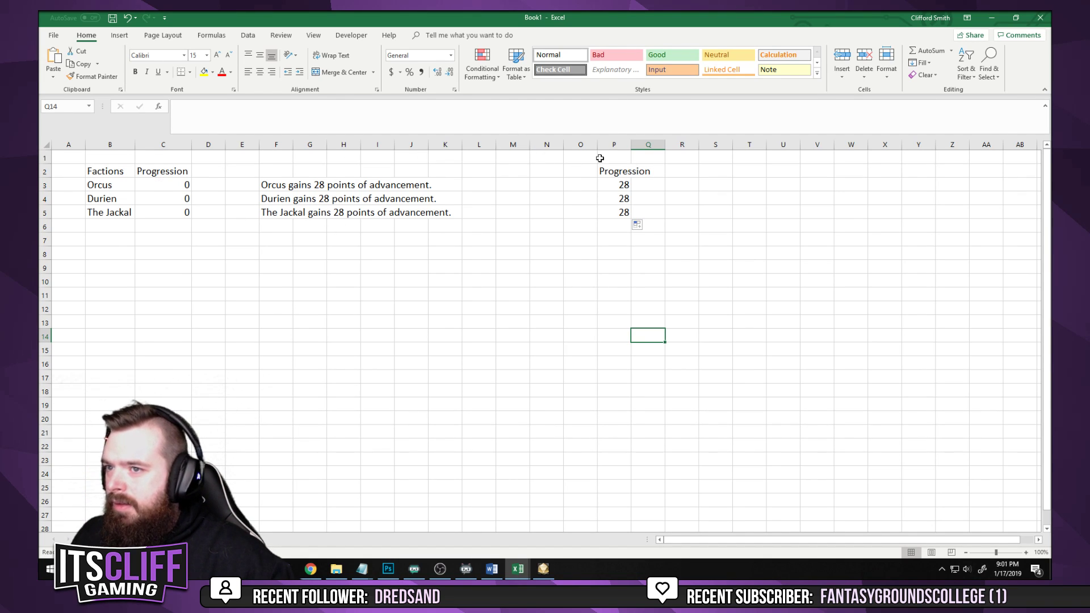
Recalculate the workbook and fit column P's width to its contents
{"action": "key", "text": "F9"}
{"action": "double_click", "coordinate": [631, 144]}
{"action": "left_click", "coordinate": [704, 212]}
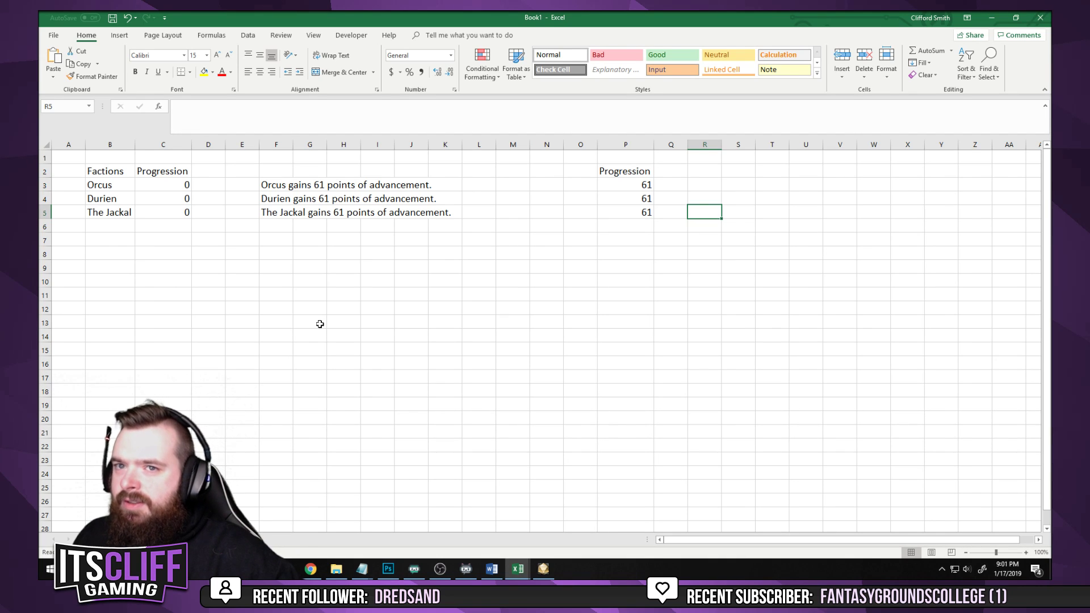
Set the workbook's calculation option to Manual
{"action": "left_click", "coordinate": [313, 36]}
{"action": "left_click", "coordinate": [358, 36]}
{"action": "left_click", "coordinate": [322, 37]}
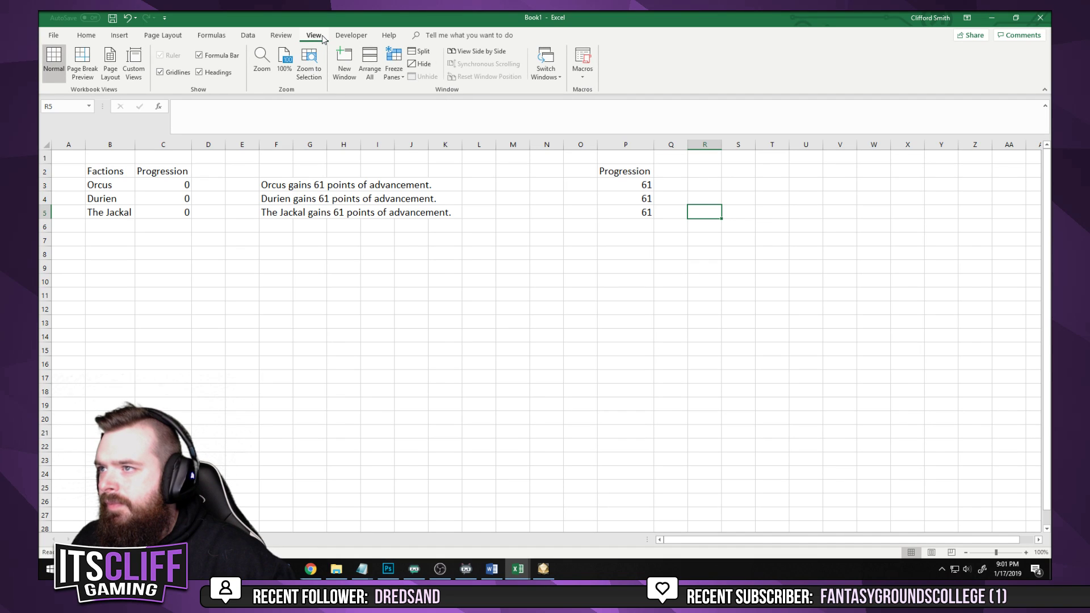
{"action": "left_click", "coordinate": [280, 37]}
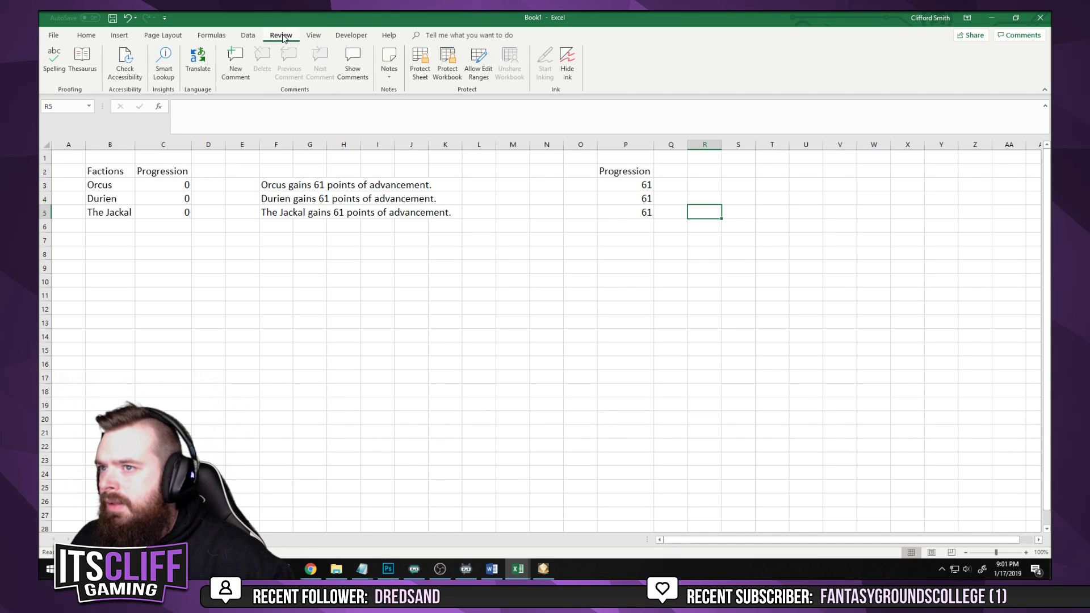
{"action": "left_click", "coordinate": [310, 37]}
{"action": "left_click", "coordinate": [236, 36]}
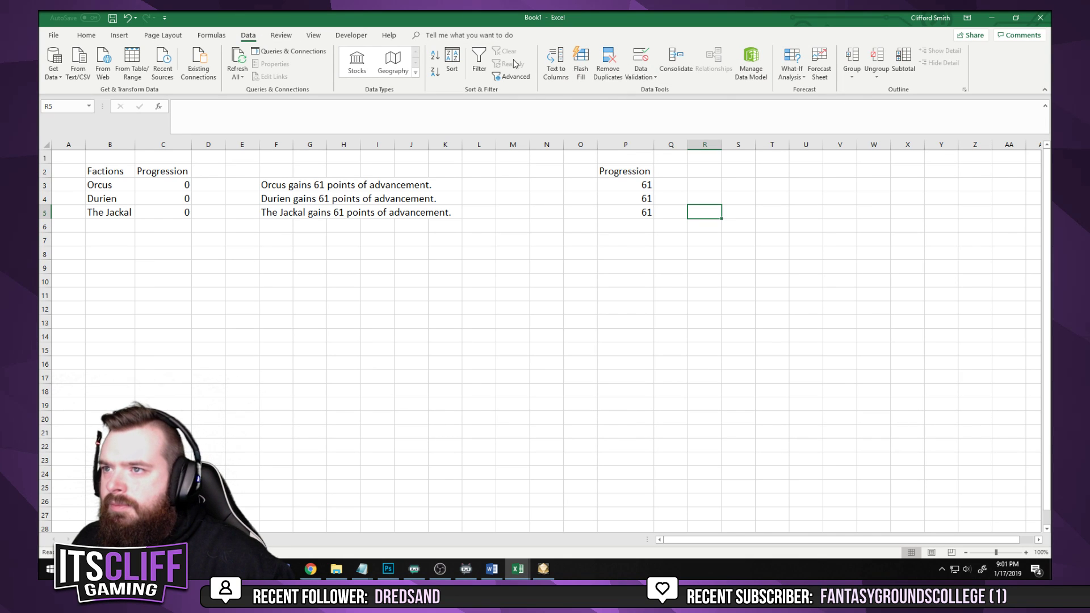
{"action": "left_click", "coordinate": [211, 36]}
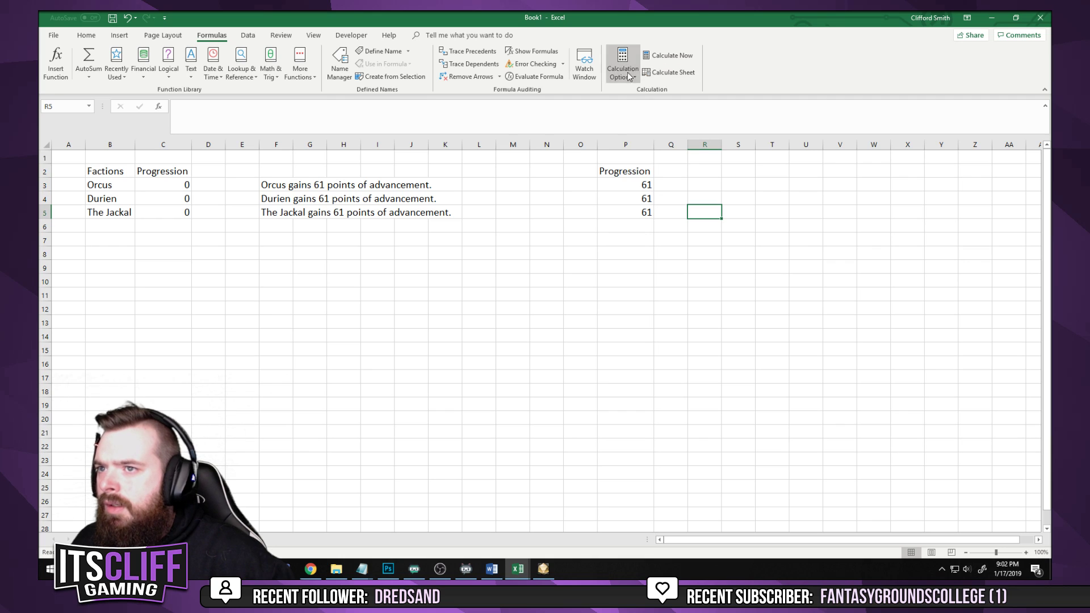
{"action": "left_click", "coordinate": [628, 75]}
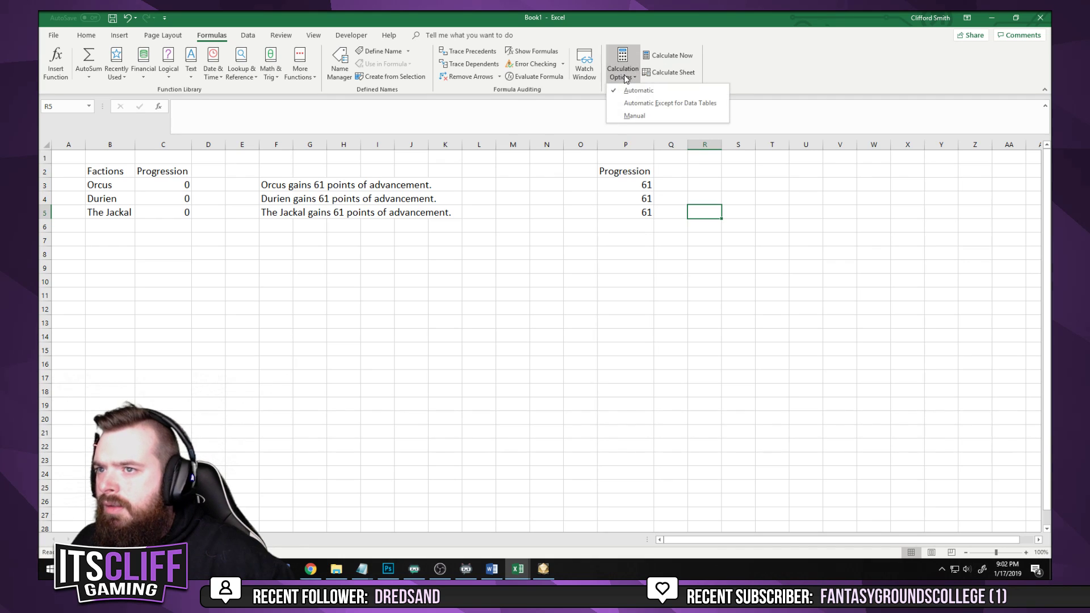
{"action": "left_click", "coordinate": [647, 117]}
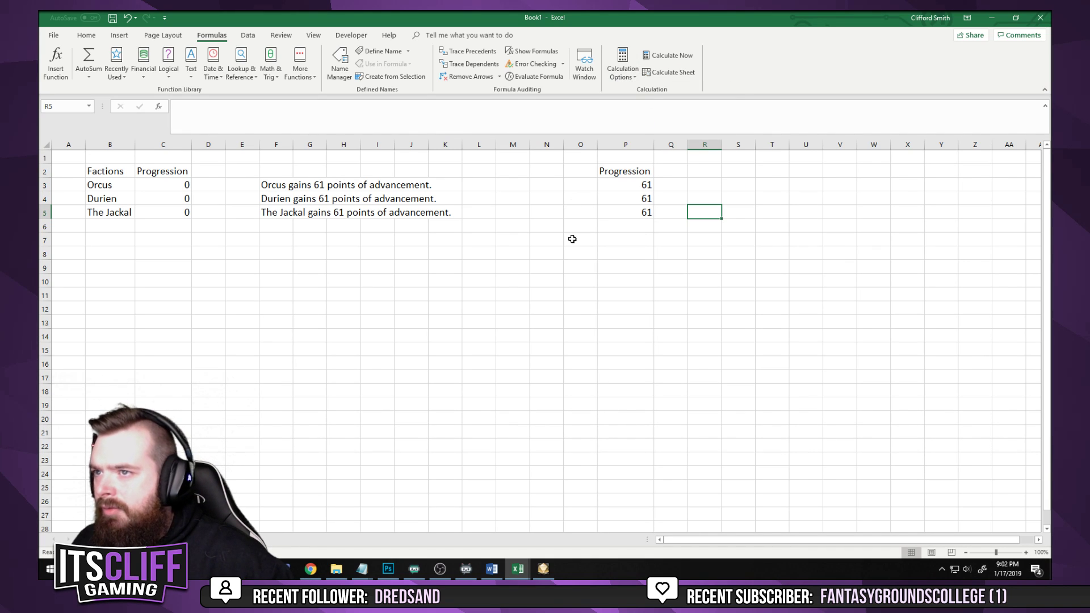
{"action": "left_click", "coordinate": [627, 305]}
{"action": "left_click", "coordinate": [603, 237]}
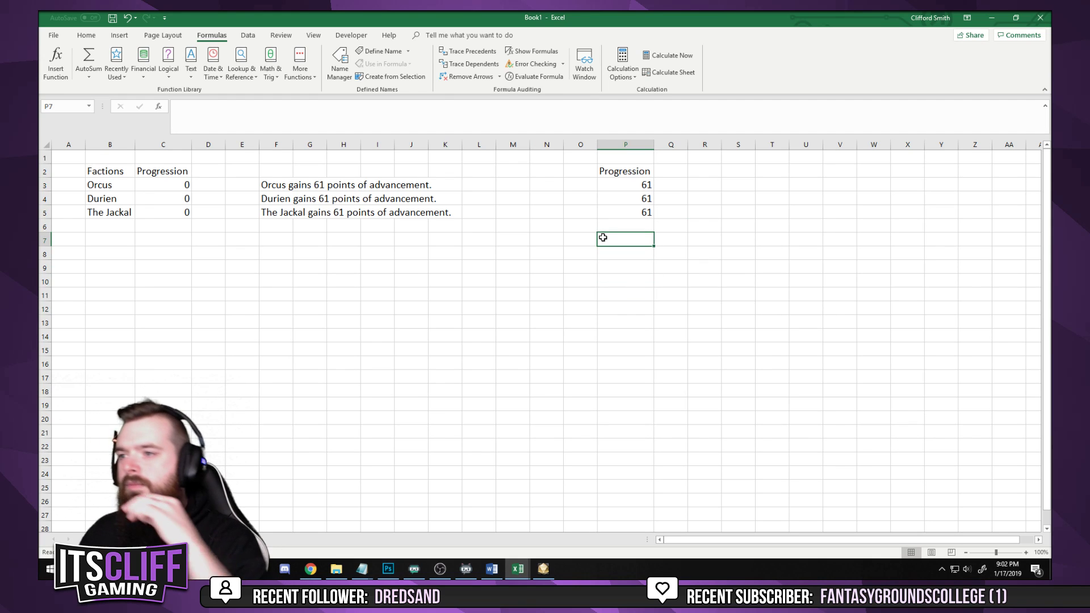
Start recording a macro named Progression, stored in This Workbook, without a shortcut key or description
{"action": "left_click", "coordinate": [351, 35]}
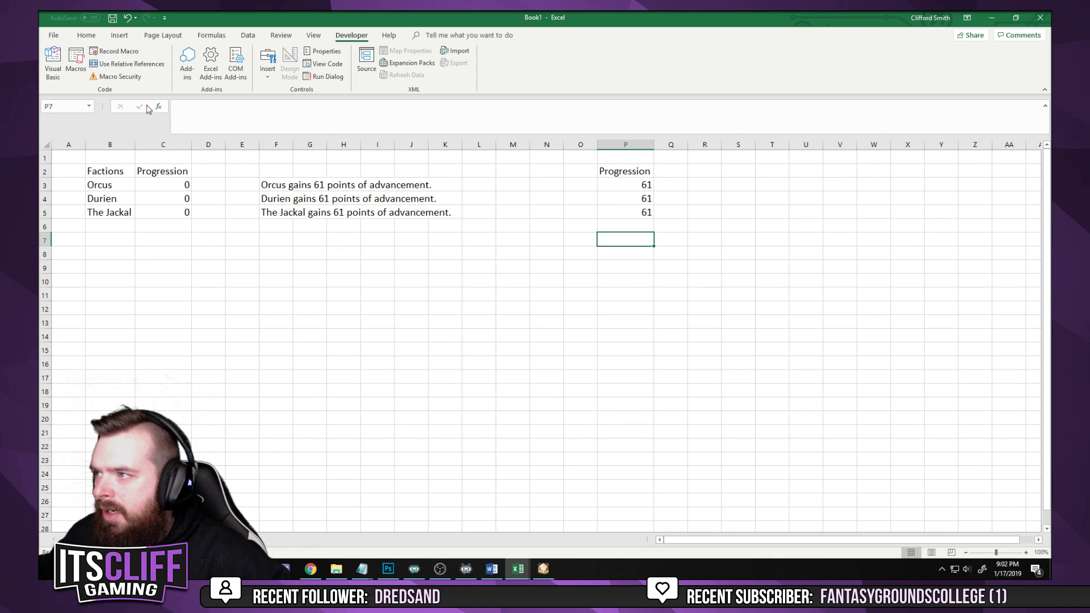
{"action": "left_click", "coordinate": [115, 52]}
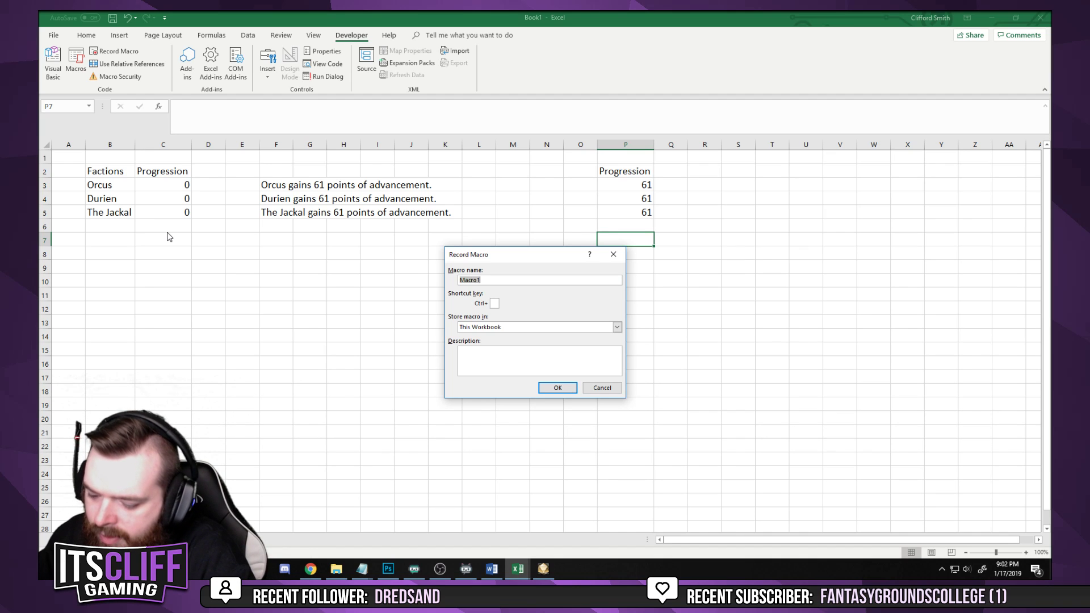
{"action": "type", "text": "Progression"}
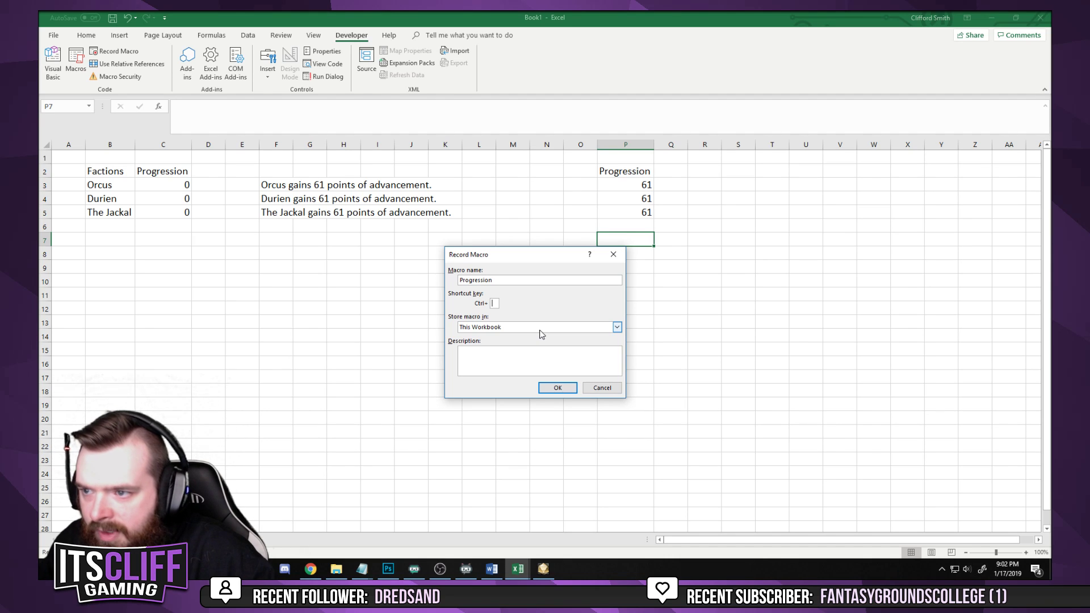
{"action": "left_click", "coordinate": [508, 281]}
{"action": "left_click", "coordinate": [519, 350]}
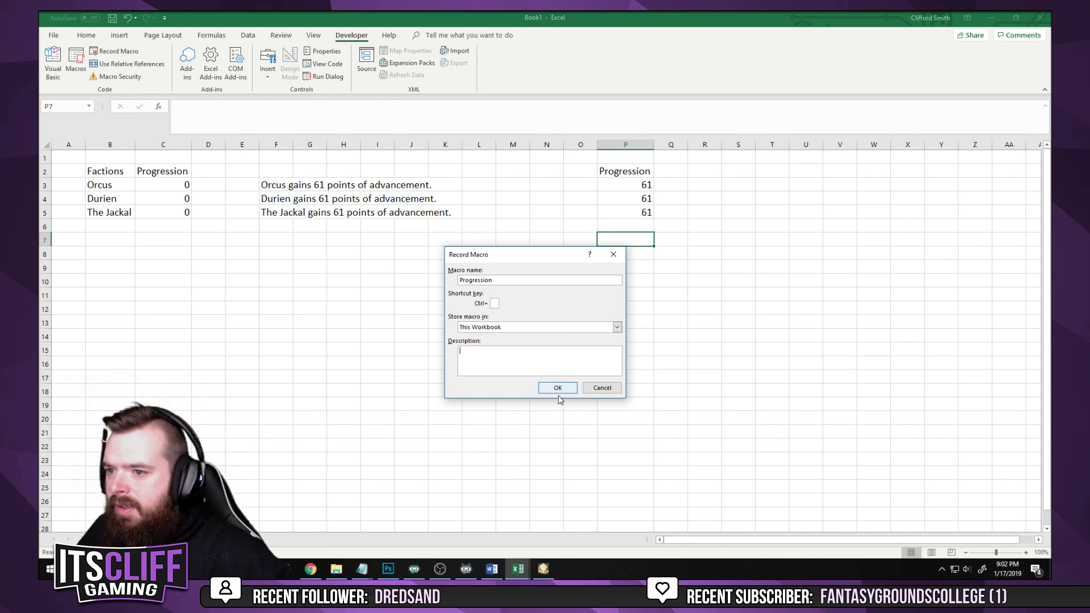
{"action": "left_click", "coordinate": [558, 388]}
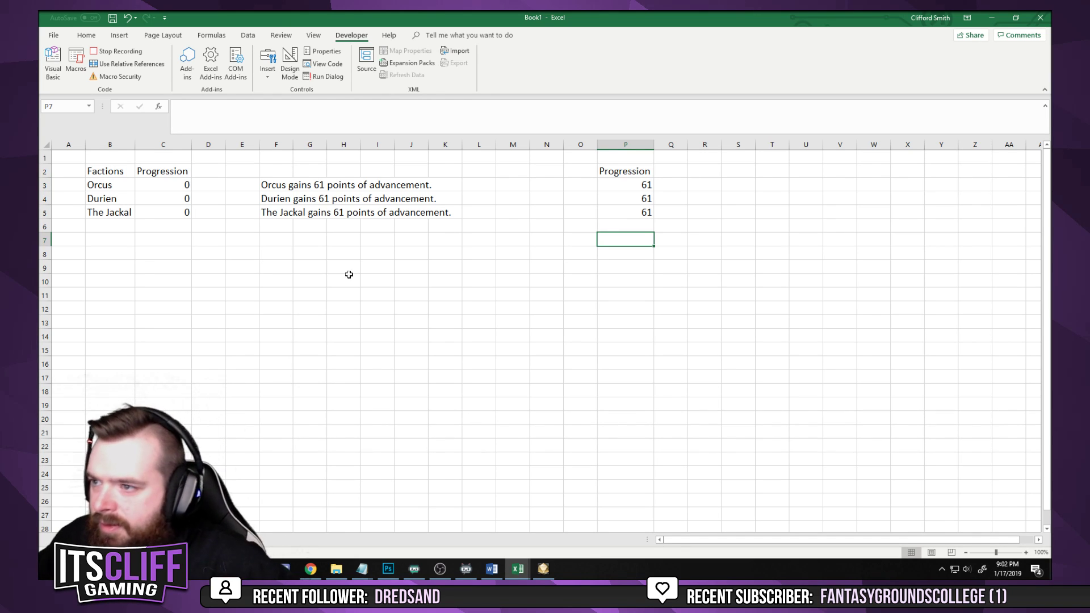
Copy the full text of the sentence formula in F3 and leave the cell without editing it
{"action": "left_click_drag", "start_coordinate": [279, 191], "coordinate": [286, 206]}
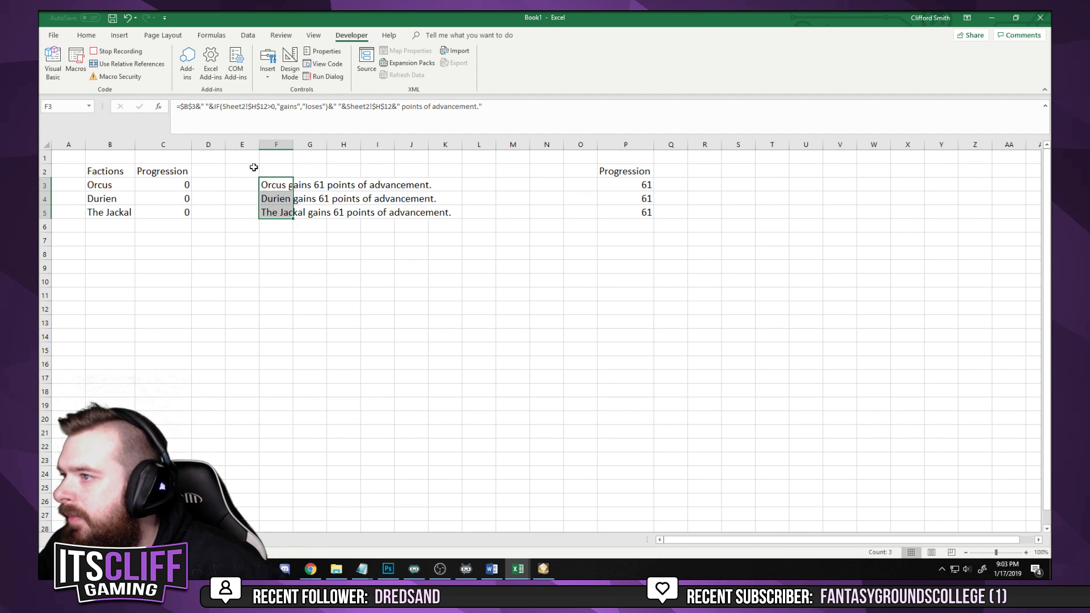
{"action": "left_click", "coordinate": [276, 188]}
{"action": "left_click", "coordinate": [188, 107]}
{"action": "left_click", "coordinate": [265, 179]}
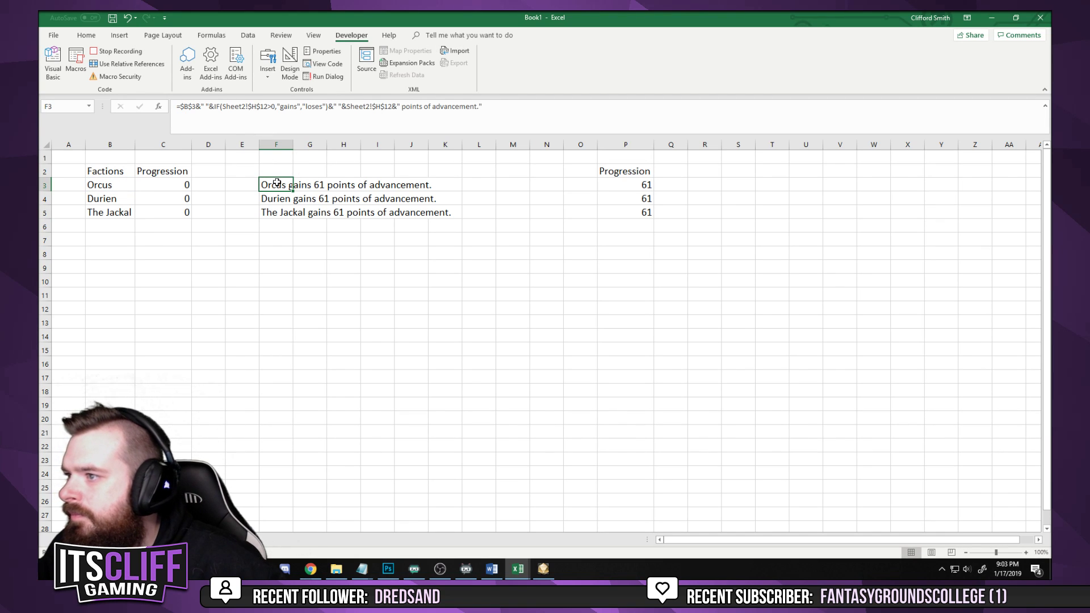
{"action": "left_click_drag", "start_coordinate": [482, 107], "coordinate": [180, 108]}
{"action": "left_click", "coordinate": [139, 106]}
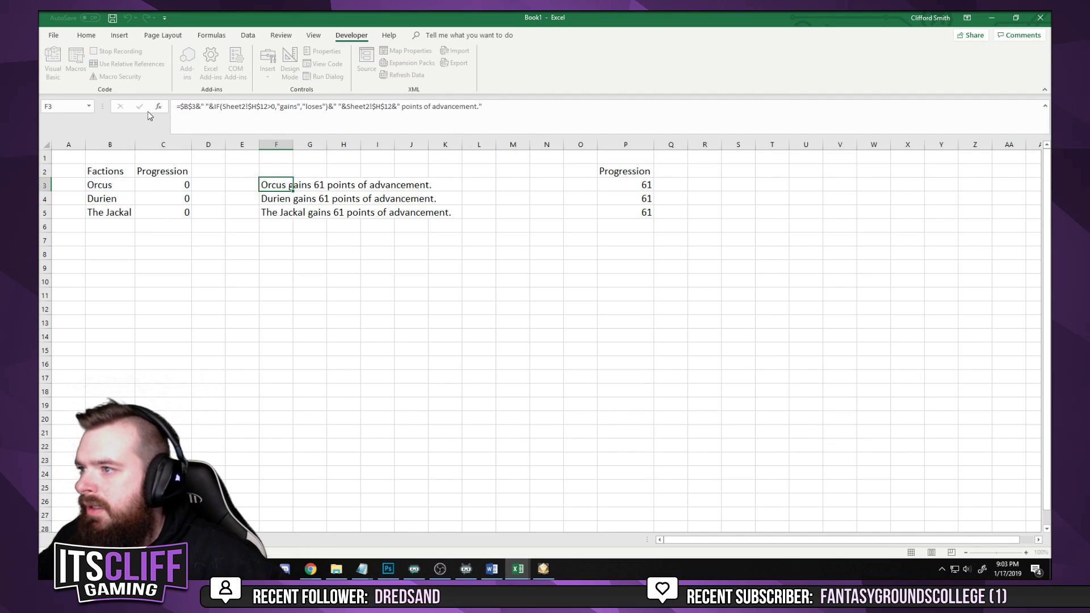
Paste the copied formula =$B$3&" "&IF(Sheet2!$H$12>0,"gains","loses")&" "&Sheet2!$H$12&" points of advancement." into V3
{"action": "left_click", "coordinate": [856, 189]}
{"action": "left_click", "coordinate": [786, 113]}
{"action": "type", "text": "=$B$3&\" \"&IF(Sheet2!$H$12>0,\"gains\",\"loses\")&\" \"&Sheet2!$H$12&\" points of advancement.\""}
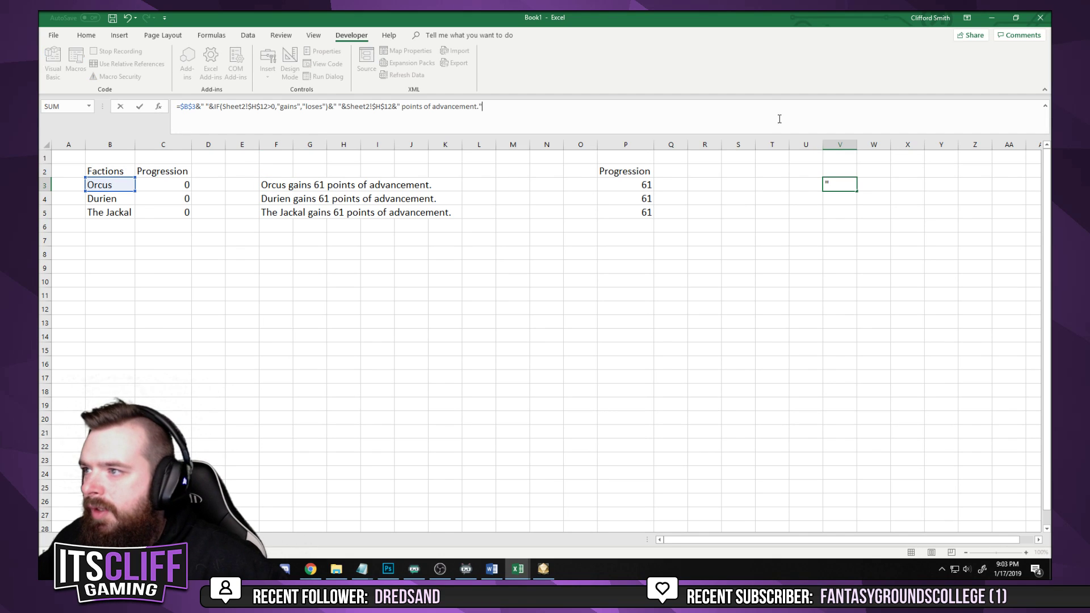
{"action": "key", "text": "Escape"}
{"action": "left_click", "coordinate": [682, 108]}
{"action": "type", "text": "=$B$3&\" \"&IF(Sheet2!$H$12>0,\"gains\",\"loses\")&\" \"&Sheet2!$H$12&\" points of advancement.\""}
{"action": "key", "text": "Return"}
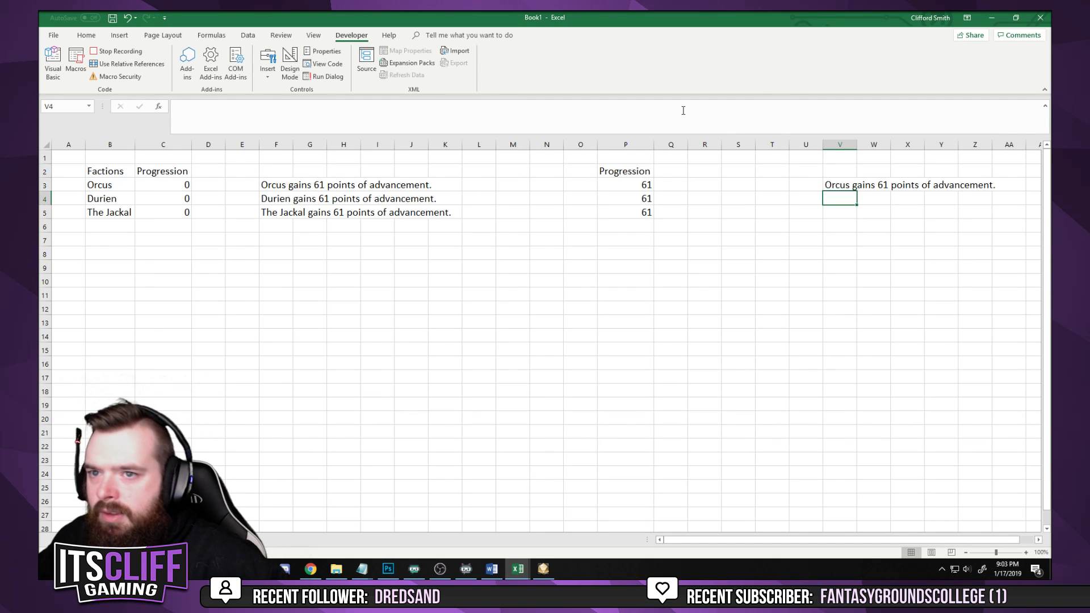
Fill the V3 formula with its absolute $B$3 reference down through V5
{"action": "left_click", "coordinate": [848, 184]}
{"action": "left_click_drag", "start_coordinate": [857, 192], "coordinate": [855, 219]}
{"action": "left_click", "coordinate": [844, 198]}
Change the faction reference in V3's formula to $B3 and fill the formula down through V5
{"action": "left_click", "coordinate": [840, 185]}
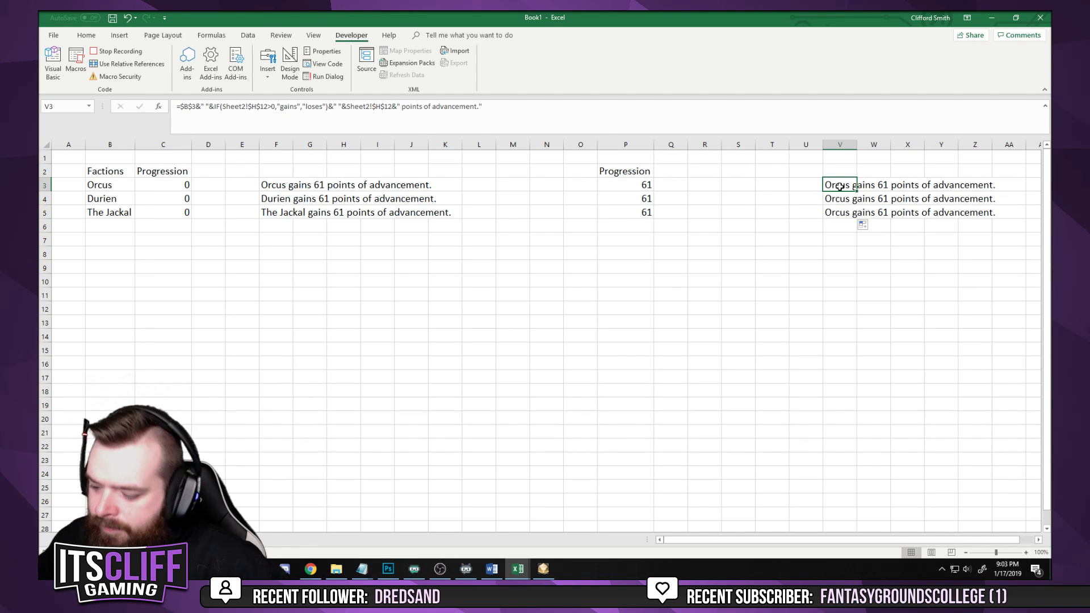
{"action": "left_click", "coordinate": [185, 107]}
{"action": "key", "text": "F4"}
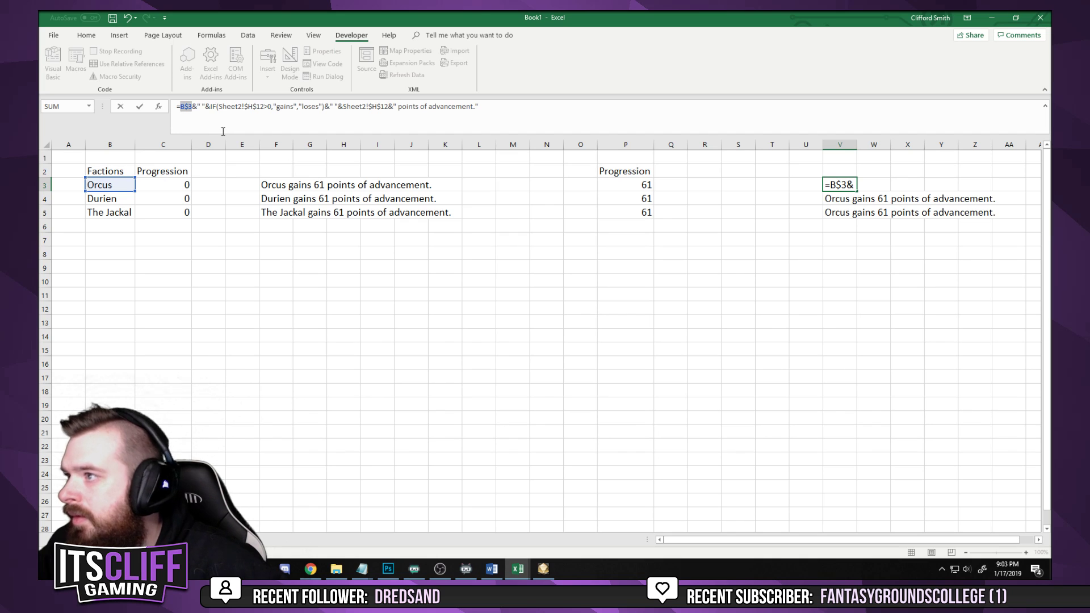
{"action": "key", "text": "F4"}
{"action": "key", "text": "Return"}
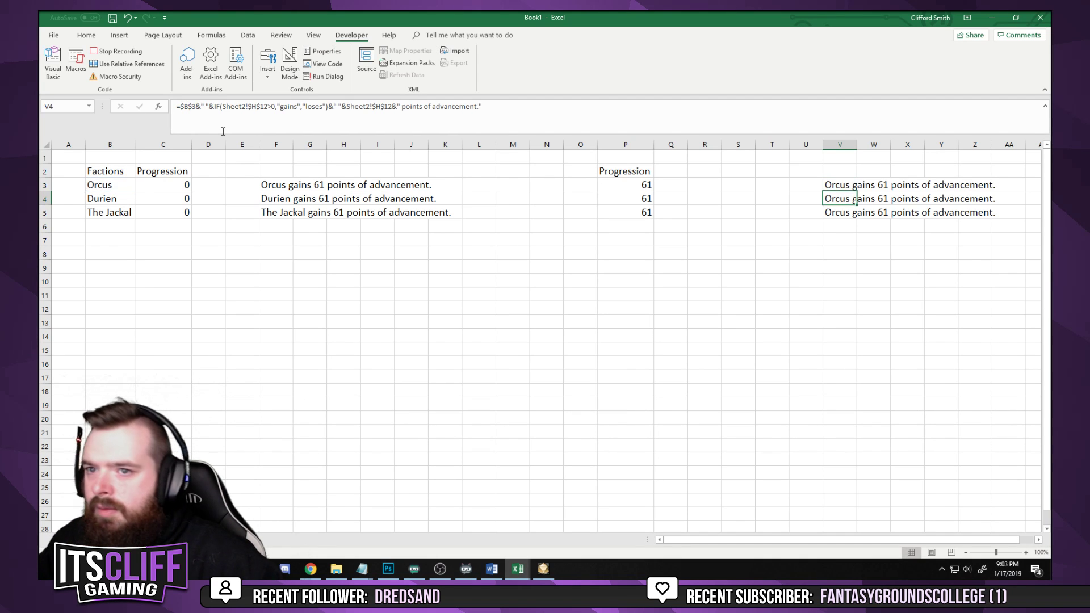
{"action": "left_click", "coordinate": [852, 185]}
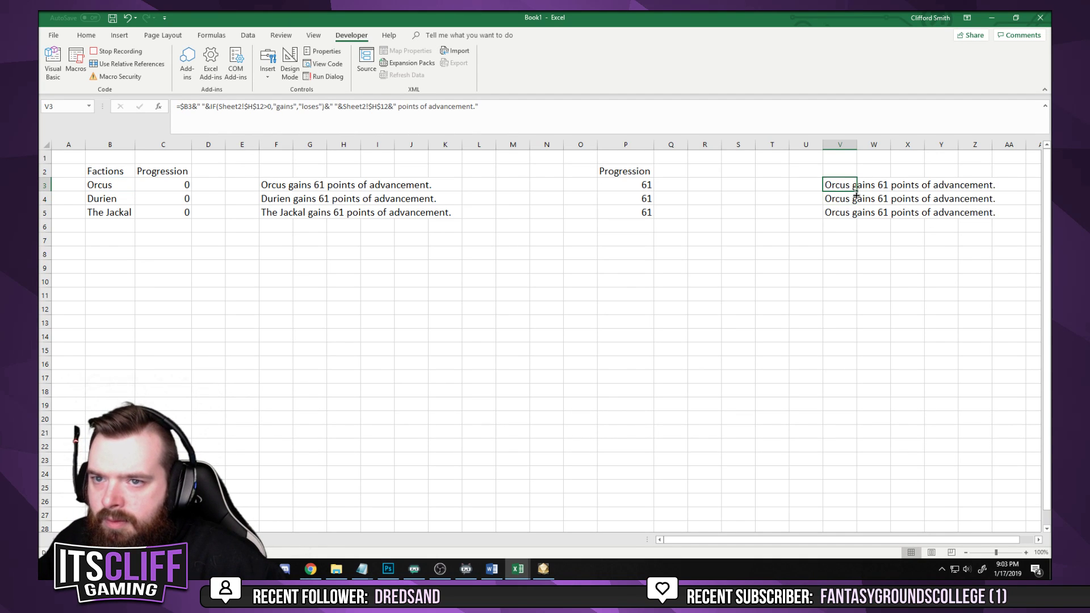
{"action": "left_click_drag", "start_coordinate": [856, 191], "coordinate": [857, 219]}
Delete the empty columns Q to U and enter the heading Text in Q2 above the sentence formulas
{"action": "left_click_drag", "start_coordinate": [673, 144], "coordinate": [809, 142]}
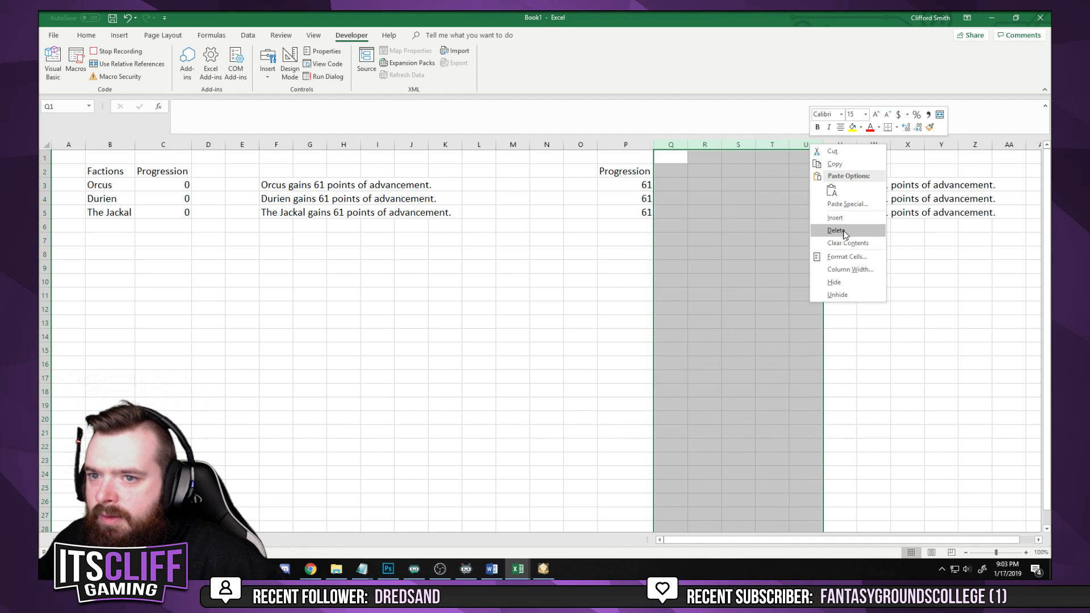
{"action": "left_click", "coordinate": [836, 230]}
{"action": "left_click", "coordinate": [669, 166]}
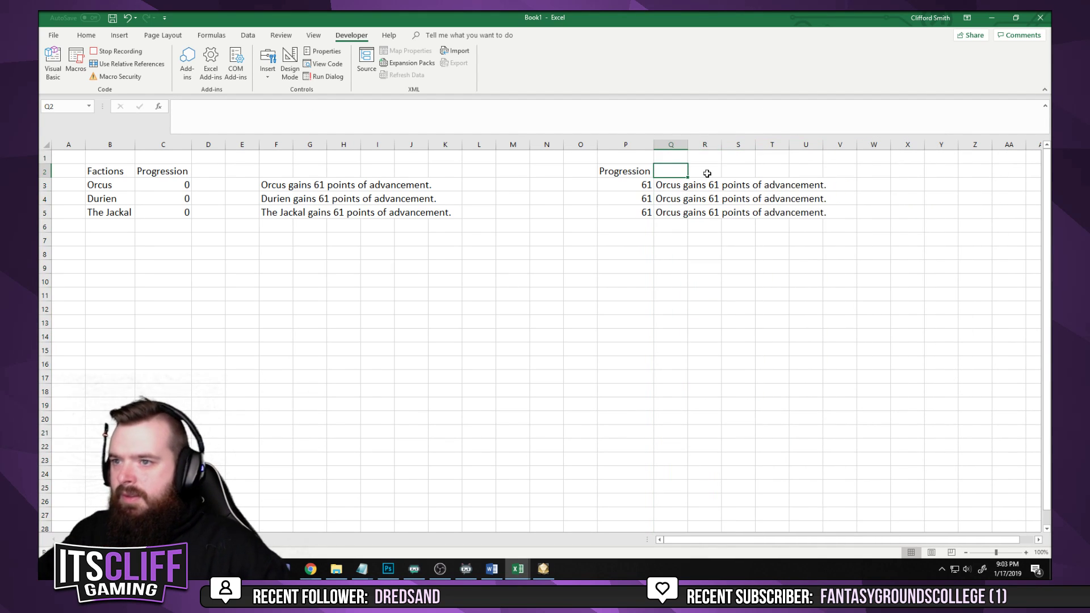
{"action": "type", "text": "Text"}
{"action": "key", "text": "Return"}
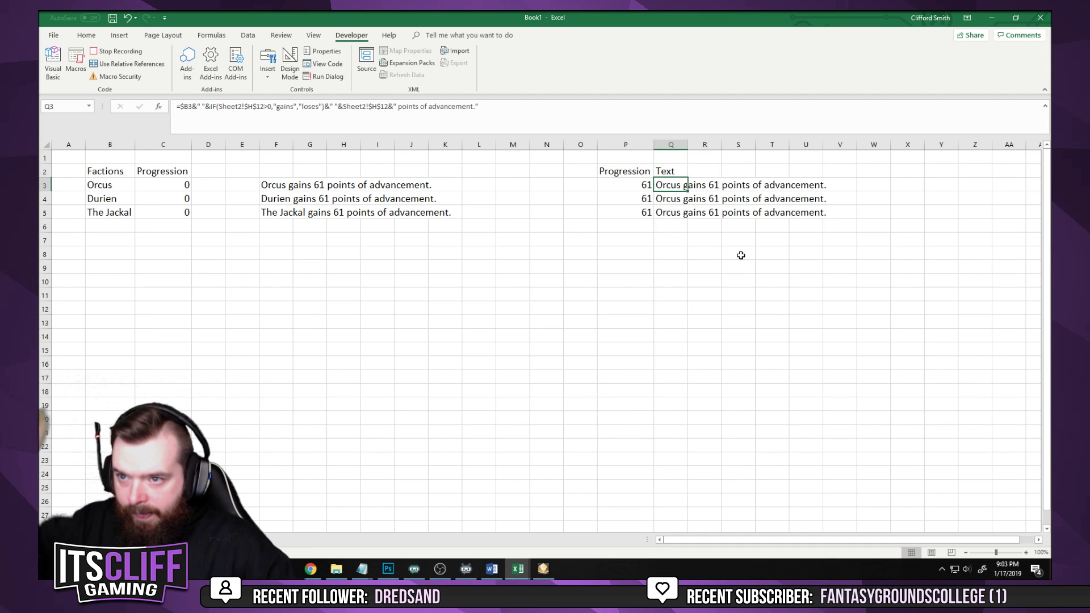
{"action": "left_click", "coordinate": [739, 251]}
Replace the sentence formulas in F3:F5 with their values by copying and pasting values in place
{"action": "left_click_drag", "start_coordinate": [277, 184], "coordinate": [277, 212]}
{"action": "key", "text": "ctrl+c"}
{"action": "right_click", "coordinate": [275, 198]}
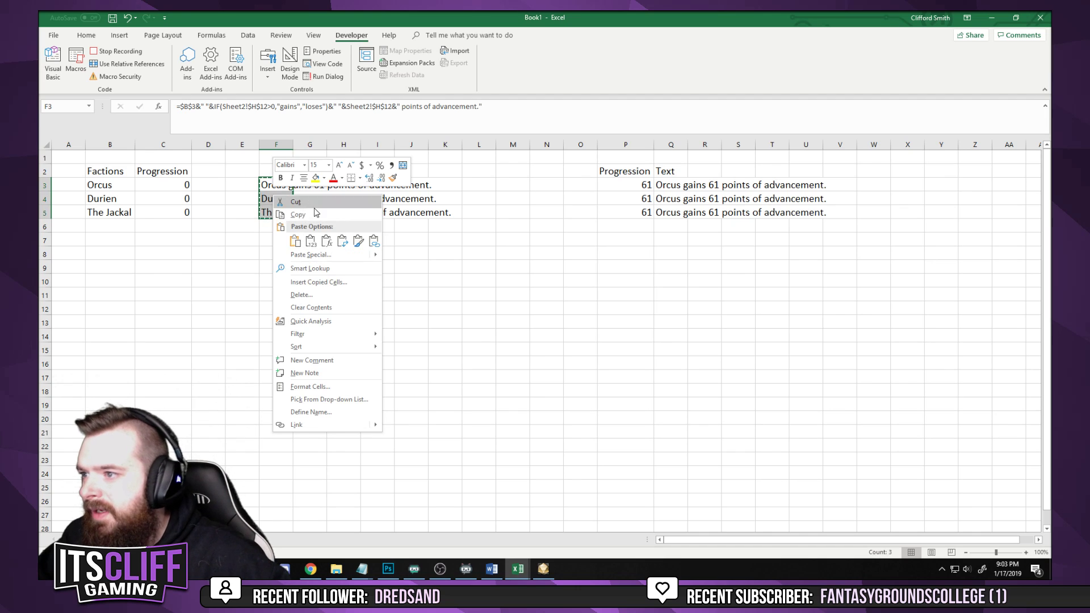
{"action": "left_click", "coordinate": [311, 241]}
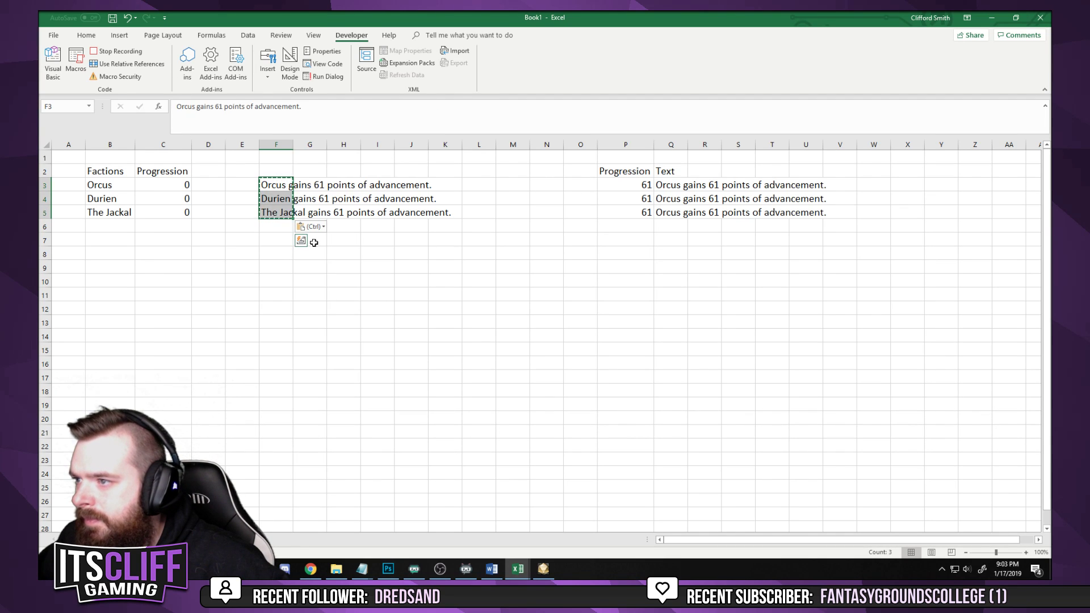
Autofit column Q to its sentence text and stop recording the macro
{"action": "left_click", "coordinate": [335, 325]}
{"action": "key", "text": "Escape"}
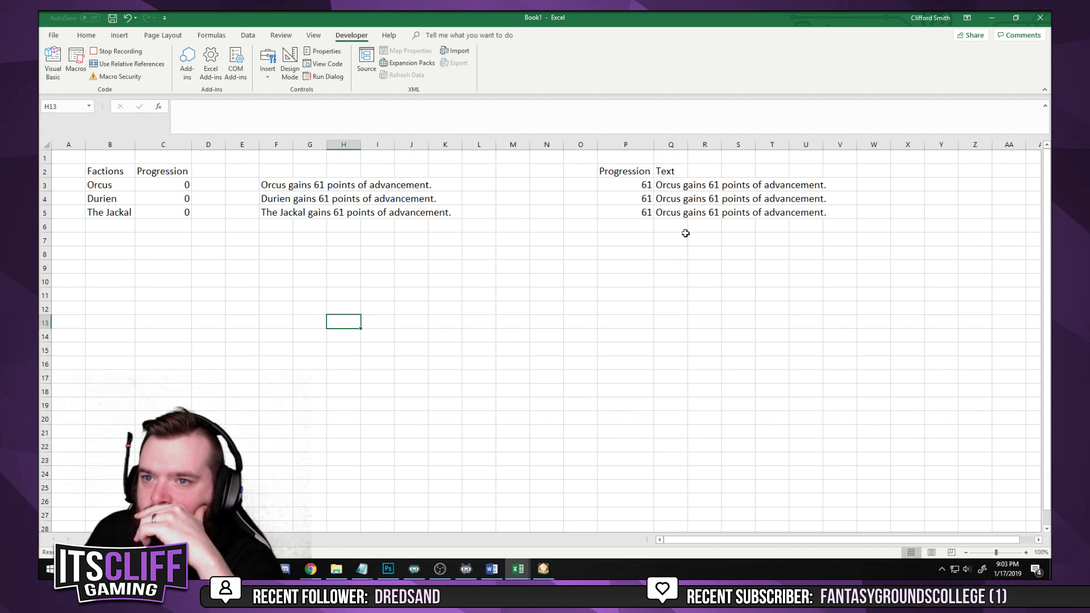
{"action": "double_click", "coordinate": [688, 144]}
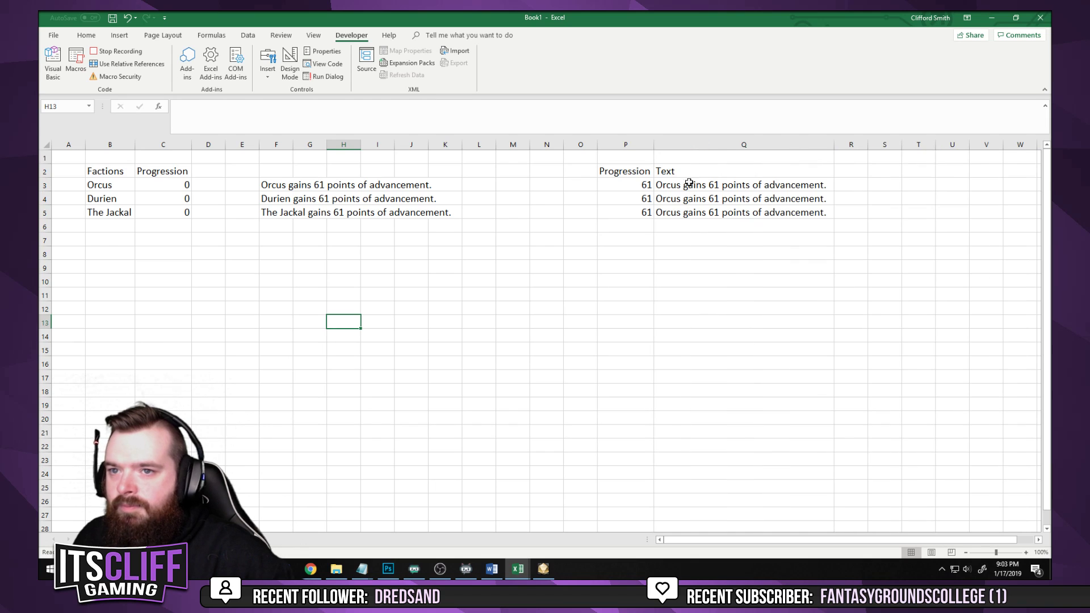
{"action": "left_click", "coordinate": [711, 280]}
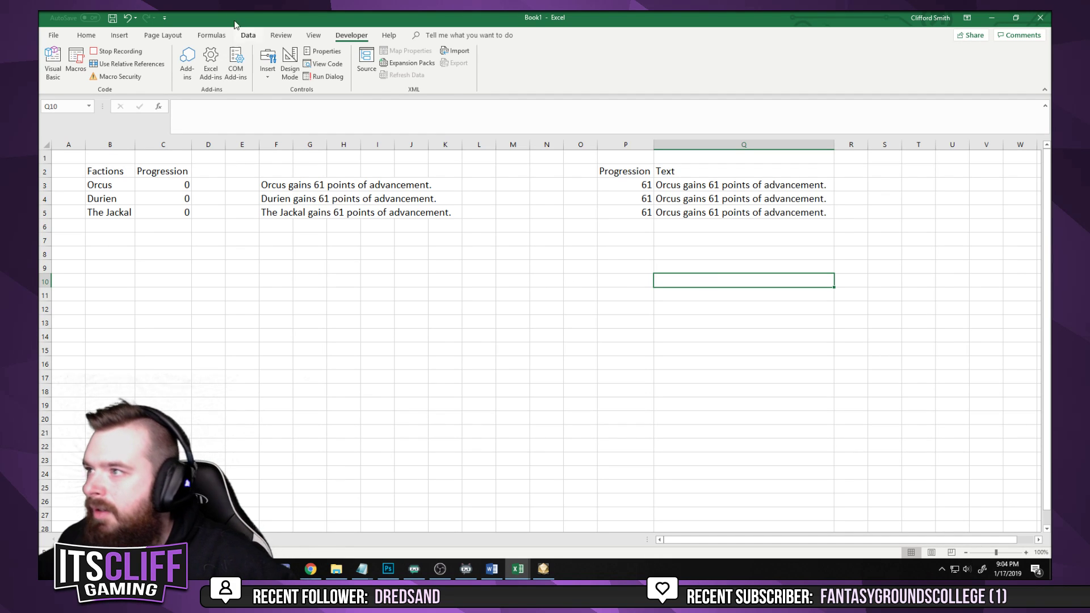
{"action": "left_click", "coordinate": [106, 53]}
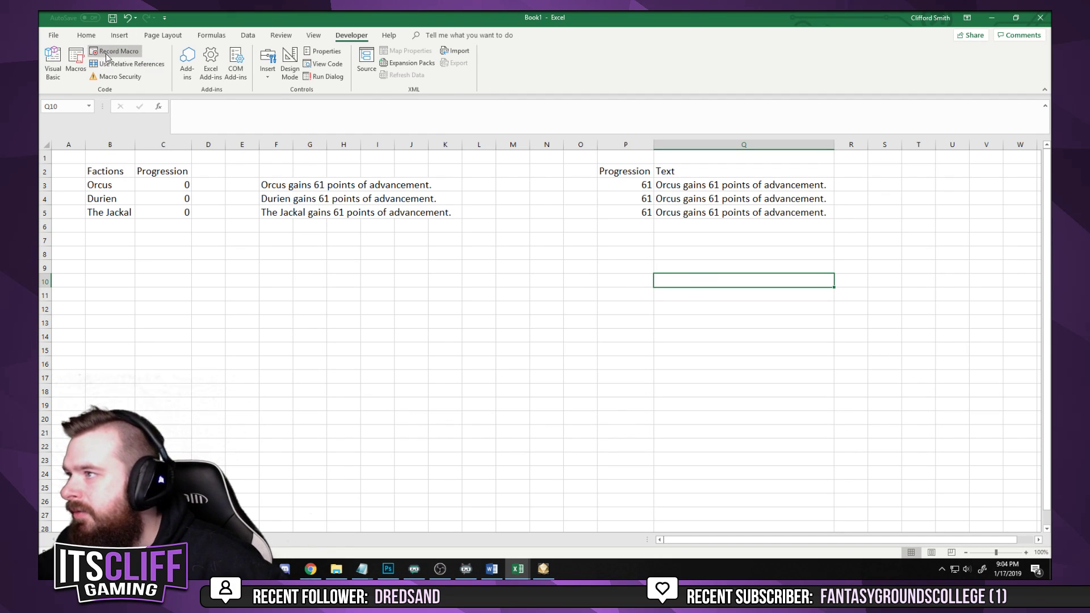
Examine the recorded code of the Progression macro and close the code editor
{"action": "left_click", "coordinate": [75, 63]}
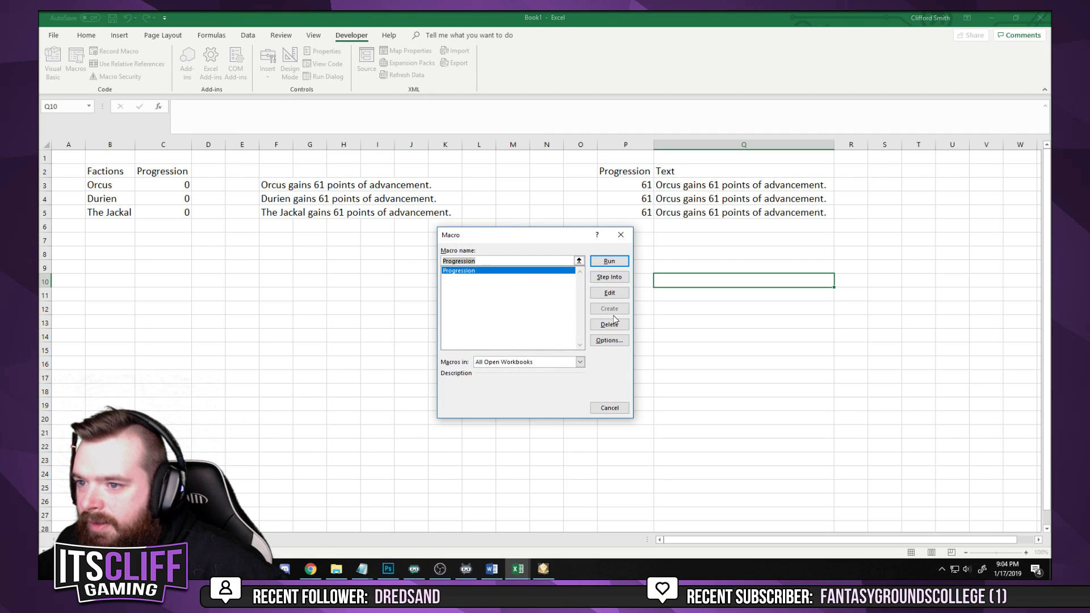
{"action": "left_click", "coordinate": [611, 292]}
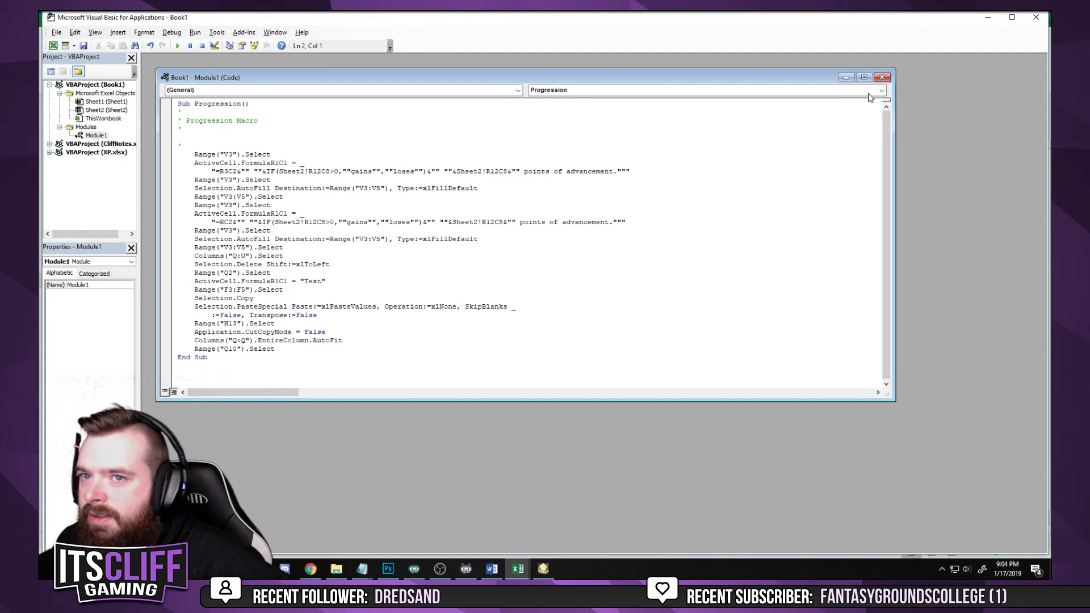
{"action": "left_click", "coordinate": [882, 78]}
{"action": "left_click", "coordinate": [1036, 17]}
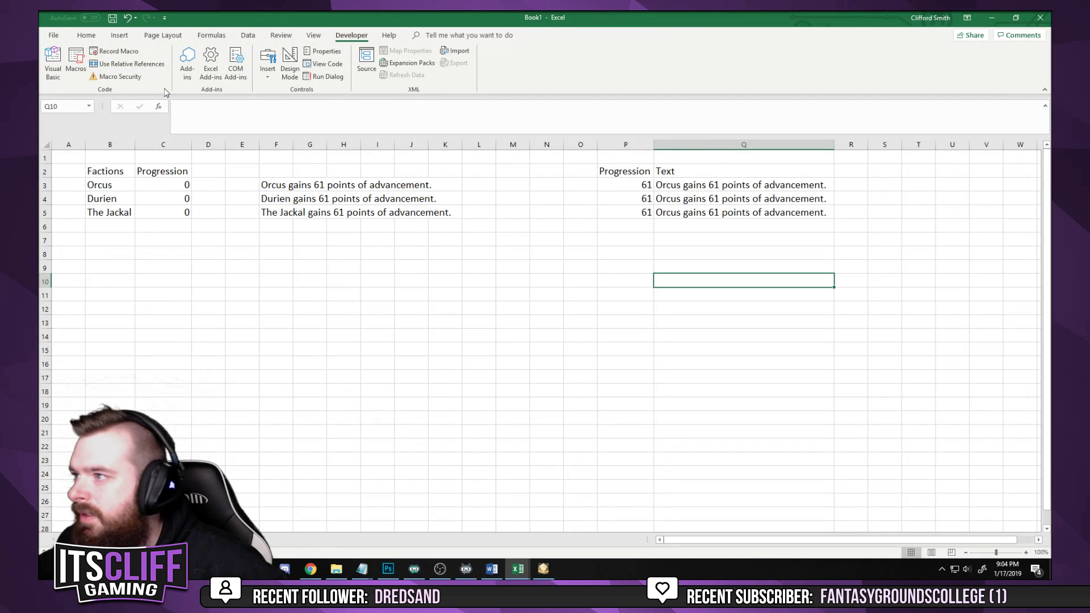
Delete the Progression macro and start recording a new macro named Prog
{"action": "left_click", "coordinate": [76, 63]}
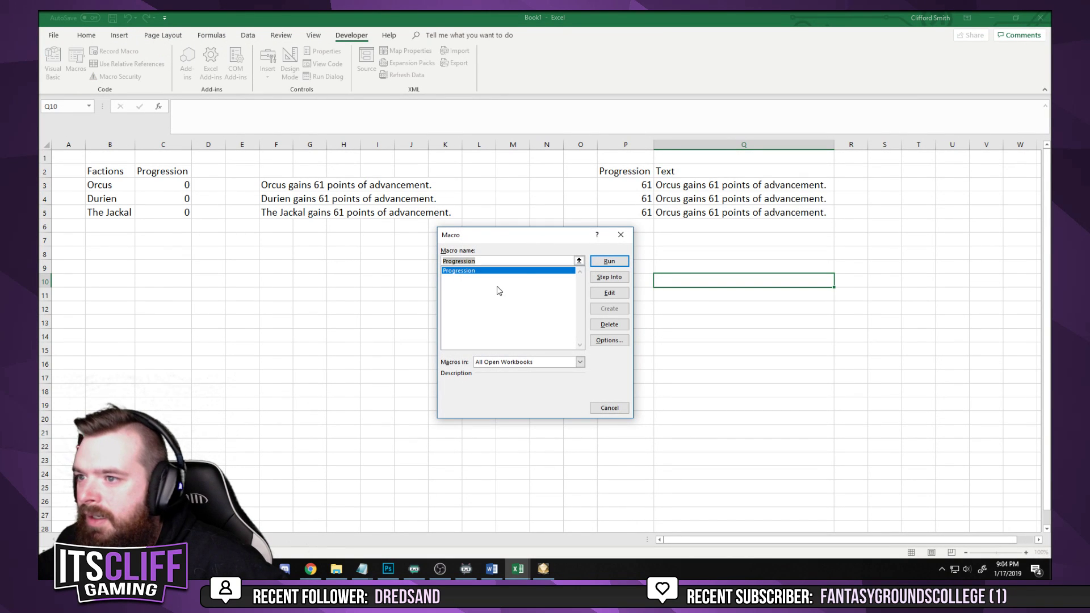
{"action": "left_click", "coordinate": [609, 325]}
{"action": "left_click", "coordinate": [538, 319]}
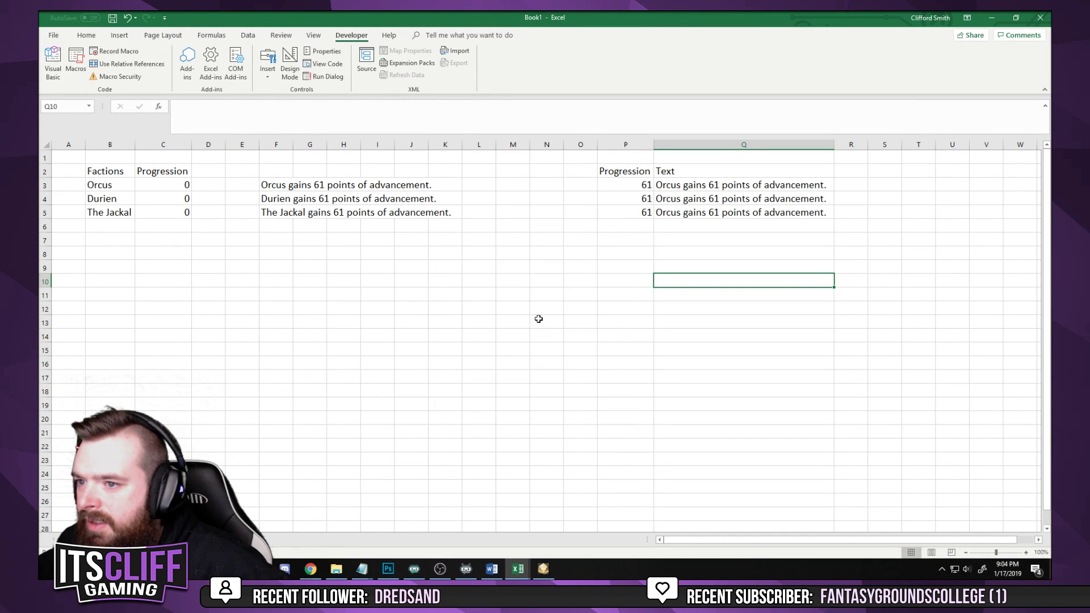
{"action": "left_click", "coordinate": [114, 51]}
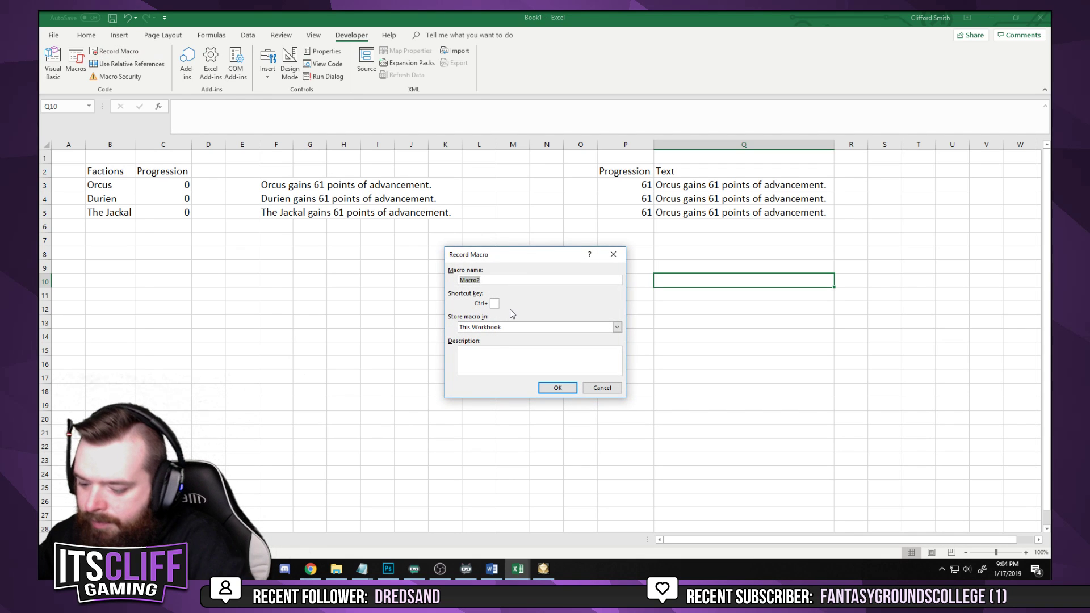
{"action": "type", "text": "Prog"}
{"action": "key", "text": "Return"}
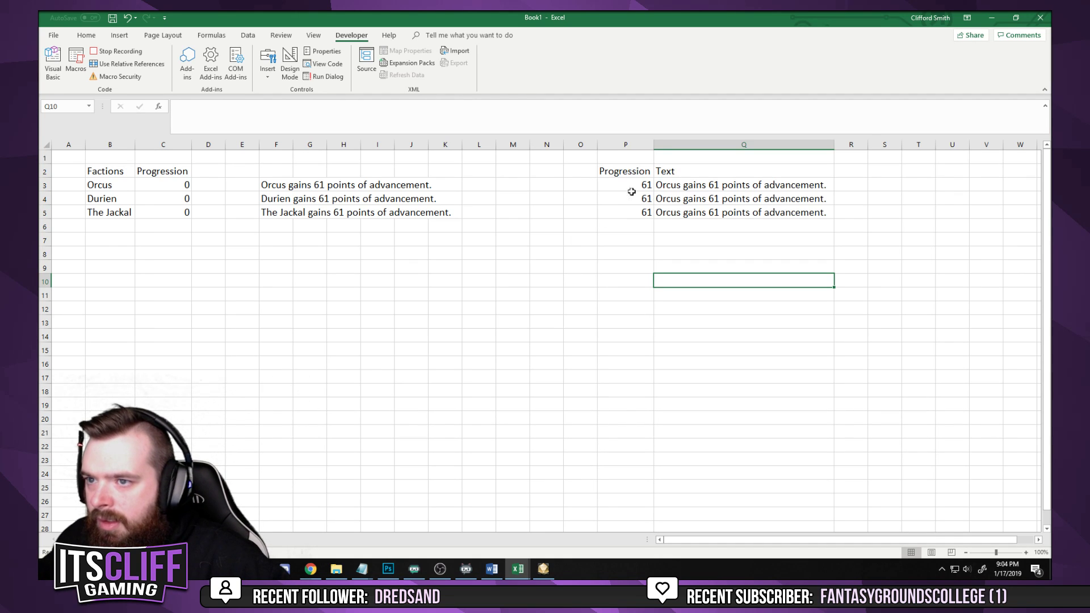
Copy Orcus's progression and sentence from P3:Q3 and paste them as values into R3:S3
{"action": "left_click_drag", "start_coordinate": [628, 186], "coordinate": [693, 184]}
{"action": "key", "text": "ctrl+c"}
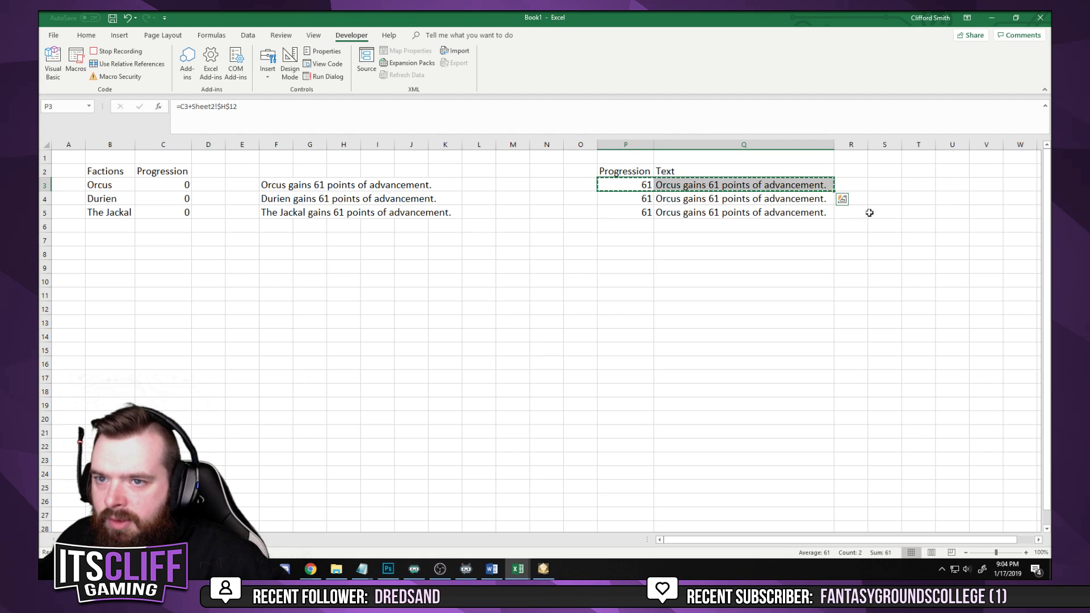
{"action": "right_click", "coordinate": [861, 187]}
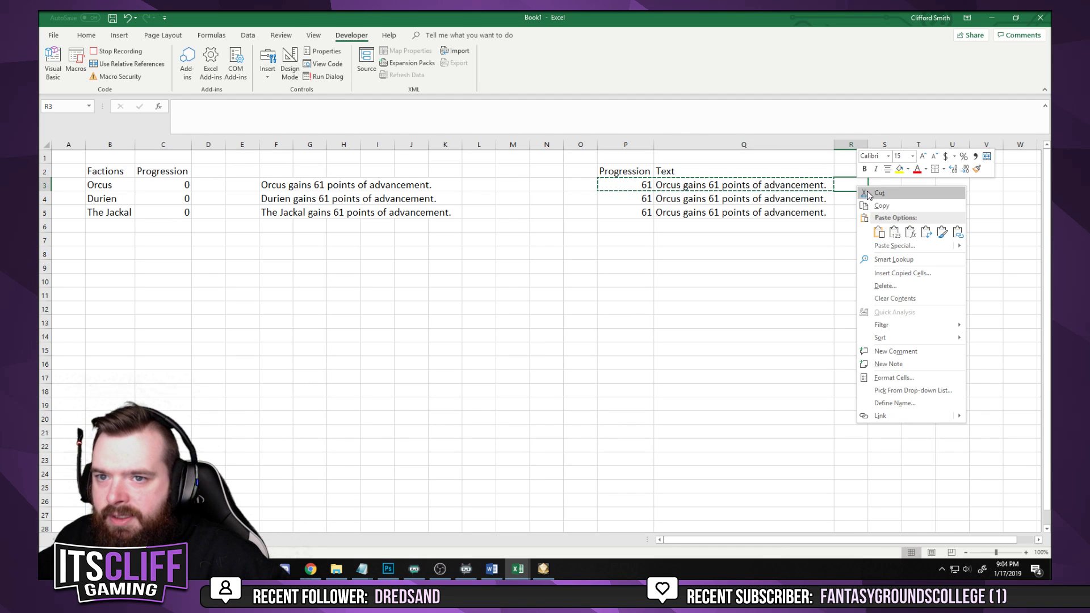
{"action": "left_click", "coordinate": [894, 231]}
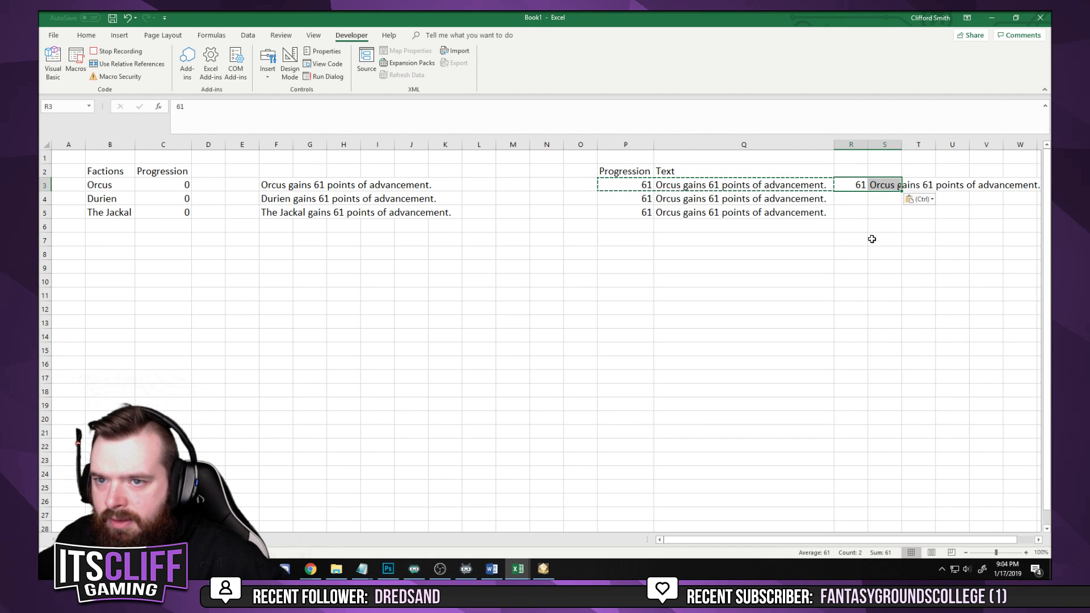
{"action": "key", "text": "Escape"}
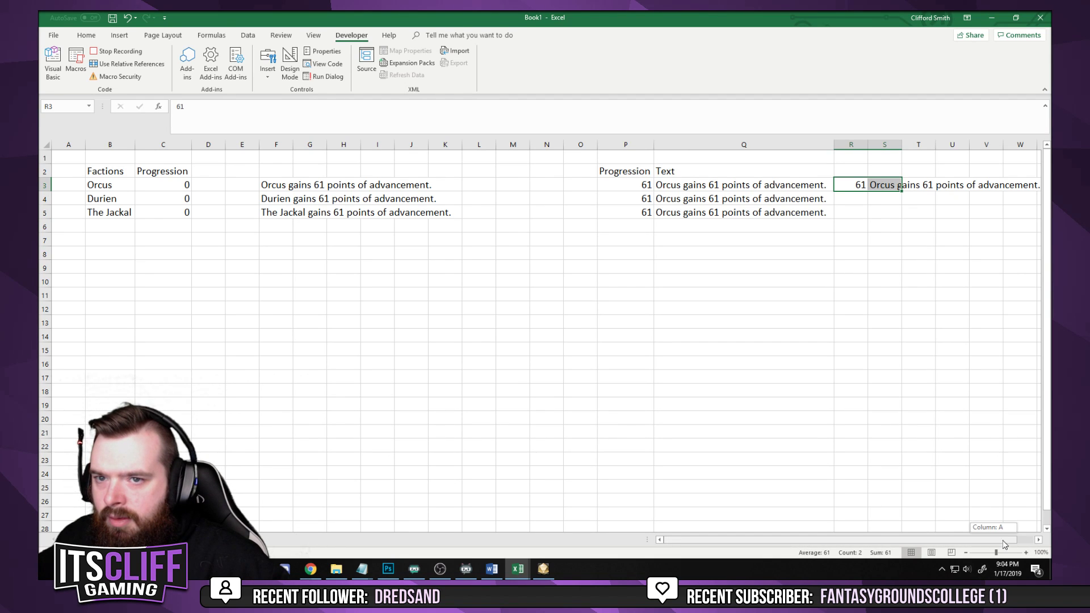
Enter the formula =R3+C3 in T3 to add the rolled value to Orcus's current progression
{"action": "scroll", "coordinate": [1045, 531], "scroll_direction": "right", "scroll_amount": 1}
{"action": "left_click", "coordinate": [889, 185]}
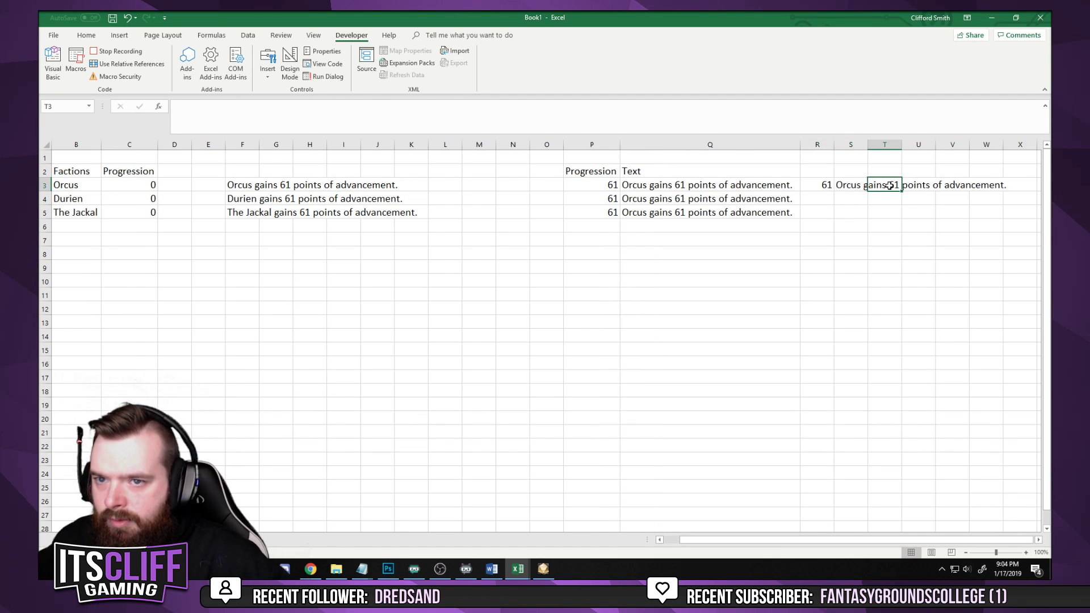
{"action": "type", "text": "="}
{"action": "left_click", "coordinate": [827, 186]}
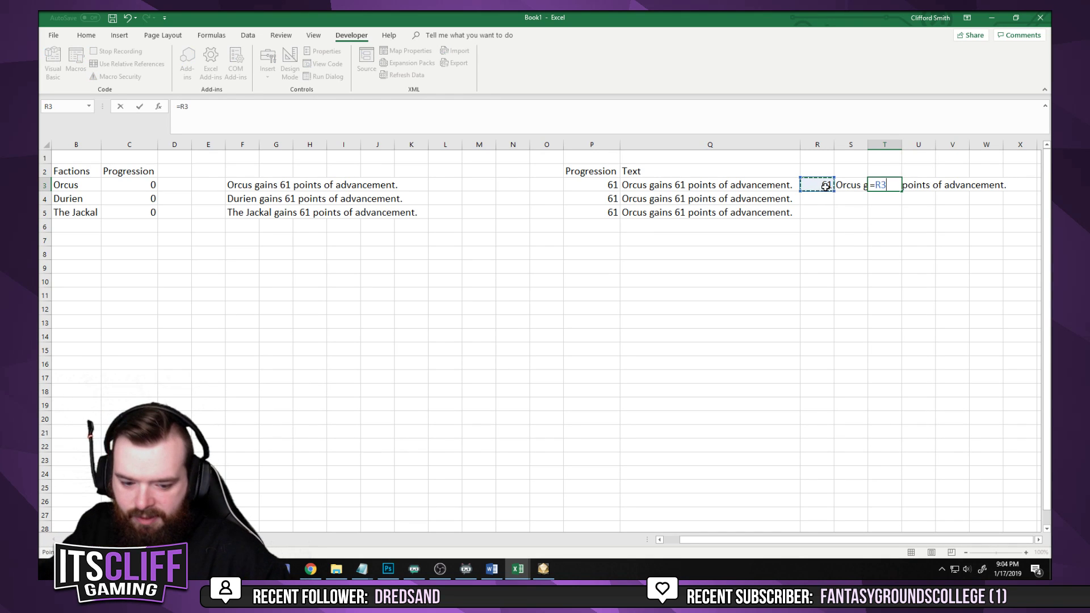
{"action": "type", "text": "+"}
{"action": "left_click", "coordinate": [140, 186]}
{"action": "key", "text": "Return"}
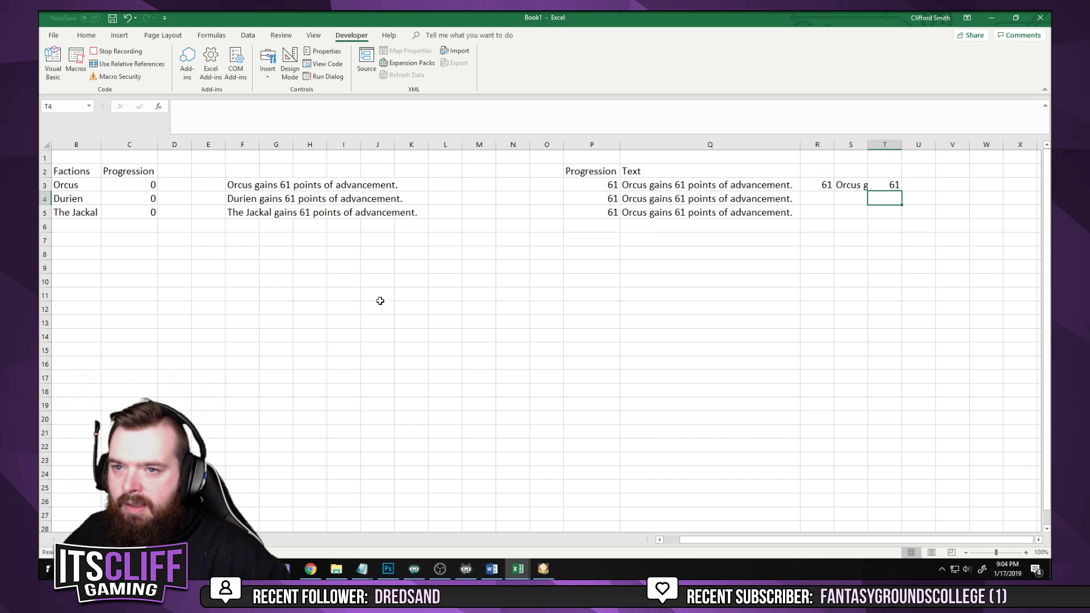
Copy the sum in T3 and paste it as a value into Orcus's Progression cell C3
{"action": "left_click", "coordinate": [896, 183]}
{"action": "key", "text": "ctrl+c"}
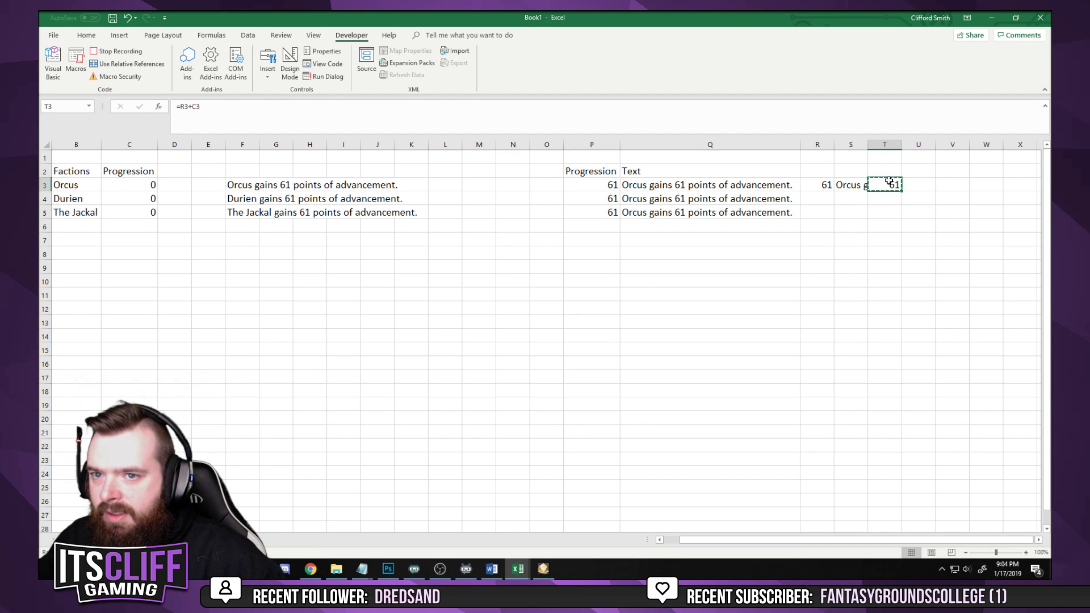
{"action": "right_click", "coordinate": [140, 185]}
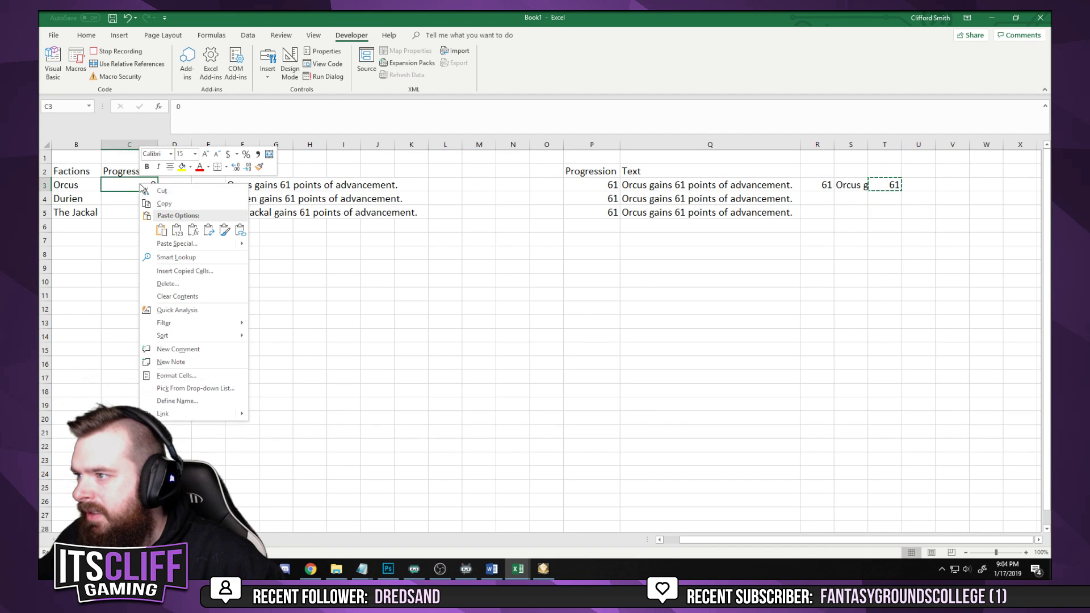
{"action": "left_click", "coordinate": [181, 230]}
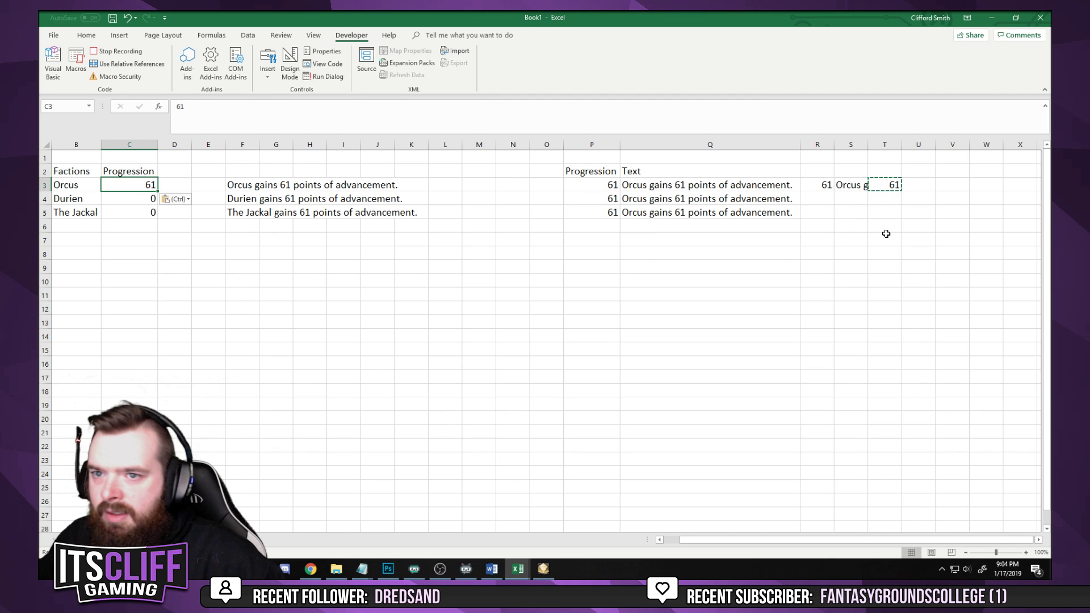
Copy the sentence in S3 and paste it as a value into F3
{"action": "left_click", "coordinate": [852, 185]}
{"action": "key", "text": "ctrl+c"}
{"action": "right_click", "coordinate": [252, 188]}
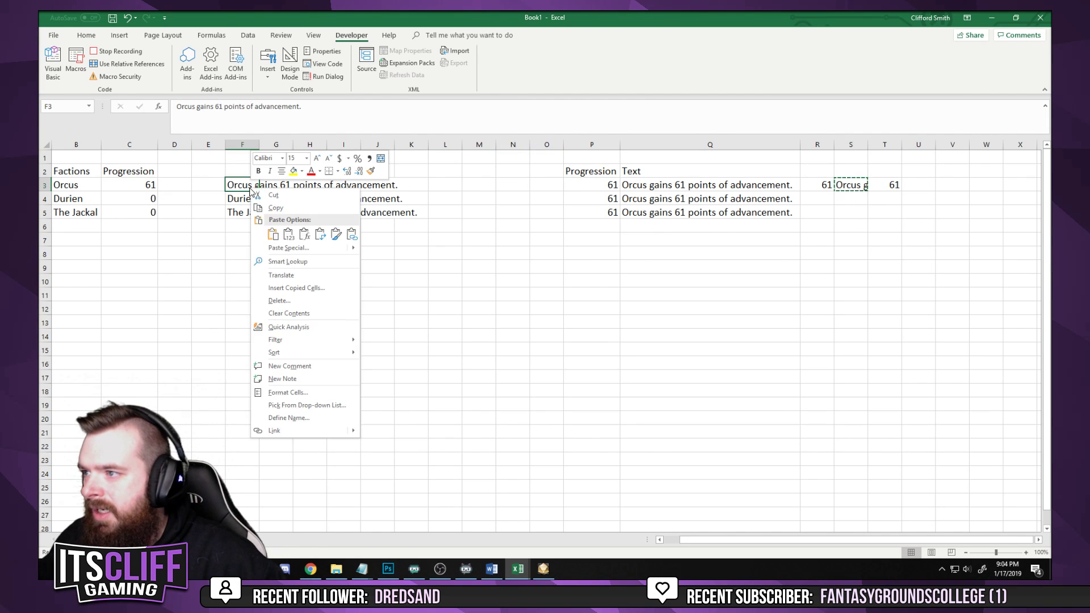
{"action": "left_click", "coordinate": [289, 235]}
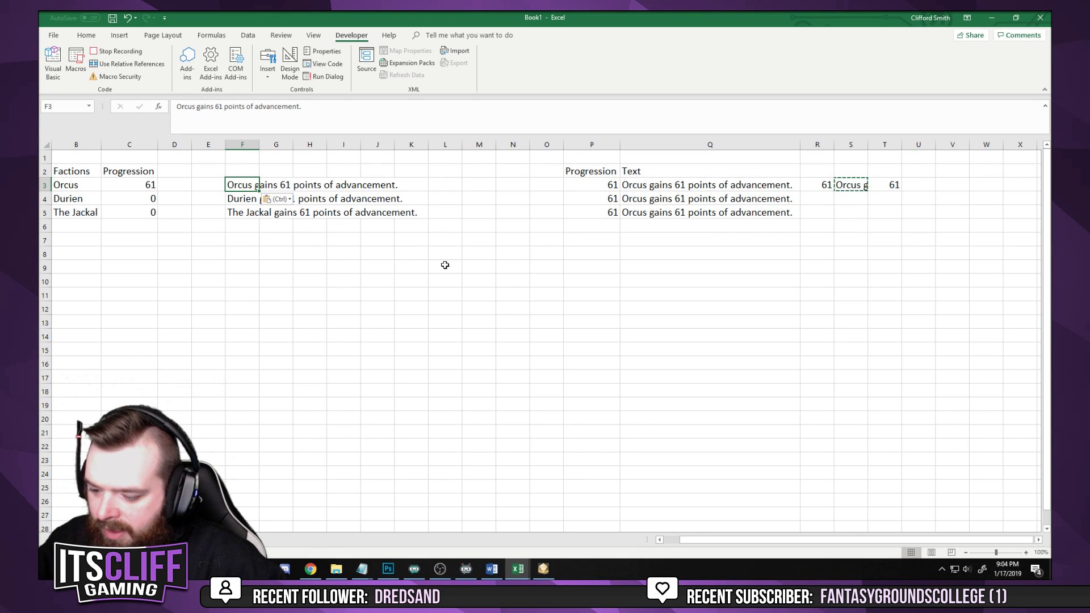
Recalculate the workbook for a new random roll and stop recording the macro
{"action": "key", "text": "F9"}
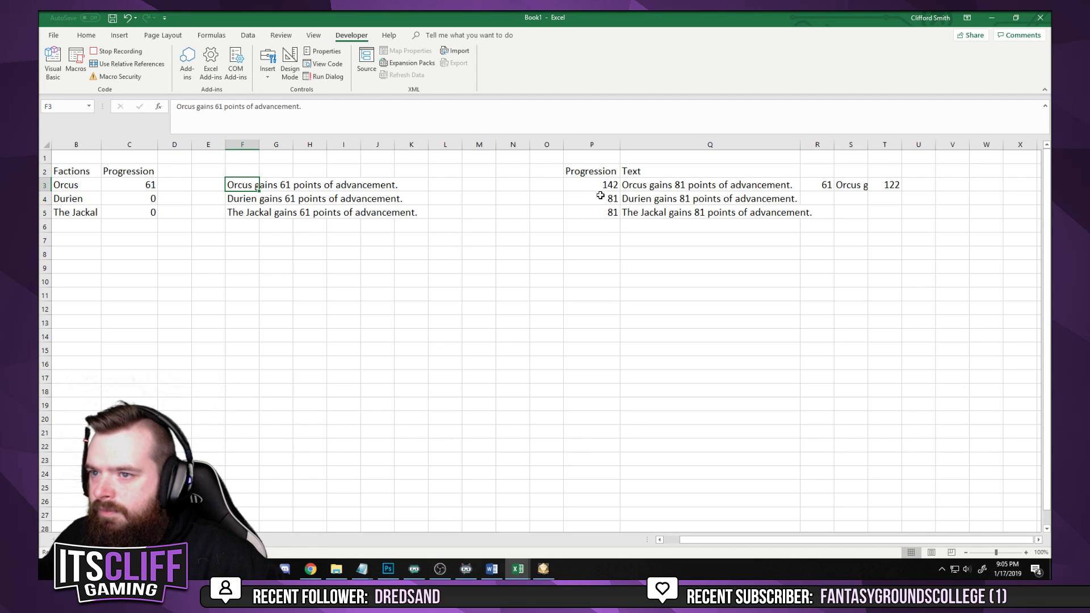
{"action": "left_click", "coordinate": [116, 51]}
{"action": "left_click", "coordinate": [737, 290]}
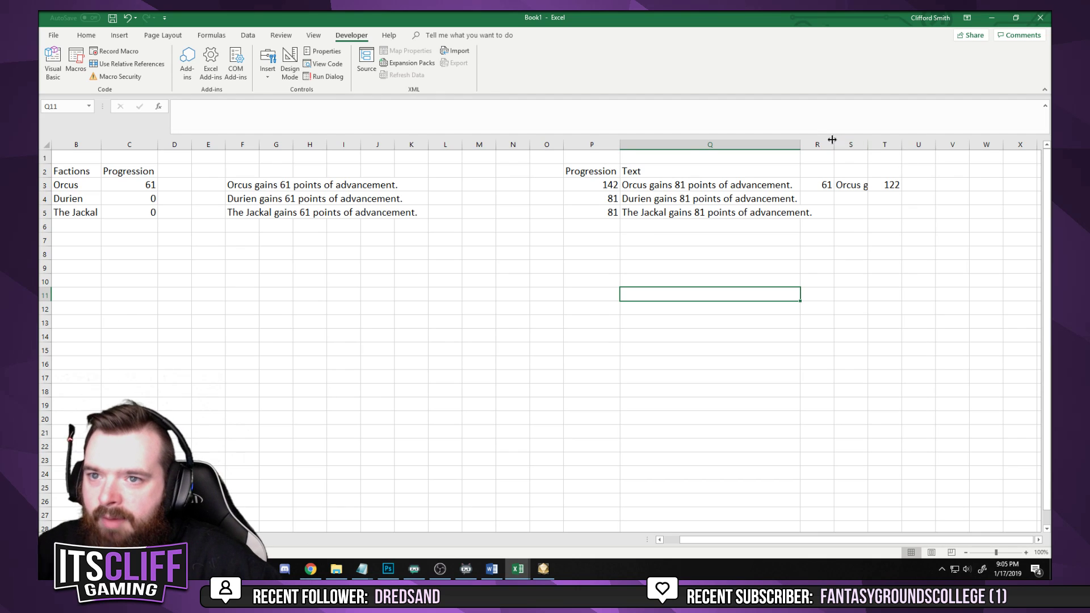
Clear the contents of helper columns R to T
{"action": "left_click_drag", "start_coordinate": [820, 138], "coordinate": [885, 144]}
{"action": "key", "text": "Delete"}
{"action": "left_click", "coordinate": [690, 252]}
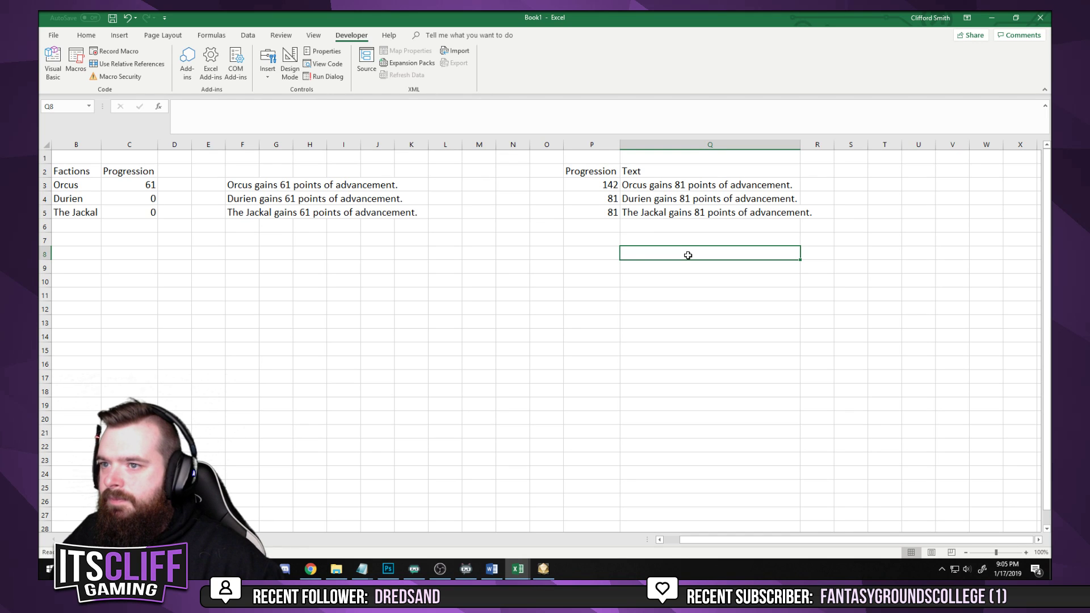
Change P3's formula to =Sheet2!$H$12 by removing the C3 term, and fill it down through P5
{"action": "left_click", "coordinate": [616, 184]}
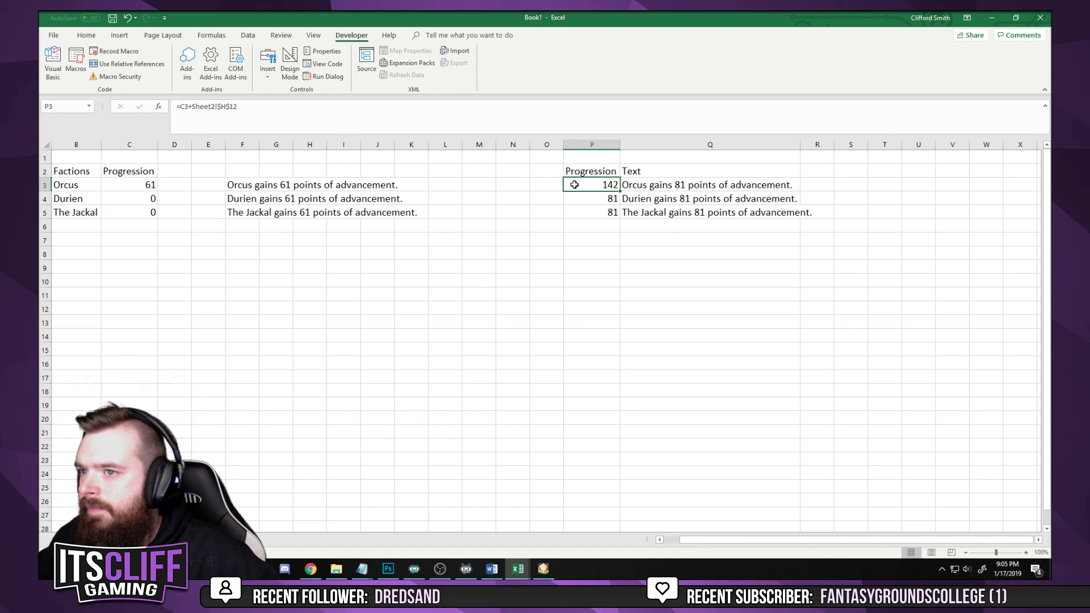
{"action": "left_click", "coordinate": [194, 106]}
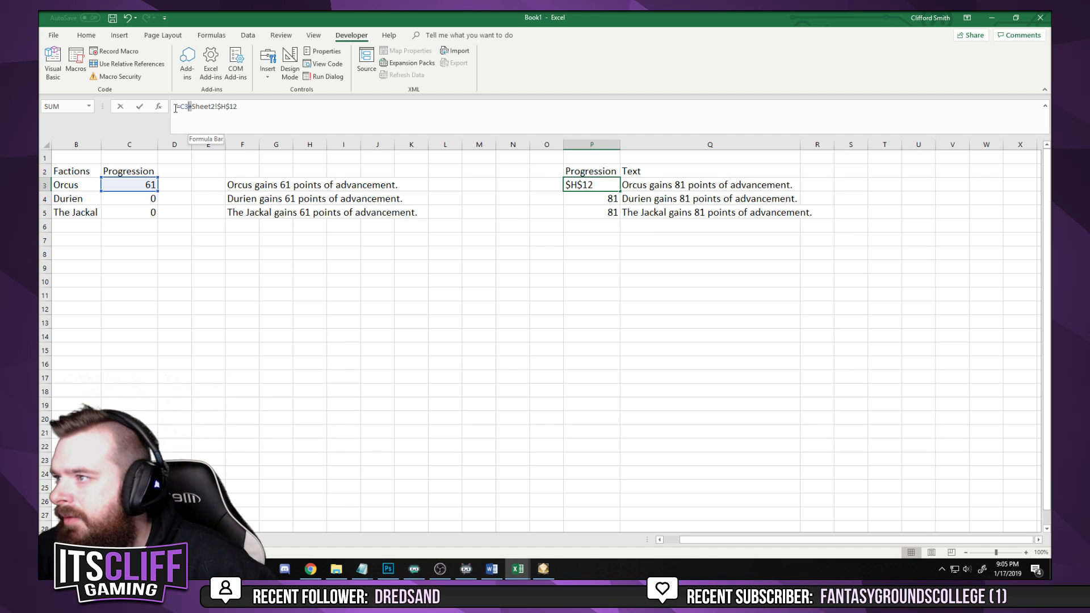
{"action": "key", "text": "Delete"}
{"action": "key", "text": "BackSpace"}
{"action": "key", "text": "BackSpace"}
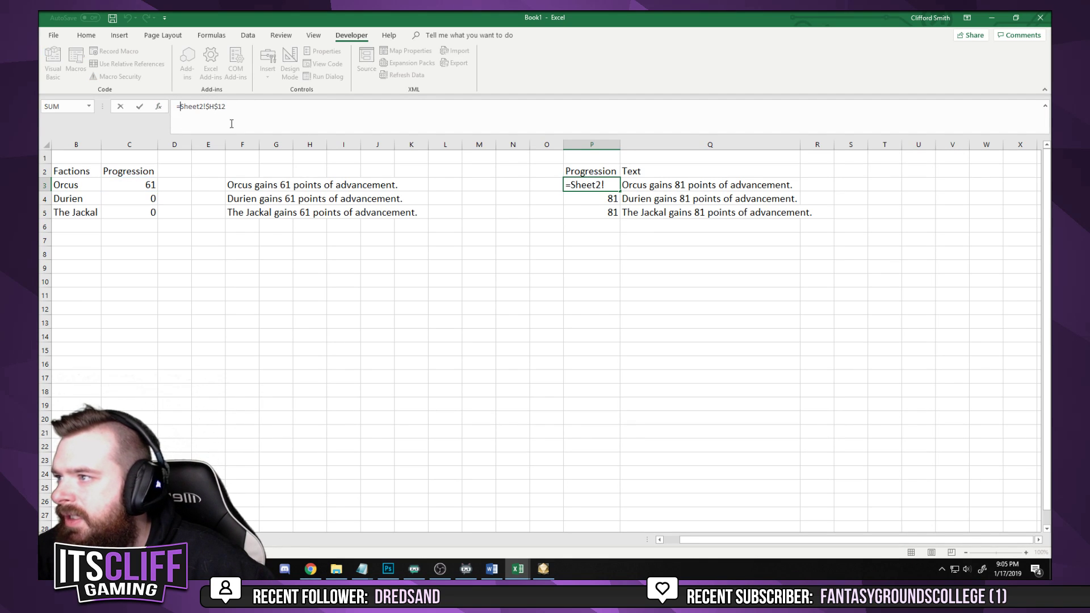
{"action": "key", "text": "Return"}
{"action": "left_click", "coordinate": [616, 188]}
{"action": "left_click_drag", "start_coordinate": [618, 187], "coordinate": [621, 218]}
{"action": "left_click", "coordinate": [590, 281]}
{"action": "left_click", "coordinate": [451, 307]}
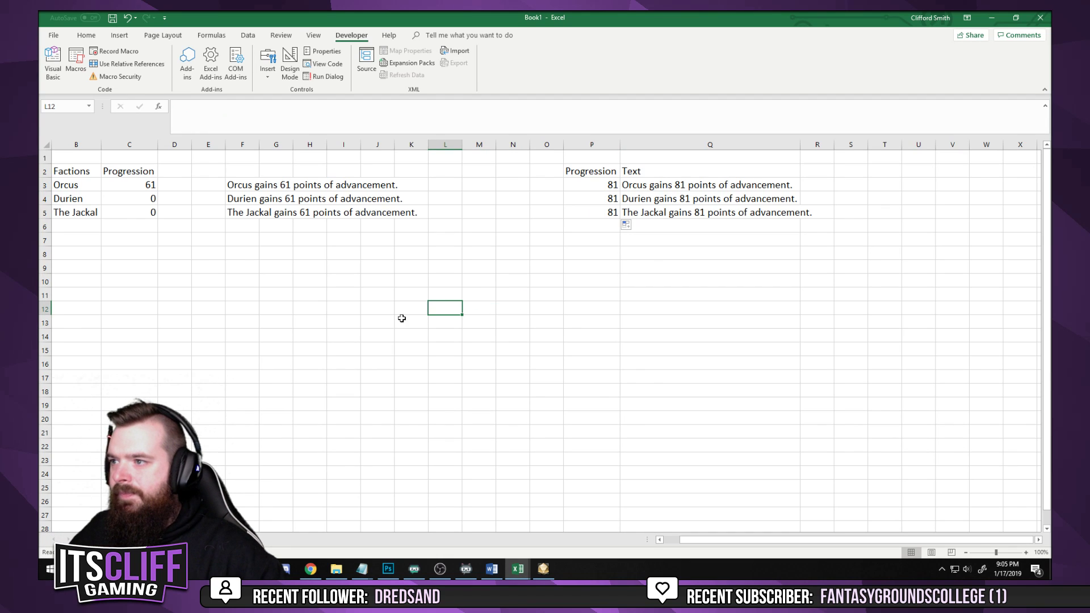
Set the font size of columns P to T to 10 and autofit their widths
{"action": "scroll", "coordinate": [450, 306], "scroll_direction": "left", "scroll_amount": 1}
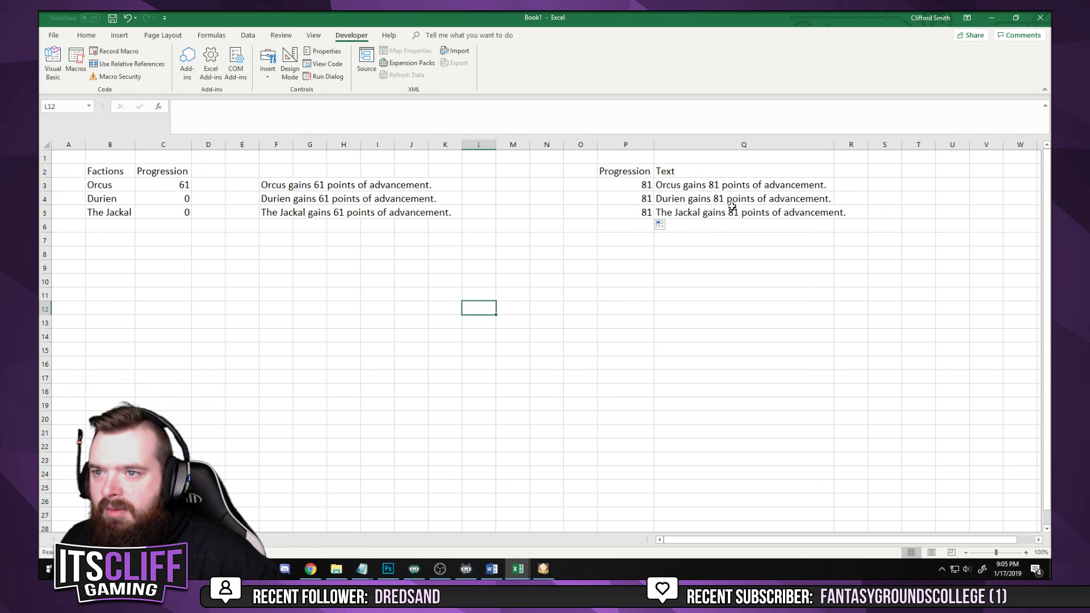
{"action": "left_click", "coordinate": [603, 142]}
{"action": "left_click_drag", "start_coordinate": [603, 141], "coordinate": [921, 147]}
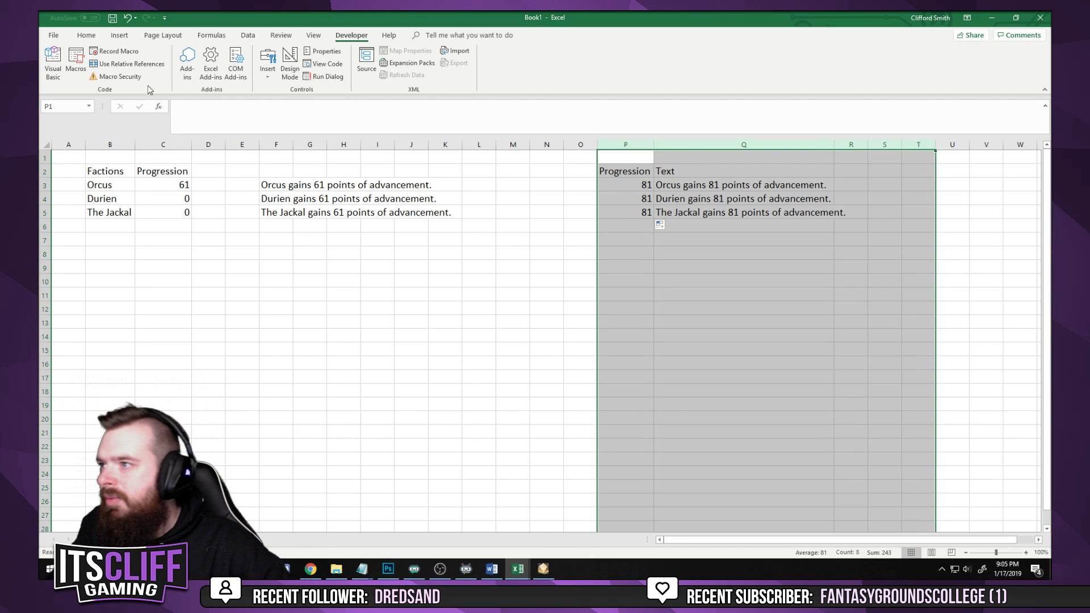
{"action": "left_click", "coordinate": [86, 35]}
{"action": "left_click", "coordinate": [201, 55]}
{"action": "type", "text": "10"}
{"action": "key", "text": "Return"}
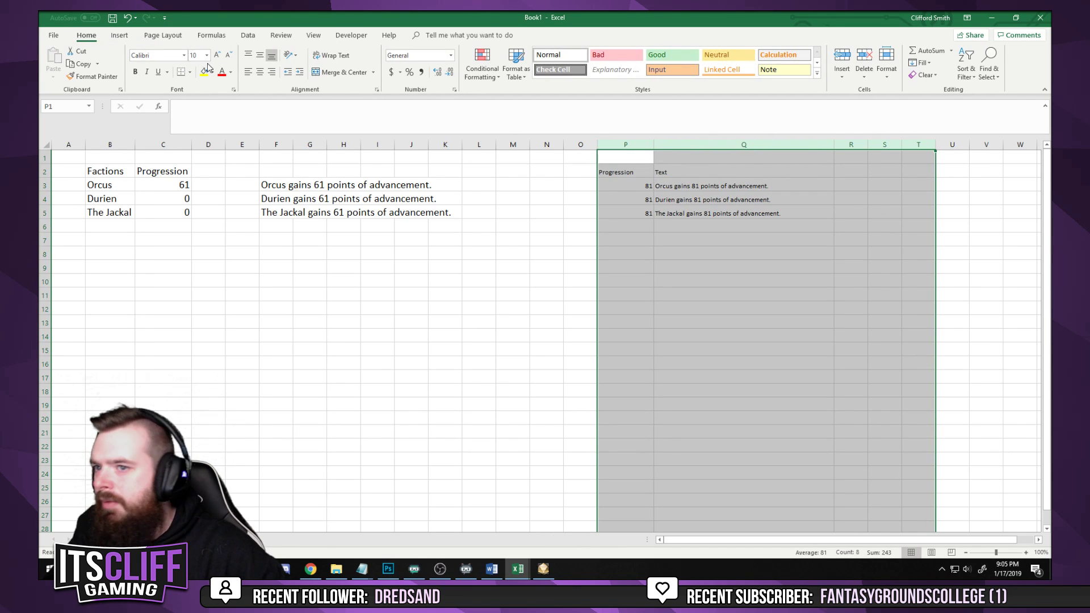
{"action": "double_click", "coordinate": [654, 145]}
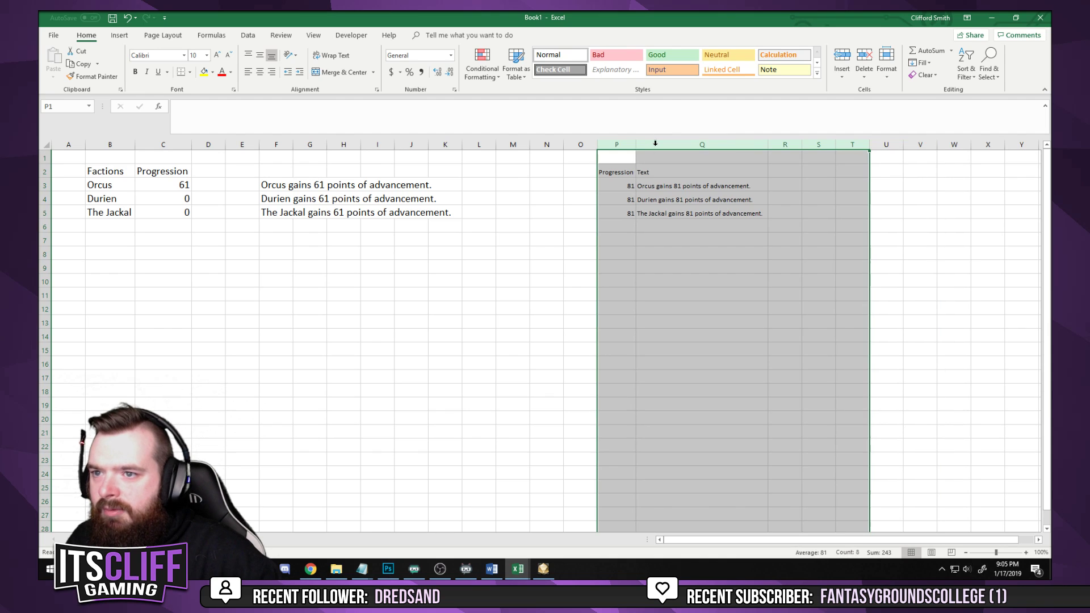
{"action": "left_click", "coordinate": [622, 272]}
{"action": "left_click", "coordinate": [714, 334]}
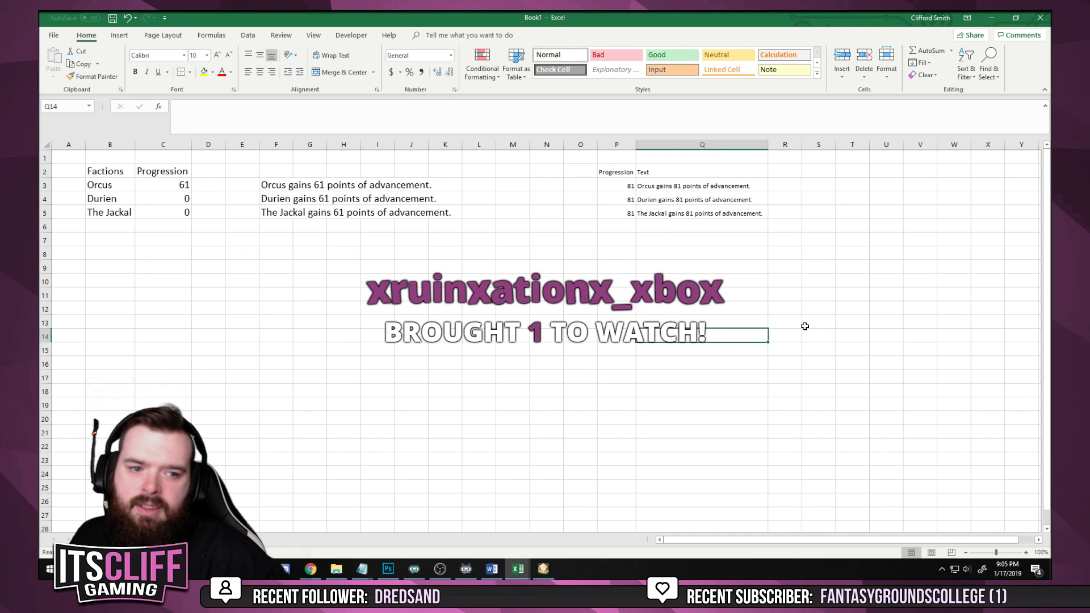
Enter the header "Total Progression" in R2 and autofit column R's width
{"action": "key", "text": "Up"}
{"action": "key", "text": "Up"}
{"action": "key", "text": "Up"}
{"action": "key", "text": "Up"}
{"action": "key", "text": "Up"}
{"action": "left_click", "coordinate": [783, 171]}
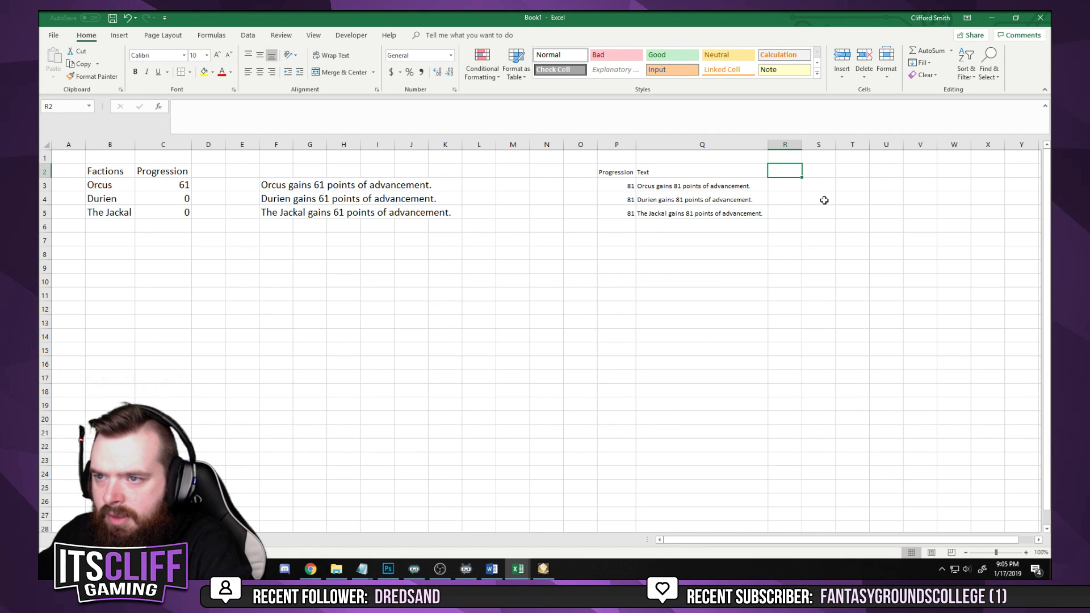
{"action": "type", "text": "Total Progression"}
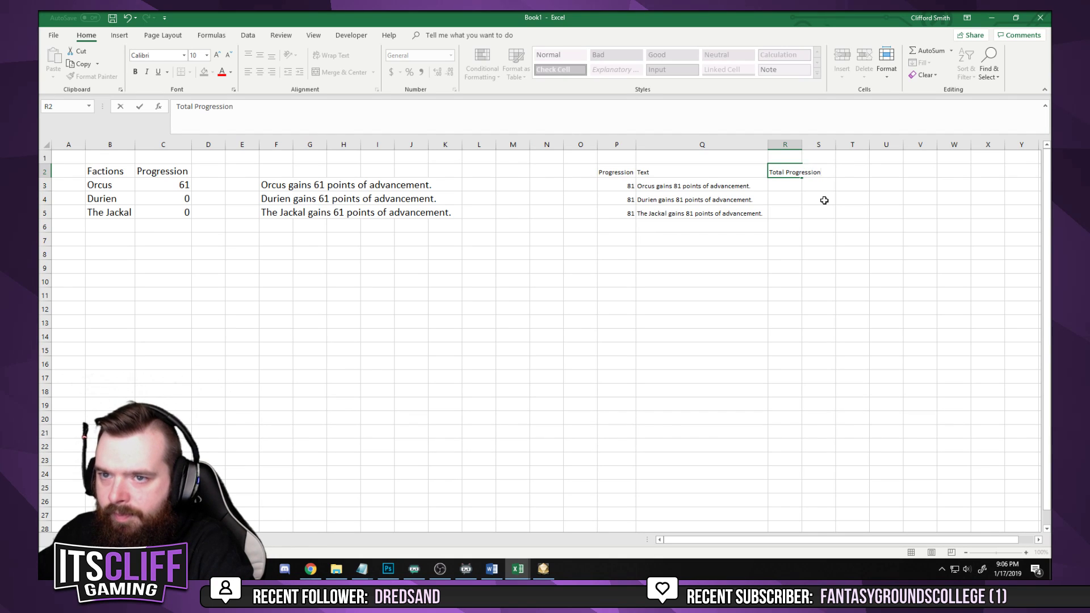
{"action": "key", "text": "Tab"}
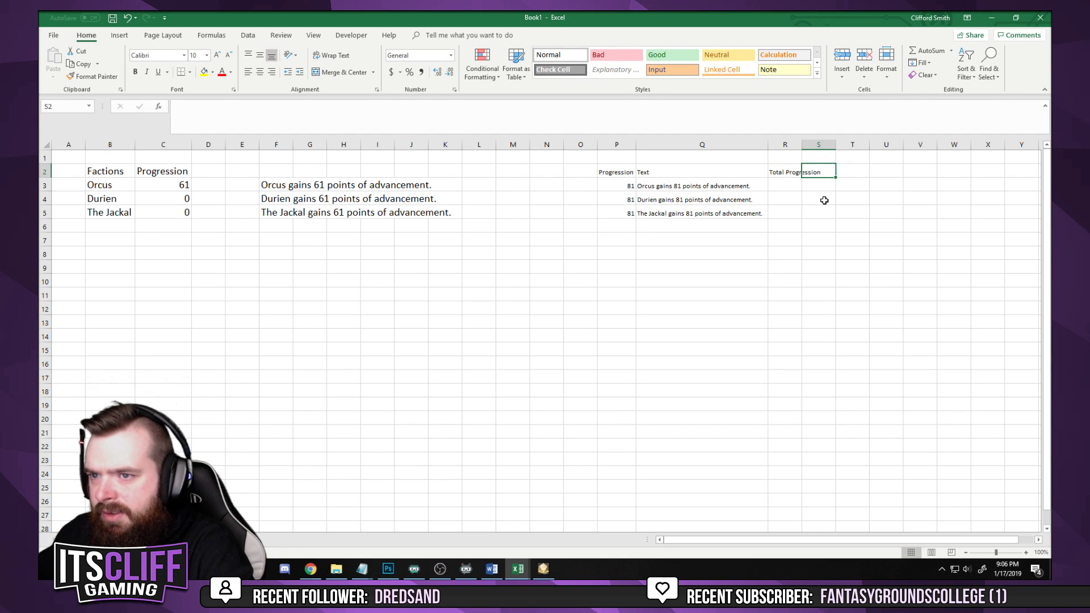
{"action": "double_click", "coordinate": [802, 145]}
{"action": "left_click", "coordinate": [707, 291]}
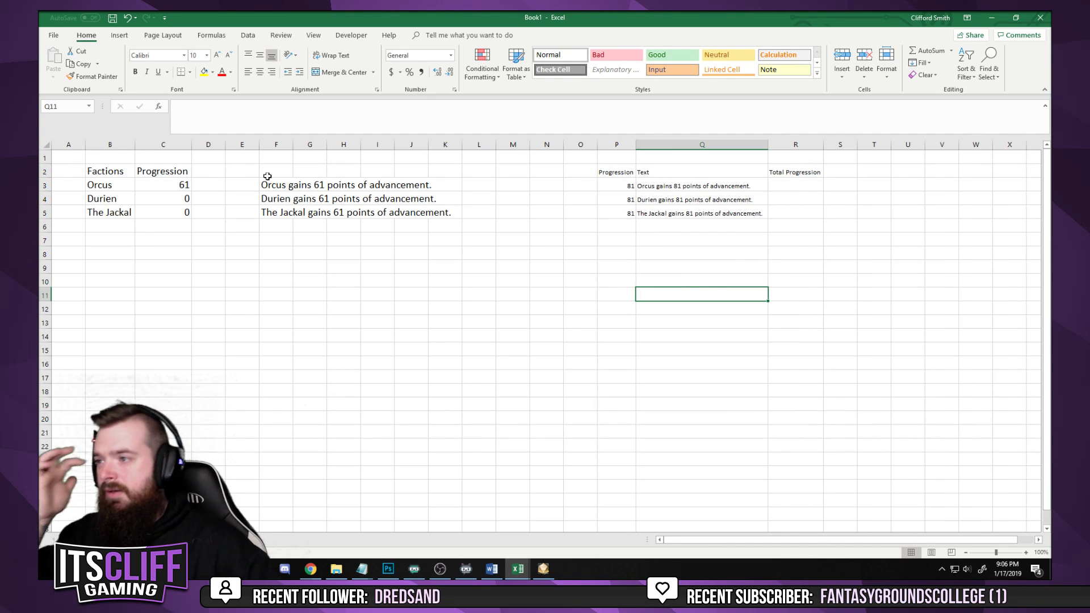
Reset Orcus's progression in C3 to 0
{"action": "left_click", "coordinate": [183, 186]}
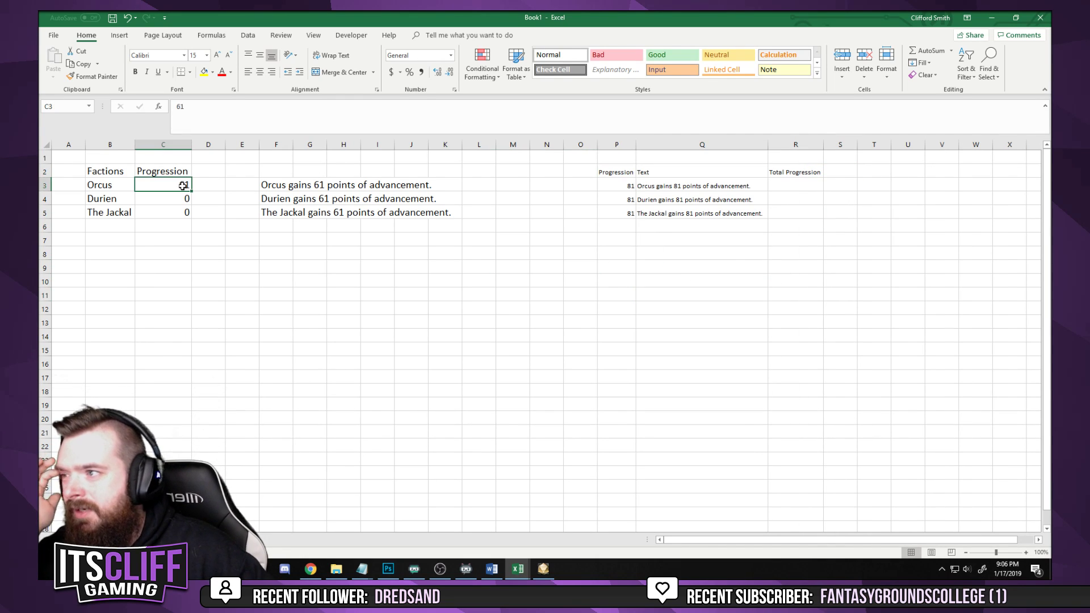
{"action": "type", "text": "0"}
{"action": "key", "text": "Return"}
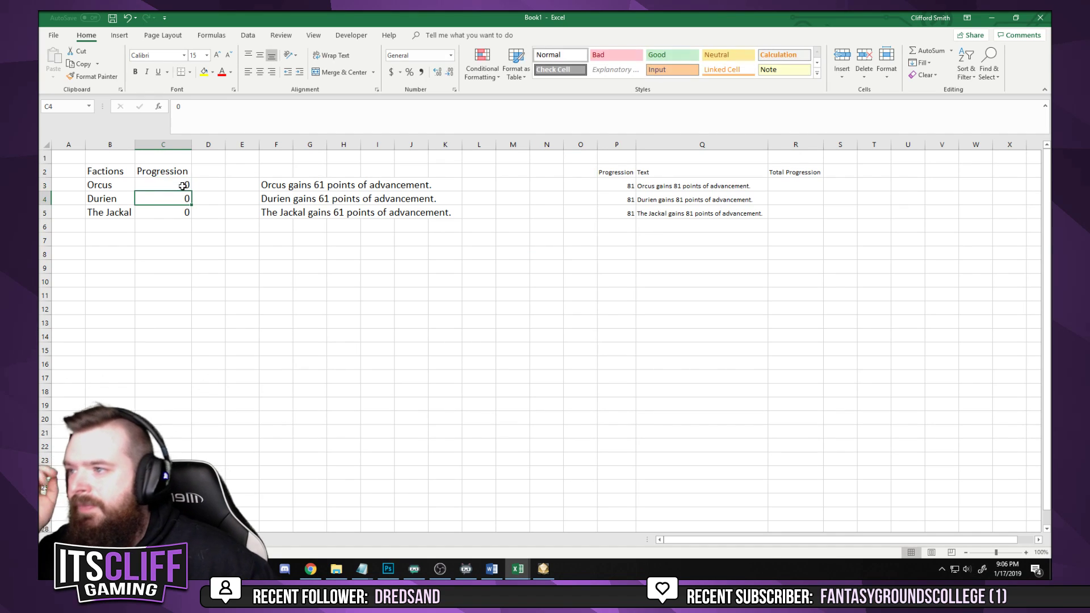
Examine the pasted advancement sentences in F3:F5 and the source sentences in Q3:Q5
{"action": "left_click", "coordinate": [343, 185]}
{"action": "left_click", "coordinate": [276, 185]}
{"action": "left_click", "coordinate": [307, 185]}
{"action": "left_click", "coordinate": [288, 187]}
{"action": "left_click", "coordinate": [282, 213]}
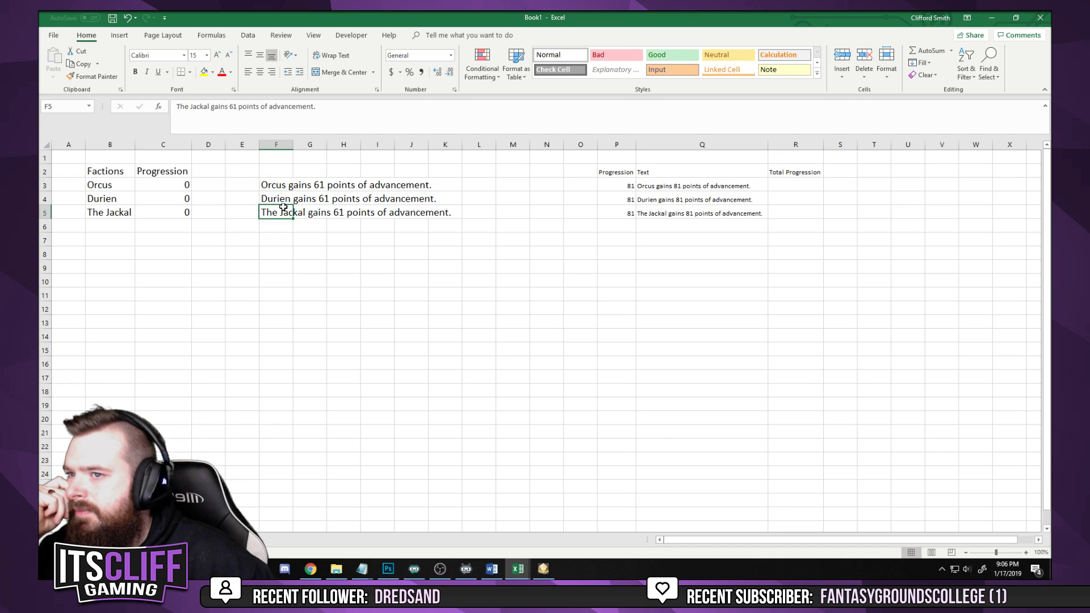
{"action": "left_click", "coordinate": [279, 186]}
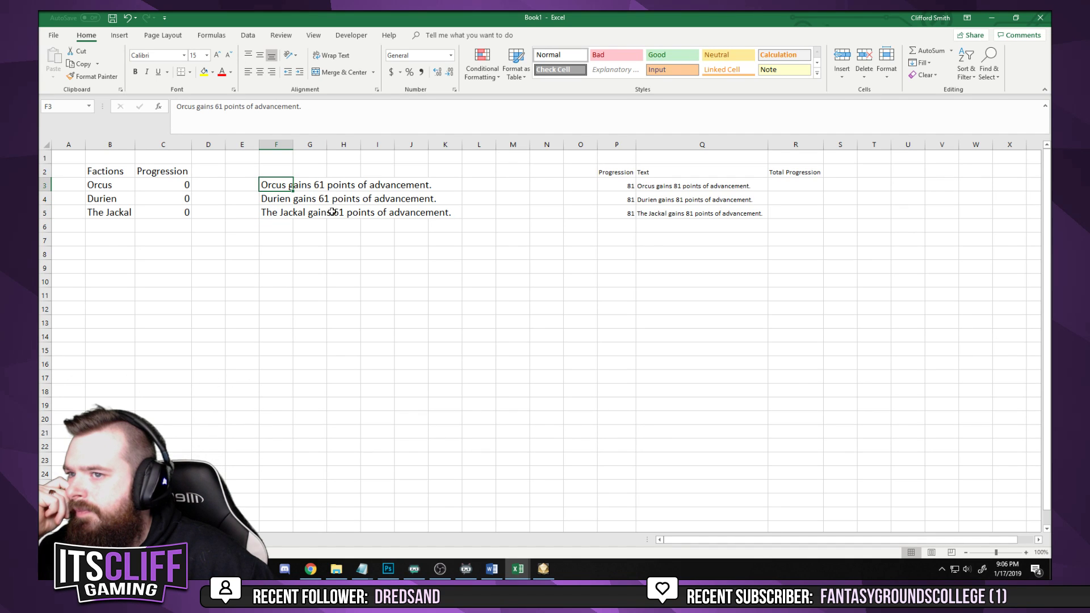
{"action": "left_click", "coordinate": [667, 187]}
{"action": "left_click", "coordinate": [669, 200]}
{"action": "left_click", "coordinate": [666, 214]}
{"action": "left_click", "coordinate": [550, 207]}
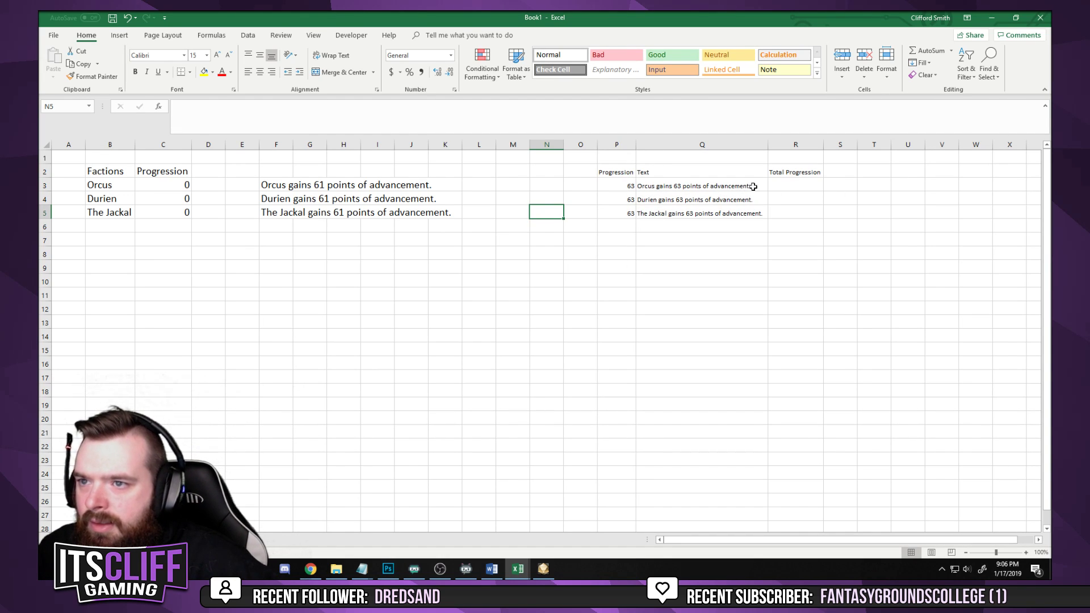
{"action": "left_click", "coordinate": [848, 170]}
{"action": "type", "text": "Text"}
{"action": "key", "text": "Return"}
{"action": "left_click", "coordinate": [852, 172]}
{"action": "type", "text": "Sta"}
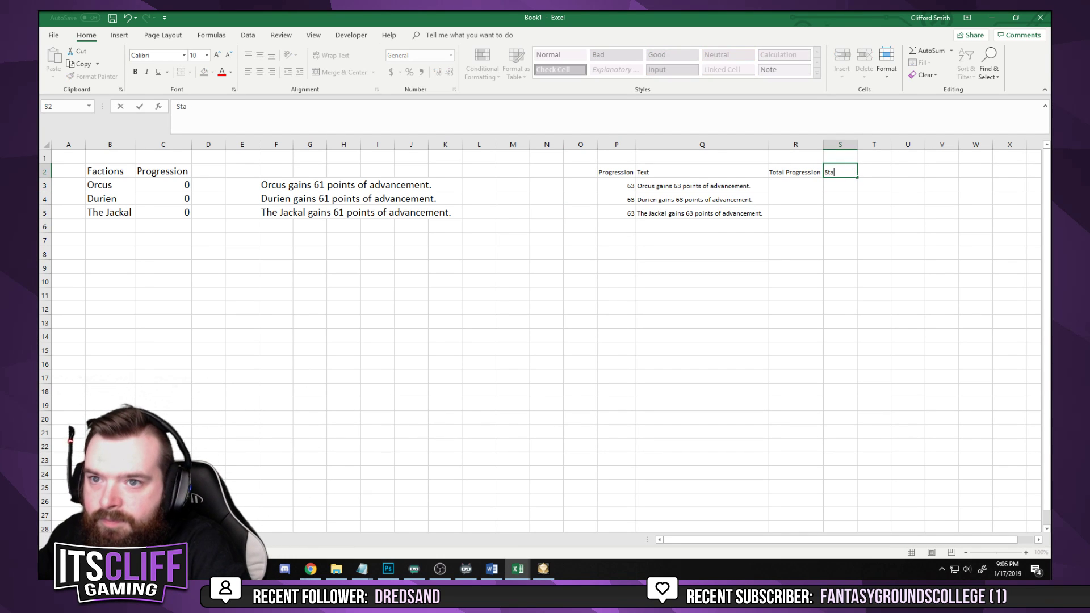
{"action": "type", "text": "tic T"}
{"action": "key", "text": "Escape"}
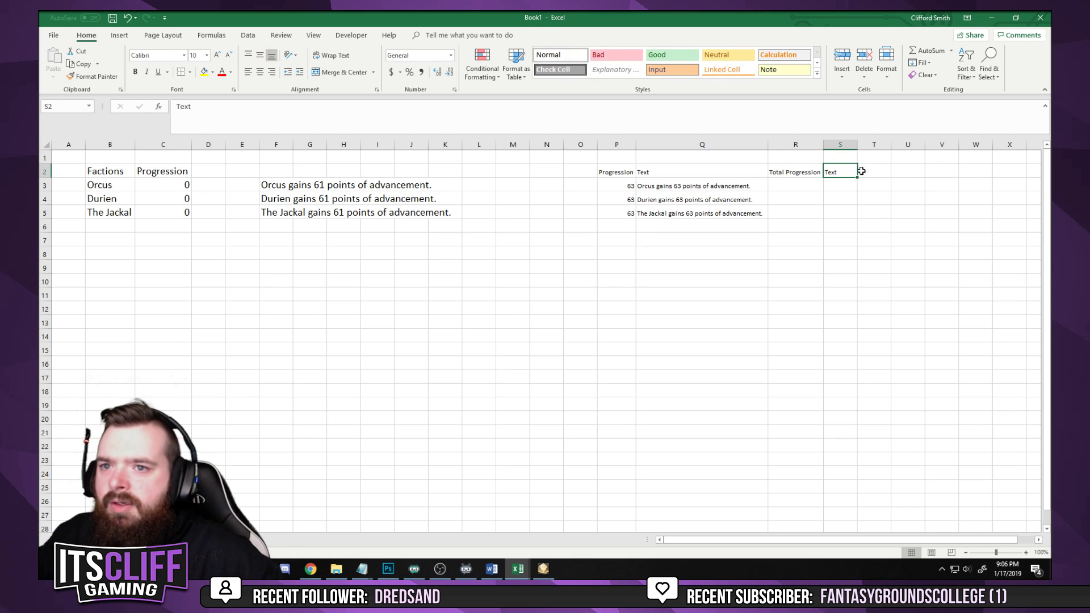
{"action": "key", "text": "Delete"}
{"action": "left_click", "coordinate": [794, 296]}
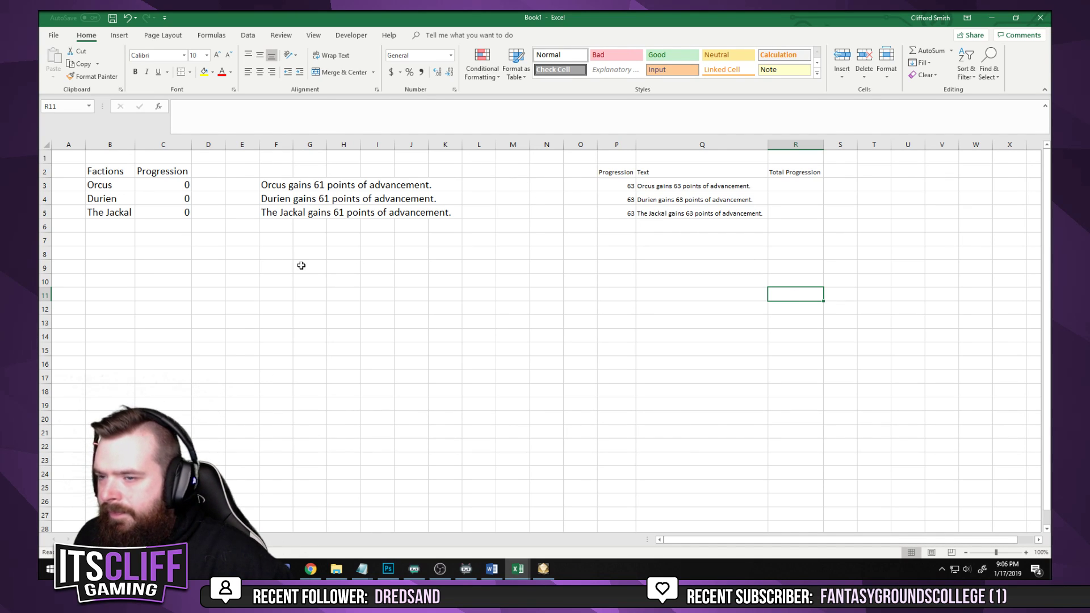
Enter =P3+C3 in R3 under Total Progression and fill it down through R5
{"action": "left_click", "coordinate": [794, 187]}
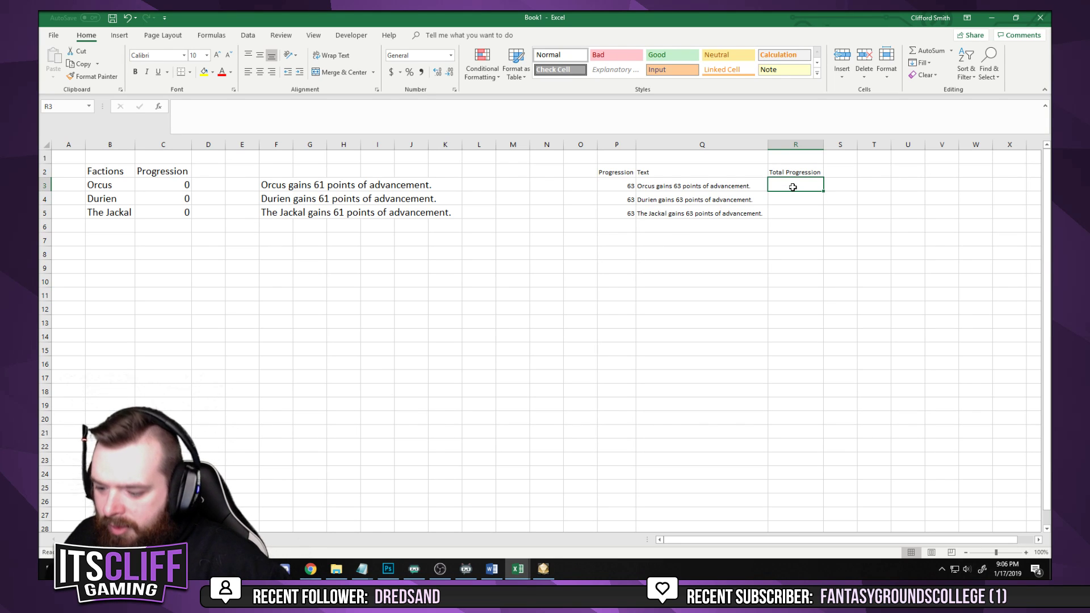
{"action": "type", "text": "="}
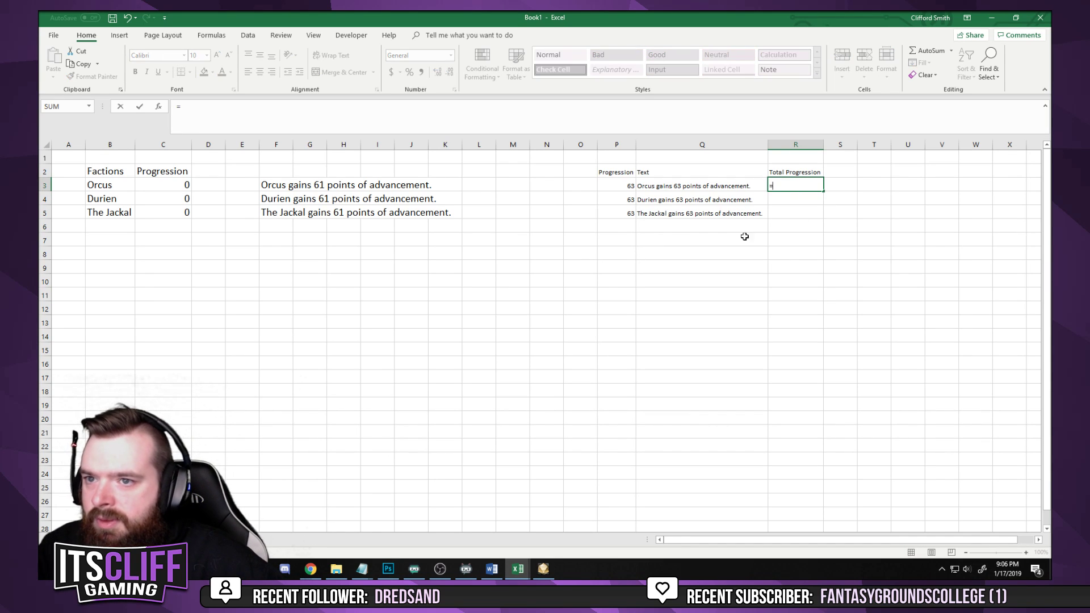
{"action": "left_click", "coordinate": [622, 186]}
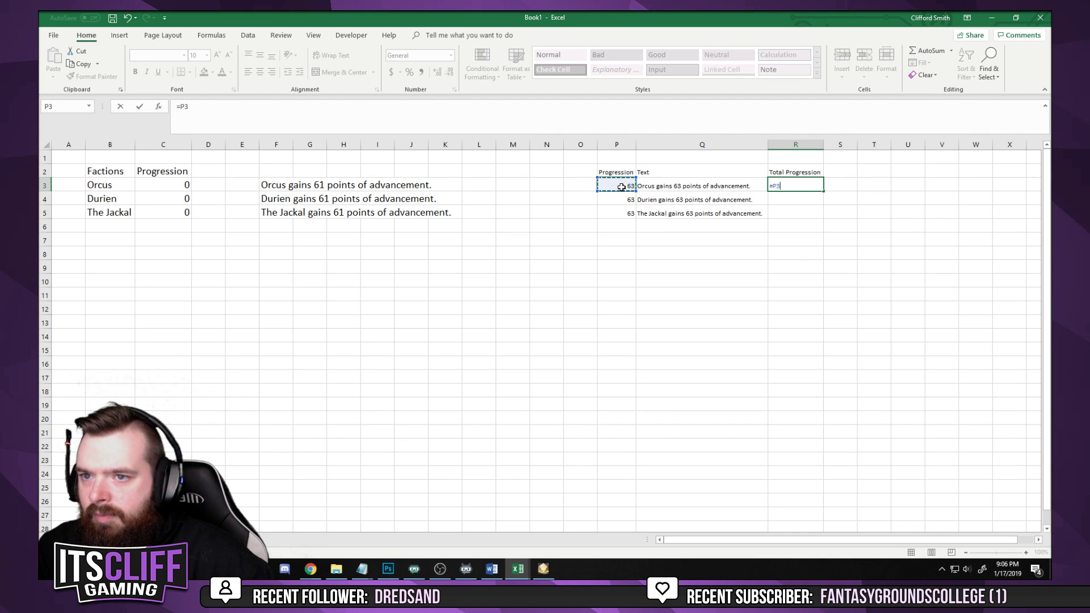
{"action": "type", "text": "+"}
{"action": "left_click", "coordinate": [162, 186]}
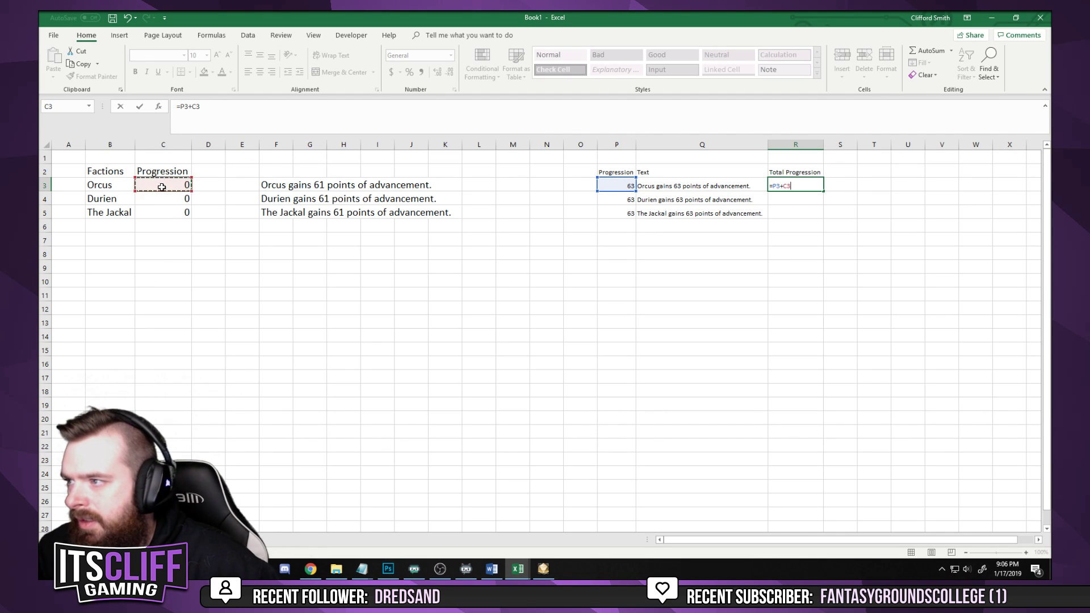
{"action": "key", "text": "Return"}
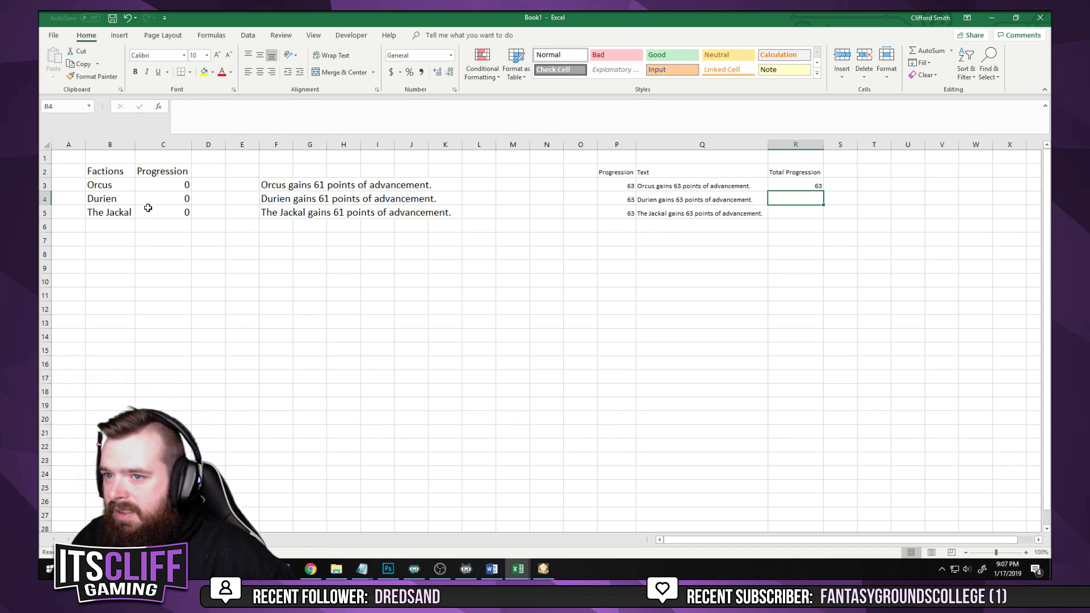
{"action": "left_click", "coordinate": [817, 183]}
{"action": "left_click_drag", "start_coordinate": [822, 203], "coordinate": [822, 219]}
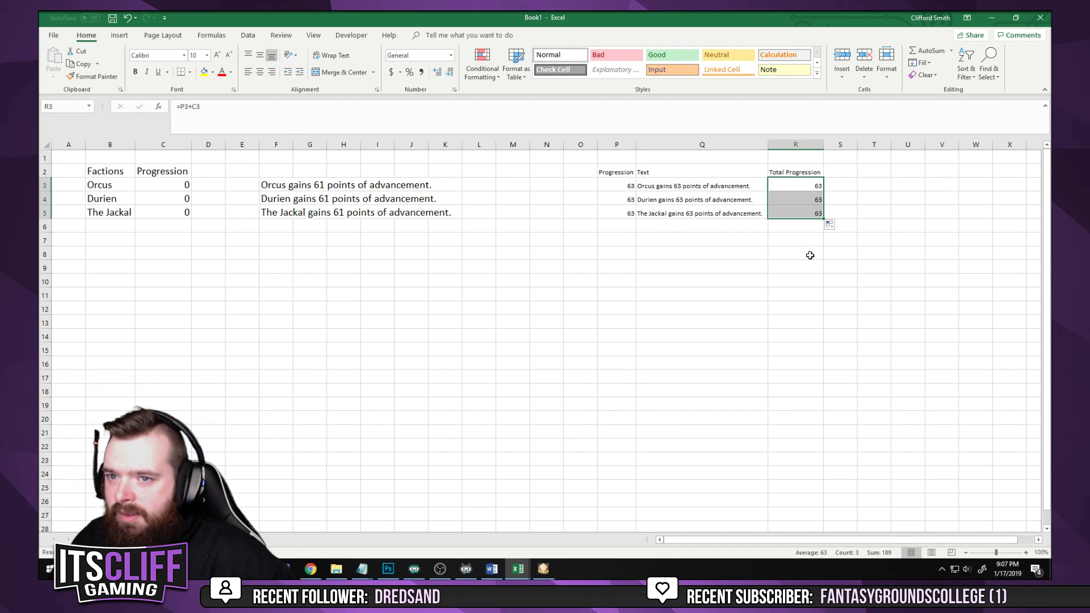
{"action": "left_click", "coordinate": [725, 285]}
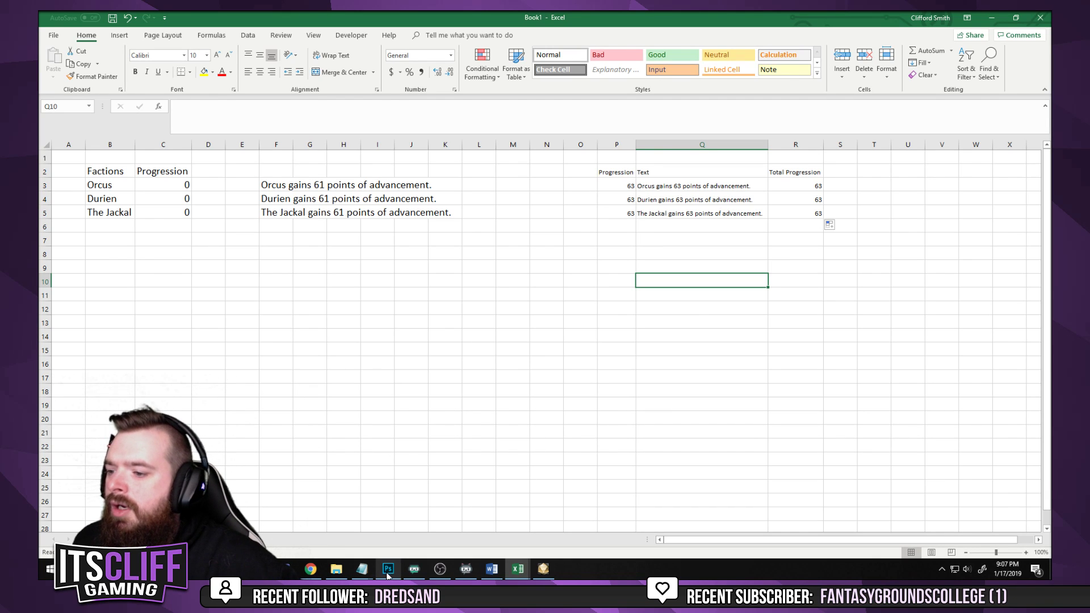
{"action": "mouse_move", "coordinate": [384, 567]}
{"action": "left_click", "coordinate": [380, 542]}
{"action": "left_click", "coordinate": [142, 50]}
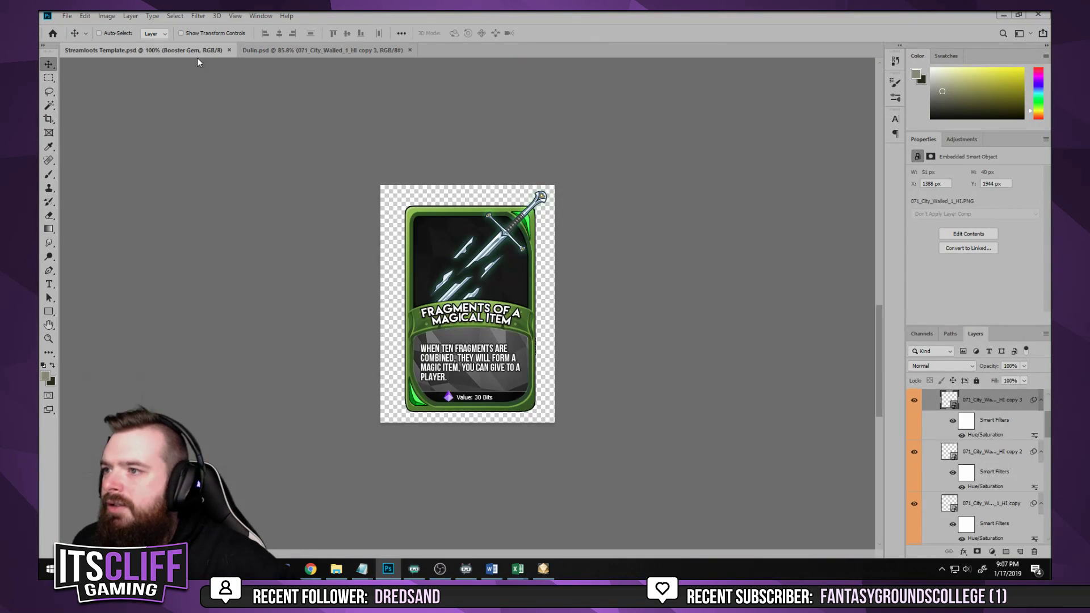
{"action": "left_click", "coordinate": [1005, 15]}
{"action": "left_click", "coordinate": [875, 378]}
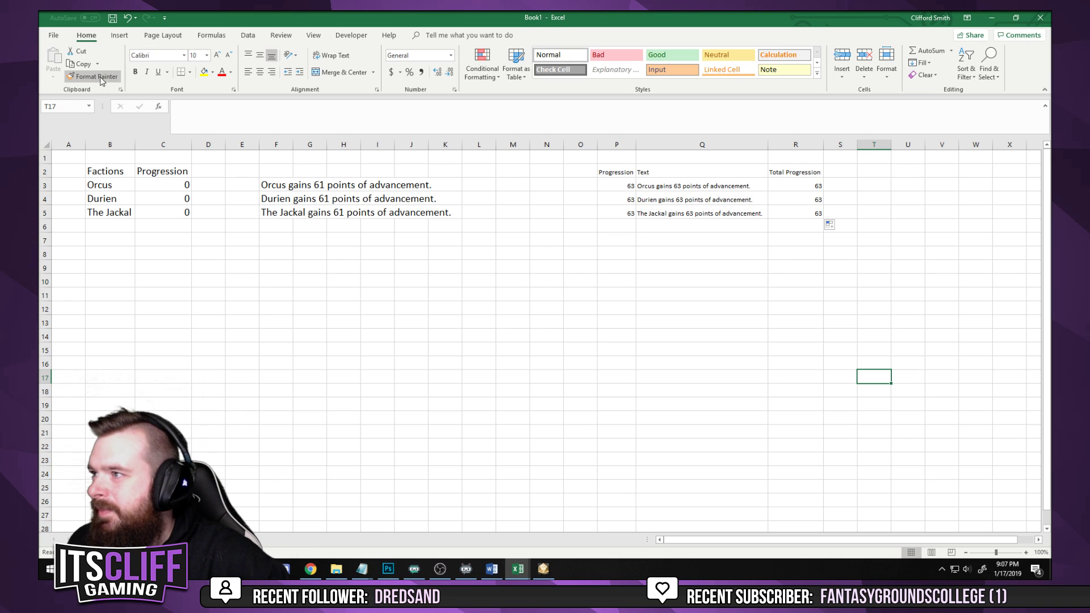
{"action": "left_click", "coordinate": [163, 35]}
{"action": "left_click", "coordinate": [120, 35]}
{"action": "left_click", "coordinate": [85, 37]}
{"action": "left_click", "coordinate": [119, 35]}
{"action": "left_click", "coordinate": [87, 35]}
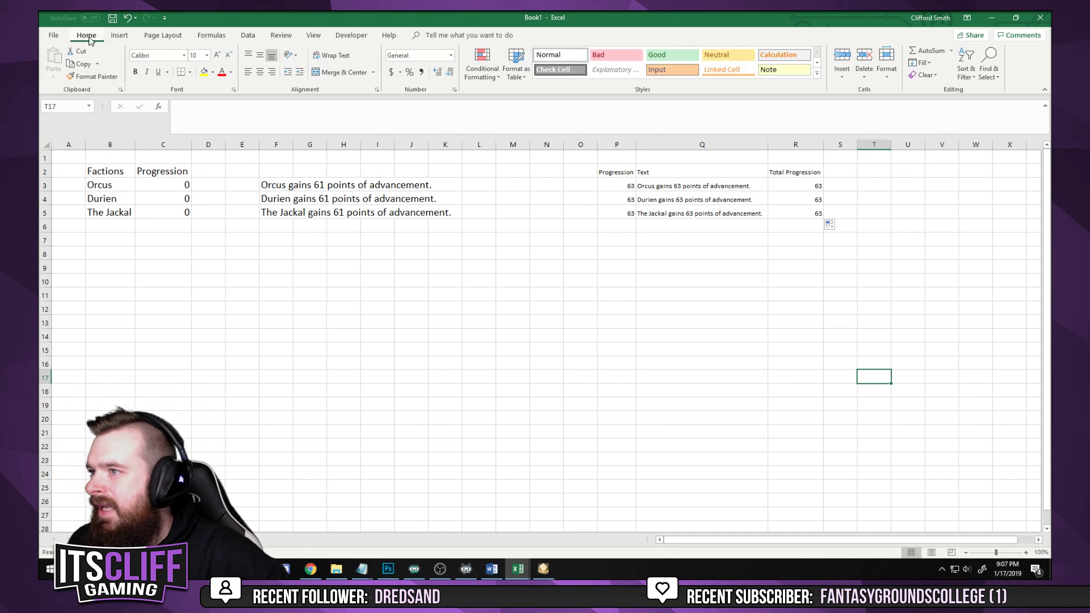
{"action": "left_click", "coordinate": [248, 37]}
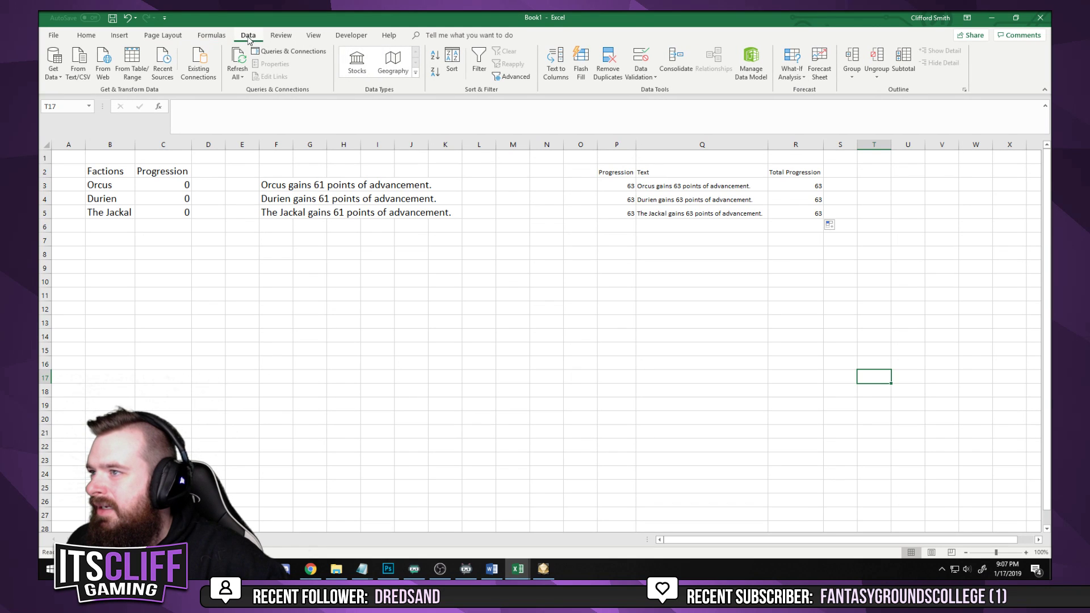
Delete the existing Progression macro
{"action": "left_click", "coordinate": [351, 35]}
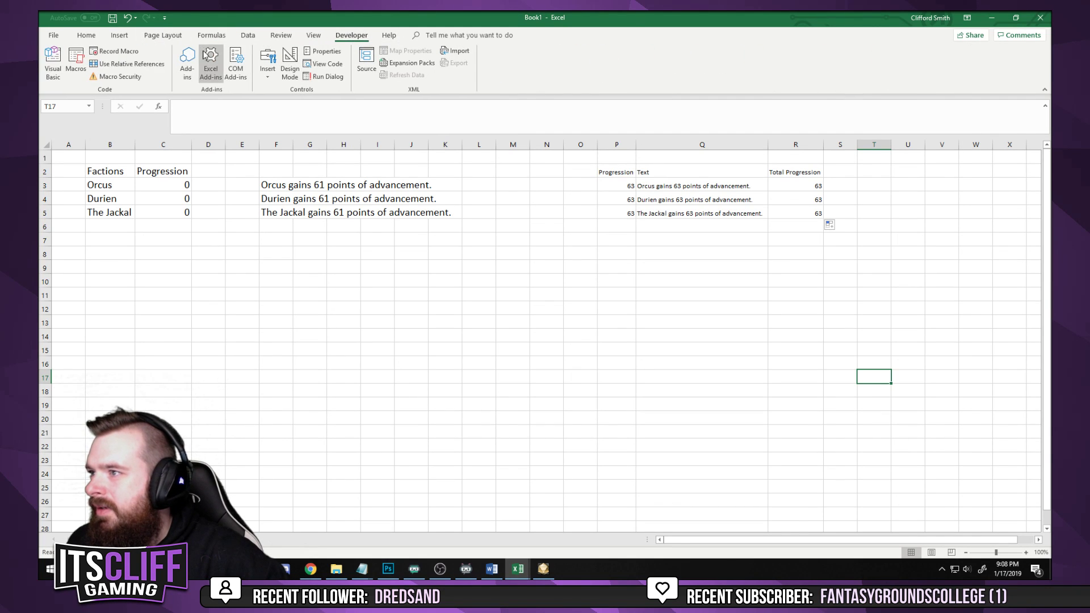
{"action": "left_click", "coordinate": [76, 60]}
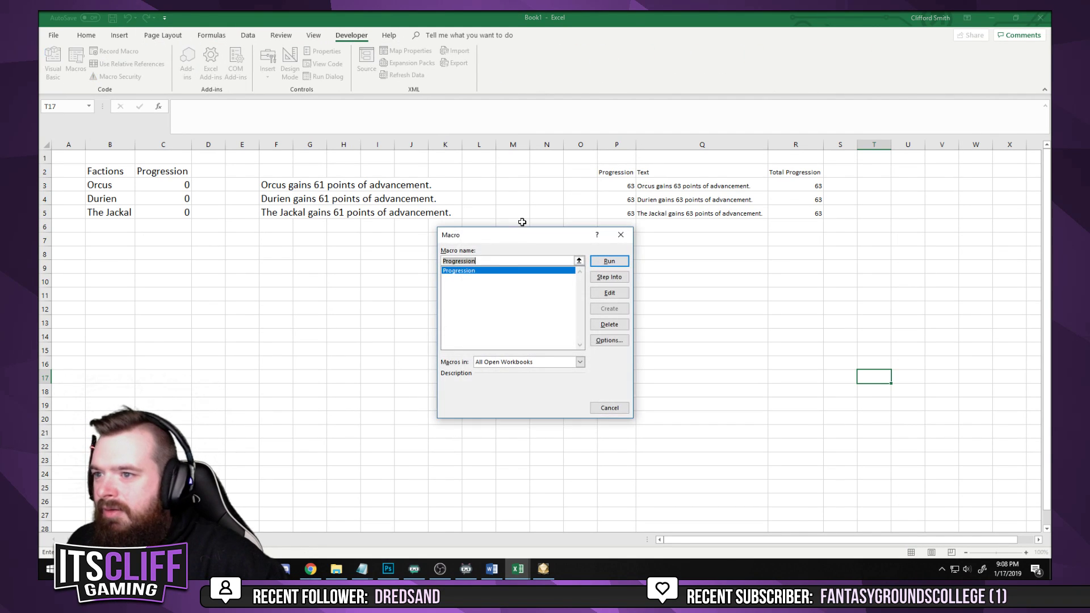
{"action": "left_click", "coordinate": [616, 324]}
{"action": "left_click", "coordinate": [530, 319]}
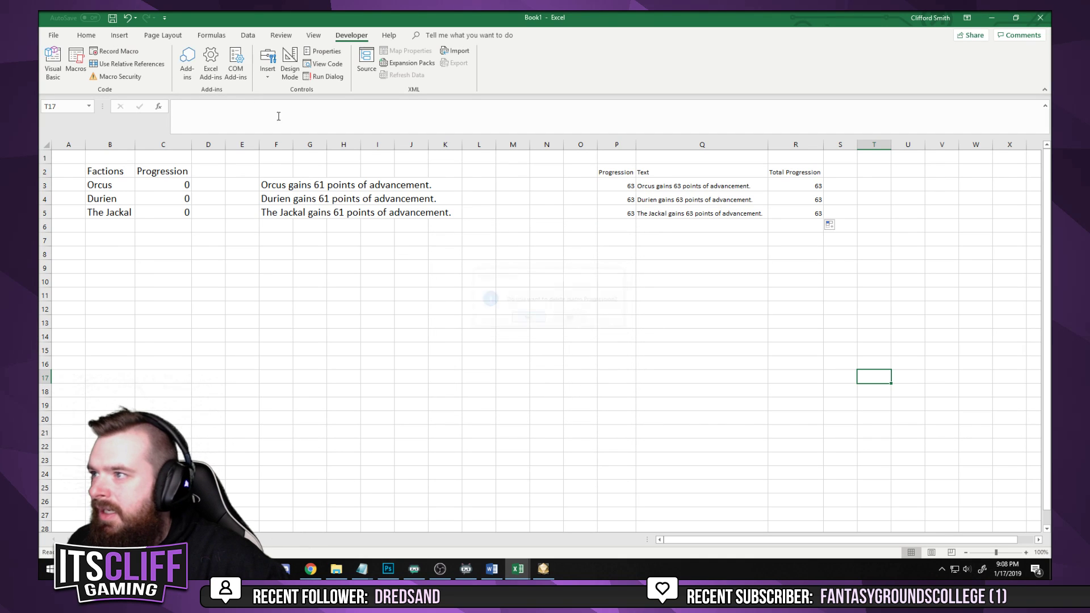
Start recording a new macro named Progression, stored in this workbook
{"action": "left_click", "coordinate": [114, 51]}
{"action": "type", "text": "Progression"}
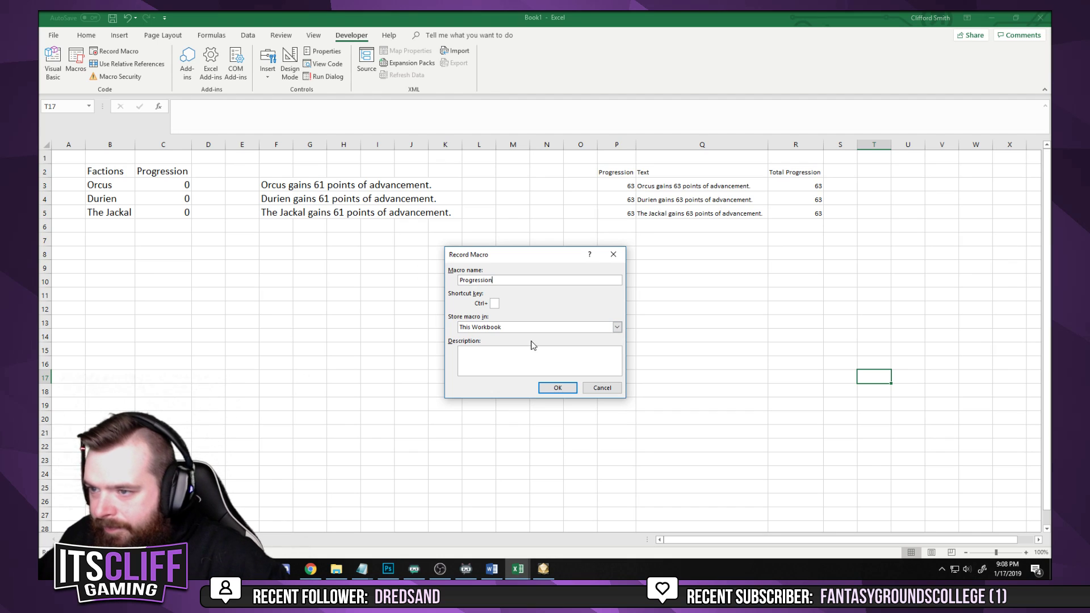
{"action": "left_click", "coordinate": [559, 388]}
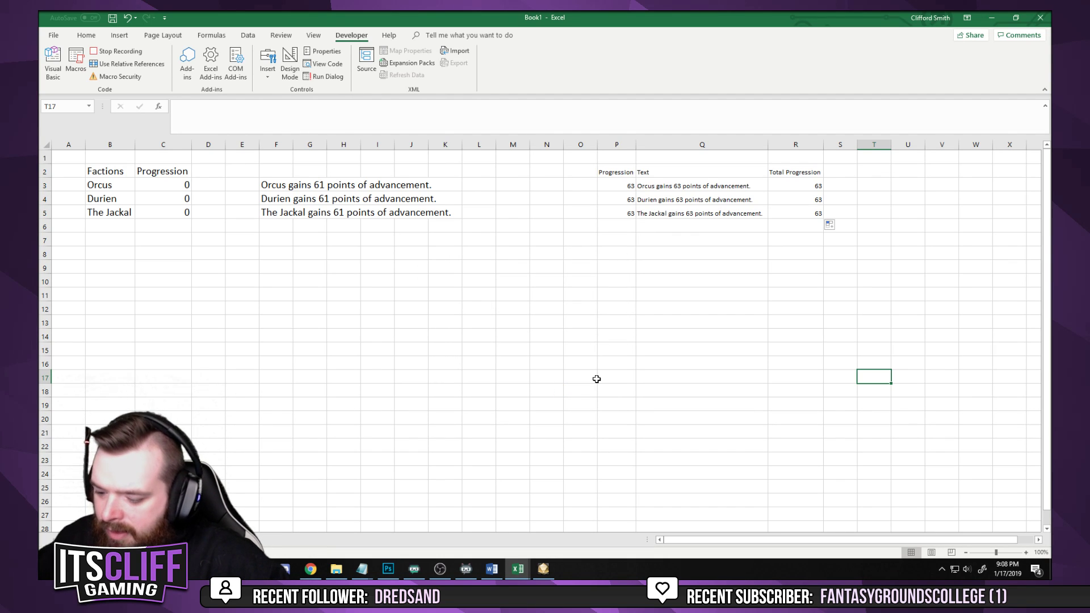
Recalculate for a new random roll and paste Orcus's total progression from R3 into C3 as a value
{"action": "key", "text": "F9"}
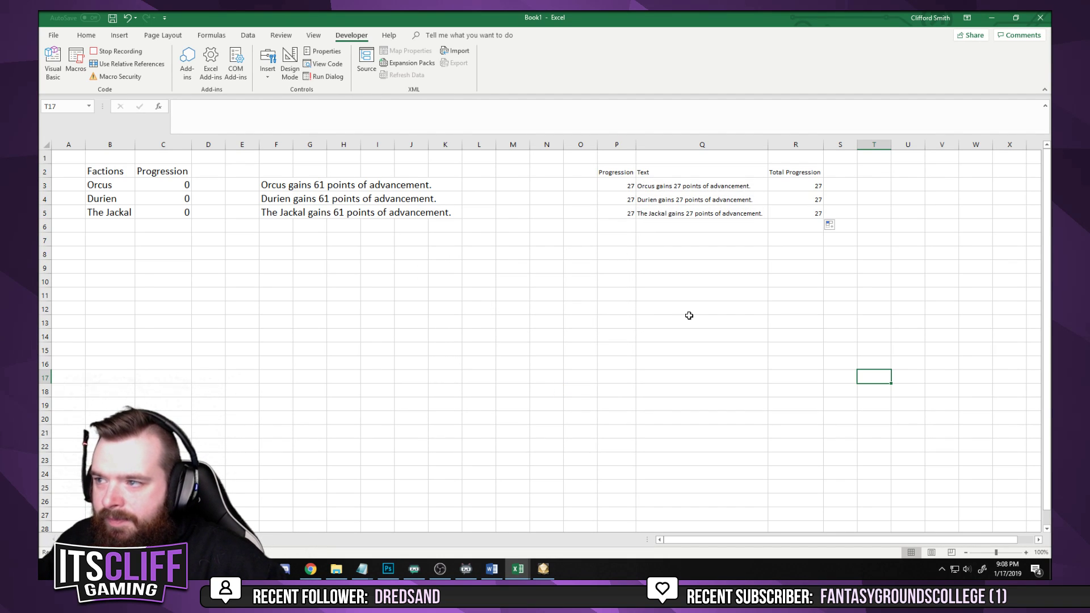
{"action": "left_click", "coordinate": [808, 186]}
{"action": "key", "text": "ctrl+c"}
{"action": "right_click", "coordinate": [170, 190]}
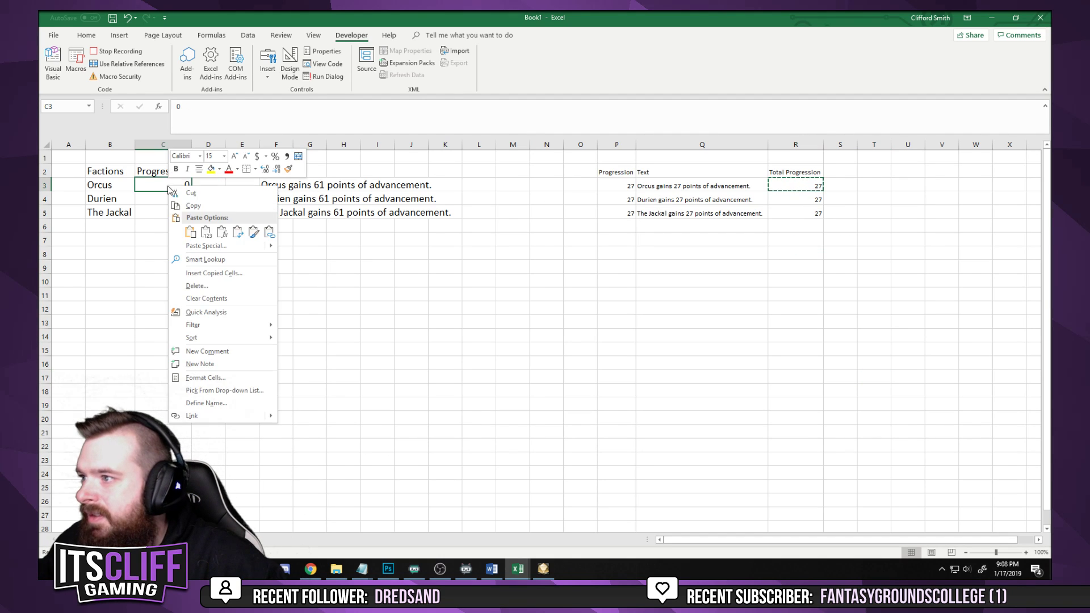
{"action": "left_click", "coordinate": [206, 232]}
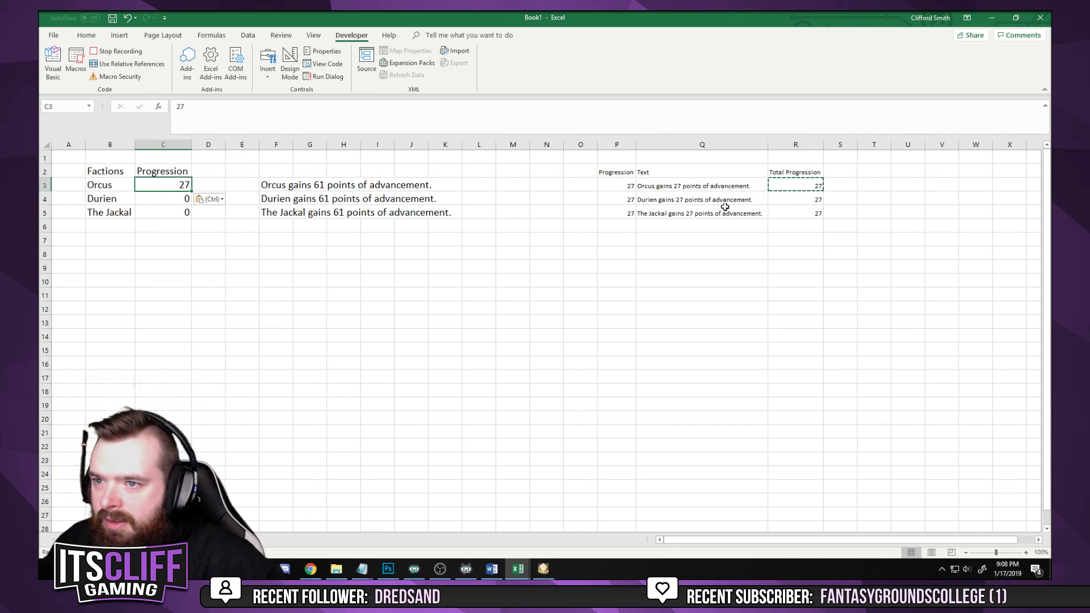
Copy Orcus's advancement sentence from Q3 and paste it into F3 as a value
{"action": "left_click", "coordinate": [728, 186]}
{"action": "key", "text": "ctrl+c"}
{"action": "right_click", "coordinate": [274, 187]}
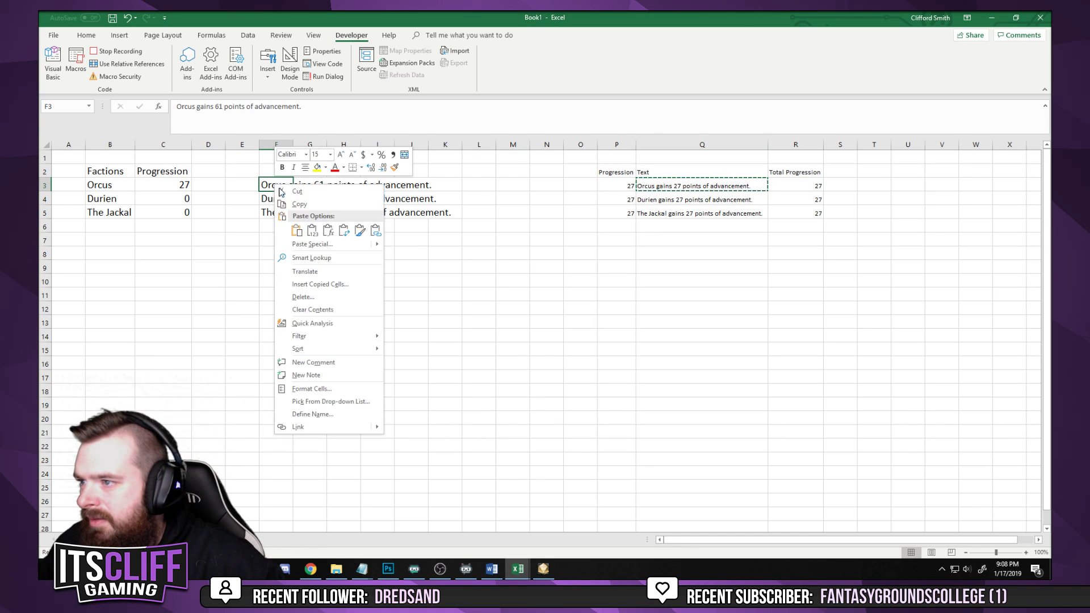
{"action": "left_click", "coordinate": [311, 231]}
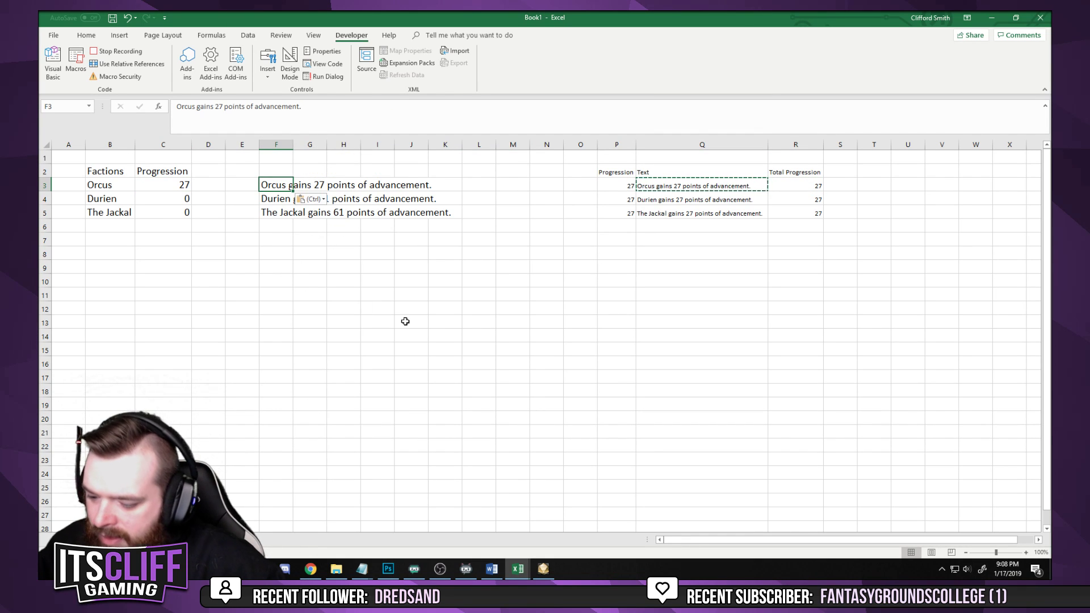
Recalculate for a new random roll and paste Durien's total progression from R4 into C4 as a value
{"action": "key", "text": "F9"}
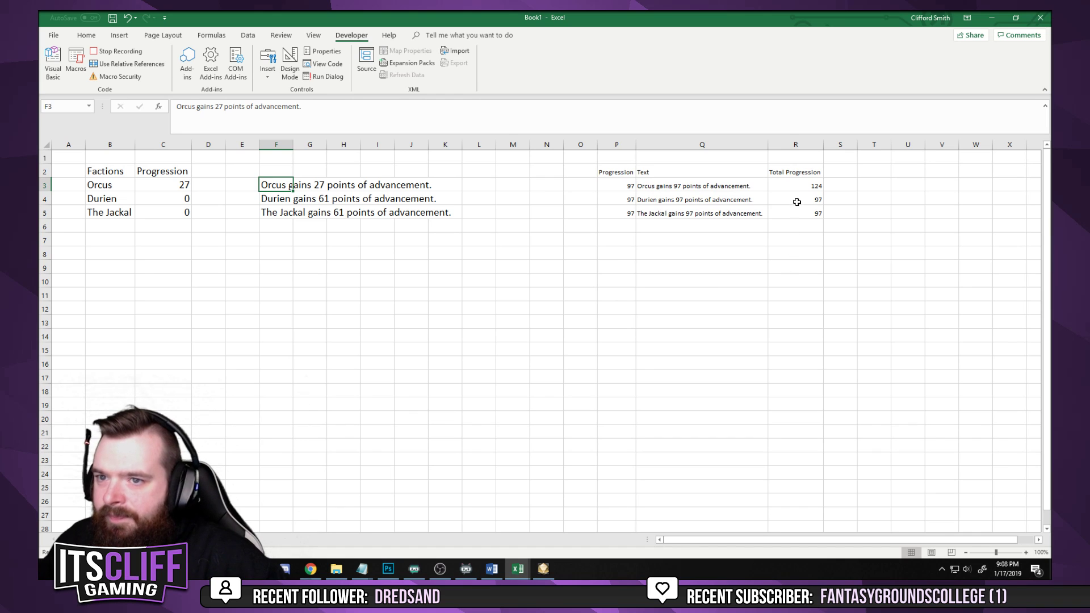
{"action": "left_click", "coordinate": [800, 197]}
{"action": "right_click", "coordinate": [176, 201]}
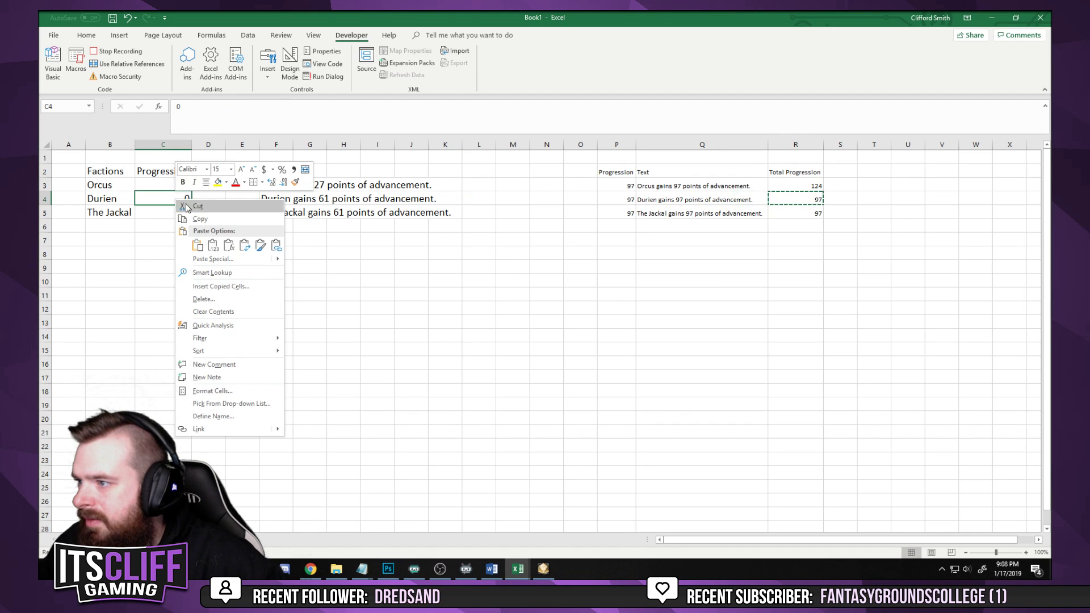
{"action": "left_click", "coordinate": [214, 245]}
Copy Durien's advancement sentence from Q4 and paste it into F4 as a value
{"action": "left_click", "coordinate": [679, 200]}
{"action": "key", "text": "ctrl+c"}
{"action": "right_click", "coordinate": [261, 198]}
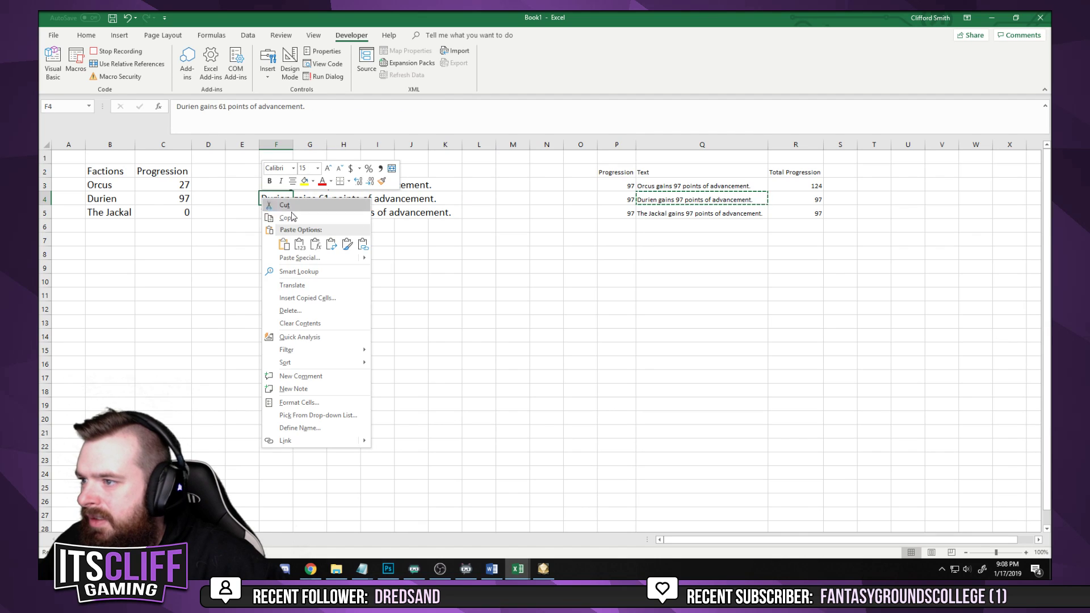
{"action": "left_click", "coordinate": [298, 245]}
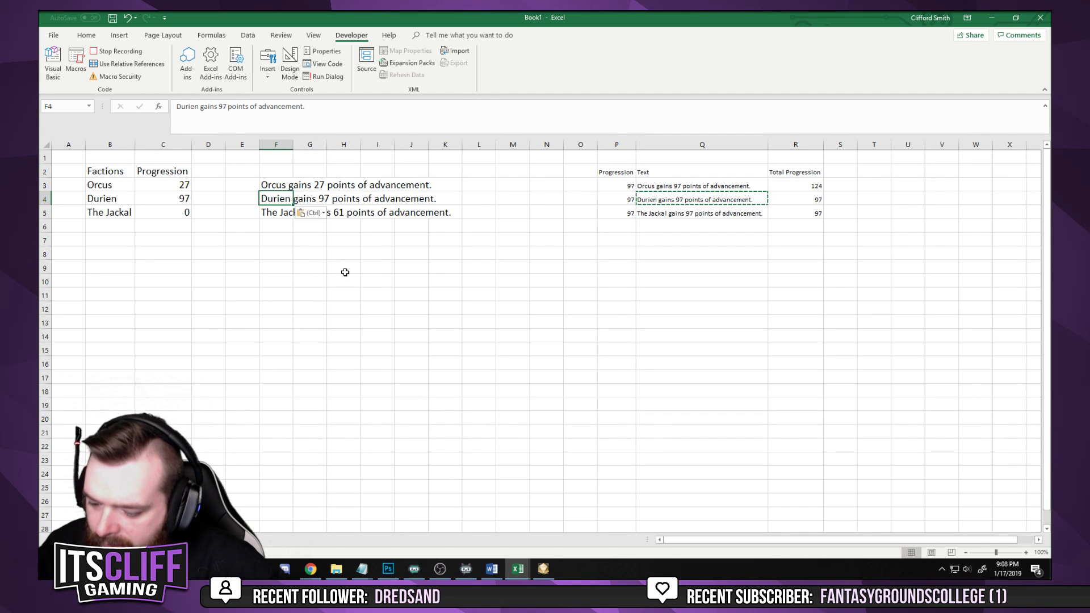
Recalculate for a new random roll and paste The Jackal's total progression from R5 into C5 as a value
{"action": "left_click", "coordinate": [796, 210]}
{"action": "key", "text": "ctrl+c"}
{"action": "right_click", "coordinate": [178, 212]}
{"action": "left_click", "coordinate": [218, 258]}
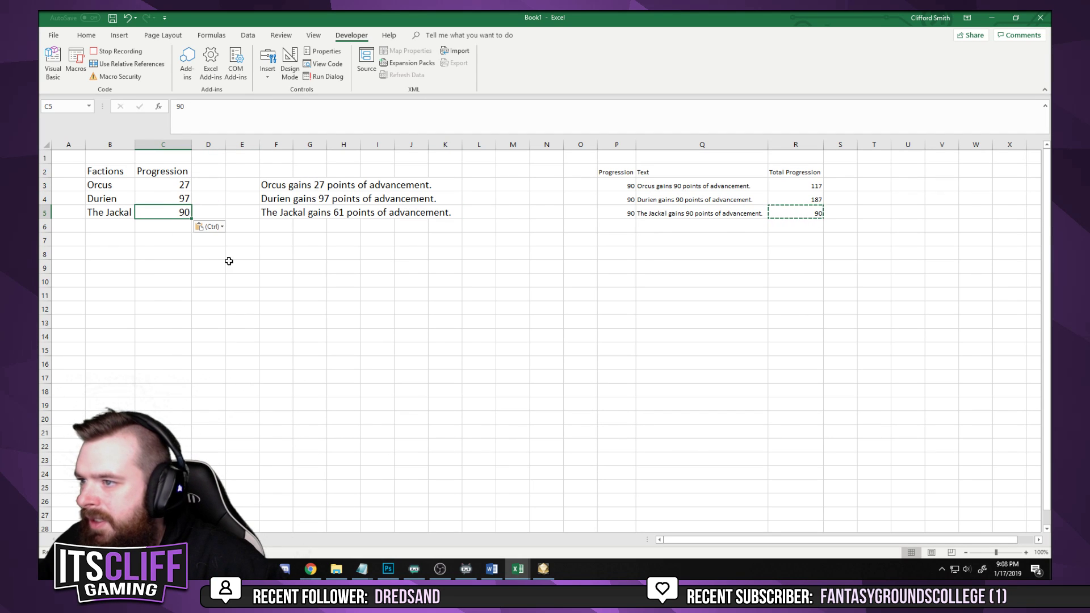
Copy The Jackal's advancement sentence from Q5 into F5 as a value, and stop recording the macro
{"action": "left_click", "coordinate": [707, 214]}
{"action": "key", "text": "ctrl+c"}
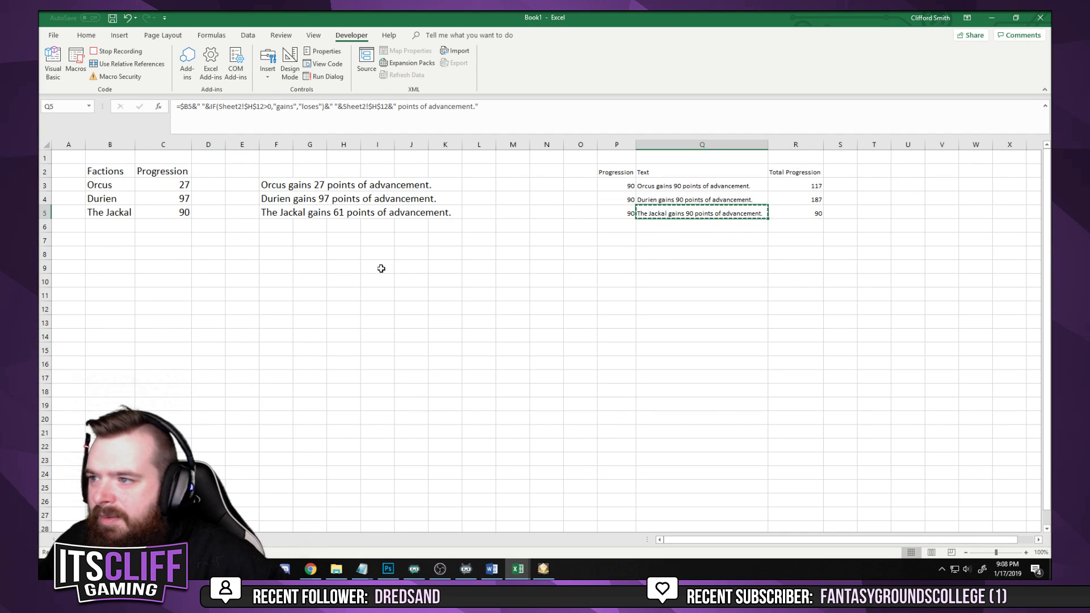
{"action": "right_click", "coordinate": [267, 214]}
{"action": "left_click", "coordinate": [309, 262]}
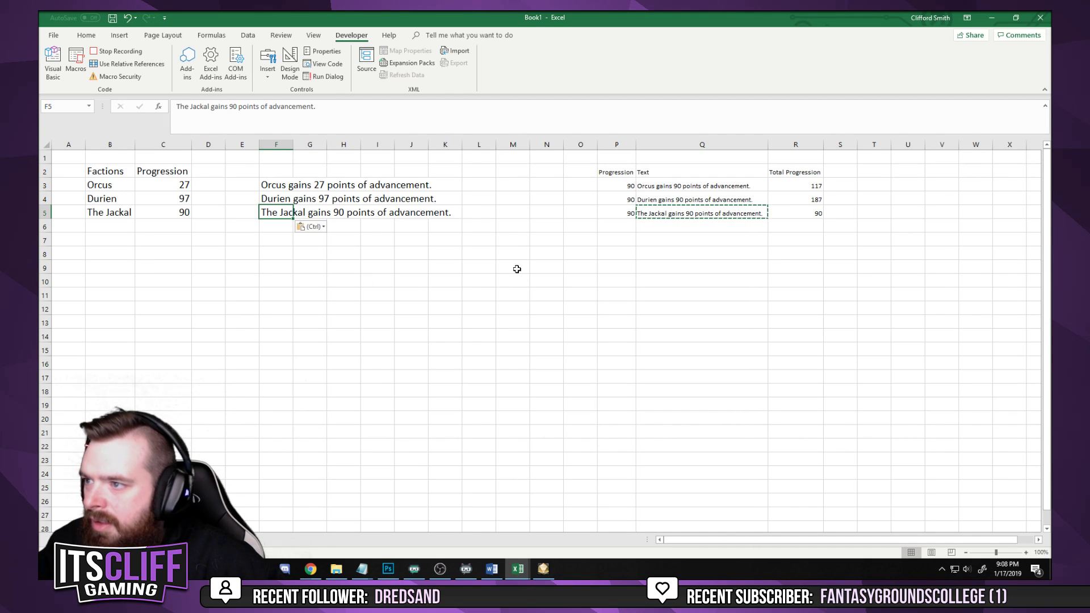
{"action": "left_click", "coordinate": [138, 54]}
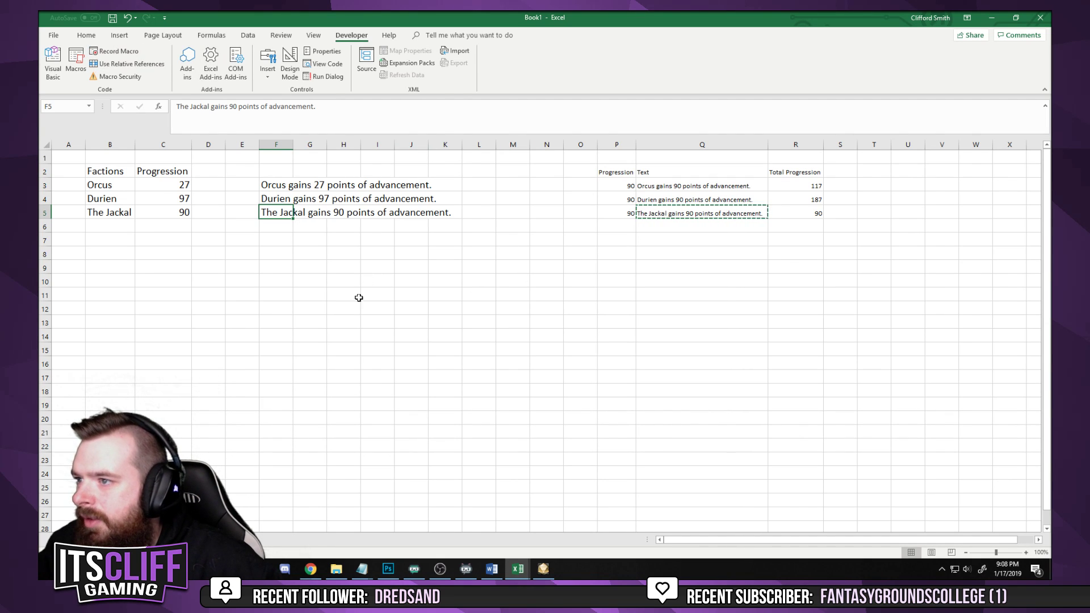
{"action": "left_click", "coordinate": [401, 282]}
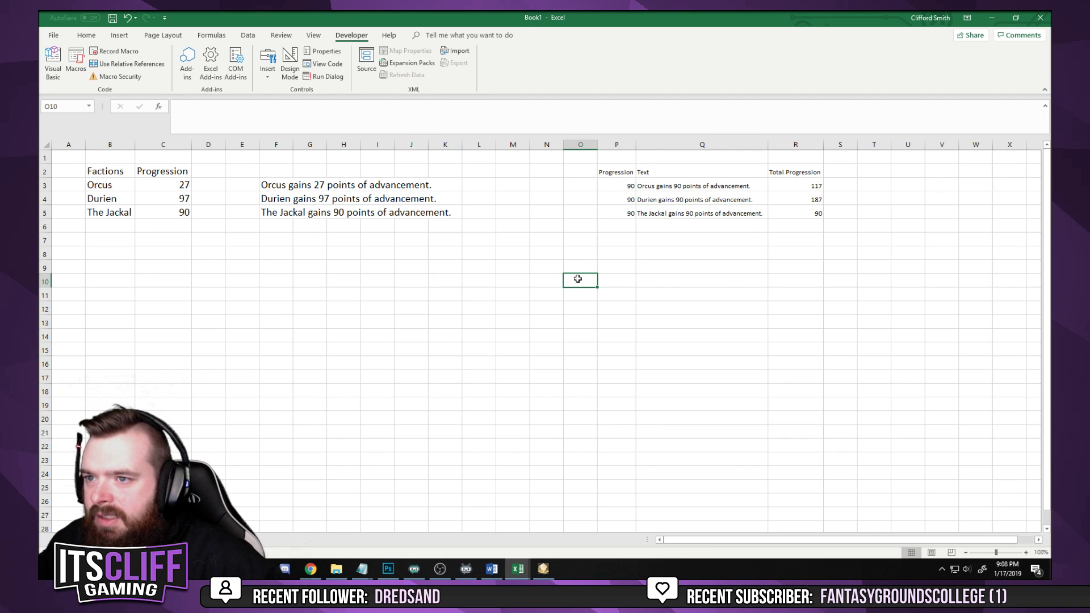
{"action": "left_click_drag", "start_coordinate": [616, 144], "coordinate": [794, 144]}
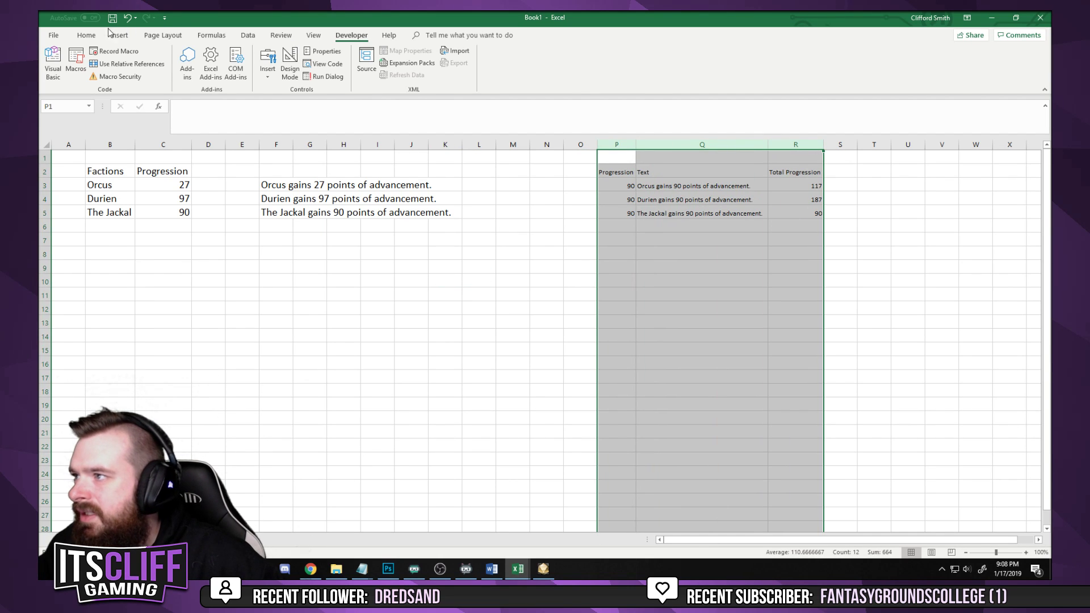
{"action": "left_click", "coordinate": [86, 35]}
{"action": "left_click", "coordinate": [212, 72]}
{"action": "left_click", "coordinate": [212, 97]}
{"action": "key", "text": "ctrl+z"}
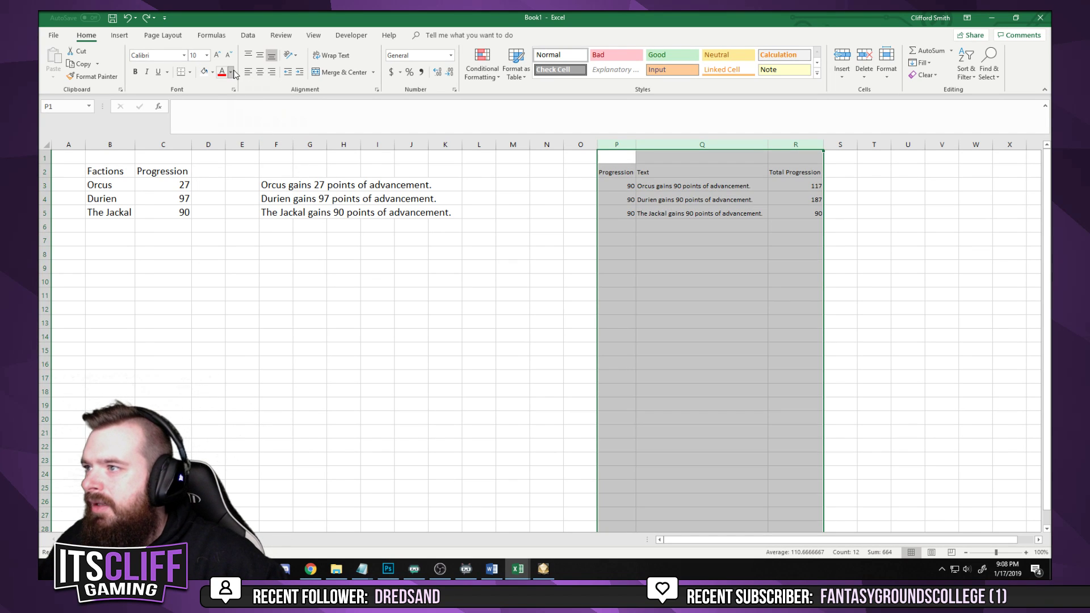
Set the font color of helper columns P through R to white so their contents are hidden
{"action": "left_click", "coordinate": [231, 72]}
{"action": "left_click", "coordinate": [225, 109]}
{"action": "left_click", "coordinate": [511, 281]}
{"action": "left_click", "coordinate": [477, 293]}
{"action": "left_click", "coordinate": [301, 446]}
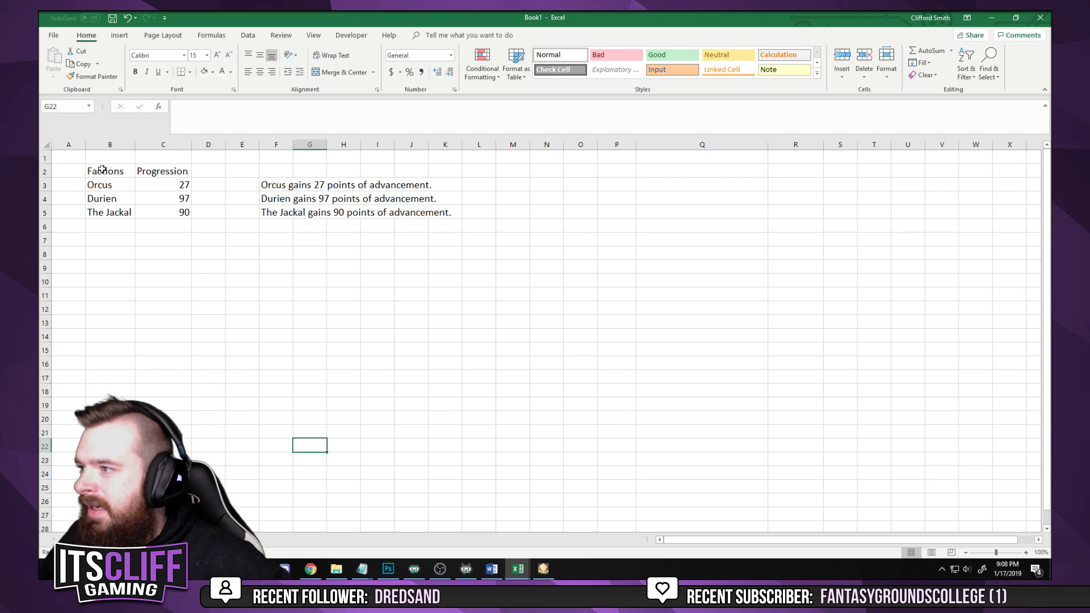
Format the Factions and Progression headers in B2:C2 with a black fill and bold white text
{"action": "left_click_drag", "start_coordinate": [100, 170], "coordinate": [174, 174]}
{"action": "left_click", "coordinate": [213, 72]}
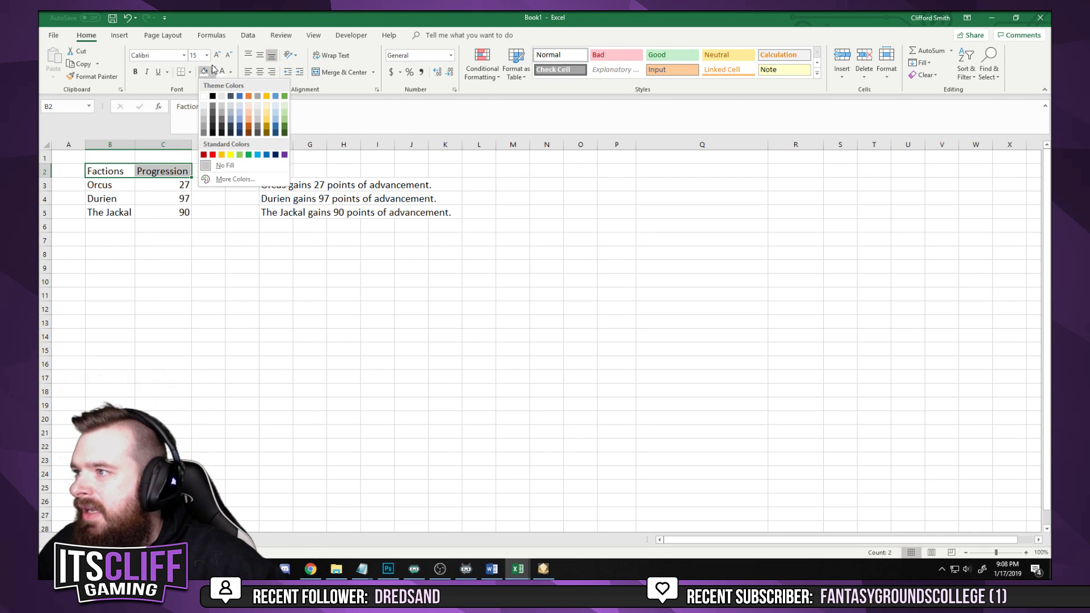
{"action": "left_click", "coordinate": [214, 97]}
{"action": "left_click", "coordinate": [231, 72]}
{"action": "left_click", "coordinate": [214, 85]}
{"action": "left_click", "coordinate": [135, 72]}
{"action": "left_click", "coordinate": [136, 296]}
Apply all borders to the faction table in B2:C5
{"action": "left_click", "coordinate": [115, 175]}
{"action": "left_click_drag", "start_coordinate": [115, 175], "coordinate": [185, 215]}
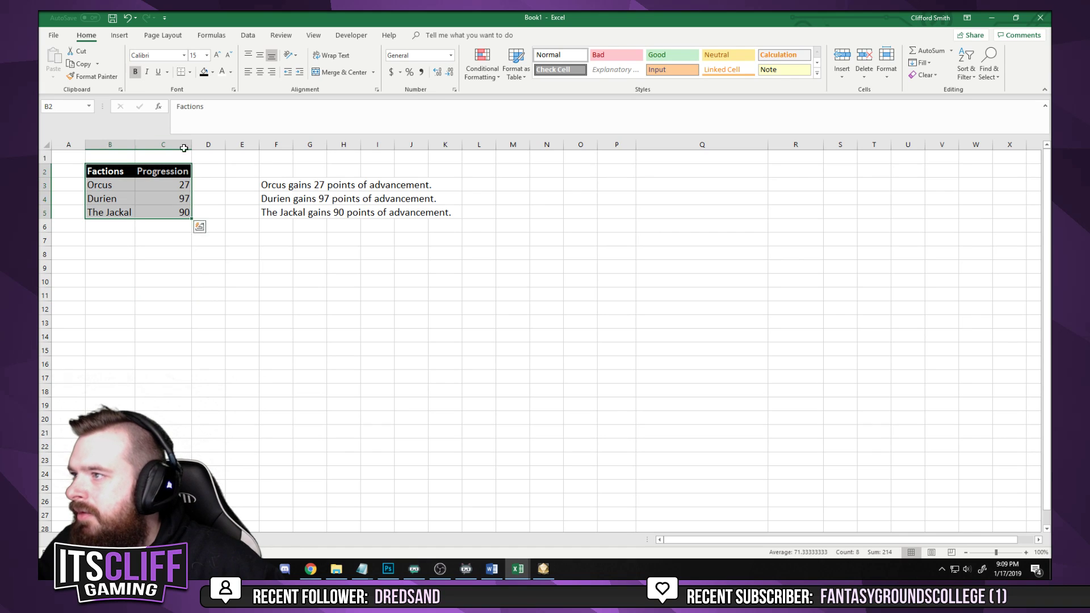
{"action": "left_click", "coordinate": [190, 72]}
{"action": "left_click", "coordinate": [213, 168]}
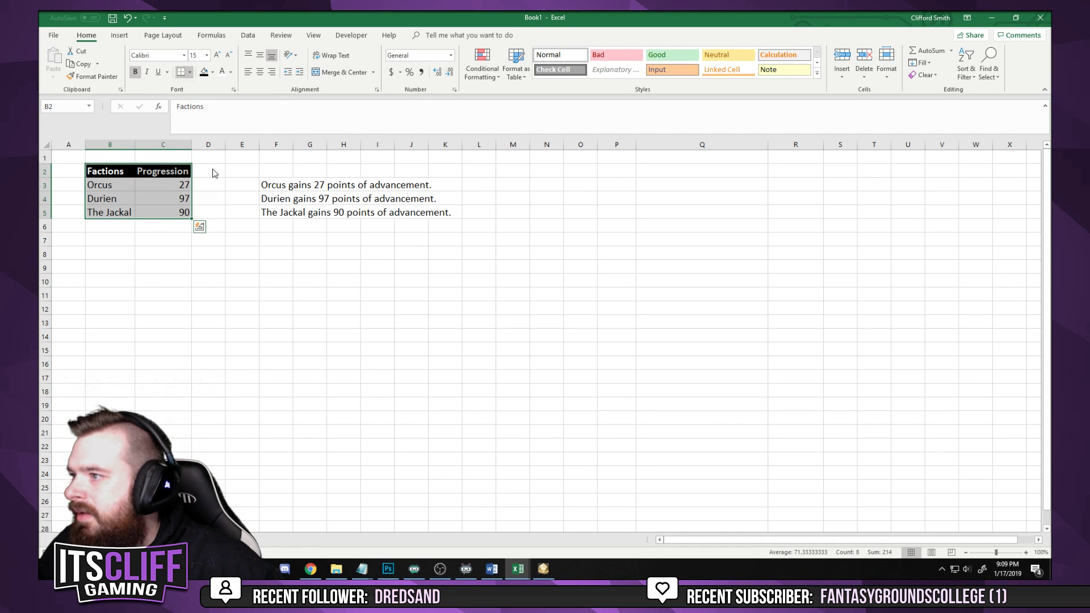
{"action": "left_click", "coordinate": [132, 298]}
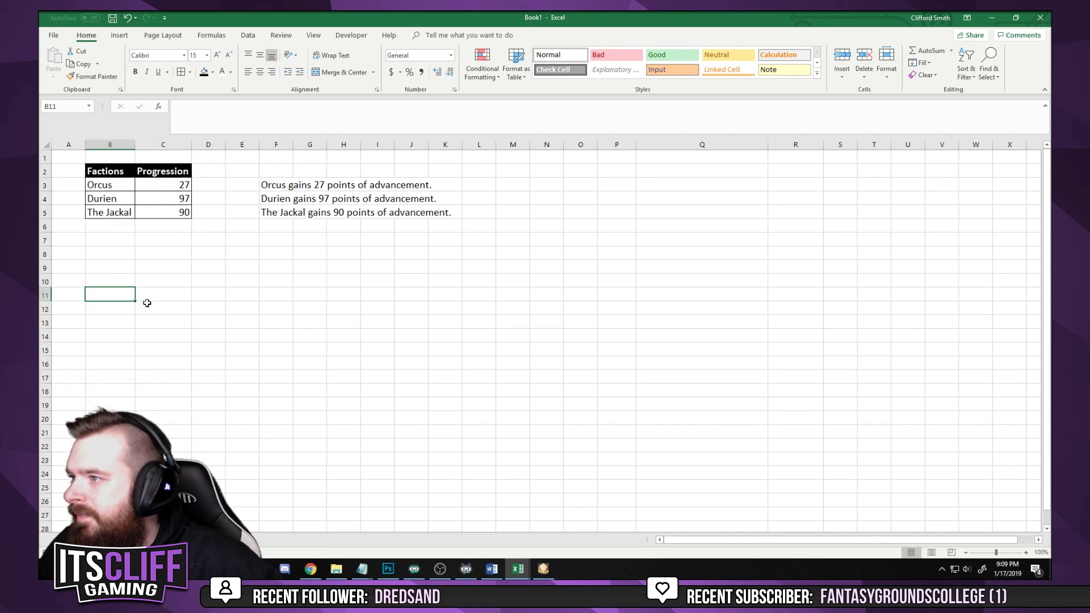
Widen column F so the advancement sentences fit inside it with some extra room
{"action": "left_click_drag", "start_coordinate": [265, 187], "coordinate": [479, 189]}
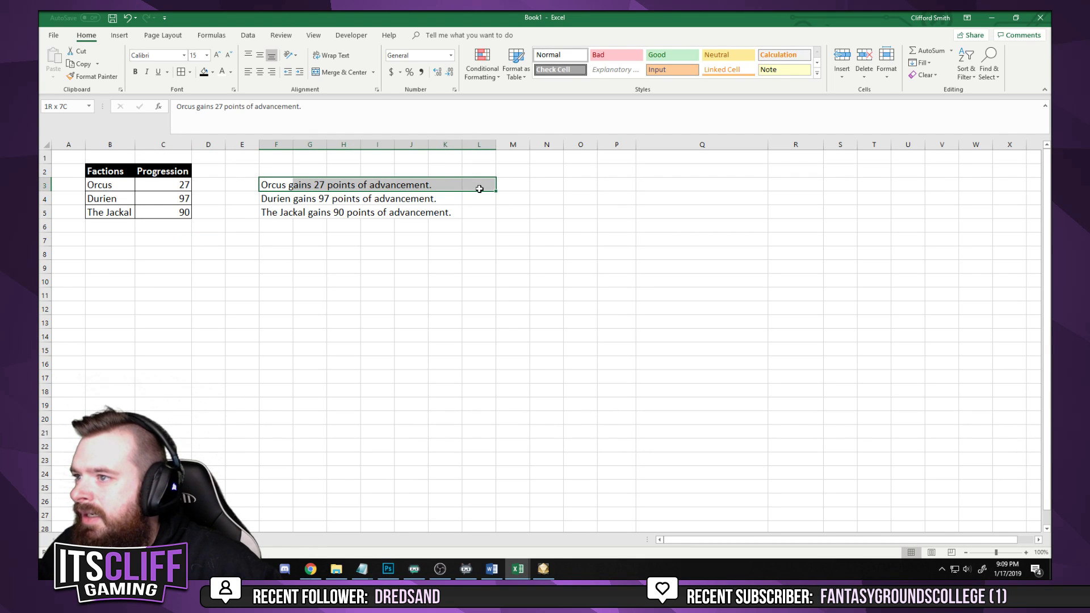
{"action": "double_click", "coordinate": [293, 144]}
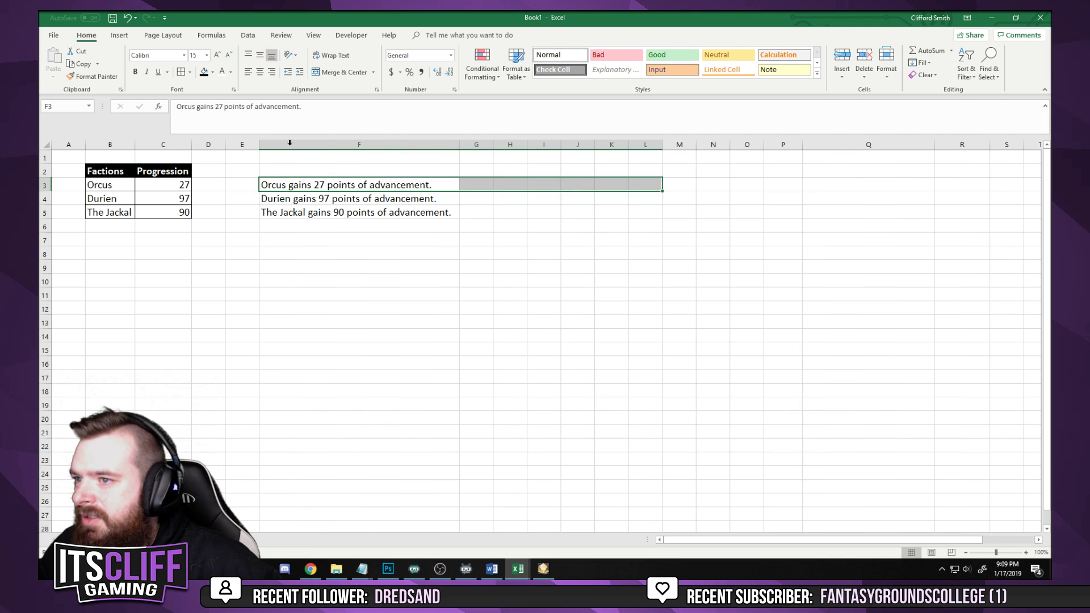
{"action": "left_click", "coordinate": [349, 271]}
{"action": "left_click_drag", "start_coordinate": [459, 145], "coordinate": [534, 189]}
Give the advancement sentences in F3:F5 all borders and an orange fill
{"action": "left_click_drag", "start_coordinate": [318, 186], "coordinate": [312, 212]}
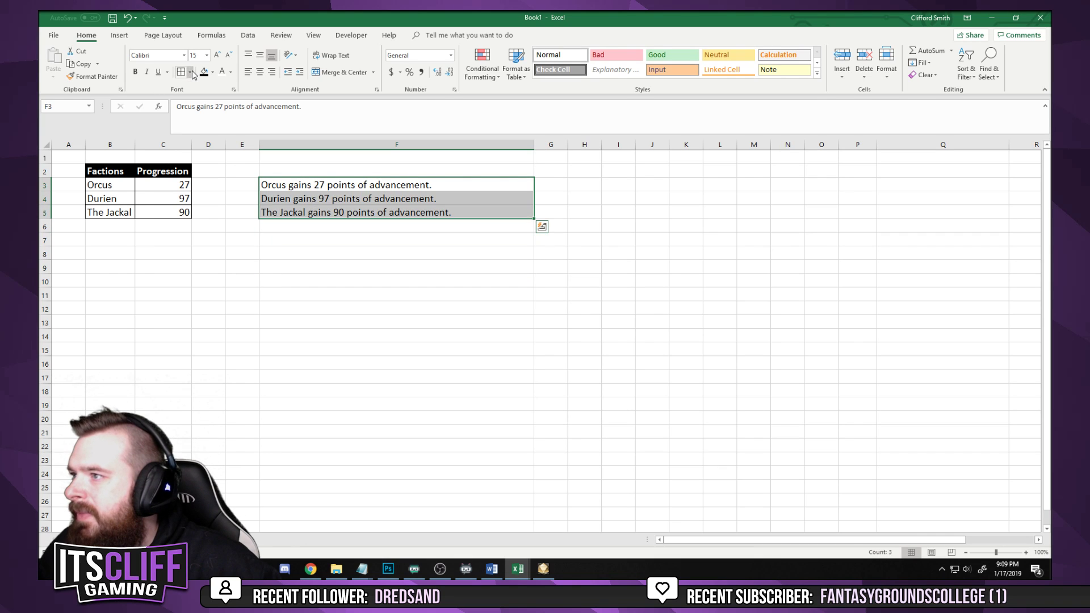
{"action": "left_click", "coordinate": [213, 72]}
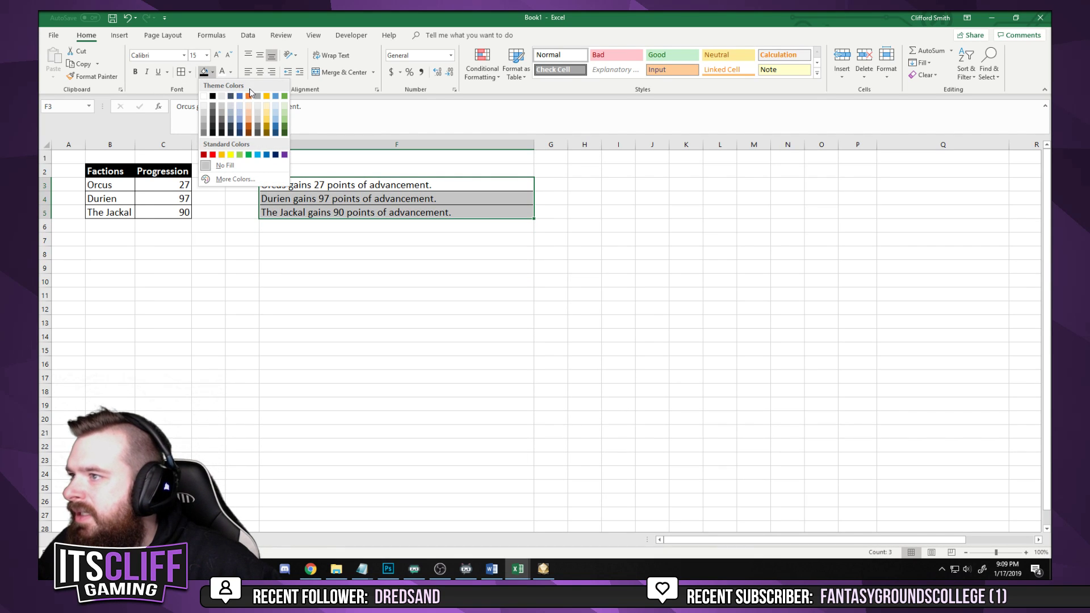
{"action": "left_click", "coordinate": [223, 155]}
{"action": "left_click", "coordinate": [263, 263]}
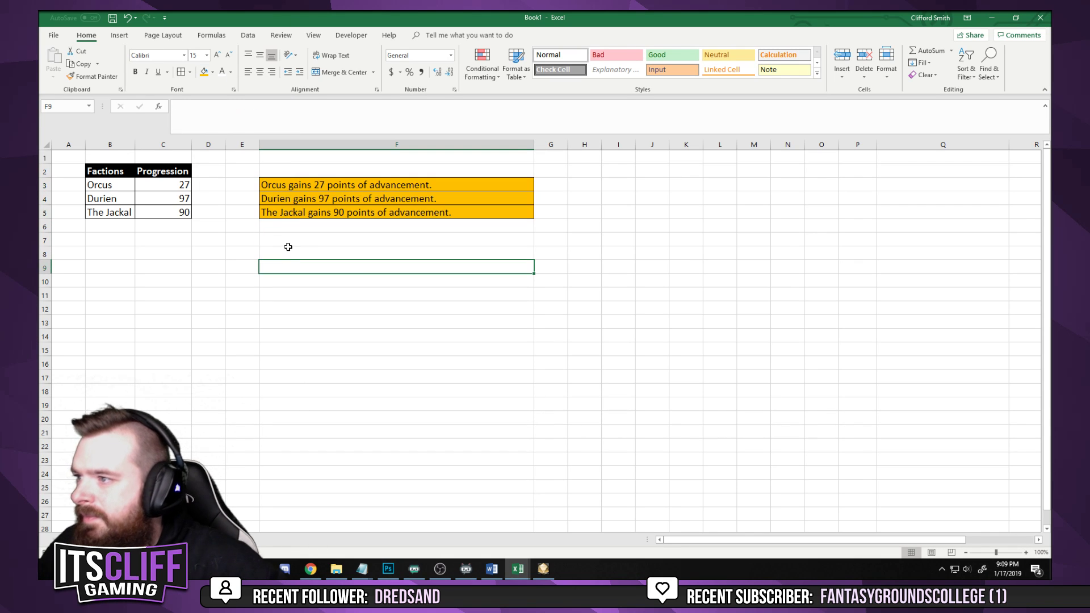
{"action": "left_click_drag", "start_coordinate": [242, 185], "coordinate": [239, 212]}
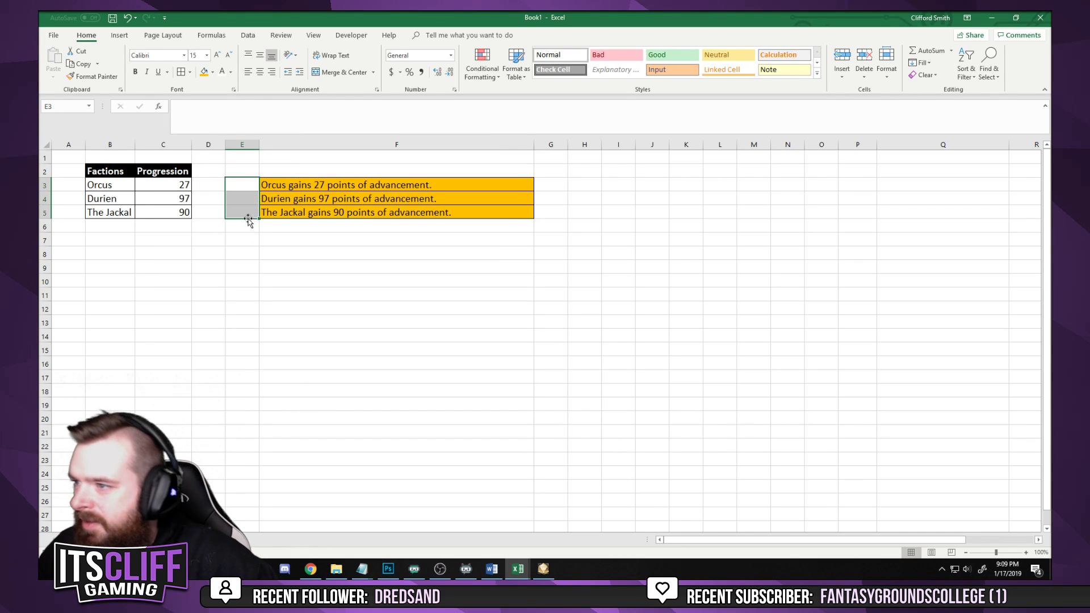
{"action": "left_click", "coordinate": [242, 282]}
{"action": "left_click", "coordinate": [317, 324]}
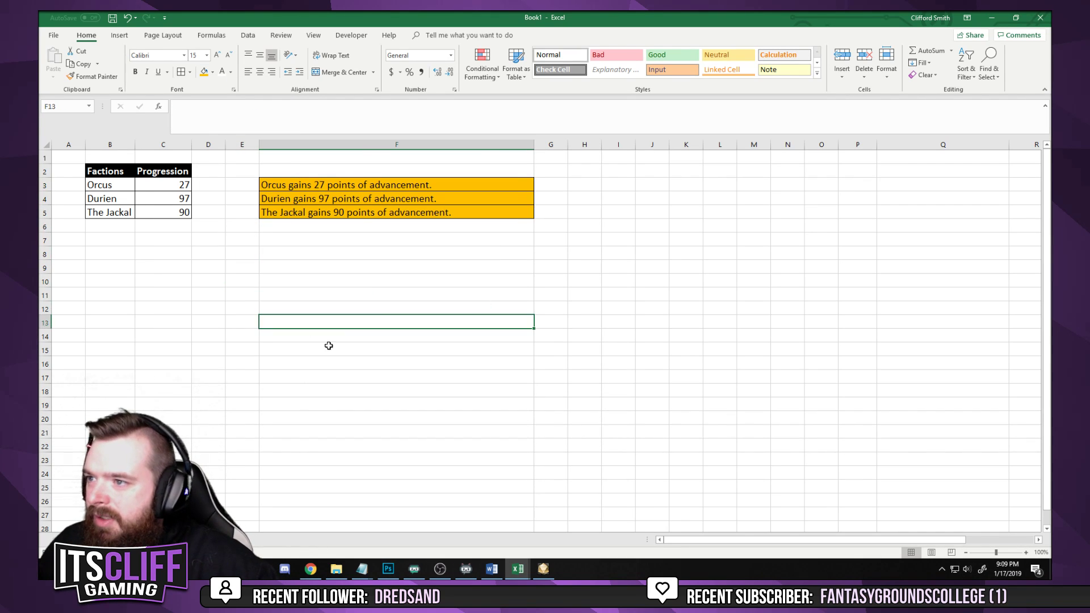
{"action": "left_click", "coordinate": [586, 274]}
{"action": "left_click", "coordinate": [578, 183]}
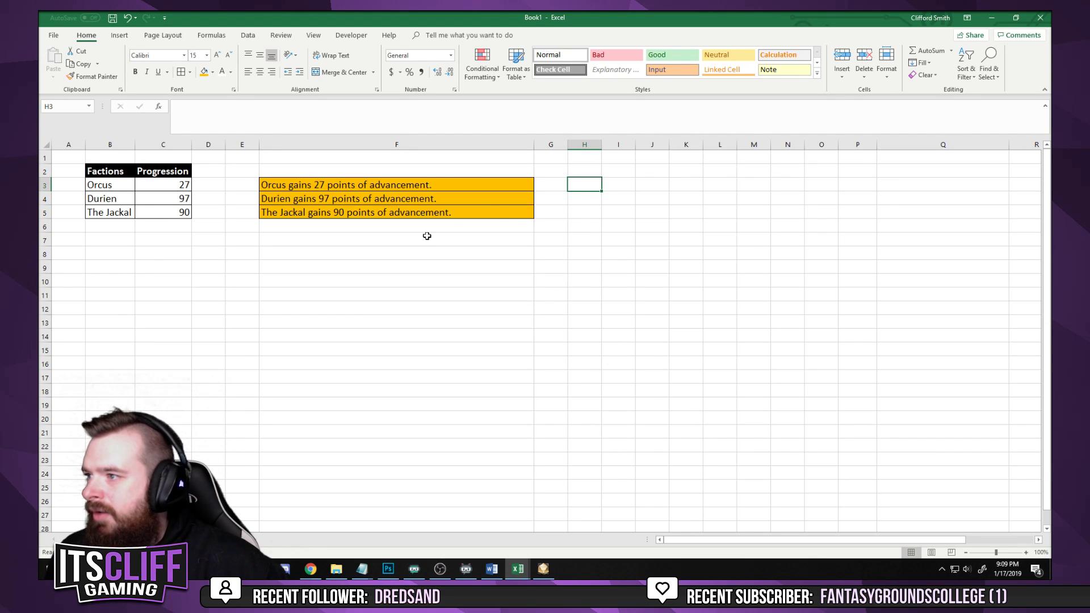
Insert a form control button covering cell F2 and assign the Progression macro to it
{"action": "left_click", "coordinate": [340, 169]}
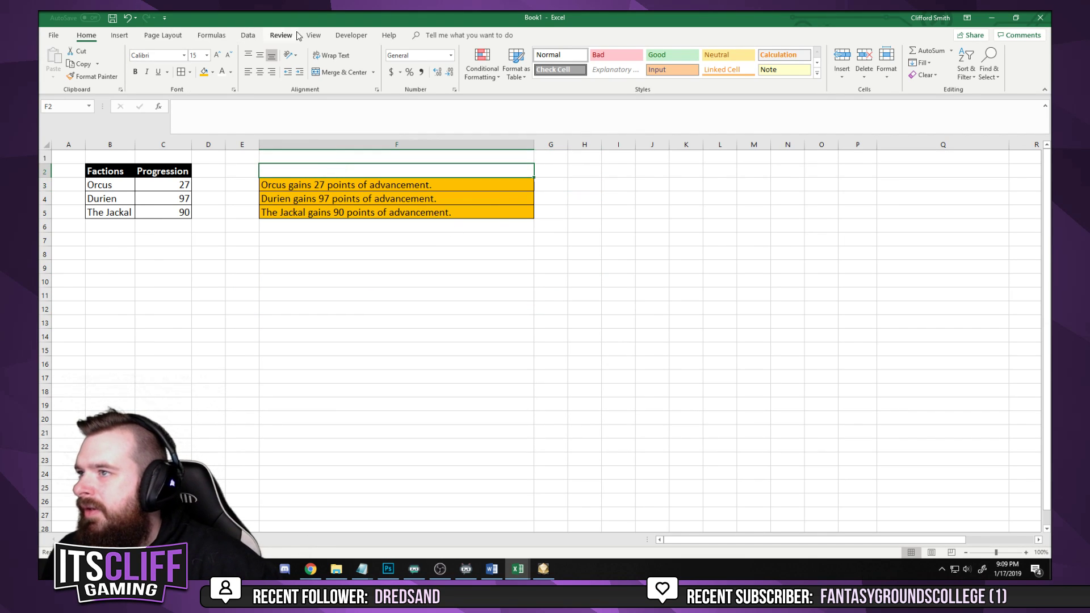
{"action": "left_click", "coordinate": [352, 35]}
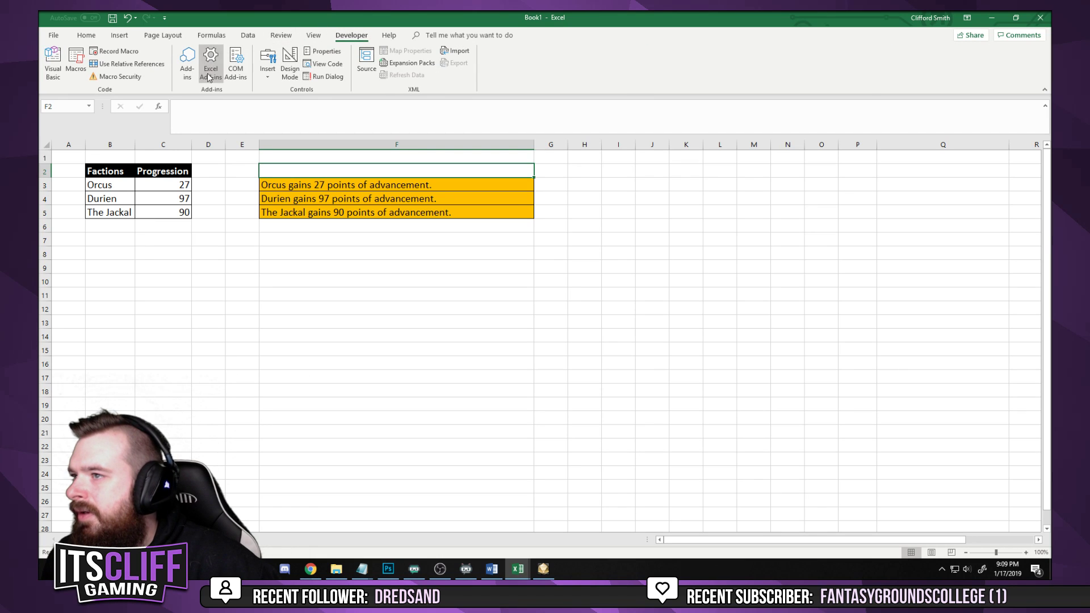
{"action": "left_click", "coordinate": [267, 62]}
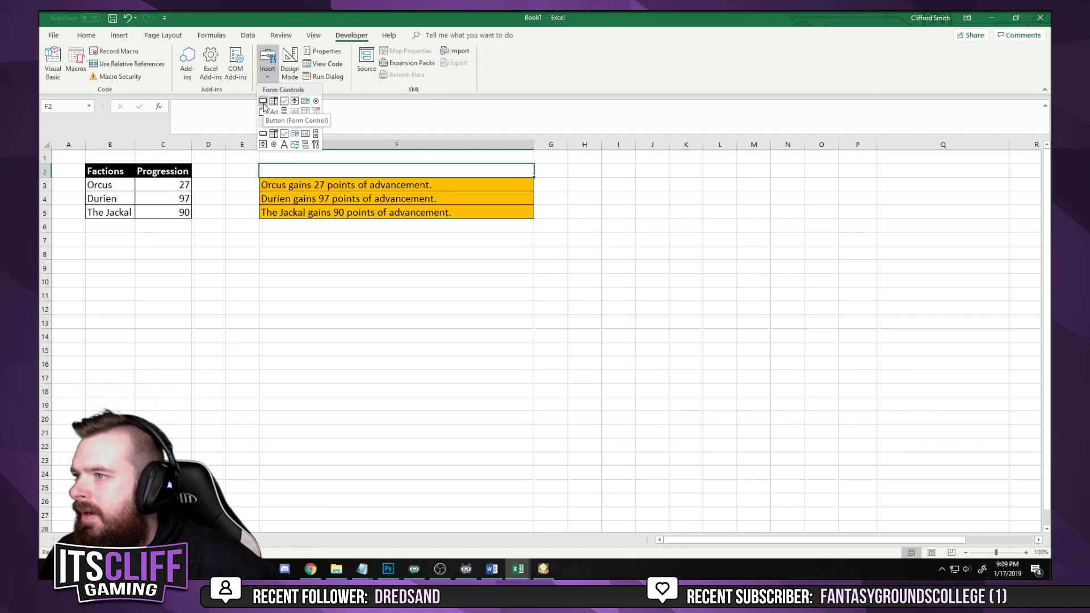
{"action": "left_click", "coordinate": [263, 102]}
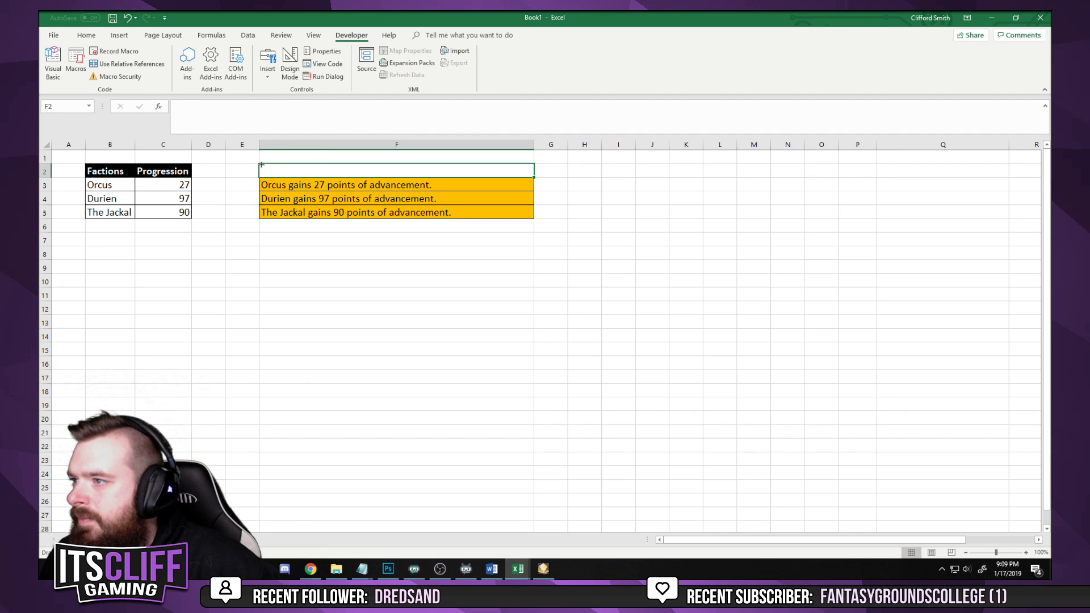
{"action": "left_click_drag", "start_coordinate": [261, 165], "coordinate": [532, 174]}
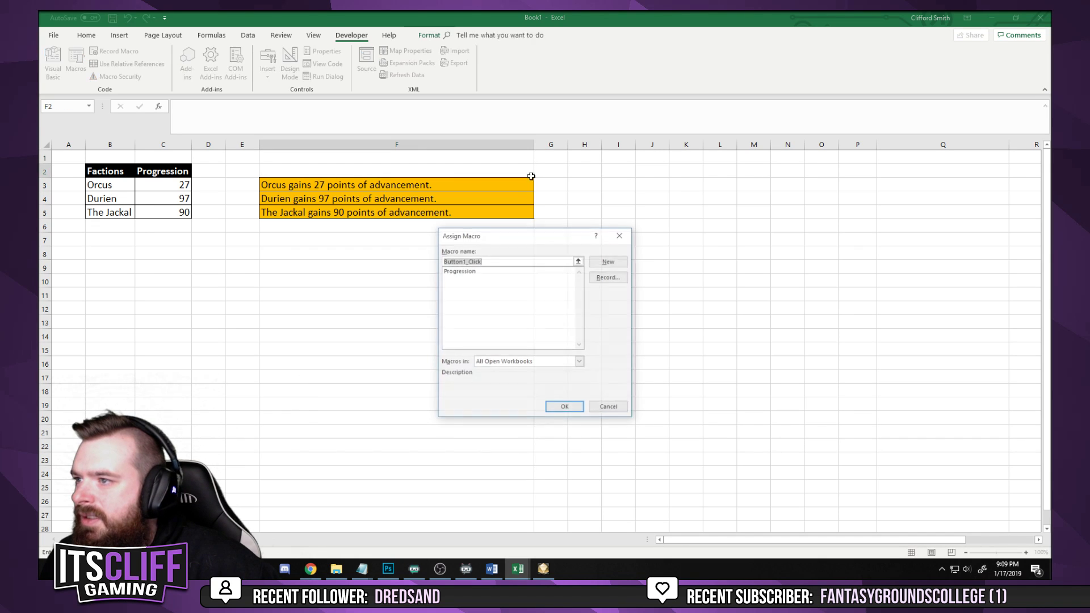
{"action": "left_click", "coordinate": [463, 271]}
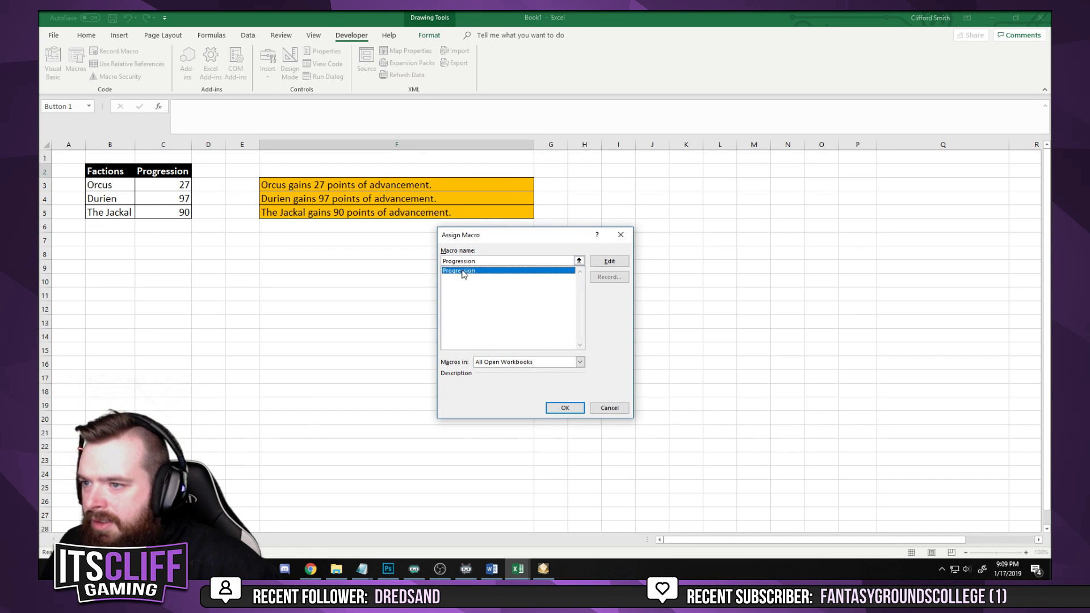
{"action": "left_click", "coordinate": [564, 409]}
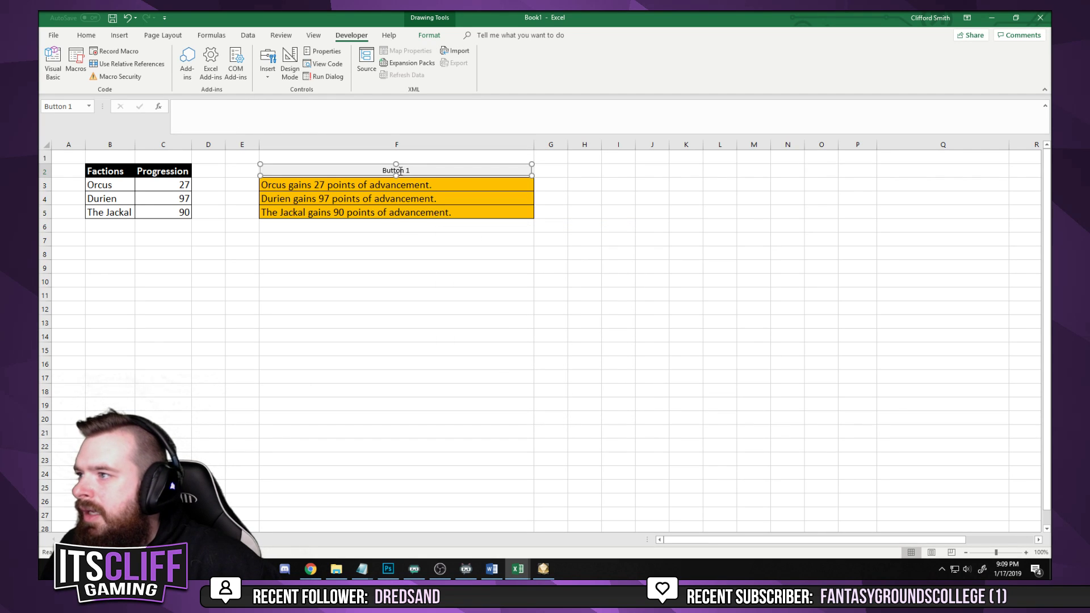
Set the object name of the new button over F2 to Advance Factions
{"action": "left_click", "coordinate": [49, 108]}
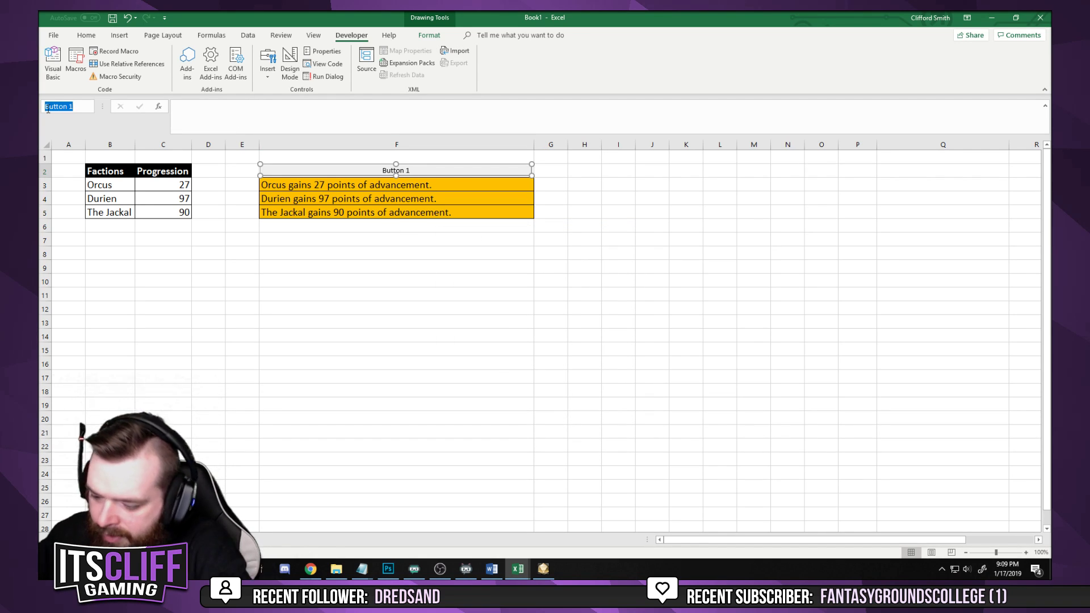
{"action": "type", "text": "Ad"}
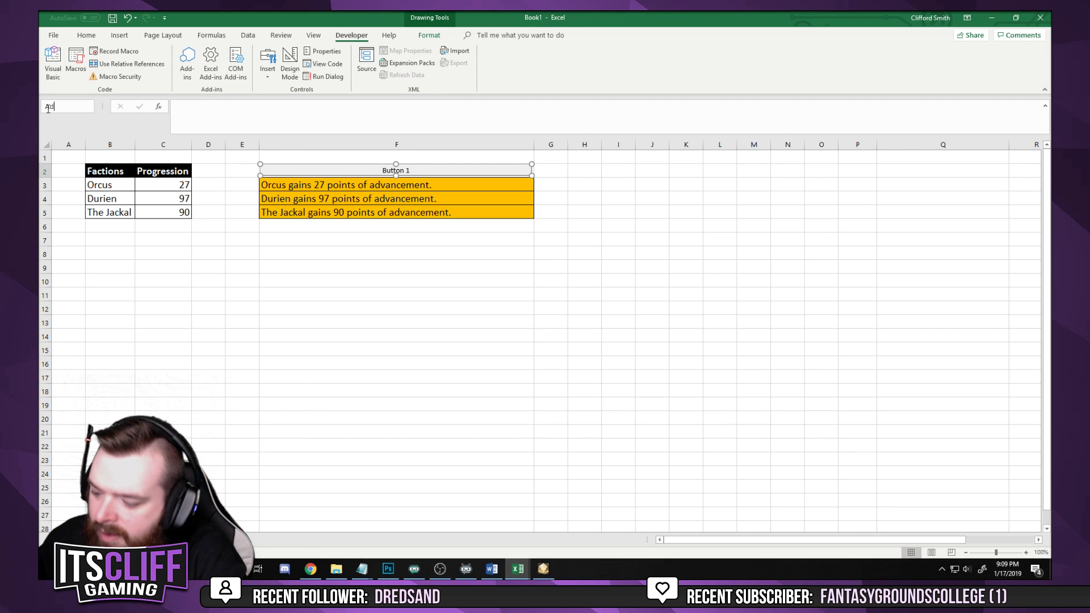
{"action": "type", "text": "vance Factions"}
{"action": "key", "text": "Return"}
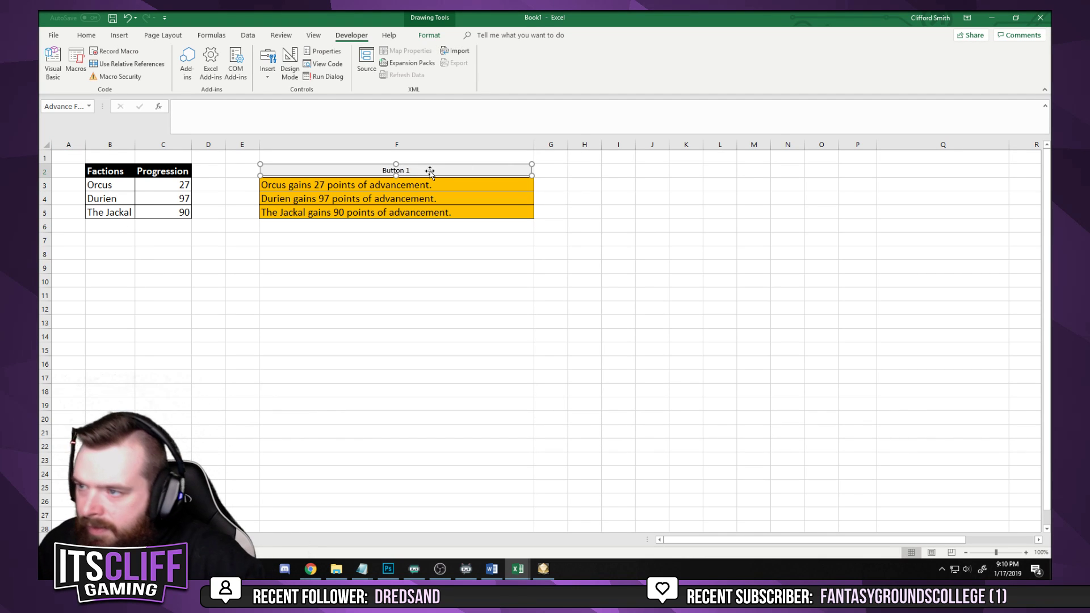
Change the label text of the button over F2 to Advance Factions
{"action": "right_click", "coordinate": [399, 172]}
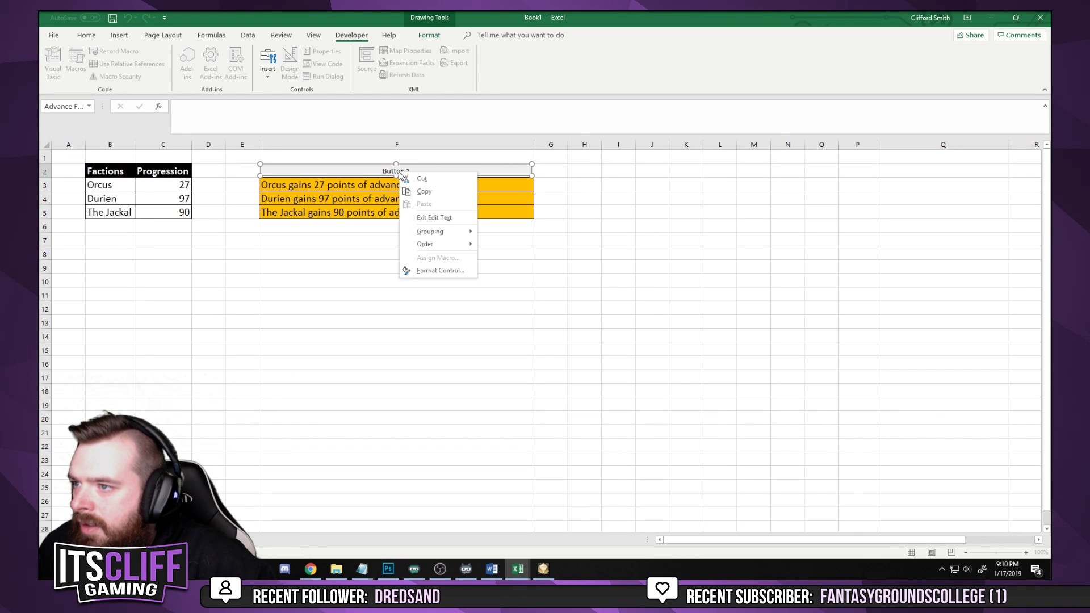
{"action": "left_click", "coordinate": [435, 218]}
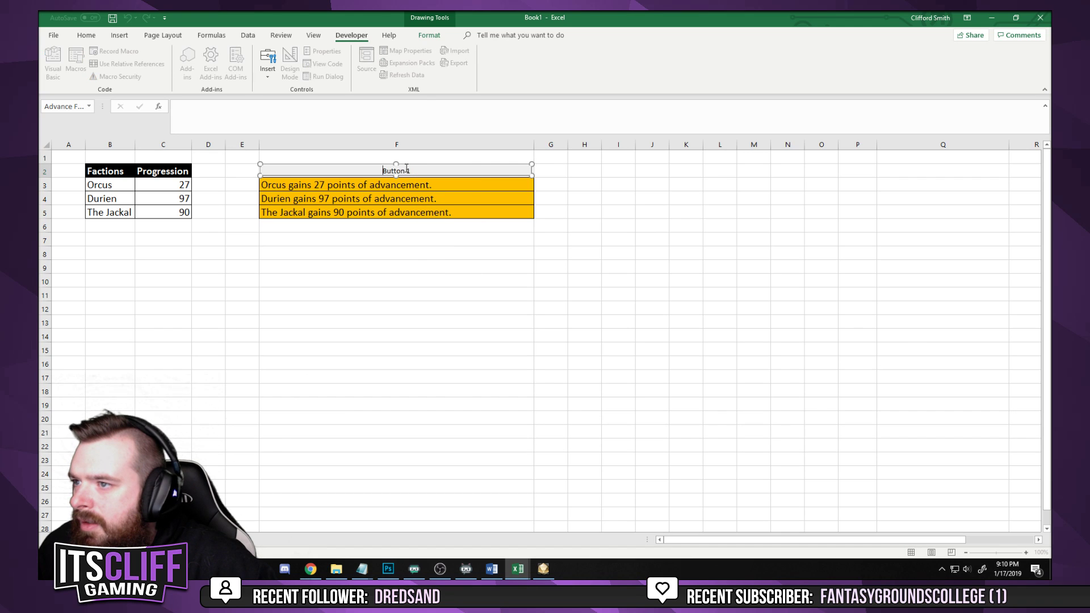
{"action": "key", "text": "BackSpace"}
{"action": "key", "text": "BackSpace"}
{"action": "key", "text": "BackSpace"}
{"action": "key", "text": "BackSpace"}
{"action": "key", "text": "BackSpace"}
{"action": "key", "text": "BackSpace"}
{"action": "key", "text": "BackSpace"}
{"action": "key", "text": "BackSpace"}
{"action": "type", "text": "Advance Factions"}
{"action": "key", "text": "ctrl+a"}
{"action": "key", "text": "BackSpace"}
{"action": "key", "text": "ctrl+z"}
{"action": "left_click", "coordinate": [423, 250]}
{"action": "left_click", "coordinate": [423, 307]}
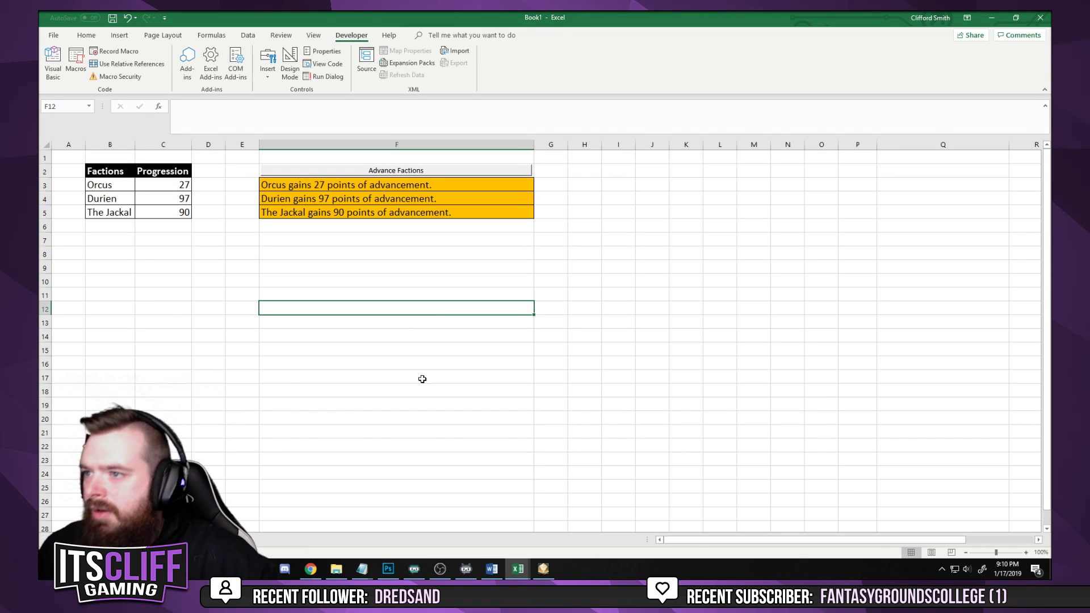
Reset the progression totals in C3:C5 to 0 and run Advance Factions twice as a test
{"action": "left_click", "coordinate": [186, 186]}
{"action": "type", "text": "0"}
{"action": "key", "text": "Return"}
{"action": "type", "text": "0"}
{"action": "key", "text": "Return"}
{"action": "type", "text": "0"}
{"action": "left_click", "coordinate": [205, 267]}
{"action": "left_click", "coordinate": [429, 171]}
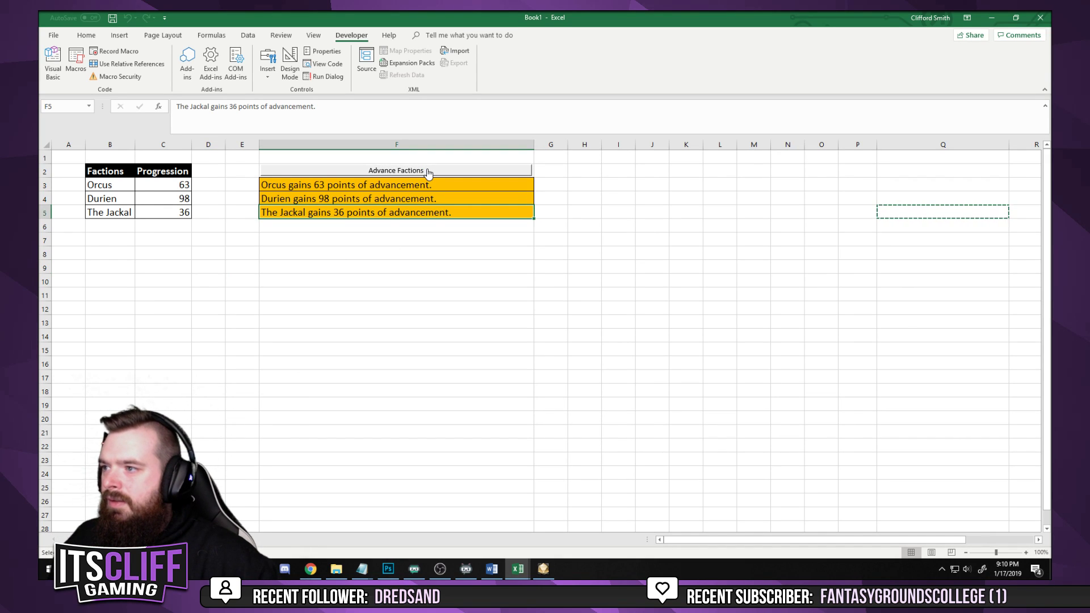
{"action": "left_click", "coordinate": [440, 172]}
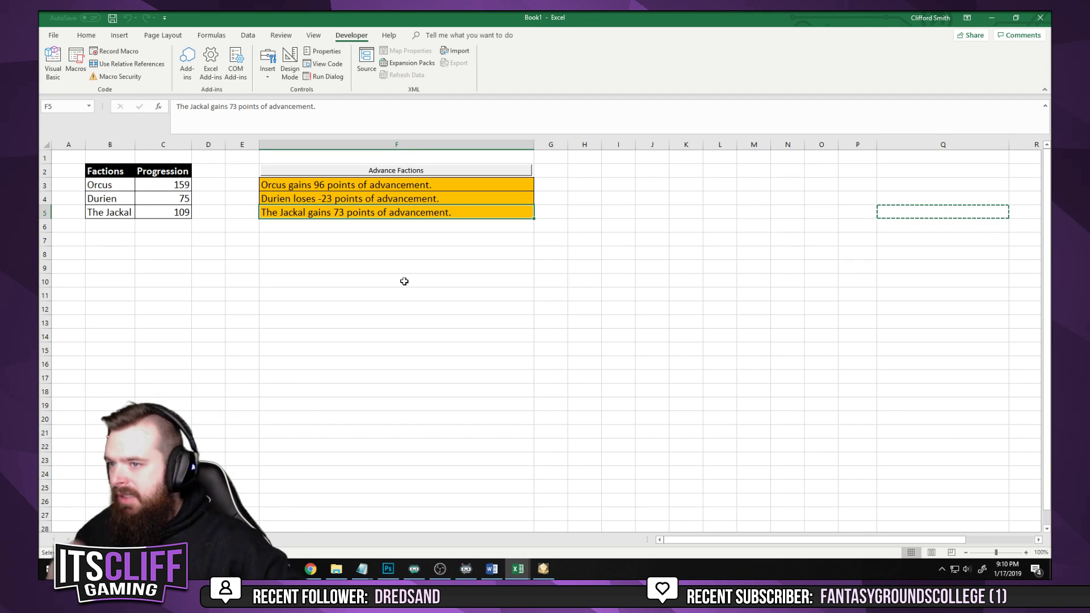
{"action": "left_click_drag", "start_coordinate": [317, 263], "coordinate": [324, 275]}
{"action": "left_click", "coordinate": [329, 348]}
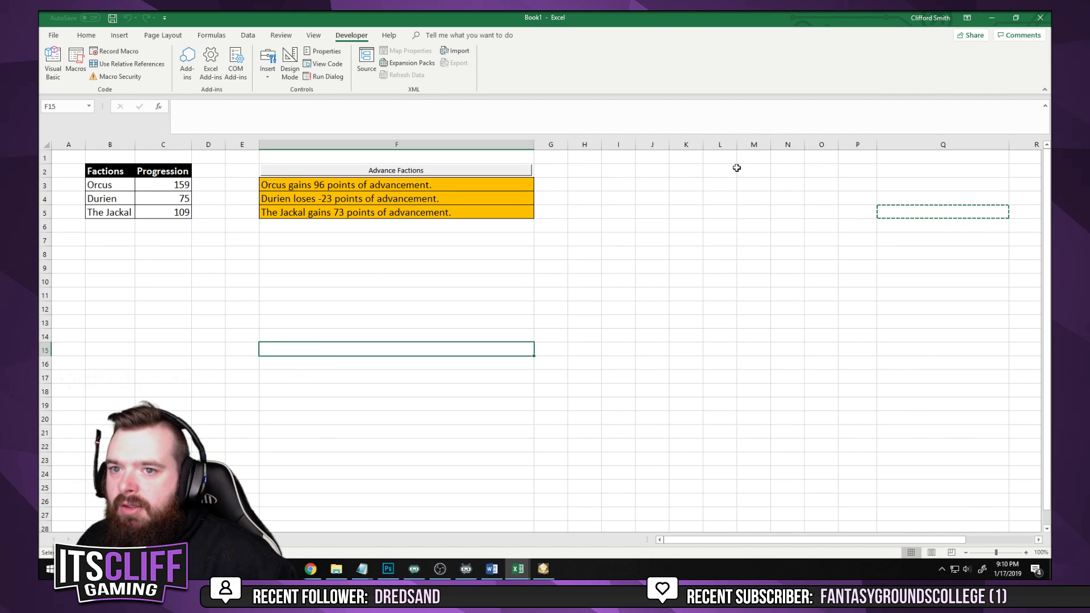
{"action": "left_click", "coordinate": [395, 388]}
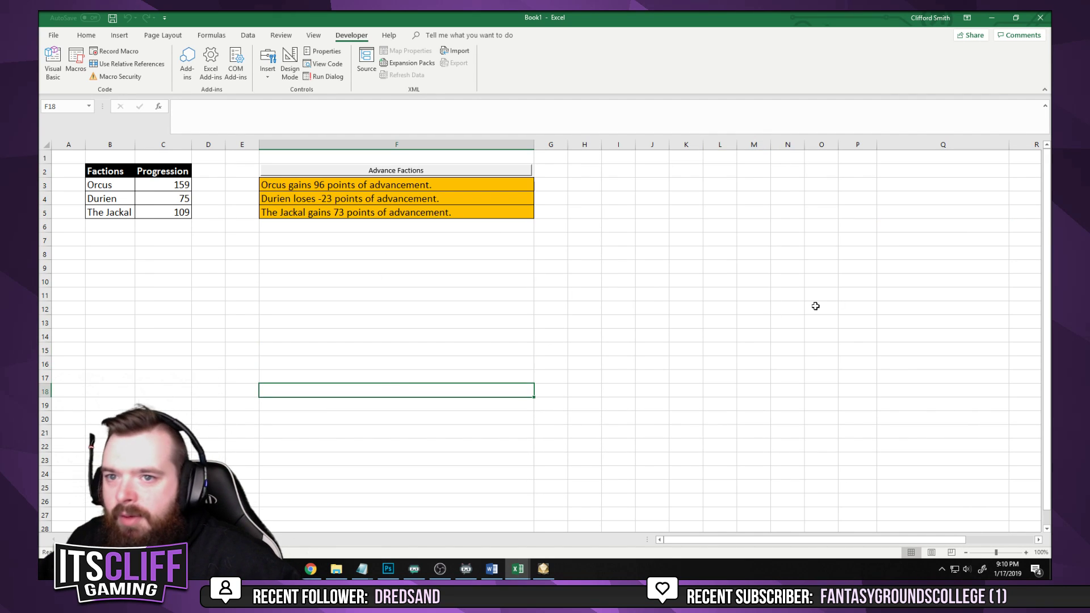
{"action": "left_click", "coordinate": [616, 308]}
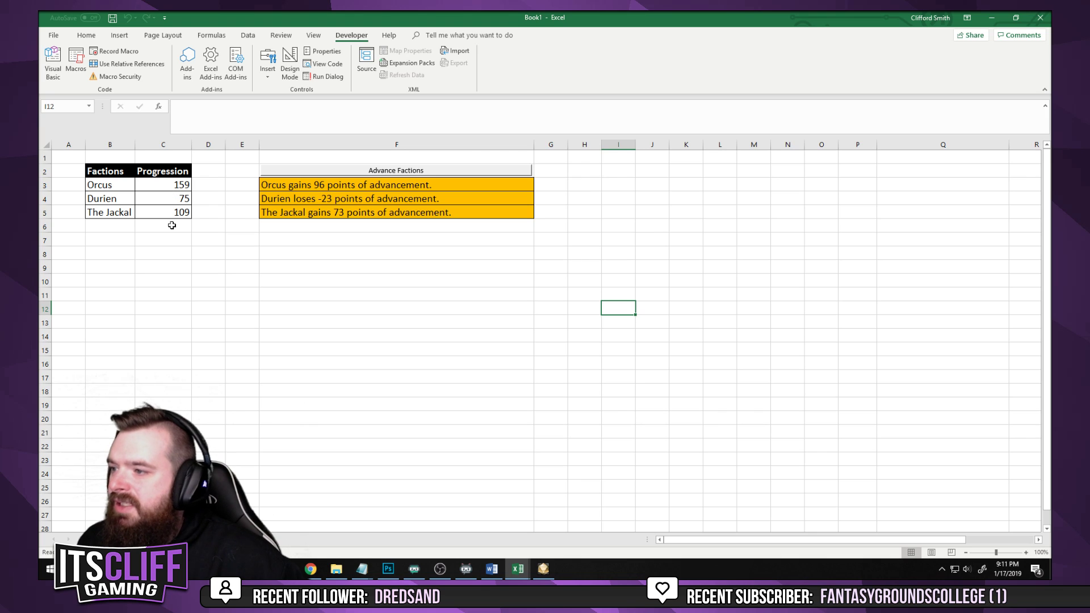
Run Advance Factions repeatedly to test how the three factions' progression totals and sentences update
{"action": "left_click", "coordinate": [417, 171]}
{"action": "left_click", "coordinate": [418, 172]}
{"action": "left_click", "coordinate": [418, 171]}
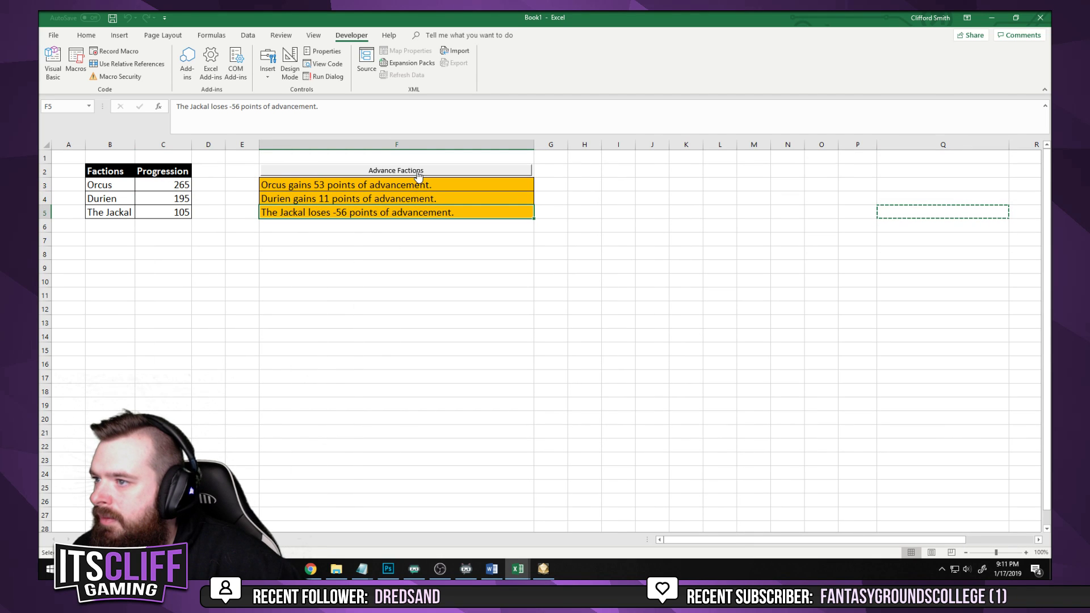
{"action": "left_click", "coordinate": [418, 172]}
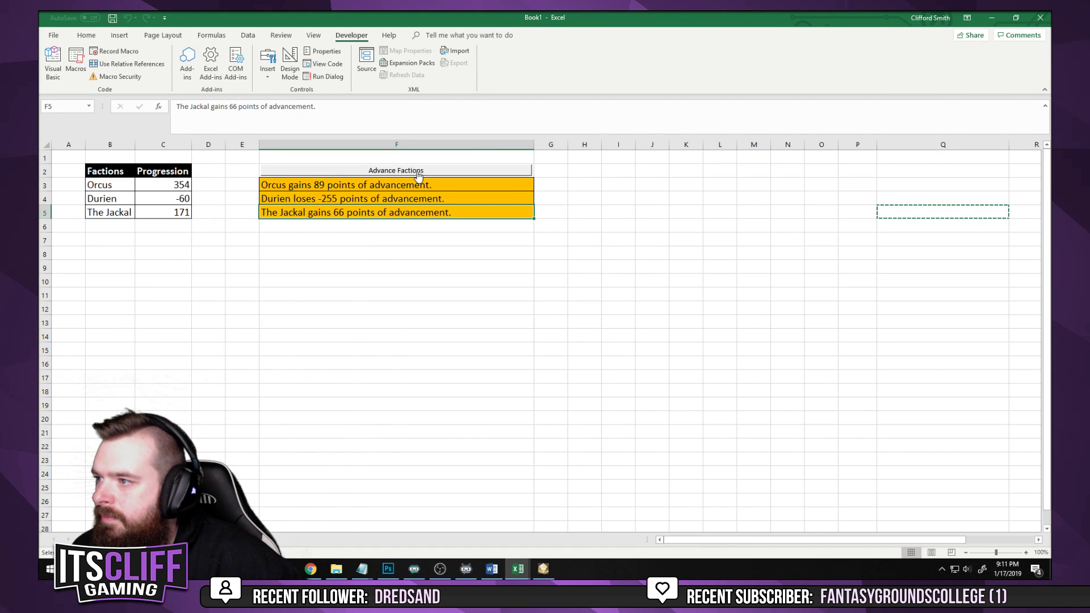
{"action": "left_click", "coordinate": [418, 171]}
{"action": "left_click", "coordinate": [418, 171]}
{"action": "left_click", "coordinate": [418, 171]}
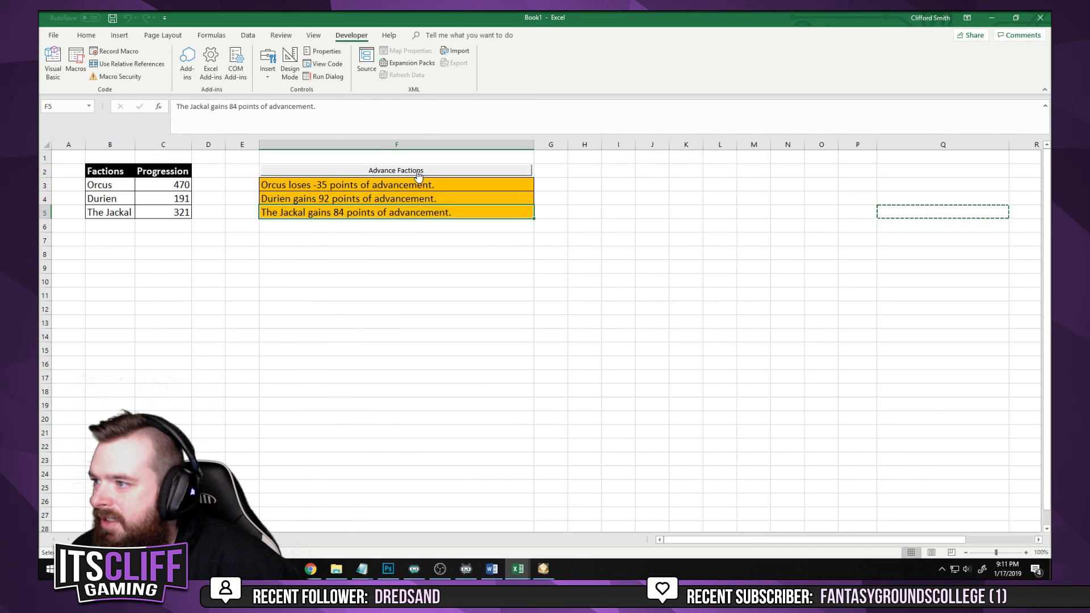
{"action": "left_click", "coordinate": [418, 171]}
{"action": "left_click", "coordinate": [418, 172]}
{"action": "left_click", "coordinate": [418, 171]}
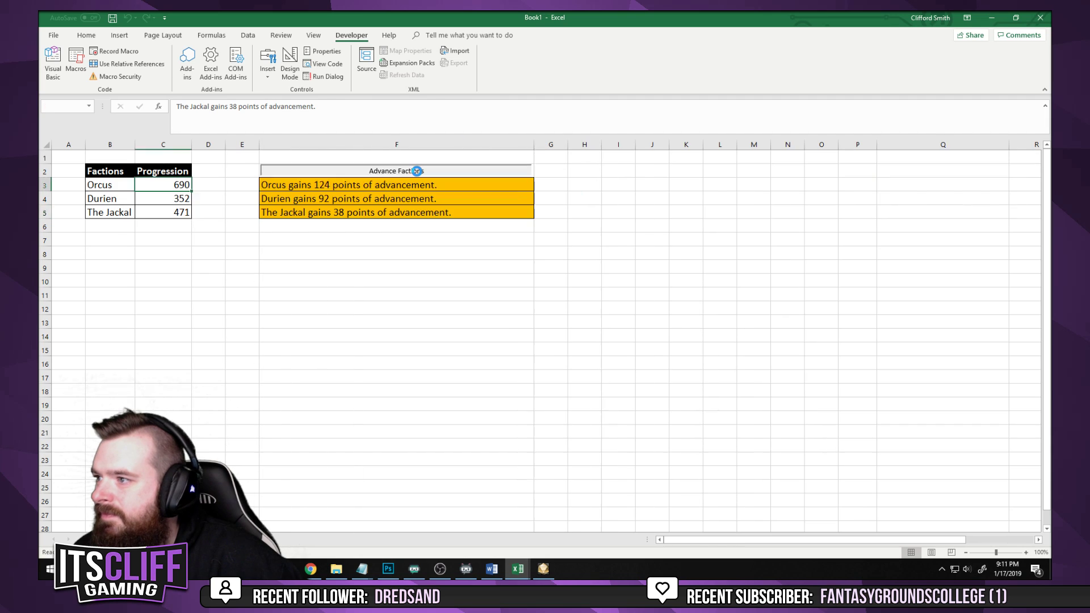
{"action": "left_click", "coordinate": [418, 172]}
Review the roll range and multiplier table on the next worksheet, and return to the faction tracker
{"action": "left_click", "coordinate": [363, 303]}
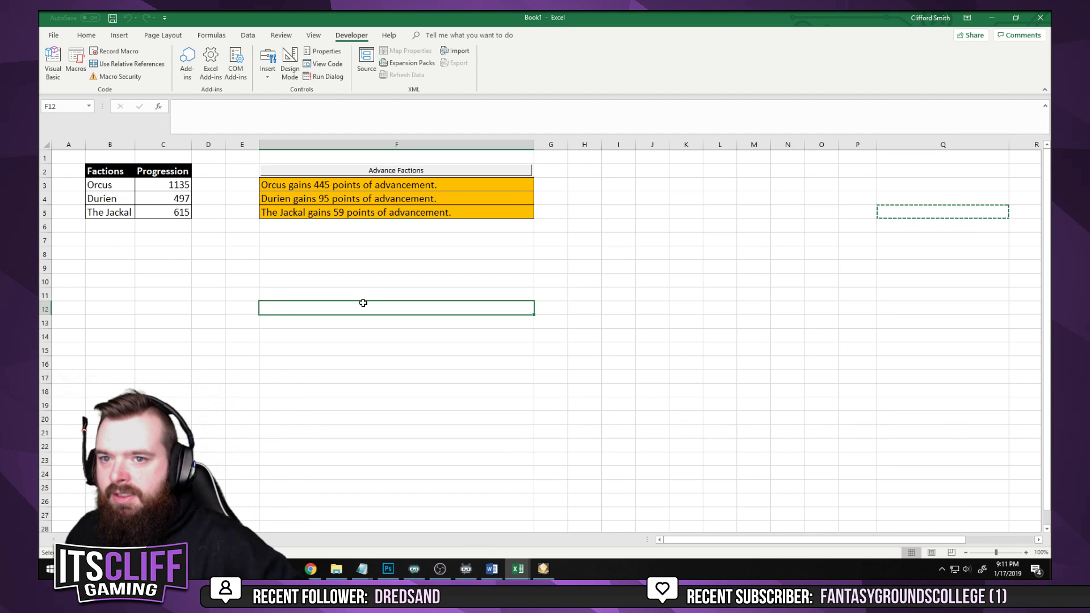
{"action": "left_click", "coordinate": [377, 340]}
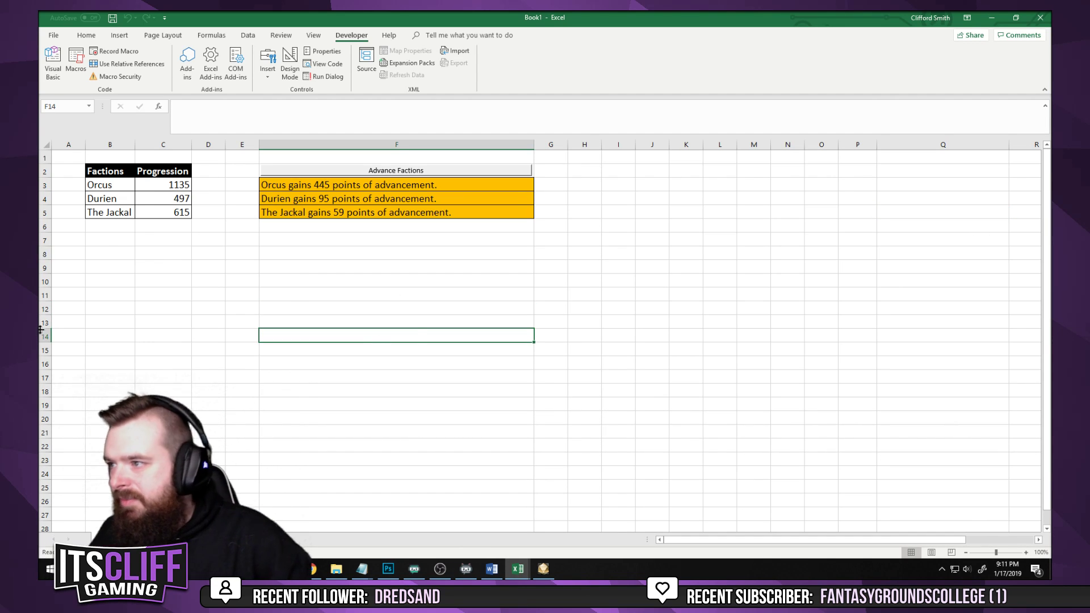
{"action": "key", "text": "ctrl+Page_Down"}
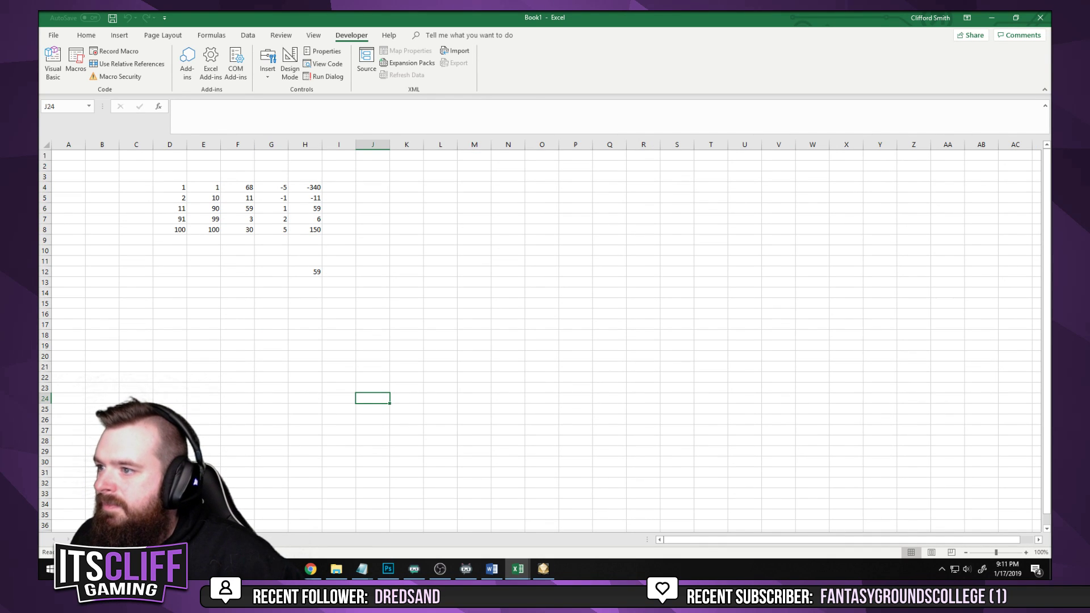
{"action": "key", "text": "ctrl+Page_Up"}
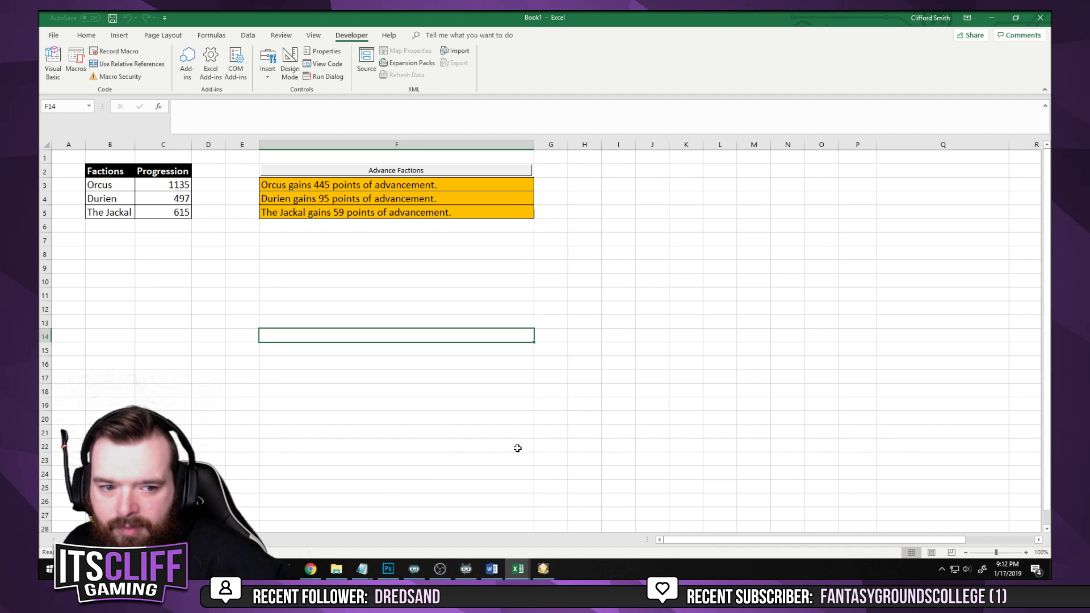
Advance the factions about fourteen more times to watch their progression totals accumulate
{"action": "left_click", "coordinate": [394, 173]}
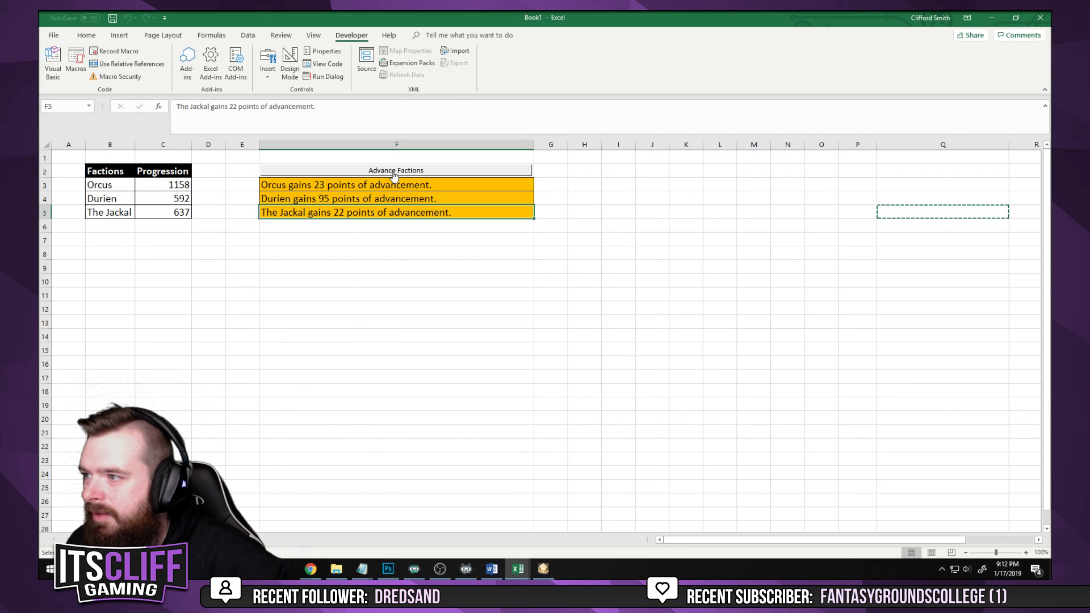
{"action": "left_click", "coordinate": [393, 172]}
{"action": "left_click", "coordinate": [393, 172]}
{"action": "left_click", "coordinate": [394, 174]}
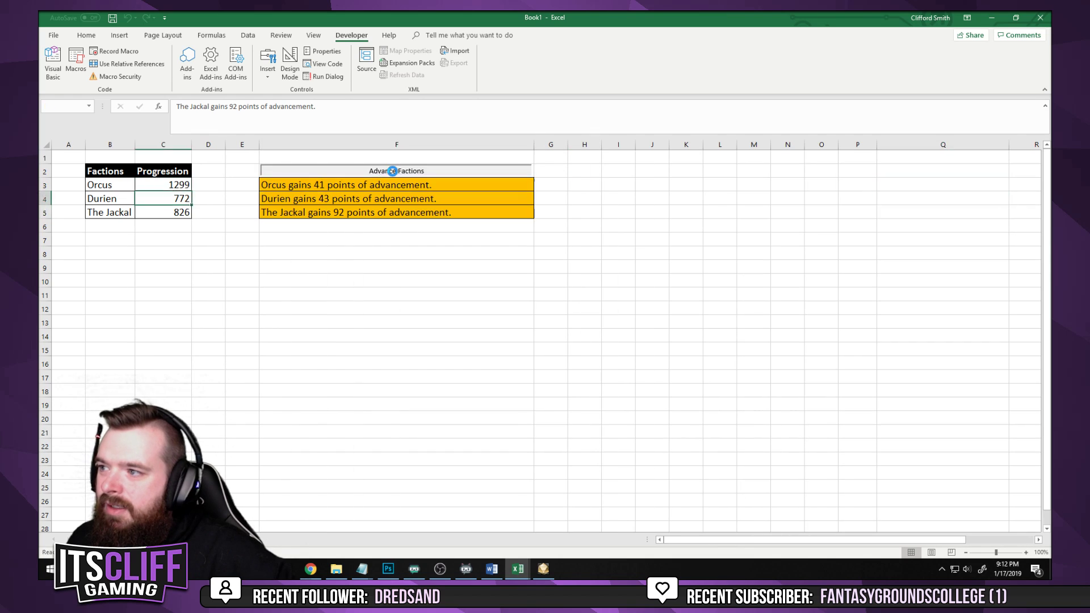
{"action": "left_click", "coordinate": [394, 174]}
{"action": "left_click", "coordinate": [394, 174]}
{"action": "left_click", "coordinate": [394, 174]}
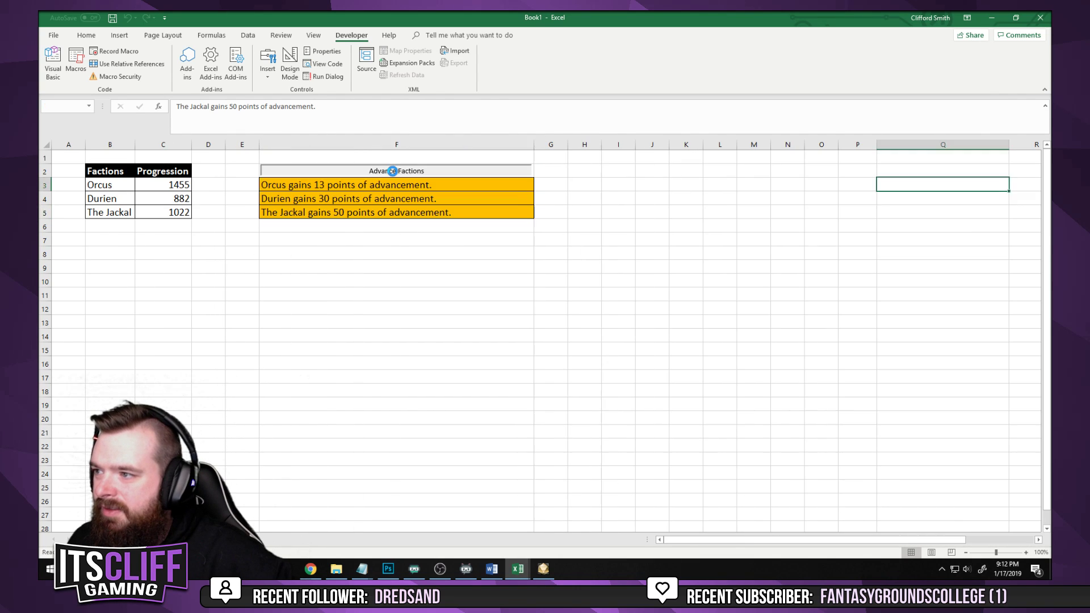
{"action": "left_click", "coordinate": [394, 173]}
{"action": "left_click", "coordinate": [394, 174]}
{"action": "left_click", "coordinate": [394, 173]}
{"action": "left_click", "coordinate": [394, 174]}
{"action": "left_click", "coordinate": [394, 173]}
{"action": "left_click", "coordinate": [394, 174]}
{"action": "left_click", "coordinate": [394, 174]}
{"action": "left_click", "coordinate": [390, 293]}
Set the progression totals of Orcus, Durien and The Jackal back to 0
{"action": "left_click", "coordinate": [184, 185]}
{"action": "type", "text": "0"}
{"action": "key", "text": "Return"}
{"action": "type", "text": "0"}
{"action": "key", "text": "Return"}
{"action": "type", "text": "0"}
{"action": "key", "text": "Return"}
{"action": "left_click", "coordinate": [268, 291]}
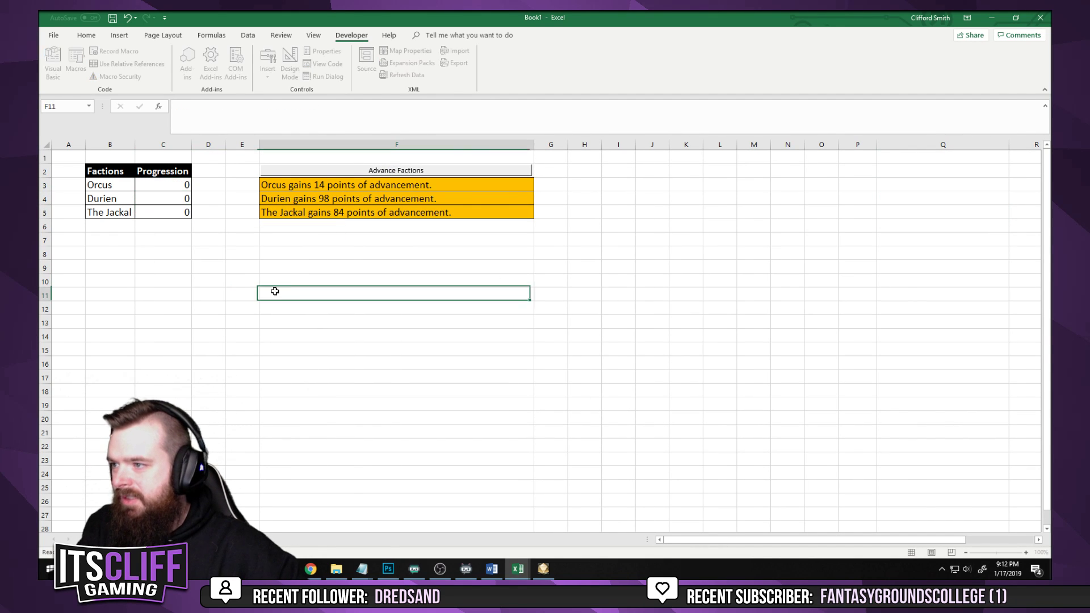
Run Advance Factions six times from the zeroed totals to generate new advancement sentences
{"action": "left_click", "coordinate": [368, 172]}
{"action": "left_click", "coordinate": [368, 173]}
{"action": "left_click", "coordinate": [368, 172]}
{"action": "left_click", "coordinate": [368, 172]}
{"action": "left_click", "coordinate": [368, 172]}
{"action": "left_click", "coordinate": [368, 172]}
Reset the progression totals in C3:C5 to 0 for all three factions
{"action": "left_click", "coordinate": [182, 185]}
{"action": "type", "text": "0"}
{"action": "key", "text": "Return"}
{"action": "type", "text": "0"}
{"action": "key", "text": "Return"}
{"action": "type", "text": "0"}
{"action": "key", "text": "Return"}
{"action": "left_click", "coordinate": [273, 267]}
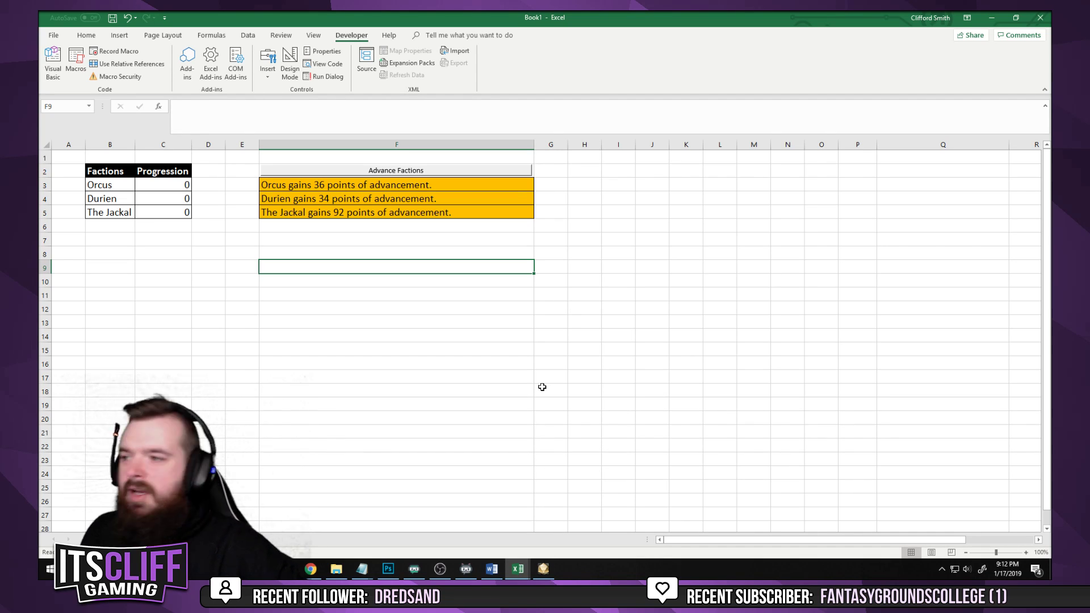
Check the recent workbooks list from the XP.xlsx workbook, and return to the Book1 faction tracker
{"action": "left_click", "coordinate": [418, 321]}
{"action": "left_click", "coordinate": [102, 227]}
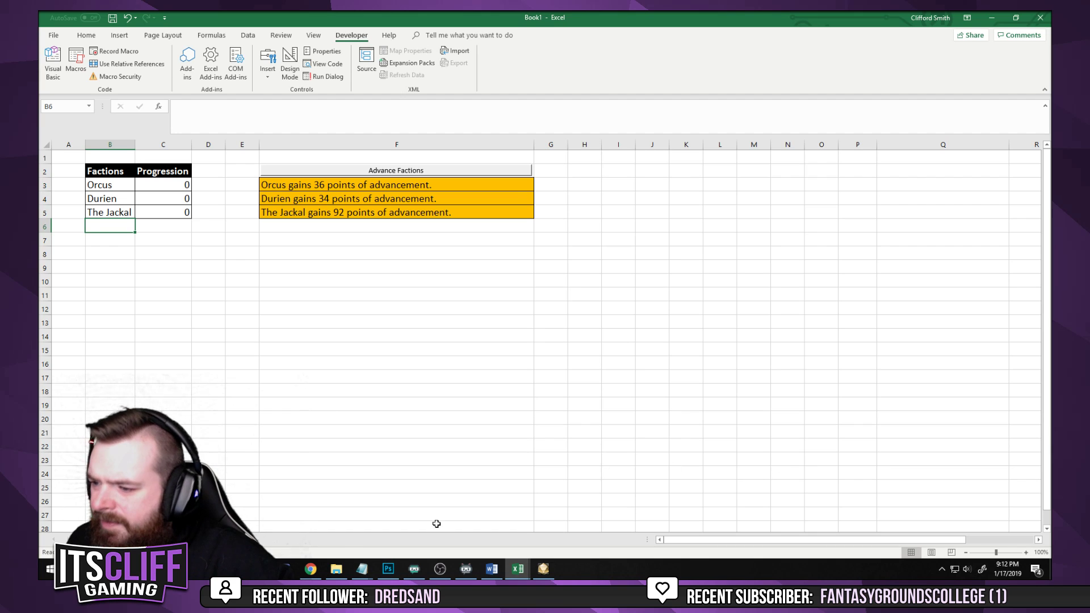
{"action": "mouse_move", "coordinate": [522, 571]}
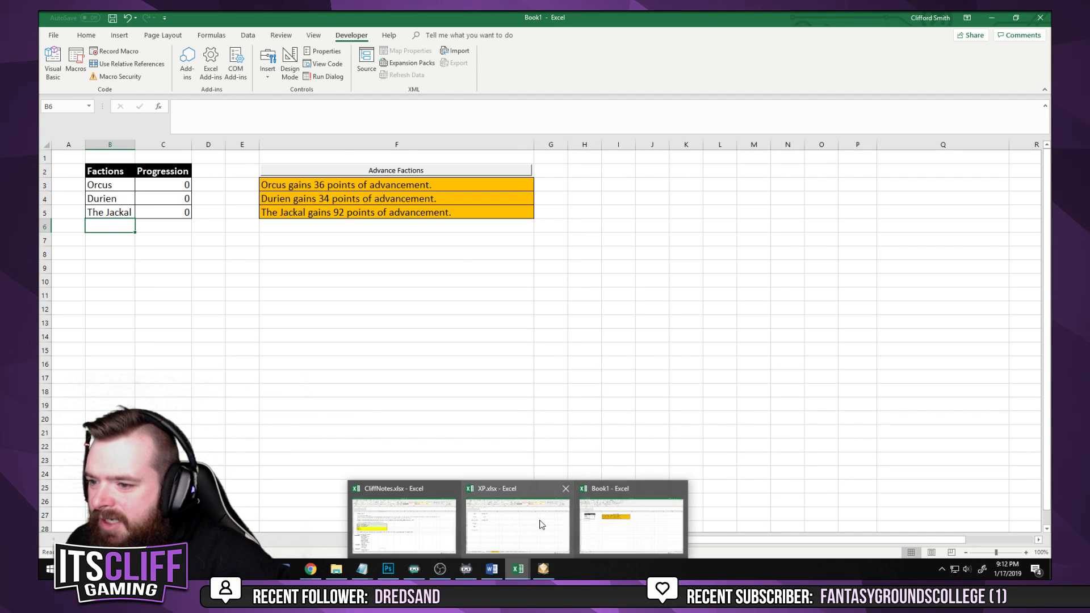
{"action": "left_click", "coordinate": [518, 523]}
{"action": "left_click", "coordinate": [53, 35]}
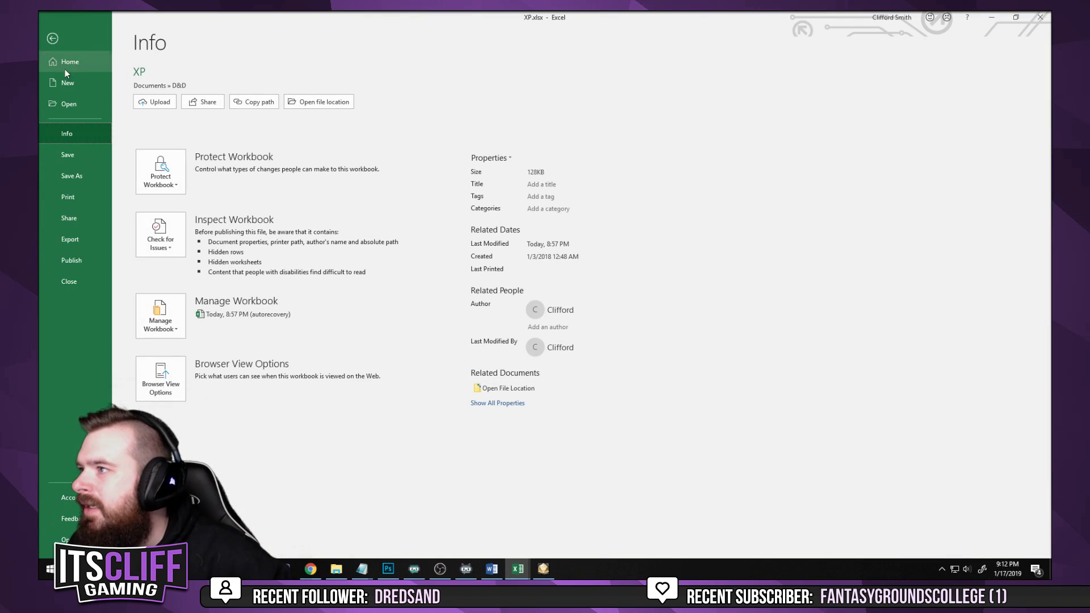
{"action": "left_click", "coordinate": [67, 104]}
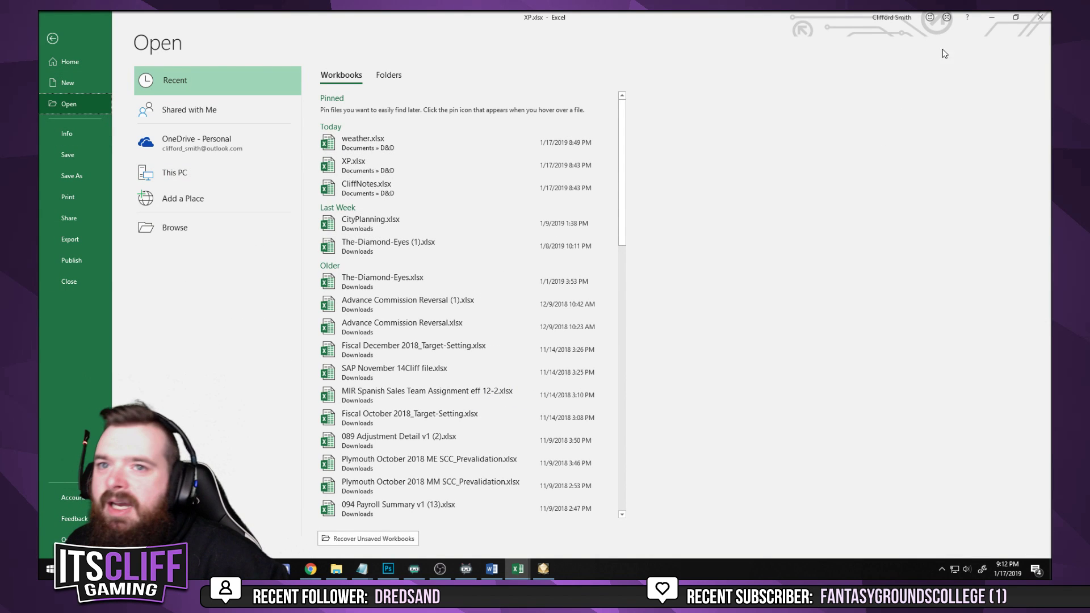
{"action": "left_click", "coordinate": [992, 17]}
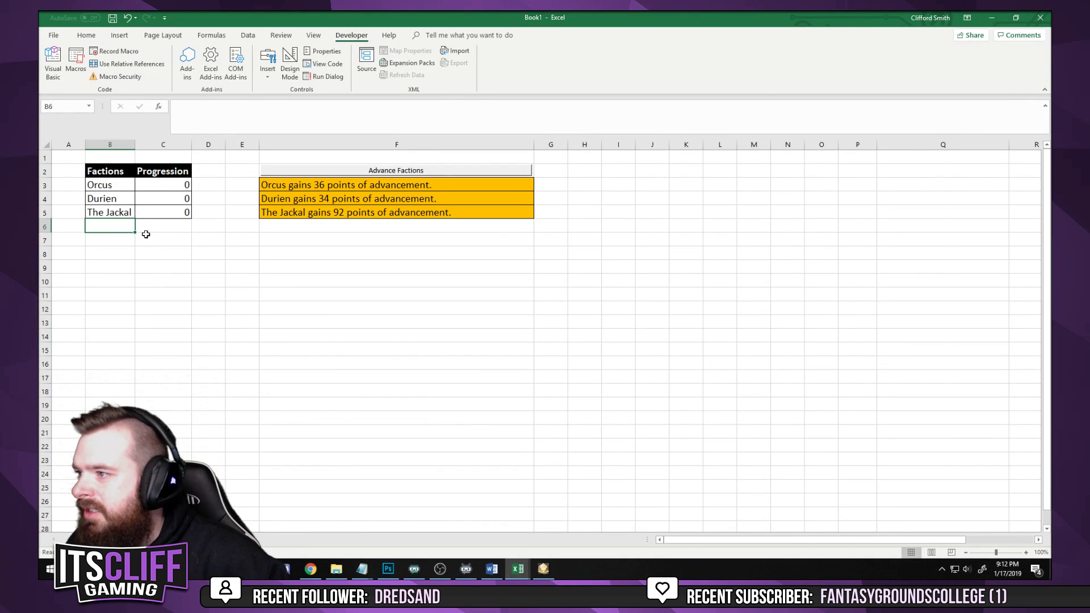
Add The Diamond Eyes as a fourth faction in B6 and autofit column B to the name
{"action": "type", "text": "The Dia"}
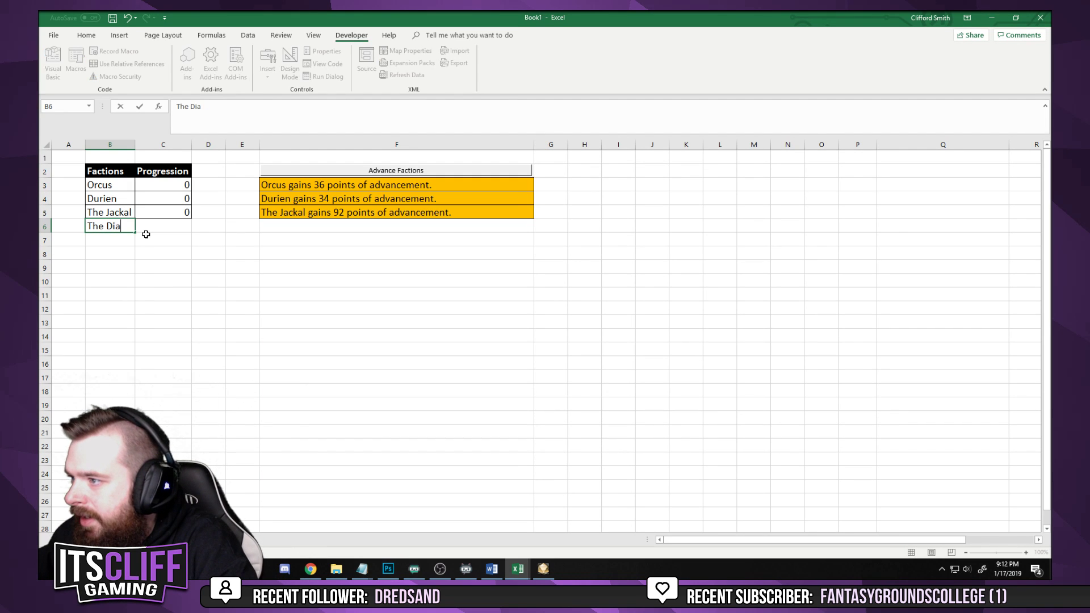
{"action": "type", "text": "mond Eyes"}
{"action": "key", "text": "Return"}
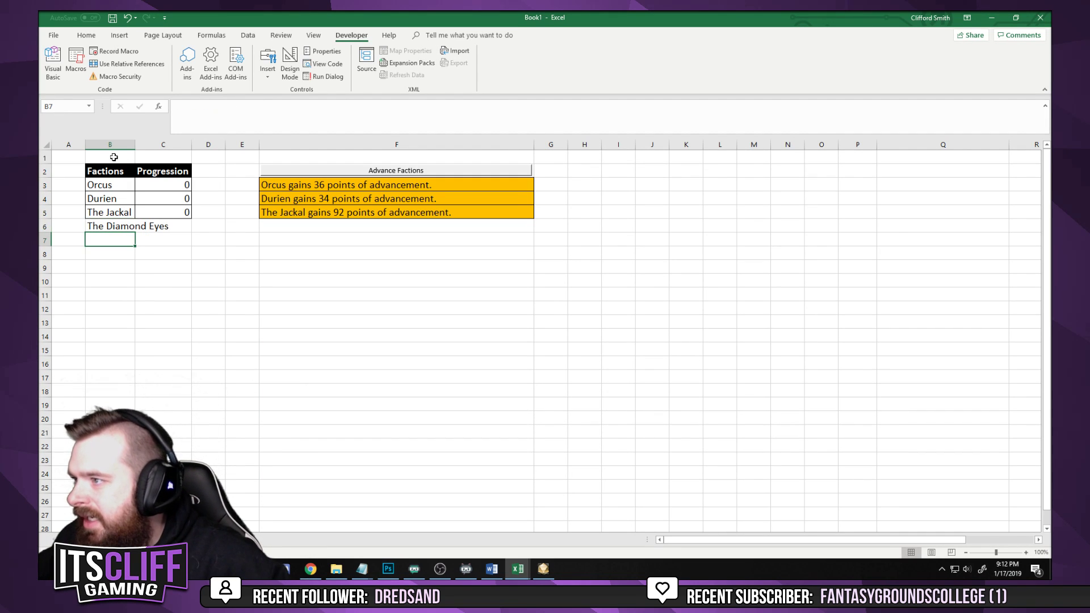
{"action": "double_click", "coordinate": [135, 144]}
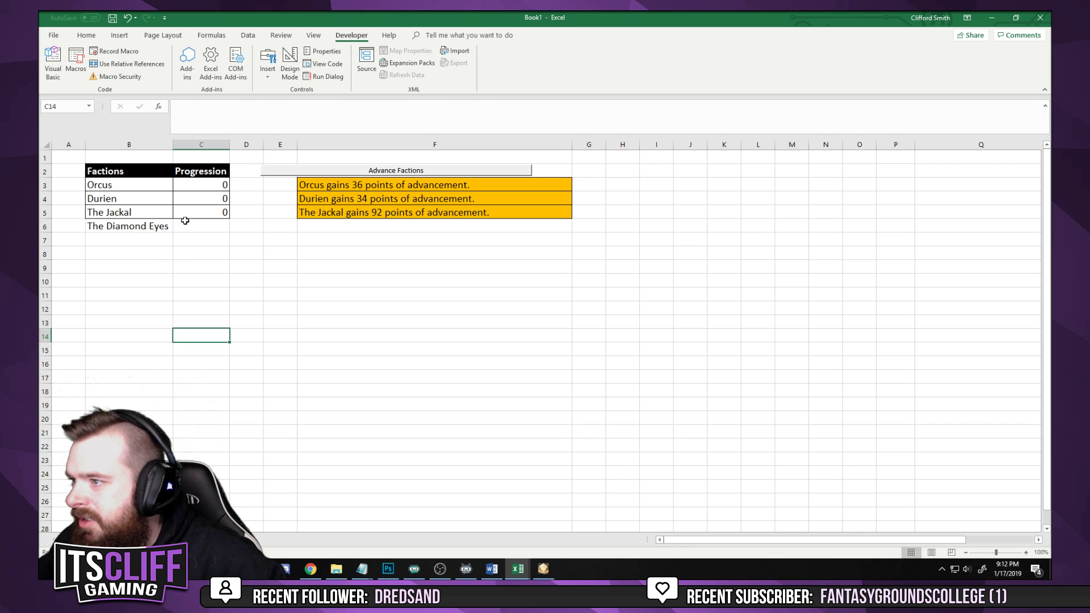
Copy only the formatting of The Jackal's row B5:C5 onto The Diamond Eyes' row B6:C6
{"action": "left_click_drag", "start_coordinate": [170, 212], "coordinate": [192, 210]}
{"action": "key", "text": "ctrl+c"}
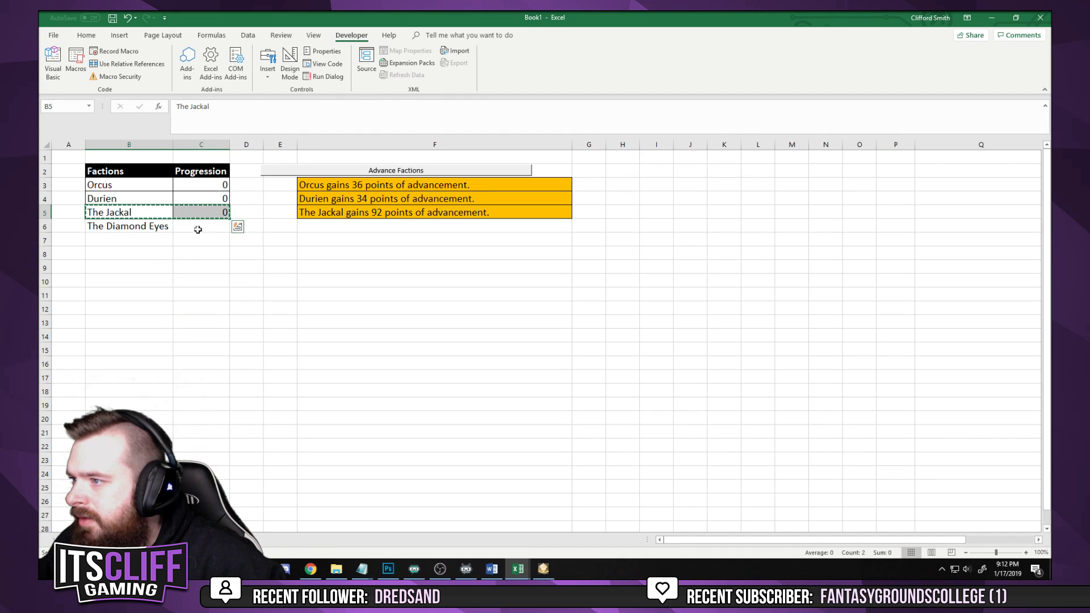
{"action": "right_click", "coordinate": [146, 224]}
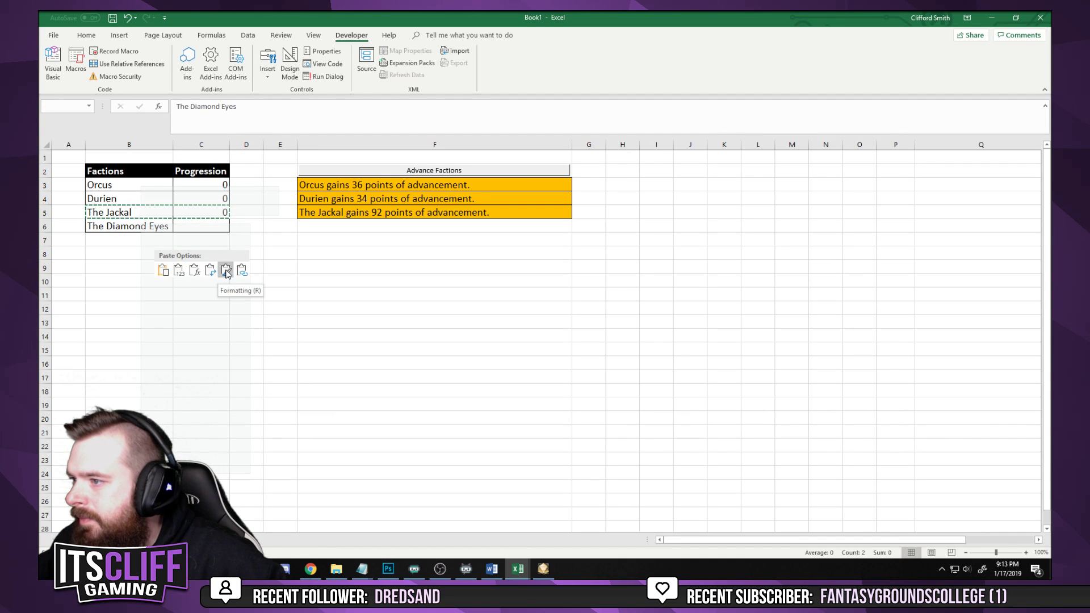
{"action": "left_click", "coordinate": [177, 376]}
{"action": "key", "text": "Escape"}
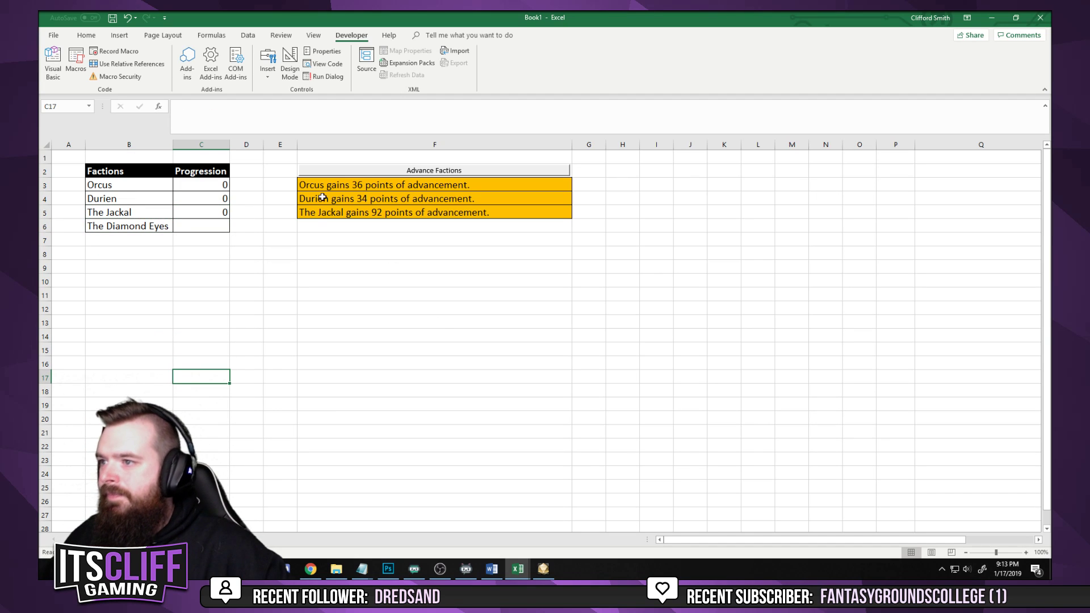
{"action": "left_click", "coordinate": [318, 215]}
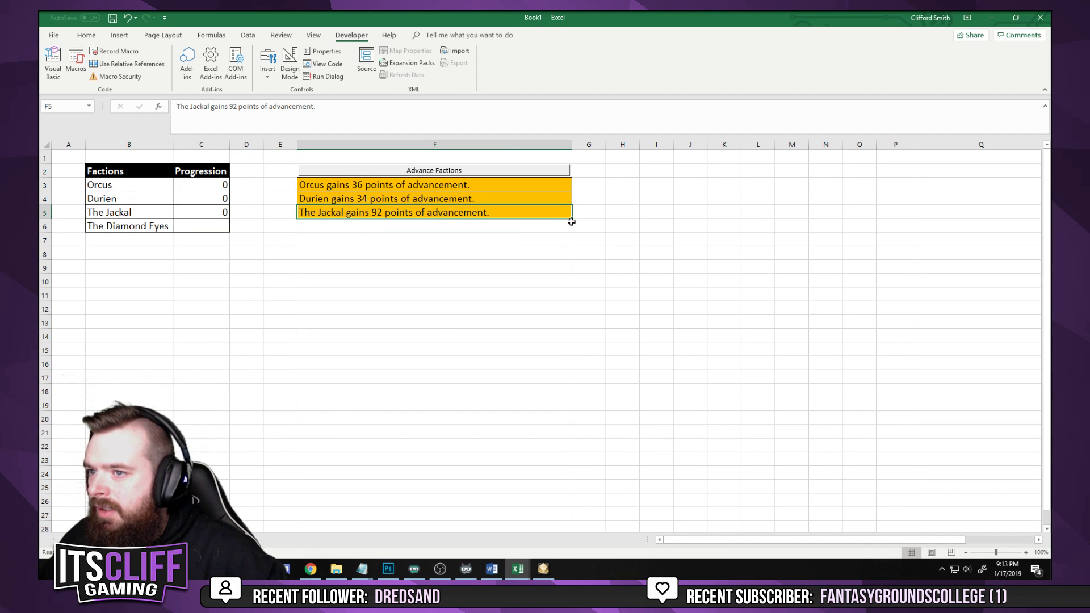
{"action": "left_click", "coordinate": [480, 248]}
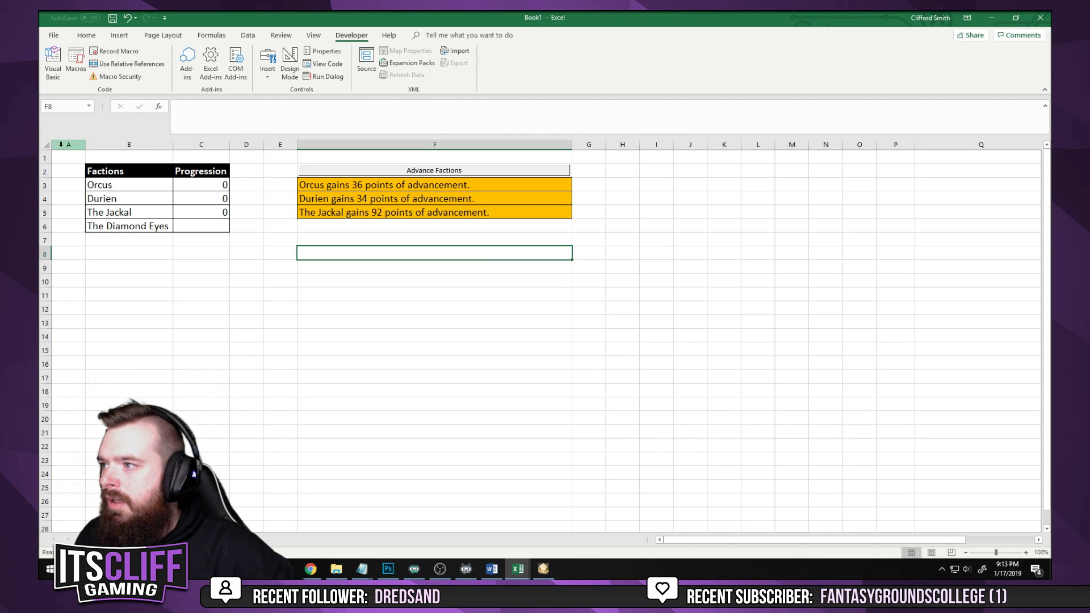
Set the font colour of the entire worksheet to Automatic
{"action": "left_click", "coordinate": [47, 146]}
{"action": "left_click", "coordinate": [87, 35]}
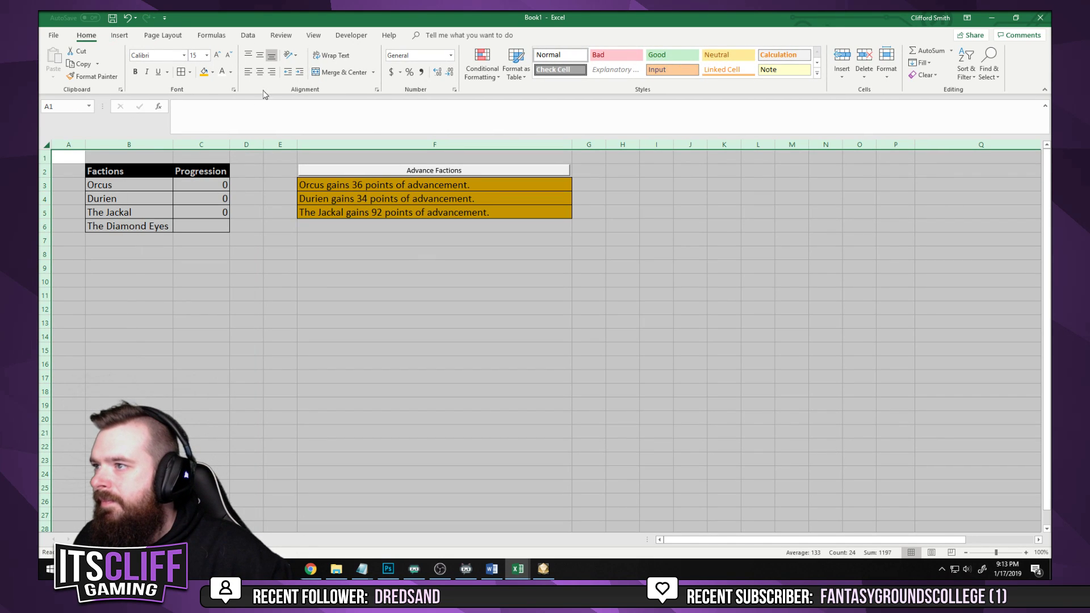
{"action": "left_click", "coordinate": [230, 73]}
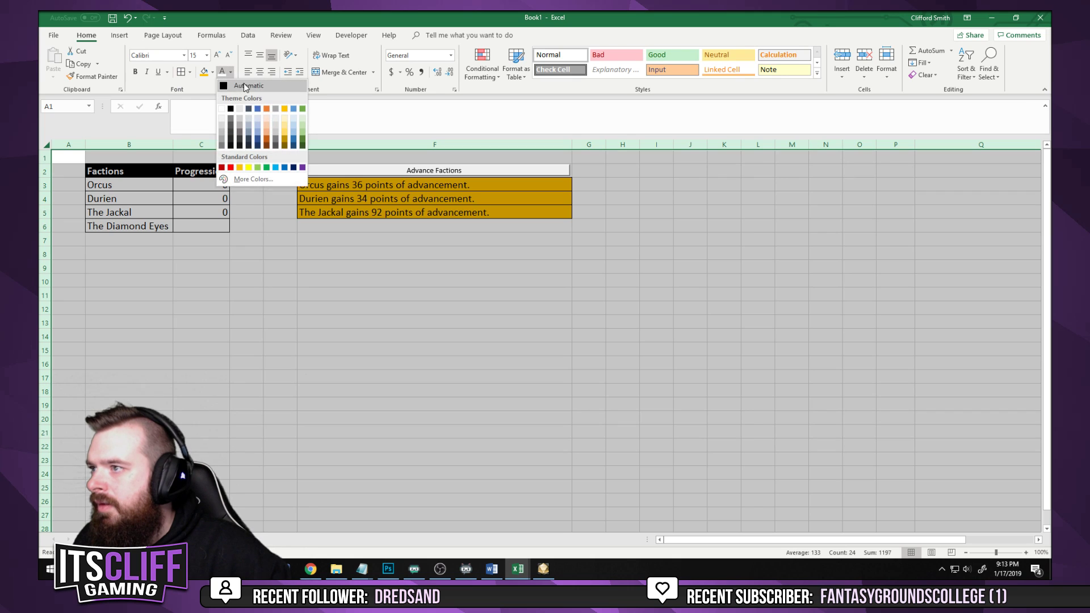
{"action": "left_click", "coordinate": [239, 88]}
{"action": "left_click", "coordinate": [528, 267]}
Delete the empty columns H through O between the advancement sentences and the helper calculations
{"action": "scroll", "coordinate": [548, 212], "scroll_direction": "right", "scroll_amount": 2}
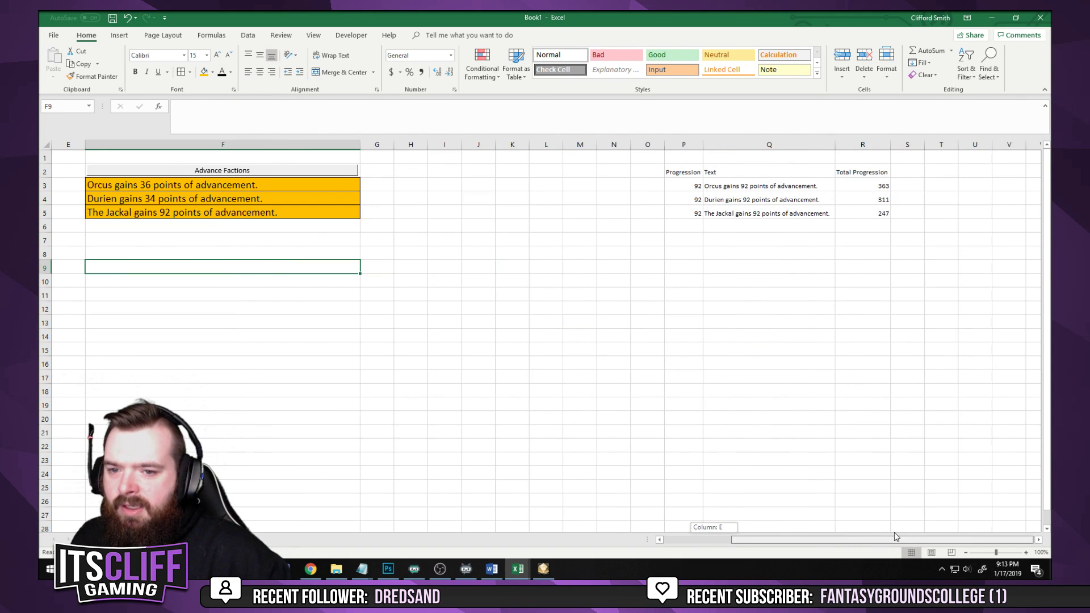
{"action": "left_click_drag", "start_coordinate": [411, 145], "coordinate": [647, 144]}
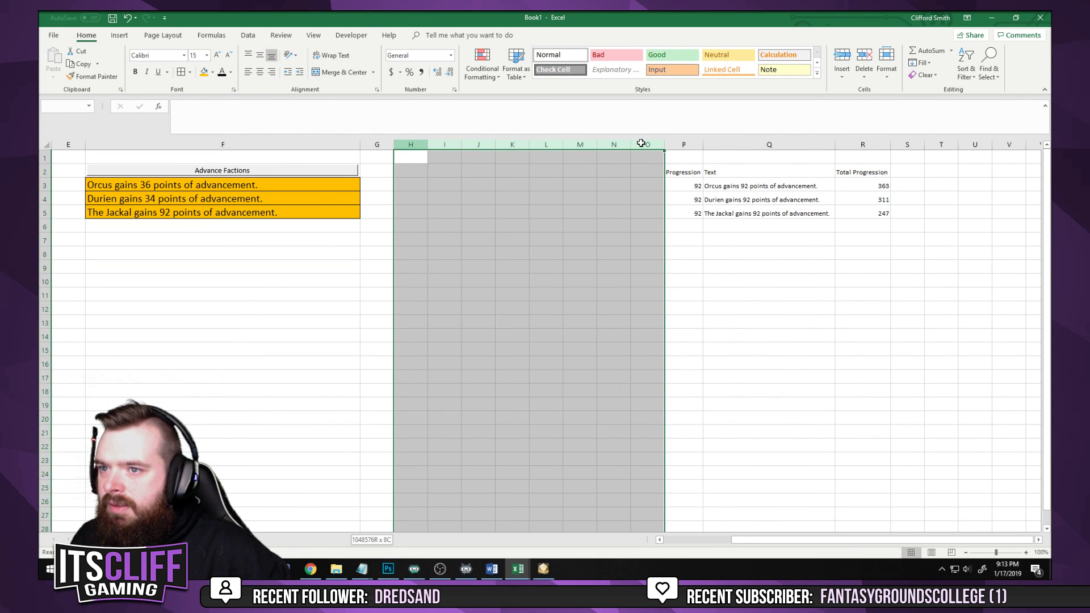
{"action": "right_click", "coordinate": [646, 145]}
{"action": "left_click", "coordinate": [669, 229]}
{"action": "left_click_drag", "start_coordinate": [818, 540], "coordinate": [545, 530]}
{"action": "left_click", "coordinate": [545, 357]}
{"action": "left_click", "coordinate": [682, 186]}
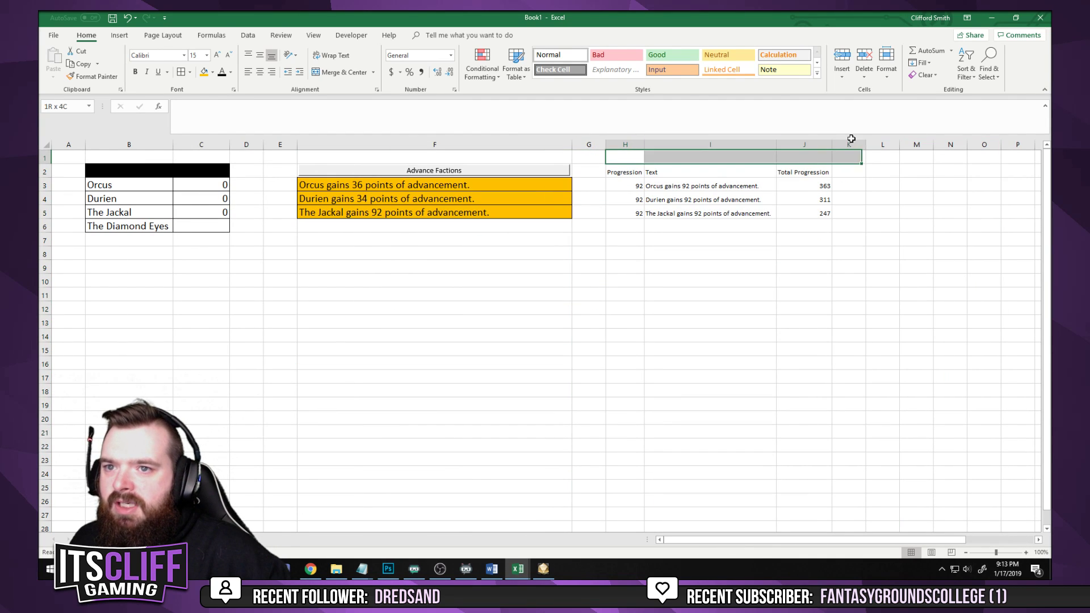
Group columns G through J containing the helper calculations, and collapse the group
{"action": "left_click_drag", "start_coordinate": [624, 144], "coordinate": [829, 141]}
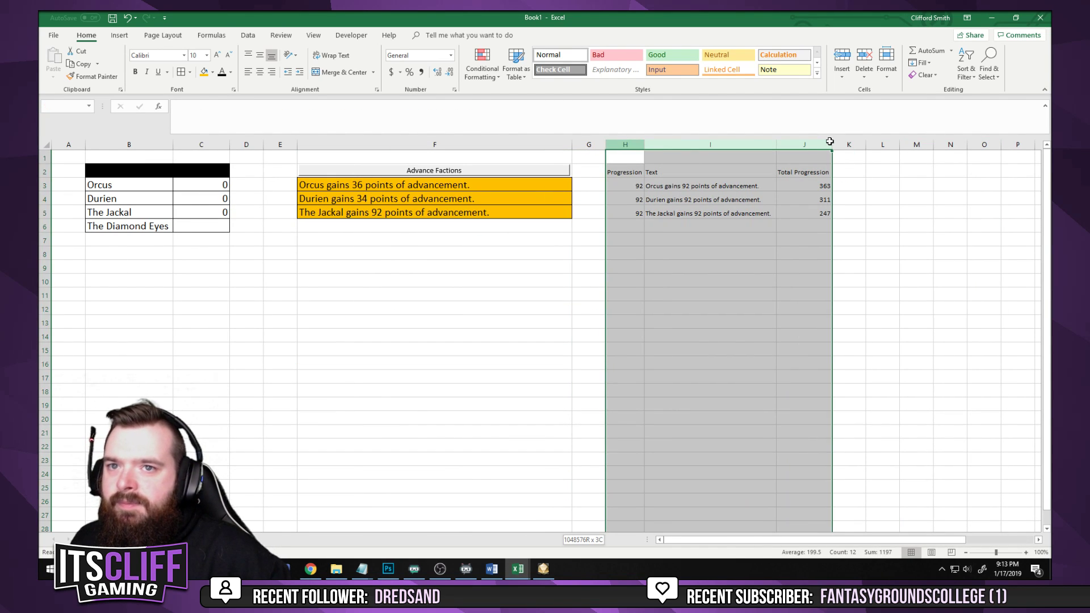
{"action": "left_click", "coordinate": [625, 227]}
{"action": "left_click_drag", "start_coordinate": [589, 144], "coordinate": [820, 143]}
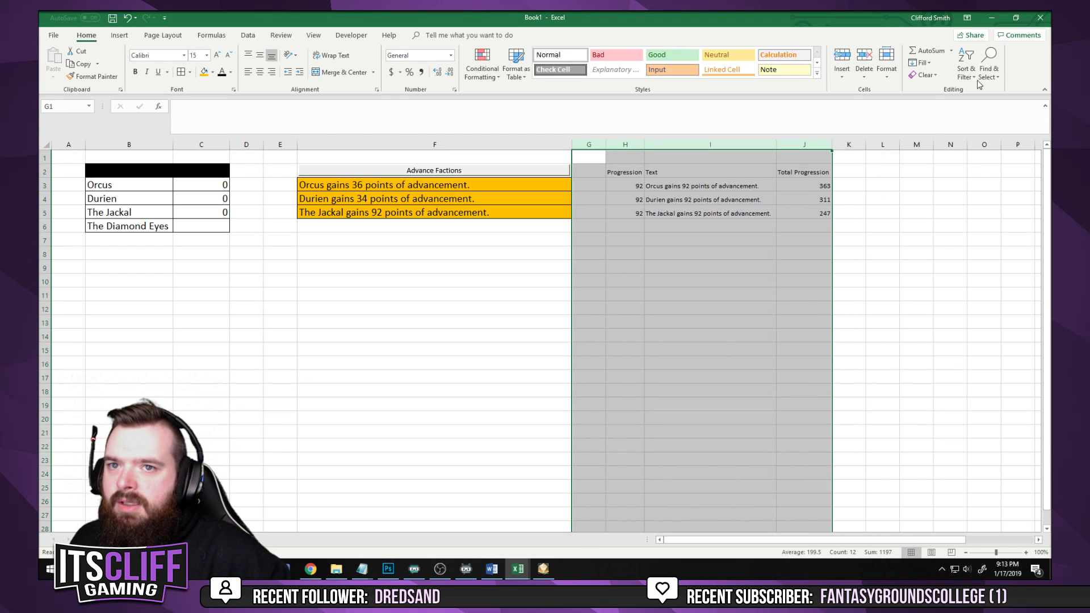
{"action": "left_click", "coordinate": [284, 36]}
{"action": "left_click", "coordinate": [247, 36]}
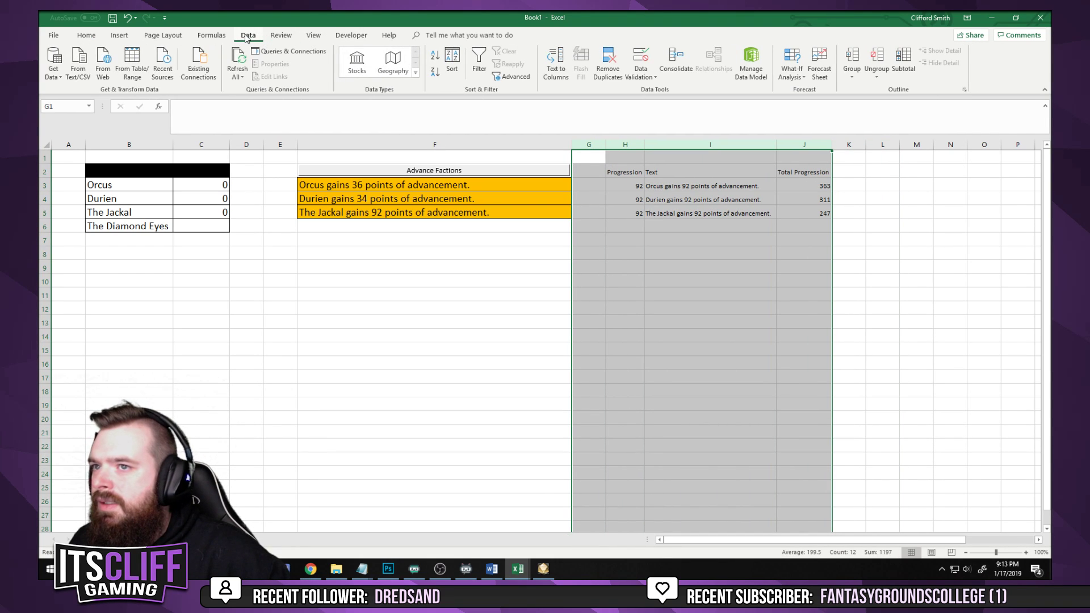
{"action": "left_click", "coordinate": [852, 65]}
{"action": "left_click", "coordinate": [849, 147]}
{"action": "left_click", "coordinate": [687, 345]}
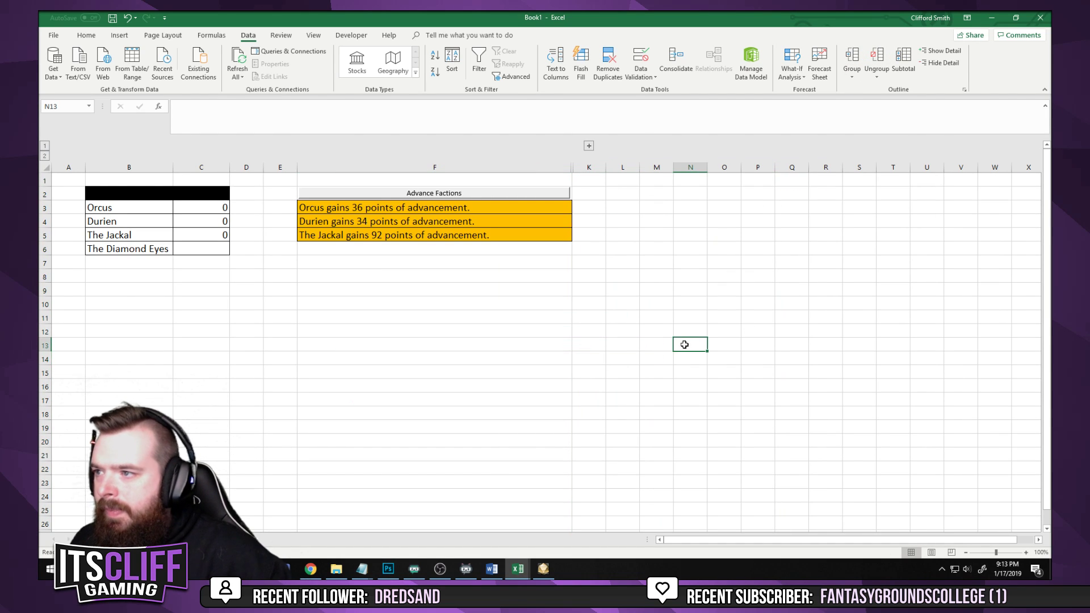
Expand the grouped columns and fill the advancement sentence formula from I5 down to I6
{"action": "left_click", "coordinate": [588, 146]}
{"action": "left_click", "coordinate": [583, 360]}
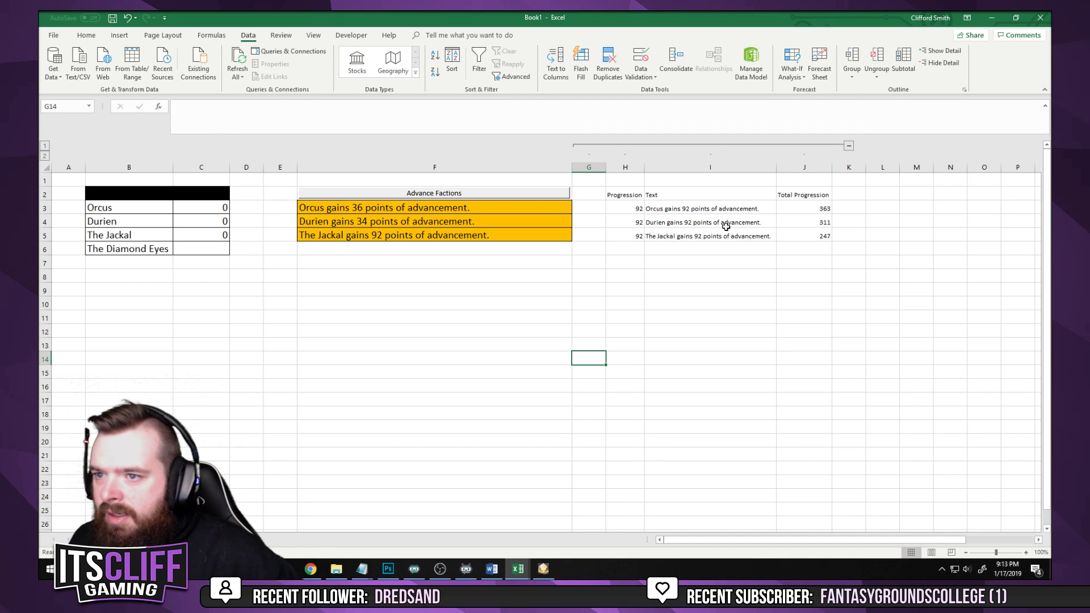
{"action": "left_click", "coordinate": [709, 234]}
{"action": "left_click_drag", "start_coordinate": [776, 242], "coordinate": [774, 252]}
{"action": "left_click", "coordinate": [659, 238]}
{"action": "left_click", "coordinate": [654, 221]}
{"action": "left_click", "coordinate": [653, 206]}
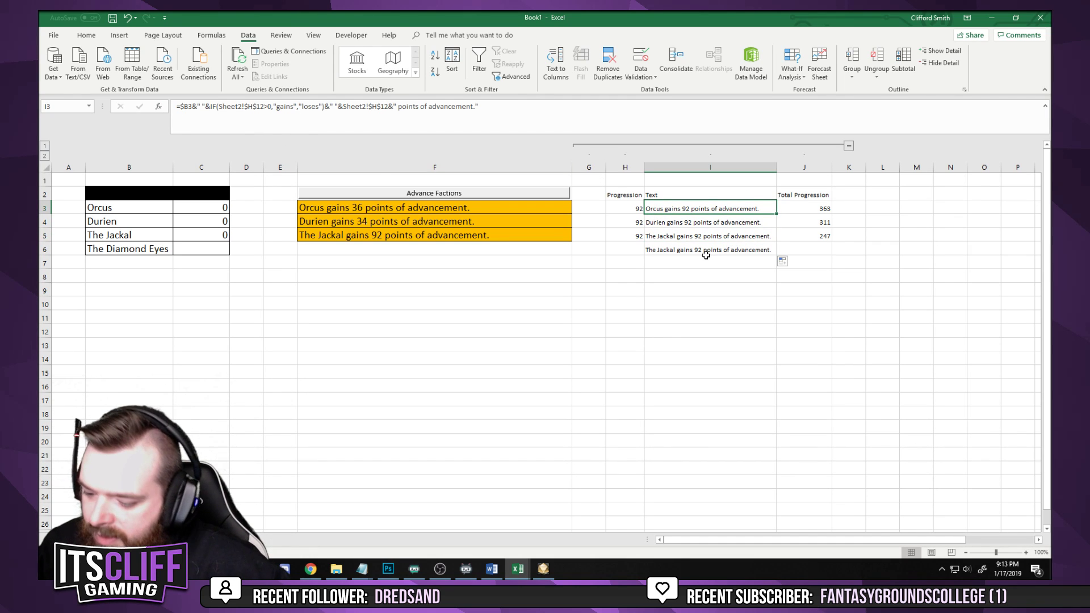
Recalculate the sheet and widen column I to fit The Diamond Eyes' advancement sentence
{"action": "key", "text": "F9"}
{"action": "left_click", "coordinate": [660, 301]}
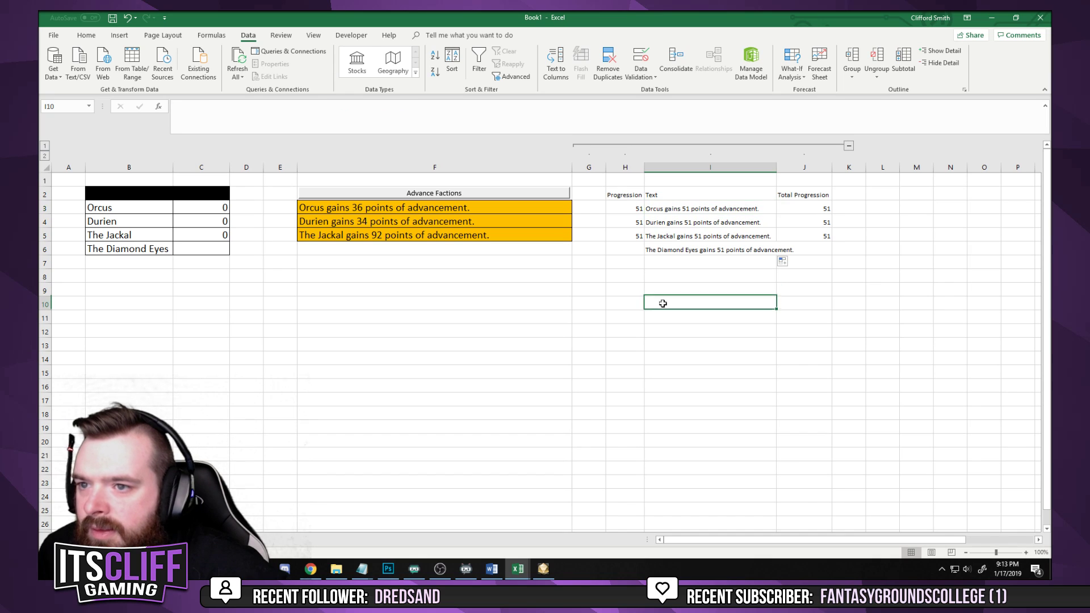
{"action": "left_click_drag", "start_coordinate": [770, 169], "coordinate": [801, 170]}
{"action": "left_click", "coordinate": [720, 330]}
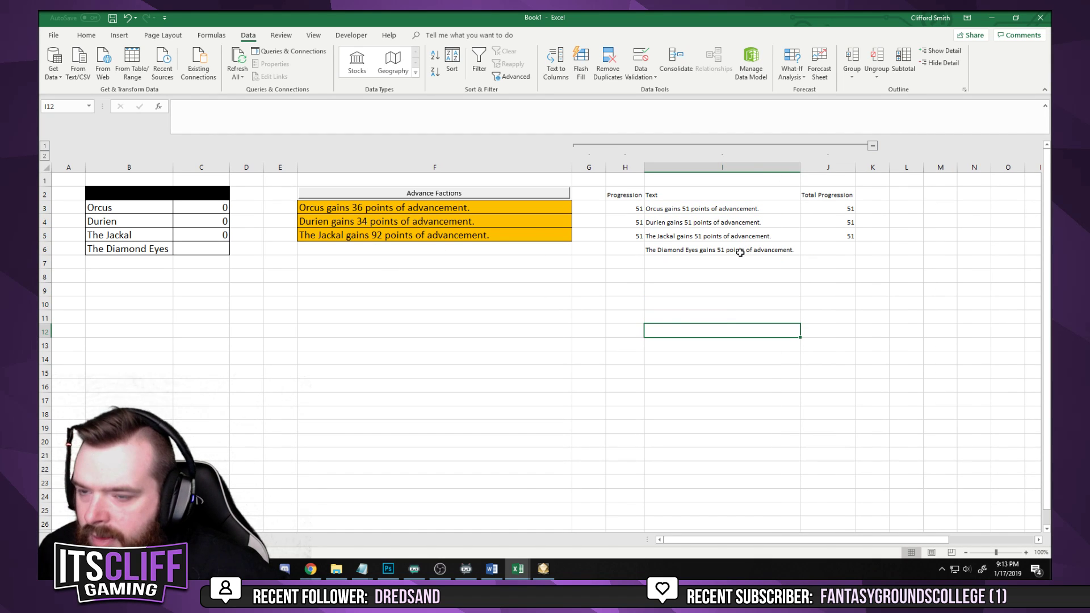
{"action": "left_click", "coordinate": [693, 252]}
{"action": "right_click", "coordinate": [385, 248]}
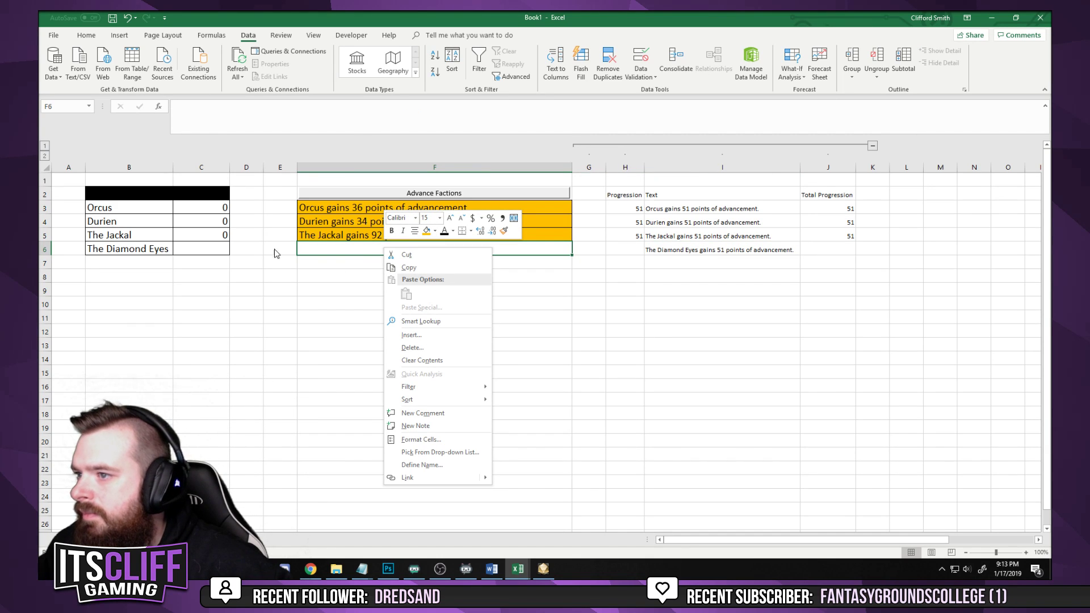
{"action": "left_click", "coordinate": [620, 301]}
{"action": "left_click", "coordinate": [678, 248]}
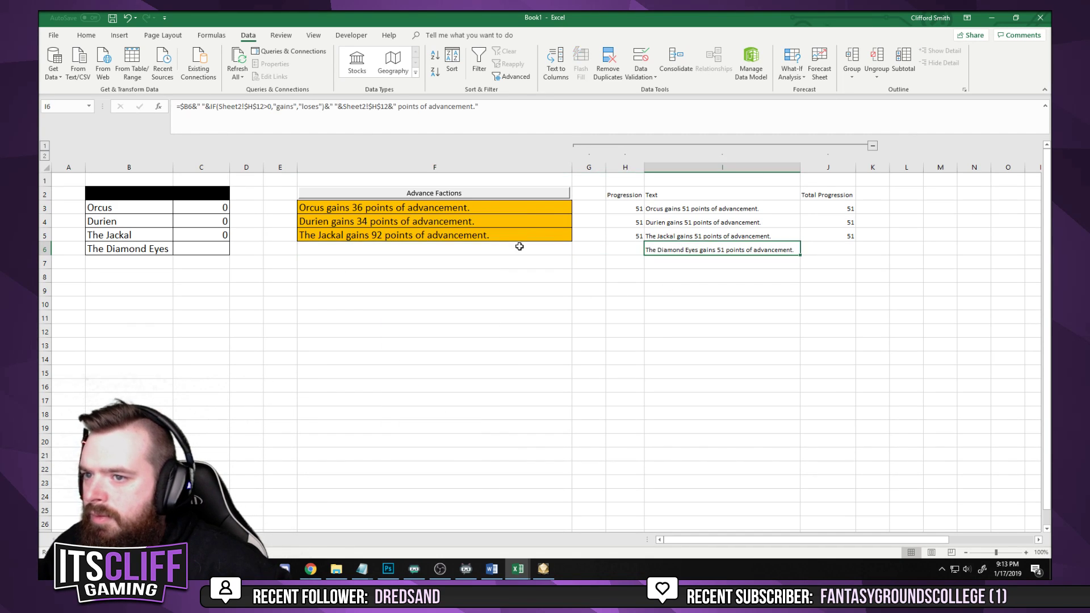
{"action": "left_click", "coordinate": [412, 249]}
{"action": "right_click", "coordinate": [412, 248]}
{"action": "key", "text": "Escape"}
Copy The Diamond Eyes' advancement sentence in I6
{"action": "left_click", "coordinate": [687, 261]}
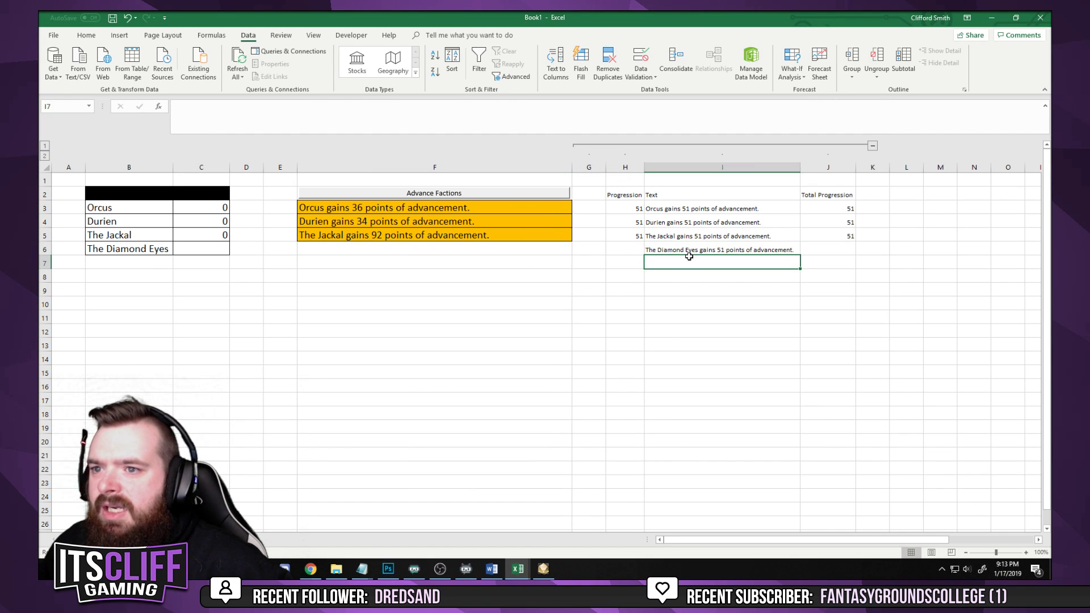
{"action": "left_click", "coordinate": [684, 248]}
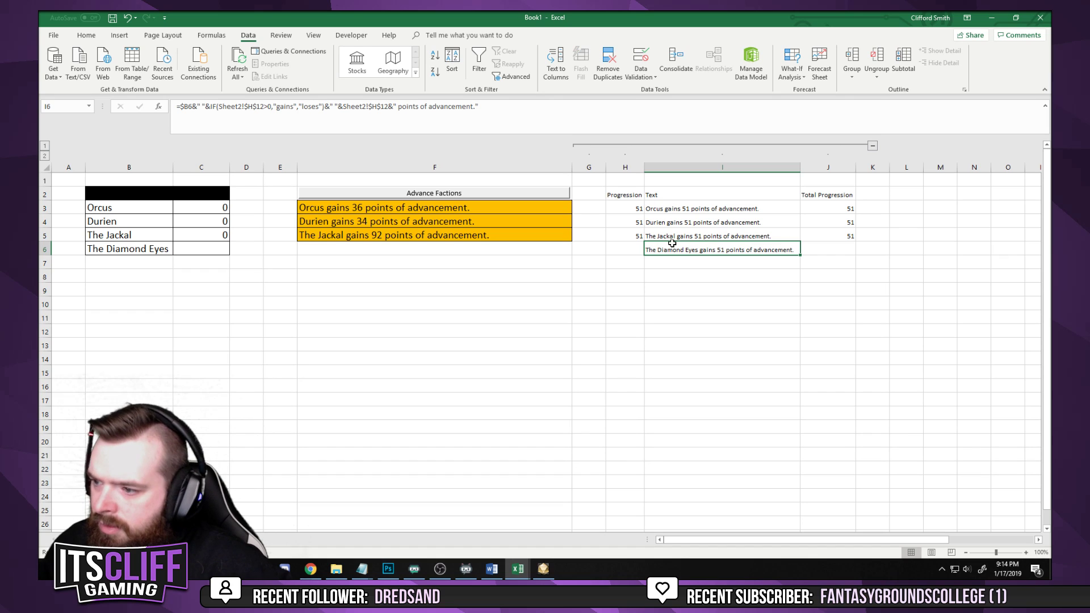
{"action": "left_click", "coordinate": [673, 234]}
{"action": "left_click", "coordinate": [673, 249]}
{"action": "left_click", "coordinate": [86, 36]}
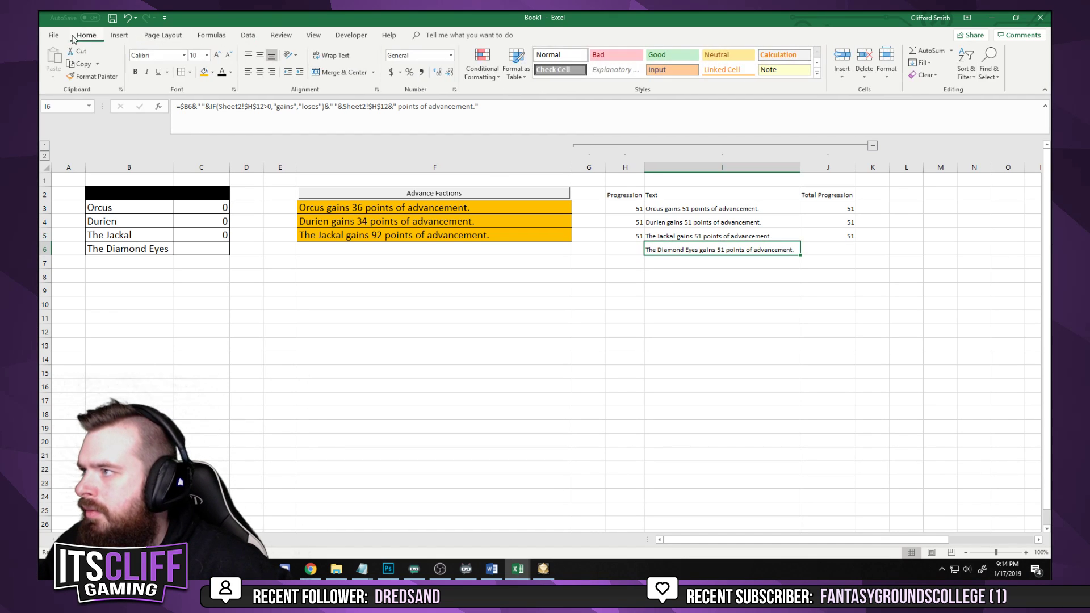
Try to copy The Diamond Eyes' advancement sentence from I6 into F6
{"action": "left_click", "coordinate": [53, 36]}
{"action": "left_click", "coordinate": [54, 39]}
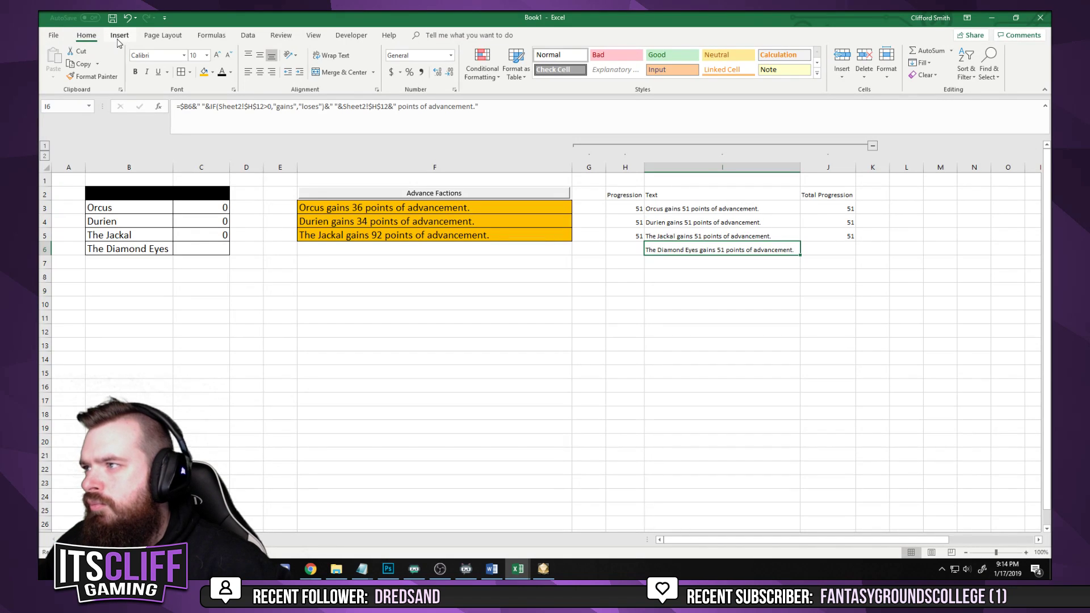
{"action": "right_click", "coordinate": [670, 250]}
{"action": "left_click", "coordinate": [681, 268]}
{"action": "right_click", "coordinate": [437, 249]}
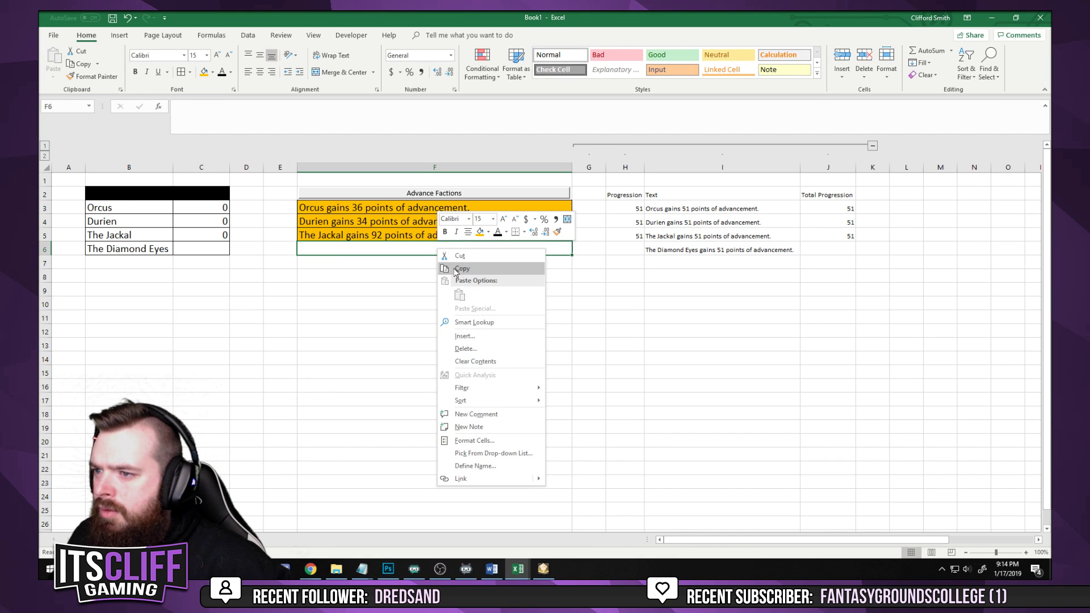
{"action": "left_click", "coordinate": [461, 269]}
{"action": "left_click", "coordinate": [384, 269]}
{"action": "left_click", "coordinate": [389, 251]}
Run the Advance Factions macro twice and check its effect on F3:F5 and the Text column
{"action": "left_click", "coordinate": [459, 194]}
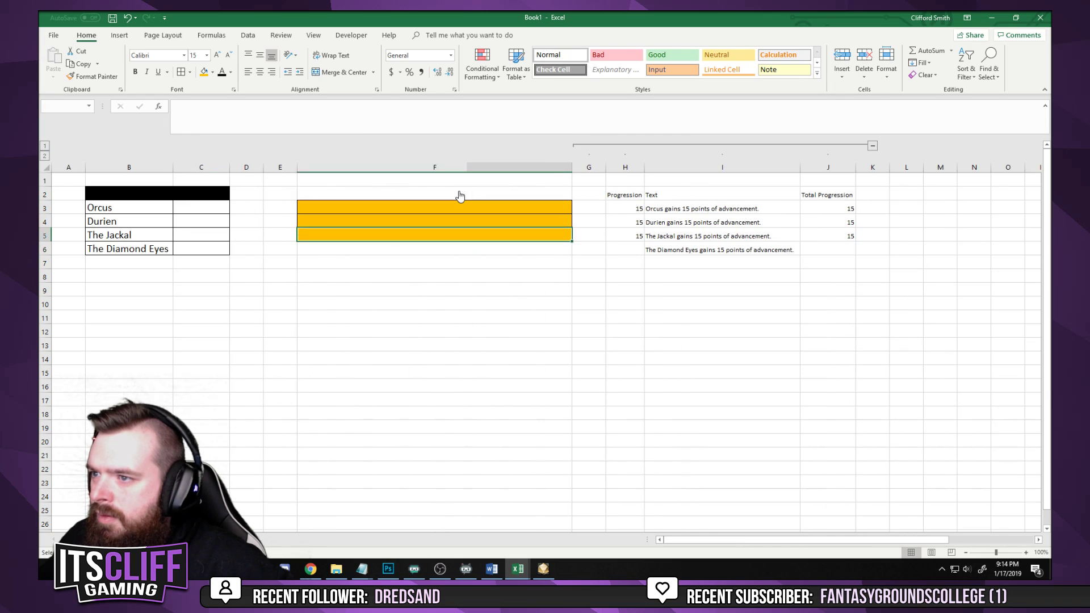
{"action": "left_click", "coordinate": [519, 202]}
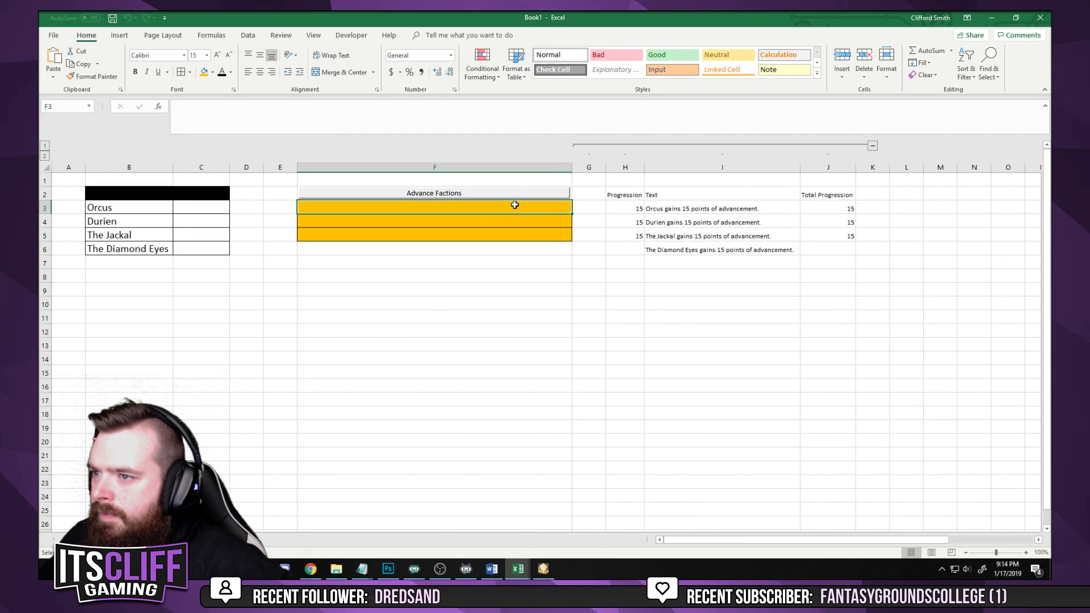
{"action": "left_click", "coordinate": [457, 237]}
{"action": "left_click", "coordinate": [690, 210]}
{"action": "left_click", "coordinate": [636, 262]}
{"action": "left_click", "coordinate": [397, 212]}
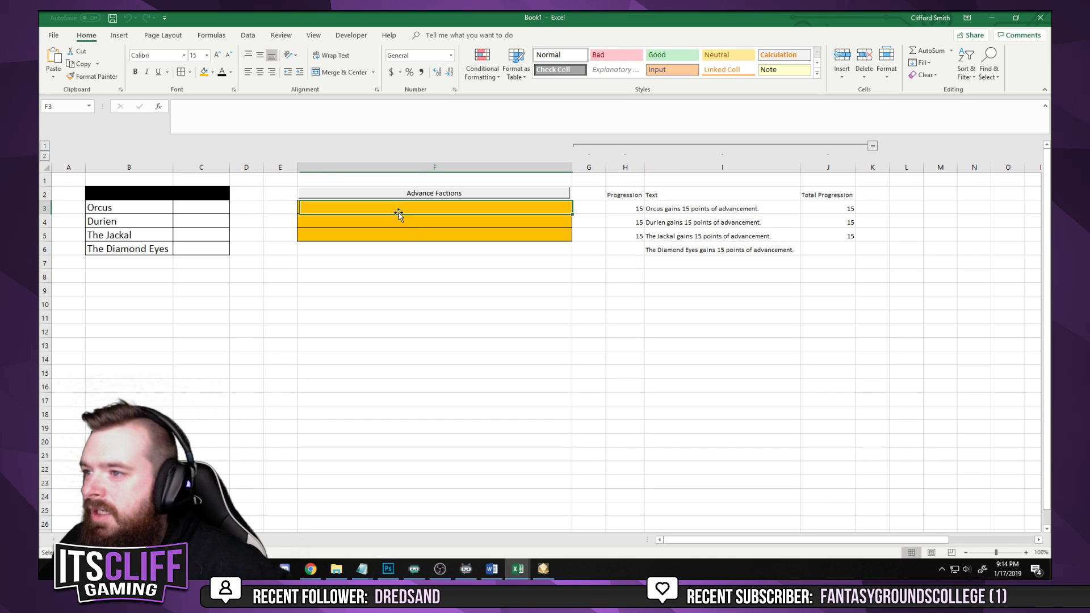
{"action": "left_click", "coordinate": [360, 191]}
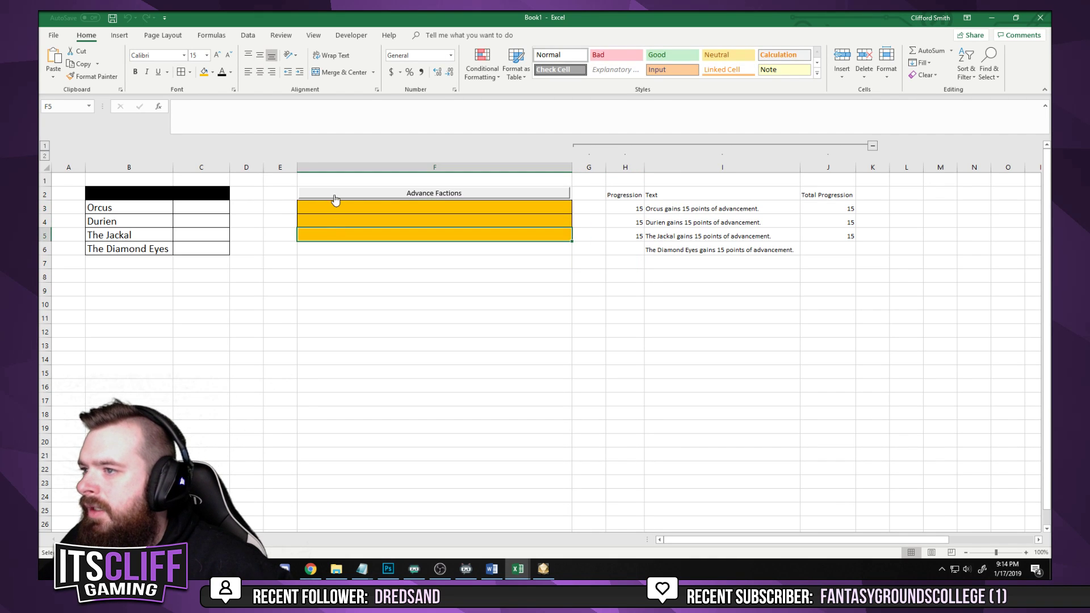
{"action": "left_click", "coordinate": [456, 274]}
{"action": "left_click", "coordinate": [220, 212]}
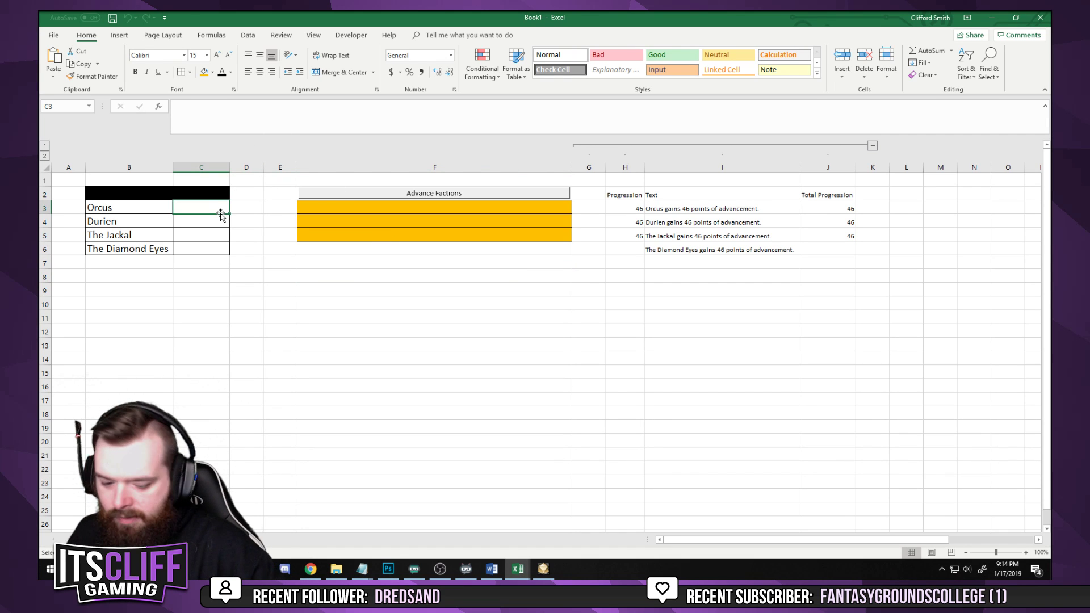
{"action": "key", "text": "ctrl+o"}
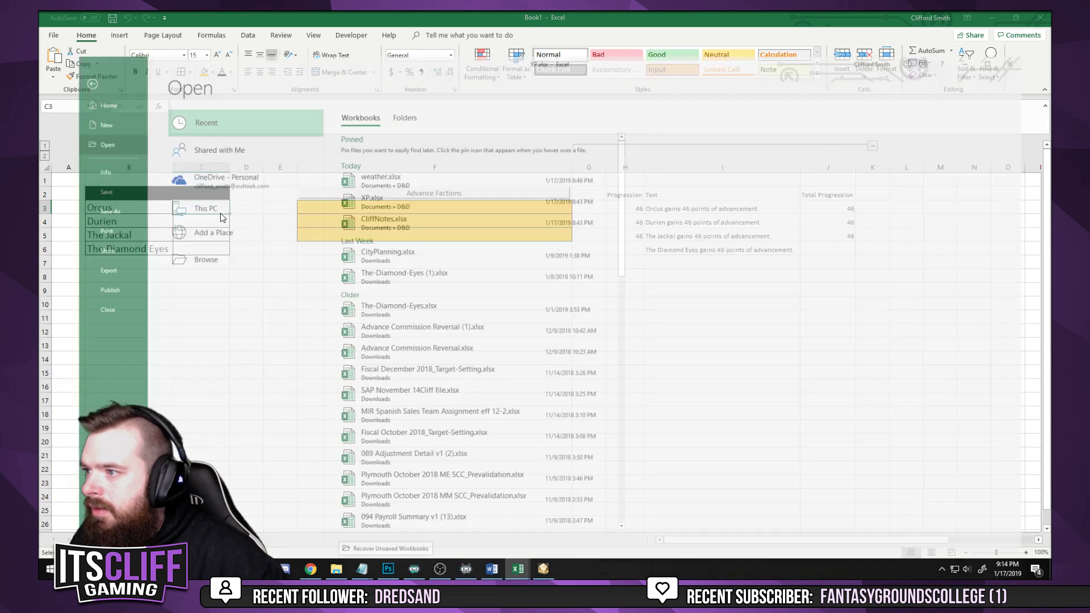
{"action": "left_click", "coordinate": [51, 38]}
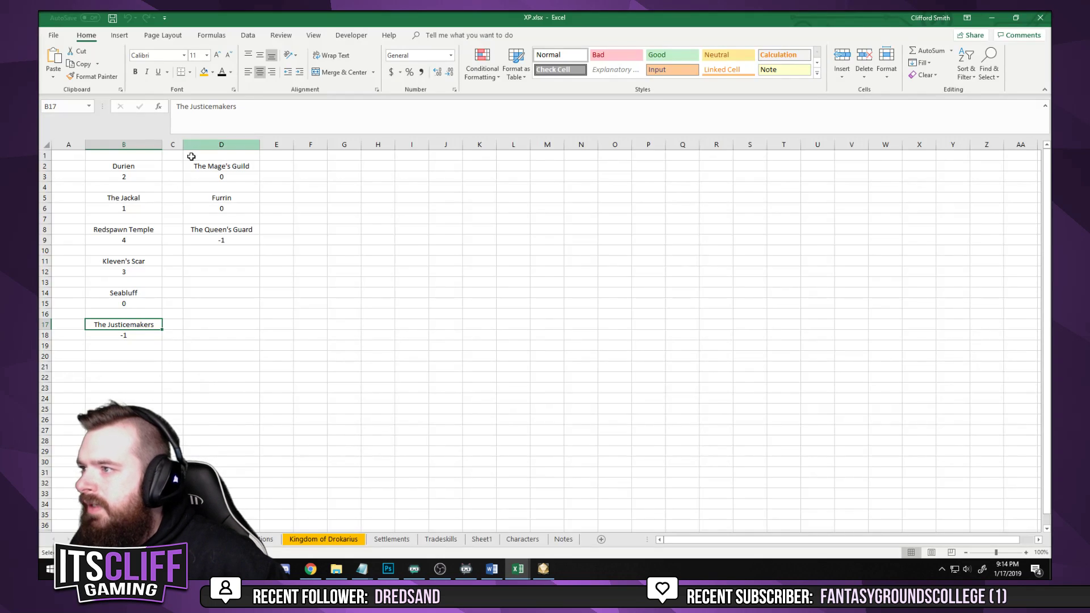
{"action": "mouse_move", "coordinate": [518, 569]}
{"action": "left_click", "coordinate": [630, 525]}
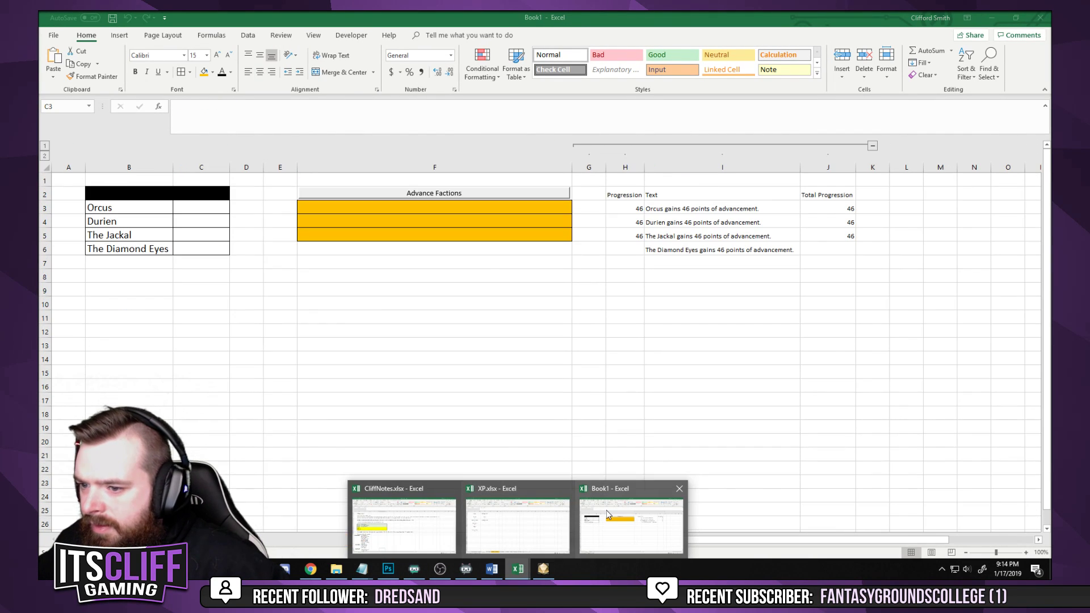
Enter 0 as the progression of all four factions in C3:C6
{"action": "type", "text": "0"}
{"action": "key", "text": "Return"}
{"action": "type", "text": "0"}
{"action": "key", "text": "Return"}
{"action": "type", "text": "0"}
{"action": "key", "text": "Return"}
{"action": "type", "text": "0"}
{"action": "key", "text": "Return"}
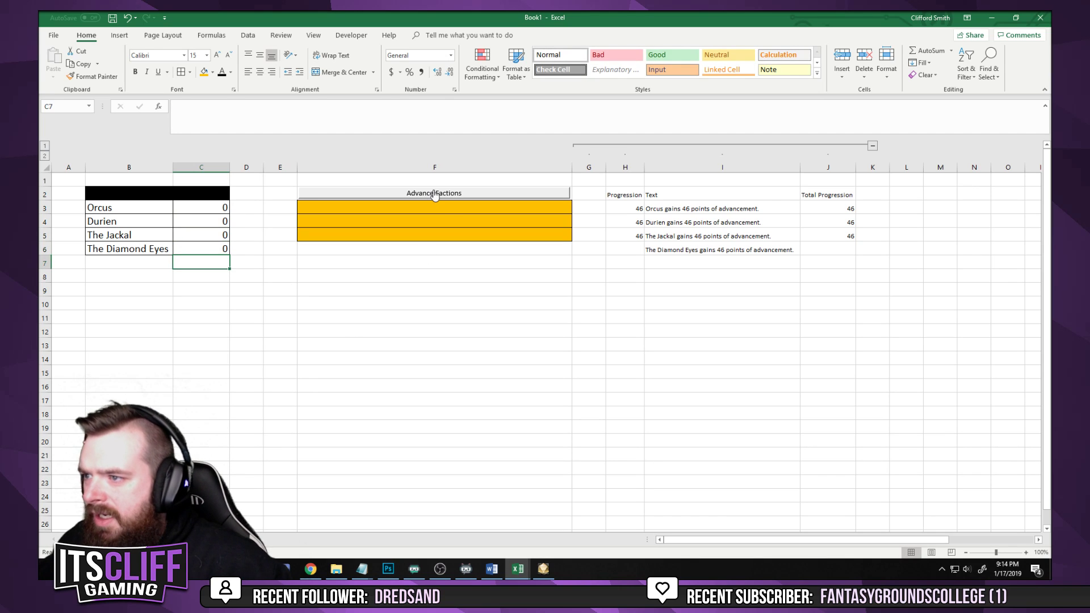
Copy the four advancement sentences in I3:I6 and paste them as values into F3:F6
{"action": "left_click", "coordinate": [704, 221]}
{"action": "left_click", "coordinate": [694, 209]}
{"action": "left_click_drag", "start_coordinate": [694, 210], "coordinate": [692, 250]}
{"action": "key", "text": "ctrl+c"}
{"action": "right_click", "coordinate": [390, 210]}
{"action": "left_click", "coordinate": [426, 260]}
{"action": "left_click", "coordinate": [438, 360]}
{"action": "key", "text": "Escape"}
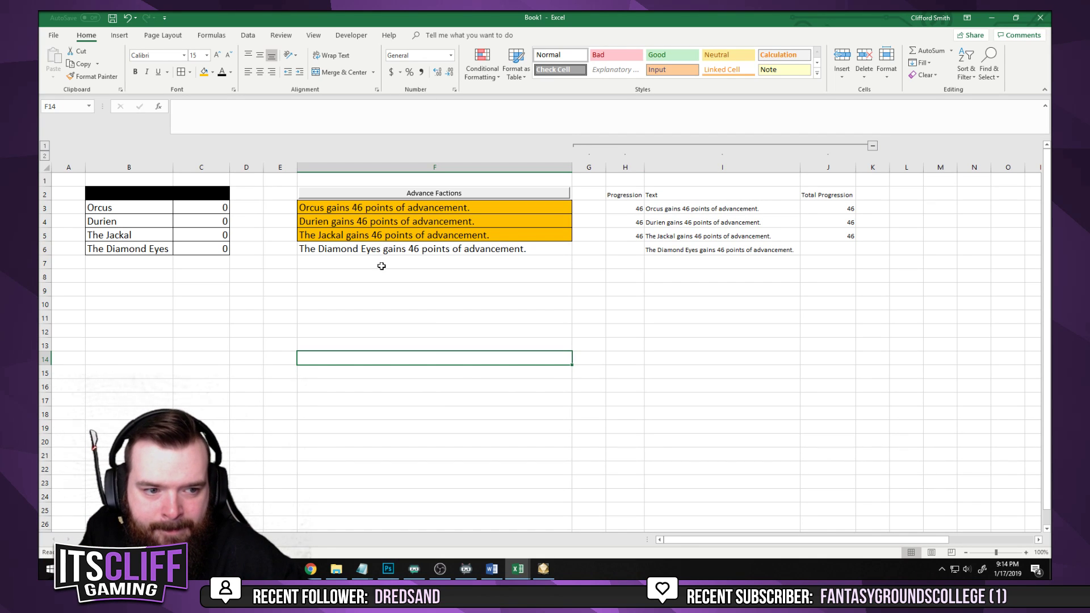
Delete the Advance Factions button above the advancement sentences
{"action": "right_click", "coordinate": [493, 195]}
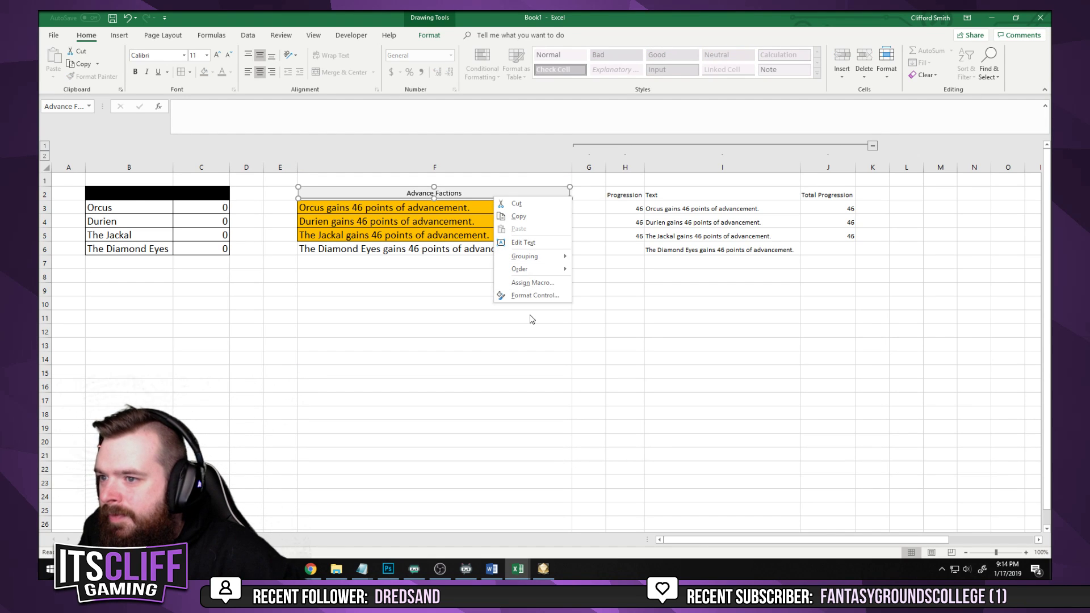
{"action": "left_click", "coordinate": [628, 11]}
{"action": "left_click", "coordinate": [401, 363]}
{"action": "left_click", "coordinate": [373, 304]}
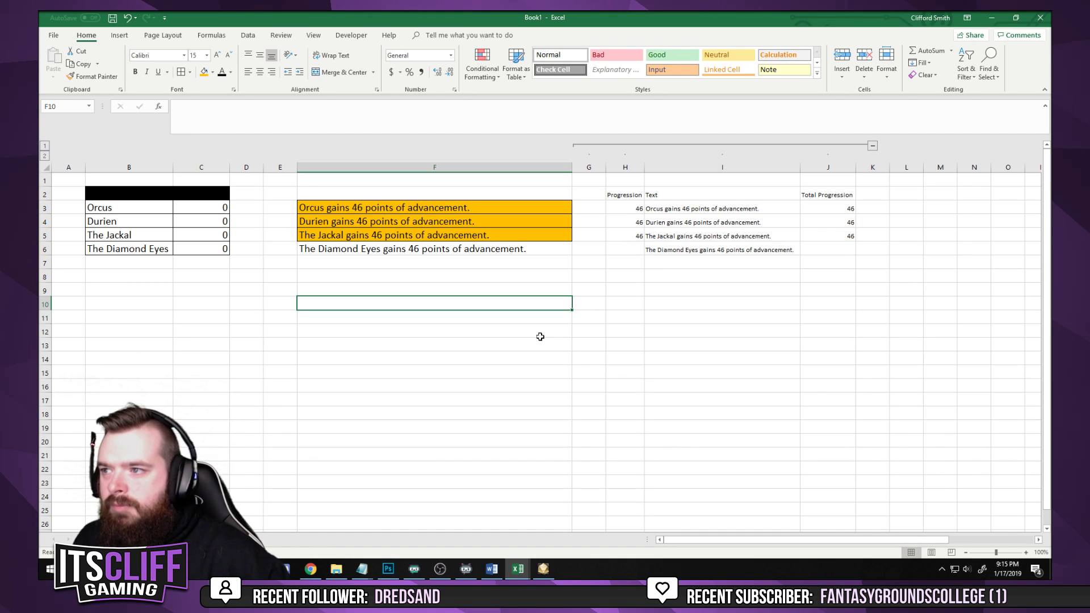
Fill the Progression formula from H5 down to H22
{"action": "left_click", "coordinate": [629, 220]}
{"action": "left_click", "coordinate": [631, 208]}
{"action": "left_click", "coordinate": [636, 228]}
{"action": "left_click", "coordinate": [635, 251]}
{"action": "left_click", "coordinate": [632, 236]}
{"action": "left_click", "coordinate": [631, 209]}
{"action": "left_click", "coordinate": [640, 238]}
{"action": "left_click_drag", "start_coordinate": [646, 241], "coordinate": [641, 476]}
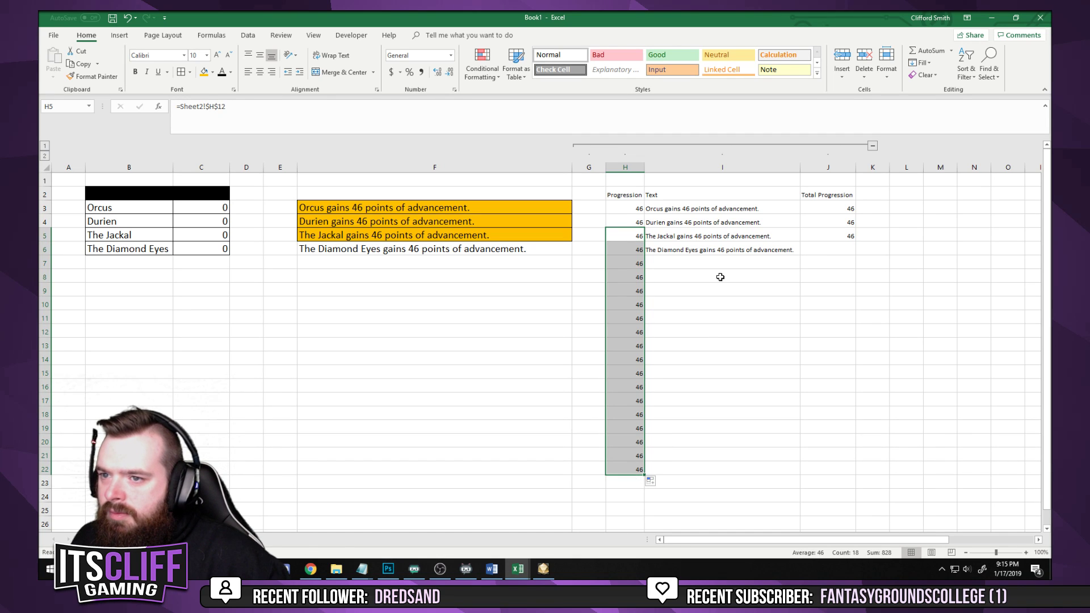
Fill the Text formula from I6 and the Total Progression formula from J5 down to row 22
{"action": "left_click", "coordinate": [692, 250]}
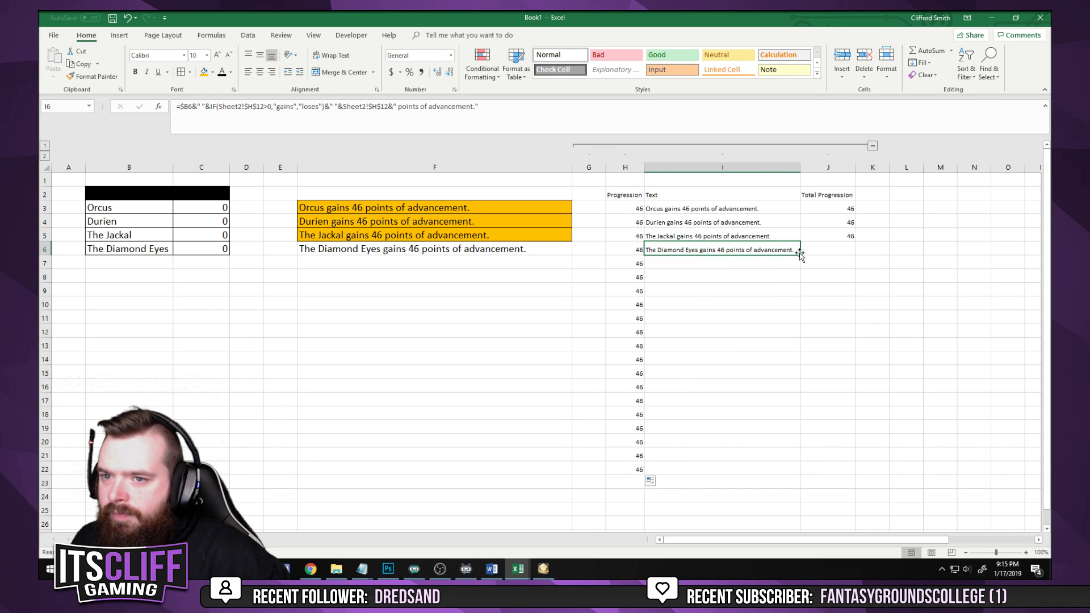
{"action": "left_click_drag", "start_coordinate": [801, 255], "coordinate": [769, 475]}
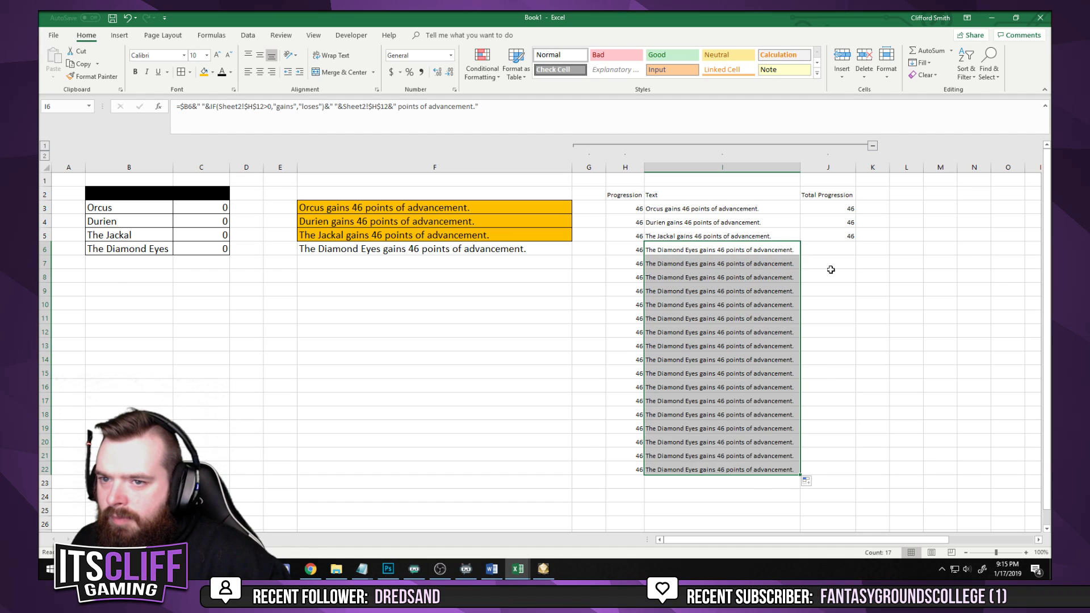
{"action": "left_click", "coordinate": [848, 227]}
{"action": "left_click", "coordinate": [841, 236]}
{"action": "left_click_drag", "start_coordinate": [855, 242], "coordinate": [841, 474]}
Change the J3 formula to =IF(B3="","",H3+C3) and fill it down to J22
{"action": "left_click", "coordinate": [840, 231]}
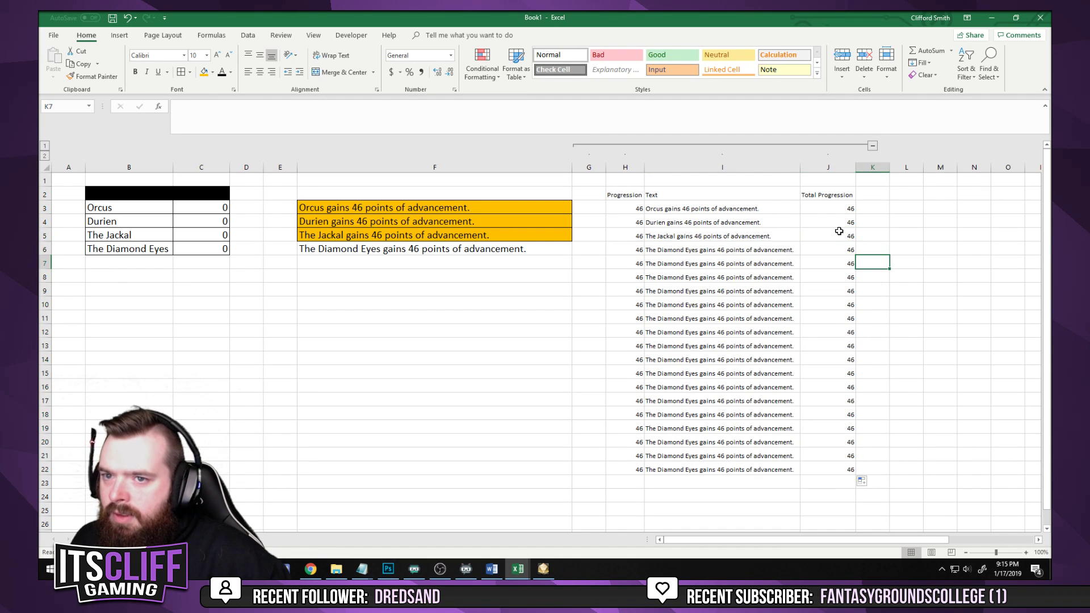
{"action": "left_click", "coordinate": [834, 212]}
{"action": "left_click", "coordinate": [835, 262]}
{"action": "left_click", "coordinate": [839, 211]}
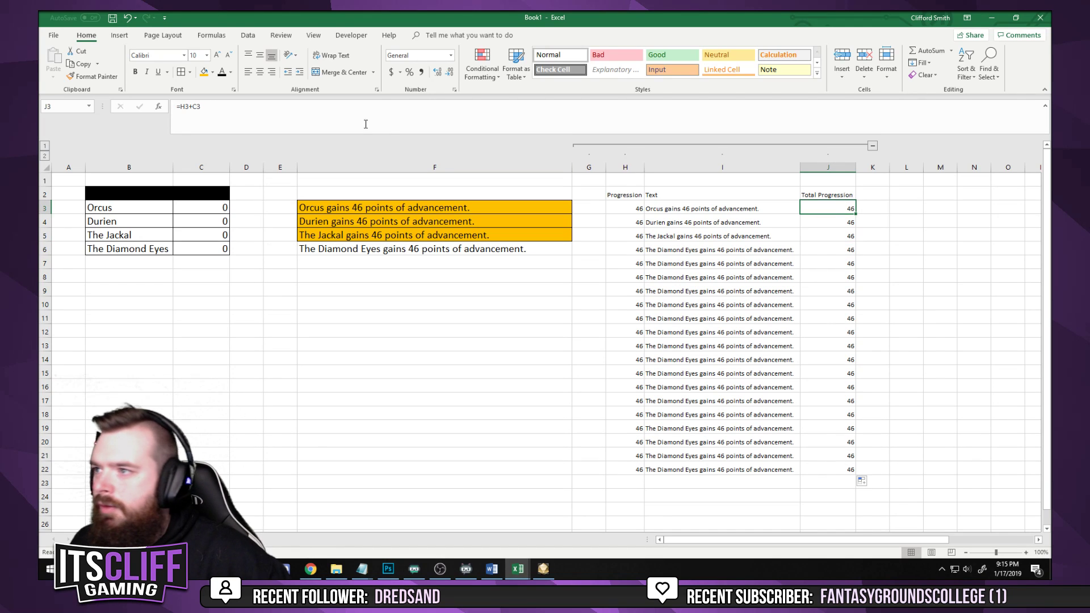
{"action": "left_click", "coordinate": [181, 110]}
{"action": "type", "text": "IF("}
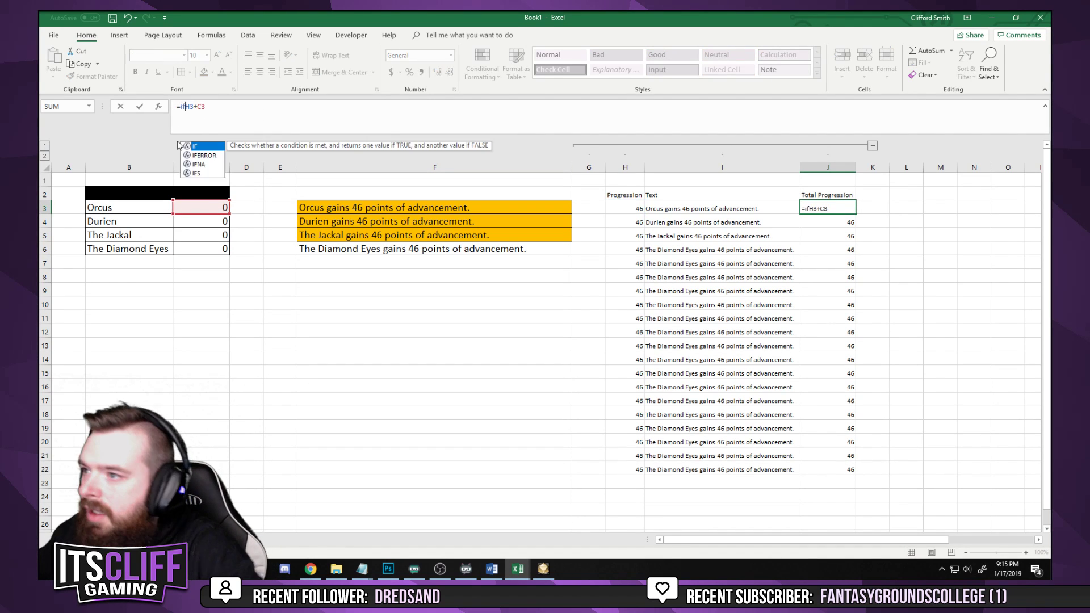
{"action": "left_click", "coordinate": [110, 209]}
{"action": "type", "text": "=\"\",\"\","}
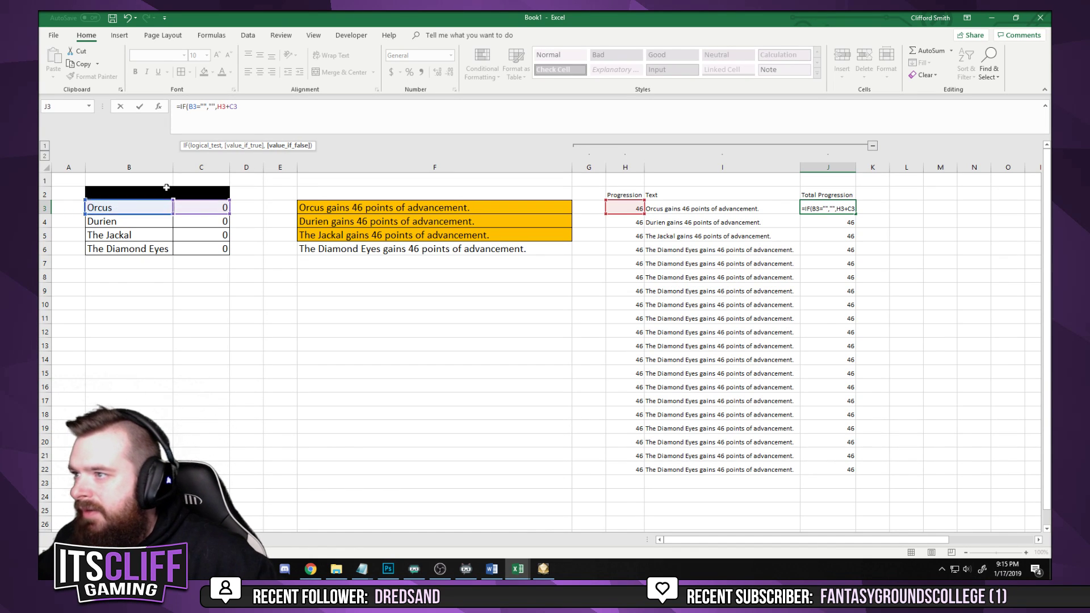
{"action": "key", "text": "Return"}
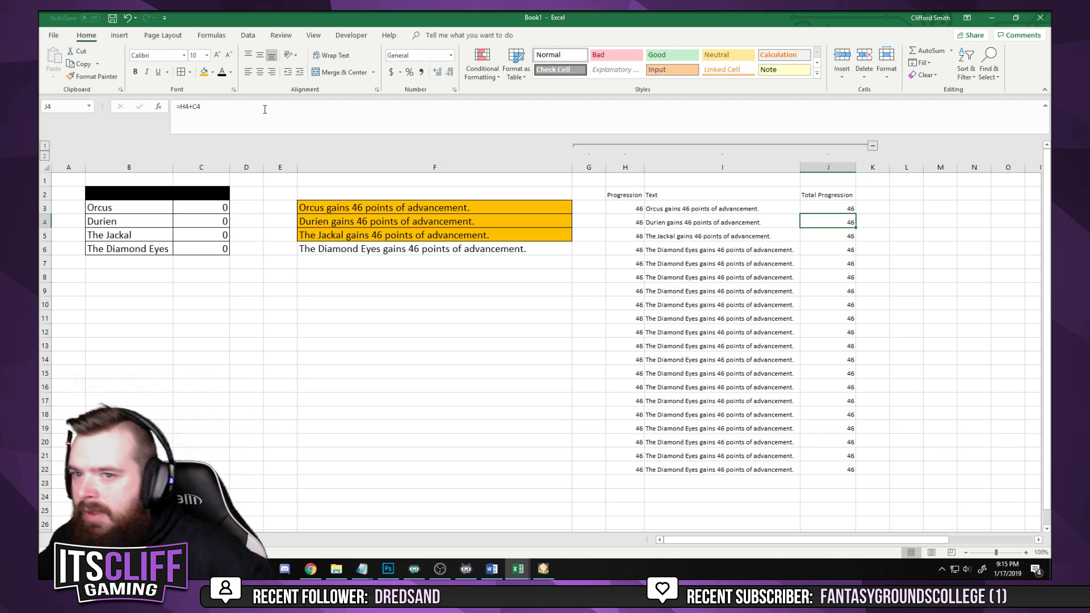
{"action": "key", "text": "Up"}
{"action": "double_click", "coordinate": [854, 214]}
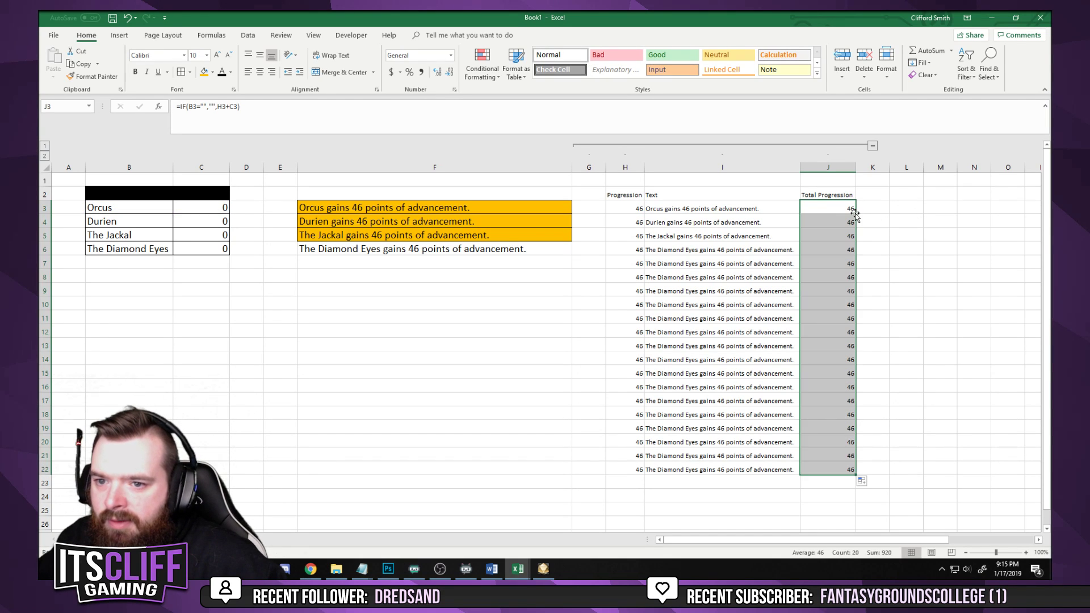
Wrap the I3 text formula in IF(B3="","",…) so it stays blank without a faction name, and fill it down to I22
{"action": "left_click", "coordinate": [754, 208]}
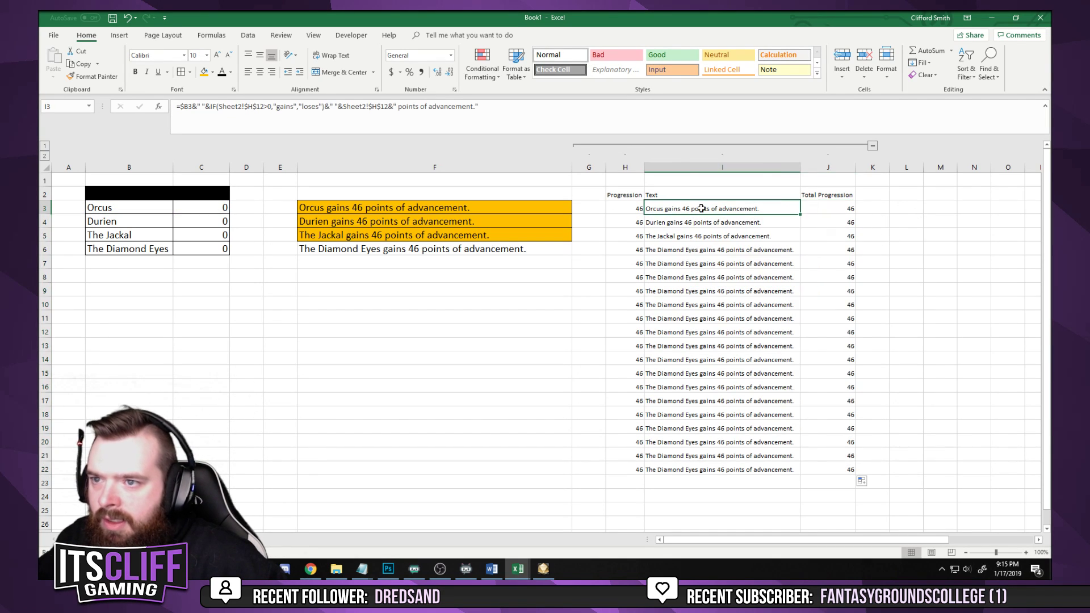
{"action": "left_click", "coordinate": [180, 107]}
{"action": "type", "text": "IF("}
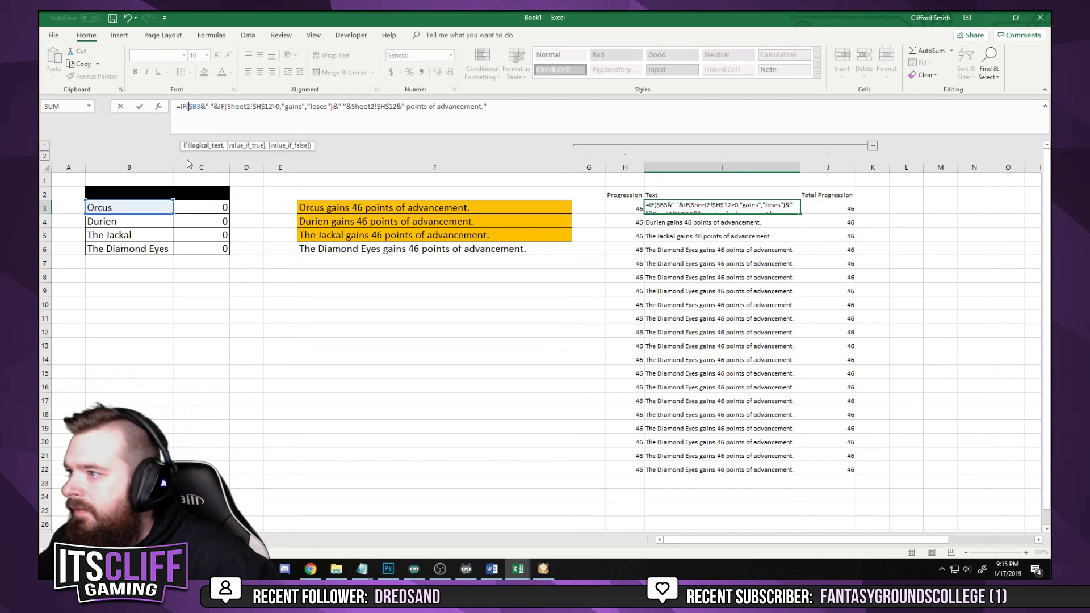
{"action": "left_click", "coordinate": [124, 209]}
{"action": "type", "text": "=\"\",\"\","}
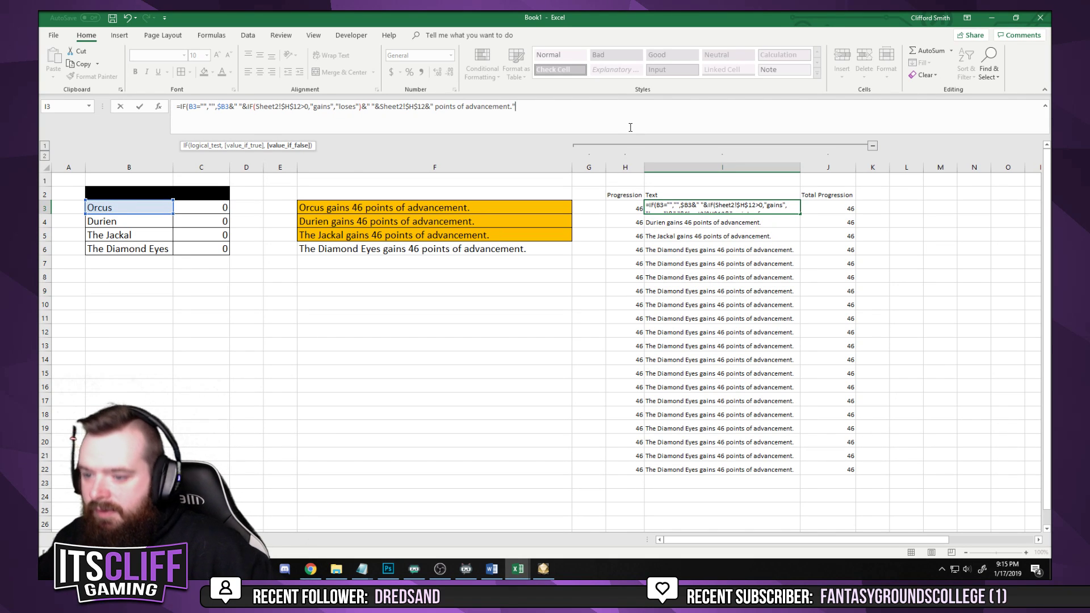
{"action": "type", "text": ")"}
{"action": "key", "text": "Return"}
{"action": "key", "text": "Up"}
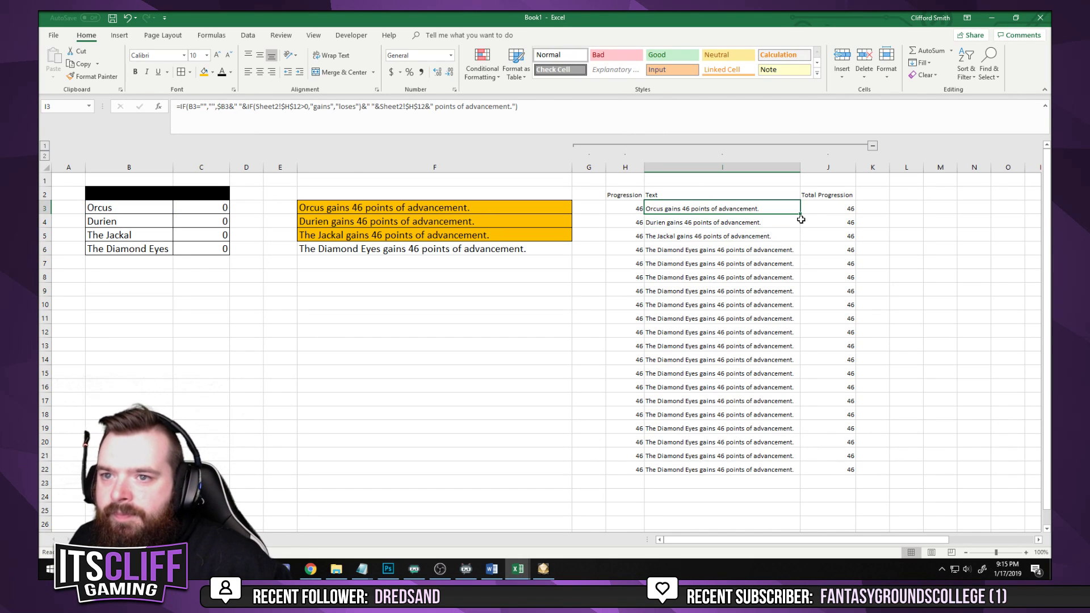
{"action": "double_click", "coordinate": [801, 221]}
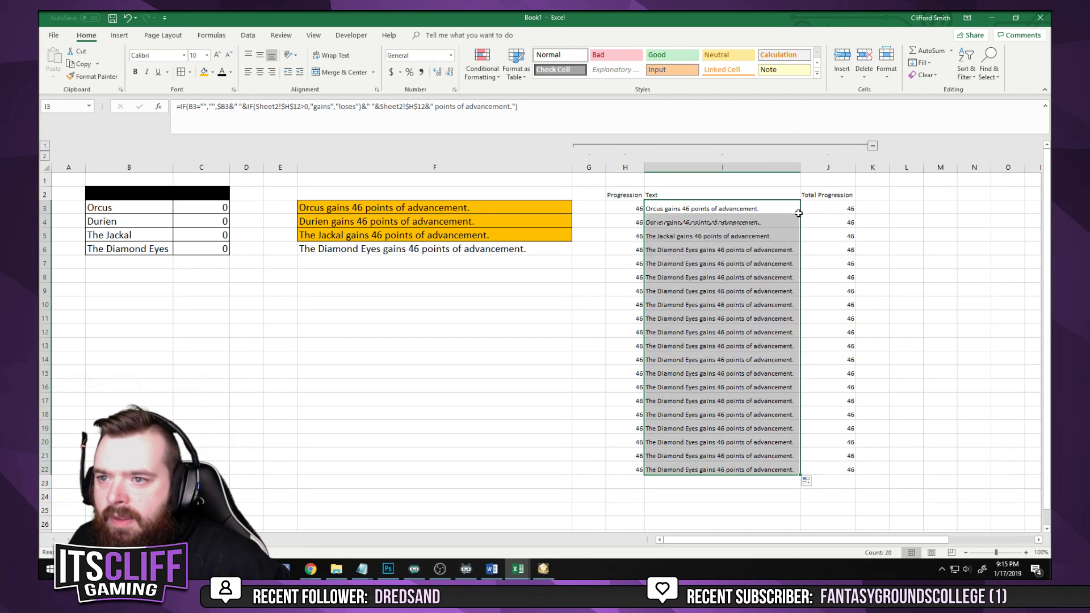
Recalculate the sheet and check the Text and Total Progression formulas in rows without a faction name
{"action": "left_click", "coordinate": [913, 294]}
{"action": "key", "text": "F9"}
{"action": "left_click", "coordinate": [705, 372]}
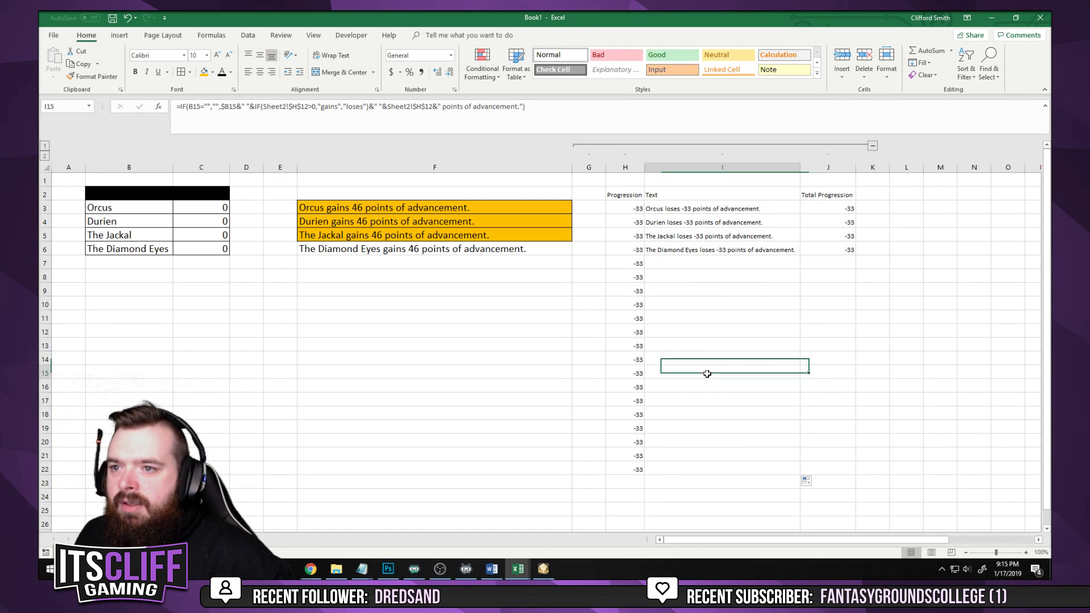
{"action": "left_click", "coordinate": [852, 360]}
{"action": "left_click", "coordinate": [872, 360]}
{"action": "left_click", "coordinate": [489, 399]}
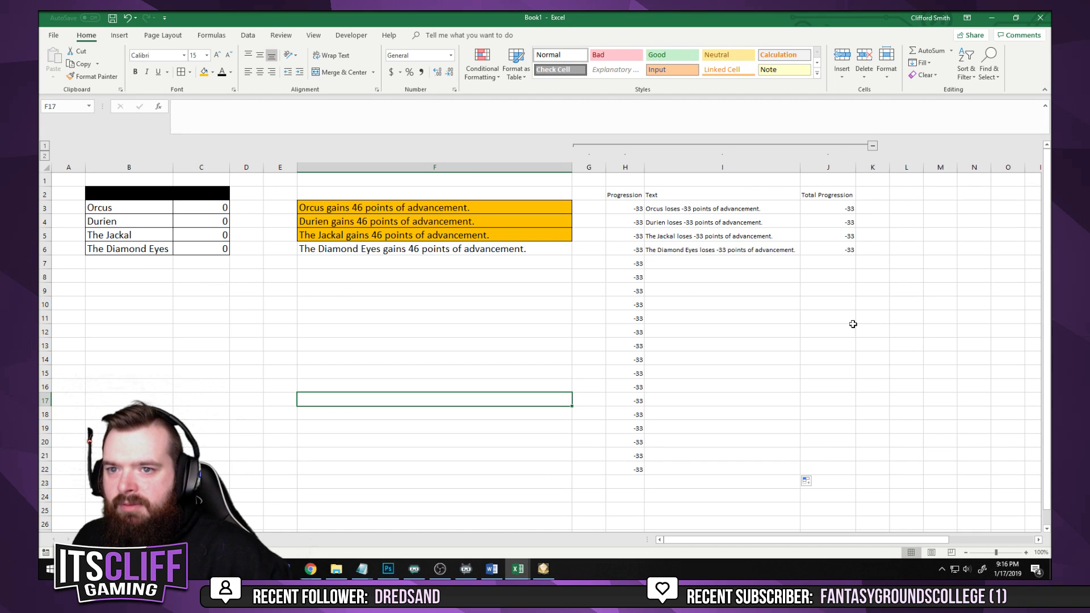
{"action": "left_click", "coordinate": [118, 250]}
{"action": "left_click", "coordinate": [128, 263]}
{"action": "left_click", "coordinate": [131, 305]}
{"action": "left_click", "coordinate": [135, 354]}
{"action": "left_click", "coordinate": [130, 386]}
{"action": "left_click", "coordinate": [480, 396]}
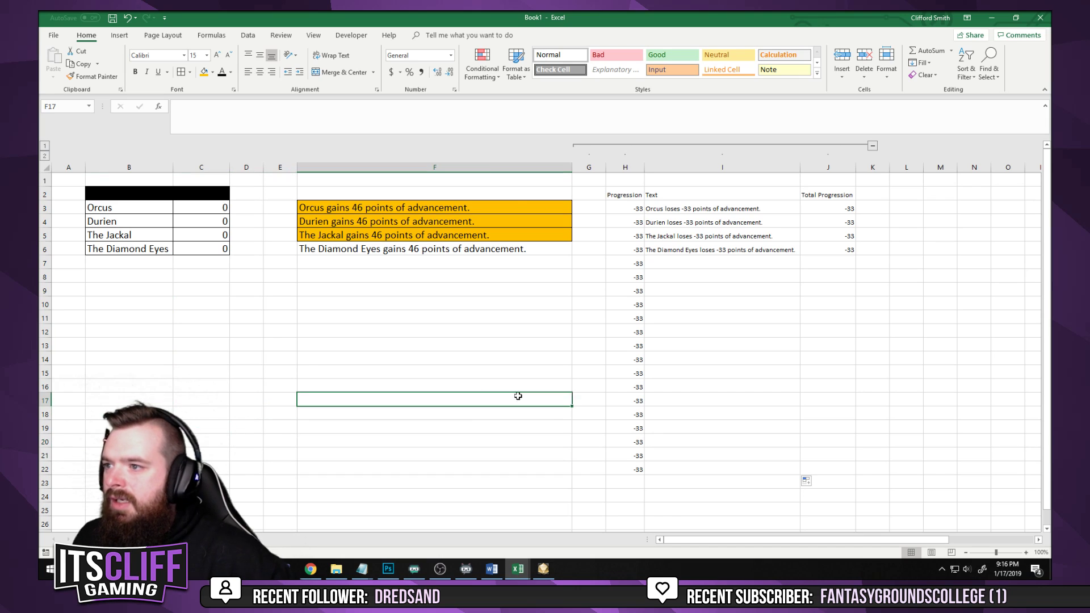
{"action": "left_click", "coordinate": [331, 360]}
{"action": "left_click", "coordinate": [364, 332]}
{"action": "left_click", "coordinate": [385, 207]}
Remove all borders and the fill color from the whole of column F
{"action": "left_click", "coordinate": [402, 167]}
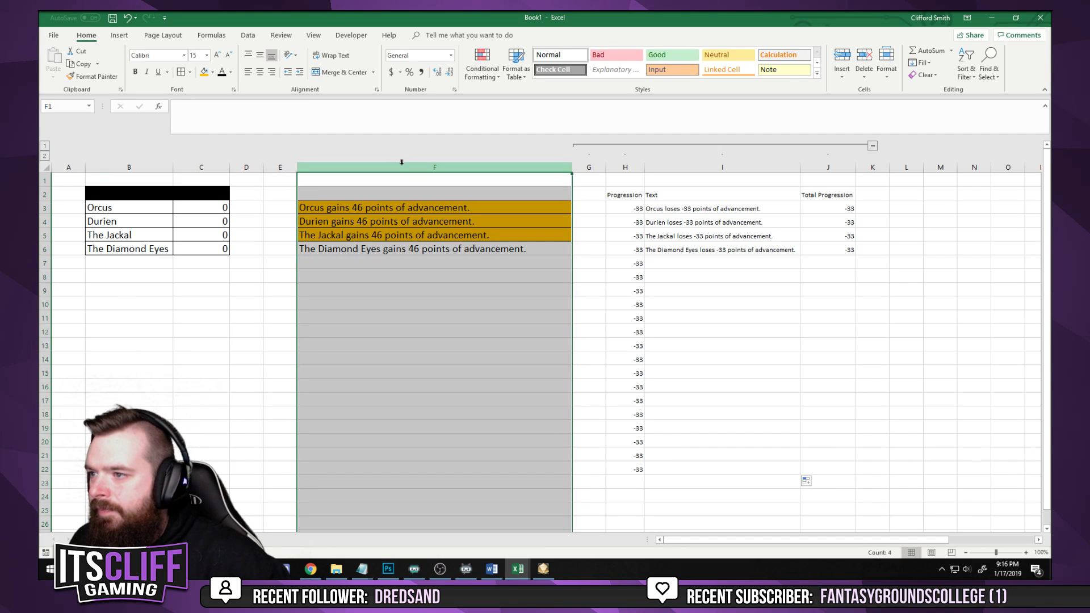
{"action": "left_click", "coordinate": [190, 72]}
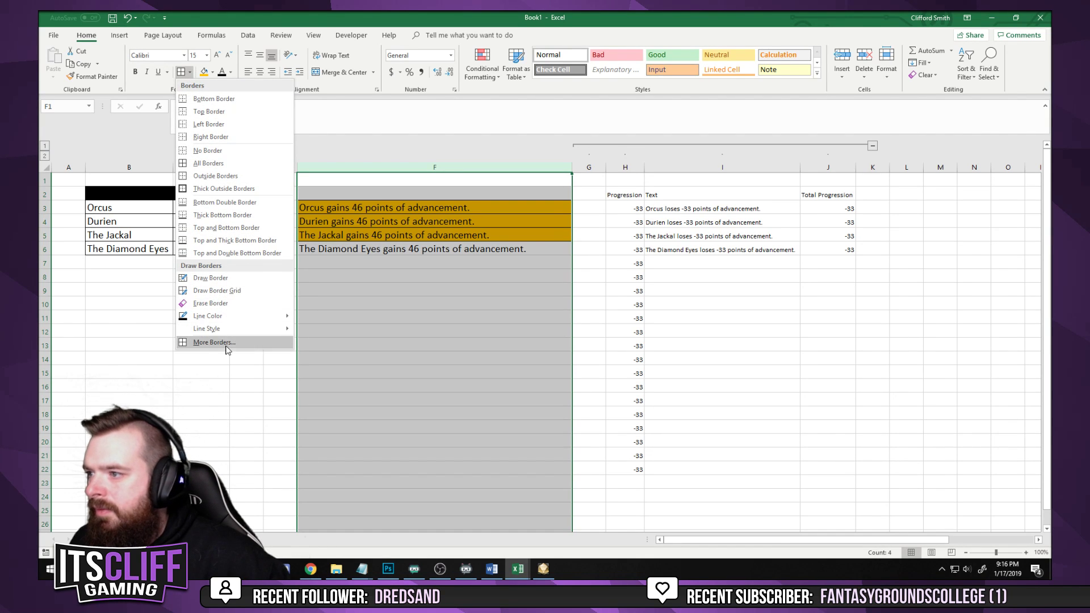
{"action": "left_click", "coordinate": [235, 151]}
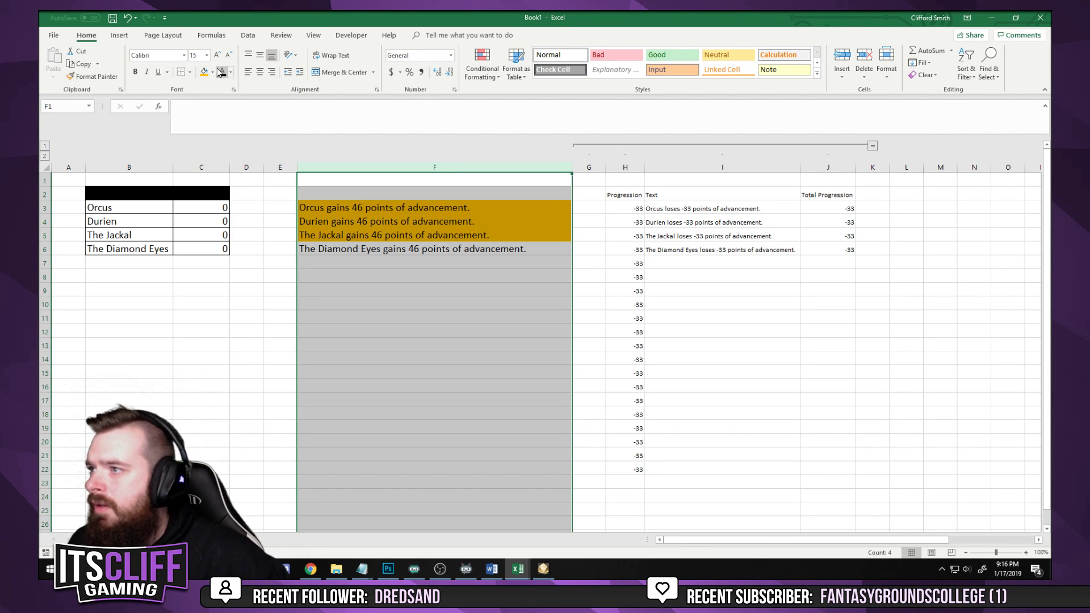
{"action": "left_click", "coordinate": [212, 72]}
{"action": "left_click", "coordinate": [246, 167]}
{"action": "left_click", "coordinate": [298, 309]}
{"action": "left_click", "coordinate": [210, 356]}
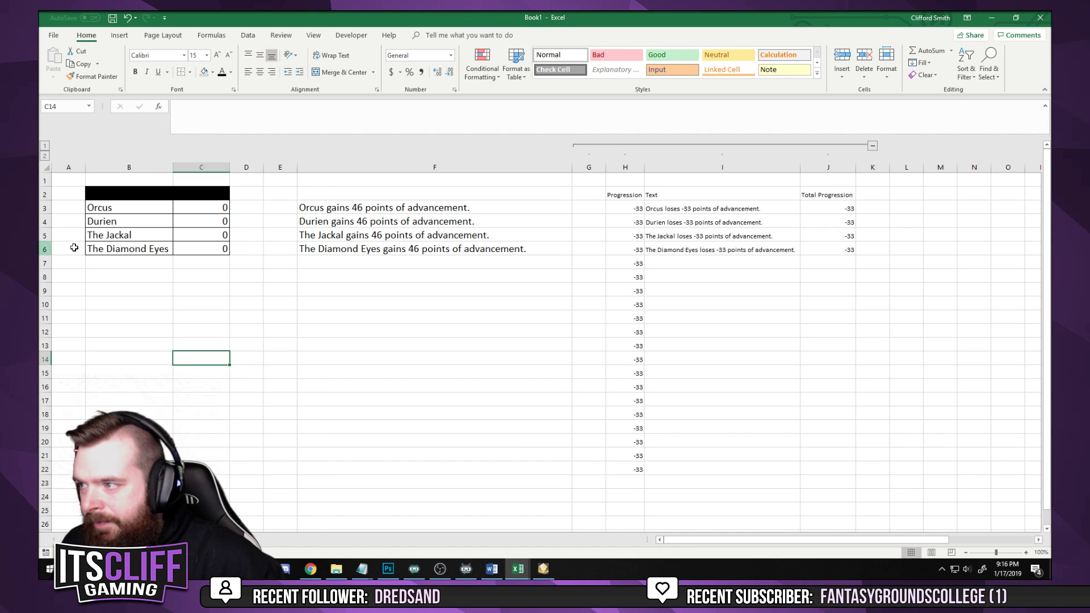
Set the font color of the header cells B2:C2 to white
{"action": "left_click", "coordinate": [198, 248]}
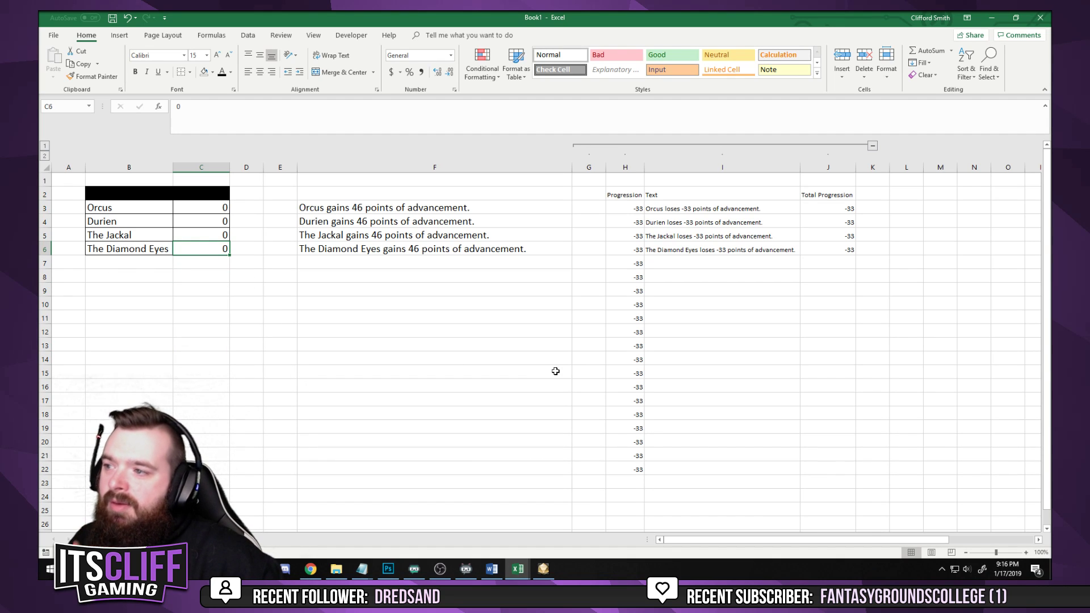
{"action": "left_click", "coordinate": [152, 193]}
{"action": "left_click", "coordinate": [208, 194]}
{"action": "left_click_drag", "start_coordinate": [152, 193], "coordinate": [209, 194]}
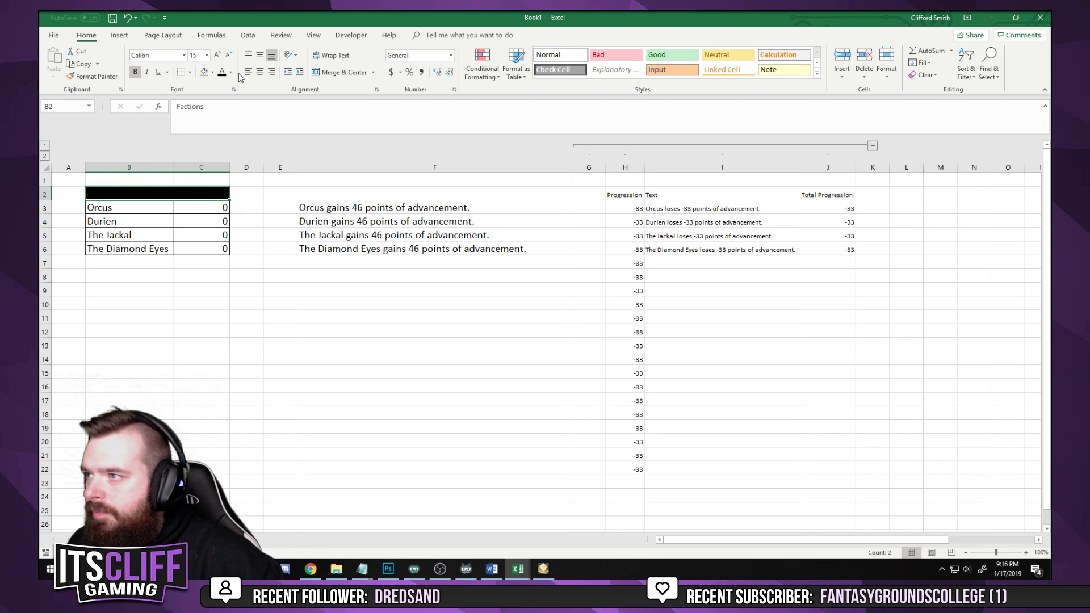
{"action": "left_click", "coordinate": [232, 73]}
Enter 100 as the progression of The Diamond Eyes in C6 and undo the entry
{"action": "left_click", "coordinate": [199, 248]}
{"action": "type", "text": "100"}
{"action": "key", "text": "Return"}
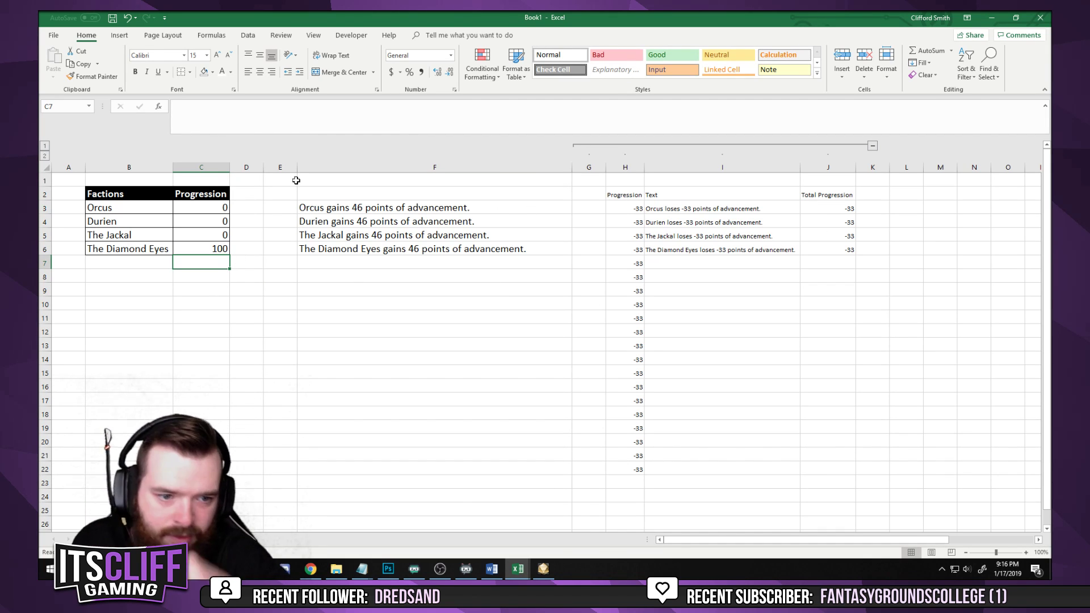
{"action": "key", "text": "ctrl+z"}
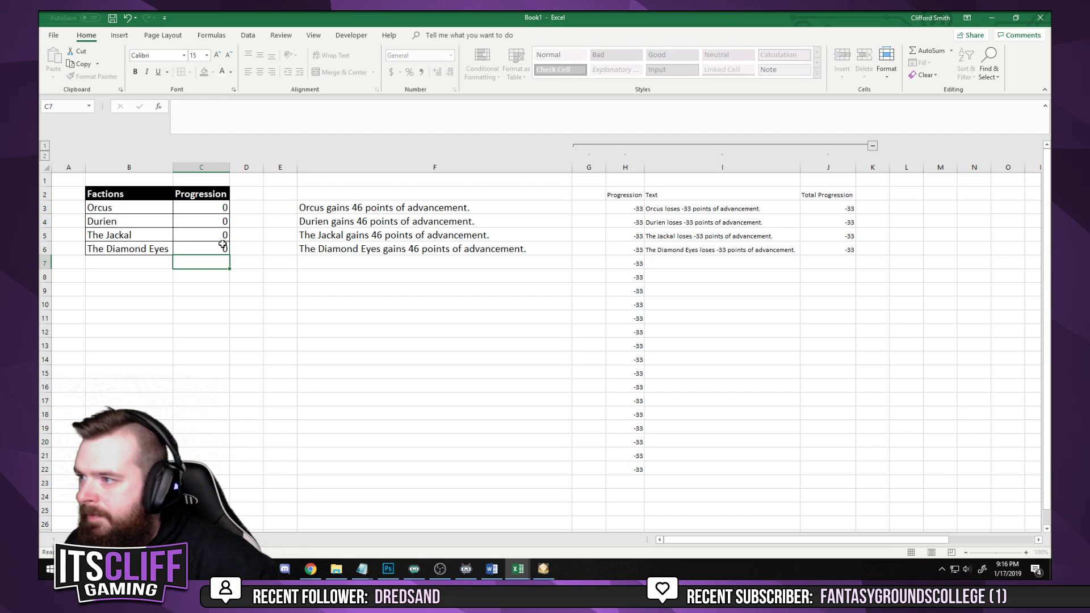
{"action": "left_click", "coordinate": [352, 331]}
{"action": "left_click", "coordinate": [185, 354]}
{"action": "left_click", "coordinate": [358, 336]}
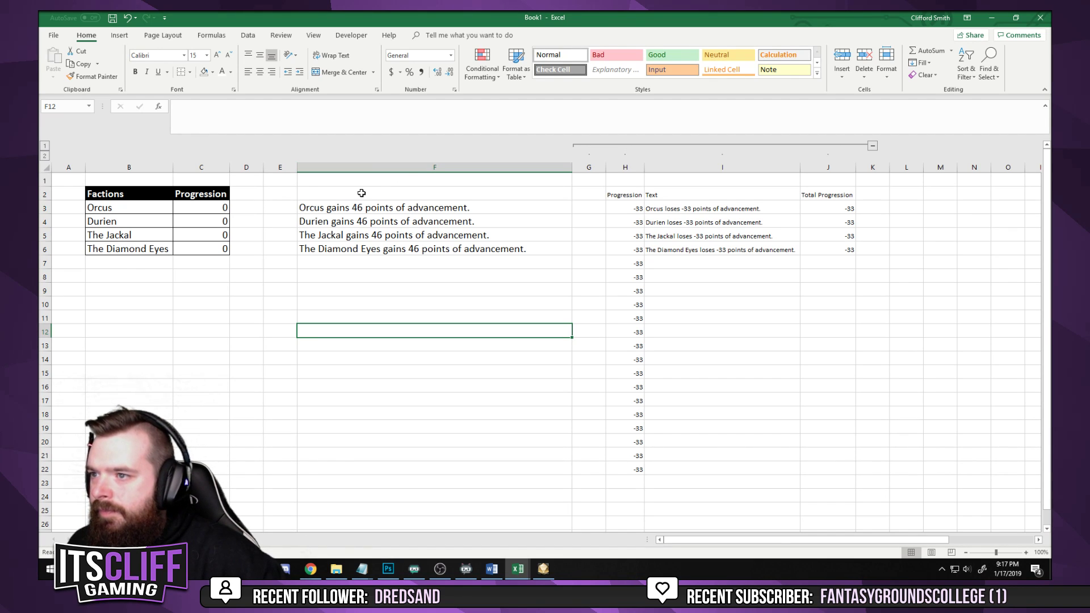
Begin a formula-based conditional formatting rule for the whole of column F with the formula =$A1<>""
{"action": "left_click", "coordinate": [375, 167]}
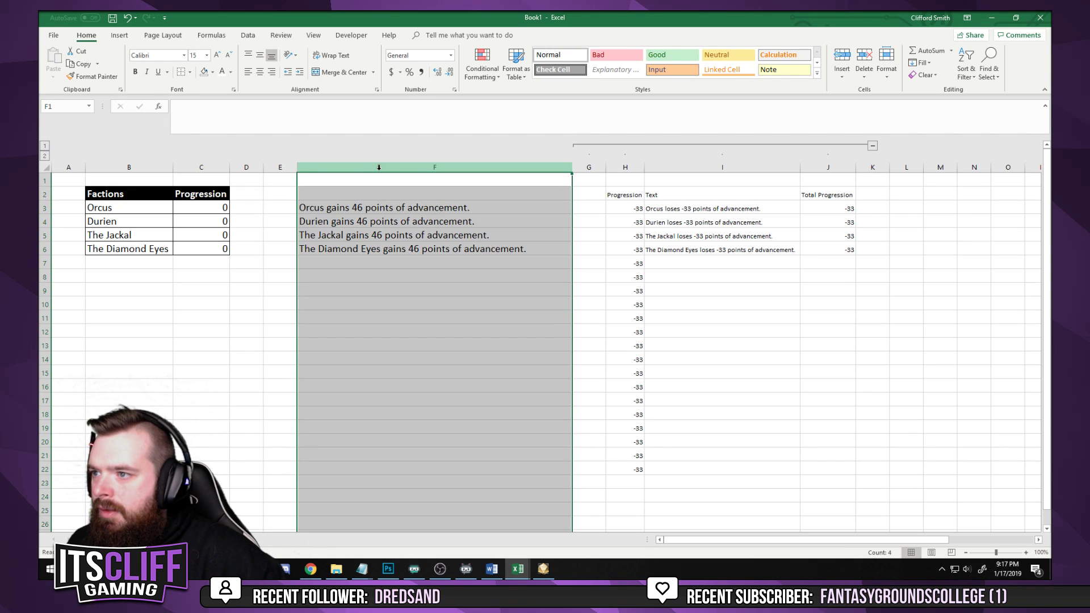
{"action": "left_click", "coordinate": [484, 62]}
{"action": "left_click", "coordinate": [500, 229]}
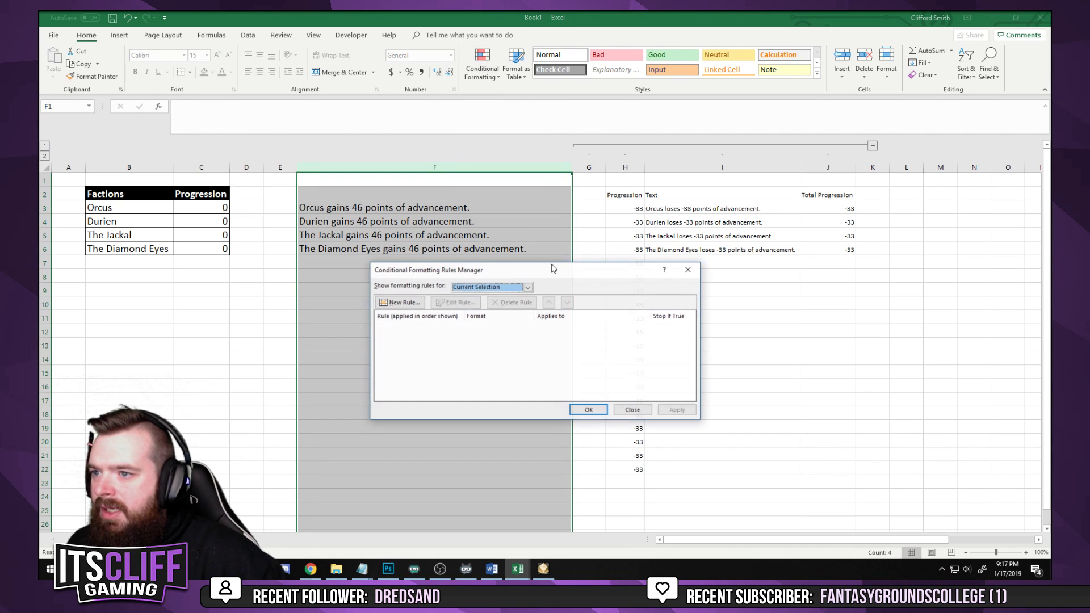
{"action": "left_click", "coordinate": [398, 302]}
{"action": "left_click", "coordinate": [457, 317]}
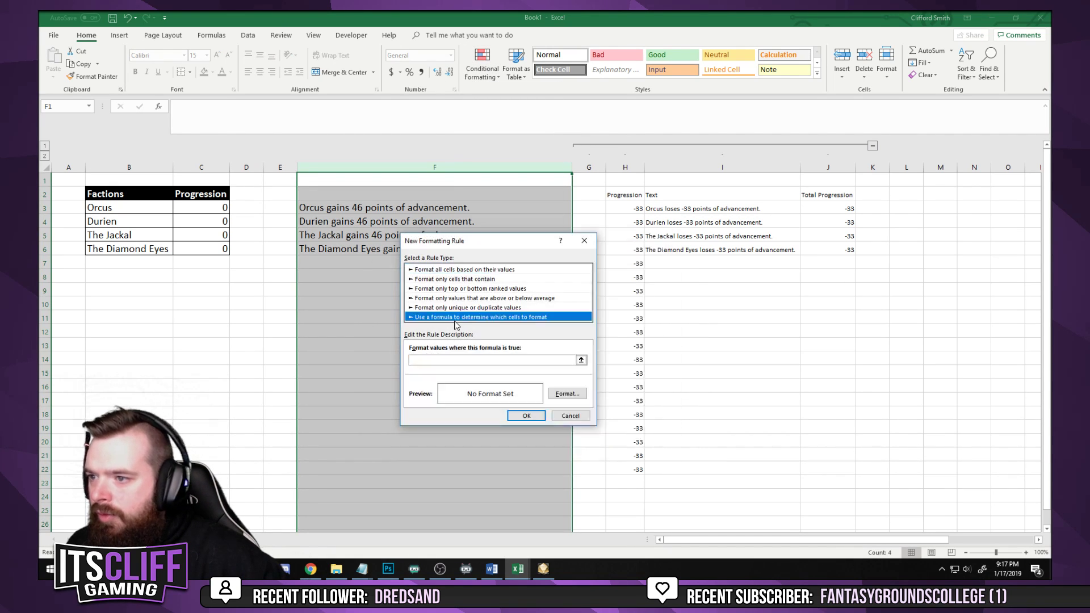
{"action": "left_click", "coordinate": [426, 361]}
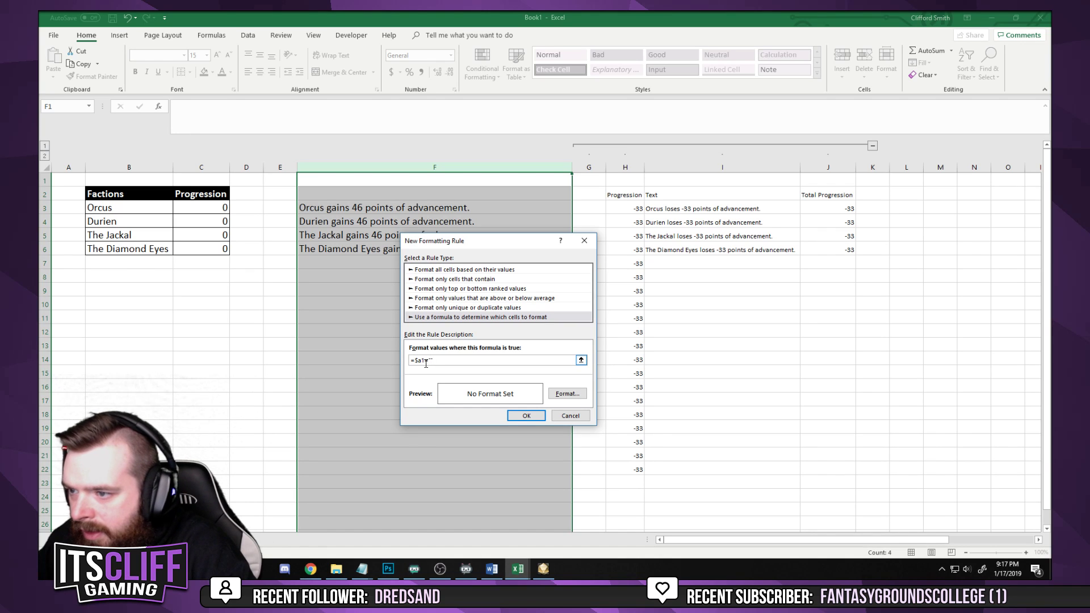
{"action": "key", "text": "BackSpace"}
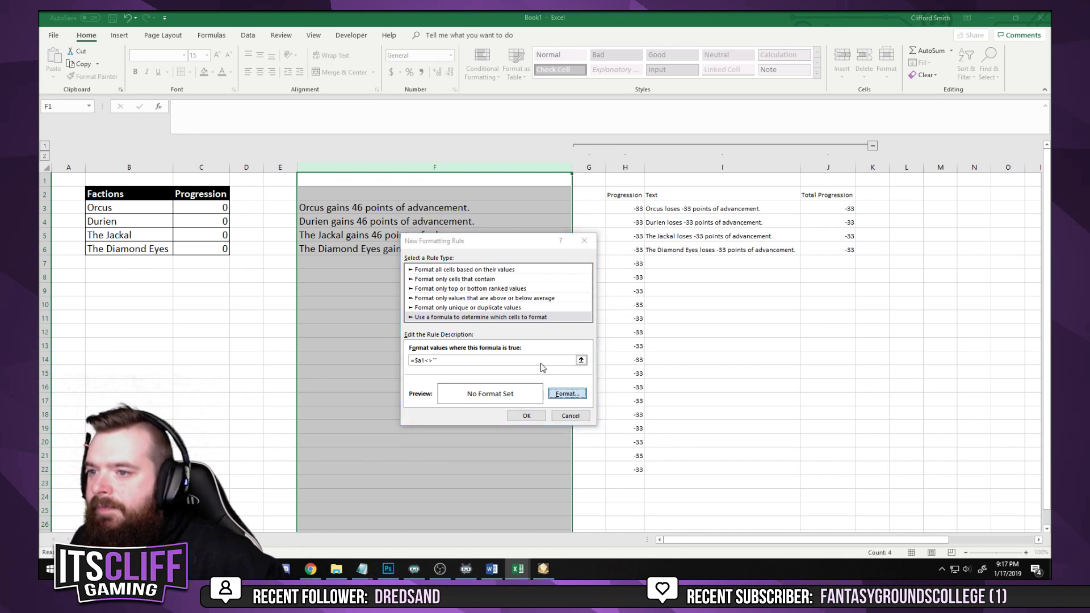
Give the new rule an outline border format and apply it to column F
{"action": "left_click", "coordinate": [568, 393]}
{"action": "left_click", "coordinate": [474, 218]}
{"action": "left_click", "coordinate": [544, 248]}
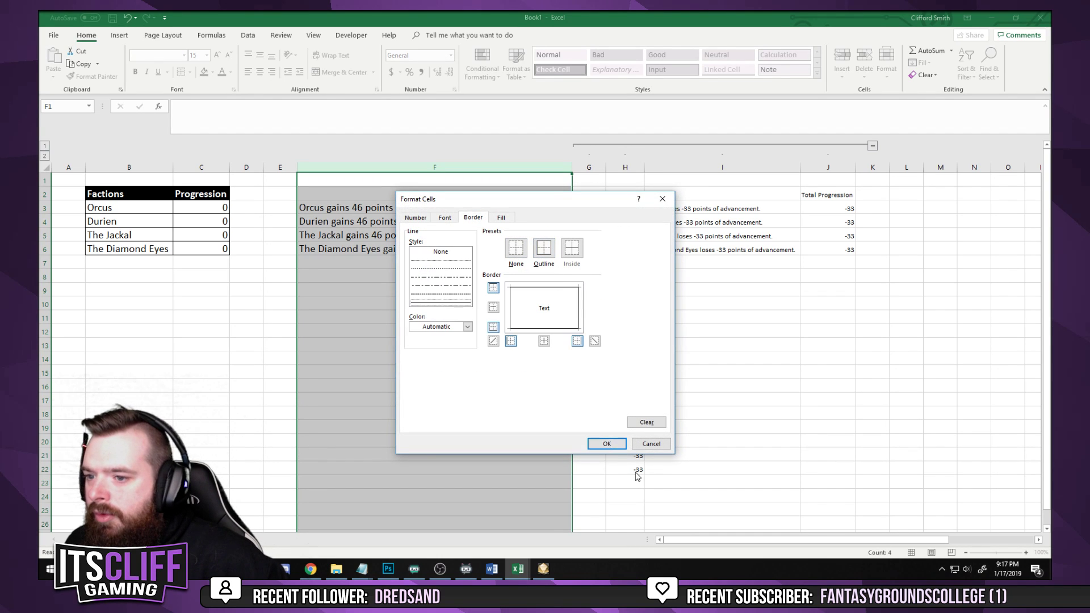
{"action": "left_click", "coordinate": [606, 444]}
{"action": "left_click", "coordinate": [525, 417]}
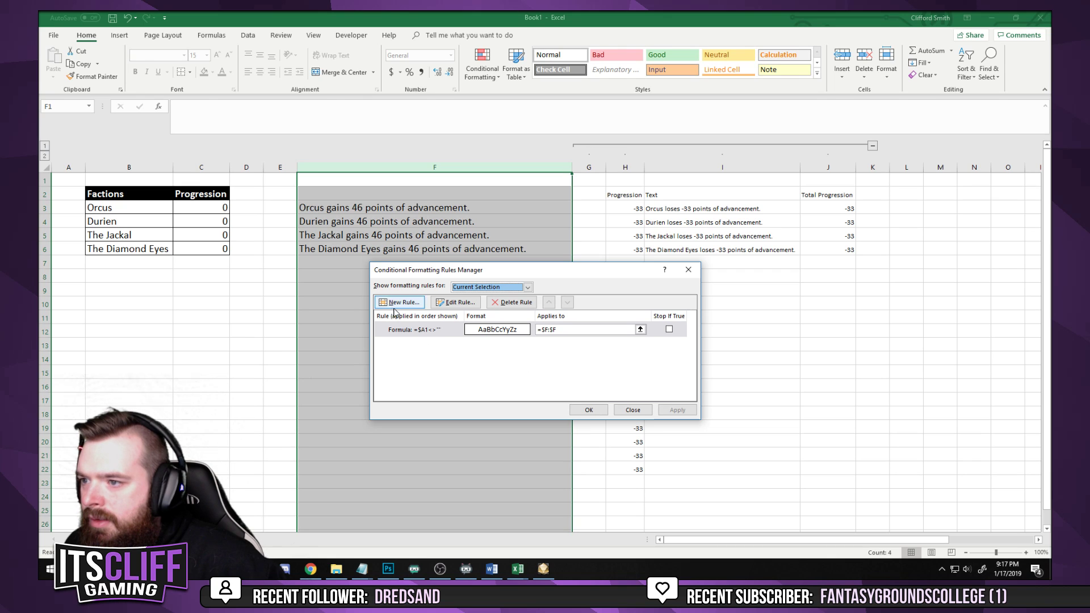
{"action": "left_click", "coordinate": [587, 409]}
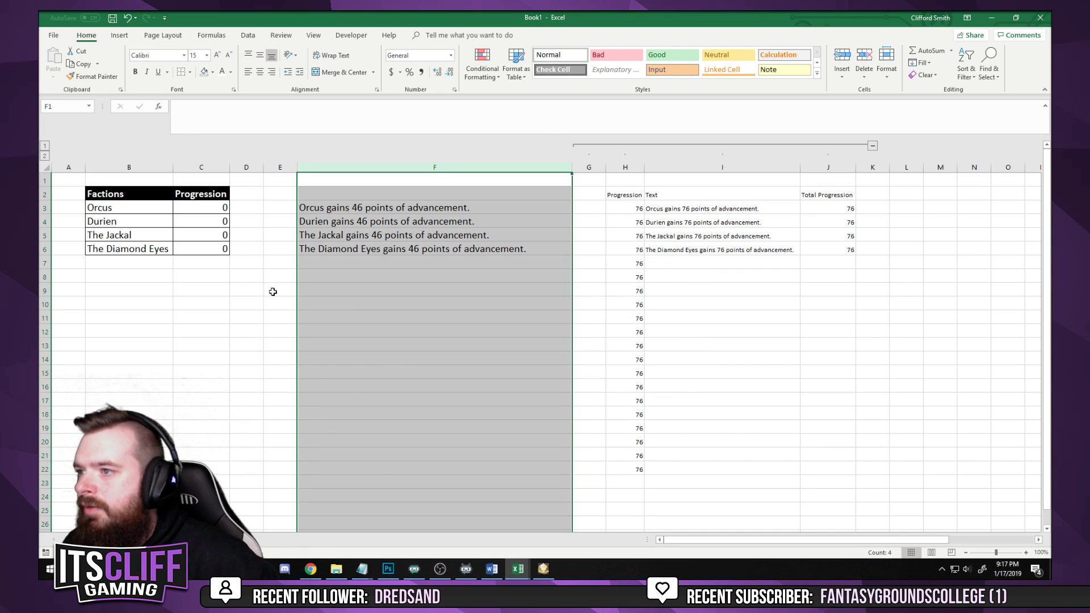
Change the formula of column F's conditional formatting rule to =A1<>""
{"action": "left_click", "coordinate": [413, 332]}
{"action": "left_click", "coordinate": [416, 167]}
{"action": "left_click", "coordinate": [483, 68]}
{"action": "left_click", "coordinate": [499, 235]}
{"action": "left_click", "coordinate": [427, 329]}
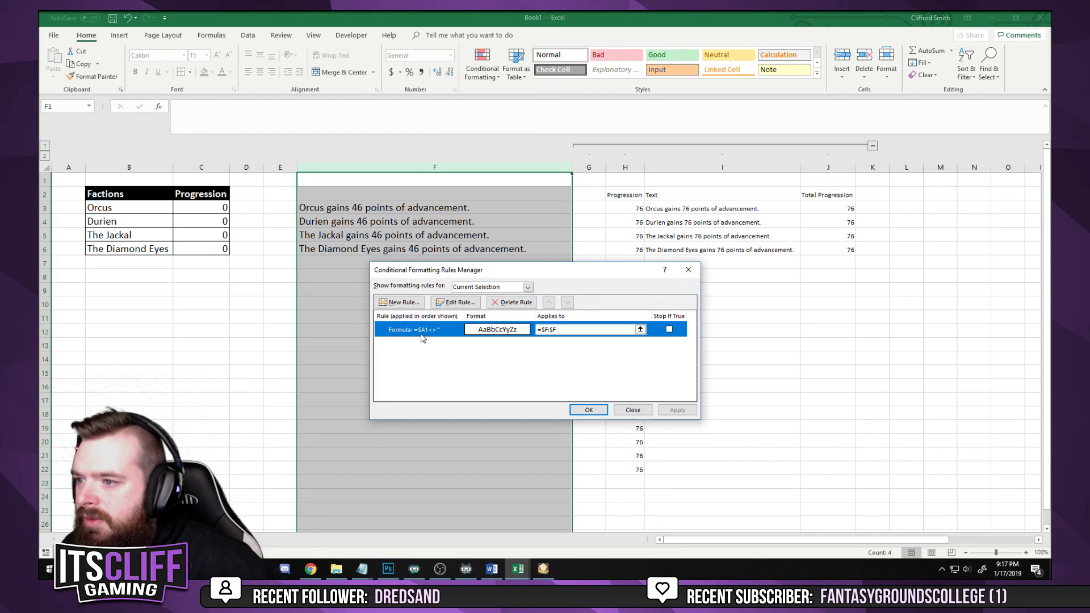
{"action": "left_click", "coordinate": [448, 305]}
{"action": "left_click", "coordinate": [455, 372]}
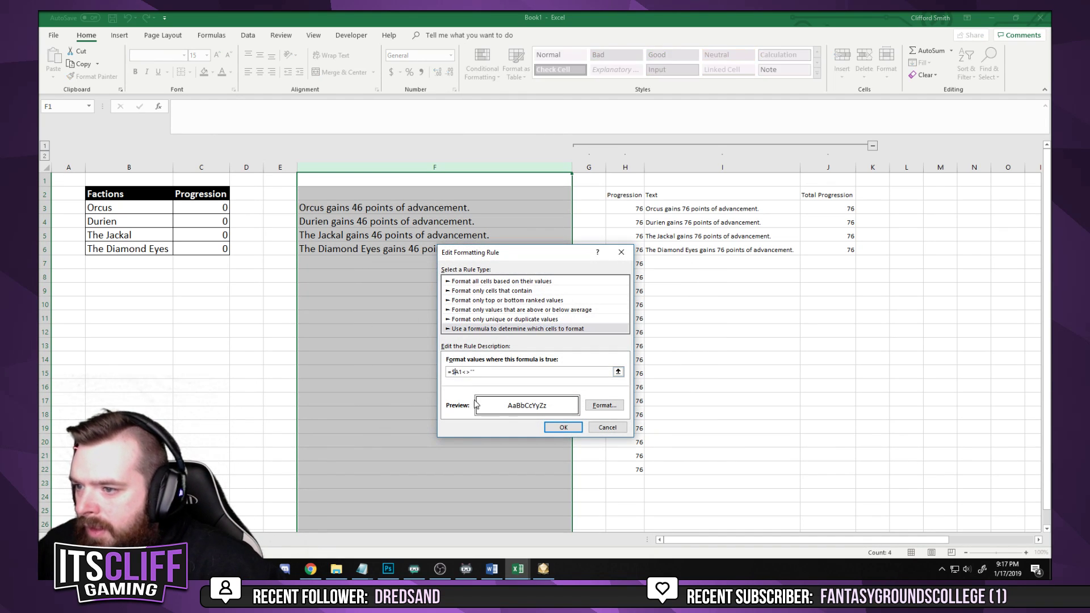
{"action": "key", "text": "BackSpace"}
{"action": "left_click", "coordinate": [571, 428]}
{"action": "left_click", "coordinate": [660, 411]}
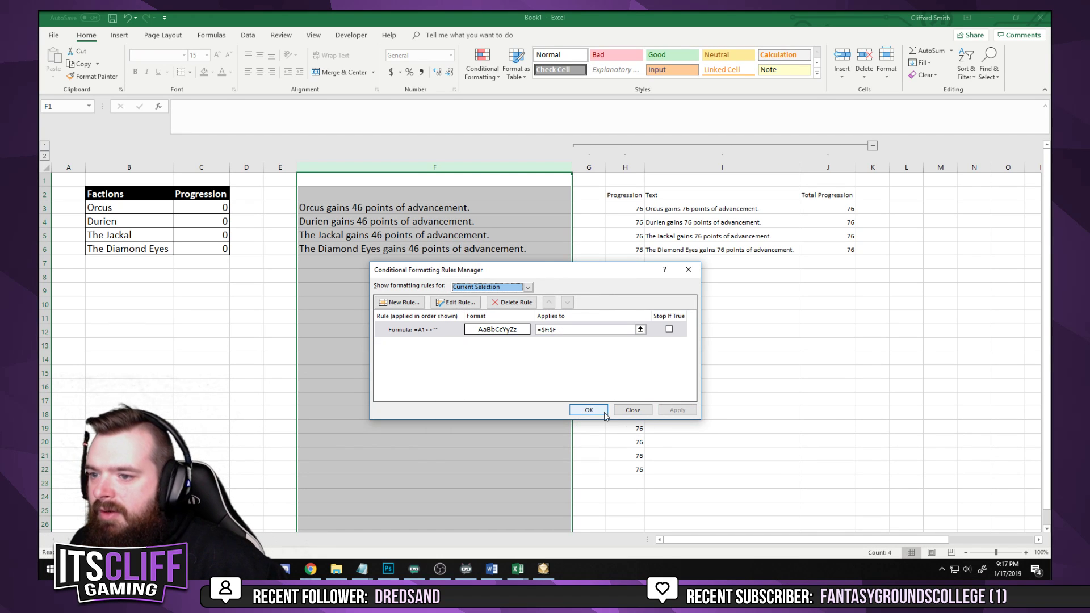
{"action": "left_click", "coordinate": [589, 410]}
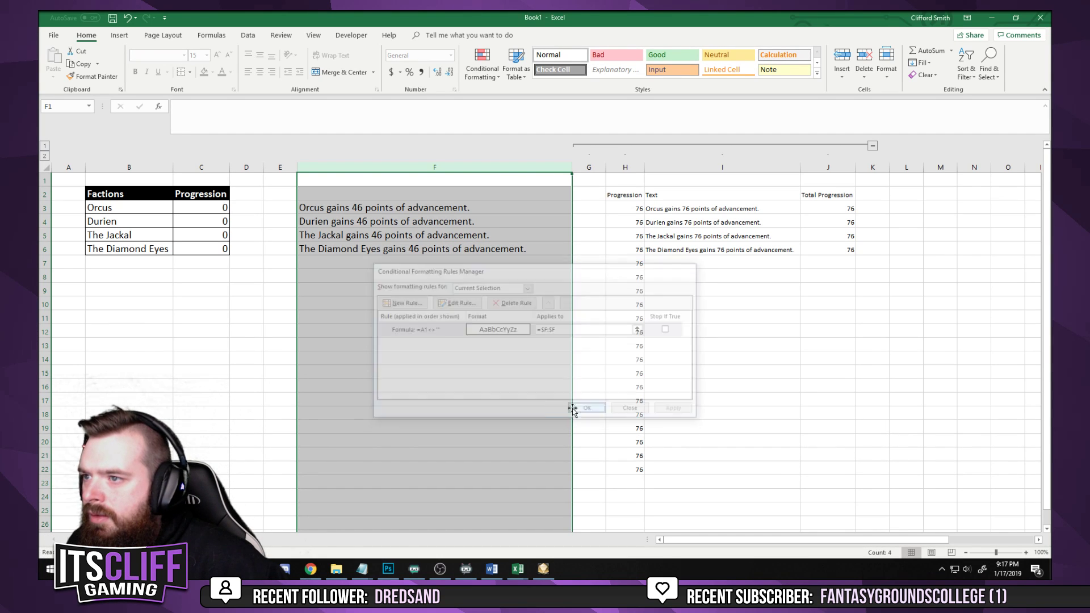
{"action": "left_click", "coordinate": [546, 401]}
{"action": "left_click", "coordinate": [399, 208]}
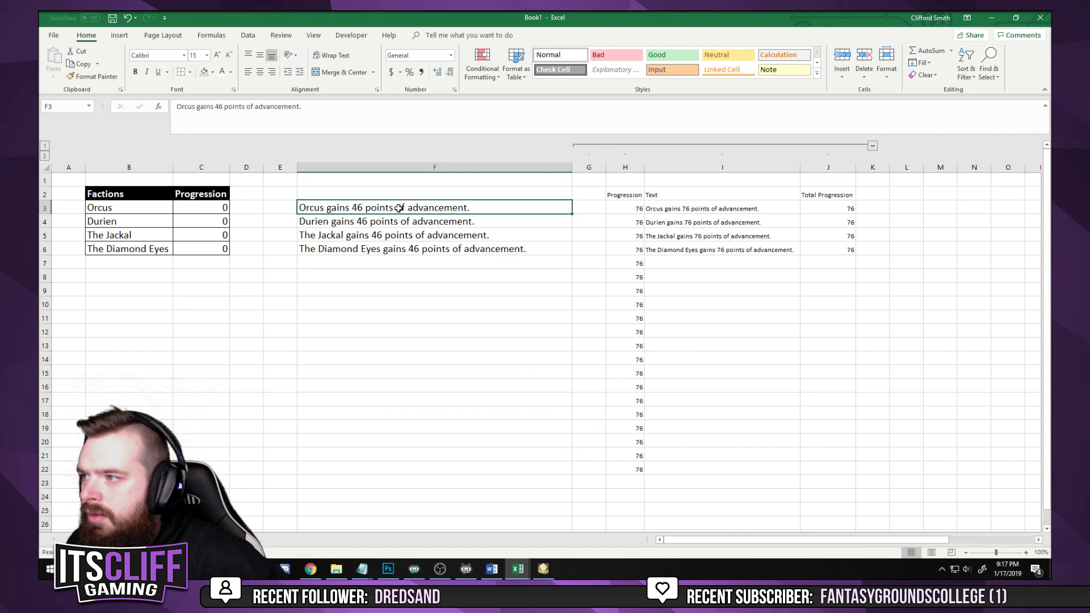
Change the formula of column F's border rule to =$F1<>"" and apply it
{"action": "left_click", "coordinate": [432, 166]}
{"action": "right_click", "coordinate": [433, 165]}
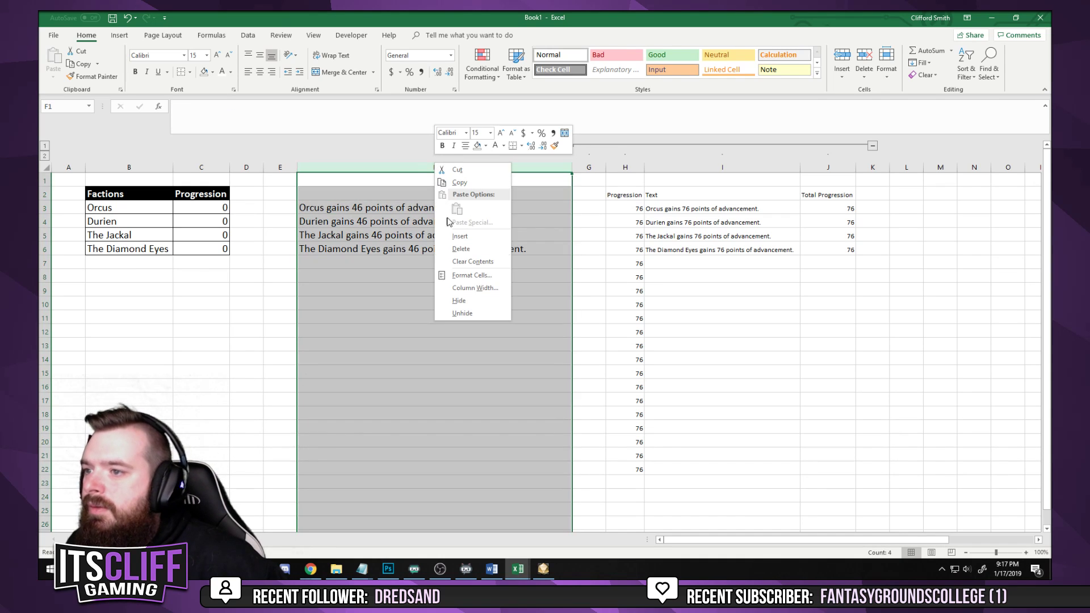
{"action": "left_click", "coordinate": [483, 71]}
{"action": "left_click", "coordinate": [514, 235]}
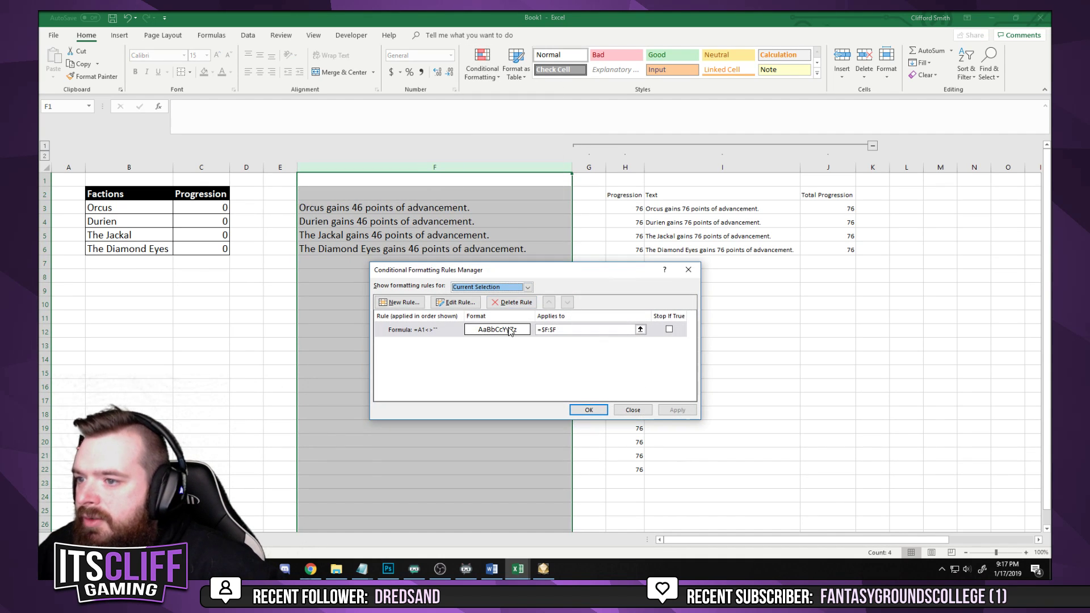
{"action": "left_click", "coordinate": [456, 302]}
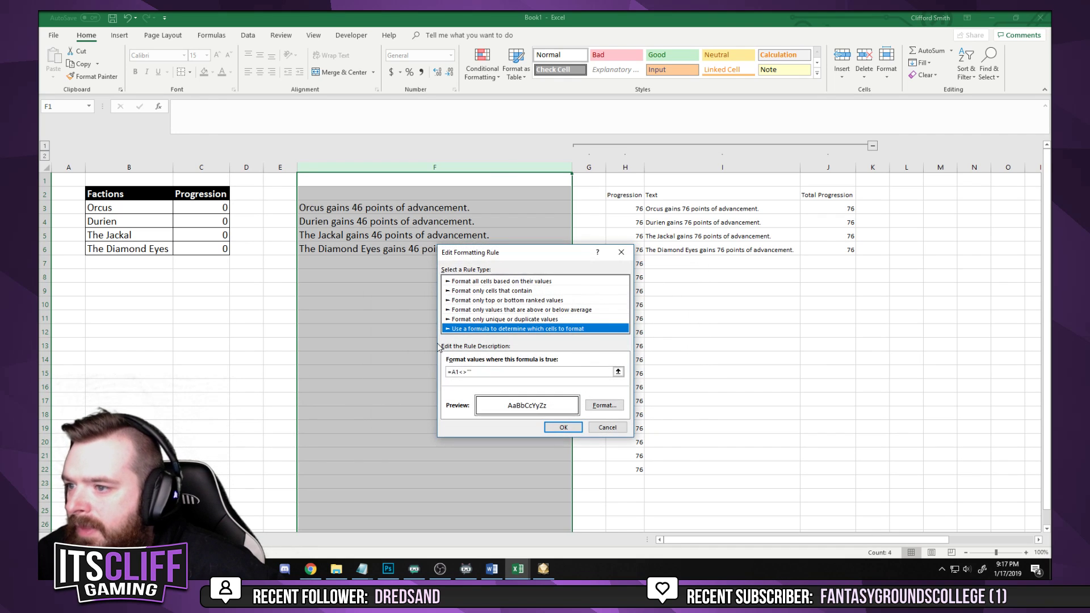
{"action": "left_click", "coordinate": [459, 373]}
{"action": "type", "text": "$"}
{"action": "key", "text": "Delete"}
{"action": "type", "text": "F"}
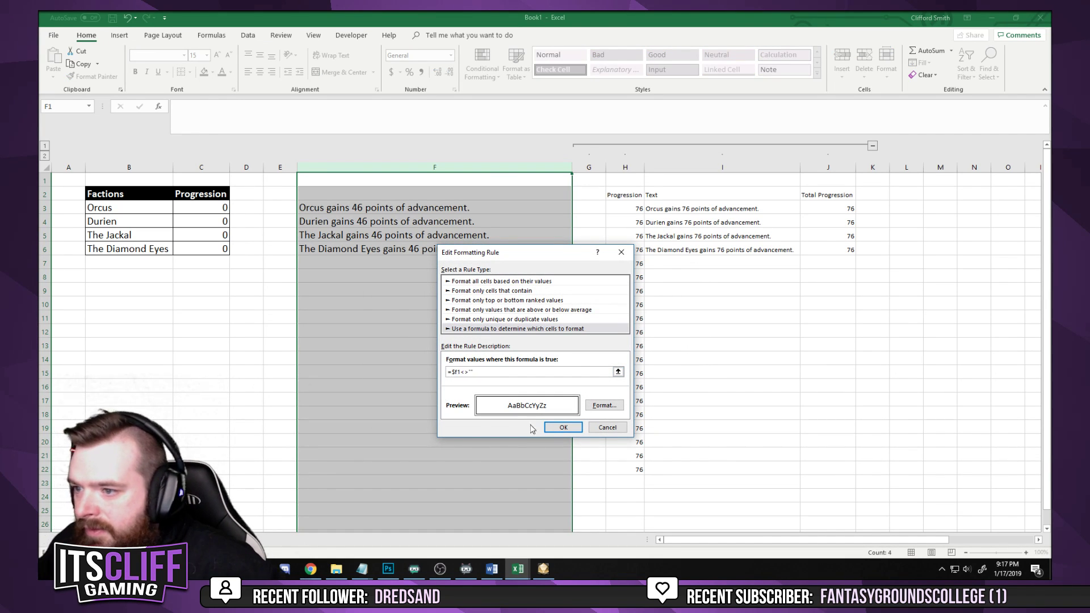
{"action": "left_click", "coordinate": [564, 427]}
{"action": "left_click", "coordinate": [687, 411]}
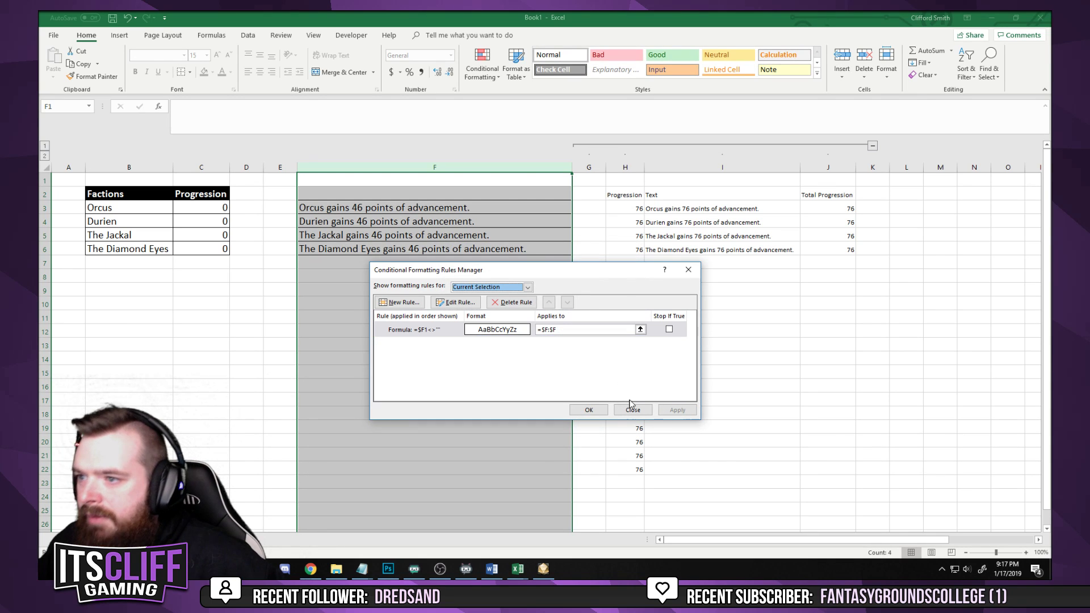
Add a second formula rule to column F that applies a light gold fill where =$H1<0, and apply it
{"action": "left_click", "coordinate": [399, 302]}
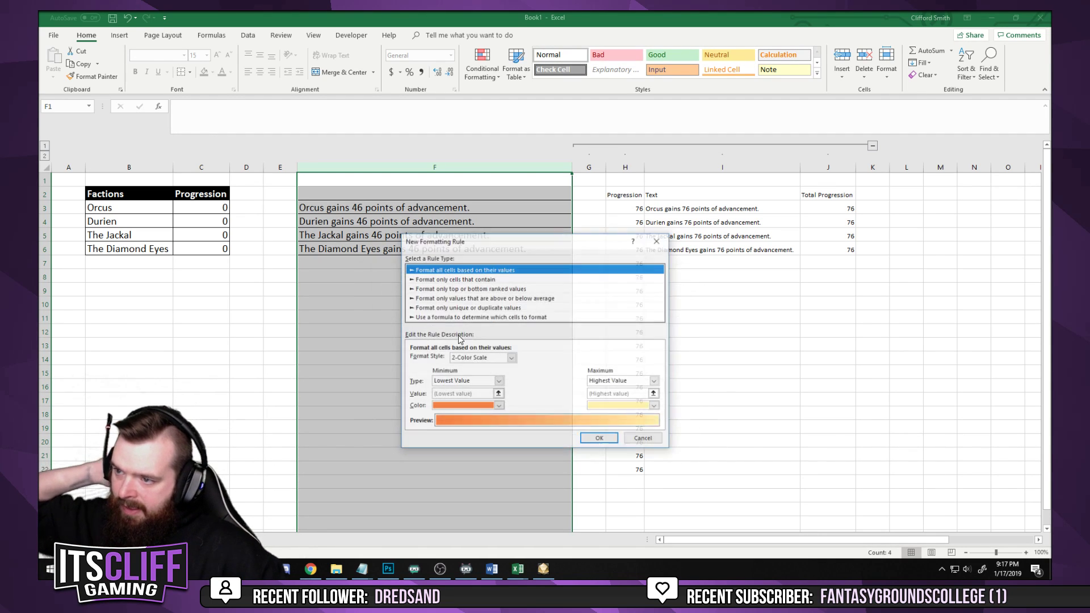
{"action": "left_click", "coordinate": [453, 319]}
{"action": "left_click", "coordinate": [447, 361]}
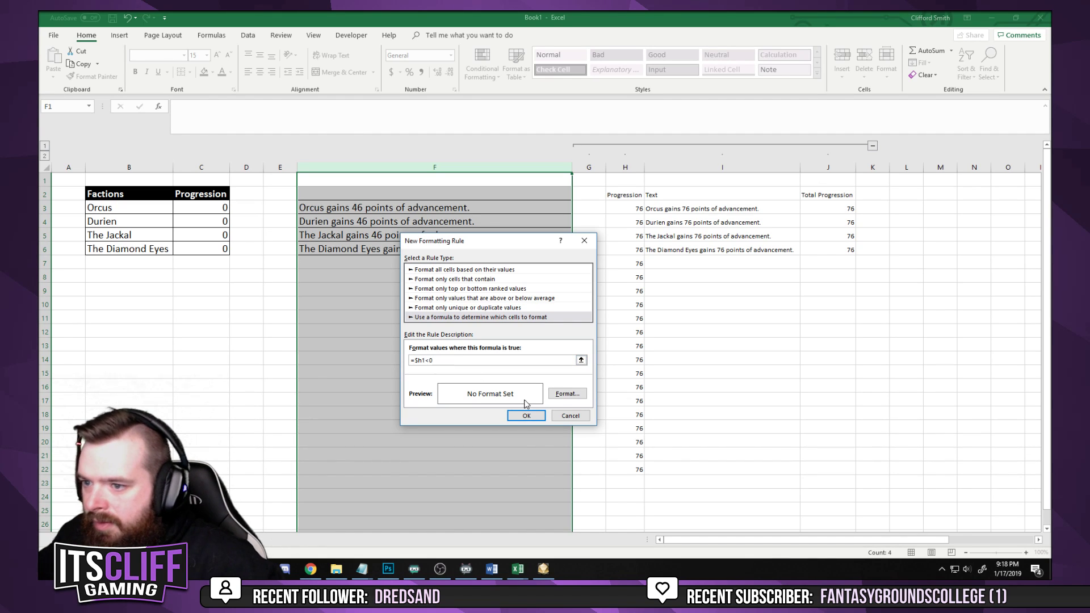
{"action": "left_click", "coordinate": [567, 394]}
{"action": "left_click", "coordinate": [501, 218]}
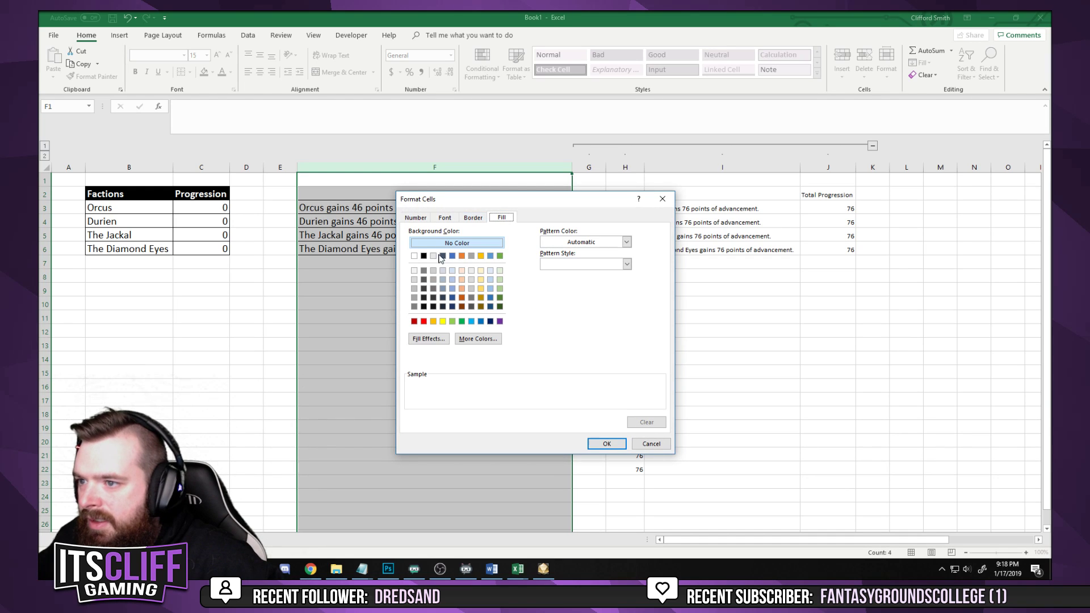
{"action": "left_click", "coordinate": [481, 271]}
{"action": "left_click", "coordinate": [599, 445]}
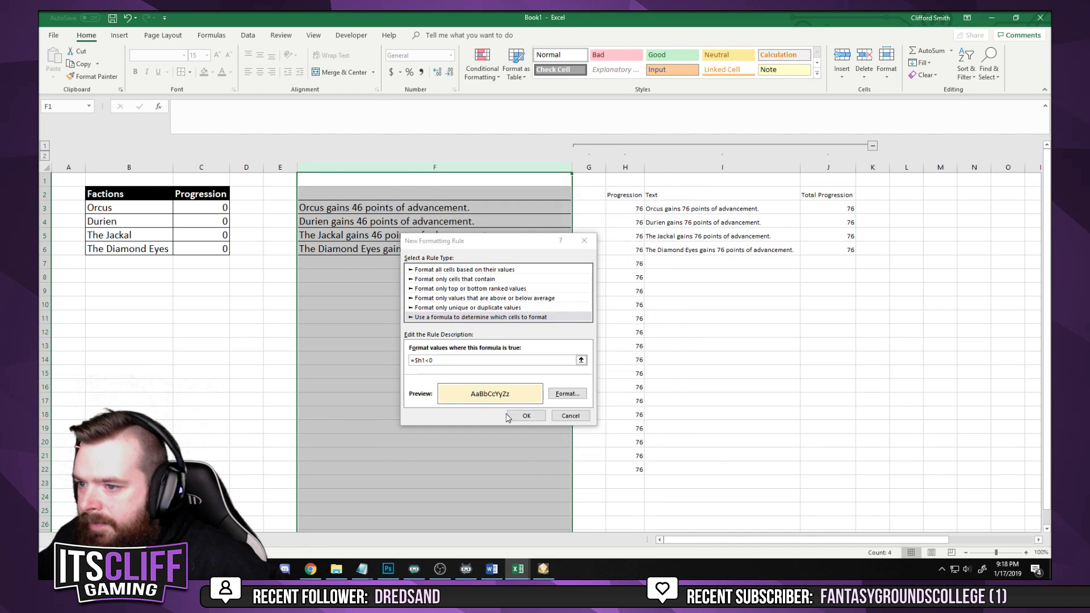
{"action": "left_click", "coordinate": [526, 416]}
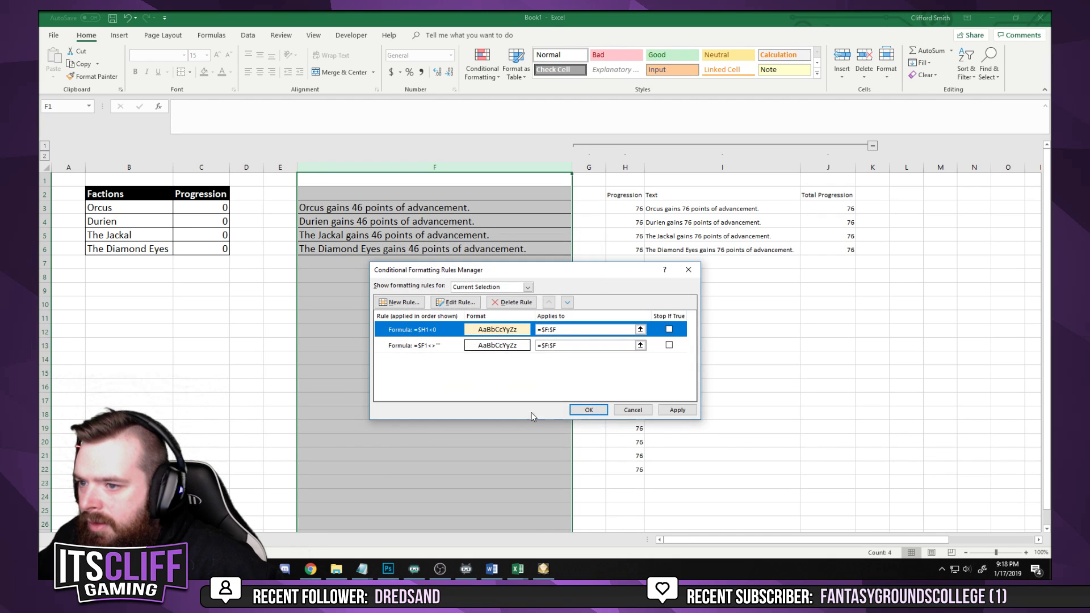
{"action": "left_click", "coordinate": [676, 410]}
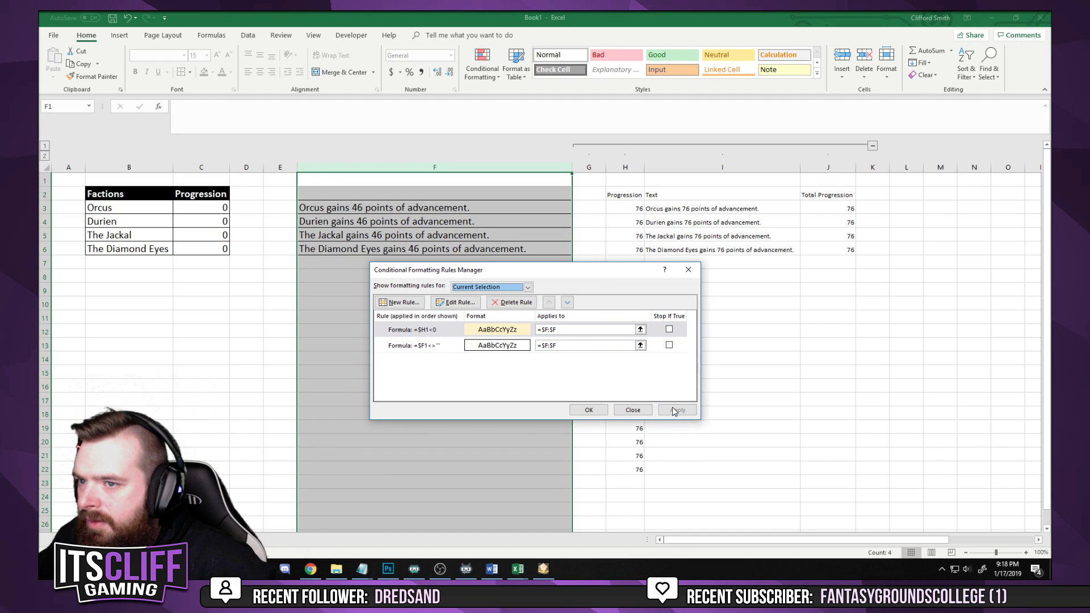
{"action": "left_click", "coordinate": [401, 304]}
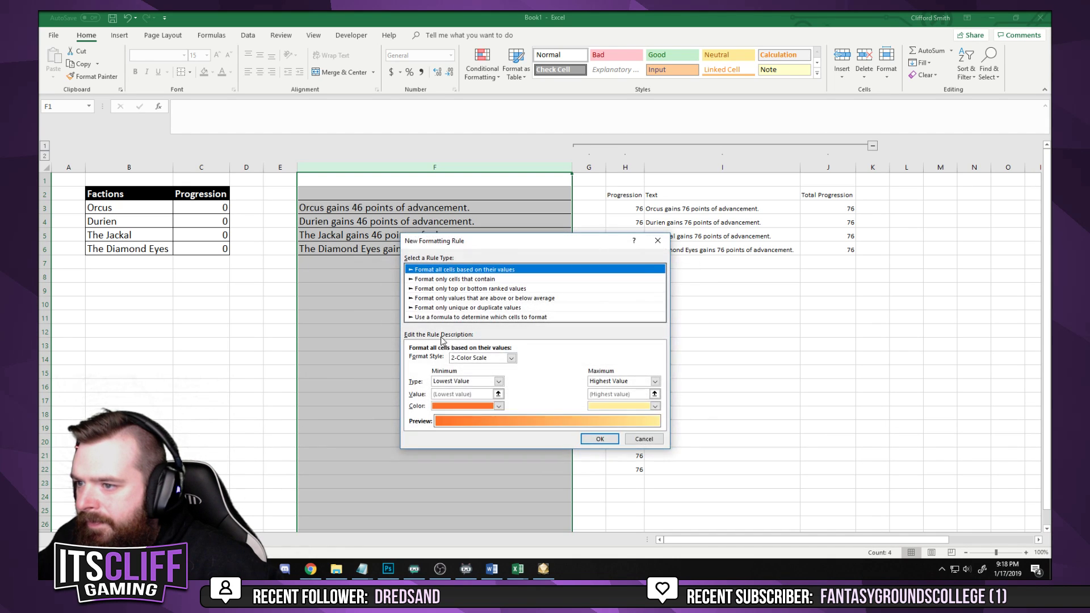
{"action": "left_click", "coordinate": [445, 318]}
{"action": "left_click", "coordinate": [450, 361]}
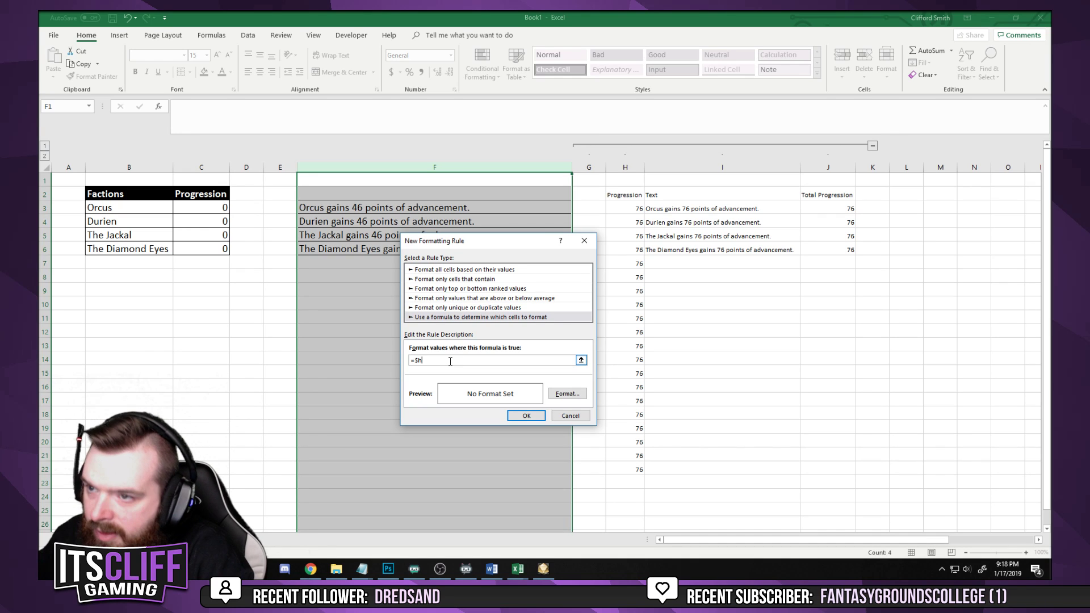
{"action": "type", "text": "=$h1>"}
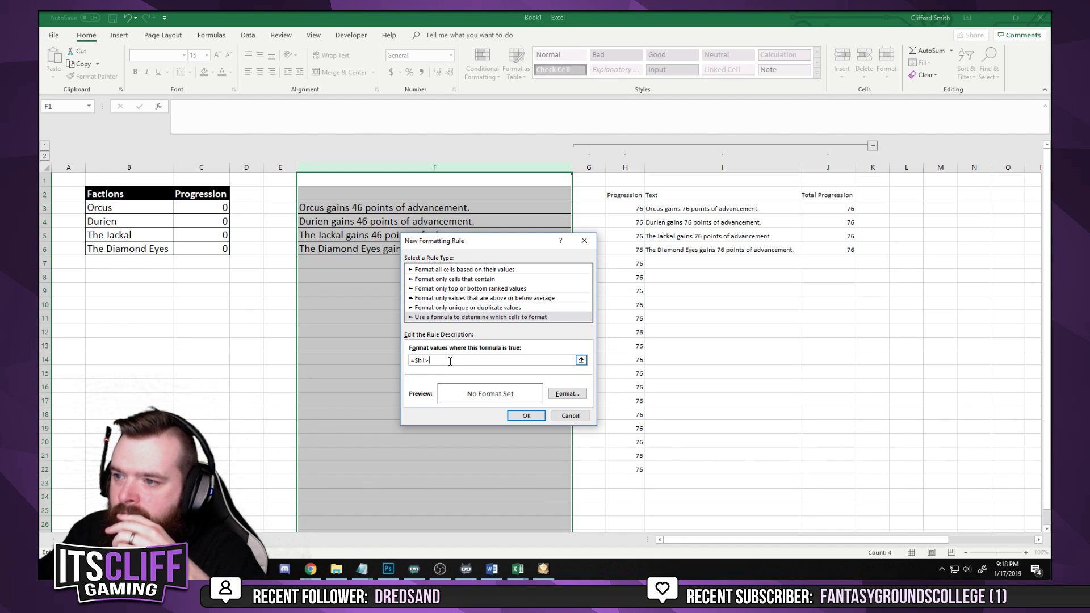
{"action": "key", "text": "Escape"}
{"action": "key", "text": "Escape"}
{"action": "left_click", "coordinate": [653, 208]}
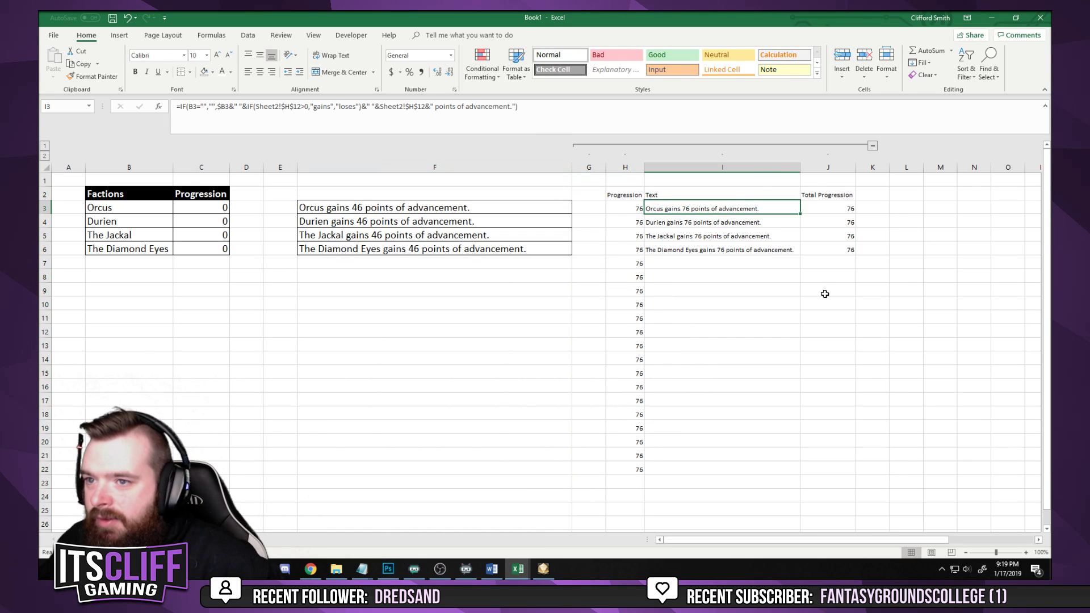
{"action": "left_click", "coordinate": [817, 291]}
{"action": "left_click", "coordinate": [849, 212]}
{"action": "left_click", "coordinate": [858, 211]}
{"action": "left_click", "coordinate": [829, 205]}
Copy the progression value in H3 and paste it into K3 as a plain value without its formula
{"action": "left_click", "coordinate": [629, 208]}
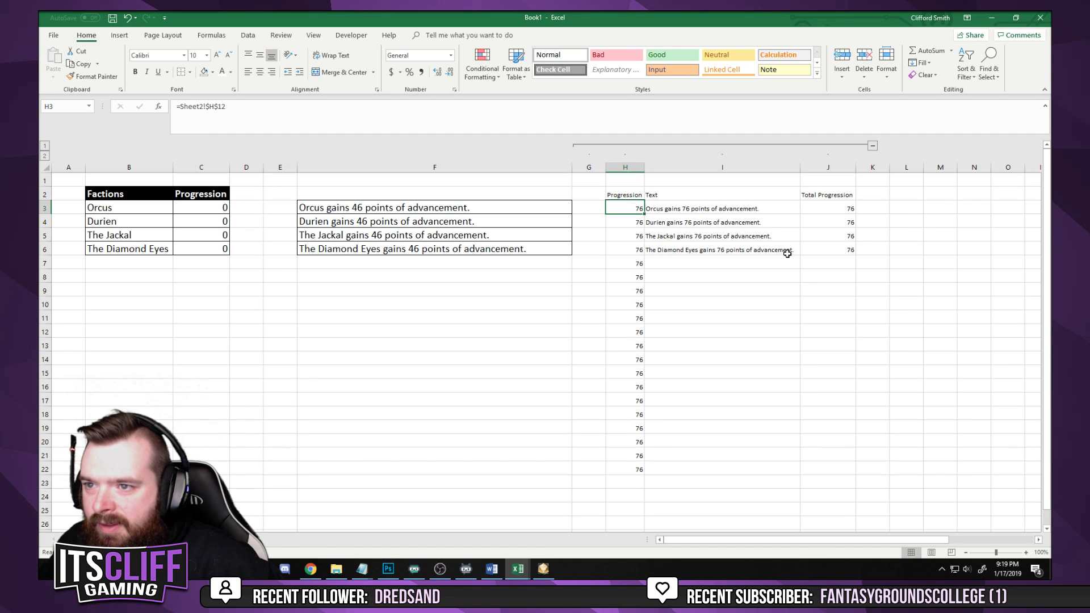
{"action": "key", "text": "ctrl+c"}
{"action": "right_click", "coordinate": [887, 208]}
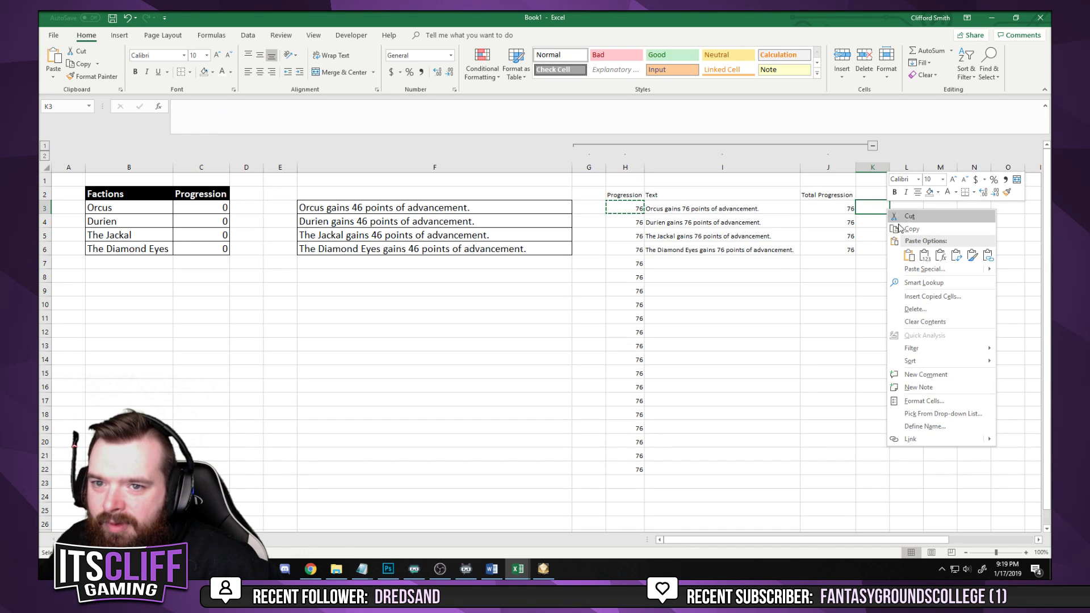
{"action": "left_click", "coordinate": [925, 258]}
{"action": "left_click", "coordinate": [870, 314]}
{"action": "key", "text": "Escape"}
Enter the heading STATIC in cell K2, above the pasted value
{"action": "left_click", "coordinate": [885, 213]}
{"action": "key", "text": "Up"}
{"action": "type", "text": "STA"}
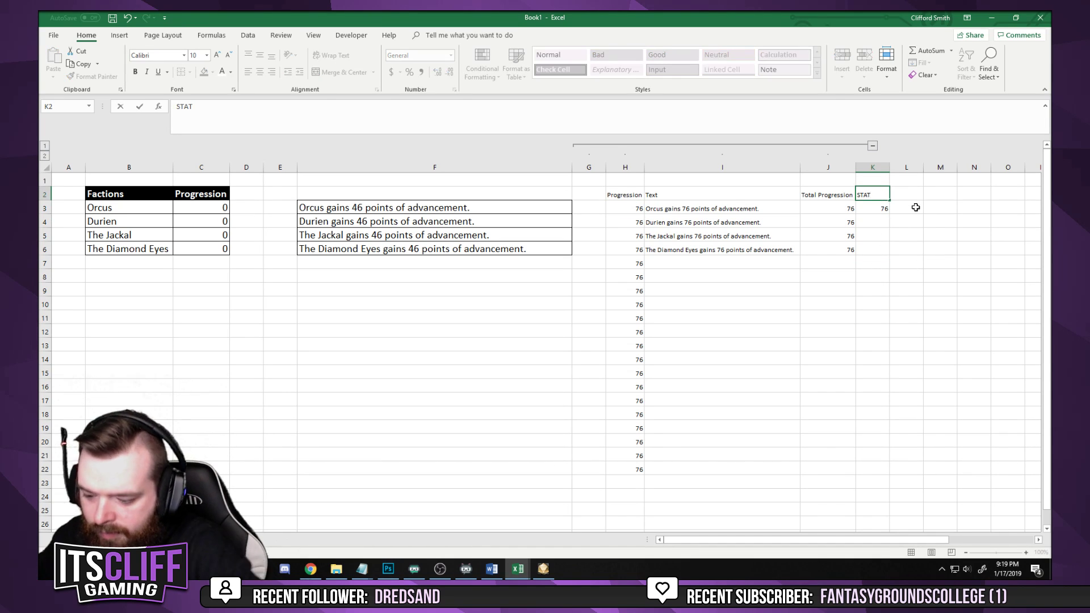
{"action": "key", "text": "Return"}
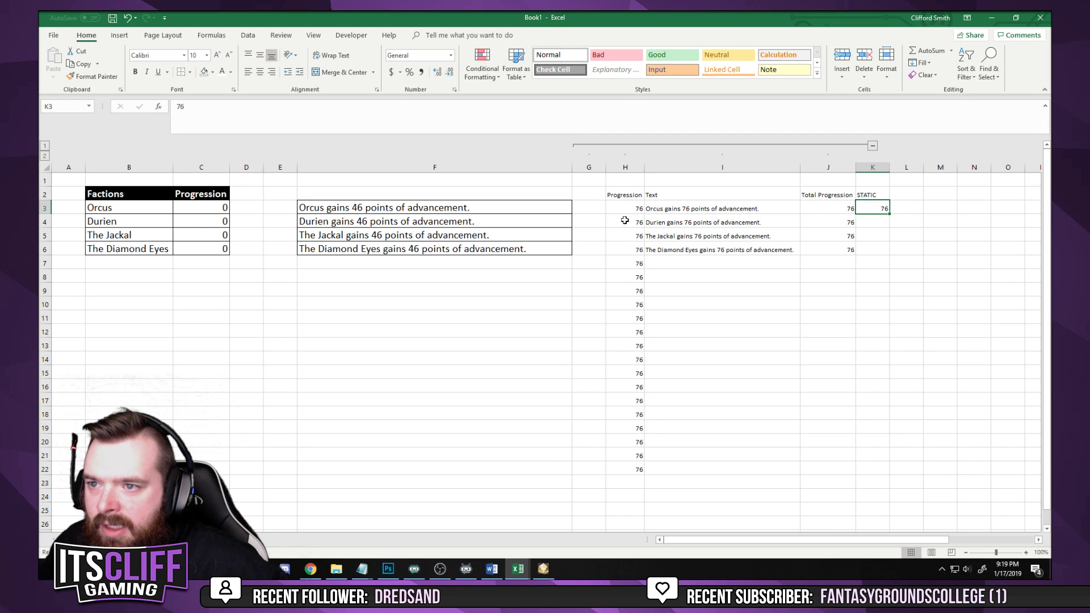
Fill the static value in K3 down column K to row 22
{"action": "left_click_drag", "start_coordinate": [889, 214], "coordinate": [893, 459]}
{"action": "left_click", "coordinate": [880, 224]}
{"action": "left_click", "coordinate": [864, 305]}
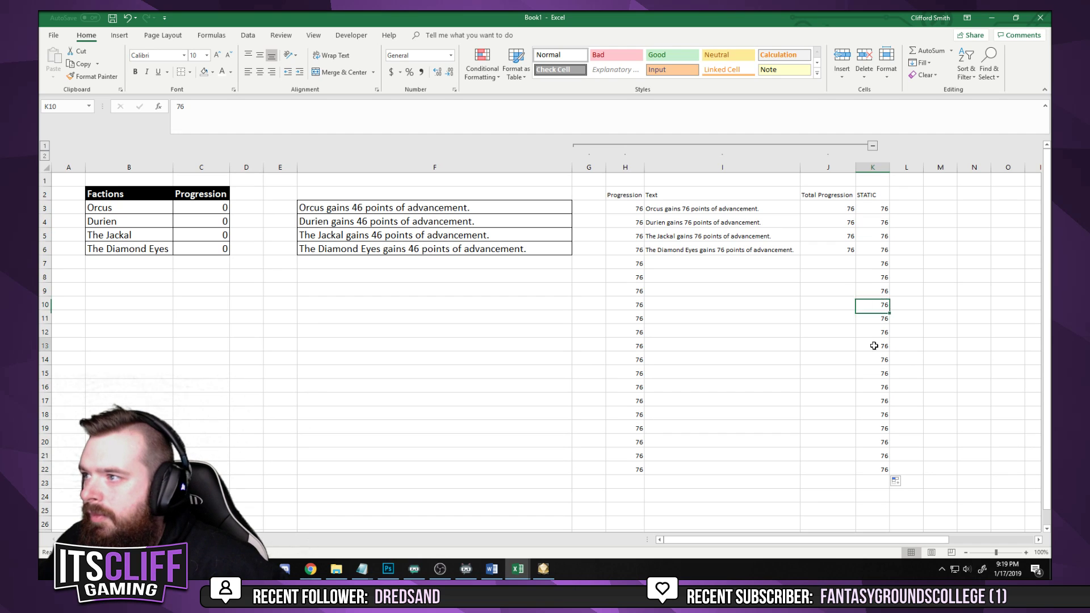
{"action": "left_click", "coordinate": [874, 346]}
{"action": "left_click", "coordinate": [696, 342]}
Change the formula of column F's light gold conditional formatting rule to =$K1<0 and apply it
{"action": "left_click", "coordinate": [435, 167]}
{"action": "left_click", "coordinate": [482, 64]}
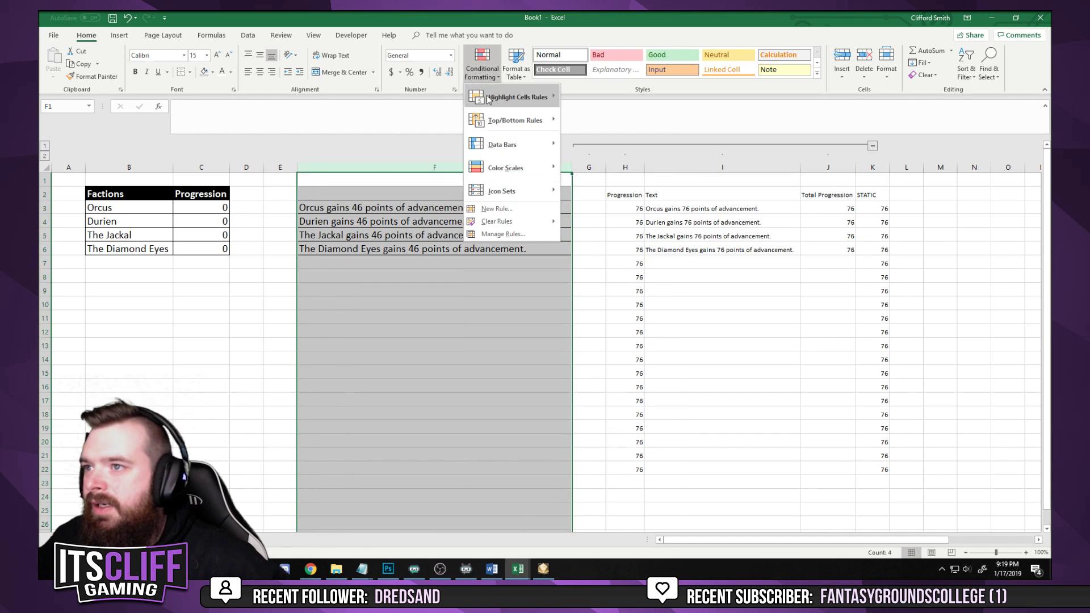
{"action": "left_click", "coordinate": [504, 234]}
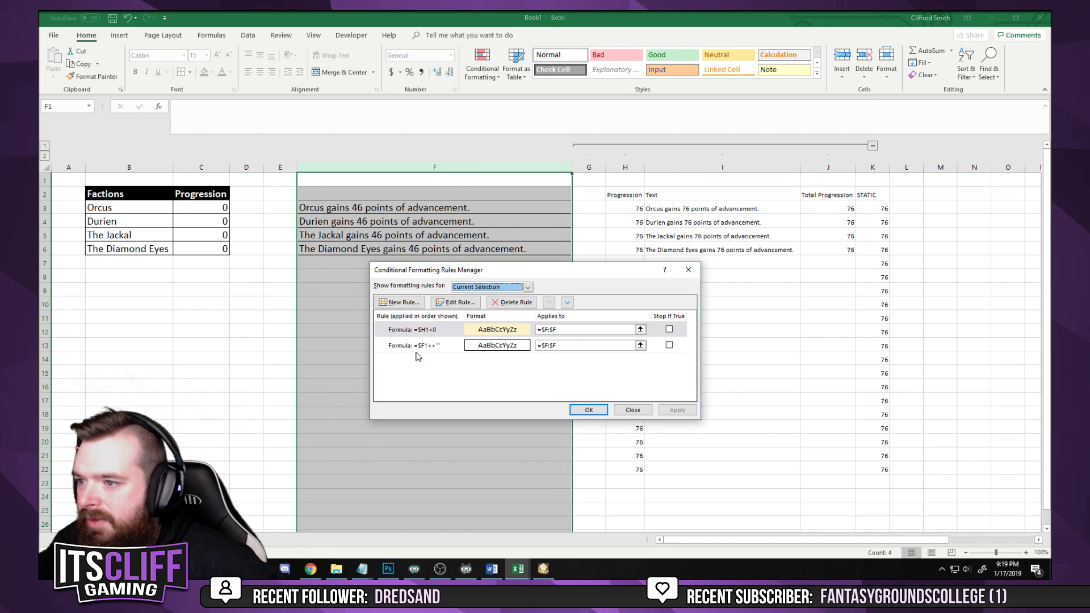
{"action": "left_click", "coordinate": [402, 302]}
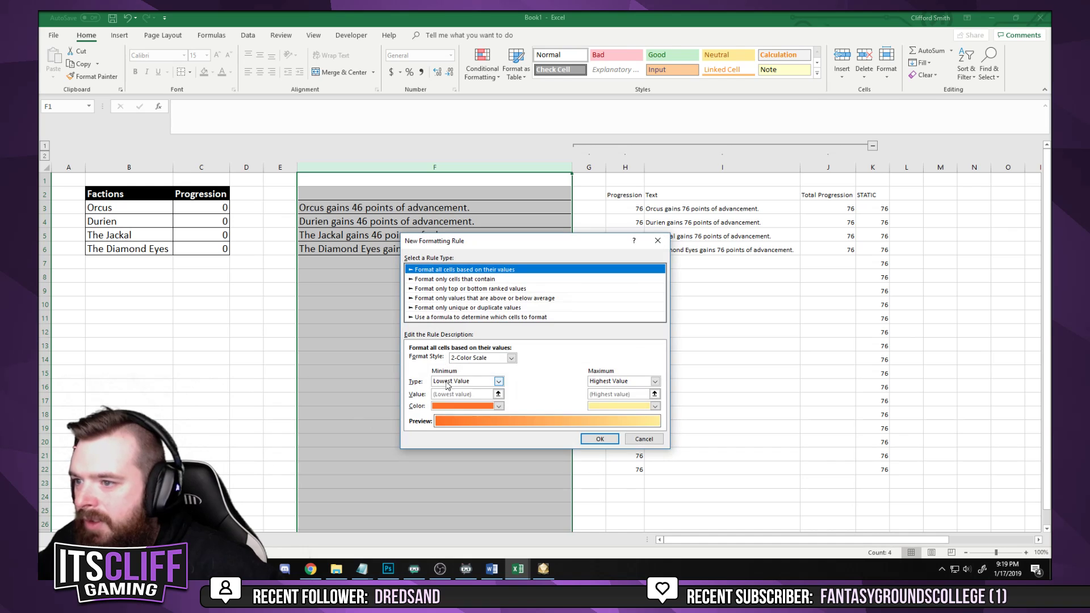
{"action": "left_click", "coordinate": [645, 439]}
{"action": "double_click", "coordinate": [448, 334]}
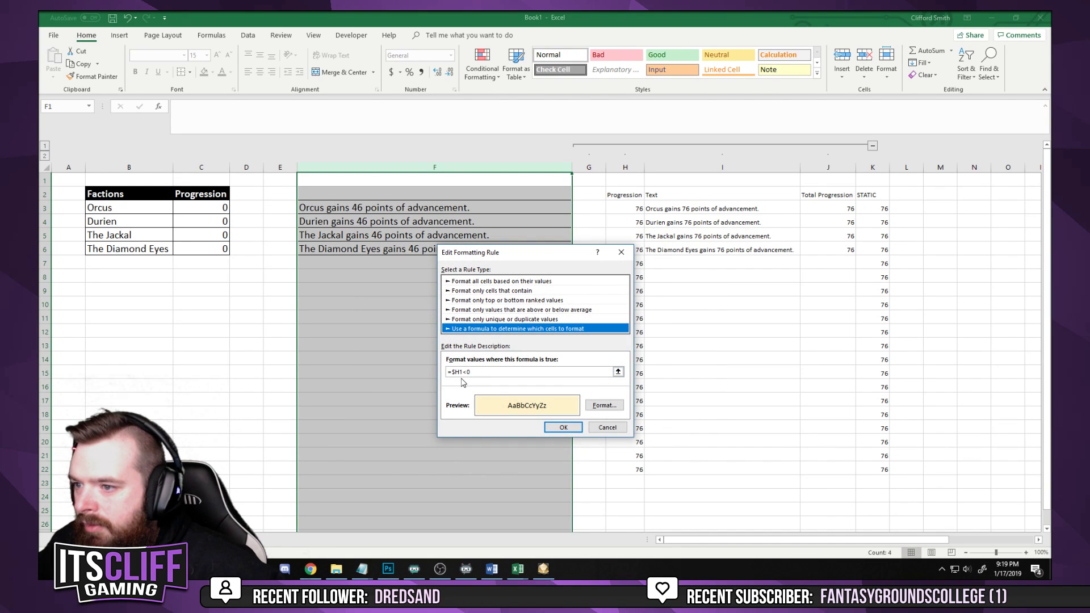
{"action": "key", "text": "BackSpace"}
{"action": "type", "text": "K"}
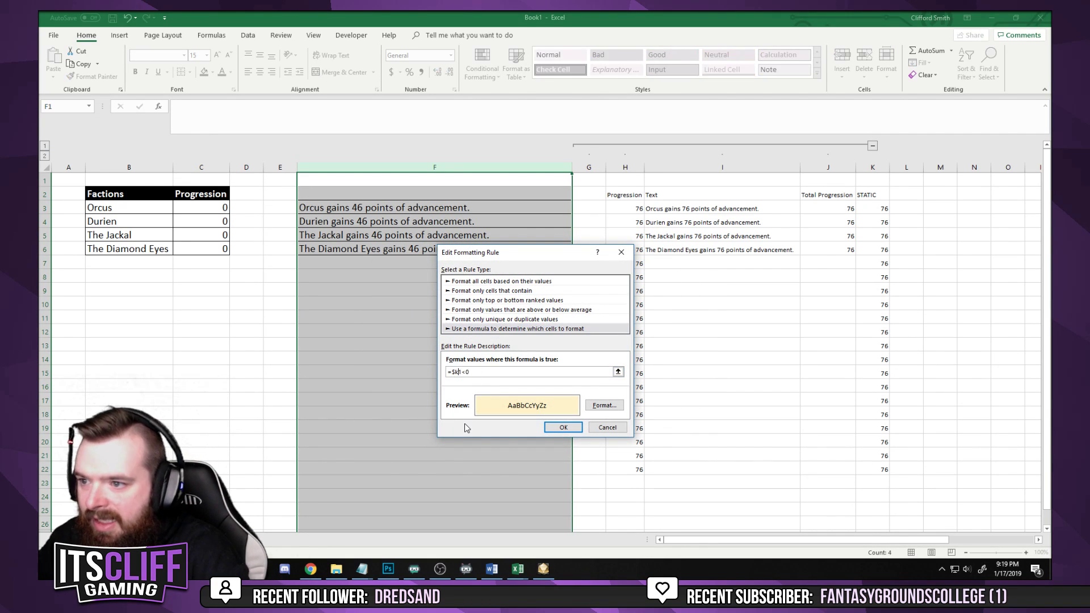
{"action": "left_click", "coordinate": [564, 428]}
{"action": "left_click", "coordinate": [676, 411]}
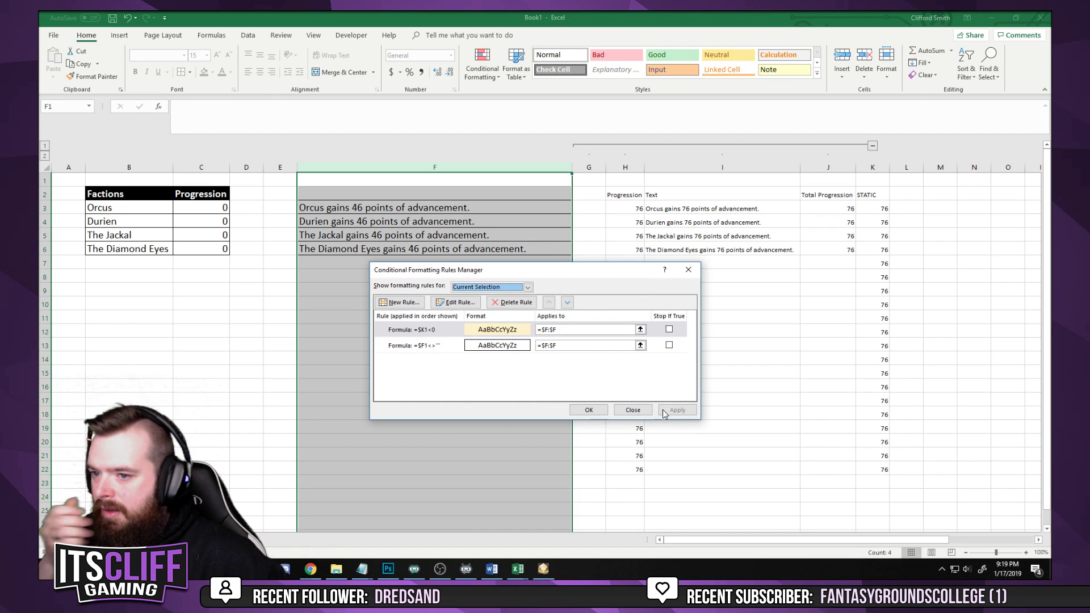
Add a formula rule to column F that applies a light green fill where =$K1>0, and apply it
{"action": "left_click", "coordinate": [400, 302]}
{"action": "left_click", "coordinate": [436, 316]}
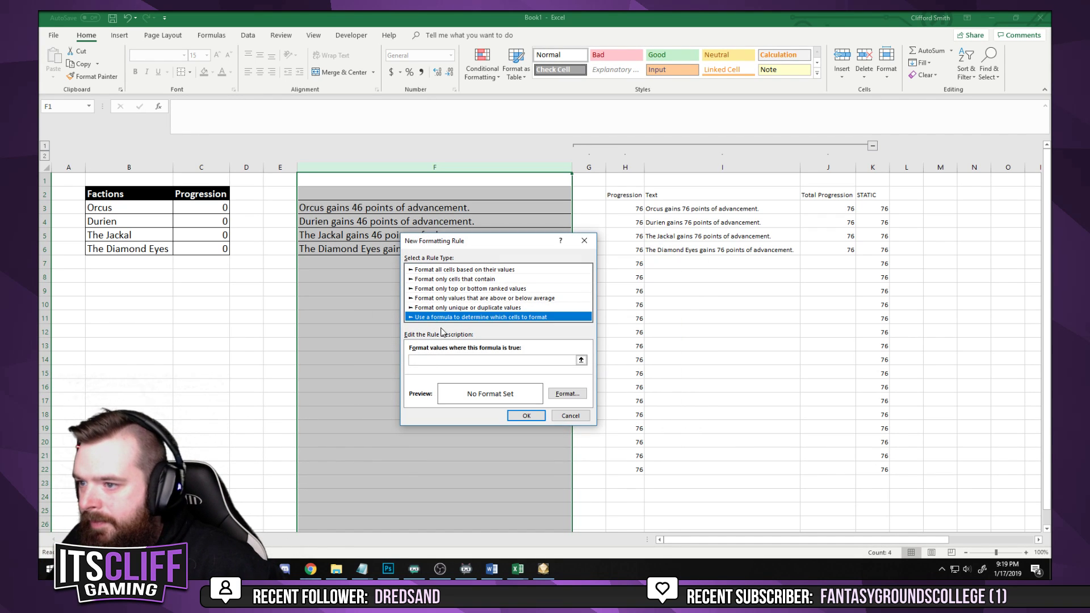
{"action": "left_click", "coordinate": [438, 360]}
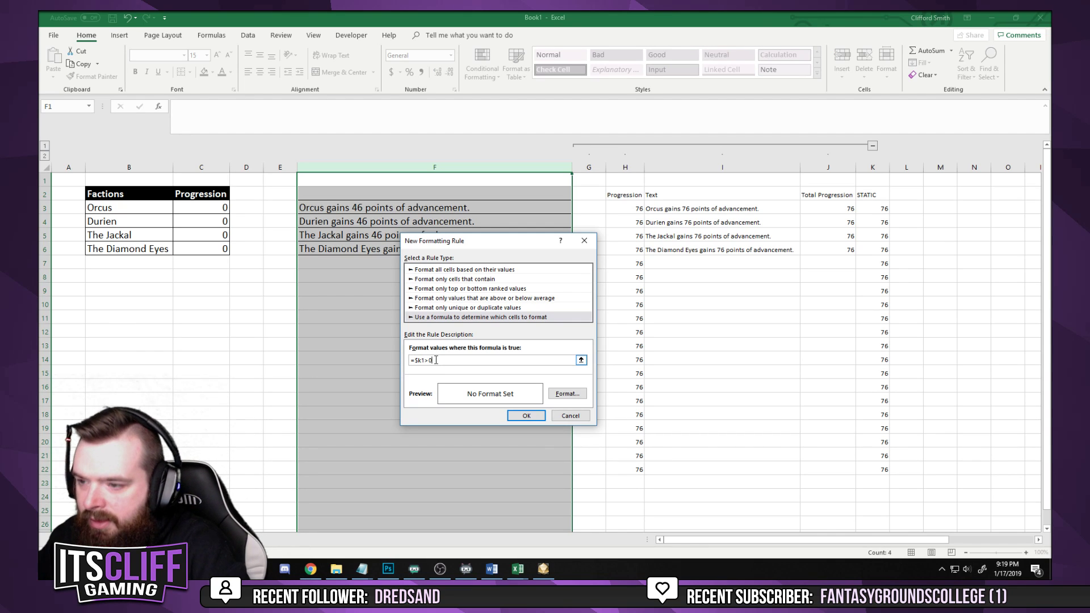
{"action": "left_click", "coordinate": [567, 394]}
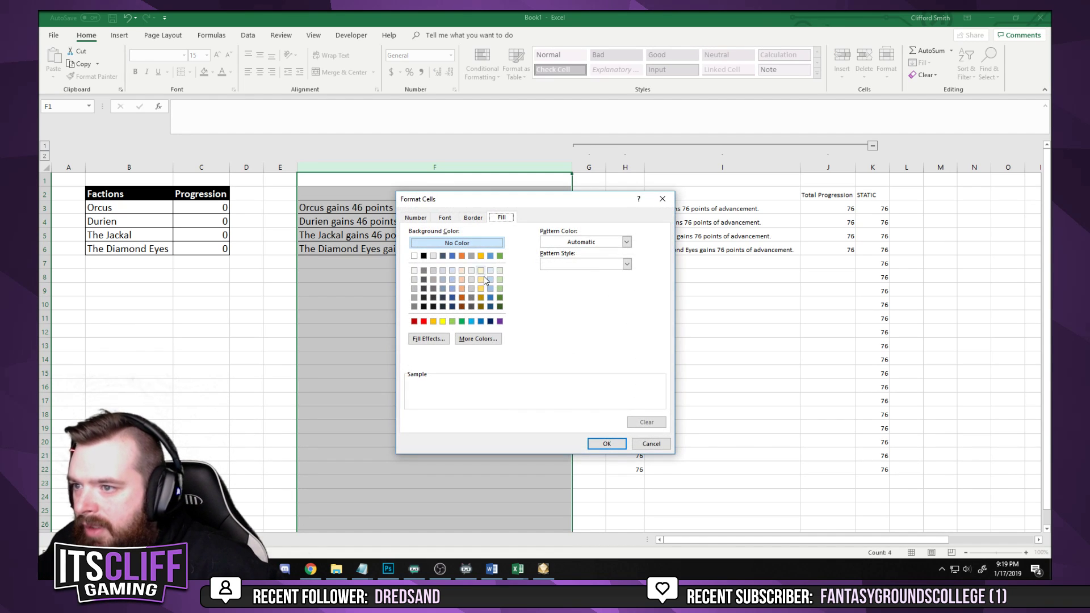
{"action": "left_click", "coordinate": [500, 270]}
{"action": "left_click", "coordinate": [607, 443]}
{"action": "left_click", "coordinate": [526, 417]}
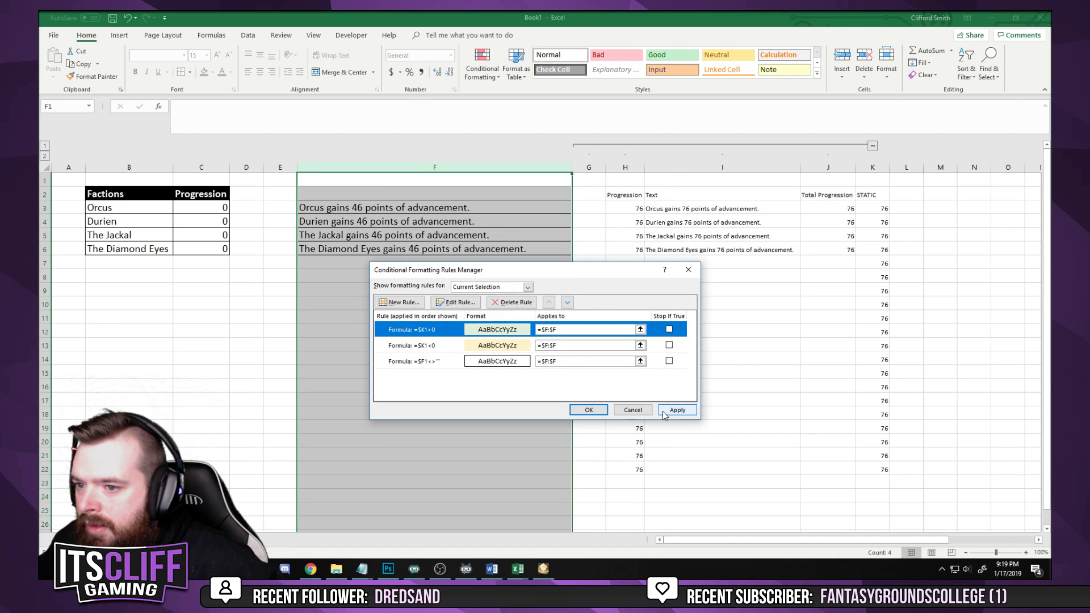
{"action": "left_click", "coordinate": [677, 411]}
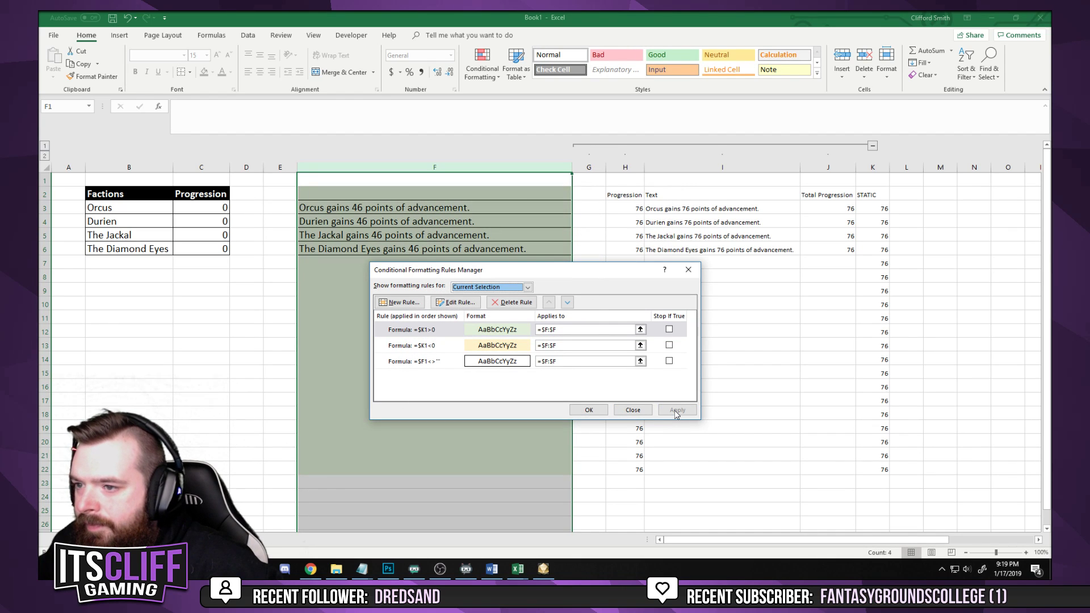
Add a formula rule to column F with no fill color where =$K1="", enable Stop If True for it, and apply it
{"action": "left_click", "coordinate": [469, 329]}
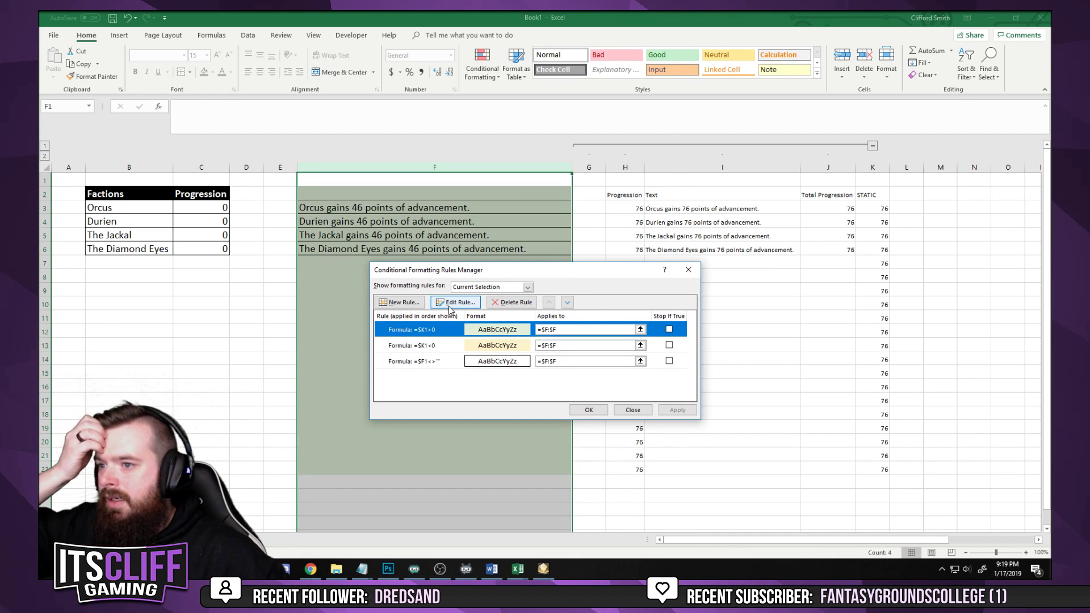
{"action": "left_click", "coordinate": [403, 302]}
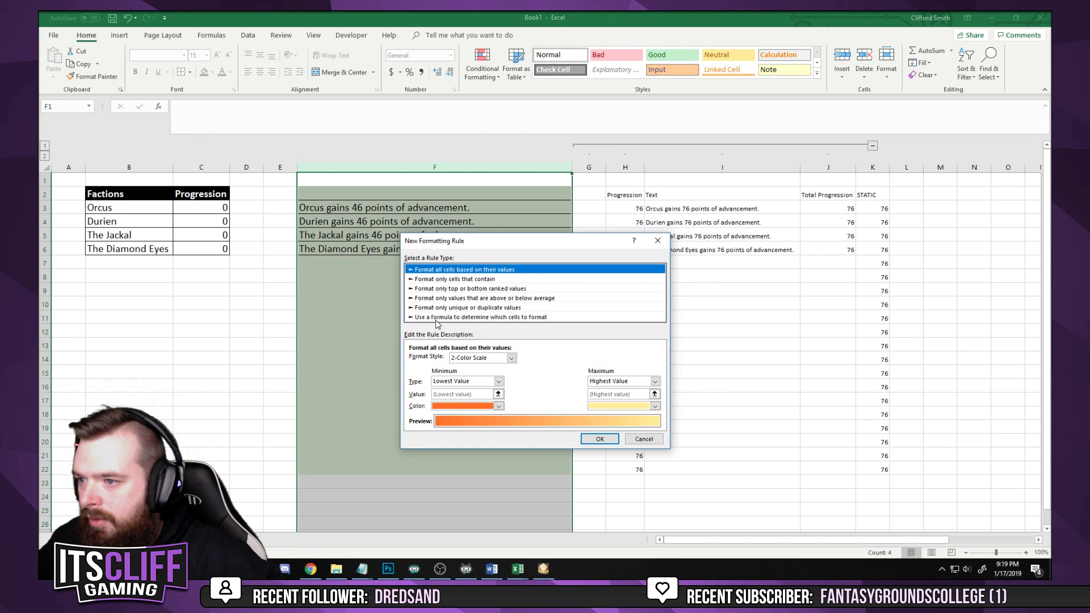
{"action": "left_click", "coordinate": [436, 317]}
{"action": "left_click", "coordinate": [438, 360]}
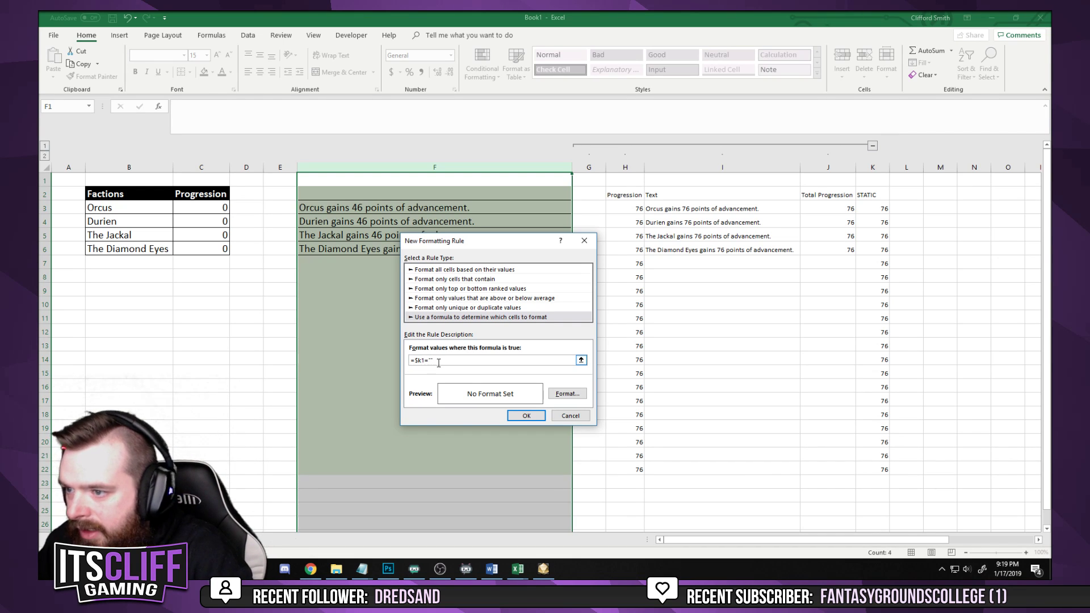
{"action": "left_click", "coordinate": [566, 393]}
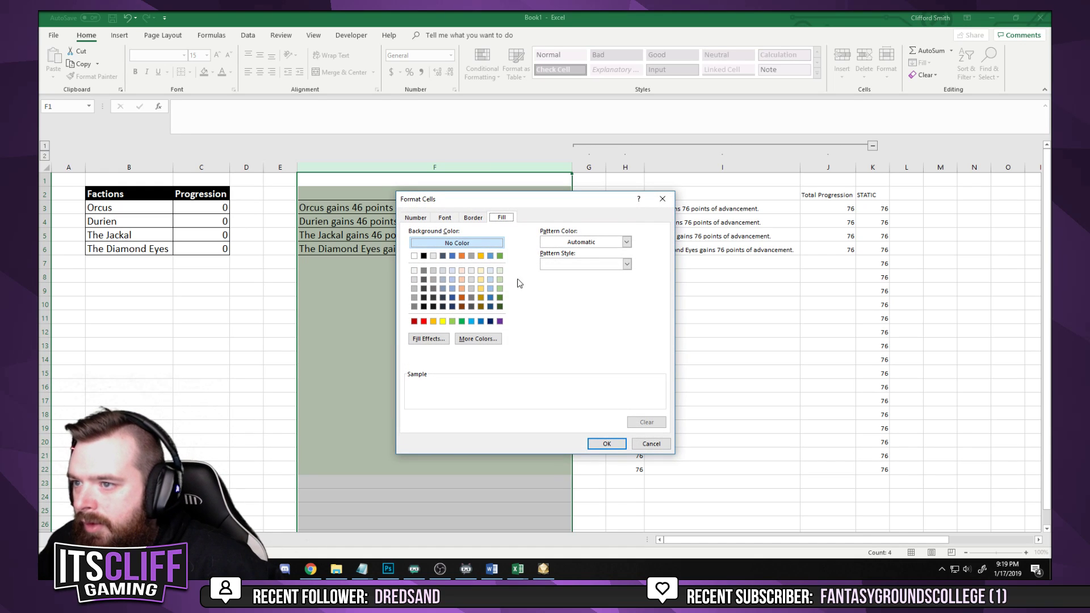
{"action": "left_click", "coordinate": [465, 244]}
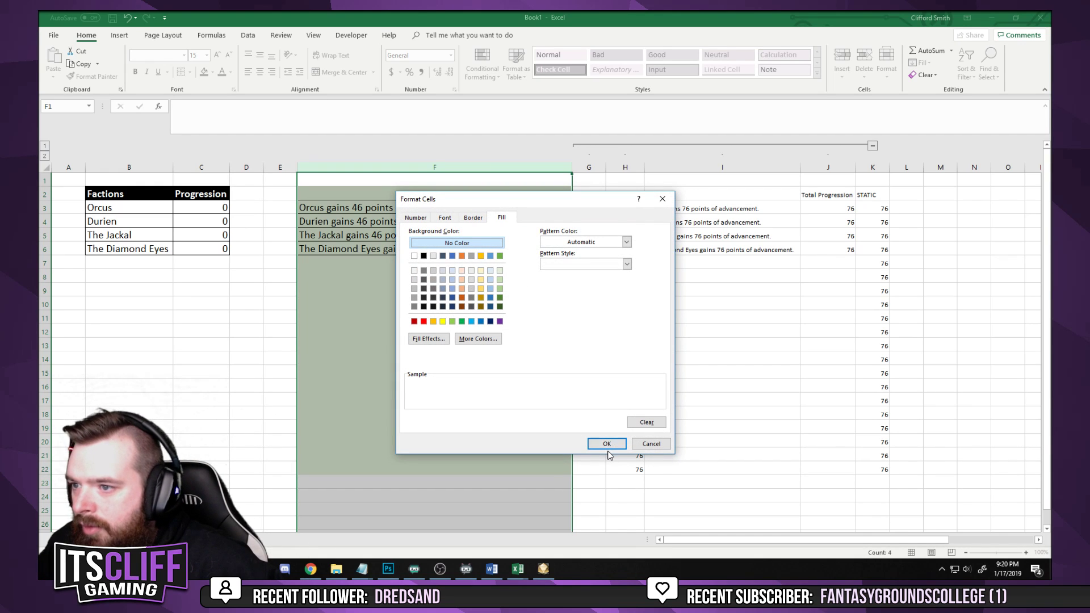
{"action": "left_click", "coordinate": [607, 444]}
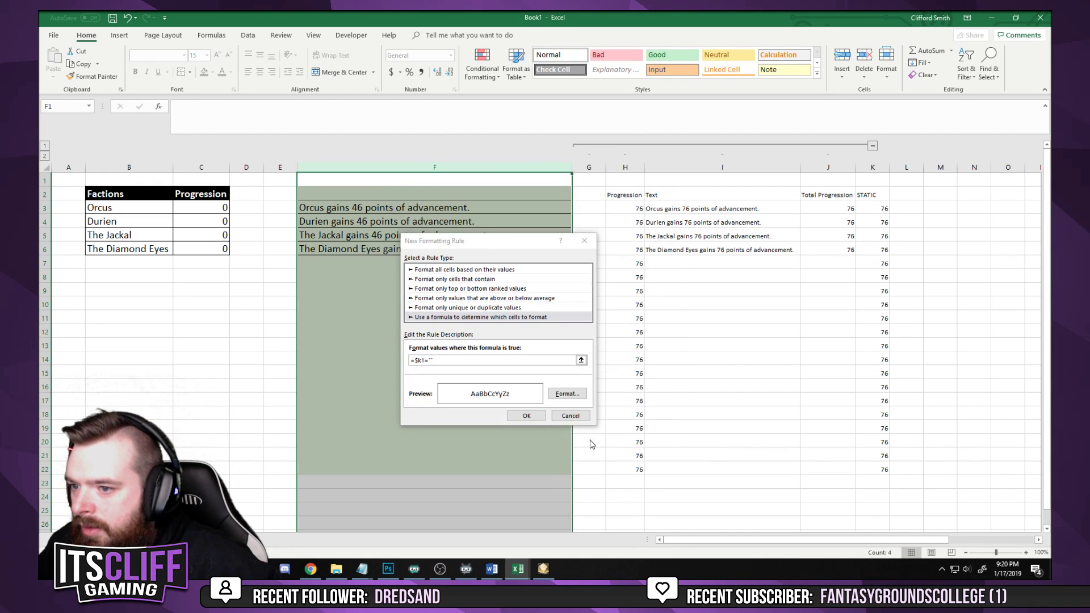
{"action": "left_click", "coordinate": [528, 417]}
{"action": "left_click", "coordinate": [677, 410]}
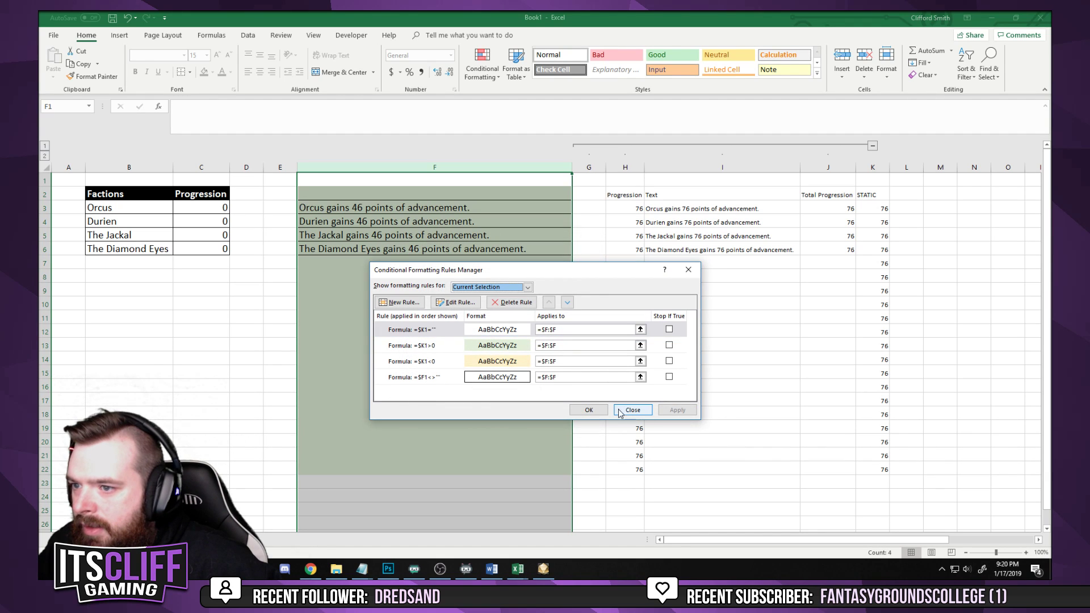
{"action": "left_click", "coordinate": [669, 330]}
{"action": "left_click", "coordinate": [677, 410]}
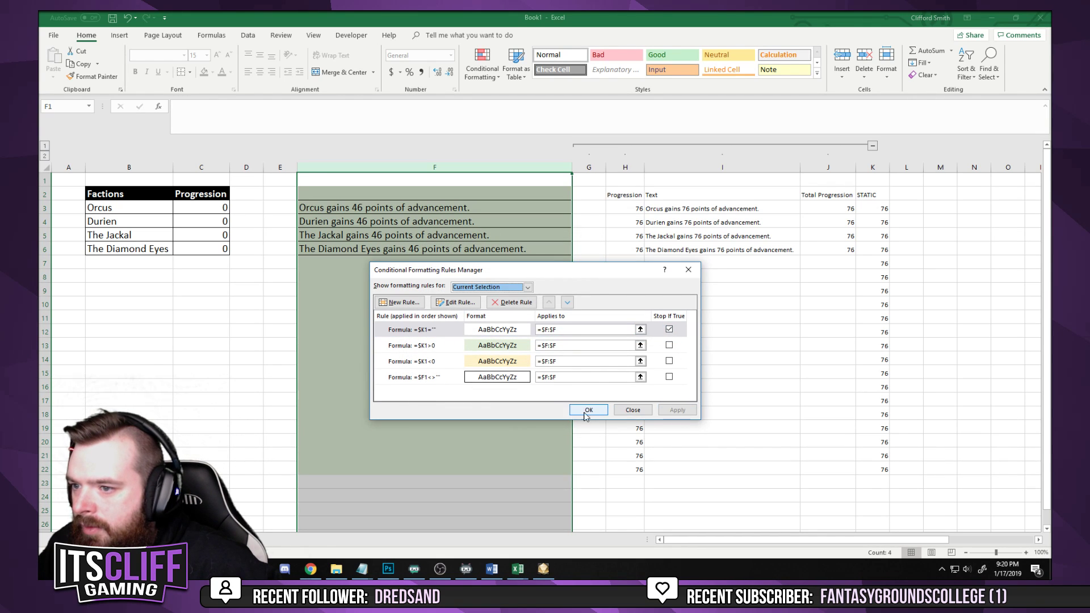
Try placing the =$K1="" rule below the green and gold fill rules, and apply the new order
{"action": "left_click", "coordinate": [486, 325]}
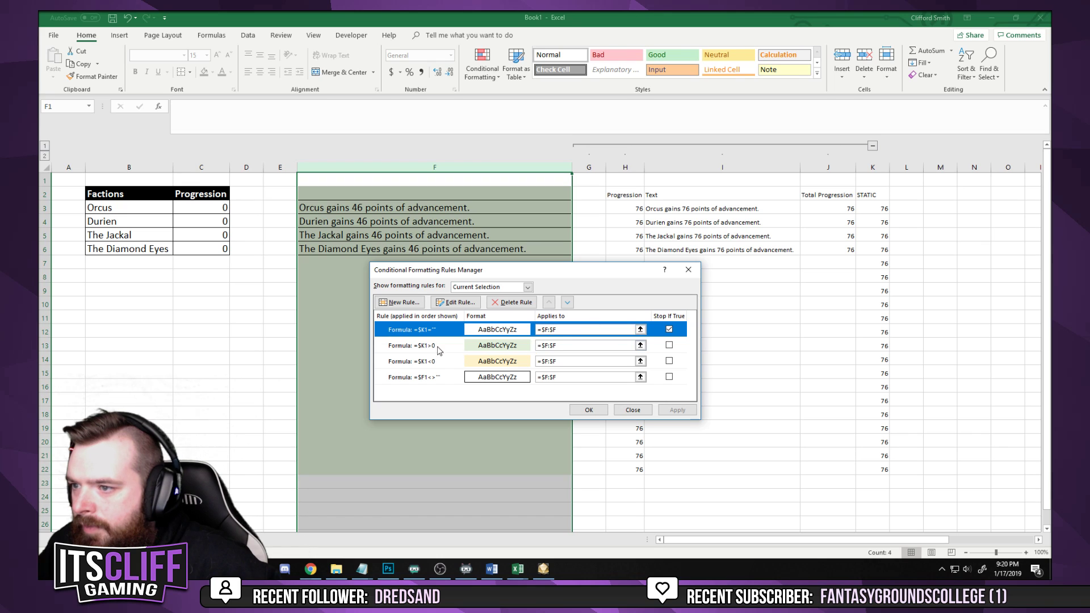
{"action": "left_click", "coordinate": [568, 302]}
{"action": "left_click", "coordinate": [568, 303]}
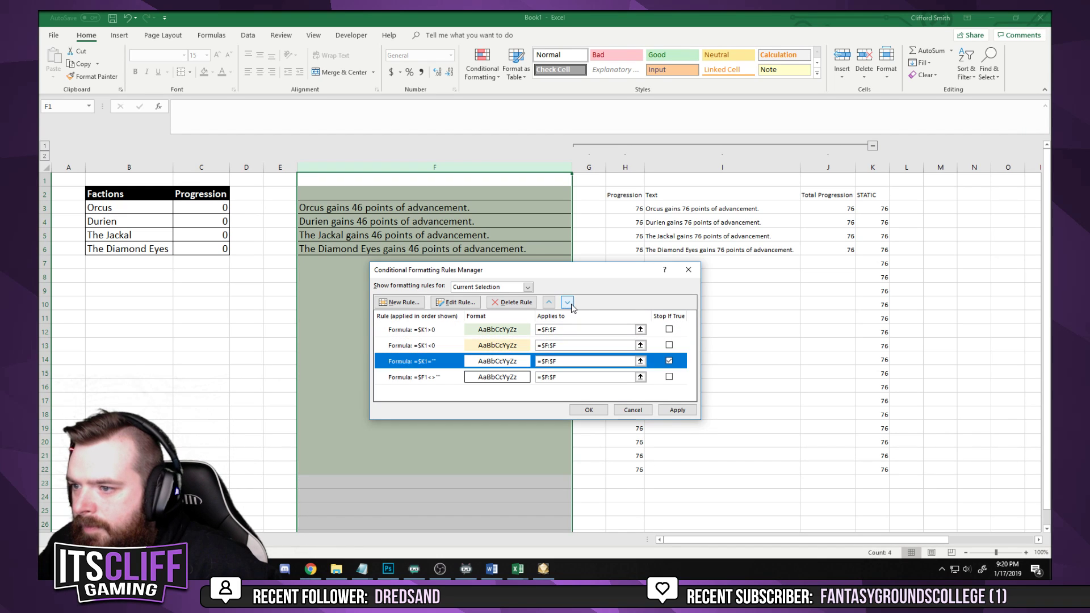
{"action": "left_click", "coordinate": [682, 413]}
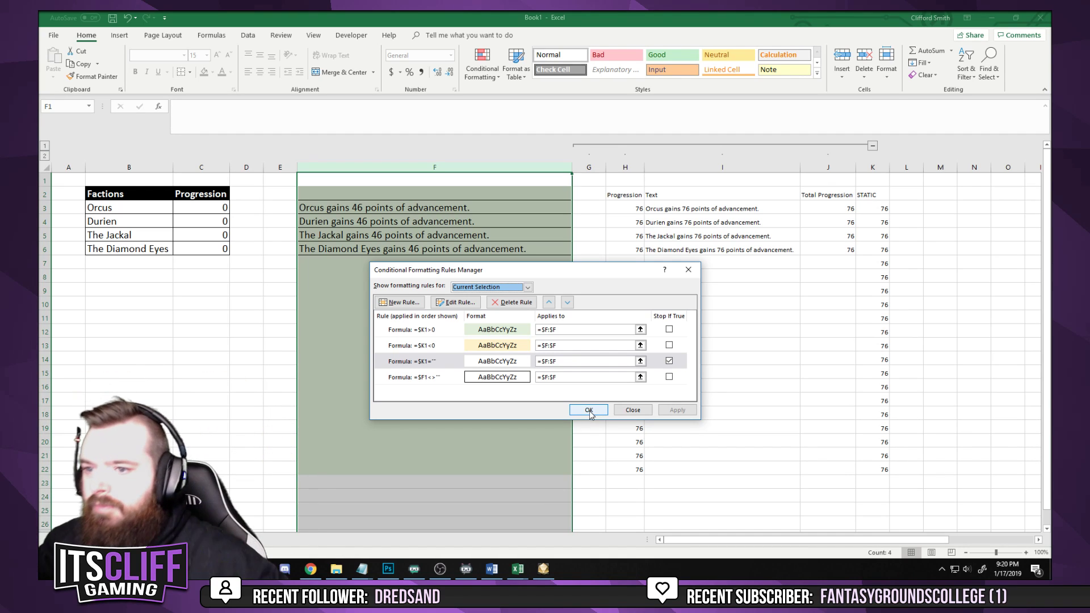
Move the =$K1="" rule back to the top of column F's rule order
{"action": "left_click", "coordinate": [527, 363]}
{"action": "left_click", "coordinate": [549, 302]}
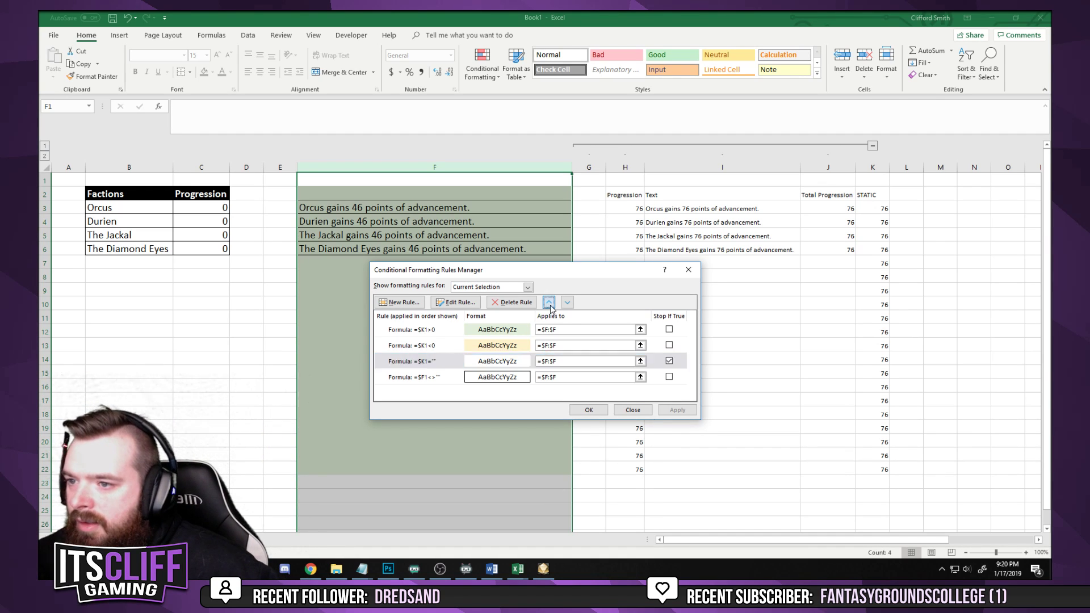
{"action": "left_click", "coordinate": [549, 303]}
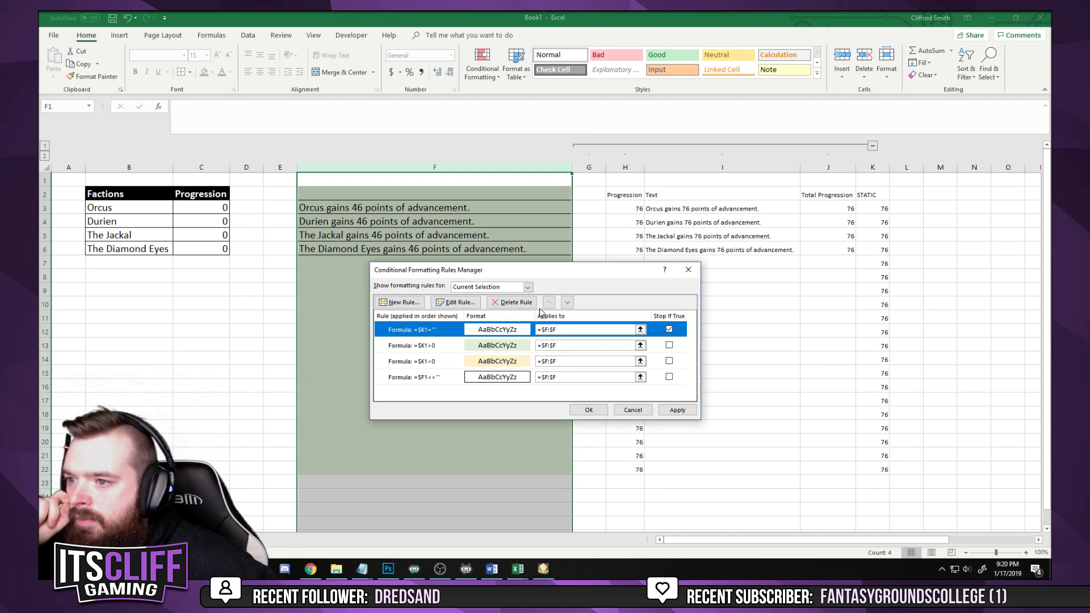
Change the formula of column F's no-fill rule to =$J1="", apply it, and return to the sheet to select F2
{"action": "left_click", "coordinate": [456, 302]}
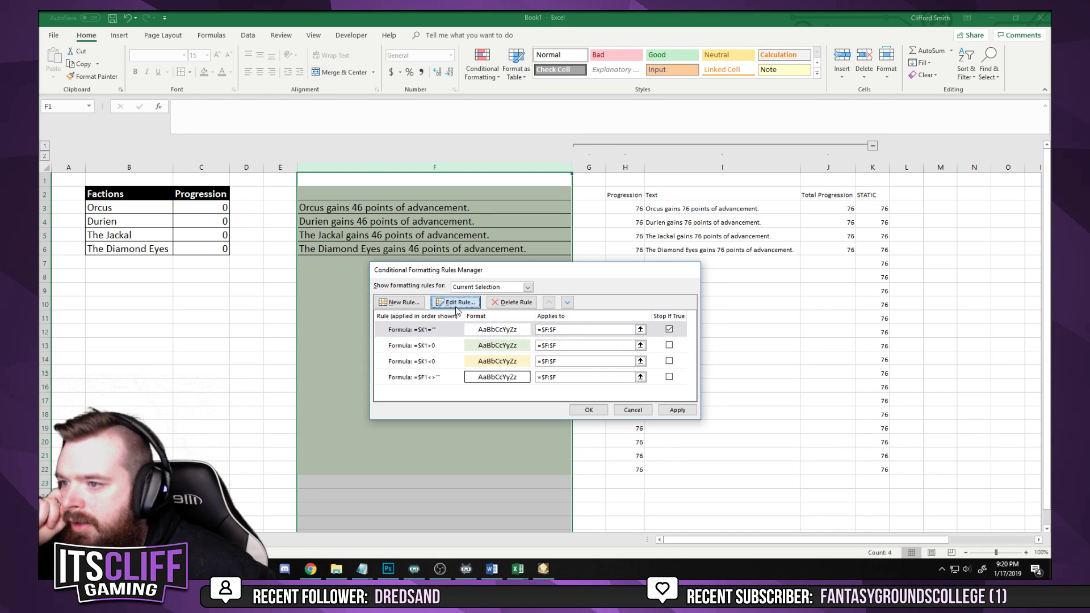
{"action": "left_click", "coordinate": [459, 372]}
{"action": "key", "text": "BackSpace"}
{"action": "type", "text": "J"}
{"action": "left_click", "coordinate": [563, 427]}
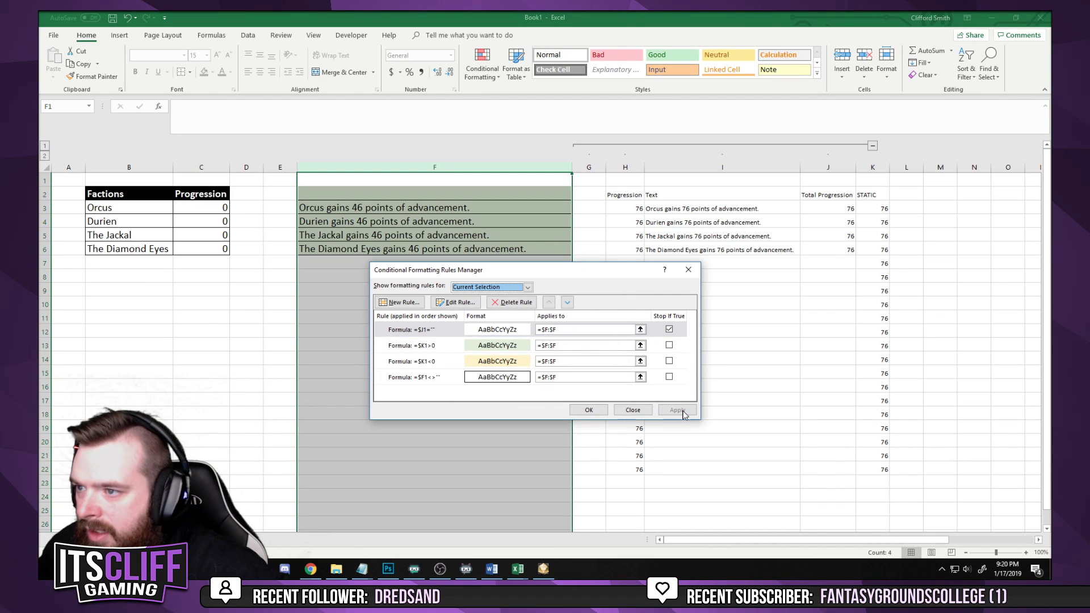
{"action": "left_click", "coordinate": [588, 410]}
{"action": "left_click", "coordinate": [743, 427]}
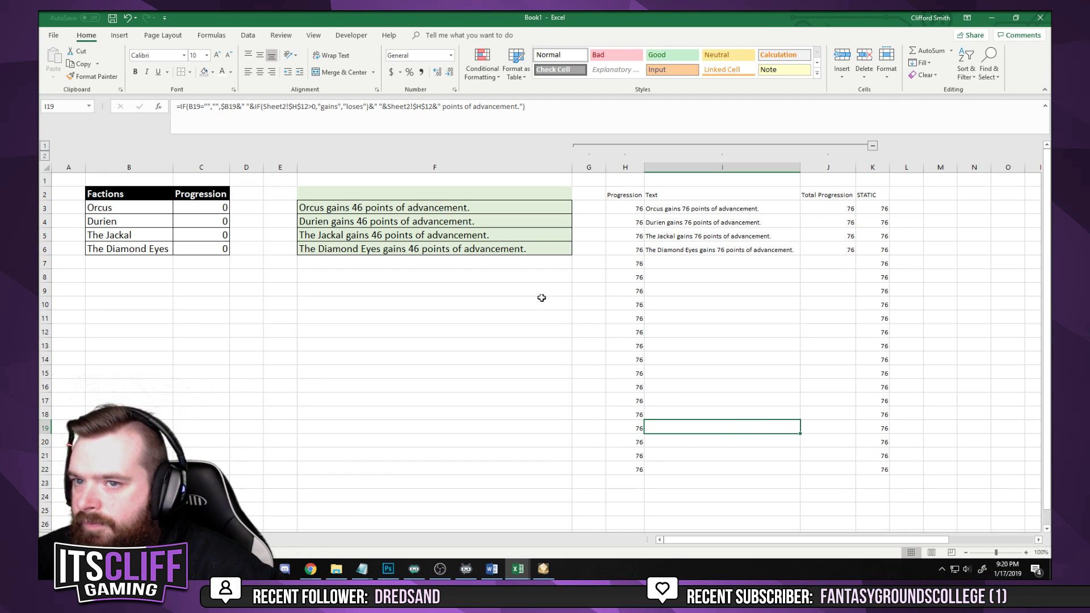
{"action": "left_click", "coordinate": [457, 196]}
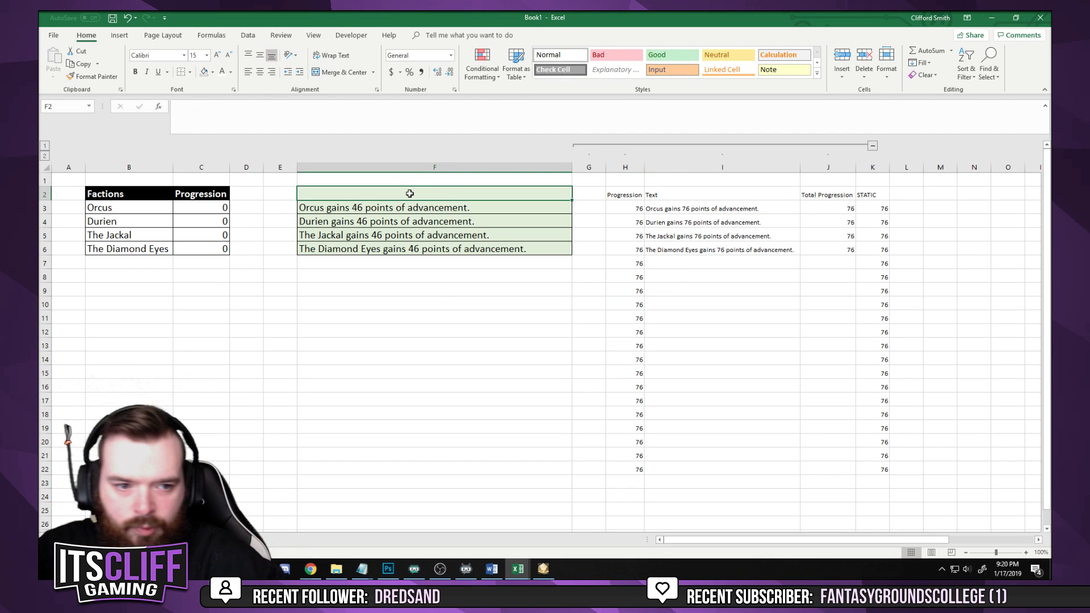
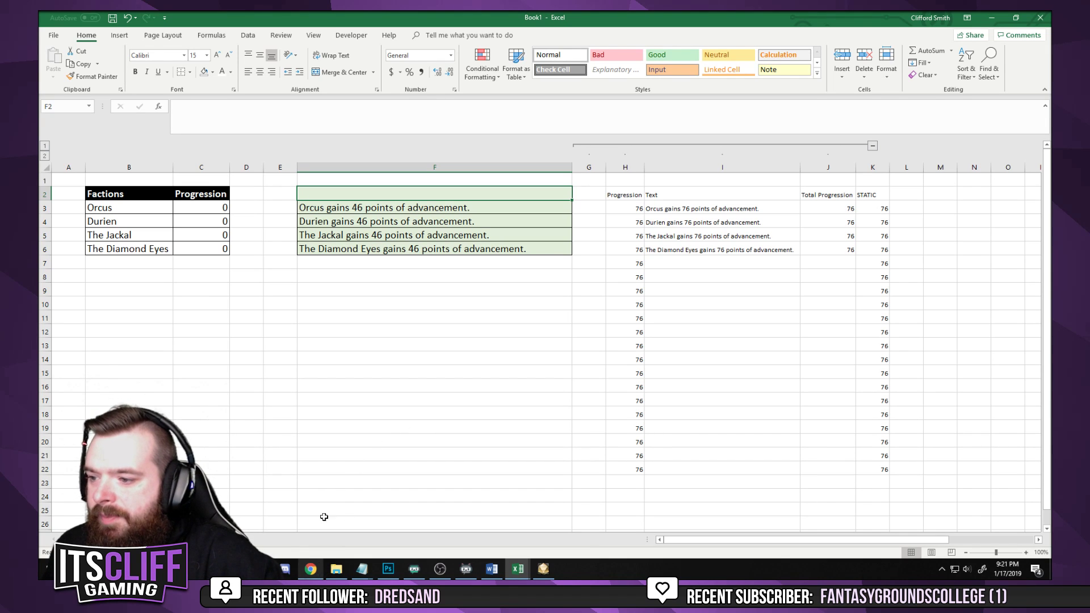
Switch to Chrome and search the web for "5e hirelings"
{"action": "left_click", "coordinate": [312, 569]}
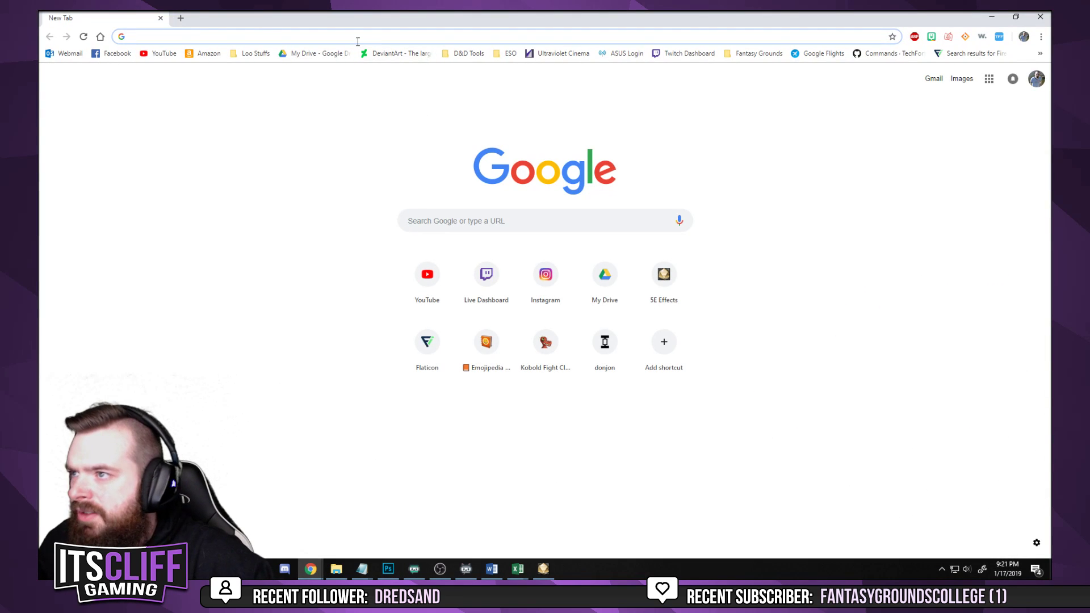
{"action": "type", "text": "5e ireling"}
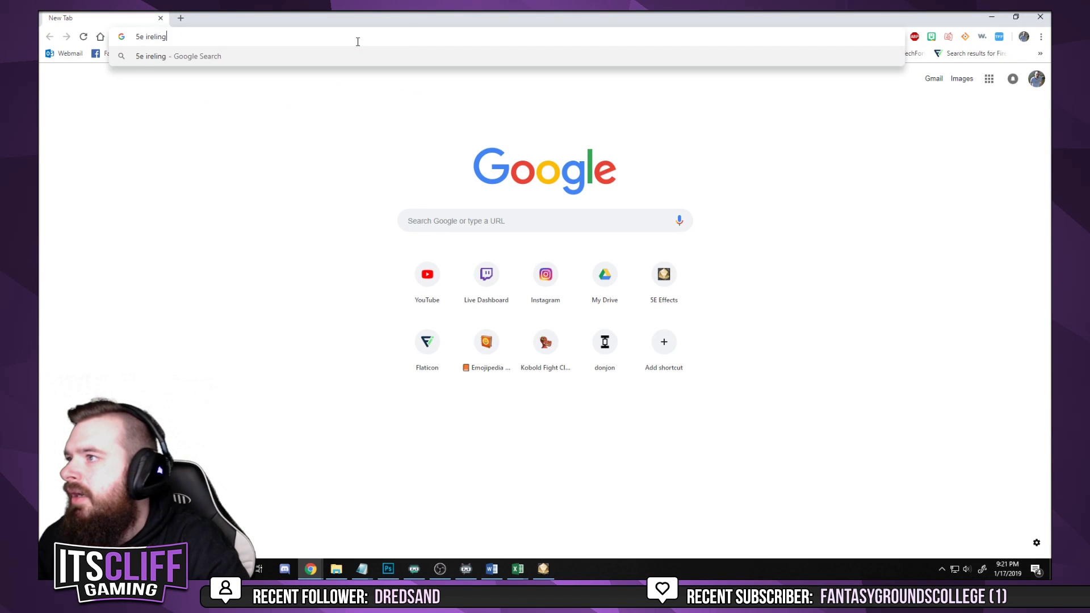
{"action": "key", "text": "Down"}
{"action": "key", "text": "Return"}
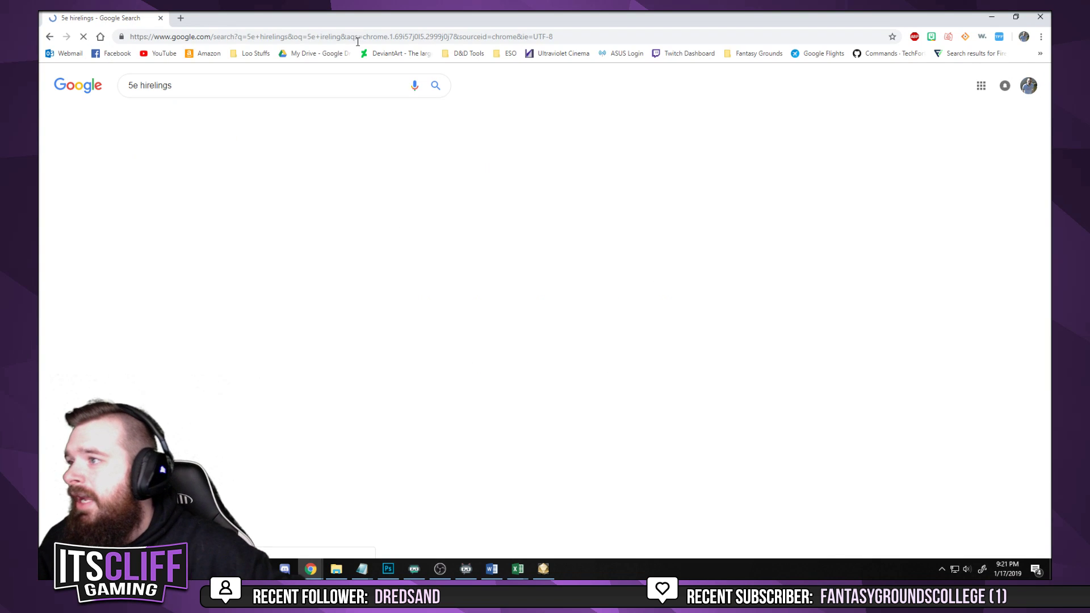
Open the ENWorld thread on 5E hireling costs, dismiss its login dialog, and read through the posts
{"action": "left_click", "coordinate": [176, 165]}
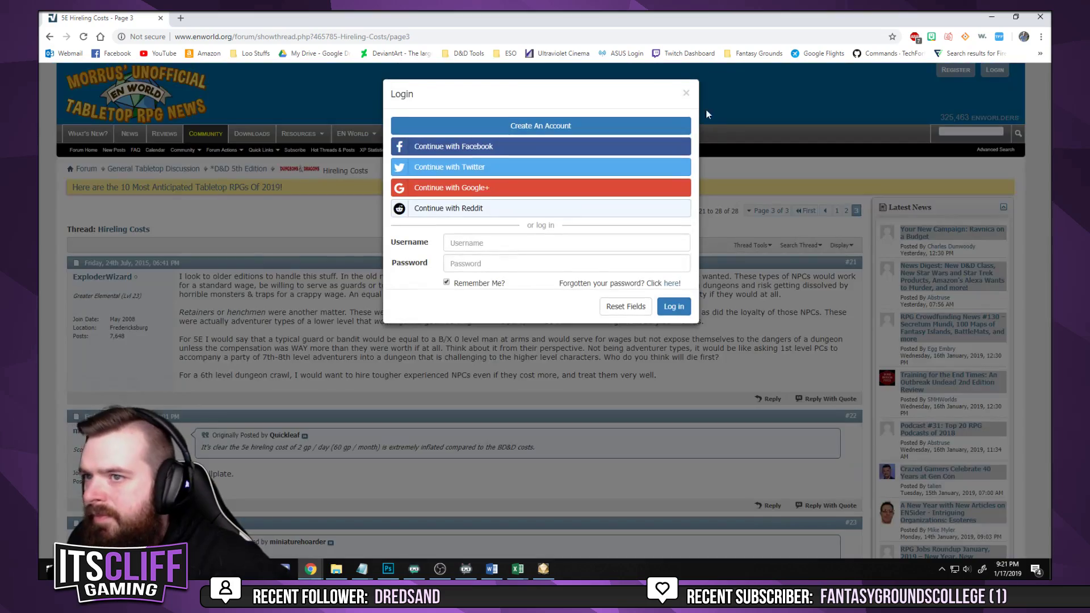
{"action": "left_click", "coordinate": [688, 93]}
{"action": "scroll", "coordinate": [401, 287], "scroll_direction": "down", "scroll_amount": 4}
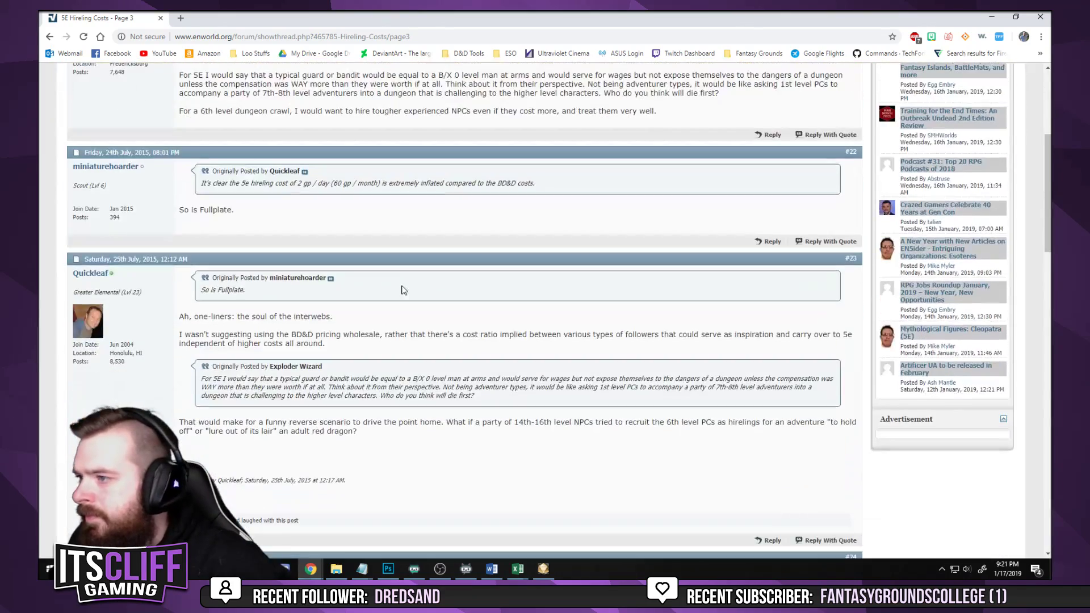
{"action": "scroll", "coordinate": [404, 286], "scroll_direction": "down", "scroll_amount": 8}
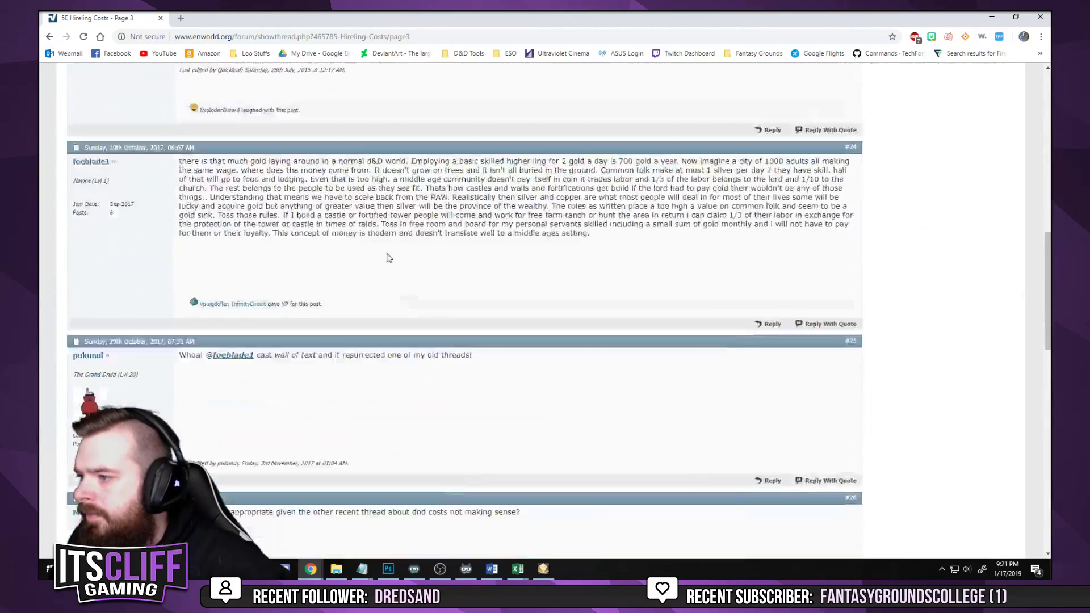
Open the Roll20 Compendium's Expenses page from the search results, find "hire" in it, and examine the Services pay table and hireling rules
{"action": "left_click", "coordinate": [49, 36]}
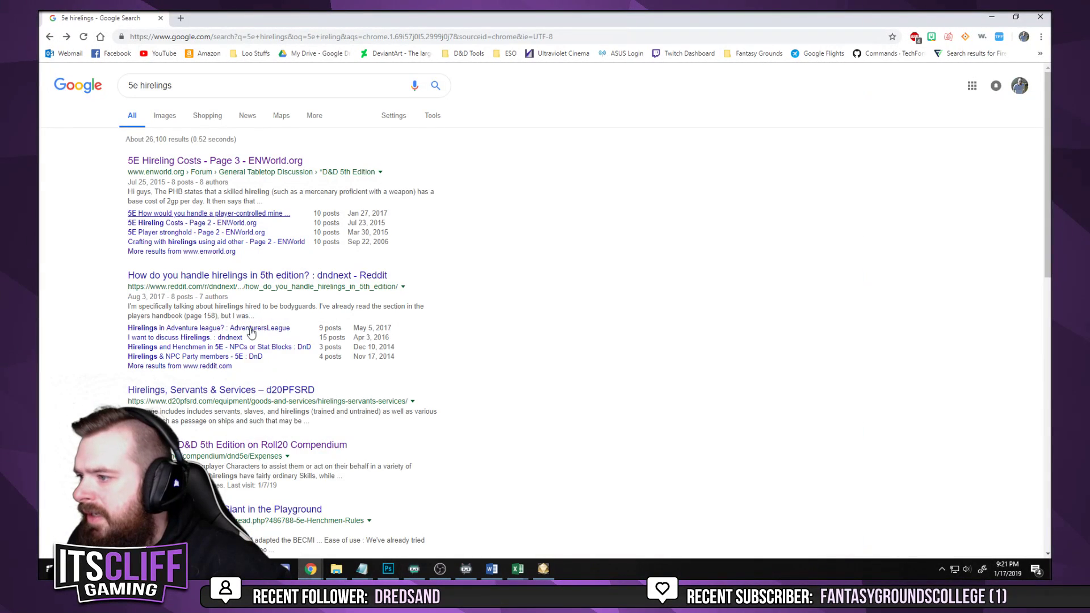
{"action": "scroll", "coordinate": [260, 308], "scroll_direction": "down", "scroll_amount": 1}
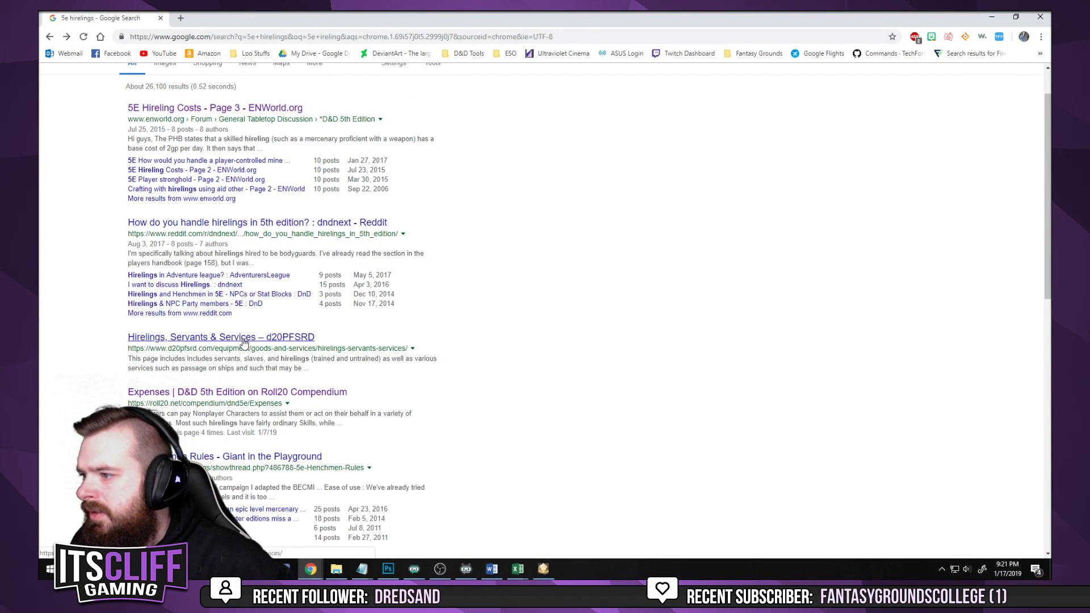
{"action": "left_click", "coordinate": [238, 392]}
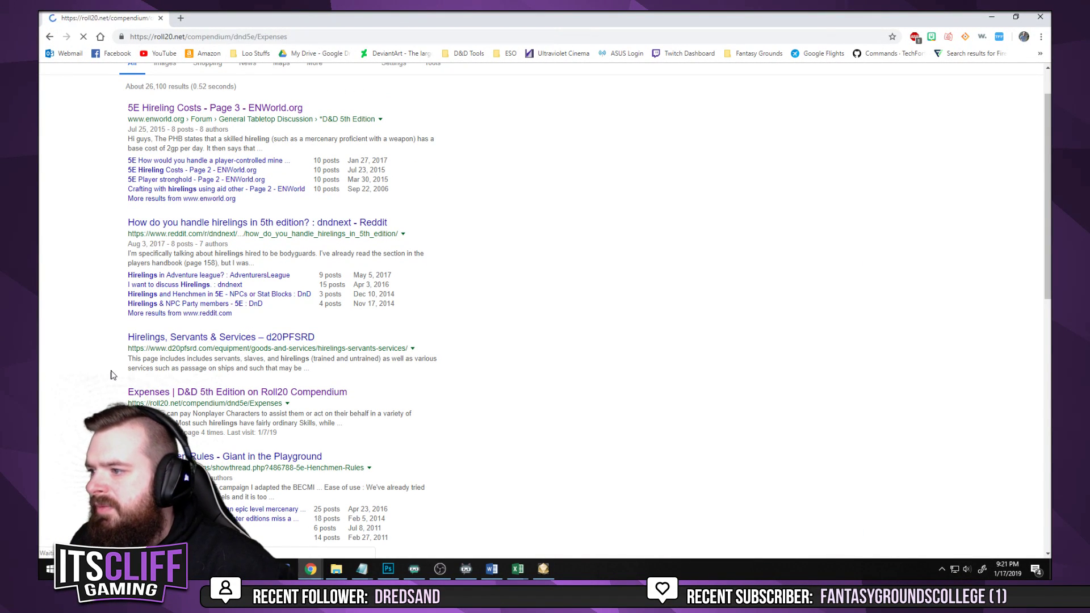
{"action": "key", "text": "ctrl+f"}
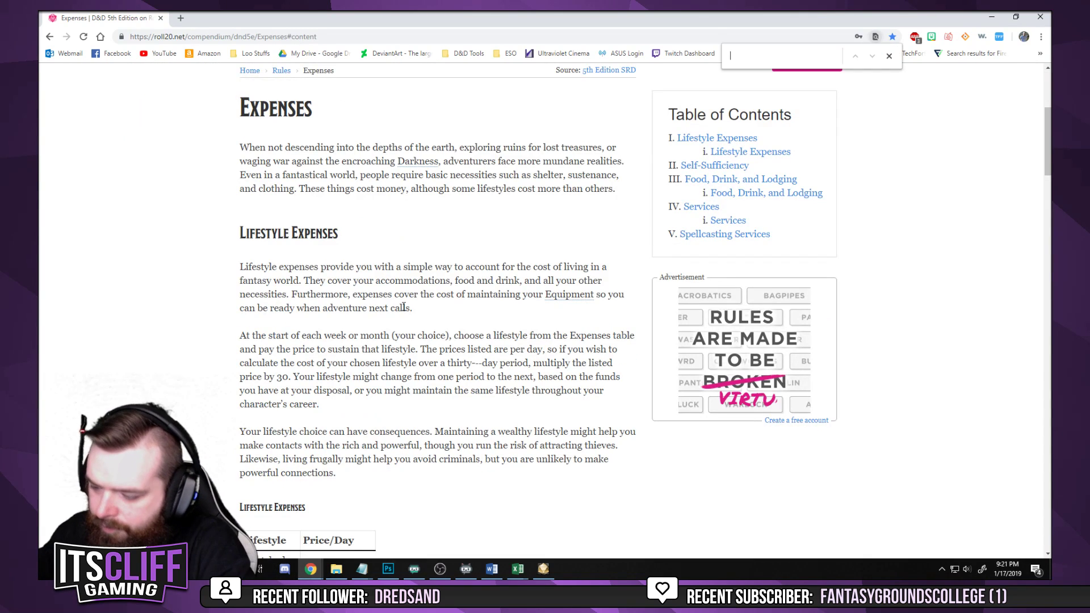
{"action": "type", "text": "hire"}
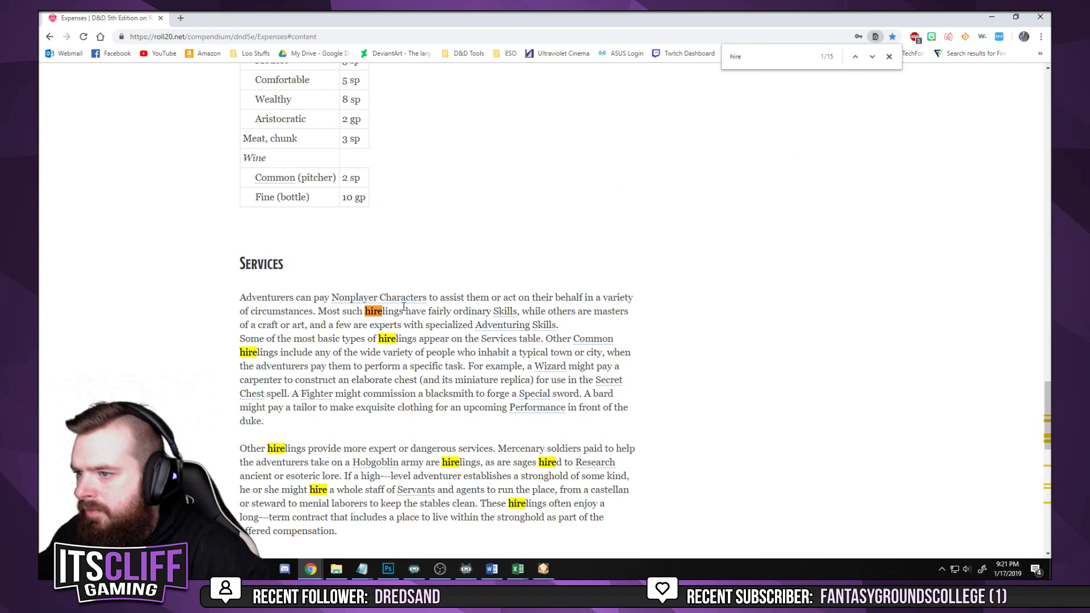
{"action": "scroll", "coordinate": [449, 309], "scroll_direction": "down", "scroll_amount": 6}
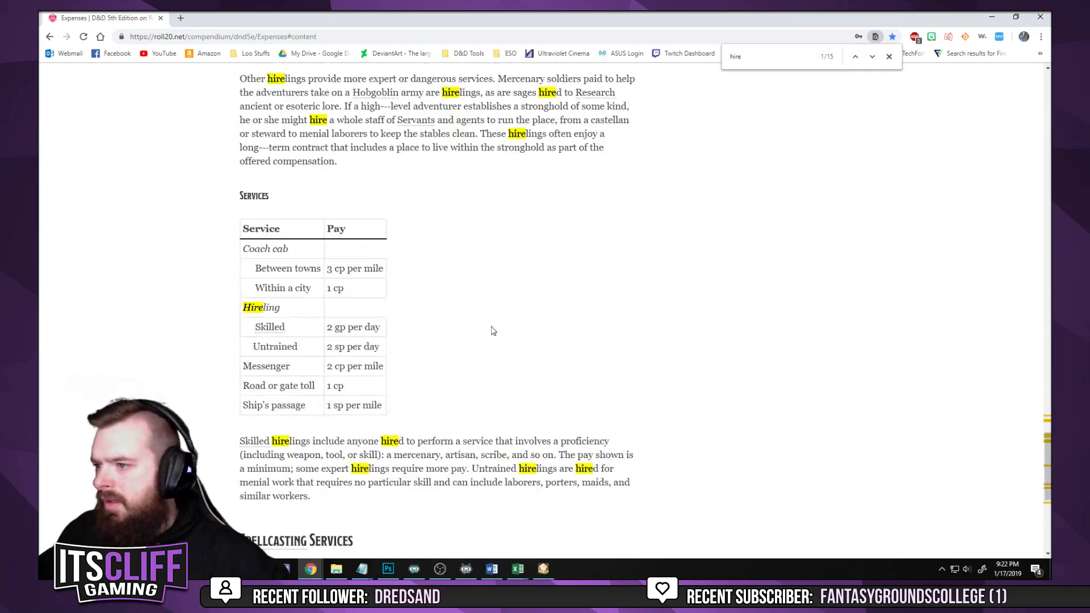
{"action": "scroll", "coordinate": [493, 328], "scroll_direction": "down", "scroll_amount": 1}
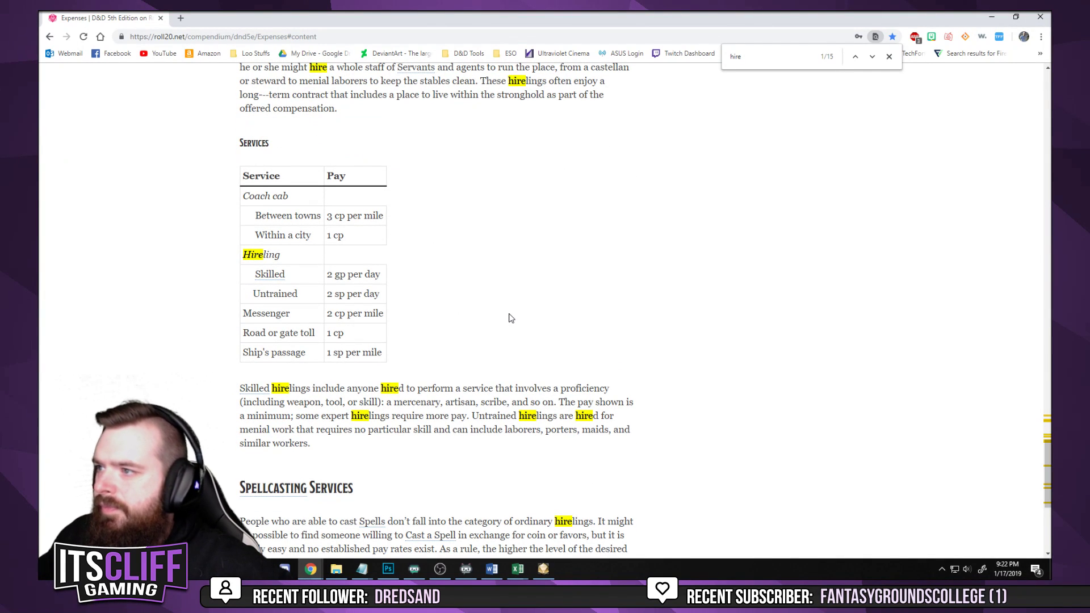
{"action": "scroll", "coordinate": [511, 312], "scroll_direction": "down", "scroll_amount": 5}
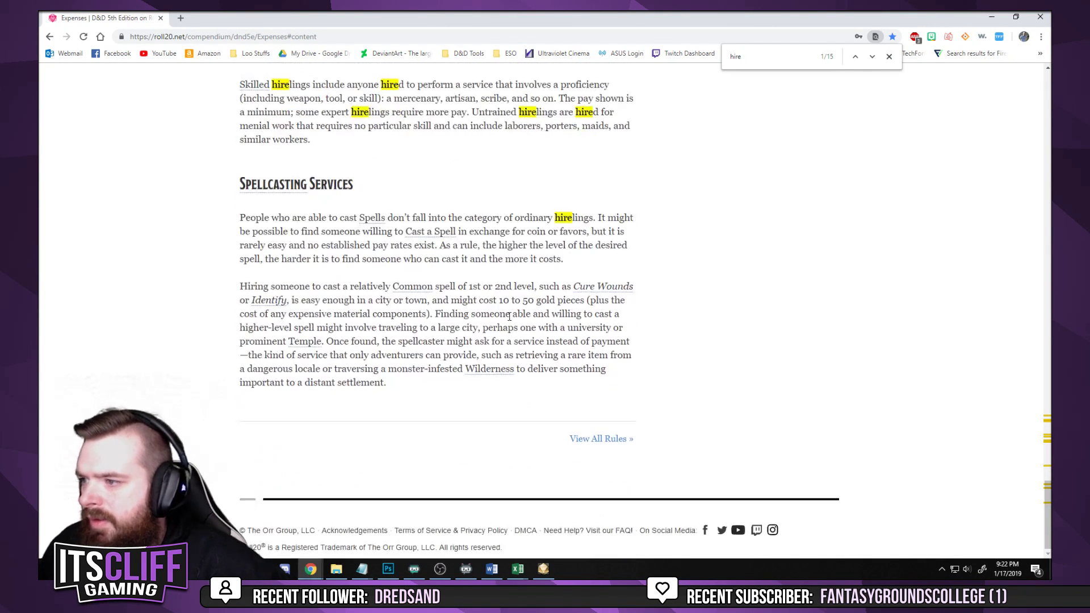
Search the web for "5e mercenary"
{"action": "left_click", "coordinate": [352, 37]}
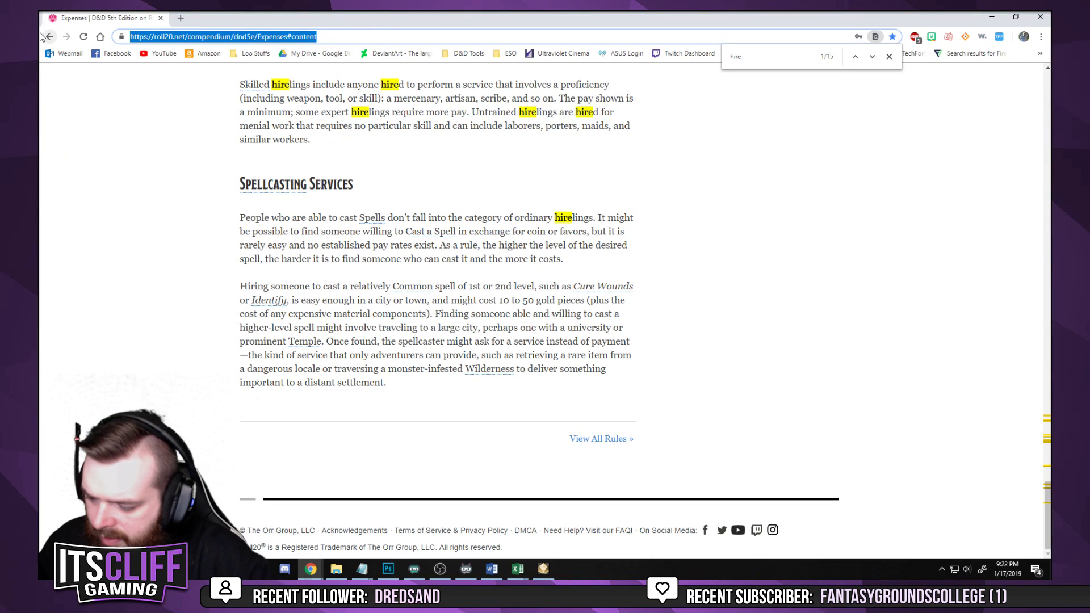
{"action": "type", "text": "5e mercen"}
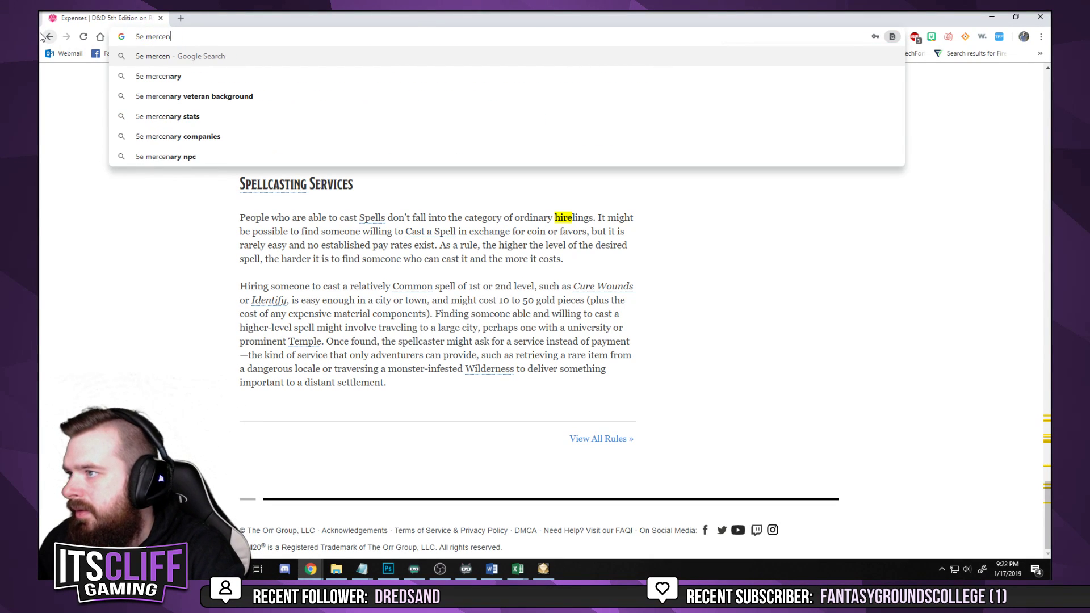
{"action": "key", "text": "Down"}
{"action": "key", "text": "Return"}
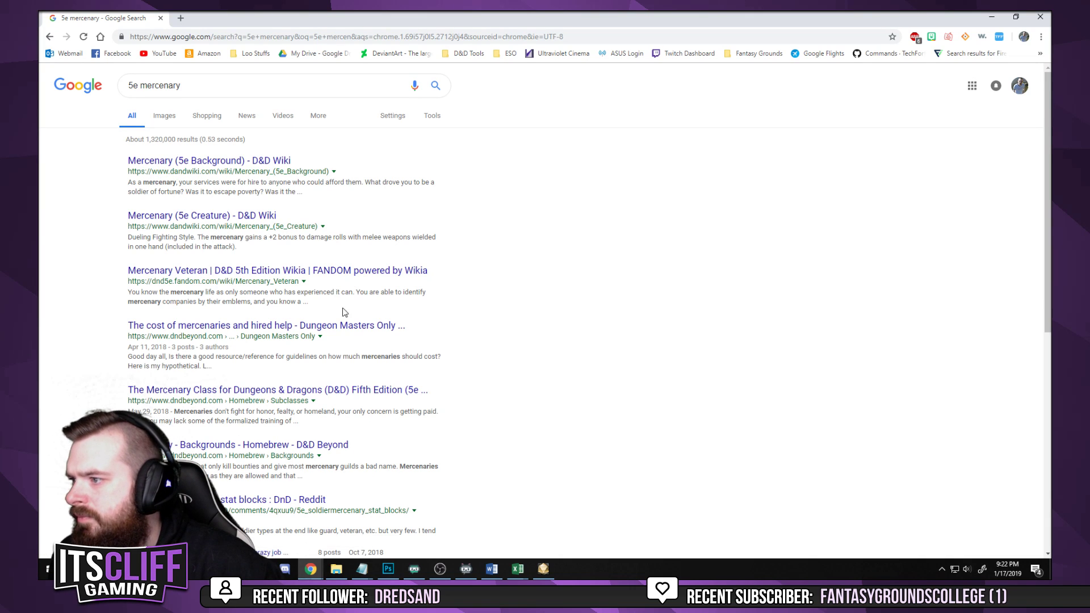
Open the D&D Beyond thread on the cost of mercenaries and hired help, and examine the lifestyle price-per-day list in its replies
{"action": "left_click", "coordinate": [222, 327]}
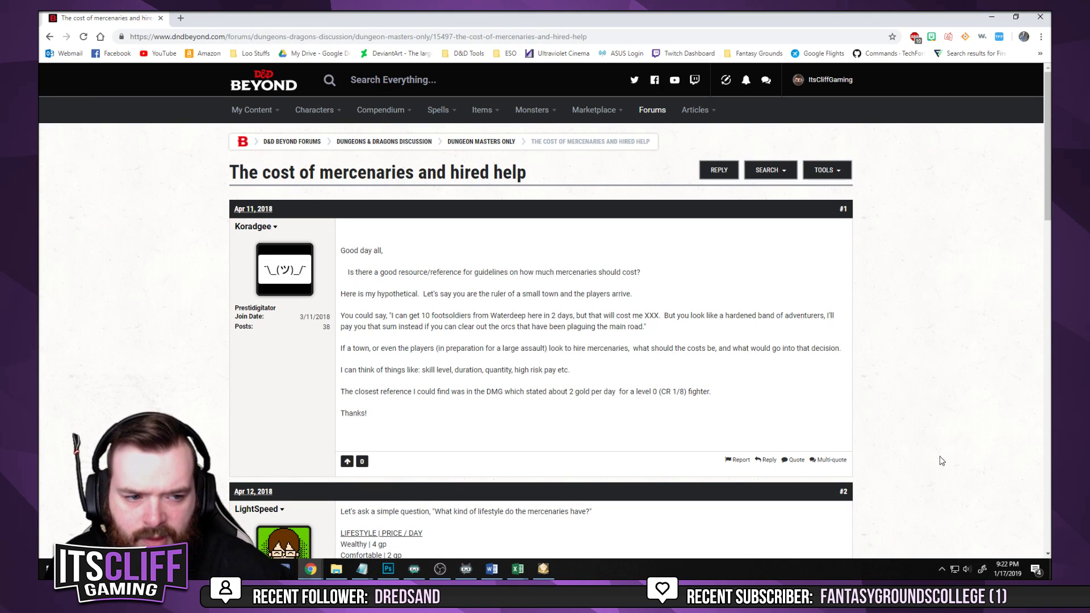
{"action": "scroll", "coordinate": [506, 363], "scroll_direction": "down", "scroll_amount": 5}
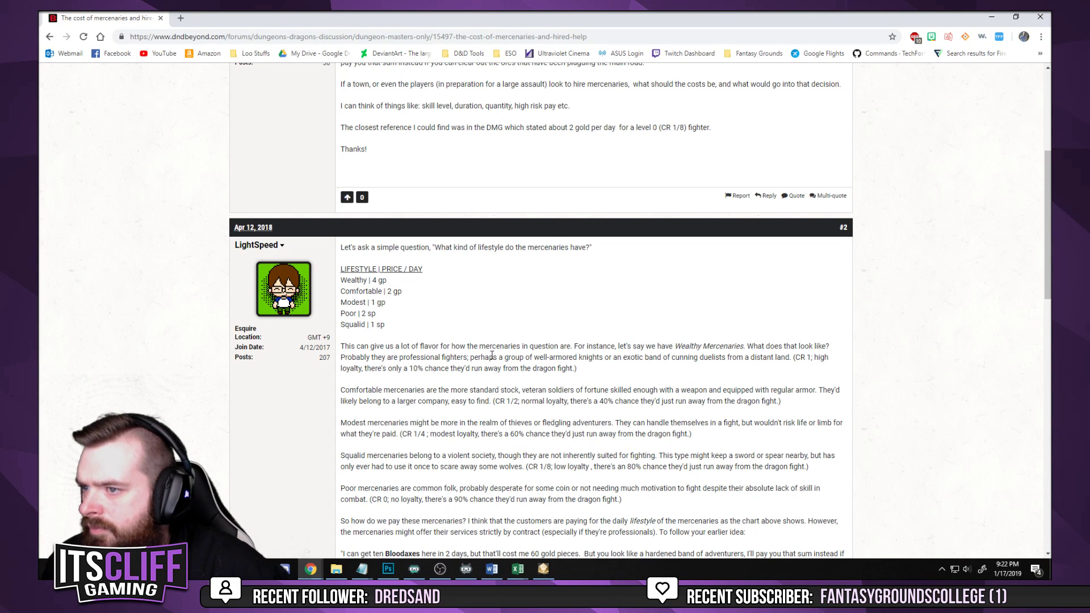
{"action": "scroll", "coordinate": [491, 352], "scroll_direction": "down", "scroll_amount": 9}
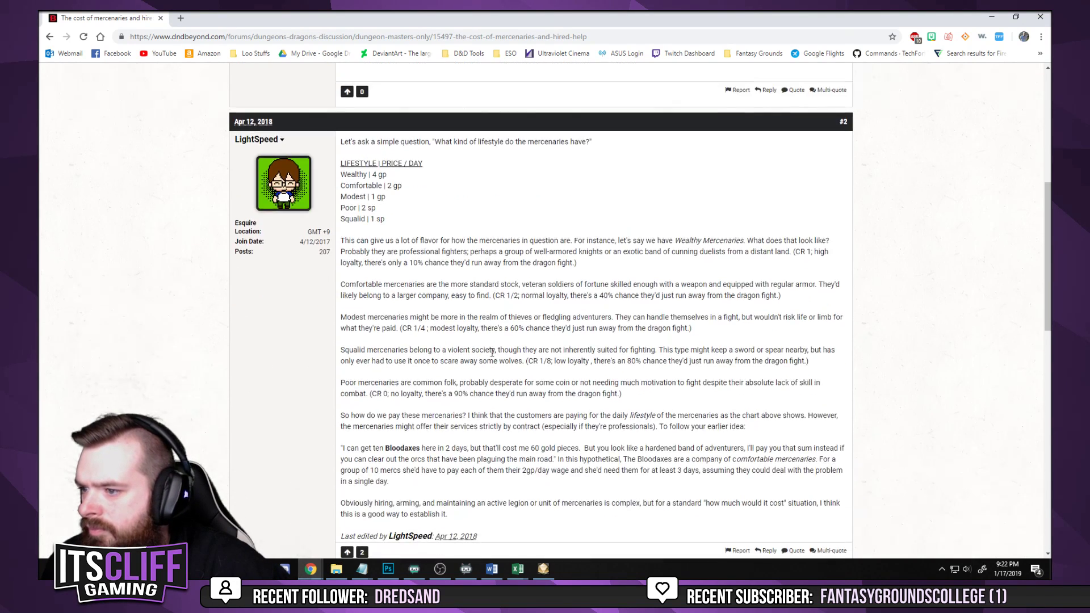
{"action": "scroll", "coordinate": [491, 356], "scroll_direction": "down", "scroll_amount": 2}
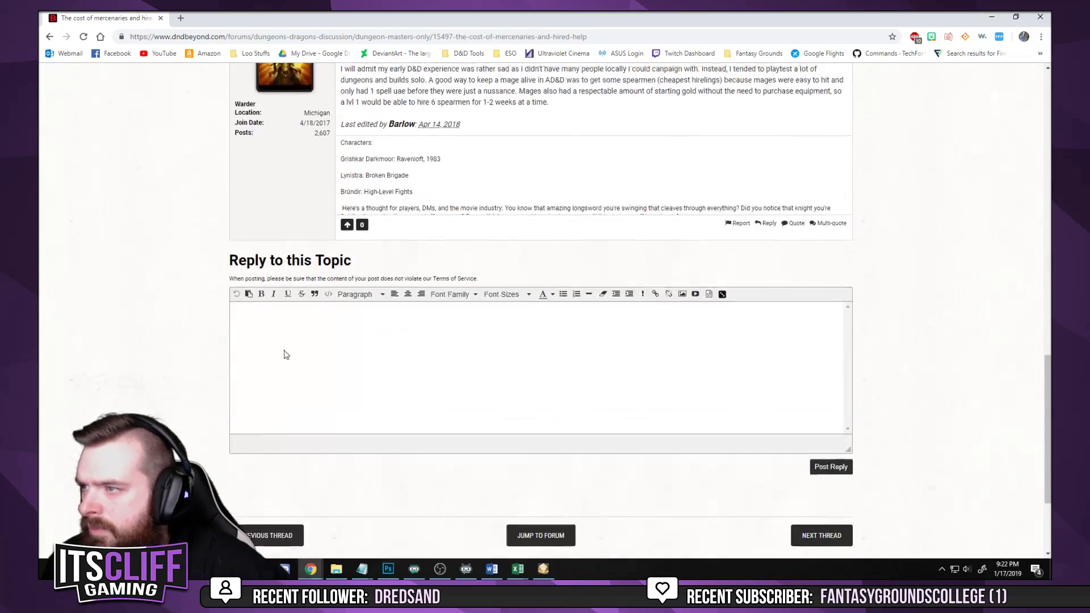
{"action": "scroll", "coordinate": [334, 348], "scroll_direction": "up", "scroll_amount": 20}
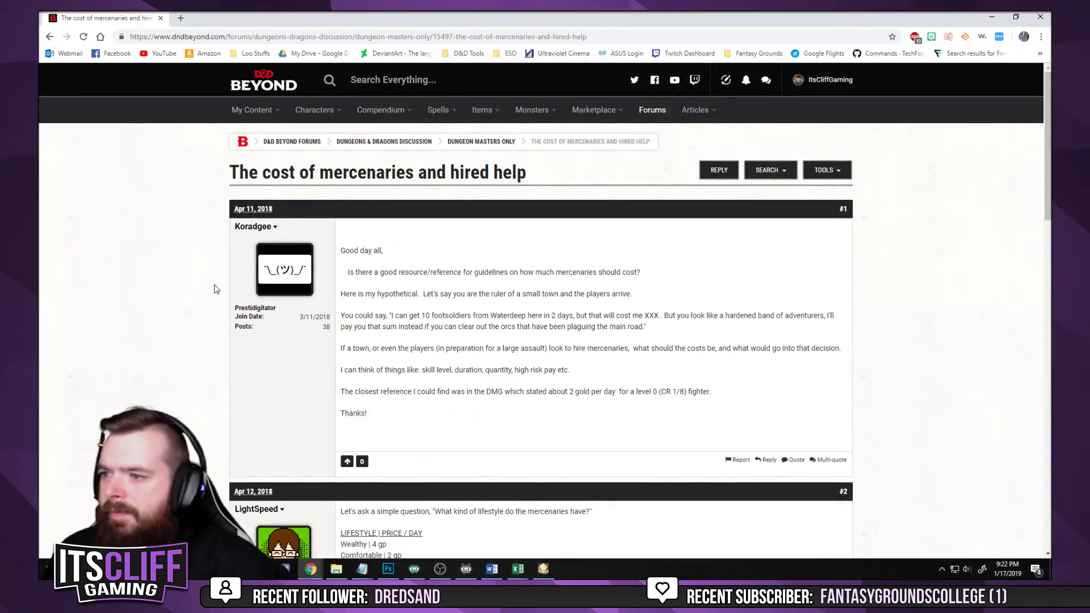
{"action": "scroll", "coordinate": [222, 292], "scroll_direction": "down", "scroll_amount": 5}
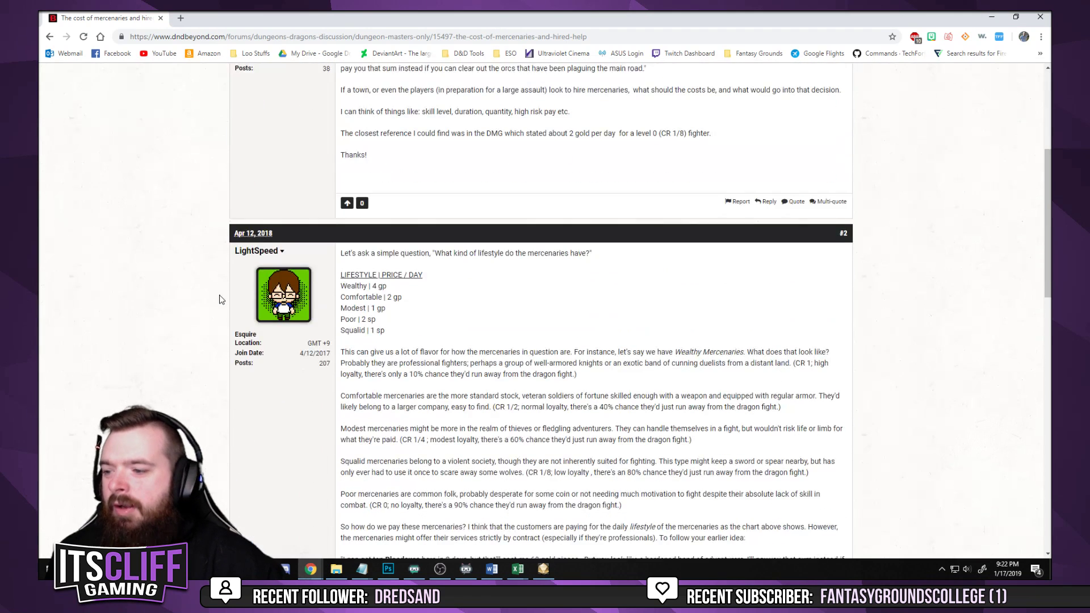
{"action": "left_click_drag", "start_coordinate": [402, 328], "coordinate": [342, 271]}
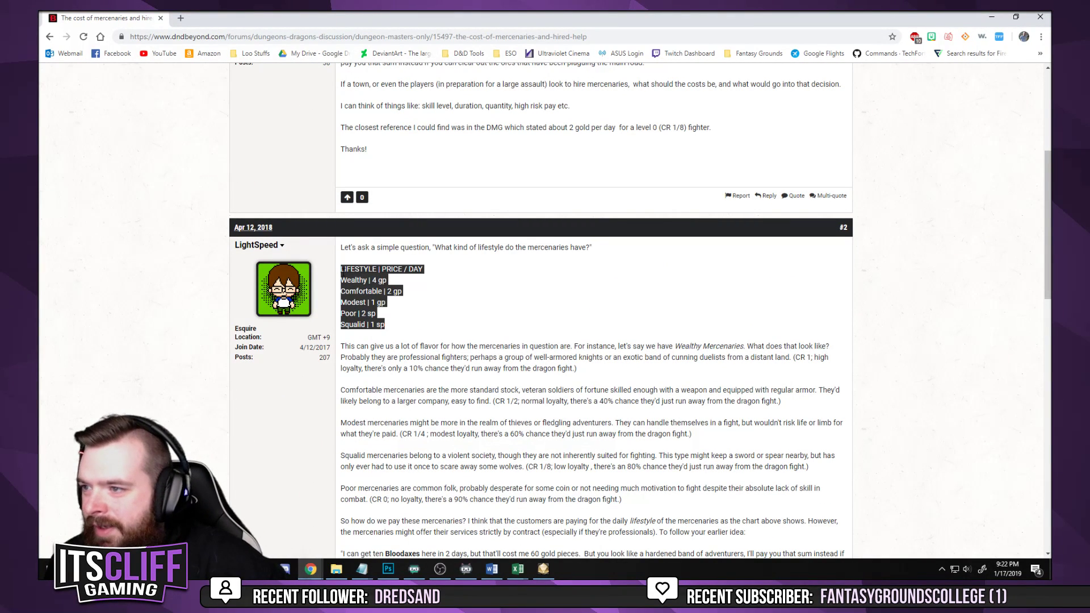
{"action": "left_click", "coordinate": [487, 337]}
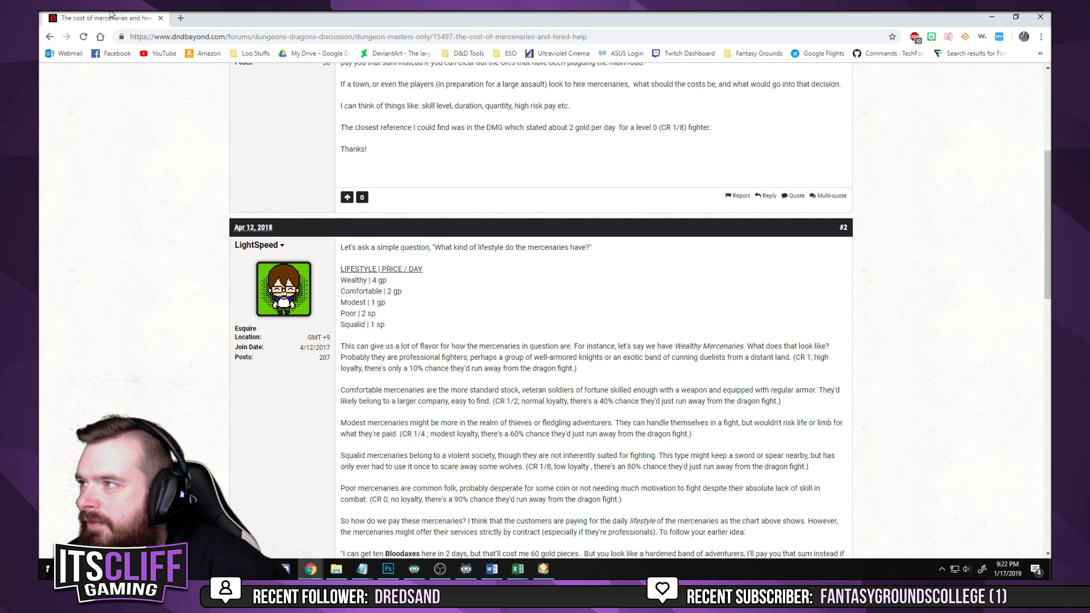
Switch back to the Excel workbook and enter the heading "Total Advancement" in cell F2
{"action": "key", "text": "alt+Tab"}
{"action": "left_click", "coordinate": [397, 332]}
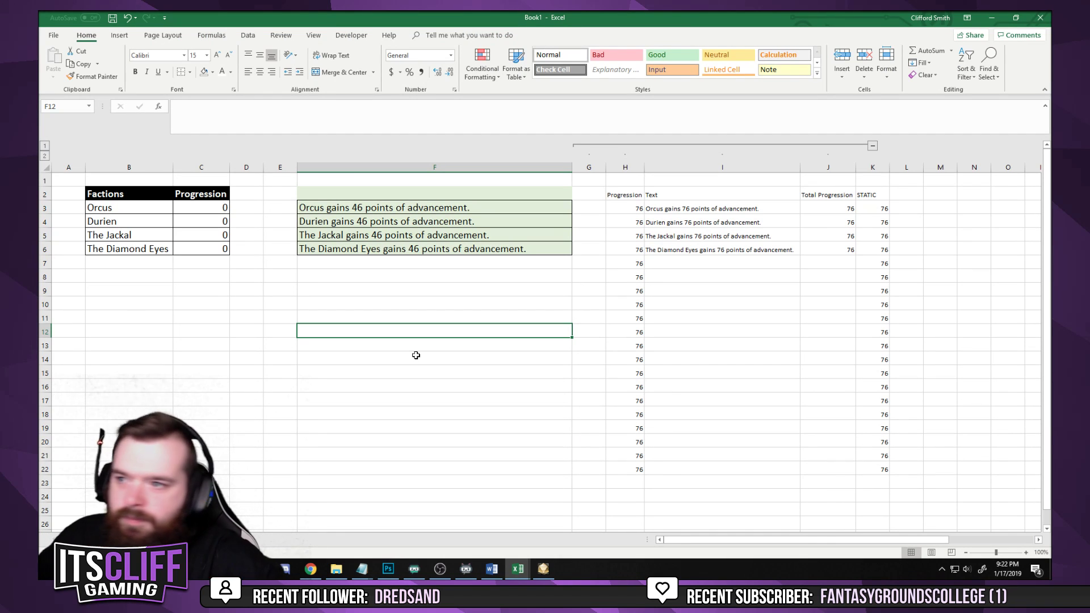
{"action": "left_click", "coordinate": [367, 192]}
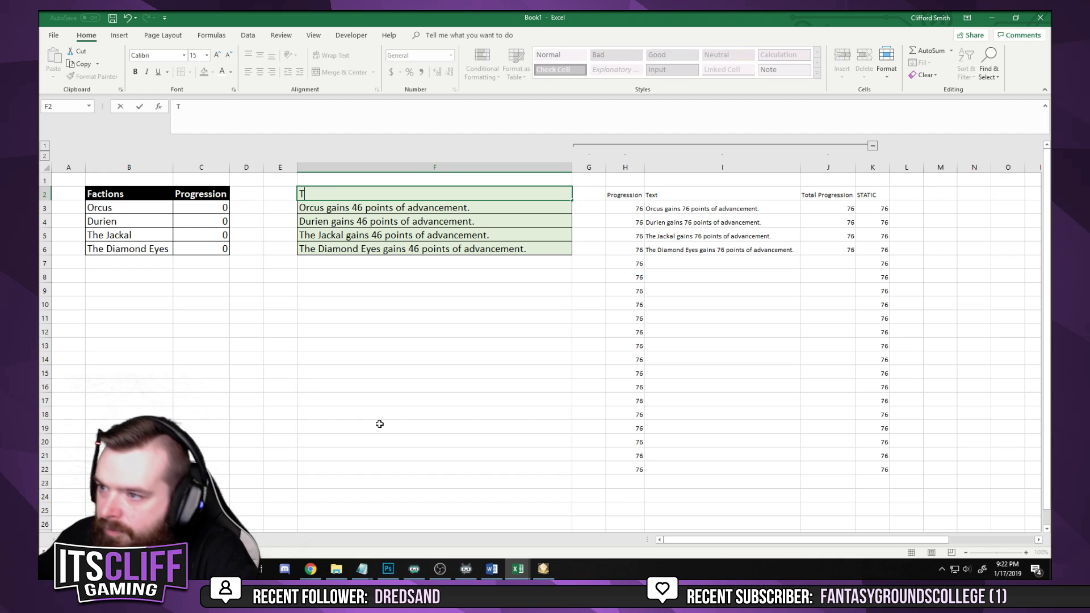
{"action": "type", "text": "Total Advancement"}
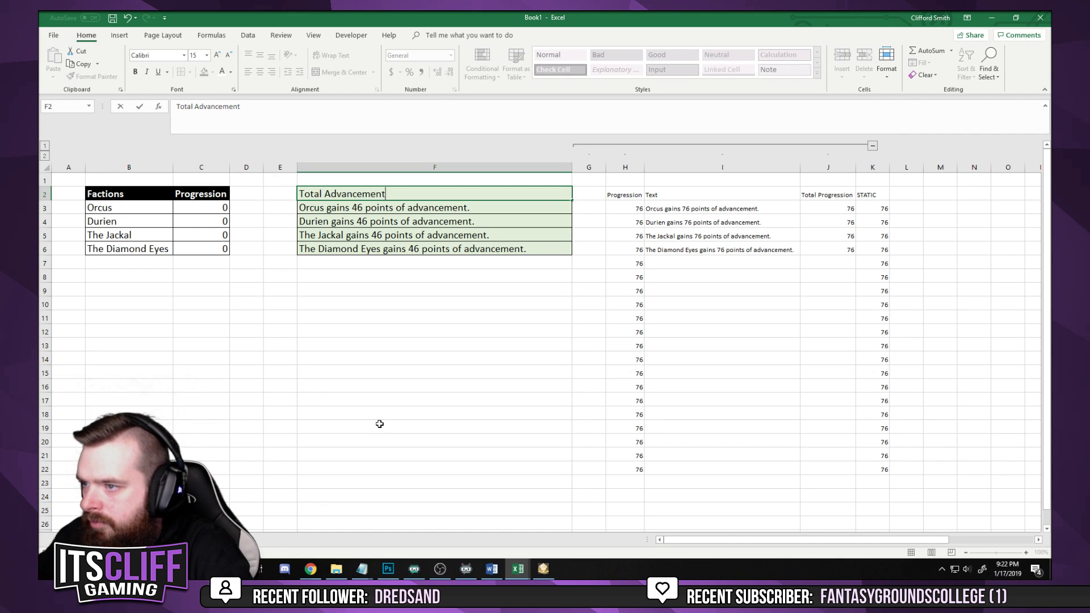
{"action": "key", "text": "Return"}
Create a formula-based conditional formatting rule for cell F2 with the formula =F2<>""
{"action": "left_click", "coordinate": [400, 196]}
{"action": "left_click", "coordinate": [482, 71]}
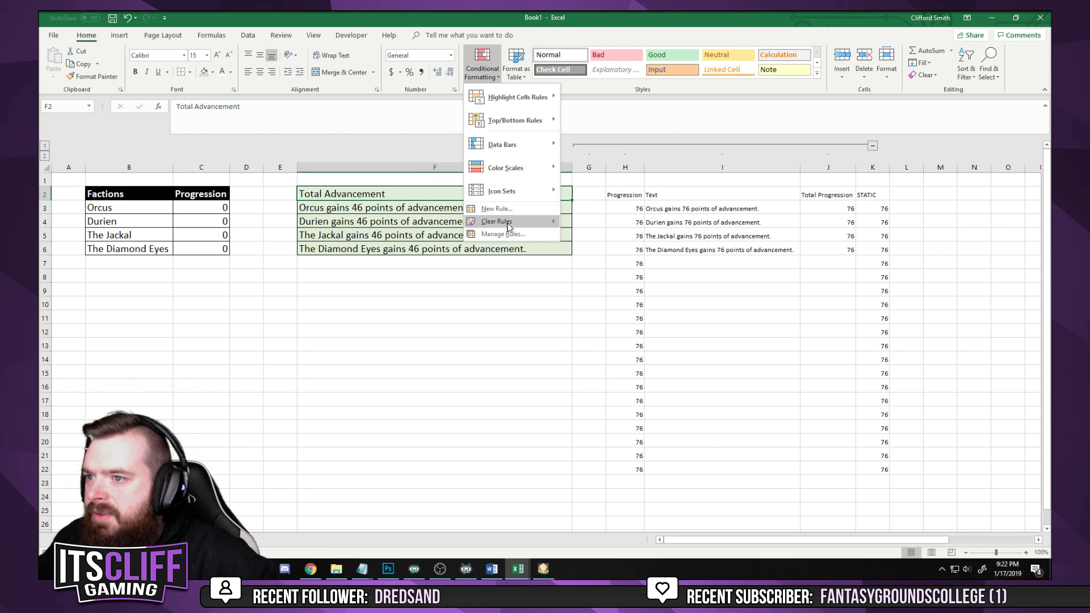
{"action": "left_click", "coordinate": [480, 234]}
{"action": "left_click", "coordinate": [410, 294]}
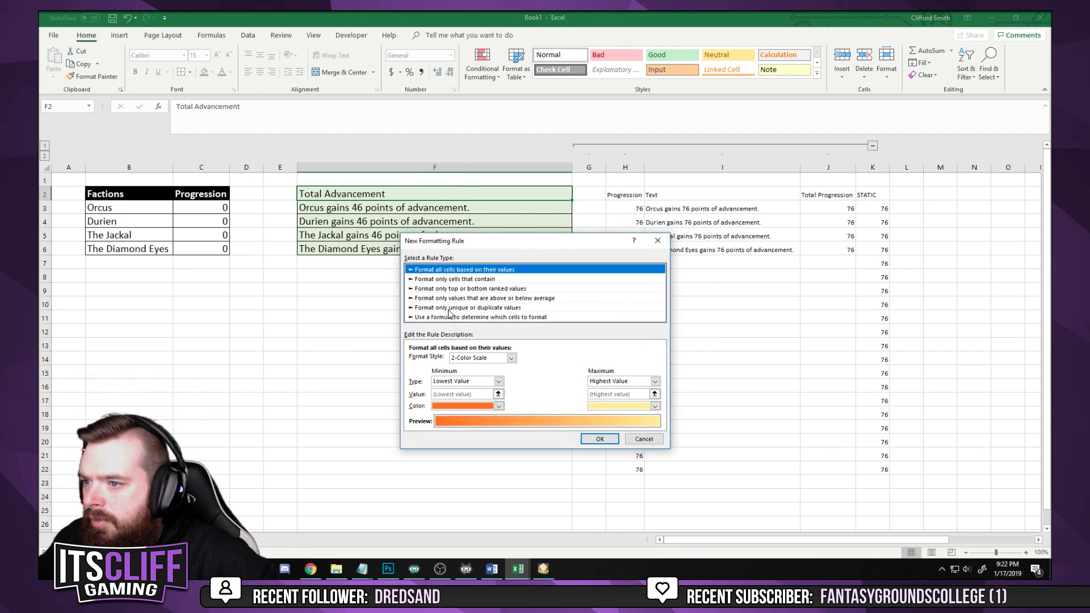
{"action": "left_click", "coordinate": [449, 316]}
{"action": "left_click", "coordinate": [440, 360]}
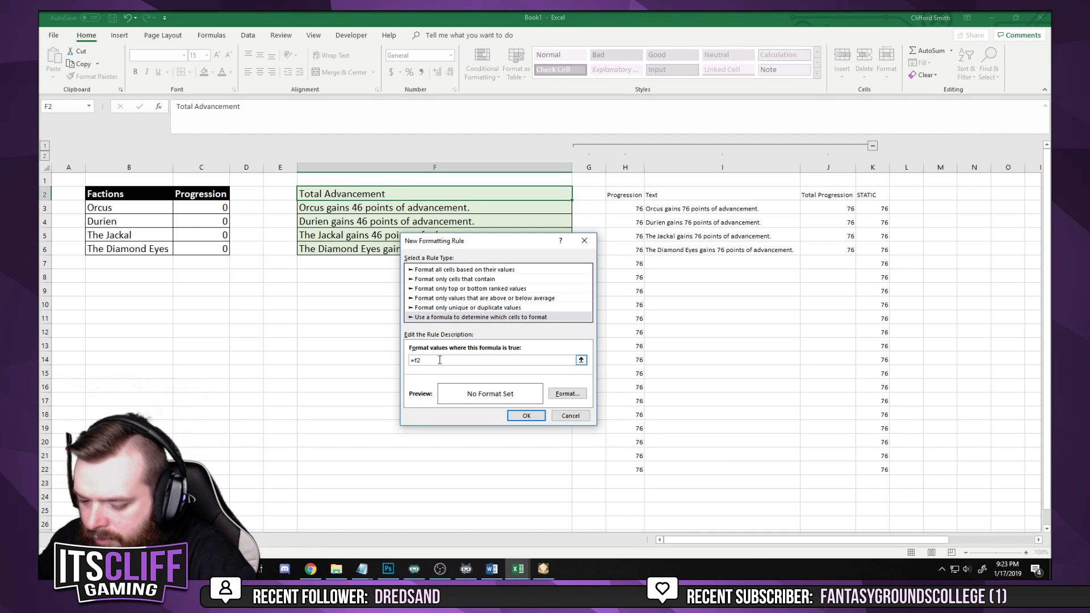
Format F2's new rule with a black fill, an outline border and bold white text, and apply it
{"action": "left_click", "coordinate": [567, 393]}
{"action": "left_click", "coordinate": [423, 257]}
{"action": "left_click", "coordinate": [475, 218]}
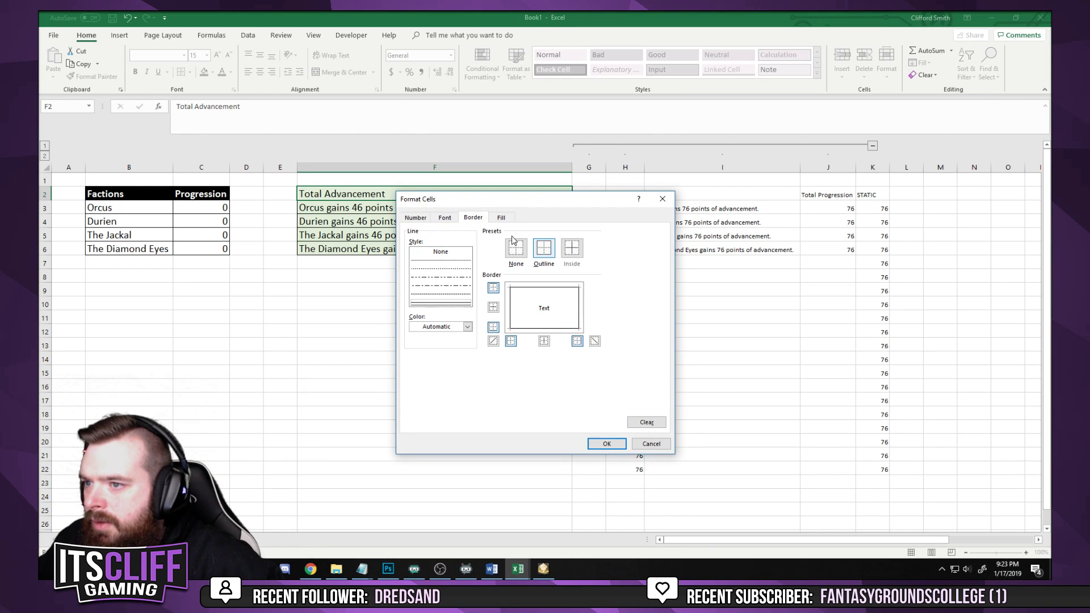
{"action": "left_click", "coordinate": [444, 217]}
{"action": "left_click", "coordinate": [559, 264]}
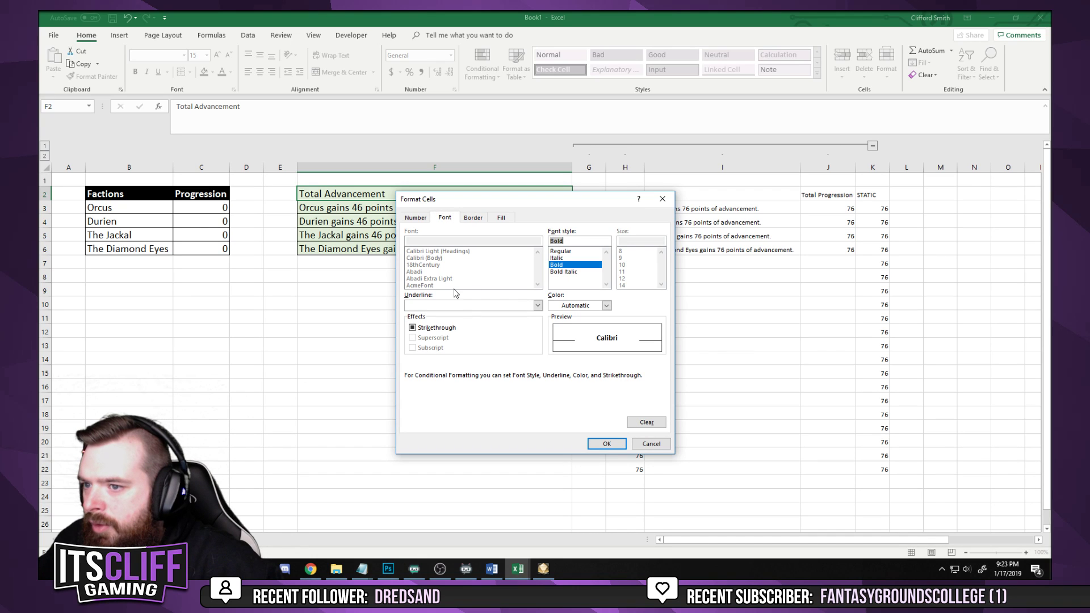
{"action": "left_click", "coordinate": [607, 305]}
{"action": "left_click", "coordinate": [555, 336]}
{"action": "left_click", "coordinate": [607, 443]}
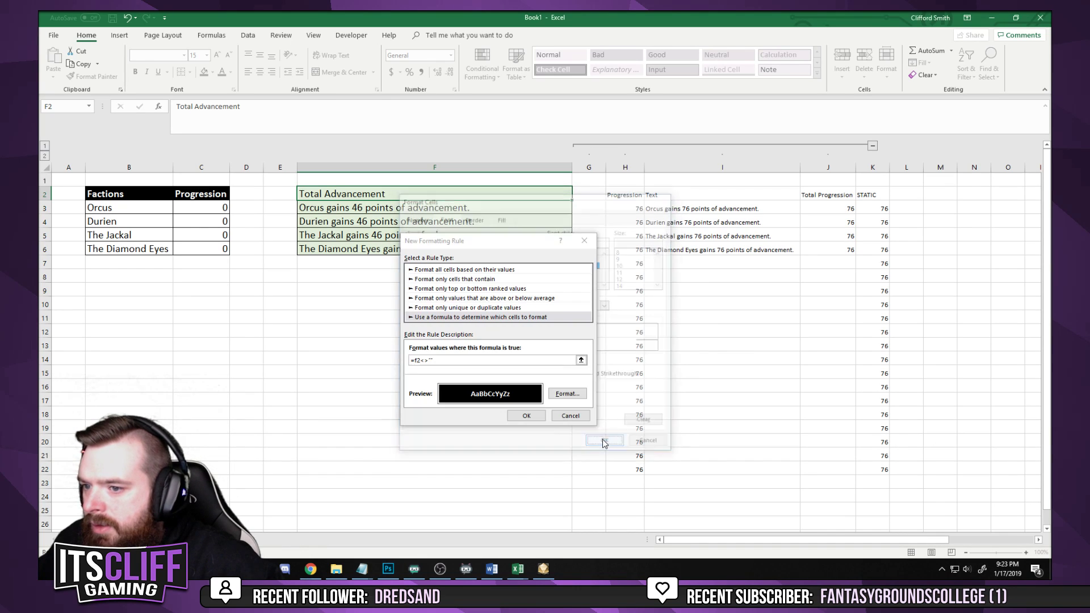
{"action": "left_click", "coordinate": [525, 416]}
{"action": "left_click", "coordinate": [677, 410]}
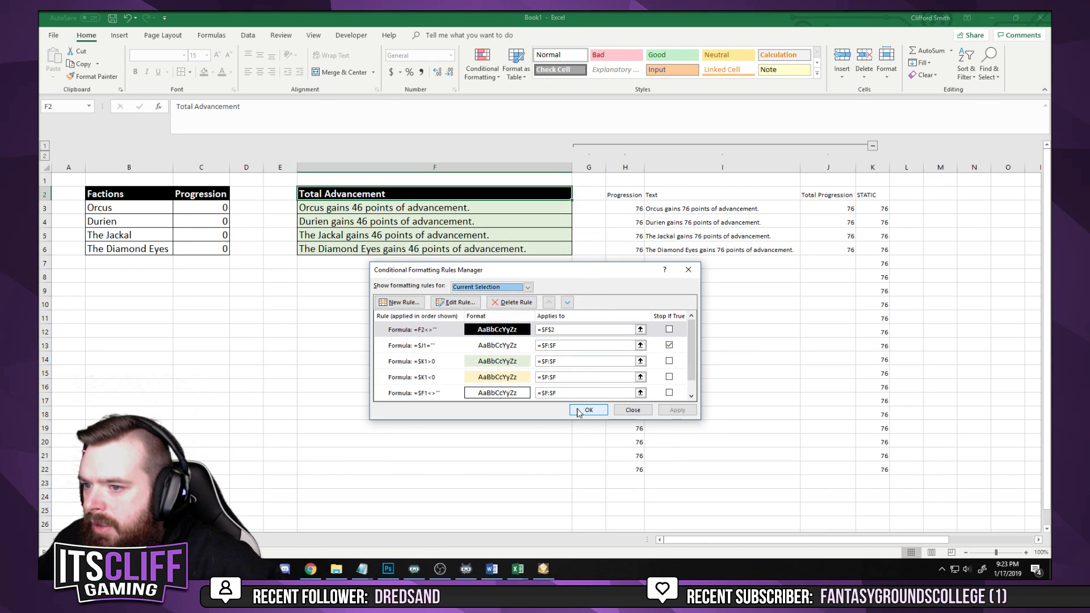
Close the conditional formatting rules manager and narrow column E to about 31 pixels
{"action": "left_click", "coordinate": [632, 410]}
{"action": "left_click_drag", "start_coordinate": [435, 400], "coordinate": [434, 414]}
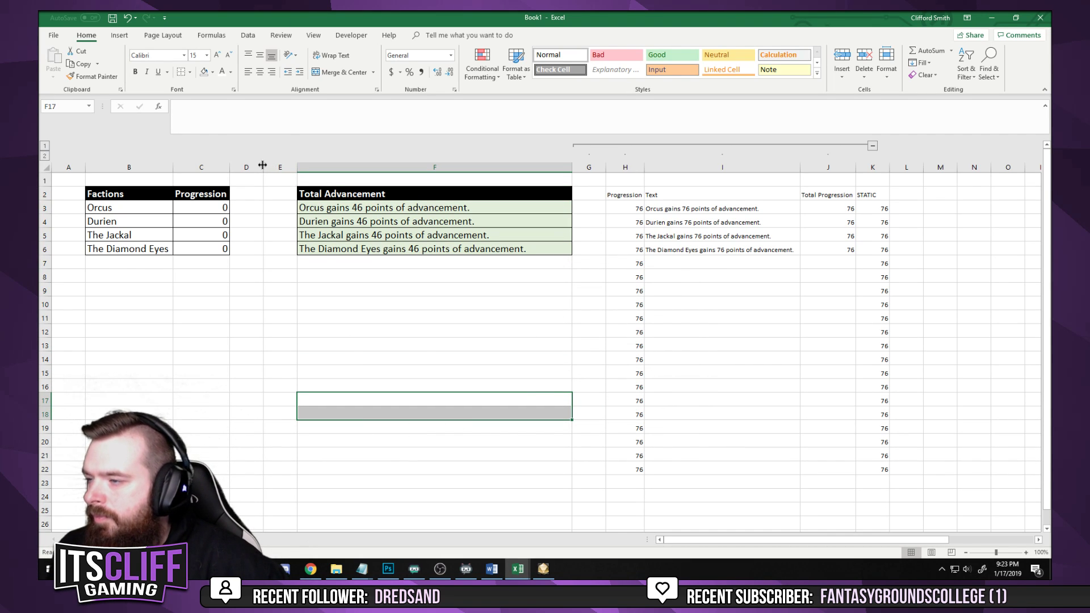
{"action": "left_click_drag", "start_coordinate": [263, 168], "coordinate": [281, 169]}
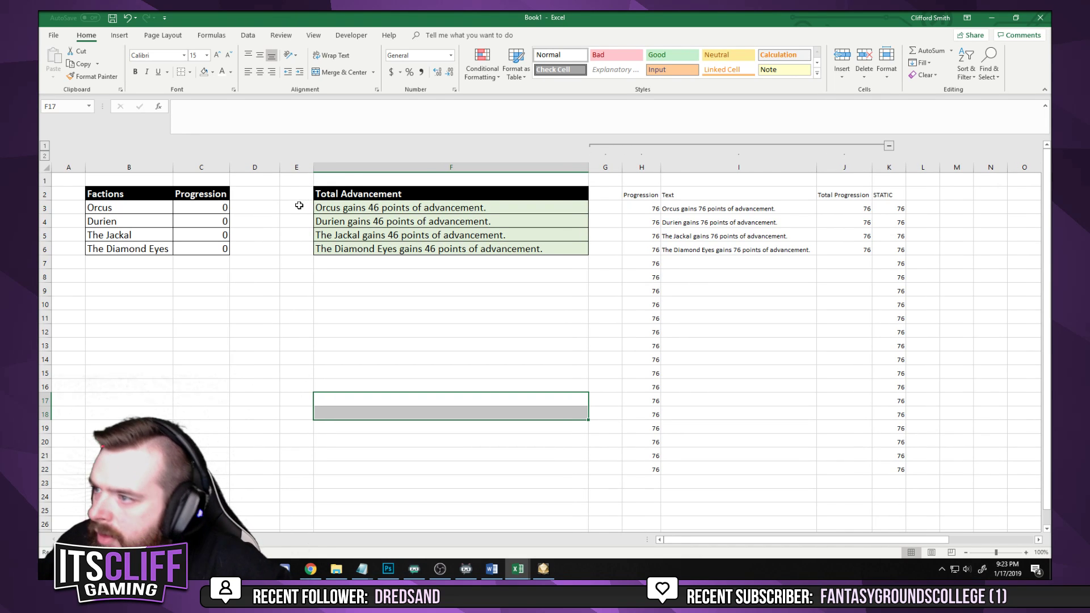
{"action": "key", "text": "ctrl+z"}
{"action": "left_click_drag", "start_coordinate": [297, 167], "coordinate": [278, 171]}
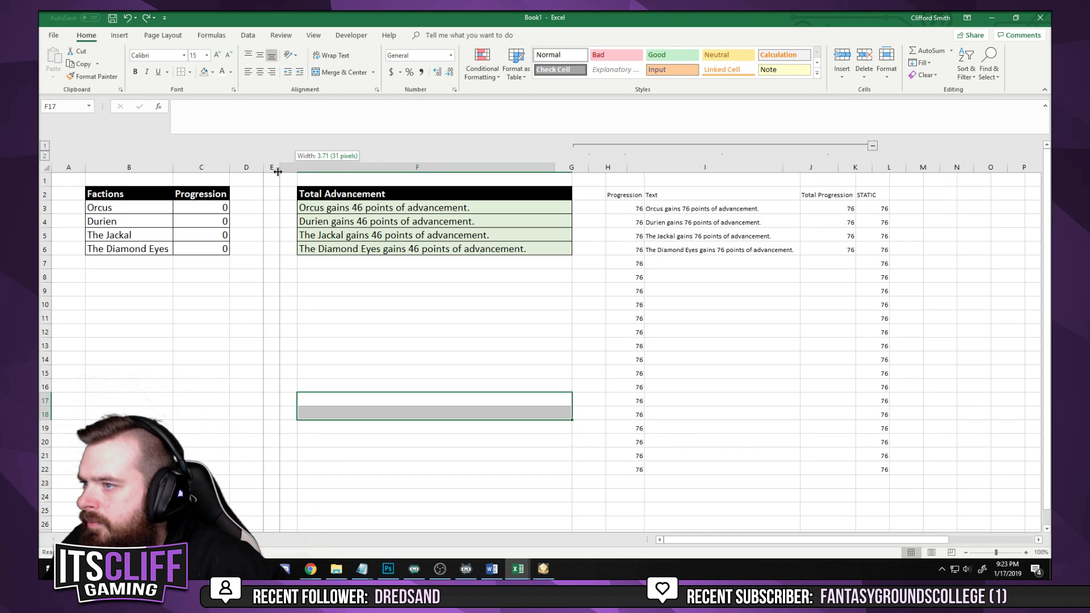
{"action": "left_click_drag", "start_coordinate": [278, 172], "coordinate": [277, 171]}
{"action": "left_click", "coordinate": [336, 264]}
Fill cell E2, beside the Total Advancement heading, with black
{"action": "left_click", "coordinate": [275, 192]}
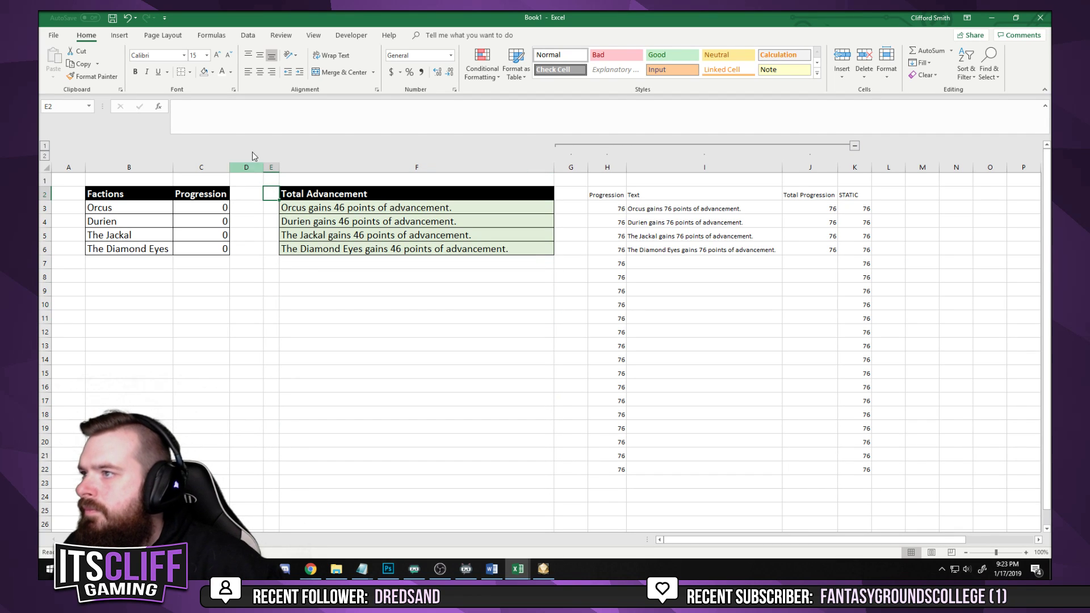
{"action": "left_click", "coordinate": [212, 72]}
{"action": "left_click", "coordinate": [213, 97]}
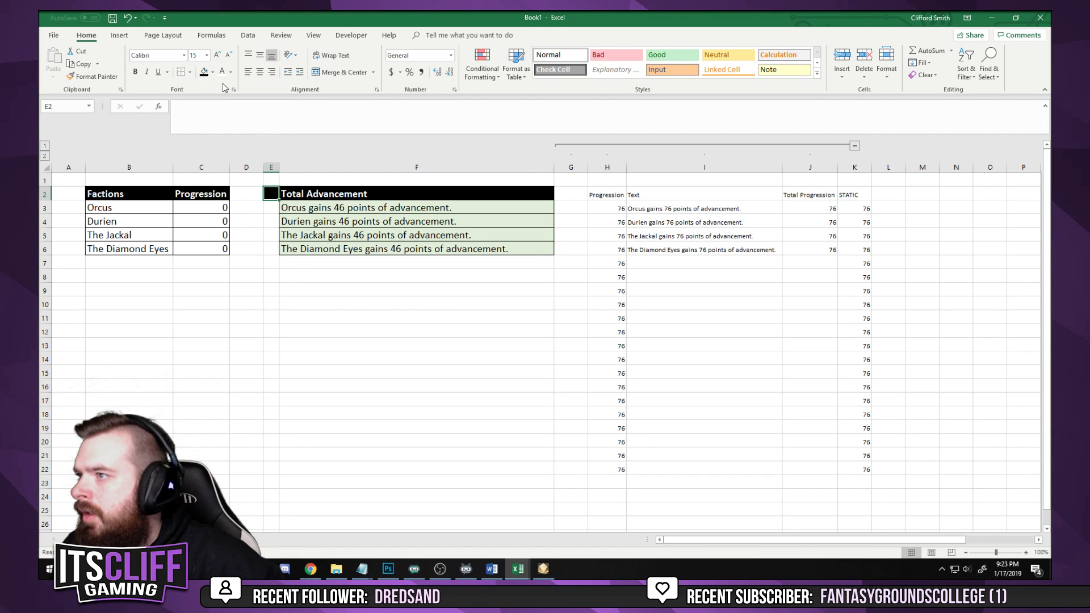
Apply all borders to cells E2:E6 beside the advancement list
{"action": "left_click_drag", "start_coordinate": [271, 193], "coordinate": [275, 255]}
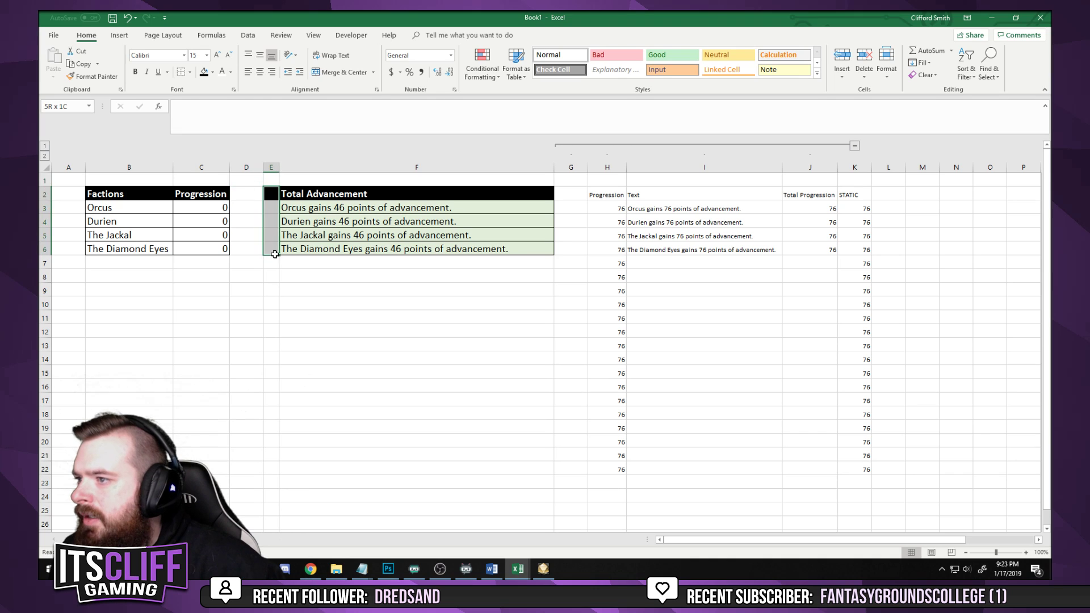
{"action": "left_click", "coordinate": [189, 73]}
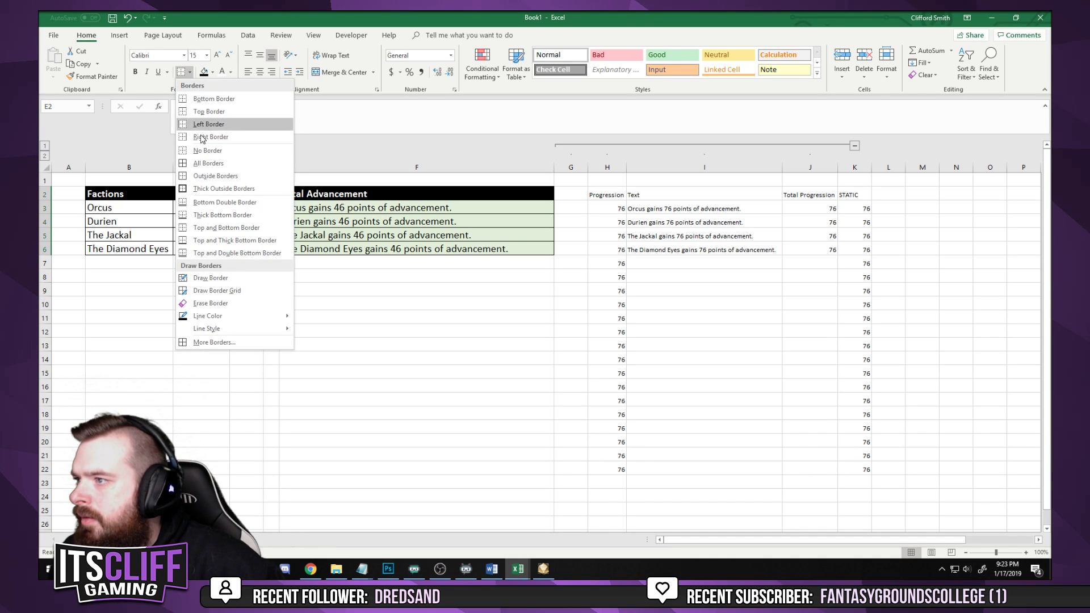
{"action": "left_click", "coordinate": [205, 164]}
{"action": "left_click_drag", "start_coordinate": [337, 316], "coordinate": [338, 327]}
{"action": "left_click_drag", "start_coordinate": [271, 194], "coordinate": [277, 248]}
{"action": "left_click", "coordinate": [190, 72]}
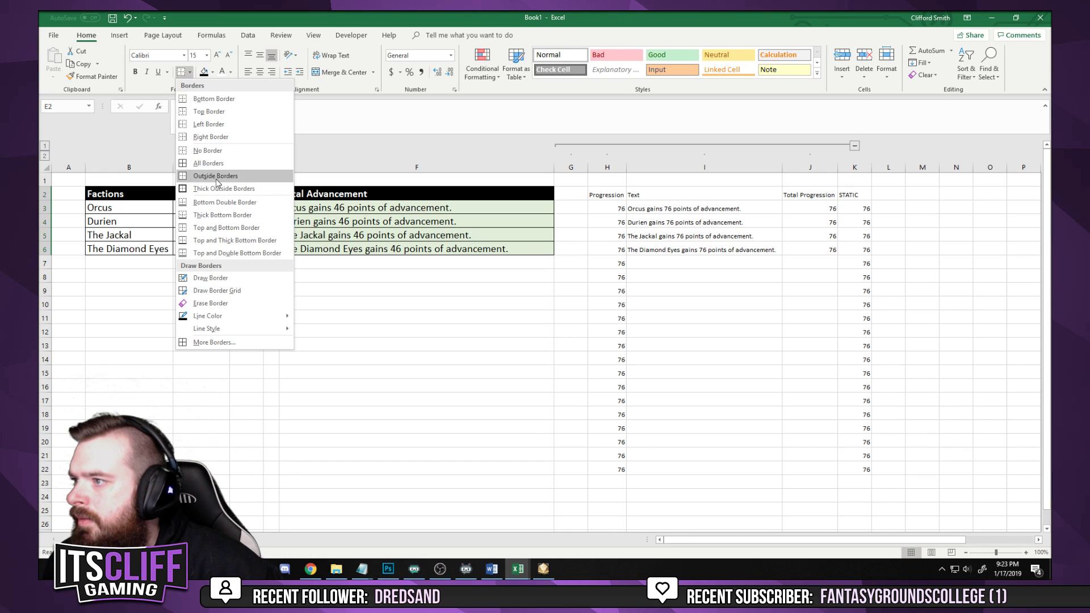
{"action": "left_click", "coordinate": [216, 165]}
{"action": "left_click_drag", "start_coordinate": [338, 317], "coordinate": [339, 331]}
{"action": "left_click", "coordinate": [379, 413]}
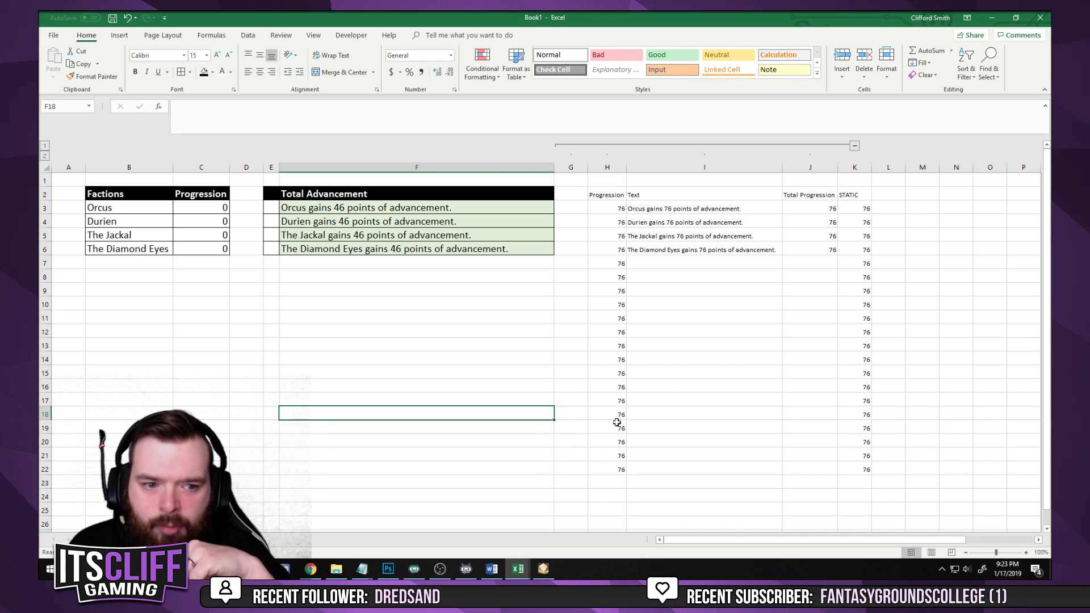
Center the contents of the Progression column C horizontally
{"action": "left_click", "coordinate": [340, 272]}
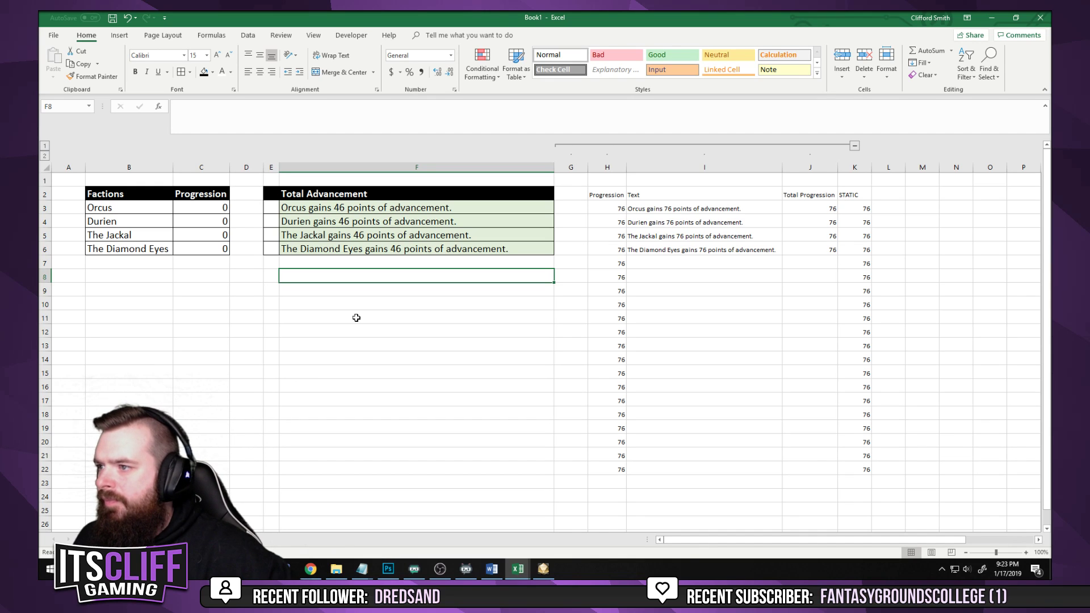
{"action": "left_click", "coordinate": [201, 167]}
{"action": "left_click", "coordinate": [260, 72]}
{"action": "left_click", "coordinate": [313, 345]}
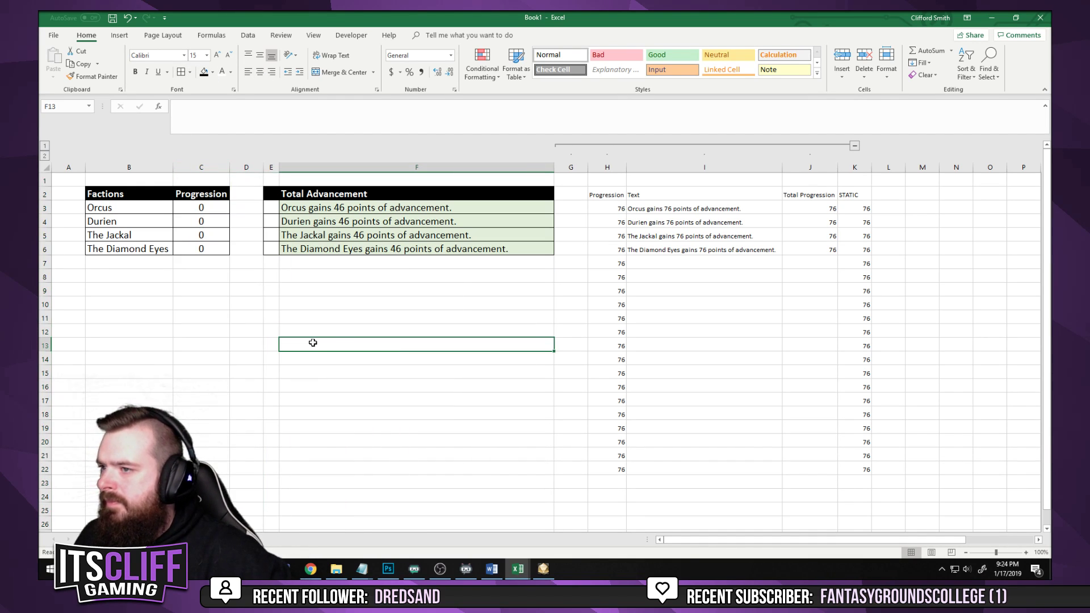
Change the heading in cell F2 to "Faction Advancement"
{"action": "left_click", "coordinate": [345, 193]}
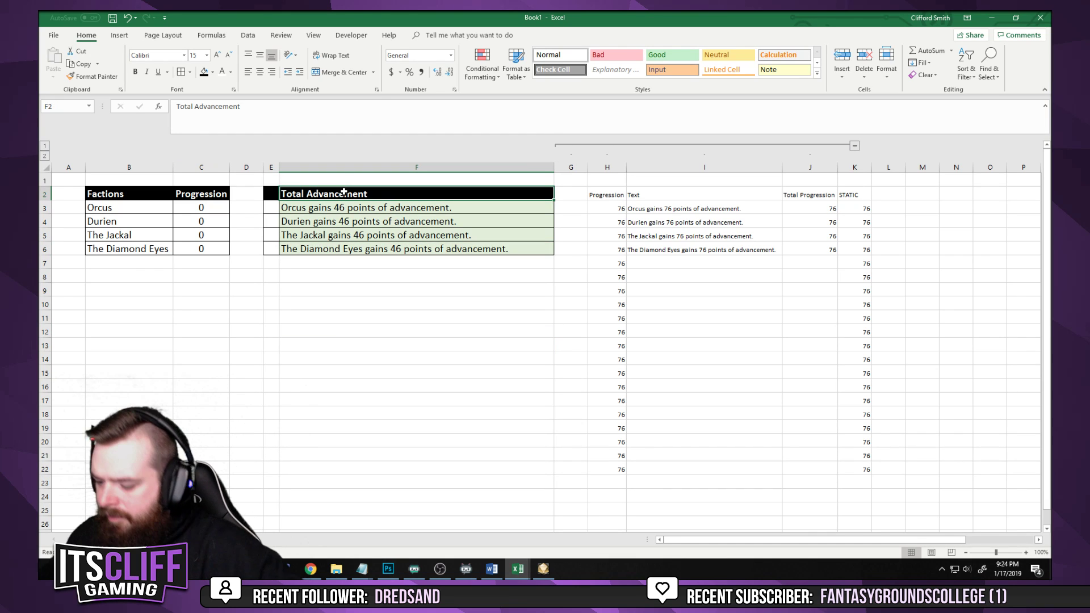
{"action": "type", "text": "A"}
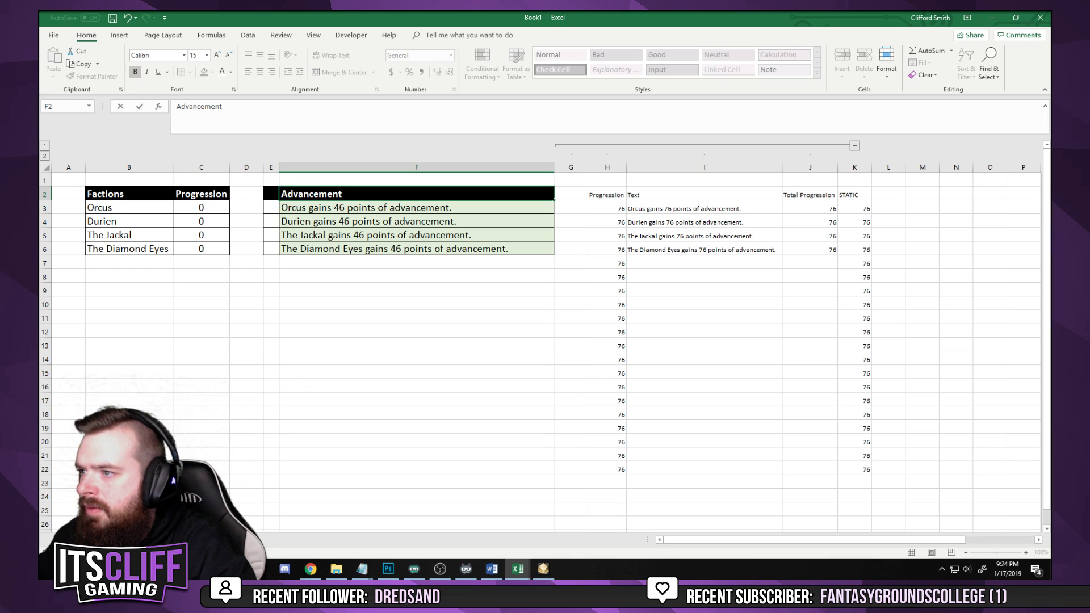
{"action": "type", "text": "dvancemen"}
{"action": "key", "text": "BackSpace"}
{"action": "key", "text": "BackSpace"}
{"action": "key", "text": "BackSpace"}
{"action": "key", "text": "BackSpace"}
{"action": "key", "text": "BackSpace"}
{"action": "key", "text": "BackSpace"}
{"action": "key", "text": "BackSpace"}
{"action": "key", "text": "BackSpace"}
{"action": "key", "text": "BackSpace"}
{"action": "key", "text": "BackSpace"}
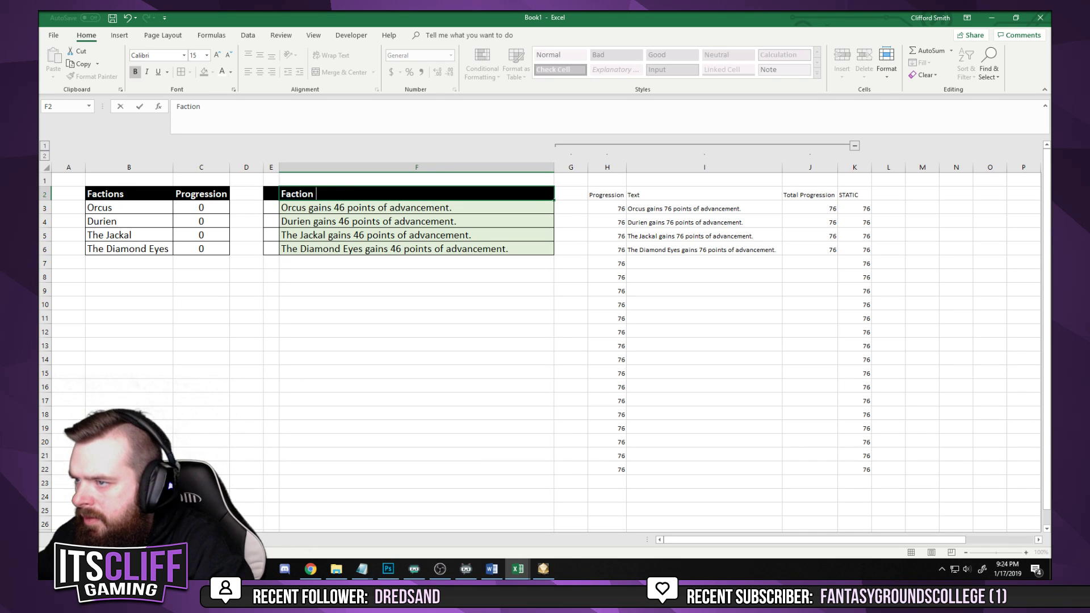
{"action": "type", "text": "Faction Advancement"}
{"action": "key", "text": "Return"}
{"action": "left_click", "coordinate": [386, 291]}
{"action": "left_click", "coordinate": [377, 373]}
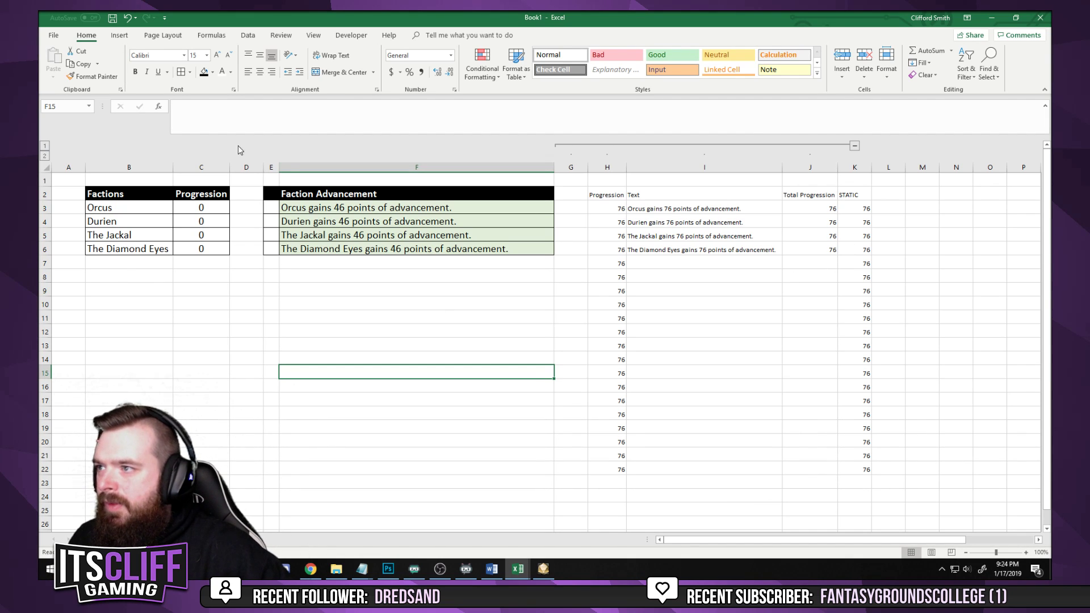
With cell F3 selected, delete the old Progression macro and start recording a replacement named Progression, stored in this workbook
{"action": "left_click", "coordinate": [541, 212]}
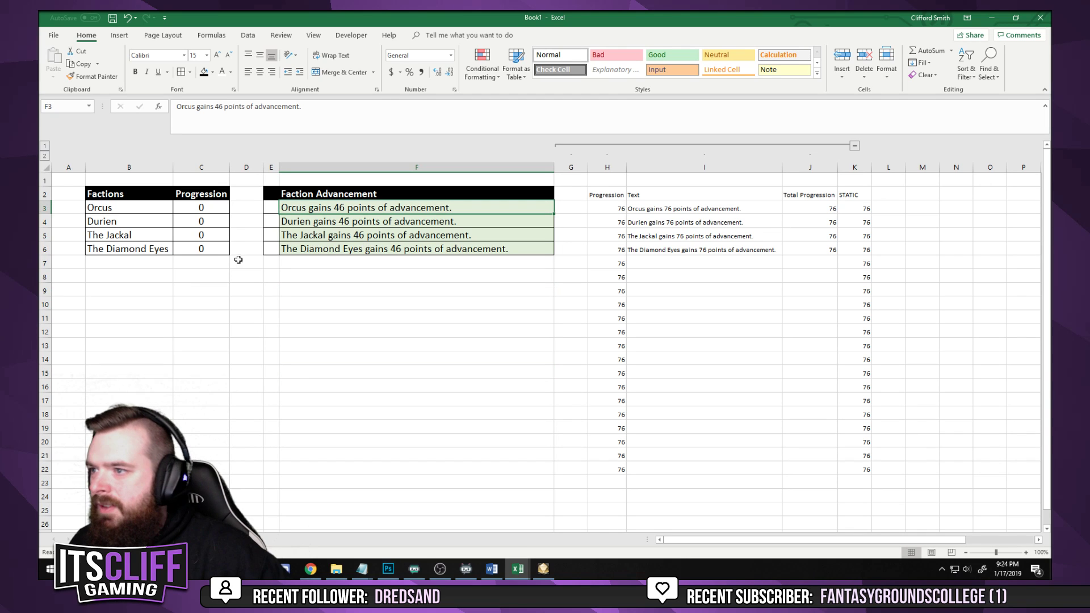
{"action": "left_click", "coordinate": [350, 35]}
{"action": "left_click", "coordinate": [76, 63]}
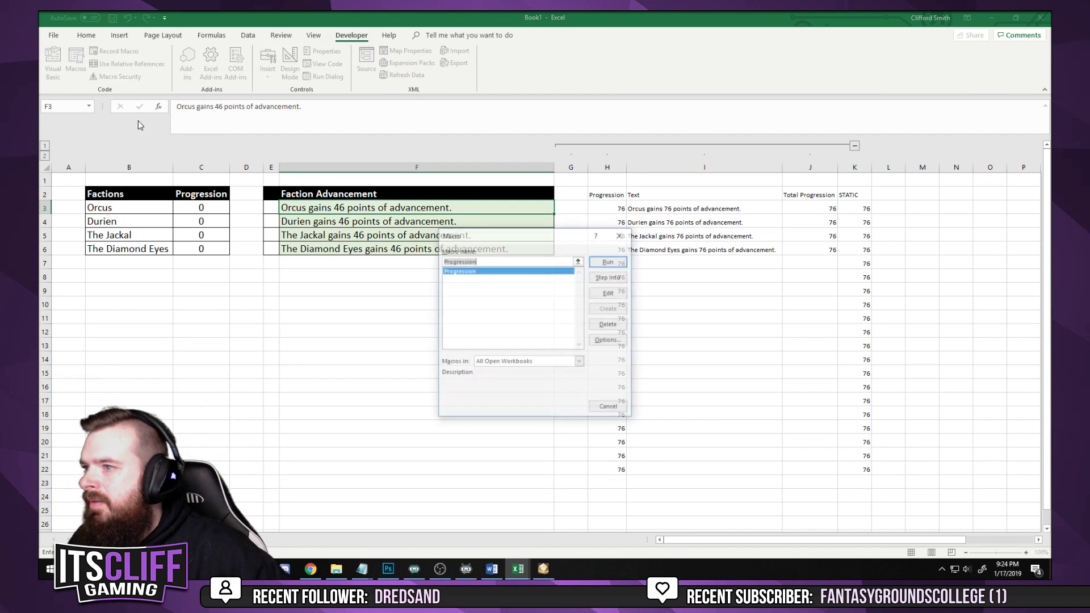
{"action": "left_click", "coordinate": [607, 324]}
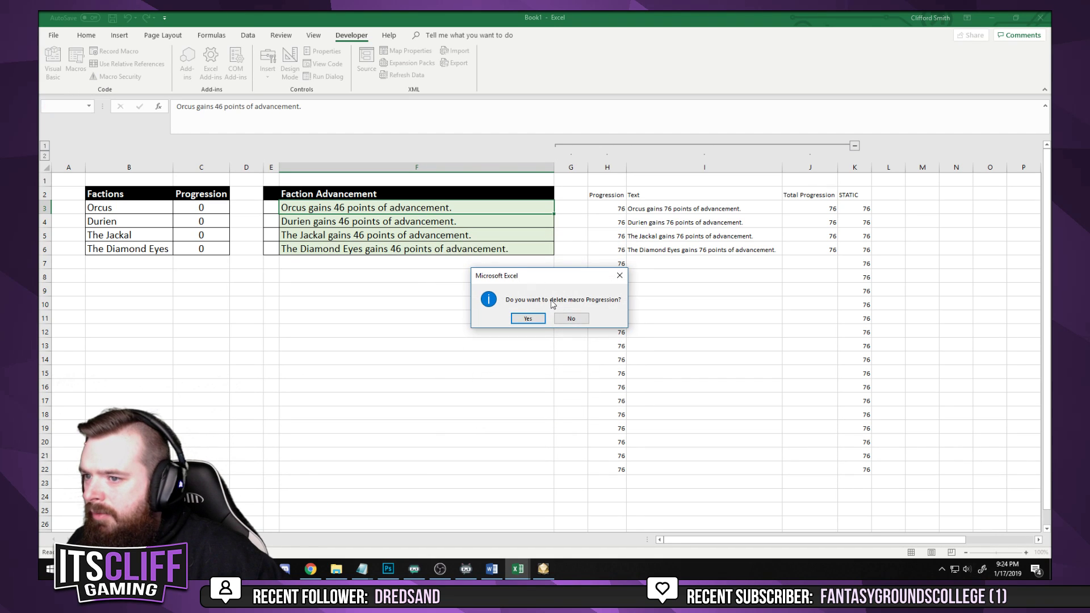
{"action": "key", "text": "Return"}
{"action": "left_click", "coordinate": [112, 54]}
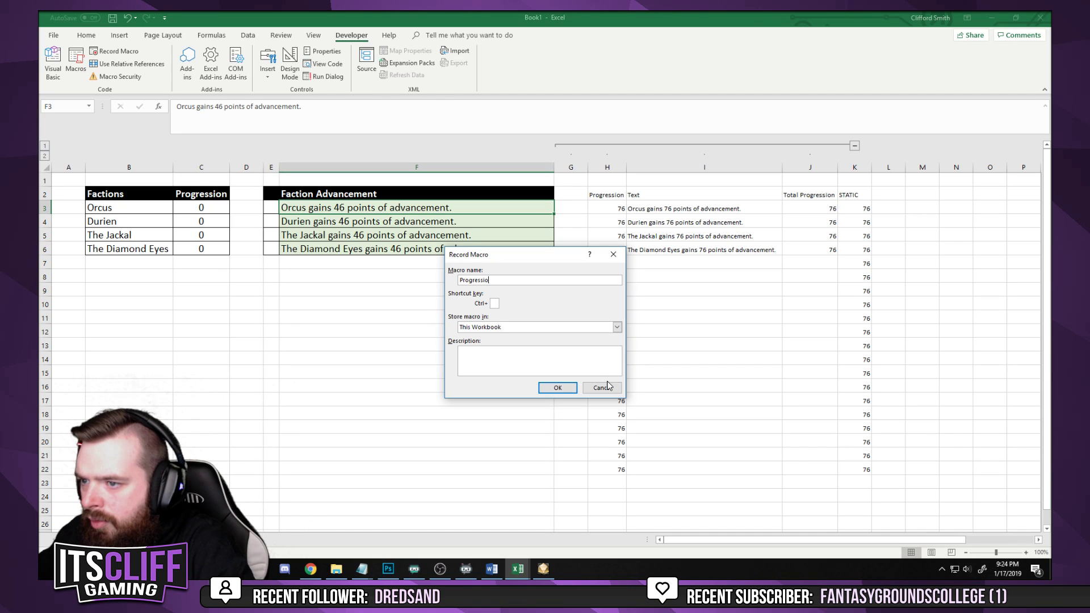
{"action": "left_click", "coordinate": [558, 388]}
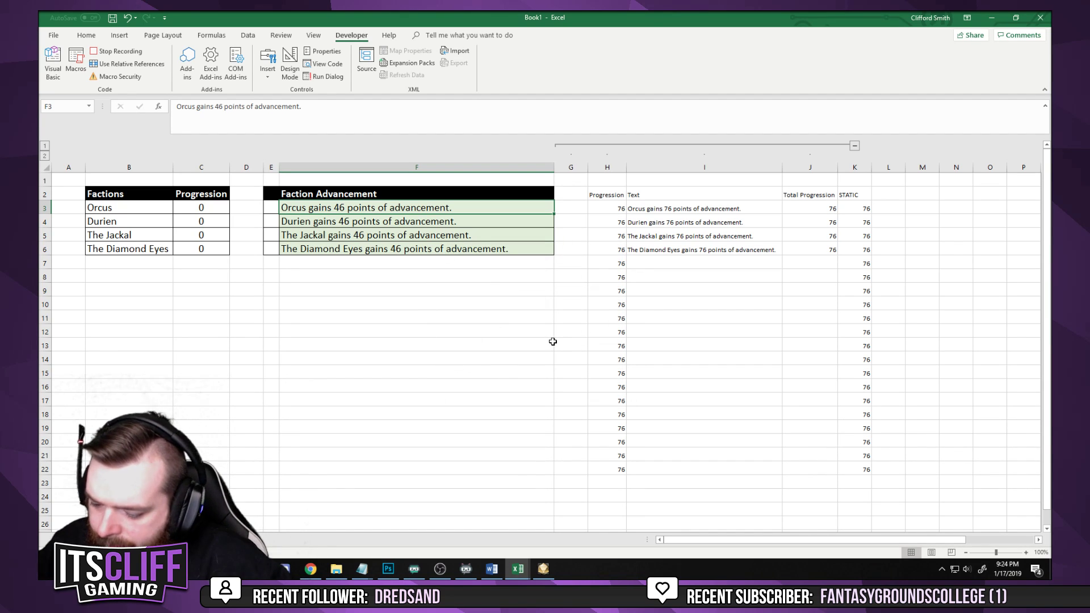
Recalculate the sheet and paste Orcus's Progression figure from H3 into STATIC cell K3 as a value
{"action": "key", "text": "F9"}
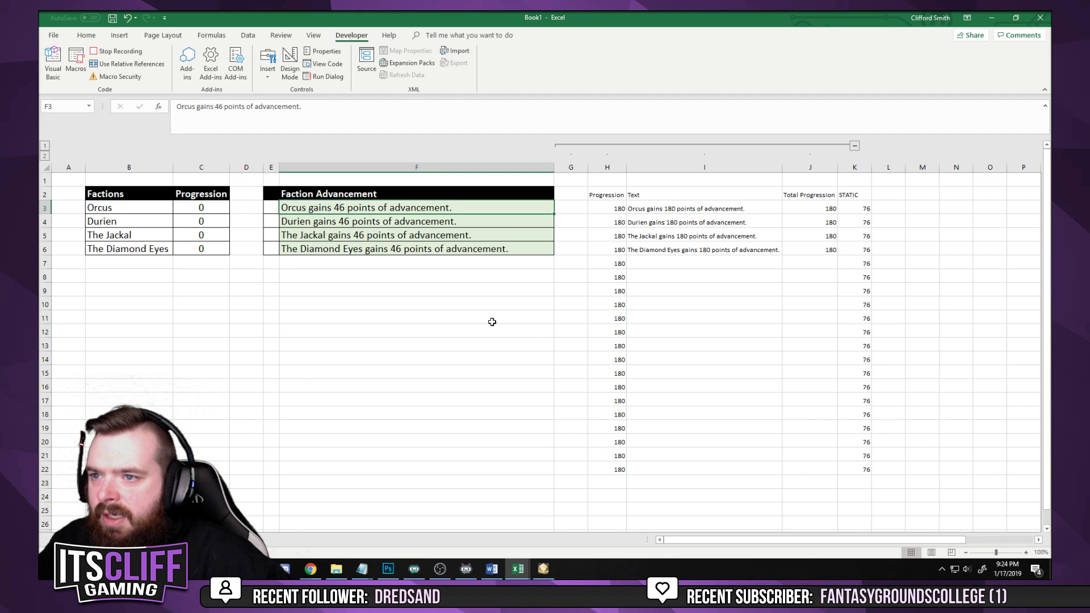
{"action": "left_click", "coordinate": [614, 209]}
{"action": "key", "text": "ctrl+c"}
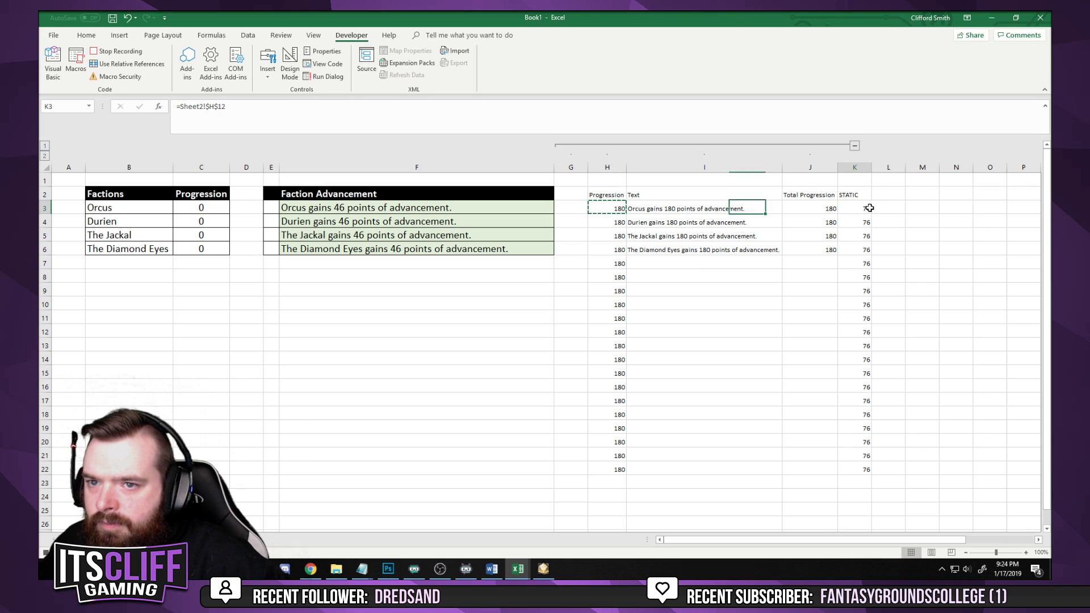
{"action": "right_click", "coordinate": [868, 208]}
{"action": "left_click", "coordinate": [907, 256]}
Copy Orcus's Total Progression from J3 and paste it as a value into C3
{"action": "left_click", "coordinate": [817, 208]}
{"action": "key", "text": "ctrl+c"}
{"action": "right_click", "coordinate": [210, 207]}
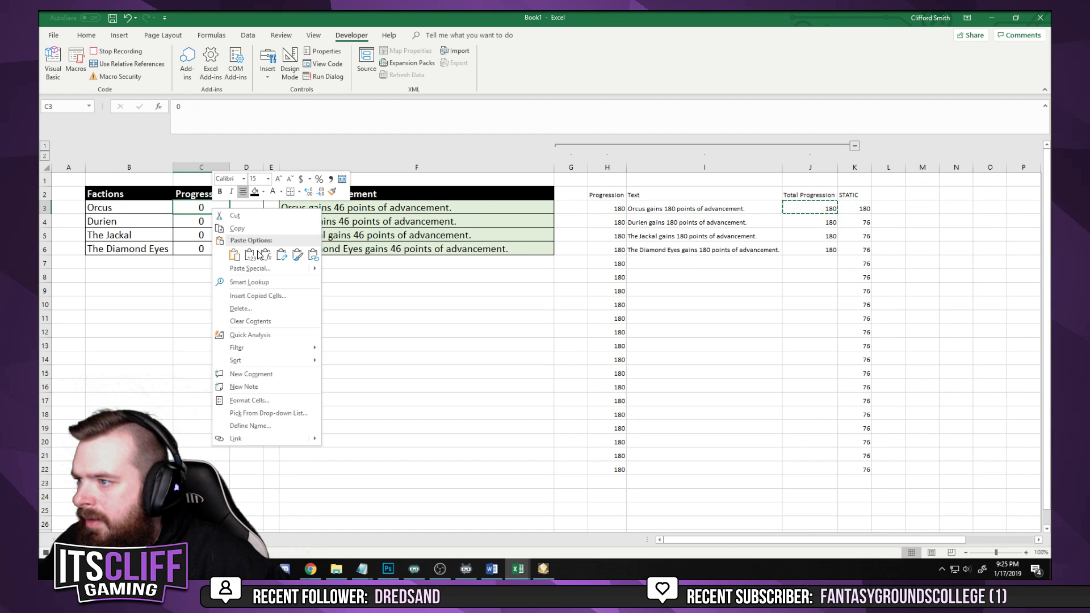
{"action": "left_click", "coordinate": [250, 256]}
Copy the Orcus advancement text from I3 and paste it as a value into F3
{"action": "left_click", "coordinate": [673, 209]}
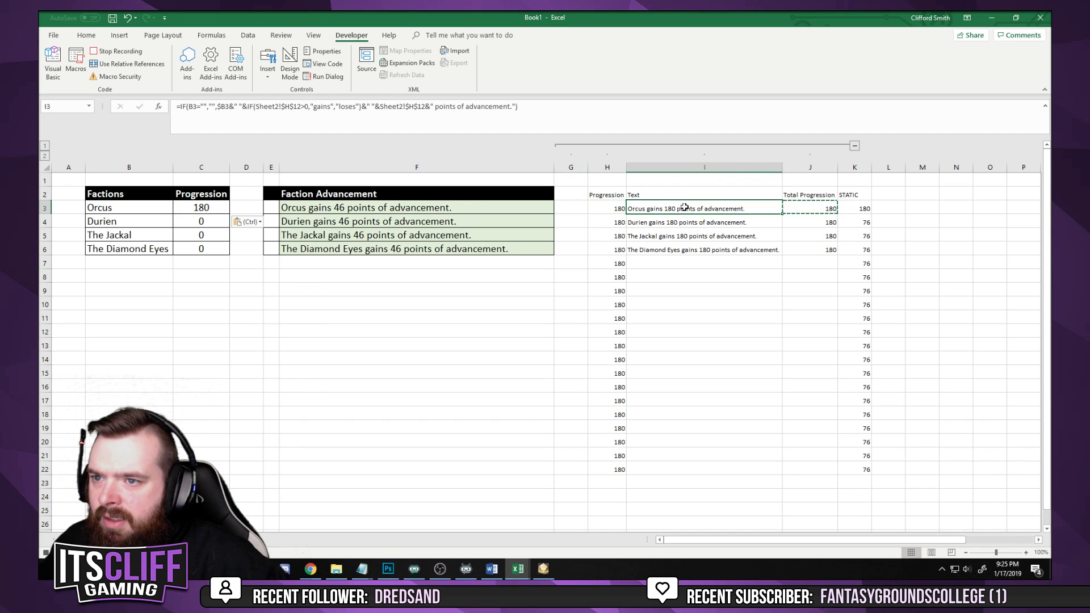
{"action": "key", "text": "ctrl+c"}
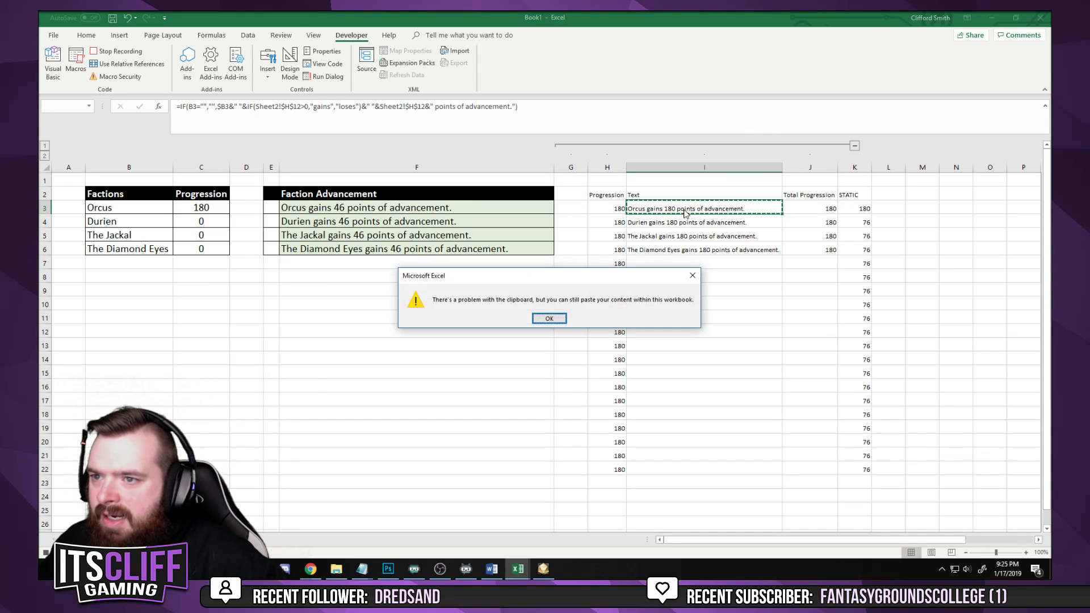
{"action": "left_click", "coordinate": [555, 323]}
{"action": "right_click", "coordinate": [370, 208]}
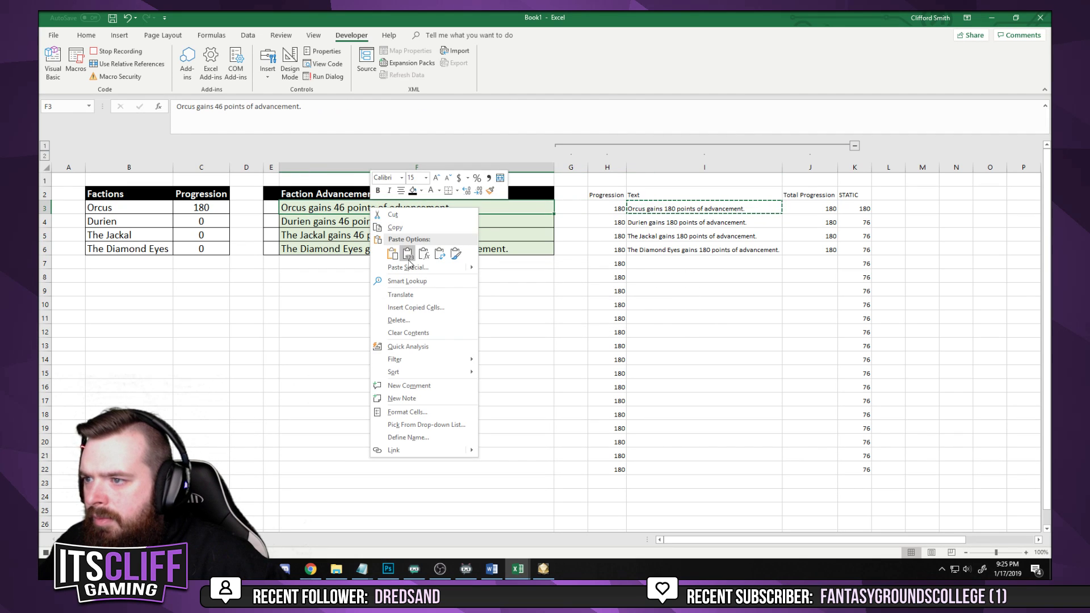
{"action": "left_click", "coordinate": [404, 253]}
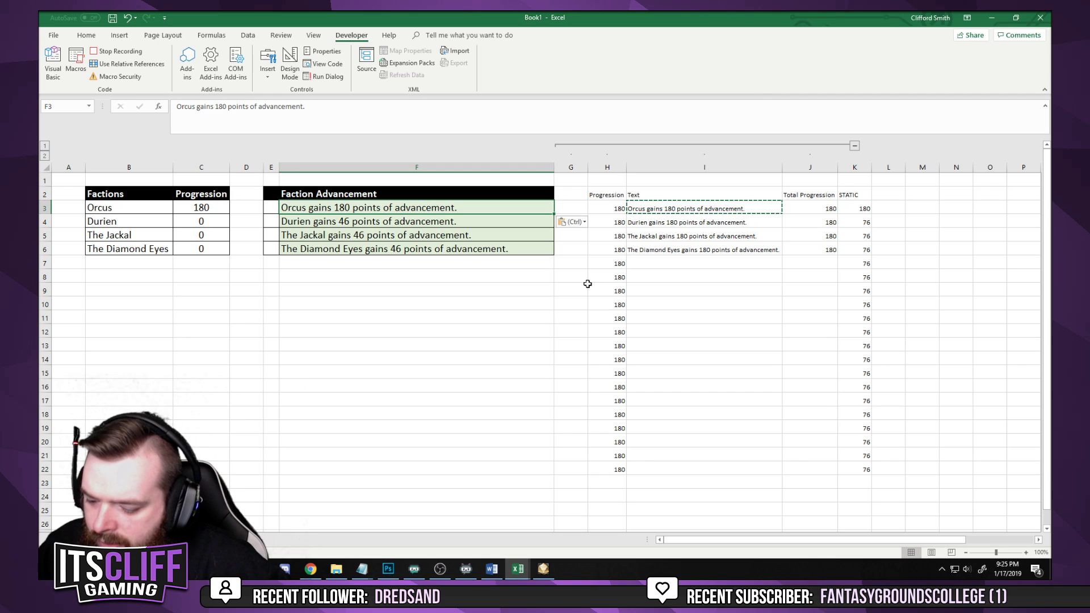
Recalculate the sheet and paste Durien's Progression figure from H4 into STATIC cell K4 as a value
{"action": "key", "text": "F9"}
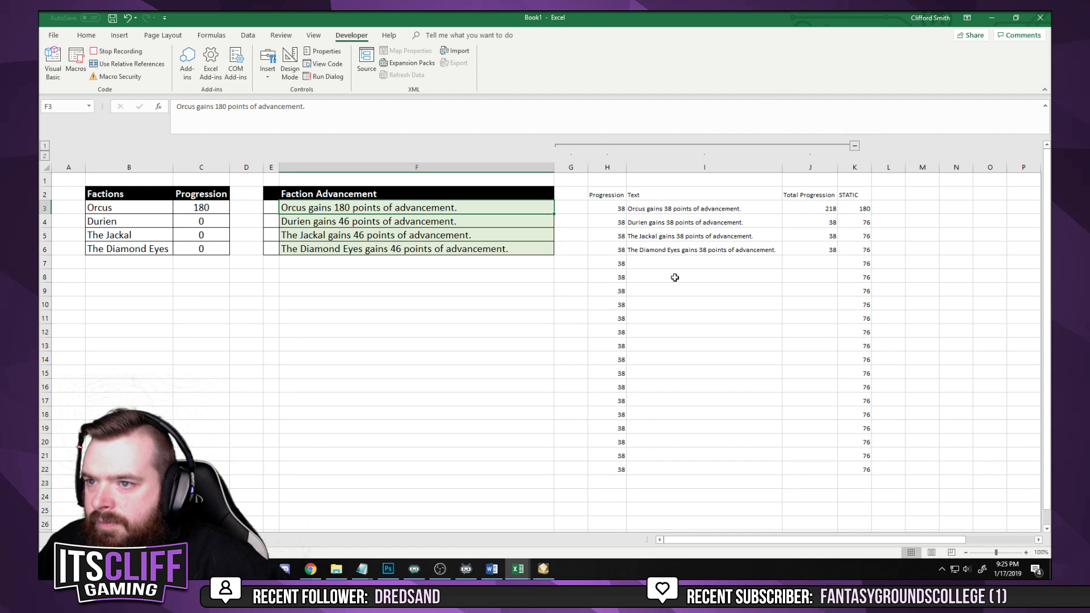
{"action": "left_click", "coordinate": [611, 220]}
{"action": "key", "text": "ctrl+c"}
{"action": "right_click", "coordinate": [867, 222]}
{"action": "left_click", "coordinate": [902, 266]}
Copy Durien's Total Progression from J4 and paste it as a value into C4
{"action": "left_click", "coordinate": [823, 233]}
{"action": "left_click", "coordinate": [821, 222]}
{"action": "key", "text": "ctrl+c"}
{"action": "right_click", "coordinate": [214, 222]}
{"action": "left_click", "coordinate": [253, 267]}
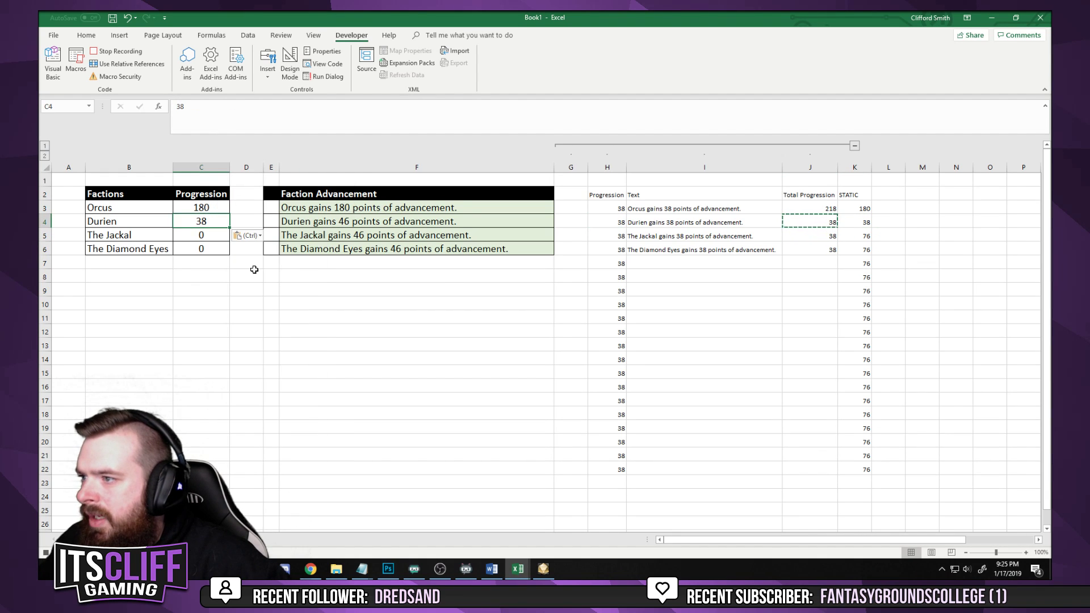
Copy the Durien advancement text from I4 and paste it as a value into F4
{"action": "left_click", "coordinate": [655, 223]}
{"action": "key", "text": "ctrl+c"}
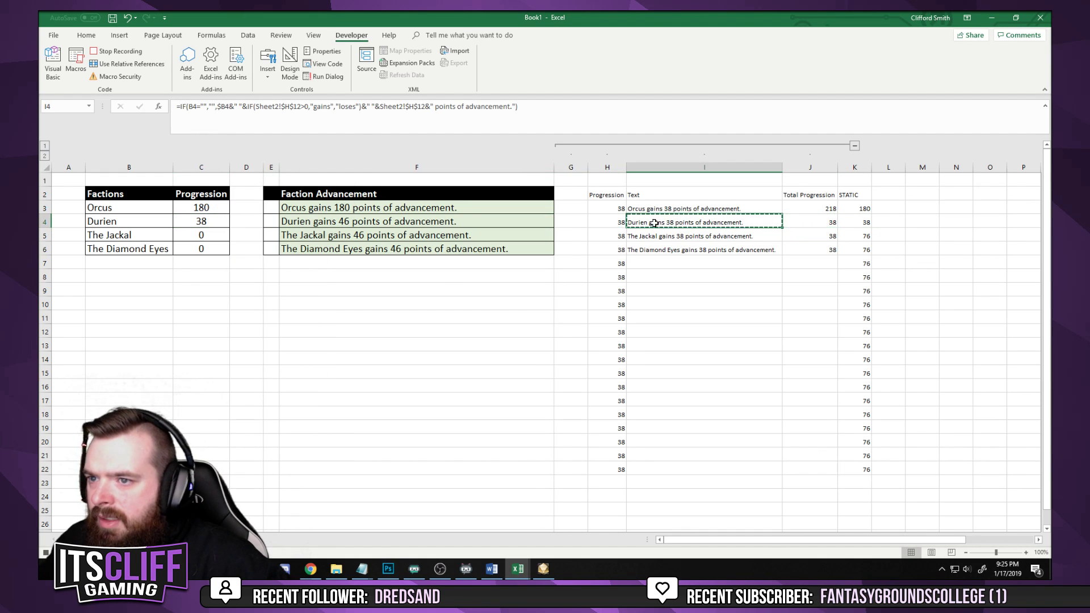
{"action": "right_click", "coordinate": [333, 222]}
{"action": "left_click", "coordinate": [374, 273]}
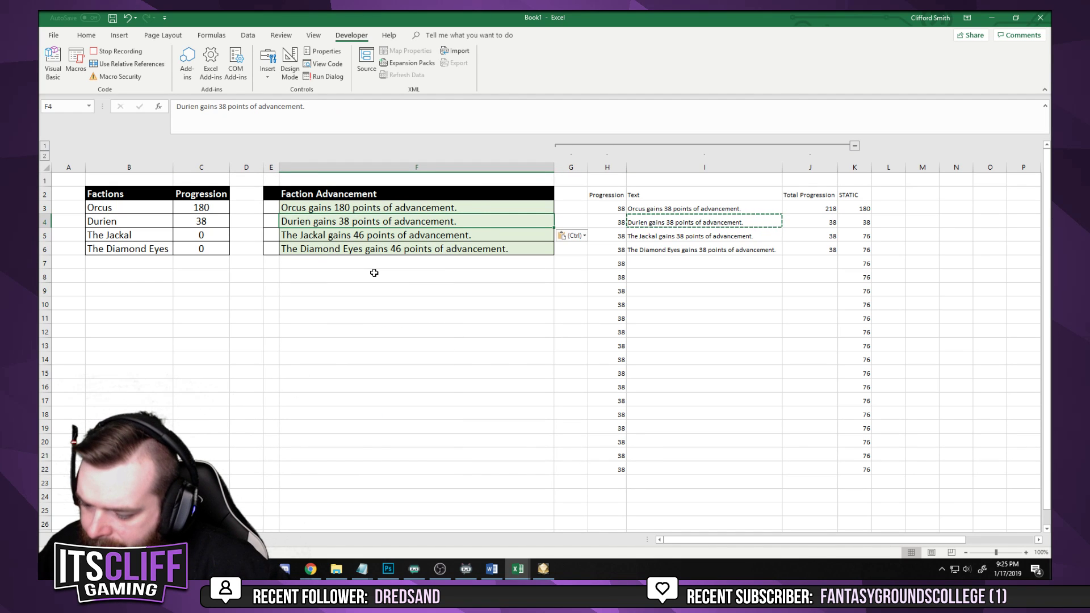
Recalculate the sheet and paste The Jackal's Progression figure from H5 into STATIC cell K5 as a value
{"action": "key", "text": "F9"}
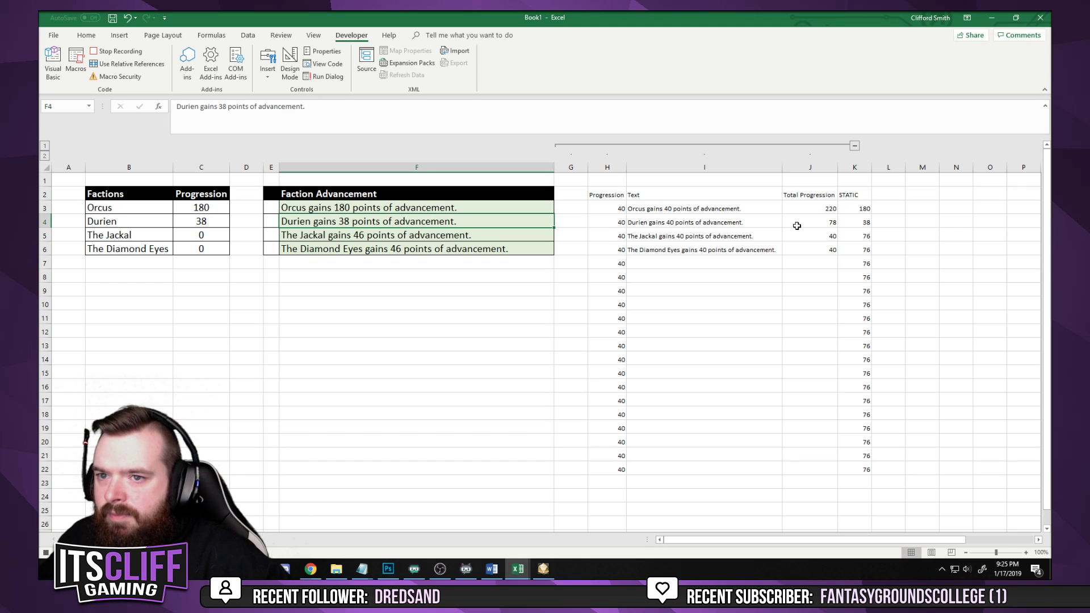
{"action": "left_click", "coordinate": [605, 237]}
{"action": "right_click", "coordinate": [864, 236]}
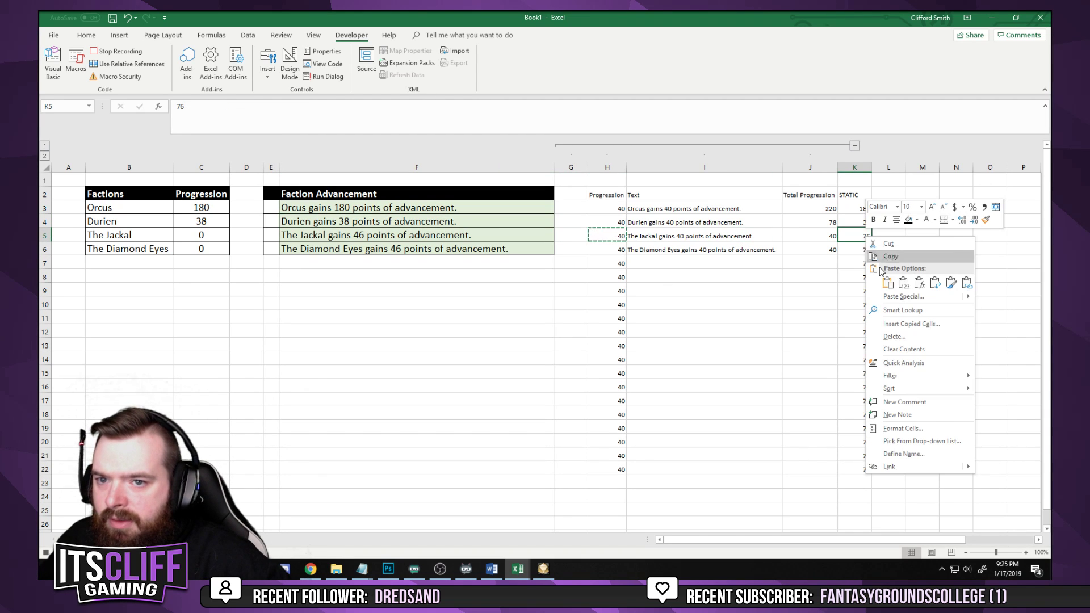
{"action": "left_click", "coordinate": [903, 282]}
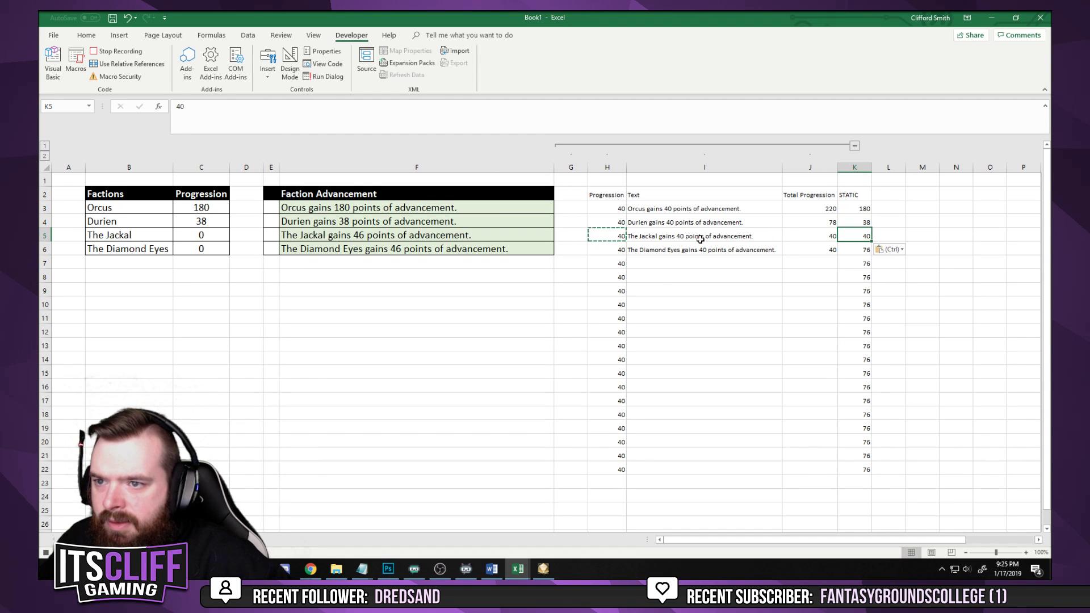
Paste The Jackal's Total Progression from J5 into C5 and its advancement text from I5 into F5, both as values
{"action": "left_click", "coordinate": [801, 239]}
{"action": "key", "text": "ctrl+c"}
{"action": "right_click", "coordinate": [211, 235]}
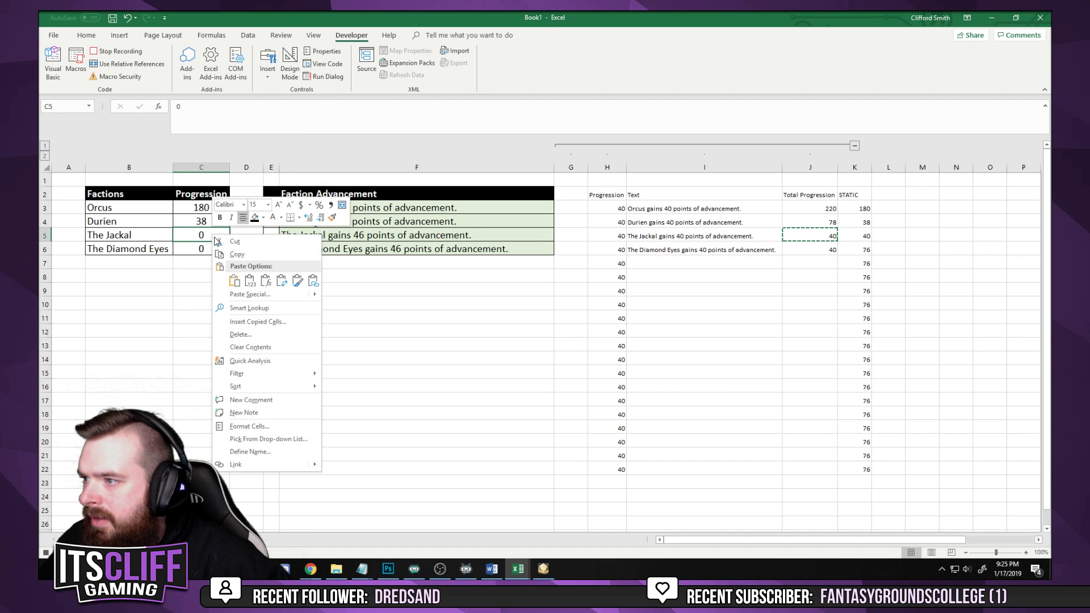
{"action": "left_click", "coordinate": [250, 281]}
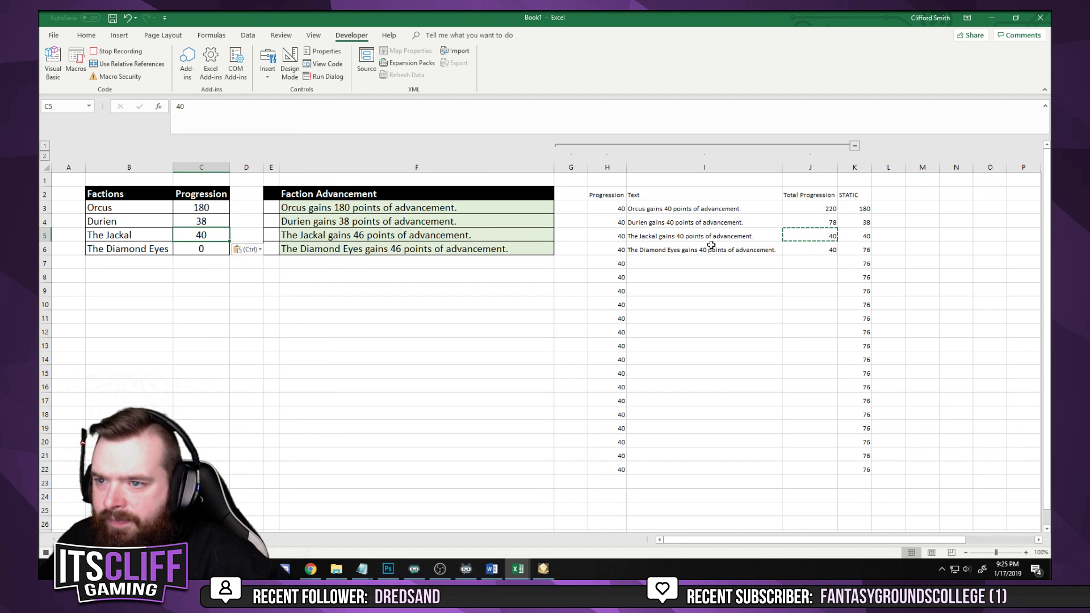
{"action": "left_click", "coordinate": [690, 237]}
{"action": "key", "text": "ctrl+c"}
{"action": "right_click", "coordinate": [372, 237]}
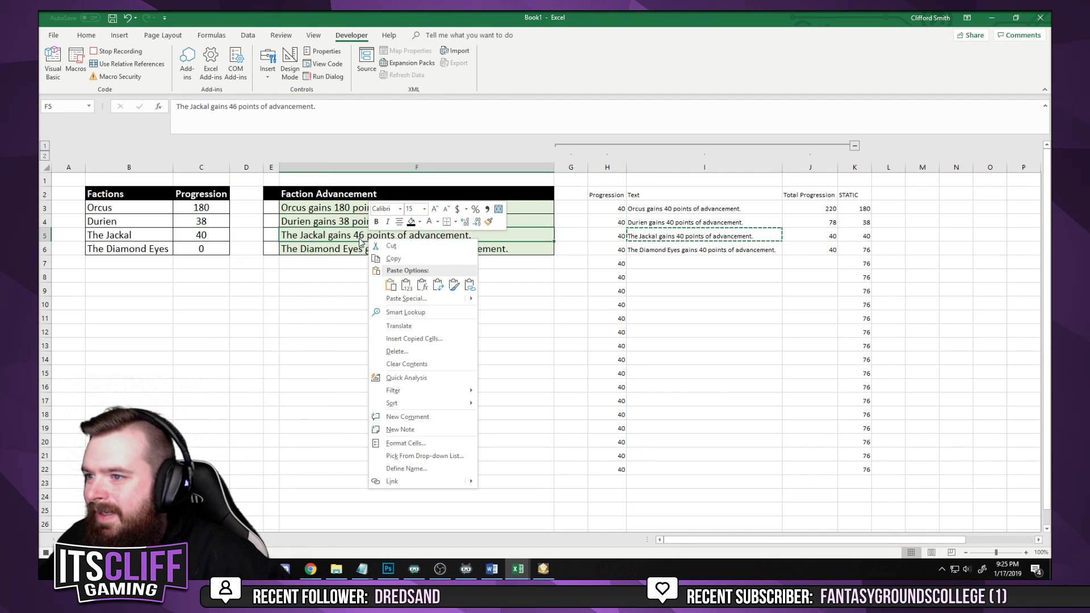
{"action": "left_click", "coordinate": [408, 286]}
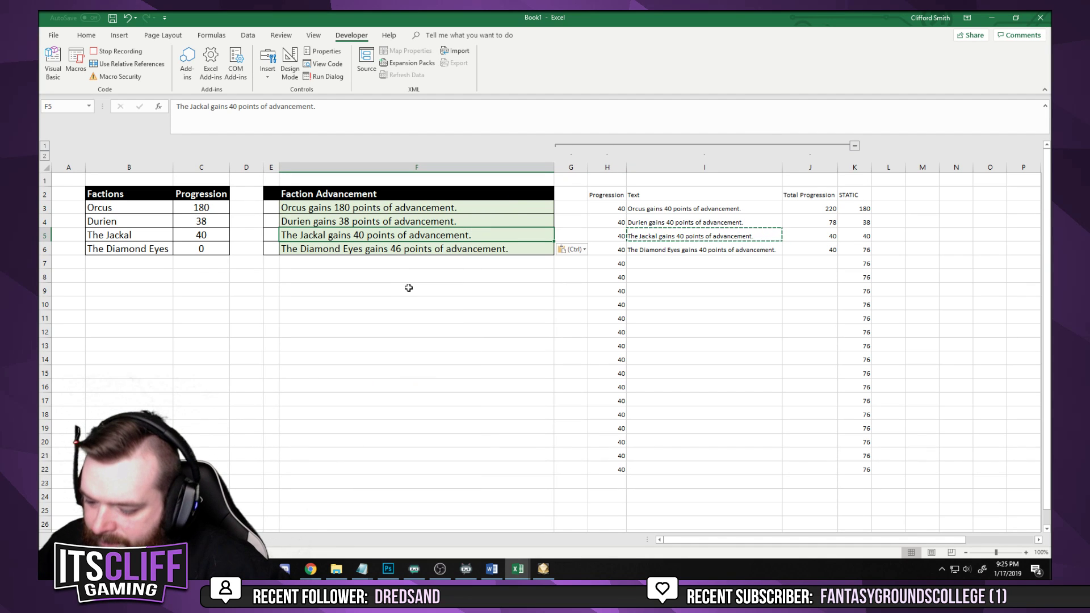
Recalculate the sheet and paste The Diamond Eyes' Progression figure from H6 into STATIC cell K6 as a value
{"action": "key", "text": "F9"}
{"action": "left_click", "coordinate": [614, 250]}
{"action": "key", "text": "ctrl+c"}
{"action": "right_click", "coordinate": [860, 250]}
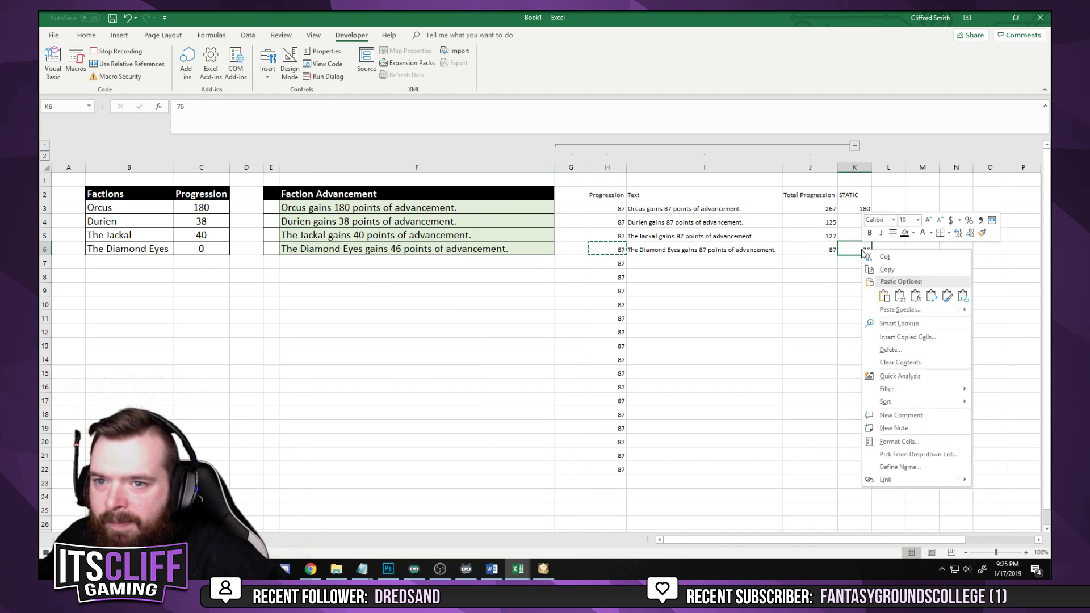
{"action": "left_click", "coordinate": [901, 295]}
Paste The Diamond Eyes' Total Progression from J6 into C6 and its advancement text from I6 into F6, both as values
{"action": "left_click", "coordinate": [806, 249]}
{"action": "key", "text": "ctrl+c"}
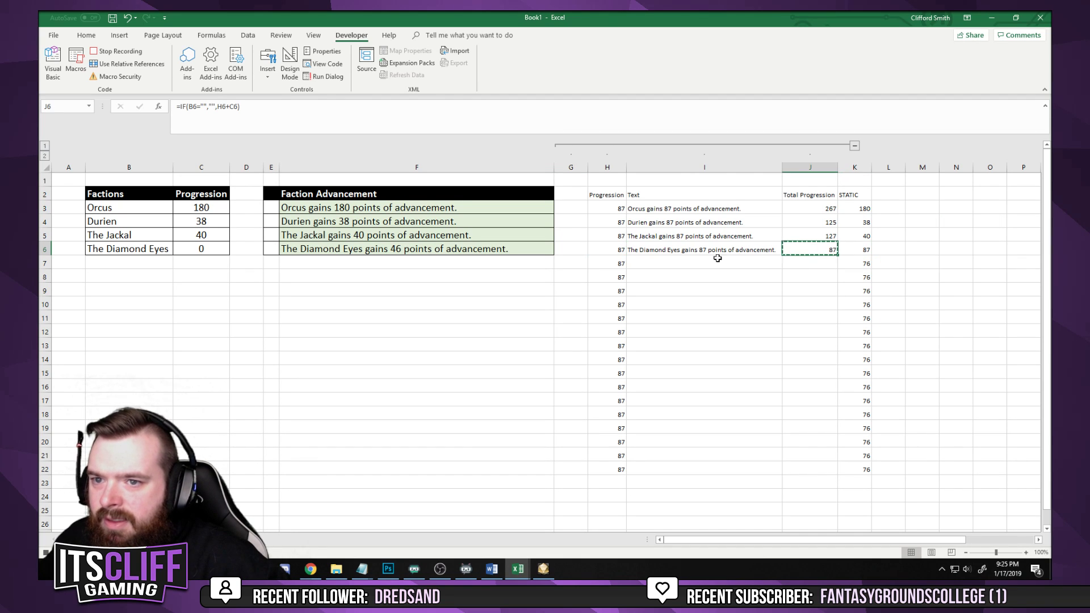
{"action": "right_click", "coordinate": [203, 249]}
{"action": "left_click", "coordinate": [238, 297]}
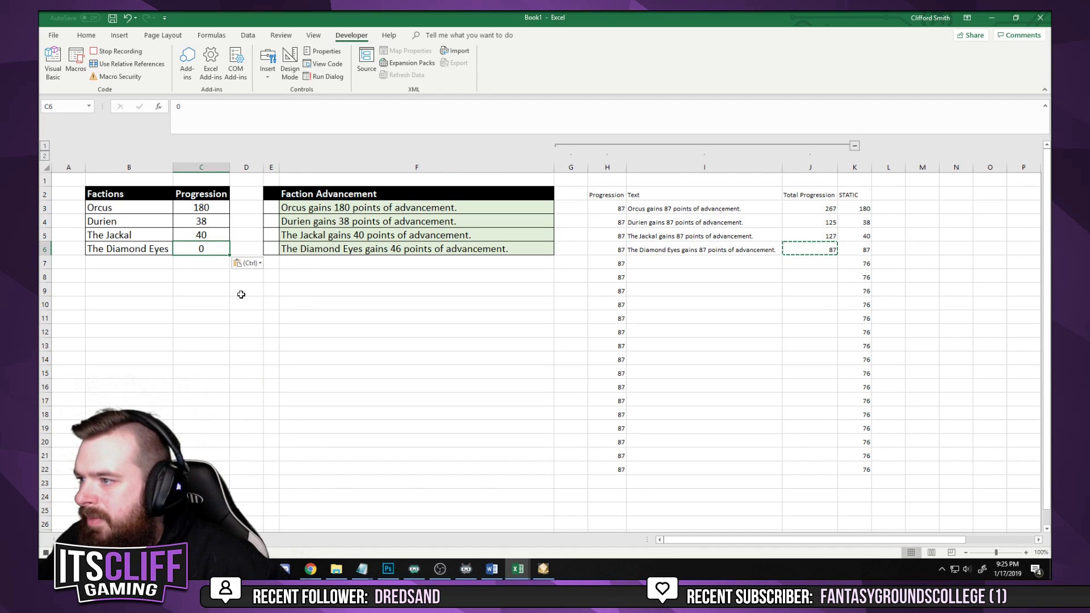
{"action": "left_click", "coordinate": [722, 251]}
{"action": "key", "text": "ctrl+c"}
{"action": "right_click", "coordinate": [422, 250]}
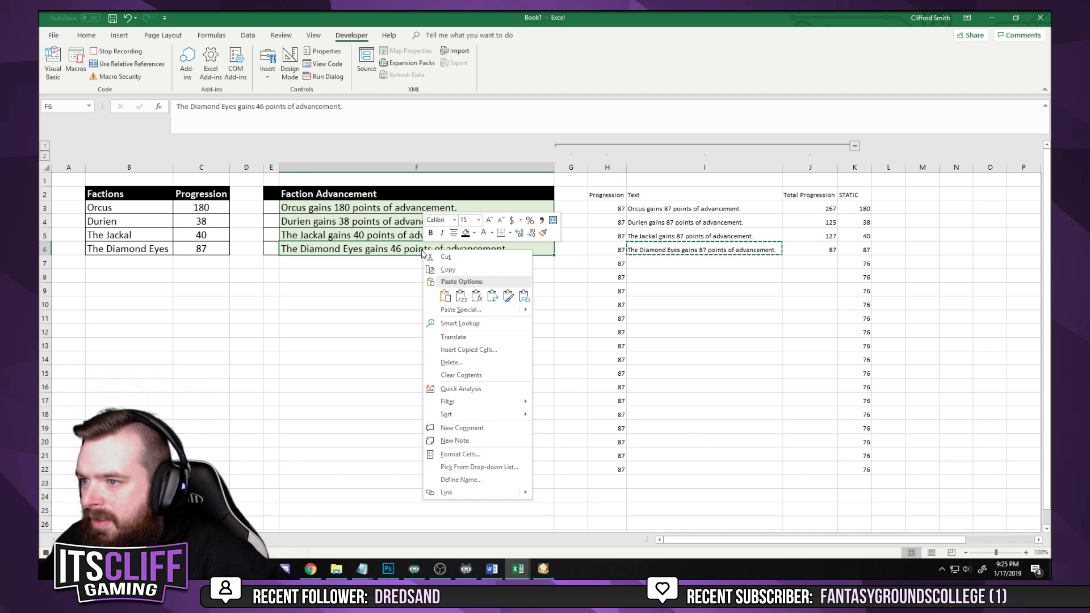
{"action": "left_click", "coordinate": [461, 298]}
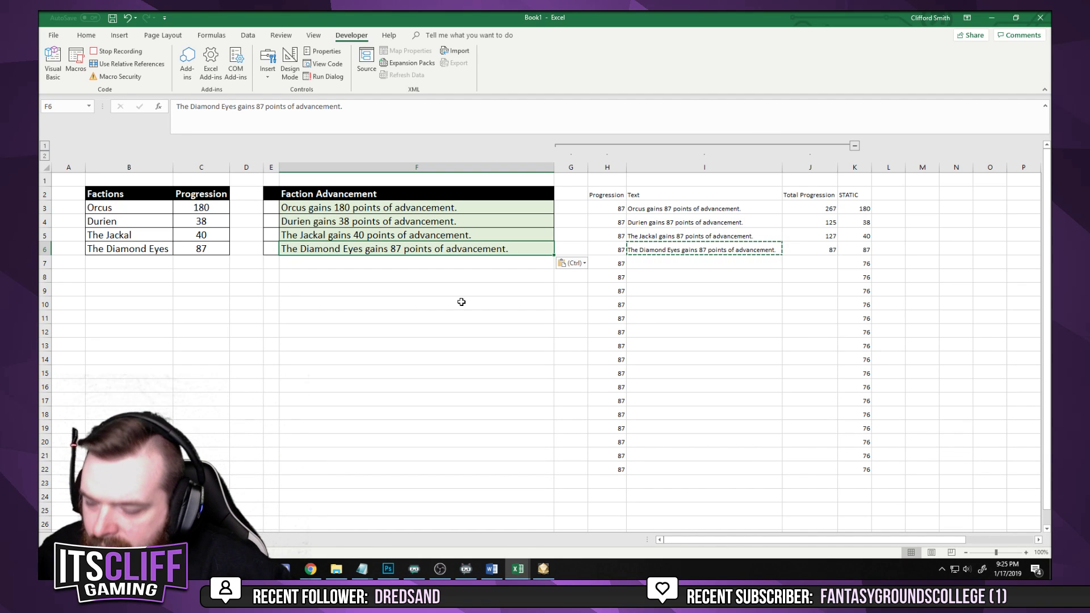
Recalculate the sheet and paste the Progression figure from H7 into STATIC cell K7 as a value
{"action": "key", "text": "F9"}
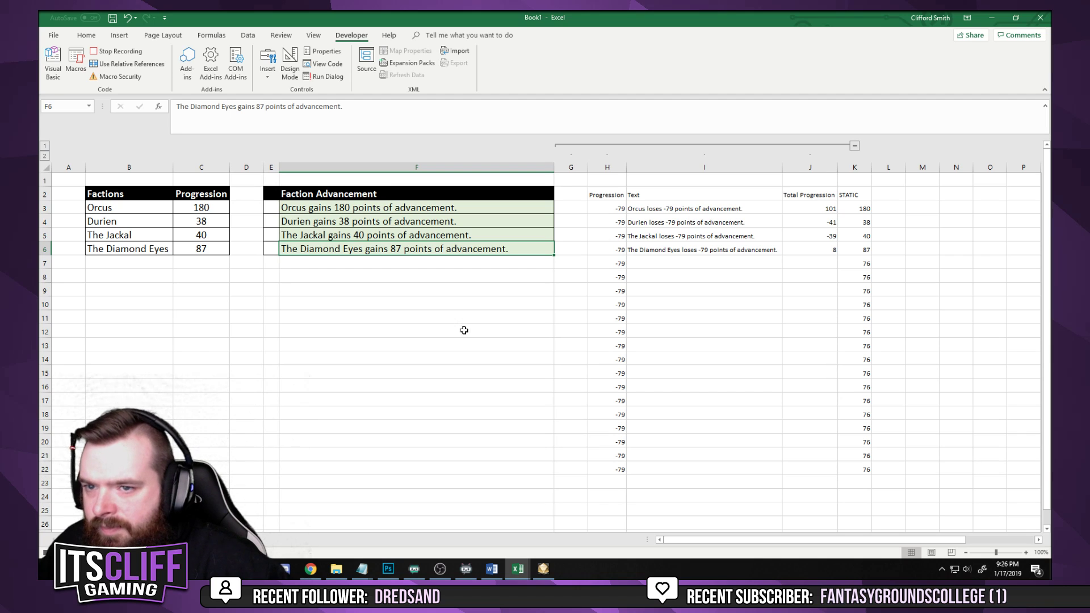
{"action": "left_click", "coordinate": [610, 264]}
{"action": "key", "text": "ctrl+c"}
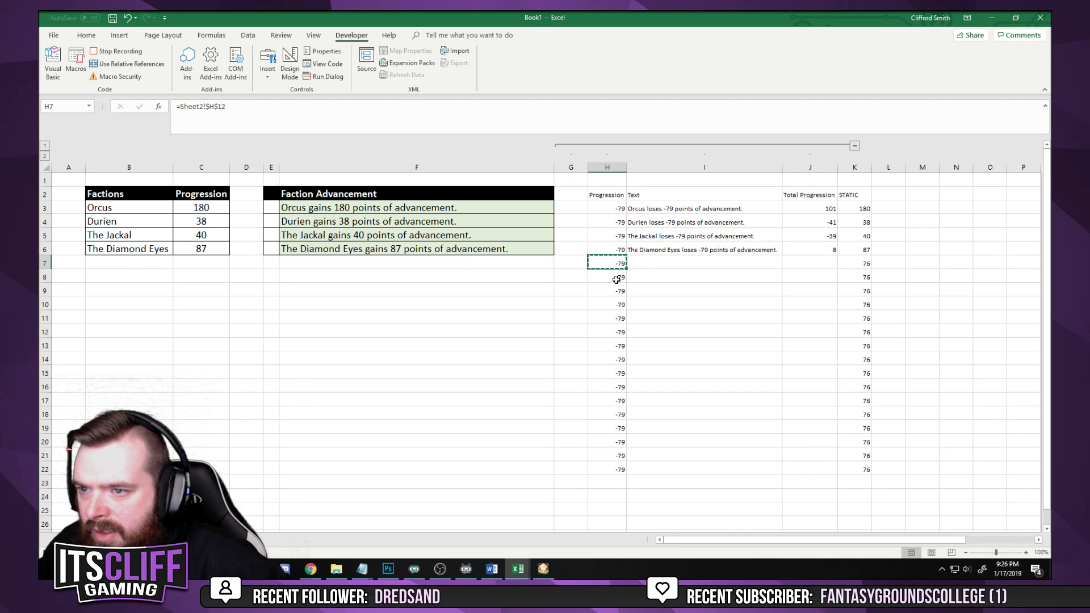
{"action": "right_click", "coordinate": [859, 268]}
{"action": "left_click", "coordinate": [906, 314]}
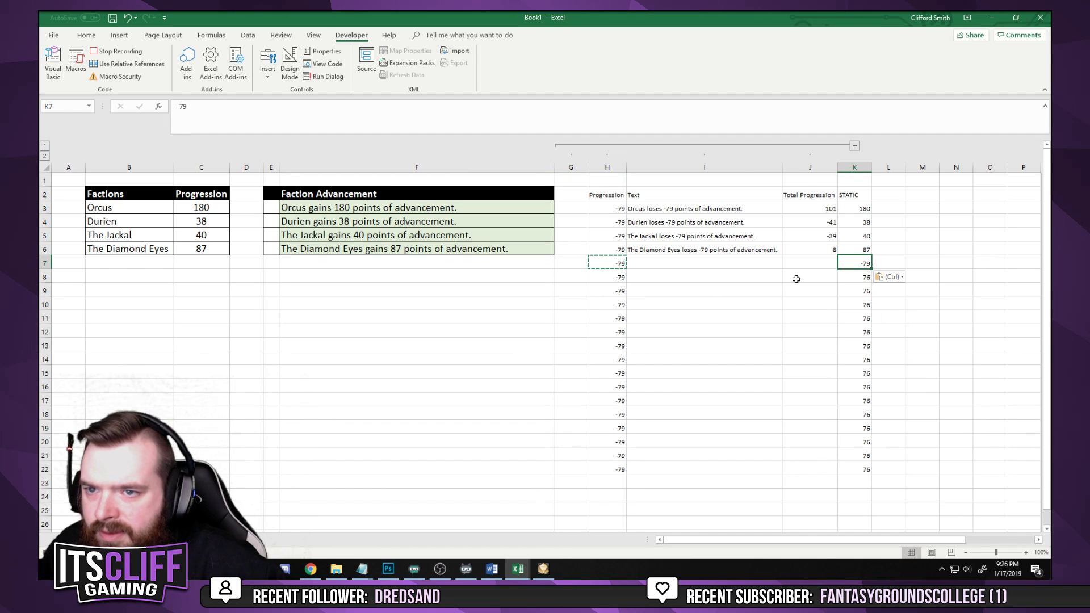
Paste row 7's Total Progression from J7 into C7 and its text from I7 into F7, both as values
{"action": "left_click", "coordinate": [802, 261]}
{"action": "key", "text": "ctrl+c"}
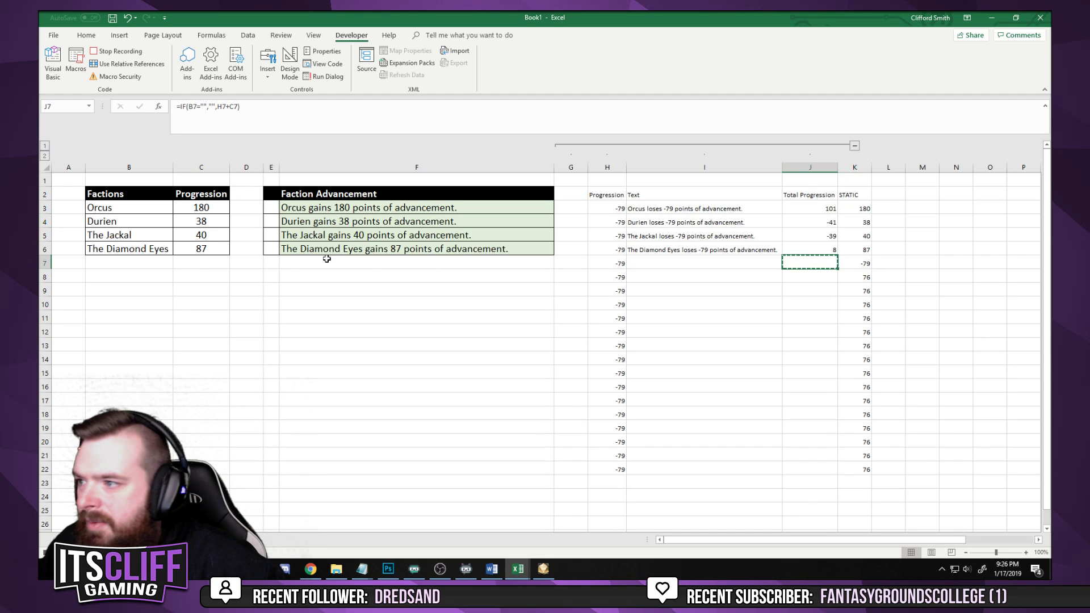
{"action": "right_click", "coordinate": [200, 263]}
{"action": "left_click", "coordinate": [233, 308]}
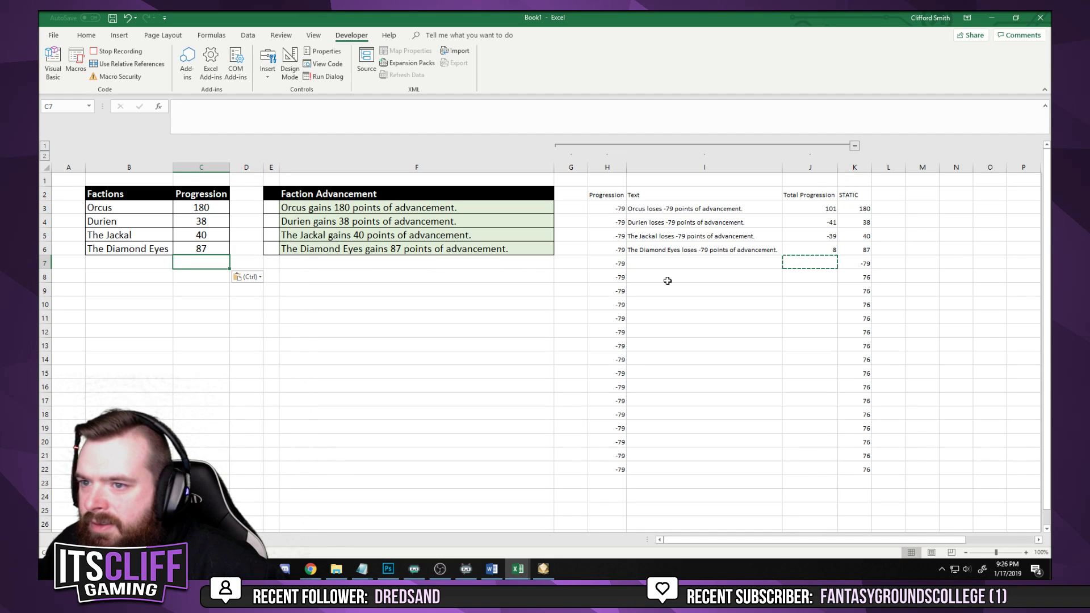
{"action": "left_click", "coordinate": [674, 262]}
{"action": "key", "text": "ctrl+c"}
{"action": "right_click", "coordinate": [420, 265]}
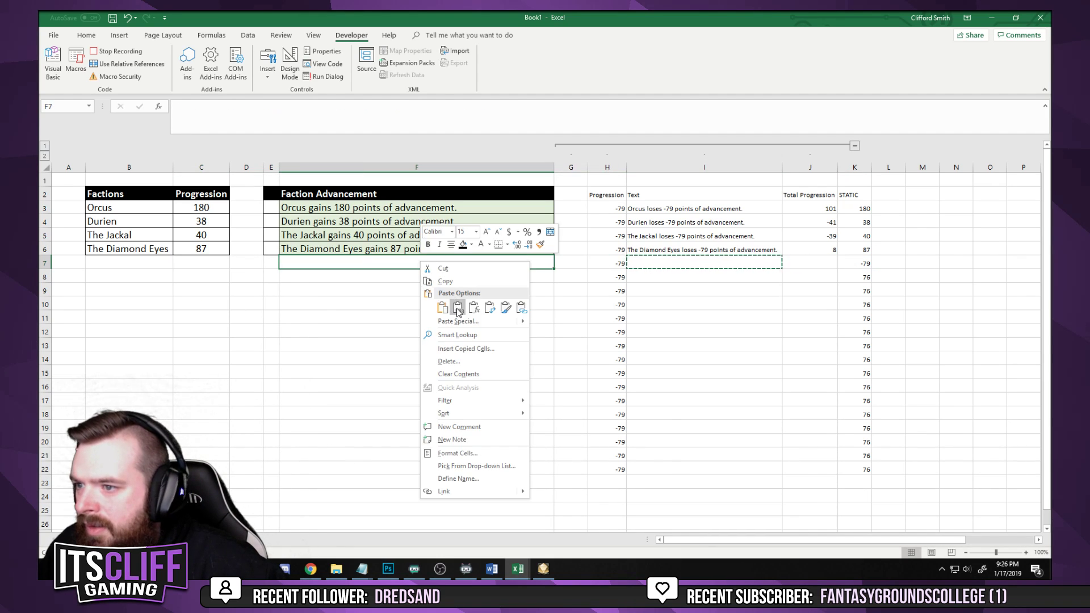
{"action": "left_click", "coordinate": [458, 307]}
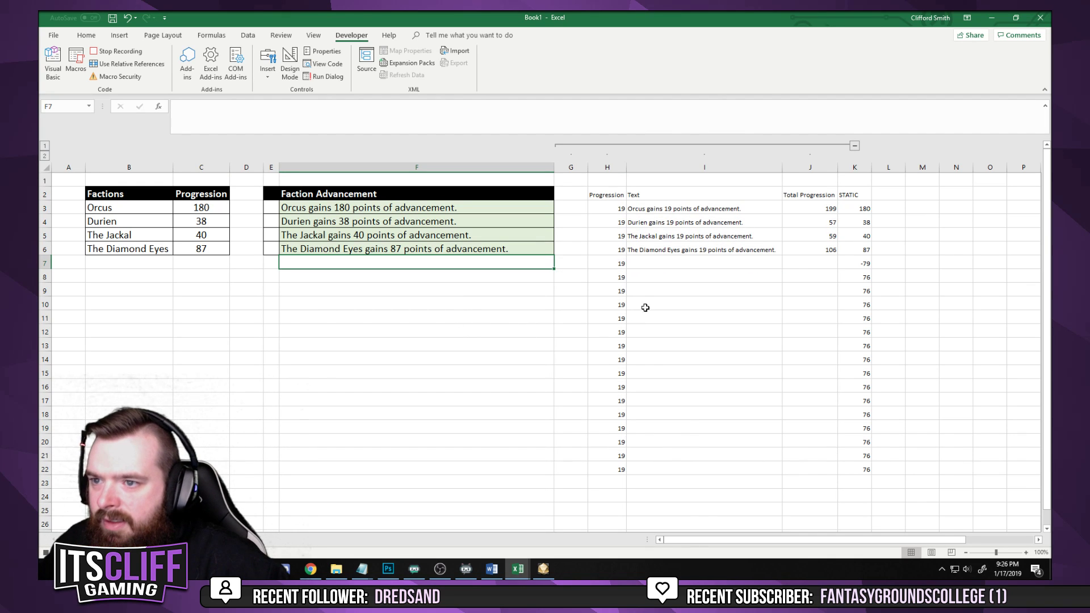
Recalculate the sheet and paste the Progression figure from H8 into STATIC cell K8 as a value
{"action": "left_click", "coordinate": [615, 277]}
{"action": "key", "text": "ctrl+c"}
{"action": "right_click", "coordinate": [852, 277]}
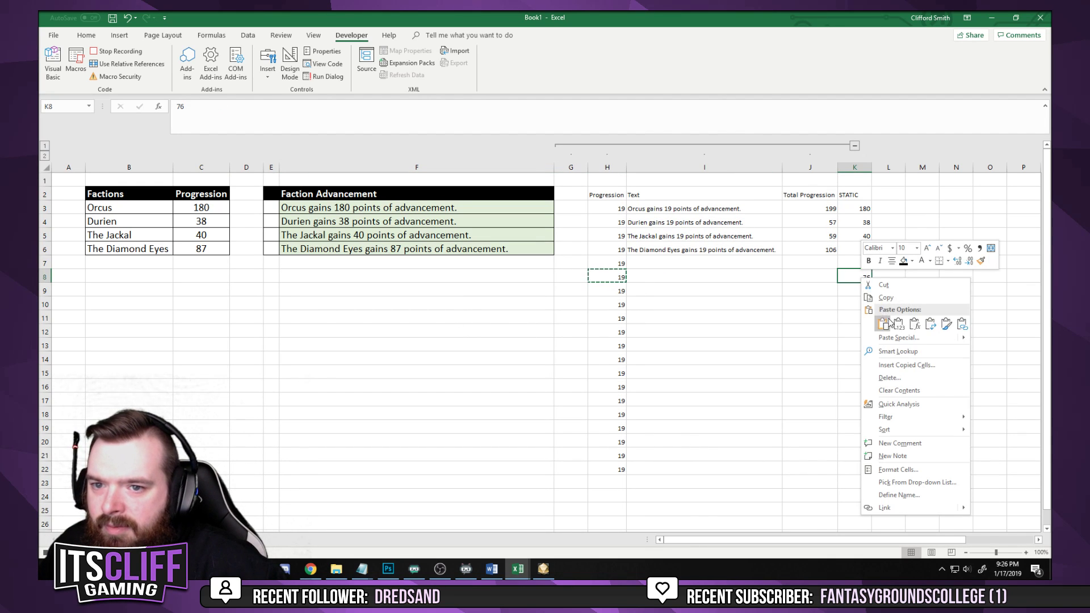
{"action": "left_click", "coordinate": [900, 324]}
Paste row 8's Total Progression from J8 into C8 and its text from I8 into F8, both as values
{"action": "left_click", "coordinate": [815, 277]}
{"action": "key", "text": "ctrl+c"}
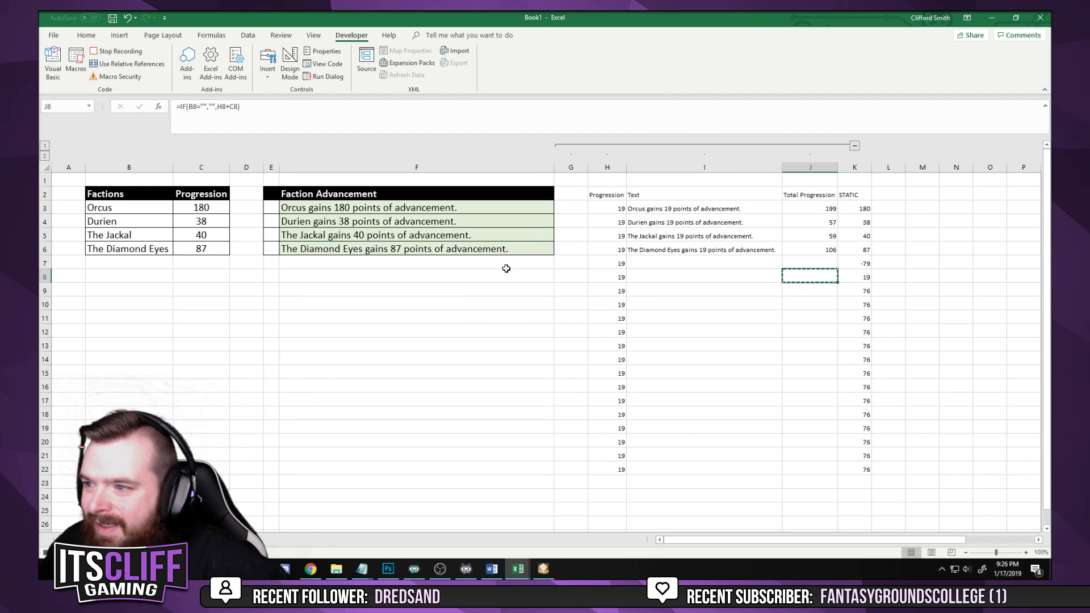
{"action": "right_click", "coordinate": [213, 276]}
{"action": "left_click", "coordinate": [249, 321]}
{"action": "left_click", "coordinate": [693, 276]}
{"action": "key", "text": "ctrl+c"}
{"action": "right_click", "coordinate": [452, 277]}
{"action": "left_click", "coordinate": [469, 325]}
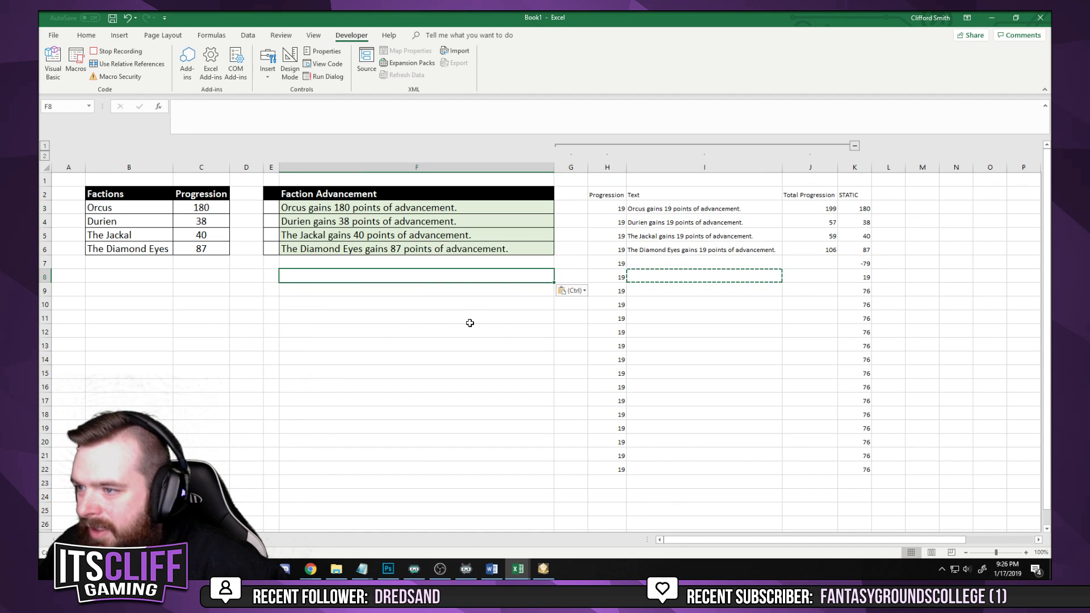
Recalculate the sheet and paste the Progression figure from H9 into STATIC cell K9 as a value
{"action": "key", "text": "Delete"}
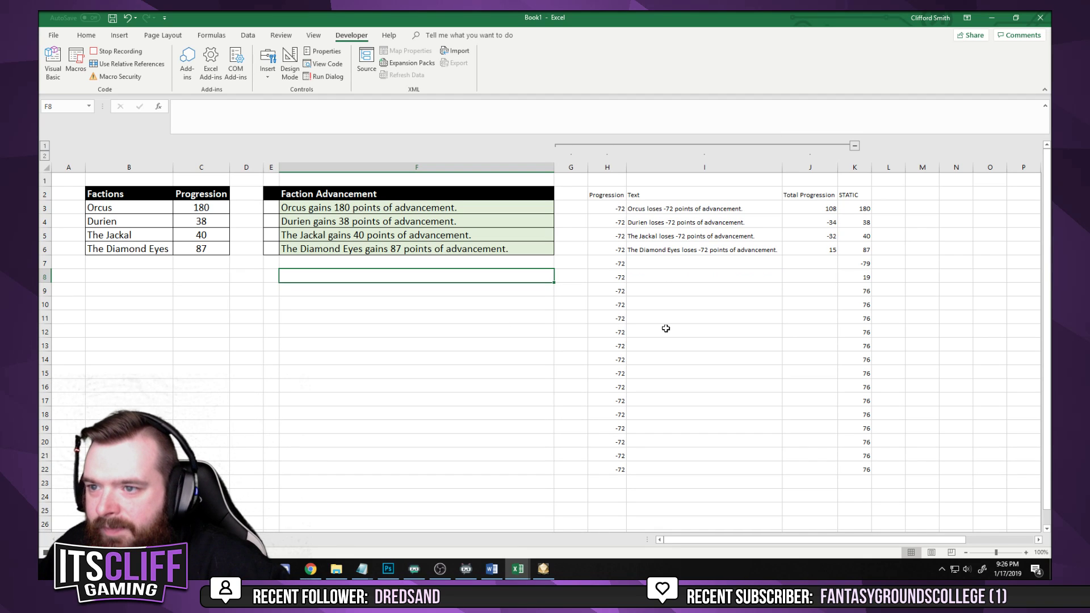
{"action": "left_click", "coordinate": [614, 290]}
{"action": "right_click", "coordinate": [869, 291]}
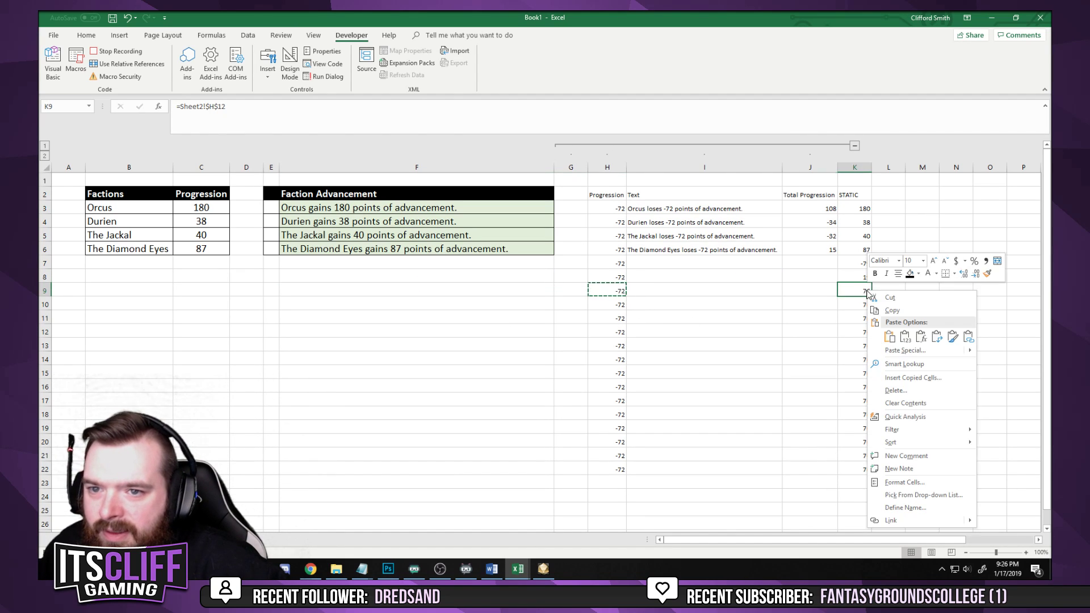
{"action": "left_click", "coordinate": [903, 336]}
Paste row 9's Total Progression from J9 into C9 and its text from I9 into F9, both as values
{"action": "left_click", "coordinate": [807, 291]}
{"action": "key", "text": "ctrl+c"}
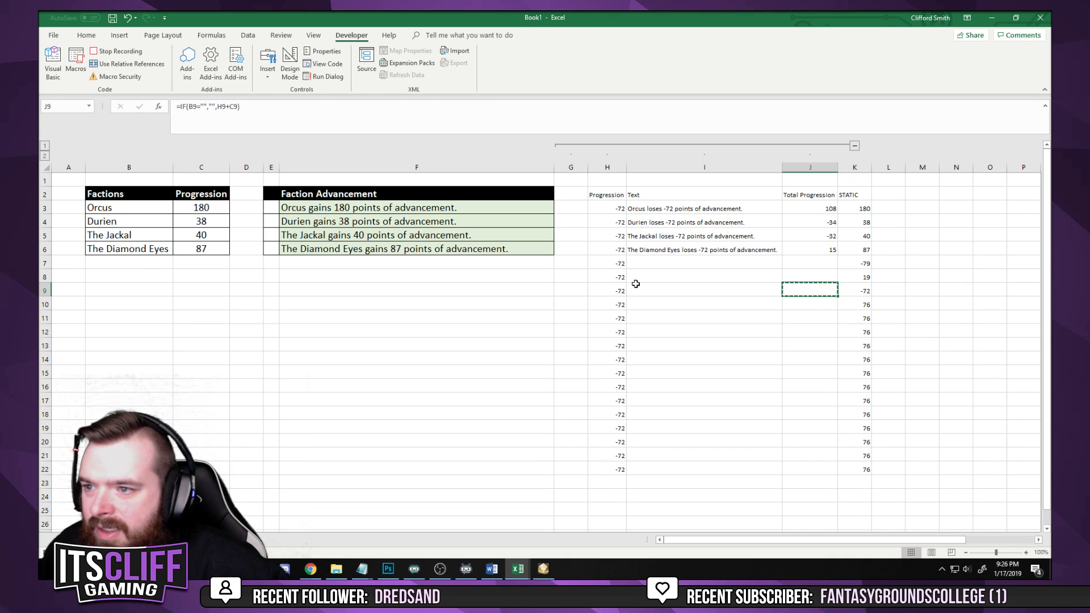
{"action": "right_click", "coordinate": [203, 289]}
{"action": "left_click", "coordinate": [238, 335]}
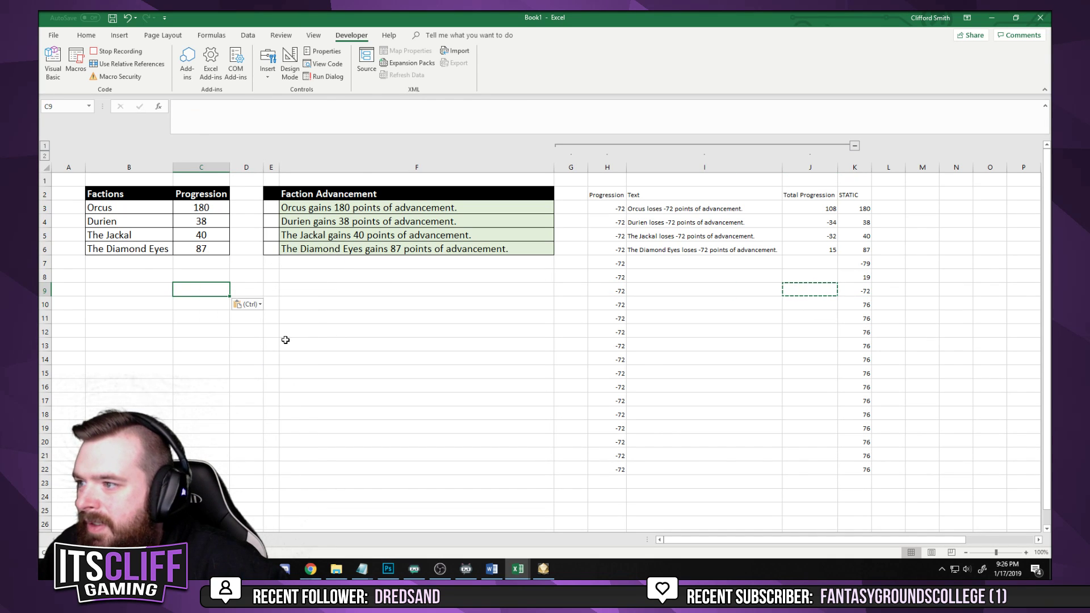
{"action": "left_click", "coordinate": [708, 290]}
{"action": "key", "text": "ctrl+c"}
{"action": "right_click", "coordinate": [435, 290]}
{"action": "left_click", "coordinate": [470, 334]}
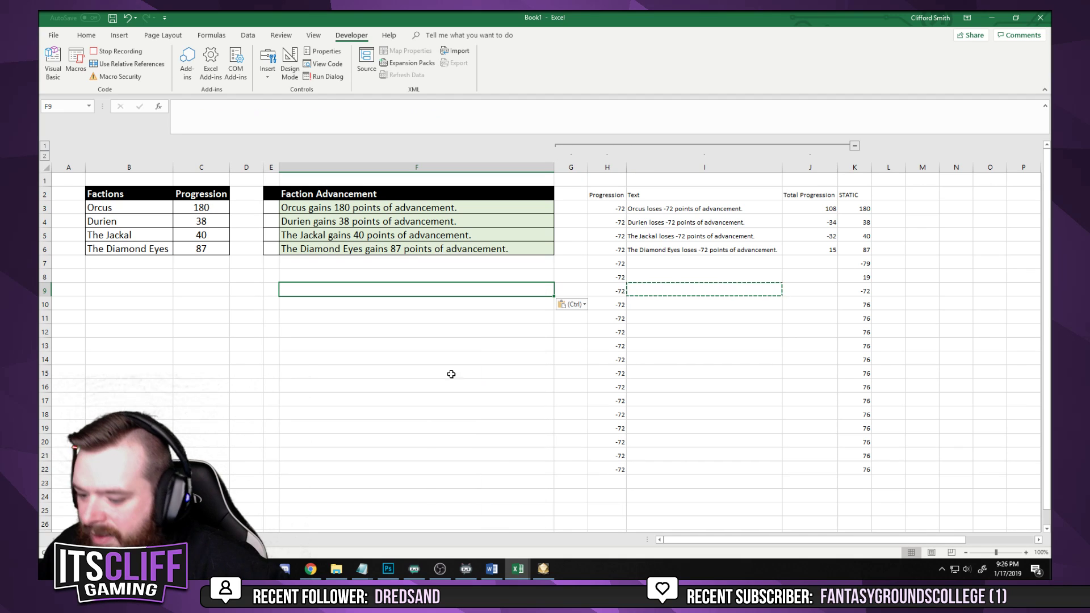
Stop recording the Progression macro
{"action": "left_click", "coordinate": [117, 51]}
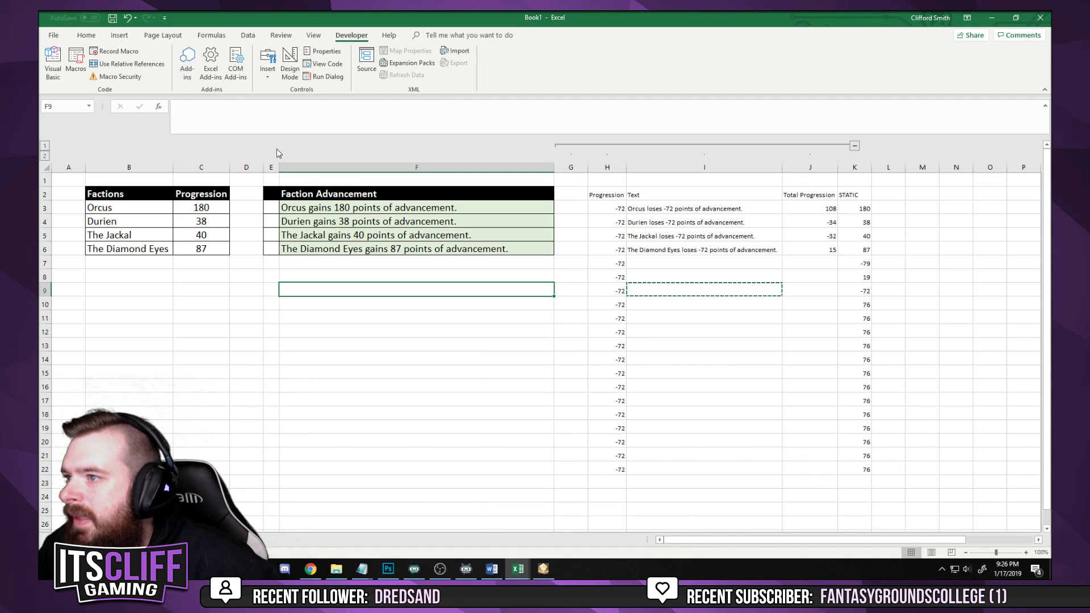
{"action": "left_click", "coordinate": [116, 51]}
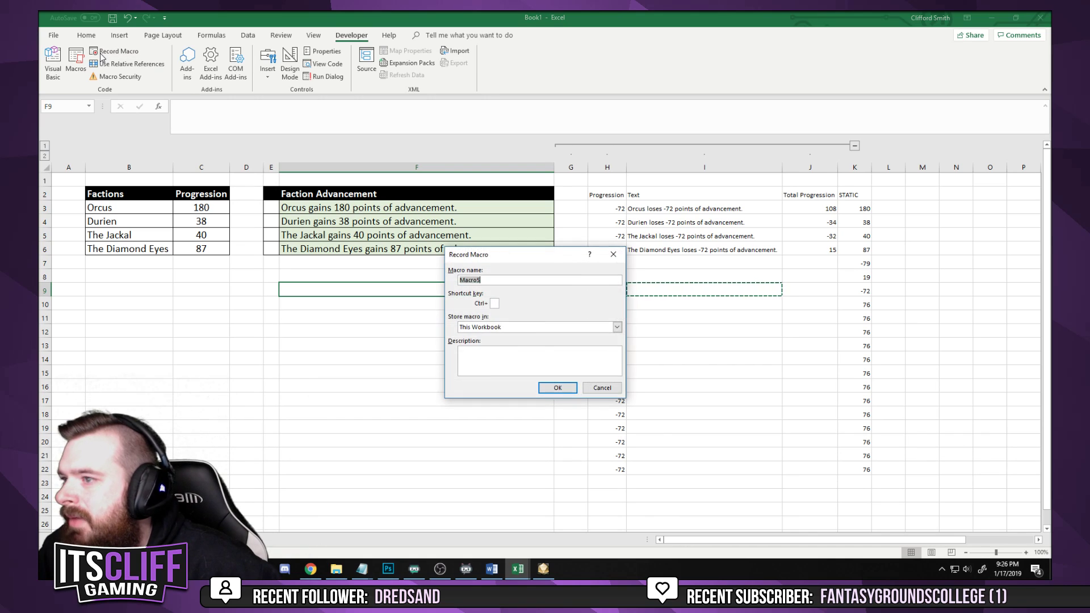
{"action": "left_click", "coordinate": [605, 390]}
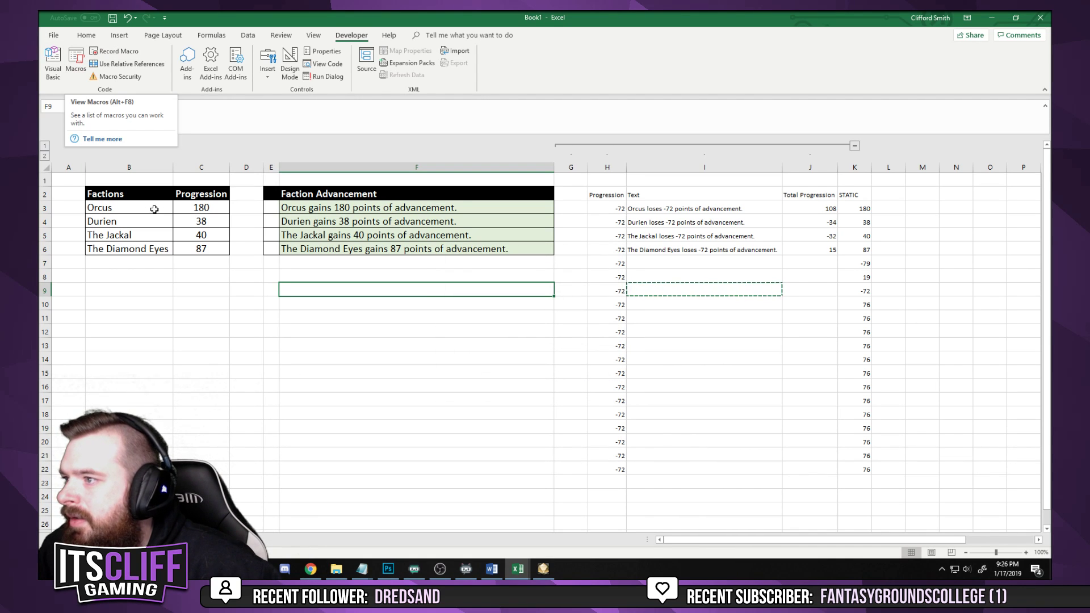
Reset the Progression values of all four factions in C3:C6 to 0
{"action": "left_click", "coordinate": [202, 193]}
{"action": "left_click", "coordinate": [208, 203]}
{"action": "type", "text": "0 0 0 0"}
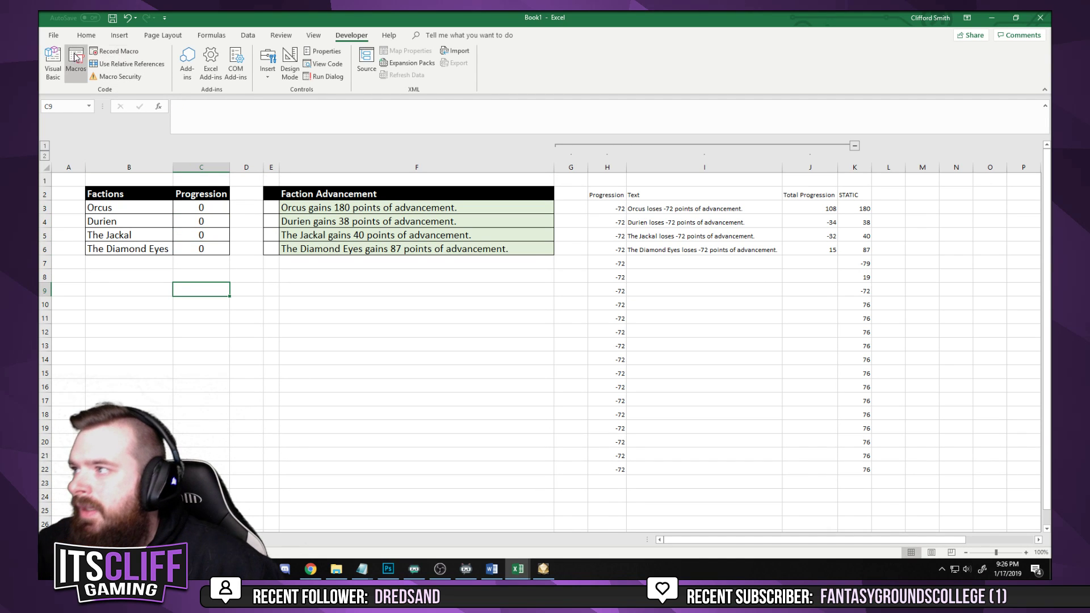
Run the Progression macro from the list of macros
{"action": "left_click", "coordinate": [76, 59]}
{"action": "left_click_drag", "start_coordinate": [513, 233], "coordinate": [801, 306]}
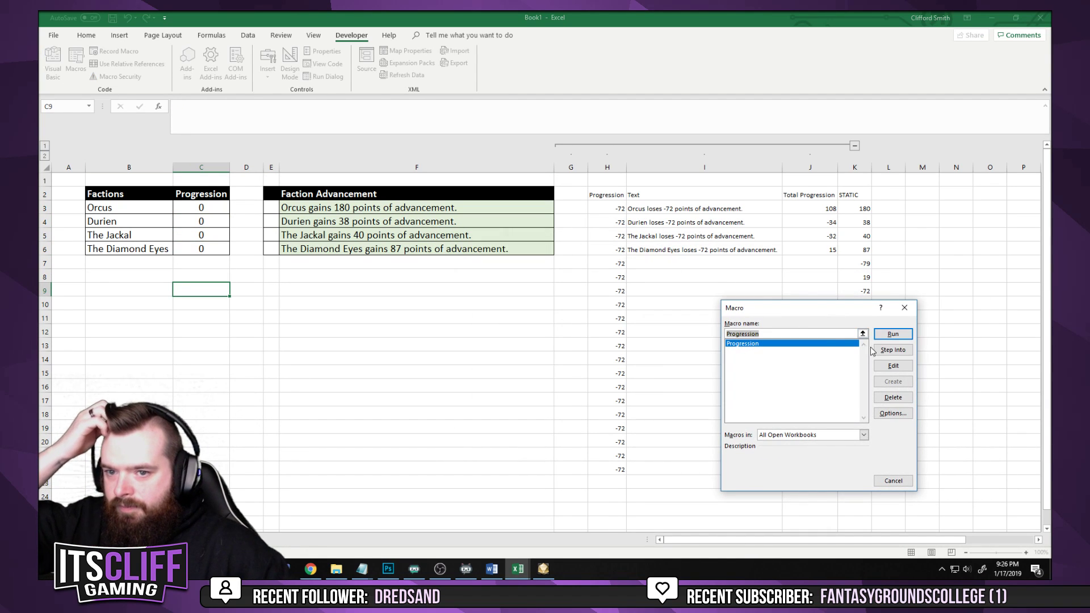
{"action": "left_click", "coordinate": [896, 337]}
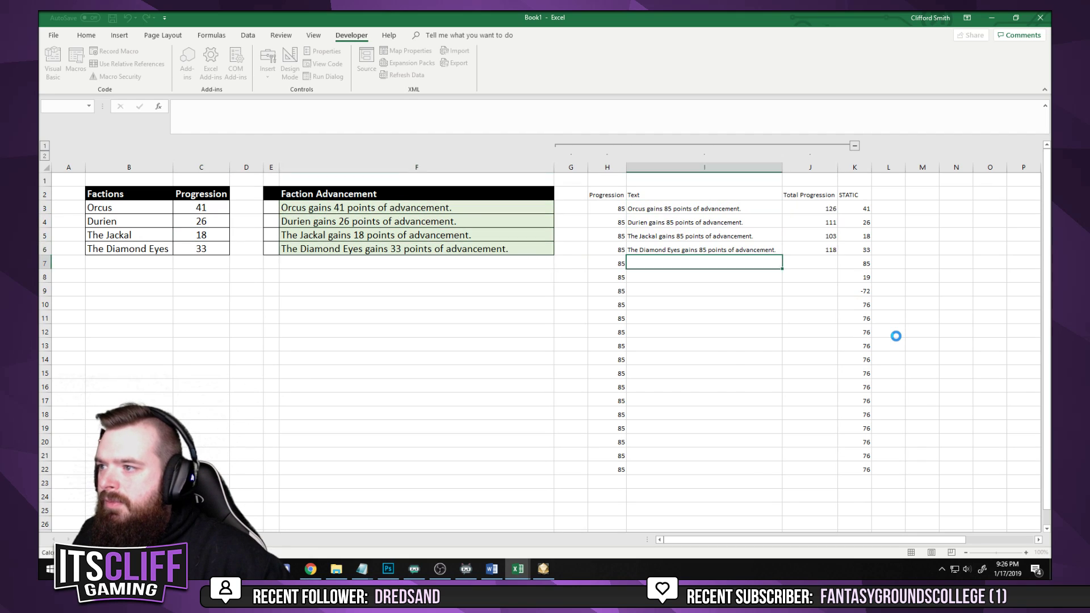
Add the factions The Veiled Eye, Drokarius and Seabluff to the Factions list in B7:B9
{"action": "left_click", "coordinate": [106, 263]}
{"action": "type", "text": "The Ve"}
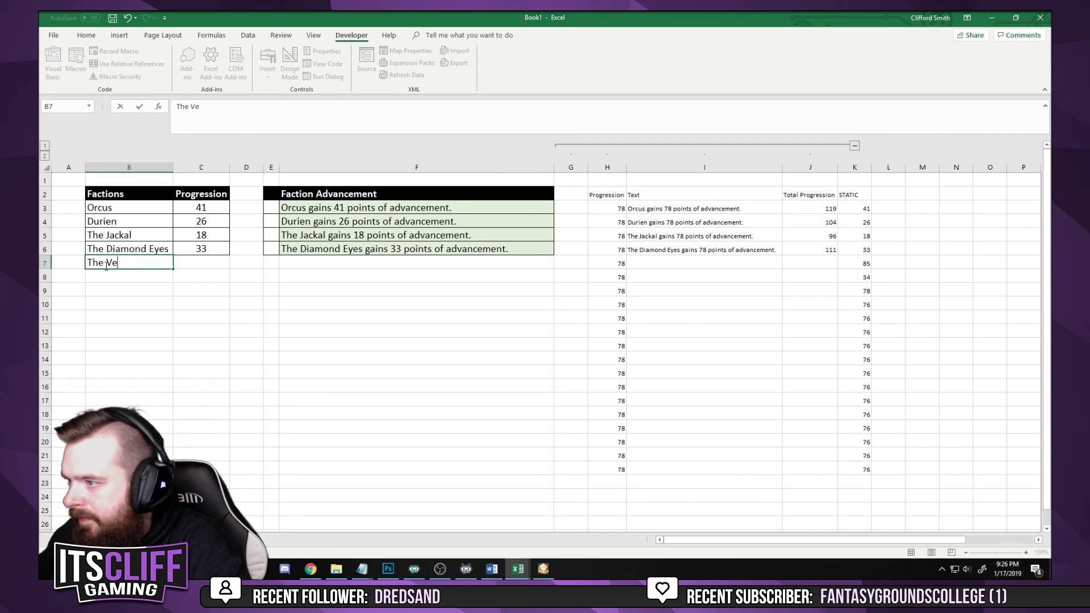
{"action": "type", "text": "iled Eye"}
{"action": "key", "text": "Return"}
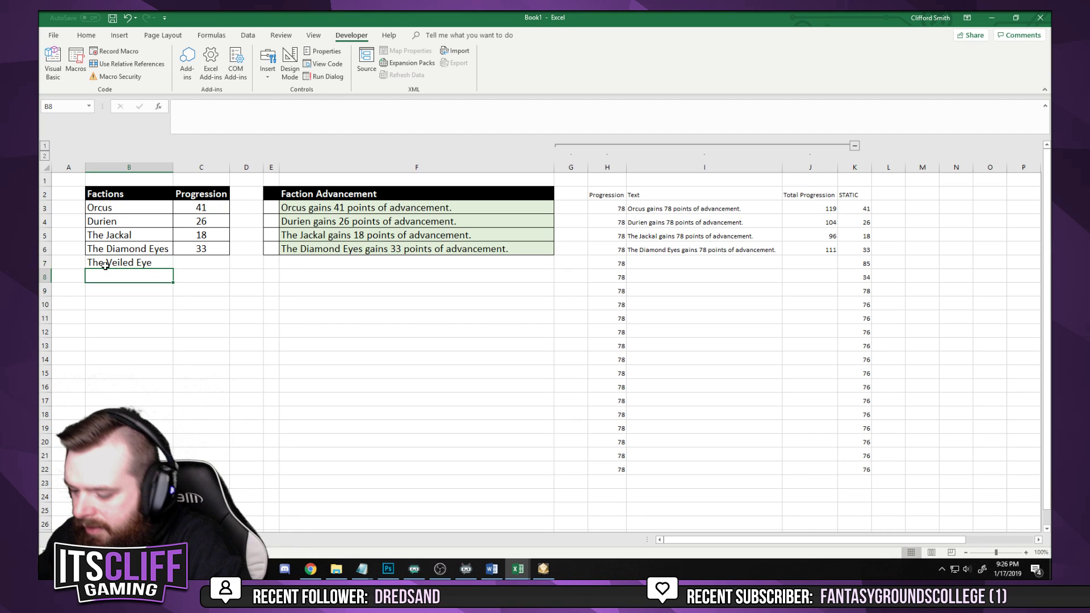
{"action": "type", "text": "Drokarius"}
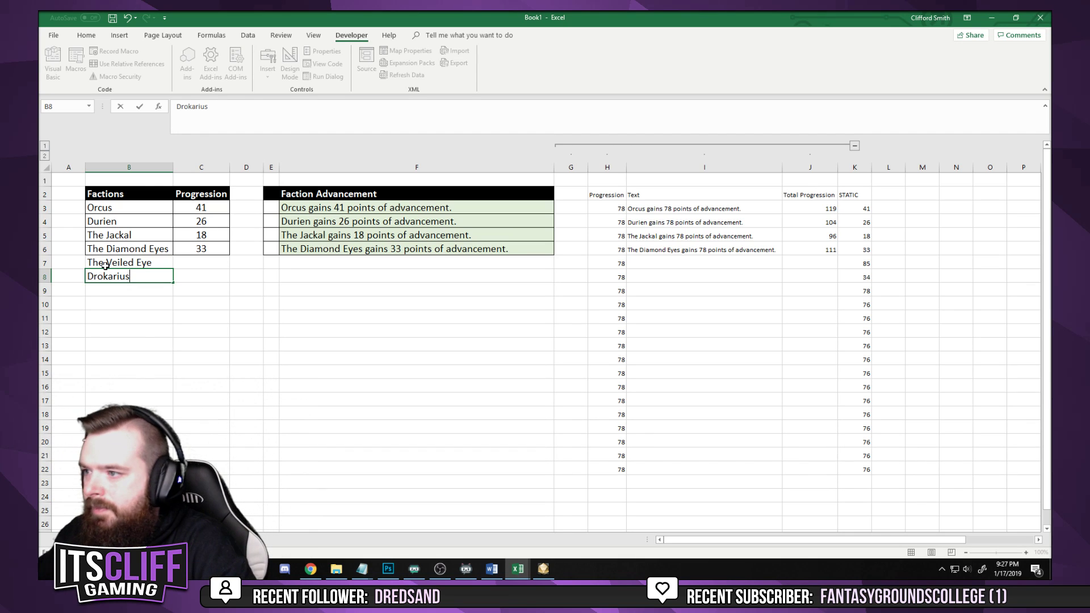
{"action": "key", "text": "Return"}
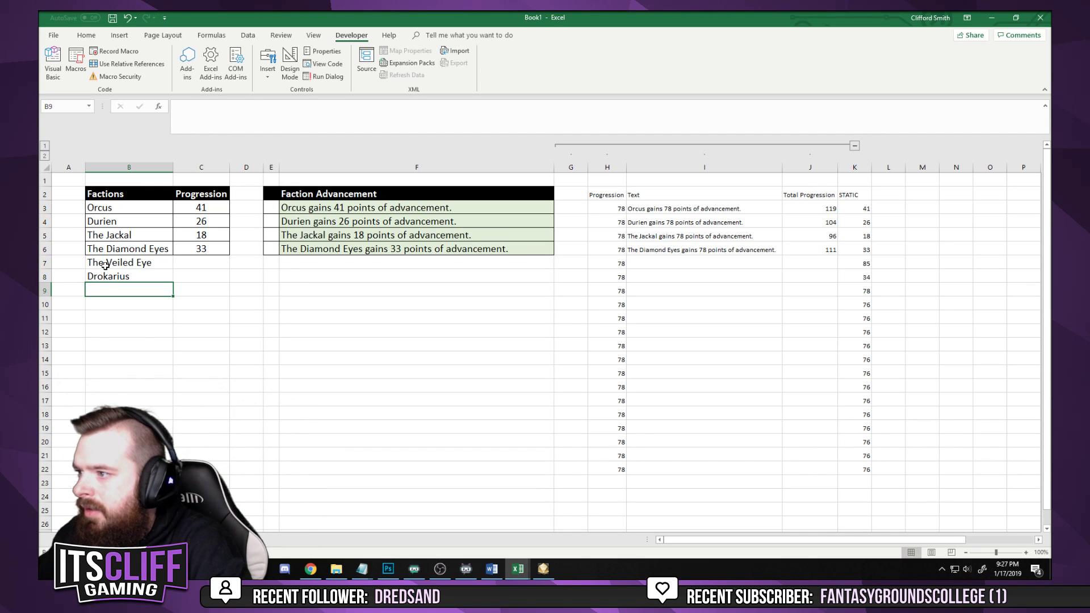
{"action": "type", "text": "Seabluff"}
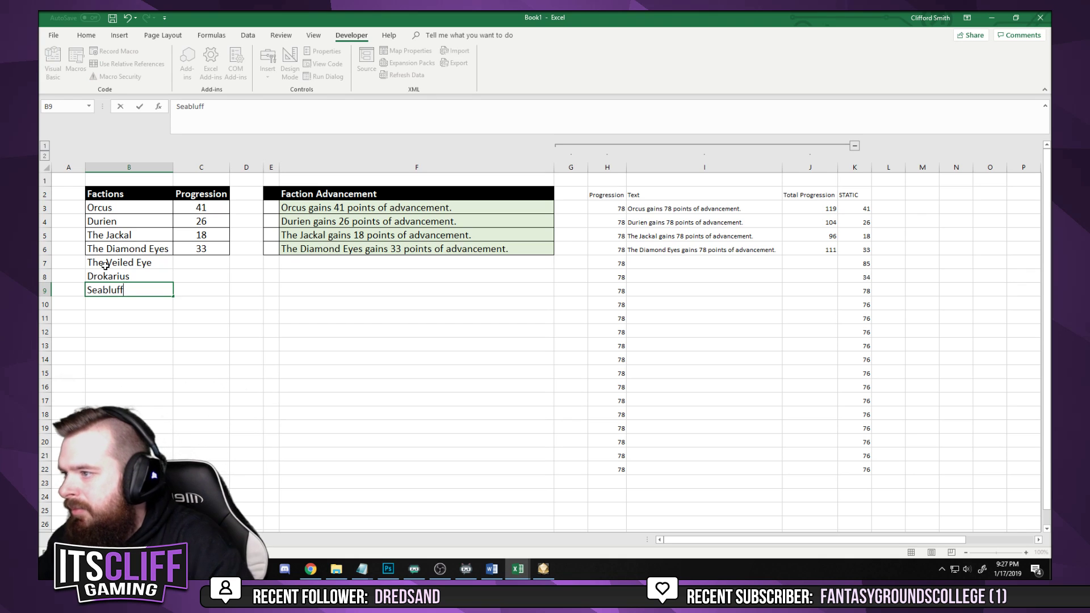
{"action": "key", "text": "Return"}
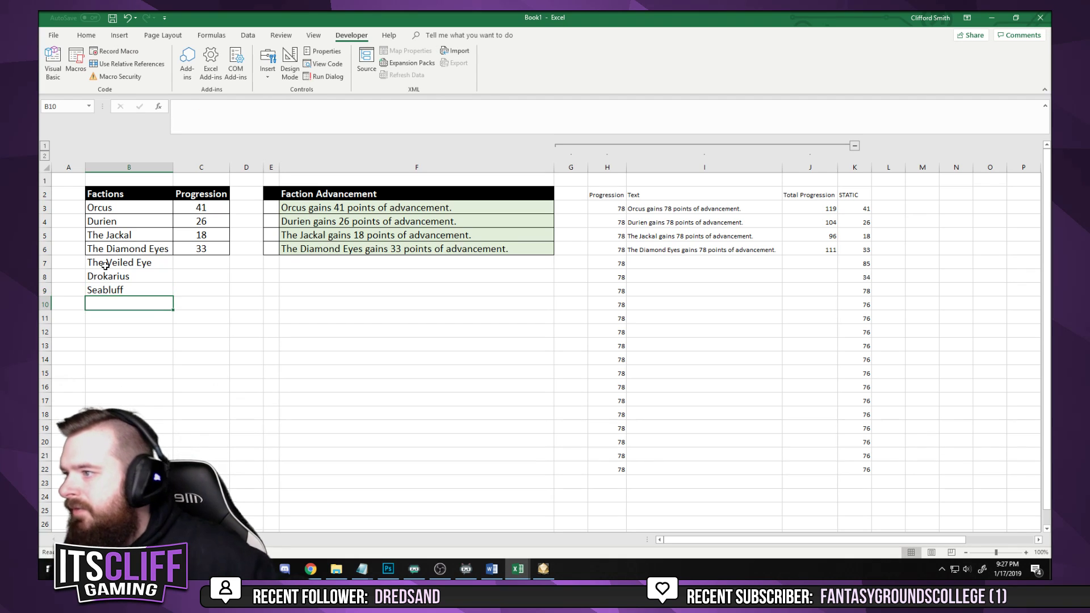
Run the Progression macro with the three added factions and inspect the Total Progression formula in J7
{"action": "left_click", "coordinate": [76, 59]}
{"action": "left_click", "coordinate": [894, 334]}
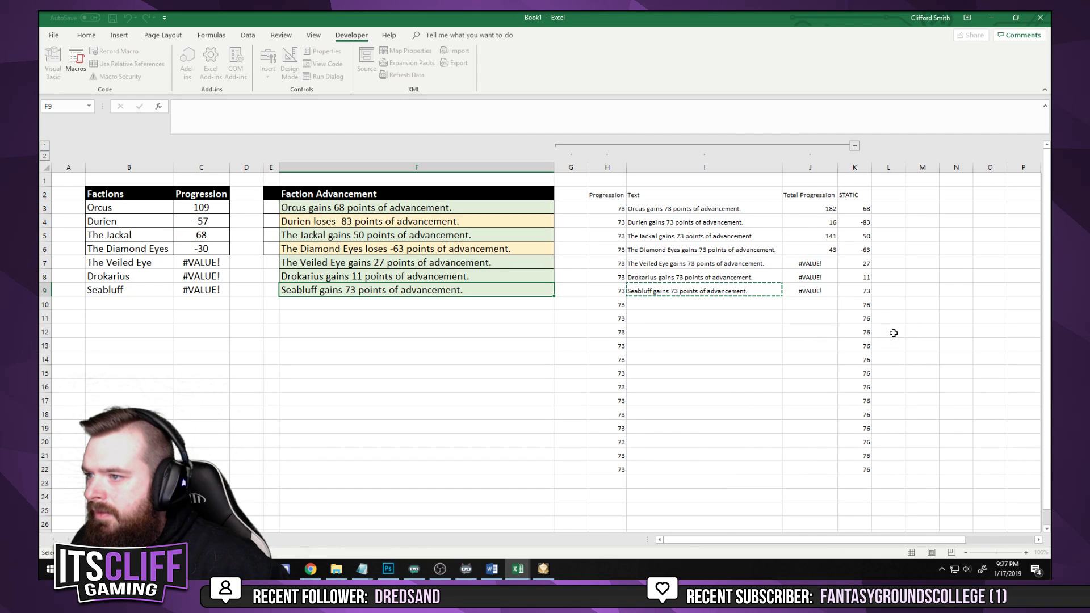
{"action": "left_click", "coordinate": [809, 261]}
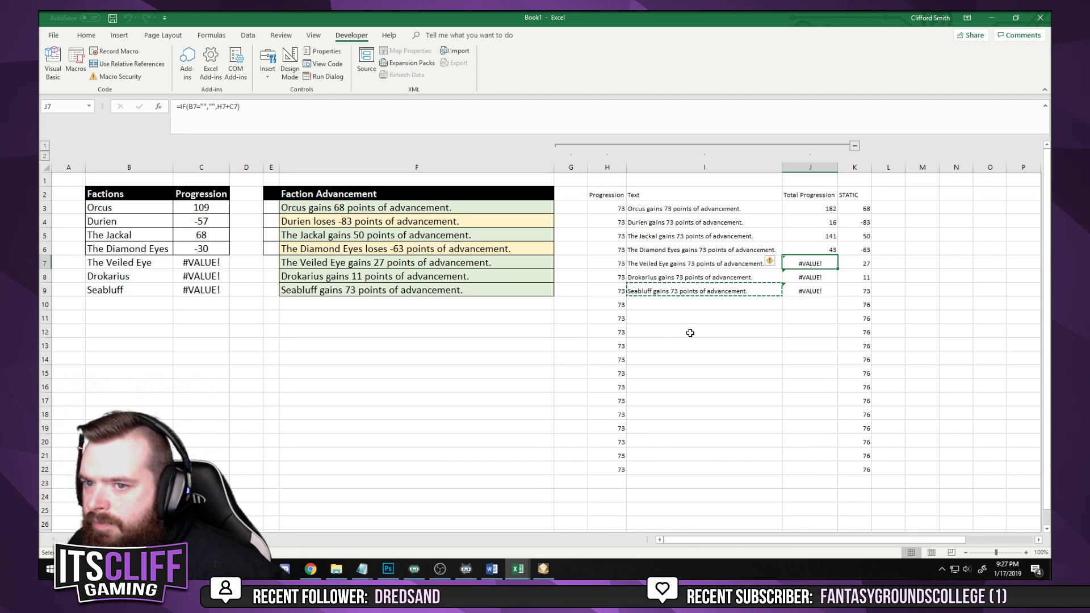
Set the Progression values of The Veiled Eye, Drokarius and Seabluff in C7:C9 to 0
{"action": "left_click", "coordinate": [206, 264]}
{"action": "type", "text": "0"}
{"action": "key", "text": "Return"}
{"action": "type", "text": "0"}
{"action": "key", "text": "Return"}
{"action": "type", "text": "0"}
{"action": "key", "text": "Return"}
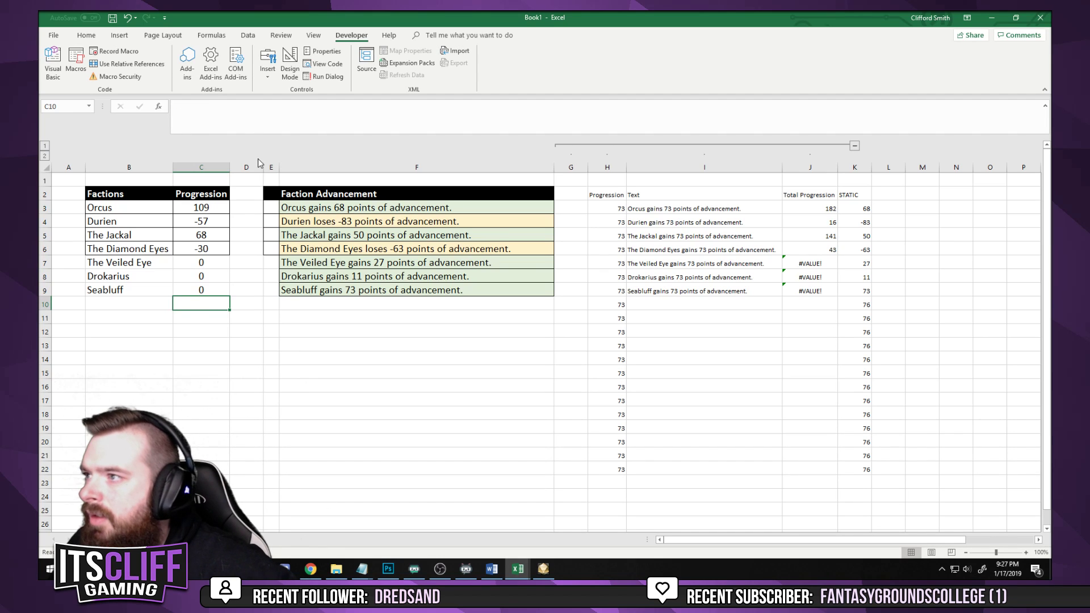
{"action": "left_click", "coordinate": [86, 35]}
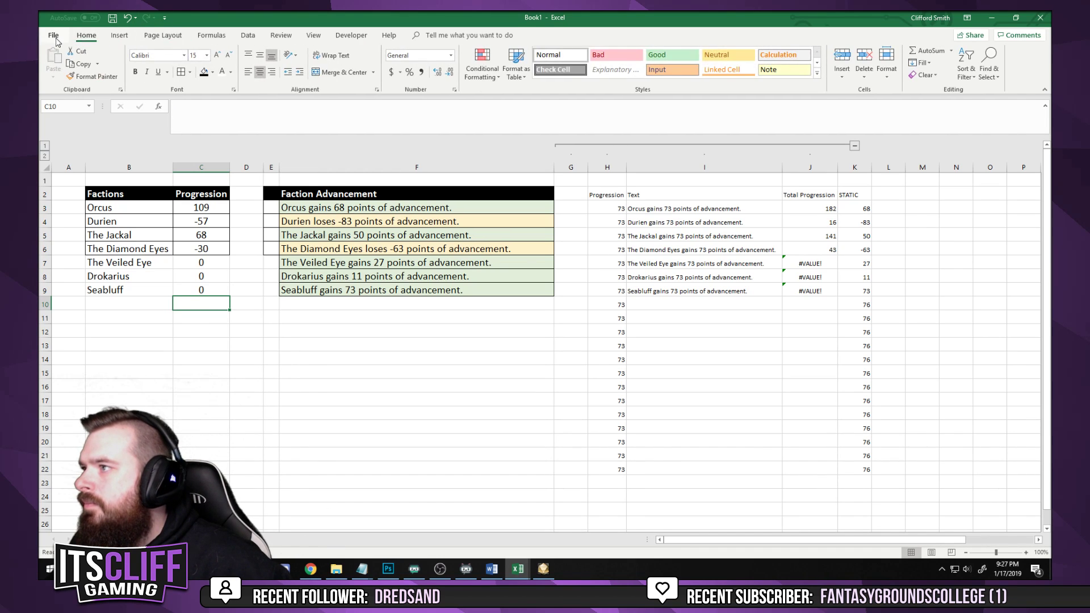
{"action": "left_click", "coordinate": [55, 36]}
{"action": "left_click", "coordinate": [53, 38]}
{"action": "left_click", "coordinate": [116, 36]}
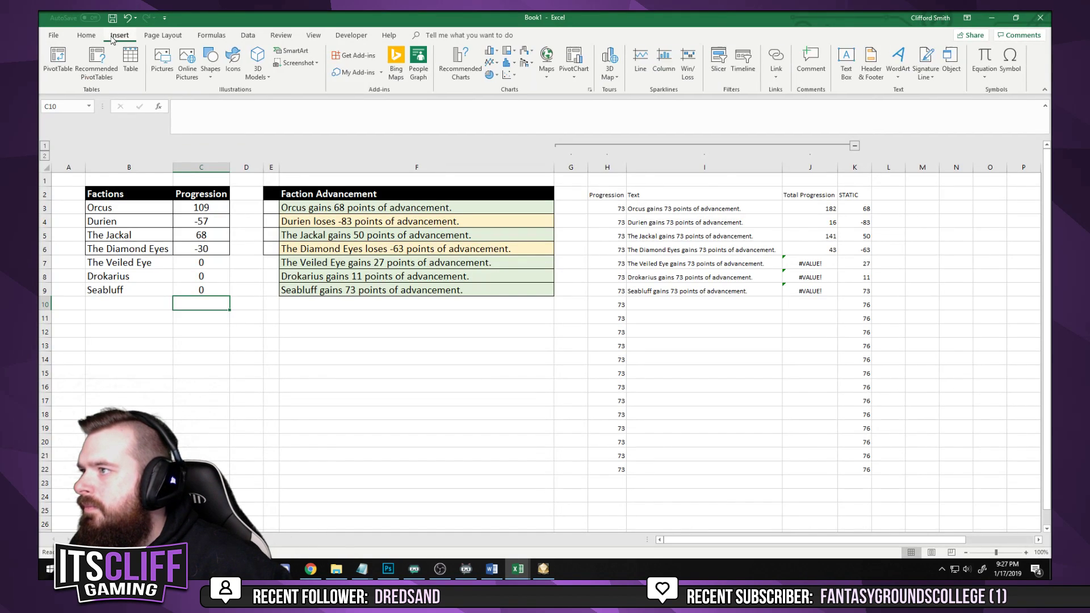
{"action": "scroll", "coordinate": [104, 41], "scroll_direction": "up", "scroll_amount": 1}
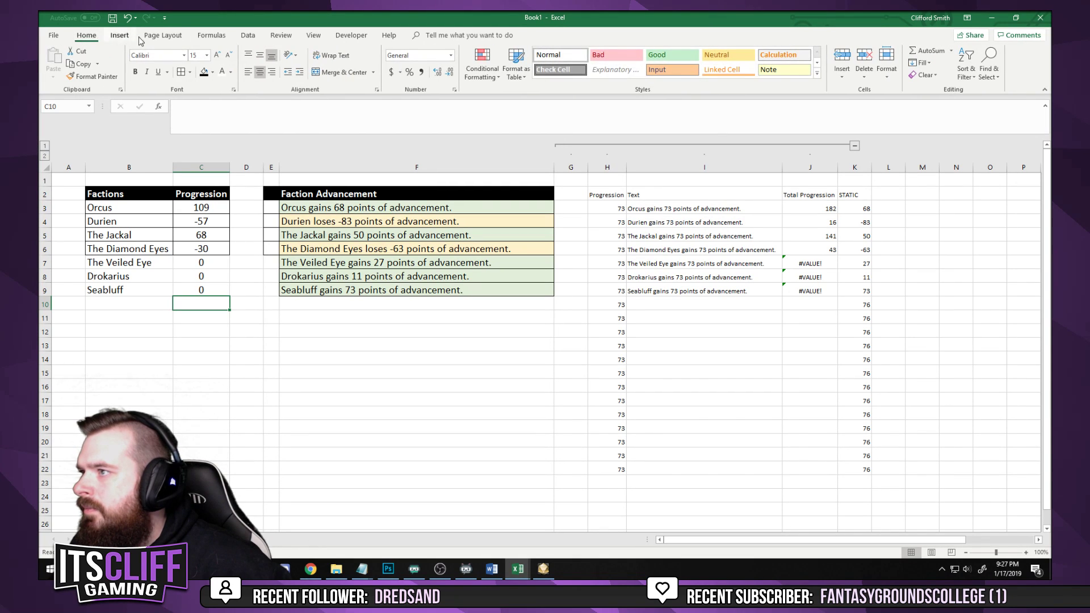
{"action": "scroll", "coordinate": [103, 40], "scroll_direction": "down", "scroll_amount": 2}
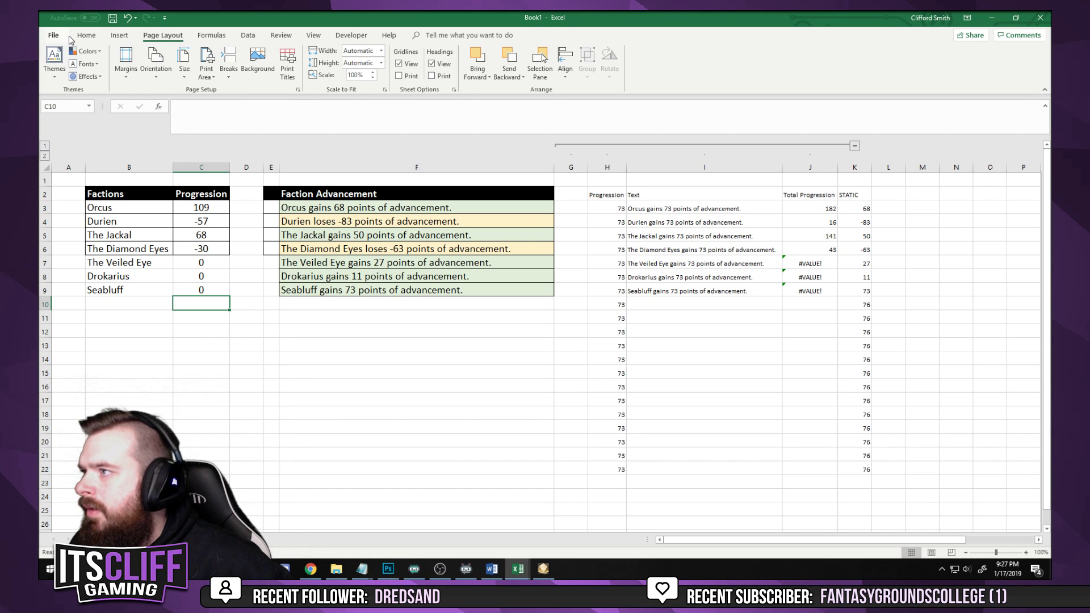
Run the Progression macro again for all seven factions and deselect the pasted cell
{"action": "left_click", "coordinate": [341, 38]}
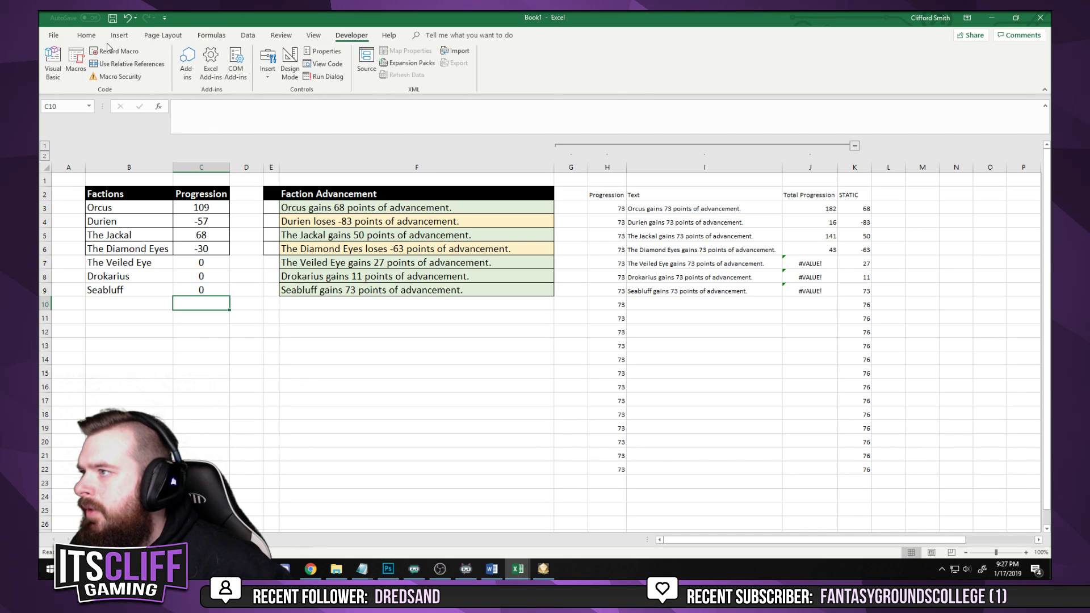
{"action": "left_click", "coordinate": [77, 63]}
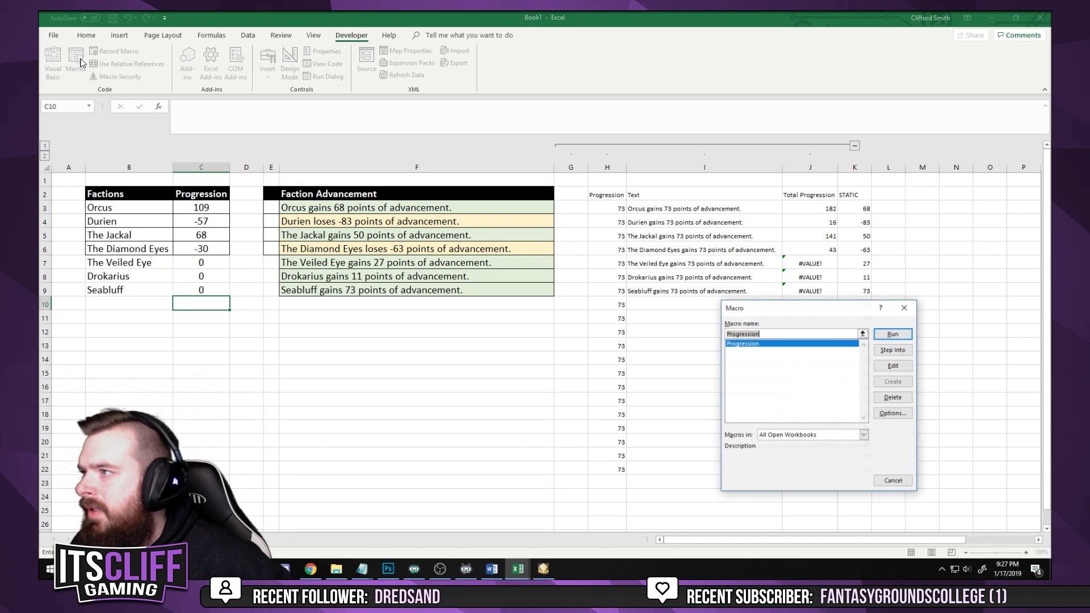
{"action": "left_click", "coordinate": [897, 334]}
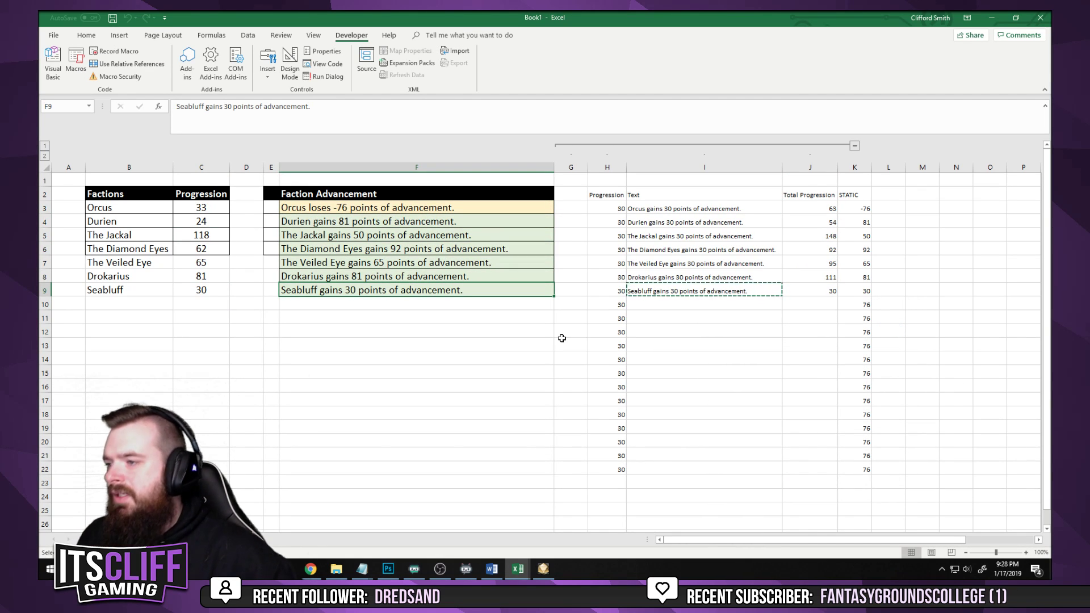
{"action": "left_click", "coordinate": [443, 376]}
{"action": "left_click", "coordinate": [318, 340]}
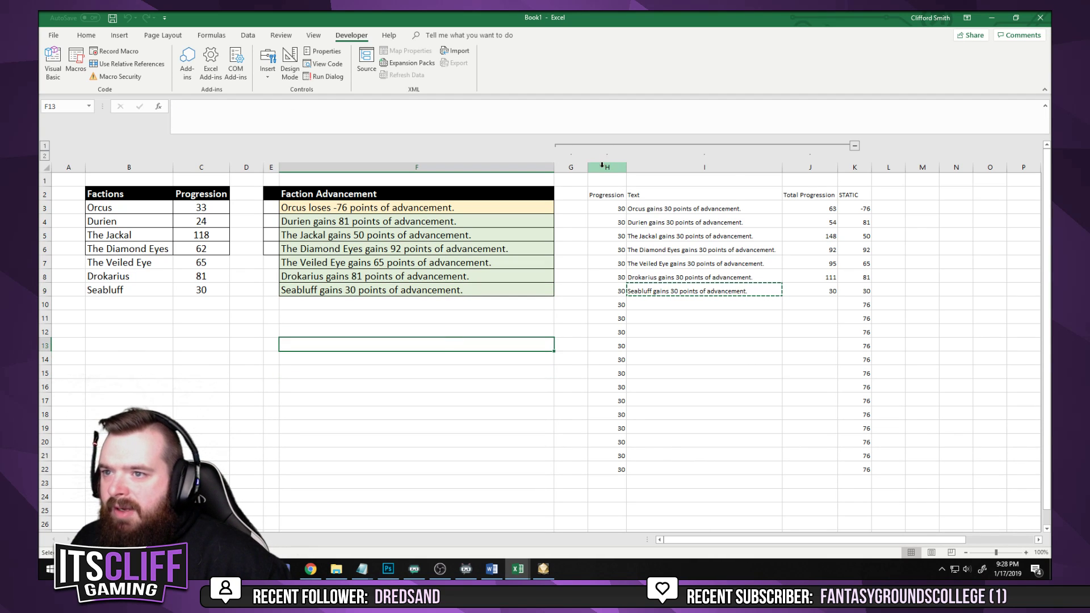
Collapse and re-expand the grouped helper columns G:J to check which columns the outline hides
{"action": "left_click", "coordinate": [854, 146]}
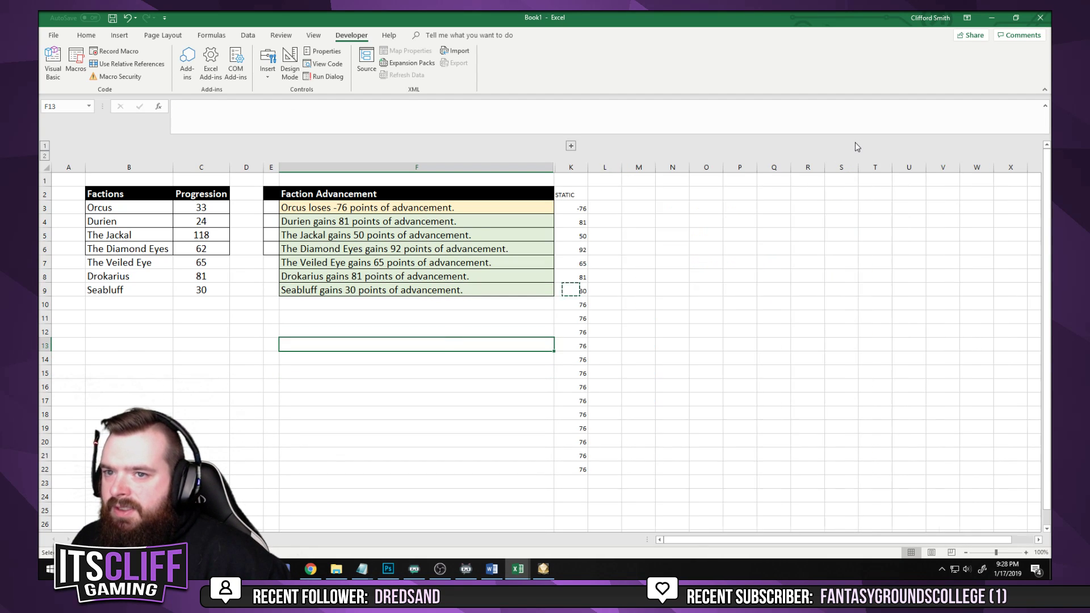
{"action": "left_click", "coordinate": [571, 147]}
{"action": "left_click", "coordinate": [580, 164]}
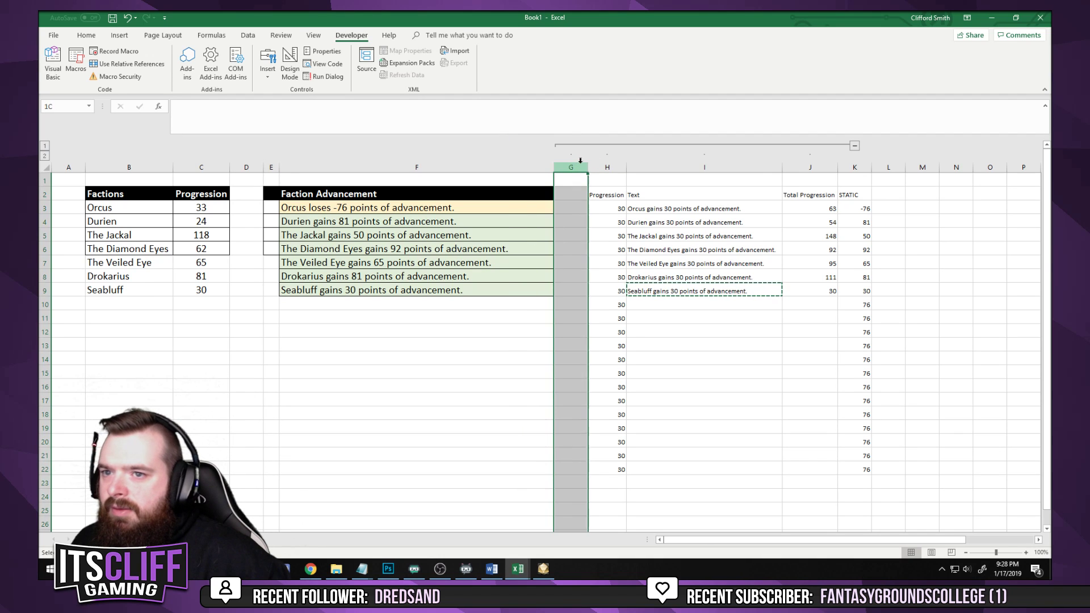
{"action": "left_click", "coordinate": [854, 146]}
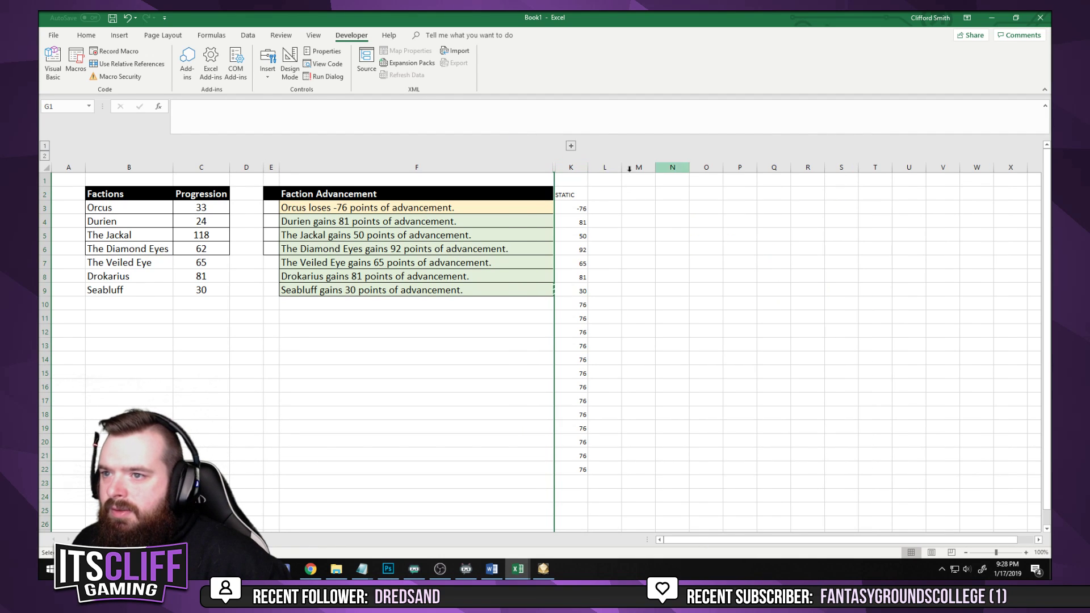
{"action": "left_click", "coordinate": [572, 147]}
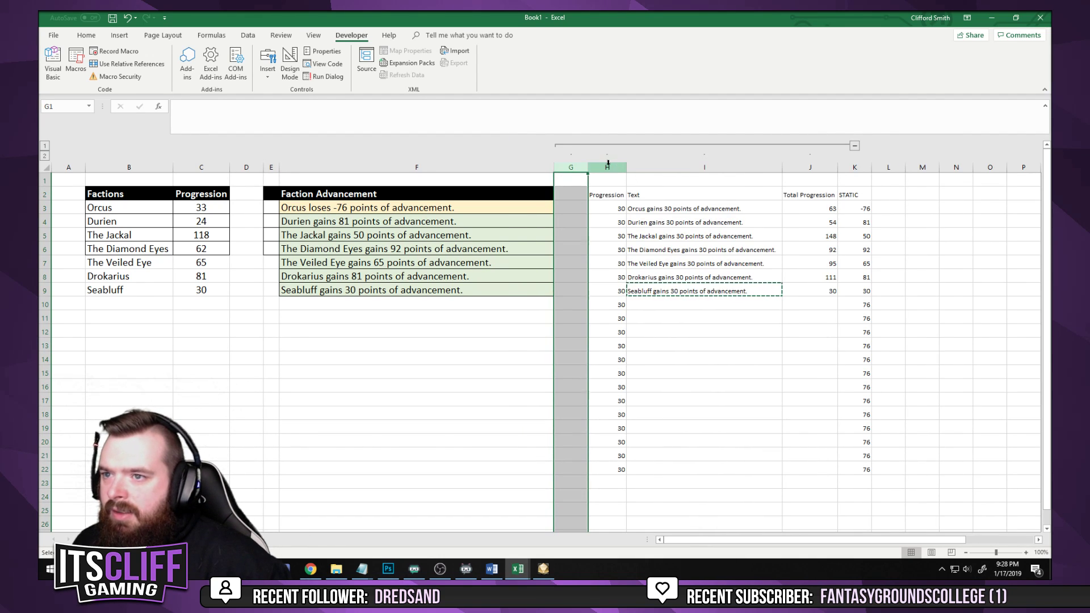
Remove the outline grouping from columns G:J and group columns H:L instead
{"action": "left_click", "coordinate": [248, 36]}
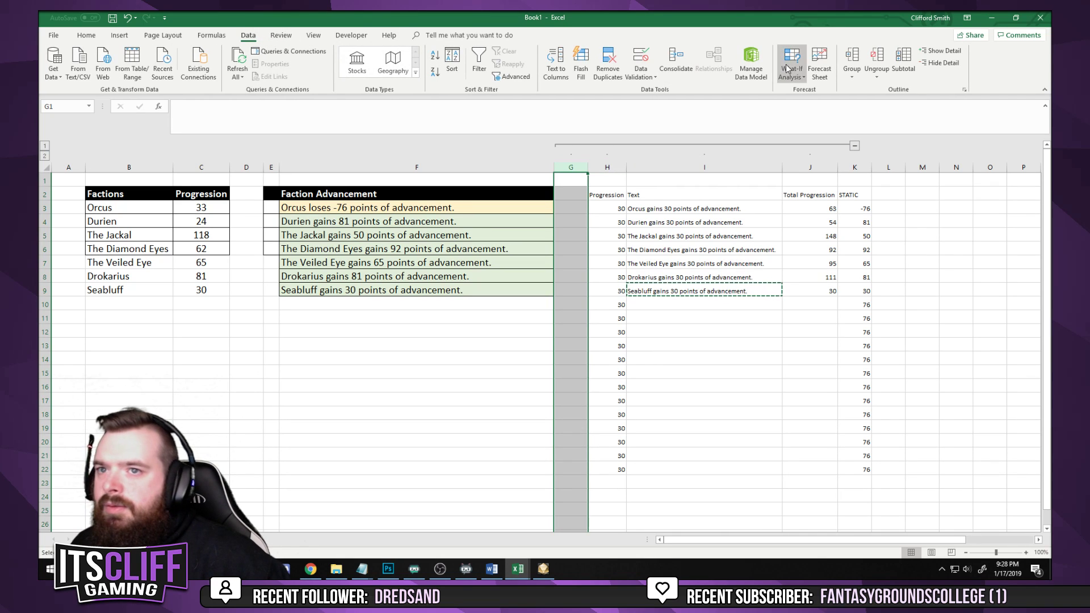
{"action": "left_click", "coordinate": [608, 167]}
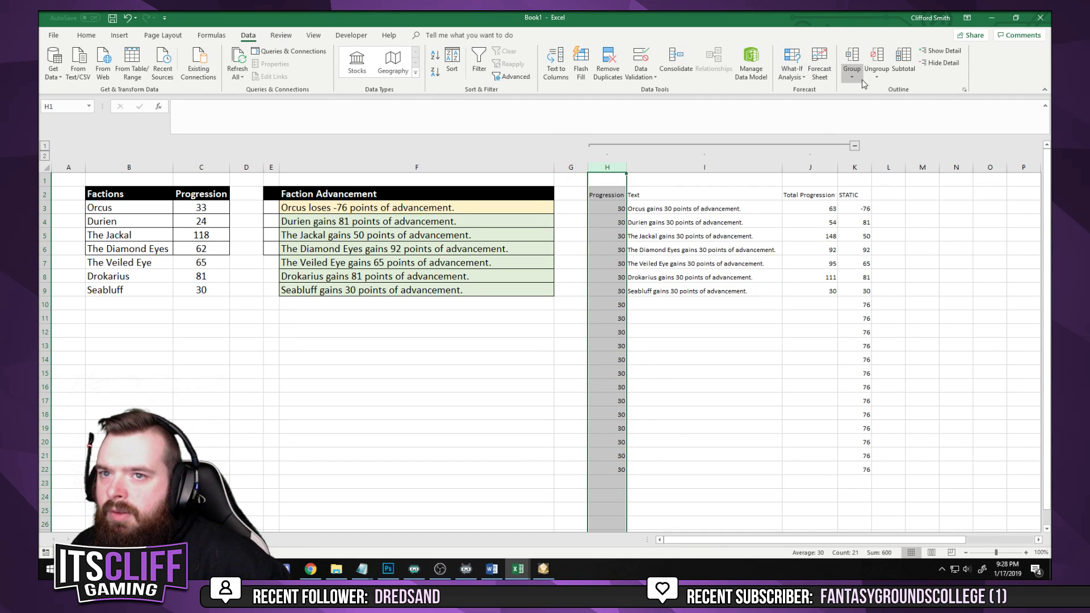
{"action": "left_click", "coordinate": [877, 57]}
{"action": "left_click_drag", "start_coordinate": [616, 167], "coordinate": [888, 167]}
{"action": "left_click", "coordinate": [877, 68]}
{"action": "left_click_drag", "start_coordinate": [621, 145], "coordinate": [889, 144]}
{"action": "left_click", "coordinate": [877, 62]}
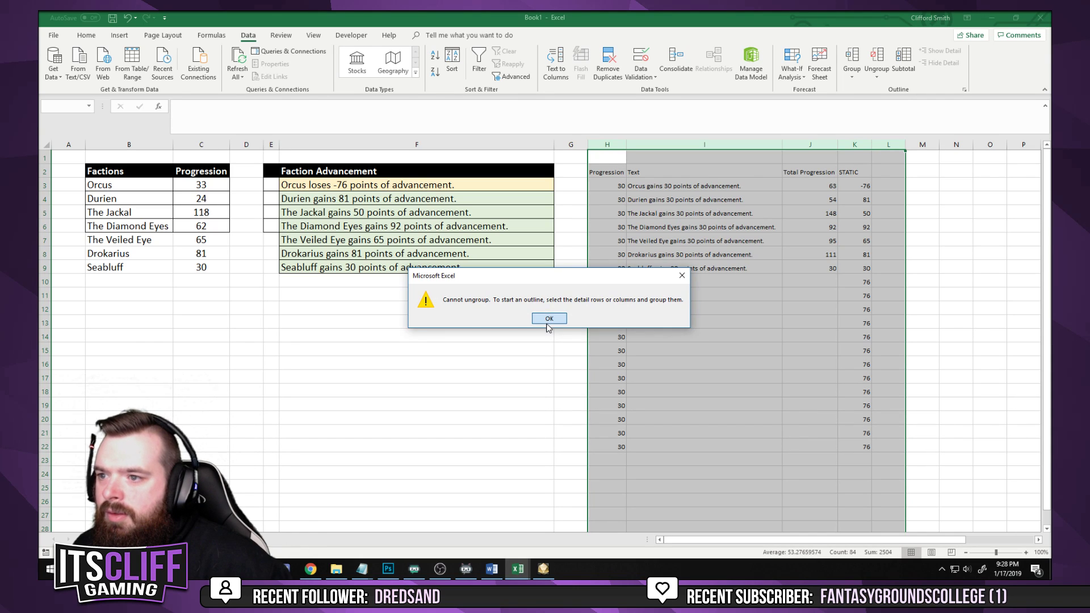
{"action": "left_click", "coordinate": [547, 321]}
{"action": "left_click", "coordinate": [852, 59]}
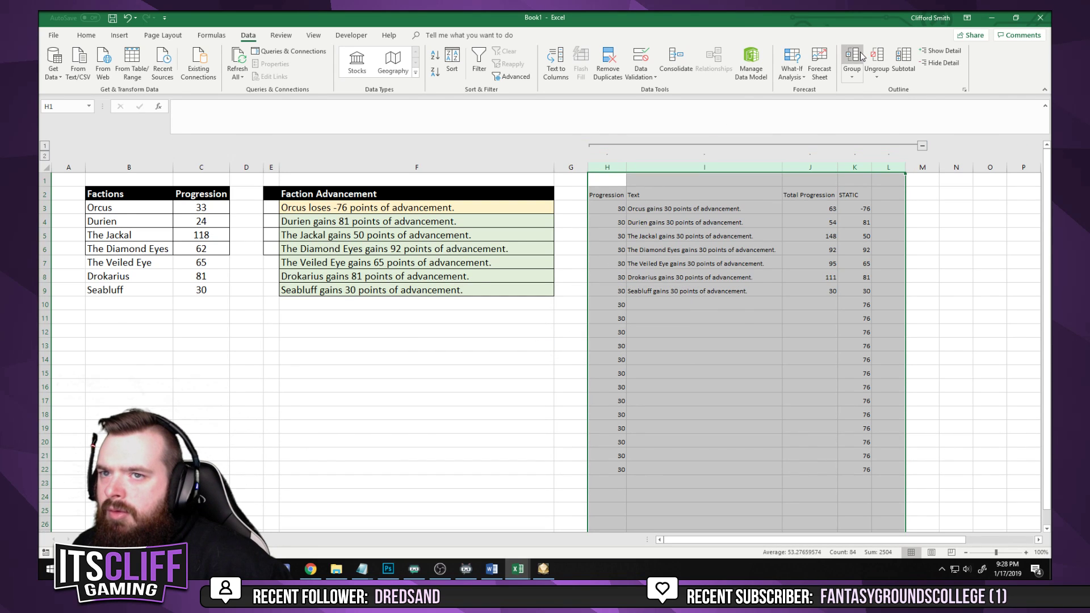
Test collapsing and expanding the H:L column group, leaving it collapsed so the helper columns are hidden
{"action": "left_click", "coordinate": [623, 282]}
{"action": "left_click", "coordinate": [922, 146]}
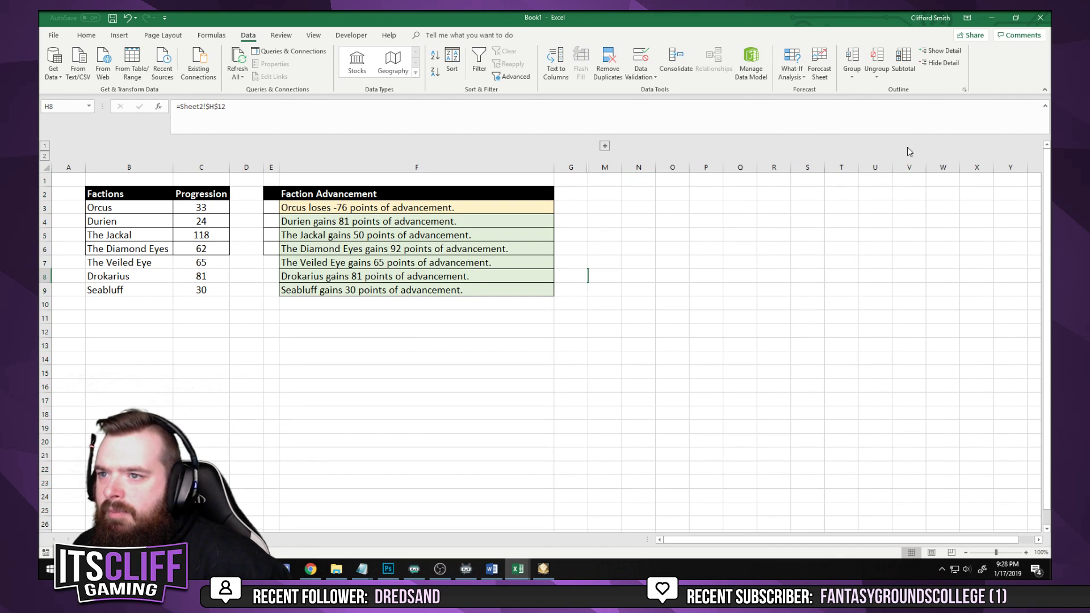
{"action": "left_click", "coordinate": [605, 146]}
{"action": "left_click", "coordinate": [519, 468]}
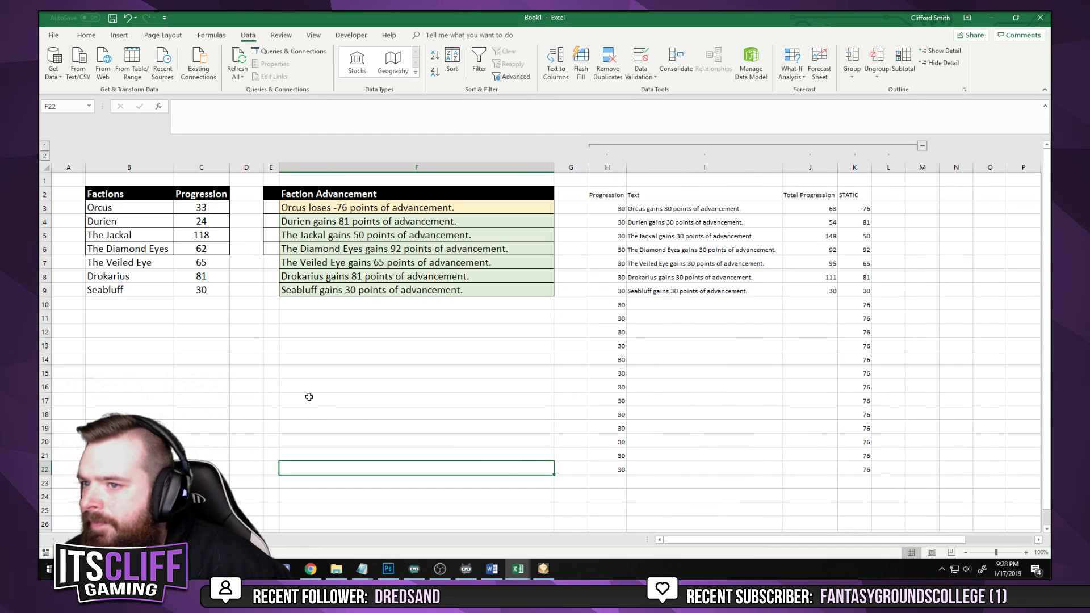
{"action": "left_click", "coordinate": [922, 146]}
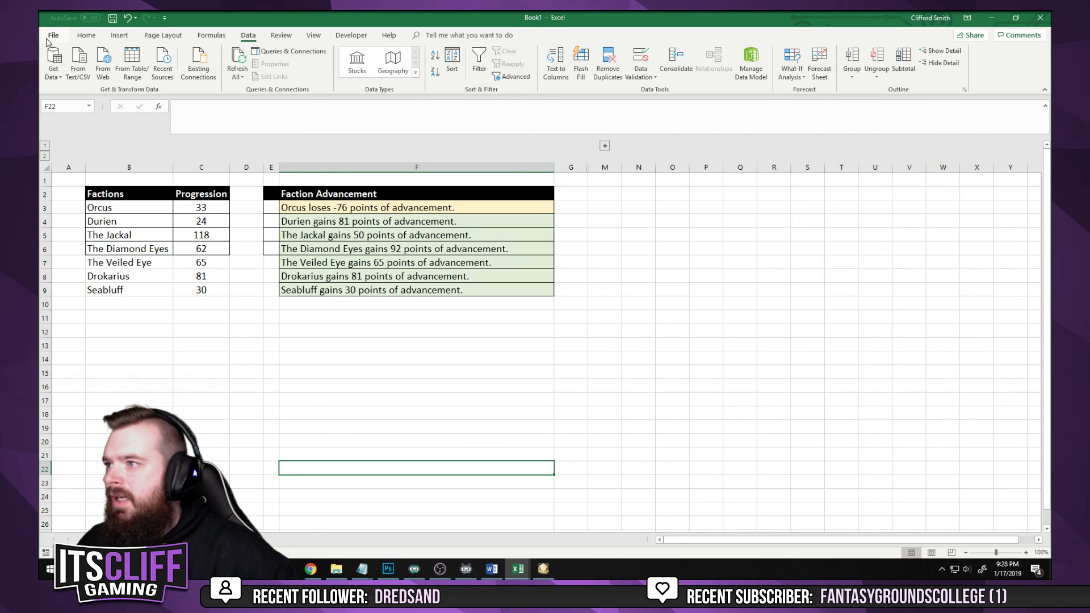
Run the Progression macro three times in a row with the helper columns hidden
{"action": "left_click", "coordinate": [146, 36]}
{"action": "left_click", "coordinate": [352, 35]}
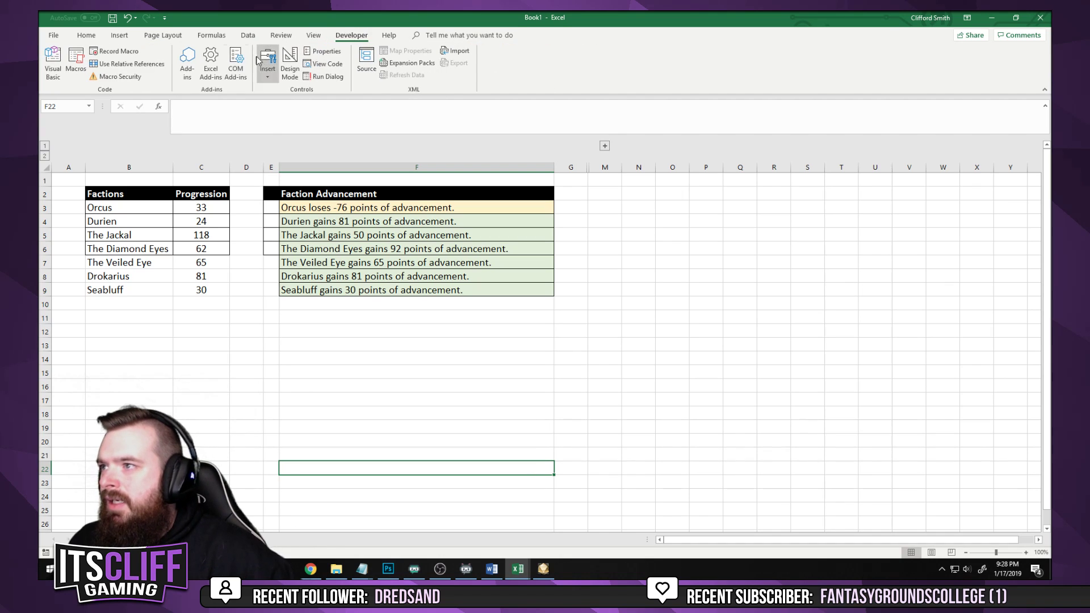
{"action": "left_click", "coordinate": [77, 60]}
{"action": "left_click", "coordinate": [898, 334]}
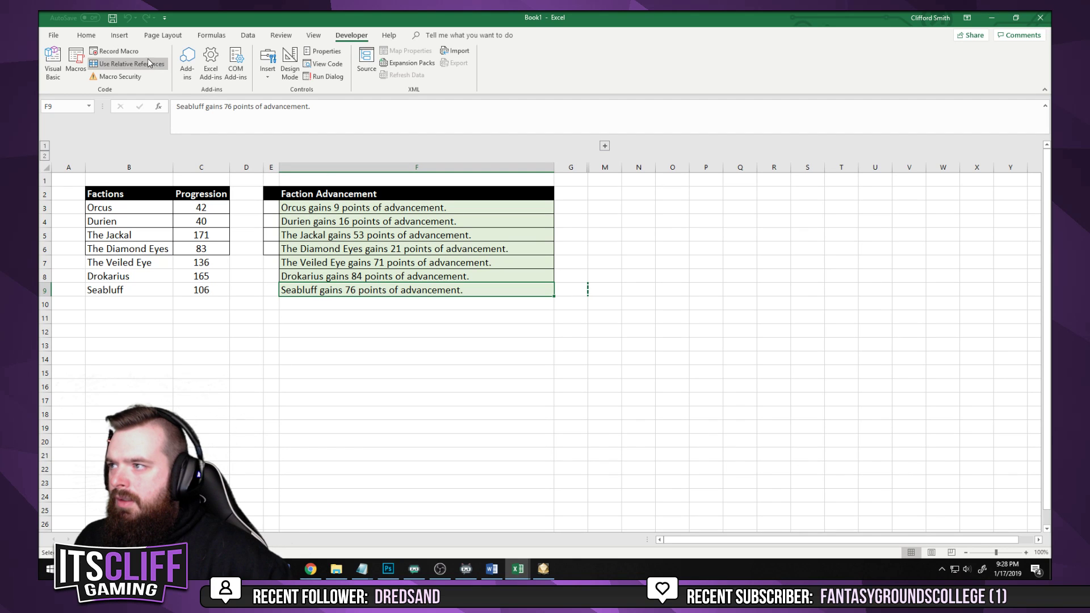
{"action": "left_click", "coordinate": [76, 60]}
{"action": "left_click", "coordinate": [892, 335]}
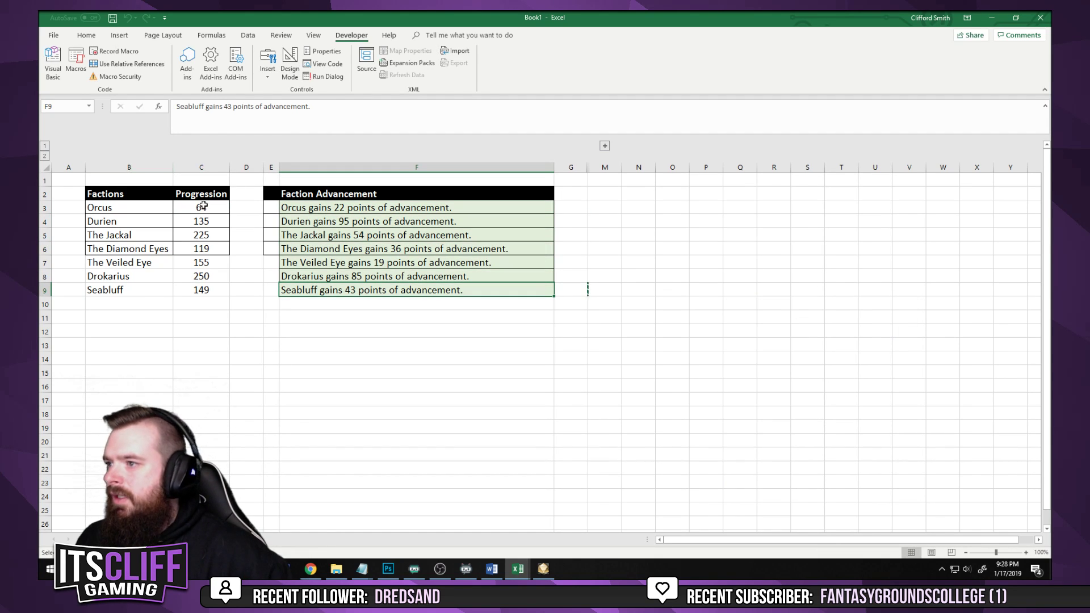
{"action": "left_click", "coordinate": [80, 60]}
{"action": "left_click", "coordinate": [887, 336]}
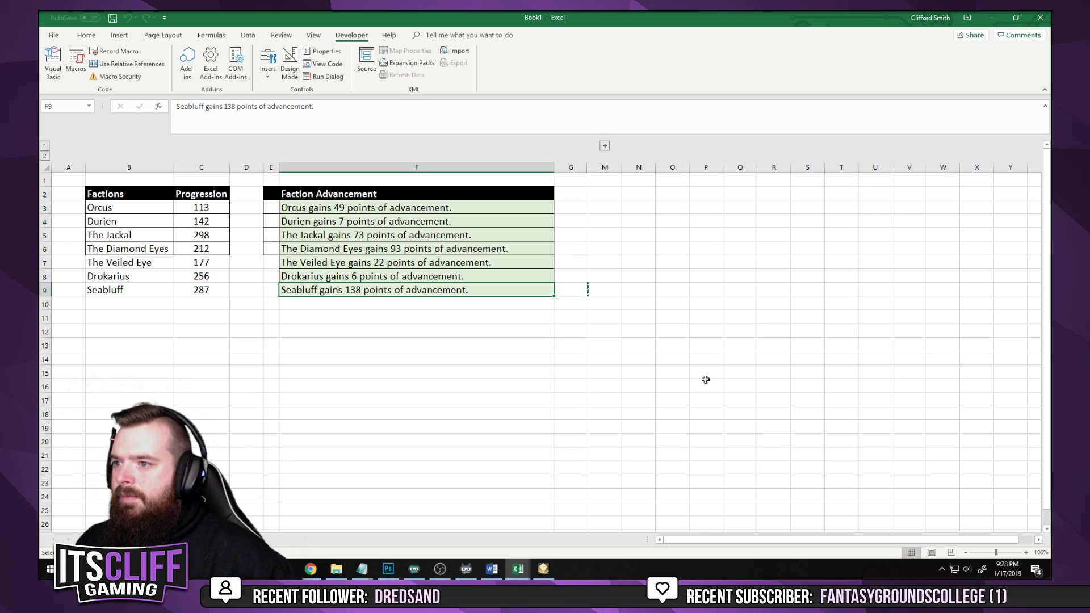
Check The Veiled Eye's entries in row 7 and expand the H:L column group to view the helper values
{"action": "left_click", "coordinate": [369, 263]}
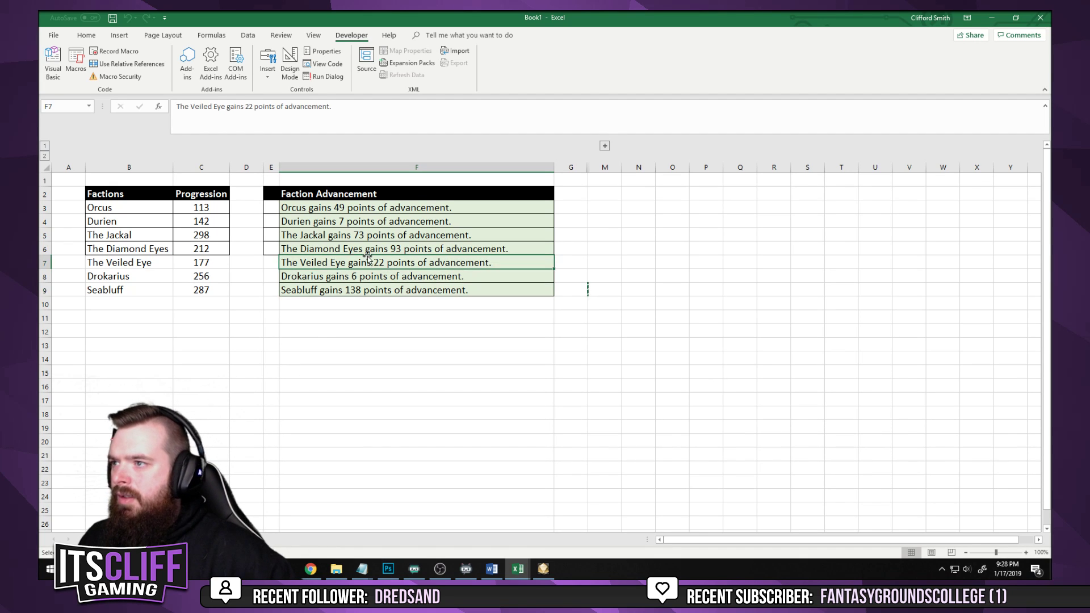
{"action": "left_click", "coordinate": [413, 305]}
{"action": "left_click", "coordinate": [127, 263]}
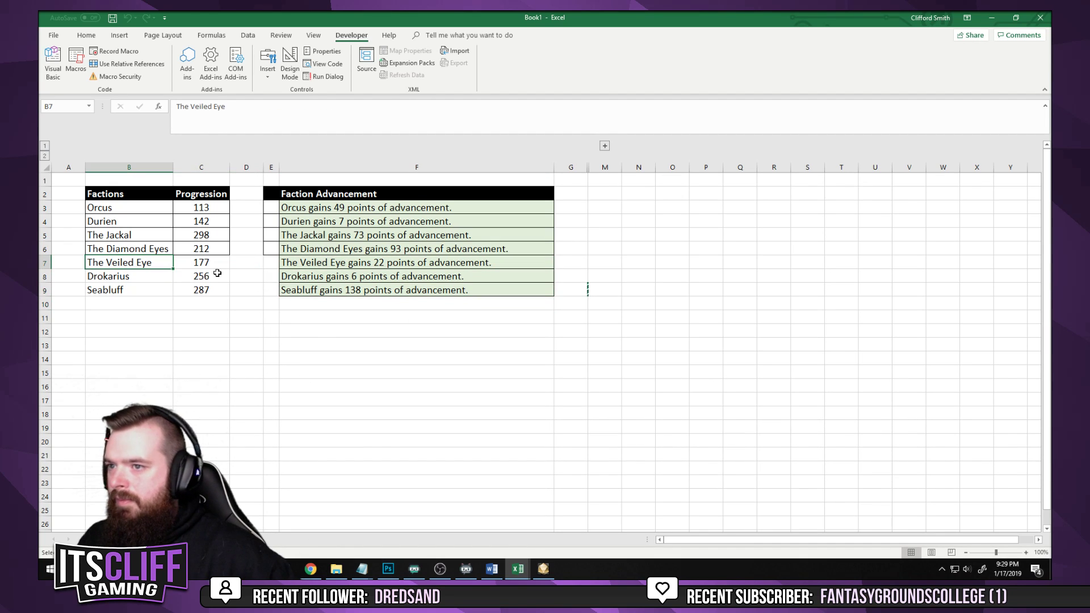
{"action": "left_click", "coordinate": [604, 146]}
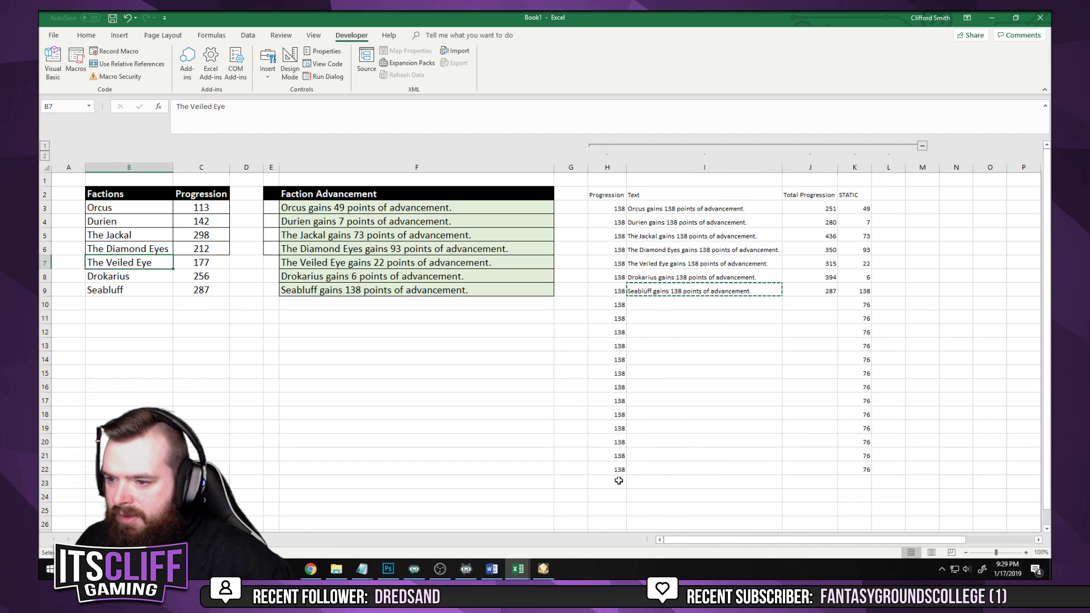
Insert a form control button covering cell F23 and assign the Progression macro to it
{"action": "left_click", "coordinate": [457, 480]}
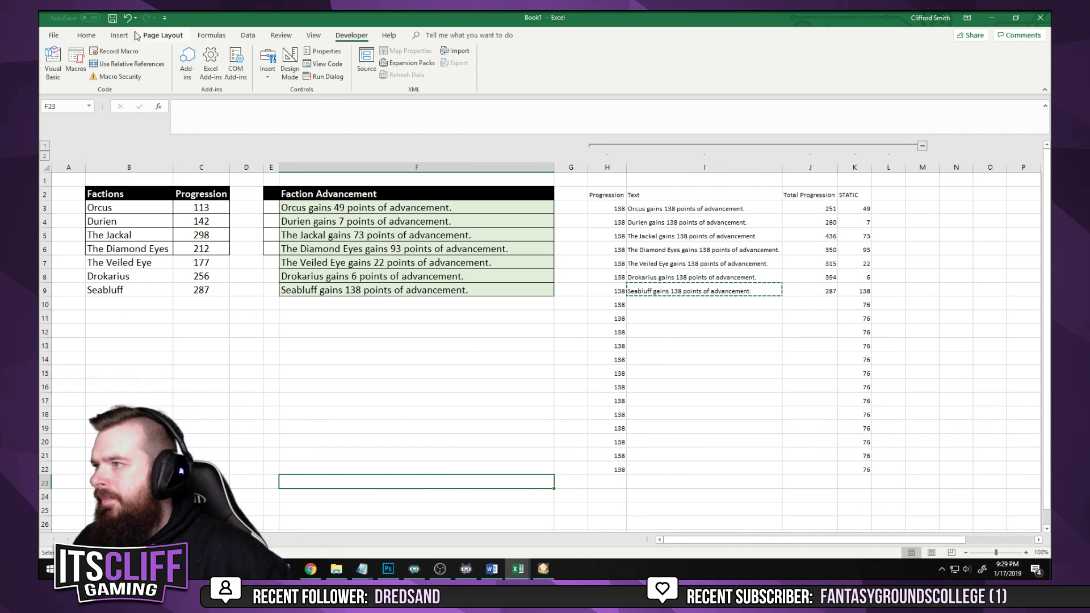
{"action": "left_click", "coordinate": [267, 62]}
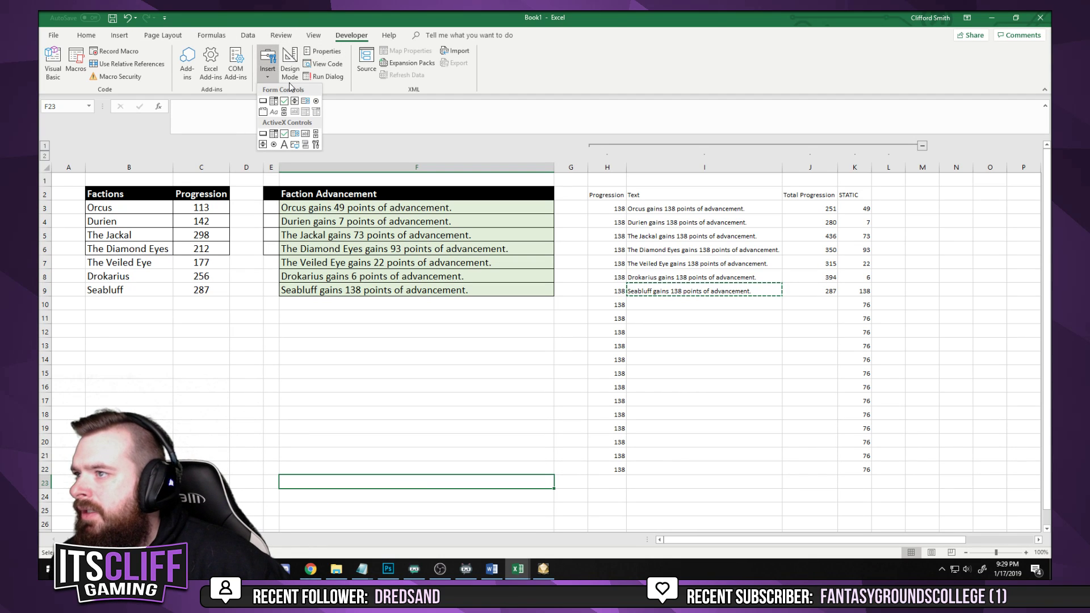
{"action": "left_click", "coordinate": [263, 101]}
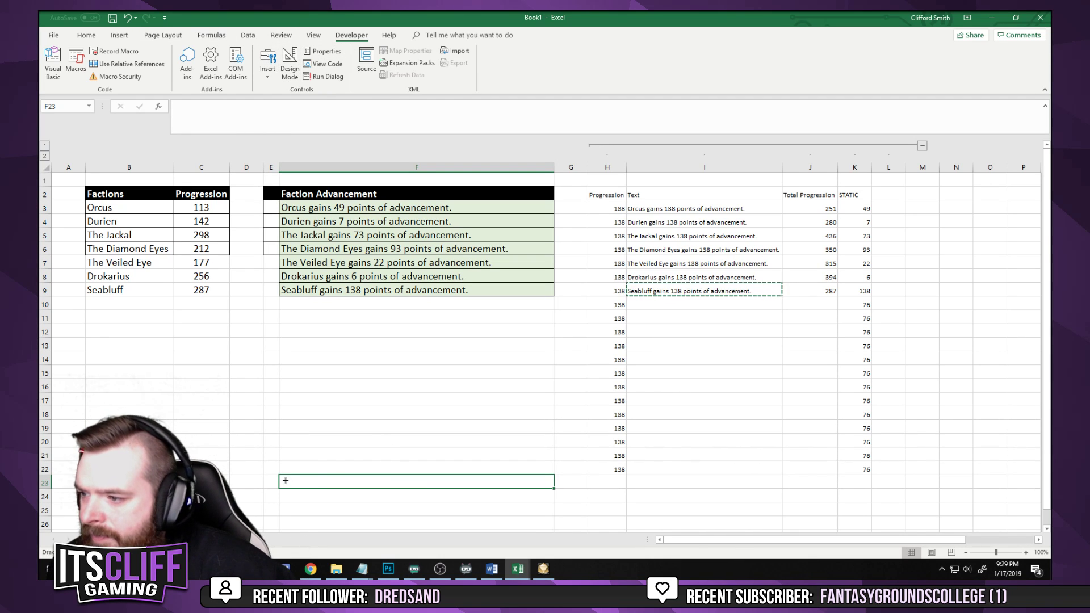
{"action": "left_click_drag", "start_coordinate": [280, 476], "coordinate": [556, 488]}
{"action": "left_click", "coordinate": [749, 344]}
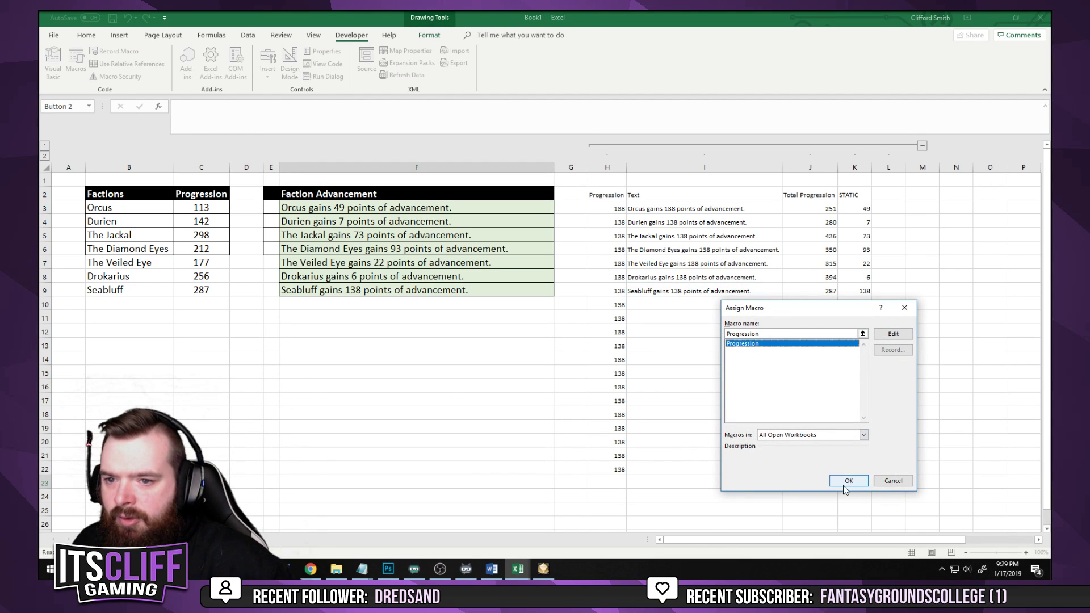
{"action": "left_click", "coordinate": [848, 481]}
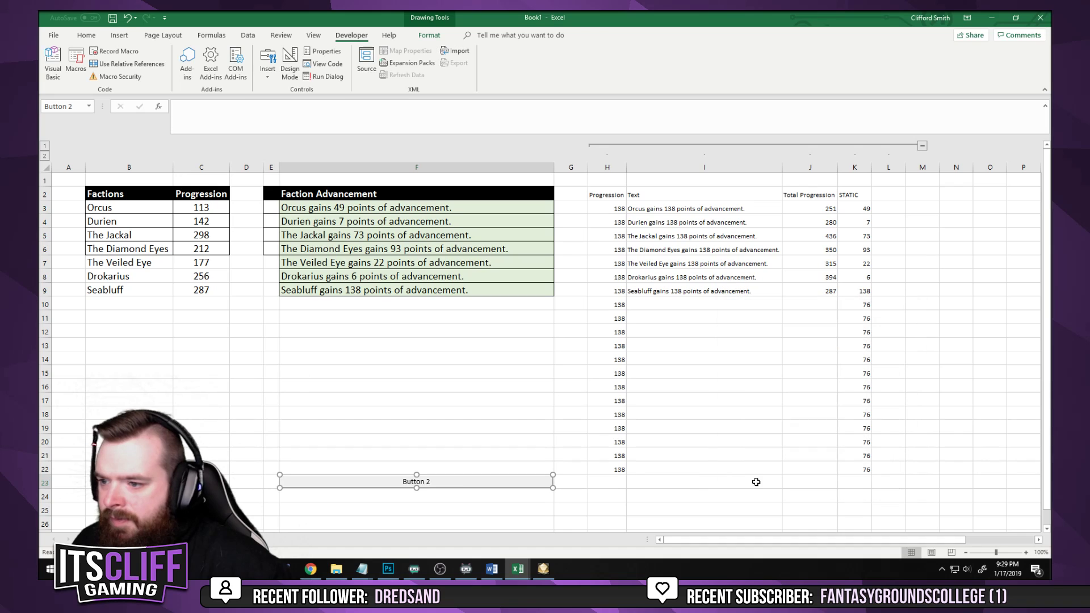
Label the new button "Advance Factions"
{"action": "left_click", "coordinate": [429, 482]}
{"action": "key", "text": "Delete"}
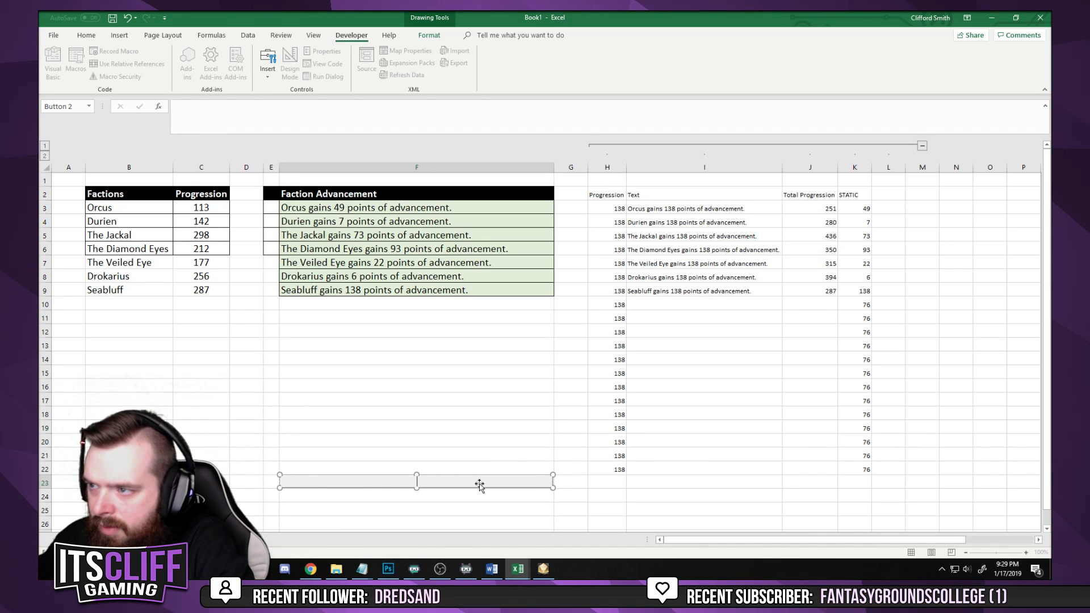
{"action": "type", "text": "Advance Factions"}
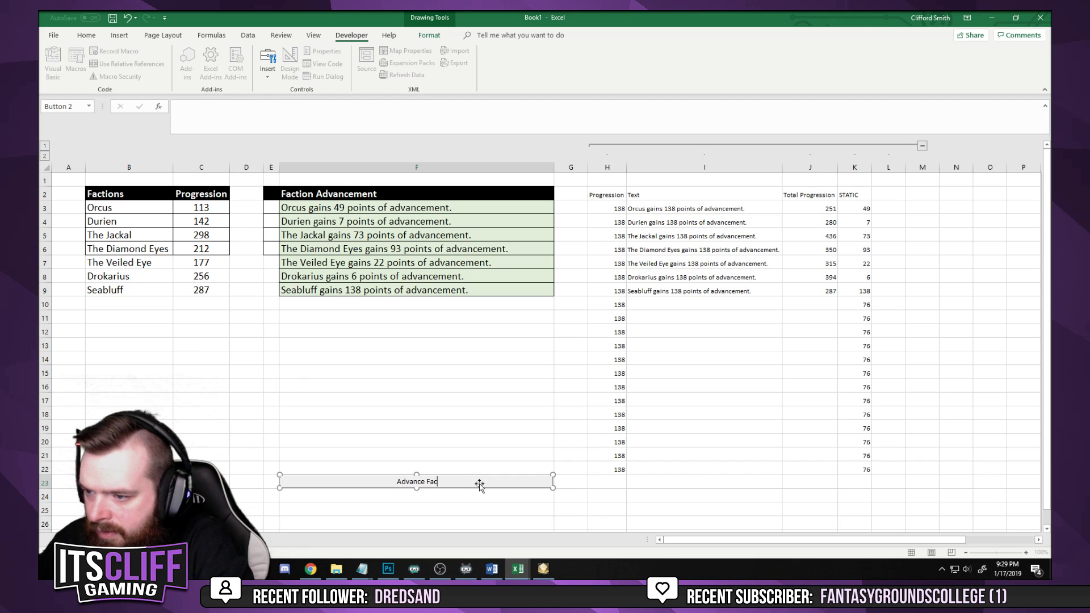
{"action": "left_click", "coordinate": [482, 509]}
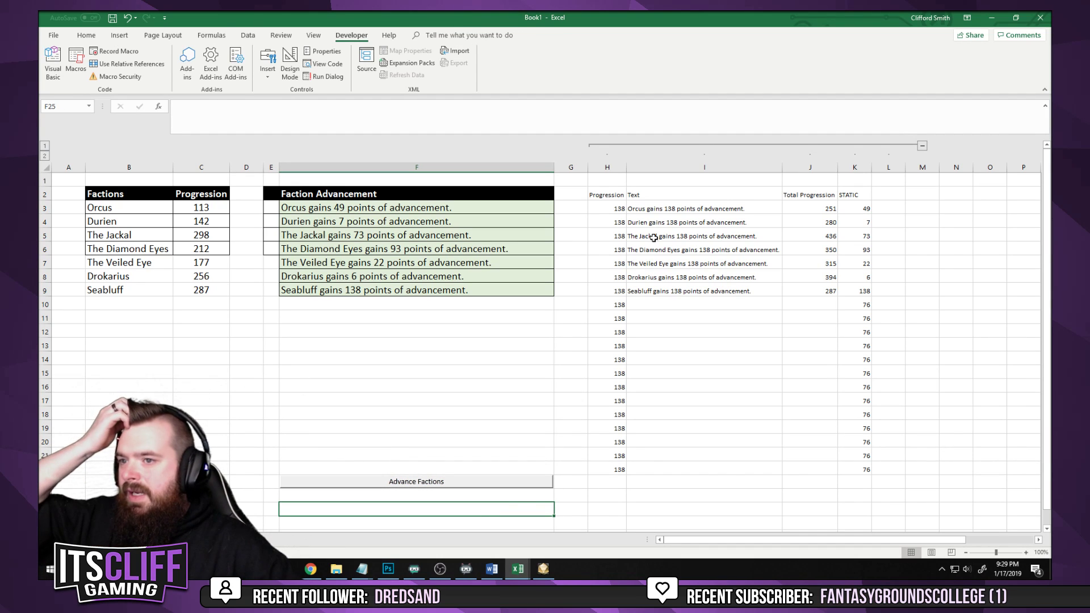
Collapse the H:L column group and run the macro repeatedly with the Advance Factions button
{"action": "left_click", "coordinate": [923, 147]}
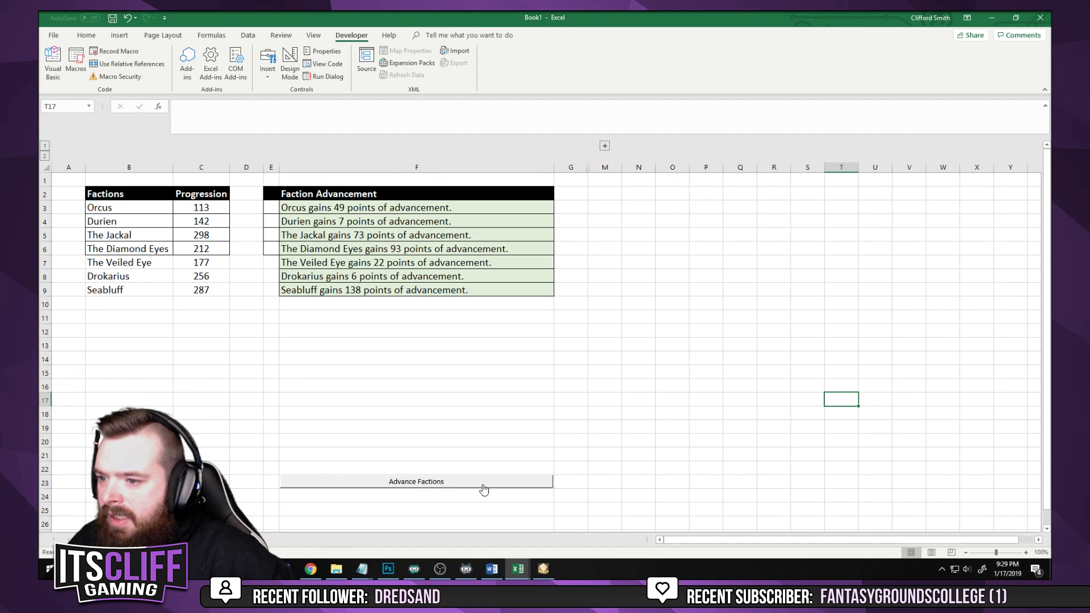
{"action": "left_click", "coordinate": [519, 483]}
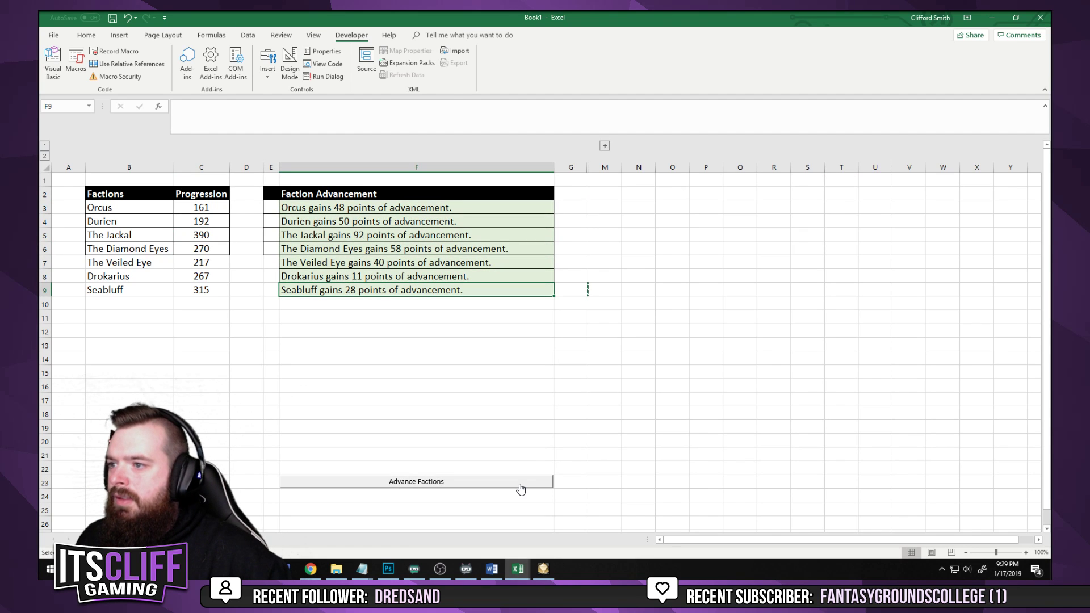
{"action": "left_click", "coordinate": [519, 483]}
{"action": "left_click", "coordinate": [519, 483]}
{"action": "left_click", "coordinate": [519, 483]}
{"action": "left_click", "coordinate": [519, 483]}
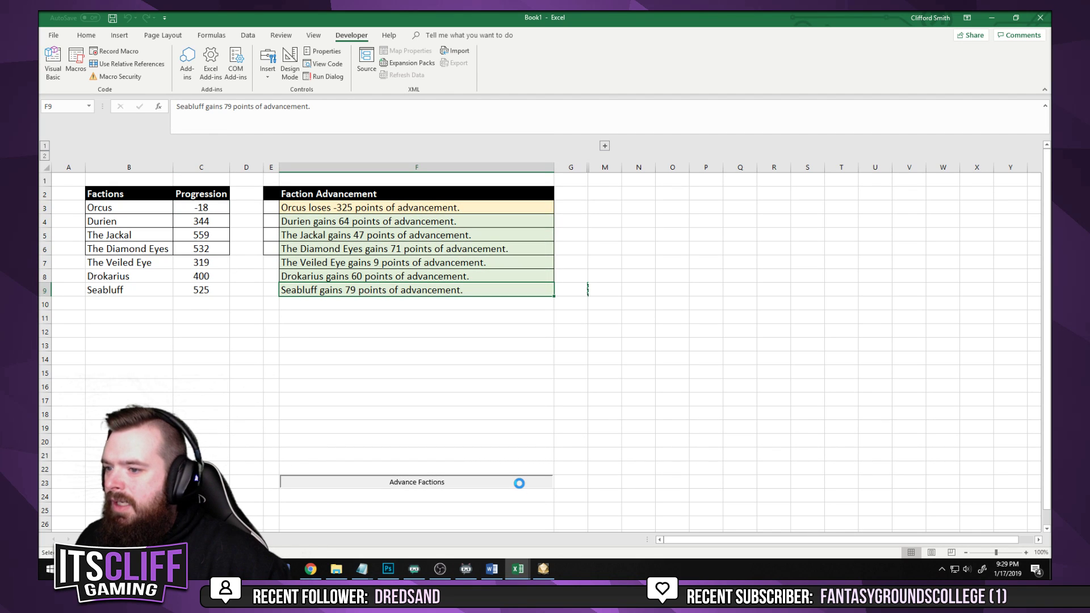
{"action": "left_click", "coordinate": [518, 482]}
{"action": "left_click", "coordinate": [517, 484]}
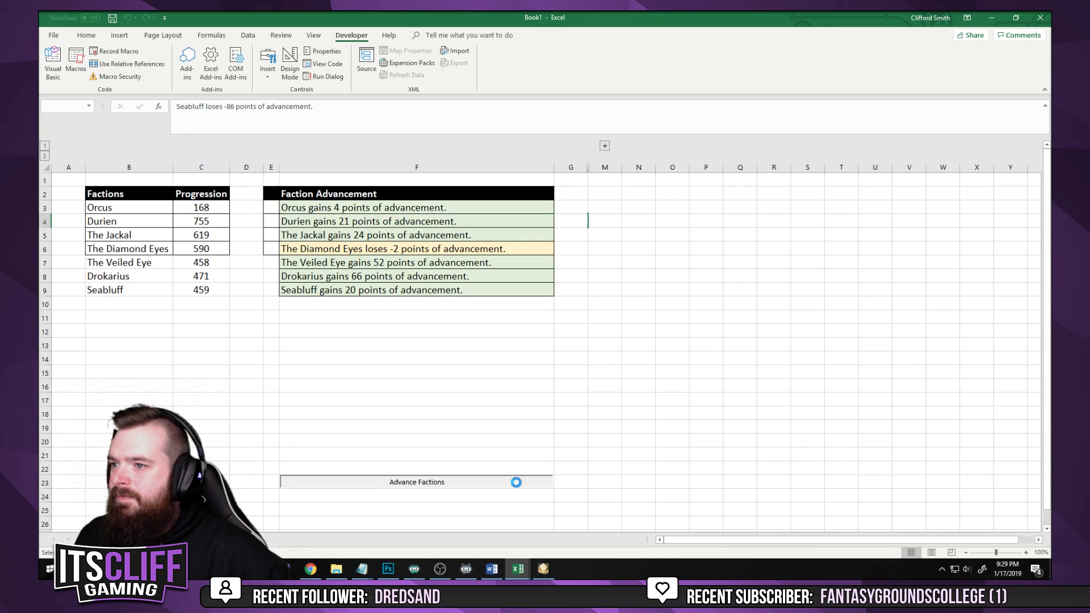
{"action": "left_click", "coordinate": [518, 484]}
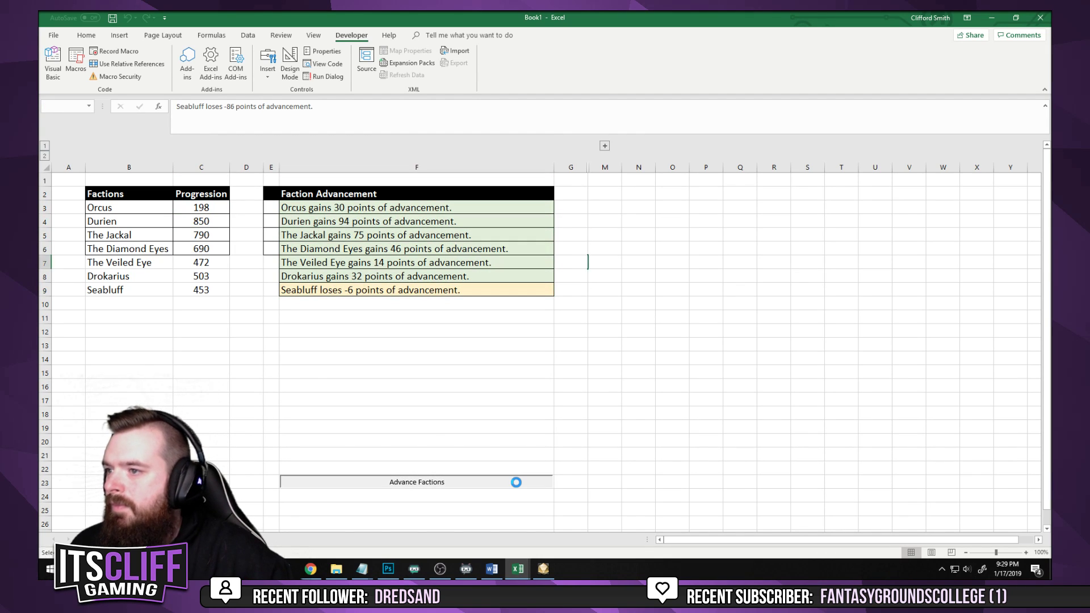
{"action": "left_click", "coordinate": [518, 486]}
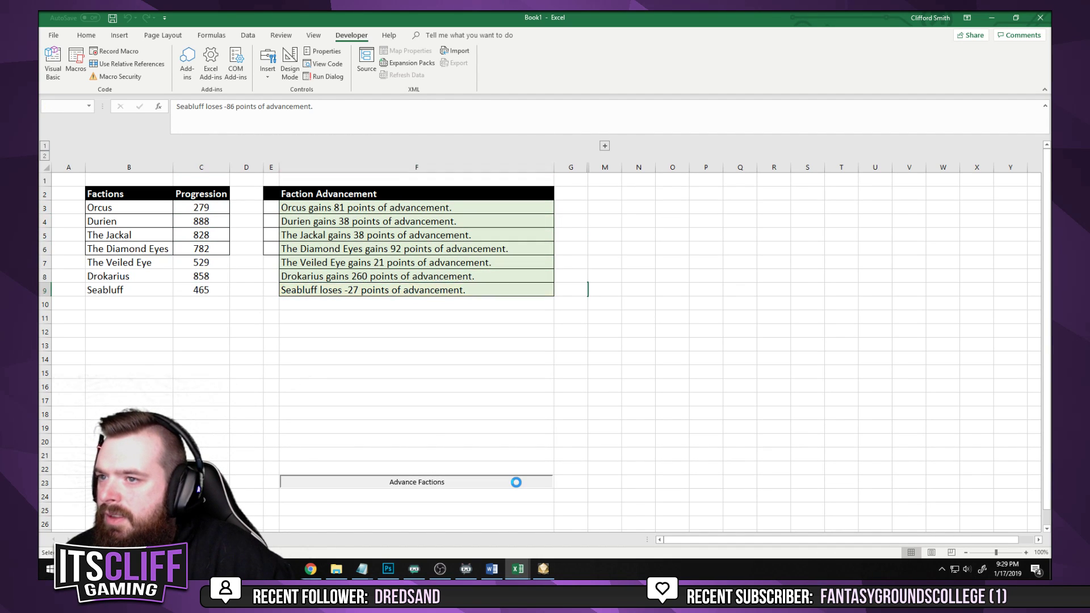
Expand the H:L column group and inspect the Text column's formulas in the rows below Seabluff
{"action": "left_click", "coordinate": [605, 146]}
{"action": "left_click", "coordinate": [675, 305]}
{"action": "key", "text": "Down"}
{"action": "key", "text": "Down"}
{"action": "key", "text": "Down"}
{"action": "left_click", "coordinate": [677, 375]}
{"action": "key", "text": "Escape"}
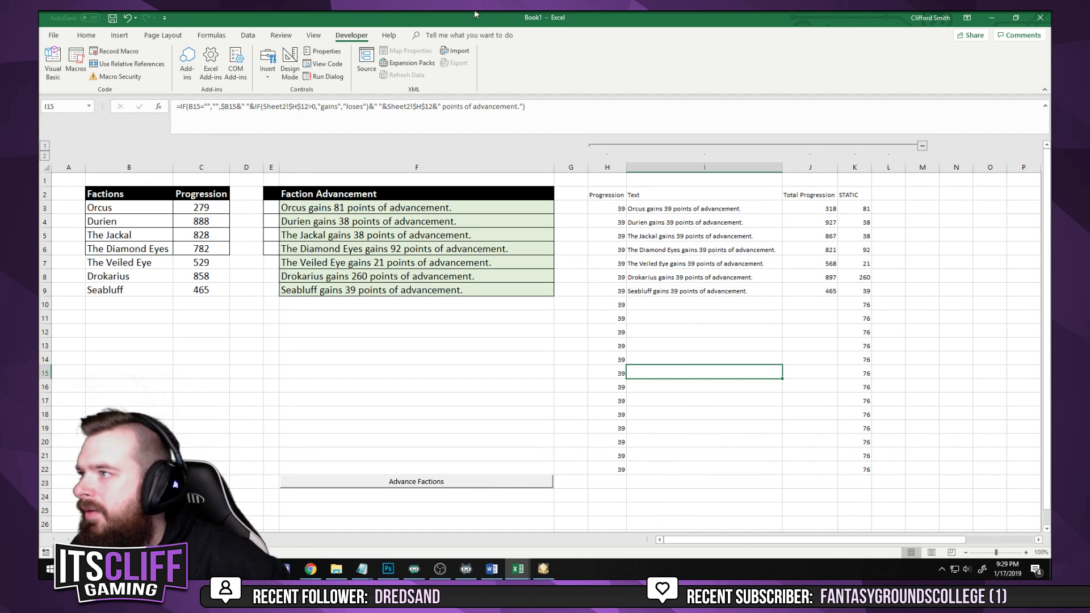
{"action": "left_click", "coordinate": [128, 64]}
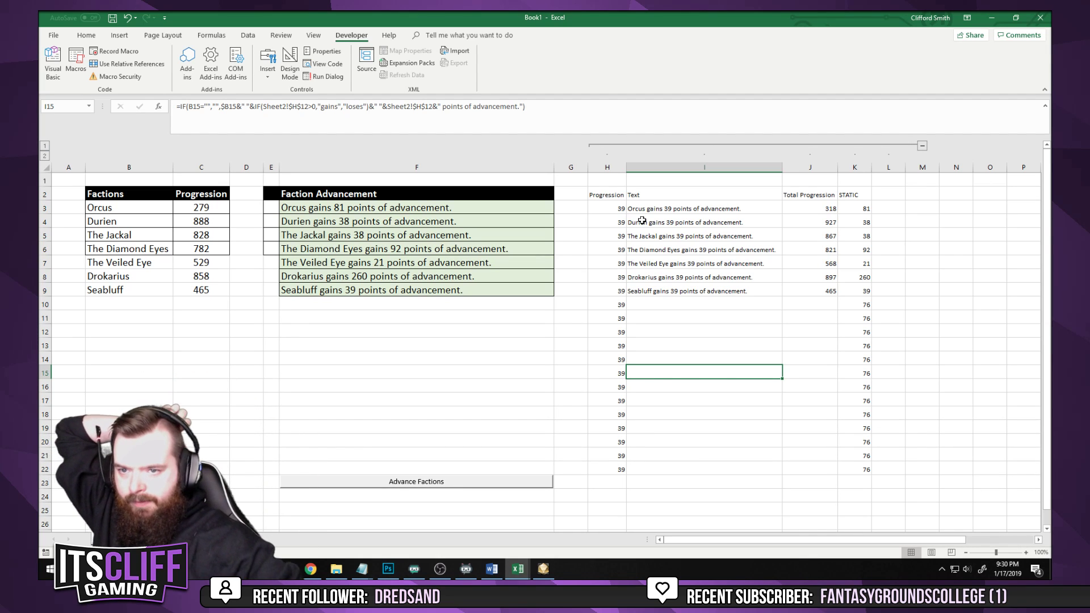
Enter placeholder factions numbered 1 to 13 in cells B10:B22 and check their helper text in column I
{"action": "left_click", "coordinate": [126, 301]}
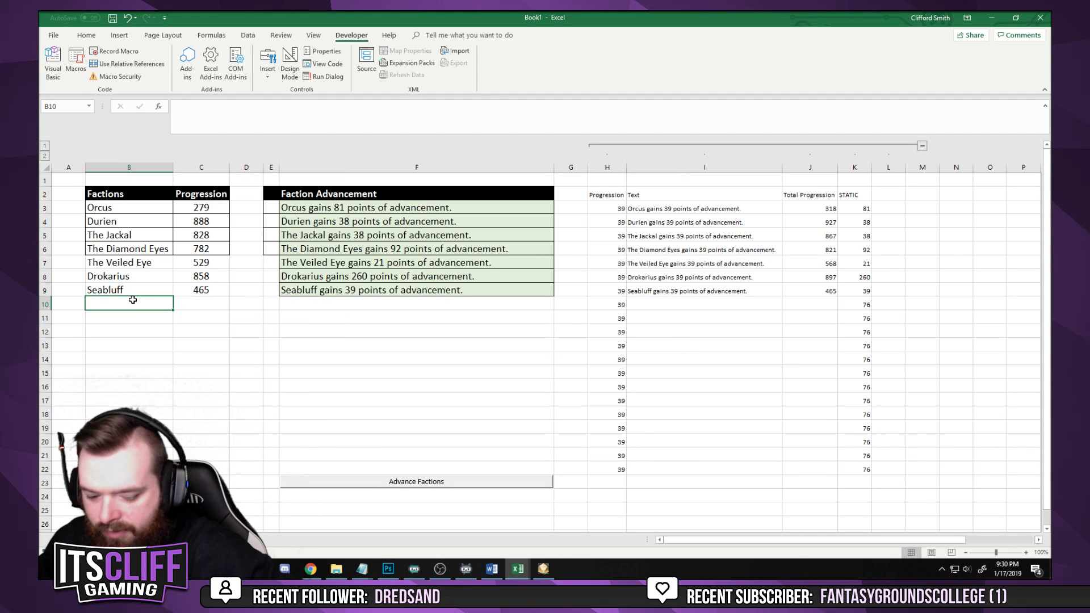
{"action": "type", "text": "1"}
{"action": "key", "text": "Return"}
{"action": "type", "text": "2"}
{"action": "key", "text": "Return"}
{"action": "type", "text": "3"}
{"action": "key", "text": "Return"}
{"action": "type", "text": "4"}
{"action": "key", "text": "Return"}
{"action": "type", "text": "5"}
{"action": "key", "text": "Return"}
{"action": "type", "text": "6"}
{"action": "key", "text": "Return"}
{"action": "left_click_drag", "start_coordinate": [134, 302], "coordinate": [171, 455]}
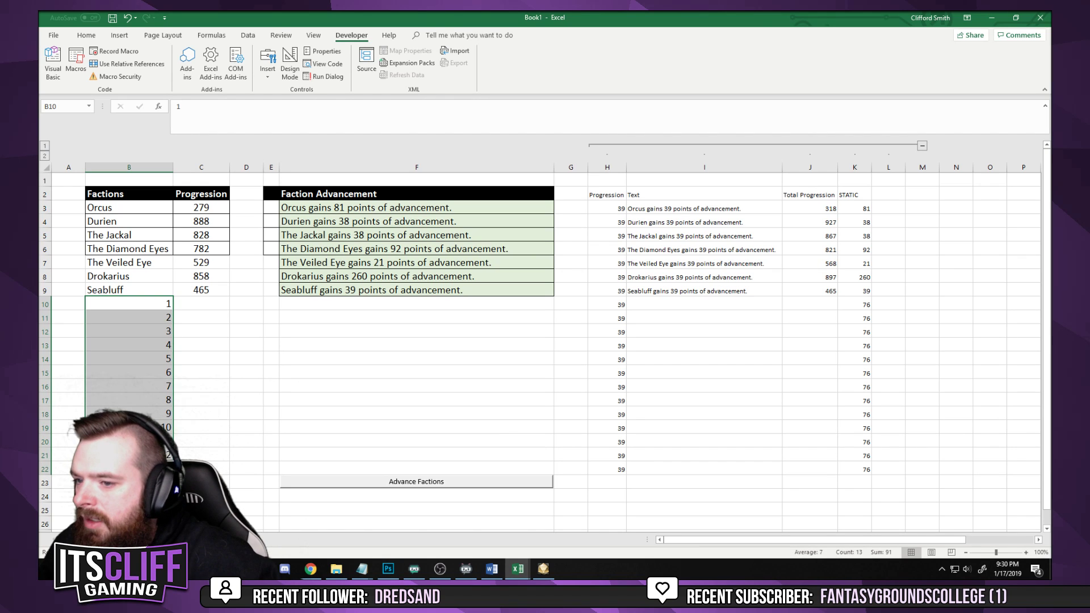
{"action": "left_click", "coordinate": [681, 428]}
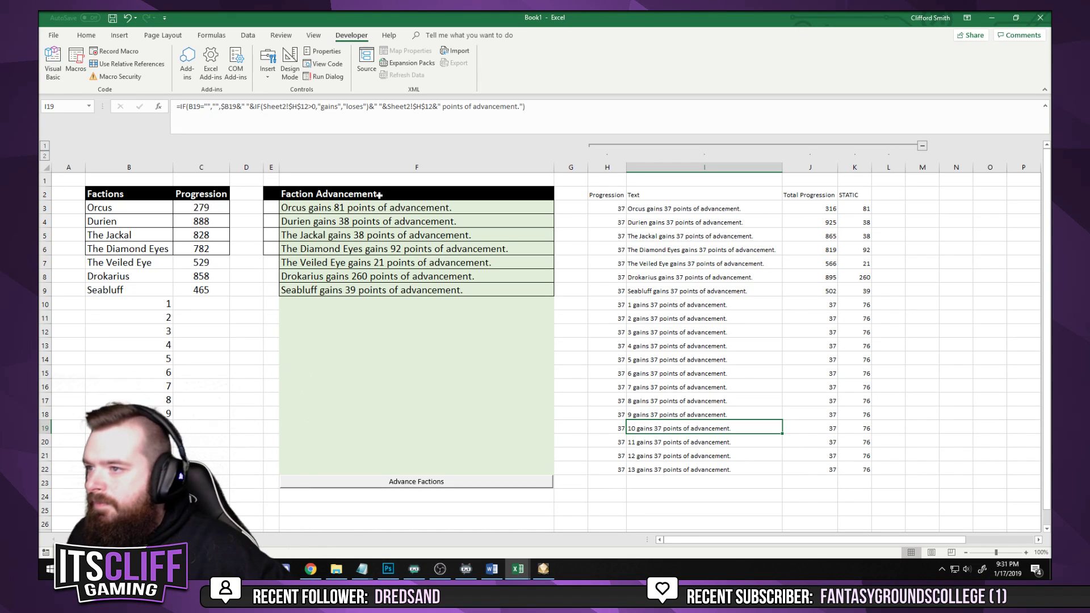
Edit column F's conditional formatting rule =$K1<0 and set its fill to dark red
{"action": "left_click", "coordinate": [382, 165]}
{"action": "left_click", "coordinate": [86, 35]}
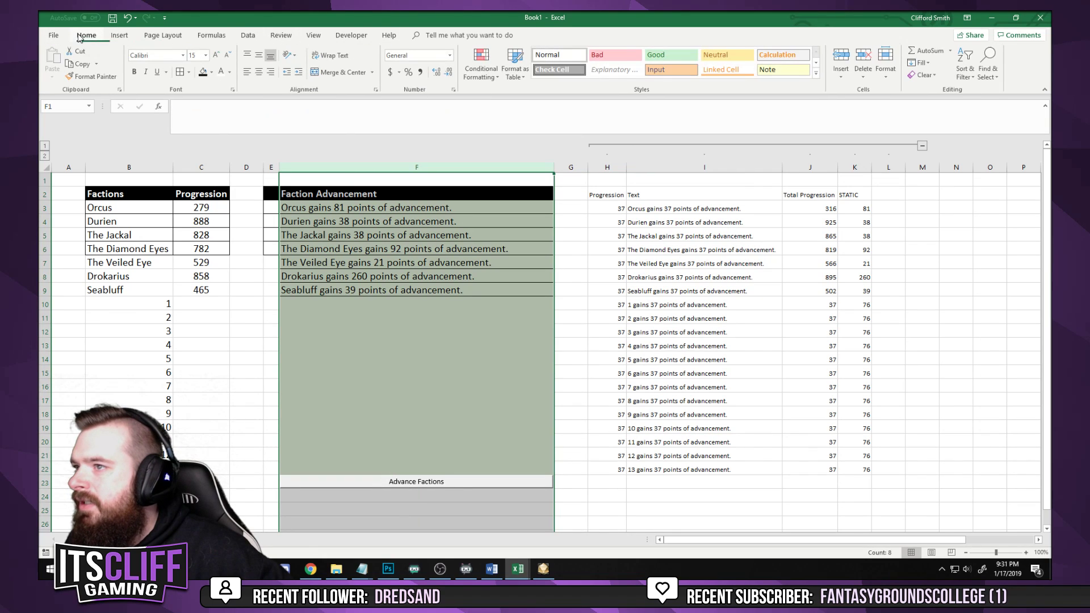
{"action": "left_click", "coordinate": [483, 67]}
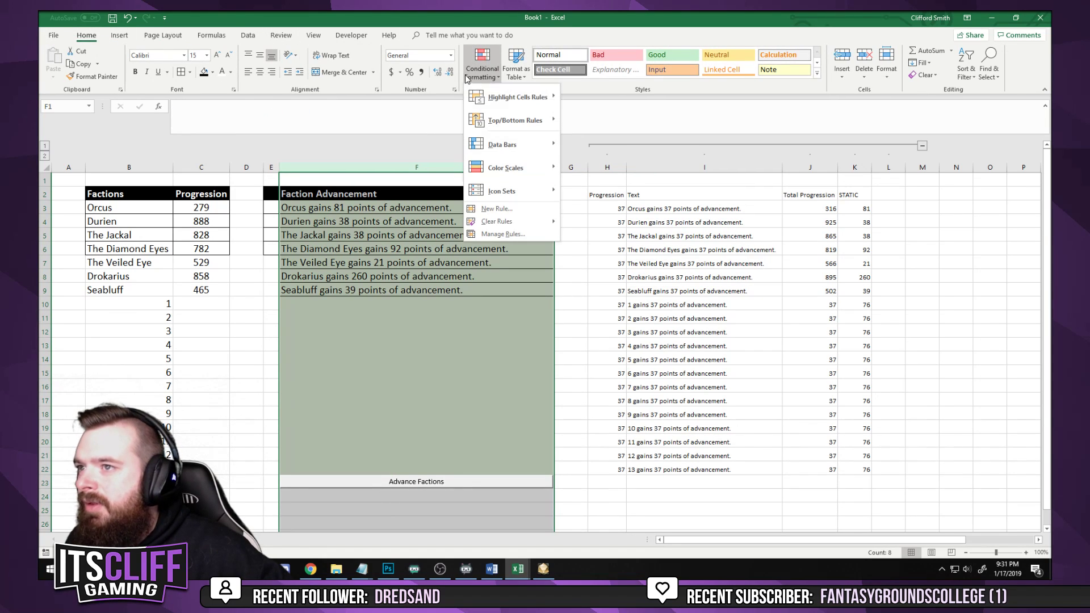
{"action": "left_click", "coordinate": [511, 233]}
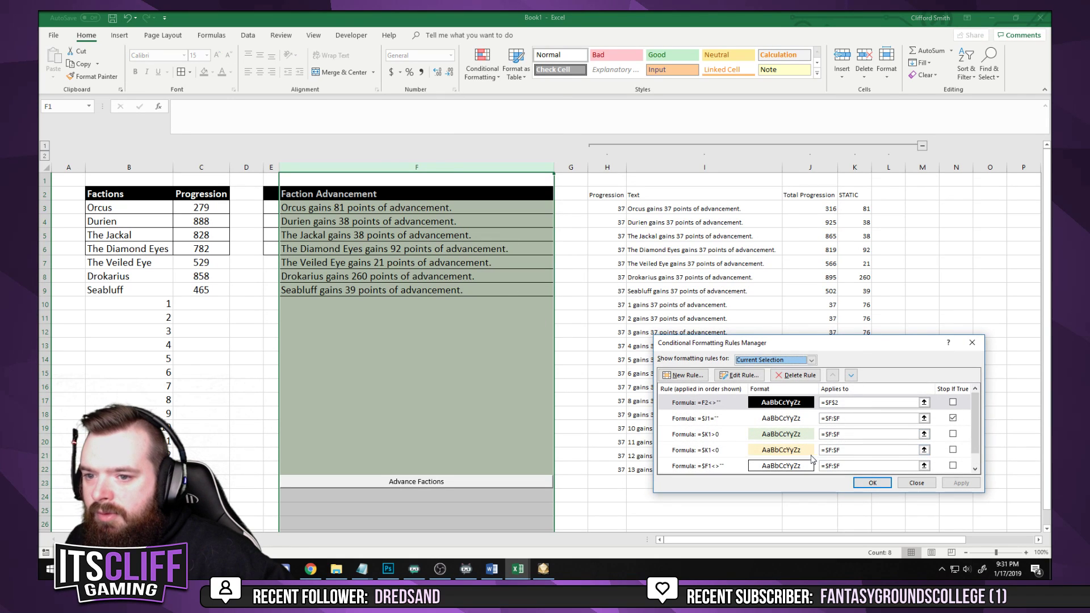
{"action": "left_click", "coordinate": [784, 448]}
{"action": "left_click", "coordinate": [738, 375]}
{"action": "left_click", "coordinate": [888, 478]}
{"action": "left_click", "coordinate": [782, 291]}
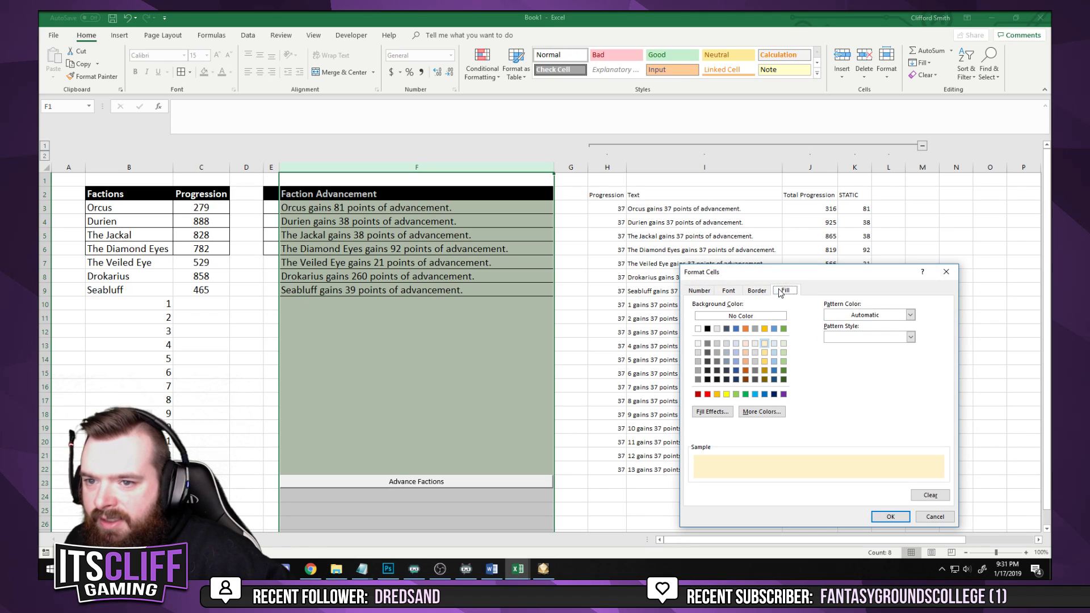
{"action": "left_click", "coordinate": [698, 395]}
Set the font colour of the =$K1<0 rule to white and save the rule
{"action": "left_click", "coordinate": [757, 290]}
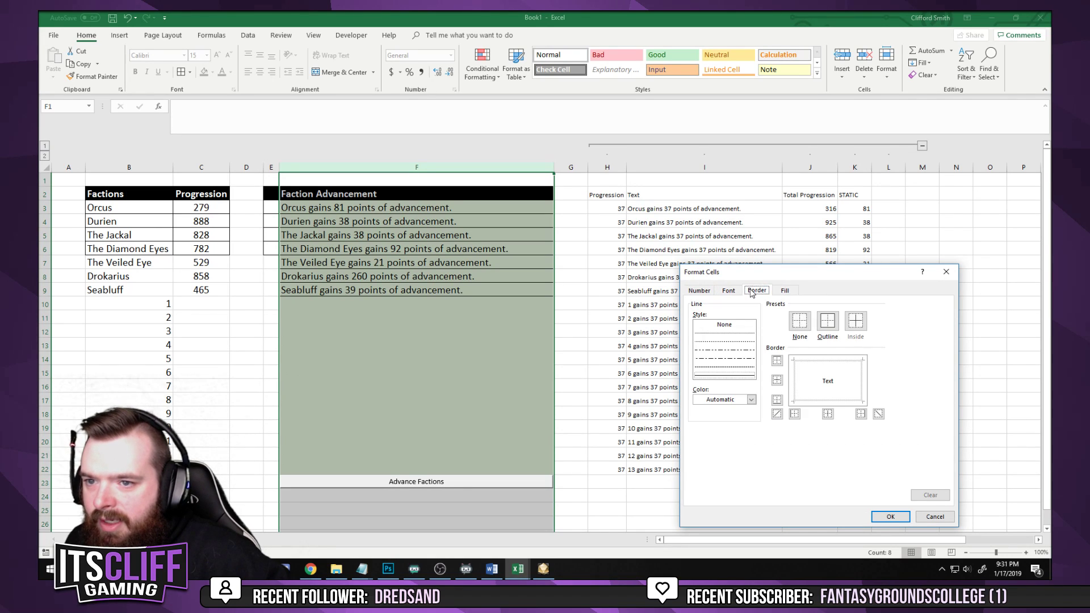
{"action": "left_click", "coordinate": [728, 291]}
{"action": "left_click", "coordinate": [890, 378]}
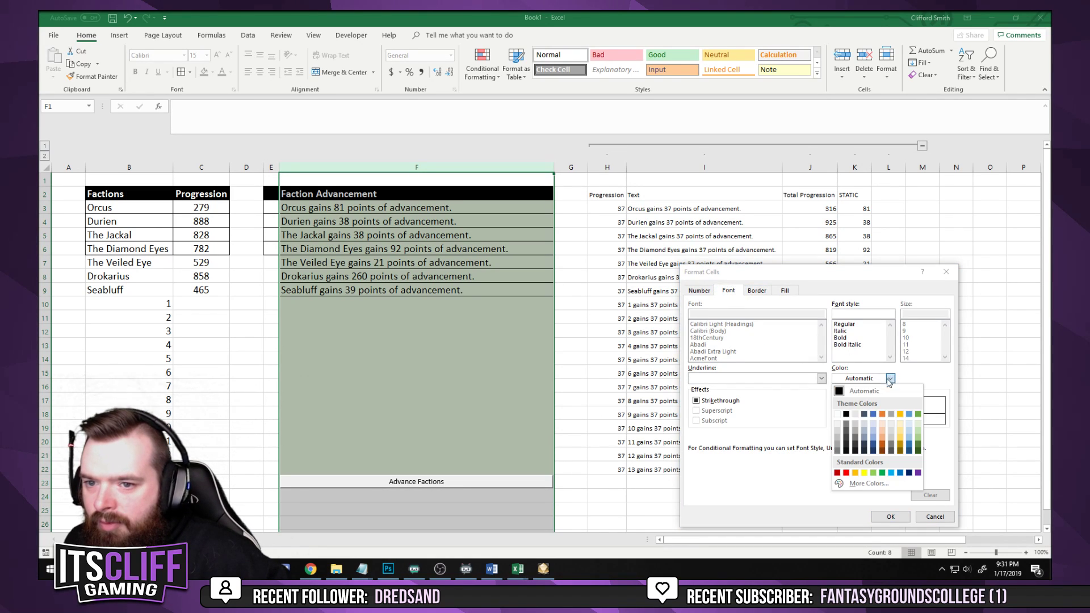
{"action": "left_click", "coordinate": [838, 415]}
{"action": "left_click", "coordinate": [880, 512]}
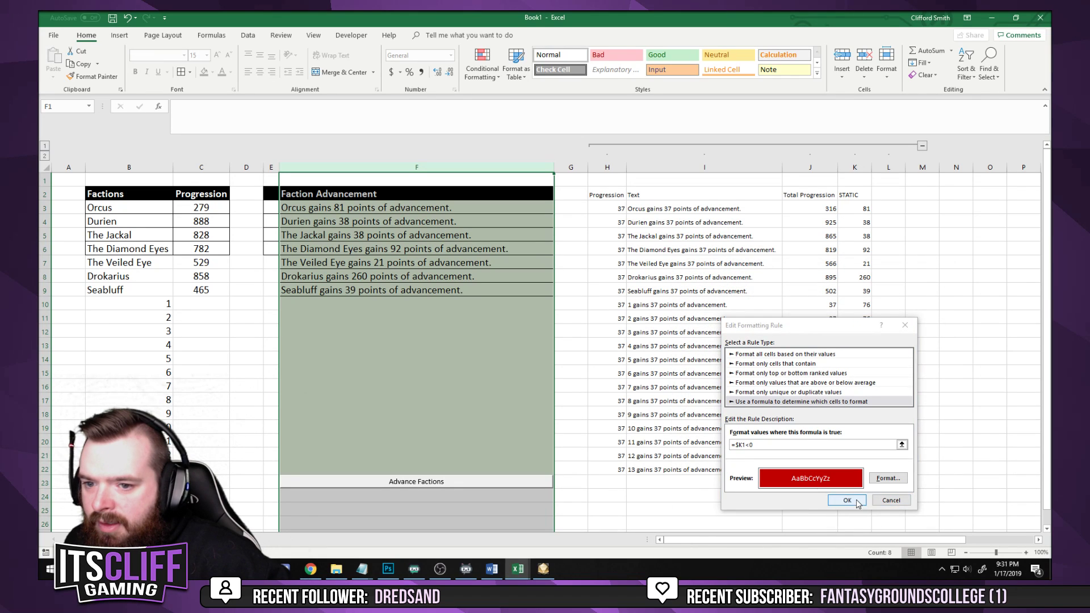
{"action": "left_click", "coordinate": [846, 501]}
Change the =$K1>0 rule for column F to a light green fill with bold text
{"action": "left_click", "coordinate": [762, 429]}
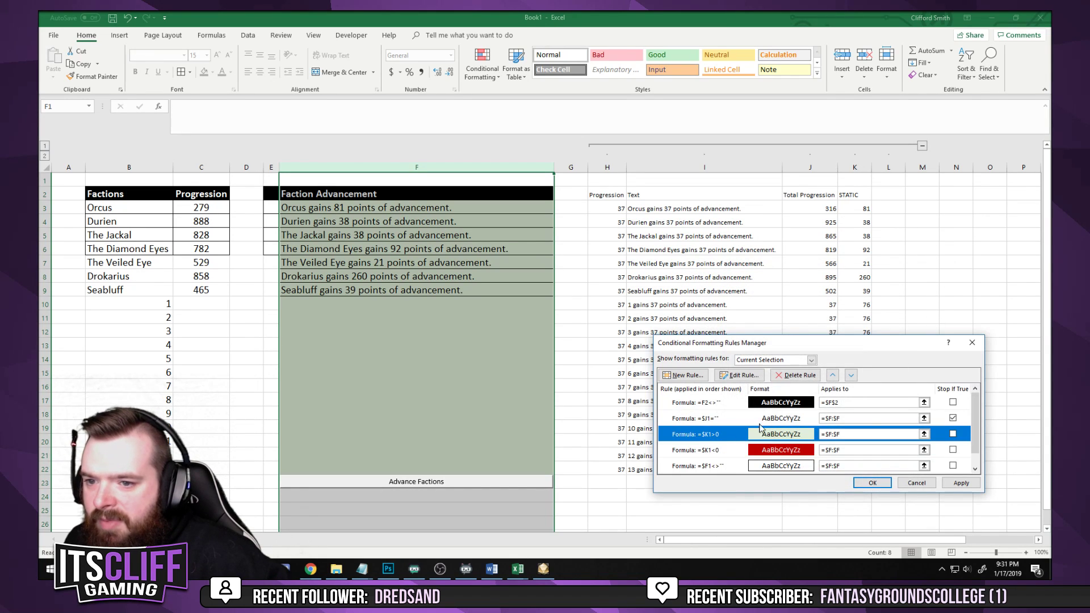
{"action": "left_click", "coordinate": [723, 380]}
{"action": "left_click", "coordinate": [888, 478]}
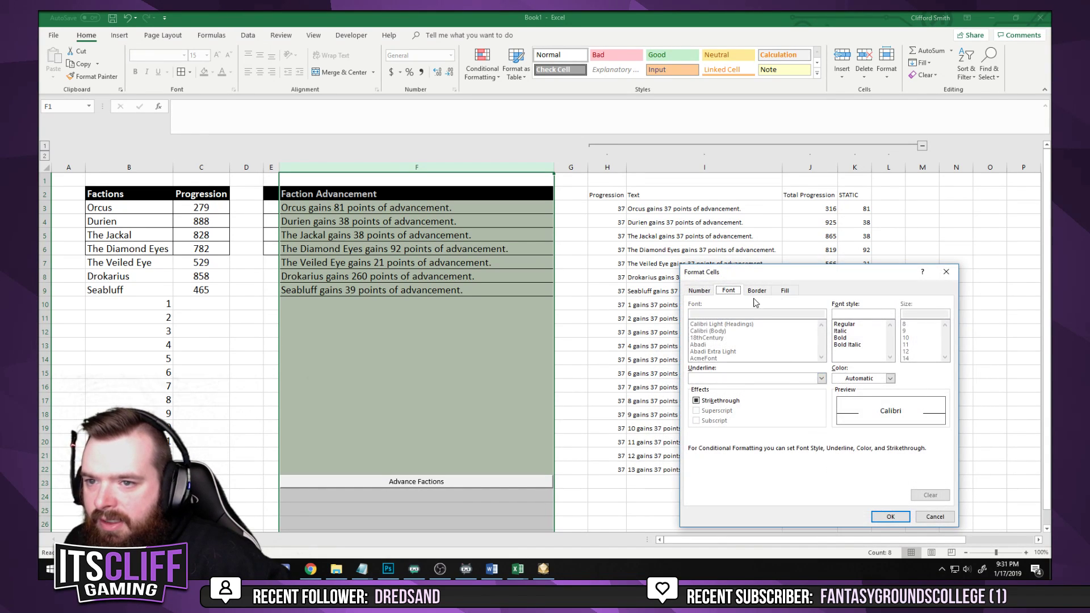
{"action": "left_click", "coordinate": [786, 292]}
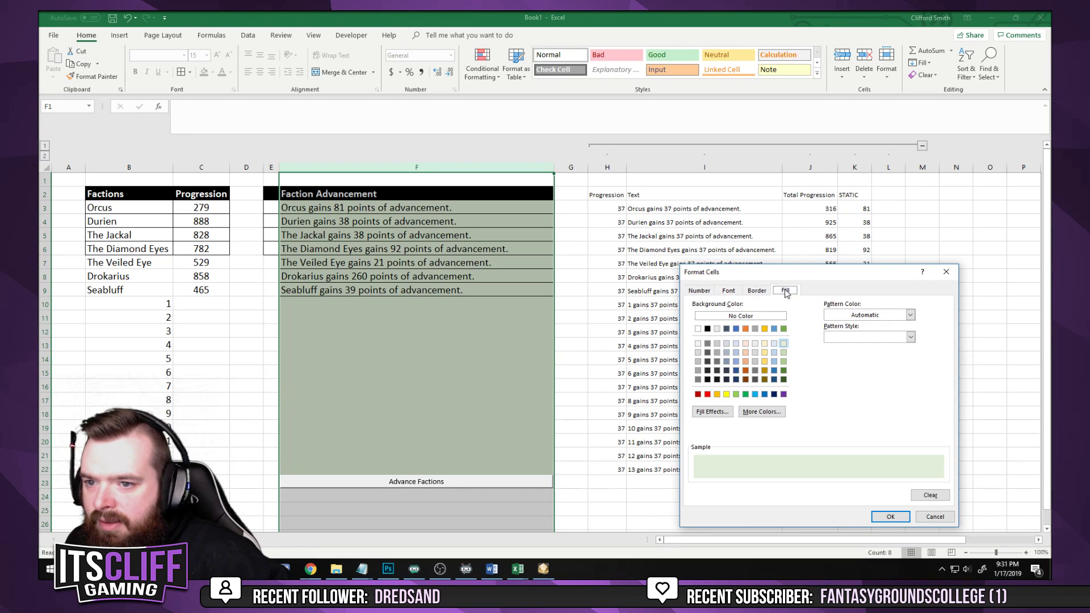
{"action": "left_click", "coordinate": [736, 394]}
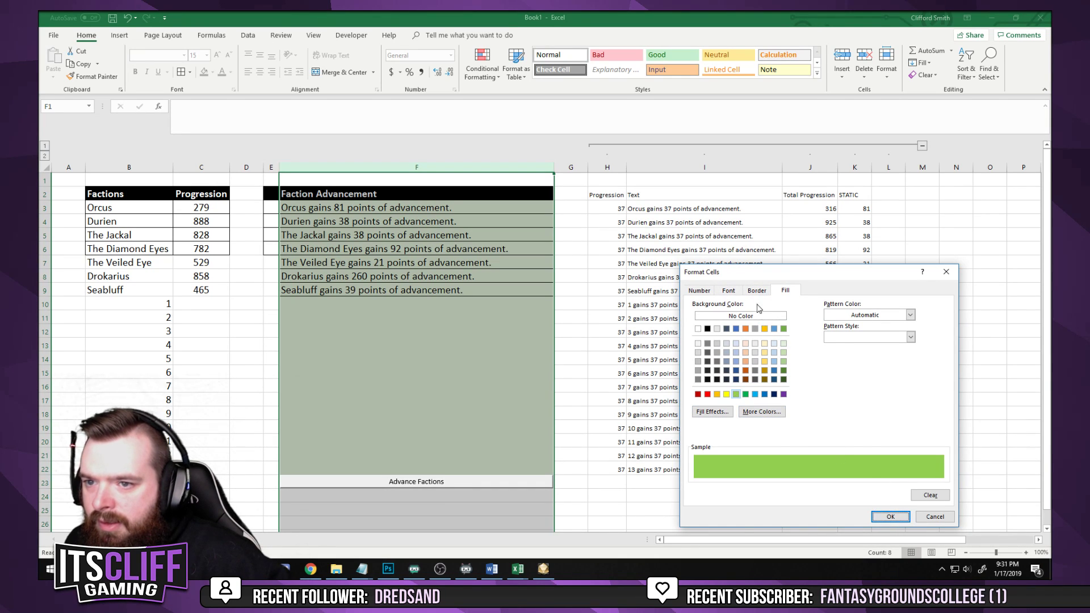
{"action": "left_click", "coordinate": [732, 291]}
{"action": "left_click", "coordinate": [845, 338]}
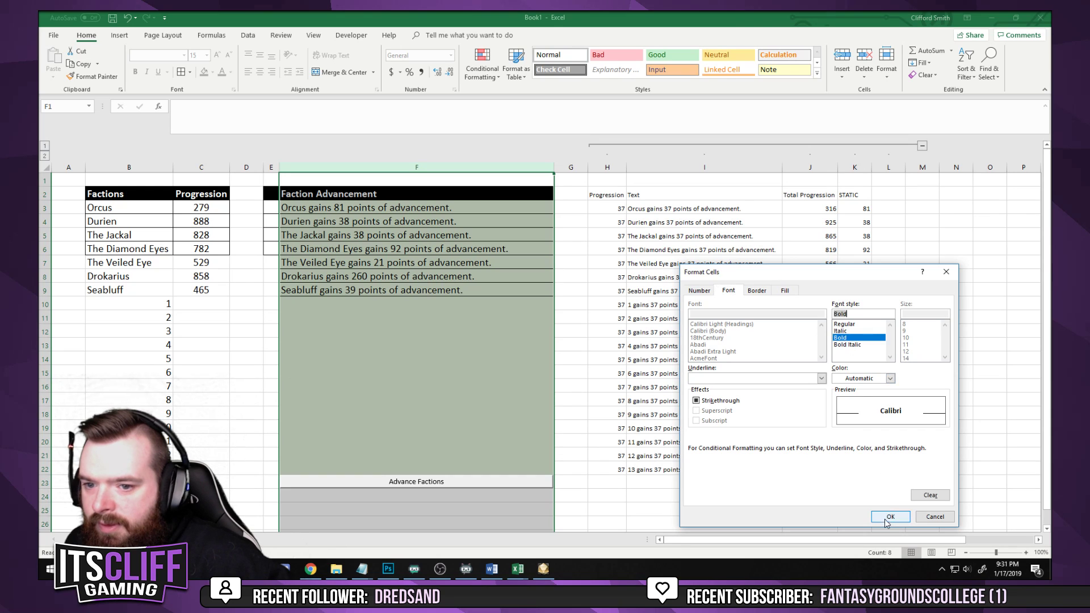
{"action": "left_click", "coordinate": [890, 517]}
{"action": "left_click", "coordinate": [838, 497]}
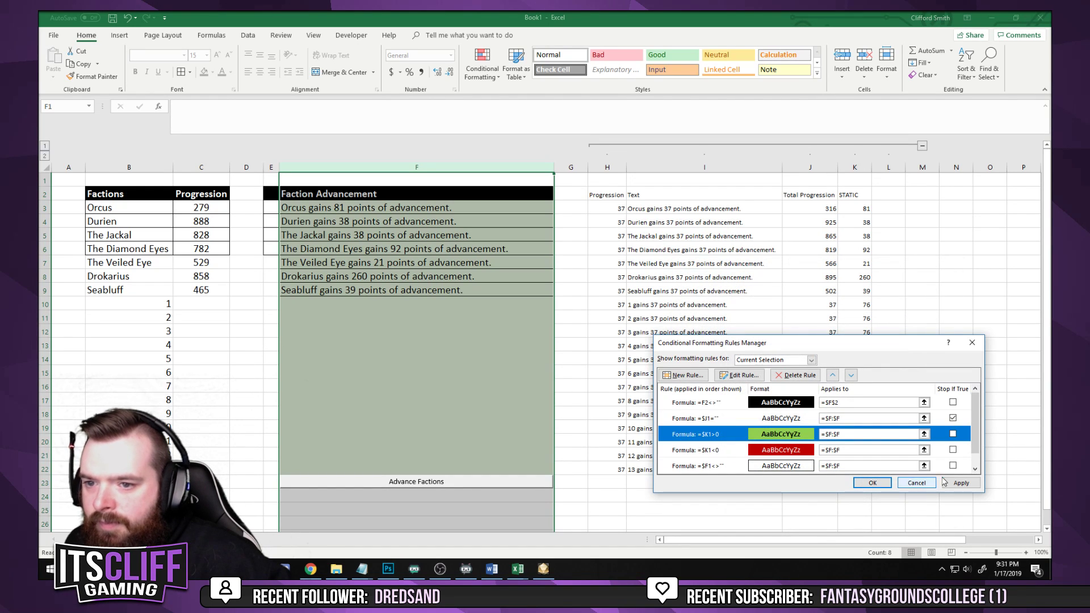
Make the =$K1<0 rule's text bold and apply the updated conditional formatting rules to column F
{"action": "left_click", "coordinate": [776, 451]}
{"action": "left_click", "coordinate": [748, 376]}
{"action": "left_click", "coordinate": [887, 478]}
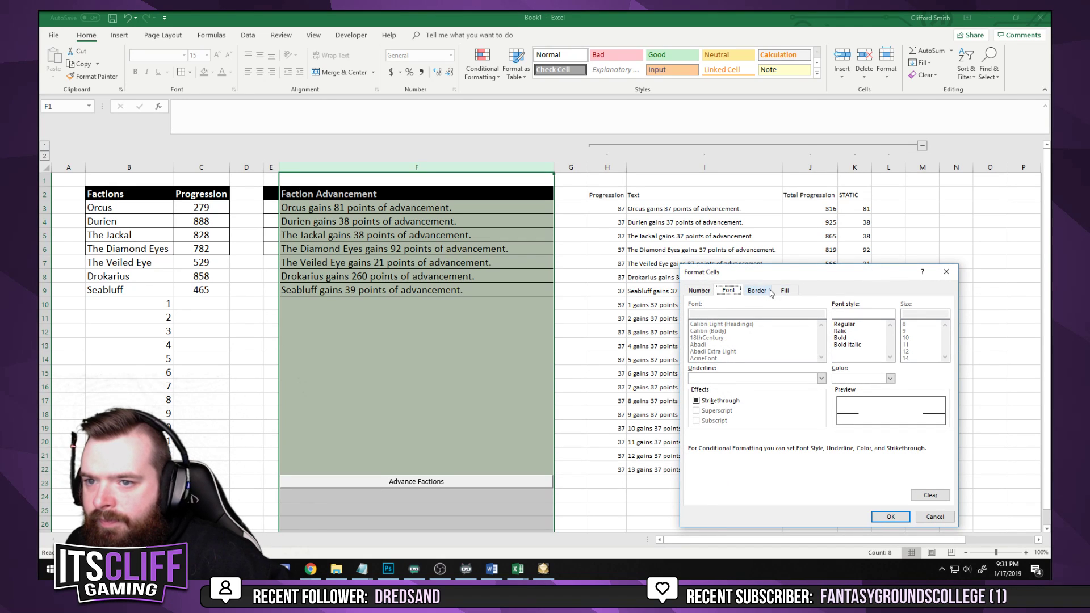
{"action": "left_click", "coordinate": [843, 338]}
{"action": "left_click", "coordinate": [890, 517]}
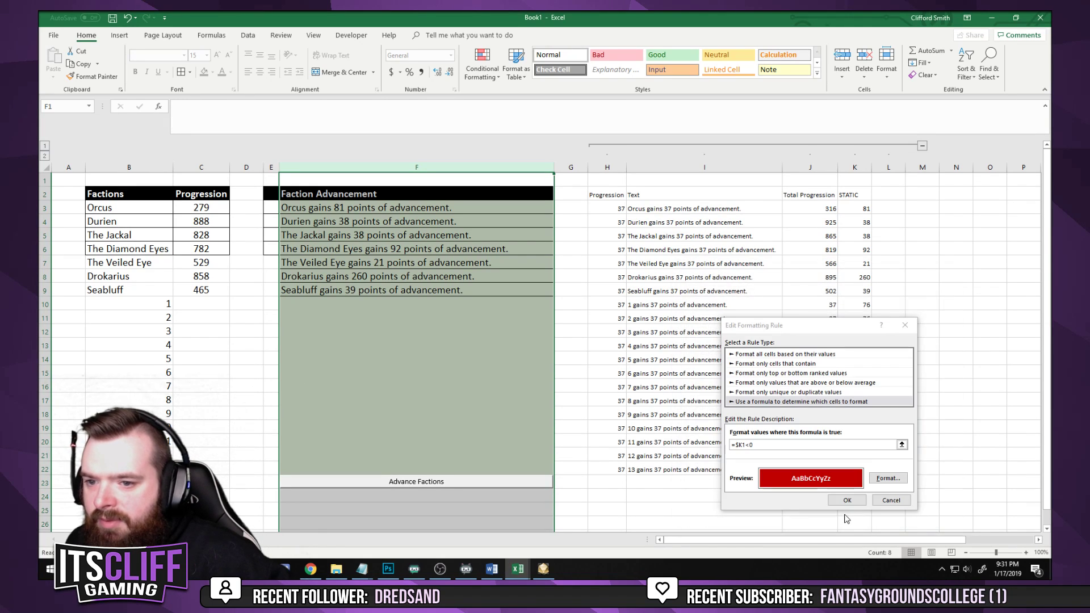
{"action": "left_click", "coordinate": [838, 498]}
{"action": "left_click", "coordinate": [944, 483]}
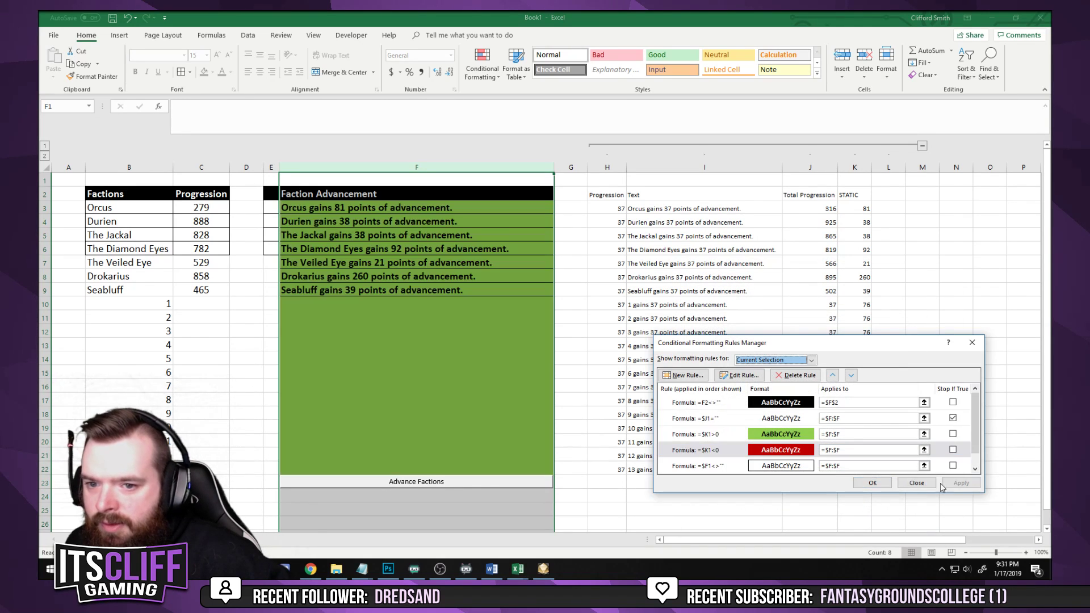
{"action": "left_click", "coordinate": [871, 483]}
{"action": "left_click", "coordinate": [744, 456]}
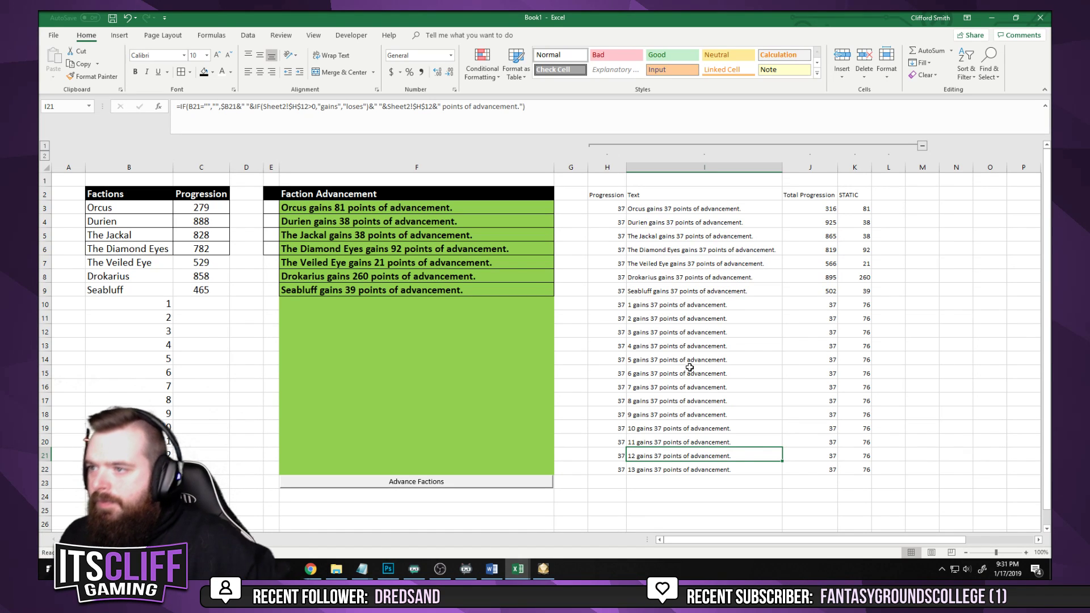
{"action": "left_click", "coordinate": [482, 63]}
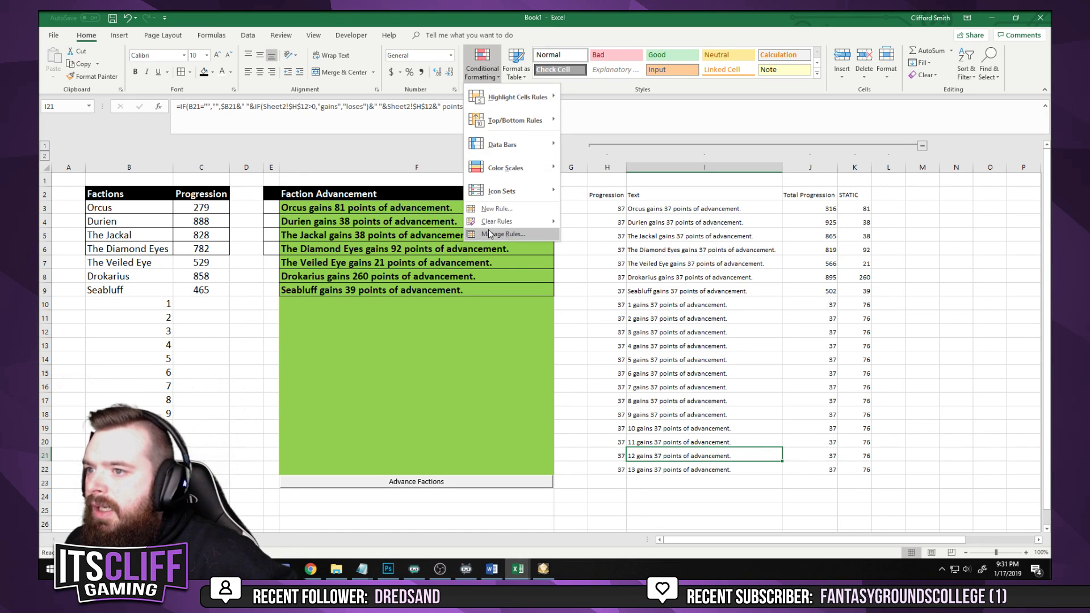
{"action": "left_click", "coordinate": [508, 228]}
{"action": "left_click", "coordinate": [917, 482]}
{"action": "left_click", "coordinate": [921, 482]}
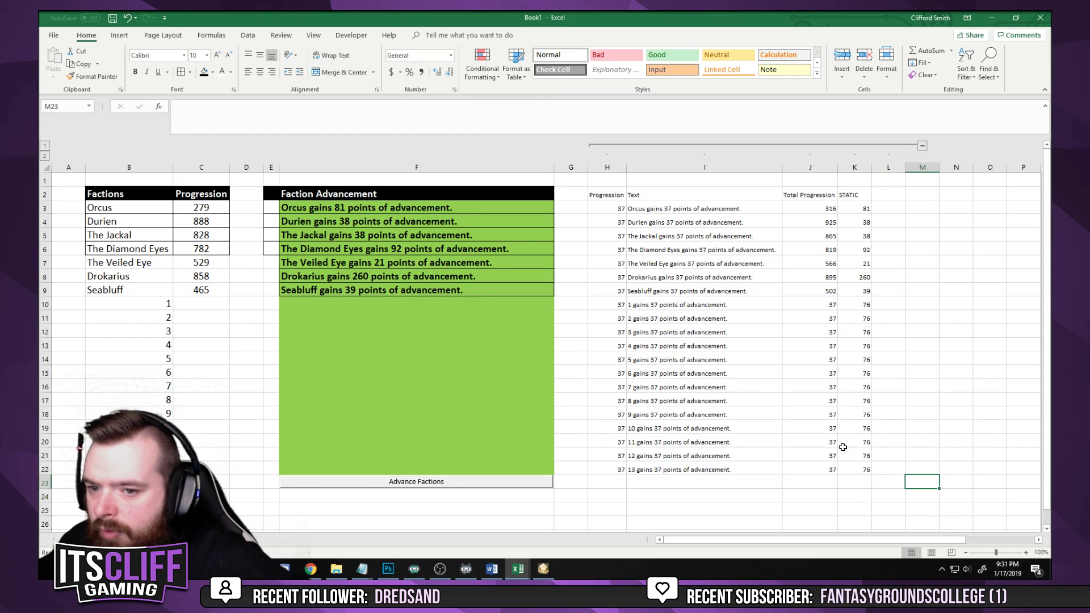
Extend the =$J1="" and =$K1>0 conditional formatting rules of column F to the range =$E:$F
{"action": "left_click", "coordinate": [381, 167]}
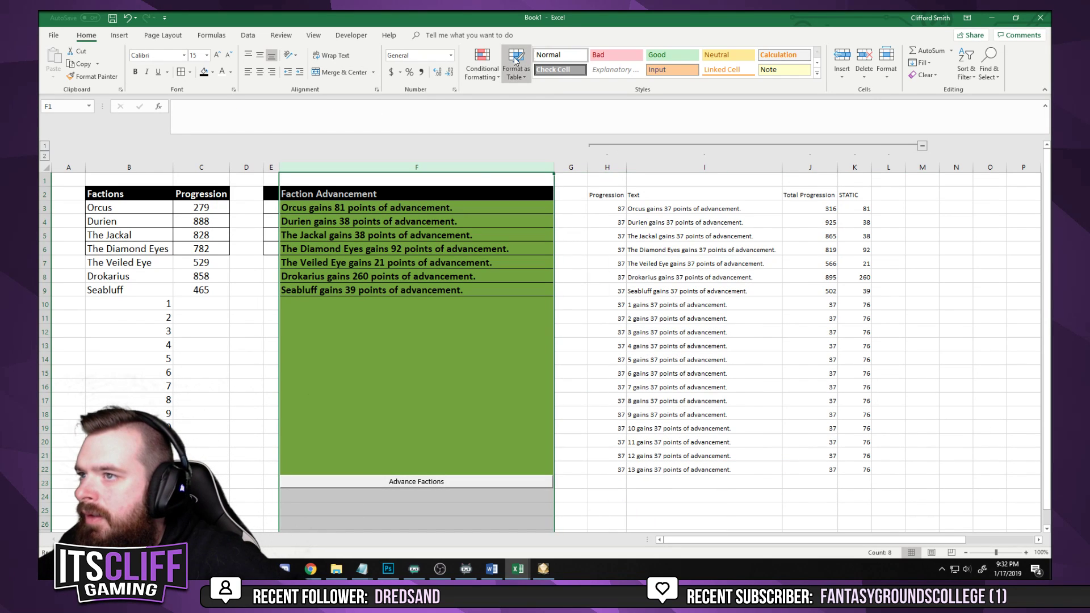
{"action": "left_click", "coordinate": [482, 62]}
{"action": "left_click", "coordinate": [508, 228]}
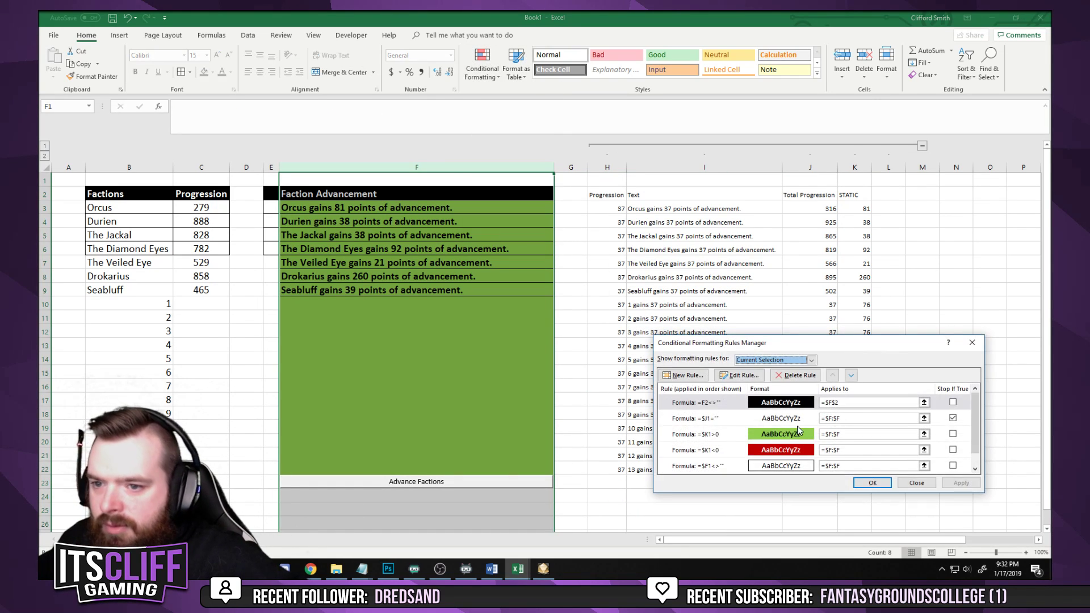
{"action": "left_click", "coordinate": [830, 402]}
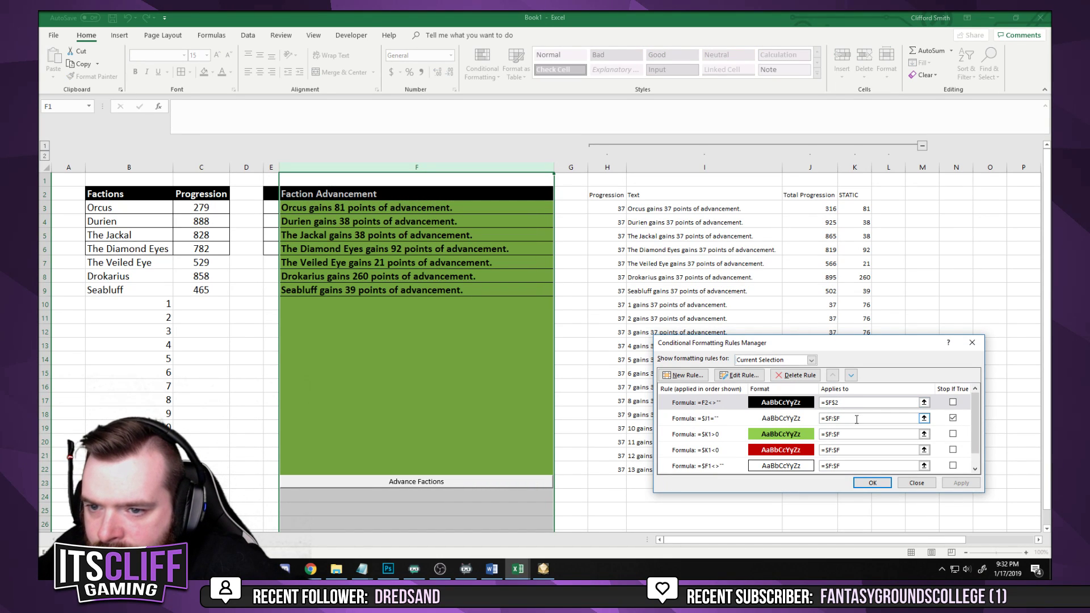
{"action": "left_click", "coordinate": [856, 419]}
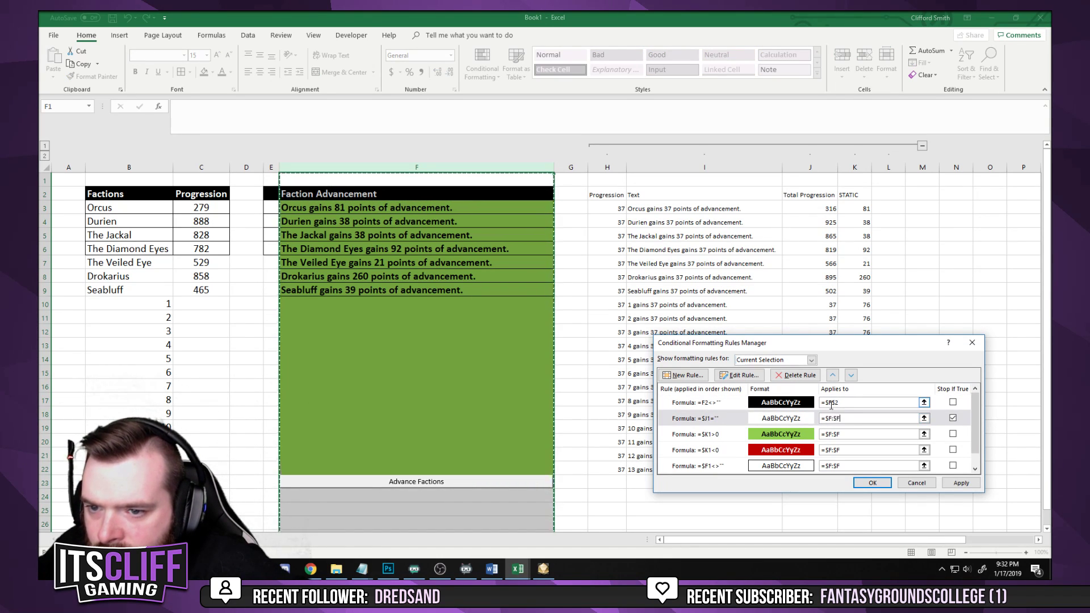
{"action": "left_click", "coordinate": [832, 419]}
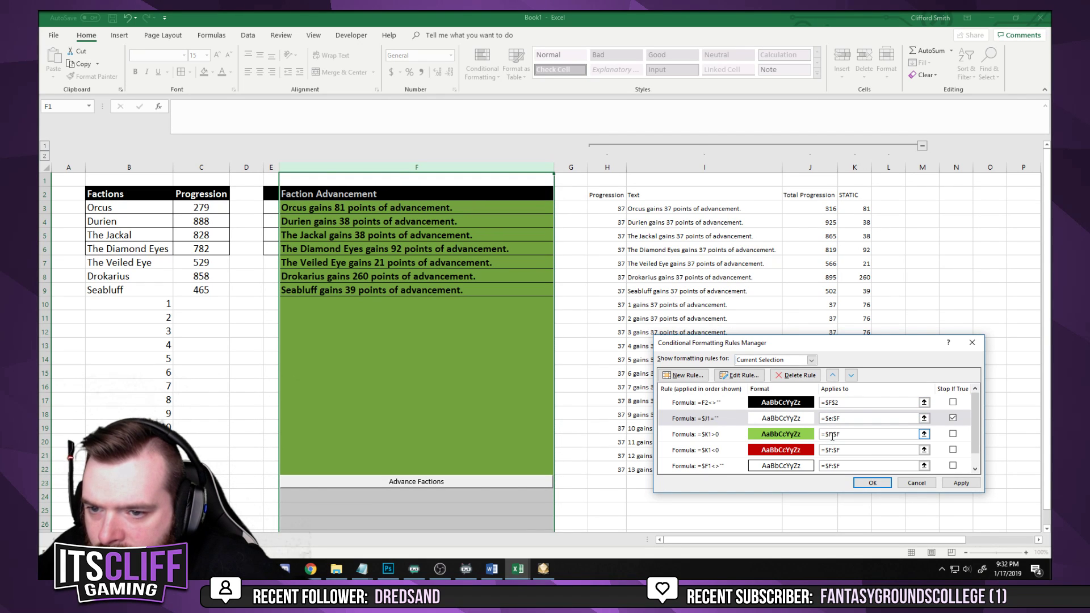
{"action": "left_click", "coordinate": [830, 434]}
{"action": "key", "text": "BackSpace"}
{"action": "type", "text": "e"}
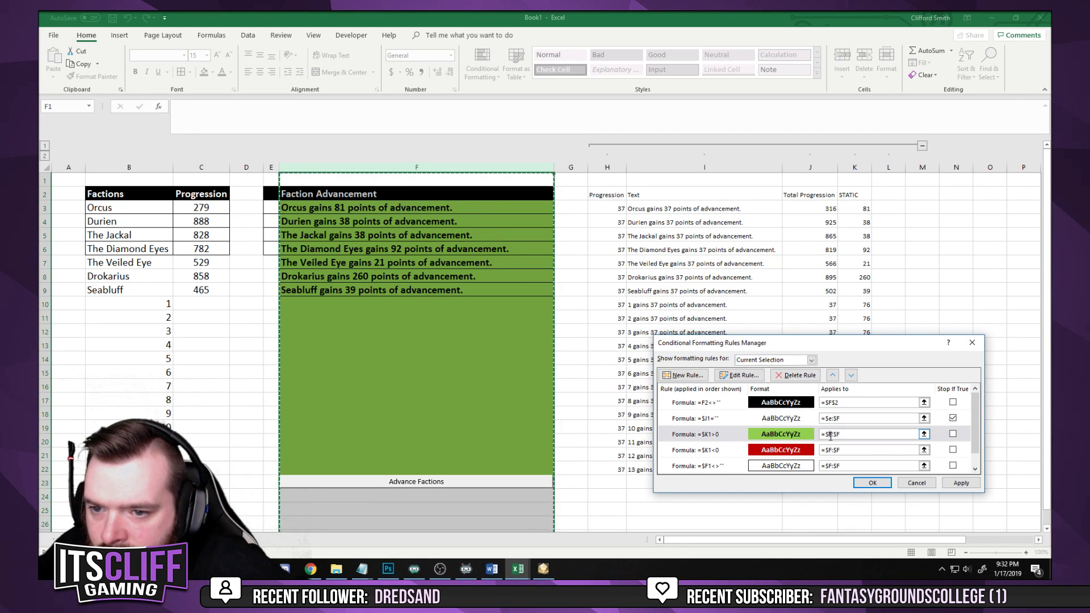
Extend the =$K1<0 and =$F1<>"" rules to =$E:$F and apply the updated conditional formatting ranges
{"action": "left_click", "coordinate": [832, 450]}
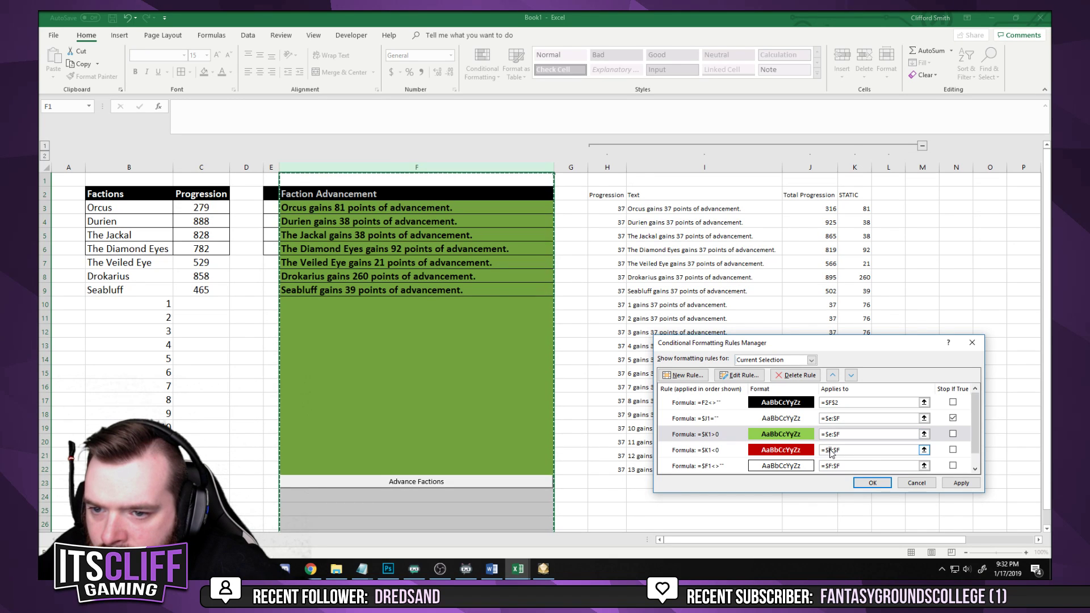
{"action": "key", "text": "BackSpace"}
{"action": "type", "text": "e"}
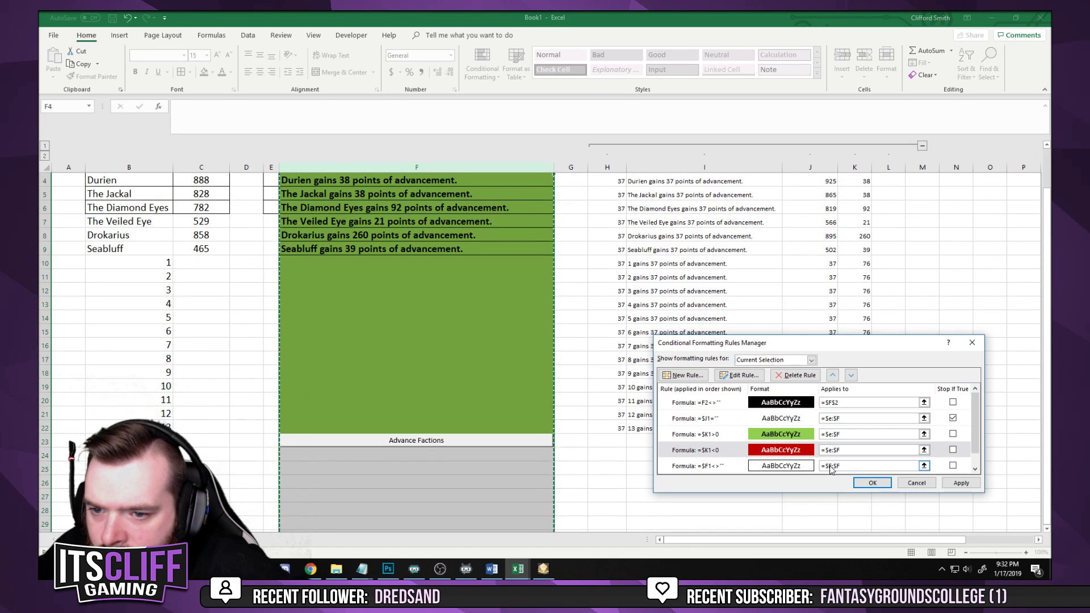
{"action": "left_click", "coordinate": [832, 466]}
{"action": "key", "text": "BackSpace"}
{"action": "type", "text": "e"}
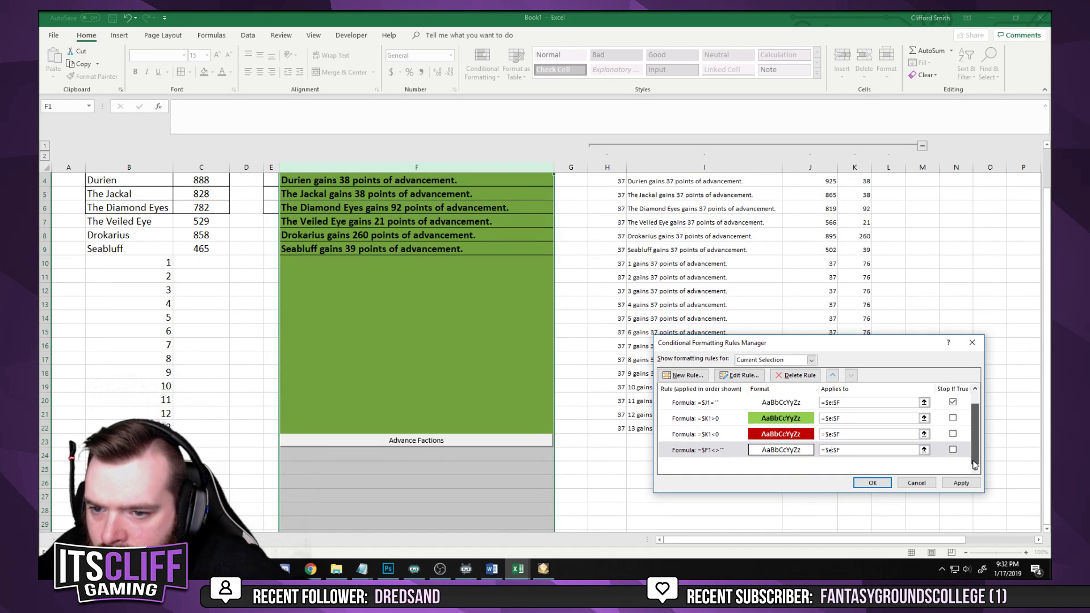
{"action": "left_click", "coordinate": [961, 483]}
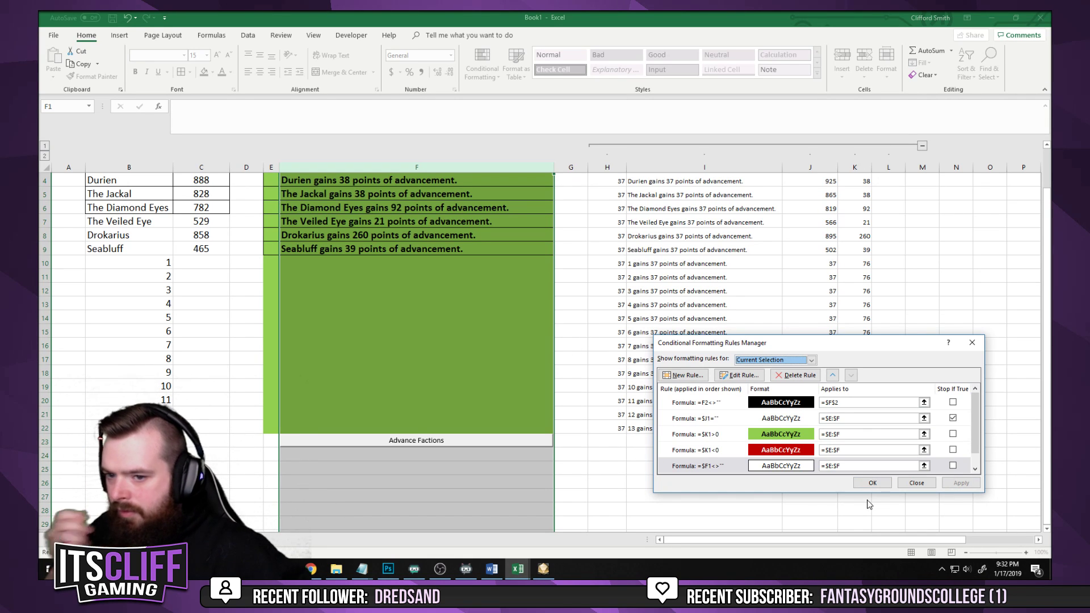
{"action": "left_click", "coordinate": [872, 483]}
Check the formatting of the Faction Advancement column down through the empty rows below Seabluff
{"action": "scroll", "coordinate": [601, 365], "scroll_direction": "up", "scroll_amount": 1}
{"action": "left_click", "coordinate": [416, 290]}
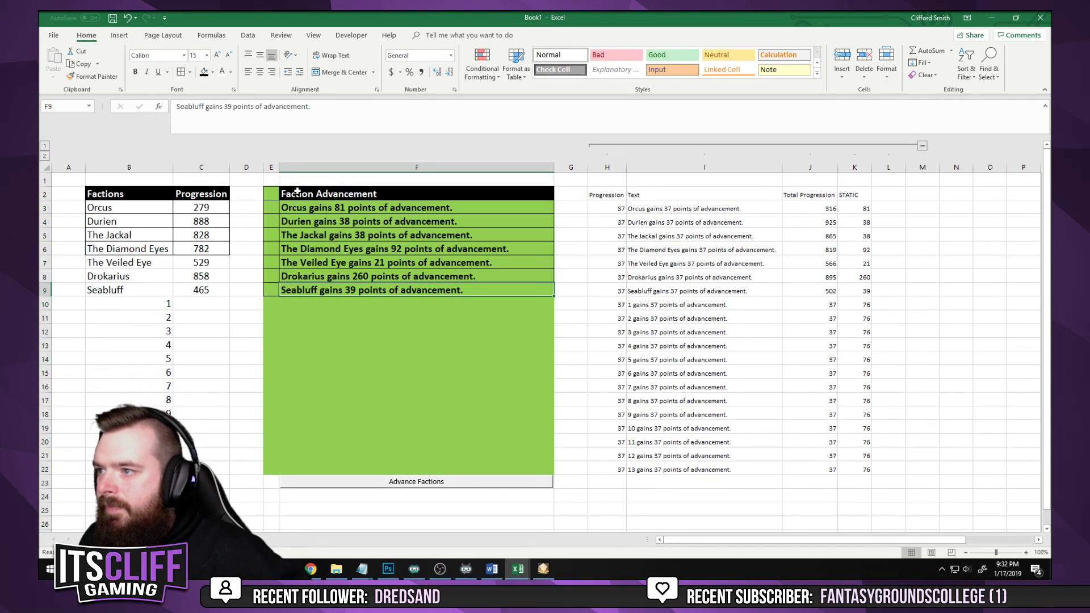
{"action": "key", "text": "Down"}
{"action": "key", "text": "Down"}
{"action": "key", "text": "Down"}
{"action": "key", "text": "Down"}
{"action": "key", "text": "Down"}
{"action": "key", "text": "Down"}
{"action": "key", "text": "Down"}
{"action": "key", "text": "Down"}
{"action": "key", "text": "Down"}
{"action": "key", "text": "Down"}
{"action": "key", "text": "Down"}
{"action": "key", "text": "Down"}
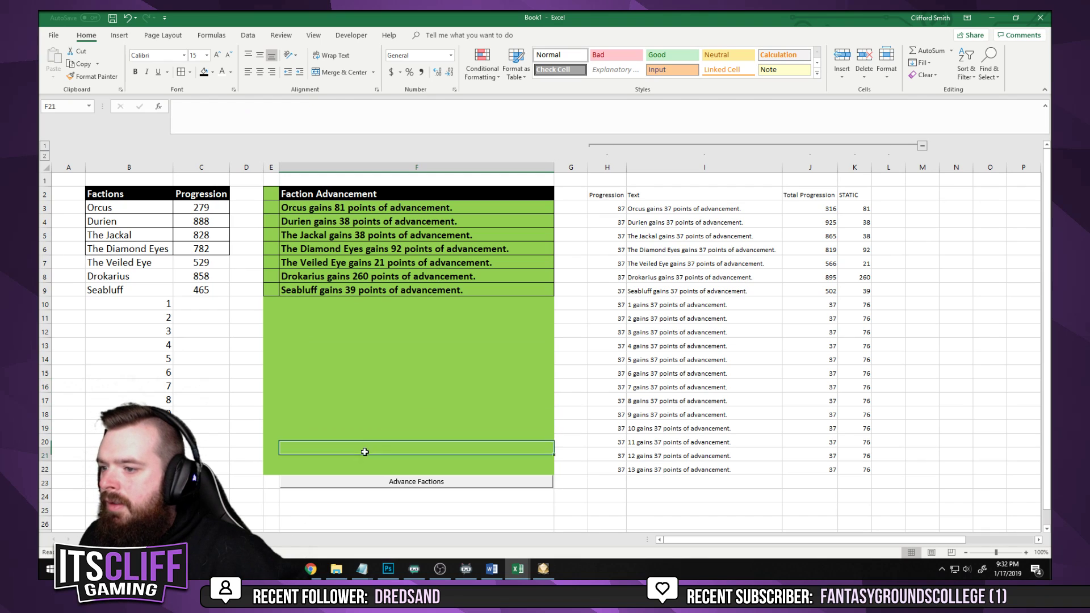
{"action": "left_click", "coordinate": [432, 348]}
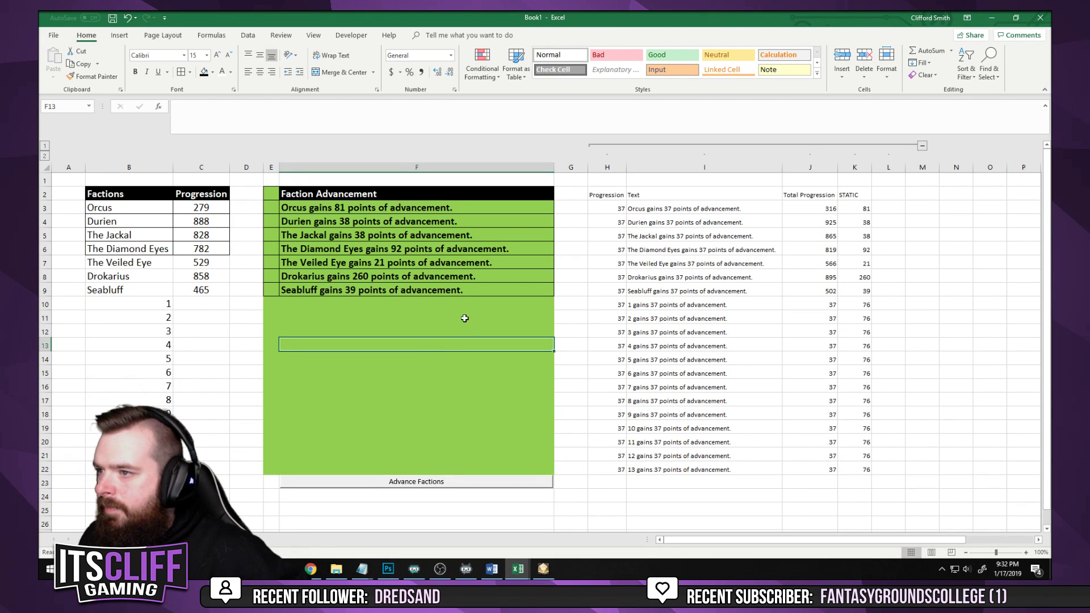
Extend the black header rule's range to =$E$2:$F$2 and apply it
{"action": "left_click", "coordinate": [363, 166]}
{"action": "left_click", "coordinate": [482, 68]}
{"action": "left_click", "coordinate": [514, 237]}
{"action": "left_click", "coordinate": [812, 402]}
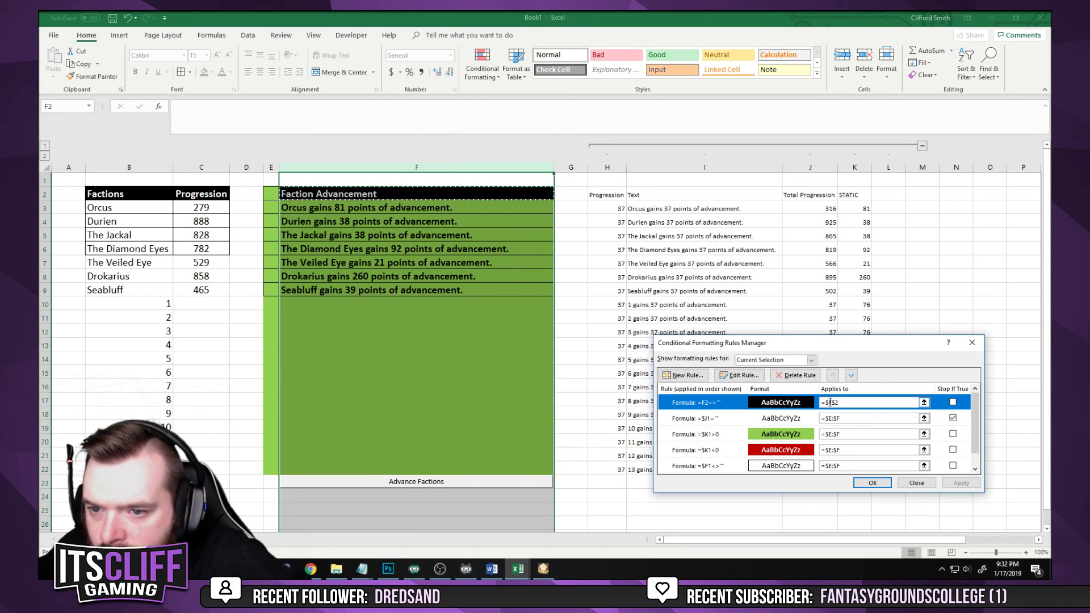
{"action": "left_click", "coordinate": [830, 402]}
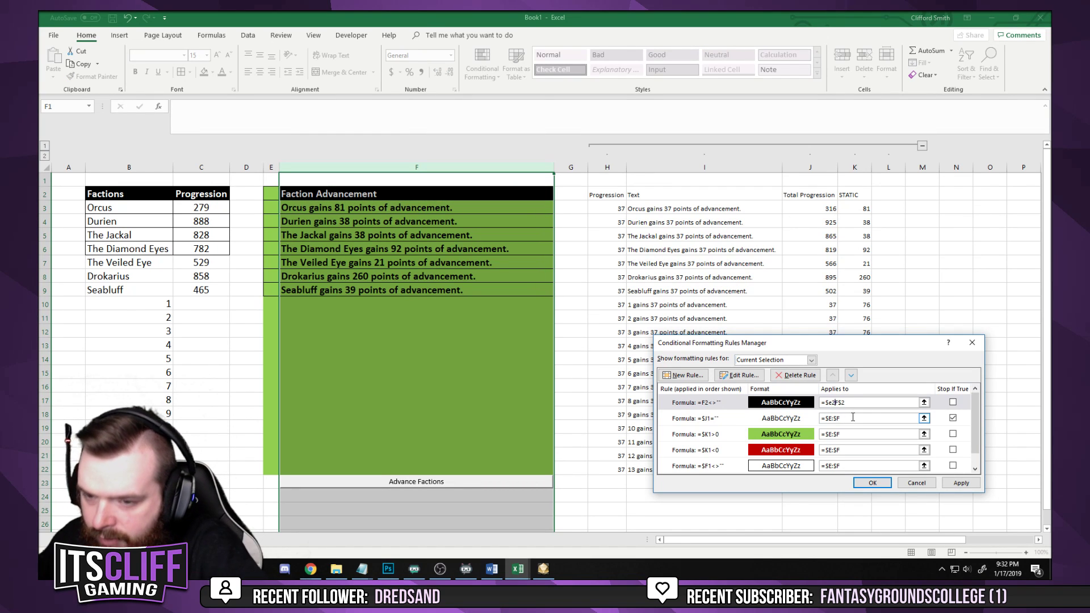
{"action": "type", "text": "e2:"}
{"action": "left_click", "coordinate": [960, 484]}
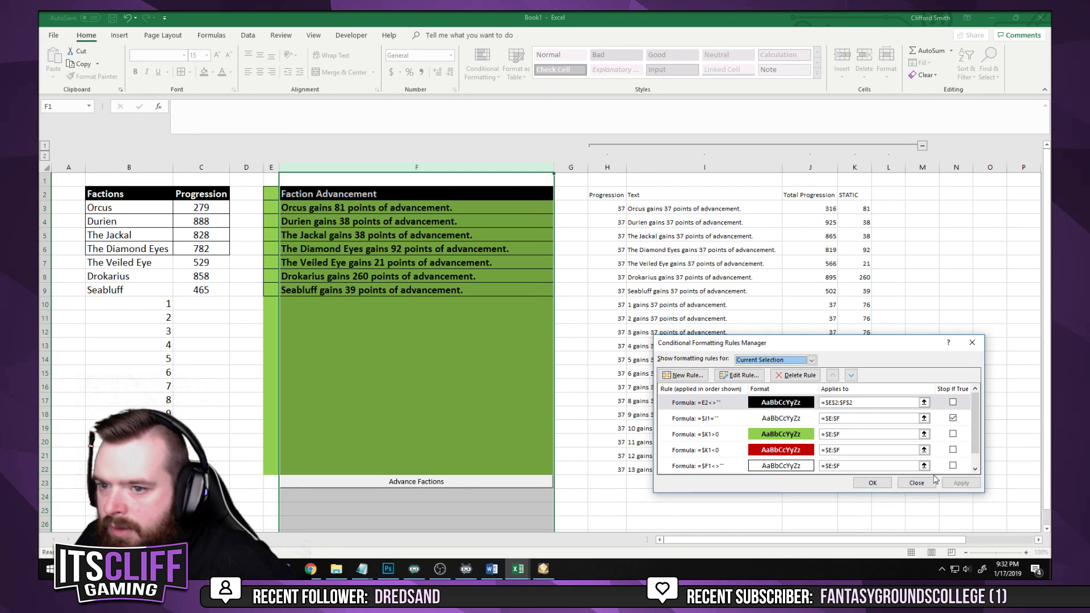
Change the header rule's formula to =F2<>"" and apply it
{"action": "left_click", "coordinate": [879, 403]}
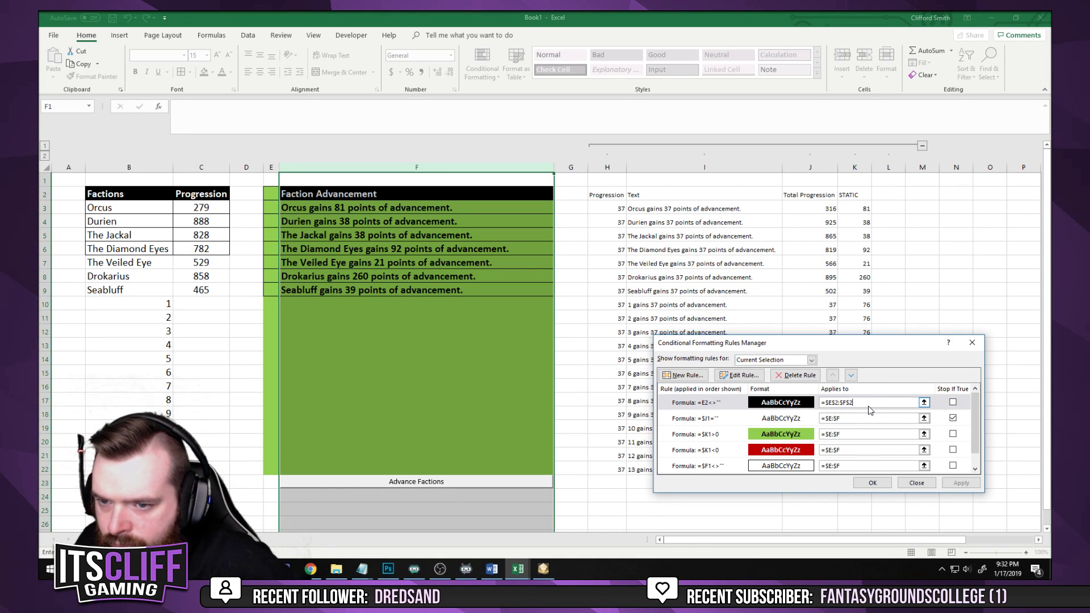
{"action": "left_click", "coordinate": [735, 377]}
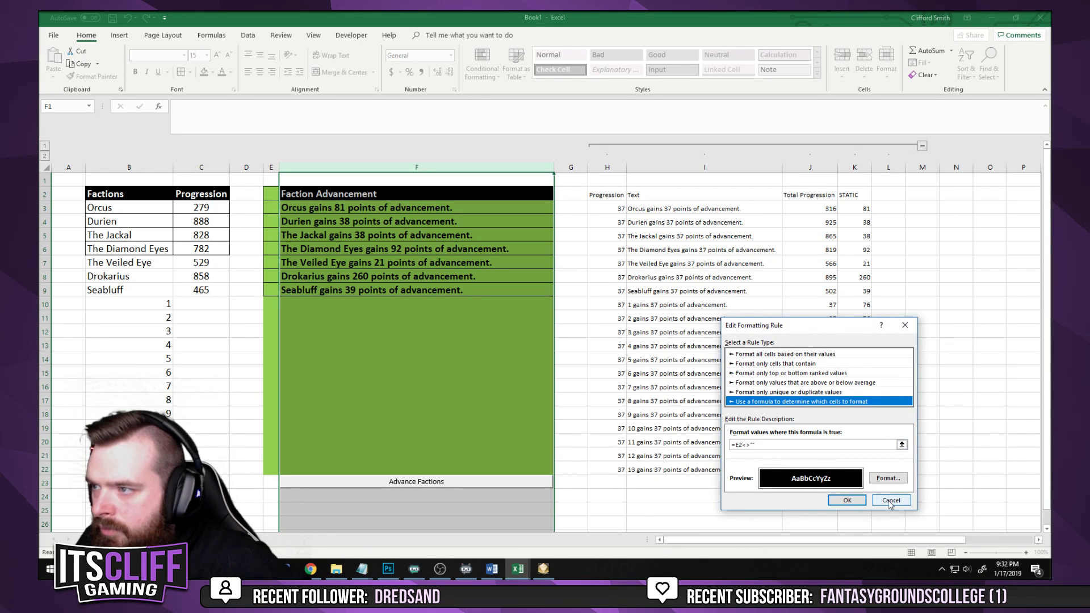
{"action": "left_click", "coordinate": [741, 445]}
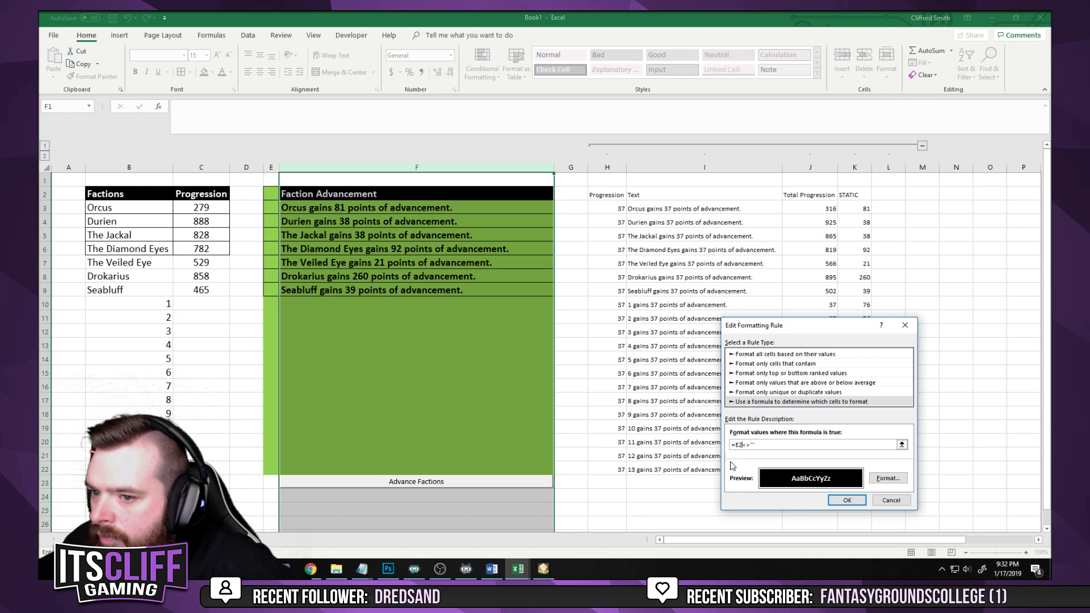
{"action": "type", "text": "F"}
{"action": "left_click", "coordinate": [847, 500]}
{"action": "left_click", "coordinate": [962, 483]}
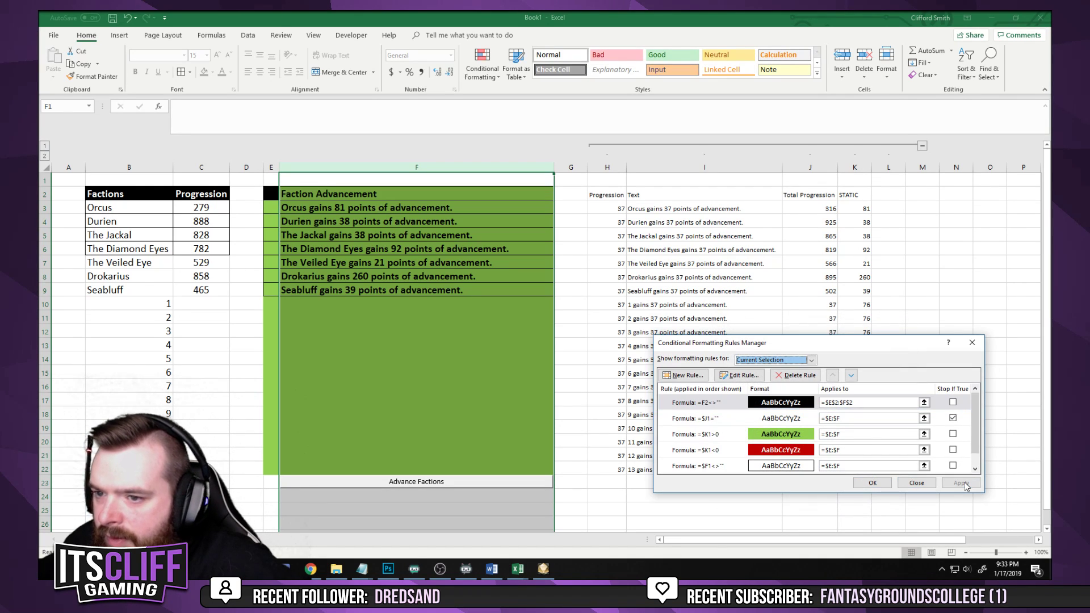
Make the header rule's reference absolute as =$F$2<>"", apply it and close the rules manager
{"action": "left_click", "coordinate": [760, 403]}
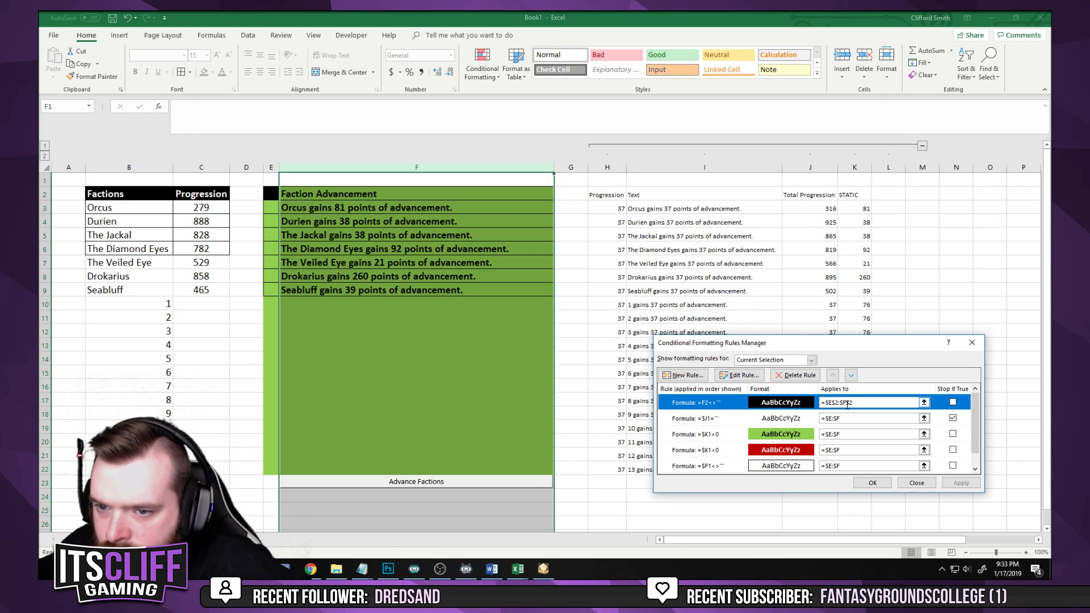
{"action": "left_click", "coordinate": [739, 375]}
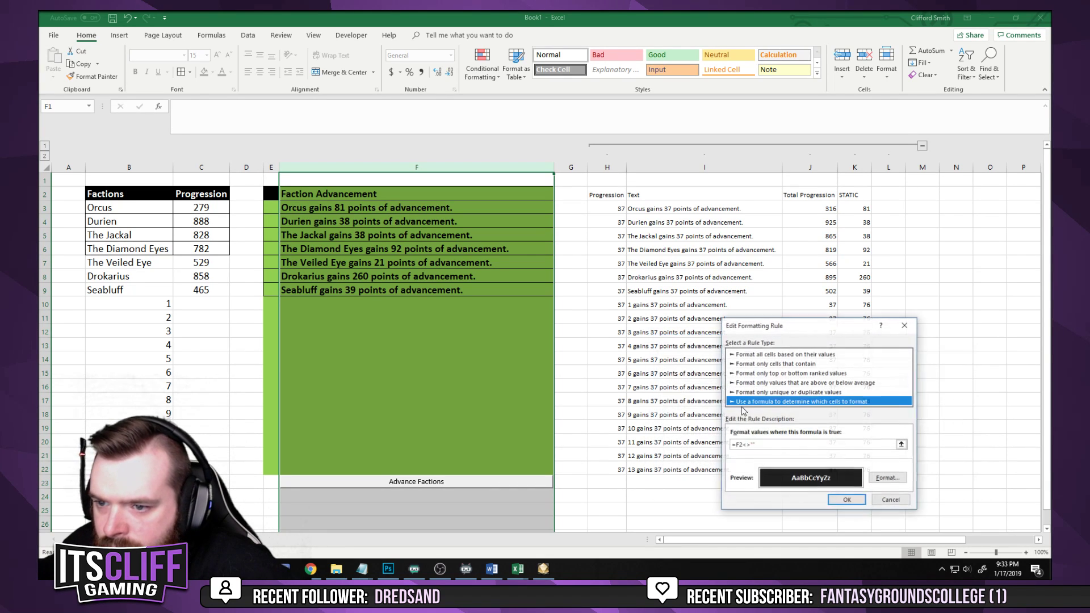
{"action": "left_click", "coordinate": [739, 444]}
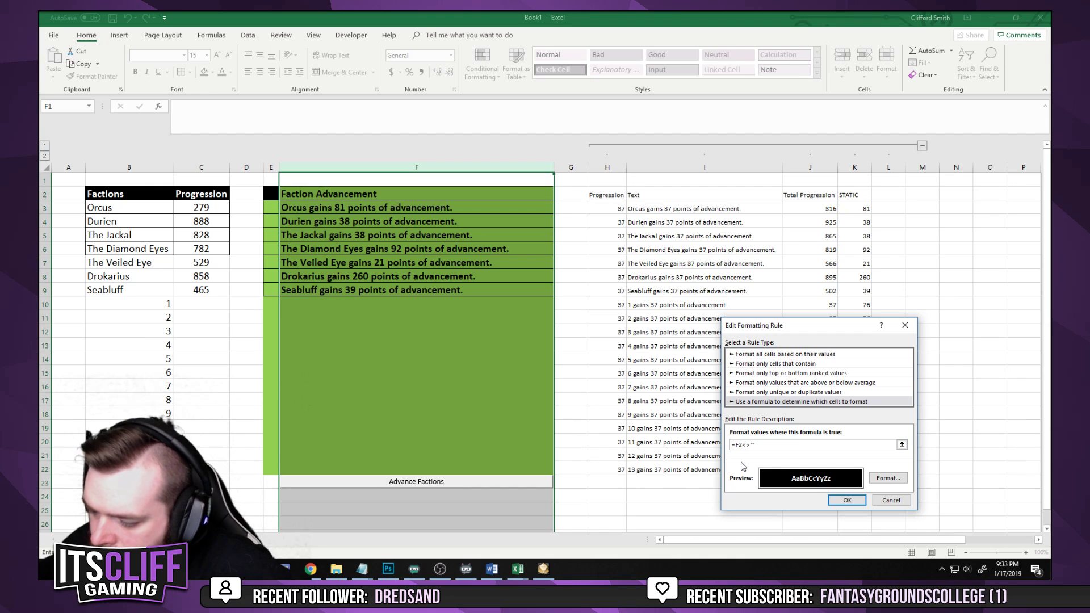
{"action": "type", "text": "$"}
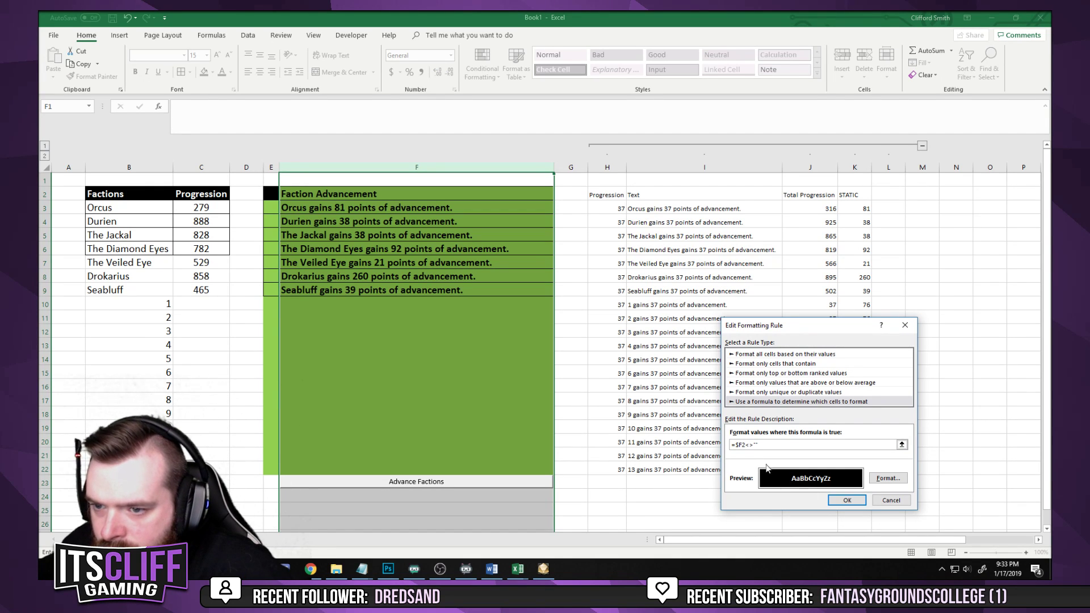
{"action": "left_click", "coordinate": [744, 444]}
{"action": "type", "text": "$"}
{"action": "left_click", "coordinate": [848, 500]}
{"action": "left_click", "coordinate": [960, 483]}
{"action": "left_click", "coordinate": [873, 483]}
Run Advance Factions once to test the formatting across columns E and F
{"action": "left_click", "coordinate": [707, 452]}
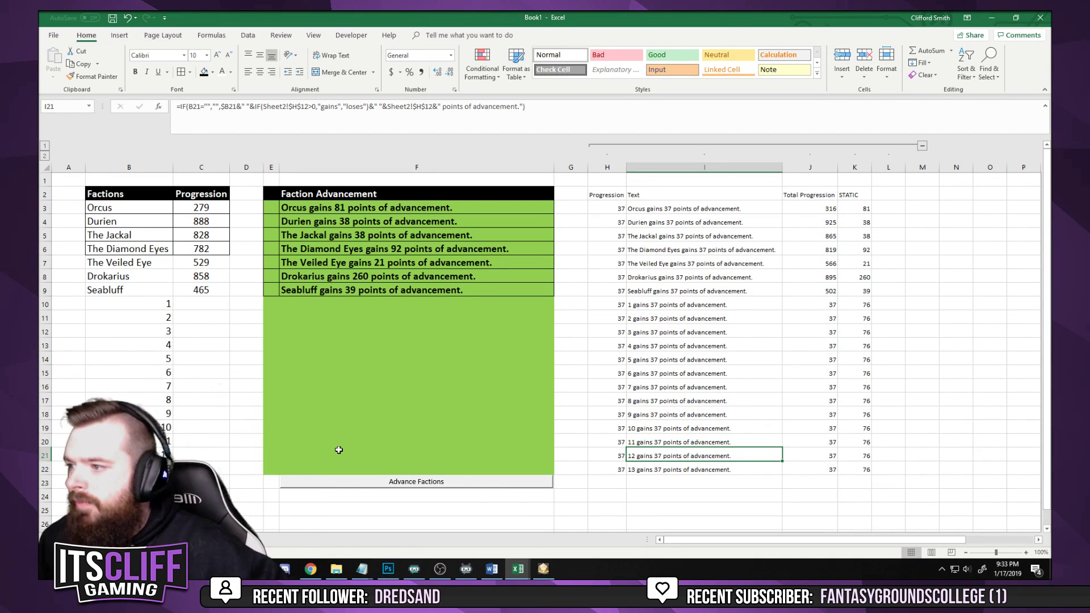
{"action": "left_click", "coordinate": [442, 487]}
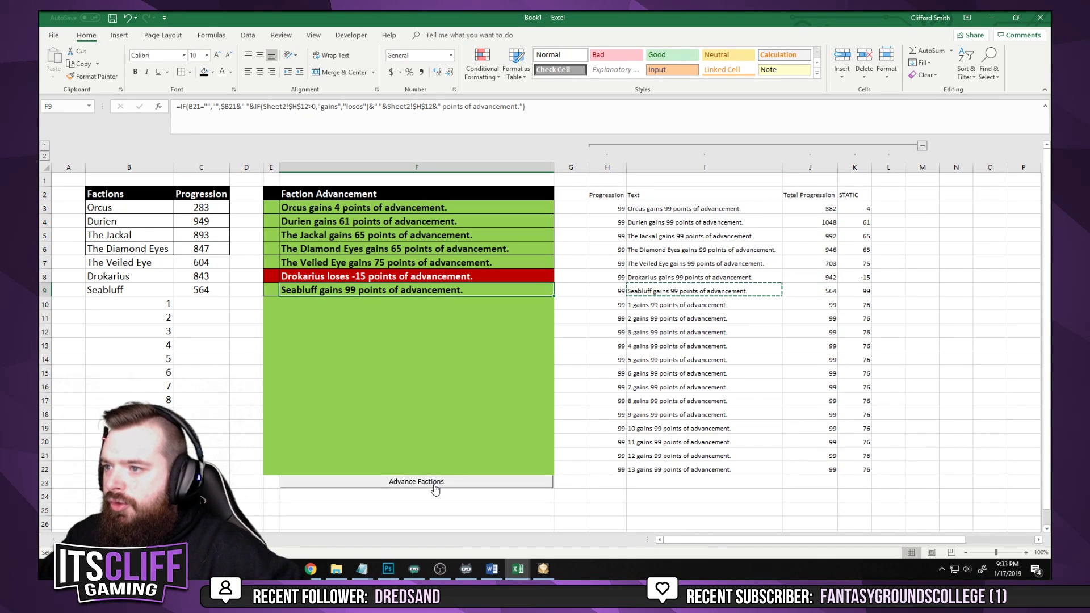
{"action": "left_click", "coordinate": [572, 427]}
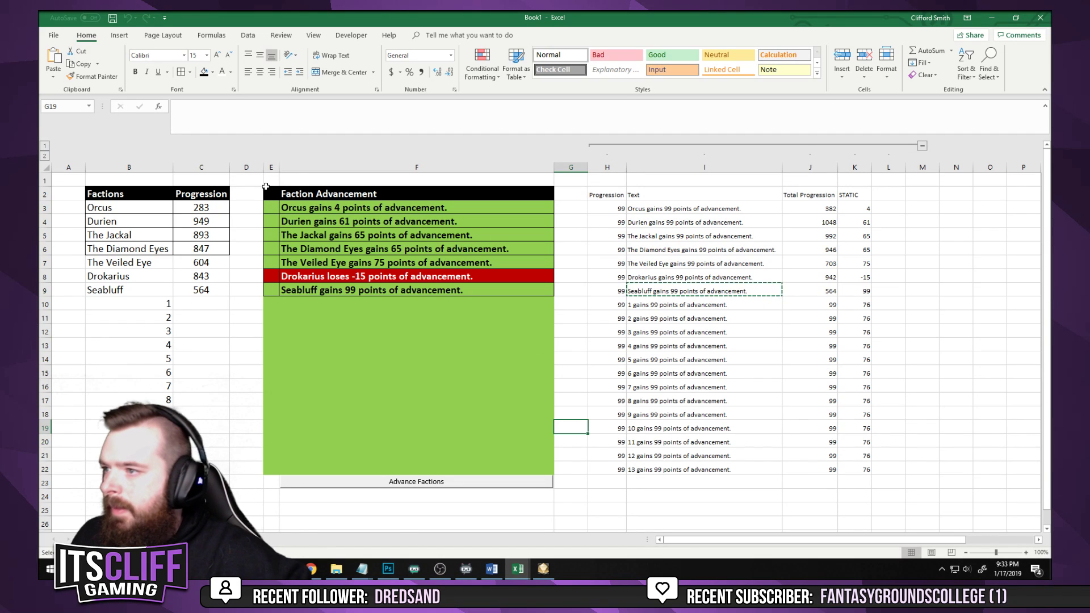
Insert a new column directly after the Progression column and narrow it to a thin strip
{"action": "right_click", "coordinate": [255, 167]}
{"action": "left_click", "coordinate": [278, 238]}
{"action": "left_click", "coordinate": [267, 273]}
{"action": "left_click_drag", "start_coordinate": [250, 219], "coordinate": [258, 250]}
{"action": "left_click", "coordinate": [258, 194]}
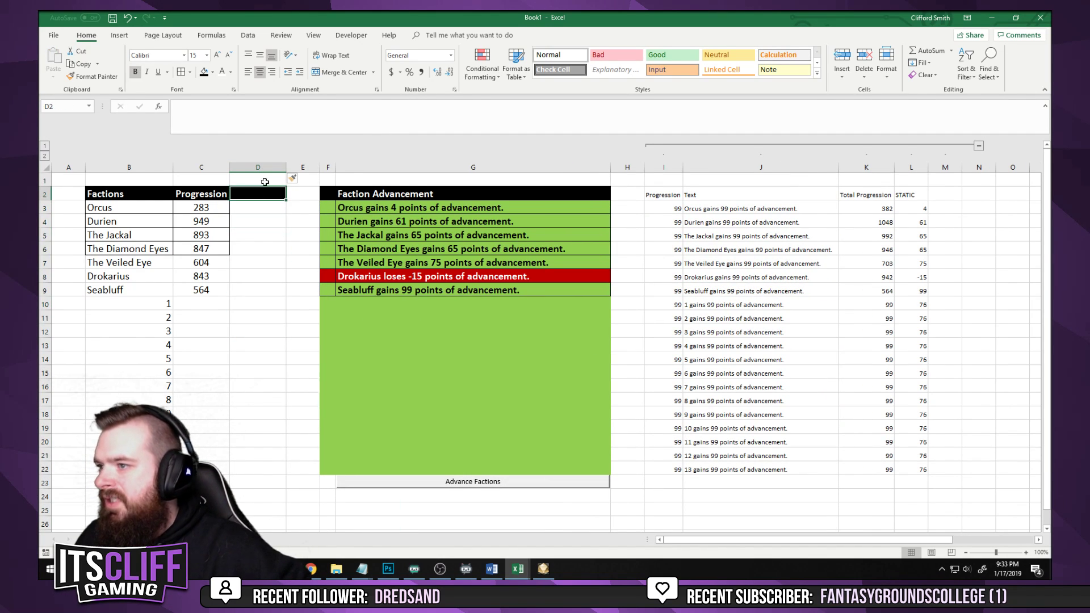
{"action": "left_click_drag", "start_coordinate": [287, 164], "coordinate": [243, 167]}
{"action": "left_click", "coordinate": [260, 454]}
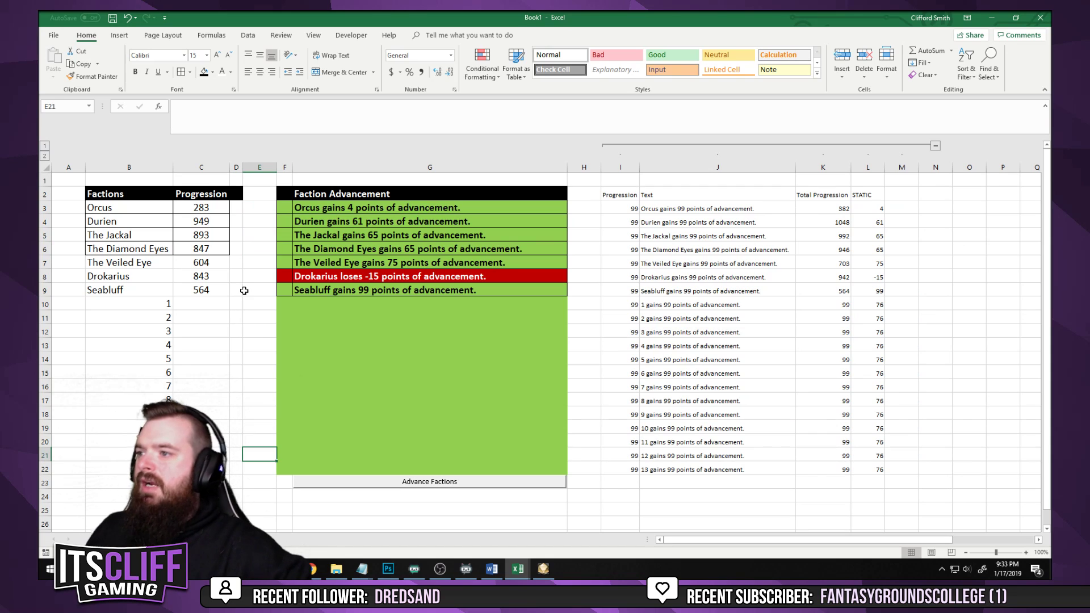
Create a formula-based conditional formatting rule =$B1<>"" for columns B through D of the faction table
{"action": "left_click", "coordinate": [113, 249]}
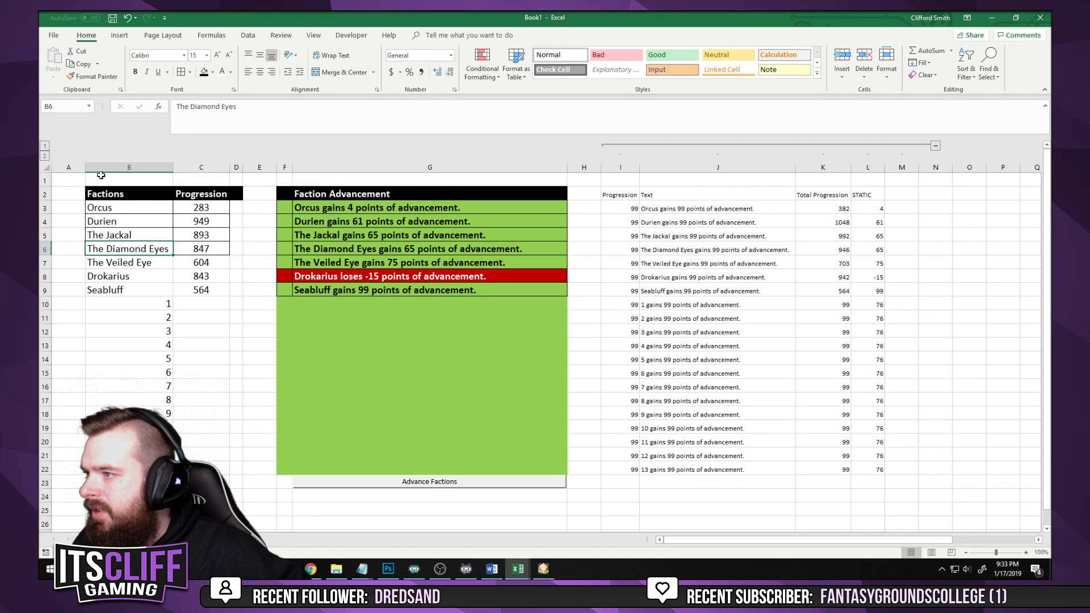
{"action": "left_click_drag", "start_coordinate": [112, 167], "coordinate": [233, 167]}
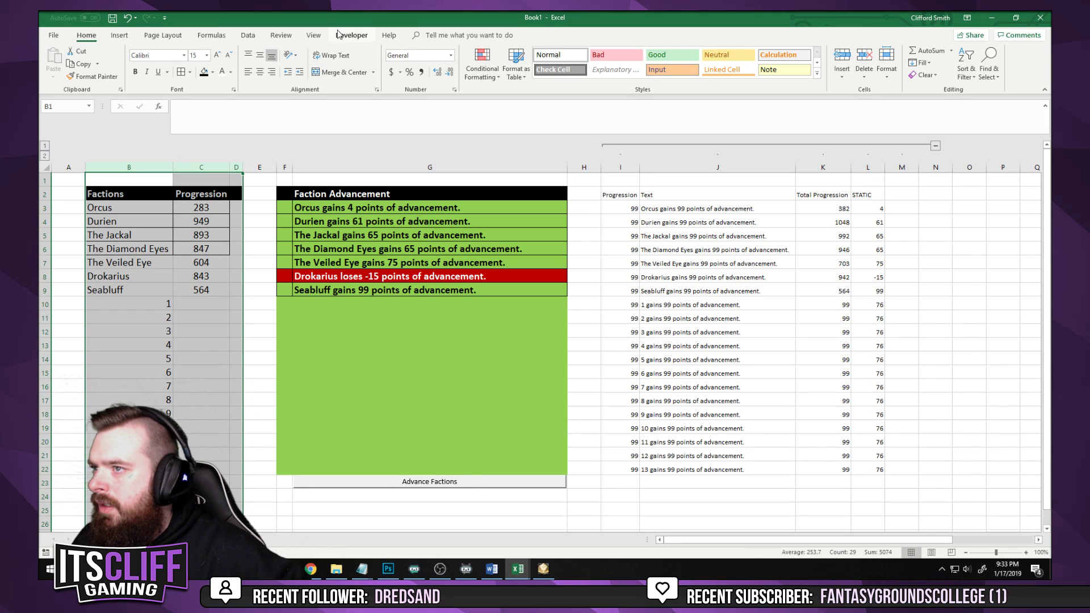
{"action": "left_click", "coordinate": [498, 59]}
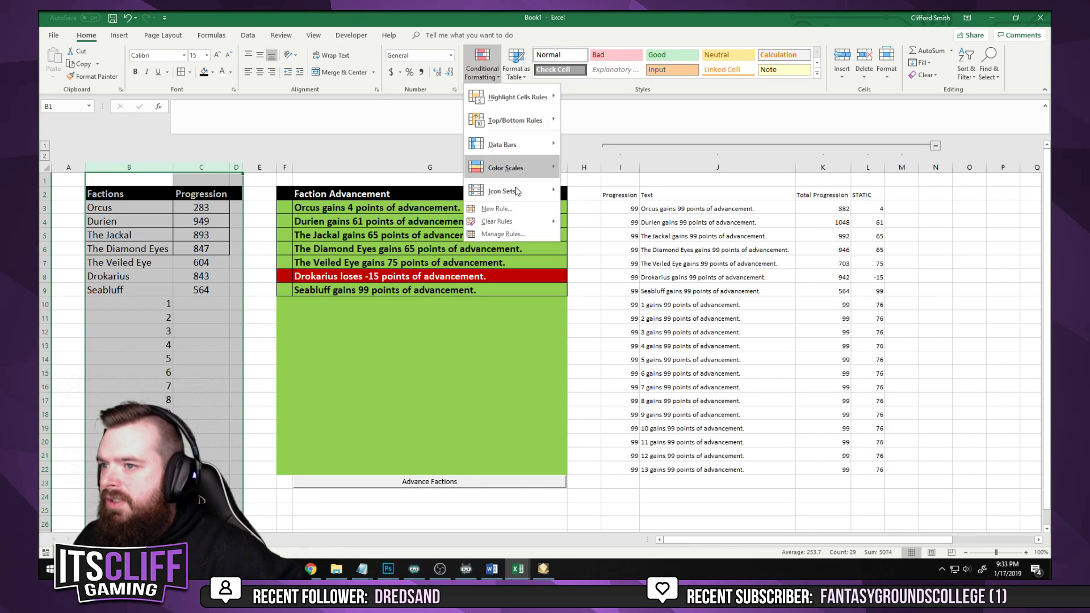
{"action": "left_click", "coordinate": [500, 233]}
{"action": "left_click", "coordinate": [687, 378]}
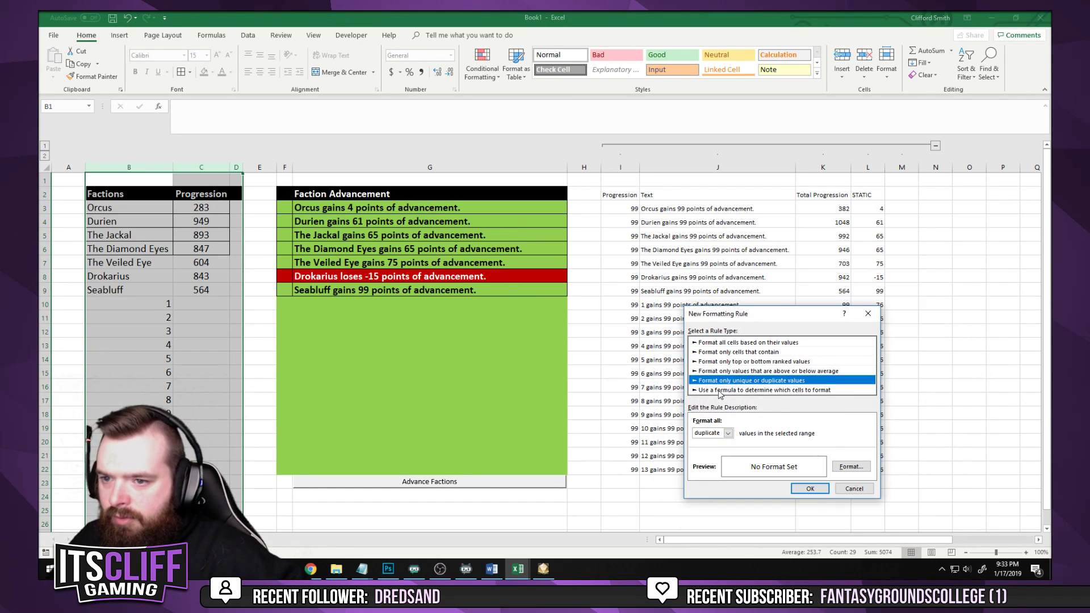
{"action": "left_click", "coordinate": [737, 390]}
{"action": "left_click", "coordinate": [723, 435]}
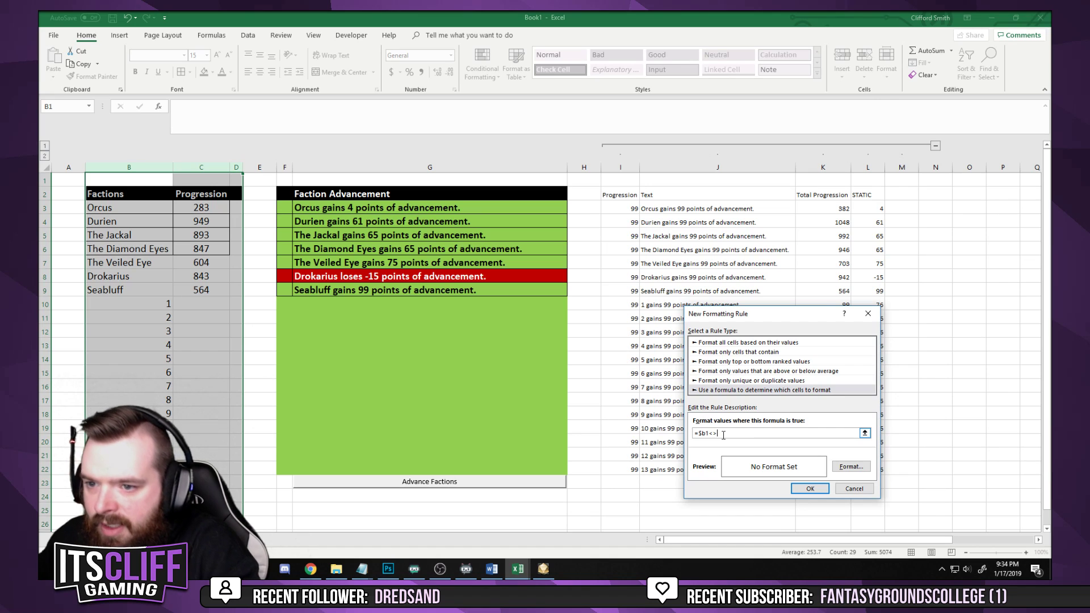
Format the new rule with an outline border, apply it and close the rules manager
{"action": "left_click", "coordinate": [851, 466]}
{"action": "left_click", "coordinate": [757, 290]}
{"action": "left_click", "coordinate": [828, 321]}
{"action": "left_click", "coordinate": [891, 517]}
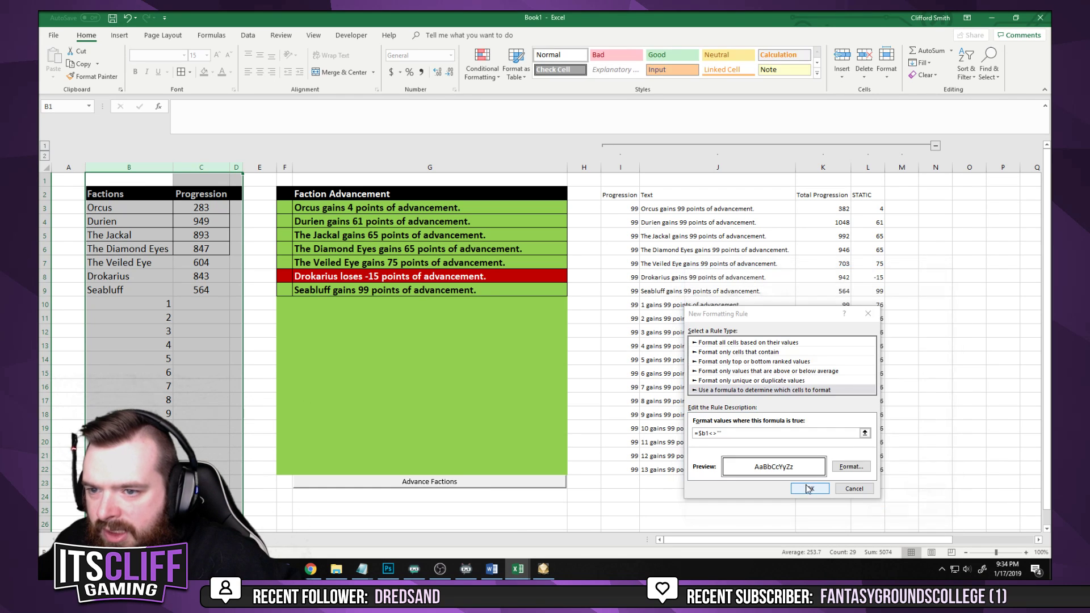
{"action": "left_click", "coordinate": [810, 488]}
{"action": "left_click", "coordinate": [961, 482]}
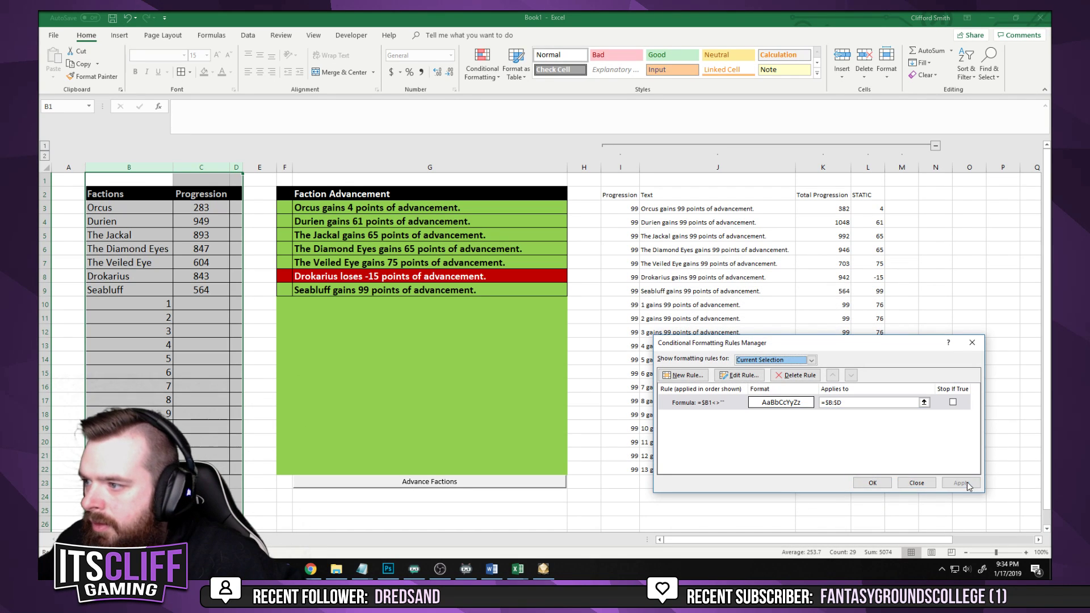
{"action": "left_click", "coordinate": [916, 482]}
{"action": "left_click", "coordinate": [482, 467]}
{"action": "left_click", "coordinate": [129, 469]}
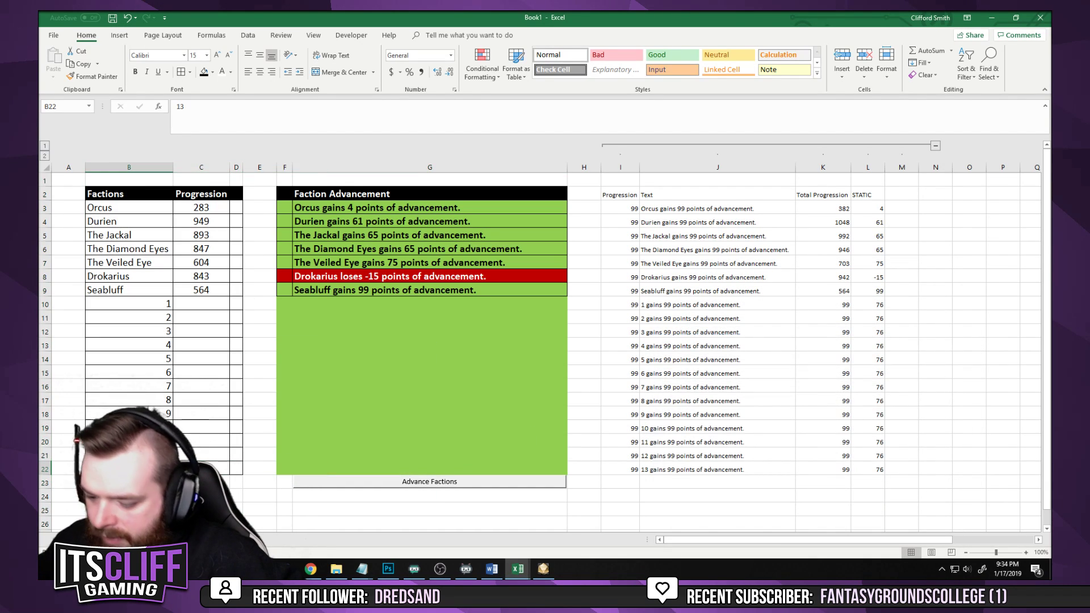
{"action": "left_click", "coordinate": [353, 492]}
{"action": "key", "text": "ctrl+z"}
{"action": "left_click", "coordinate": [487, 526]}
{"action": "key", "text": "Right"}
{"action": "key", "text": "Right"}
{"action": "key", "text": "Right"}
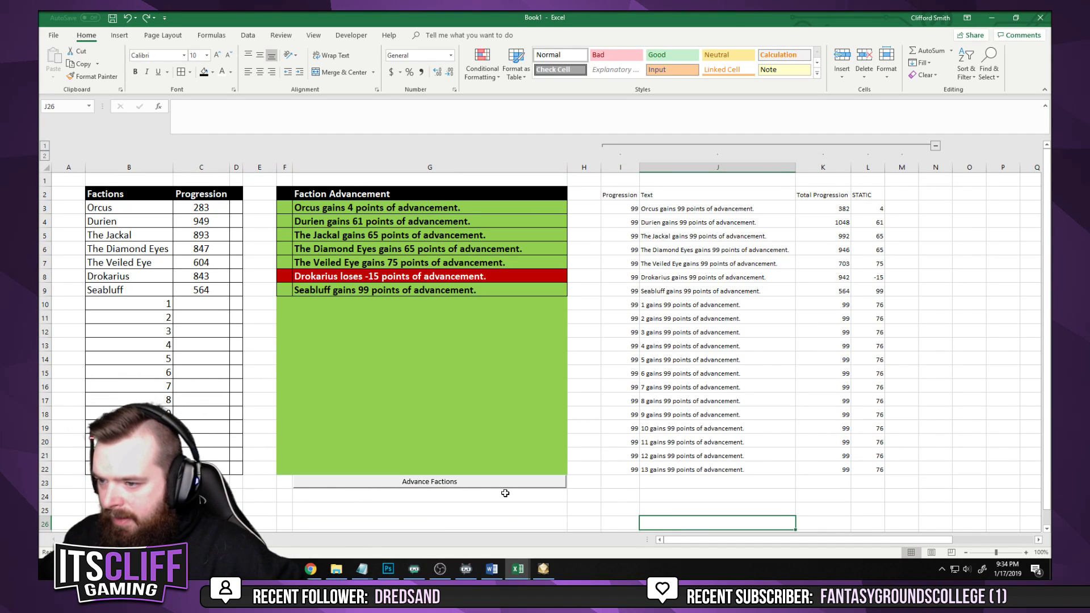
{"action": "left_click", "coordinate": [610, 499]}
{"action": "left_click", "coordinate": [715, 388]}
{"action": "key", "text": "Right"}
{"action": "key", "text": "Right"}
{"action": "key", "text": "Right"}
{"action": "key", "text": "Right"}
{"action": "key", "text": "Right"}
{"action": "key", "text": "Right"}
{"action": "left_click", "coordinate": [843, 363]}
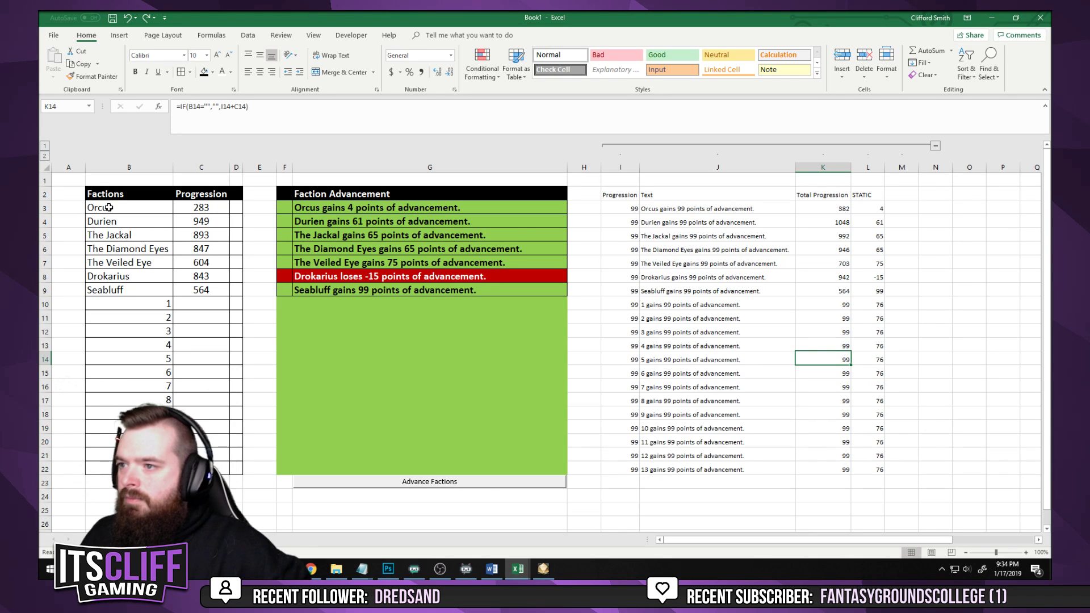
{"action": "left_click", "coordinate": [931, 206]}
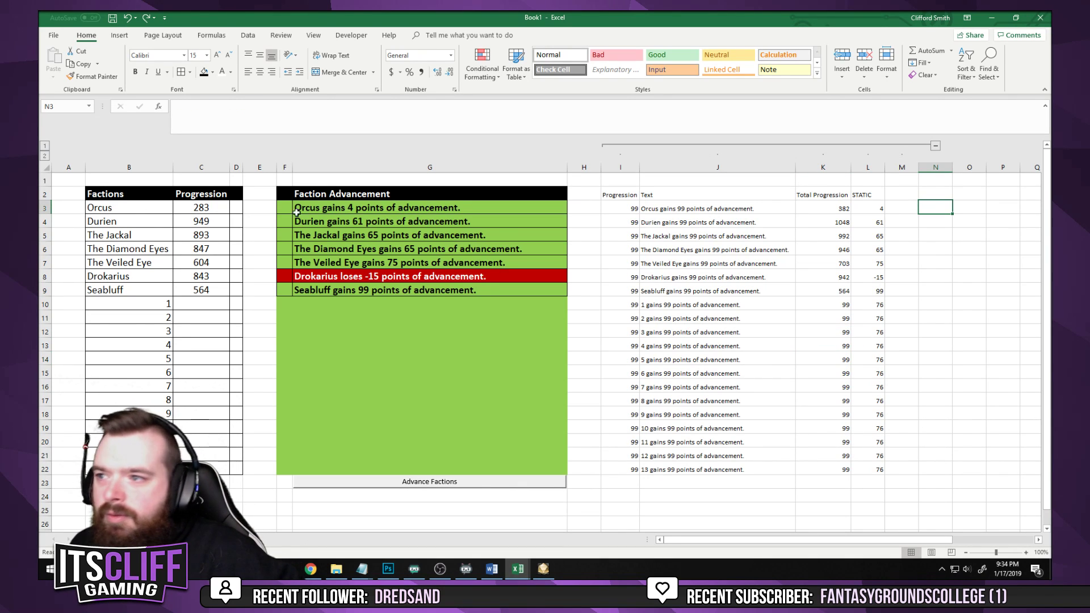
{"action": "left_click", "coordinate": [145, 211]}
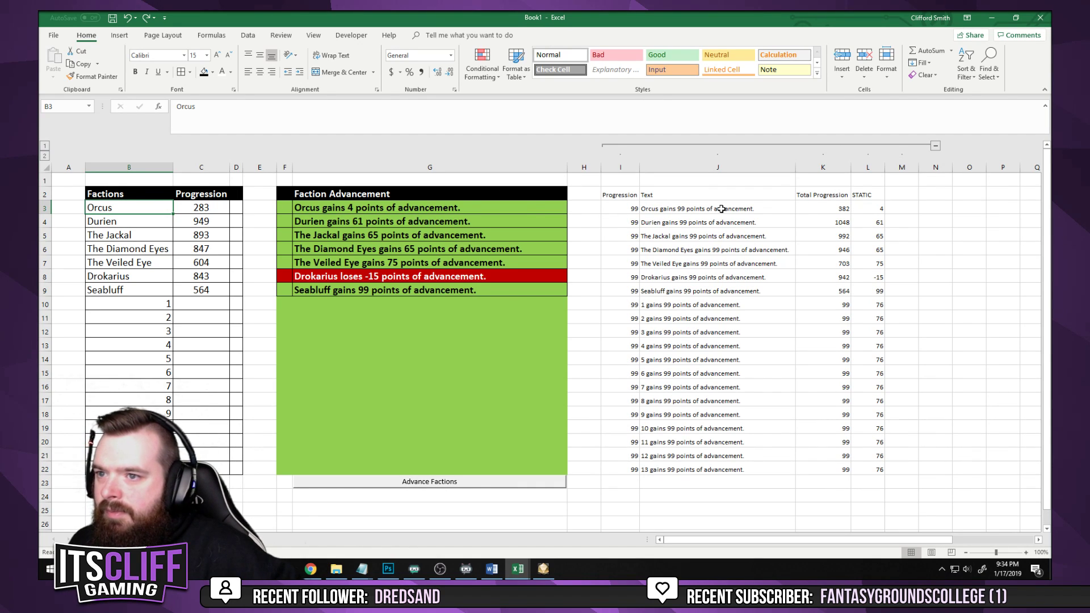
{"action": "key", "text": "Down"}
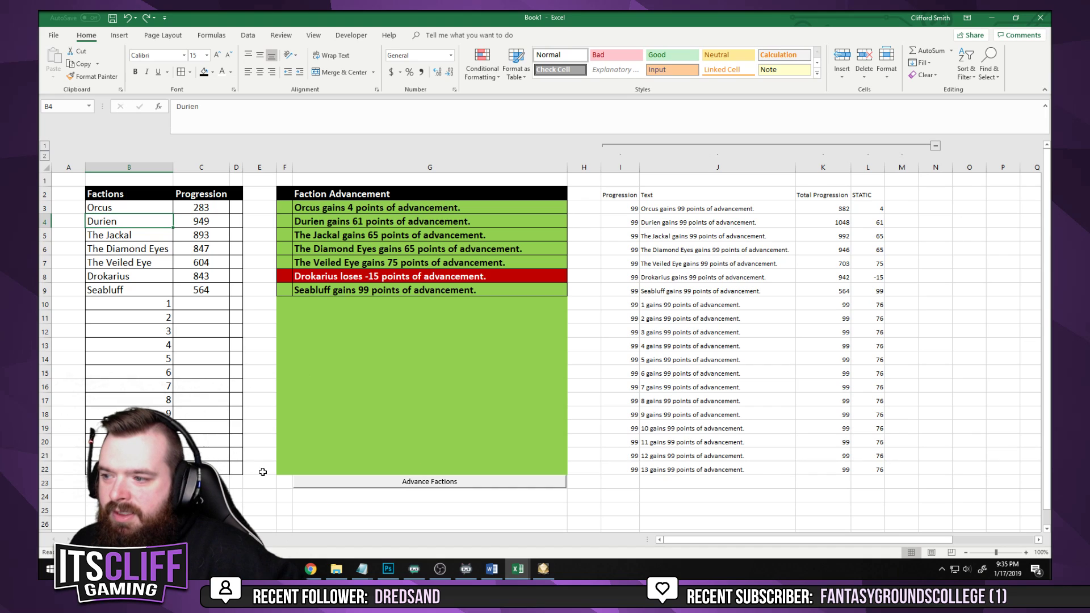
{"action": "left_click", "coordinate": [904, 473]}
{"action": "left_click", "coordinate": [943, 477]}
{"action": "left_click", "coordinate": [910, 474]}
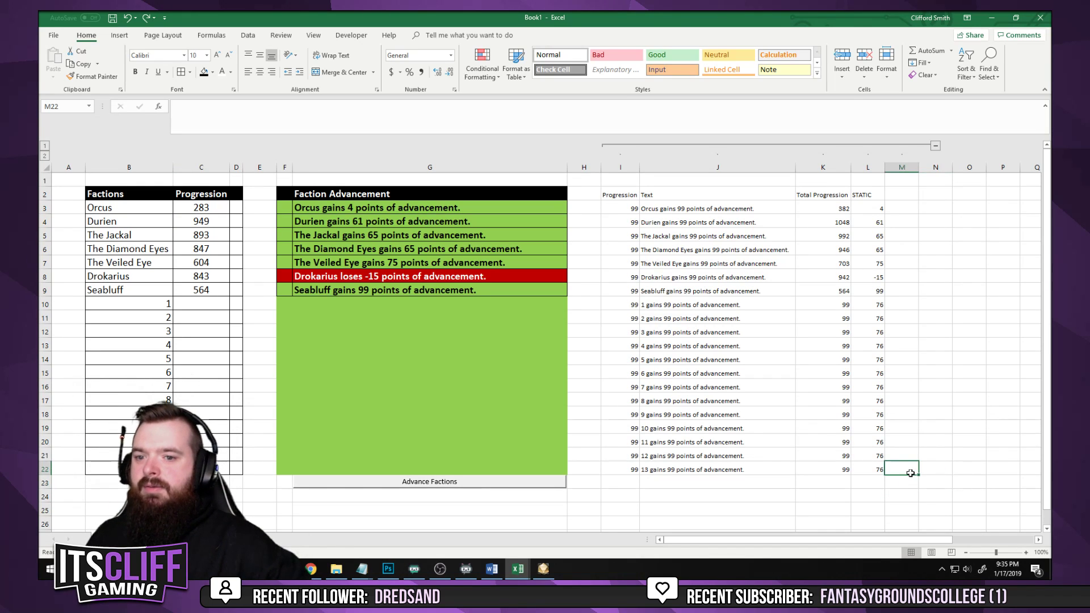
{"action": "left_click", "coordinate": [805, 492]}
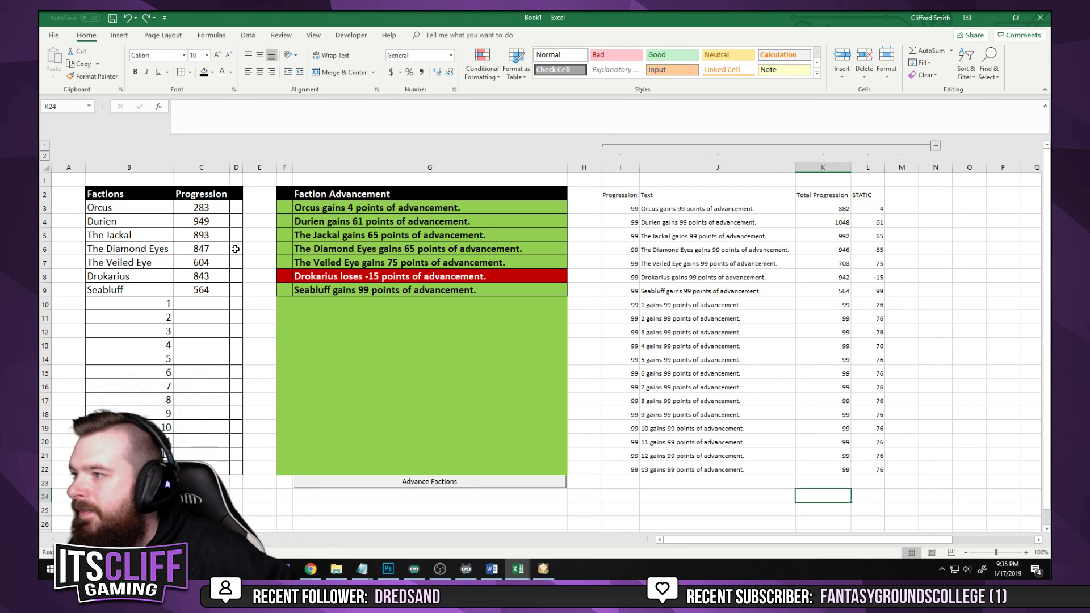
{"action": "left_click", "coordinate": [797, 289]}
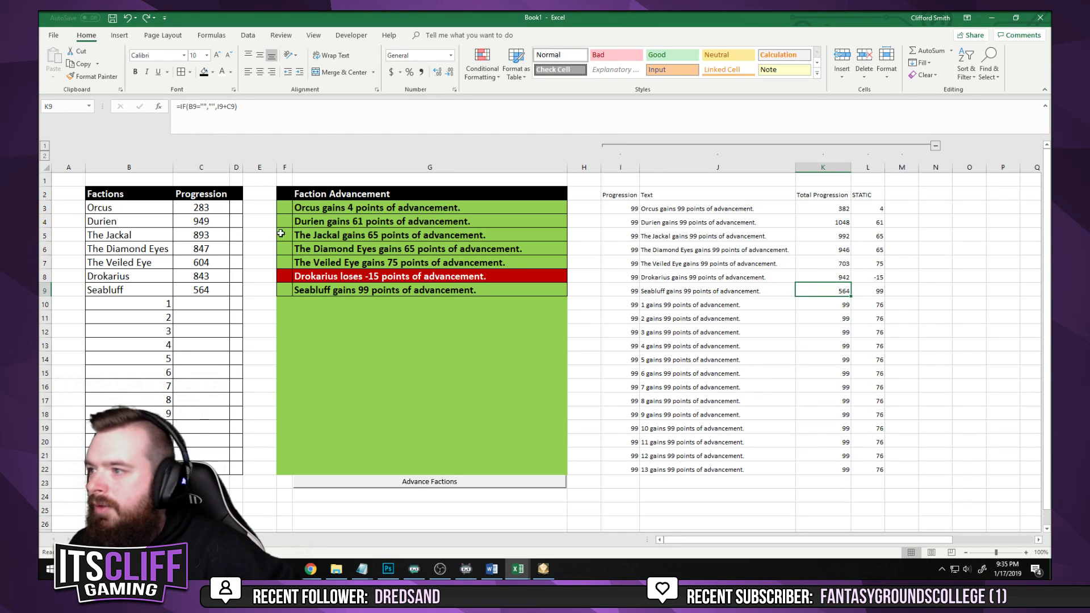
Select cell B3 and delete the existing Progression macro from the workbook
{"action": "left_click", "coordinate": [108, 207]}
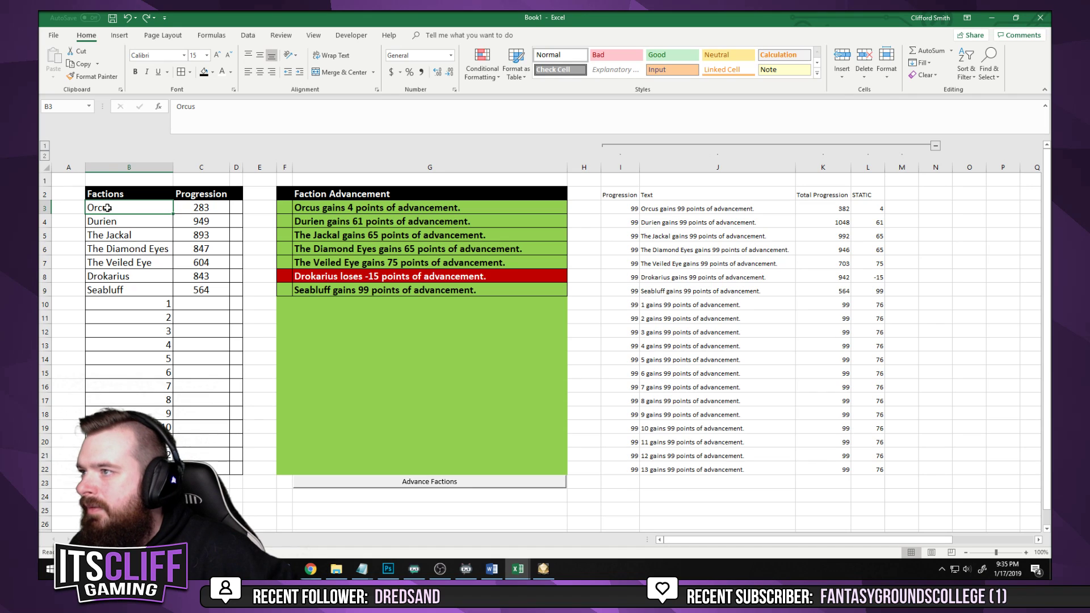
{"action": "left_click", "coordinate": [353, 37]}
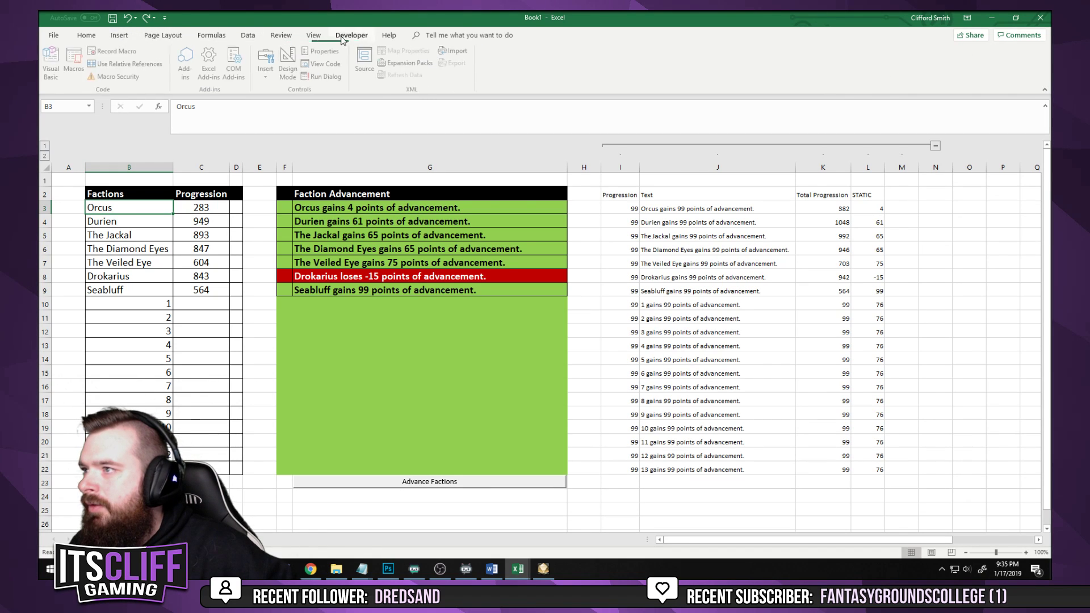
{"action": "left_click", "coordinate": [73, 63]}
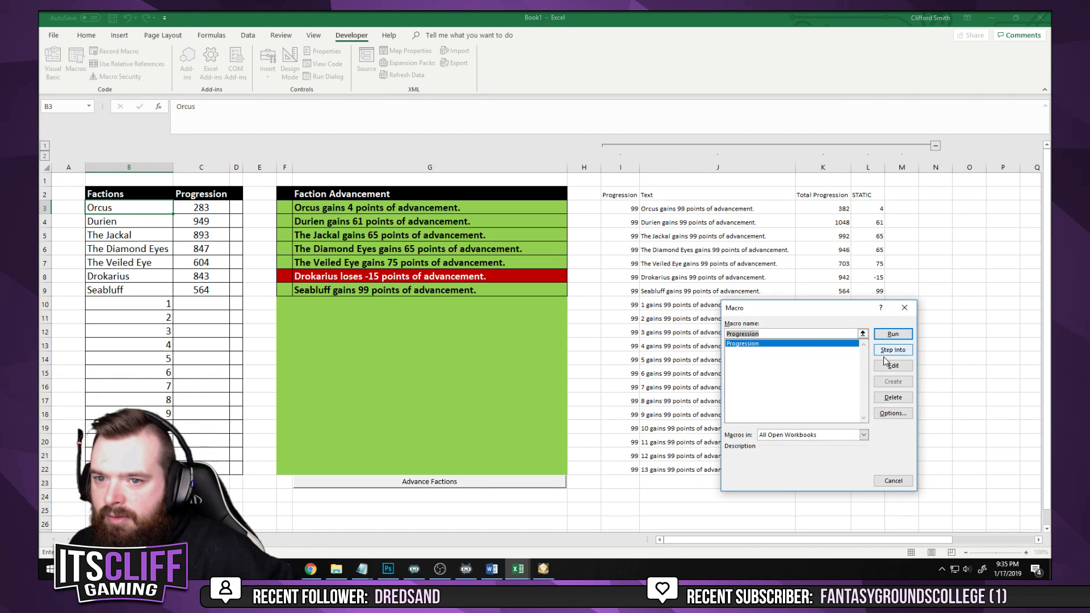
{"action": "left_click", "coordinate": [893, 334]}
{"action": "left_click", "coordinate": [528, 322]}
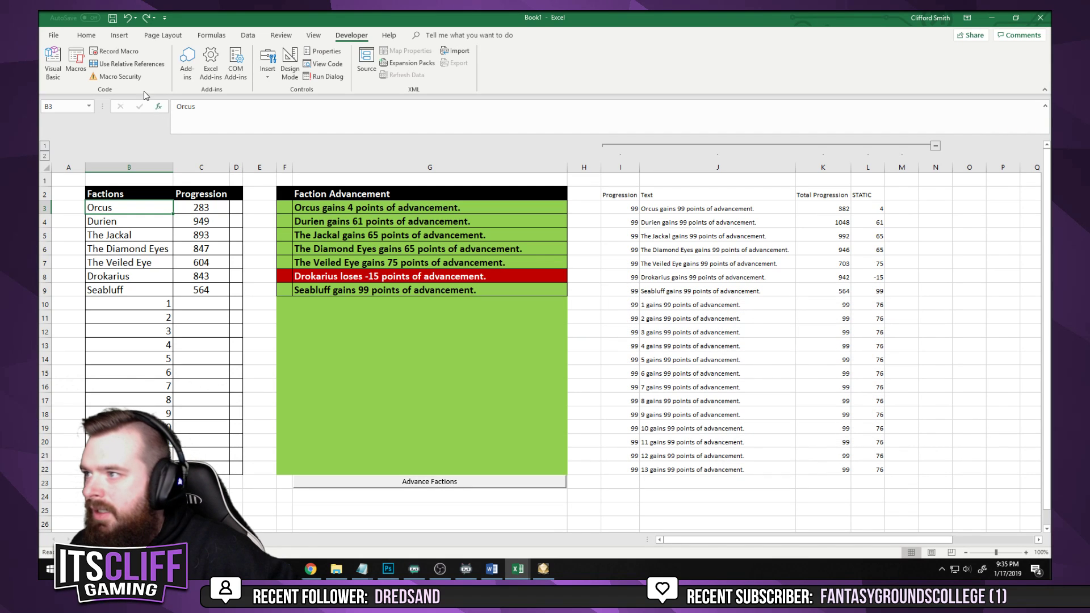
{"action": "left_click", "coordinate": [112, 52]}
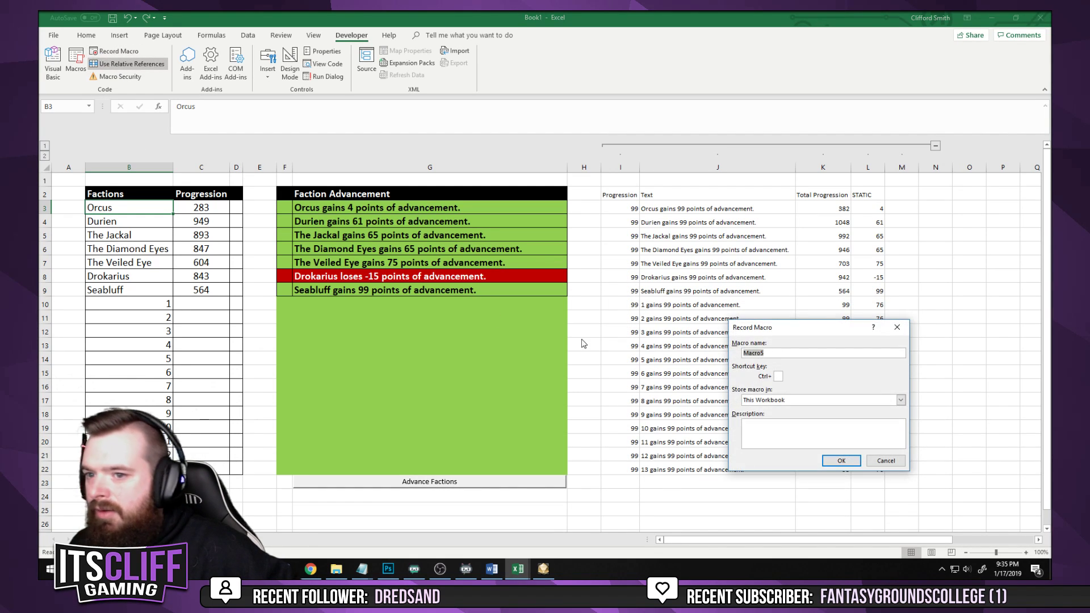
{"action": "type", "text": "Progression"}
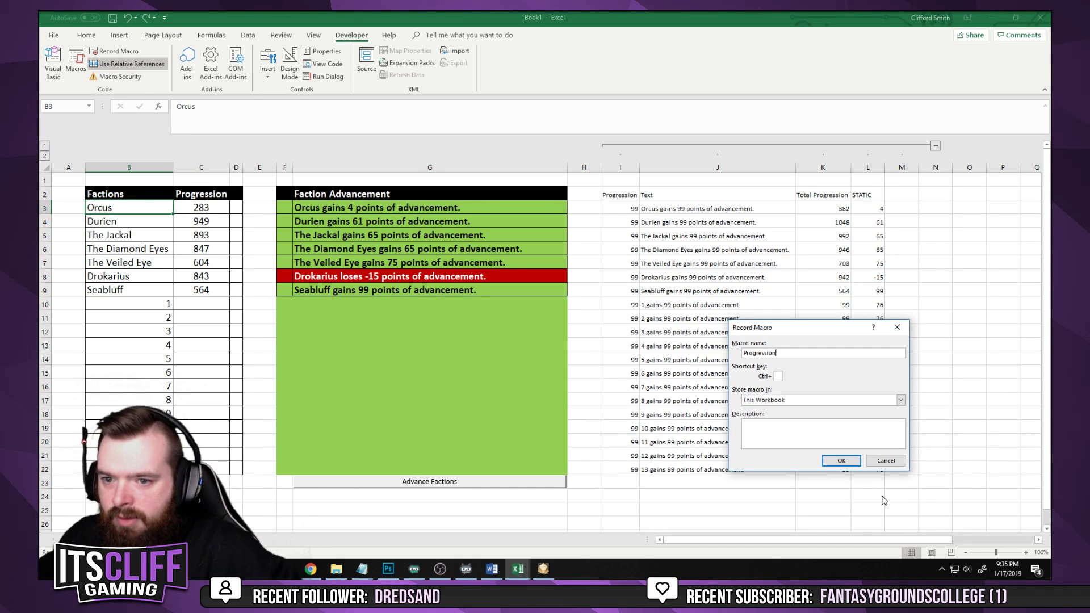
{"action": "left_click", "coordinate": [842, 461]}
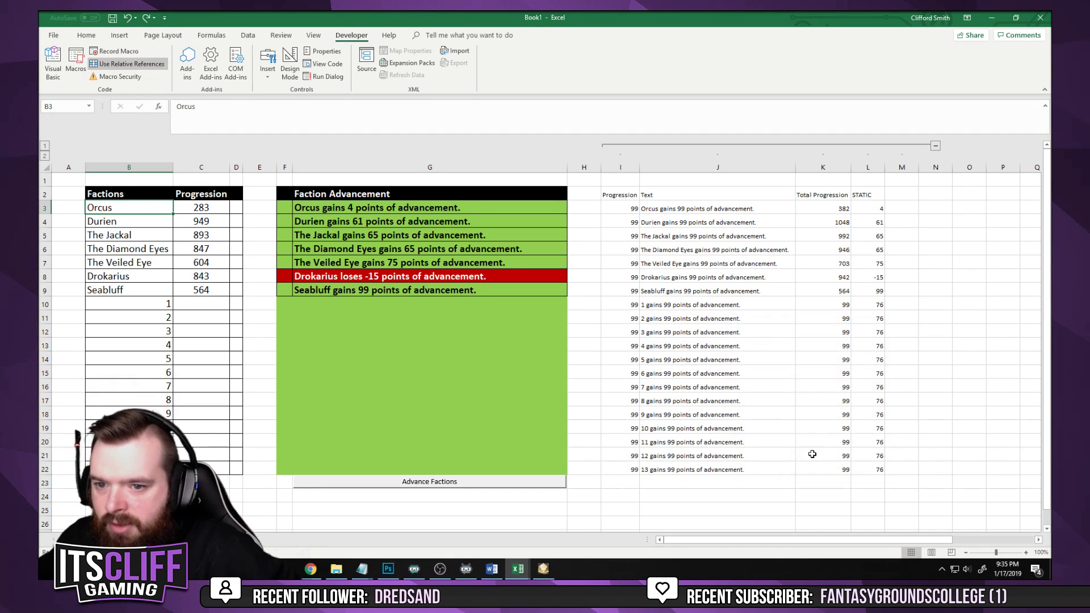
Insert a small form-control button over cell N3 beside the STATIC column, keeping the default macro assignment Button3_Click
{"action": "left_click", "coordinate": [267, 290]}
{"action": "left_click", "coordinate": [267, 62]}
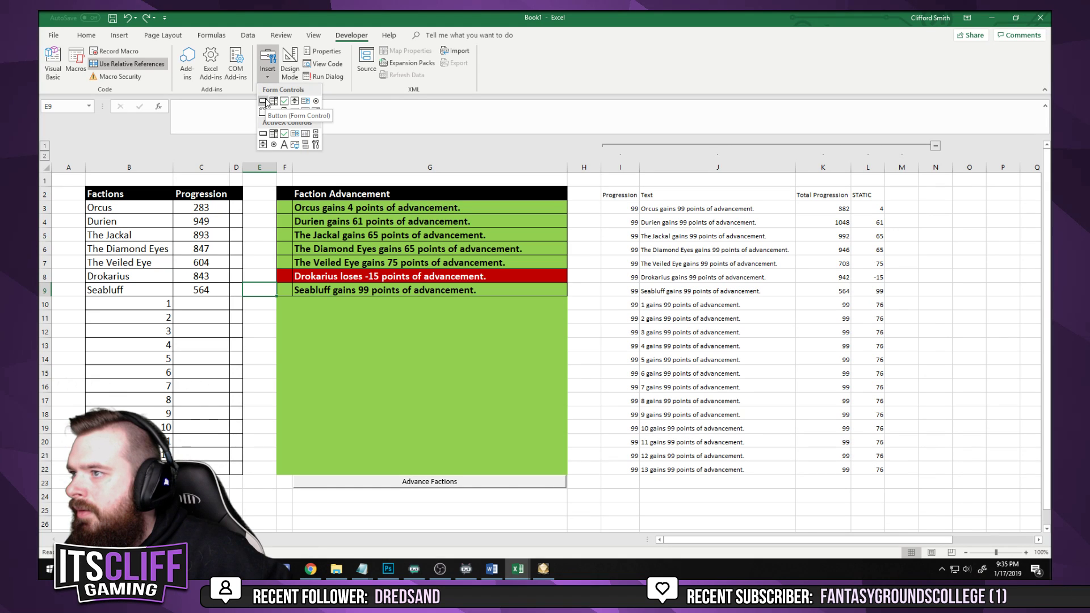
{"action": "left_click", "coordinate": [264, 101]}
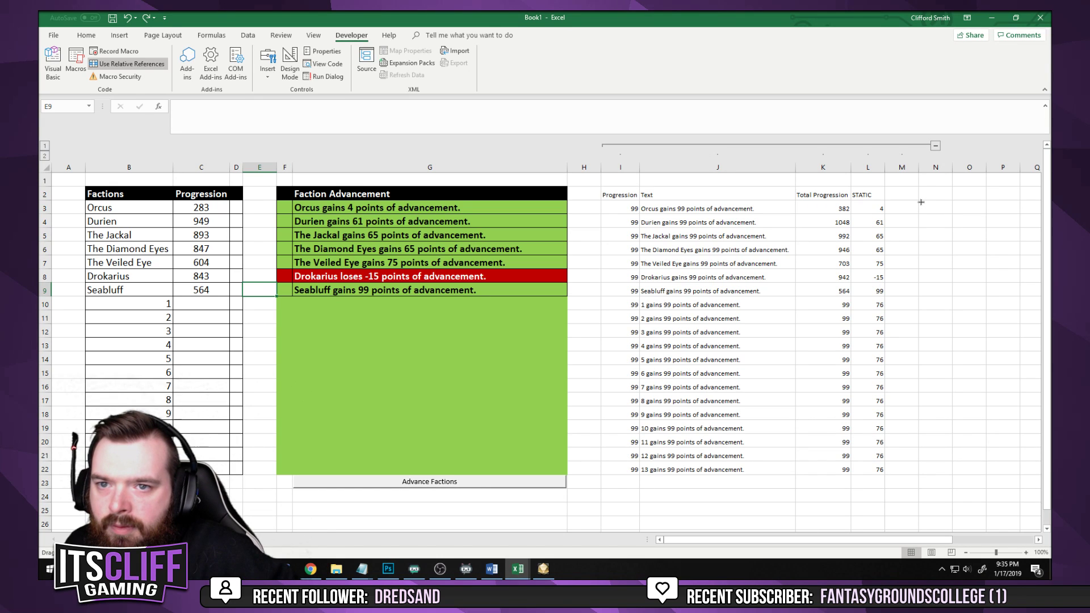
{"action": "left_click_drag", "start_coordinate": [919, 200], "coordinate": [950, 211]}
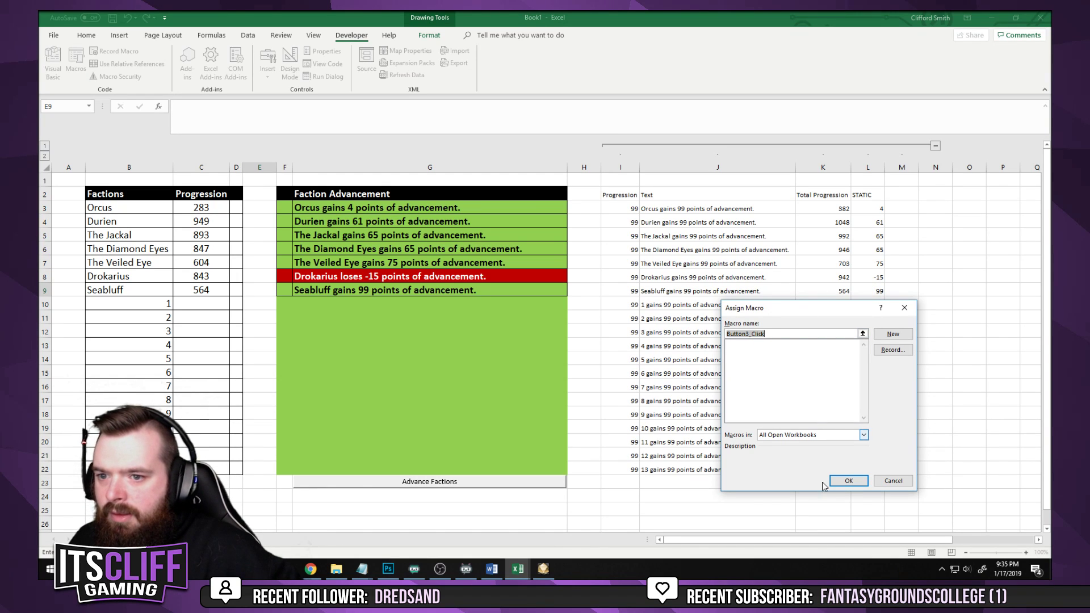
{"action": "left_click", "coordinate": [846, 482]}
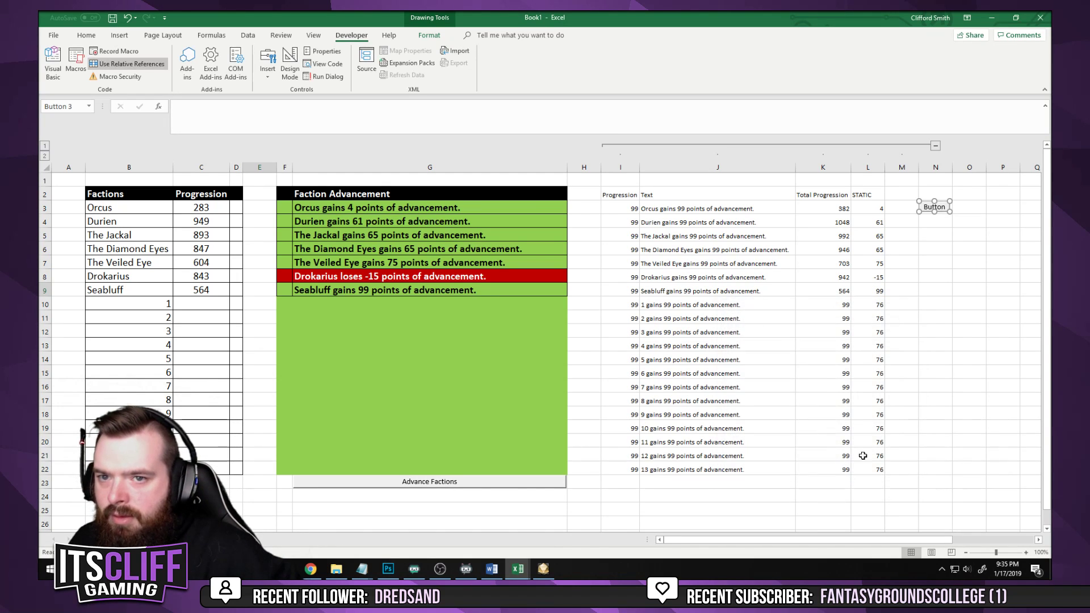
{"action": "left_click", "coordinate": [935, 222]}
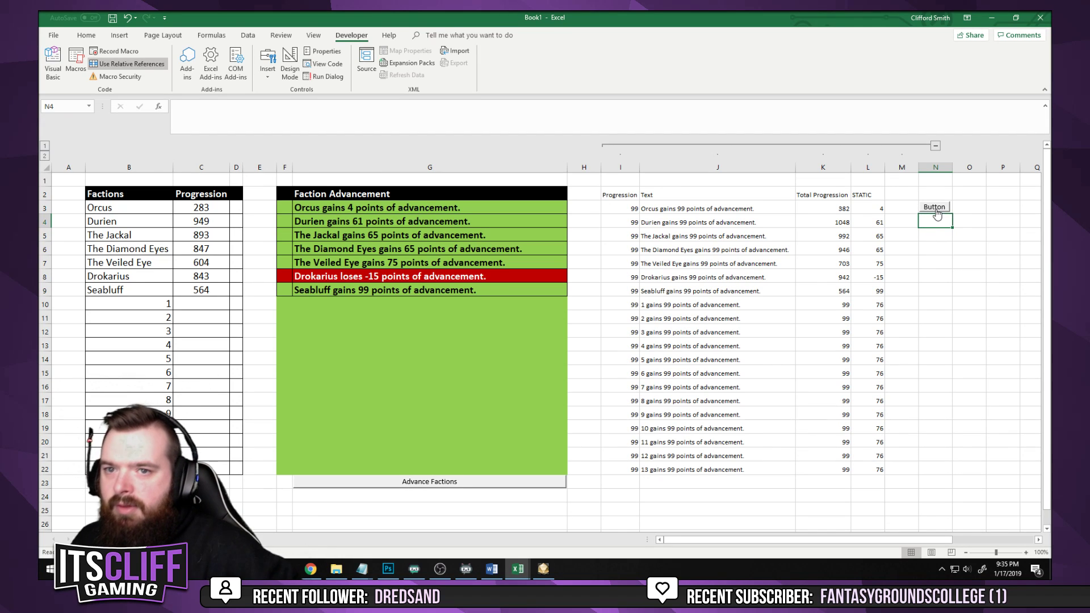
Start recording a new macro named Progression with cell B3 selected, stored in this workbook
{"action": "left_click", "coordinate": [118, 206]}
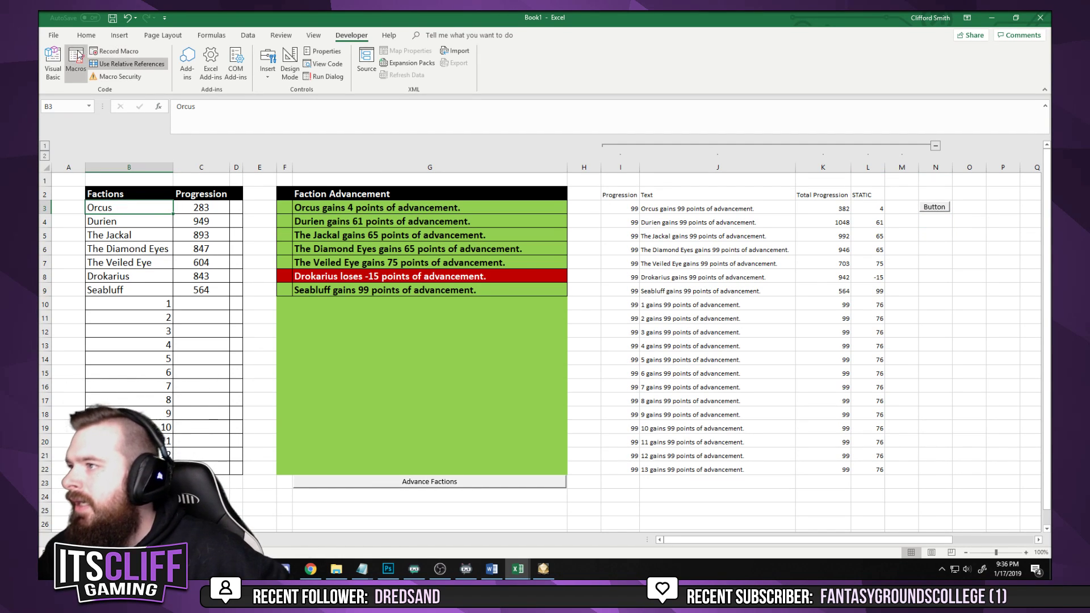
{"action": "left_click", "coordinate": [107, 50]}
{"action": "type", "text": "Progressi"}
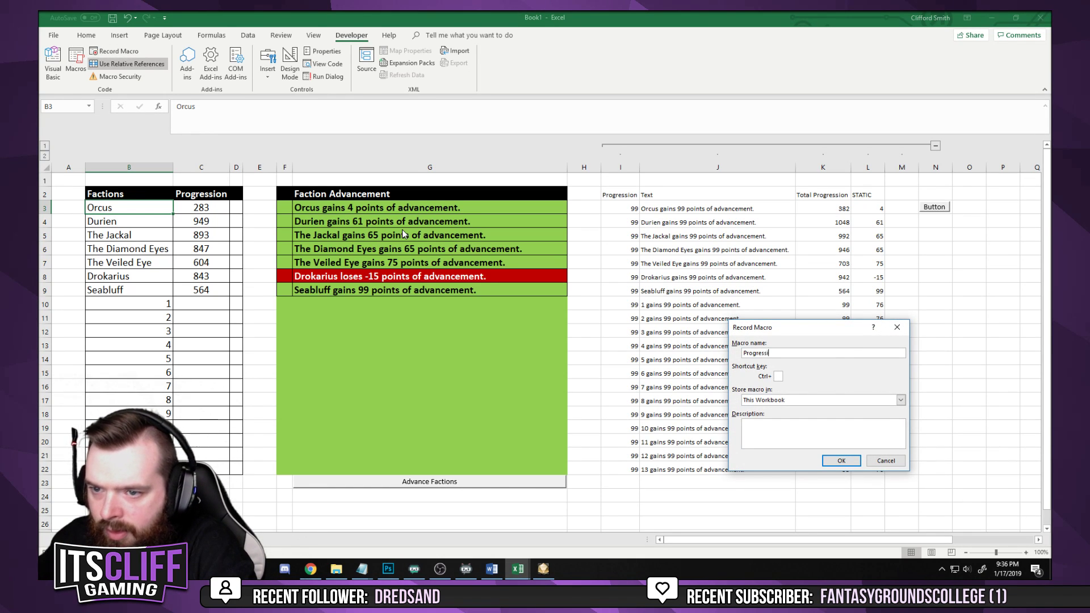
{"action": "type", "text": "on"}
{"action": "key", "text": "Return"}
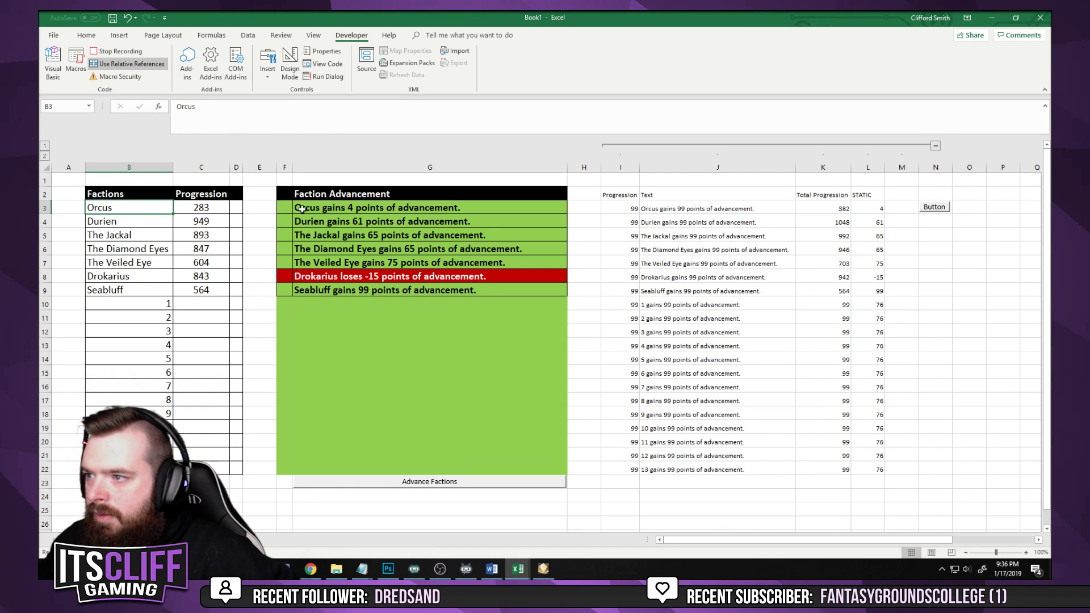
Copy the Progression cell I3 in Orcus's row into the STATIC cell L3 with a regular paste
{"action": "left_click", "coordinate": [224, 210]}
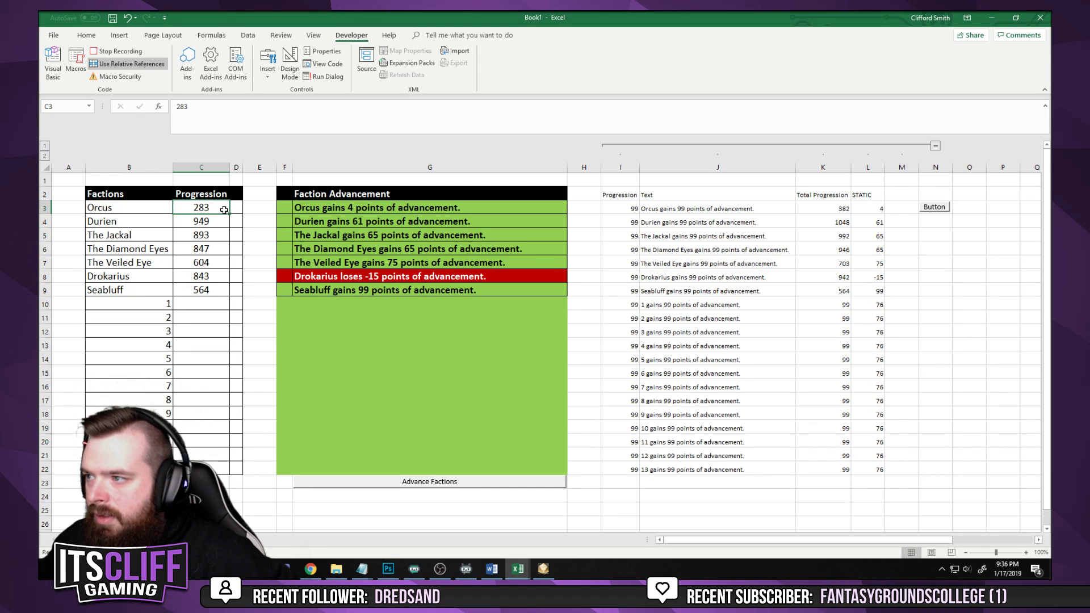
{"action": "key", "text": "Right"}
{"action": "key", "text": "Right"}
{"action": "key", "text": "Right"}
{"action": "key", "text": "Right"}
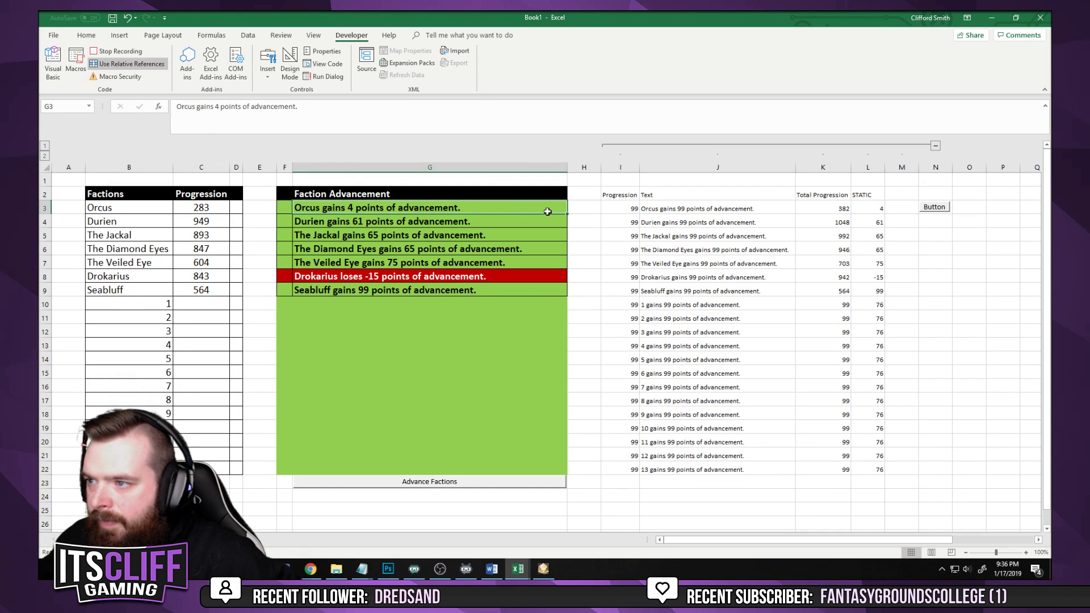
{"action": "key", "text": "Right"}
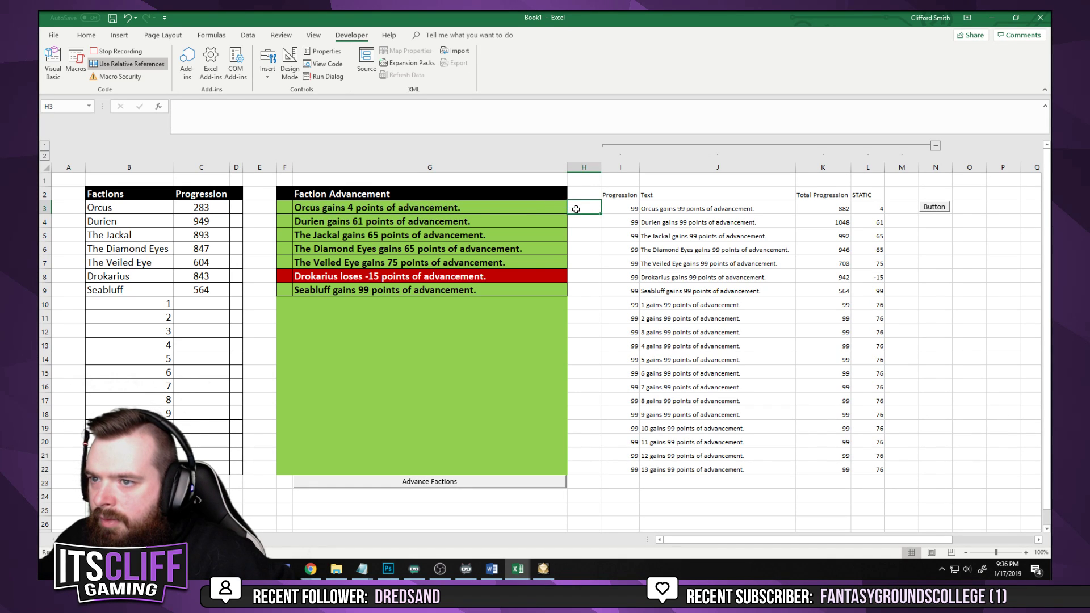
{"action": "key", "text": "Right"}
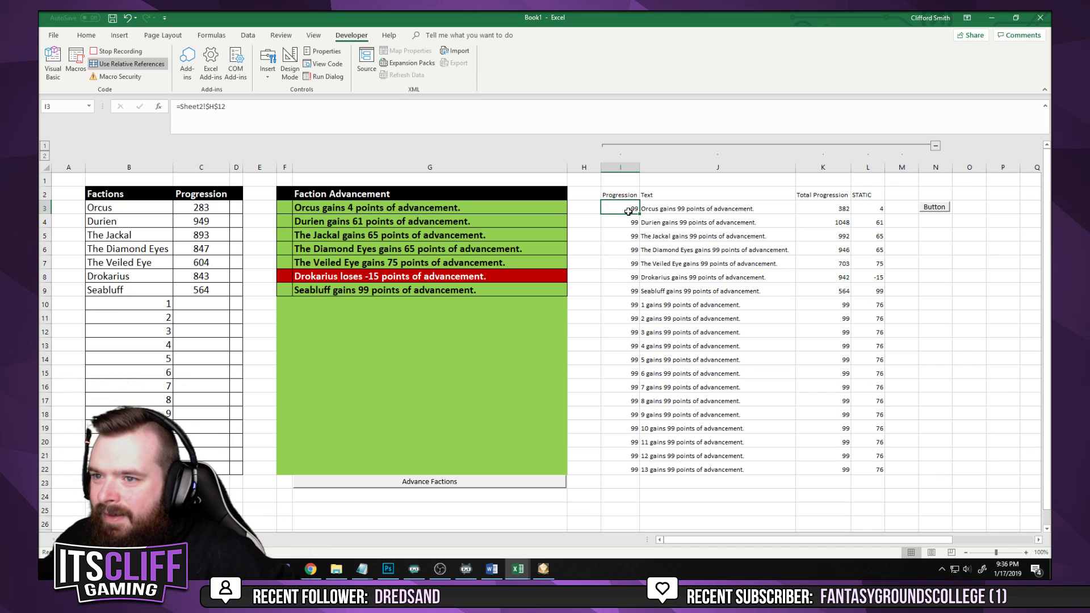
{"action": "key", "text": "ctrl+c"}
{"action": "left_click", "coordinate": [868, 208]}
{"action": "key", "text": "ctrl+v"}
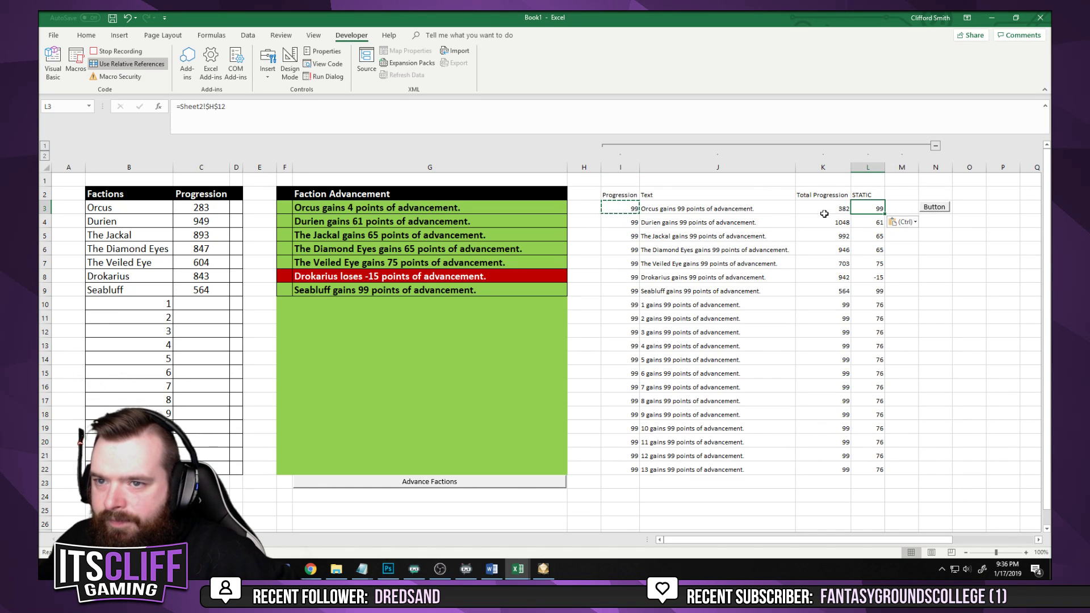
Copy Orcus's Total Progression from K3 and paste it as values only into the faction's Progression cell C3
{"action": "left_click", "coordinate": [823, 209]}
{"action": "key", "text": "ctrl+c"}
{"action": "left_click", "coordinate": [197, 212]}
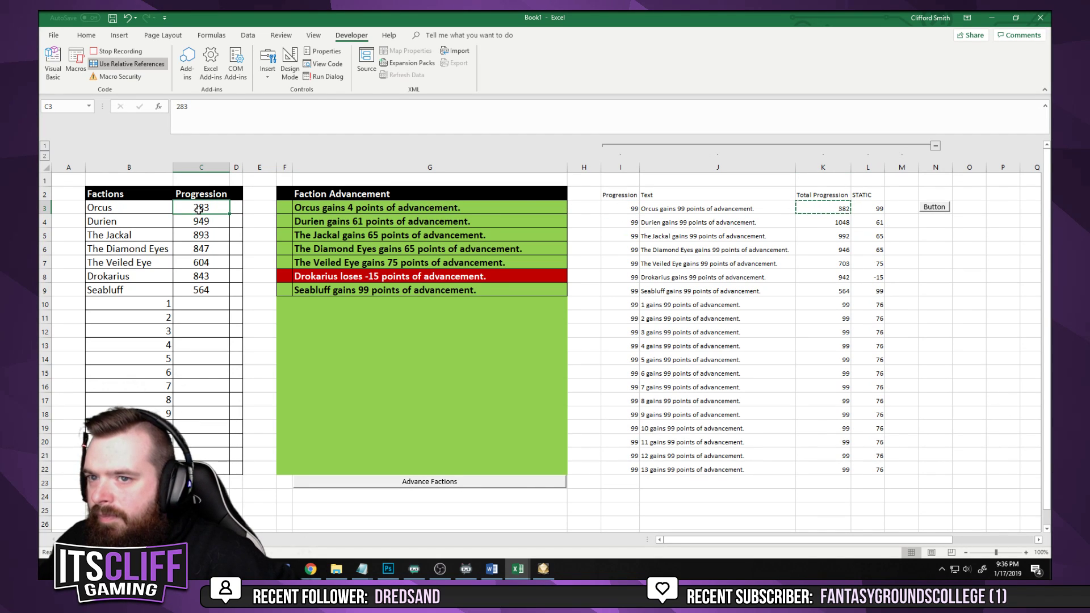
{"action": "key", "text": "ctrl+v"}
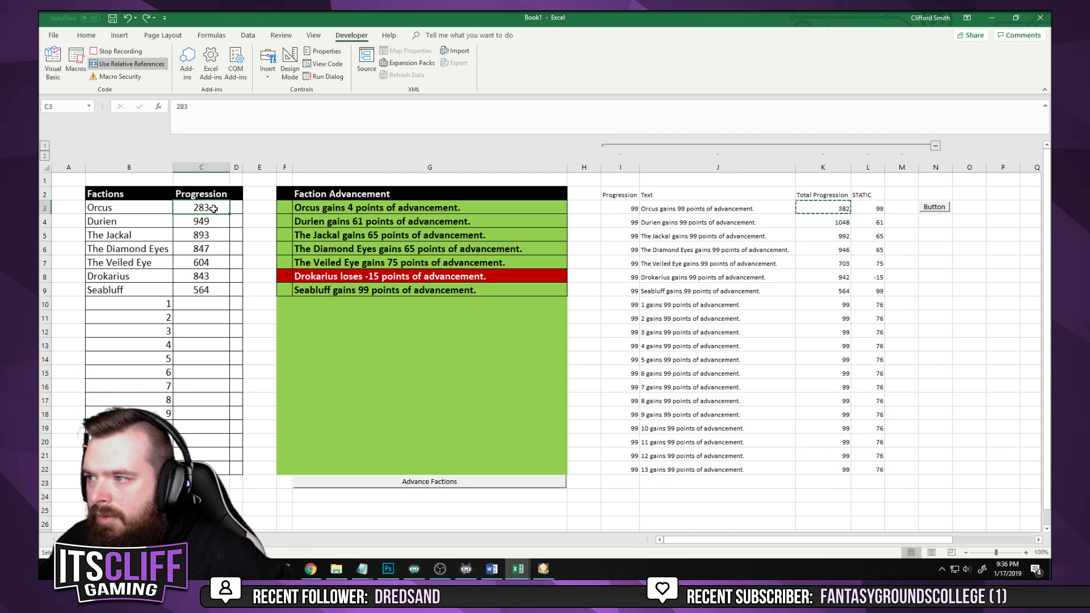
{"action": "right_click", "coordinate": [215, 208]}
{"action": "left_click", "coordinate": [255, 257]}
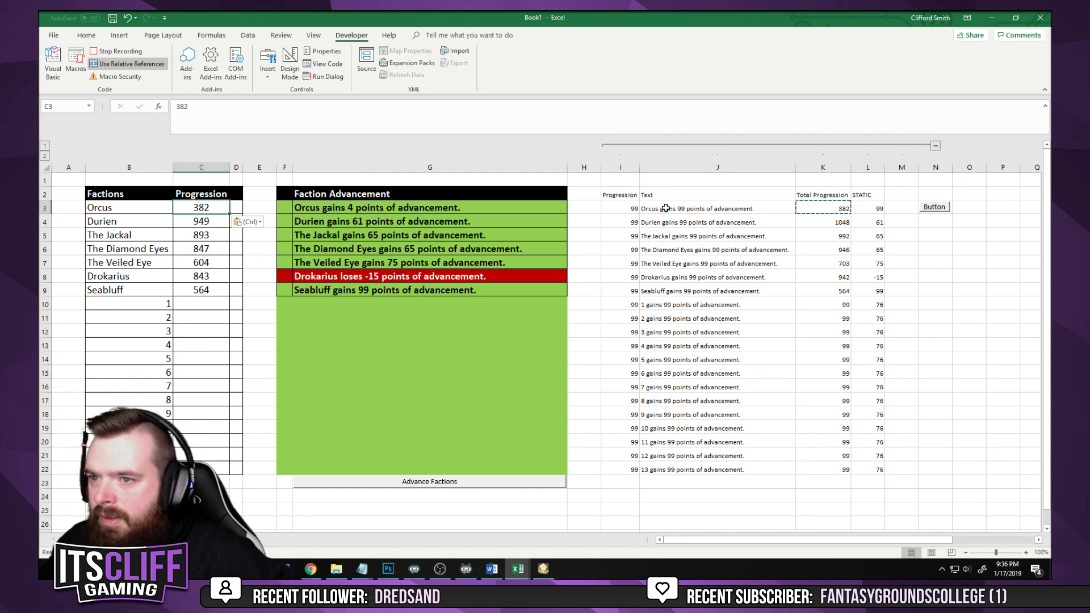
Copy Orcus's advancement text from J3 and paste it as values only into the Faction Advancement cell G3
{"action": "left_click", "coordinate": [699, 208]}
{"action": "key", "text": "ctrl+c"}
{"action": "right_click", "coordinate": [400, 207]}
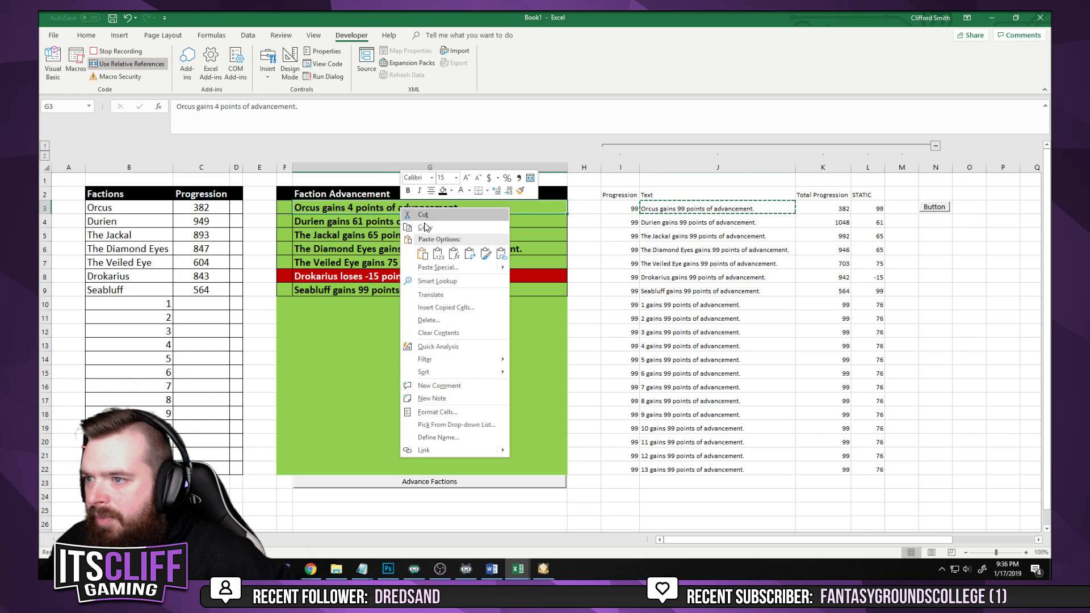
{"action": "left_click", "coordinate": [437, 253]}
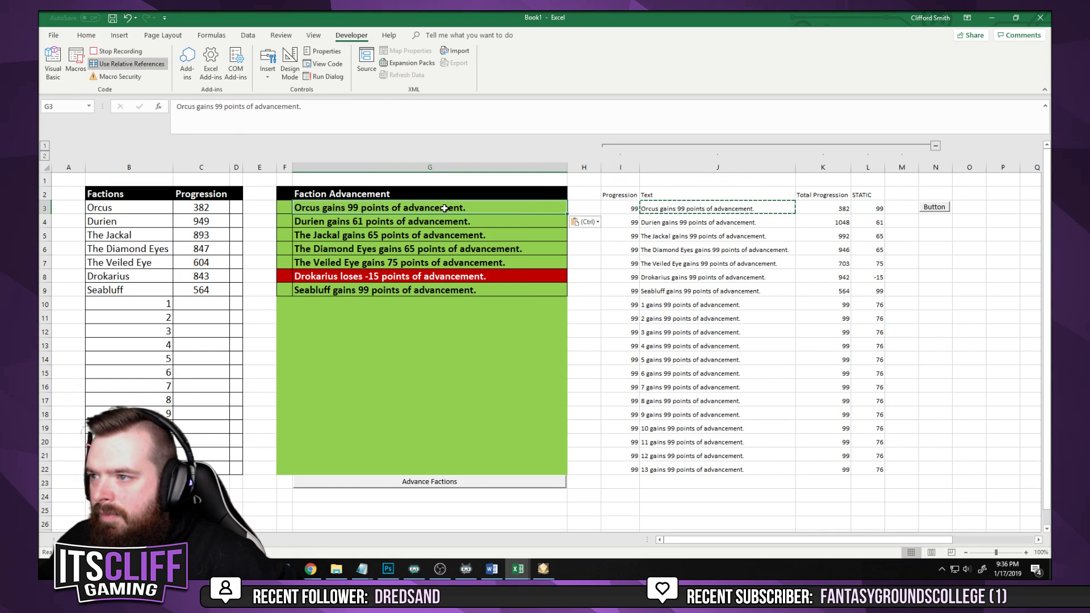
{"action": "key", "text": "Return"}
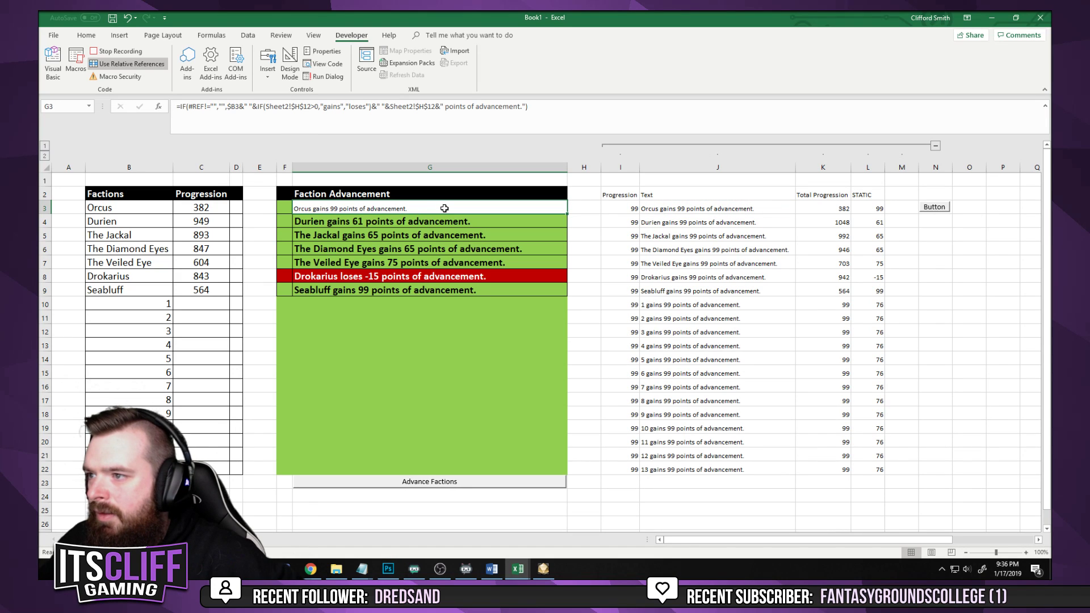
{"action": "left_click", "coordinate": [352, 319]}
{"action": "left_click", "coordinate": [386, 357]}
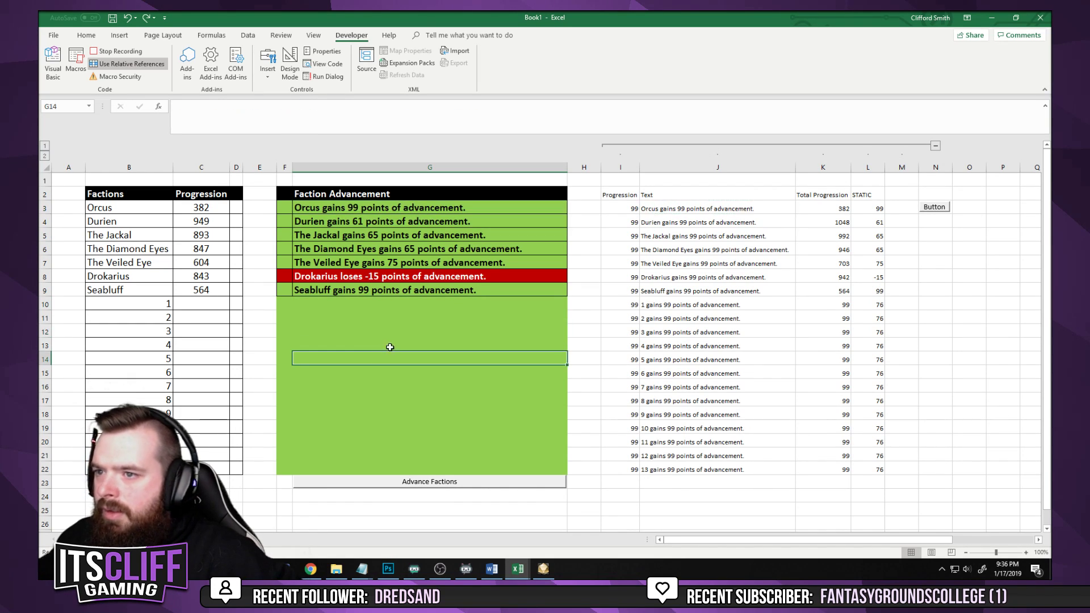
Stop recording and delete the Progression macro from the workbook
{"action": "left_click", "coordinate": [75, 58]}
{"action": "left_click", "coordinate": [893, 398]}
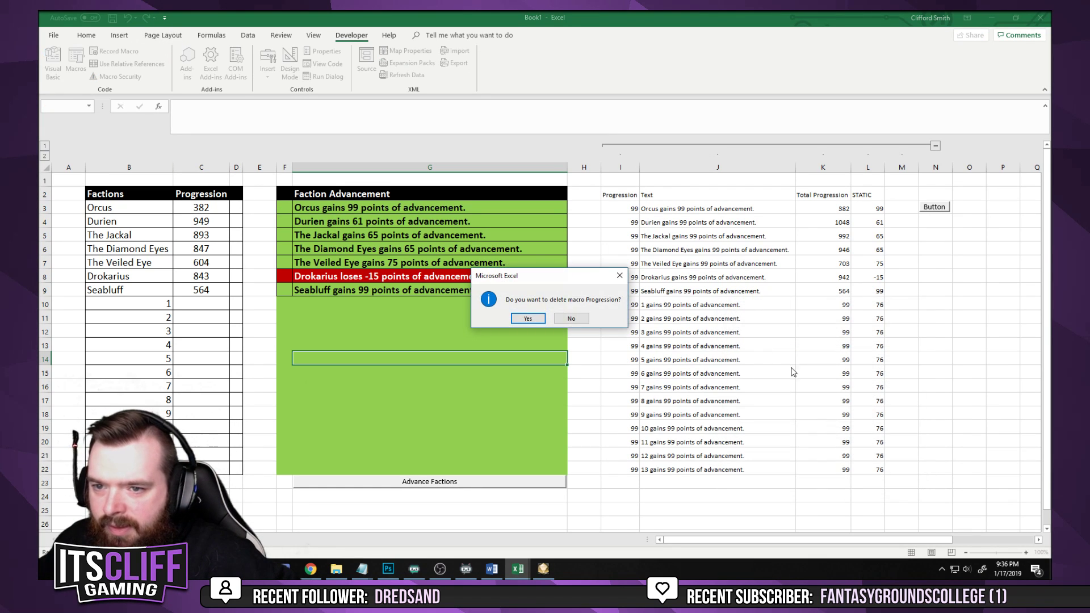
{"action": "left_click", "coordinate": [526, 318]}
Select cell B3 and start recording a fresh macro named Progression, stored in this workbook
{"action": "left_click", "coordinate": [125, 209]}
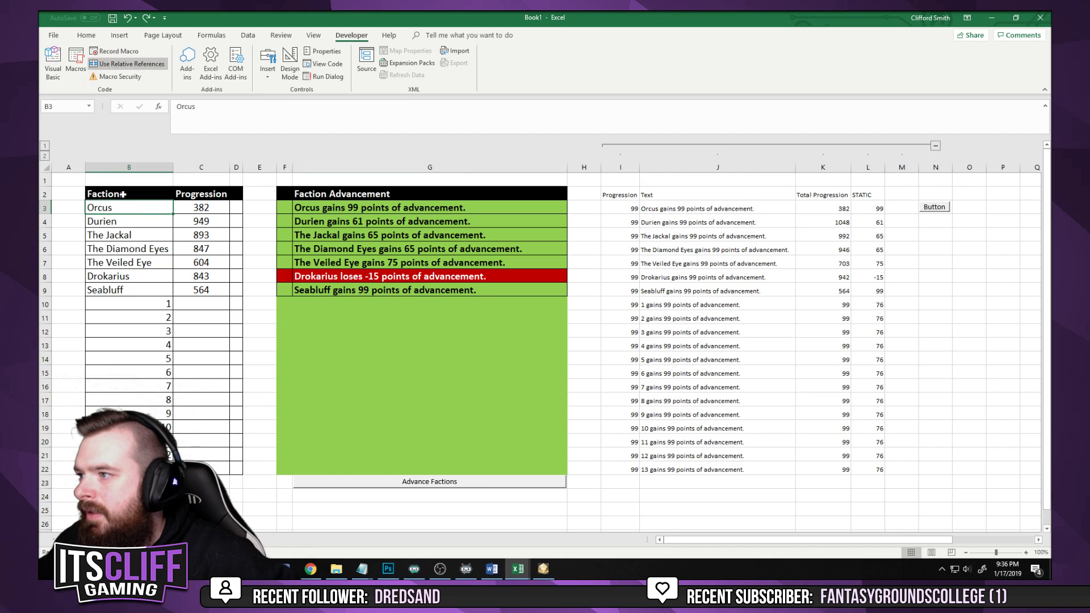
{"action": "left_click", "coordinate": [130, 49]}
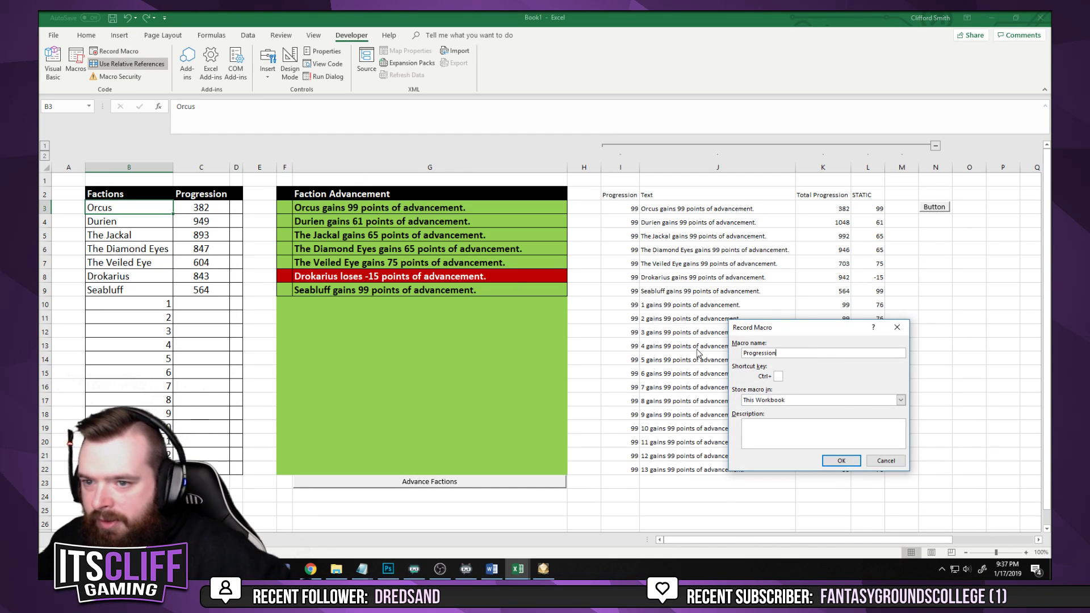
{"action": "type", "text": "Progression"}
{"action": "left_click", "coordinate": [835, 460]}
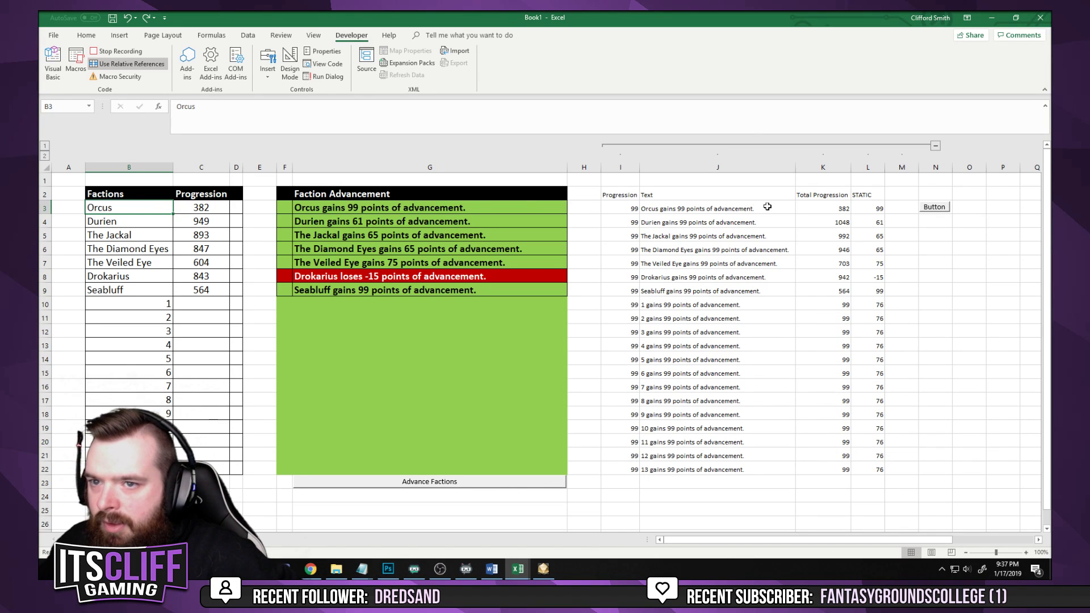
Copy Orcus's Progression value from I3 and paste it as values only into the STATIC cell L3
{"action": "left_click", "coordinate": [627, 208]}
{"action": "right_click", "coordinate": [878, 207]}
{"action": "left_click", "coordinate": [918, 255]}
Copy Orcus's Total Progression cell K3
{"action": "left_click", "coordinate": [837, 211]}
{"action": "key", "text": "ctrl+c"}
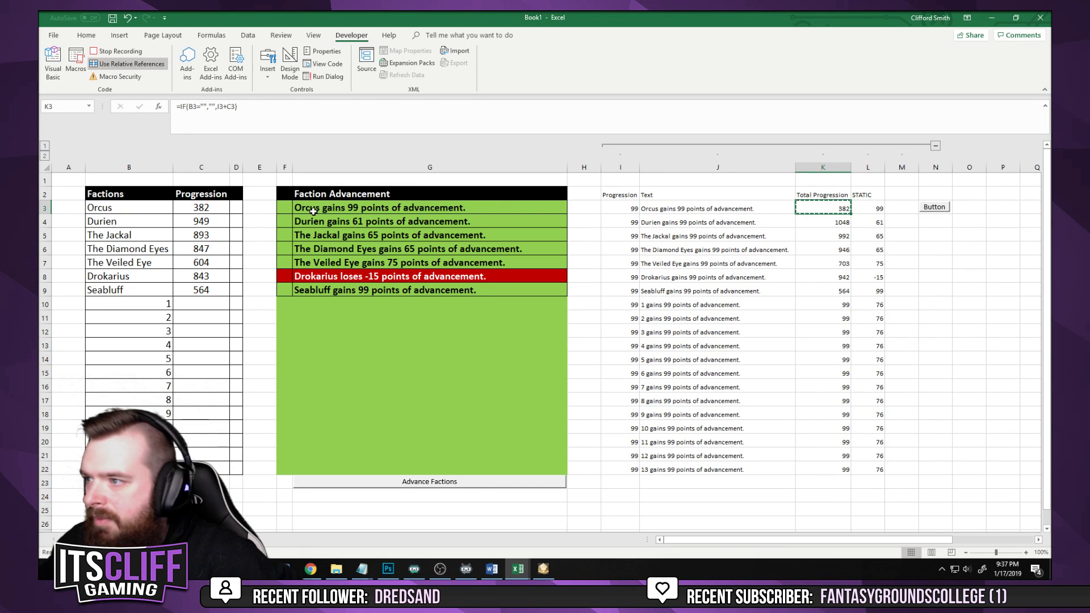
Finish recording the macro by pasting K3's value into C3 and J3's text into G3 as values, ending on cell B4
{"action": "right_click", "coordinate": [219, 209]}
{"action": "left_click", "coordinate": [256, 255]}
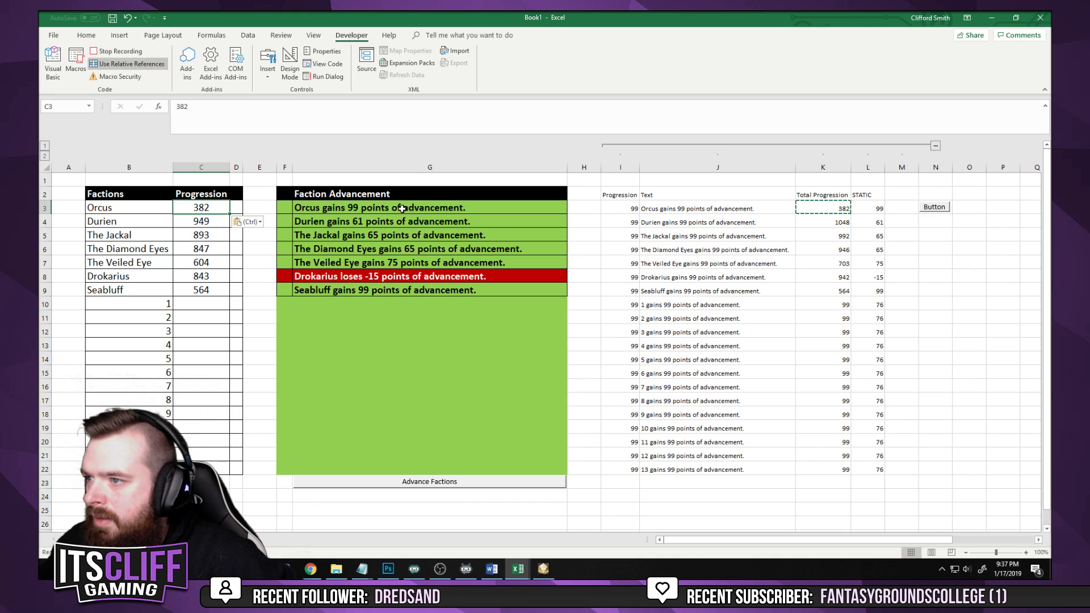
{"action": "left_click", "coordinate": [706, 210]}
{"action": "key", "text": "ctrl+c"}
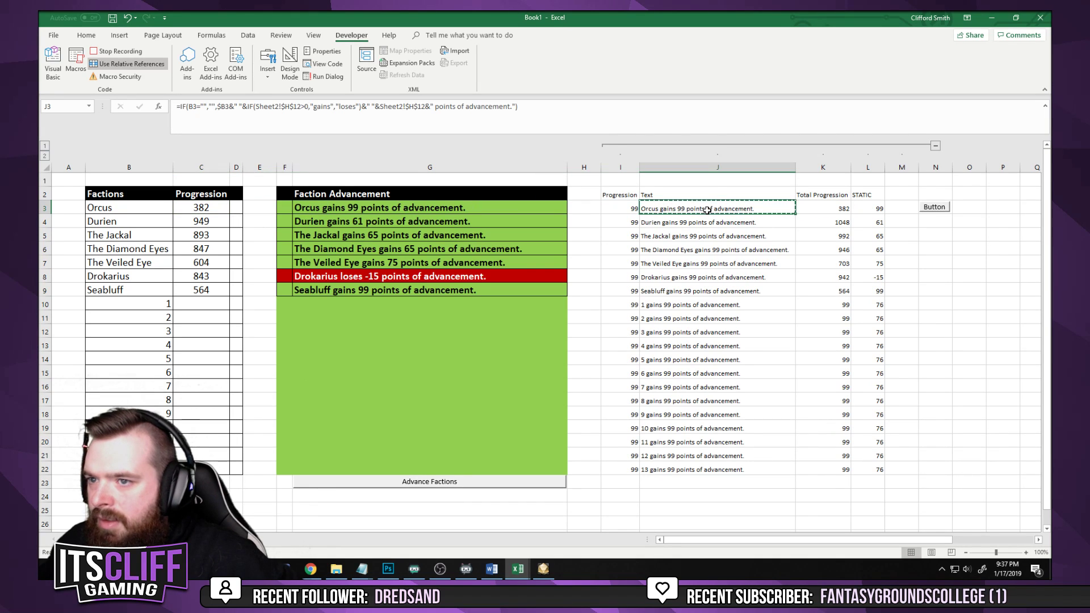
{"action": "right_click", "coordinate": [448, 207]}
{"action": "left_click", "coordinate": [480, 251]}
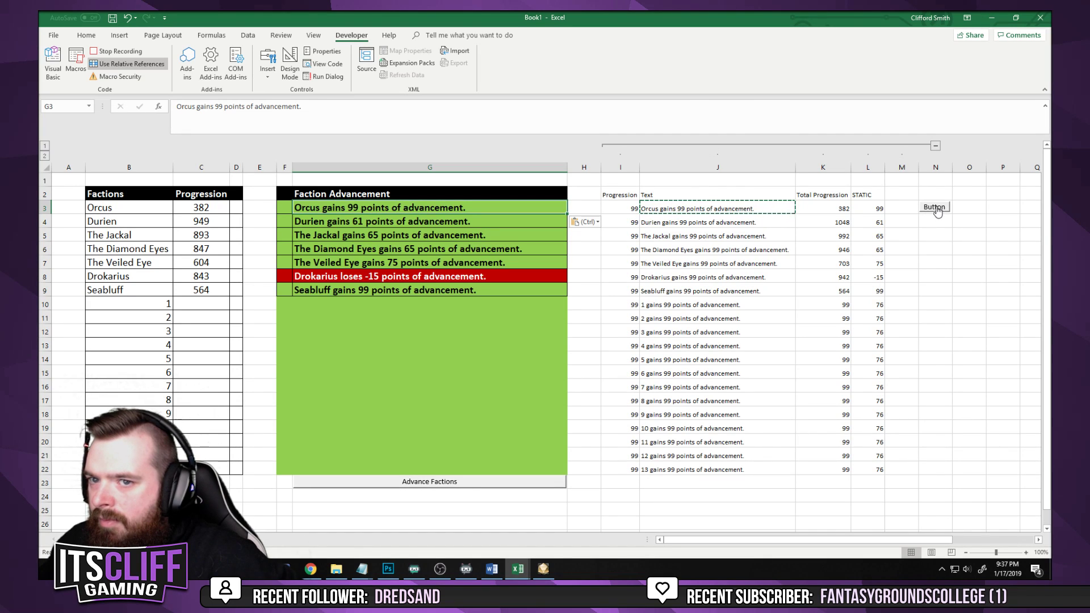
{"action": "left_click", "coordinate": [119, 222]}
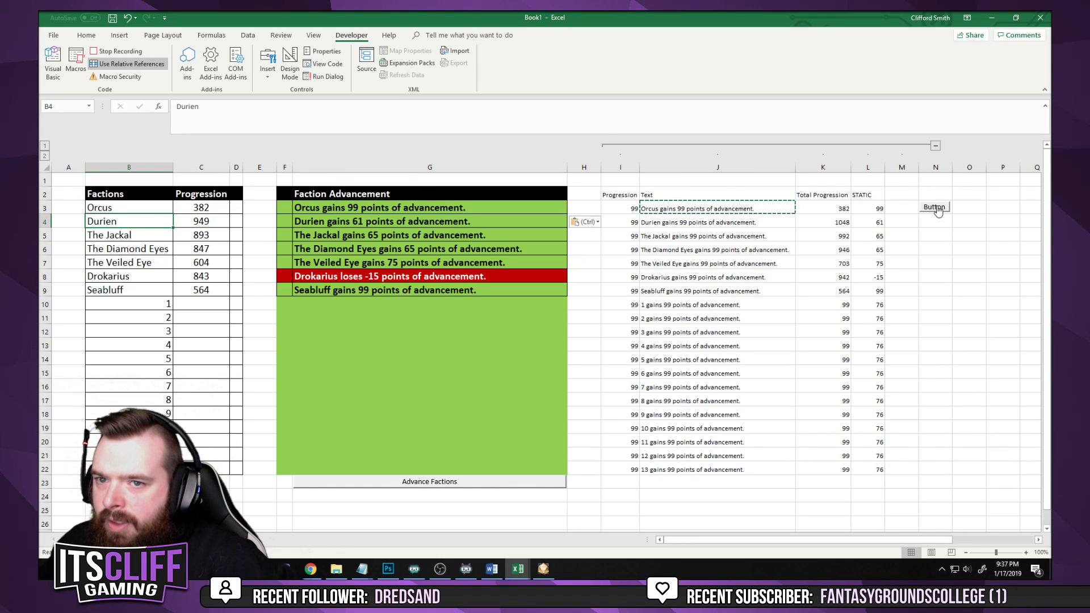
{"action": "left_click", "coordinate": [117, 51]}
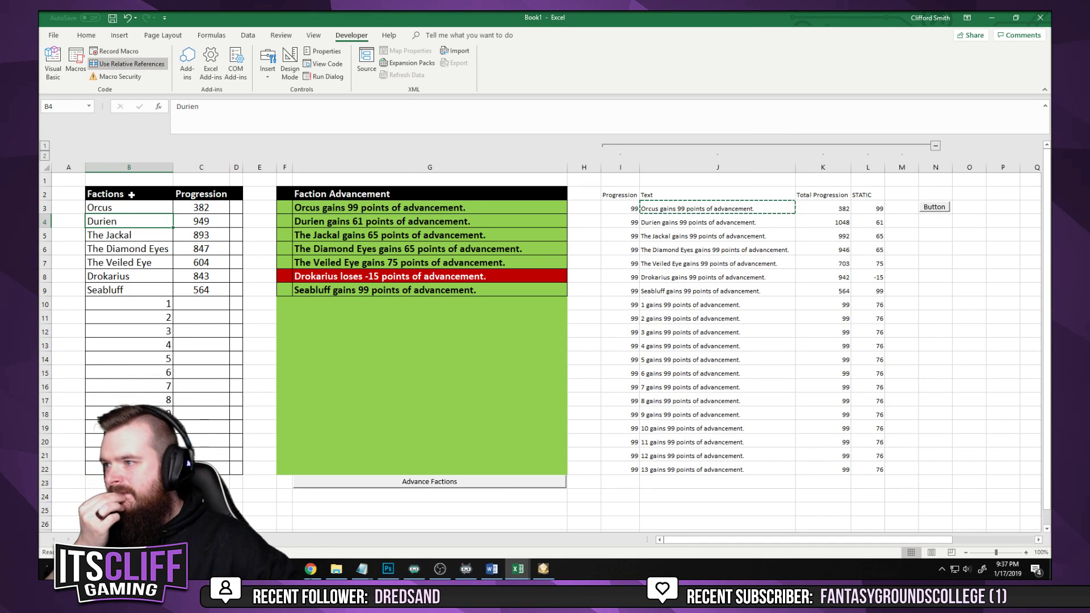
Reset the Progression values in C3 through C22 to 0
{"action": "left_click", "coordinate": [211, 213]}
{"action": "type", "text": "0 0 0 0 0 0 0 0 0 0 0 0 0 0 0 0 0"}
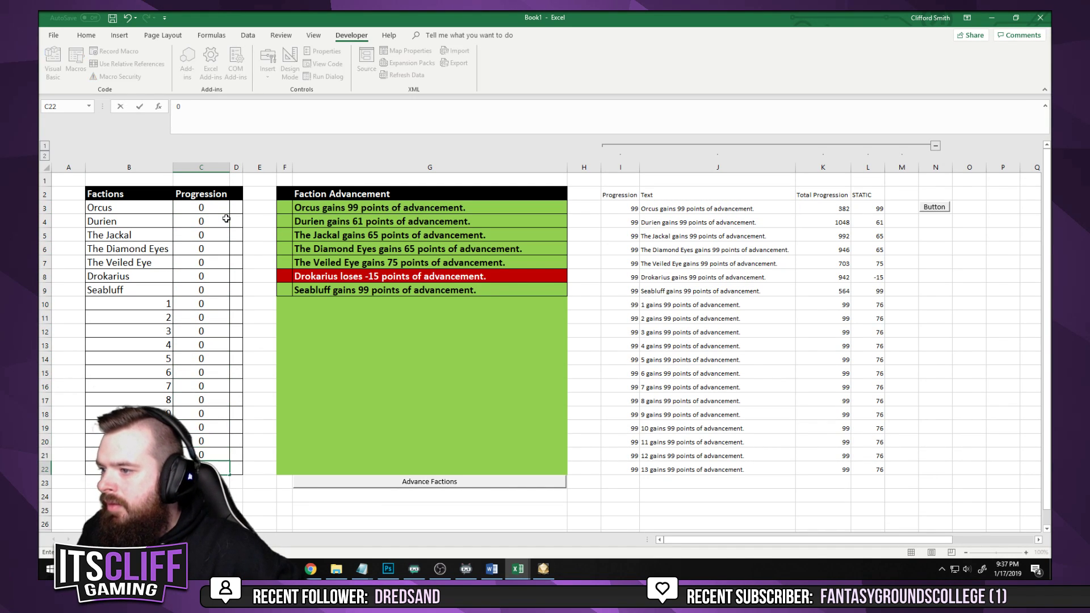
Assign the Progression macro to the button beside row 3 and copy the button down column N to row 21
{"action": "right_click", "coordinate": [943, 208]}
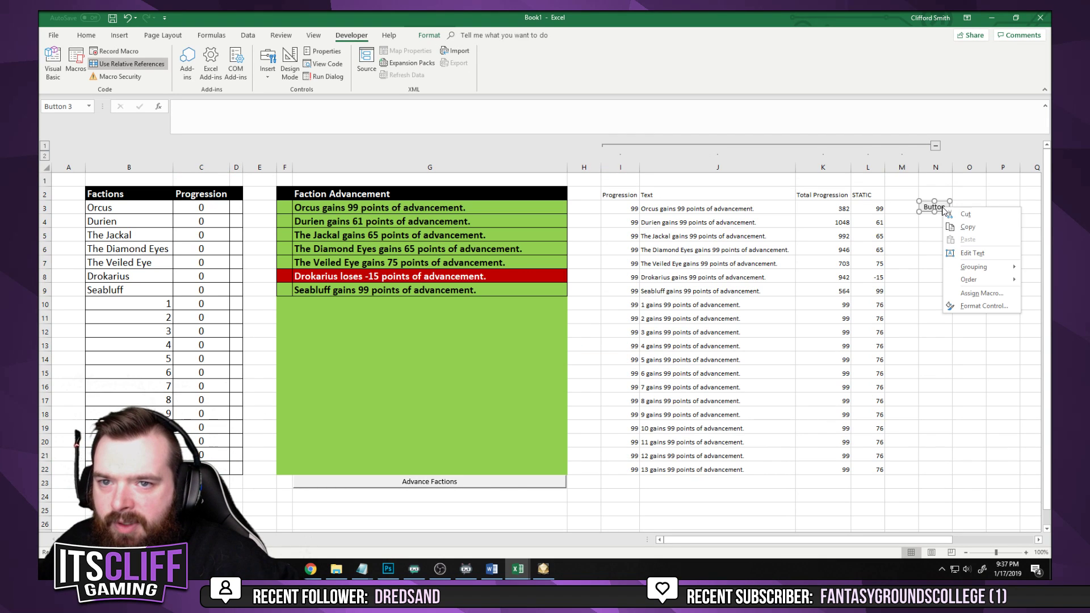
{"action": "left_click", "coordinate": [981, 293]}
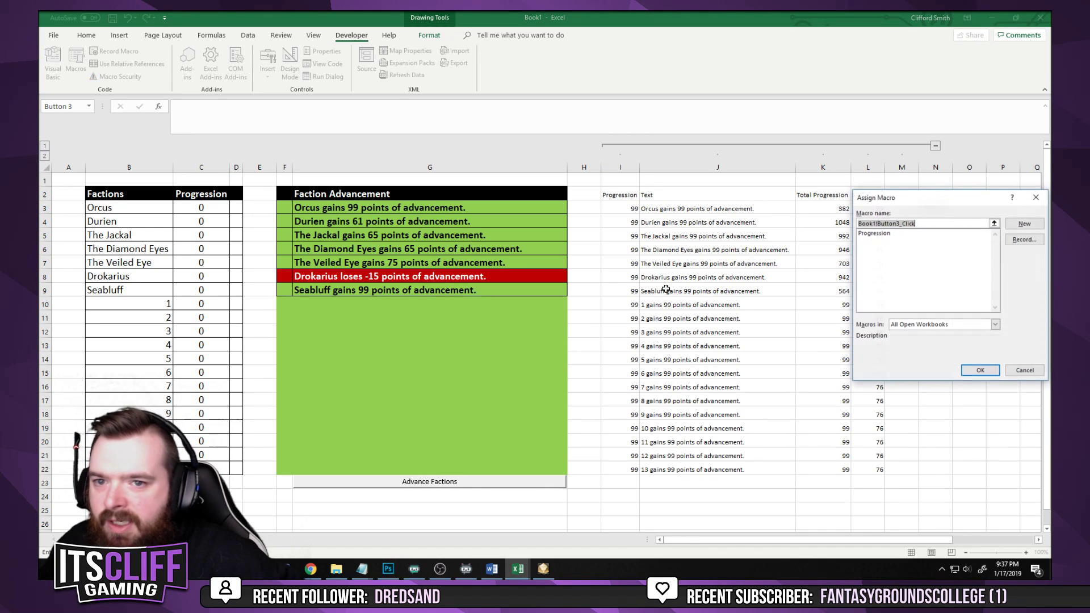
{"action": "left_click", "coordinate": [875, 233]}
{"action": "left_click", "coordinate": [972, 371]}
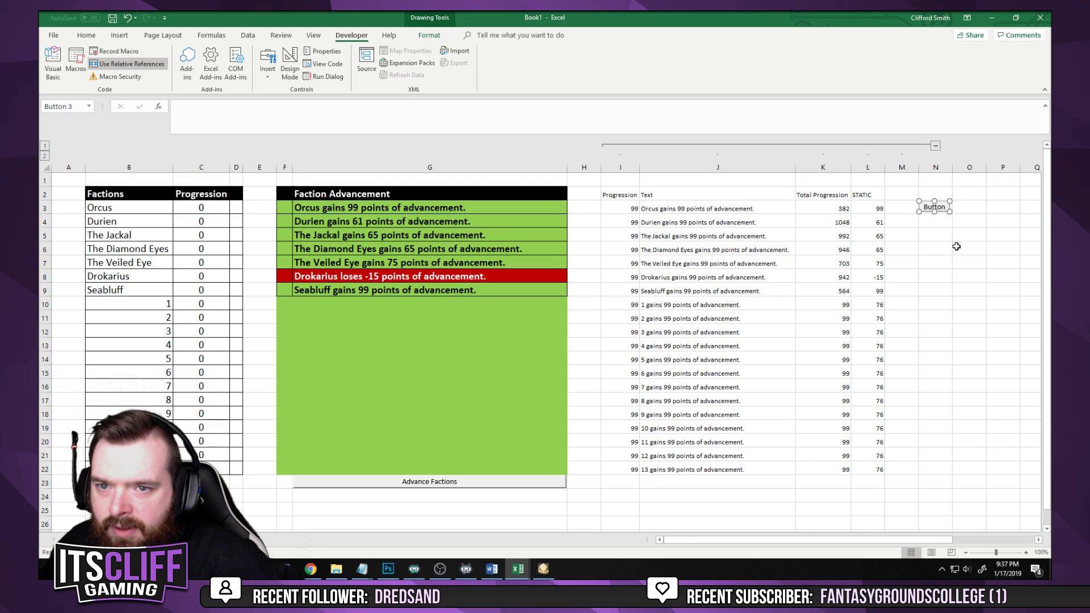
{"action": "left_click_drag", "start_coordinate": [944, 228], "coordinate": [934, 473]}
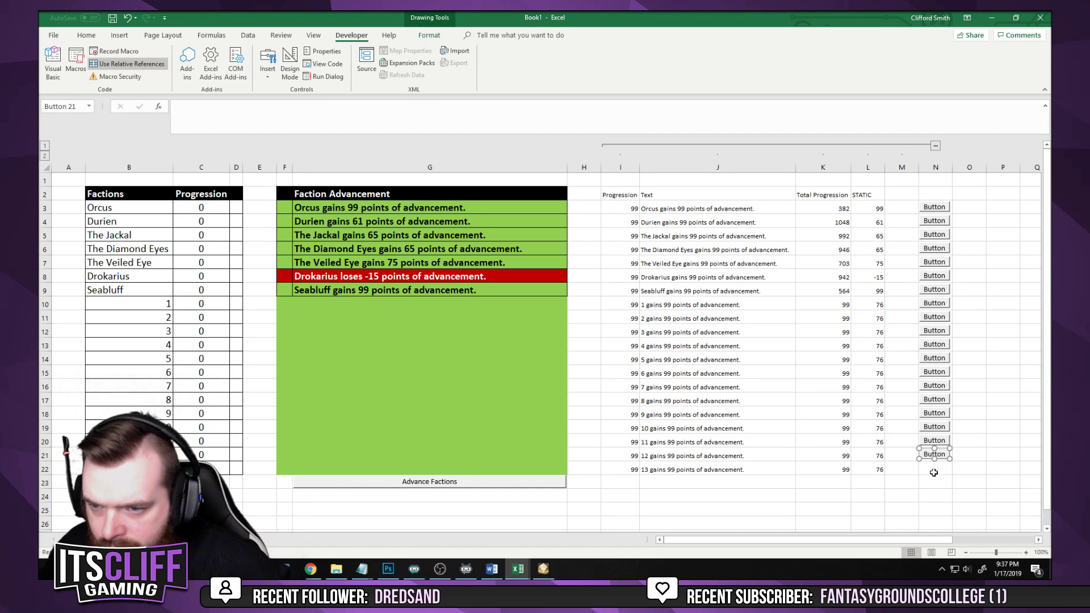
{"action": "left_click", "coordinate": [931, 486]}
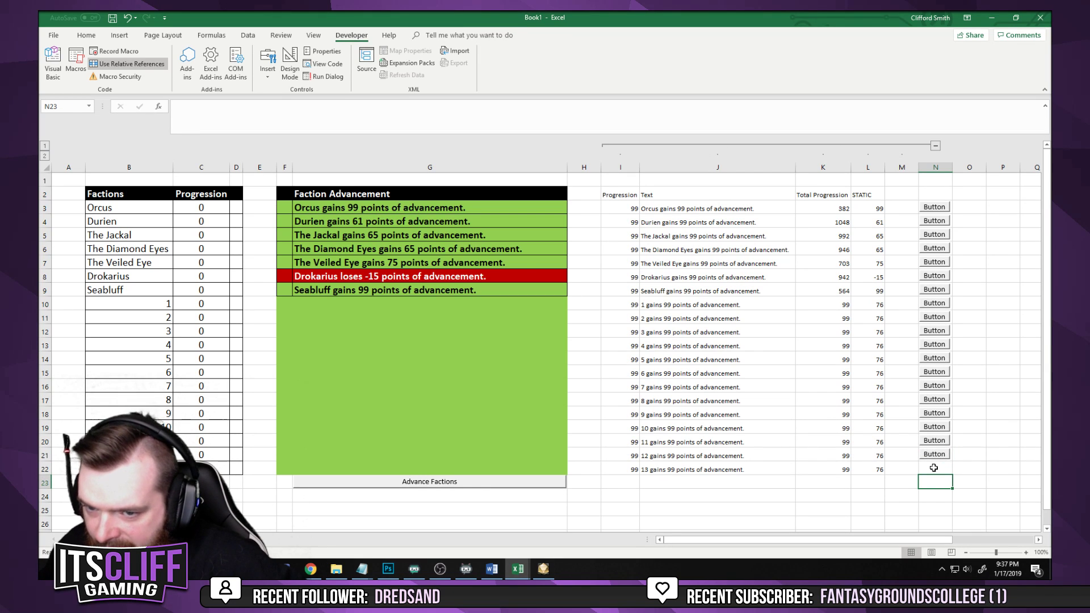
Run the Progression macro starting from the Orcus cell B3
{"action": "left_click", "coordinate": [116, 208]}
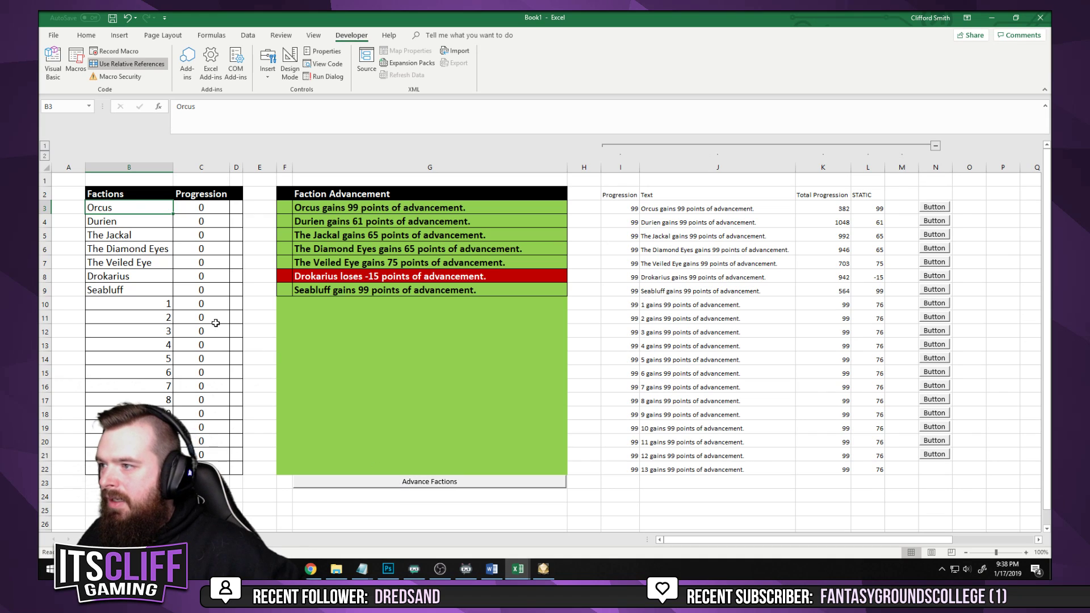
{"action": "left_click", "coordinate": [76, 62]}
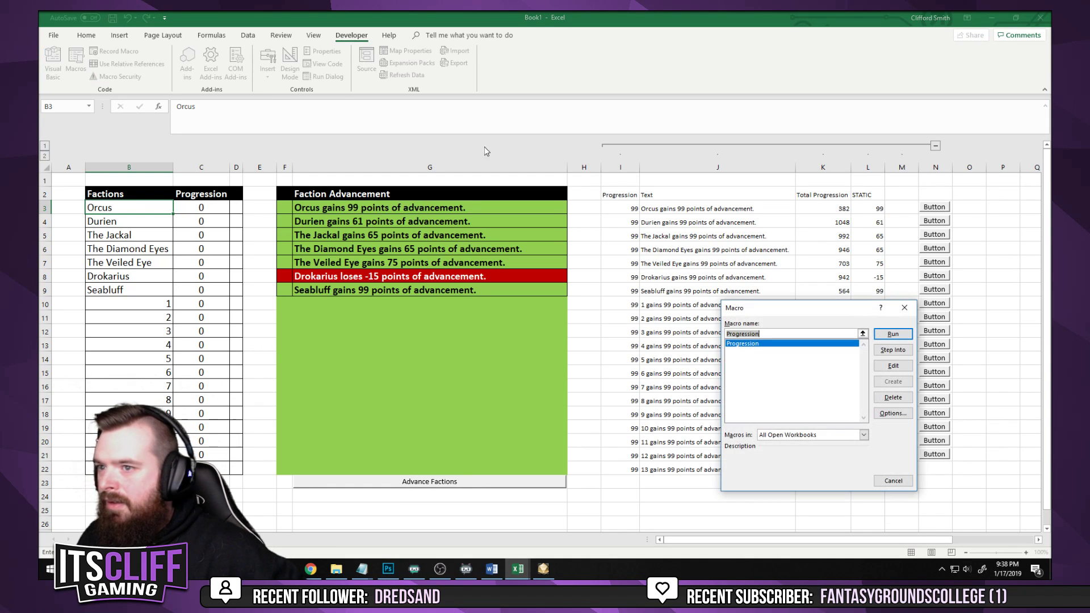
{"action": "left_click", "coordinate": [892, 335]}
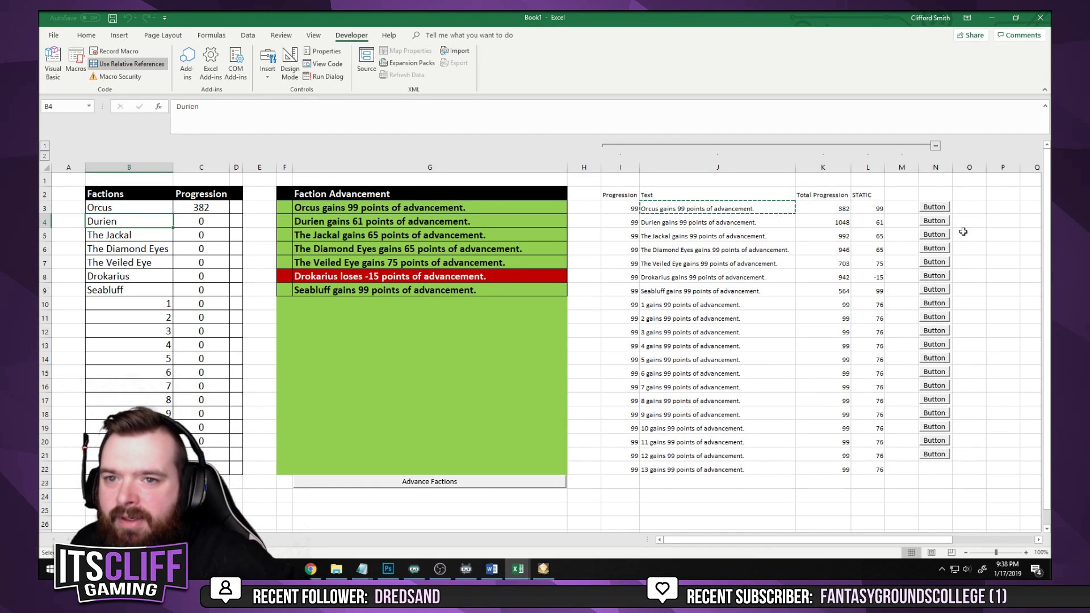
Run the macro with the column N buttons, starting from B4, to update the remaining faction rows down to row 22
{"action": "left_click", "coordinate": [940, 196]}
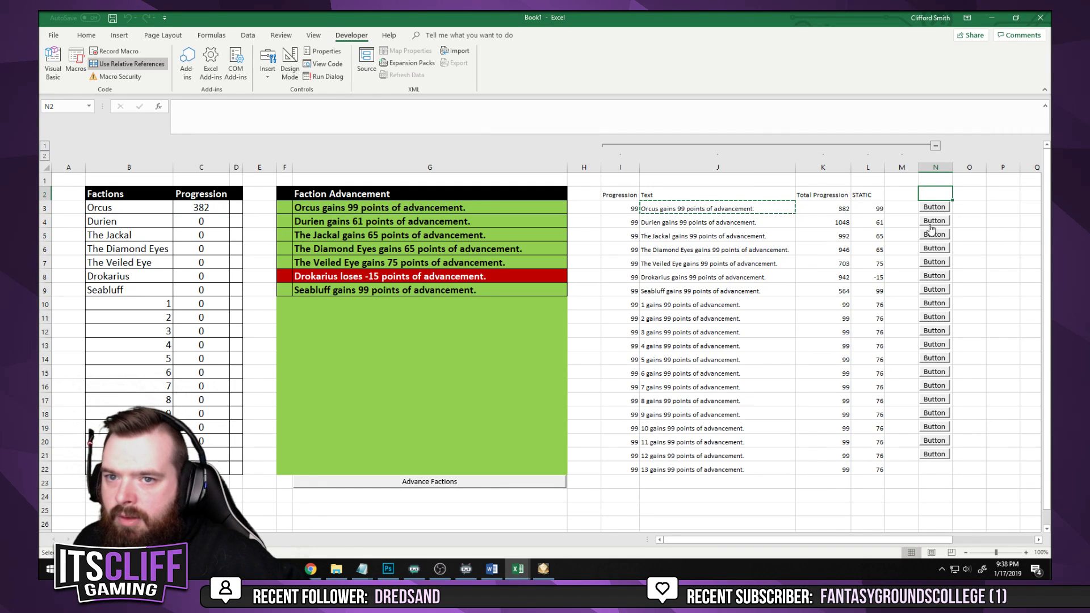
{"action": "left_click", "coordinate": [936, 225]}
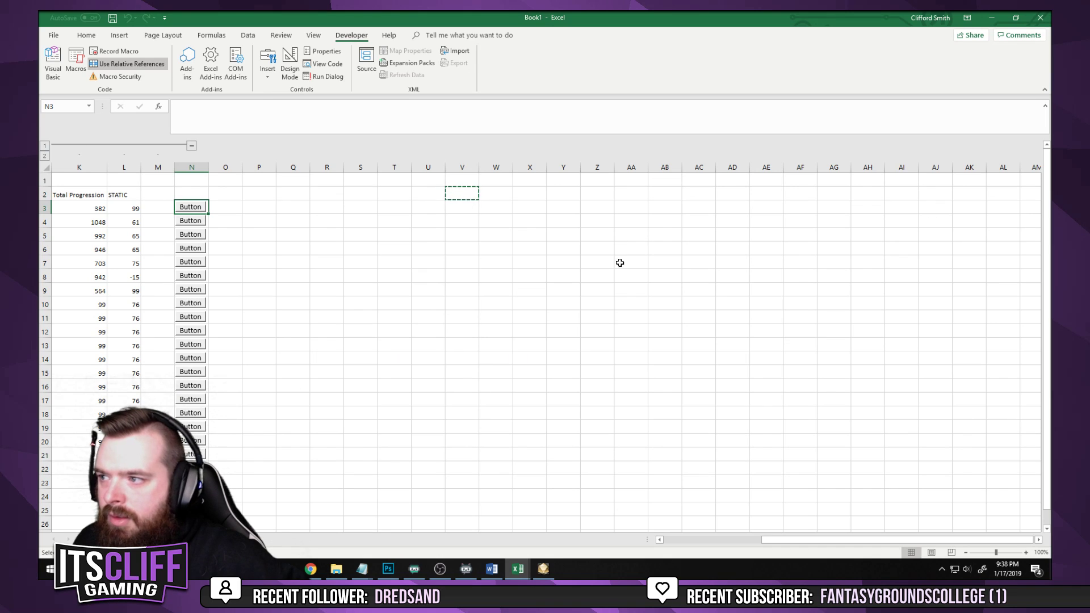
{"action": "scroll", "coordinate": [620, 246], "scroll_direction": "left", "scroll_amount": 5}
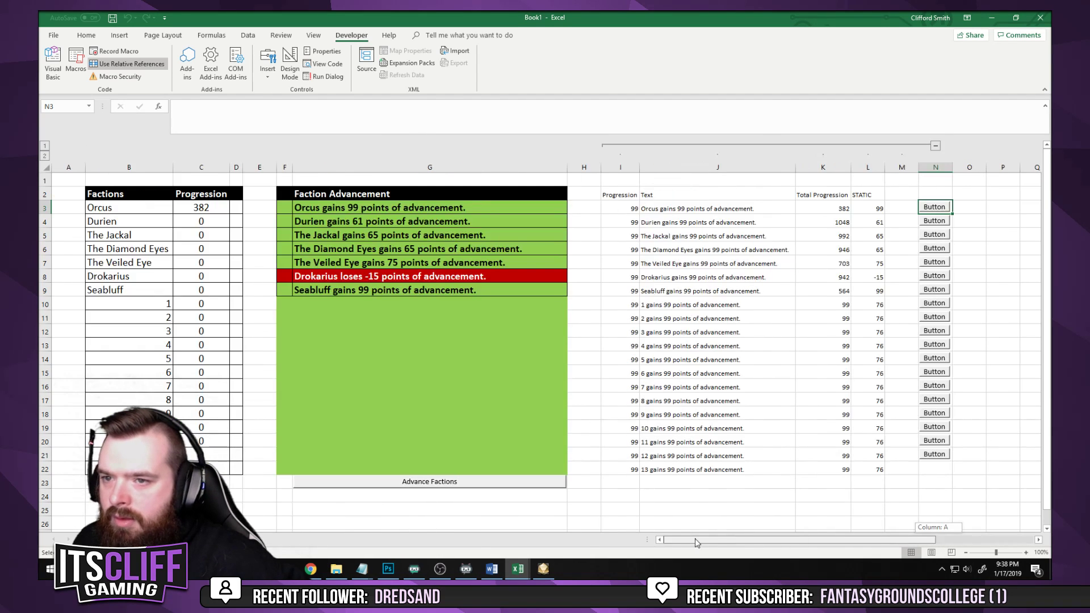
{"action": "left_click", "coordinate": [135, 216]}
{"action": "left_click", "coordinate": [942, 209]}
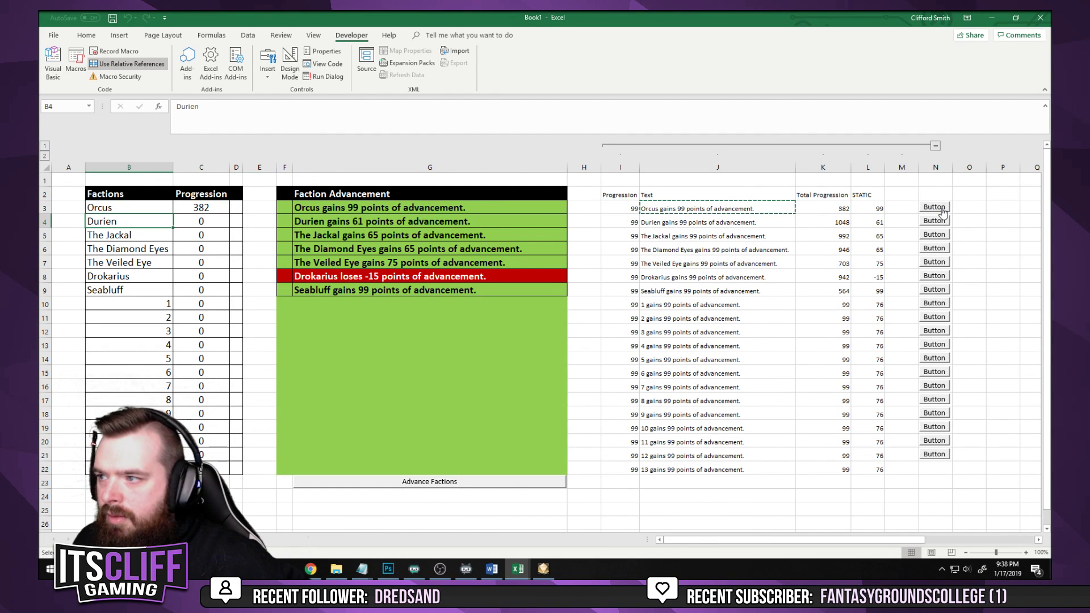
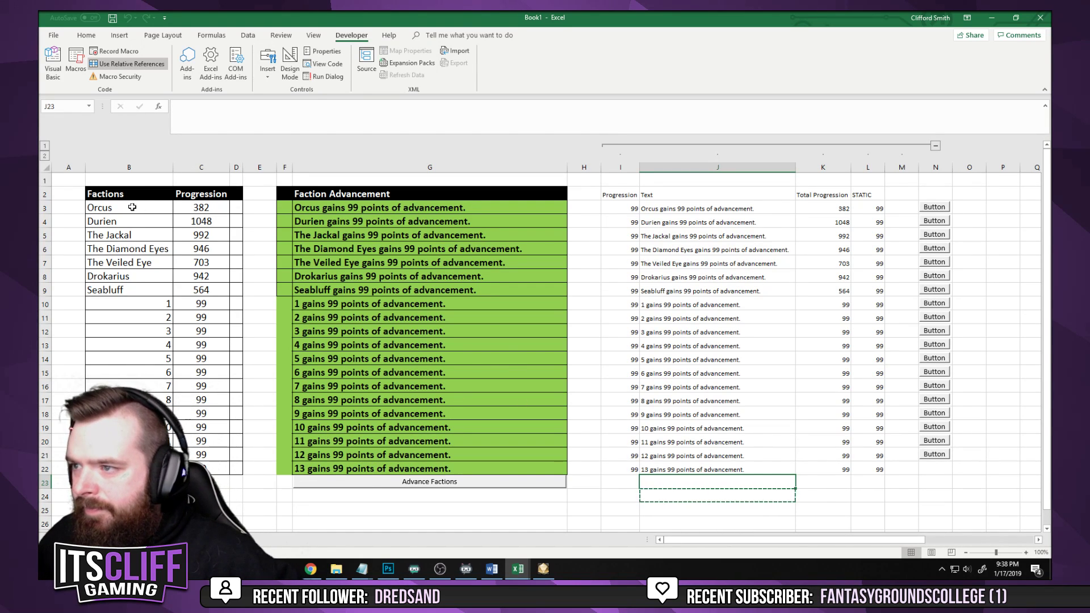
{"action": "left_click", "coordinate": [66, 68]}
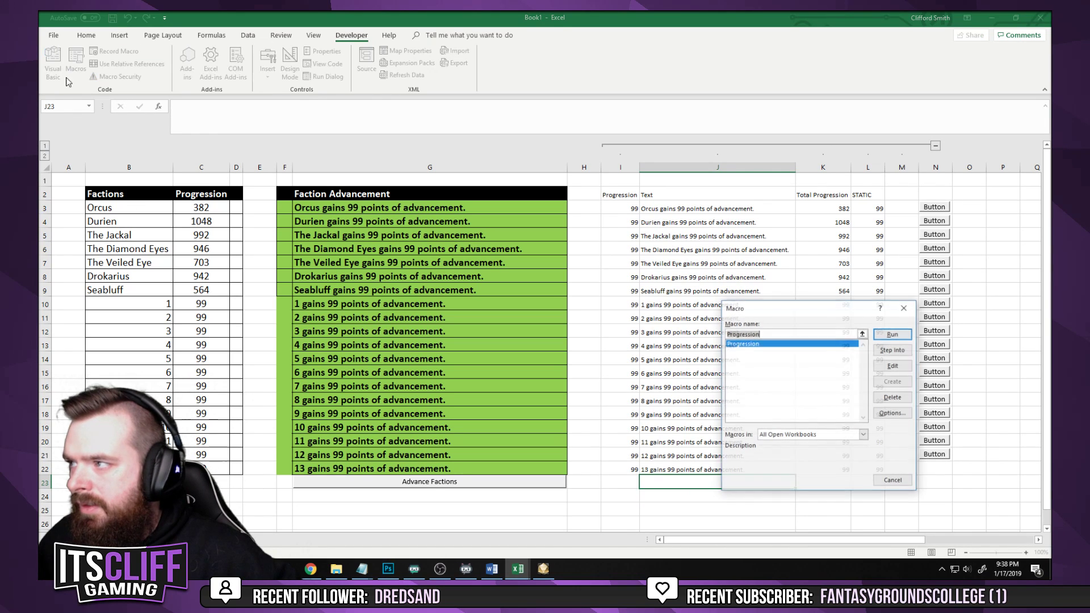
{"action": "left_click", "coordinate": [893, 480]}
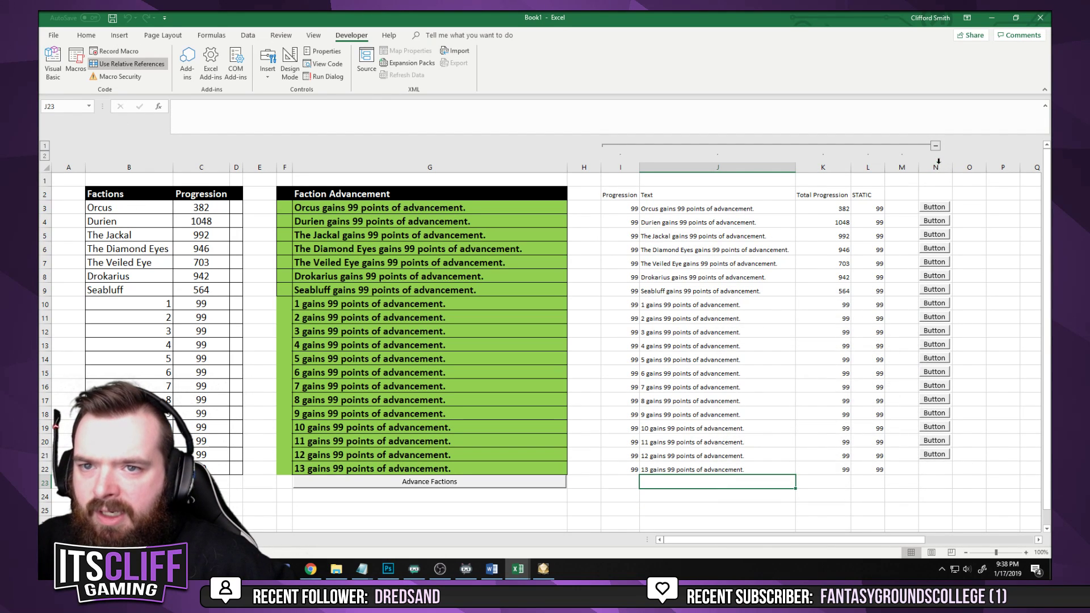
{"action": "left_click", "coordinate": [935, 167]}
{"action": "left_click", "coordinate": [969, 209]}
Delete all the buttons in column N beside rows 3 to 21
{"action": "right_click", "coordinate": [936, 208]}
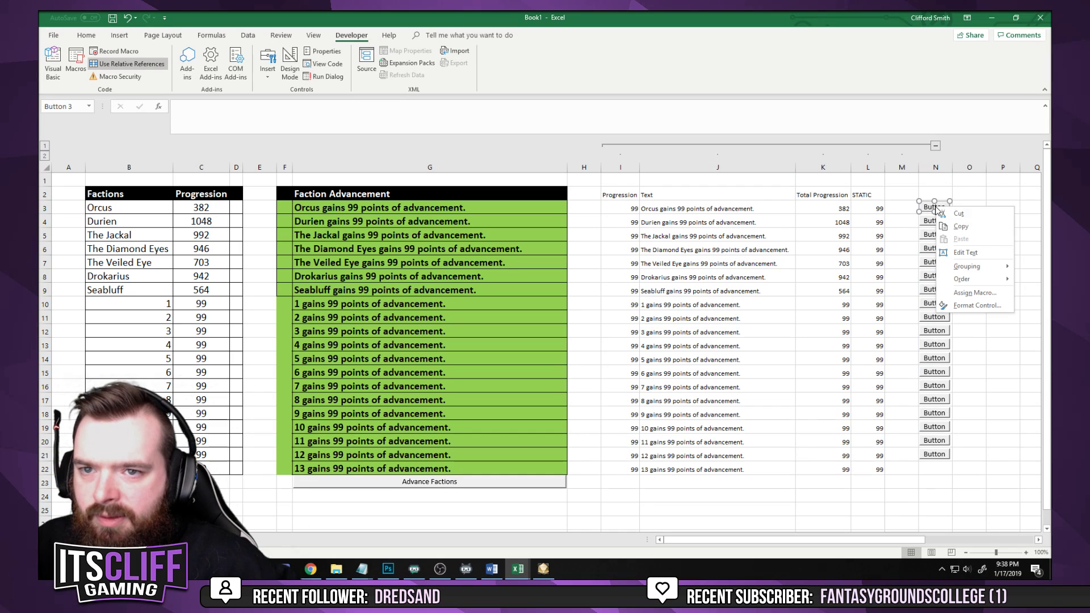
{"action": "key", "text": "Escape"}
{"action": "key", "text": "Delete"}
{"action": "right_click", "coordinate": [933, 218]}
{"action": "key", "text": "Escape"}
{"action": "key", "text": "Delete"}
{"action": "right_click", "coordinate": [907, 194]}
{"action": "key", "text": "Escape"}
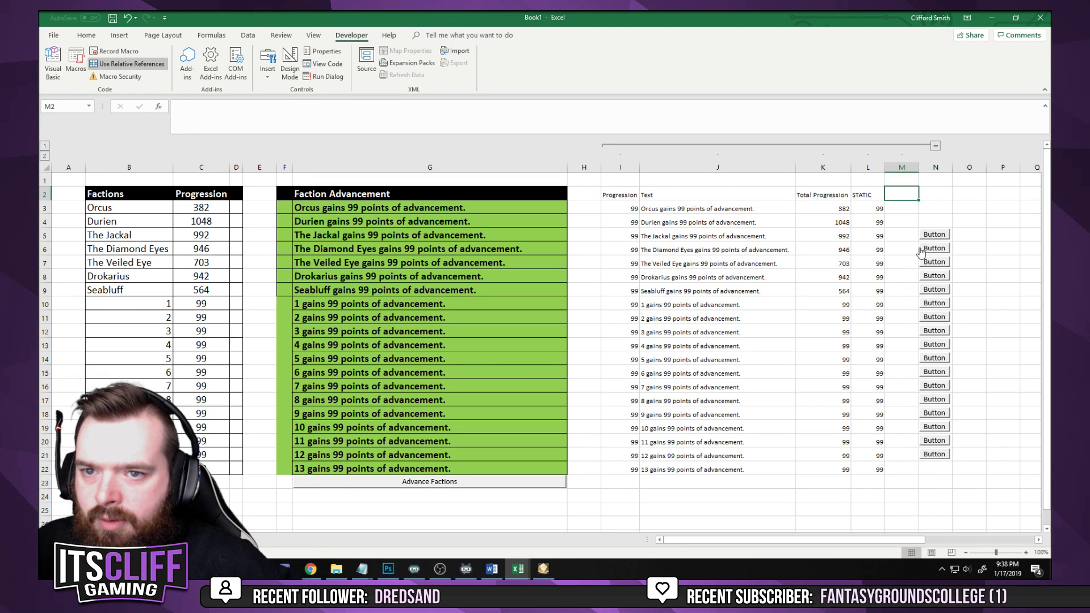
{"action": "right_click", "coordinate": [939, 233]}
{"action": "key", "text": "Escape"}
{"action": "right_click", "coordinate": [941, 238]}
{"action": "key", "text": "Escape"}
{"action": "key", "text": "Delete"}
{"action": "right_click", "coordinate": [935, 245]}
{"action": "key", "text": "Escape"}
{"action": "key", "text": "Delete"}
{"action": "right_click", "coordinate": [934, 262]}
{"action": "key", "text": "Escape"}
{"action": "key", "text": "Delete"}
{"action": "right_click", "coordinate": [936, 275]}
{"action": "key", "text": "Escape"}
{"action": "key", "text": "Delete"}
{"action": "left_click", "coordinate": [934, 290], "text": "ctrl"}
{"action": "key", "text": "Delete"}
{"action": "right_click", "coordinate": [937, 302]}
{"action": "key", "text": "Escape"}
{"action": "key", "text": "Delete"}
{"action": "right_click", "coordinate": [935, 317]}
{"action": "key", "text": "Escape"}
{"action": "key", "text": "Delete"}
{"action": "right_click", "coordinate": [937, 330]}
{"action": "key", "text": "Escape"}
{"action": "key", "text": "Delete"}
{"action": "right_click", "coordinate": [937, 344]}
{"action": "key", "text": "Escape"}
{"action": "key", "text": "Delete"}
{"action": "right_click", "coordinate": [934, 357]}
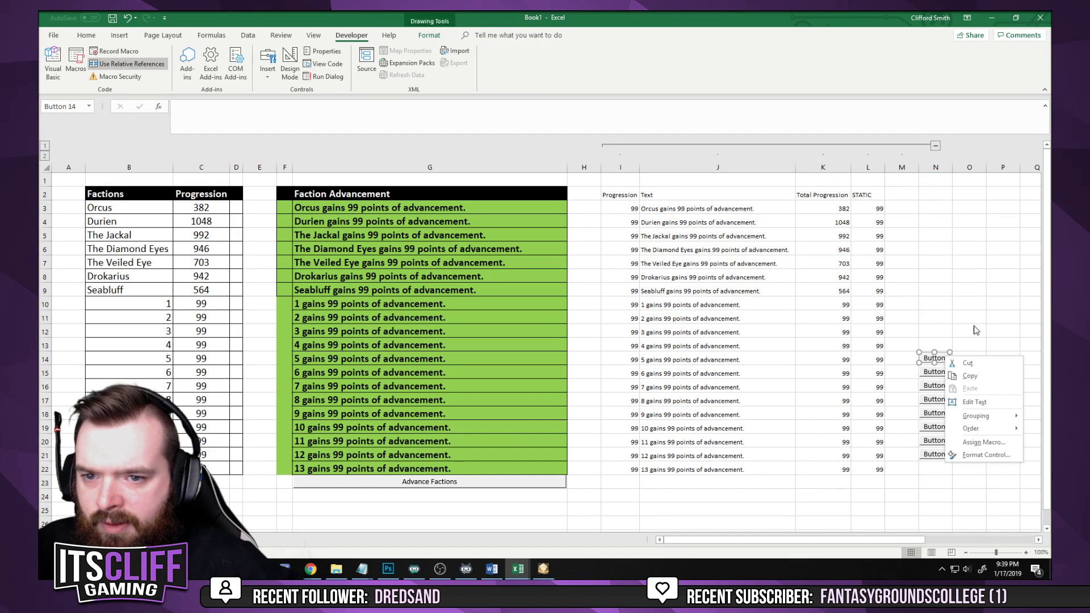
{"action": "key", "text": "Escape"}
{"action": "key", "text": "Delete"}
{"action": "right_click", "coordinate": [934, 372]}
{"action": "key", "text": "Escape"}
{"action": "key", "text": "Delete"}
{"action": "left_click", "coordinate": [934, 385], "text": "ctrl"}
{"action": "key", "text": "Delete"}
{"action": "right_click", "coordinate": [934, 400]}
{"action": "key", "text": "Escape"}
{"action": "key", "text": "Delete"}
{"action": "right_click", "coordinate": [941, 414]}
{"action": "key", "text": "Escape"}
{"action": "key", "text": "Delete"}
{"action": "right_click", "coordinate": [939, 424]}
{"action": "key", "text": "Escape"}
{"action": "key", "text": "Delete"}
{"action": "right_click", "coordinate": [941, 439]}
{"action": "key", "text": "Escape"}
{"action": "key", "text": "Delete"}
{"action": "right_click", "coordinate": [937, 453]}
{"action": "key", "text": "Escape"}
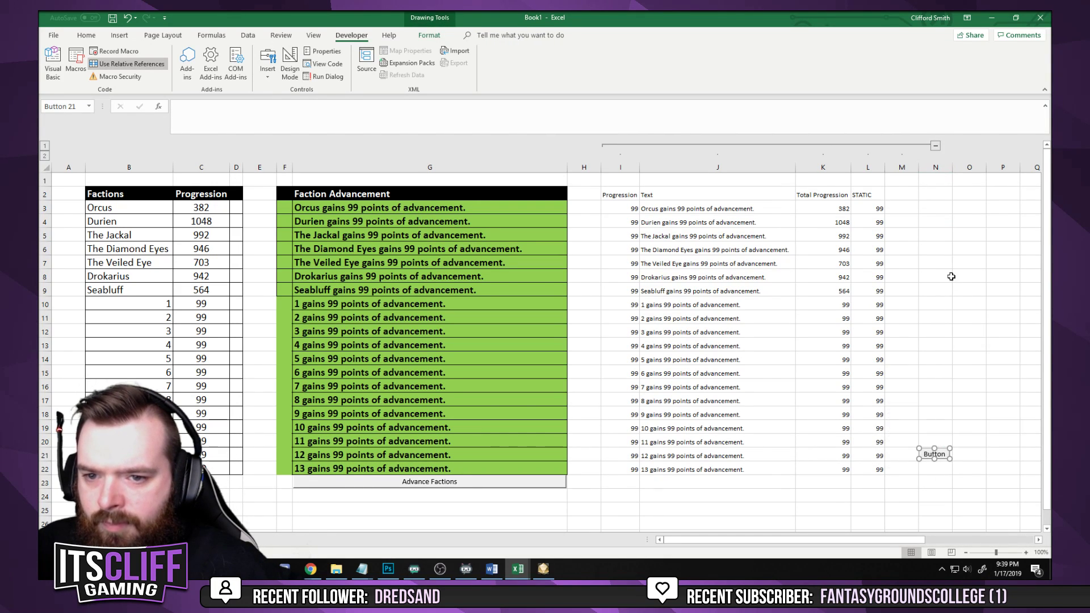
{"action": "key", "text": "Delete"}
{"action": "left_click", "coordinate": [931, 357]}
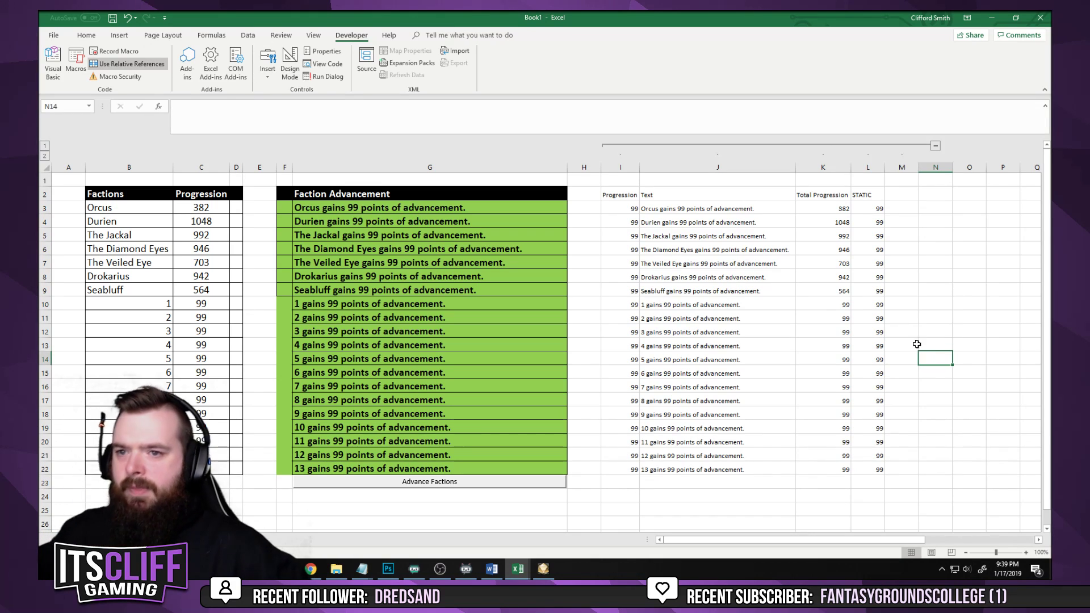
Delete the Progression macro from the workbook
{"action": "left_click", "coordinate": [141, 206]}
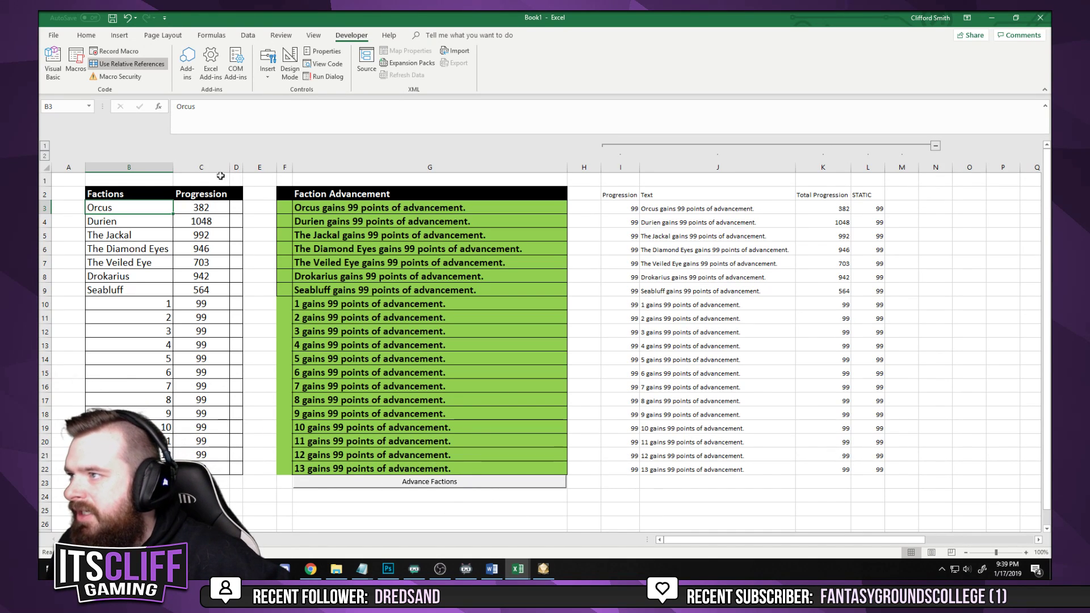
{"action": "left_click", "coordinate": [76, 60]}
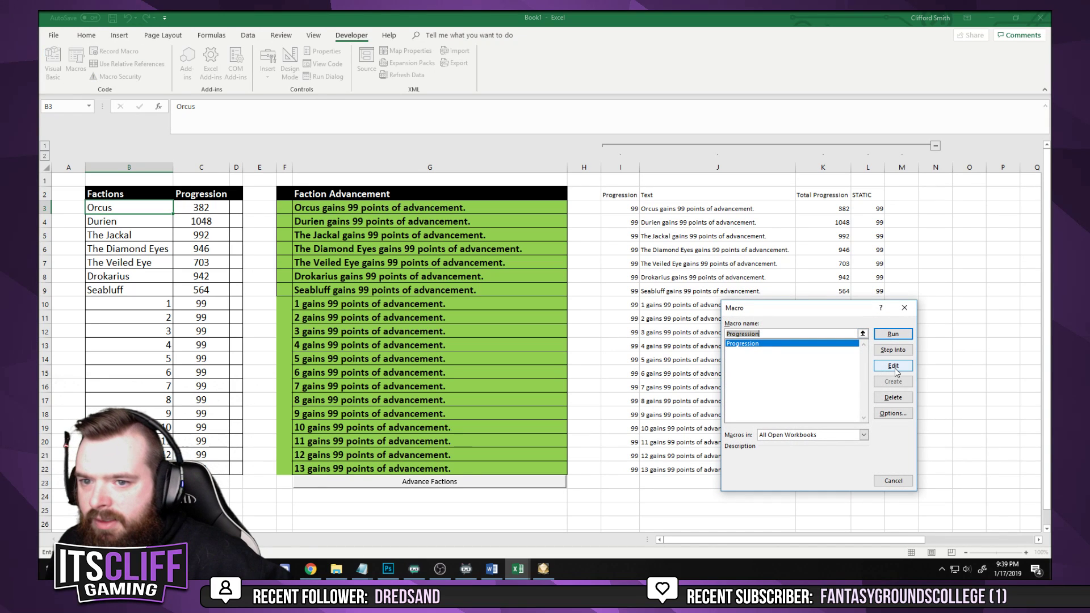
{"action": "left_click", "coordinate": [893, 398]}
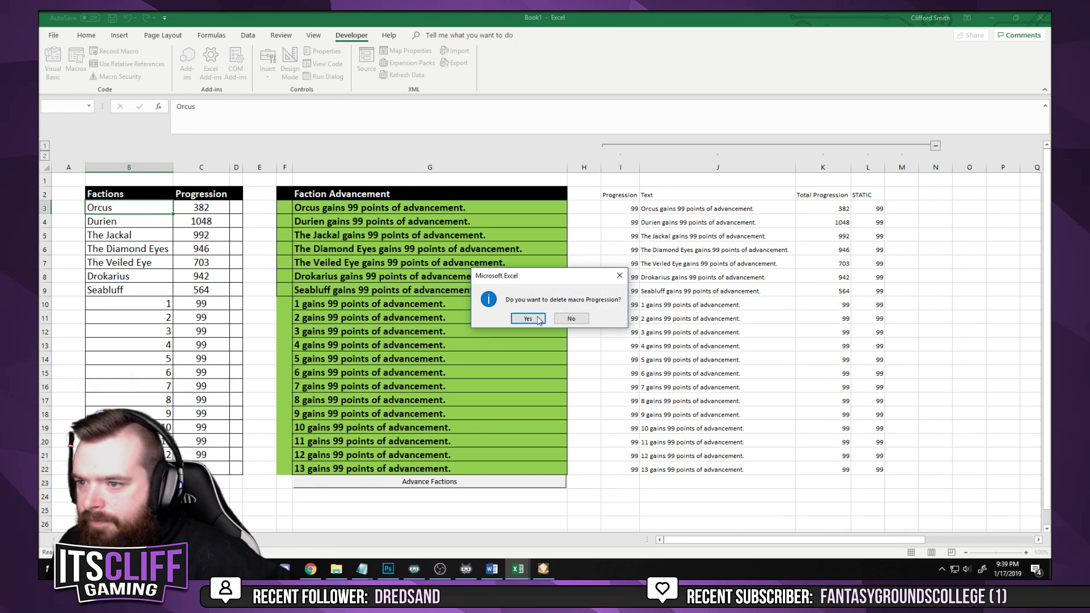
{"action": "left_click", "coordinate": [528, 318]}
{"action": "left_click", "coordinate": [411, 306]}
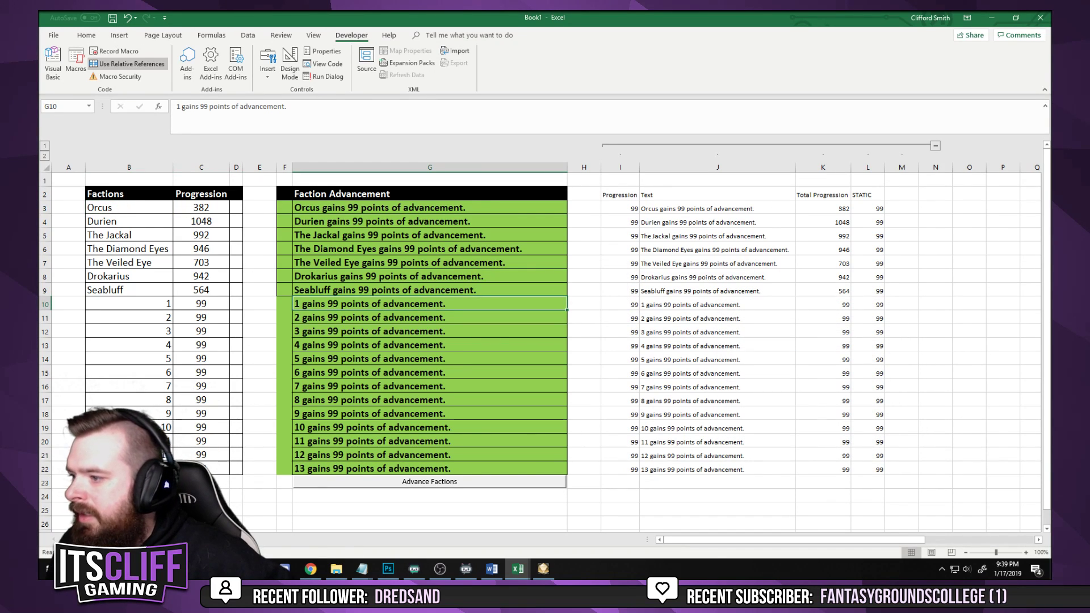
Start recording a macro named Progression from cell B3, stored in this workbook, and recalculate the sheet for new advancement values
{"action": "left_click", "coordinate": [155, 208]}
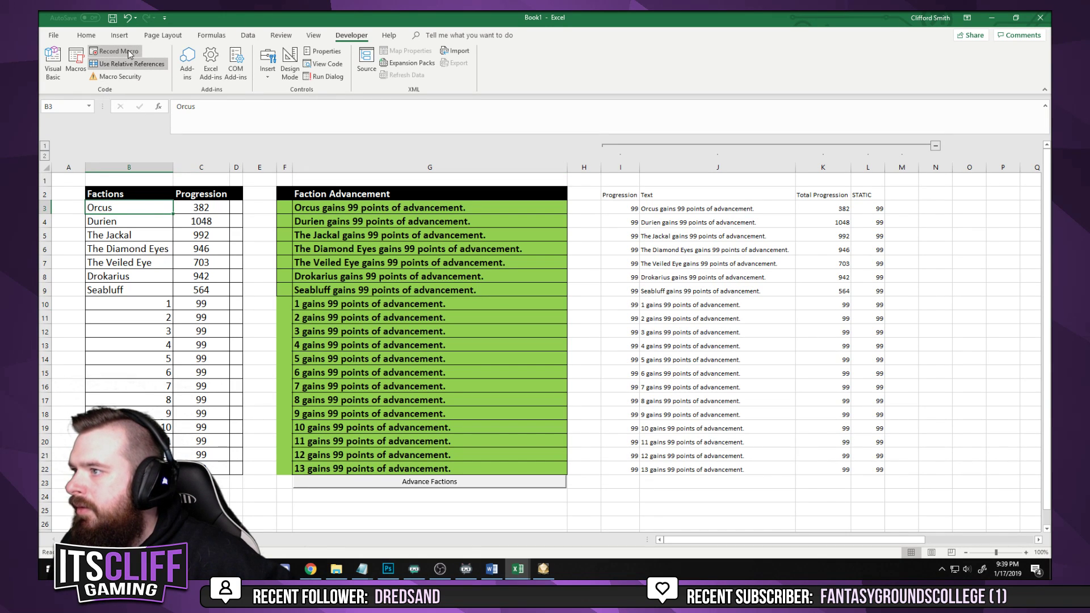
{"action": "left_click", "coordinate": [122, 54]}
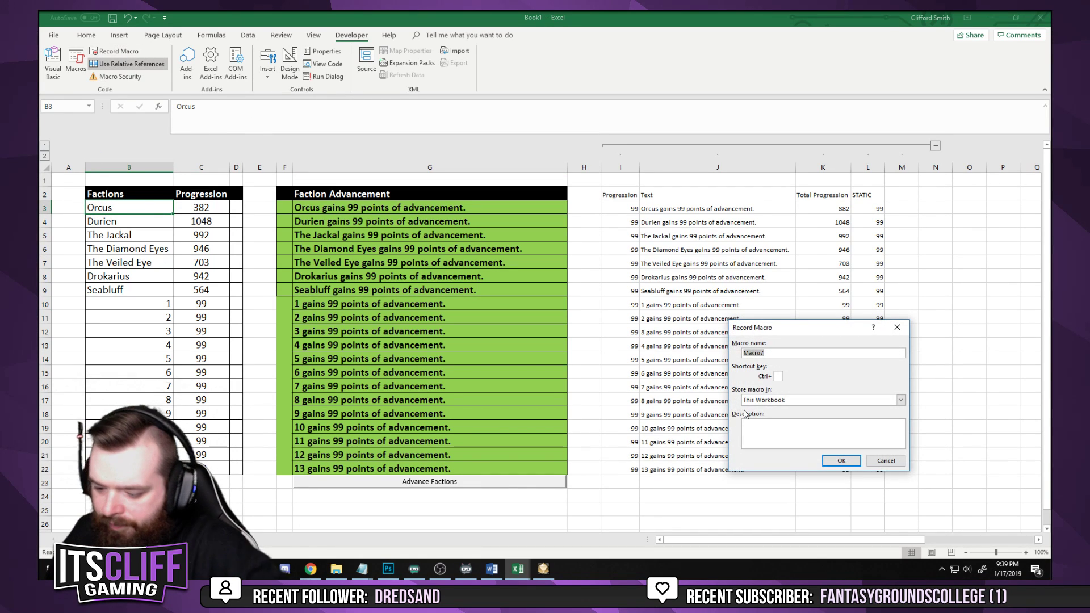
{"action": "type", "text": "Progressio"}
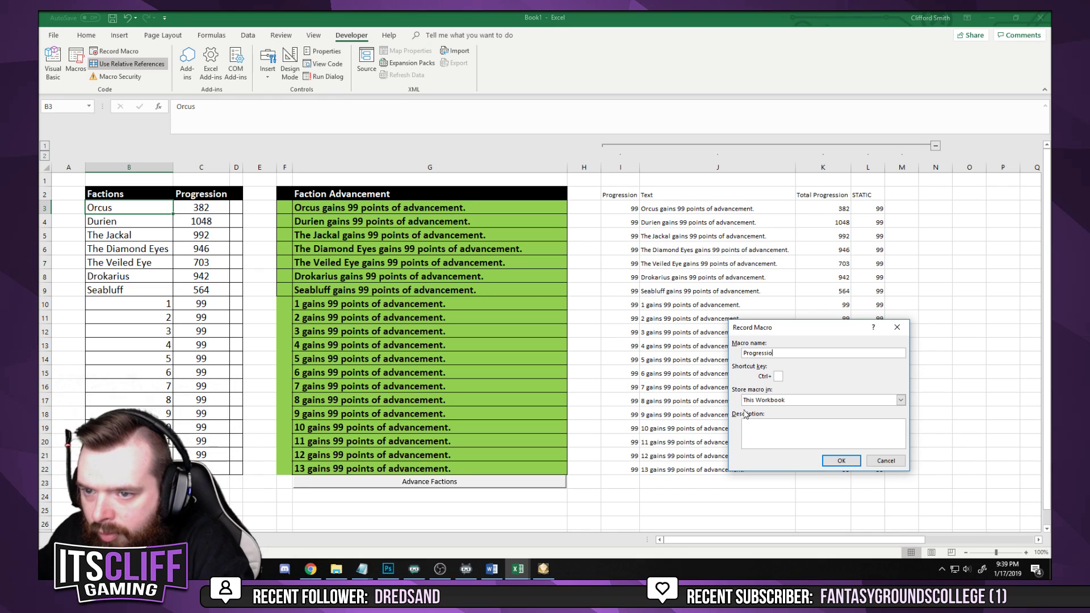
{"action": "type", "text": "n"}
{"action": "key", "text": "Return"}
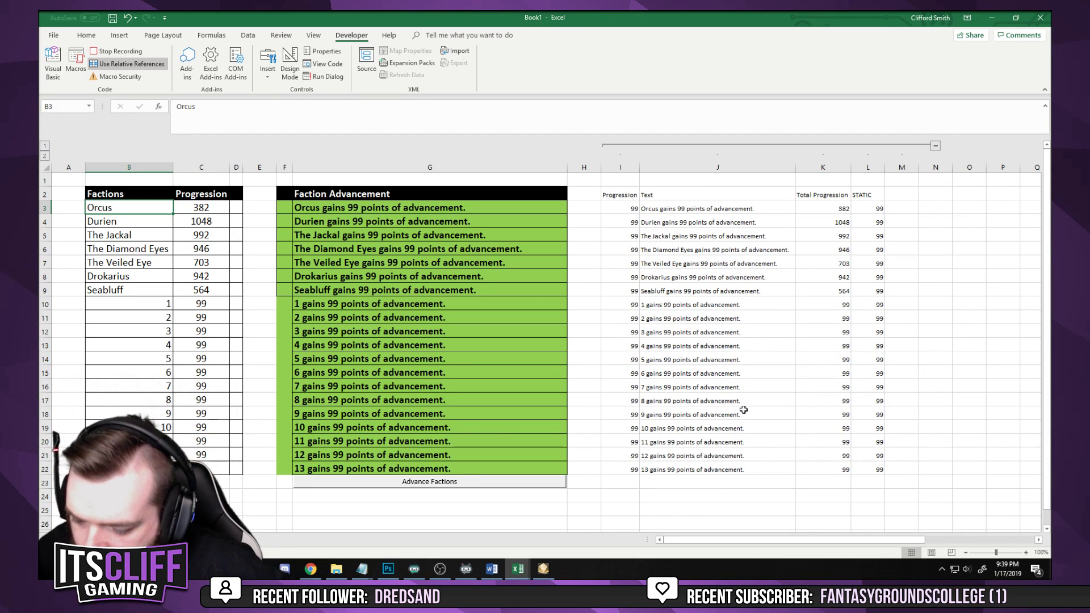
{"action": "key", "text": "F9"}
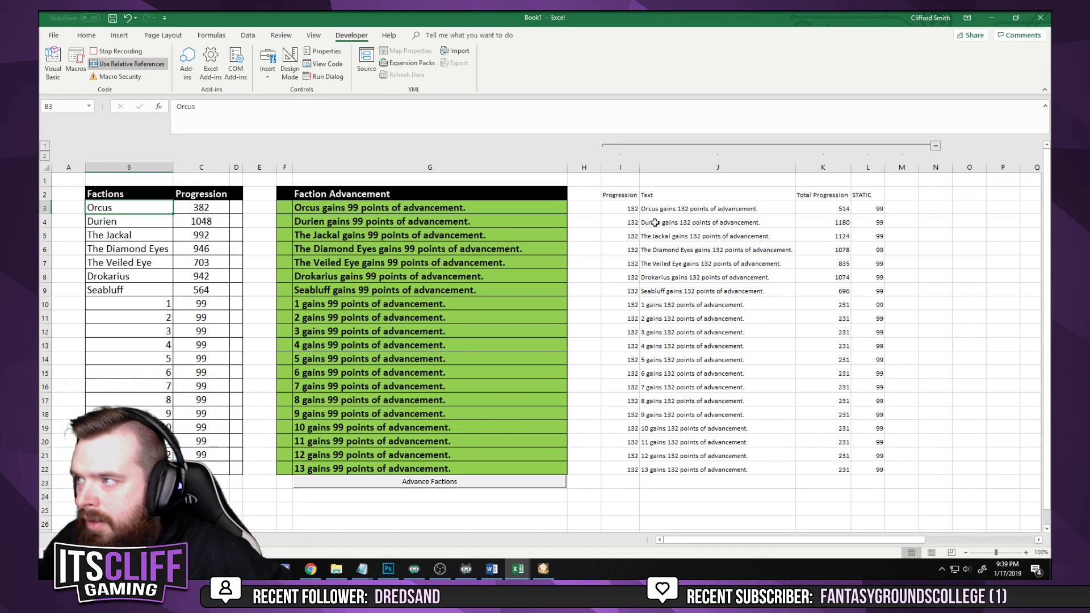
Paste the rolled progression from I3 into L3 and the total progression from K3 into C3, both as values only
{"action": "left_click", "coordinate": [627, 208]}
{"action": "key", "text": "ctrl+c"}
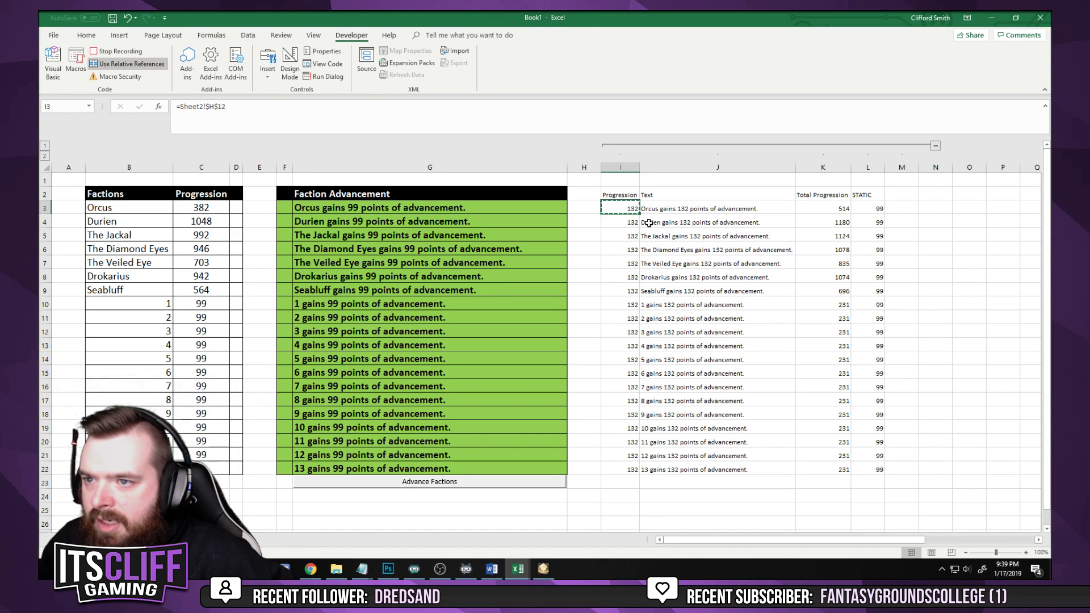
{"action": "right_click", "coordinate": [875, 210]}
{"action": "left_click", "coordinate": [911, 256]}
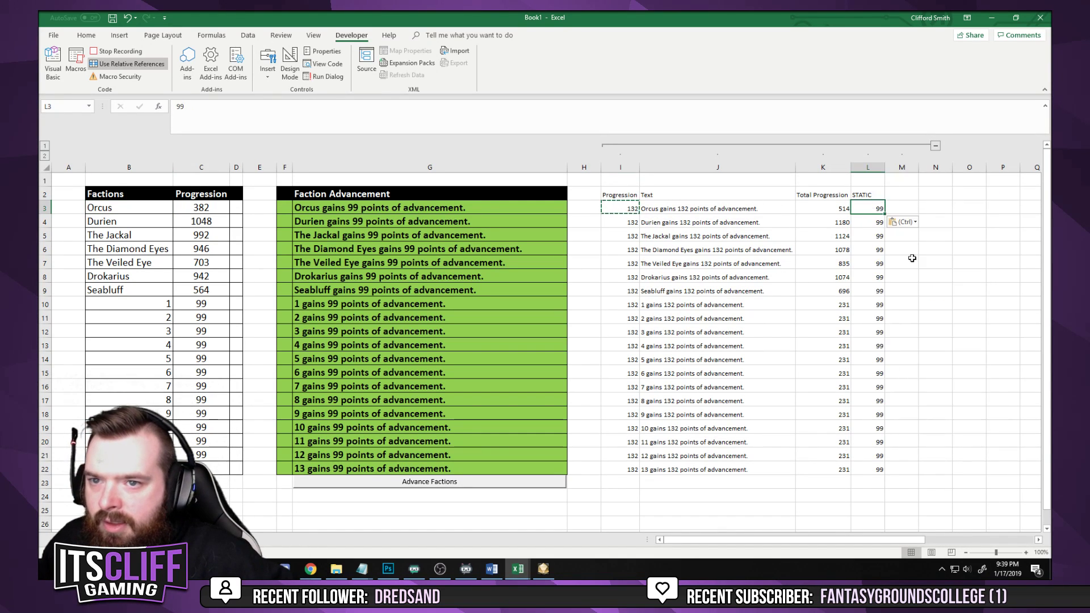
{"action": "left_click", "coordinate": [821, 204]}
{"action": "key", "text": "ctrl+c"}
{"action": "right_click", "coordinate": [214, 209]}
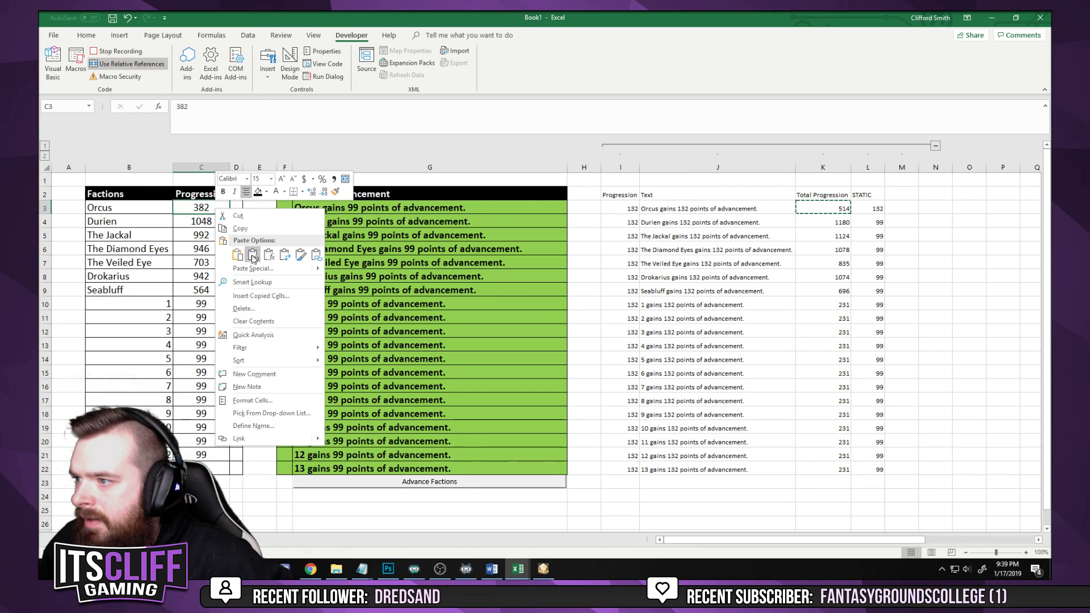
{"action": "left_click", "coordinate": [252, 254]}
Paste the advancement text from J3 into G3 as values only, and stop recording with B4 selected
{"action": "left_click", "coordinate": [710, 208]}
{"action": "key", "text": "ctrl+c"}
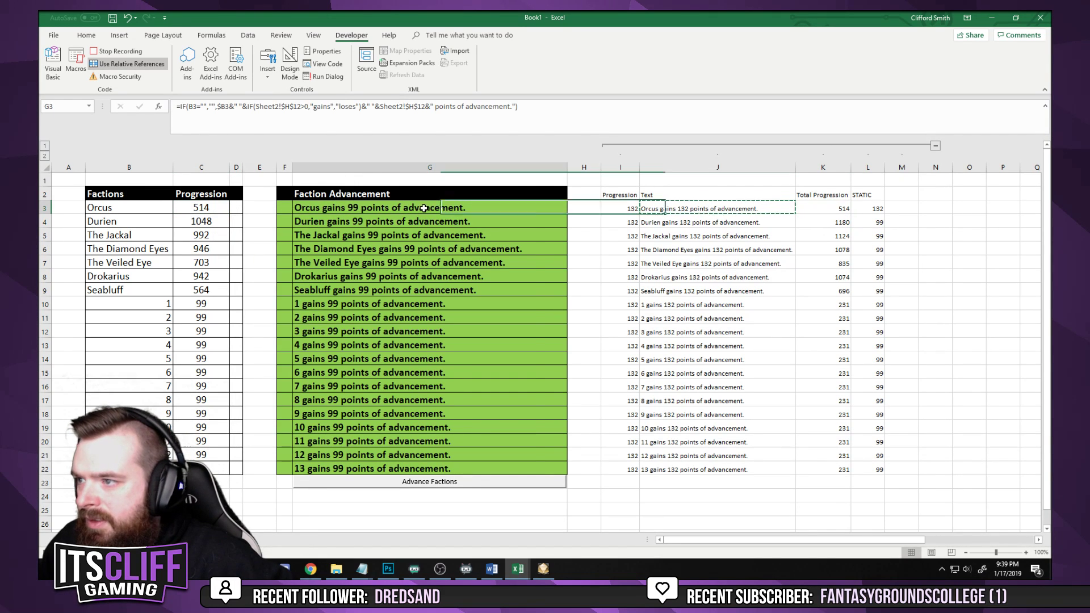
{"action": "right_click", "coordinate": [424, 208]}
{"action": "left_click", "coordinate": [463, 255]}
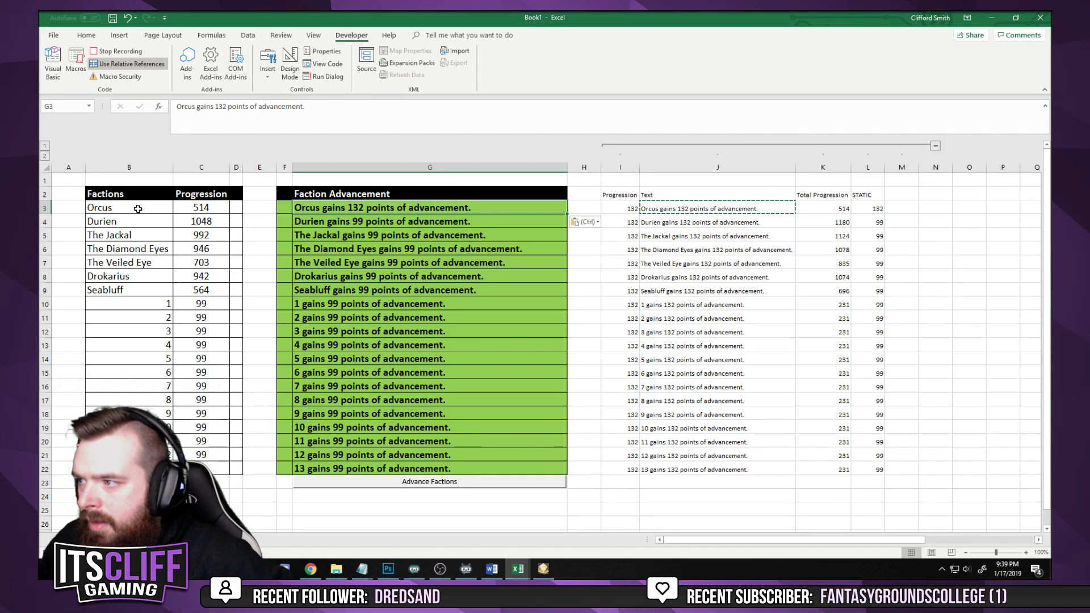
{"action": "left_click", "coordinate": [121, 222]}
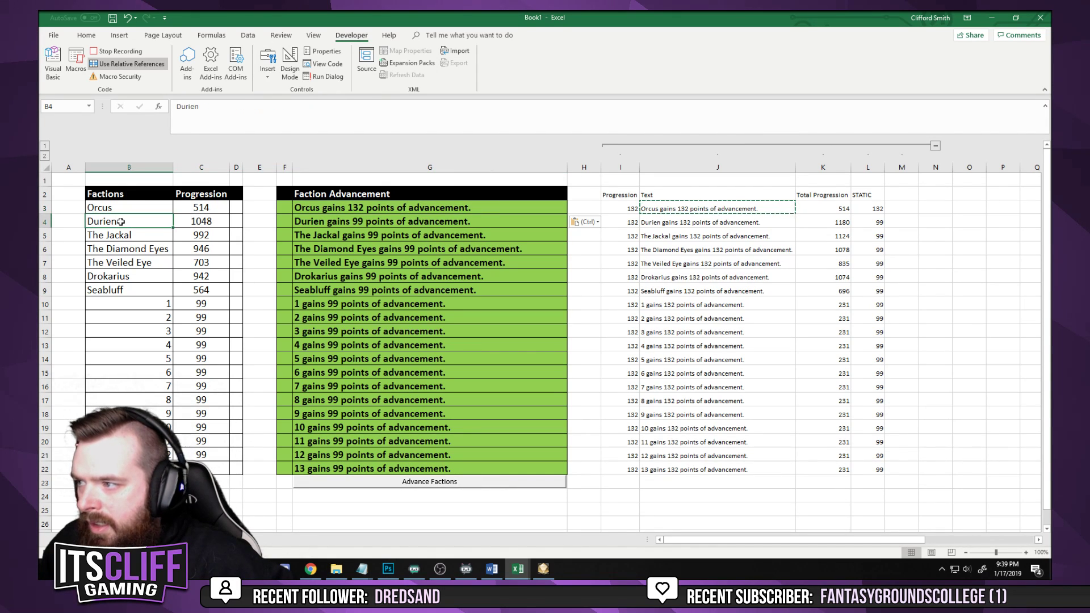
{"action": "left_click", "coordinate": [111, 51]}
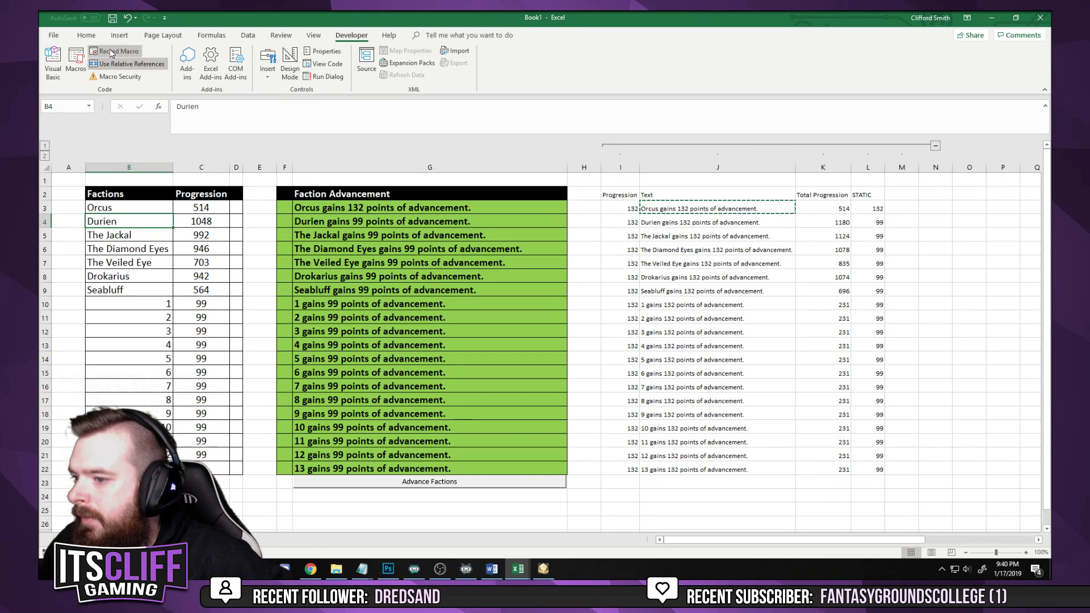
Starting from B3, run the Advance Factions macro repeatedly until every faction row down to row 22 is updated
{"action": "left_click", "coordinate": [111, 209]}
{"action": "left_click", "coordinate": [472, 484]}
{"action": "left_click", "coordinate": [471, 484]}
{"action": "left_click", "coordinate": [470, 484]}
{"action": "left_click", "coordinate": [469, 485]}
{"action": "left_click", "coordinate": [469, 484]}
{"action": "left_click", "coordinate": [469, 484]}
{"action": "left_click", "coordinate": [469, 484]}
{"action": "left_click", "coordinate": [469, 484]}
{"action": "left_click", "coordinate": [469, 484]}
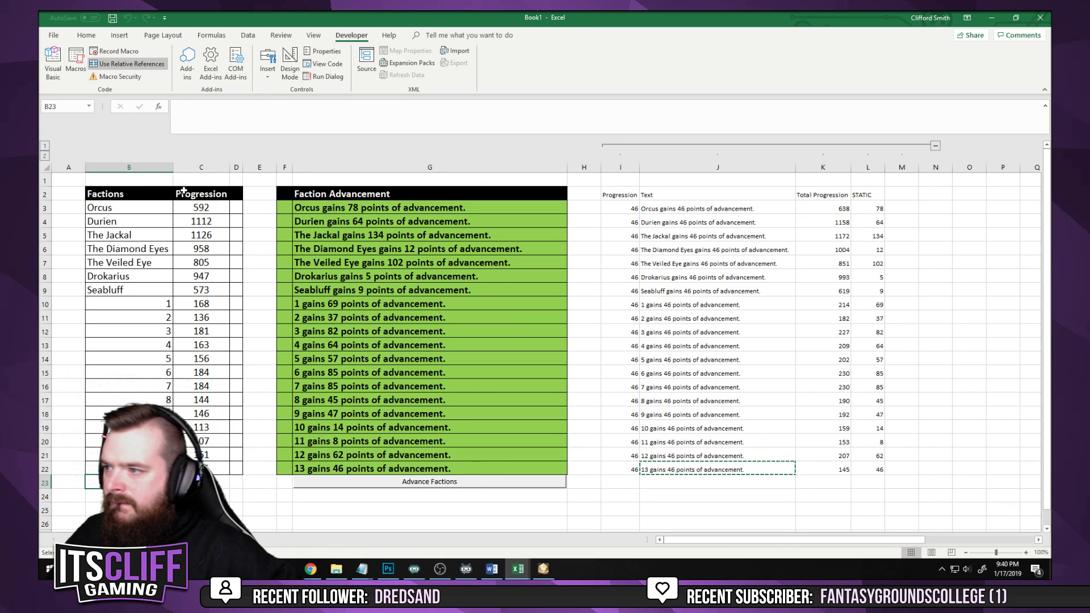
Run the Advance Factions macro for another pass down to row 22 and clear the copy selection
{"action": "left_click", "coordinate": [397, 486]}
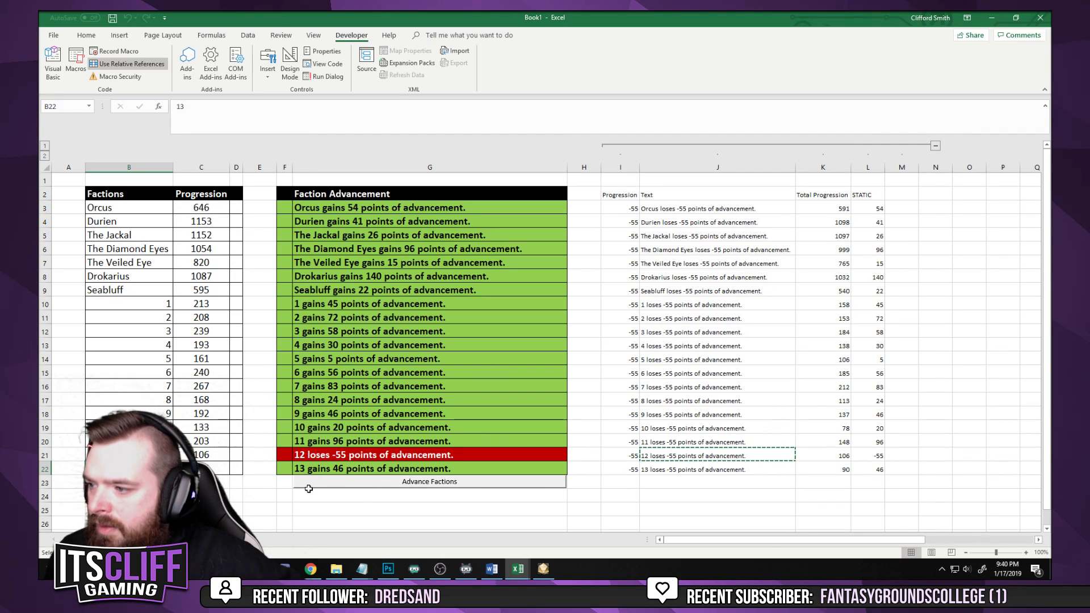
{"action": "left_click", "coordinate": [401, 482]}
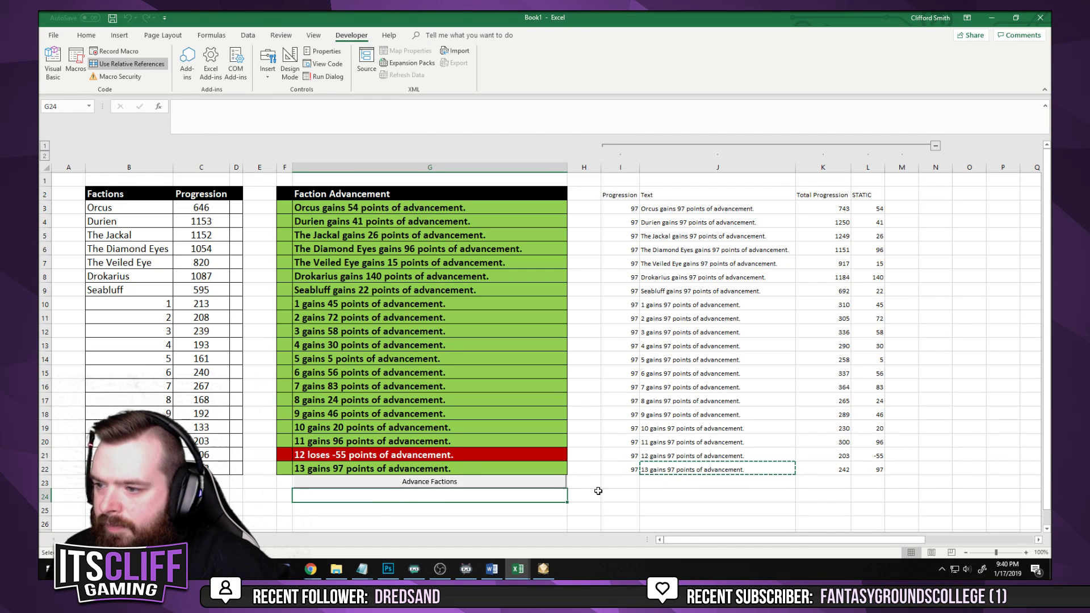
{"action": "left_click", "coordinate": [675, 489]}
{"action": "key", "text": "Escape"}
Delete the numbers 1 to 13, Seabluff, Drokarius and The Veiled Eye from the Factions list
{"action": "left_click_drag", "start_coordinate": [162, 468], "coordinate": [159, 304]}
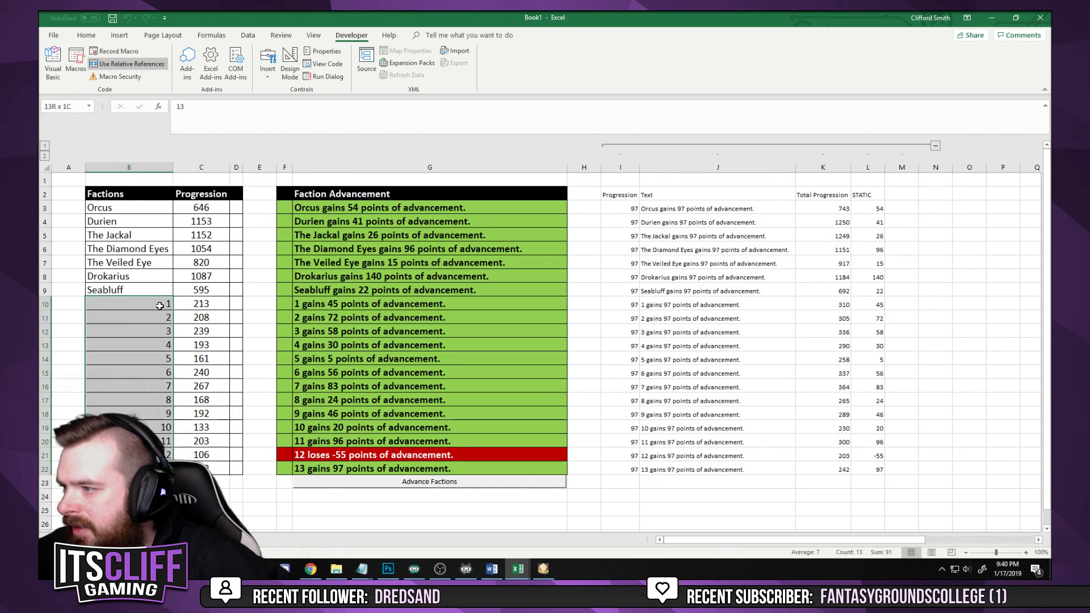
{"action": "key", "text": "Delete"}
{"action": "left_click", "coordinate": [122, 289]}
{"action": "key", "text": "Delete"}
{"action": "left_click", "coordinate": [117, 277]}
{"action": "key", "text": "Delete"}
{"action": "left_click", "coordinate": [113, 262]}
{"action": "key", "text": "Delete"}
{"action": "left_click_drag", "start_coordinate": [112, 317], "coordinate": [113, 332]}
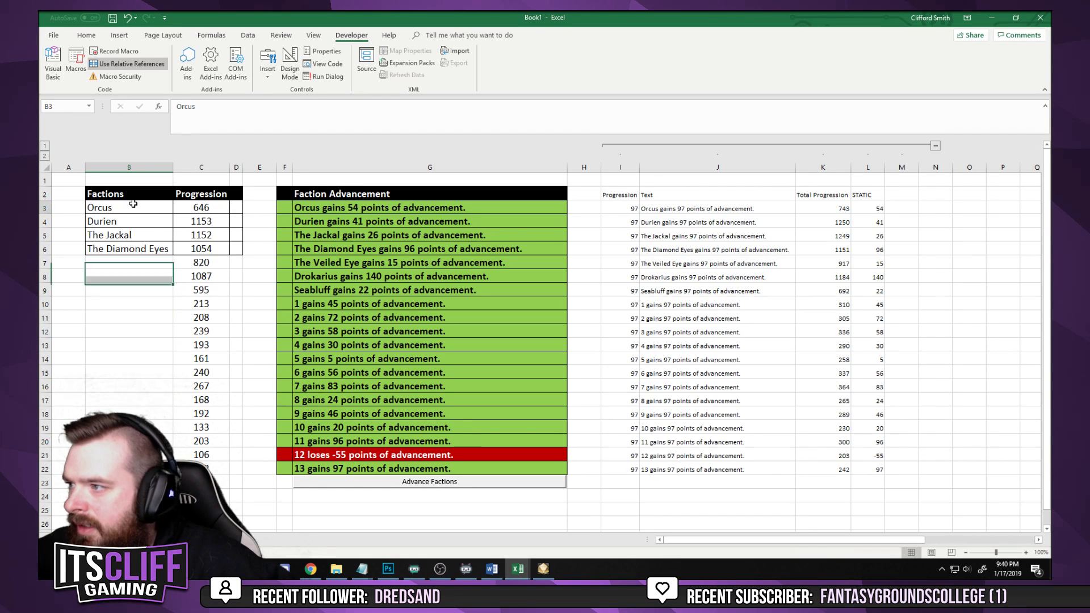
Run the Advance Factions macro again on the four remaining factions, Orcus to The Diamond Eyes
{"action": "left_click", "coordinate": [420, 484]}
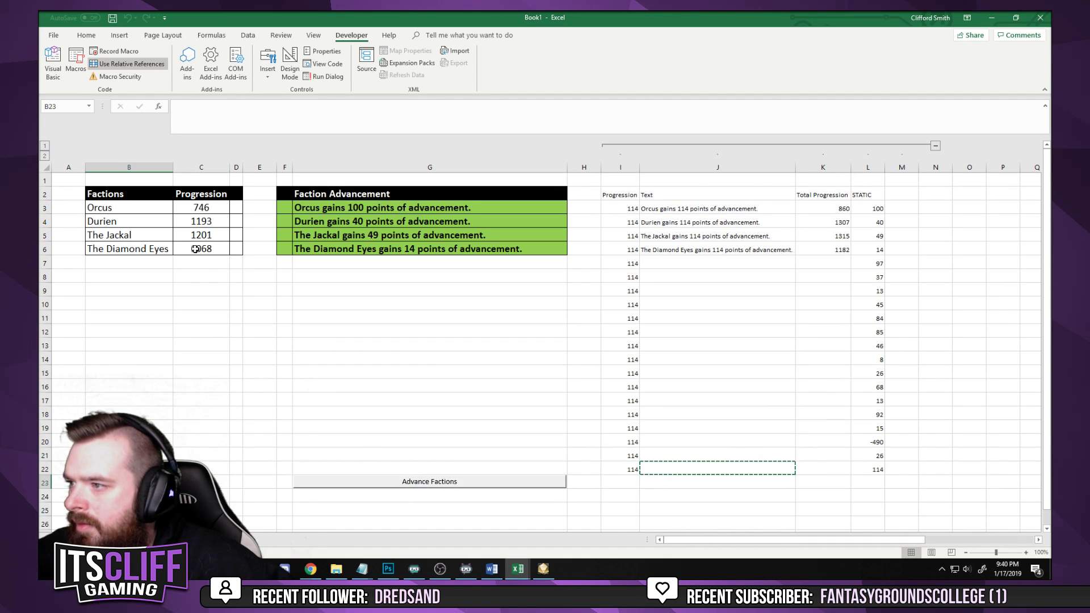
{"action": "left_click", "coordinate": [420, 482]}
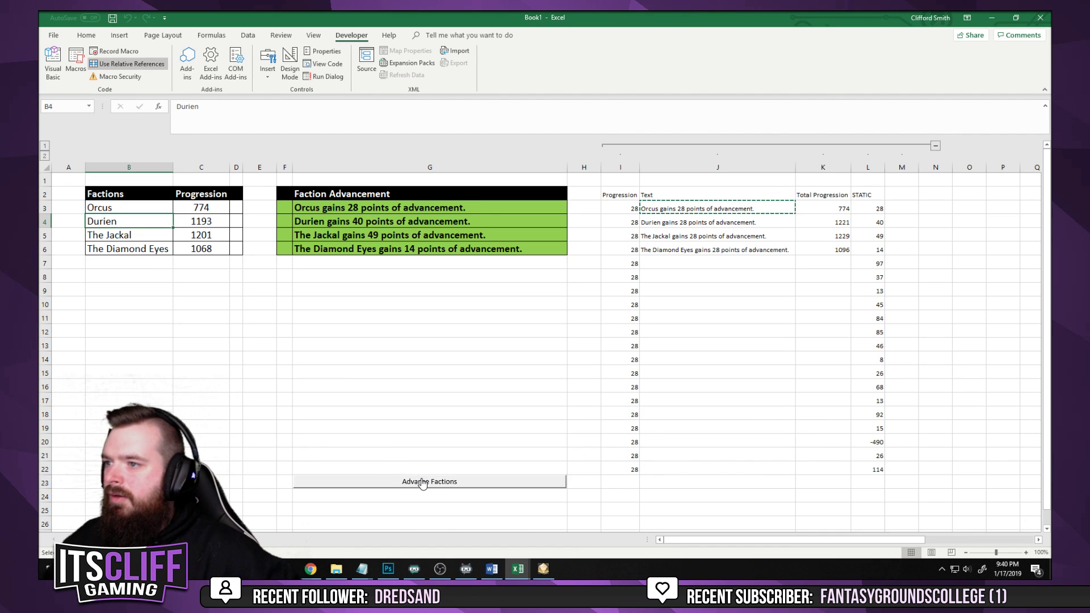
{"action": "left_click", "coordinate": [136, 209]}
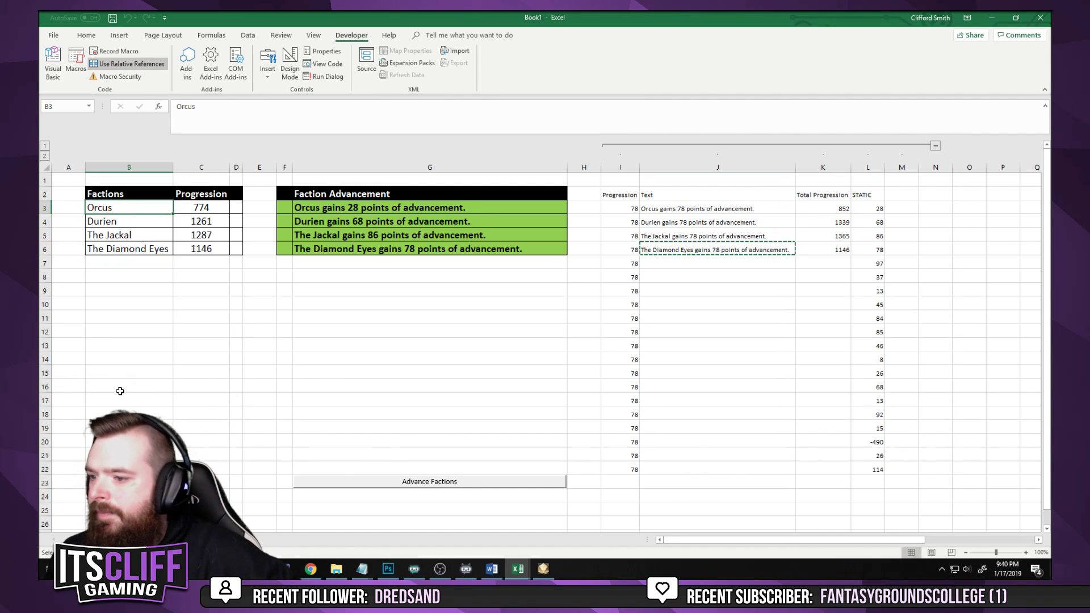
{"action": "left_click", "coordinate": [767, 509]}
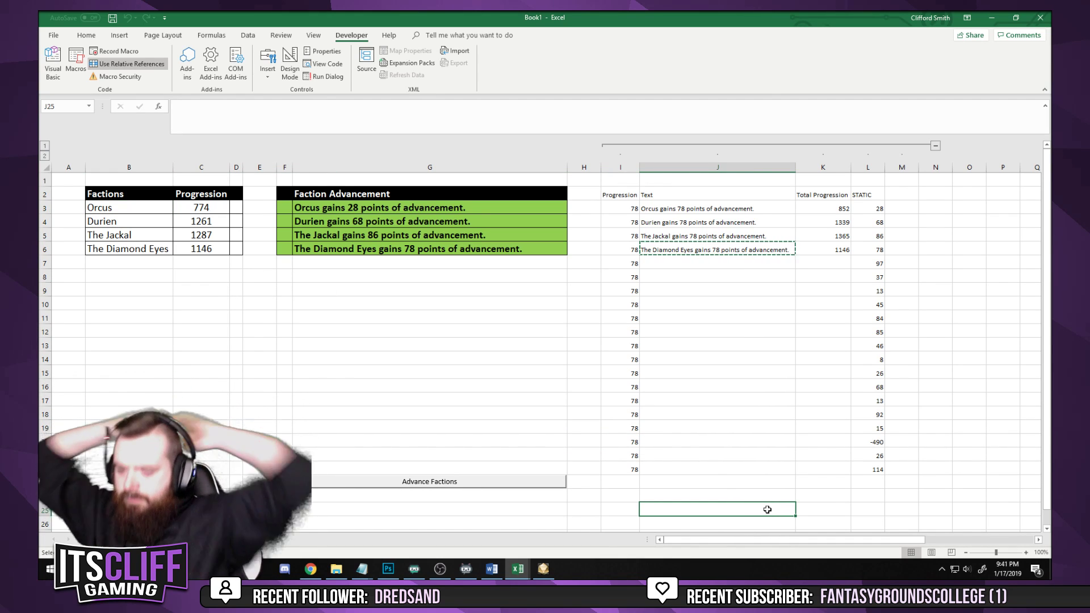
Set the Progression of Orcus, Durien, The Jackal and The Diamond Eyes to 0
{"action": "left_click", "coordinate": [199, 209]}
{"action": "type", "text": "0"}
{"action": "key", "text": "Return"}
{"action": "type", "text": "0"}
{"action": "key", "text": "Return"}
{"action": "type", "text": "0"}
{"action": "key", "text": "Return"}
{"action": "type", "text": "0"}
{"action": "key", "text": "Return"}
{"action": "key", "text": "Return"}
{"action": "key", "text": "Return"}
{"action": "key", "text": "Return"}
{"action": "key", "text": "Return"}
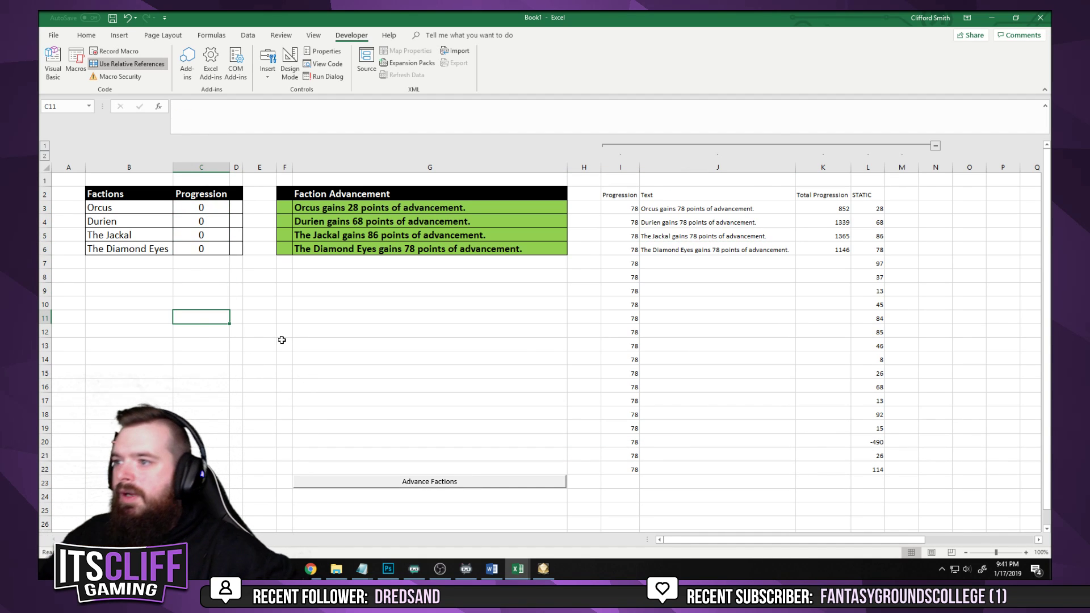
Link F3 to the STATIC value for Orcus with the formula =L3
{"action": "left_click", "coordinate": [286, 205]}
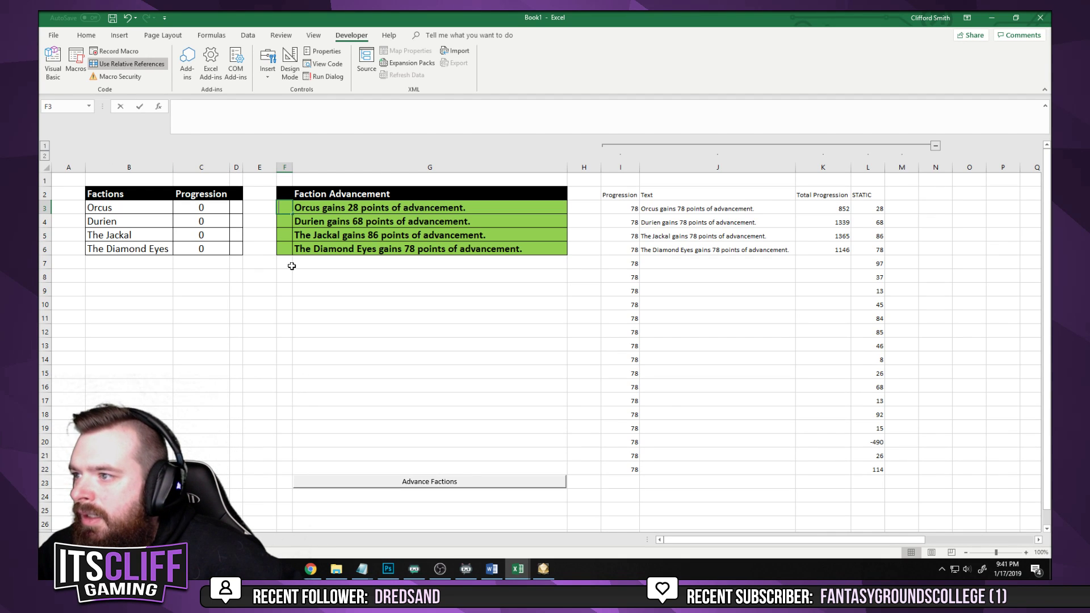
{"action": "type", "text": "="}
{"action": "left_click", "coordinate": [882, 205]}
{"action": "key", "text": "Return"}
{"action": "left_click", "coordinate": [285, 208]}
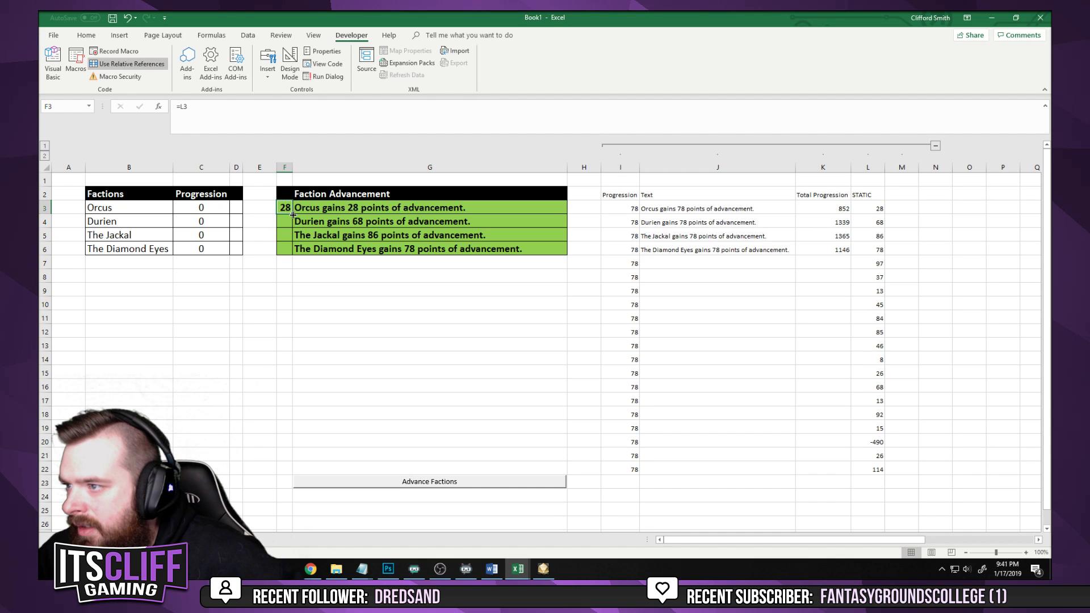
Try the formula =IF(J3=-"","",L3) in F3, fill it down to row 22, and fit column F's width
{"action": "left_click", "coordinate": [182, 108]}
{"action": "type", "text": "IF("}
{"action": "left_click", "coordinate": [873, 209]}
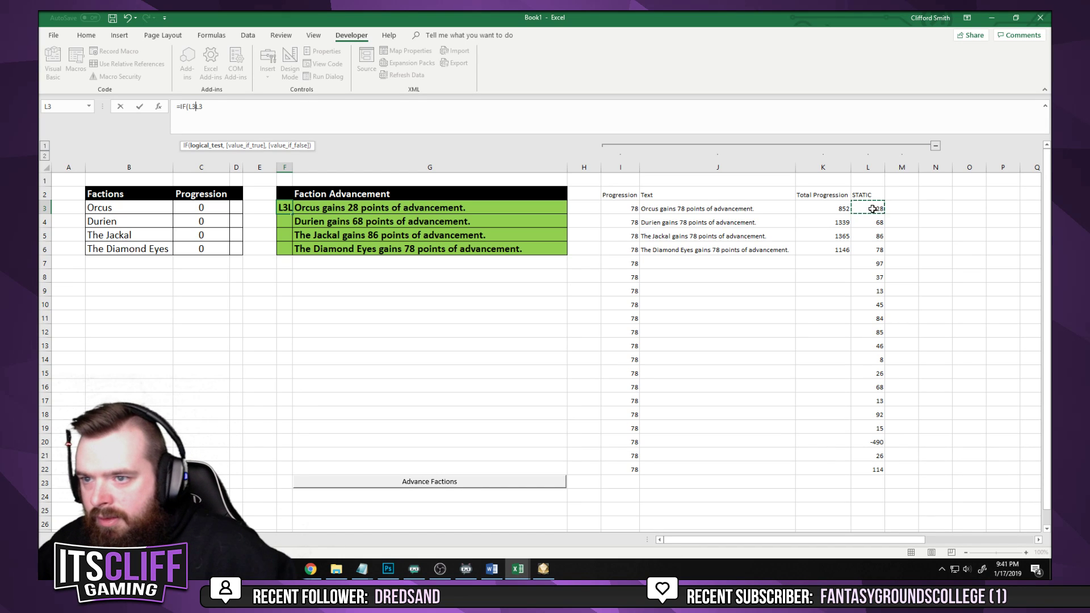
{"action": "left_click", "coordinate": [711, 209]}
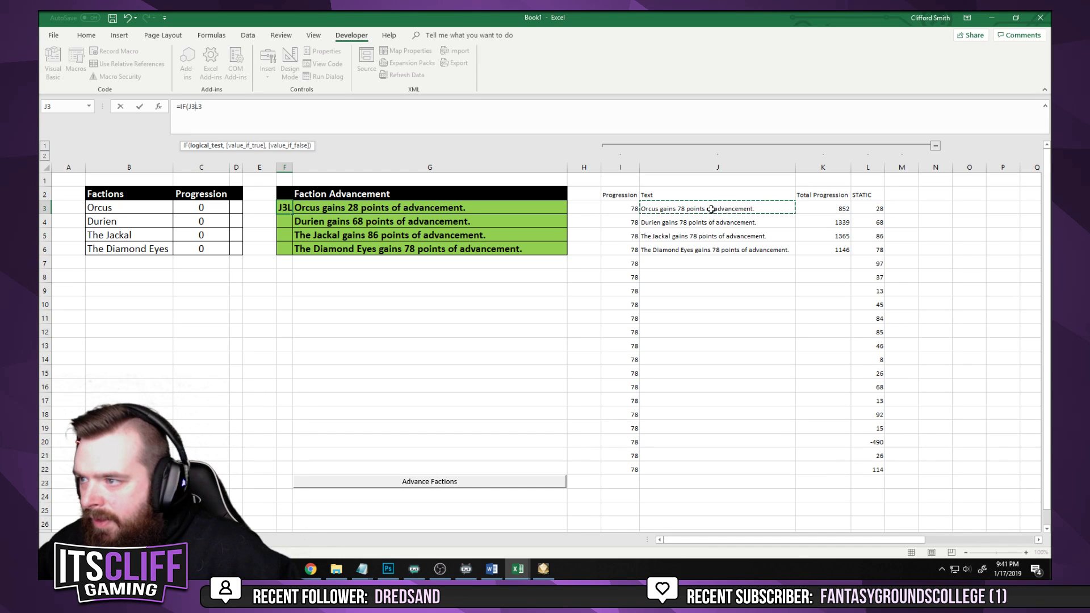
{"action": "type", "text": "=\"\",\"\","}
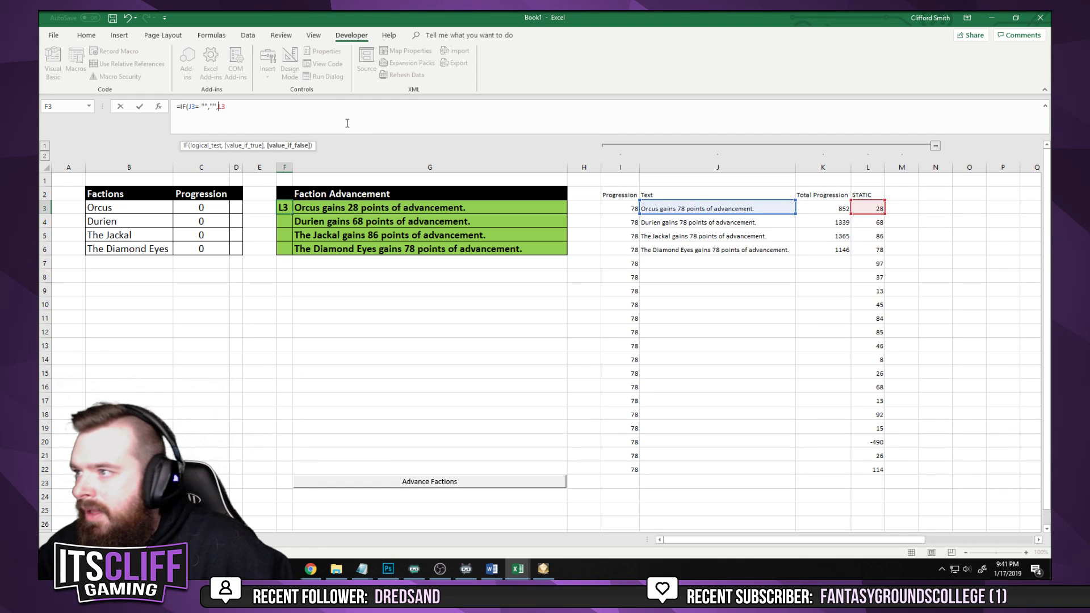
{"action": "key", "text": "Return"}
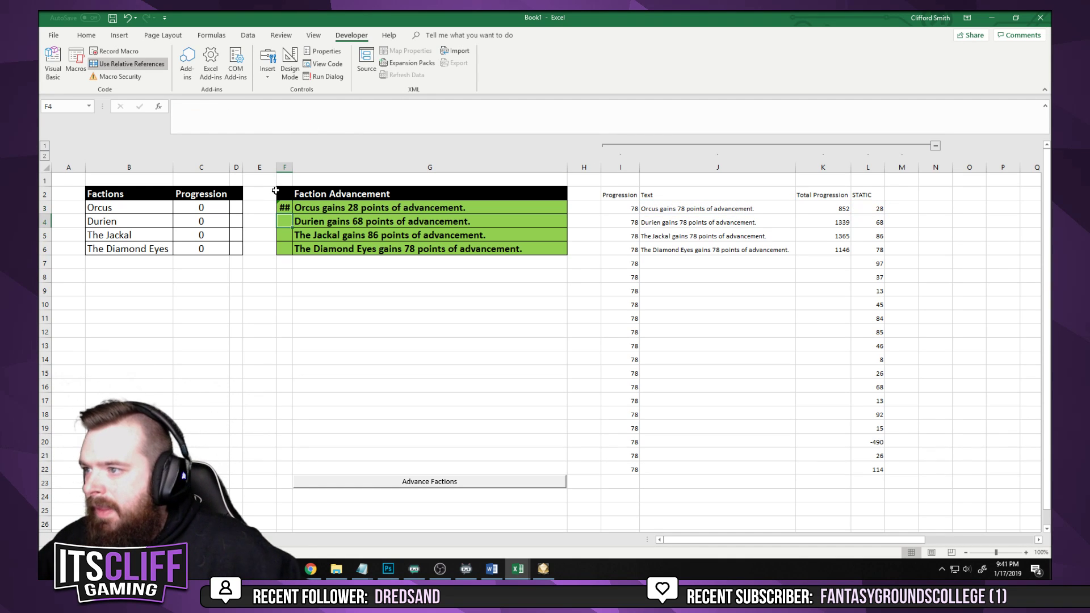
{"action": "left_click", "coordinate": [281, 206]}
{"action": "double_click", "coordinate": [291, 214]}
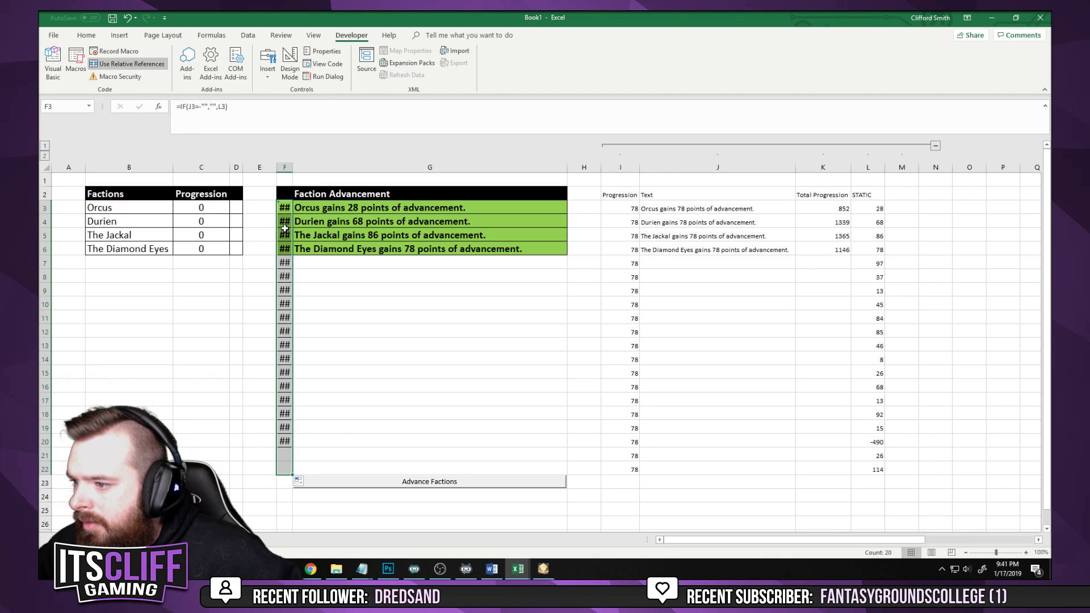
{"action": "double_click", "coordinate": [292, 167]}
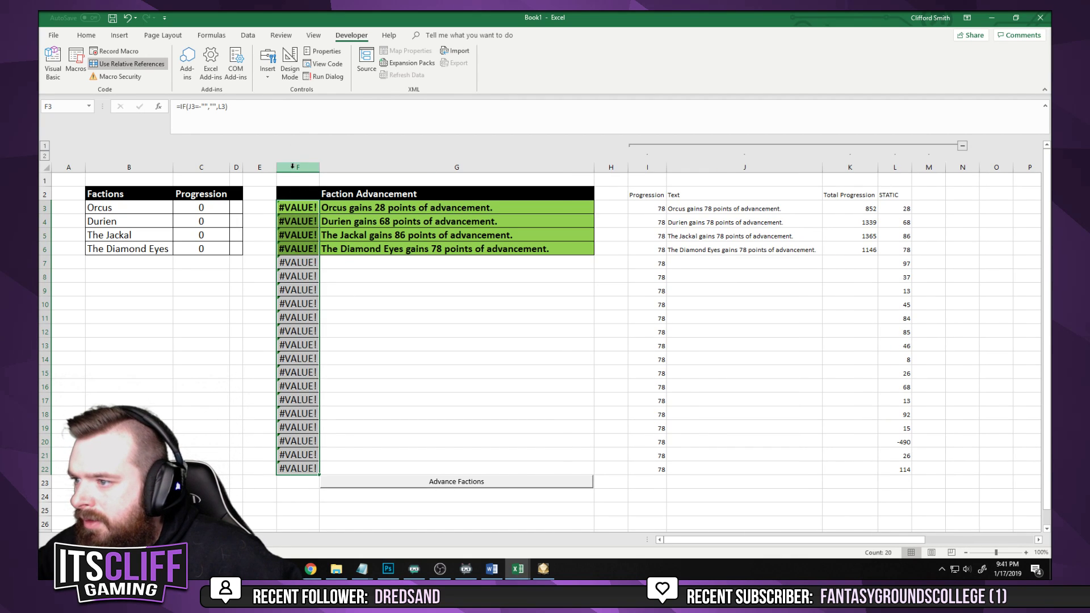
Enter the formula =IF(J3="","",L3) in F3
{"action": "left_click", "coordinate": [301, 210]}
{"action": "type", "text": "=IF("}
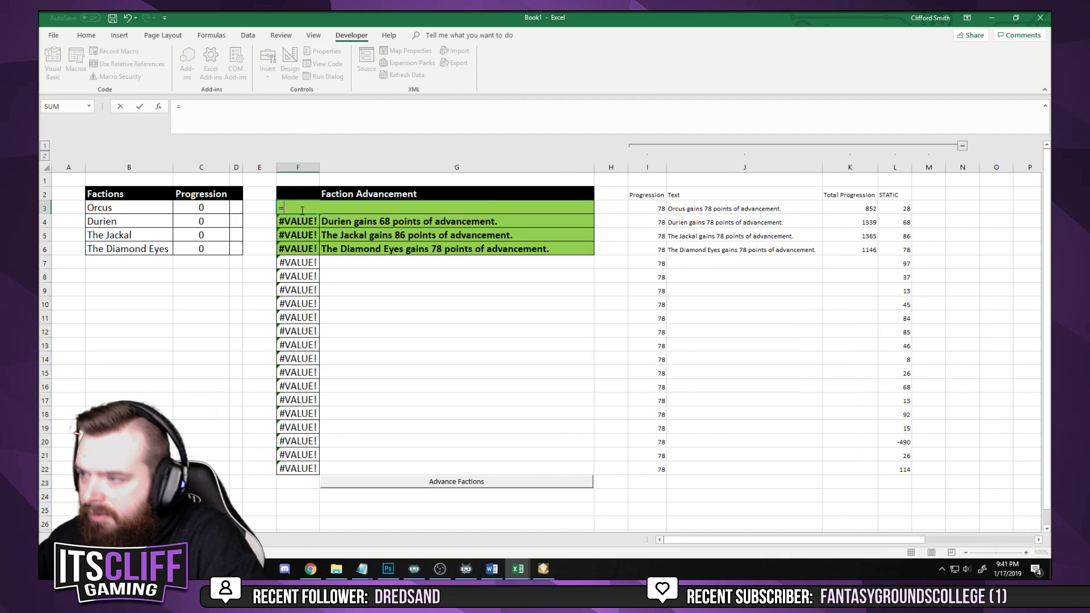
{"action": "left_click", "coordinate": [750, 205]}
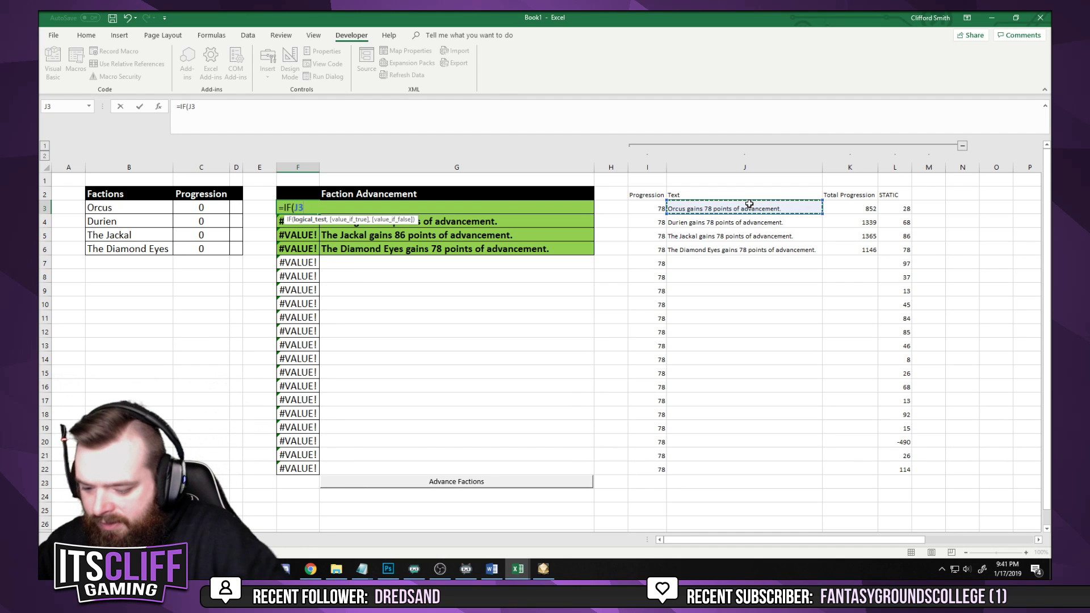
{"action": "type", "text": "=\"\",\"\","}
{"action": "left_click", "coordinate": [899, 208]}
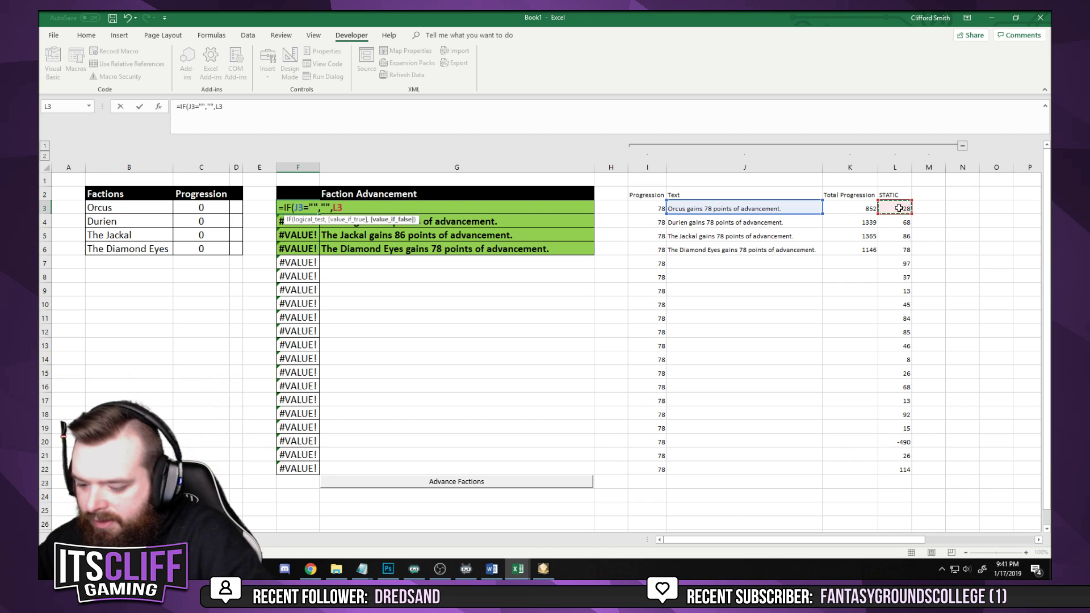
{"action": "key", "text": "Return"}
Fill the F3 formula down to row 22 and fit column F's width to its contents
{"action": "left_click", "coordinate": [301, 208]}
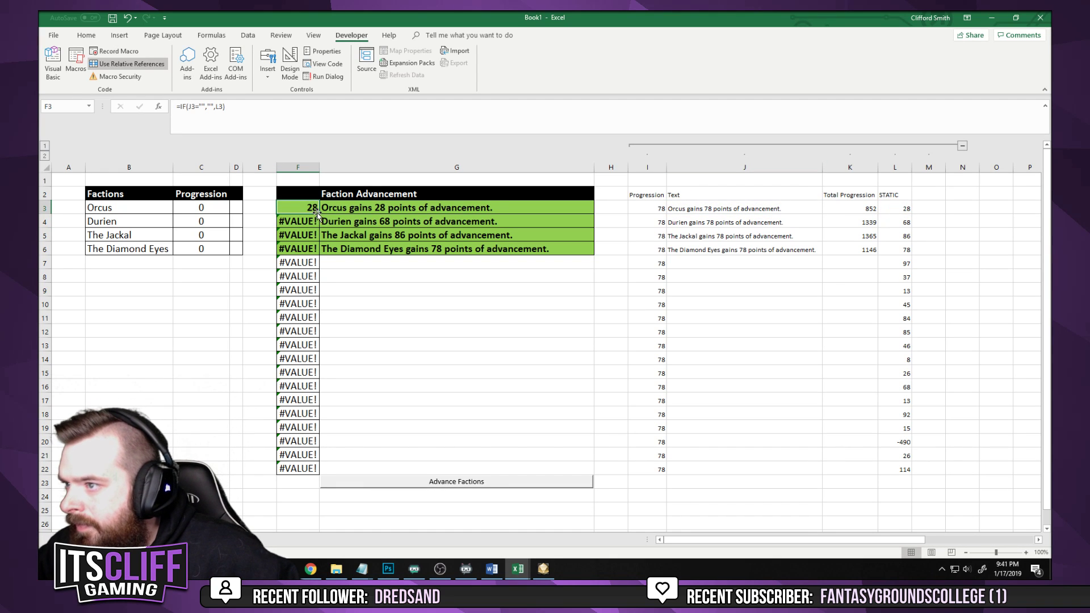
{"action": "double_click", "coordinate": [319, 213]}
{"action": "double_click", "coordinate": [319, 167]}
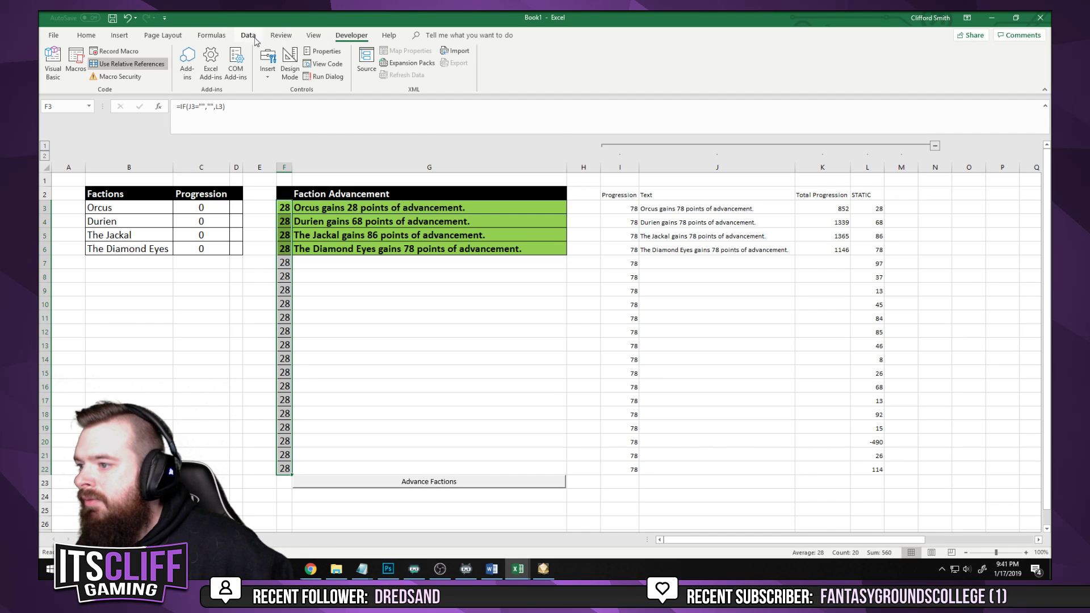
Examine the formulas in F3 to F7 and in the row 7 Progression, Text and Total Progression cells
{"action": "left_click", "coordinate": [427, 353]}
{"action": "left_click", "coordinate": [283, 207]}
{"action": "left_click", "coordinate": [285, 221]}
{"action": "left_click", "coordinate": [287, 235]}
{"action": "left_click", "coordinate": [288, 248]}
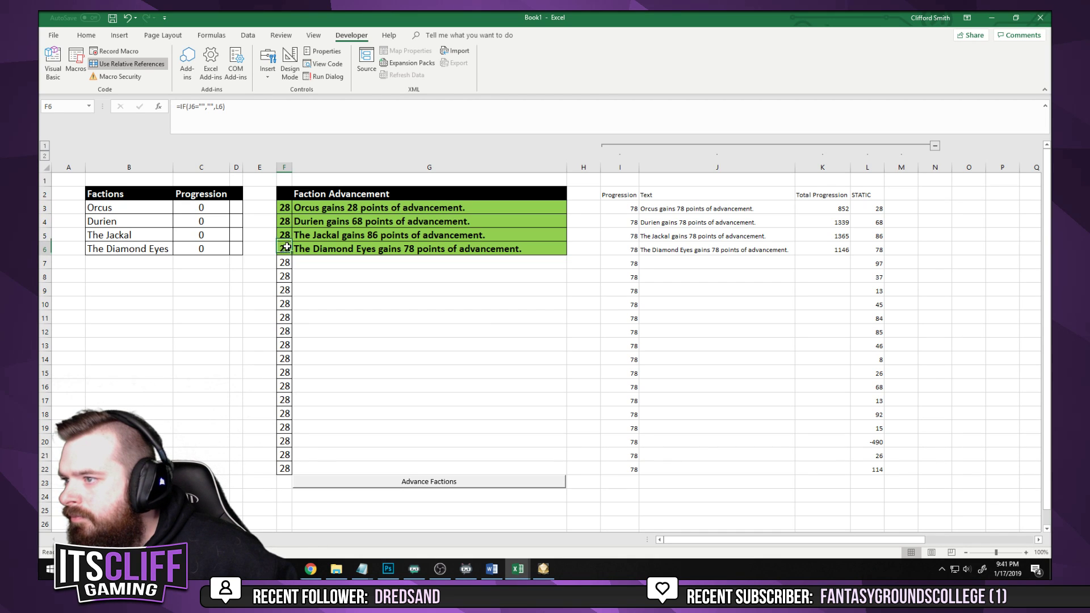
{"action": "left_click", "coordinate": [286, 263]}
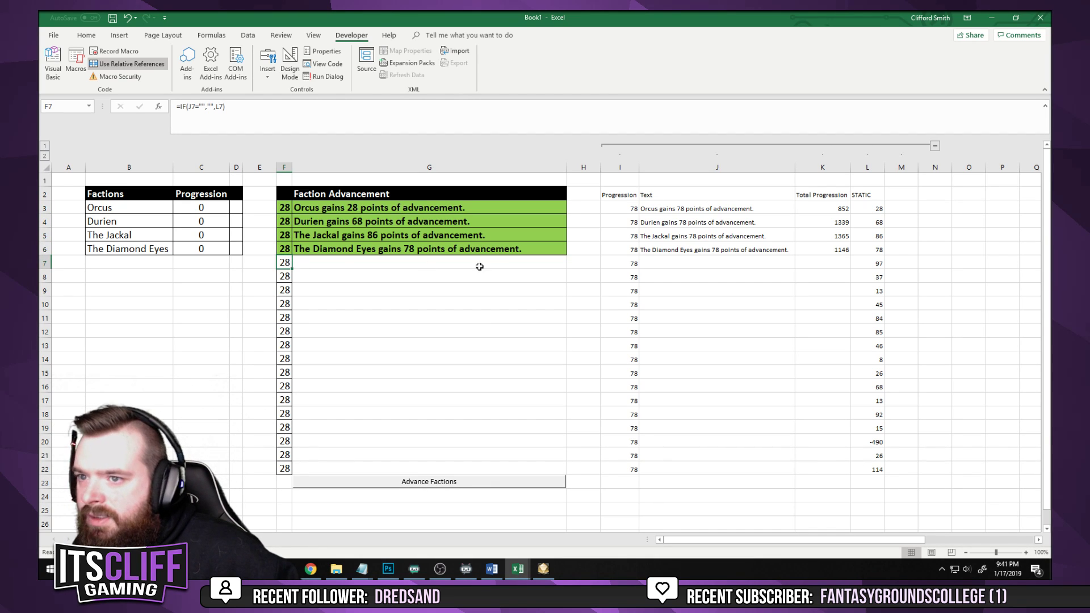
{"action": "left_click", "coordinate": [678, 265]}
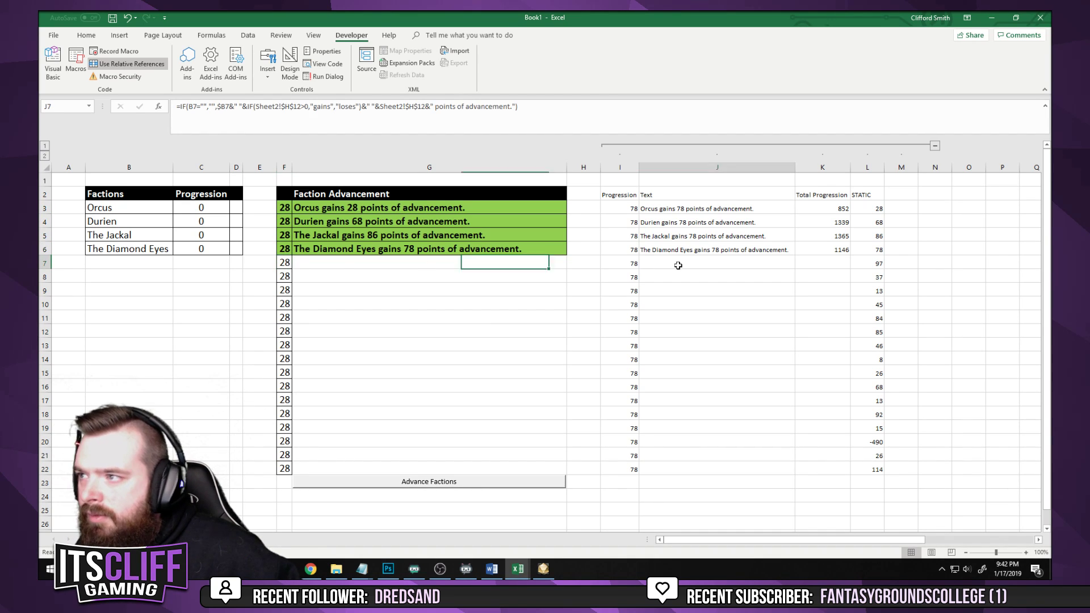
{"action": "left_click", "coordinate": [812, 265]}
{"action": "left_click", "coordinate": [717, 264]}
{"action": "left_click", "coordinate": [628, 265]}
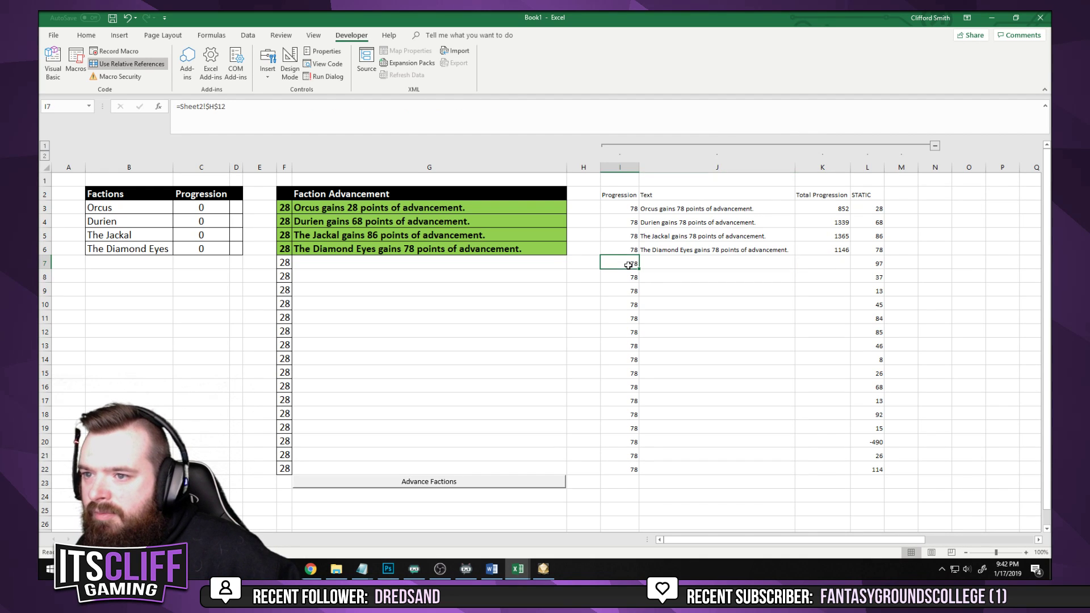
{"action": "left_click", "coordinate": [688, 264]}
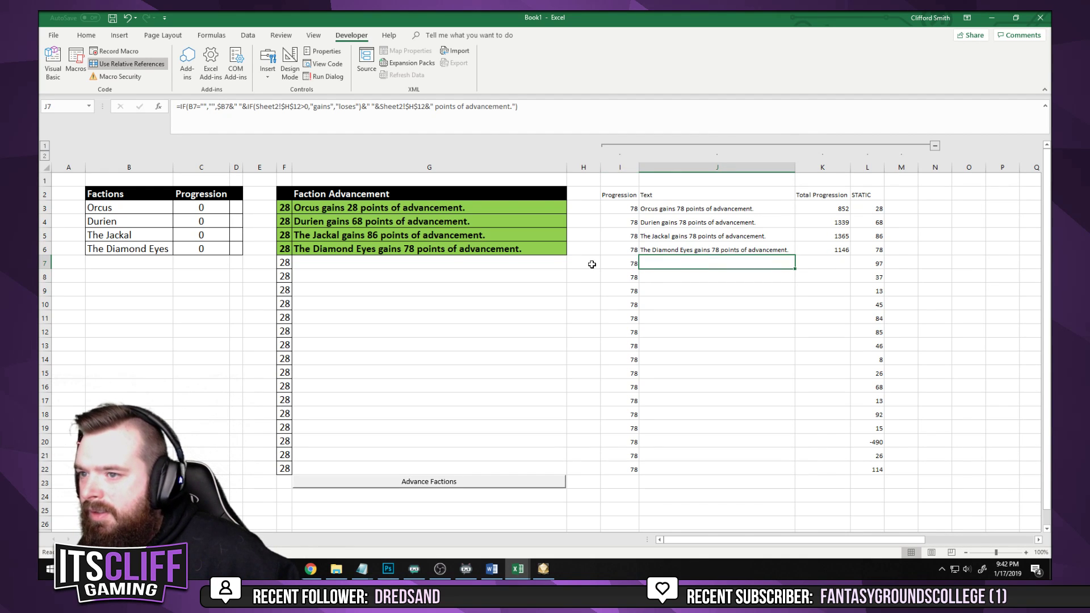
Change the F3 formula to =IF(B3="","",L3) and fill it down to row 22
{"action": "left_click", "coordinate": [285, 211]}
{"action": "left_click", "coordinate": [194, 108]}
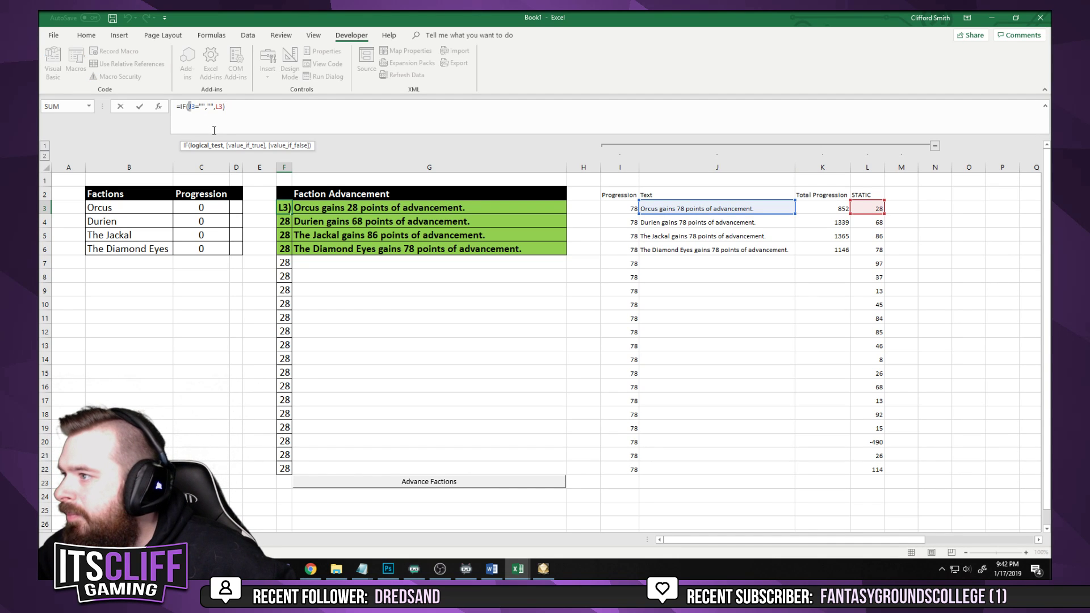
{"action": "key", "text": "Return"}
{"action": "left_click", "coordinate": [284, 209]}
{"action": "key", "text": "ctrl+shift+Down"}
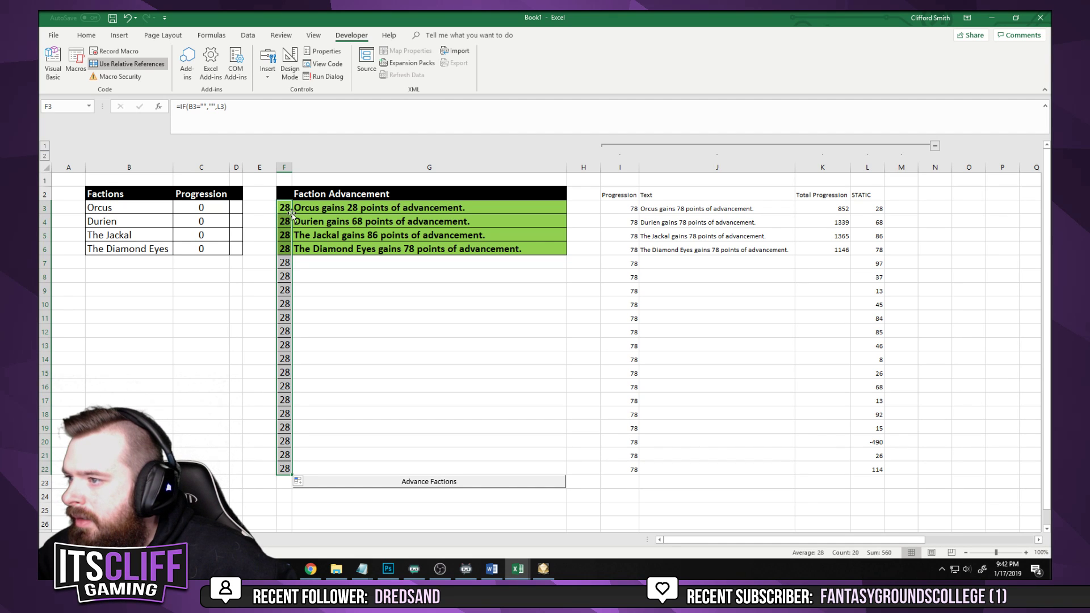
Check the filled formulas in F3 to F5 and recalculate the workbook
{"action": "left_click", "coordinate": [282, 209]}
{"action": "left_click", "coordinate": [285, 222]}
{"action": "left_click", "coordinate": [285, 231]}
{"action": "key", "text": "F9"}
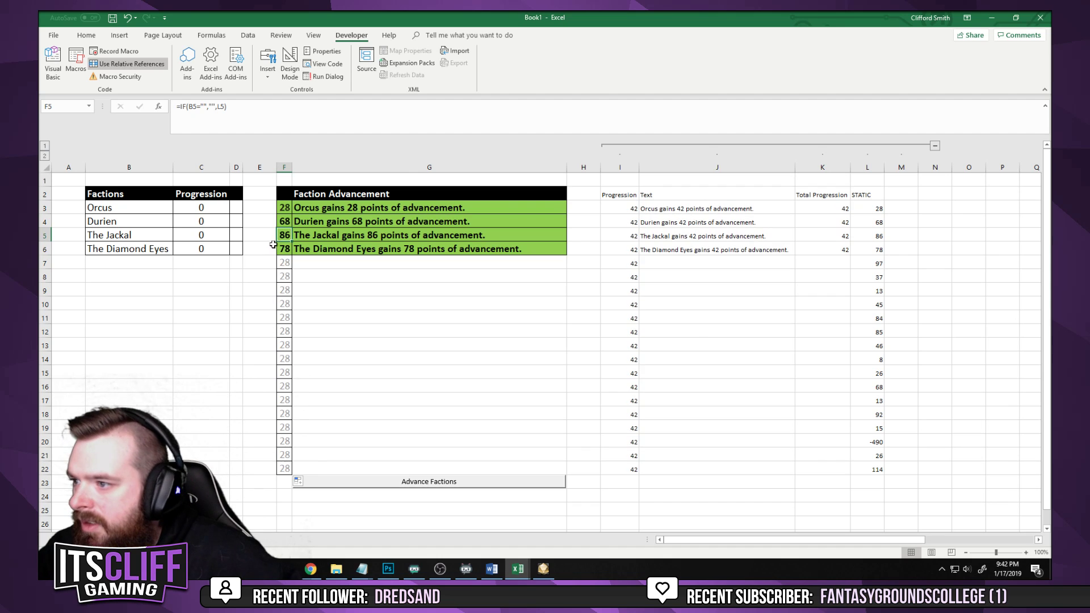
Examine the formulas in column F from row 3 to row 10
{"action": "left_click", "coordinate": [319, 288]}
{"action": "left_click", "coordinate": [284, 208]}
{"action": "left_click", "coordinate": [285, 222]}
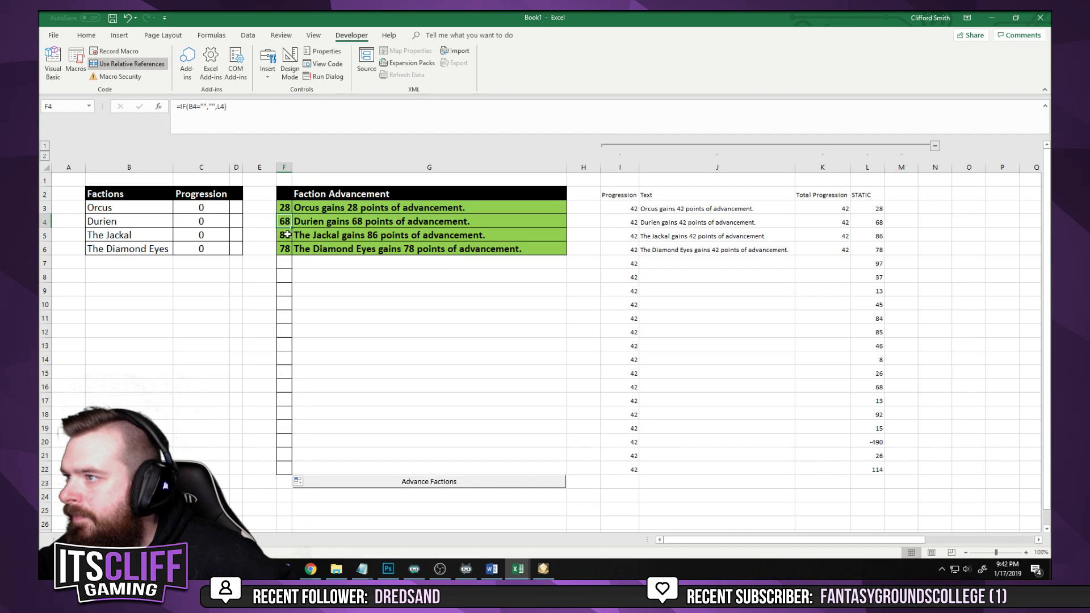
{"action": "left_click", "coordinate": [285, 235]}
{"action": "left_click", "coordinate": [285, 249]}
{"action": "left_click", "coordinate": [285, 263]}
{"action": "left_click", "coordinate": [286, 277]}
{"action": "left_click", "coordinate": [286, 304]}
{"action": "left_click", "coordinate": [287, 319]}
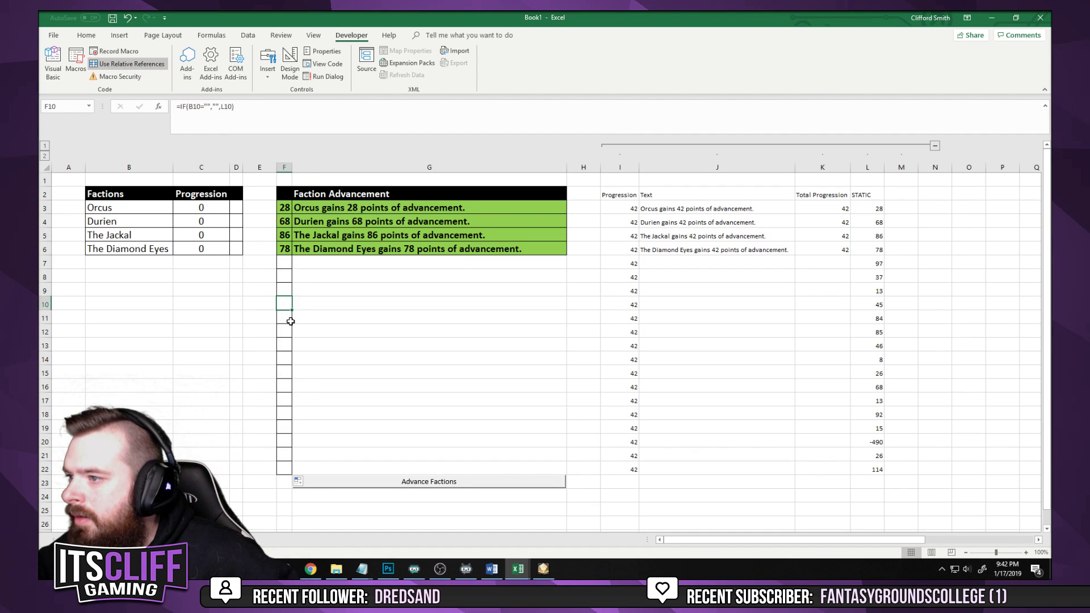
{"action": "left_click", "coordinate": [355, 343]}
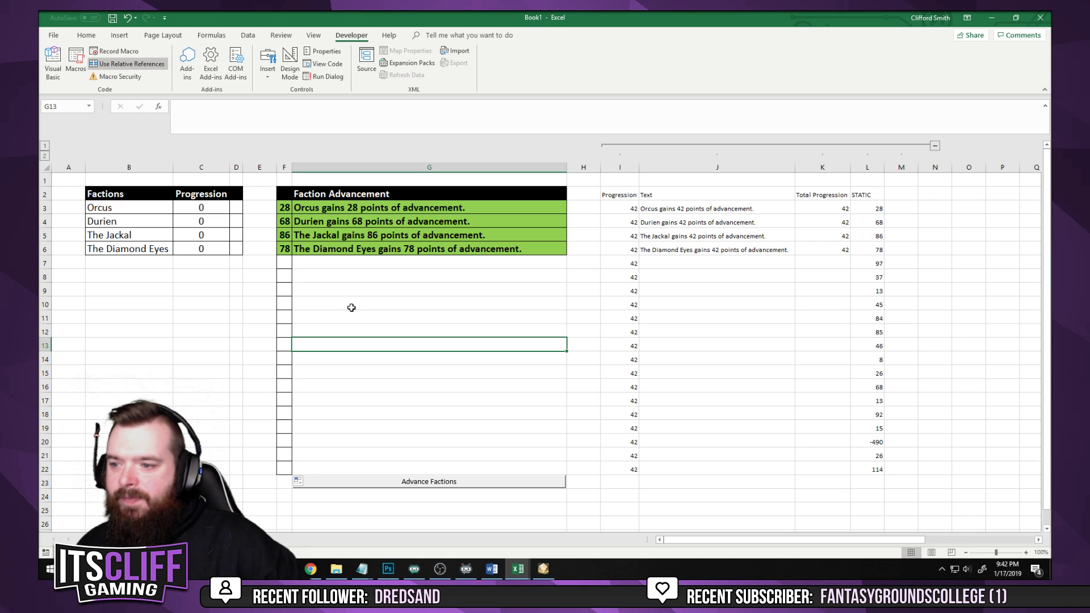
Edit column F's conditional formatting rule =$K1="" to use the None border preset and apply it
{"action": "left_click", "coordinate": [284, 166]}
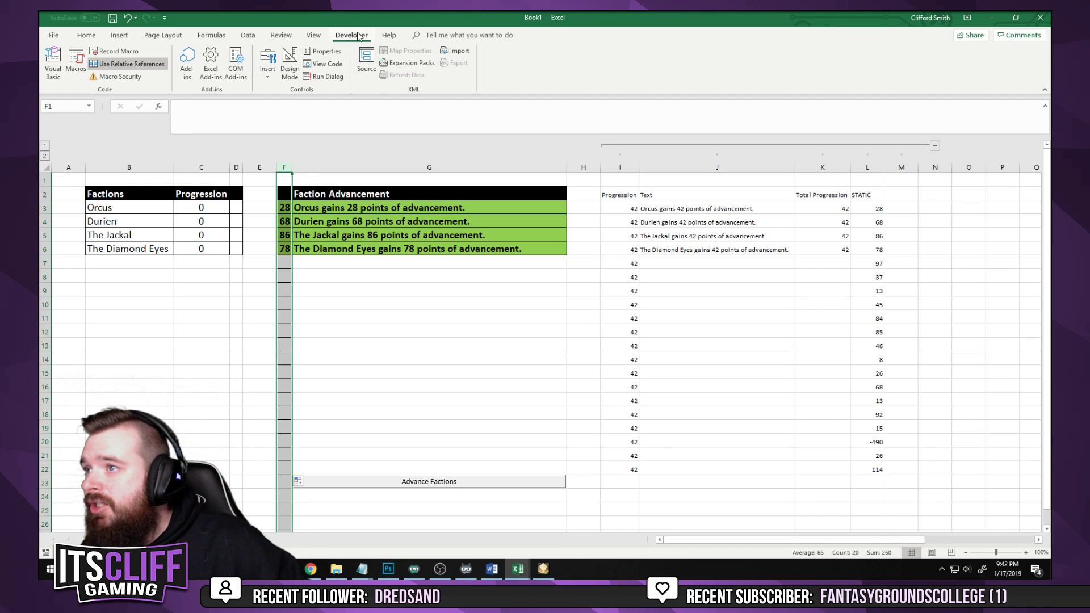
{"action": "left_click", "coordinate": [86, 35]}
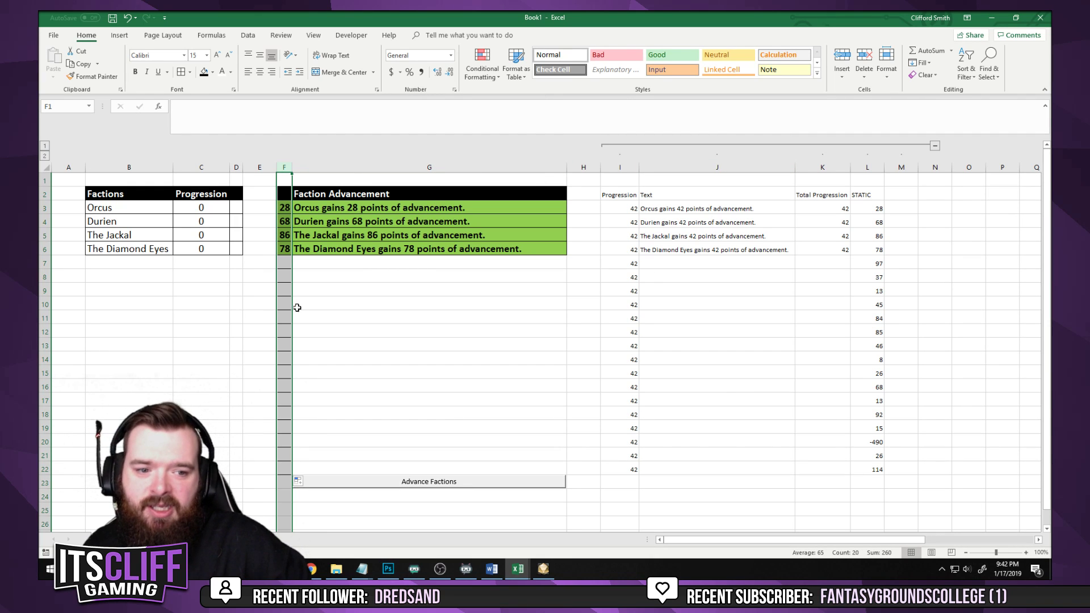
{"action": "left_click", "coordinate": [483, 61]}
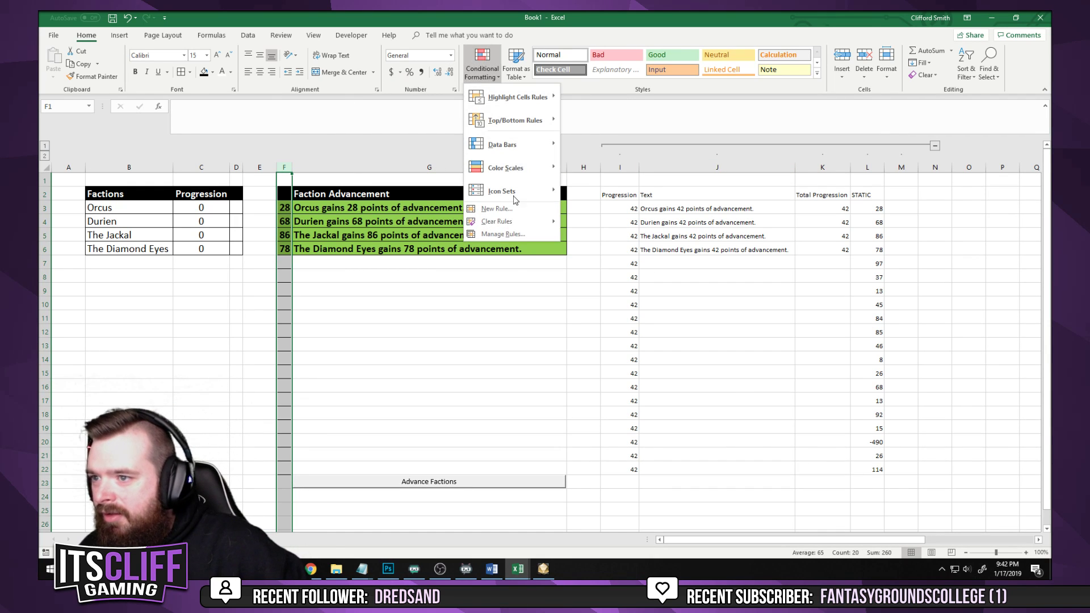
{"action": "left_click", "coordinate": [502, 236]}
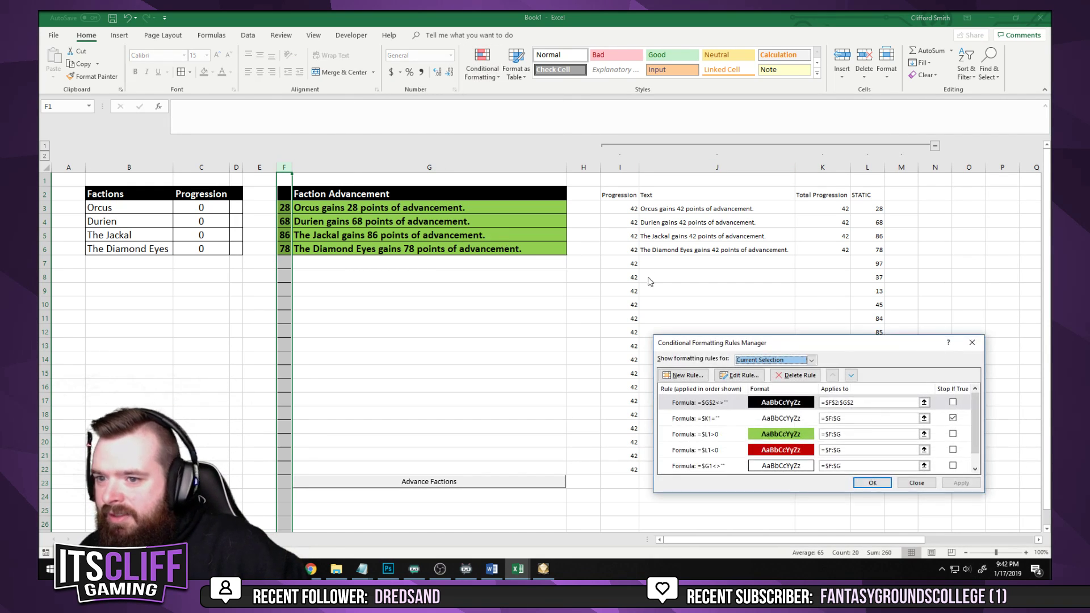
{"action": "left_click", "coordinate": [701, 420]}
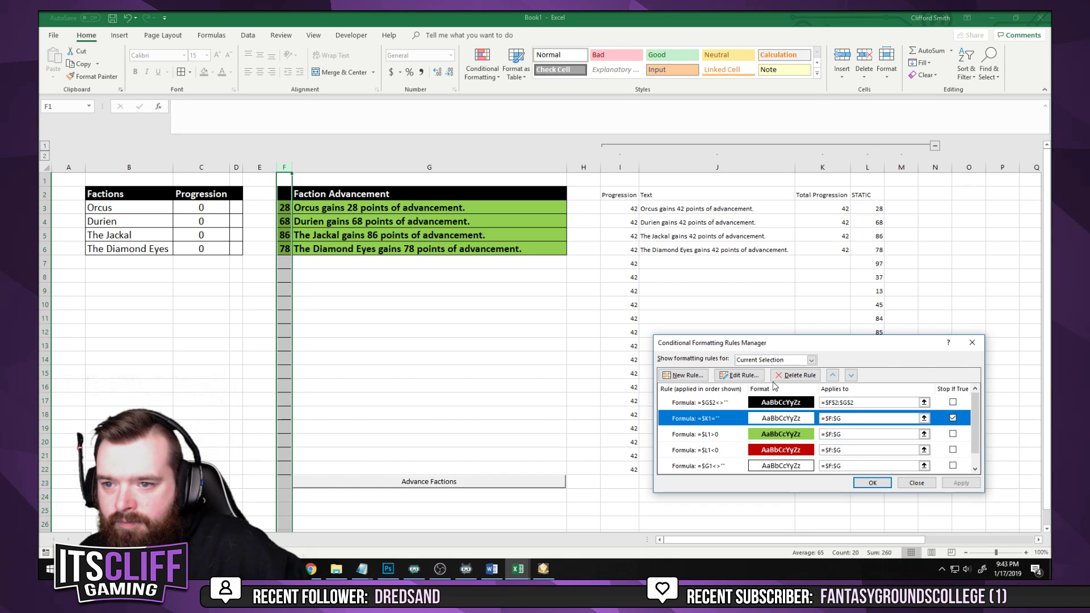
{"action": "left_click", "coordinate": [740, 375]}
{"action": "left_click", "coordinate": [888, 478]}
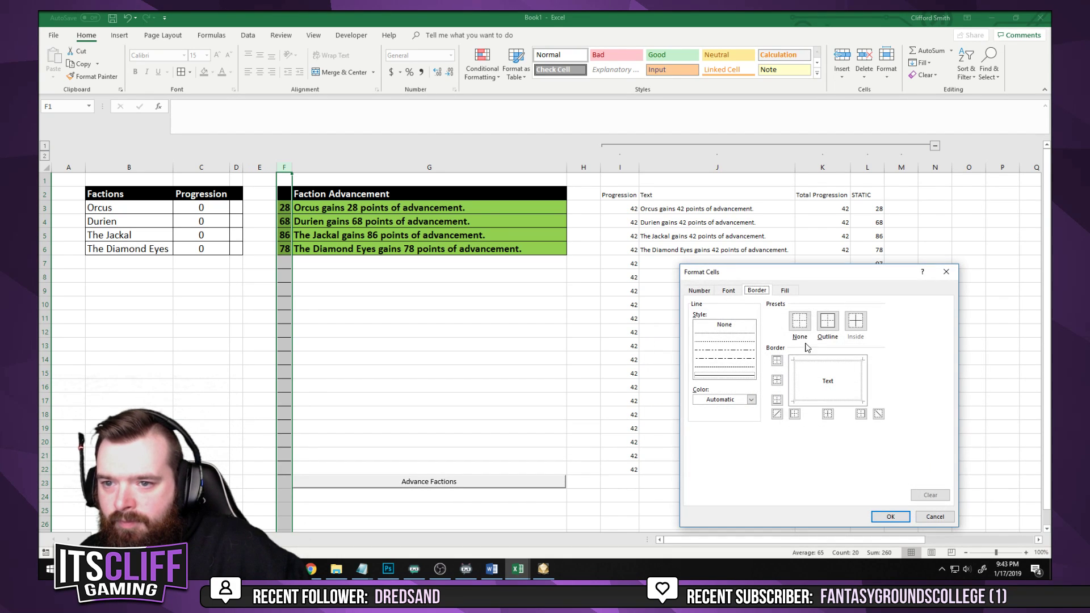
{"action": "left_click", "coordinate": [799, 322]}
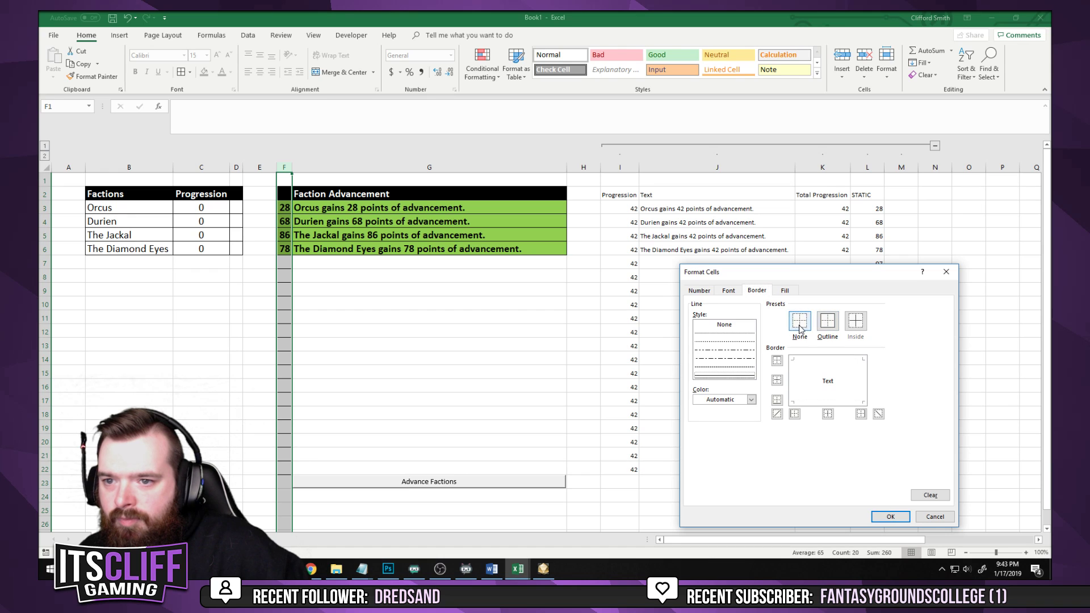
{"action": "left_click", "coordinate": [890, 515]}
{"action": "left_click", "coordinate": [900, 503]}
{"action": "left_click", "coordinate": [962, 481]}
{"action": "left_click", "coordinate": [869, 480]}
{"action": "left_click", "coordinate": [484, 348]}
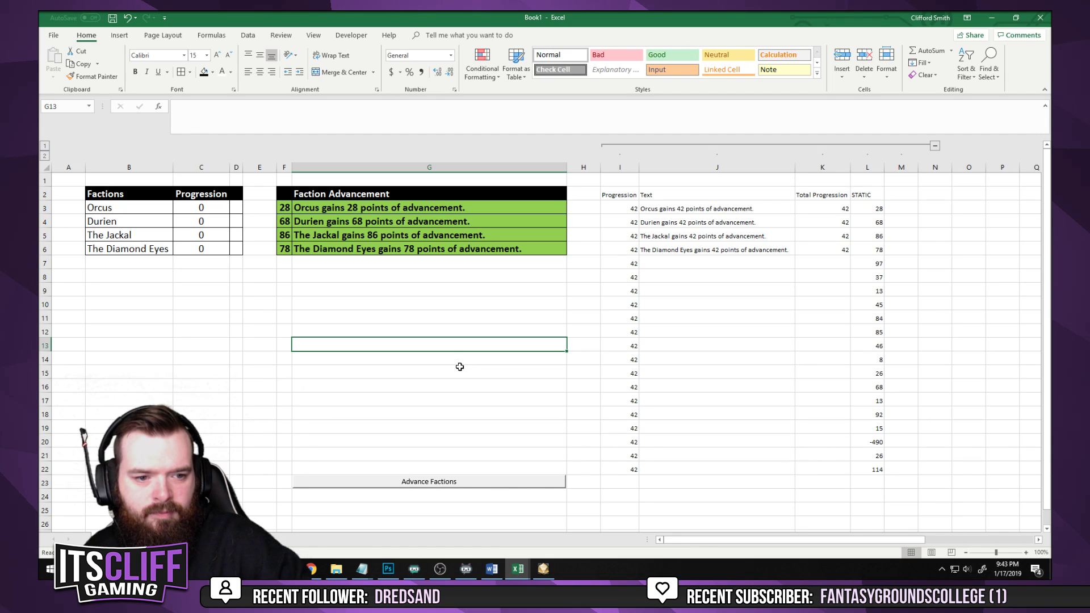
{"action": "left_click", "coordinate": [416, 275]}
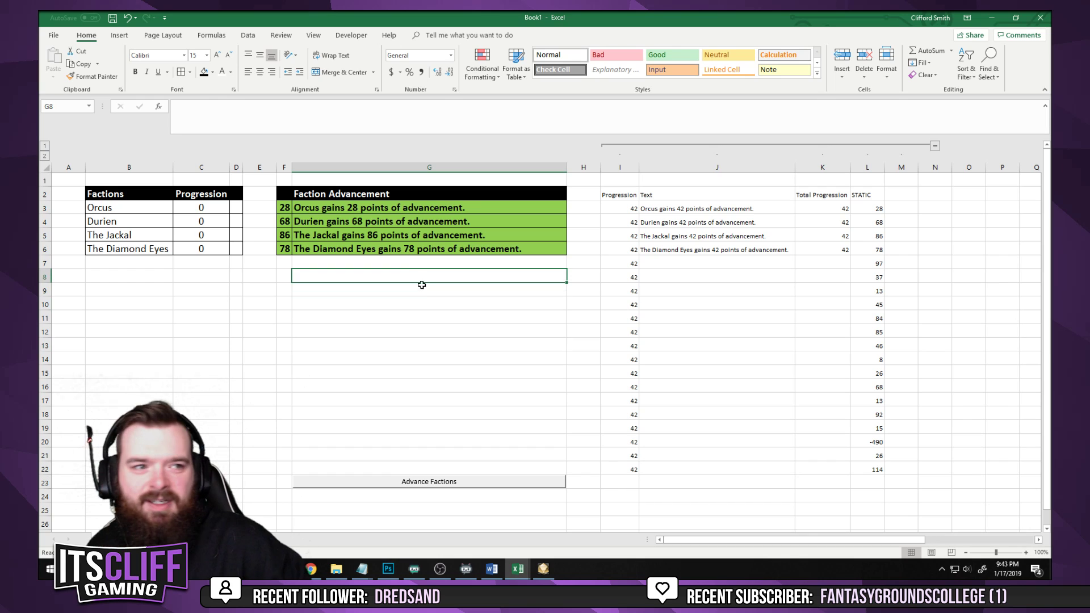
{"action": "key", "text": "Return"}
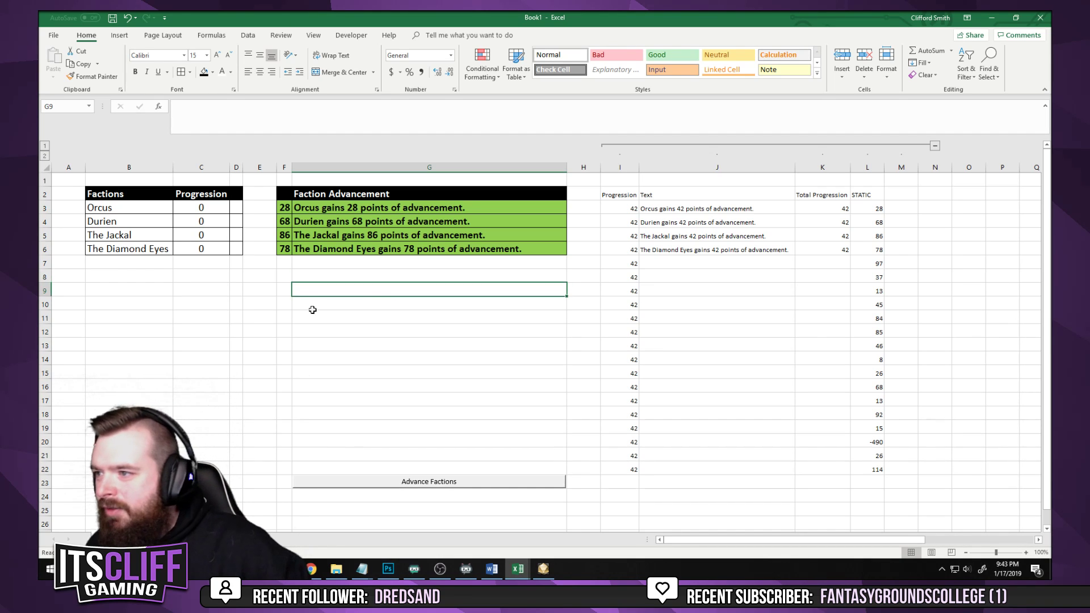
Start a new conditional formatting rule for the whole of column F
{"action": "left_click", "coordinate": [281, 206]}
{"action": "left_click", "coordinate": [289, 168]}
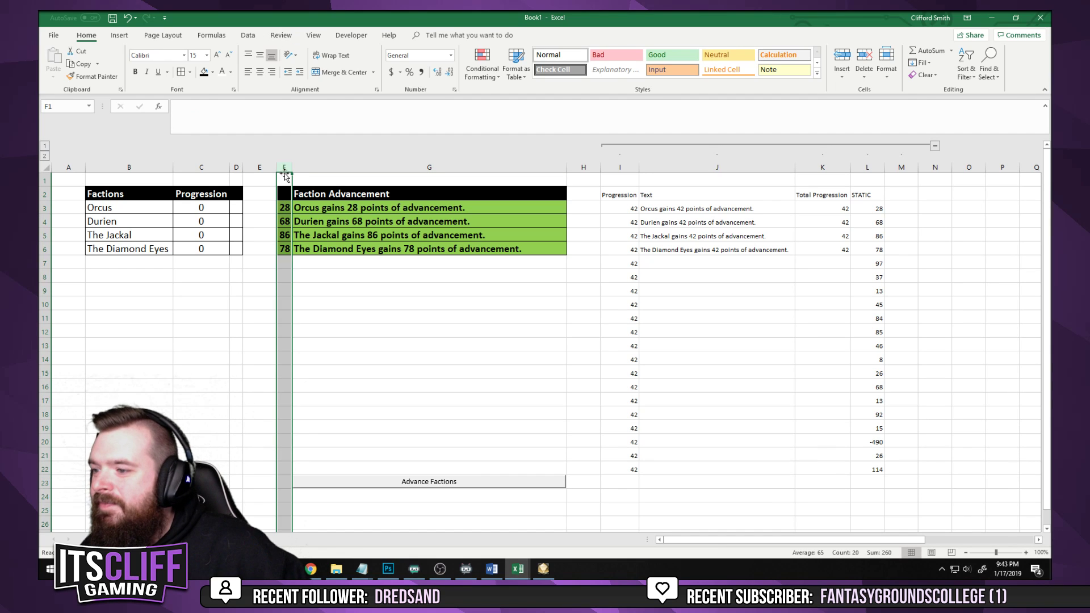
{"action": "left_click", "coordinate": [352, 35]}
{"action": "left_click", "coordinate": [267, 36]}
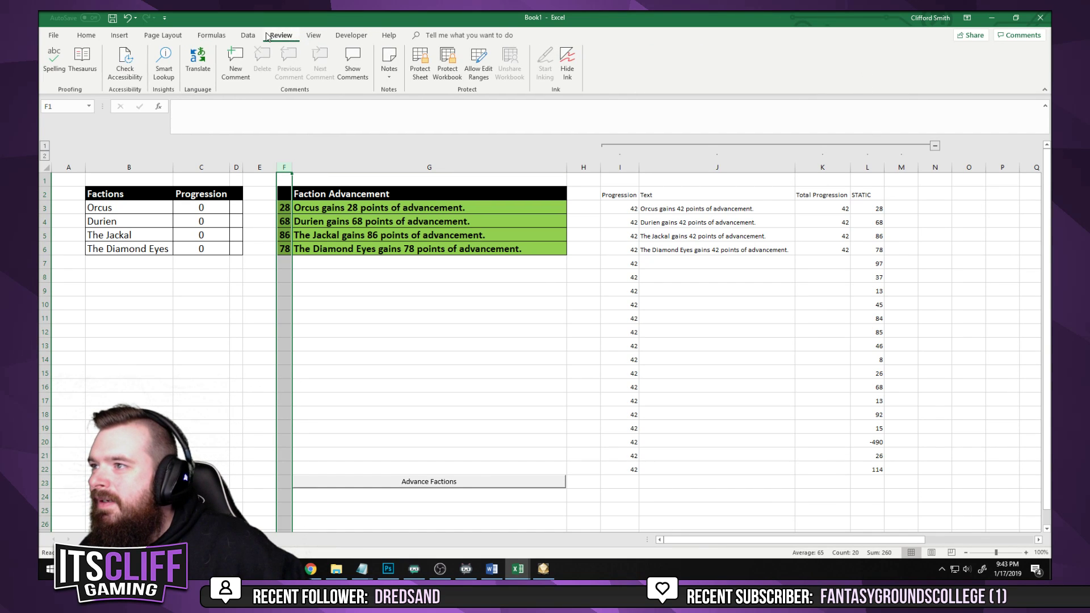
{"action": "scroll", "coordinate": [255, 57], "scroll_direction": "up", "scroll_amount": 2}
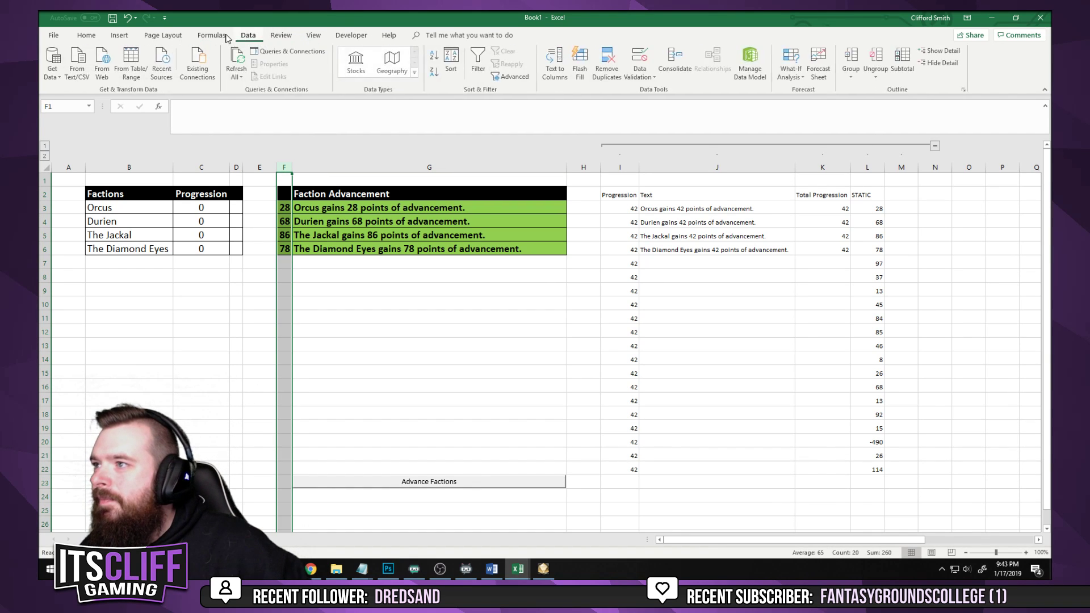
{"action": "left_click", "coordinate": [163, 35]}
{"action": "scroll", "coordinate": [119, 51], "scroll_direction": "up", "scroll_amount": 2}
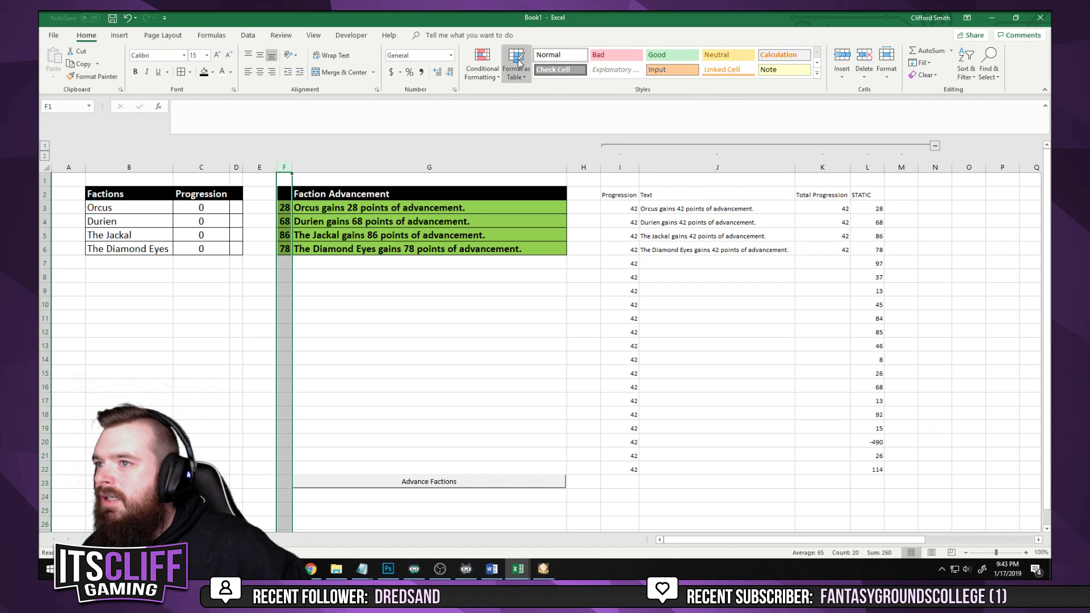
{"action": "left_click", "coordinate": [482, 64]}
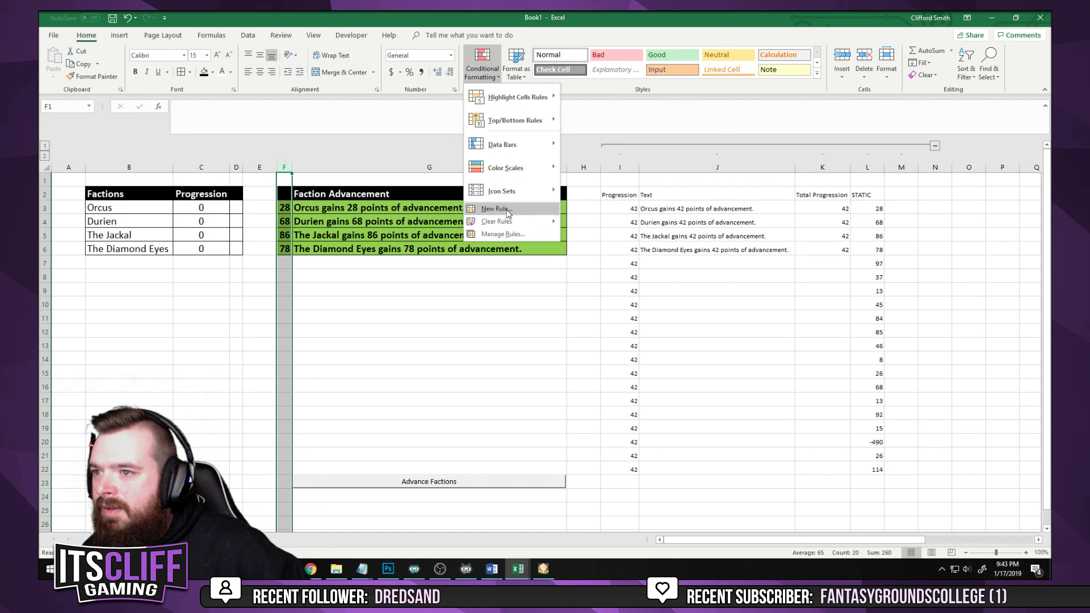
{"action": "left_click", "coordinate": [496, 209]}
Set the new rule to format all cells based on their values, with the Icon Sets format style
{"action": "left_click_drag", "start_coordinate": [776, 311], "coordinate": [740, 209]}
{"action": "left_click", "coordinate": [694, 277]}
{"action": "left_click", "coordinate": [693, 268]}
{"action": "left_click", "coordinate": [701, 249]}
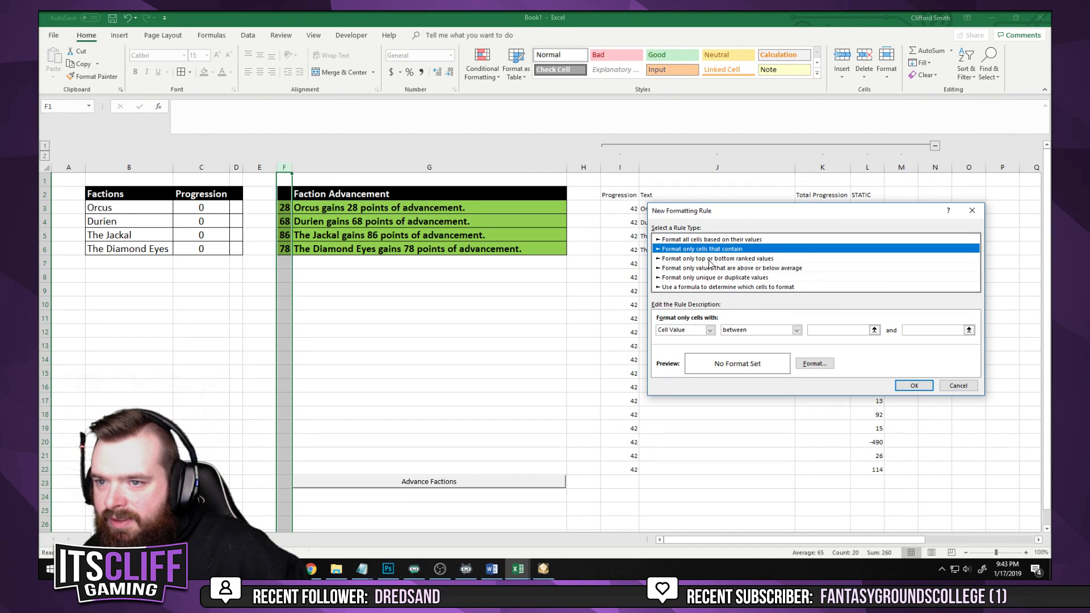
{"action": "left_click", "coordinate": [690, 288]}
{"action": "left_click", "coordinate": [695, 278]}
{"action": "left_click", "coordinate": [704, 268]}
{"action": "left_click", "coordinate": [705, 250]}
{"action": "left_click", "coordinate": [704, 241]}
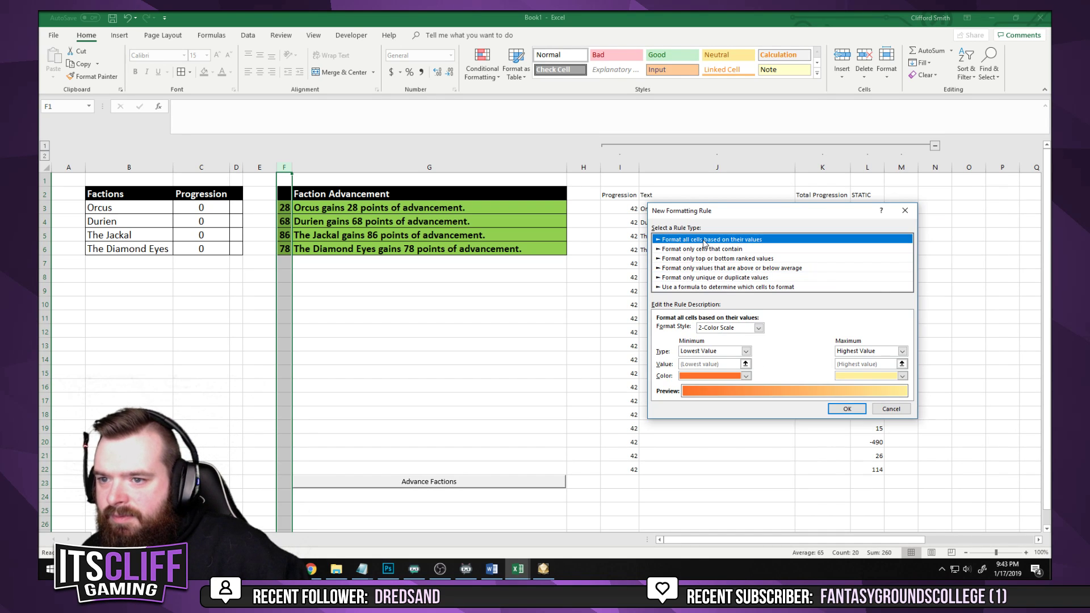
{"action": "left_click", "coordinate": [759, 327]}
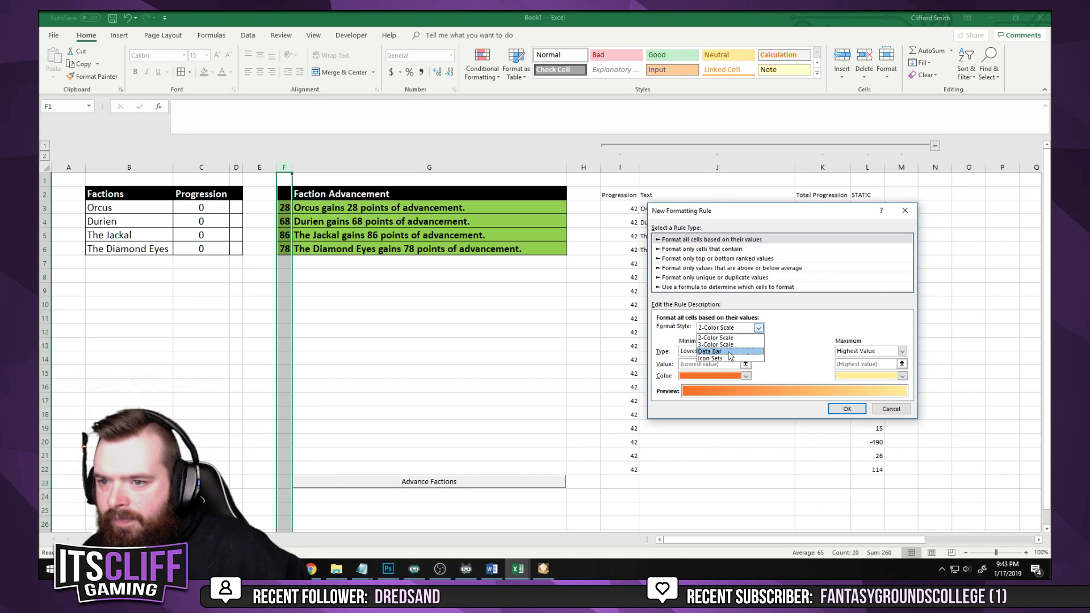
{"action": "left_click", "coordinate": [716, 364]}
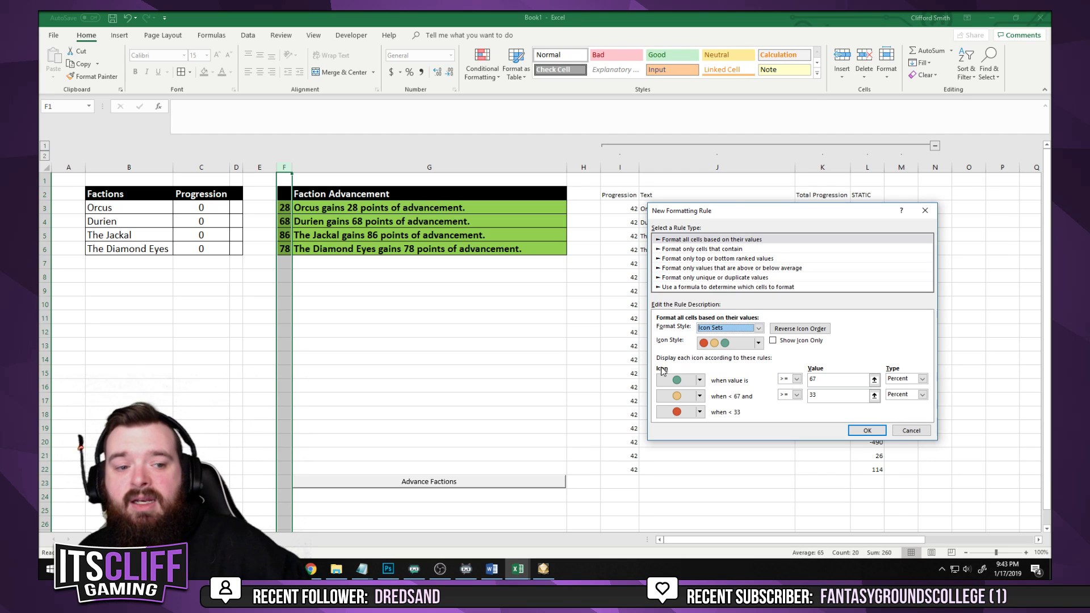
Use the uncircled red cross, yellow exclamation mark and green check icon set, showing only the icons
{"action": "left_click", "coordinate": [758, 344]}
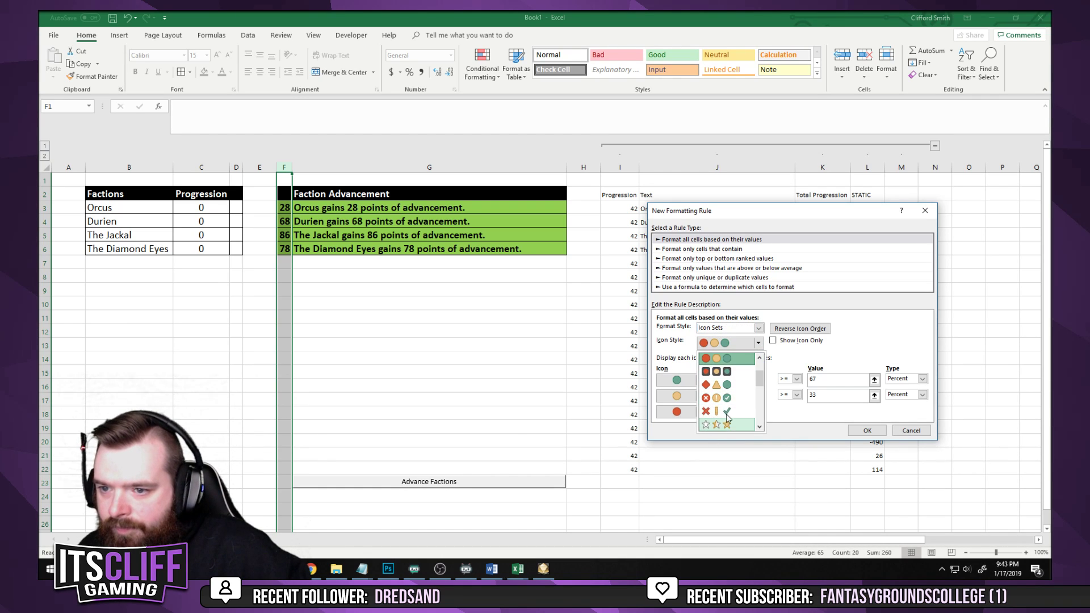
{"action": "key", "text": "Escape"}
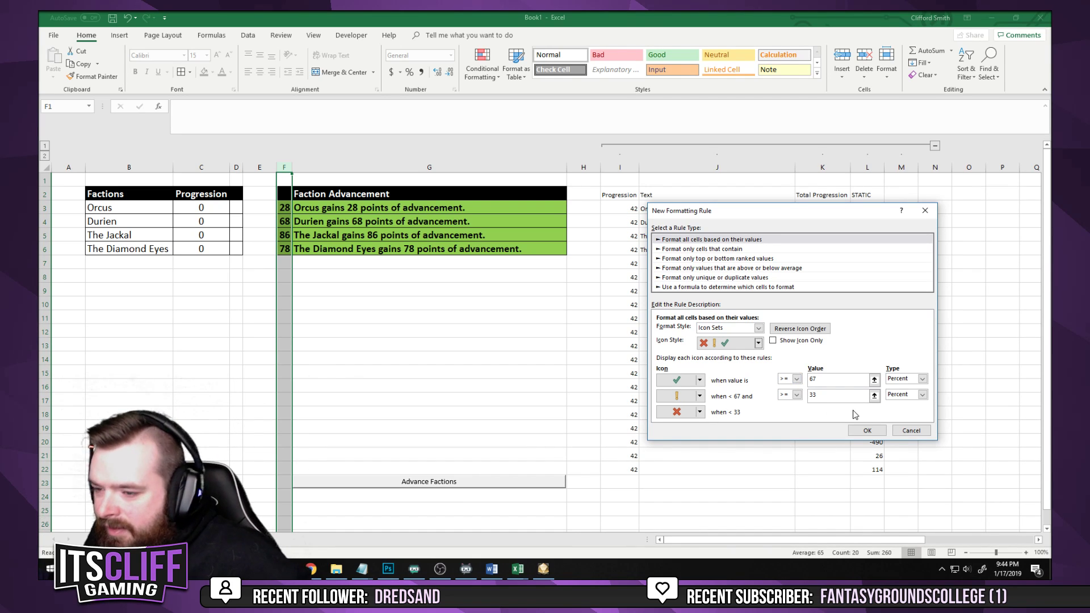
{"action": "left_click", "coordinate": [774, 341]}
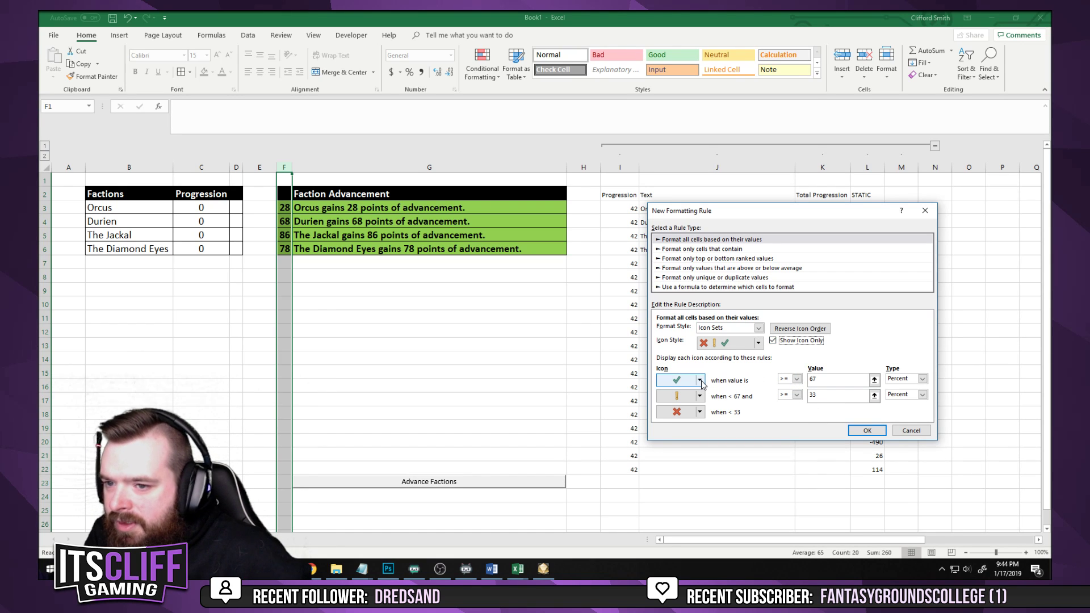
Assign the red cross to the middle range and No Cell Icon to the lowest range
{"action": "left_click", "coordinate": [700, 396]}
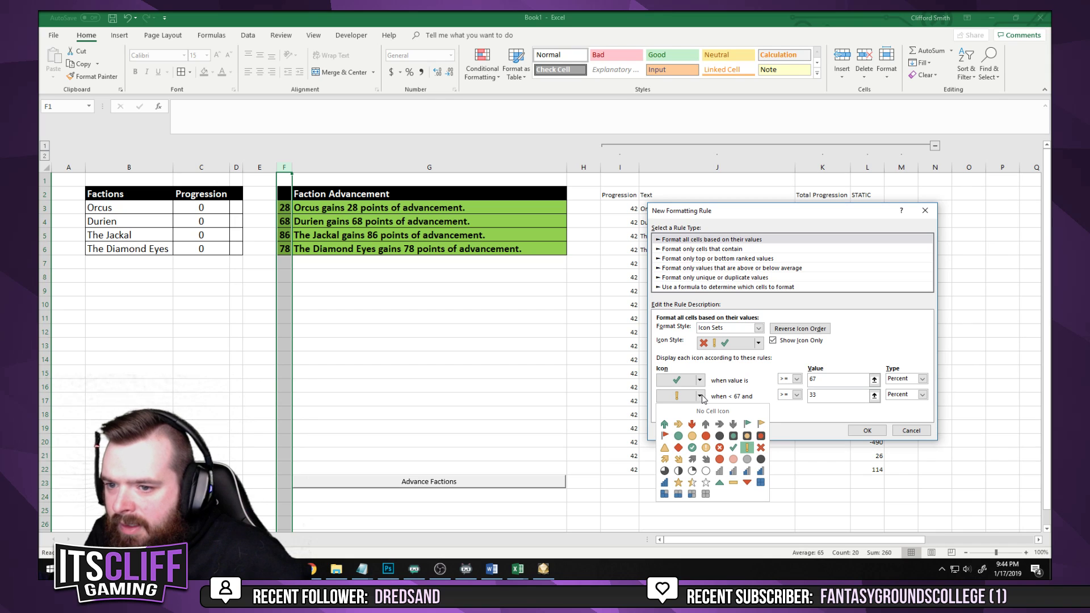
{"action": "left_click", "coordinate": [761, 448]}
{"action": "left_click", "coordinate": [700, 411]}
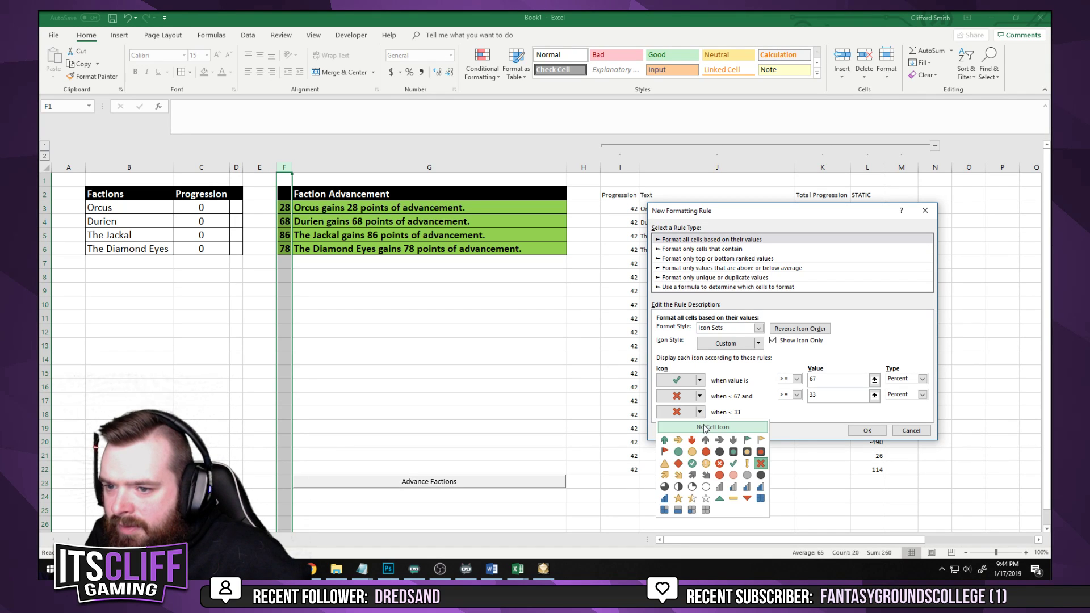
{"action": "left_click", "coordinate": [706, 428]}
Show the green check when the value is > 0, with the threshold type set to Number
{"action": "left_click", "coordinate": [797, 380]}
{"action": "left_click", "coordinate": [787, 394]}
{"action": "key", "text": "Tab"}
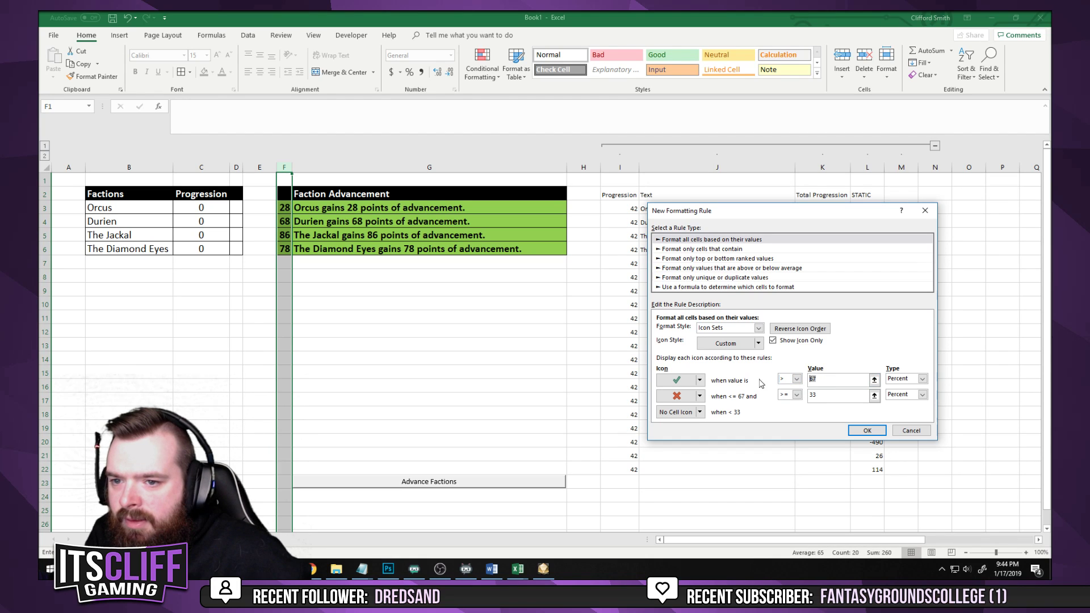
{"action": "type", "text": "0"}
{"action": "left_click", "coordinate": [924, 379]}
{"action": "left_click", "coordinate": [909, 388]}
{"action": "left_click", "coordinate": [797, 394]}
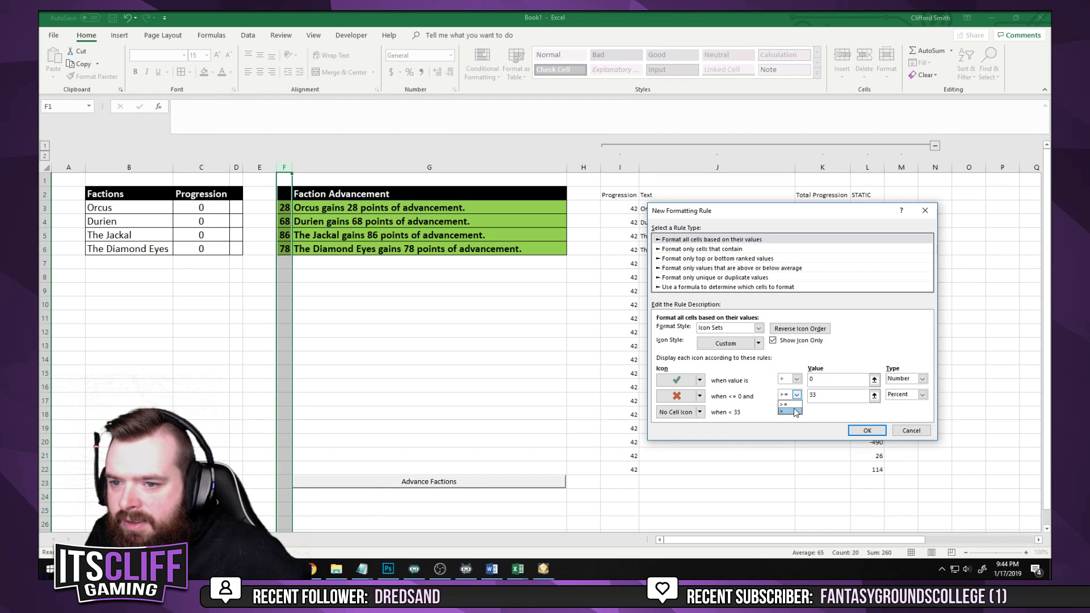
{"action": "left_click", "coordinate": [738, 407]}
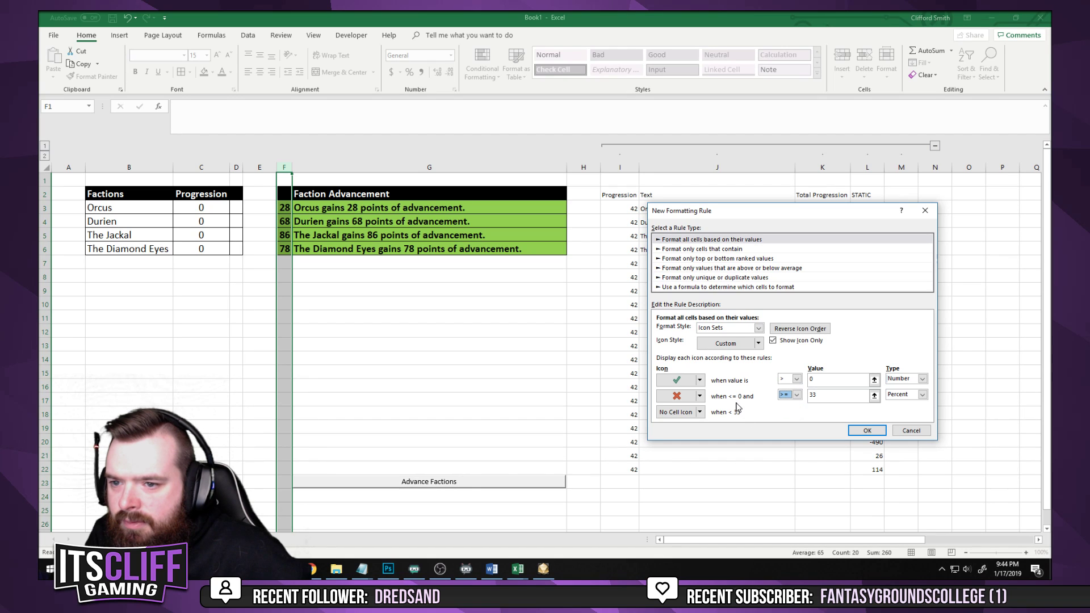
{"action": "left_click", "coordinate": [797, 395]}
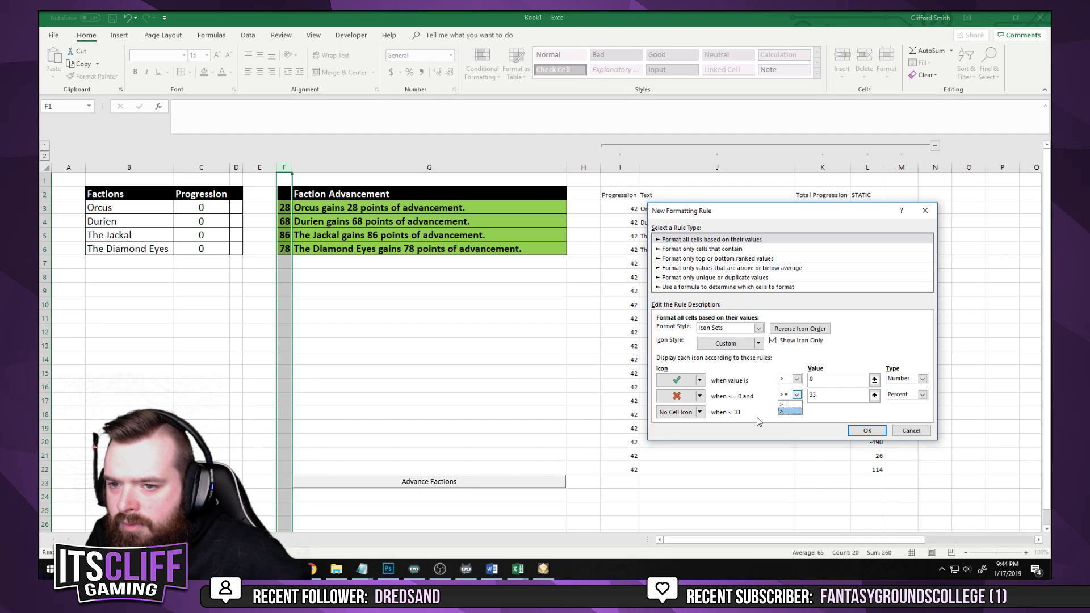
{"action": "left_click", "coordinate": [734, 413]}
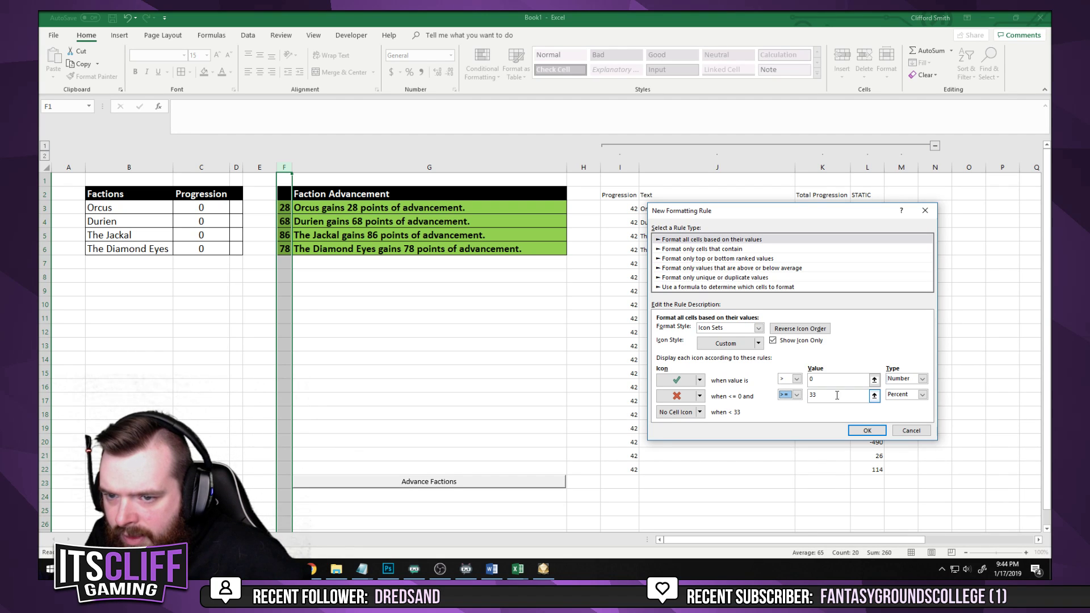
{"action": "left_click", "coordinate": [797, 395]}
{"action": "left_click", "coordinate": [787, 403]}
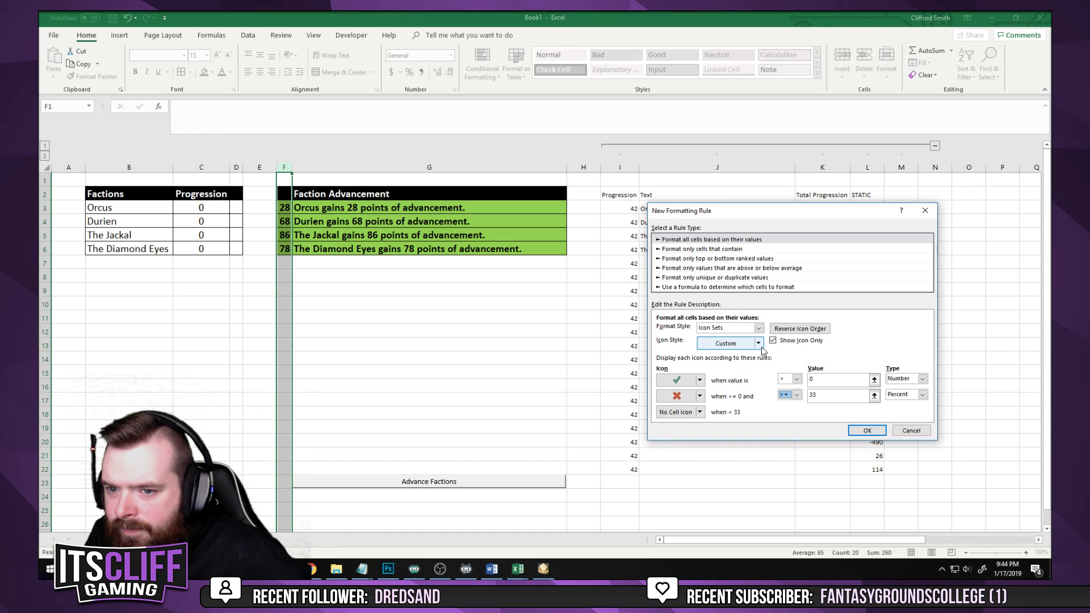
Assign the uncircled red cross icon to the lowest range of the rule
{"action": "left_click", "coordinate": [700, 413]}
{"action": "left_click", "coordinate": [702, 414]}
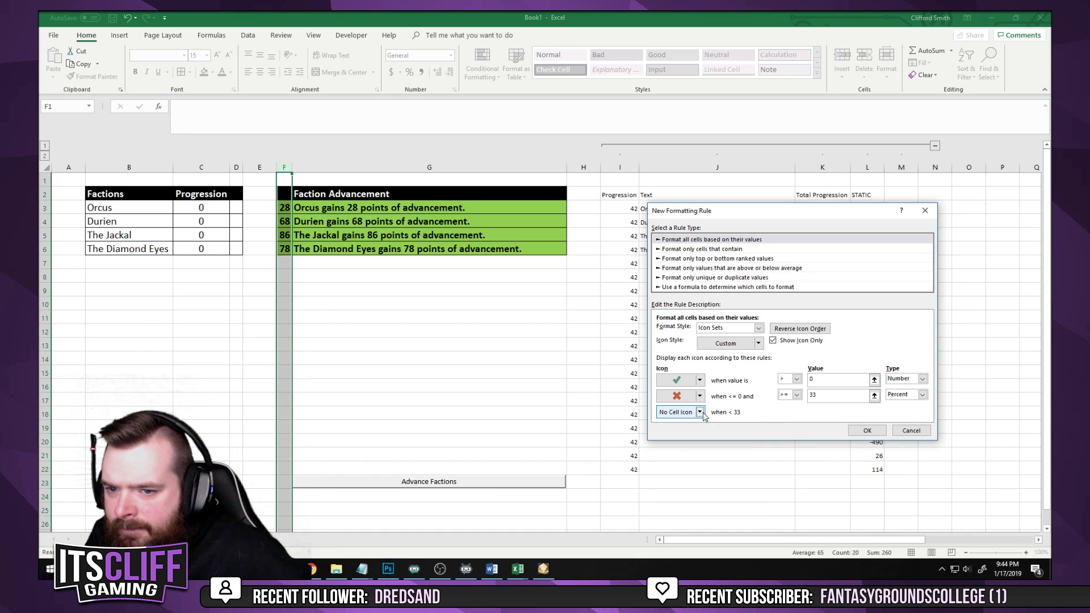
{"action": "left_click", "coordinate": [701, 413]}
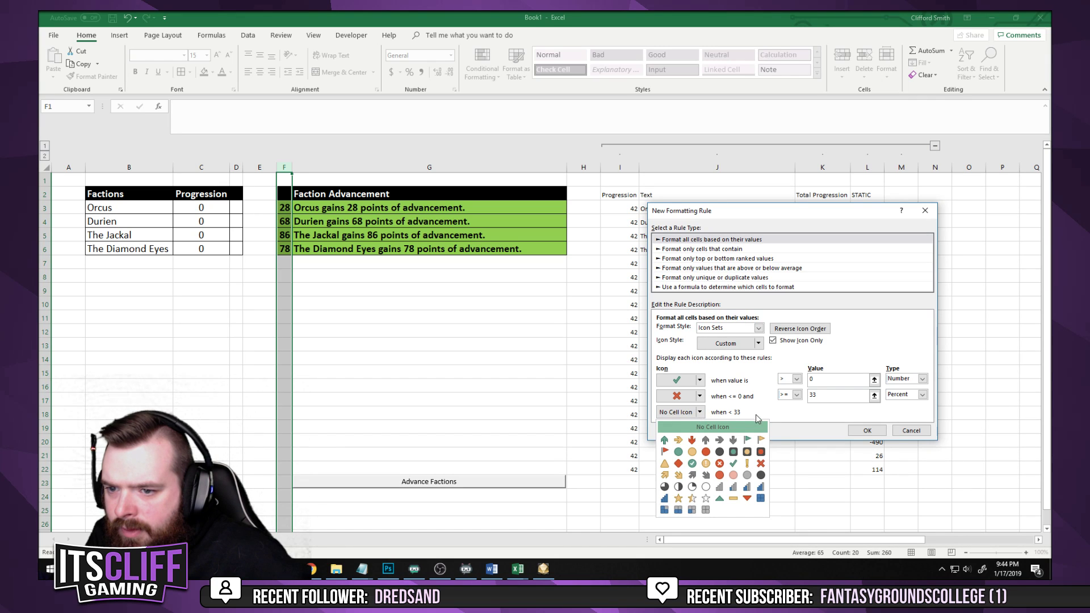
{"action": "left_click", "coordinate": [760, 463]}
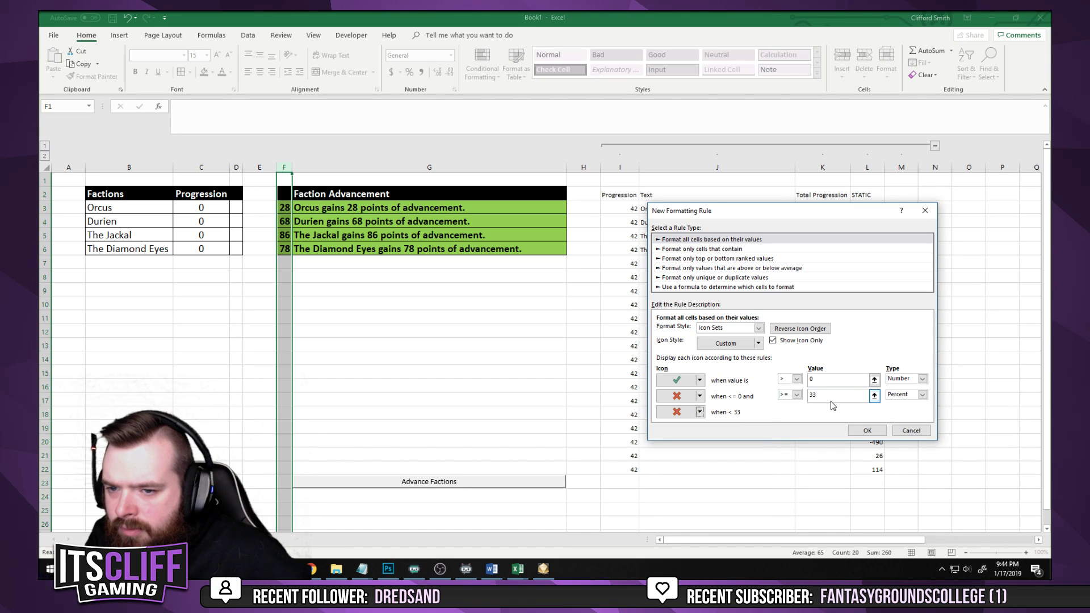
Set the comparison for the middle red cross range to >, keeping its threshold type as Percent
{"action": "left_click", "coordinate": [797, 395]}
{"action": "left_click", "coordinate": [783, 411]}
{"action": "left_click", "coordinate": [867, 396]}
{"action": "left_click", "coordinate": [917, 397]}
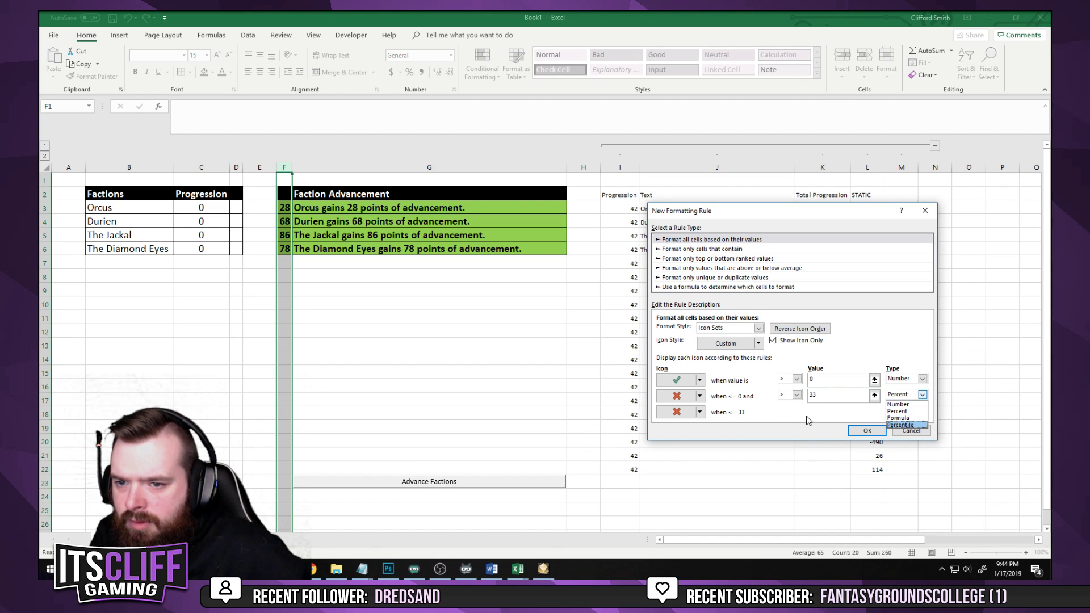
{"action": "left_click", "coordinate": [797, 400]}
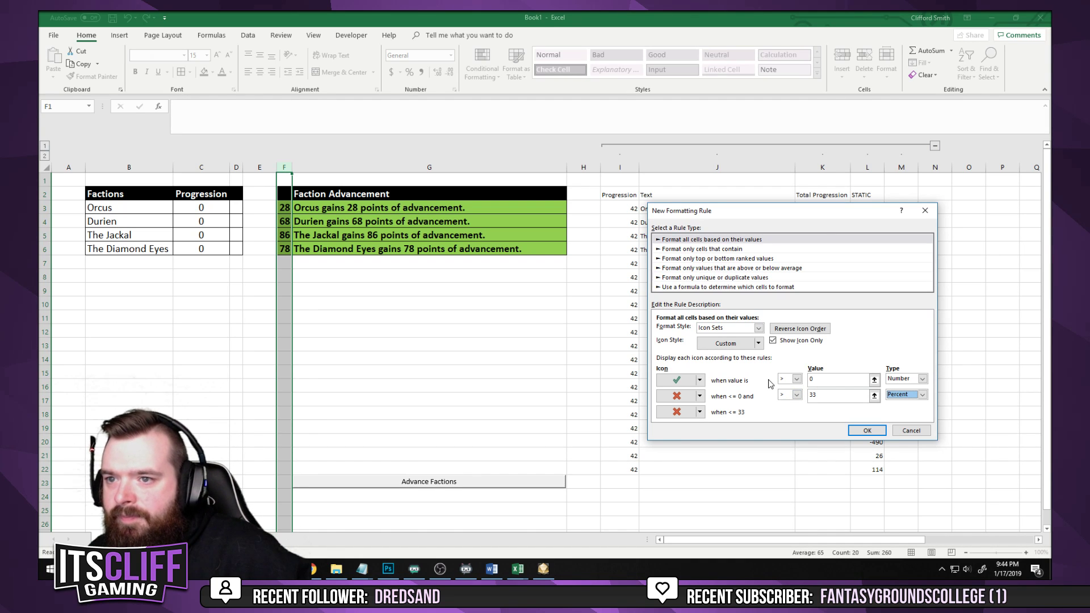
{"action": "left_click", "coordinate": [758, 343]}
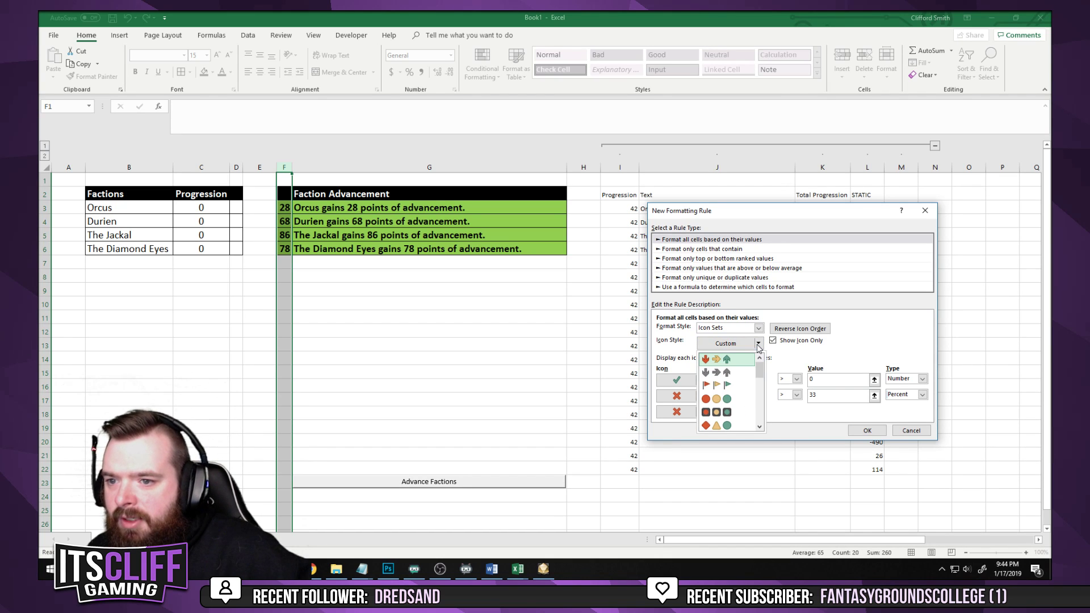
{"action": "mouse_move", "coordinate": [759, 368]}
{"action": "left_mouse_down"}
{"action": "mouse_move", "coordinate": [759, 403]}
{"action": "mouse_move", "coordinate": [760, 363]}
{"action": "left_mouse_up"}
{"action": "left_click", "coordinate": [767, 393]}
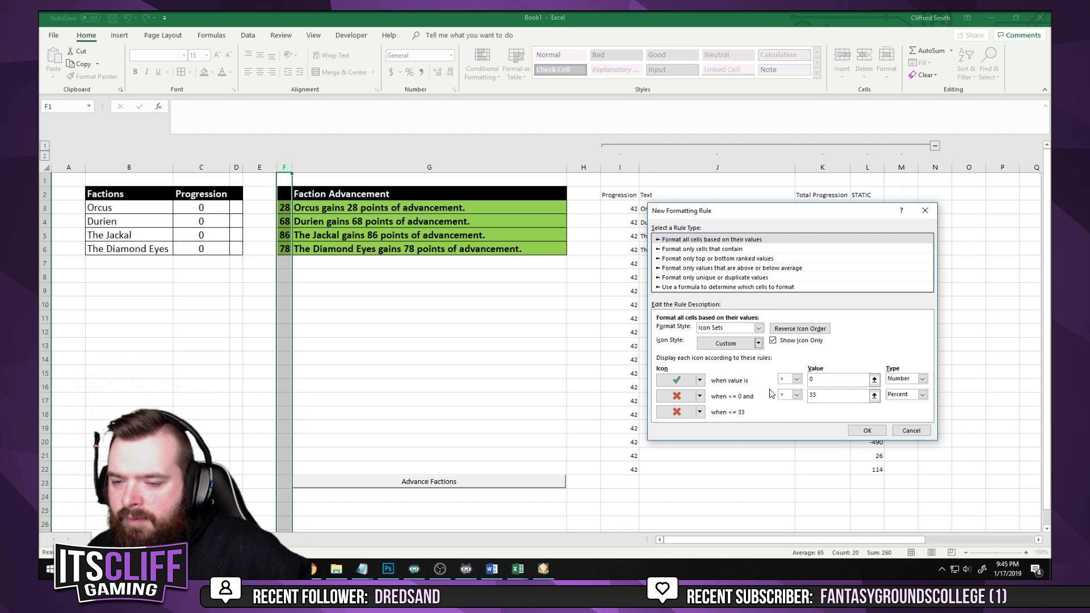
Set the middle range's threshold value to 0, keeping its > comparison
{"action": "left_click", "coordinate": [797, 395]}
{"action": "left_click", "coordinate": [802, 402]}
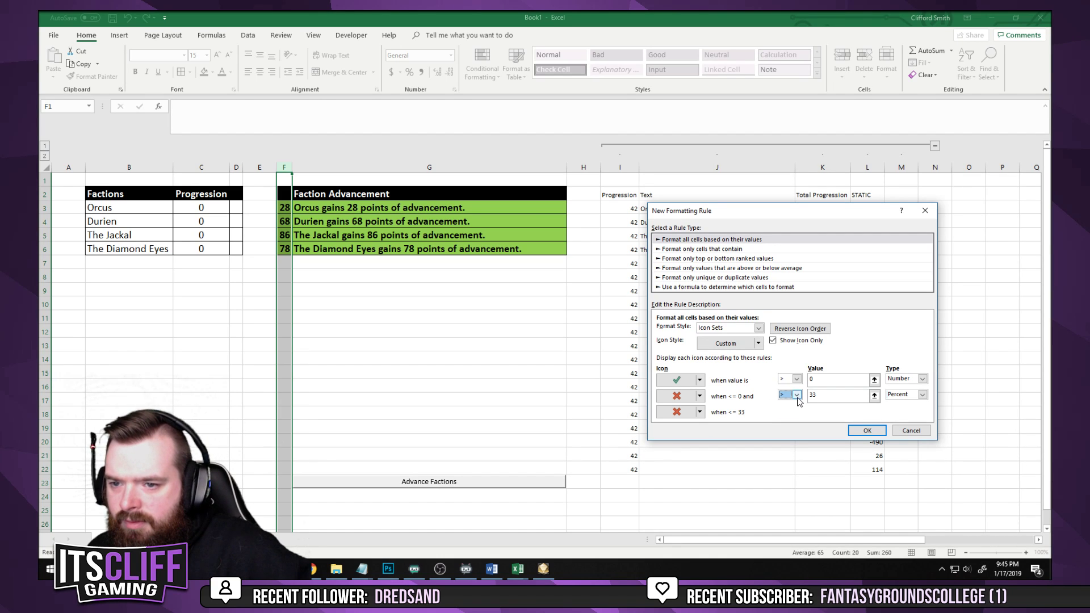
{"action": "left_click", "coordinate": [797, 396]}
{"action": "left_click", "coordinate": [786, 404]}
{"action": "key", "text": "Tab"}
{"action": "type", "text": "0"}
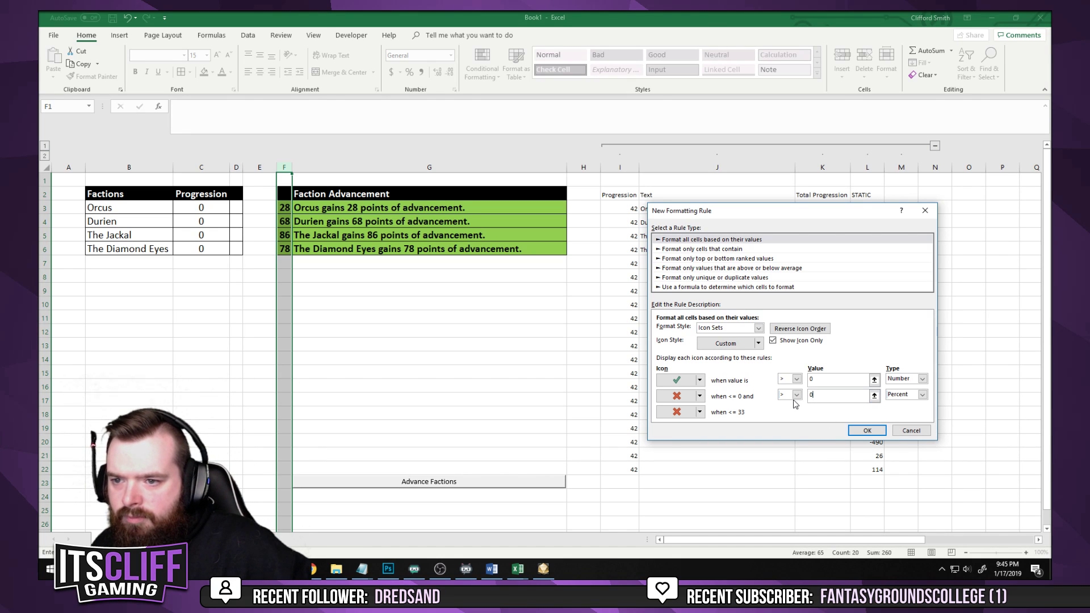
Keep the remaining icon and comparison choices and apply the new icon set rule to column F
{"action": "left_click", "coordinate": [701, 396]}
{"action": "left_click", "coordinate": [713, 400]}
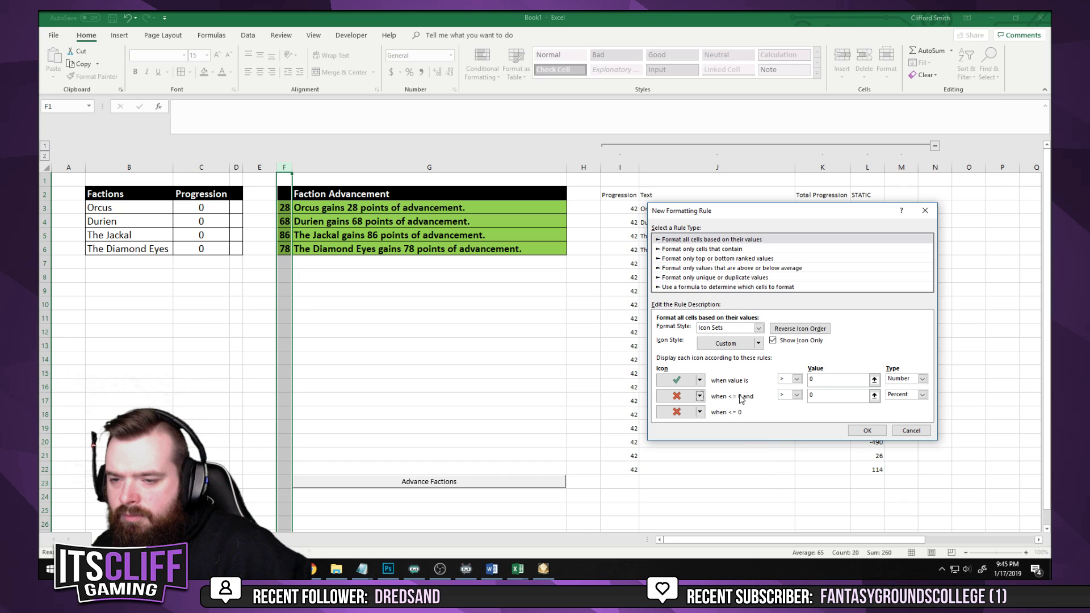
{"action": "left_click", "coordinate": [796, 379]}
{"action": "left_click", "coordinate": [790, 395]}
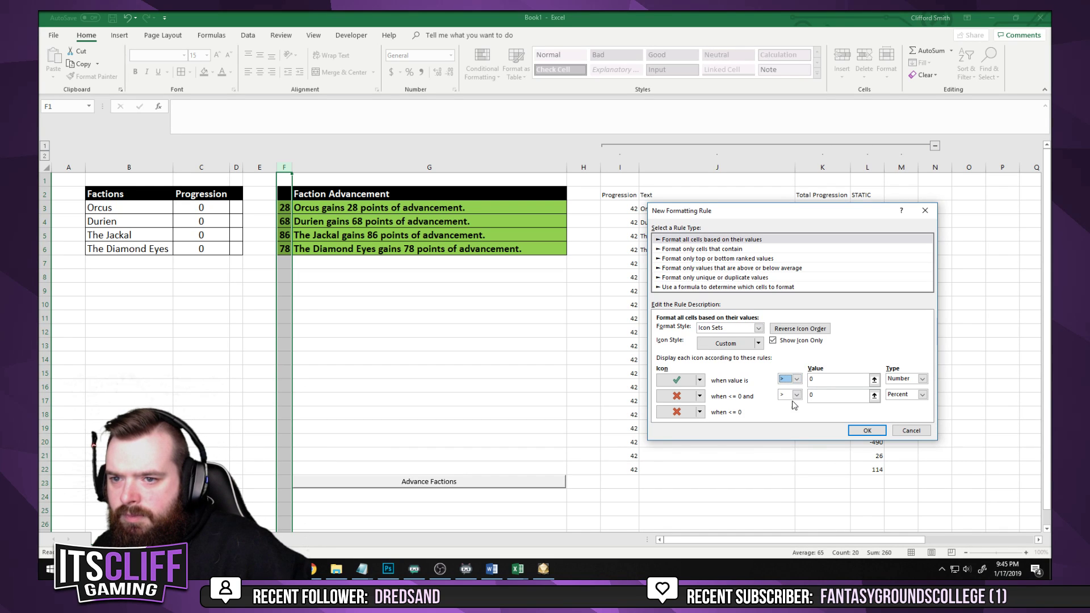
{"action": "left_click", "coordinate": [867, 431]}
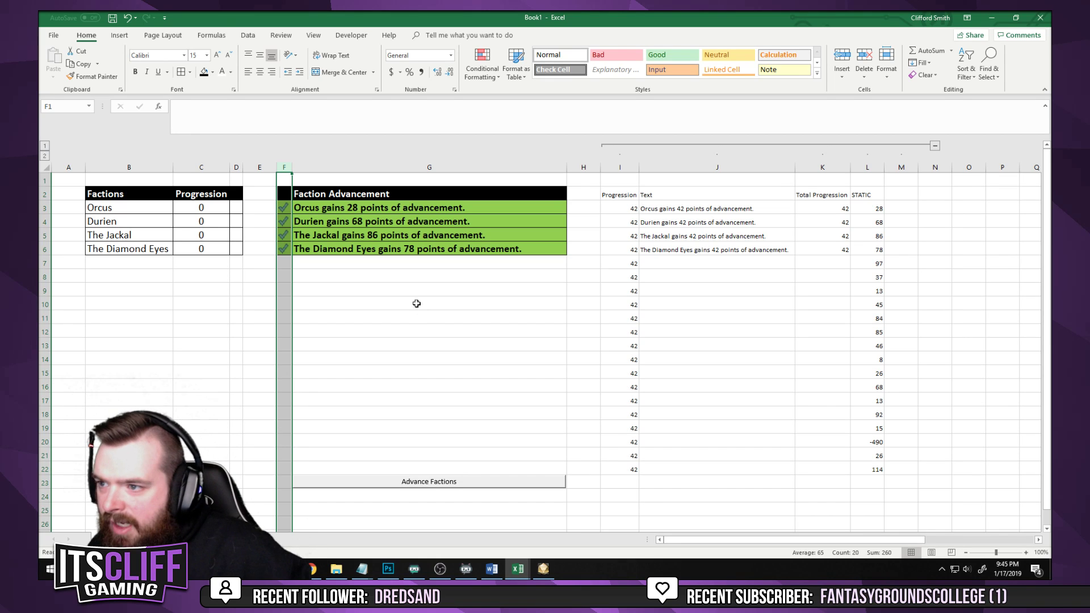
Run Advance Factions twice, starting from the first faction's cell, to test the check and cross icons
{"action": "left_click", "coordinate": [142, 209]}
{"action": "left_click", "coordinate": [441, 483]}
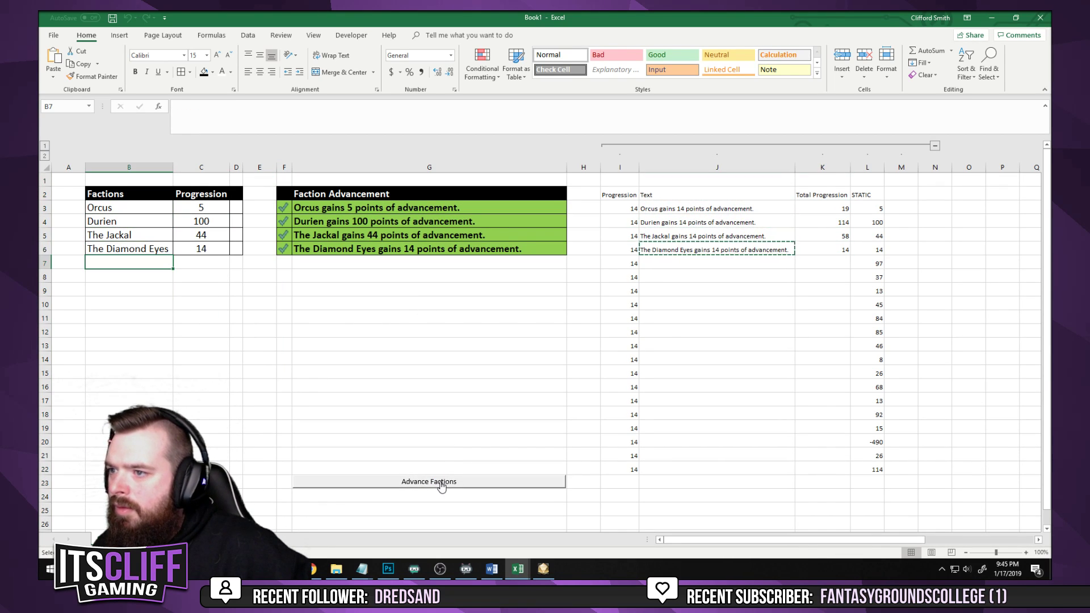
{"action": "left_click", "coordinate": [417, 481]}
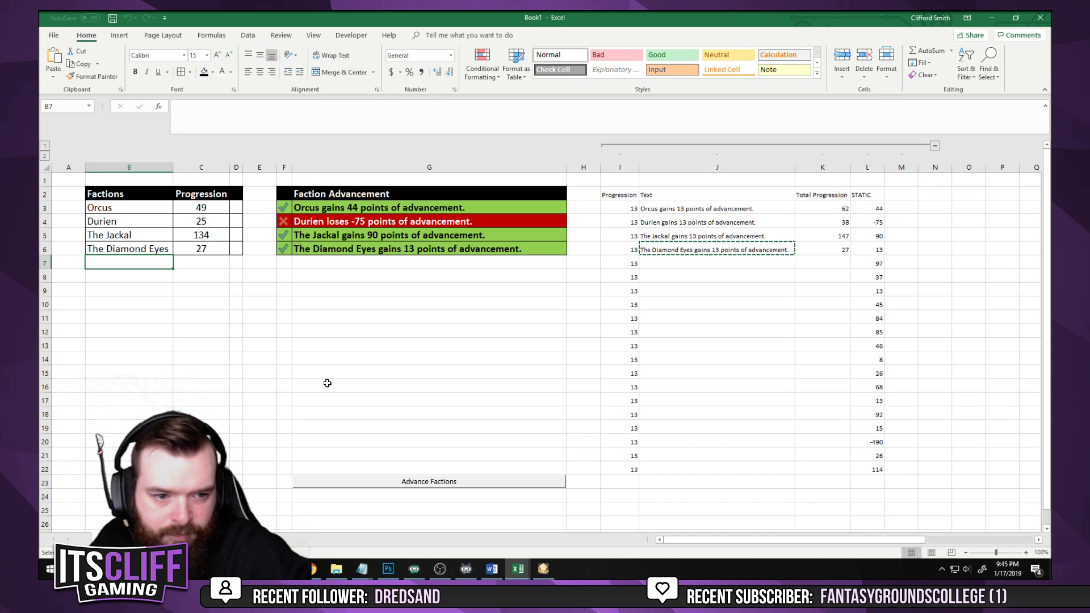
Collapse the grouped helper columns I to M so only the faction tables are shown
{"action": "left_click", "coordinate": [378, 358]}
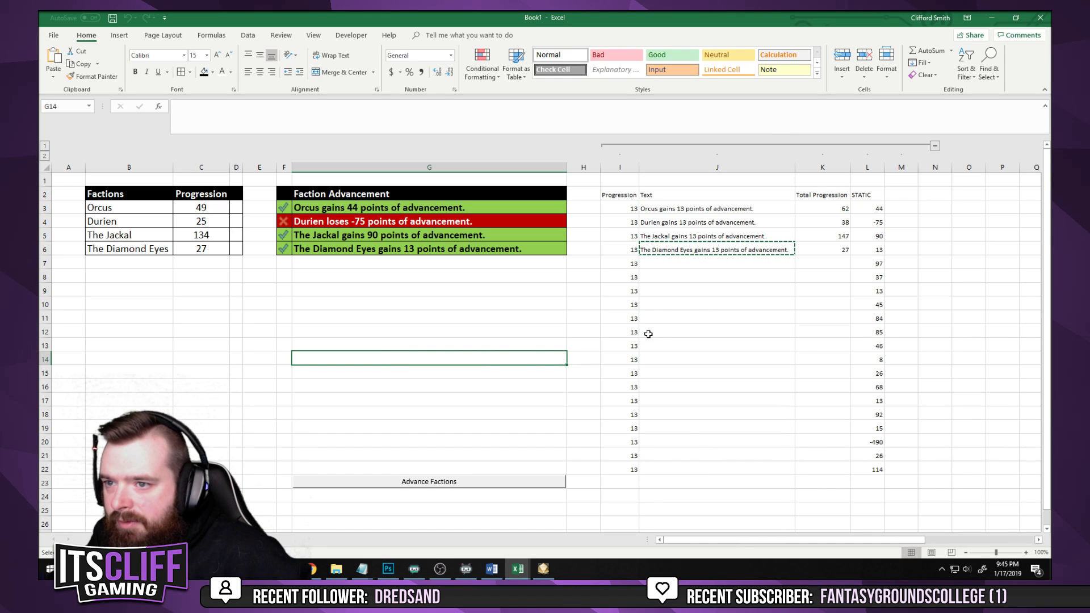
{"action": "left_click", "coordinate": [935, 146]}
{"action": "left_click", "coordinate": [675, 384]}
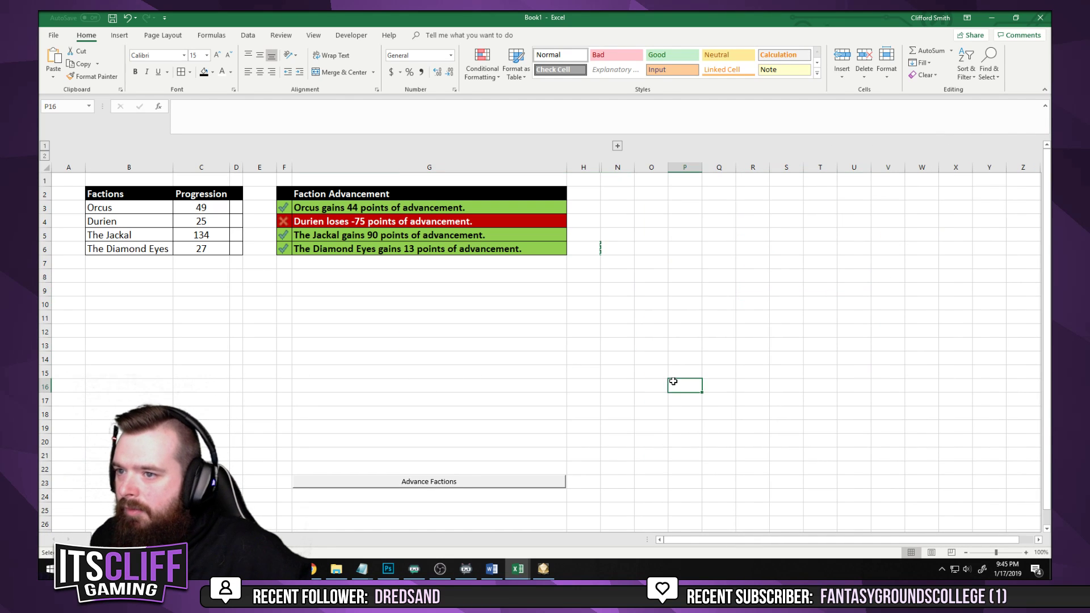
Run Advance Factions once more from the first faction's cell with the helper columns collapsed
{"action": "left_click", "coordinate": [170, 208]}
{"action": "left_click", "coordinate": [425, 480]}
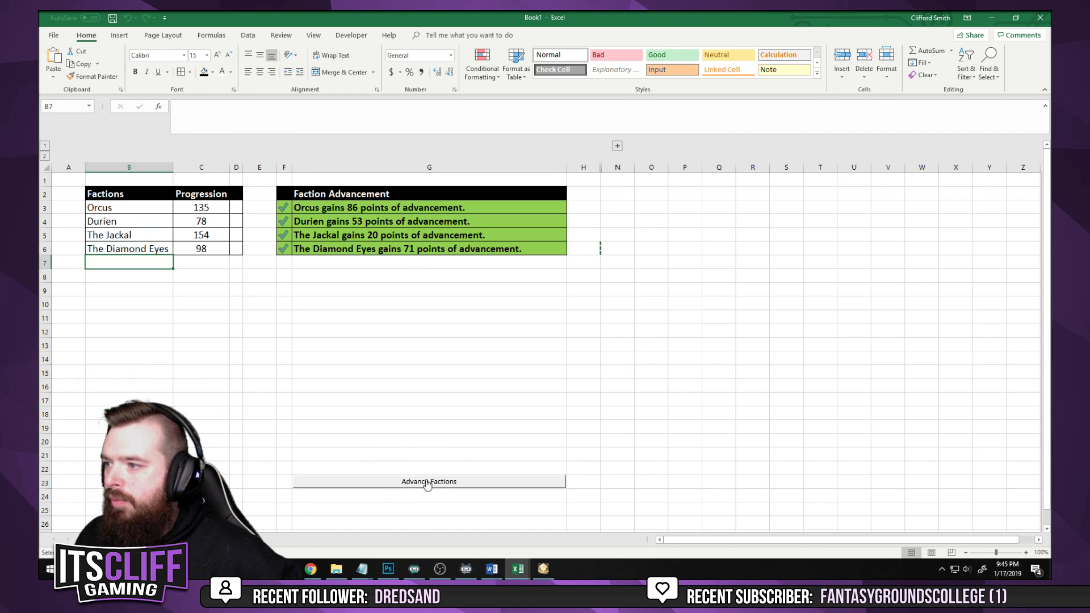
{"action": "left_click", "coordinate": [356, 328]}
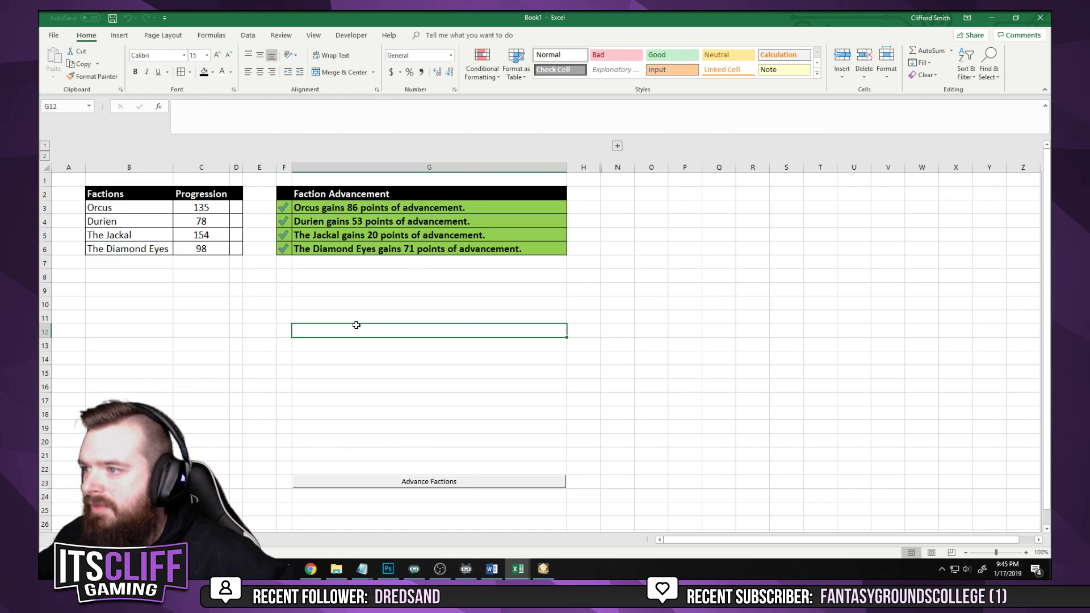
Reset the Progression values of all four factions in C3:C6 to 0
{"action": "left_click", "coordinate": [117, 210]}
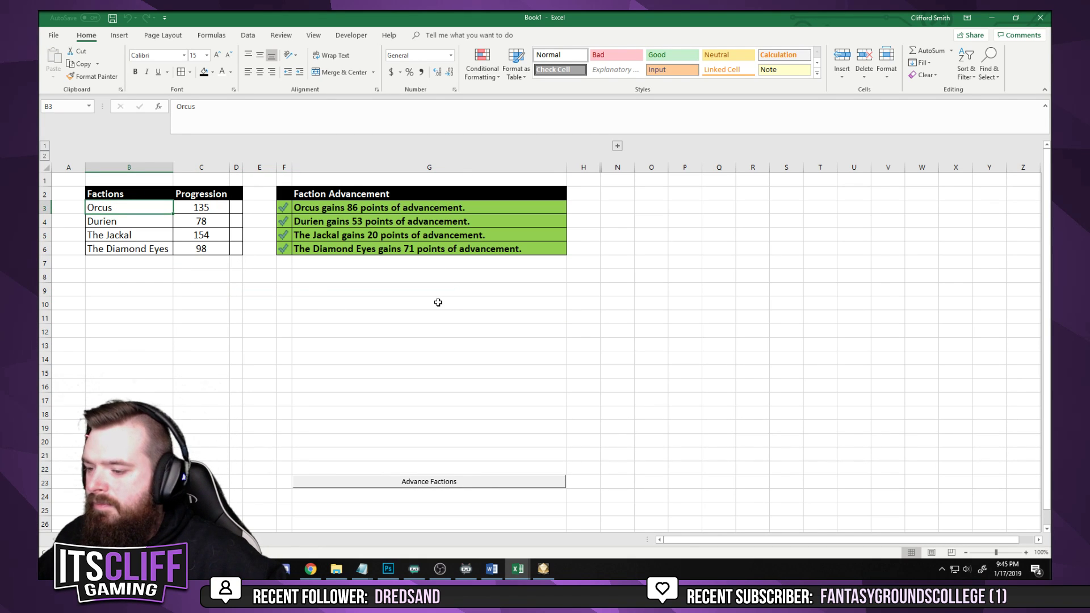
{"action": "left_click", "coordinate": [198, 212]}
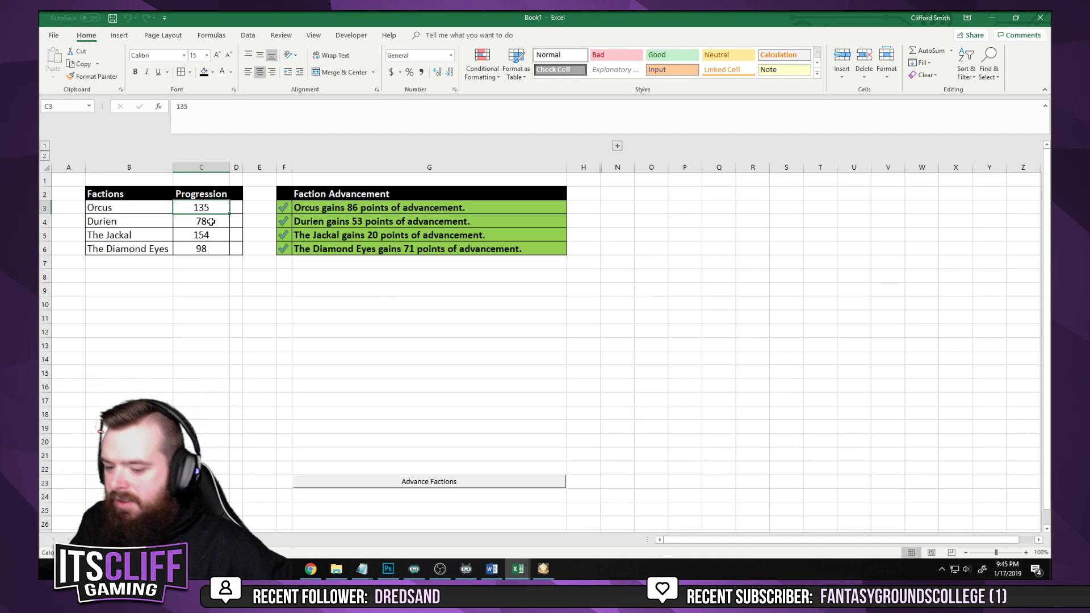
{"action": "type", "text": "0"}
{"action": "key", "text": "Return"}
{"action": "type", "text": "0"}
{"action": "key", "text": "Return"}
{"action": "type", "text": "0"}
{"action": "key", "text": "Return"}
{"action": "type", "text": "0"}
{"action": "left_click", "coordinate": [200, 290]}
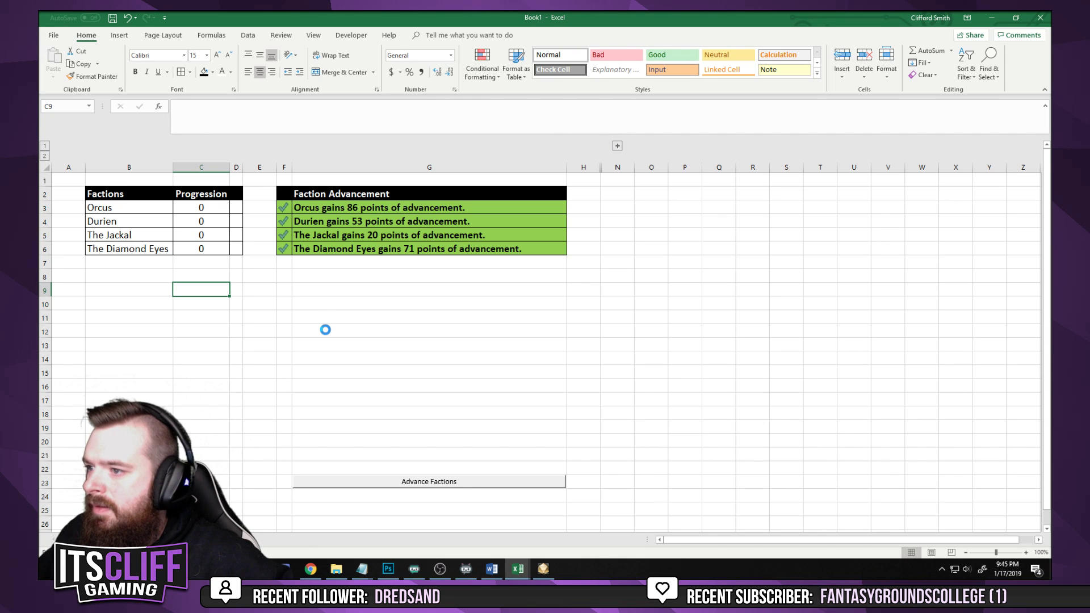
Try to save the workbook in the Documents > D&D folder under the name Faction Advacement
{"action": "key", "text": "ctrl+s"}
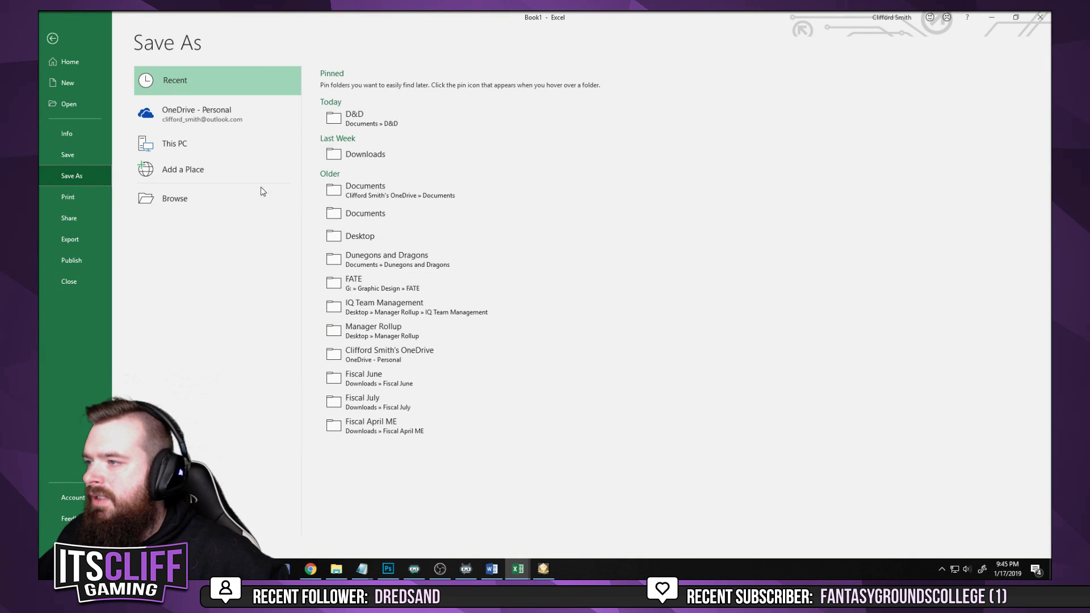
{"action": "left_click", "coordinate": [389, 115]}
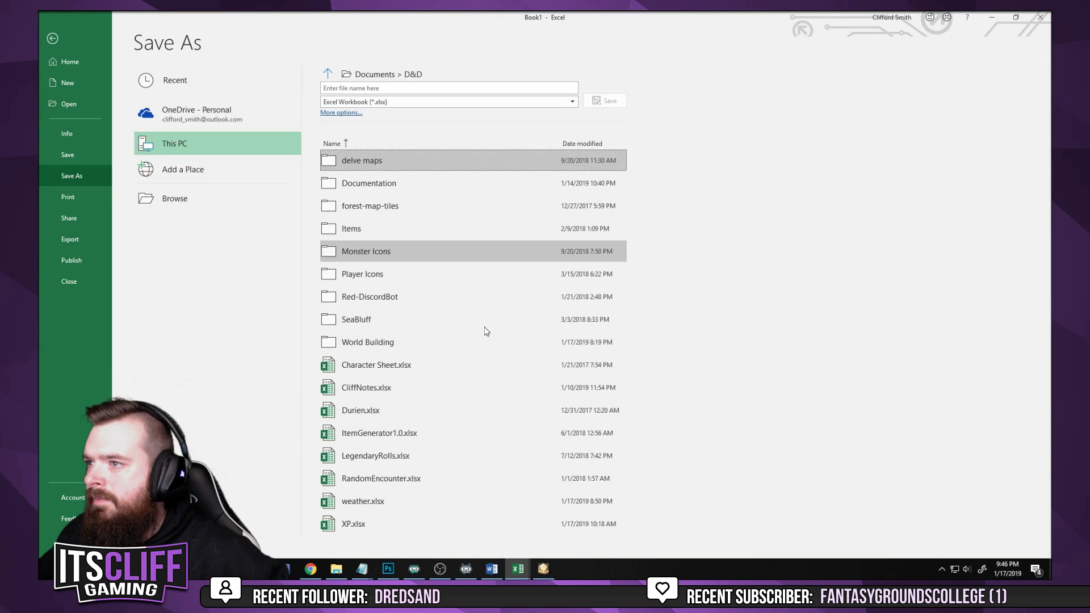
{"action": "left_click", "coordinate": [433, 88]}
{"action": "type", "text": "Faction Advacement"}
{"action": "key", "text": "Return"}
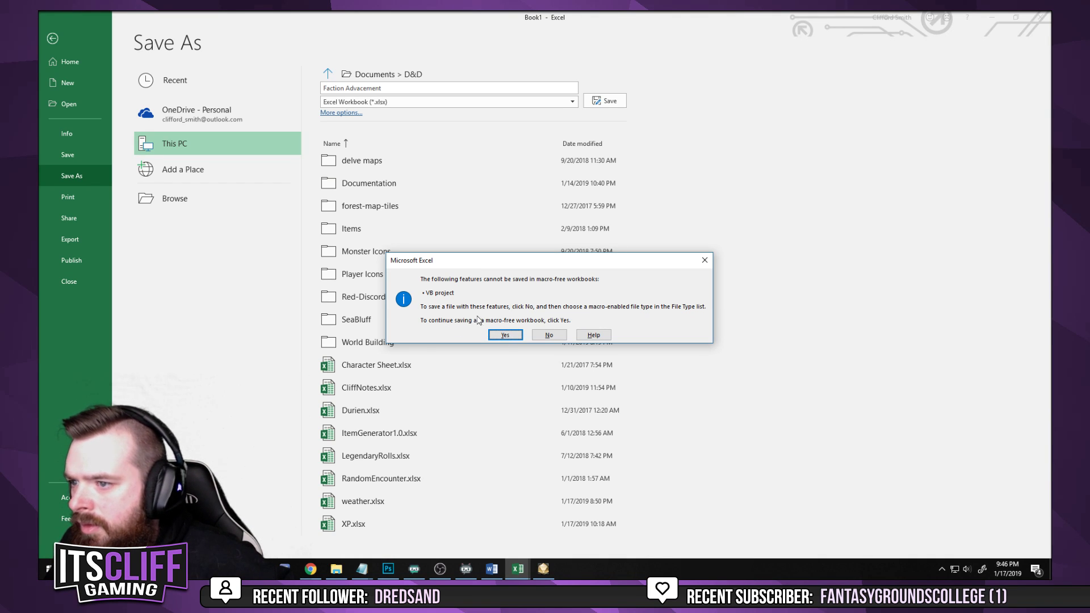
Decline the macro-free format and save the file as a macro-enabled .xlsm workbook instead
{"action": "left_click", "coordinate": [549, 335]}
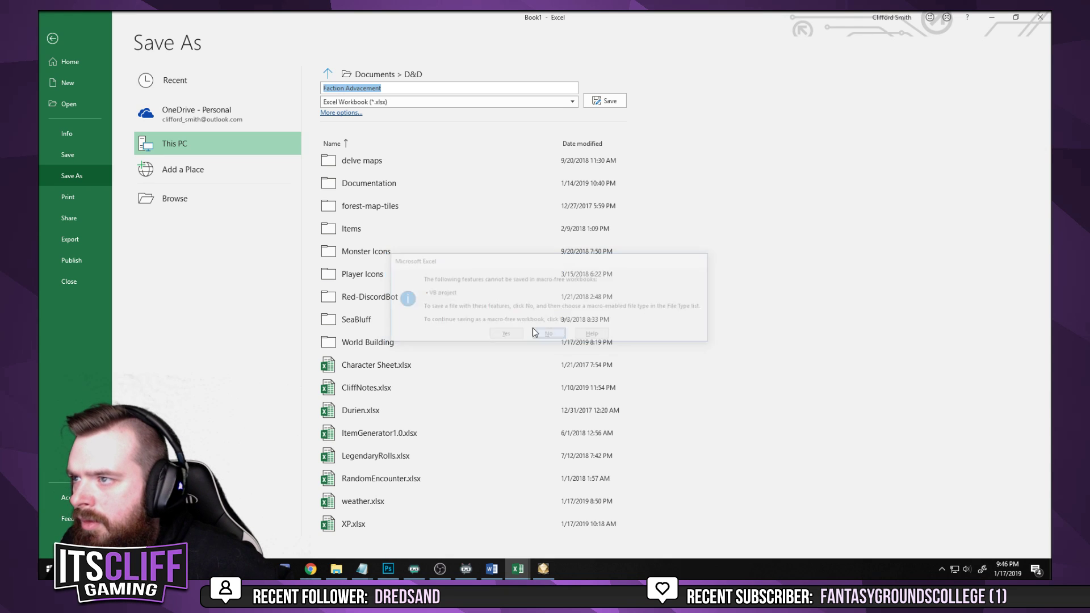
{"action": "left_click", "coordinate": [575, 104]}
{"action": "left_click", "coordinate": [472, 126]}
{"action": "left_click", "coordinate": [605, 100]}
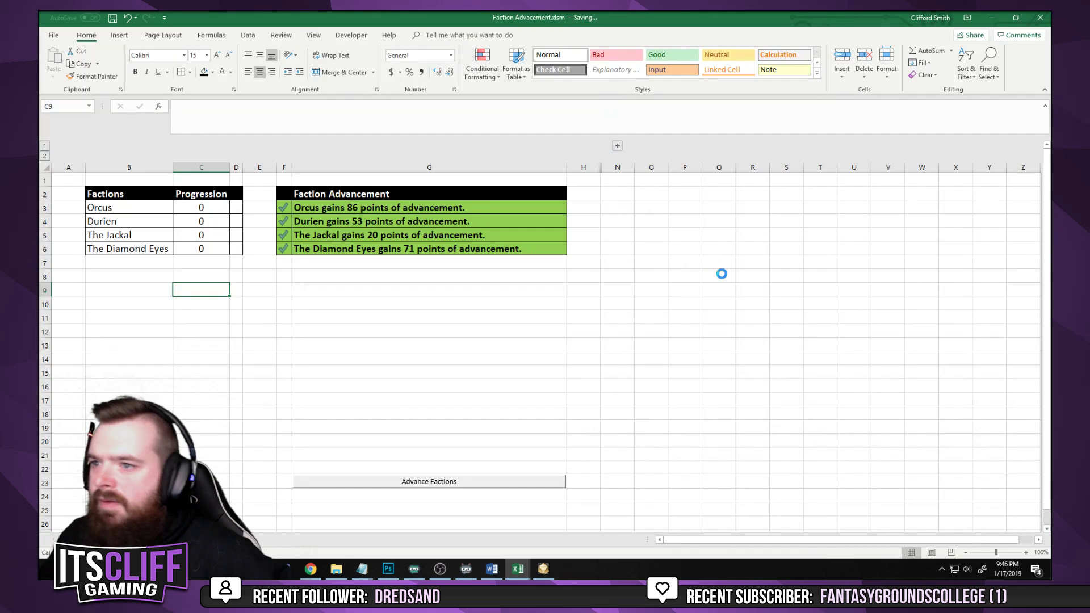
{"action": "left_click", "coordinate": [707, 316]}
Add Dunewatch as a new faction in B7, directly below The Diamond Eyes
{"action": "left_click", "coordinate": [133, 206]}
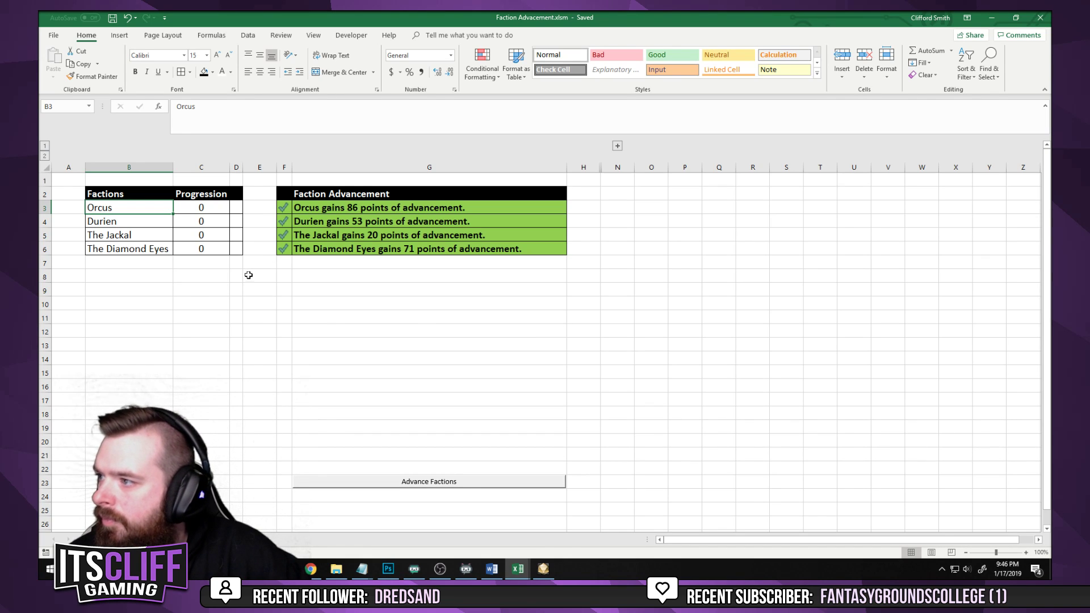
{"action": "left_click", "coordinate": [284, 358]}
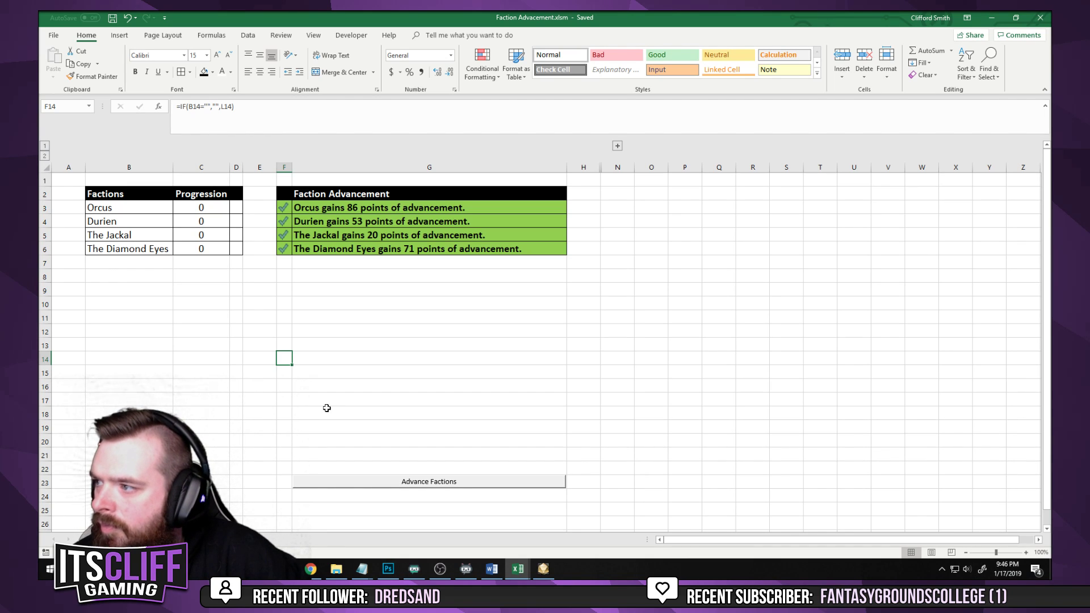
{"action": "left_click", "coordinate": [152, 265]}
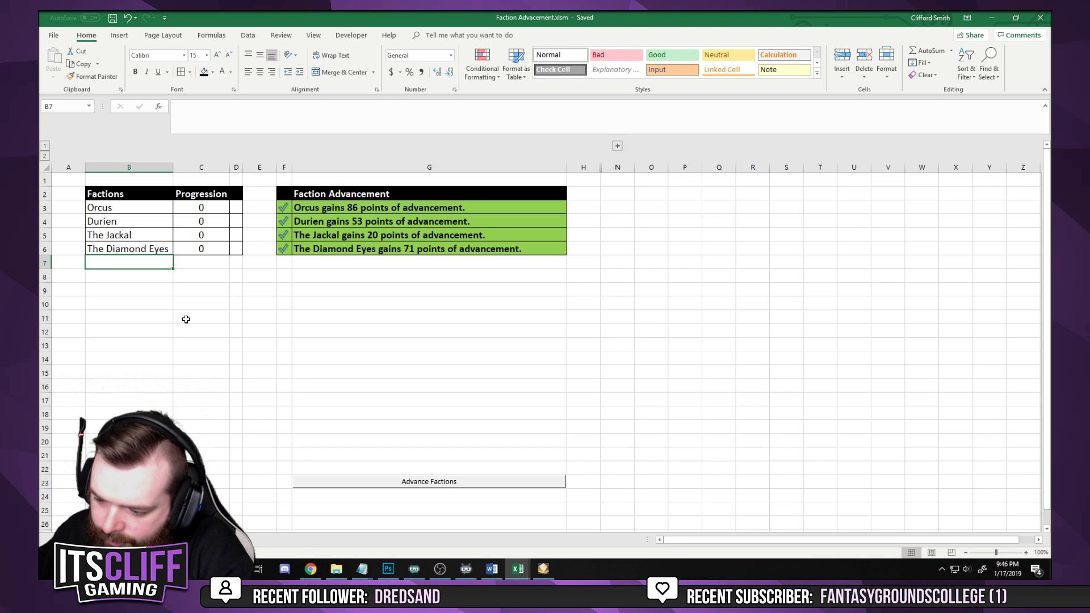
{"action": "type", "text": "Dunewatch"}
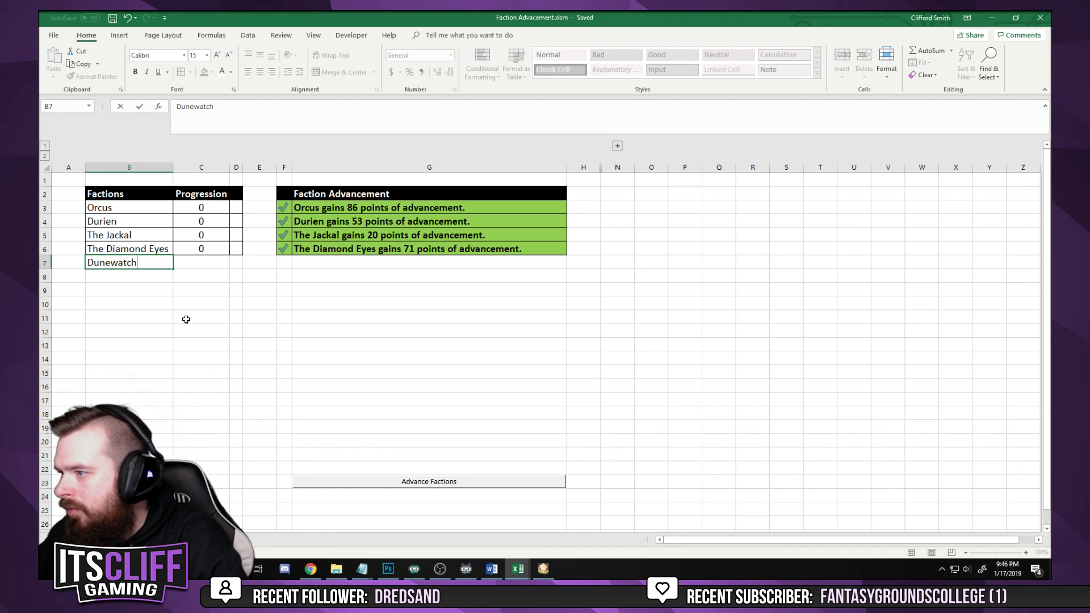
{"action": "key", "text": "Return"}
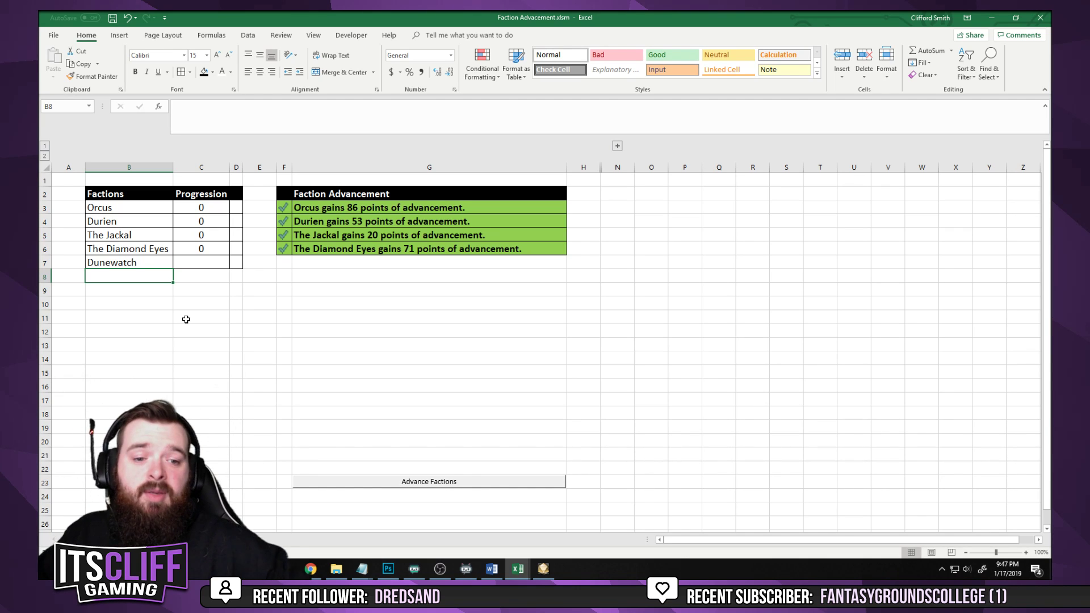
Widen column D, the blank column beside Progression, slightly
{"action": "left_click", "coordinate": [171, 318]}
{"action": "left_click", "coordinate": [151, 278]}
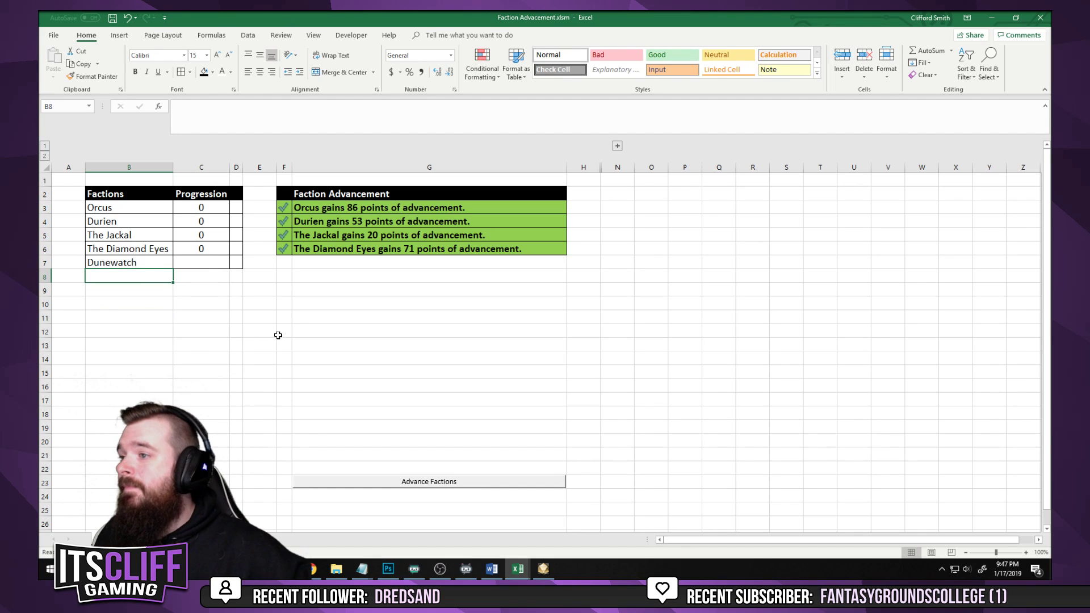
{"action": "left_click_drag", "start_coordinate": [243, 167], "coordinate": [256, 166]}
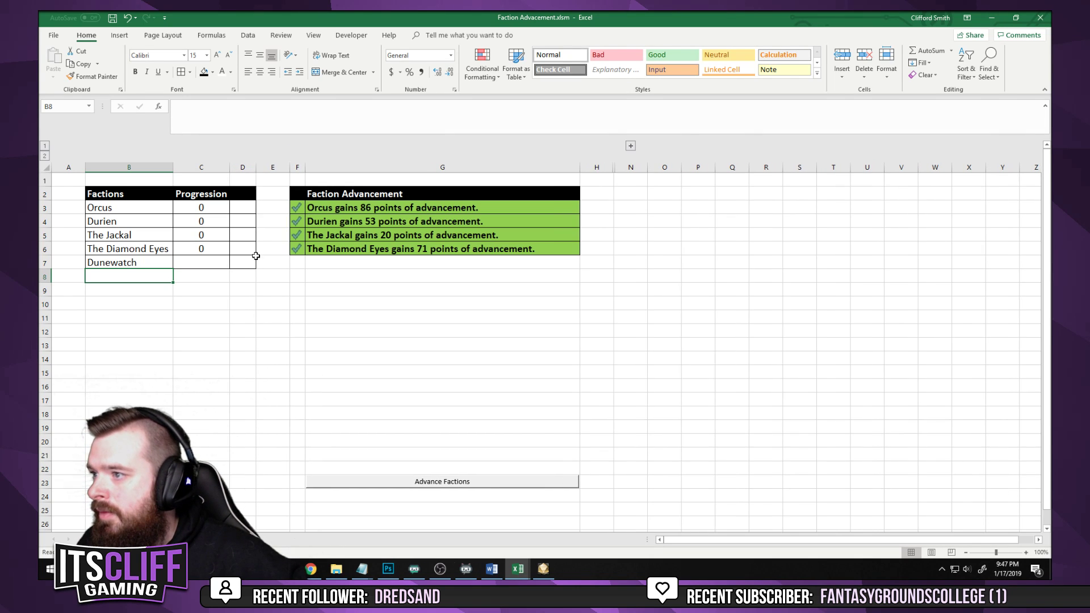
Add Durien Mage Guild as a faction in B8 and fit column B to its longest entry
{"action": "left_click", "coordinate": [134, 285]}
{"action": "left_click", "coordinate": [149, 276]}
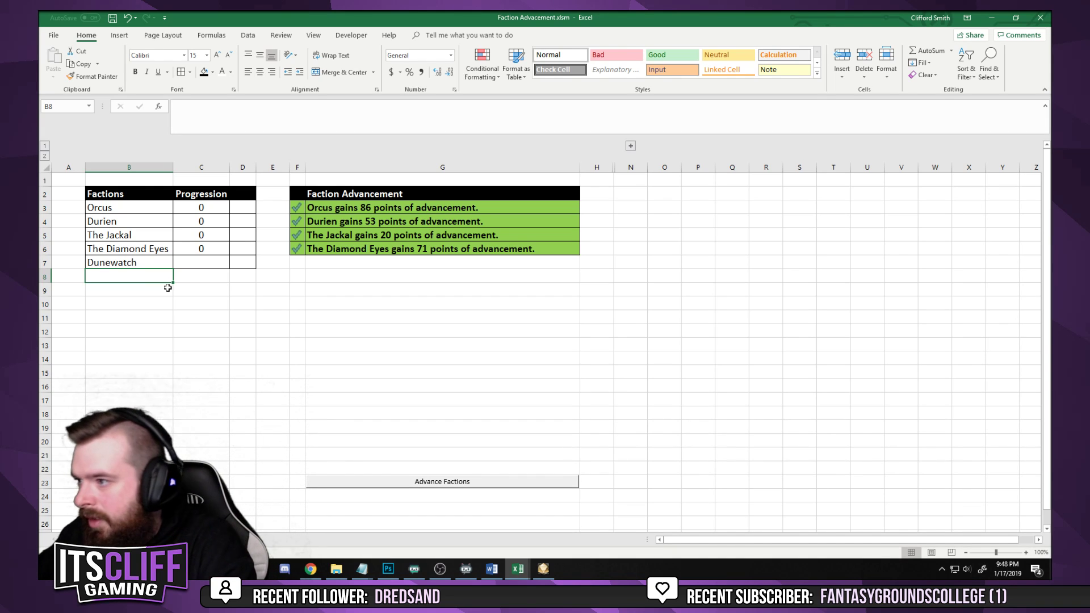
{"action": "type", "text": "Durien "}
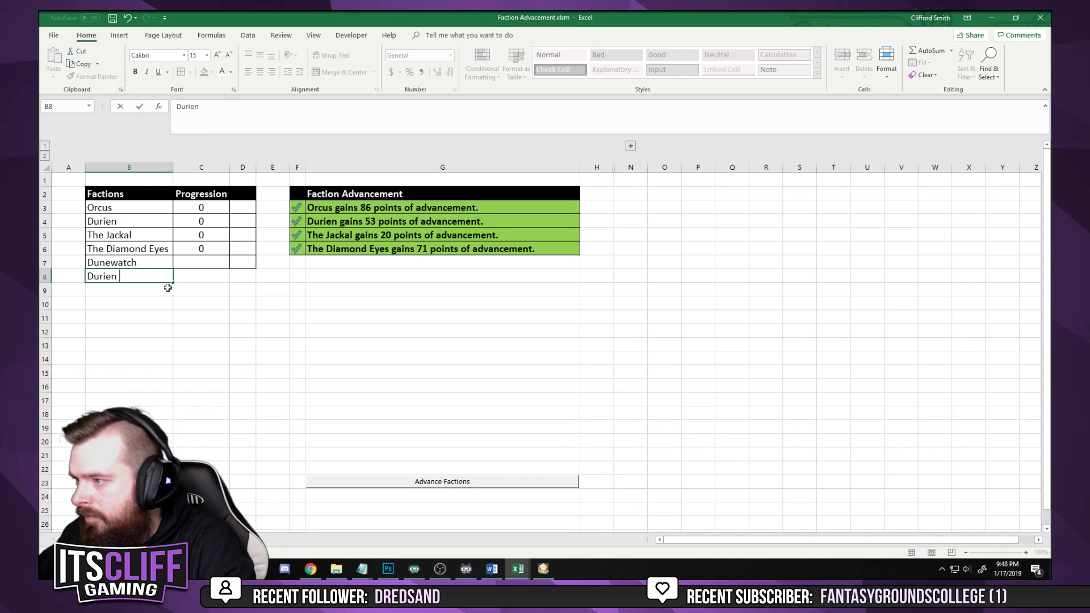
{"action": "type", "text": "Mage Guild"}
{"action": "key", "text": "Return"}
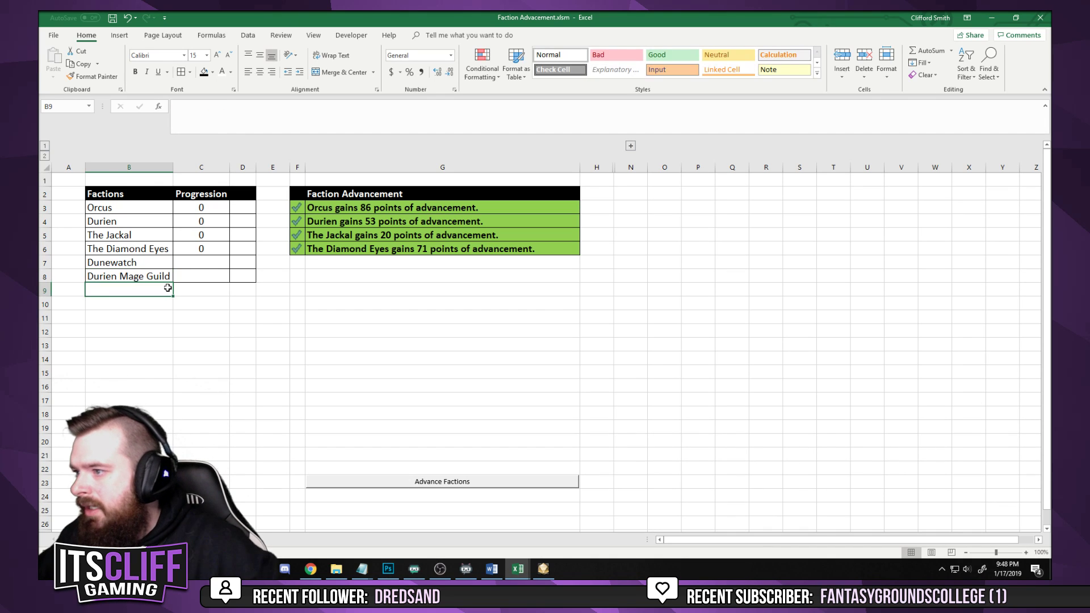
{"action": "double_click", "coordinate": [174, 167]}
Rename the Durien faction in B4 to Durien Queen's Guard and refit column B to the longer name
{"action": "left_click", "coordinate": [136, 221]}
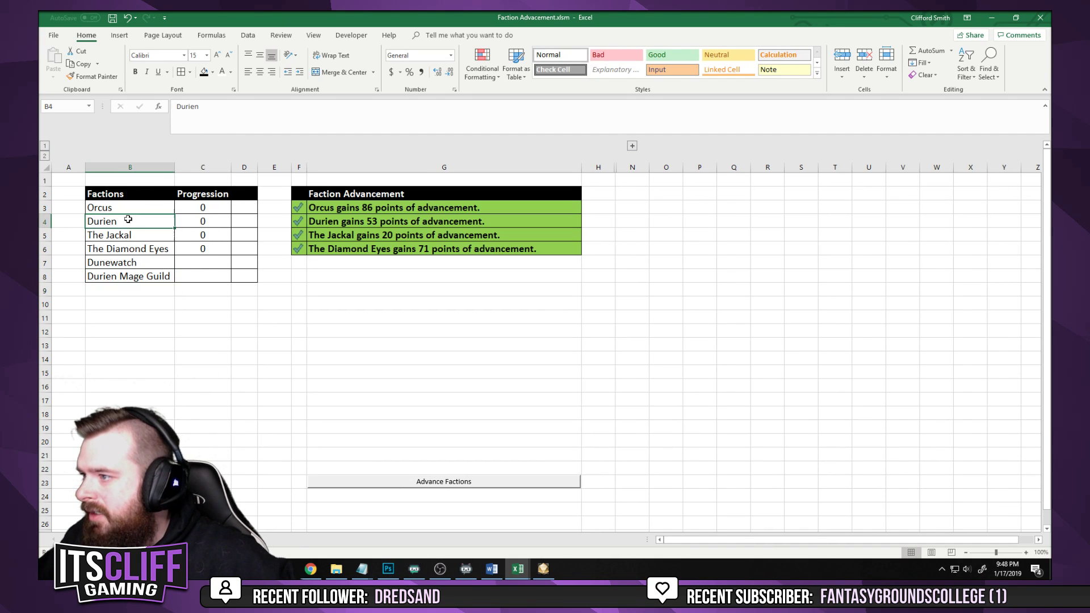
{"action": "type", "text": "Durien Queen'"}
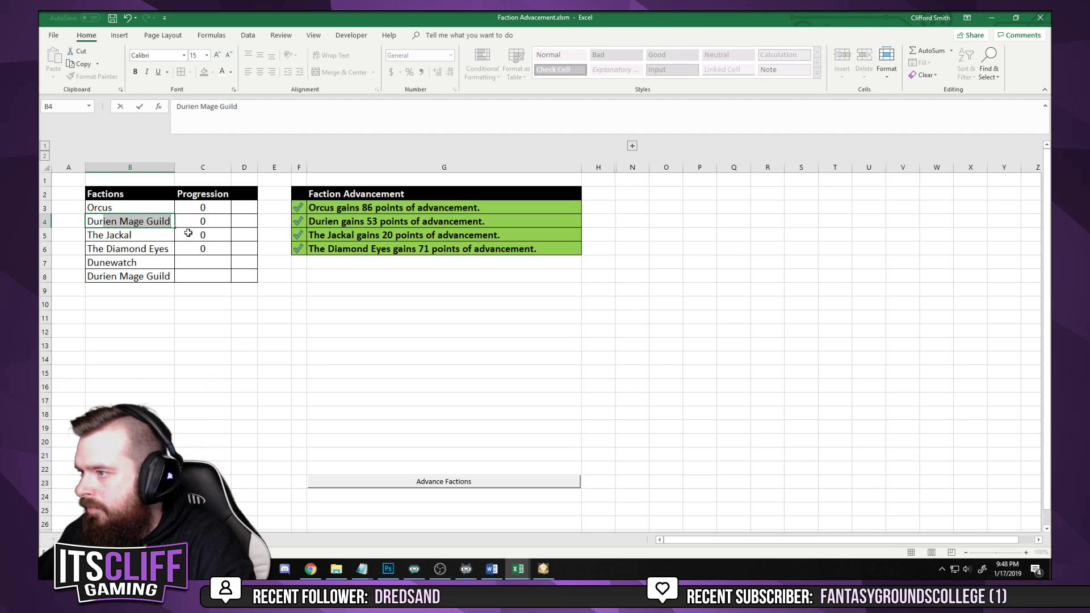
{"action": "type", "text": "s Guard"}
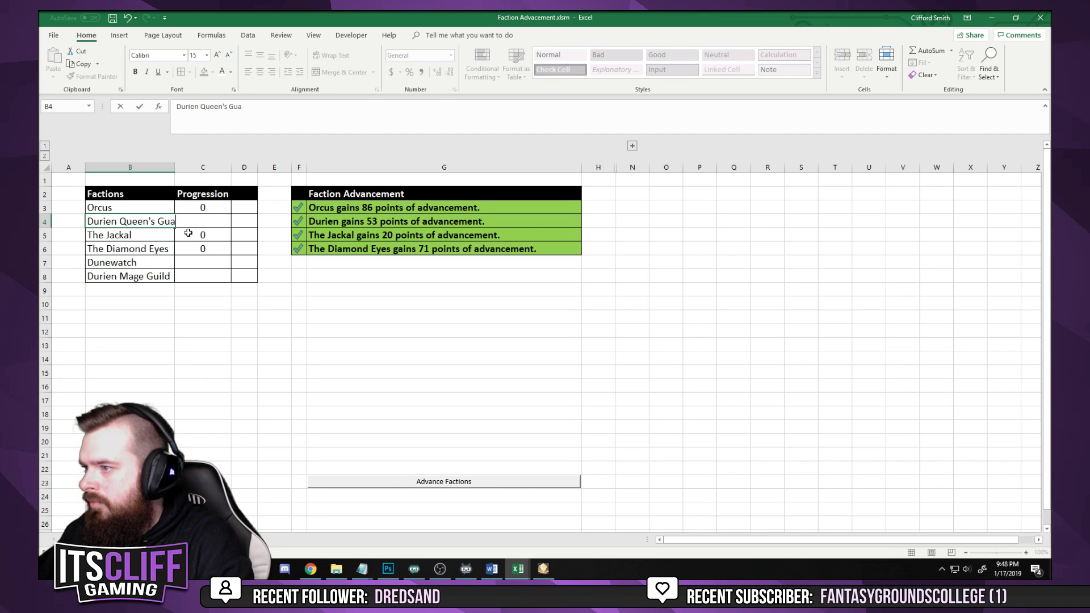
{"action": "key", "text": "Return"}
{"action": "double_click", "coordinate": [173, 167]}
{"action": "left_click", "coordinate": [181, 375]}
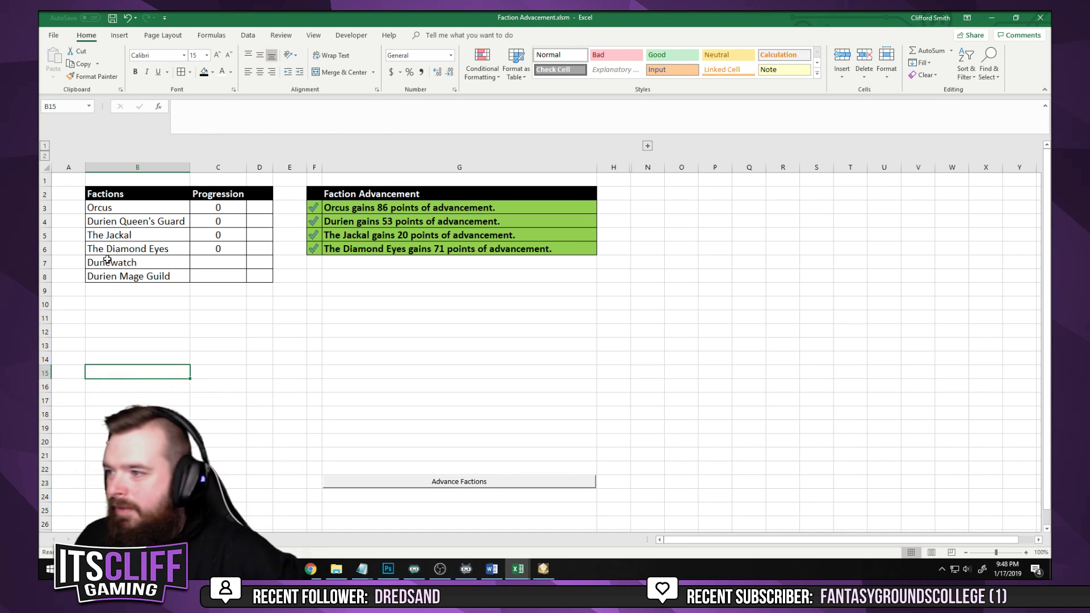
{"action": "left_click", "coordinate": [142, 289]}
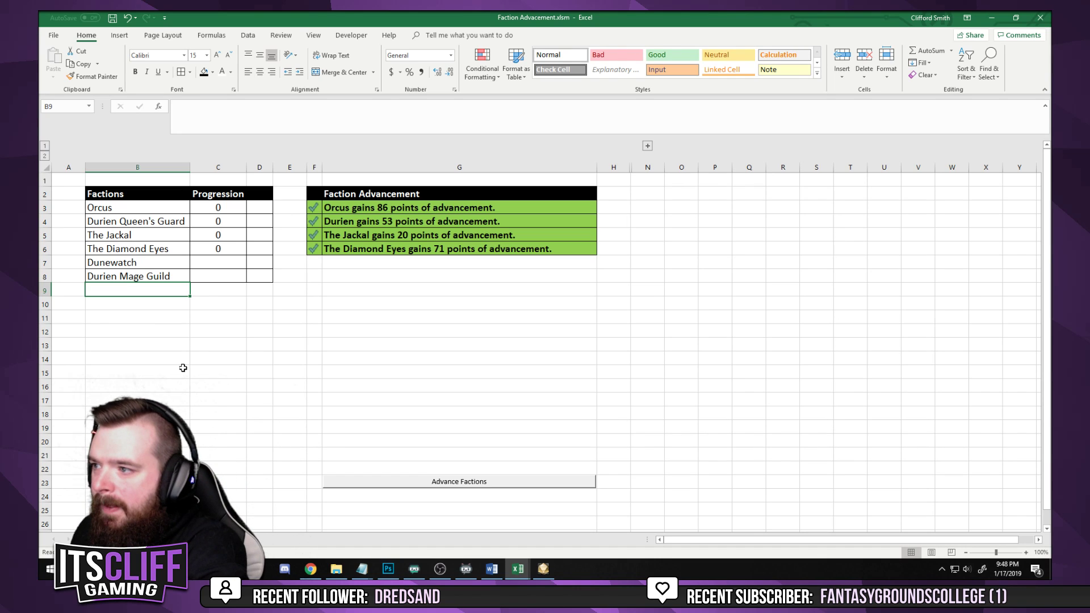
{"action": "left_click", "coordinate": [711, 316]}
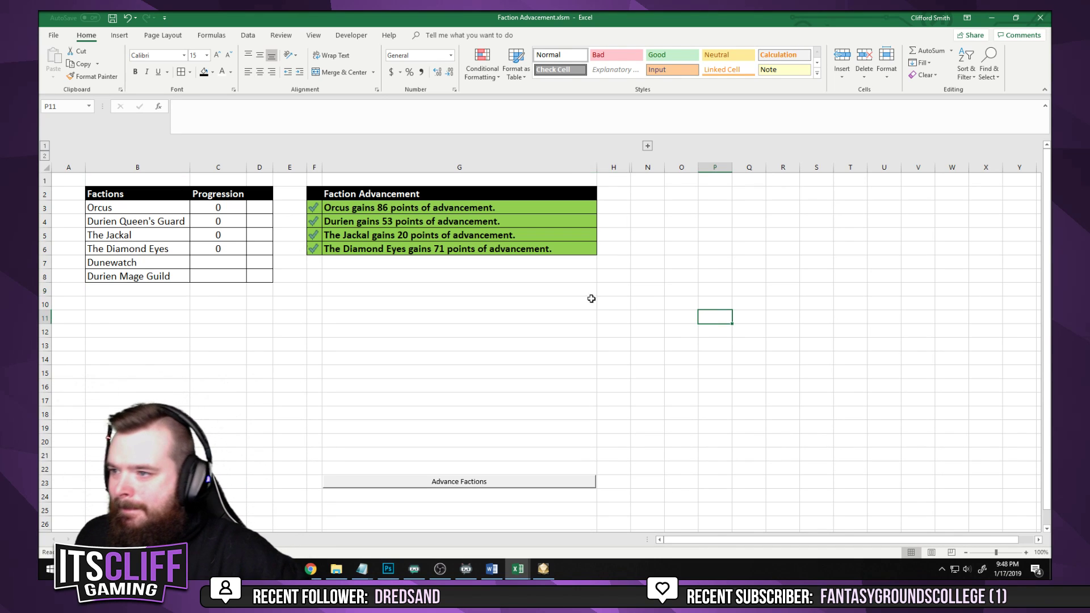
{"action": "left_click", "coordinate": [212, 373]}
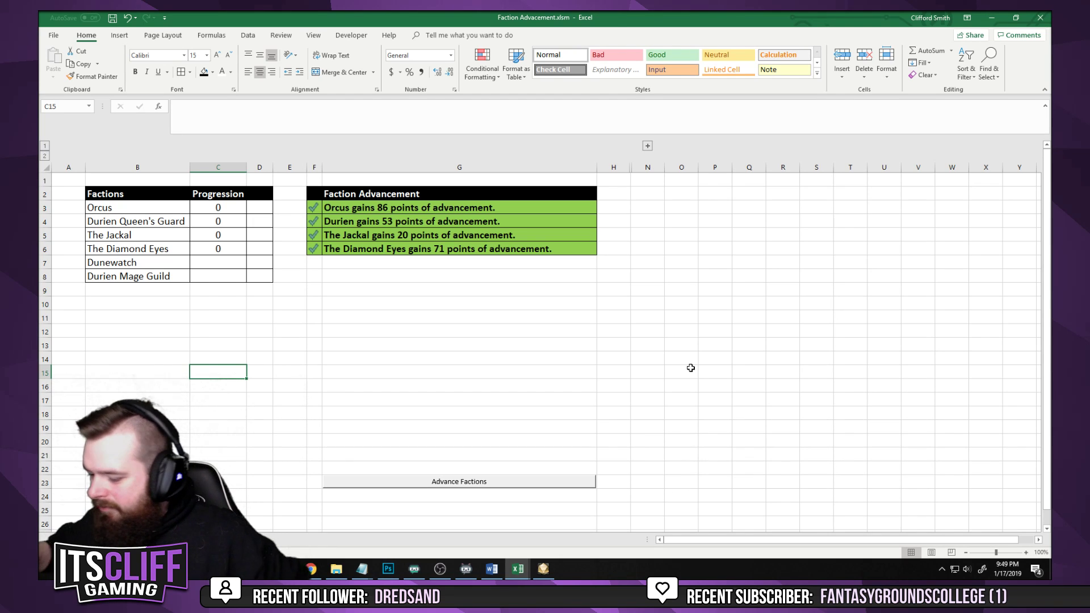
{"action": "left_click", "coordinate": [456, 368]}
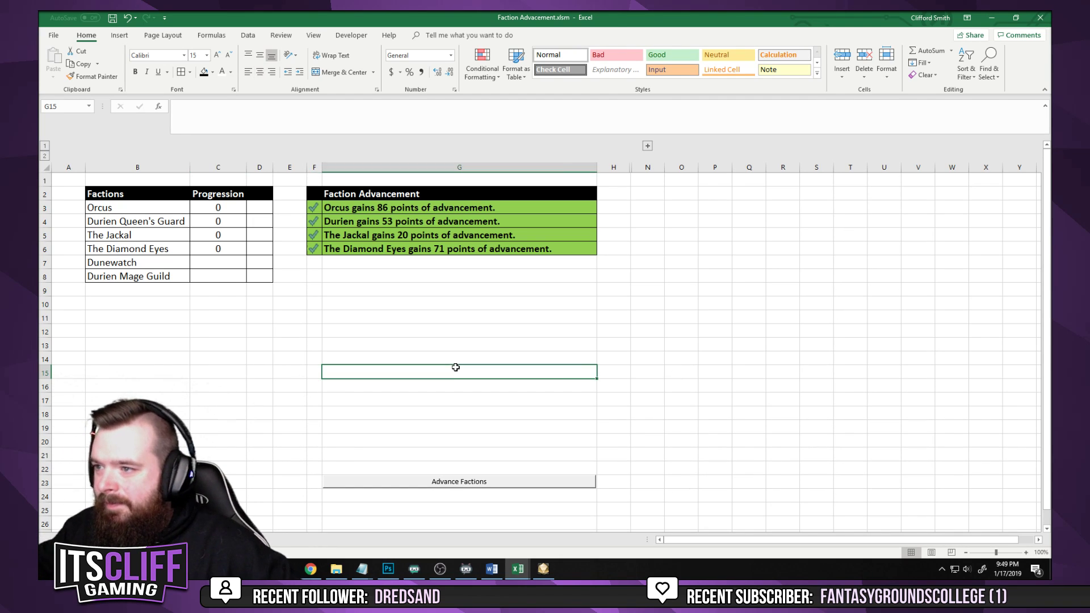
{"action": "left_click", "coordinate": [153, 376]}
{"action": "left_click", "coordinate": [114, 292]}
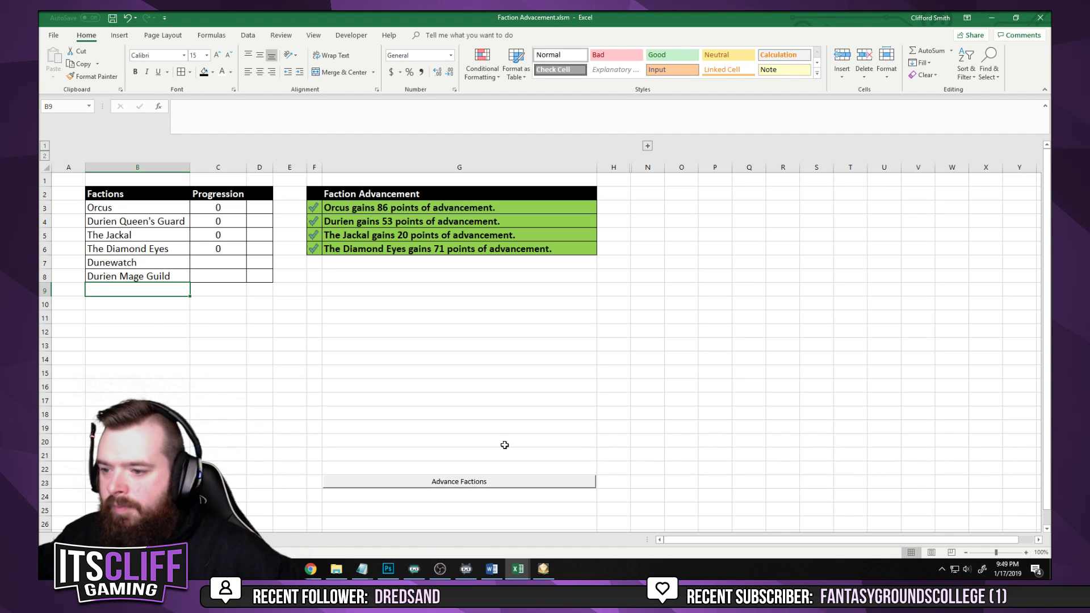
{"action": "left_click", "coordinate": [388, 569]}
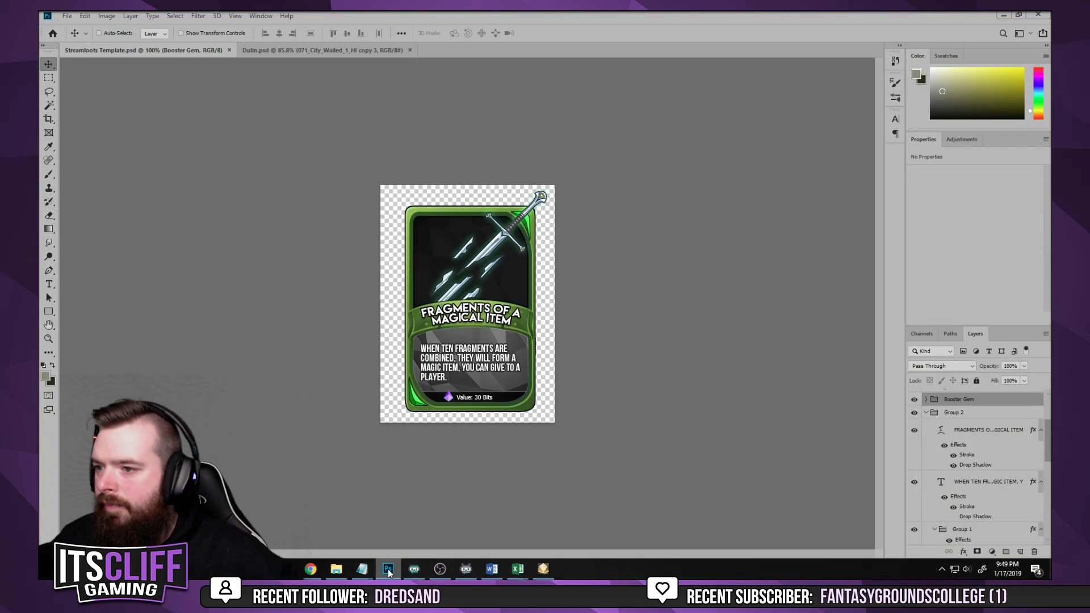
{"action": "left_click", "coordinate": [388, 568]}
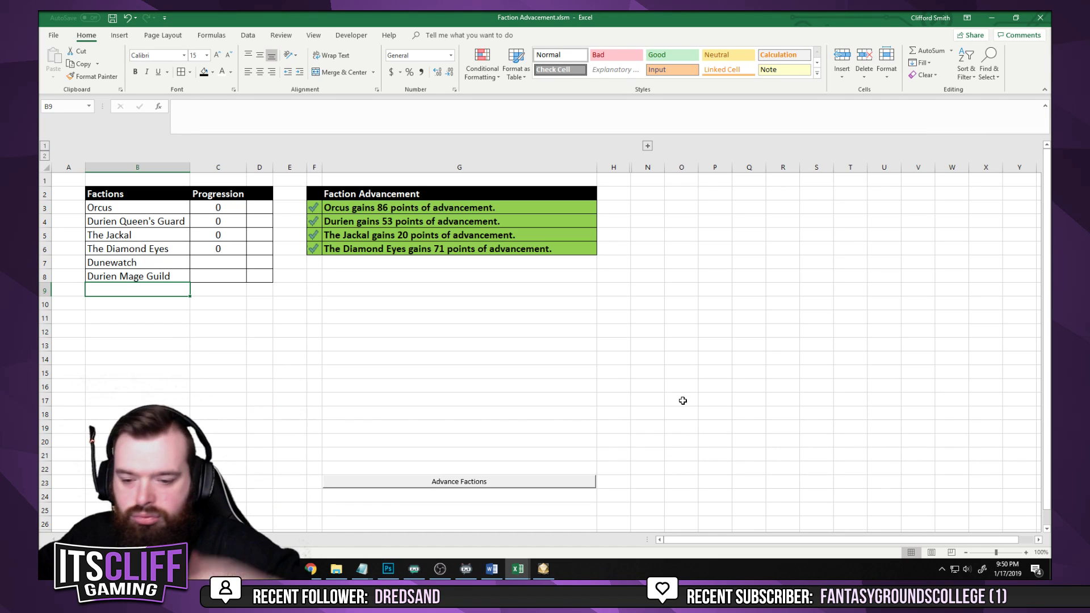
{"action": "left_click", "coordinate": [290, 357]}
{"action": "left_click", "coordinate": [149, 289]}
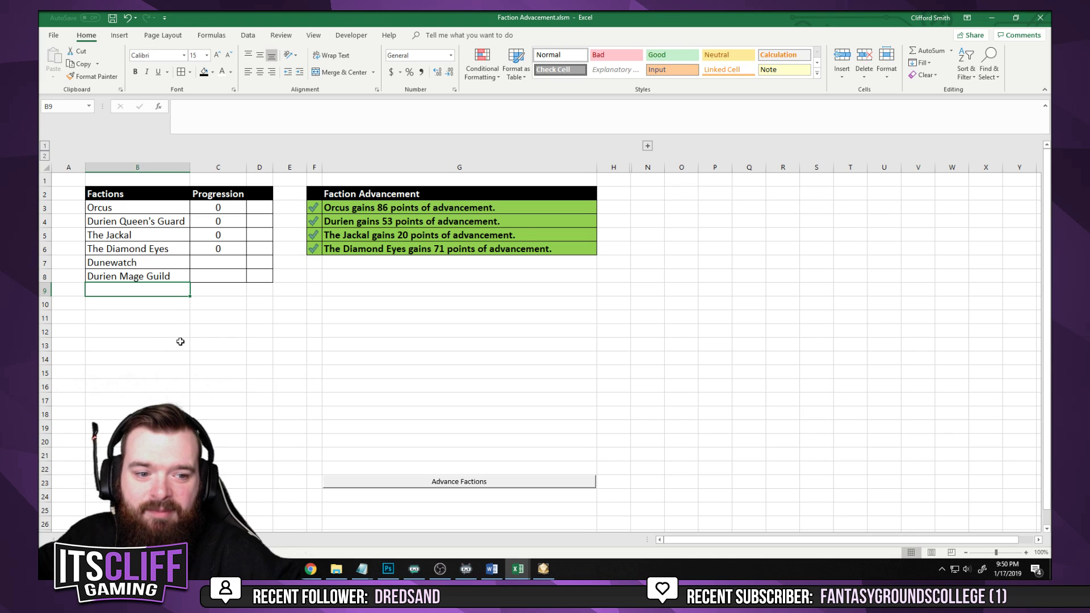
Set the Progression of Dunewatch and Durien Mage Guild in C7:C8 to 0
{"action": "left_click", "coordinate": [220, 259]}
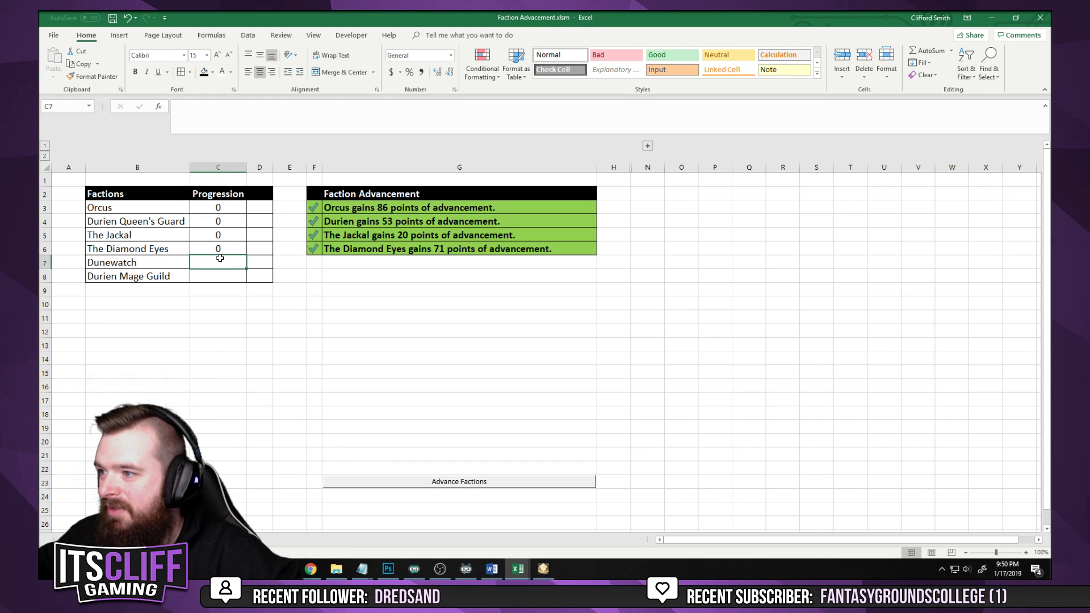
{"action": "type", "text": "0"}
{"action": "key", "text": "Return"}
{"action": "type", "text": "0"}
{"action": "key", "text": "Return"}
{"action": "left_click", "coordinate": [248, 353]}
{"action": "left_click", "coordinate": [134, 291]}
{"action": "left_click", "coordinate": [170, 346]}
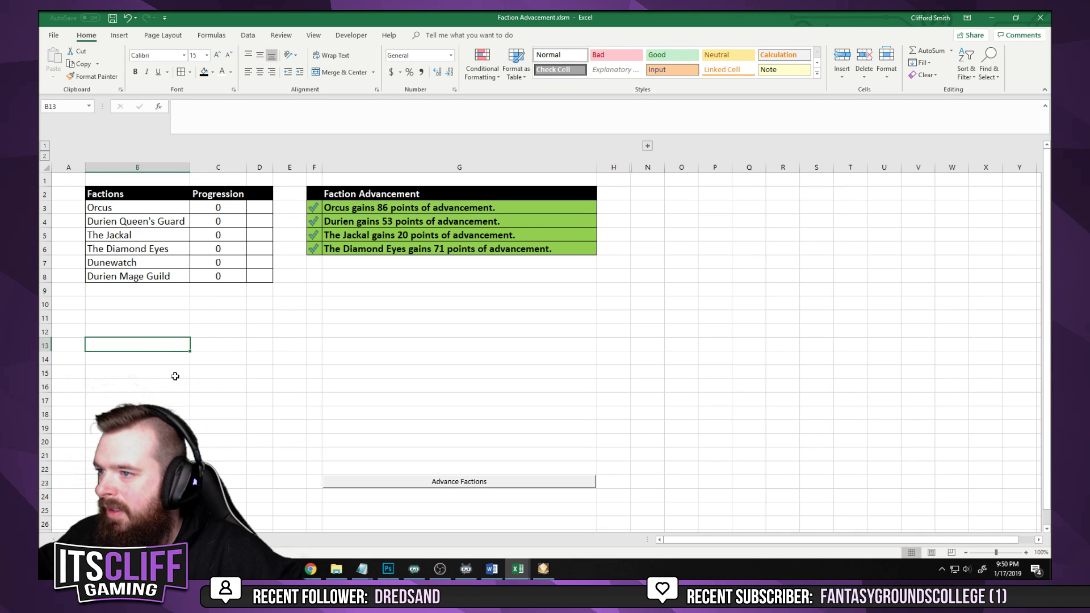
Run Advance Factions from the Orcus cell B3 to roll advancement for all six factions
{"action": "left_click", "coordinate": [126, 209]}
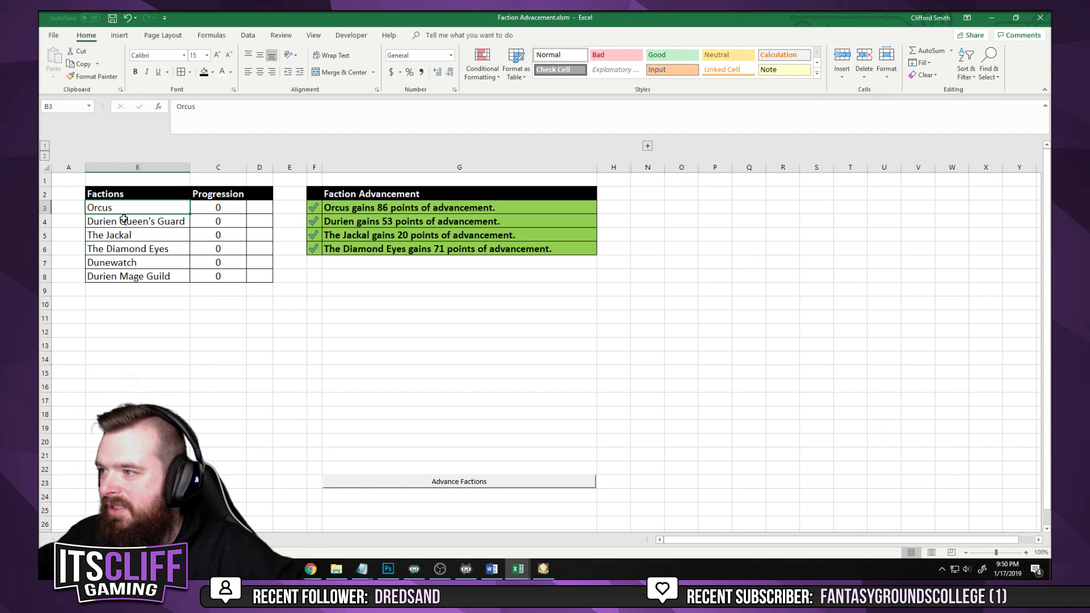
{"action": "left_click", "coordinate": [454, 483]}
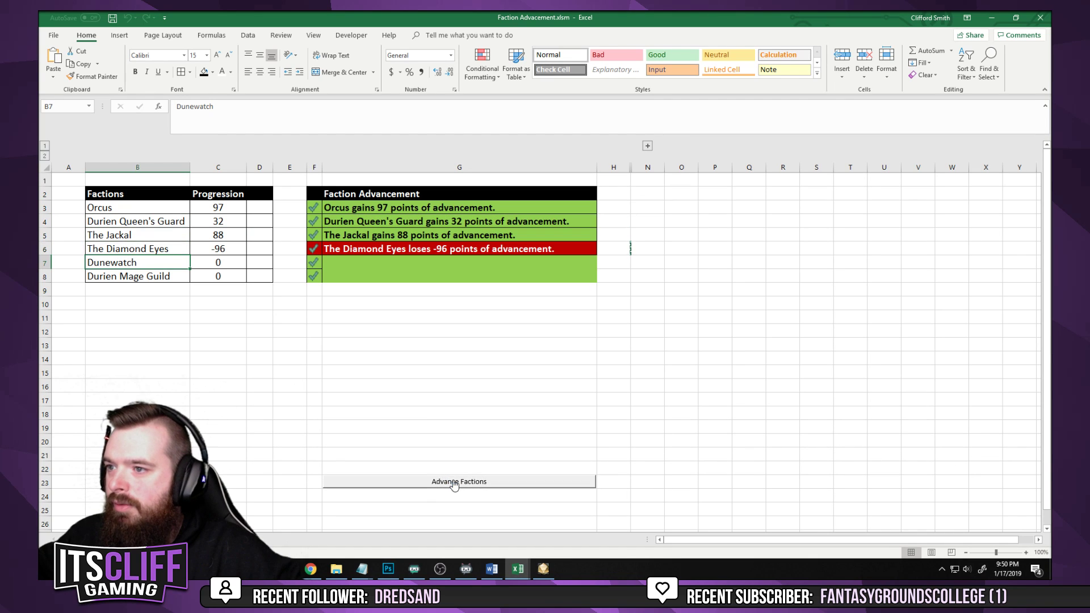
{"action": "left_click", "coordinate": [564, 369]}
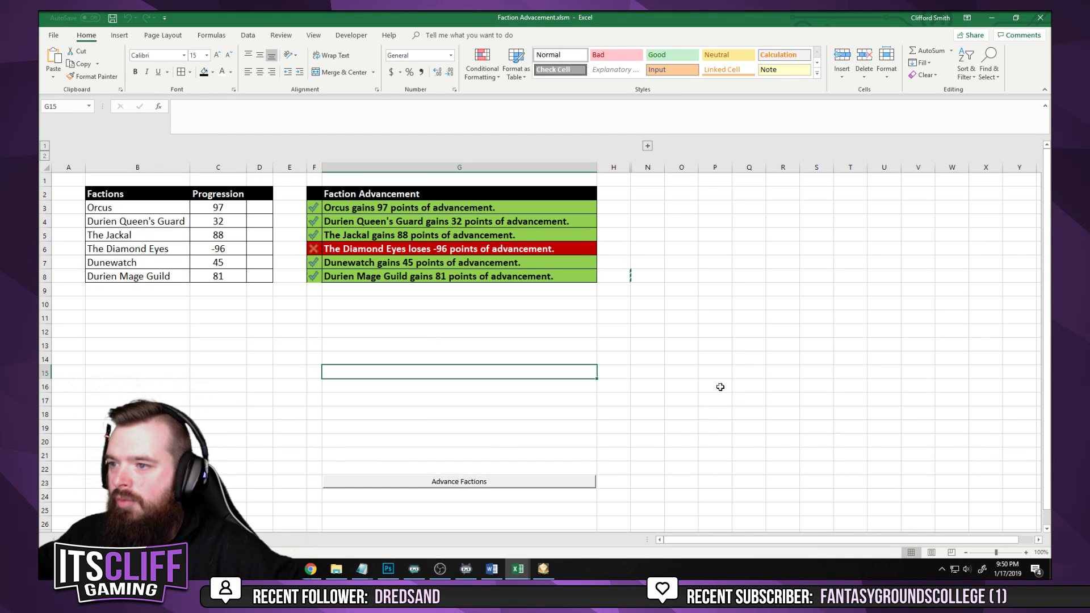
{"action": "left_click", "coordinate": [816, 400]}
{"action": "left_click", "coordinate": [260, 372]}
{"action": "left_click", "coordinate": [260, 401]}
{"action": "left_click", "coordinate": [260, 427]}
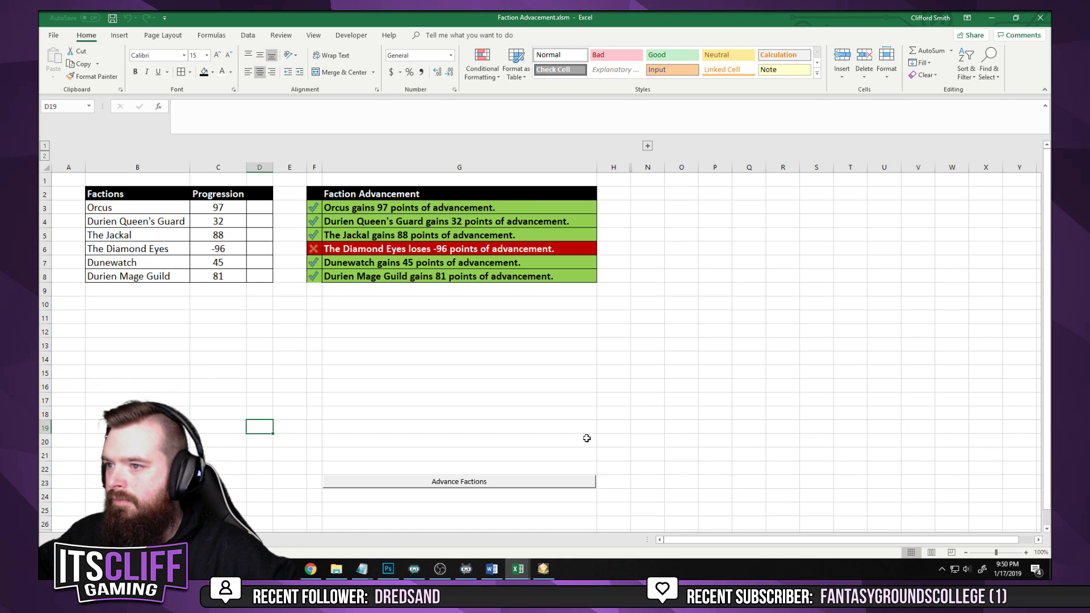
{"action": "left_click", "coordinate": [200, 318]}
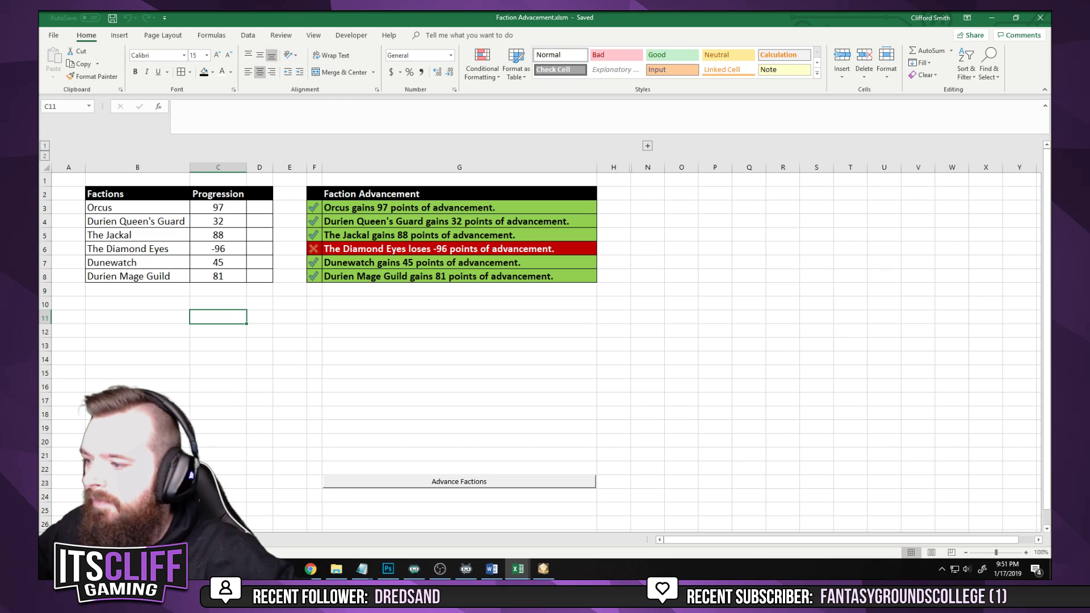
Give the tab of the roll-range sheet a theme colour and return to the factions sheet
{"action": "key", "text": "alt+F11"}
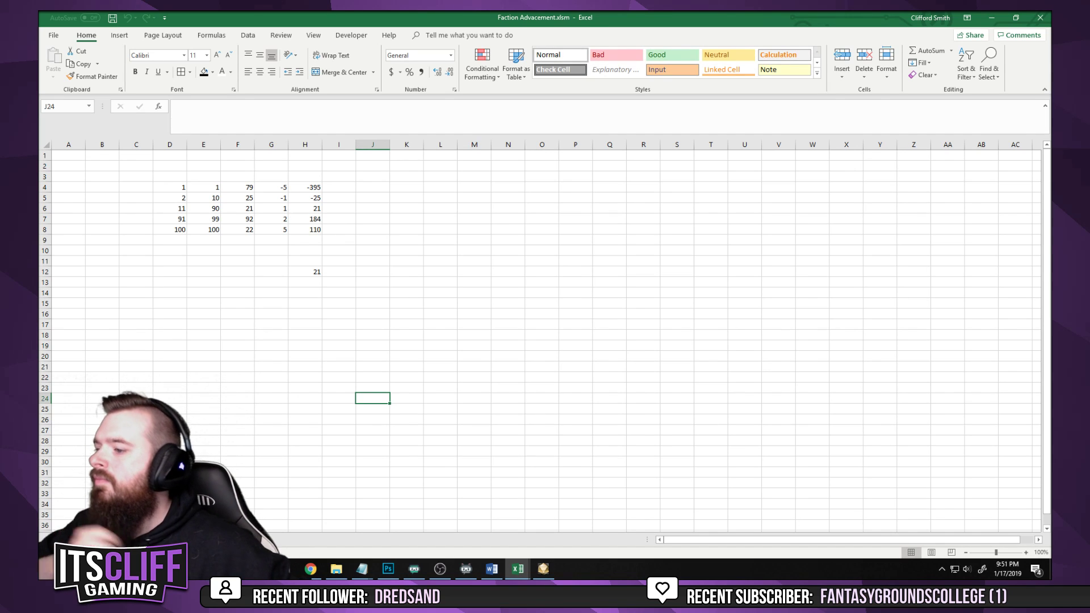
{"action": "right_click", "coordinate": [205, 539]}
{"action": "mouse_move", "coordinate": [261, 498]}
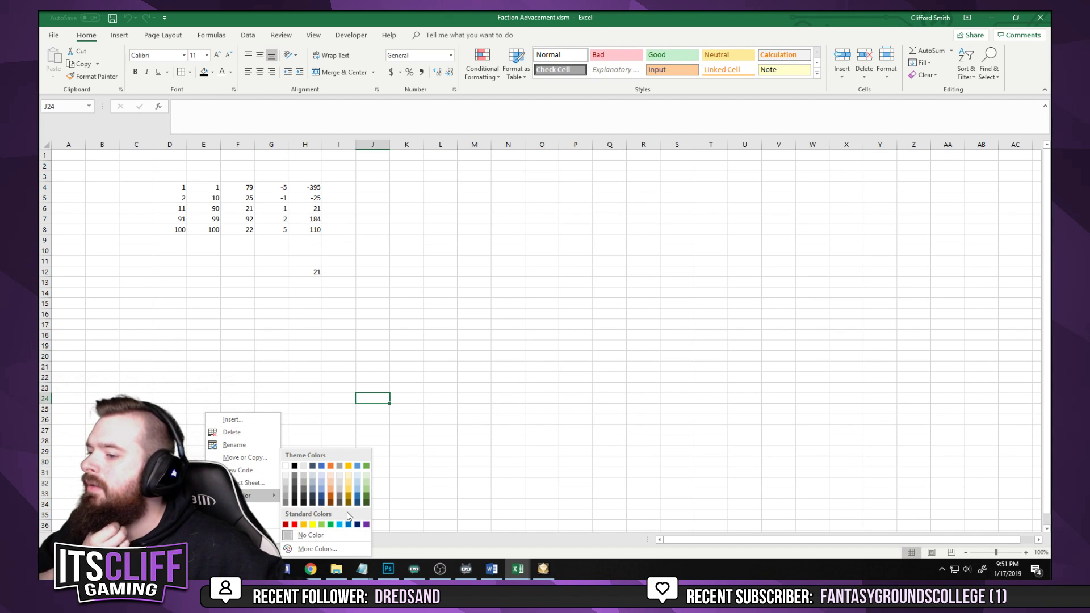
{"action": "left_click", "coordinate": [339, 501]}
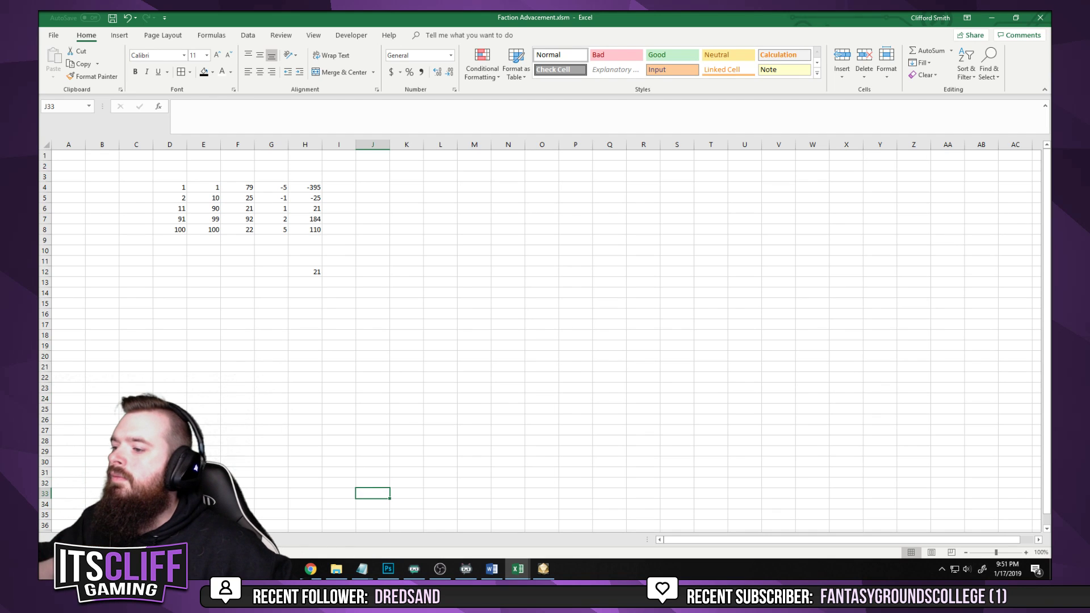
{"action": "key", "text": "ctrl+Page_Up"}
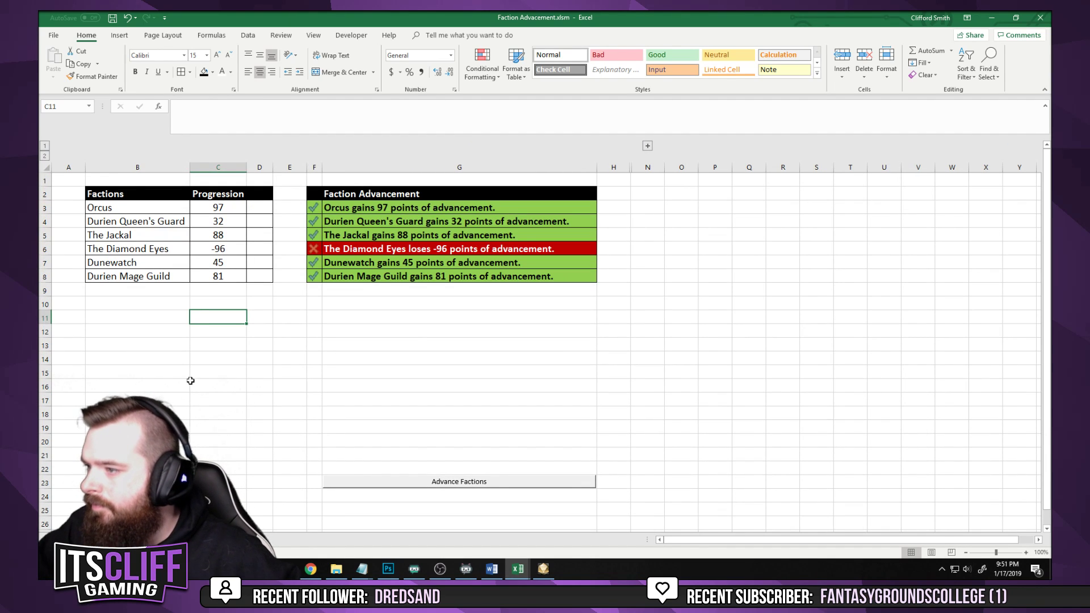
Add a blank worksheet to the workbook and go back to the factions sheet
{"action": "left_click", "coordinate": [183, 373]}
{"action": "key", "text": "ctrl+Page_Down"}
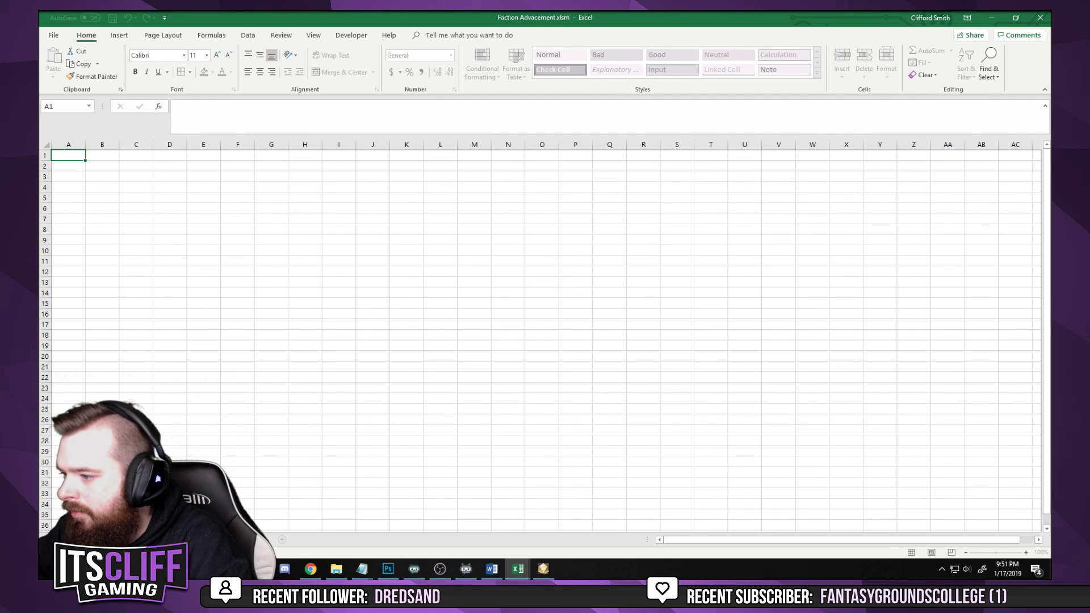
{"action": "key", "text": "ctrl+Page_Up"}
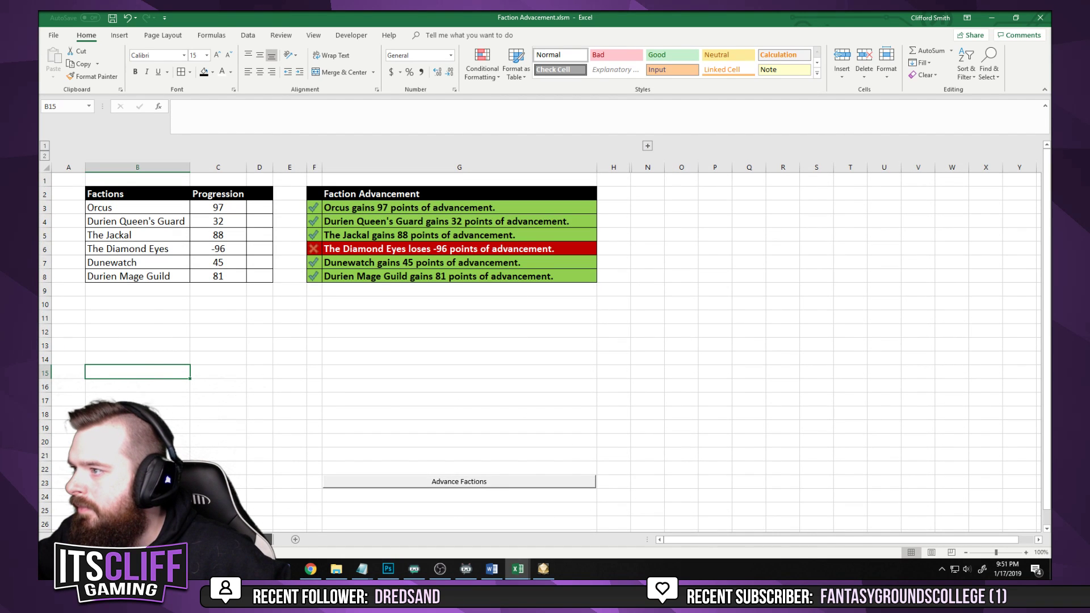
Fill the range B2:I11 on the blank worksheet with a light gold theme colour
{"action": "key", "text": "ctrl+Page_Down"}
{"action": "left_click", "coordinate": [136, 176]}
{"action": "left_click", "coordinate": [105, 175]}
{"action": "left_click", "coordinate": [101, 163]}
{"action": "left_click_drag", "start_coordinate": [102, 161], "coordinate": [343, 263]}
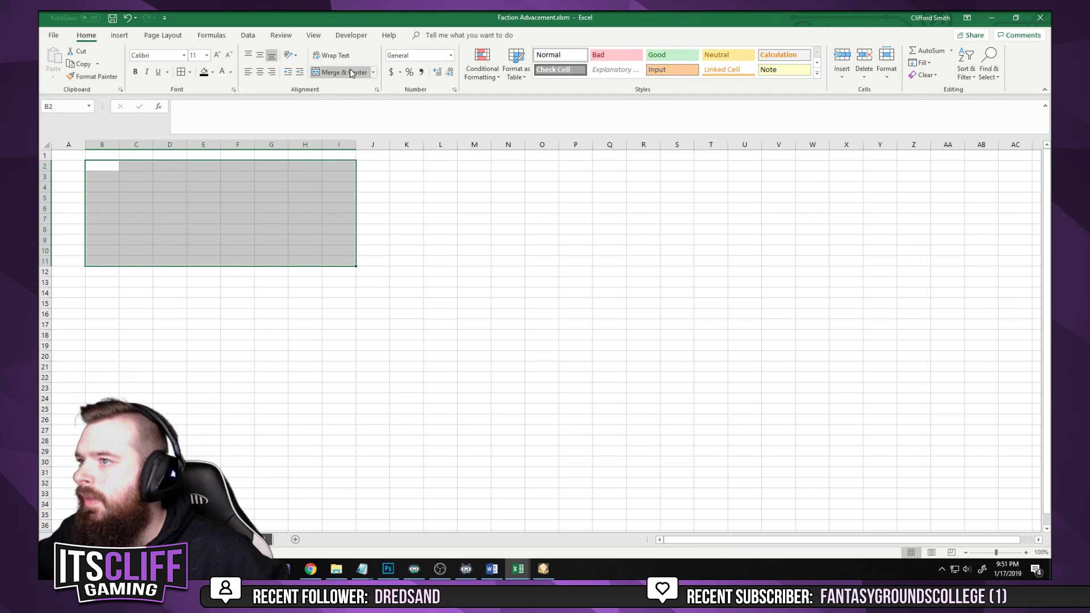
{"action": "left_click", "coordinate": [212, 72]}
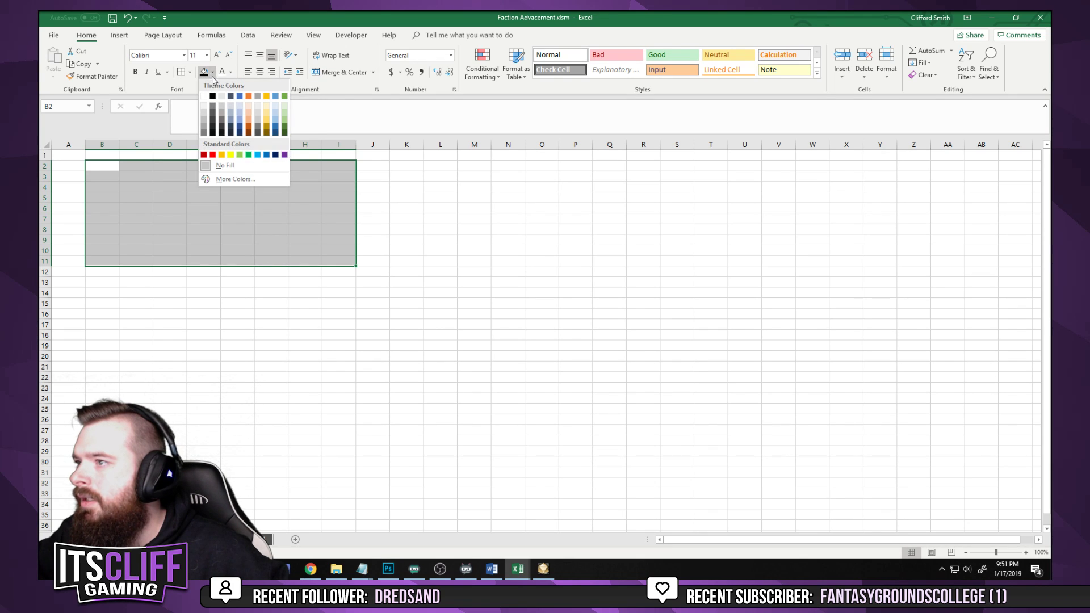
{"action": "left_click", "coordinate": [267, 110]}
{"action": "left_click", "coordinate": [207, 229]}
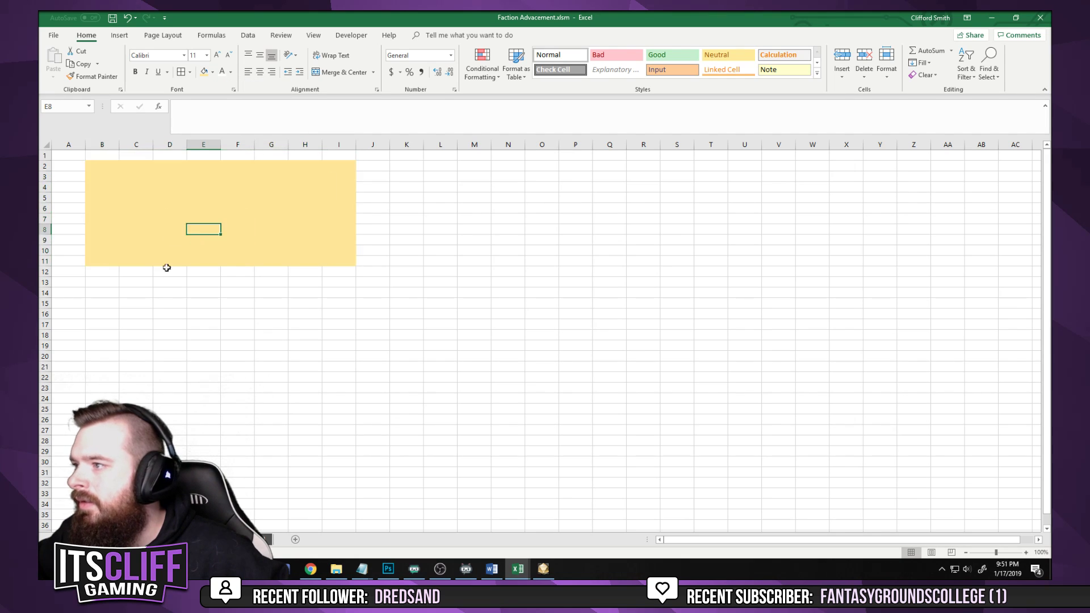
Narrow columns B and I to form thin margins on both sides of the gold block
{"action": "left_click", "coordinate": [111, 174]}
{"action": "left_click_drag", "start_coordinate": [119, 144], "coordinate": [94, 144]}
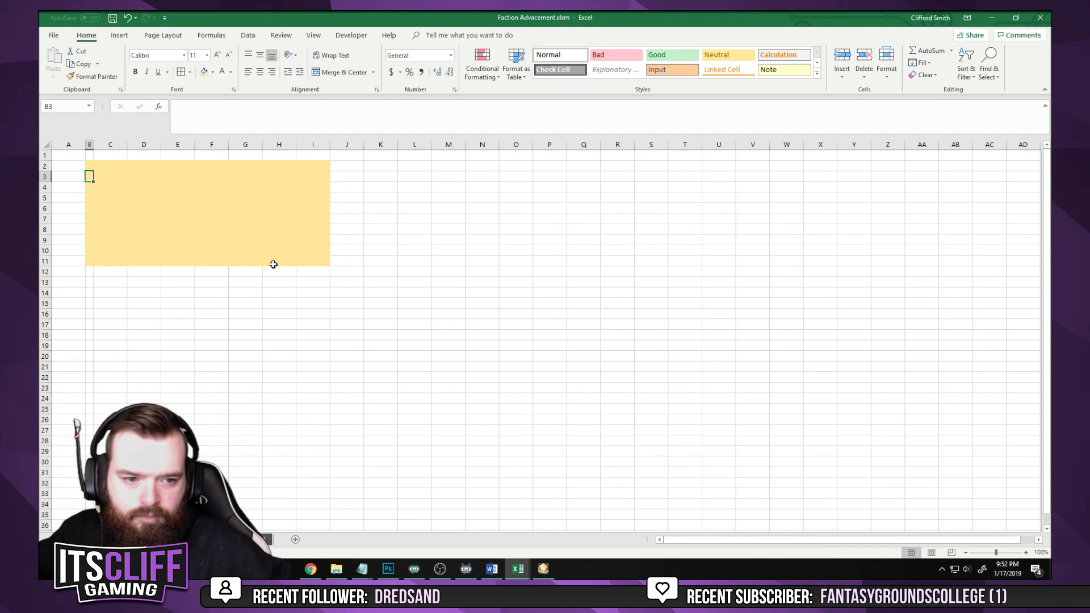
{"action": "left_click_drag", "start_coordinate": [331, 144], "coordinate": [304, 149]}
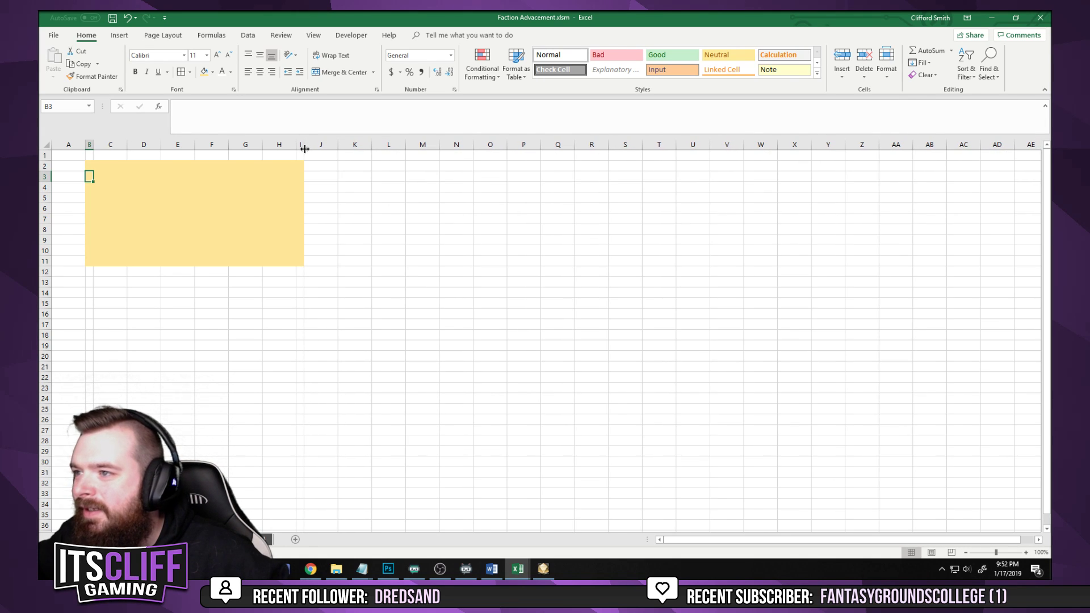
{"action": "left_click", "coordinate": [343, 199]}
Merge and center the cells C3:H10 inside the gold block
{"action": "left_click", "coordinate": [136, 210]}
{"action": "left_click", "coordinate": [109, 176]}
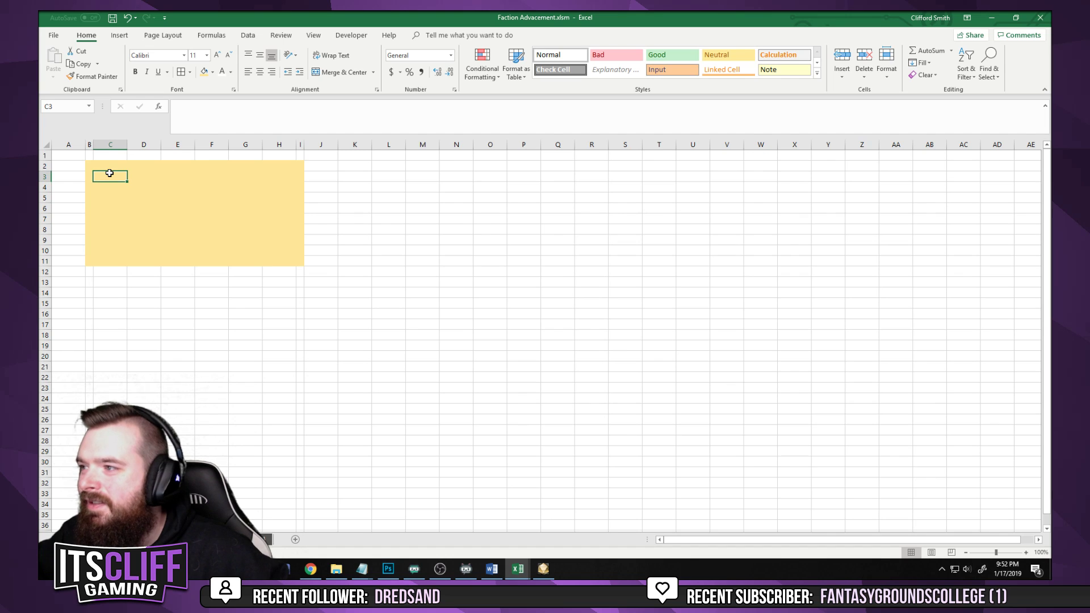
{"action": "left_click_drag", "start_coordinate": [110, 173], "coordinate": [289, 254]}
{"action": "left_click", "coordinate": [456, 282]}
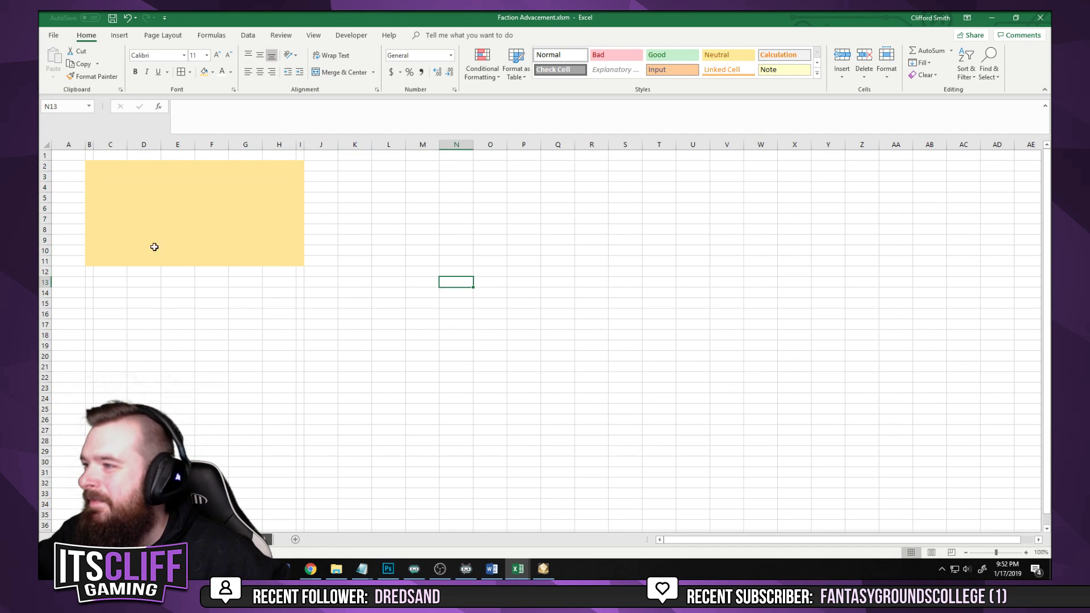
{"action": "left_click_drag", "start_coordinate": [92, 165], "coordinate": [87, 189]}
{"action": "left_click", "coordinate": [360, 233]}
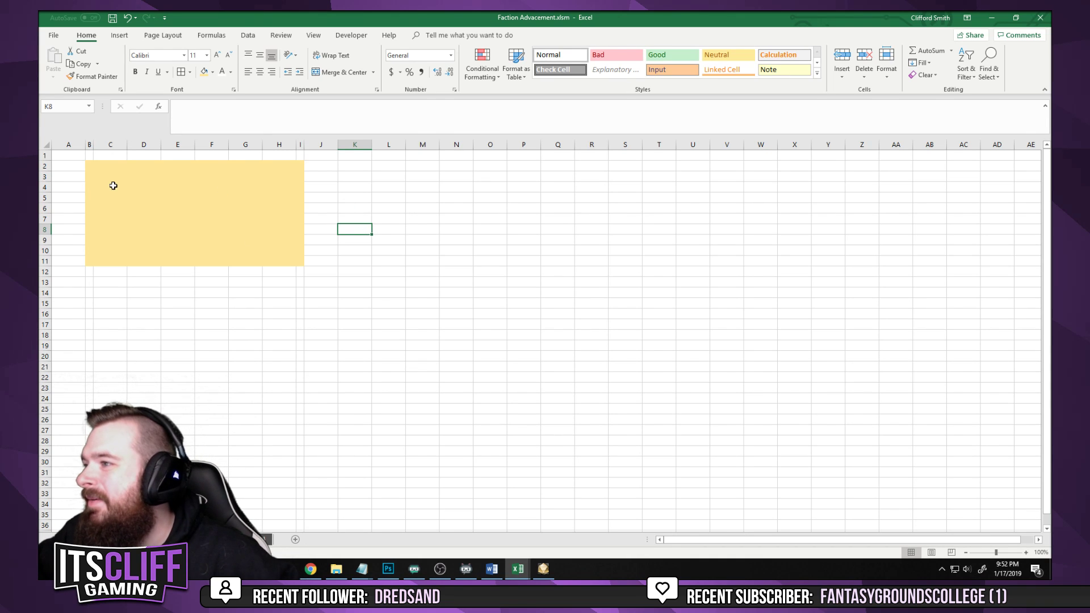
{"action": "left_click_drag", "start_coordinate": [112, 182], "coordinate": [292, 235]}
Begin the merged cell's instructions with: To use this Faction Advancement Calculator, go to the "Faction Advancement" tab, click on B3
{"action": "type", "text": "T"}
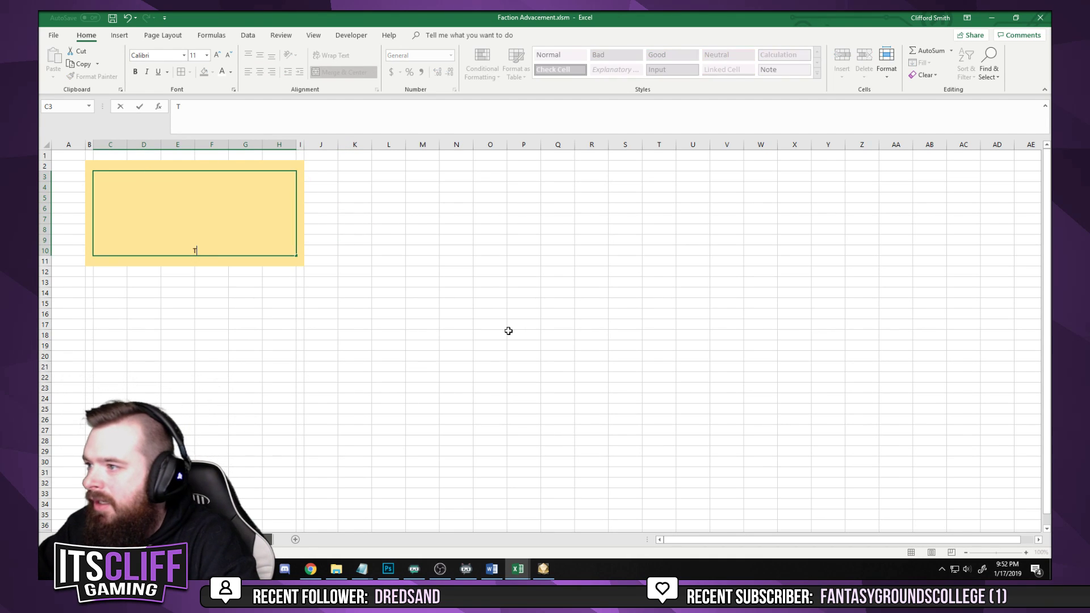
{"action": "type", "text": "o use this Fa"}
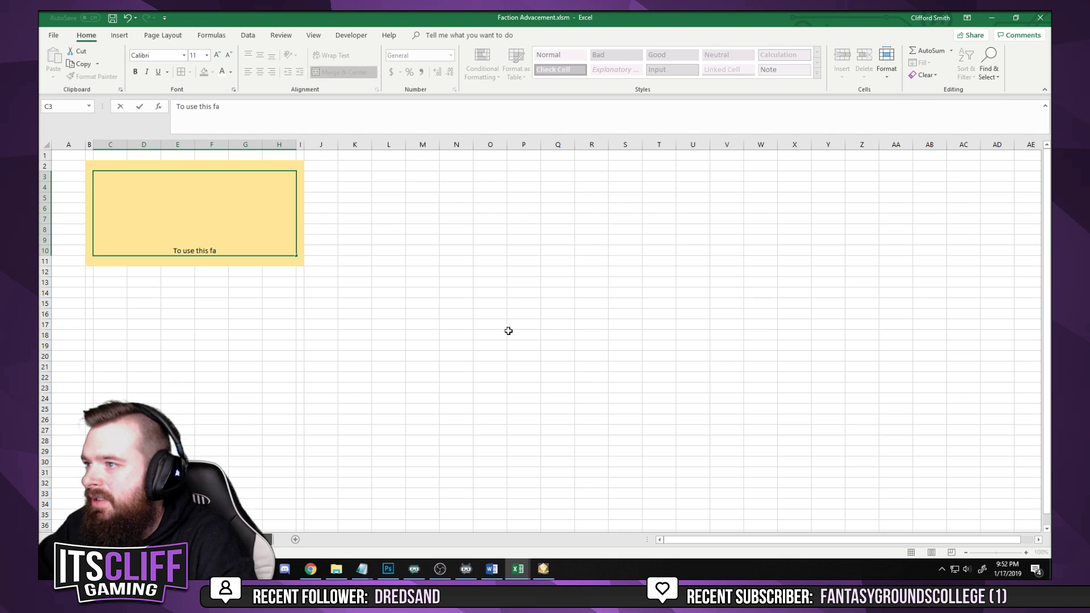
{"action": "type", "text": "ction Adv"}
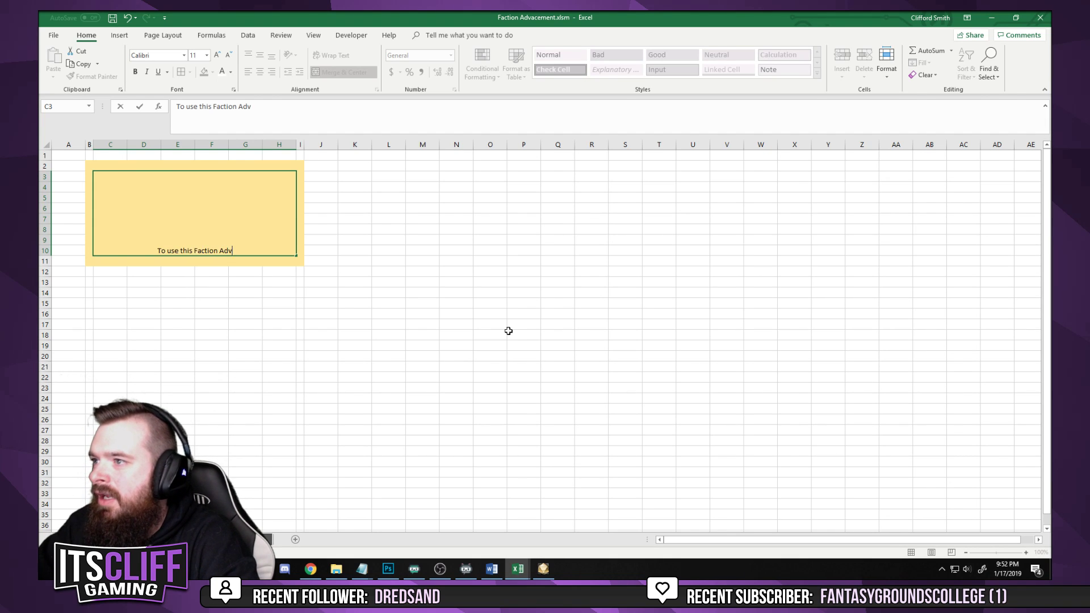
{"action": "type", "text": "ancement Calculator, go to the \"Faction Advancement\" tab, cli"}
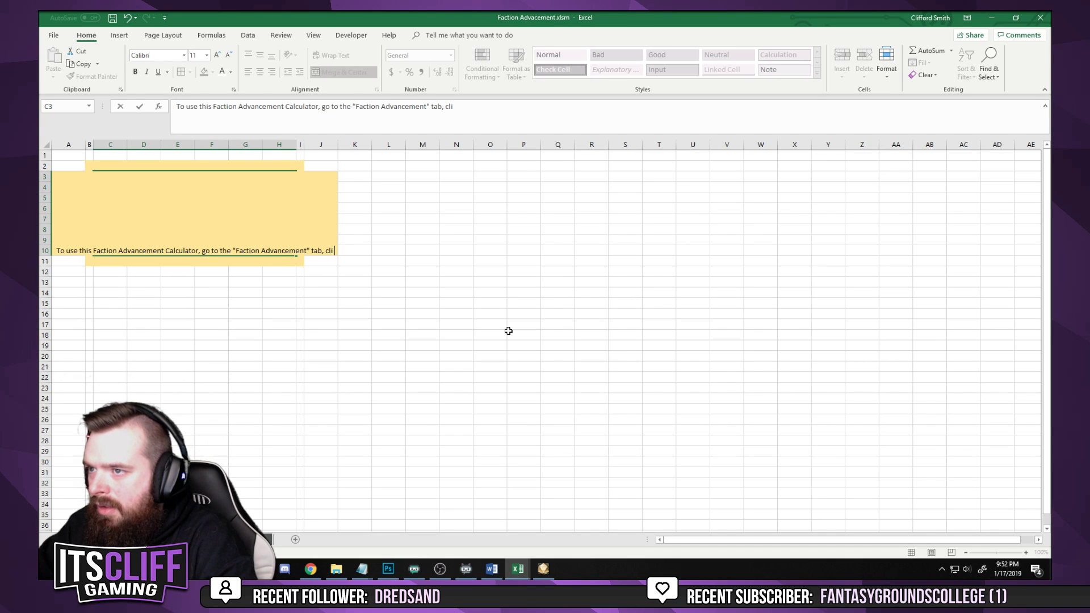
{"action": "type", "text": "ck on B2"}
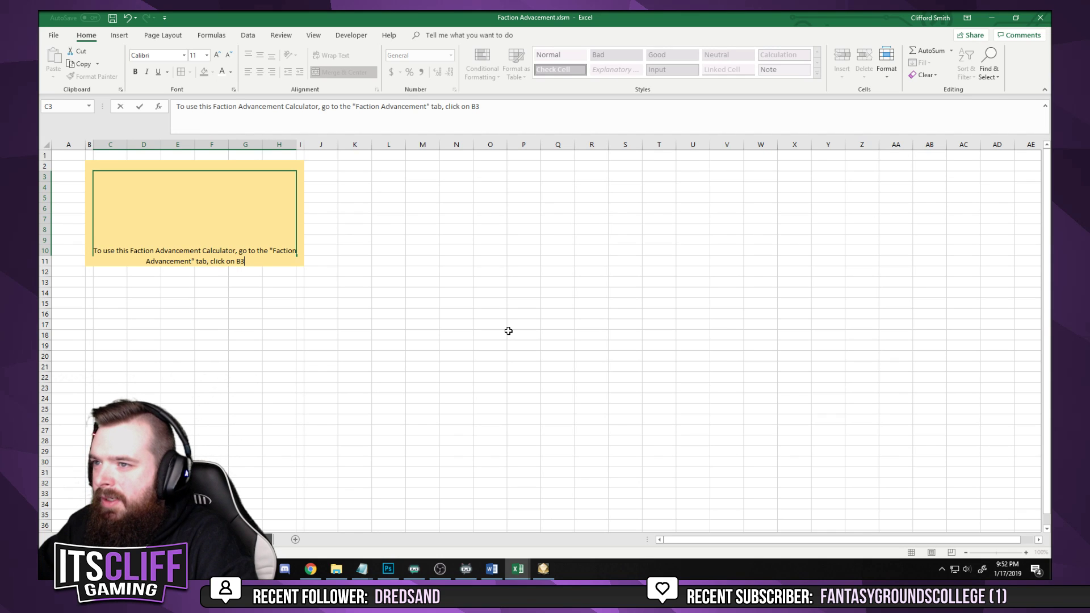
{"action": "key", "text": "BackSpace"}
Complete the instructions in the merged cell with: , and then click on the "Advance Progression" button, at the bottom!
{"action": "type", "text": ", and"}
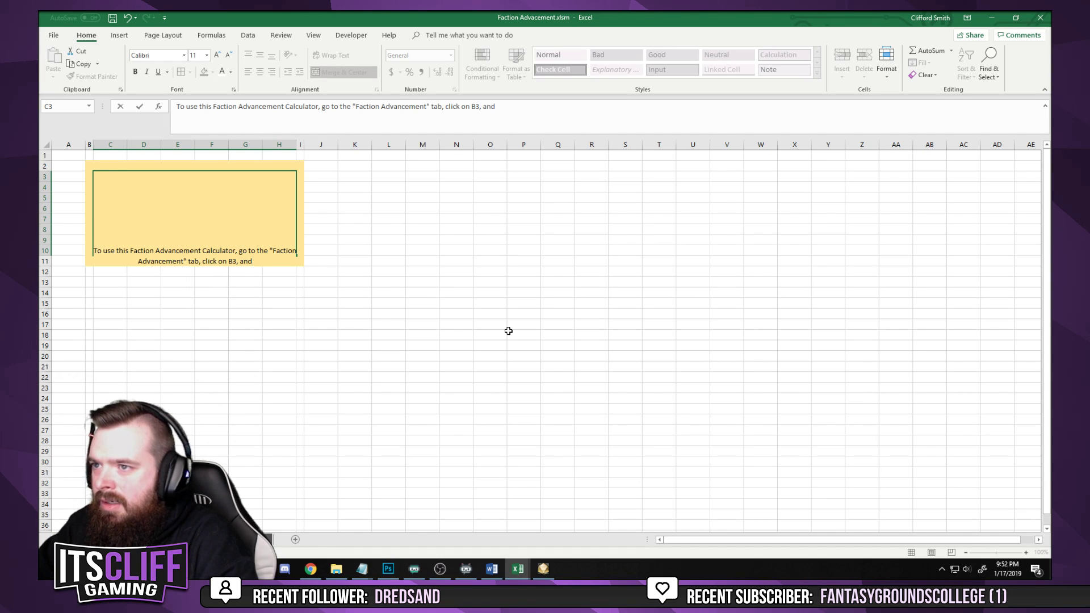
{"action": "type", "text": " then"}
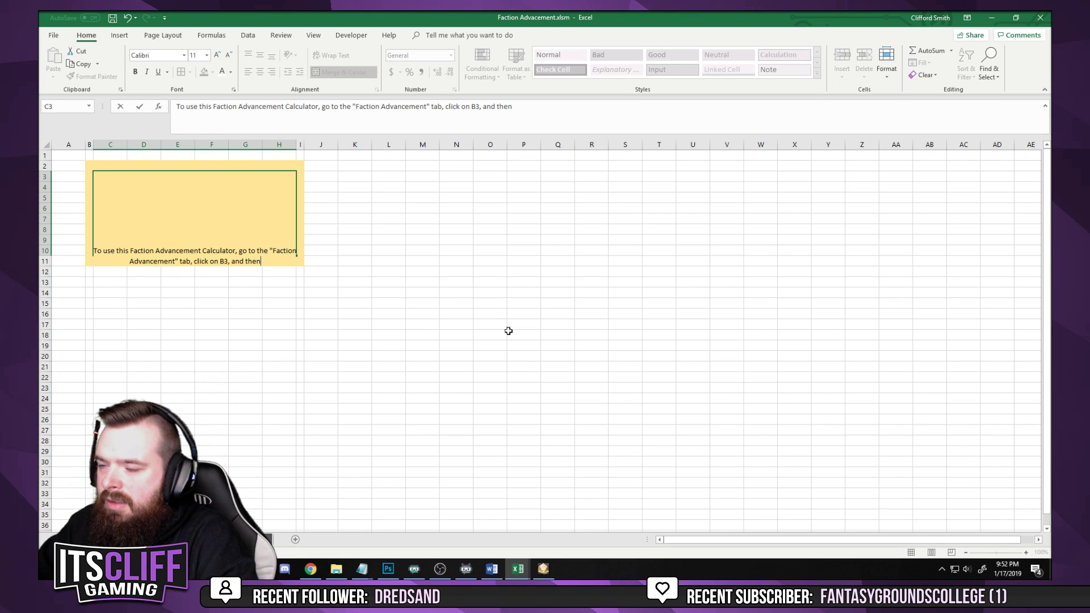
{"action": "type", "text": " click"}
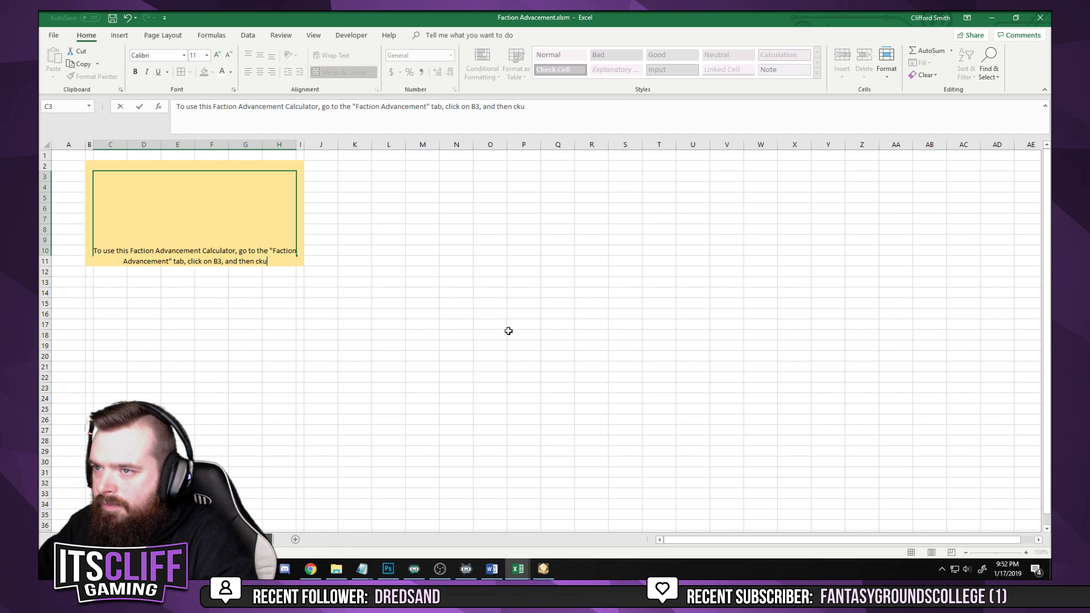
{"action": "type", "text": " on"}
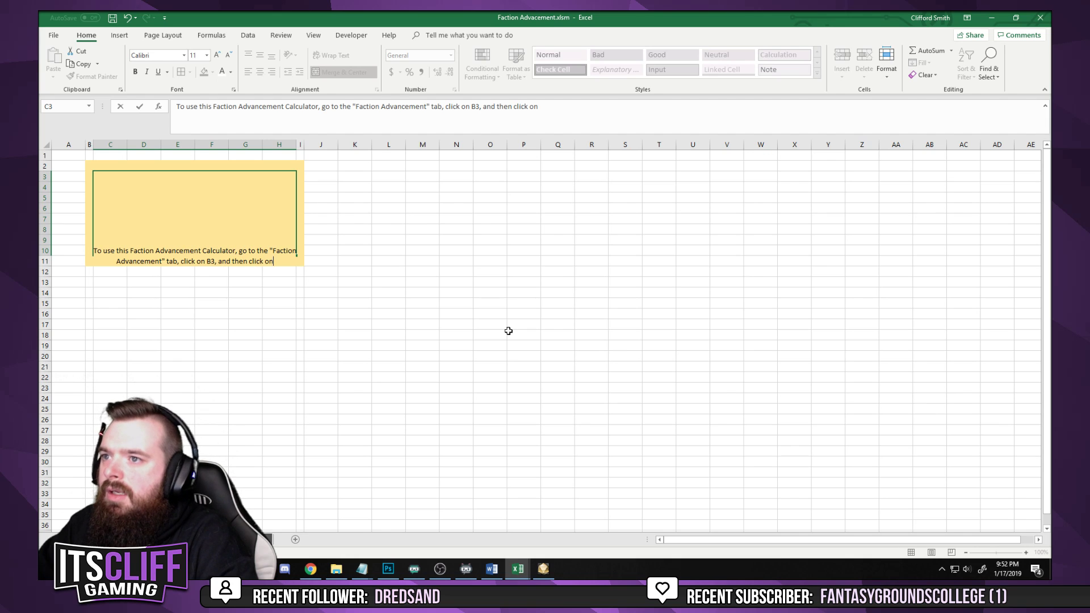
{"action": "type", "text": " the \"Adva"}
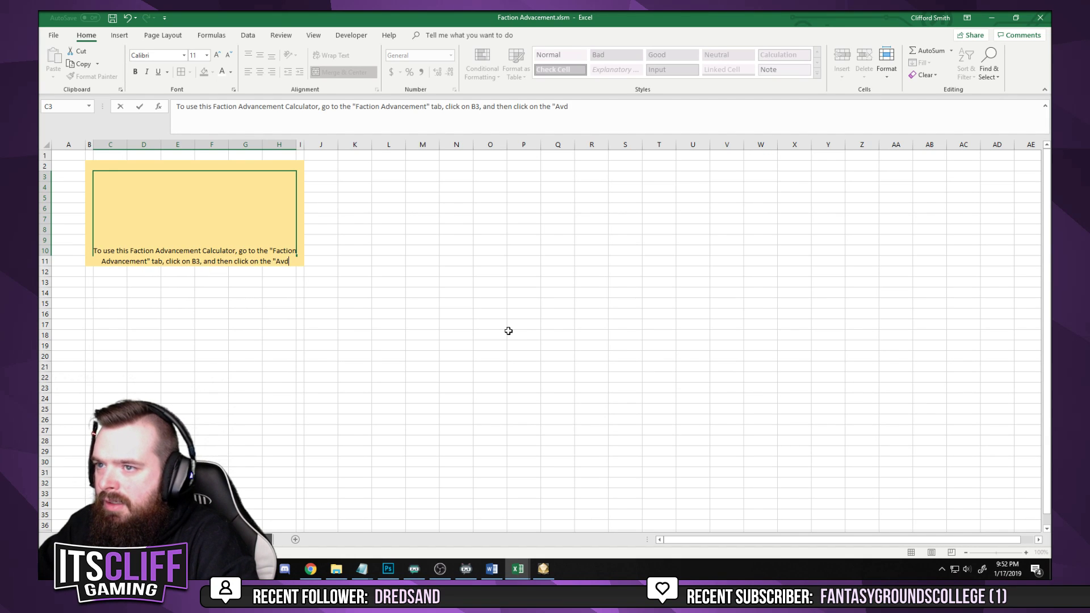
{"action": "type", "text": "cne"}
{"action": "key", "text": "BackSpace"}
{"action": "key", "text": "BackSpace"}
{"action": "key", "text": "BackSpace"}
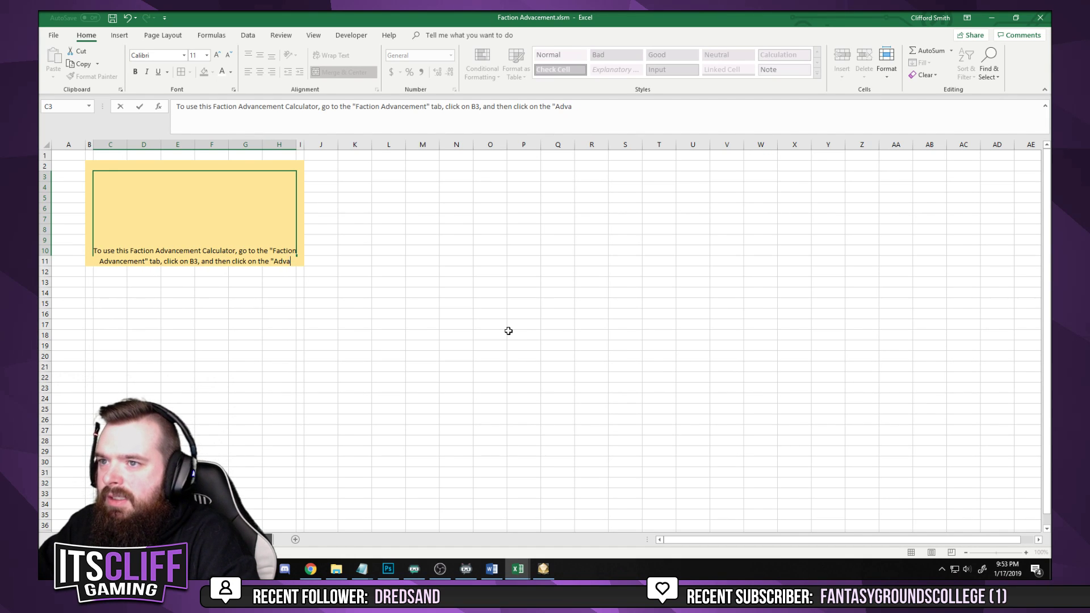
{"action": "type", "text": "nce Prog"}
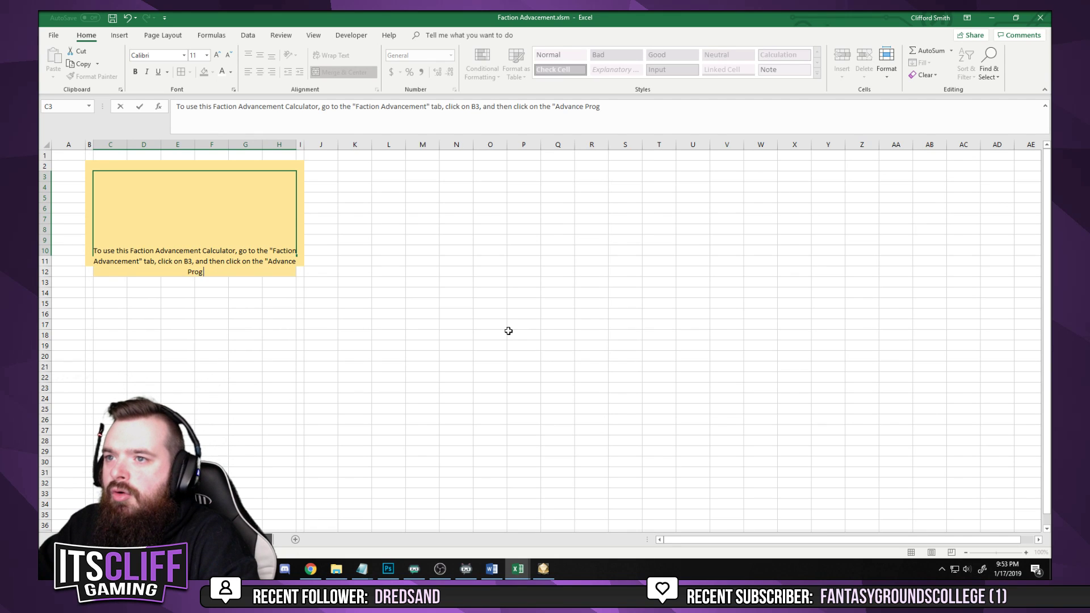
{"action": "type", "text": "ression\" button, "}
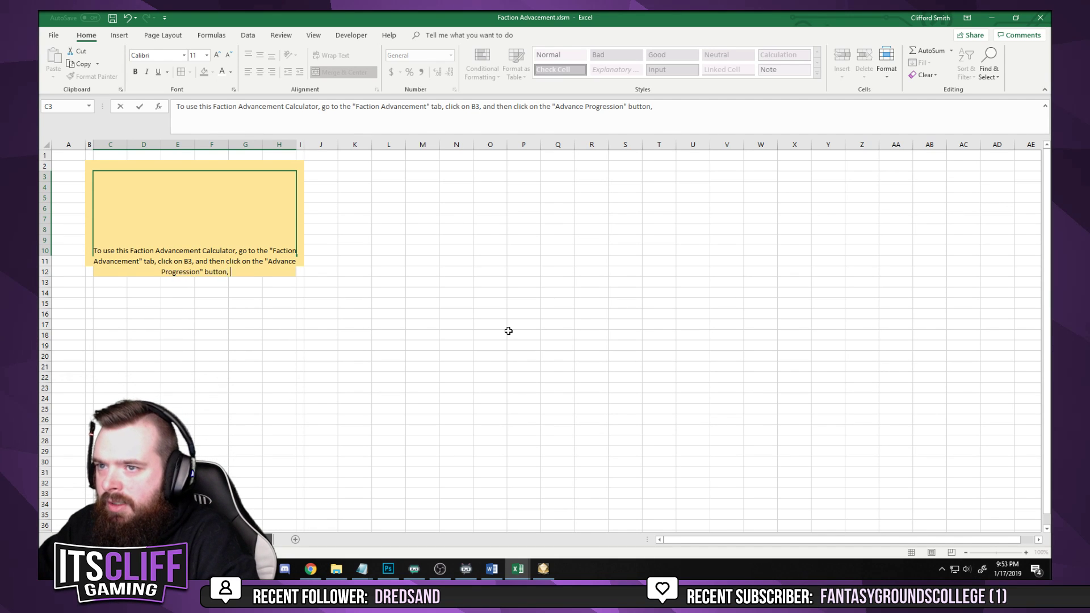
{"action": "type", "text": "at the bottom!"}
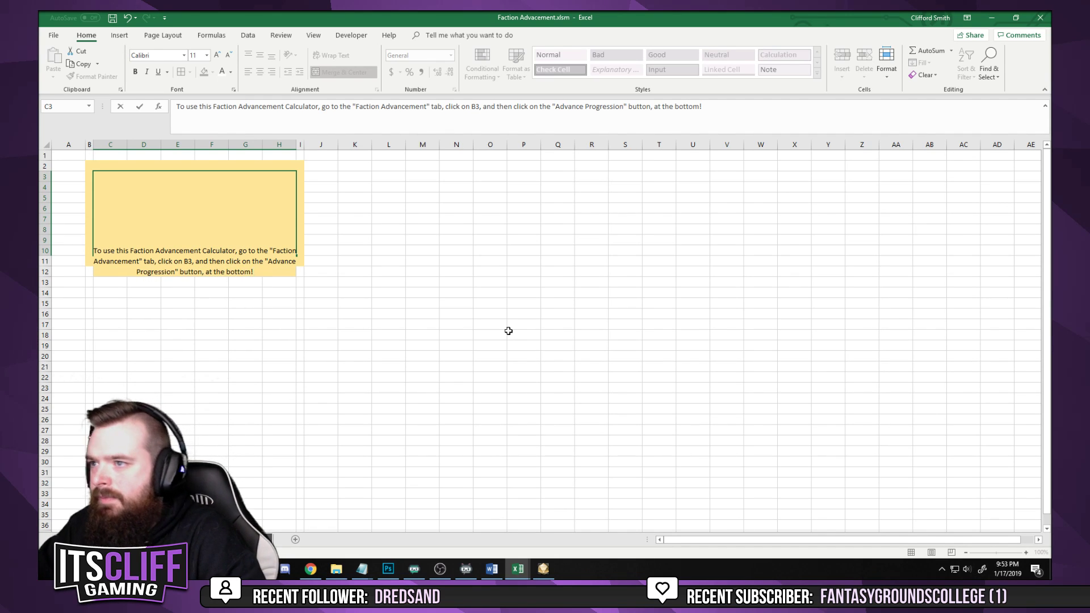
{"action": "key", "text": "Return"}
Wrap the instruction text in the merged cell and align it to the top left
{"action": "left_click", "coordinate": [236, 182]}
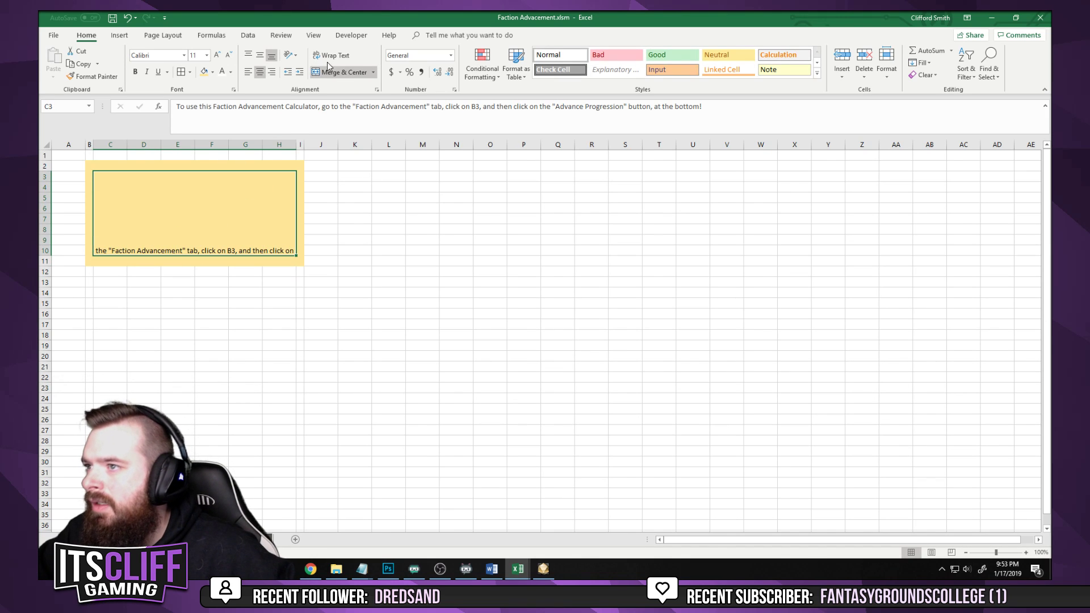
{"action": "left_click", "coordinate": [248, 71]}
{"action": "left_click", "coordinate": [248, 54]}
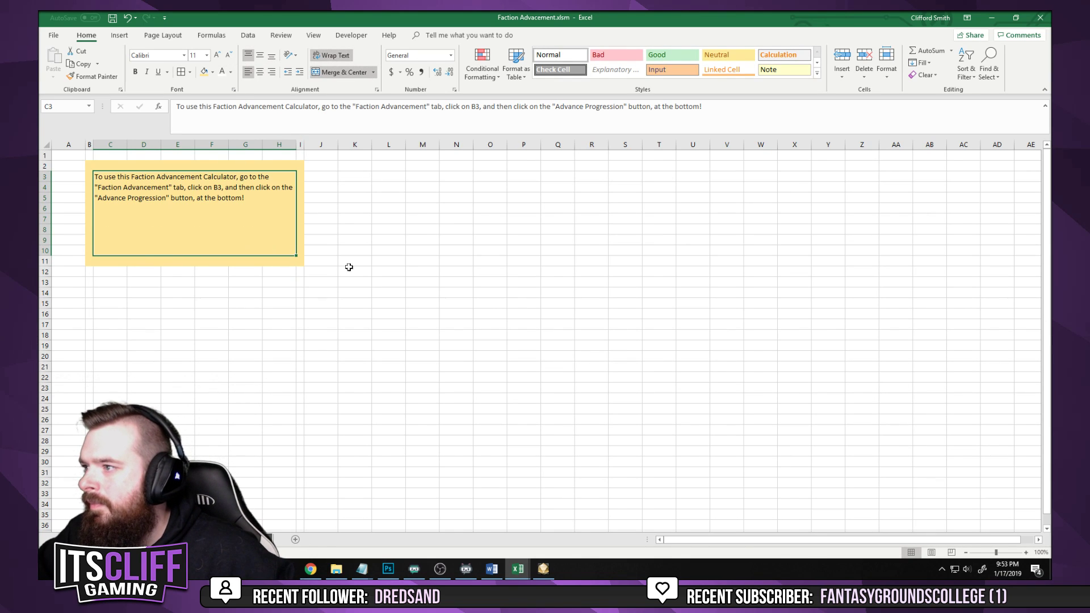
{"action": "left_click", "coordinate": [388, 271]}
Add a solid dark gold border along the left and top edges of cells B2:B4
{"action": "left_click_drag", "start_coordinate": [89, 164], "coordinate": [89, 188]}
{"action": "right_click", "coordinate": [89, 187]}
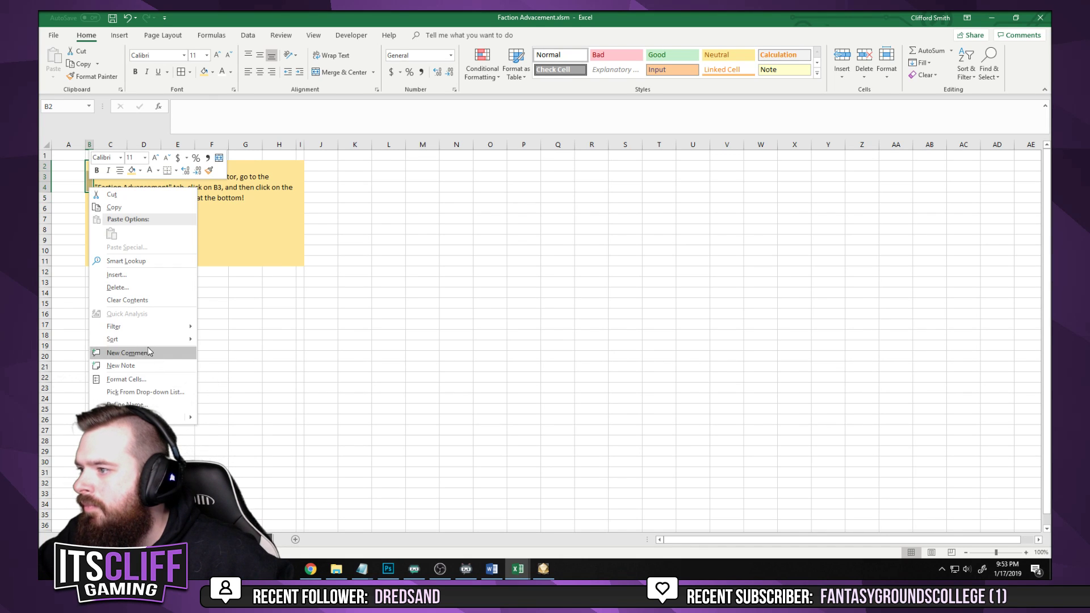
{"action": "left_click", "coordinate": [133, 377]}
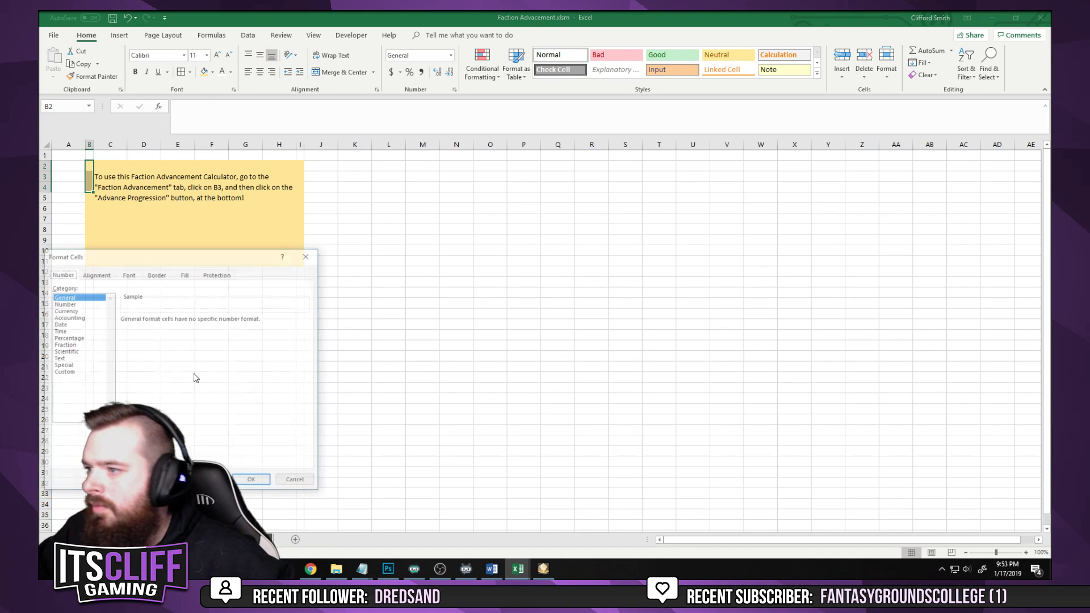
{"action": "left_click", "coordinate": [157, 274]}
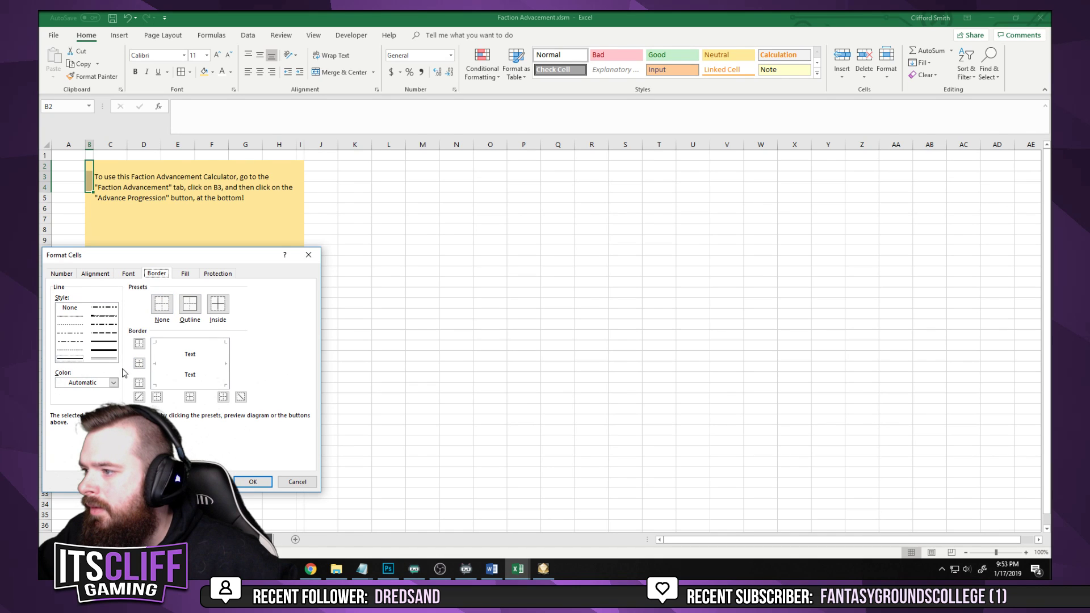
{"action": "left_click", "coordinate": [114, 383]}
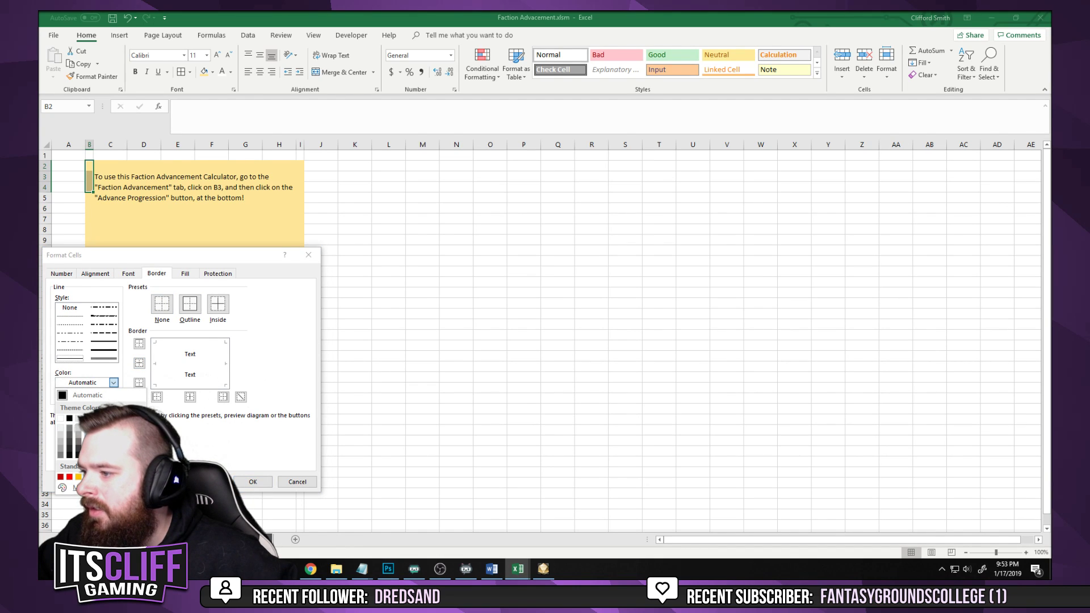
{"action": "left_click", "coordinate": [124, 454]}
{"action": "left_click", "coordinate": [104, 343]}
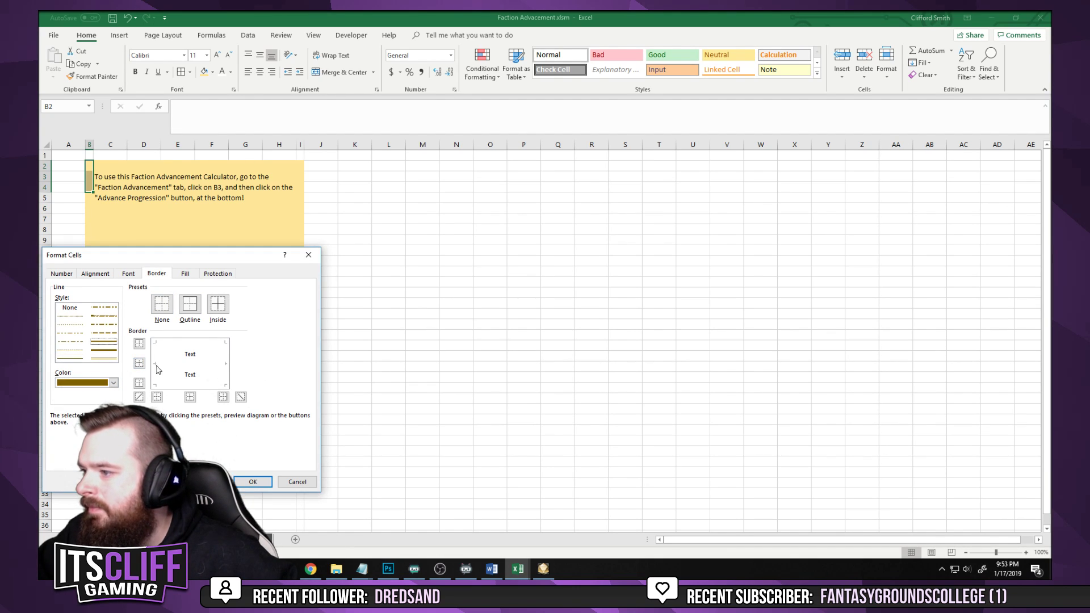
{"action": "left_click", "coordinate": [175, 346]}
{"action": "left_click", "coordinate": [254, 481]}
{"action": "left_click", "coordinate": [425, 324]}
Add a solid dark gold top border to cell C2
{"action": "left_click", "coordinate": [110, 165]}
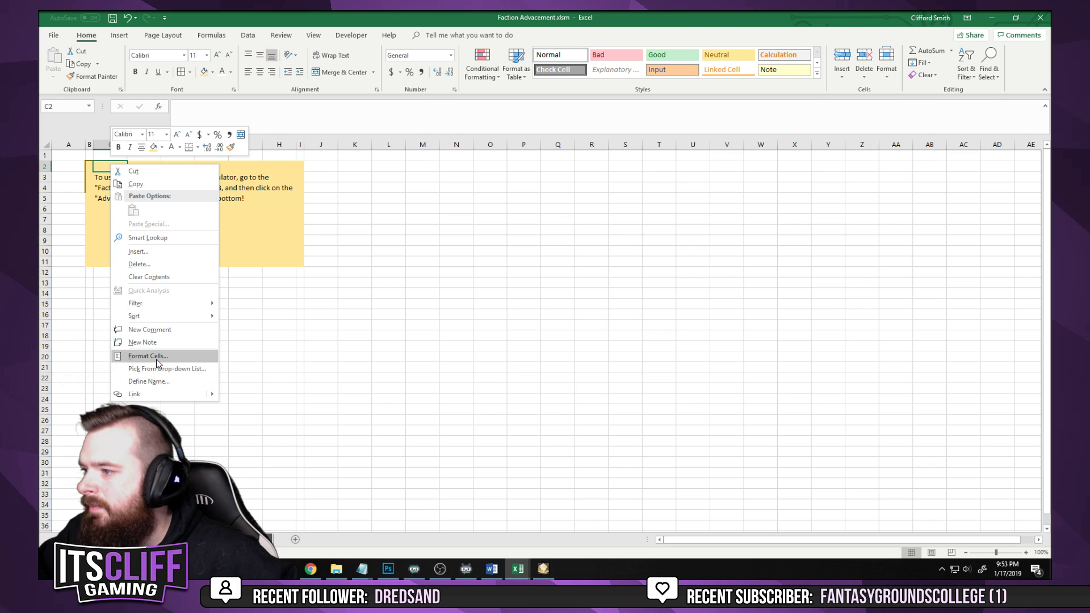
{"action": "left_click", "coordinate": [149, 356]}
{"action": "left_click", "coordinate": [113, 365]}
{"action": "left_click", "coordinate": [124, 440]}
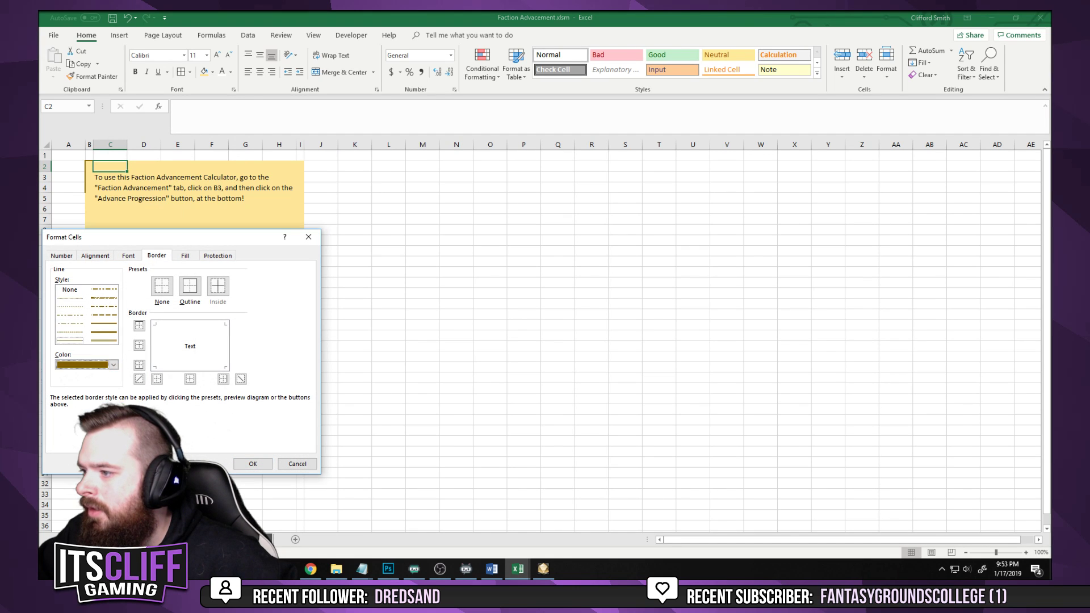
{"action": "left_click", "coordinate": [104, 324]}
{"action": "left_click", "coordinate": [204, 327]}
{"action": "left_click", "coordinate": [253, 463]}
{"action": "left_click", "coordinate": [377, 296]}
{"action": "left_click", "coordinate": [472, 338]}
Add a solid dark gold right border to cells I9:I11
{"action": "left_click", "coordinate": [294, 236]}
{"action": "left_click_drag", "start_coordinate": [301, 240], "coordinate": [300, 262]}
{"action": "right_click", "coordinate": [300, 262]}
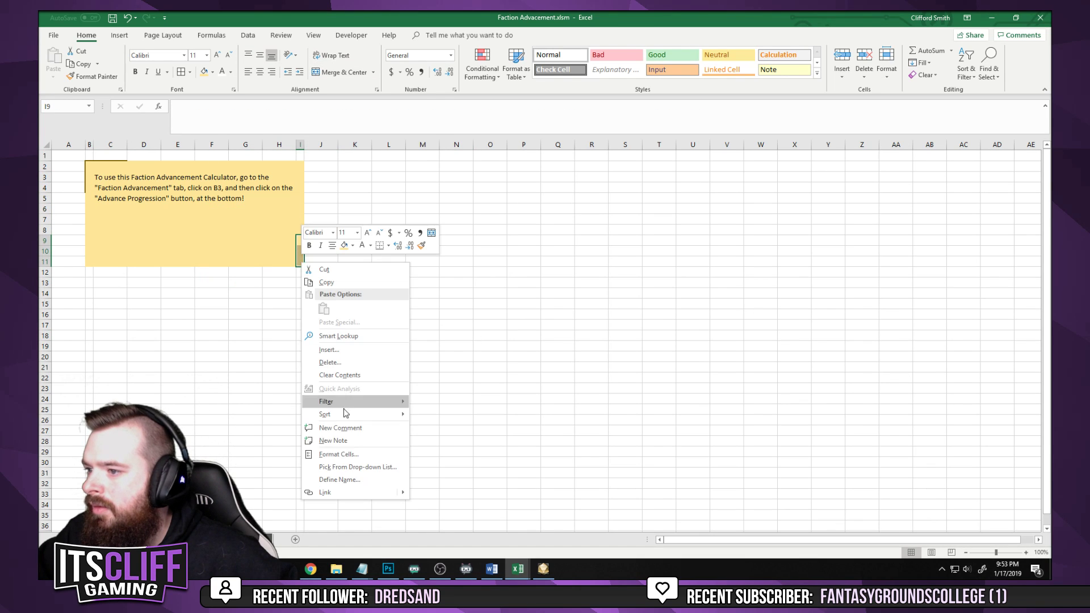
{"action": "left_click", "coordinate": [341, 439]}
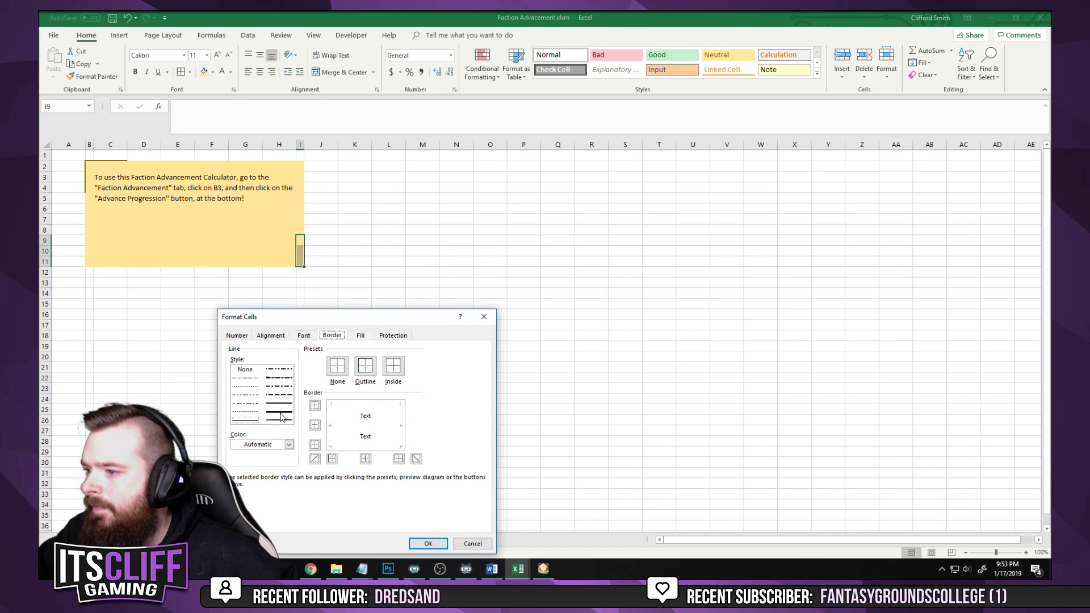
{"action": "left_click", "coordinate": [289, 445]}
{"action": "left_click", "coordinate": [282, 420]}
{"action": "left_click", "coordinate": [398, 458]}
{"action": "left_click", "coordinate": [428, 544]}
Add a solid dark gold bottom and right border to cells H11:I11
{"action": "left_click", "coordinate": [282, 262]}
{"action": "right_click", "coordinate": [295, 262]}
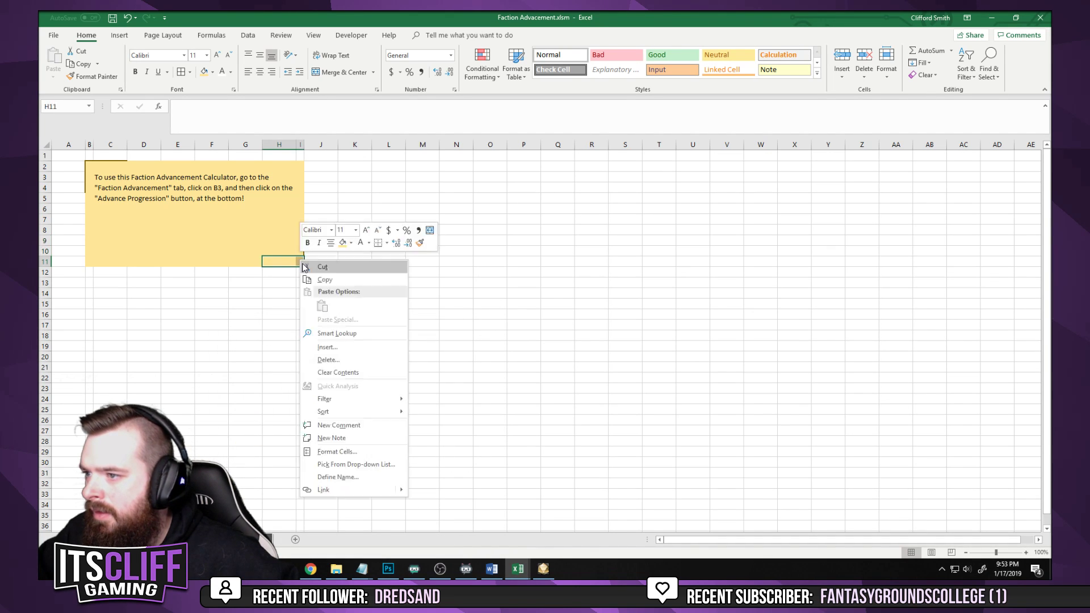
{"action": "left_click", "coordinate": [337, 452]}
{"action": "left_click", "coordinate": [310, 444]}
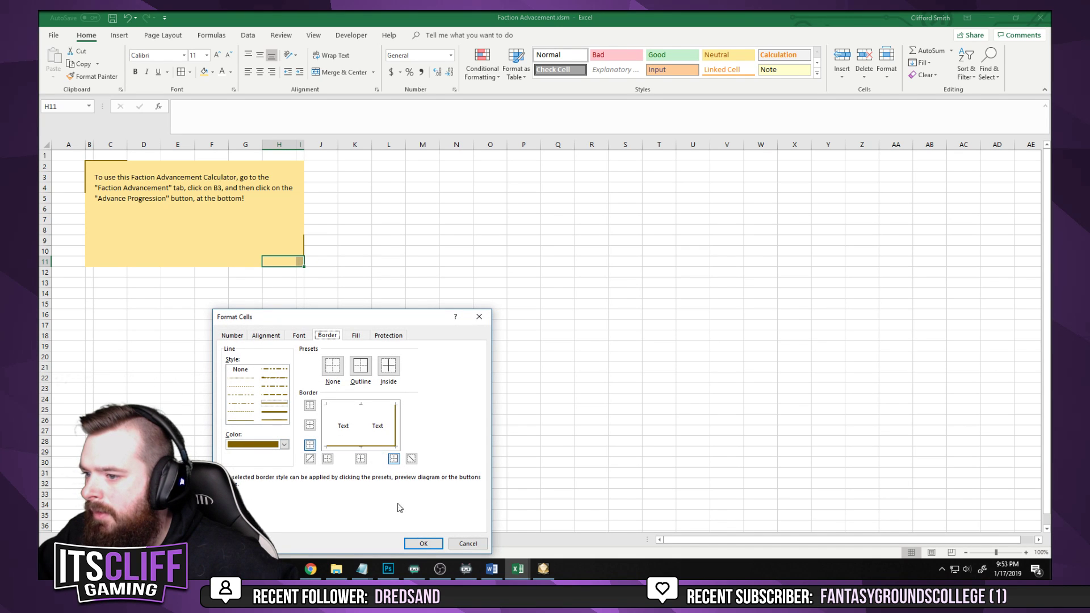
{"action": "left_click", "coordinate": [423, 543]}
{"action": "left_click", "coordinate": [442, 314]}
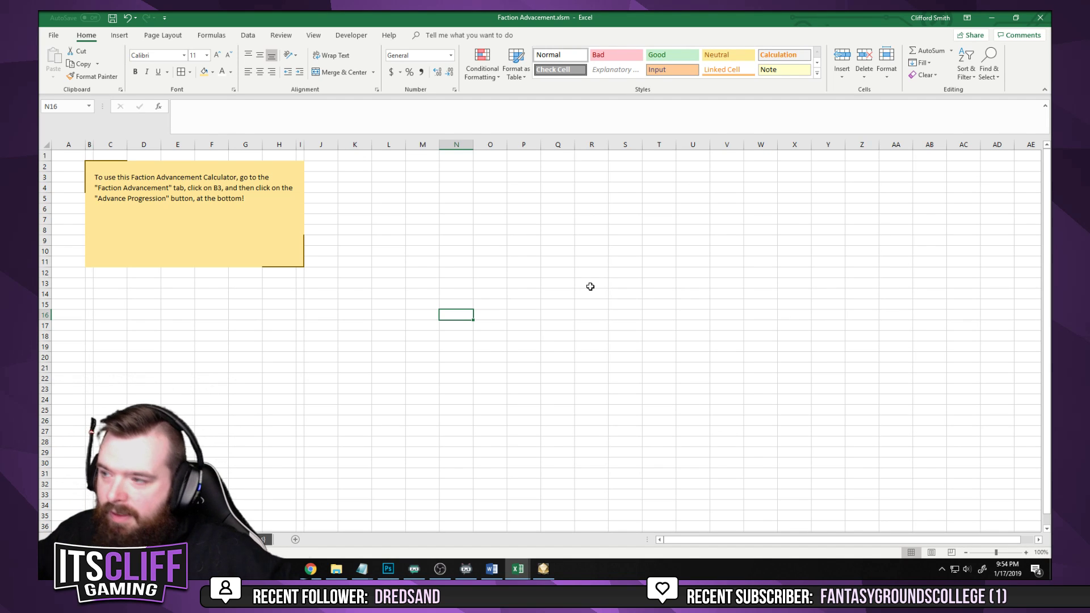
Make the instruction text in the merged cell bold
{"action": "left_click", "coordinate": [202, 183]}
{"action": "key", "text": "ctrl+b"}
{"action": "left_click", "coordinate": [220, 308]}
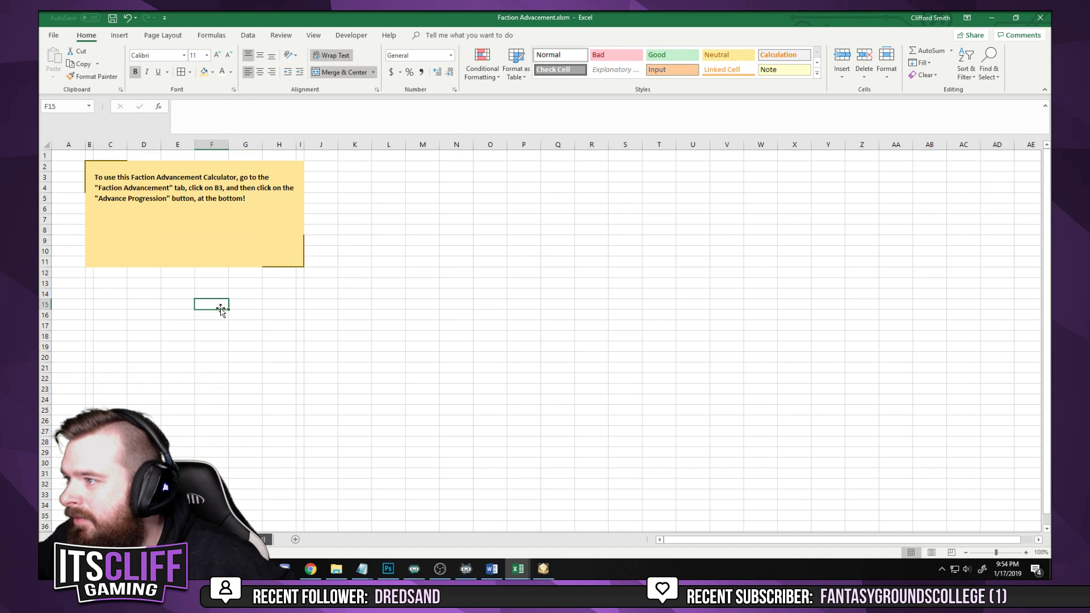
{"action": "left_click", "coordinate": [522, 265]}
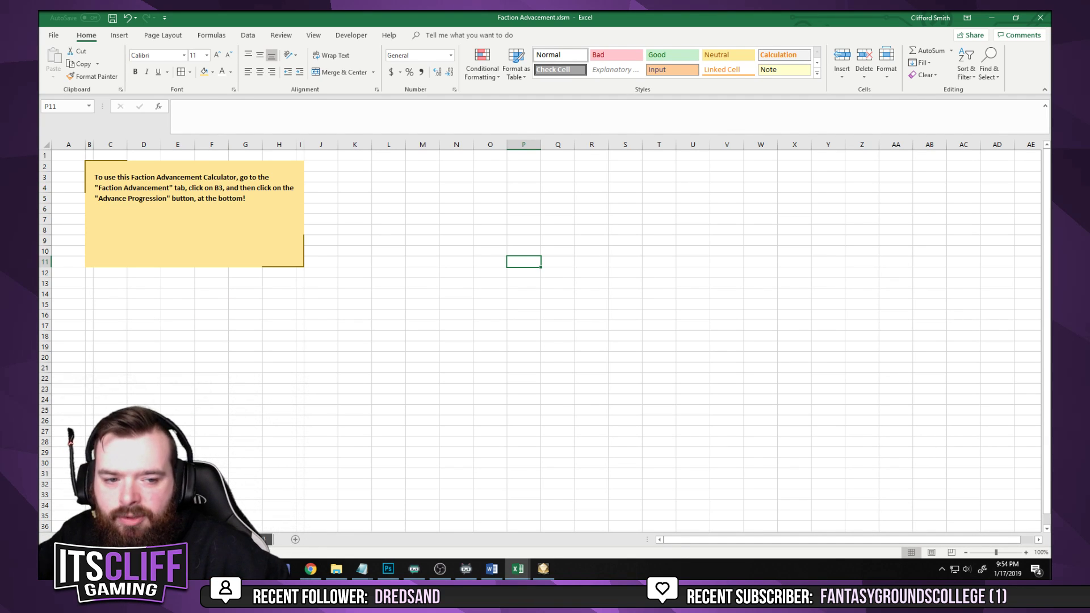
{"action": "key", "text": "alt+Tab"}
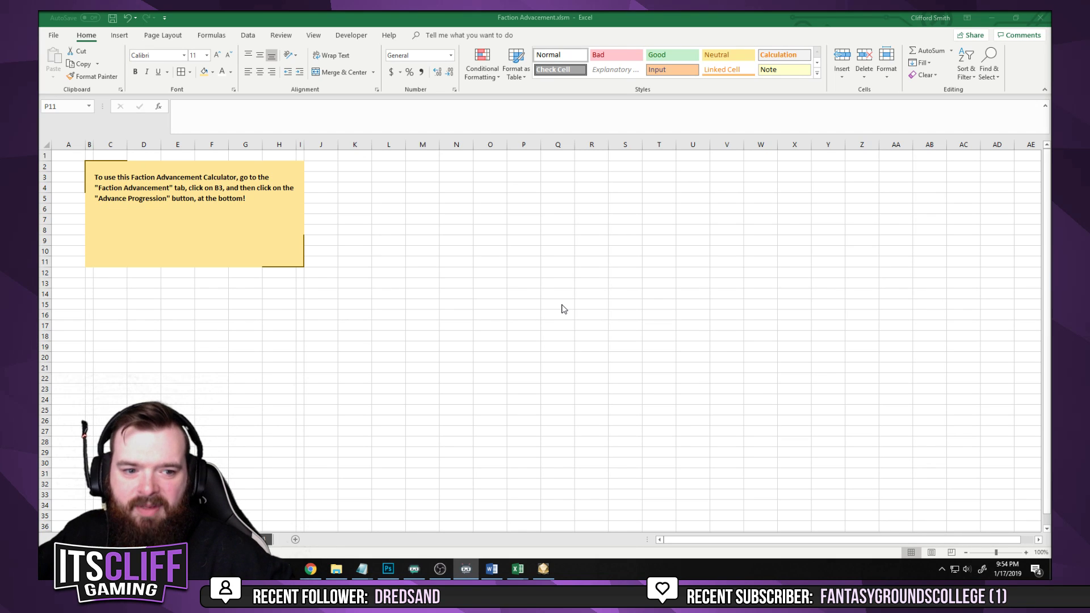
{"action": "left_click", "coordinate": [145, 305]}
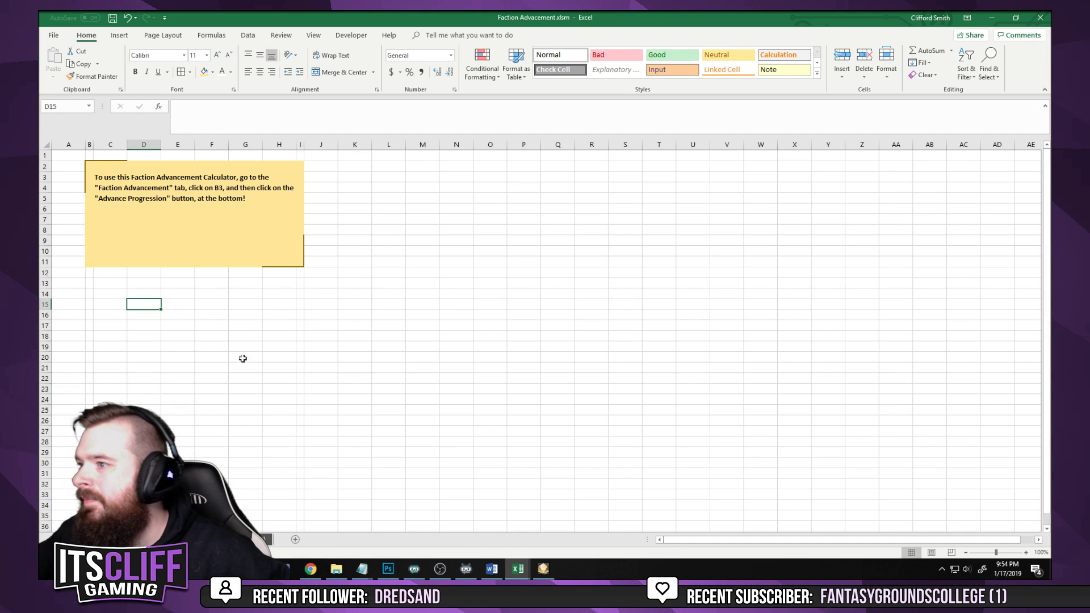
Check the button on the faction sheet and change the button name in the instruction text to "Advance Factions"
{"action": "key", "text": "ctrl+Page_Down"}
{"action": "left_click", "coordinate": [125, 207]}
{"action": "left_click", "coordinate": [457, 482]}
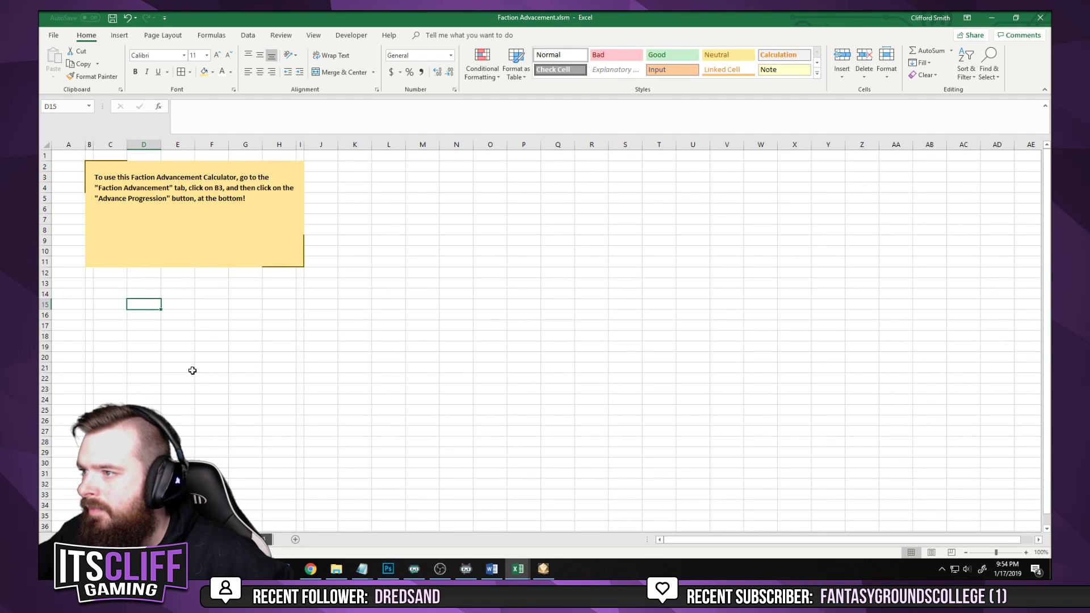
{"action": "left_click", "coordinate": [132, 197]}
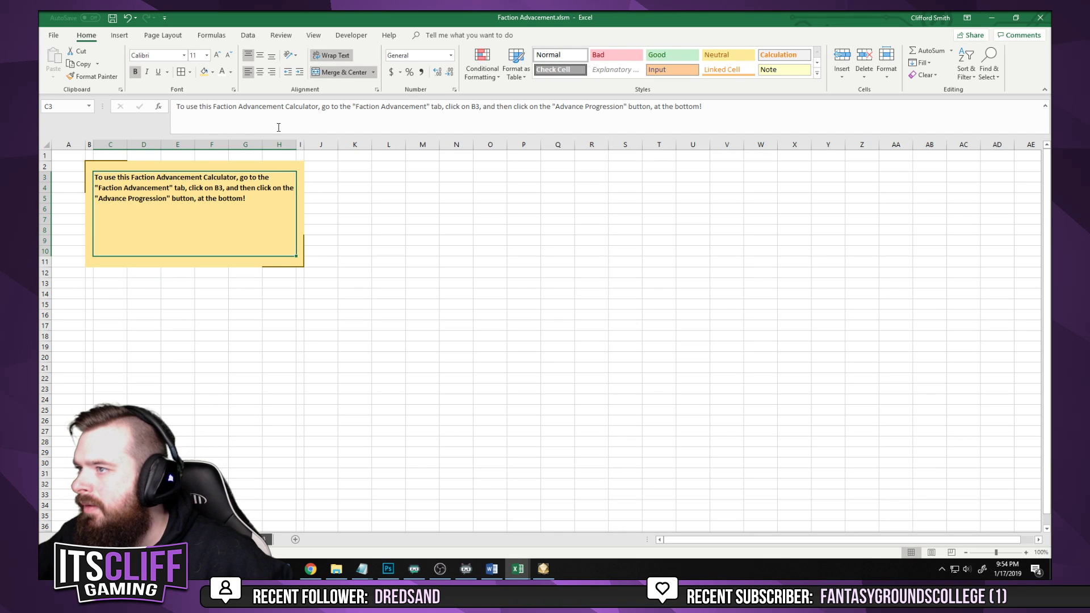
{"action": "double_click", "coordinate": [598, 107]}
{"action": "type", "text": "Factions"}
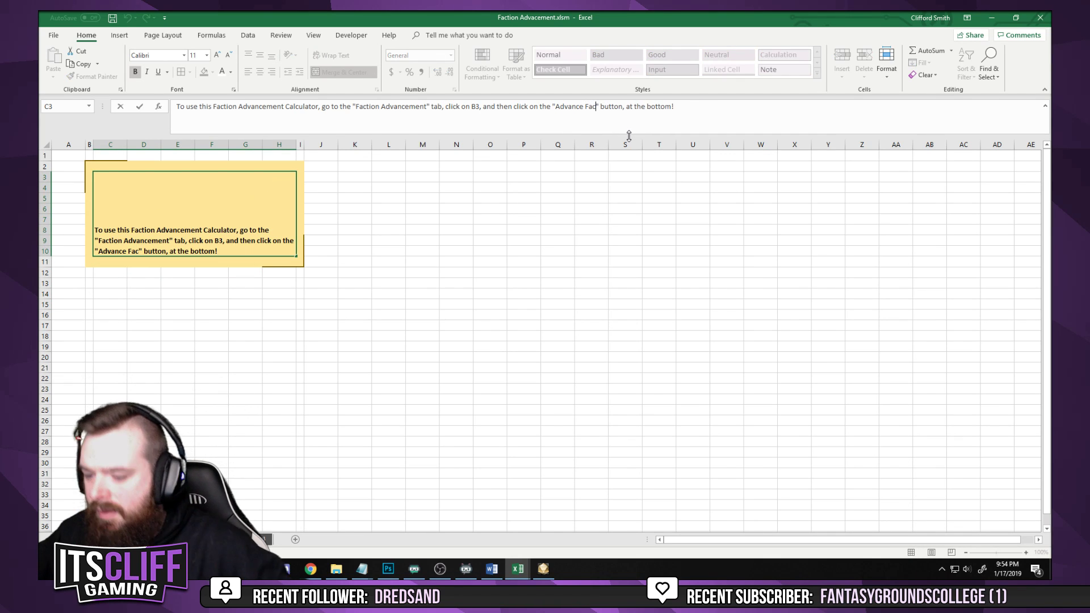
{"action": "left_click", "coordinate": [623, 261]}
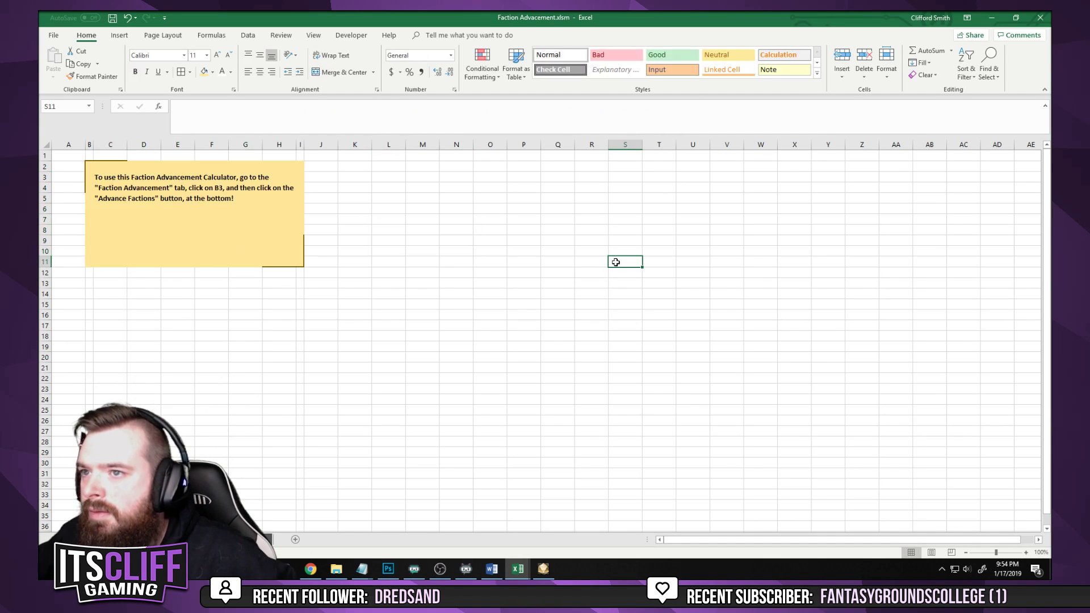
Review the Factions column on the faction sheet, then make the instruction text's opening read "Calculator: Go to the", with a colon and capital G
{"action": "left_click", "coordinate": [169, 256]}
{"action": "left_click", "coordinate": [248, 337]}
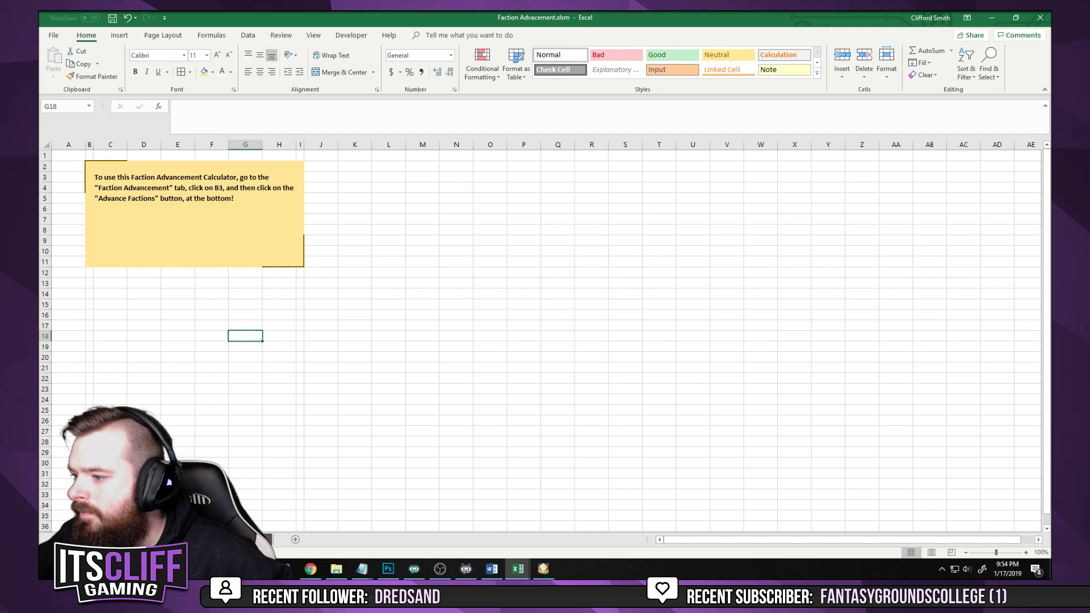
{"action": "key", "text": "ctrl+Page_Down"}
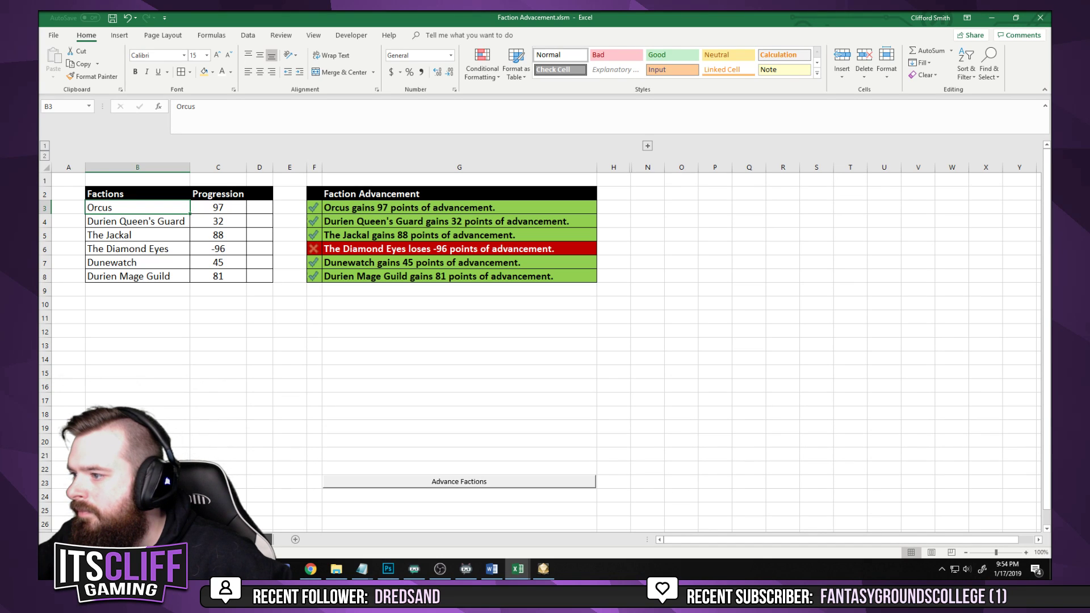
{"action": "left_click_drag", "start_coordinate": [117, 207], "coordinate": [136, 442]}
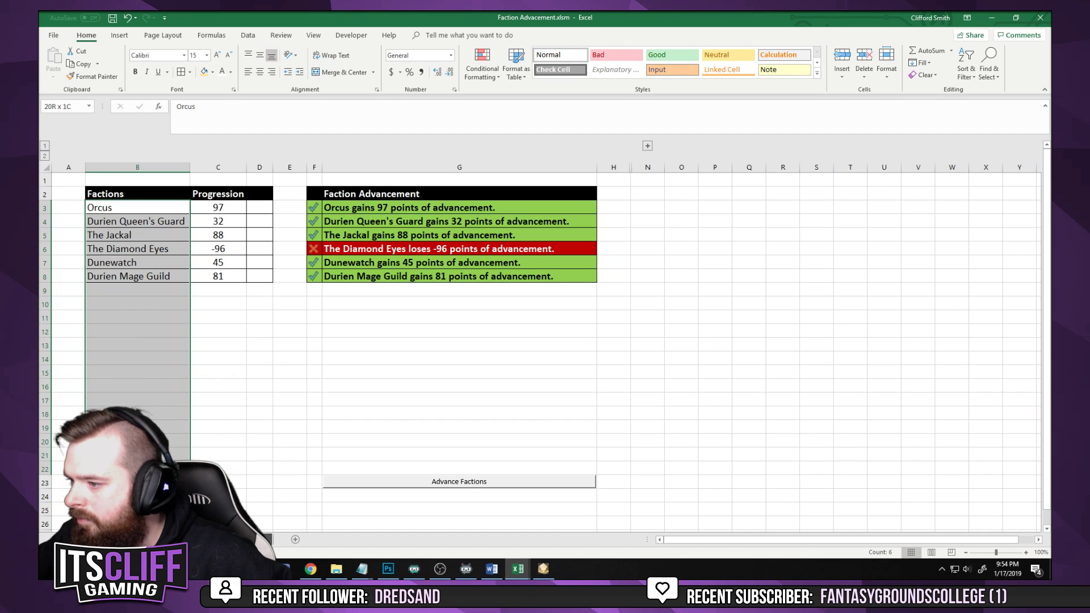
{"action": "key", "text": "ctrl+Page_Up"}
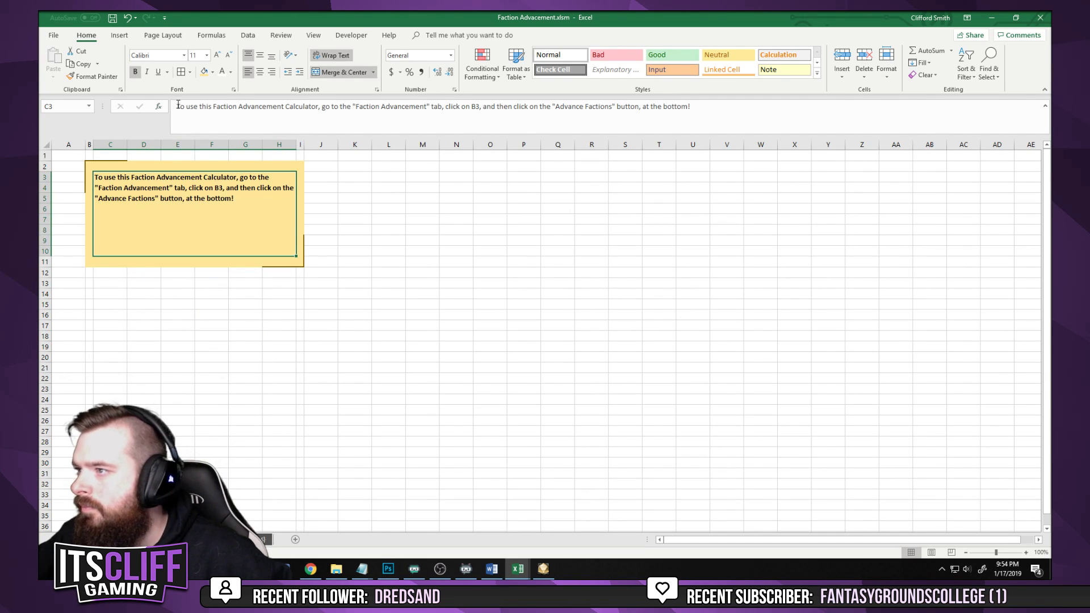
{"action": "left_click", "coordinate": [321, 109]}
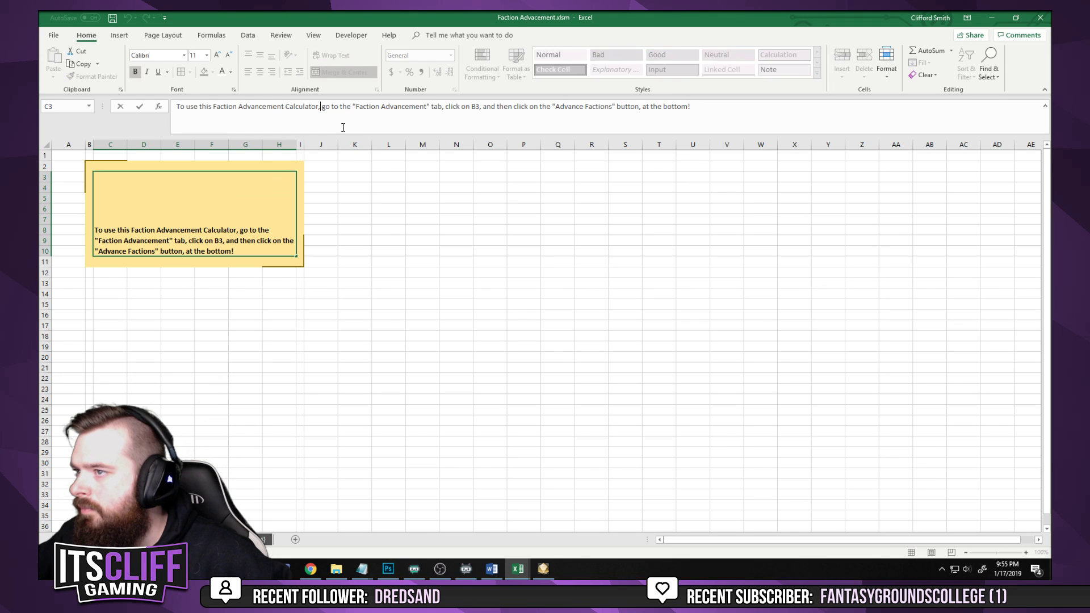
{"action": "key", "text": "BackSpace"}
{"action": "type", "text": ":"}
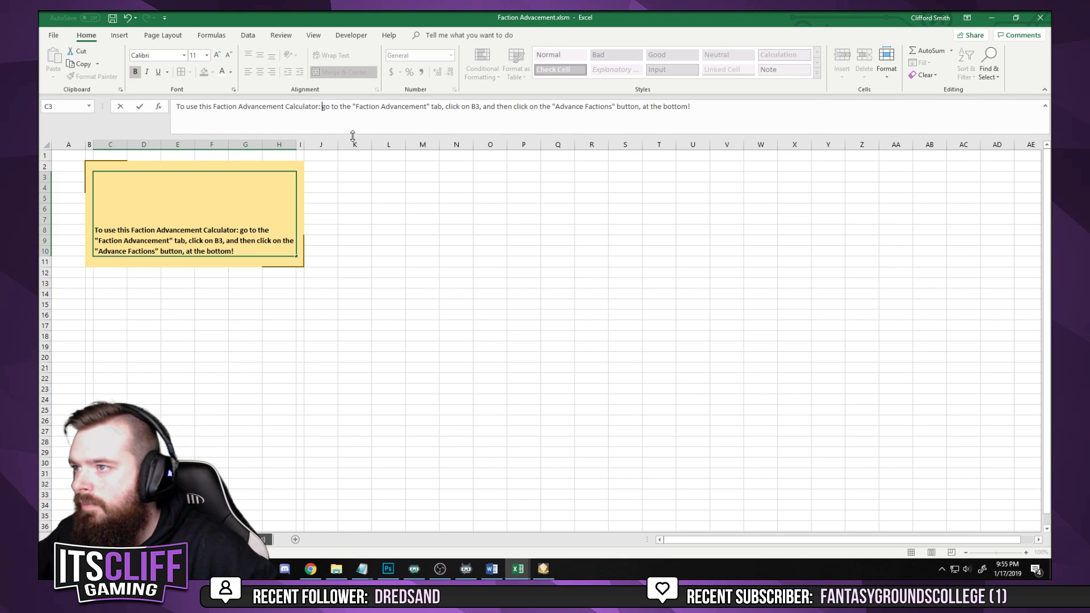
{"action": "key", "text": "Right"}
{"action": "key", "text": "Delete"}
{"action": "type", "text": "G"}
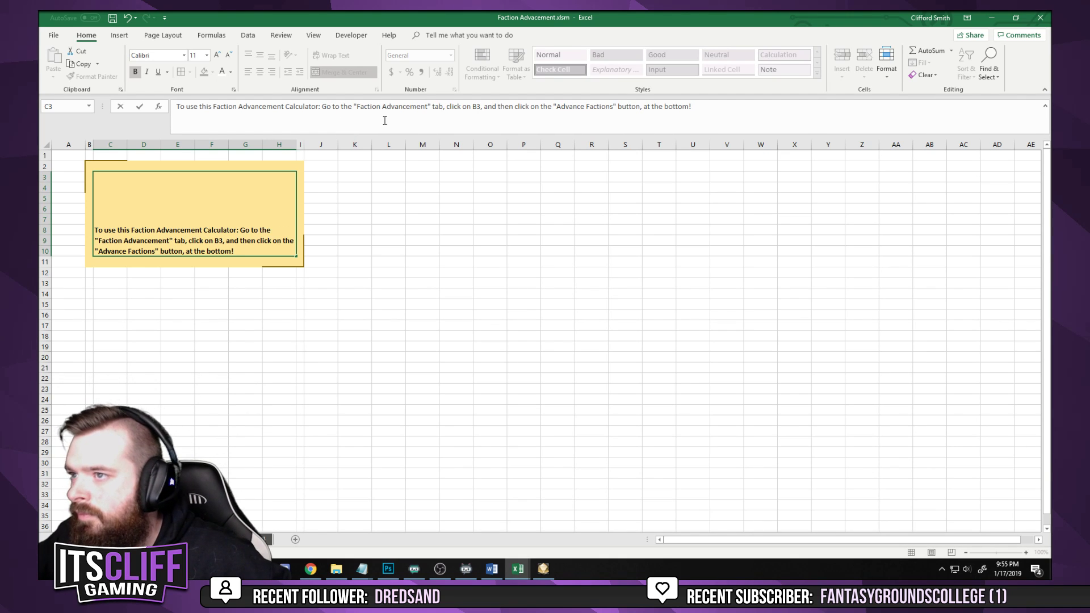
Replace the instruction text following "tab," with "add your factions to Column B (examples provided)"
{"action": "left_click_drag", "start_coordinate": [737, 111], "coordinate": [448, 112]}
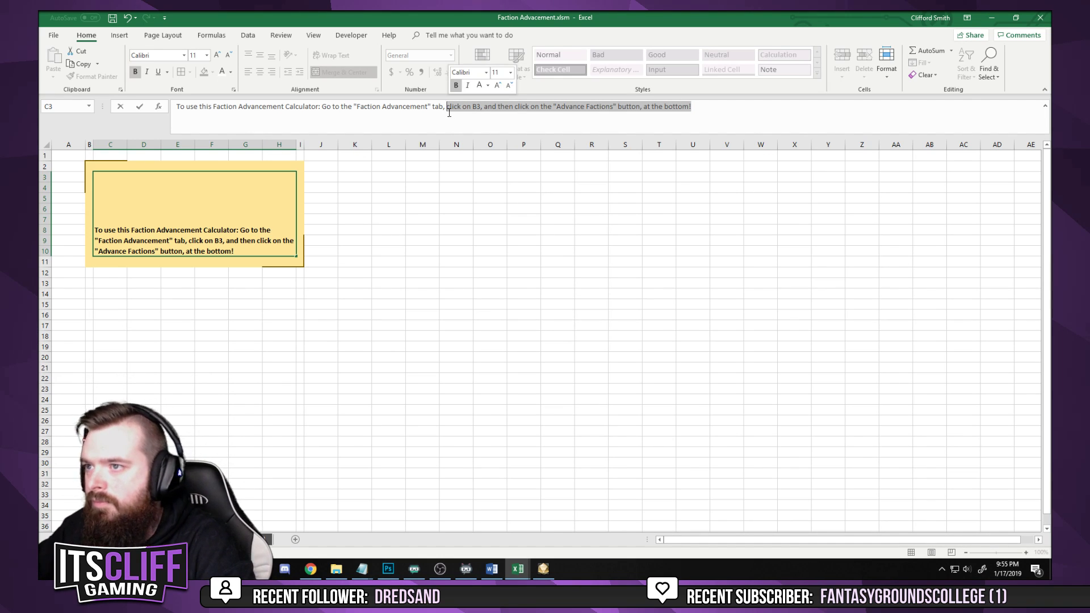
{"action": "type", "text": "F"}
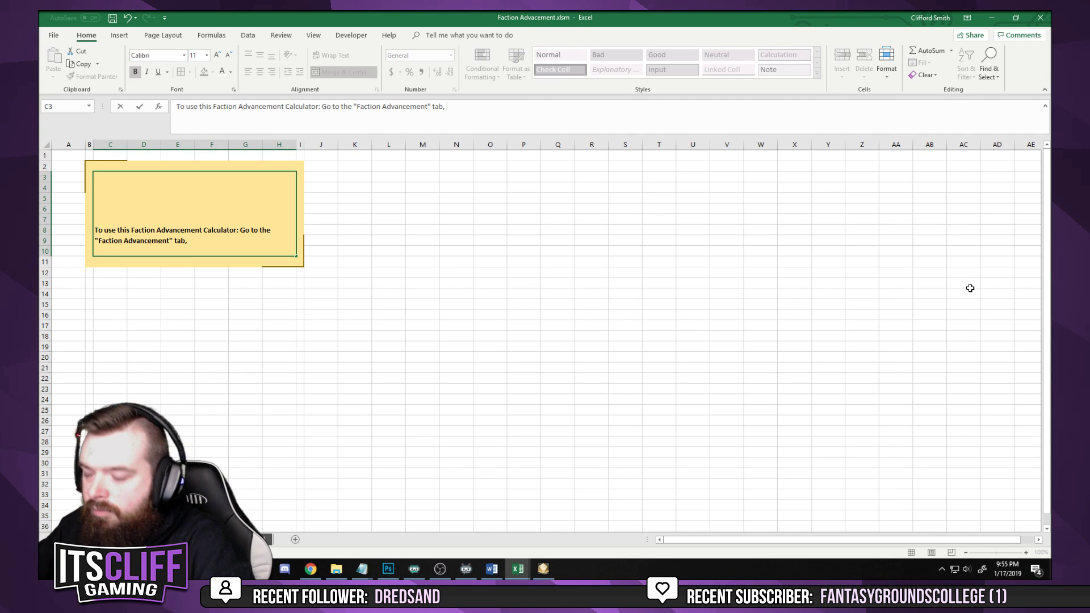
{"action": "type", "text": "dd y"}
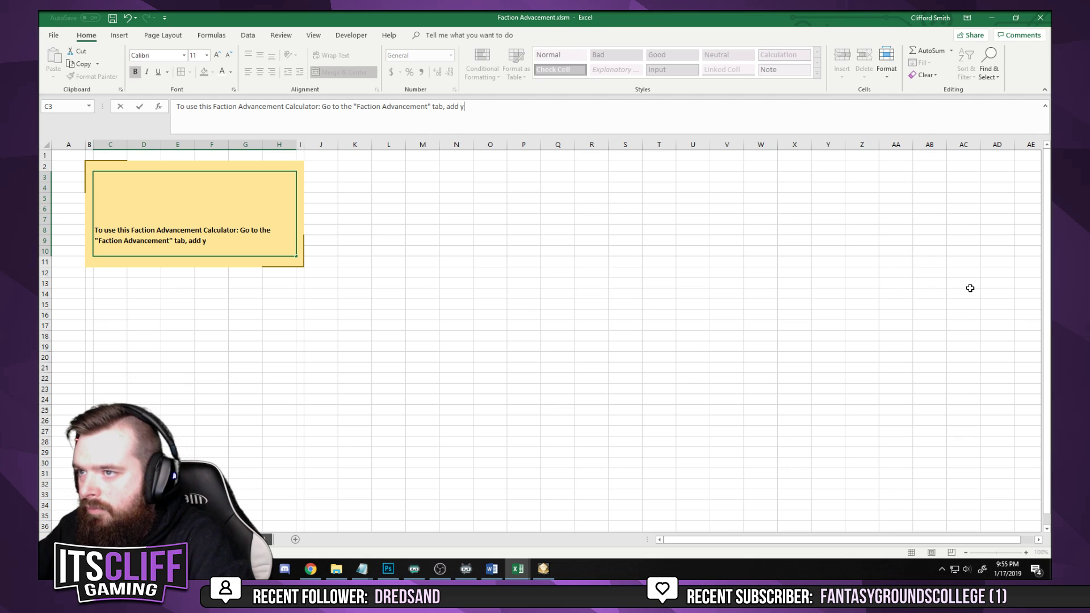
{"action": "type", "text": "our factions to colmun"}
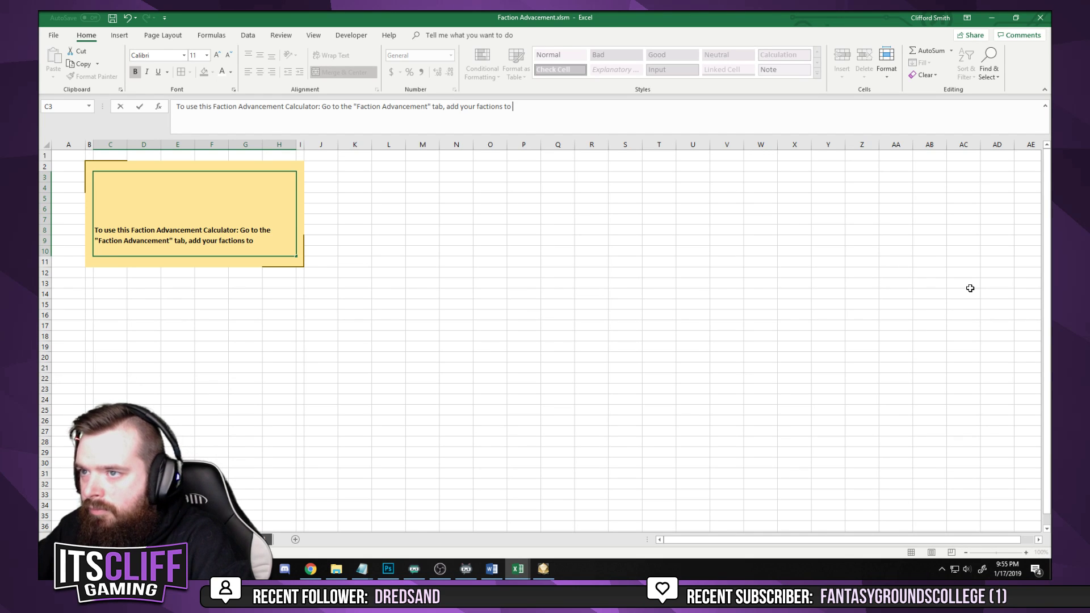
{"action": "key", "text": "BackSpace"}
{"action": "key", "text": "BackSpace"}
{"action": "key", "text": "BackSpace"}
{"action": "key", "text": "BackSpace"}
{"action": "key", "text": "BackSpace"}
{"action": "key", "text": "BackSpace"}
{"action": "type", "text": "C"}
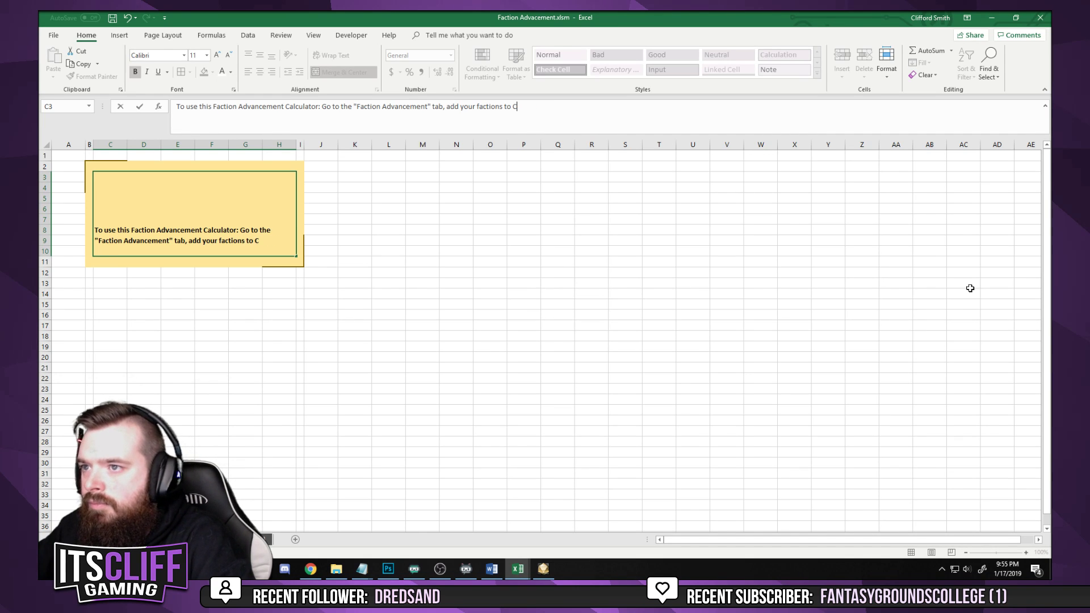
{"action": "type", "text": "i"}
{"action": "key", "text": "BackSpace"}
{"action": "type", "text": "olumn "}
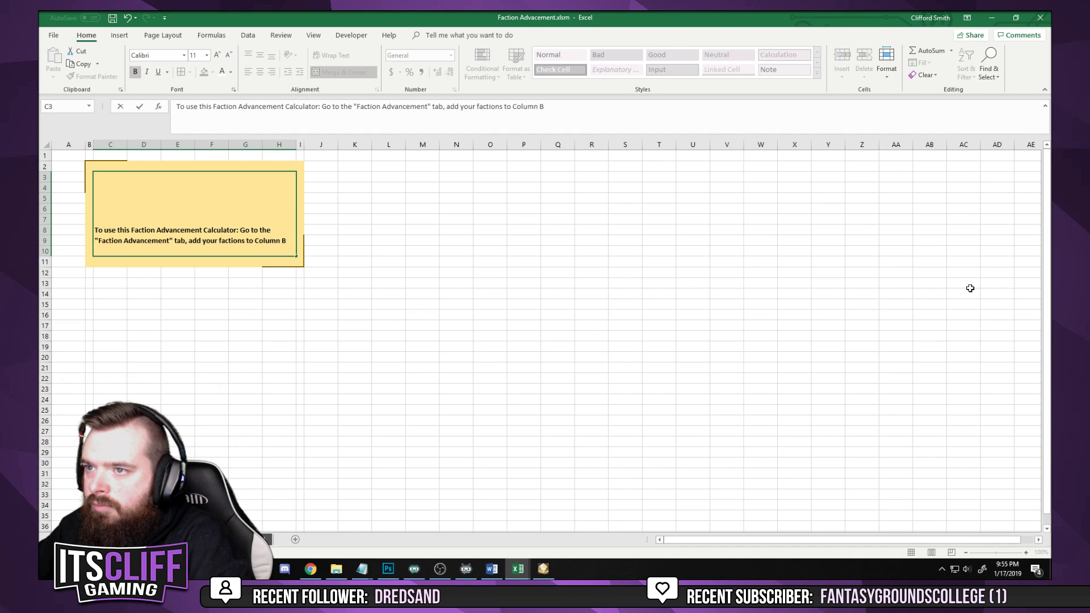
{"action": "type", "text": "B (examples provide"}
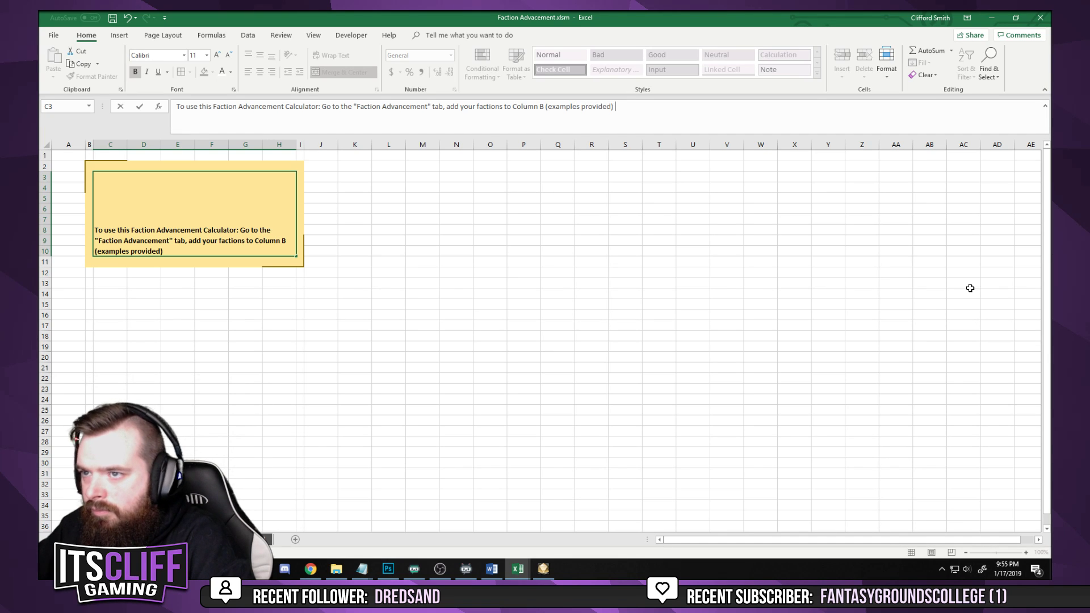
Continue the instruction sentence with ", and then put a startion number next to each faction"
{"action": "type", "text": "d), and then put a startion"}
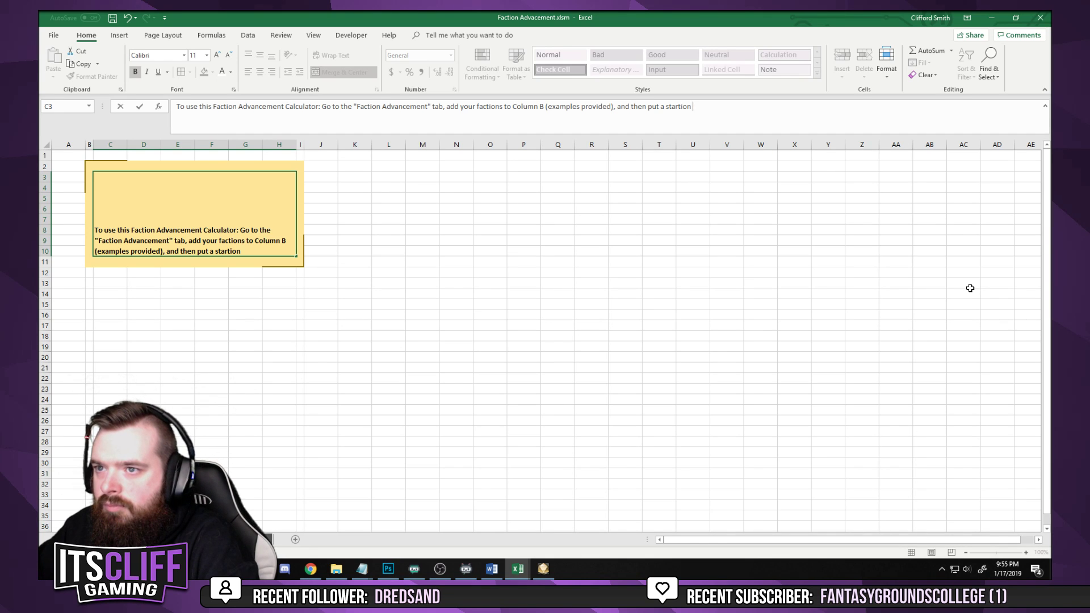
{"action": "type", "text": "number"}
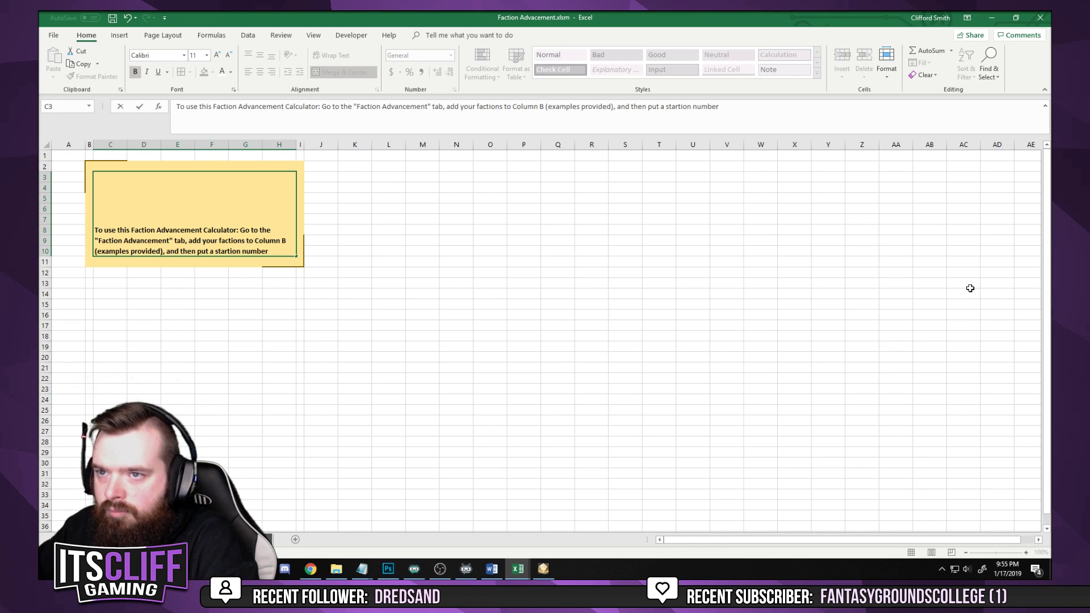
{"action": "type", "text": " next to each"}
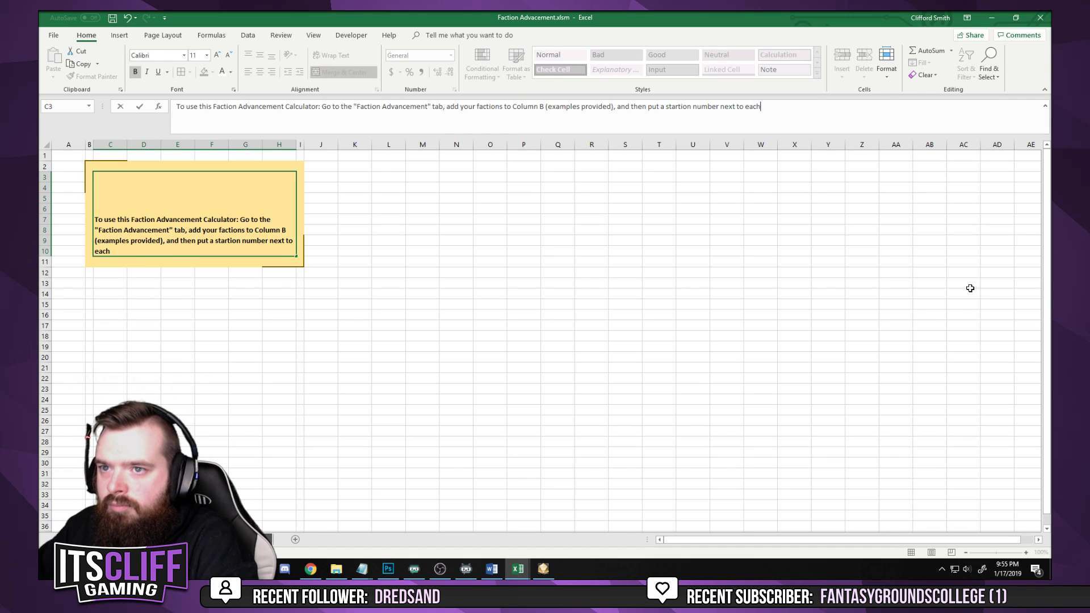
{"action": "type", "text": " faction"}
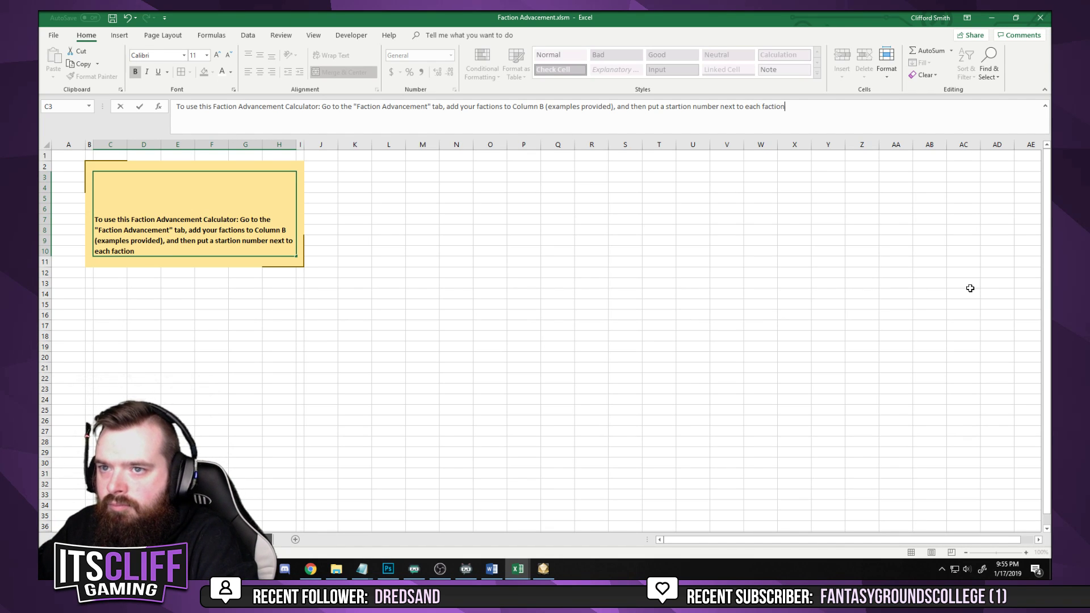
Finish the instruction text with "(you can use anything you want, or zero if you want to start fresh)."
{"action": "type", "text": " (you can use anything you want, or 0 if you"}
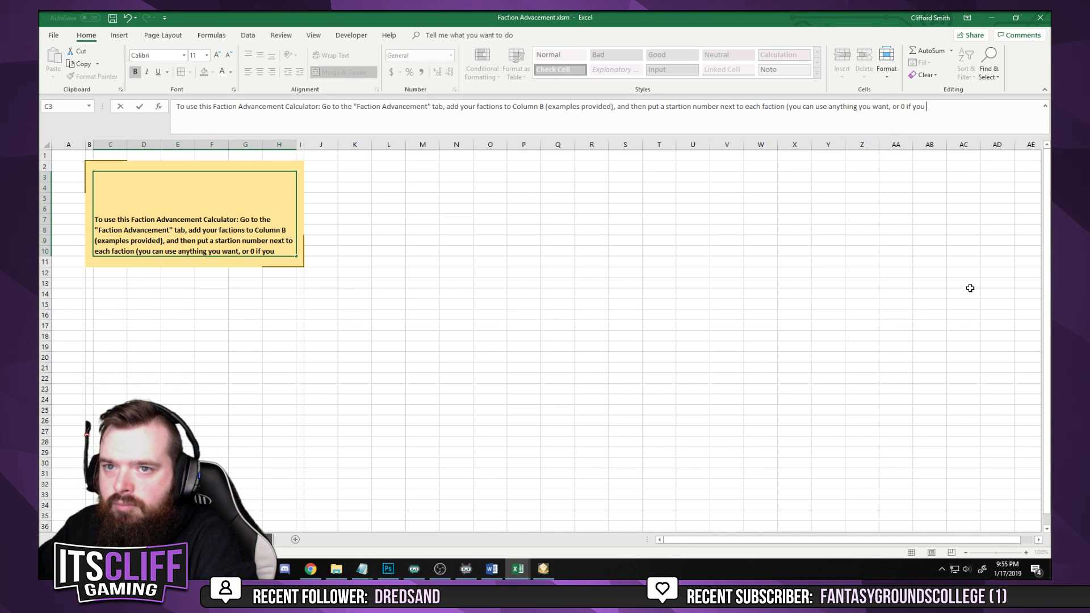
{"action": "key", "text": "BackSpace"}
{"action": "key", "text": "BackSpace"}
{"action": "key", "text": "BackSpace"}
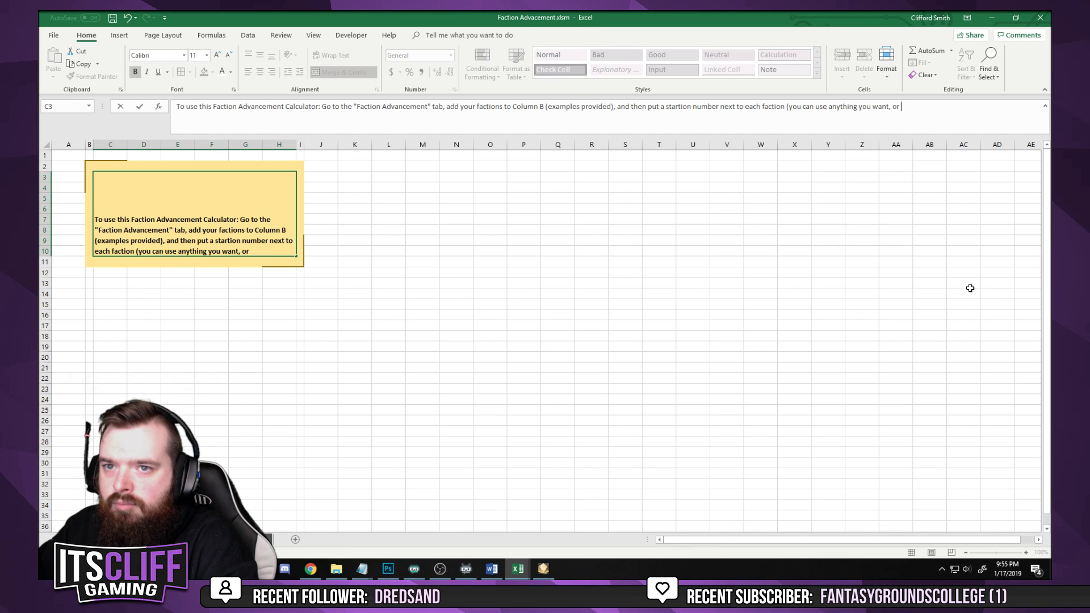
{"action": "type", "text": "zero"}
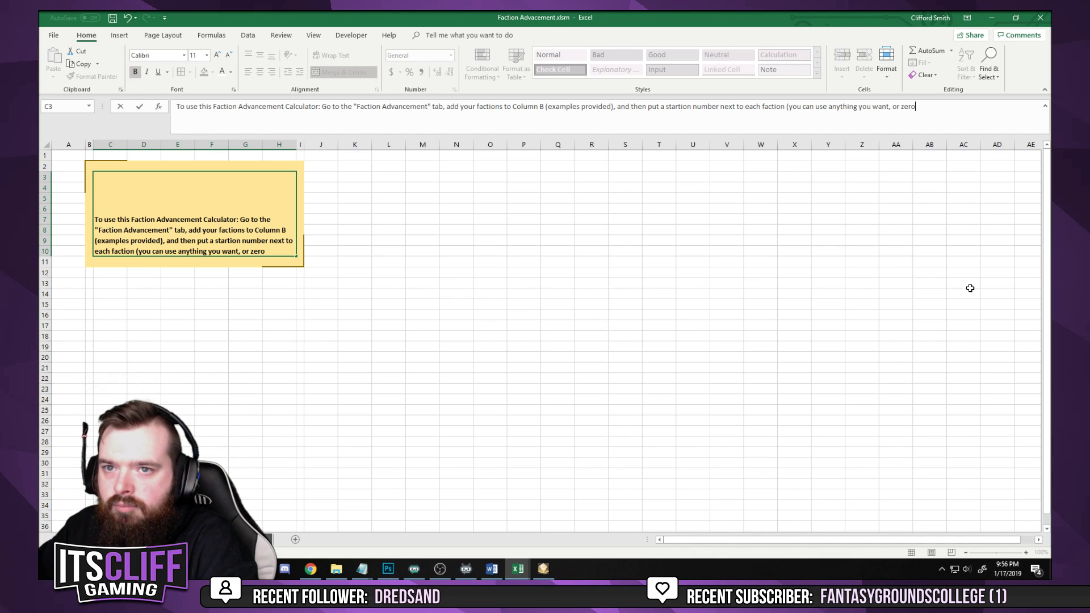
{"action": "type", "text": " if you want to start fresh)."}
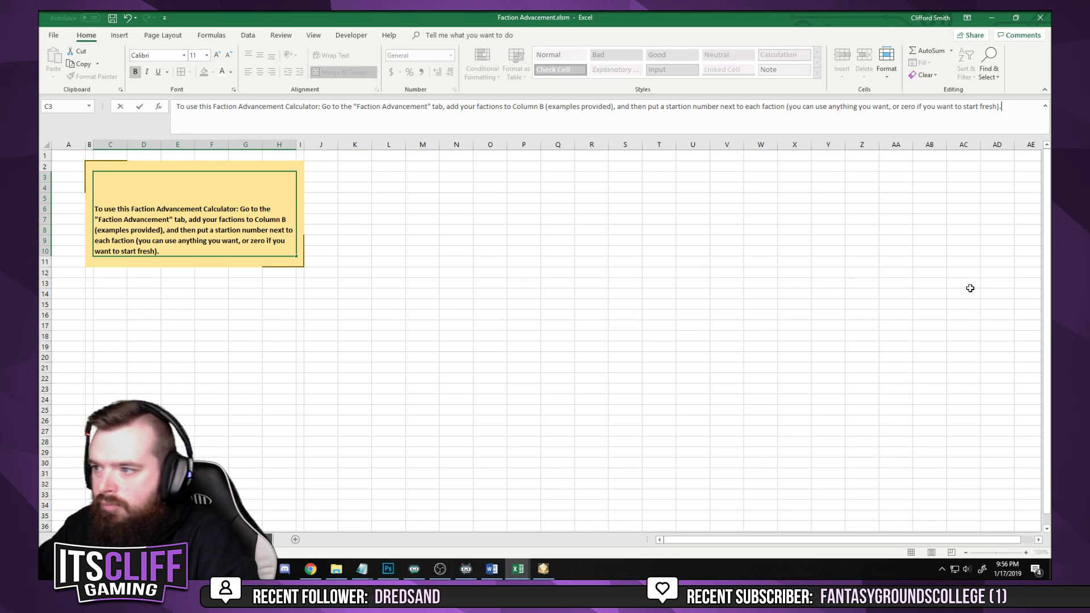
{"action": "key", "text": "Return"}
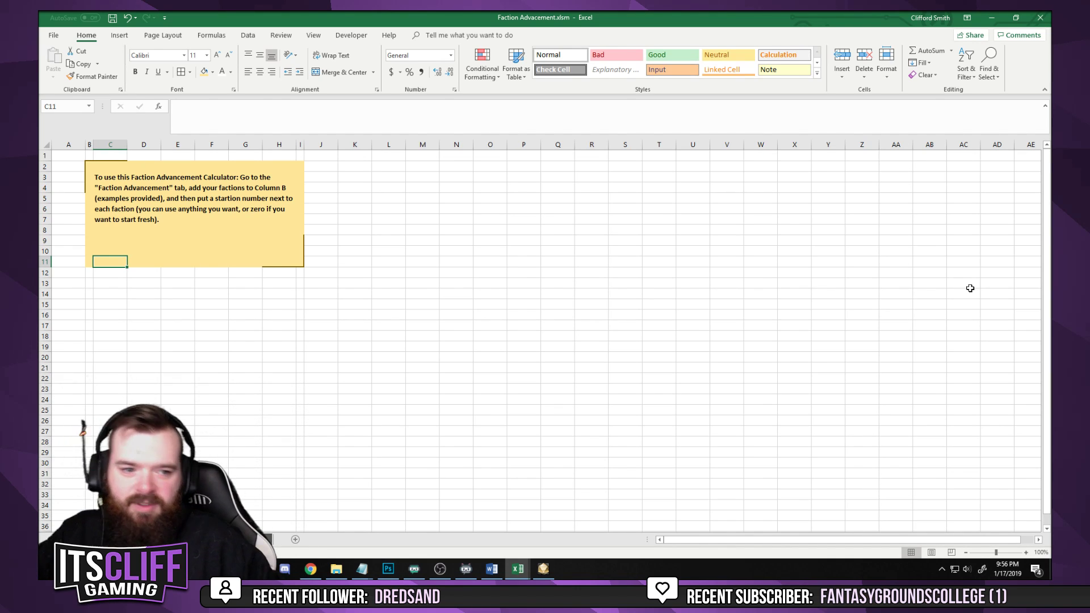
{"action": "left_click", "coordinate": [423, 305]}
{"action": "left_click", "coordinate": [147, 242]}
{"action": "left_click", "coordinate": [211, 358]}
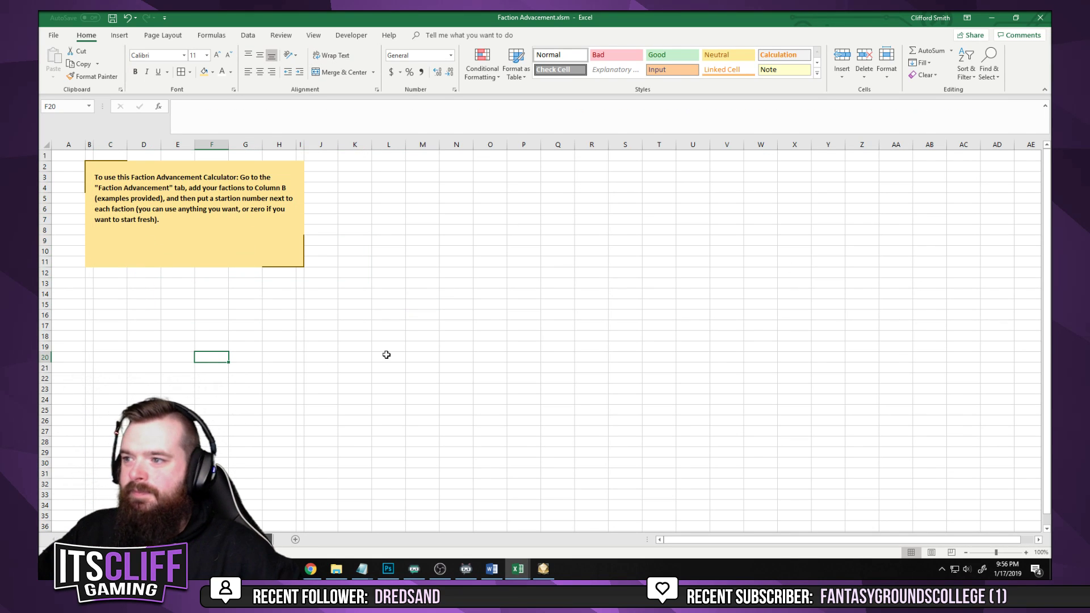
{"action": "left_click", "coordinate": [181, 227]}
{"action": "left_click", "coordinate": [386, 365]}
{"action": "left_click", "coordinate": [174, 232]}
{"action": "left_click_drag", "start_coordinate": [174, 232], "coordinate": [154, 219]}
{"action": "left_click", "coordinate": [313, 112]}
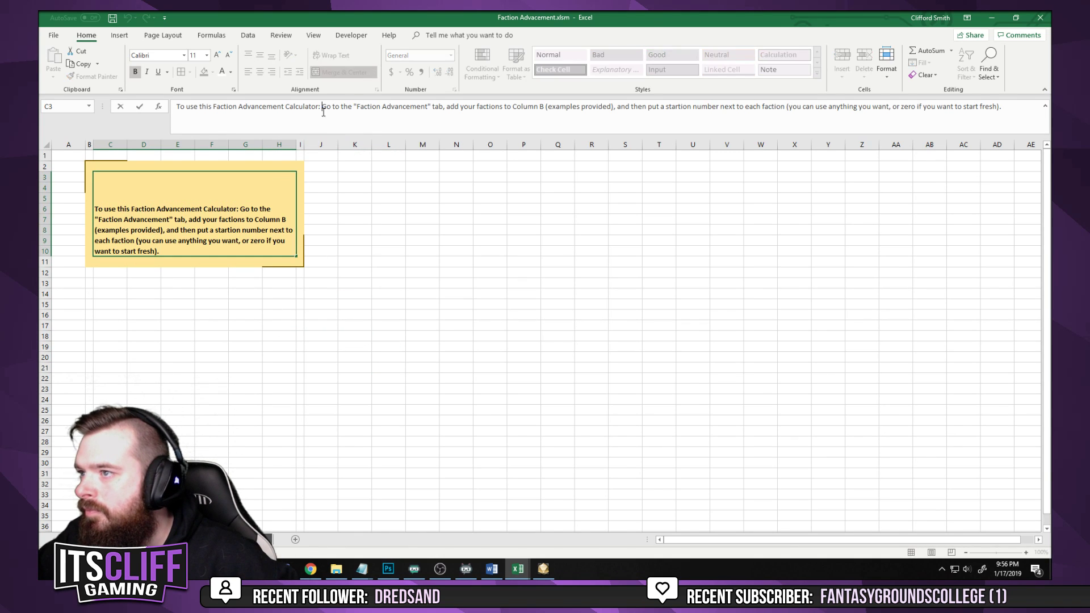
{"action": "key", "text": "Escape"}
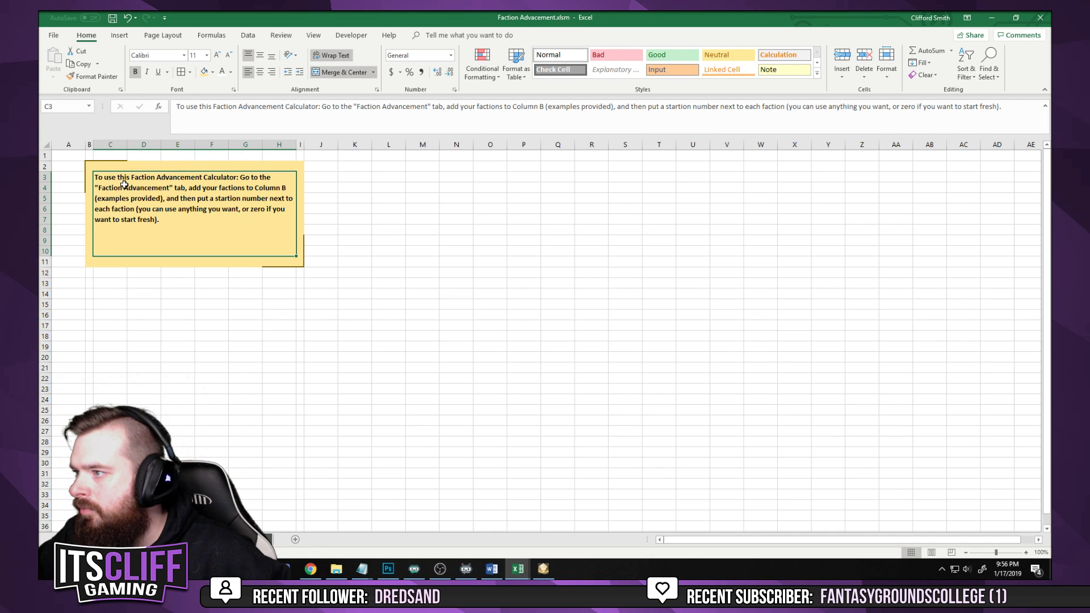
Unmerge the instruction text block and move everything after "Calculator:" into cell C4 beneath it
{"action": "left_click", "coordinate": [337, 74]}
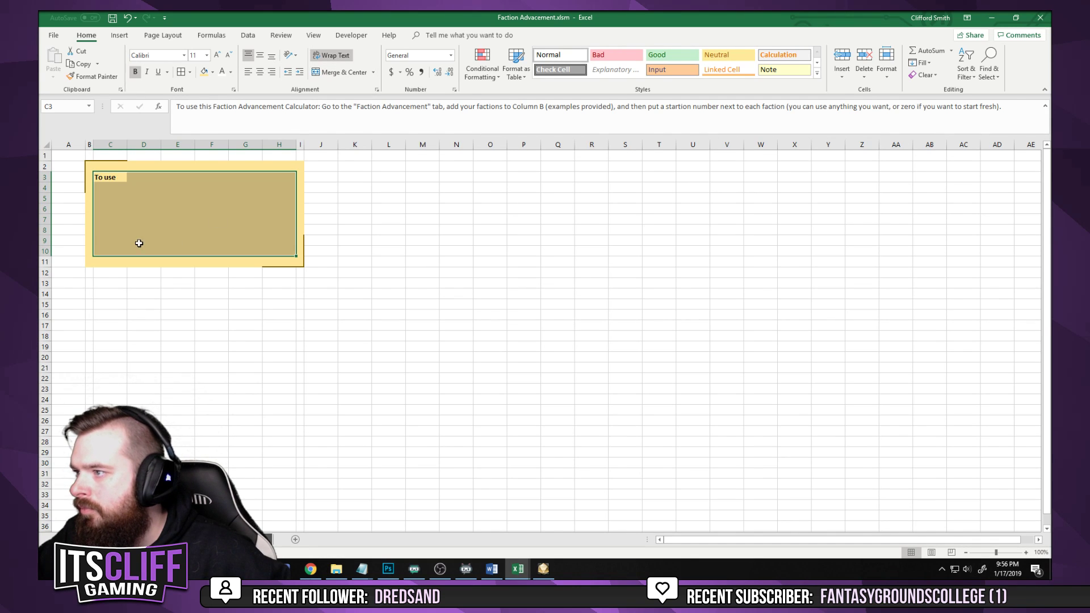
{"action": "left_click", "coordinate": [138, 241]}
{"action": "left_click", "coordinate": [101, 176]}
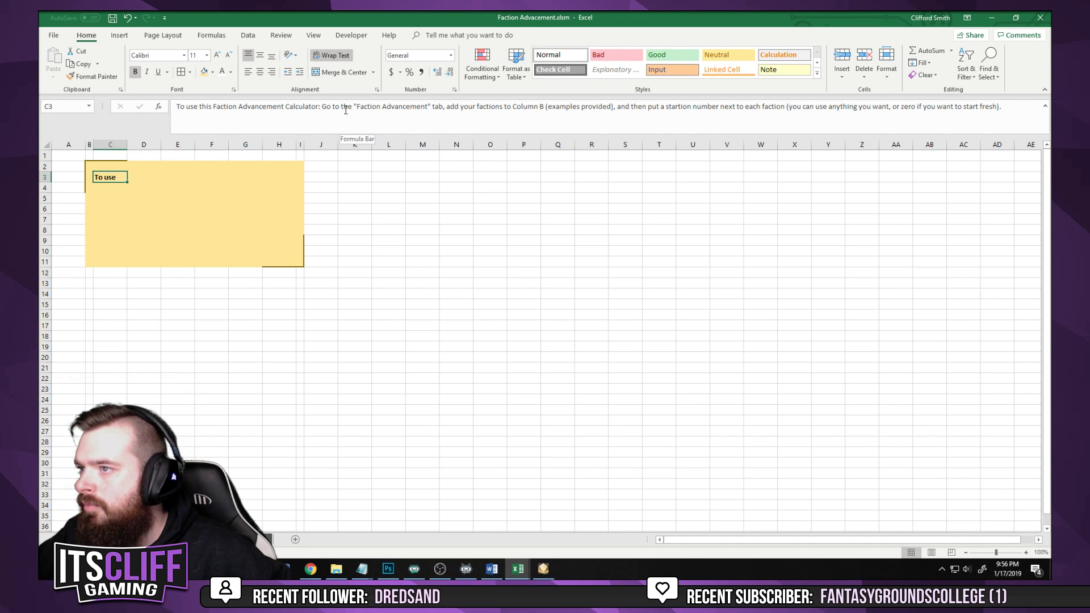
{"action": "left_click_drag", "start_coordinate": [321, 107], "coordinate": [1003, 108]}
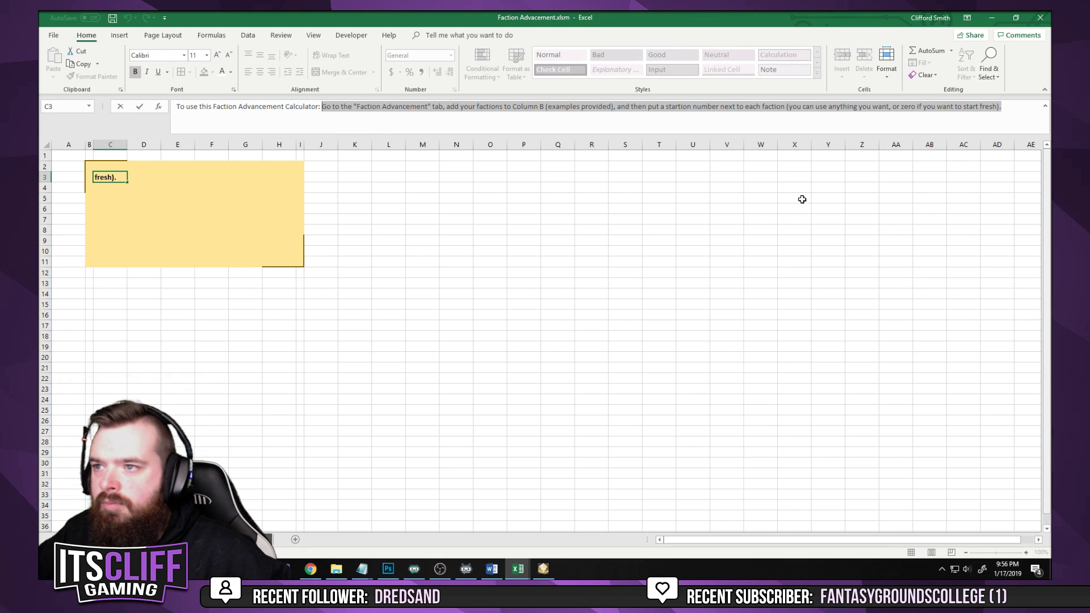
{"action": "key", "text": "ctrl+x"}
{"action": "key", "text": "Return"}
{"action": "key", "text": "ctrl+z"}
{"action": "key", "text": "ctrl+z"}
Merge the instruction heading across C3:H3 and the text beneath it over C4:H10
{"action": "left_click_drag", "start_coordinate": [111, 178], "coordinate": [280, 177]}
{"action": "left_click", "coordinate": [341, 72]}
{"action": "left_click_drag", "start_coordinate": [116, 191], "coordinate": [275, 195]}
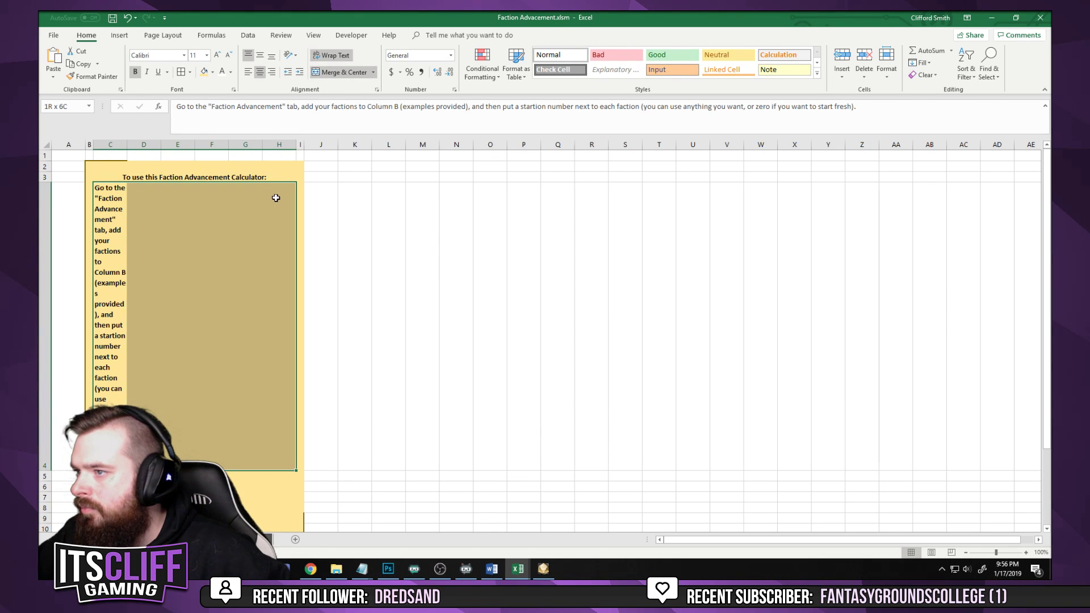
{"action": "left_click", "coordinate": [329, 74]}
{"action": "left_click", "coordinate": [374, 298]}
{"action": "scroll", "coordinate": [355, 297], "scroll_direction": "down", "scroll_amount": 2}
{"action": "scroll", "coordinate": [354, 297], "scroll_direction": "up", "scroll_amount": 1}
{"action": "scroll", "coordinate": [355, 297], "scroll_direction": "up", "scroll_amount": 1}
{"action": "left_click_drag", "start_coordinate": [253, 267], "coordinate": [284, 507]}
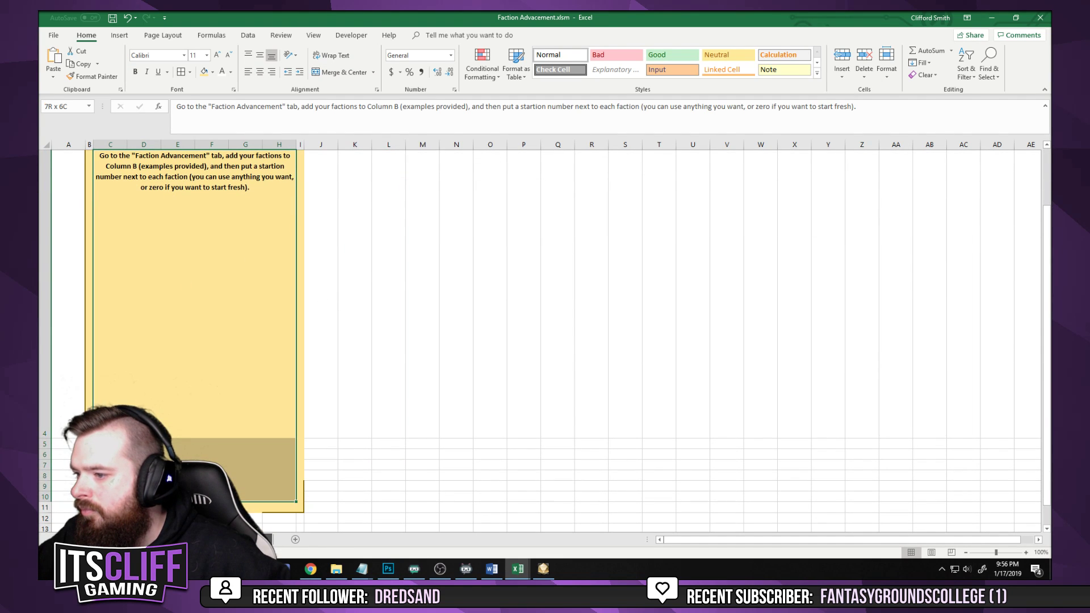
{"action": "left_click", "coordinate": [341, 72]}
{"action": "left_click", "coordinate": [309, 216]}
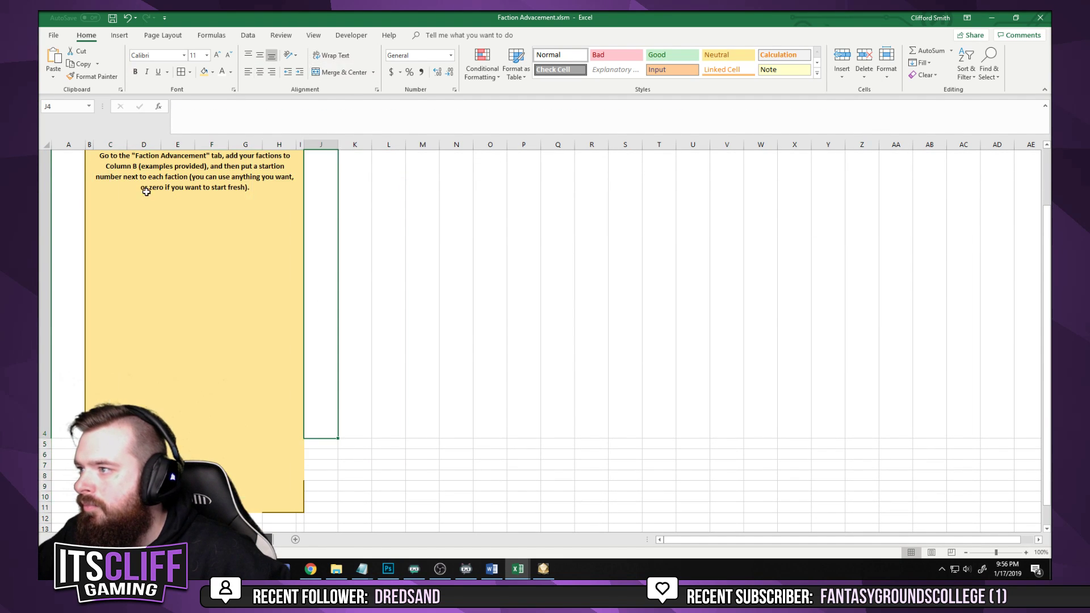
Auto-fit the row heights of the whole instructions sheet
{"action": "left_click", "coordinate": [45, 144]}
{"action": "double_click", "coordinate": [45, 436]}
{"action": "left_click", "coordinate": [378, 247]}
{"action": "scroll", "coordinate": [377, 295], "scroll_direction": "up", "scroll_amount": 1}
Left-align both the instruction heading and the text block beneath it
{"action": "left_click", "coordinate": [180, 182]}
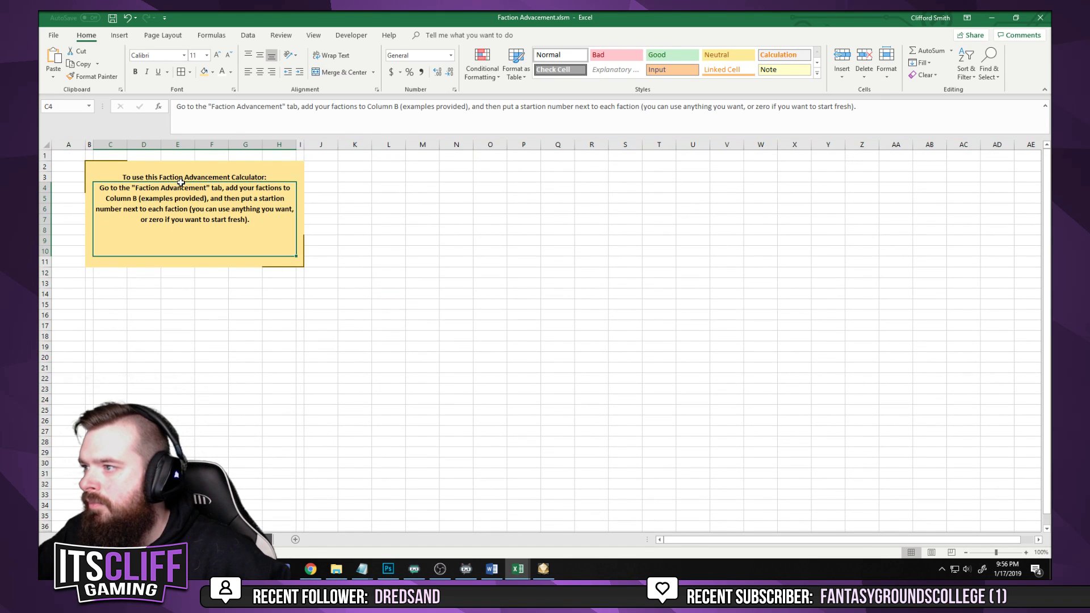
{"action": "left_click", "coordinate": [181, 177], "text": "shift"}
{"action": "left_click", "coordinate": [248, 72]}
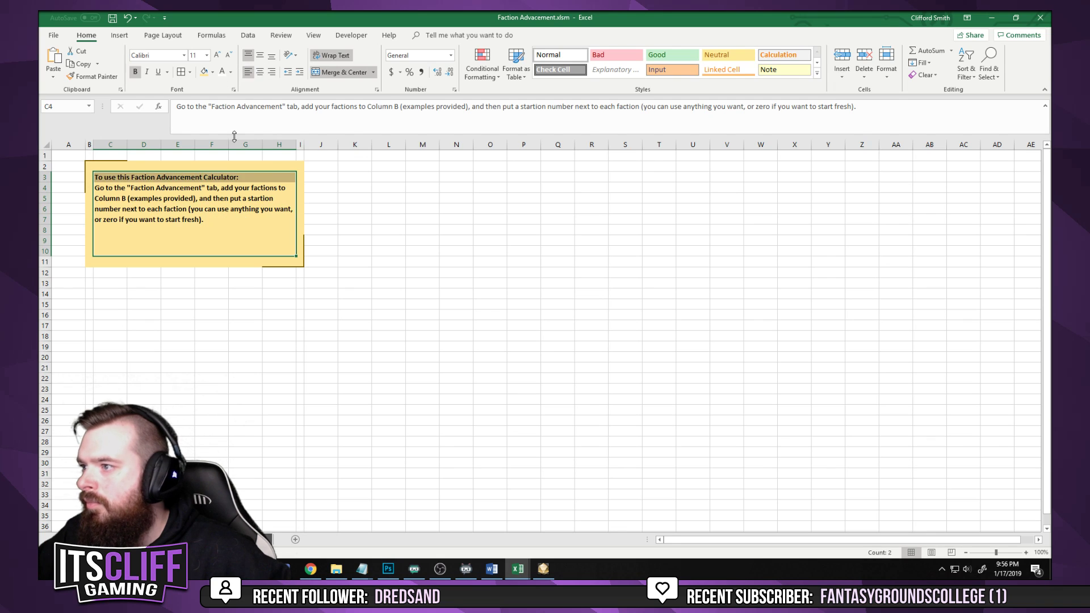
{"action": "left_click", "coordinate": [437, 232]}
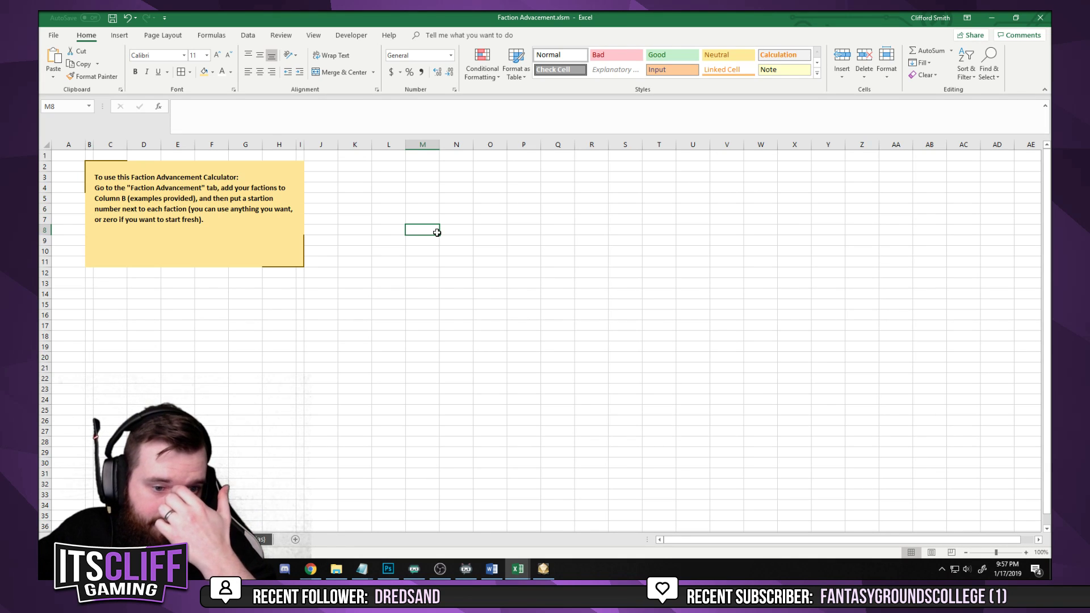
{"action": "key", "text": "alt+Tab"}
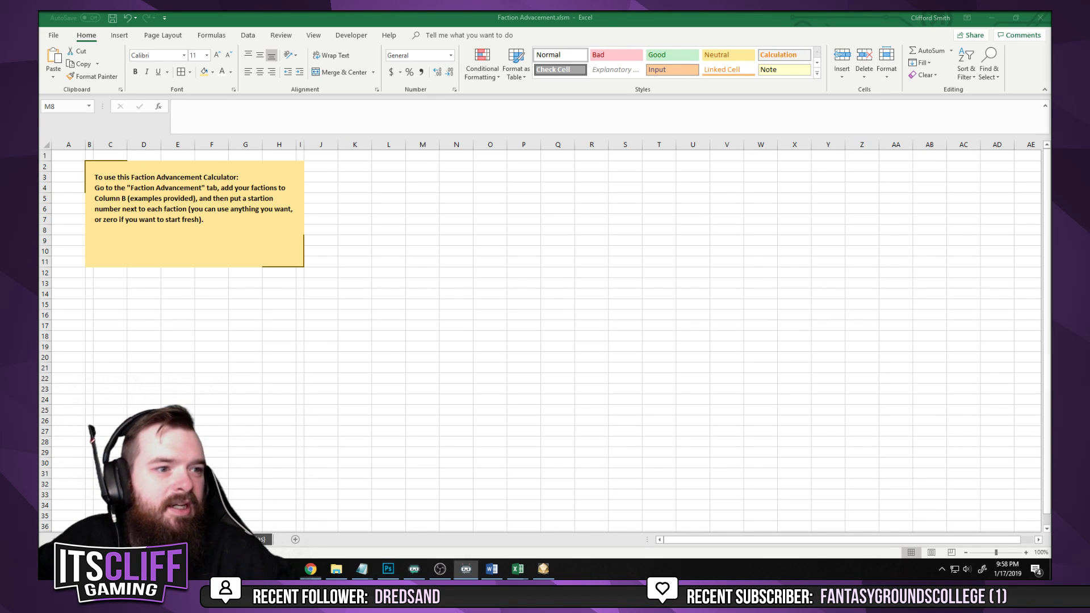
{"action": "key", "text": "alt+Tab"}
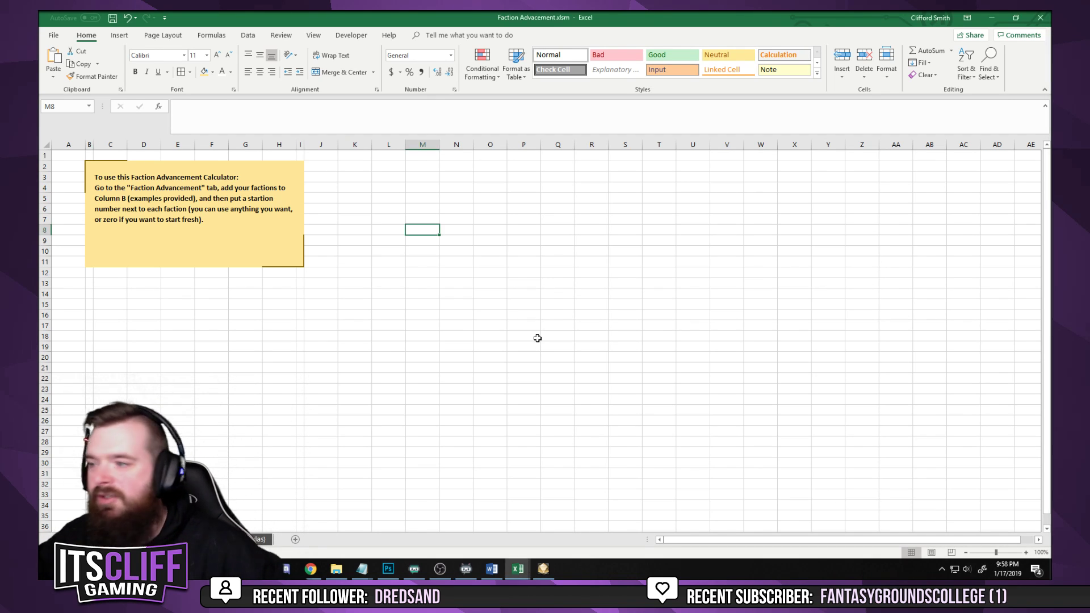
{"action": "left_click", "coordinate": [133, 204]}
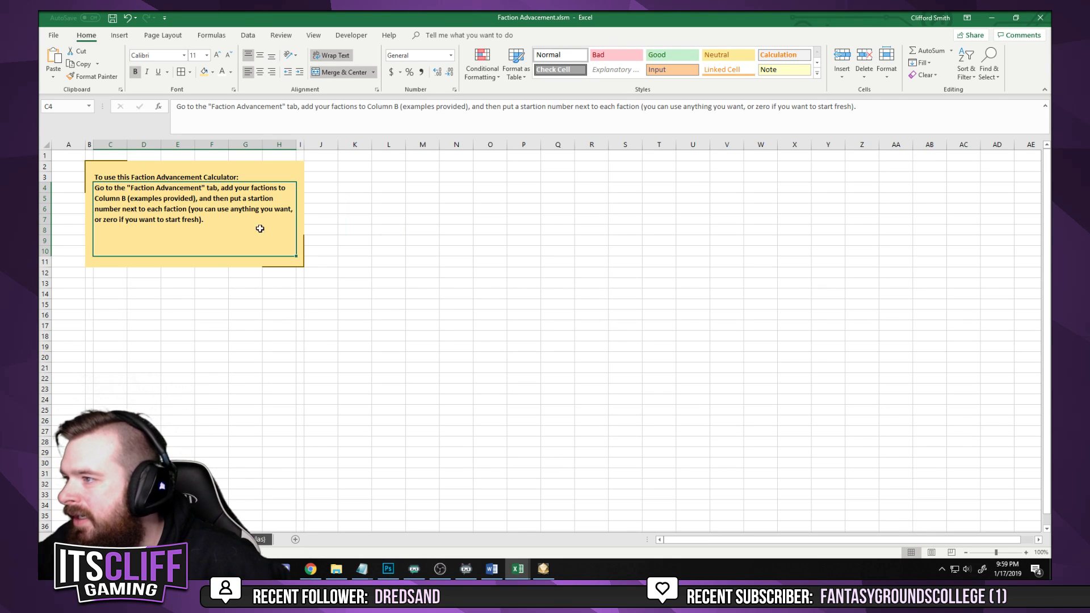
{"action": "left_click", "coordinate": [424, 251]}
{"action": "left_click", "coordinate": [286, 250]}
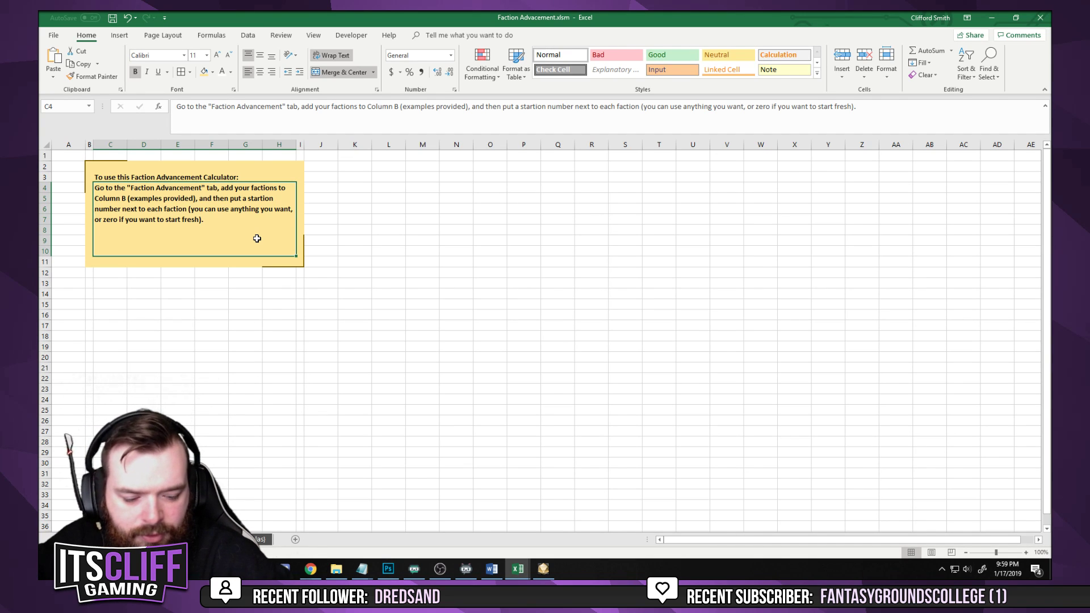
{"action": "left_click", "coordinate": [388, 569]}
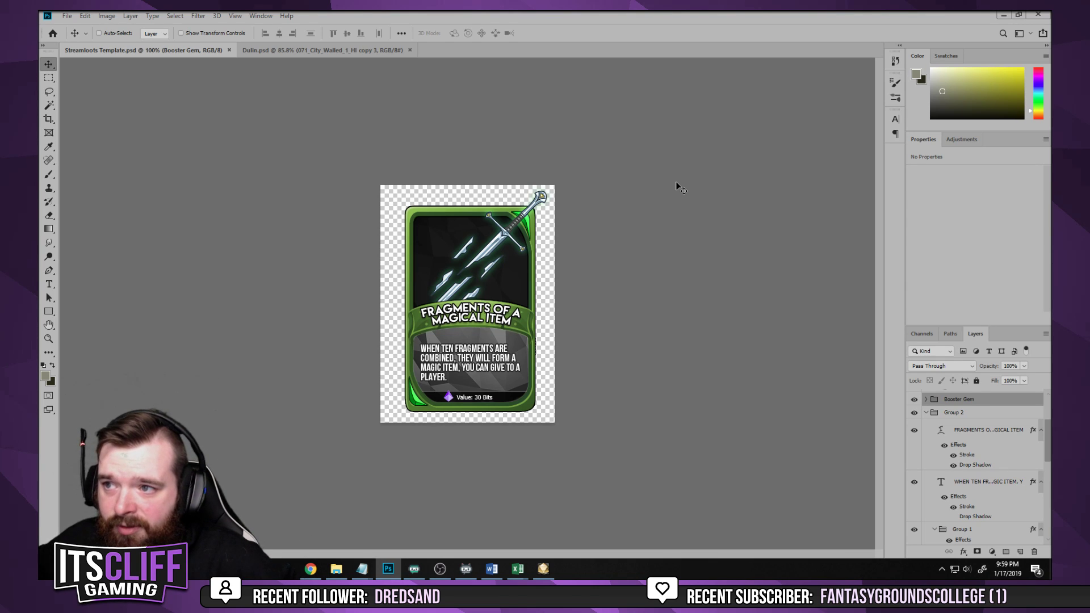
{"action": "left_click", "coordinate": [1004, 15]}
{"action": "left_click", "coordinate": [566, 355]}
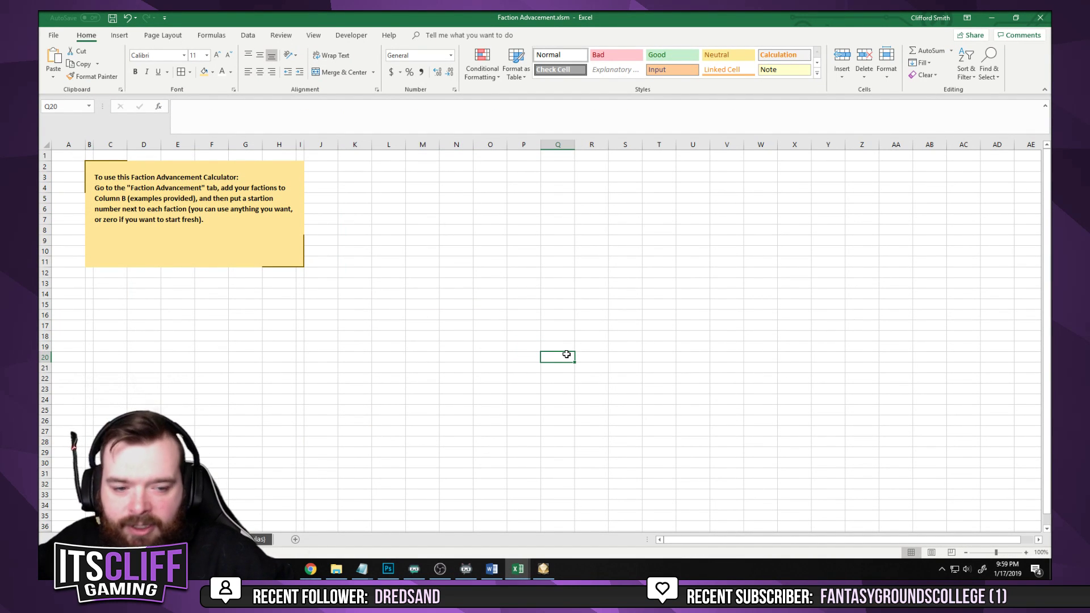
{"action": "left_click", "coordinate": [149, 188]}
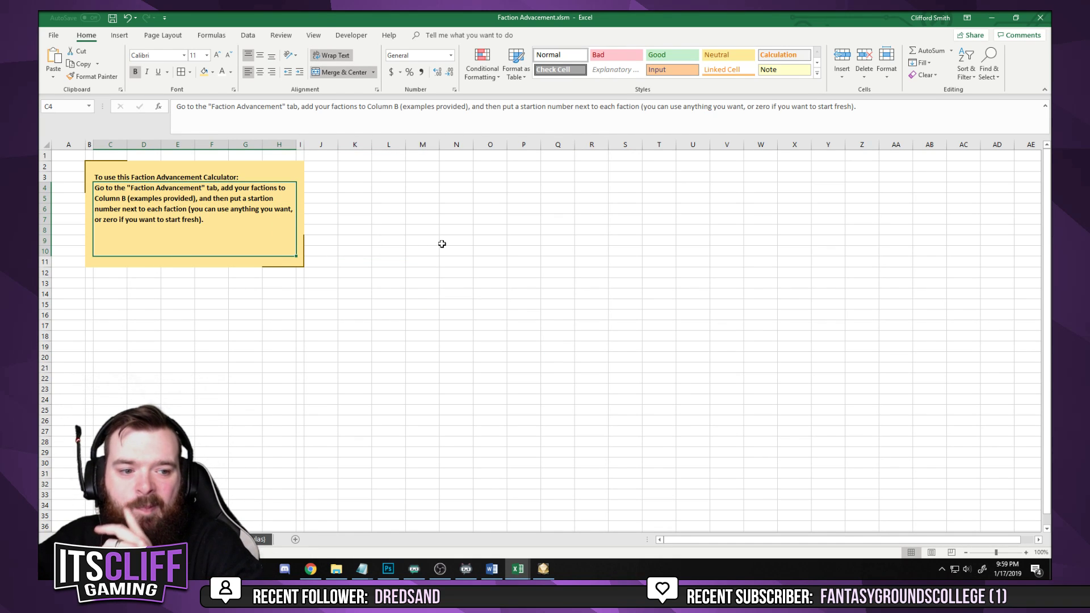
{"action": "left_click", "coordinate": [183, 316]}
{"action": "left_click", "coordinate": [179, 228]}
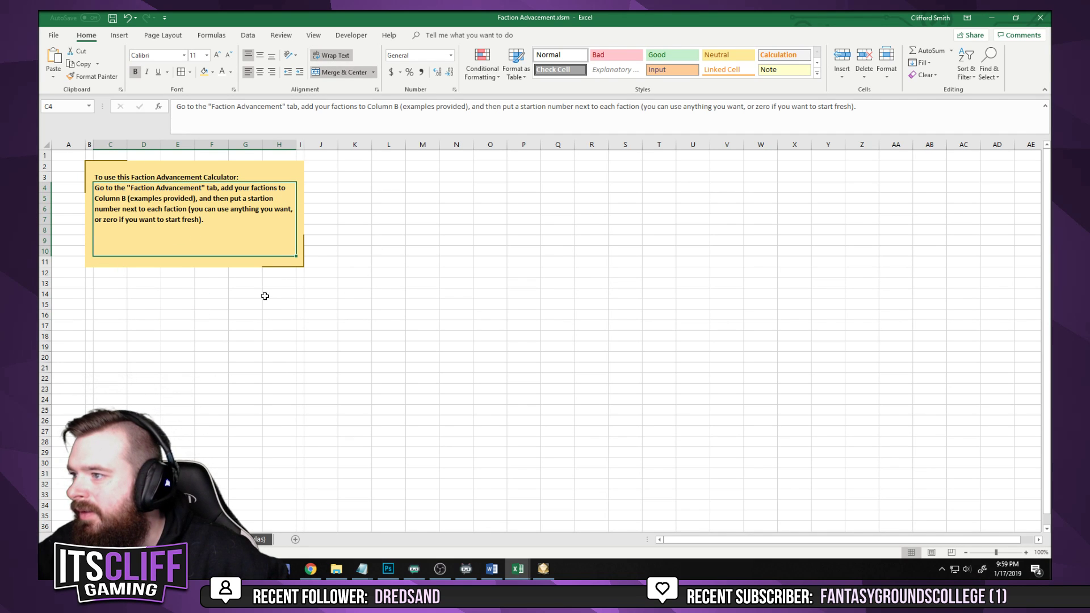
{"action": "left_click", "coordinate": [236, 297]}
Correct the misspelled word "startion" to "starting" in the instruction text
{"action": "left_click", "coordinate": [146, 209]}
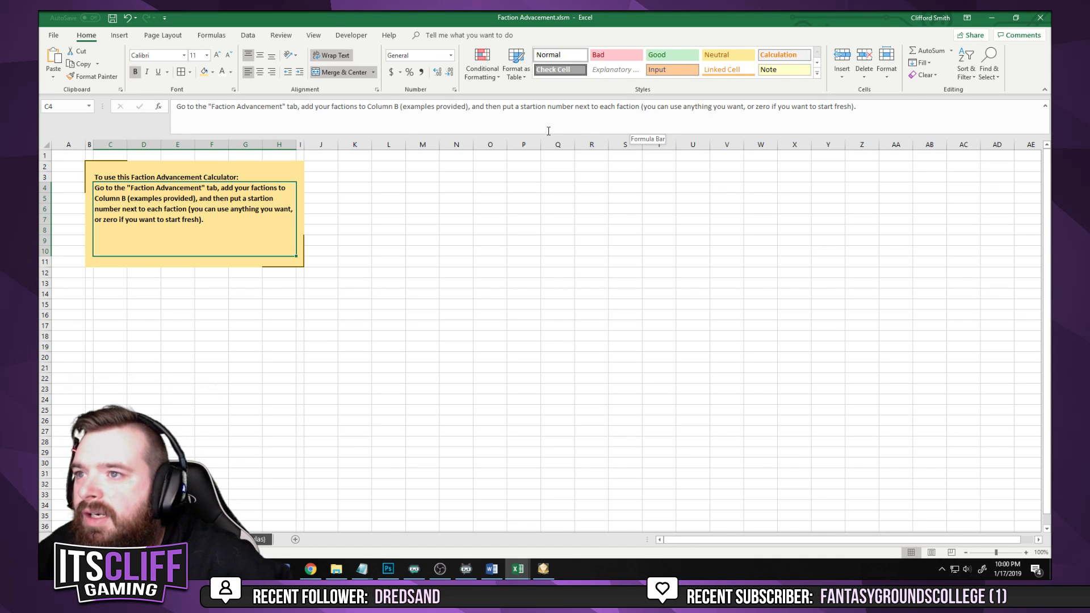
{"action": "left_click", "coordinate": [519, 107]}
{"action": "double_click", "coordinate": [533, 106]}
{"action": "type", "text": "starting"}
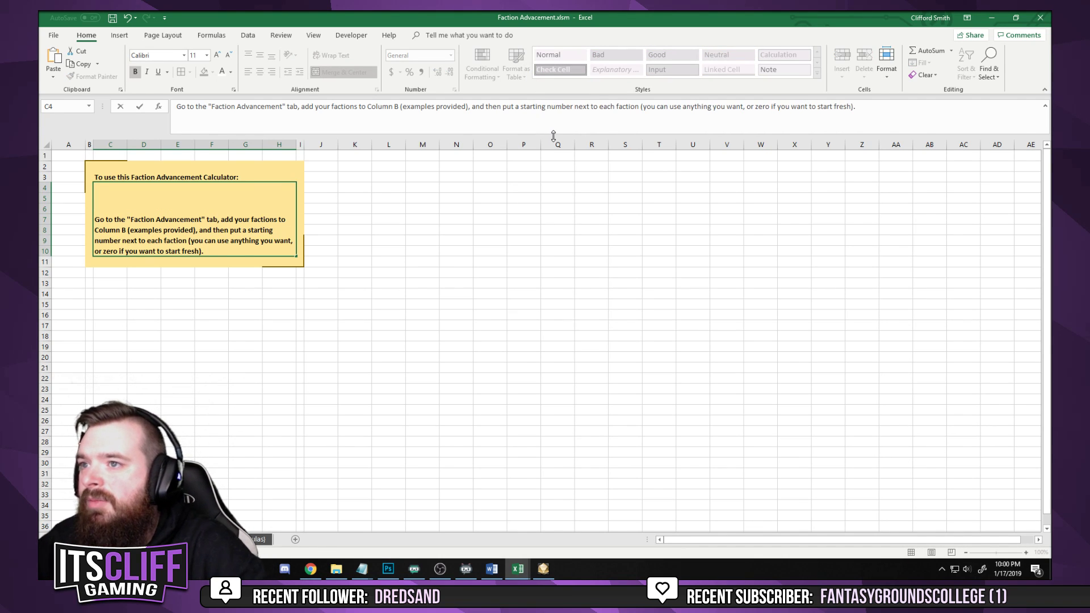
{"action": "key", "text": "Return"}
Unmerge the instruction text block, re-merge it over only C4:H7 and left-align it
{"action": "left_click", "coordinate": [233, 234]}
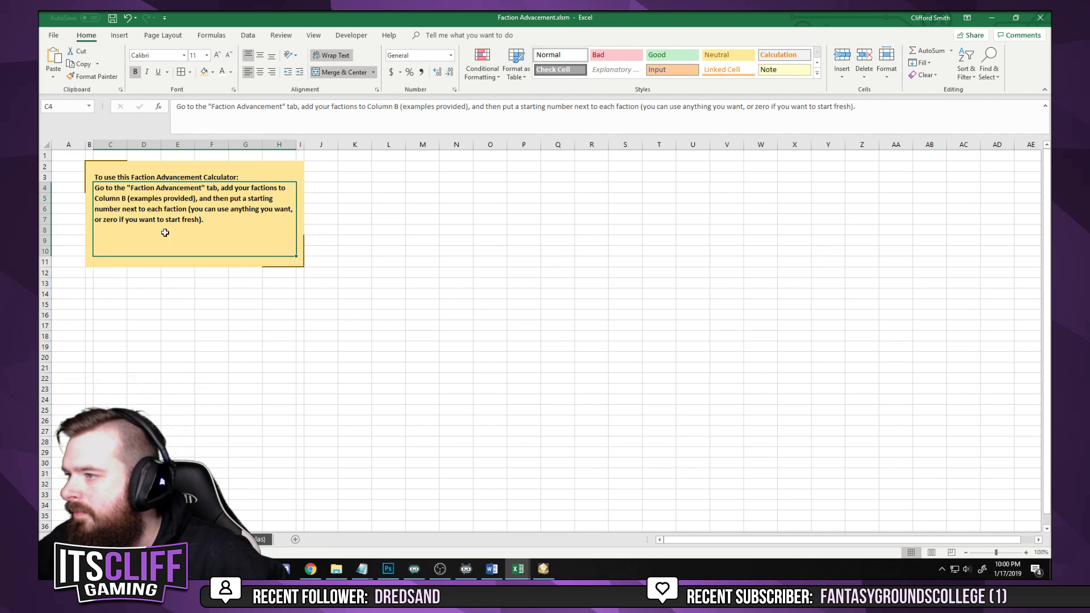
{"action": "left_click", "coordinate": [909, 107]}
{"action": "left_click", "coordinate": [421, 283]}
{"action": "left_click", "coordinate": [116, 189]}
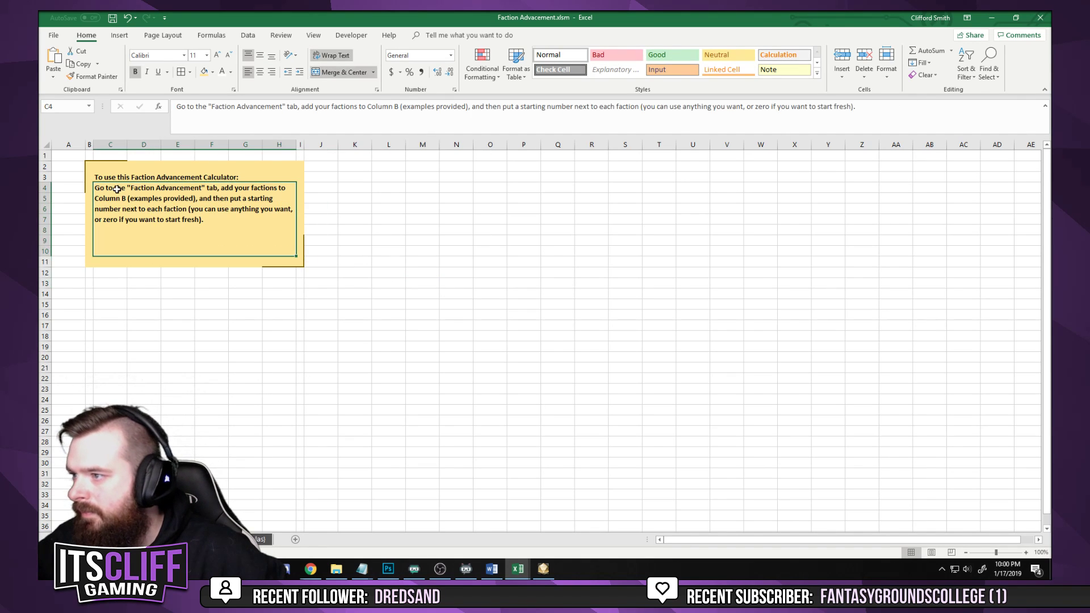
{"action": "left_click", "coordinate": [334, 73]}
{"action": "left_click_drag", "start_coordinate": [111, 190], "coordinate": [273, 216]}
{"action": "left_click", "coordinate": [334, 73]}
{"action": "left_click", "coordinate": [248, 72]}
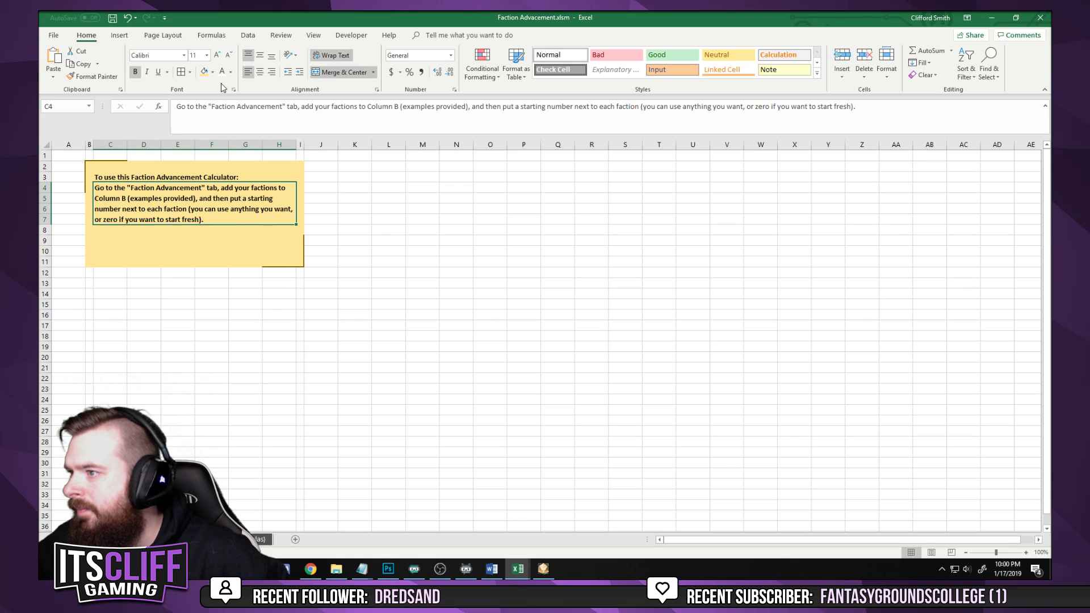
Merge the empty cells C8:H10 beneath the instruction text into one left-aligned block
{"action": "left_click_drag", "start_coordinate": [108, 231], "coordinate": [284, 250]}
{"action": "left_click", "coordinate": [341, 72]}
{"action": "left_click", "coordinate": [248, 73]}
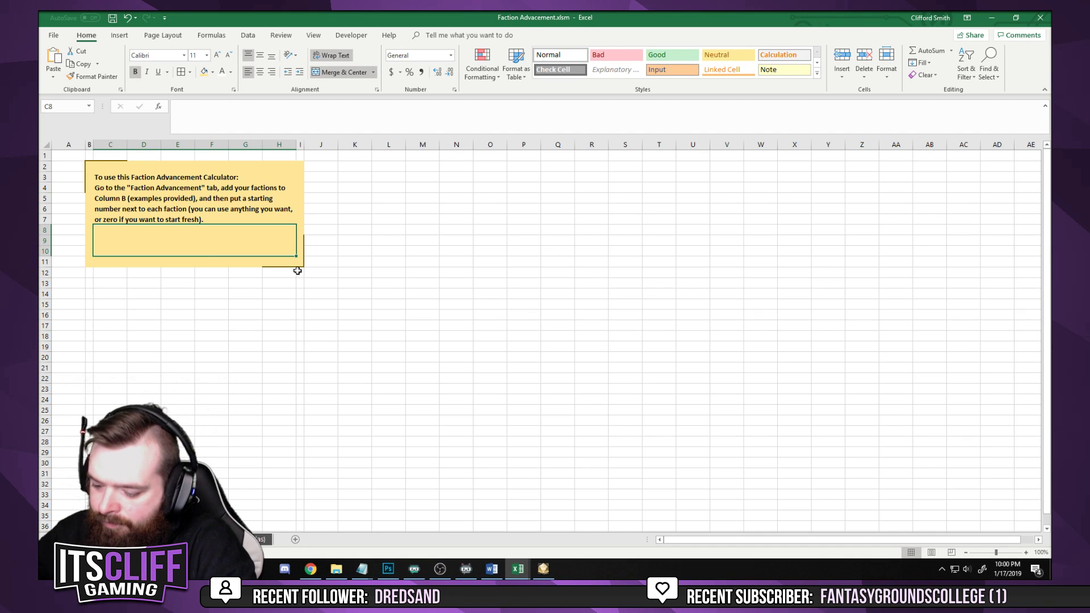
Begin the new block's text with "Finally, click on cell B3, and then click the "Advance Factions" button"
{"action": "type", "text": "Finally, "}
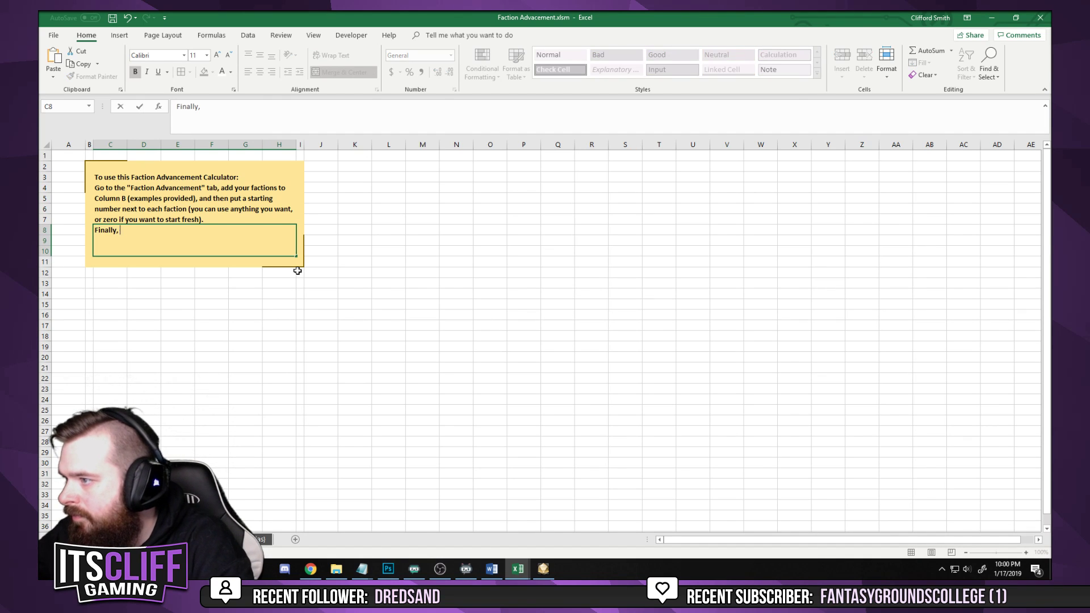
{"action": "type", "text": "click on cell B"}
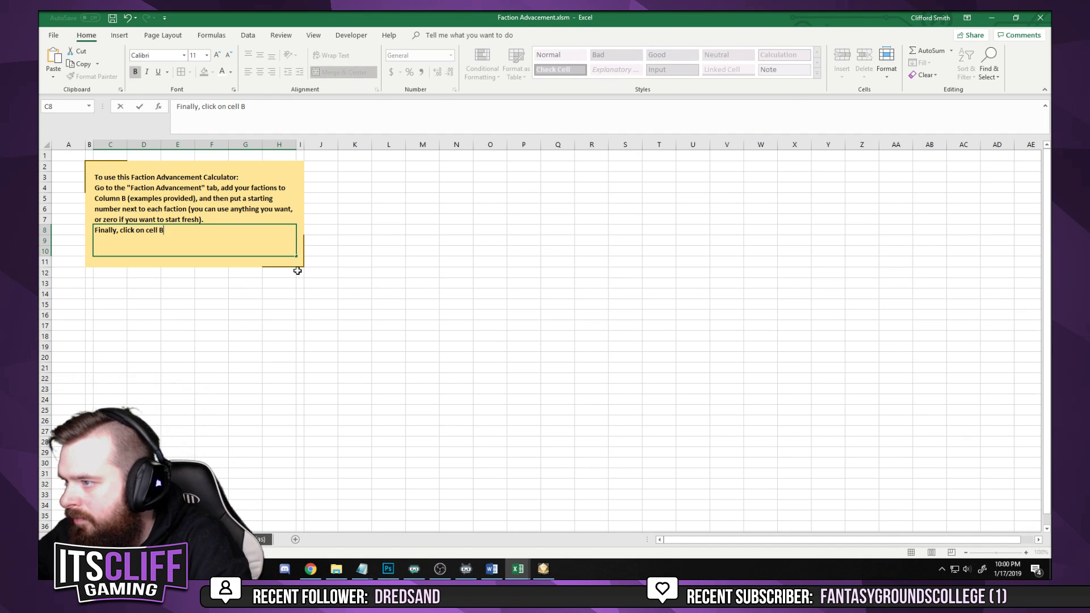
{"action": "type", "text": "3, and "}
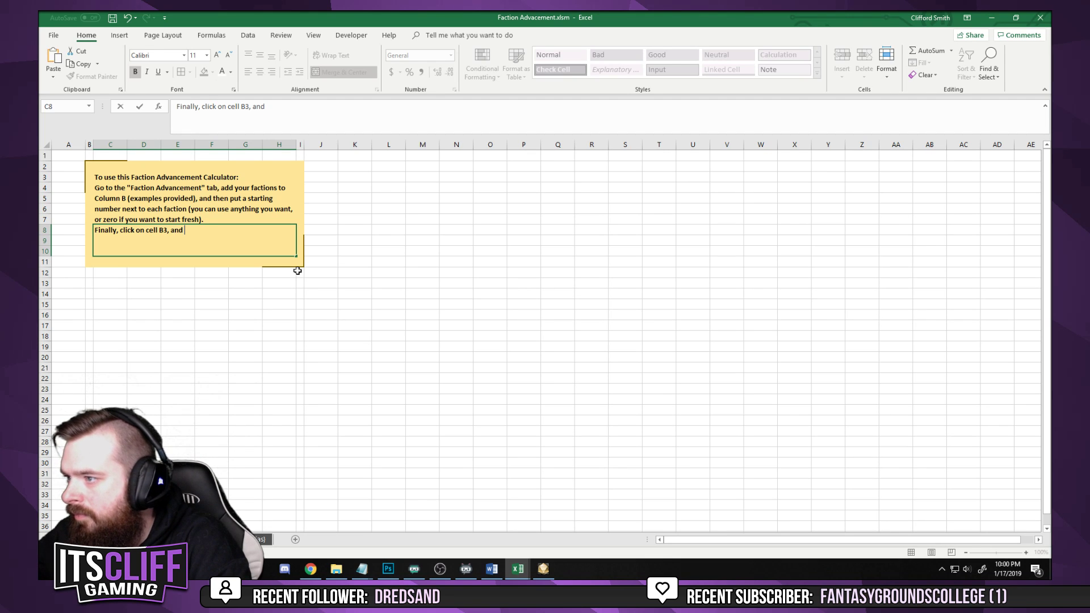
{"action": "type", "text": "then click"}
{"action": "type", "text": " the \"Advan"}
{"action": "type", "text": "ce Factions\" but"}
{"action": "type", "text": "ton"}
Finish the new instruction sentence with "one time, for each faction that you have."
{"action": "type", "text": " one time"}
{"action": "type", "text": ", for each faction that y"}
{"action": "type", "text": "ou have."}
{"action": "type", "text": " Y"}
{"action": "key", "text": "BackSpace"}
{"action": "key", "text": "BackSpace"}
{"action": "key", "text": "Return"}
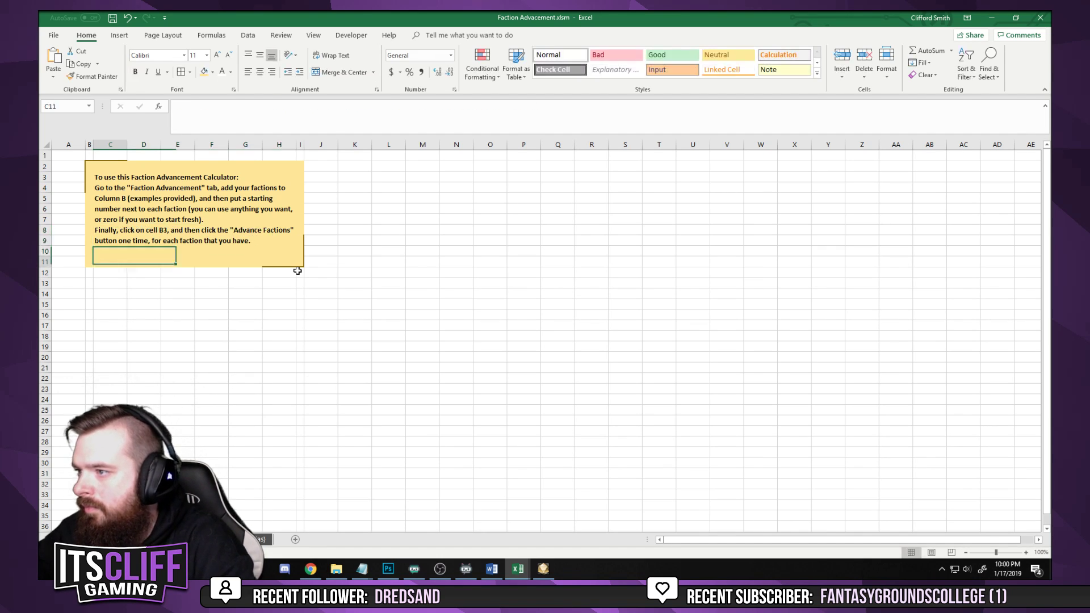
Check the finished instruction text and save the workbook
{"action": "left_click", "coordinate": [160, 231]}
{"action": "left_click", "coordinate": [134, 283]}
{"action": "left_click", "coordinate": [411, 357]}
{"action": "left_click", "coordinate": [219, 367]}
{"action": "key", "text": "ctrl+s"}
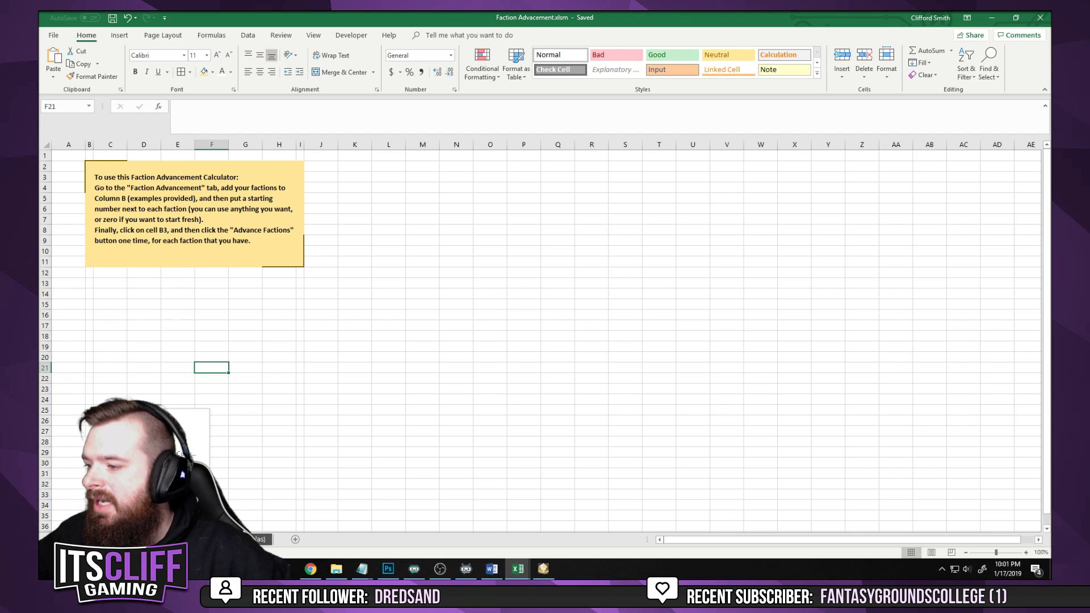
On the faction sheet, set the Progression value of all six factions in C3:C8 to 0
{"action": "left_click", "coordinate": [268, 398]}
{"action": "right_click", "coordinate": [267, 540]}
{"action": "left_click", "coordinate": [312, 540]}
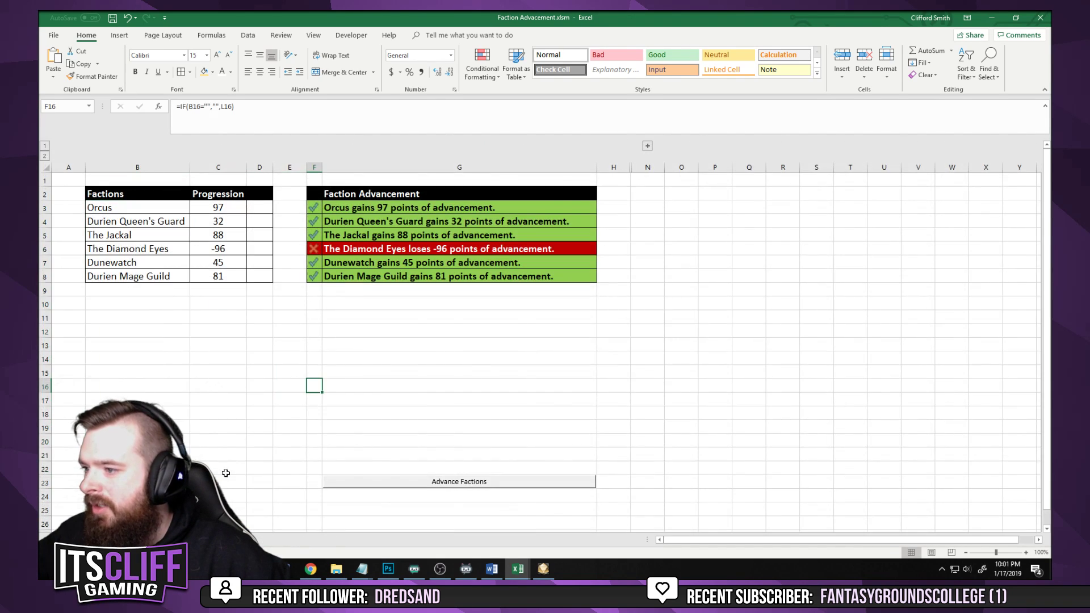
{"action": "left_click", "coordinate": [220, 211]}
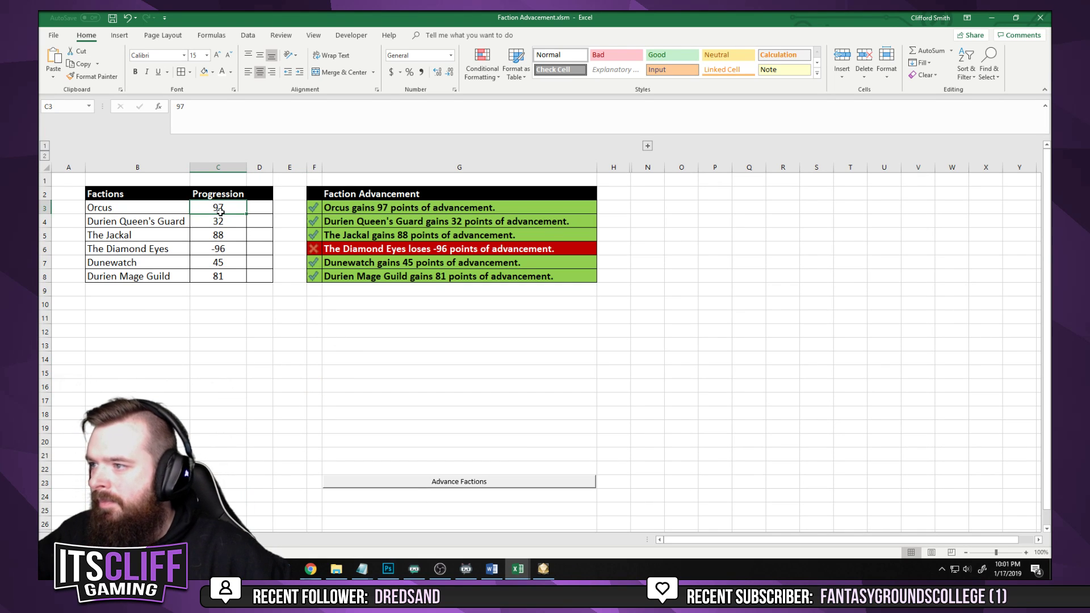
{"action": "type", "text": "0 0 0 0 0 0"}
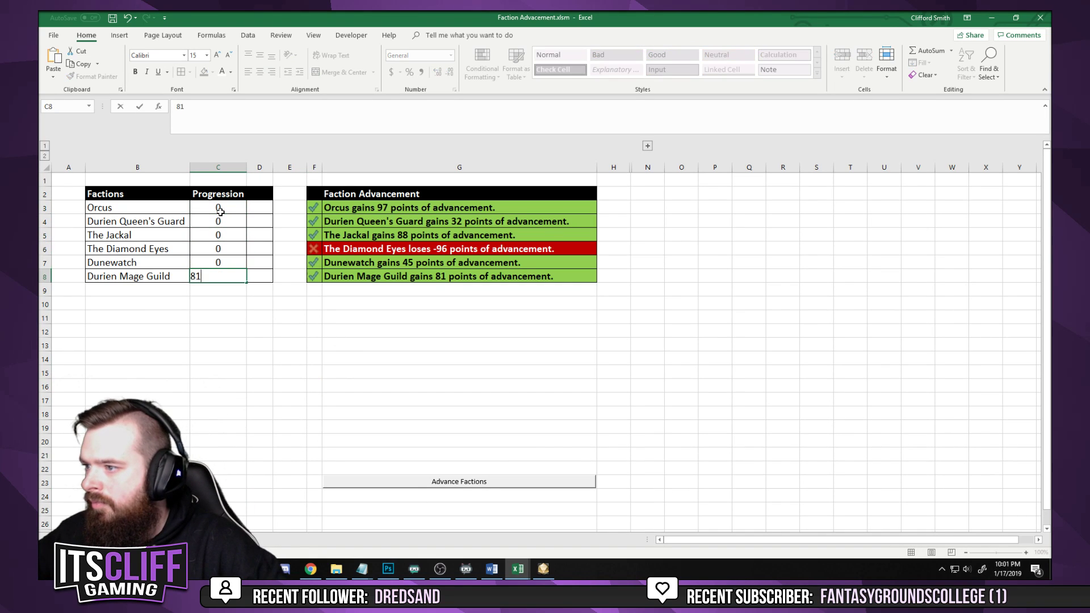
{"action": "left_click", "coordinate": [223, 359]}
{"action": "left_click", "coordinate": [464, 483]}
{"action": "left_click", "coordinate": [260, 358]}
{"action": "key", "text": "Delete"}
From cell B3, run the Advance Factions macro once for each of the six factions, then select empty cells below the table
{"action": "left_click", "coordinate": [109, 208]}
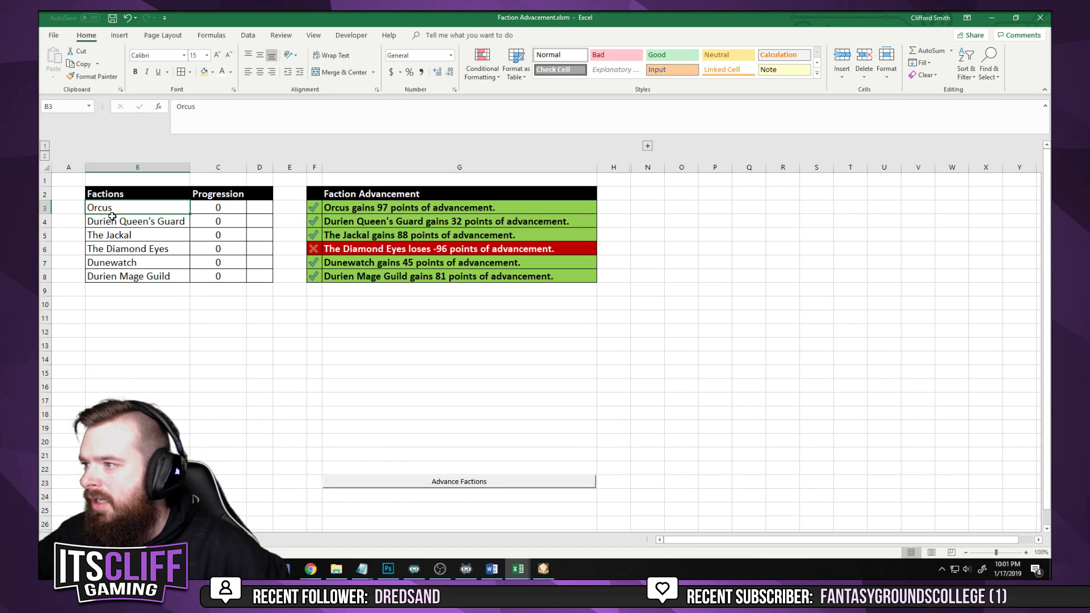
{"action": "left_click", "coordinate": [460, 481]}
{"action": "left_click", "coordinate": [460, 482]}
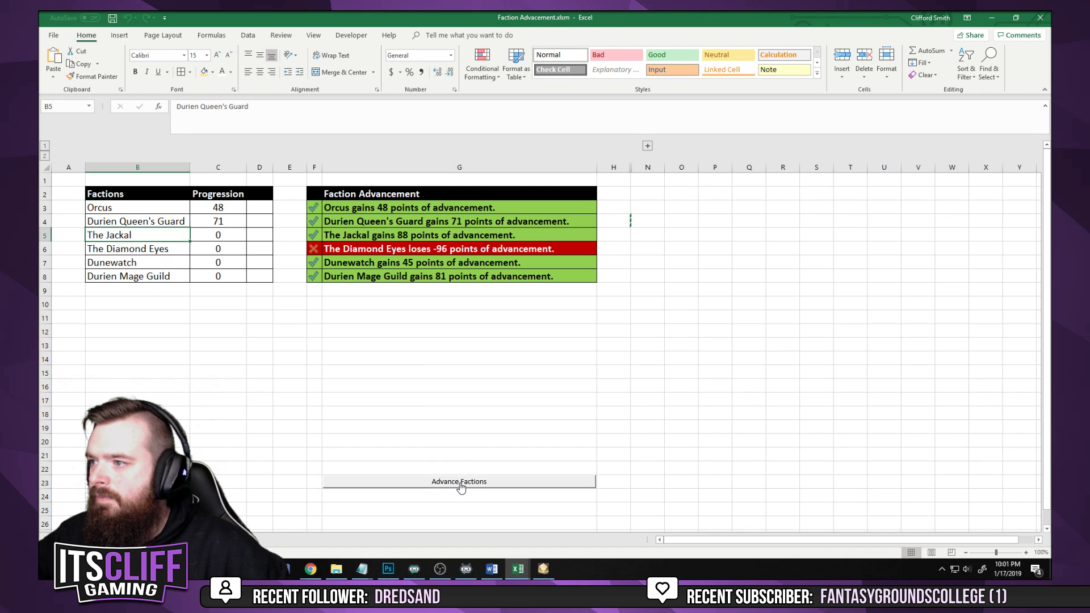
{"action": "left_click", "coordinate": [460, 482]}
{"action": "left_click", "coordinate": [460, 482]}
{"action": "left_click", "coordinate": [460, 482]}
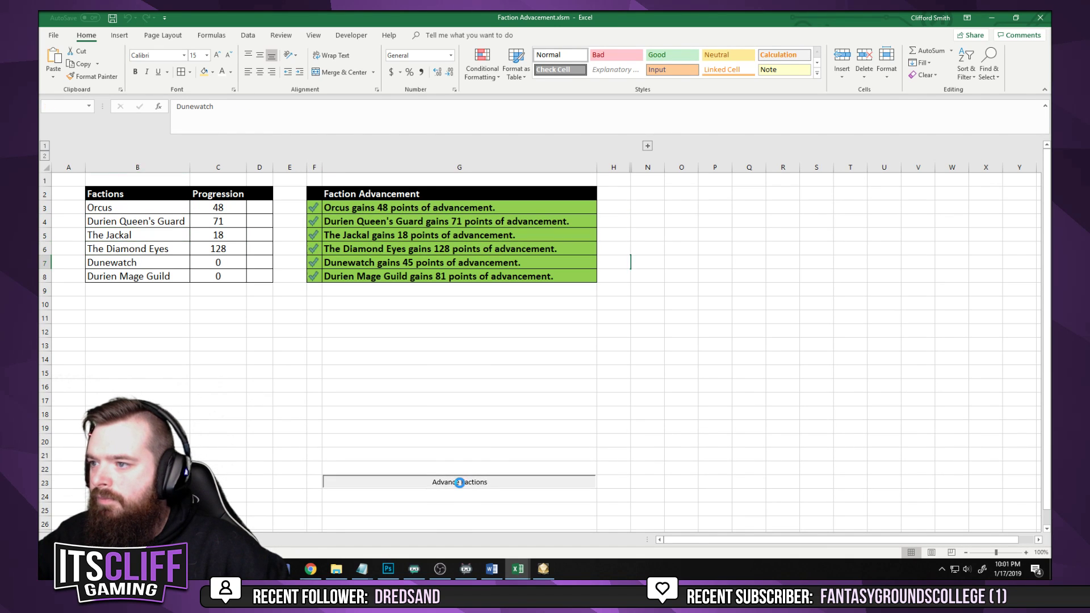
{"action": "left_click", "coordinate": [460, 482]}
{"action": "left_click", "coordinate": [144, 209]}
{"action": "left_click_drag", "start_coordinate": [170, 345], "coordinate": [221, 345]}
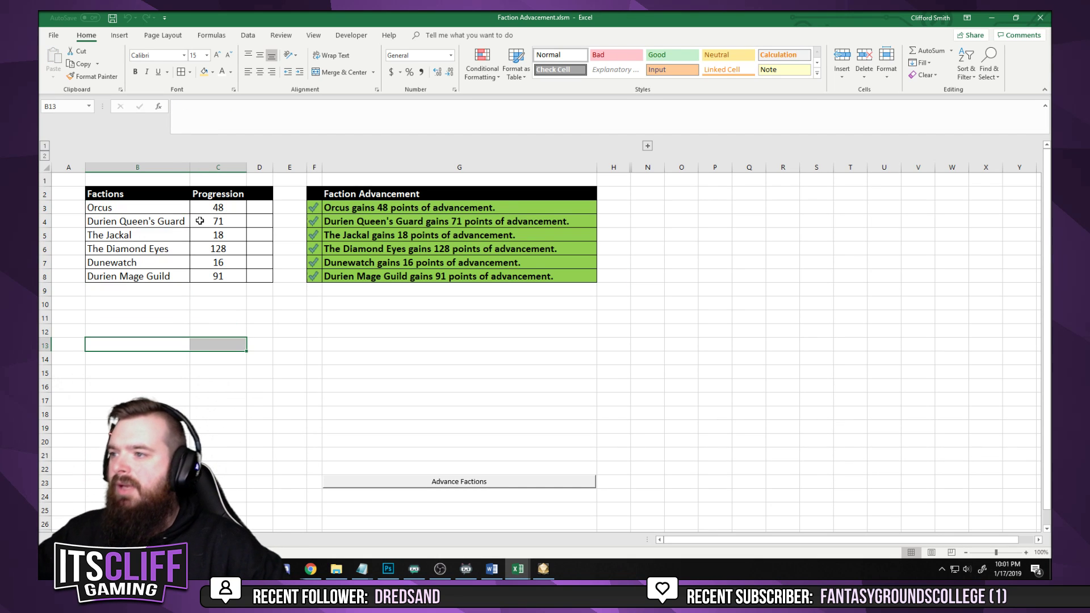
Reset the Progression value of every faction from Orcus to Durien Mage Guild in C3:C8 to 0
{"action": "left_click", "coordinate": [211, 207]}
{"action": "type", "text": "0"}
{"action": "key", "text": "Return"}
{"action": "type", "text": "0"}
{"action": "key", "text": "Return"}
{"action": "type", "text": "0"}
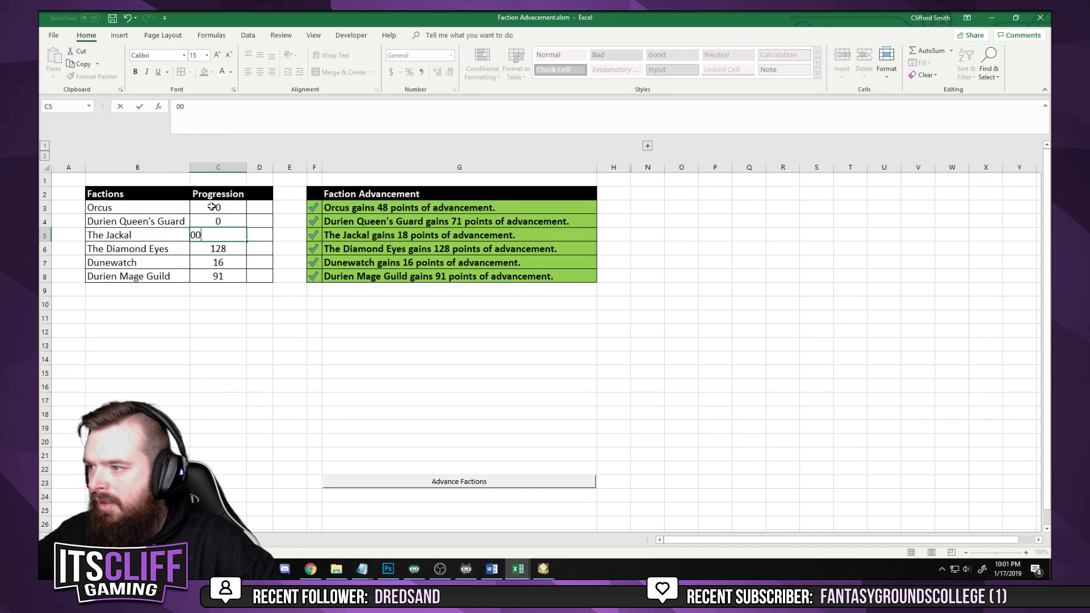
{"action": "key", "text": "Return"}
{"action": "type", "text": "0"}
{"action": "key", "text": "Return"}
{"action": "type", "text": "00"}
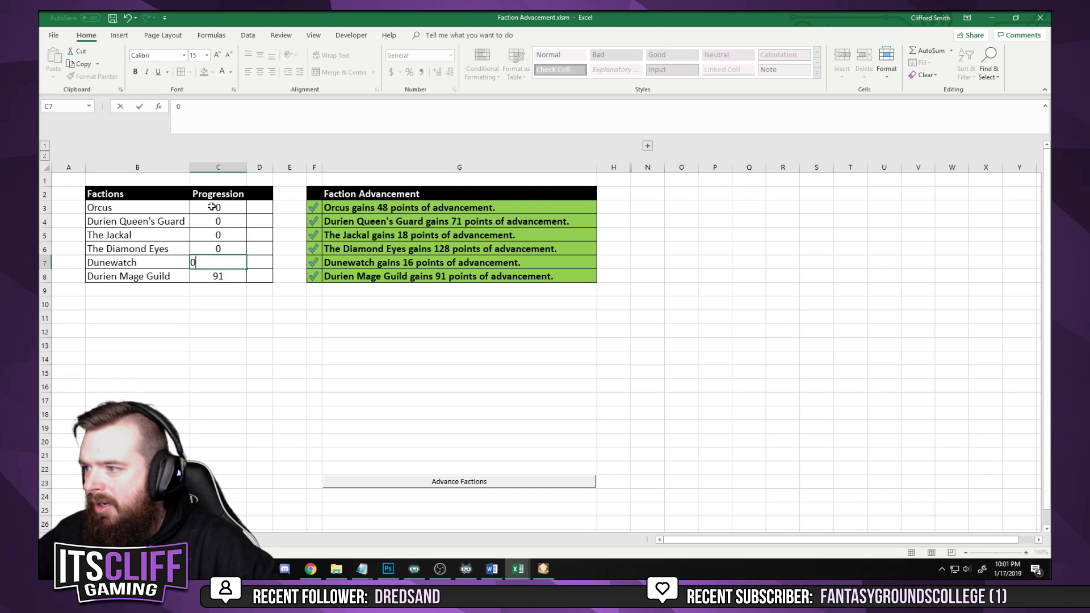
{"action": "key", "text": "BackSpace"}
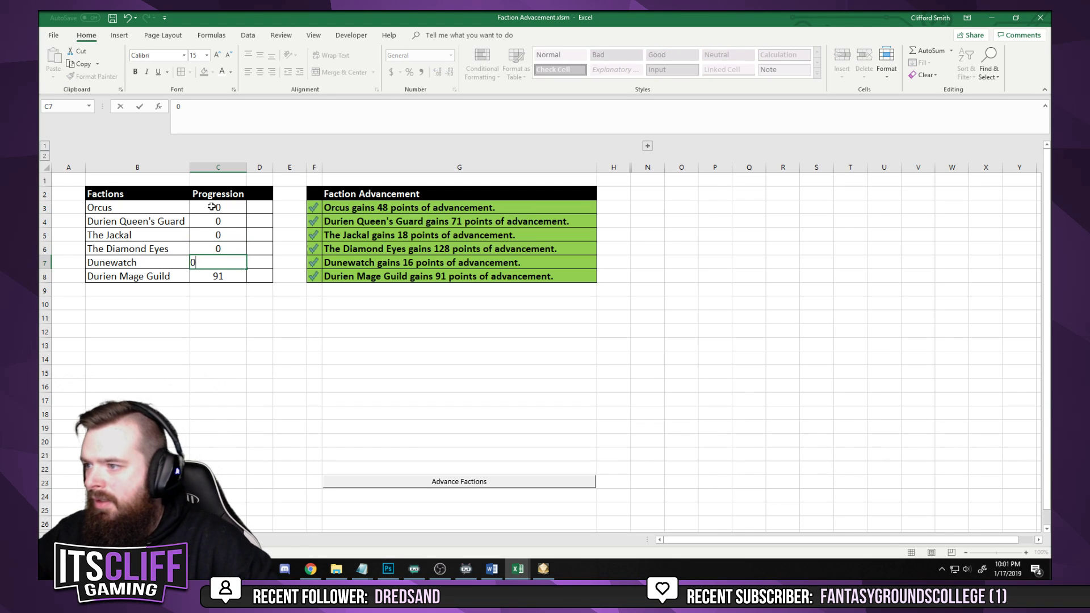
{"action": "key", "text": "Return"}
{"action": "type", "text": "0"}
{"action": "key", "text": "Return"}
{"action": "type", "text": "0"}
{"action": "key", "text": "Escape"}
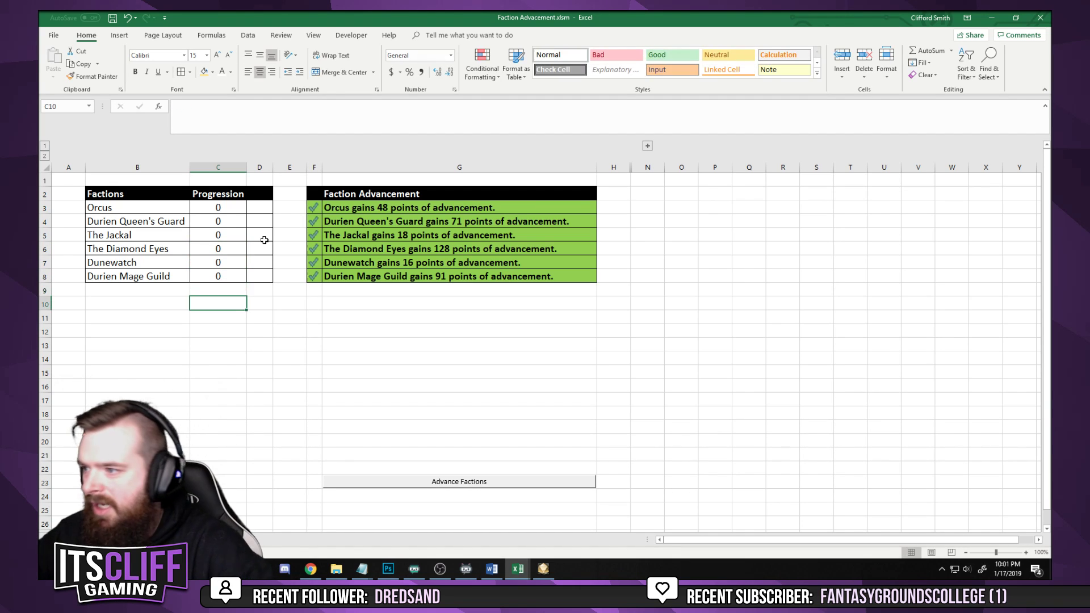
Select the Orcus cell B3 as the starting cell and save the workbook
{"action": "left_click_drag", "start_coordinate": [167, 319], "coordinate": [167, 332]}
{"action": "left_click", "coordinate": [333, 344]}
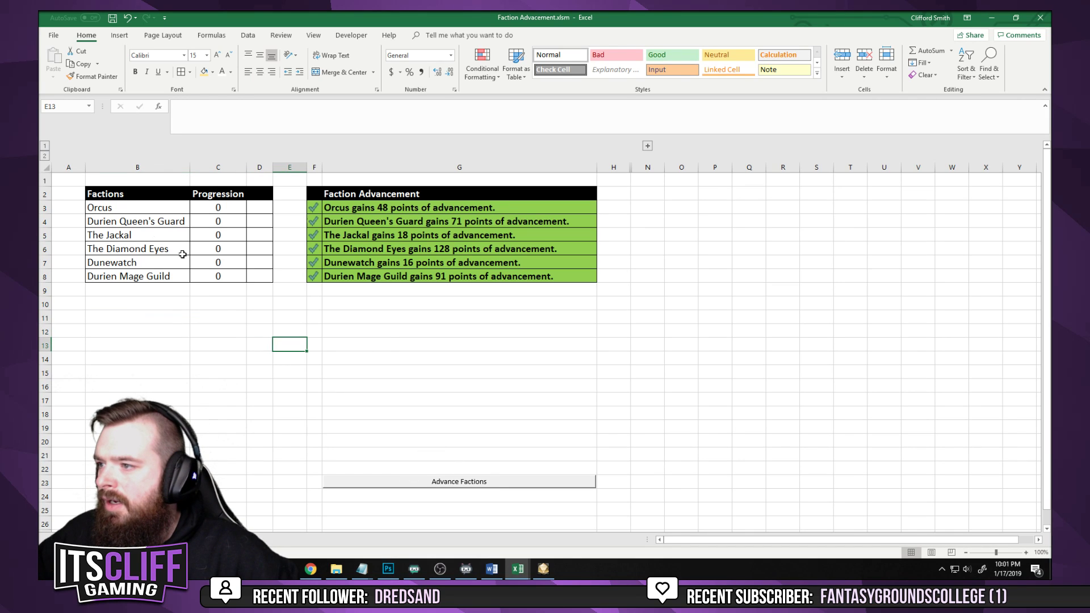
{"action": "left_click", "coordinate": [132, 222]}
{"action": "left_click", "coordinate": [136, 211]}
{"action": "key", "text": "ctrl+s"}
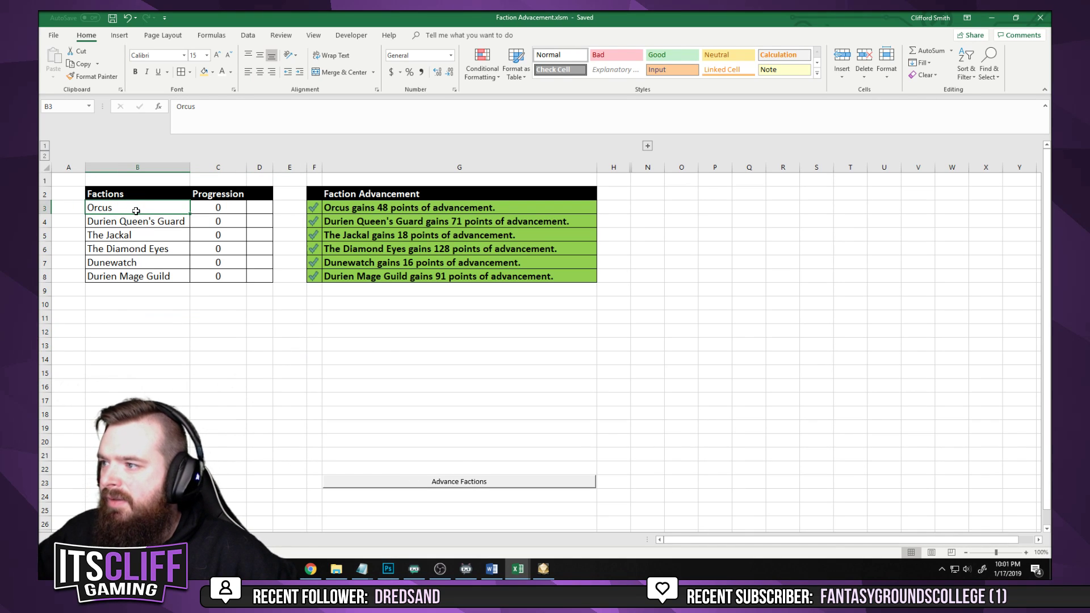
Return to the instructions sheet, select its heading in C3, and close the workbook, minimizing the remaining XP.xlsx window
{"action": "key", "text": "ctrl+Page_Up"}
{"action": "left_click", "coordinate": [150, 230]}
{"action": "left_click", "coordinate": [150, 187]}
{"action": "left_click", "coordinate": [150, 177]}
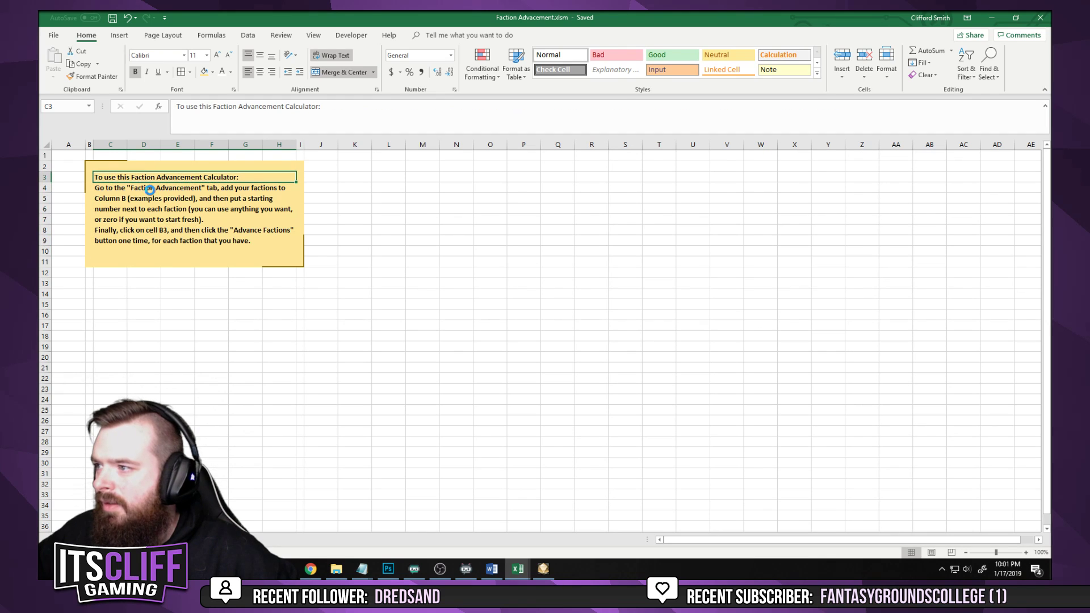
{"action": "left_click", "coordinate": [1042, 21]}
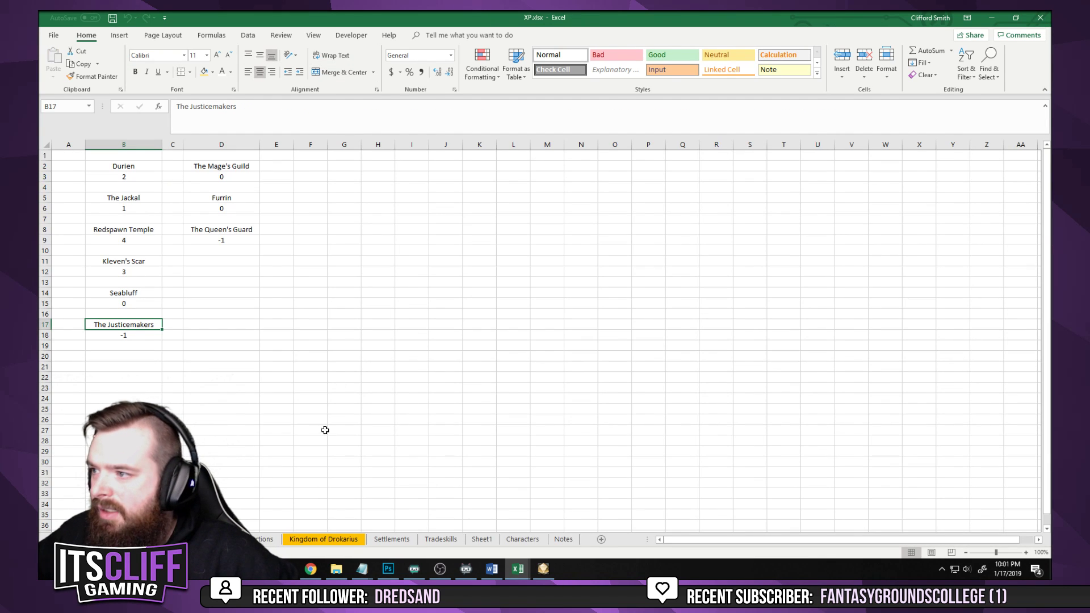
{"action": "left_click", "coordinate": [1000, 18]}
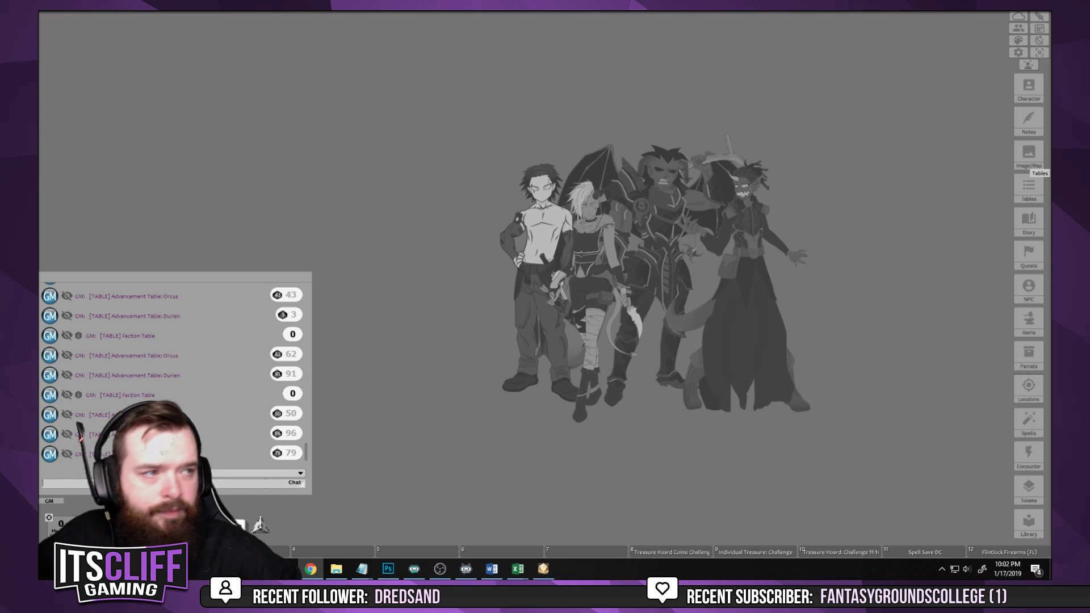
Switch to Photoshop and bring up the open Dulin.psd map document
{"action": "key", "text": "alt+Tab"}
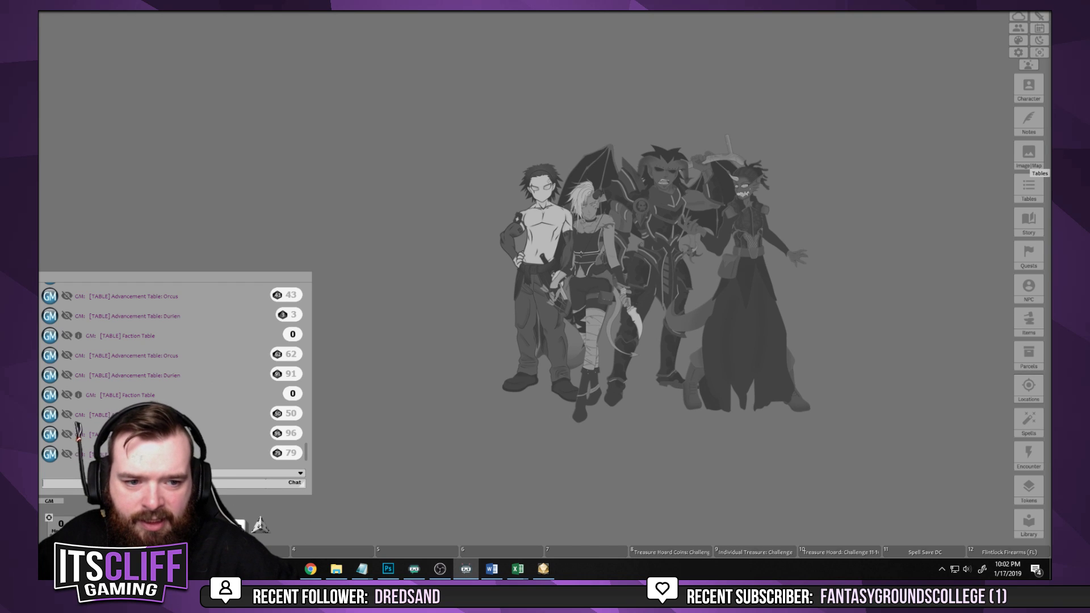
{"action": "key", "text": "alt+Tab"}
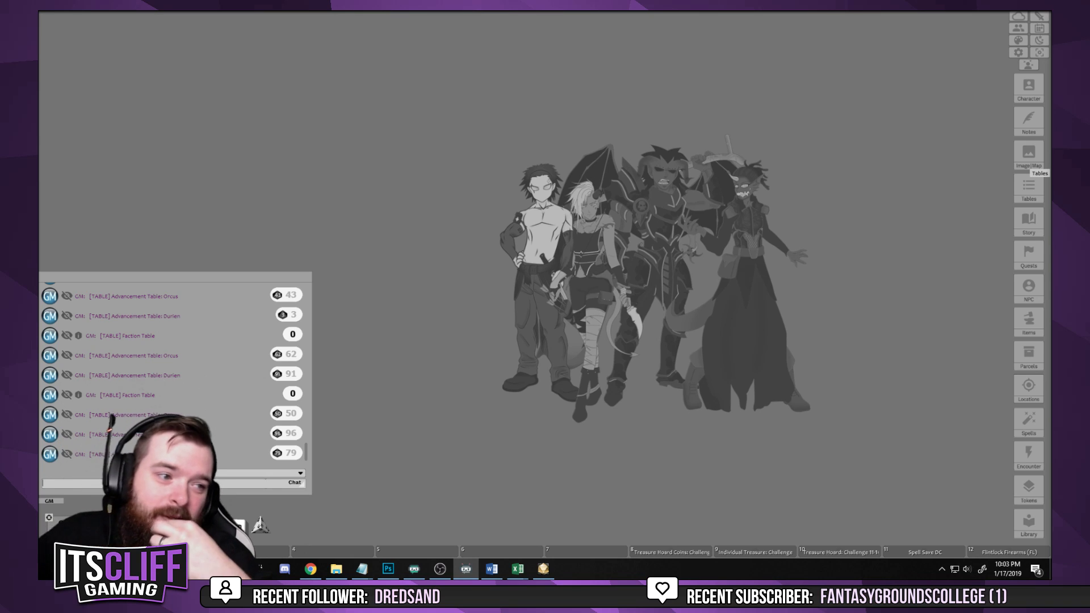
{"action": "left_click", "coordinate": [545, 366]}
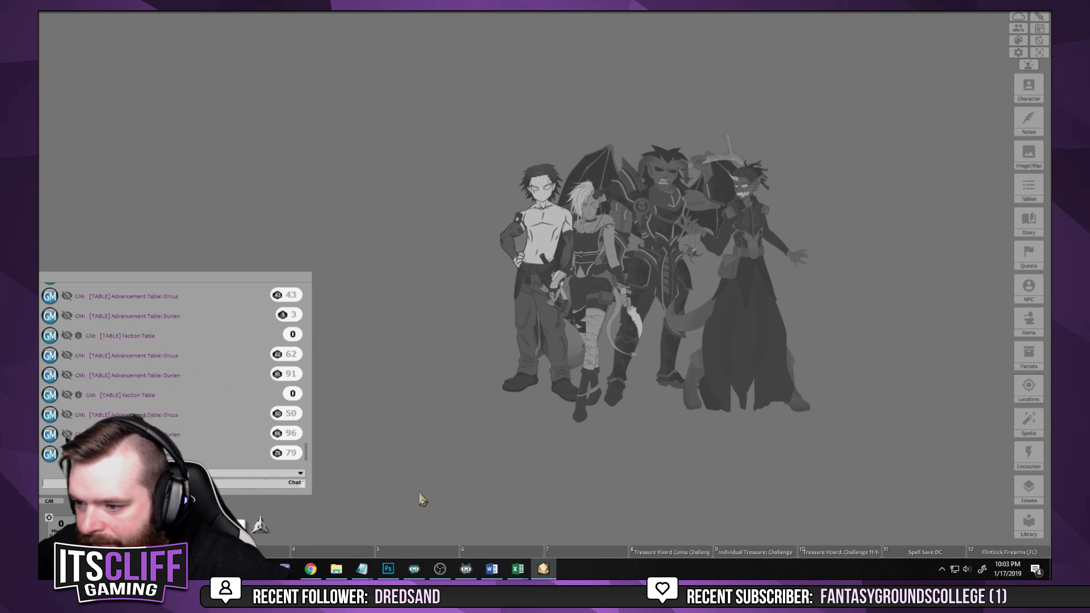
{"action": "key", "text": "alt+Tab"}
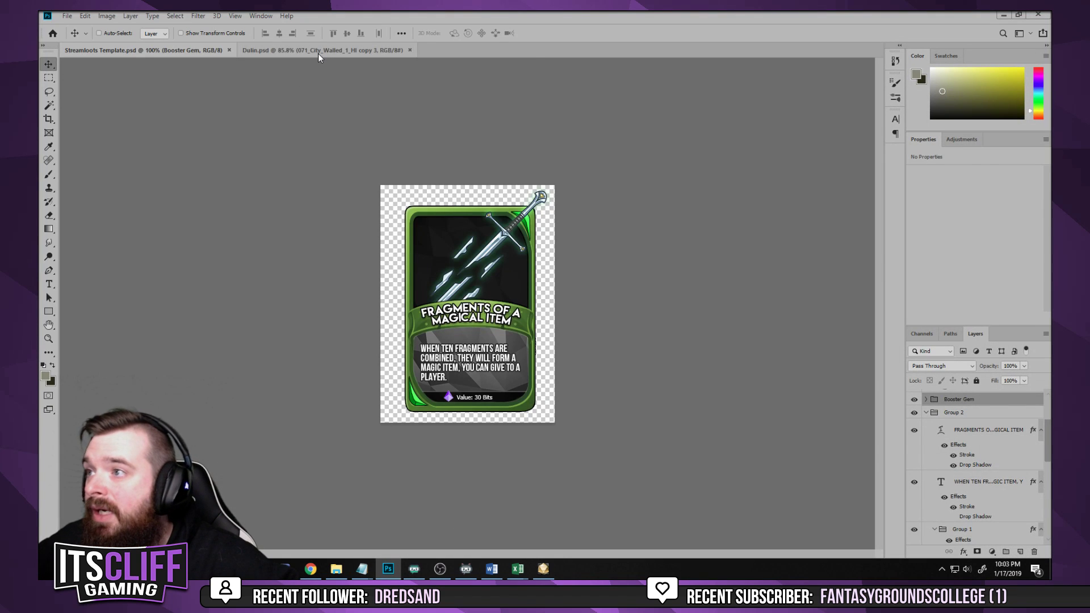
{"action": "left_click", "coordinate": [318, 51]}
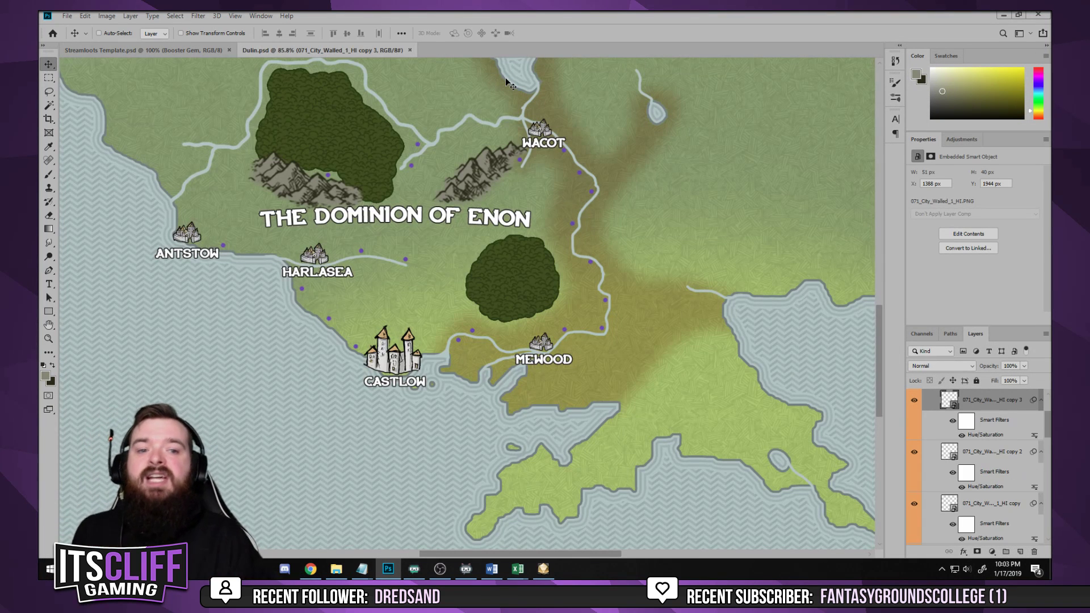
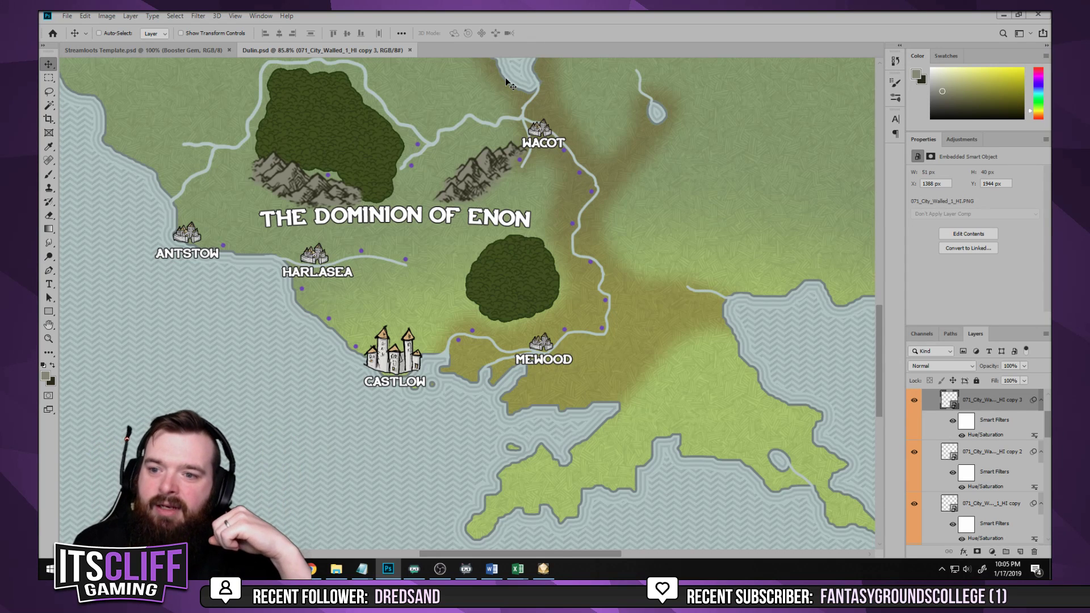
Open colosseum.psd from the World Building folder
{"action": "left_click", "coordinate": [67, 16]}
{"action": "left_click", "coordinate": [315, 174]}
{"action": "key", "text": "ctrl+o"}
{"action": "scroll", "coordinate": [332, 177], "scroll_direction": "down", "scroll_amount": 1}
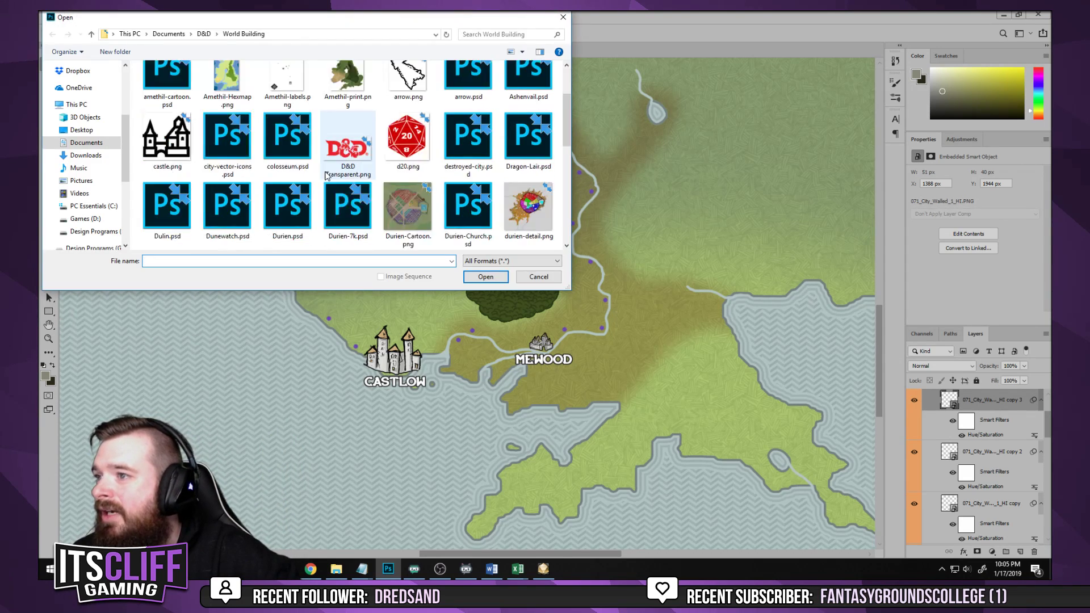
{"action": "scroll", "coordinate": [360, 187], "scroll_direction": "down", "scroll_amount": 1}
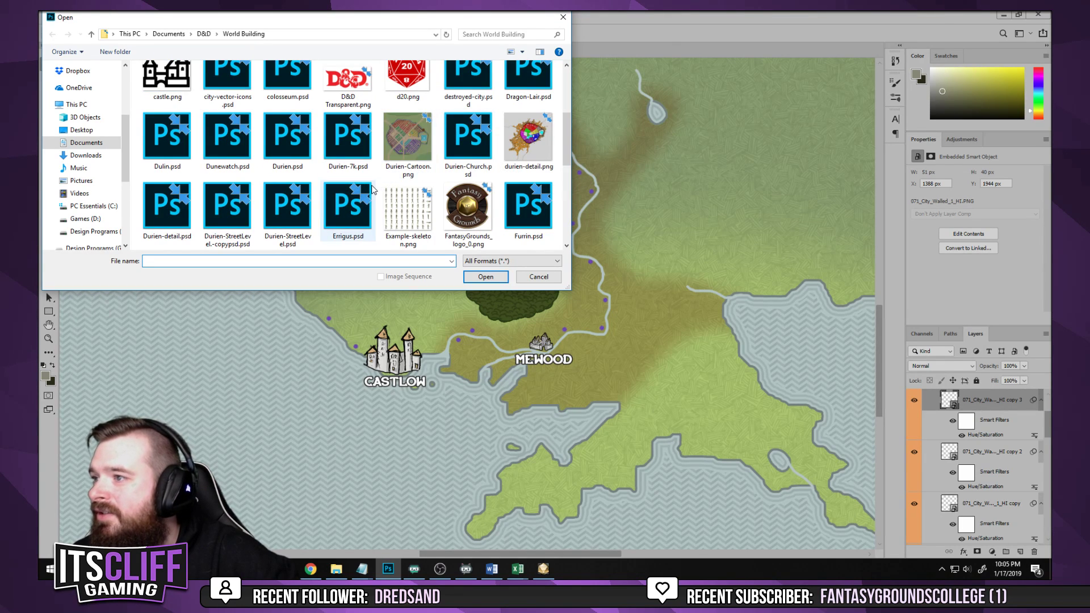
{"action": "scroll", "coordinate": [227, 210], "scroll_direction": "up", "scroll_amount": 2}
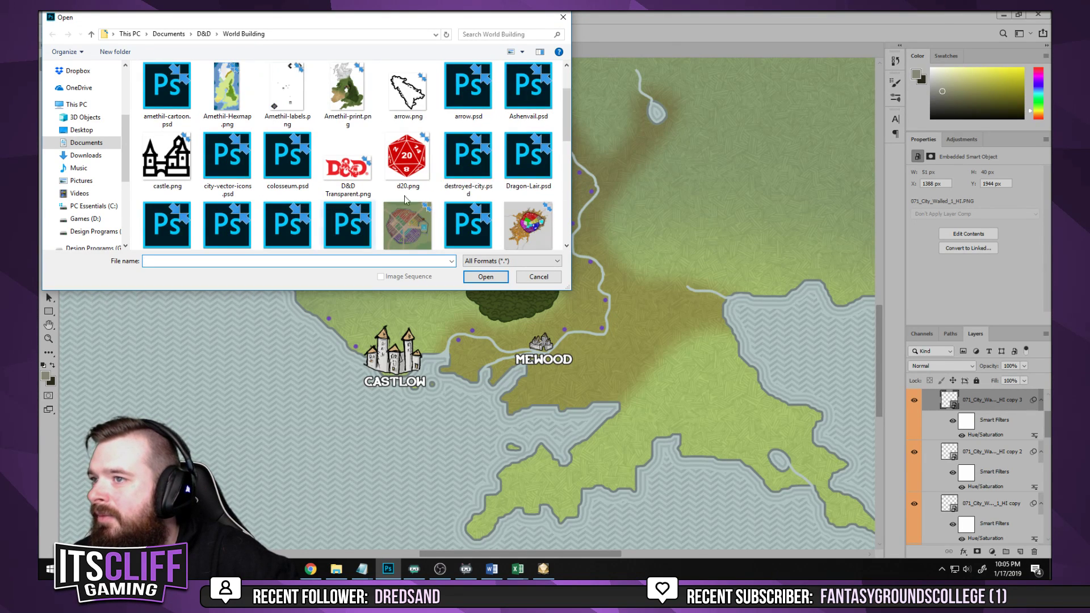
{"action": "left_click", "coordinate": [287, 162]}
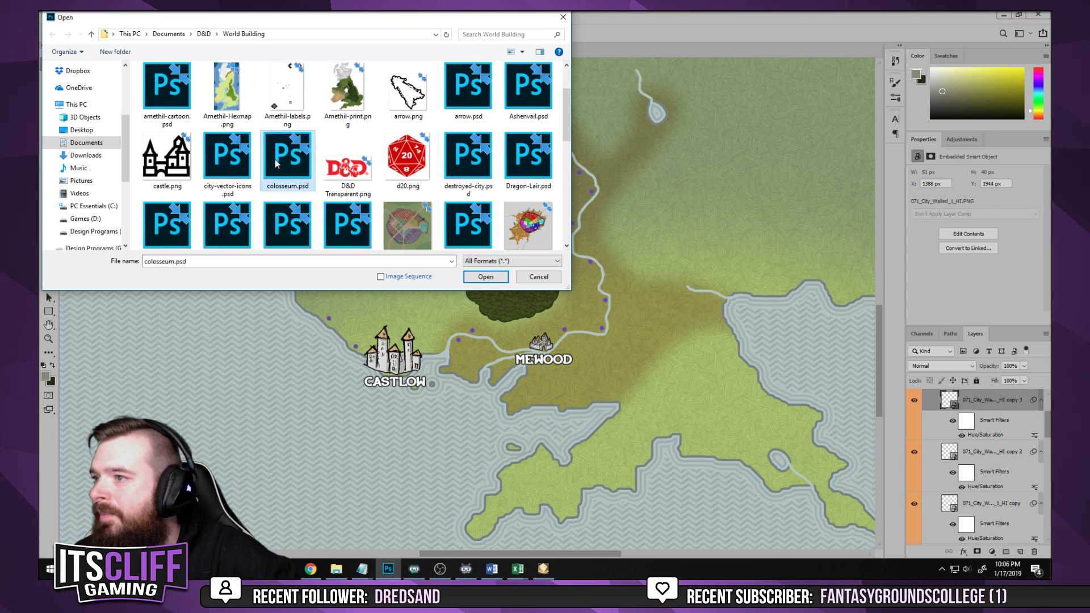
{"action": "left_click", "coordinate": [471, 275]}
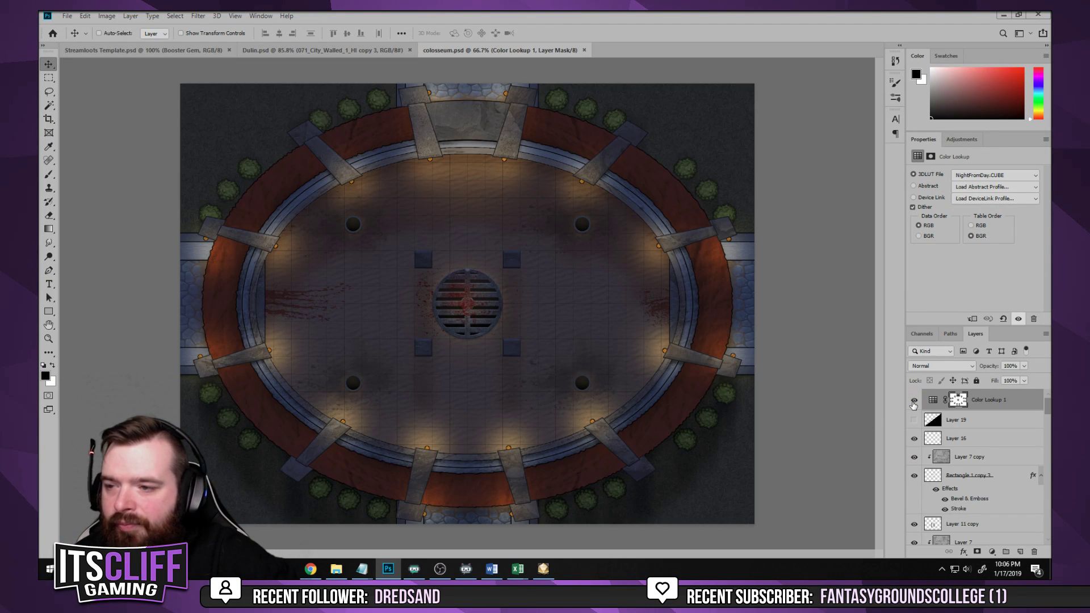
Hide the Color Lookup 1 layer to view the colosseum without its night effect, and close the file without saving
{"action": "left_click", "coordinate": [914, 400]}
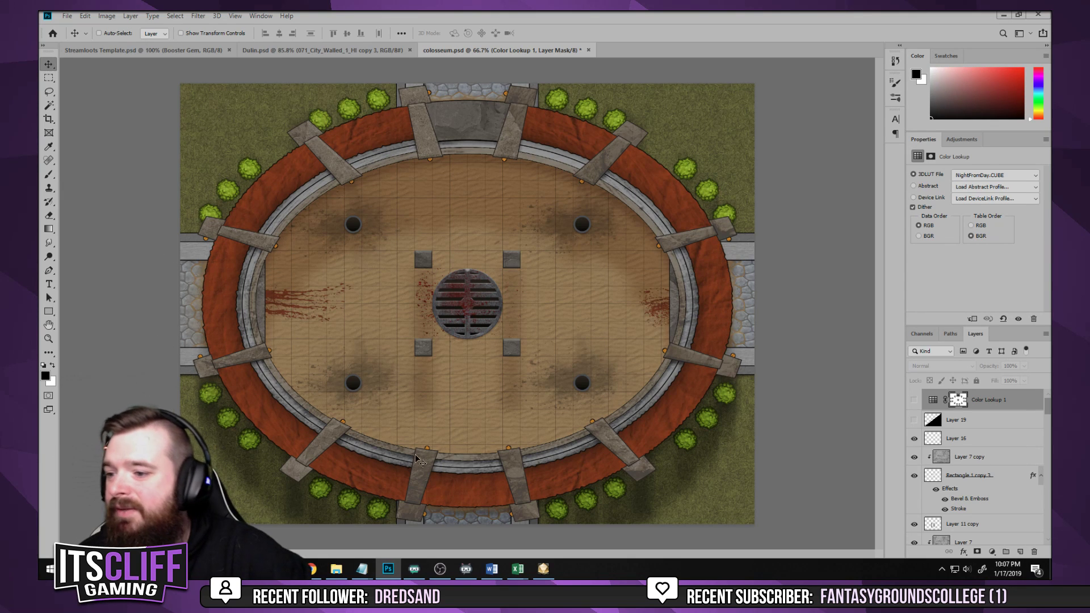
{"action": "left_click", "coordinate": [590, 50]}
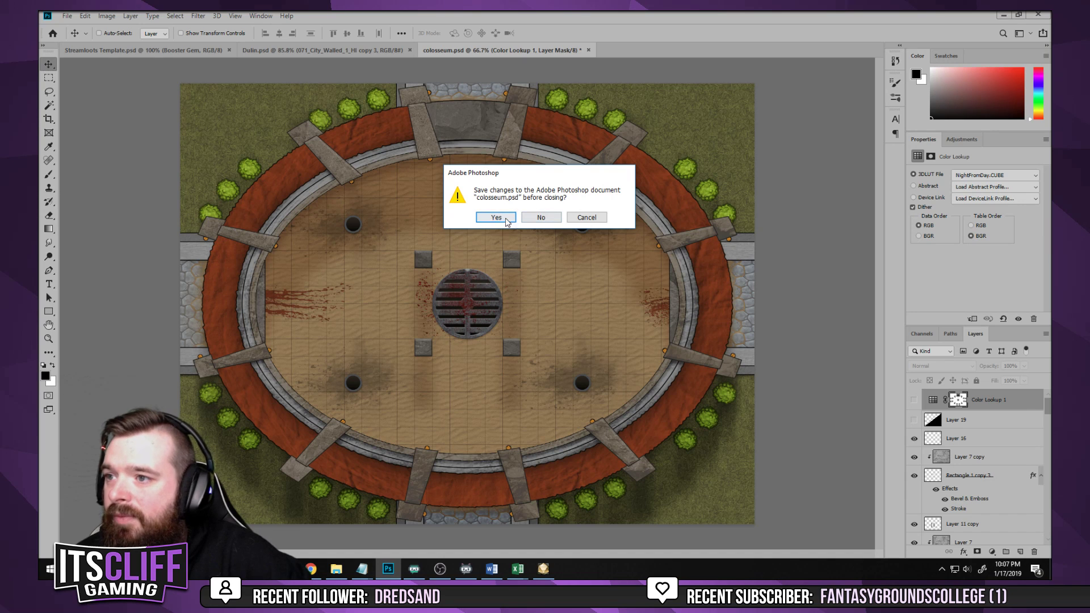
{"action": "left_click", "coordinate": [539, 218]}
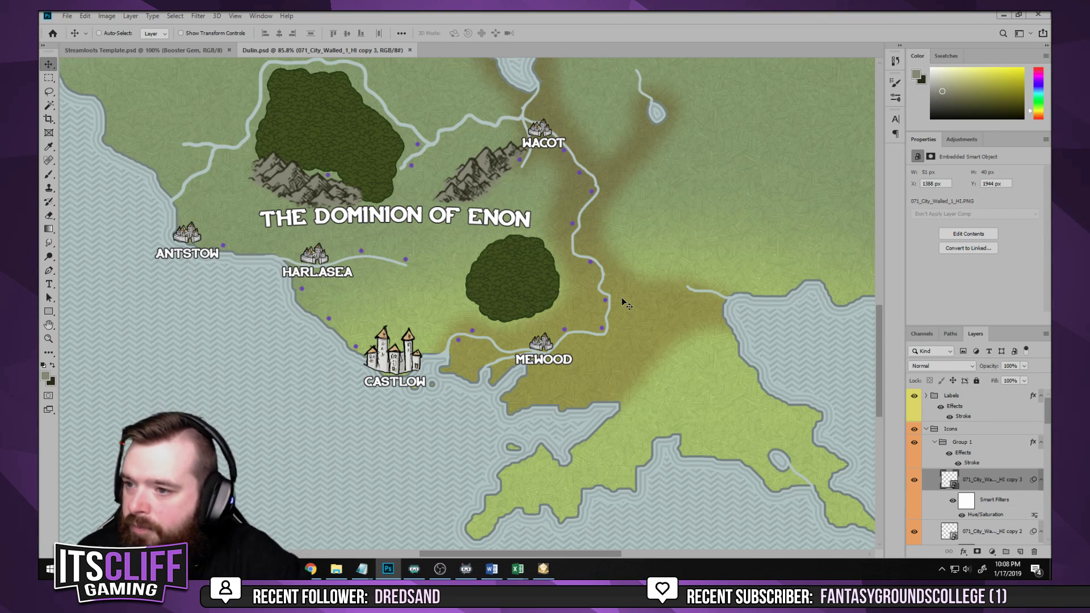
View more of the Dulin map's northern area, and open Errigus.psd from the World Building folder
{"action": "left_click_drag", "start_coordinate": [456, 266], "coordinate": [546, 330]}
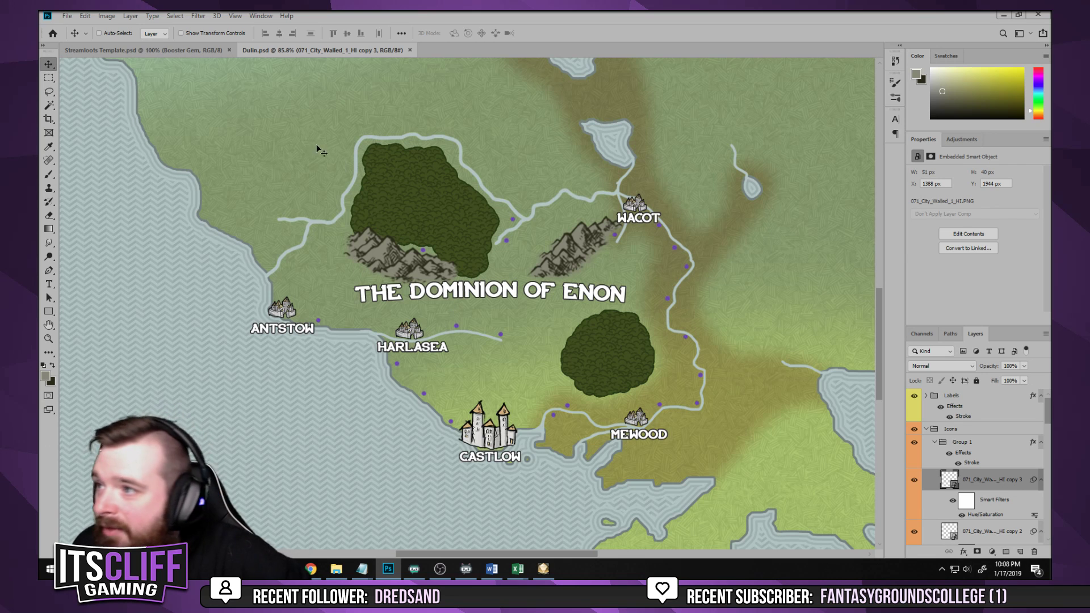
{"action": "left_click", "coordinate": [67, 16]}
{"action": "left_click", "coordinate": [65, 41]}
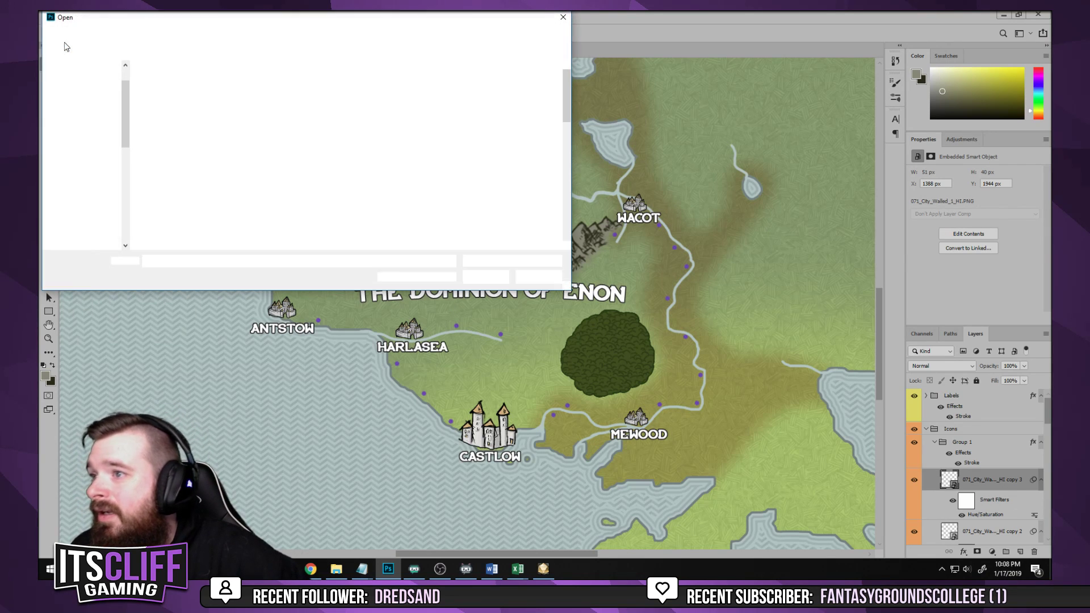
{"action": "scroll", "coordinate": [257, 192], "scroll_direction": "down", "scroll_amount": 3}
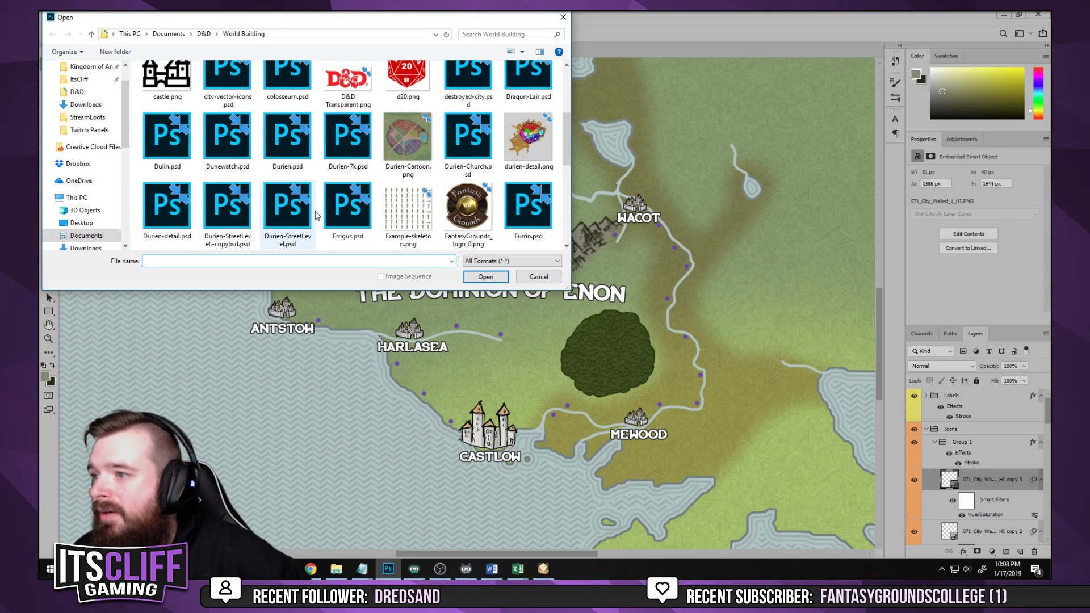
{"action": "double_click", "coordinate": [344, 209]}
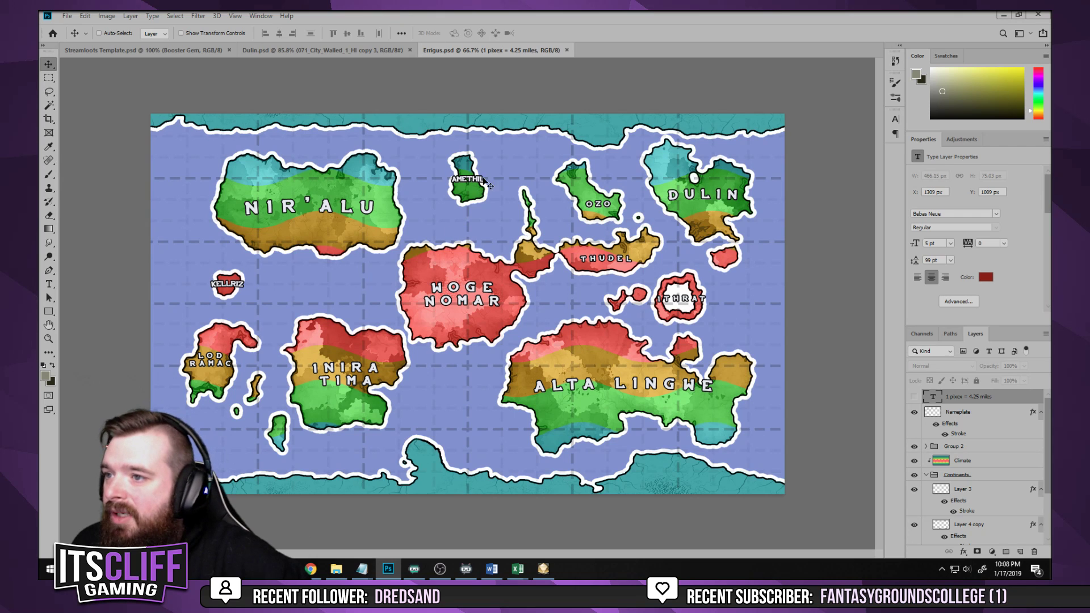
Open Amethil.psd from the World Building folder to view the kingdom map, and close it again
{"action": "left_click", "coordinate": [67, 16]}
{"action": "left_click", "coordinate": [66, 39]}
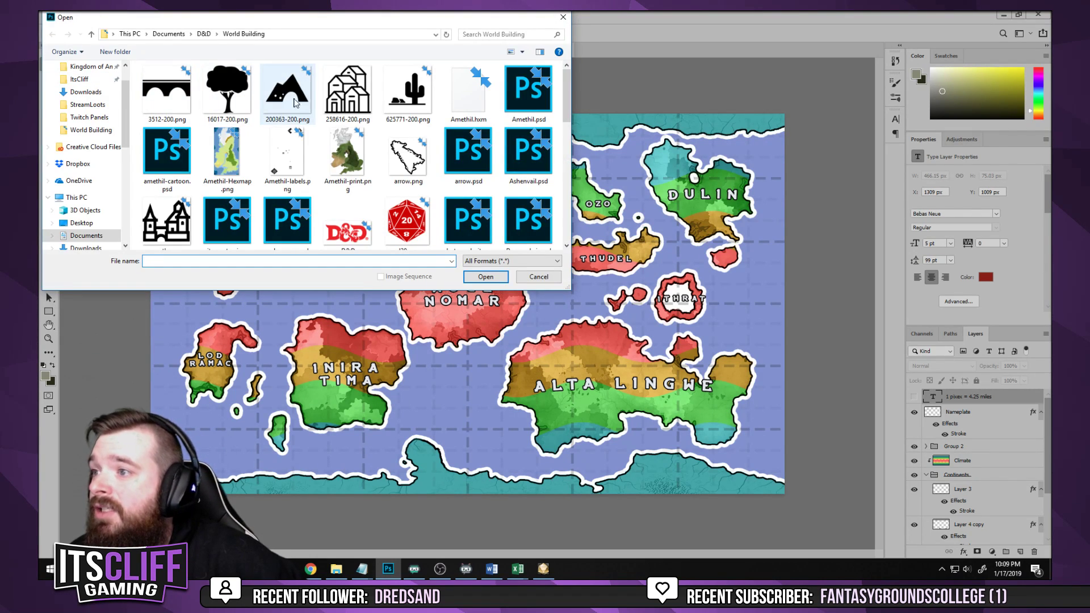
{"action": "double_click", "coordinate": [528, 91]}
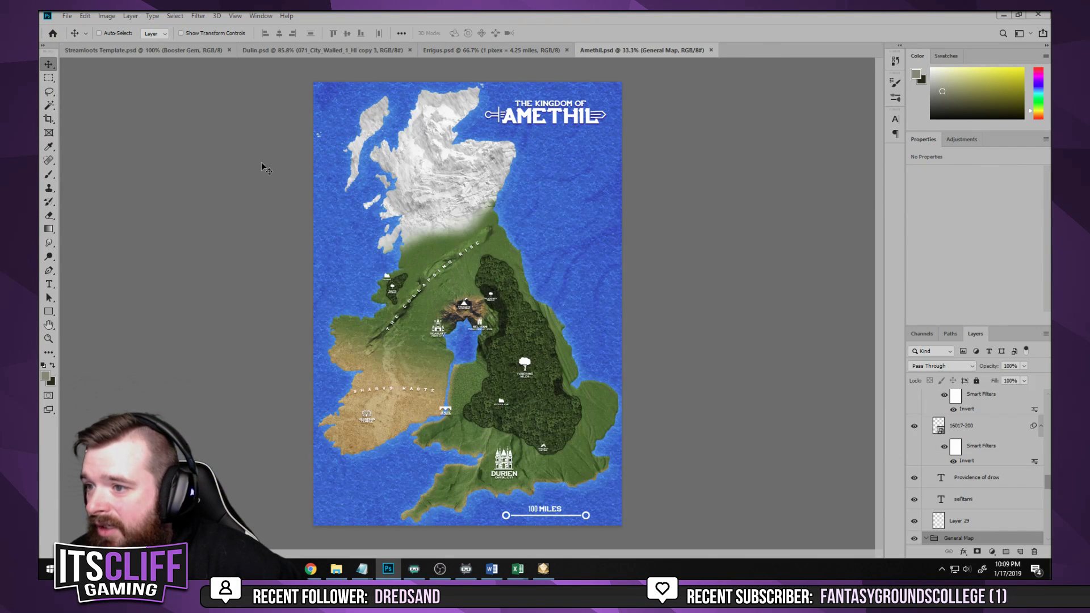
{"action": "left_click", "coordinate": [711, 50]}
Open the cartoon version of the kingdom map, amethil-cartoon.psd, from the World Building folder
{"action": "left_click", "coordinate": [67, 16]}
{"action": "left_click", "coordinate": [78, 37]}
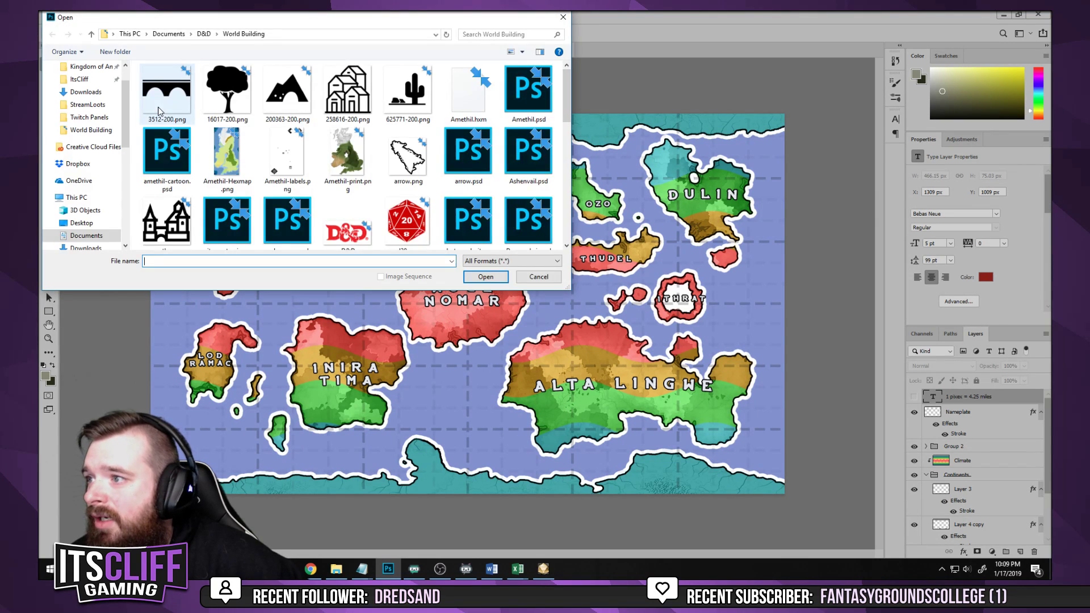
{"action": "double_click", "coordinate": [166, 149]}
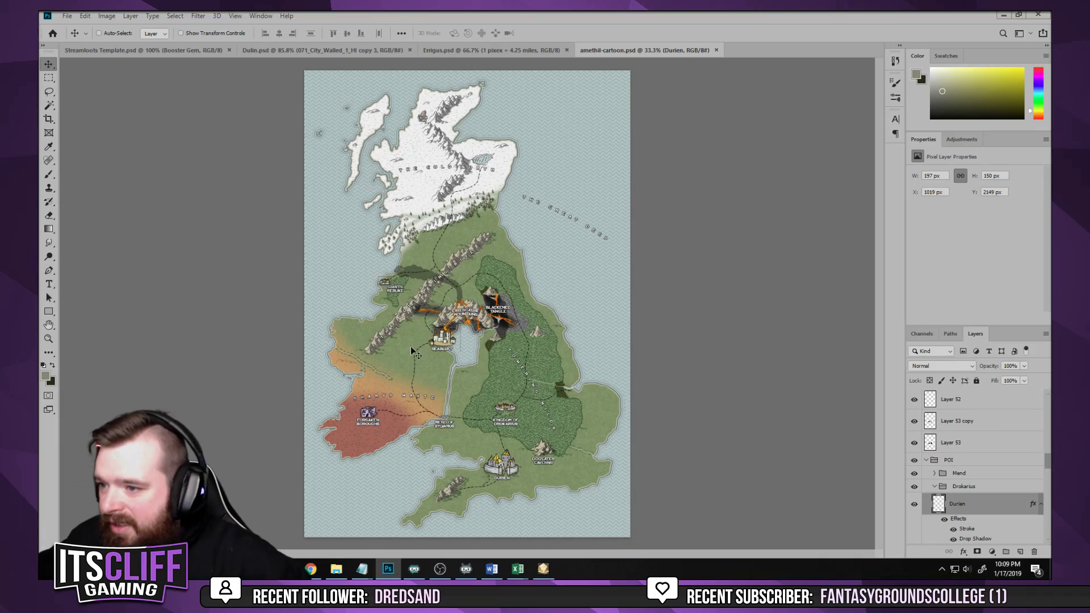
Examine the kingdom's regions and settlements across the amethil-cartoon.psd map, from close-up to the whole island
{"action": "scroll", "coordinate": [412, 355], "scroll_direction": "up", "scroll_amount": 2}
{"action": "scroll", "coordinate": [413, 355], "scroll_direction": "up", "scroll_amount": 3}
{"action": "left_click_drag", "start_coordinate": [413, 355], "coordinate": [274, 88]}
{"action": "left_click_drag", "start_coordinate": [426, 211], "coordinate": [342, 302]}
{"action": "left_click_drag", "start_coordinate": [342, 171], "coordinate": [342, 314]}
{"action": "left_click_drag", "start_coordinate": [341, 142], "coordinate": [516, 187]}
{"action": "scroll", "coordinate": [502, 333], "scroll_direction": "down", "scroll_amount": 3}
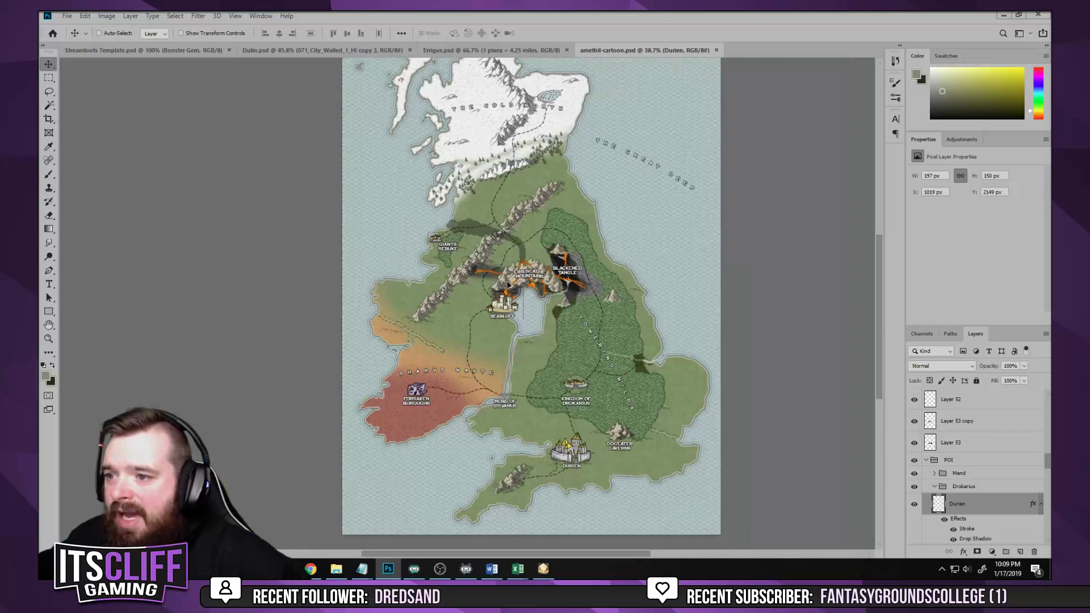
{"action": "scroll", "coordinate": [396, 292], "scroll_direction": "down", "scroll_amount": 1}
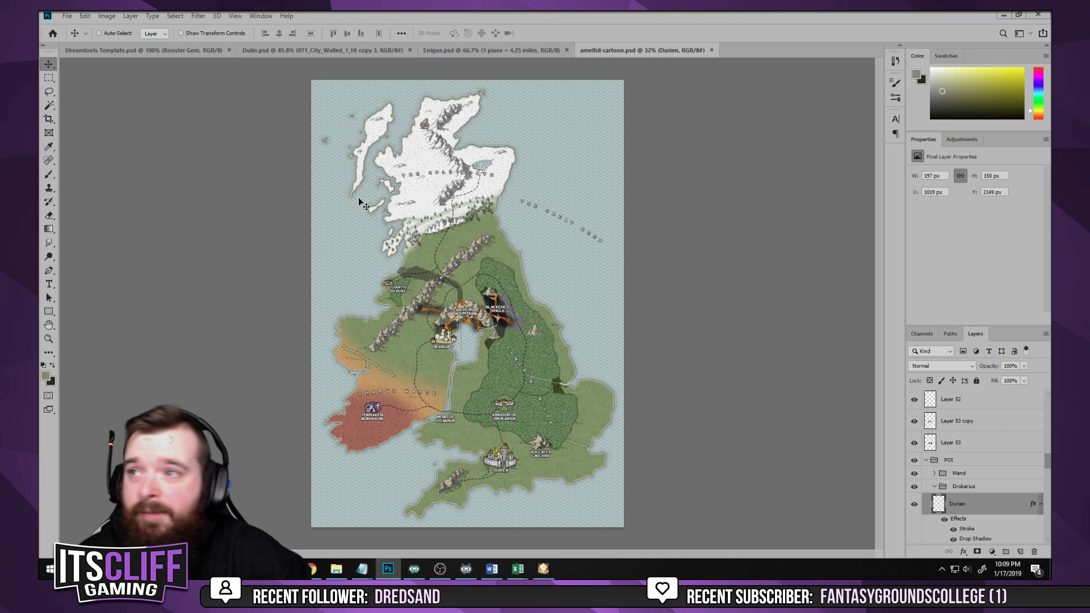
Compare the Errigus.psd world map with Dulin.psd, and show the whole Dulin continent
{"action": "left_click", "coordinate": [458, 51]}
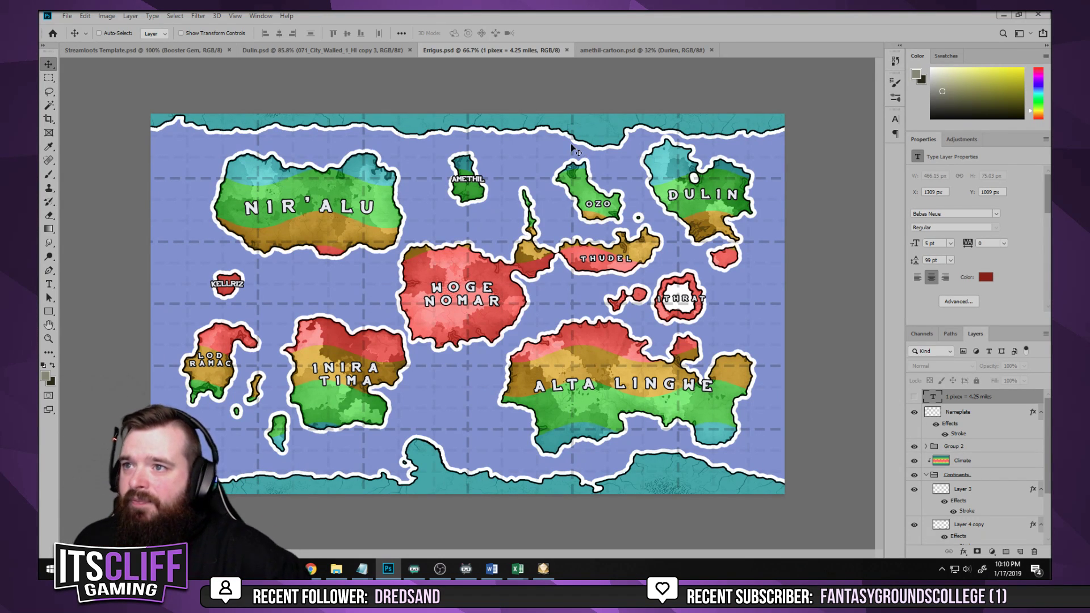
{"action": "left_click", "coordinate": [271, 50]}
{"action": "scroll", "coordinate": [463, 336], "scroll_direction": "down", "scroll_amount": 1}
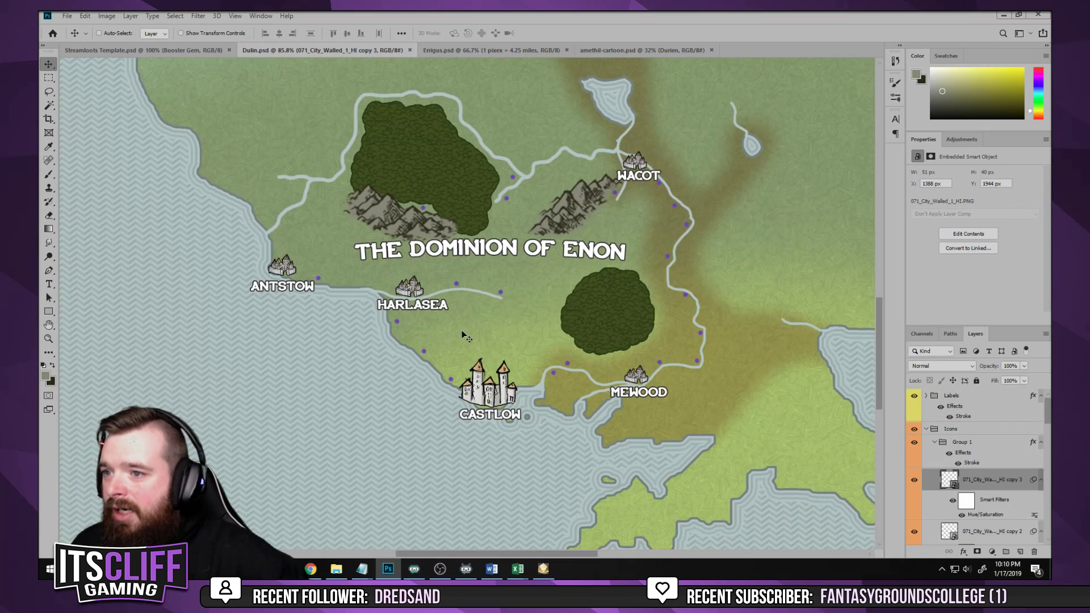
{"action": "left_click", "coordinate": [519, 50]}
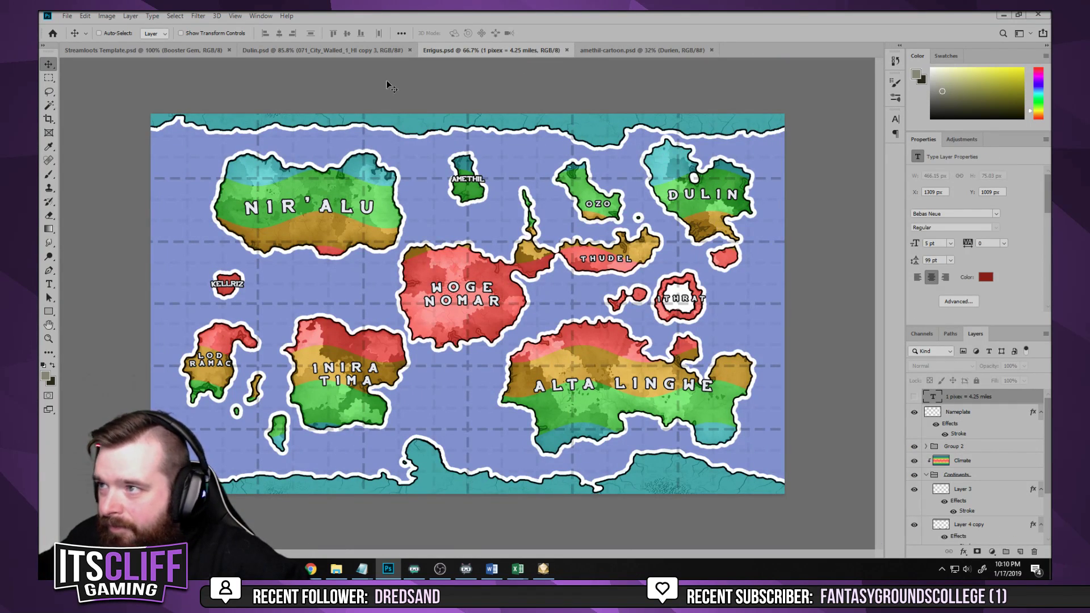
{"action": "left_click", "coordinate": [302, 51]}
{"action": "key", "text": "ctrl+0"}
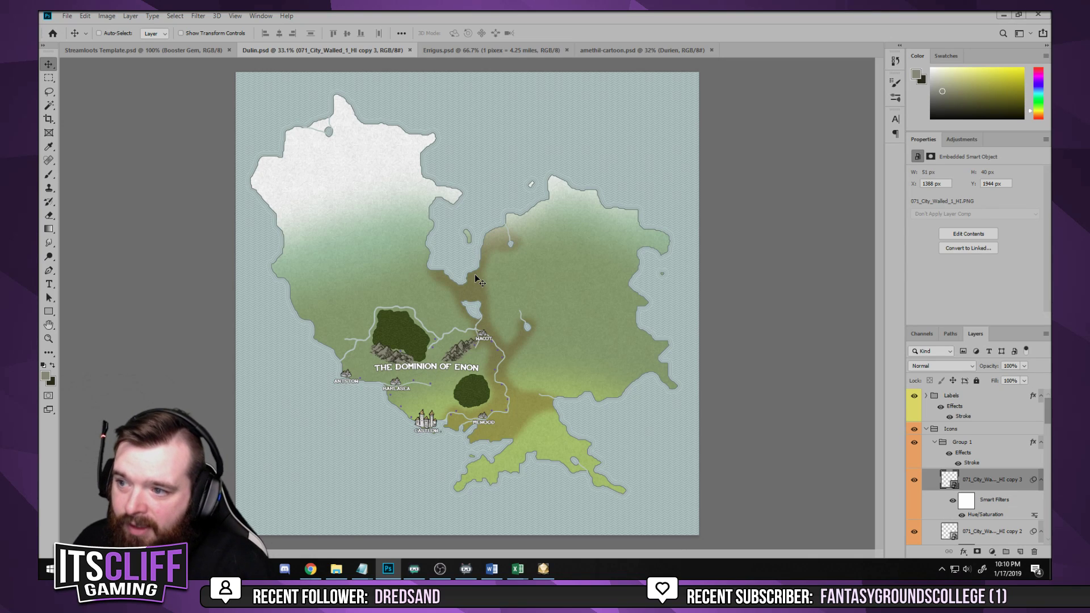
Select the Rivers layer in the Dulin map and examine the Dominion of Enon's towns up close
{"action": "left_click", "coordinate": [465, 317], "text": "ctrl"}
{"action": "scroll", "coordinate": [410, 373], "scroll_direction": "up", "scroll_amount": 5}
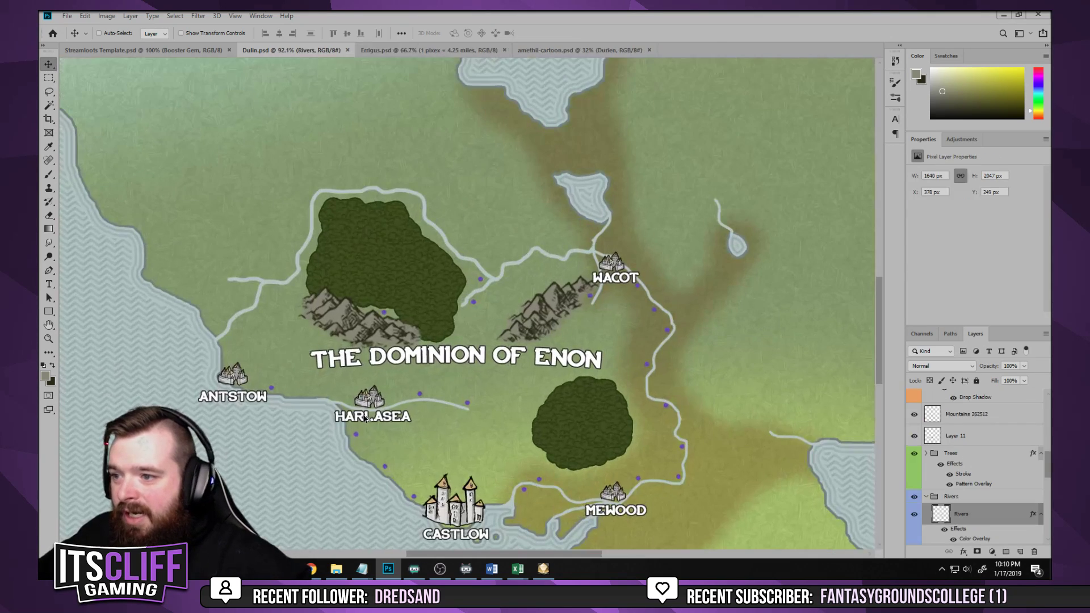
{"action": "scroll", "coordinate": [365, 419], "scroll_direction": "up", "scroll_amount": 1}
{"action": "left_click_drag", "start_coordinate": [365, 418], "coordinate": [295, 380]}
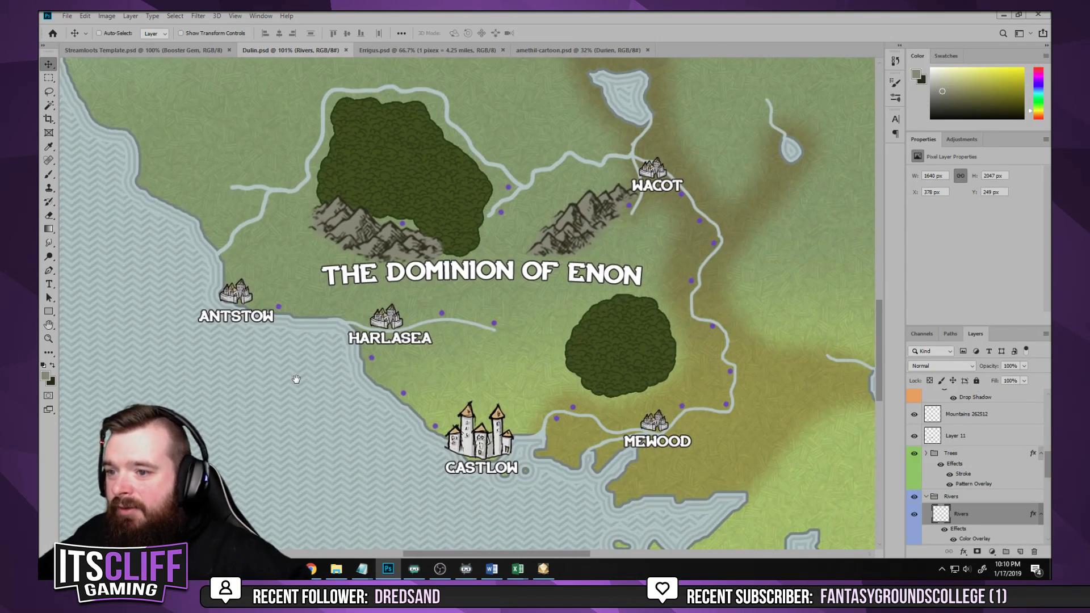
Show the fantasy_map territory layer to view the borders around the Dominion of Enon, and hide it again
{"action": "scroll", "coordinate": [914, 453], "scroll_direction": "down", "scroll_amount": 5}
{"action": "left_click", "coordinate": [914, 452]}
{"action": "scroll", "coordinate": [628, 347], "scroll_direction": "down", "scroll_amount": 5}
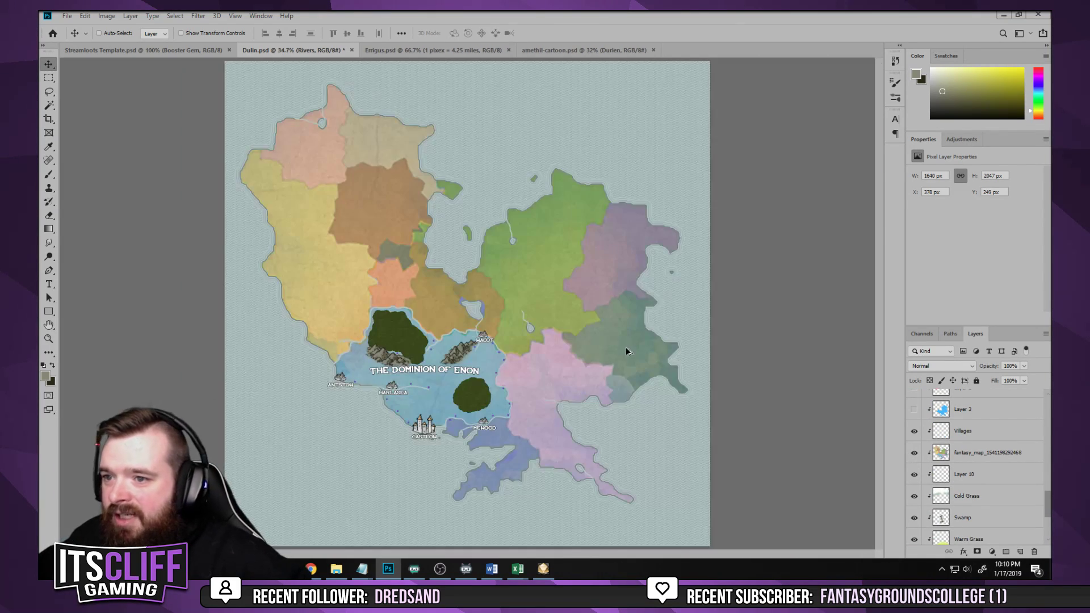
{"action": "scroll", "coordinate": [340, 438], "scroll_direction": "up", "scroll_amount": 4}
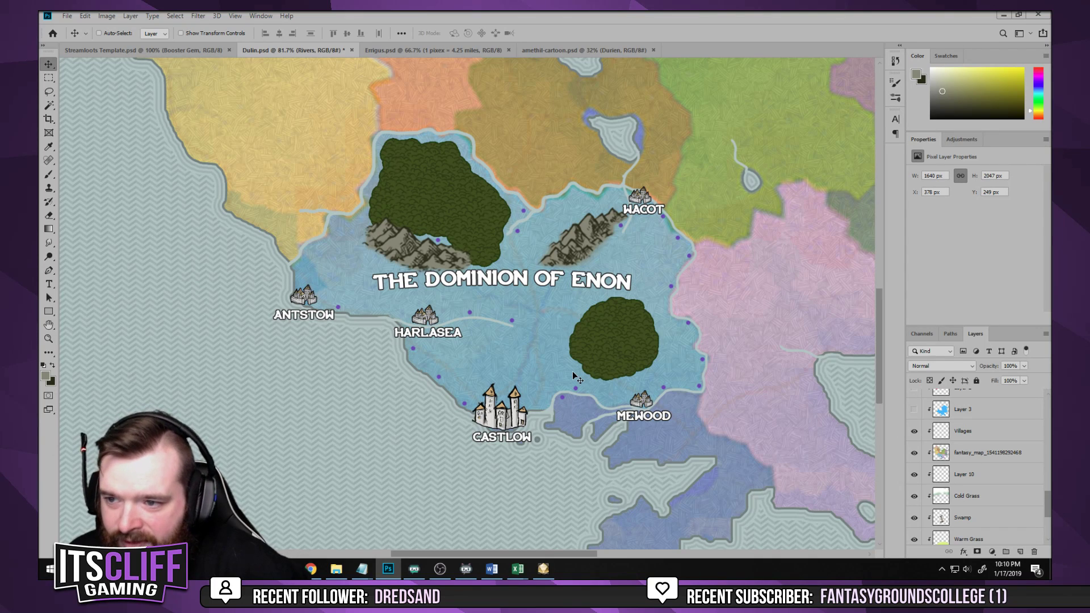
{"action": "left_click", "coordinate": [914, 453]}
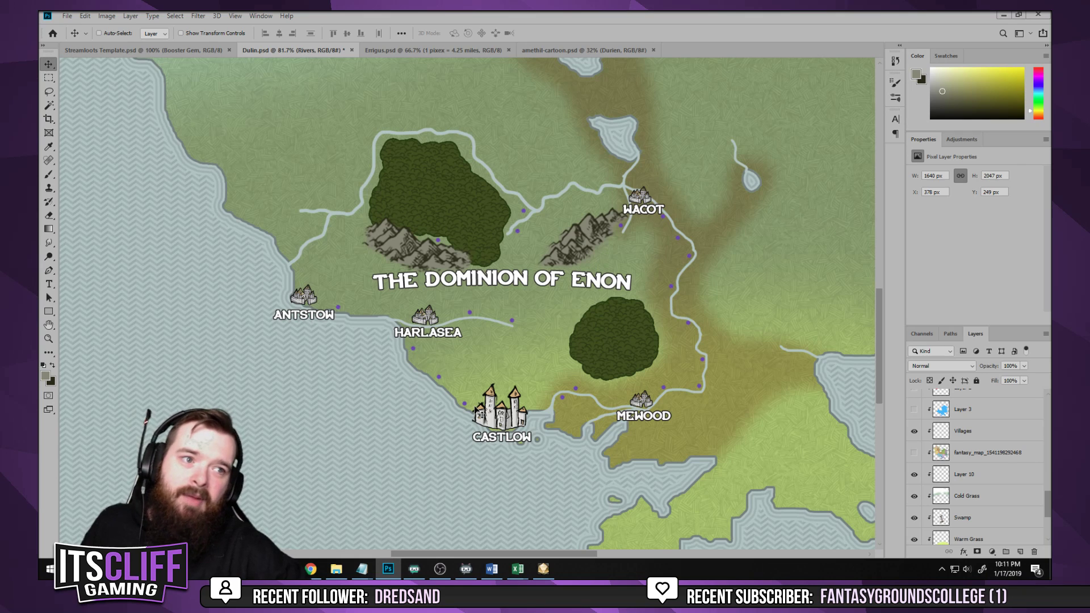
Show Layer 2, Layer 3 and the fantasy_map territory layer over the whole Dulin continent
{"action": "scroll", "coordinate": [494, 406], "scroll_direction": "down", "scroll_amount": 3}
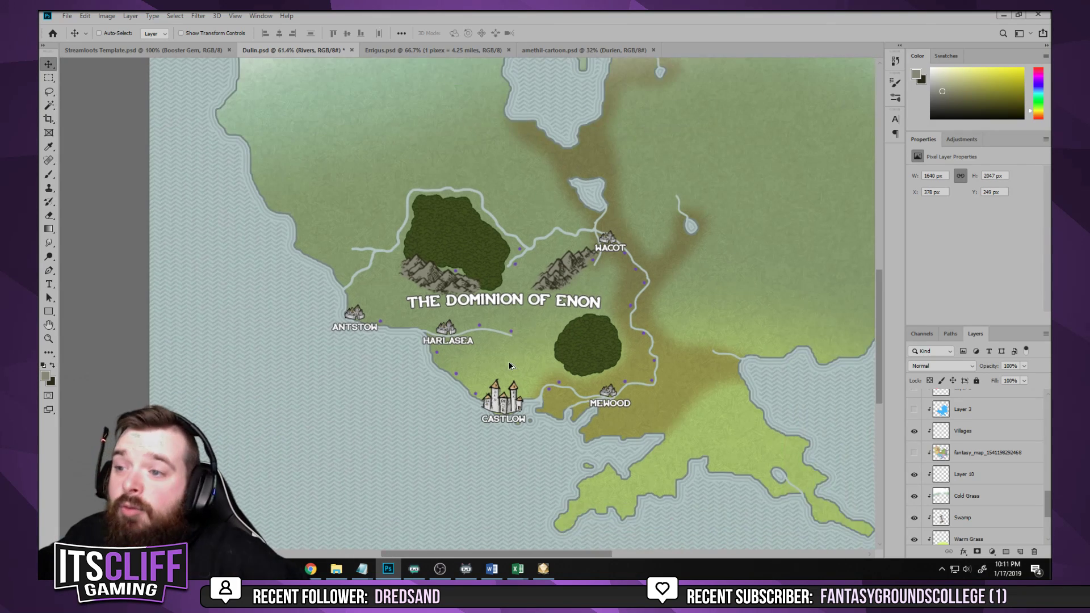
{"action": "scroll", "coordinate": [635, 293], "scroll_direction": "down", "scroll_amount": 3}
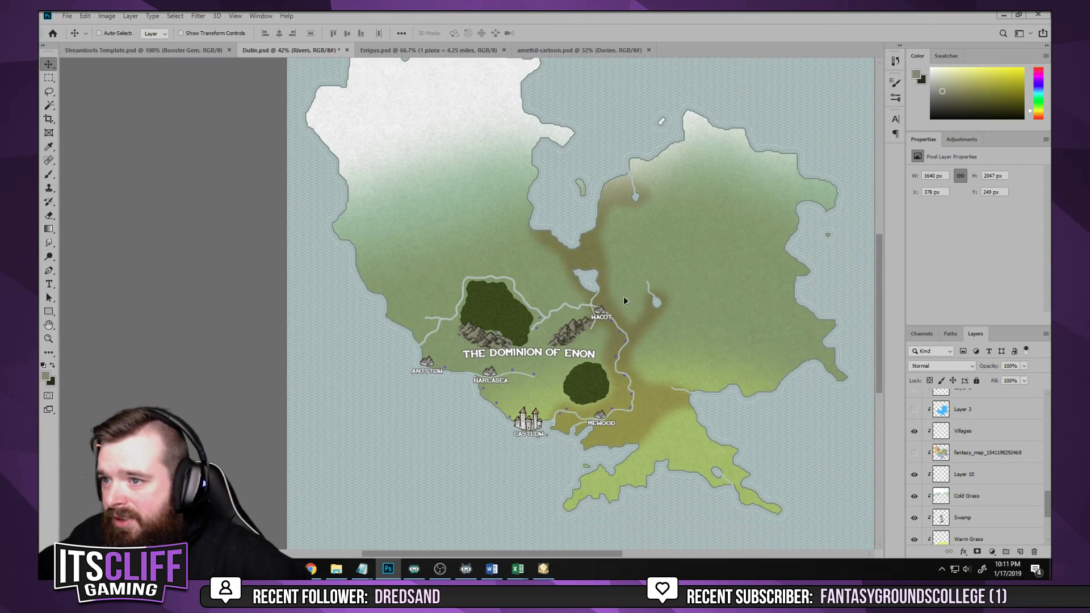
{"action": "scroll", "coordinate": [609, 305], "scroll_direction": "down", "scroll_amount": 1}
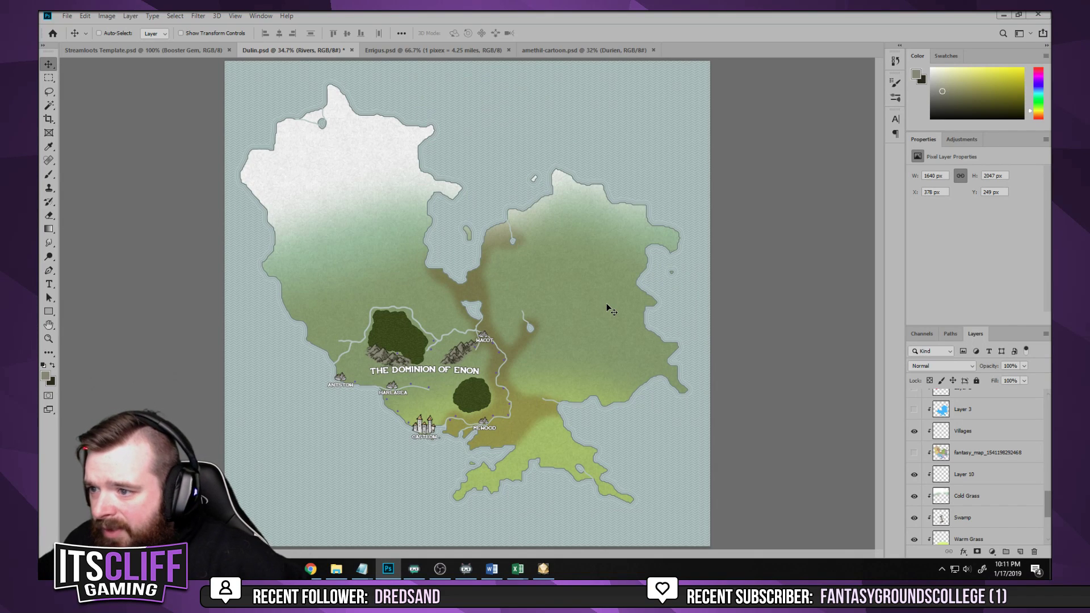
{"action": "scroll", "coordinate": [932, 487], "scroll_direction": "up", "scroll_amount": 3}
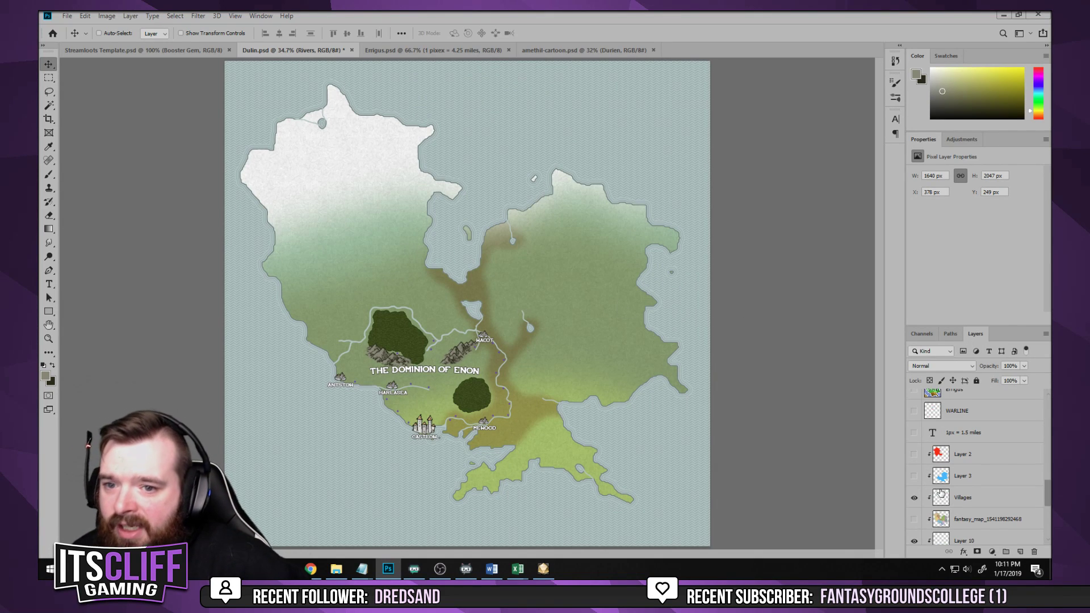
{"action": "left_click", "coordinate": [916, 475]}
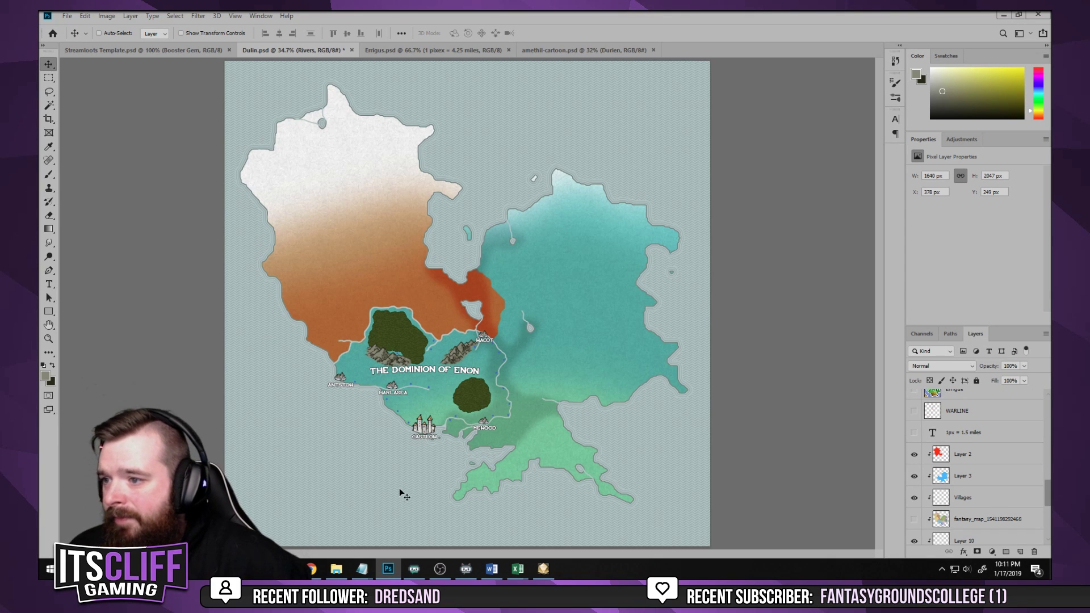
{"action": "left_click", "coordinate": [914, 519]}
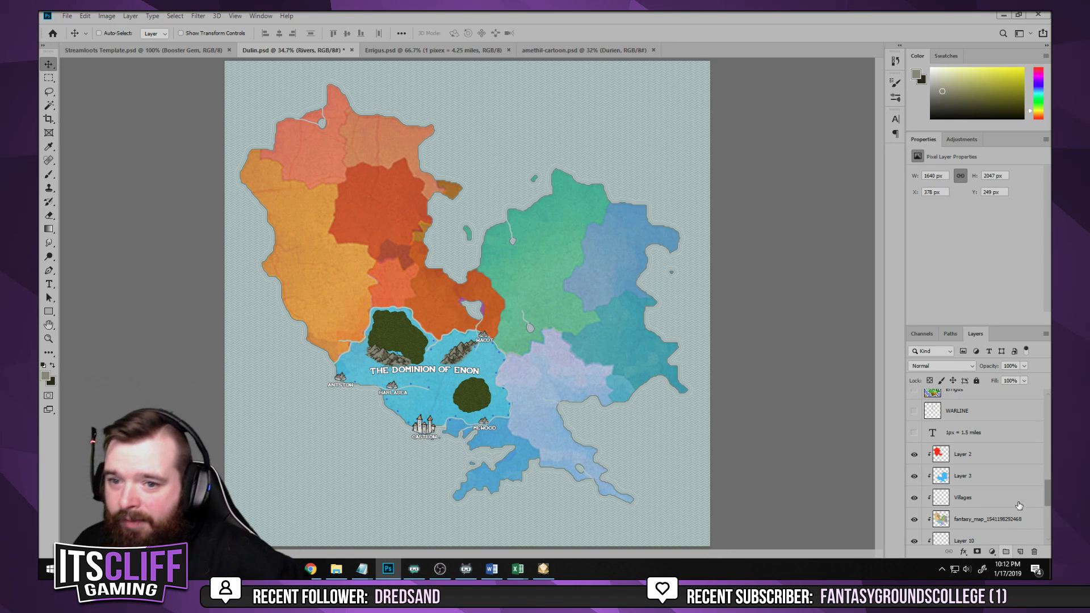
Show the WARLINE layer over the territories, first without and then with the red Layer 2 and blue Layer 3 tints
{"action": "left_click", "coordinate": [914, 454]}
{"action": "left_click", "coordinate": [914, 476]}
{"action": "left_click", "coordinate": [913, 419]}
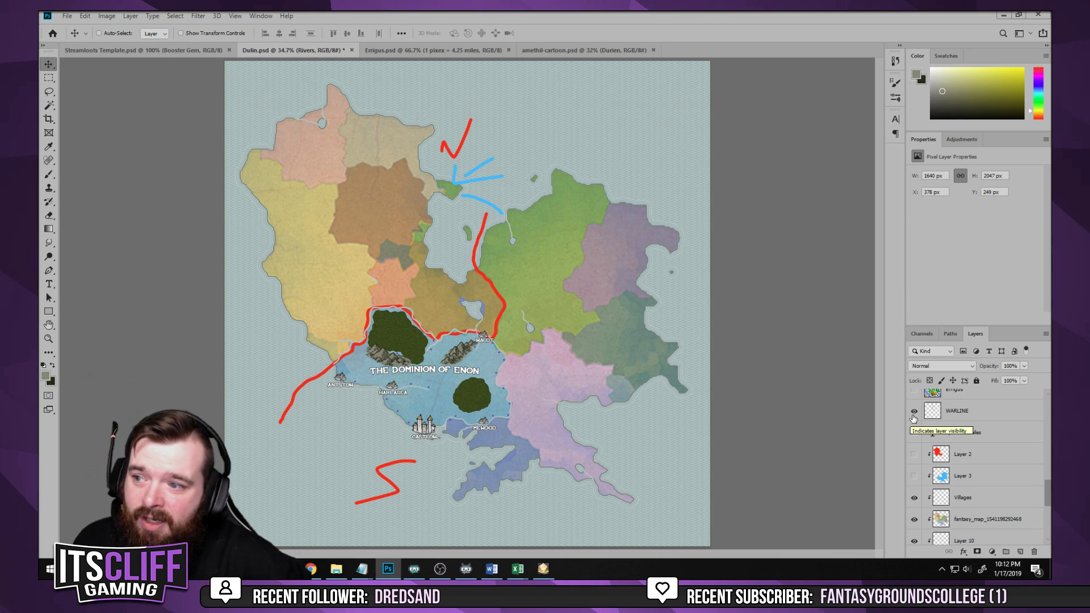
{"action": "left_click", "coordinate": [914, 454]}
{"action": "left_click", "coordinate": [931, 461]}
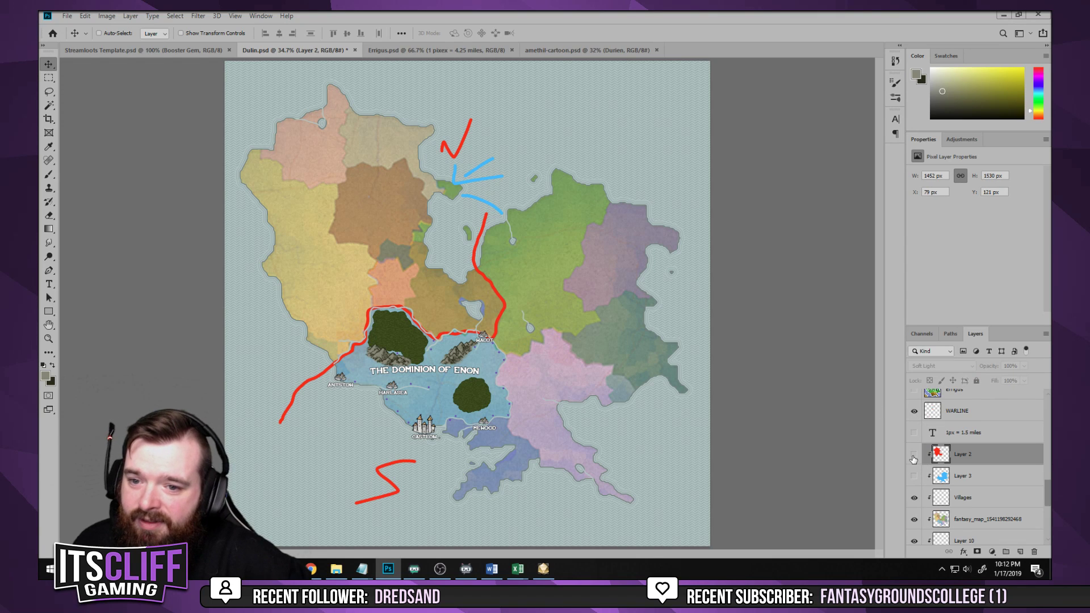
{"action": "left_click", "coordinate": [914, 476]}
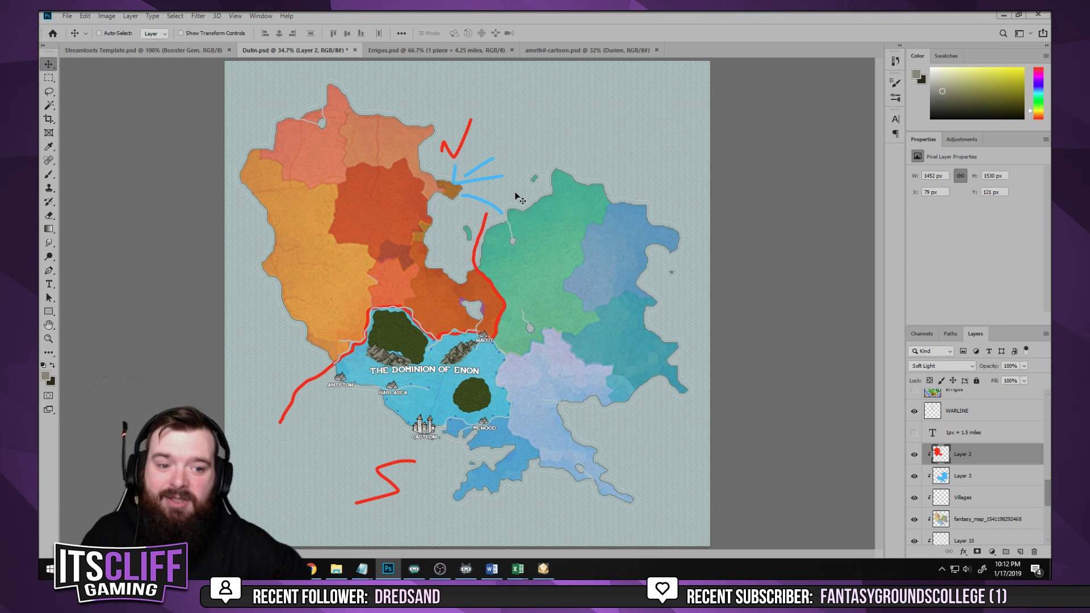
{"action": "key", "text": "alt+Tab"}
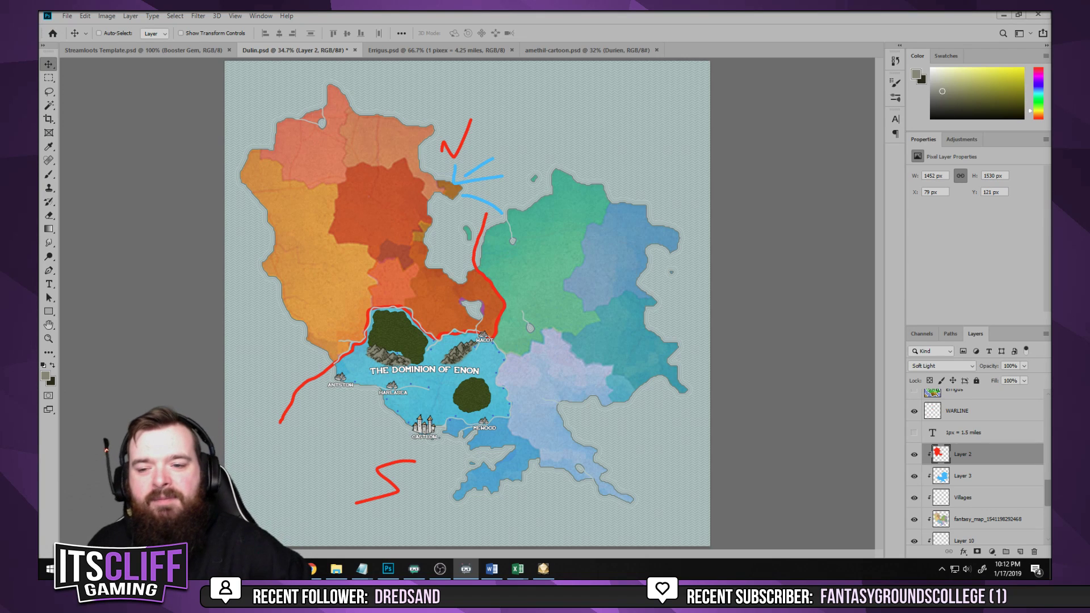
Hide Layer 2, Layer 3, WARLINE and the fantasy_map territory layer to return to the plain Dulin terrain
{"action": "left_click", "coordinate": [914, 454]}
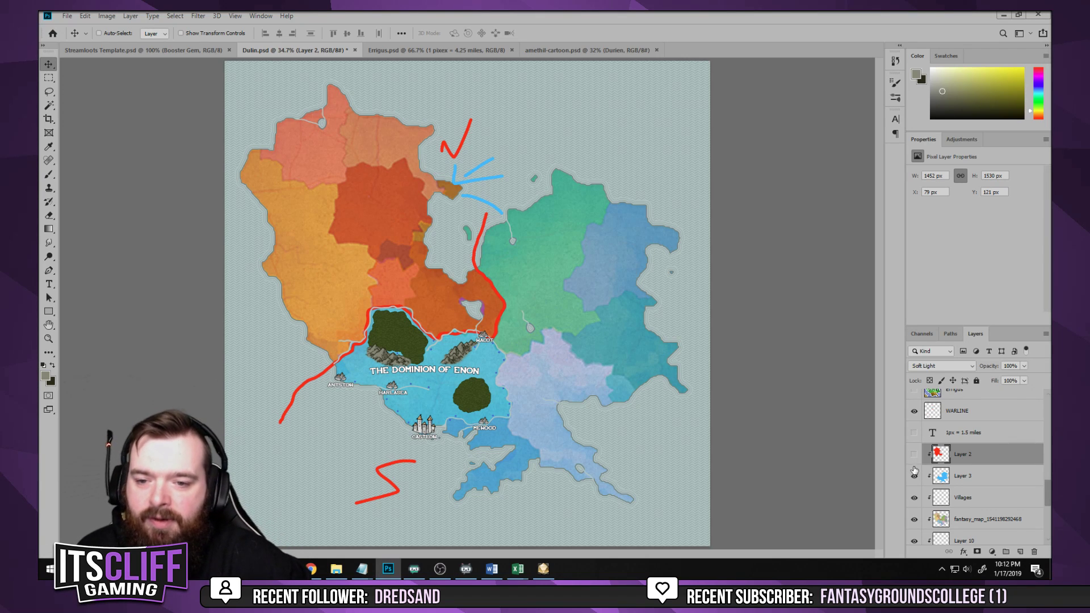
{"action": "left_click", "coordinate": [914, 476]}
{"action": "left_click", "coordinate": [912, 418]}
{"action": "left_click", "coordinate": [913, 419]}
{"action": "left_click", "coordinate": [915, 419]}
{"action": "scroll", "coordinate": [915, 420], "scroll_direction": "down", "scroll_amount": 3}
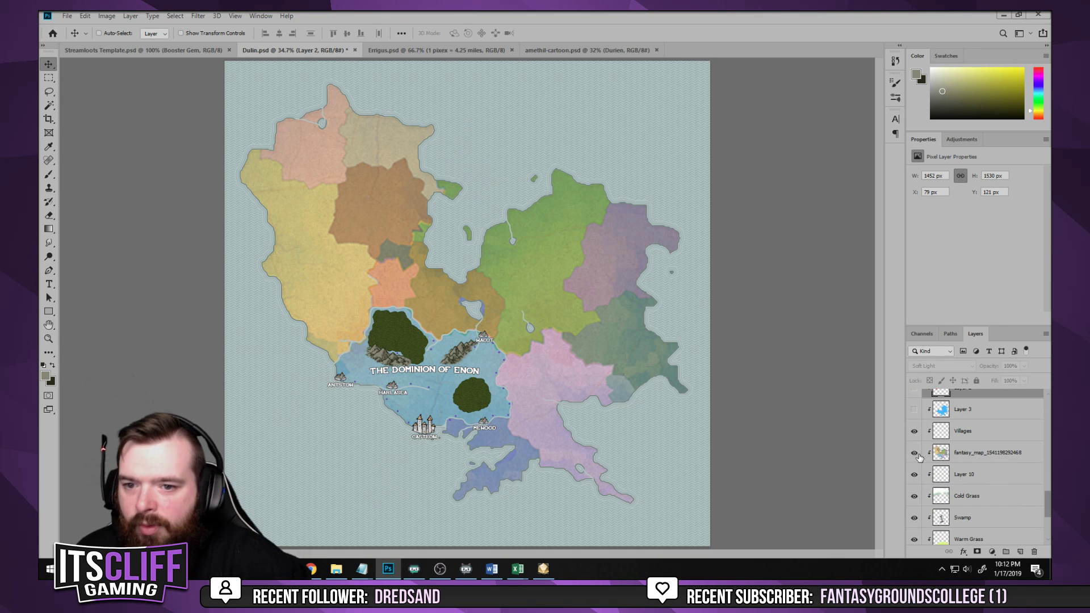
{"action": "left_click", "coordinate": [914, 453]}
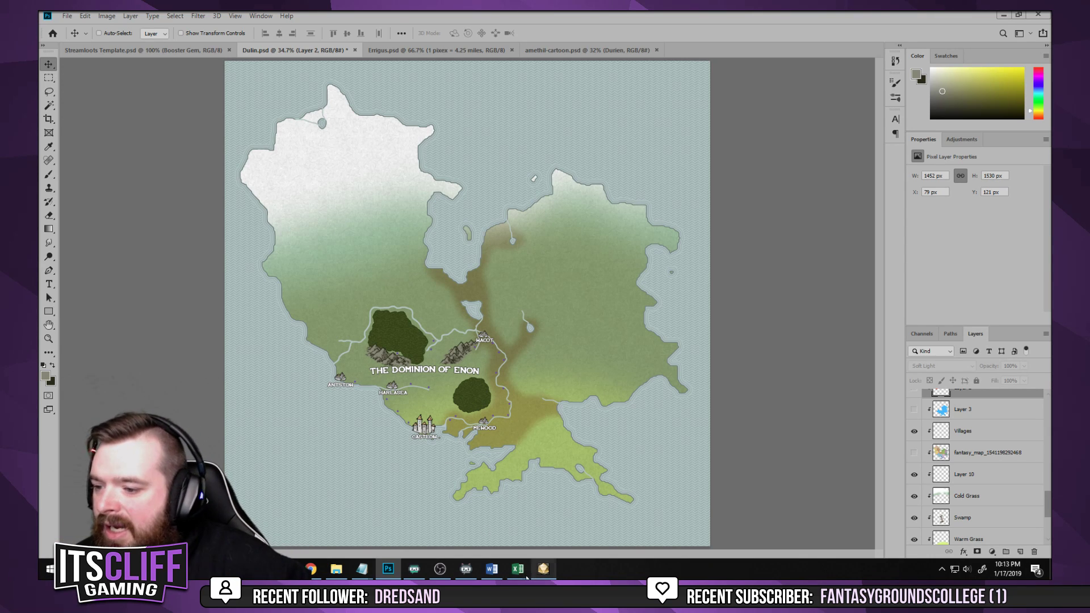
Switch to Excel, open the recent workbook Faction Advacement.xlsm, go to its faction list sheet and enable the macros
{"action": "mouse_move", "coordinate": [516, 574]}
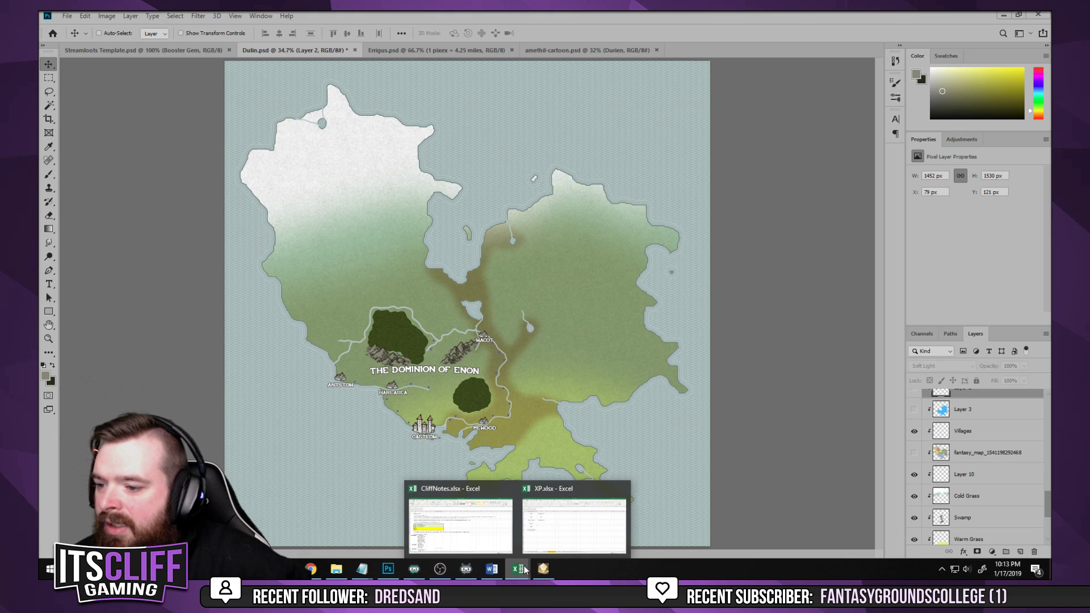
{"action": "left_click", "coordinate": [573, 525]}
{"action": "left_click", "coordinate": [51, 37]}
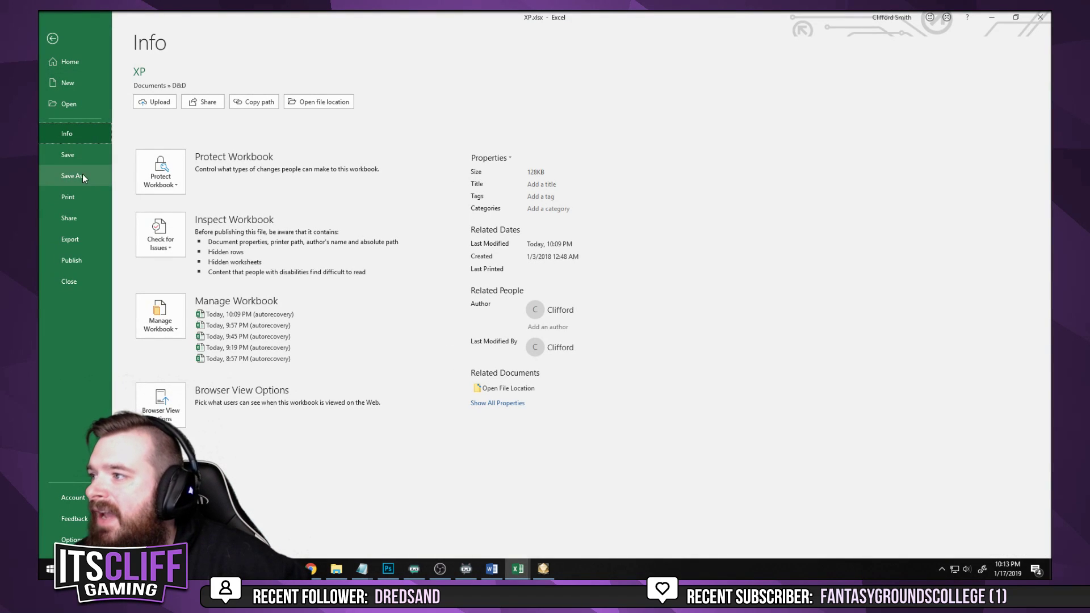
{"action": "left_click", "coordinate": [65, 104]}
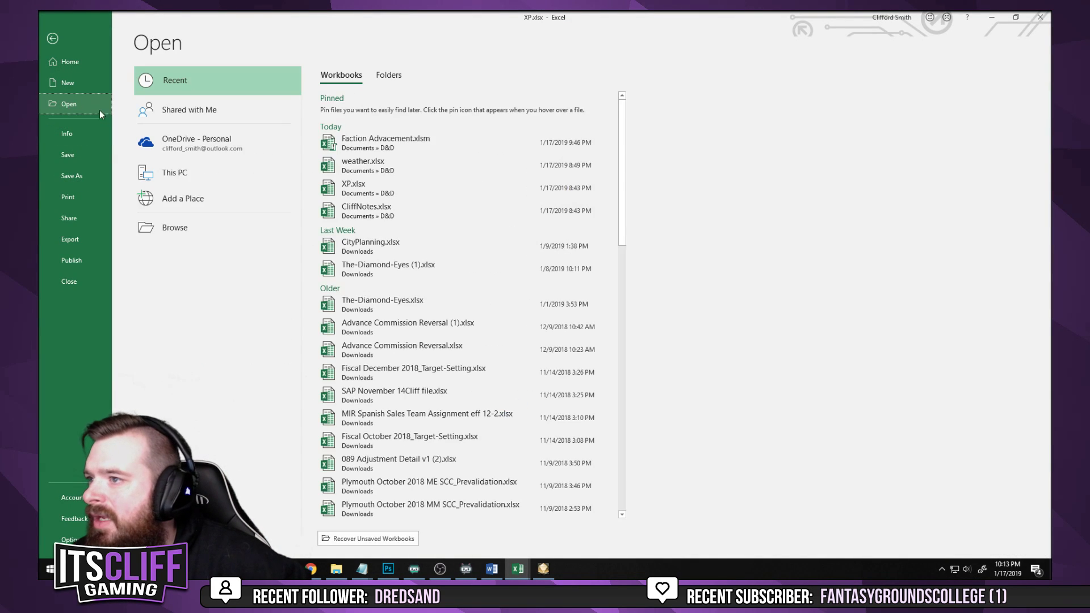
{"action": "left_click", "coordinate": [411, 141]}
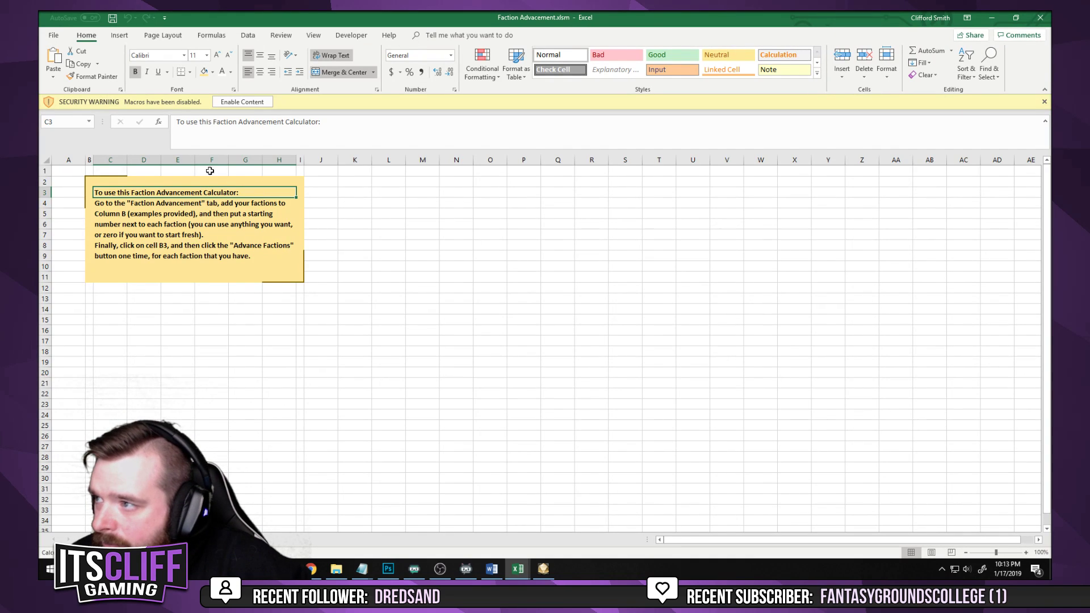
{"action": "left_click", "coordinate": [137, 540]}
{"action": "left_click", "coordinate": [242, 102]}
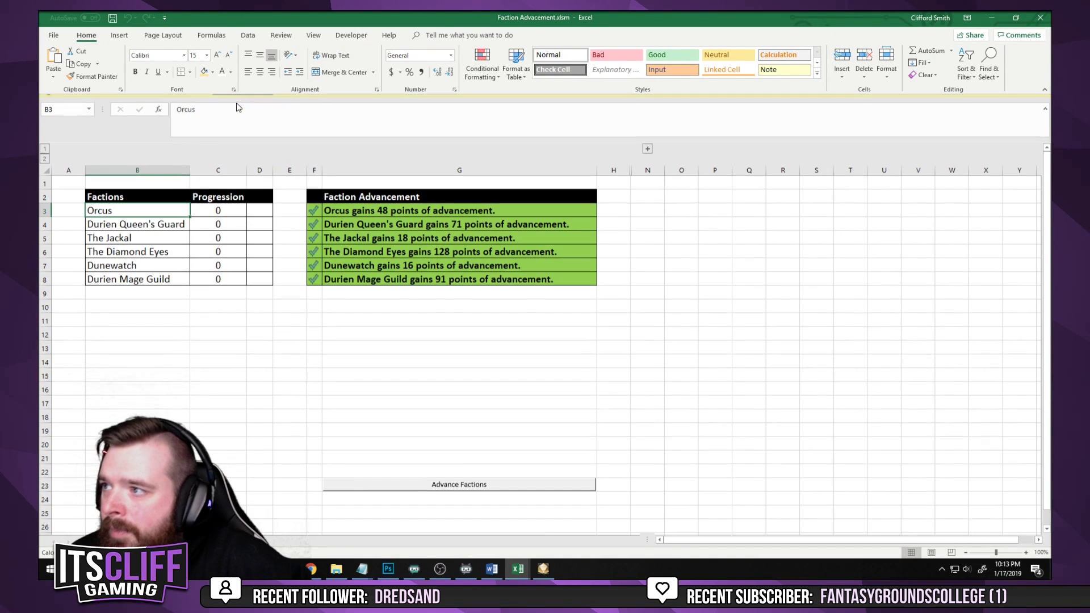
Add the factions N. Dulin and S. Dulin in cells B9 and B10, below Durien Mage Guild
{"action": "left_click", "coordinate": [142, 290]}
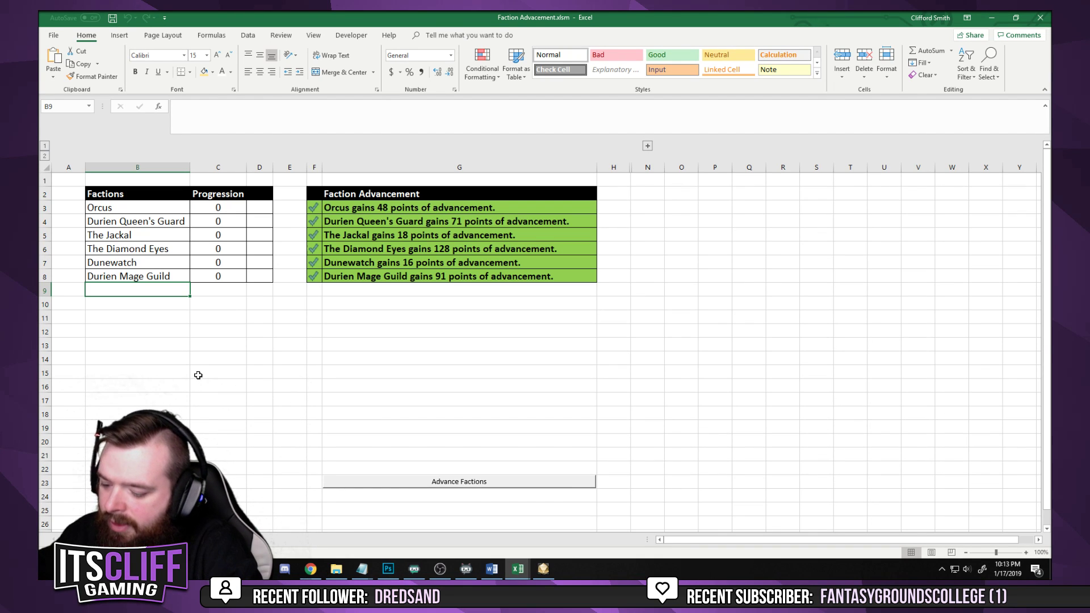
{"action": "type", "text": "N. Dulin"}
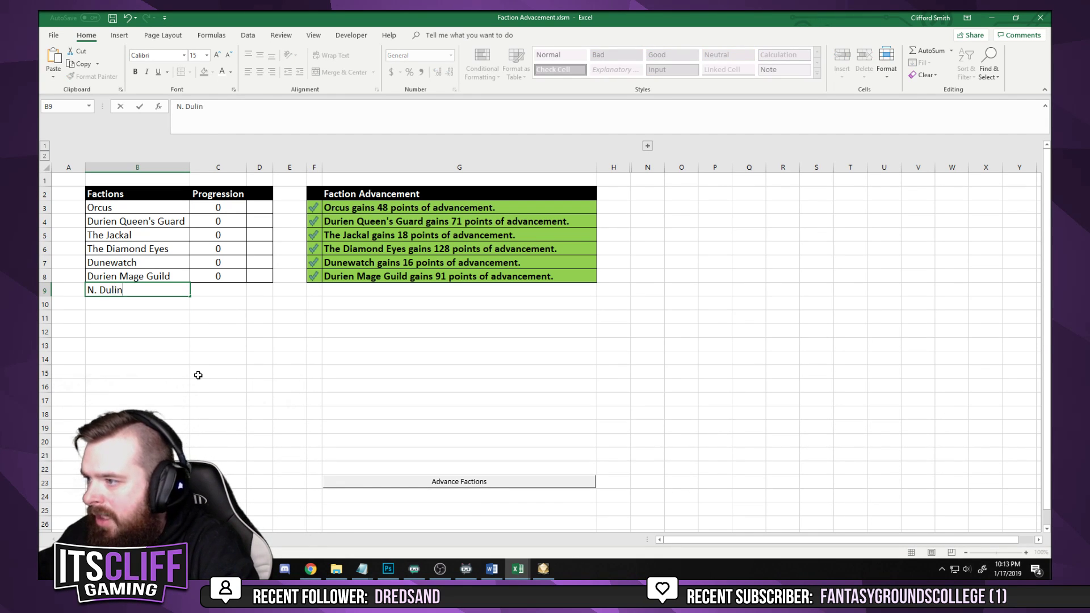
{"action": "key", "text": "Return"}
{"action": "type", "text": "S. Dulin"}
{"action": "key", "text": "Return"}
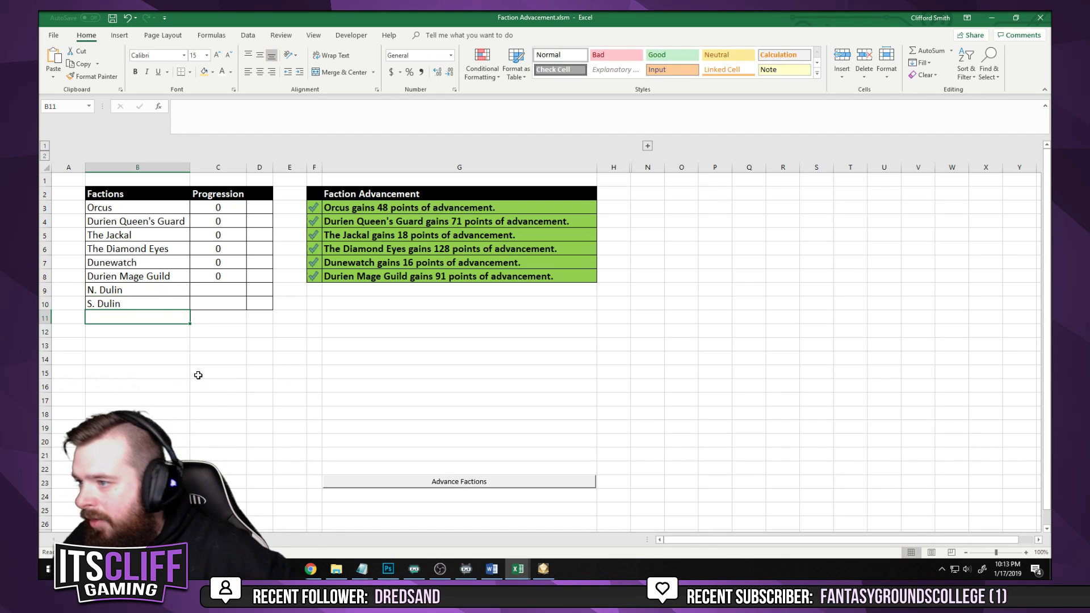
{"action": "left_click", "coordinate": [212, 290]}
{"action": "type", "text": "0"}
{"action": "key", "text": "Return"}
{"action": "type", "text": "0"}
{"action": "key", "text": "Return"}
{"action": "left_click", "coordinate": [218, 435]}
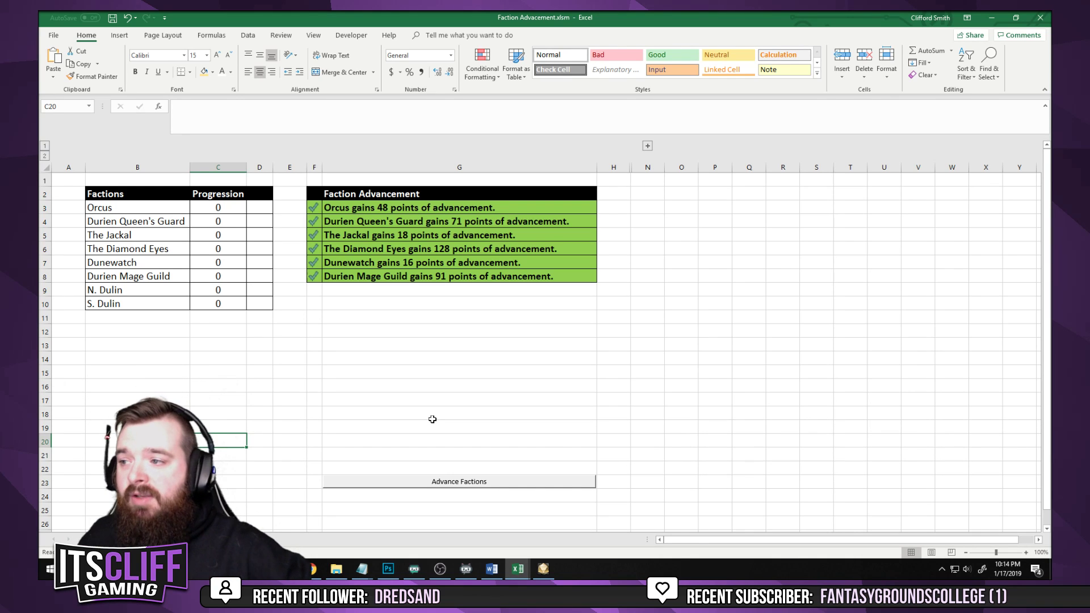
Run Advance Factions once for each faction starting from Orcus in B3, and select the N. Dulin and S. Dulin progression rows
{"action": "left_click", "coordinate": [162, 212]}
{"action": "left_click", "coordinate": [465, 482]}
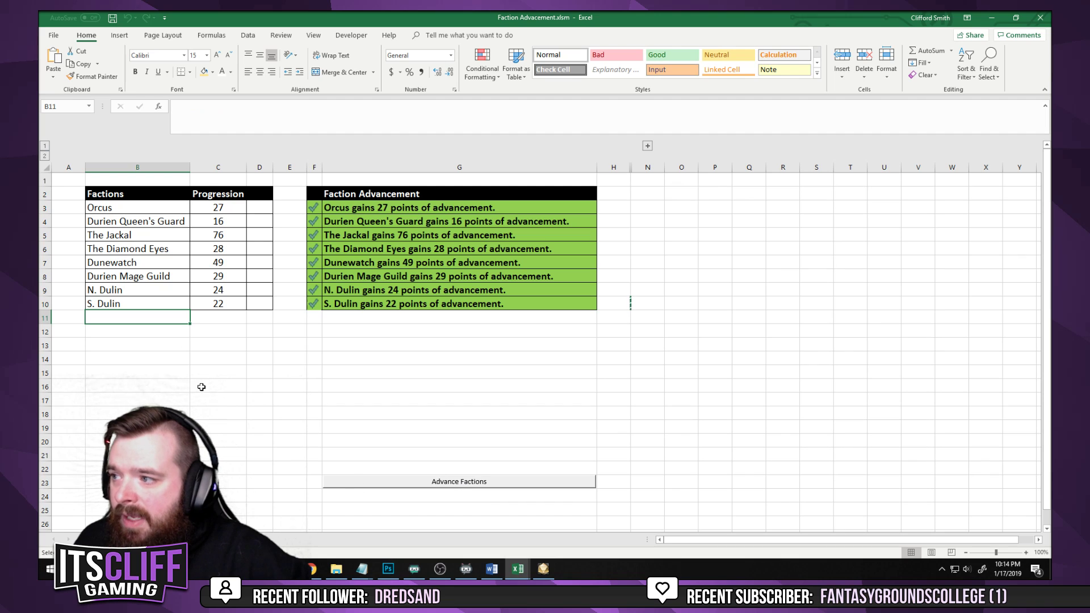
{"action": "left_click_drag", "start_coordinate": [150, 293], "coordinate": [218, 304]}
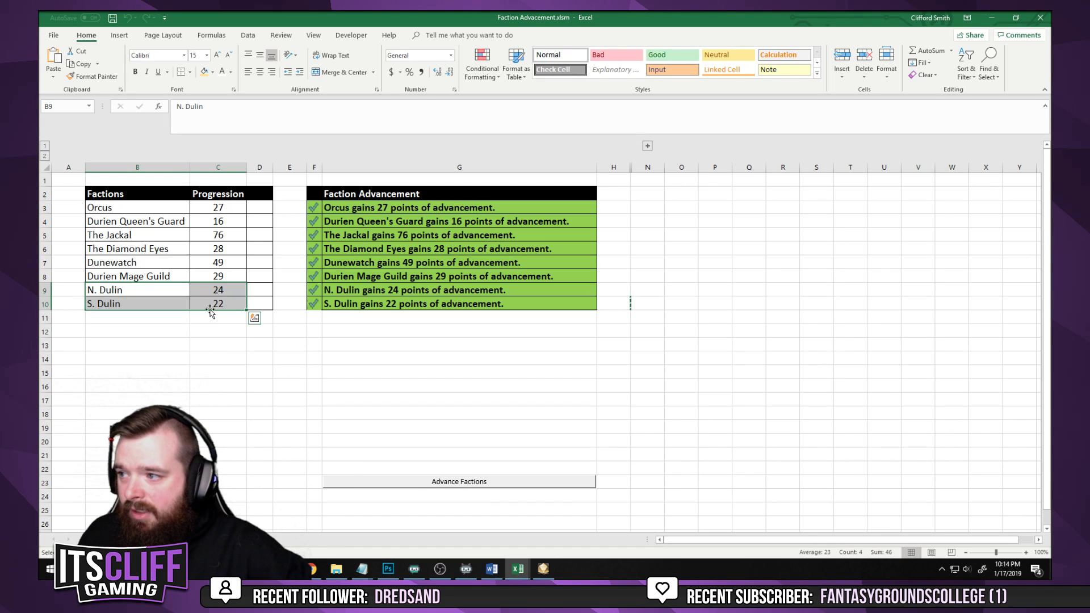
{"action": "left_click", "coordinate": [222, 290]}
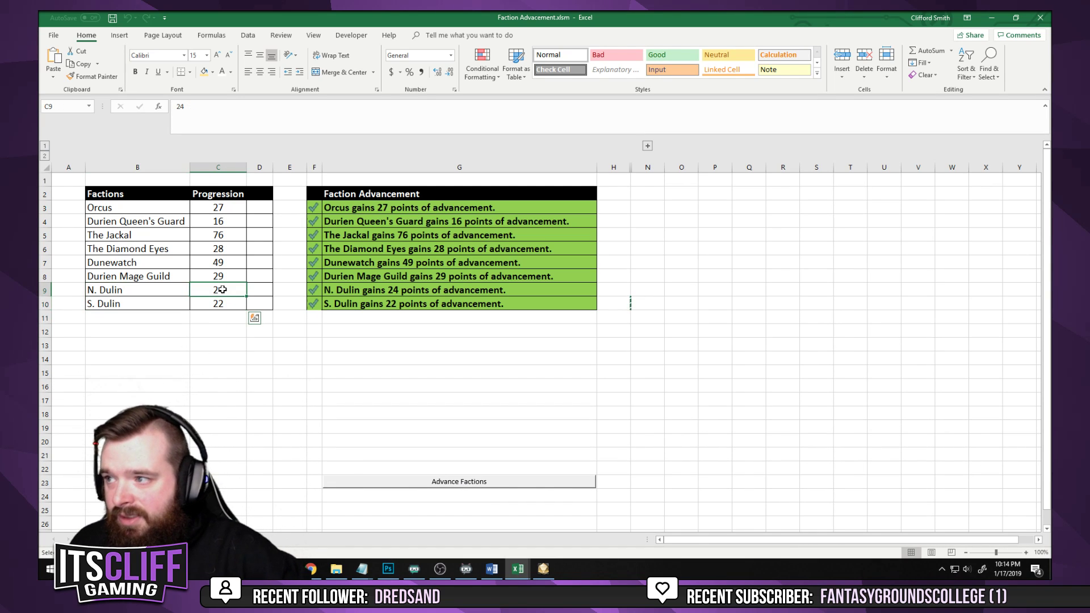
{"action": "left_click_drag", "start_coordinate": [224, 290], "coordinate": [219, 302]}
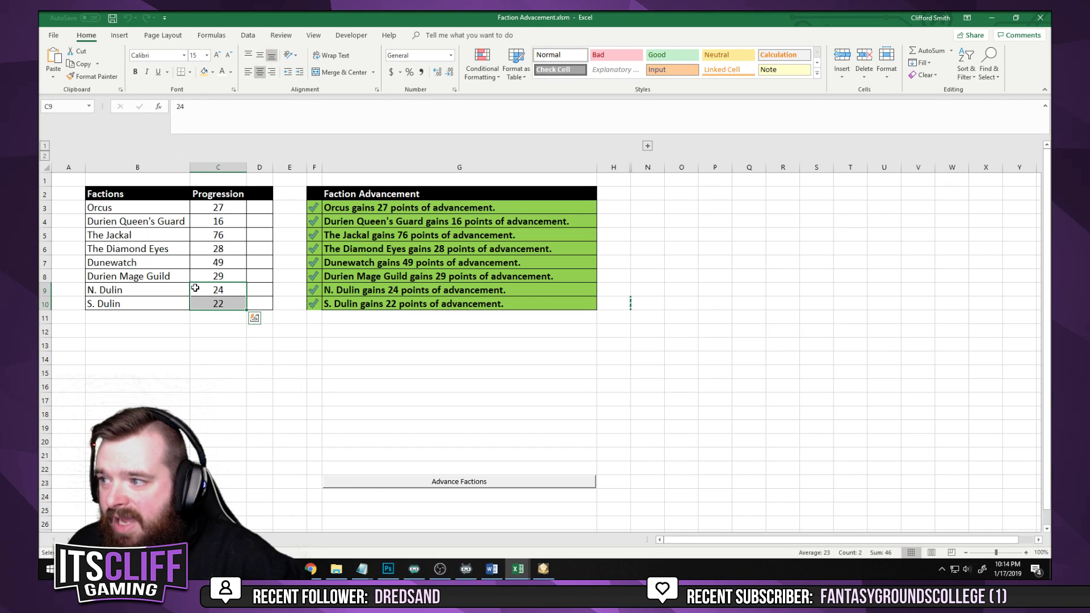
{"action": "left_click", "coordinate": [171, 288]}
{"action": "left_click", "coordinate": [132, 210]}
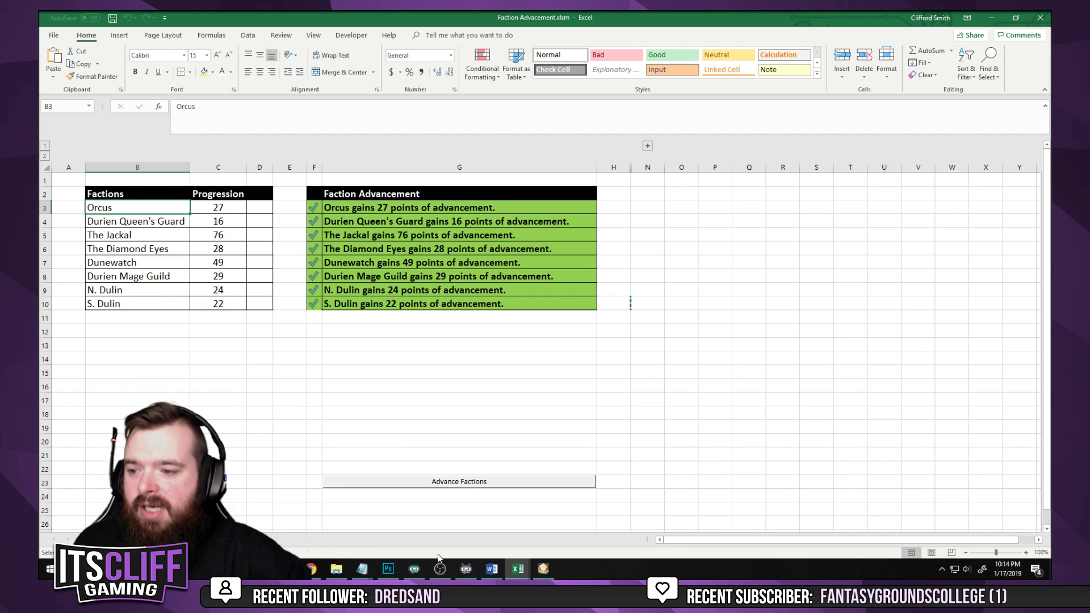
Switch to Photoshop and show the blue Layer 3 and red Layer 2 territory overlays on the Dulin map, leaving Layer 3 selected
{"action": "left_click", "coordinate": [388, 568]}
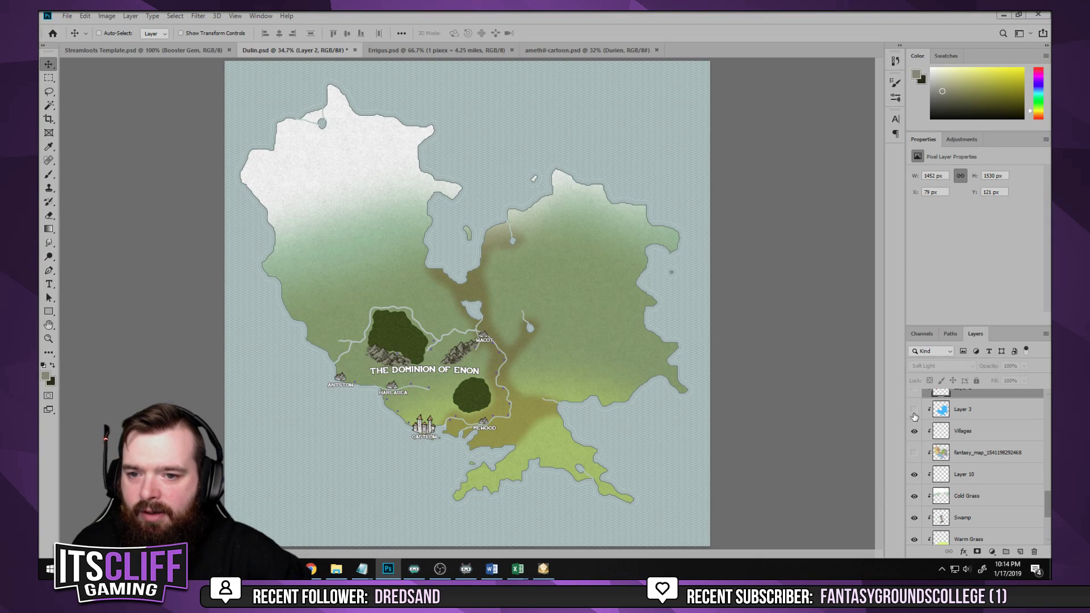
{"action": "scroll", "coordinate": [915, 432], "scroll_direction": "up", "scroll_amount": 3}
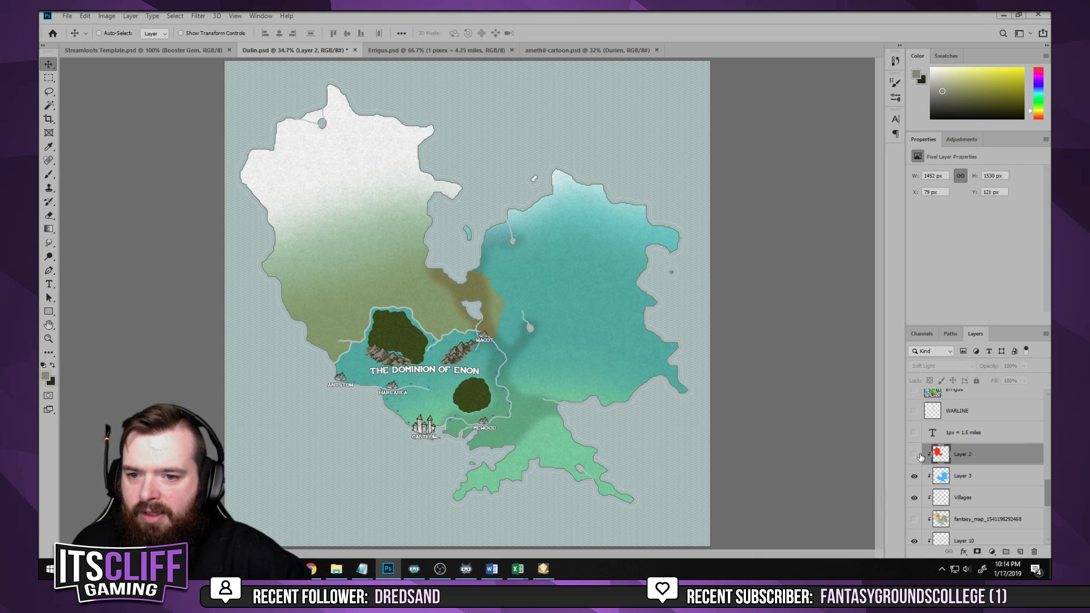
{"action": "left_click", "coordinate": [915, 454]}
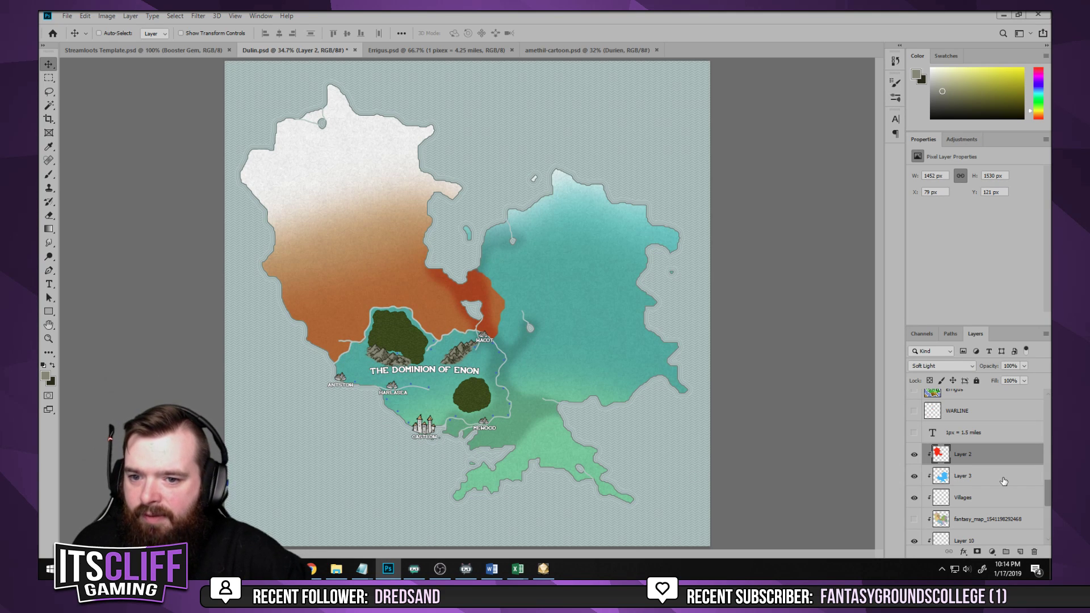
{"action": "left_click", "coordinate": [965, 476]}
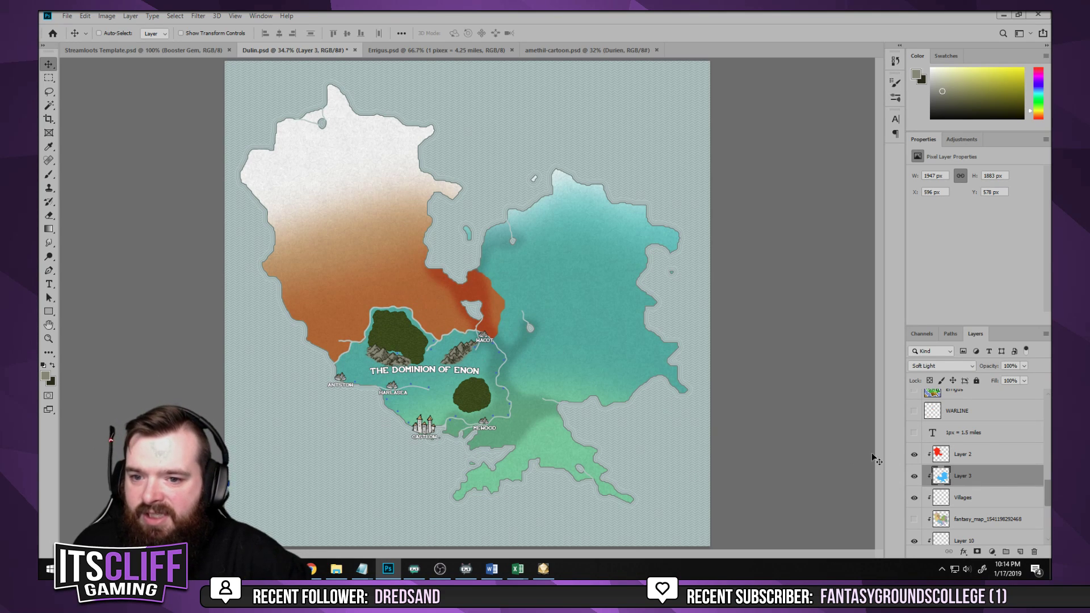
Switch back to Faction Advacement.xlsm in Excel and run Advance Factions repeatedly for N. Dulin and S. Dulin to simulate several rounds of war
{"action": "mouse_move", "coordinate": [518, 569]}
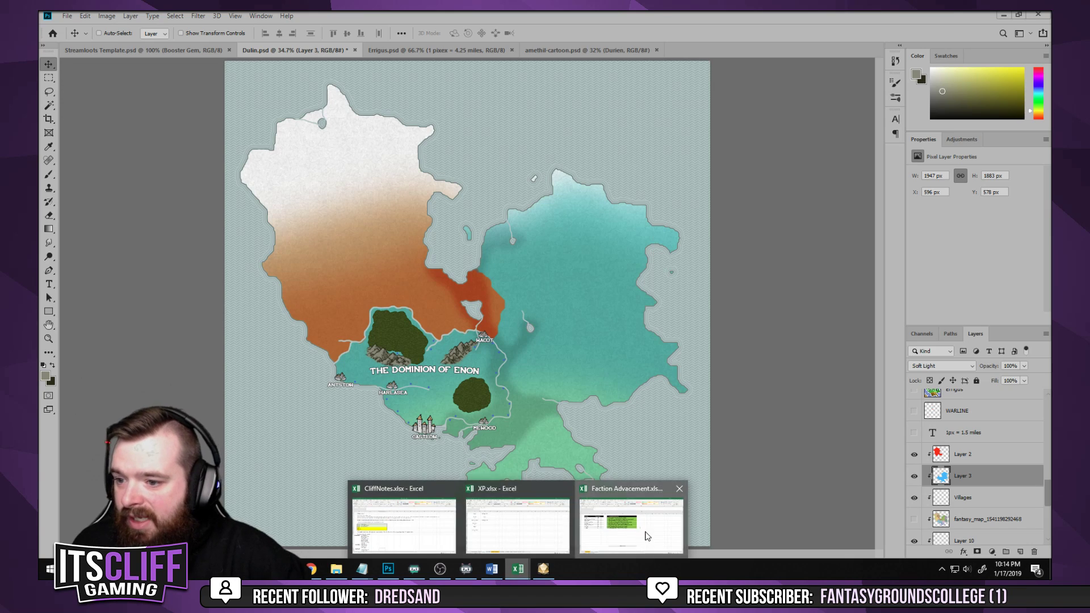
{"action": "left_click", "coordinate": [631, 519]}
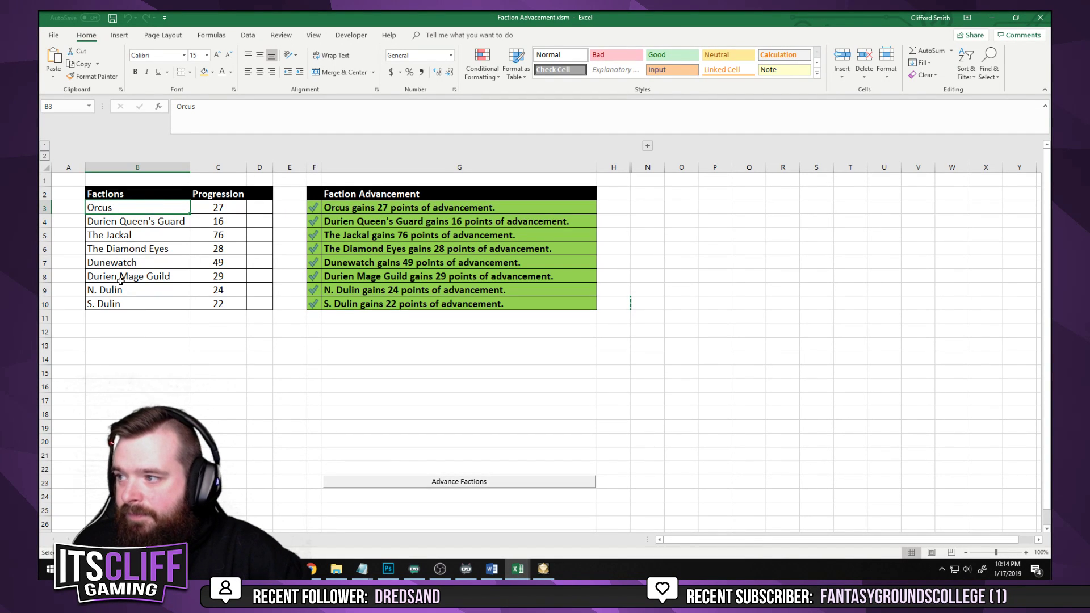
{"action": "left_click", "coordinate": [444, 481]}
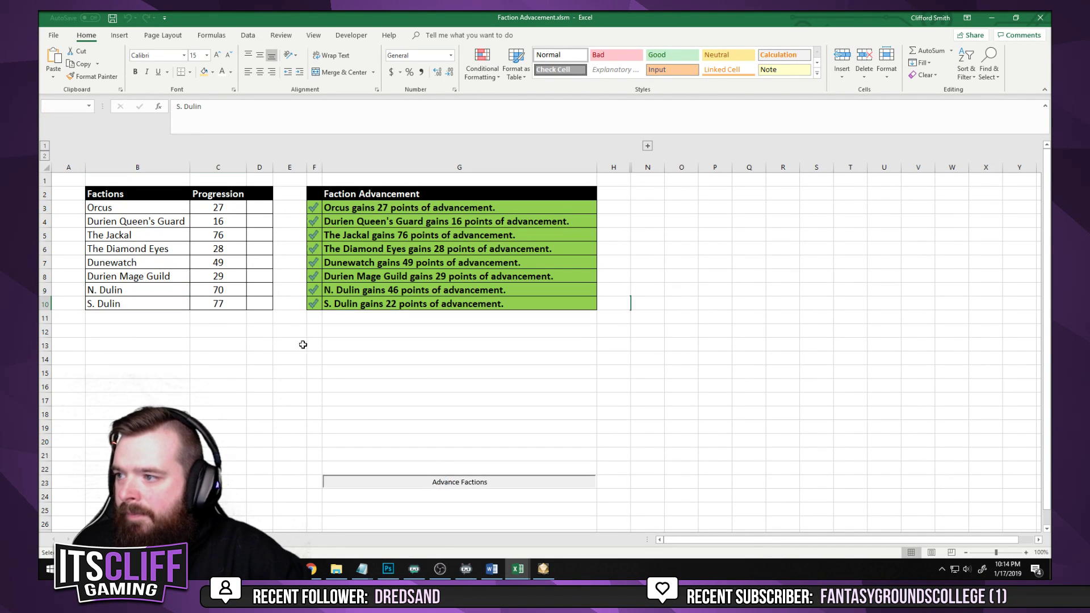
{"action": "left_click", "coordinate": [441, 481]}
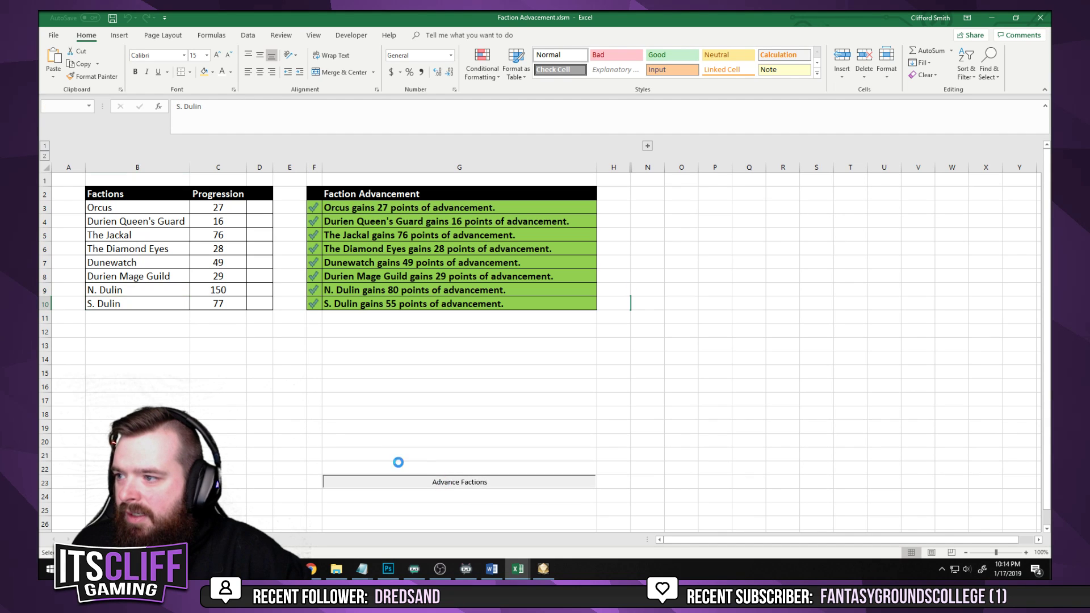
{"action": "left_click", "coordinate": [457, 482]}
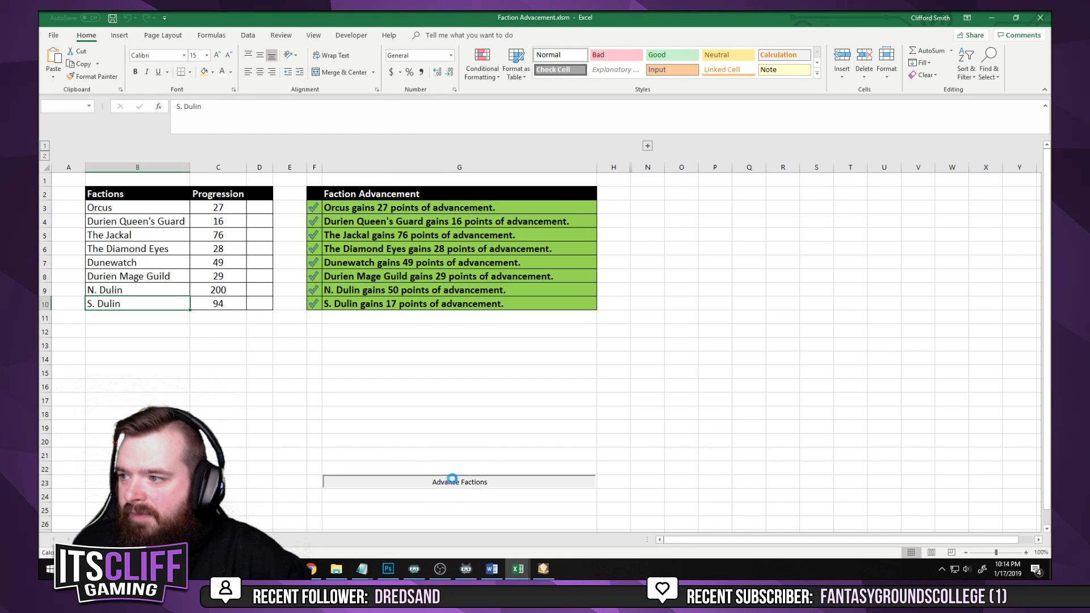
{"action": "left_click", "coordinate": [427, 483]}
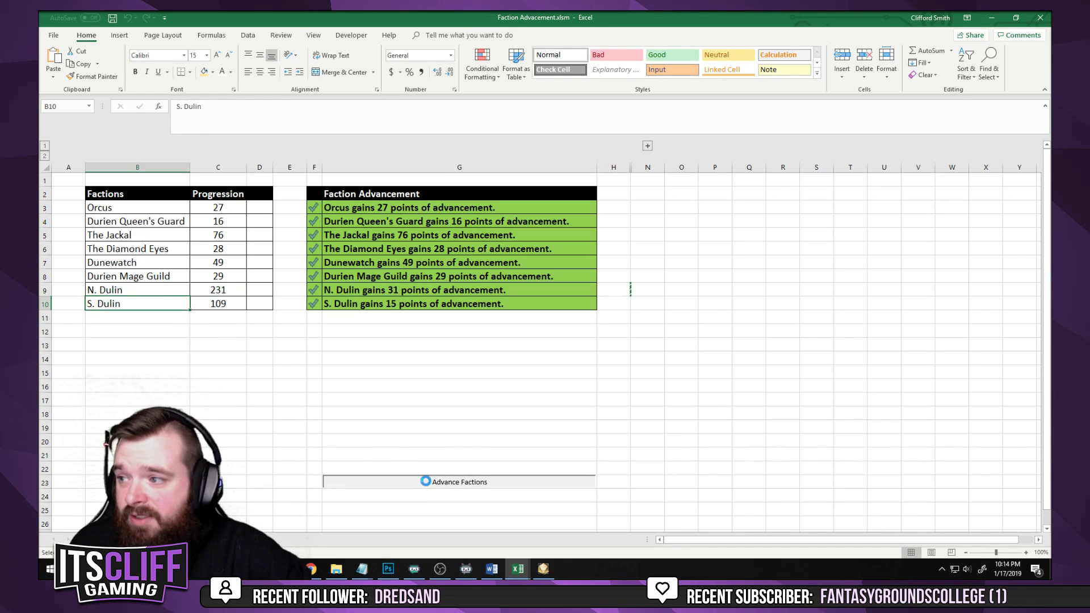
{"action": "left_click", "coordinate": [458, 484]}
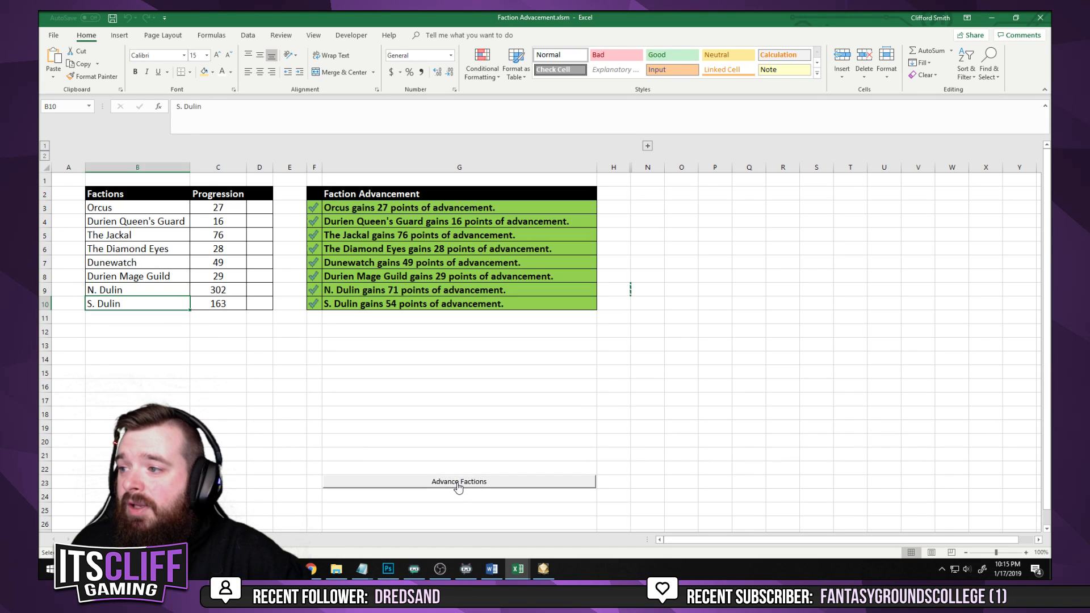
{"action": "left_click", "coordinate": [450, 483]}
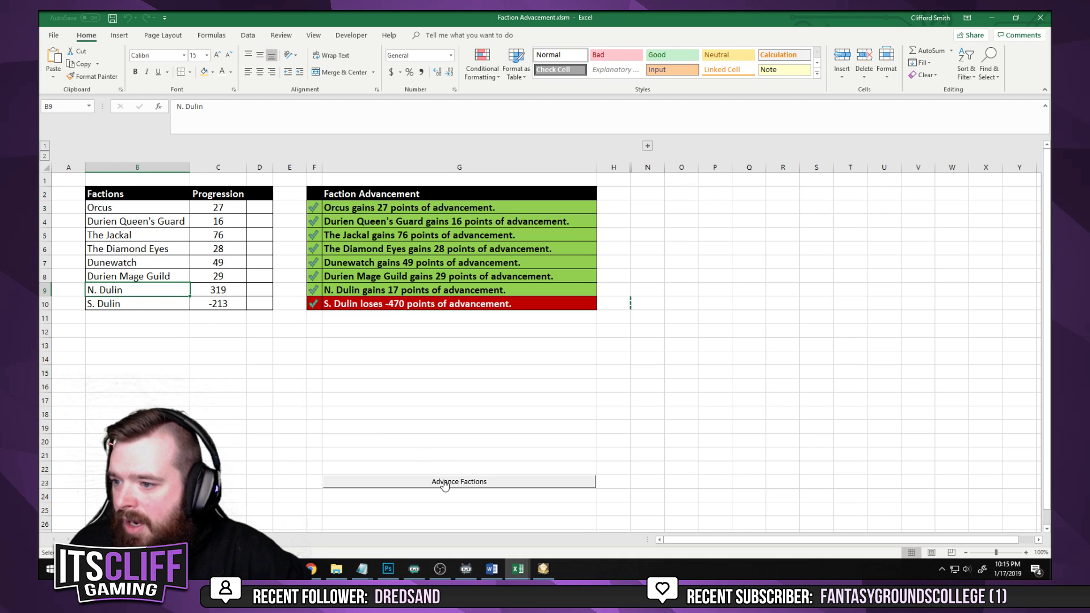
{"action": "left_click", "coordinate": [380, 306]}
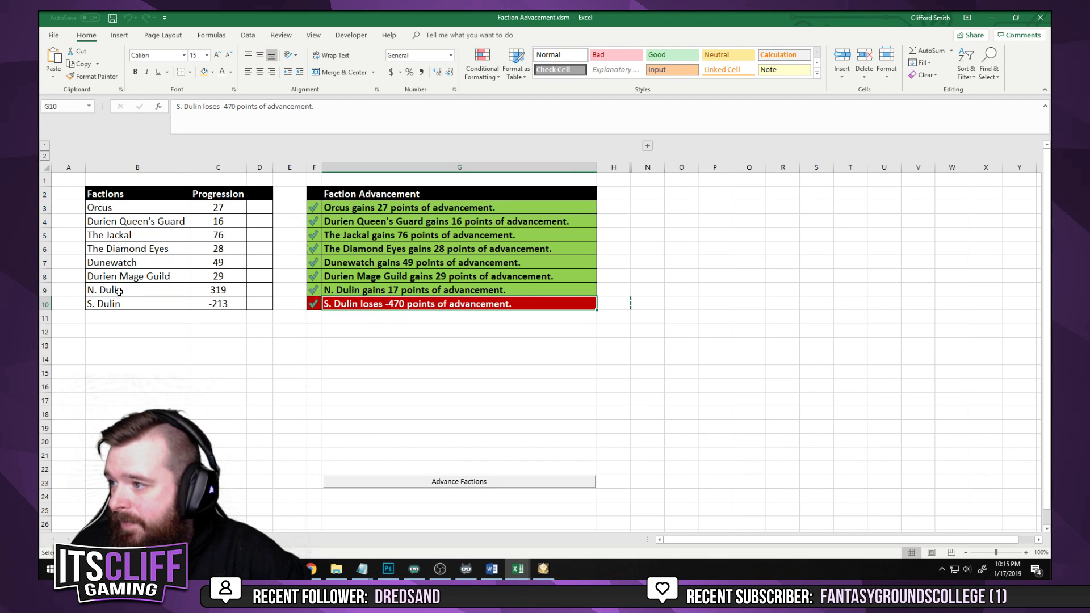
{"action": "left_click", "coordinate": [451, 483]}
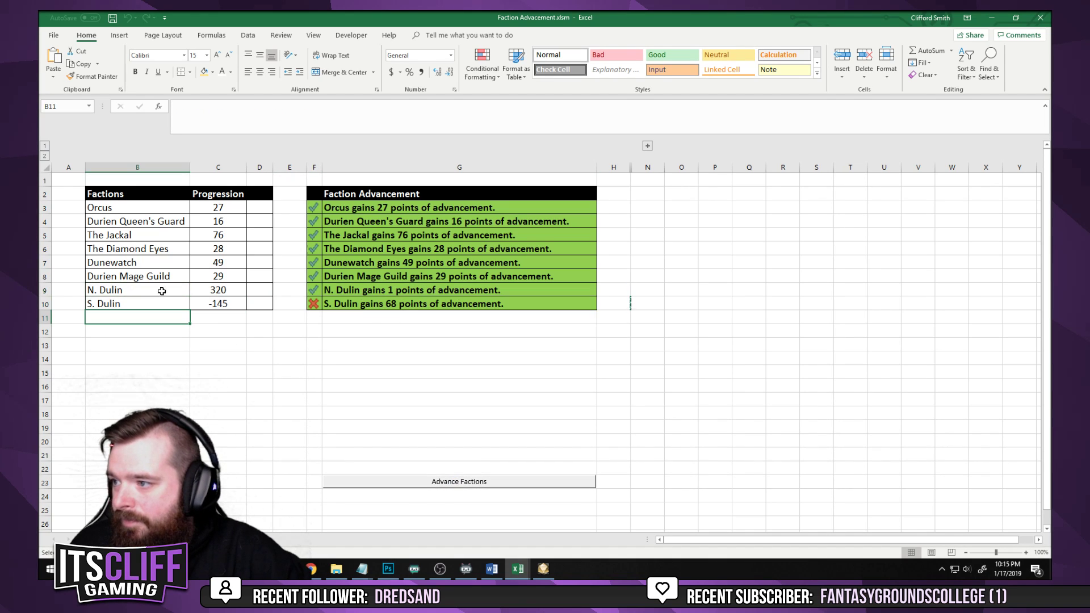
{"action": "left_click", "coordinate": [444, 482]}
{"action": "left_click", "coordinate": [444, 482]}
{"action": "left_click", "coordinate": [437, 480]}
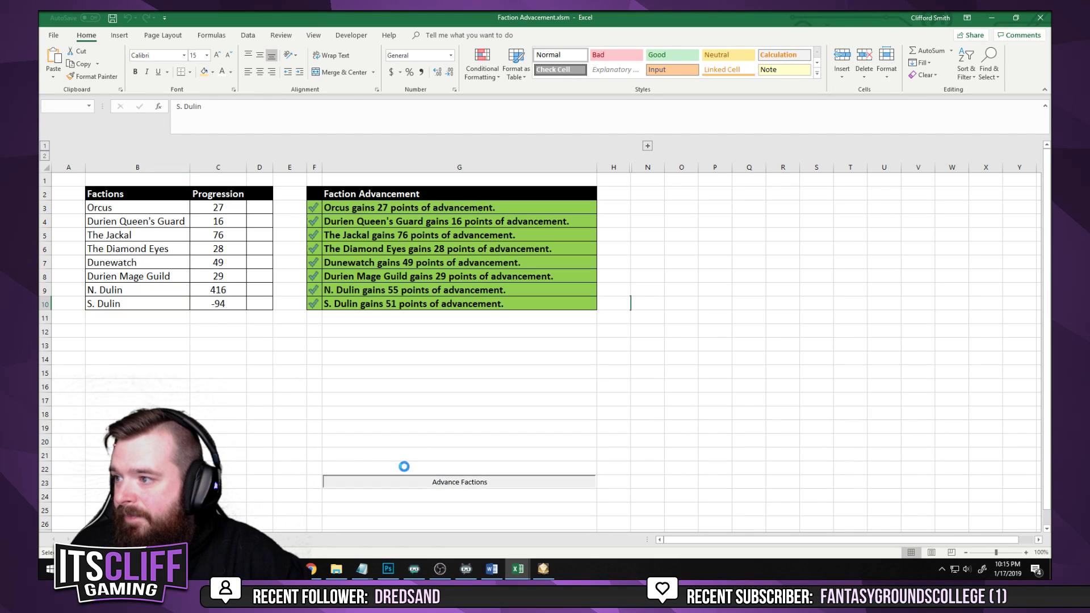
{"action": "left_click", "coordinate": [450, 482]}
{"action": "left_click", "coordinate": [453, 482]}
{"action": "left_click", "coordinate": [435, 482]}
{"action": "left_click", "coordinate": [426, 480]}
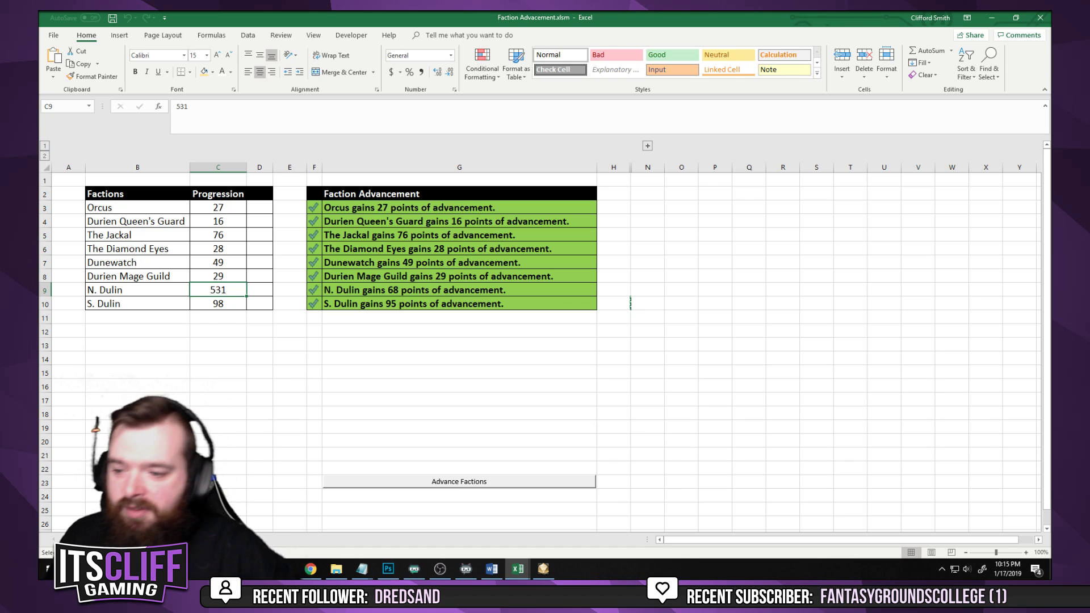
{"action": "left_click", "coordinate": [388, 569]}
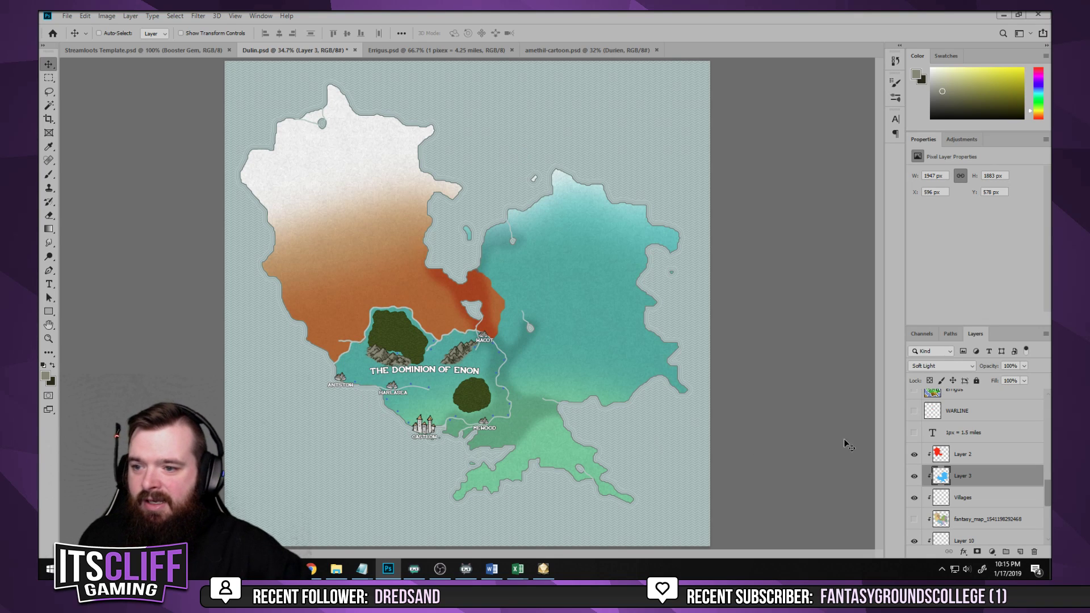
{"action": "left_click", "coordinate": [914, 519]}
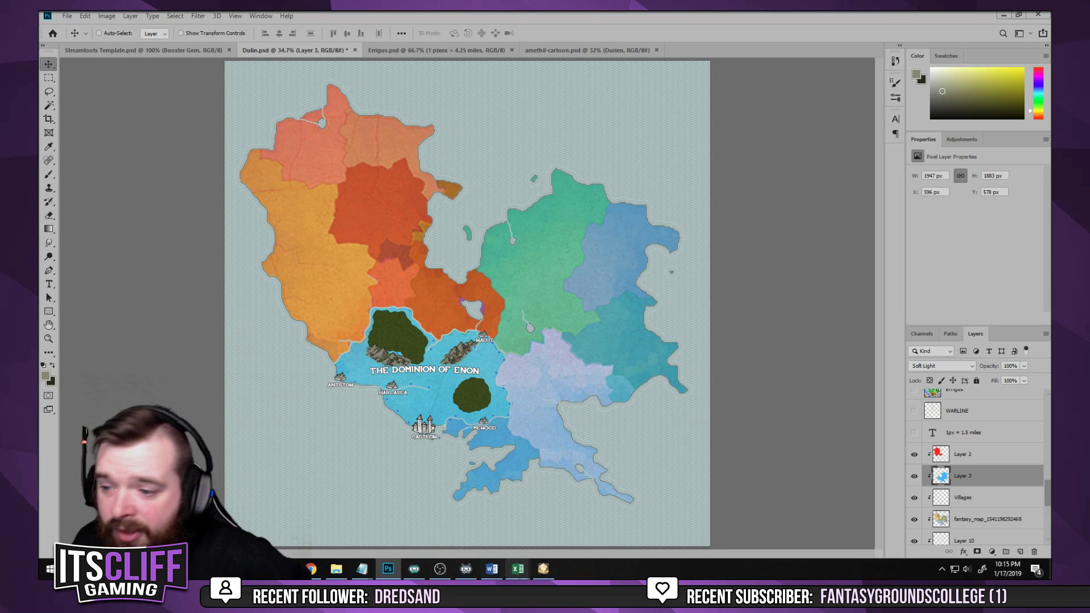
{"action": "mouse_move", "coordinate": [521, 576]}
{"action": "left_click", "coordinate": [491, 569]}
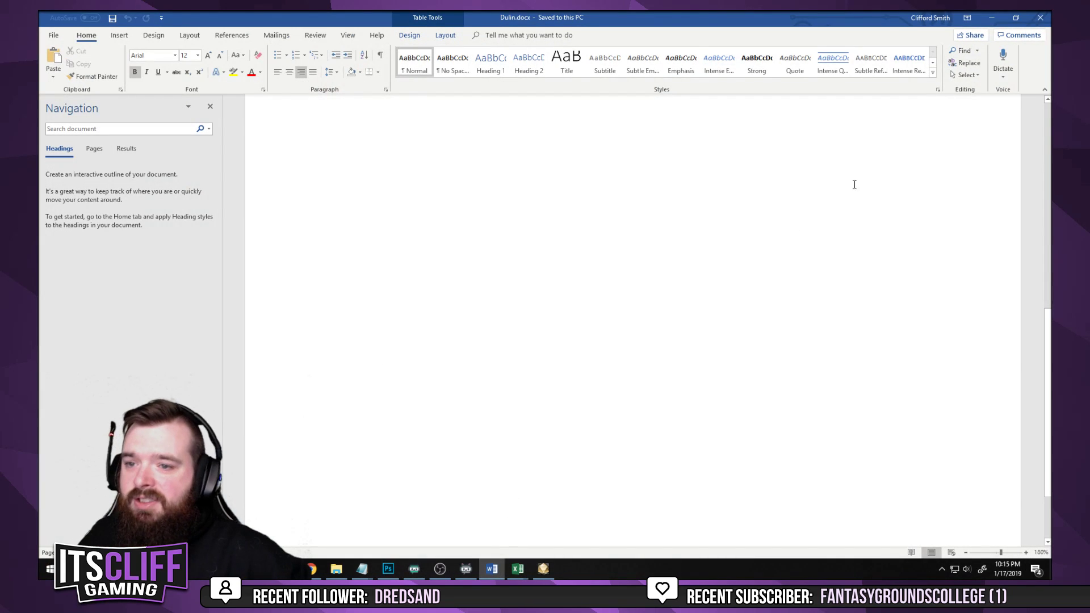
{"action": "left_click", "coordinate": [991, 18]}
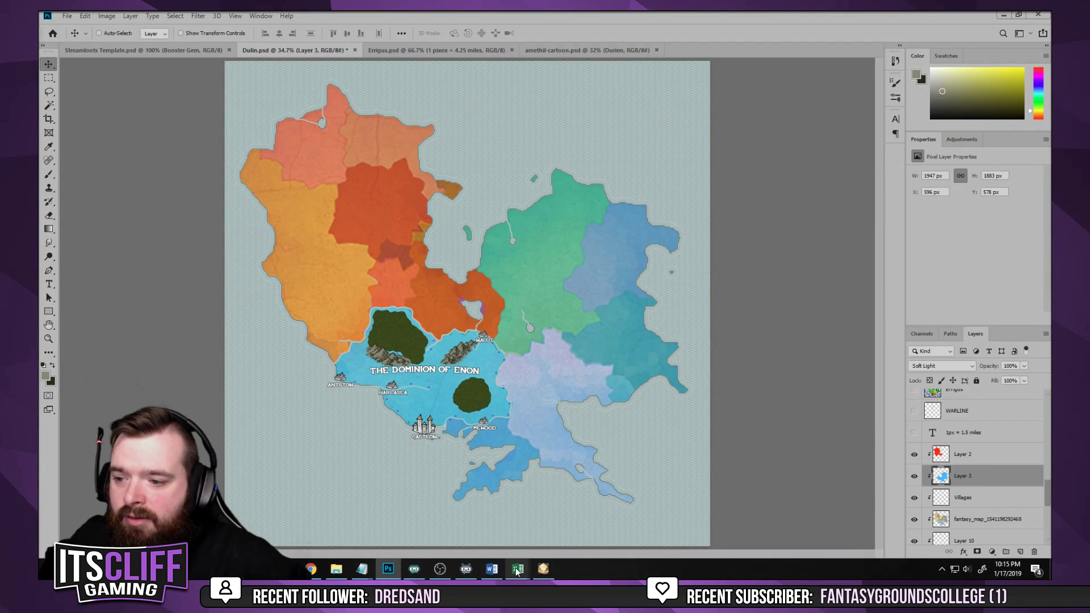
Return to the Faction Advancement workbook in Excel and set the N. Dulin and S. Dulin progressions to 0
{"action": "mouse_move", "coordinate": [517, 571]}
{"action": "left_click", "coordinate": [618, 512]}
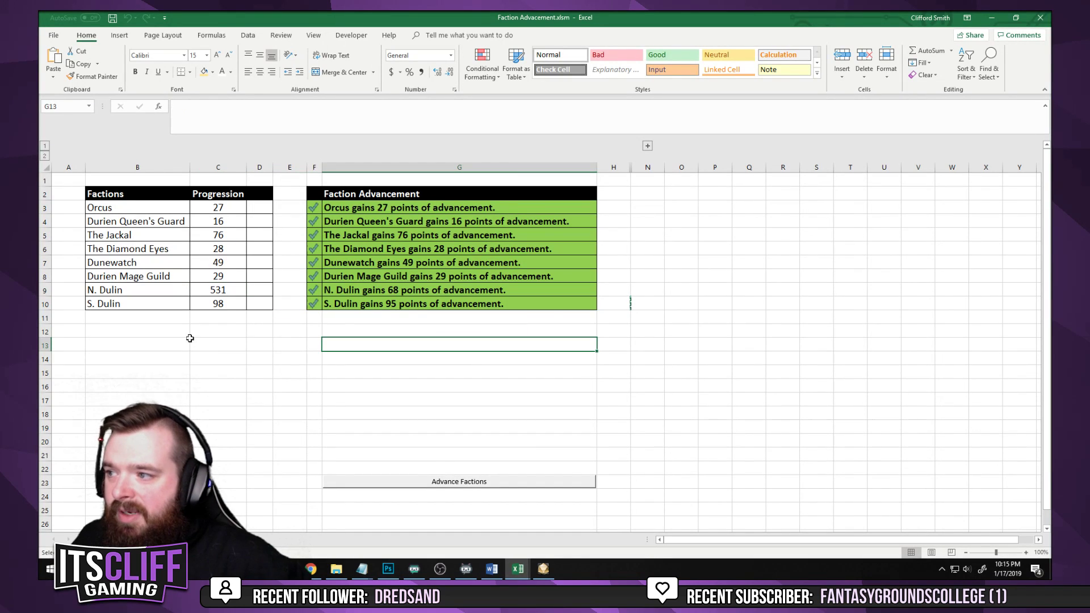
{"action": "left_click_drag", "start_coordinate": [187, 345], "coordinate": [188, 359]}
{"action": "left_click", "coordinate": [700, 361]}
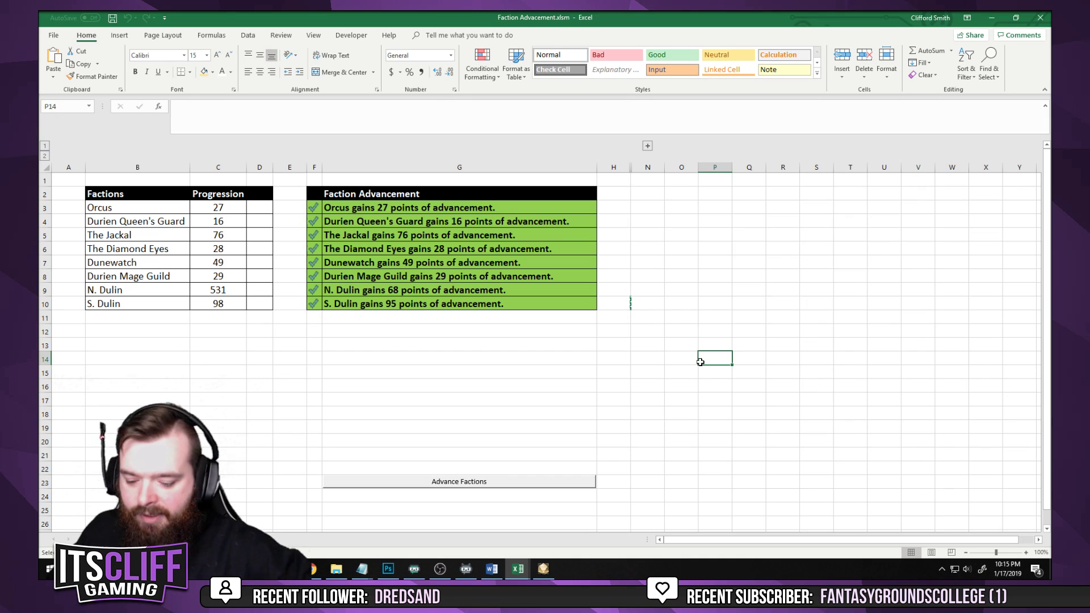
{"action": "left_click_drag", "start_coordinate": [197, 285], "coordinate": [227, 301]}
{"action": "type", "text": "0"}
{"action": "key", "text": "ctrl+Return"}
{"action": "left_click", "coordinate": [196, 357]}
{"action": "left_click", "coordinate": [132, 290]}
{"action": "left_click", "coordinate": [116, 306]}
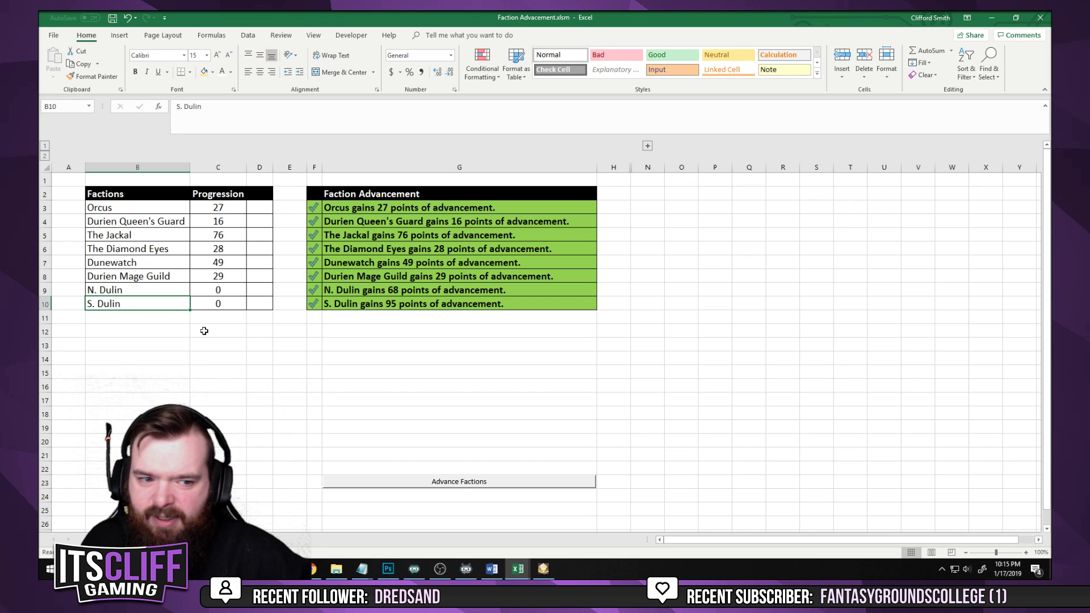
{"action": "left_click", "coordinate": [226, 299]}
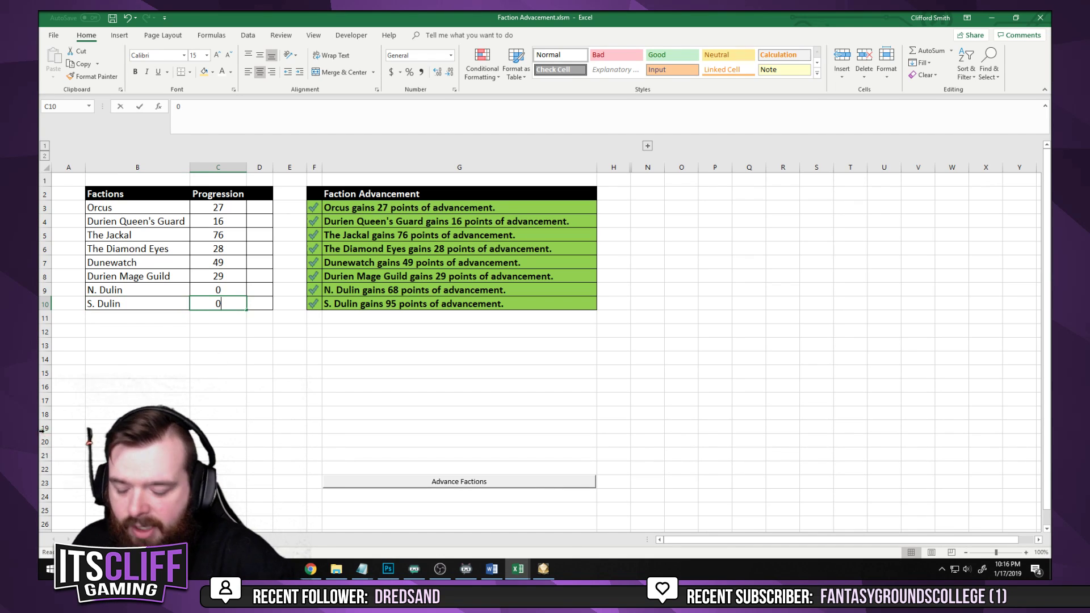
{"action": "type", "text": "5"}
{"action": "type", "text": "300"}
{"action": "key", "text": "Return"}
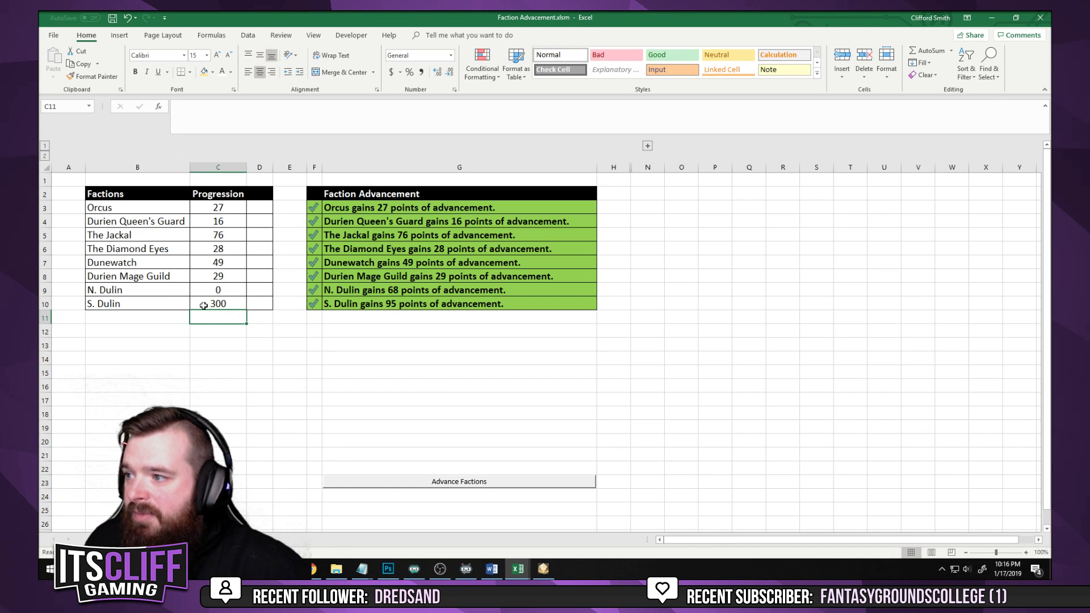
Advance the N. Dulin and S. Dulin factions through several more rounds with the advancement macro
{"action": "left_click", "coordinate": [459, 482]}
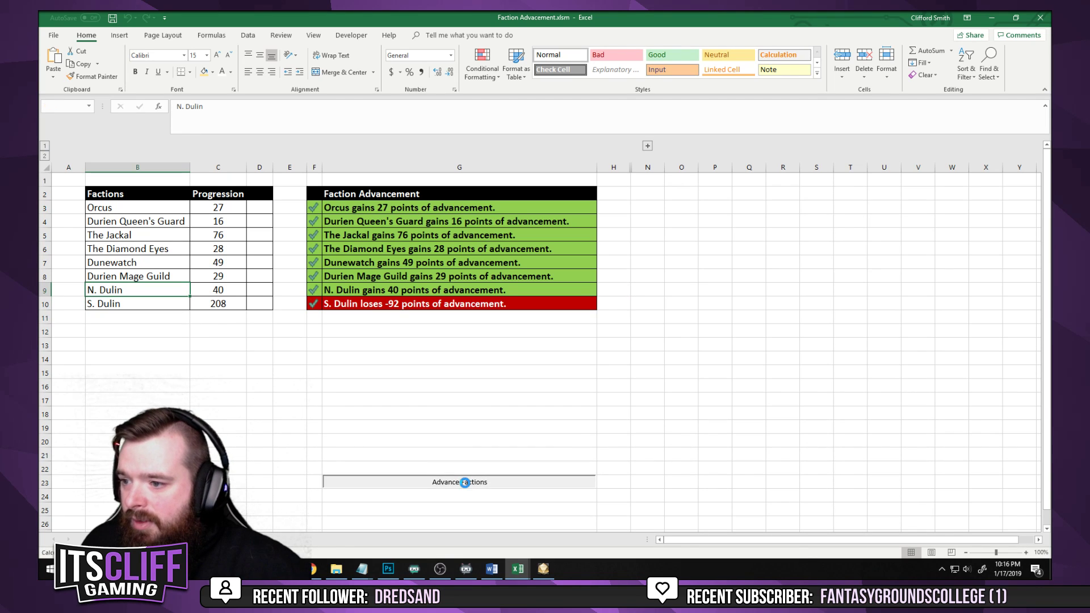
{"action": "left_click", "coordinate": [443, 484]}
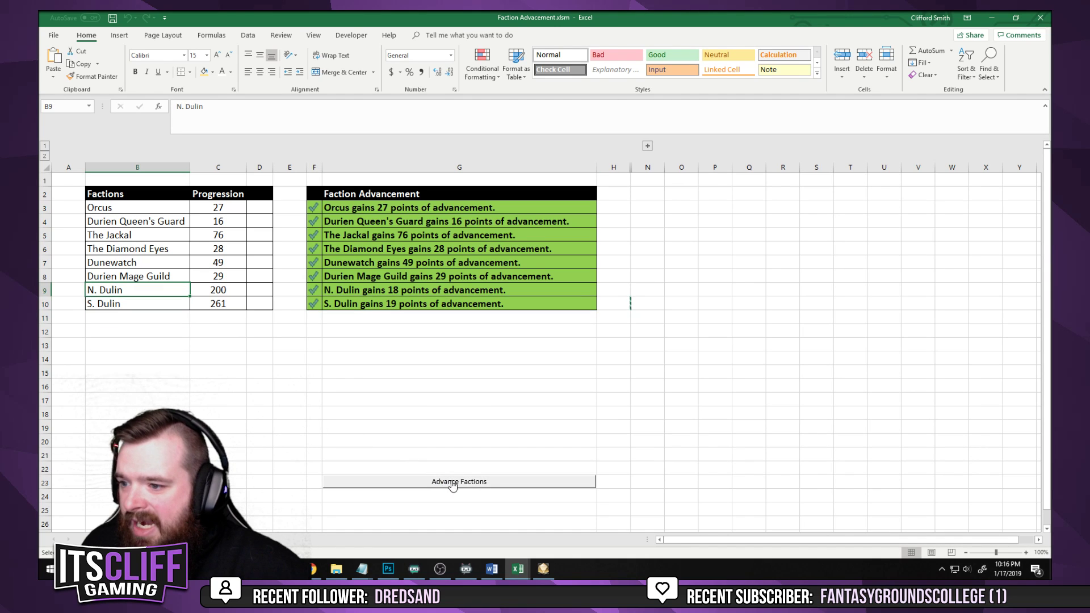
{"action": "left_click", "coordinate": [448, 484]}
{"action": "left_click", "coordinate": [450, 482]}
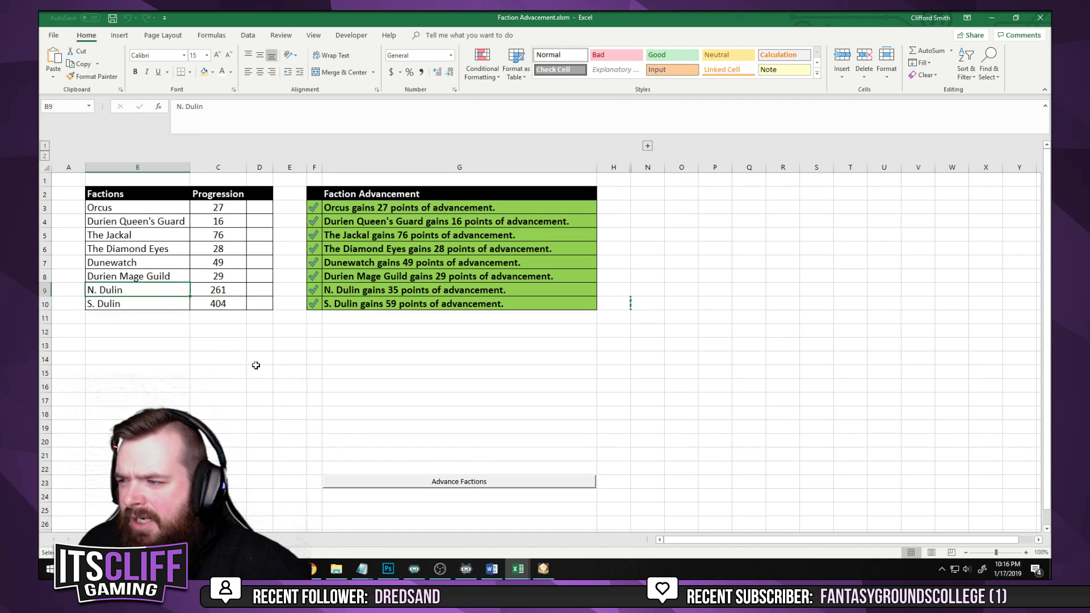
{"action": "left_click", "coordinate": [452, 484]}
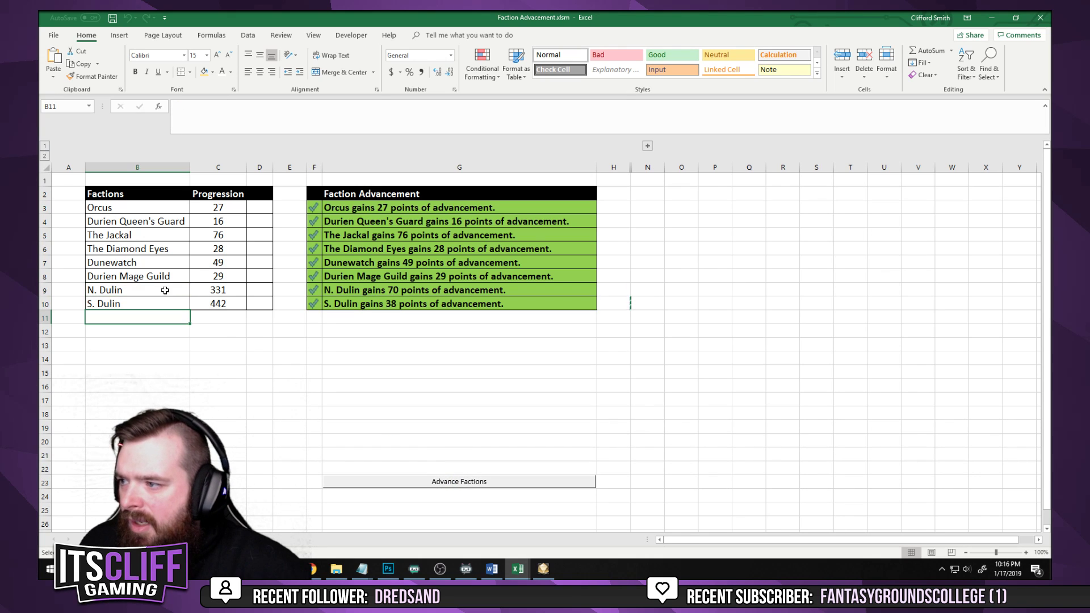
{"action": "left_click", "coordinate": [421, 483]}
{"action": "left_click", "coordinate": [170, 302]}
{"action": "left_click", "coordinate": [423, 482]}
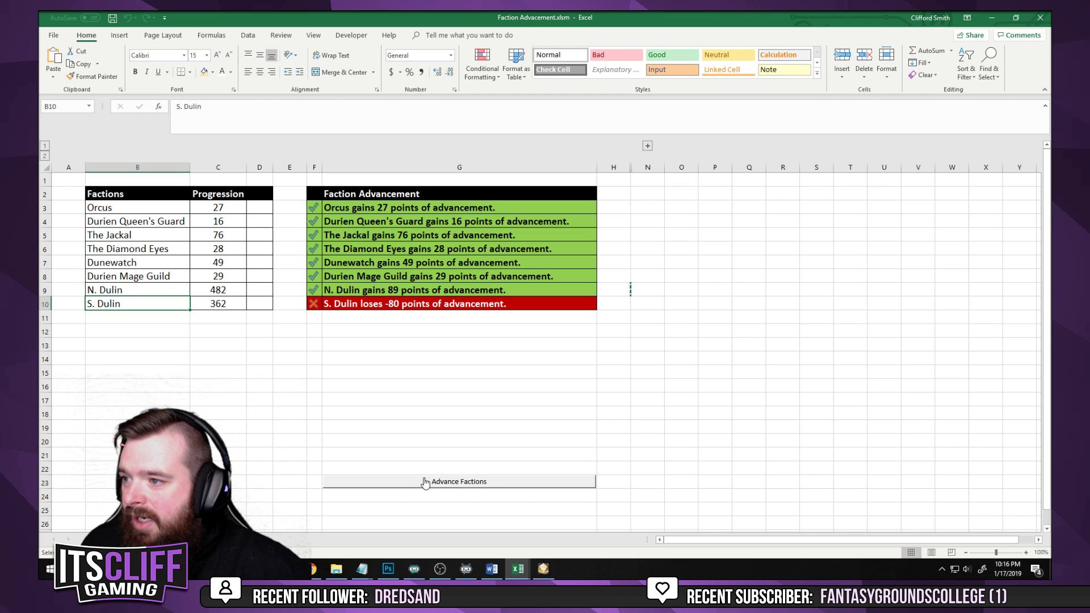
{"action": "left_click", "coordinate": [425, 483]}
{"action": "left_click", "coordinate": [201, 307]}
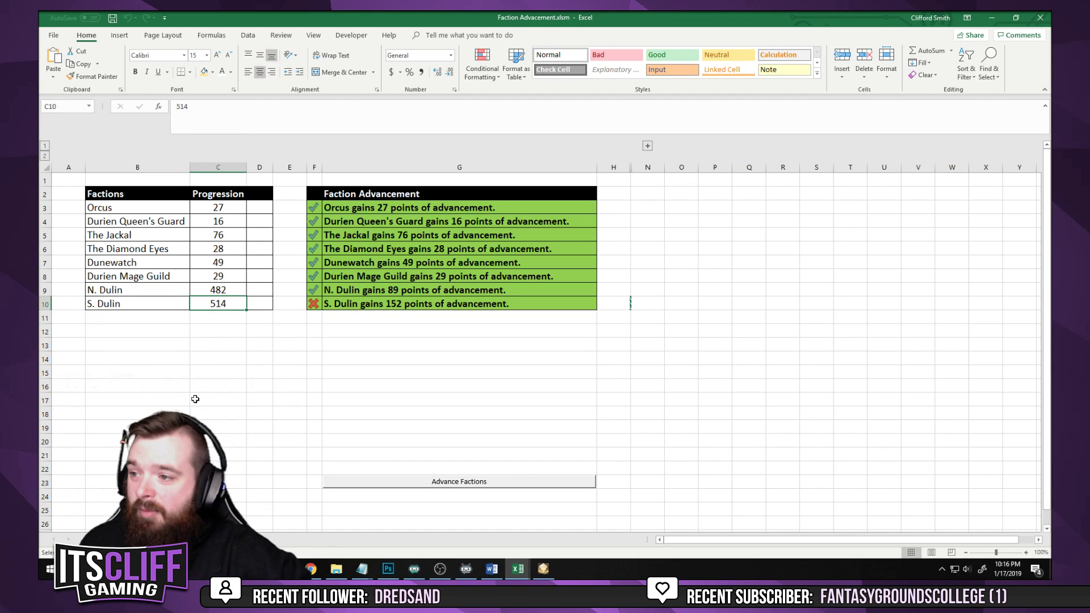
{"action": "left_click", "coordinate": [227, 344]}
{"action": "left_click_drag", "start_coordinate": [225, 289], "coordinate": [222, 304]}
{"action": "left_click", "coordinate": [277, 367]}
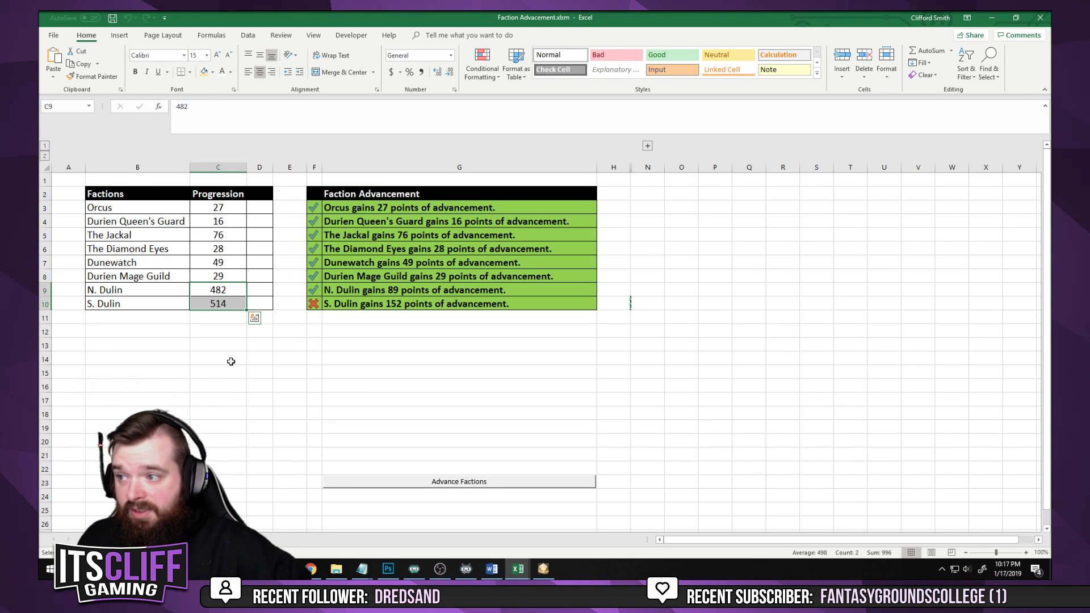
{"action": "left_click", "coordinate": [177, 367]}
{"action": "left_click_drag", "start_coordinate": [230, 290], "coordinate": [233, 300]}
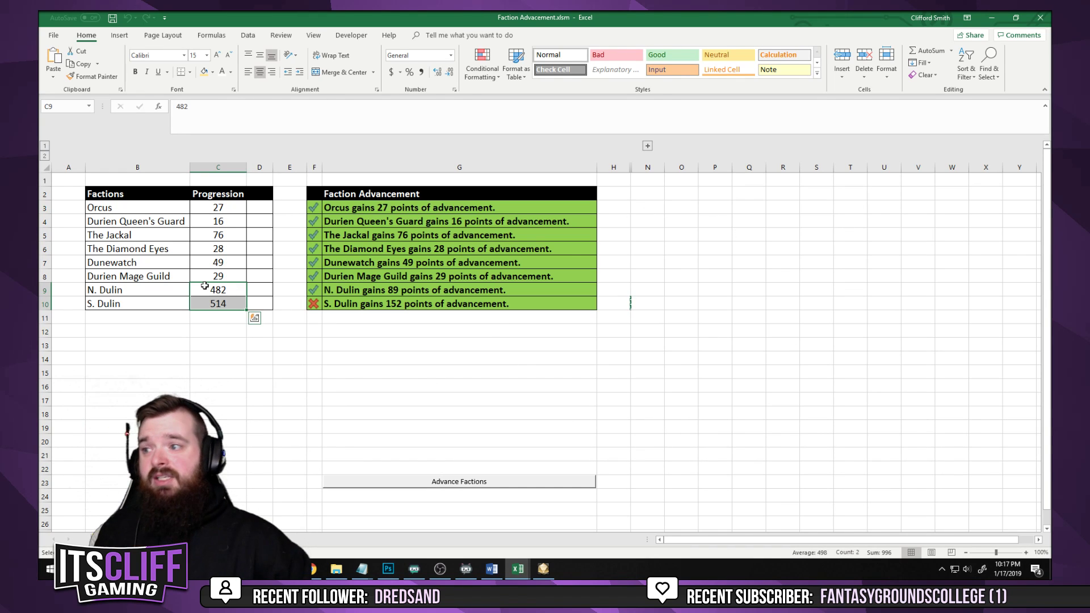
Reset the progression of all eight factions from Orcus to S. Dulin to 0 and save the workbook
{"action": "left_click", "coordinate": [217, 210]}
{"action": "type", "text": "0 0 0 0 0 0 0 "}
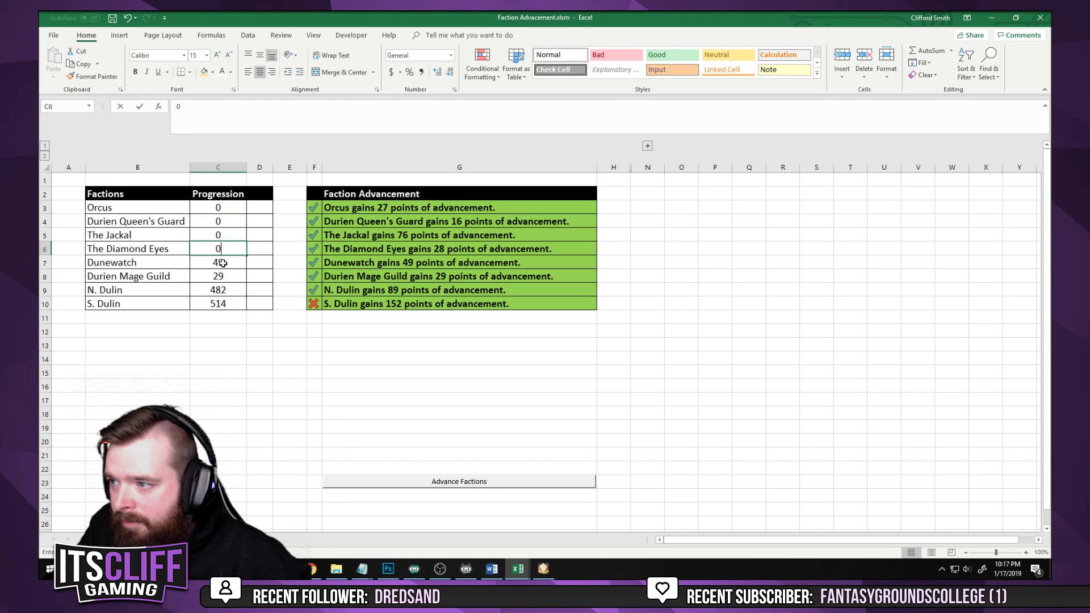
{"action": "type", "text": "0"}
{"action": "left_click", "coordinate": [256, 345]}
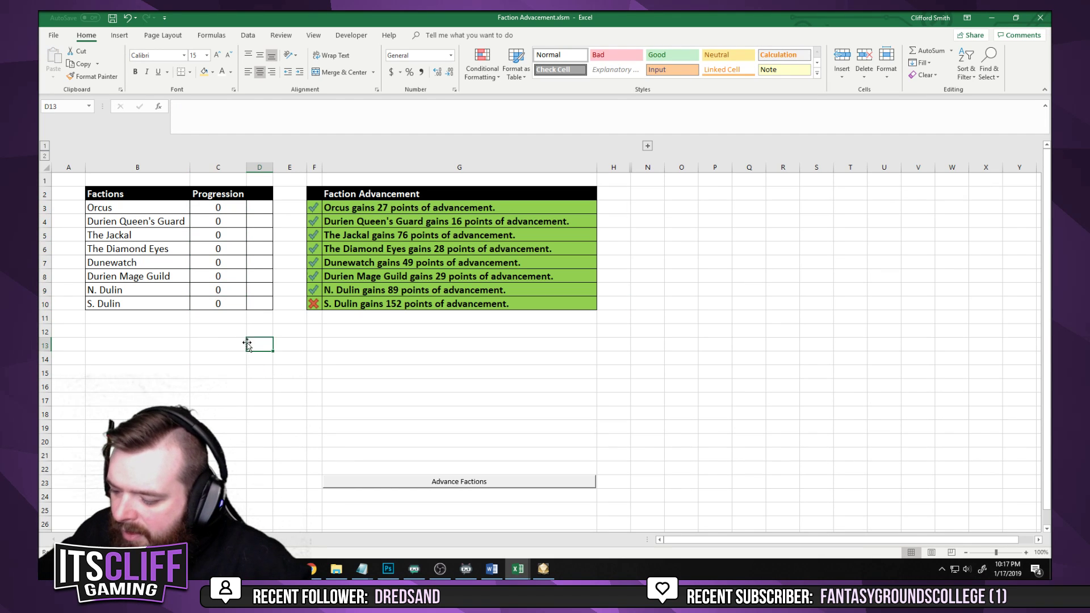
{"action": "left_click", "coordinate": [141, 211]}
{"action": "key", "text": "ctrl+s"}
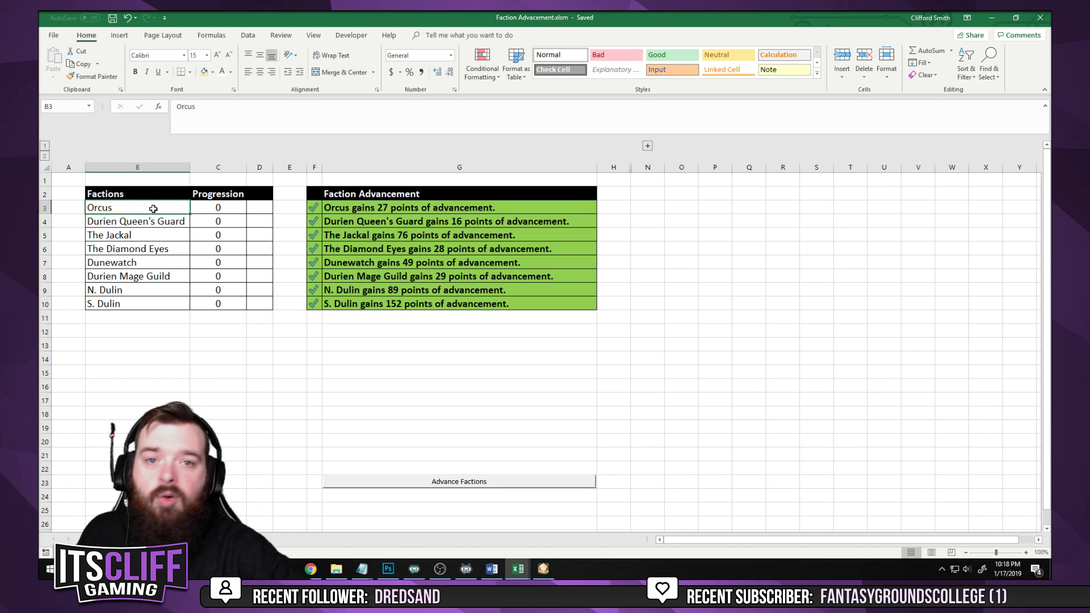
{"action": "left_click", "coordinate": [229, 207]}
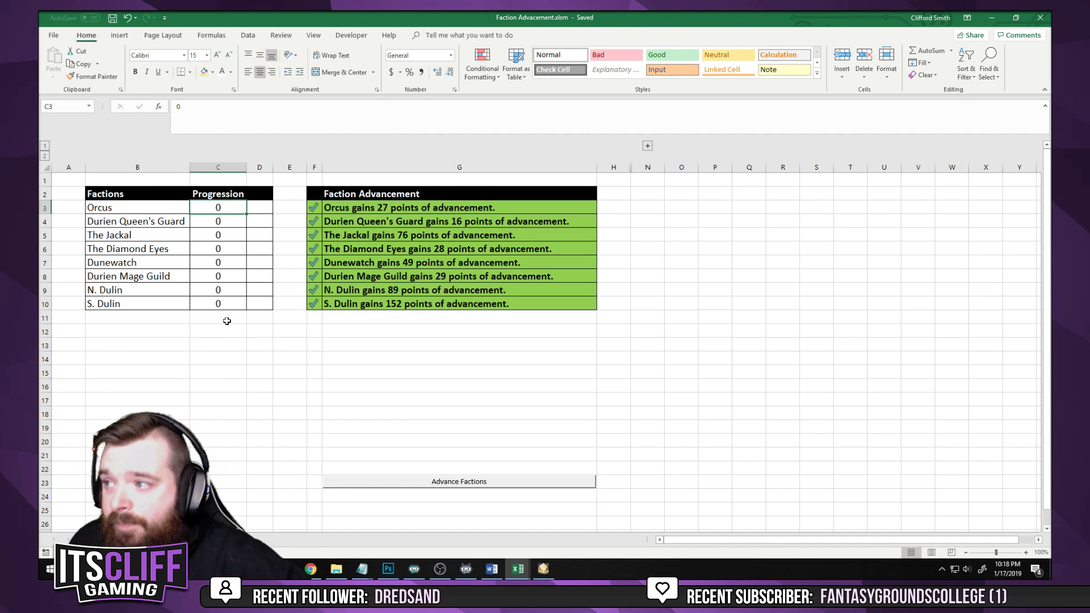
{"action": "left_click_drag", "start_coordinate": [116, 237], "coordinate": [210, 234]}
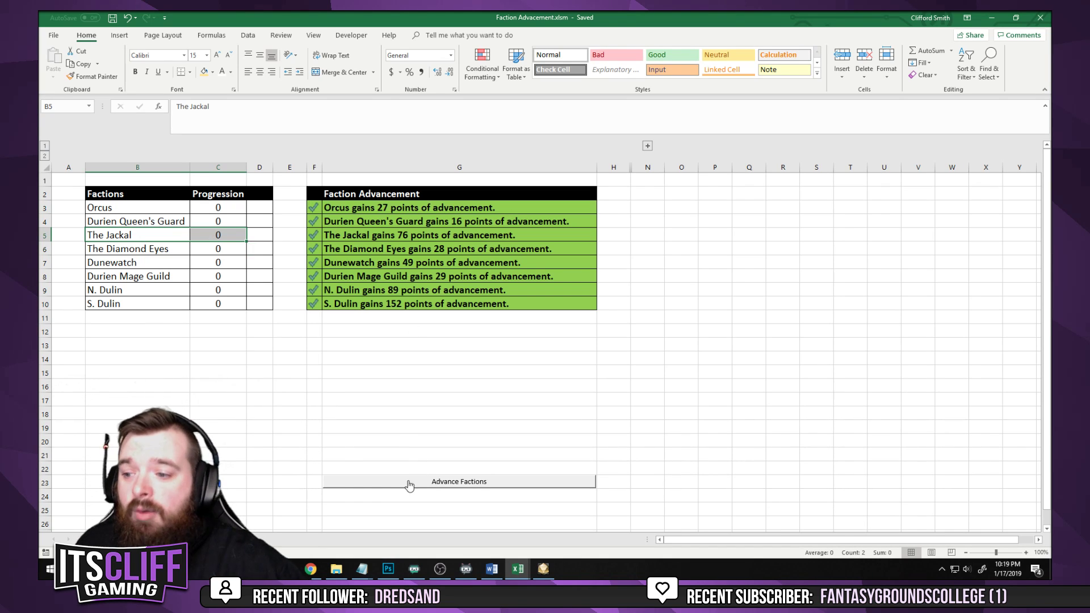
{"action": "left_click", "coordinate": [230, 330]}
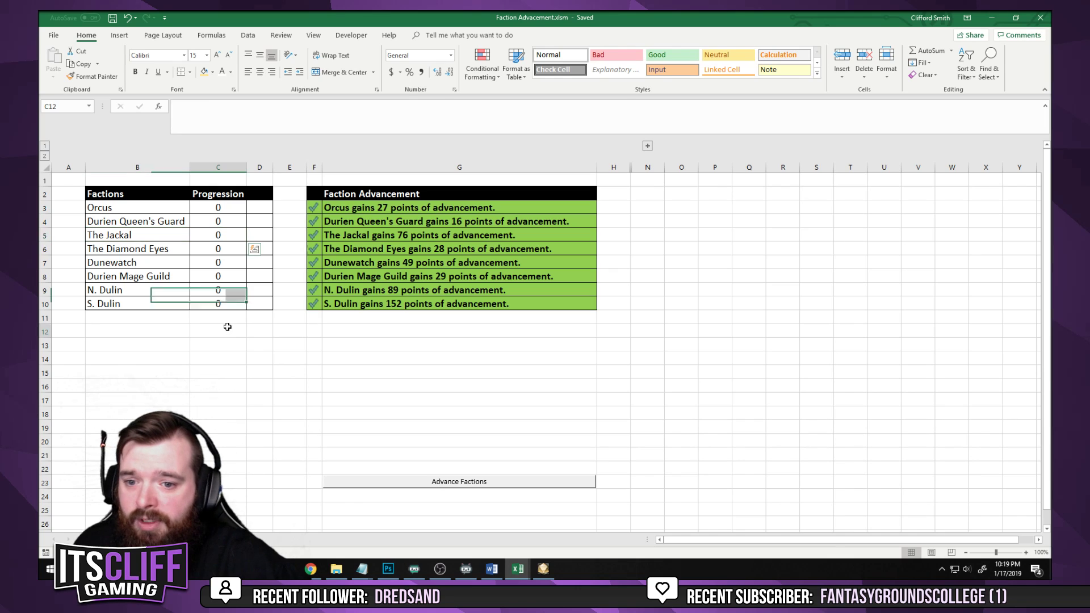
{"action": "left_click", "coordinate": [163, 392]}
{"action": "left_click", "coordinate": [225, 357]}
{"action": "left_click", "coordinate": [267, 343]}
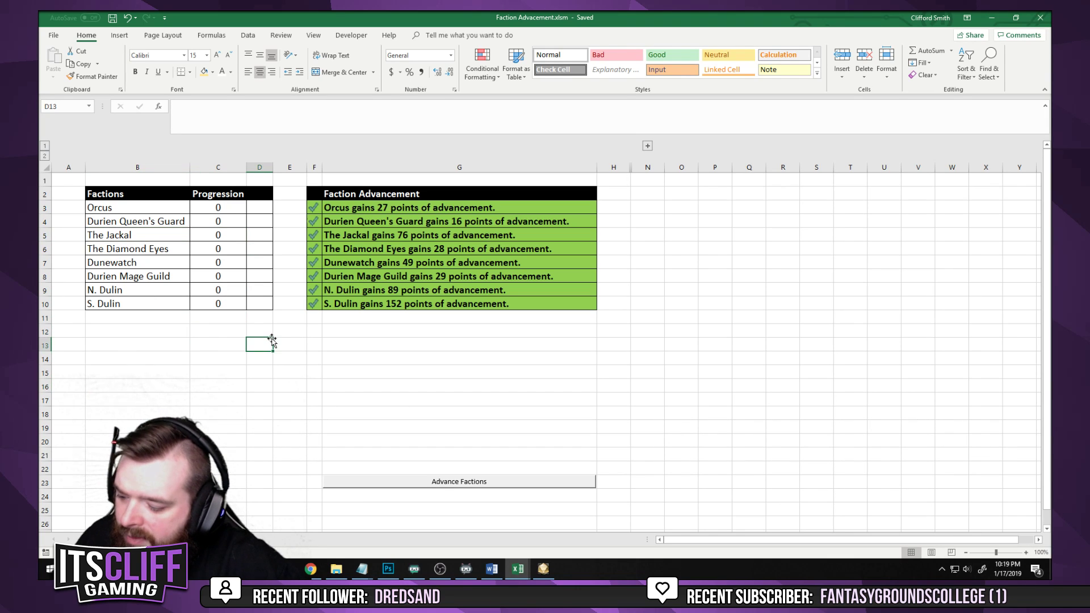
{"action": "left_click", "coordinate": [991, 17]}
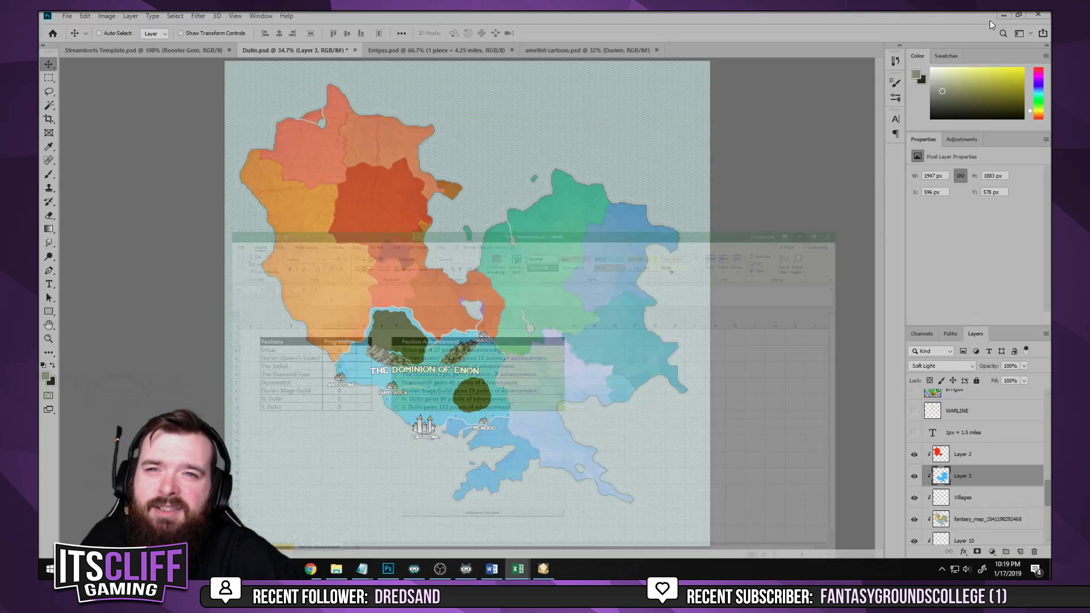
{"action": "left_click", "coordinate": [913, 519]}
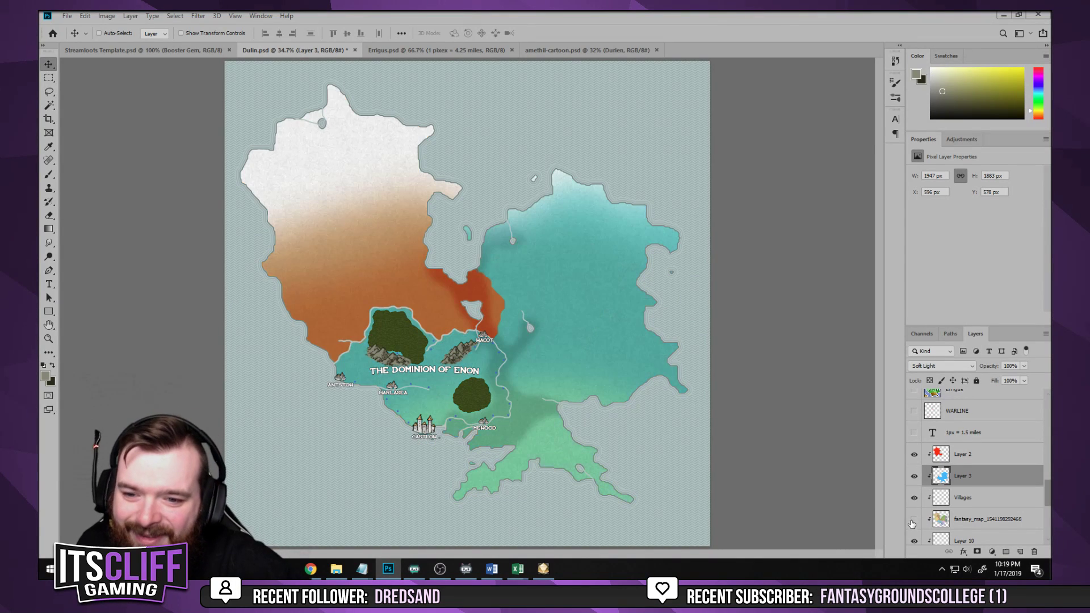
{"action": "left_click", "coordinate": [914, 454]}
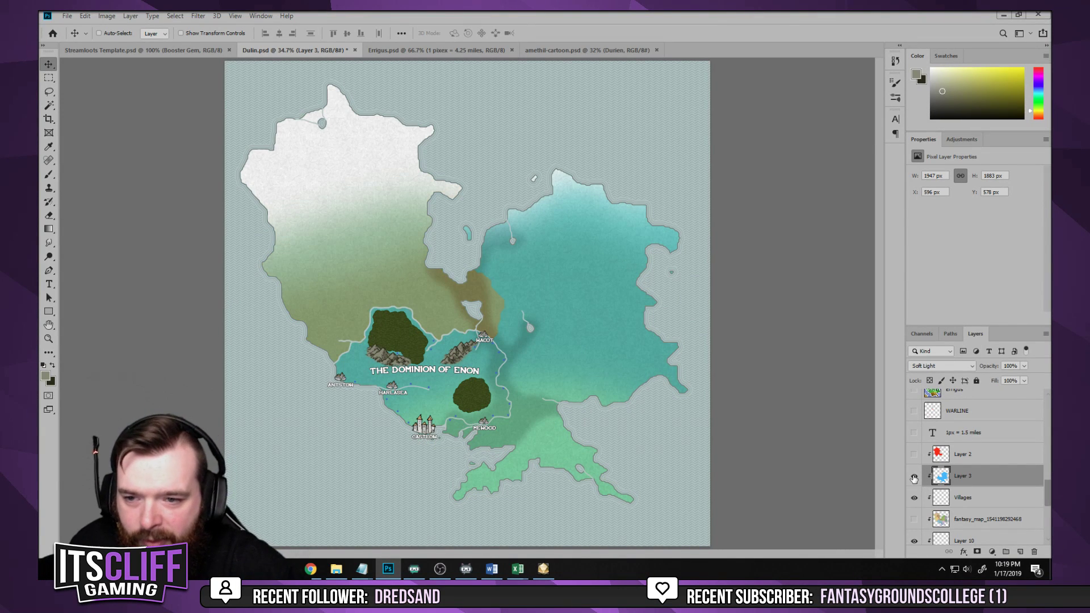
{"action": "left_click", "coordinate": [914, 479]}
{"action": "scroll", "coordinate": [334, 451], "scroll_direction": "up", "scroll_amount": 3}
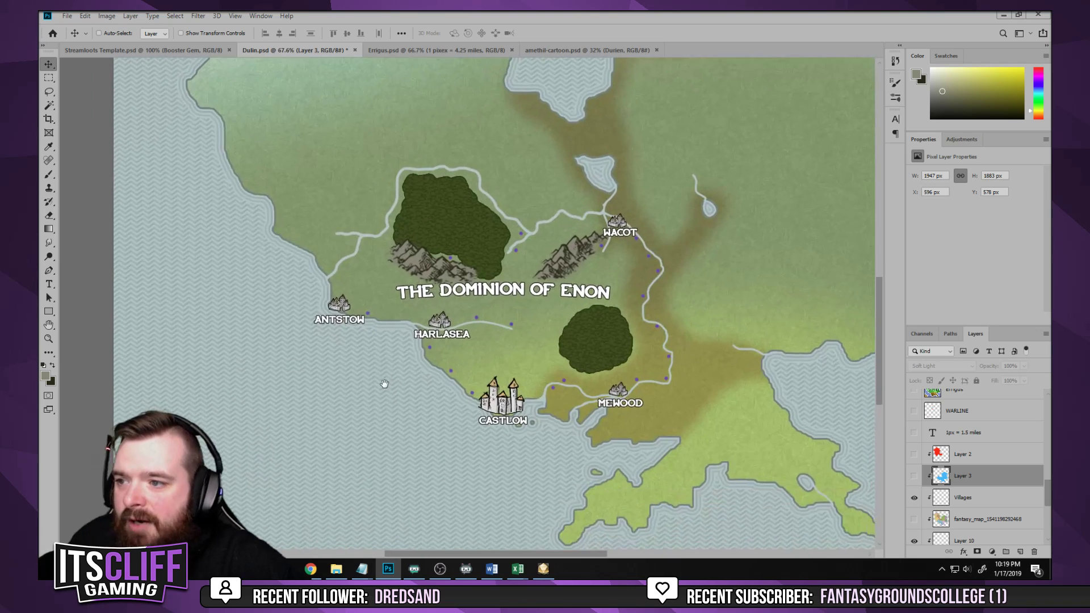
{"action": "left_click_drag", "start_coordinate": [394, 385], "coordinate": [360, 394]}
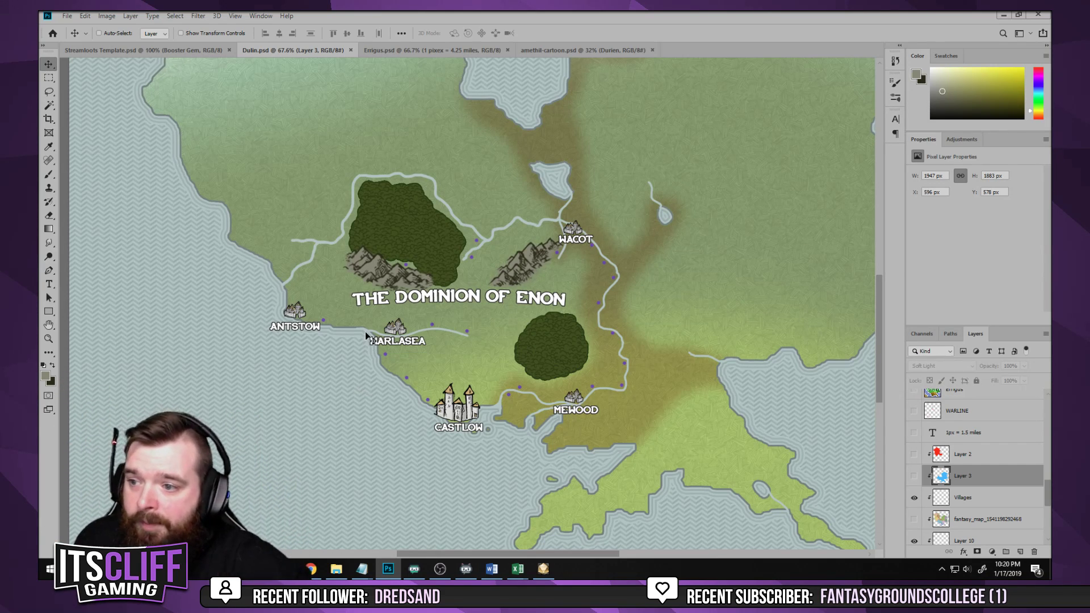
{"action": "scroll", "coordinate": [517, 397], "scroll_direction": "down", "scroll_amount": 2}
{"action": "scroll", "coordinate": [540, 395], "scroll_direction": "up", "scroll_amount": 3}
{"action": "scroll", "coordinate": [537, 400], "scroll_direction": "down", "scroll_amount": 3}
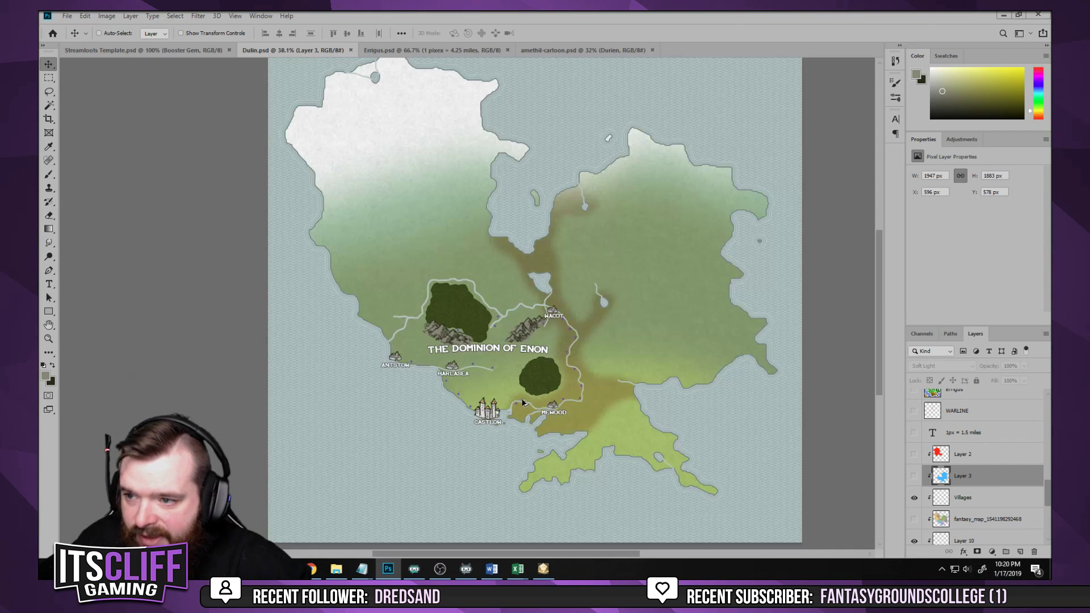
View the Enigus.psd world map alongside the amethil-cartoon.psd regional map, finishing on amethil-cartoon.psd
{"action": "scroll", "coordinate": [622, 398], "scroll_direction": "up", "scroll_amount": 1}
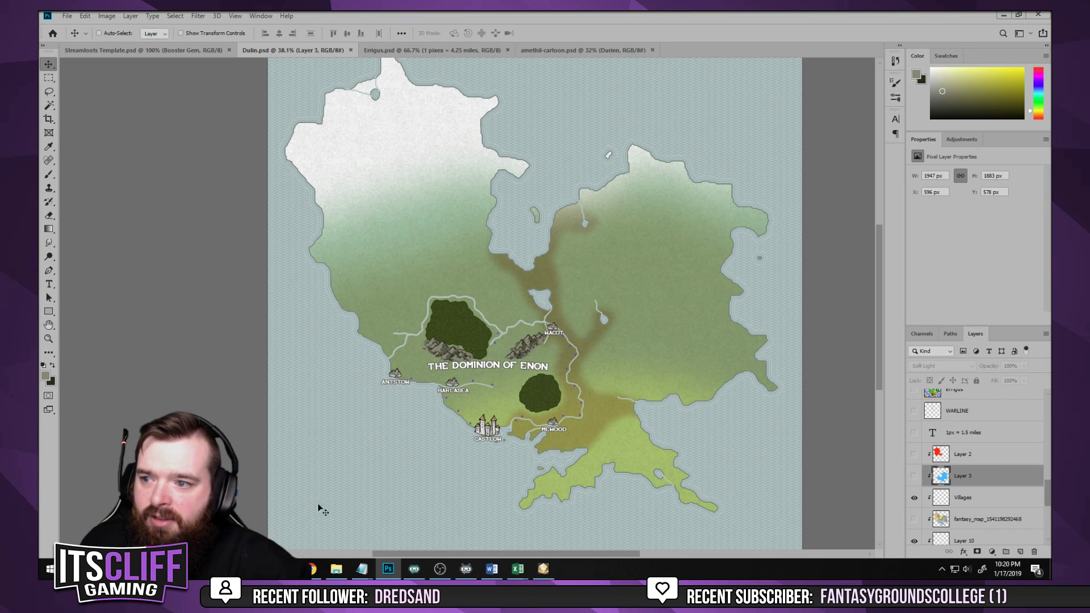
{"action": "left_click", "coordinate": [561, 50]}
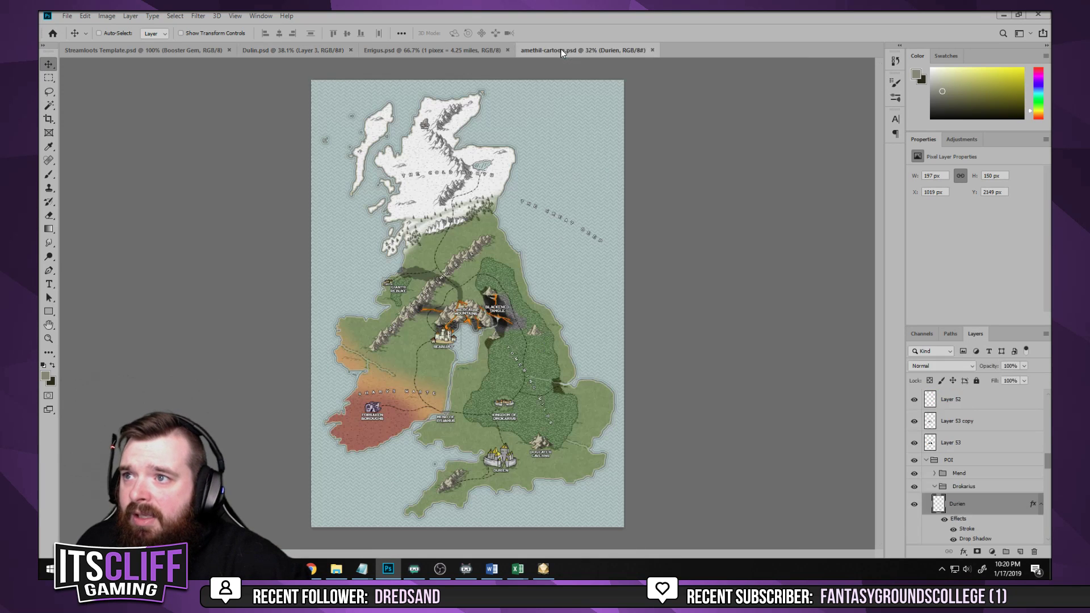
{"action": "left_click", "coordinate": [459, 51]}
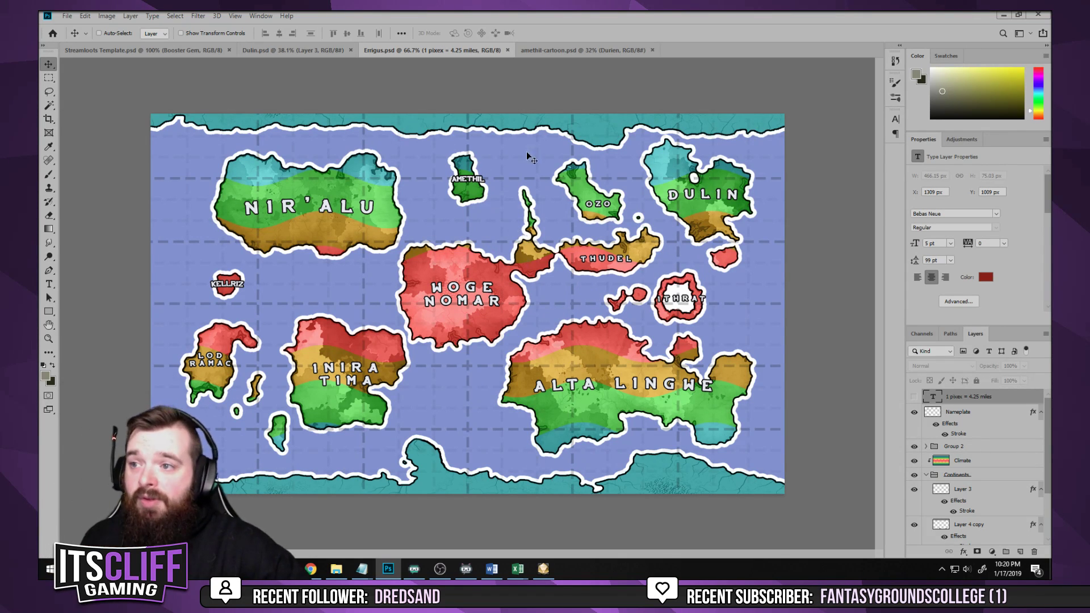
{"action": "left_click", "coordinate": [546, 51]}
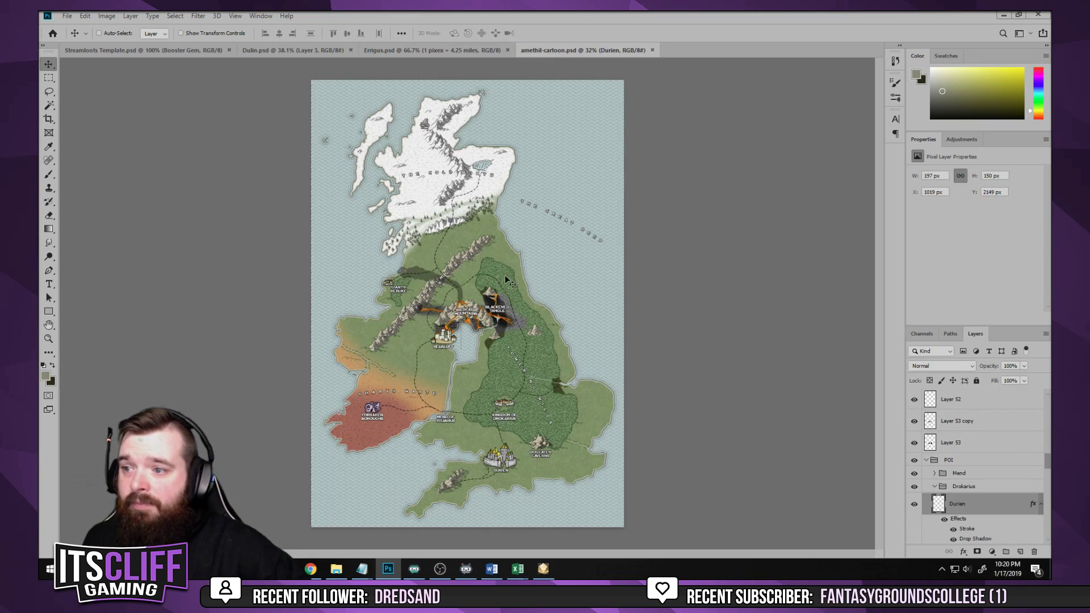
Examine the Kingdom of Drokarius, the Towering Wilds, Dogeater Caverns and Durien on the amethil-cartoon.psd map
{"action": "scroll", "coordinate": [508, 419], "scroll_direction": "up", "scroll_amount": 8}
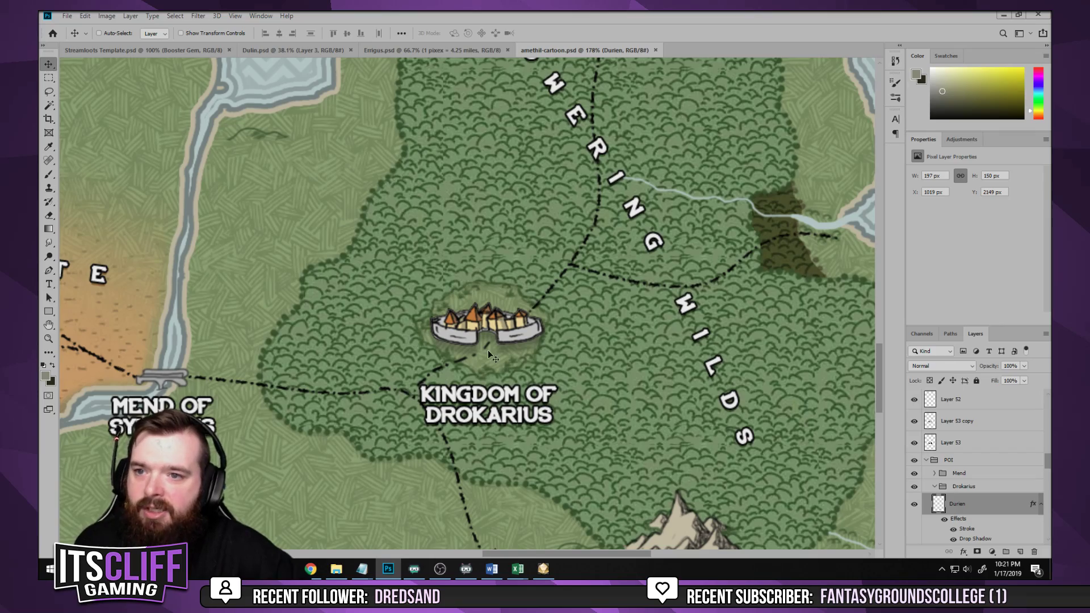
{"action": "scroll", "coordinate": [472, 186], "scroll_direction": "down", "scroll_amount": 4}
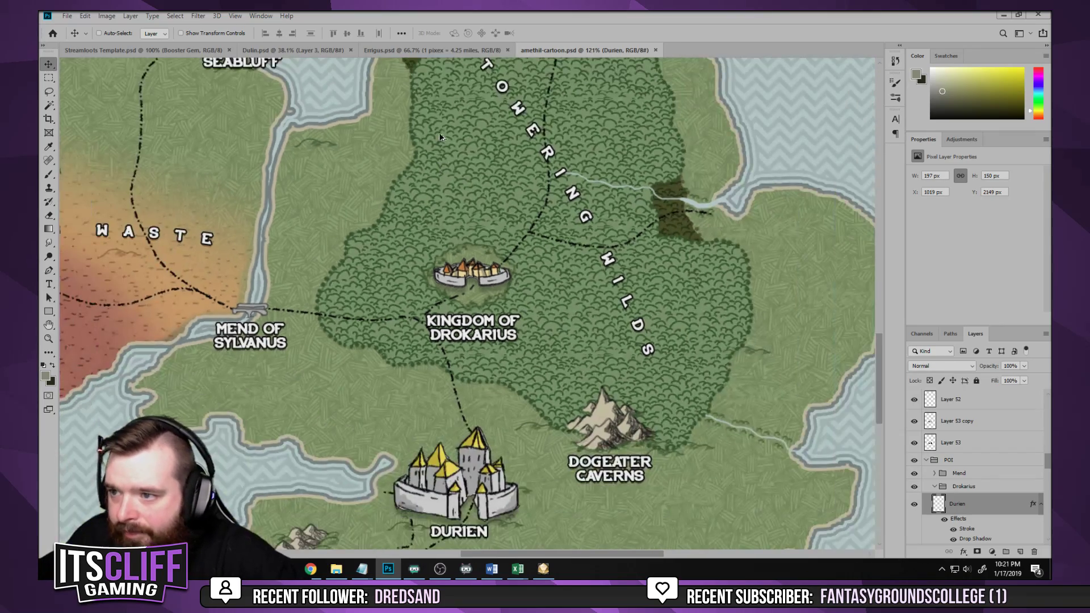
{"action": "scroll", "coordinate": [434, 142], "scroll_direction": "down", "scroll_amount": 5}
{"action": "scroll", "coordinate": [434, 170], "scroll_direction": "up", "scroll_amount": 6}
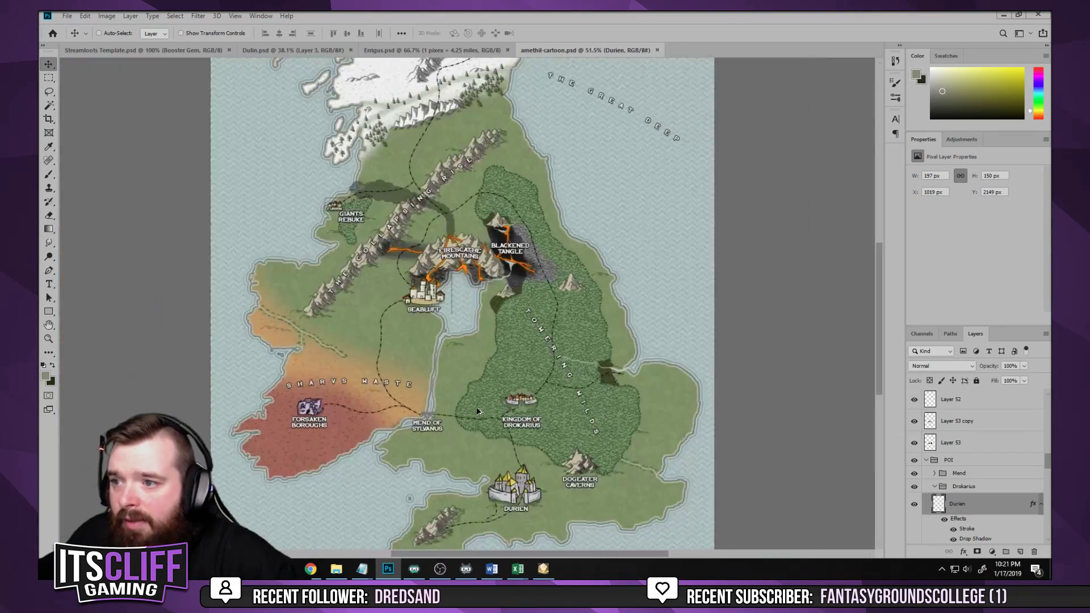
{"action": "scroll", "coordinate": [523, 388], "scroll_direction": "up", "scroll_amount": 3}
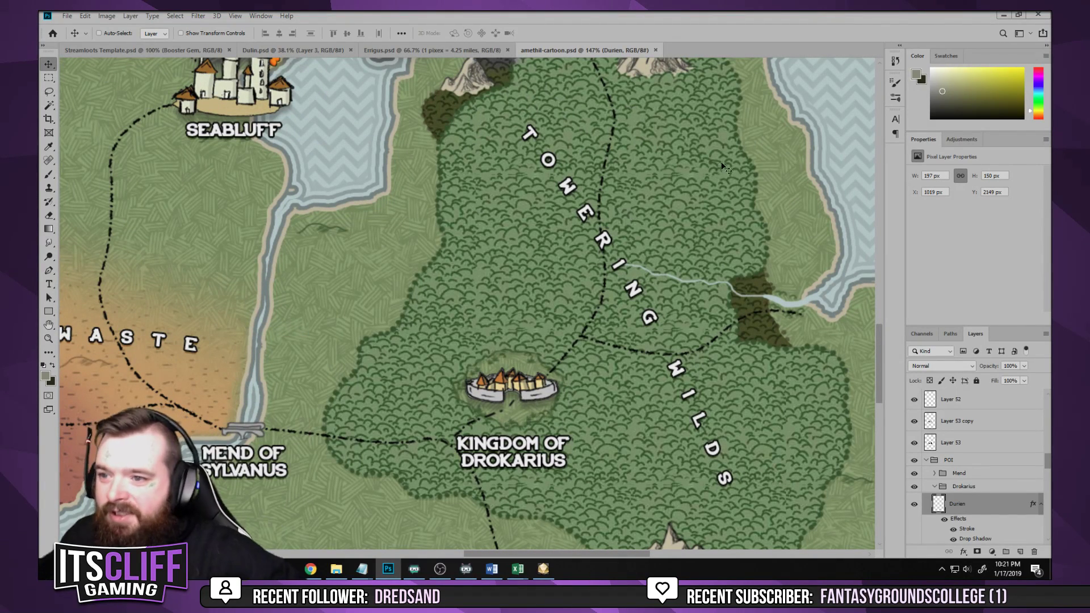
{"action": "left_click_drag", "start_coordinate": [700, 305], "coordinate": [623, 291]}
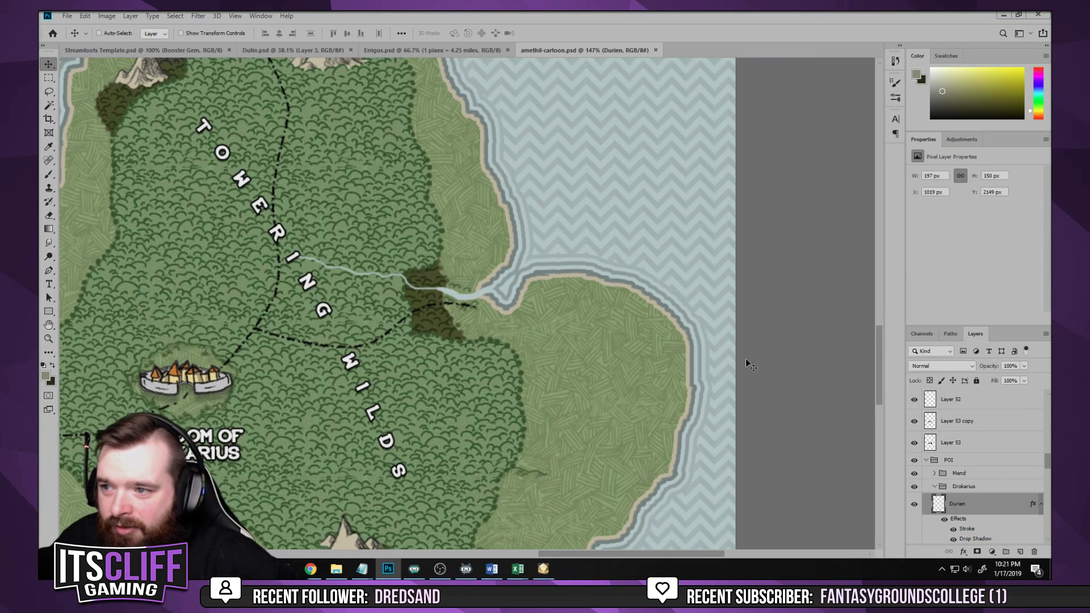
{"action": "left_click_drag", "start_coordinate": [567, 261], "coordinate": [609, 177]}
{"action": "scroll", "coordinate": [617, 328], "scroll_direction": "down", "scroll_amount": 5}
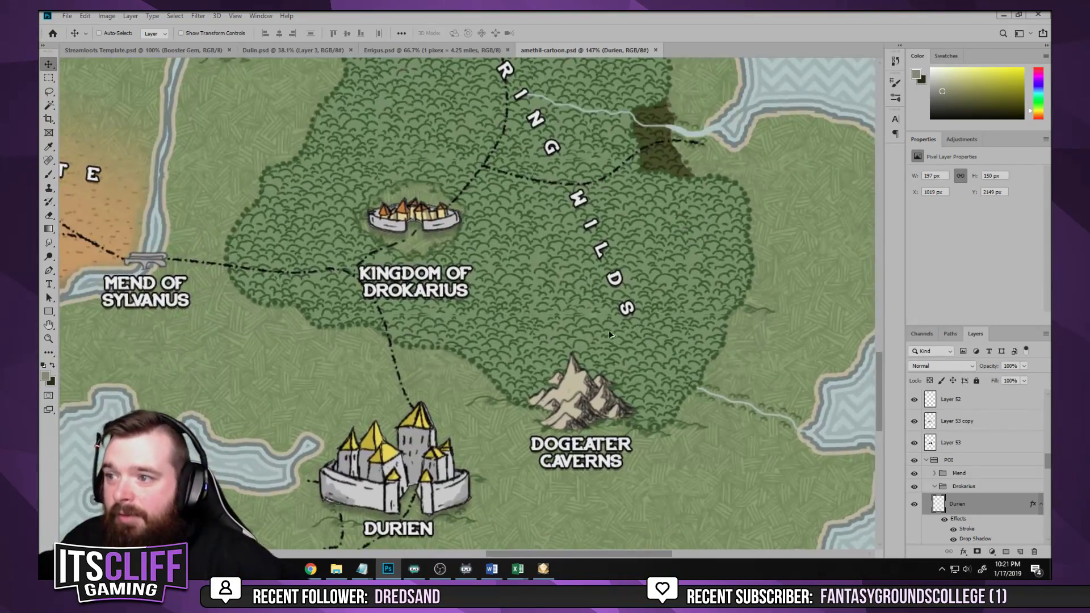
{"action": "scroll", "coordinate": [500, 431], "scroll_direction": "up", "scroll_amount": 3}
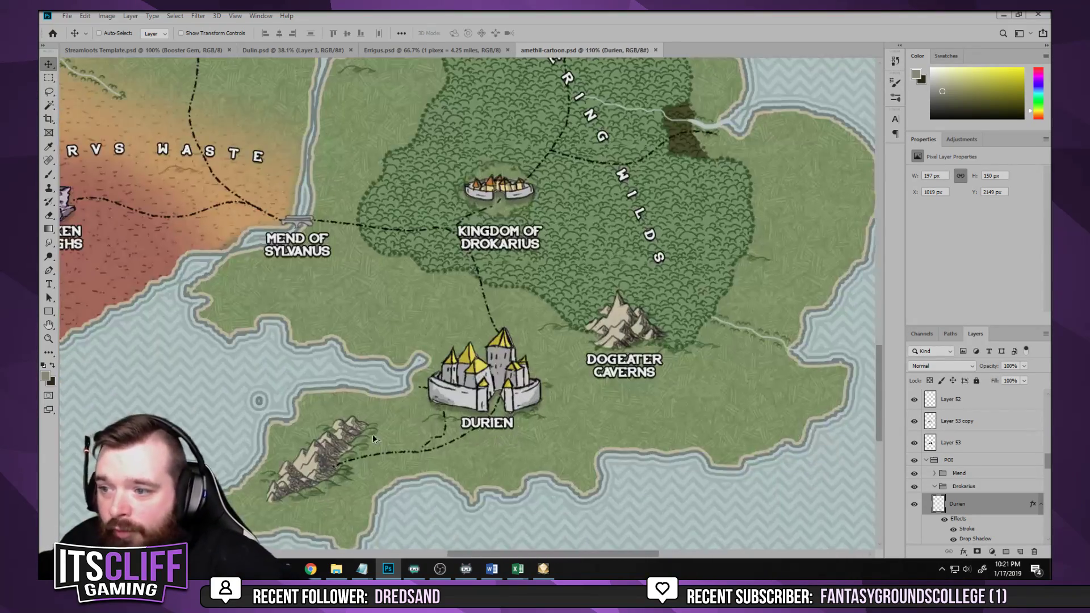
{"action": "scroll", "coordinate": [469, 300], "scroll_direction": "down", "scroll_amount": 5}
{"action": "scroll", "coordinate": [471, 437], "scroll_direction": "up", "scroll_amount": 3}
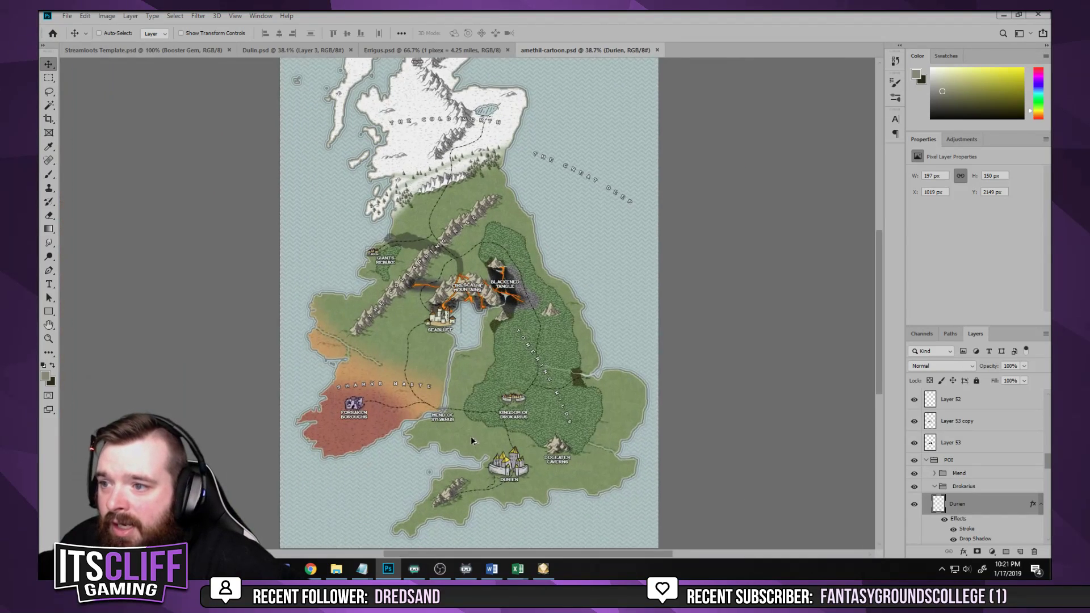
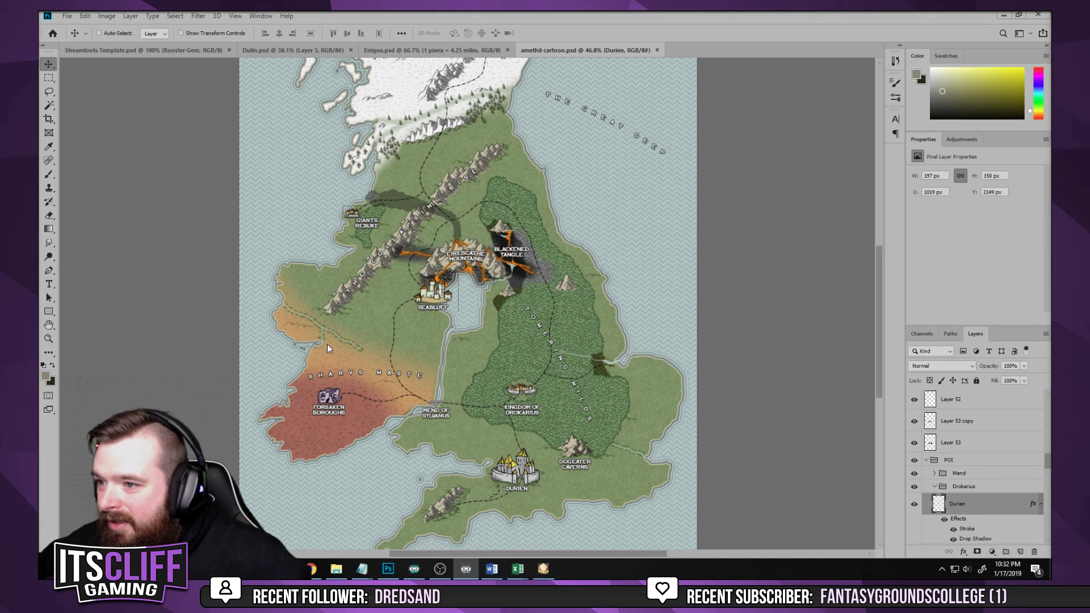
Examine the route linking Seabluff, Mend of Sylvanus, Forsaken Boroughs and Durien on the map at close range
{"action": "scroll", "coordinate": [412, 302], "scroll_direction": "up", "scroll_amount": 2}
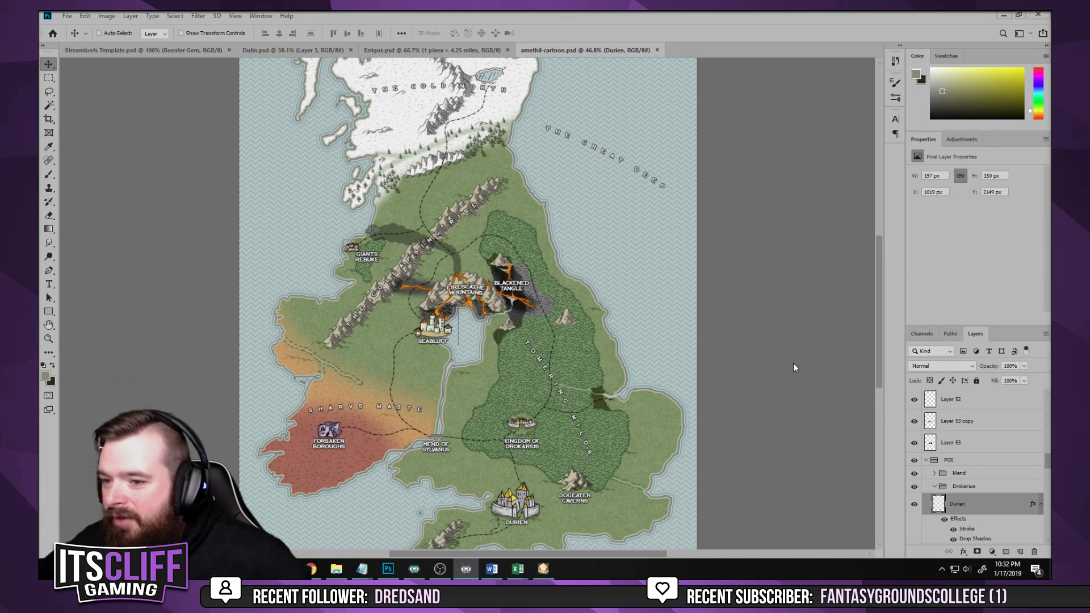
{"action": "key", "text": "ctrl+1"}
{"action": "scroll", "coordinate": [540, 411], "scroll_direction": "down", "scroll_amount": 5}
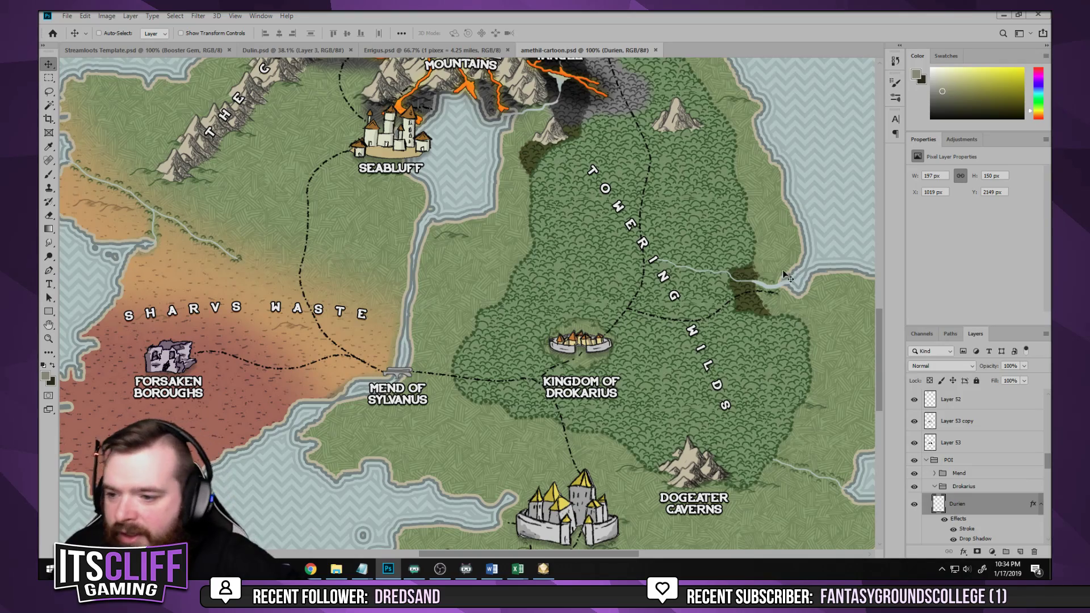
{"action": "scroll", "coordinate": [582, 387], "scroll_direction": "down", "scroll_amount": 2}
{"action": "scroll", "coordinate": [583, 388], "scroll_direction": "down", "scroll_amount": 2}
{"action": "scroll", "coordinate": [555, 330], "scroll_direction": "up", "scroll_amount": 4}
{"action": "left_click_drag", "start_coordinate": [509, 444], "coordinate": [440, 302]}
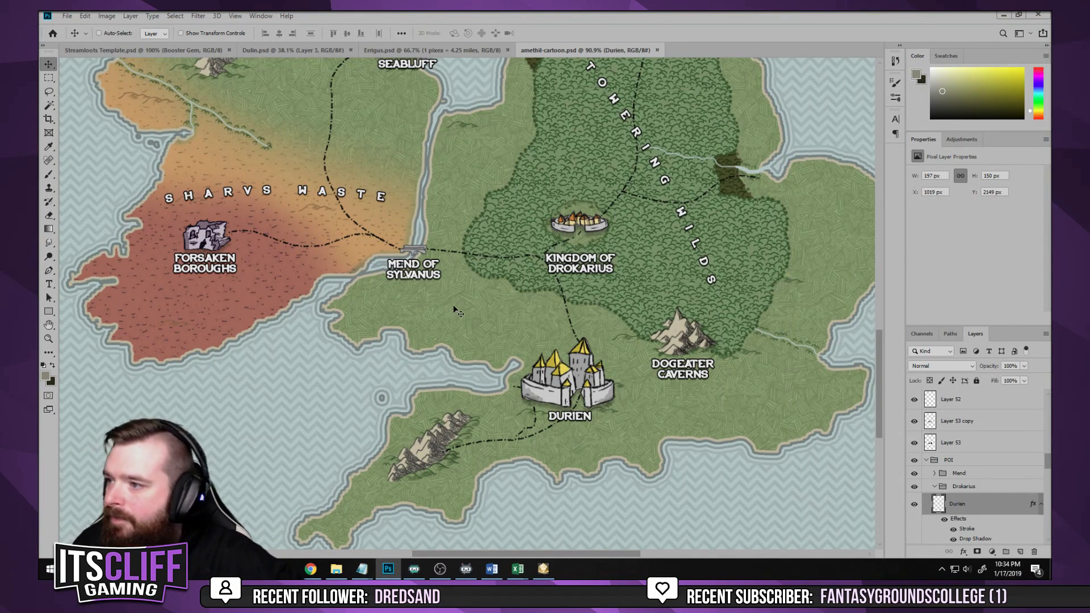
{"action": "left_click_drag", "start_coordinate": [483, 205], "coordinate": [465, 311]}
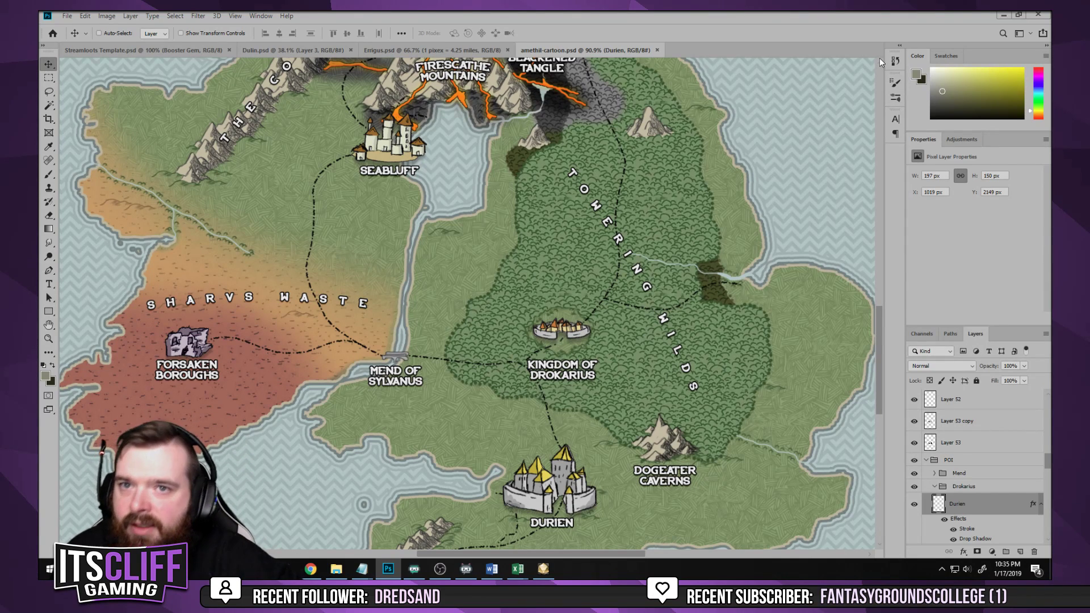
Open Vardrok sketch x2.png from the Syn Toons folder inside ItsCliff's DnD folder, view the artwork and close it
{"action": "left_click", "coordinate": [66, 17]}
{"action": "left_click", "coordinate": [80, 37]}
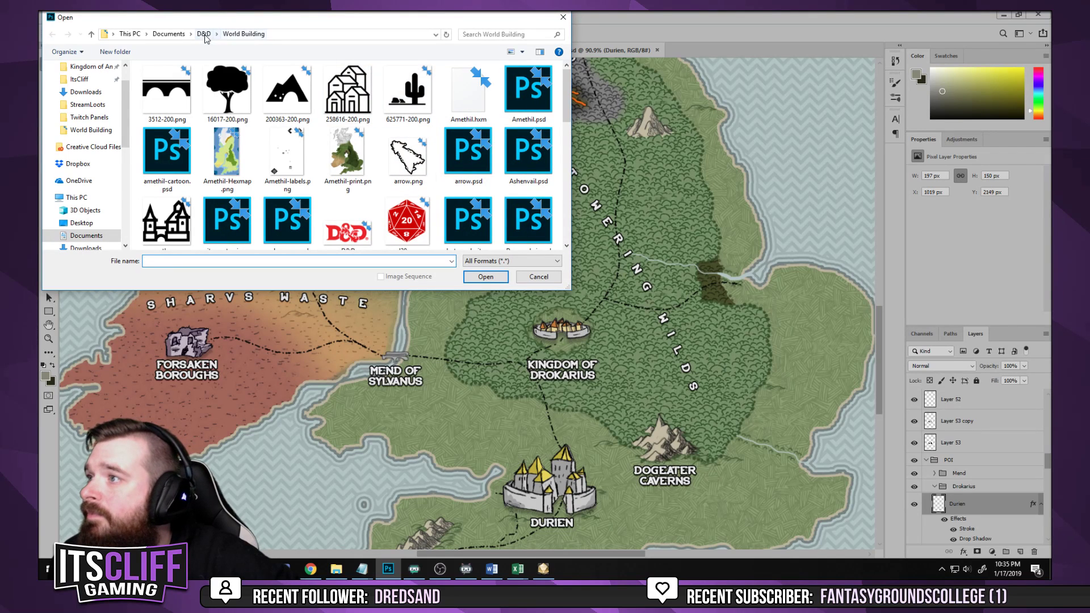
{"action": "scroll", "coordinate": [123, 92], "scroll_direction": "up", "scroll_amount": 1}
{"action": "left_click", "coordinate": [79, 113]}
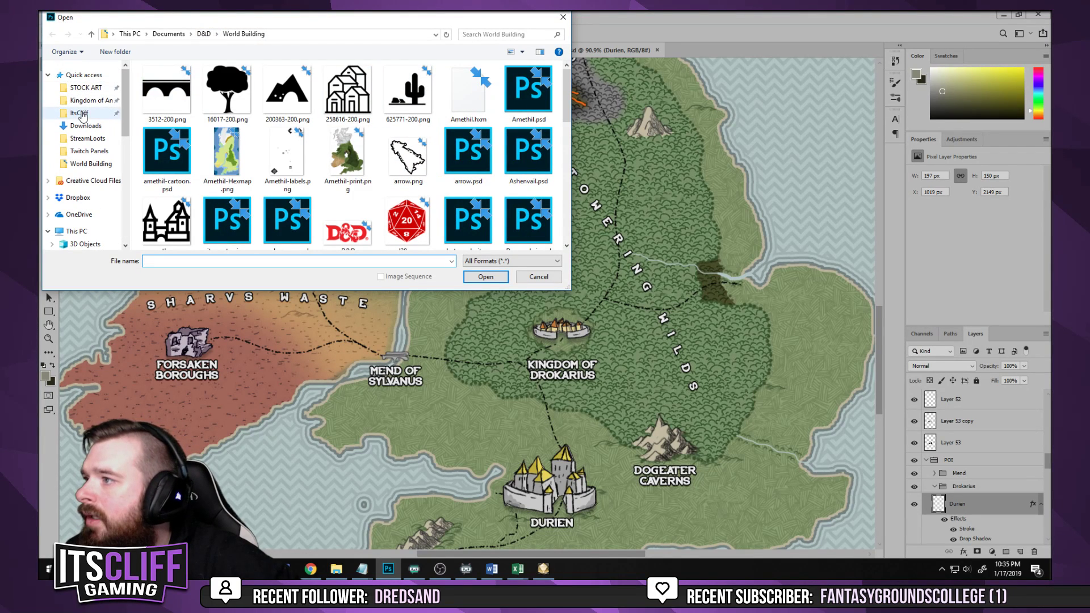
{"action": "scroll", "coordinate": [353, 189], "scroll_direction": "up", "scroll_amount": 3}
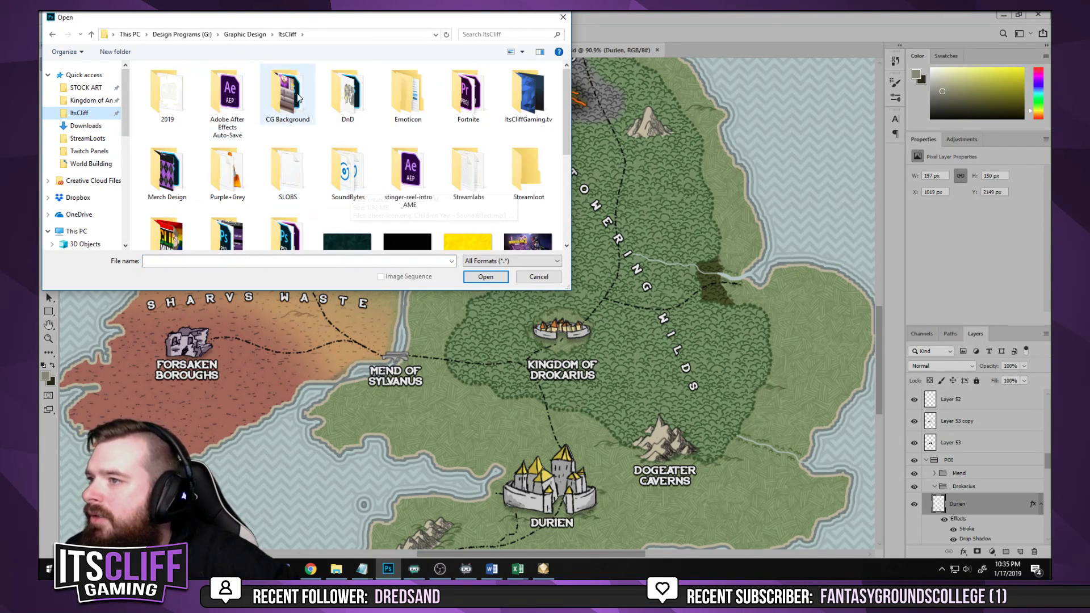
{"action": "double_click", "coordinate": [216, 176]}
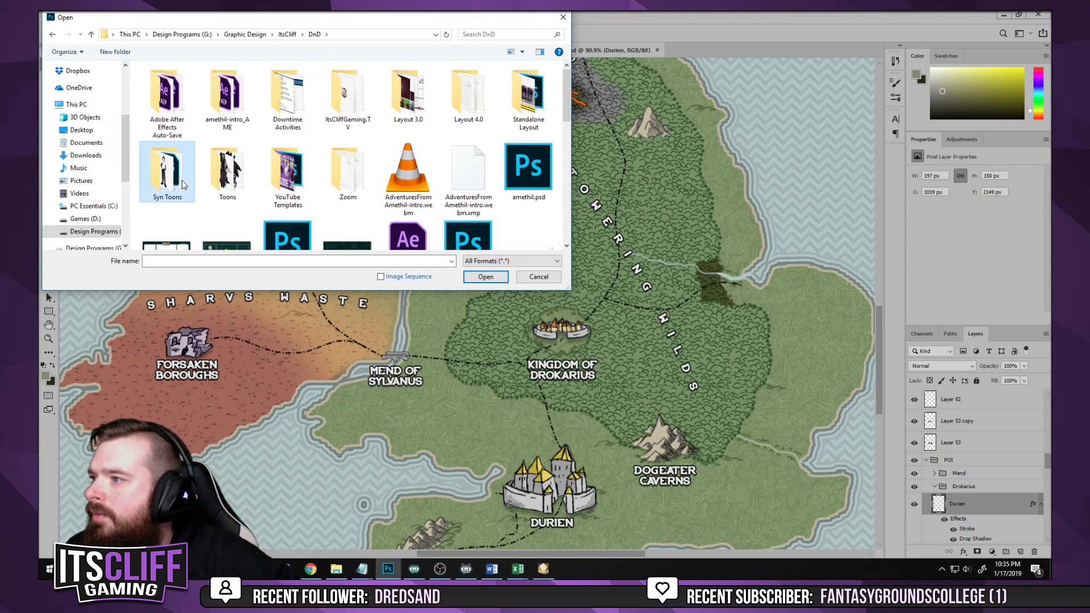
{"action": "double_click", "coordinate": [166, 170]}
{"action": "left_click", "coordinate": [474, 183]}
{"action": "double_click", "coordinate": [473, 181]}
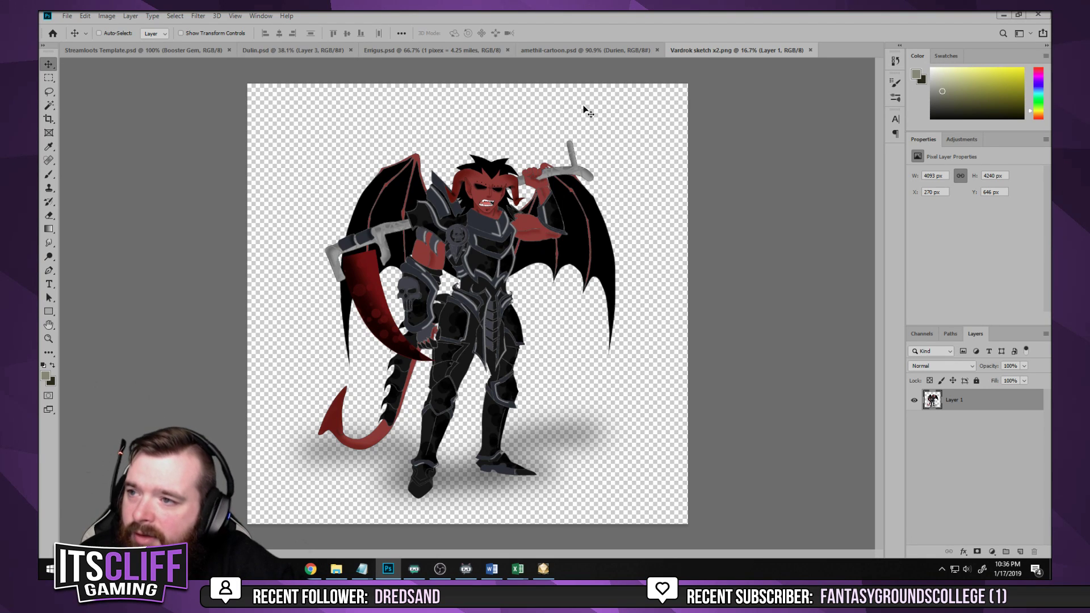
{"action": "left_click", "coordinate": [812, 50]}
Open the Syn Toons PNG whose name starts with 48421609, view the shirtless character drawing and close it
{"action": "left_click", "coordinate": [67, 16]}
{"action": "left_click", "coordinate": [78, 38]}
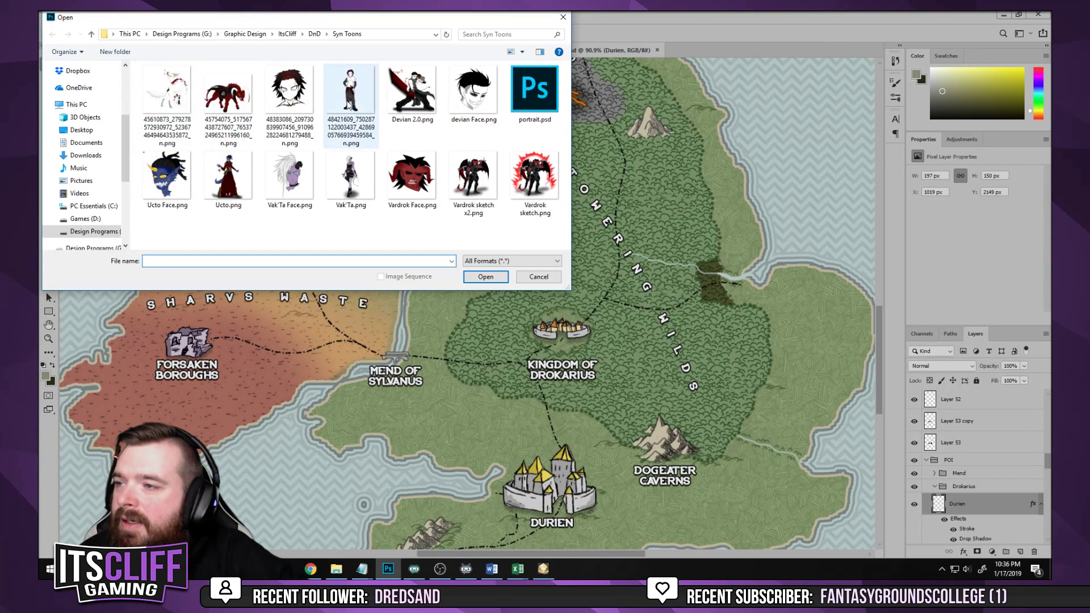
{"action": "double_click", "coordinate": [340, 102]}
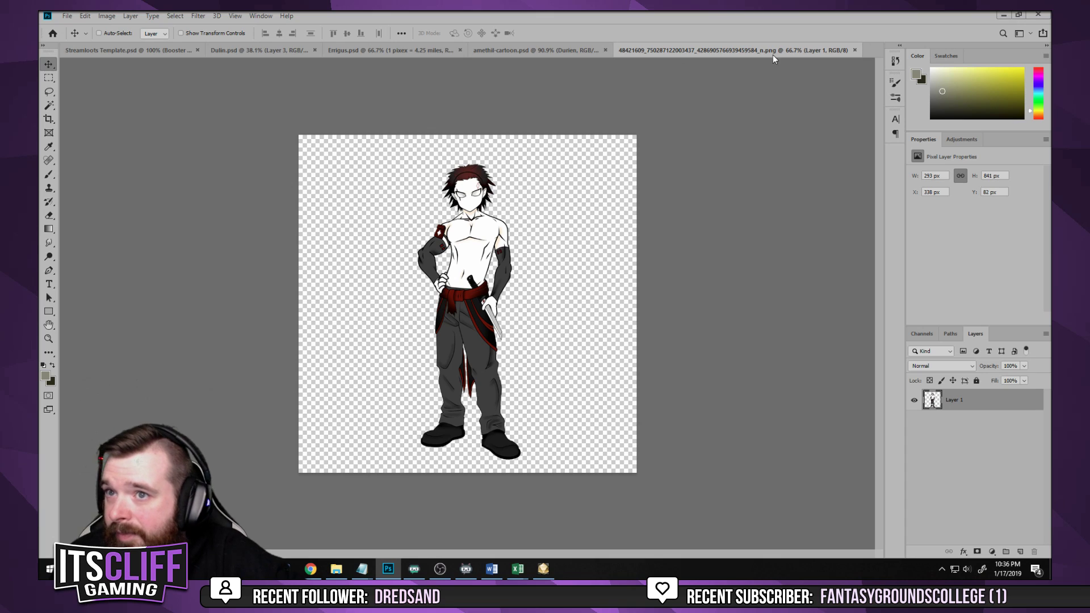
{"action": "left_click", "coordinate": [855, 50]}
Open Ucto.png from the Syn Toons folder, view the character artwork and close it
{"action": "left_click", "coordinate": [67, 16]}
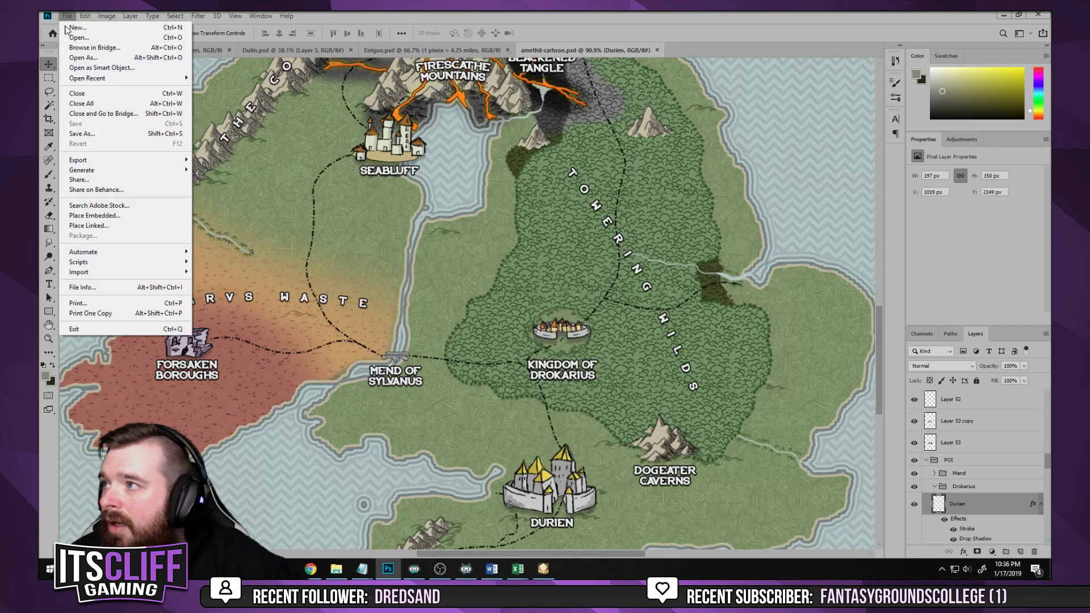
{"action": "left_click", "coordinate": [78, 38]}
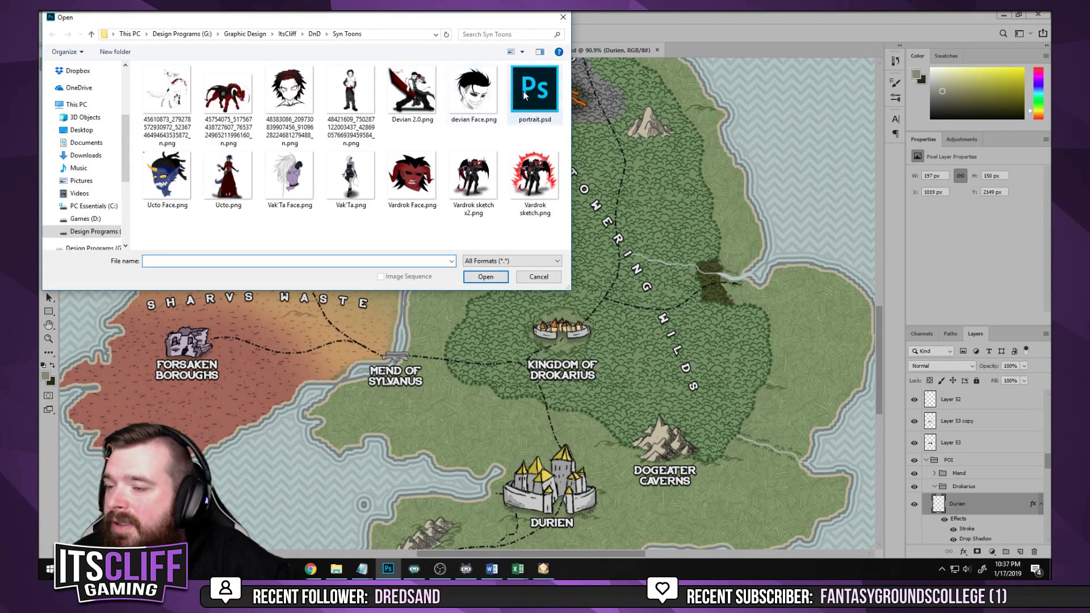
{"action": "double_click", "coordinate": [234, 183]}
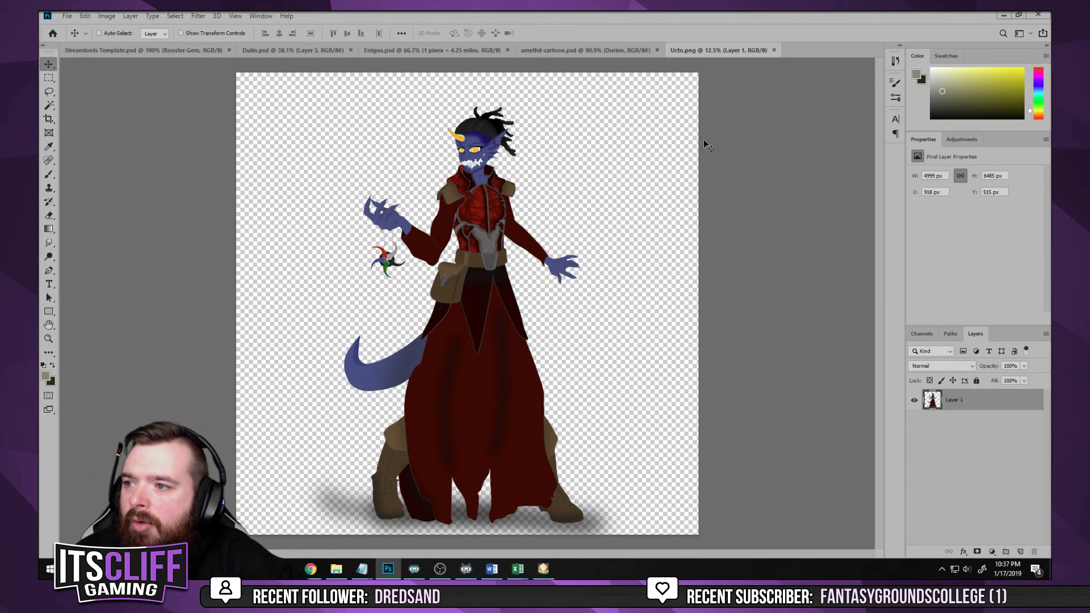
{"action": "left_click", "coordinate": [774, 50]}
Open Vak'Ta.png from the Syn Toons folder, view the character artwork and close it
{"action": "left_click", "coordinate": [67, 16]}
{"action": "left_click", "coordinate": [78, 38]}
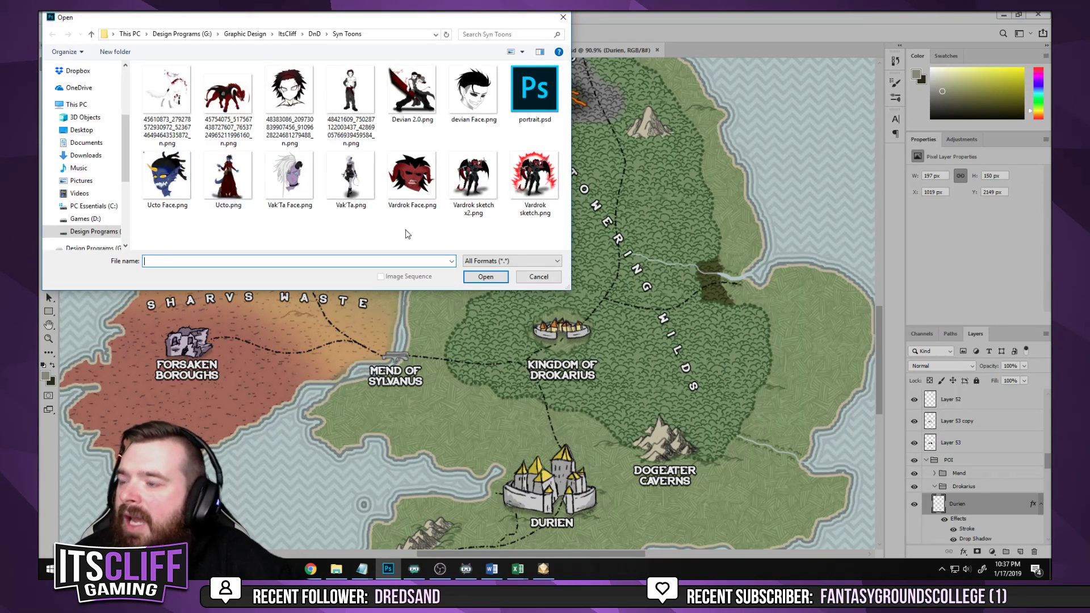
{"action": "double_click", "coordinate": [356, 178]}
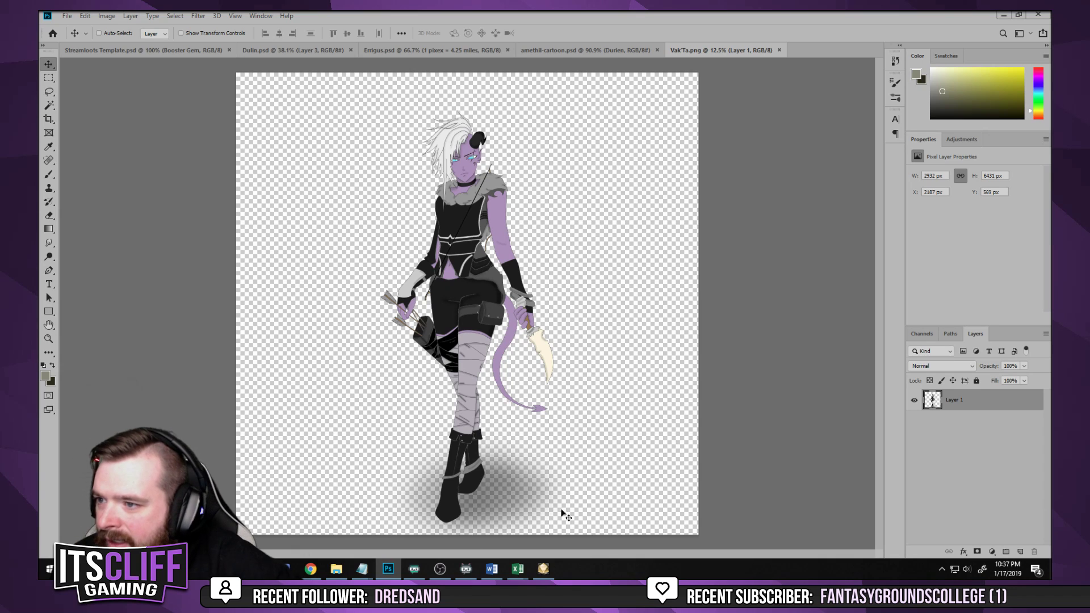
{"action": "left_click", "coordinate": [779, 50]}
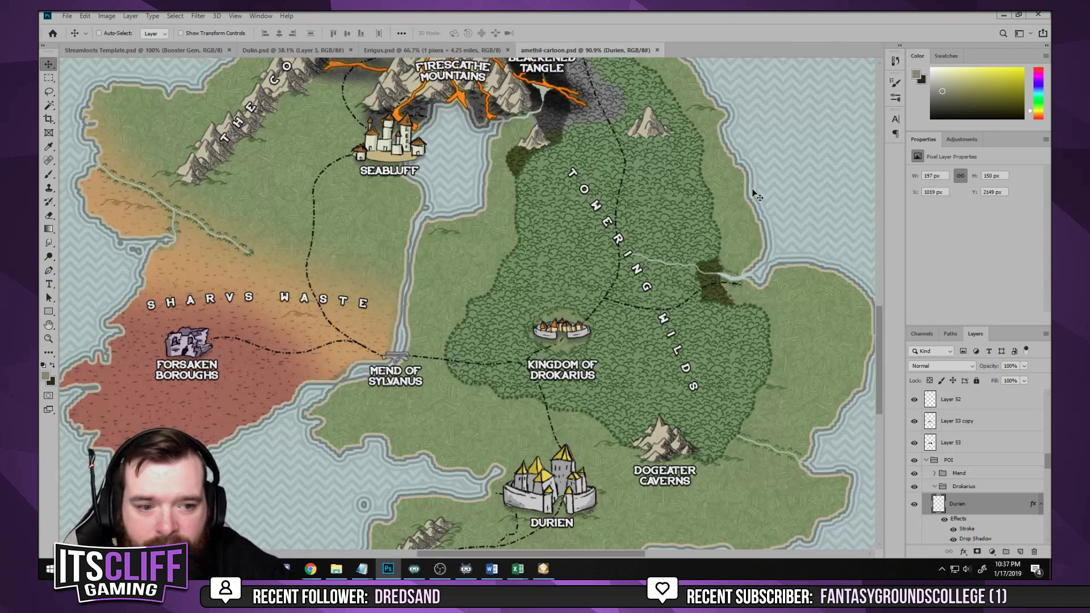
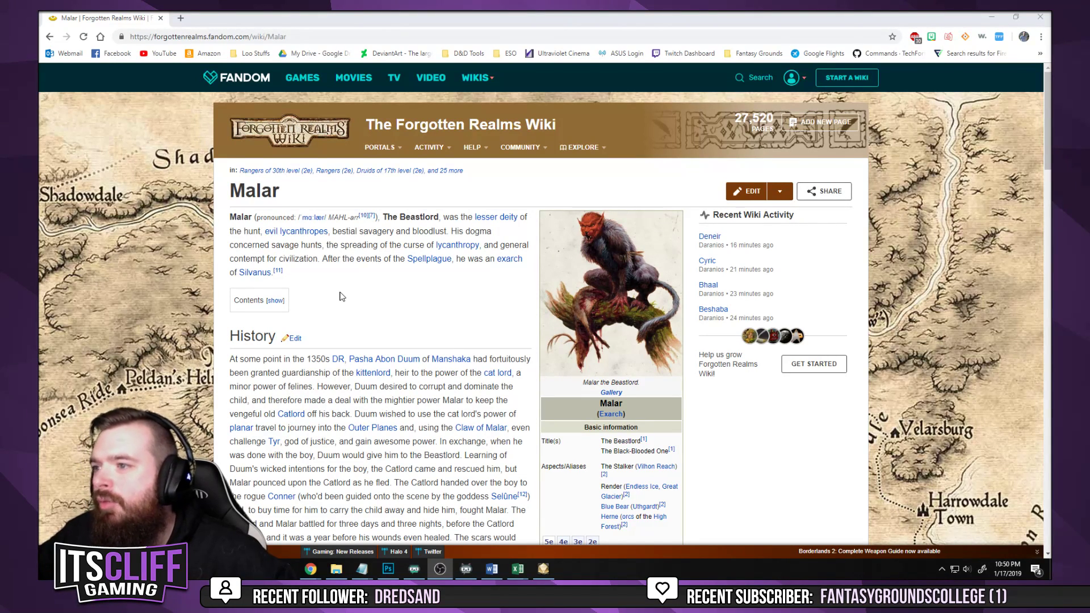
Read the Malar article on the Forgotten Realms Wiki in Chrome, covering history, edition statistics, relationships and worshipers
{"action": "scroll", "coordinate": [369, 312], "scroll_direction": "down", "scroll_amount": 1}
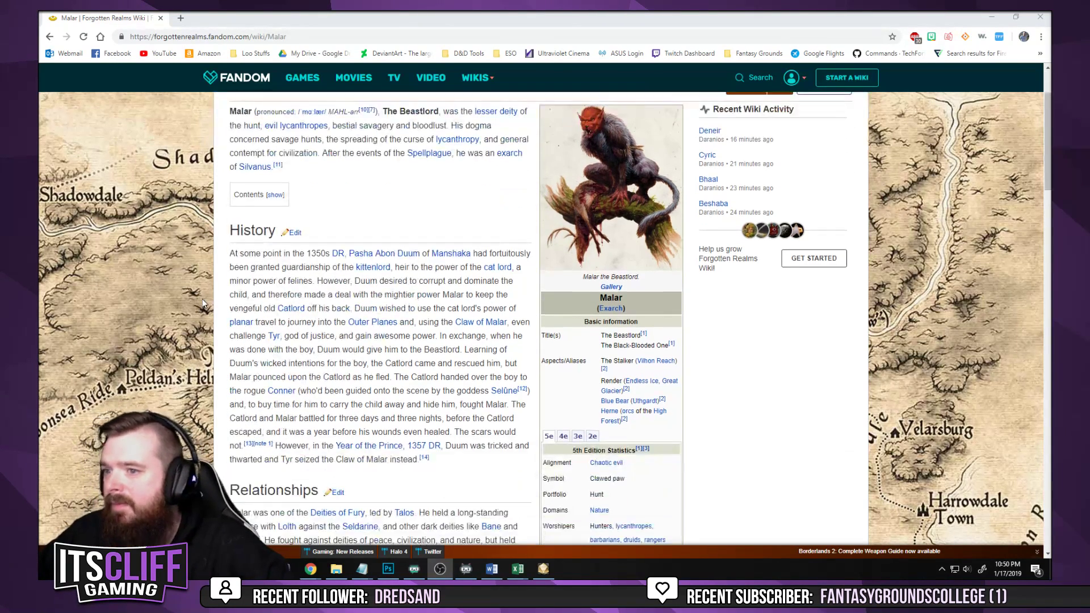
{"action": "scroll", "coordinate": [434, 340], "scroll_direction": "up", "scroll_amount": 1}
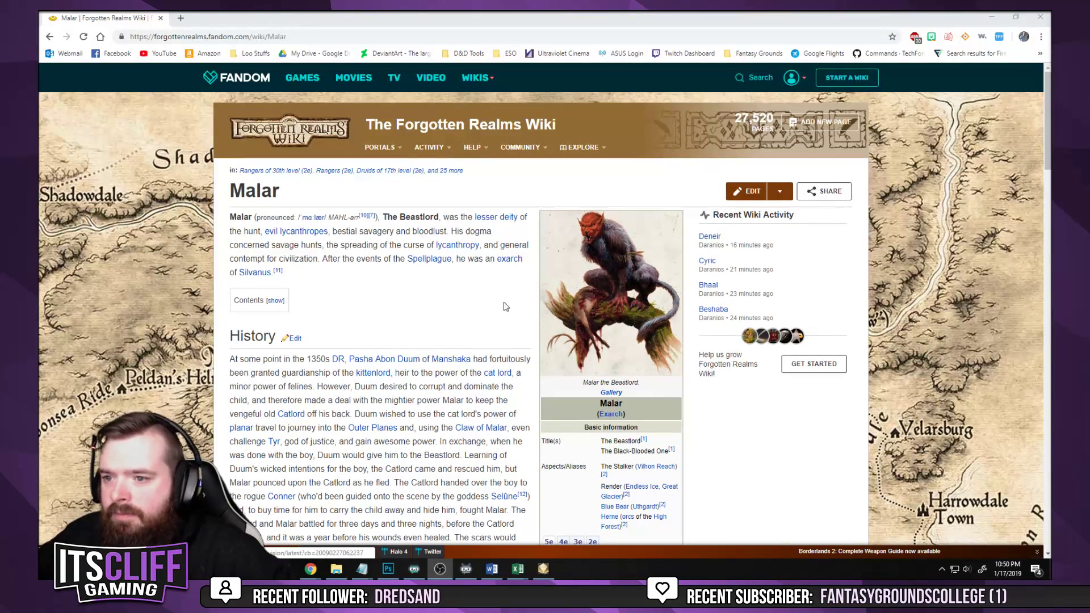
{"action": "scroll", "coordinate": [216, 291], "scroll_direction": "down", "scroll_amount": 3}
{"action": "scroll", "coordinate": [215, 291], "scroll_direction": "down", "scroll_amount": 3}
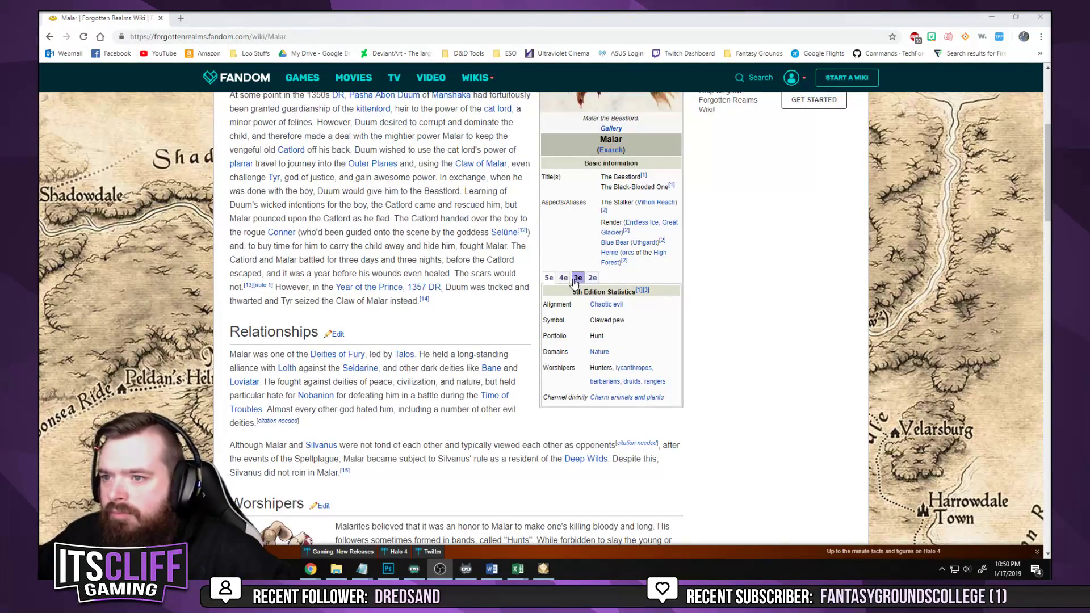
{"action": "scroll", "coordinate": [480, 308], "scroll_direction": "up", "scroll_amount": 1}
{"action": "scroll", "coordinate": [480, 307], "scroll_direction": "down", "scroll_amount": 4}
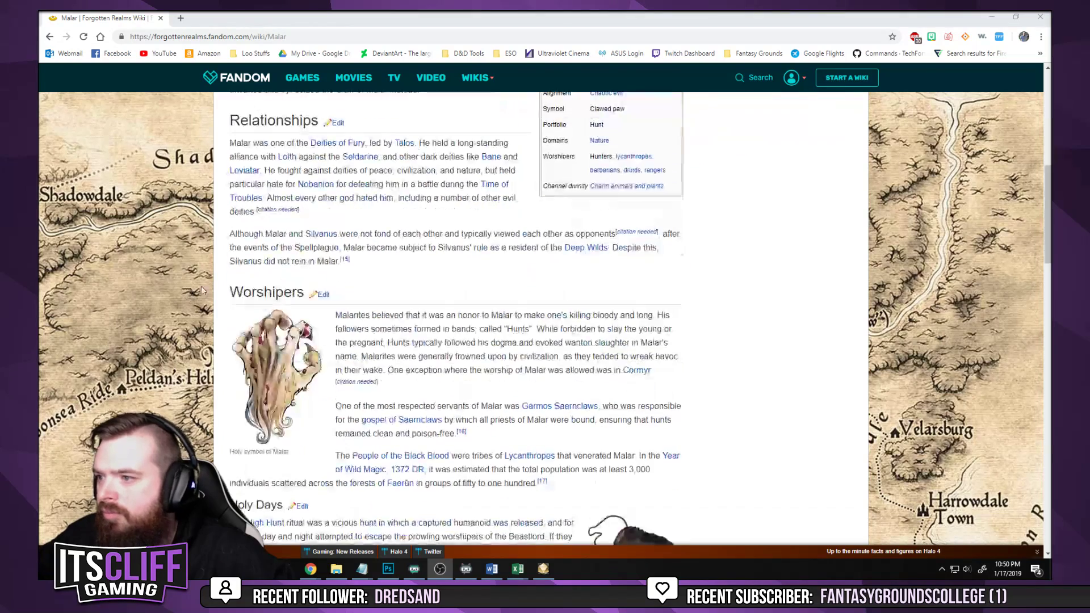
Read the rest of the Malar article, covering worshipers, holy days, and the appendix, and return to its introduction
{"action": "scroll", "coordinate": [203, 291], "scroll_direction": "down", "scroll_amount": 4}
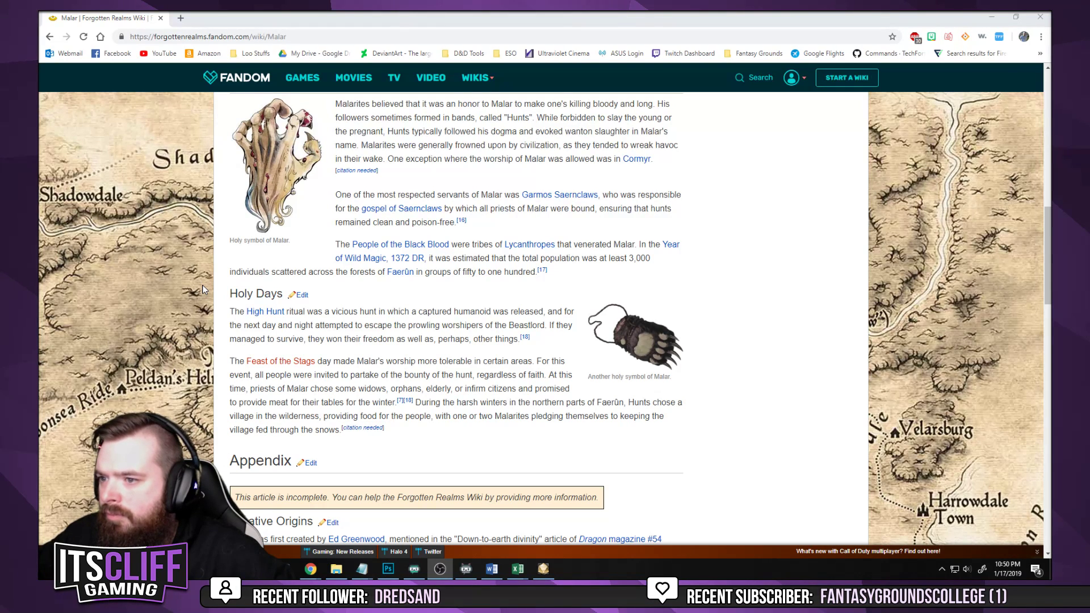
{"action": "scroll", "coordinate": [203, 289], "scroll_direction": "down", "scroll_amount": 3}
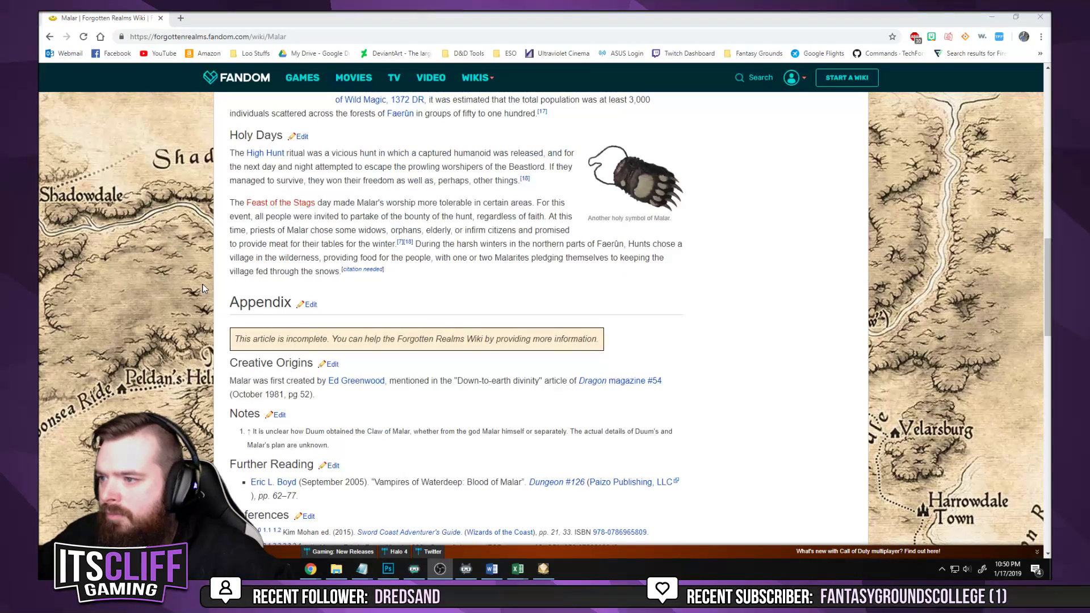
{"action": "scroll", "coordinate": [200, 286], "scroll_direction": "down", "scroll_amount": 3}
{"action": "scroll", "coordinate": [199, 280], "scroll_direction": "up", "scroll_amount": 9}
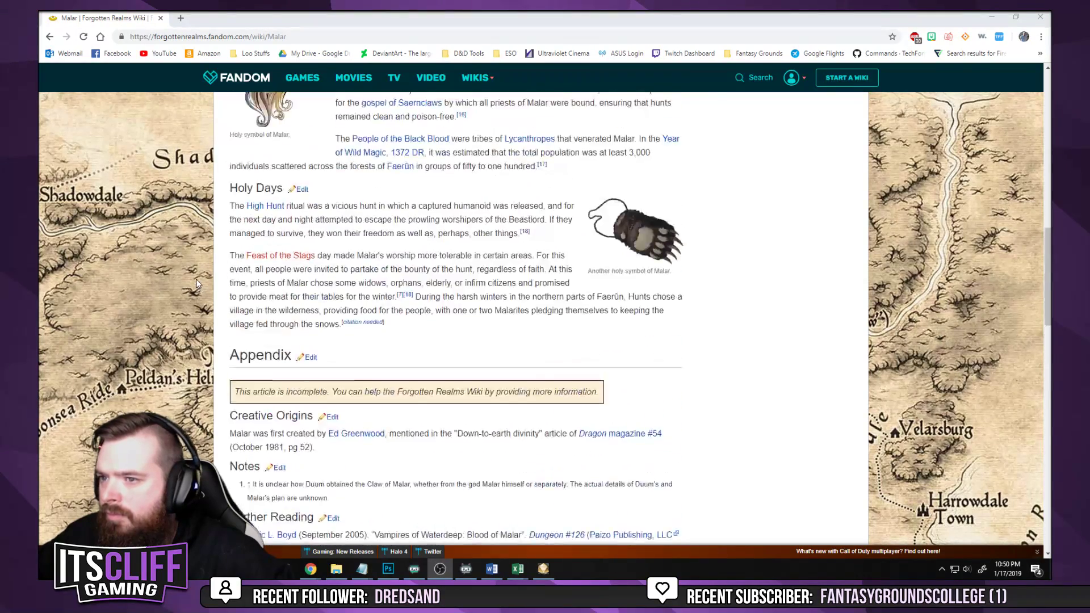
{"action": "scroll", "coordinate": [195, 278], "scroll_direction": "up", "scroll_amount": 10}
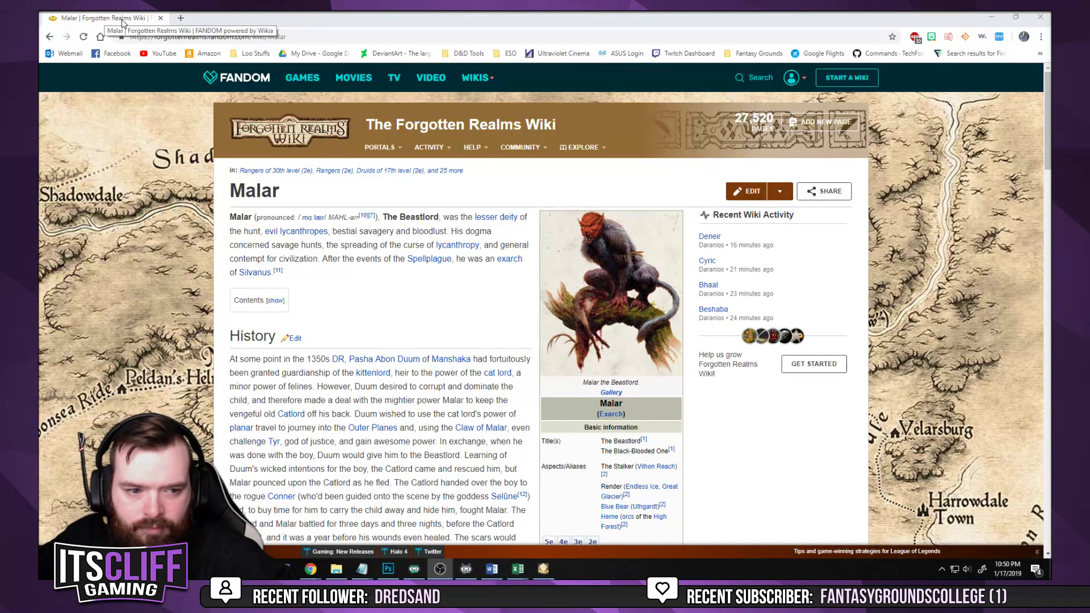
Open the linked Silvanus article and read its worshipers and relationships sections
{"action": "left_click", "coordinate": [255, 272]}
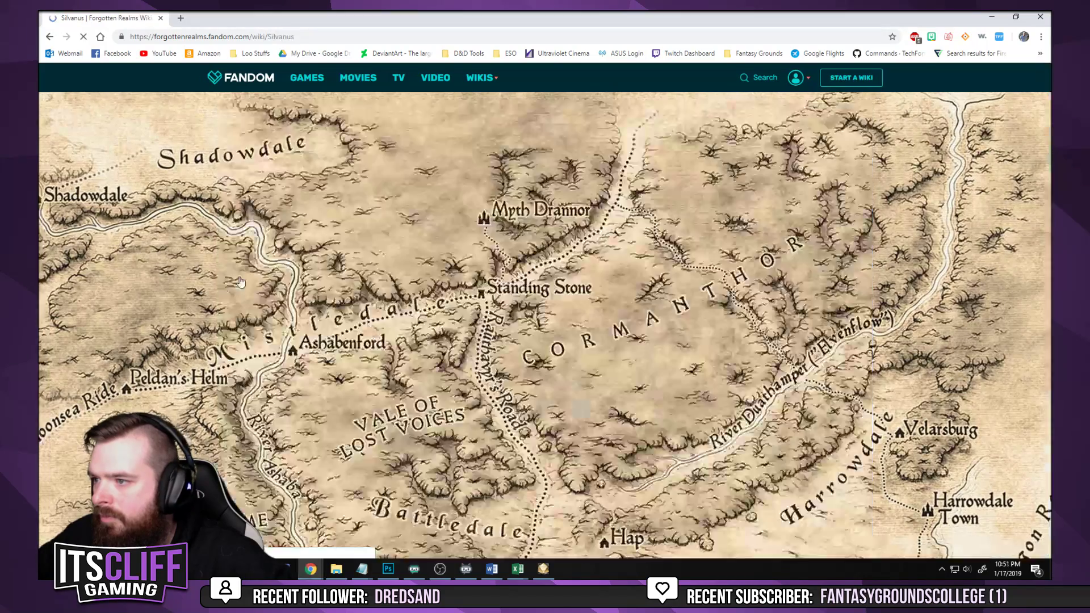
{"action": "scroll", "coordinate": [233, 260], "scroll_direction": "down", "scroll_amount": 3}
{"action": "scroll", "coordinate": [233, 259], "scroll_direction": "down", "scroll_amount": 15}
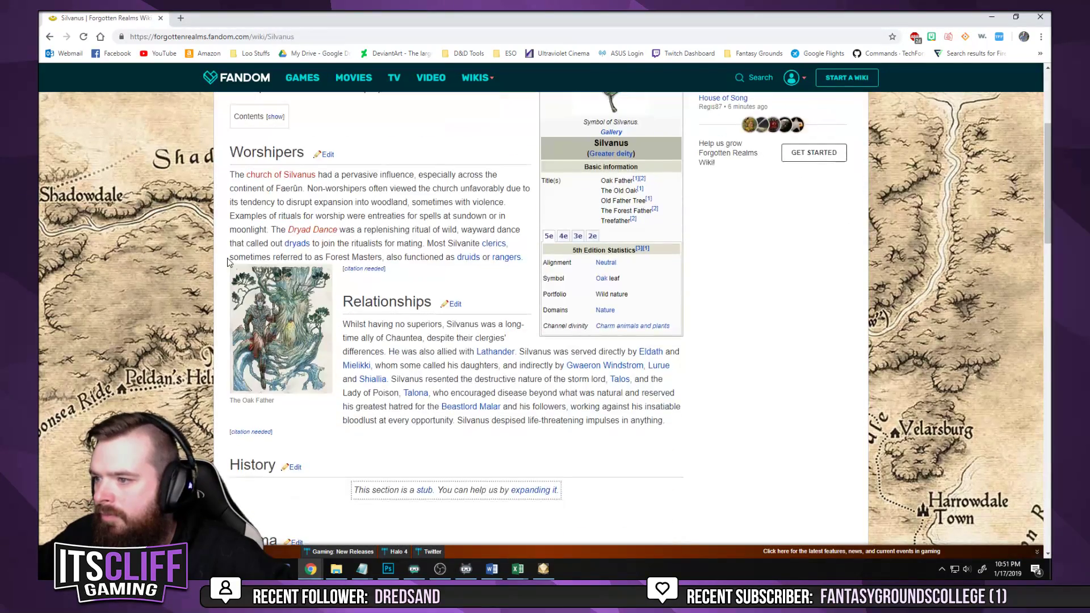
Switch to Photoshop and close the amethil-cartoon.psd and Enigus.psd maps
{"action": "key", "text": "alt+Tab"}
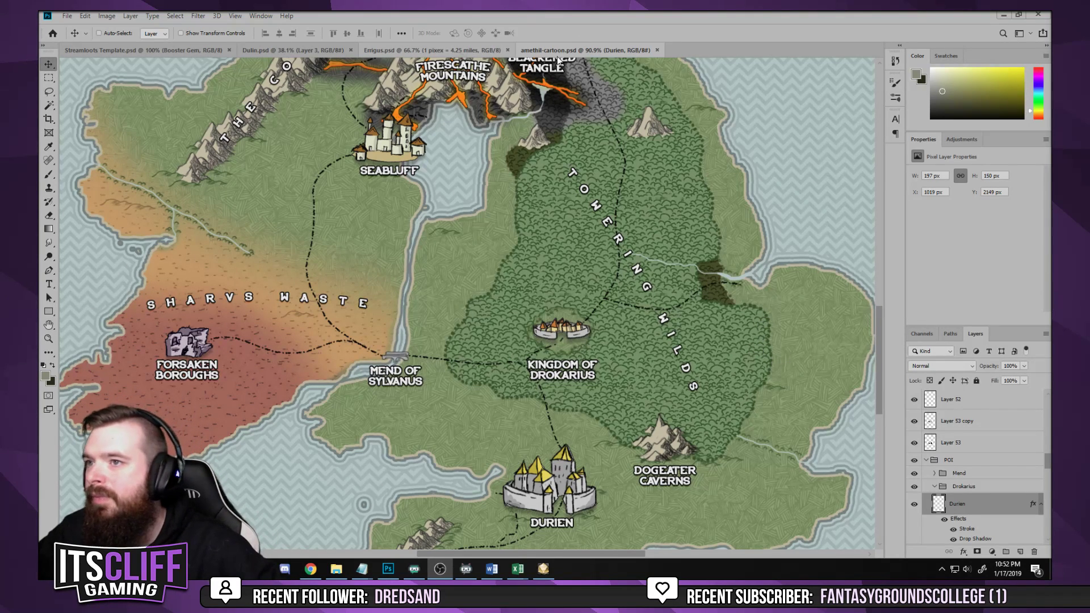
{"action": "left_click", "coordinate": [657, 50]}
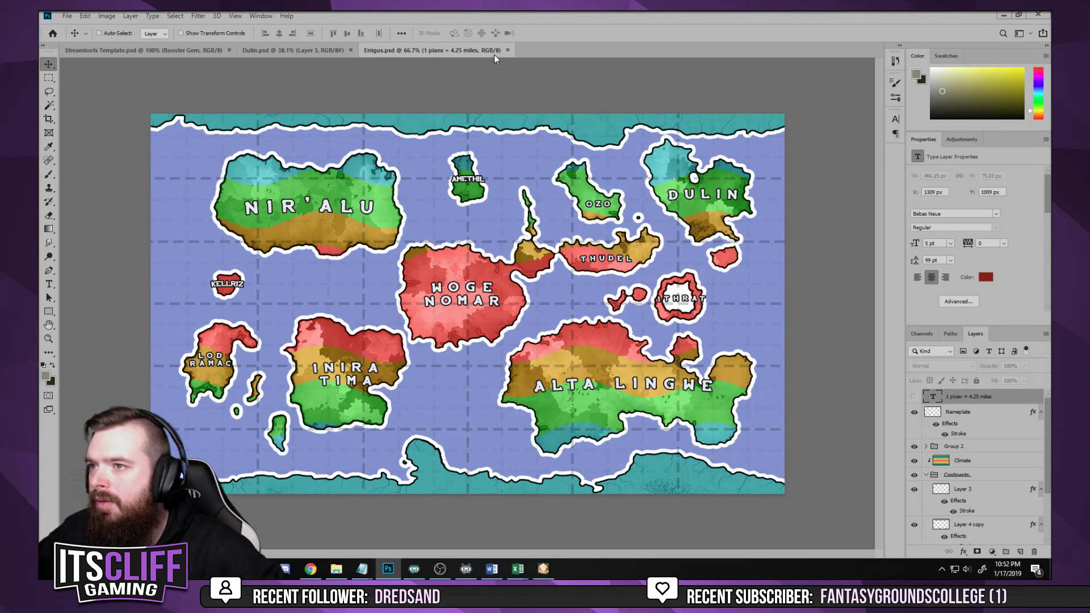
{"action": "left_click", "coordinate": [509, 50]}
Activate the Brush tool and sample the light green land colour near Harlasea on the Dulin map as the foreground colour
{"action": "scroll", "coordinate": [564, 397], "scroll_direction": "up", "scroll_amount": 5}
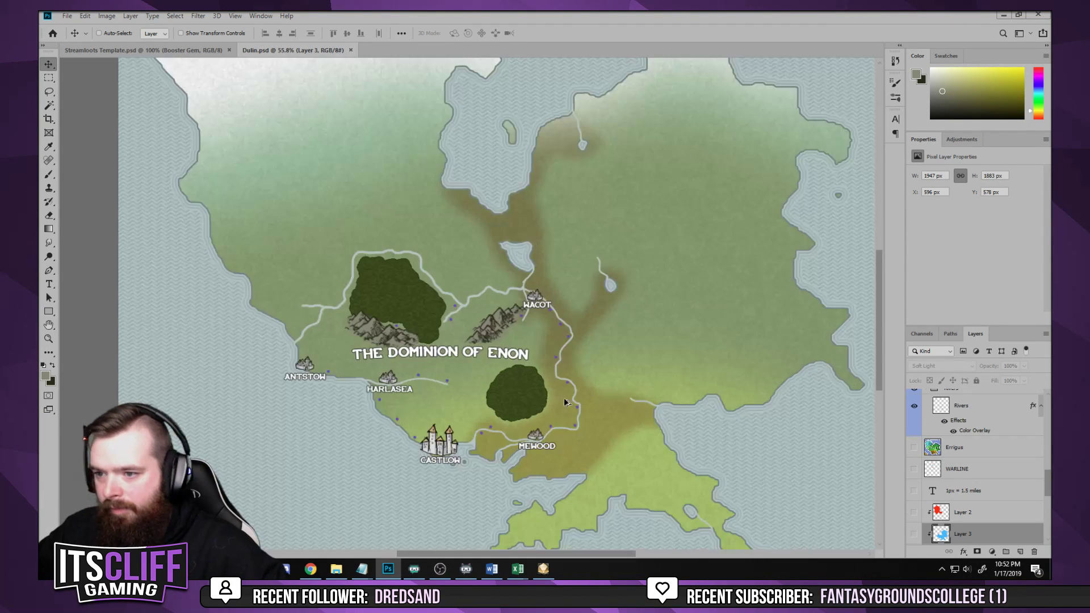
{"action": "scroll", "coordinate": [455, 334], "scroll_direction": "up", "scroll_amount": 1}
{"action": "key", "text": "b"}
{"action": "scroll", "coordinate": [525, 392], "scroll_direction": "up", "scroll_amount": 4}
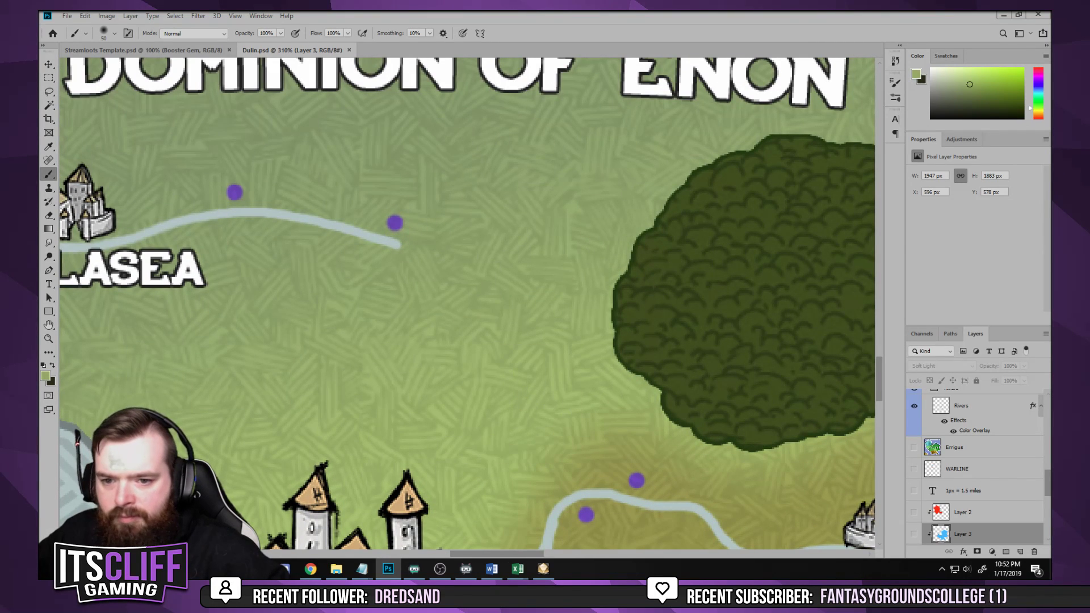
Group the Mountains 262512 layer and Layer 11 together
{"action": "scroll", "coordinate": [965, 466], "scroll_direction": "up", "scroll_amount": 5}
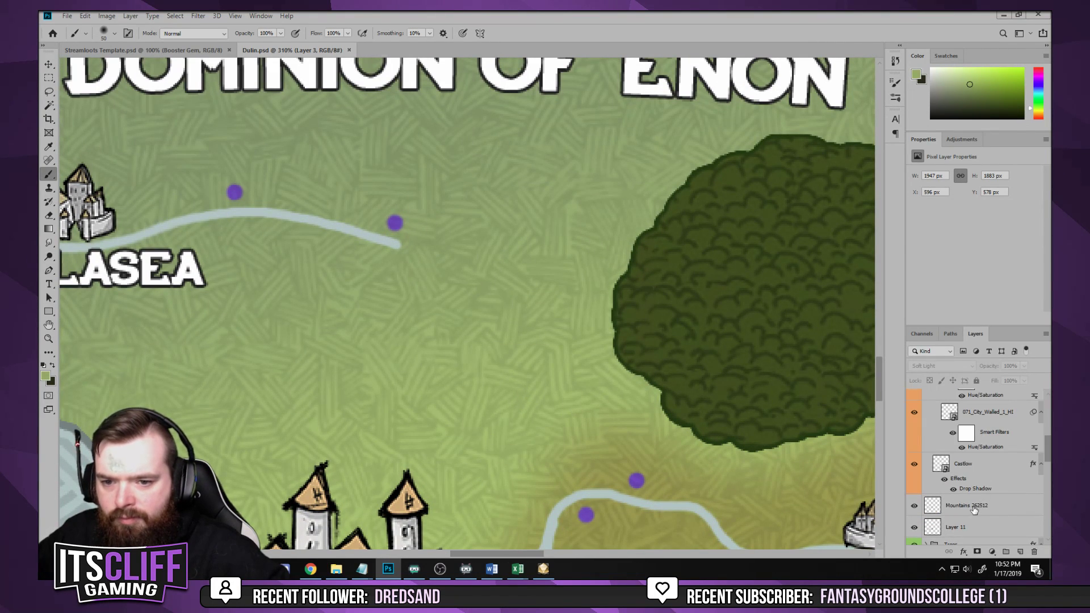
{"action": "left_click", "coordinate": [975, 509]}
{"action": "left_click", "coordinate": [914, 507]}
{"action": "left_click", "coordinate": [915, 508]}
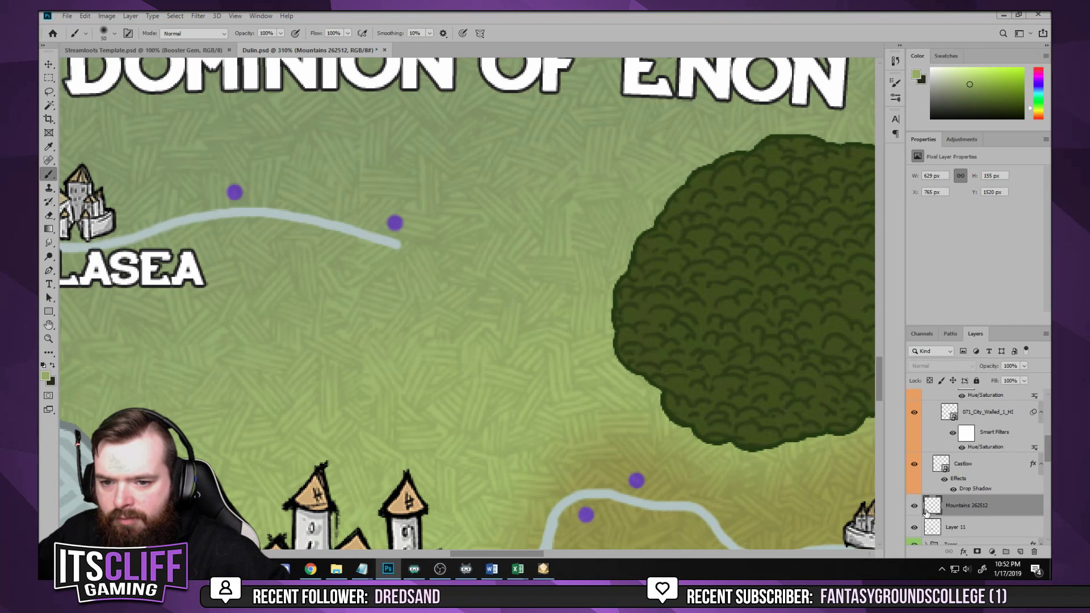
{"action": "scroll", "coordinate": [965, 525], "scroll_direction": "down", "scroll_amount": 1}
{"action": "left_click", "coordinate": [965, 504], "text": "shift"}
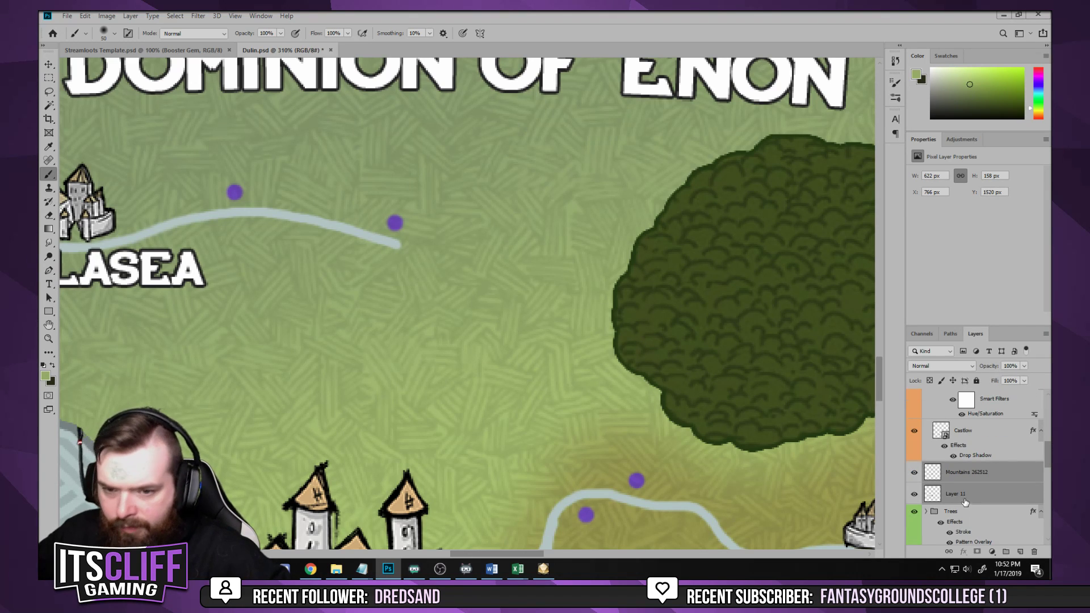
{"action": "key", "text": "ctrl+g"}
Name the new layer group "Hills and Mountains" and give it a violet colour label
{"action": "double_click", "coordinate": [954, 468]}
{"action": "type", "text": "H"}
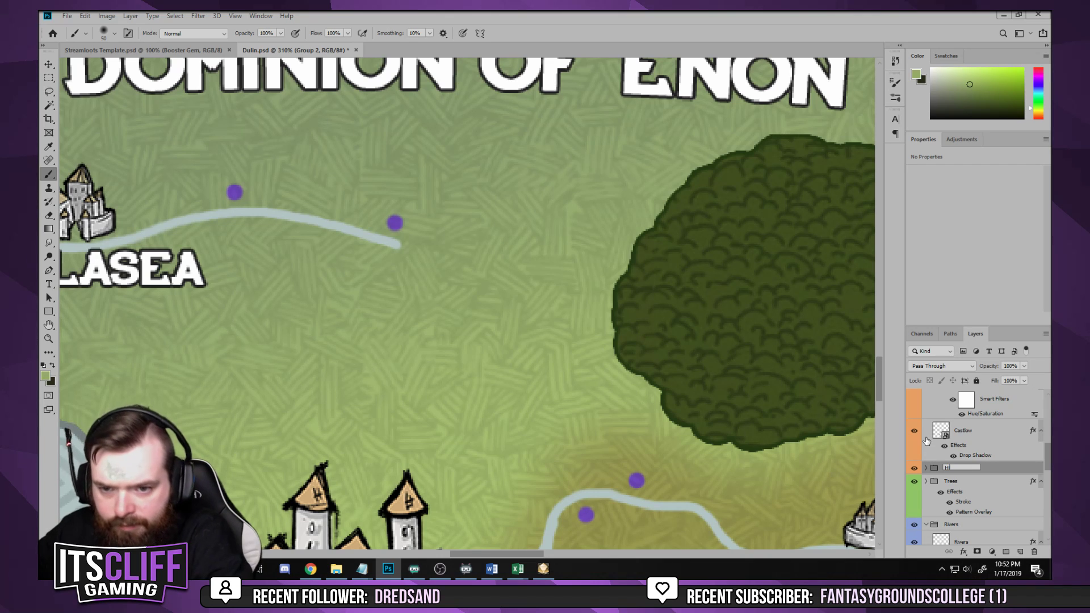
{"action": "type", "text": "ills and Mountains"}
{"action": "key", "text": "Return"}
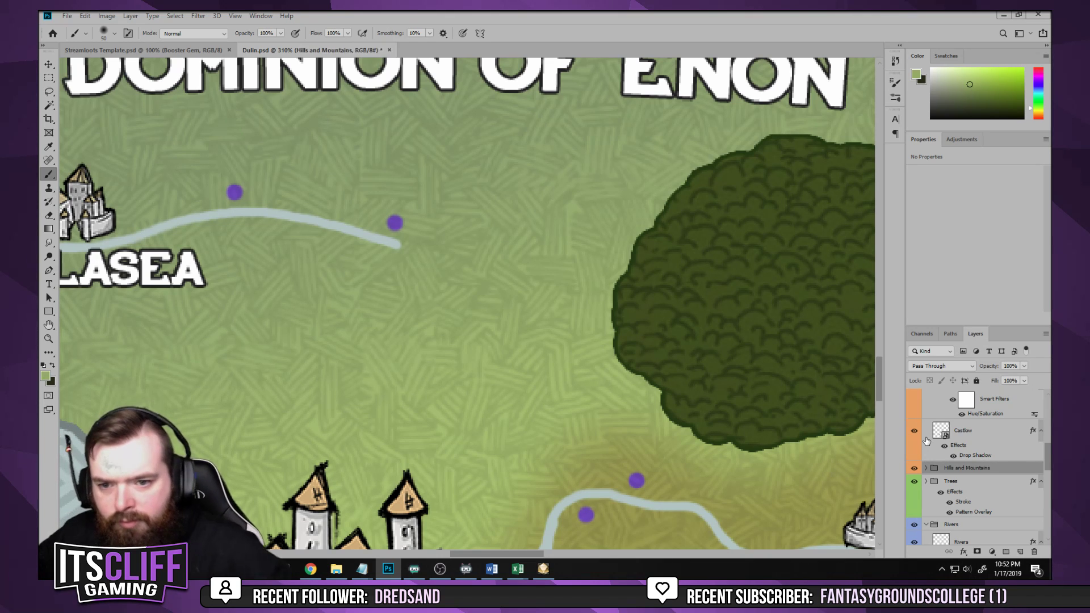
{"action": "right_click", "coordinate": [1011, 476]}
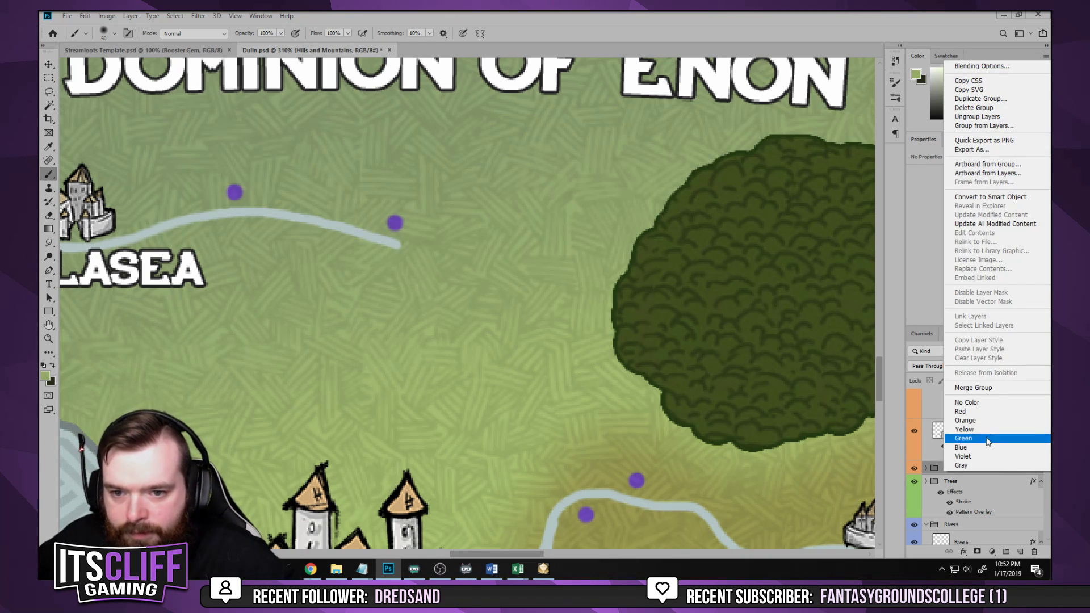
{"action": "left_click", "coordinate": [979, 457]}
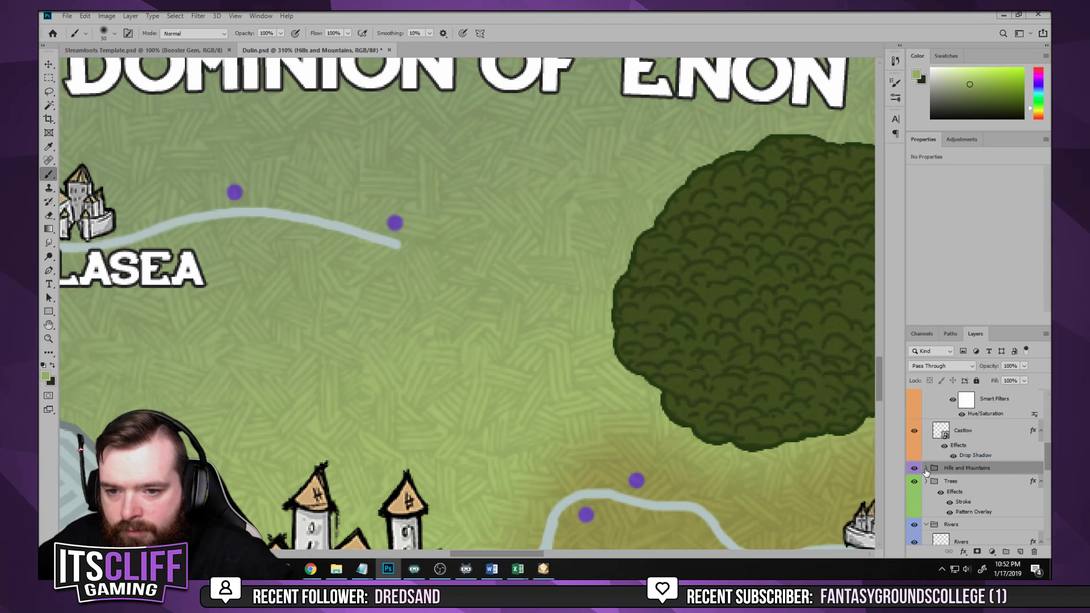
Expand the Hills and Mountains group and rename Layer 11 as "Mountain Fill"
{"action": "left_click", "coordinate": [926, 468]}
{"action": "scroll", "coordinate": [966, 477], "scroll_direction": "down", "scroll_amount": 1}
{"action": "left_click", "coordinate": [926, 479]}
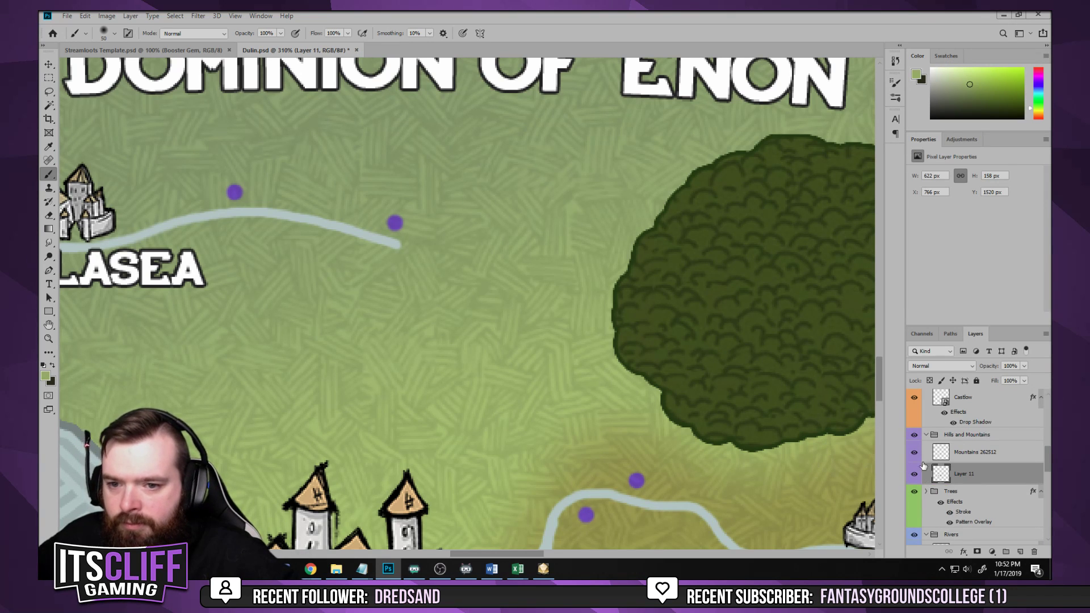
{"action": "double_click", "coordinate": [973, 473]}
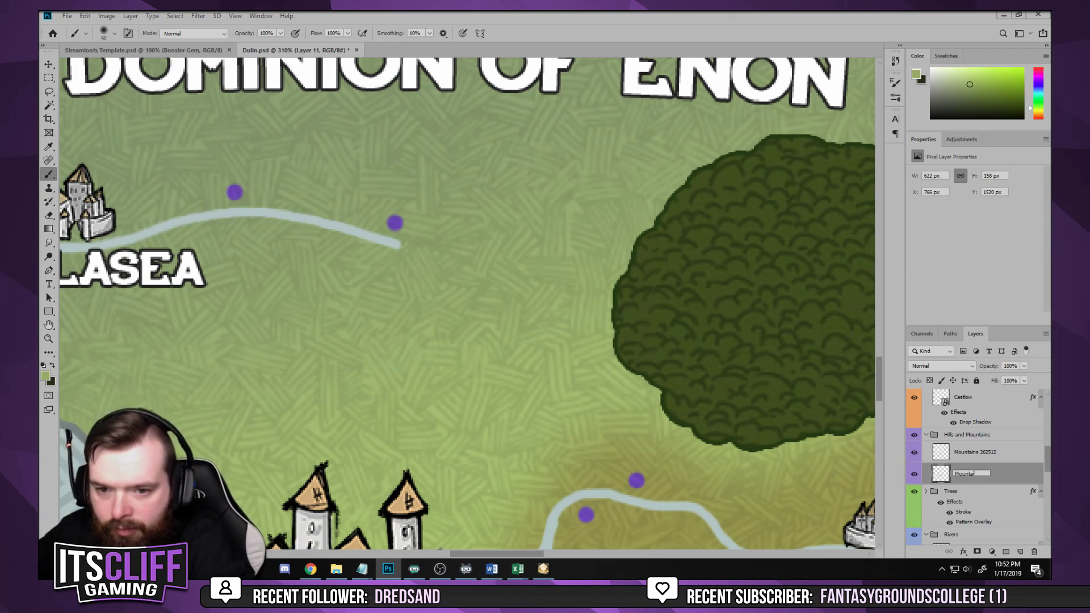
{"action": "type", "text": "Mountain Fill"}
{"action": "key", "text": "Return"}
Add a new layer beneath Mountain Fill inside the group and name it "Hills"
{"action": "key", "text": "ctrl+shift+n"}
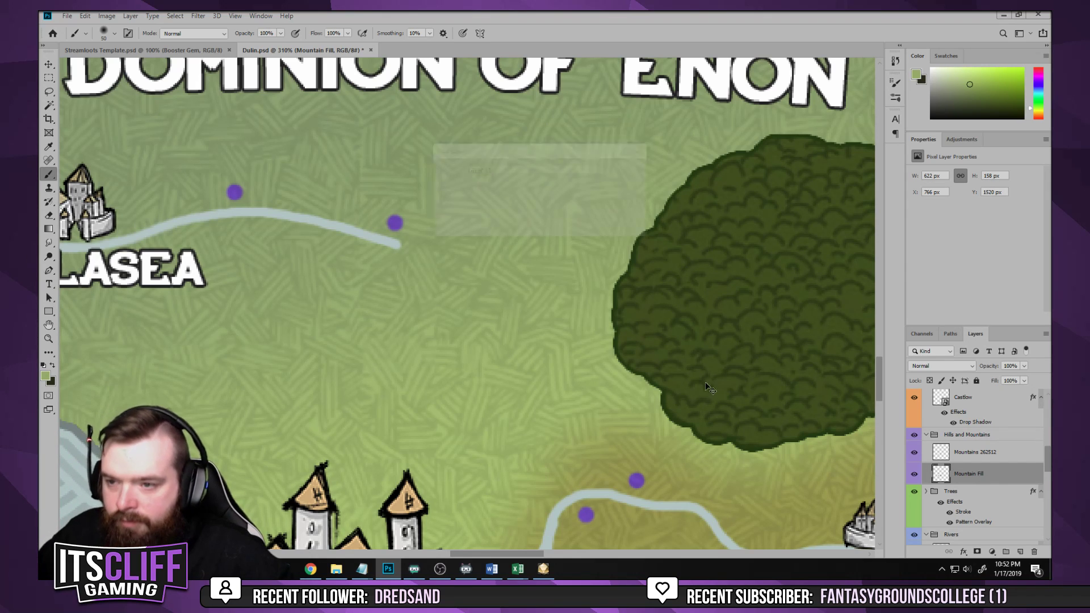
{"action": "key", "text": "Return"}
{"action": "left_click_drag", "start_coordinate": [983, 479], "coordinate": [966, 501]}
{"action": "double_click", "coordinate": [965, 497]}
{"action": "type", "text": "Hills"}
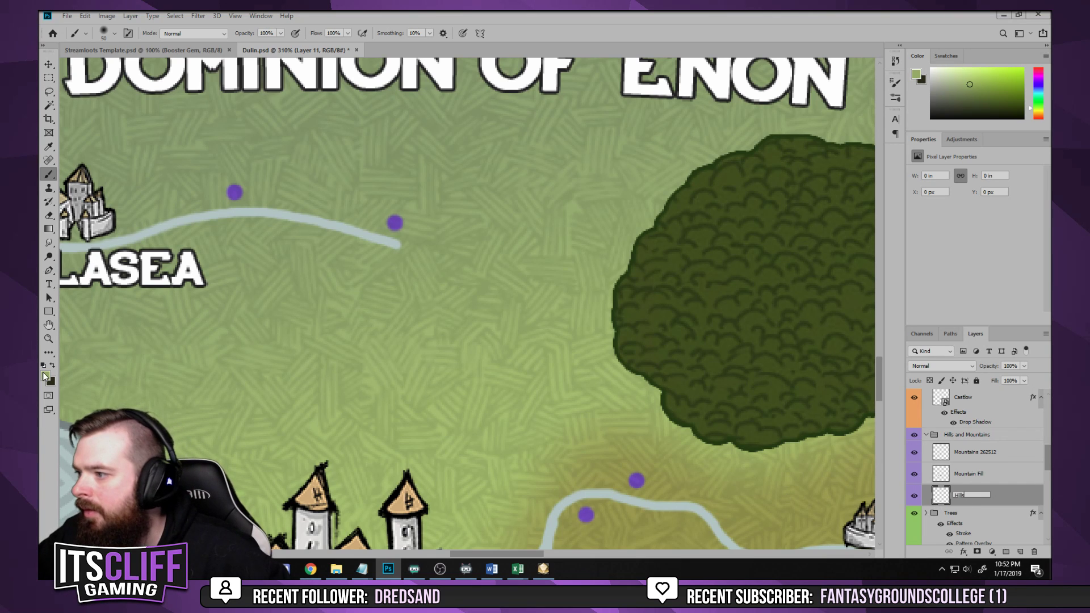
Darken the foreground colour to 40% brightness, giving hex 5b663b, and return to the Brush tool
{"action": "left_click", "coordinate": [45, 376]}
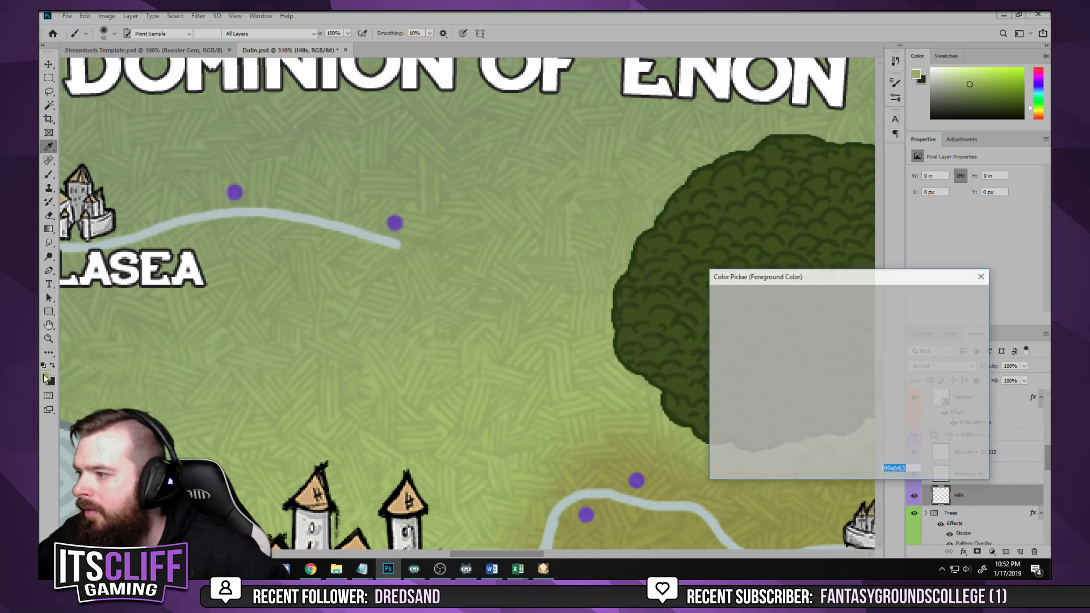
{"action": "left_click", "coordinate": [909, 408]}
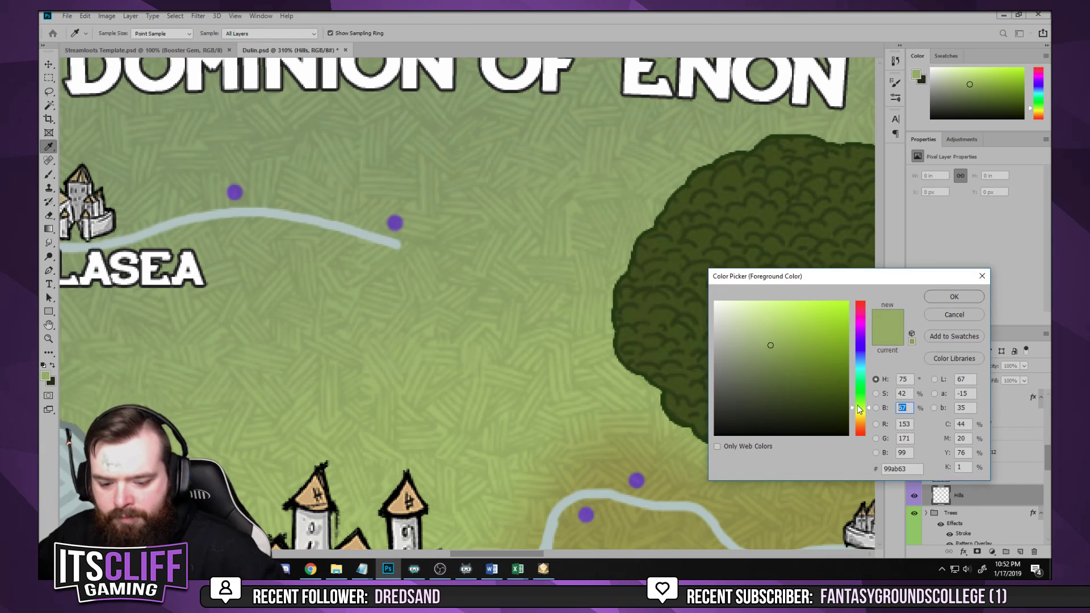
{"action": "type", "text": "50"}
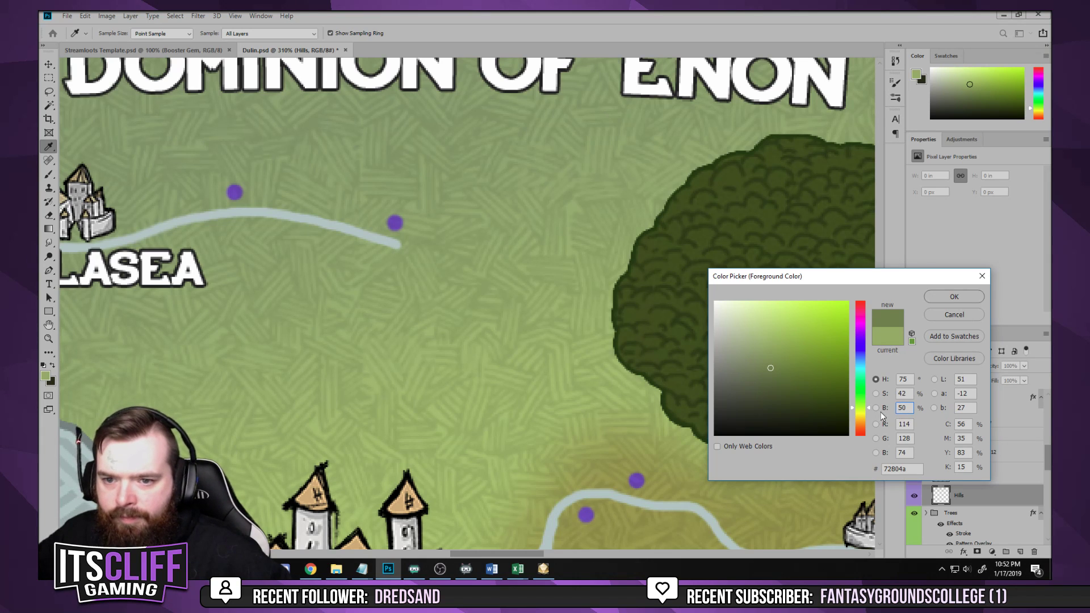
{"action": "double_click", "coordinate": [907, 406]}
{"action": "type", "text": "40"}
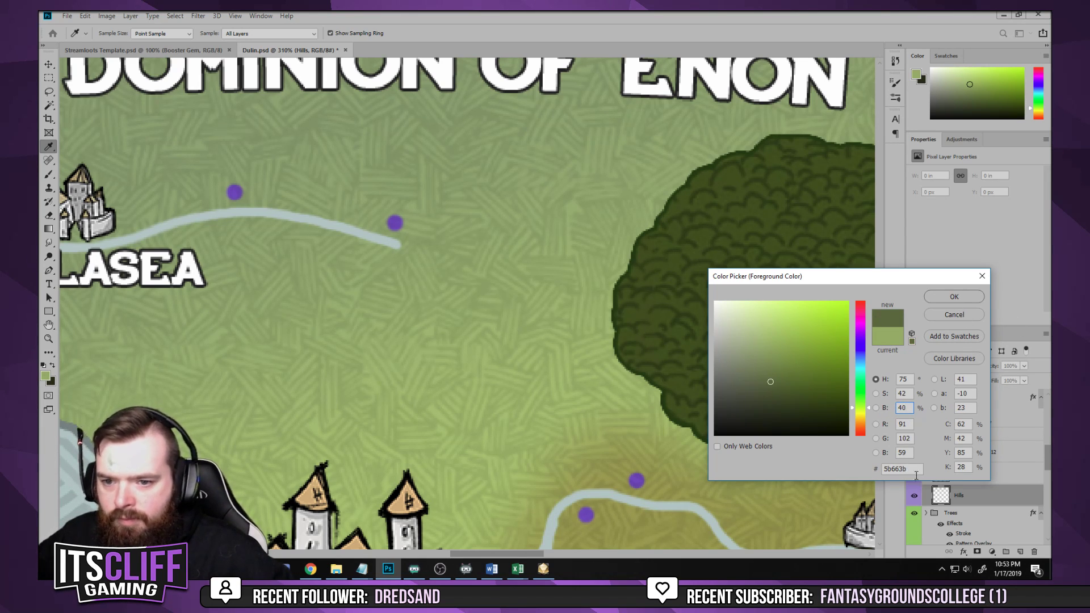
{"action": "left_click", "coordinate": [954, 297]}
{"action": "key", "text": "b"}
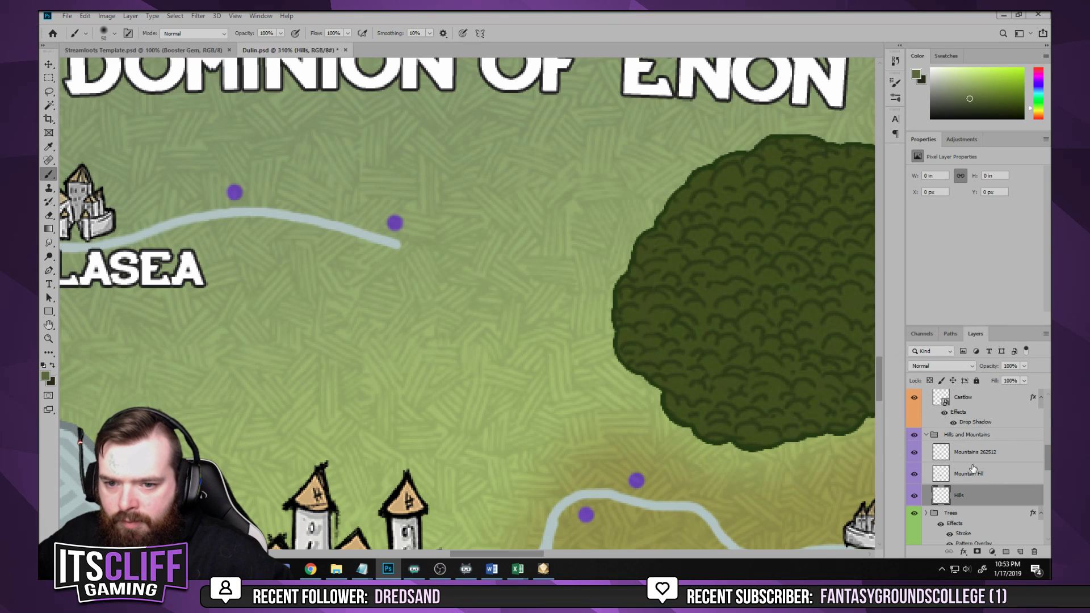
Add the colour code to the Hills layer's name so it reads "Hills 5b663b"
{"action": "double_click", "coordinate": [964, 497]}
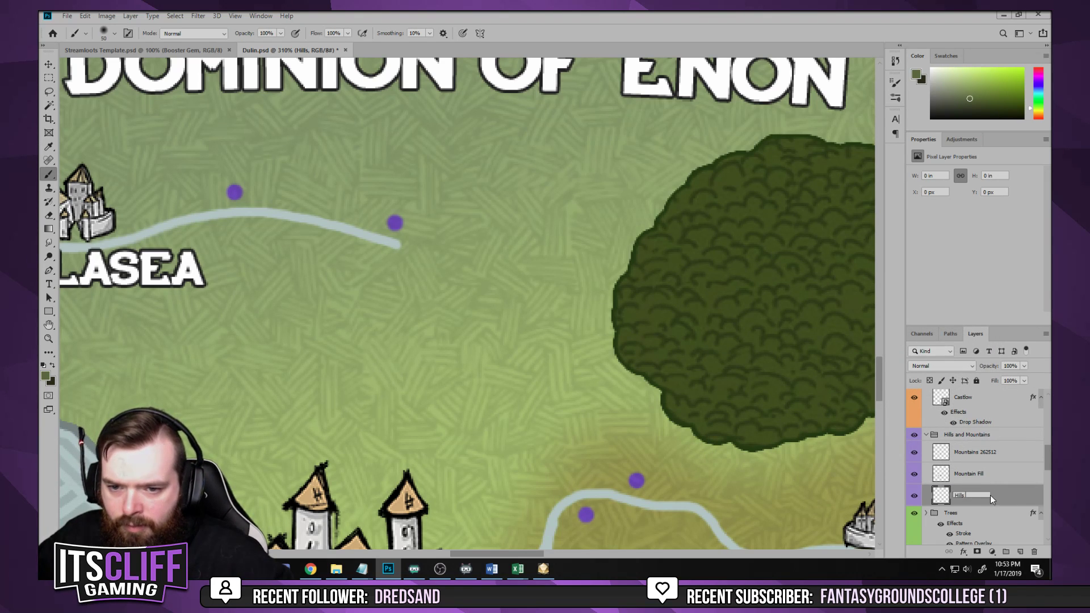
{"action": "type", "text": "5b663b"}
{"action": "key", "text": "Return"}
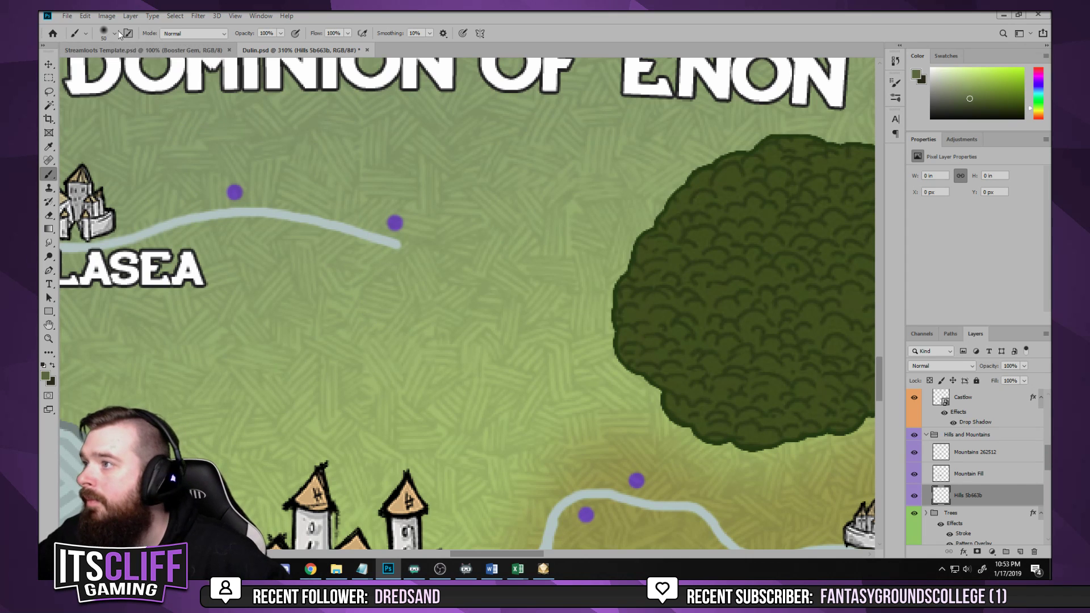
Pick the jp_smallhill brush from the JP_cartography_01 brush set
{"action": "left_click", "coordinate": [100, 34]}
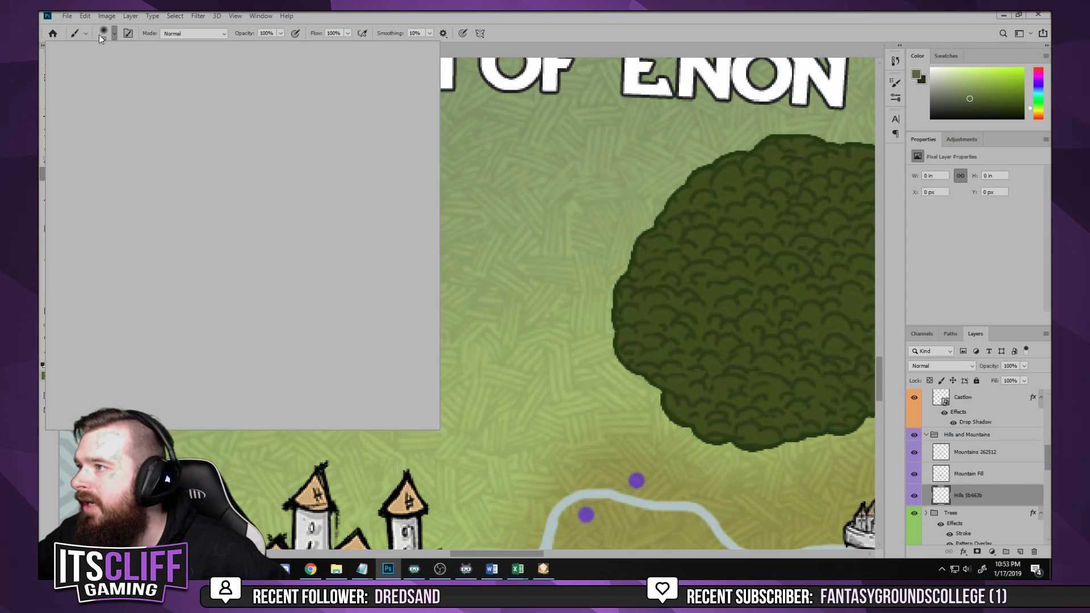
{"action": "scroll", "coordinate": [210, 312], "scroll_direction": "down", "scroll_amount": 5}
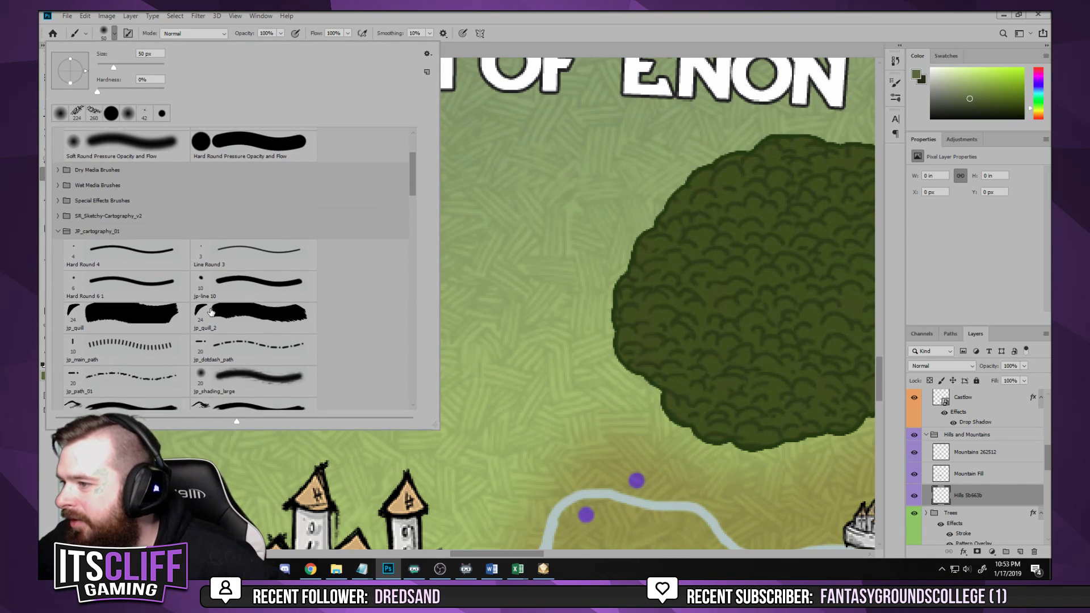
{"action": "scroll", "coordinate": [211, 312], "scroll_direction": "down", "scroll_amount": 4}
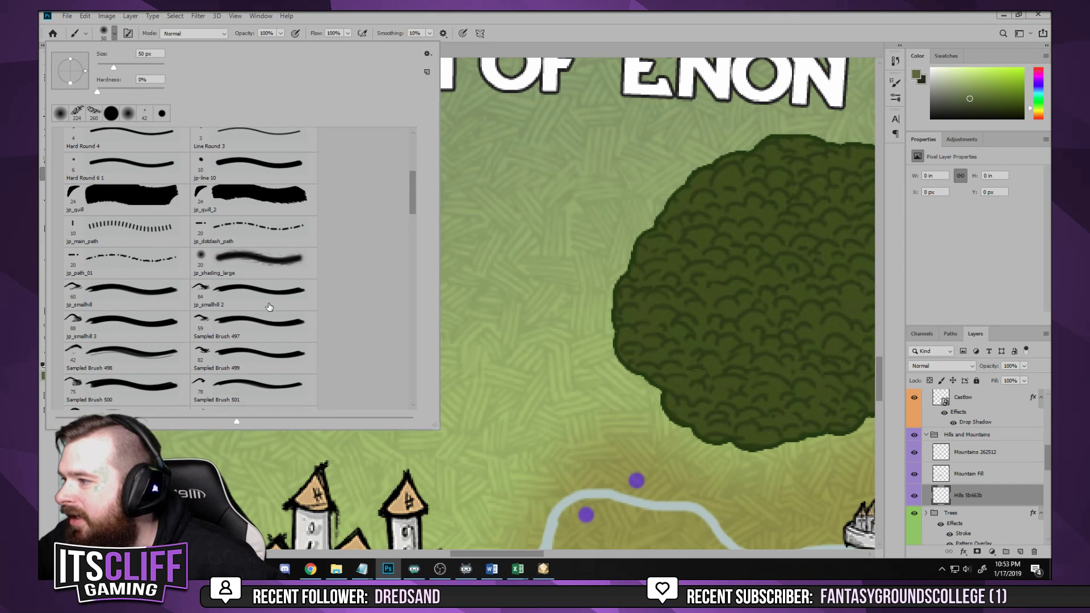
{"action": "scroll", "coordinate": [269, 308], "scroll_direction": "down", "scroll_amount": 4}
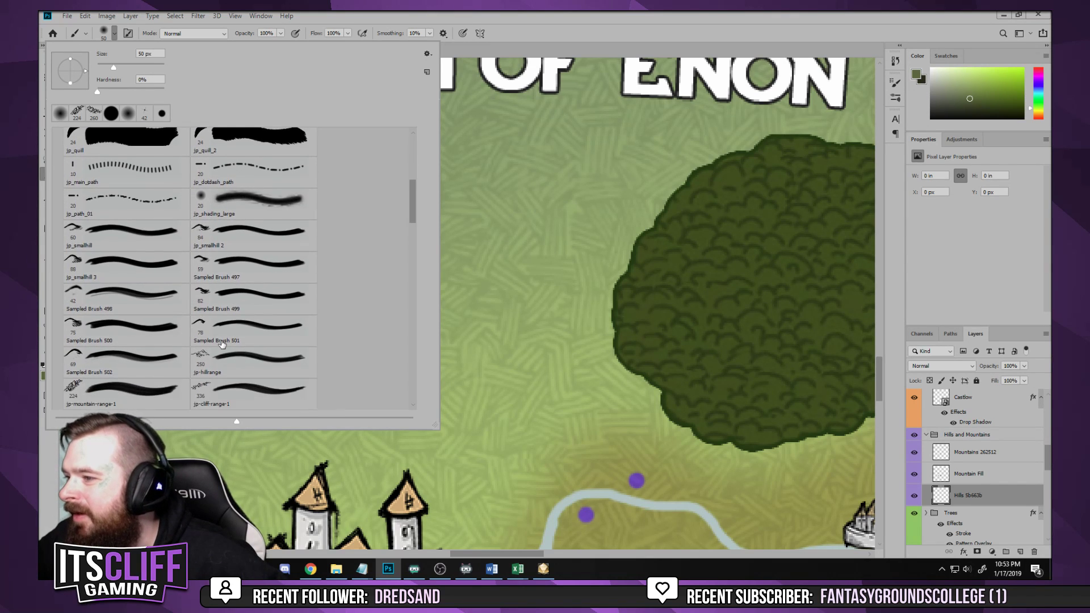
{"action": "scroll", "coordinate": [216, 337], "scroll_direction": "up", "scroll_amount": 1}
{"action": "double_click", "coordinate": [70, 247]}
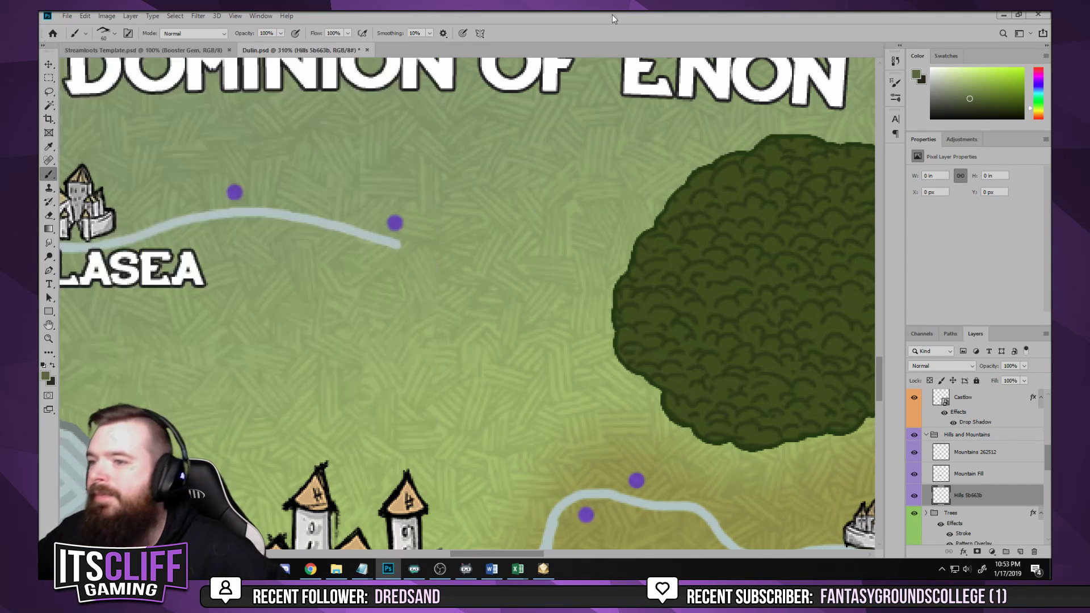
Paint small hills along the southwestern foot of the western mountain range on the Hills layer
{"action": "scroll", "coordinate": [461, 198], "scroll_direction": "down", "scroll_amount": 5}
{"action": "scroll", "coordinate": [387, 283], "scroll_direction": "up", "scroll_amount": 3}
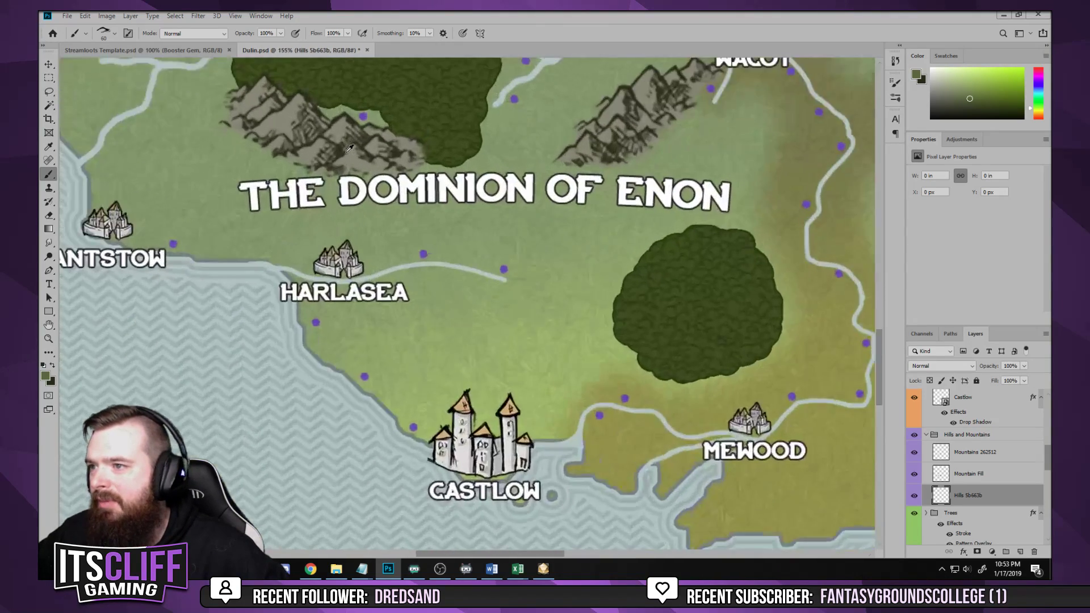
{"action": "left_click_drag", "start_coordinate": [386, 282], "coordinate": [412, 352]}
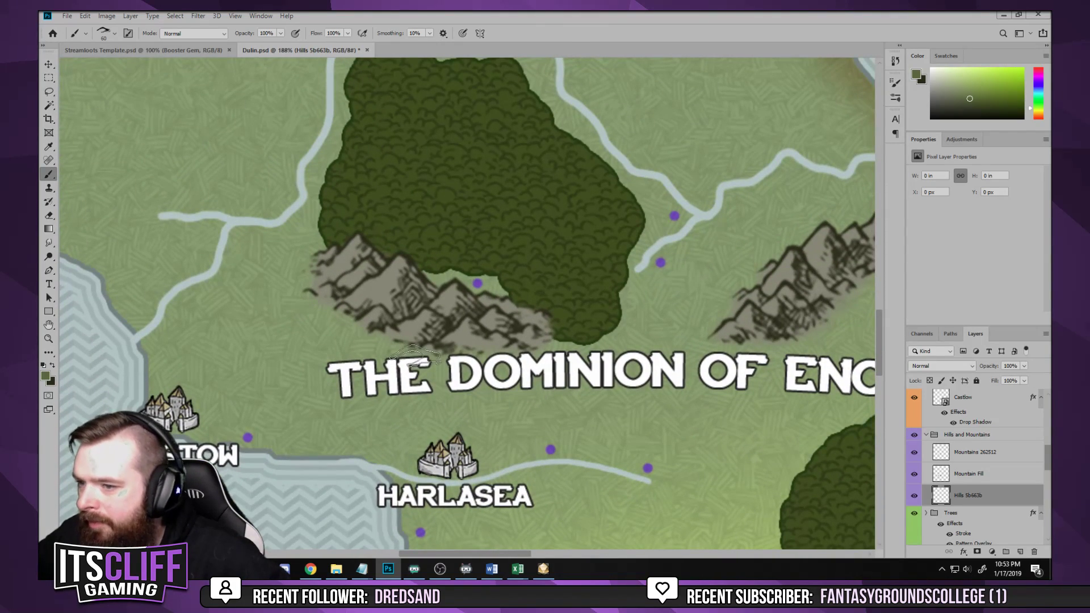
{"action": "left_click", "coordinate": [414, 357]}
{"action": "left_click", "coordinate": [370, 341]}
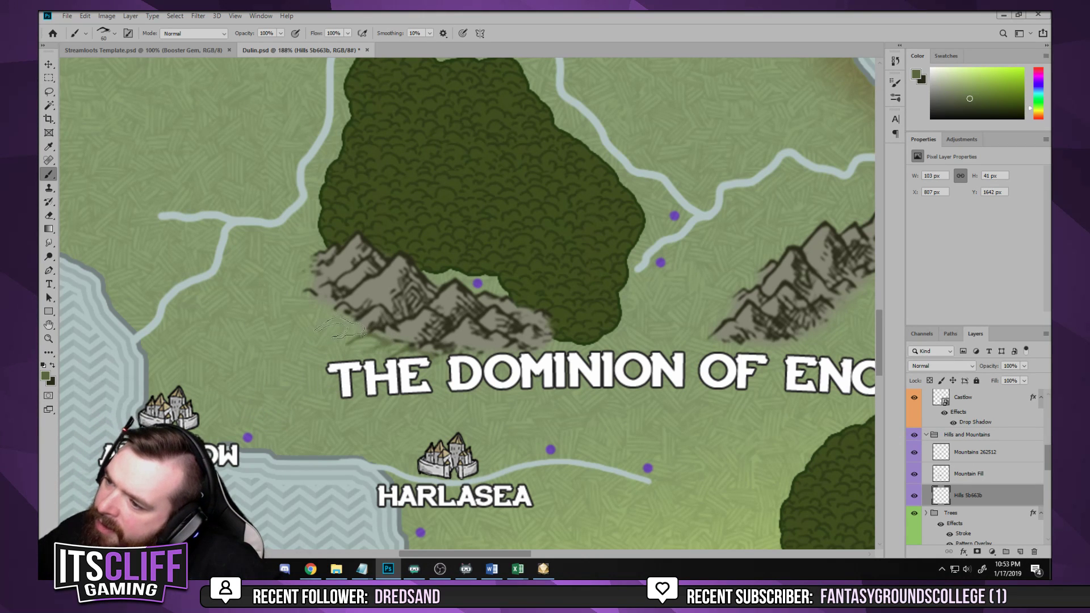
{"action": "left_click", "coordinate": [341, 330]}
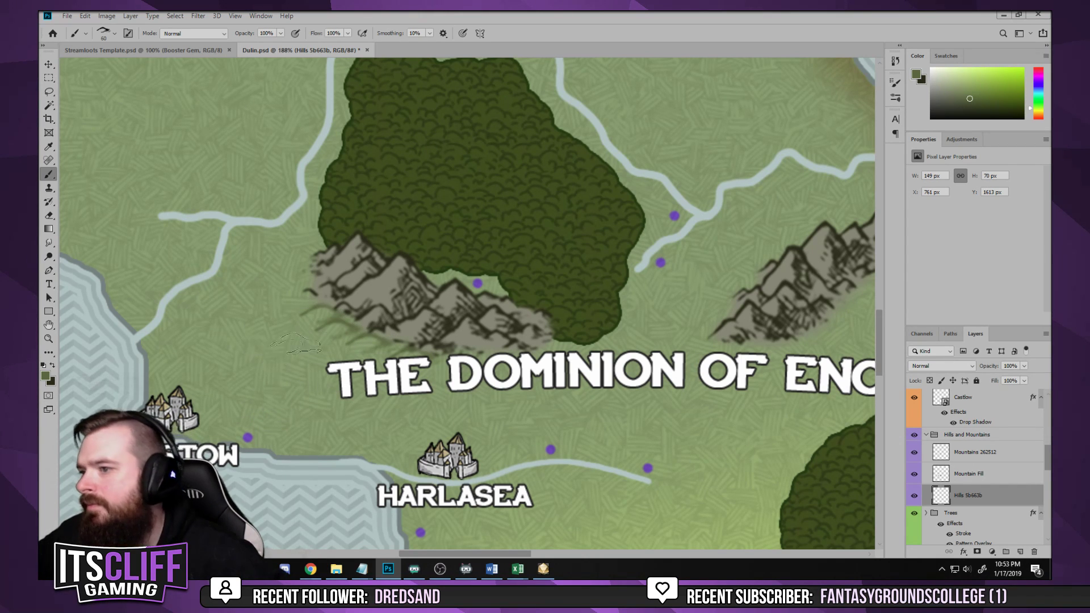
{"action": "left_click", "coordinate": [297, 300]}
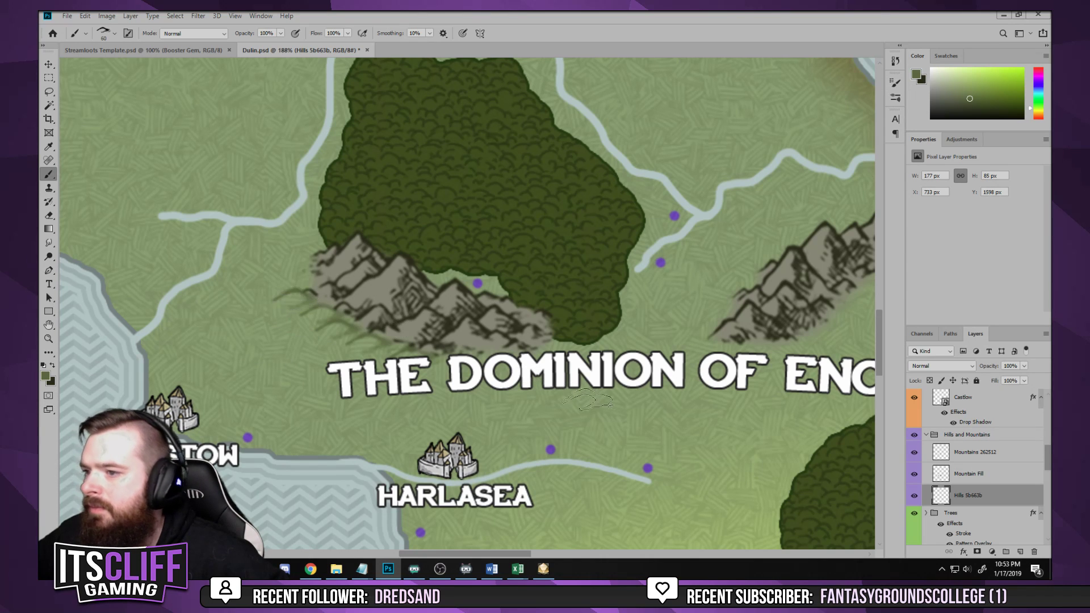
Add small hills at the southeastern end of the western range and below the foot of the eastern range
{"action": "left_click", "coordinate": [562, 358]}
{"action": "left_click_drag", "start_coordinate": [647, 385], "coordinate": [407, 402]}
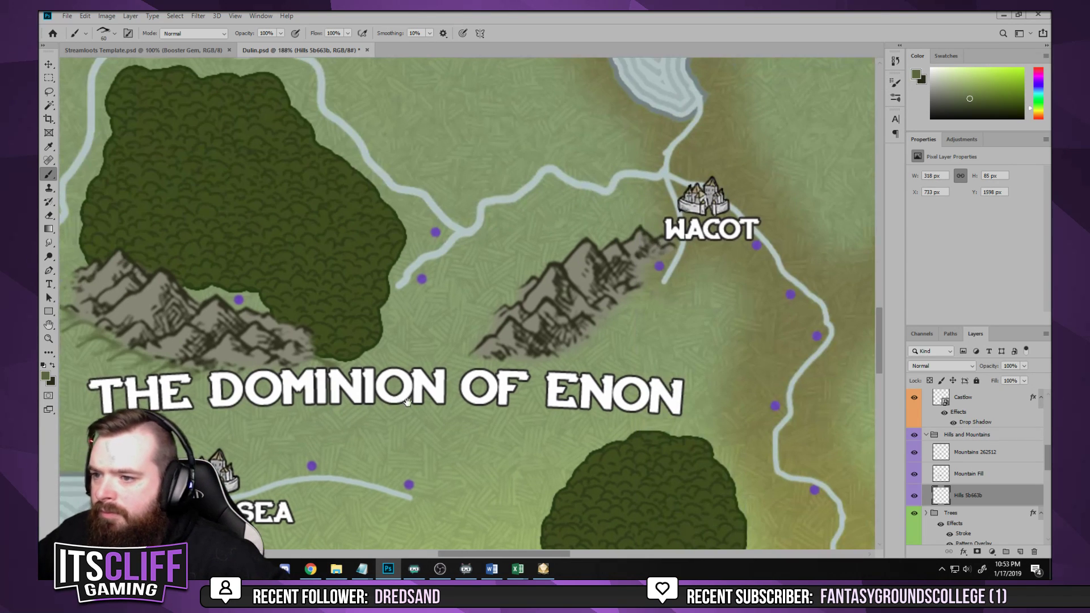
{"action": "left_click", "coordinate": [554, 365]}
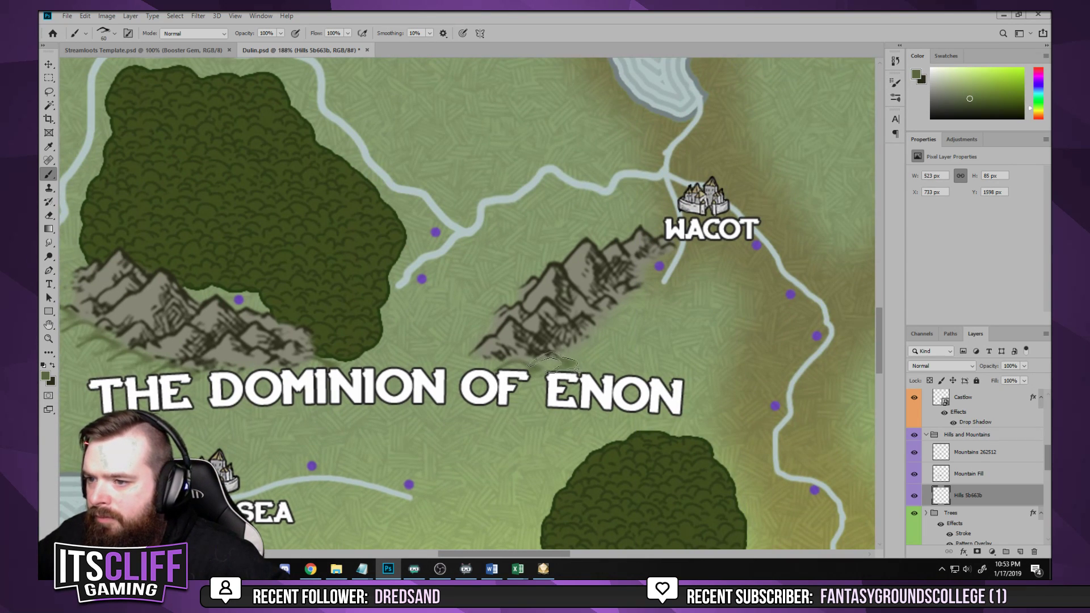
{"action": "left_click", "coordinate": [588, 362]}
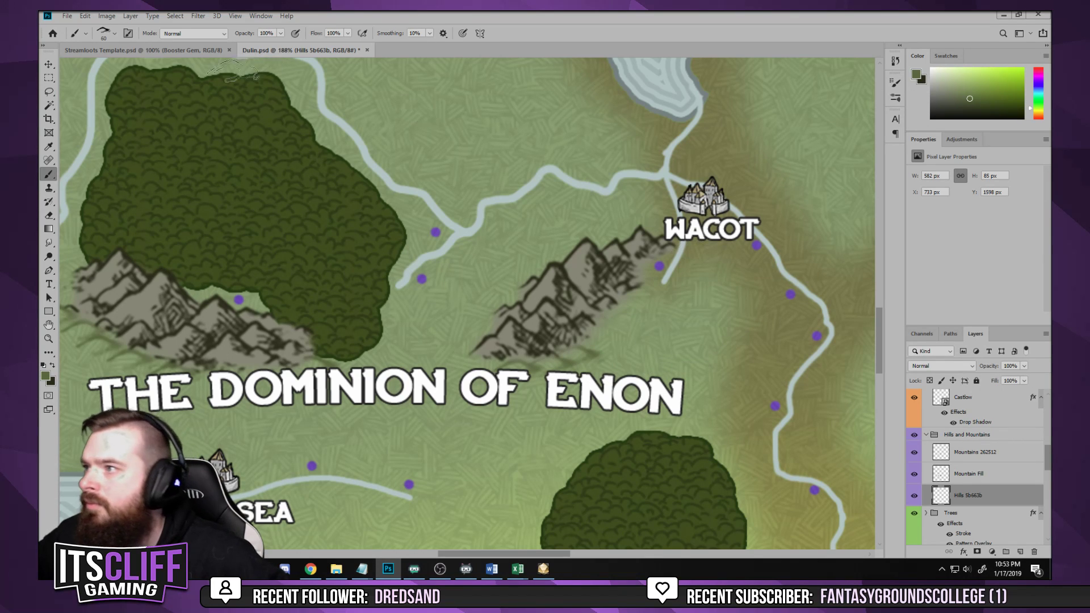
Turn on Shape Dynamics for the hill brush with a size jitter of 35%
{"action": "key", "text": "F5"}
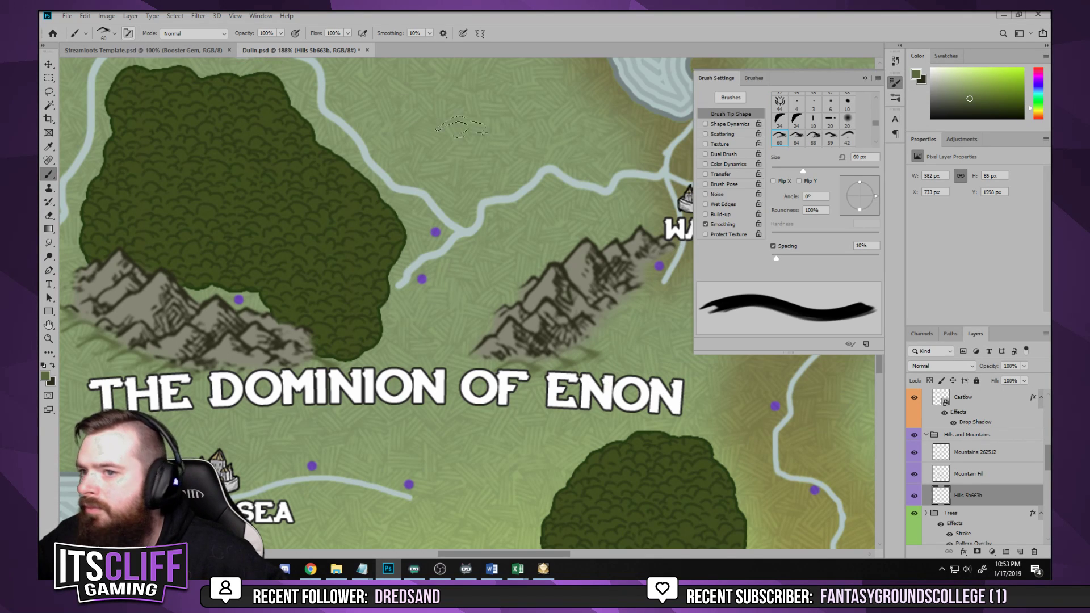
{"action": "left_click", "coordinate": [706, 124]}
{"action": "left_click", "coordinate": [738, 125]}
{"action": "mouse_move", "coordinate": [773, 109]}
{"action": "left_mouse_down"}
{"action": "mouse_move", "coordinate": [813, 116]}
{"action": "mouse_move", "coordinate": [802, 125]}
{"action": "left_mouse_up"}
Paint hills up the eastern range's southeastern slope and add one at the western range's outer edge
{"action": "left_click_drag", "start_coordinate": [594, 343], "coordinate": [661, 287]}
{"action": "mouse_move", "coordinate": [536, 340]}
{"action": "left_mouse_down"}
{"action": "mouse_move", "coordinate": [312, 307]}
{"action": "mouse_move", "coordinate": [621, 206]}
{"action": "left_mouse_up"}
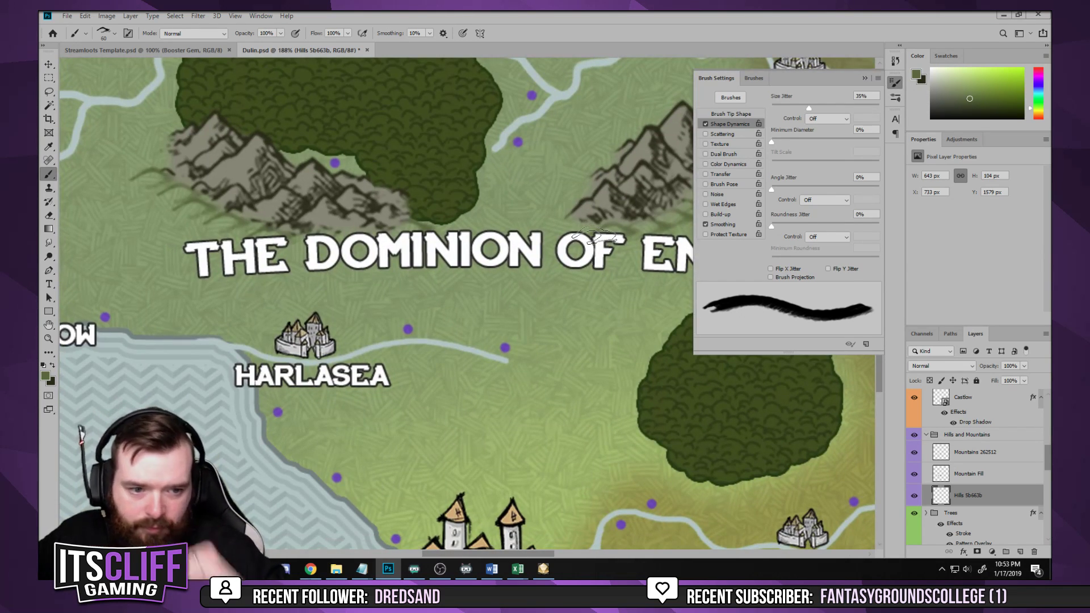
{"action": "left_click_drag", "start_coordinate": [214, 200], "coordinate": [275, 185]}
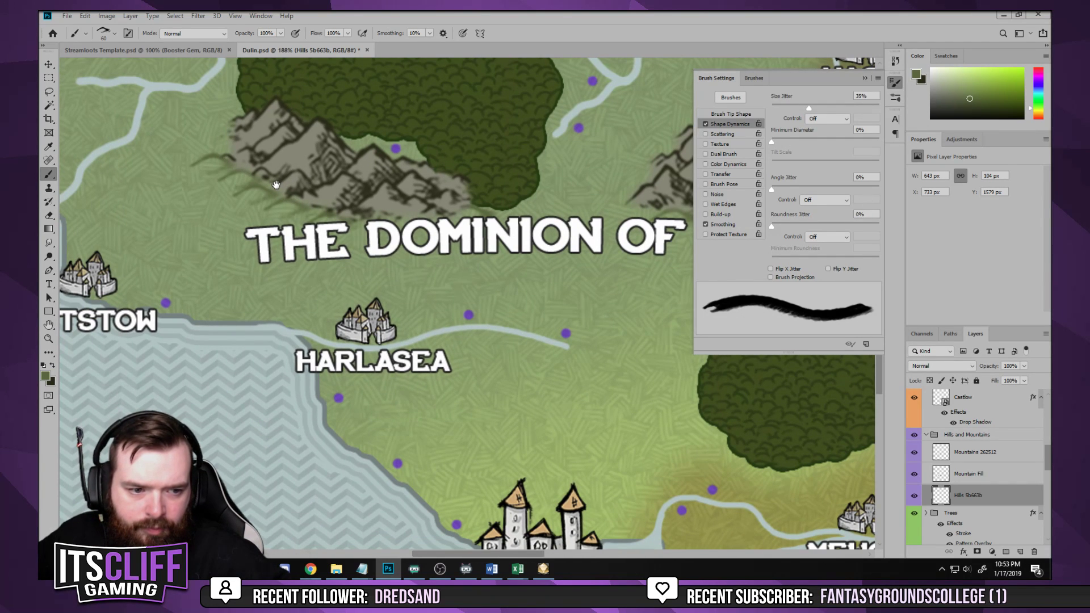
{"action": "mouse_move", "coordinate": [161, 247]}
{"action": "left_mouse_down"}
{"action": "mouse_move", "coordinate": [328, 340]}
{"action": "mouse_move", "coordinate": [334, 408]}
{"action": "left_mouse_up"}
{"action": "left_click", "coordinate": [392, 304]}
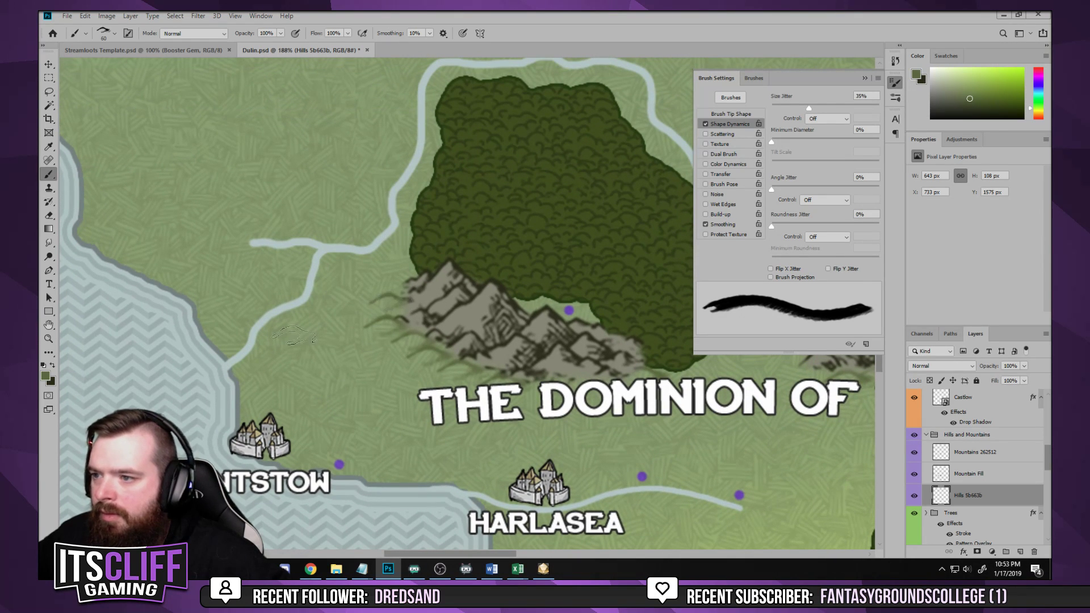
Paint two small hills at the southeastern edge of the round forest north of Mewood
{"action": "left_click_drag", "start_coordinate": [507, 340], "coordinate": [394, 183]}
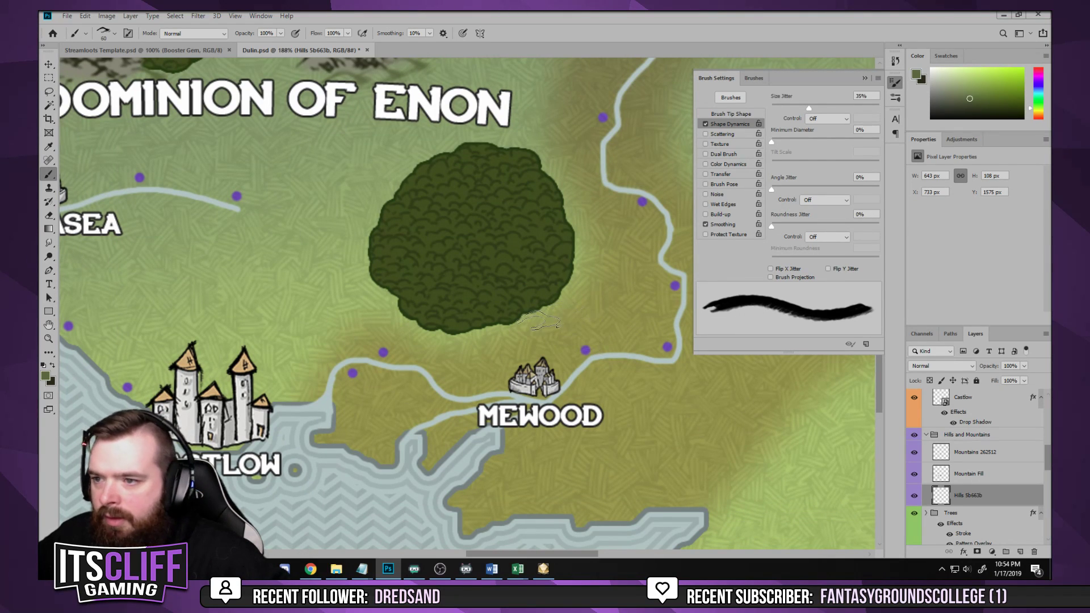
{"action": "left_click", "coordinate": [537, 319]}
{"action": "left_click", "coordinate": [558, 310]}
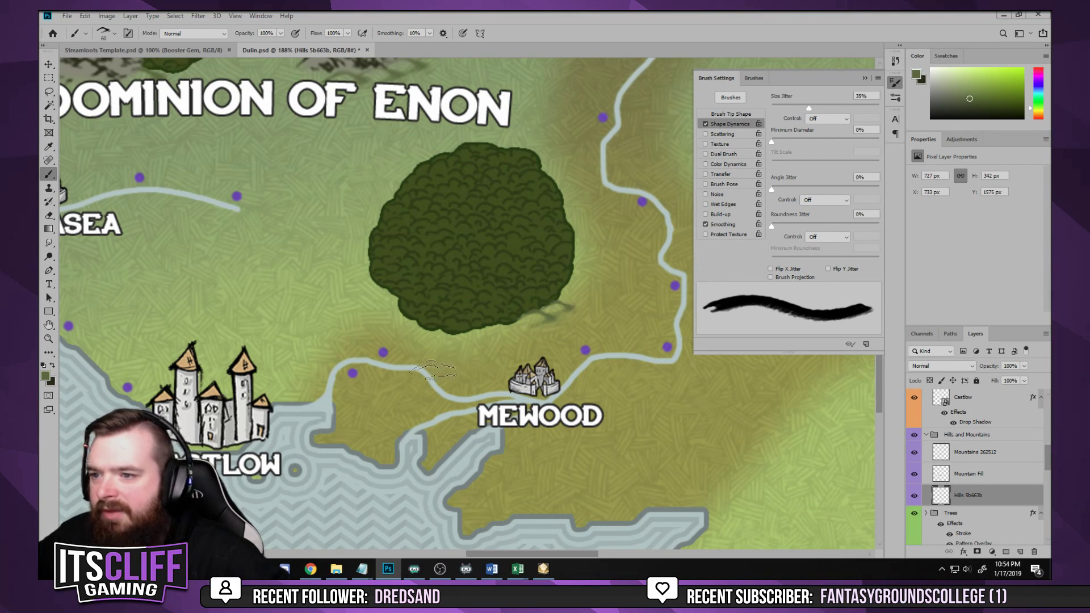
Darken the painted hills with a Levels adjustment, setting the midtone input to 0.74
{"action": "scroll", "coordinate": [258, 234], "scroll_direction": "down", "scroll_amount": 6}
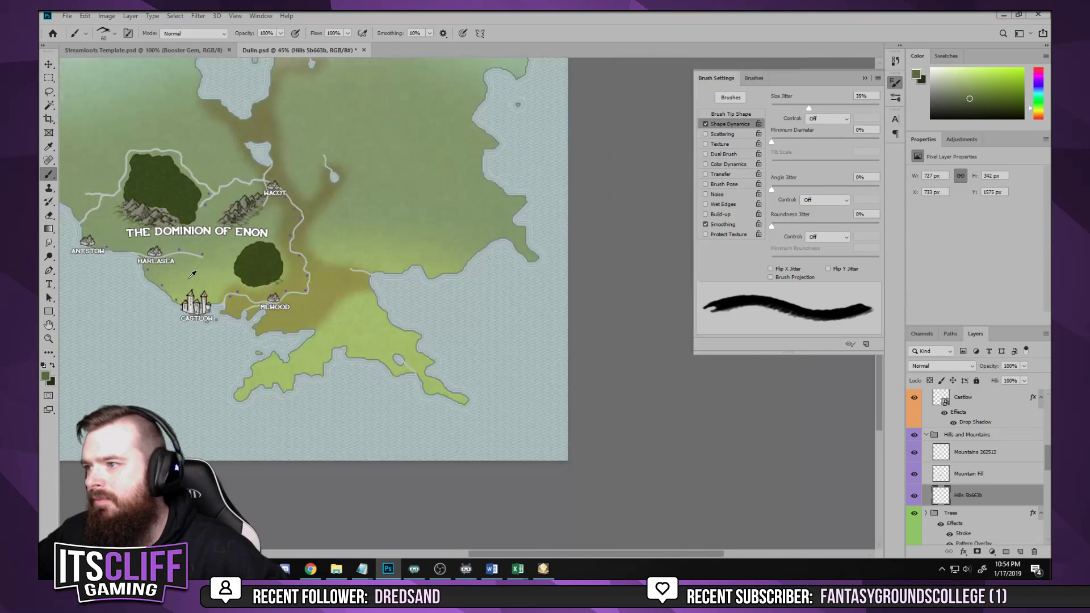
{"action": "scroll", "coordinate": [190, 278], "scroll_direction": "up", "scroll_amount": 5}
{"action": "scroll", "coordinate": [190, 276], "scroll_direction": "down", "scroll_amount": 1}
{"action": "scroll", "coordinate": [280, 382], "scroll_direction": "up", "scroll_amount": 1}
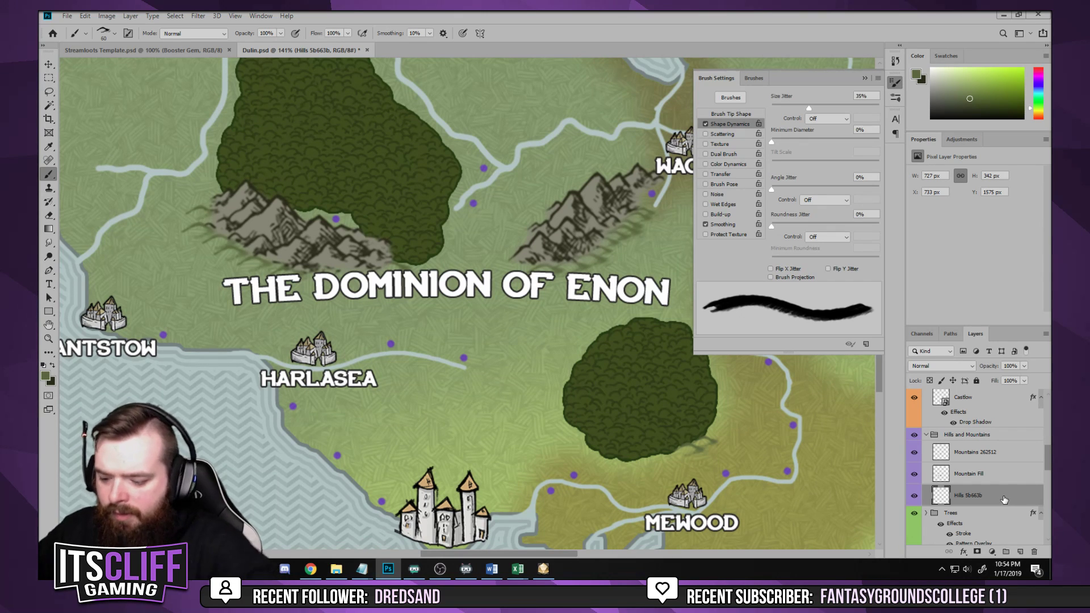
{"action": "key", "text": "ctrl+l"}
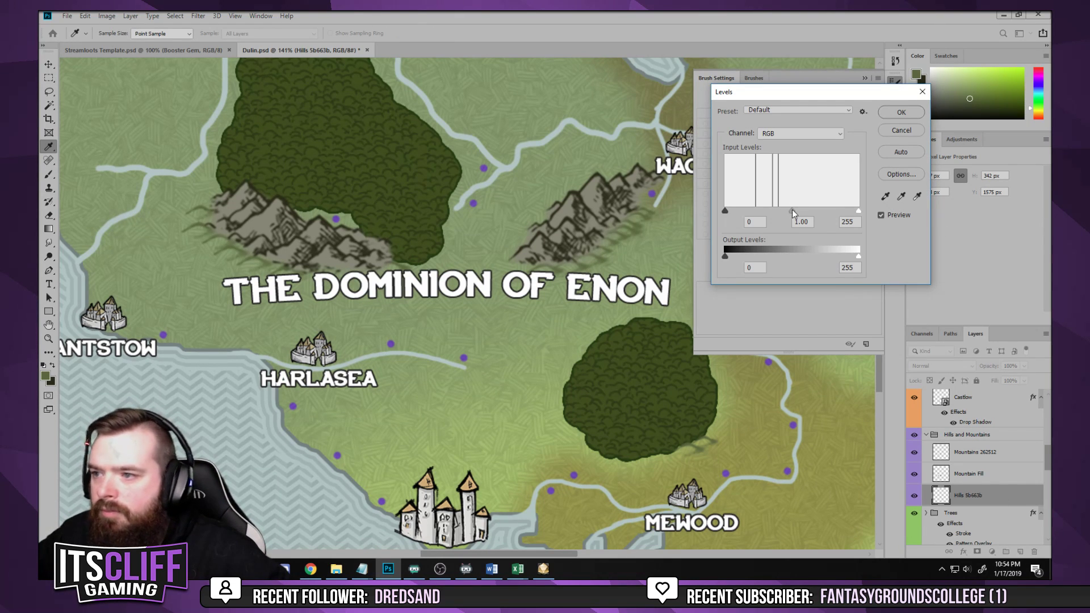
{"action": "mouse_move", "coordinate": [793, 211]}
{"action": "left_mouse_down"}
{"action": "mouse_move", "coordinate": [818, 214]}
{"action": "mouse_move", "coordinate": [804, 216]}
{"action": "left_mouse_up"}
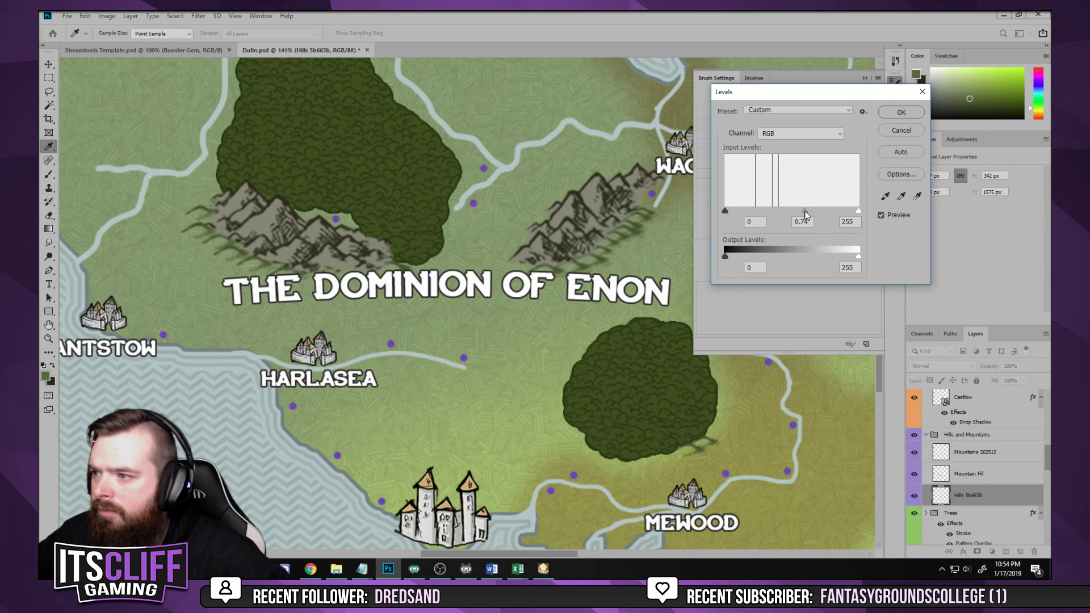
{"action": "left_click", "coordinate": [805, 212]}
{"action": "left_click", "coordinate": [901, 112]}
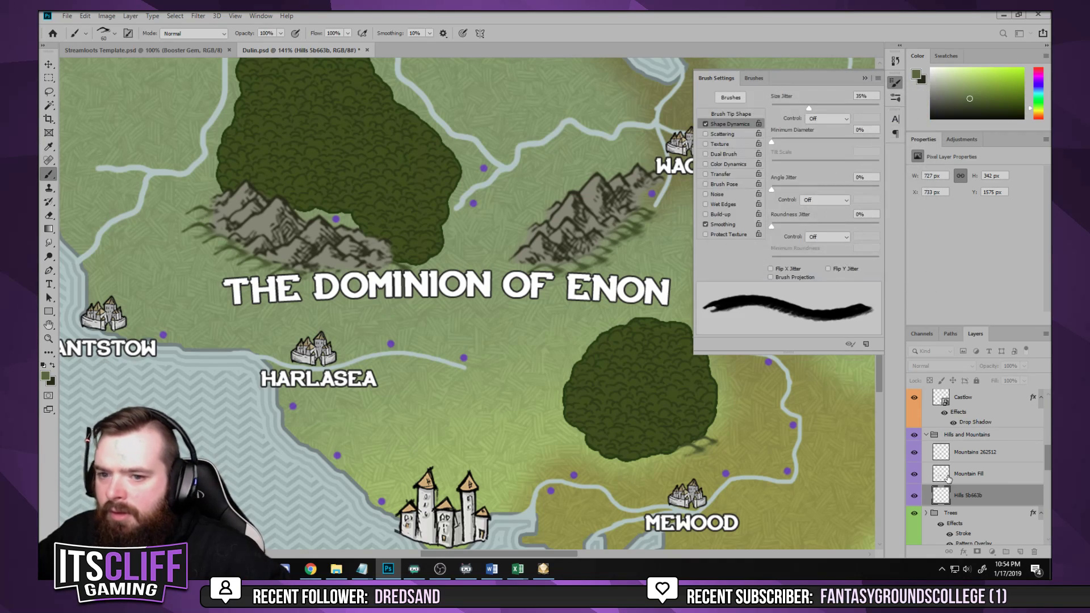
Isolate the Hills layer, sample the darkened hill colour as the foreground colour, and show all layers again
{"action": "left_click", "coordinate": [914, 495], "text": "alt"}
{"action": "scroll", "coordinate": [461, 206], "scroll_direction": "up", "scroll_amount": 3}
{"action": "scroll", "coordinate": [267, 292], "scroll_direction": "up", "scroll_amount": 5}
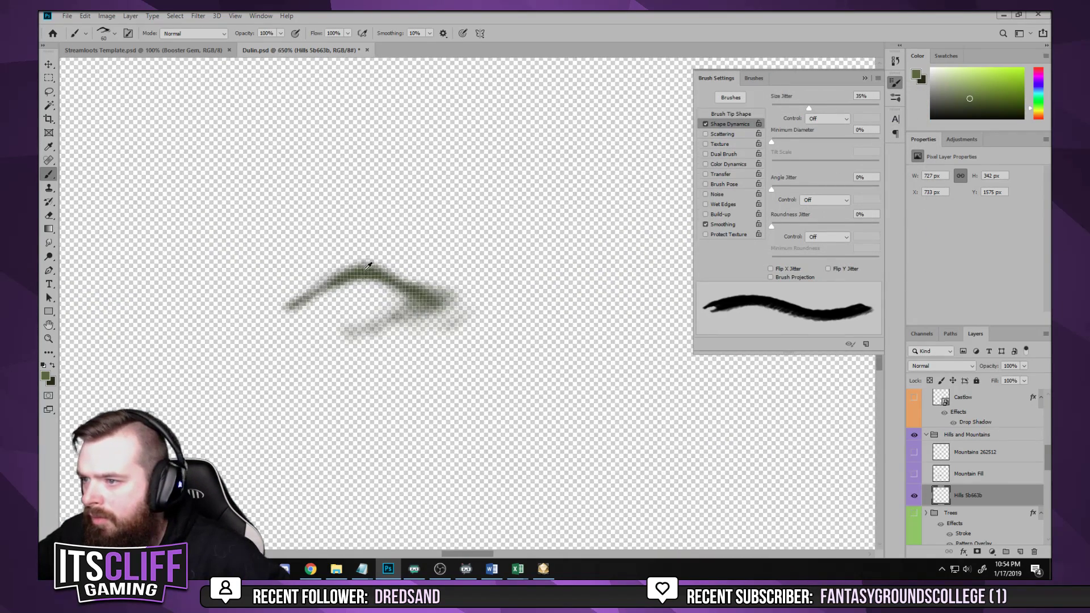
{"action": "left_click", "coordinate": [362, 271], "text": "alt"}
{"action": "scroll", "coordinate": [523, 318], "scroll_direction": "down", "scroll_amount": 10}
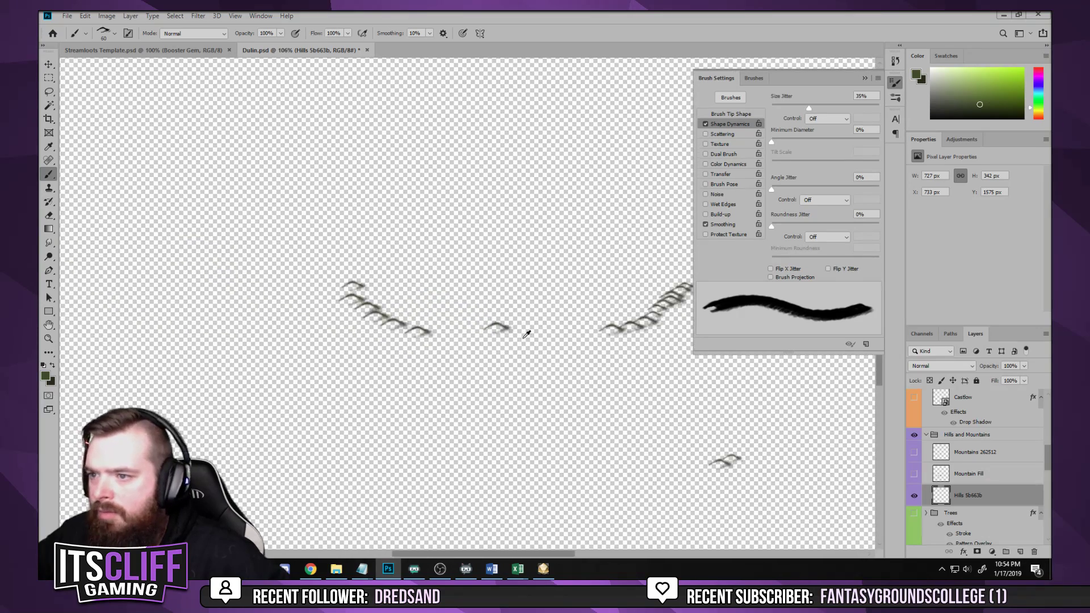
{"action": "scroll", "coordinate": [527, 335], "scroll_direction": "down", "scroll_amount": 2}
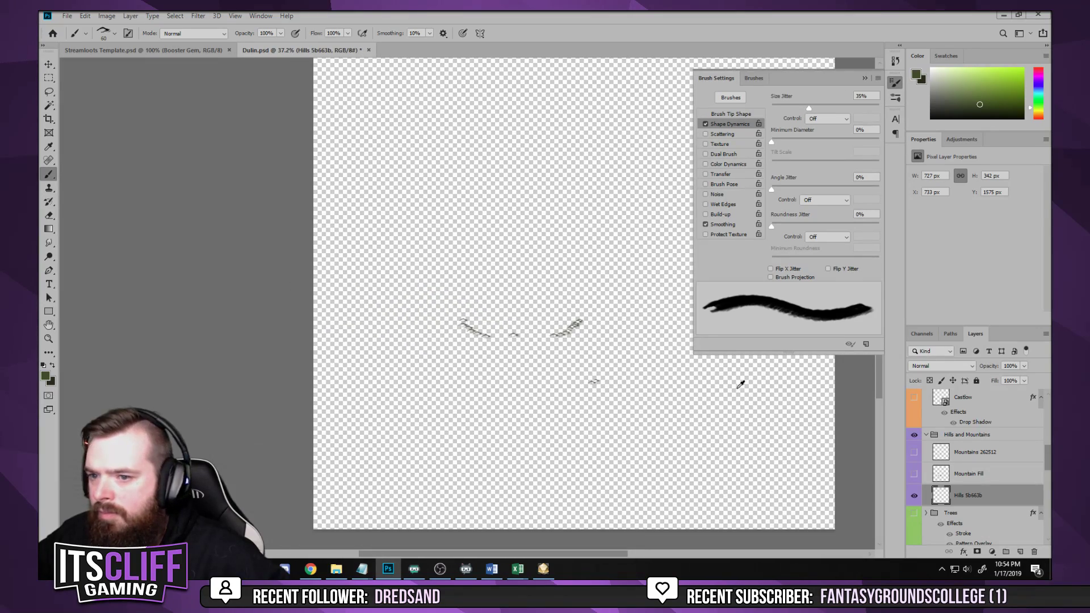
{"action": "left_click", "coordinate": [914, 497], "text": "alt"}
{"action": "scroll", "coordinate": [623, 308], "scroll_direction": "up", "scroll_amount": 6}
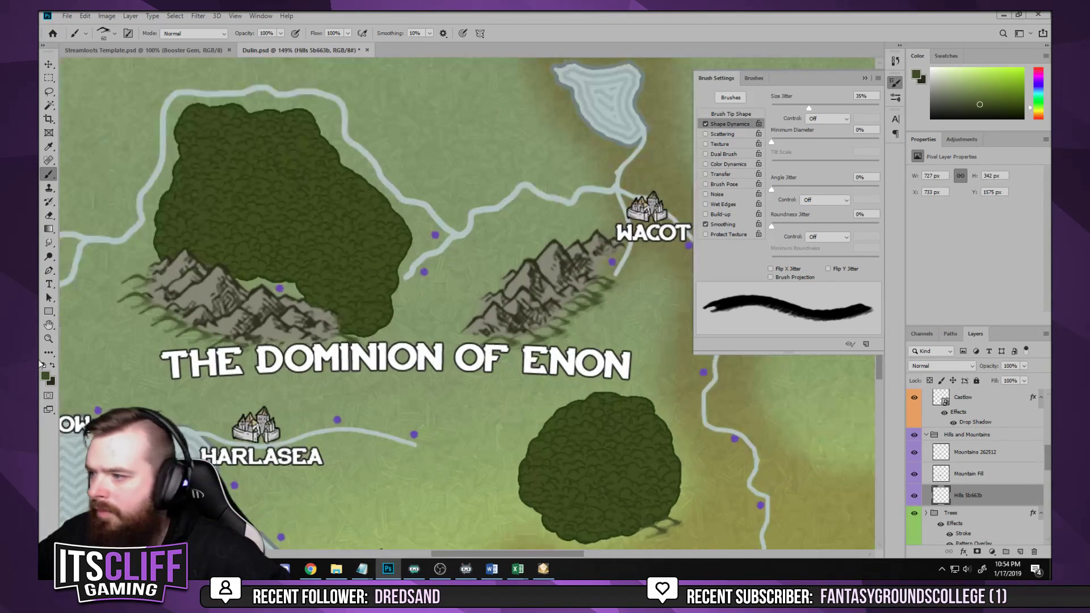
Look up the foreground colour's hex code and rename the Hills layer to "Hills 3f4a23"
{"action": "left_click", "coordinate": [45, 376]}
{"action": "left_click", "coordinate": [954, 296]}
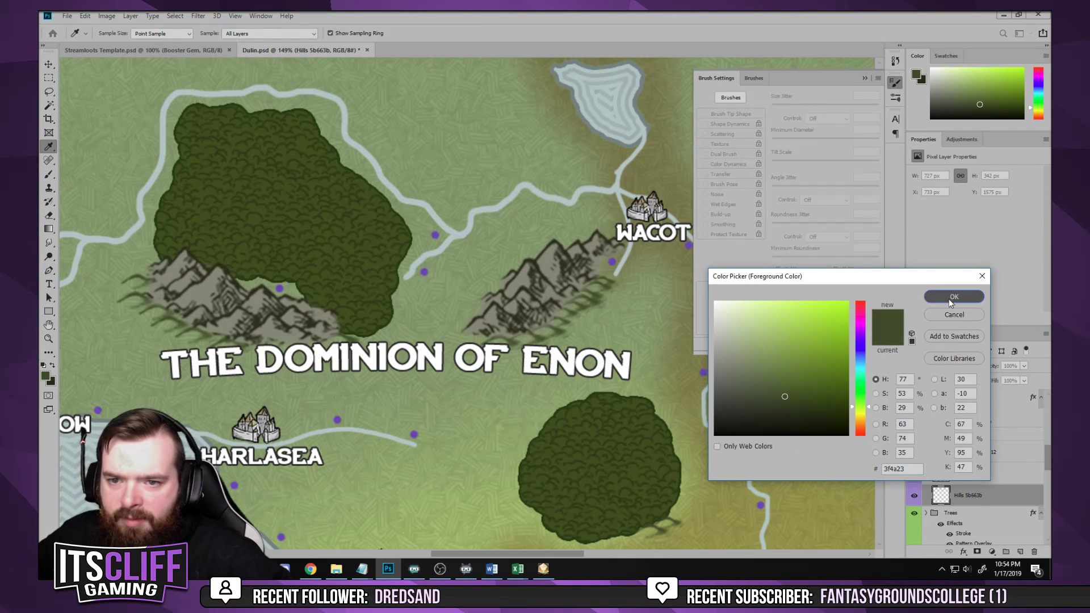
{"action": "double_click", "coordinate": [975, 496]}
{"action": "left_click_drag", "start_coordinate": [982, 496], "coordinate": [963, 511]}
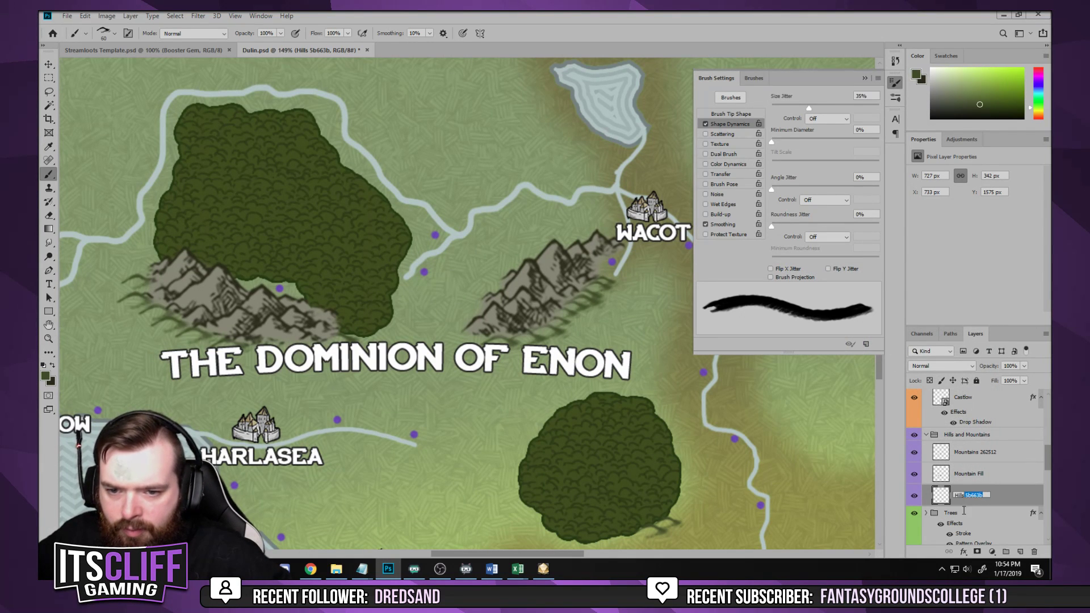
{"action": "type", "text": "3f4a23"}
{"action": "key", "text": "Return"}
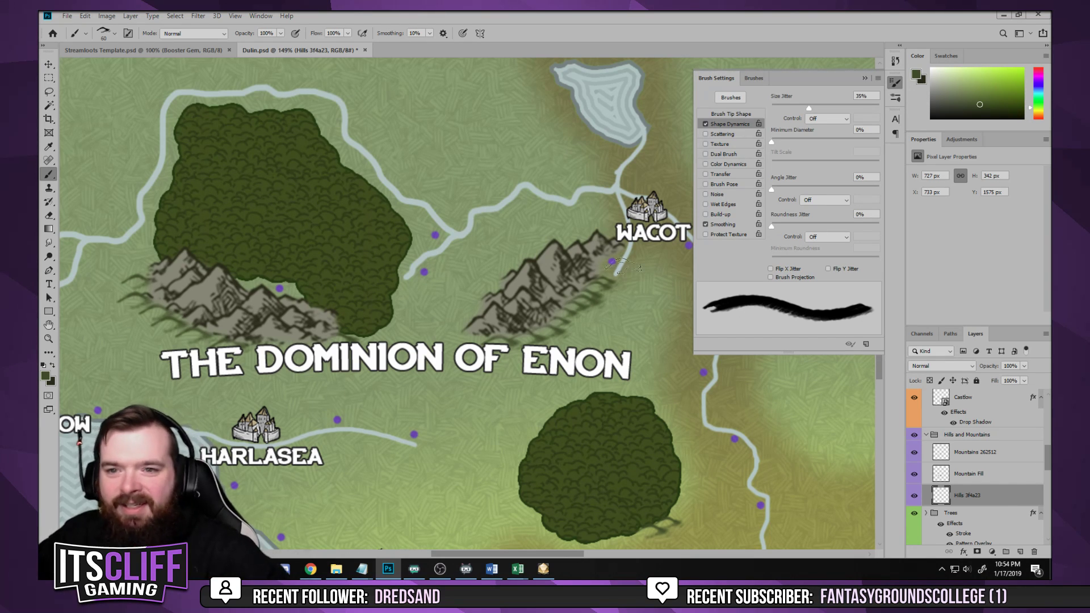
Close the brush settings and paint small hills along the southwestern edge of the round forest
{"action": "left_click", "coordinate": [866, 79]}
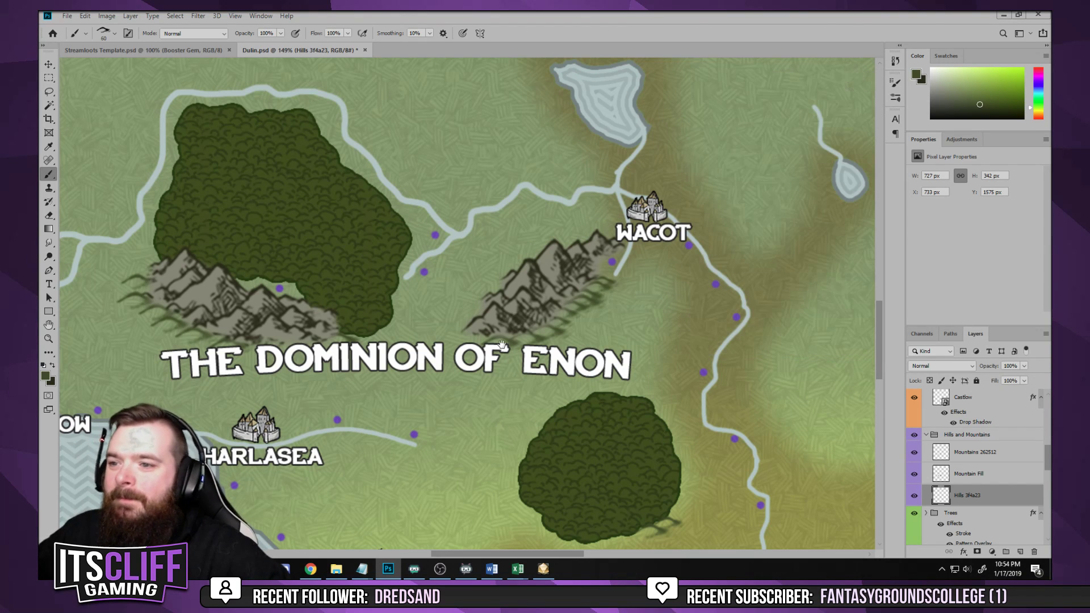
{"action": "left_click_drag", "start_coordinate": [502, 345], "coordinate": [591, 160]}
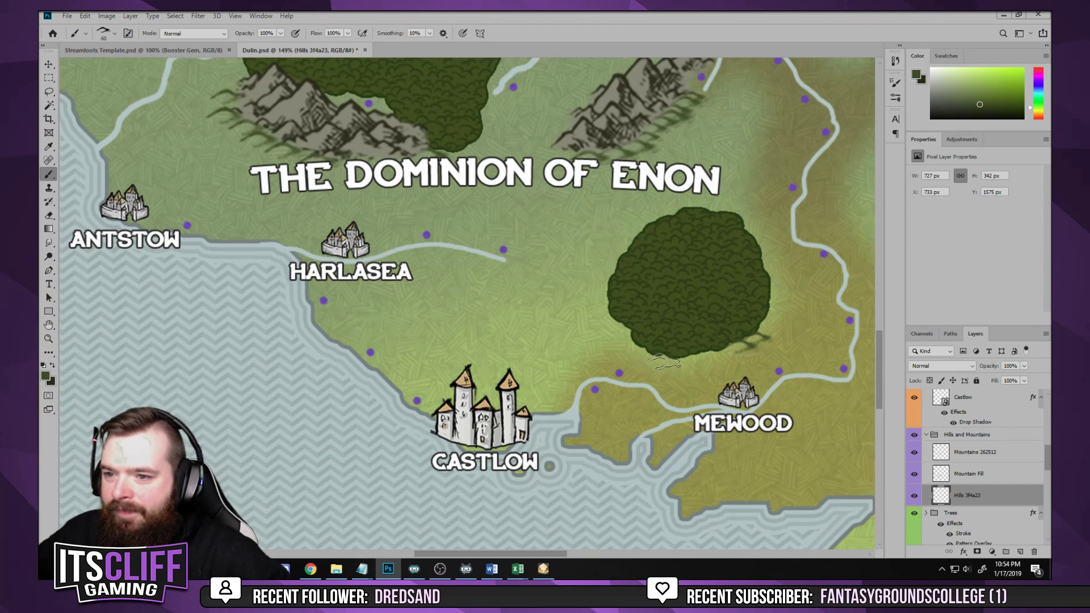
{"action": "left_click_drag", "start_coordinate": [662, 362], "coordinate": [649, 370]}
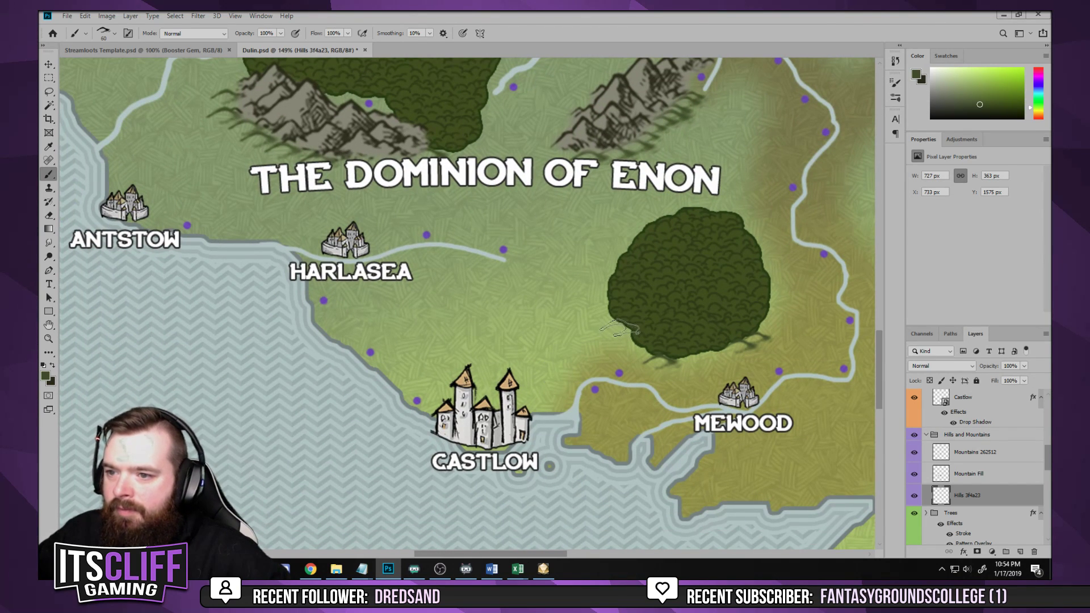
{"action": "left_click_drag", "start_coordinate": [459, 274], "coordinate": [466, 244]}
{"action": "scroll", "coordinate": [954, 500], "scroll_direction": "down", "scroll_amount": 2}
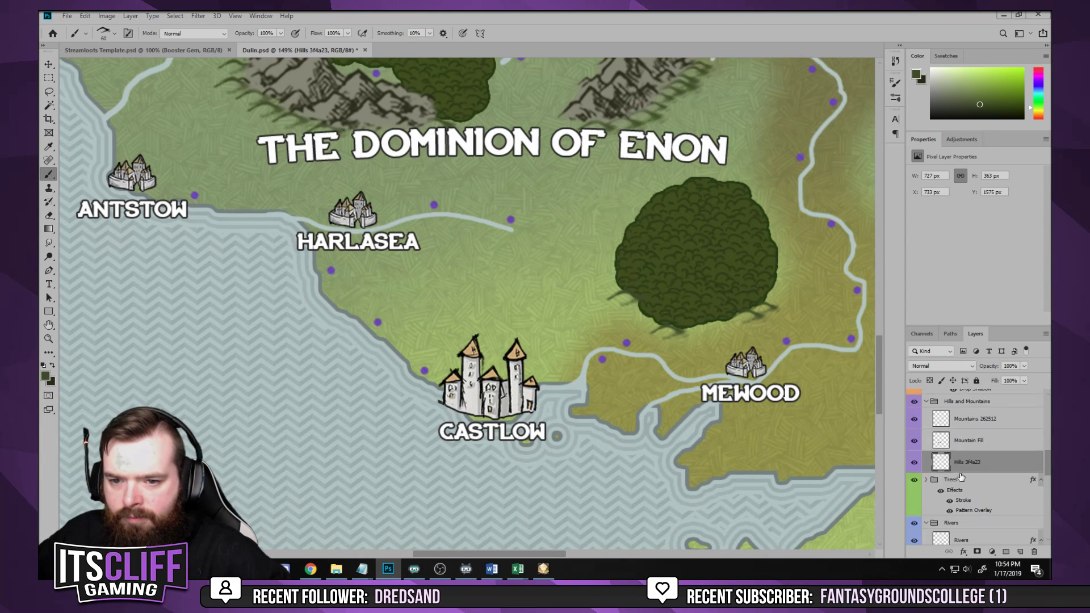
Try placing the Trees group above the Hills and Mountains group, and return it to its place below
{"action": "left_click", "coordinate": [968, 483]}
{"action": "mouse_move", "coordinate": [972, 484]}
{"action": "left_mouse_down"}
{"action": "mouse_move", "coordinate": [966, 397]}
{"action": "mouse_move", "coordinate": [959, 504]}
{"action": "mouse_move", "coordinate": [959, 488]}
{"action": "left_mouse_up"}
{"action": "left_click", "coordinate": [927, 533]}
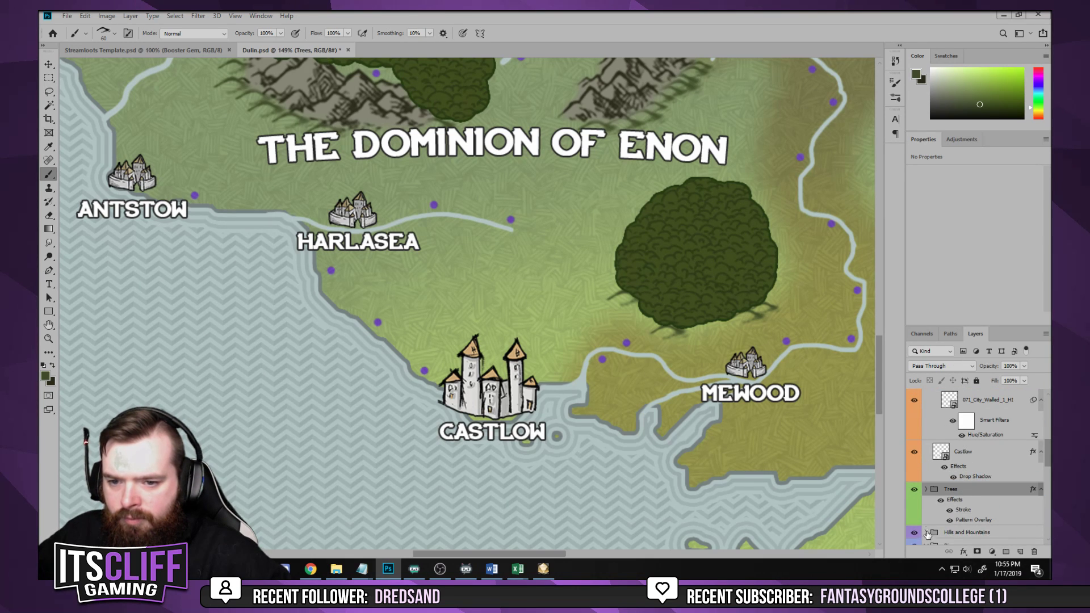
{"action": "left_click_drag", "start_coordinate": [479, 229], "coordinate": [518, 425]}
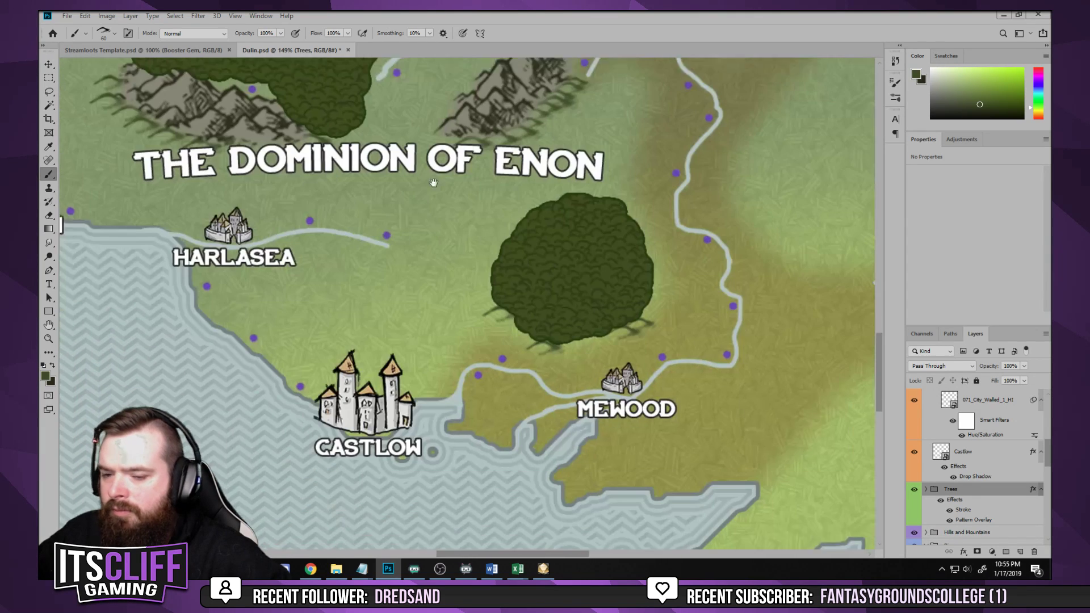
{"action": "left_click_drag", "start_coordinate": [423, 292], "coordinate": [431, 177]}
{"action": "key", "text": "ctrl+bracketleft"}
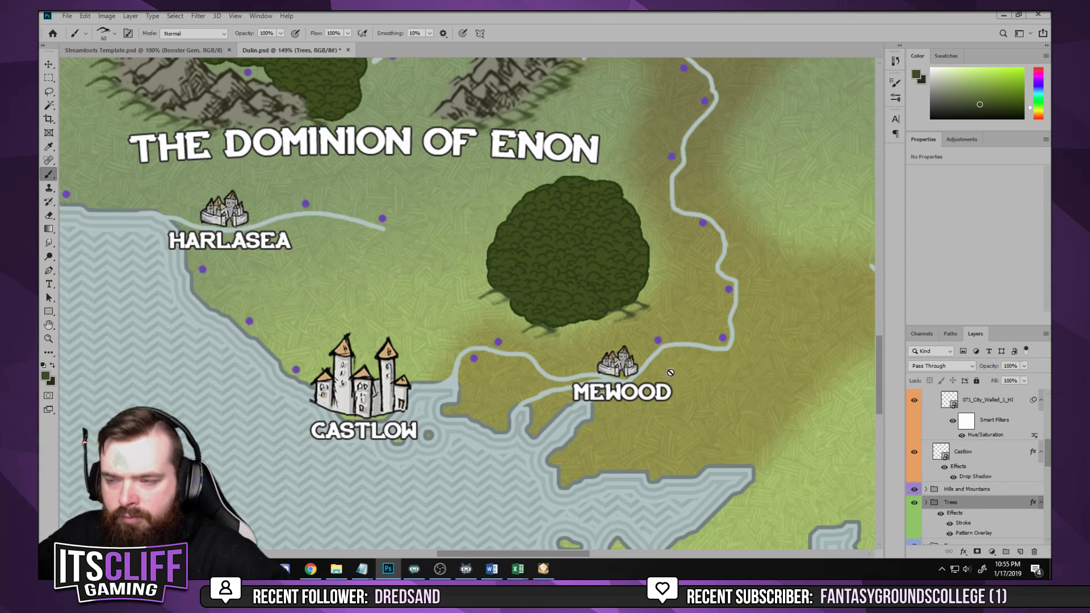
Expand the Trees and the Hills and Mountains groups and make the Hills 3f4a23 layer active
{"action": "scroll", "coordinate": [436, 273], "scroll_direction": "down", "scroll_amount": 5}
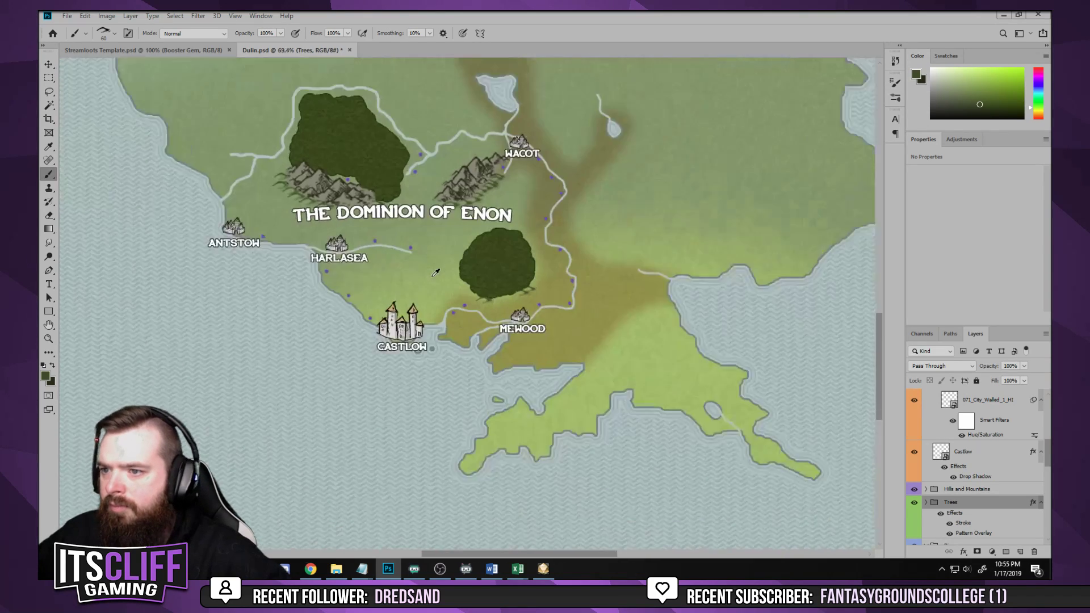
{"action": "scroll", "coordinate": [436, 272], "scroll_direction": "up", "scroll_amount": 2}
{"action": "scroll", "coordinate": [436, 273], "scroll_direction": "left", "scroll_amount": 1}
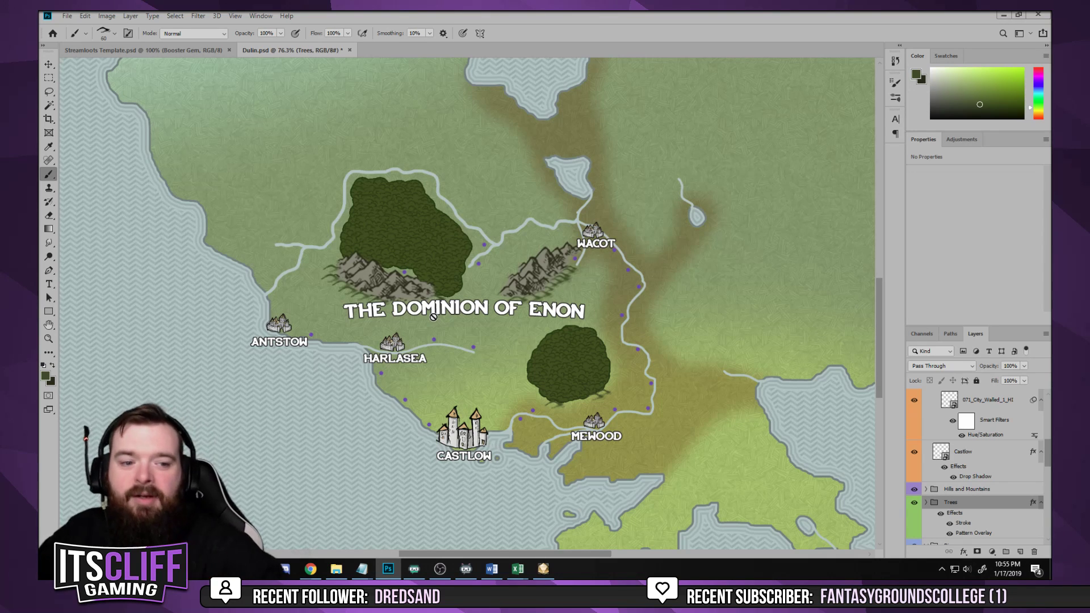
{"action": "scroll", "coordinate": [393, 308], "scroll_direction": "up", "scroll_amount": 5}
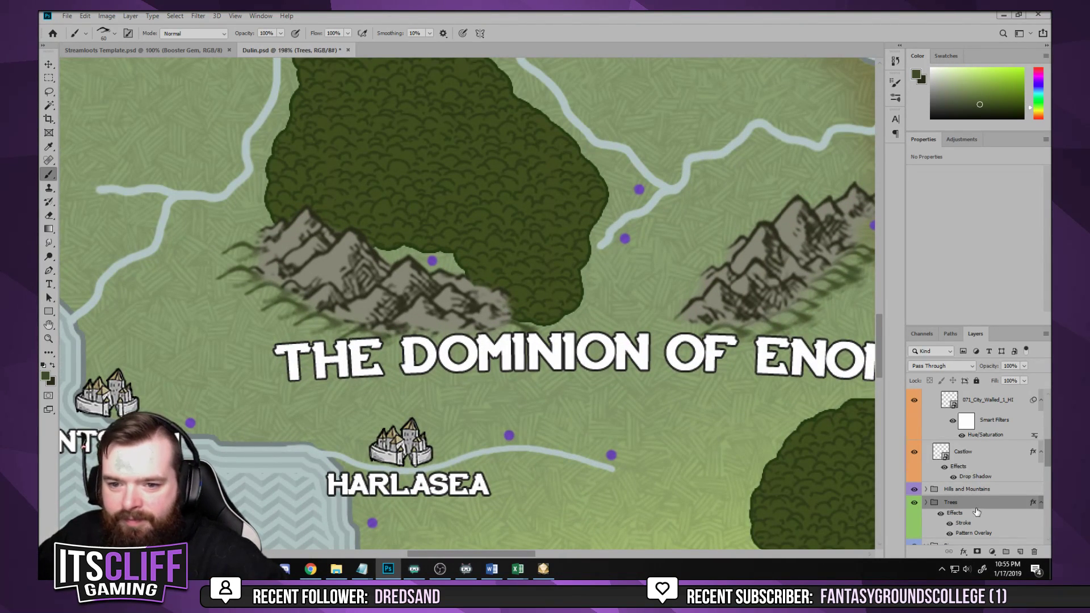
{"action": "scroll", "coordinate": [978, 507], "scroll_direction": "down", "scroll_amount": 2}
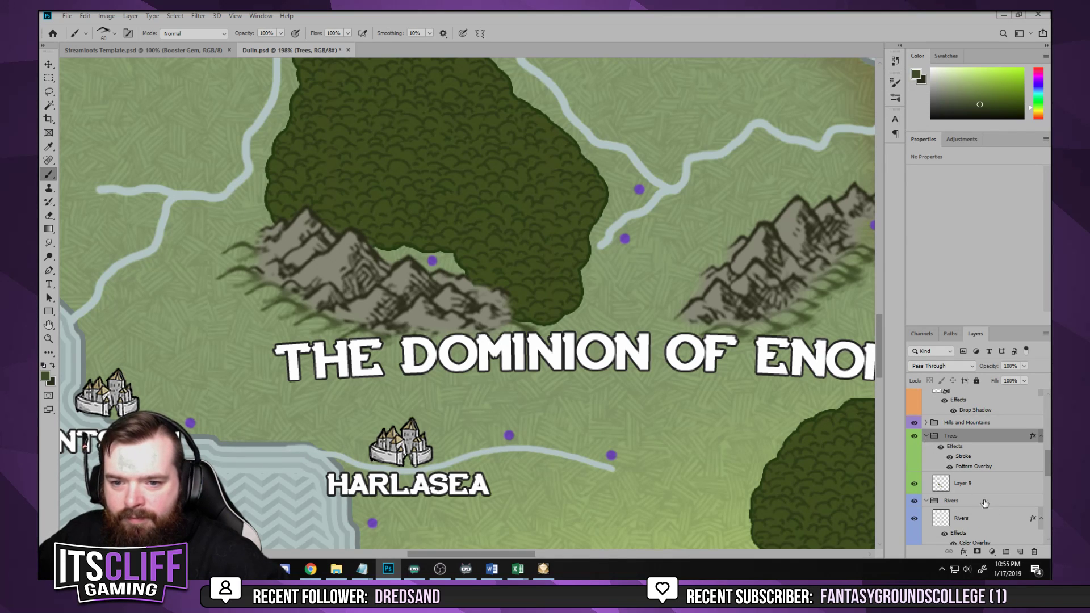
{"action": "key", "text": "ctrl+shift+alt+n"}
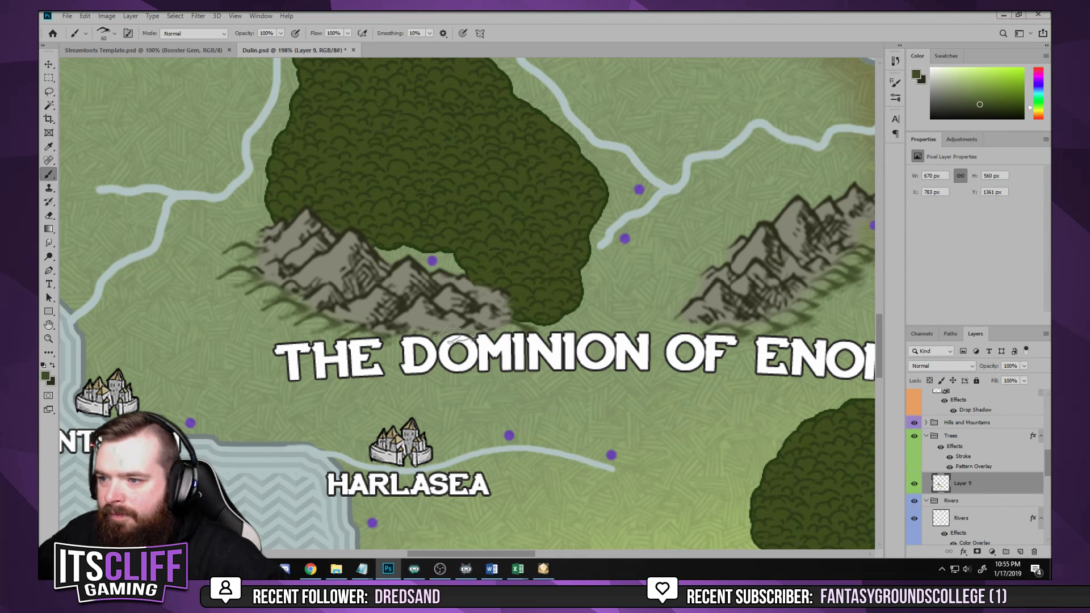
{"action": "left_click_drag", "start_coordinate": [389, 398], "coordinate": [385, 390]}
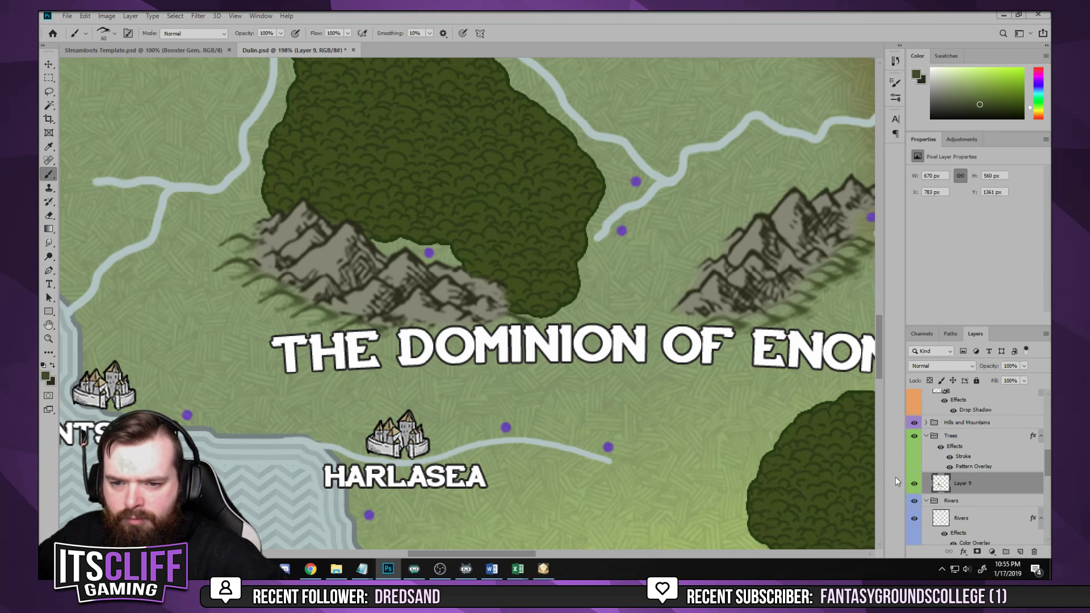
{"action": "left_click", "coordinate": [936, 439]}
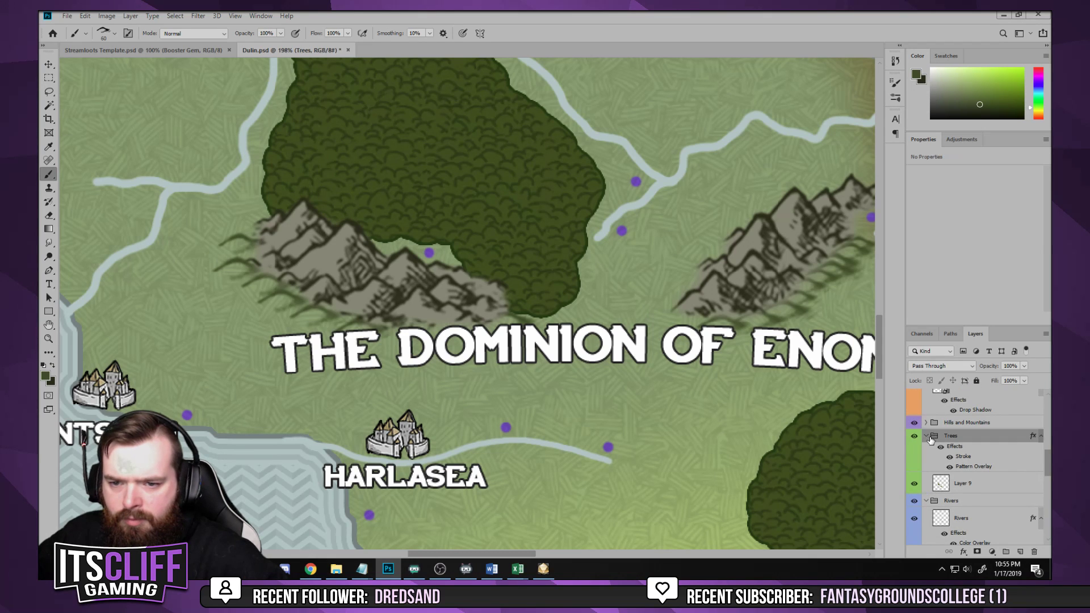
{"action": "left_click", "coordinate": [927, 423]}
{"action": "left_click", "coordinate": [973, 480]}
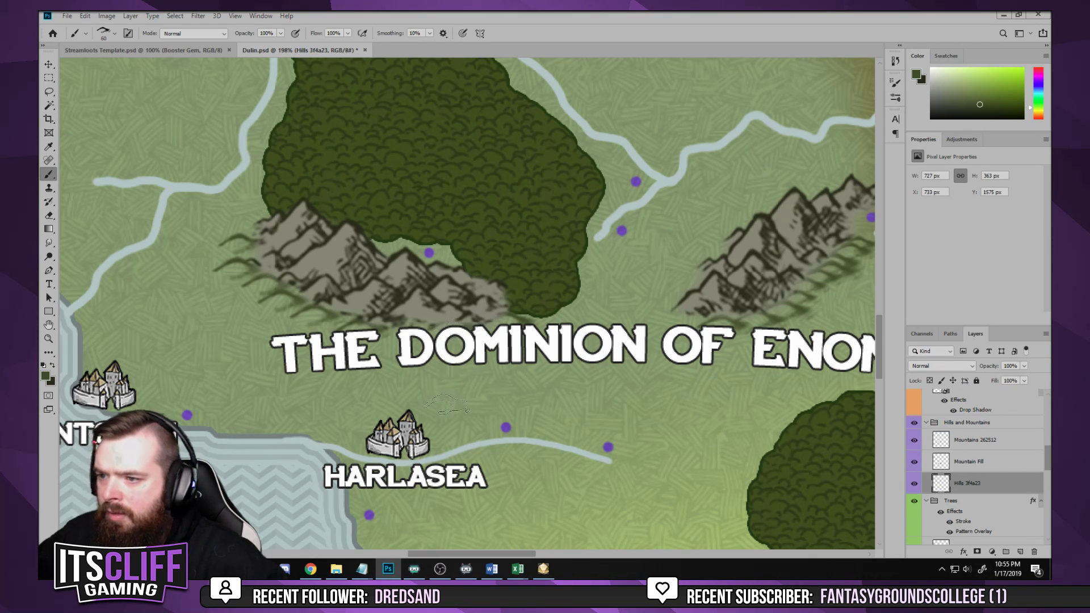
Try the Hills 3f4a23 layer above both mountain layers, and return it to the bottom of the group
{"action": "left_click_drag", "start_coordinate": [972, 484], "coordinate": [984, 441]}
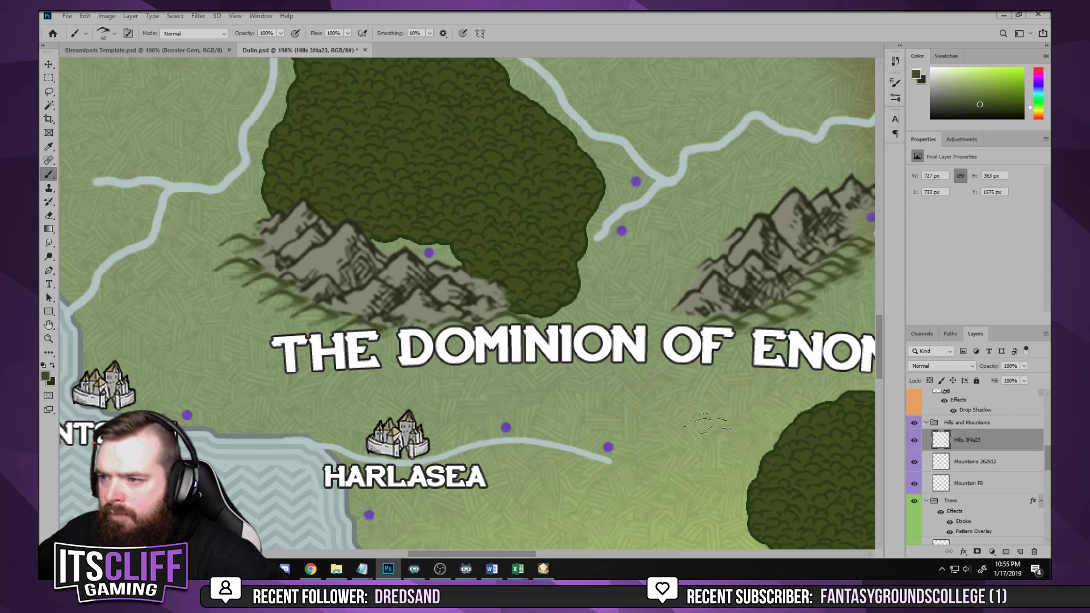
{"action": "key", "text": "ctrl+bracketleft"}
{"action": "key", "text": "ctrl+bracketleft"}
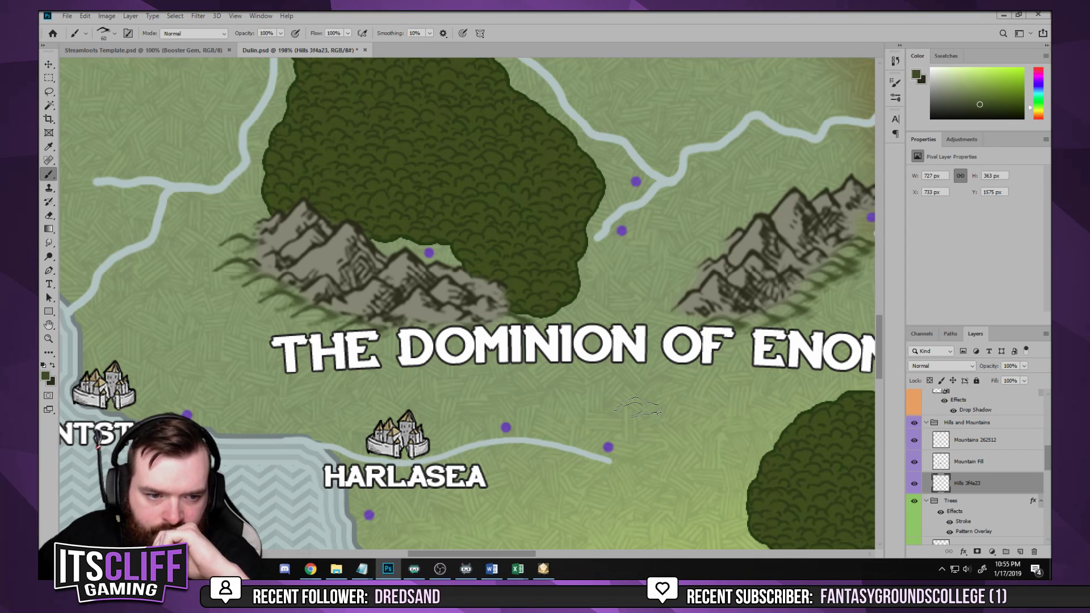
Paint a chain of hills along the south bank of the river east of Harlasea, extending just past its end
{"action": "scroll", "coordinate": [556, 315], "scroll_direction": "down", "scroll_amount": 5}
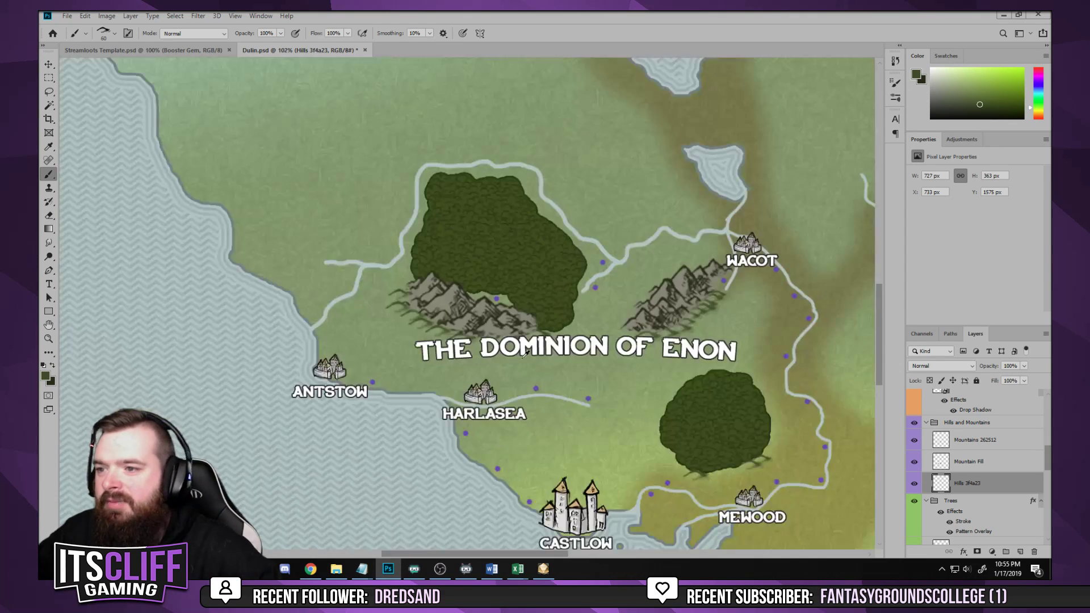
{"action": "scroll", "coordinate": [429, 422], "scroll_direction": "up", "scroll_amount": 4}
{"action": "scroll", "coordinate": [429, 422], "scroll_direction": "down", "scroll_amount": 1}
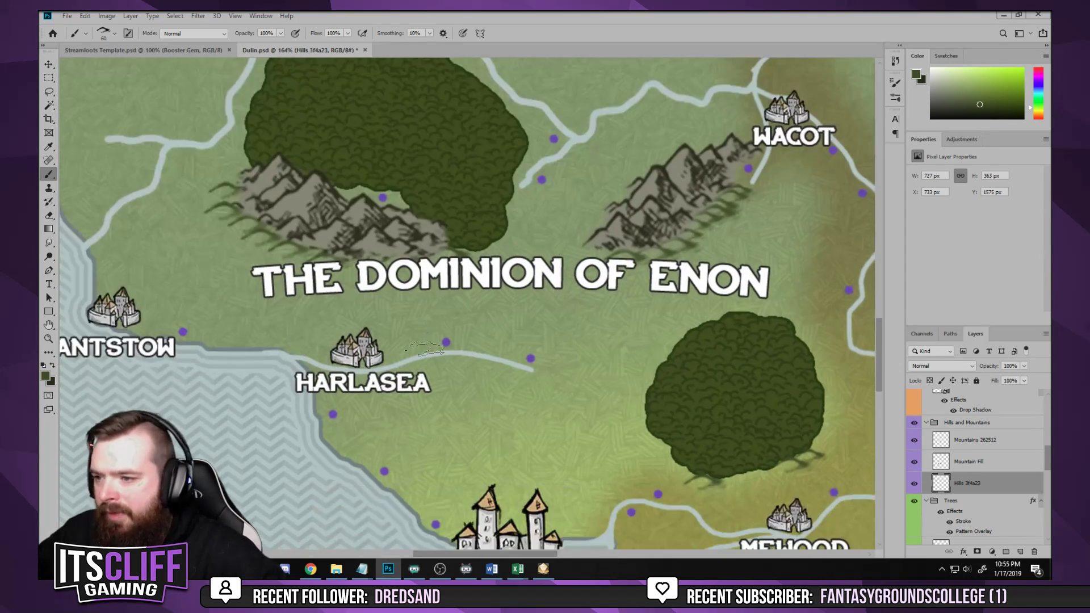
{"action": "scroll", "coordinate": [398, 364], "scroll_direction": "up", "scroll_amount": 5}
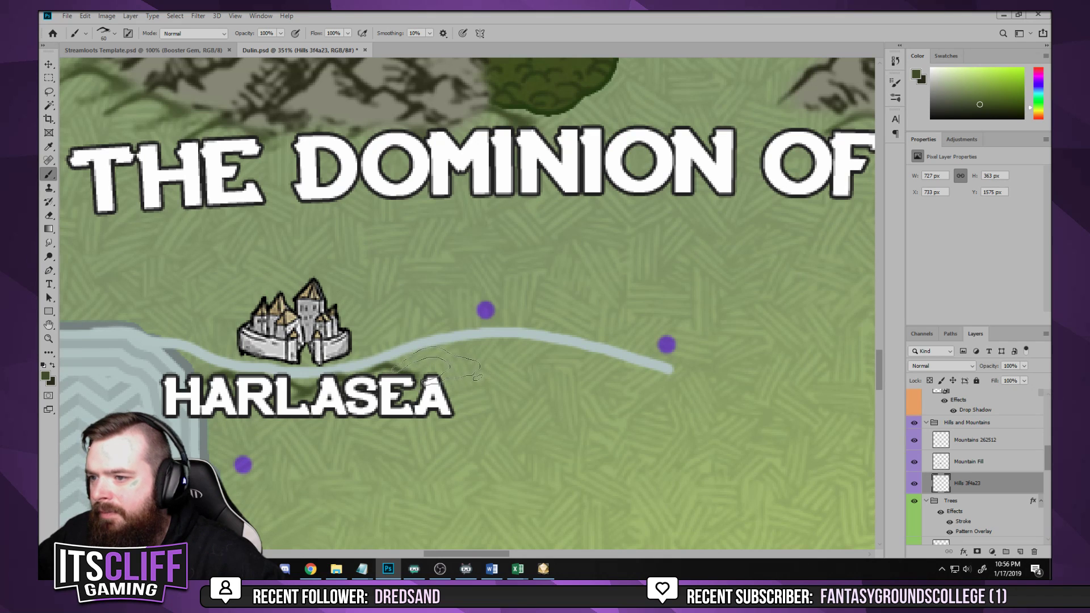
{"action": "mouse_move", "coordinate": [448, 364]}
{"action": "left_mouse_down"}
{"action": "mouse_move", "coordinate": [545, 359]}
{"action": "mouse_move", "coordinate": [655, 380]}
{"action": "left_mouse_up"}
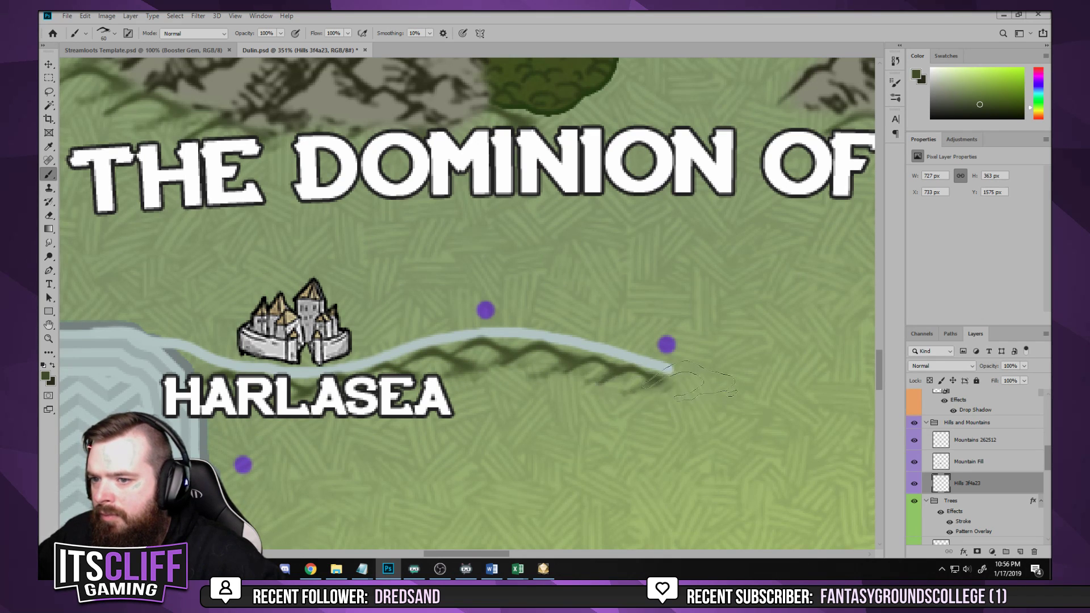
Paint a chain of hills from the mountain range southwest of Wacot westward to the edge of the large forest
{"action": "scroll", "coordinate": [511, 471], "scroll_direction": "down", "scroll_amount": 8}
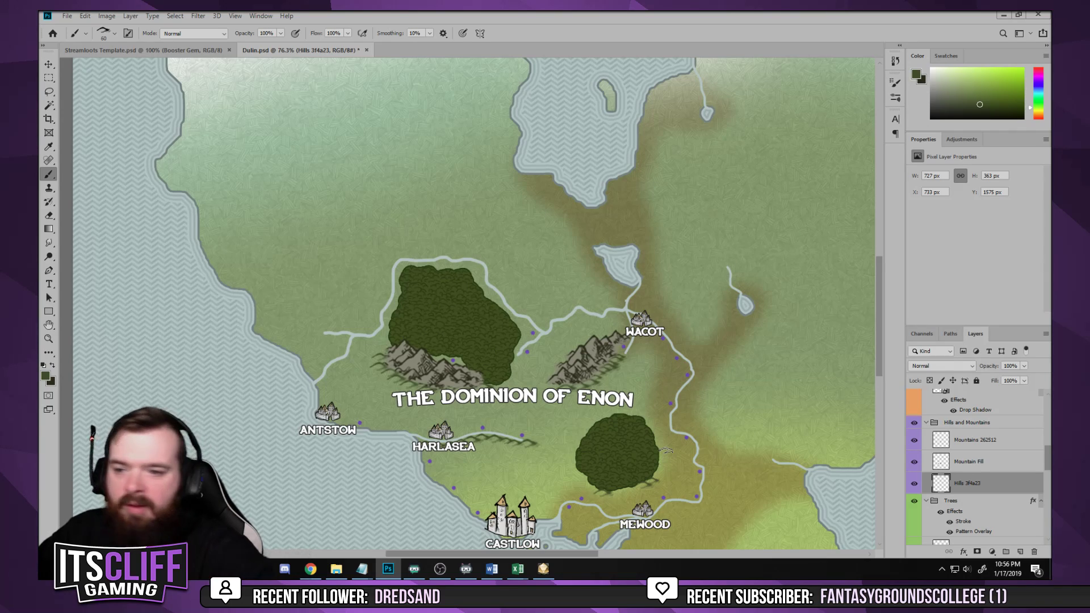
{"action": "scroll", "coordinate": [483, 344], "scroll_direction": "up", "scroll_amount": 10}
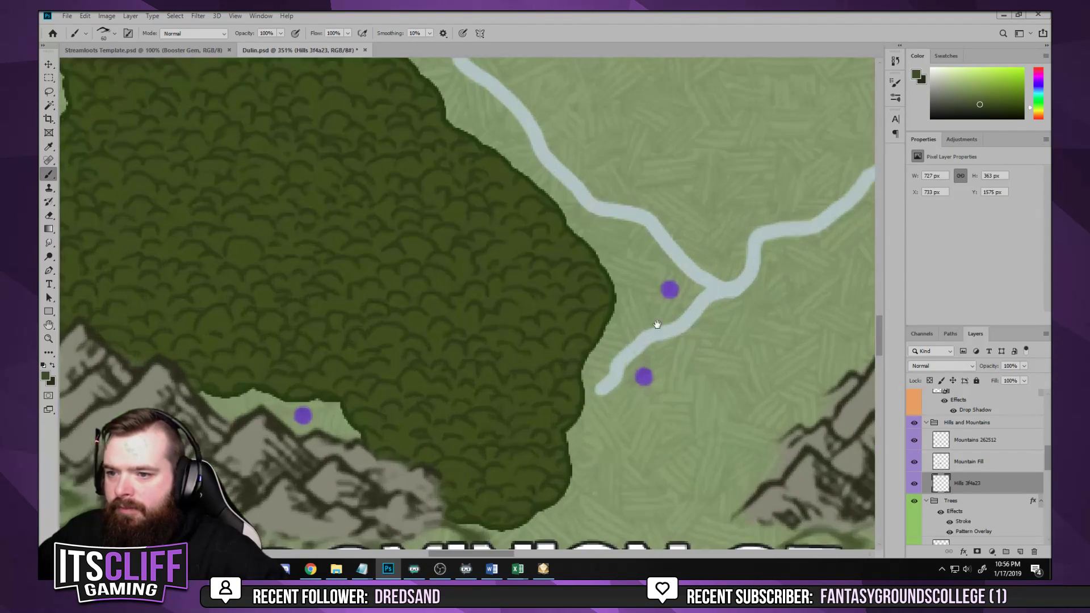
{"action": "mouse_move", "coordinate": [657, 324]}
{"action": "left_mouse_down"}
{"action": "mouse_move", "coordinate": [304, 317]}
{"action": "mouse_move", "coordinate": [311, 244]}
{"action": "left_mouse_up"}
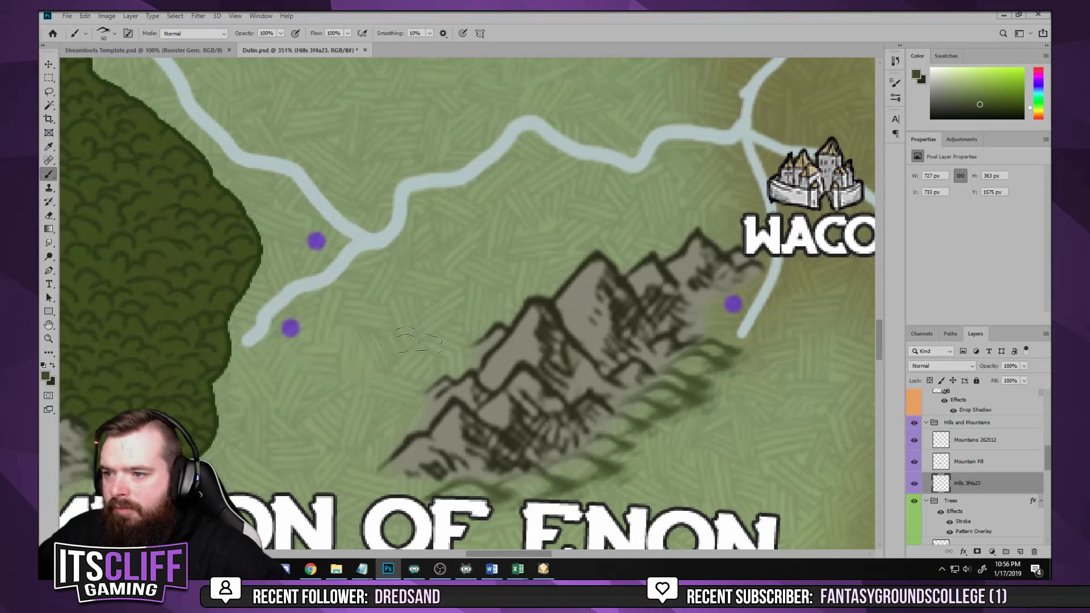
{"action": "left_click_drag", "start_coordinate": [451, 349], "coordinate": [392, 364]}
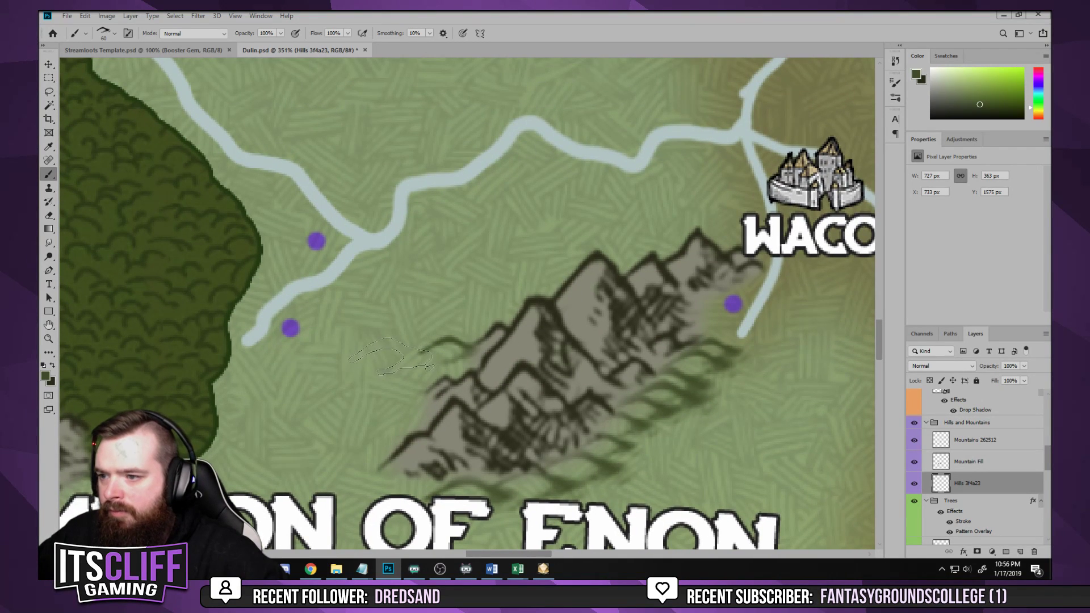
{"action": "left_click", "coordinate": [391, 356]}
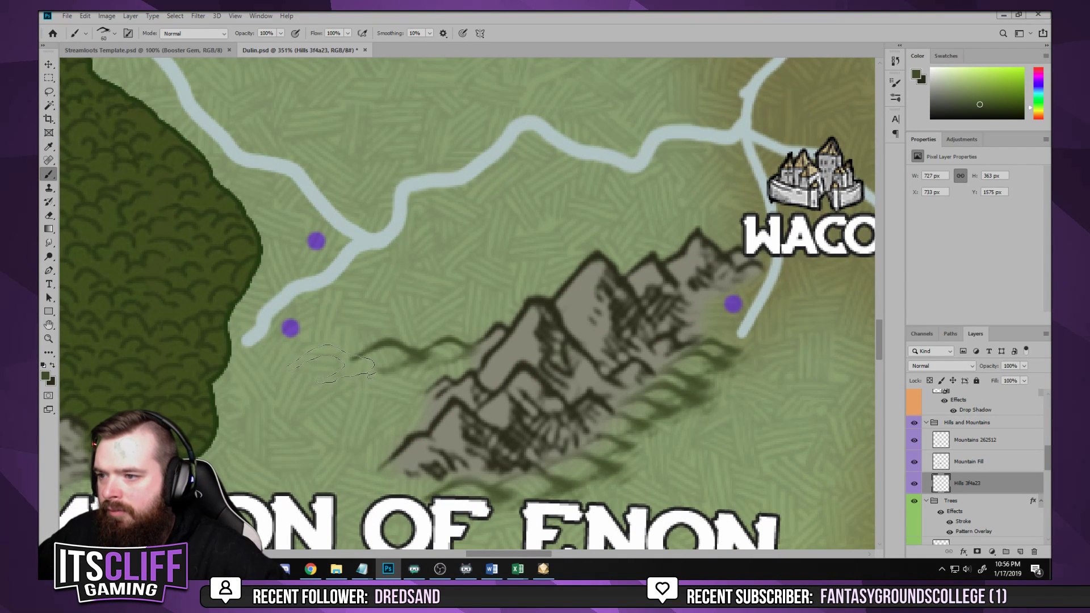
{"action": "left_click_drag", "start_coordinate": [332, 364], "coordinate": [224, 392]}
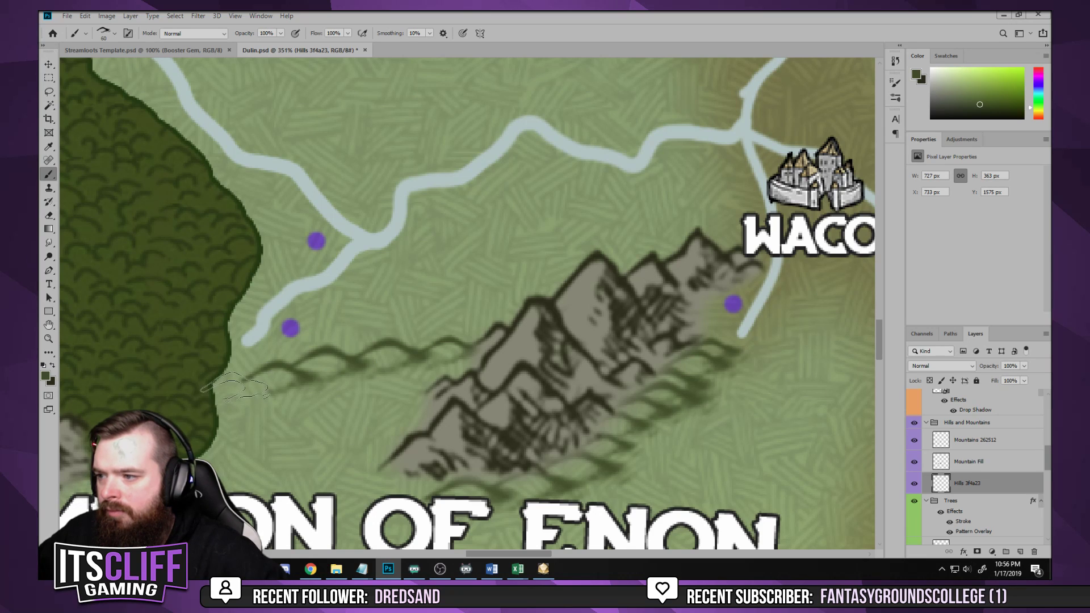
Paint two single hills west of Mewood, one between the two river branches' coast and one below the northern branch
{"action": "scroll", "coordinate": [234, 388], "scroll_direction": "down", "scroll_amount": 10}
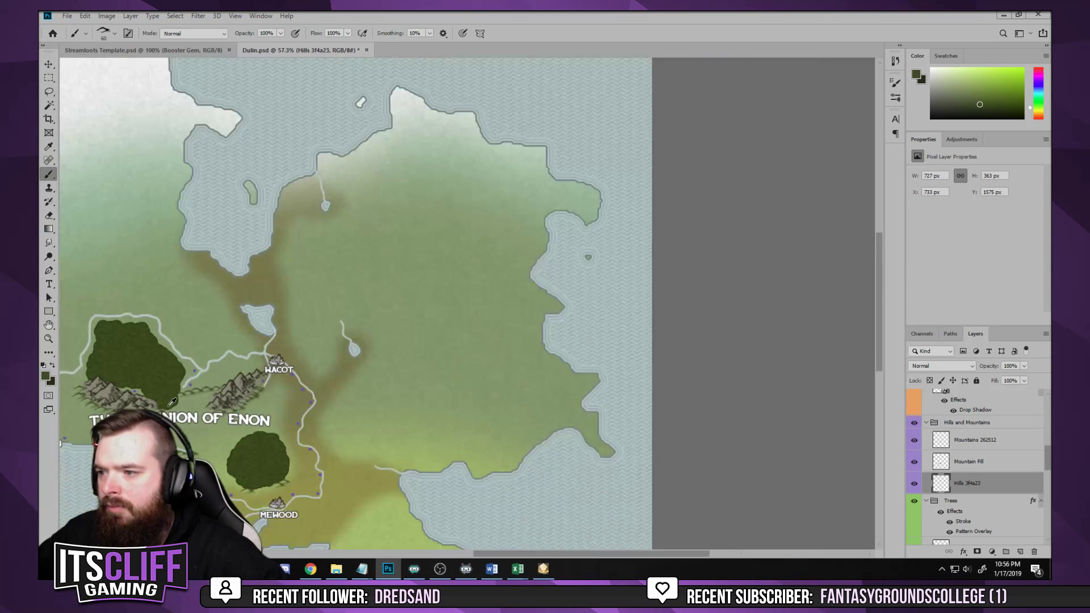
{"action": "scroll", "coordinate": [172, 402], "scroll_direction": "down", "scroll_amount": 2}
{"action": "scroll", "coordinate": [454, 414], "scroll_direction": "up", "scroll_amount": 5}
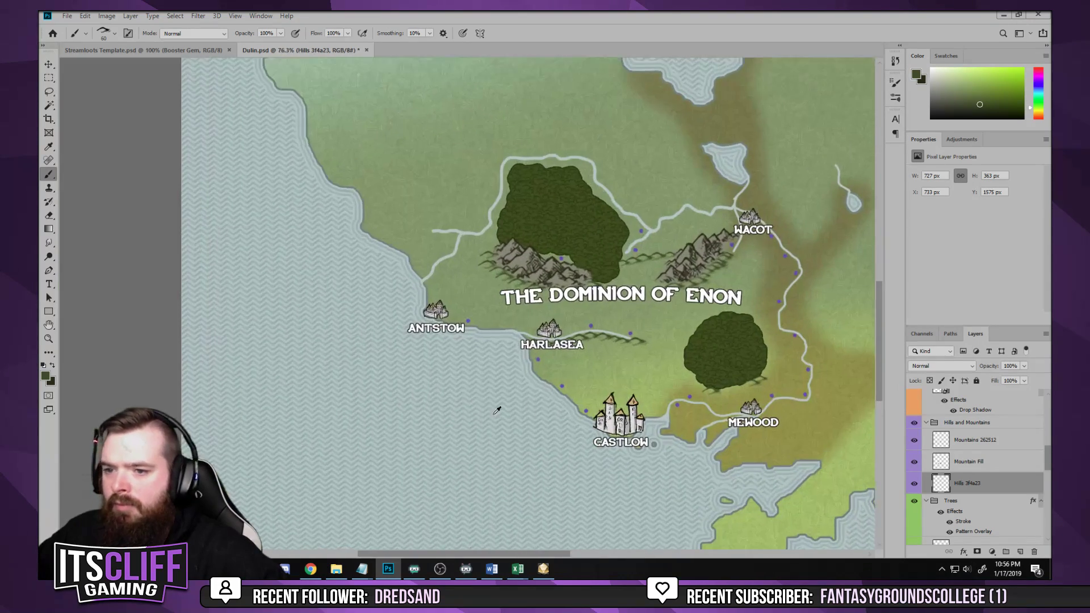
{"action": "scroll", "coordinate": [629, 387], "scroll_direction": "up", "scroll_amount": 4}
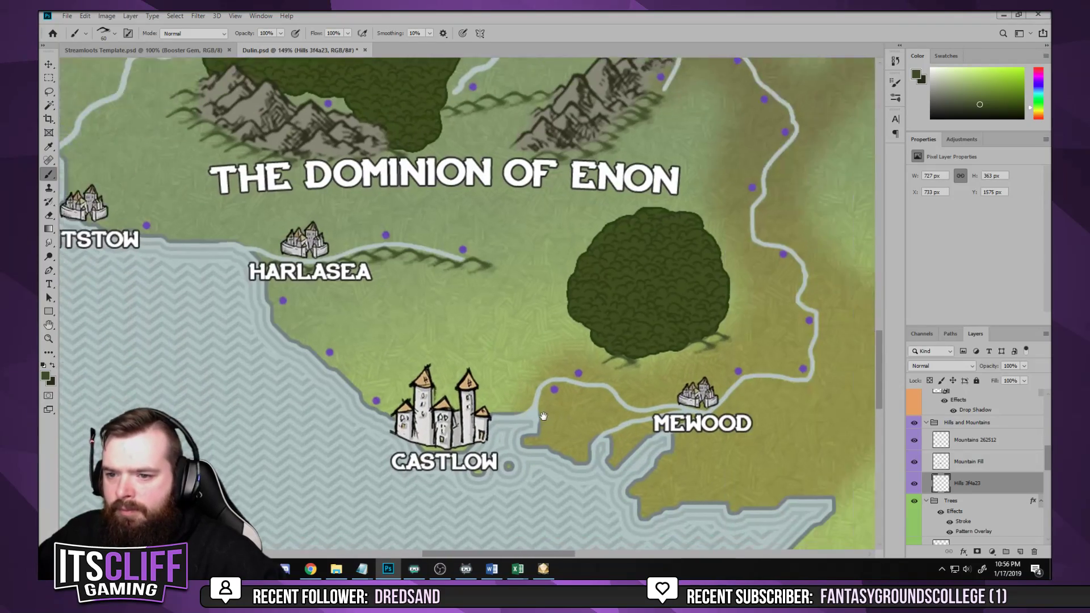
{"action": "left_click_drag", "start_coordinate": [538, 414], "coordinate": [481, 379]}
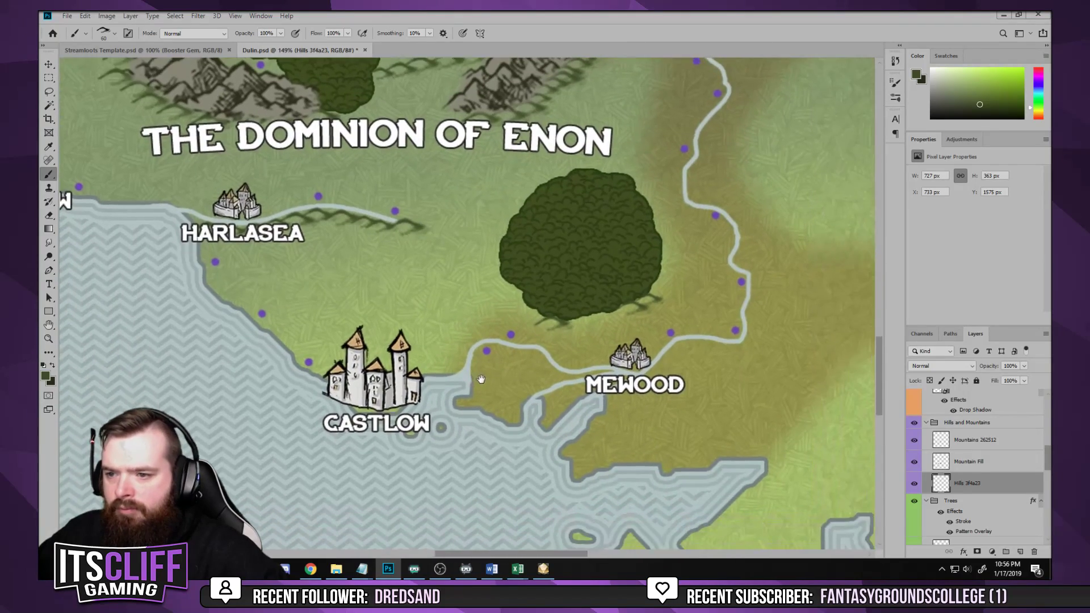
{"action": "scroll", "coordinate": [530, 419], "scroll_direction": "up", "scroll_amount": 3}
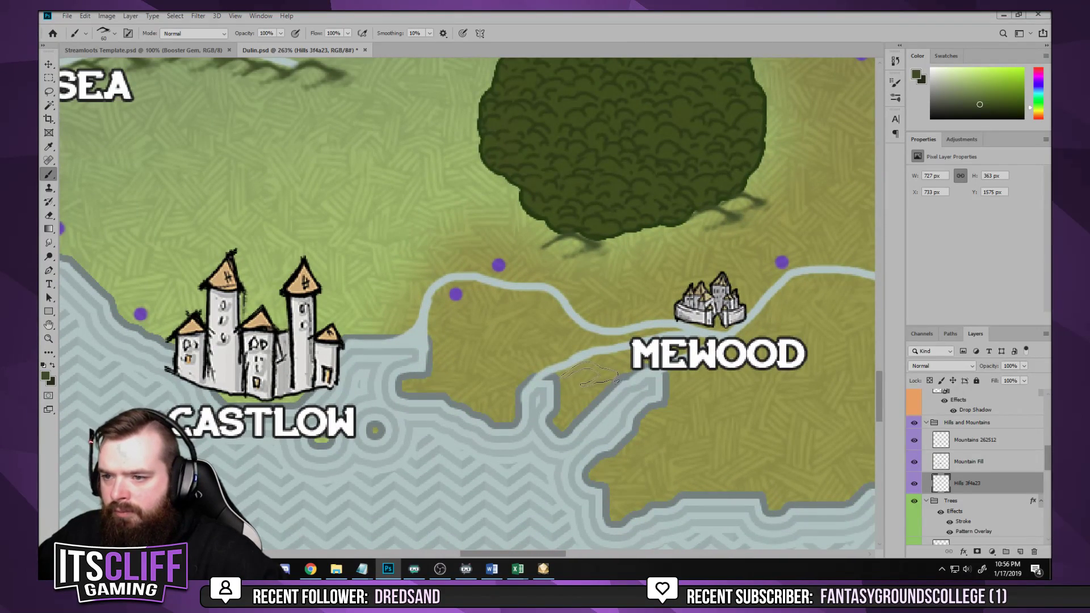
{"action": "left_click", "coordinate": [590, 374]}
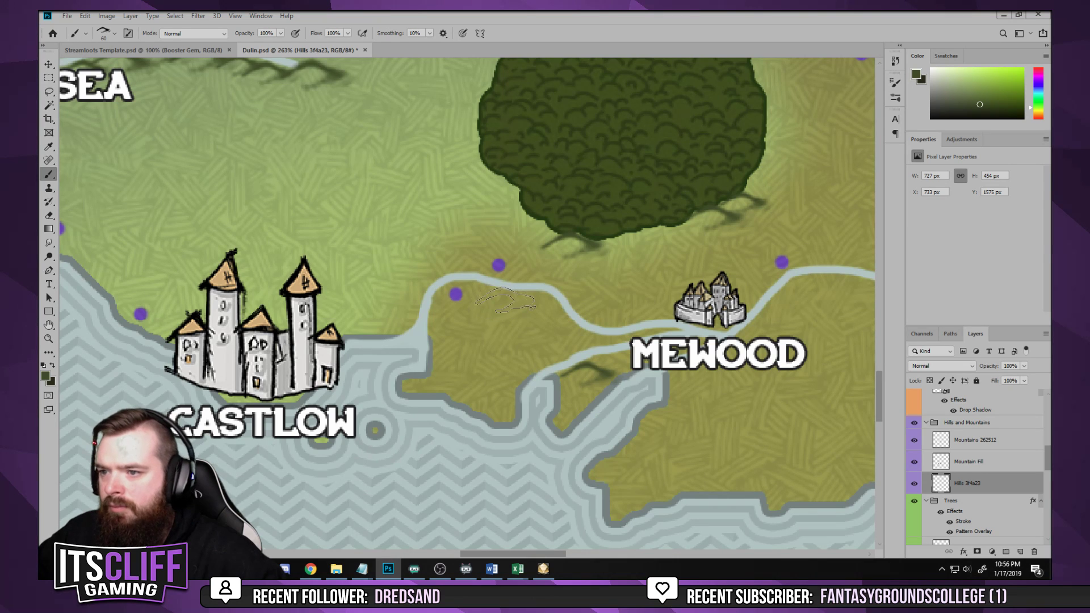
{"action": "left_click", "coordinate": [533, 304]}
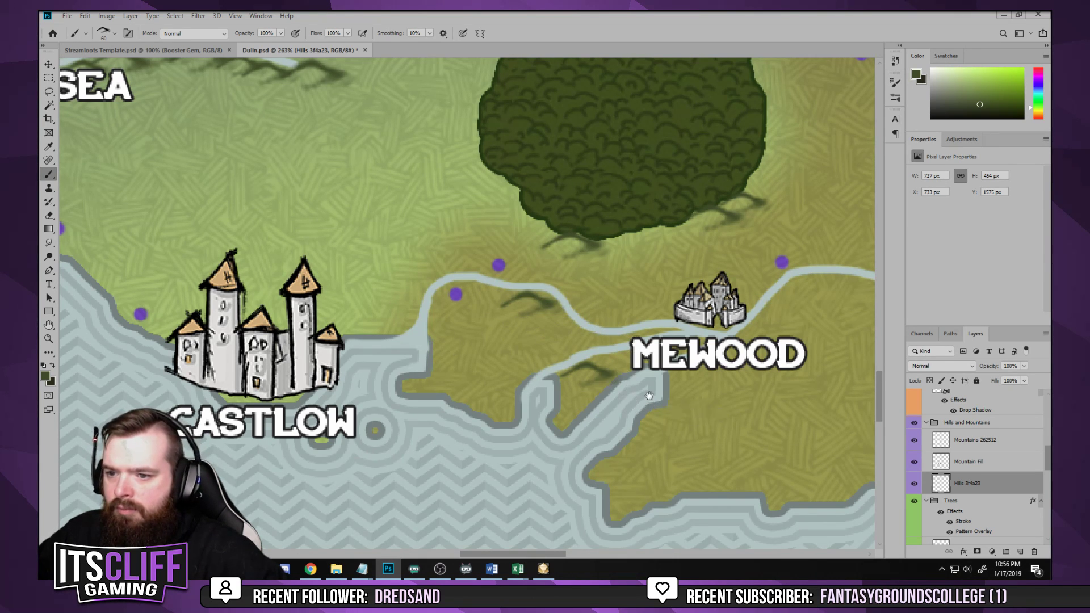
Paint a row of hills along the coast south of Mewood and save the map
{"action": "left_click_drag", "start_coordinate": [649, 395], "coordinate": [364, 318]}
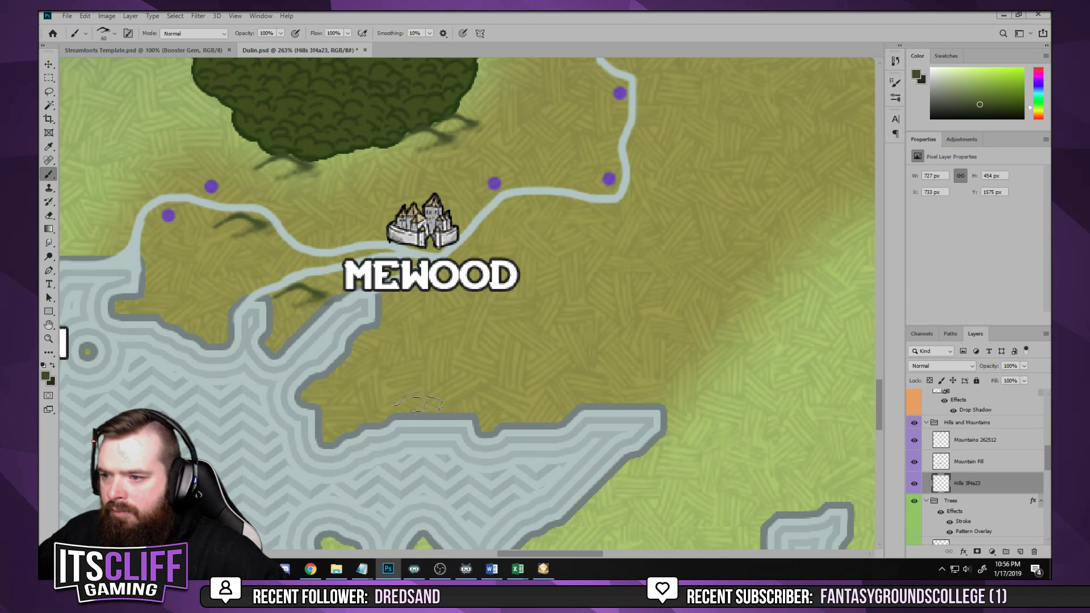
{"action": "left_click", "coordinate": [418, 402]}
{"action": "left_click", "coordinate": [467, 399]}
{"action": "left_click", "coordinate": [521, 407]}
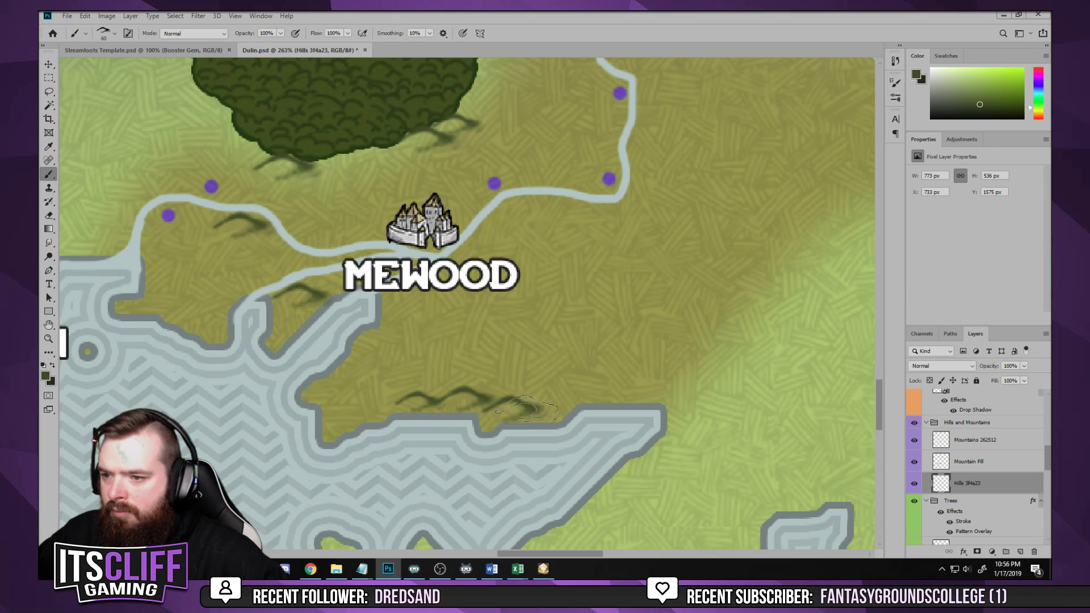
{"action": "left_click", "coordinate": [552, 397]}
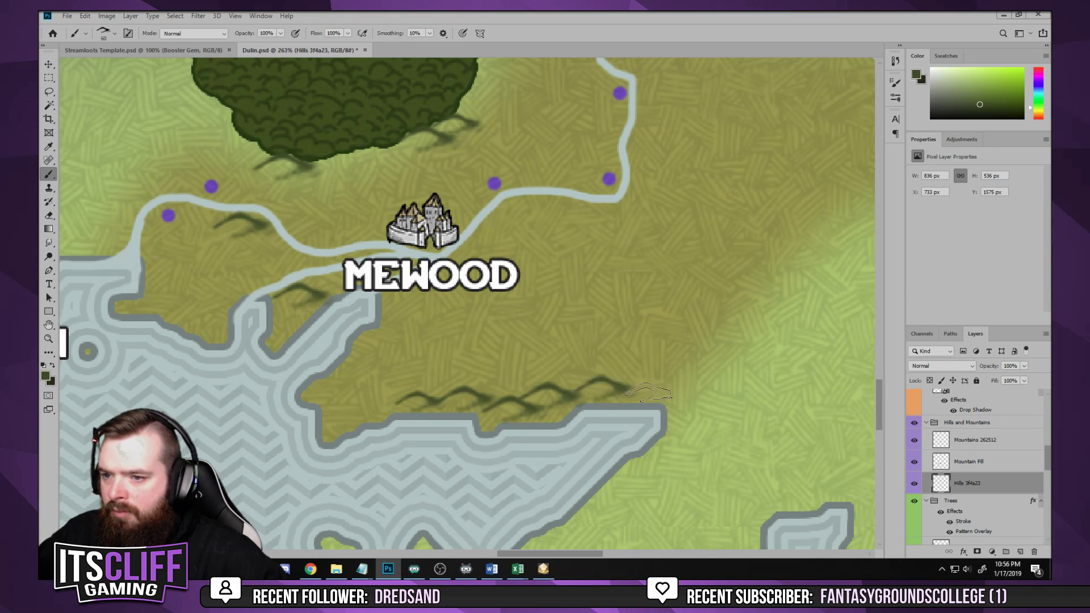
{"action": "left_click", "coordinate": [647, 391]}
{"action": "scroll", "coordinate": [614, 213], "scroll_direction": "down", "scroll_amount": 5}
{"action": "scroll", "coordinate": [614, 213], "scroll_direction": "up", "scroll_amount": 3}
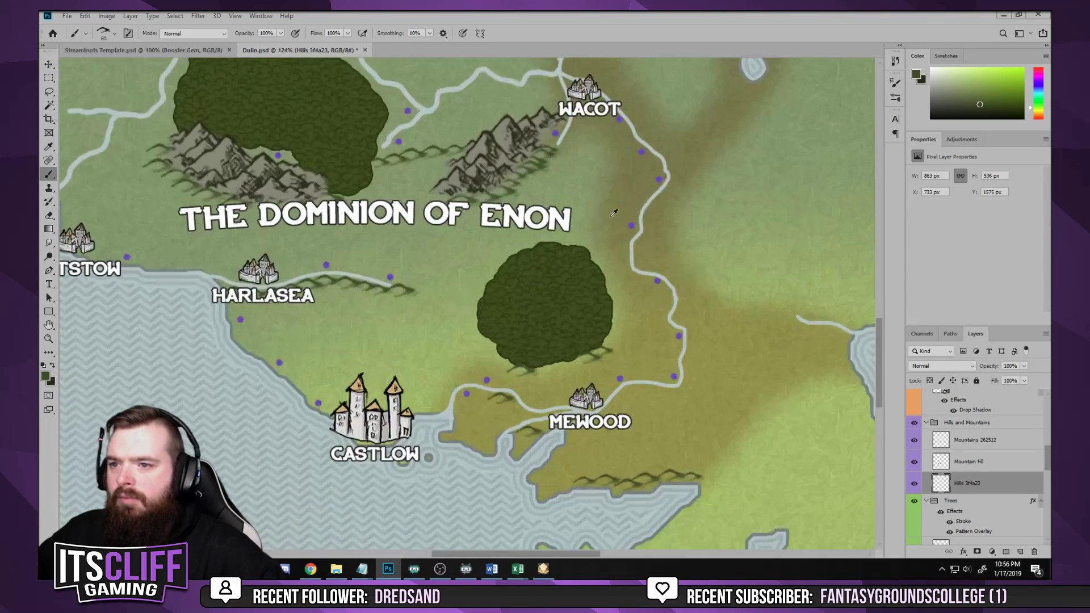
{"action": "key", "text": "ctrl+s"}
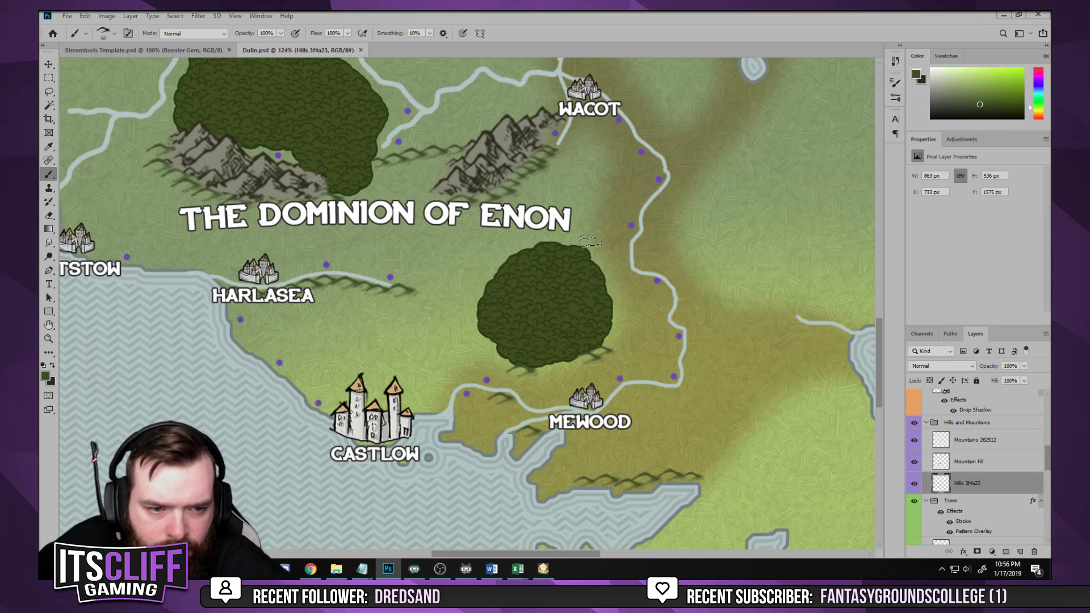
Extend the hills from the mountains south of the large forest northwestward to the river fork, and save the map
{"action": "scroll", "coordinate": [332, 280], "scroll_direction": "down", "scroll_amount": 3}
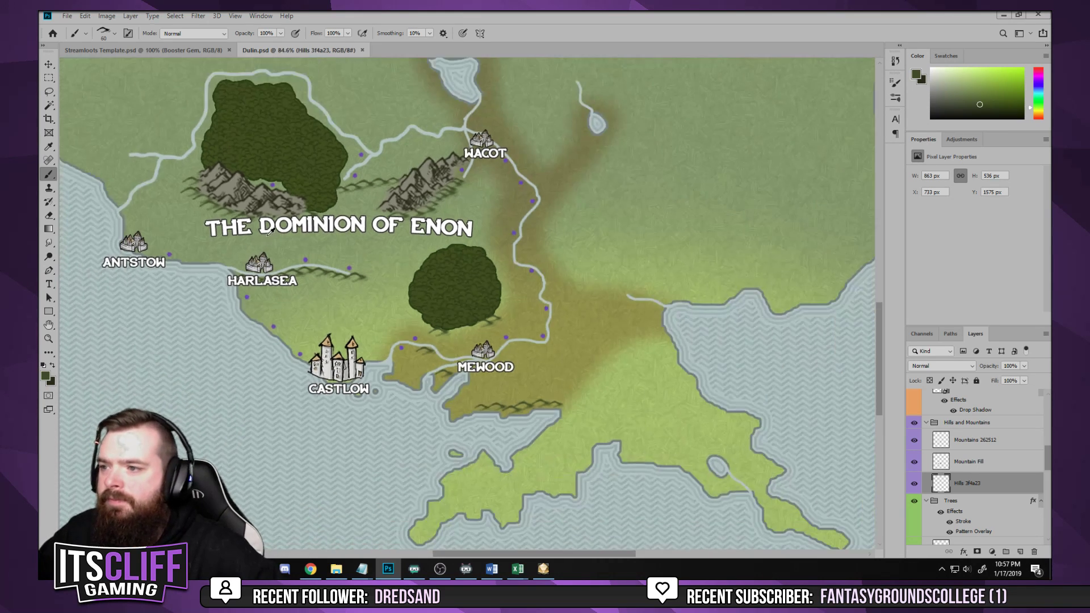
{"action": "scroll", "coordinate": [332, 280], "scroll_direction": "up", "scroll_amount": 5}
{"action": "left_click_drag", "start_coordinate": [333, 280], "coordinate": [377, 280]}
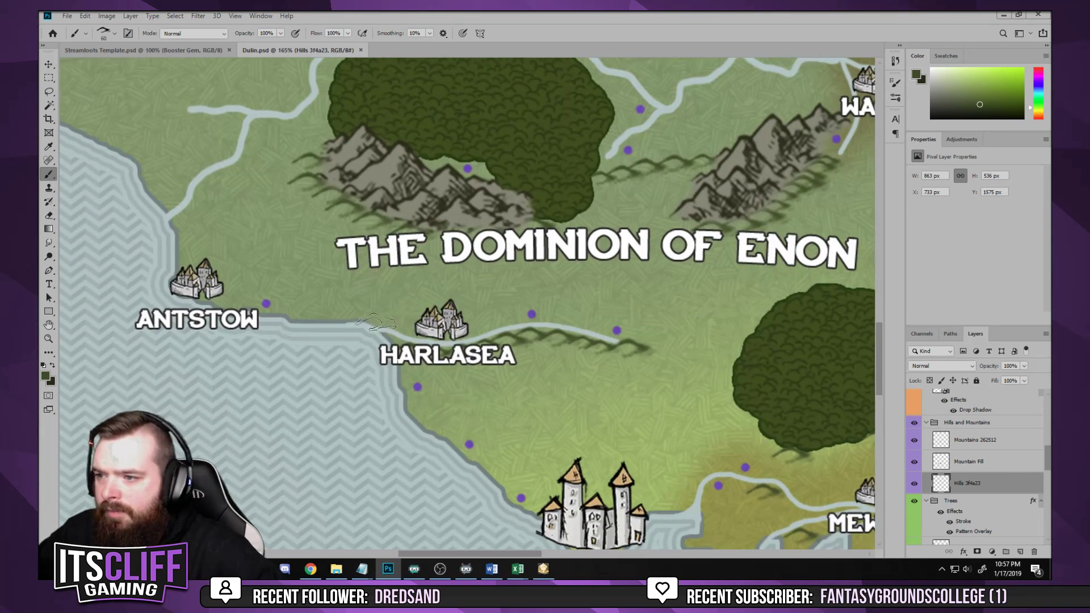
{"action": "left_click_drag", "start_coordinate": [295, 235], "coordinate": [444, 480]}
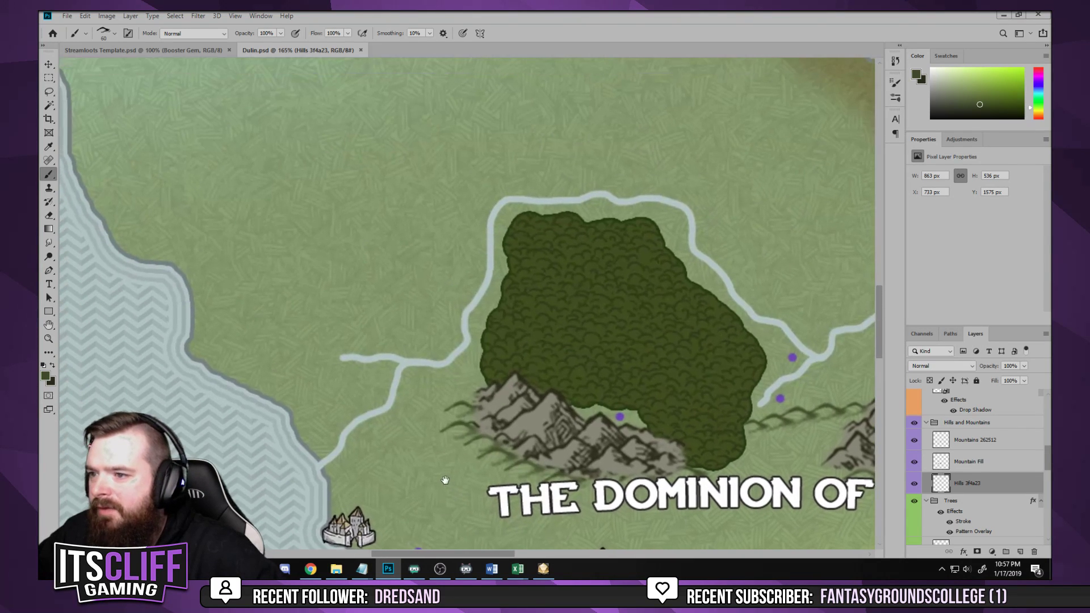
{"action": "left_click", "coordinate": [438, 402]}
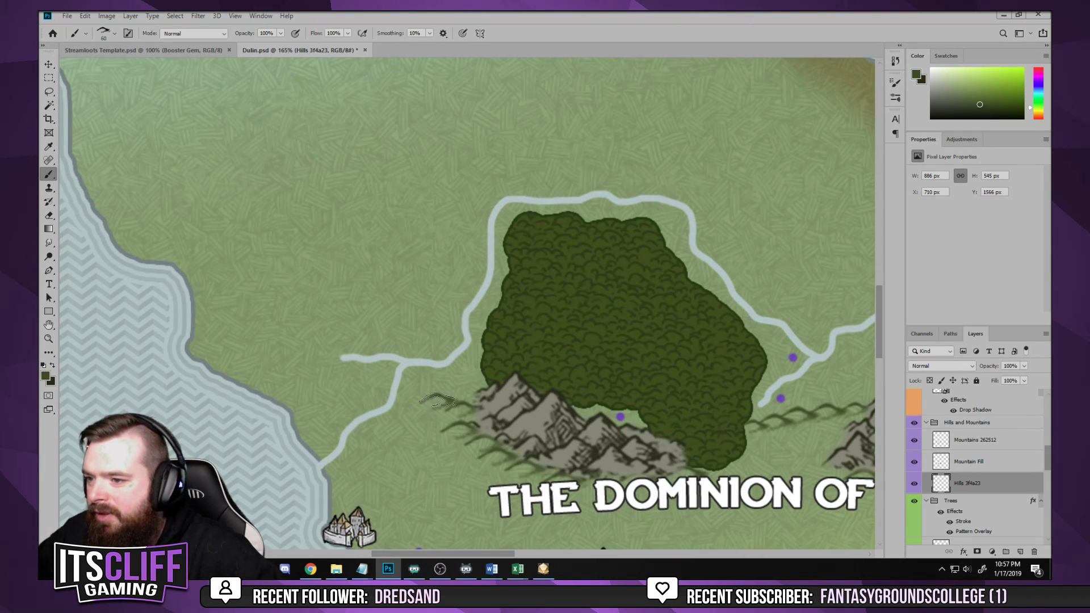
{"action": "left_click", "coordinate": [424, 390]}
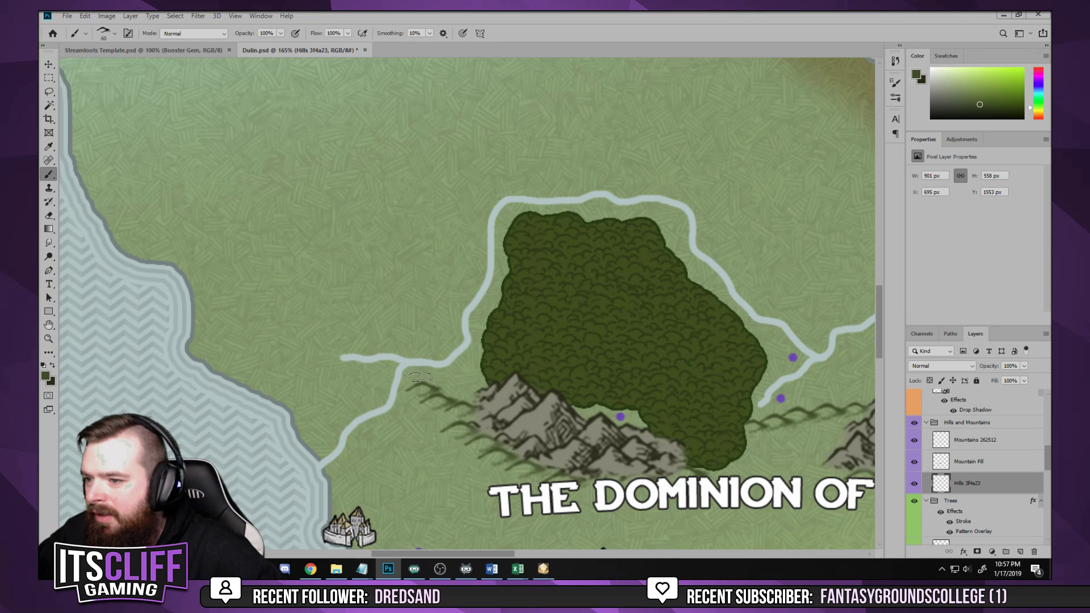
{"action": "left_click", "coordinate": [422, 378]}
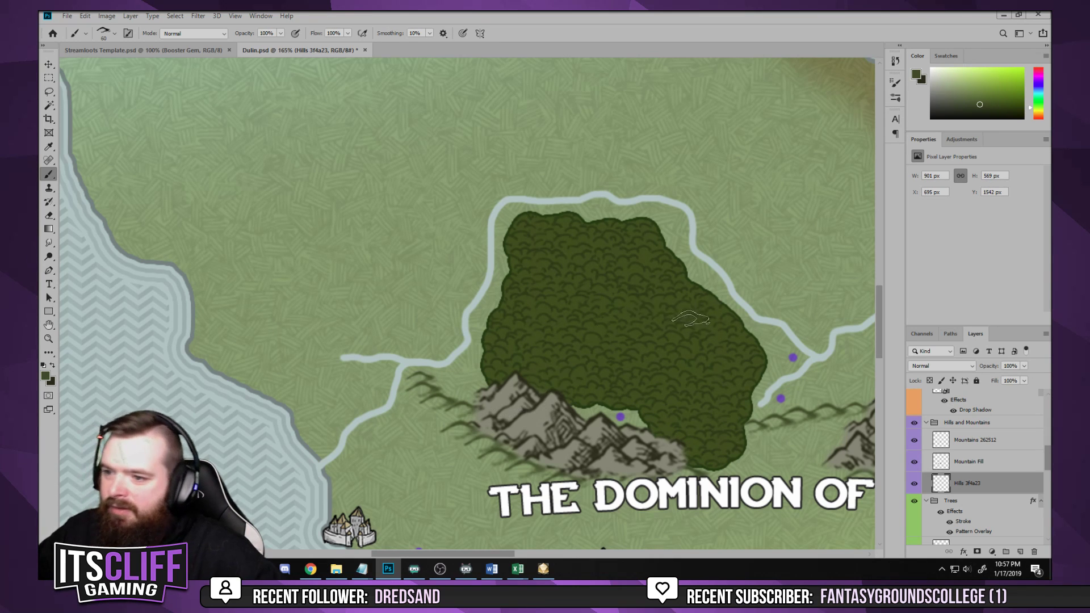
{"action": "mouse_move", "coordinate": [670, 312]}
{"action": "left_mouse_down"}
{"action": "mouse_move", "coordinate": [313, 156]}
{"action": "mouse_move", "coordinate": [499, 110]}
{"action": "mouse_move", "coordinate": [408, 125]}
{"action": "left_mouse_up"}
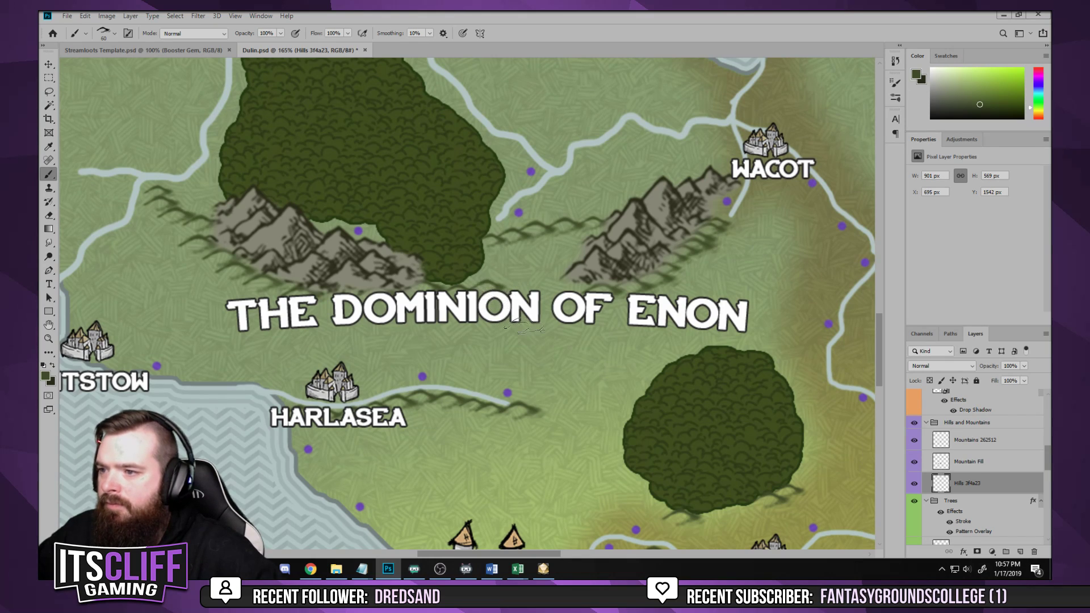
{"action": "scroll", "coordinate": [534, 329], "scroll_direction": "down", "scroll_amount": 3}
{"action": "scroll", "coordinate": [533, 329], "scroll_direction": "up", "scroll_amount": 2}
{"action": "scroll", "coordinate": [562, 355], "scroll_direction": "up", "scroll_amount": 2}
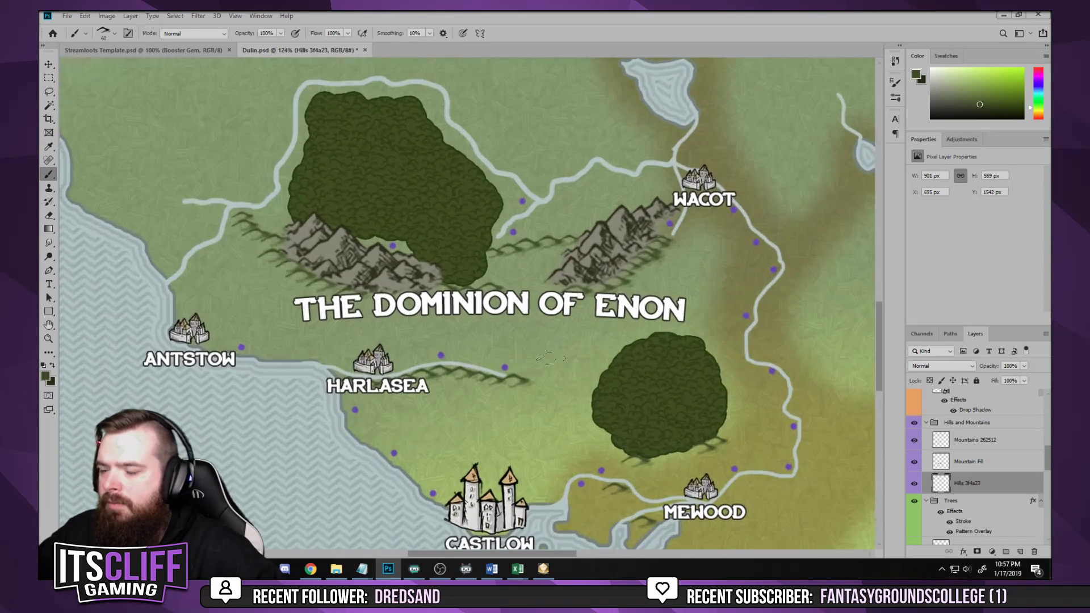
{"action": "key", "text": "ctrl+s"}
Try a row of hills crossing the river northeast of the round forest
{"action": "left_click_drag", "start_coordinate": [698, 282], "coordinate": [531, 243]}
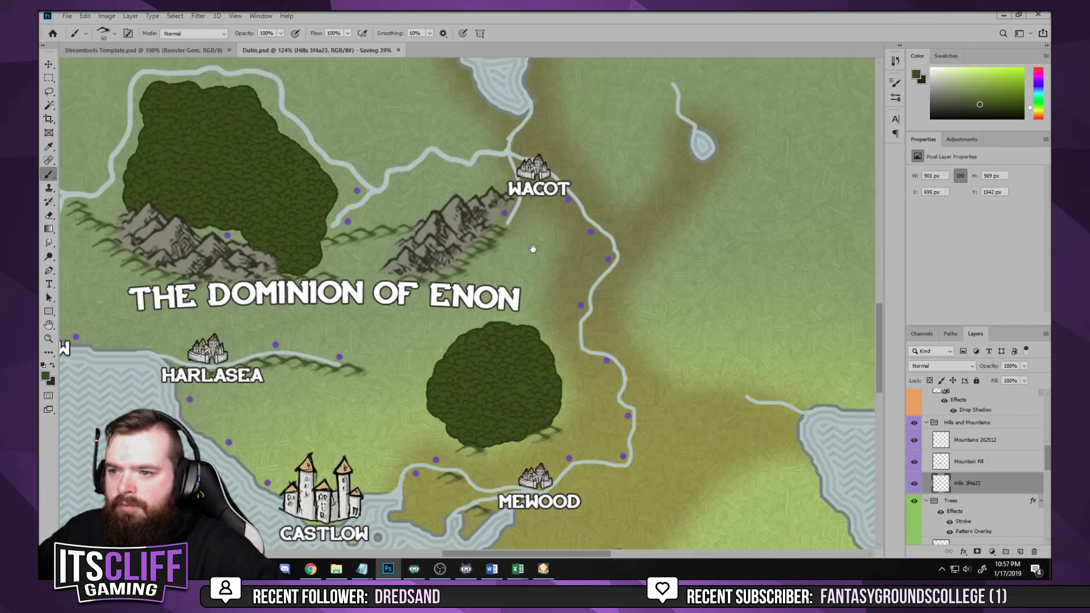
{"action": "scroll", "coordinate": [572, 341], "scroll_direction": "up", "scroll_amount": 4}
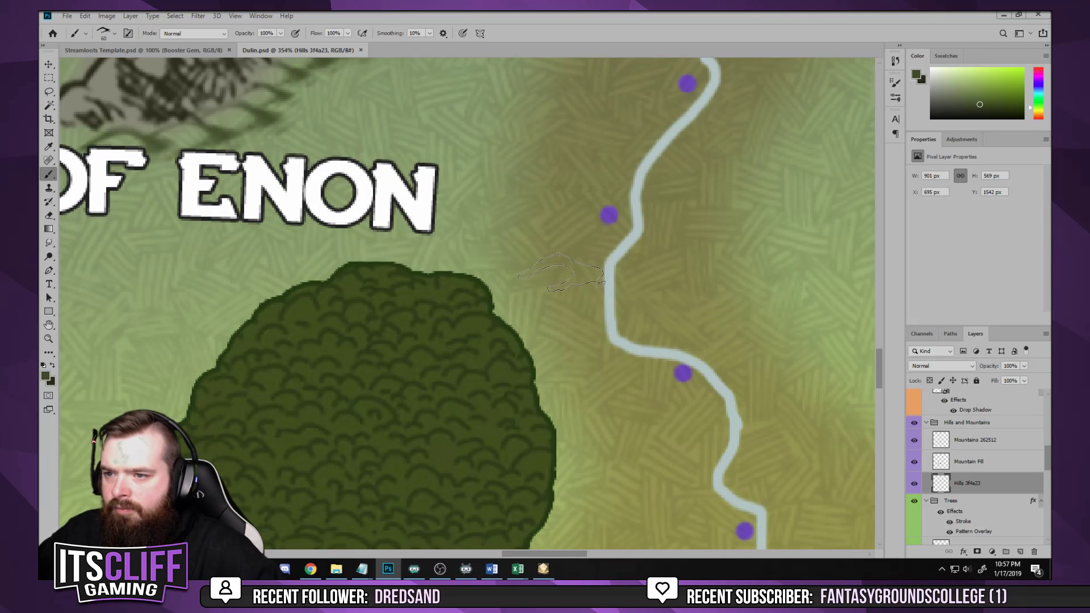
{"action": "left_click", "coordinate": [564, 273]}
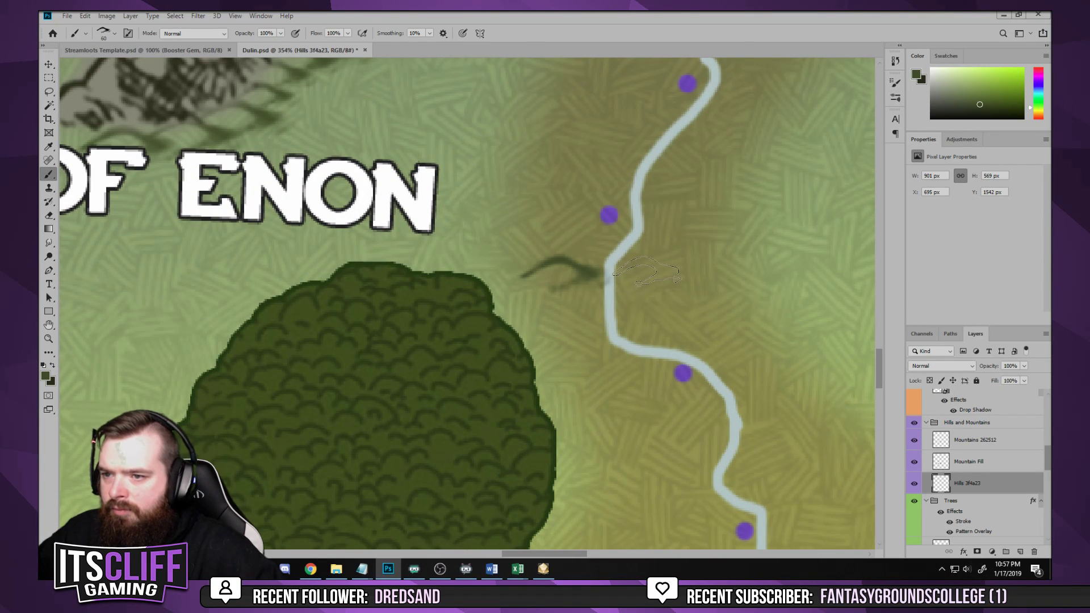
{"action": "left_click", "coordinate": [647, 271]}
{"action": "left_click", "coordinate": [707, 269]}
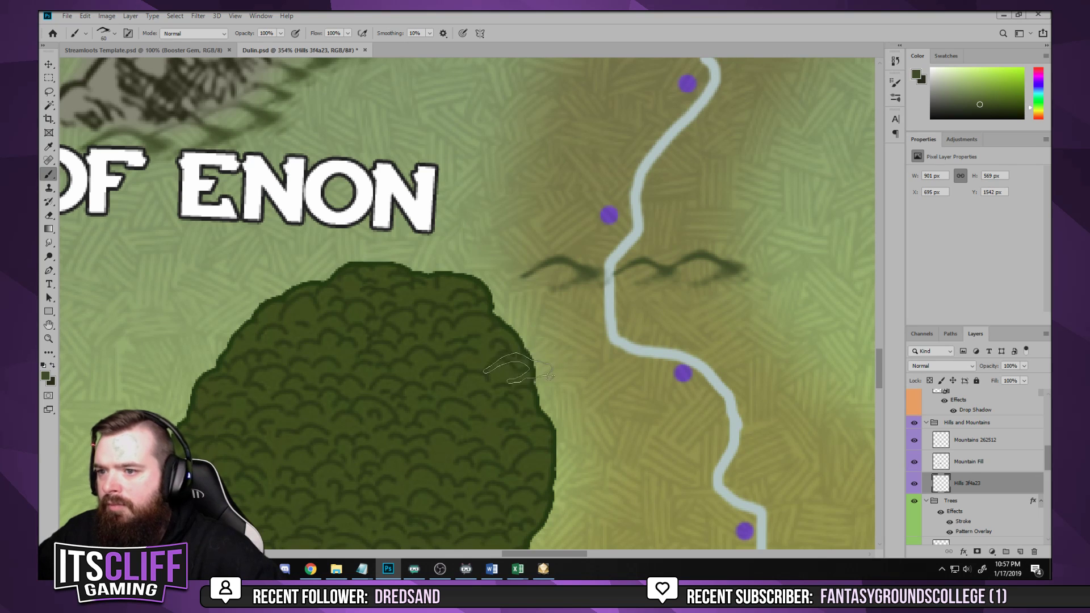
{"action": "scroll", "coordinate": [409, 400], "scroll_direction": "down", "scroll_amount": 5}
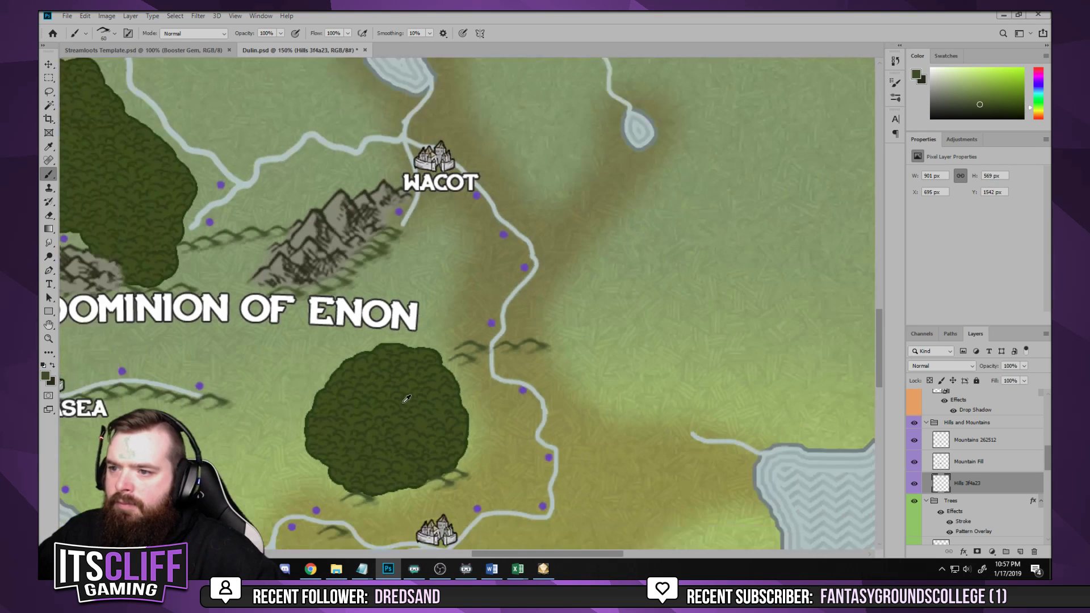
{"action": "scroll", "coordinate": [419, 391], "scroll_direction": "up", "scroll_amount": 3}
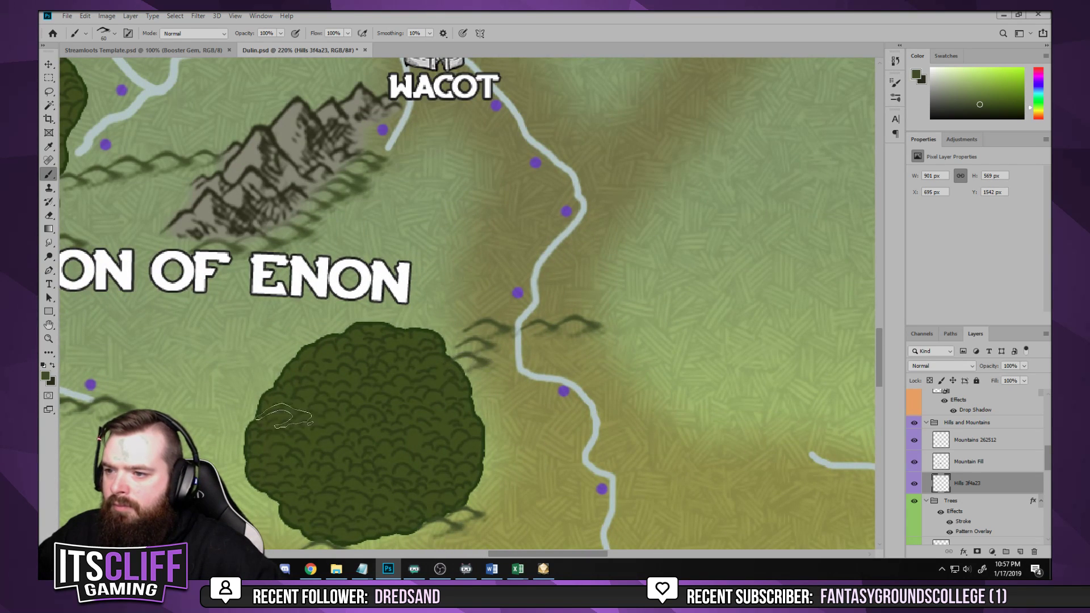
{"action": "scroll", "coordinate": [234, 408], "scroll_direction": "down", "scroll_amount": 5}
{"action": "scroll", "coordinate": [597, 335], "scroll_direction": "up", "scroll_amount": 2}
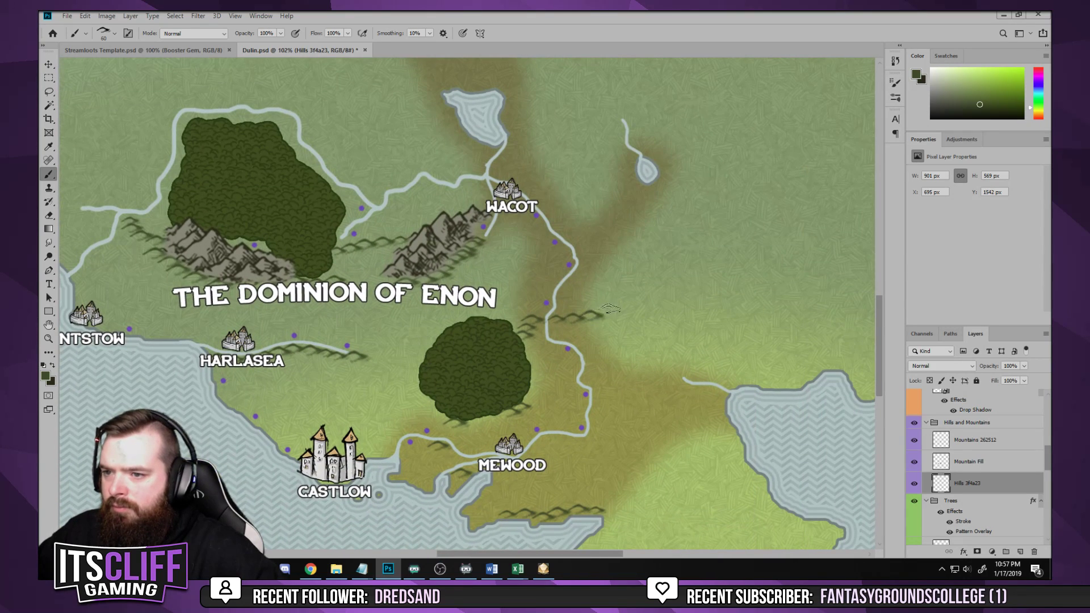
{"action": "left_click_drag", "start_coordinate": [249, 382], "coordinate": [344, 303]}
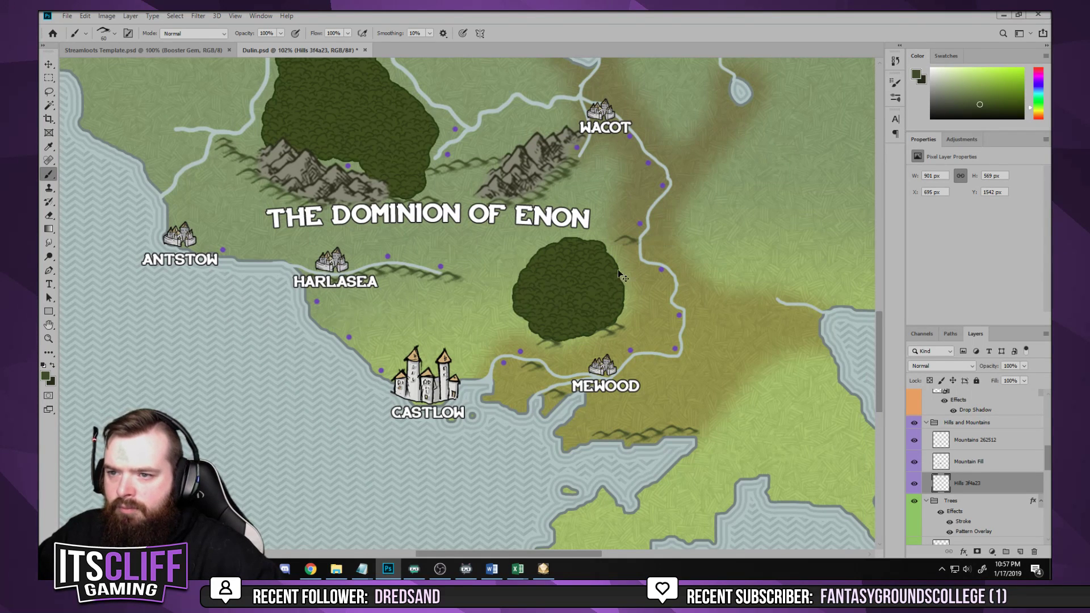
Paint three hills from the river's west bank down to the round forest's northeastern edge, and save the map
{"action": "scroll", "coordinate": [630, 249], "scroll_direction": "up", "scroll_amount": 4}
{"action": "left_click", "coordinate": [616, 220]}
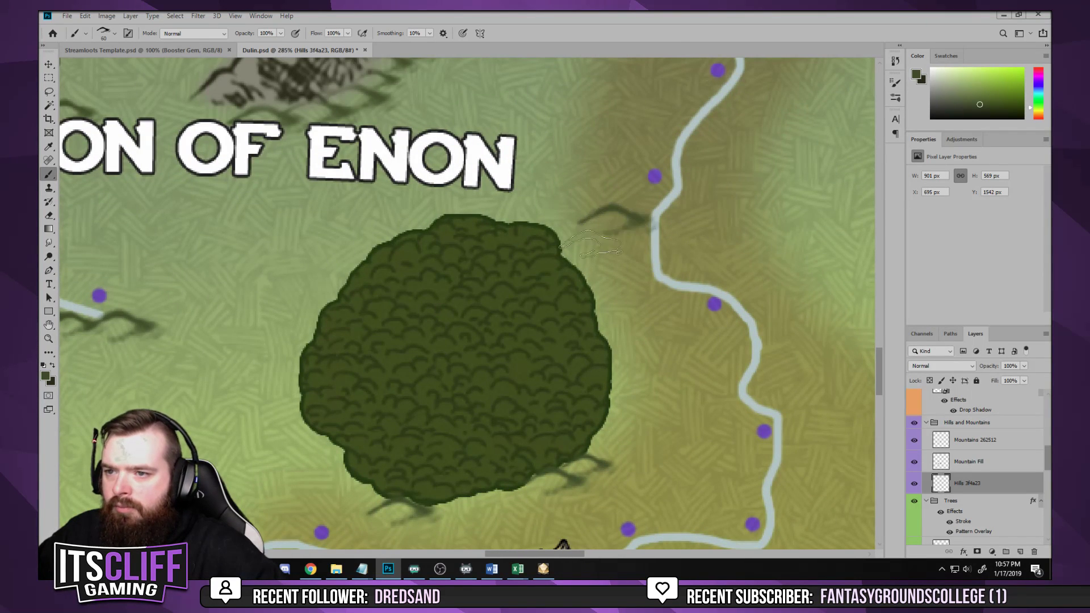
{"action": "left_click", "coordinate": [596, 243]}
{"action": "left_click", "coordinate": [579, 264]}
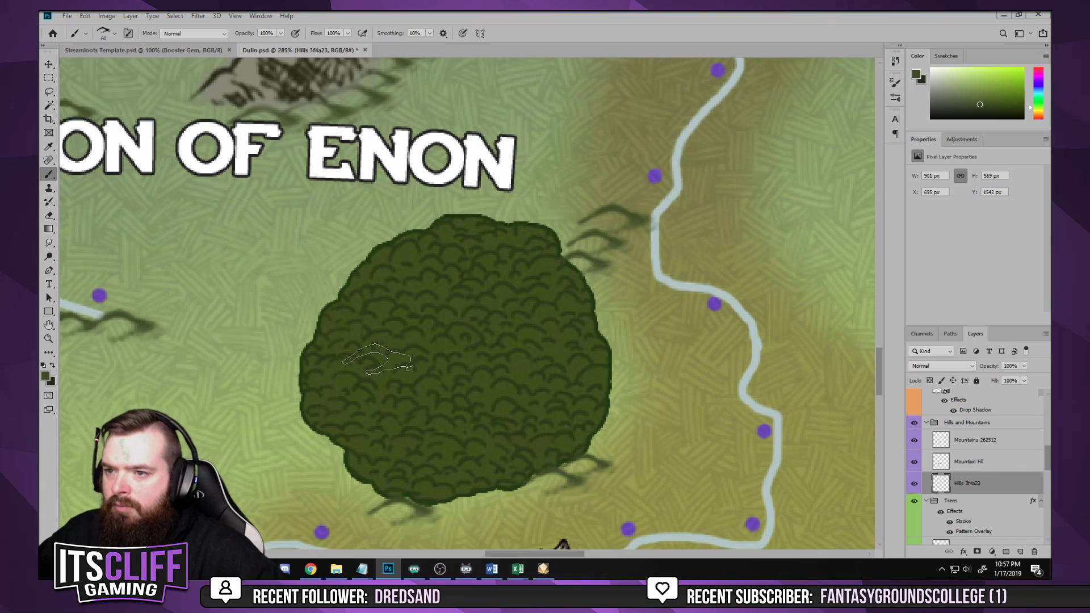
{"action": "key", "text": "ctrl+s"}
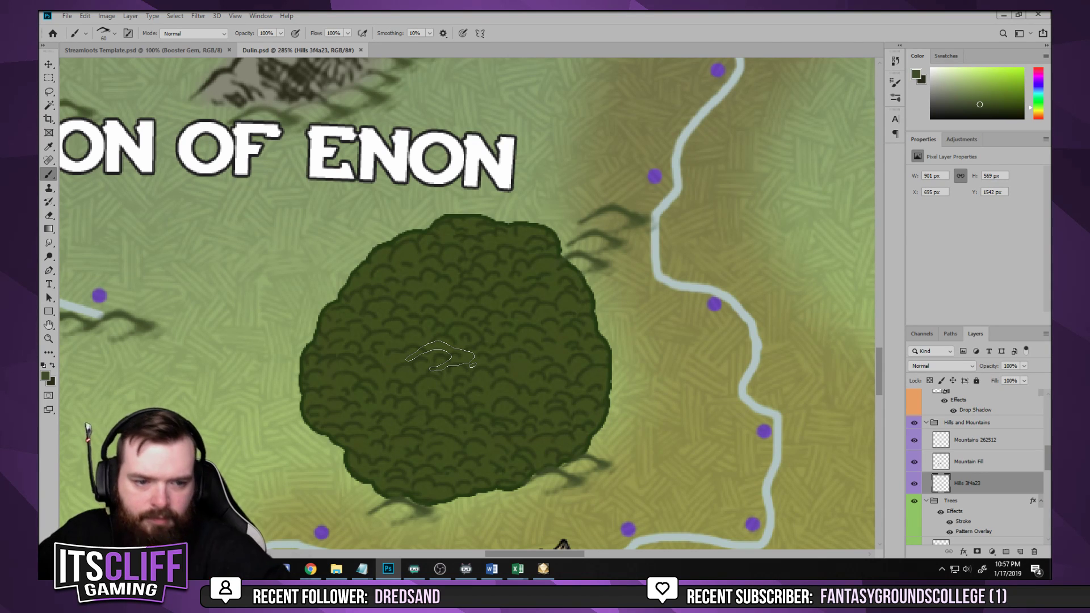
Check the hills and open land around Wacot, Harlasea and Mewood, and save the map
{"action": "scroll", "coordinate": [370, 253], "scroll_direction": "down", "scroll_amount": 5}
{"action": "scroll", "coordinate": [369, 254], "scroll_direction": "up", "scroll_amount": 5}
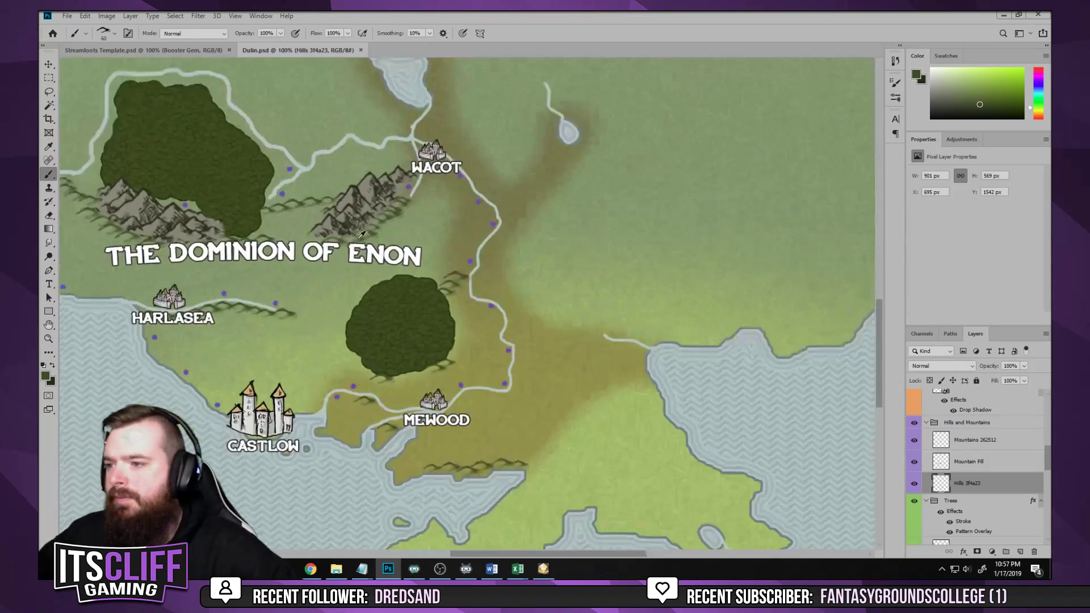
{"action": "scroll", "coordinate": [518, 305], "scroll_direction": "up", "scroll_amount": 5}
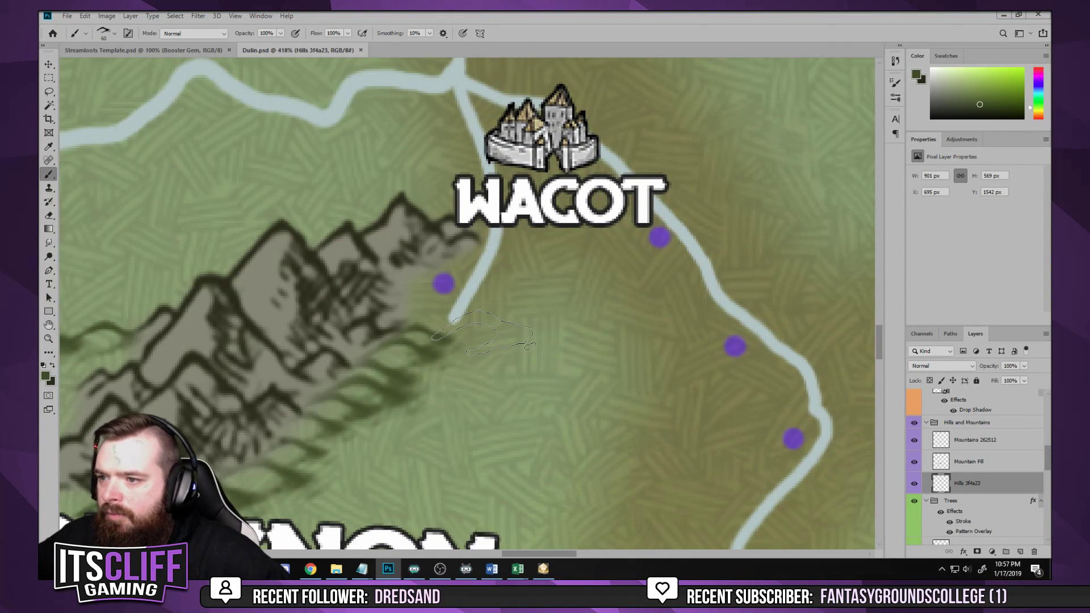
{"action": "scroll", "coordinate": [483, 332], "scroll_direction": "down", "scroll_amount": 5}
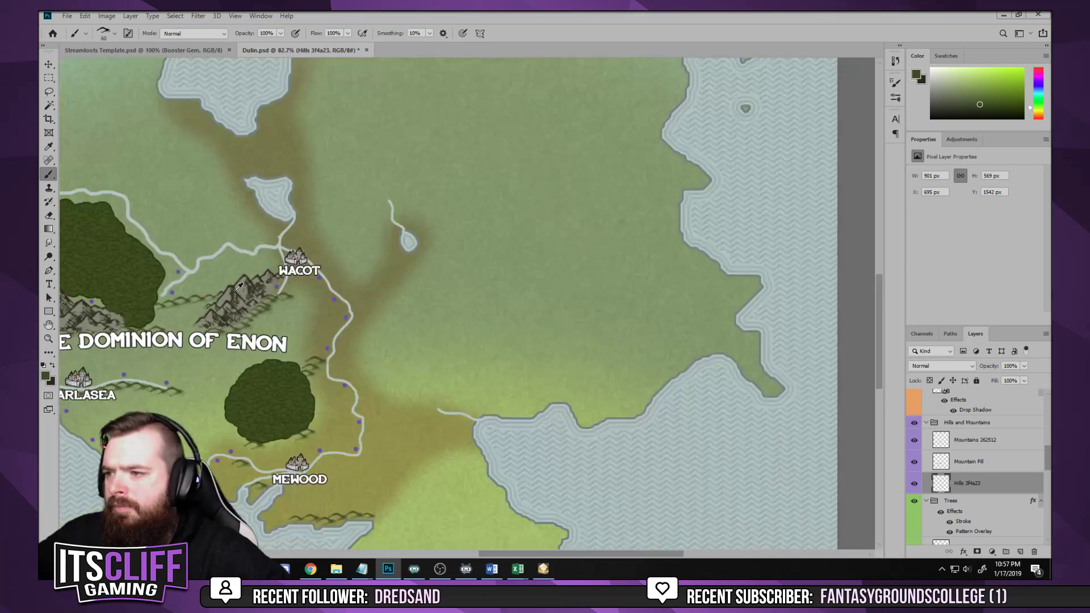
{"action": "scroll", "coordinate": [239, 286], "scroll_direction": "down", "scroll_amount": 2}
{"action": "scroll", "coordinate": [293, 284], "scroll_direction": "up", "scroll_amount": 6}
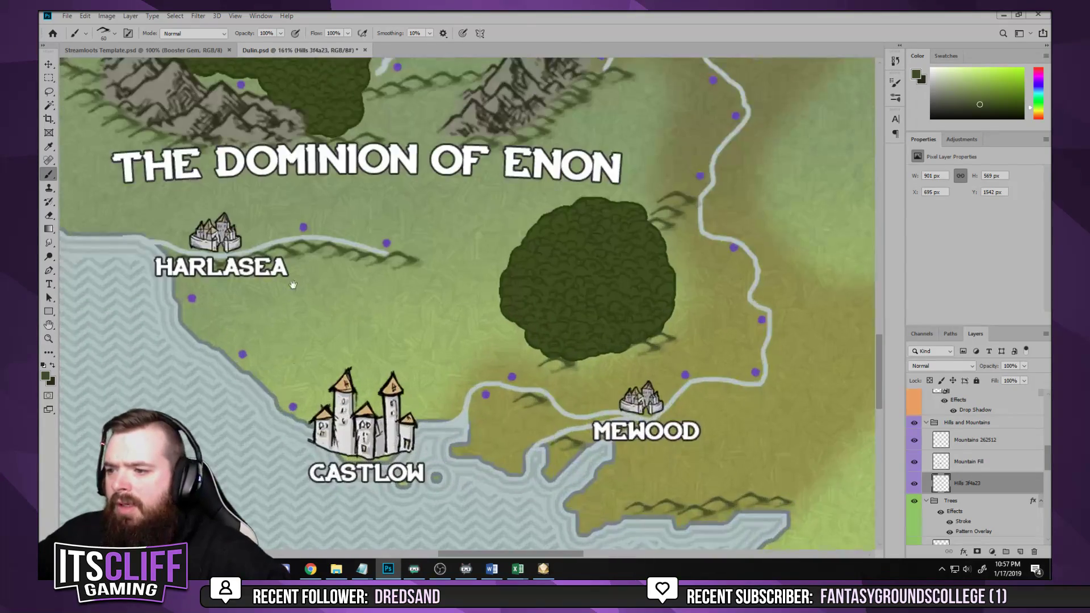
{"action": "scroll", "coordinate": [293, 284], "scroll_direction": "down", "scroll_amount": 3}
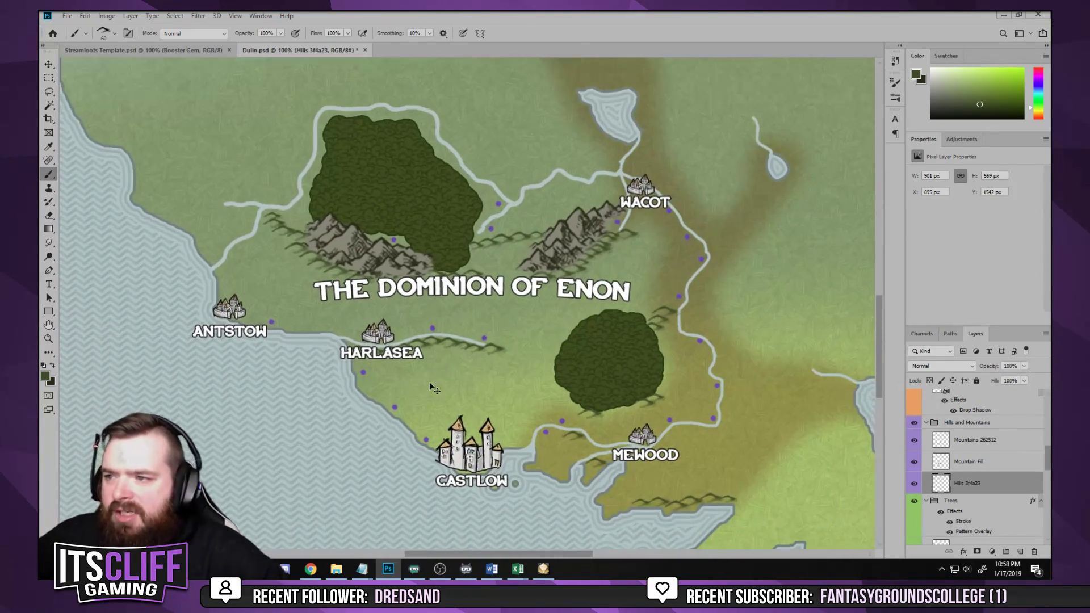
{"action": "key", "text": "ctrl+s"}
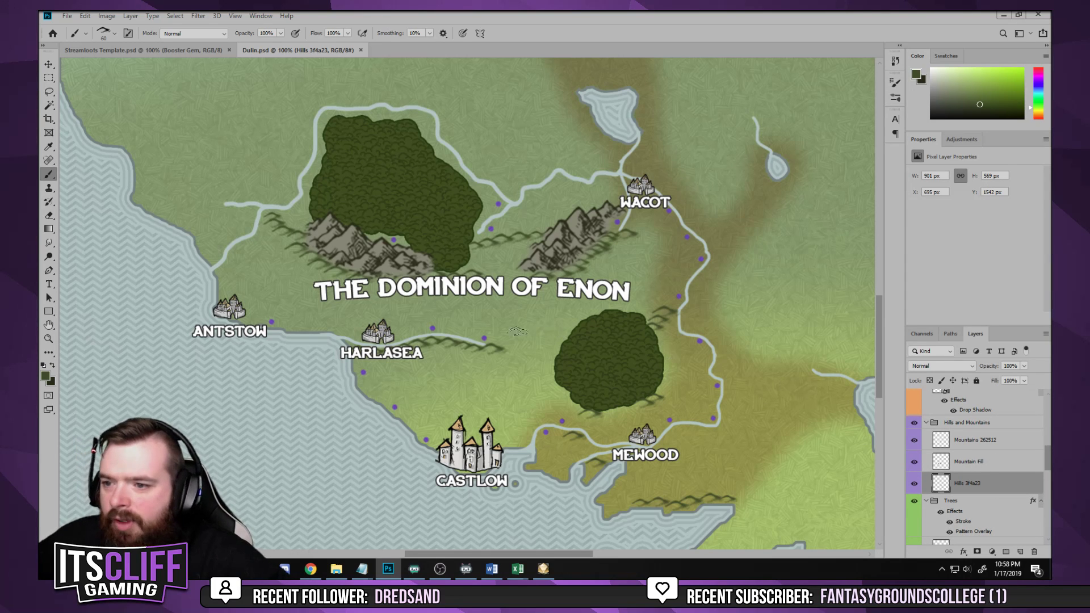
Fill the gap between the hills along the round forest's southern edge north of Mewood, and save the map
{"action": "scroll", "coordinate": [632, 417], "scroll_direction": "up", "scroll_amount": 5}
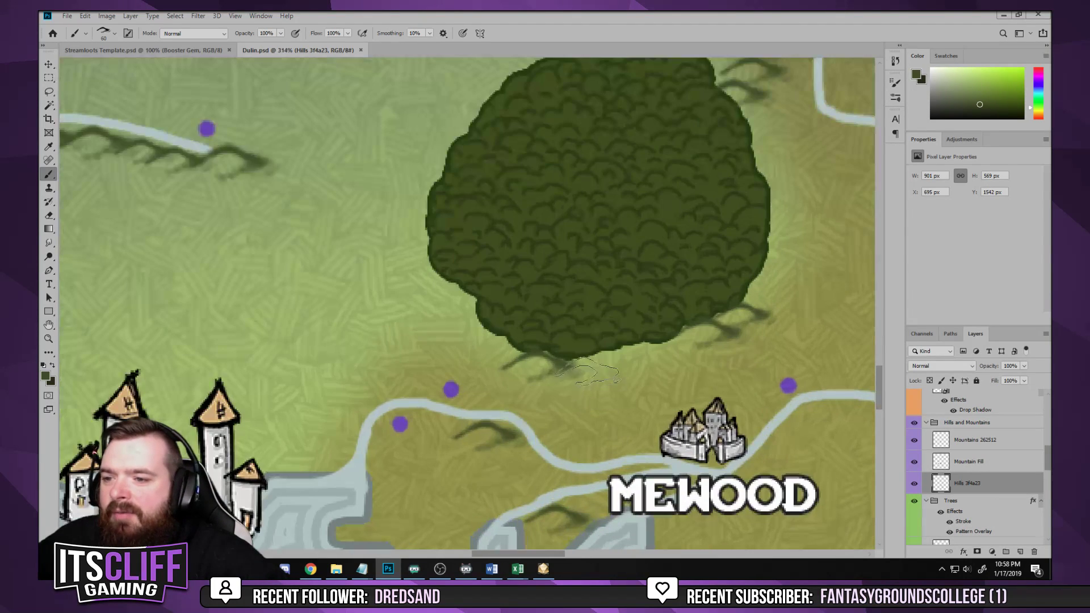
{"action": "left_click", "coordinate": [596, 368]}
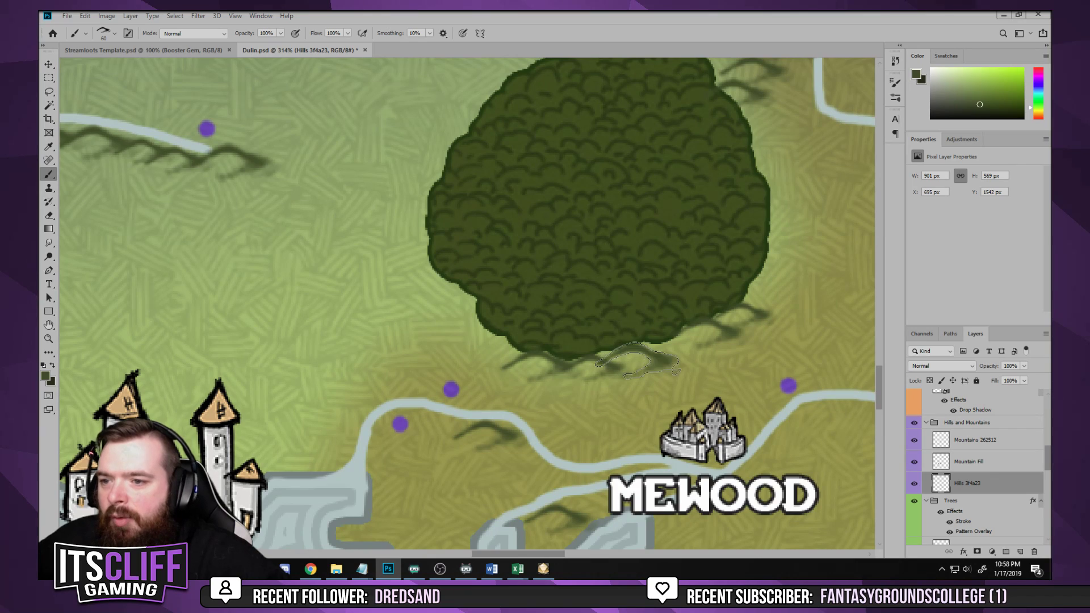
{"action": "scroll", "coordinate": [678, 352], "scroll_direction": "down", "scroll_amount": 5}
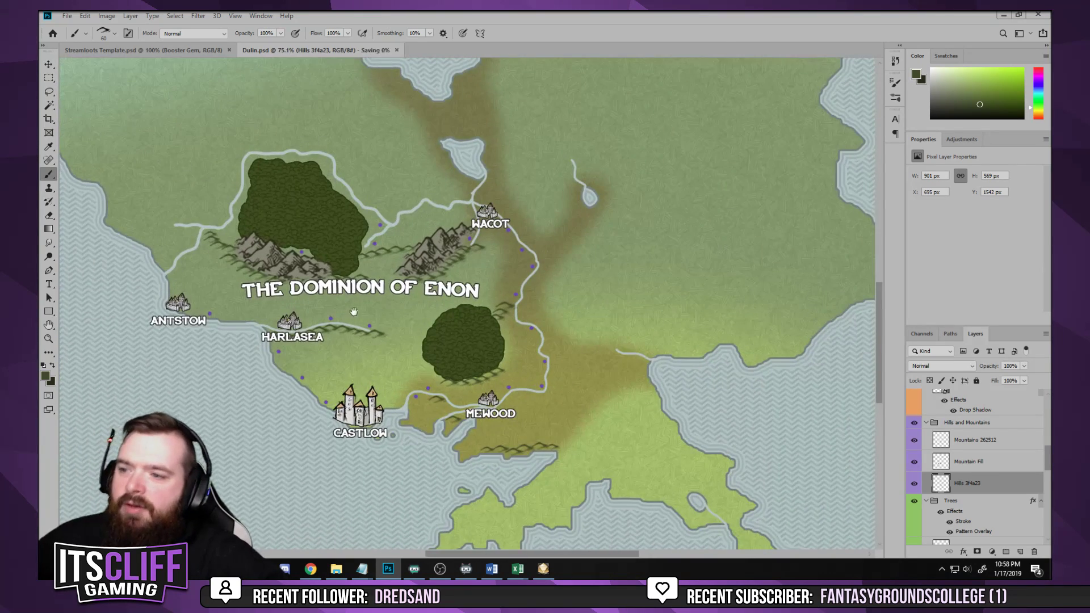
{"action": "left_click_drag", "start_coordinate": [352, 311], "coordinate": [439, 342]}
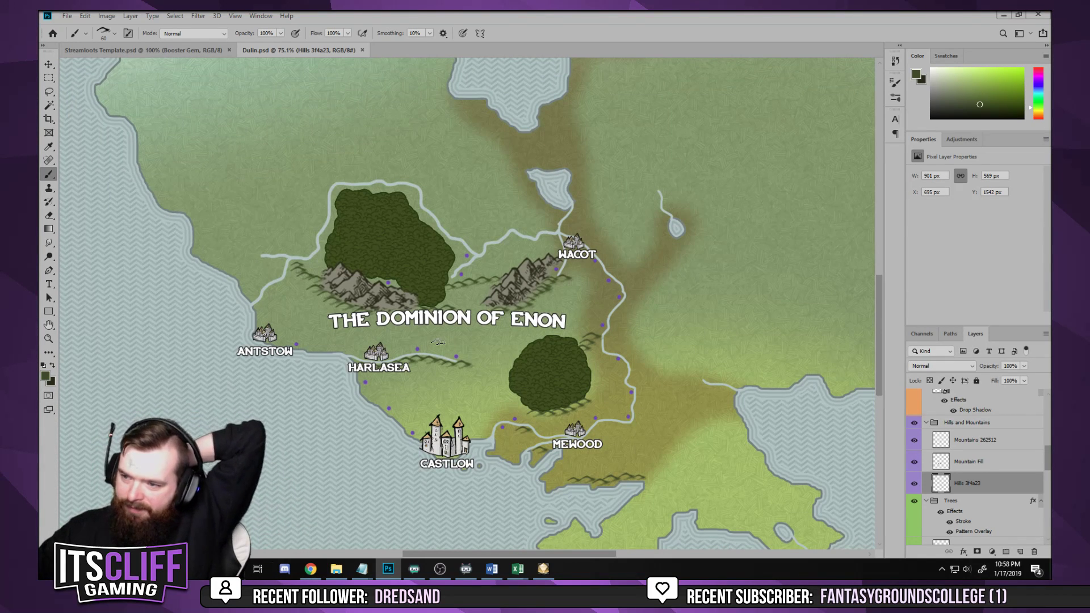
Add a new empty layer directly above Layer 2
{"action": "scroll", "coordinate": [453, 386], "scroll_direction": "up", "scroll_amount": 2}
{"action": "scroll", "coordinate": [452, 427], "scroll_direction": "up", "scroll_amount": 2}
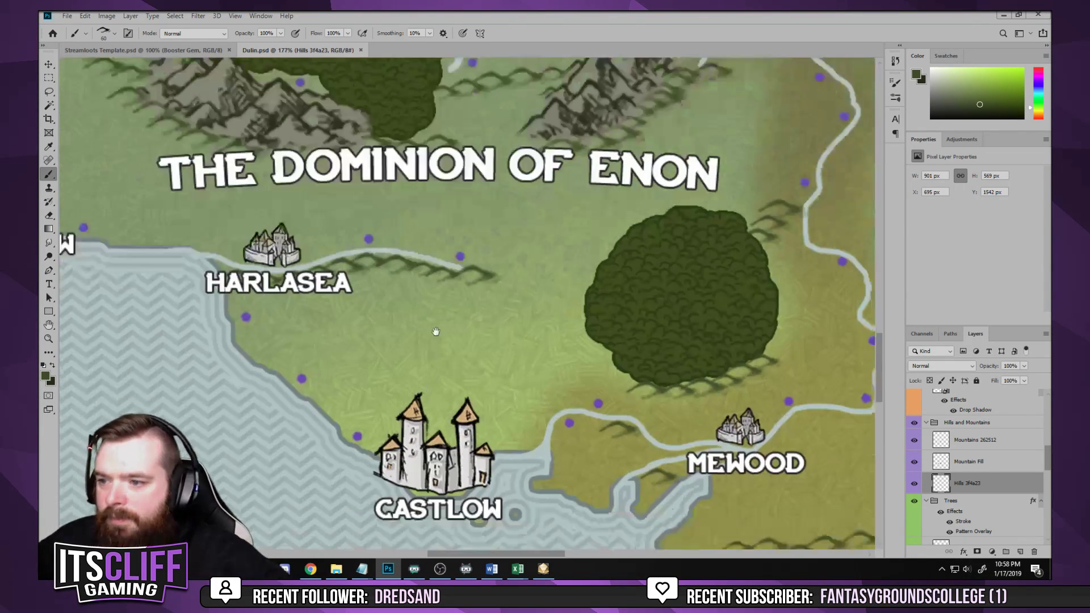
{"action": "scroll", "coordinate": [974, 478], "scroll_direction": "down", "scroll_amount": 5}
{"action": "scroll", "coordinate": [971, 483], "scroll_direction": "down", "scroll_amount": 3}
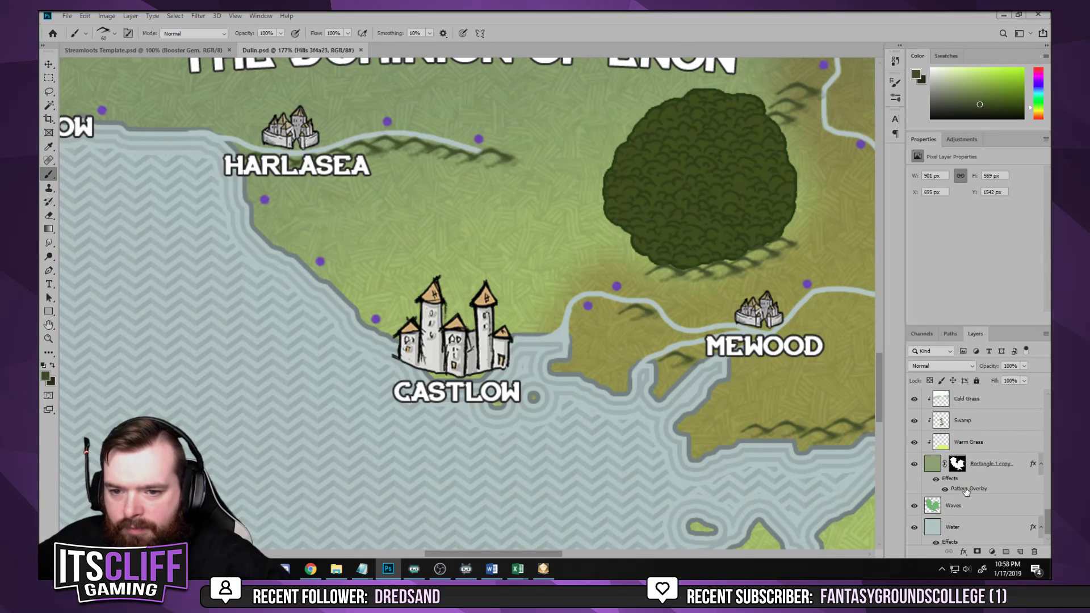
{"action": "left_click", "coordinate": [936, 467]}
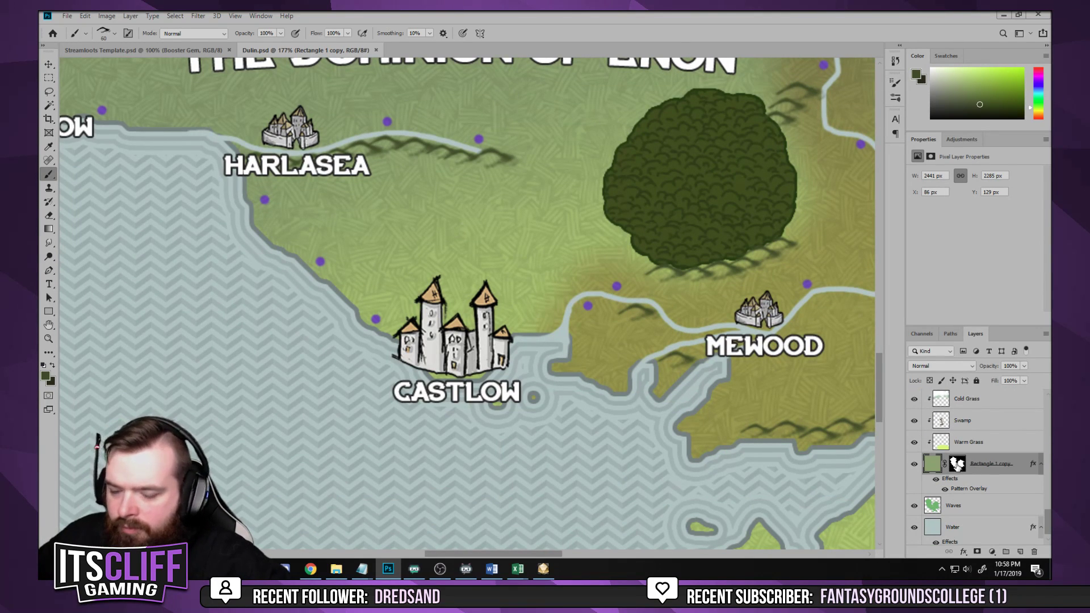
{"action": "scroll", "coordinate": [964, 466], "scroll_direction": "up", "scroll_amount": 6}
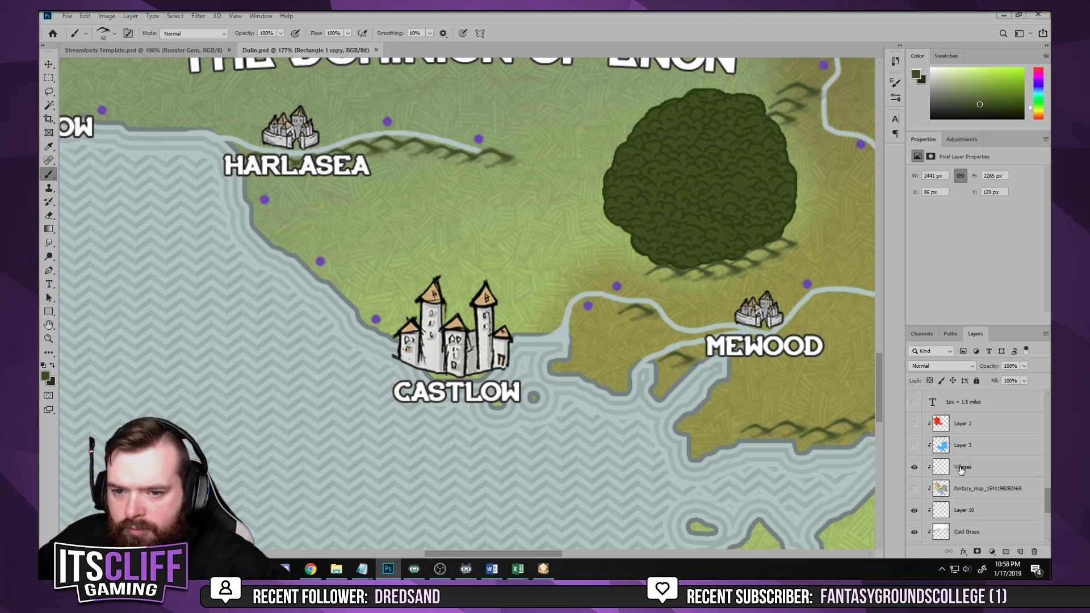
{"action": "scroll", "coordinate": [967, 473], "scroll_direction": "up", "scroll_amount": 2}
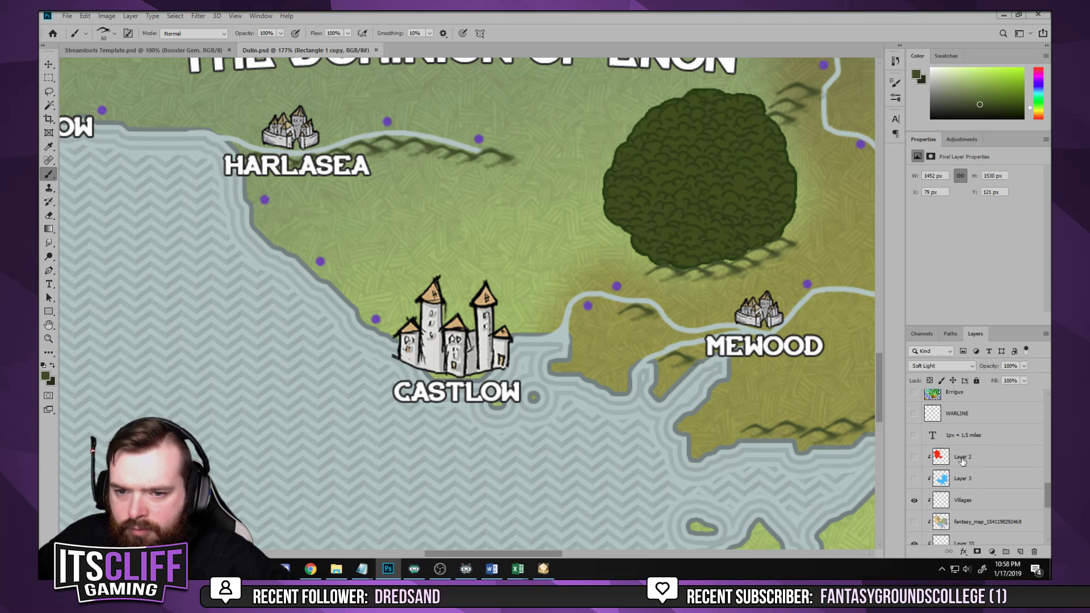
{"action": "left_click", "coordinate": [962, 461]}
{"action": "key", "text": "ctrl+shift+n"}
{"action": "key", "text": "Return"}
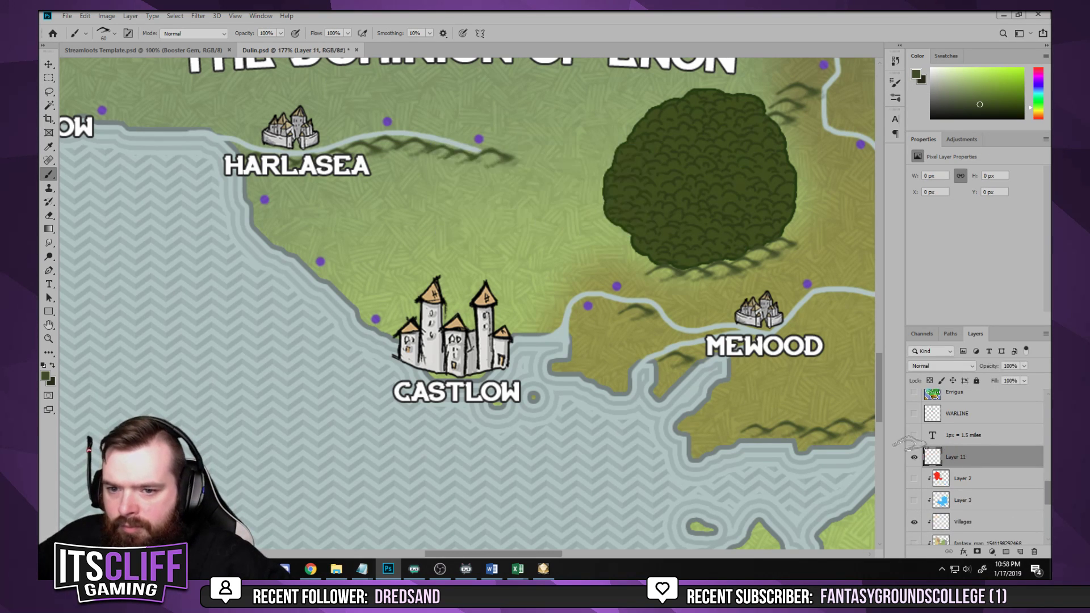
Copy the land-shaped layer mask onto Layer 11
{"action": "scroll", "coordinate": [946, 462], "scroll_direction": "down", "scroll_amount": 10}
{"action": "left_click_drag", "start_coordinate": [957, 452], "coordinate": [980, 515]}
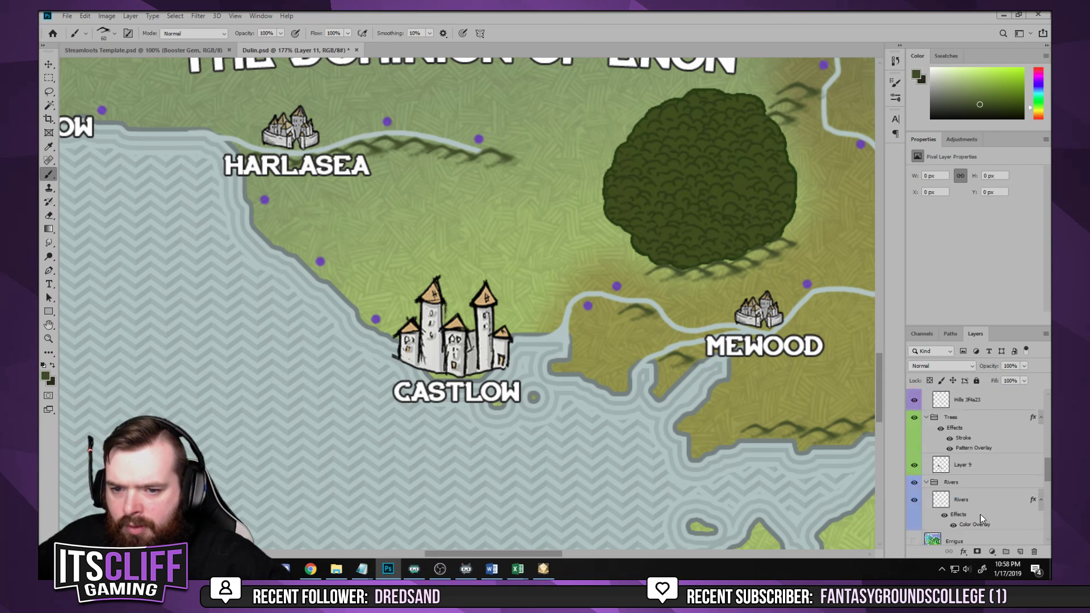
{"action": "scroll", "coordinate": [882, 461], "scroll_direction": "down", "scroll_amount": 2}
{"action": "scroll", "coordinate": [1005, 473], "scroll_direction": "down", "scroll_amount": 3}
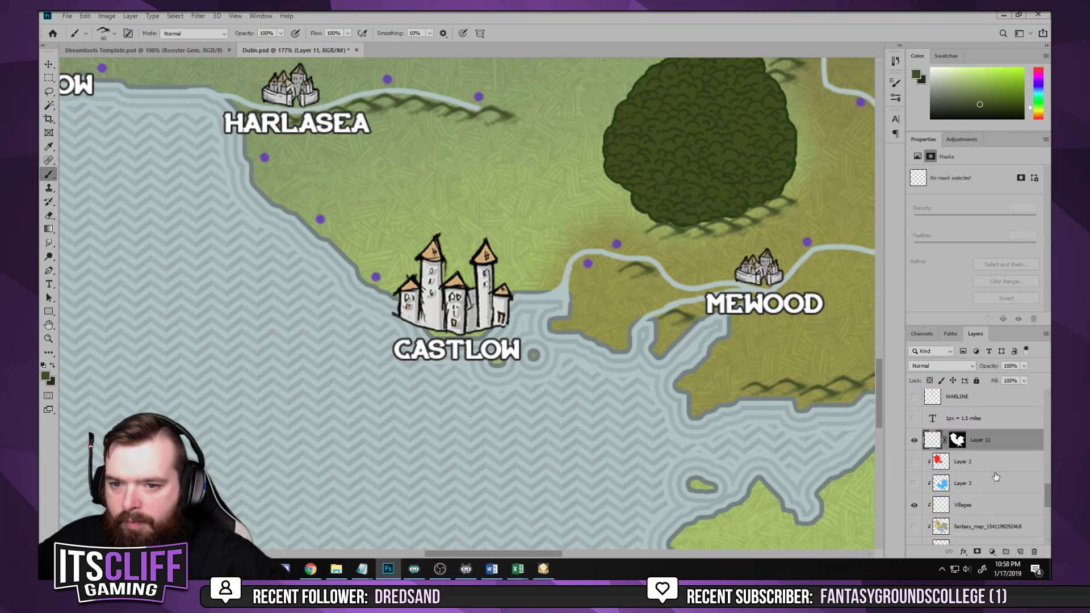
Switch to a soft round brush and set its size to 70 px
{"action": "left_click", "coordinate": [114, 33]}
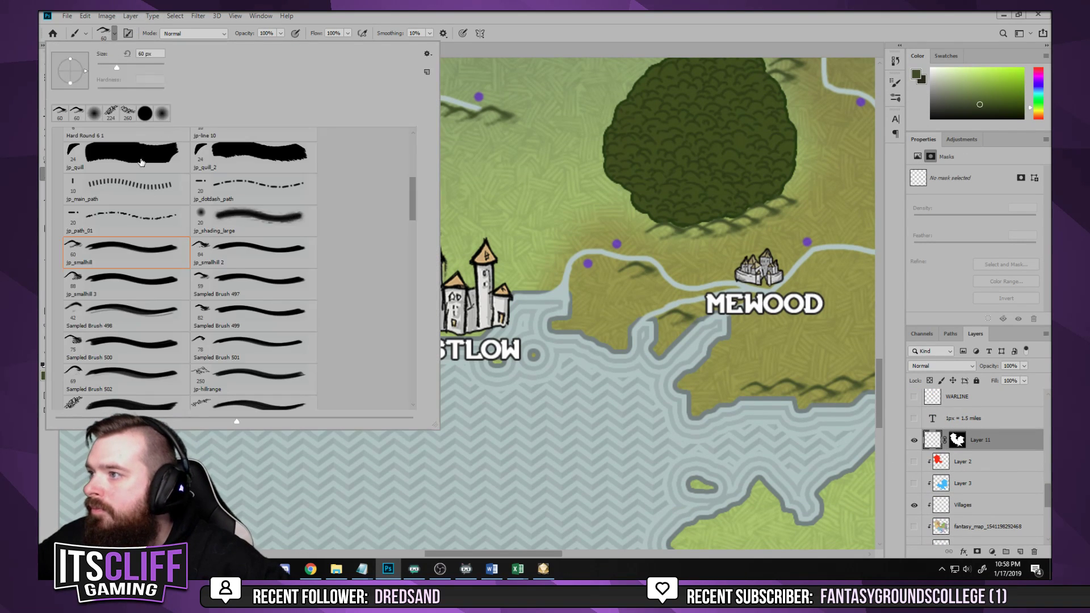
{"action": "double_click", "coordinate": [161, 113]}
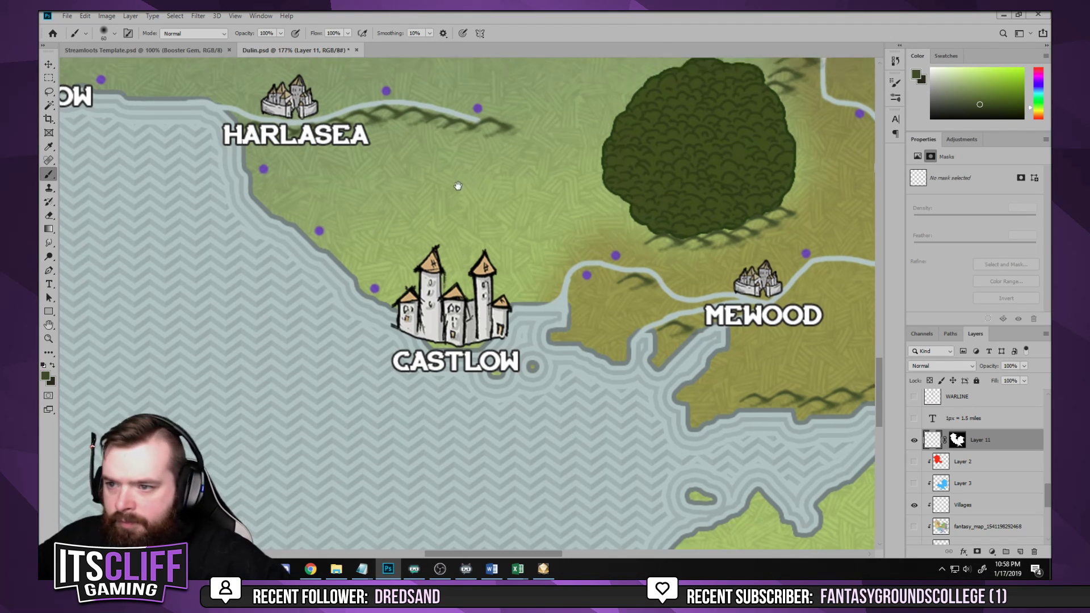
{"action": "left_click_drag", "start_coordinate": [455, 182], "coordinate": [501, 238]}
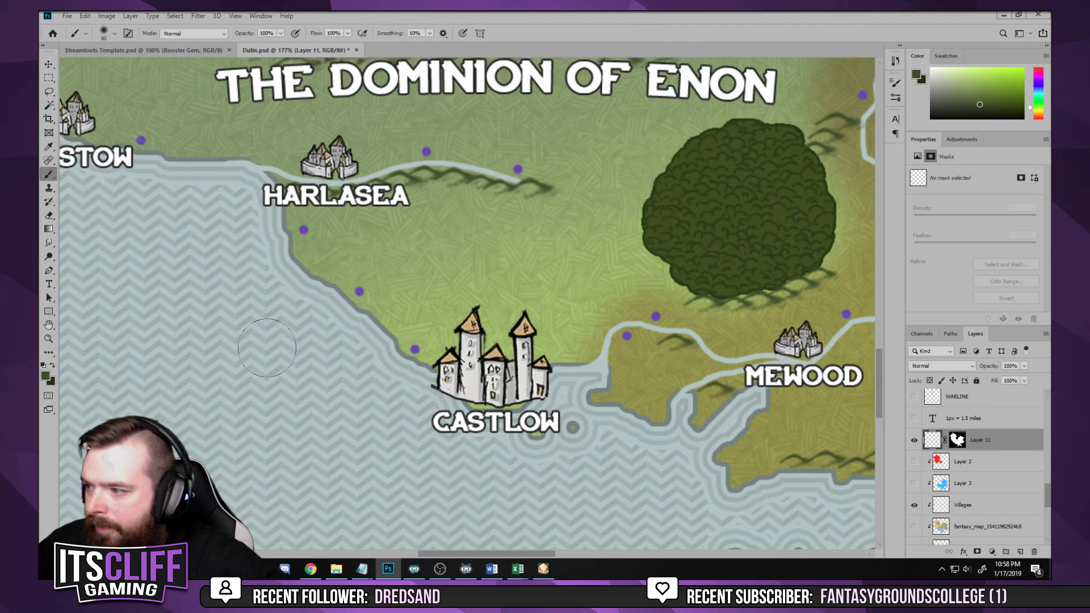
{"action": "key", "text": "bracketright"}
Set the foreground to the sandy beige d6c8aa for painting with the brush
{"action": "key", "text": "d"}
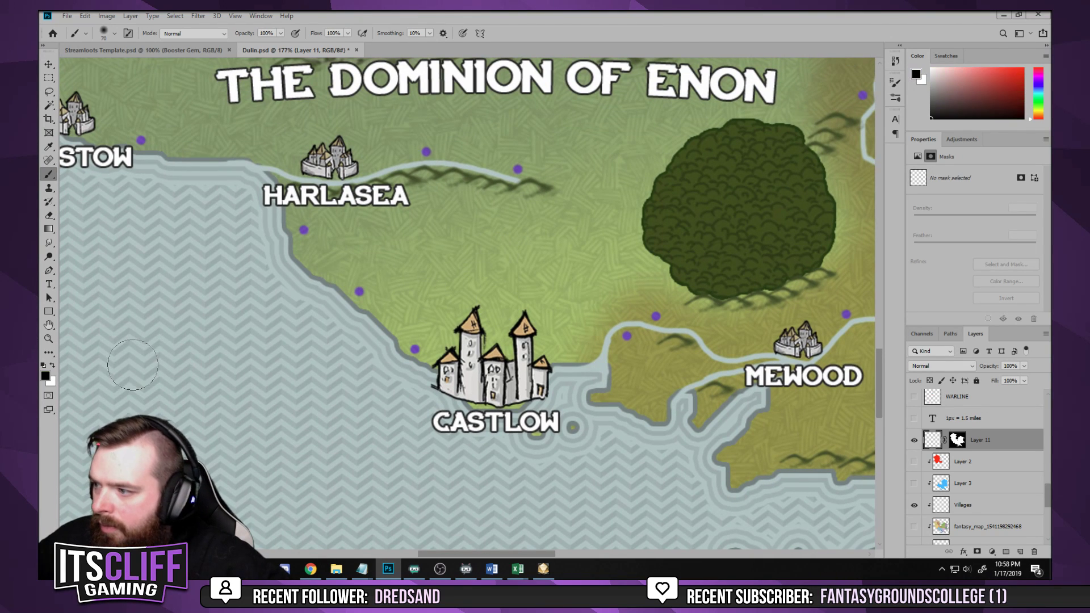
{"action": "left_click", "coordinate": [45, 376]}
{"action": "left_click_drag", "start_coordinate": [855, 434], "coordinate": [868, 420]}
{"action": "mouse_move", "coordinate": [735, 326]}
{"action": "left_mouse_down"}
{"action": "mouse_move", "coordinate": [730, 341]}
{"action": "mouse_move", "coordinate": [742, 322]}
{"action": "left_mouse_up"}
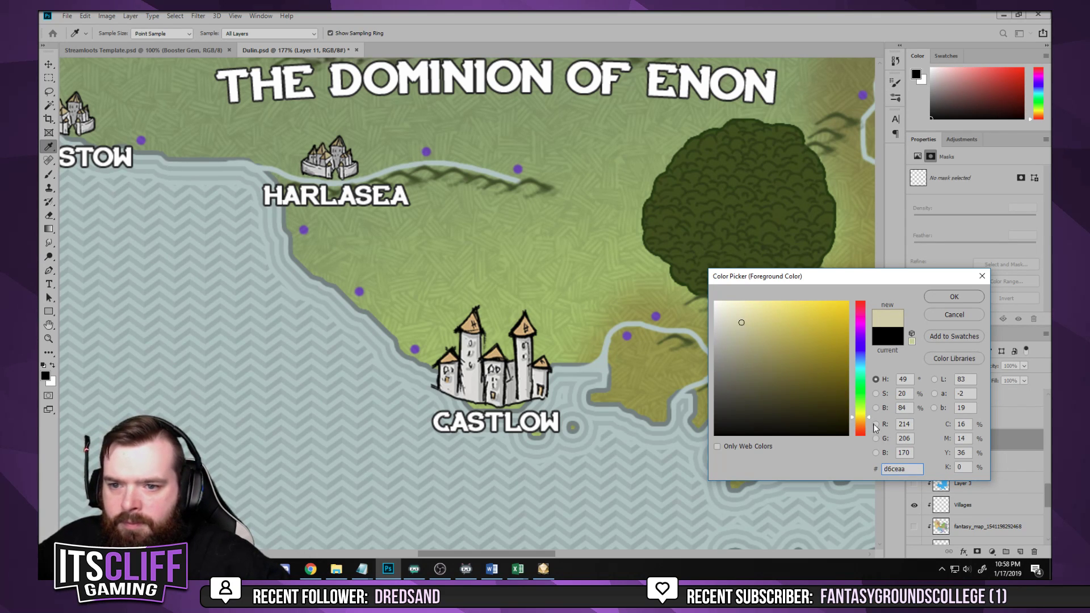
{"action": "left_click_drag", "start_coordinate": [874, 424], "coordinate": [869, 420]}
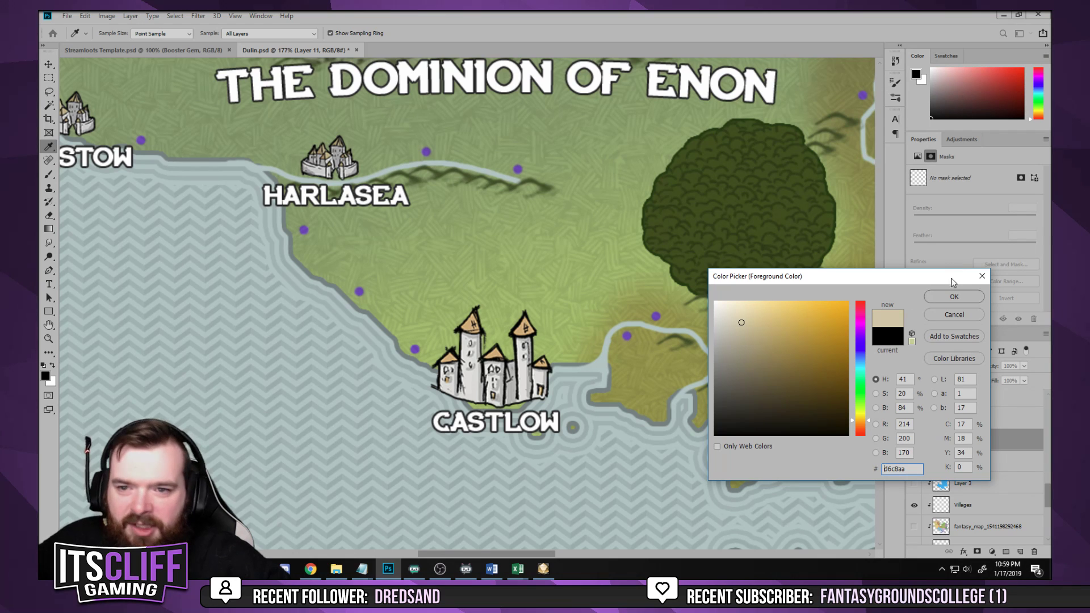
{"action": "left_click", "coordinate": [954, 296]}
{"action": "key", "text": "b"}
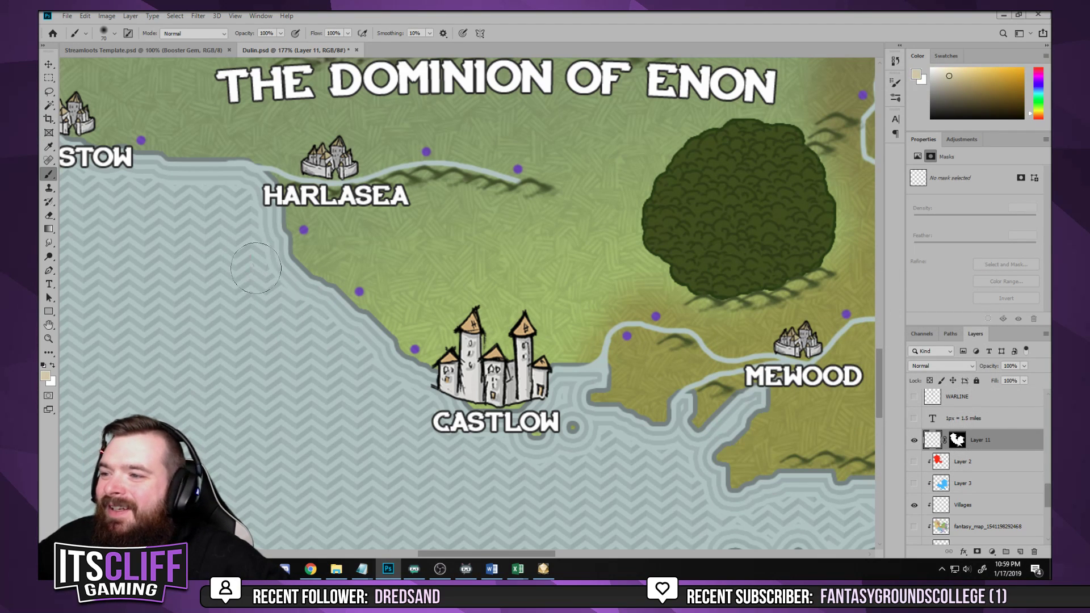
Paint sand along the coast from Harlasea to Castlow and across the shores around Mewood, reducing the brush to 40 px for tighter areas
{"action": "mouse_move", "coordinate": [256, 268]}
{"action": "left_mouse_down"}
{"action": "mouse_move", "coordinate": [238, 261]}
{"action": "mouse_move", "coordinate": [261, 244]}
{"action": "mouse_move", "coordinate": [250, 253]}
{"action": "mouse_move", "coordinate": [300, 318]}
{"action": "mouse_move", "coordinate": [318, 307]}
{"action": "mouse_move", "coordinate": [372, 356]}
{"action": "mouse_move", "coordinate": [413, 347]}
{"action": "mouse_move", "coordinate": [398, 382]}
{"action": "left_mouse_up"}
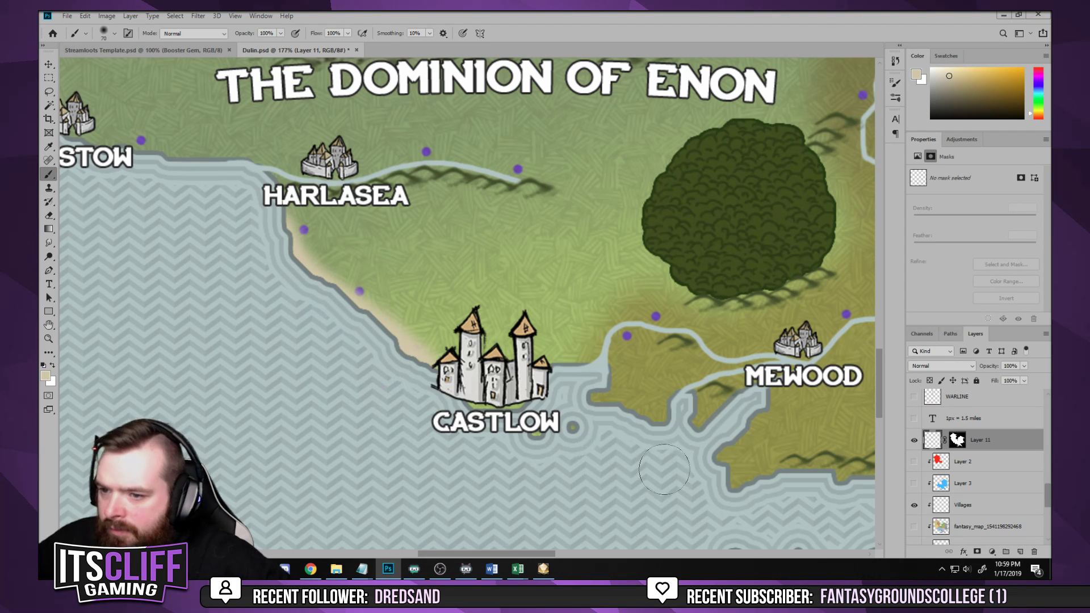
{"action": "mouse_move", "coordinate": [601, 433]}
{"action": "left_mouse_down"}
{"action": "mouse_move", "coordinate": [653, 398]}
{"action": "mouse_move", "coordinate": [641, 397]}
{"action": "mouse_move", "coordinate": [635, 411]}
{"action": "mouse_move", "coordinate": [665, 432]}
{"action": "mouse_move", "coordinate": [725, 402]}
{"action": "mouse_move", "coordinate": [733, 386]}
{"action": "mouse_move", "coordinate": [601, 347]}
{"action": "mouse_move", "coordinate": [689, 392]}
{"action": "mouse_move", "coordinate": [484, 372]}
{"action": "mouse_move", "coordinate": [511, 377]}
{"action": "mouse_move", "coordinate": [531, 358]}
{"action": "mouse_move", "coordinate": [575, 363]}
{"action": "mouse_move", "coordinate": [518, 427]}
{"action": "mouse_move", "coordinate": [526, 457]}
{"action": "mouse_move", "coordinate": [599, 448]}
{"action": "mouse_move", "coordinate": [655, 470]}
{"action": "mouse_move", "coordinate": [725, 461]}
{"action": "left_mouse_up"}
{"action": "key", "text": "bracketleft"}
{"action": "key", "text": "bracketleft"}
{"action": "key", "text": "bracketleft"}
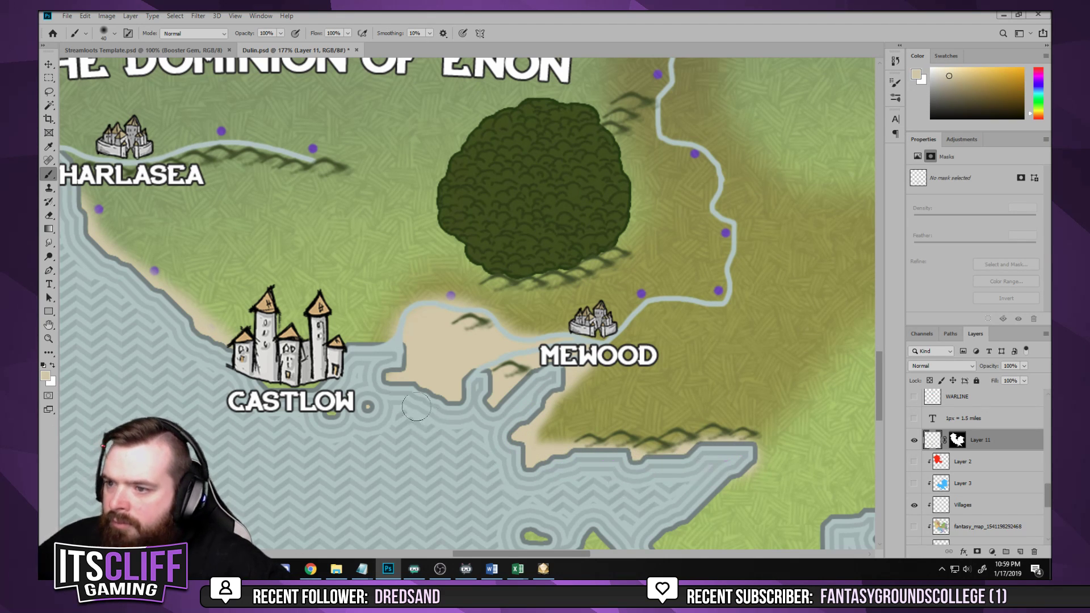
{"action": "key", "text": "space"}
{"action": "mouse_move", "coordinate": [416, 406]}
{"action": "left_mouse_down"}
{"action": "mouse_move", "coordinate": [734, 407]}
{"action": "mouse_move", "coordinate": [614, 470]}
{"action": "left_mouse_up"}
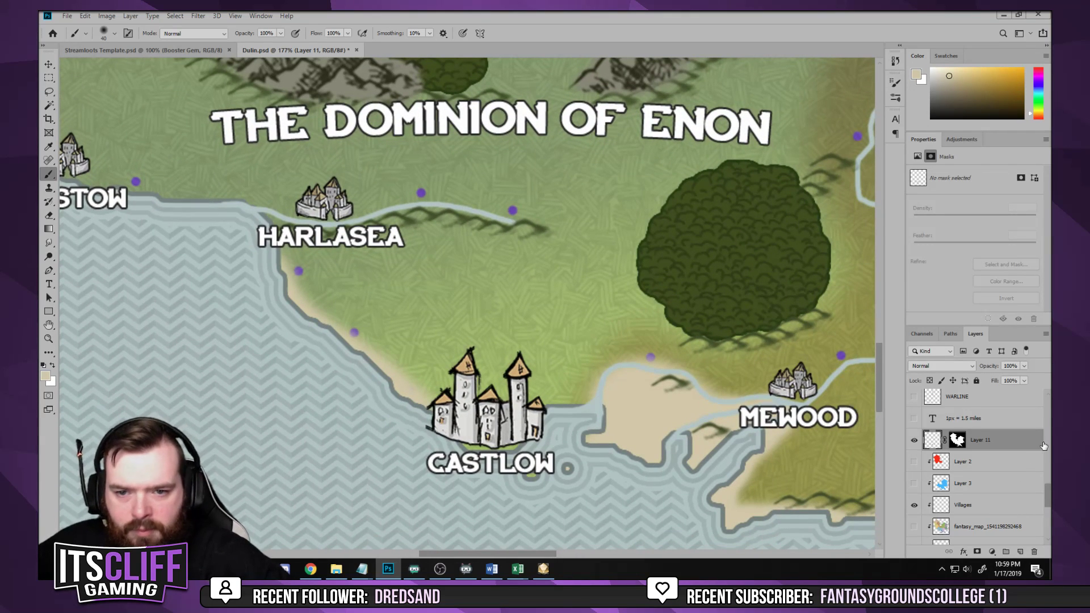
Add a Pattern Overlay to Layer 11 in Multiply mode, using the speckled black-and-white pattern
{"action": "double_click", "coordinate": [1016, 444]}
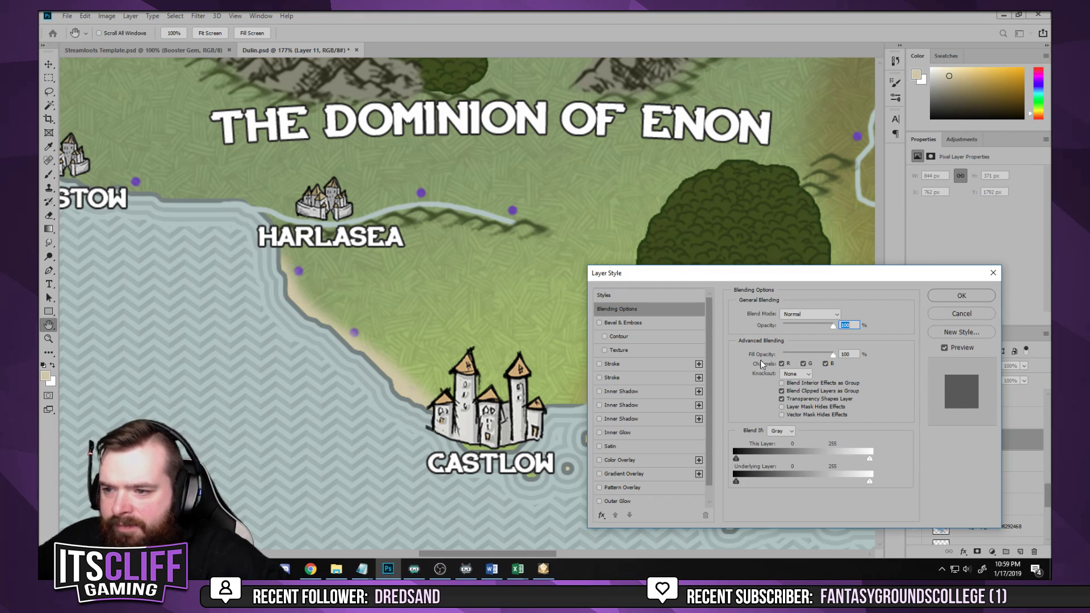
{"action": "left_click", "coordinate": [961, 296]}
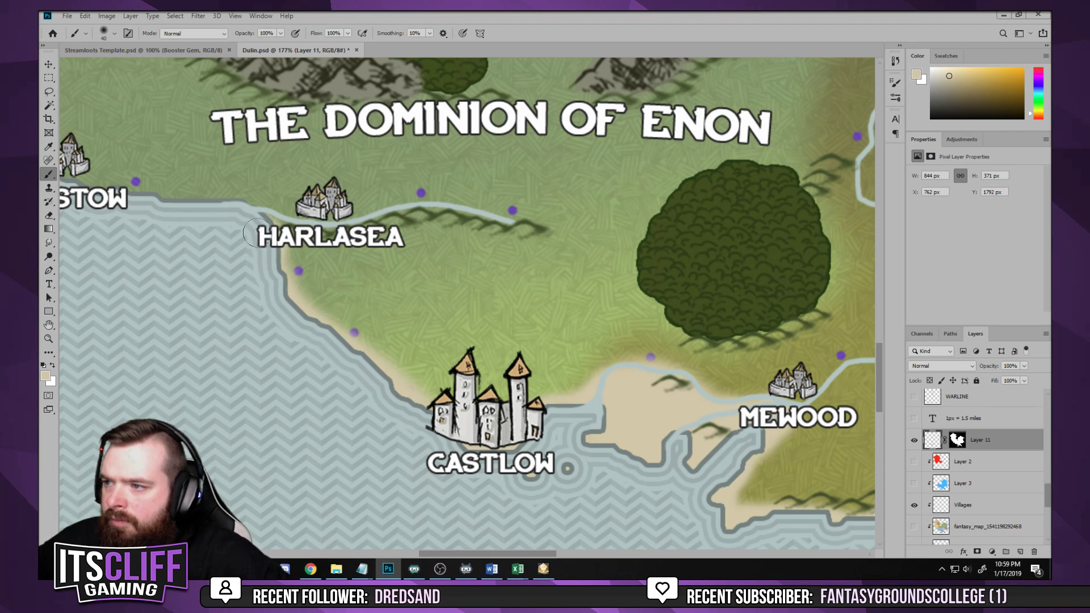
{"action": "double_click", "coordinate": [1023, 443]}
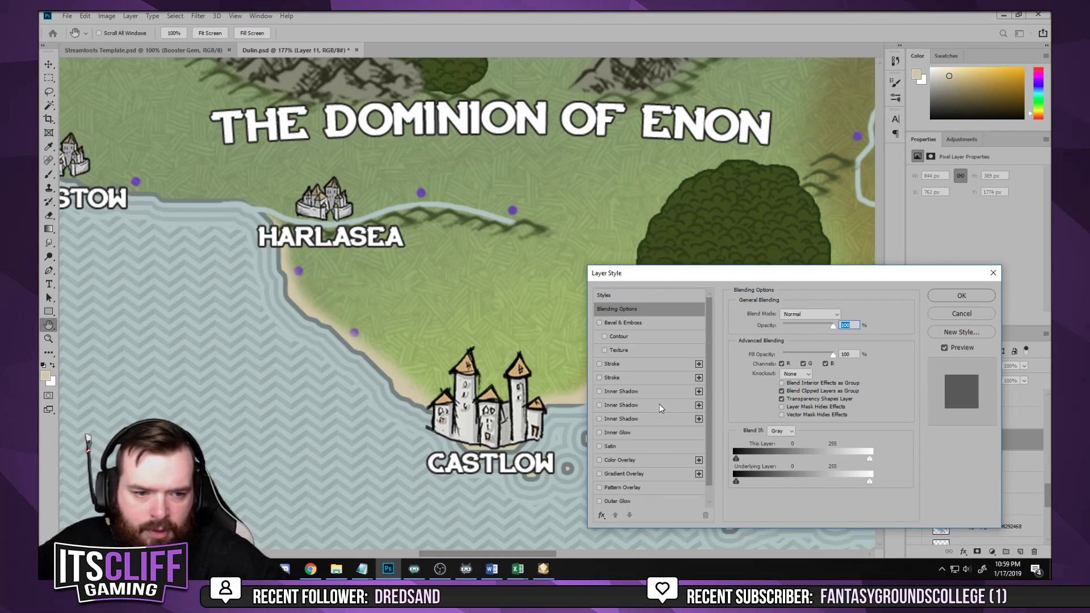
{"action": "scroll", "coordinate": [660, 409], "scroll_direction": "down", "scroll_amount": 1}
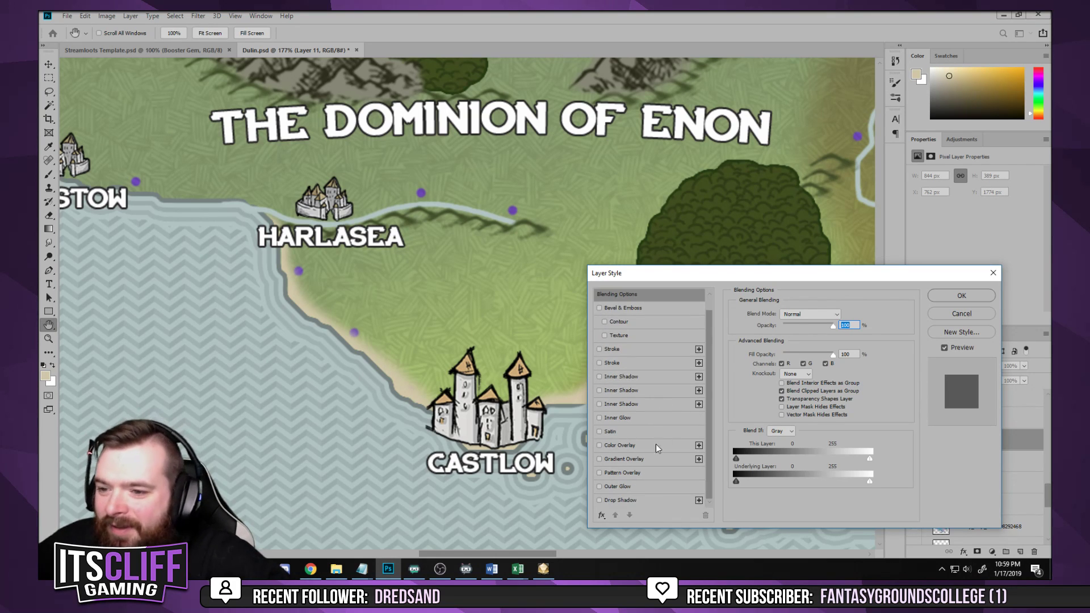
{"action": "left_click", "coordinate": [637, 473]}
{"action": "left_click", "coordinate": [789, 354]}
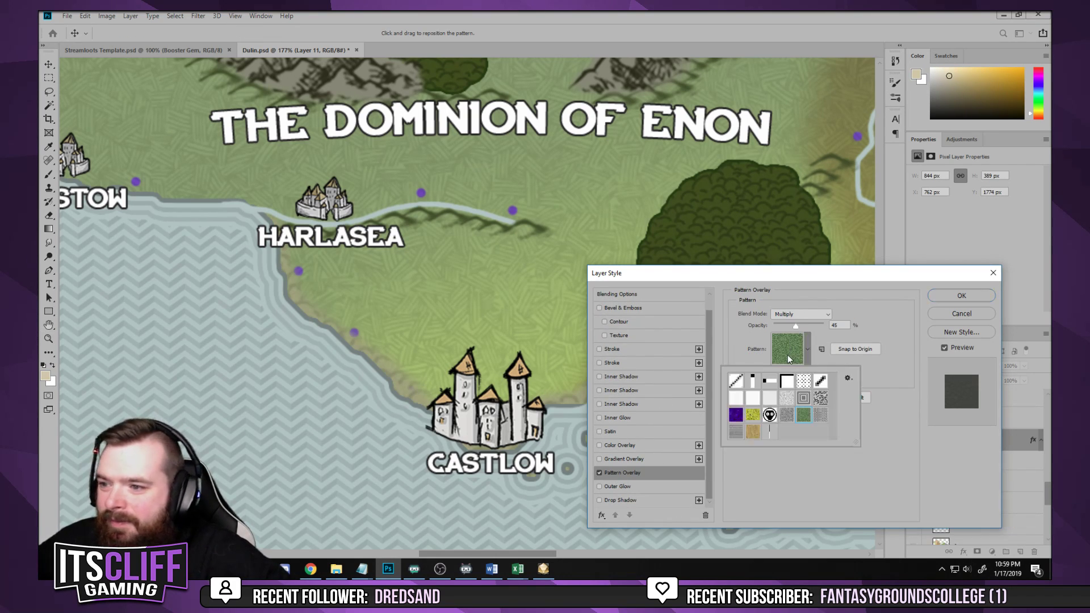
{"action": "left_click", "coordinate": [821, 416]}
{"action": "left_click", "coordinate": [789, 419]}
{"action": "left_click", "coordinate": [787, 402]}
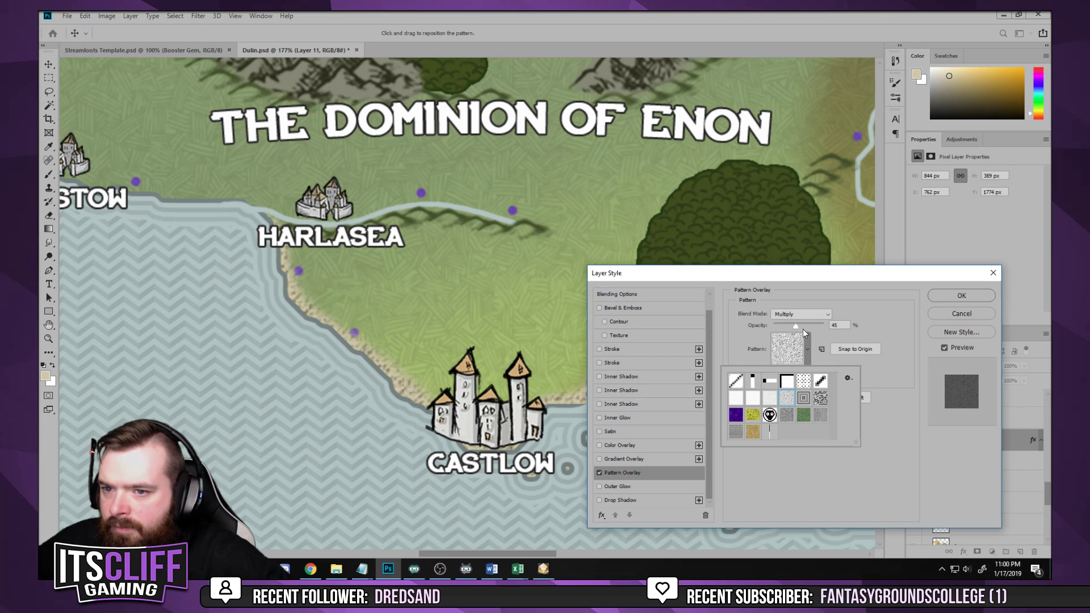
{"action": "left_click", "coordinate": [864, 334]}
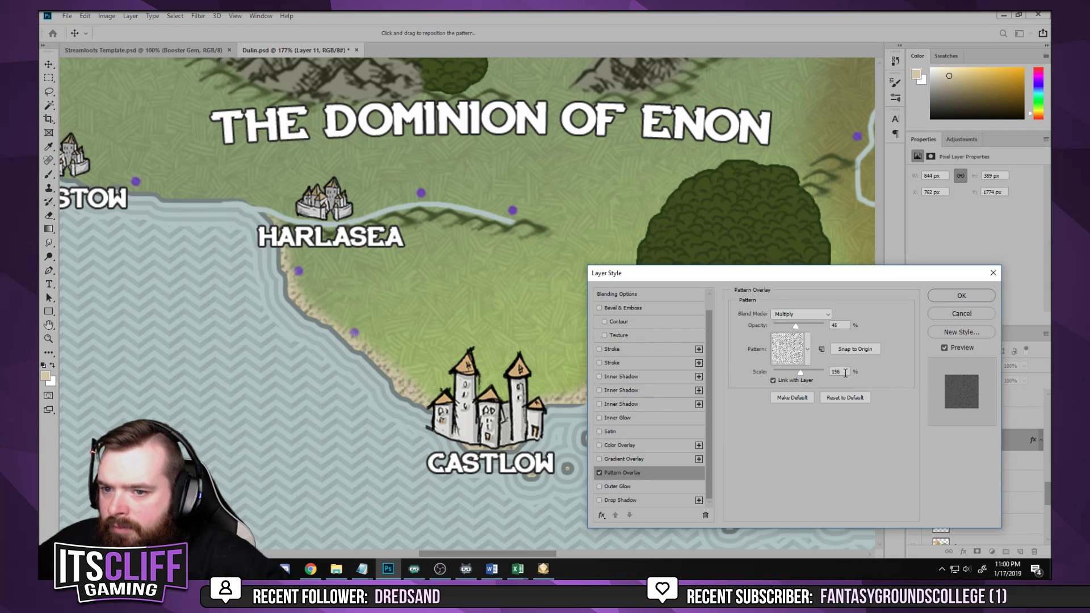
Reduce the sand pattern's scale, apply the layer style, and save the map
{"action": "left_click_drag", "start_coordinate": [801, 373], "coordinate": [783, 374]}
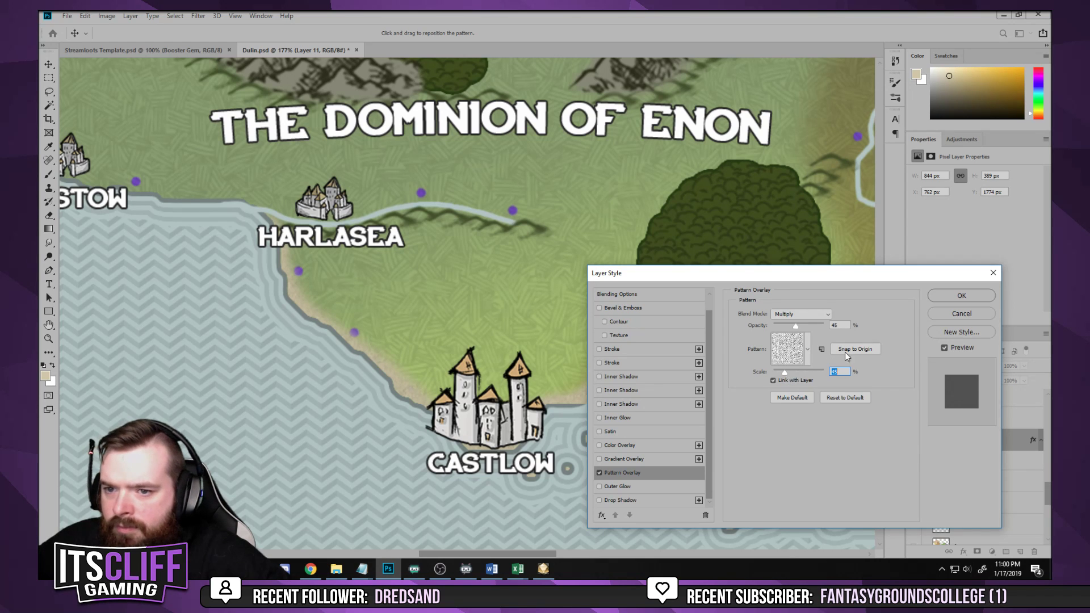
{"action": "left_click", "coordinate": [958, 297]}
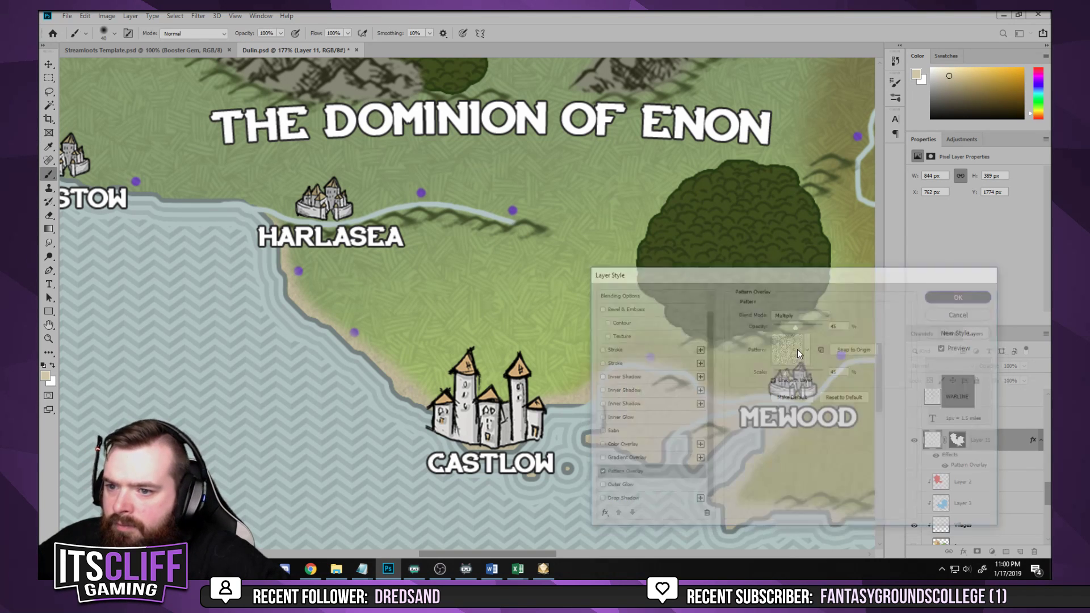
{"action": "key", "text": "b"}
{"action": "scroll", "coordinate": [591, 338], "scroll_direction": "down", "scroll_amount": 5}
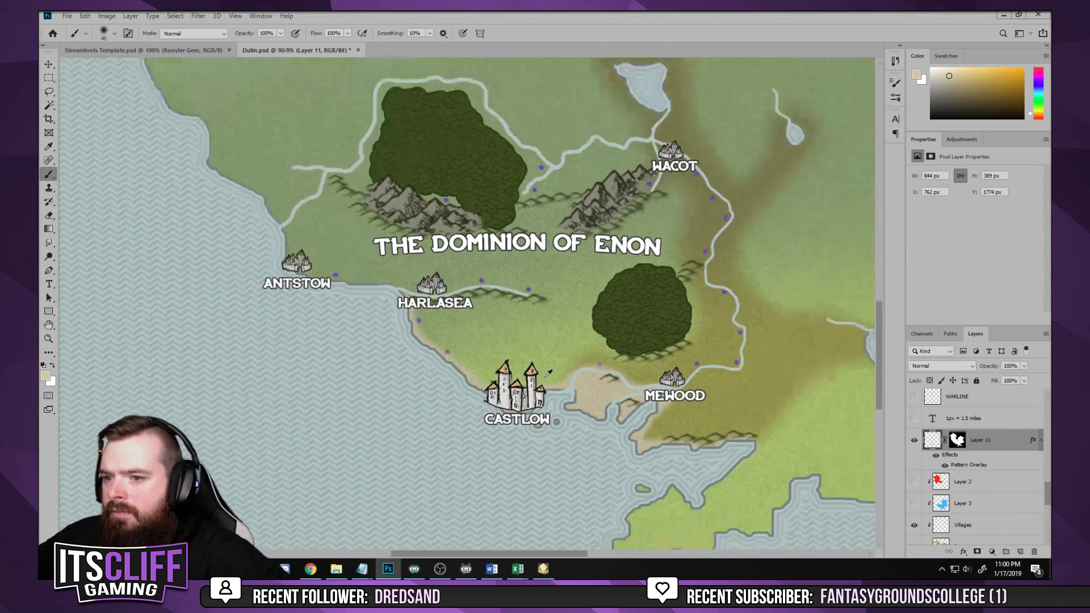
{"action": "key", "text": "ctrl+s"}
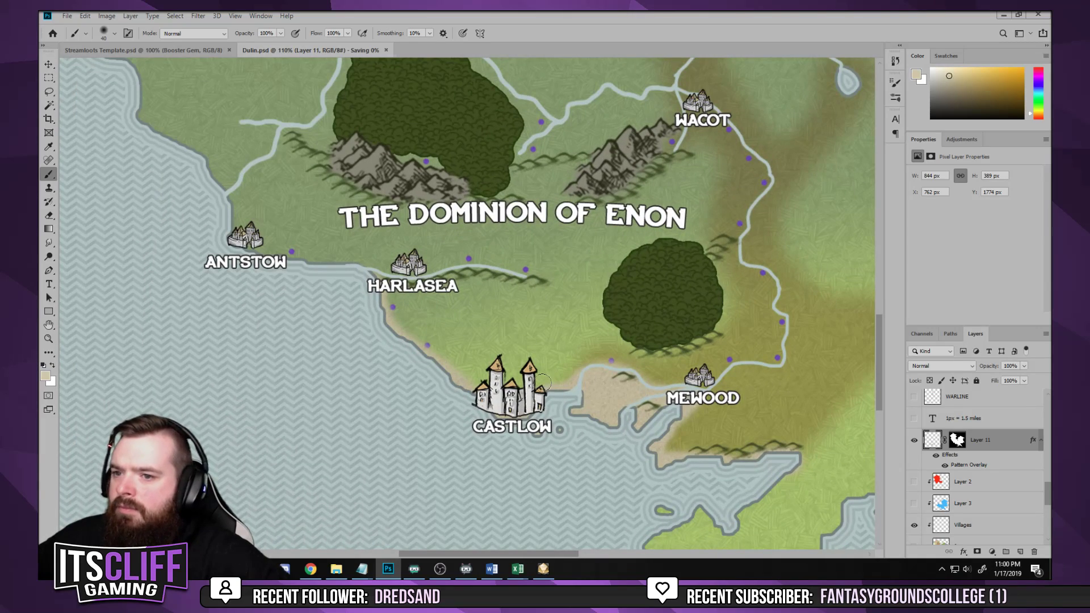
Erase the sand from the shore south of Mewood and the small headland beside it
{"action": "mouse_move", "coordinate": [702, 336]}
{"action": "left_mouse_down"}
{"action": "mouse_move", "coordinate": [550, 285]}
{"action": "mouse_move", "coordinate": [638, 280]}
{"action": "mouse_move", "coordinate": [405, 349]}
{"action": "mouse_move", "coordinate": [375, 410]}
{"action": "mouse_move", "coordinate": [498, 285]}
{"action": "mouse_move", "coordinate": [712, 200]}
{"action": "mouse_move", "coordinate": [533, 223]}
{"action": "left_mouse_up"}
{"action": "key", "text": "e"}
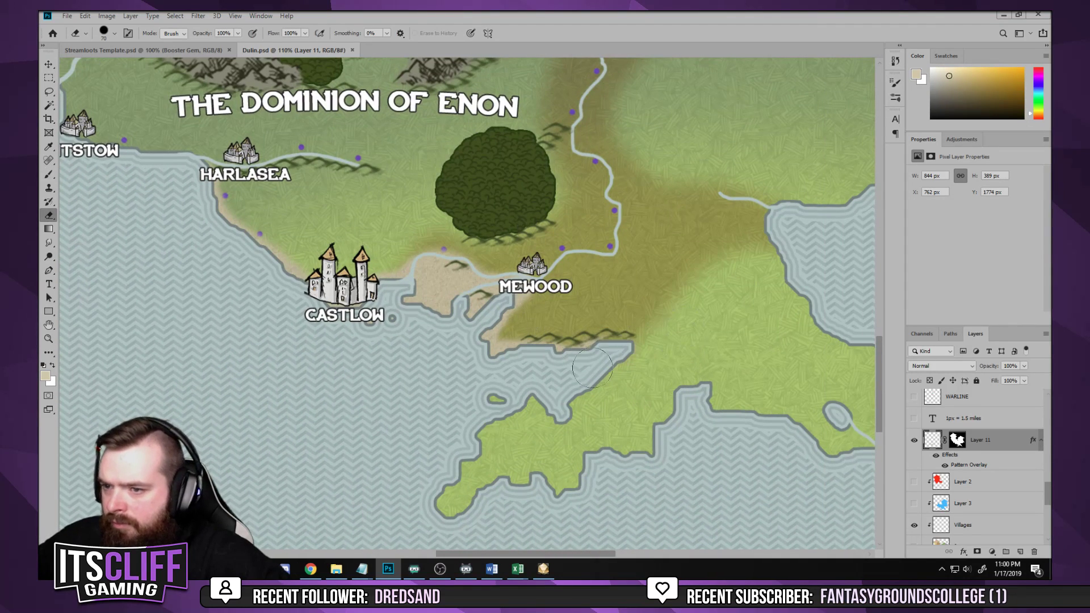
{"action": "mouse_move", "coordinate": [593, 368]}
{"action": "left_mouse_down"}
{"action": "mouse_move", "coordinate": [494, 363]}
{"action": "mouse_move", "coordinate": [511, 329]}
{"action": "mouse_move", "coordinate": [490, 340]}
{"action": "mouse_move", "coordinate": [501, 315]}
{"action": "left_mouse_up"}
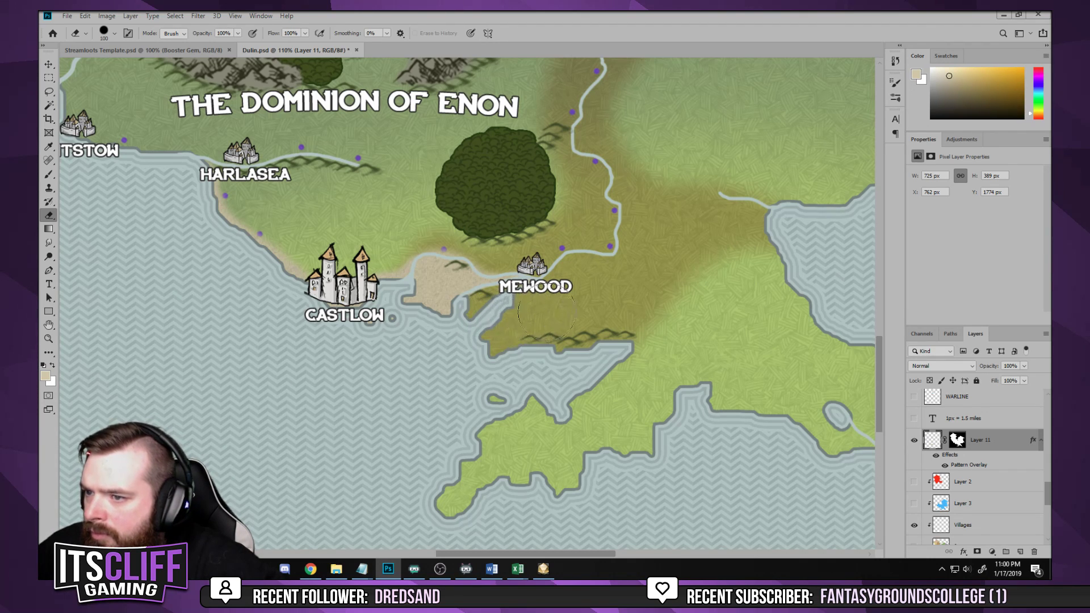
{"action": "key", "text": "bracketleft"}
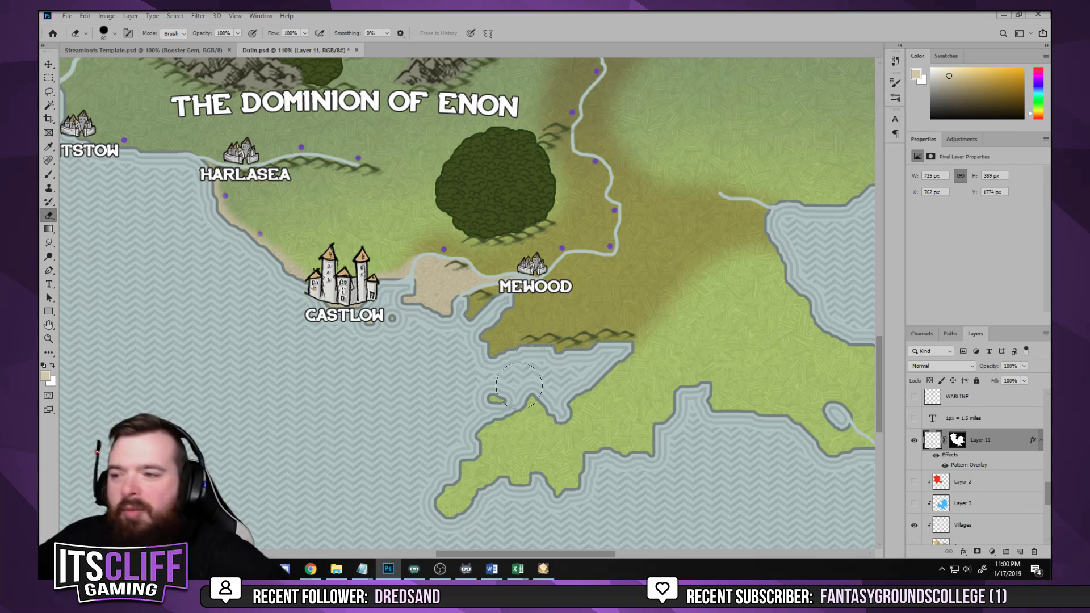
Enlarge the soft brush to 175 px and paint sand along the southern peninsula's coastline
{"action": "scroll", "coordinate": [277, 292], "scroll_direction": "up", "scroll_amount": 4}
{"action": "scroll", "coordinate": [276, 293], "scroll_direction": "down", "scroll_amount": 2}
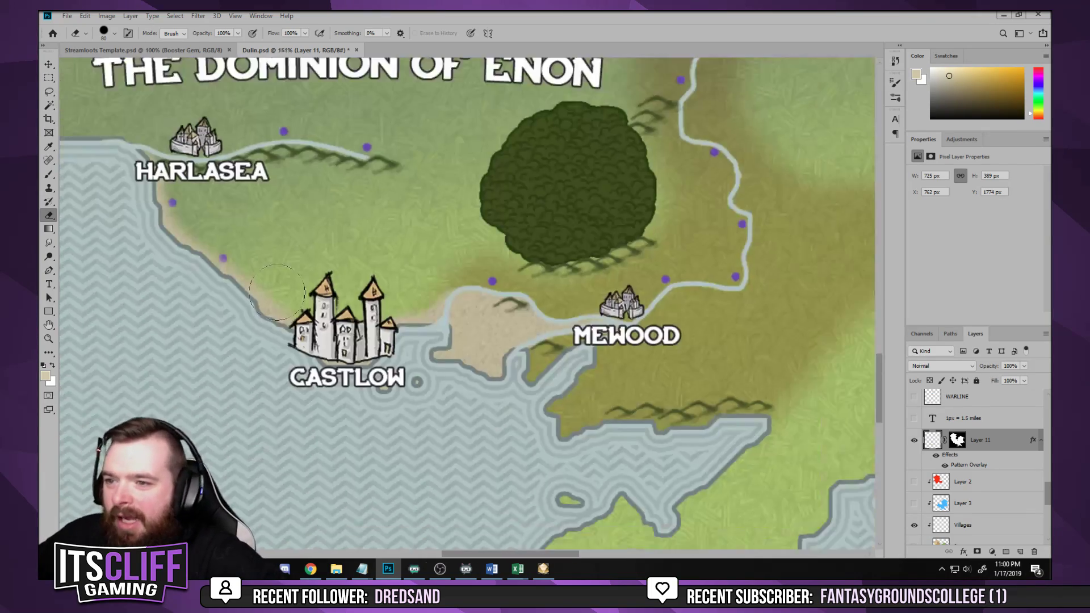
{"action": "scroll", "coordinate": [276, 292], "scroll_direction": "down", "scroll_amount": 5}
{"action": "scroll", "coordinate": [495, 489], "scroll_direction": "up", "scroll_amount": 4}
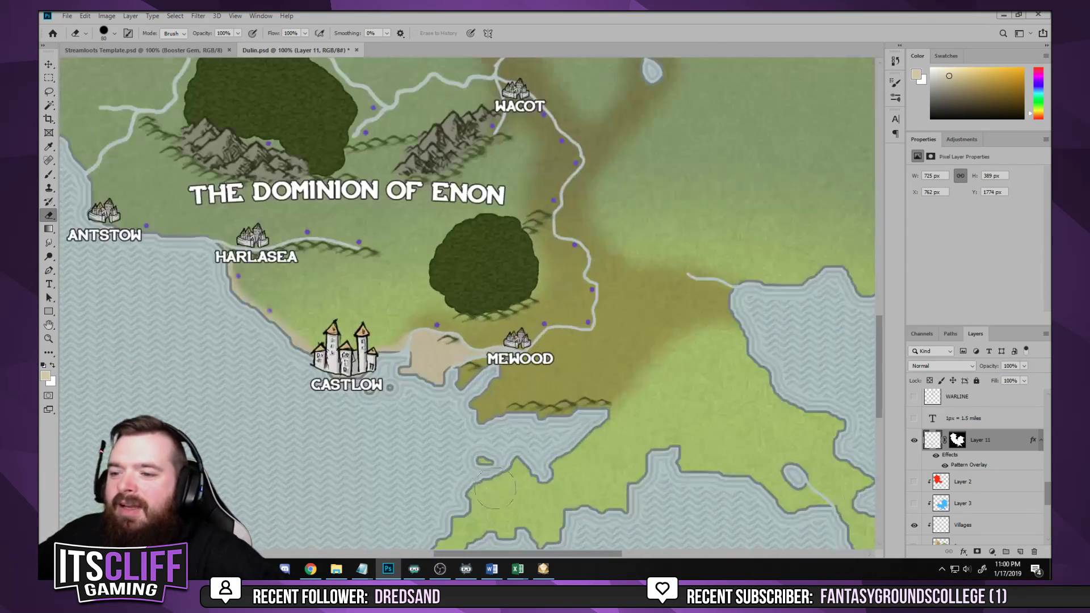
{"action": "left_click_drag", "start_coordinate": [495, 489], "coordinate": [479, 376]}
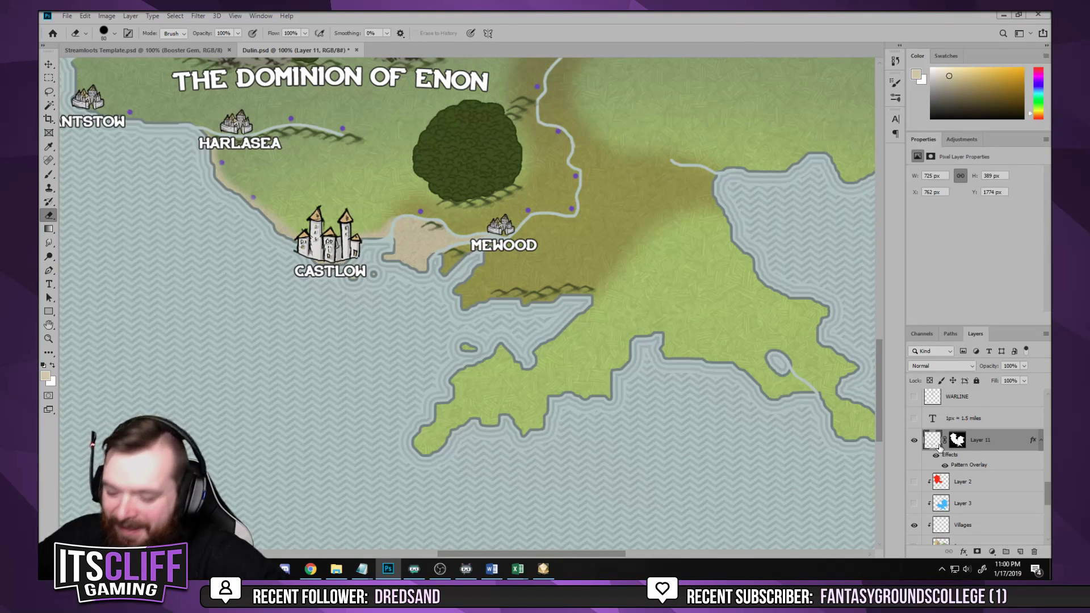
{"action": "key", "text": "b"}
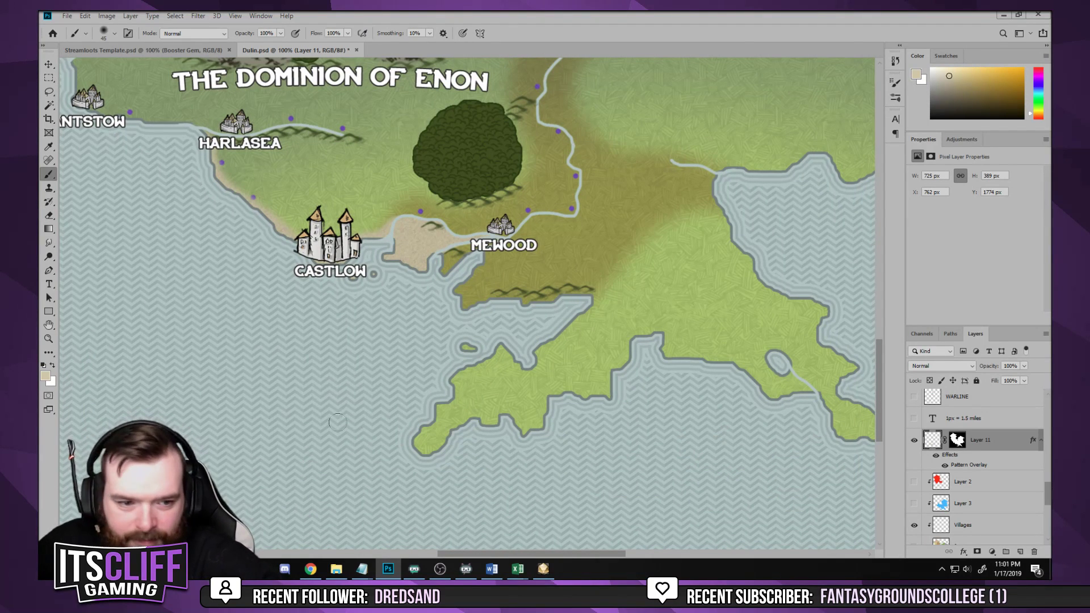
{"action": "key", "text": "bracketright"}
{"action": "key", "text": "bracketright"}
{"action": "key", "text": "bracketright"}
{"action": "key", "text": "bracketright"}
{"action": "key", "text": "bracketright"}
{"action": "key", "text": "bracketright"}
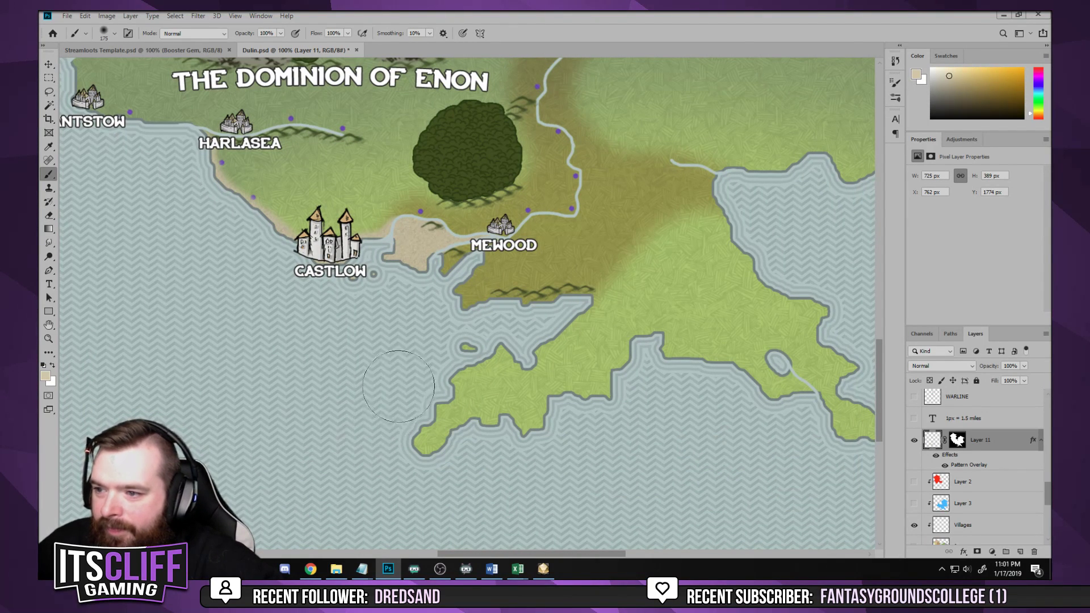
{"action": "mouse_move", "coordinate": [398, 437]}
{"action": "left_mouse_down"}
{"action": "mouse_move", "coordinate": [560, 448]}
{"action": "mouse_move", "coordinate": [591, 429]}
{"action": "mouse_move", "coordinate": [616, 434]}
{"action": "mouse_move", "coordinate": [643, 393]}
{"action": "mouse_move", "coordinate": [506, 425]}
{"action": "left_mouse_up"}
Paint sand along the southeastern bay and the eastern spit, and save the map
{"action": "mouse_move", "coordinate": [608, 457]}
{"action": "left_mouse_down"}
{"action": "mouse_move", "coordinate": [659, 431]}
{"action": "mouse_move", "coordinate": [733, 497]}
{"action": "mouse_move", "coordinate": [711, 402]}
{"action": "mouse_move", "coordinate": [653, 284]}
{"action": "mouse_move", "coordinate": [568, 233]}
{"action": "mouse_move", "coordinate": [587, 230]}
{"action": "mouse_move", "coordinate": [569, 217]}
{"action": "mouse_move", "coordinate": [593, 207]}
{"action": "mouse_move", "coordinate": [729, 220]}
{"action": "mouse_move", "coordinate": [535, 340]}
{"action": "mouse_move", "coordinate": [577, 291]}
{"action": "mouse_move", "coordinate": [579, 302]}
{"action": "mouse_move", "coordinate": [676, 250]}
{"action": "mouse_move", "coordinate": [669, 210]}
{"action": "mouse_move", "coordinate": [645, 195]}
{"action": "mouse_move", "coordinate": [670, 163]}
{"action": "mouse_move", "coordinate": [684, 281]}
{"action": "mouse_move", "coordinate": [635, 103]}
{"action": "mouse_move", "coordinate": [604, 219]}
{"action": "left_mouse_up"}
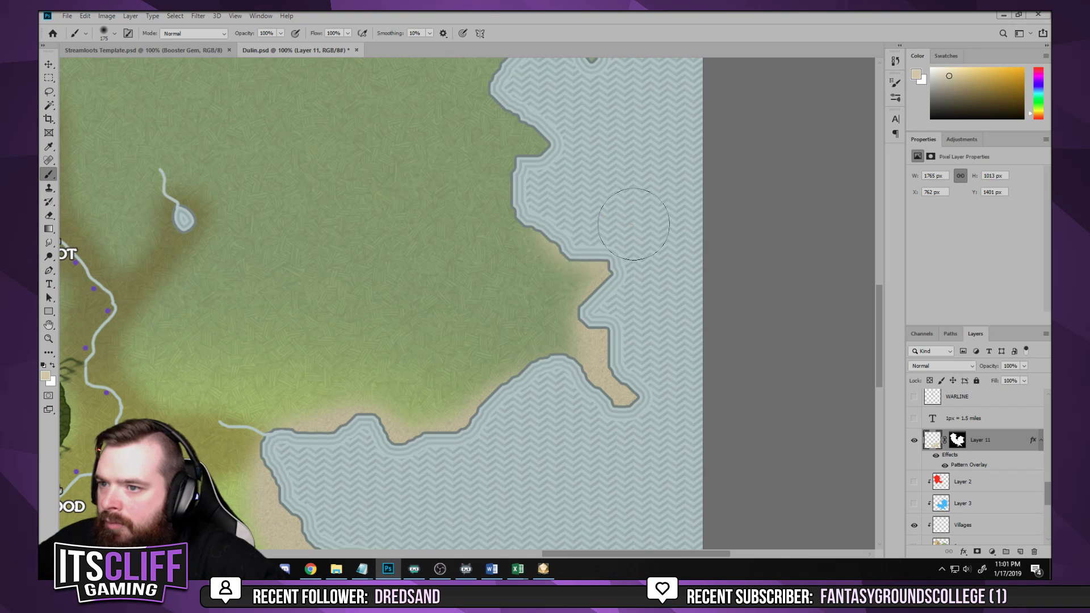
{"action": "mouse_move", "coordinate": [494, 397]}
{"action": "left_mouse_down"}
{"action": "mouse_move", "coordinate": [342, 242]}
{"action": "mouse_move", "coordinate": [484, 413]}
{"action": "left_mouse_up"}
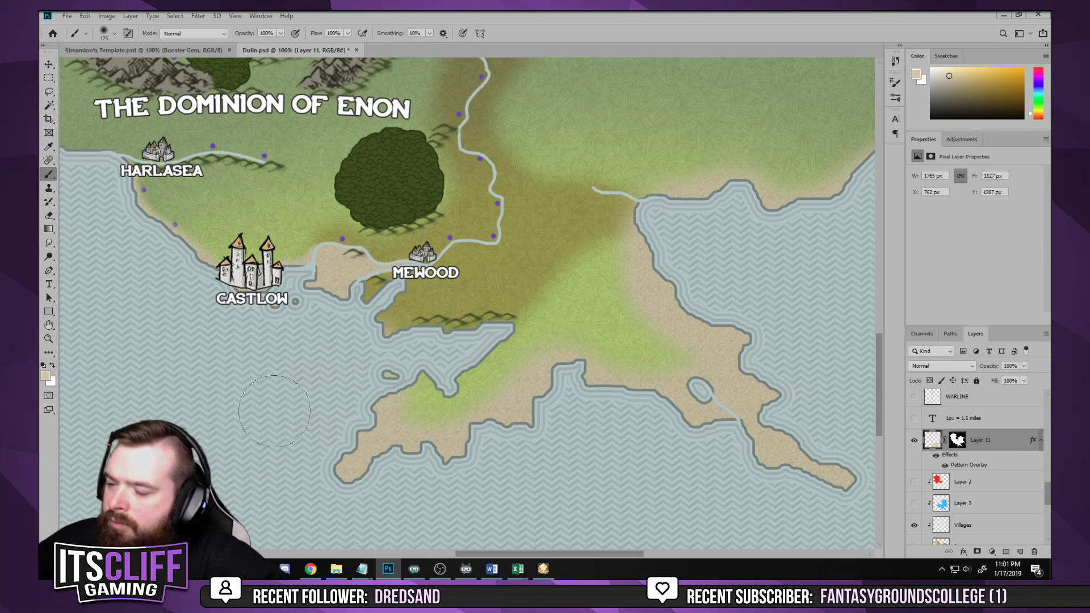
{"action": "scroll", "coordinate": [261, 434], "scroll_direction": "down", "scroll_amount": 8}
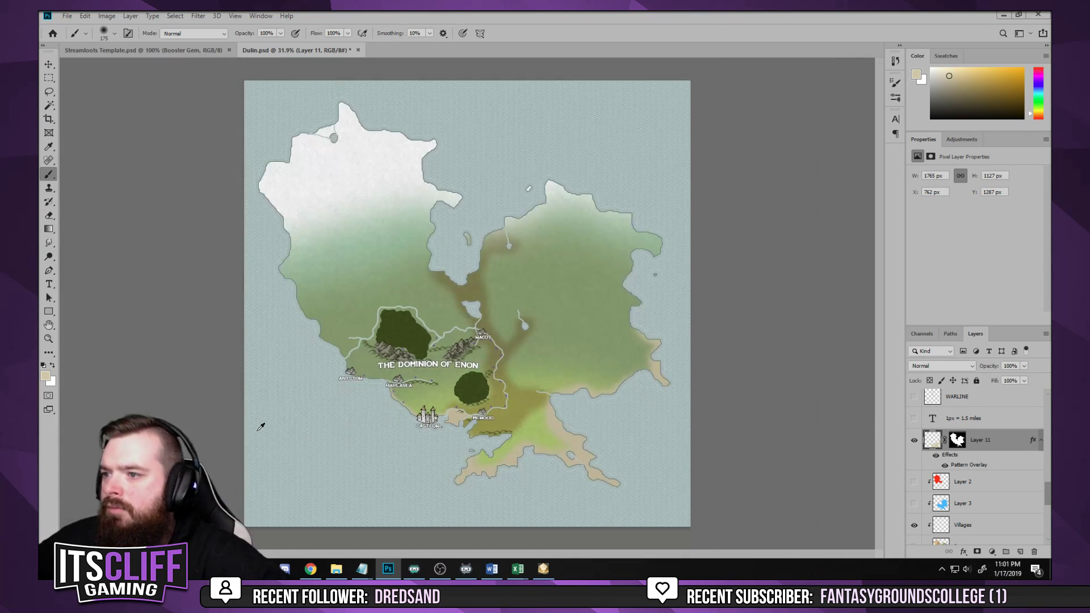
{"action": "key", "text": "ctrl+s"}
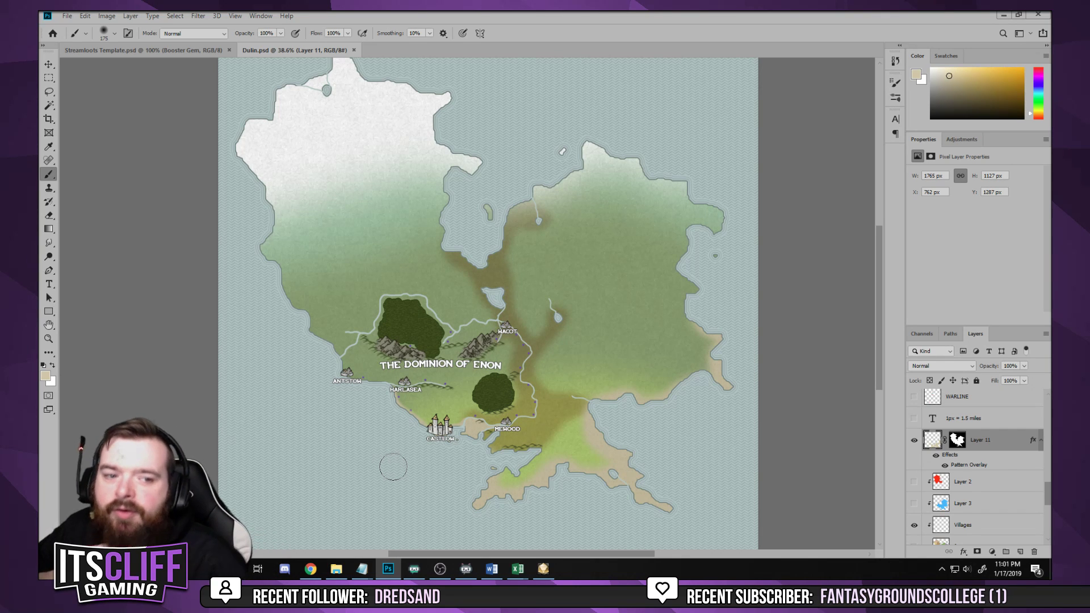
Paint sand along the western coastline from the shore northwest of Antstow to Harlasea with the 175 px soft brush
{"action": "scroll", "coordinate": [374, 377], "scroll_direction": "up", "scroll_amount": 8}
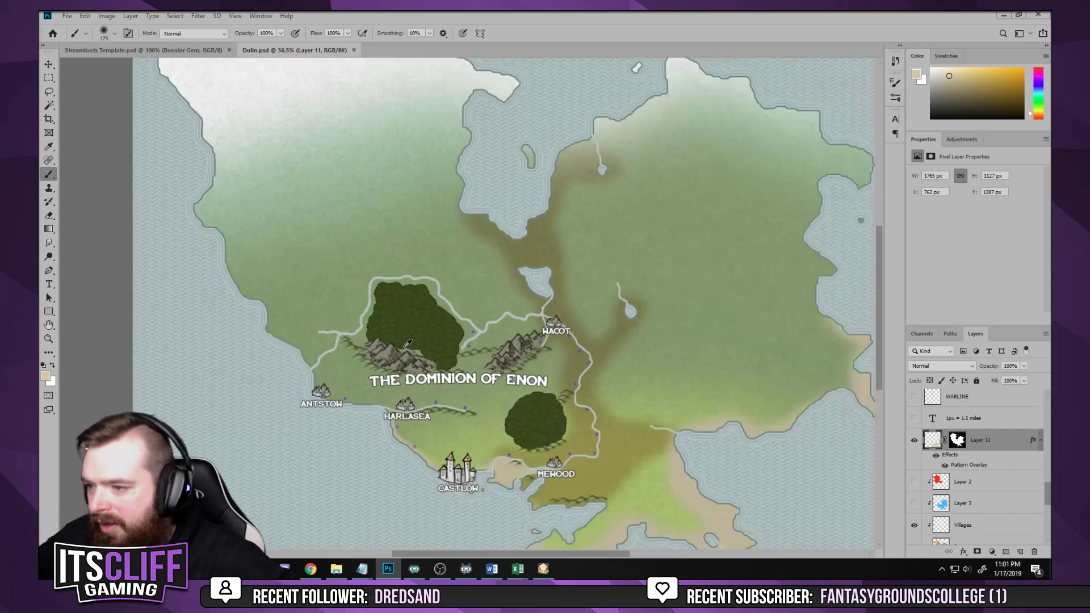
{"action": "mouse_move", "coordinate": [284, 435]}
{"action": "left_mouse_down"}
{"action": "mouse_move", "coordinate": [528, 444]}
{"action": "mouse_move", "coordinate": [519, 507]}
{"action": "mouse_move", "coordinate": [537, 522]}
{"action": "left_mouse_up"}
{"action": "mouse_move", "coordinate": [398, 419]}
{"action": "left_mouse_down"}
{"action": "mouse_move", "coordinate": [415, 392]}
{"action": "mouse_move", "coordinate": [398, 352]}
{"action": "mouse_move", "coordinate": [341, 301]}
{"action": "mouse_move", "coordinate": [256, 277]}
{"action": "mouse_move", "coordinate": [244, 261]}
{"action": "left_mouse_up"}
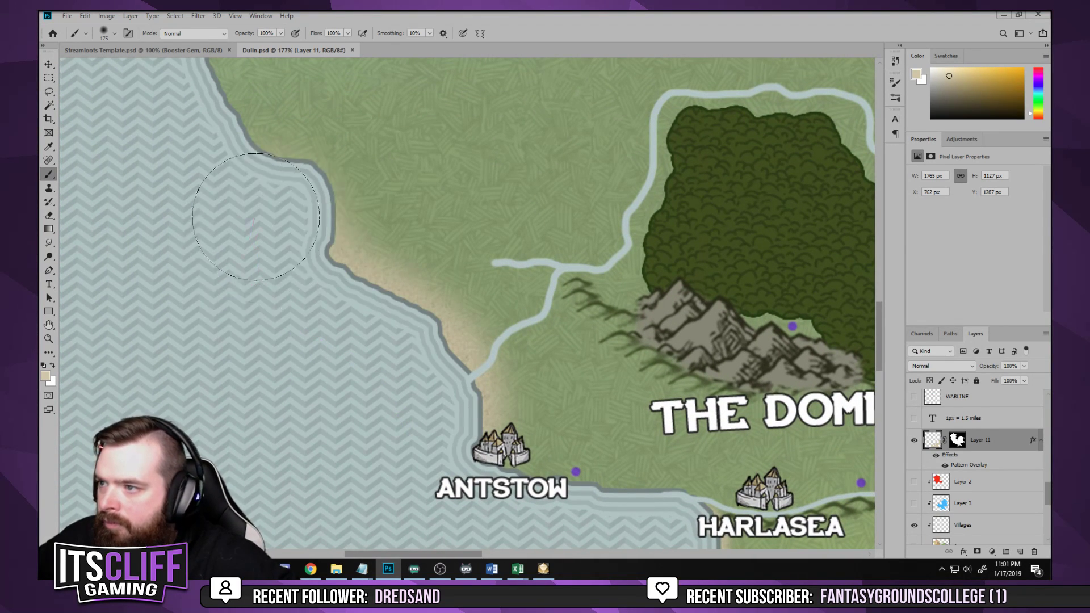
{"action": "left_click_drag", "start_coordinate": [381, 415], "coordinate": [91, 304]}
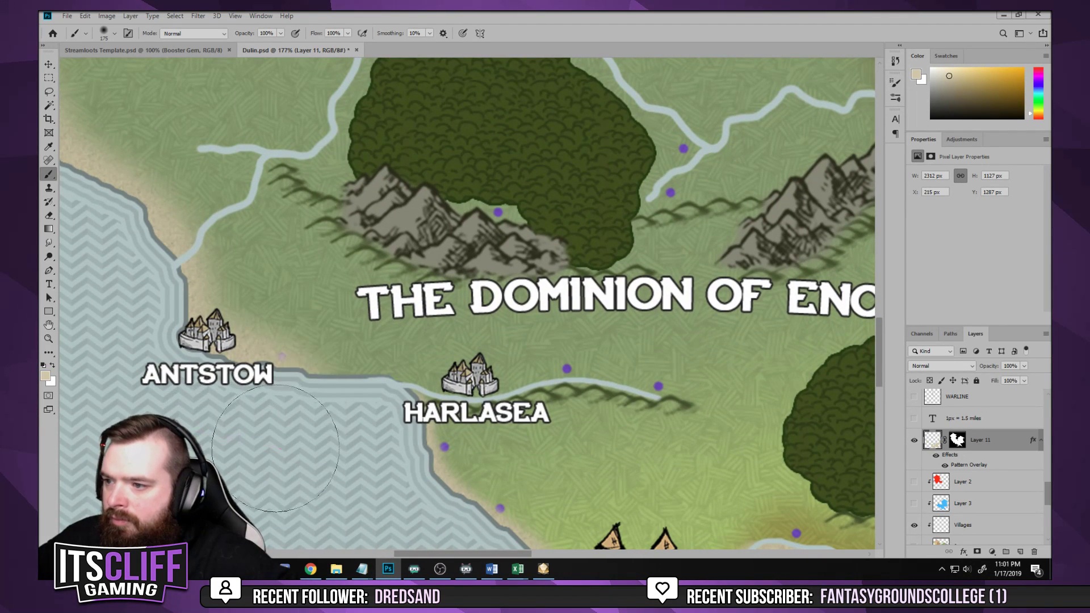
{"action": "left_click_drag", "start_coordinate": [307, 457], "coordinate": [425, 459]}
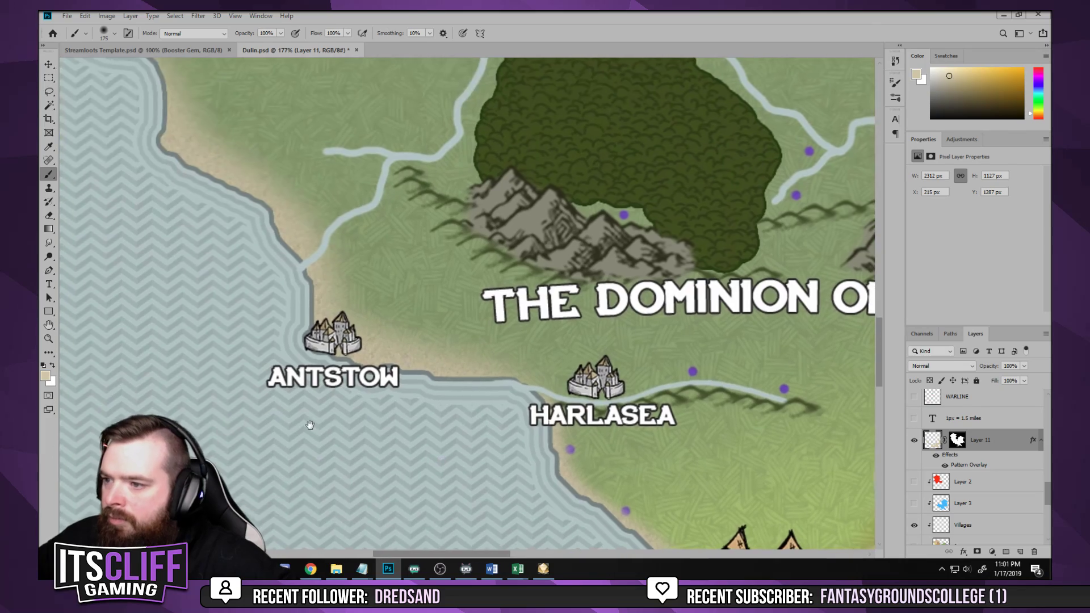
Examine the sandy coastline around Antstow, Harlasea and Castlow and the shore further north
{"action": "scroll", "coordinate": [398, 301], "scroll_direction": "down", "scroll_amount": 6}
{"action": "scroll", "coordinate": [744, 477], "scroll_direction": "up", "scroll_amount": 3}
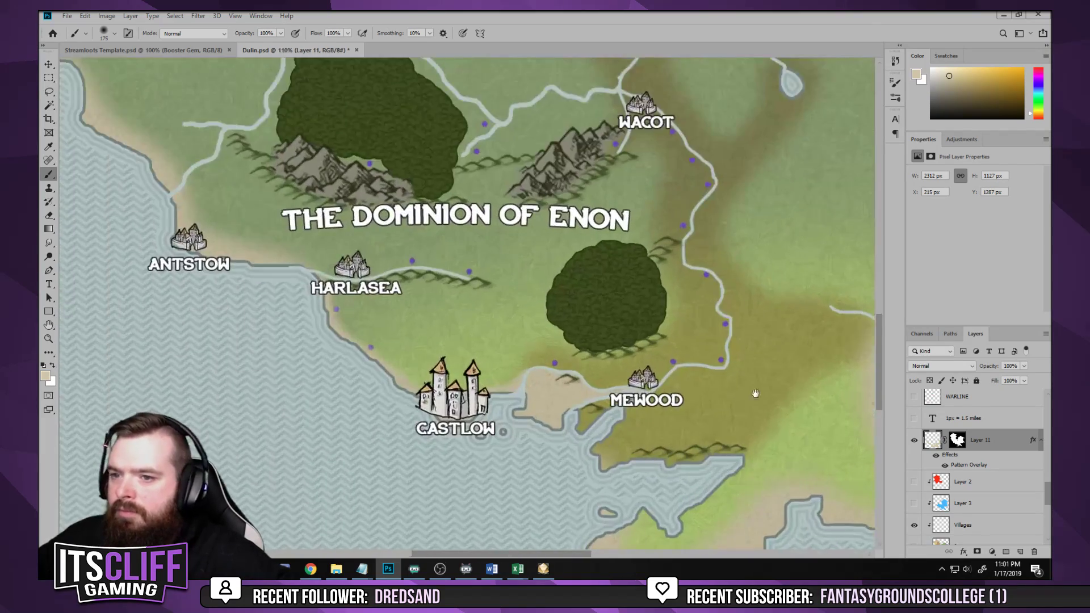
{"action": "left_click_drag", "start_coordinate": [755, 390], "coordinate": [589, 448]}
{"action": "left_click_drag", "start_coordinate": [212, 151], "coordinate": [456, 336]}
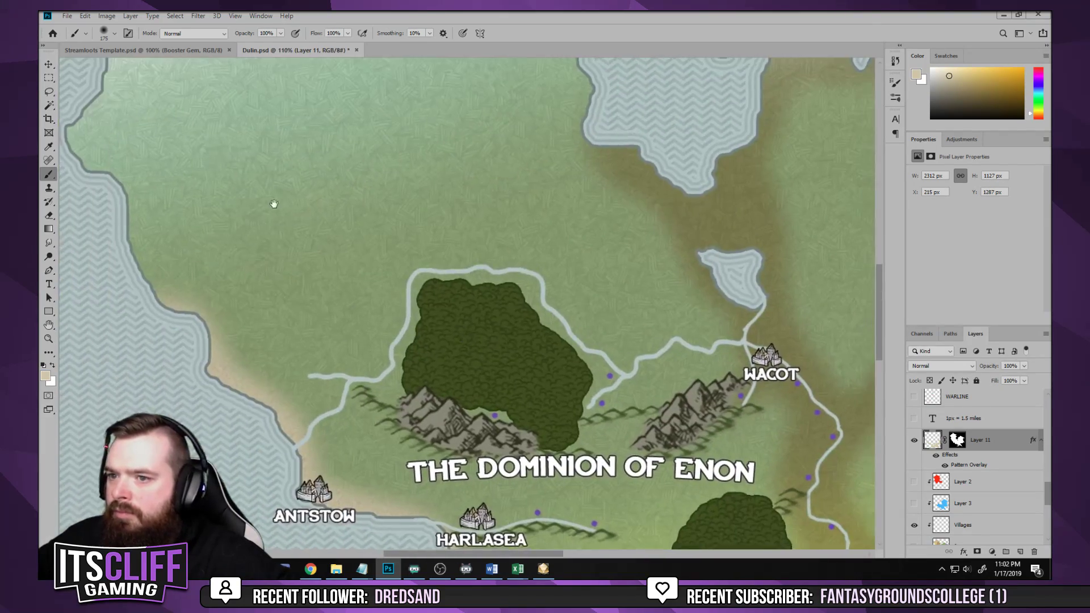
{"action": "left_click_drag", "start_coordinate": [273, 205], "coordinate": [326, 261]}
{"action": "scroll", "coordinate": [474, 304], "scroll_direction": "down", "scroll_amount": 4}
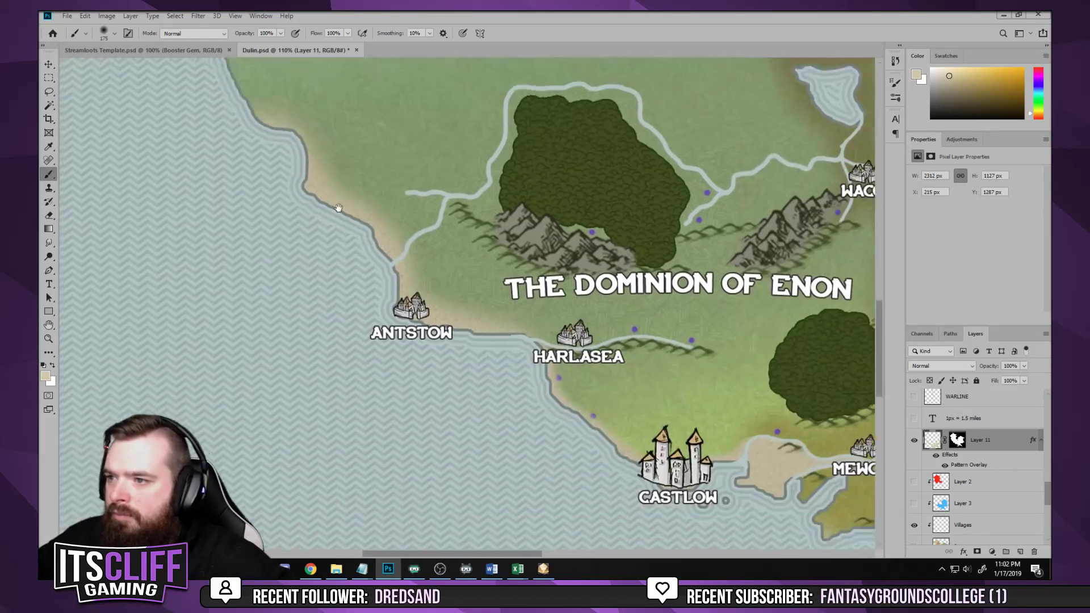
{"action": "scroll", "coordinate": [474, 305], "scroll_direction": "up", "scroll_amount": 4}
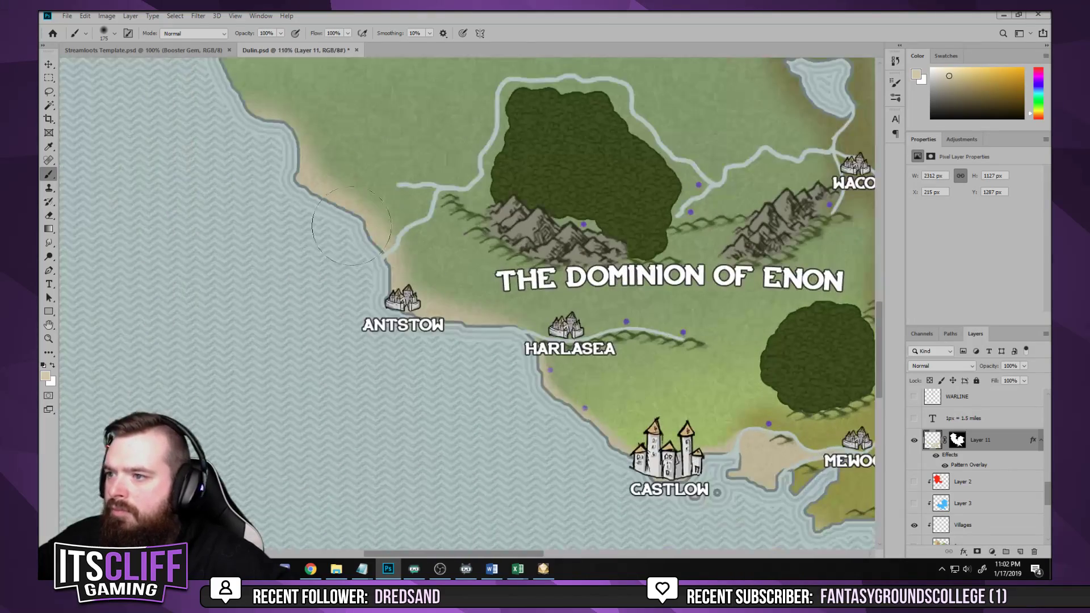
{"action": "left_click_drag", "start_coordinate": [285, 188], "coordinate": [364, 315]}
Add a Color Overlay effect to the Hills 3f4a23 layer
{"action": "scroll", "coordinate": [972, 448], "scroll_direction": "up", "scroll_amount": 5}
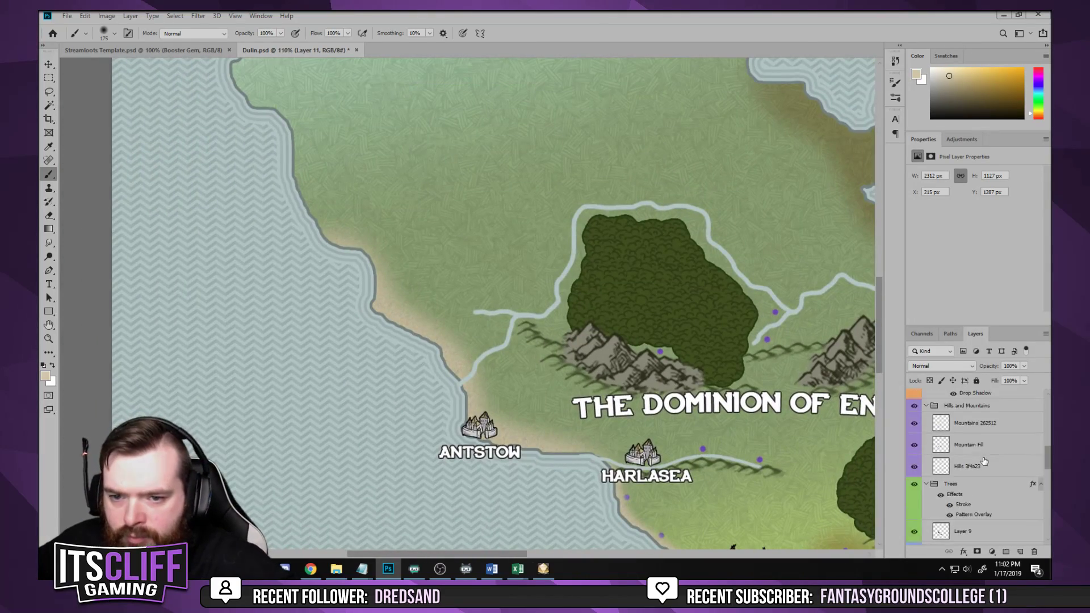
{"action": "left_click", "coordinate": [996, 467]}
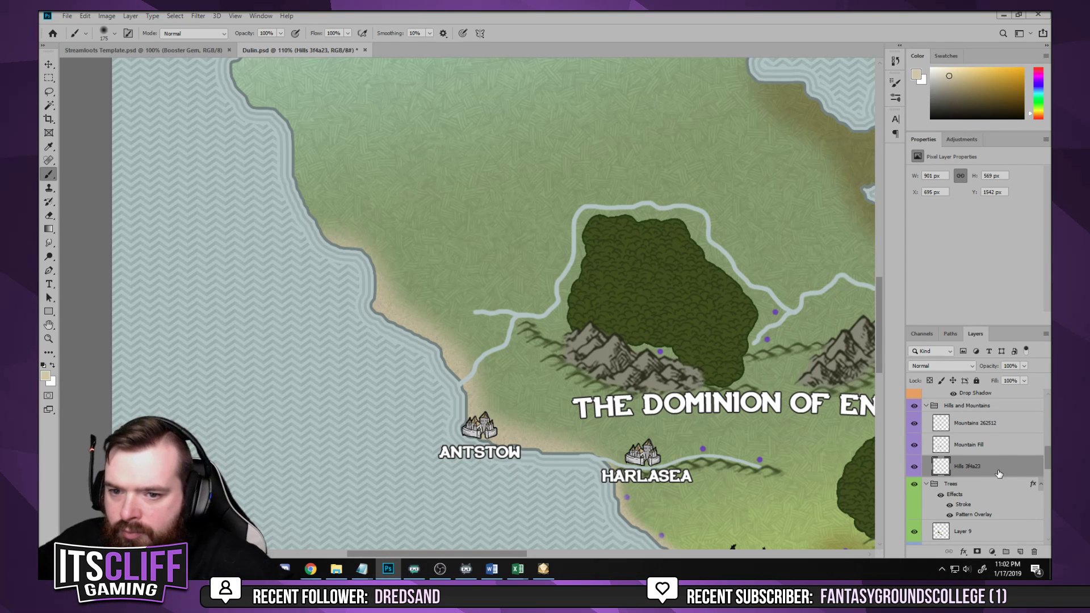
{"action": "double_click", "coordinate": [999, 473]}
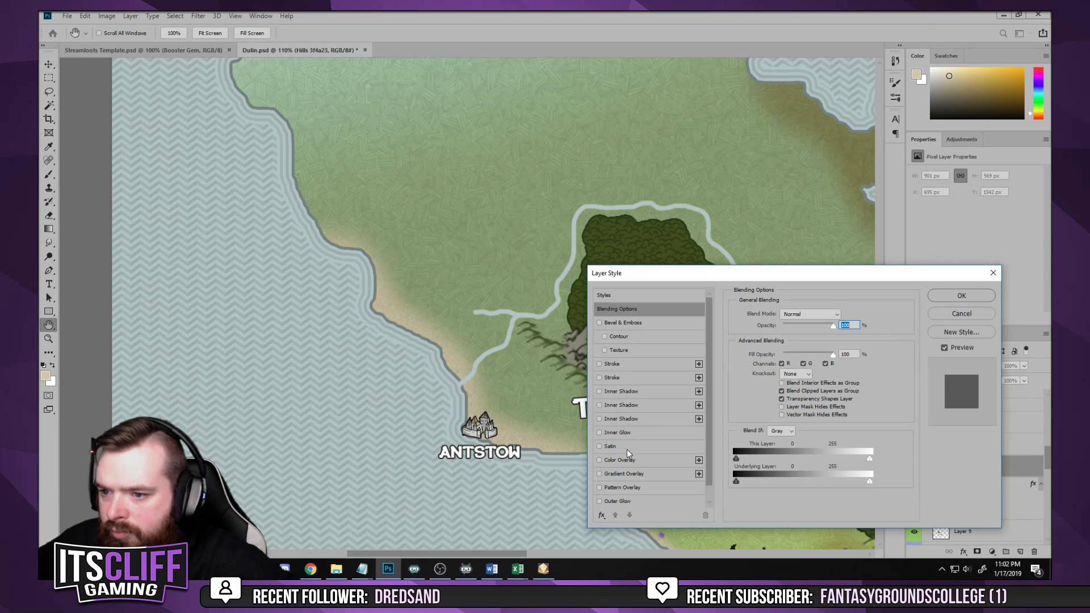
{"action": "left_click", "coordinate": [622, 459]}
{"action": "left_click_drag", "start_coordinate": [844, 283], "coordinate": [632, 222]}
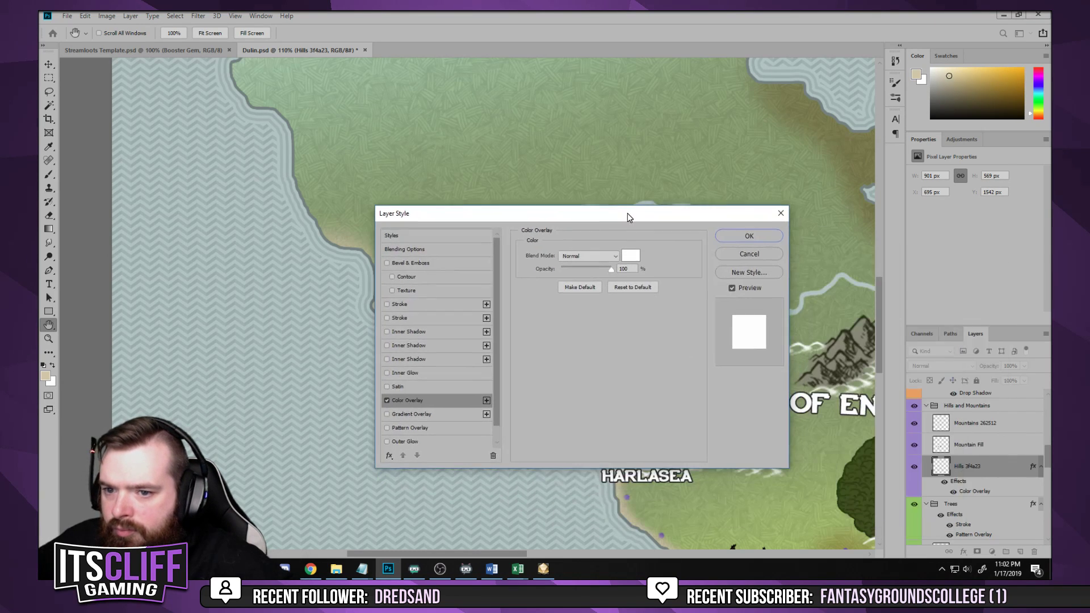
{"action": "left_click", "coordinate": [749, 236]}
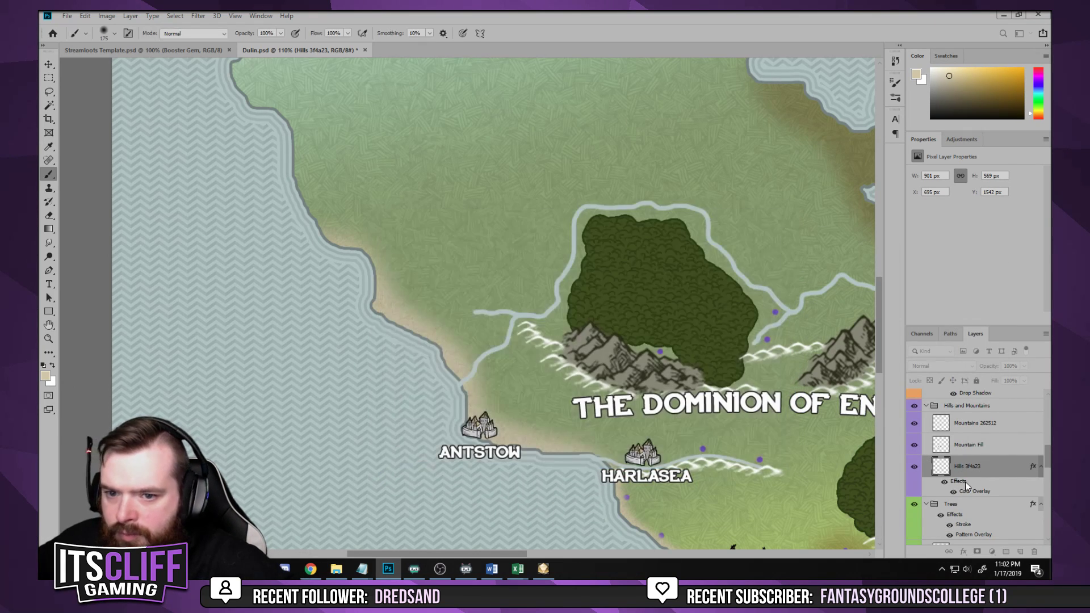
Change the hills layer's Color Overlay to black (000000) and apply the layer style
{"action": "double_click", "coordinate": [971, 466]}
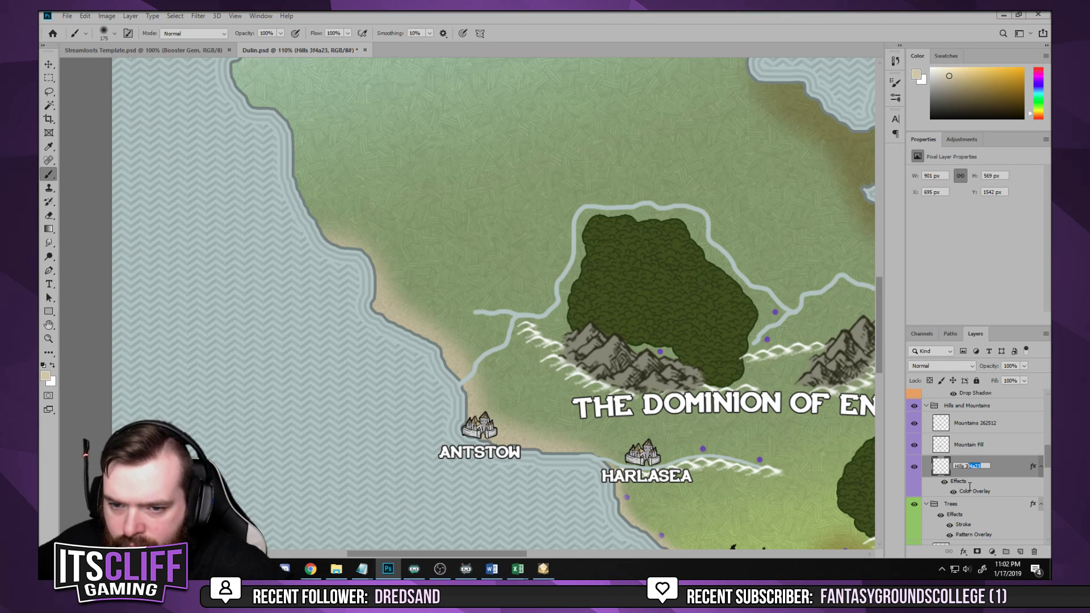
{"action": "left_click", "coordinate": [1004, 474]}
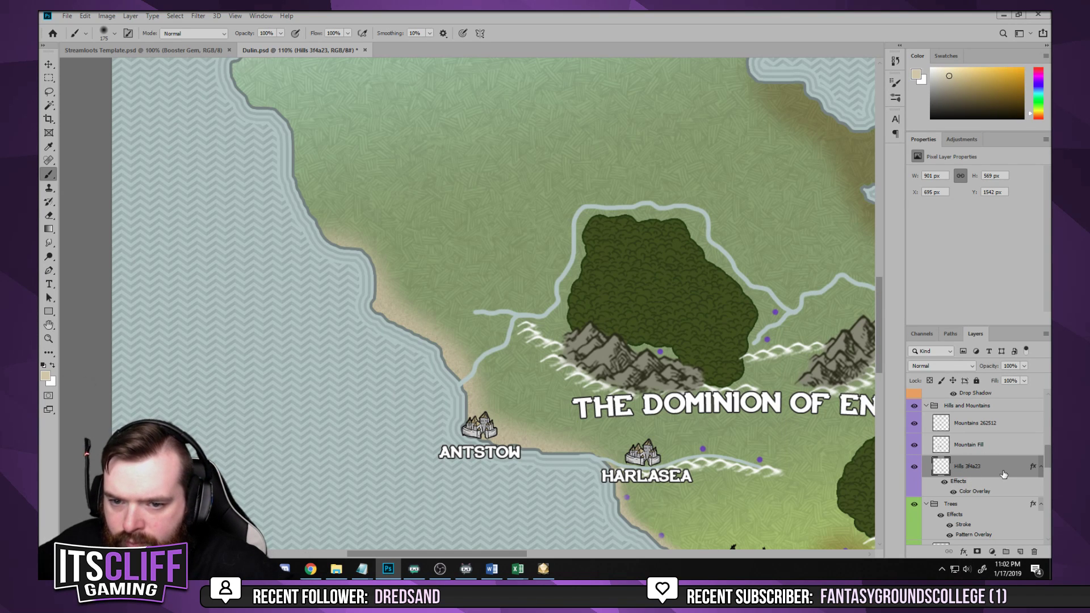
{"action": "double_click", "coordinate": [974, 491]}
{"action": "left_click", "coordinate": [631, 255]}
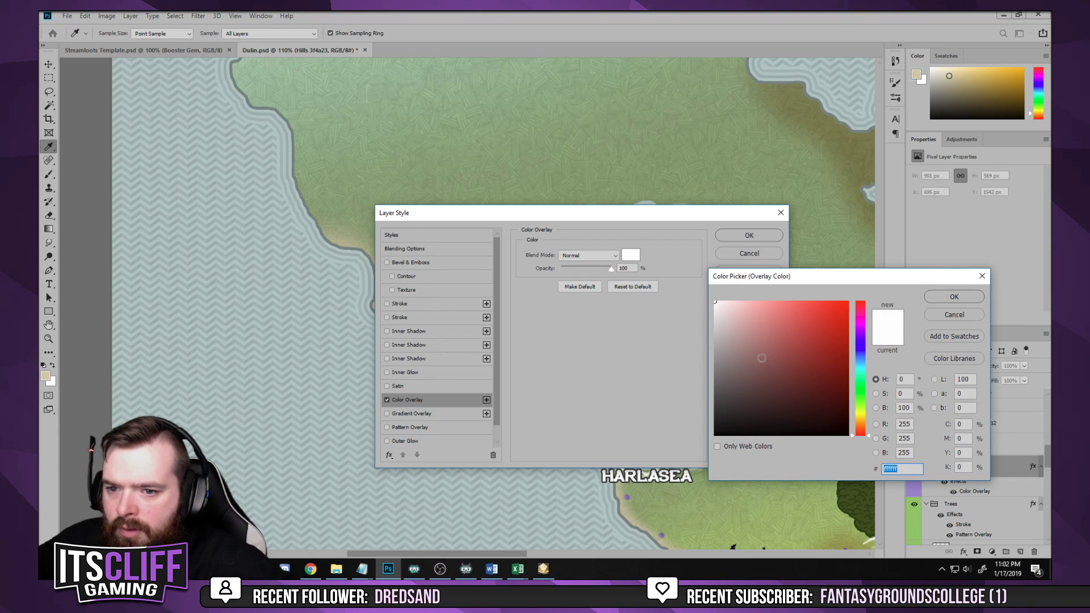
{"action": "type", "text": "000000"}
{"action": "left_click", "coordinate": [954, 297]}
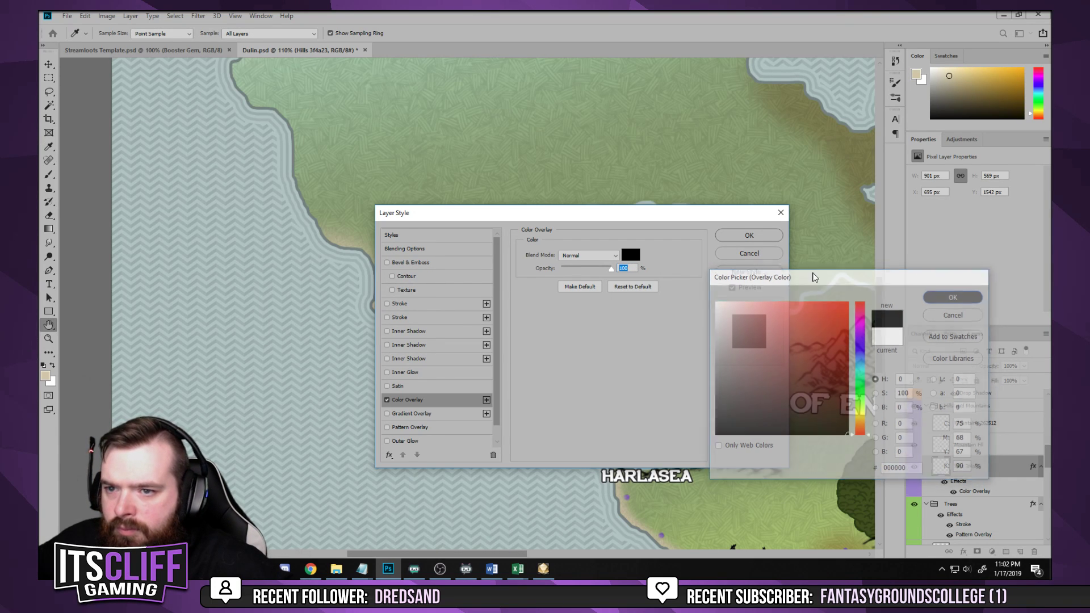
{"action": "left_click", "coordinate": [747, 236]}
Set the hills layer's fill to 0%, returning its blend mode to Normal after trying Soft Light
{"action": "left_click", "coordinate": [938, 368]}
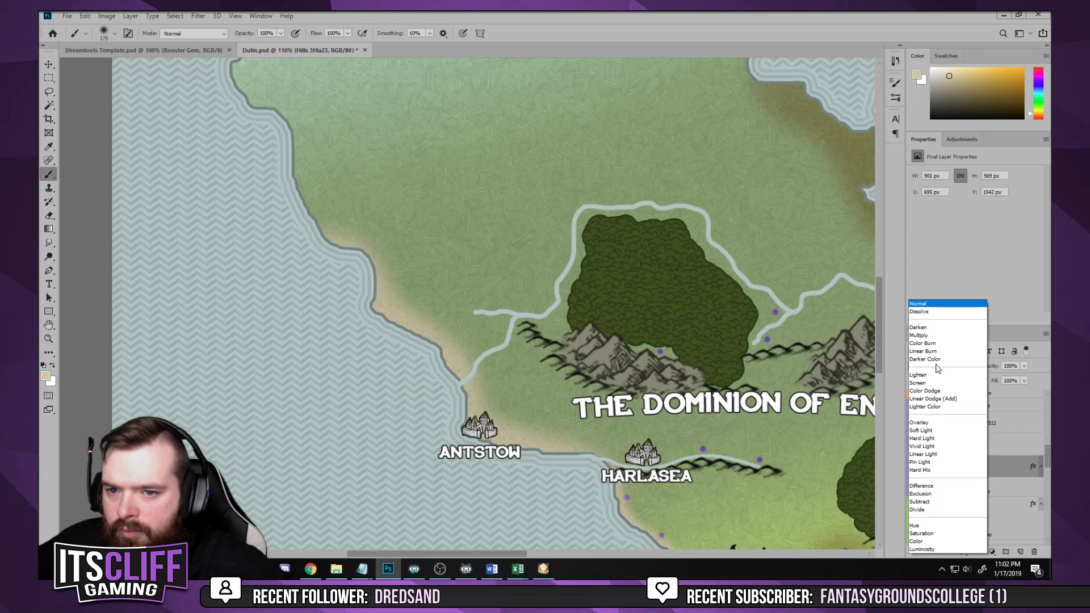
{"action": "left_click", "coordinate": [925, 432]}
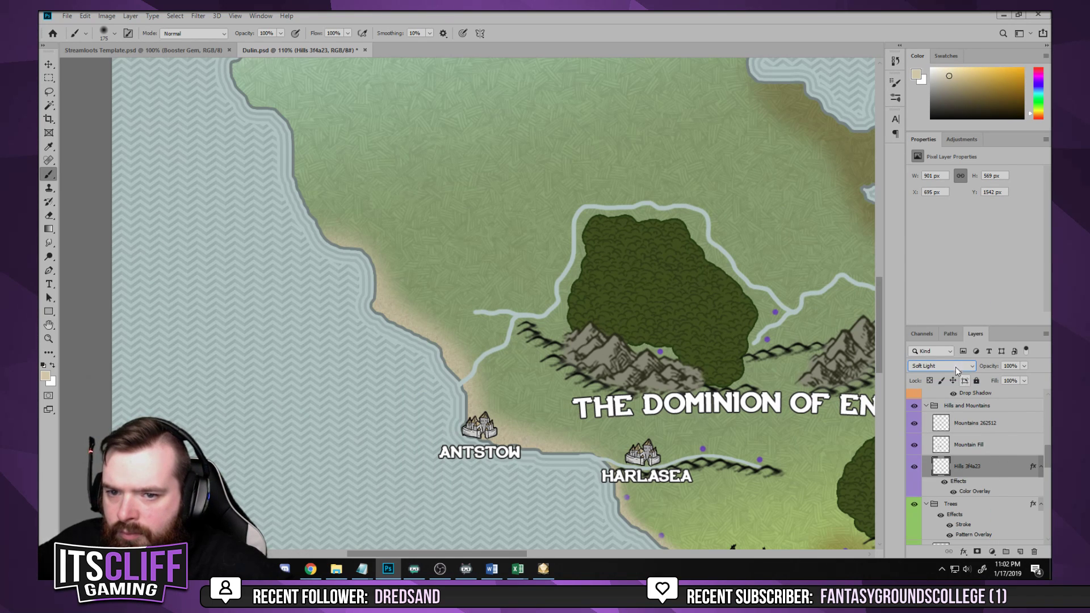
{"action": "double_click", "coordinate": [1010, 381]}
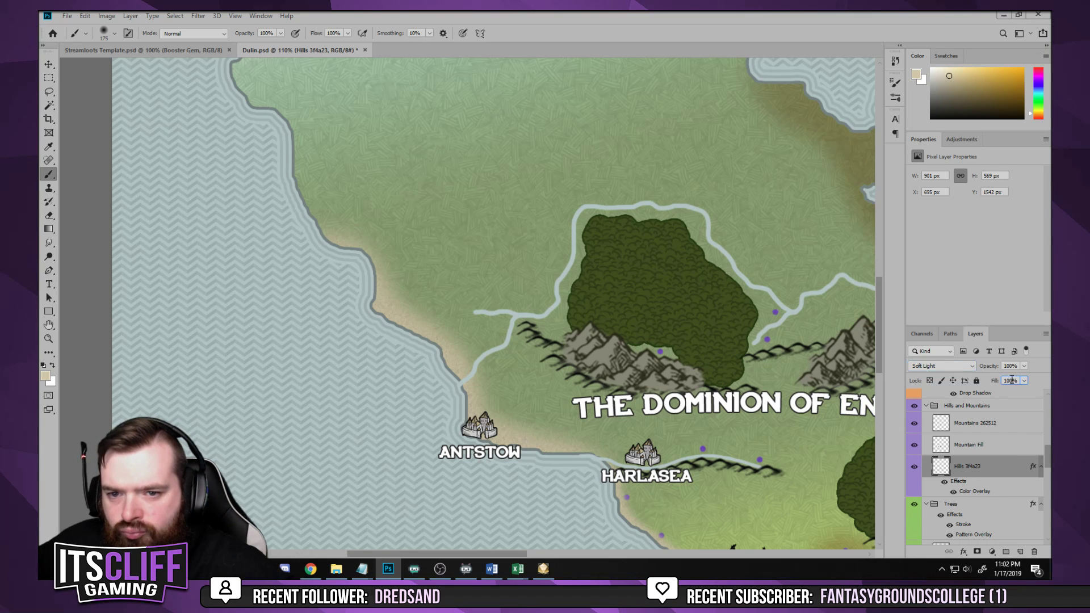
{"action": "type", "text": "0"}
{"action": "left_click", "coordinate": [942, 366]}
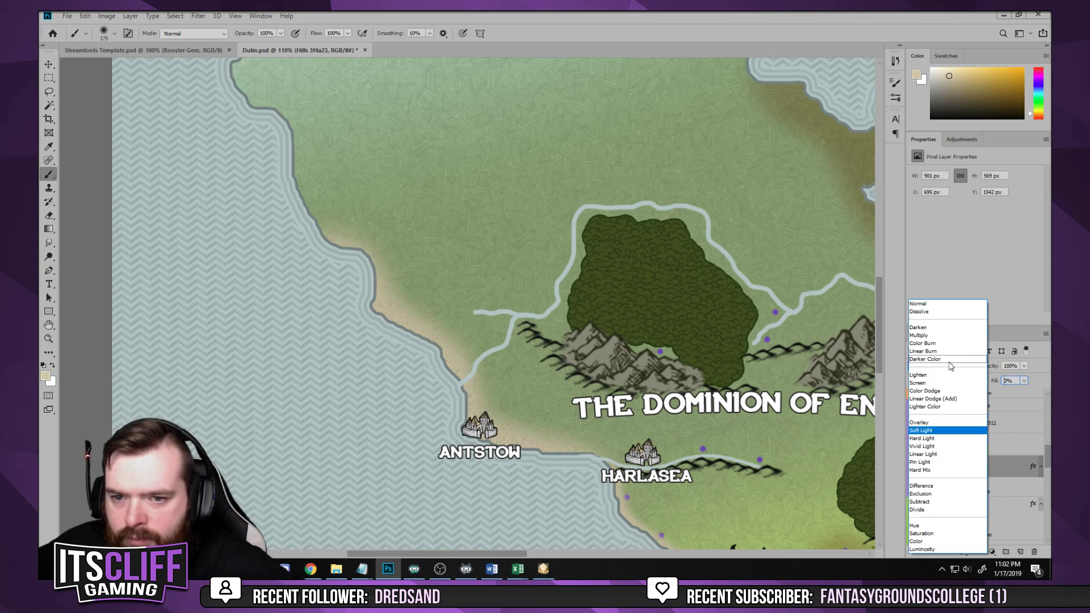
{"action": "left_click", "coordinate": [931, 305]}
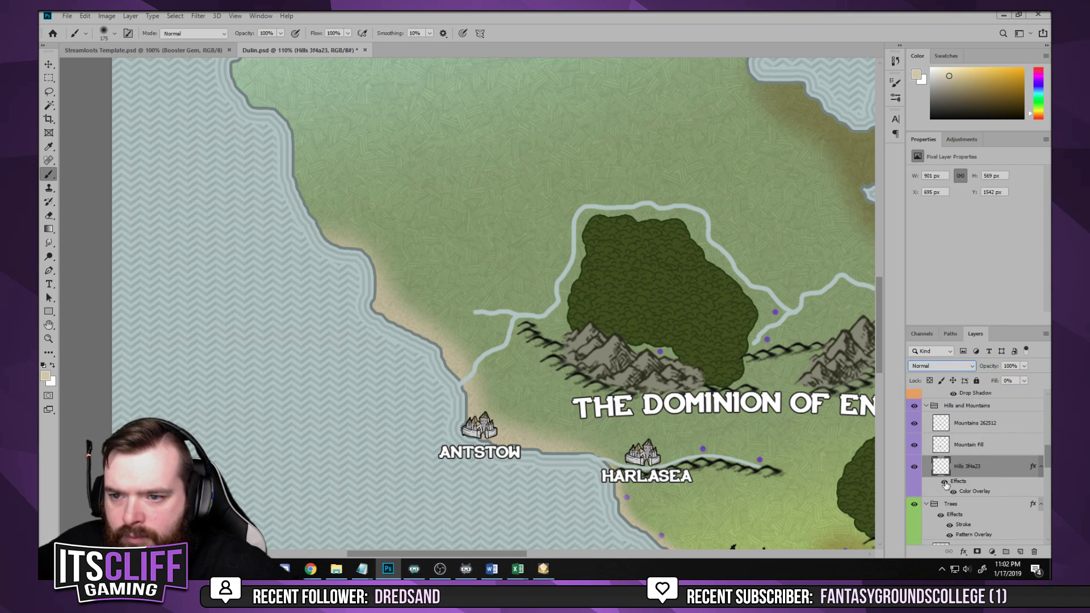
Set the blend mode of the hills layer's Color Overlay to Soft Light and apply the style
{"action": "double_click", "coordinate": [1009, 473]}
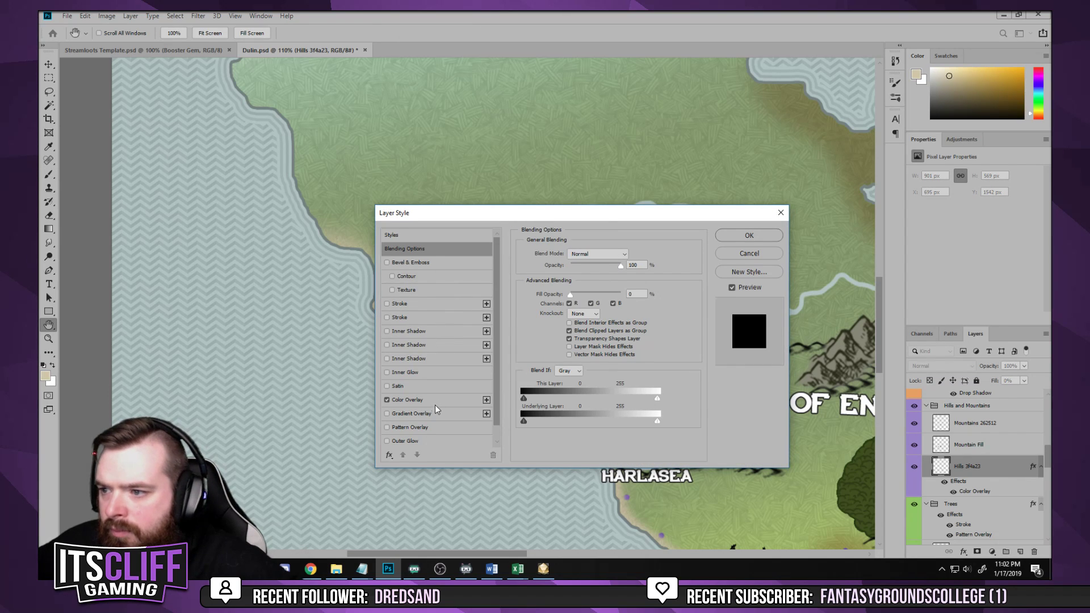
{"action": "left_click", "coordinate": [434, 404]}
{"action": "left_click_drag", "start_coordinate": [561, 218], "coordinate": [271, 148]}
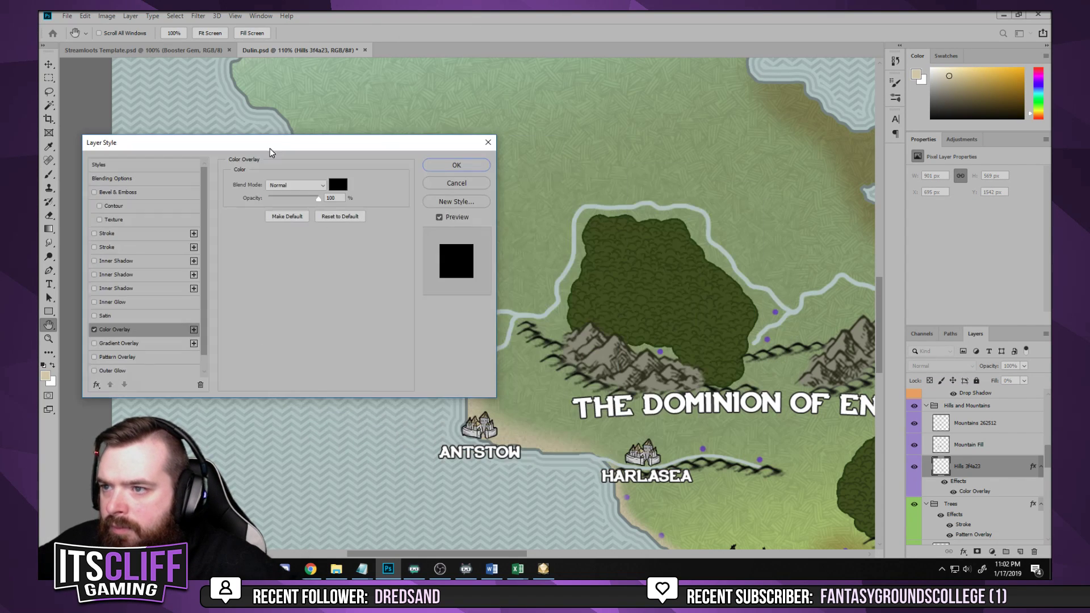
{"action": "left_click", "coordinate": [296, 181]}
{"action": "left_click", "coordinate": [310, 321]}
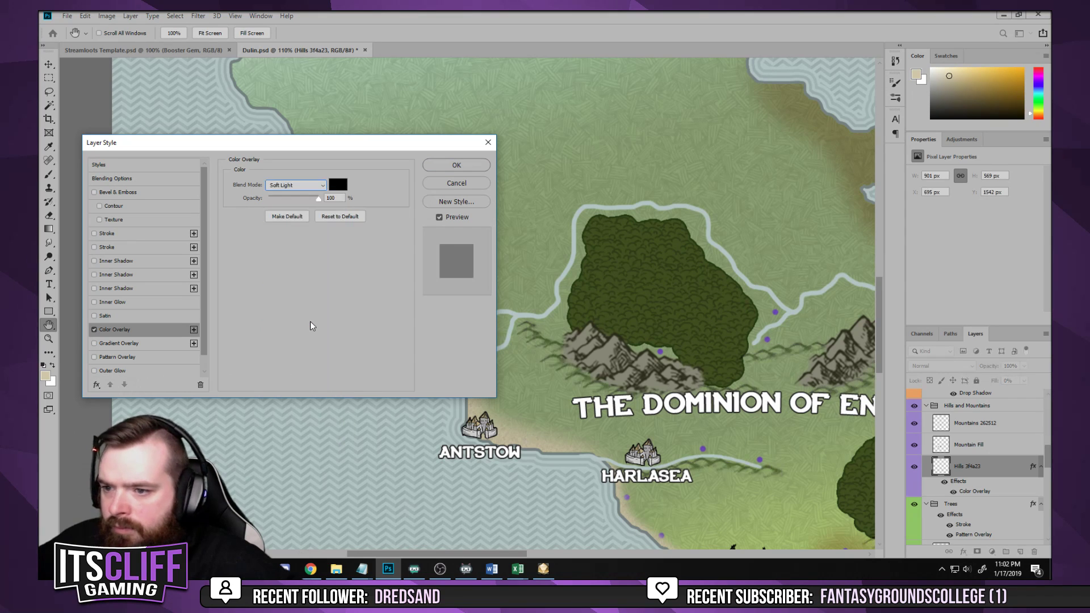
{"action": "left_click", "coordinate": [441, 168]}
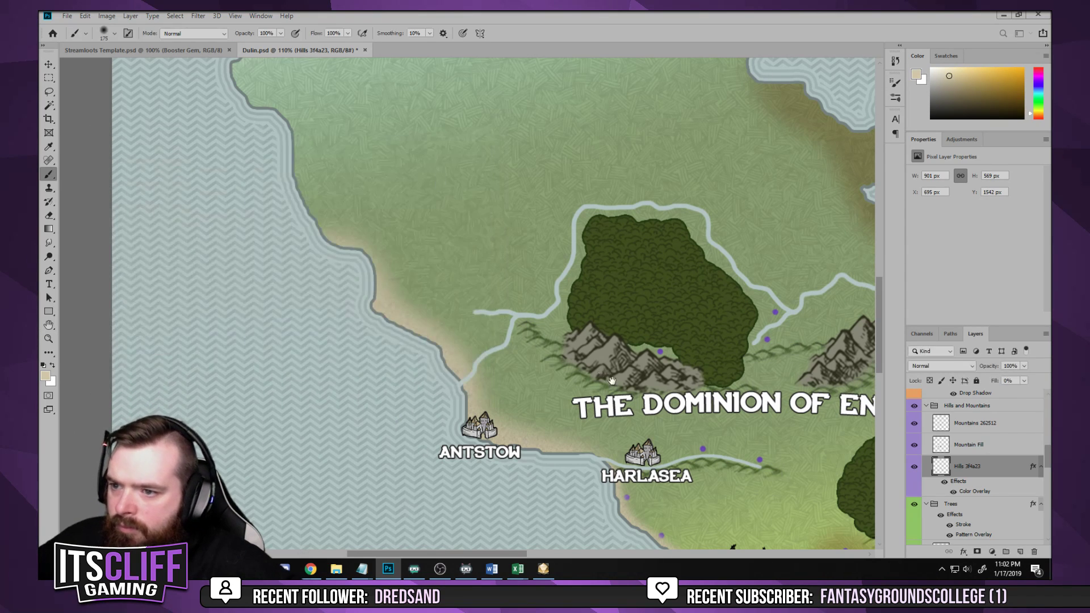
Select the 60 px hill brush and frame the western coast northwest of Antstow
{"action": "mouse_move", "coordinate": [612, 380]}
{"action": "left_mouse_down"}
{"action": "mouse_move", "coordinate": [244, 34]}
{"action": "mouse_move", "coordinate": [239, 46]}
{"action": "mouse_move", "coordinate": [318, 199]}
{"action": "mouse_move", "coordinate": [449, 312]}
{"action": "mouse_move", "coordinate": [653, 353]}
{"action": "left_mouse_up"}
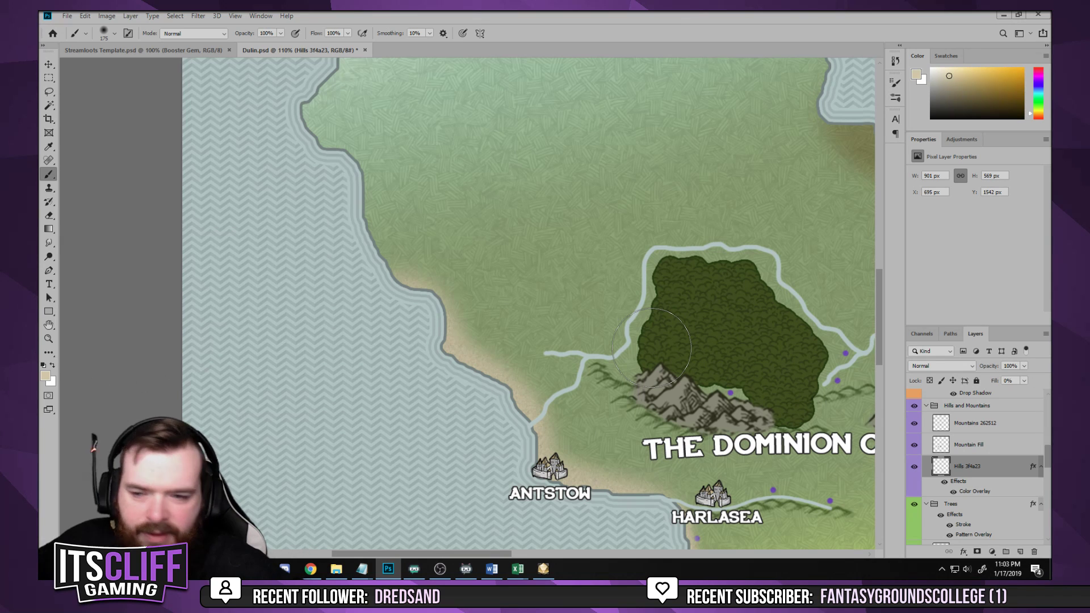
{"action": "left_click", "coordinate": [105, 34]}
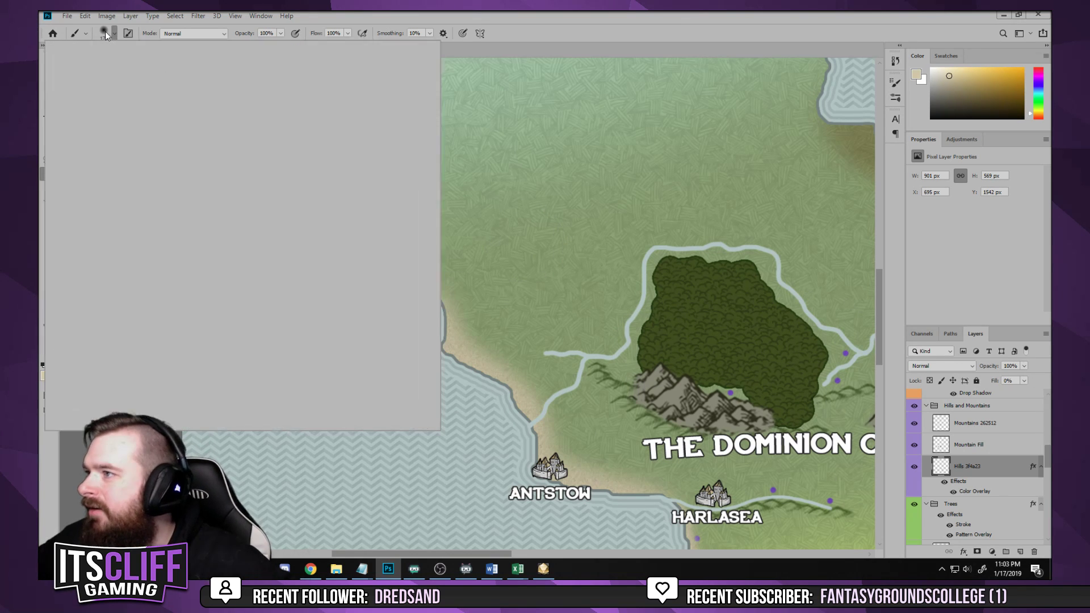
{"action": "double_click", "coordinate": [184, 107]}
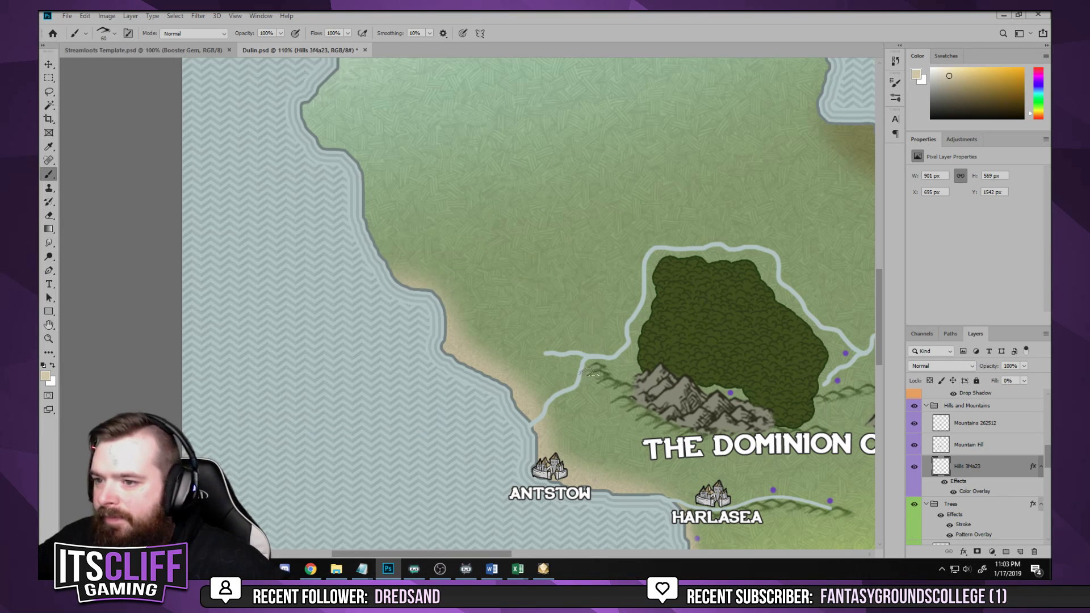
{"action": "scroll", "coordinate": [592, 373], "scroll_direction": "up", "scroll_amount": 3}
{"action": "scroll", "coordinate": [332, 239], "scroll_direction": "up", "scroll_amount": 2}
{"action": "scroll", "coordinate": [332, 238], "scroll_direction": "left", "scroll_amount": 3}
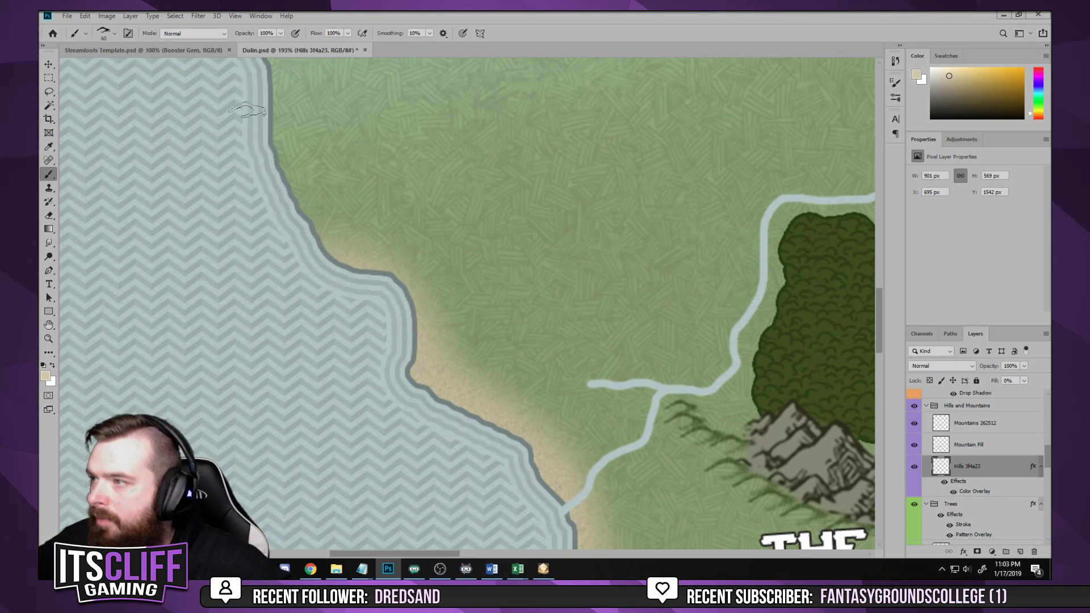
Choose the jp-mountain-10 brush at 163 px from the JP_cartography_01 brush set
{"action": "left_click", "coordinate": [103, 35]}
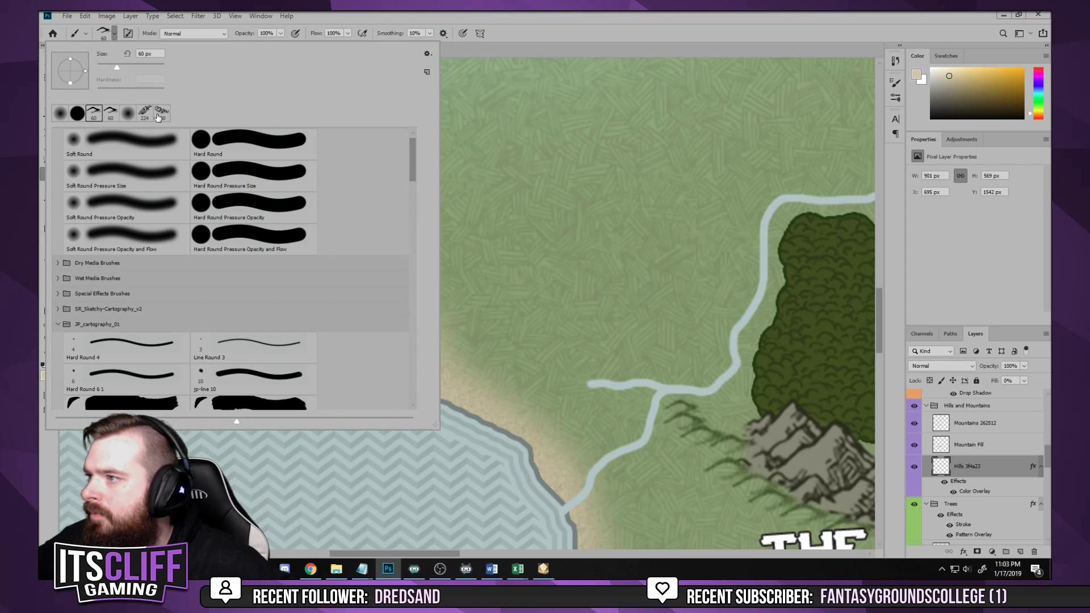
{"action": "scroll", "coordinate": [317, 284], "scroll_direction": "down", "scroll_amount": 6}
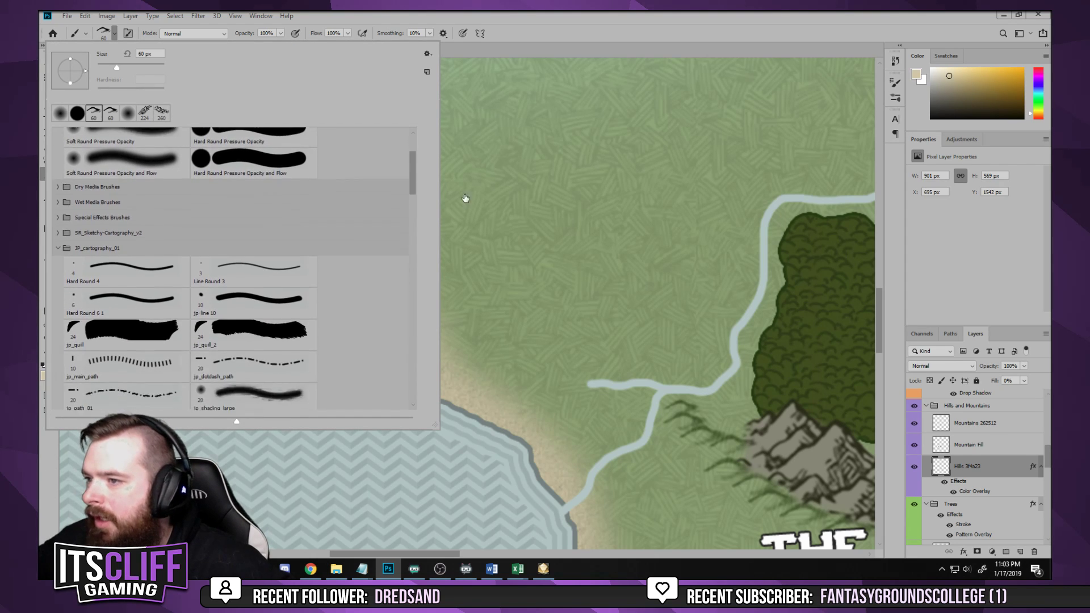
{"action": "scroll", "coordinate": [415, 218], "scroll_direction": "down", "scroll_amount": 6}
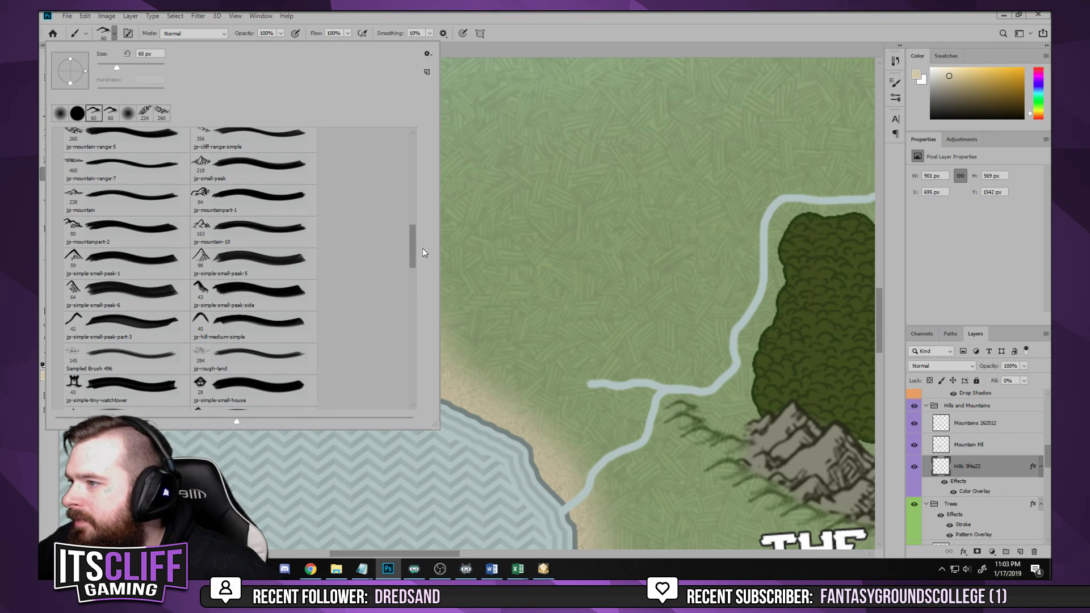
{"action": "scroll", "coordinate": [422, 247], "scroll_direction": "up", "scroll_amount": 1}
{"action": "left_click", "coordinate": [208, 224]}
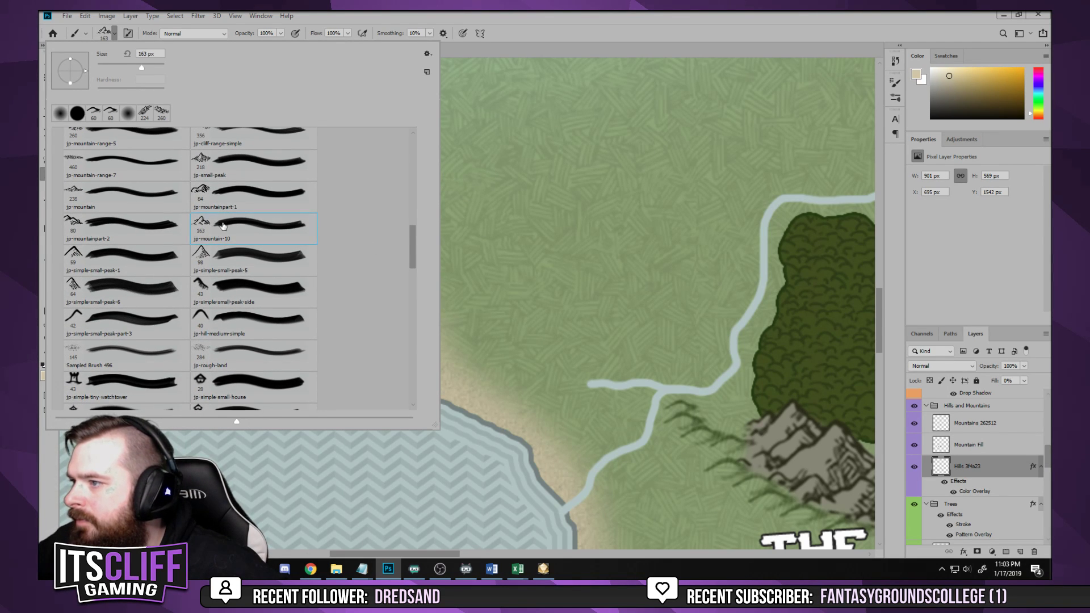
{"action": "key", "text": "Return"}
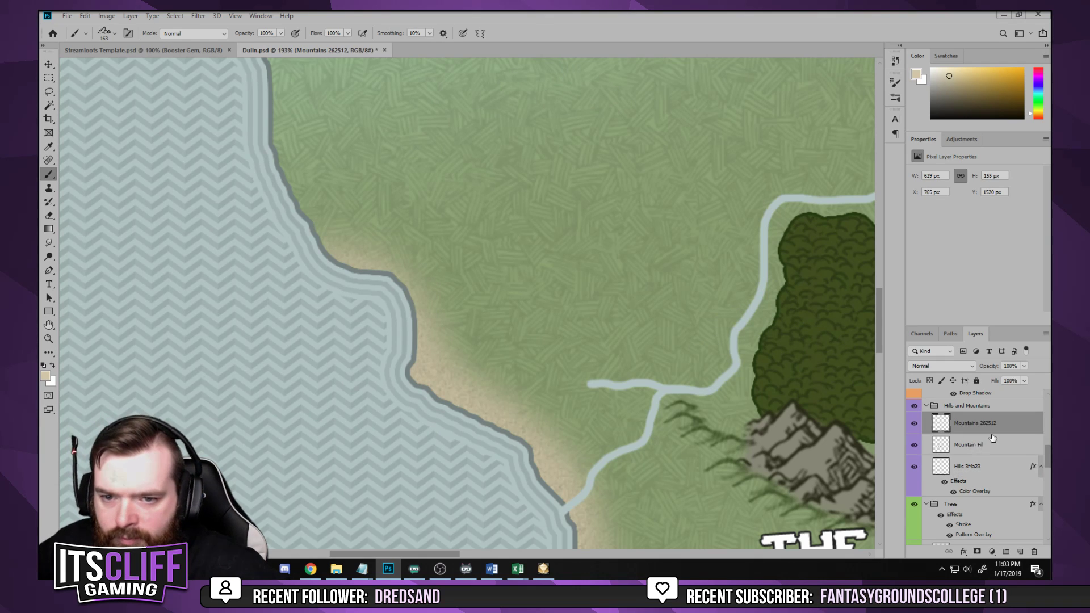
Set the foreground colour to the hex value 262512 taken from the Mountains layer's name
{"action": "left_click", "coordinate": [972, 431]}
{"action": "left_click", "coordinate": [915, 426]}
{"action": "left_click", "coordinate": [915, 426]}
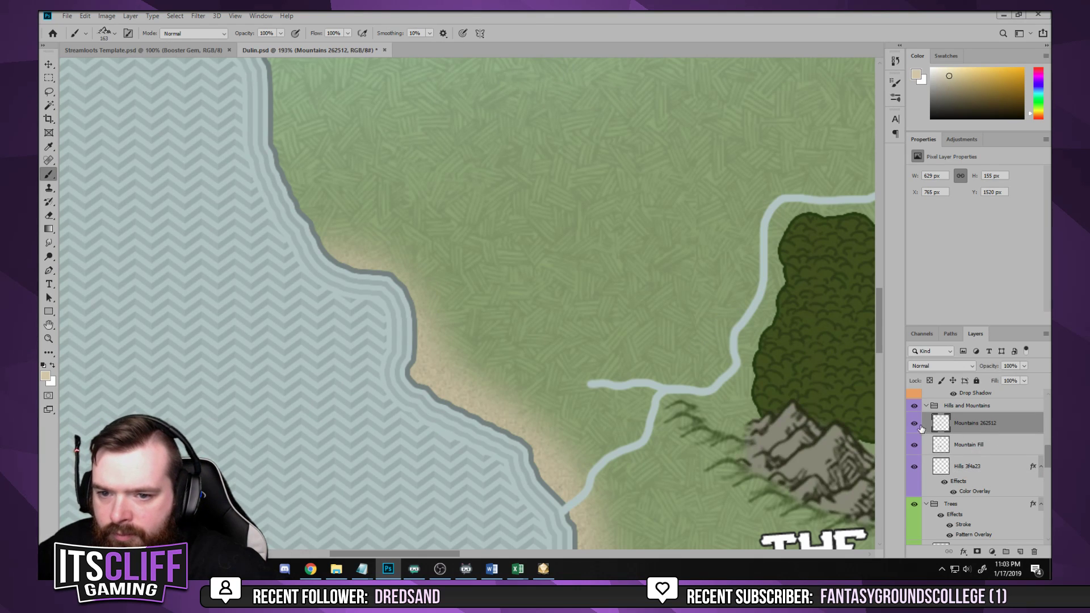
{"action": "double_click", "coordinate": [968, 423]}
{"action": "double_click", "coordinate": [993, 423]}
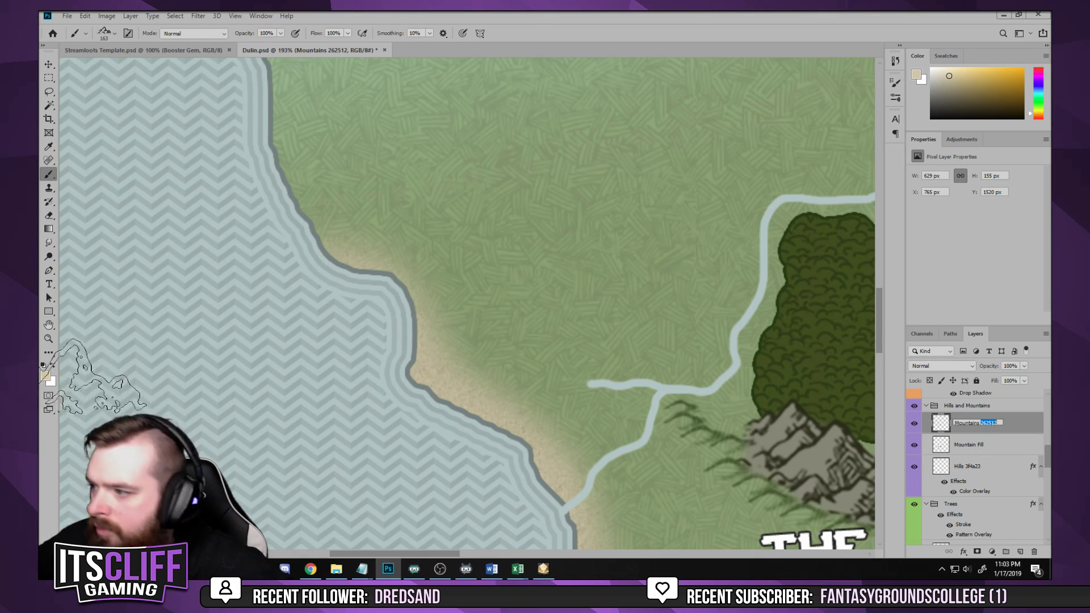
{"action": "left_click", "coordinate": [44, 375]}
{"action": "left_click", "coordinate": [779, 249]}
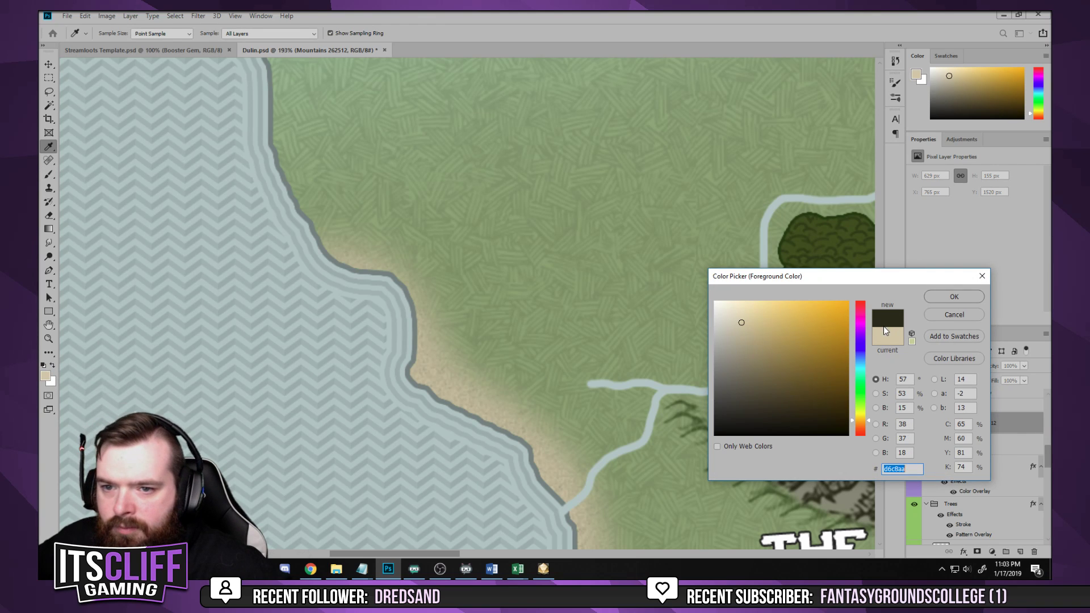
{"action": "left_click", "coordinate": [954, 296]}
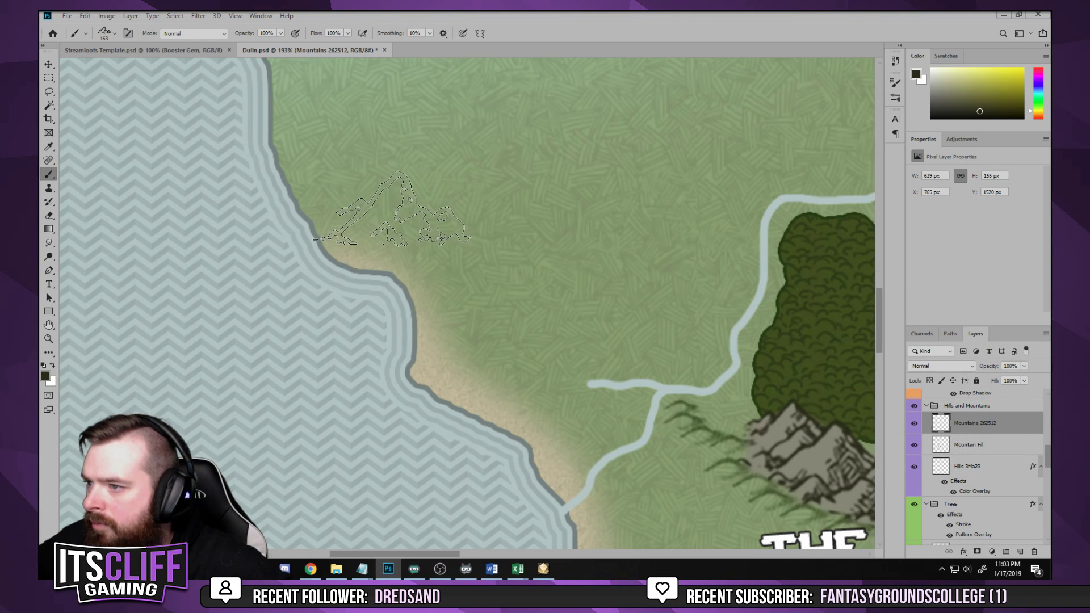
Stamp a jp-mountain-10 peak beside the western coast, and extend the range southeast with the 356 px jp-cliff-range-simple brush on the Mountains layer
{"action": "left_click", "coordinate": [390, 208]}
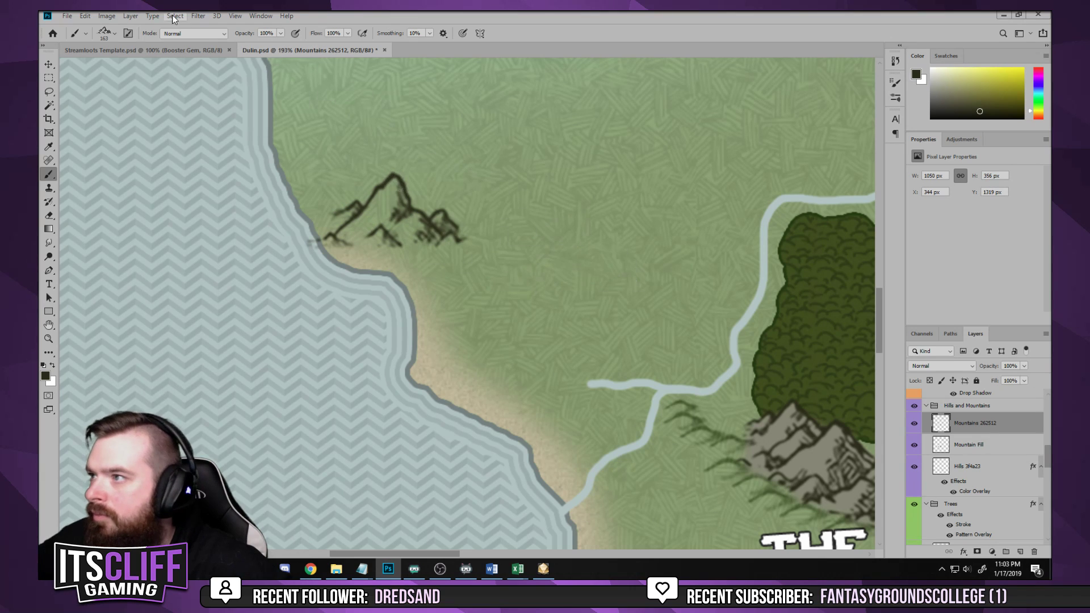
{"action": "left_click", "coordinate": [102, 33]}
{"action": "scroll", "coordinate": [273, 265], "scroll_direction": "down", "scroll_amount": 1}
{"action": "scroll", "coordinate": [272, 265], "scroll_direction": "down", "scroll_amount": 1}
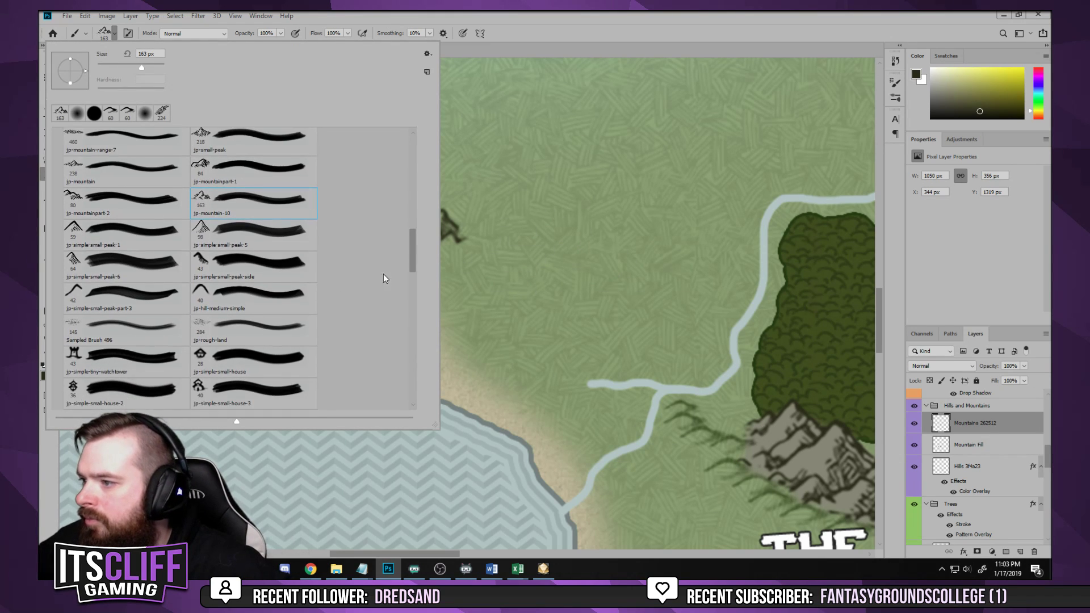
{"action": "left_click_drag", "start_coordinate": [412, 259], "coordinate": [416, 233]}
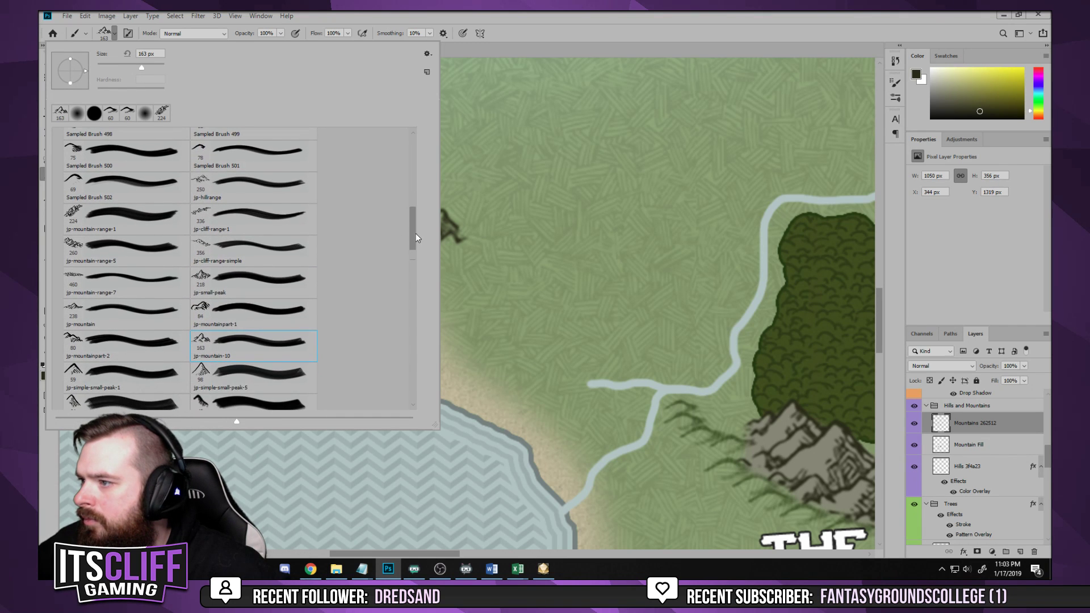
{"action": "left_click", "coordinate": [200, 249]}
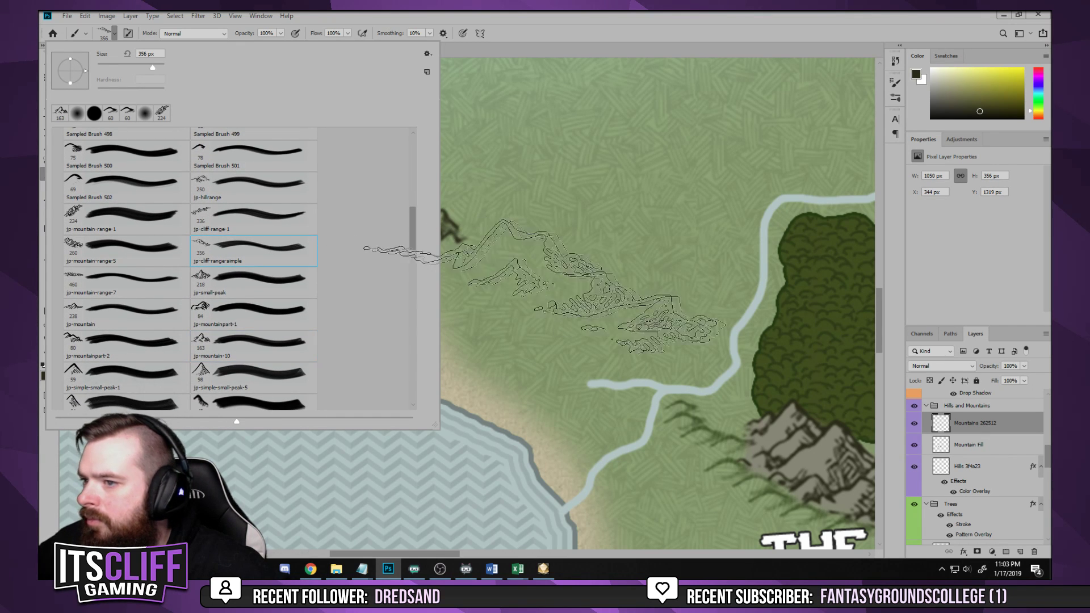
{"action": "left_click", "coordinate": [76, 247]}
{"action": "key", "text": "period"}
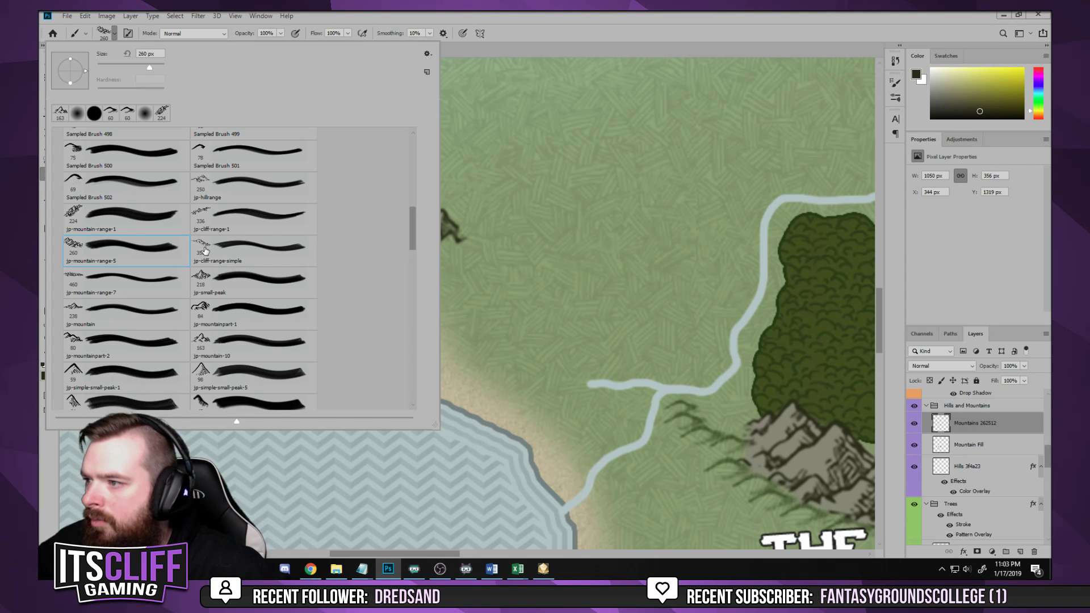
{"action": "left_click", "coordinate": [493, 14]}
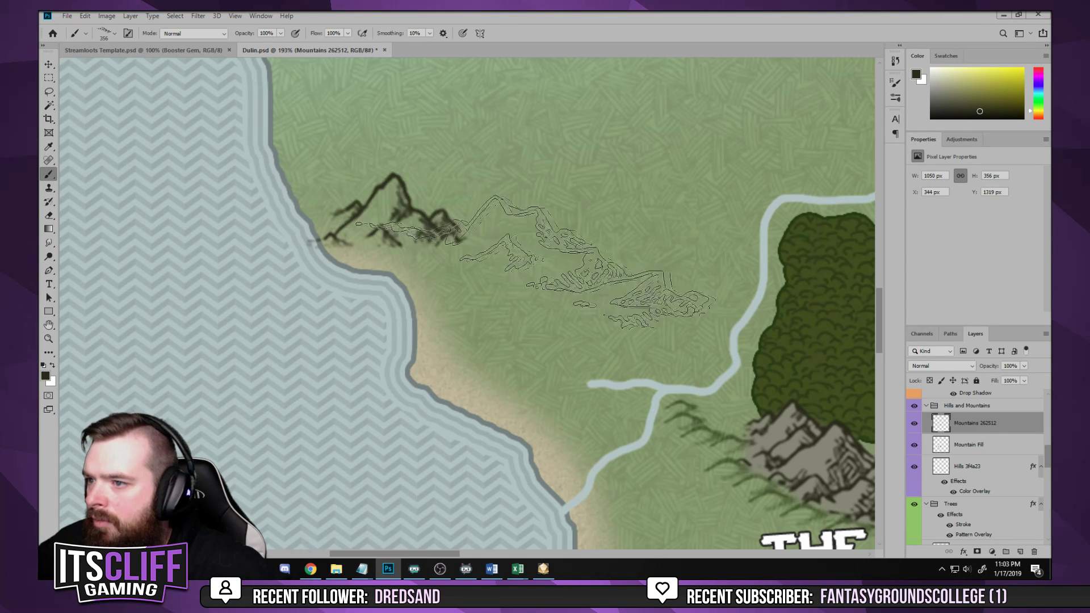
{"action": "left_click", "coordinate": [559, 264]}
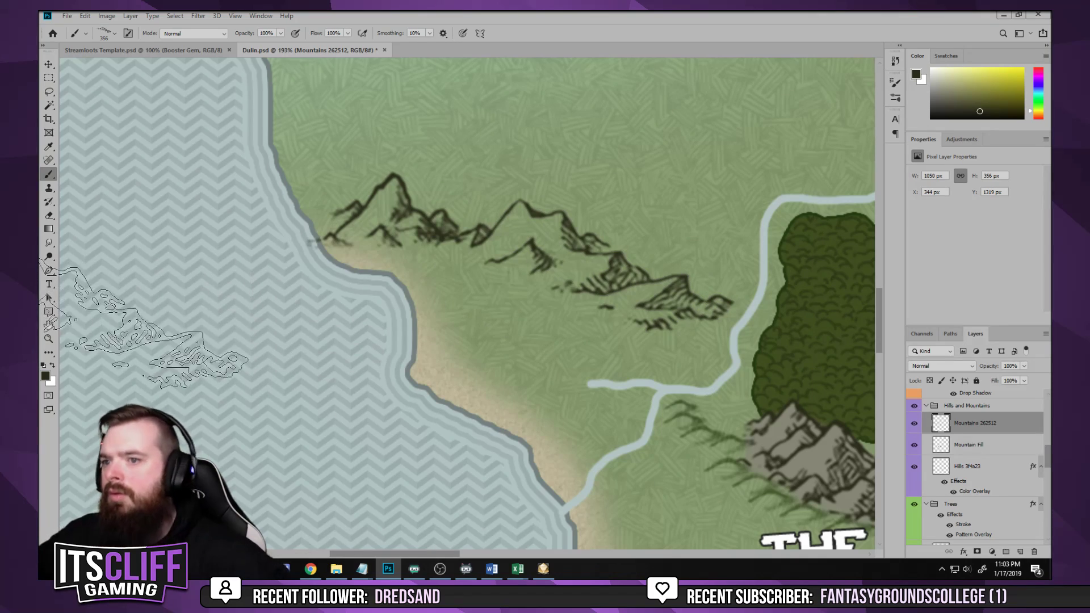
{"action": "scroll", "coordinate": [582, 269], "scroll_direction": "down", "scroll_amount": 4}
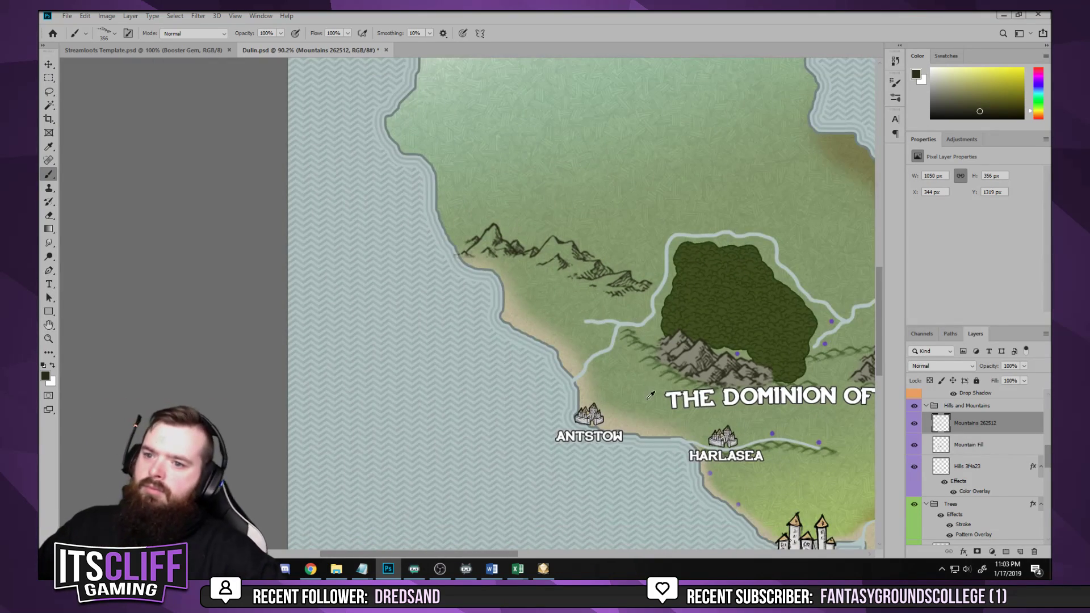
On the Mountain Fill layer, sample the grey of the existing mountains south of the forest and choose a soft round brush
{"action": "scroll", "coordinate": [651, 395], "scroll_direction": "up", "scroll_amount": 5}
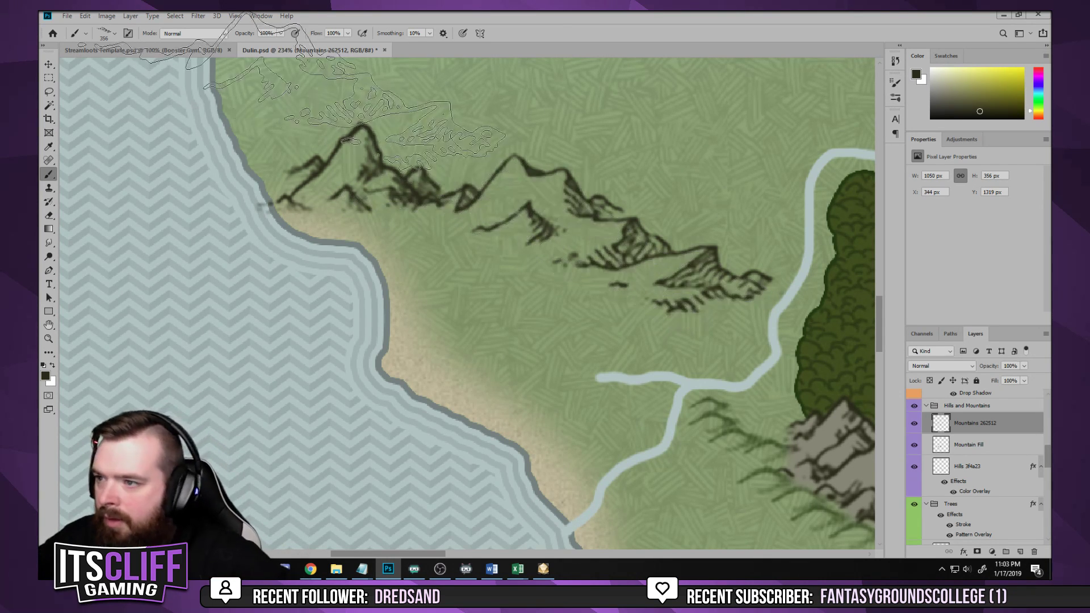
{"action": "left_click", "coordinate": [986, 445]}
{"action": "left_click_drag", "start_coordinate": [777, 390], "coordinate": [578, 266]}
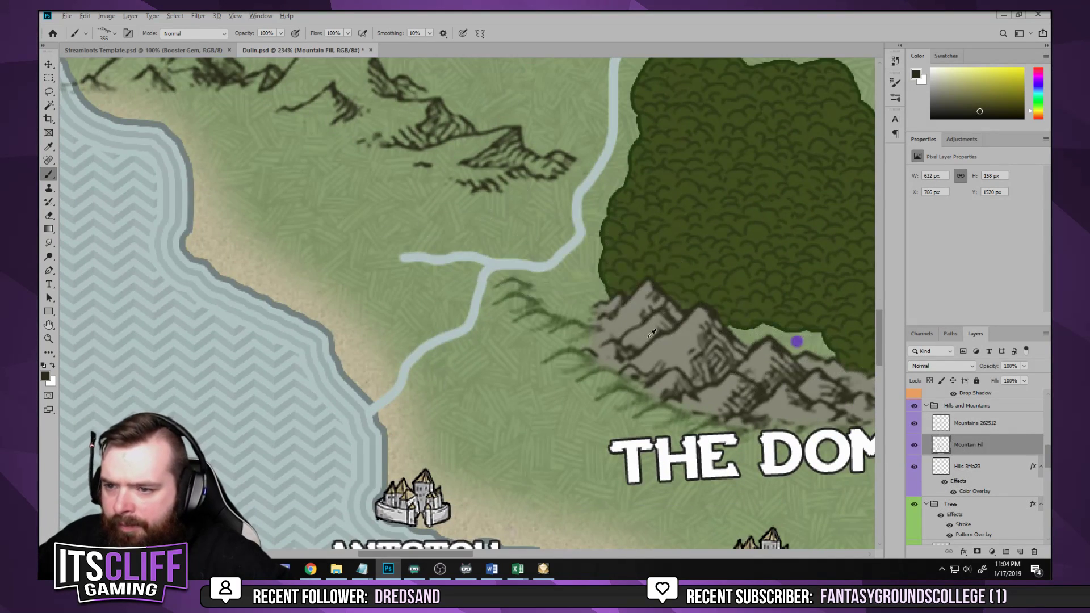
{"action": "left_click", "coordinate": [677, 345], "text": "alt"}
{"action": "left_click_drag", "start_coordinate": [392, 171], "coordinate": [593, 383]}
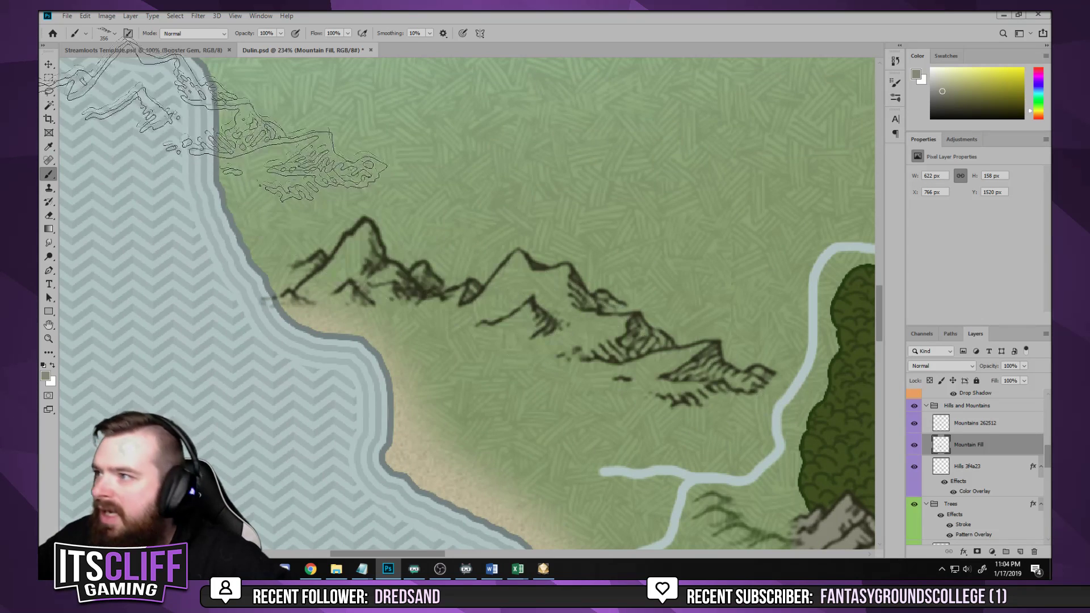
{"action": "left_click", "coordinate": [102, 33]}
{"action": "double_click", "coordinate": [124, 108]}
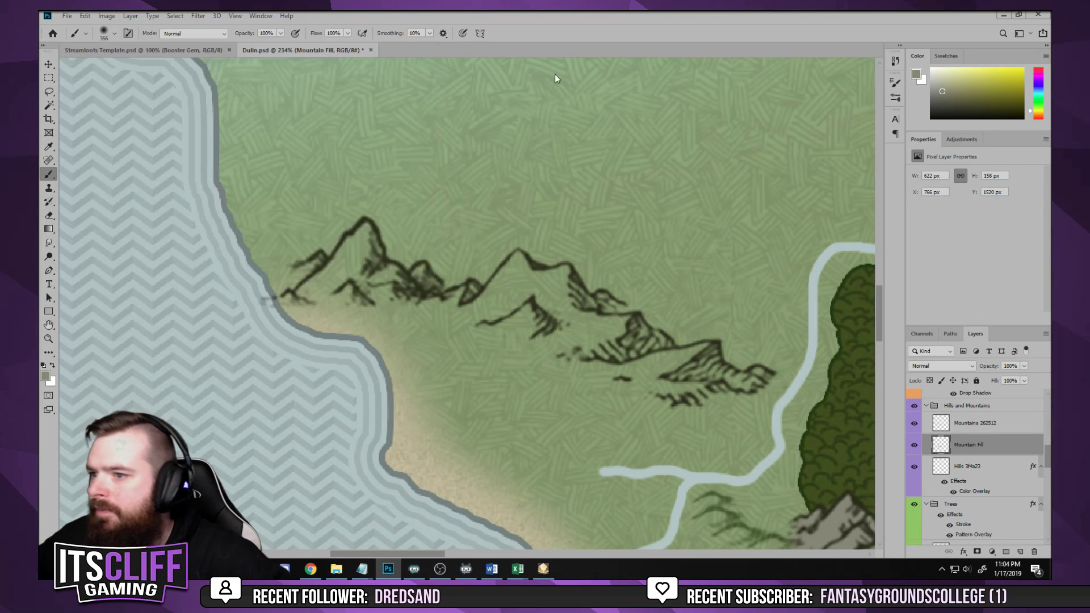
Reduce the brush to 20 px and paint grey inside the ridges of the new mountain range from the coast eastward
{"action": "scroll", "coordinate": [516, 275], "scroll_direction": "up", "scroll_amount": 5}
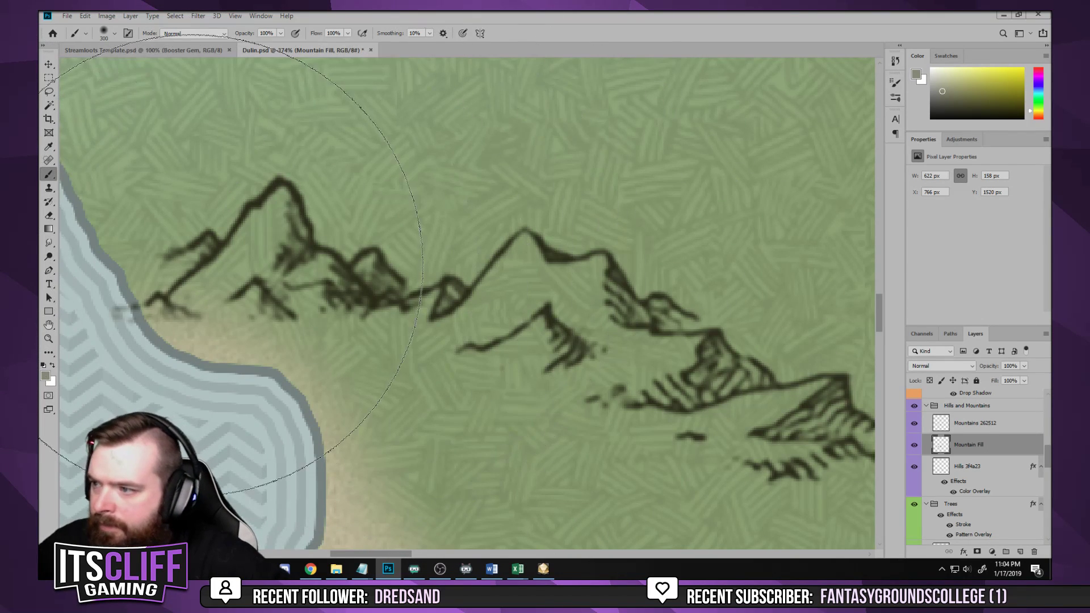
{"action": "key", "text": "bracketleft"}
{"action": "mouse_move", "coordinate": [181, 271]}
{"action": "left_mouse_down"}
{"action": "mouse_move", "coordinate": [165, 259]}
{"action": "mouse_move", "coordinate": [213, 257]}
{"action": "mouse_move", "coordinate": [204, 287]}
{"action": "mouse_move", "coordinate": [161, 324]}
{"action": "mouse_move", "coordinate": [161, 309]}
{"action": "mouse_move", "coordinate": [224, 306]}
{"action": "mouse_move", "coordinate": [282, 200]}
{"action": "mouse_move", "coordinate": [289, 255]}
{"action": "mouse_move", "coordinate": [301, 227]}
{"action": "mouse_move", "coordinate": [284, 267]}
{"action": "mouse_move", "coordinate": [314, 267]}
{"action": "mouse_move", "coordinate": [366, 302]}
{"action": "mouse_move", "coordinate": [379, 276]}
{"action": "mouse_move", "coordinate": [412, 310]}
{"action": "mouse_move", "coordinate": [448, 293]}
{"action": "mouse_move", "coordinate": [392, 289]}
{"action": "mouse_move", "coordinate": [465, 335]}
{"action": "mouse_move", "coordinate": [522, 245]}
{"action": "mouse_move", "coordinate": [630, 304]}
{"action": "mouse_move", "coordinate": [641, 332]}
{"action": "left_mouse_up"}
{"action": "mouse_move", "coordinate": [642, 332]}
{"action": "left_mouse_down"}
{"action": "mouse_move", "coordinate": [431, 236]}
{"action": "mouse_move", "coordinate": [448, 227]}
{"action": "mouse_move", "coordinate": [500, 296]}
{"action": "left_mouse_up"}
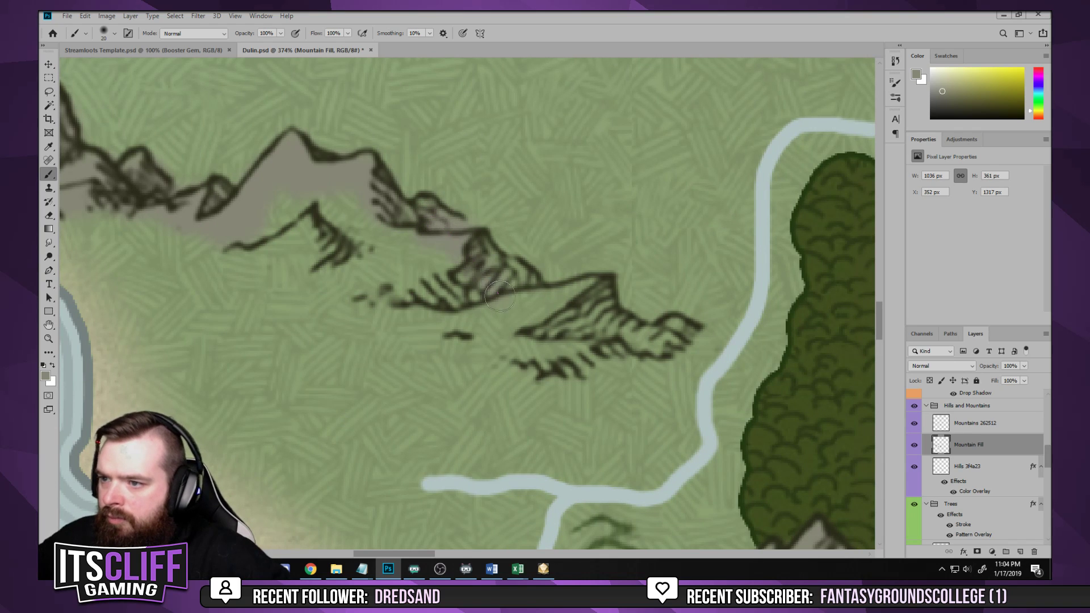
{"action": "mouse_move", "coordinate": [562, 308]}
{"action": "left_mouse_down"}
{"action": "mouse_move", "coordinate": [576, 301]}
{"action": "mouse_move", "coordinate": [557, 301]}
{"action": "left_mouse_up"}
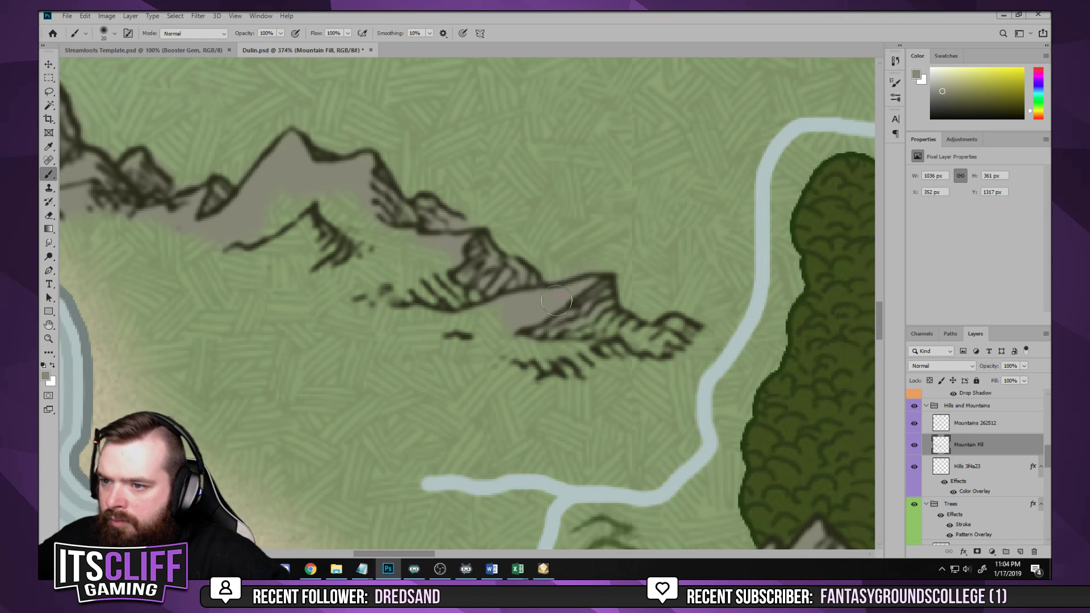
{"action": "left_click_drag", "start_coordinate": [622, 323], "coordinate": [672, 335]}
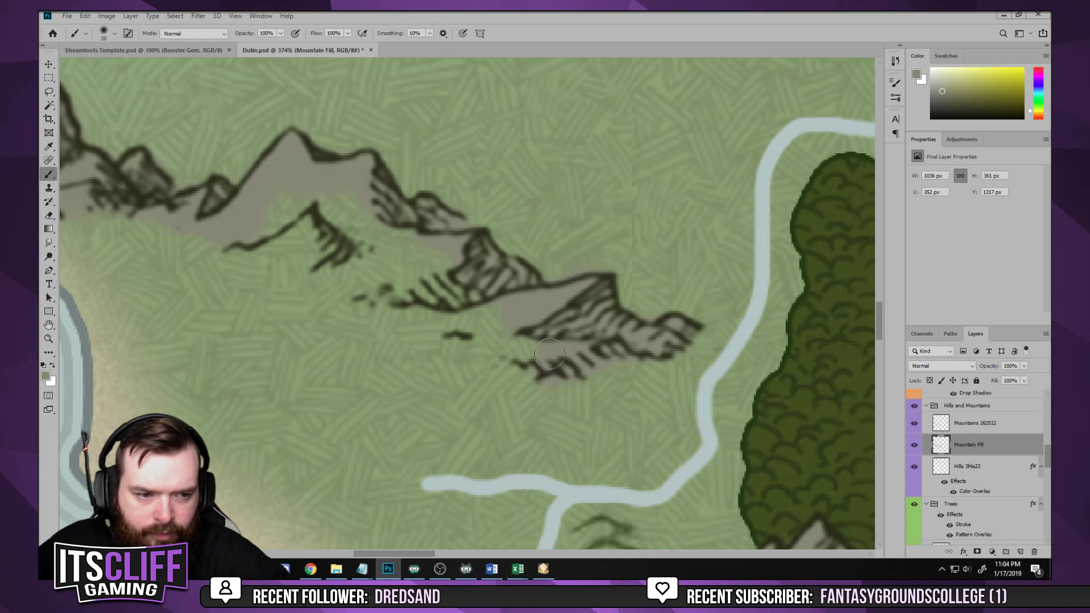
{"action": "mouse_move", "coordinate": [550, 354]}
{"action": "left_mouse_down"}
{"action": "mouse_move", "coordinate": [548, 365]}
{"action": "mouse_move", "coordinate": [528, 338]}
{"action": "mouse_move", "coordinate": [539, 329]}
{"action": "mouse_move", "coordinate": [494, 342]}
{"action": "left_mouse_up"}
Enlarge the soft brush and fill the remaining lower slopes and foothills of the range with grey
{"action": "key", "text": "bracketright"}
{"action": "key", "text": "bracketright"}
{"action": "key", "text": "bracketright"}
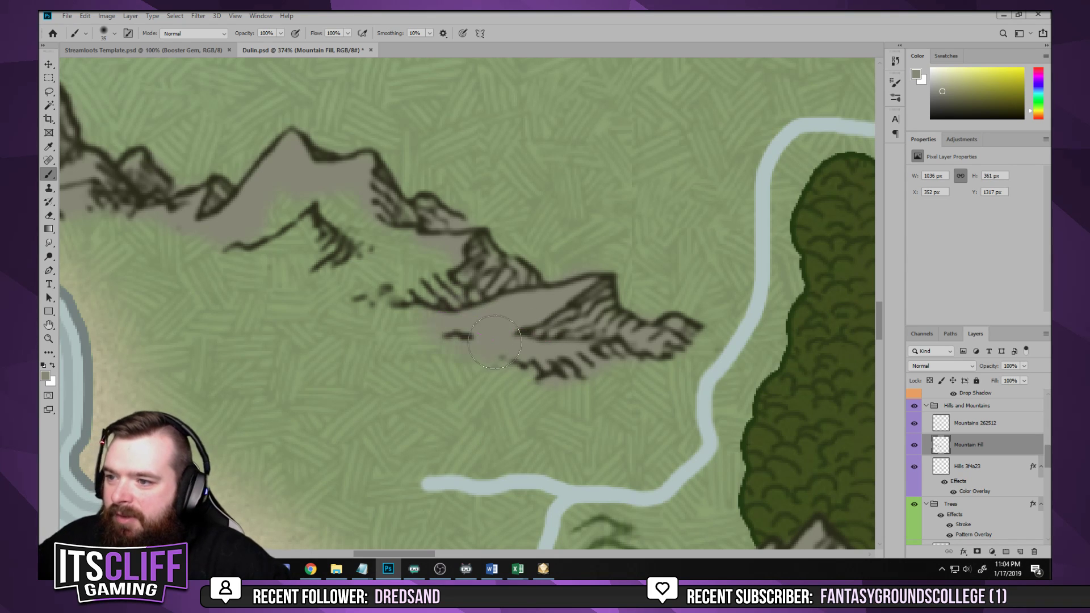
{"action": "mouse_move", "coordinate": [453, 308]}
{"action": "left_mouse_down"}
{"action": "mouse_move", "coordinate": [487, 365]}
{"action": "mouse_move", "coordinate": [519, 369]}
{"action": "mouse_move", "coordinate": [494, 327]}
{"action": "mouse_move", "coordinate": [439, 311]}
{"action": "mouse_move", "coordinate": [634, 347]}
{"action": "left_mouse_up"}
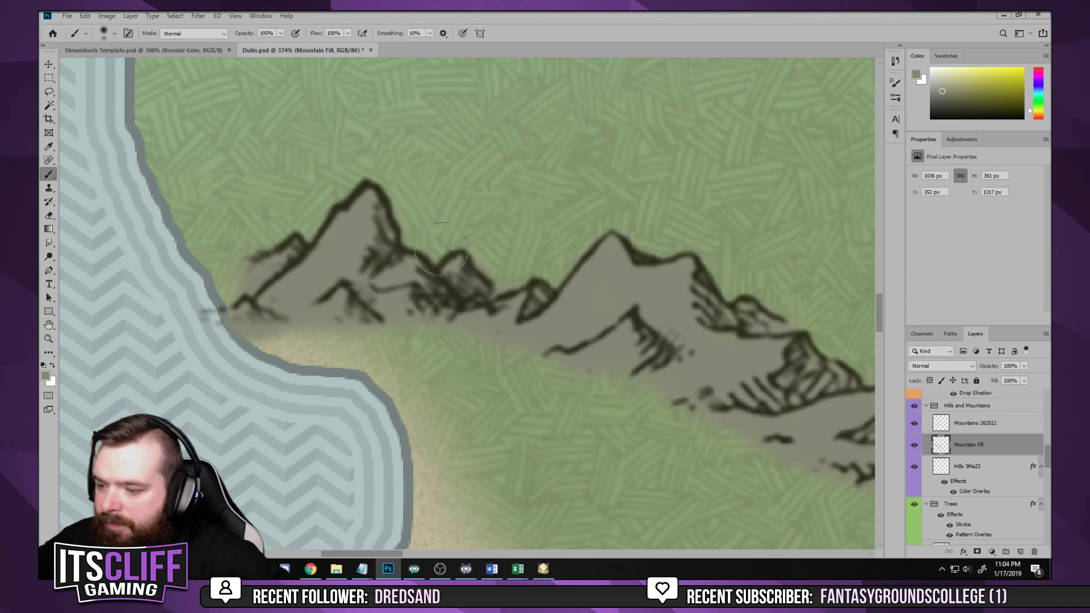
Erase the grey spilling above the new range's ridgelines on the Mountain Fill layer with a 7 px hard round eraser, and return to the Brush tool
{"action": "key", "text": "e"}
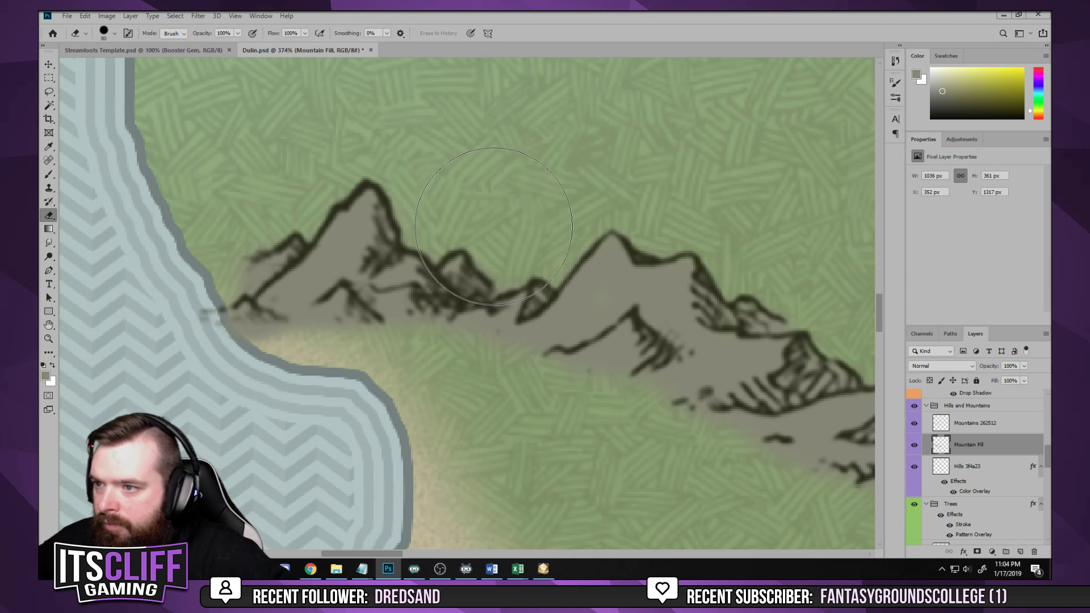
{"action": "scroll", "coordinate": [494, 230], "scroll_direction": "right", "scroll_amount": 2}
{"action": "scroll", "coordinate": [492, 230], "scroll_direction": "down", "scroll_amount": 1}
{"action": "scroll", "coordinate": [482, 230], "scroll_direction": "up", "scroll_amount": 2}
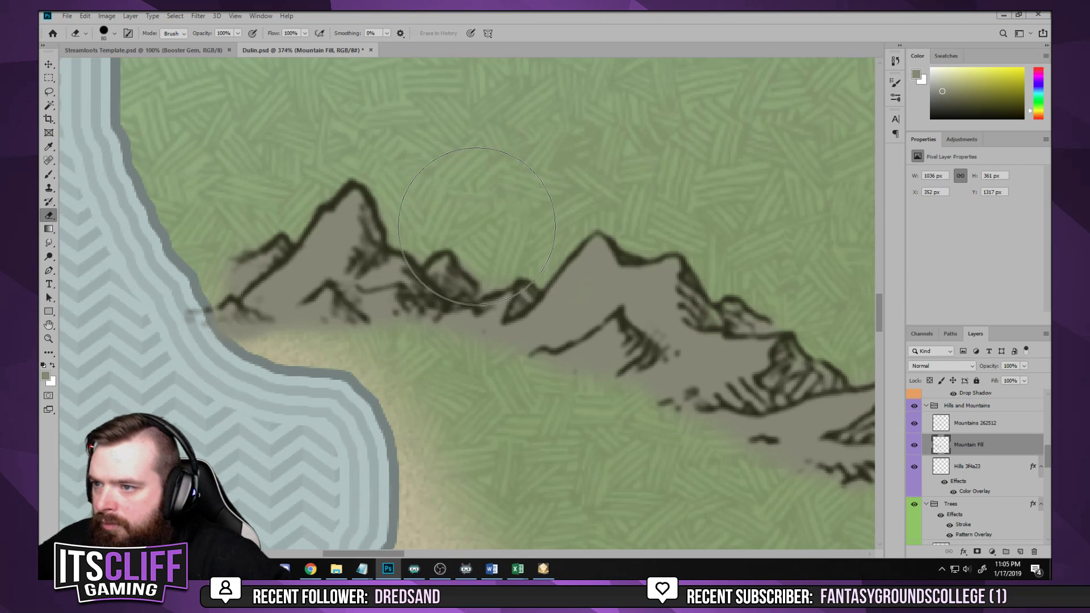
{"action": "scroll", "coordinate": [477, 230], "scroll_direction": "down", "scroll_amount": 1}
{"action": "scroll", "coordinate": [480, 228], "scroll_direction": "down", "scroll_amount": 3}
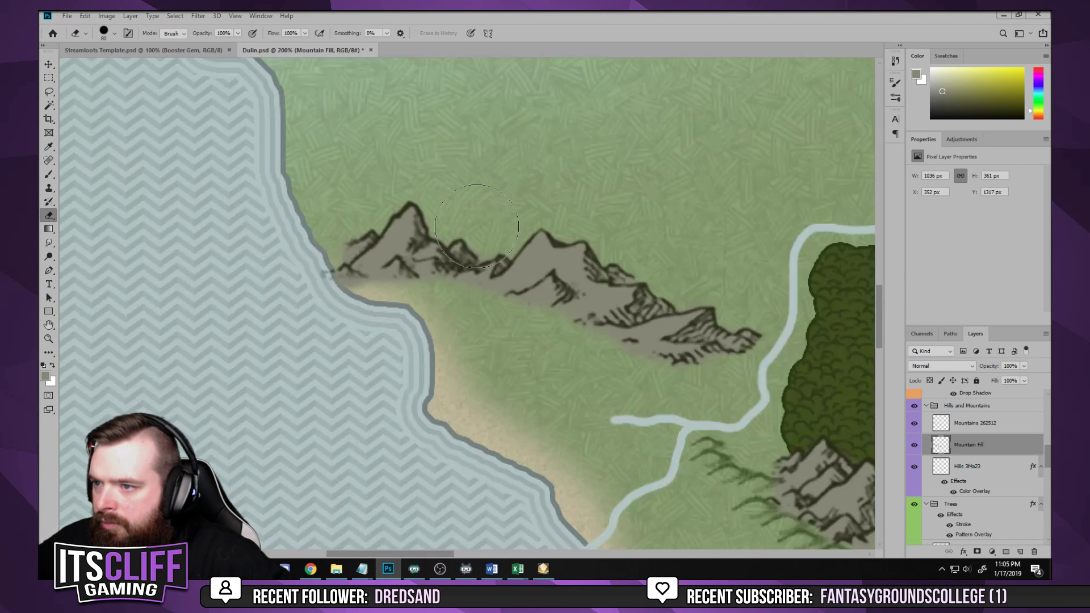
{"action": "scroll", "coordinate": [483, 230], "scroll_direction": "up", "scroll_amount": 4}
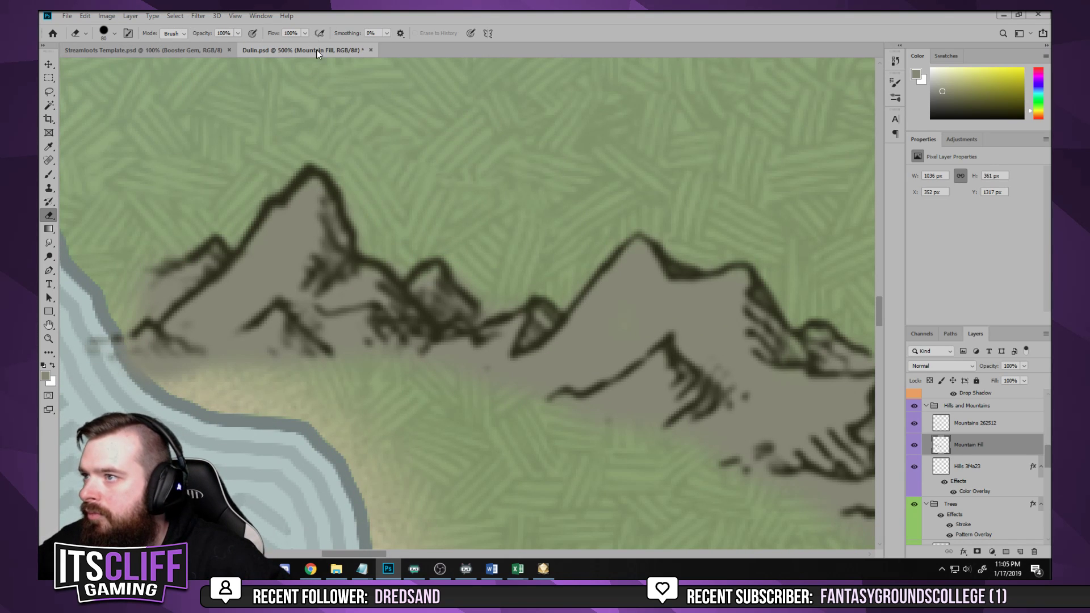
{"action": "right_click", "coordinate": [619, 199]}
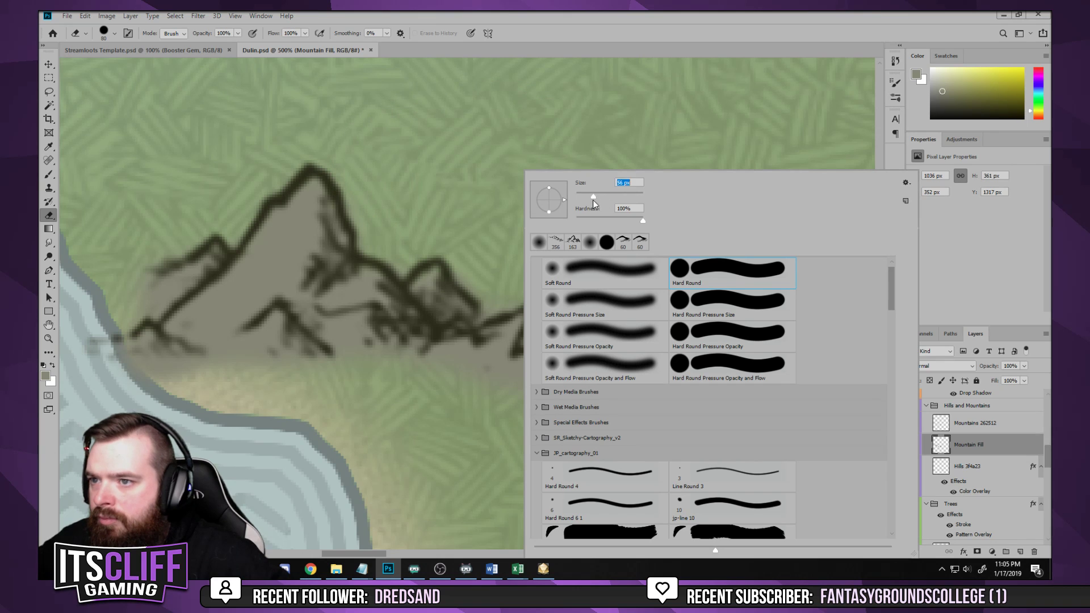
{"action": "left_click_drag", "start_coordinate": [583, 203], "coordinate": [578, 202]}
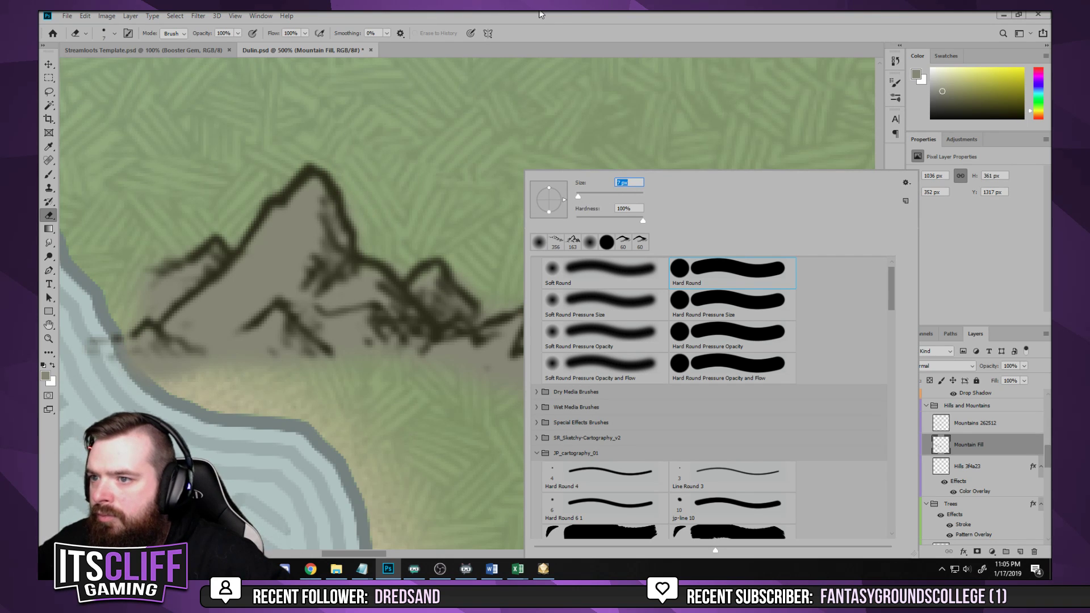
{"action": "key", "text": "Return"}
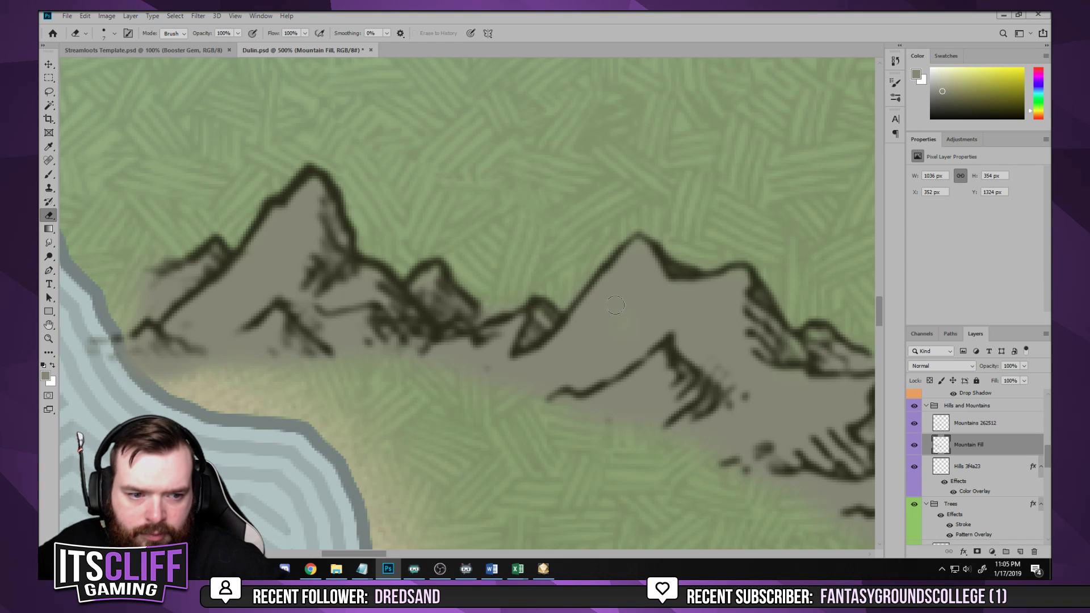
{"action": "left_click_drag", "start_coordinate": [586, 298], "coordinate": [554, 308]}
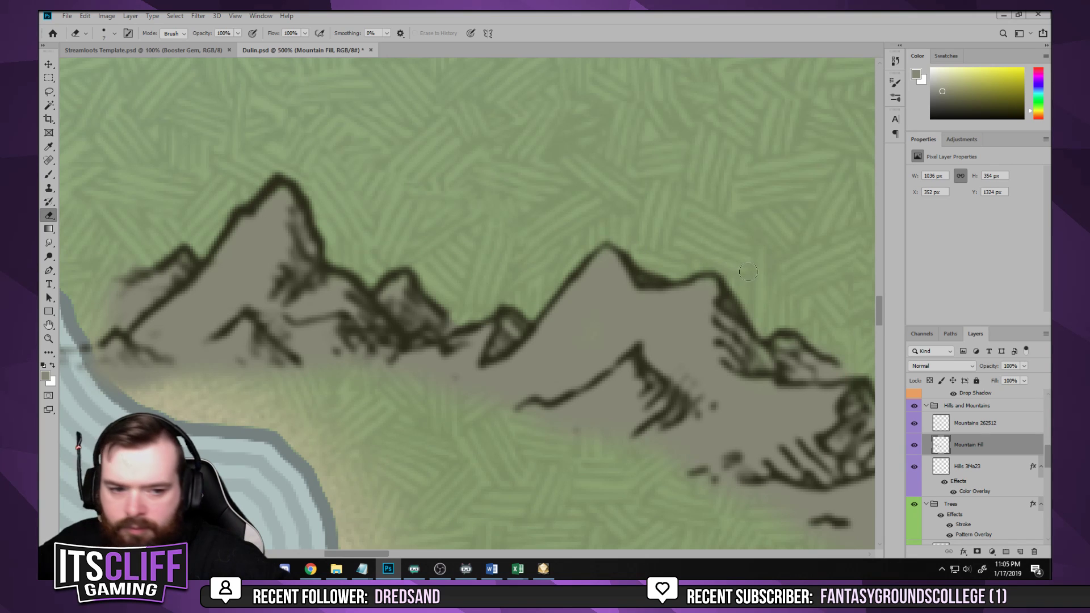
{"action": "left_click_drag", "start_coordinate": [752, 275], "coordinate": [635, 275]}
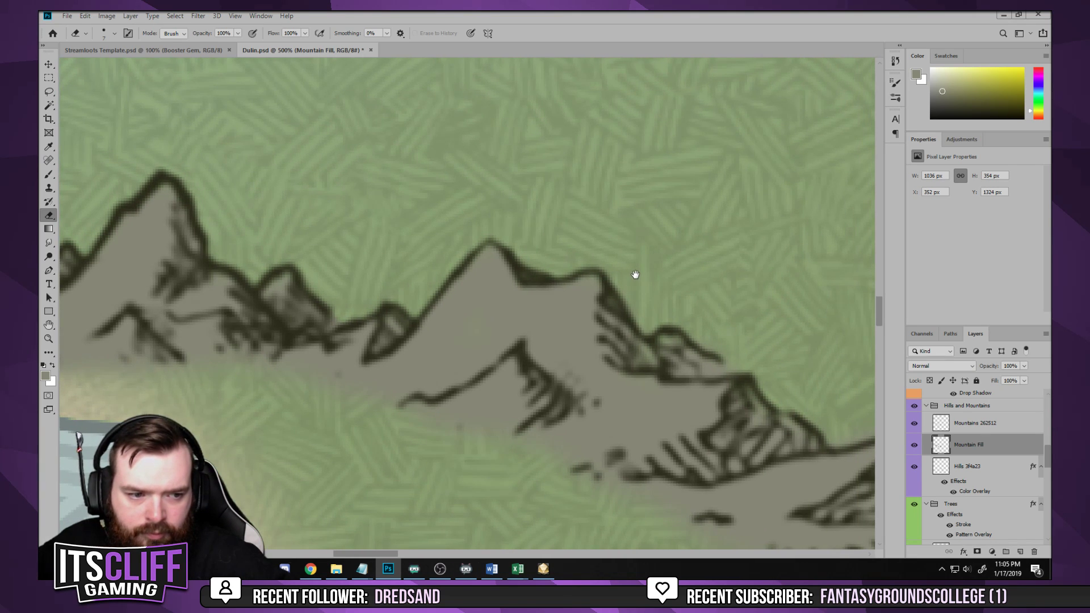
{"action": "left_click_drag", "start_coordinate": [636, 275], "coordinate": [546, 261]}
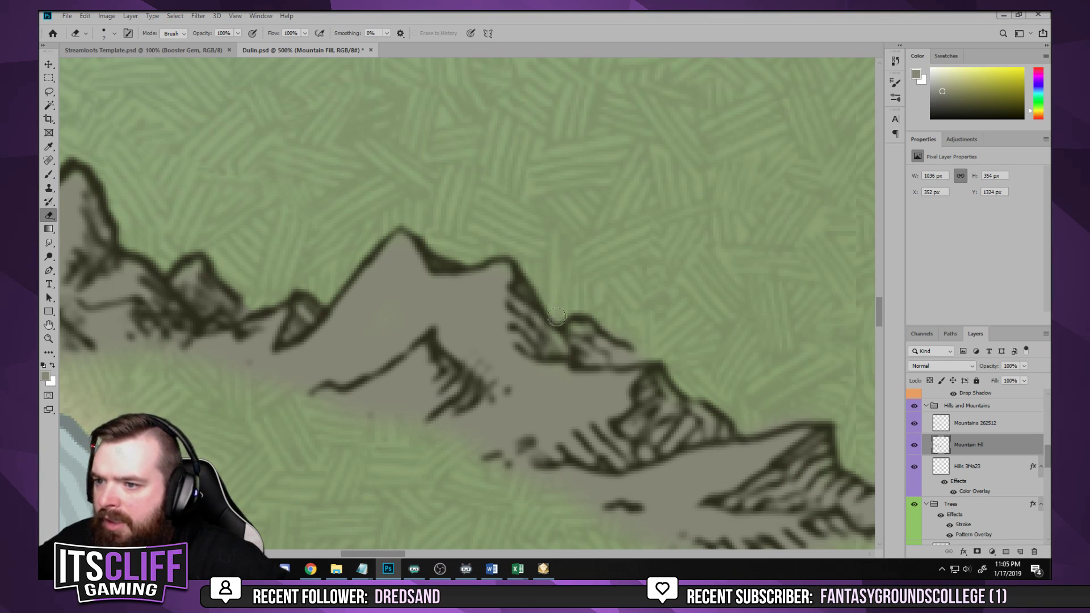
{"action": "left_click_drag", "start_coordinate": [670, 365], "coordinate": [521, 279]}
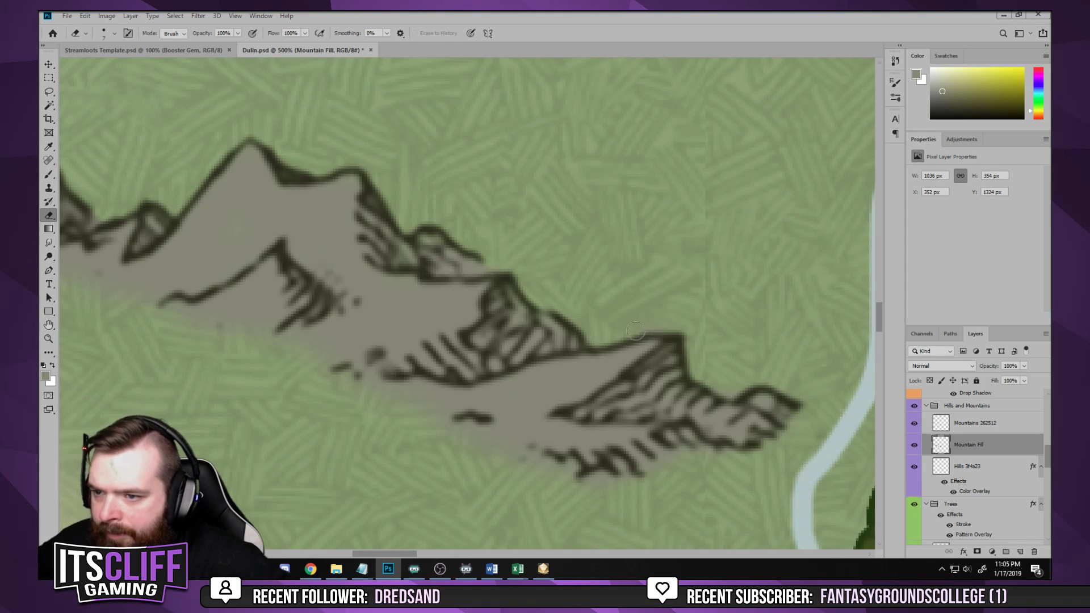
{"action": "key", "text": "v"}
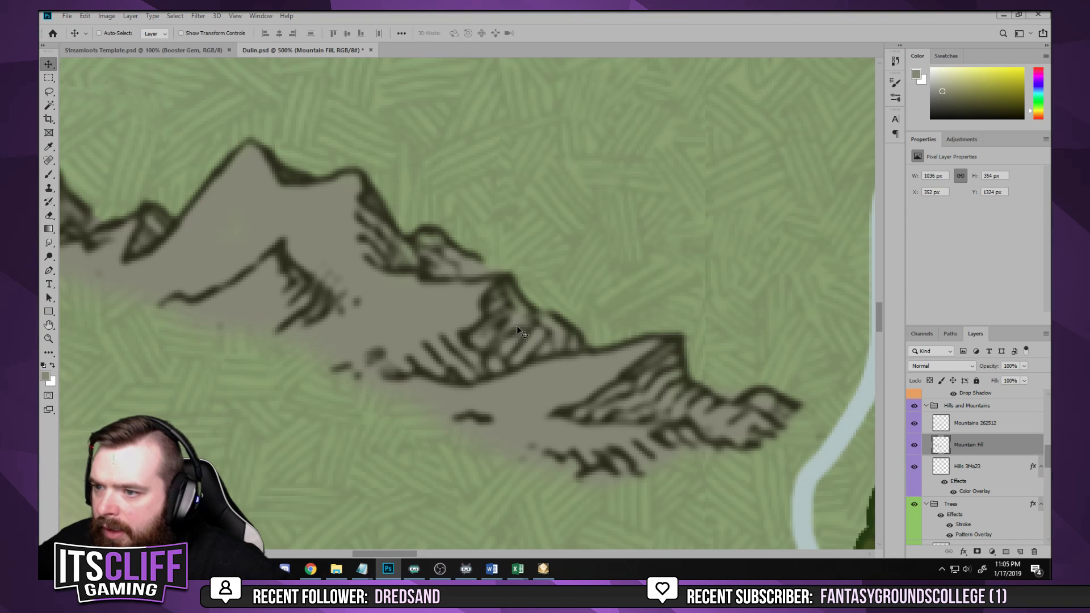
{"action": "key", "text": "b"}
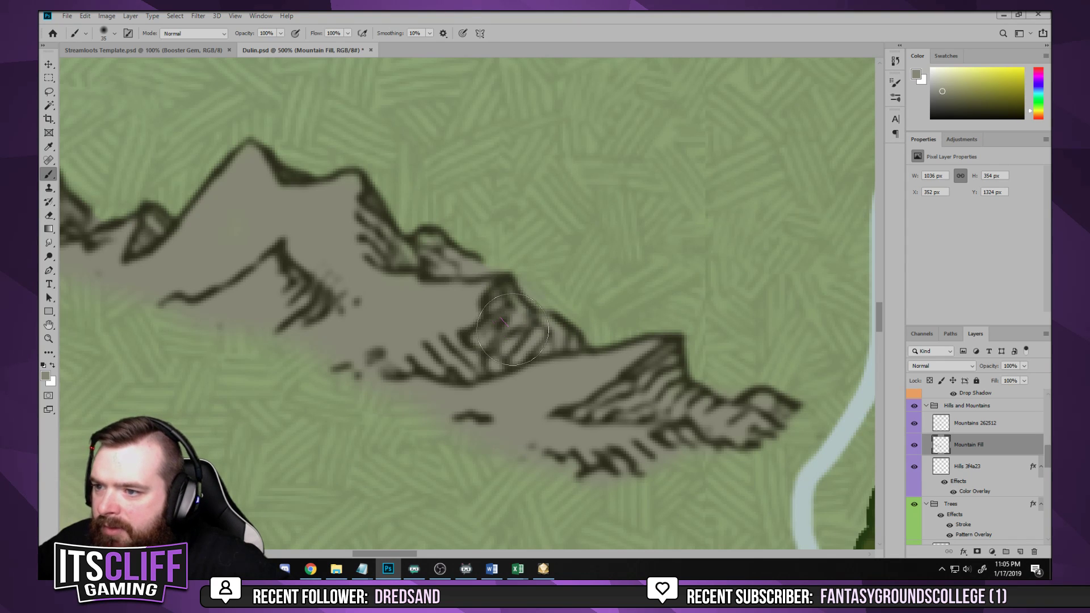
Make the Hills 3f4a23 layer active and choose the 60 px hill-shaped brush for the coastal end of the range
{"action": "key", "text": "e"}
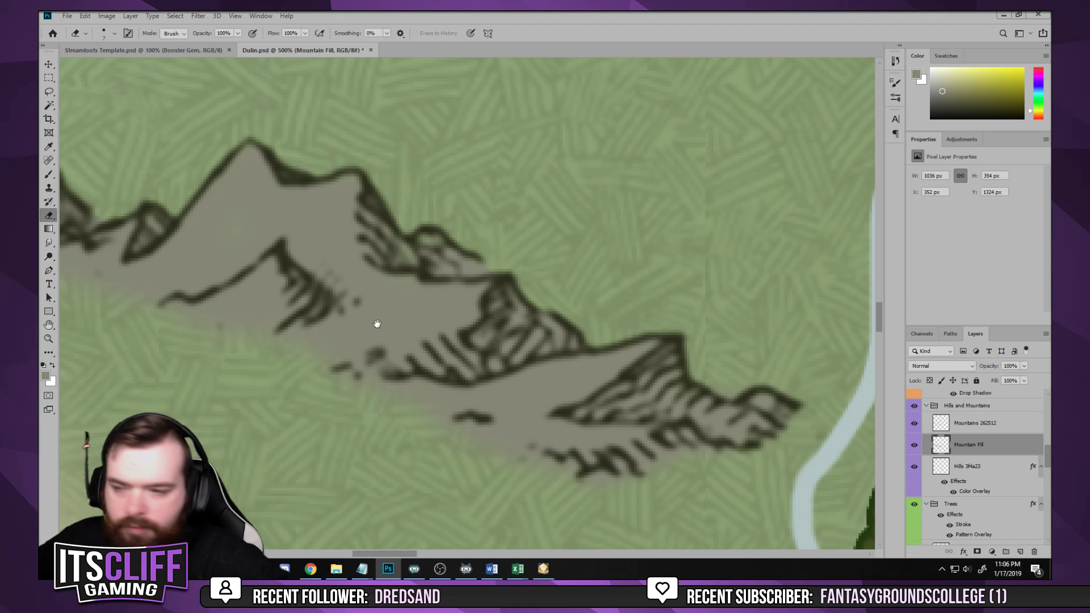
{"action": "left_click_drag", "start_coordinate": [377, 323], "coordinate": [653, 275]}
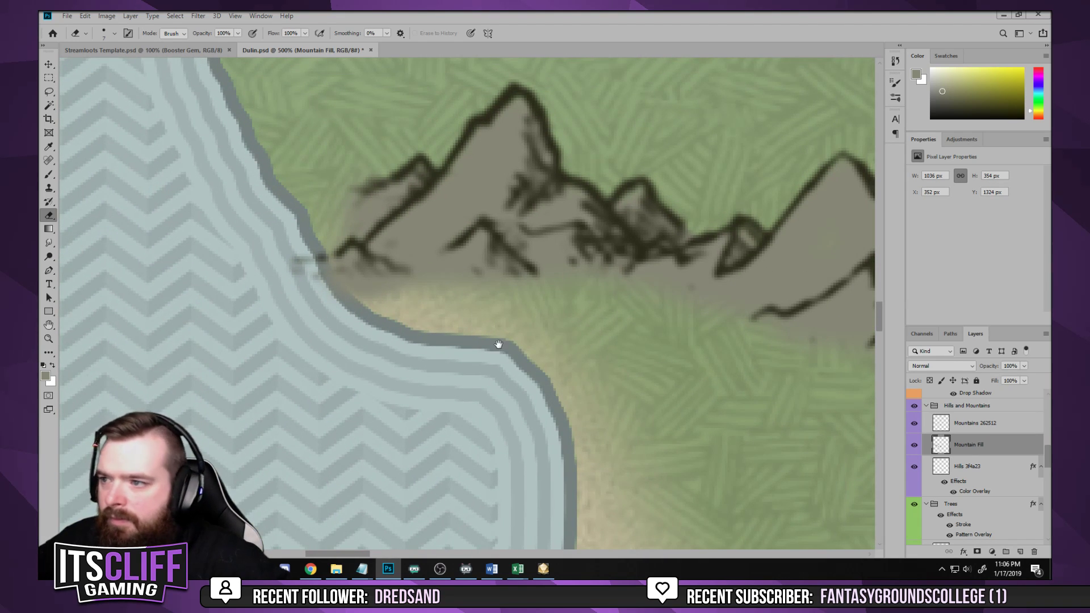
{"action": "left_click", "coordinate": [989, 467]}
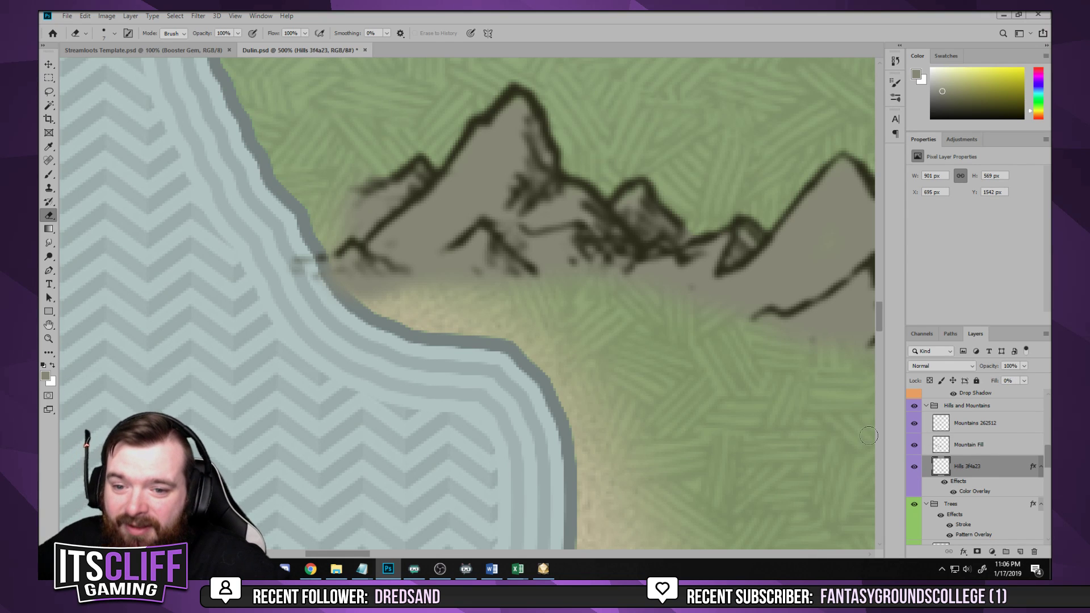
{"action": "double_click", "coordinate": [982, 467]}
{"action": "key", "text": "Return"}
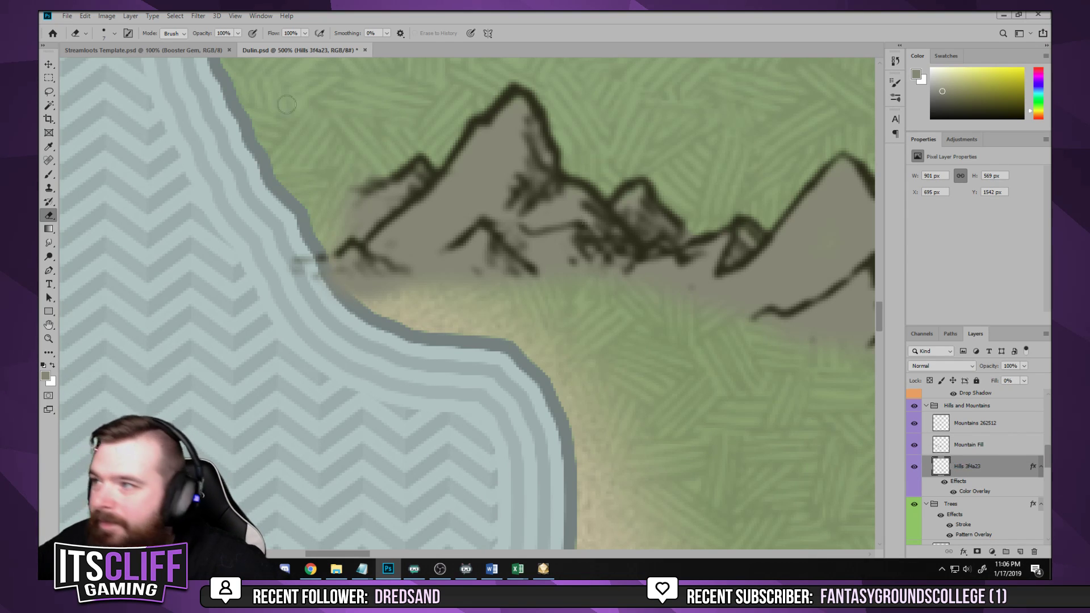
{"action": "key", "text": "b"}
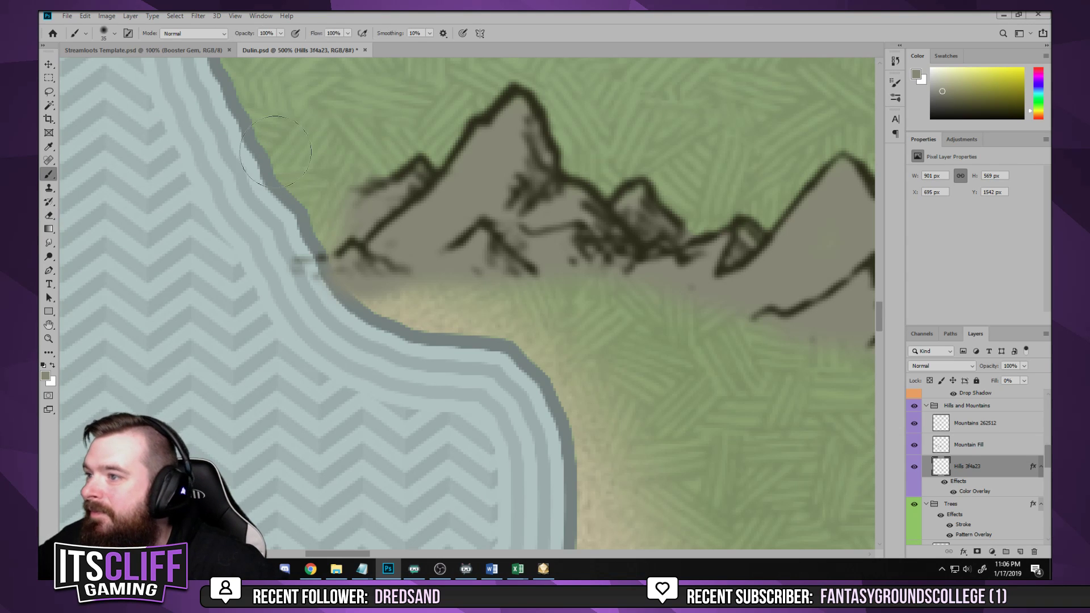
{"action": "left_click", "coordinate": [91, 50]}
{"action": "left_click", "coordinate": [104, 33]}
{"action": "left_click", "coordinate": [104, 33]}
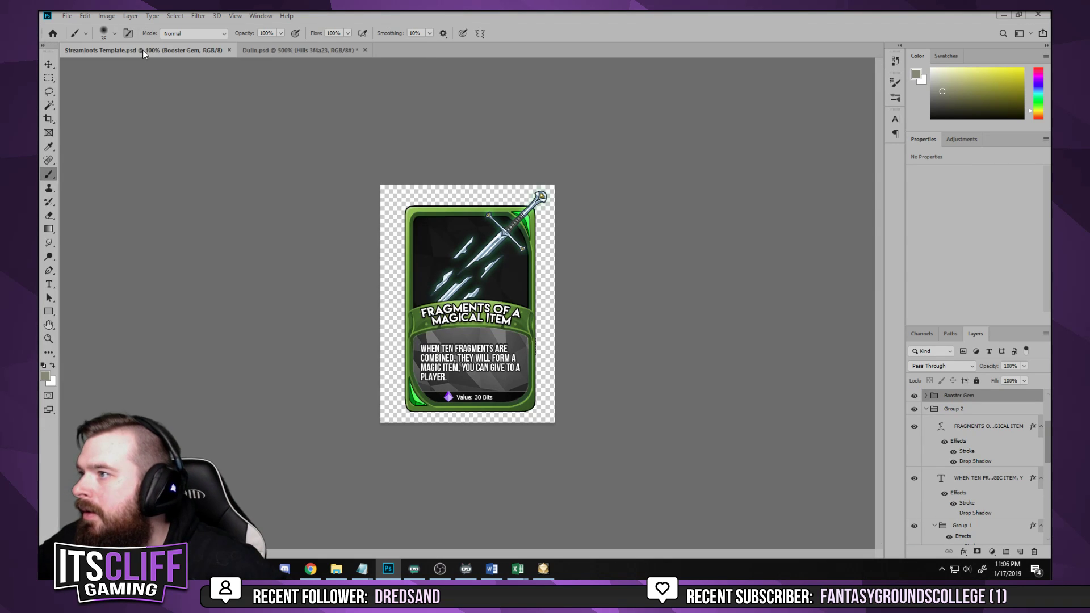
{"action": "key", "text": "ctrl+Tab"}
{"action": "left_click", "coordinate": [111, 35]}
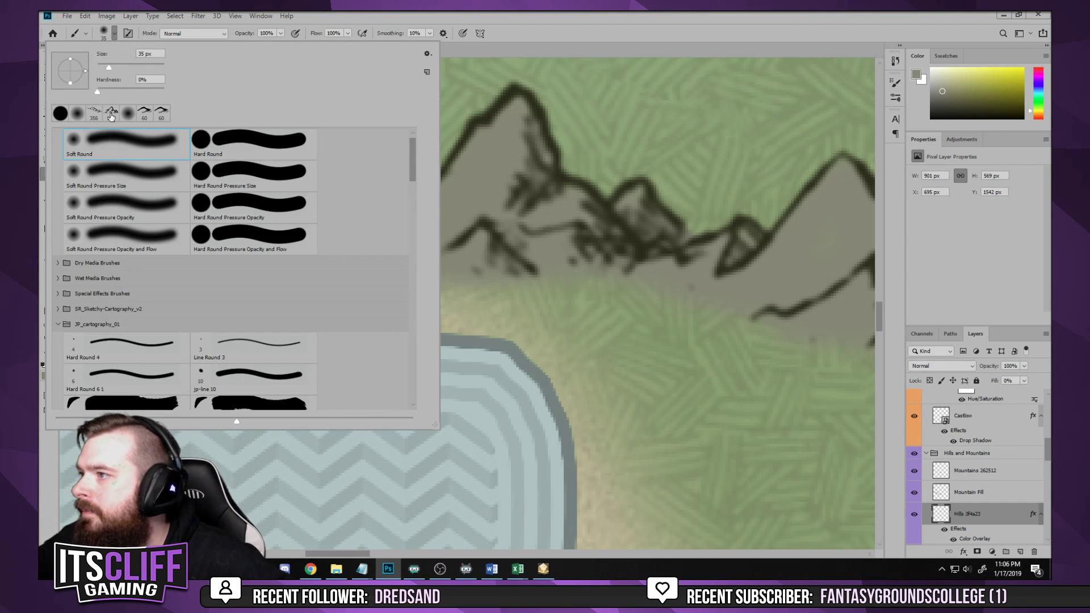
{"action": "left_click", "coordinate": [111, 116]}
{"action": "left_click", "coordinate": [145, 114]}
{"action": "key", "text": "Return"}
Paint a row of hills along the southern foot of the new mountain range from the coast eastward
{"action": "mouse_move", "coordinate": [373, 308]}
{"action": "left_mouse_down"}
{"action": "mouse_move", "coordinate": [470, 316]}
{"action": "mouse_move", "coordinate": [449, 298]}
{"action": "left_mouse_up"}
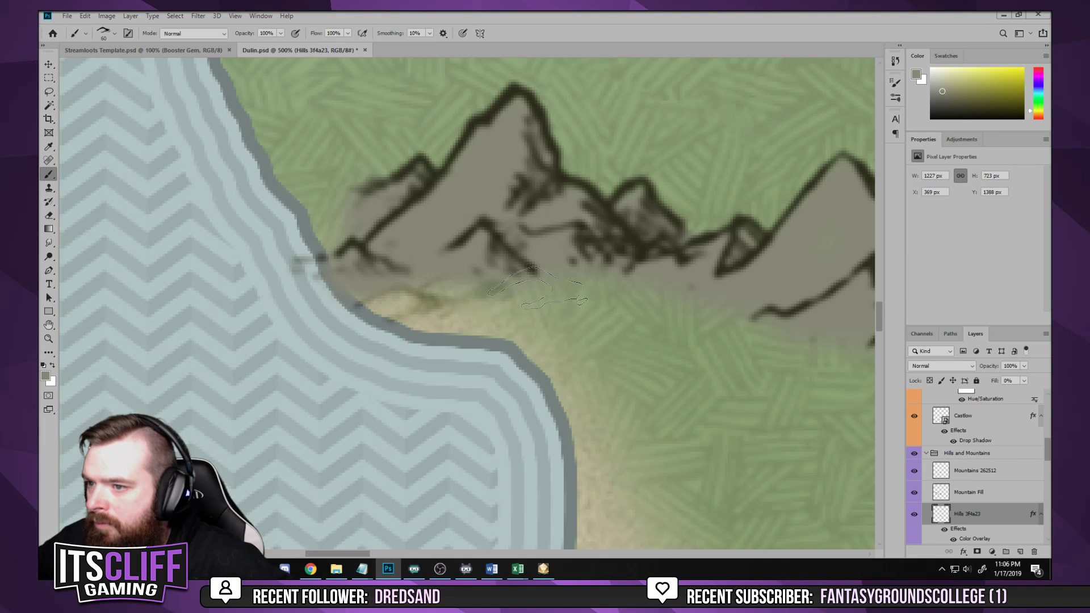
{"action": "left_click_drag", "start_coordinate": [537, 289], "coordinate": [678, 325]}
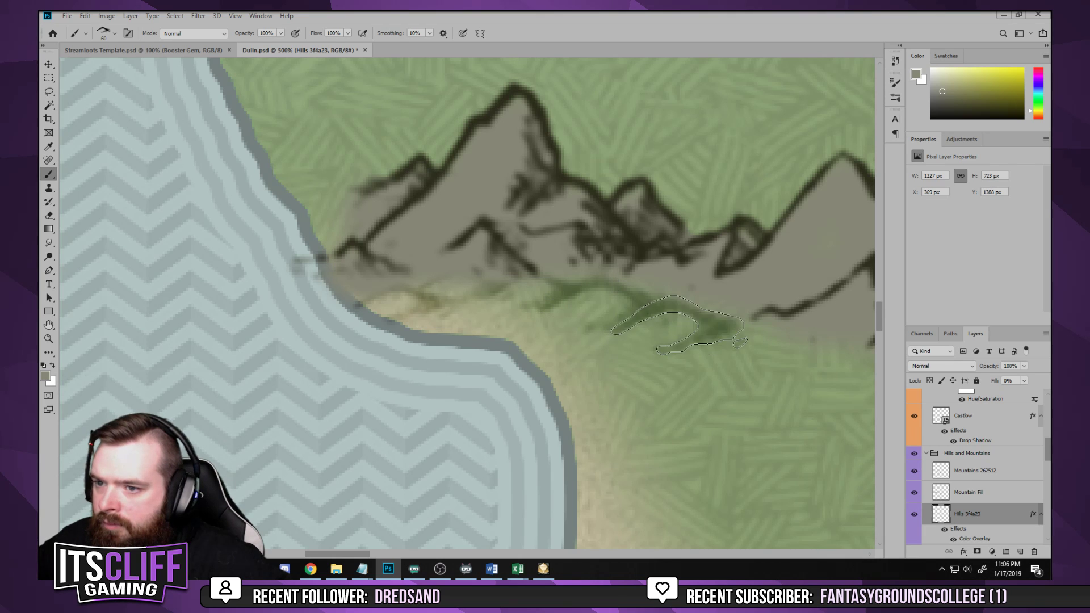
{"action": "scroll", "coordinate": [455, 312], "scroll_direction": "down", "scroll_amount": 2}
{"action": "mouse_move", "coordinate": [455, 311]}
{"action": "left_mouse_down"}
{"action": "mouse_move", "coordinate": [443, 315]}
{"action": "mouse_move", "coordinate": [432, 284]}
{"action": "left_mouse_up"}
{"action": "scroll", "coordinate": [444, 318], "scroll_direction": "up", "scroll_amount": 2}
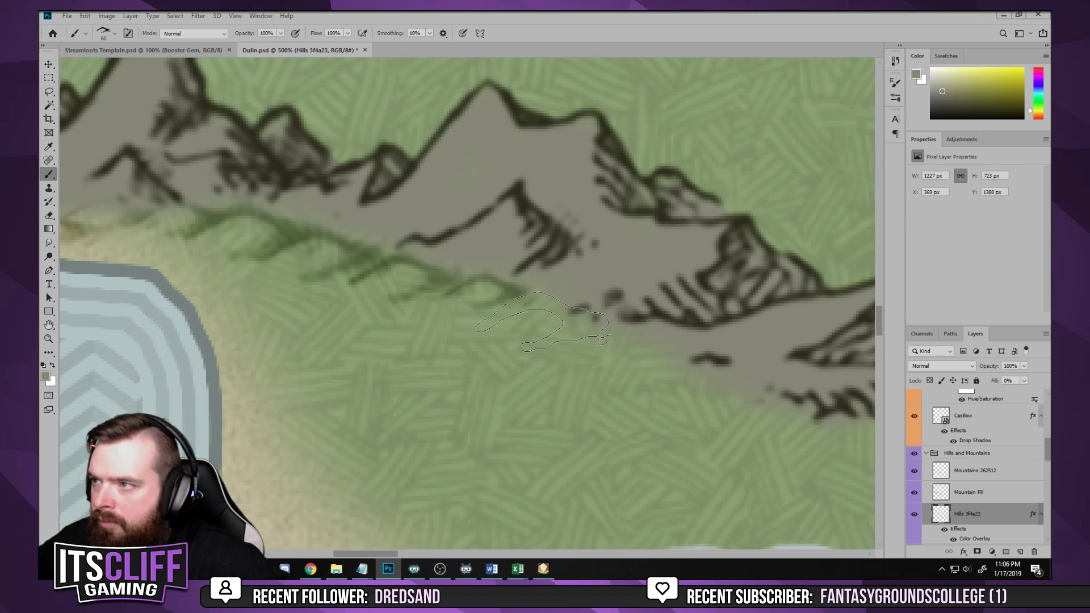
{"action": "mouse_move", "coordinate": [533, 334]}
{"action": "left_mouse_down"}
{"action": "mouse_move", "coordinate": [605, 378]}
{"action": "mouse_move", "coordinate": [433, 284]}
{"action": "left_mouse_up"}
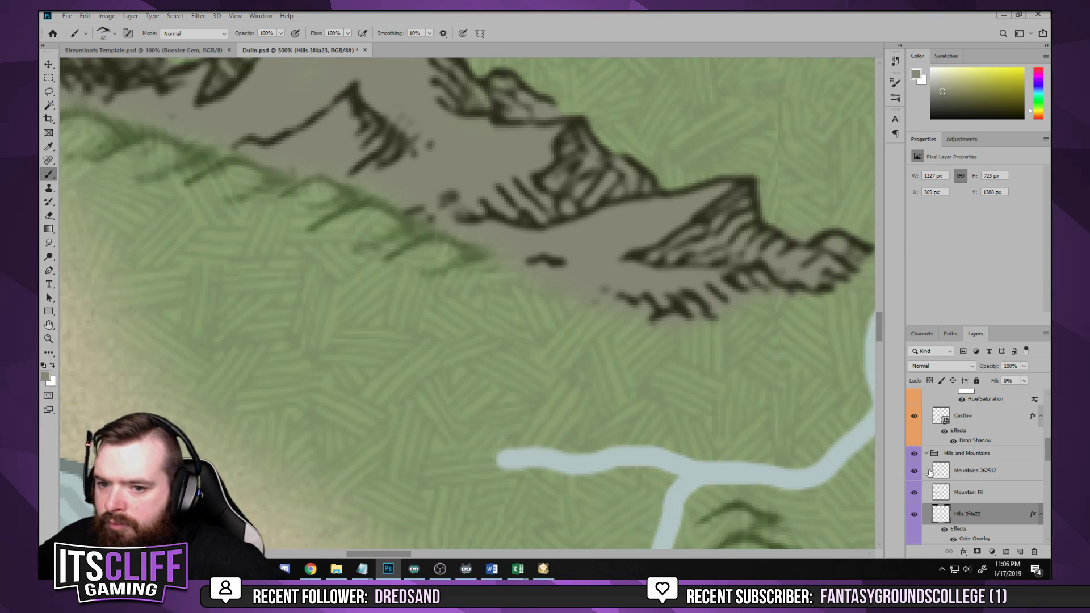
Continue the hills to the range's eastern tip and add a hill at its northwestern end beside the coast
{"action": "scroll", "coordinate": [943, 482], "scroll_direction": "down", "scroll_amount": 2}
{"action": "scroll", "coordinate": [540, 365], "scroll_direction": "down", "scroll_amount": 5}
{"action": "scroll", "coordinate": [511, 341], "scroll_direction": "up", "scroll_amount": 5}
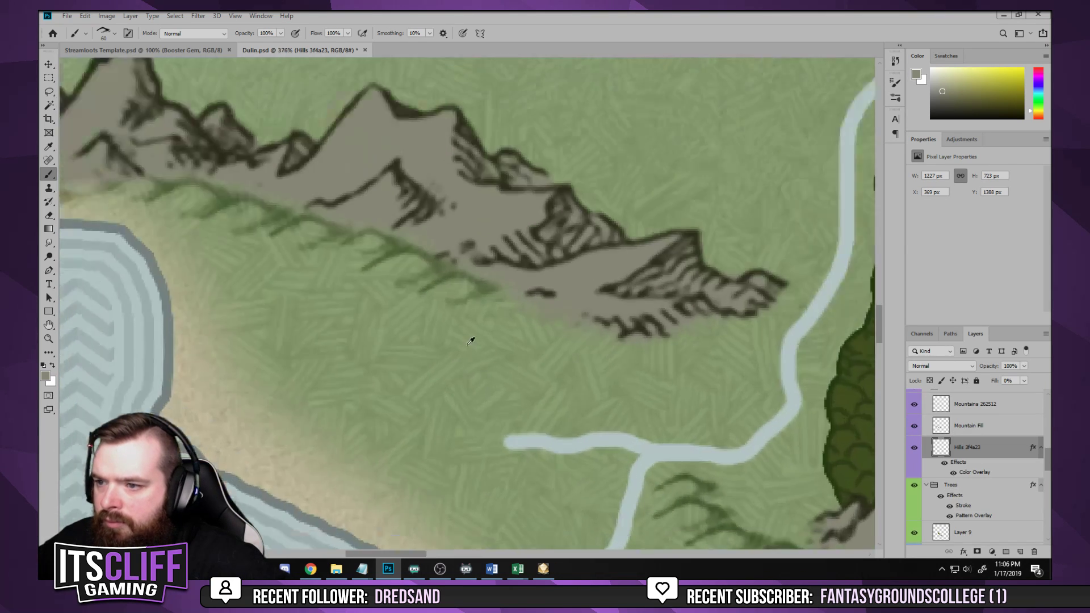
{"action": "mouse_move", "coordinate": [461, 301]}
{"action": "left_mouse_down"}
{"action": "mouse_move", "coordinate": [538, 307]}
{"action": "mouse_move", "coordinate": [602, 340]}
{"action": "mouse_move", "coordinate": [696, 362]}
{"action": "mouse_move", "coordinate": [770, 325]}
{"action": "left_mouse_up"}
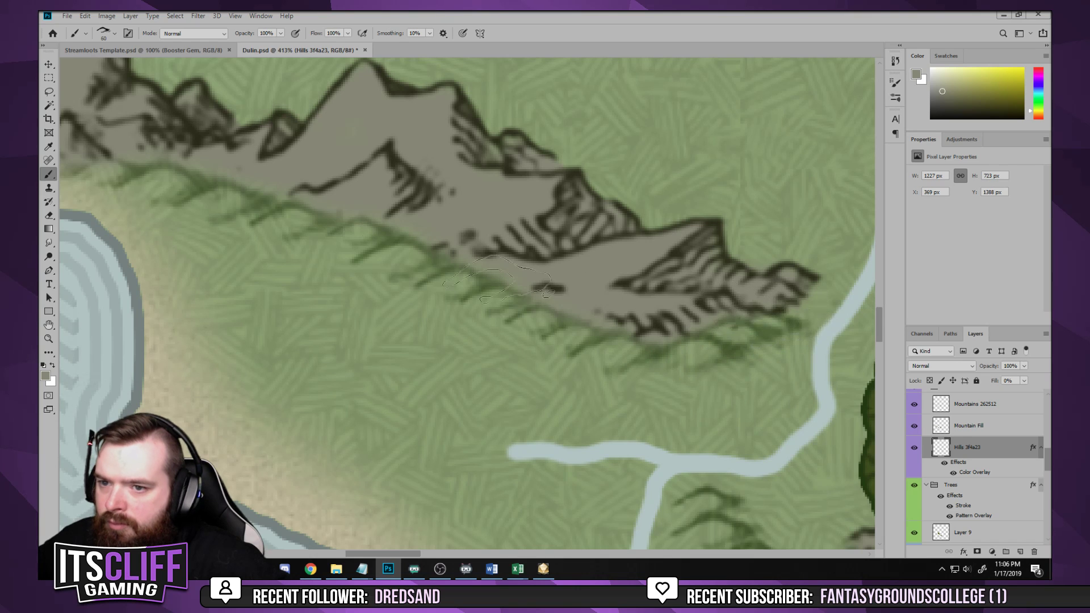
{"action": "scroll", "coordinate": [770, 326], "scroll_direction": "up", "scroll_amount": 5}
{"action": "scroll", "coordinate": [771, 326], "scroll_direction": "left", "scroll_amount": 5}
{"action": "left_click_drag", "start_coordinate": [435, 364], "coordinate": [460, 355]}
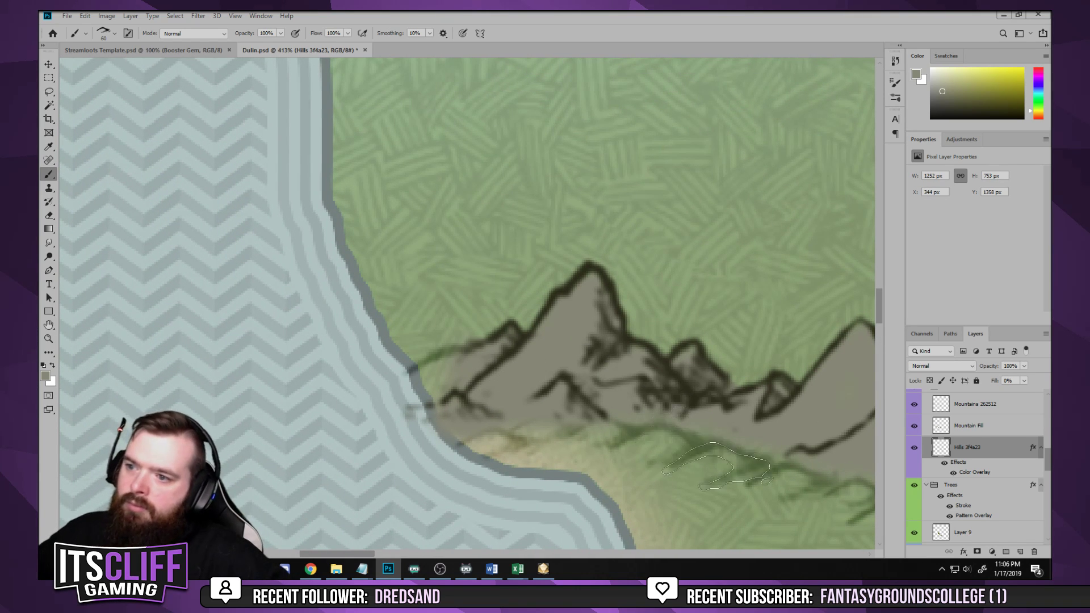
Save the Dulin map with the new hills
{"action": "scroll", "coordinate": [699, 455], "scroll_direction": "down", "scroll_amount": 10}
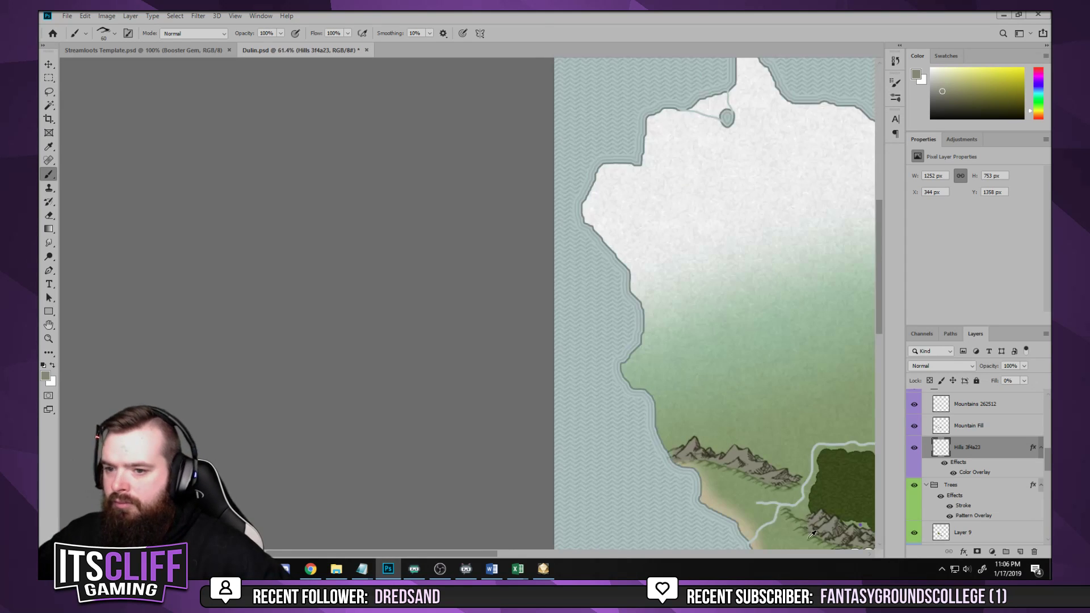
{"action": "scroll", "coordinate": [707, 432], "scroll_direction": "up", "scroll_amount": 2}
{"action": "key", "text": "ctrl+s"}
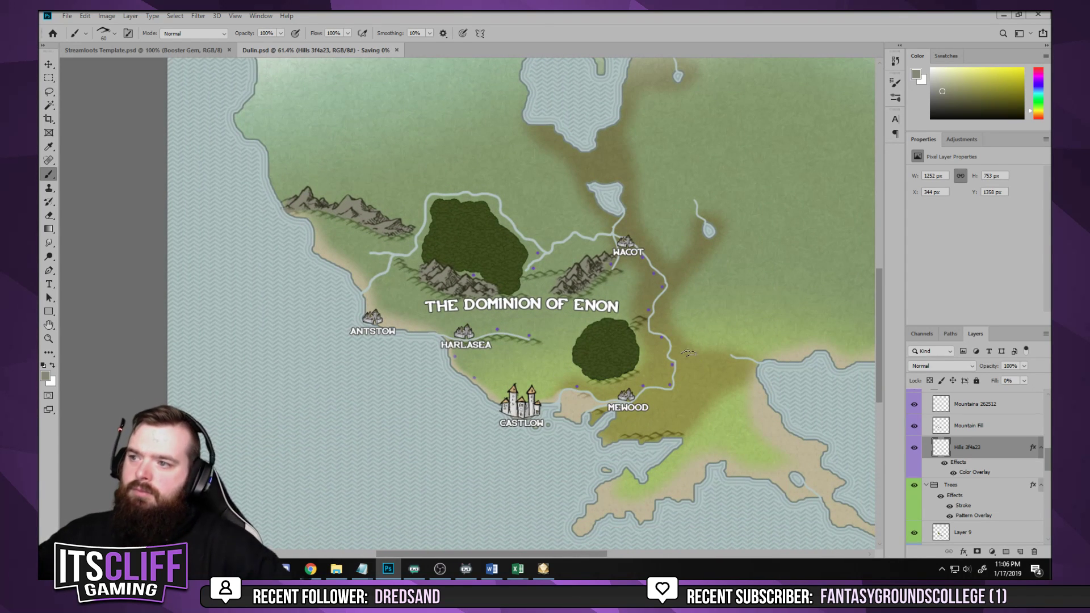
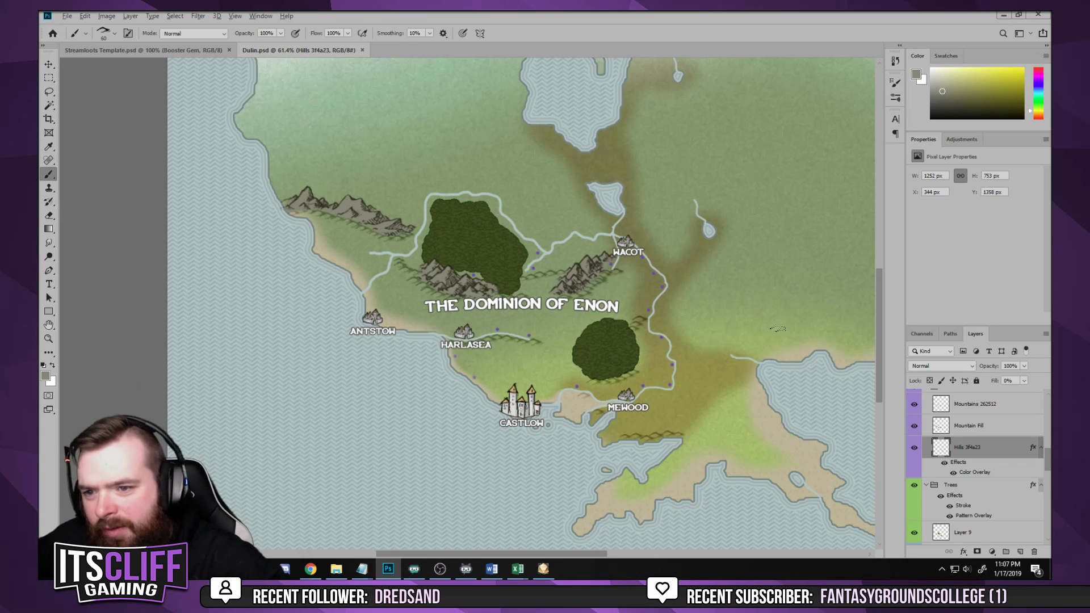
{"action": "left_click_drag", "start_coordinate": [778, 328], "coordinate": [363, 369]}
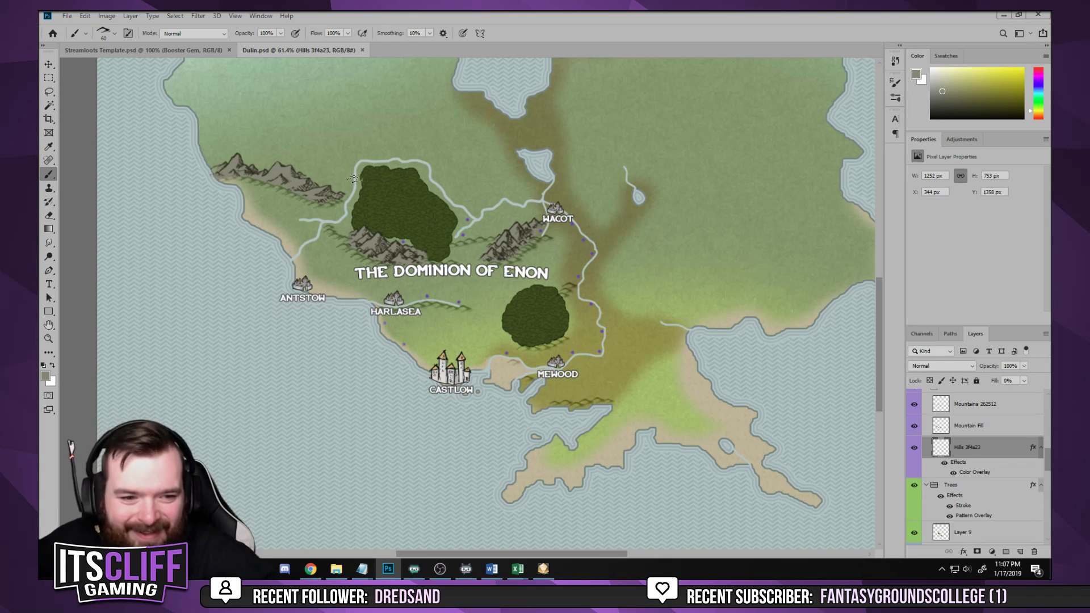
{"action": "scroll", "coordinate": [350, 281], "scroll_direction": "down", "scroll_amount": 2}
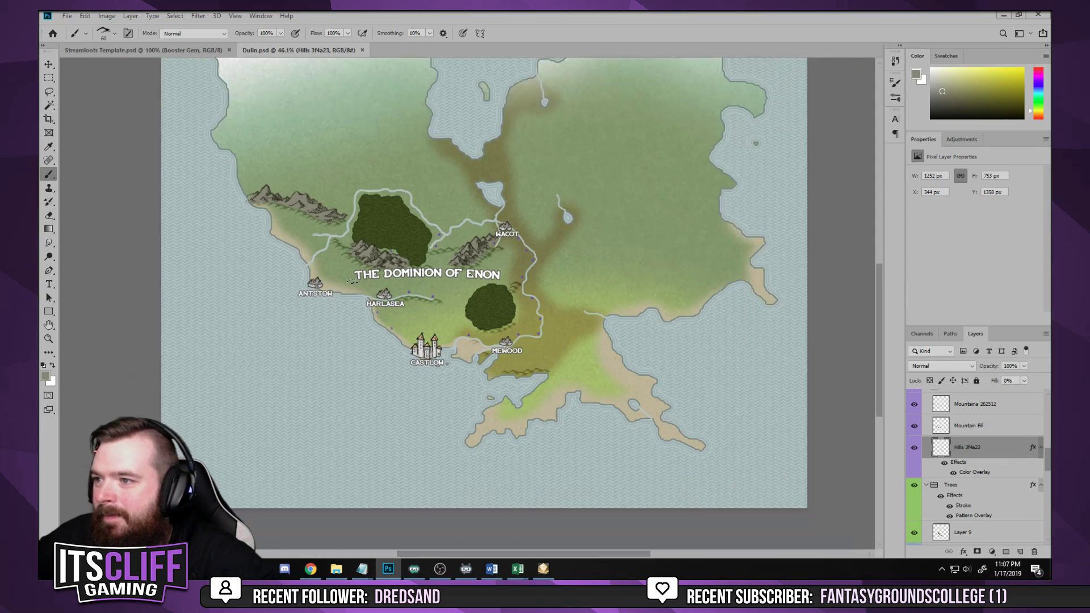
{"action": "scroll", "coordinate": [353, 280], "scroll_direction": "down", "scroll_amount": 2}
{"action": "scroll", "coordinate": [375, 494], "scroll_direction": "up", "scroll_amount": 4}
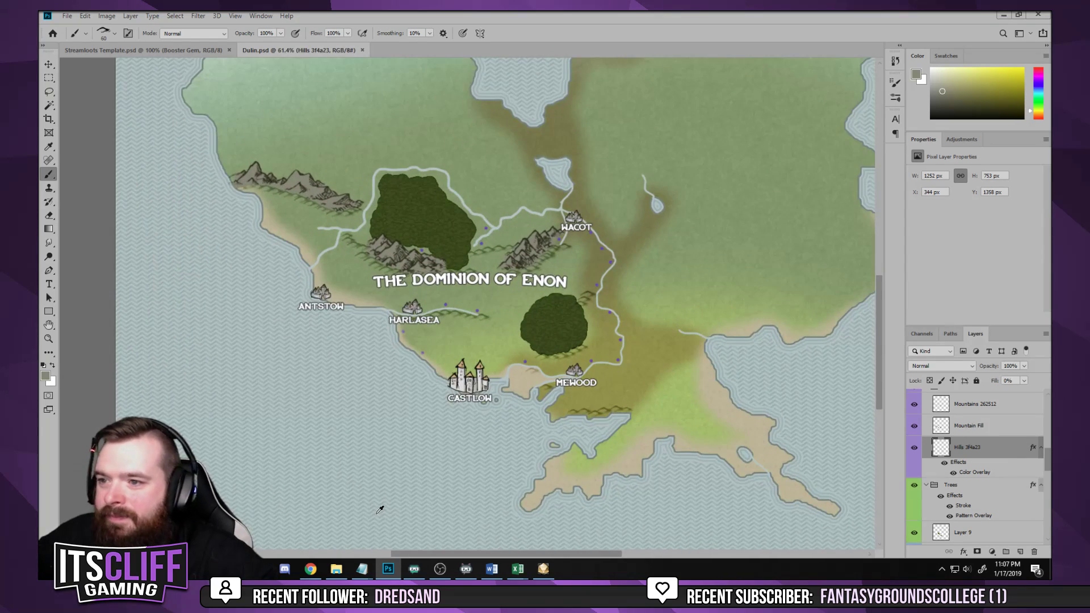
{"action": "scroll", "coordinate": [380, 510], "scroll_direction": "up", "scroll_amount": 1}
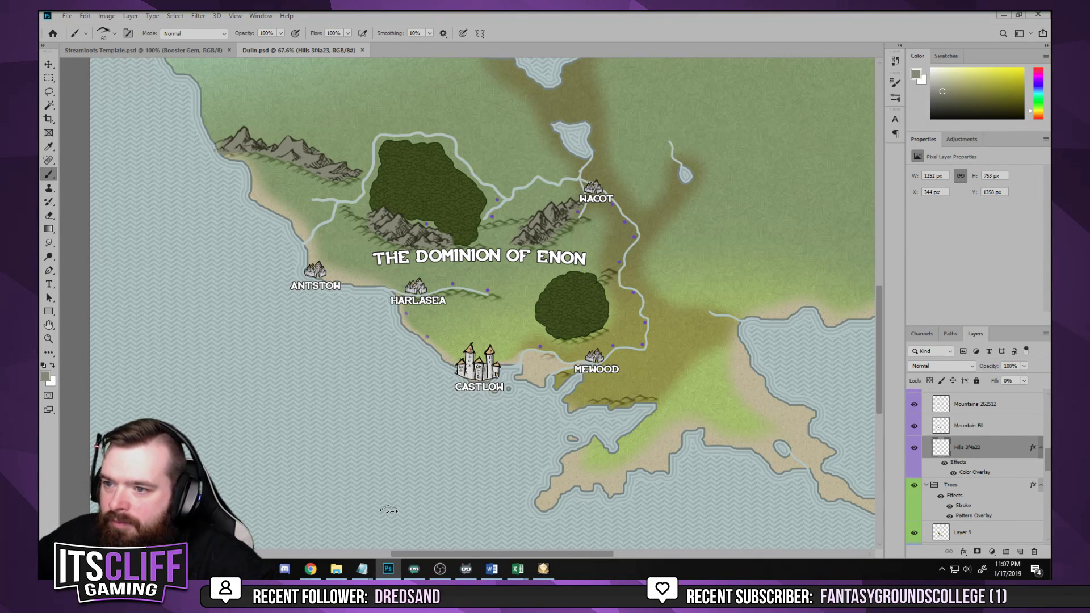
Isolate Layer 9 in the Trees group, hide the group's effects, sample the forest's plain olive green and make Layer 9 active
{"action": "scroll", "coordinate": [546, 322], "scroll_direction": "up", "scroll_amount": 5}
{"action": "left_click_drag", "start_coordinate": [409, 274], "coordinate": [446, 311]}
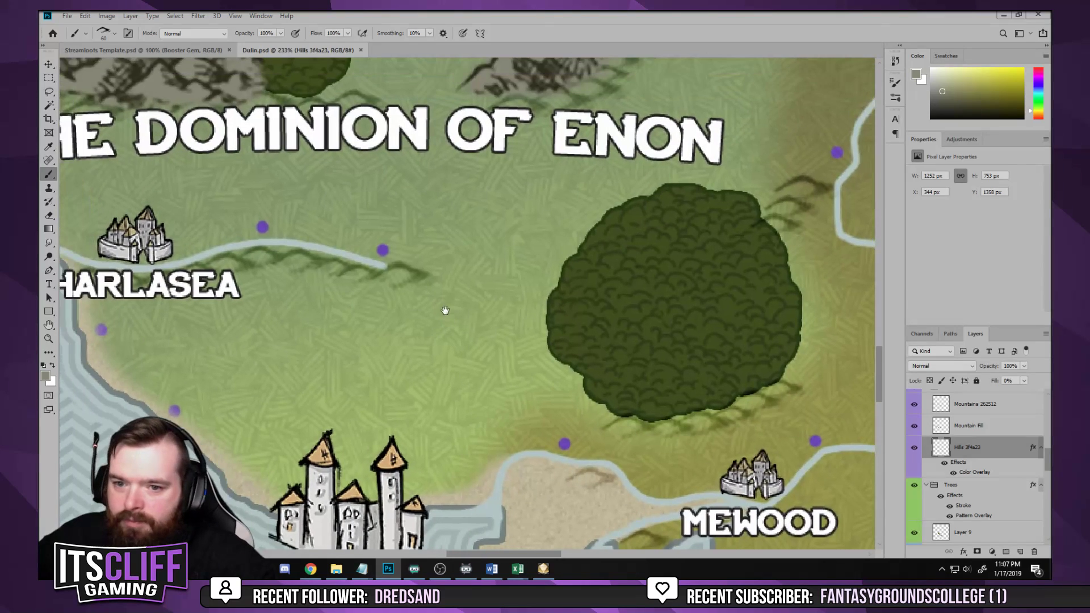
{"action": "scroll", "coordinate": [969, 473], "scroll_direction": "up", "scroll_amount": 10}
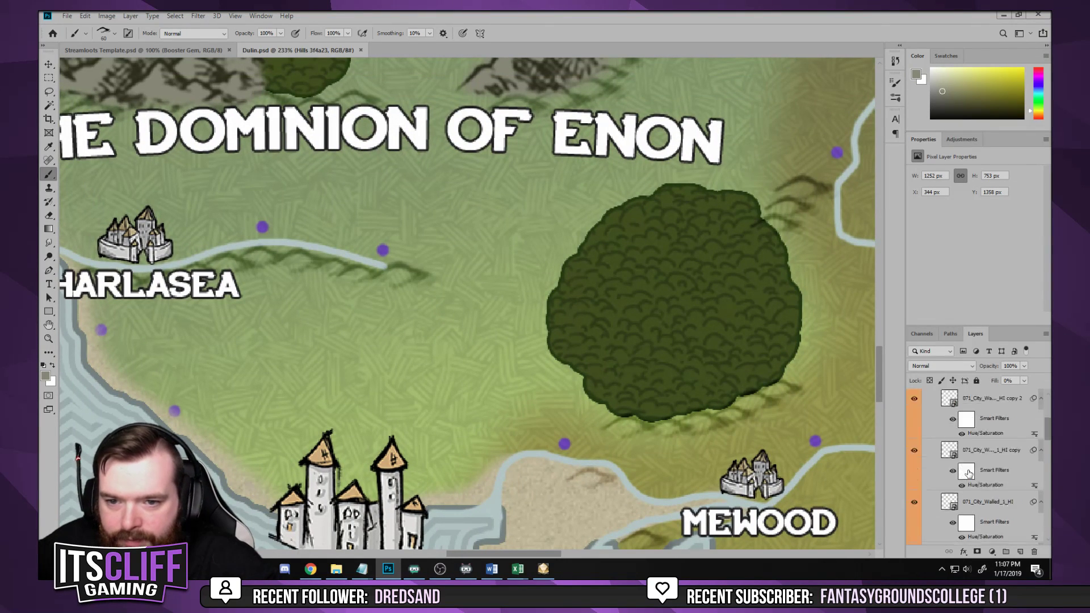
{"action": "scroll", "coordinate": [969, 473], "scroll_direction": "down", "scroll_amount": 8}
{"action": "scroll", "coordinate": [969, 475], "scroll_direction": "down", "scroll_amount": 4}
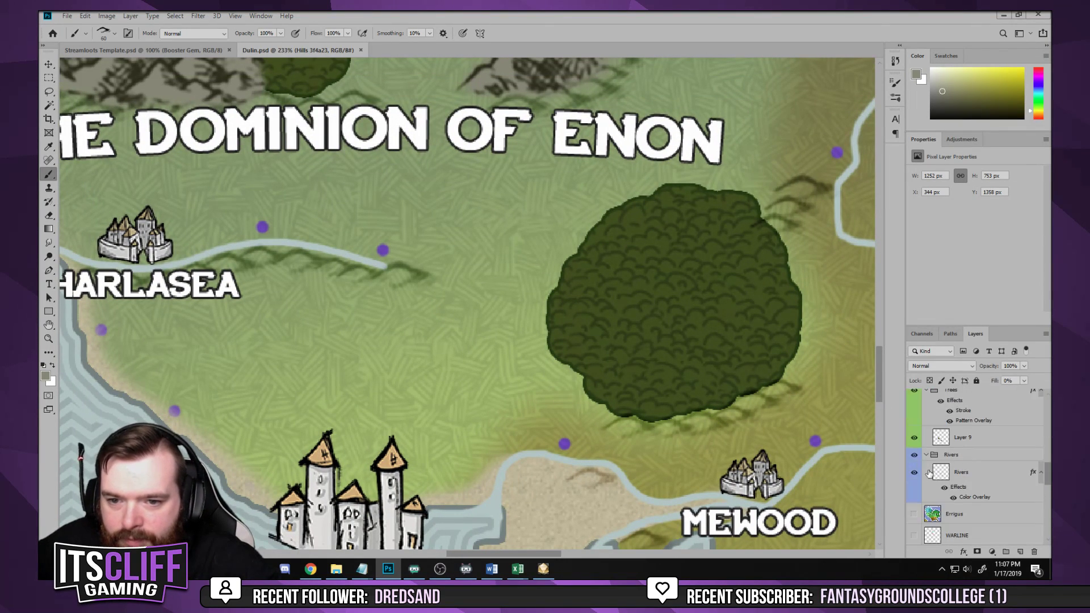
{"action": "left_click", "coordinate": [915, 437], "text": "alt"}
{"action": "scroll", "coordinate": [940, 436], "scroll_direction": "up", "scroll_amount": 1}
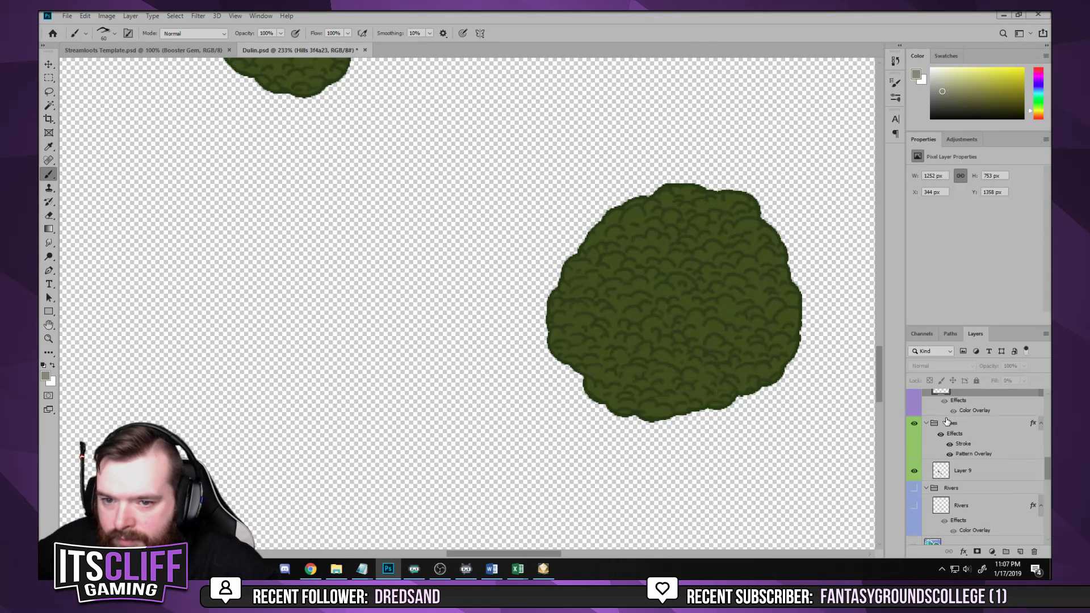
{"action": "left_click", "coordinate": [942, 435]}
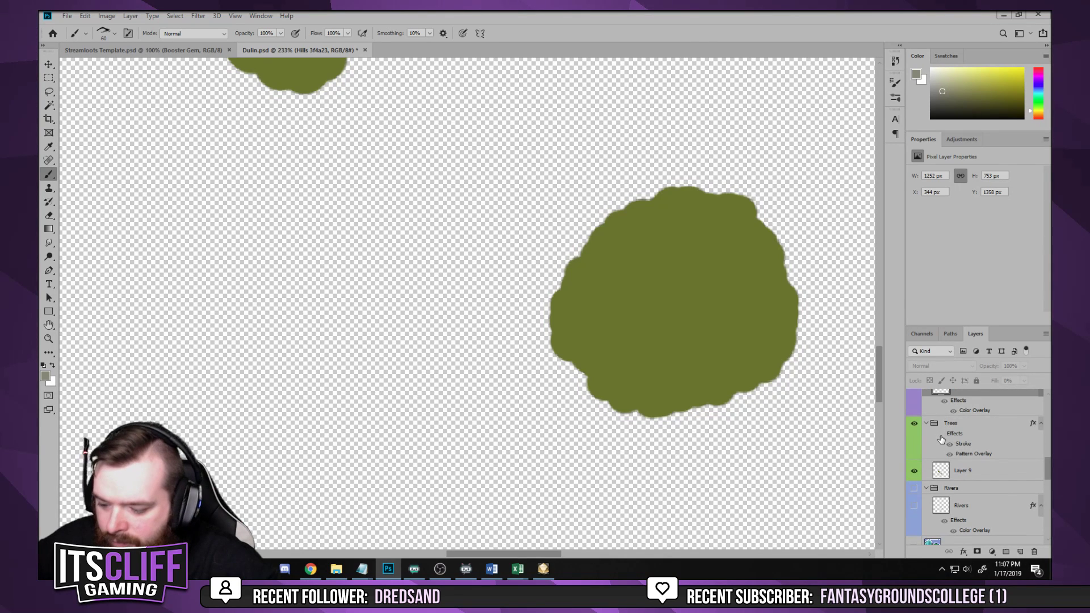
{"action": "left_click", "coordinate": [689, 310], "text": "alt"}
{"action": "left_click", "coordinate": [956, 466]}
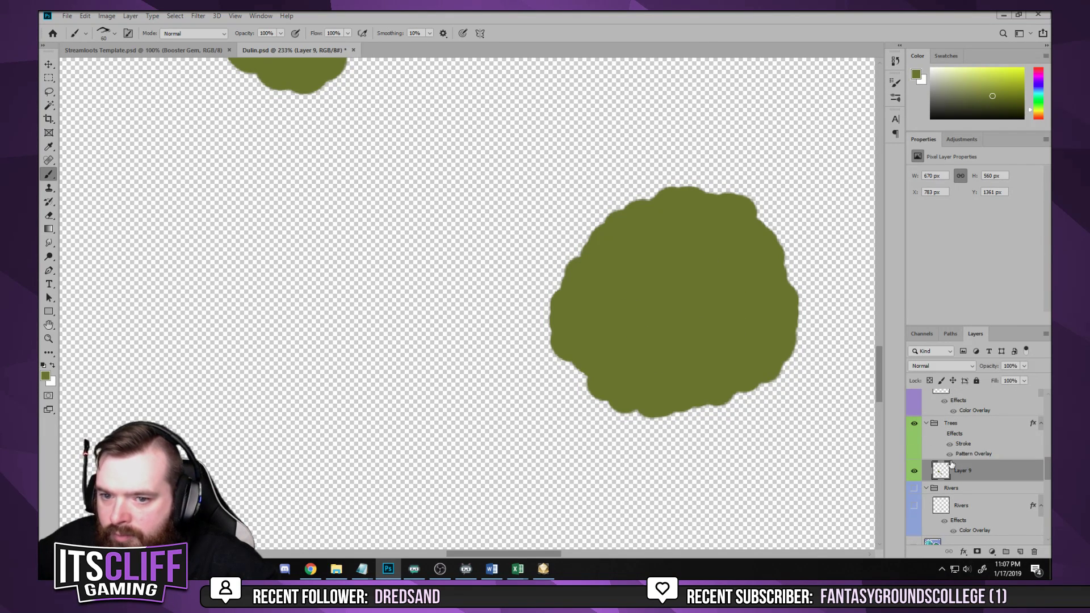
Choose the Hard Round brush at a size below 60 px and show all map layers and tree effects again
{"action": "left_click", "coordinate": [100, 34]}
{"action": "left_click", "coordinate": [303, 242]}
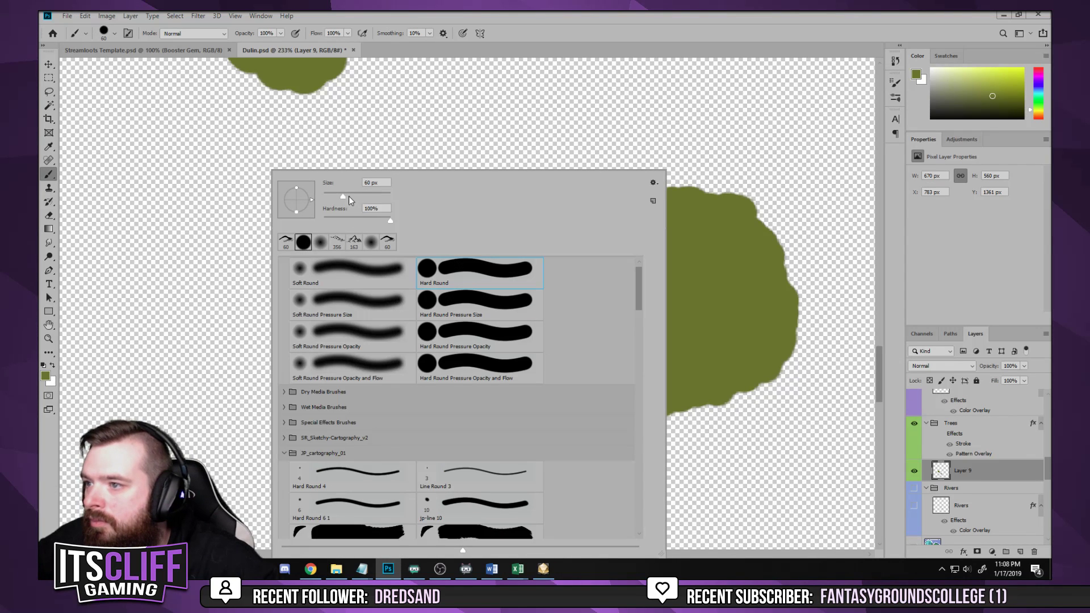
{"action": "left_click_drag", "start_coordinate": [349, 200], "coordinate": [339, 200]}
{"action": "left_click", "coordinate": [643, 79]}
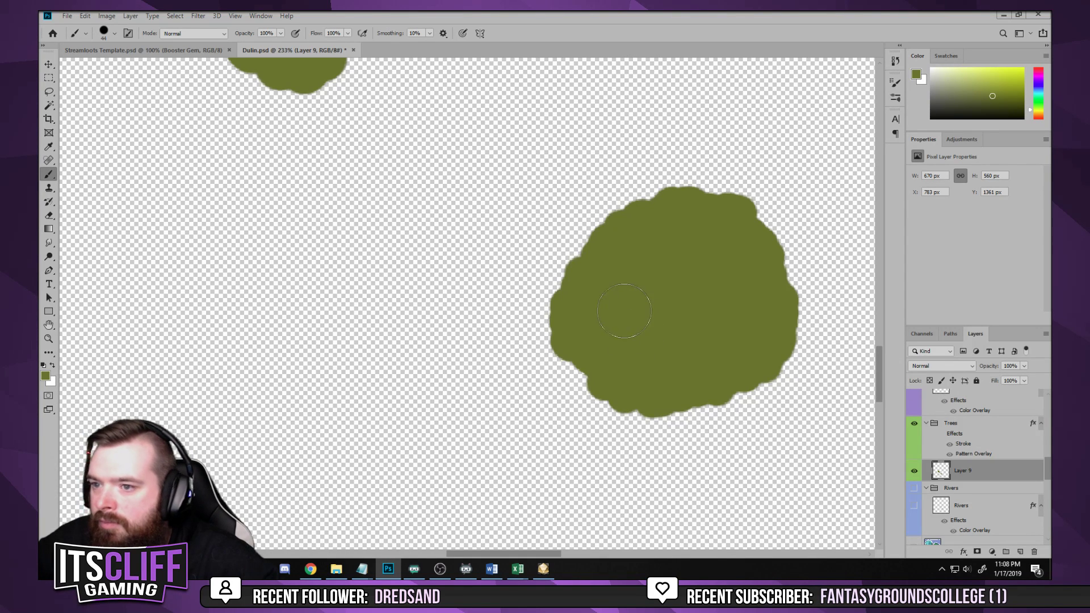
{"action": "left_click", "coordinate": [913, 472], "text": "alt"}
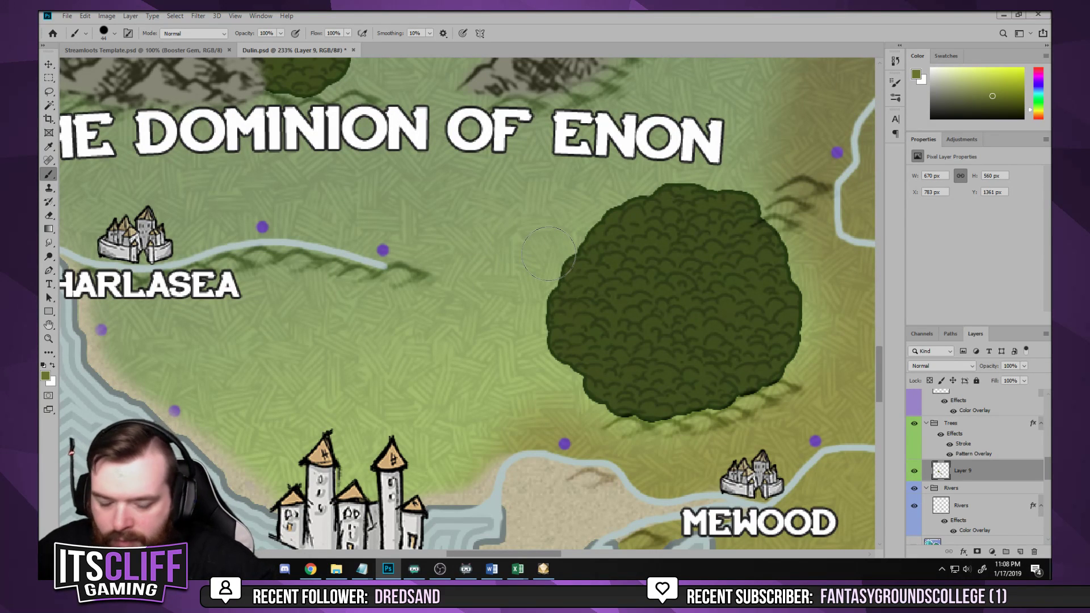
Extend the forest near Mewood westward to above the Harlasea river, using a 30 px brush and 15 px for the narrow tip
{"action": "key", "text": "bracketleft"}
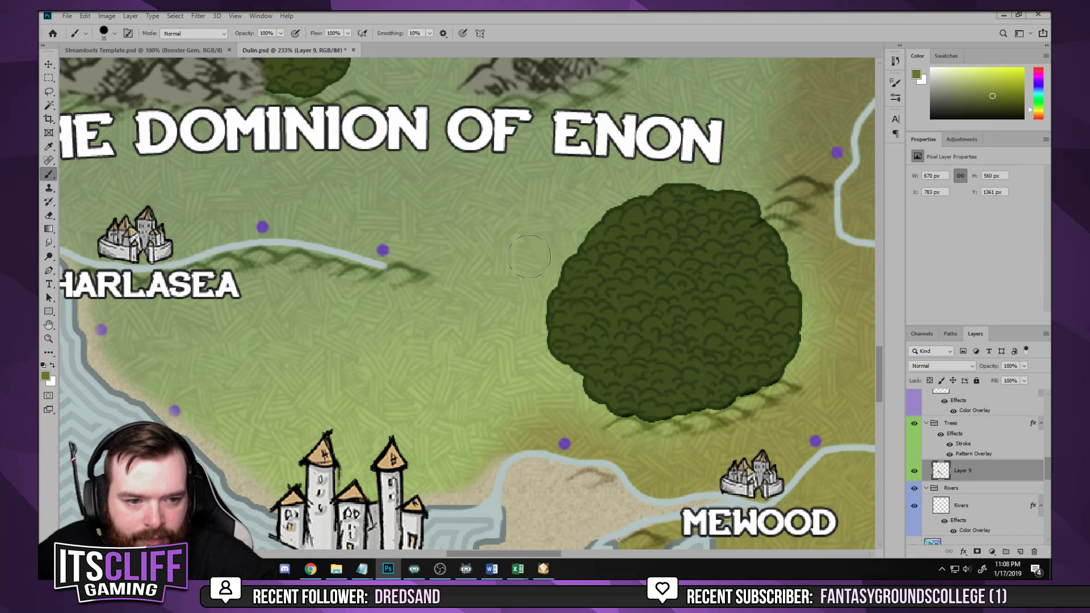
{"action": "key", "text": "bracketleft"}
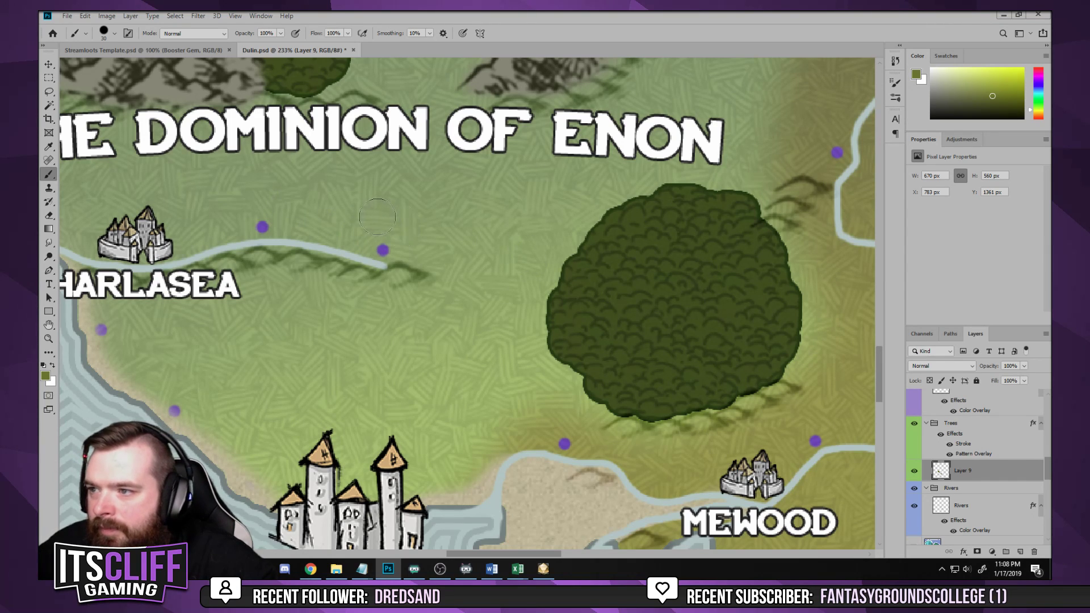
{"action": "mouse_move", "coordinate": [377, 217]}
{"action": "left_mouse_down"}
{"action": "mouse_move", "coordinate": [423, 238]}
{"action": "mouse_move", "coordinate": [404, 205]}
{"action": "mouse_move", "coordinate": [446, 249]}
{"action": "mouse_move", "coordinate": [461, 246]}
{"action": "mouse_move", "coordinate": [450, 216]}
{"action": "mouse_move", "coordinate": [479, 233]}
{"action": "mouse_move", "coordinate": [471, 287]}
{"action": "mouse_move", "coordinate": [563, 331]}
{"action": "mouse_move", "coordinate": [500, 239]}
{"action": "mouse_move", "coordinate": [517, 223]}
{"action": "mouse_move", "coordinate": [565, 273]}
{"action": "mouse_move", "coordinate": [545, 238]}
{"action": "mouse_move", "coordinate": [659, 213]}
{"action": "mouse_move", "coordinate": [740, 283]}
{"action": "left_mouse_up"}
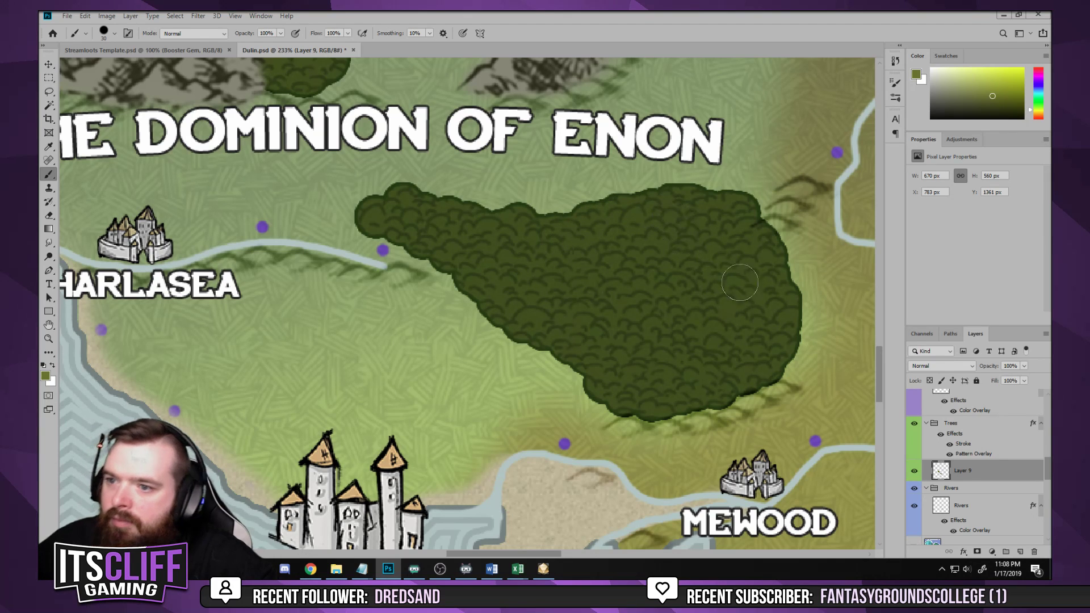
{"action": "key", "text": "bracketleft"}
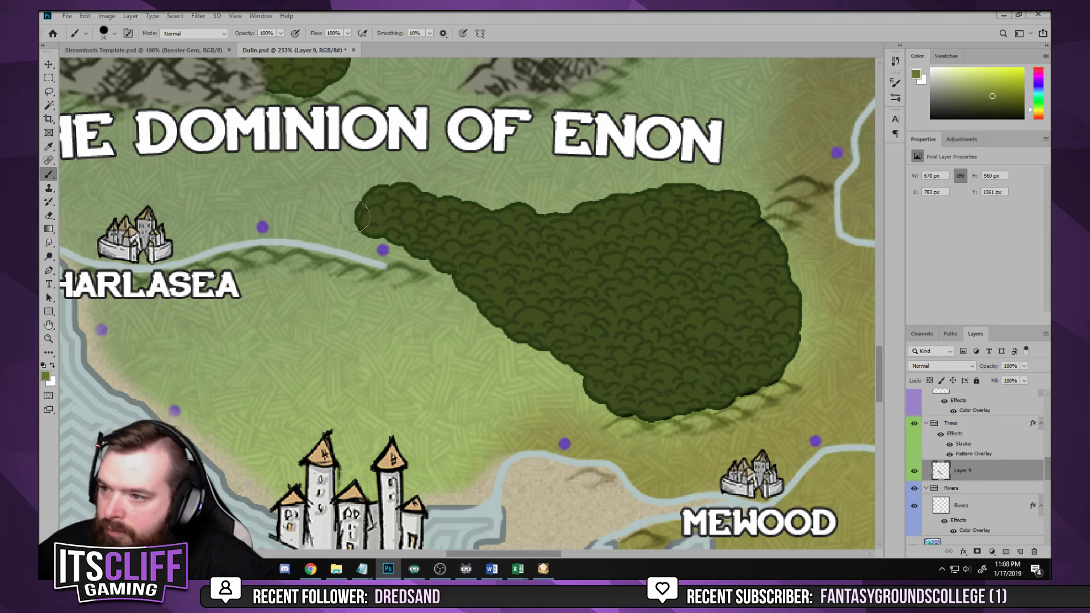
{"action": "key", "text": "bracketleft"}
{"action": "mouse_move", "coordinate": [362, 220]}
{"action": "left_mouse_down"}
{"action": "mouse_move", "coordinate": [343, 198]}
{"action": "mouse_move", "coordinate": [319, 214]}
{"action": "mouse_move", "coordinate": [291, 202]}
{"action": "mouse_move", "coordinate": [326, 198]}
{"action": "mouse_move", "coordinate": [276, 201]}
{"action": "left_mouse_up"}
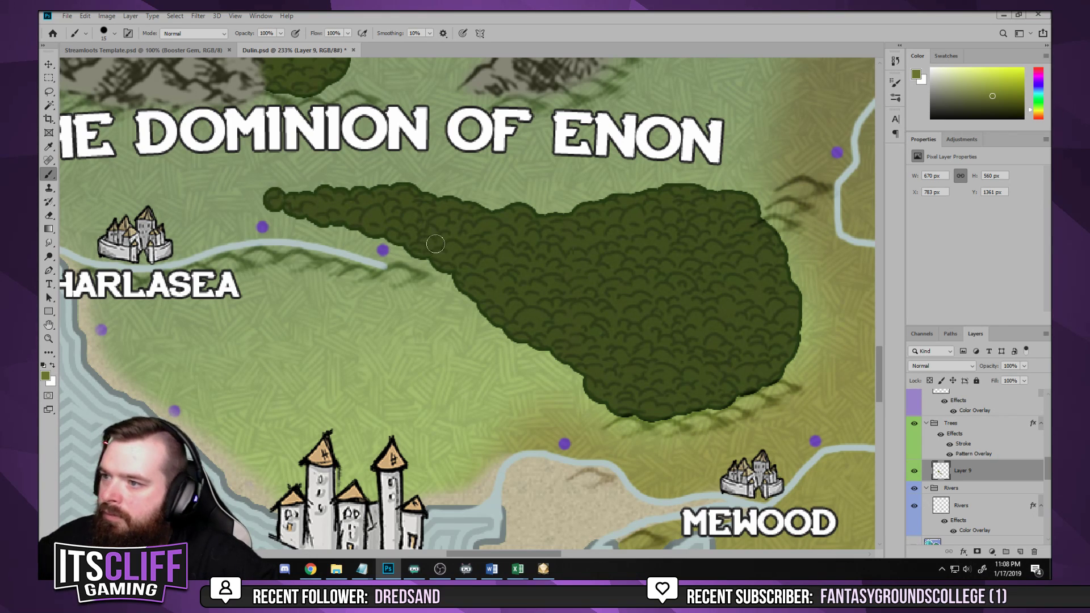
Add a small tree clump to the middle of the Mewood forest's northern edge with the 15 px brush and save the map
{"action": "left_click", "coordinate": [556, 206]}
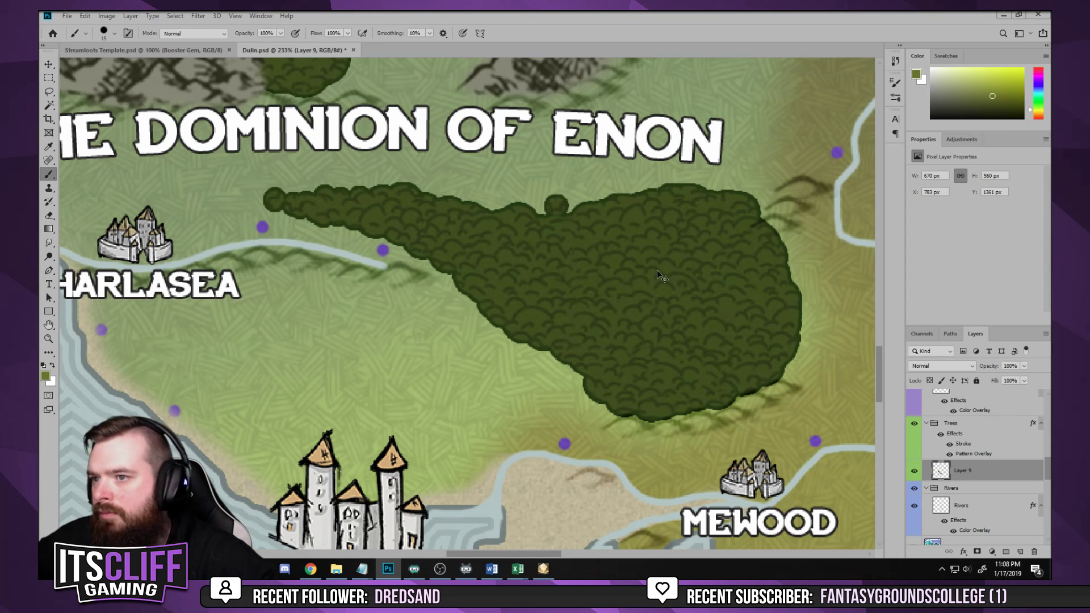
{"action": "scroll", "coordinate": [576, 264], "scroll_direction": "down", "scroll_amount": 2}
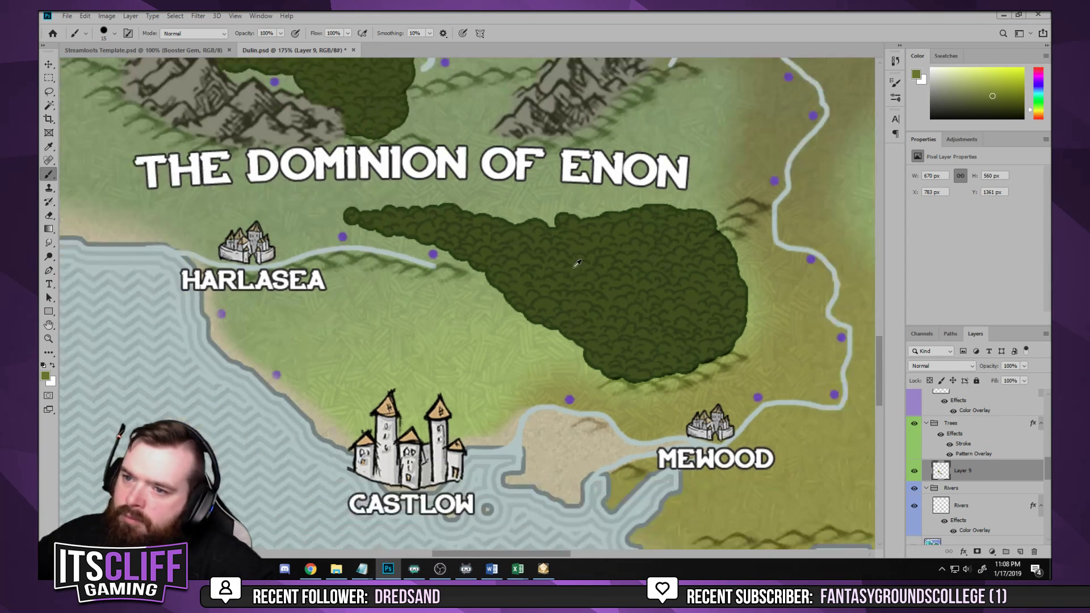
{"action": "scroll", "coordinate": [577, 263], "scroll_direction": "down", "scroll_amount": 4}
{"action": "key", "text": "ctrl+s"}
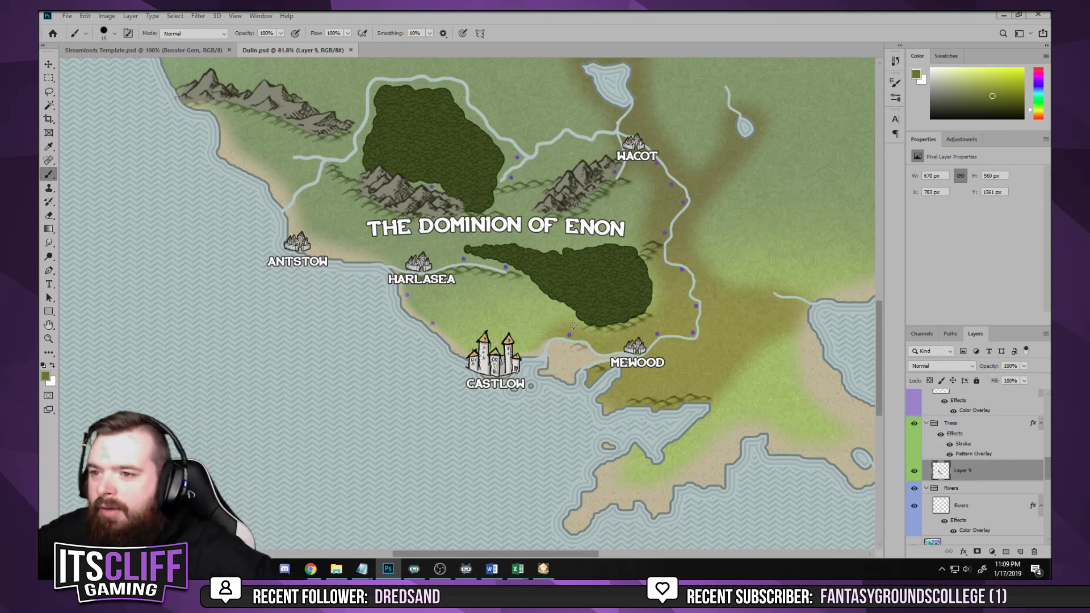
Extend the Mewood forest's northeastern corner into a tapering tip above the small hills, reaching toward the river, and save the map
{"action": "scroll", "coordinate": [603, 241], "scroll_direction": "up", "scroll_amount": 5}
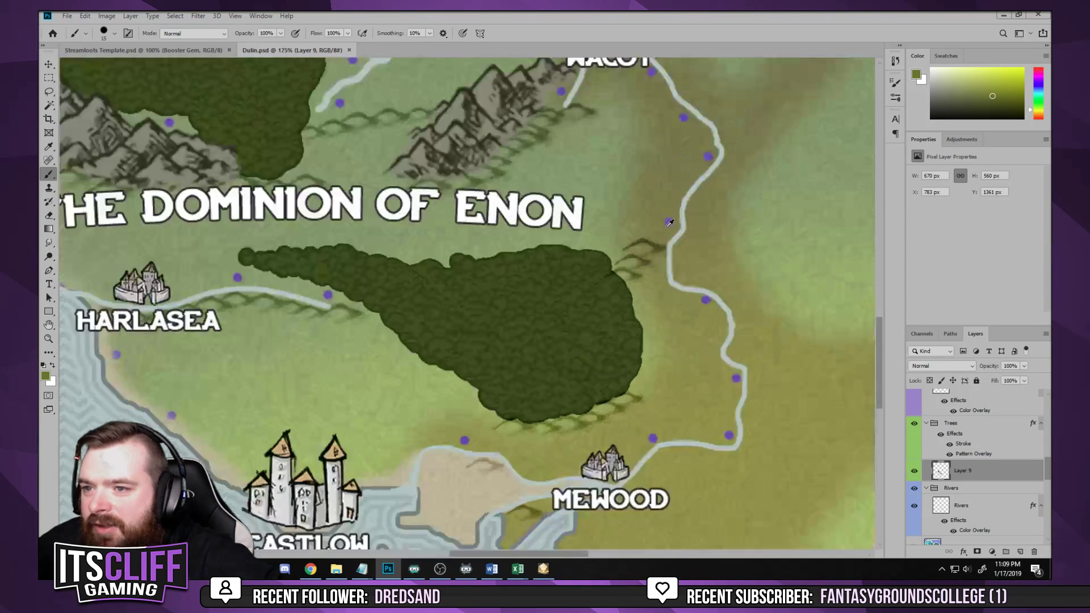
{"action": "mouse_move", "coordinate": [572, 272]}
{"action": "left_mouse_down"}
{"action": "mouse_move", "coordinate": [548, 259]}
{"action": "mouse_move", "coordinate": [578, 250]}
{"action": "mouse_move", "coordinate": [565, 238]}
{"action": "left_mouse_up"}
{"action": "mouse_move", "coordinate": [590, 237]}
{"action": "left_mouse_down"}
{"action": "mouse_move", "coordinate": [609, 226]}
{"action": "mouse_move", "coordinate": [482, 260]}
{"action": "left_mouse_up"}
{"action": "left_click_drag", "start_coordinate": [617, 216], "coordinate": [627, 214]}
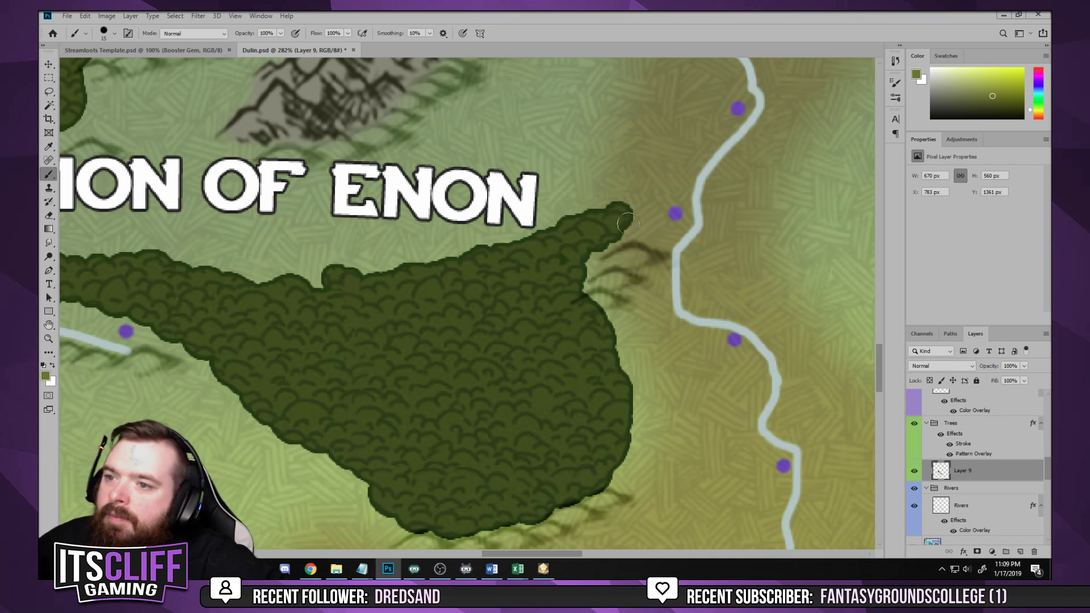
{"action": "scroll", "coordinate": [321, 339], "scroll_direction": "down", "scroll_amount": 8}
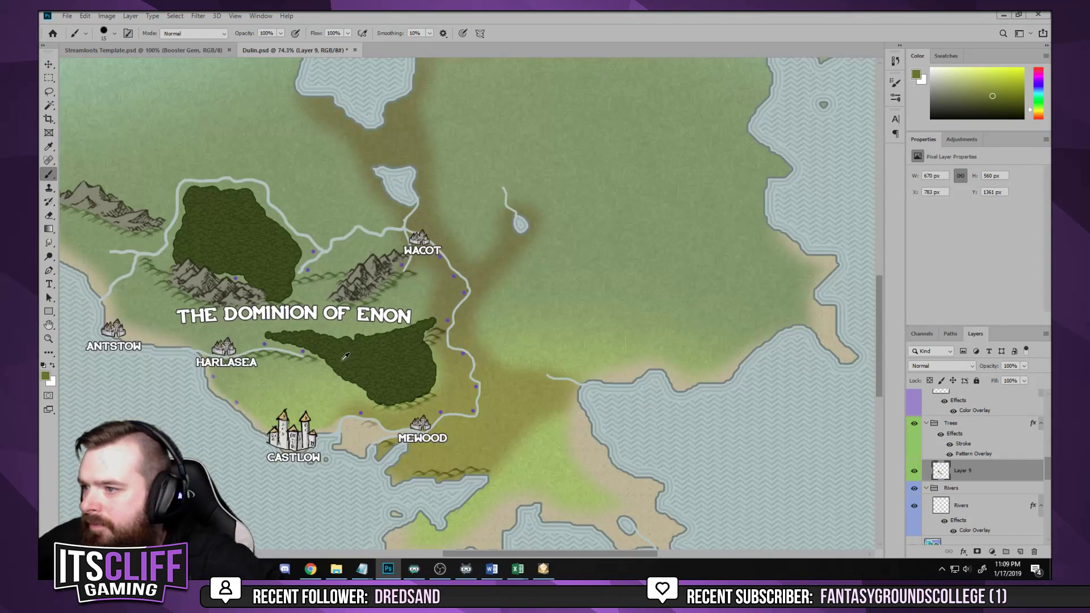
{"action": "scroll", "coordinate": [346, 356], "scroll_direction": "down", "scroll_amount": 4}
{"action": "scroll", "coordinate": [331, 419], "scroll_direction": "up", "scroll_amount": 5}
{"action": "key", "text": "ctrl+s"}
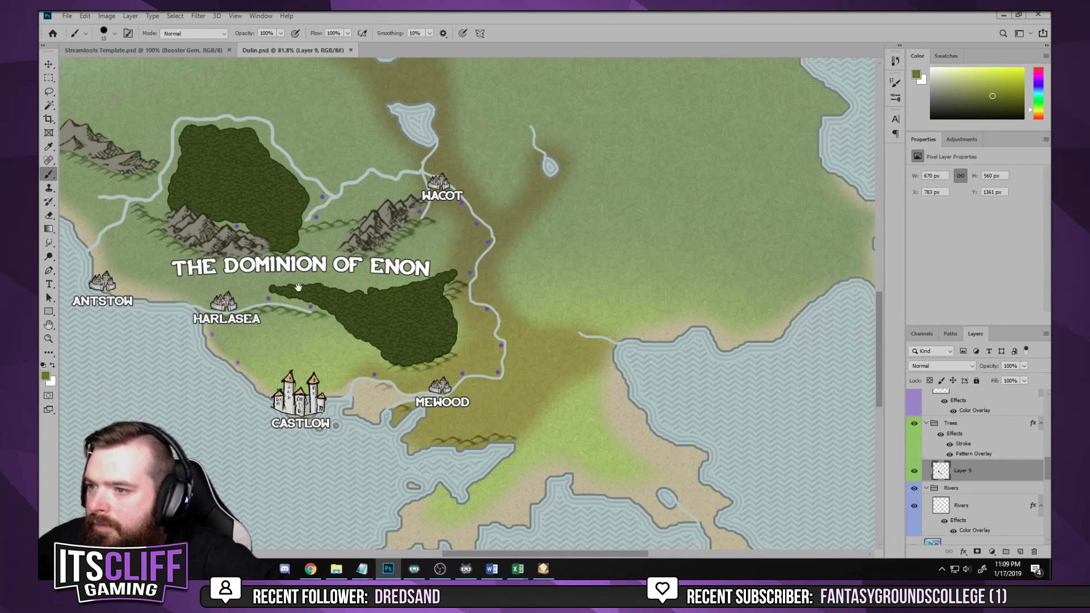
{"action": "left_click_drag", "start_coordinate": [298, 287], "coordinate": [383, 248]}
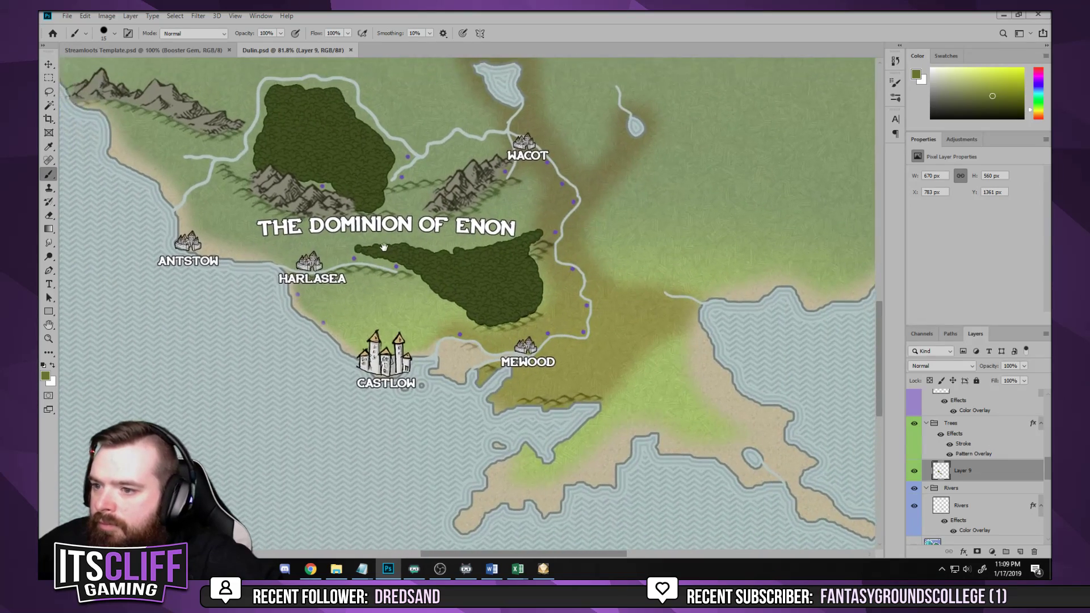
{"action": "scroll", "coordinate": [389, 247], "scroll_direction": "down", "scroll_amount": 3}
{"action": "scroll", "coordinate": [454, 273], "scroll_direction": "up", "scroll_amount": 2}
{"action": "scroll", "coordinate": [511, 295], "scroll_direction": "down", "scroll_amount": 2}
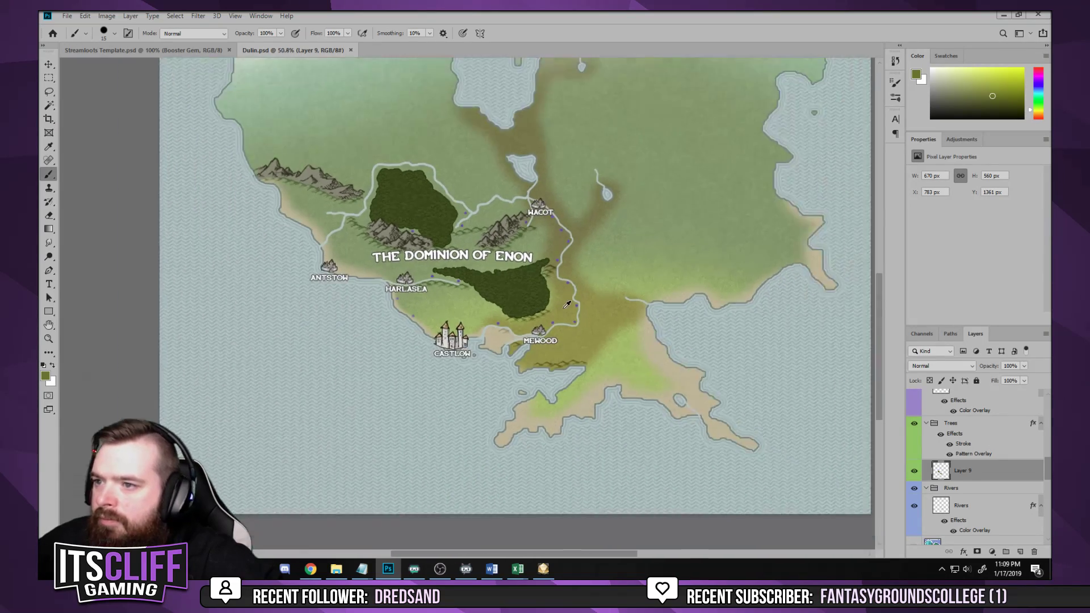
Erase the lower edge of the southern forest on Layer 9, north of Mewood, to uncover the small hills beneath it
{"action": "scroll", "coordinate": [520, 298], "scroll_direction": "up", "scroll_amount": 3}
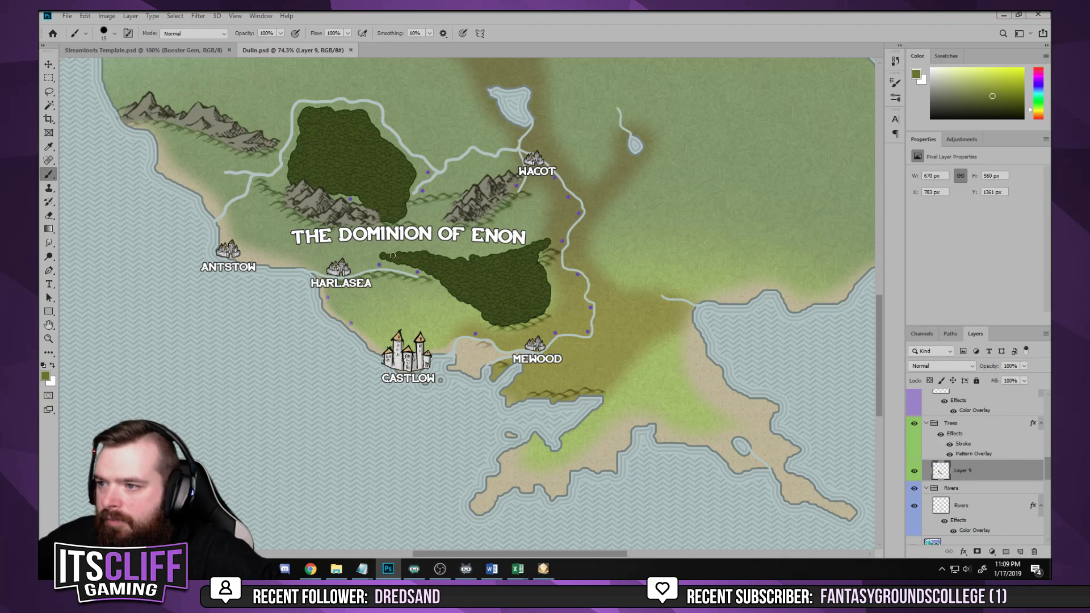
{"action": "scroll", "coordinate": [461, 271], "scroll_direction": "up", "scroll_amount": 3}
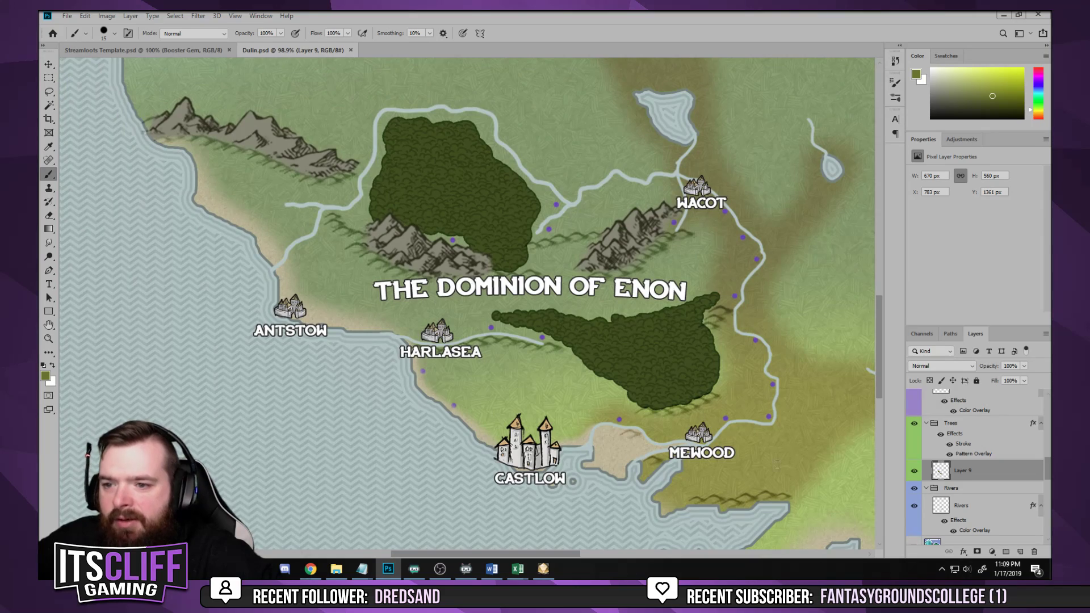
{"action": "scroll", "coordinate": [659, 420], "scroll_direction": "up", "scroll_amount": 8}
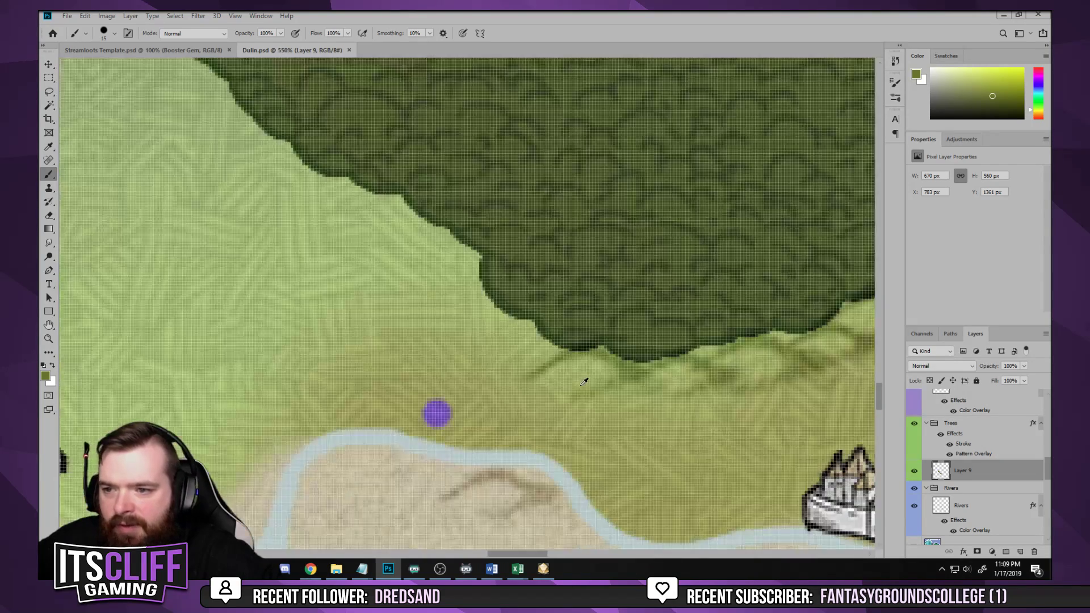
{"action": "scroll", "coordinate": [585, 382], "scroll_direction": "down", "scroll_amount": 2}
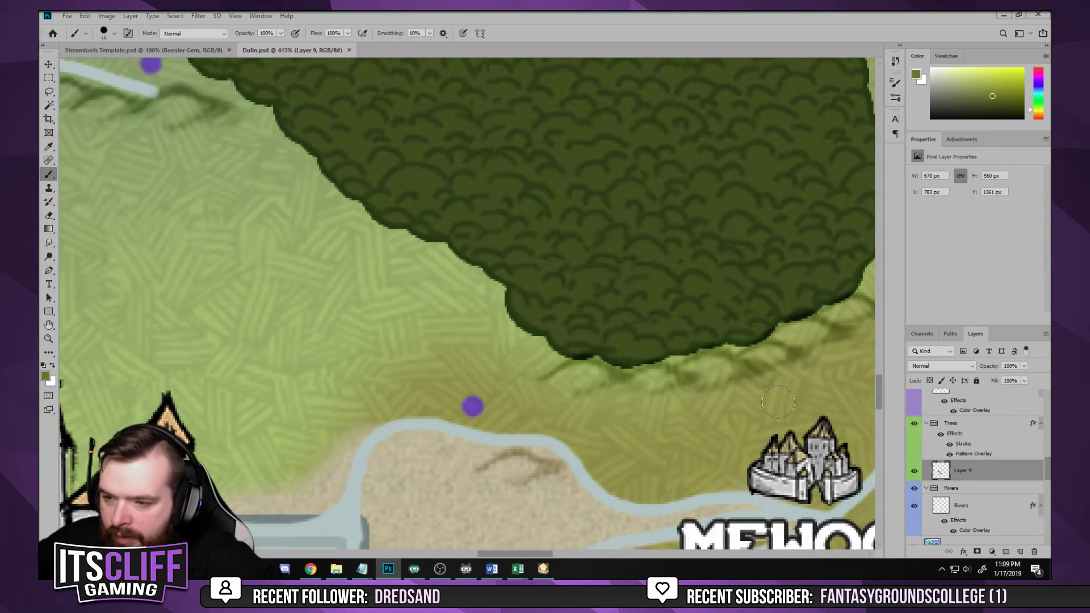
{"action": "key", "text": "e"}
{"action": "scroll", "coordinate": [602, 363], "scroll_direction": "up", "scroll_amount": 2}
{"action": "scroll", "coordinate": [599, 366], "scroll_direction": "down", "scroll_amount": 1}
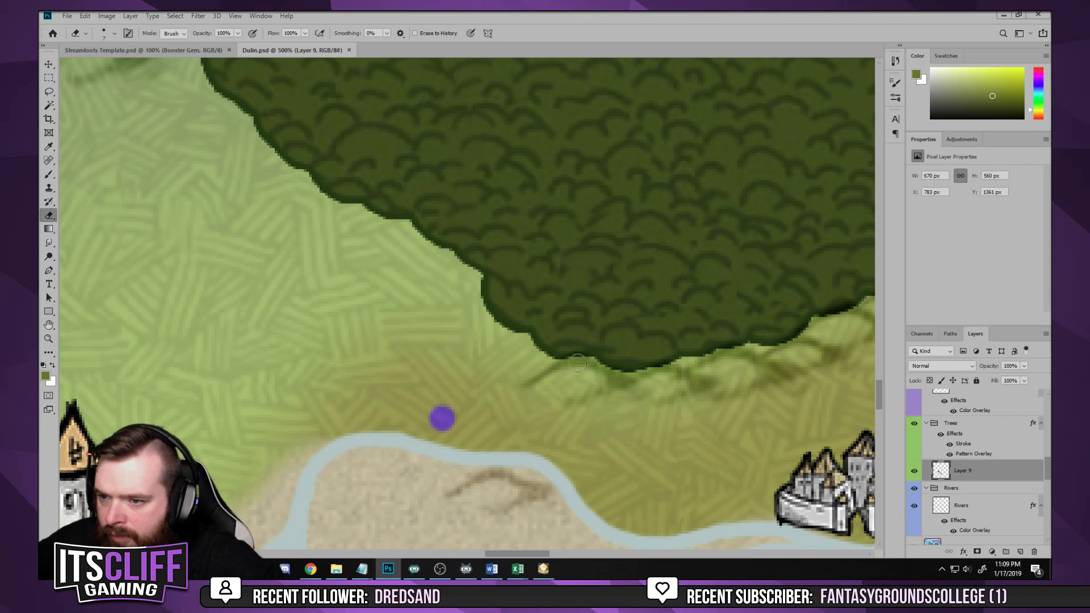
{"action": "left_click", "coordinate": [661, 368]}
{"action": "left_click_drag", "start_coordinate": [660, 368], "coordinate": [533, 376]}
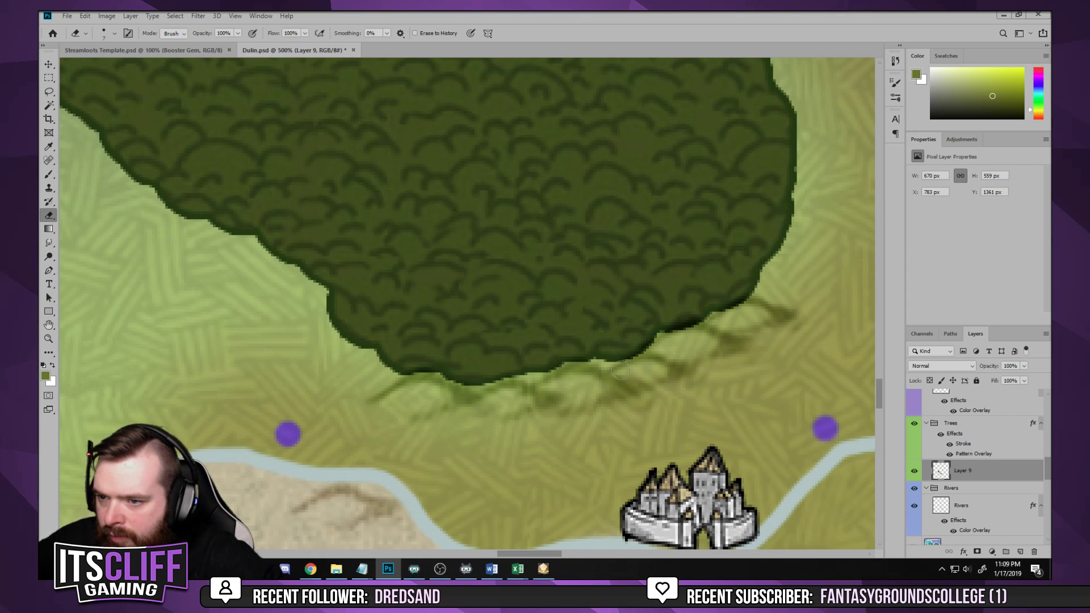
{"action": "left_click_drag", "start_coordinate": [715, 337], "coordinate": [683, 330]}
Erase a small notch around the hills on the southern forest's eastern edge, save the document and fit the whole map in view
{"action": "left_click_drag", "start_coordinate": [706, 231], "coordinate": [519, 318]}
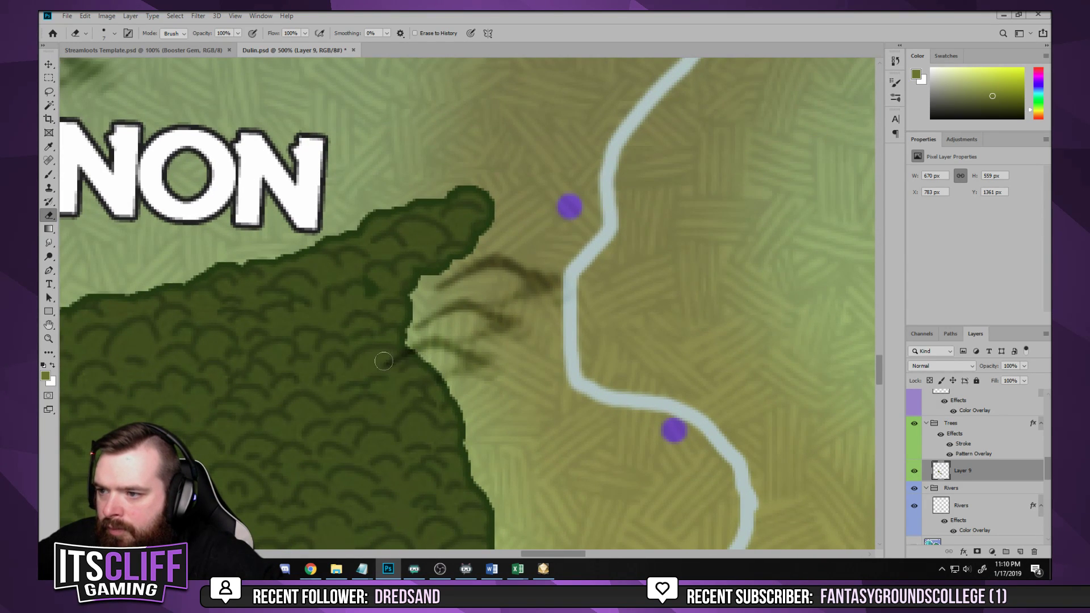
{"action": "mouse_move", "coordinate": [384, 361]}
{"action": "left_mouse_down"}
{"action": "mouse_move", "coordinate": [420, 363]}
{"action": "mouse_move", "coordinate": [404, 370]}
{"action": "mouse_move", "coordinate": [389, 370]}
{"action": "mouse_move", "coordinate": [417, 353]}
{"action": "mouse_move", "coordinate": [441, 372]}
{"action": "left_mouse_up"}
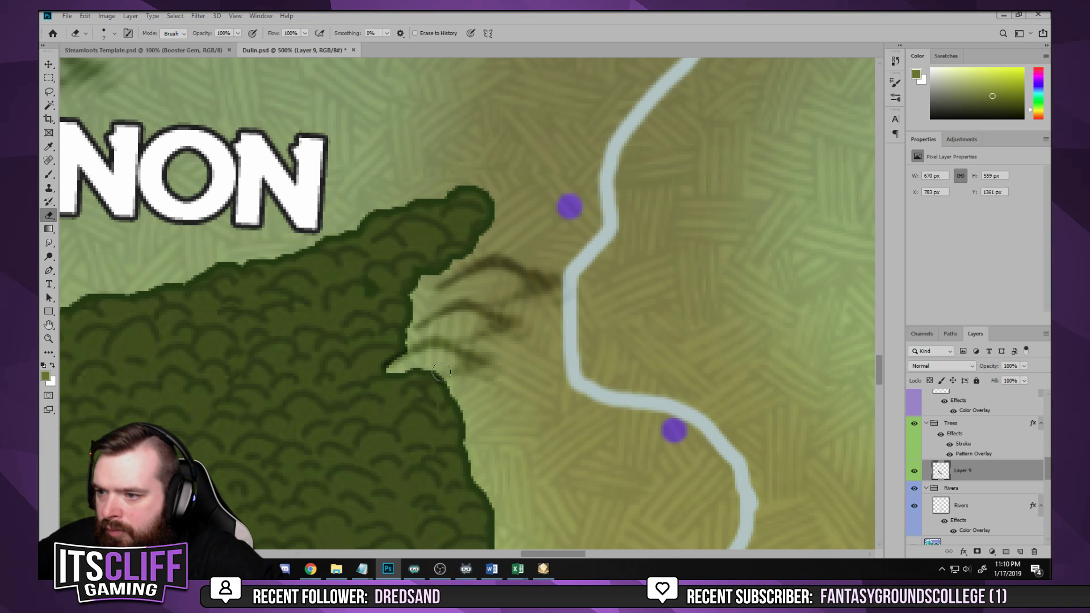
{"action": "scroll", "coordinate": [316, 330], "scroll_direction": "down", "scroll_amount": 3}
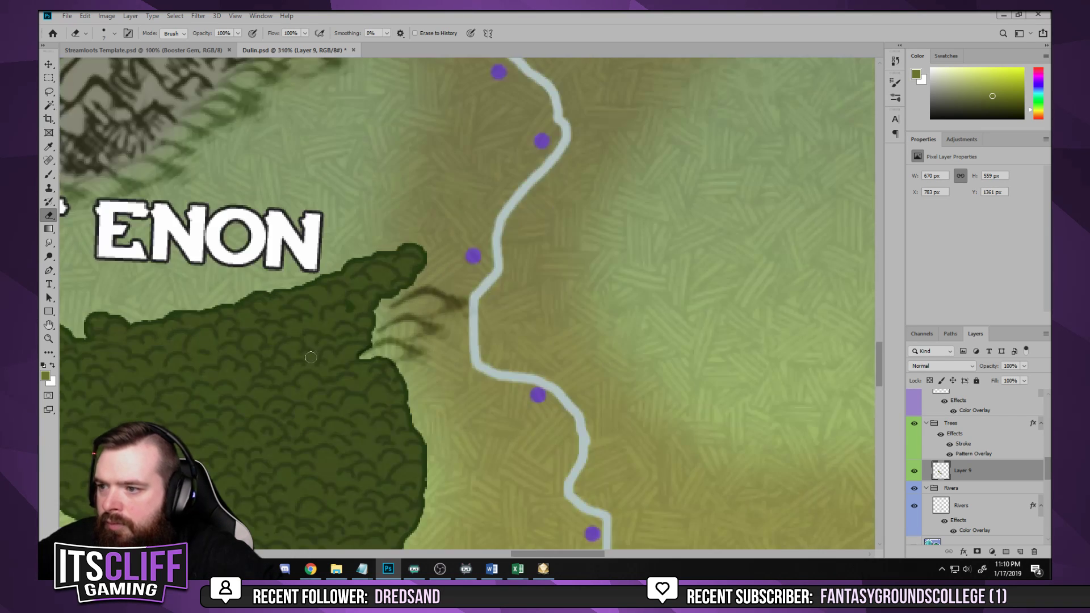
{"action": "scroll", "coordinate": [354, 350], "scroll_direction": "up", "scroll_amount": 4}
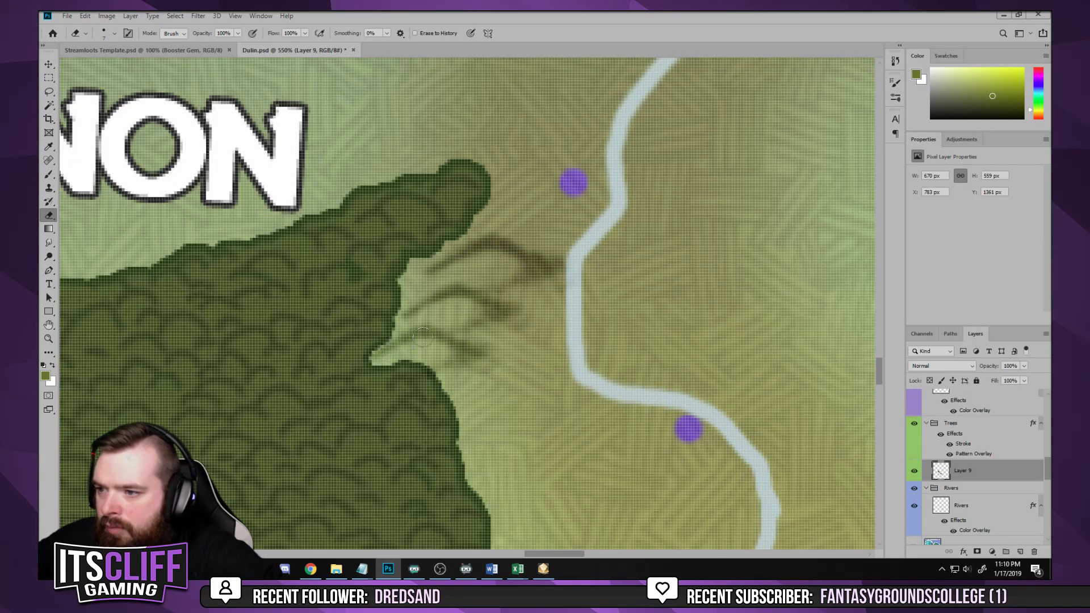
{"action": "scroll", "coordinate": [261, 352], "scroll_direction": "down", "scroll_amount": 5}
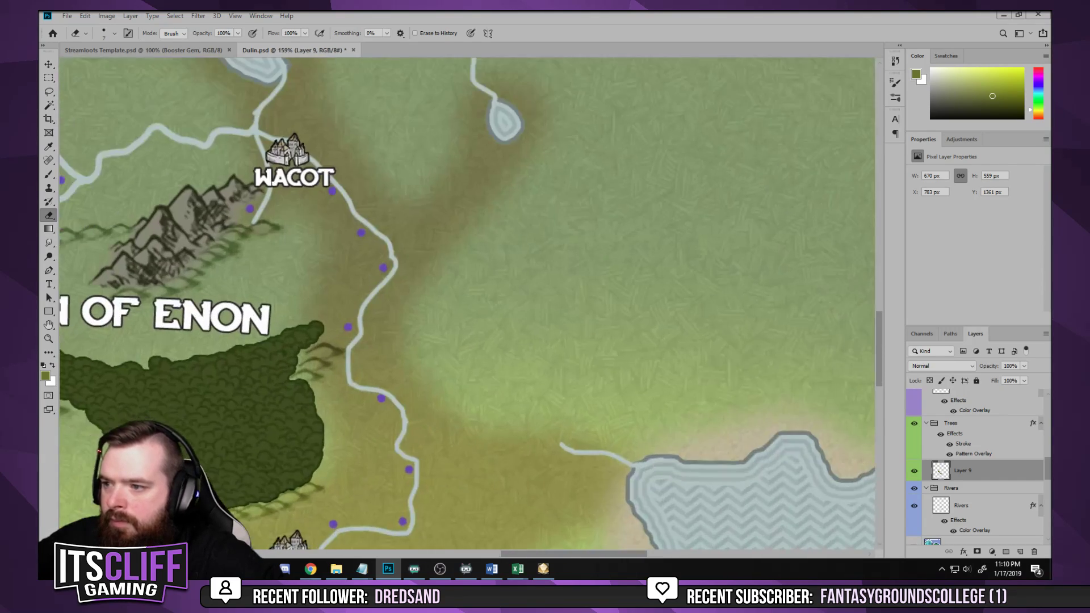
{"action": "left_click_drag", "start_coordinate": [241, 433], "coordinate": [481, 383]}
{"action": "key", "text": "ctrl+s"}
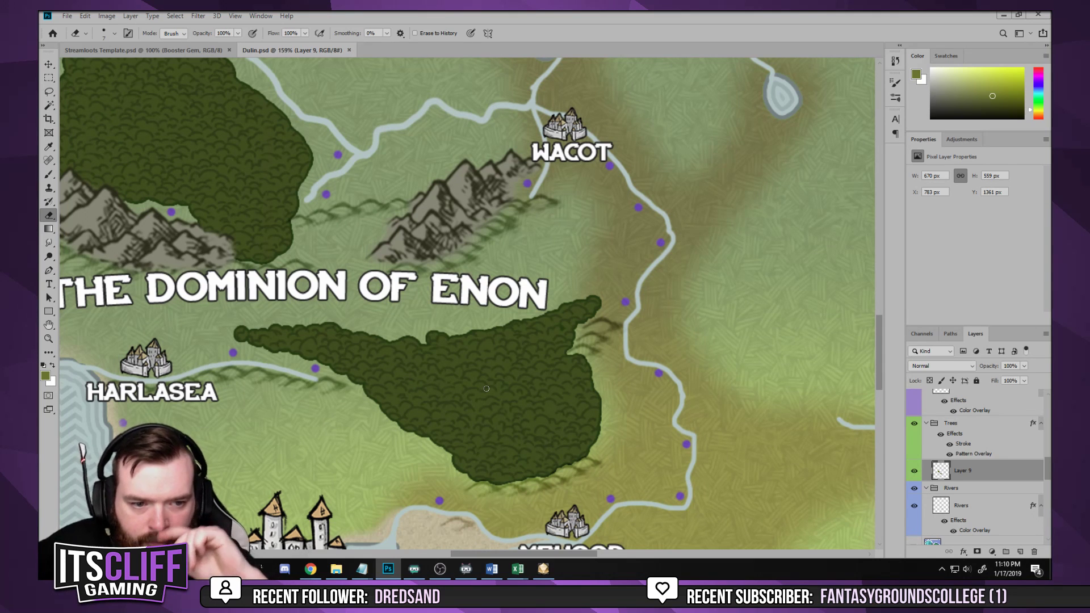
{"action": "key", "text": "ctrl+0"}
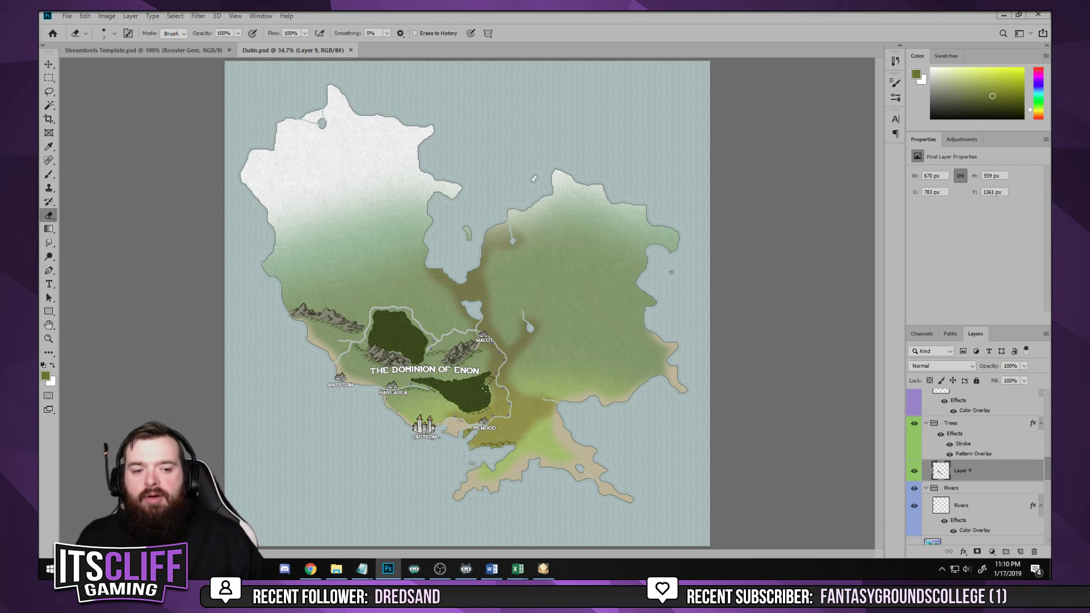
Switch to the XP.xlsx workbook in Excel and review the population, business and project tables on the Kingdom of Drokarius sheet
{"action": "left_click", "coordinate": [518, 569]}
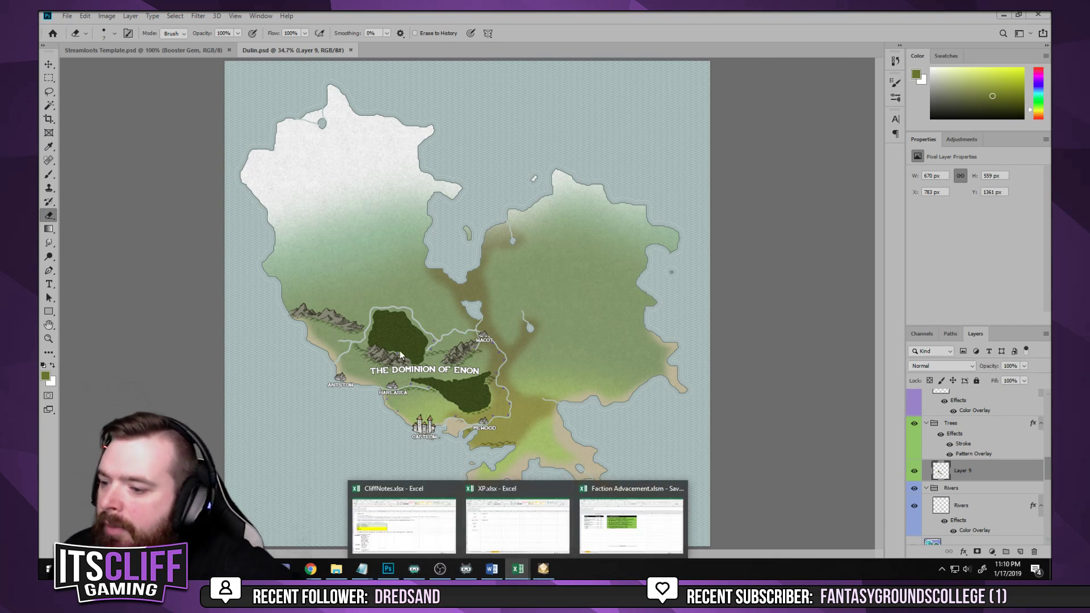
{"action": "left_click", "coordinate": [352, 528]}
{"action": "left_click", "coordinate": [312, 540]}
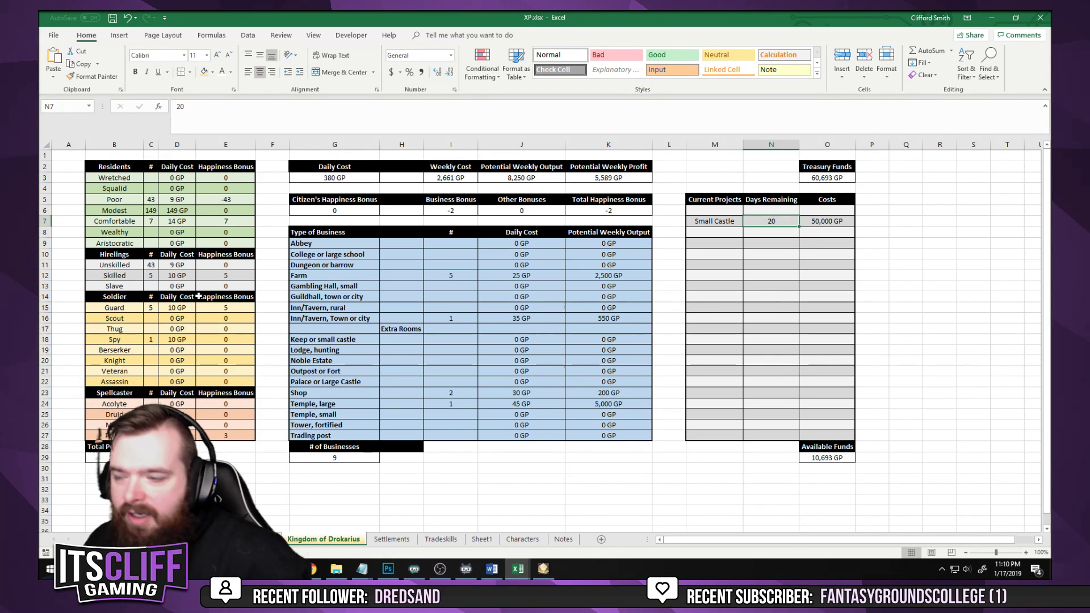
{"action": "left_click_drag", "start_coordinate": [117, 178], "coordinate": [220, 449]}
{"action": "left_click_drag", "start_coordinate": [301, 243], "coordinate": [611, 428]}
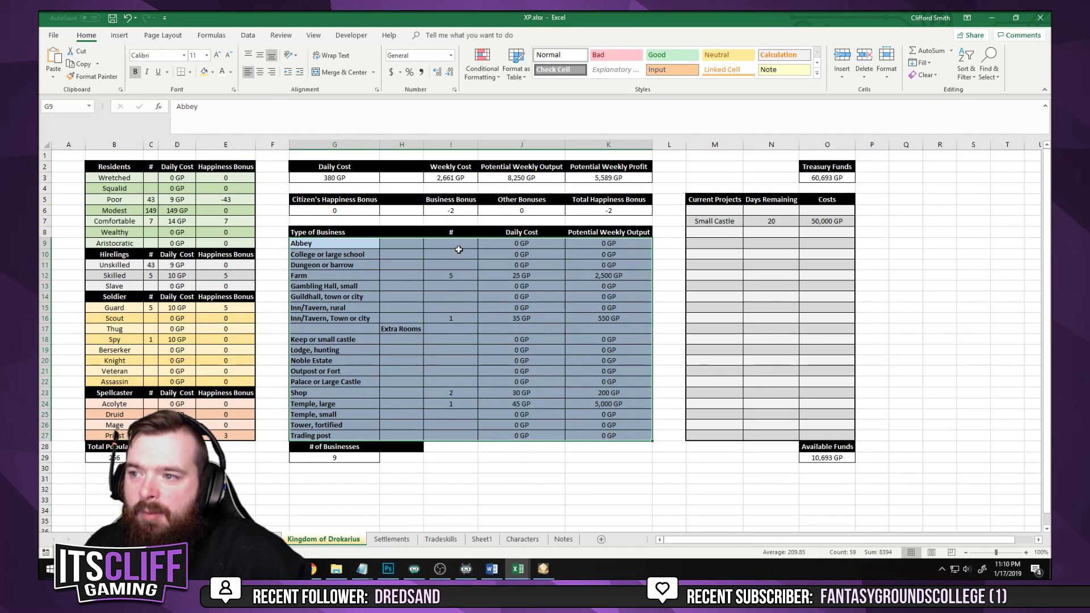
{"action": "left_click_drag", "start_coordinate": [457, 234], "coordinate": [465, 421]}
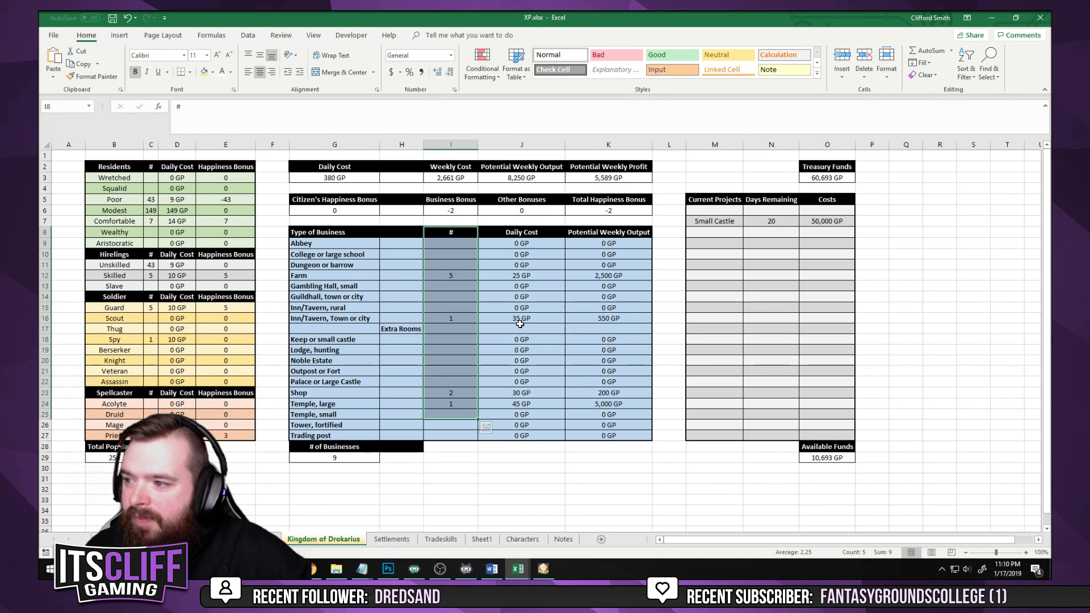
{"action": "left_click", "coordinate": [227, 468]}
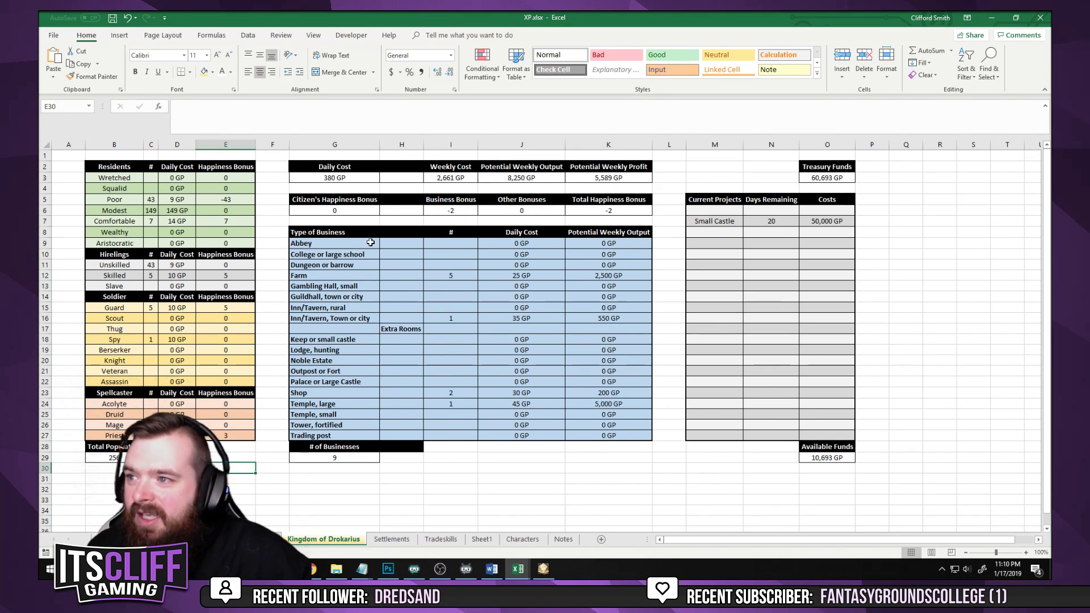
{"action": "left_click_drag", "start_coordinate": [110, 164], "coordinate": [826, 430]}
{"action": "left_click", "coordinate": [905, 436]}
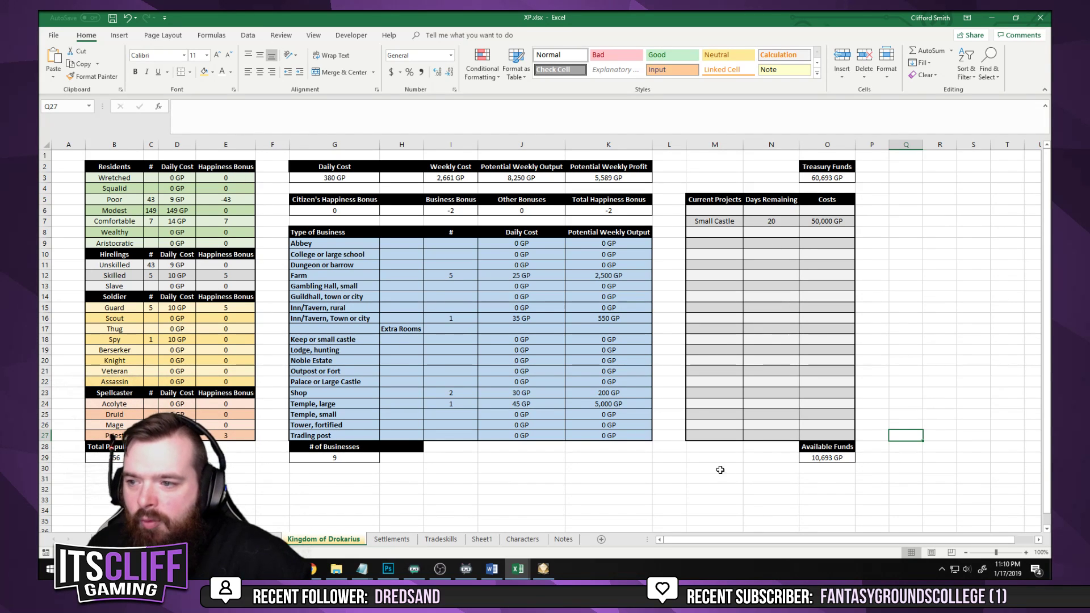
Inspect the formulas for Available Funds, Potential Weekly Profit and Potential Weekly Output
{"action": "left_click", "coordinate": [837, 458]}
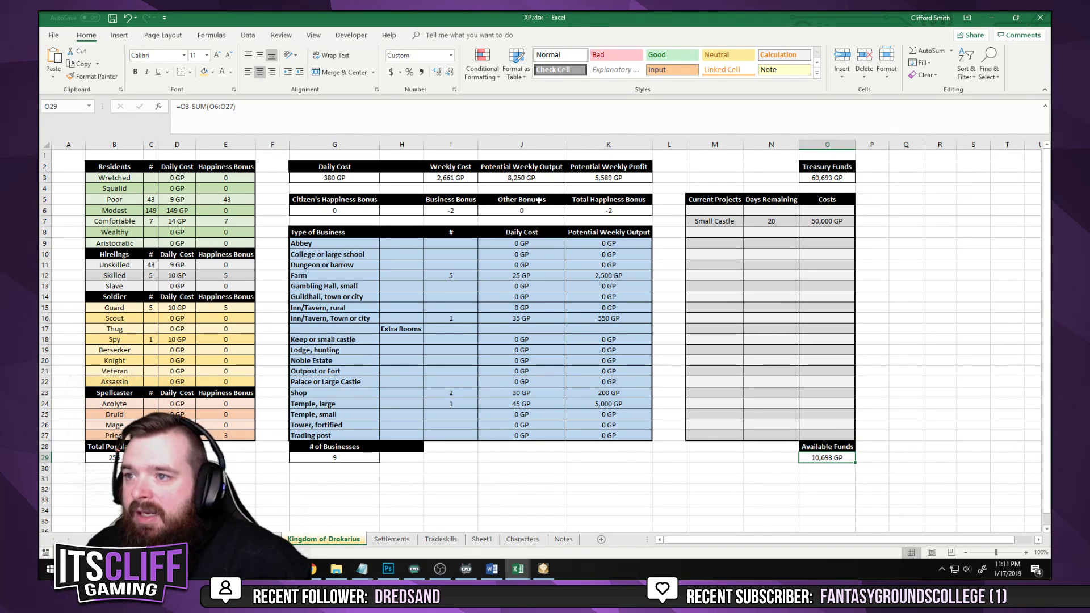
{"action": "left_click", "coordinate": [635, 179]}
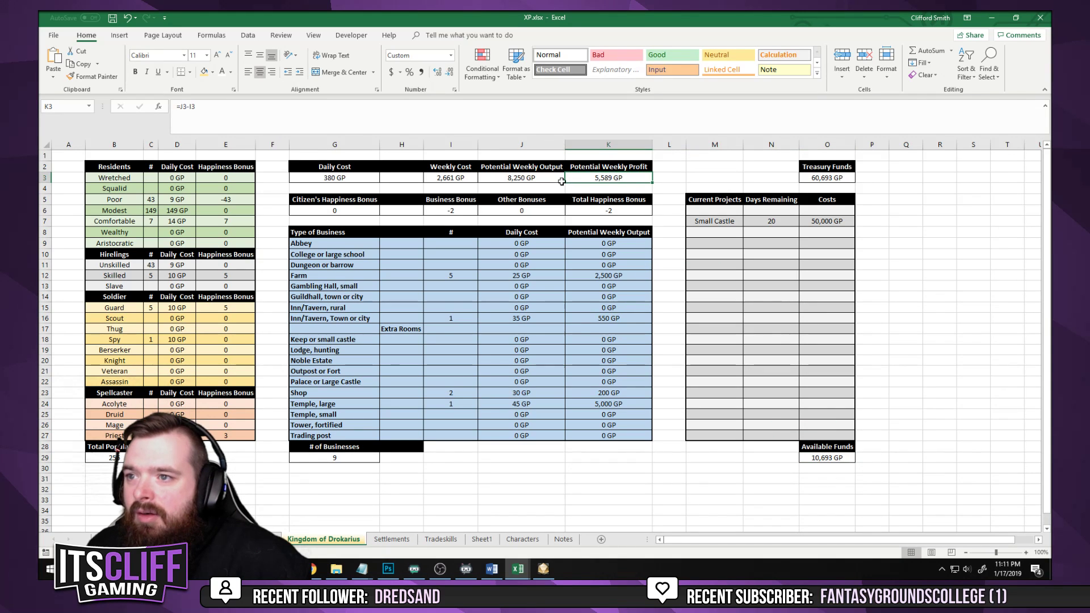
{"action": "left_click", "coordinate": [536, 180]}
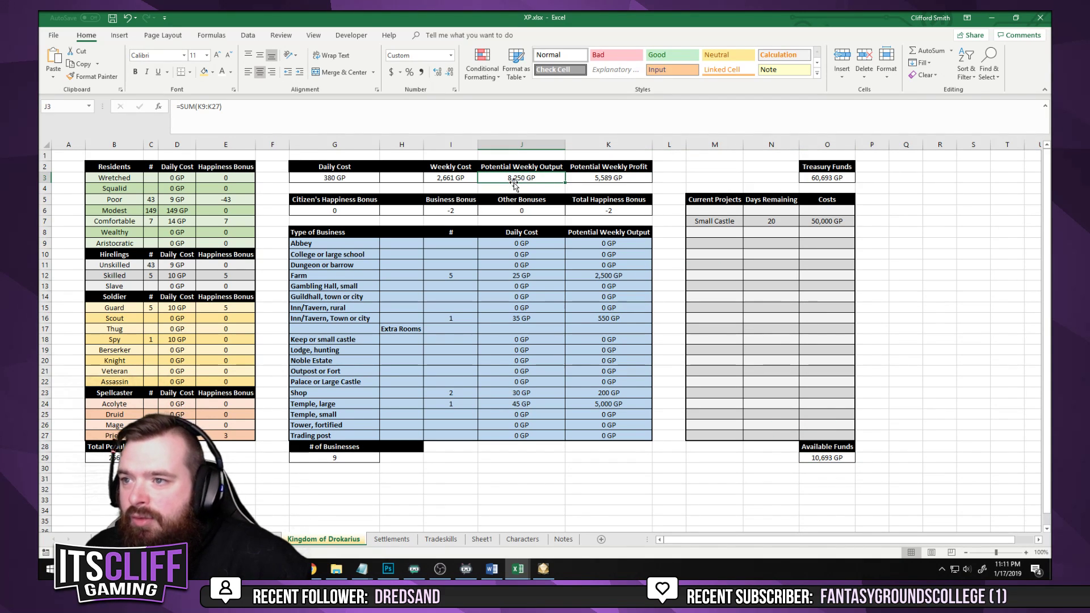
Switch to Fantasy Grounds, search the tables for "king", read the Kingdom of Drokarius's Treasury table and close it
{"action": "left_click", "coordinate": [544, 569]}
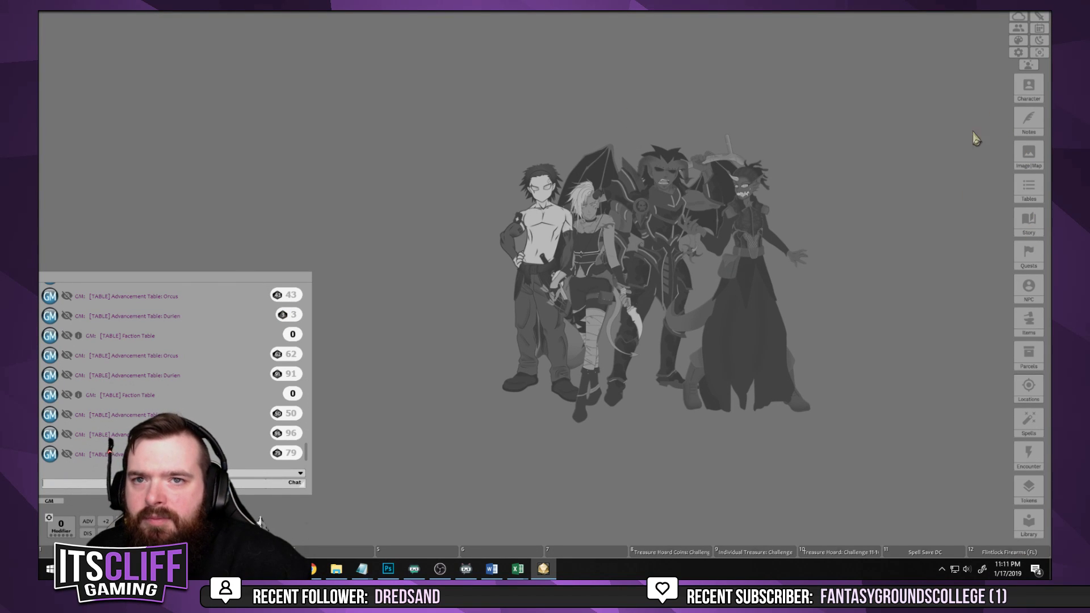
{"action": "left_click", "coordinate": [1029, 190]}
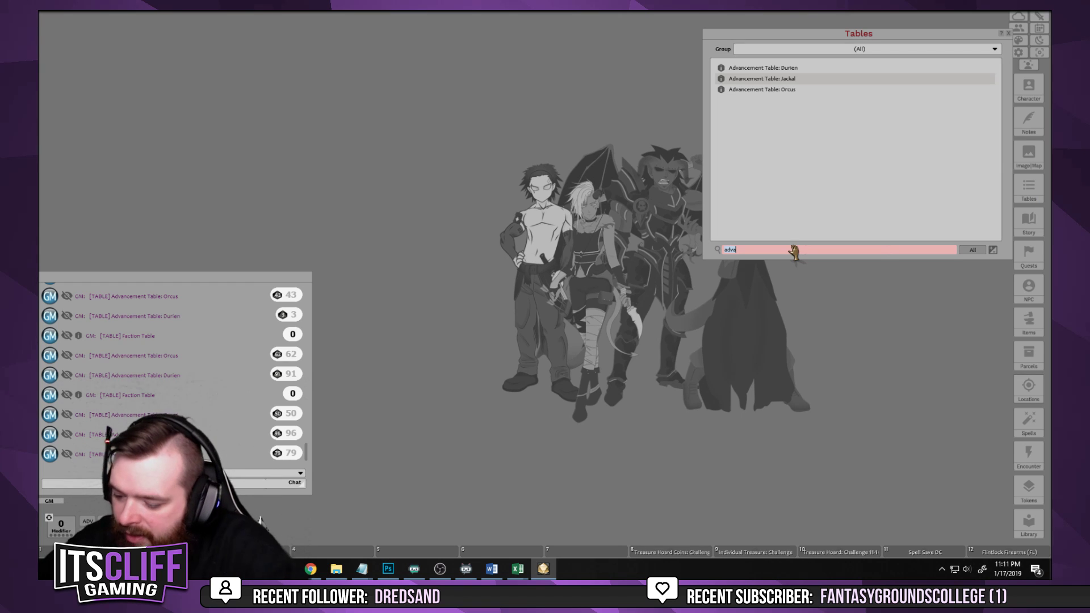
{"action": "type", "text": "king"}
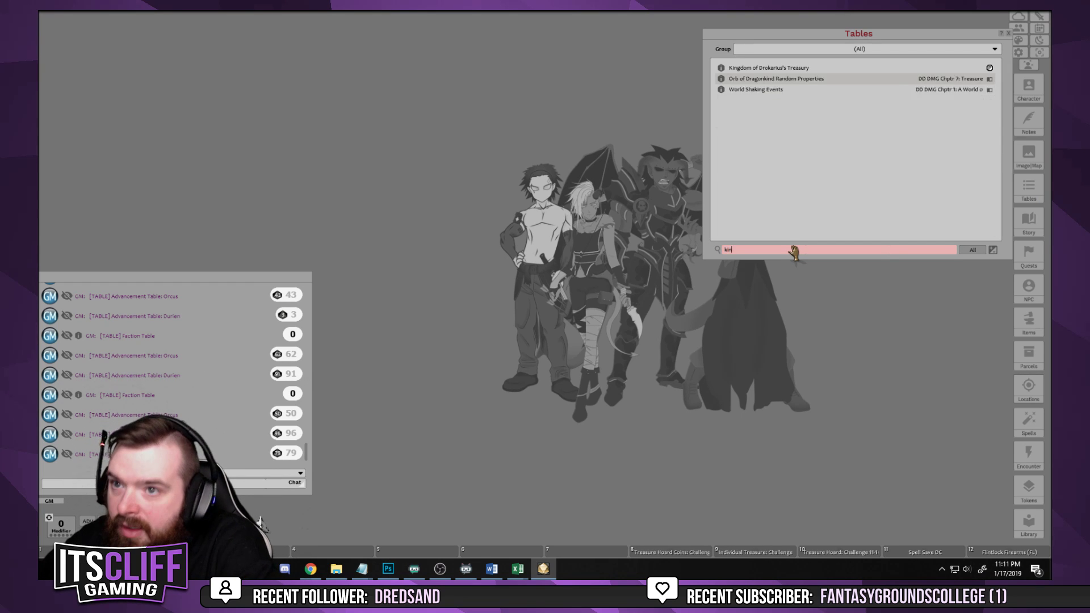
{"action": "left_click", "coordinate": [793, 72]}
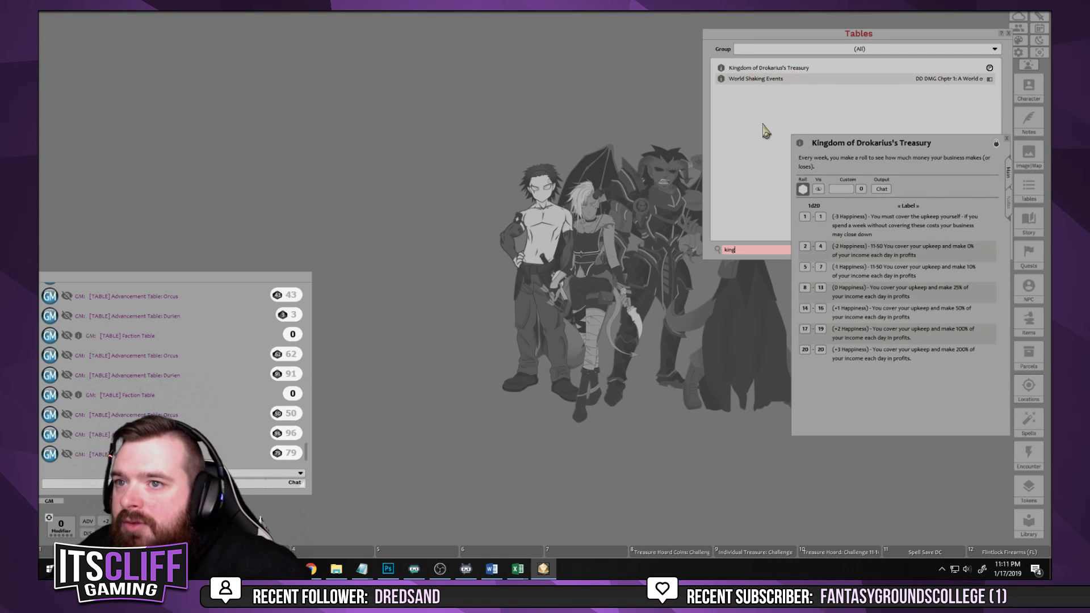
{"action": "left_click_drag", "start_coordinate": [935, 154], "coordinate": [640, 190]}
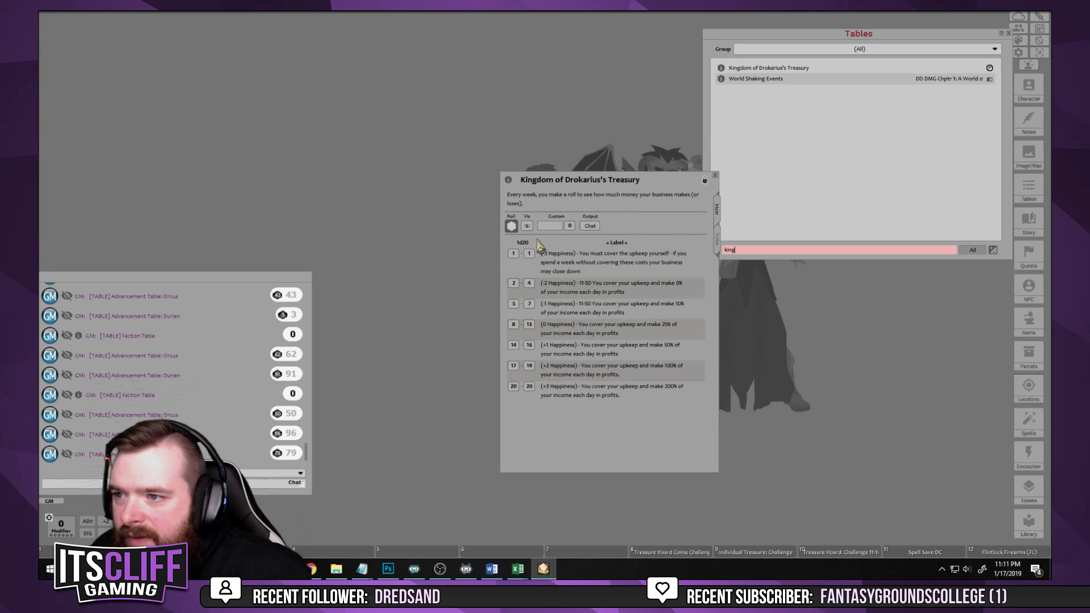
{"action": "left_click", "coordinate": [1009, 33]}
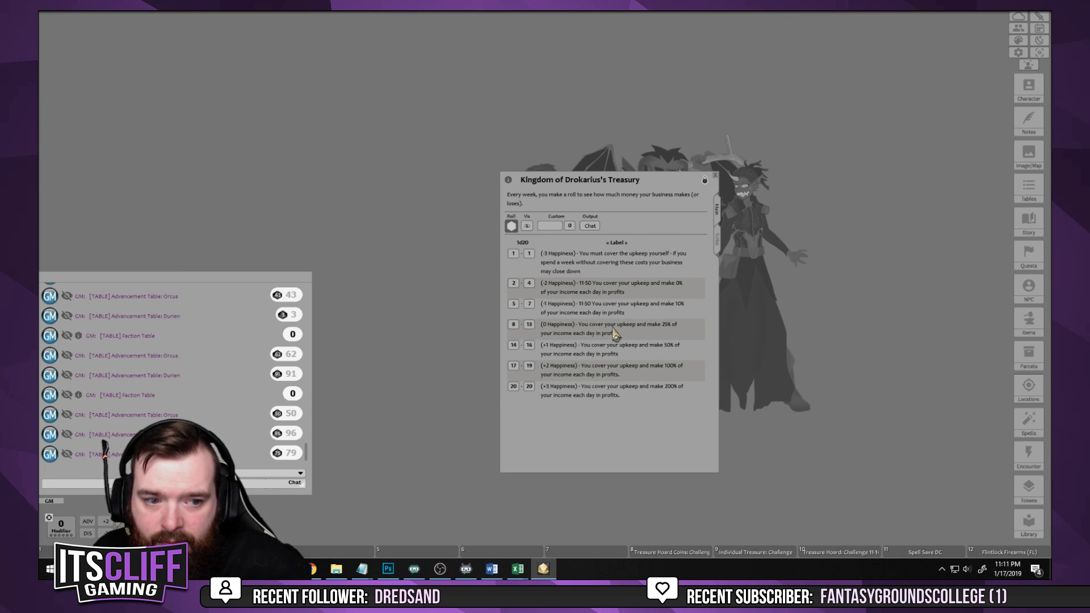
{"action": "left_click", "coordinate": [719, 175]}
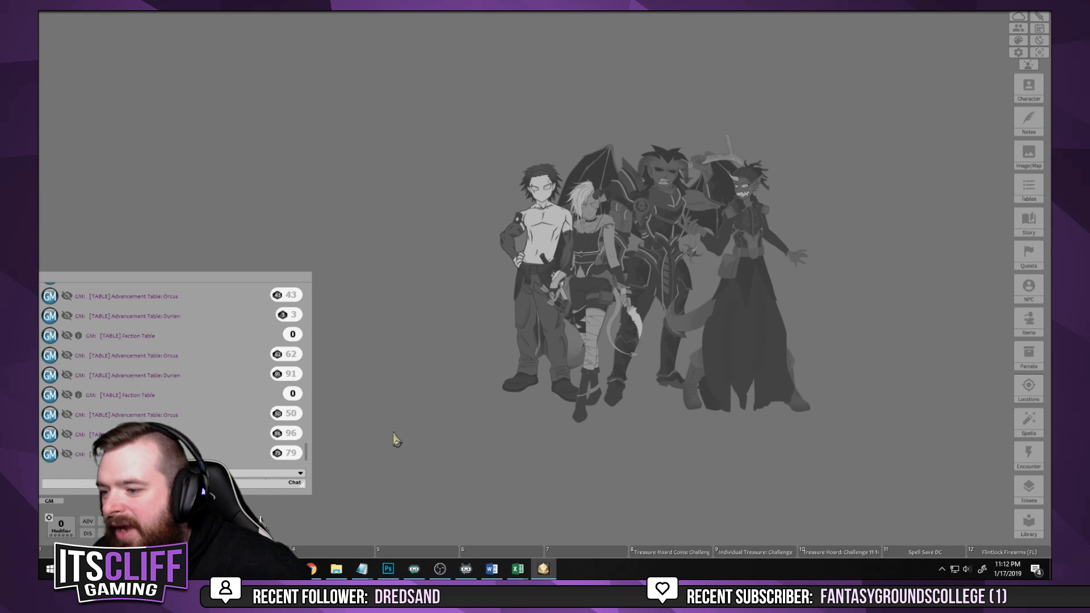
Switch back to Photoshop and open Errigus.psd from the World Building folder
{"action": "left_click", "coordinate": [387, 569]}
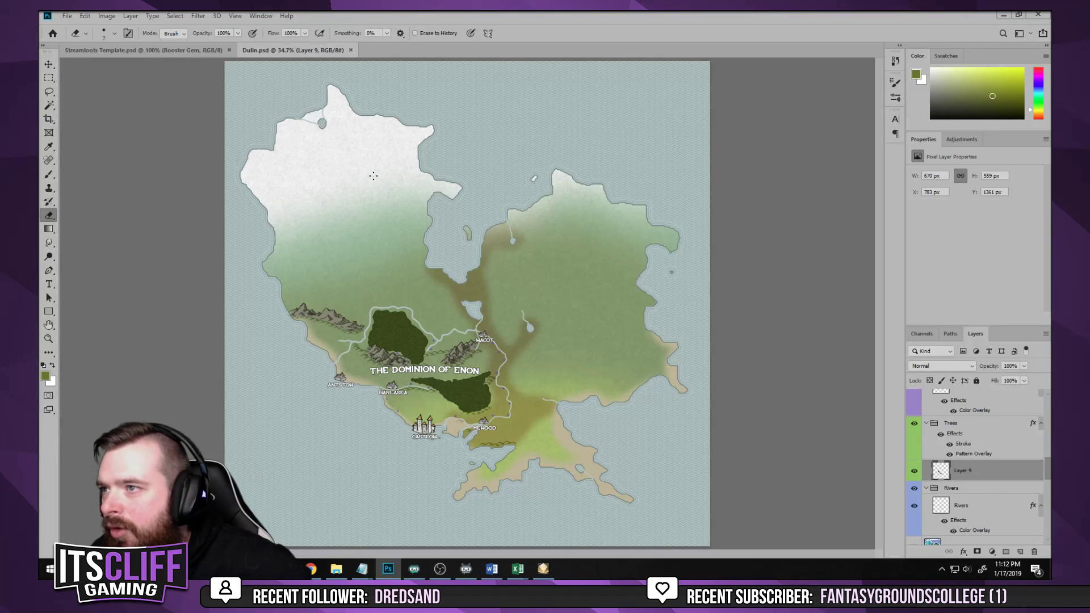
{"action": "left_click", "coordinate": [67, 16]}
{"action": "left_click", "coordinate": [79, 37]}
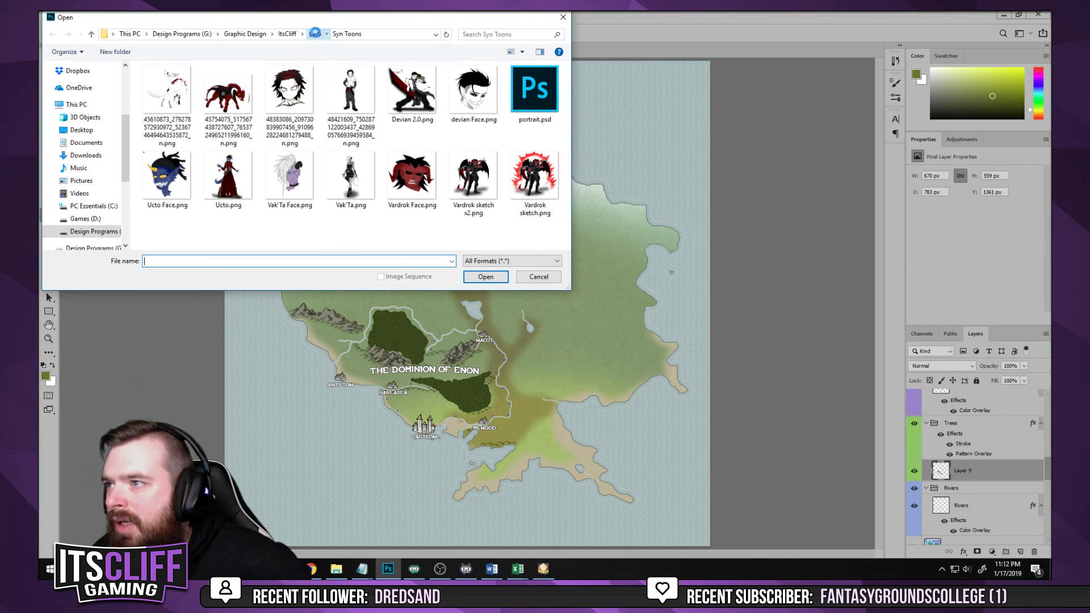
{"action": "left_click", "coordinate": [316, 34]}
{"action": "scroll", "coordinate": [85, 136], "scroll_direction": "up", "scroll_amount": 3}
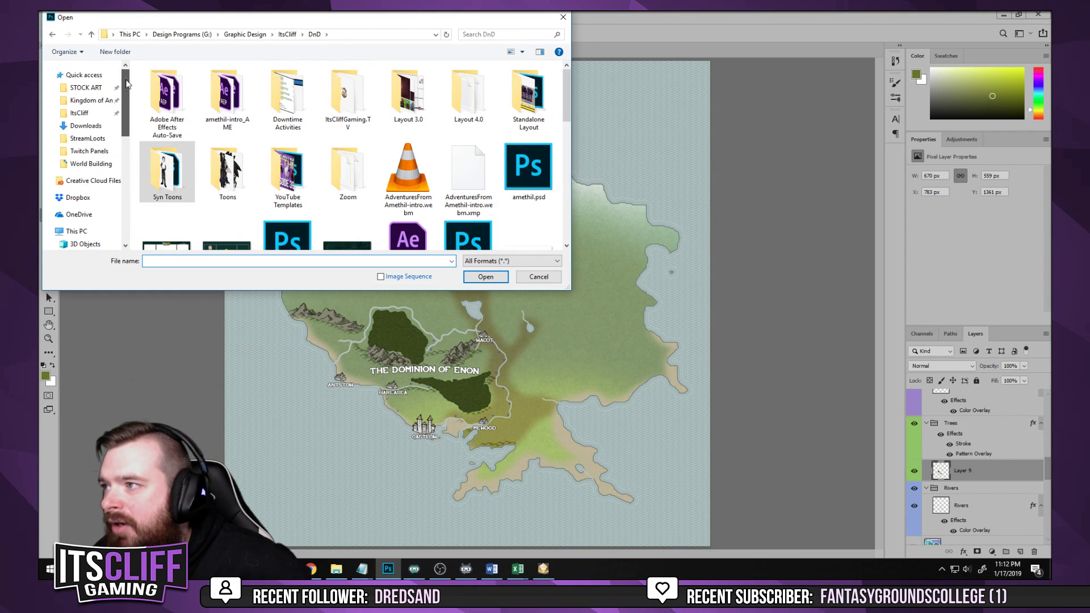
{"action": "left_click", "coordinate": [91, 163]}
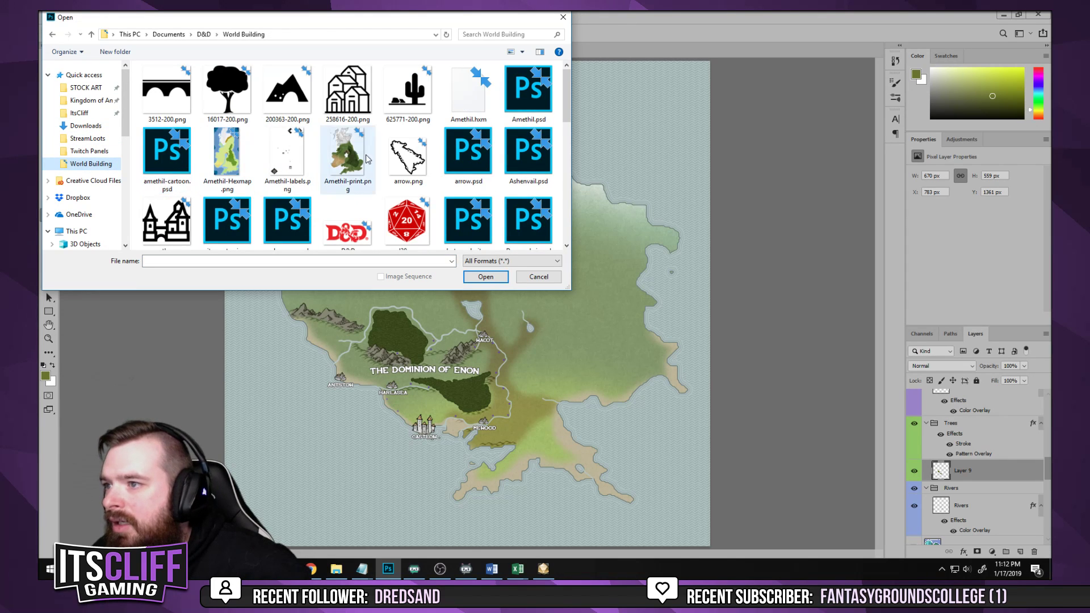
{"action": "scroll", "coordinate": [320, 170], "scroll_direction": "down", "scroll_amount": 1}
{"action": "scroll", "coordinate": [320, 171], "scroll_direction": "down", "scroll_amount": 5}
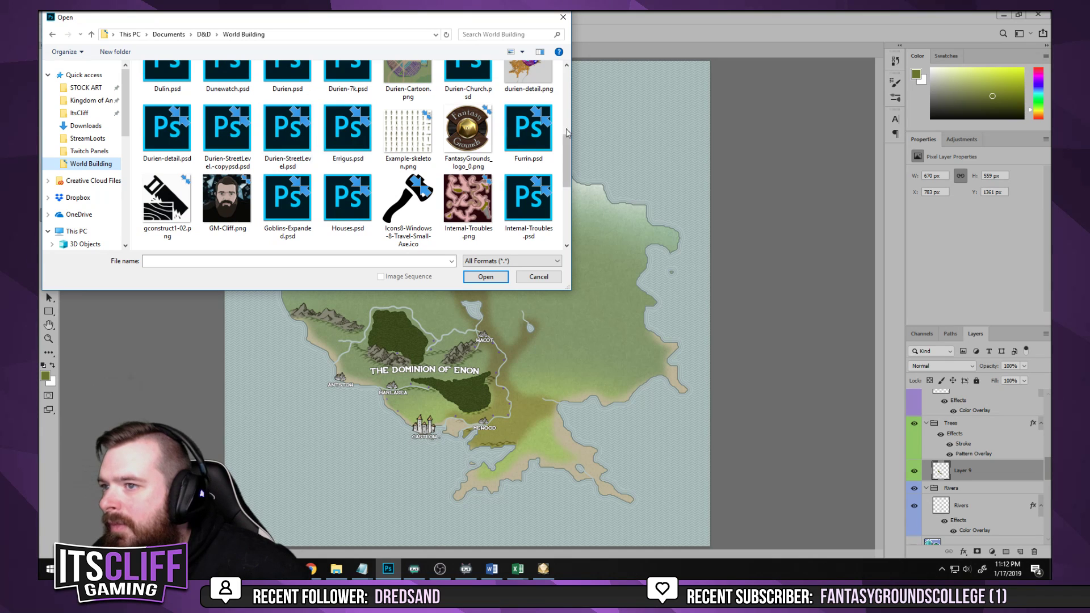
{"action": "double_click", "coordinate": [330, 140]}
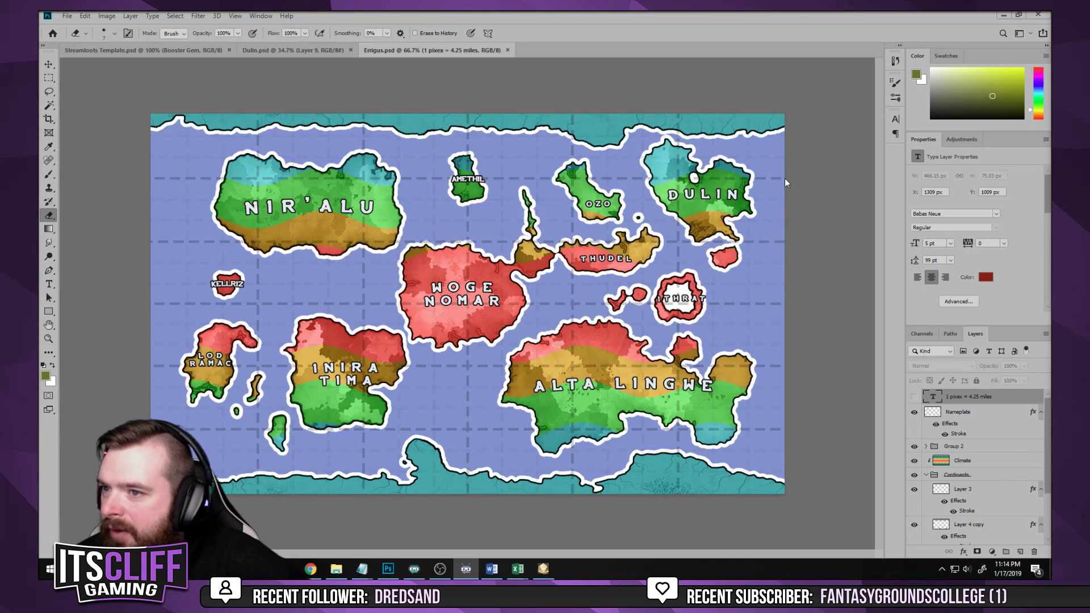
Switch to Dulin.docx in Word and read its physical area, population, settlements and castles entries
{"action": "left_click", "coordinate": [310, 569]}
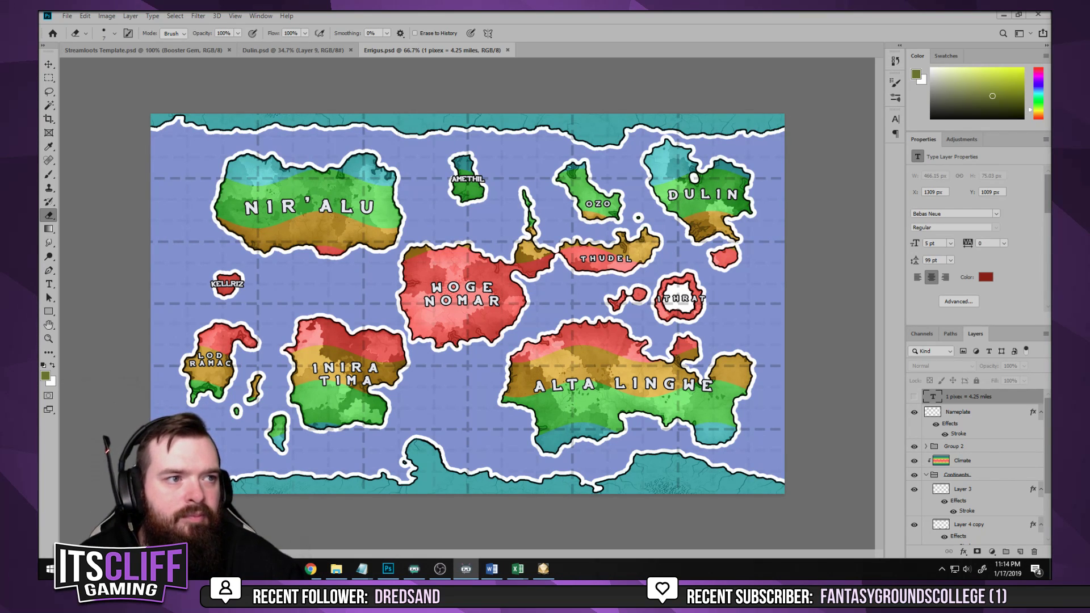
{"action": "left_click", "coordinate": [1003, 15]}
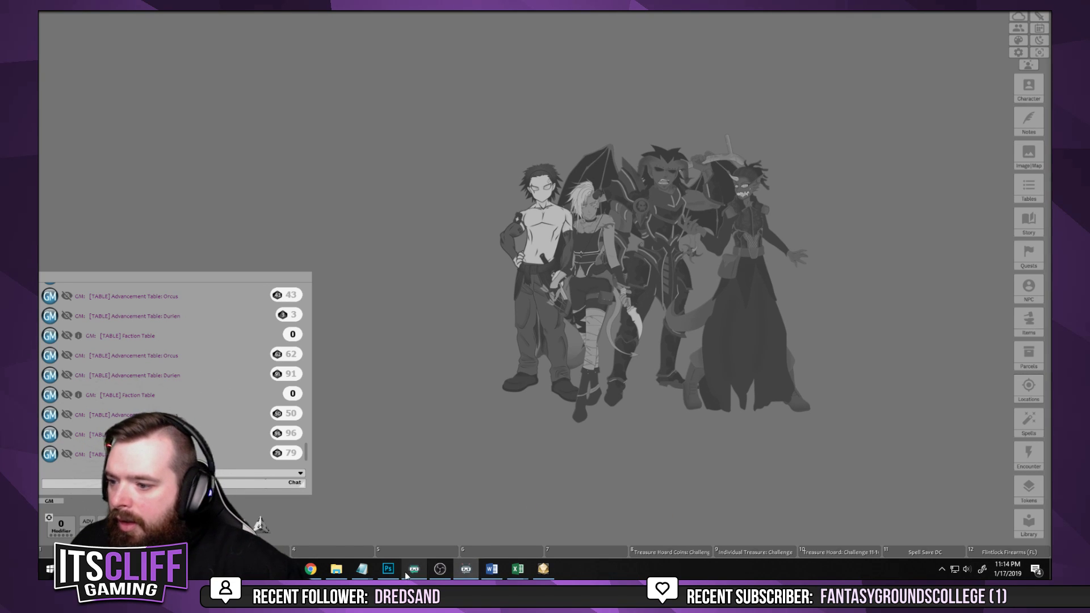
{"action": "left_click", "coordinate": [496, 570]}
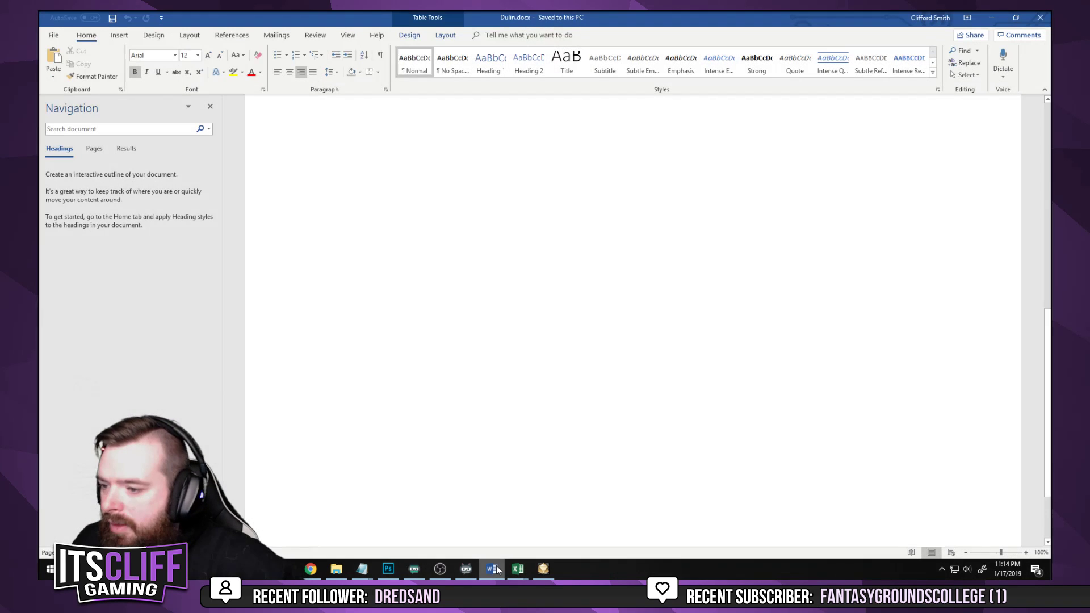
{"action": "scroll", "coordinate": [480, 420], "scroll_direction": "up", "scroll_amount": 10}
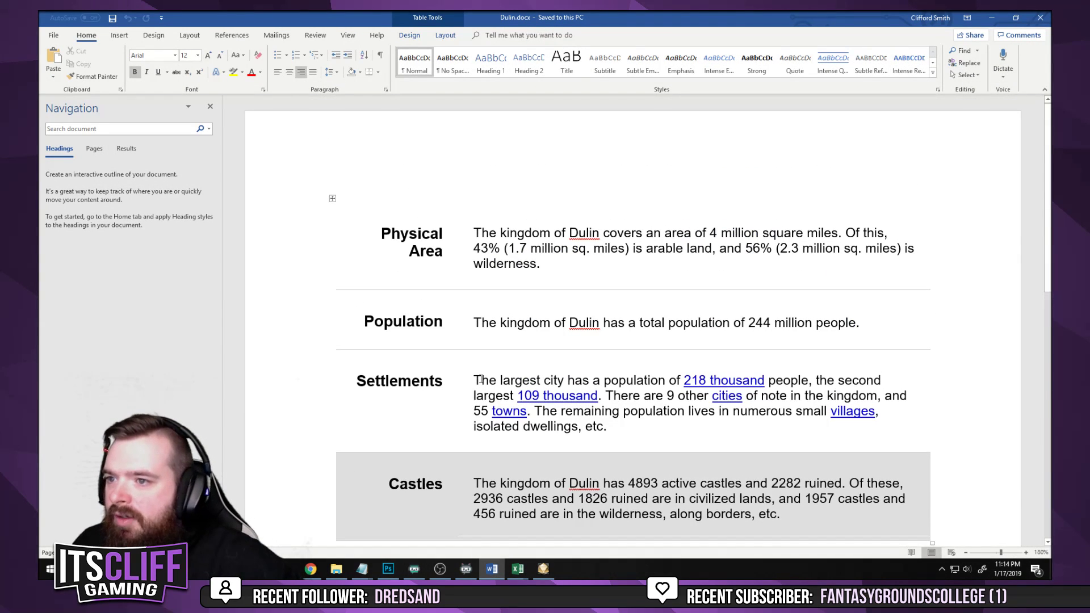
{"action": "scroll", "coordinate": [572, 322], "scroll_direction": "down", "scroll_amount": 2}
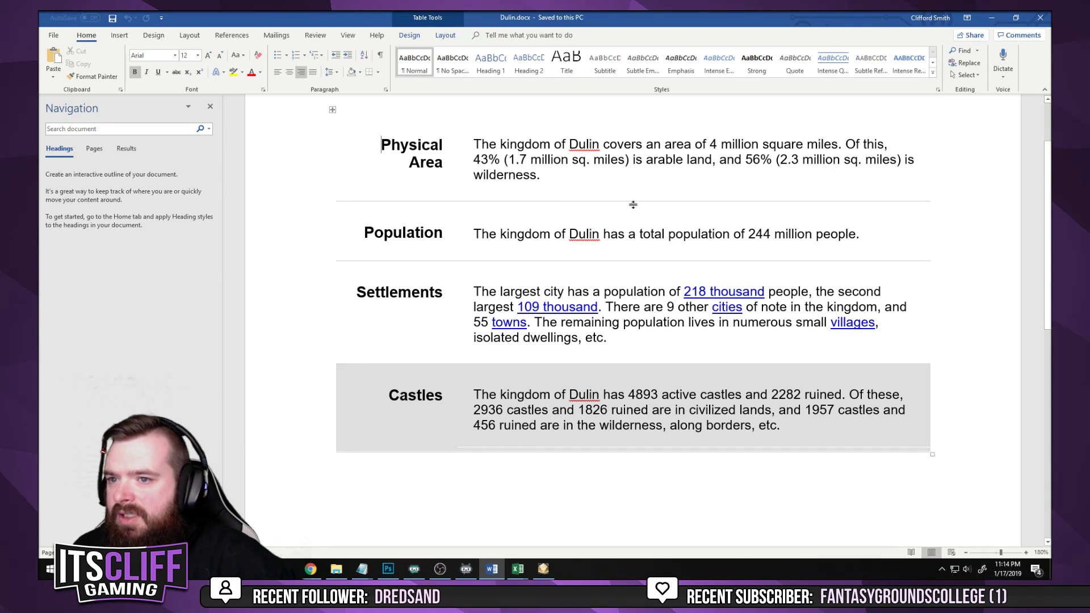
{"action": "double_click", "coordinate": [755, 234]}
{"action": "left_click_drag", "start_coordinate": [780, 236], "coordinate": [857, 237]}
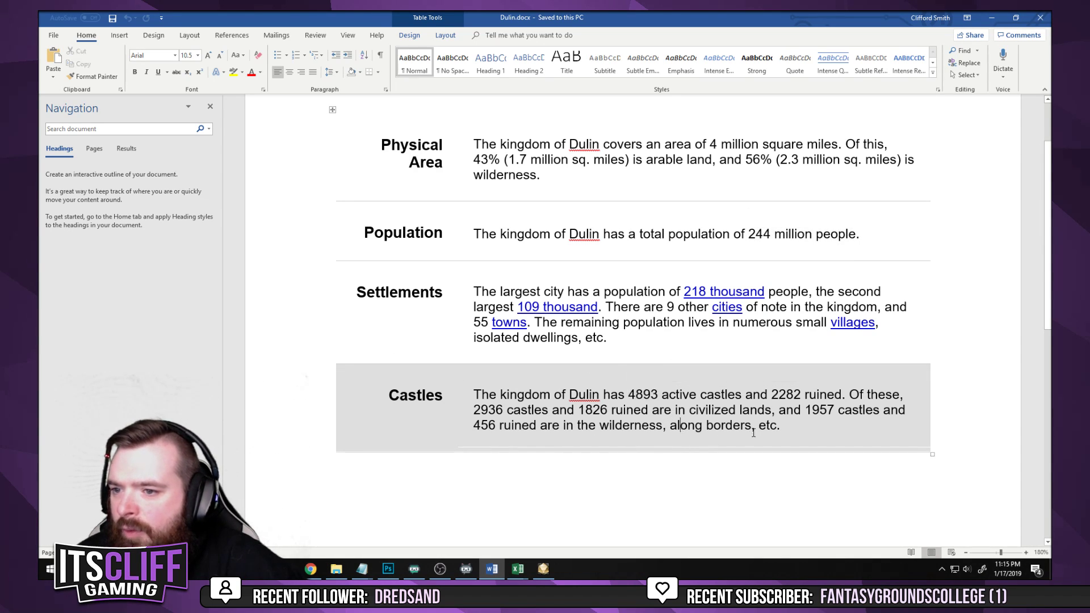
{"action": "left_click", "coordinate": [992, 17]}
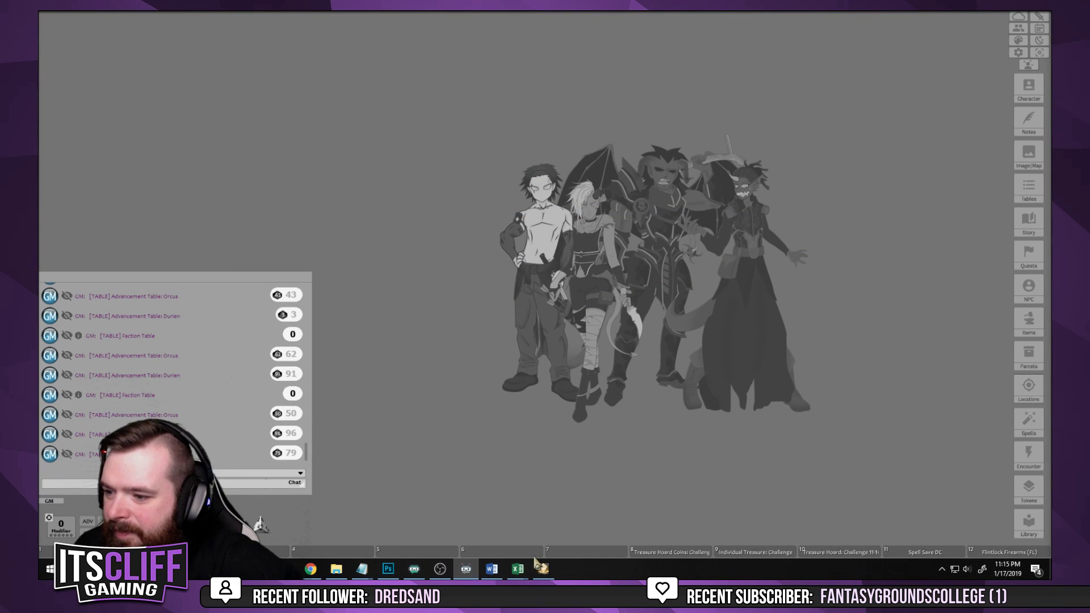
Switch back to Dulin.psd in Photoshop and expand the Labels layer group
{"action": "left_click", "coordinate": [392, 570]}
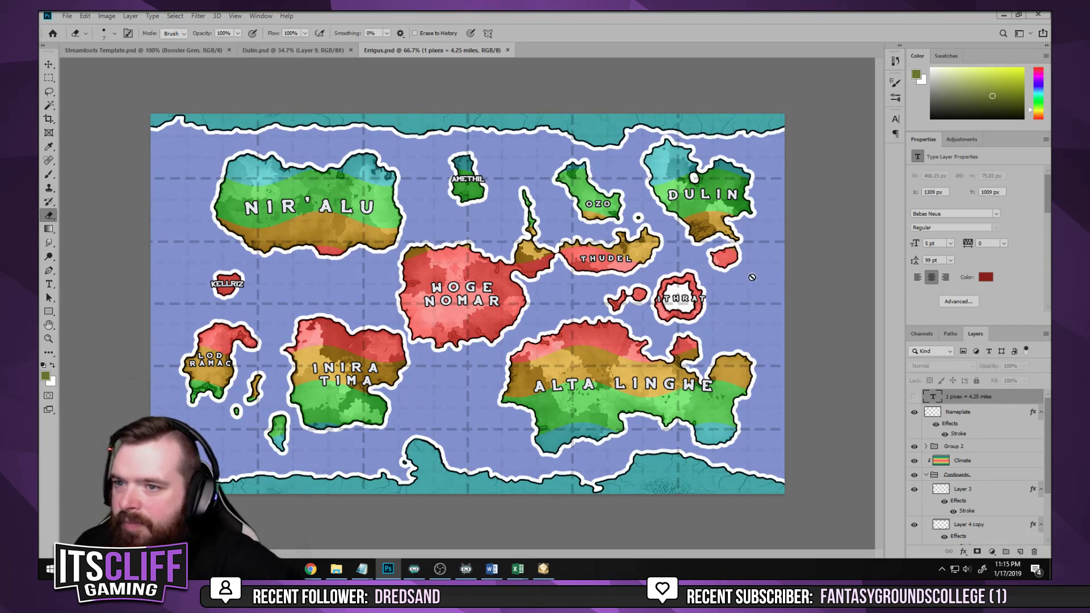
{"action": "left_click", "coordinate": [286, 50]}
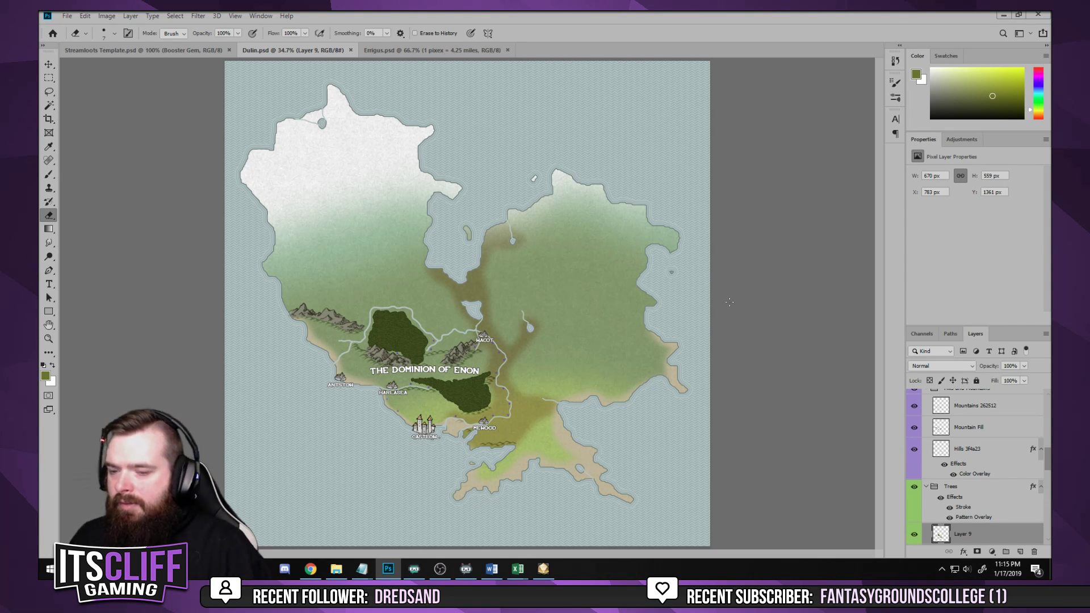
{"action": "scroll", "coordinate": [444, 419], "scroll_direction": "up", "scroll_amount": 5}
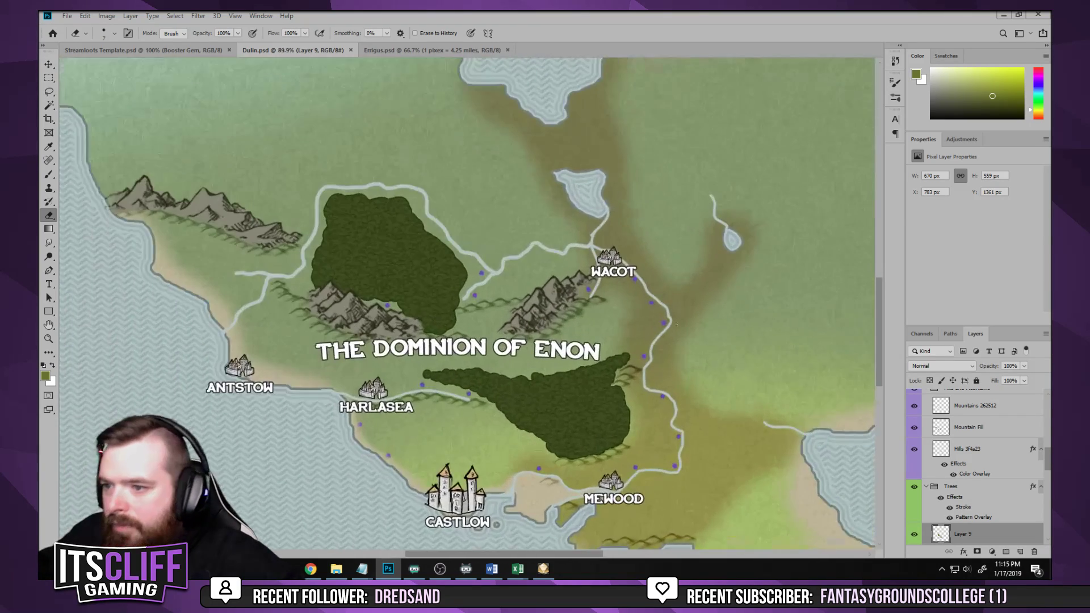
{"action": "left_click_drag", "start_coordinate": [445, 420], "coordinate": [506, 321]}
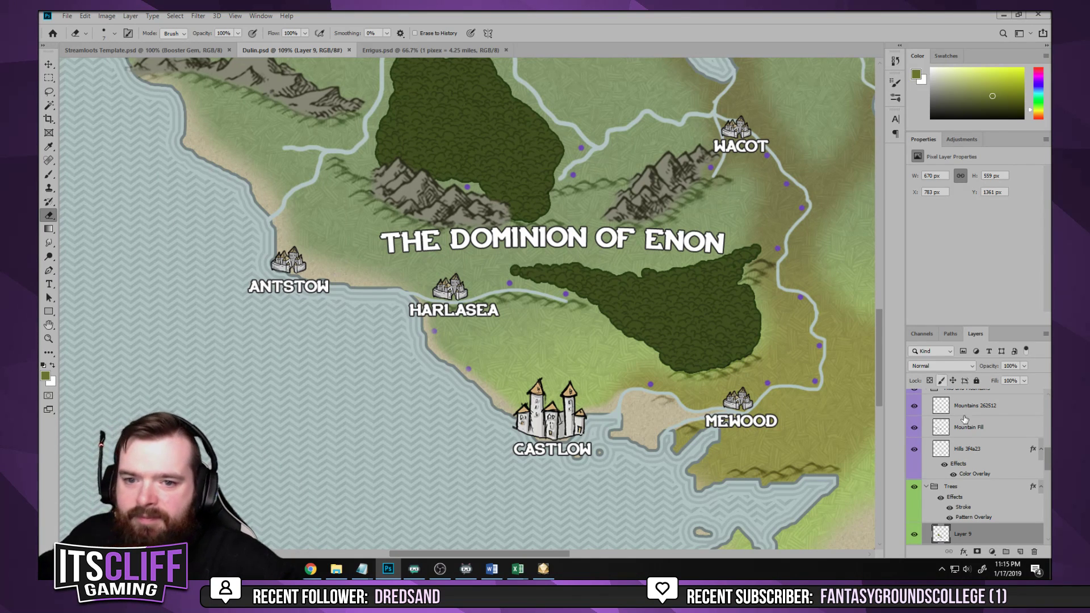
{"action": "scroll", "coordinate": [959, 452], "scroll_direction": "up", "scroll_amount": 5}
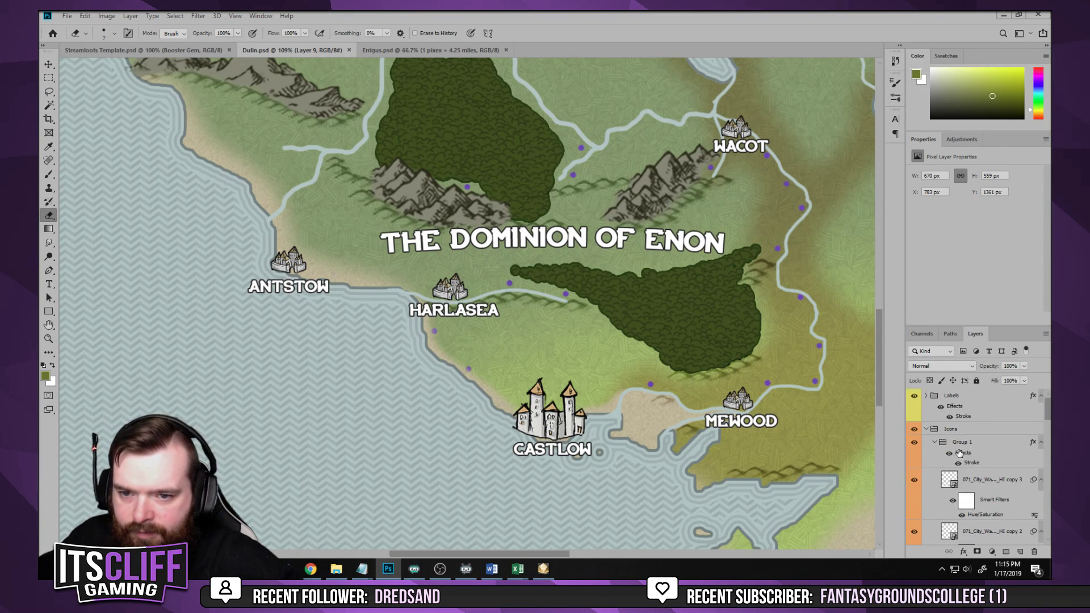
{"action": "left_click", "coordinate": [954, 396]}
{"action": "left_click", "coordinate": [927, 396]}
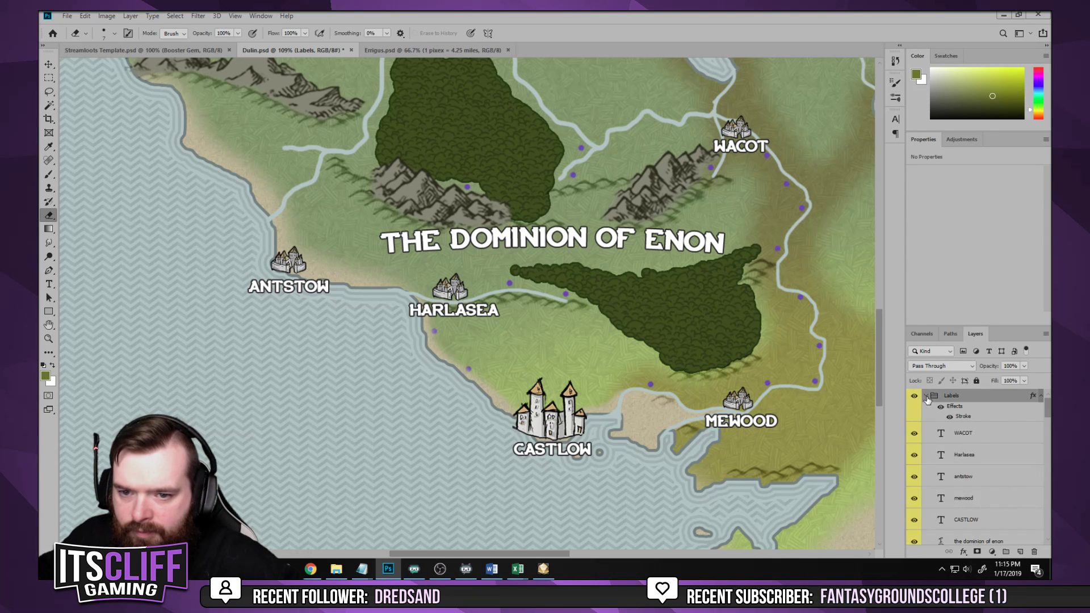
Duplicate the WACOT text layer and move the copy onto the forest north of Mewood
{"action": "left_click", "coordinate": [972, 431]}
{"action": "key", "text": "t"}
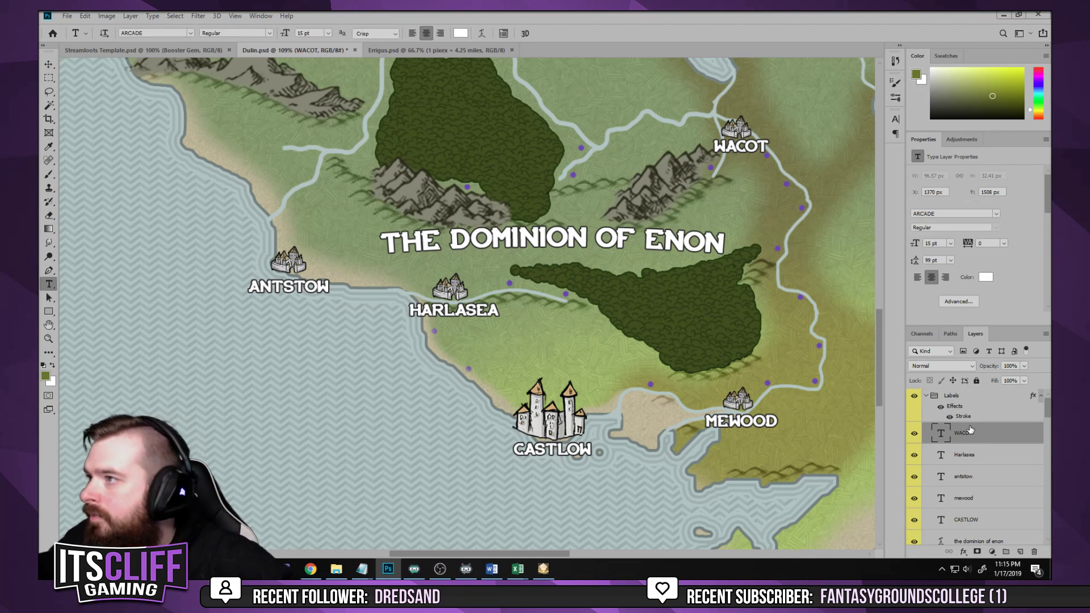
{"action": "left_click", "coordinate": [974, 457]}
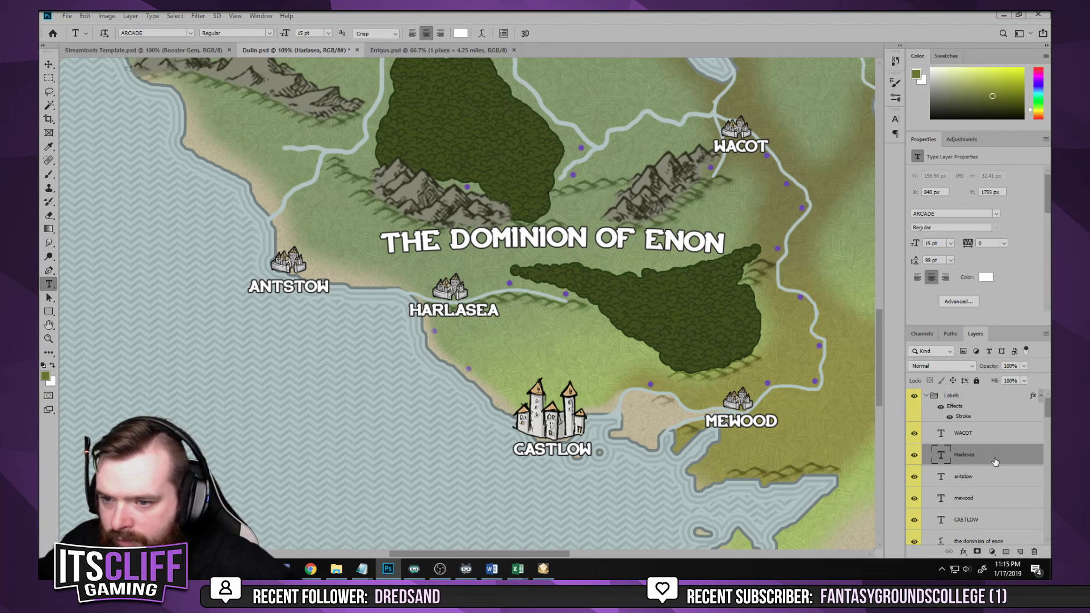
{"action": "left_click", "coordinate": [984, 438]}
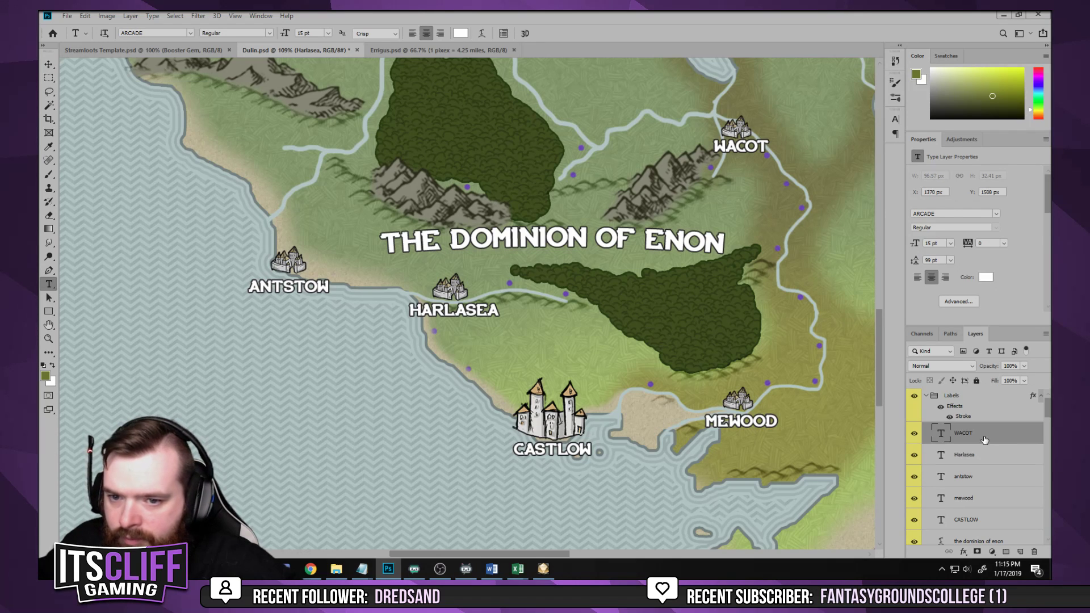
{"action": "key", "text": "ctrl+j"}
{"action": "left_click", "coordinate": [49, 65]}
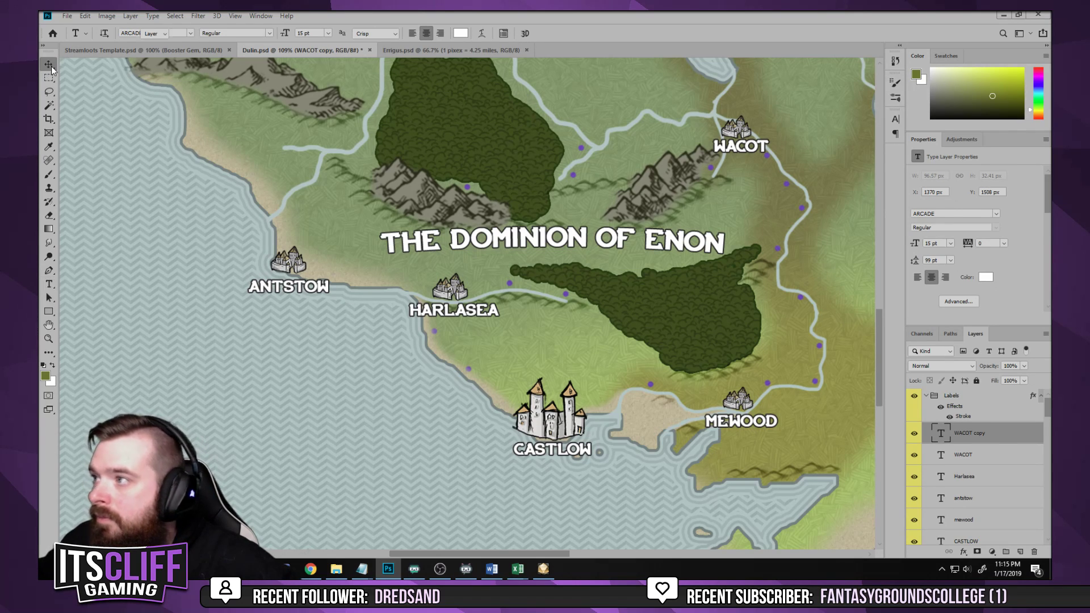
{"action": "left_click_drag", "start_coordinate": [679, 292], "coordinate": [676, 315]}
Replace the copied WACOT label's text with UNNAMED FOREST
{"action": "key", "text": "t"}
{"action": "double_click", "coordinate": [671, 317]}
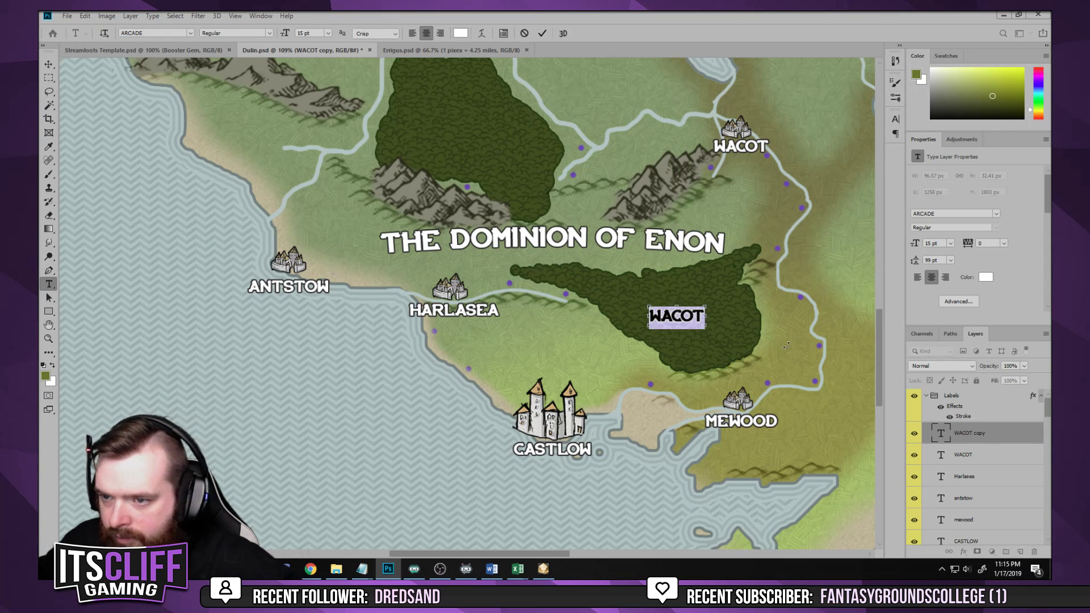
{"action": "type", "text": "UNNAMED"}
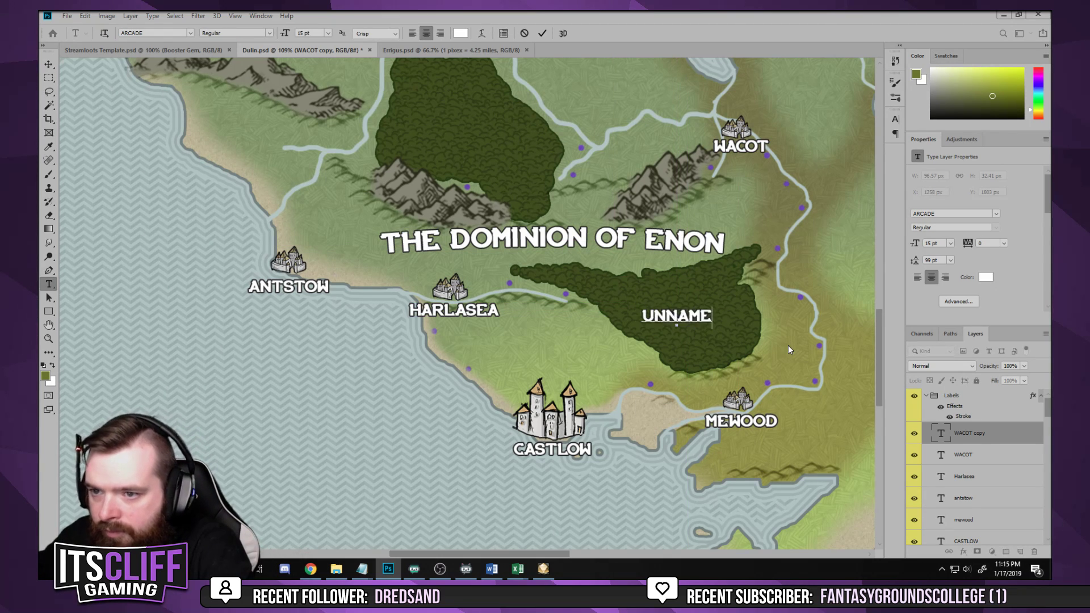
{"action": "key", "text": "BackSpace"}
{"action": "key", "text": "BackSpace"}
{"action": "key", "text": "BackSpace"}
{"action": "key", "text": "BackSpace"}
{"action": "key", "text": "BackSpace"}
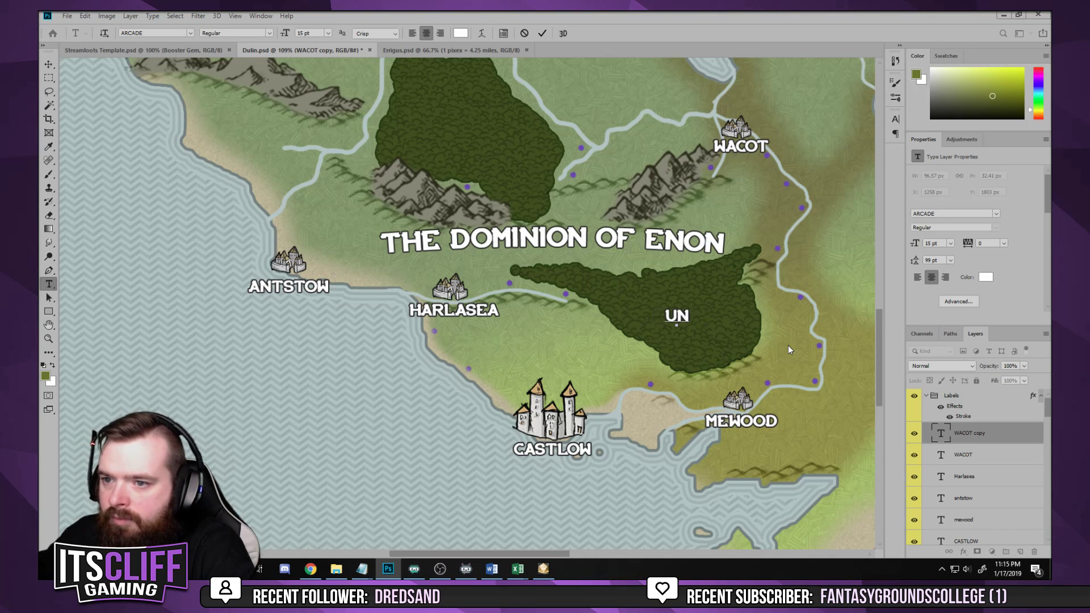
{"action": "type", "text": "AMED"}
{"action": "key", "text": "BackSpace"}
{"action": "key", "text": "BackSpace"}
{"action": "key", "text": "BackSpace"}
{"action": "key", "text": "BackSpace"}
{"action": "key", "text": "BackSpace"}
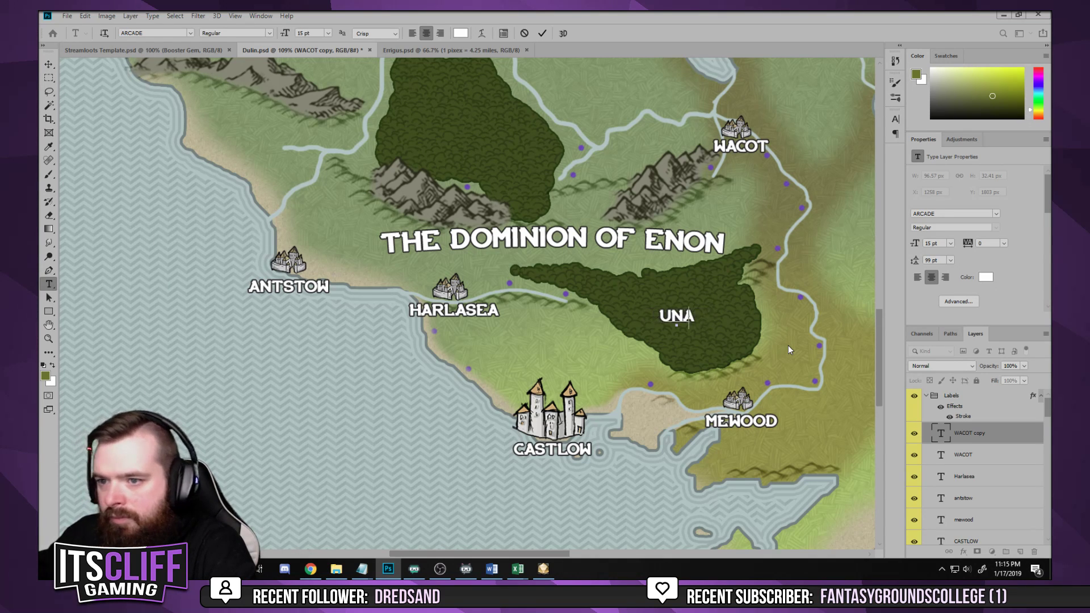
{"action": "type", "text": "NNAMED FOREST"}
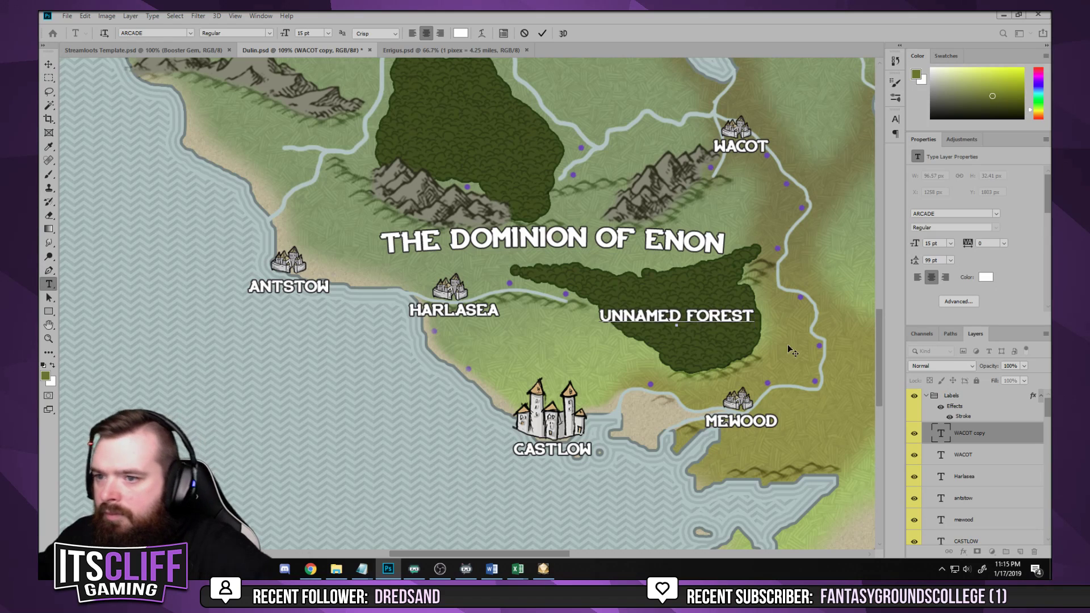
Set the font size of the whole UNNAMED FOREST label to 10 pt
{"action": "key", "text": "ctrl+a"}
{"action": "left_click", "coordinate": [304, 33]}
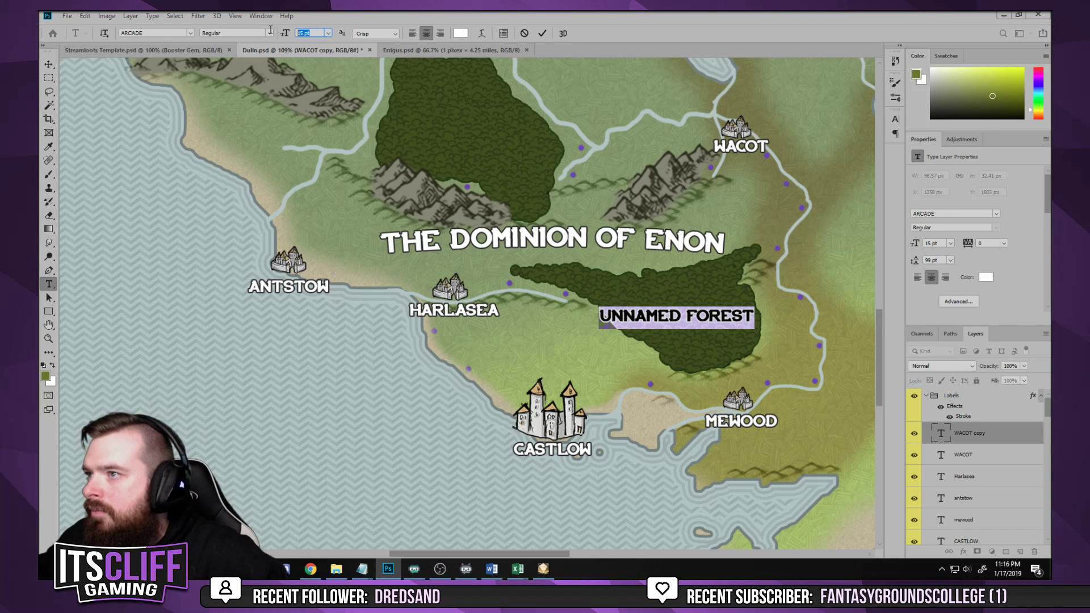
{"action": "type", "text": "10"}
{"action": "key", "text": "Return"}
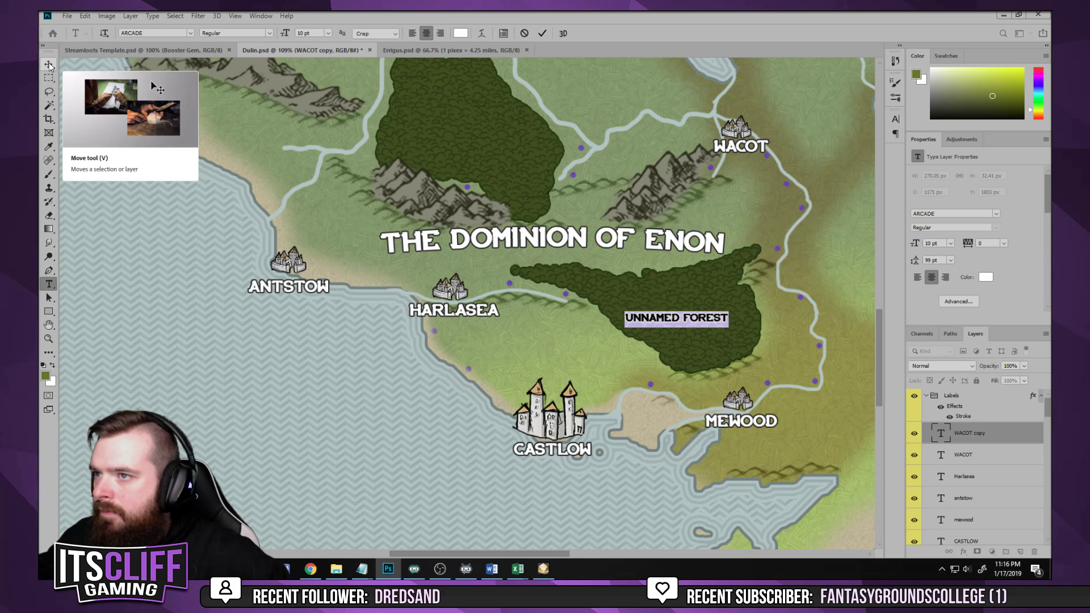
Warp the UNNAMED FOREST text with a horizontal Arc style and a 10% bend
{"action": "left_click", "coordinate": [482, 33]}
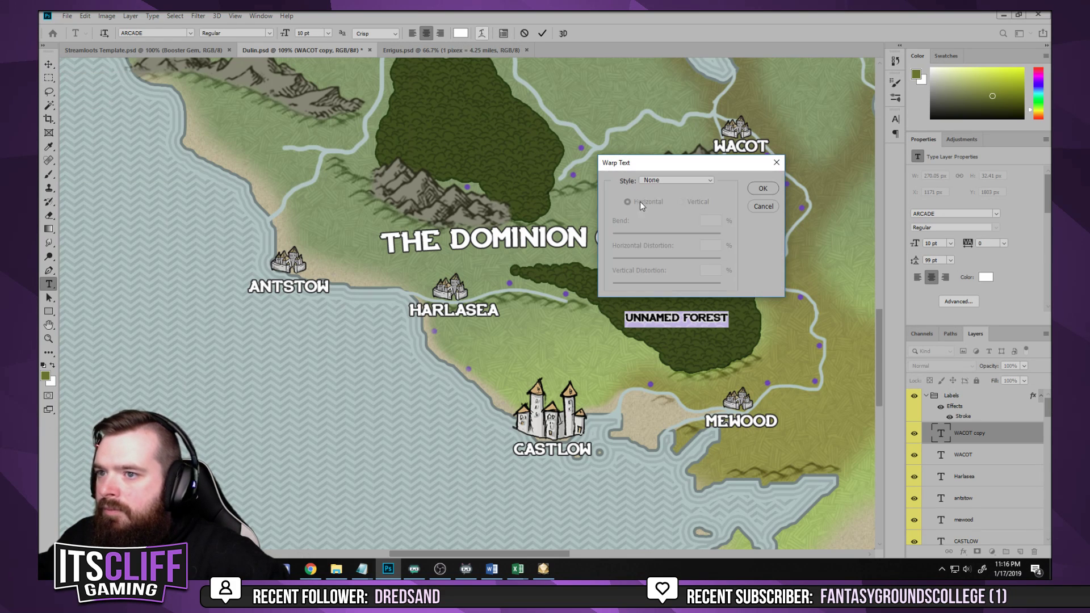
{"action": "left_click", "coordinate": [701, 181]}
{"action": "left_click", "coordinate": [678, 209]}
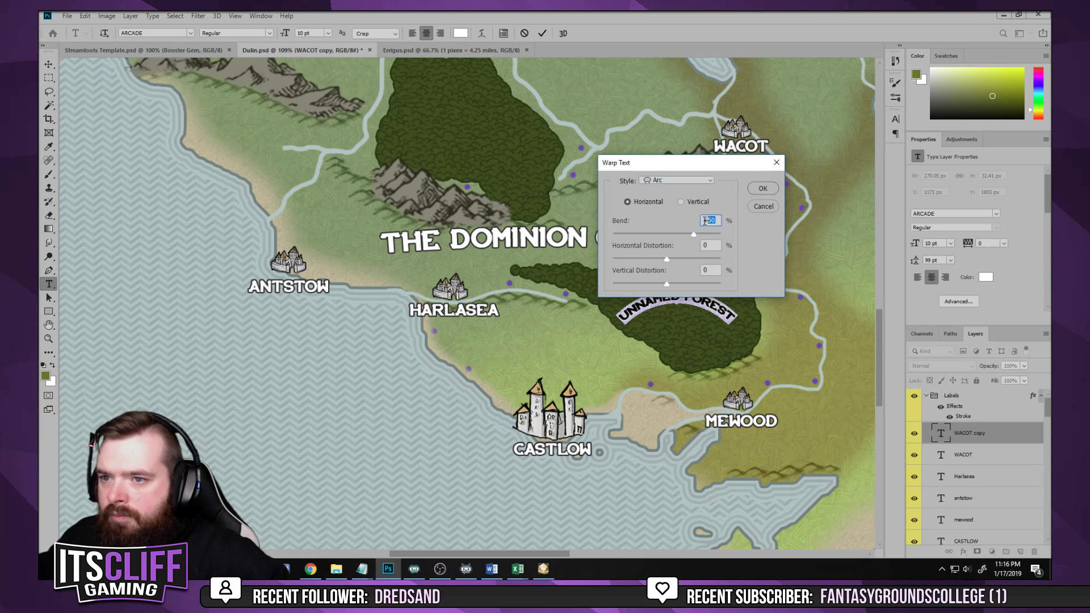
{"action": "type", "text": "10"}
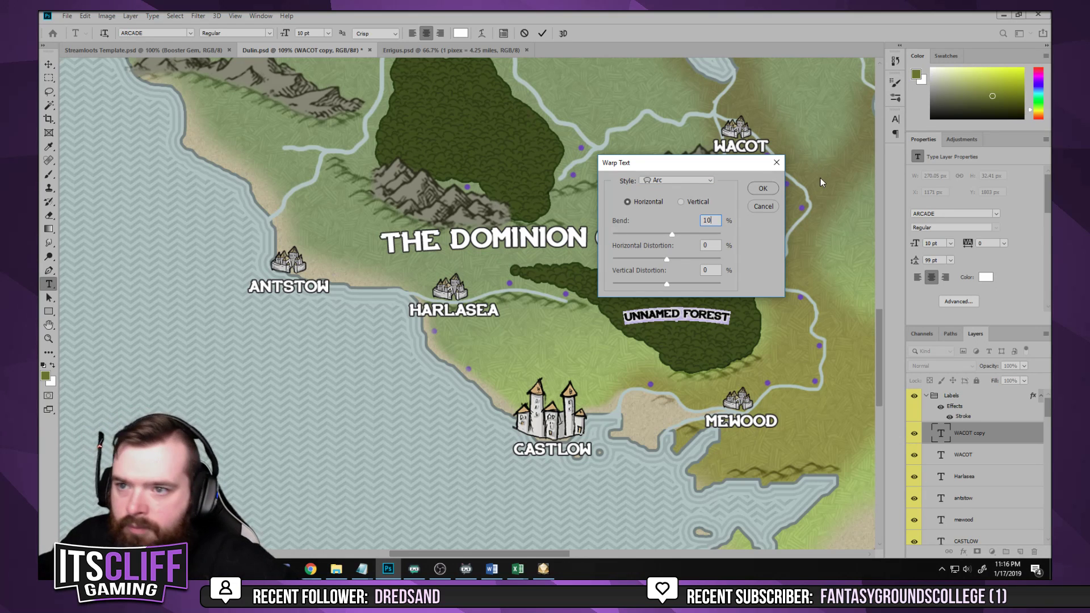
{"action": "left_click", "coordinate": [764, 188]}
Commit the UNNAMED FOREST text edit and rotate the label about 15° clockwise within the forest
{"action": "key", "text": "ctrl+t"}
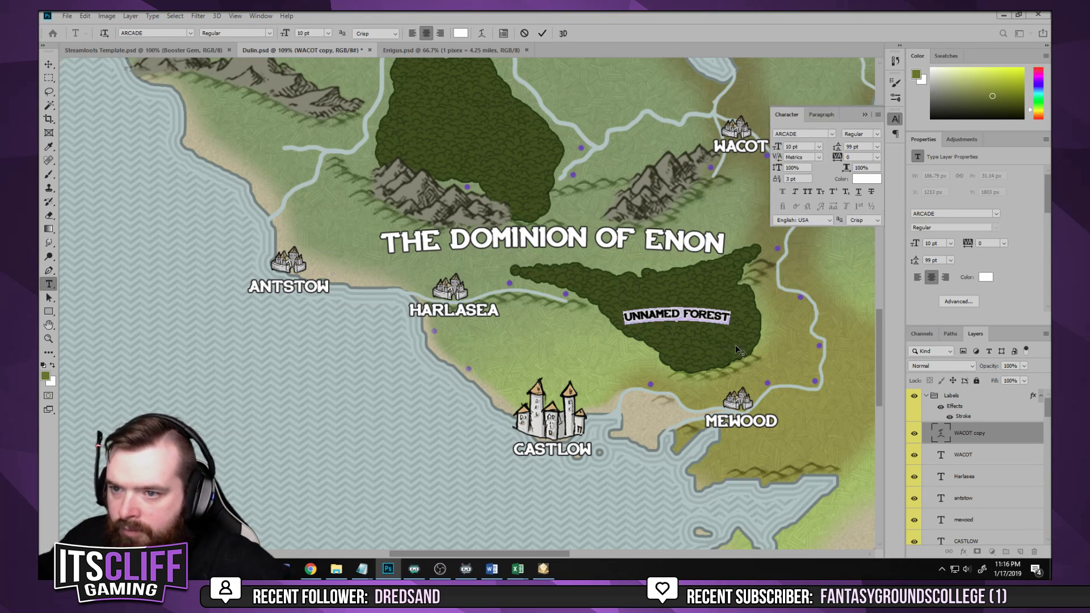
{"action": "key", "text": "ctrl+t"}
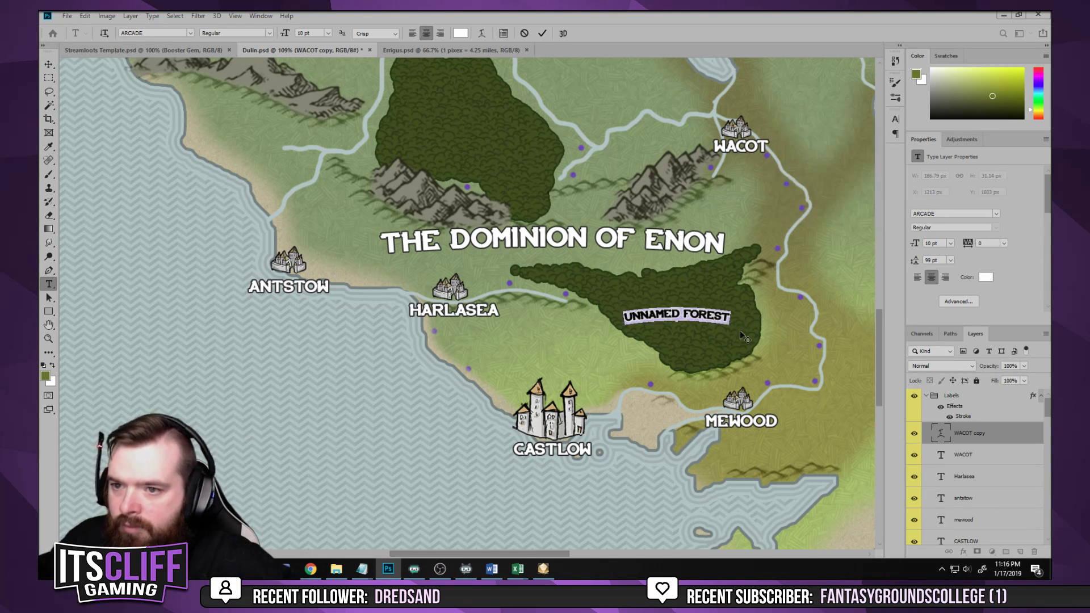
{"action": "key", "text": "ctrl+t"}
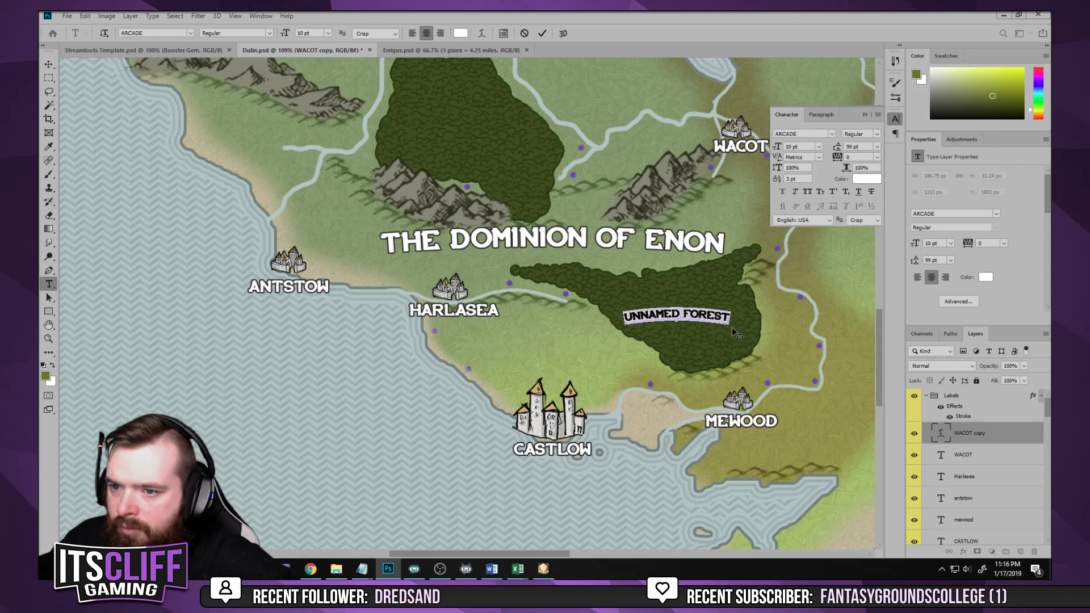
{"action": "key", "text": "ctrl+t"}
{"action": "key", "text": "ctrl+Return"}
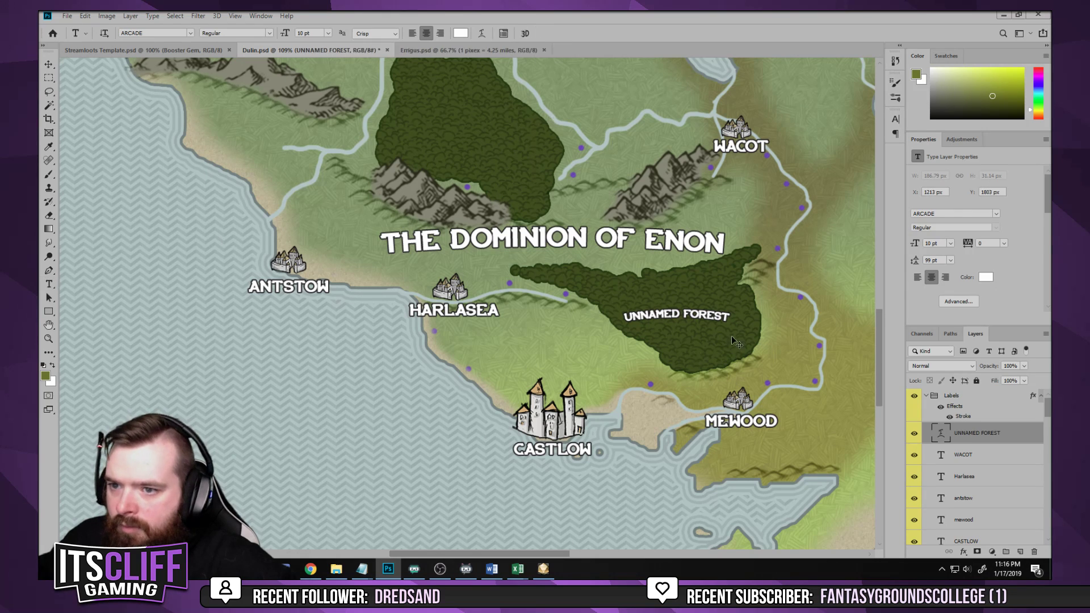
{"action": "key", "text": "ctrl+t"}
{"action": "left_click_drag", "start_coordinate": [739, 333], "coordinate": [705, 319]}
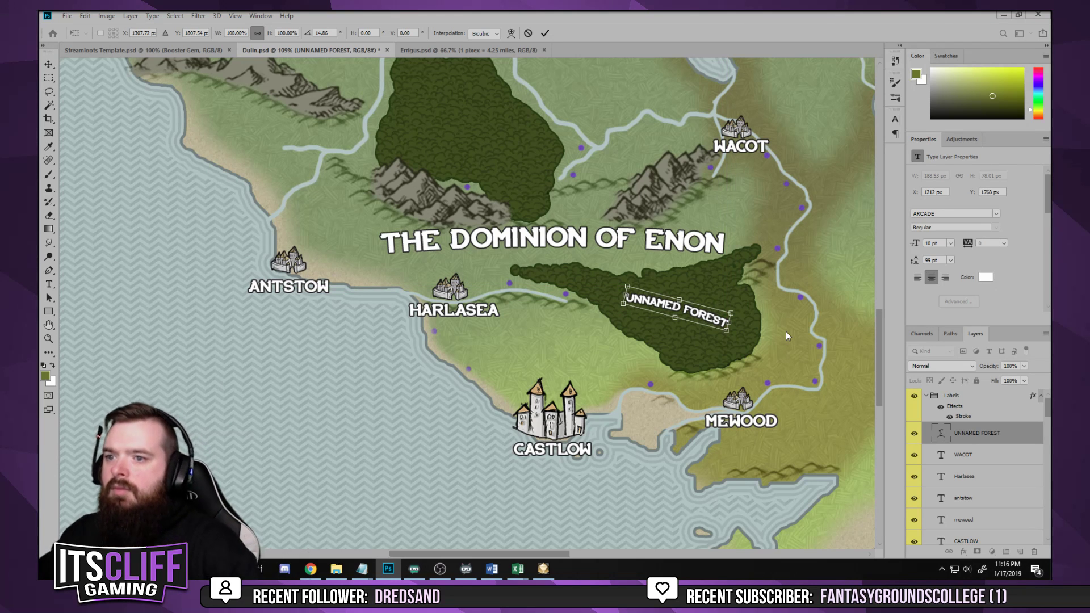
{"action": "key", "text": "Return"}
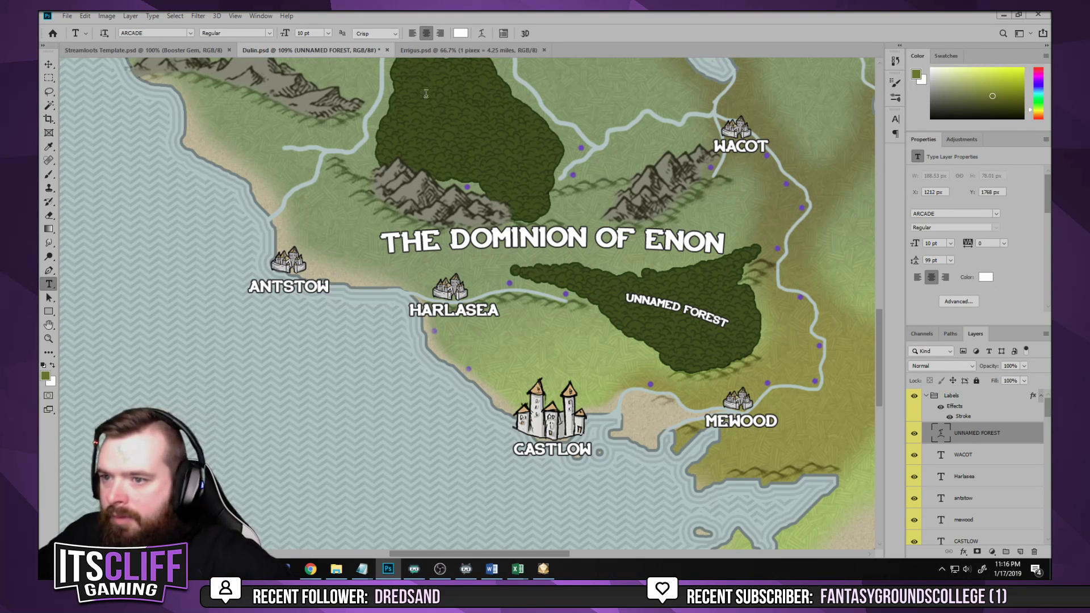
Duplicate the UNNAMED FOREST label and move the copy into the large forest north of THE DOMINION OF ENON title
{"action": "scroll", "coordinate": [426, 94], "scroll_direction": "up", "scroll_amount": 2}
{"action": "scroll", "coordinate": [426, 94], "scroll_direction": "up", "scroll_amount": 3}
{"action": "key", "text": "ctrl+j"}
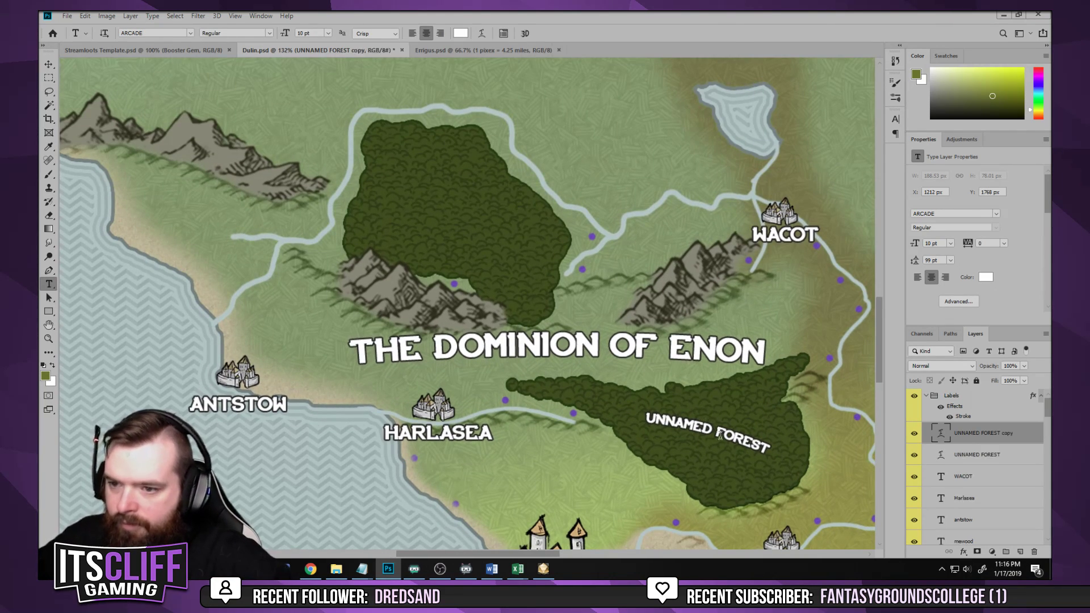
{"action": "left_click_drag", "start_coordinate": [716, 431], "coordinate": [602, 413]}
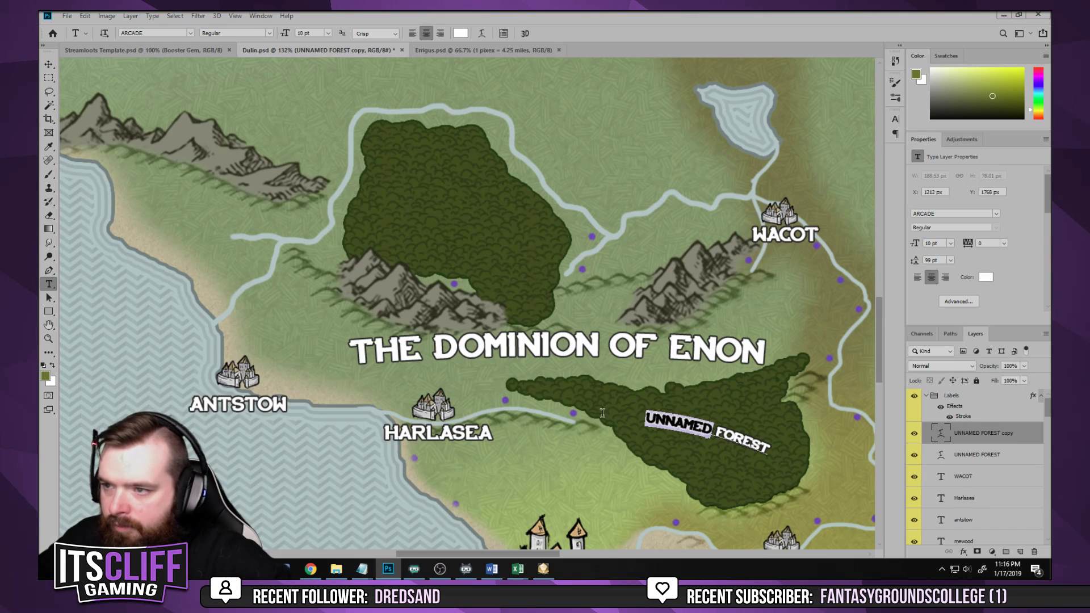
{"action": "left_click", "coordinate": [48, 65]}
{"action": "left_click_drag", "start_coordinate": [720, 438], "coordinate": [475, 227]}
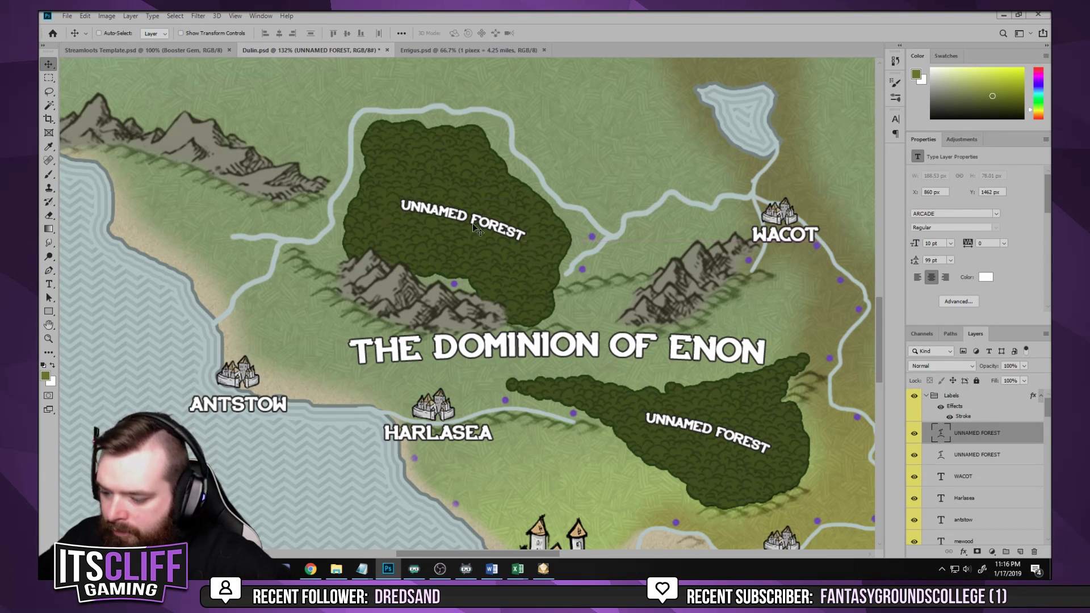
Rotate the northern UNNAMED FOREST label counterclockwise until it is nearly level and shift it slightly toward the forest's western side
{"action": "key", "text": "ctrl+t"}
{"action": "left_click_drag", "start_coordinate": [537, 187], "coordinate": [443, 216]}
{"action": "key", "text": "Return"}
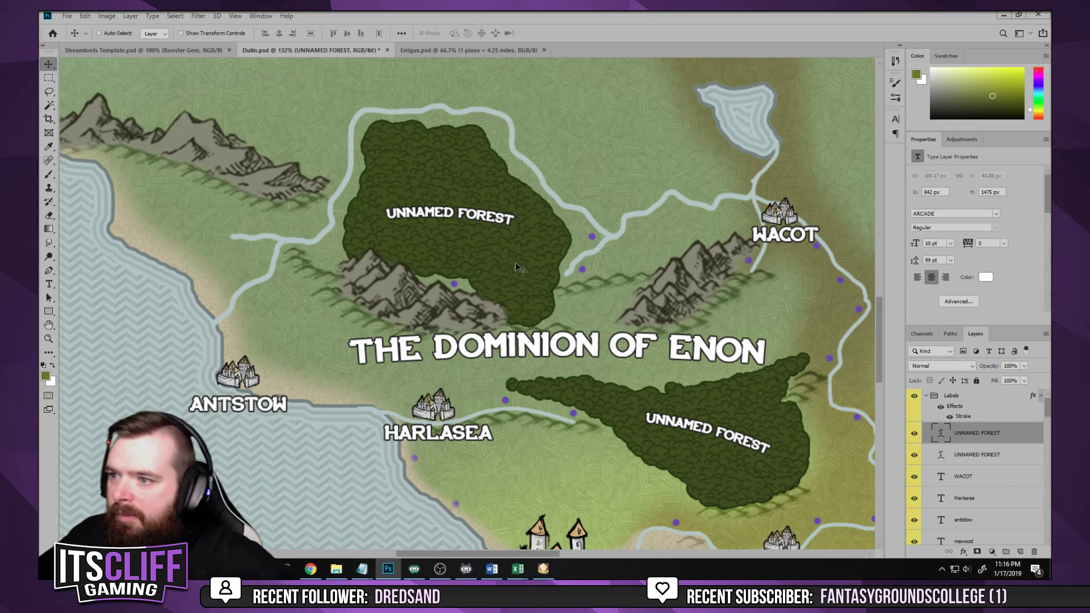
Duplicate the northern UNNAMED FOREST label and move the copy onto the lake north of WACOT
{"action": "left_click_drag", "start_coordinate": [518, 268], "coordinate": [350, 128]}
{"action": "left_click_drag", "start_coordinate": [516, 174], "coordinate": [619, 242]}
{"action": "left_click_drag", "start_coordinate": [556, 323], "coordinate": [512, 319]}
{"action": "left_click_drag", "start_coordinate": [664, 216], "coordinate": [635, 342]}
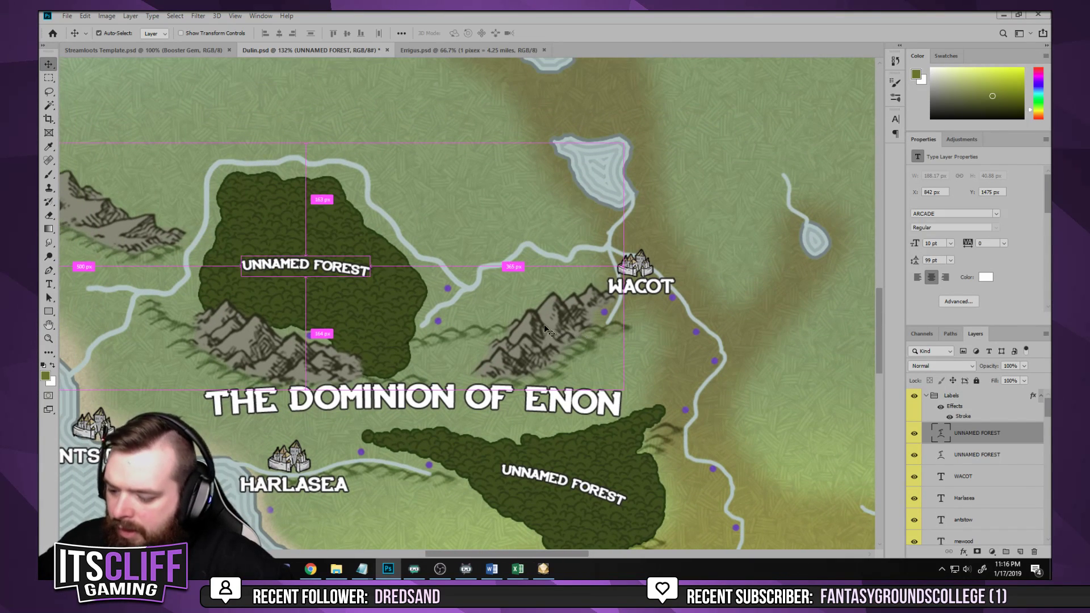
{"action": "key", "text": "ctrl+j"}
{"action": "left_click_drag", "start_coordinate": [262, 273], "coordinate": [687, 200]}
Change the copied label's text to UNNAMED LAKE, with LAKE on a second line
{"action": "double_click", "coordinate": [601, 180]}
{"action": "type", "text": "LAKE"}
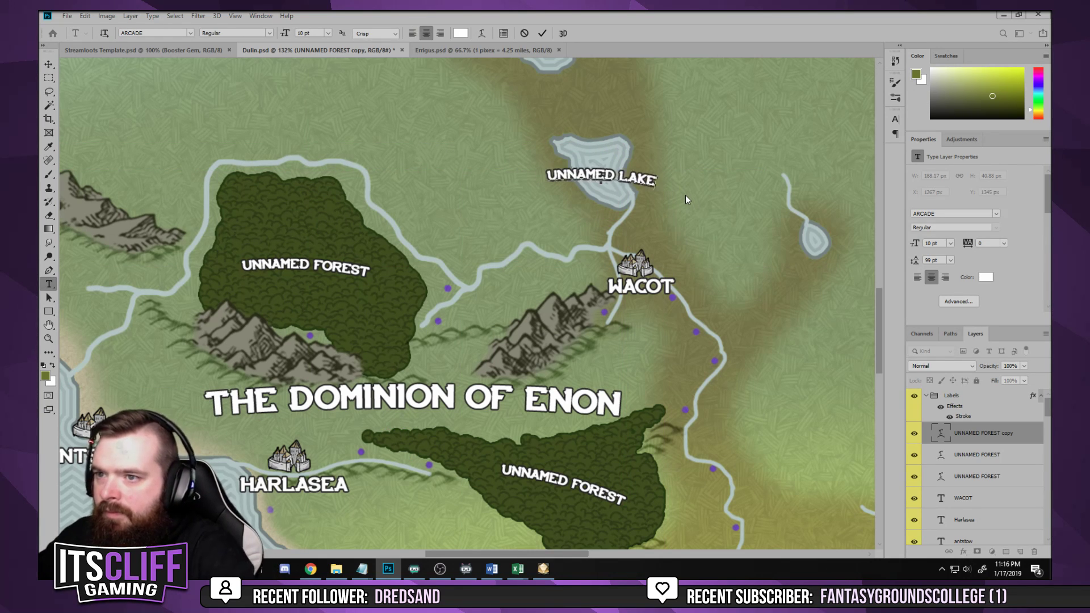
{"action": "key", "text": "BackSpace"}
{"action": "key", "text": "BackSpace"}
{"action": "key", "text": "BackSpace"}
{"action": "key", "text": "BackSpace"}
{"action": "key", "text": "BackSpace"}
{"action": "key", "text": "BackSpace"}
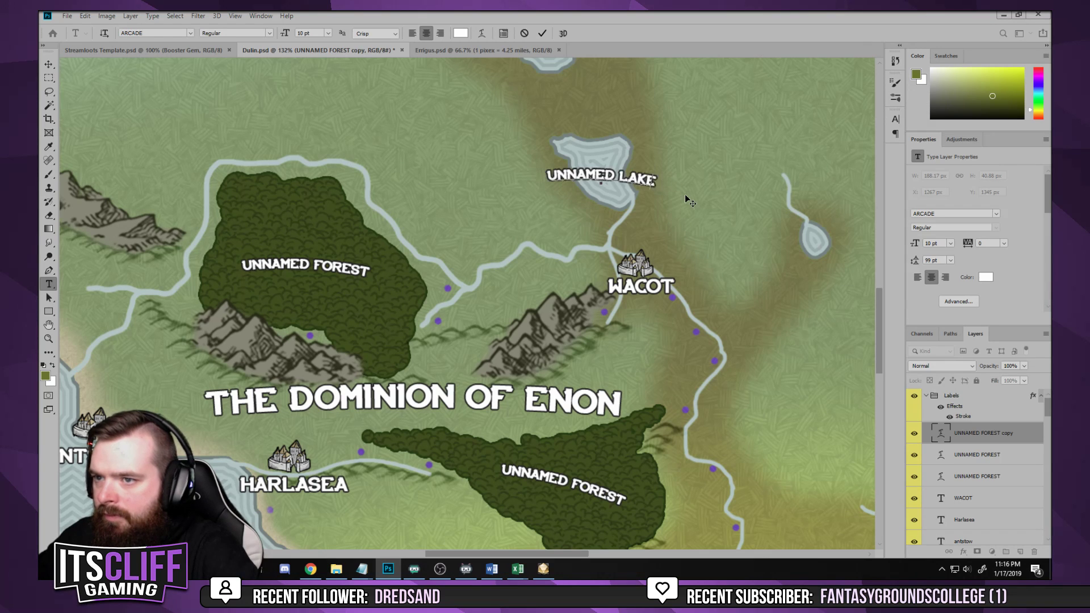
{"action": "type", "text": "D"}
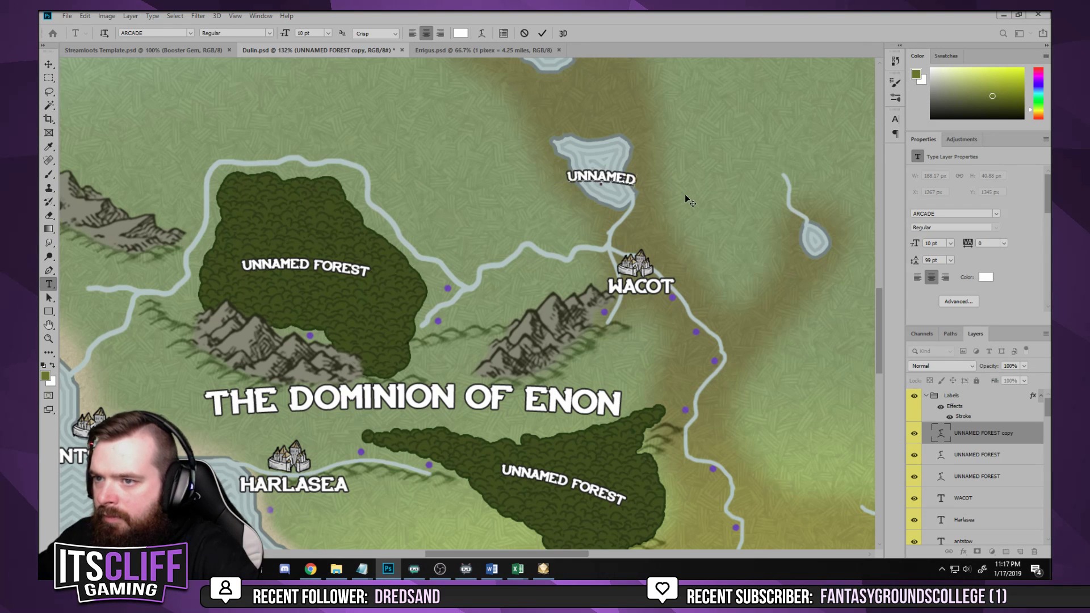
{"action": "key", "text": "Return"}
{"action": "type", "text": "LAKE"}
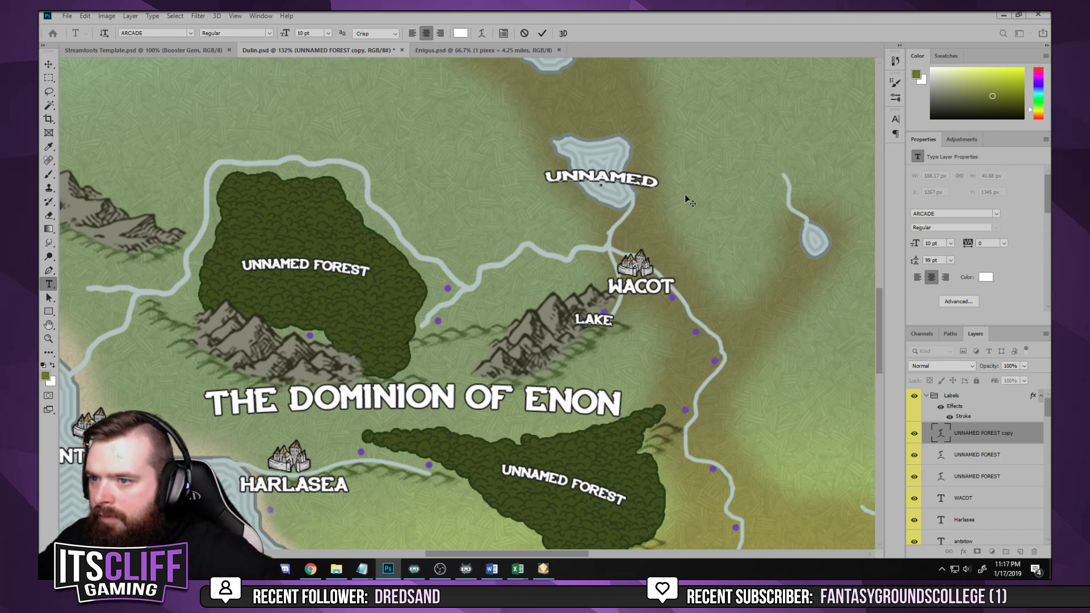
Set the leading of the whole two-line UNNAMED LAKE label to 9 pt
{"action": "key", "text": "ctrl+a"}
{"action": "left_click", "coordinate": [503, 33]}
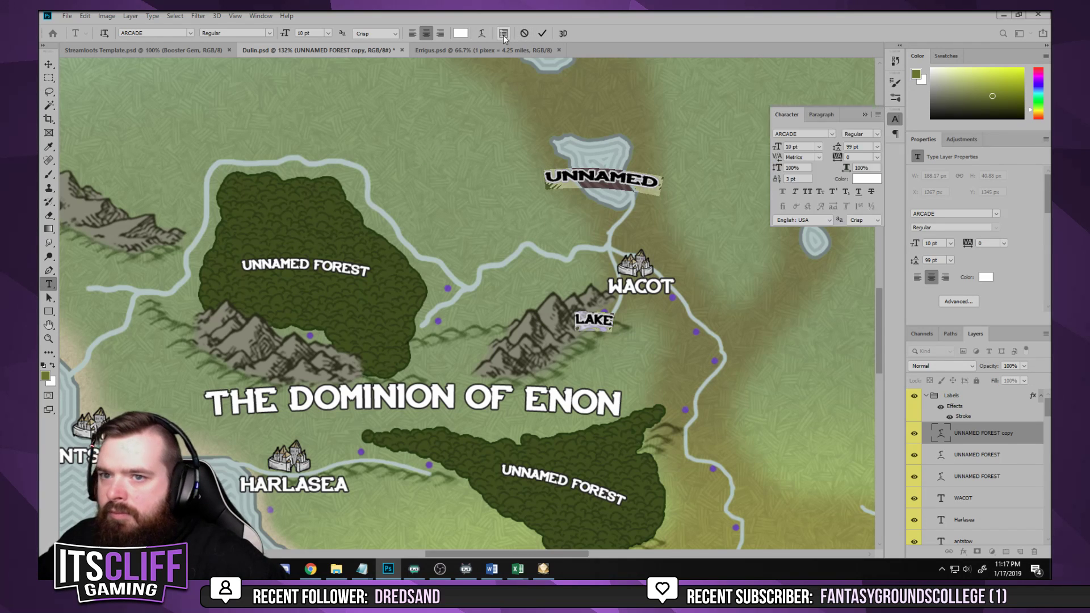
{"action": "left_click", "coordinate": [869, 147]}
{"action": "key", "text": "Down"}
{"action": "key", "text": "Down"}
{"action": "key", "text": "Down"}
{"action": "key", "text": "Down"}
{"action": "key", "text": "Down"}
{"action": "key", "text": "Down"}
{"action": "key", "text": "Down"}
{"action": "key", "text": "Down"}
{"action": "key", "text": "Down"}
{"action": "key", "text": "Down"}
{"action": "key", "text": "Down"}
{"action": "key", "text": "Down"}
{"action": "key", "text": "Down"}
{"action": "key", "text": "Down"}
{"action": "key", "text": "Down"}
{"action": "key", "text": "Down"}
{"action": "key", "text": "Down"}
{"action": "key", "text": "Down"}
{"action": "key", "text": "Down"}
{"action": "key", "text": "Down"}
{"action": "key", "text": "Down"}
{"action": "key", "text": "Down"}
{"action": "key", "text": "Down"}
{"action": "key", "text": "Down"}
{"action": "key", "text": "Down"}
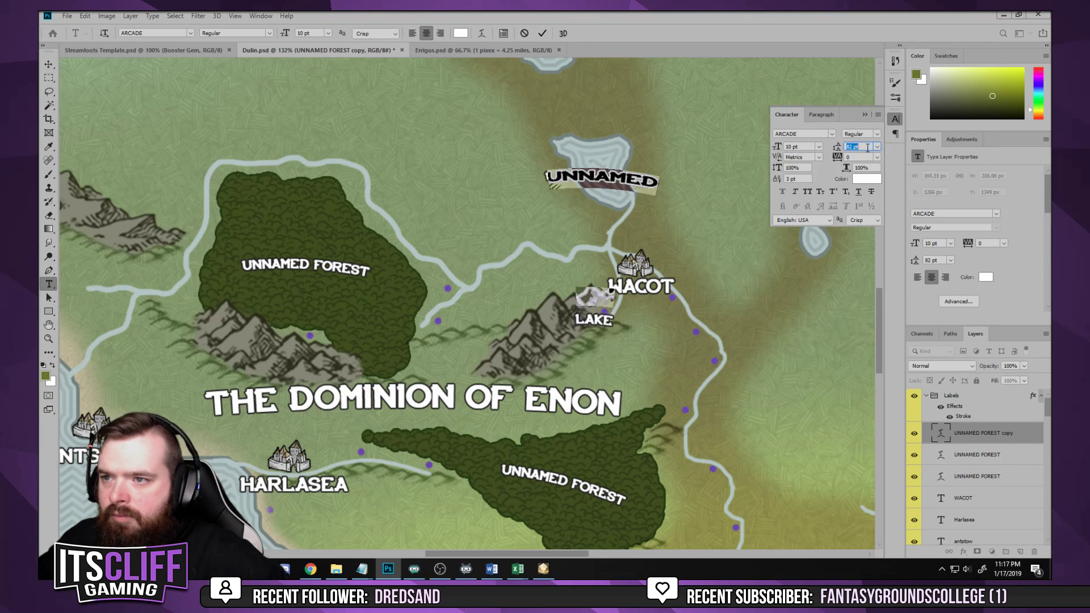
{"action": "key", "text": "Down"}
{"action": "key", "text": "Down"}
{"action": "key", "text": "Down"}
{"action": "key", "text": "Down"}
{"action": "key", "text": "Down"}
{"action": "key", "text": "Down"}
{"action": "key", "text": "Down"}
{"action": "key", "text": "Down"}
{"action": "key", "text": "Down"}
{"action": "key", "text": "Down"}
{"action": "key", "text": "Down"}
{"action": "key", "text": "Down"}
{"action": "key", "text": "Down"}
{"action": "key", "text": "Down"}
{"action": "key", "text": "Down"}
{"action": "key", "text": "Down"}
{"action": "key", "text": "Down"}
{"action": "key", "text": "Down"}
{"action": "key", "text": "Down"}
{"action": "key", "text": "Down"}
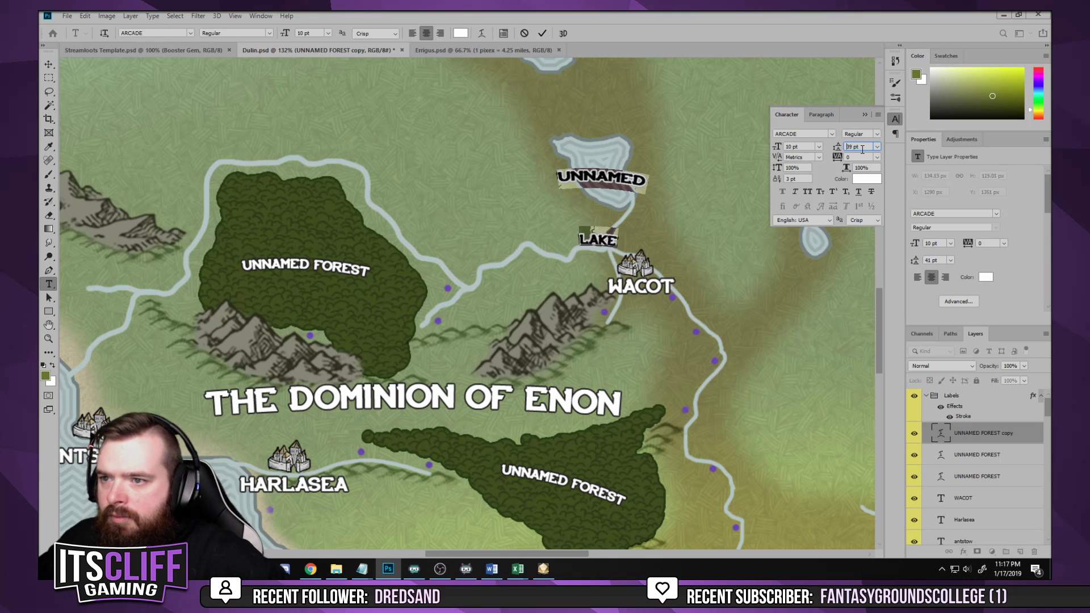
{"action": "key", "text": "Down"}
{"action": "key", "text": "Down"}
{"action": "key", "text": "Down"}
{"action": "key", "text": "Down"}
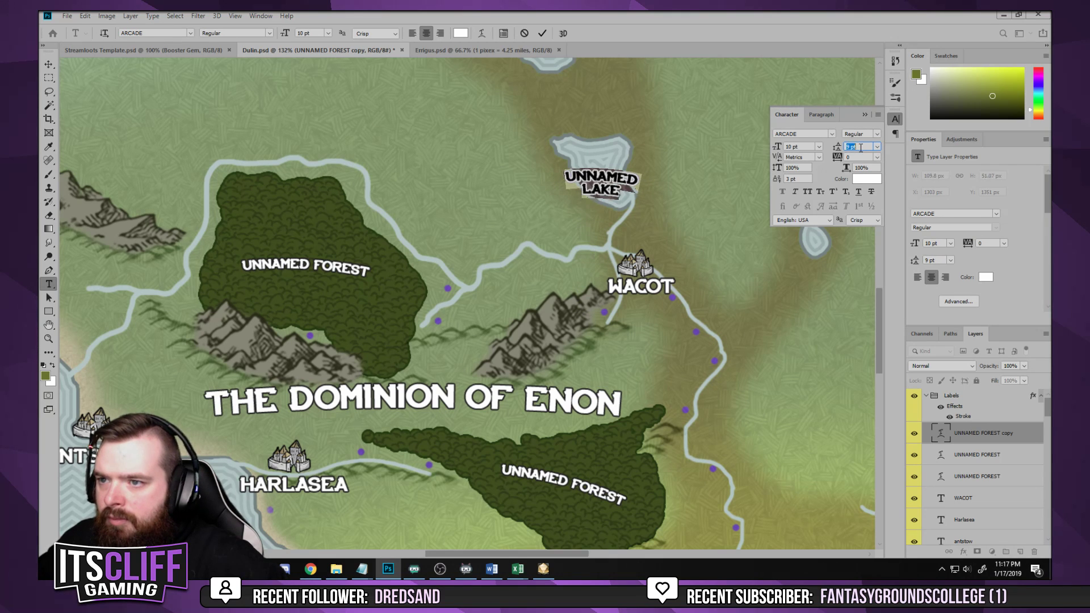
Commit the UNNAMED LAKE text, nudge the label slightly upward inside the lake, and save the map
{"action": "left_click", "coordinate": [49, 64]}
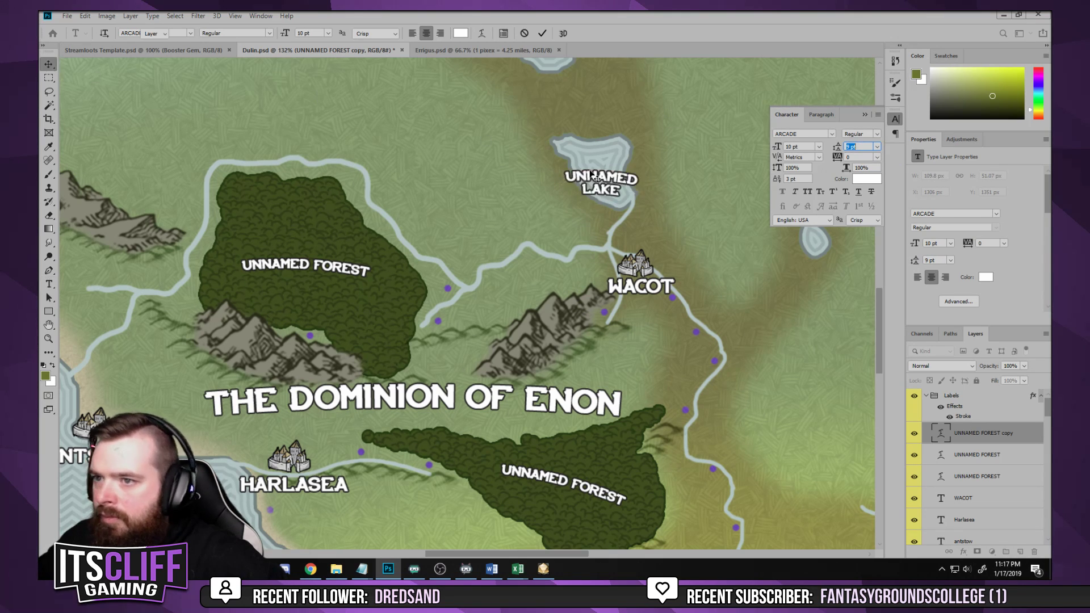
{"action": "left_click_drag", "start_coordinate": [602, 195], "coordinate": [600, 185]}
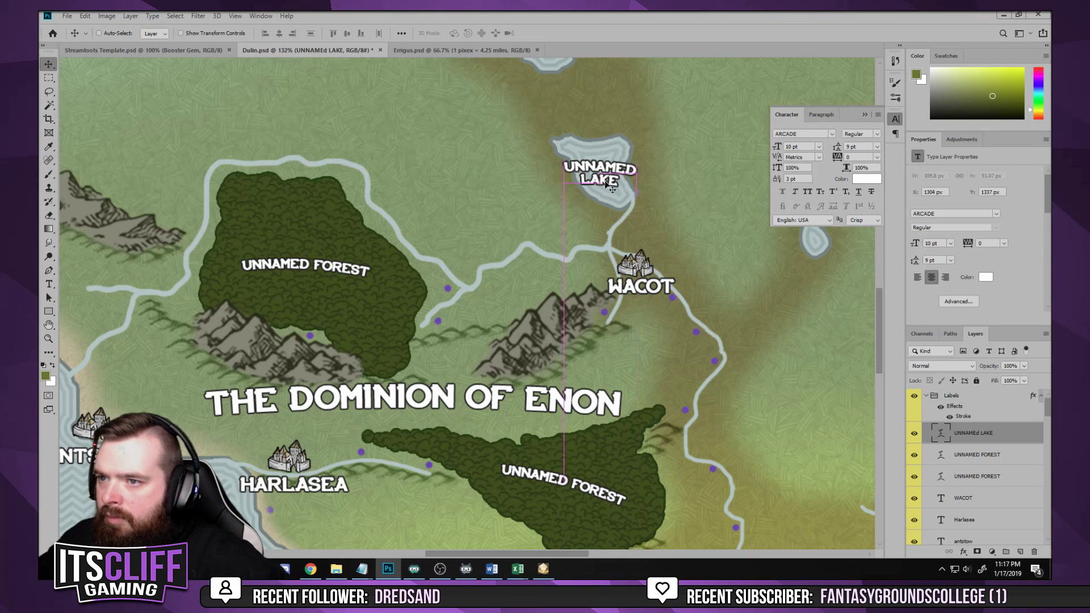
{"action": "left_click", "coordinate": [896, 118]}
{"action": "scroll", "coordinate": [685, 267], "scroll_direction": "down", "scroll_amount": 5}
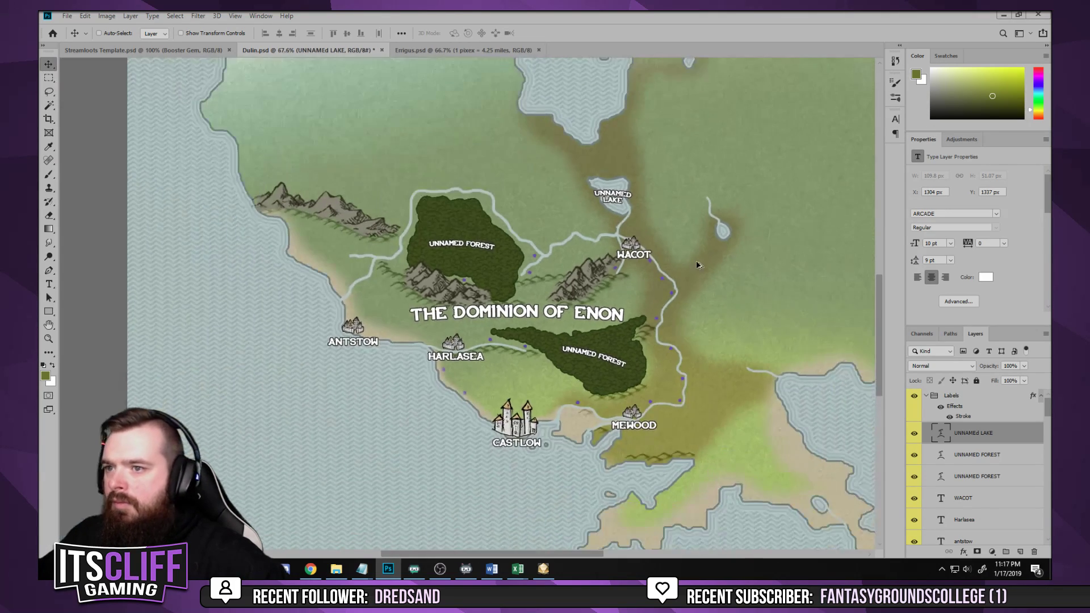
{"action": "scroll", "coordinate": [729, 369], "scroll_direction": "up", "scroll_amount": 3}
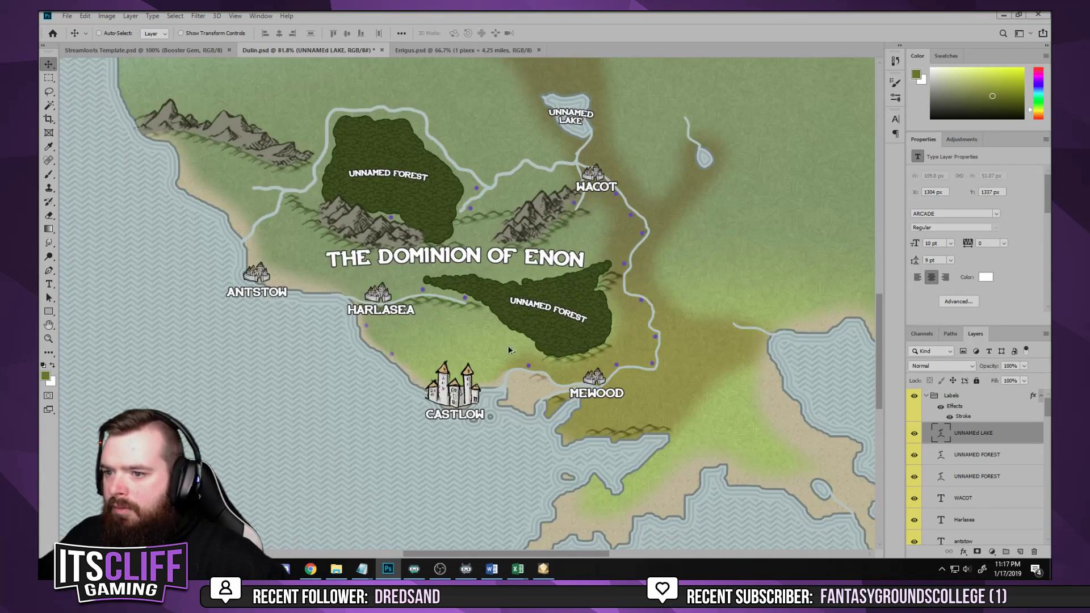
{"action": "scroll", "coordinate": [507, 350], "scroll_direction": "up", "scroll_amount": 1}
{"action": "key", "text": "ctrl+s"}
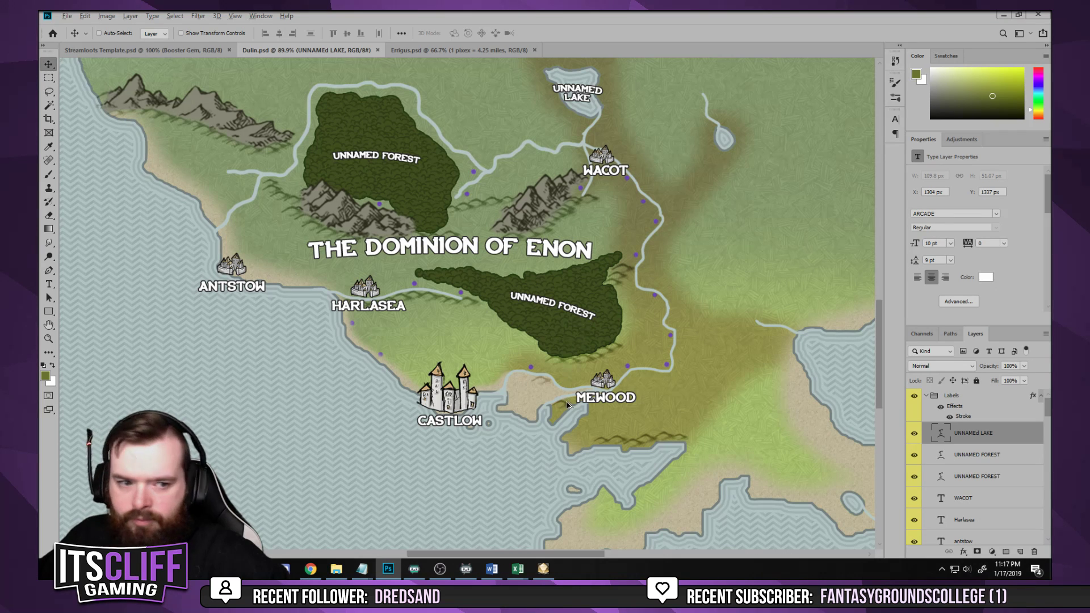
Replace the UNNAMED FOREST text on the forest between HARLASEA and MEWOOD with BORTALS REACH and commit it
{"action": "scroll", "coordinate": [567, 405], "scroll_direction": "up", "scroll_amount": 3}
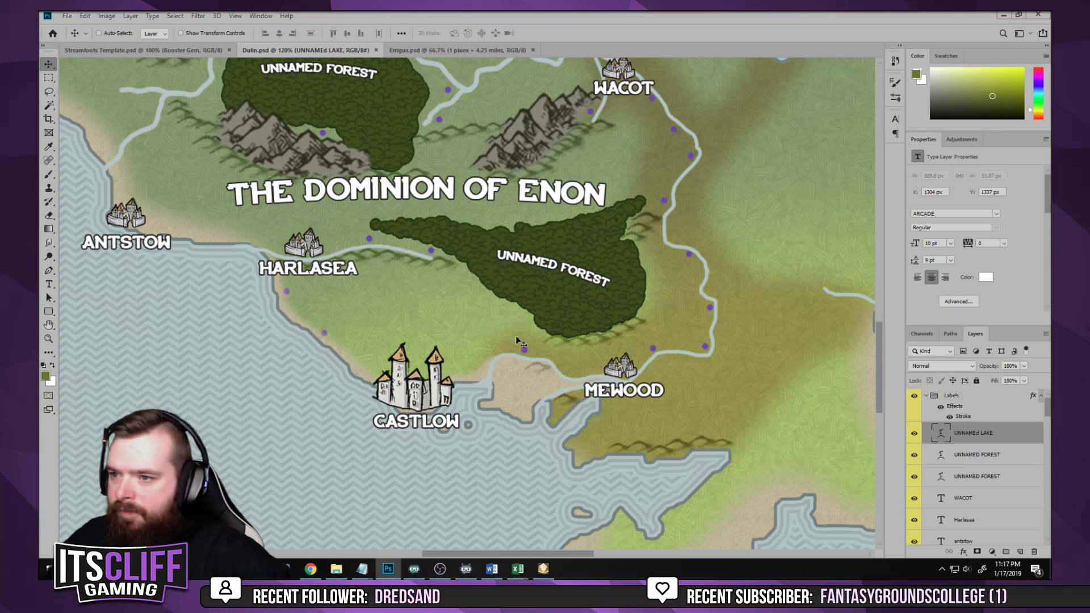
{"action": "left_click_drag", "start_coordinate": [411, 287], "coordinate": [527, 444]}
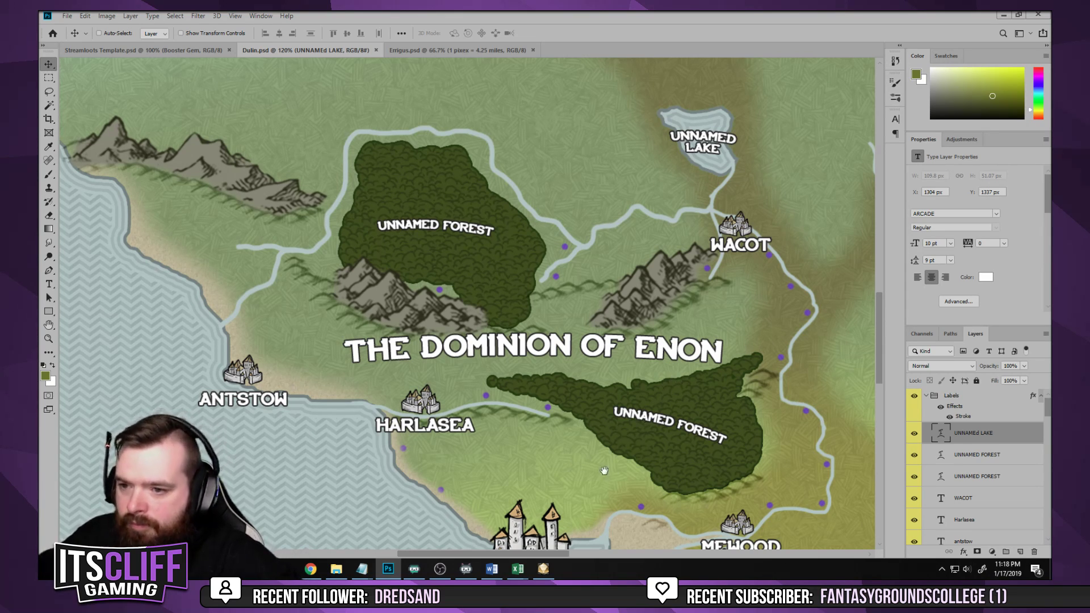
{"action": "left_click_drag", "start_coordinate": [601, 466], "coordinate": [504, 369]}
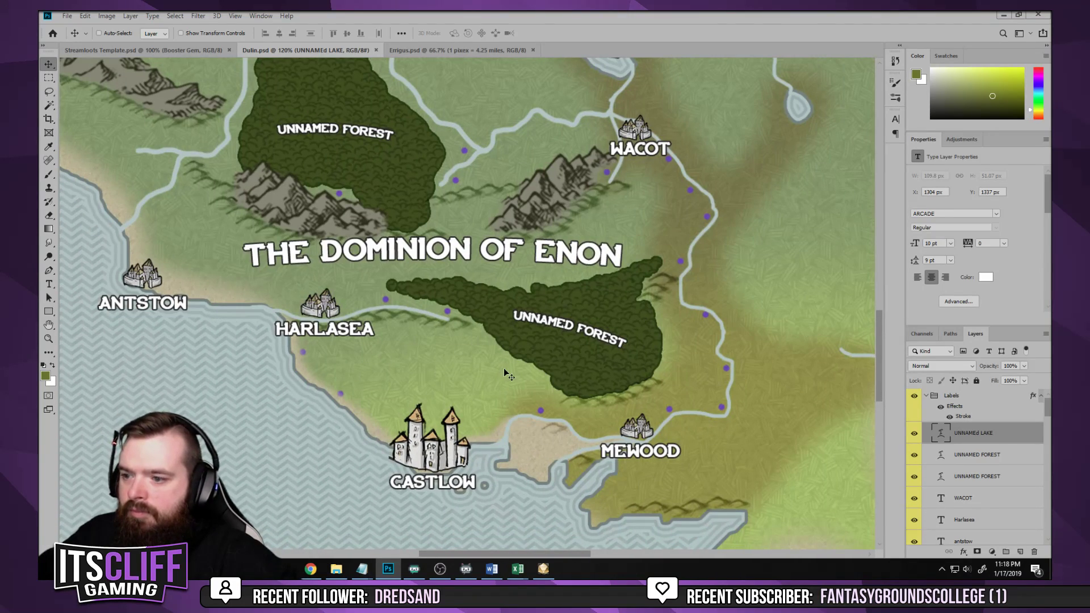
{"action": "double_click", "coordinate": [573, 331]}
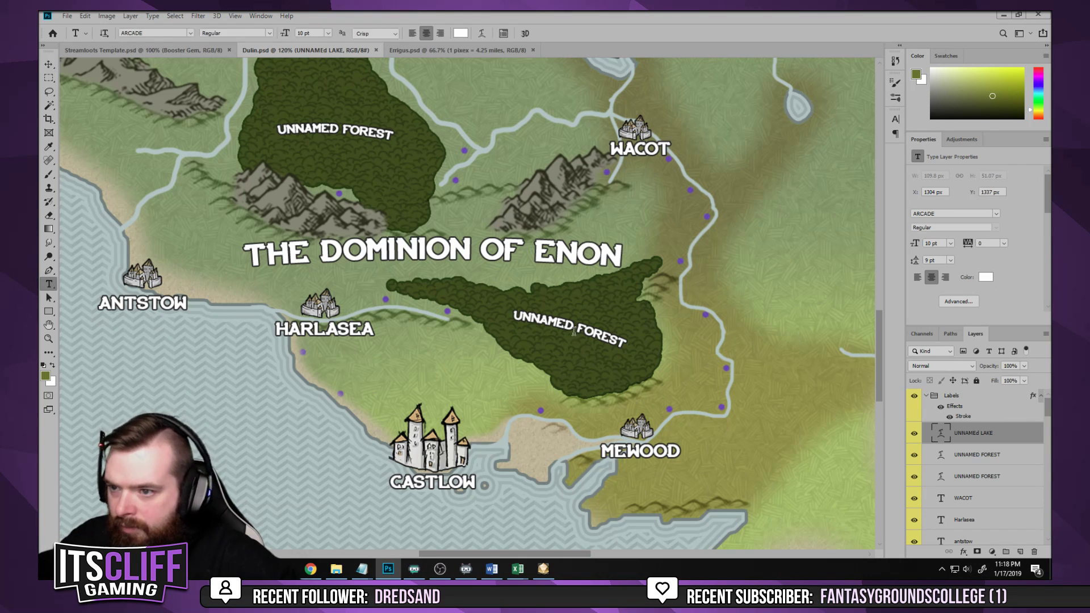
{"action": "type", "text": "BORTAL"}
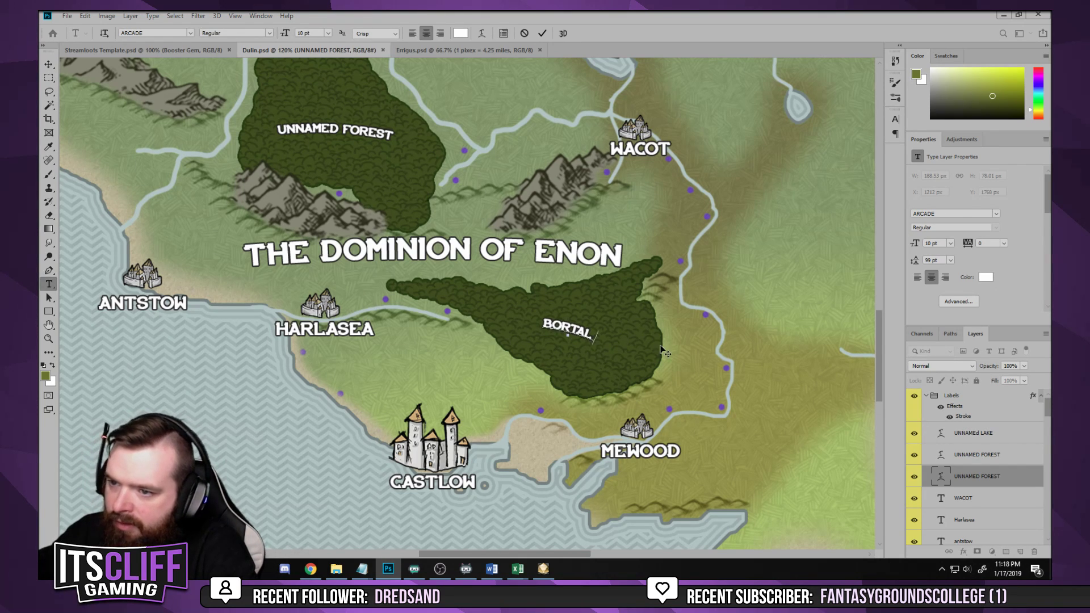
{"action": "type", "text": "S"}
{"action": "key", "text": "BackSpace"}
{"action": "key", "text": "BackSpace"}
{"action": "type", "text": "S"}
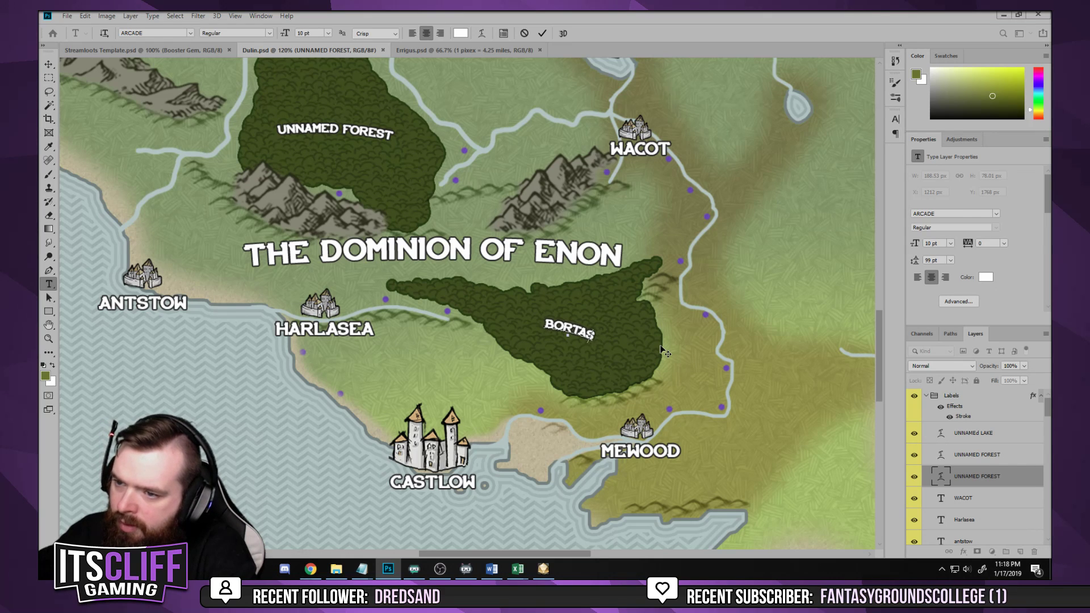
{"action": "key", "text": "BackSpace"}
{"action": "type", "text": "LS REACH"}
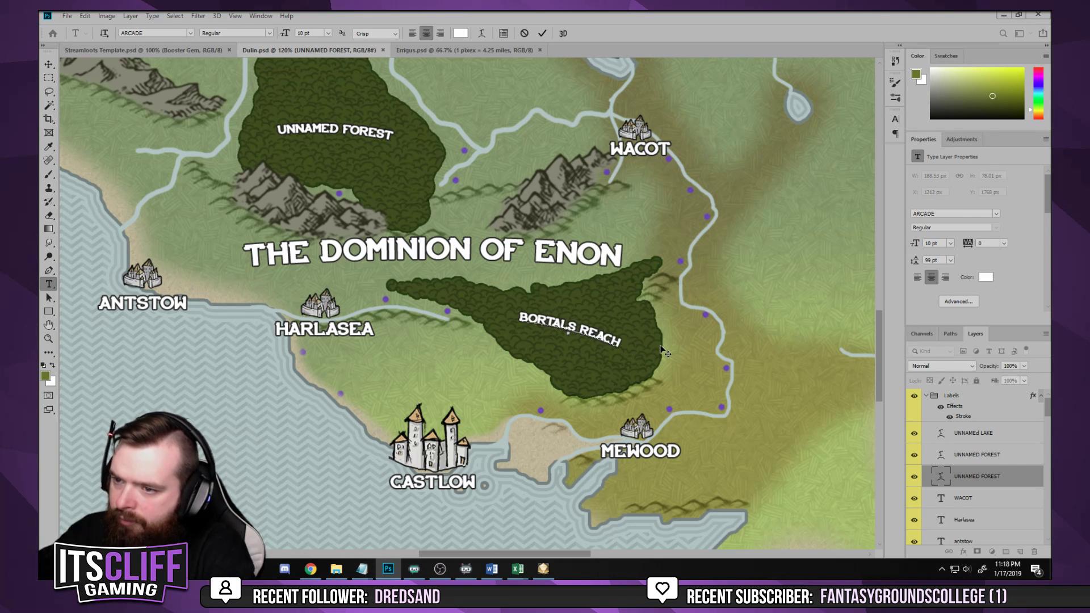
{"action": "left_click", "coordinate": [543, 34]}
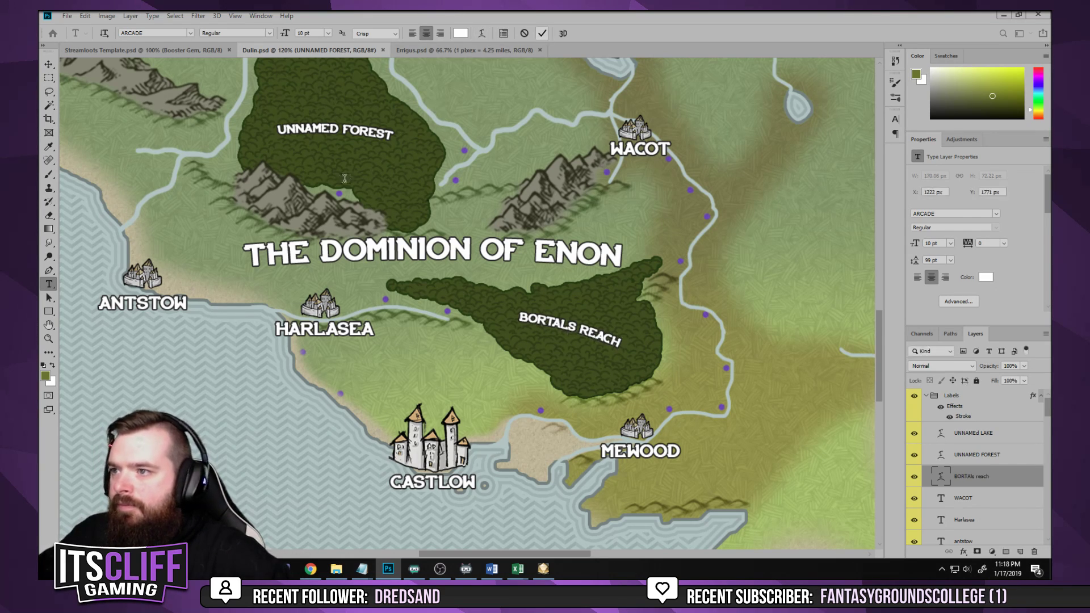
Try ISOLATED WOOD as the text of the northern UNNAMED FOREST label
{"action": "left_click_drag", "start_coordinate": [349, 165], "coordinate": [443, 253]}
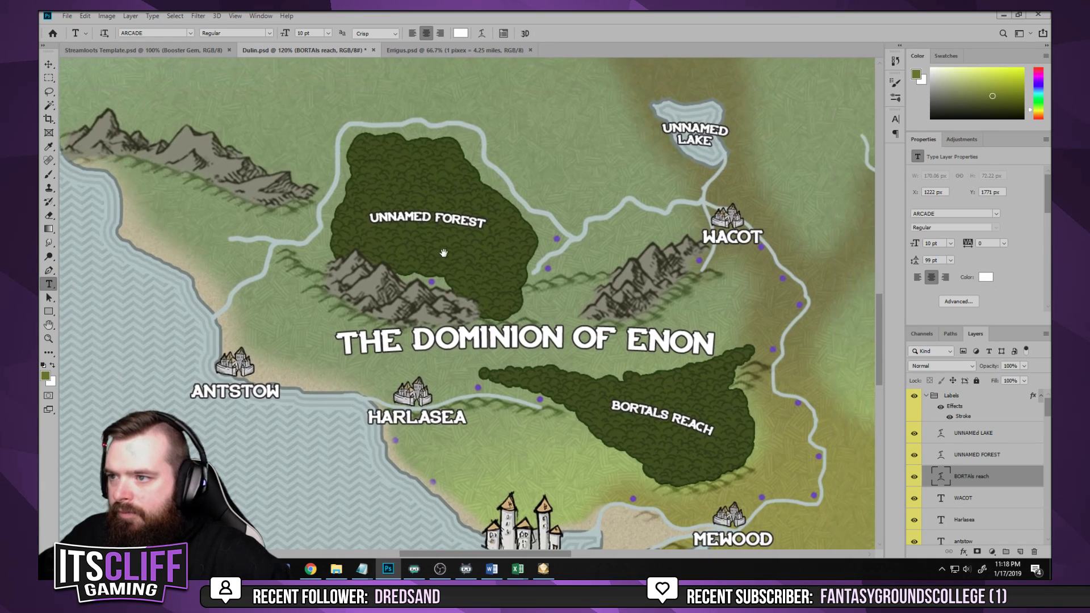
{"action": "triple_click", "coordinate": [414, 219]}
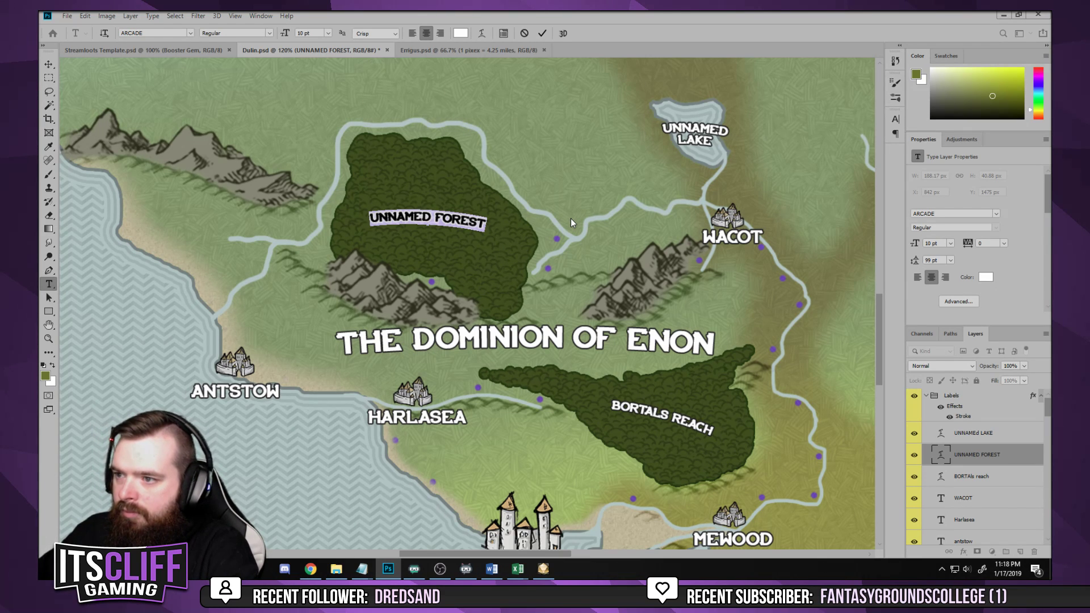
{"action": "type", "text": "IS"}
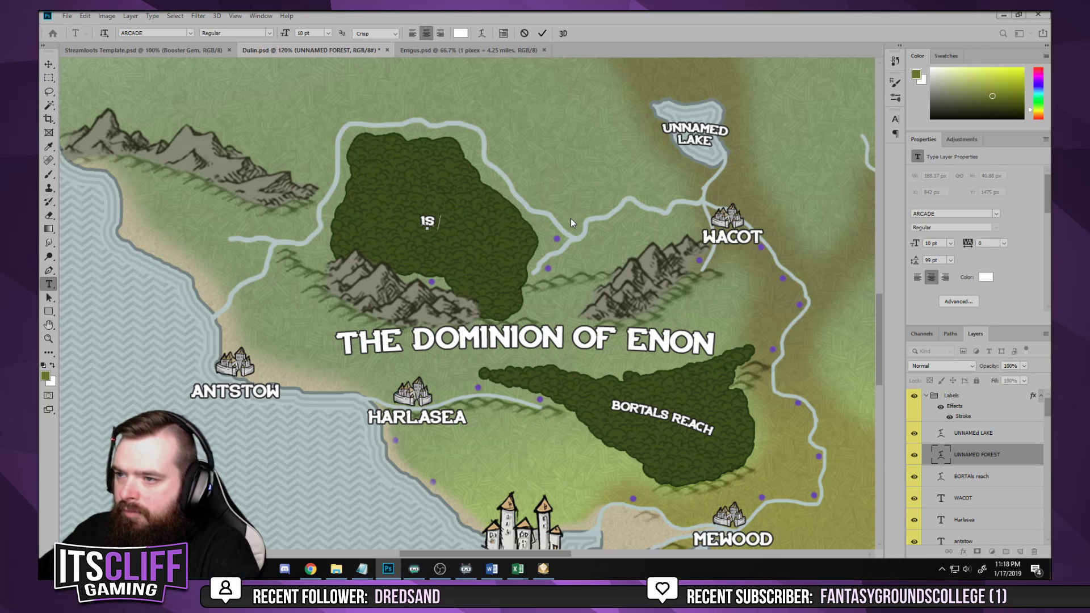
{"action": "type", "text": "OLATED"}
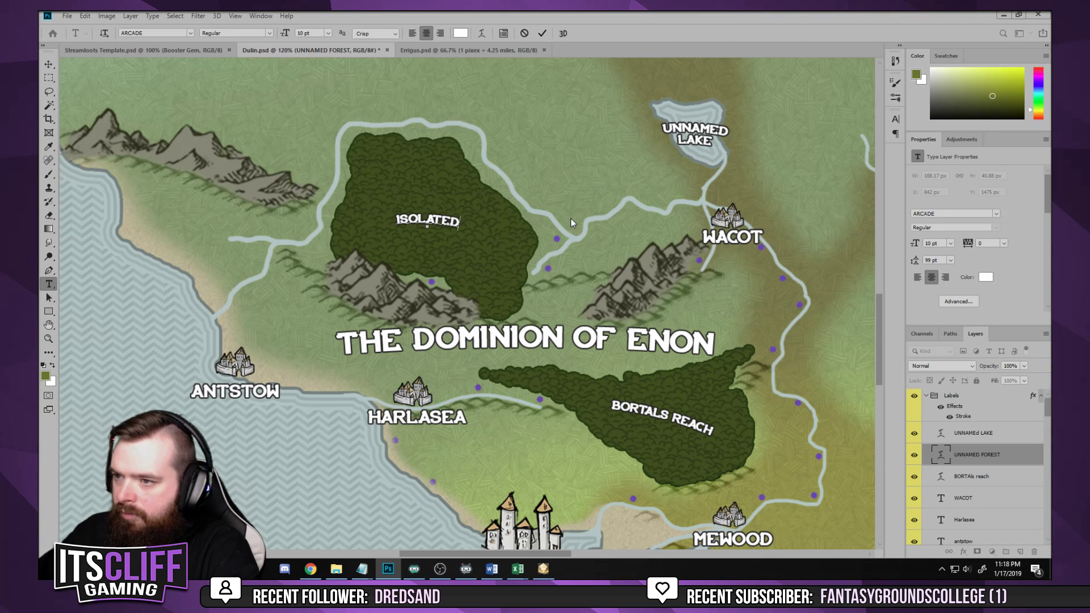
{"action": "type", "text": " WOOD"}
{"action": "key", "text": "BackSpace"}
{"action": "key", "text": "BackSpace"}
{"action": "key", "text": "BackSpace"}
{"action": "key", "text": "BackSpace"}
{"action": "key", "text": "BackSpace"}
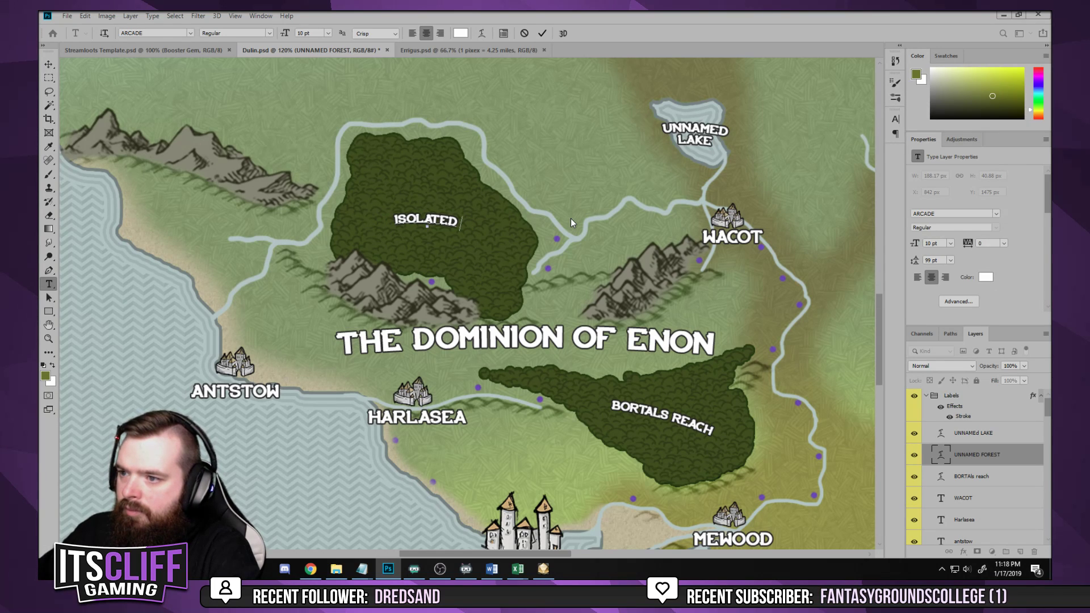
Replace the text of the northern forest label with COPPERWOOD FOREST, putting FOREST on the second line
{"action": "key", "text": "Left"}
{"action": "key", "text": "Left"}
{"action": "key", "text": "Left"}
{"action": "key", "text": "Left"}
{"action": "key", "text": "ctrl+a"}
{"action": "key", "text": "BackSpace"}
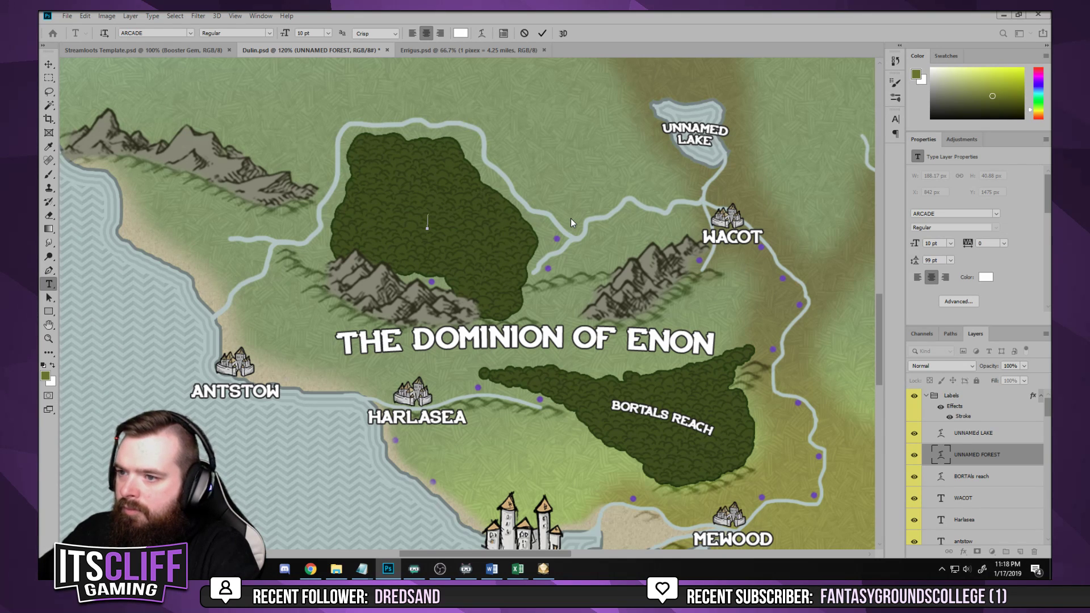
{"action": "type", "text": "IR"}
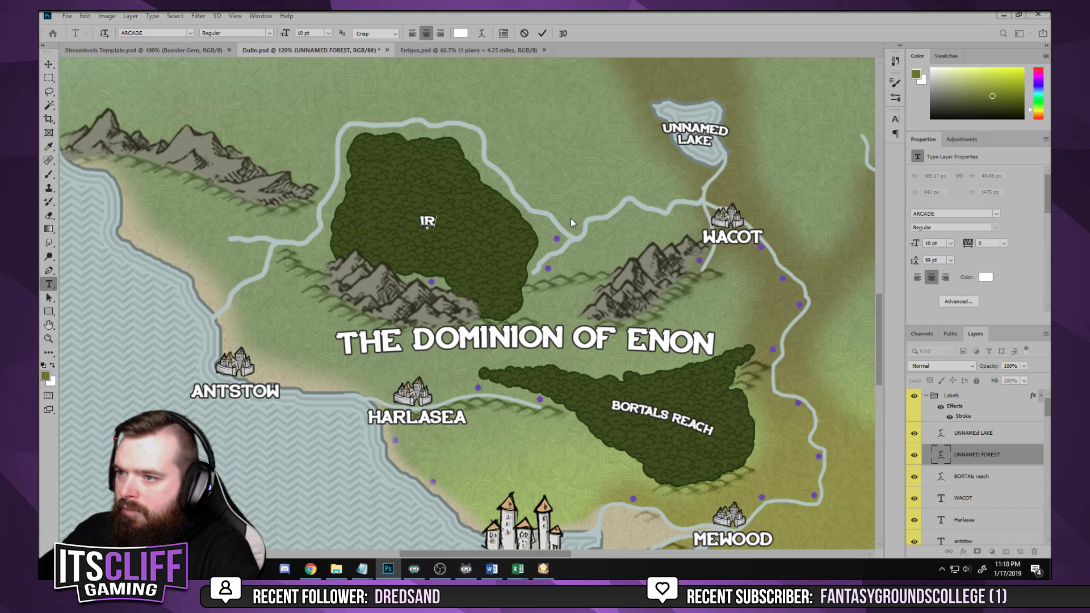
{"action": "key", "text": "BackSpace"}
{"action": "key", "text": "BackSpace"}
{"action": "type", "text": "COPPERWO"}
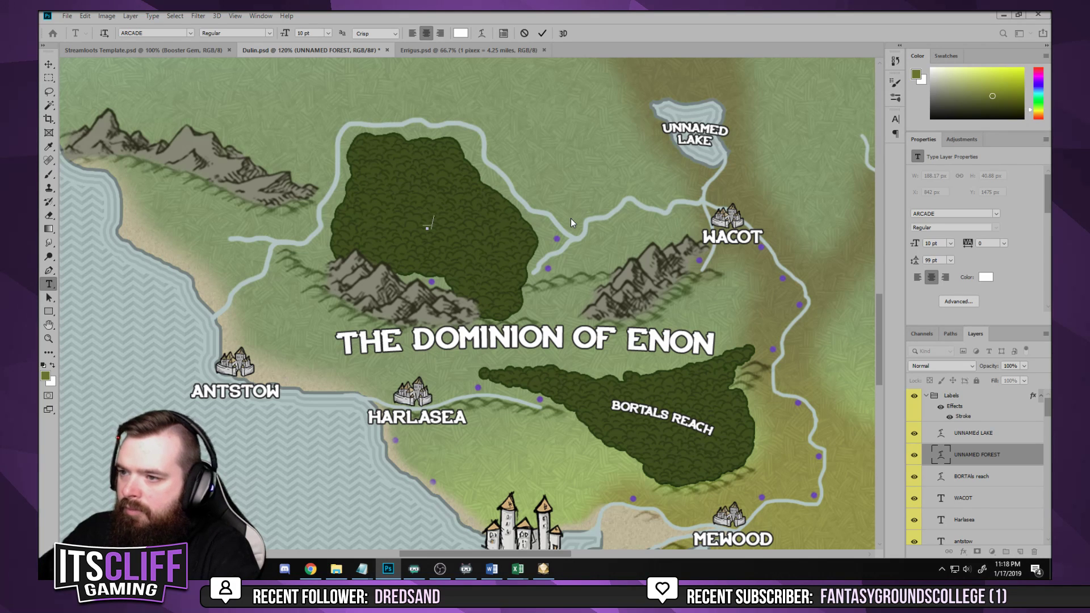
{"action": "type", "text": "OD "}
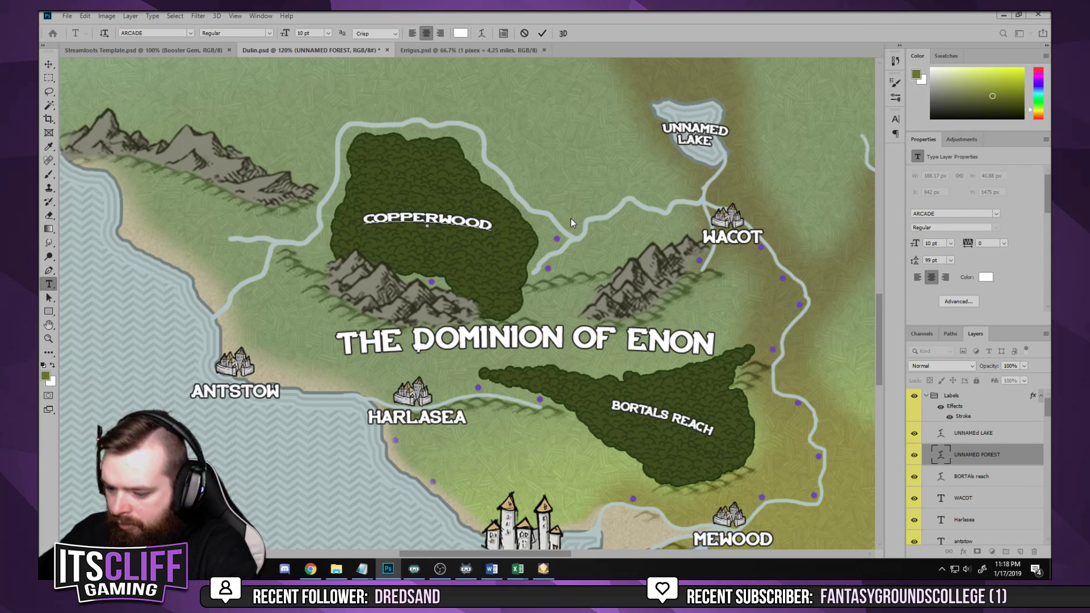
{"action": "type", "text": "FOR"}
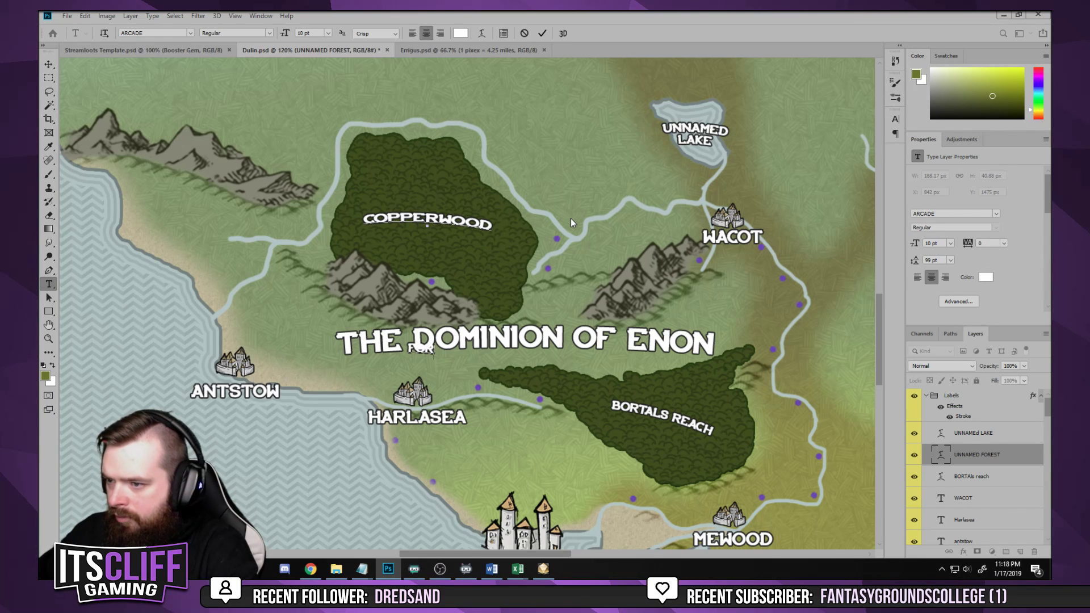
{"action": "type", "text": "EST"}
Set the leading of the whole COPPERWOOD FOREST label to 8 pt and commit the text
{"action": "key", "text": "ctrl+a"}
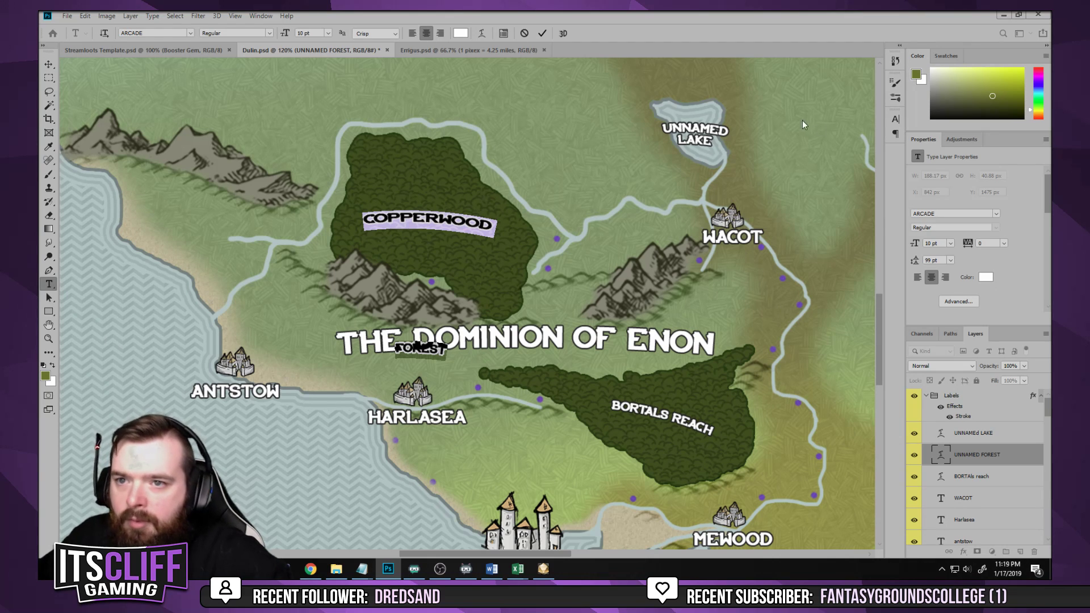
{"action": "left_click", "coordinate": [894, 120]}
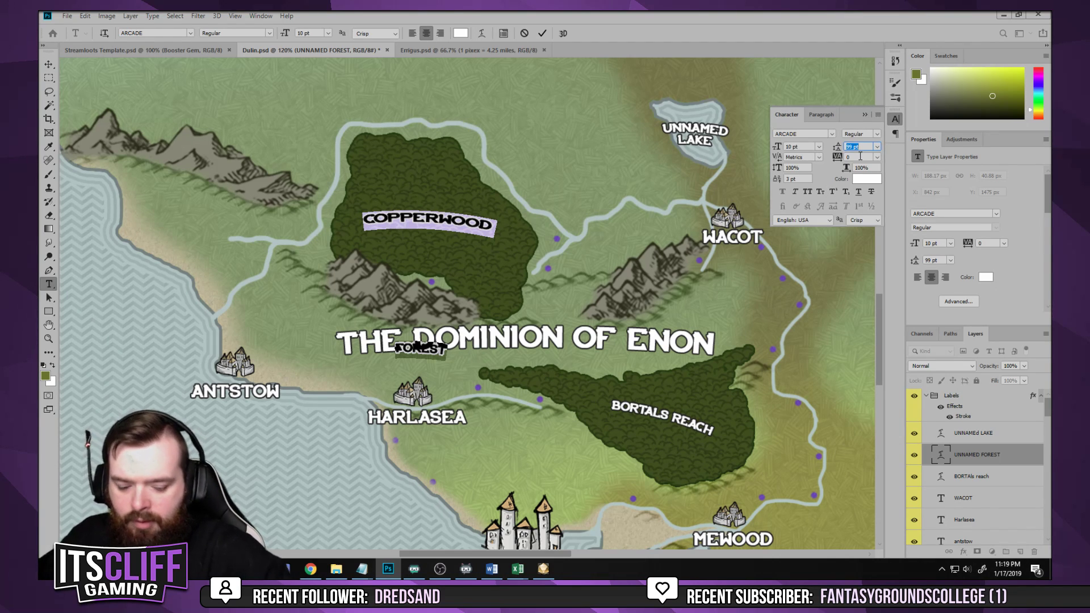
{"action": "type", "text": "1"}
{"action": "key", "text": "Tab"}
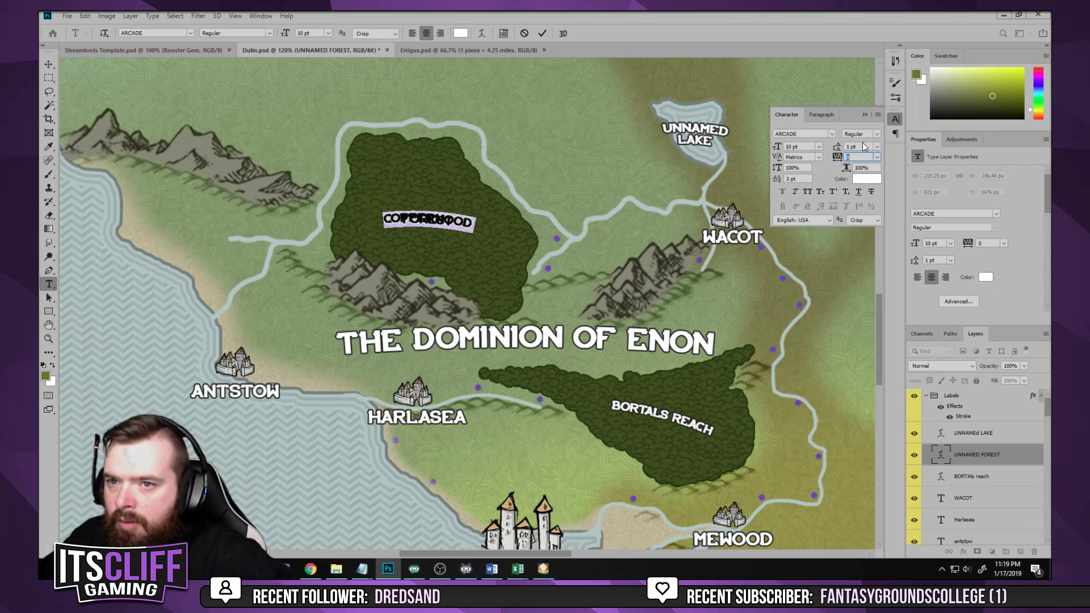
{"action": "left_click", "coordinate": [864, 146]}
{"action": "key", "text": "Up"}
{"action": "key", "text": "Up"}
{"action": "key", "text": "Up"}
{"action": "key", "text": "Up"}
{"action": "key", "text": "Up"}
{"action": "key", "text": "Up"}
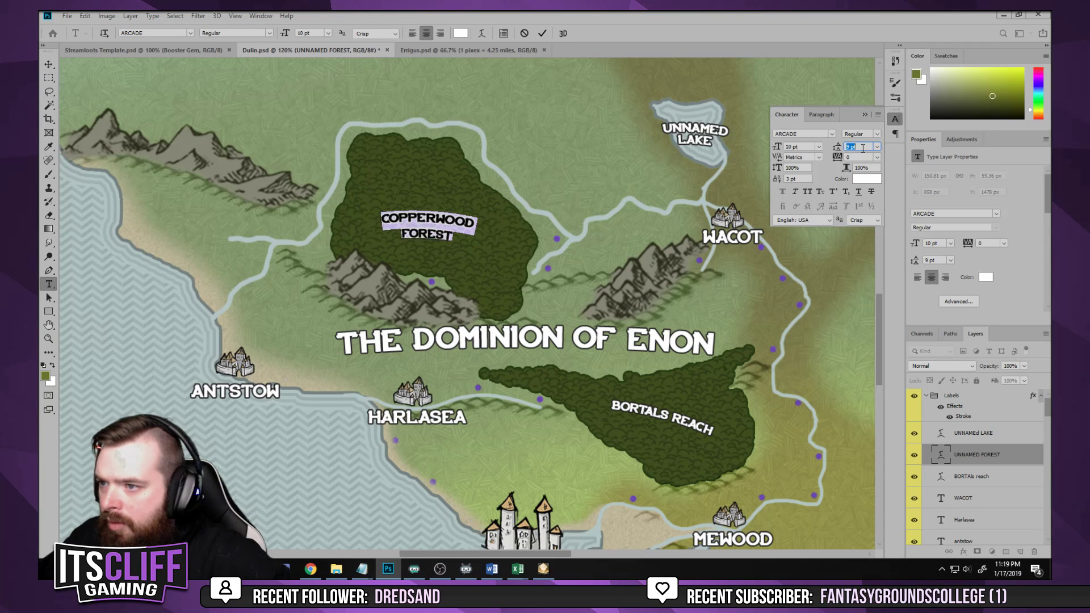
{"action": "key", "text": "Up"}
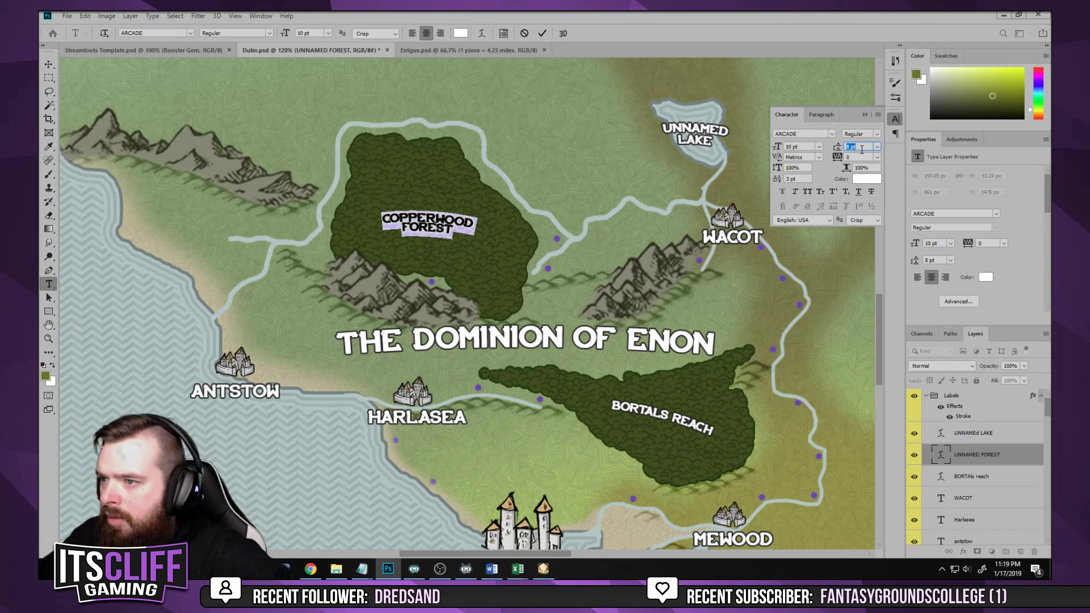
{"action": "key", "text": "Up"}
{"action": "left_click", "coordinate": [540, 35]}
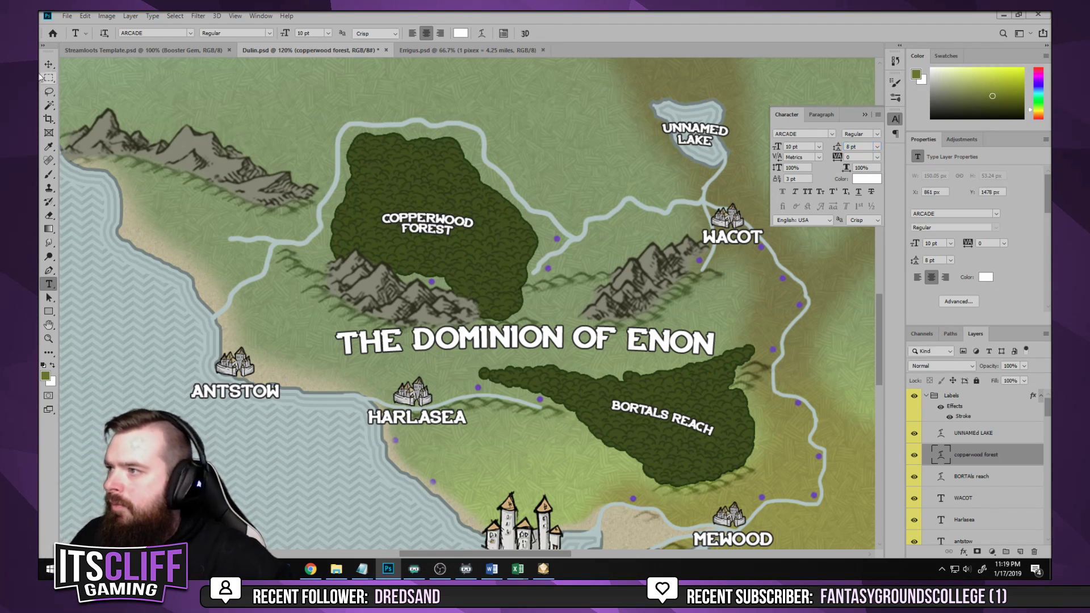
Nudge the COPPERWOOD FOREST label 5 px up and 2 px to the right inside its forest
{"action": "key", "text": "v"}
{"action": "left_click", "coordinate": [866, 115]}
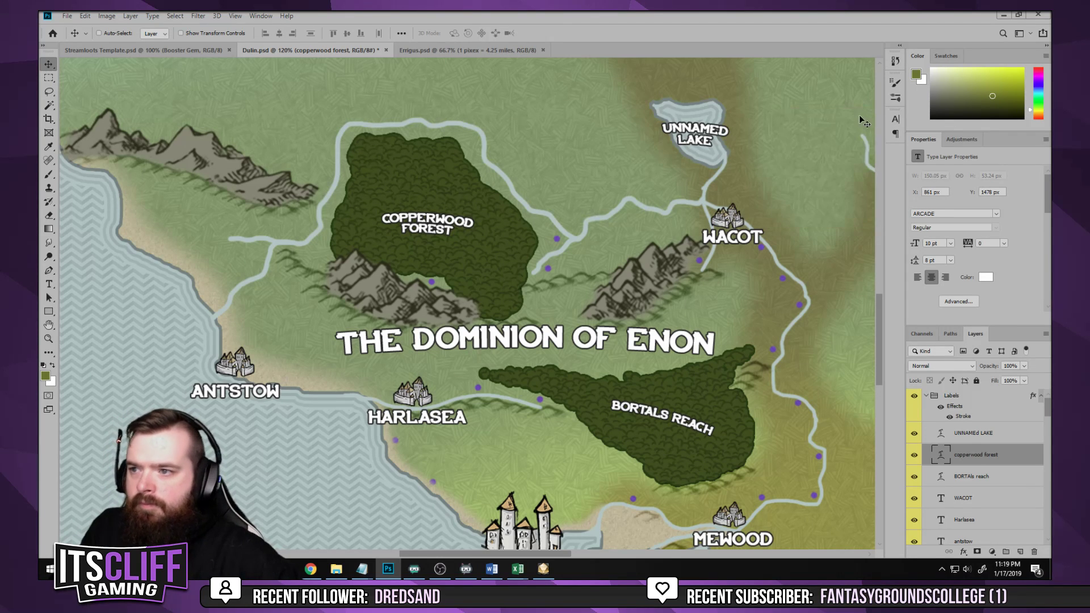
{"action": "key", "text": "Up"}
{"action": "key", "text": "Up"}
{"action": "key", "text": "Up"}
{"action": "key", "text": "Up"}
{"action": "key", "text": "Right"}
{"action": "key", "text": "Right"}
{"action": "key", "text": "Up"}
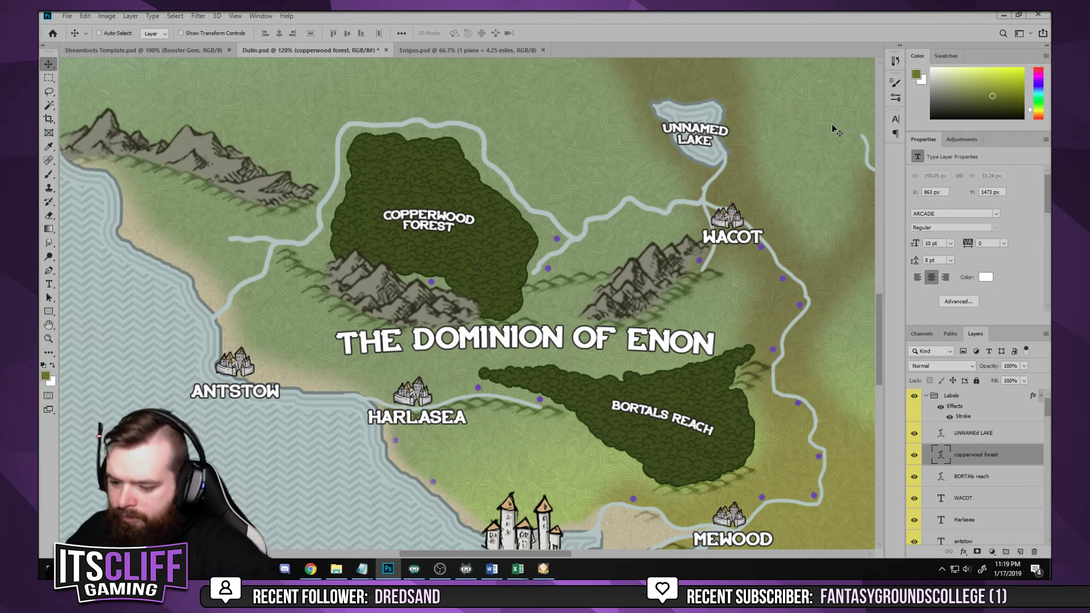
Replace the UNNAMED LAKE text on the lake north of WACOT with LEVIATHAN
{"action": "scroll", "coordinate": [832, 123], "scroll_direction": "down", "scroll_amount": 5}
{"action": "scroll", "coordinate": [527, 340], "scroll_direction": "up", "scroll_amount": 4}
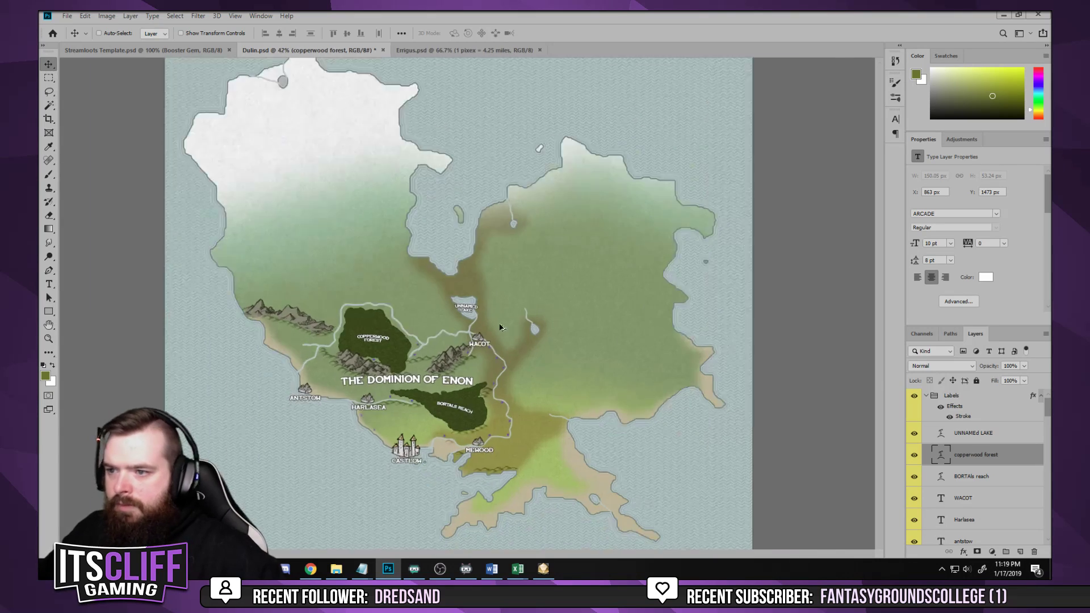
{"action": "scroll", "coordinate": [528, 341], "scroll_direction": "up", "scroll_amount": 3}
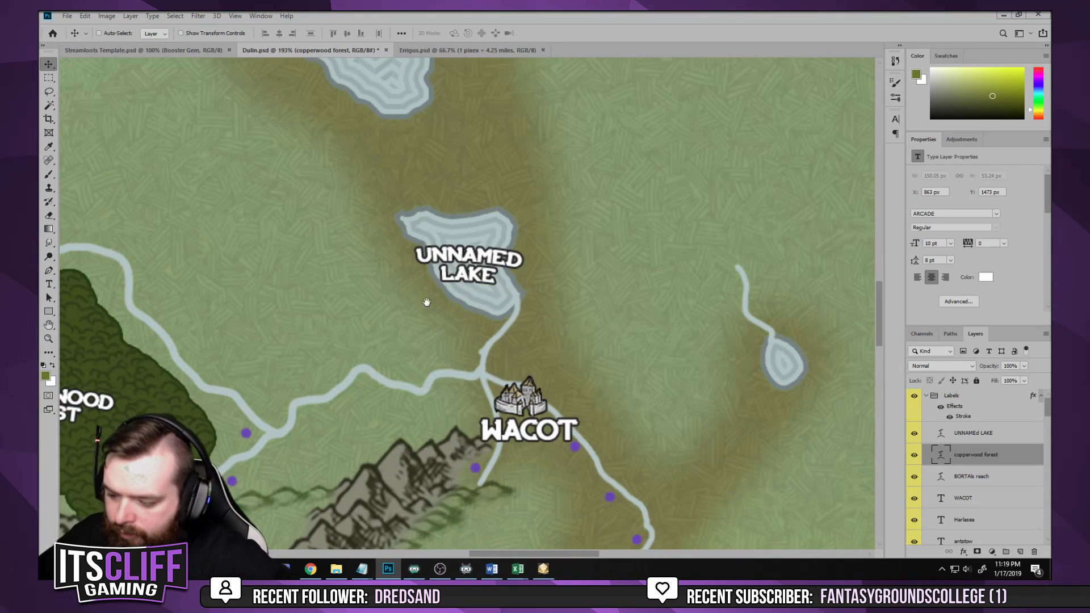
{"action": "left_click_drag", "start_coordinate": [427, 302], "coordinate": [469, 293]}
{"action": "key", "text": "r"}
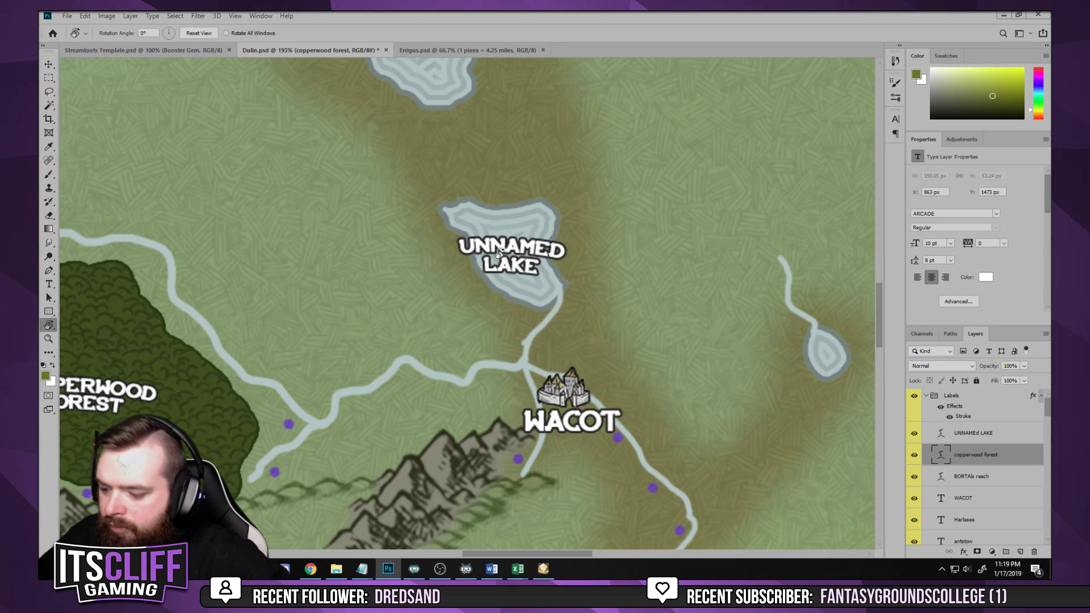
{"action": "key", "text": "t"}
{"action": "left_click", "coordinate": [509, 258]}
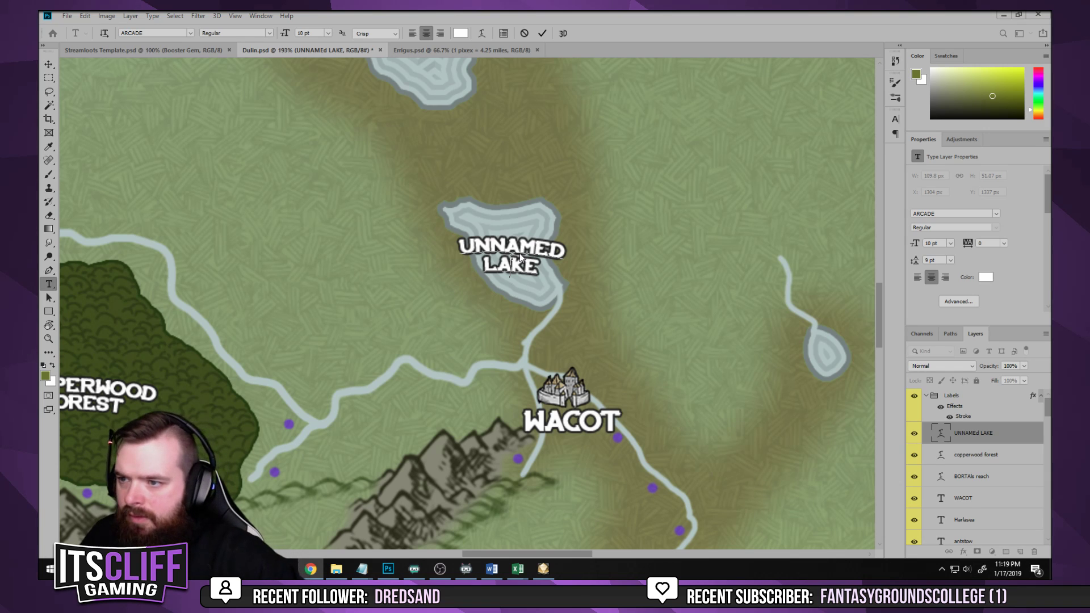
{"action": "key", "text": "ctrl+a"}
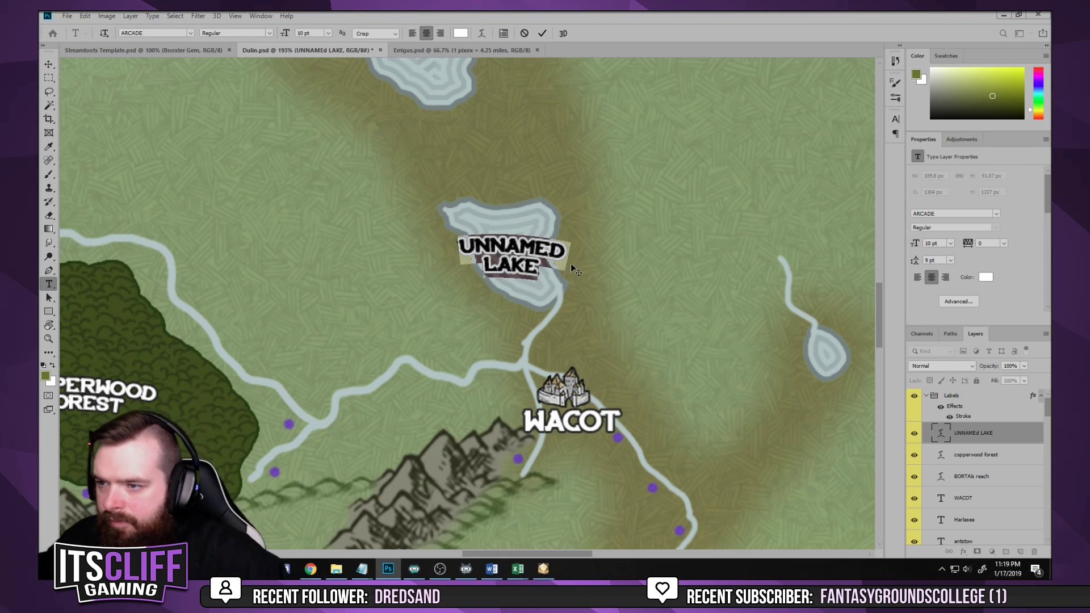
{"action": "type", "text": "L"}
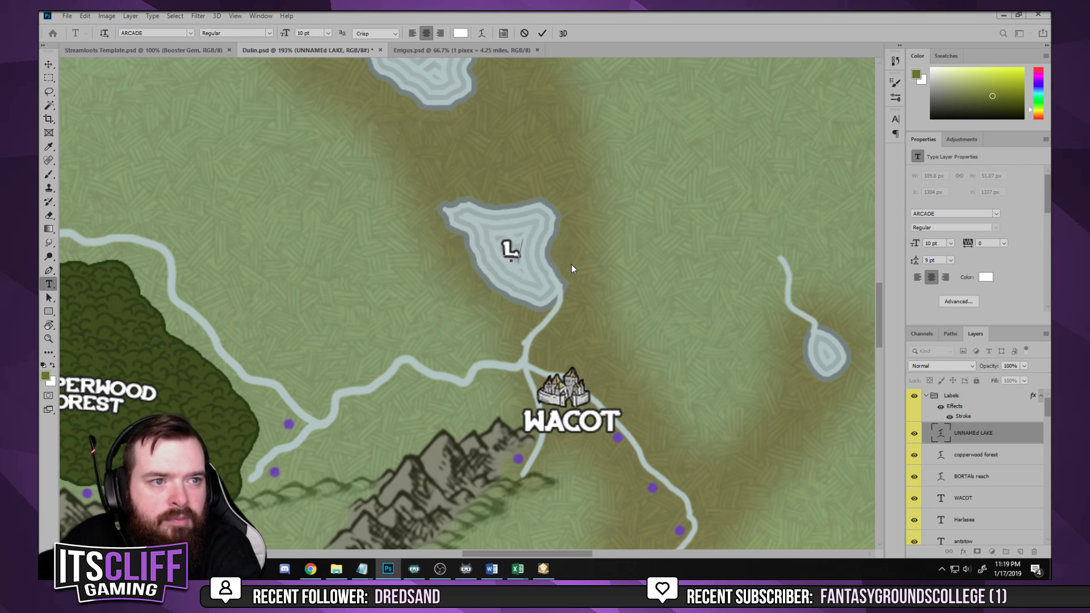
{"action": "type", "text": "EVIATHAN"}
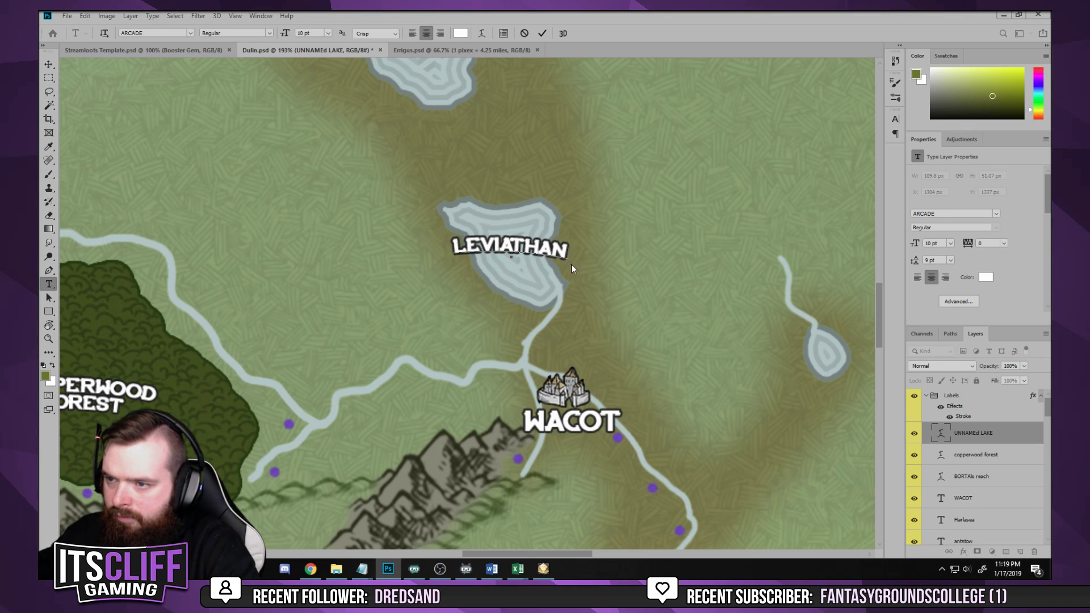
{"action": "type", "text": "'S"}
{"action": "key", "text": "BackSpace"}
{"action": "key", "text": "BackSpace"}
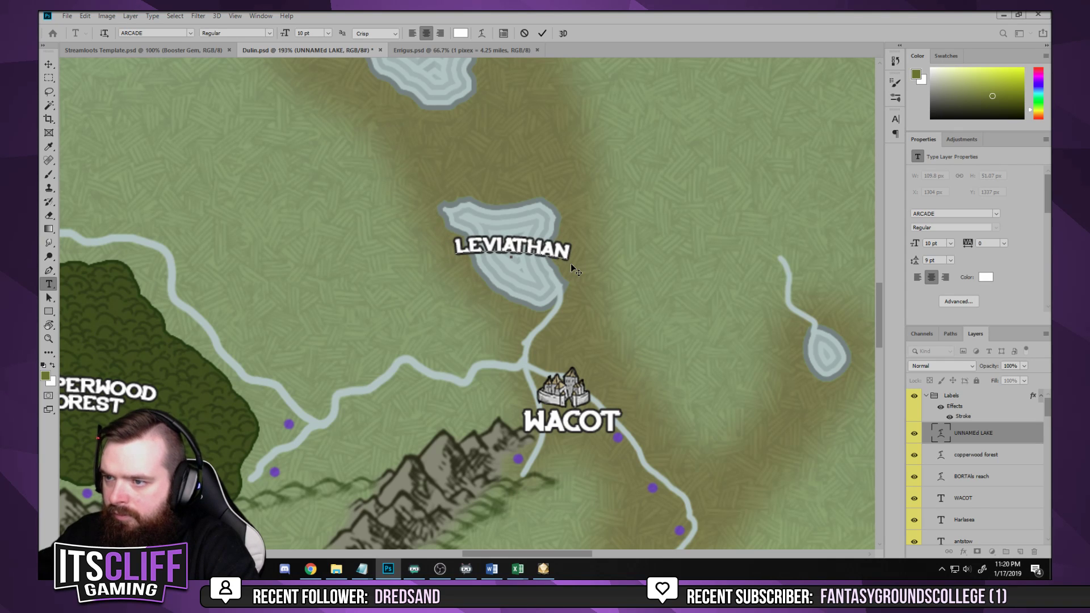
Add DEEP as the second line of the LEVIATHAN lake label and commit the text
{"action": "key", "text": "Return"}
{"action": "type", "text": "D"}
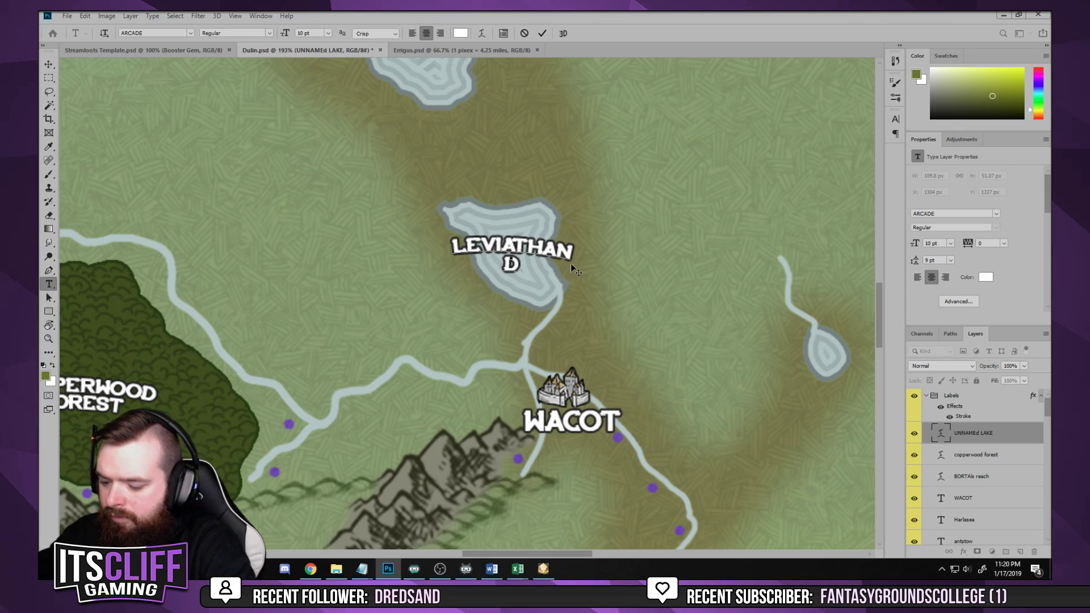
{"action": "type", "text": "R"}
{"action": "key", "text": "BackSpace"}
{"action": "type", "text": "I"}
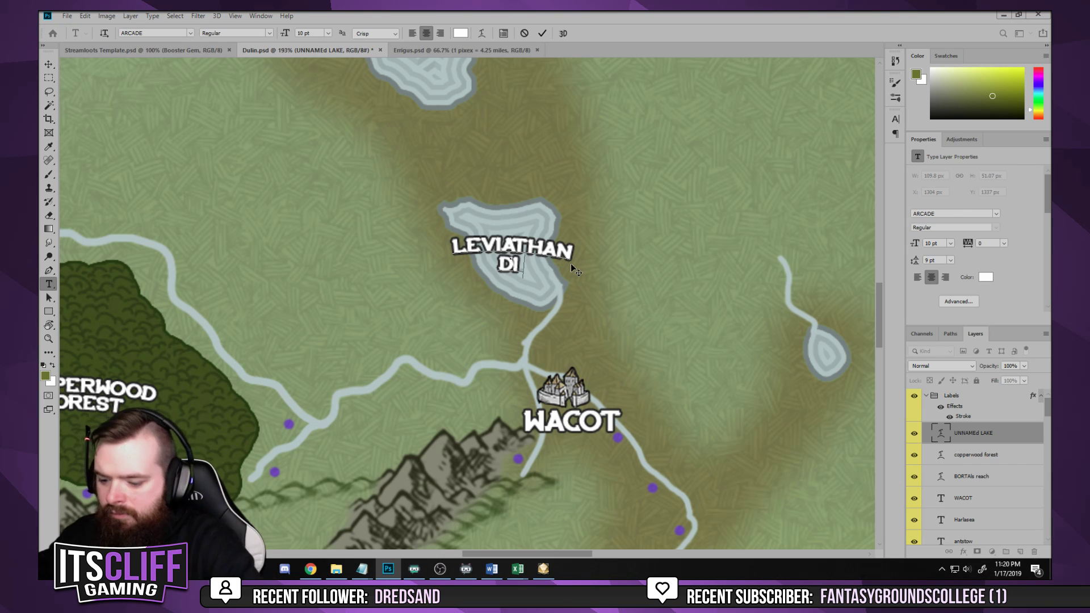
{"action": "type", "text": "P"}
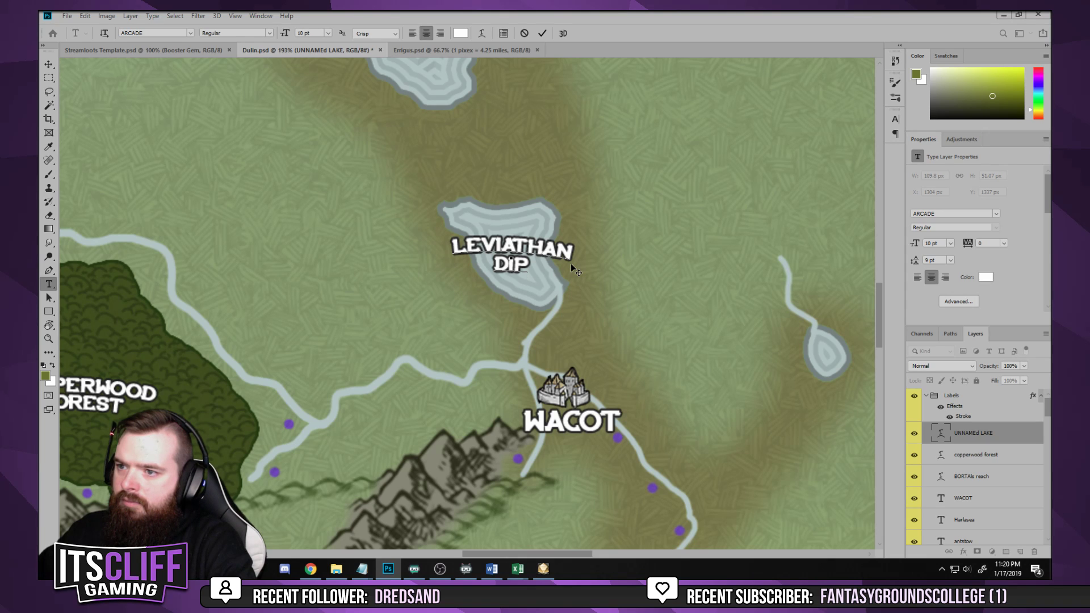
{"action": "key", "text": "BackSpace"}
{"action": "key", "text": "BackSpace"}
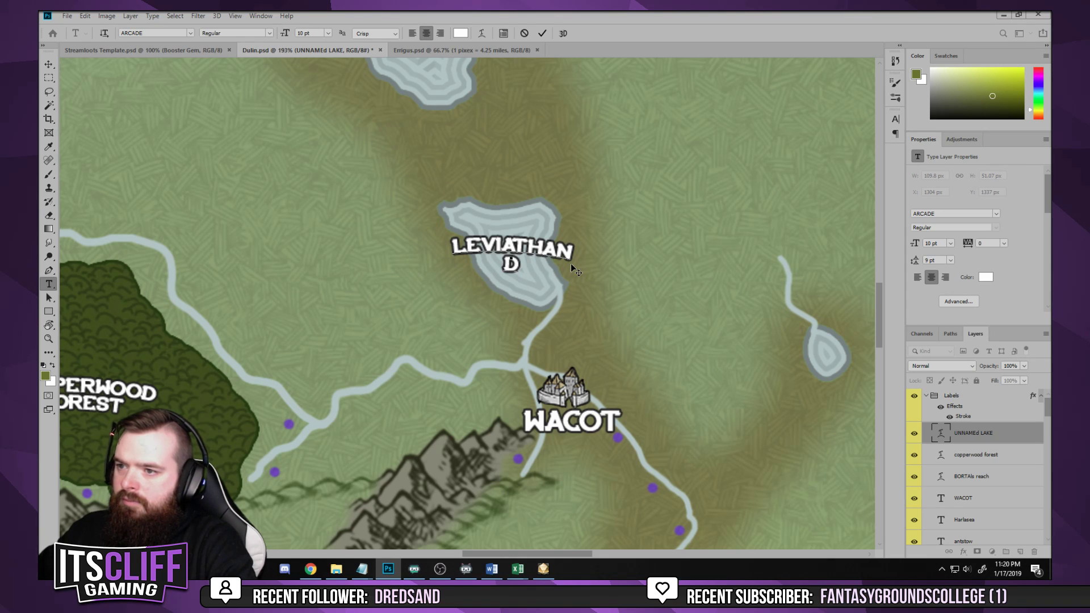
{"action": "type", "text": "EEP"}
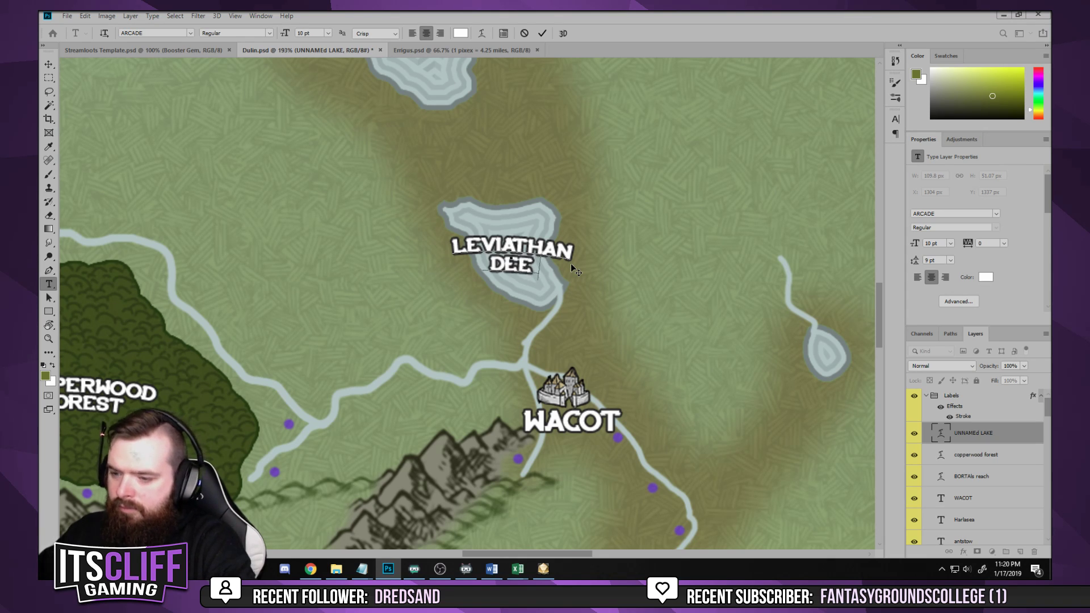
{"action": "left_click", "coordinate": [49, 64]}
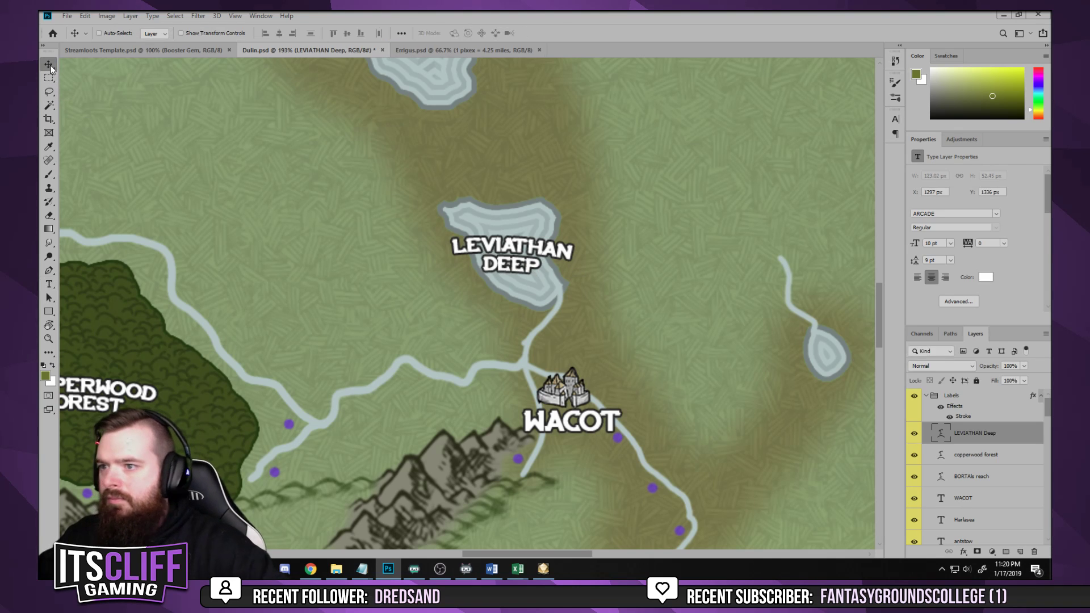
Nudge the LEVIATHAN DEEP label 2 px down and save the map
{"action": "key", "text": "Down"}
{"action": "key", "text": "Down"}
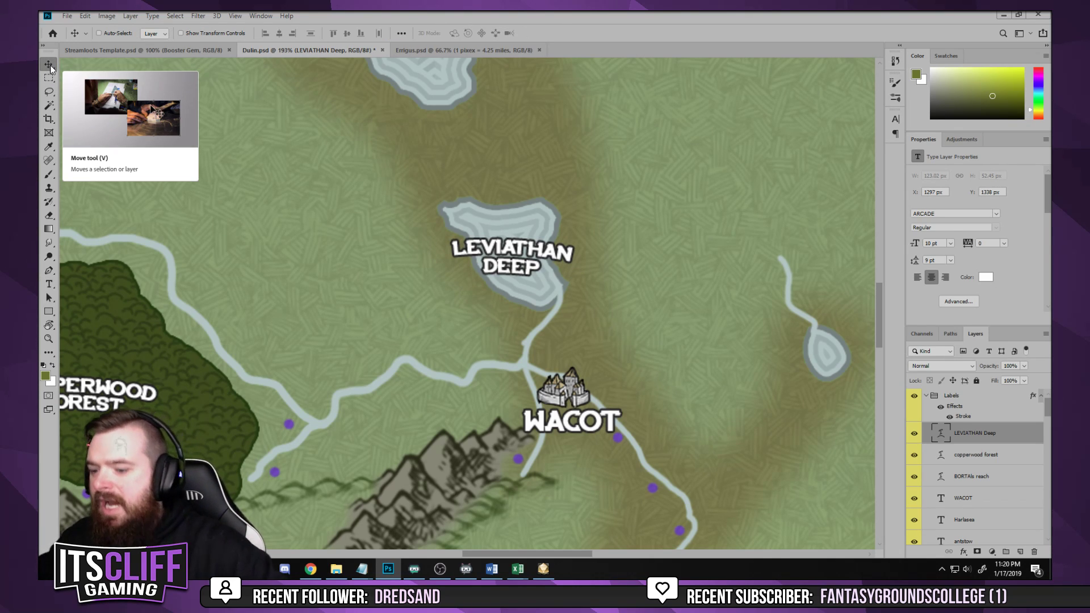
{"action": "key", "text": "ctrl"}
{"action": "key", "text": "ctrl+0"}
{"action": "scroll", "coordinate": [528, 467], "scroll_direction": "up", "scroll_amount": 5}
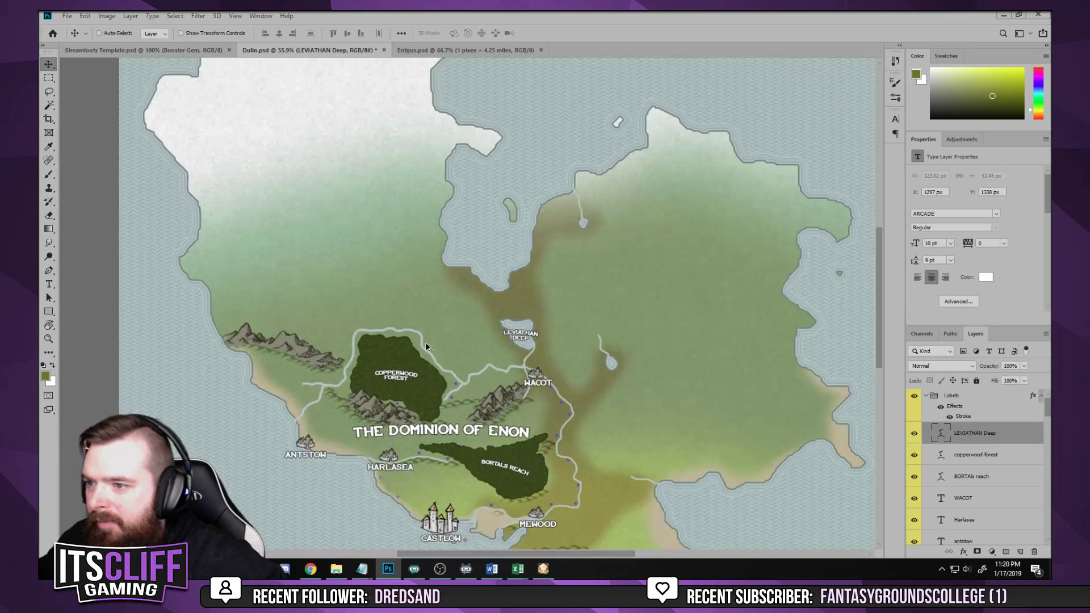
{"action": "left_click_drag", "start_coordinate": [528, 467], "coordinate": [501, 385]}
{"action": "key", "text": "ctrl+s"}
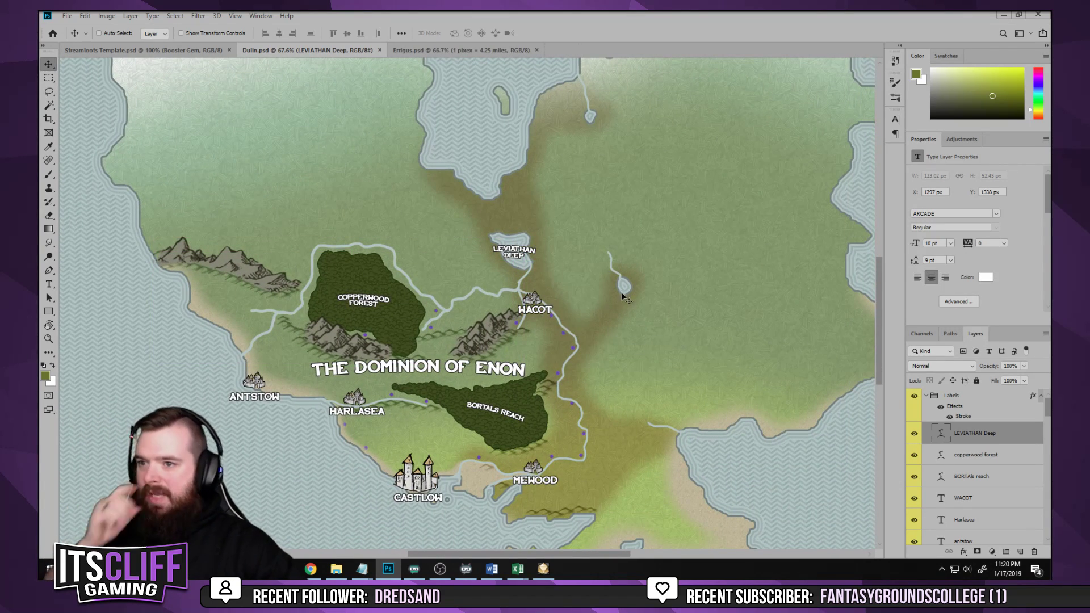
Collapse the Labels group and Group 1 under Icons, toggling each group's visibility off and on to check its contents
{"action": "scroll", "coordinate": [650, 296], "scroll_direction": "up", "scroll_amount": 2}
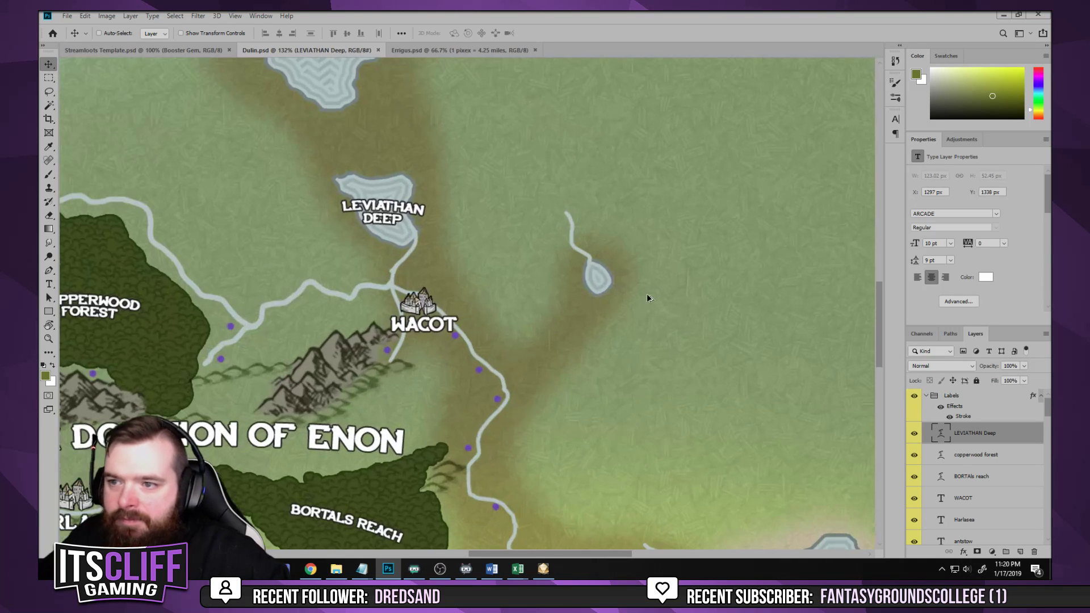
{"action": "left_click", "coordinate": [915, 396]}
{"action": "left_click", "coordinate": [915, 395]}
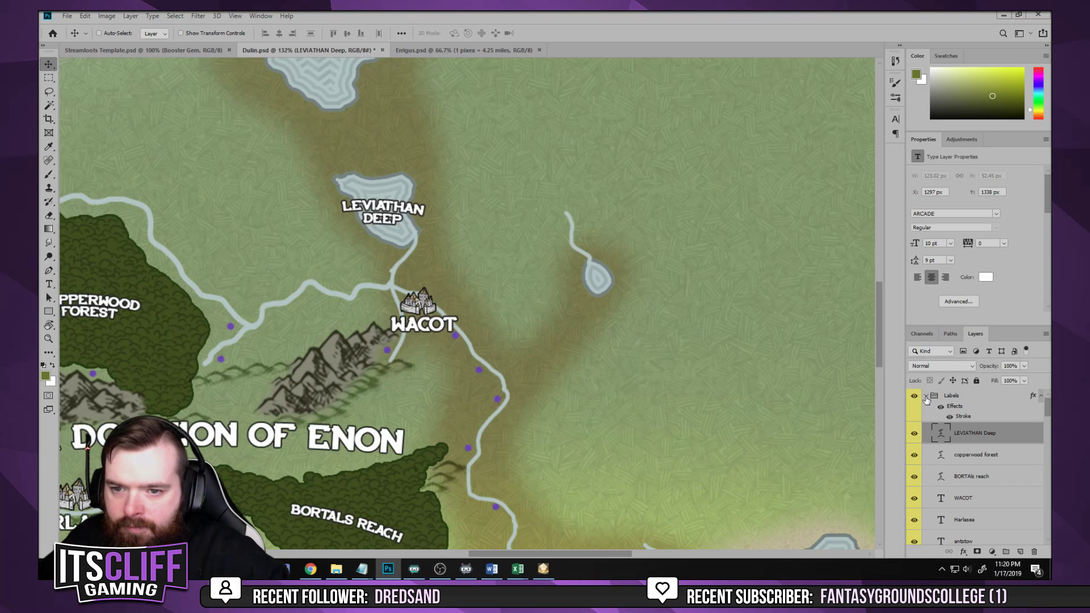
{"action": "left_click", "coordinate": [927, 396]}
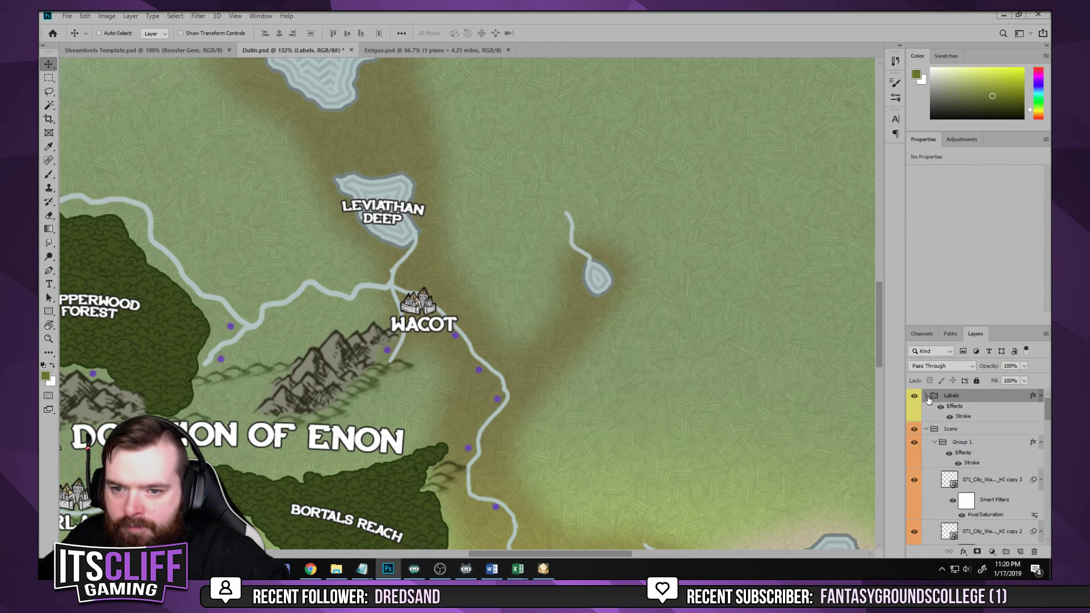
{"action": "left_click", "coordinate": [935, 444]}
{"action": "left_click", "coordinate": [914, 443]}
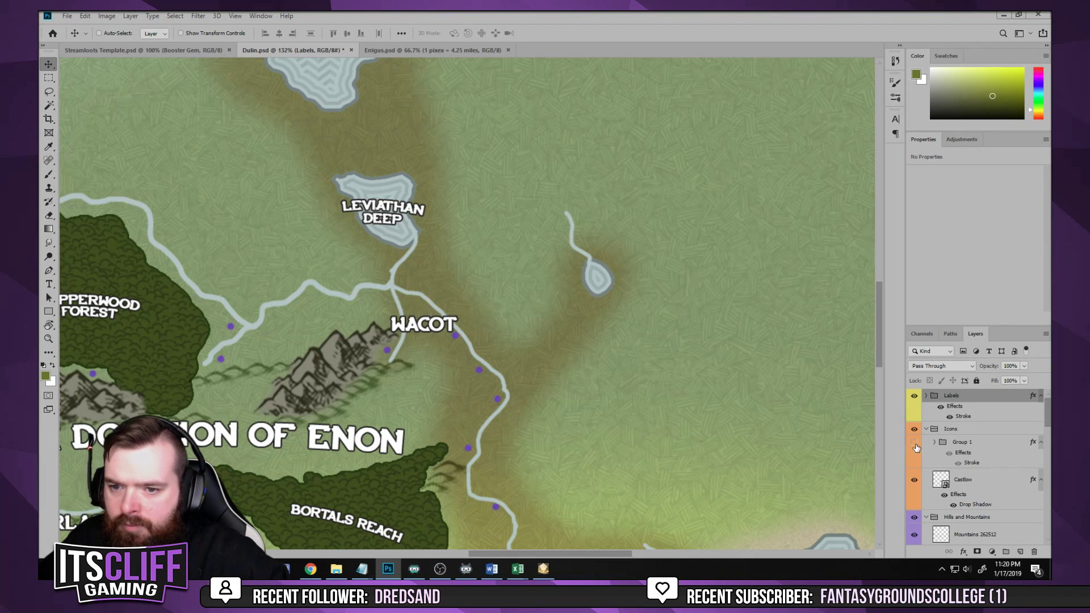
{"action": "left_click", "coordinate": [914, 443]}
{"action": "left_click", "coordinate": [915, 443]}
{"action": "left_click", "coordinate": [915, 443]}
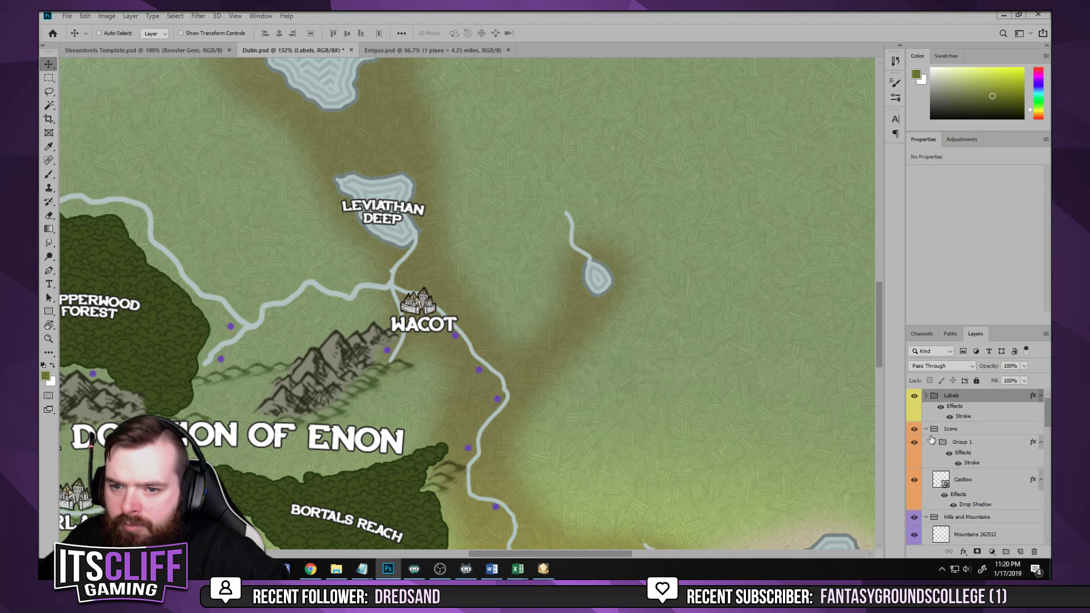
Collapse the Icons layer group and select the Rivers layer for editing
{"action": "left_click", "coordinate": [930, 434]}
{"action": "left_click", "coordinate": [926, 429]}
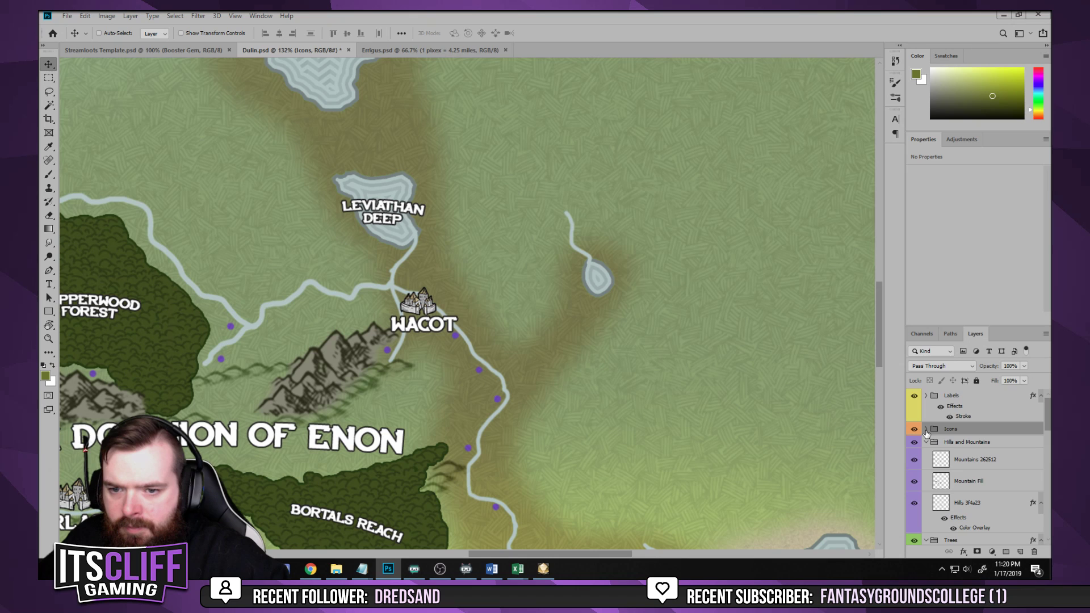
{"action": "scroll", "coordinate": [934, 459], "scroll_direction": "down", "scroll_amount": 3}
{"action": "scroll", "coordinate": [937, 464], "scroll_direction": "down", "scroll_amount": 2}
{"action": "left_click", "coordinate": [956, 463]}
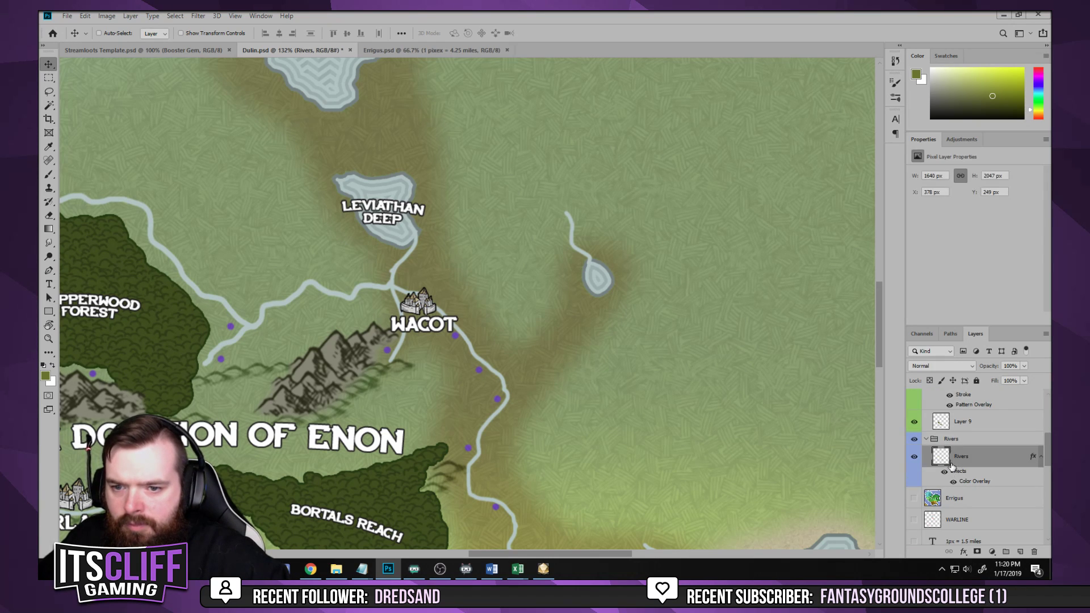
Reduce the size of the Hard Round brush for drawing narrow rivers
{"action": "key", "text": "b"}
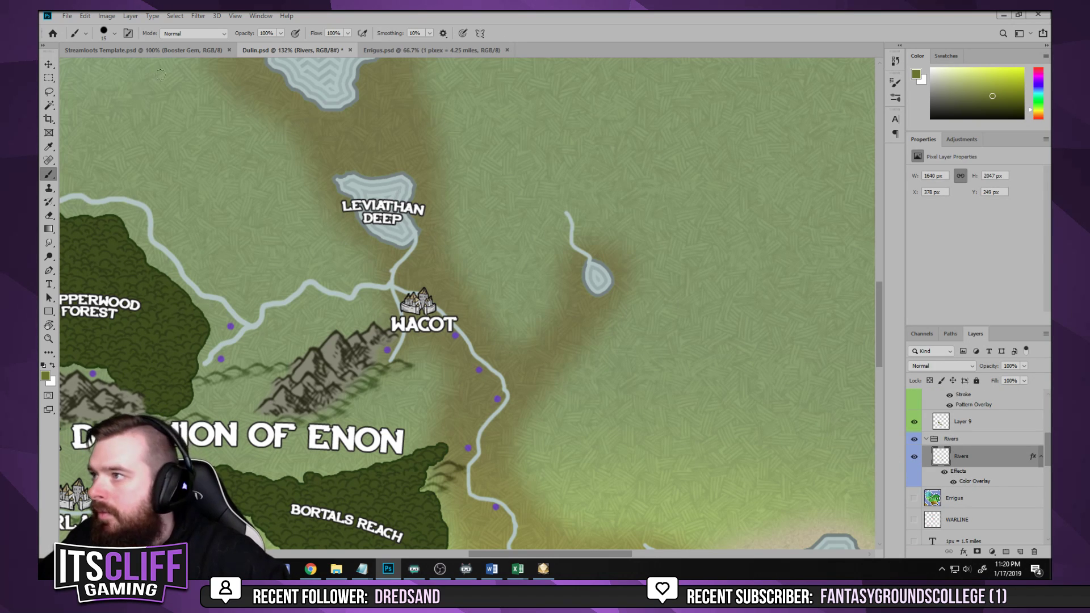
{"action": "right_click", "coordinate": [514, 155]}
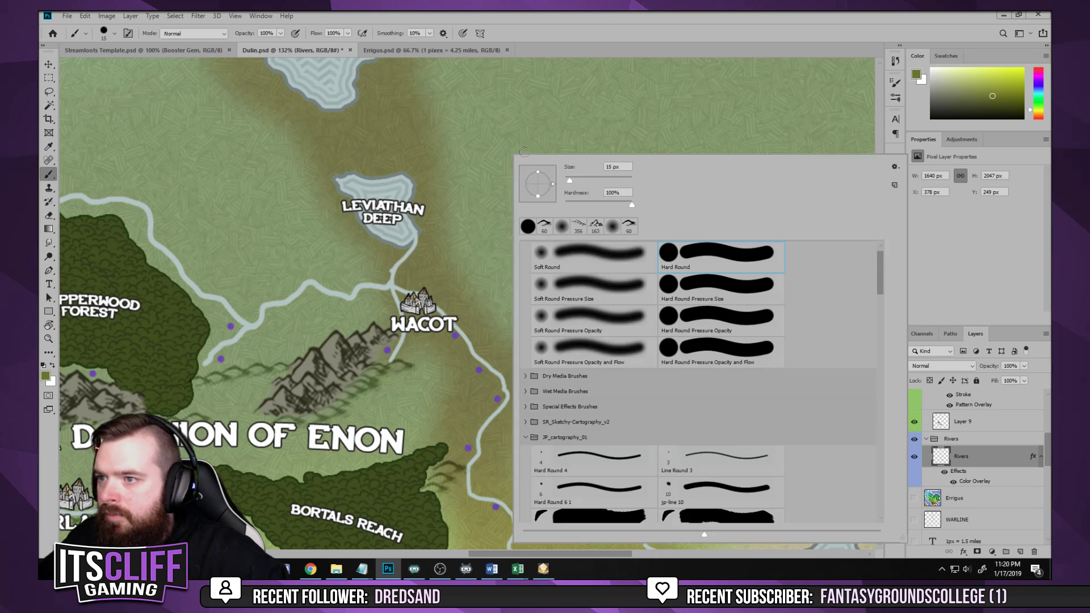
{"action": "left_click_drag", "start_coordinate": [570, 179], "coordinate": [568, 182]}
{"action": "key", "text": "Return"}
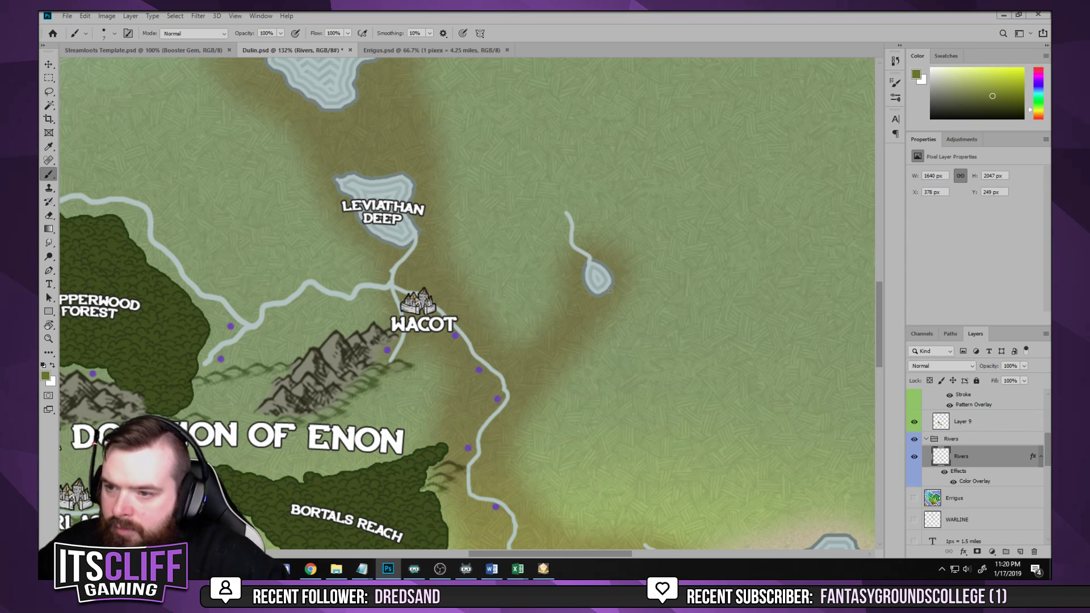
{"action": "left_click_drag", "start_coordinate": [609, 285], "coordinate": [662, 266]}
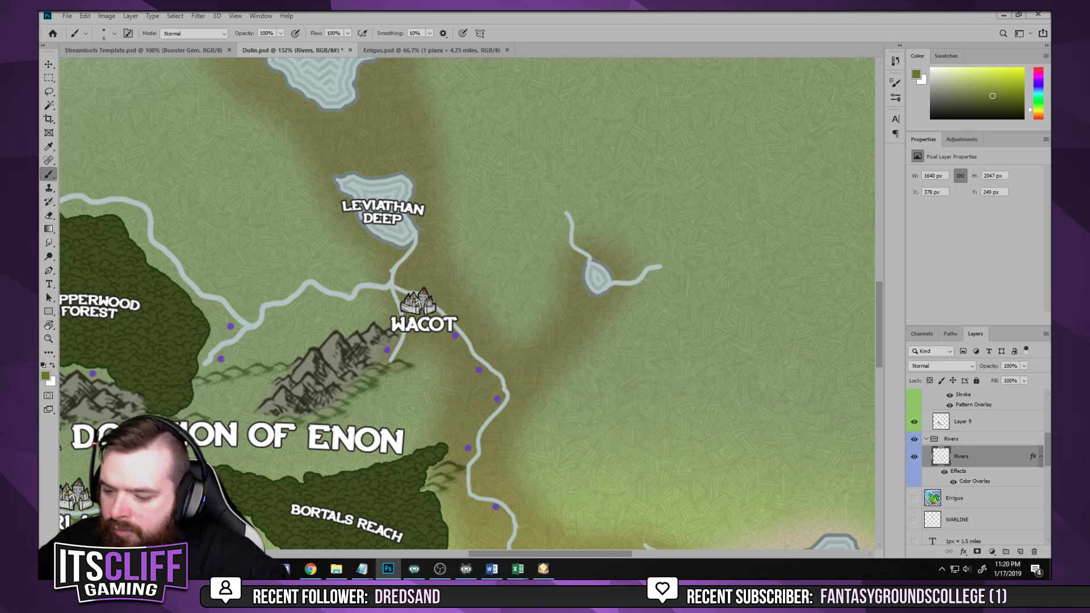
{"action": "left_click_drag", "start_coordinate": [546, 286], "coordinate": [589, 290]}
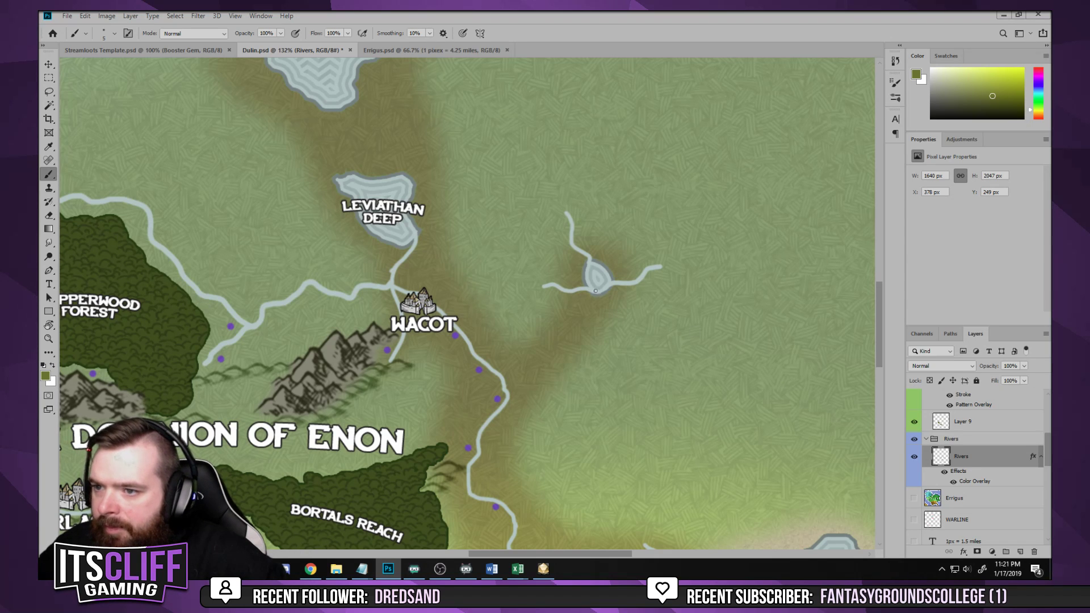
{"action": "left_click_drag", "start_coordinate": [595, 292], "coordinate": [613, 339]}
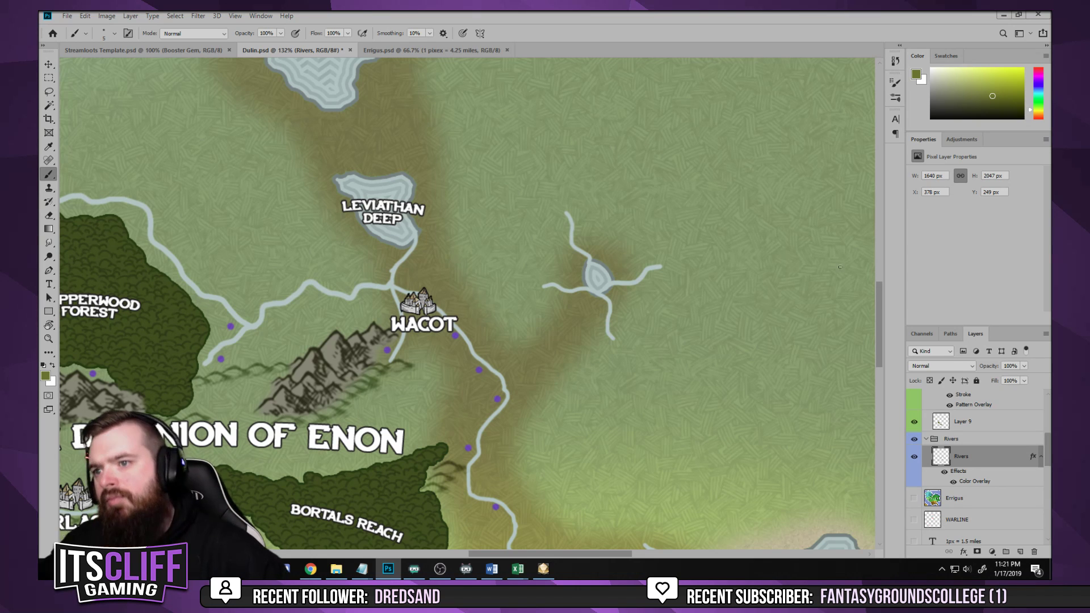
{"action": "key", "text": "ctrl+z"}
{"action": "key", "text": "ctrl+z"}
{"action": "key", "text": "ctrl+z"}
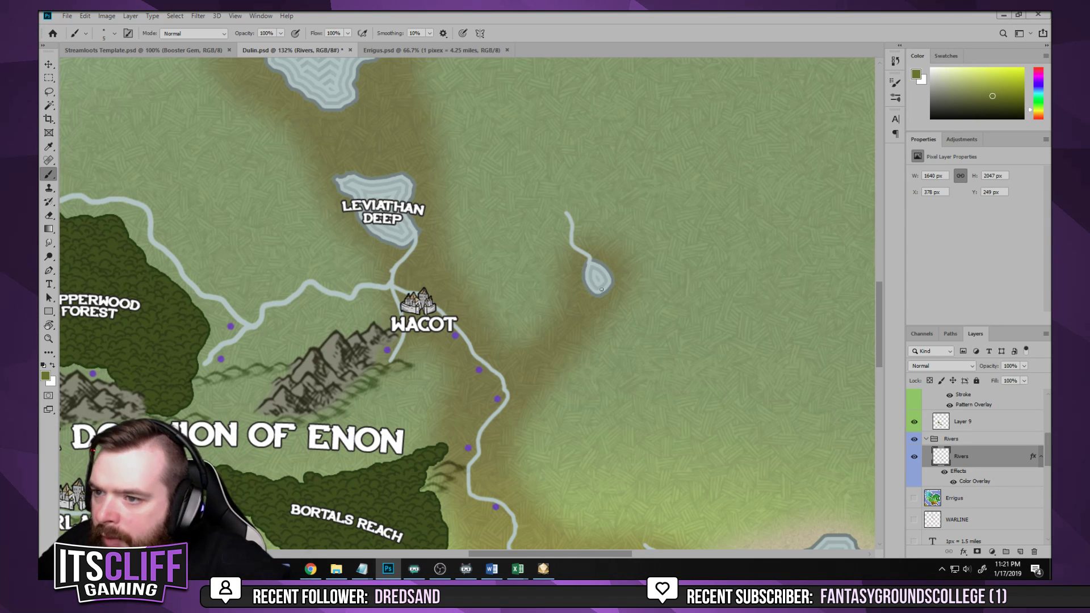
Draw a river from the small lake east of WACOT southwest to the main river, and erase the short river north of that lake
{"action": "left_click_drag", "start_coordinate": [592, 302], "coordinate": [574, 320]}
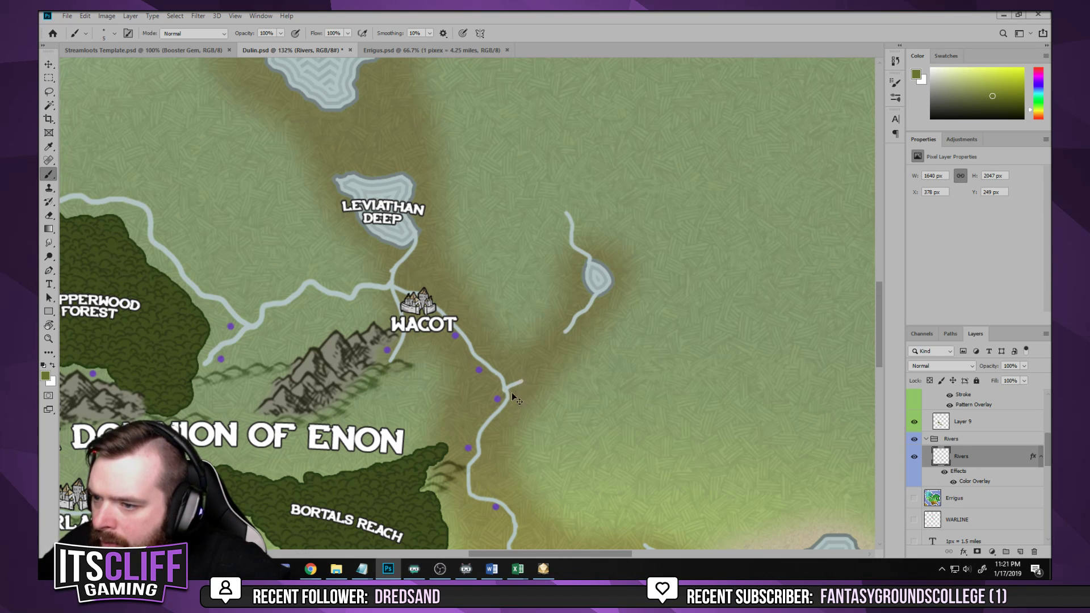
{"action": "left_click_drag", "start_coordinate": [510, 392], "coordinate": [565, 336]}
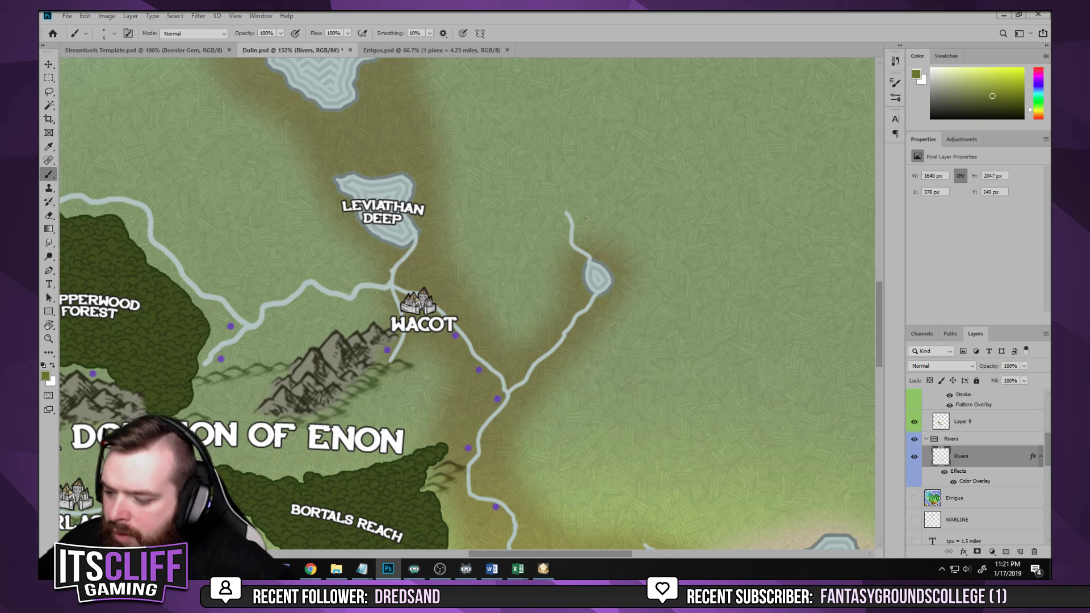
{"action": "key", "text": "e"}
{"action": "key", "text": "bracketright"}
{"action": "key", "text": "bracketright"}
{"action": "key", "text": "bracketright"}
{"action": "key", "text": "bracketright"}
{"action": "key", "text": "bracketright"}
{"action": "key", "text": "bracketright"}
{"action": "key", "text": "bracketright"}
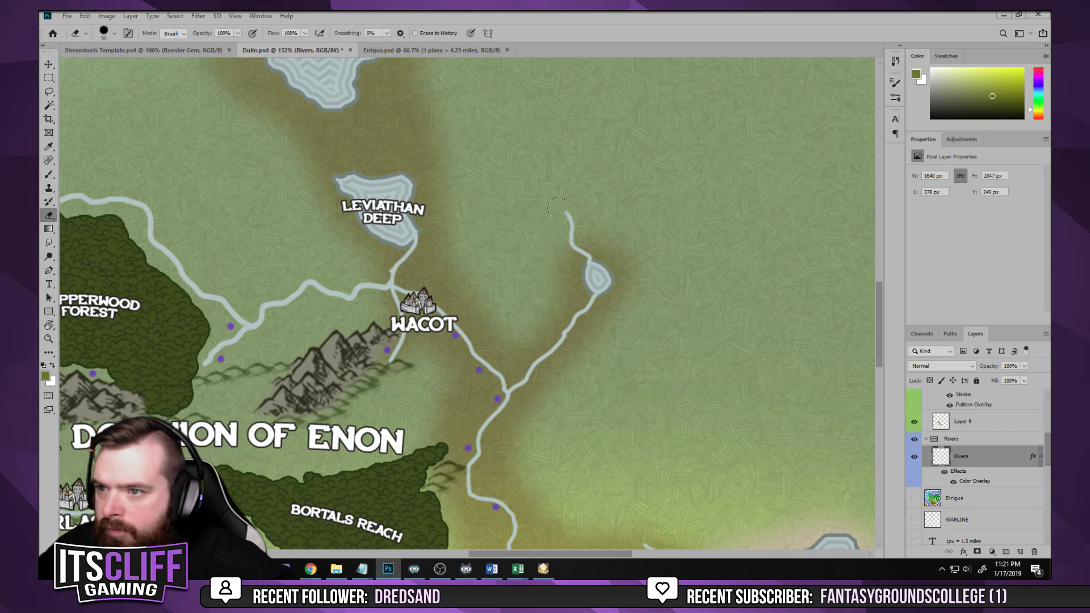
{"action": "left_click_drag", "start_coordinate": [569, 213], "coordinate": [592, 254]}
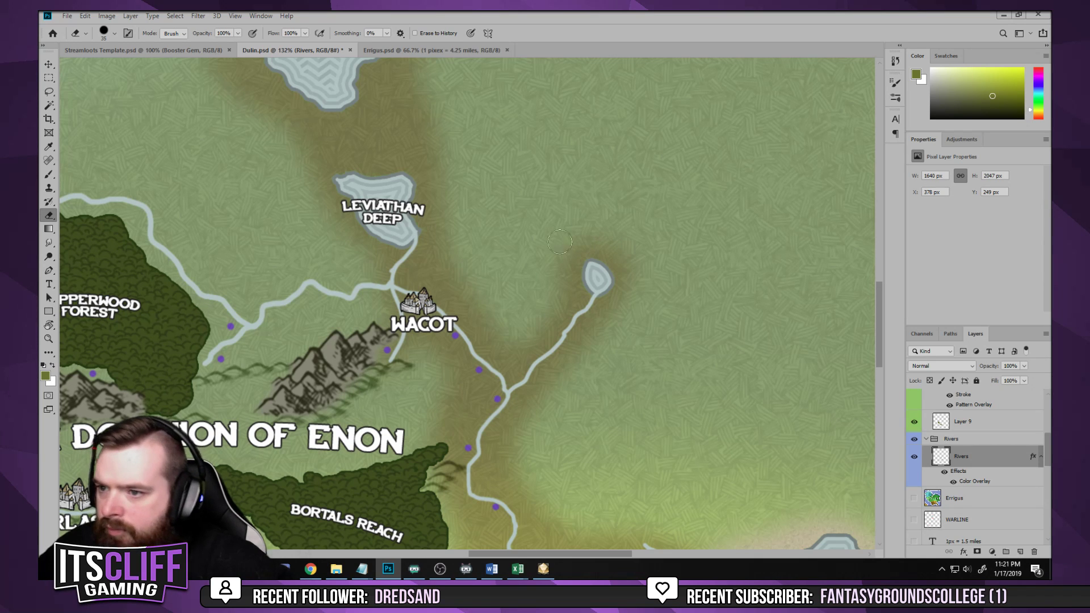
Erase the uneven kink midway along the new river and redraw that section smoothly
{"action": "scroll", "coordinate": [540, 255], "scroll_direction": "up", "scroll_amount": 3}
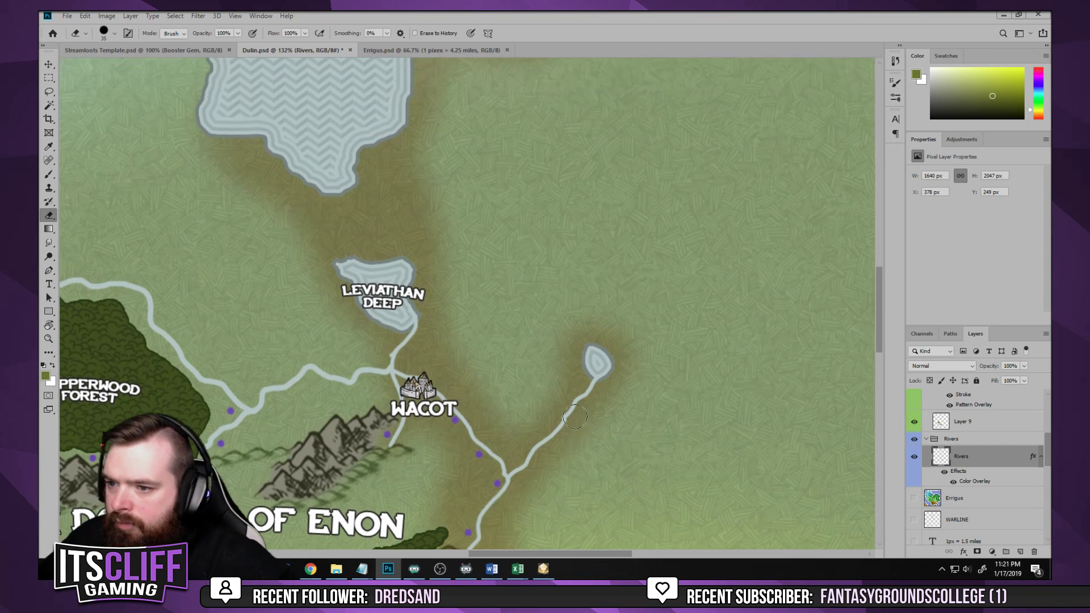
{"action": "scroll", "coordinate": [562, 467], "scroll_direction": "up", "scroll_amount": 2}
{"action": "scroll", "coordinate": [563, 467], "scroll_direction": "up", "scroll_amount": 1}
{"action": "left_click", "coordinate": [568, 369]}
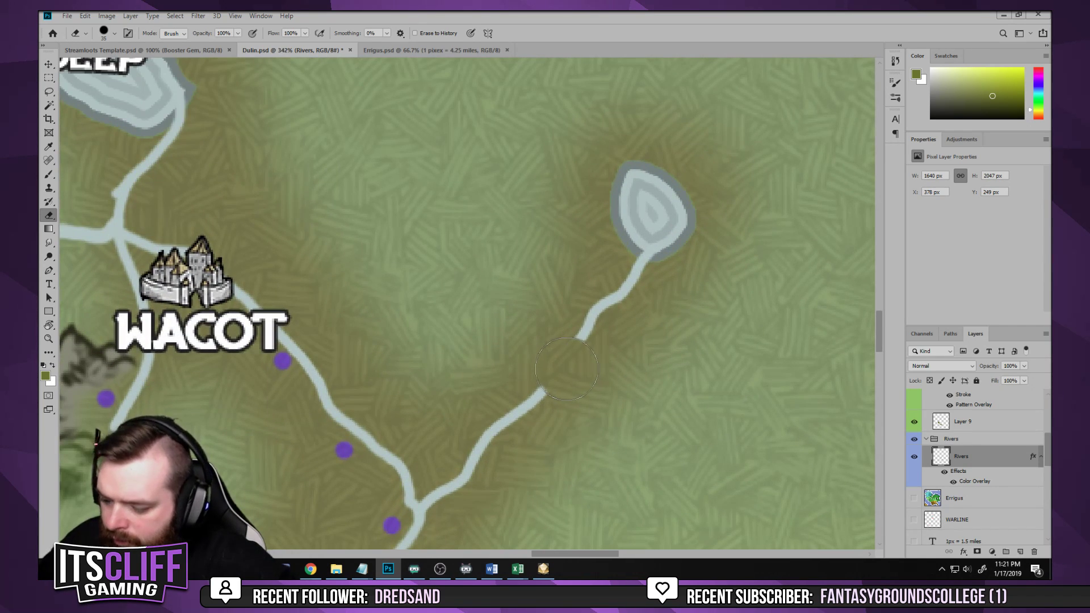
{"action": "key", "text": "b"}
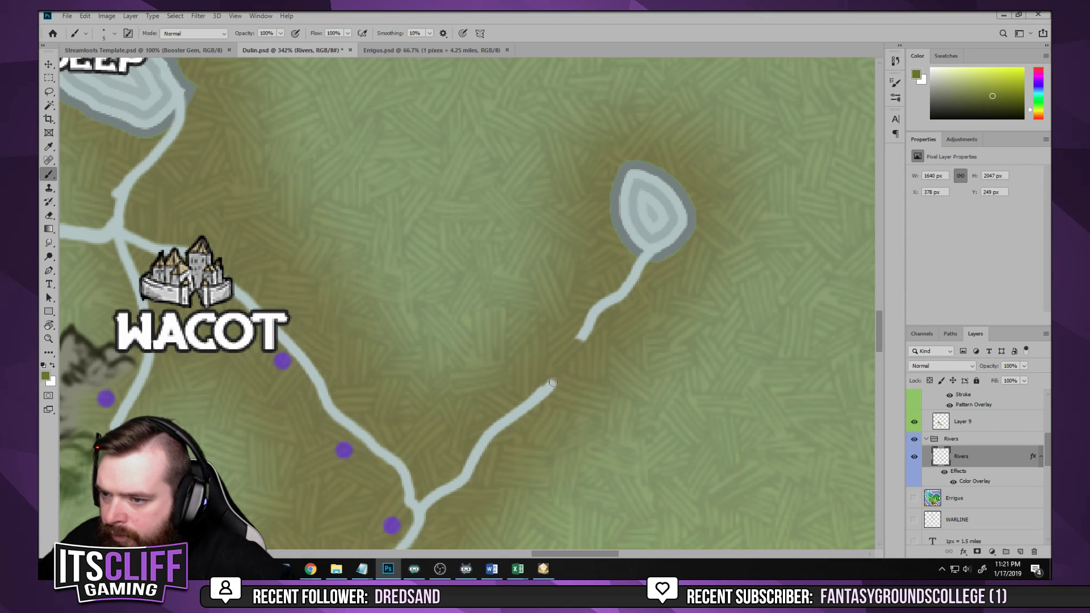
{"action": "left_click_drag", "start_coordinate": [553, 382], "coordinate": [594, 321]}
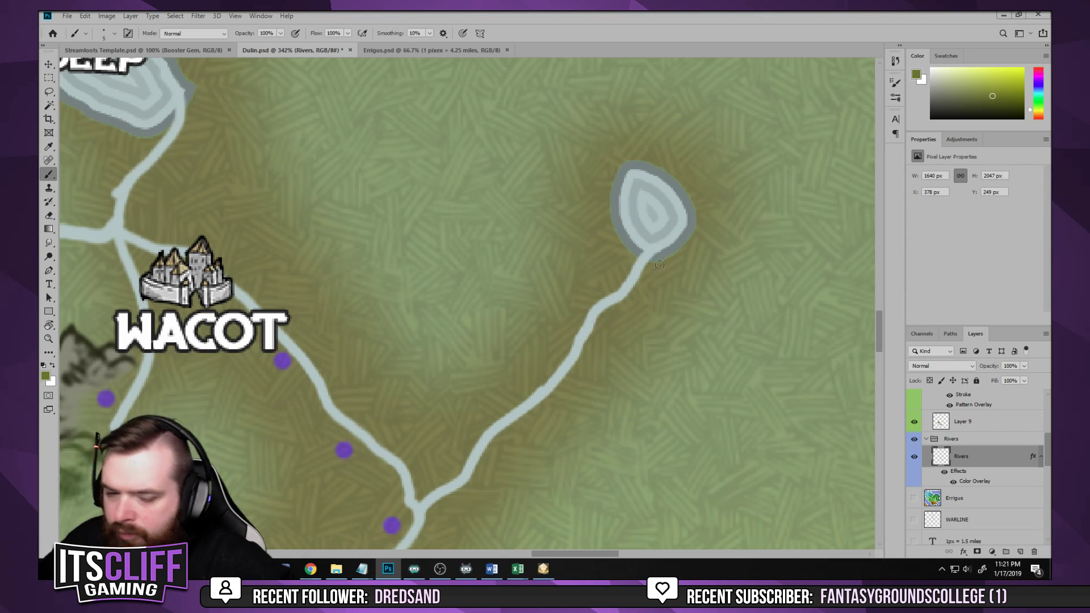
Undo the recent redrawing and erasing on the small lake's rivers
{"action": "scroll", "coordinate": [692, 256], "scroll_direction": "down", "scroll_amount": 4}
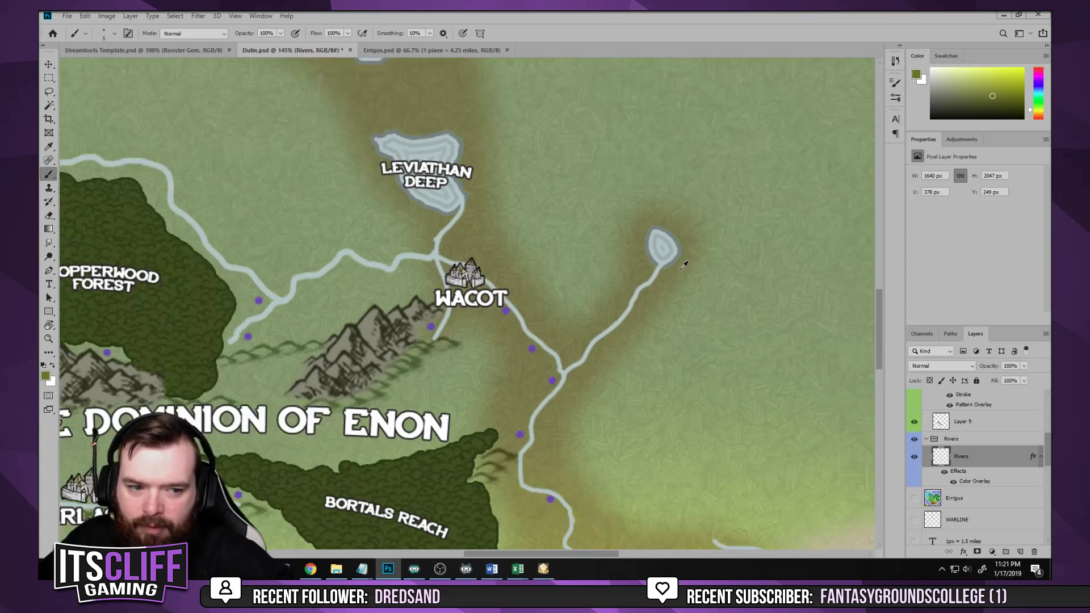
{"action": "scroll", "coordinate": [667, 254], "scroll_direction": "down", "scroll_amount": 1}
{"action": "scroll", "coordinate": [703, 254], "scroll_direction": "up", "scroll_amount": 3}
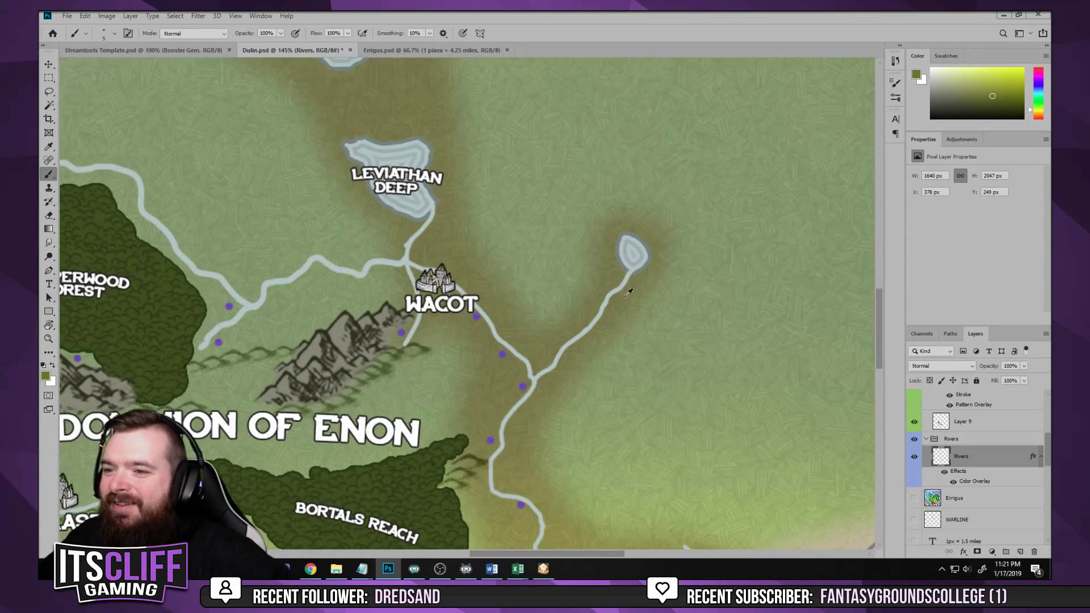
{"action": "scroll", "coordinate": [603, 335], "scroll_direction": "up", "scroll_amount": 3}
{"action": "key", "text": "ctrl+z"}
{"action": "key", "text": "ctrl+shift+z"}
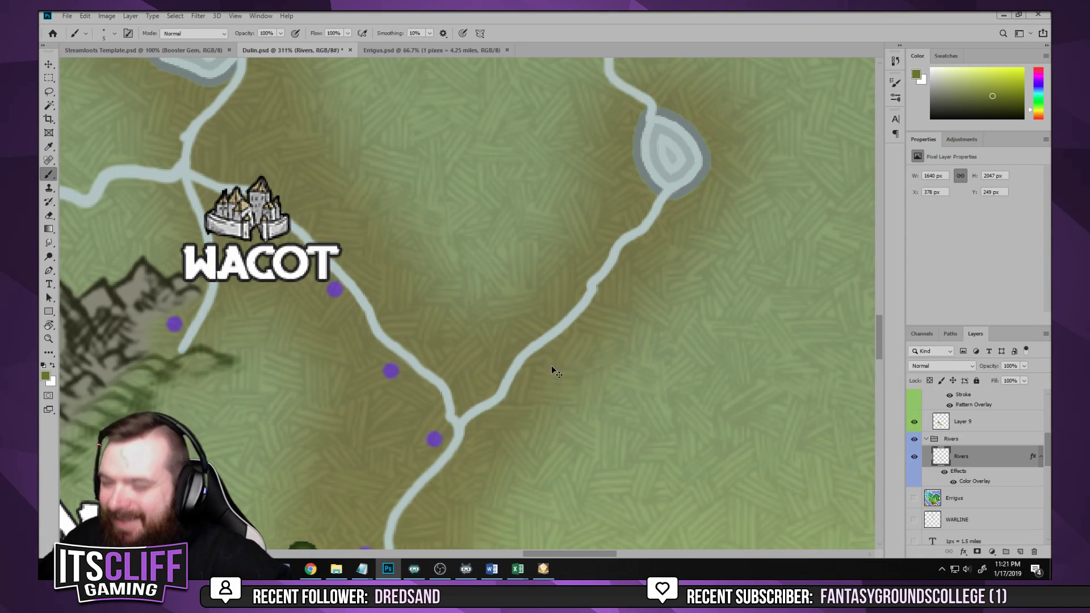
Erase the small lake's river down to the main river, along with the short river north of the lake
{"action": "key", "text": "e"}
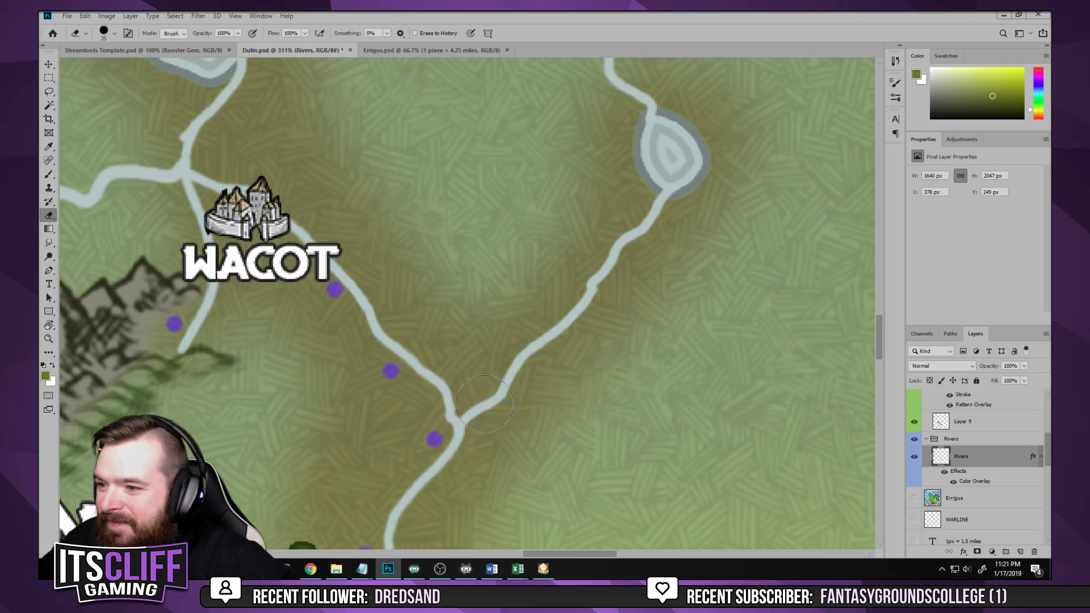
{"action": "mouse_move", "coordinate": [484, 404]}
{"action": "left_mouse_down"}
{"action": "mouse_move", "coordinate": [582, 307]}
{"action": "mouse_move", "coordinate": [664, 170]}
{"action": "mouse_move", "coordinate": [656, 114]}
{"action": "mouse_move", "coordinate": [622, 85]}
{"action": "left_mouse_up"}
{"action": "scroll", "coordinate": [603, 200], "scroll_direction": "up", "scroll_amount": 1}
{"action": "scroll", "coordinate": [584, 175], "scroll_direction": "up", "scroll_amount": 2}
{"action": "mouse_move", "coordinate": [587, 165]}
{"action": "left_mouse_down"}
{"action": "mouse_move", "coordinate": [603, 224]}
{"action": "mouse_move", "coordinate": [593, 193]}
{"action": "left_mouse_up"}
Draw a thin winding river from the small lake's southern tip down to the main river southeast of WACOT
{"action": "key", "text": "b"}
{"action": "left_click_drag", "start_coordinate": [534, 316], "coordinate": [519, 163]}
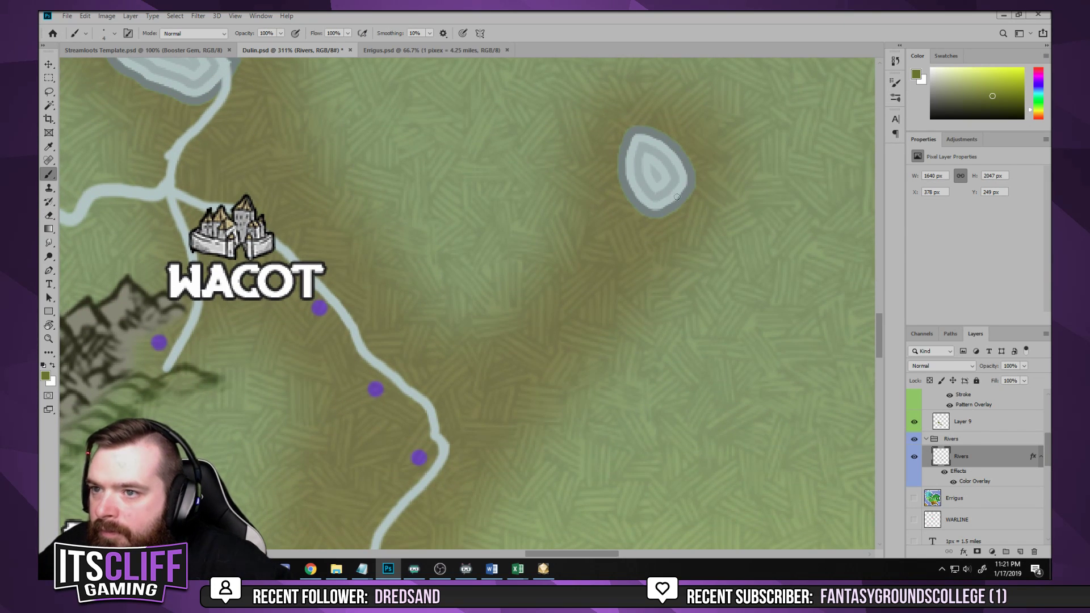
{"action": "mouse_move", "coordinate": [662, 207]}
{"action": "left_mouse_down"}
{"action": "mouse_move", "coordinate": [499, 422]}
{"action": "mouse_move", "coordinate": [445, 453]}
{"action": "left_mouse_up"}
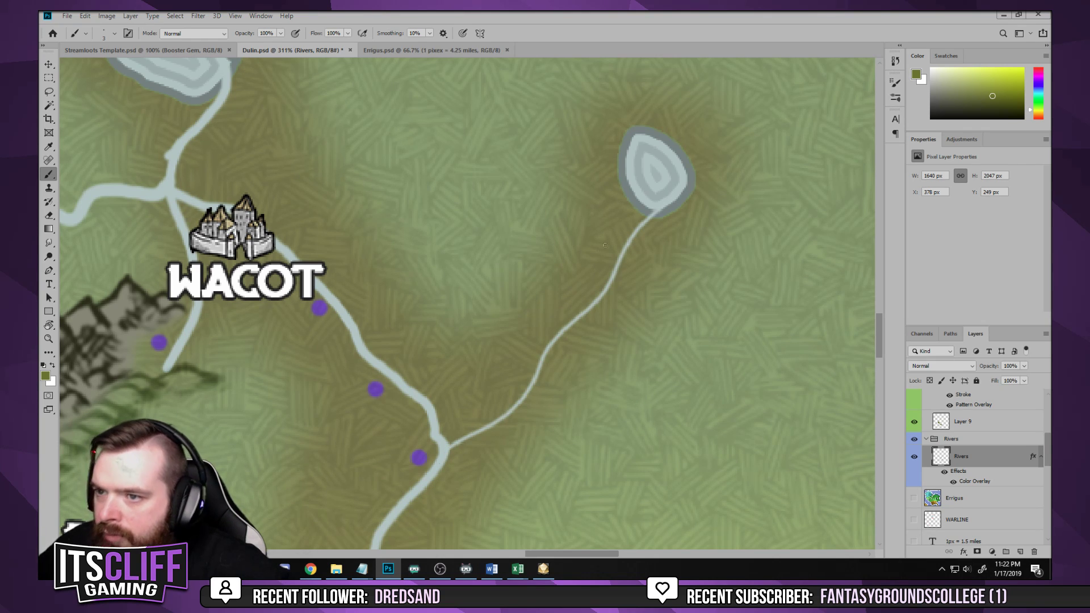
Thicken the upper part of the thin river so that it tapers away from the small lake
{"action": "key", "text": "bracketright"}
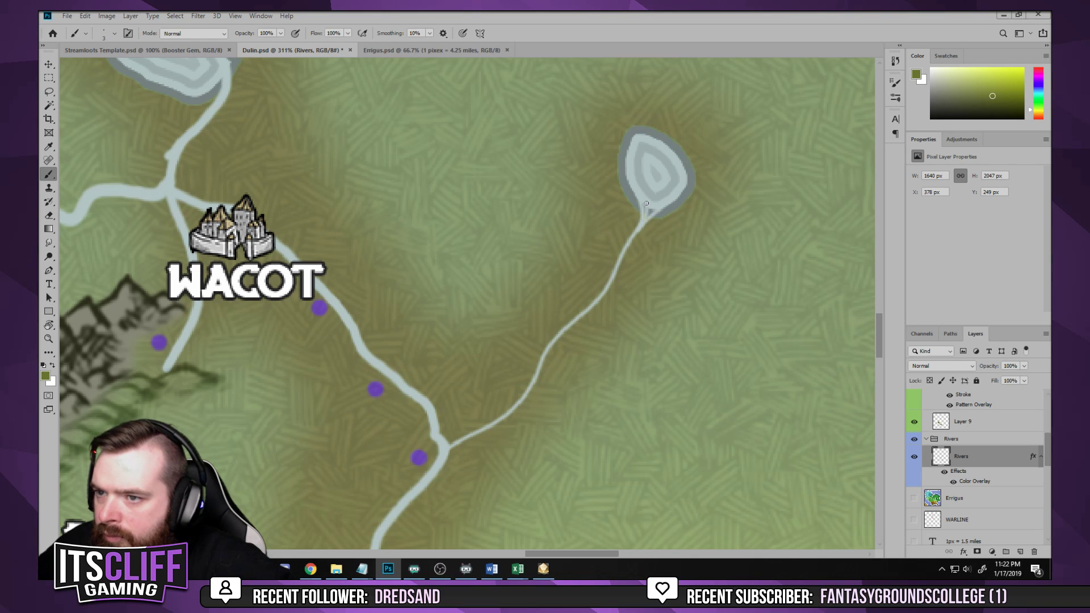
{"action": "left_click_drag", "start_coordinate": [646, 208], "coordinate": [623, 254]}
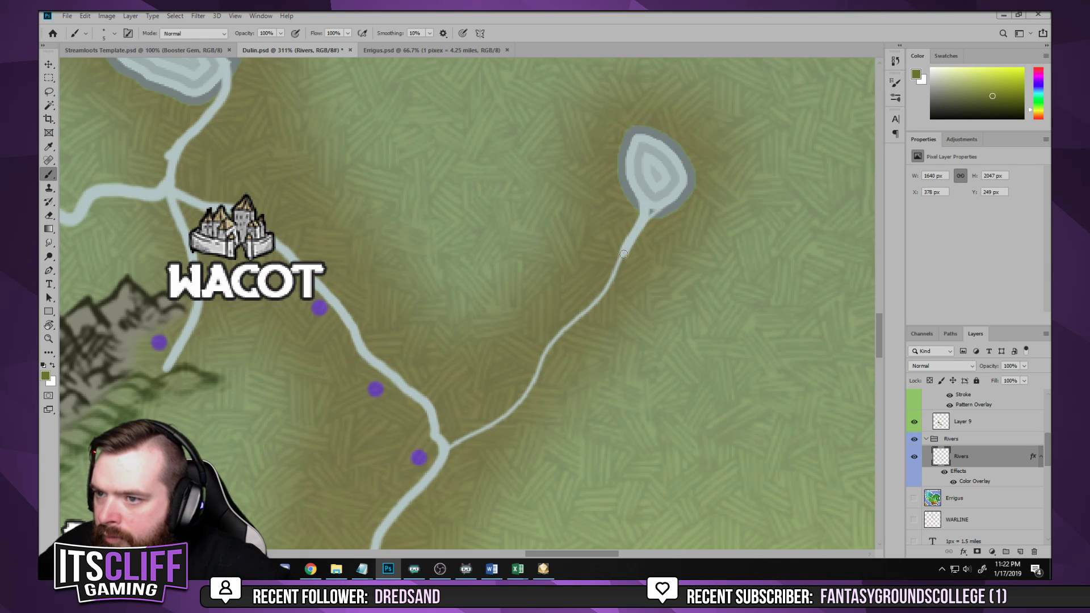
{"action": "key", "text": "bracketleft"}
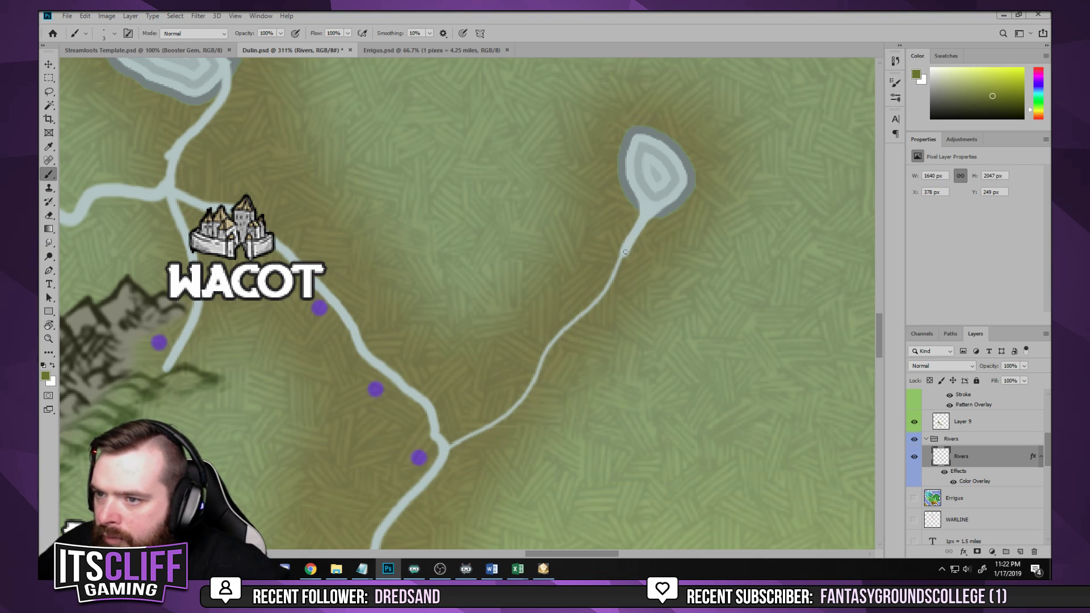
{"action": "left_click_drag", "start_coordinate": [627, 251], "coordinate": [599, 299]}
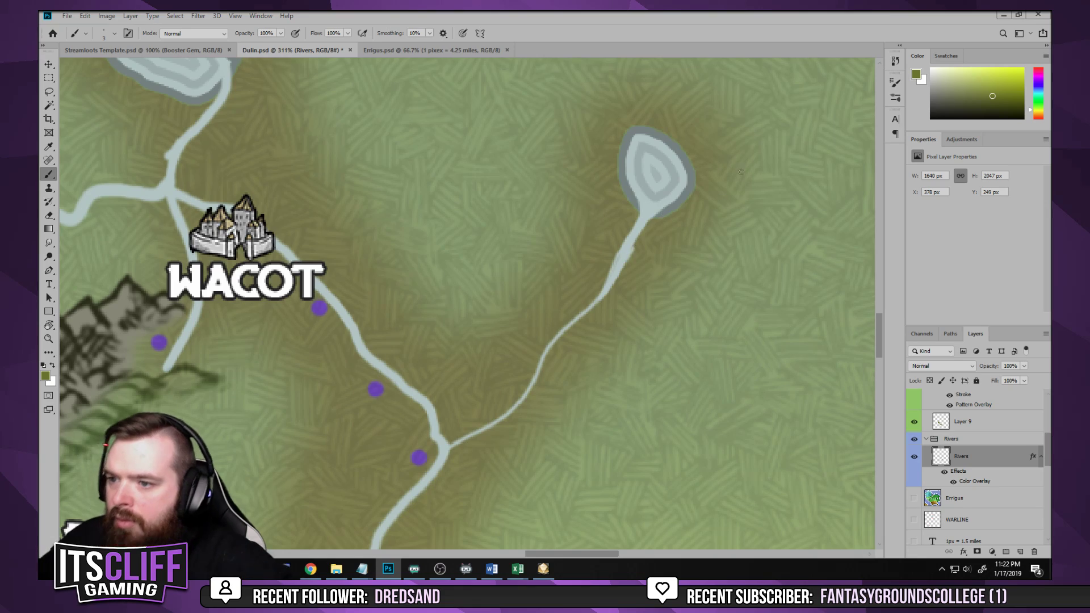
Rename the Mountains 262512 layer in the Hills and Mountains group to Mountains b
{"action": "scroll", "coordinate": [629, 254], "scroll_direction": "down", "scroll_amount": 10}
{"action": "scroll", "coordinate": [674, 305], "scroll_direction": "up", "scroll_amount": 5}
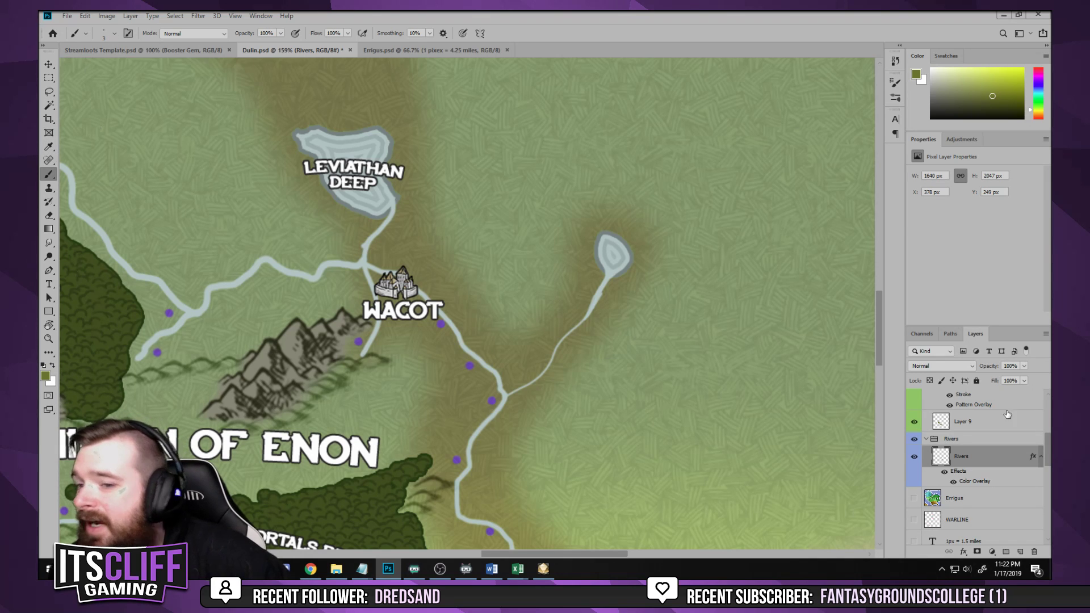
{"action": "scroll", "coordinate": [975, 464], "scroll_direction": "up", "scroll_amount": 3}
{"action": "scroll", "coordinate": [976, 464], "scroll_direction": "up", "scroll_amount": 1}
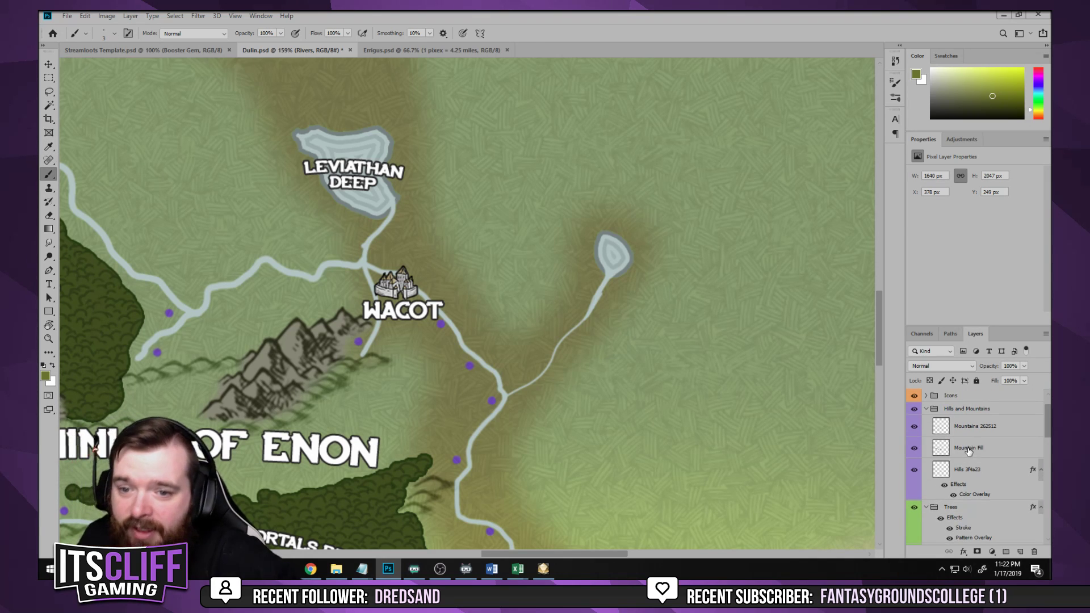
{"action": "left_click", "coordinate": [968, 453]}
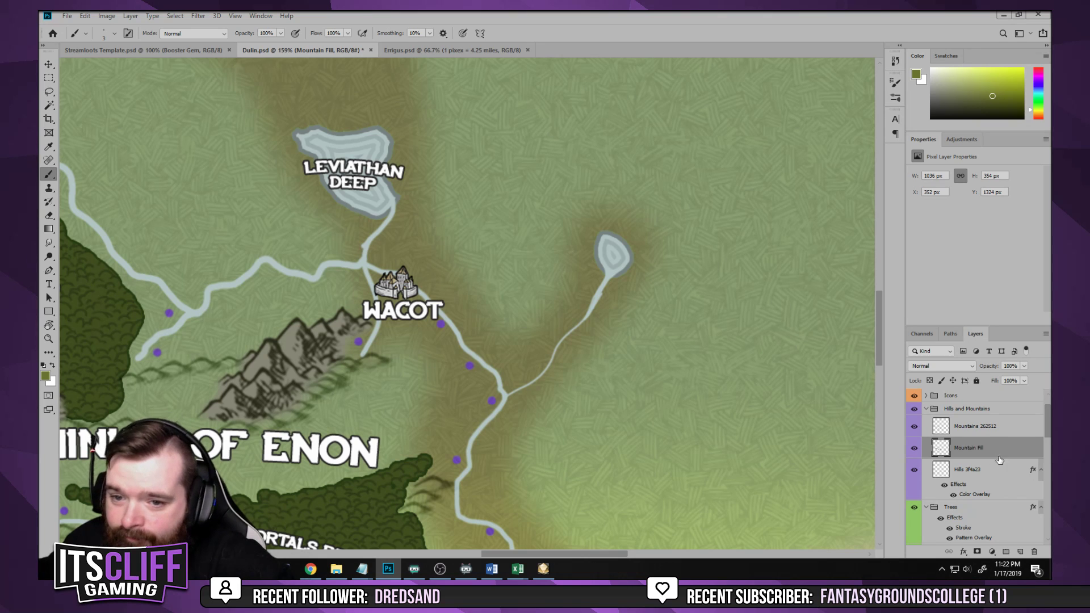
{"action": "left_click", "coordinate": [994, 430]}
{"action": "double_click", "coordinate": [999, 426]}
{"action": "left_click_drag", "start_coordinate": [1003, 425], "coordinate": [984, 432]}
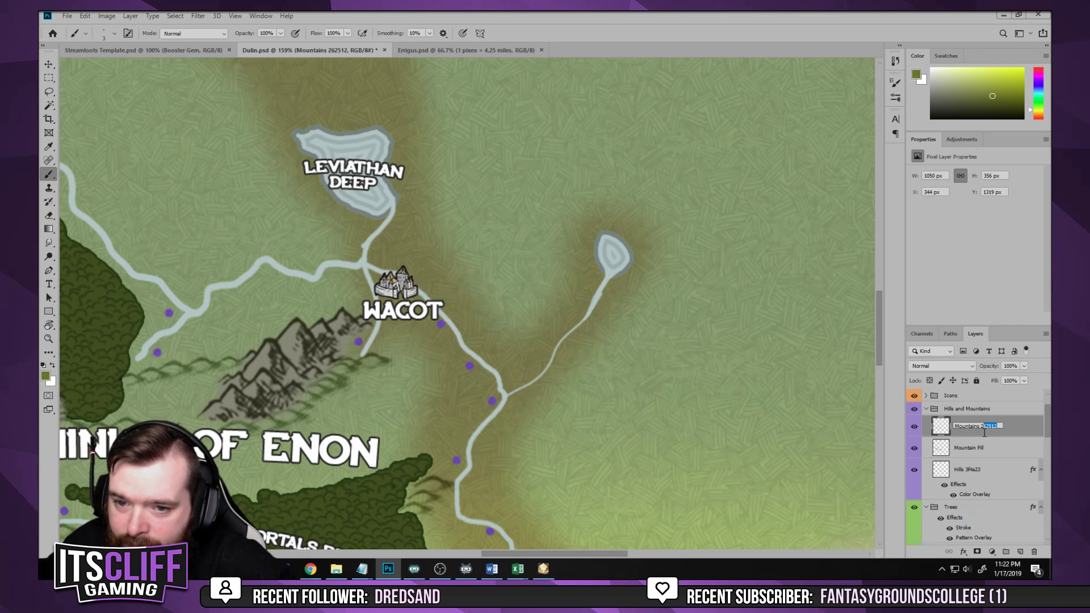
{"action": "type", "text": "b"}
{"action": "key", "text": "Return"}
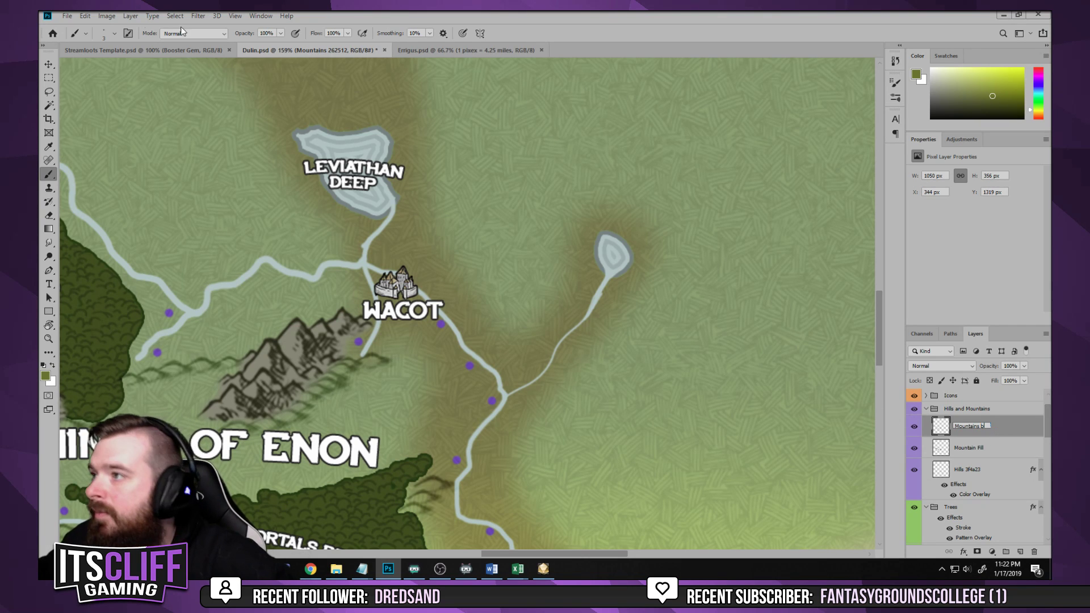
Choose the recently used 163 px mountain brush
{"action": "left_click", "coordinate": [102, 35]}
{"action": "left_click", "coordinate": [128, 113]}
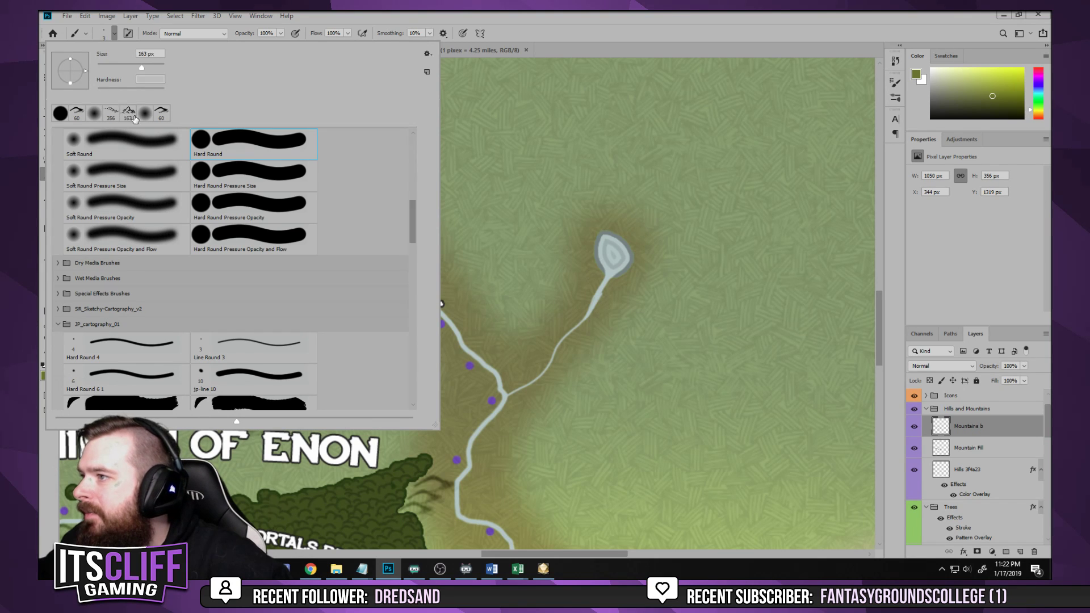
{"action": "left_click", "coordinate": [560, 41]}
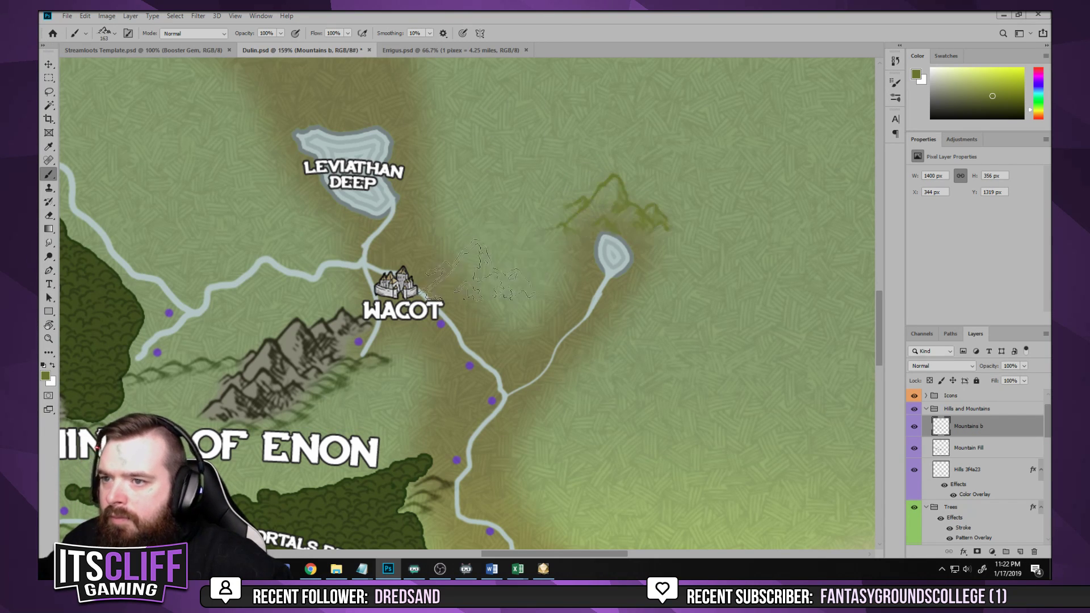
Set the foreground colour to a very dark brown for the mountain outlines
{"action": "left_click", "coordinate": [44, 375]}
{"action": "left_click", "coordinate": [786, 418]}
{"action": "left_click", "coordinate": [966, 301]}
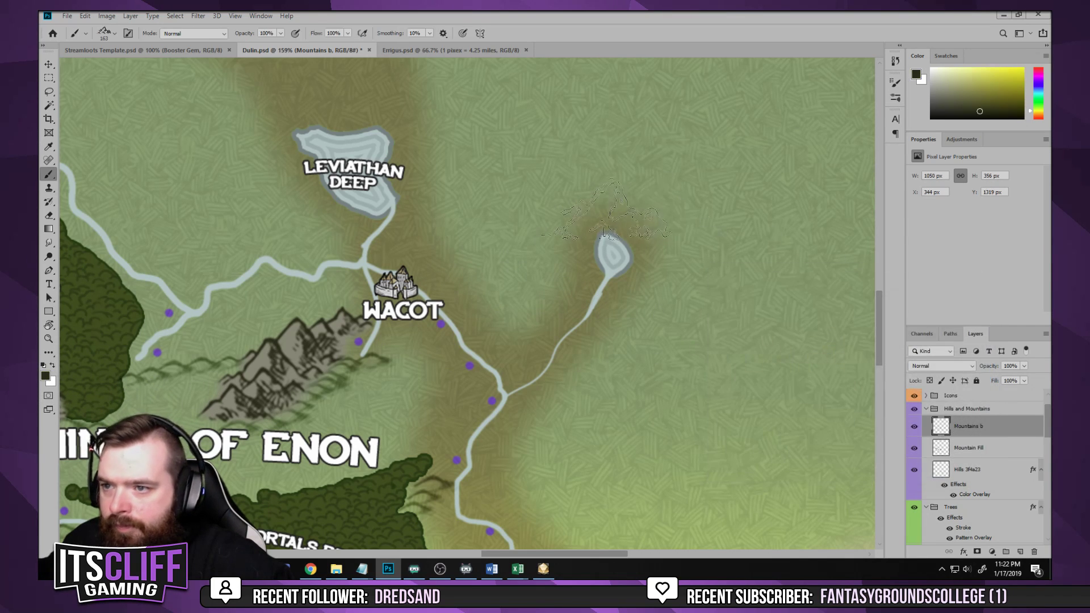
Stamp a mountain just above the small lake and sample the existing mountains' grey for the Mountain Fill layer
{"action": "left_click", "coordinate": [611, 206]}
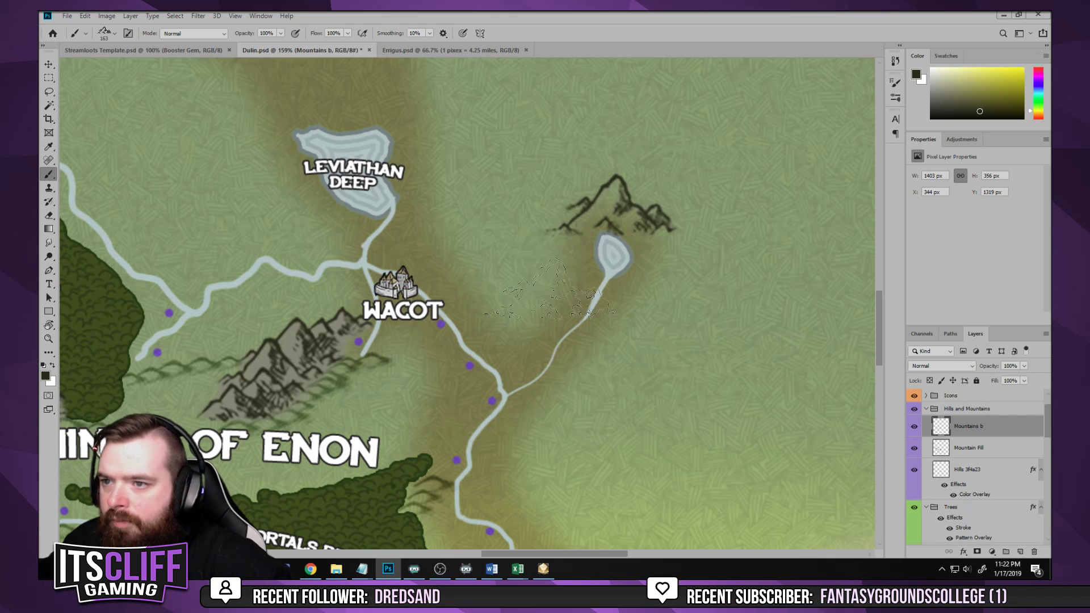
{"action": "left_click", "coordinate": [982, 451]}
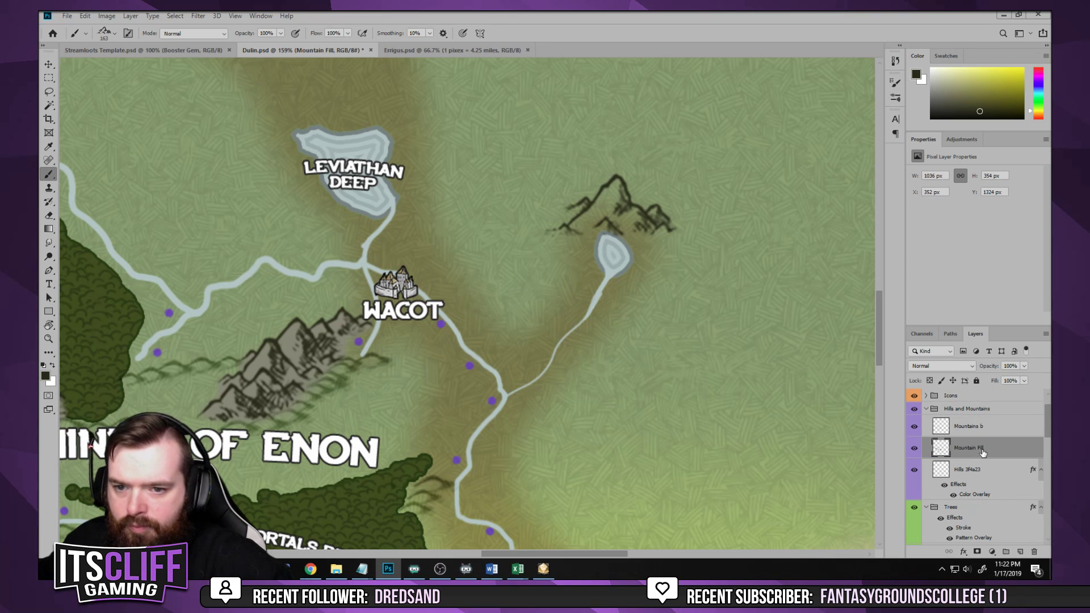
{"action": "left_click_drag", "start_coordinate": [476, 358], "coordinate": [705, 241]}
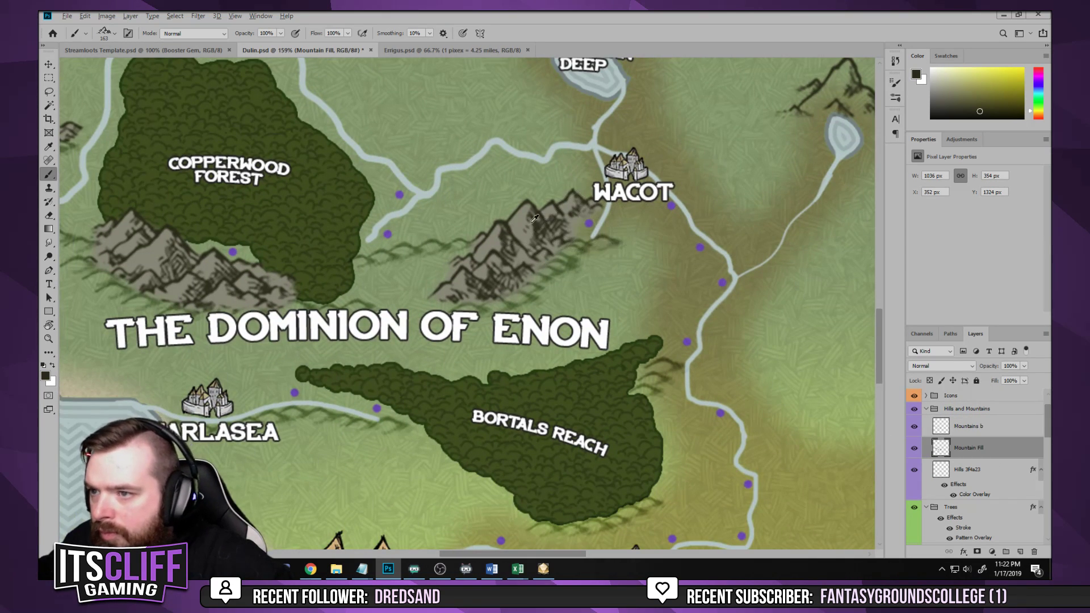
{"action": "left_click", "coordinate": [520, 220], "text": "alt"}
Fill the foothills on the new mountain's western side with grey, using a small soft round brush
{"action": "left_click_drag", "start_coordinate": [652, 119], "coordinate": [338, 304]}
{"action": "right_click", "coordinate": [437, 269]}
{"action": "double_click", "coordinate": [501, 244]}
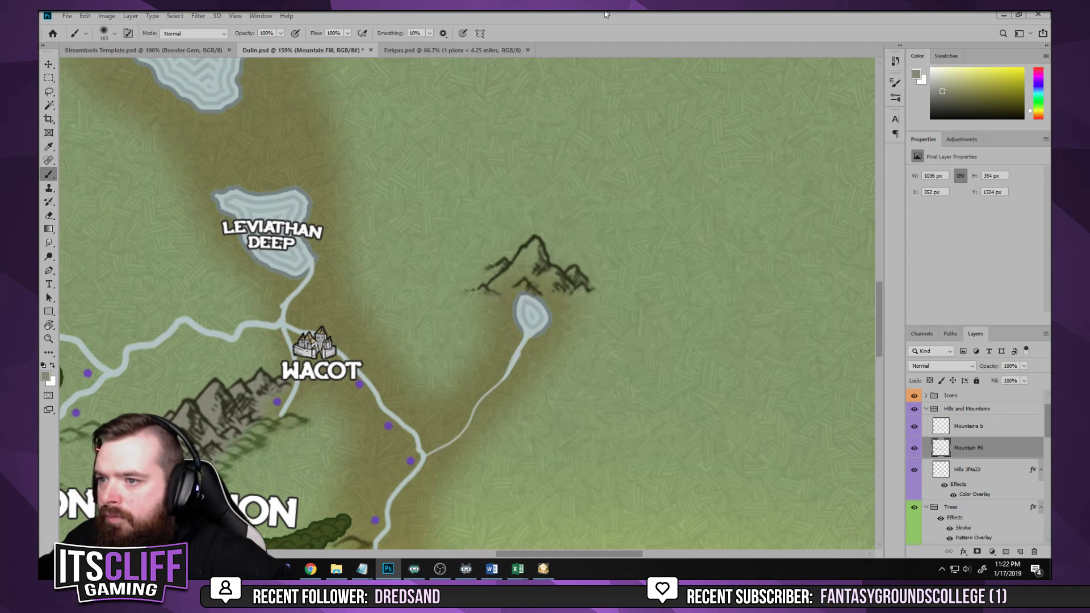
{"action": "scroll", "coordinate": [523, 288], "scroll_direction": "up", "scroll_amount": 5}
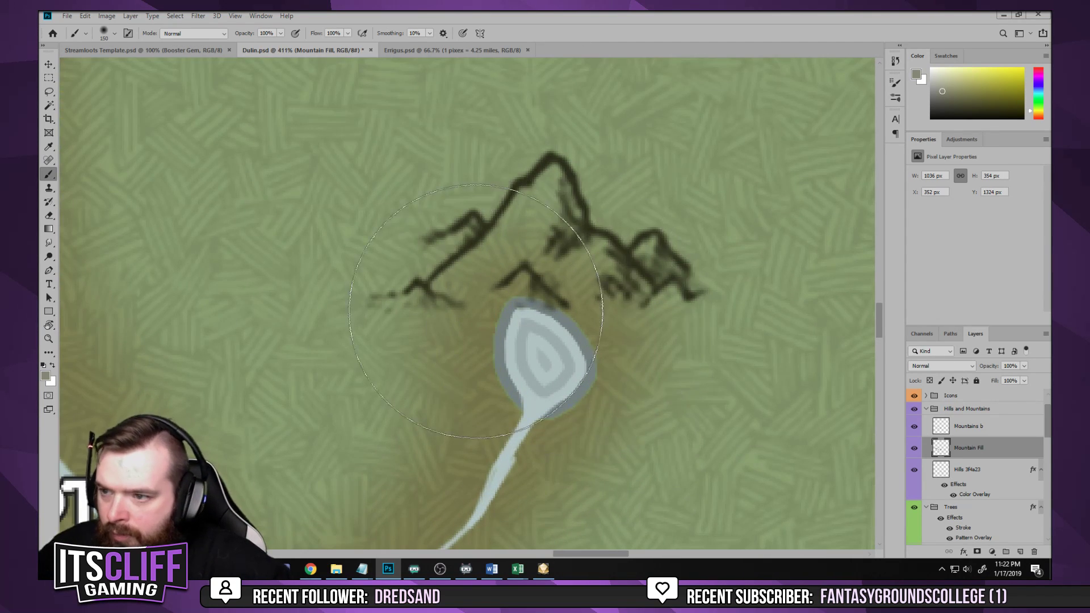
{"action": "key", "text": "bracketleft"}
{"action": "key", "text": "bracketleft"}
{"action": "key", "text": "bracketleft"}
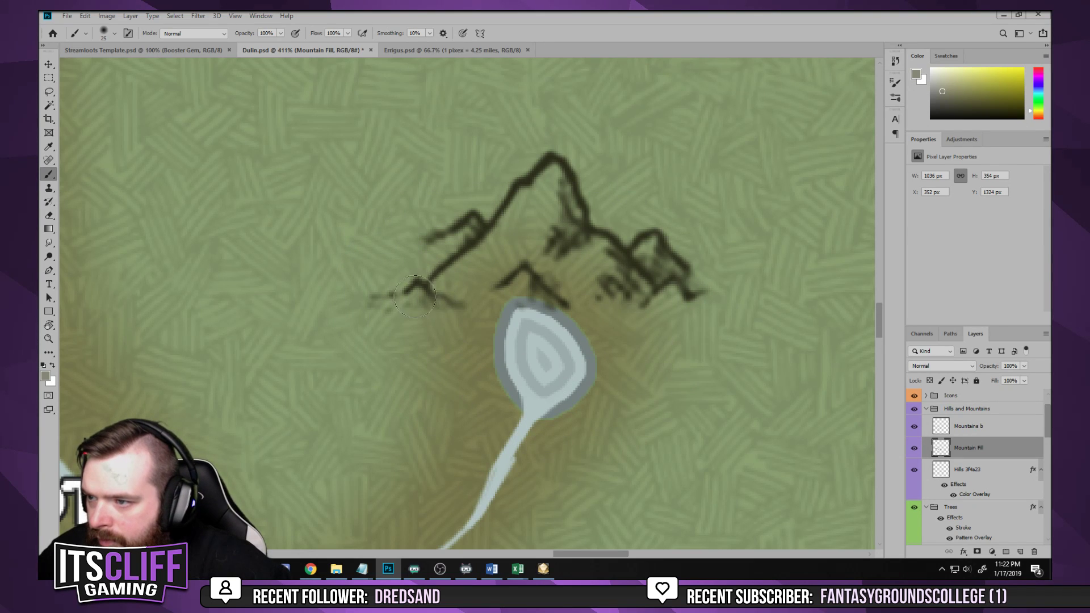
{"action": "key", "text": "bracketleft"}
{"action": "key", "text": "bracketleft"}
{"action": "key", "text": "bracketleft"}
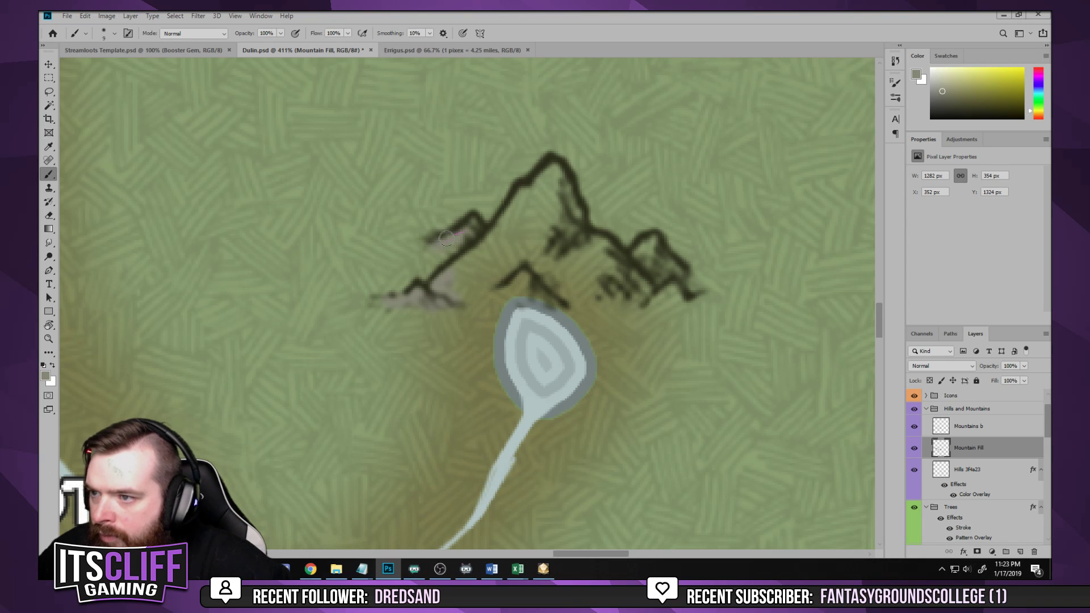
{"action": "mouse_move", "coordinate": [447, 239]}
{"action": "left_mouse_down"}
{"action": "mouse_move", "coordinate": [452, 263]}
{"action": "mouse_move", "coordinate": [465, 259]}
{"action": "mouse_move", "coordinate": [453, 294]}
{"action": "mouse_move", "coordinate": [539, 281]}
{"action": "mouse_move", "coordinate": [579, 289]}
{"action": "mouse_move", "coordinate": [548, 290]}
{"action": "mouse_move", "coordinate": [571, 247]}
{"action": "mouse_move", "coordinate": [613, 298]}
{"action": "mouse_move", "coordinate": [664, 278]}
{"action": "mouse_move", "coordinate": [659, 250]}
{"action": "mouse_move", "coordinate": [640, 255]}
{"action": "mouse_move", "coordinate": [673, 281]}
{"action": "mouse_move", "coordinate": [648, 240]}
{"action": "mouse_move", "coordinate": [491, 250]}
{"action": "left_mouse_up"}
Fill the new mountain's remaining body, eastern slopes and peak with grey inside the outlines, adjusting the brush size to fit
{"action": "key", "text": "bracketright"}
{"action": "key", "text": "bracketright"}
{"action": "key", "text": "bracketright"}
{"action": "key", "text": "bracketleft"}
{"action": "key", "text": "bracketleft"}
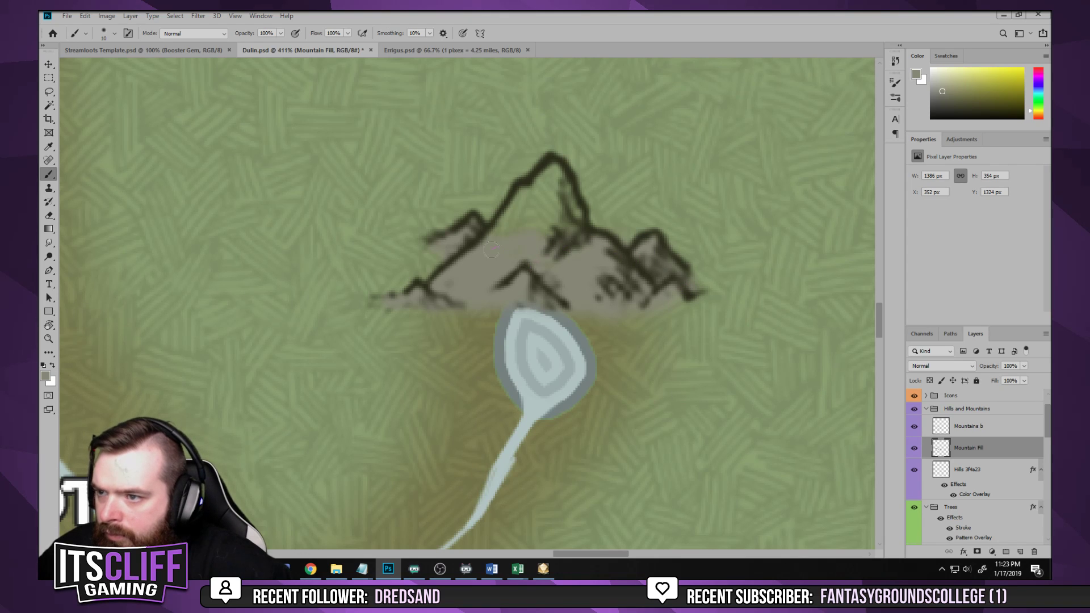
{"action": "key", "text": "bracketright"}
{"action": "key", "text": "bracketright"}
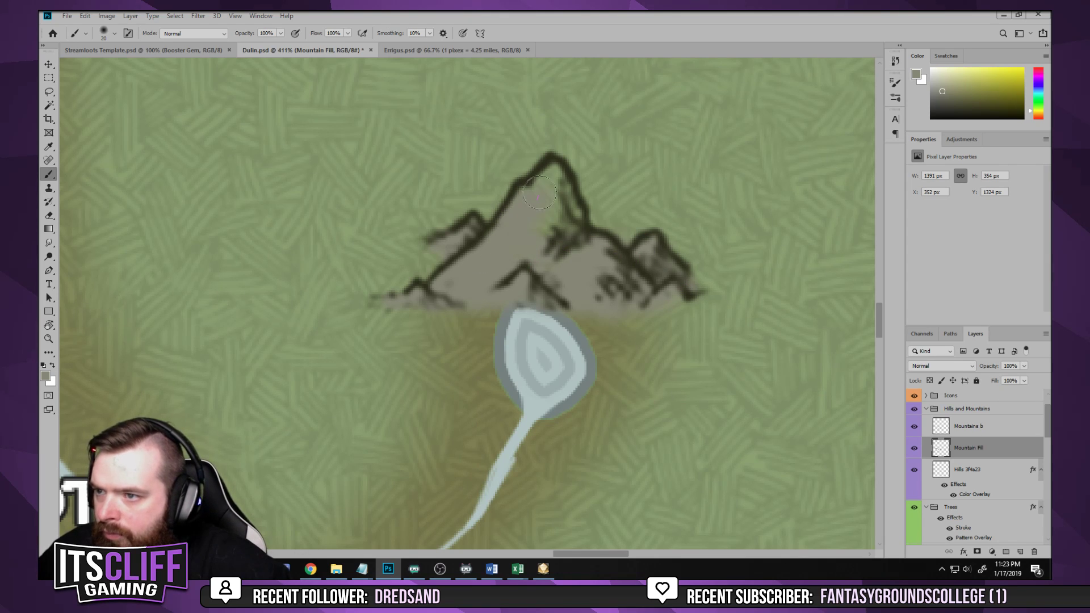
{"action": "key", "text": "bracketleft"}
{"action": "key", "text": "bracketleft"}
{"action": "mouse_move", "coordinate": [528, 187]}
{"action": "left_mouse_down"}
{"action": "mouse_move", "coordinate": [554, 168]}
{"action": "mouse_move", "coordinate": [565, 218]}
{"action": "mouse_move", "coordinate": [609, 258]}
{"action": "left_mouse_up"}
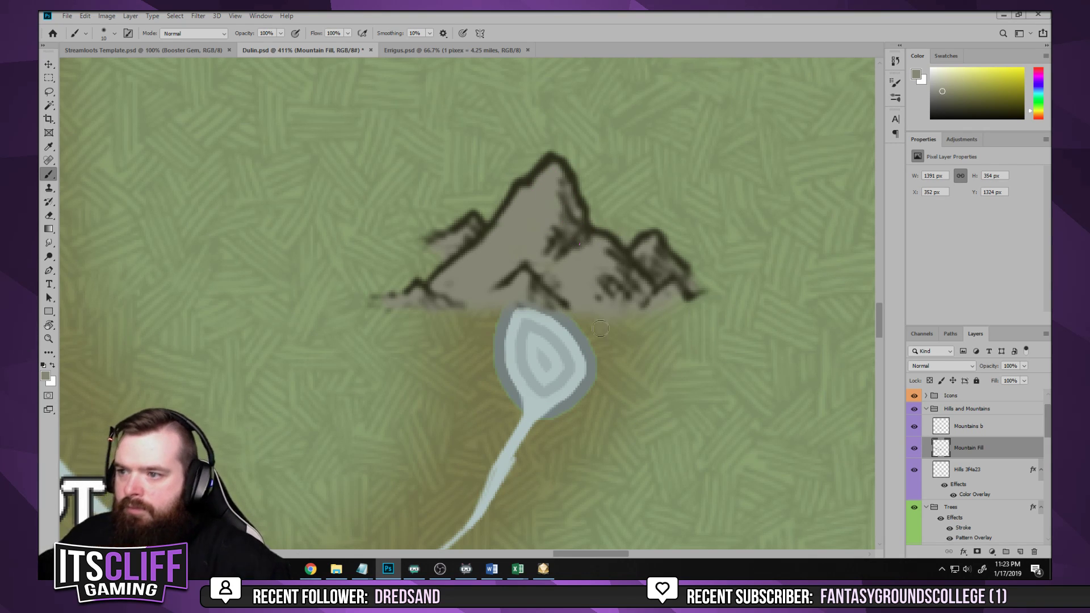
Paint small hills along the base of the new mountain on the Hills 3f4a23 layer with the recently used hill brush
{"action": "scroll", "coordinate": [600, 328], "scroll_direction": "down", "scroll_amount": 8}
{"action": "scroll", "coordinate": [538, 455], "scroll_direction": "up", "scroll_amount": 4}
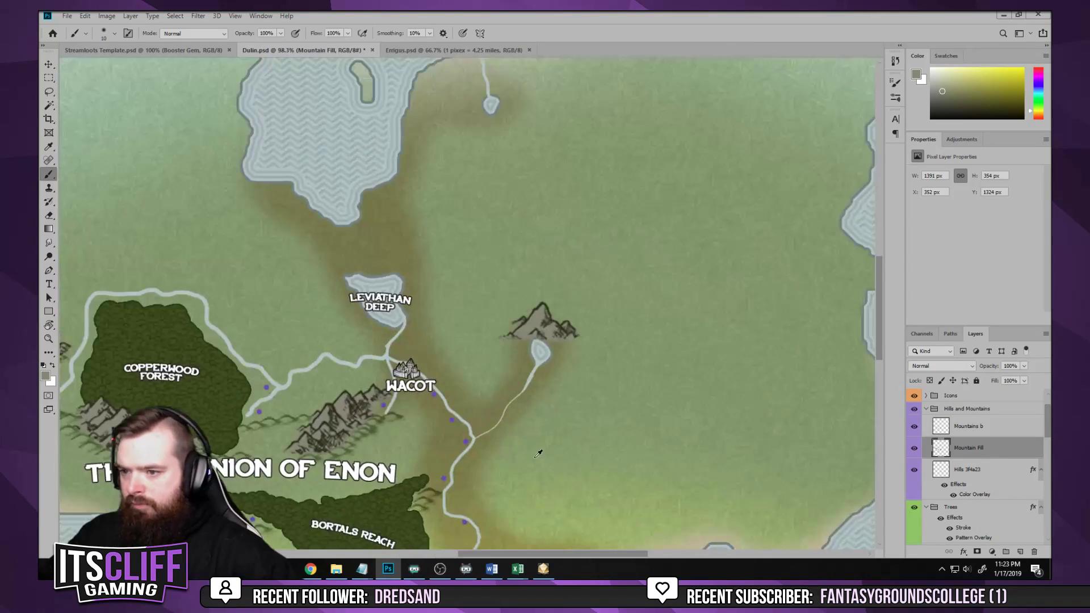
{"action": "scroll", "coordinate": [538, 454], "scroll_direction": "up", "scroll_amount": 1}
{"action": "left_click", "coordinate": [968, 470]}
{"action": "right_click", "coordinate": [580, 245]}
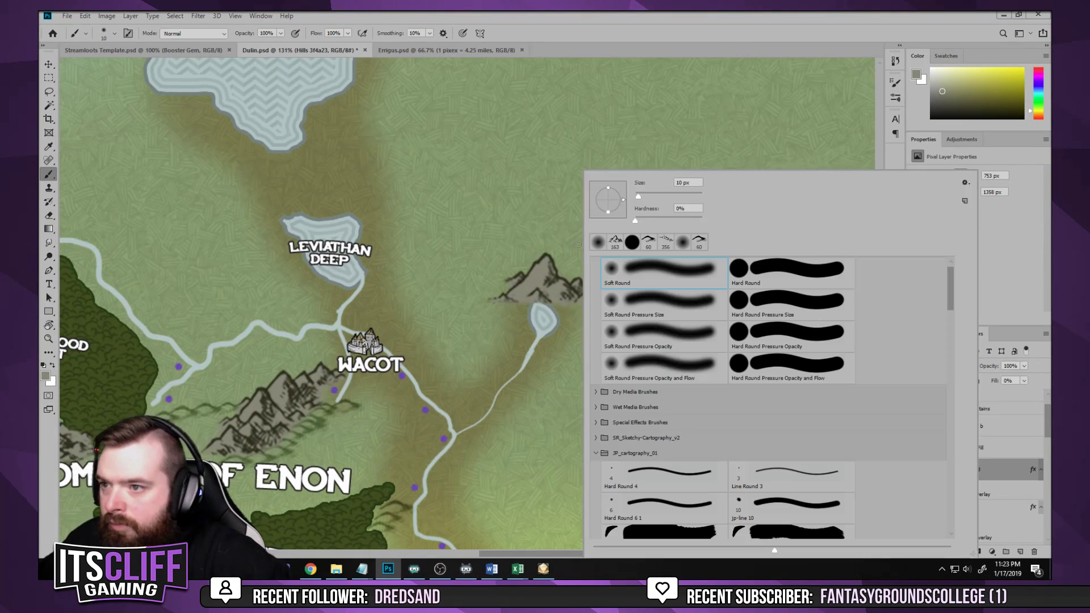
{"action": "double_click", "coordinate": [648, 241]}
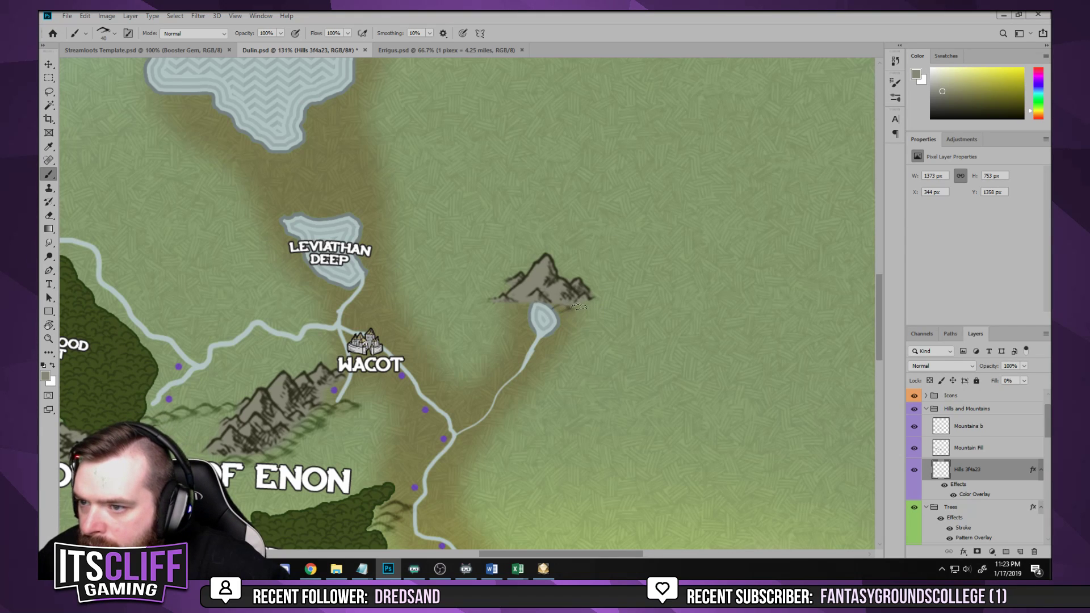
{"action": "left_click_drag", "start_coordinate": [592, 303], "coordinate": [493, 311]}
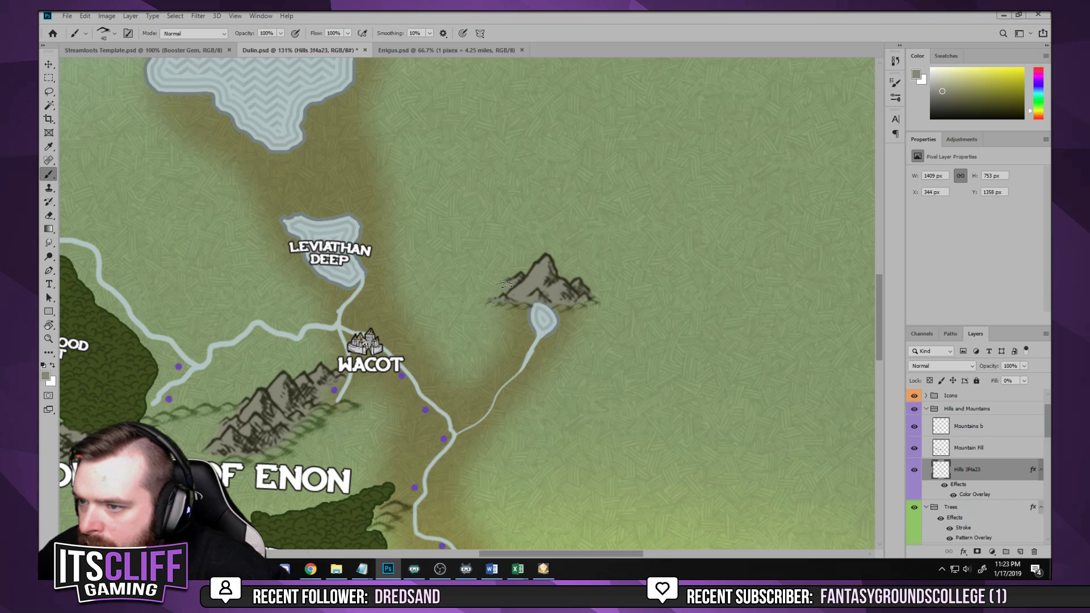
{"action": "left_click", "coordinate": [49, 65]}
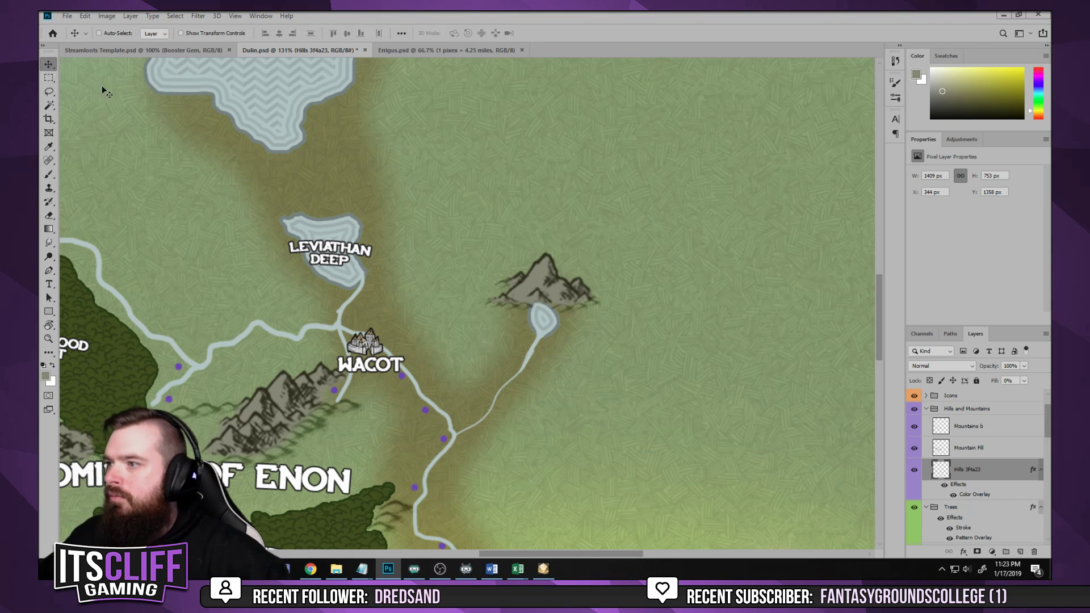
Sample the dark outline colour on the Mountains b layer and add hill strokes across the small lake's upper edge
{"action": "scroll", "coordinate": [611, 308], "scroll_direction": "up", "scroll_amount": 5}
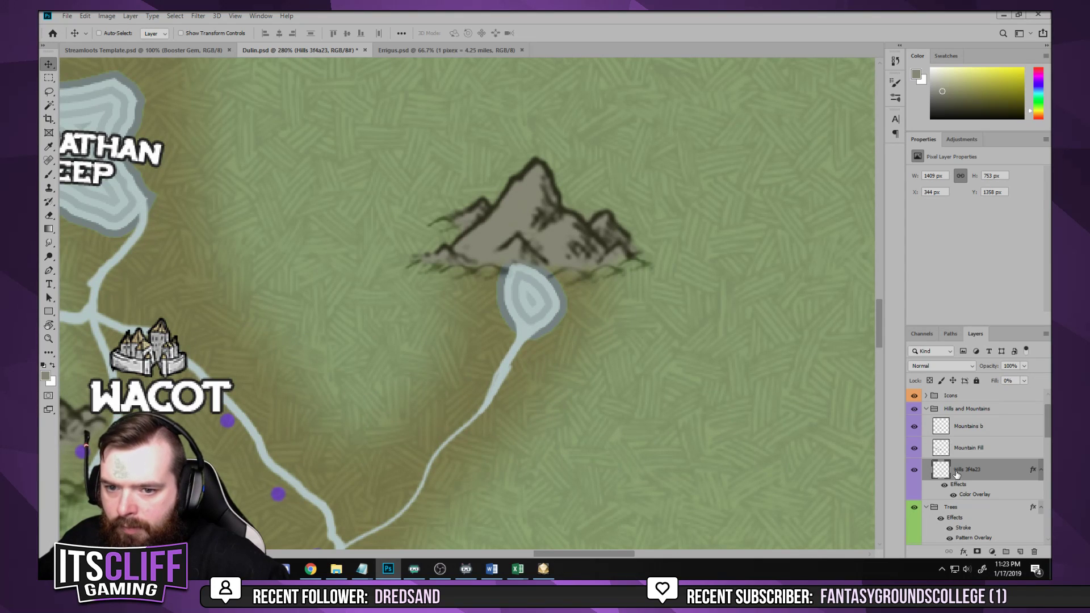
{"action": "left_click", "coordinate": [972, 429]}
{"action": "key", "text": "b"}
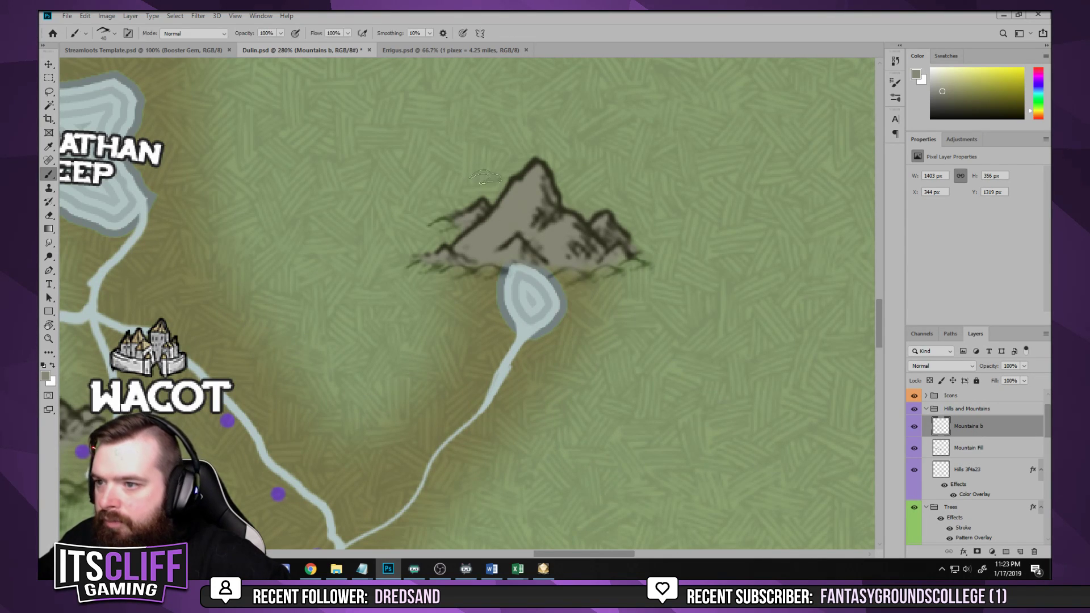
{"action": "left_click", "coordinate": [495, 205], "text": "alt"}
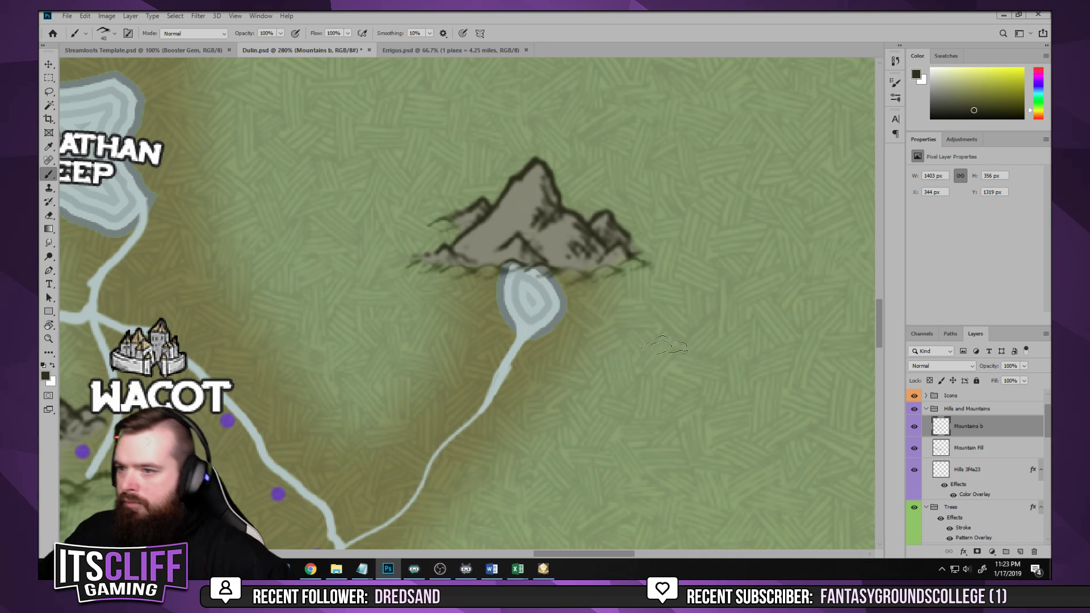
{"action": "scroll", "coordinate": [625, 318], "scroll_direction": "down", "scroll_amount": 4}
{"action": "scroll", "coordinate": [568, 284], "scroll_direction": "up", "scroll_amount": 2}
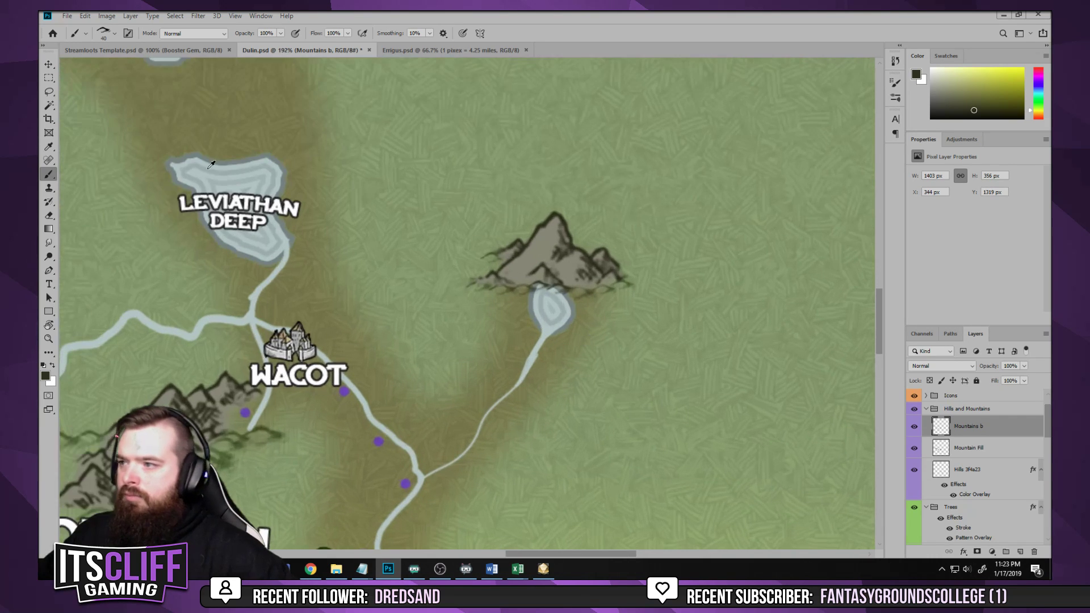
{"action": "left_click", "coordinate": [48, 284]}
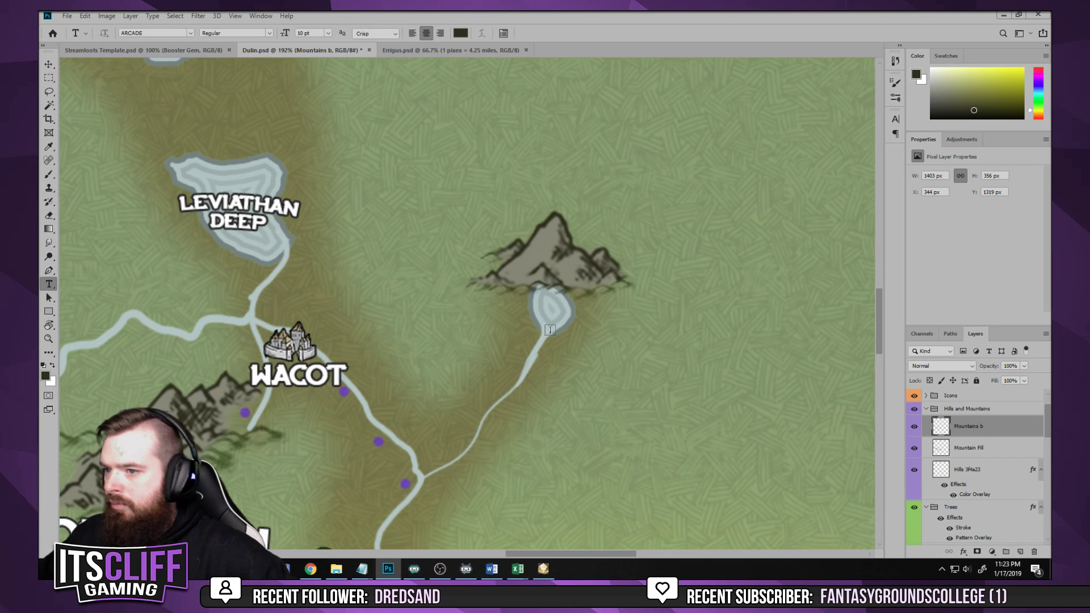
{"action": "left_click", "coordinate": [579, 363]}
{"action": "key", "text": "Escape"}
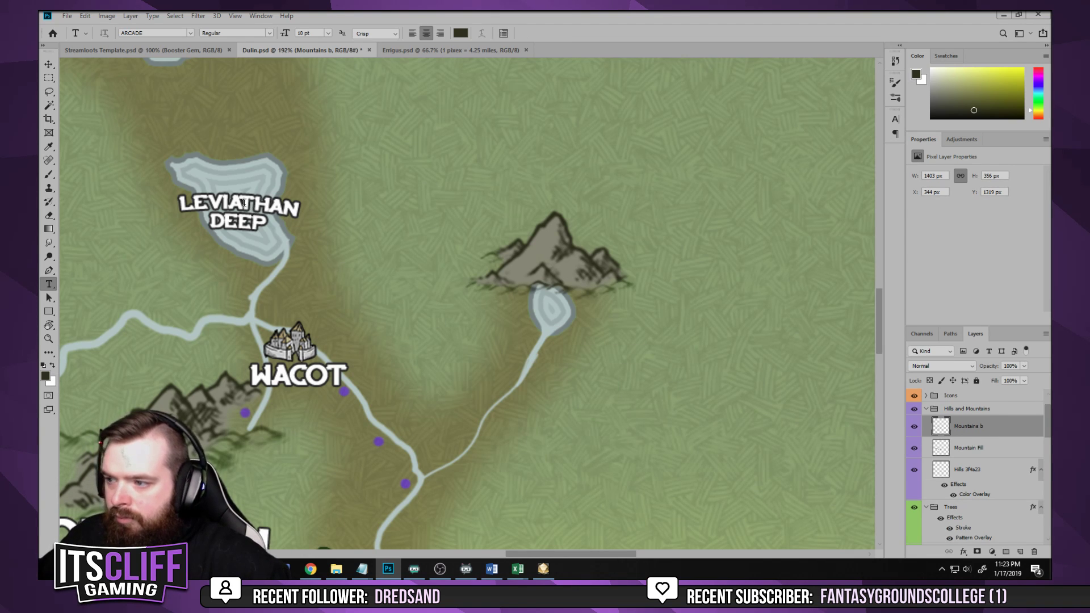
Duplicate the LEVIATHAN Deep label in the Labels group and place the copy southeast of the small lake
{"action": "scroll", "coordinate": [1002, 445], "scroll_direction": "up", "scroll_amount": 1}
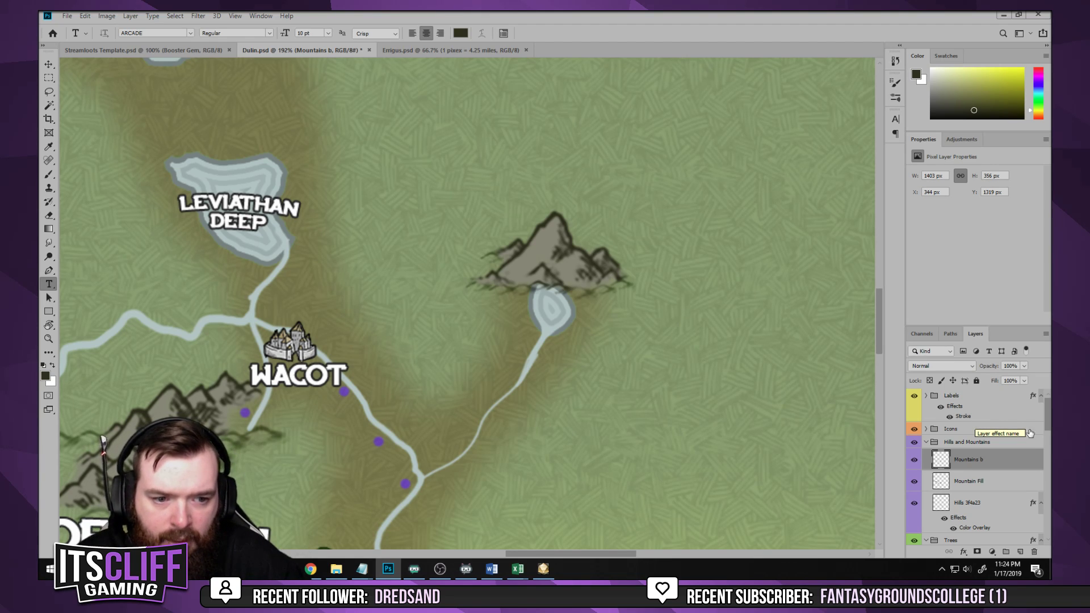
{"action": "left_click", "coordinate": [465, 569]}
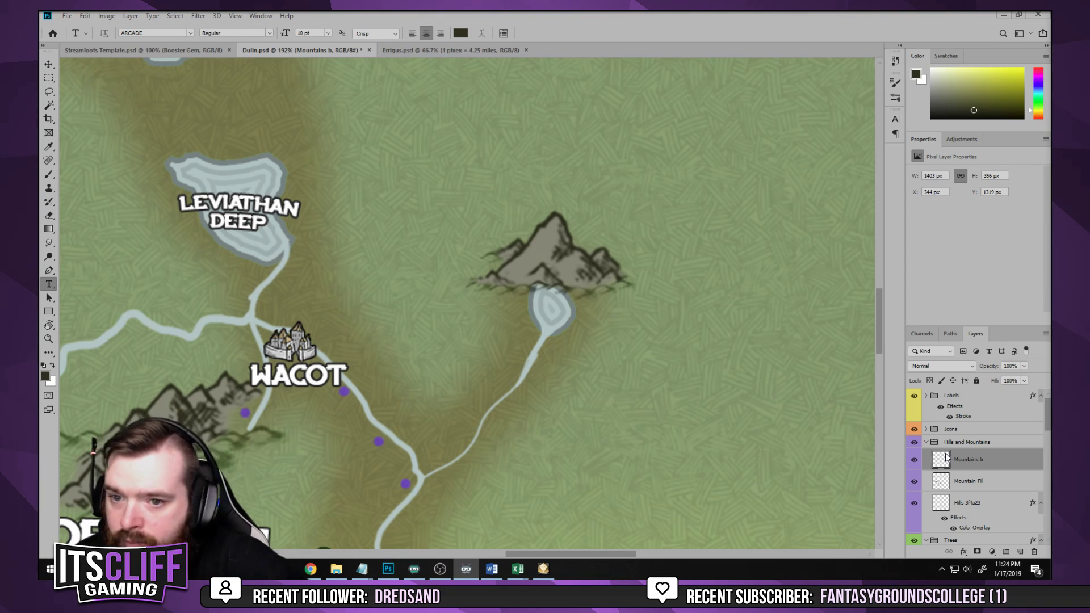
{"action": "left_click", "coordinate": [927, 397]}
{"action": "left_click", "coordinate": [926, 396]}
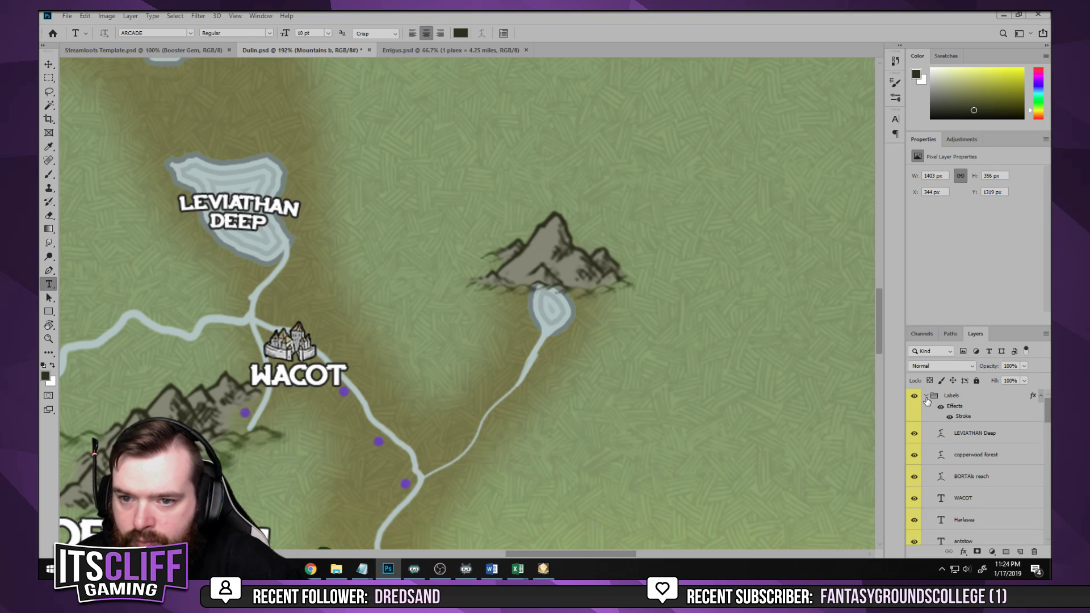
{"action": "left_click", "coordinate": [987, 436]}
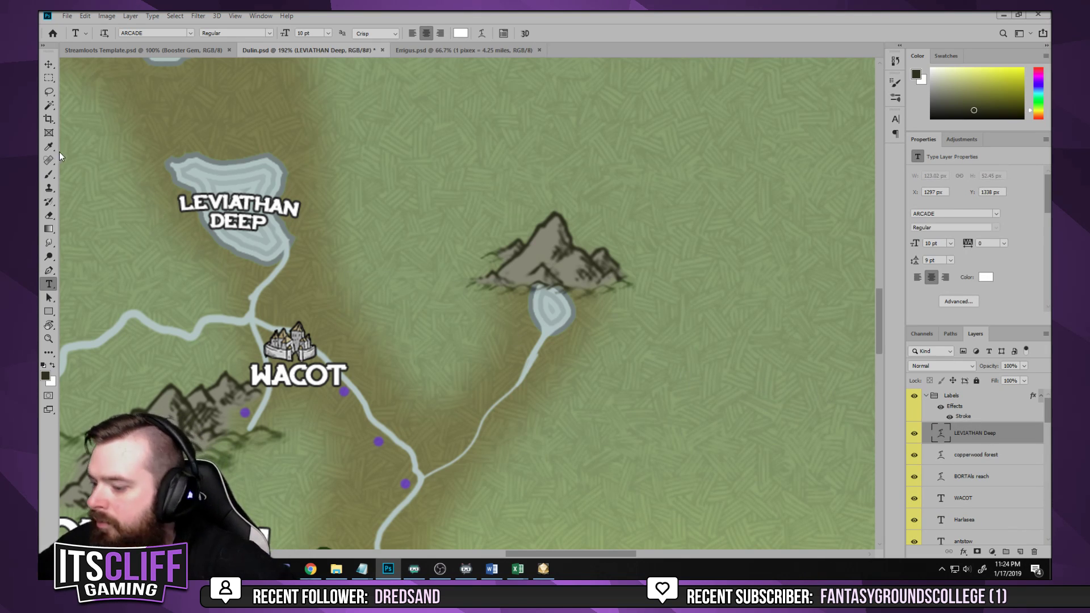
{"action": "key", "text": "ctrl+j"}
{"action": "key", "text": "v"}
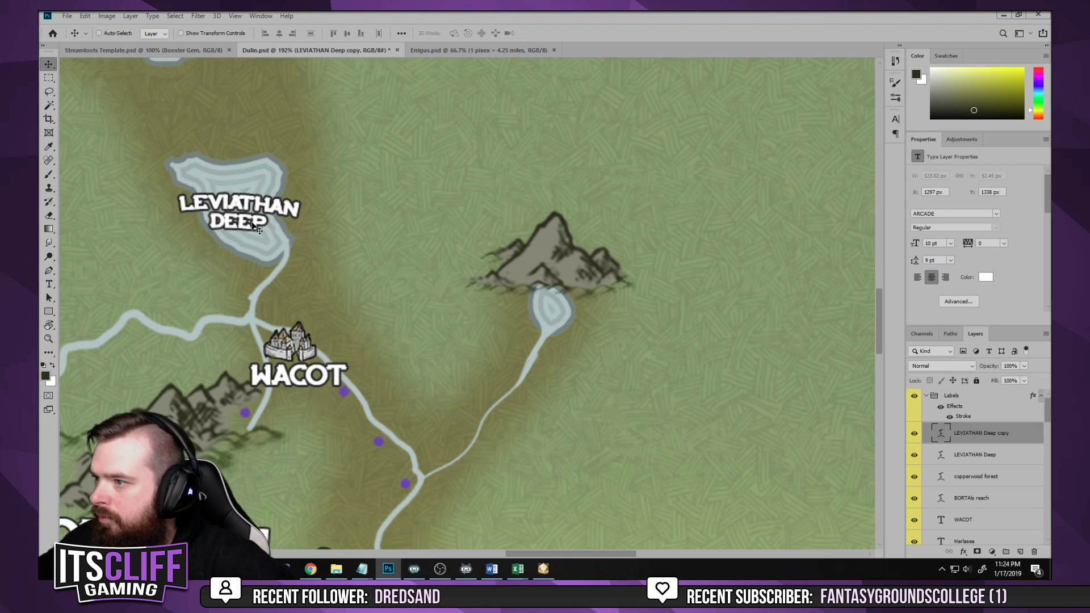
{"action": "left_click_drag", "start_coordinate": [255, 227], "coordinate": [634, 410]}
Change the copied label's text to MARROWSPILL
{"action": "key", "text": "t"}
{"action": "left_click", "coordinate": [659, 411]}
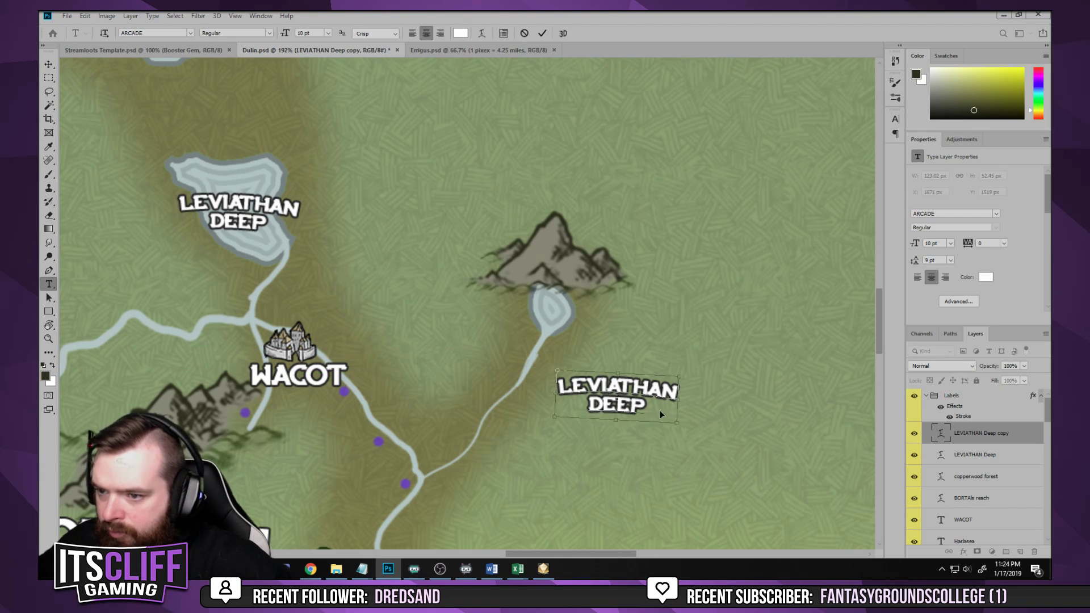
{"action": "key", "text": "ctrl+a"}
{"action": "type", "text": "MARROW"}
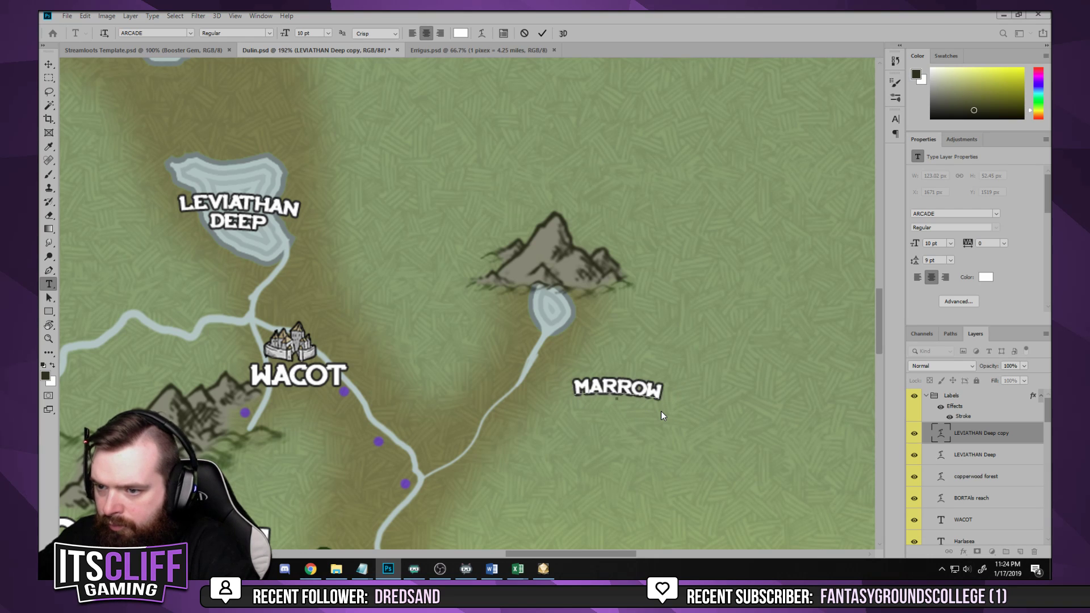
{"action": "type", "text": "SPILL"}
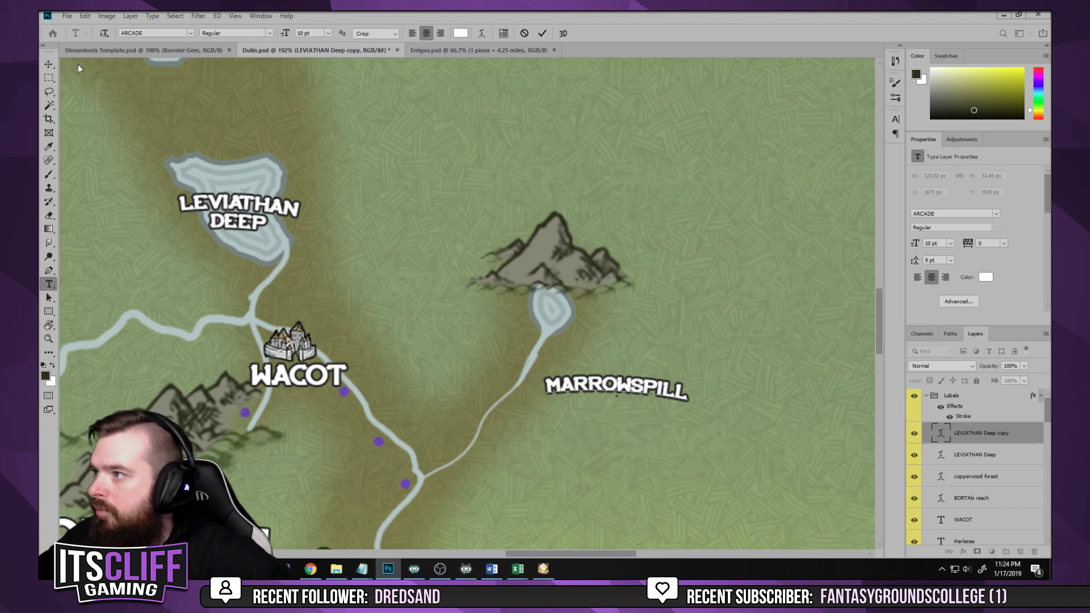
{"action": "key", "text": "ctrl+Return"}
Move the MARROWSPILL label onto the small lake and nudge it 4 px to the west and 4 px to the south
{"action": "key", "text": "v"}
{"action": "left_click_drag", "start_coordinate": [606, 391], "coordinate": [546, 310]}
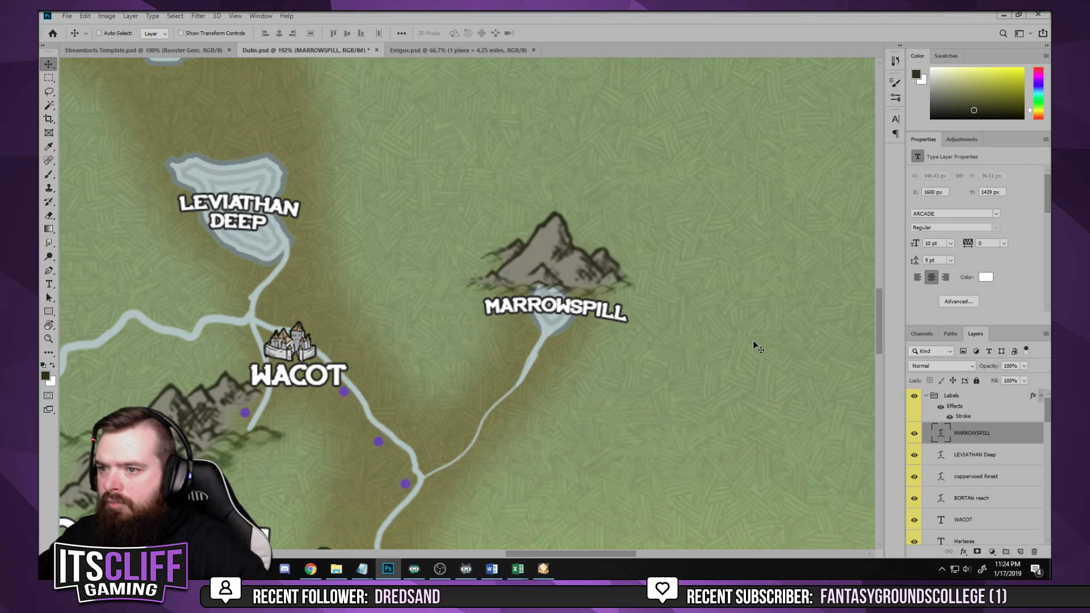
{"action": "key", "text": "Left"}
{"action": "key", "text": "Left"}
{"action": "key", "text": "Left"}
{"action": "key", "text": "Left"}
{"action": "key", "text": "Down"}
{"action": "key", "text": "Down"}
{"action": "key", "text": "Down"}
{"action": "key", "text": "Down"}
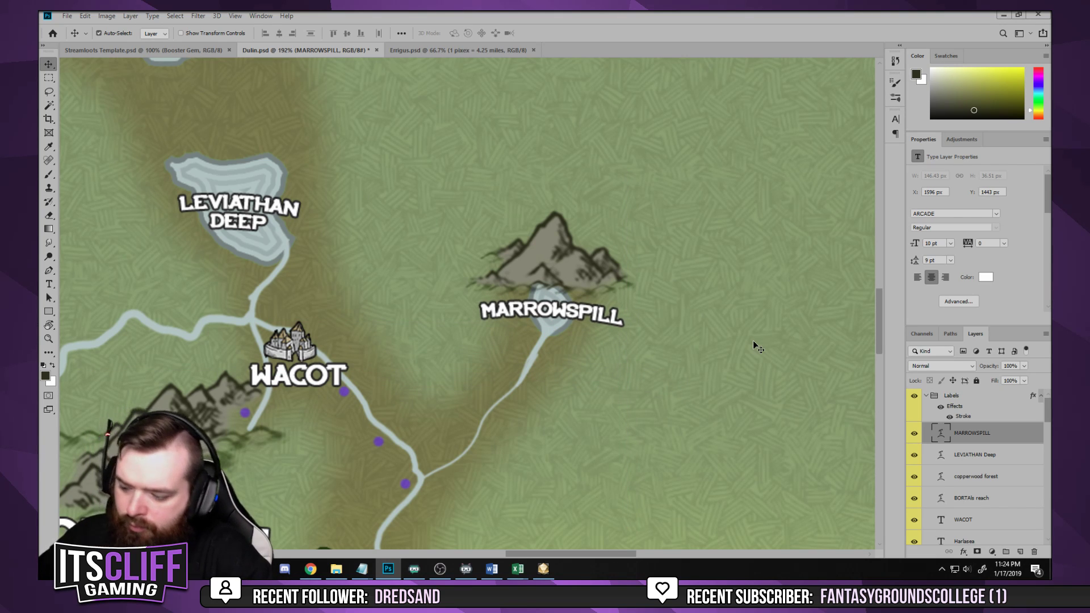
Save the Dulin map and review the whole landmass around the Dominion of Enon
{"action": "key", "text": "ctrl+0"}
{"action": "scroll", "coordinate": [495, 374], "scroll_direction": "up", "scroll_amount": 3}
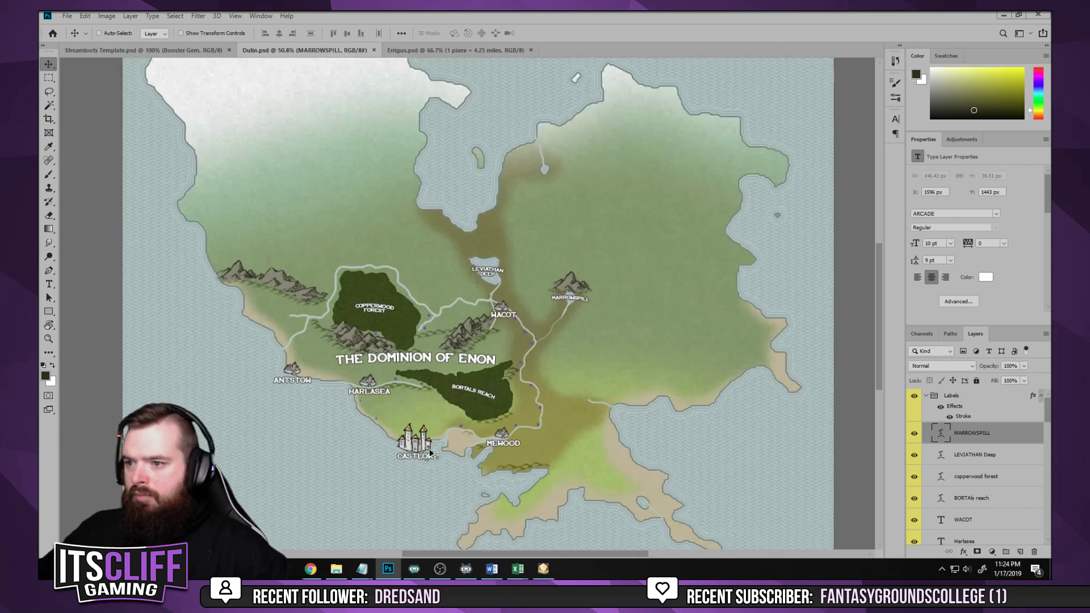
{"action": "scroll", "coordinate": [429, 453], "scroll_direction": "up", "scroll_amount": 1}
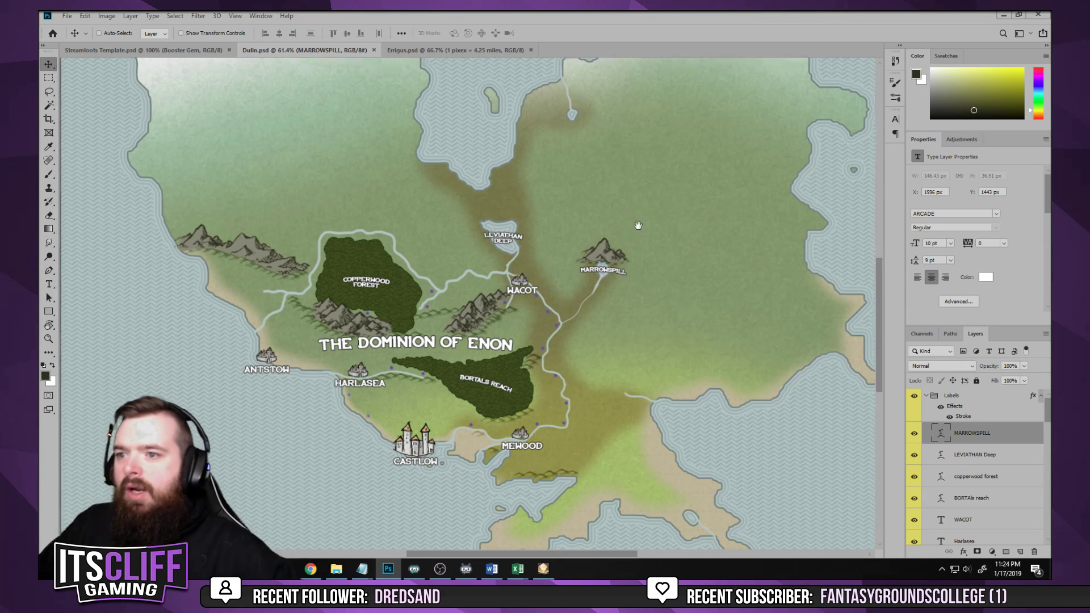
{"action": "left_click_drag", "start_coordinate": [638, 227], "coordinate": [569, 314]}
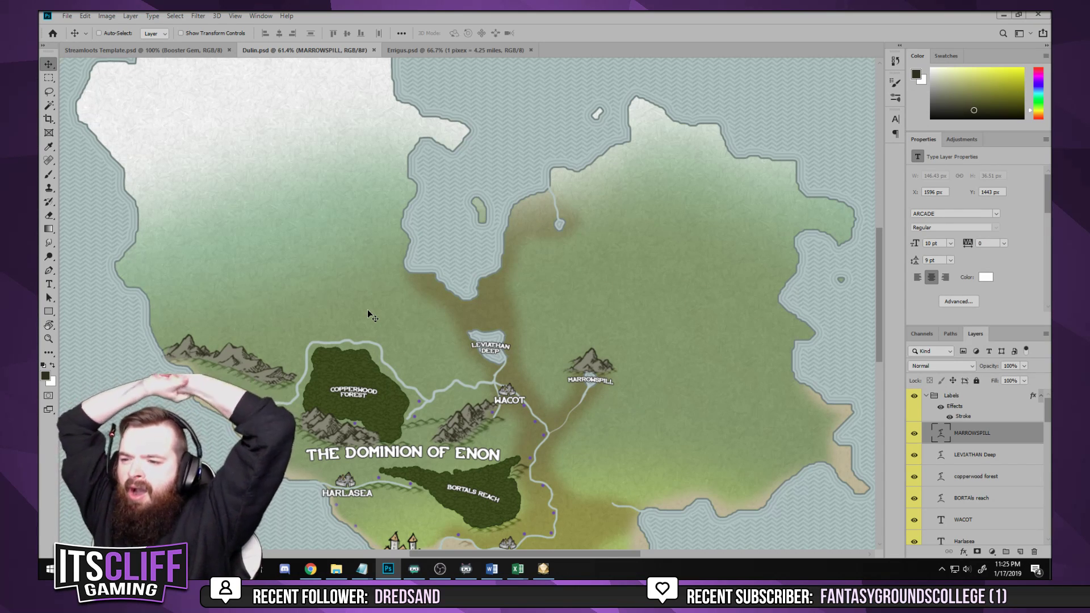
Recolor THE DOMINION OF ENON label to pale cyan b7f9f2 and save the map
{"action": "left_click_drag", "start_coordinate": [503, 351], "coordinate": [579, 158]}
{"action": "key", "text": "ctrl"}
{"action": "left_click", "coordinate": [396, 256], "text": "ctrl"}
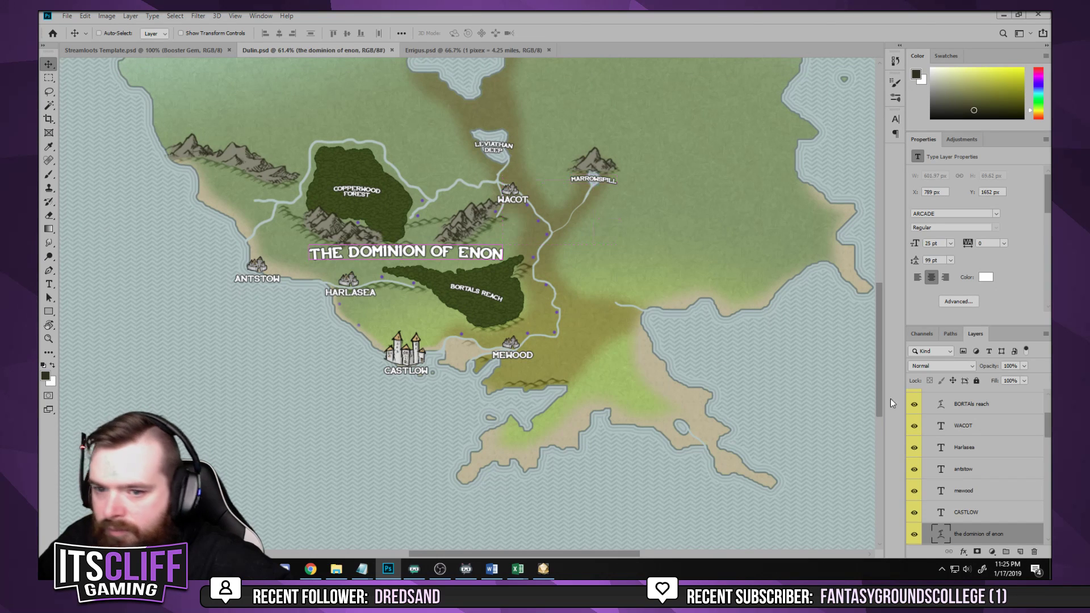
{"action": "scroll", "coordinate": [1022, 488], "scroll_direction": "down", "scroll_amount": 2}
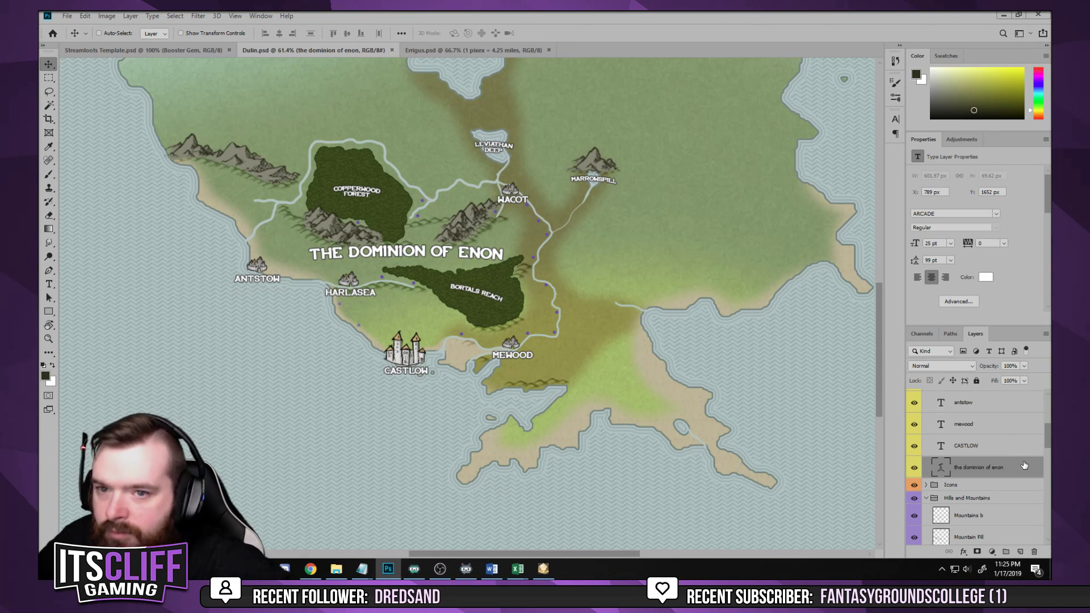
{"action": "left_click", "coordinate": [985, 278]}
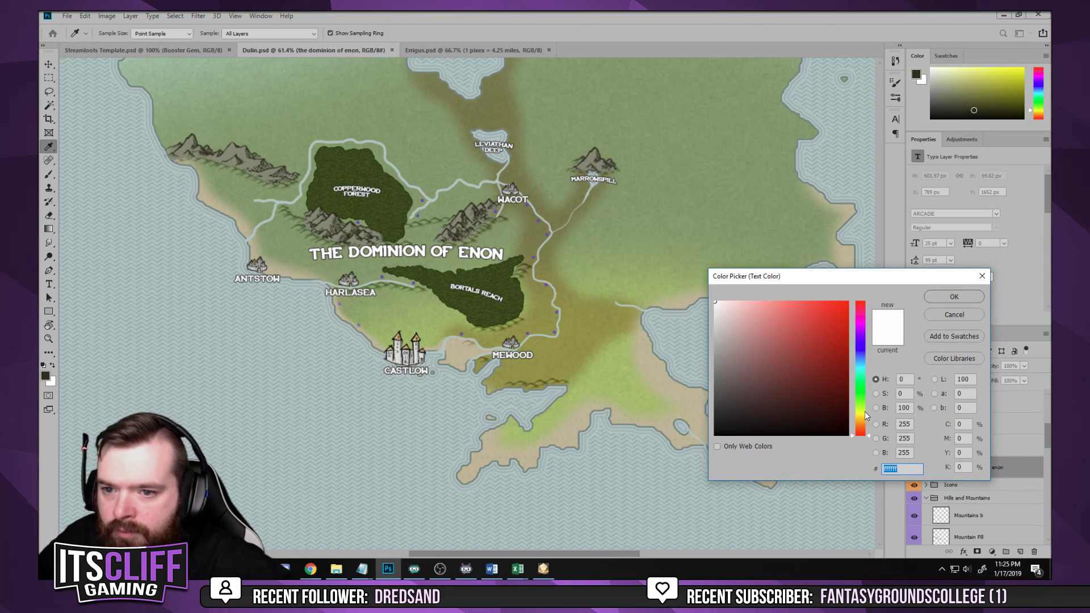
{"action": "left_click", "coordinate": [865, 416]}
{"action": "left_click", "coordinate": [741, 314]}
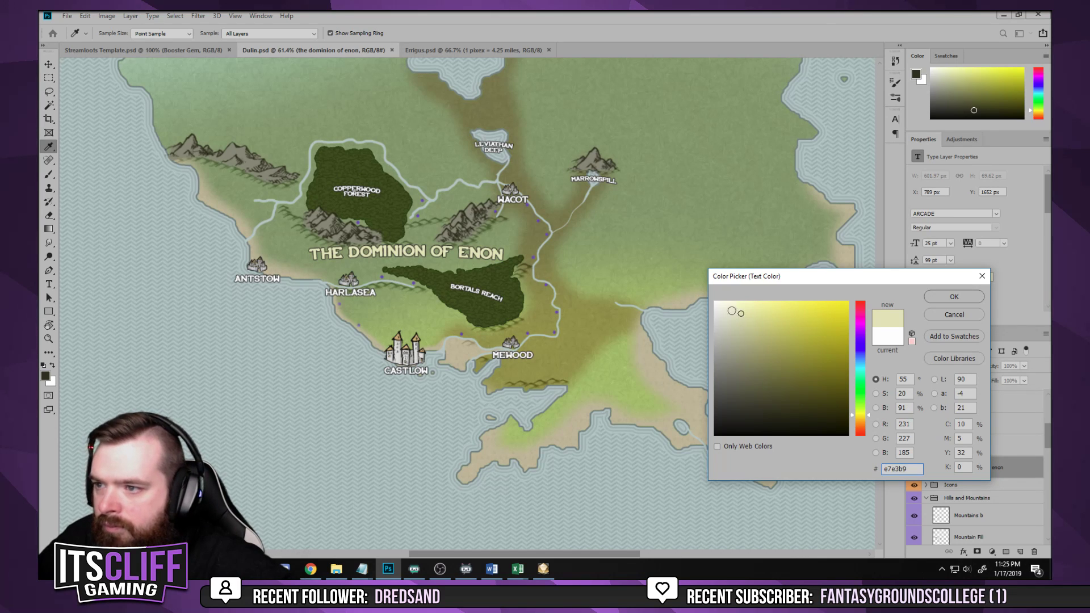
{"action": "left_click_drag", "start_coordinate": [732, 310], "coordinate": [752, 304]}
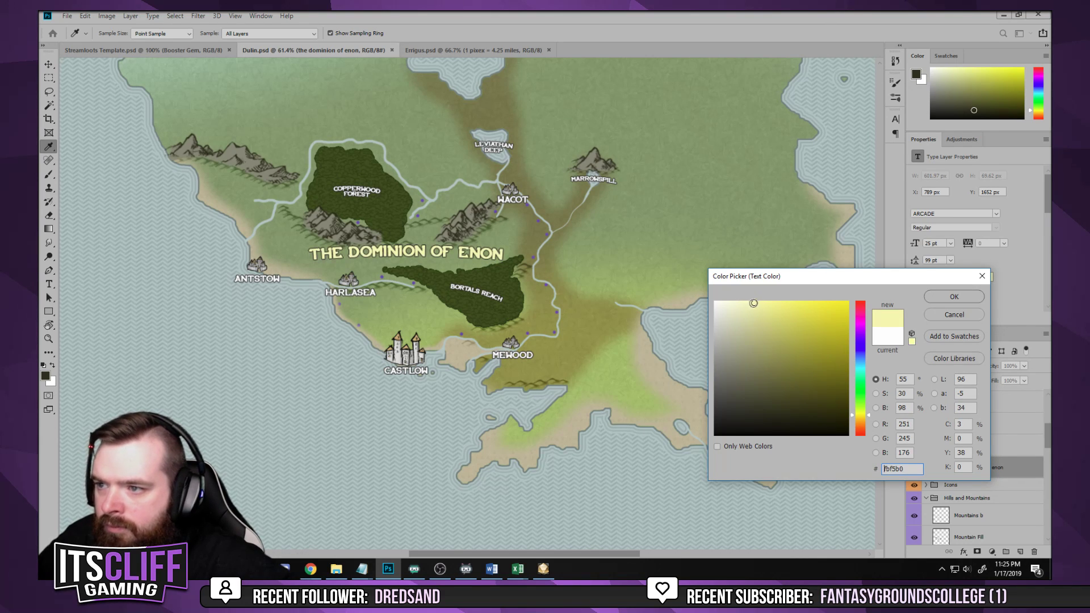
{"action": "left_click", "coordinate": [862, 371]}
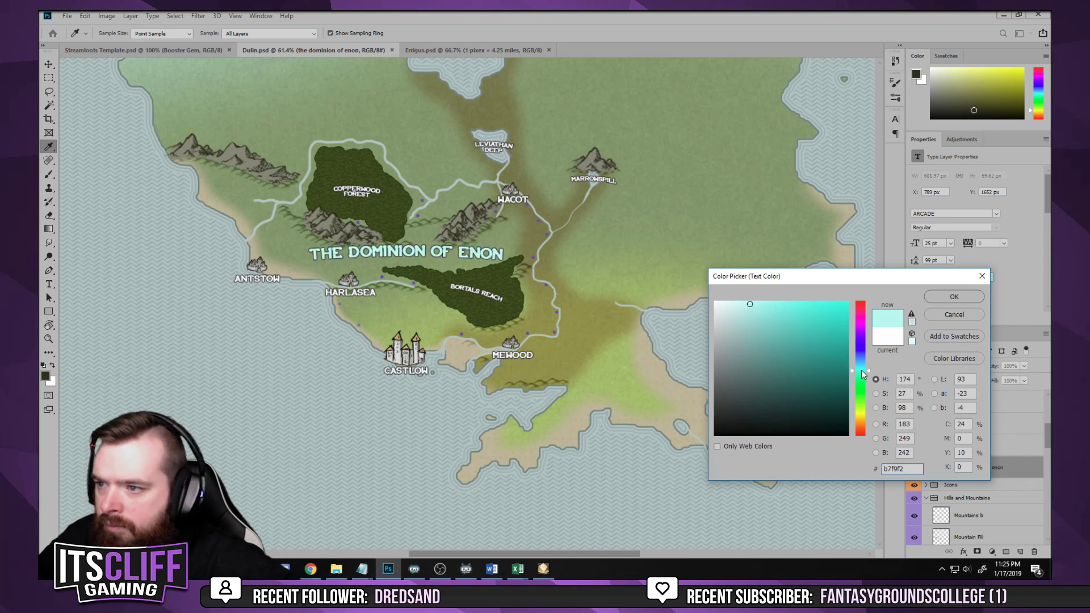
{"action": "key", "text": "v"}
{"action": "left_click", "coordinate": [948, 298]}
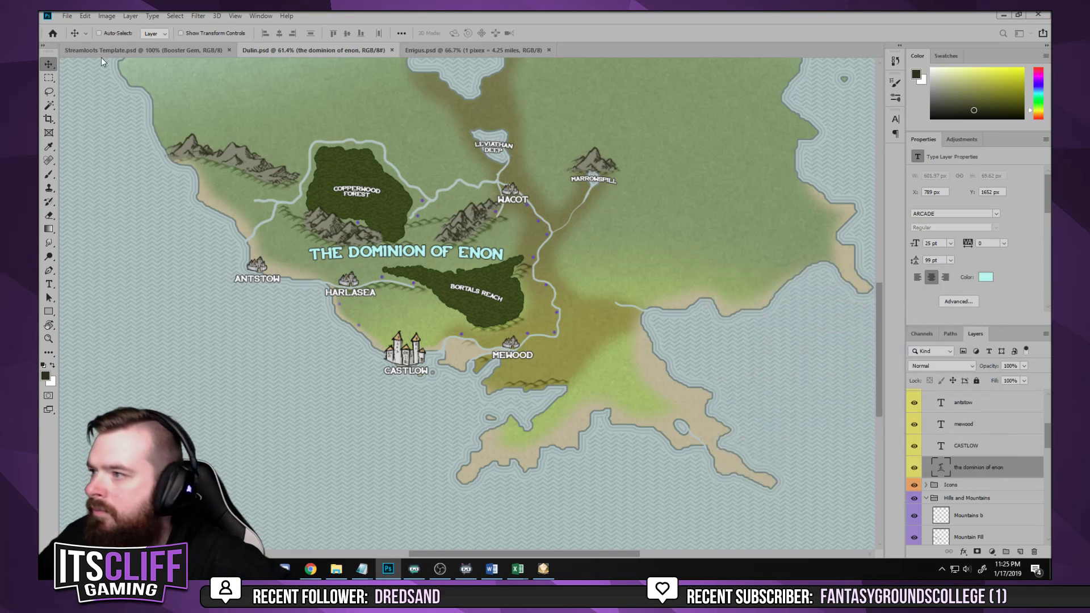
{"action": "key", "text": "ctrl+s"}
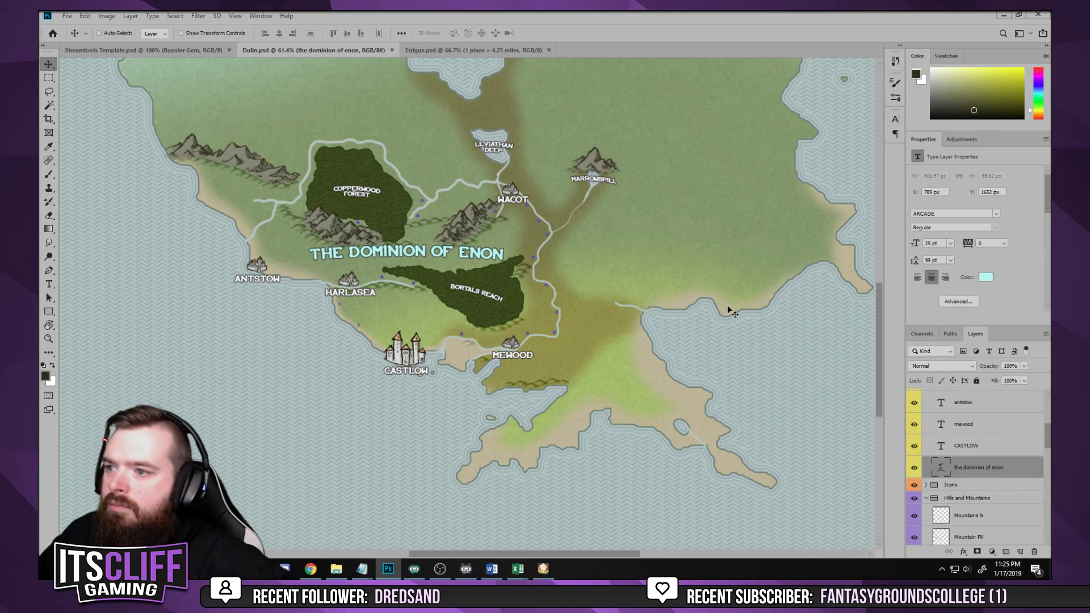
Collapse the Labels group and show the fantasy_map political reference layer over the terrain
{"action": "left_click_drag", "start_coordinate": [728, 305], "coordinate": [666, 359]}
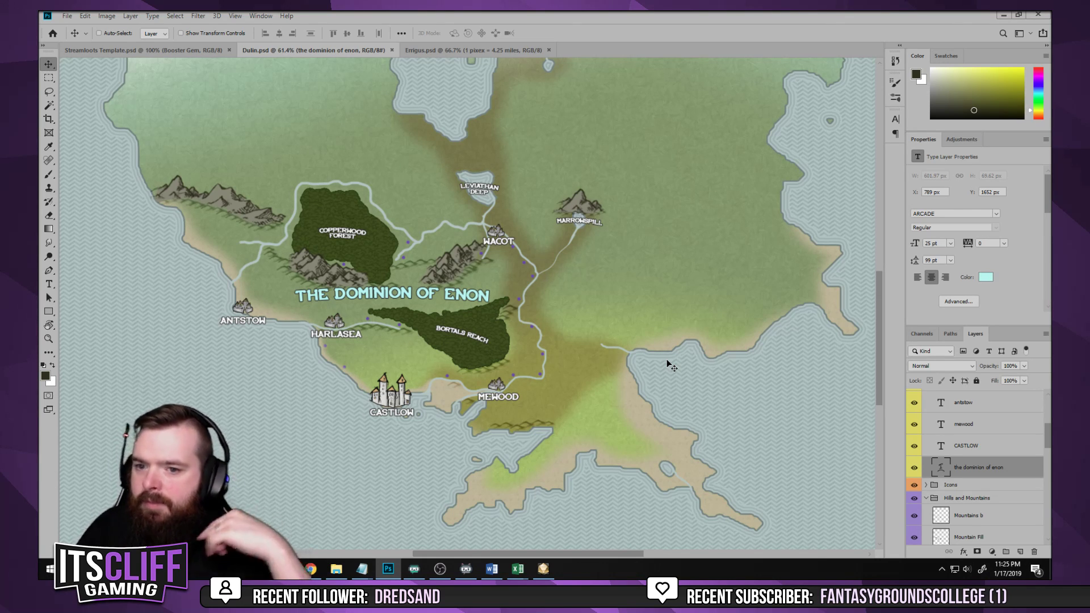
{"action": "scroll", "coordinate": [1008, 438], "scroll_direction": "up", "scroll_amount": 5}
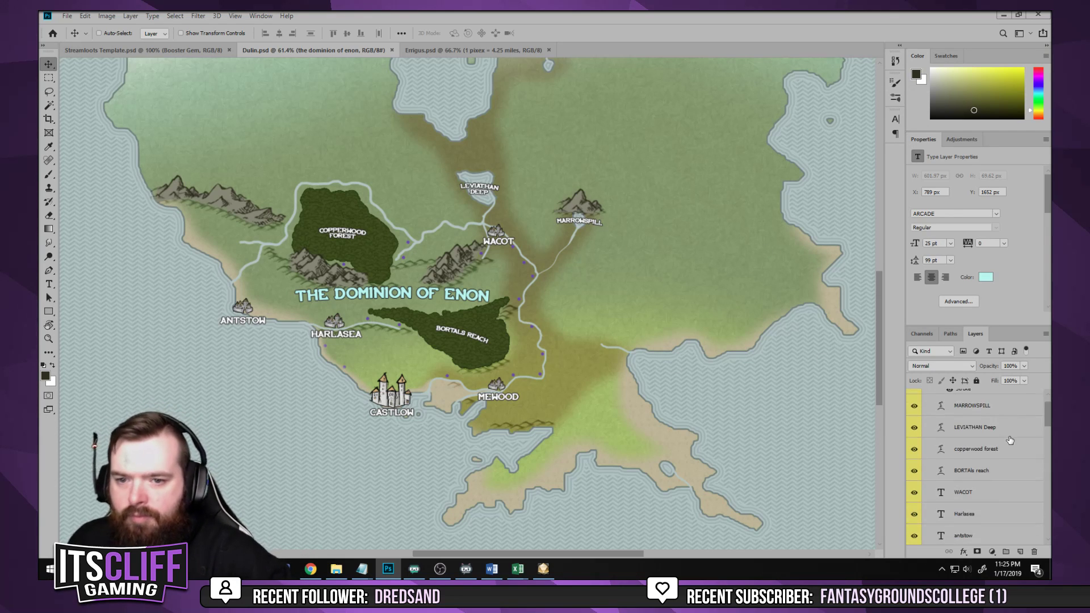
{"action": "left_click", "coordinate": [930, 400]}
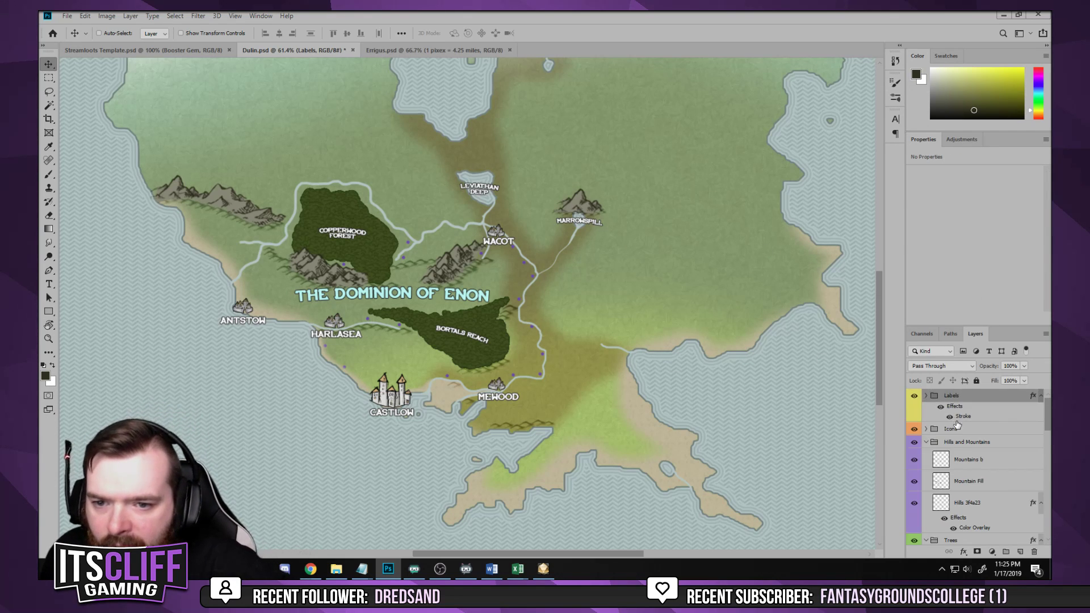
{"action": "scroll", "coordinate": [957, 427], "scroll_direction": "down", "scroll_amount": 4}
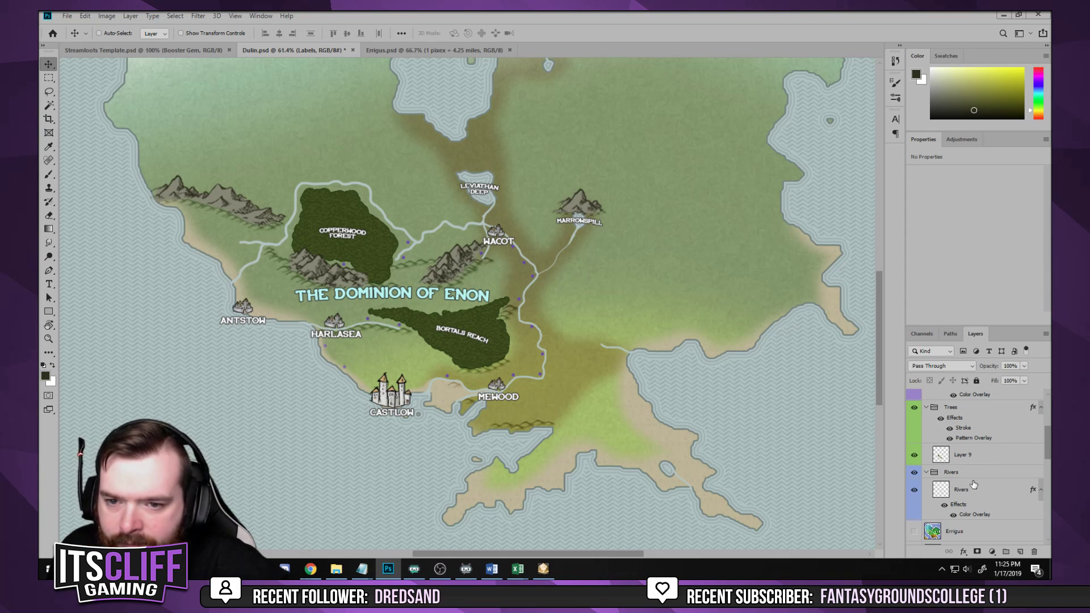
{"action": "scroll", "coordinate": [974, 484], "scroll_direction": "down", "scroll_amount": 3}
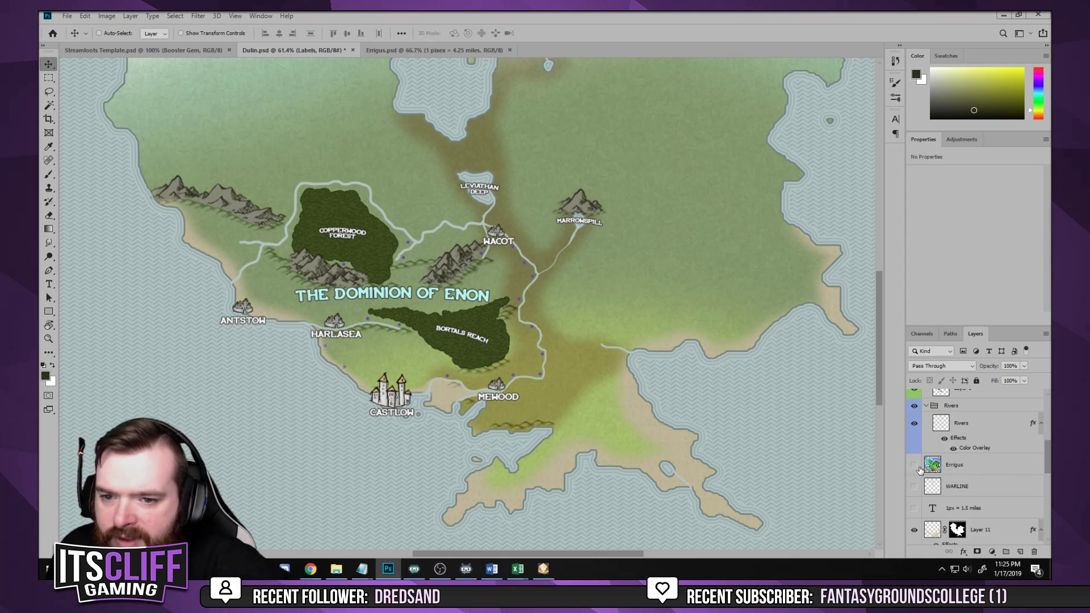
{"action": "scroll", "coordinate": [915, 471], "scroll_direction": "down", "scroll_amount": 1}
{"action": "scroll", "coordinate": [915, 472], "scroll_direction": "down", "scroll_amount": 1}
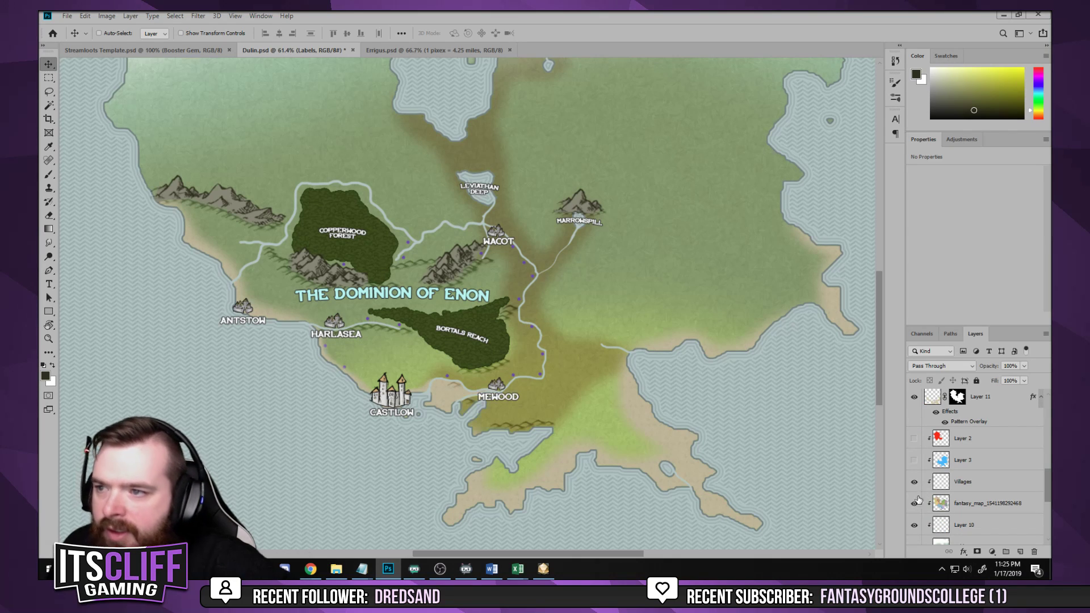
{"action": "left_click", "coordinate": [914, 503]}
{"action": "scroll", "coordinate": [488, 154], "scroll_direction": "up", "scroll_amount": 3}
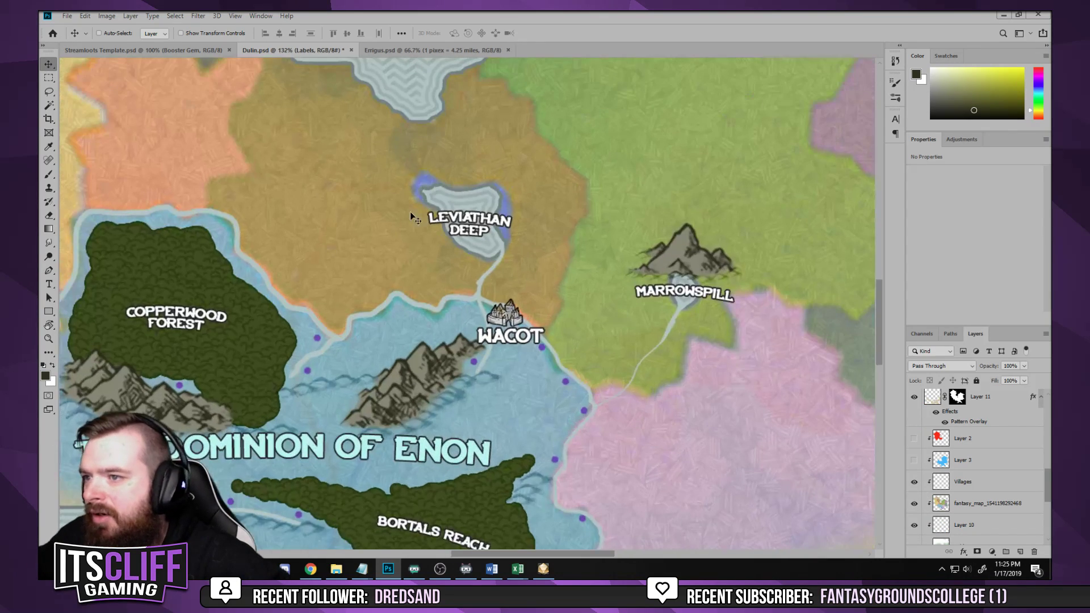
Add a new layer directly above the Rectangle 1 copy land layer, clipped to the landmass
{"action": "left_click_drag", "start_coordinate": [410, 212], "coordinate": [459, 312]}
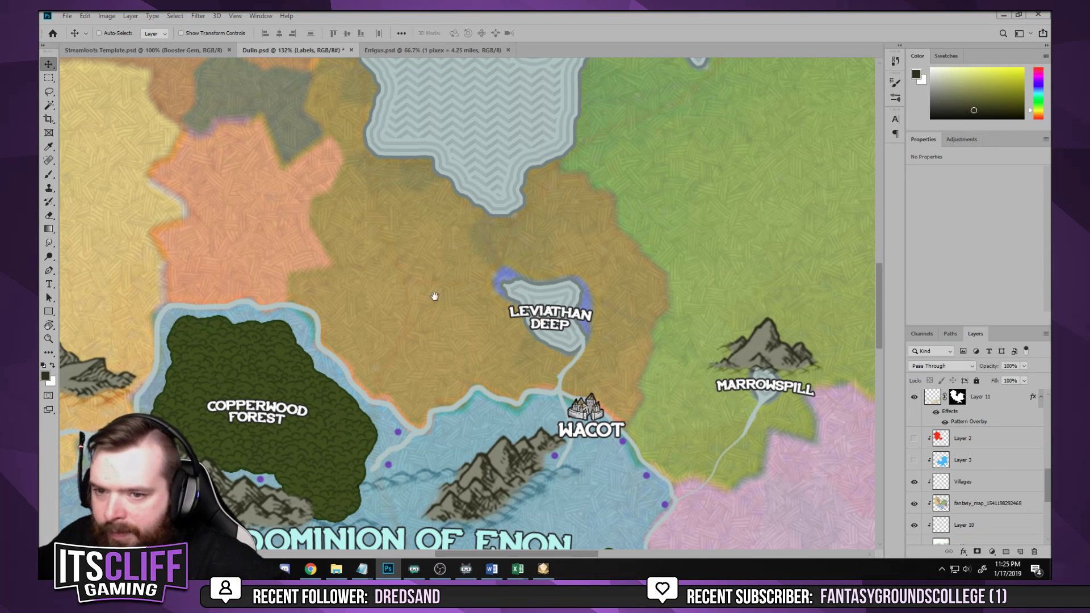
{"action": "left_click_drag", "start_coordinate": [433, 297], "coordinate": [517, 245]}
{"action": "scroll", "coordinate": [980, 472], "scroll_direction": "down", "scroll_amount": 5}
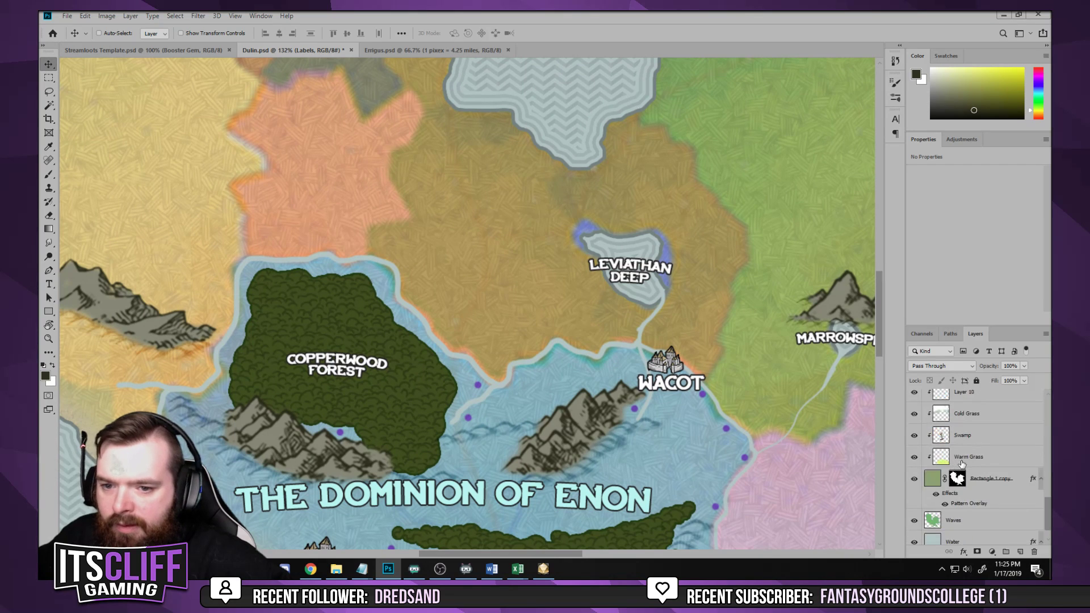
{"action": "left_click", "coordinate": [982, 476]}
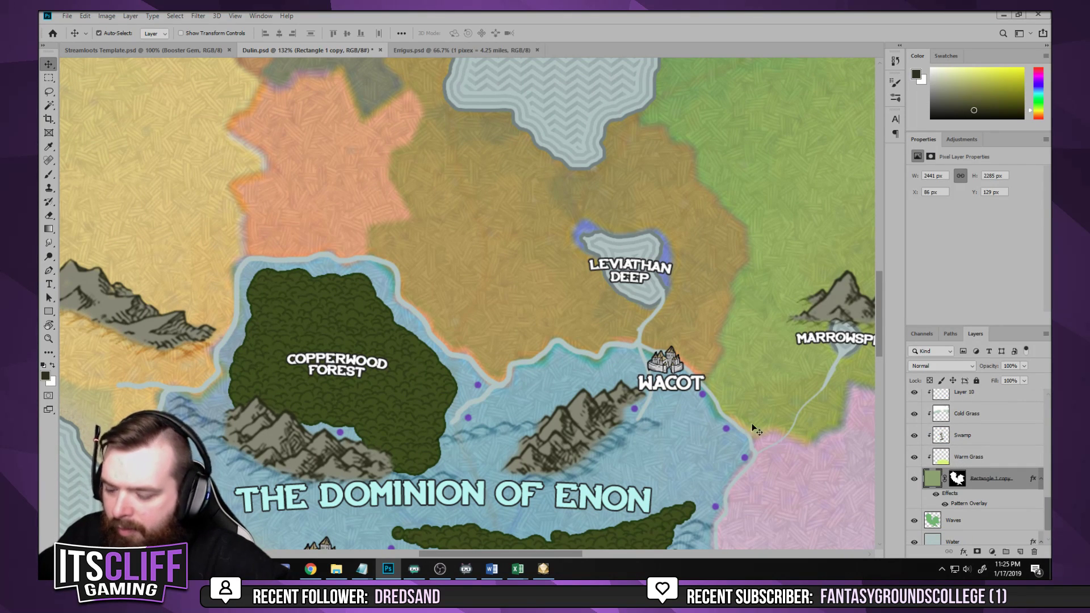
{"action": "key", "text": "ctrl+shift+n"}
{"action": "left_click", "coordinate": [628, 175]}
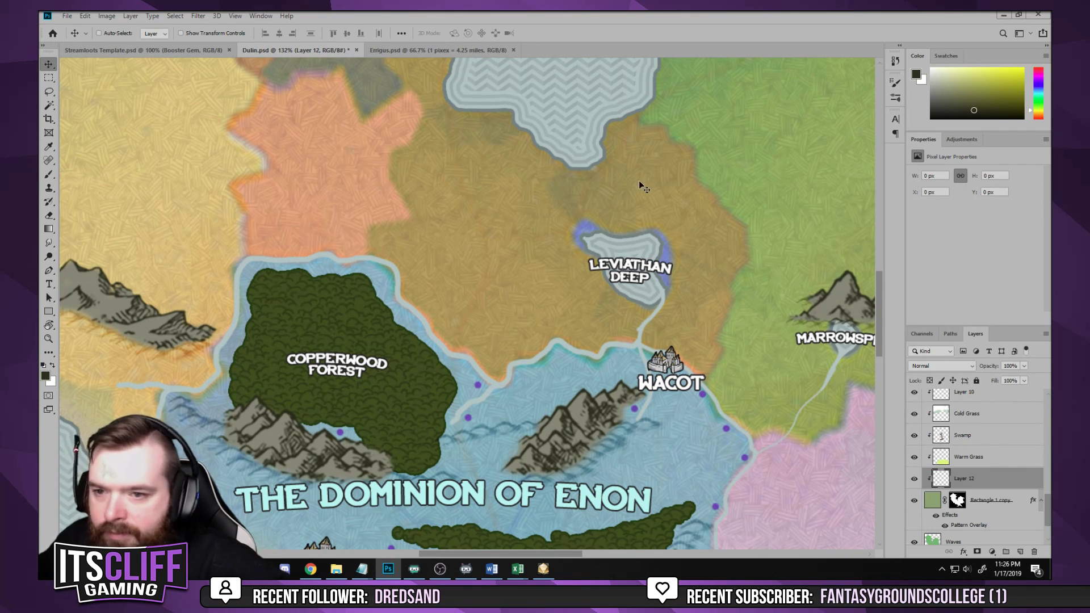
Set up the Brush tool with the default black color and the 20 px jp_dotdash_path brush from the JP_cartography_01 set
{"action": "key", "text": "b"}
{"action": "key", "text": "d"}
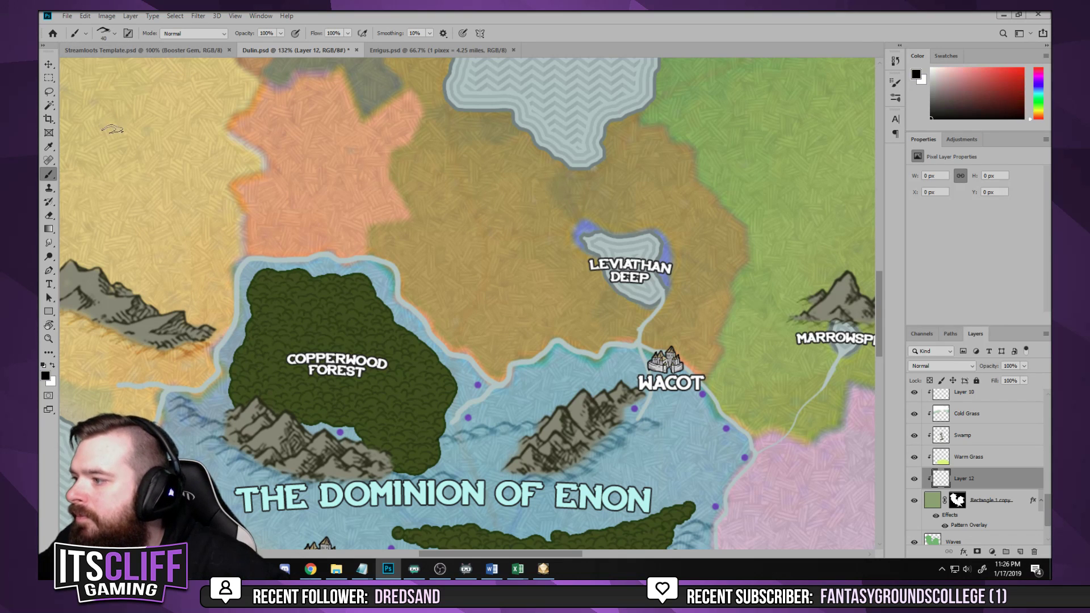
{"action": "left_click", "coordinate": [103, 33]}
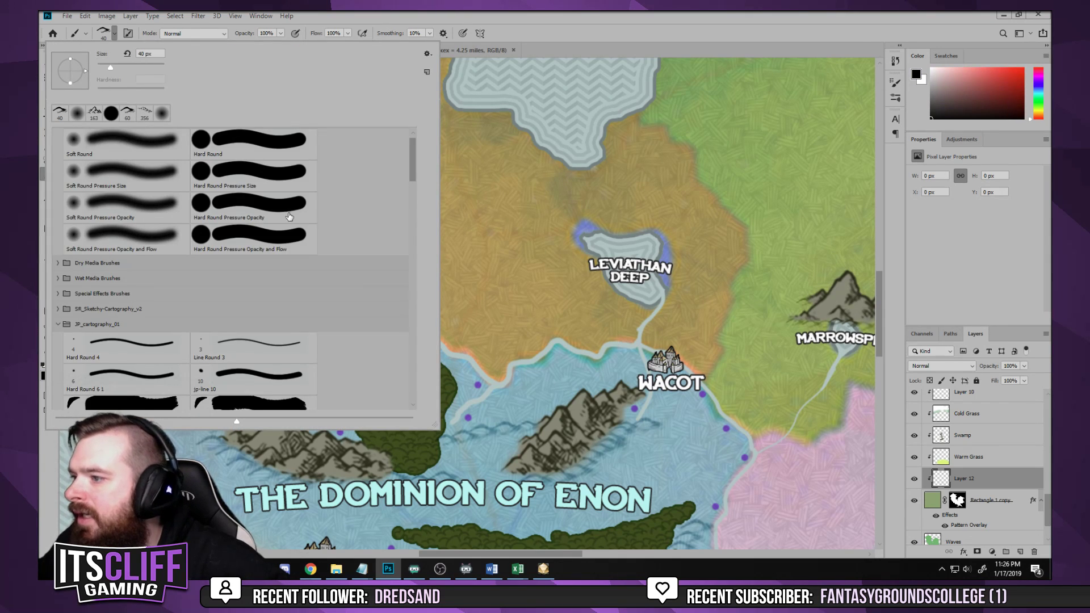
{"action": "scroll", "coordinate": [279, 249], "scroll_direction": "down", "scroll_amount": 3}
{"action": "left_click", "coordinate": [250, 338]}
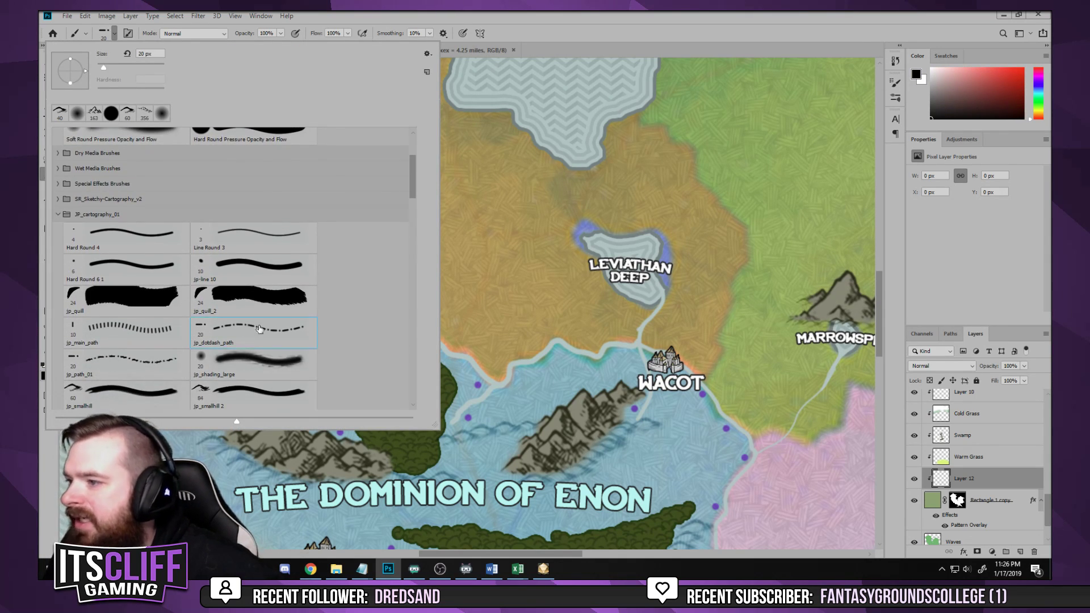
{"action": "left_click", "coordinate": [549, 14]}
Trace the western and eastern borders of the brown region around Leviathan Deep with dash-dot lines, and hide the fantasy_map layer
{"action": "scroll", "coordinate": [448, 178], "scroll_direction": "up", "scroll_amount": 5}
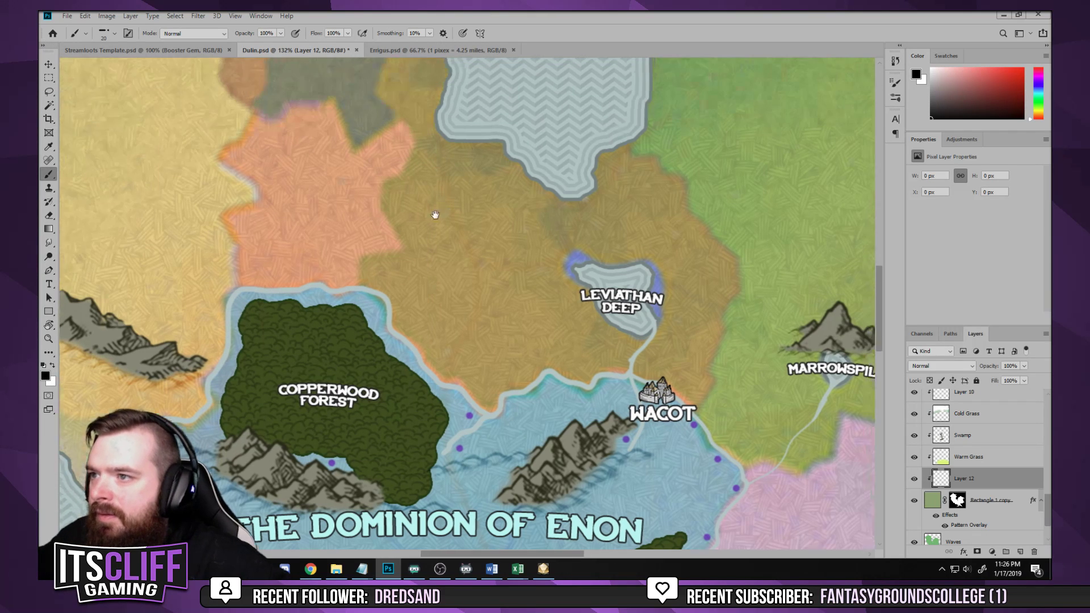
{"action": "mouse_move", "coordinate": [448, 183]}
{"action": "left_mouse_down"}
{"action": "mouse_move", "coordinate": [500, 177]}
{"action": "mouse_move", "coordinate": [531, 211]}
{"action": "left_mouse_up"}
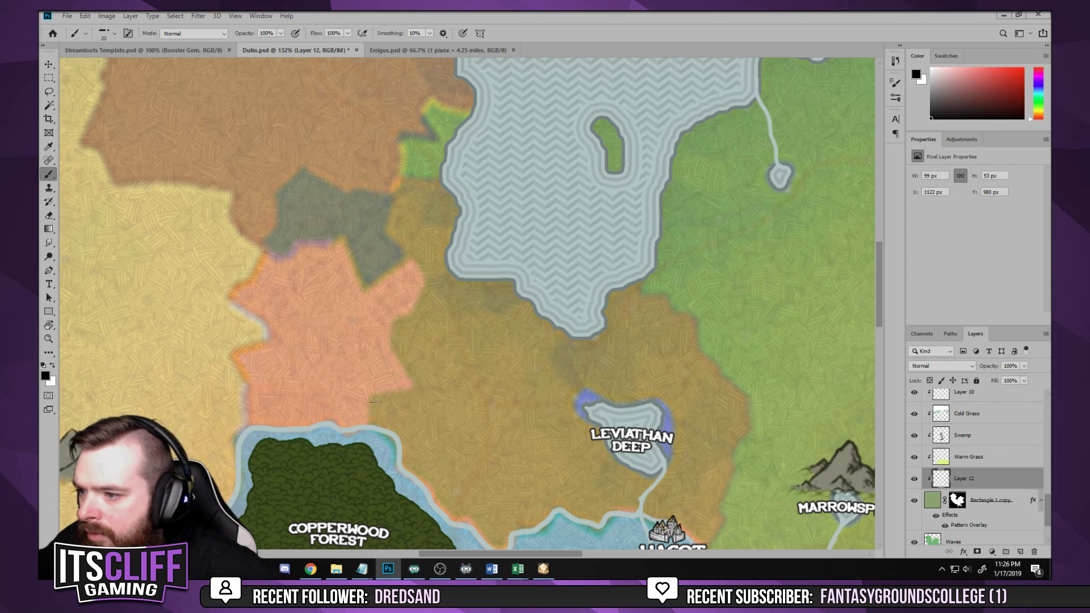
{"action": "scroll", "coordinate": [941, 455], "scroll_direction": "down", "scroll_amount": 5}
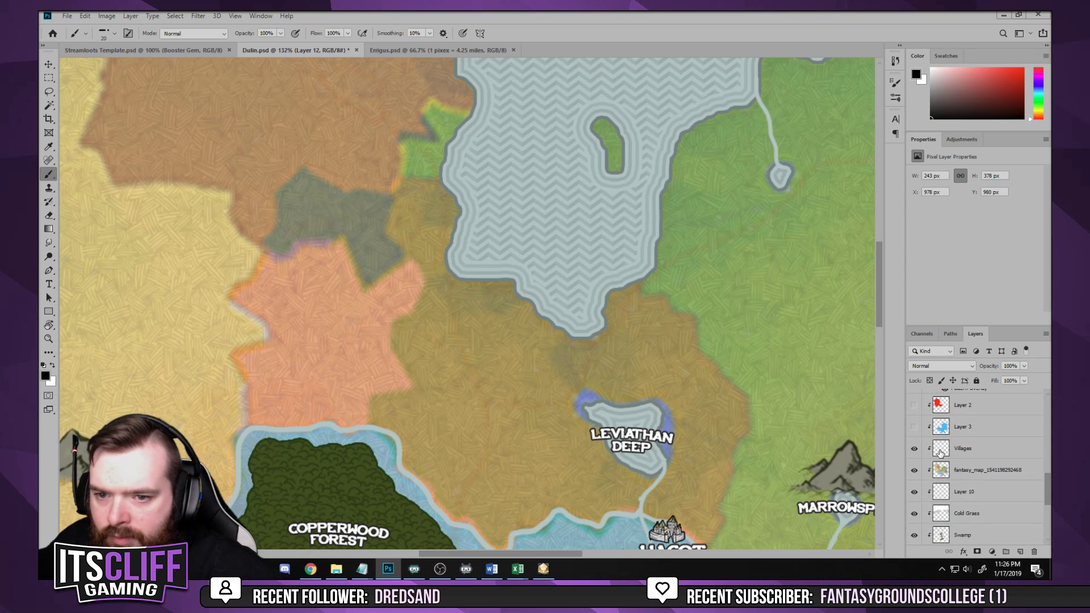
{"action": "scroll", "coordinate": [925, 440], "scroll_direction": "down", "scroll_amount": 3}
{"action": "left_click", "coordinate": [914, 471]}
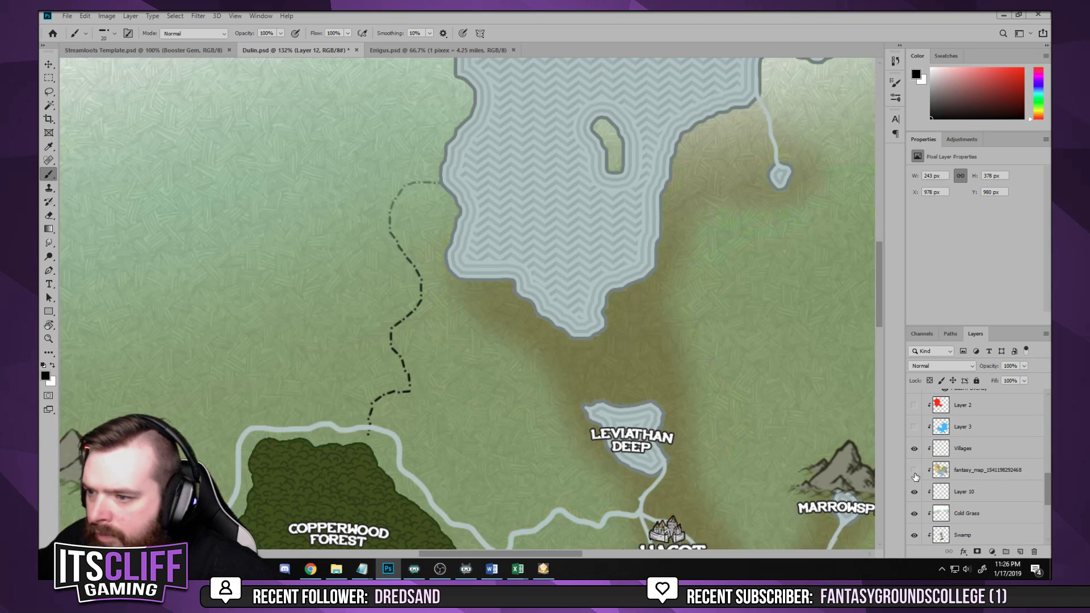
{"action": "left_click", "coordinate": [914, 471]}
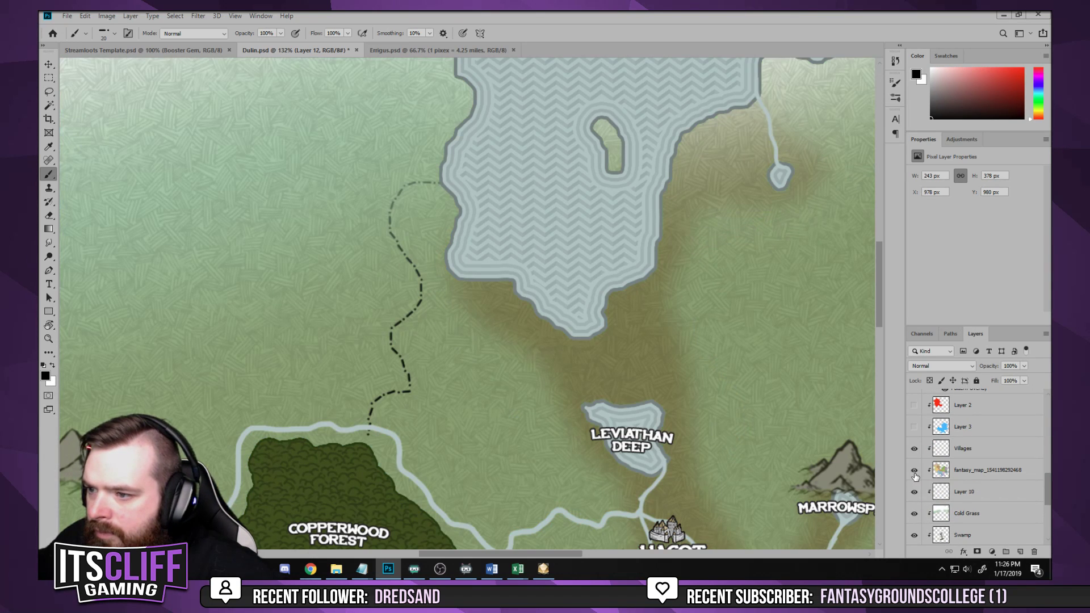
{"action": "left_click_drag", "start_coordinate": [638, 293], "coordinate": [475, 182]}
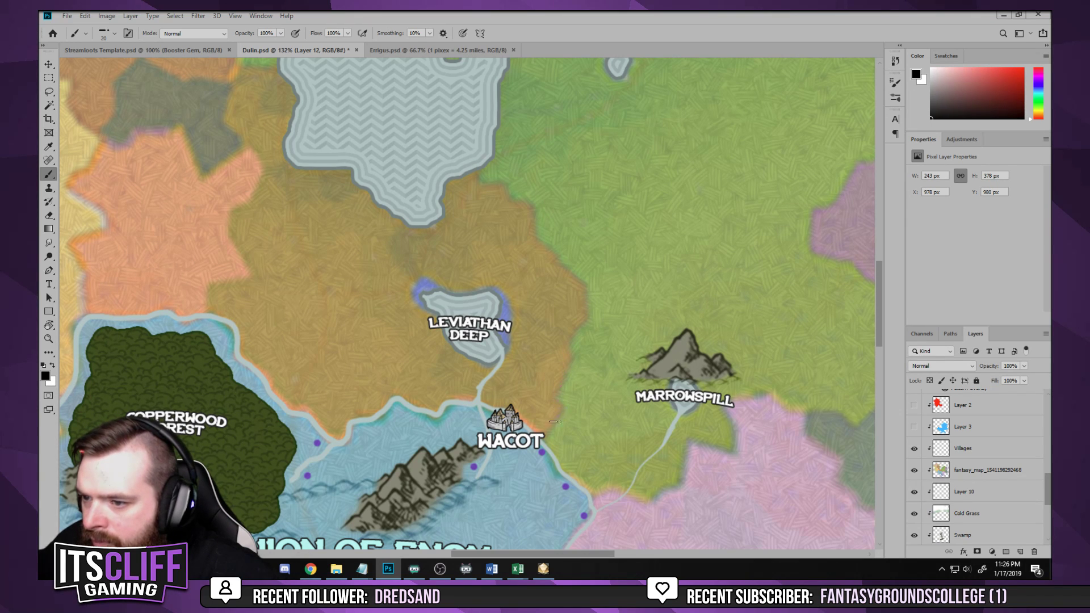
{"action": "left_click", "coordinate": [914, 470]}
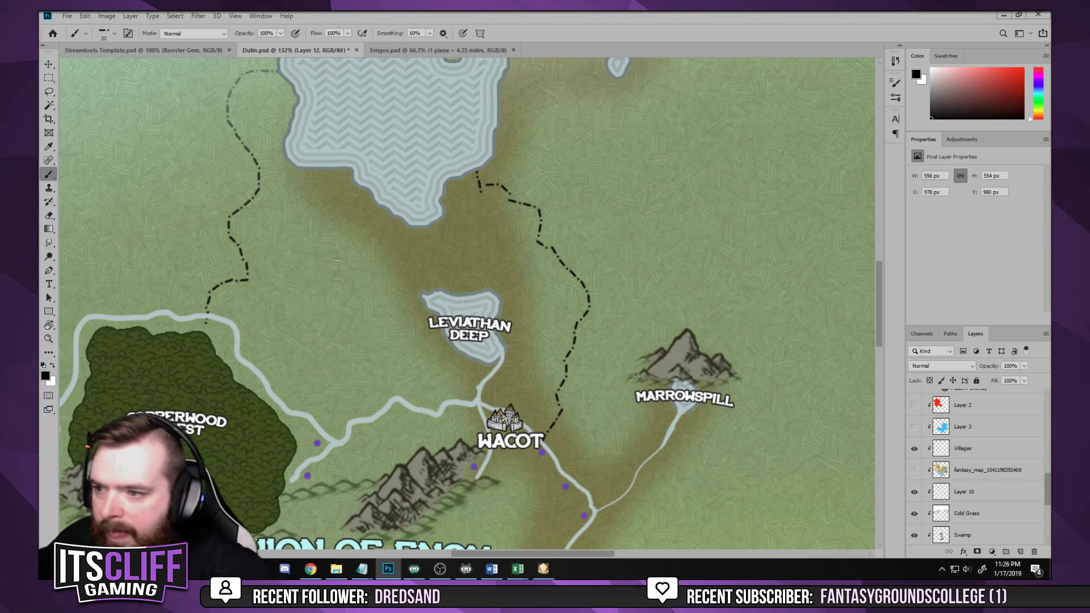
Erase the end of the western border line that crosses the river north of Copperwood Forest
{"action": "key", "text": "h"}
{"action": "left_click_drag", "start_coordinate": [450, 139], "coordinate": [480, 194]}
{"action": "key", "text": "e"}
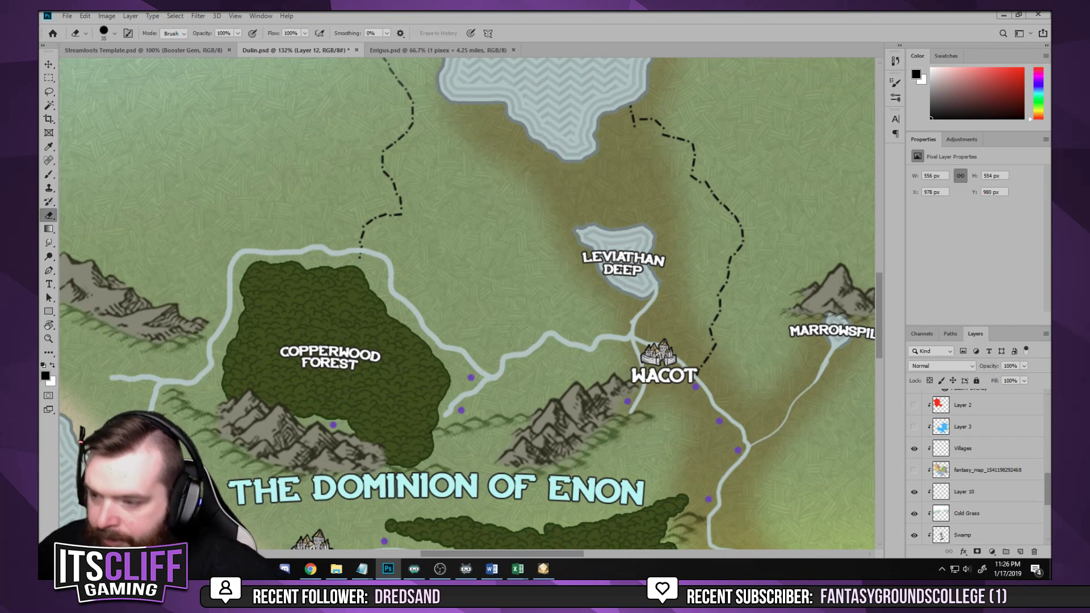
{"action": "left_click_drag", "start_coordinate": [356, 265], "coordinate": [359, 253]}
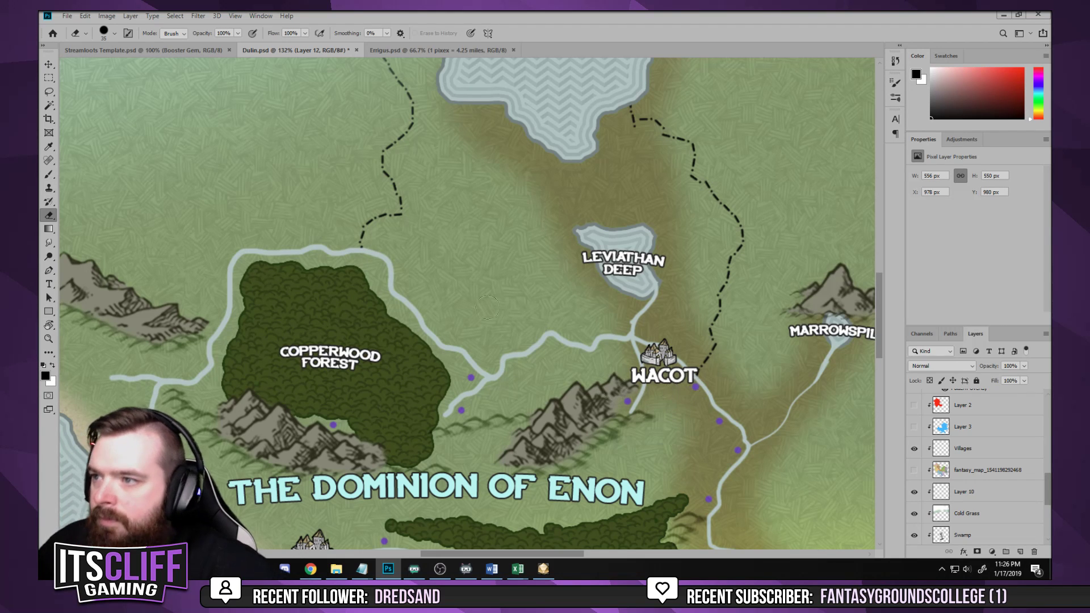
Toggle the visibility of Layer 10 to check what it holds, and look through the neighboring terrain layers
{"action": "left_click", "coordinate": [920, 499]}
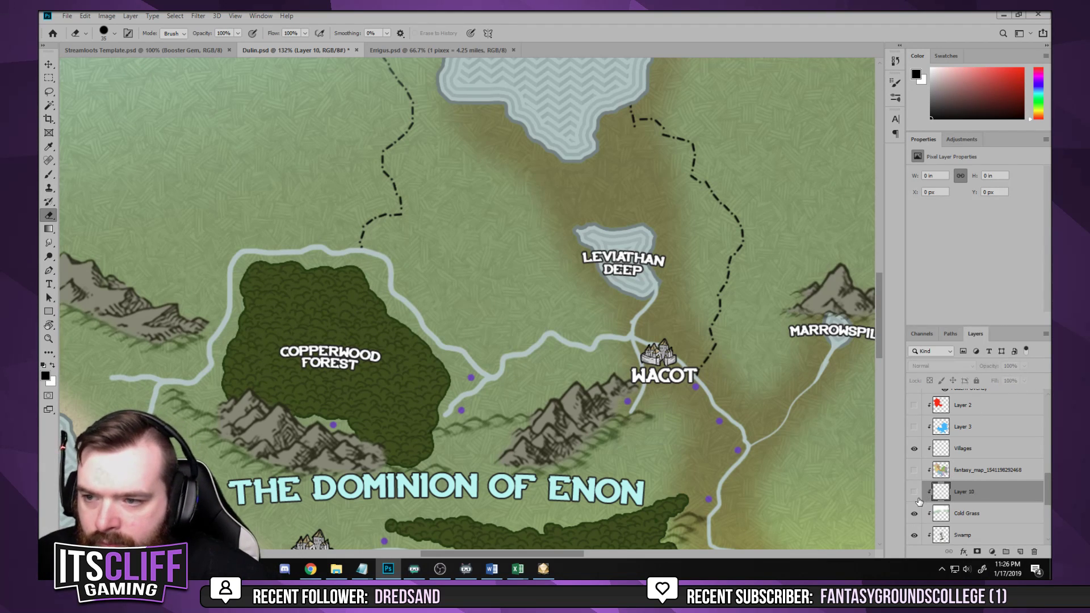
{"action": "left_click", "coordinate": [915, 492]}
{"action": "scroll", "coordinate": [919, 499], "scroll_direction": "down", "scroll_amount": 1}
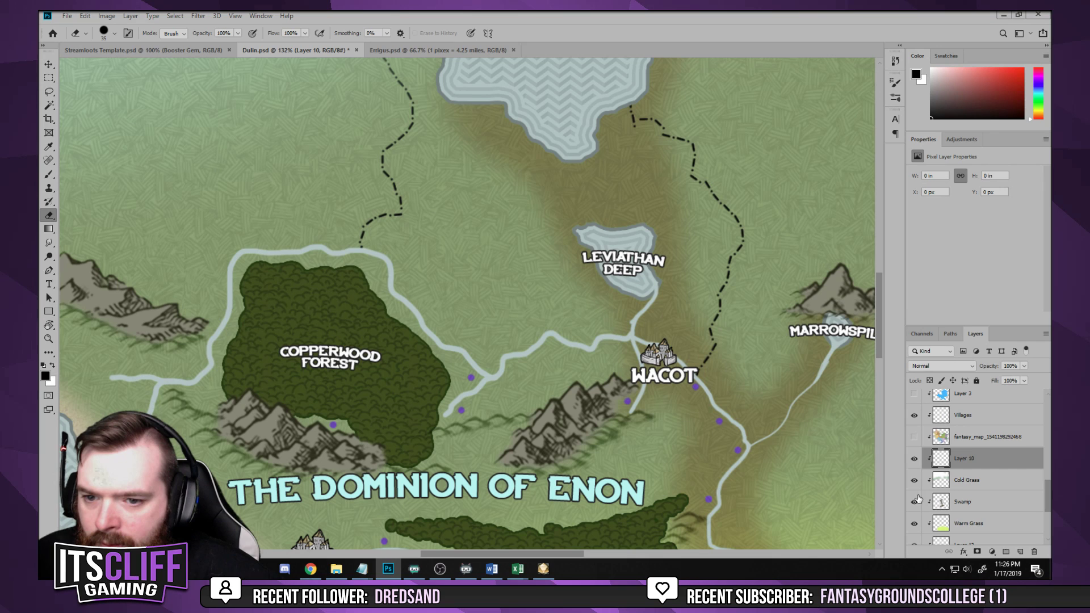
{"action": "left_click", "coordinate": [914, 461]}
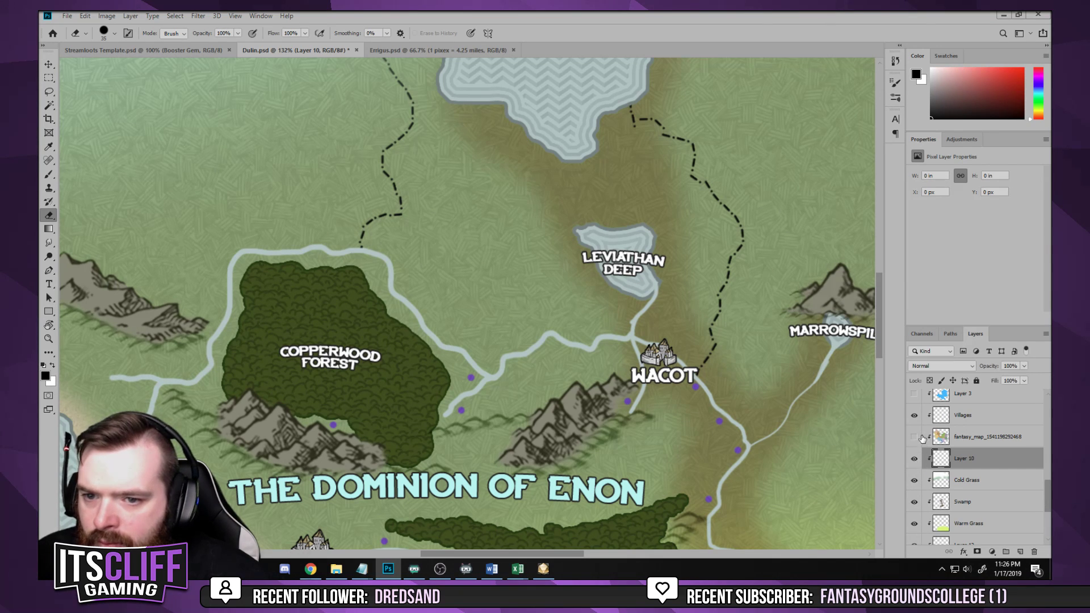
{"action": "scroll", "coordinate": [925, 442], "scroll_direction": "up", "scroll_amount": 3}
{"action": "scroll", "coordinate": [929, 447], "scroll_direction": "down", "scroll_amount": 3}
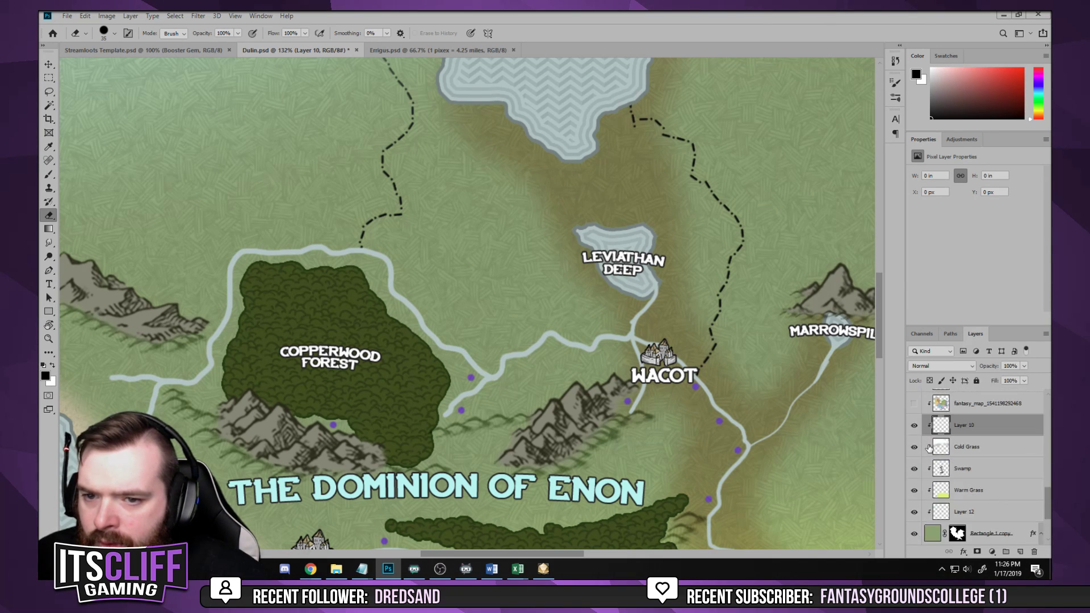
Toggle the visibility of Layer 10 and Layer 12 to find which one holds the dash-dot border lines
{"action": "left_click", "coordinate": [915, 425]}
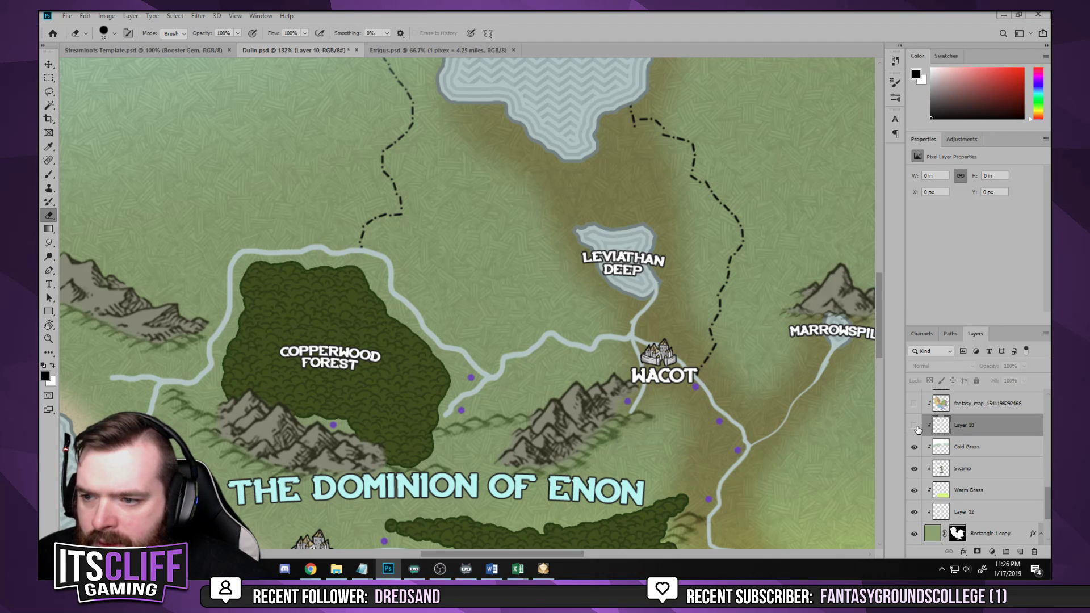
{"action": "scroll", "coordinate": [804, 439], "scroll_direction": "down", "scroll_amount": 6}
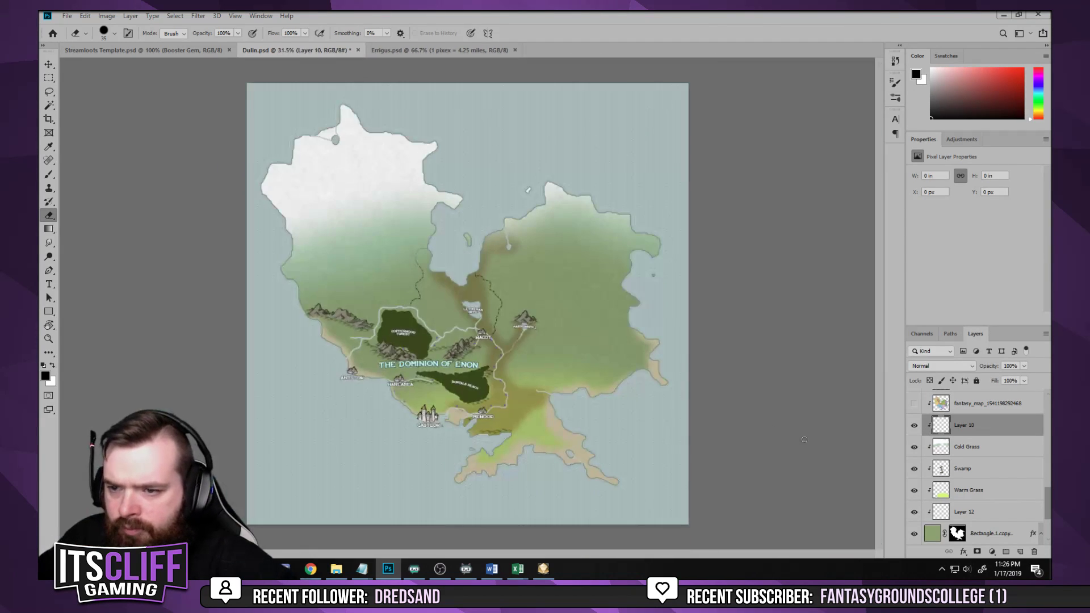
{"action": "left_click", "coordinate": [914, 426]}
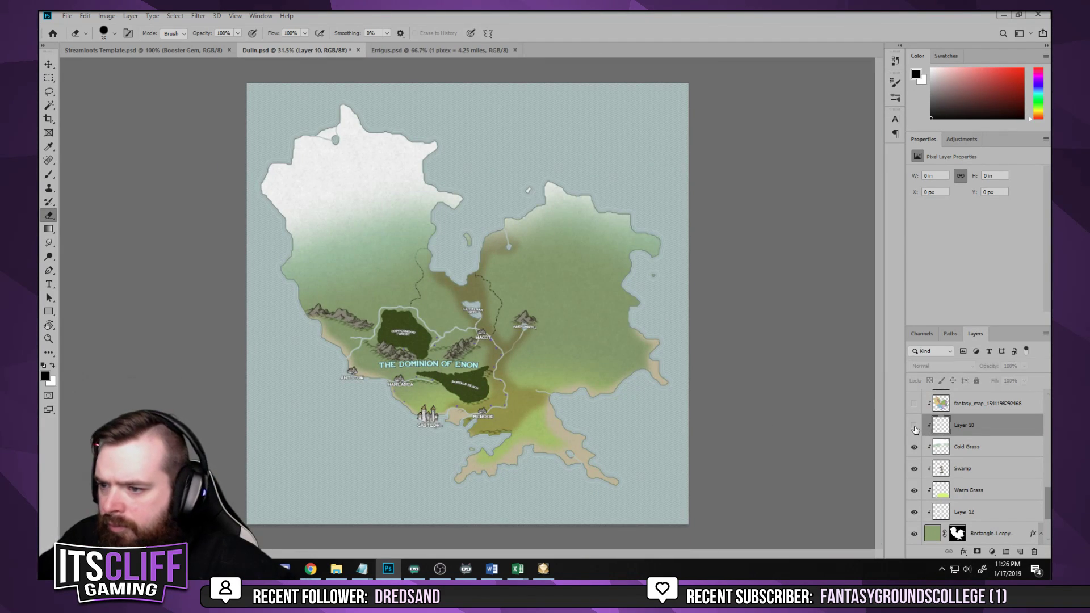
{"action": "left_click", "coordinate": [914, 427]}
{"action": "scroll", "coordinate": [916, 445], "scroll_direction": "down", "scroll_amount": 1}
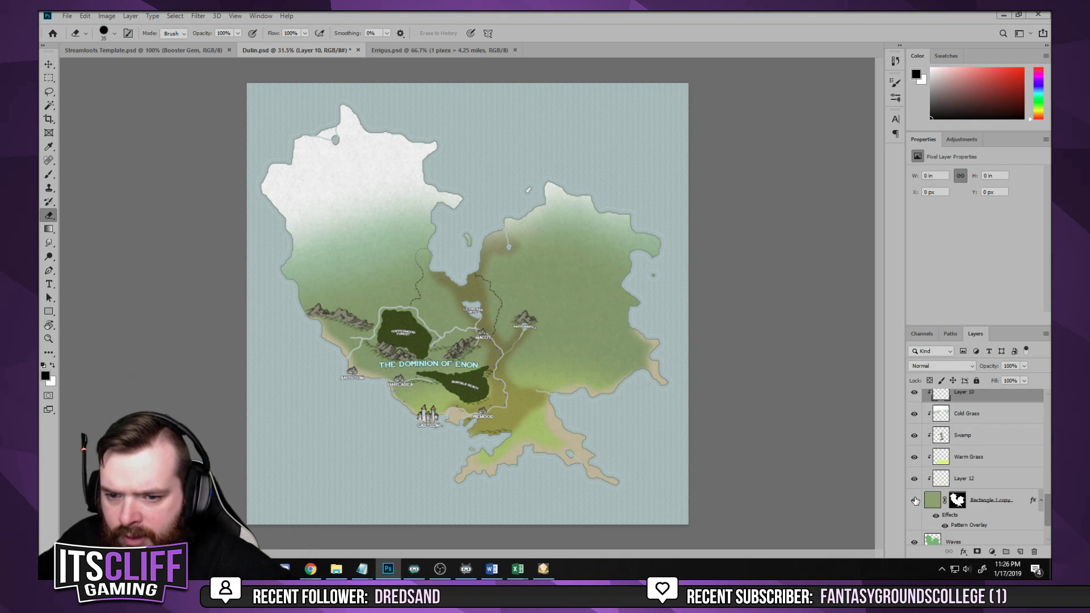
{"action": "left_click", "coordinate": [915, 480]}
{"action": "left_click", "coordinate": [915, 478]}
{"action": "left_click", "coordinate": [915, 479]}
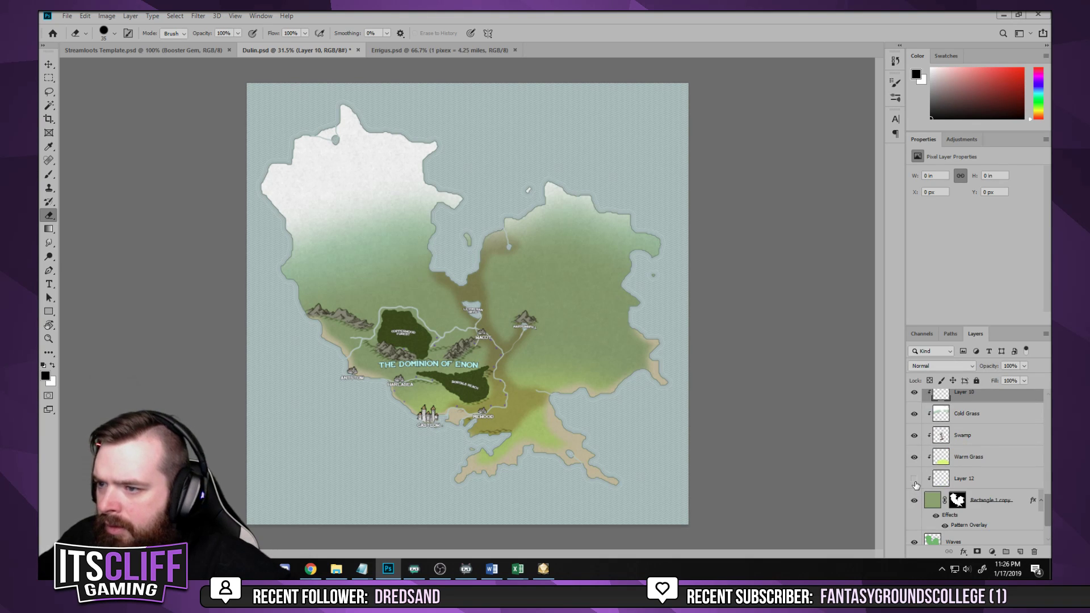
{"action": "left_click", "coordinate": [915, 479]}
Rename Layer 12 as State Borders
{"action": "left_click", "coordinate": [947, 484]}
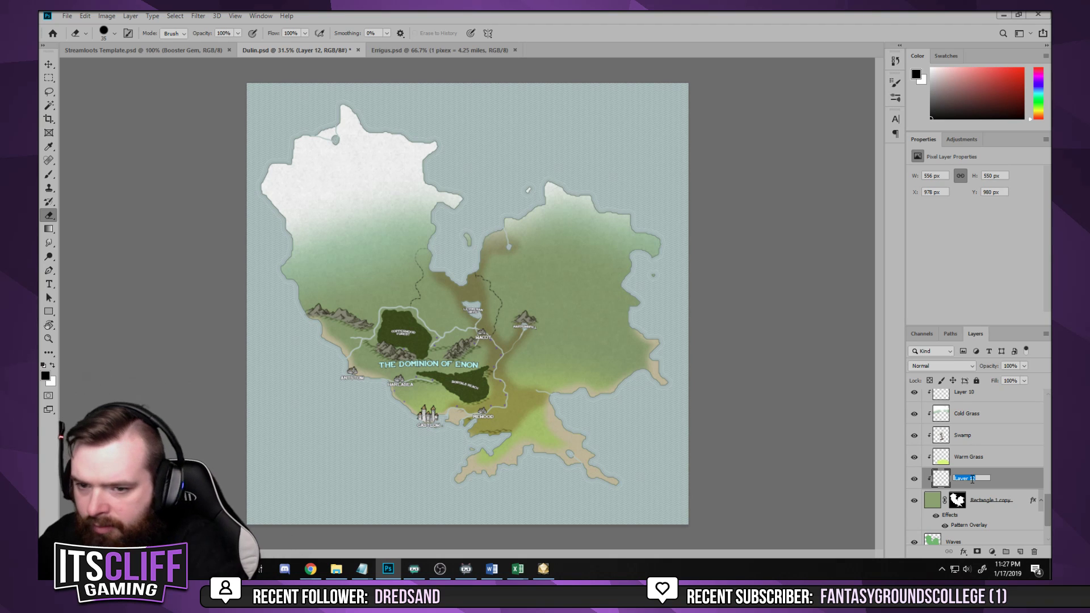
{"action": "double_click", "coordinate": [964, 479]}
{"action": "type", "text": "State Border"}
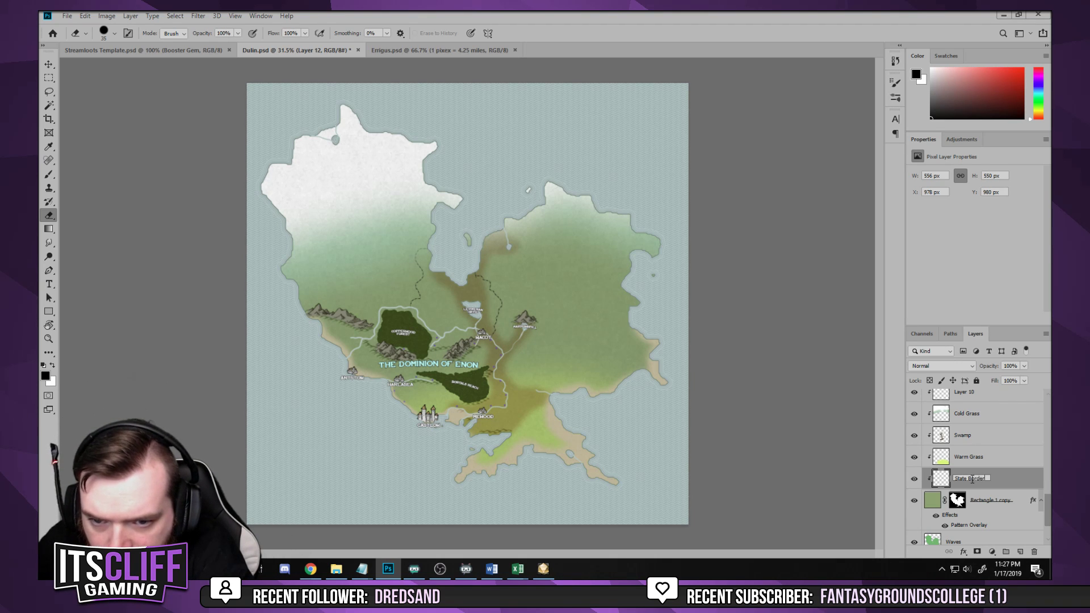
{"action": "type", "text": "s"}
{"action": "key", "text": "Return"}
Move the State Borders layer directly above the fantasy_map layer, and make the fantasy_map layer visible
{"action": "scroll", "coordinate": [420, 324], "scroll_direction": "up", "scroll_amount": 5}
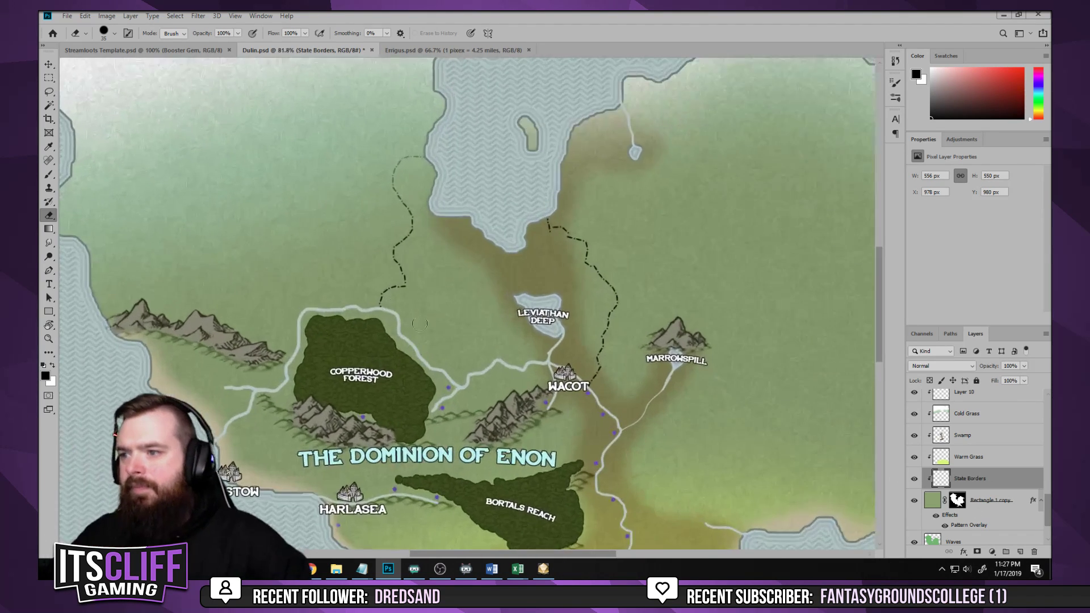
{"action": "scroll", "coordinate": [419, 323], "scroll_direction": "down", "scroll_amount": 2}
{"action": "scroll", "coordinate": [931, 485], "scroll_direction": "up", "scroll_amount": 3}
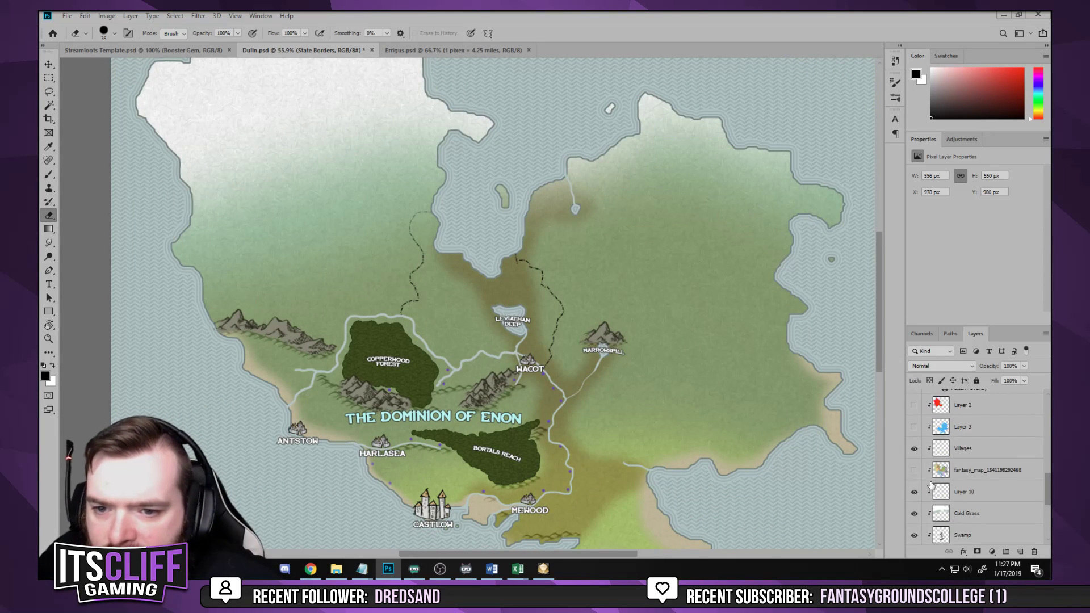
{"action": "scroll", "coordinate": [956, 531], "scroll_direction": "down", "scroll_amount": 3}
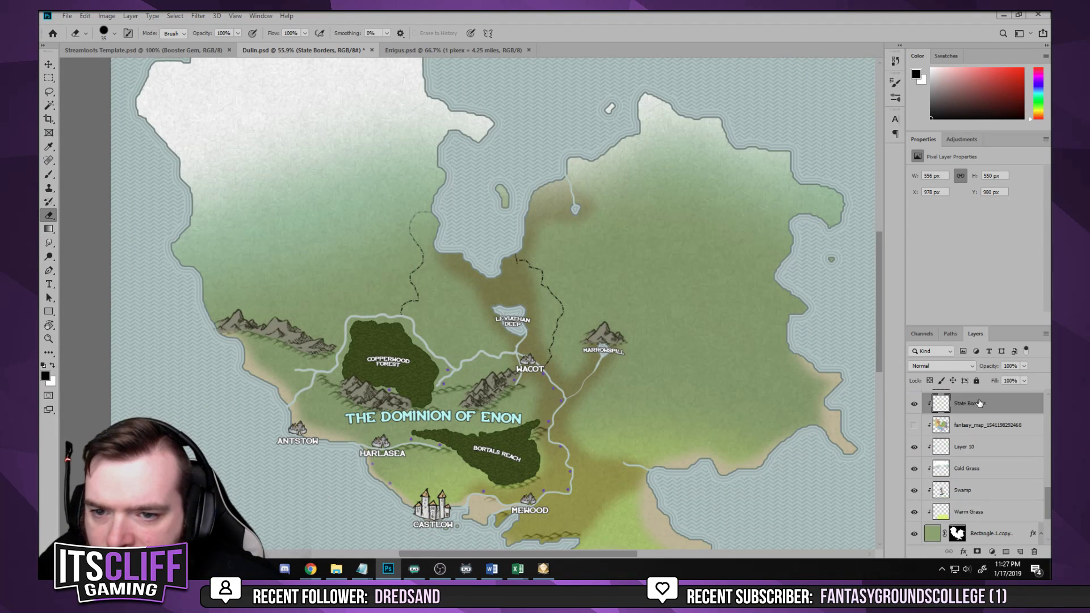
{"action": "left_click", "coordinate": [925, 430]}
{"action": "left_click", "coordinate": [914, 430]}
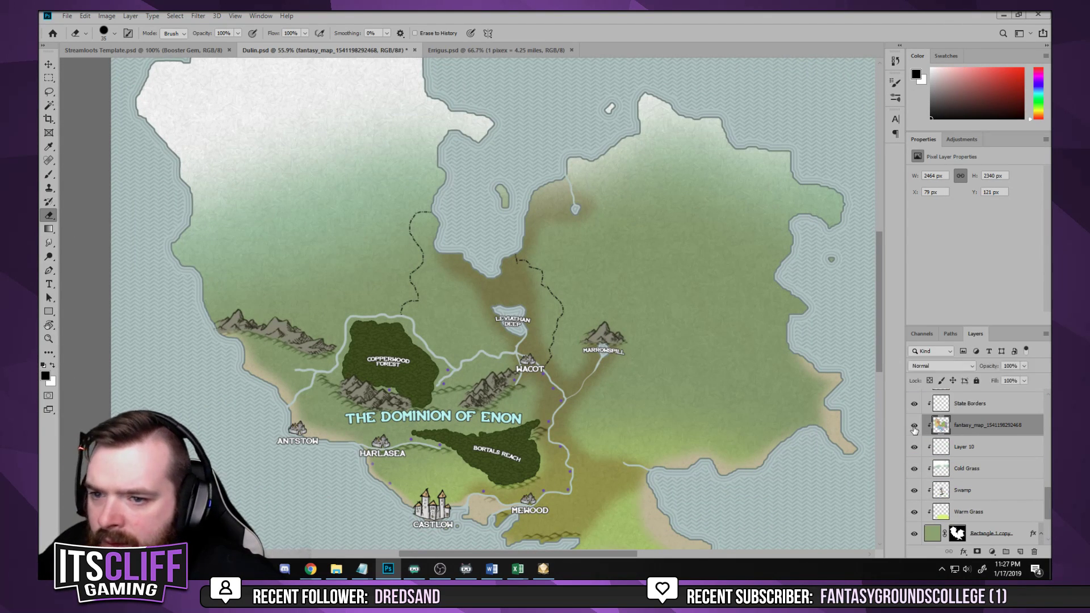
With the dash-dot brush, try tracing the northwestern borders between the pink, yellow, tan and brown regions on the fantasy_map layer
{"action": "scroll", "coordinate": [335, 268], "scroll_direction": "up", "scroll_amount": 3}
{"action": "key", "text": "b"}
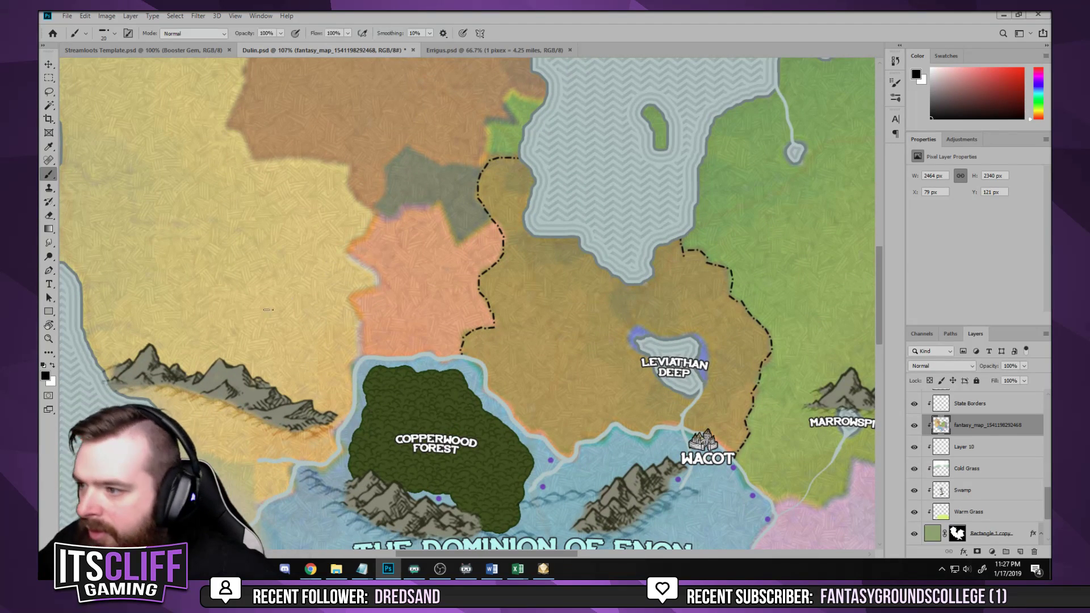
{"action": "left_click_drag", "start_coordinate": [268, 309], "coordinate": [312, 282]}
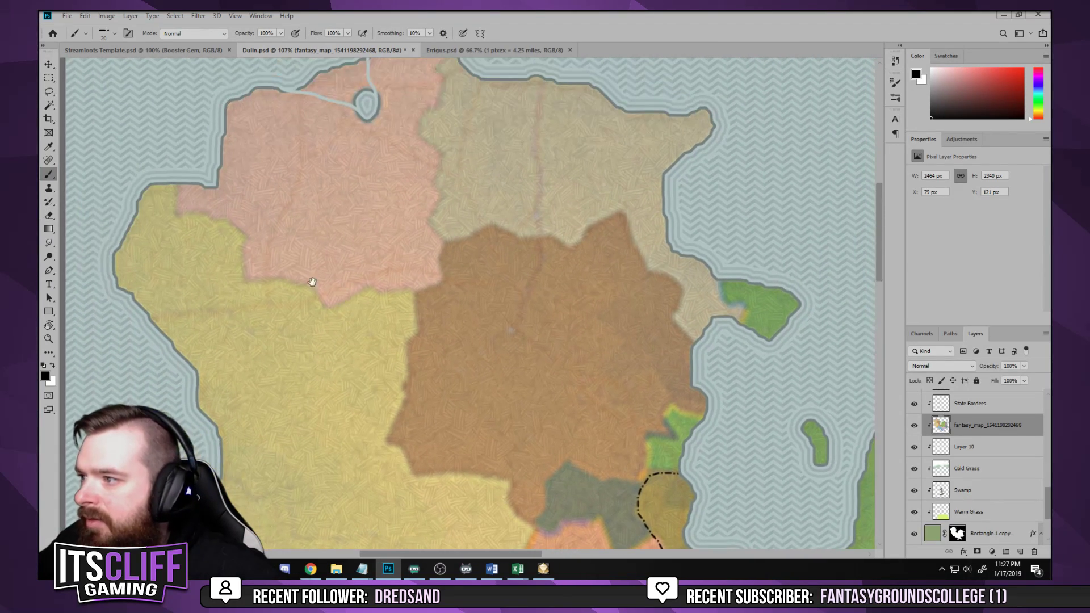
{"action": "mouse_move", "coordinate": [174, 187]}
{"action": "left_mouse_down"}
{"action": "mouse_move", "coordinate": [184, 211]}
{"action": "mouse_move", "coordinate": [243, 236]}
{"action": "mouse_move", "coordinate": [241, 270]}
{"action": "mouse_move", "coordinate": [307, 287]}
{"action": "mouse_move", "coordinate": [330, 307]}
{"action": "mouse_move", "coordinate": [363, 291]}
{"action": "mouse_move", "coordinate": [429, 288]}
{"action": "left_mouse_up"}
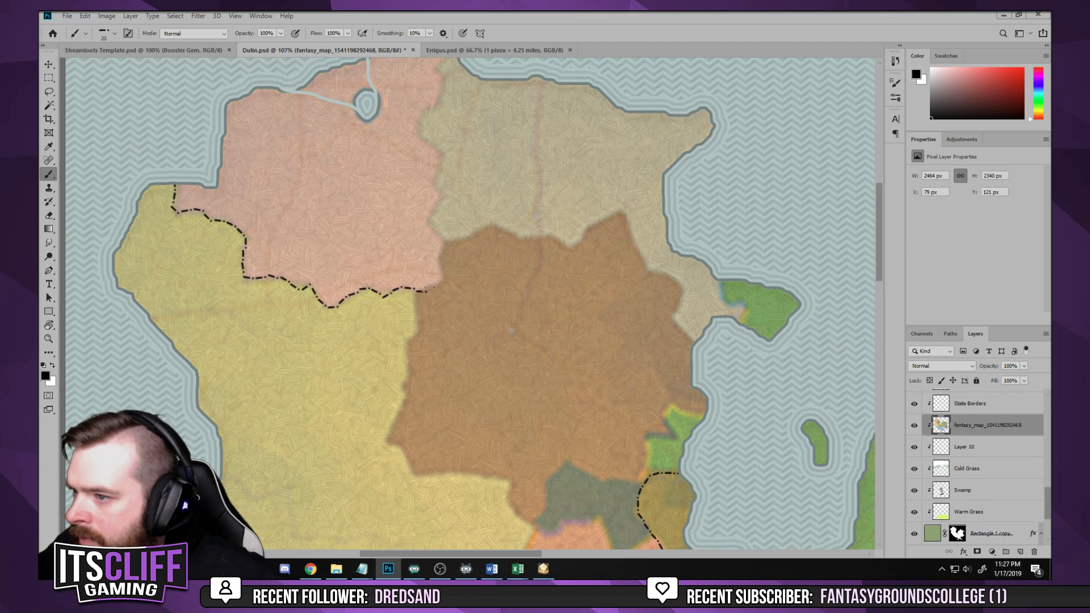
{"action": "mouse_move", "coordinate": [446, 242]}
{"action": "left_mouse_down"}
{"action": "mouse_move", "coordinate": [499, 225]}
{"action": "mouse_move", "coordinate": [541, 237]}
{"action": "mouse_move", "coordinate": [623, 214]}
{"action": "mouse_move", "coordinate": [650, 275]}
{"action": "mouse_move", "coordinate": [679, 288]}
{"action": "mouse_move", "coordinate": [690, 343]}
{"action": "left_mouse_up"}
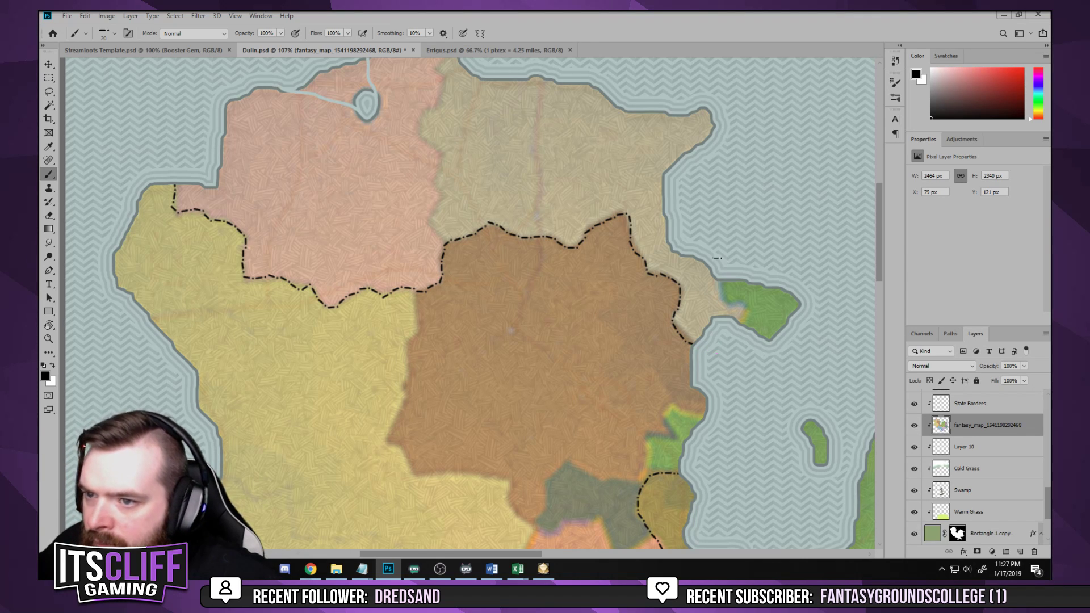
{"action": "scroll", "coordinate": [573, 176], "scroll_direction": "up", "scroll_amount": 3}
{"action": "scroll", "coordinate": [574, 176], "scroll_direction": "left", "scroll_amount": 3}
{"action": "mouse_move", "coordinate": [558, 166]}
{"action": "left_mouse_down"}
{"action": "mouse_move", "coordinate": [545, 183]}
{"action": "mouse_move", "coordinate": [548, 219]}
{"action": "mouse_move", "coordinate": [526, 245]}
{"action": "mouse_move", "coordinate": [546, 277]}
{"action": "mouse_move", "coordinate": [545, 307]}
{"action": "left_mouse_up"}
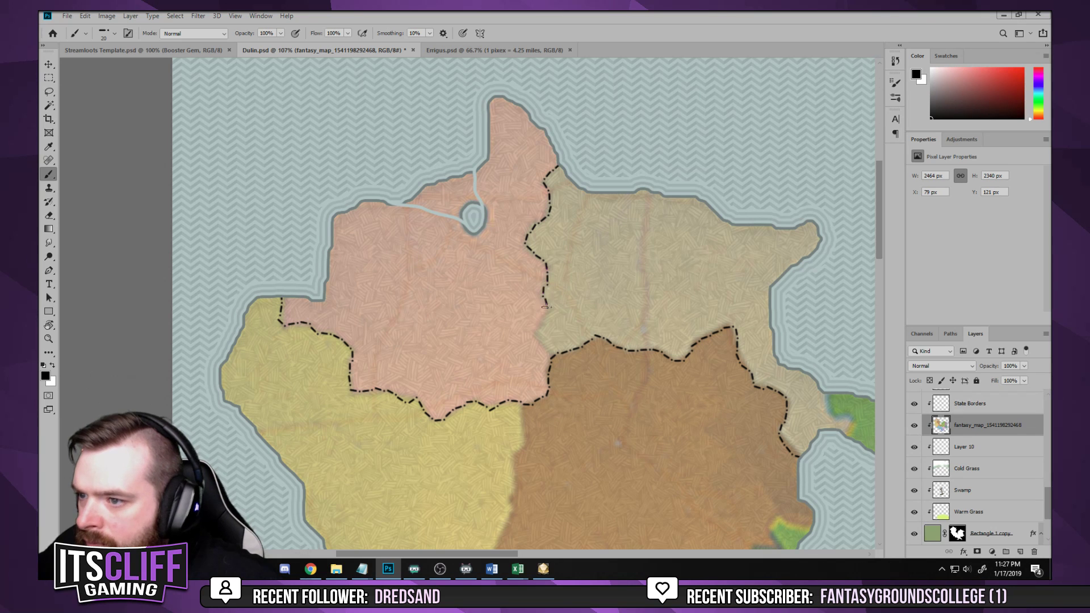
Try tracing the brown, grey and salmon region borders north of Copperwood Forest and the blue-pink border southeast of Mewood on the fantasy_map layer
{"action": "left_click_drag", "start_coordinate": [584, 397], "coordinate": [592, 115]}
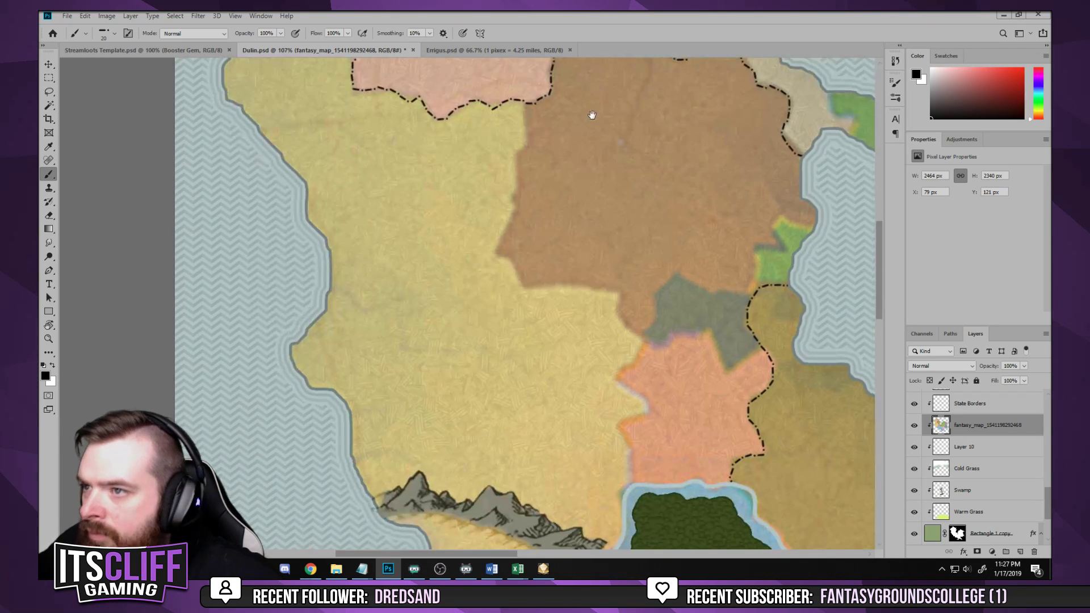
{"action": "mouse_move", "coordinate": [526, 102]}
{"action": "left_mouse_down"}
{"action": "mouse_move", "coordinate": [498, 248]}
{"action": "mouse_move", "coordinate": [518, 279]}
{"action": "mouse_move", "coordinate": [619, 293]}
{"action": "mouse_move", "coordinate": [630, 325]}
{"action": "mouse_move", "coordinate": [651, 335]}
{"action": "mouse_move", "coordinate": [662, 292]}
{"action": "mouse_move", "coordinate": [684, 275]}
{"action": "mouse_move", "coordinate": [733, 290]}
{"action": "mouse_move", "coordinate": [623, 144]}
{"action": "left_mouse_up"}
{"action": "key", "text": "ctrl+z"}
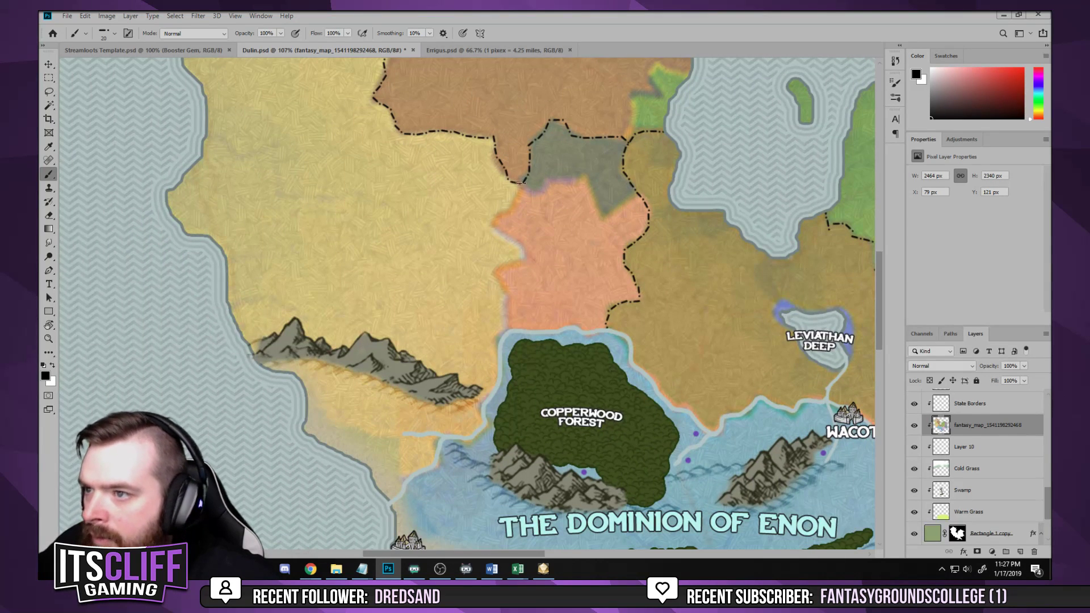
{"action": "mouse_move", "coordinate": [519, 181]}
{"action": "left_mouse_down"}
{"action": "mouse_move", "coordinate": [494, 225]}
{"action": "mouse_move", "coordinate": [514, 248]}
{"action": "left_mouse_up"}
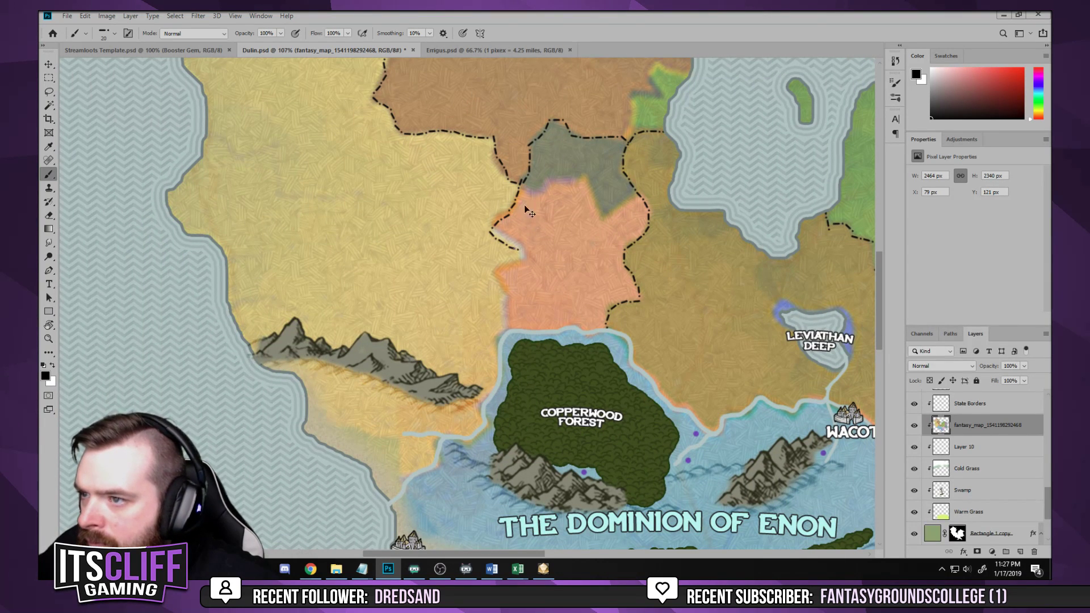
{"action": "key", "text": "ctrl+z"}
{"action": "mouse_move", "coordinate": [519, 183]}
{"action": "left_mouse_down"}
{"action": "mouse_move", "coordinate": [493, 232]}
{"action": "mouse_move", "coordinate": [524, 260]}
{"action": "mouse_move", "coordinate": [500, 274]}
{"action": "mouse_move", "coordinate": [508, 315]}
{"action": "mouse_move", "coordinate": [379, 426]}
{"action": "mouse_move", "coordinate": [397, 511]}
{"action": "mouse_move", "coordinate": [594, 456]}
{"action": "mouse_move", "coordinate": [609, 273]}
{"action": "mouse_move", "coordinate": [468, 182]}
{"action": "mouse_move", "coordinate": [488, 125]}
{"action": "mouse_move", "coordinate": [523, 243]}
{"action": "mouse_move", "coordinate": [550, 233]}
{"action": "mouse_move", "coordinate": [454, 171]}
{"action": "mouse_move", "coordinate": [412, 121]}
{"action": "mouse_move", "coordinate": [599, 119]}
{"action": "mouse_move", "coordinate": [591, 169]}
{"action": "mouse_move", "coordinate": [603, 159]}
{"action": "mouse_move", "coordinate": [601, 195]}
{"action": "mouse_move", "coordinate": [616, 221]}
{"action": "mouse_move", "coordinate": [674, 254]}
{"action": "left_mouse_up"}
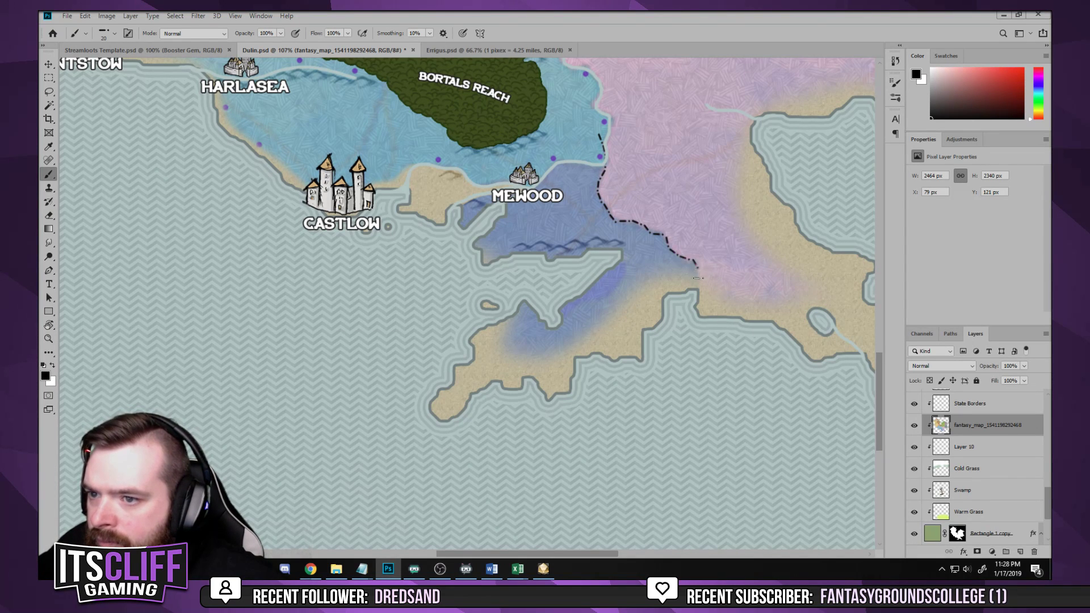
Try tracing the eastern borders between the pink, green, teal and purple regions around Marrowspill on the fantasy_map layer
{"action": "mouse_move", "coordinate": [691, 307]}
{"action": "left_mouse_down"}
{"action": "mouse_move", "coordinate": [486, 397]}
{"action": "mouse_move", "coordinate": [398, 341]}
{"action": "mouse_move", "coordinate": [365, 287]}
{"action": "left_mouse_up"}
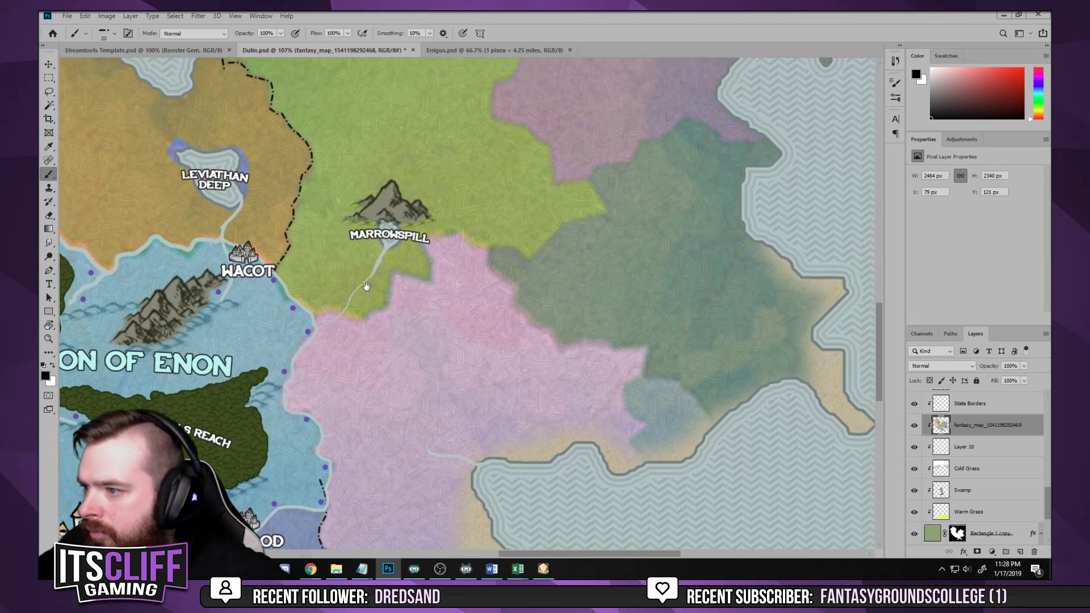
{"action": "mouse_move", "coordinate": [297, 327]}
{"action": "left_mouse_down"}
{"action": "mouse_move", "coordinate": [325, 310]}
{"action": "mouse_move", "coordinate": [359, 317]}
{"action": "mouse_move", "coordinate": [459, 233]}
{"action": "mouse_move", "coordinate": [492, 250]}
{"action": "mouse_move", "coordinate": [516, 305]}
{"action": "mouse_move", "coordinate": [553, 336]}
{"action": "mouse_move", "coordinate": [647, 347]}
{"action": "mouse_move", "coordinate": [635, 374]}
{"action": "mouse_move", "coordinate": [645, 455]}
{"action": "left_mouse_up"}
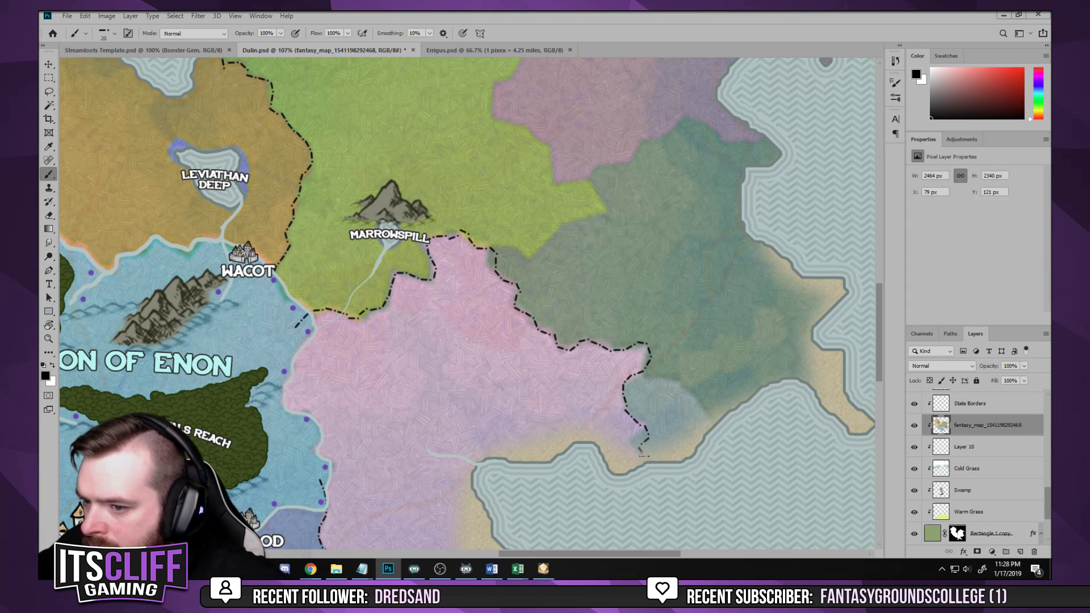
{"action": "mouse_move", "coordinate": [537, 228]}
{"action": "left_mouse_down"}
{"action": "mouse_move", "coordinate": [469, 362]}
{"action": "mouse_move", "coordinate": [489, 337]}
{"action": "mouse_move", "coordinate": [535, 318]}
{"action": "mouse_move", "coordinate": [533, 279]}
{"action": "mouse_move", "coordinate": [627, 223]}
{"action": "mouse_move", "coordinate": [706, 244]}
{"action": "left_mouse_up"}
{"action": "left_click_drag", "start_coordinate": [583, 194], "coordinate": [562, 294]}
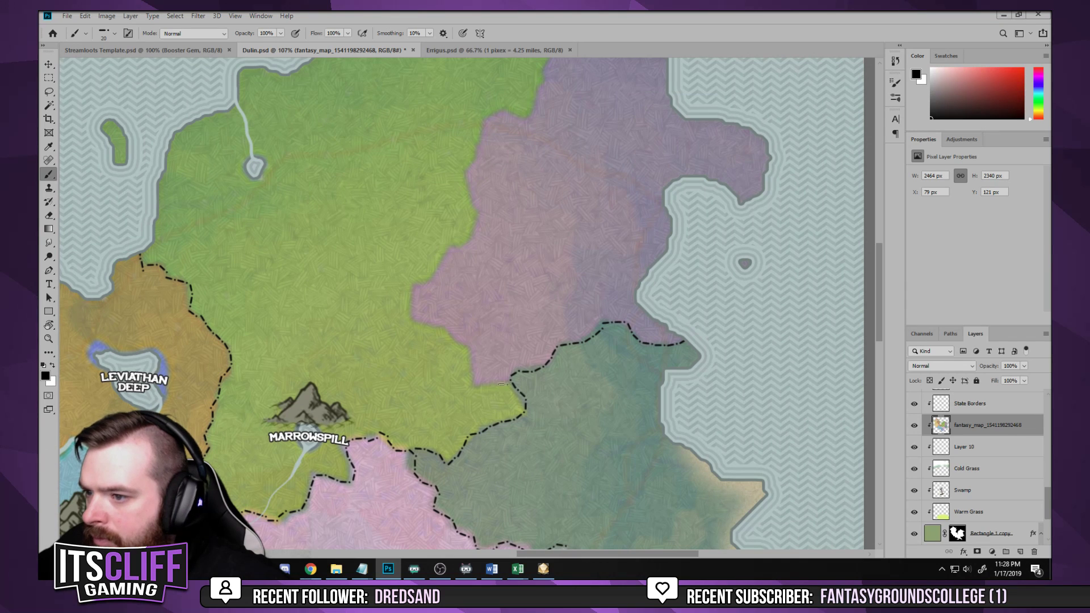
{"action": "mouse_move", "coordinate": [501, 385]}
{"action": "left_mouse_down"}
{"action": "mouse_move", "coordinate": [481, 389]}
{"action": "mouse_move", "coordinate": [475, 366]}
{"action": "mouse_move", "coordinate": [413, 319]}
{"action": "mouse_move", "coordinate": [417, 285]}
{"action": "mouse_move", "coordinate": [473, 218]}
{"action": "left_mouse_up"}
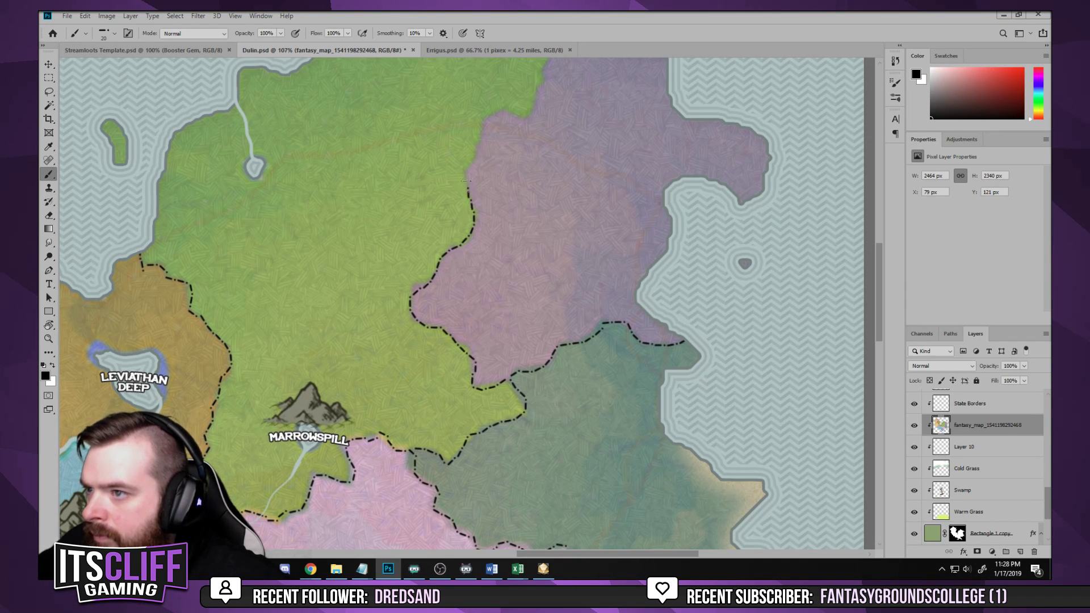
{"action": "mouse_move", "coordinate": [465, 181]}
{"action": "left_mouse_down"}
{"action": "mouse_move", "coordinate": [492, 114]}
{"action": "mouse_move", "coordinate": [522, 134]}
{"action": "mouse_move", "coordinate": [522, 344]}
{"action": "mouse_move", "coordinate": [544, 291]}
{"action": "left_mouse_up"}
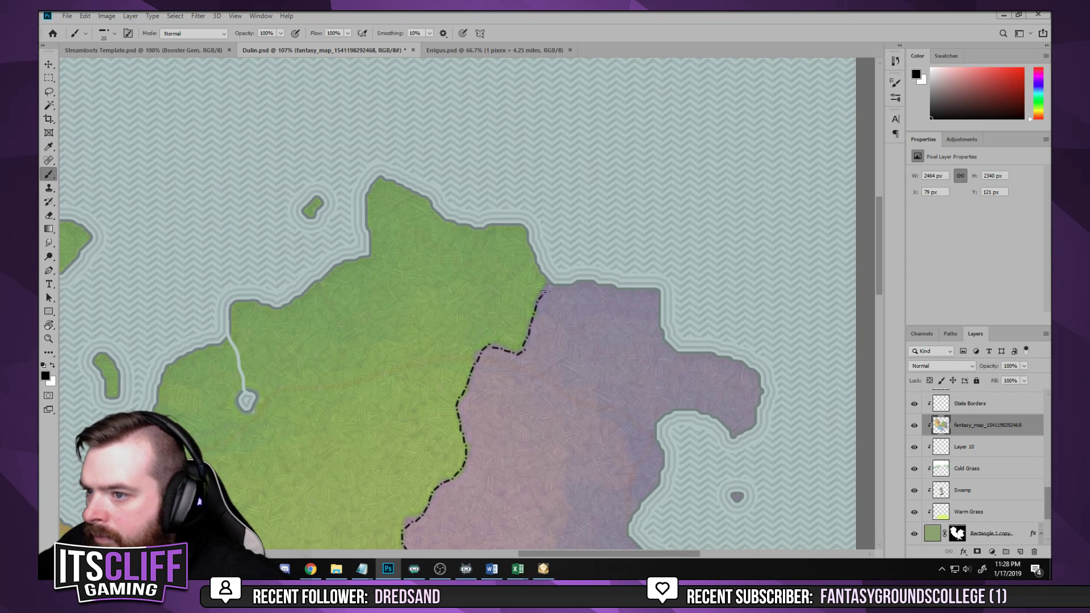
Toggle the fantasy_map layer to check which layer holds the new borders, and undo the strokes painted on it
{"action": "scroll", "coordinate": [640, 89], "scroll_direction": "down", "scroll_amount": 3}
{"action": "scroll", "coordinate": [411, 307], "scroll_direction": "down", "scroll_amount": 3}
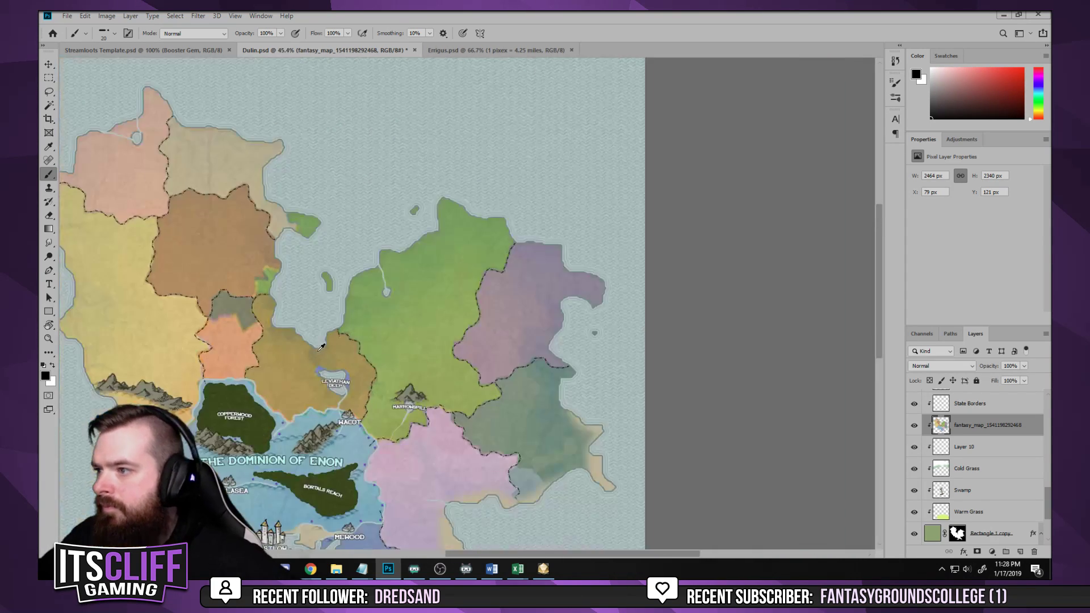
{"action": "scroll", "coordinate": [304, 389], "scroll_direction": "up", "scroll_amount": 1}
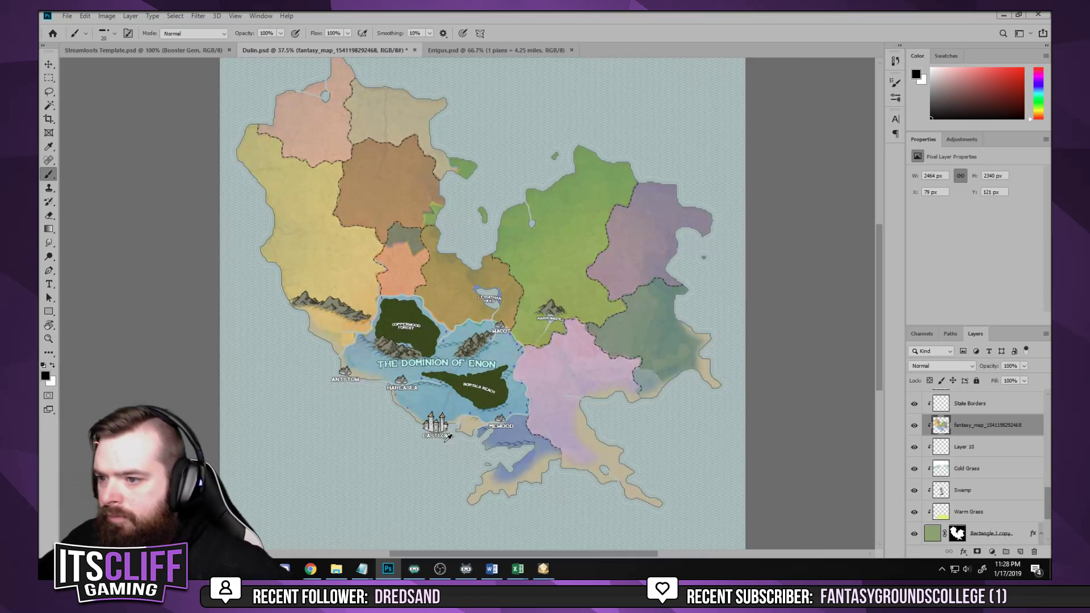
{"action": "left_click", "coordinate": [914, 425]}
{"action": "left_click", "coordinate": [914, 425]}
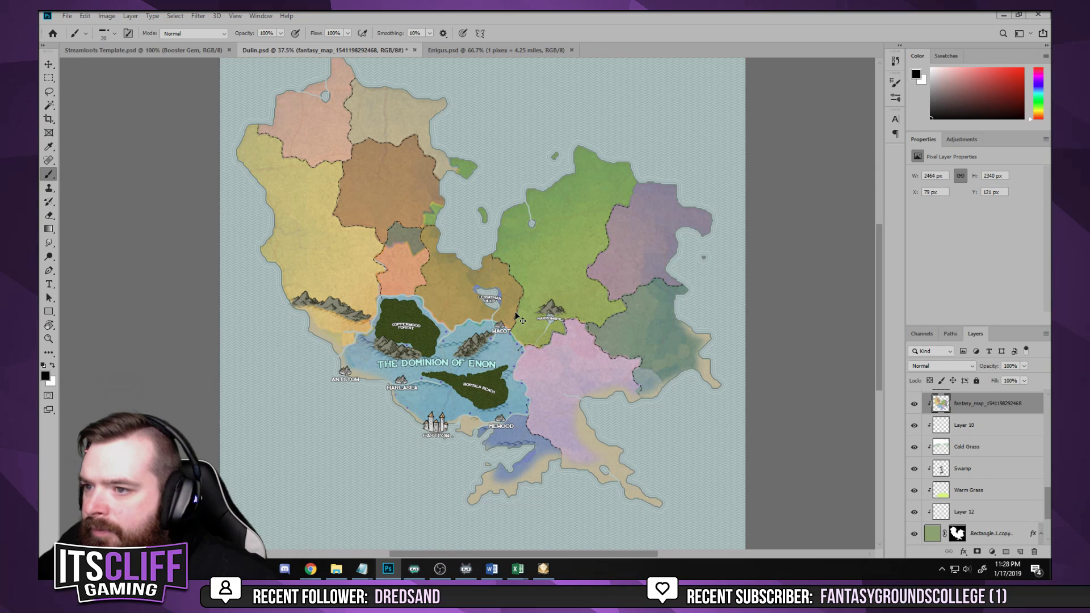
{"action": "left_click", "coordinate": [516, 317]}
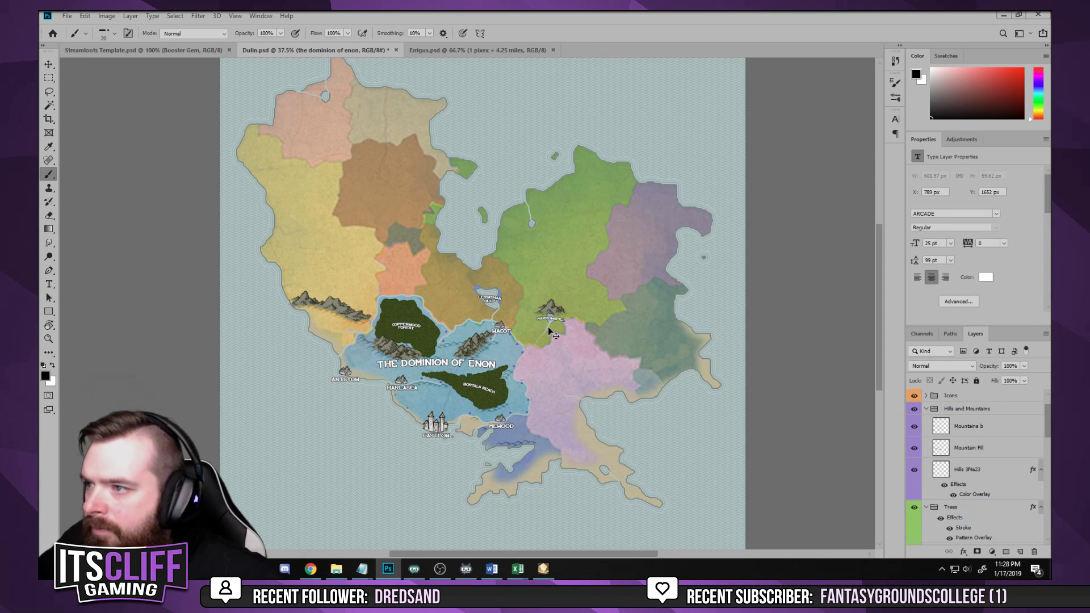
{"action": "key", "text": "ctrl+z"}
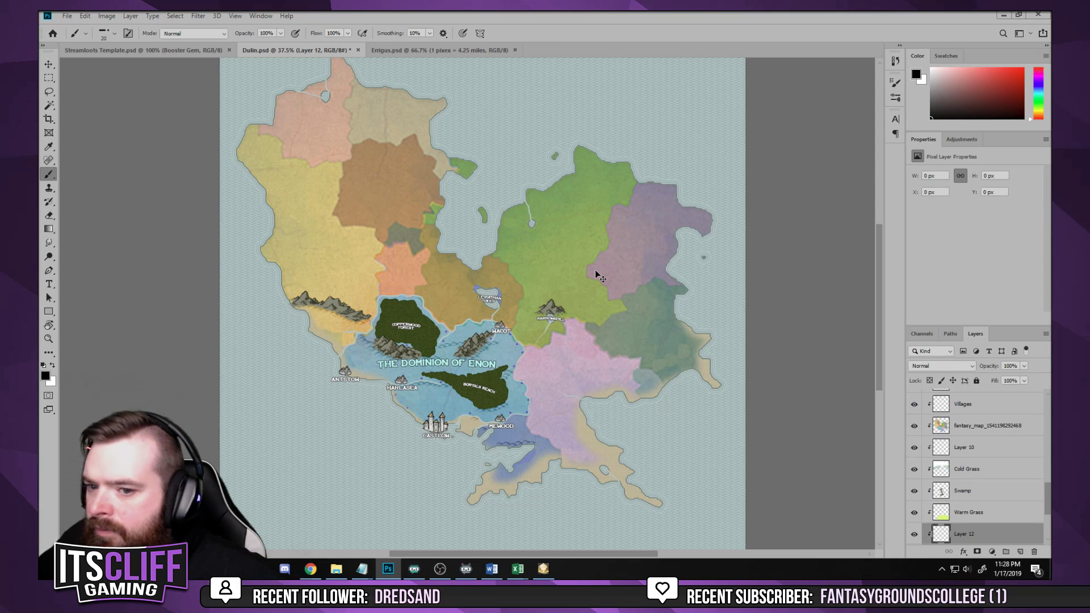
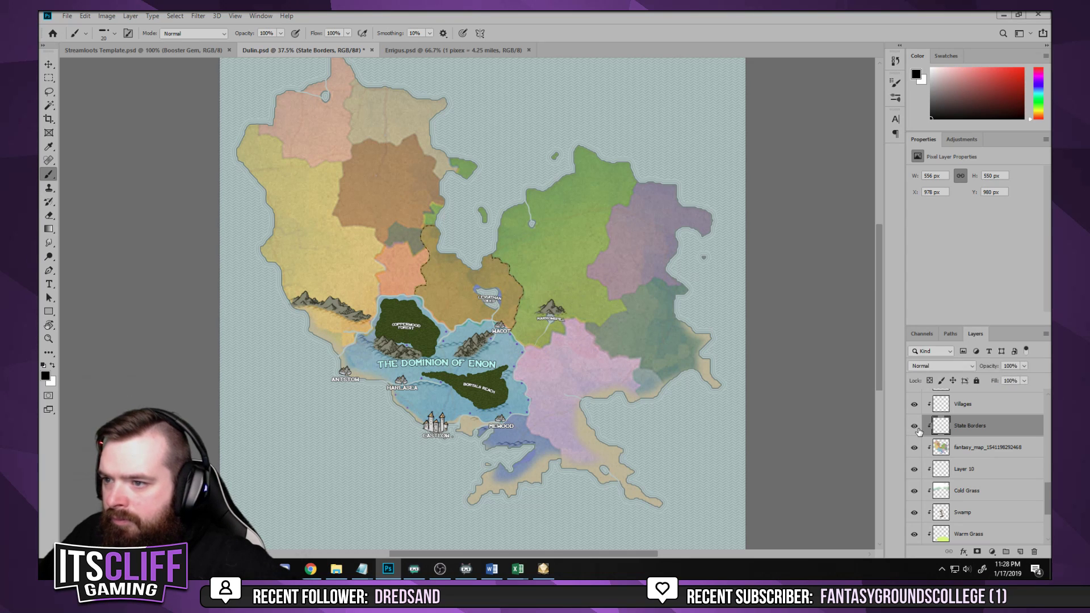
On the State Borders layer, trace the northwestern borders between the pink, tan, yellow, brown, grey and salmon regions with the dash-dot brush
{"action": "scroll", "coordinate": [381, 353], "scroll_direction": "up", "scroll_amount": 3}
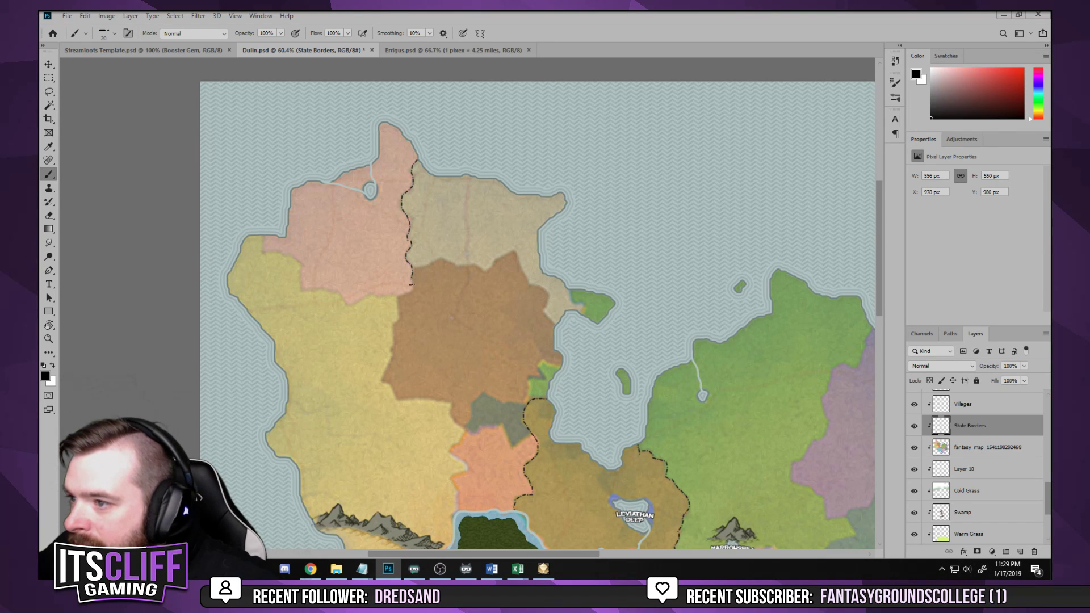
{"action": "left_click_drag", "start_coordinate": [393, 330], "coordinate": [390, 367]}
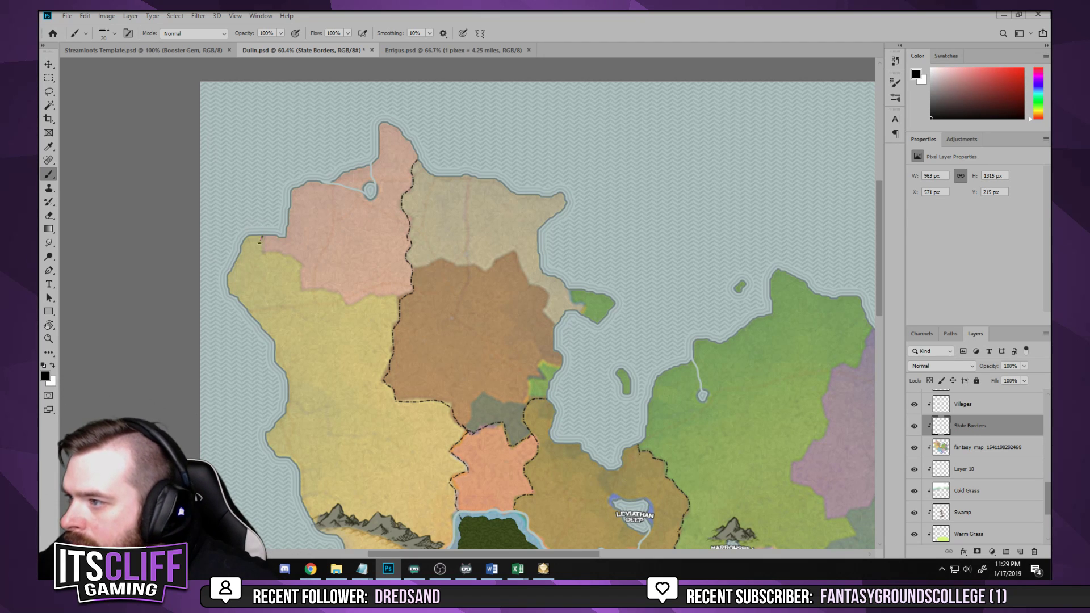
{"action": "left_click_drag", "start_coordinate": [261, 241], "coordinate": [285, 256]}
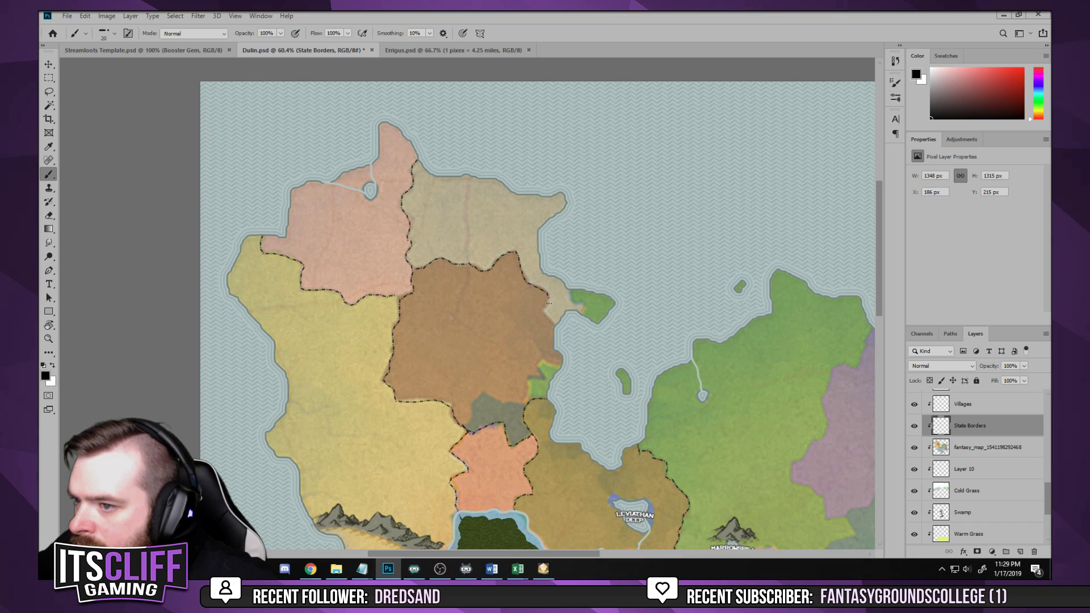
Trace the eastern borders between the green, purple, teal and pink regions and the blue-pink border southeast of Mewood on State Borders
{"action": "left_click_drag", "start_coordinate": [581, 346], "coordinate": [383, 226]}
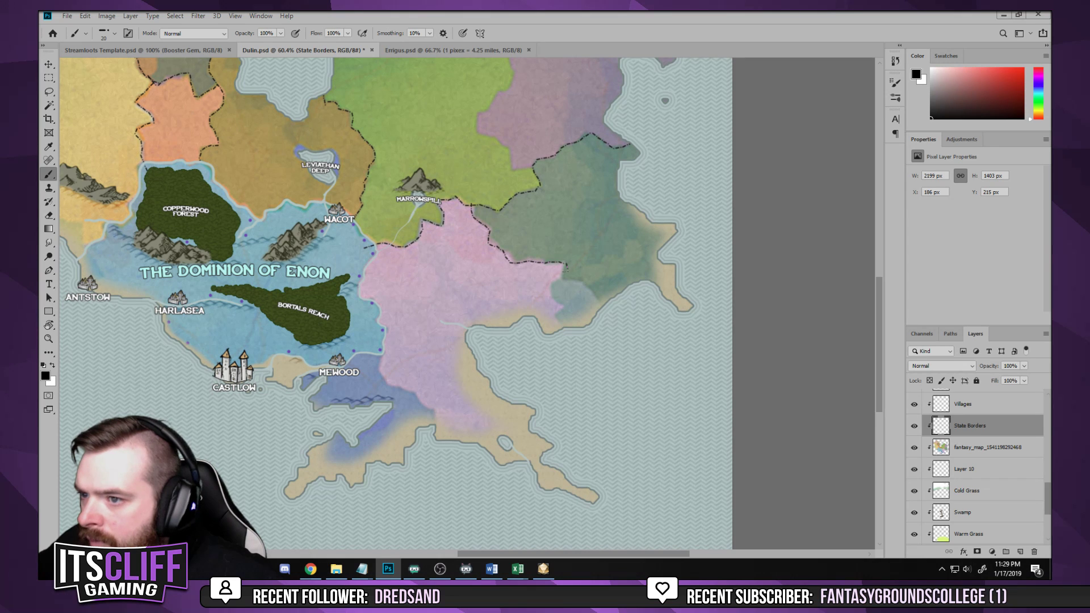
{"action": "left_click_drag", "start_coordinate": [366, 337], "coordinate": [457, 259]}
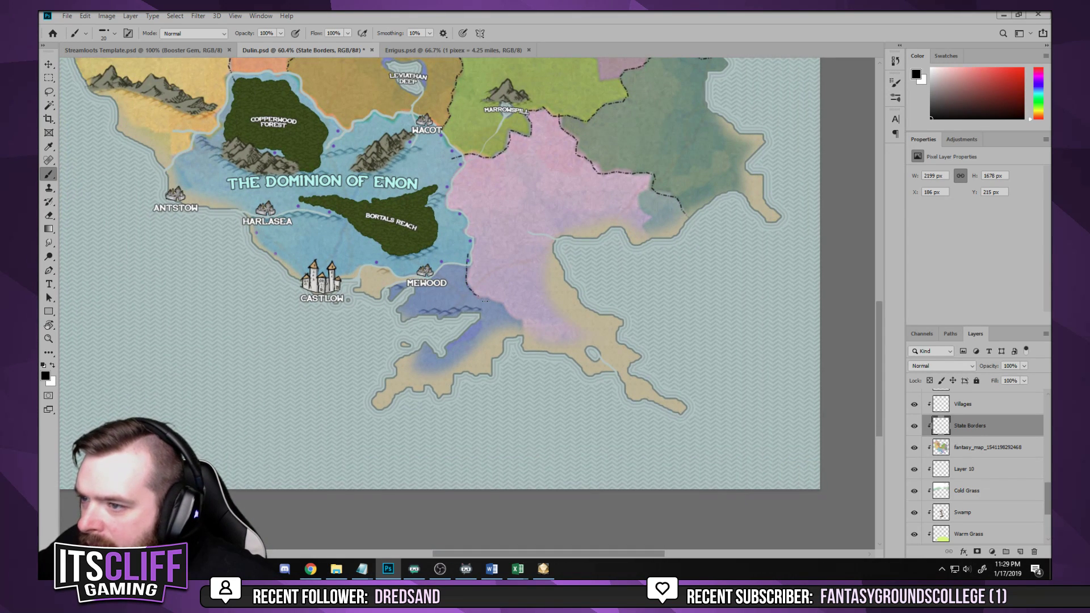
{"action": "left_click_drag", "start_coordinate": [515, 355], "coordinate": [547, 477]}
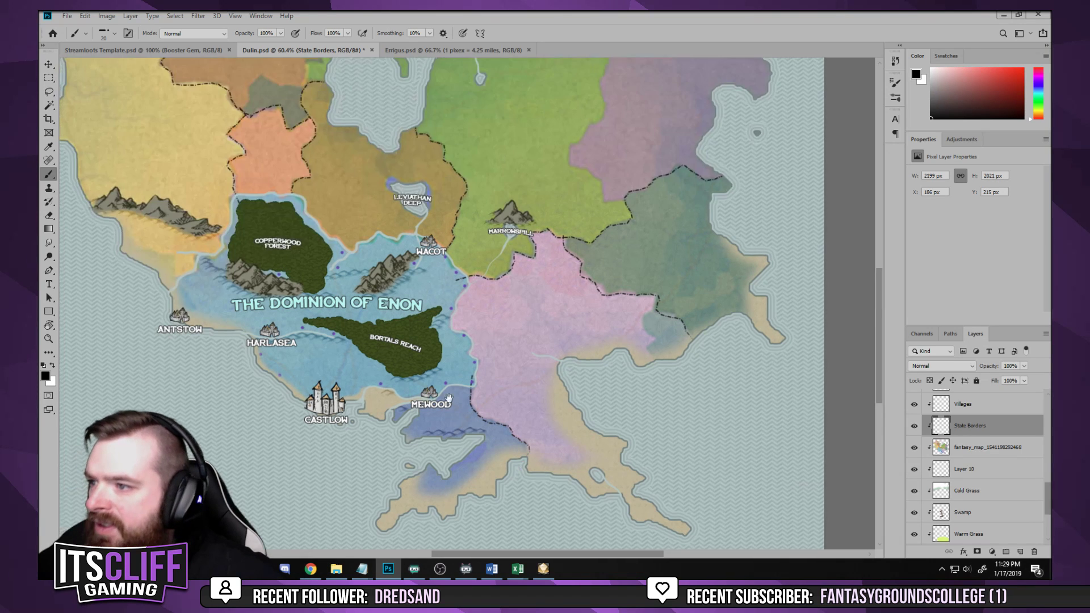
{"action": "left_click_drag", "start_coordinate": [332, 176], "coordinate": [345, 373]}
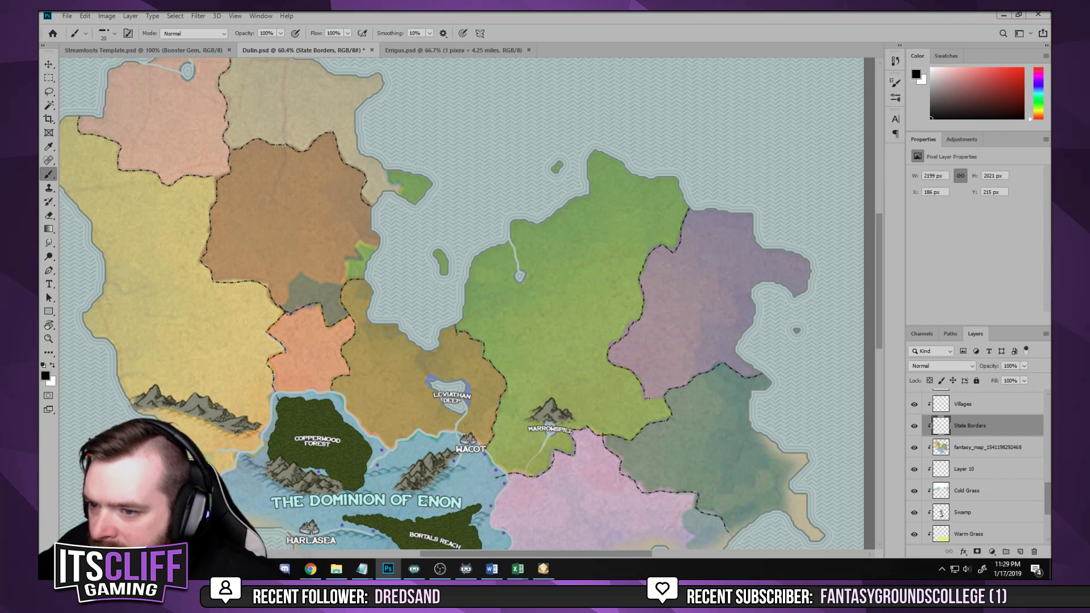
{"action": "scroll", "coordinate": [673, 344], "scroll_direction": "down", "scroll_amount": 5}
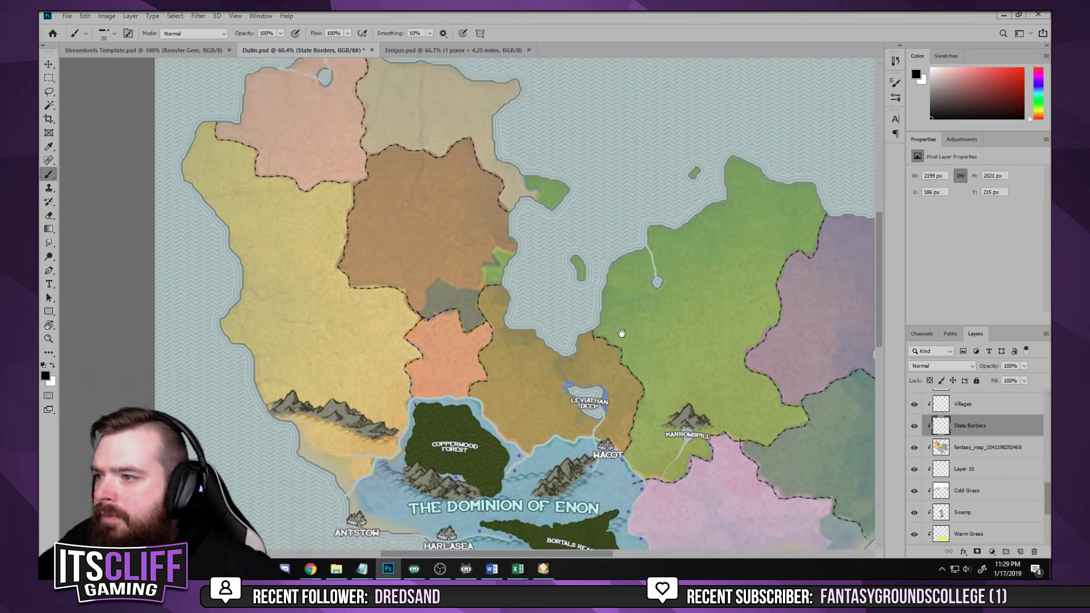
{"action": "scroll", "coordinate": [579, 433], "scroll_direction": "up", "scroll_amount": 1}
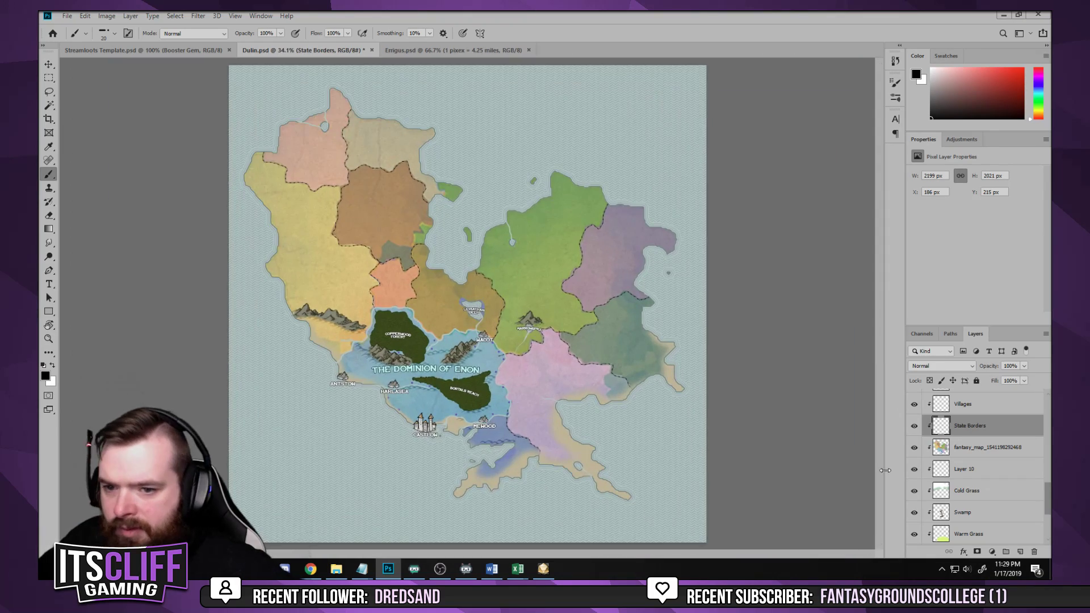
Hide the fantasy_map layer and erase the border ends overshooting the rivers near Mewood, south of Wacot and north of Copperwood Forest
{"action": "left_click", "coordinate": [914, 448]}
{"action": "scroll", "coordinate": [525, 404], "scroll_direction": "up", "scroll_amount": 8}
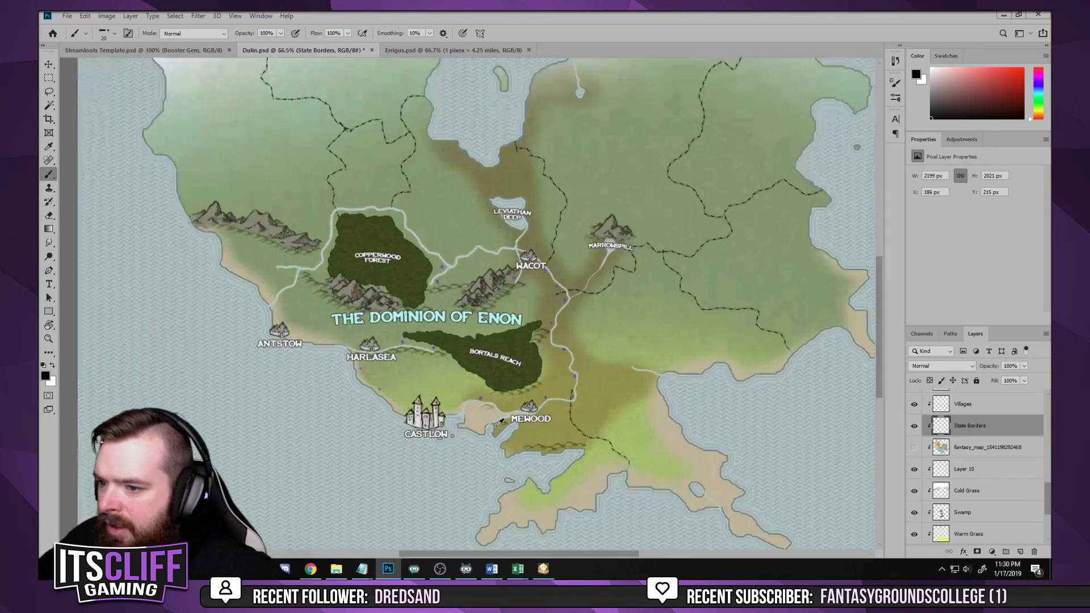
{"action": "key", "text": "e"}
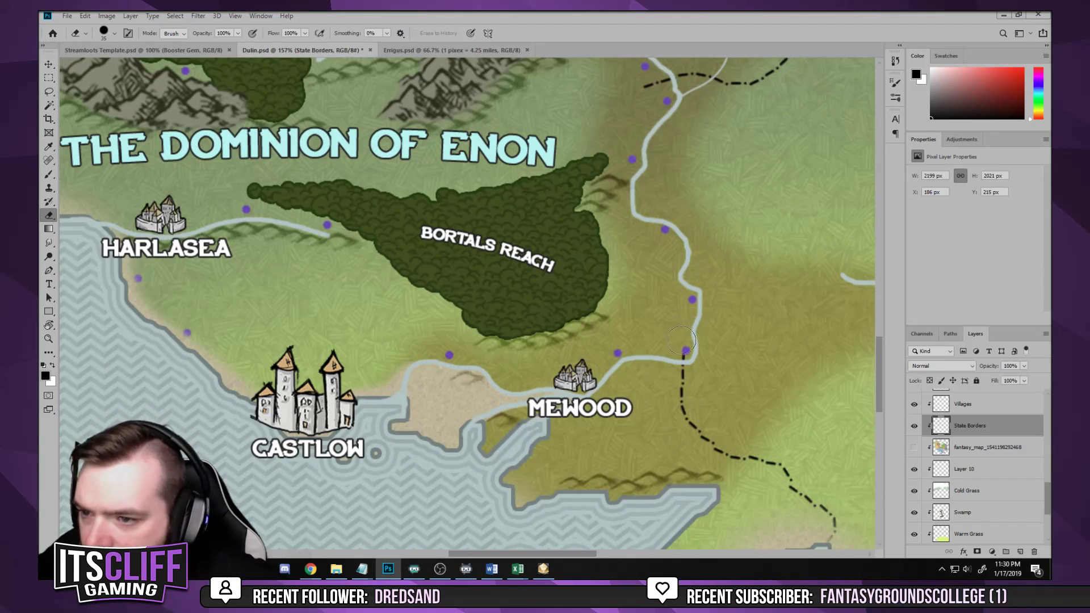
{"action": "scroll", "coordinate": [642, 268], "scroll_direction": "up", "scroll_amount": 5}
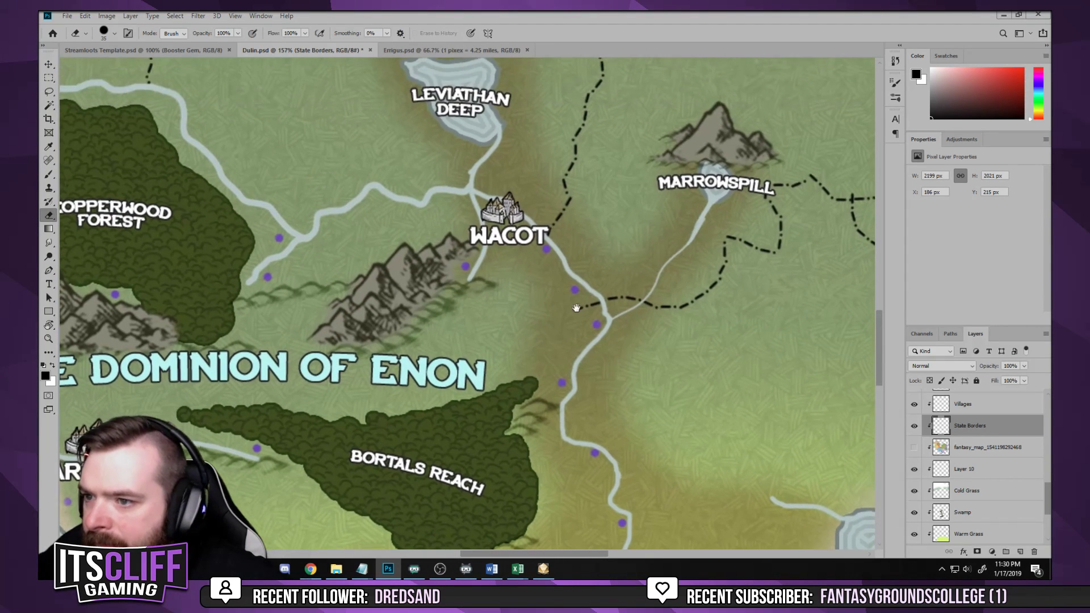
{"action": "left_click_drag", "start_coordinate": [588, 313], "coordinate": [578, 318]}
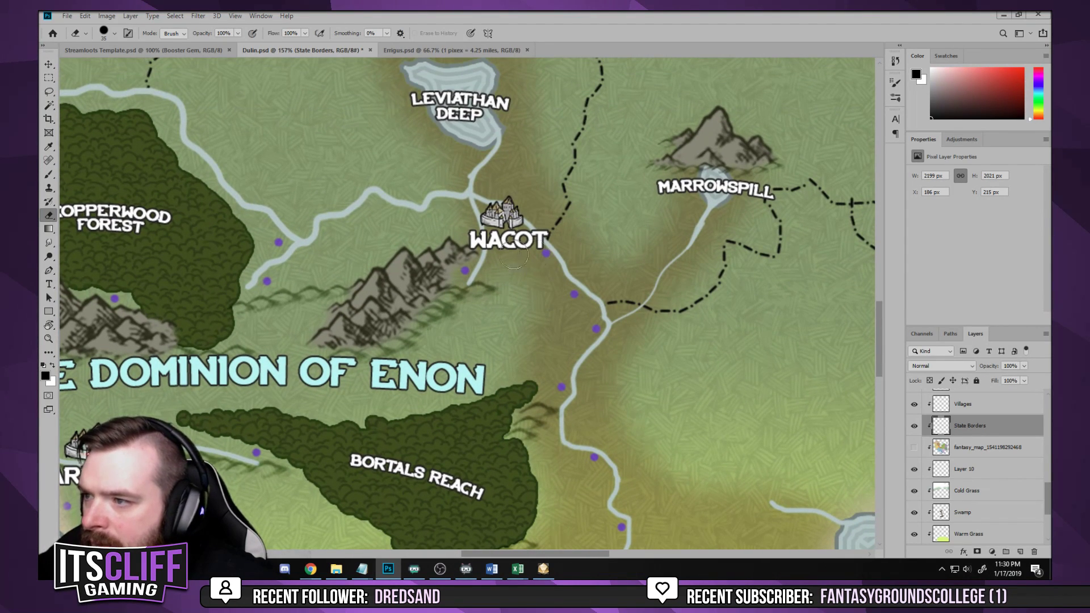
{"action": "scroll", "coordinate": [534, 273], "scroll_direction": "up", "scroll_amount": 4}
{"action": "scroll", "coordinate": [534, 273], "scroll_direction": "left", "scroll_amount": 7}
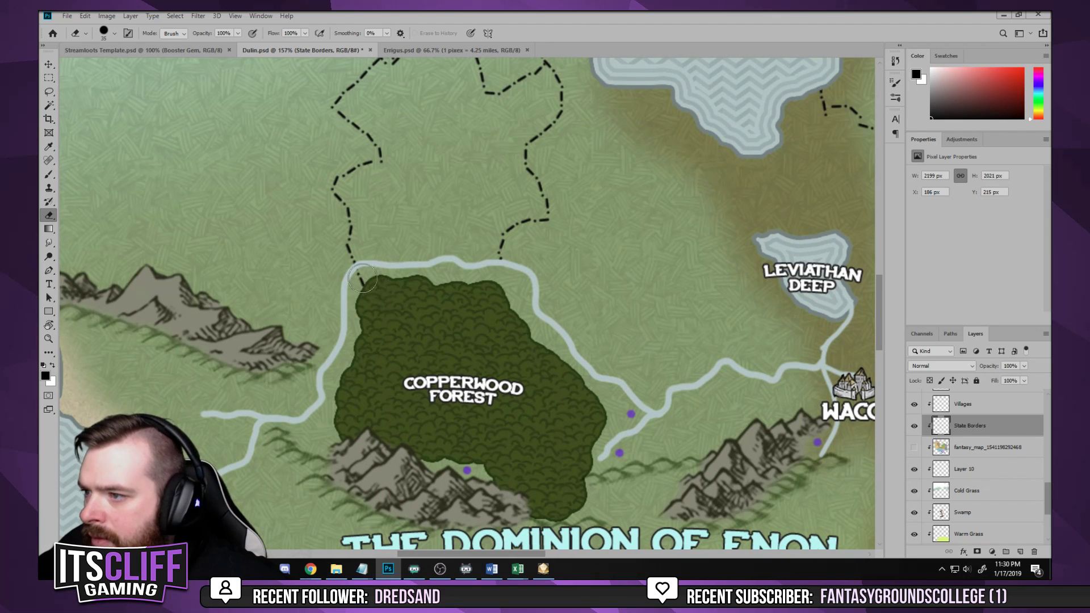
{"action": "left_click_drag", "start_coordinate": [466, 173], "coordinate": [488, 356]}
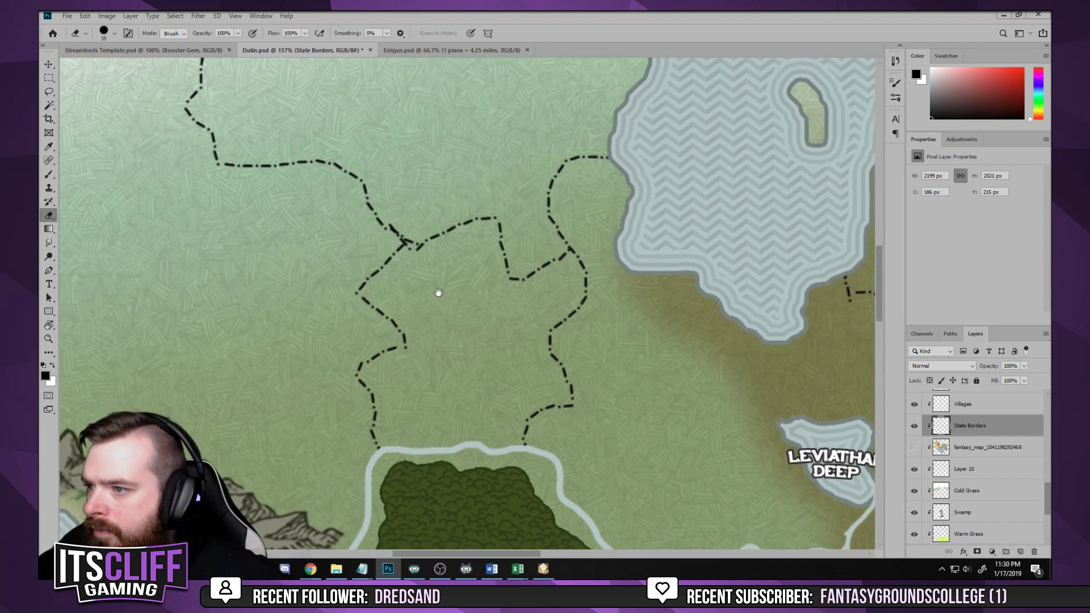
Erase the messy border junction northwest of Copperwood Forest and repaint the missing dashes with the dash-dot brush
{"action": "scroll", "coordinate": [413, 250], "scroll_direction": "up", "scroll_amount": 3}
{"action": "mouse_move", "coordinate": [398, 224]}
{"action": "left_mouse_down"}
{"action": "mouse_move", "coordinate": [428, 203]}
{"action": "mouse_move", "coordinate": [434, 230]}
{"action": "mouse_move", "coordinate": [402, 225]}
{"action": "mouse_move", "coordinate": [433, 226]}
{"action": "left_mouse_up"}
{"action": "key", "text": "b"}
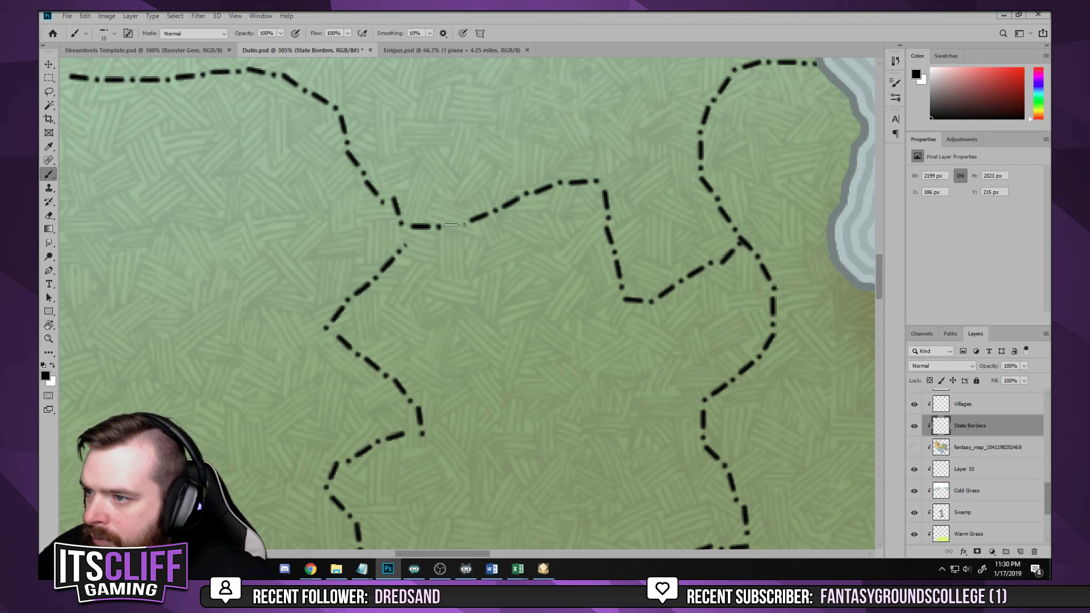
{"action": "left_click", "coordinate": [452, 226]}
{"action": "scroll", "coordinate": [496, 278], "scroll_direction": "down", "scroll_amount": 5}
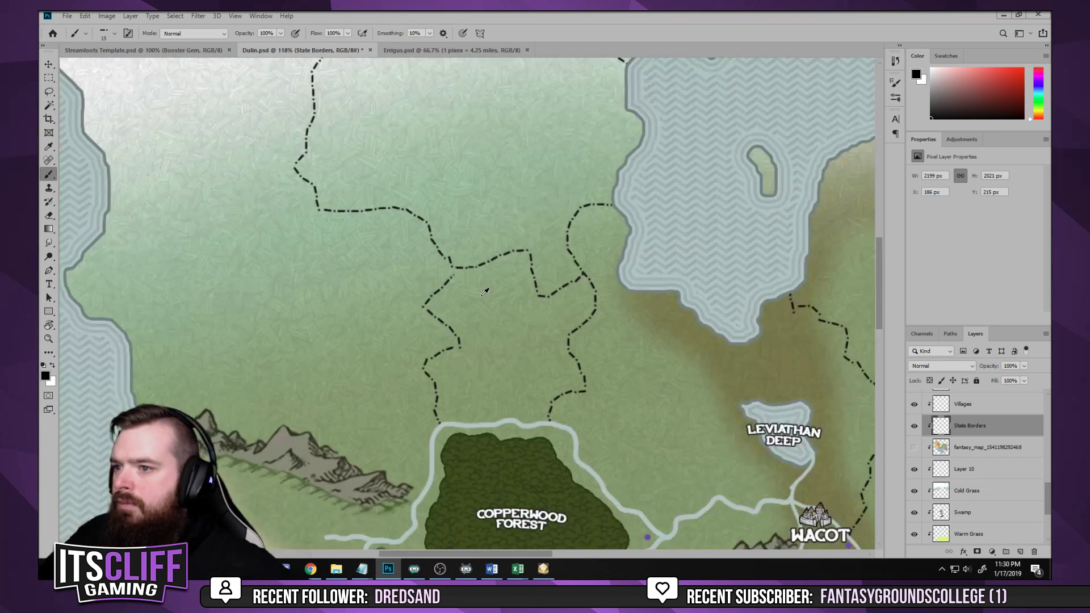
Check the remaining border junctions across the map and erase the stray border end at the junction east of Marrowspill
{"action": "scroll", "coordinate": [485, 291], "scroll_direction": "down", "scroll_amount": 4}
{"action": "scroll", "coordinate": [459, 196], "scroll_direction": "up", "scroll_amount": 6}
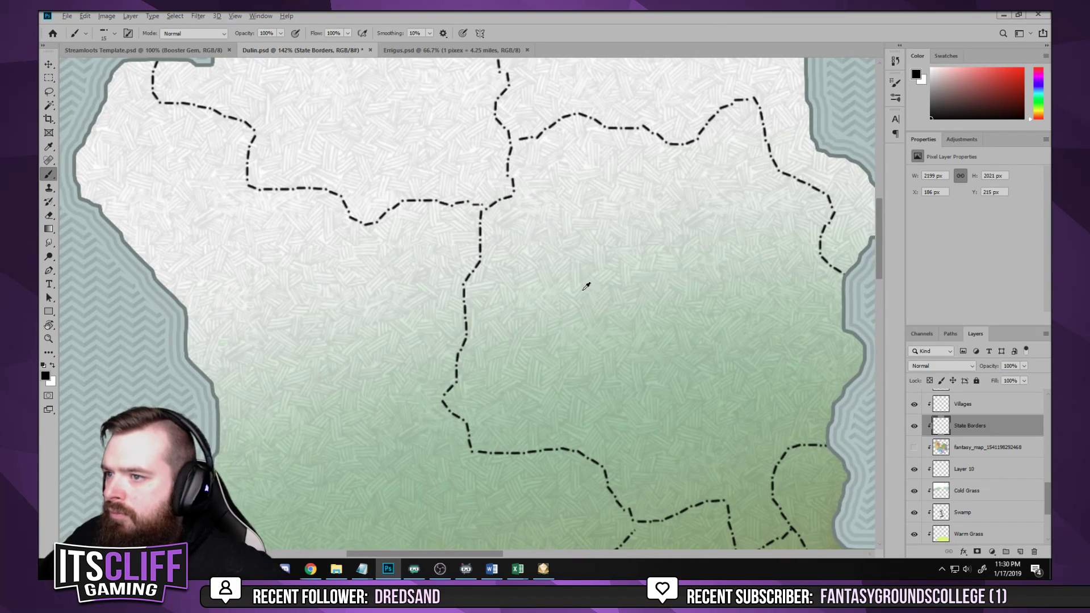
{"action": "scroll", "coordinate": [586, 286], "scroll_direction": "down", "scroll_amount": 3}
{"action": "scroll", "coordinate": [583, 284], "scroll_direction": "up", "scroll_amount": 3}
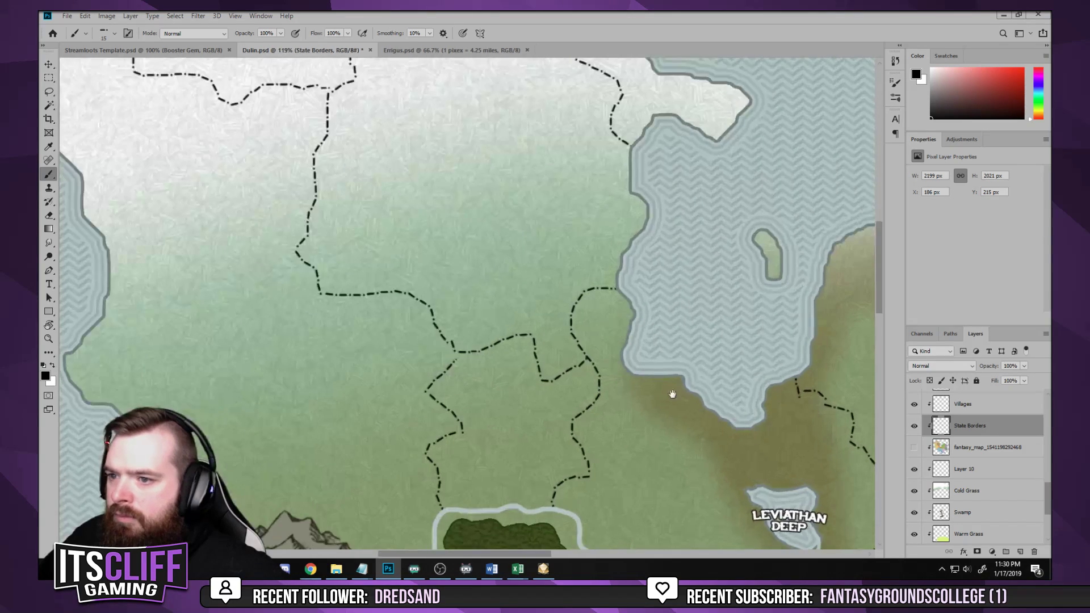
{"action": "left_click_drag", "start_coordinate": [671, 390], "coordinate": [382, 212]}
{"action": "left_click_drag", "start_coordinate": [440, 248], "coordinate": [427, 174]}
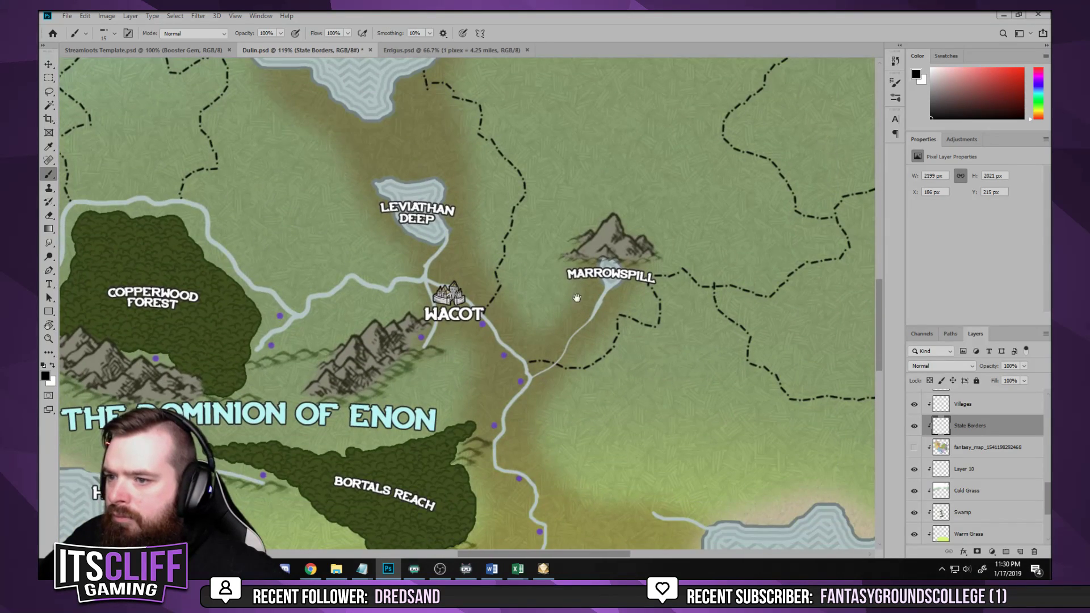
{"action": "left_click_drag", "start_coordinate": [578, 298], "coordinate": [411, 272]}
{"action": "scroll", "coordinate": [460, 273], "scroll_direction": "up", "scroll_amount": 3}
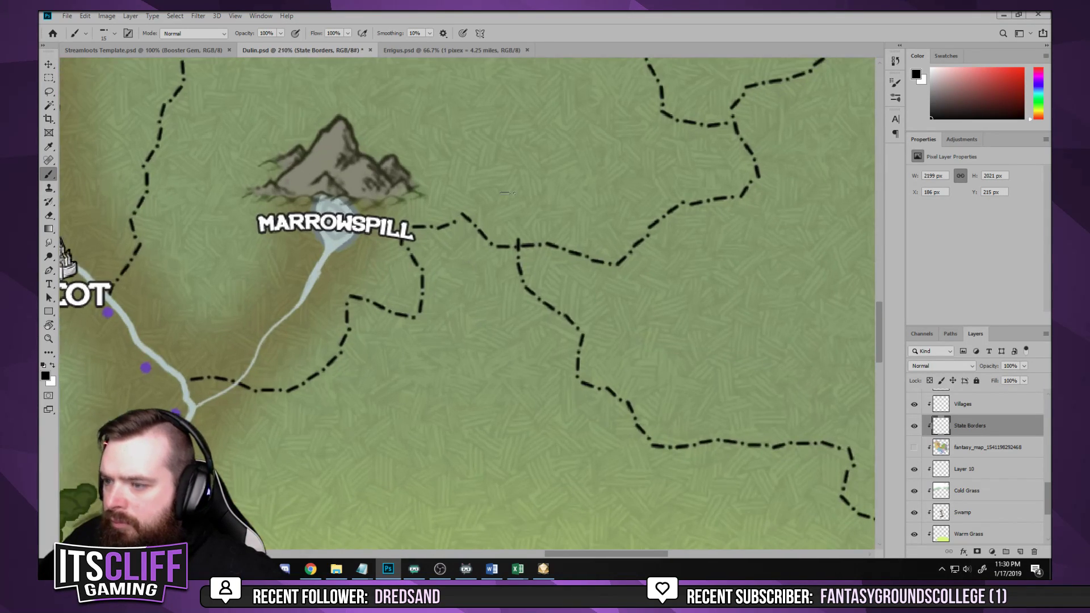
{"action": "key", "text": "e"}
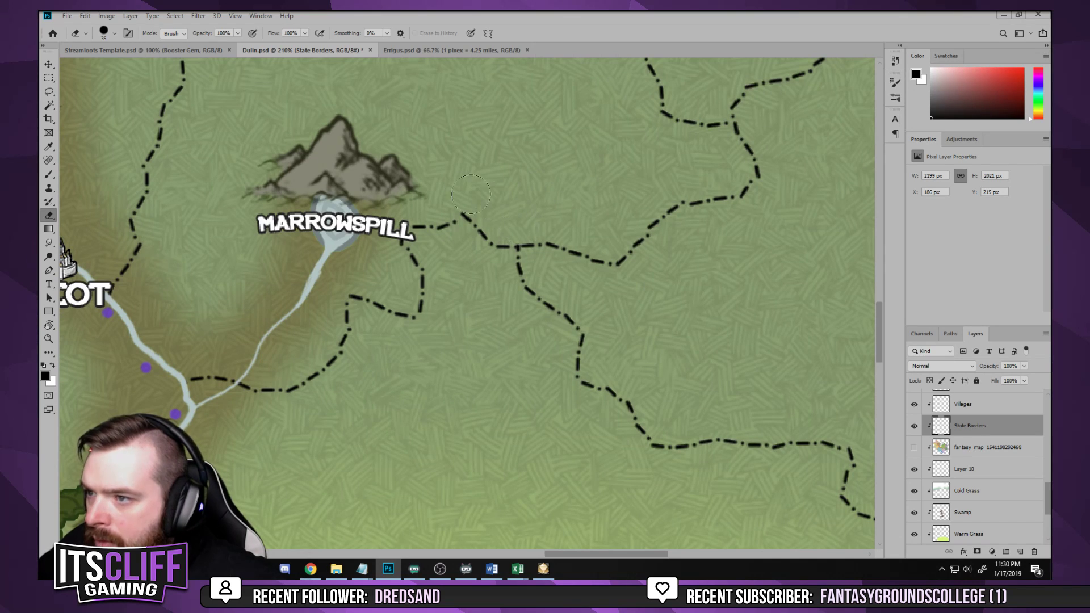
{"action": "scroll", "coordinate": [455, 318], "scroll_direction": "down", "scroll_amount": 6}
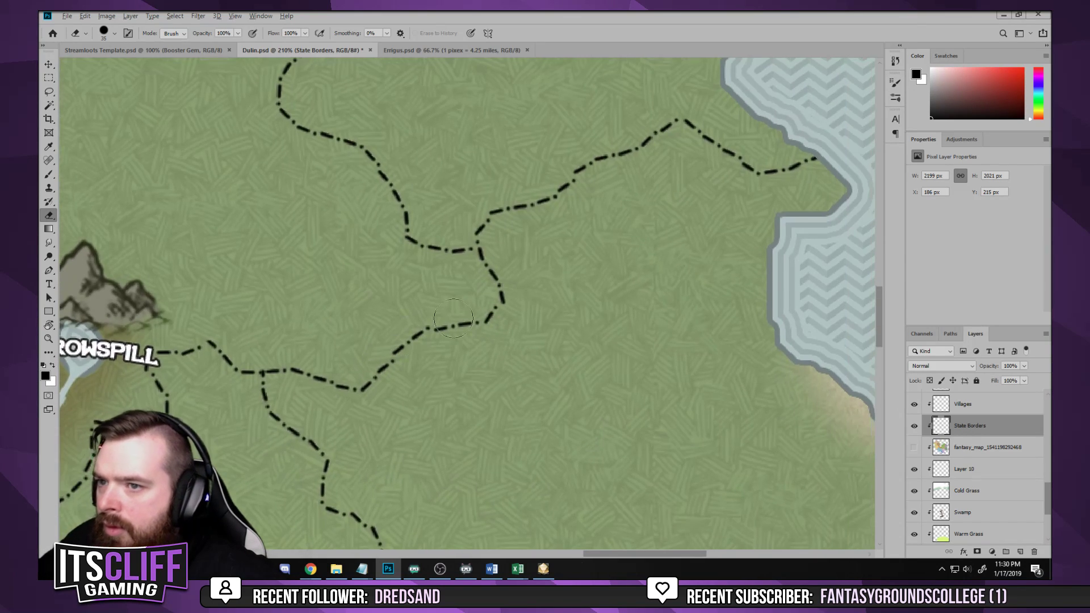
{"action": "scroll", "coordinate": [454, 320], "scroll_direction": "down", "scroll_amount": 4}
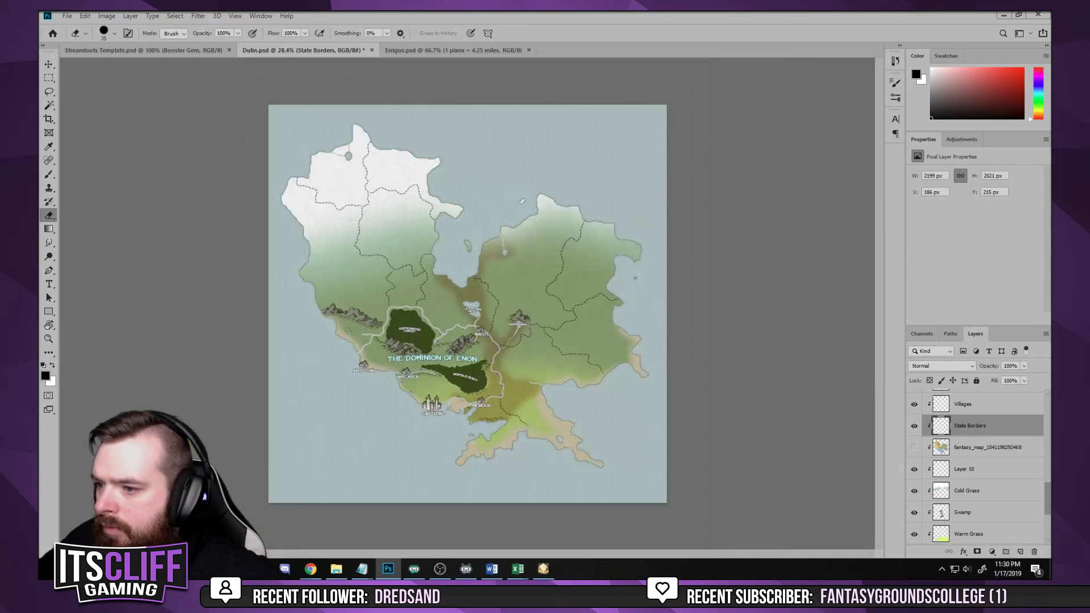
{"action": "scroll", "coordinate": [485, 394], "scroll_direction": "up", "scroll_amount": 2}
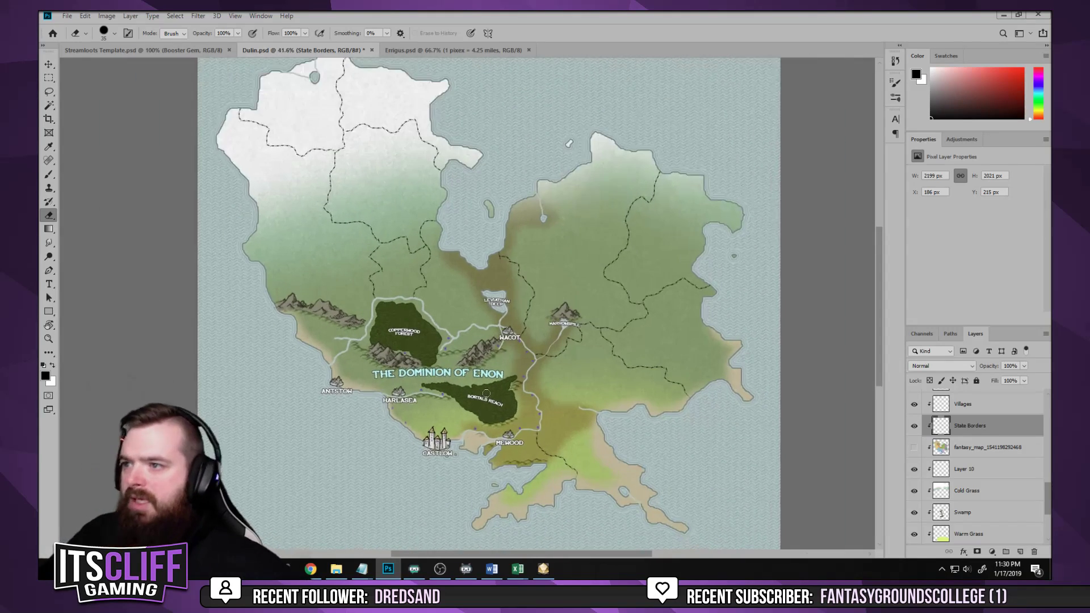
Keep the State Borders layer on Normal blending, set its opacity to 25%, and save the map
{"action": "left_click", "coordinate": [930, 366]}
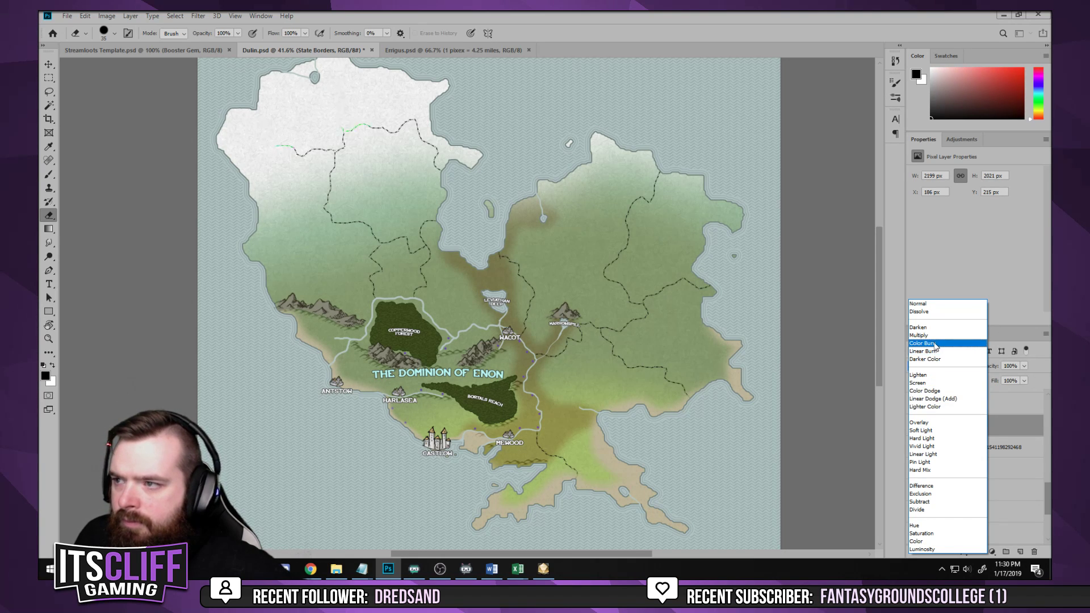
{"action": "left_click", "coordinate": [918, 304]}
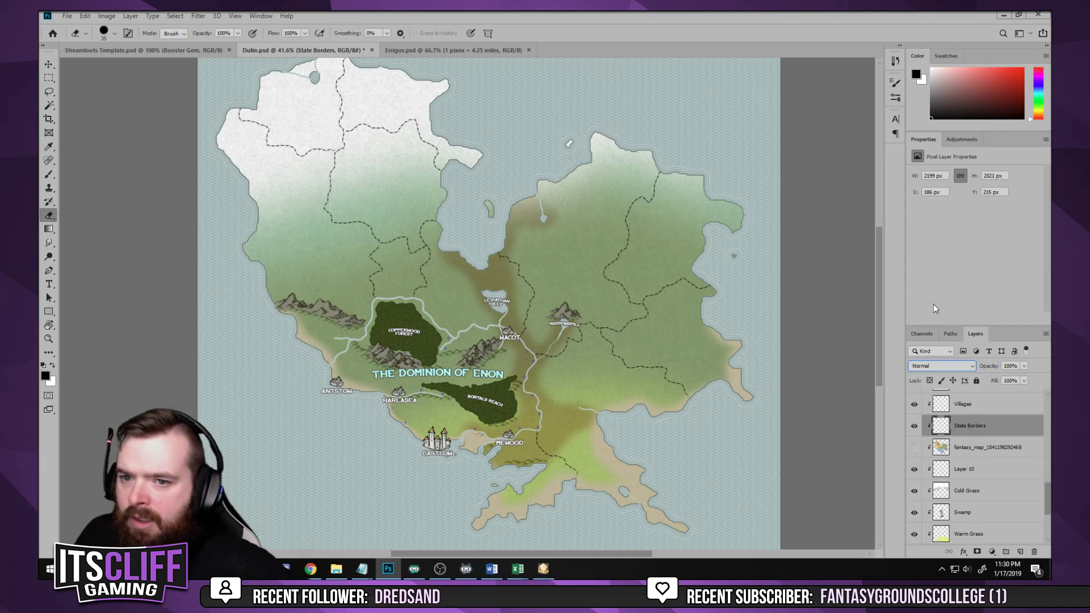
{"action": "double_click", "coordinate": [1009, 366]}
{"action": "type", "text": "1"}
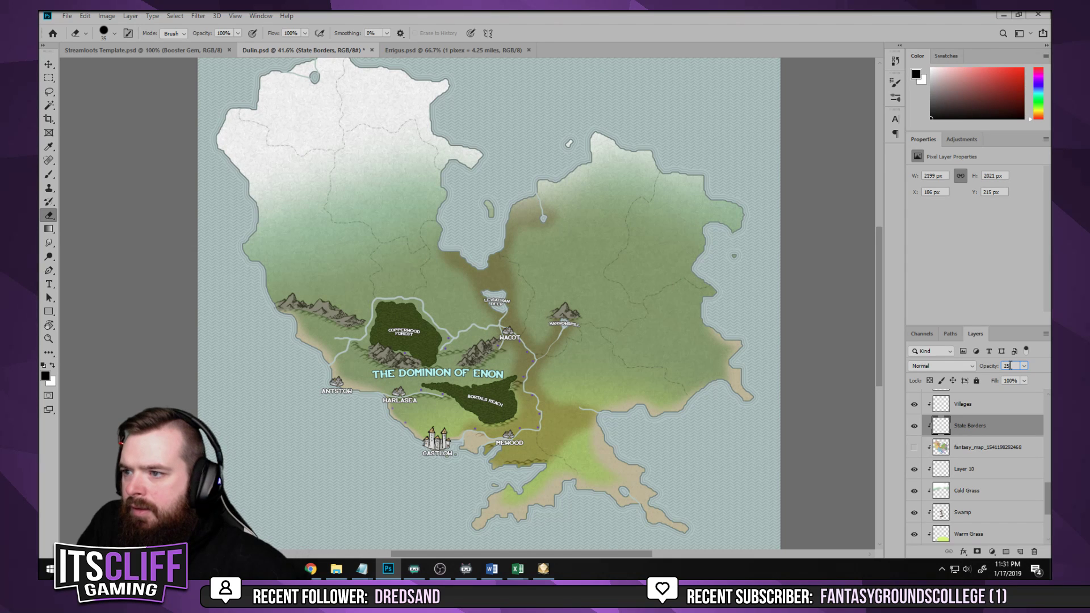
{"action": "left_click", "coordinate": [49, 64]}
{"action": "key", "text": "ctrl+s"}
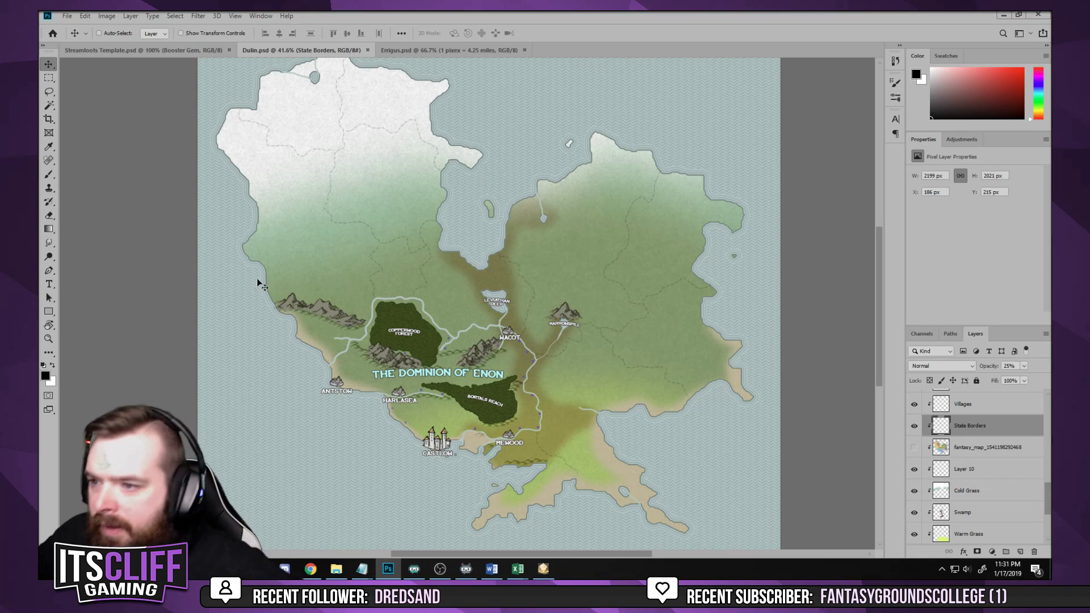
Duplicate the THE DOMINION OF ENON label and place the copy just north of Leviathan Deep
{"action": "scroll", "coordinate": [486, 310], "scroll_direction": "up", "scroll_amount": 6}
{"action": "left_click_drag", "start_coordinate": [513, 306], "coordinate": [460, 238]}
{"action": "left_click", "coordinate": [50, 285]}
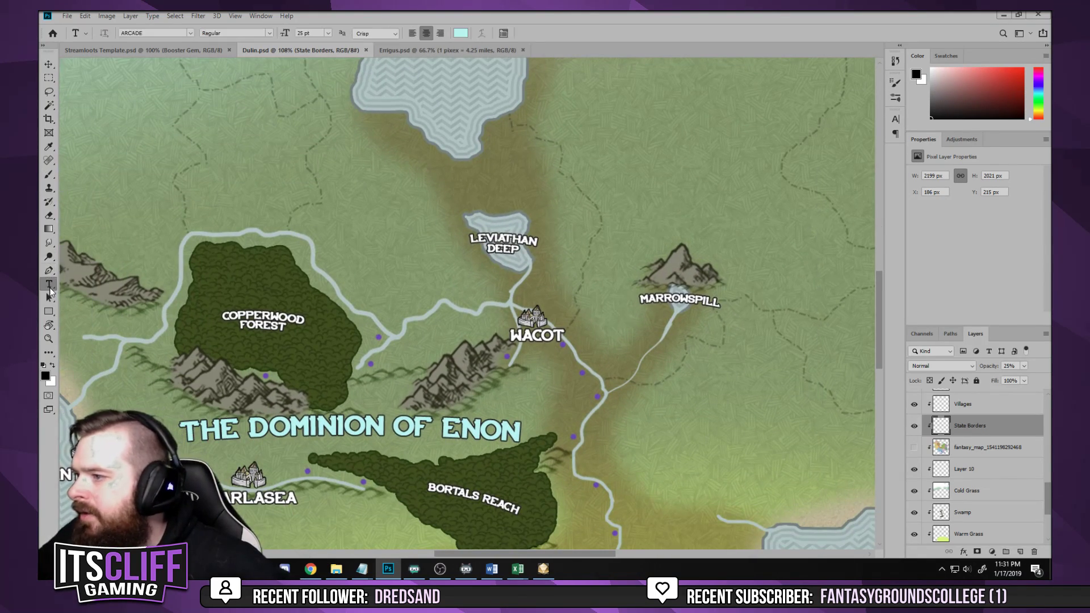
{"action": "key", "text": "v"}
{"action": "left_click", "coordinate": [372, 426]}
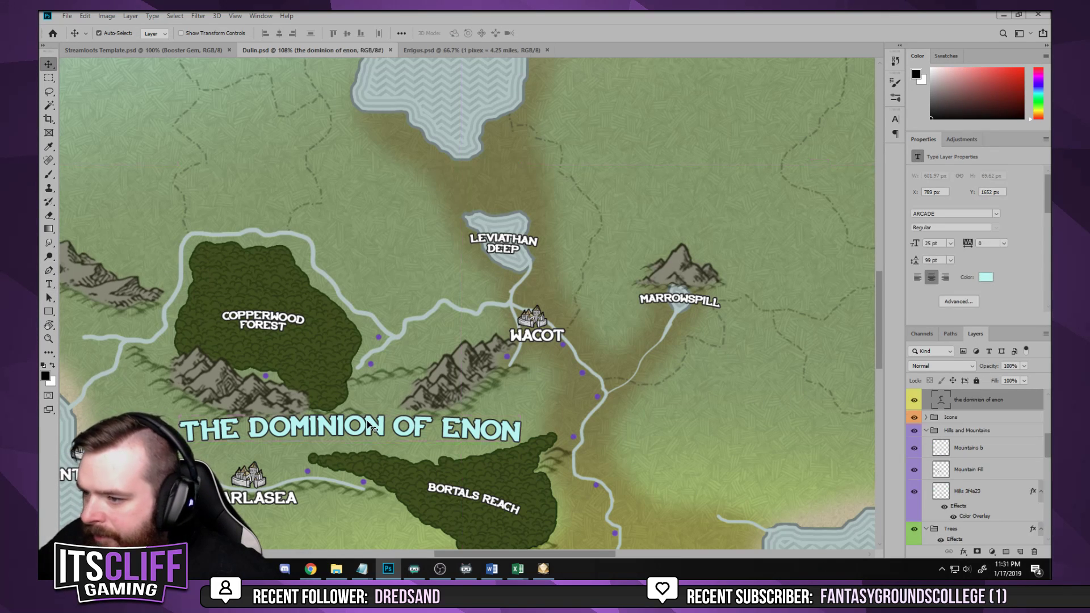
{"action": "left_click_drag", "start_coordinate": [372, 425], "coordinate": [498, 182]}
{"action": "key", "text": "t"}
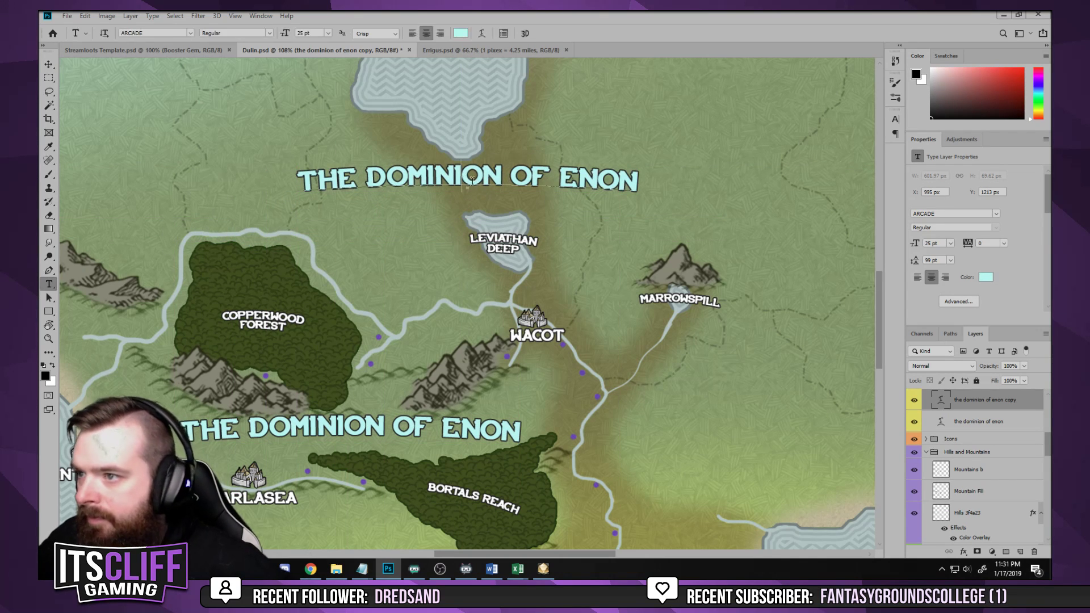
Change the duplicated label's text to BLACKWATER
{"action": "triple_click", "coordinate": [483, 189]}
{"action": "type", "text": "B"}
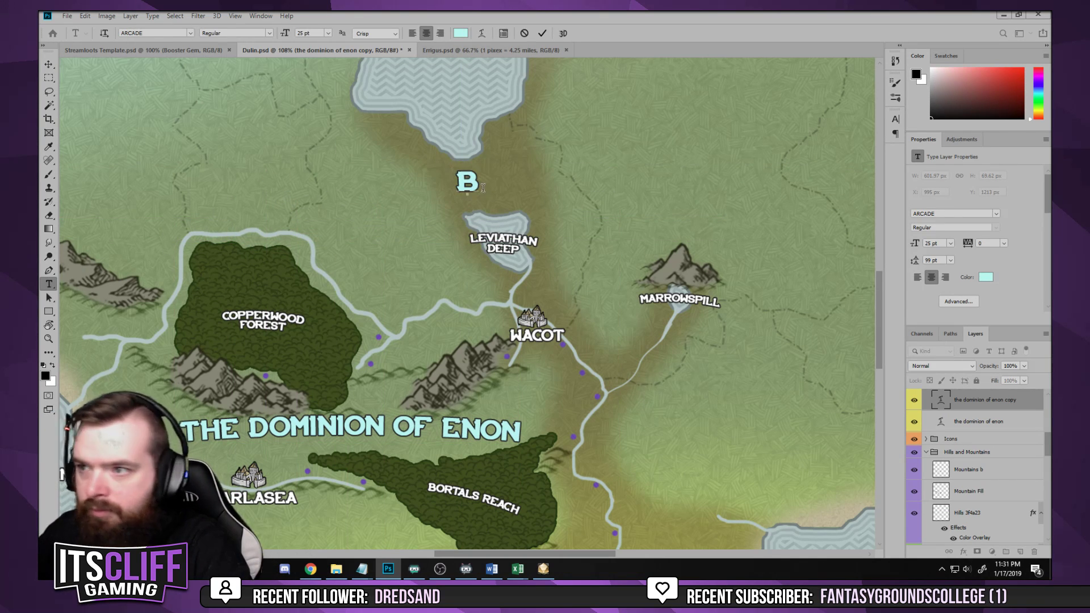
{"action": "type", "text": "LACKWATER"}
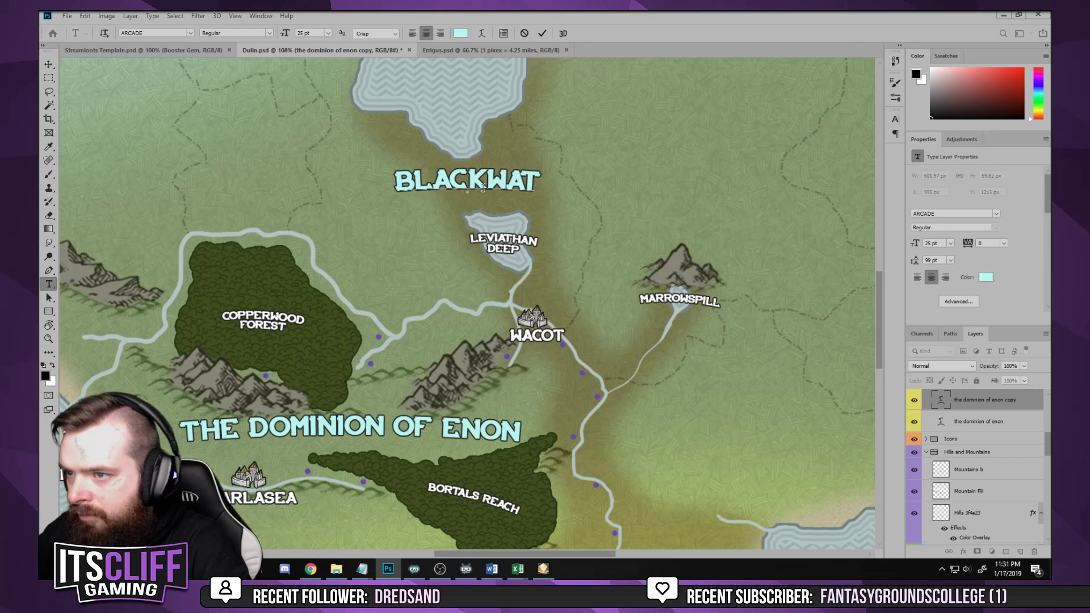
{"action": "left_click", "coordinate": [49, 64]}
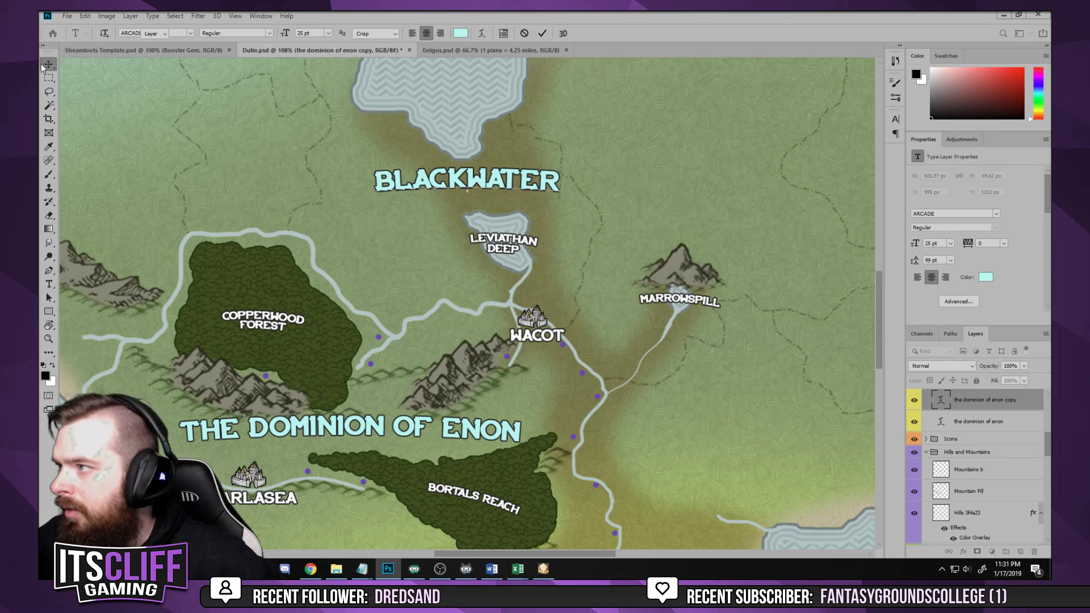
Move the BLACKWATER label down to sit directly above Leviathan Deep, then fine-tune its position slightly to the west
{"action": "left_click_drag", "start_coordinate": [449, 183], "coordinate": [445, 220]}
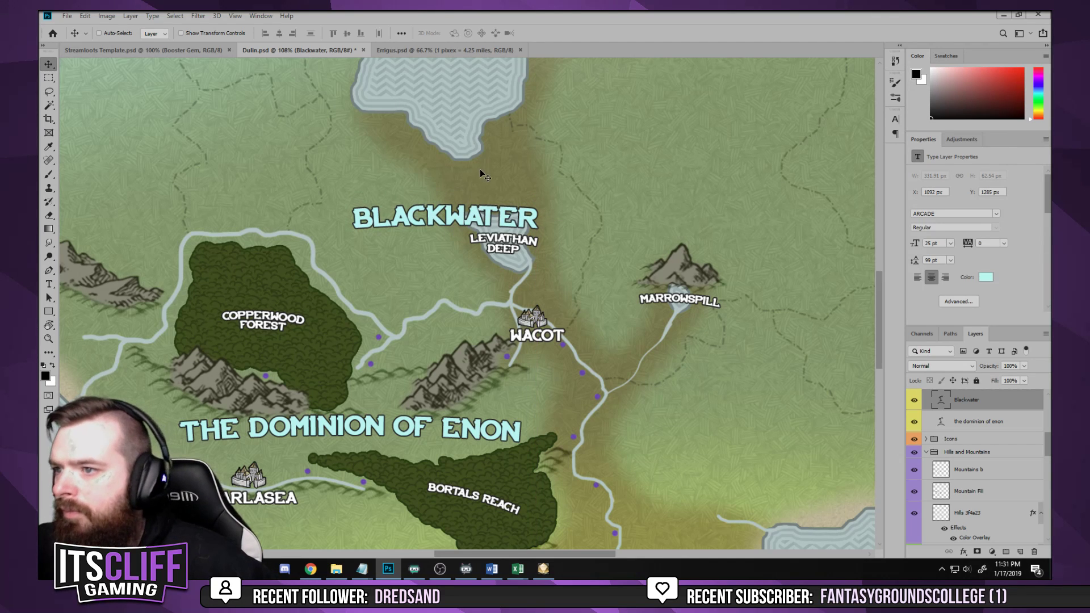
{"action": "key", "text": "Down"}
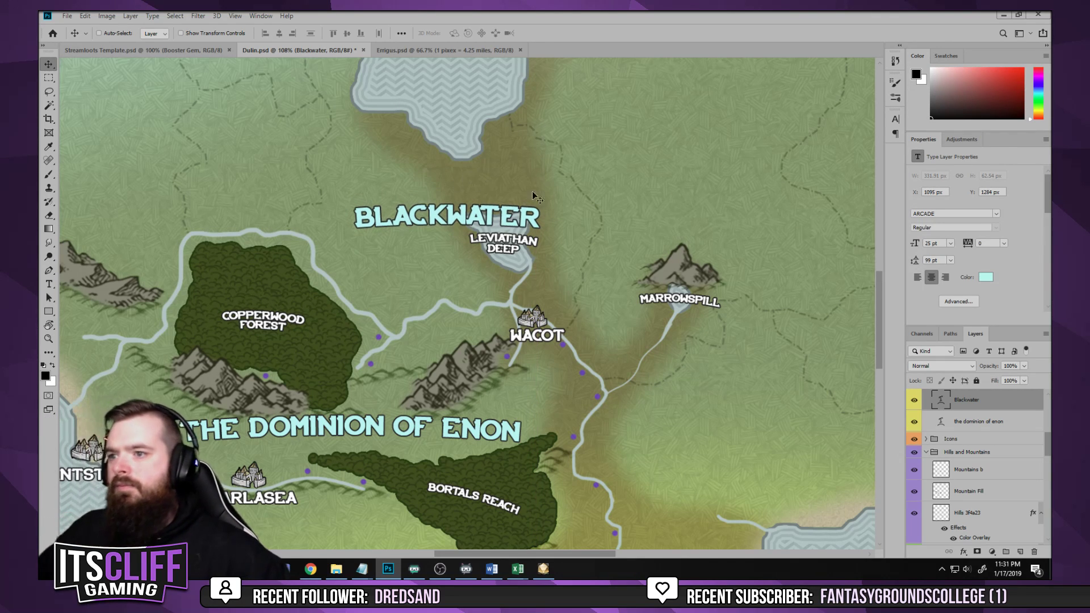
{"action": "scroll", "coordinate": [579, 198], "scroll_direction": "down", "scroll_amount": 5}
{"action": "scroll", "coordinate": [515, 209], "scroll_direction": "up", "scroll_amount": 5}
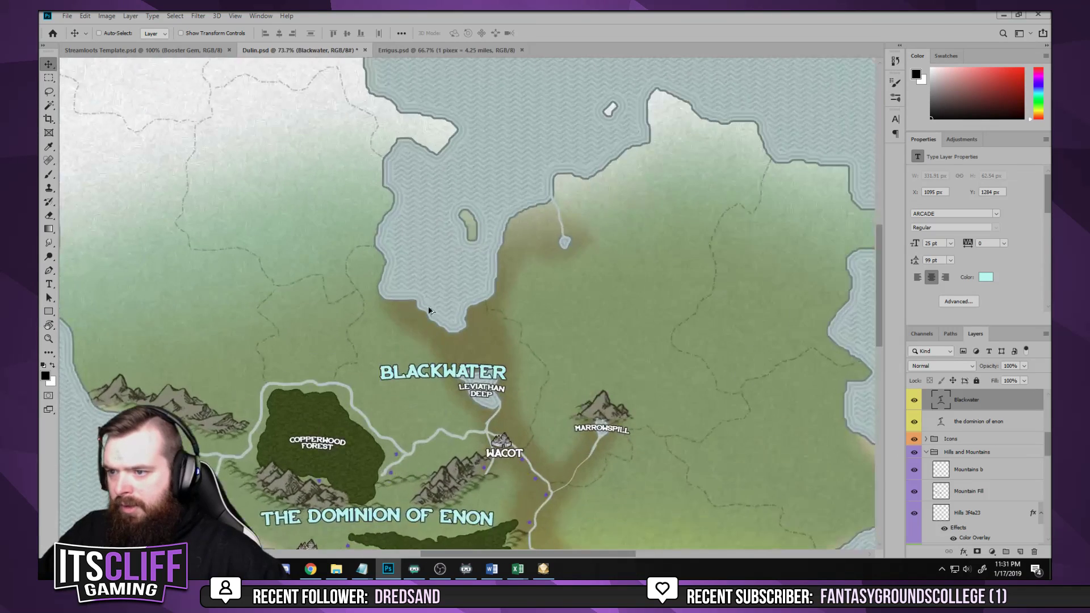
{"action": "key", "text": "Left"}
{"action": "key", "text": "Left"}
{"action": "key", "text": "Left"}
{"action": "key", "text": "Left"}
{"action": "key", "text": "Left"}
{"action": "key", "text": "Left"}
{"action": "key", "text": "Left"}
{"action": "key", "text": "Left"}
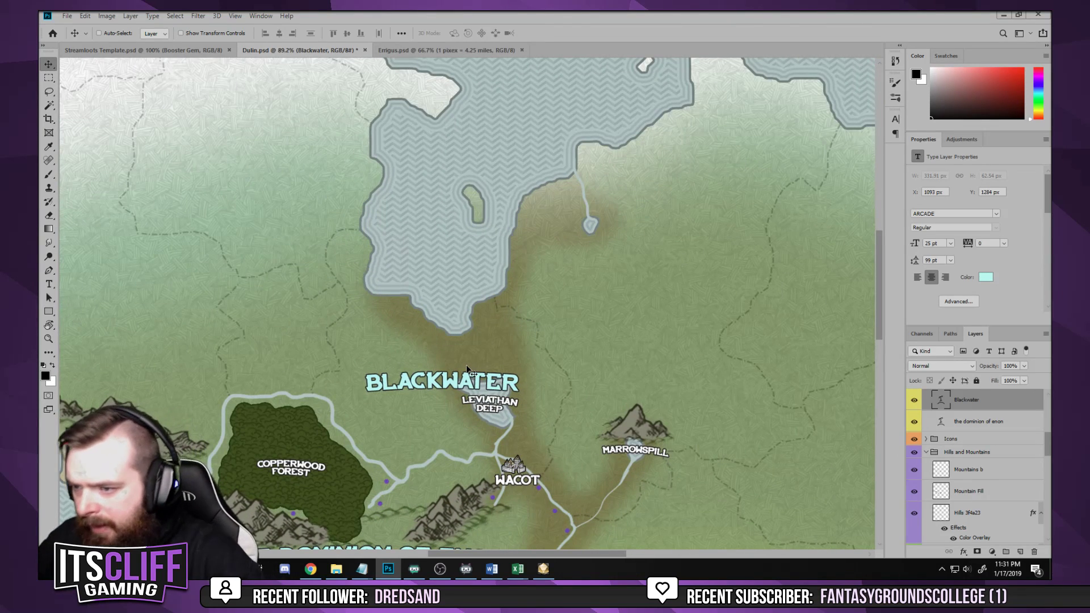
{"action": "key", "text": "Left"}
{"action": "key", "text": "Left"}
{"action": "key", "text": "Left"}
{"action": "key", "text": "Left"}
{"action": "key", "text": "Left"}
{"action": "key", "text": "Left"}
{"action": "key", "text": "Up"}
{"action": "key", "text": "Up"}
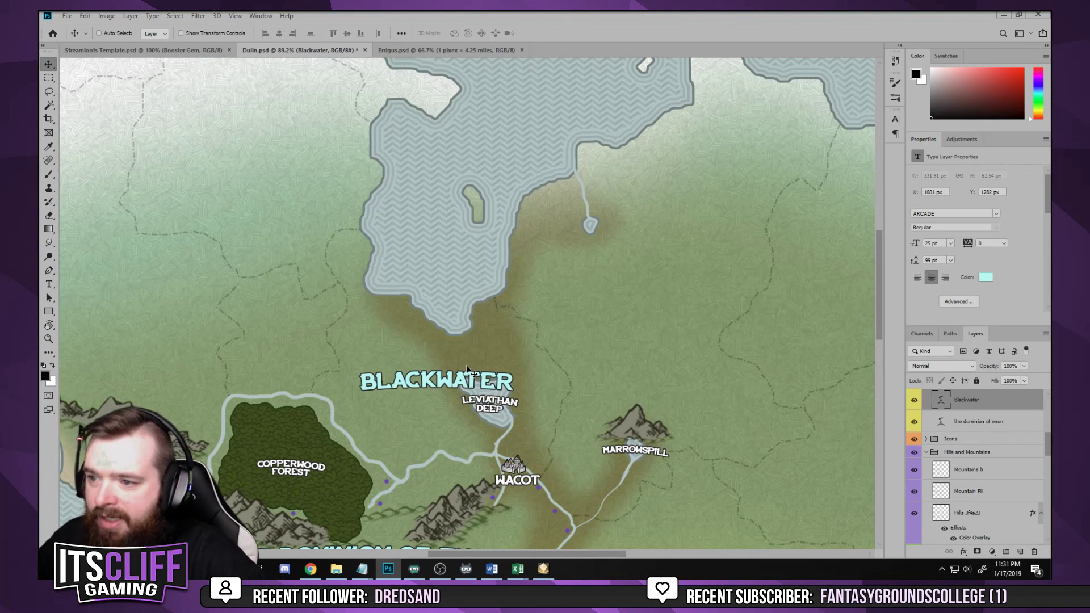
{"action": "key", "text": "Right"}
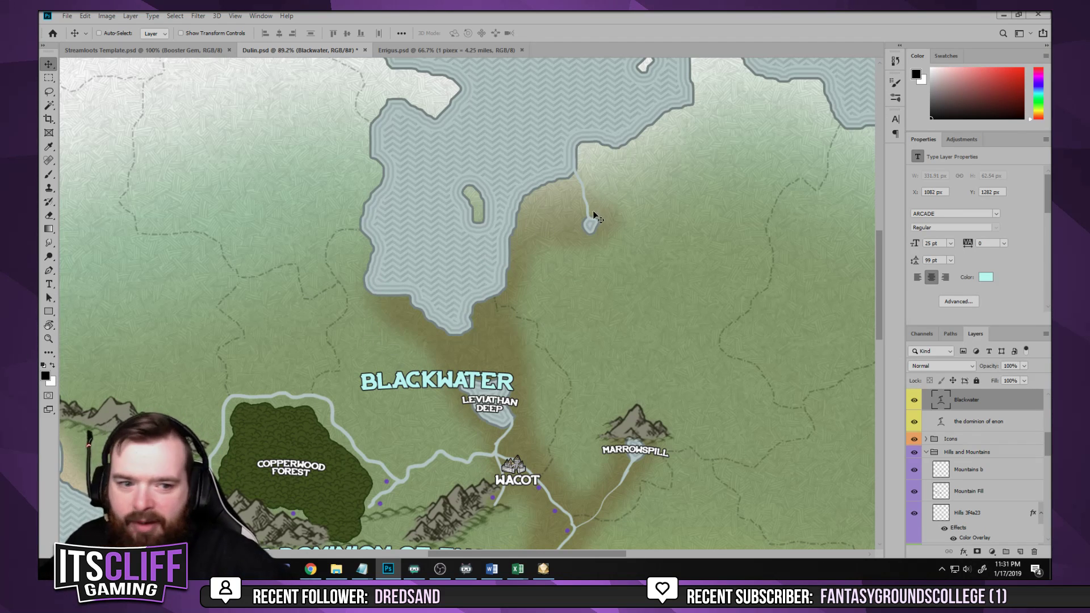
Add a new layer directly above the Water layer and clip it to Water
{"action": "scroll", "coordinate": [577, 327], "scroll_direction": "down", "scroll_amount": 3}
{"action": "left_click_drag", "start_coordinate": [555, 380], "coordinate": [543, 316]}
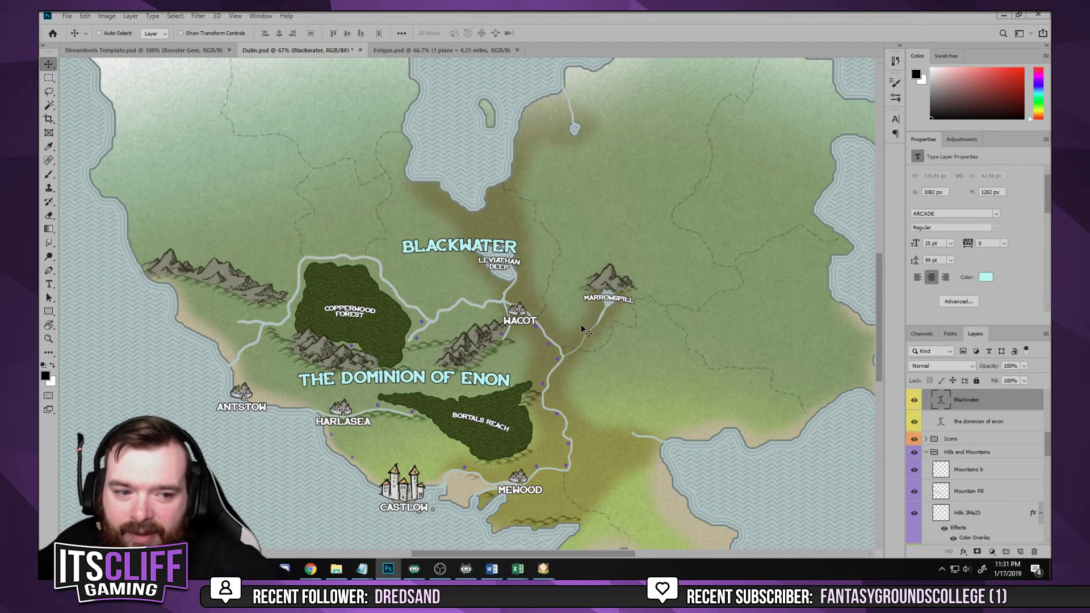
{"action": "scroll", "coordinate": [517, 196], "scroll_direction": "up", "scroll_amount": 5}
{"action": "scroll", "coordinate": [517, 340], "scroll_direction": "up", "scroll_amount": 4}
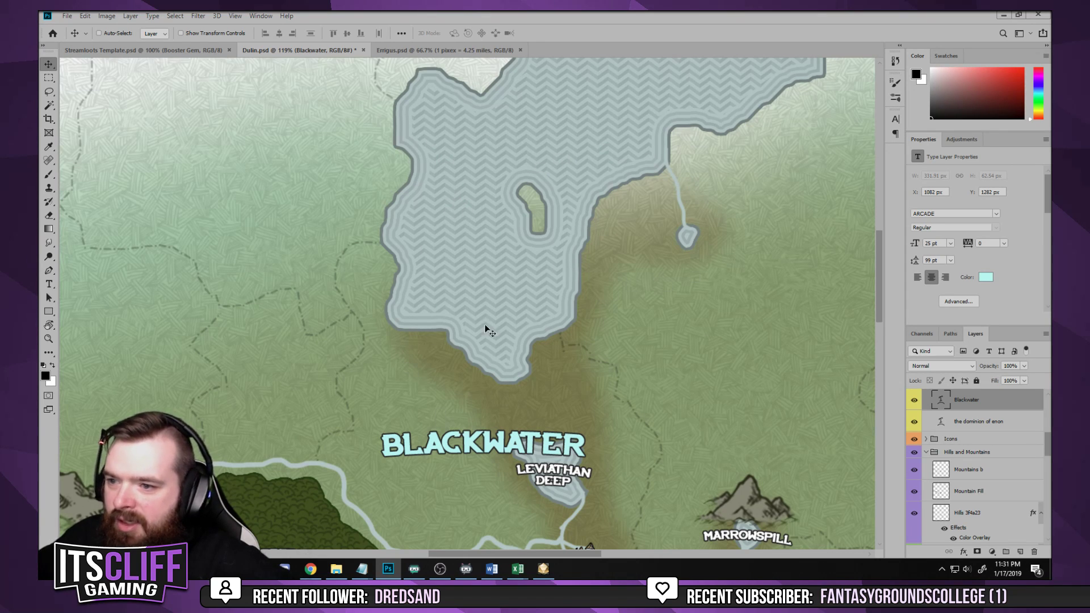
{"action": "scroll", "coordinate": [958, 462], "scroll_direction": "down", "scroll_amount": 5}
{"action": "scroll", "coordinate": [958, 466], "scroll_direction": "down", "scroll_amount": 5}
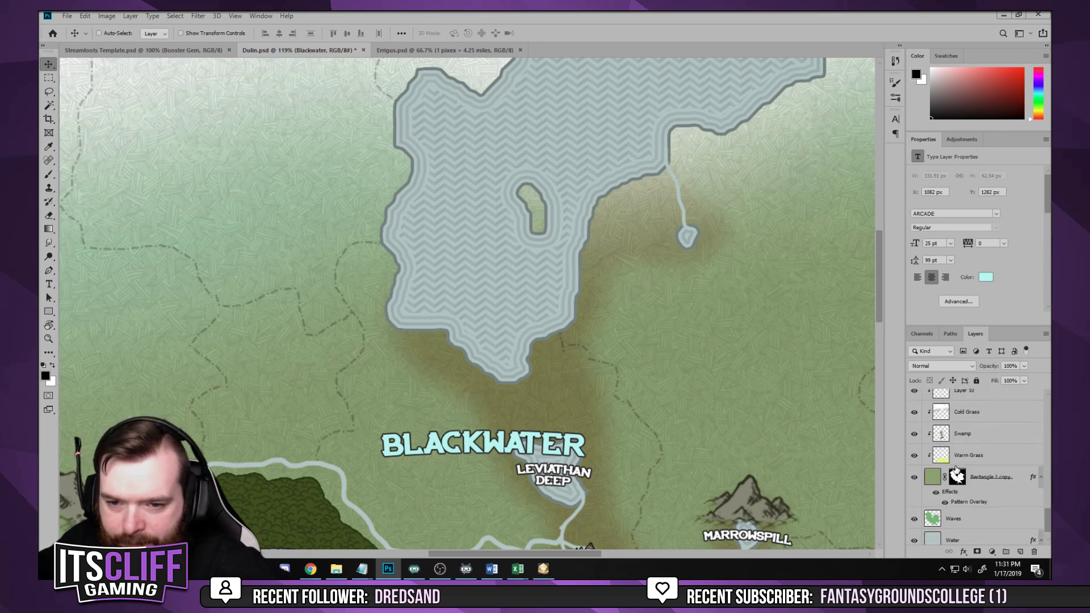
{"action": "left_click", "coordinate": [927, 520]}
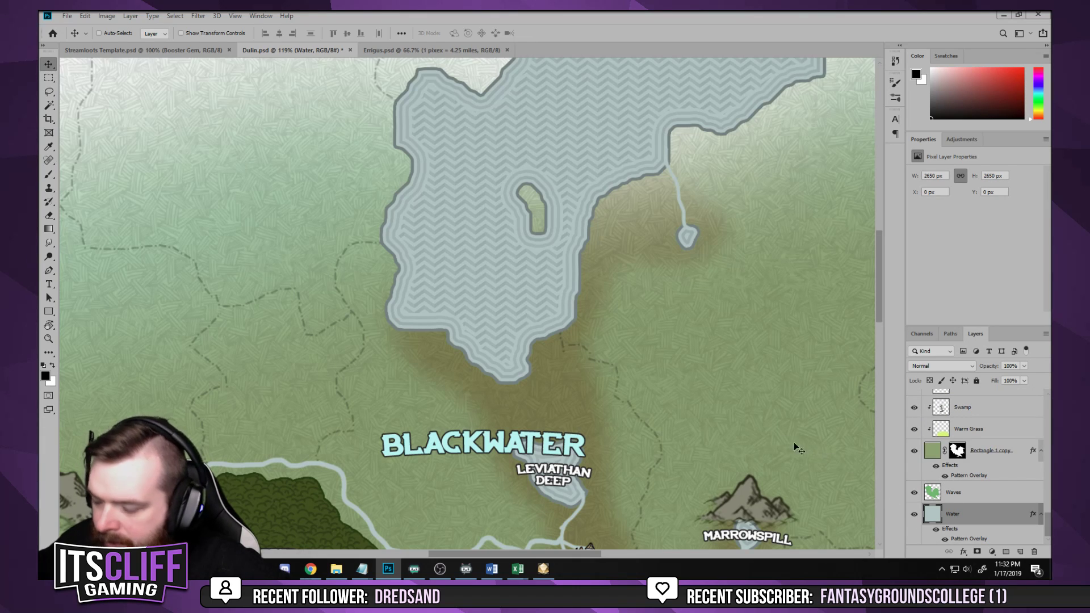
{"action": "key", "text": "b"}
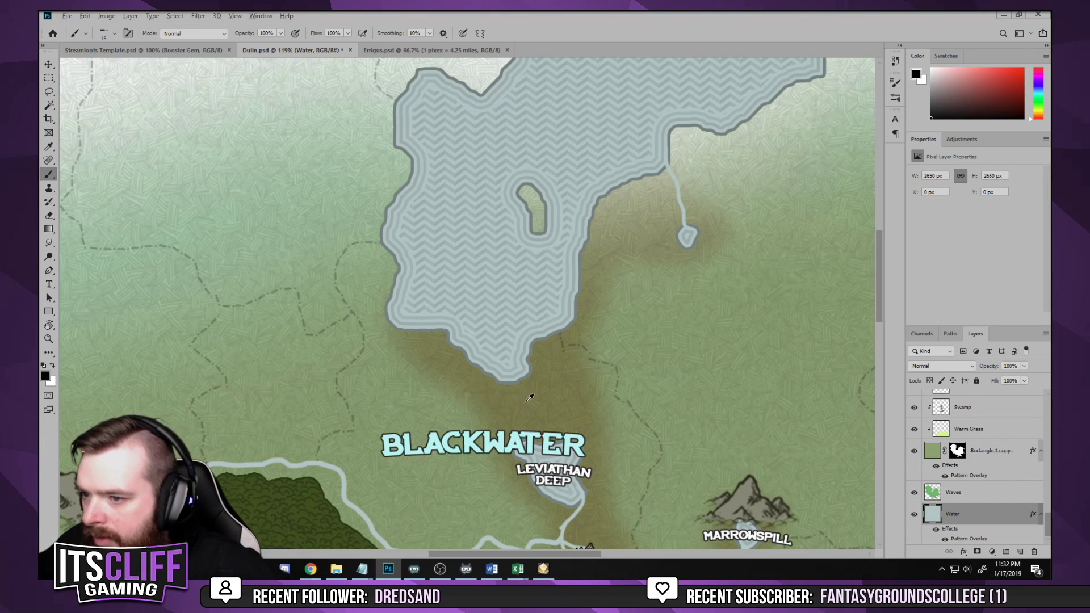
{"action": "key", "text": "alt"}
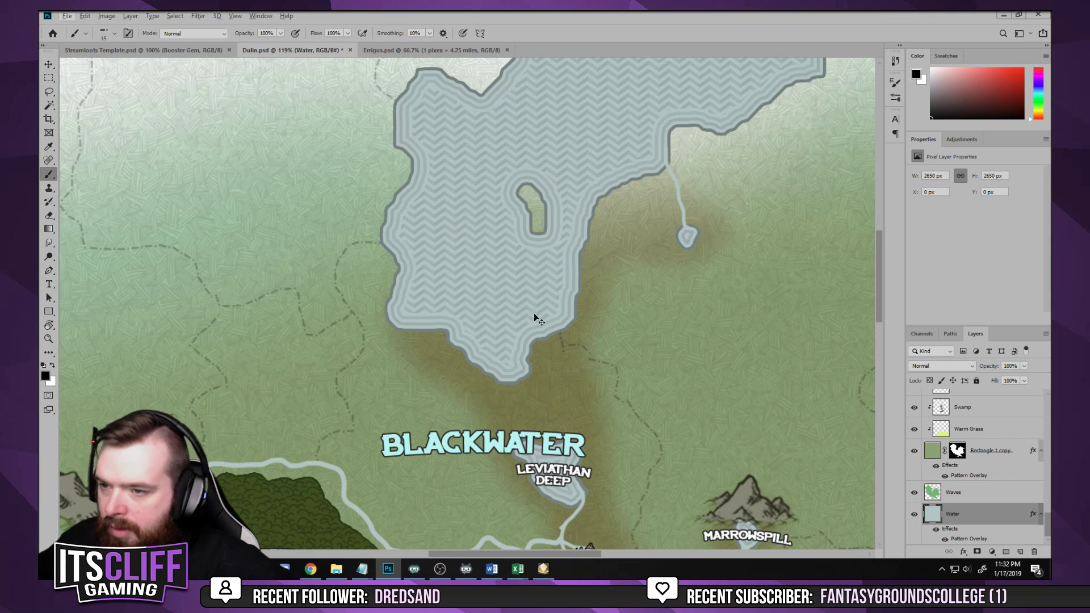
{"action": "key", "text": "ctrl+shift+n"}
{"action": "key", "text": "Return"}
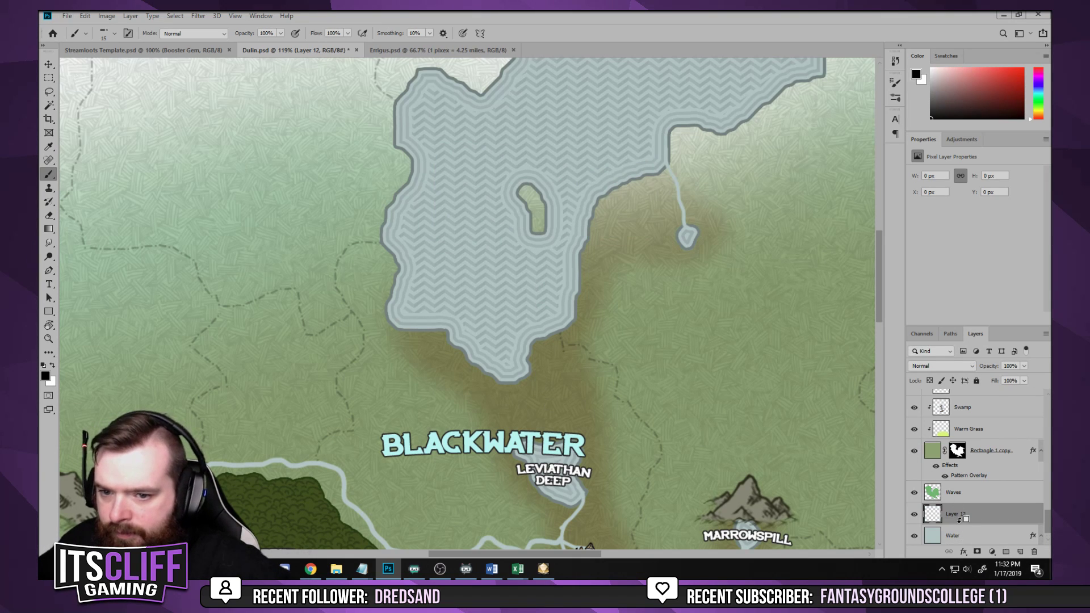
{"action": "left_click", "coordinate": [960, 519], "text": "alt"}
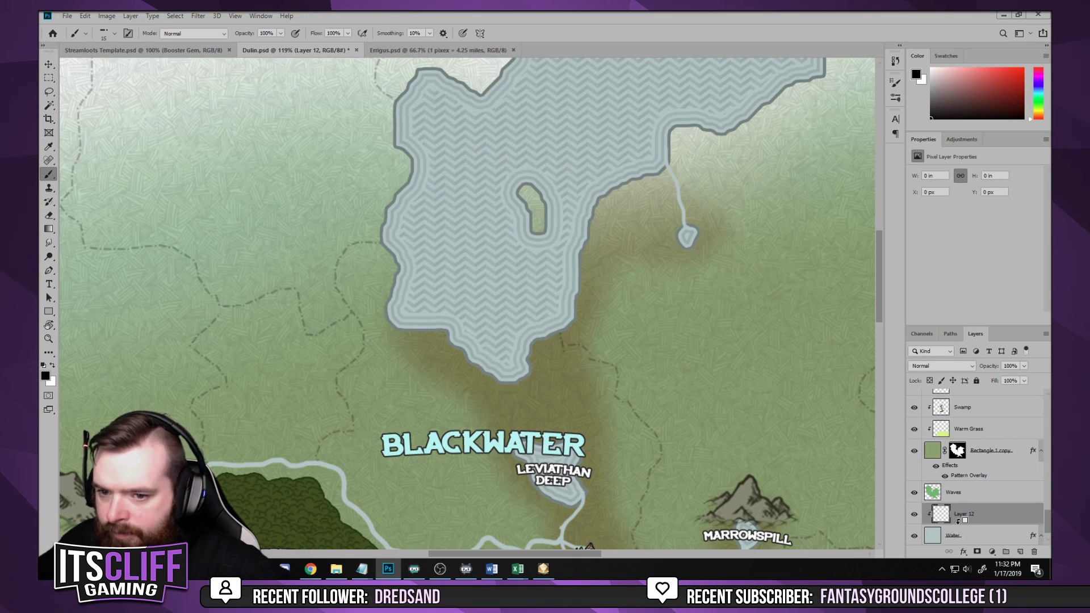
Keep black as the foreground colour and ready a Soft Round brush with 0% hardness
{"action": "left_click", "coordinate": [45, 376]}
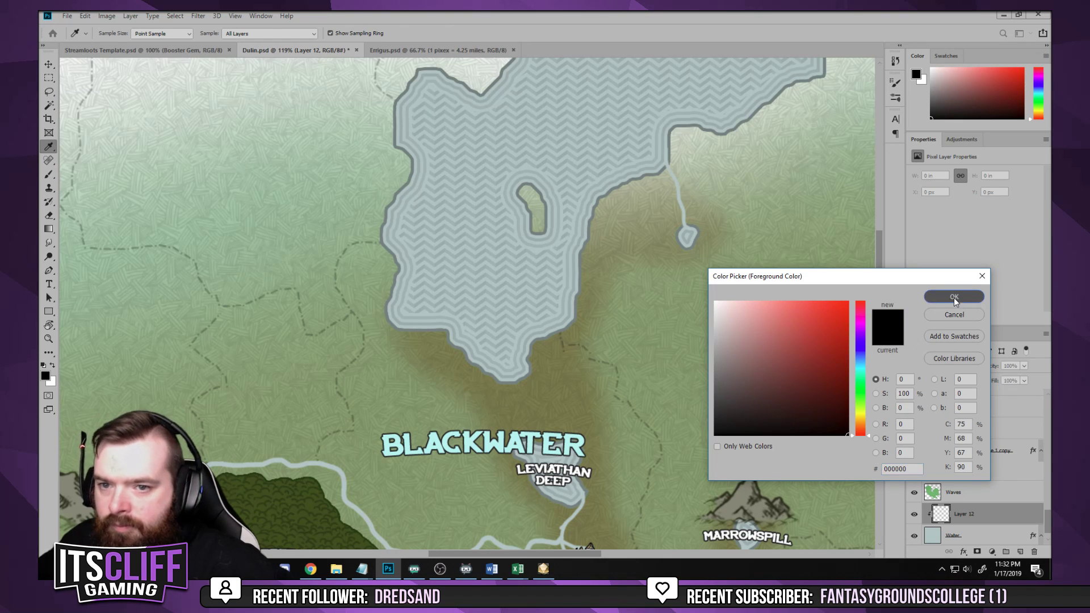
{"action": "left_click", "coordinate": [954, 297]}
{"action": "key", "text": "b"}
{"action": "right_click", "coordinate": [651, 291]}
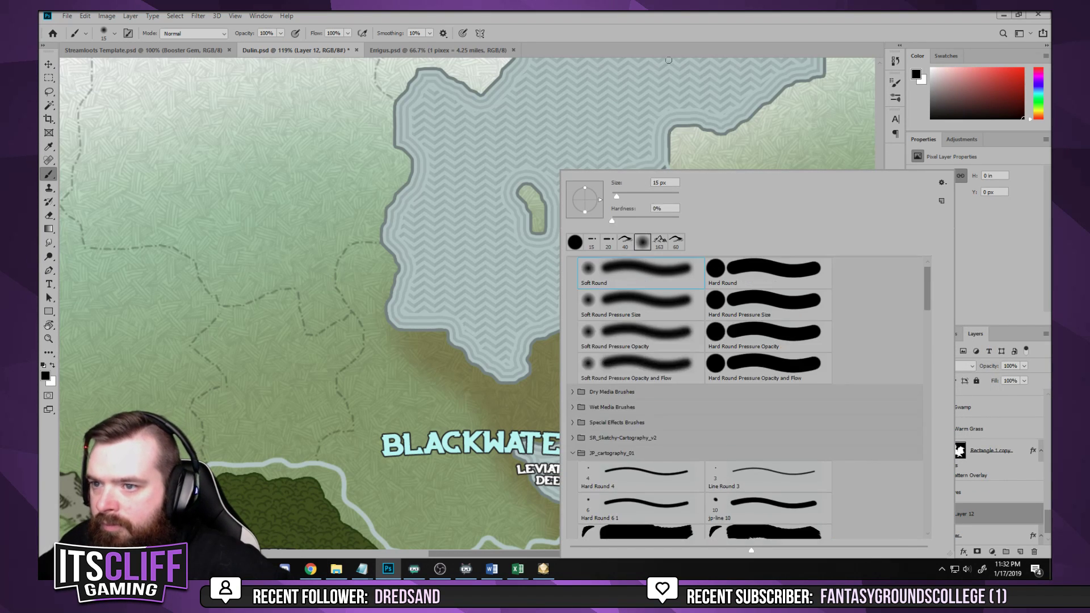
{"action": "key", "text": "Escape"}
{"action": "key", "text": "bracketright"}
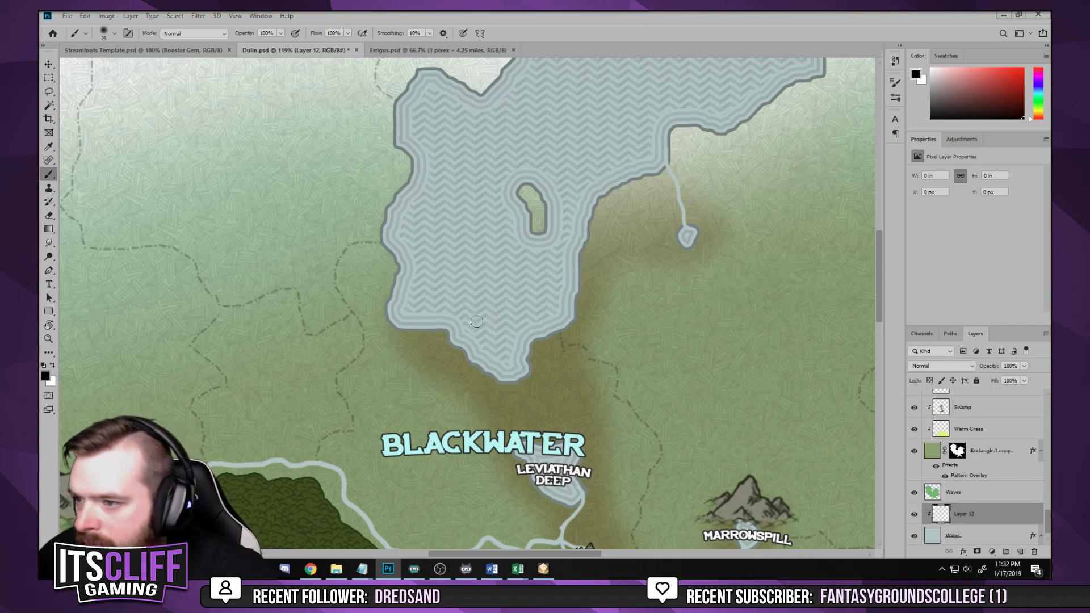
Paint black over the bay north of Blackwater on the clipped layer, enlarging the soft brush to 600 px
{"action": "key", "text": "bracketright"}
{"action": "key", "text": "bracketright"}
{"action": "key", "text": "bracketright"}
{"action": "key", "text": "bracketright"}
{"action": "key", "text": "bracketright"}
{"action": "key", "text": "bracketright"}
{"action": "key", "text": "bracketright"}
{"action": "key", "text": "bracketright"}
{"action": "key", "text": "bracketright"}
{"action": "key", "text": "bracketright"}
{"action": "key", "text": "bracketright"}
{"action": "key", "text": "bracketright"}
{"action": "mouse_move", "coordinate": [420, 295]}
{"action": "left_mouse_down"}
{"action": "mouse_move", "coordinate": [471, 318]}
{"action": "mouse_move", "coordinate": [386, 292]}
{"action": "mouse_move", "coordinate": [489, 306]}
{"action": "mouse_move", "coordinate": [466, 238]}
{"action": "mouse_move", "coordinate": [523, 380]}
{"action": "mouse_move", "coordinate": [511, 205]}
{"action": "mouse_move", "coordinate": [483, 170]}
{"action": "mouse_move", "coordinate": [533, 251]}
{"action": "mouse_move", "coordinate": [629, 339]}
{"action": "mouse_move", "coordinate": [657, 233]}
{"action": "left_mouse_up"}
{"action": "key", "text": "bracketright"}
{"action": "key", "text": "bracketright"}
{"action": "key", "text": "bracketright"}
{"action": "key", "text": "bracketright"}
{"action": "scroll", "coordinate": [657, 232], "scroll_direction": "down", "scroll_amount": 3}
{"action": "left_click_drag", "start_coordinate": [556, 417], "coordinate": [522, 379]}
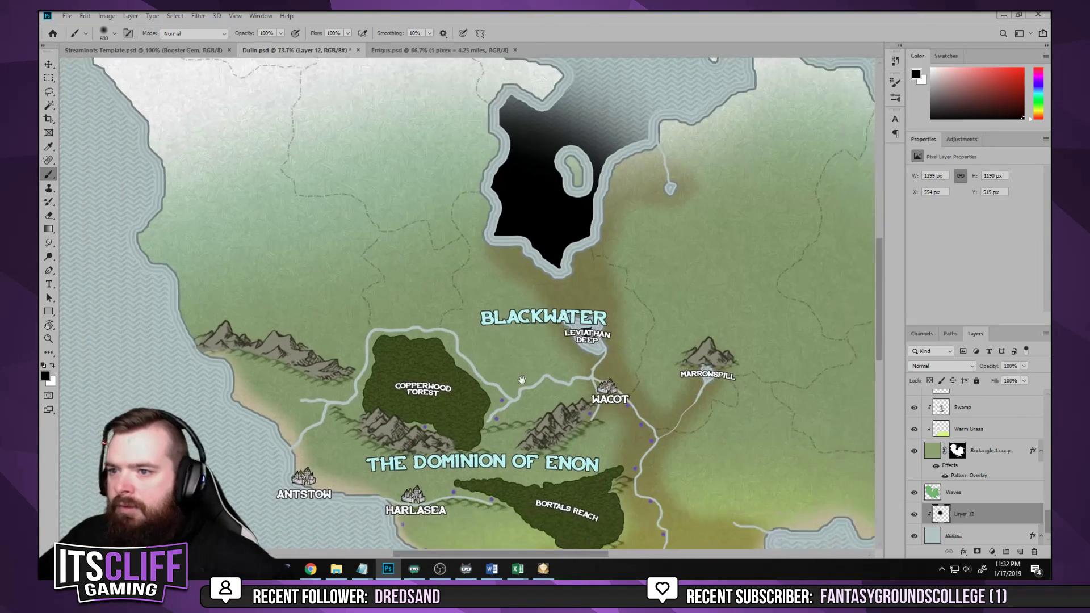
Set the painted layer's blend mode to Overlay and check the darkened bay against the whole map
{"action": "left_click", "coordinate": [942, 366]}
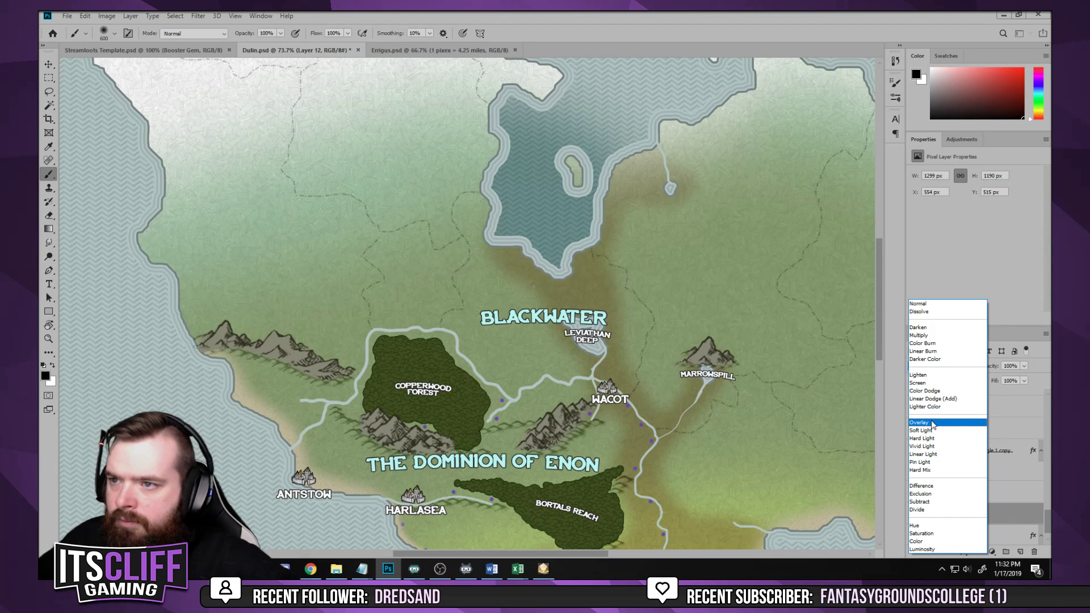
{"action": "left_click", "coordinate": [932, 423]}
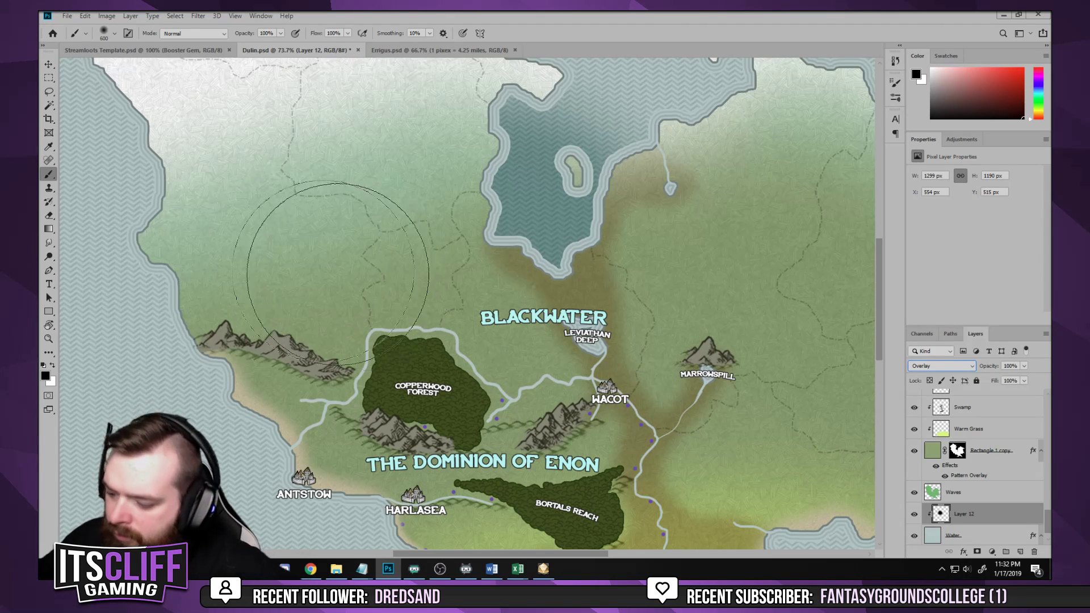
{"action": "key", "text": "v"}
{"action": "scroll", "coordinate": [501, 335], "scroll_direction": "down", "scroll_amount": 5}
{"action": "scroll", "coordinate": [403, 440], "scroll_direction": "up", "scroll_amount": 3}
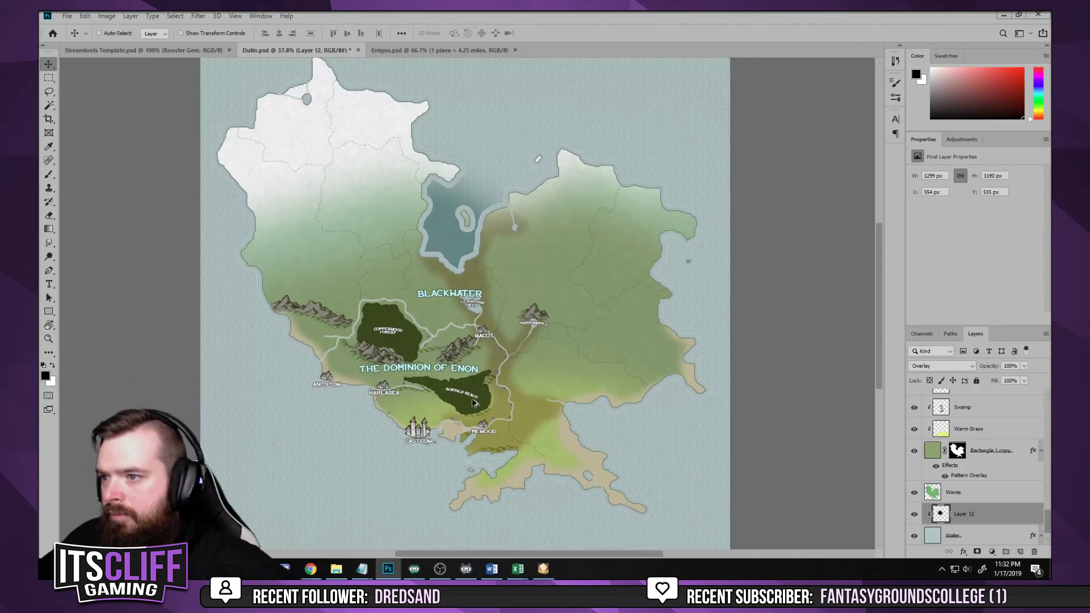
{"action": "scroll", "coordinate": [421, 422], "scroll_direction": "up", "scroll_amount": 1}
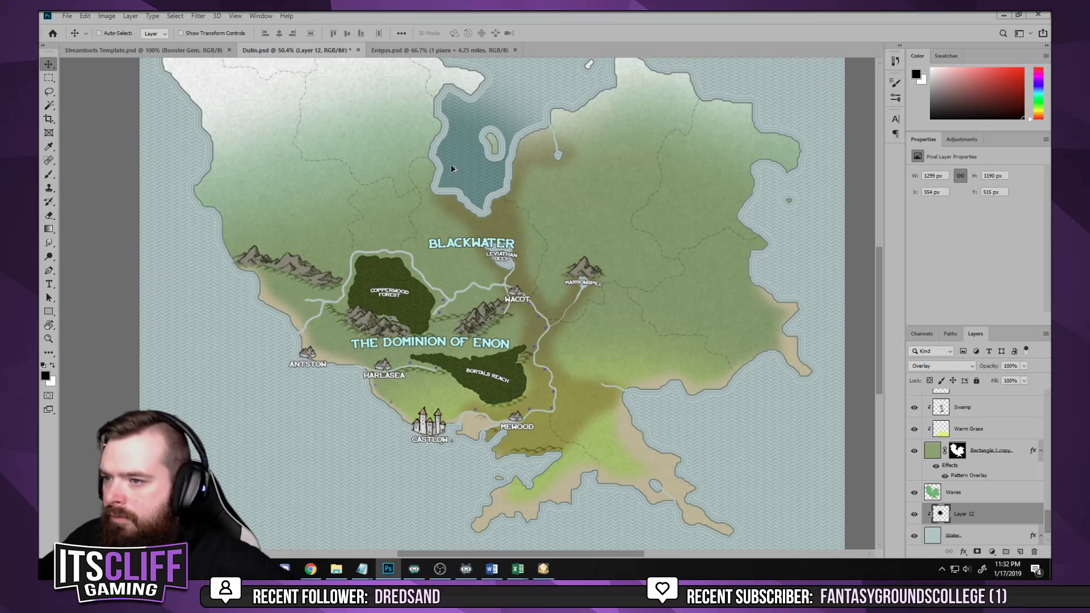
{"action": "scroll", "coordinate": [451, 165], "scroll_direction": "up", "scroll_amount": 10}
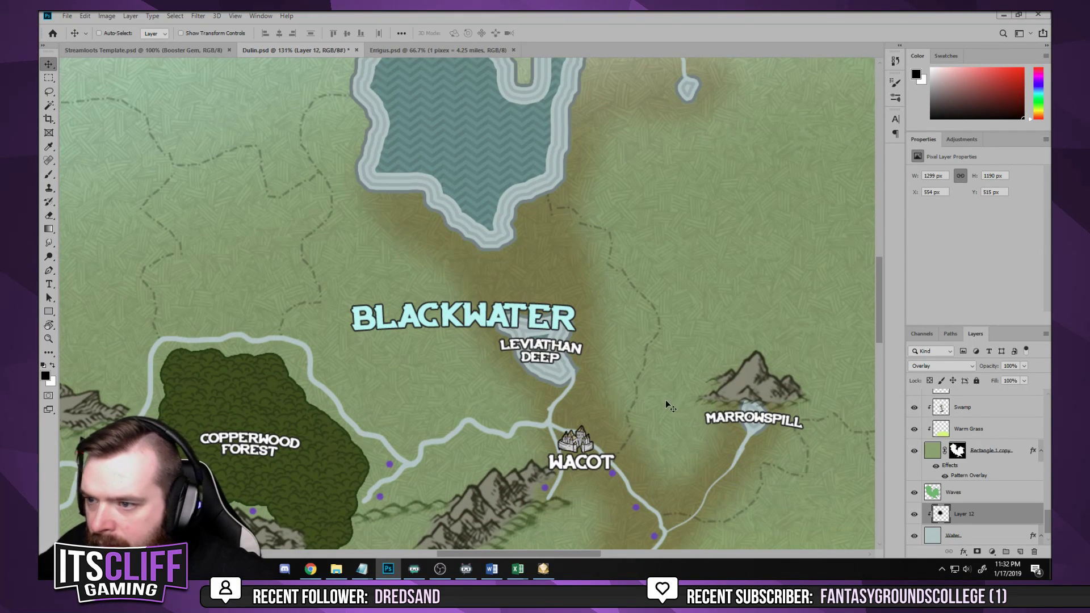
Touch up the darkened water around Blackwater with the brush, review the full map, and save it
{"action": "key", "text": "b"}
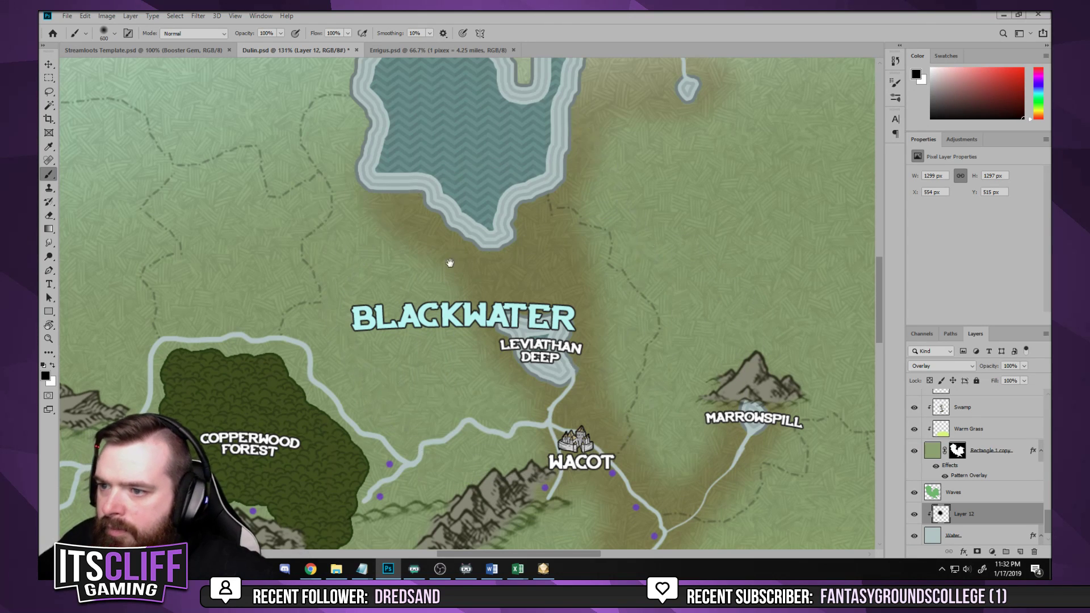
{"action": "left_click_drag", "start_coordinate": [449, 263], "coordinate": [515, 145]}
{"action": "scroll", "coordinate": [502, 203], "scroll_direction": "down", "scroll_amount": 5}
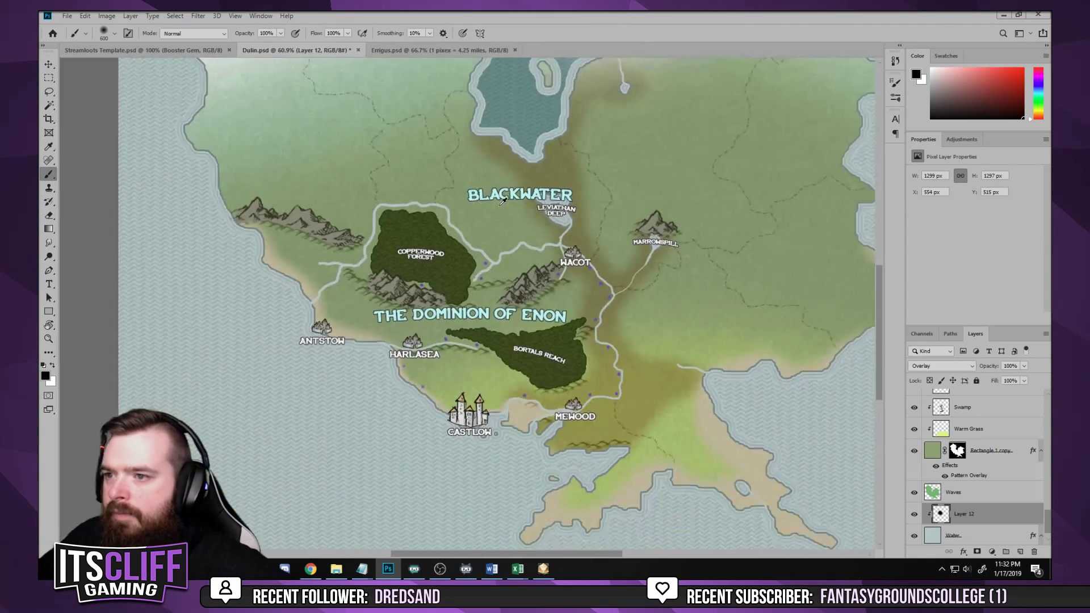
{"action": "scroll", "coordinate": [502, 203], "scroll_direction": "down", "scroll_amount": 2}
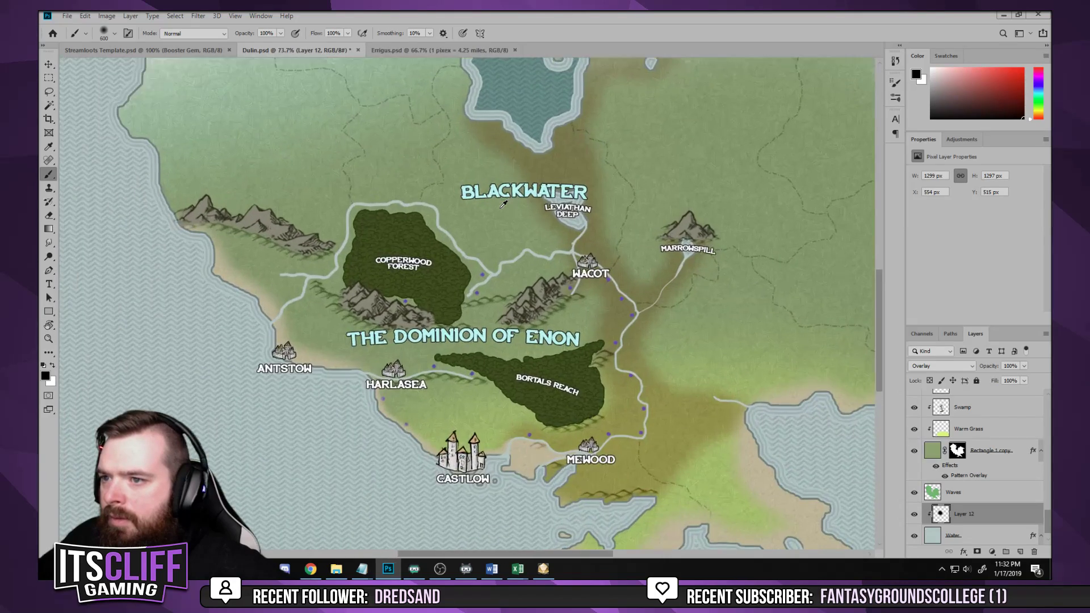
{"action": "scroll", "coordinate": [423, 303], "scroll_direction": "up", "scroll_amount": 5}
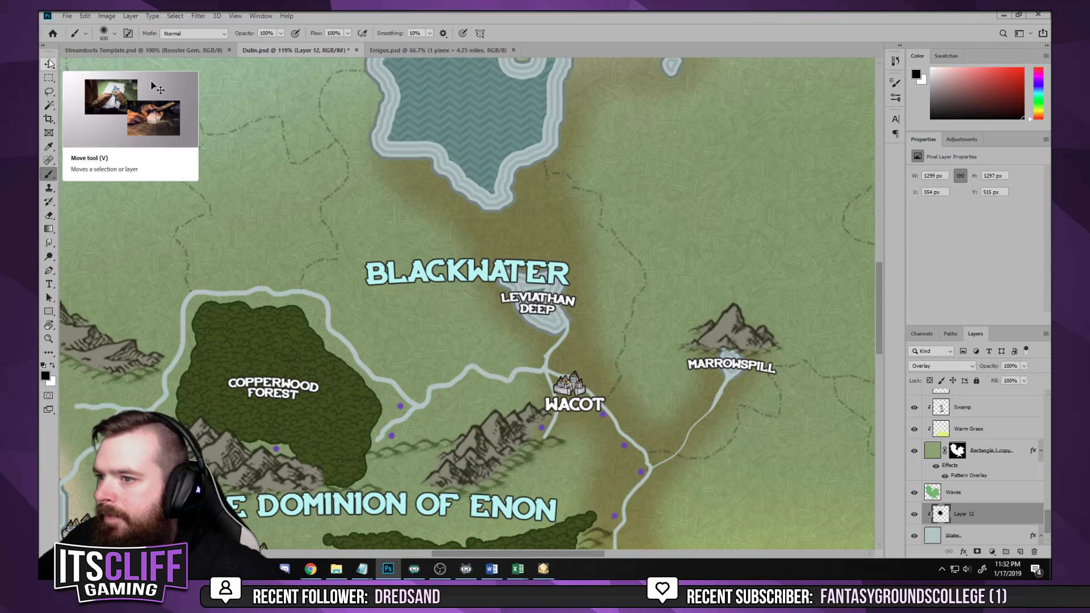
{"action": "scroll", "coordinate": [349, 308], "scroll_direction": "down", "scroll_amount": 5}
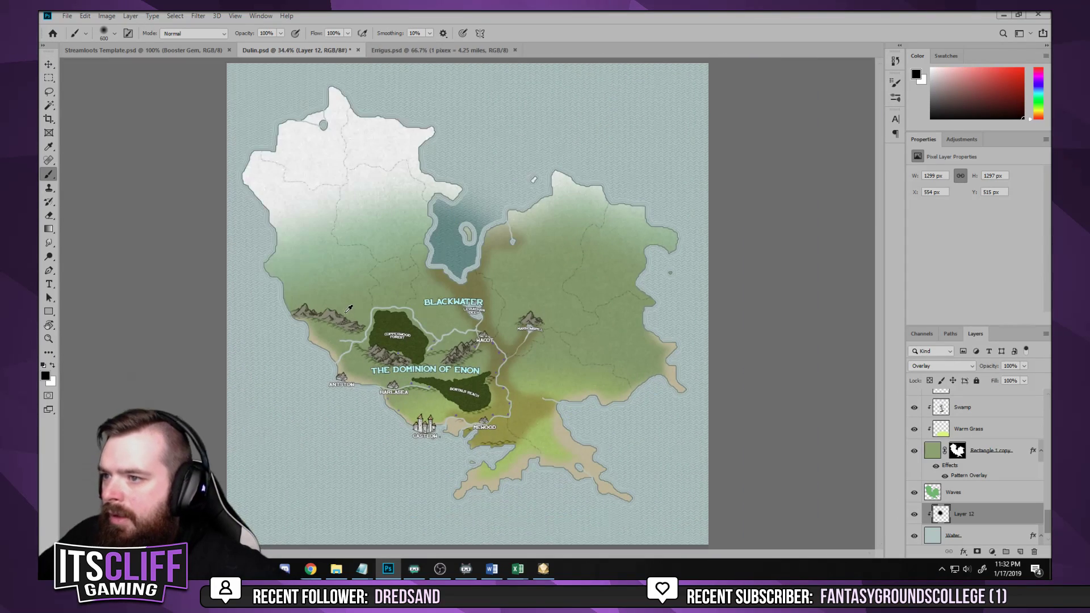
{"action": "key", "text": "ctrl+s"}
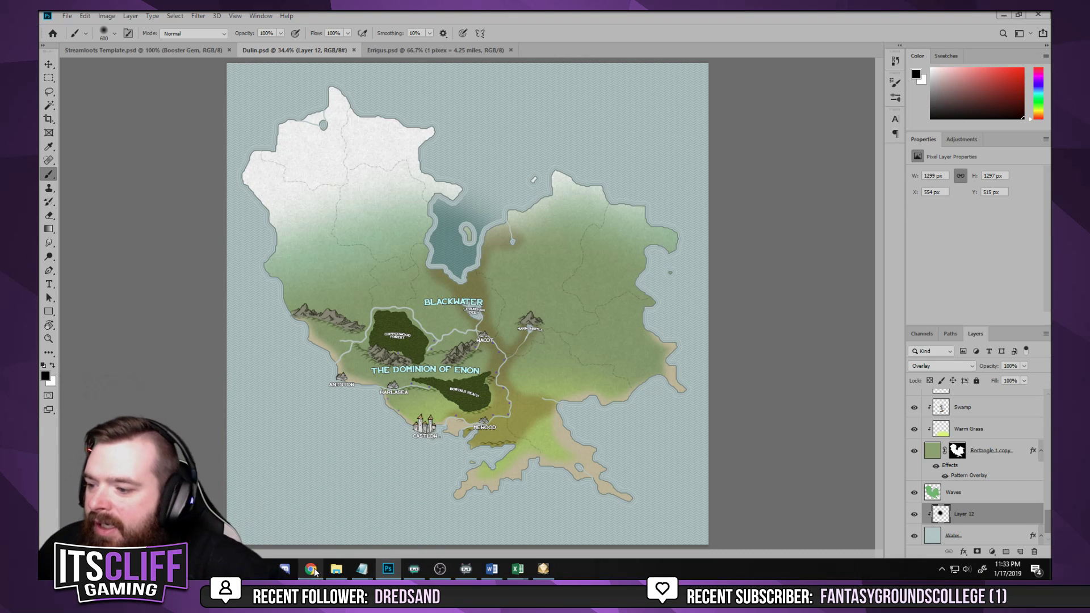
Switch to the CliffNotes.xlsx workbook in Excel and enter the heading Blackwater in cell B107, below the Wacot notes
{"action": "mouse_move", "coordinate": [518, 569]}
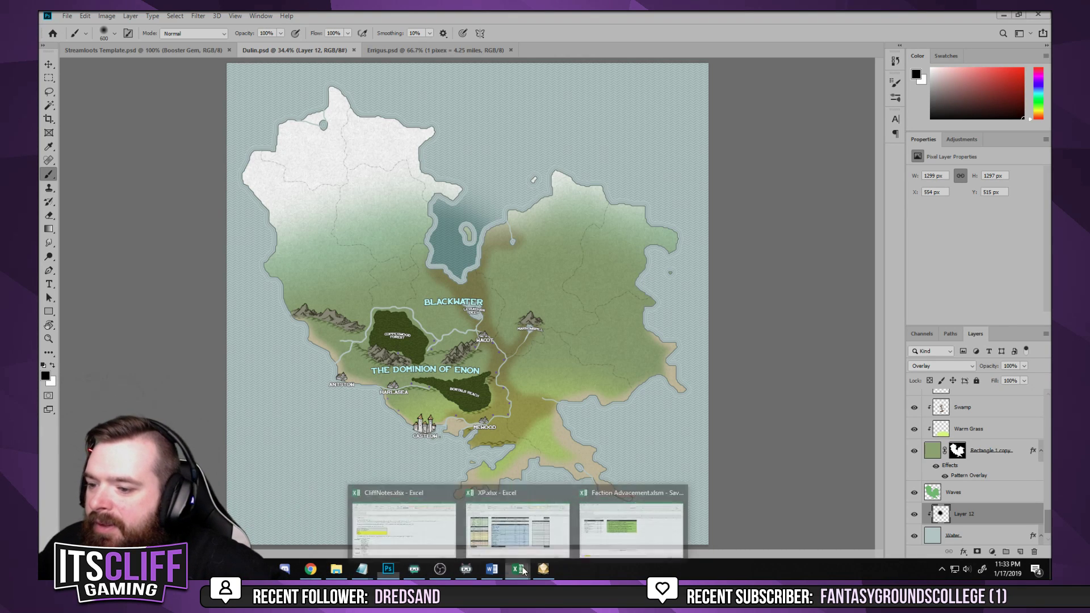
{"action": "left_click", "coordinate": [375, 509]}
{"action": "scroll", "coordinate": [214, 345], "scroll_direction": "down", "scroll_amount": 20}
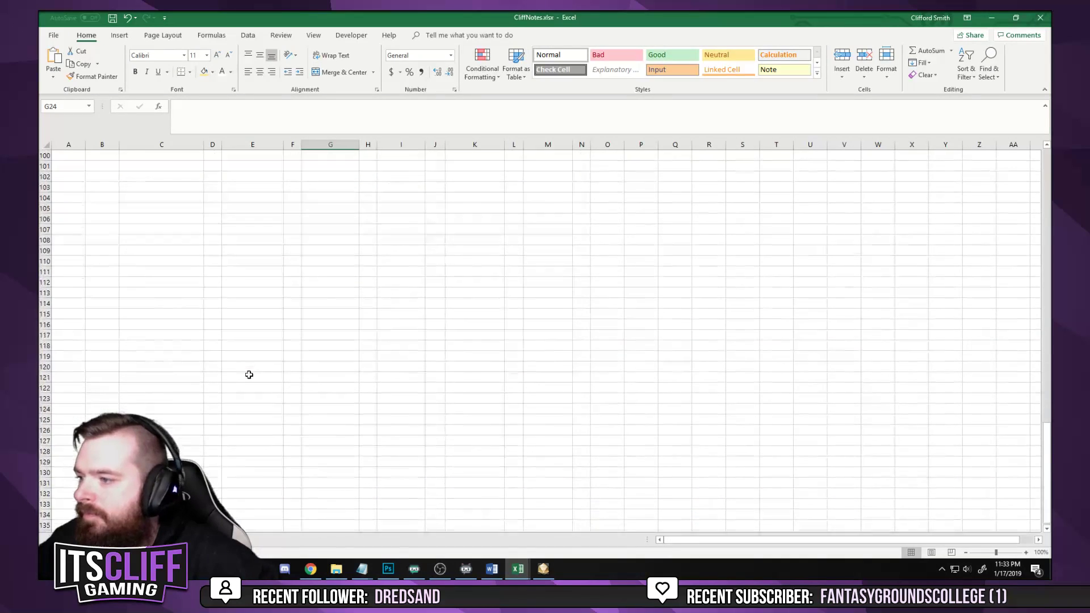
{"action": "scroll", "coordinate": [248, 374], "scroll_direction": "up", "scroll_amount": 10}
{"action": "left_click", "coordinate": [108, 373]}
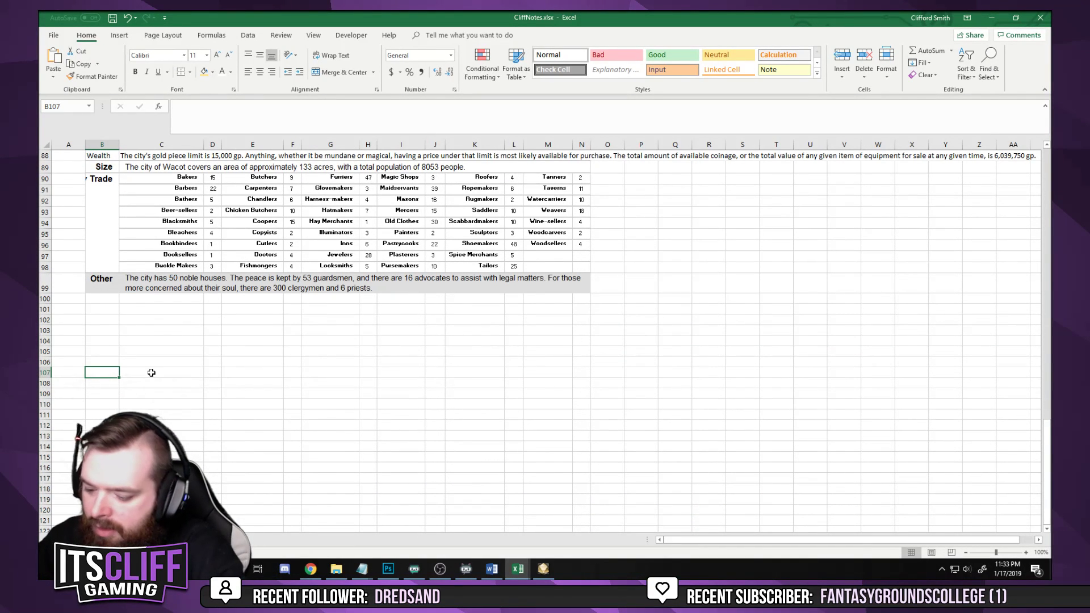
{"action": "type", "text": "Blackwater"}
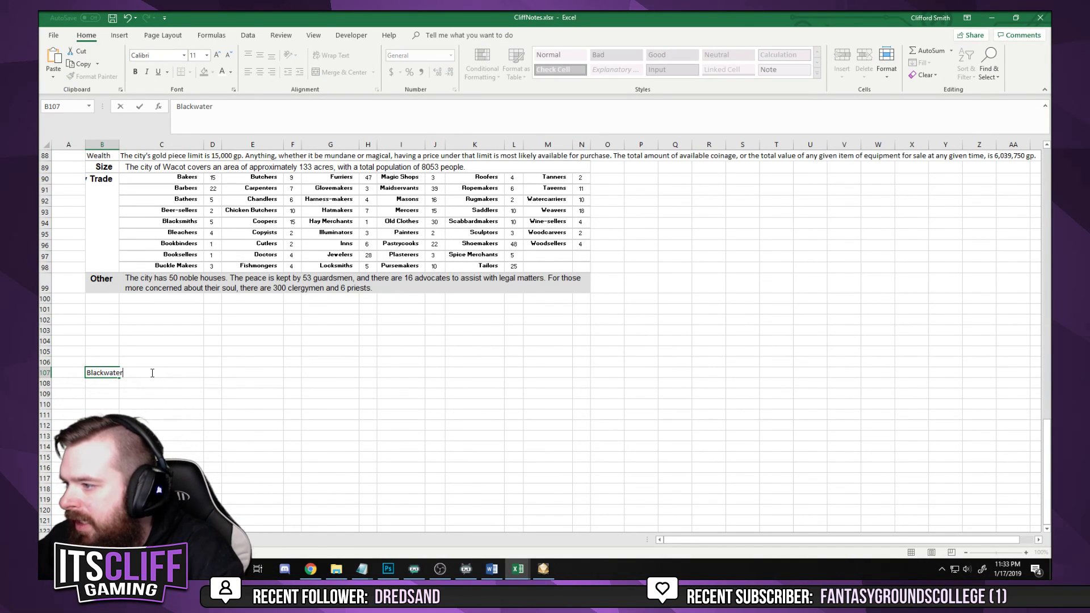
{"action": "key", "text": "Return"}
Enter "Water north of the state is blackened, and the area emits a black mist." in cell B108 below the Blackwater heading
{"action": "type", "text": "Water north of the state is blackened, a"}
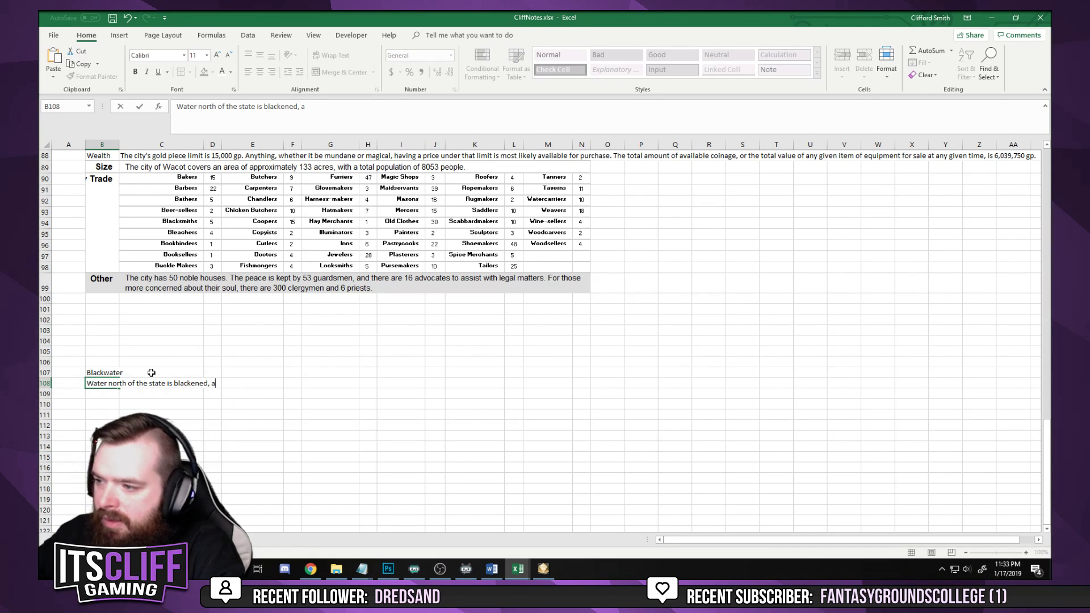
{"action": "type", "text": "nd the area emit"}
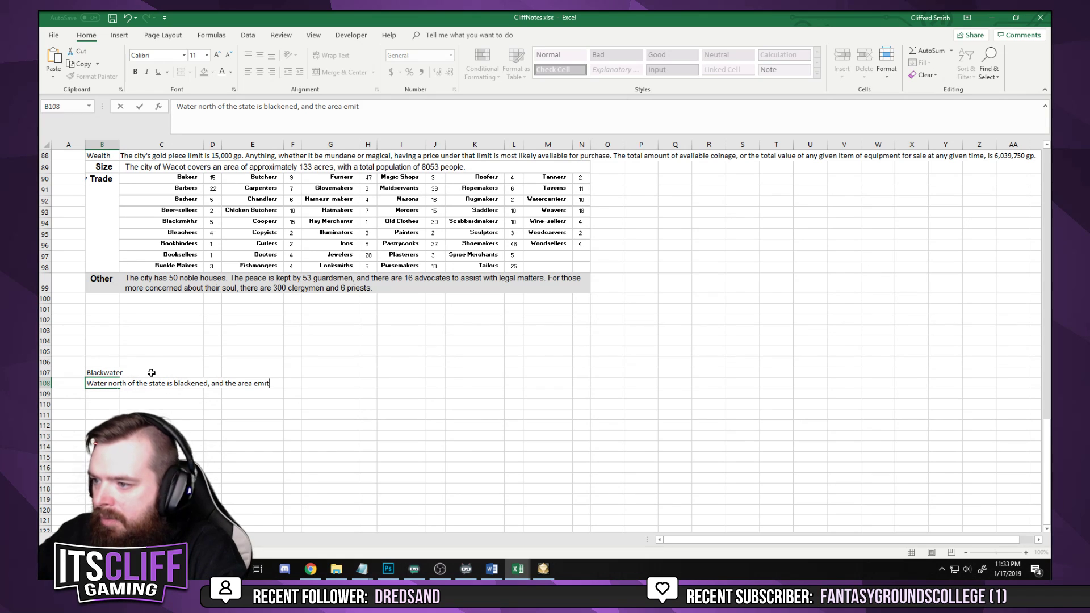
{"action": "type", "text": "s a black"}
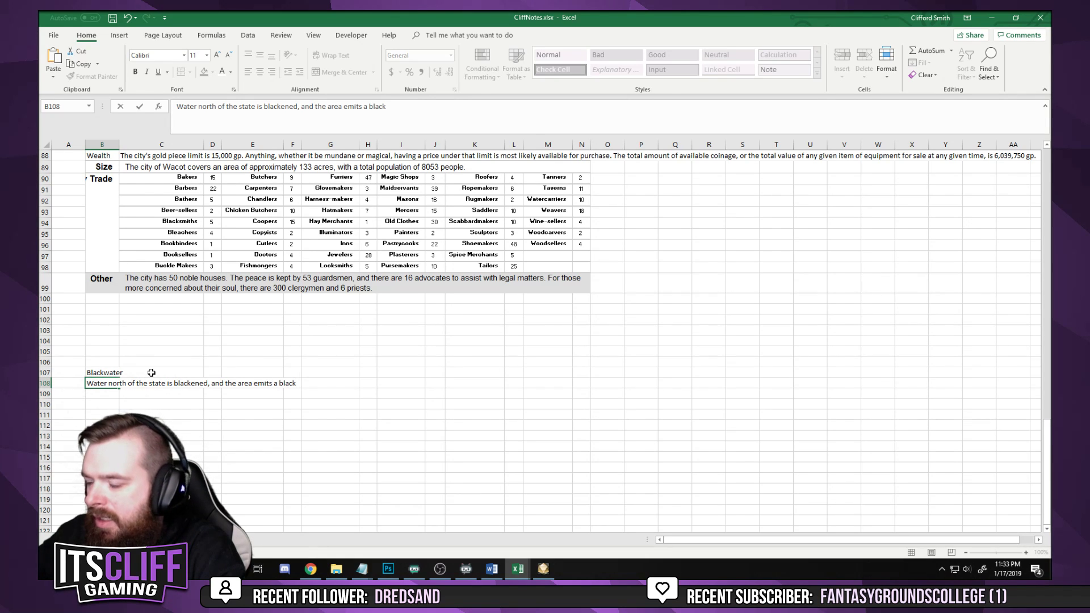
{"action": "type", "text": " mist."}
{"action": "key", "text": "Return"}
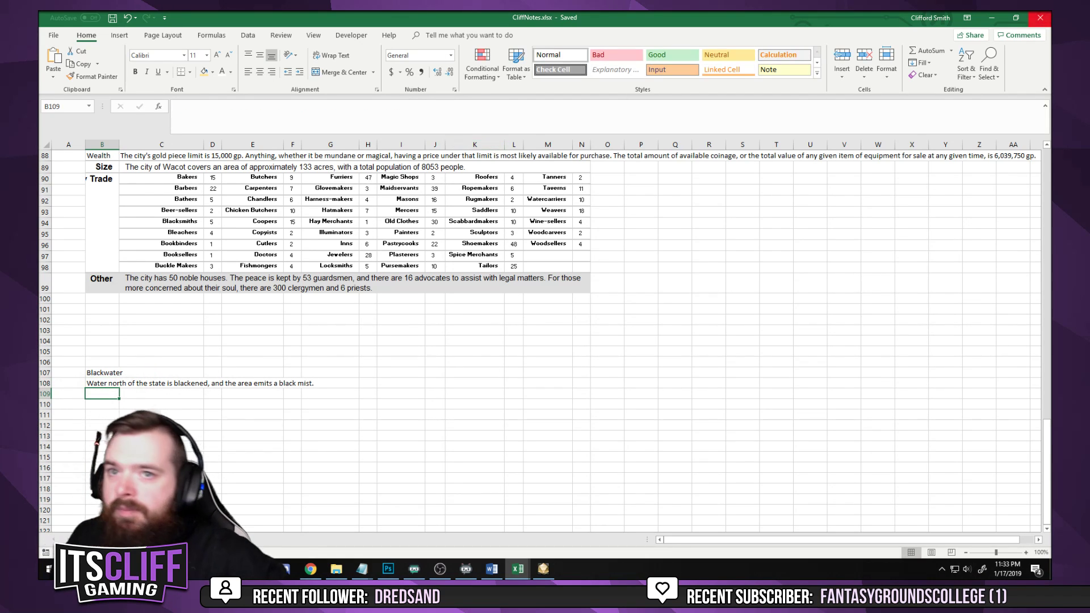
Switch back to the Dulin.psd map in Photoshop and shrink the brush to 60 px over the bay's small island
{"action": "left_click", "coordinate": [992, 17]}
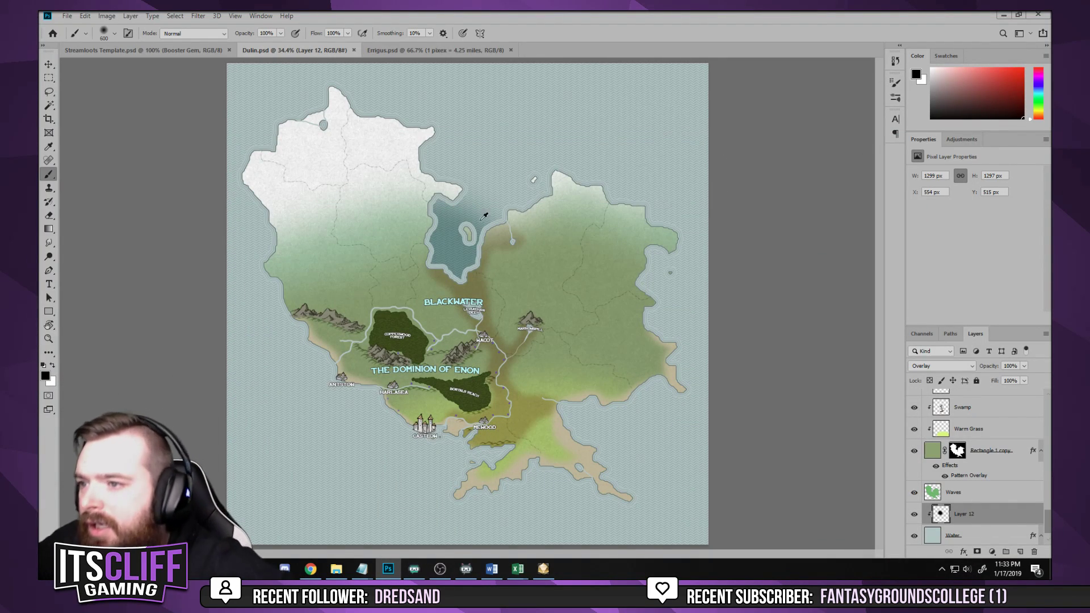
{"action": "scroll", "coordinate": [459, 239], "scroll_direction": "up", "scroll_amount": 5}
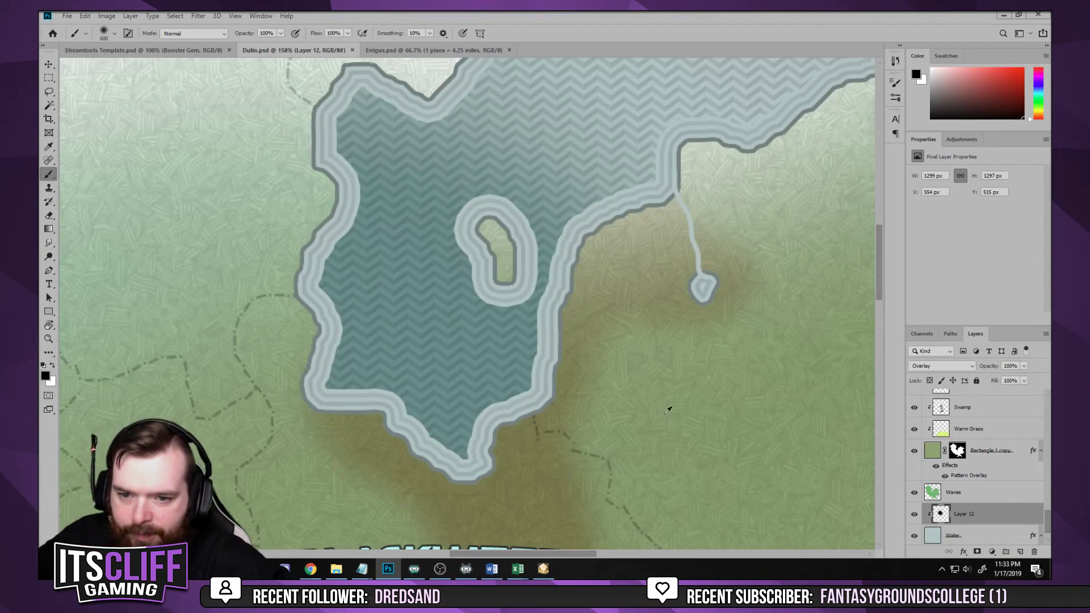
{"action": "key", "text": "bracketleft"}
{"action": "key", "text": "bracketleft"}
{"action": "key", "text": "bracketleft"}
{"action": "key", "text": "bracketleft"}
{"action": "key", "text": "bracketleft"}
{"action": "key", "text": "bracketleft"}
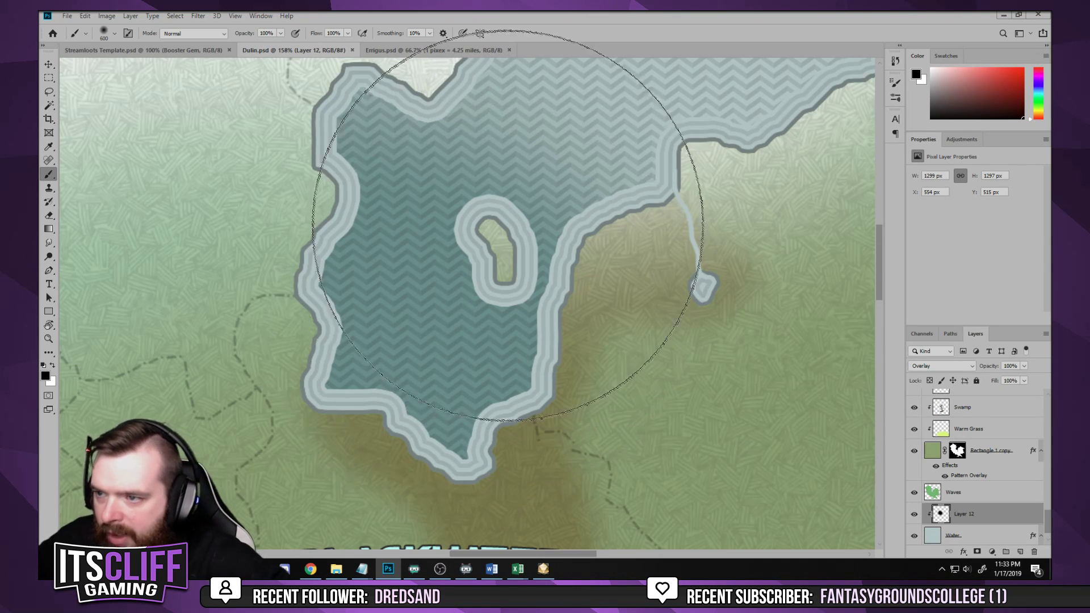
{"action": "key", "text": "bracketleft"}
{"action": "key", "text": "bracketleft"}
{"action": "key", "text": "bracketleft"}
{"action": "key", "text": "bracketleft"}
{"action": "key", "text": "bracketleft"}
{"action": "key", "text": "bracketleft"}
{"action": "key", "text": "bracketleft"}
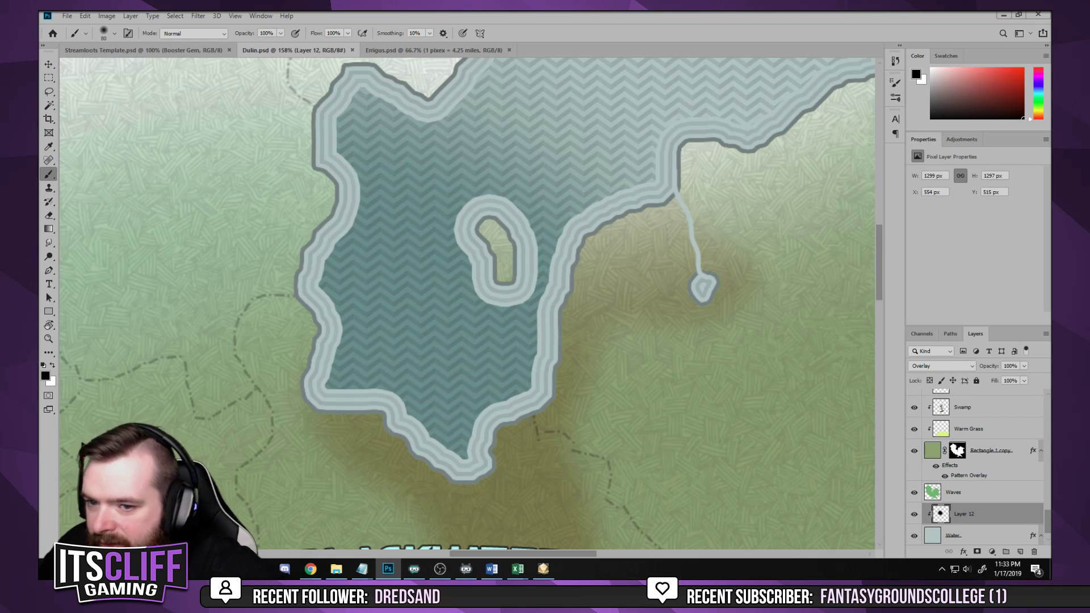
Try painting the small island in the bay black on the Warm Grass layer and check that layer's visibility
{"action": "scroll", "coordinate": [949, 426], "scroll_direction": "up", "scroll_amount": 3}
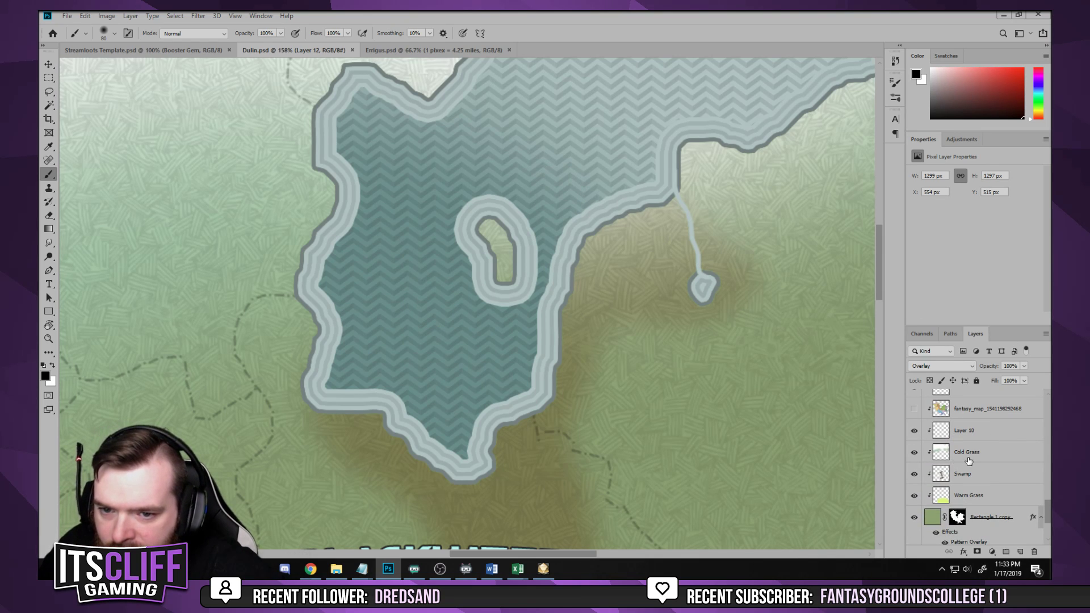
{"action": "left_click", "coordinate": [968, 492]}
{"action": "mouse_move", "coordinate": [468, 202]}
{"action": "left_mouse_down"}
{"action": "mouse_move", "coordinate": [503, 256]}
{"action": "mouse_move", "coordinate": [481, 208]}
{"action": "mouse_move", "coordinate": [491, 270]}
{"action": "mouse_move", "coordinate": [466, 290]}
{"action": "left_mouse_up"}
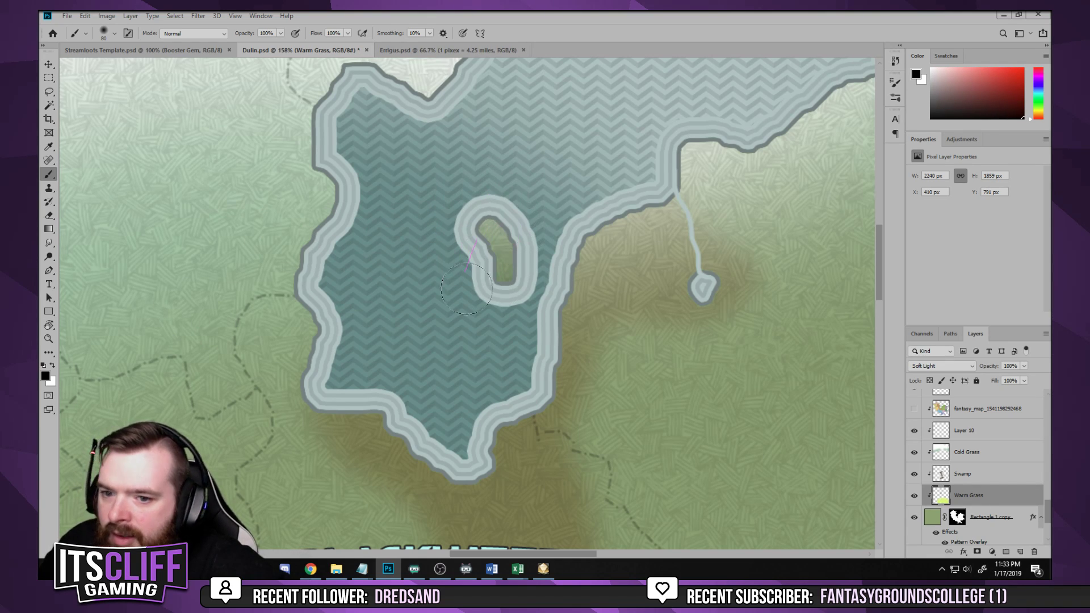
{"action": "left_click", "coordinate": [914, 495]}
{"action": "left_click", "coordinate": [915, 495]}
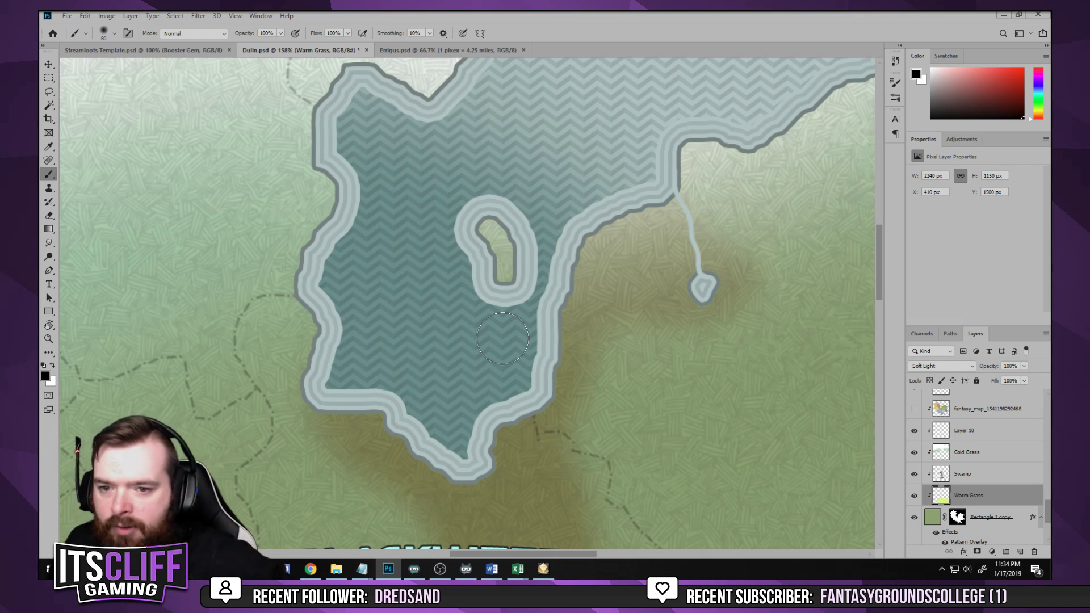
Paint the small island in the bay black on Layer 10 and open the layer's blend mode choices
{"action": "left_click", "coordinate": [914, 432]}
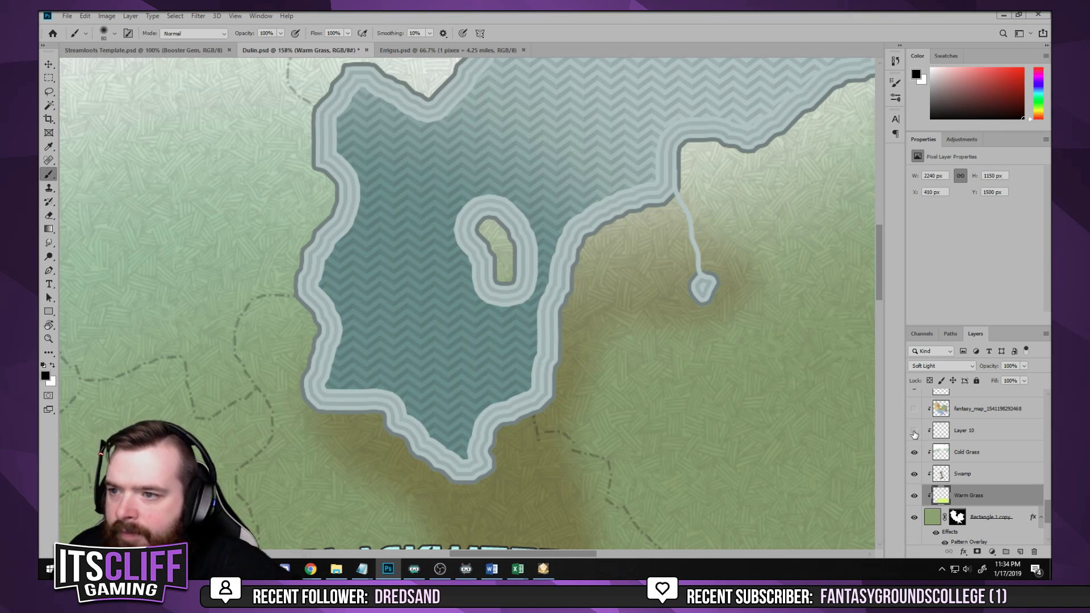
{"action": "left_click", "coordinate": [915, 432]}
{"action": "left_click", "coordinate": [966, 430]}
{"action": "left_click_drag", "start_coordinate": [487, 224], "coordinate": [506, 279]}
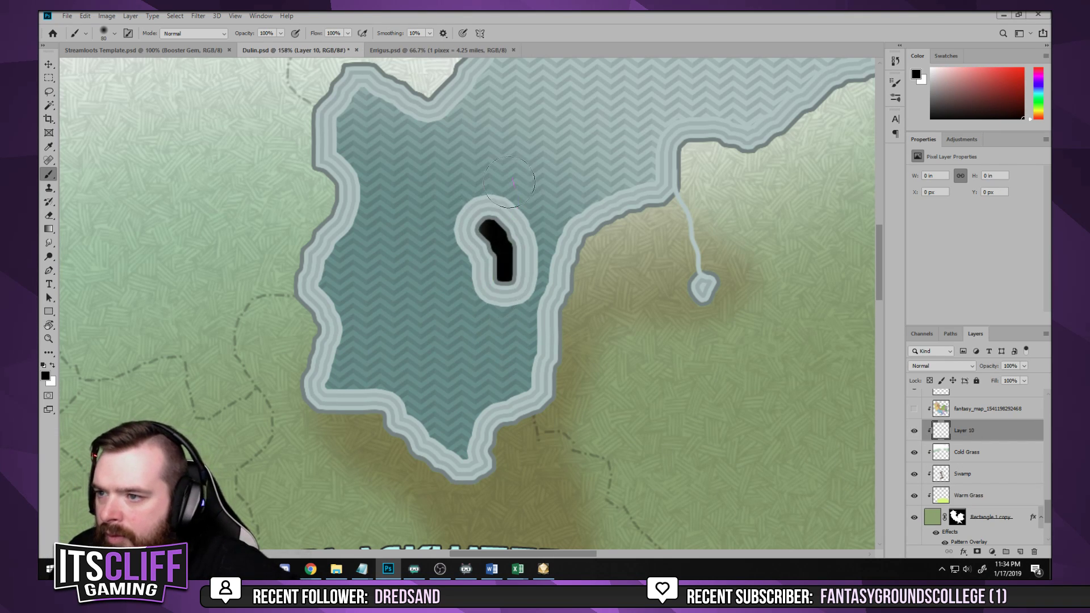
{"action": "left_click", "coordinate": [923, 368]}
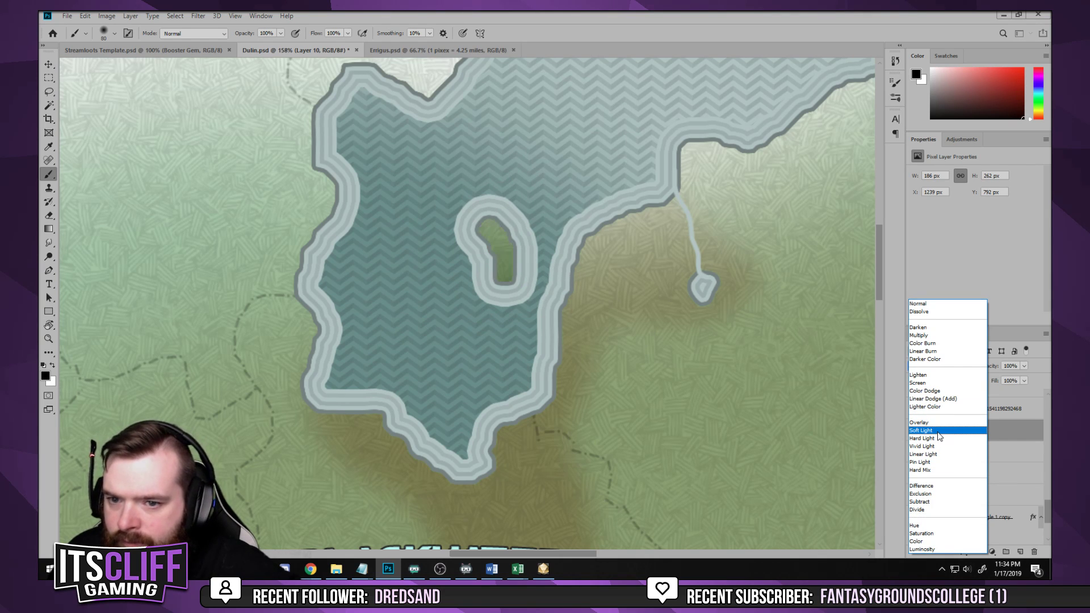